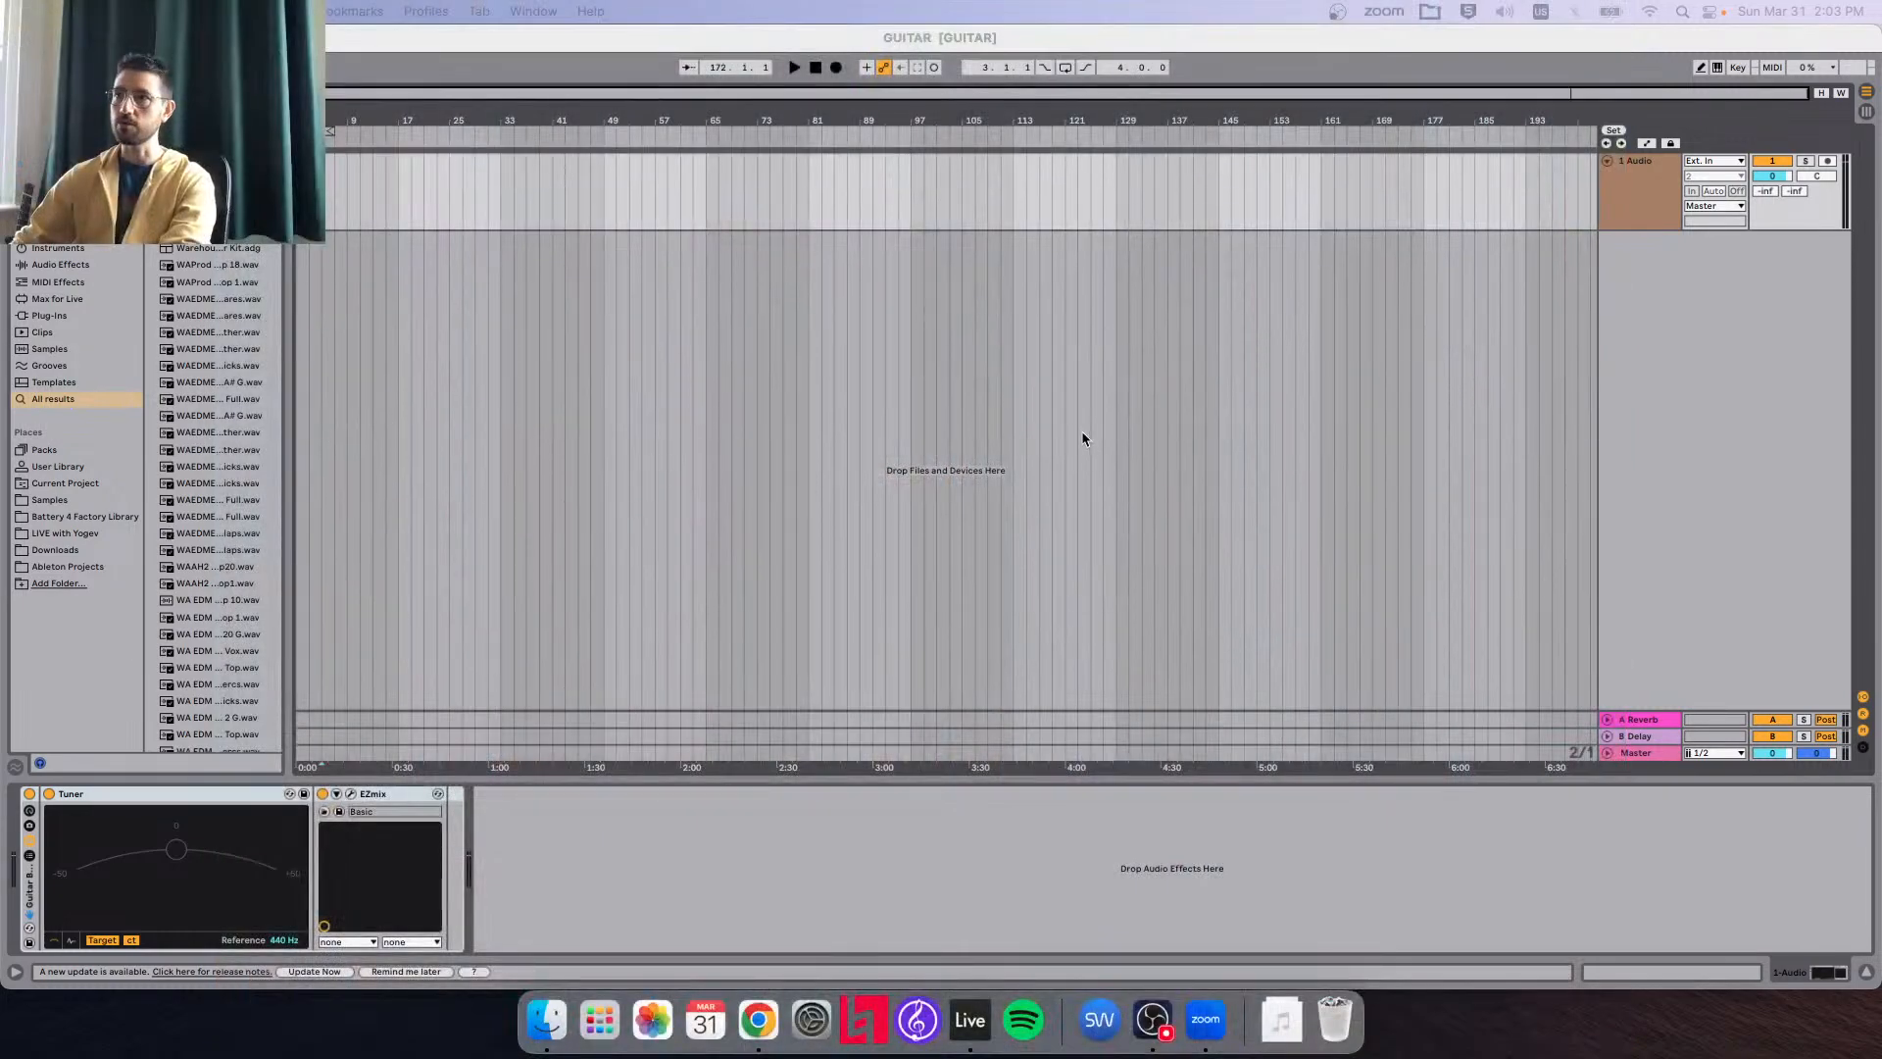
Open the recent Live Set "Percussive thing Night30th.als".
click(1097, 831)
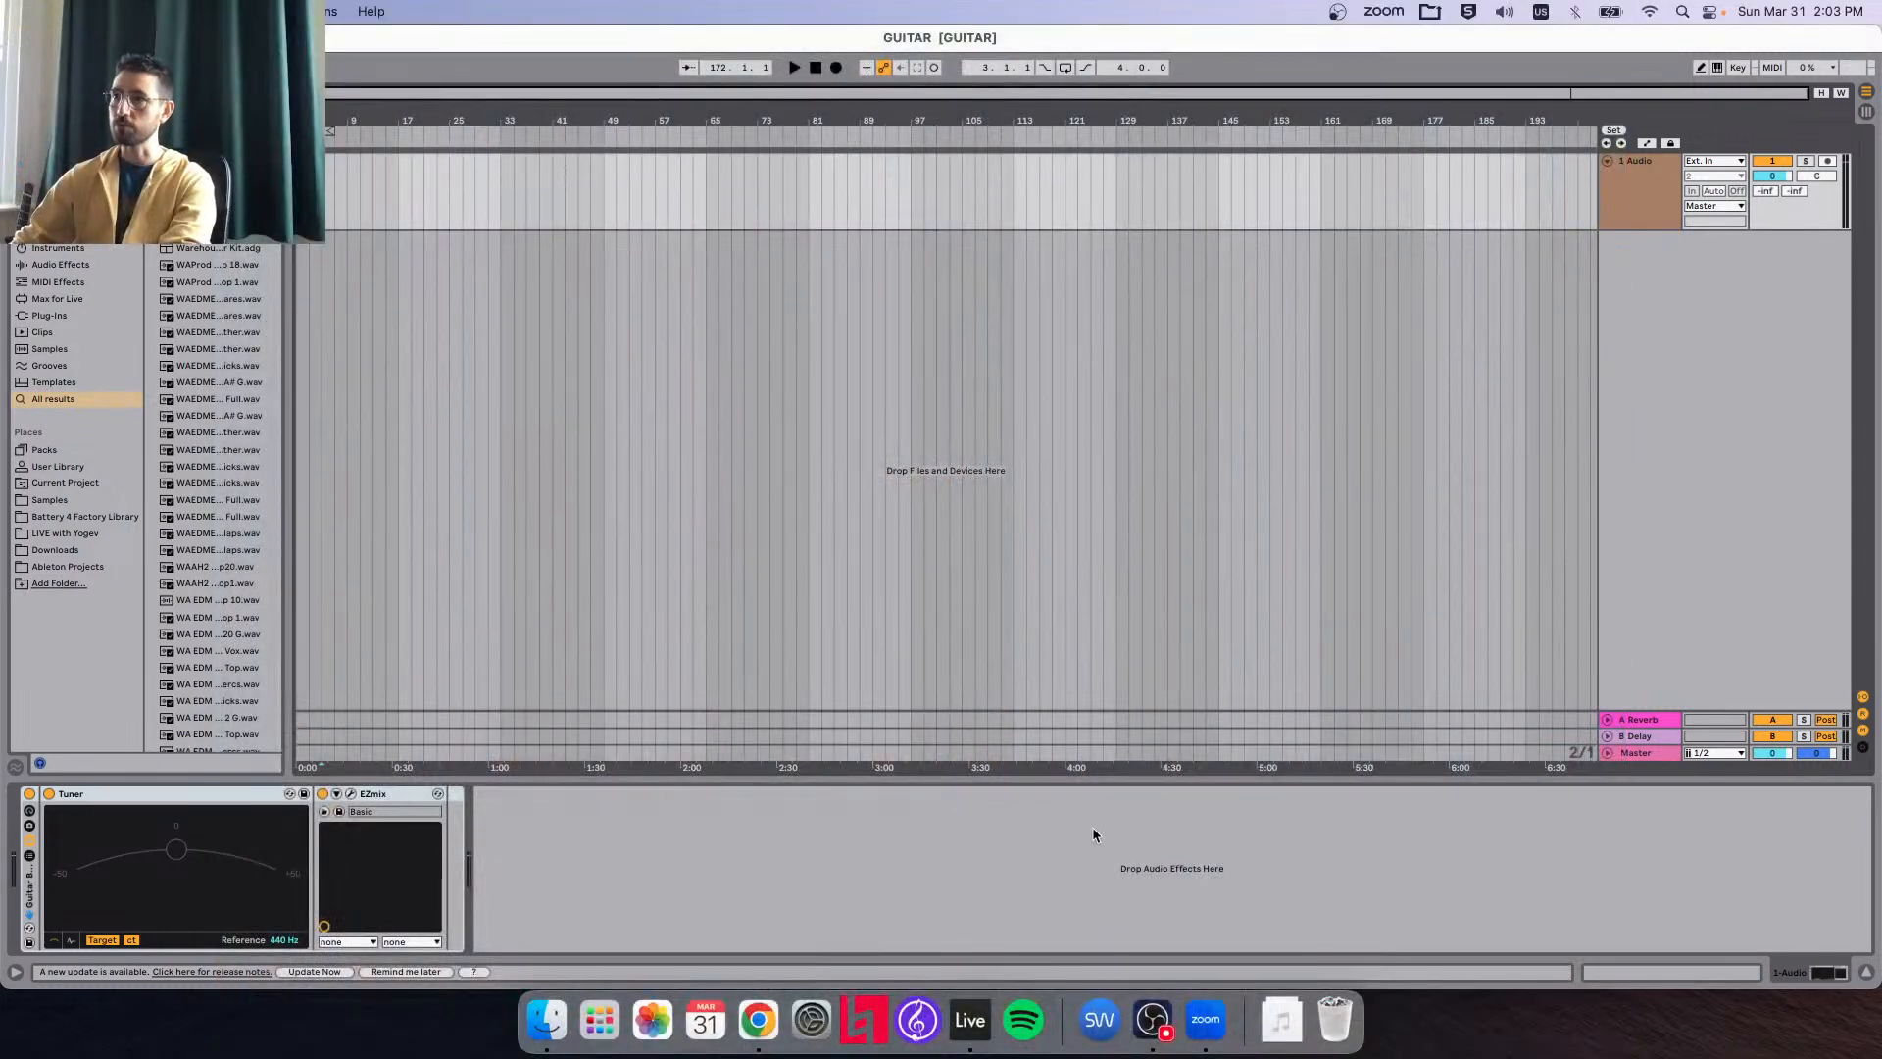
click(109, 11)
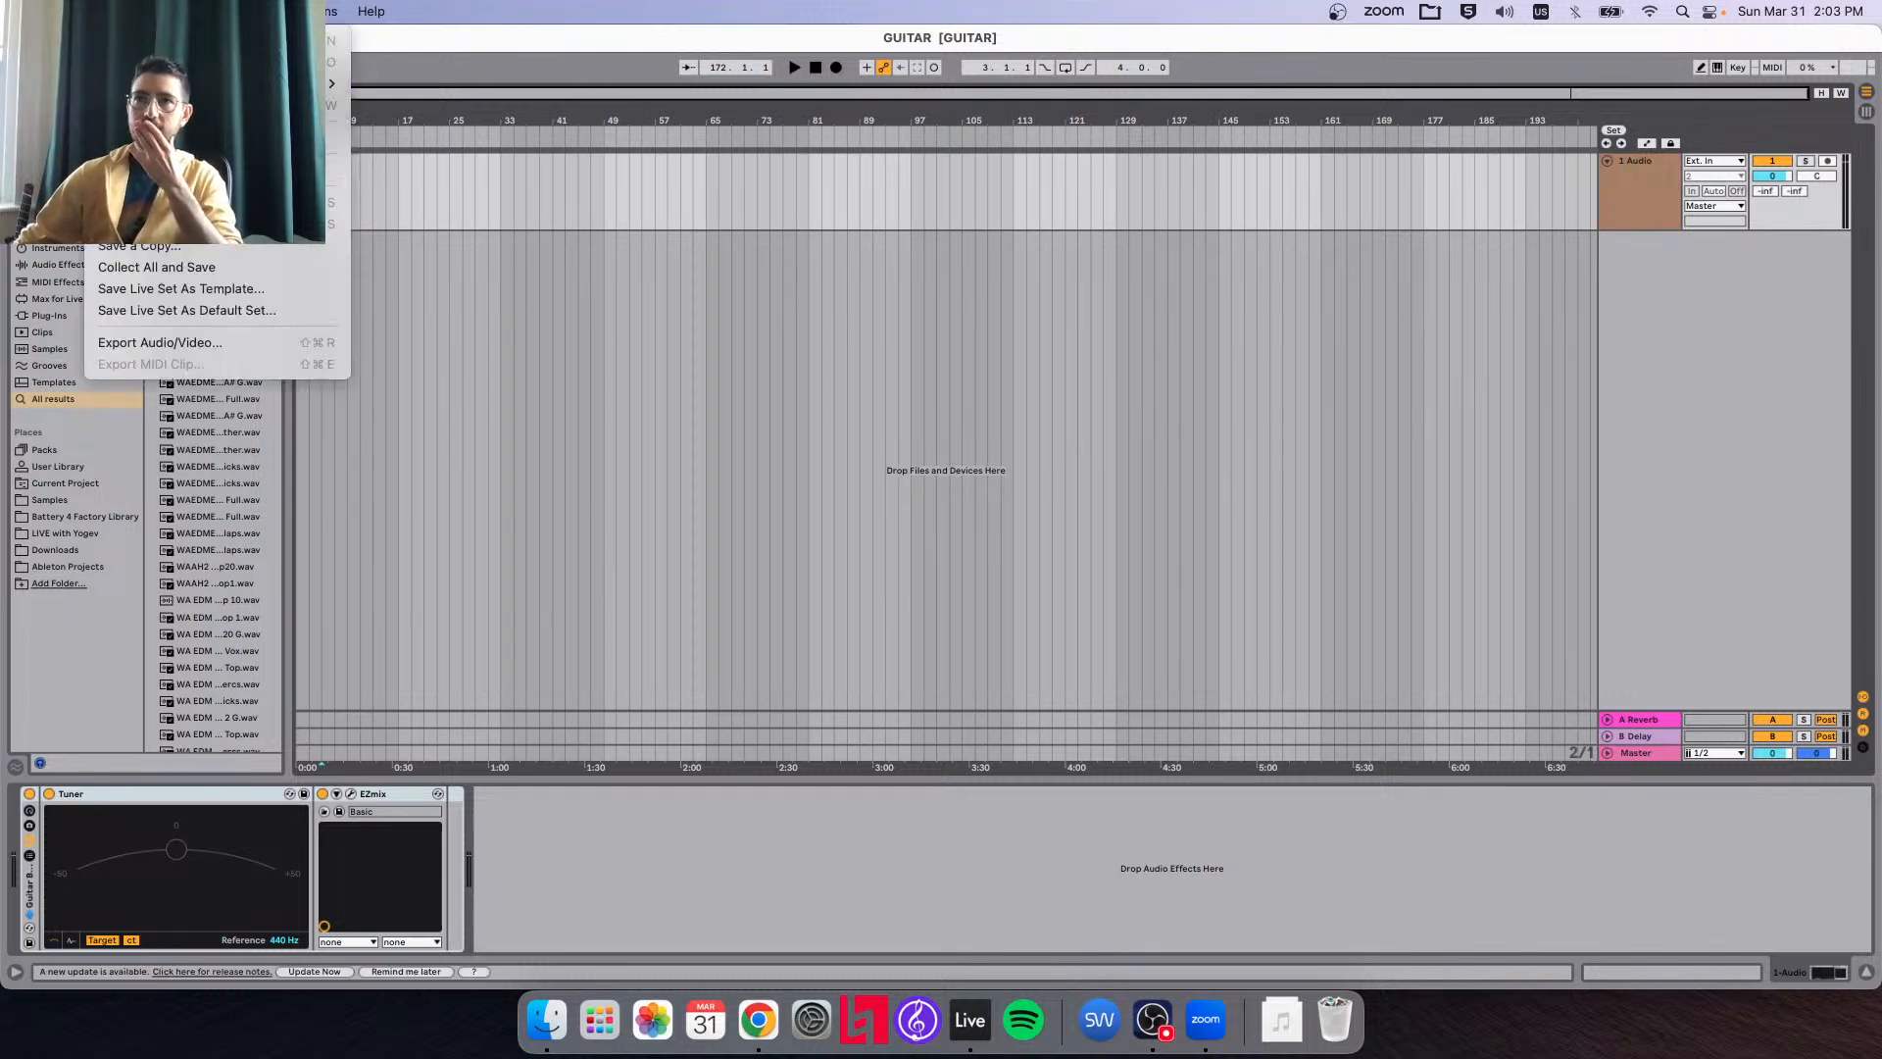
mouse_move(294, 83)
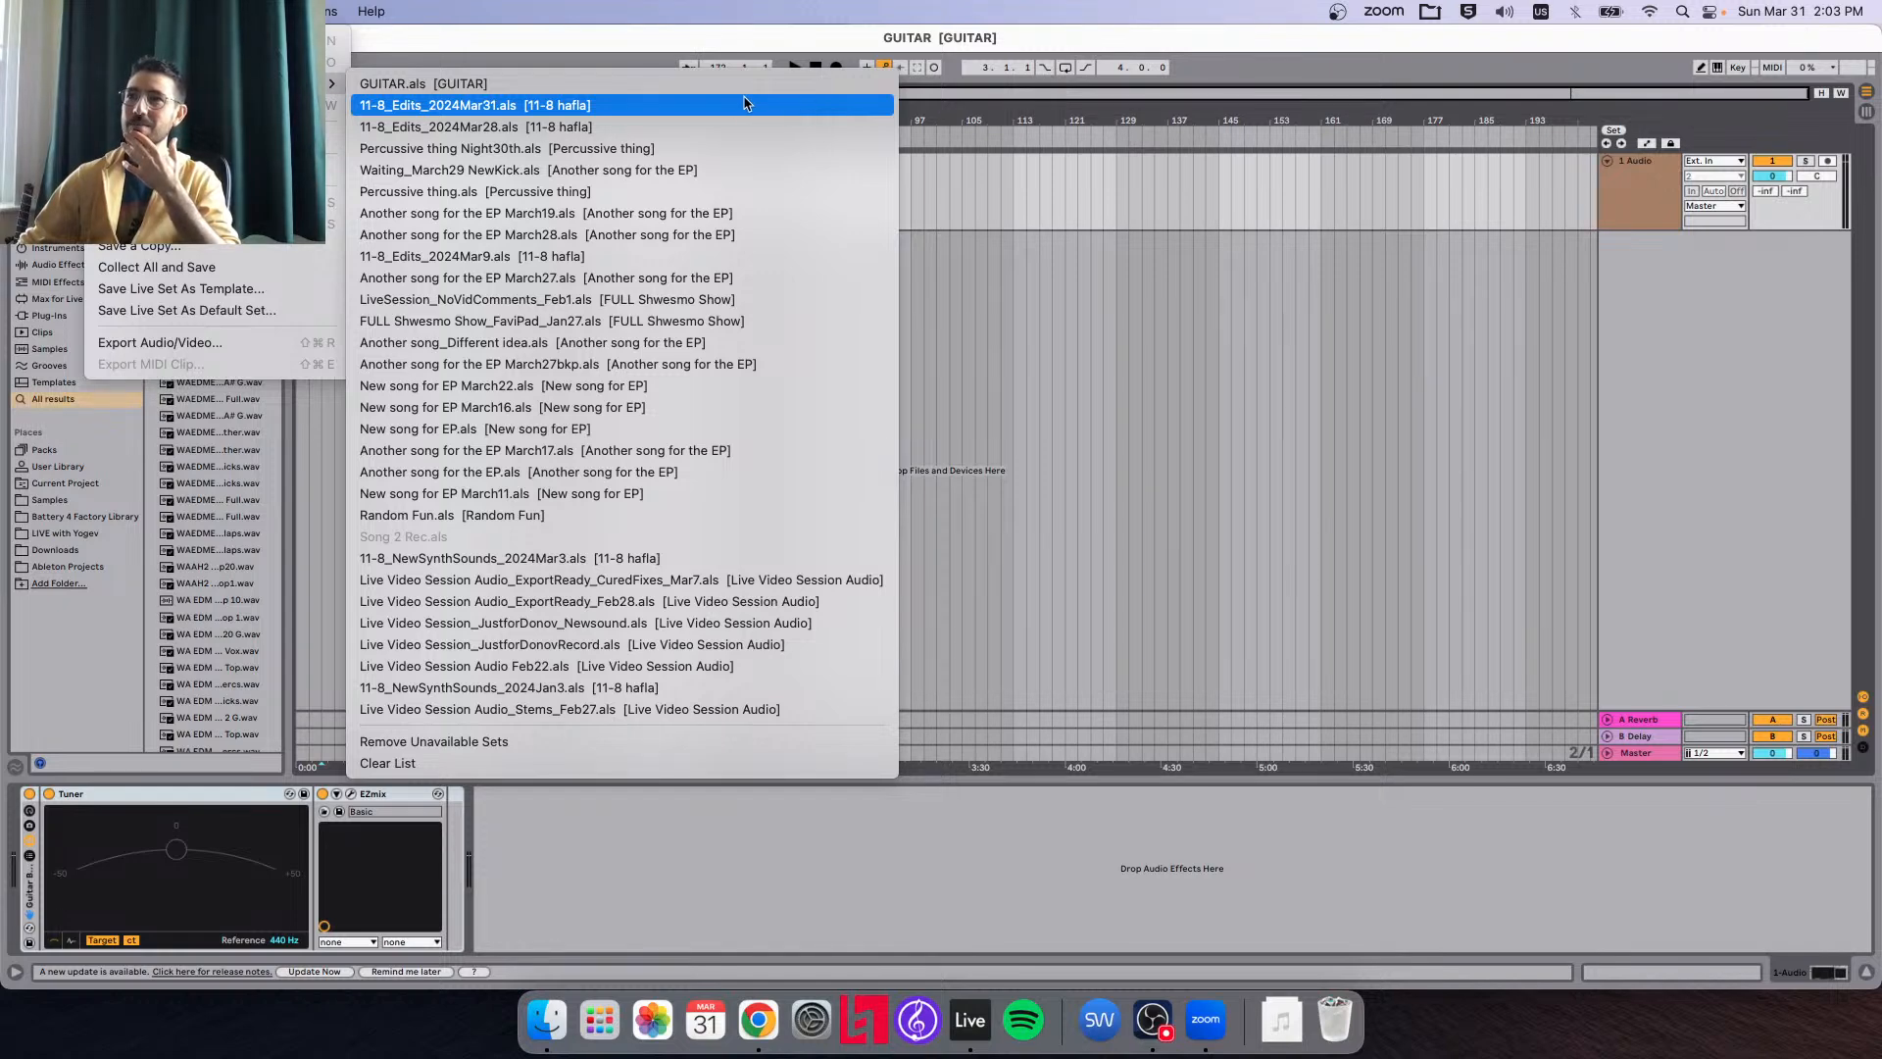
click(710, 148)
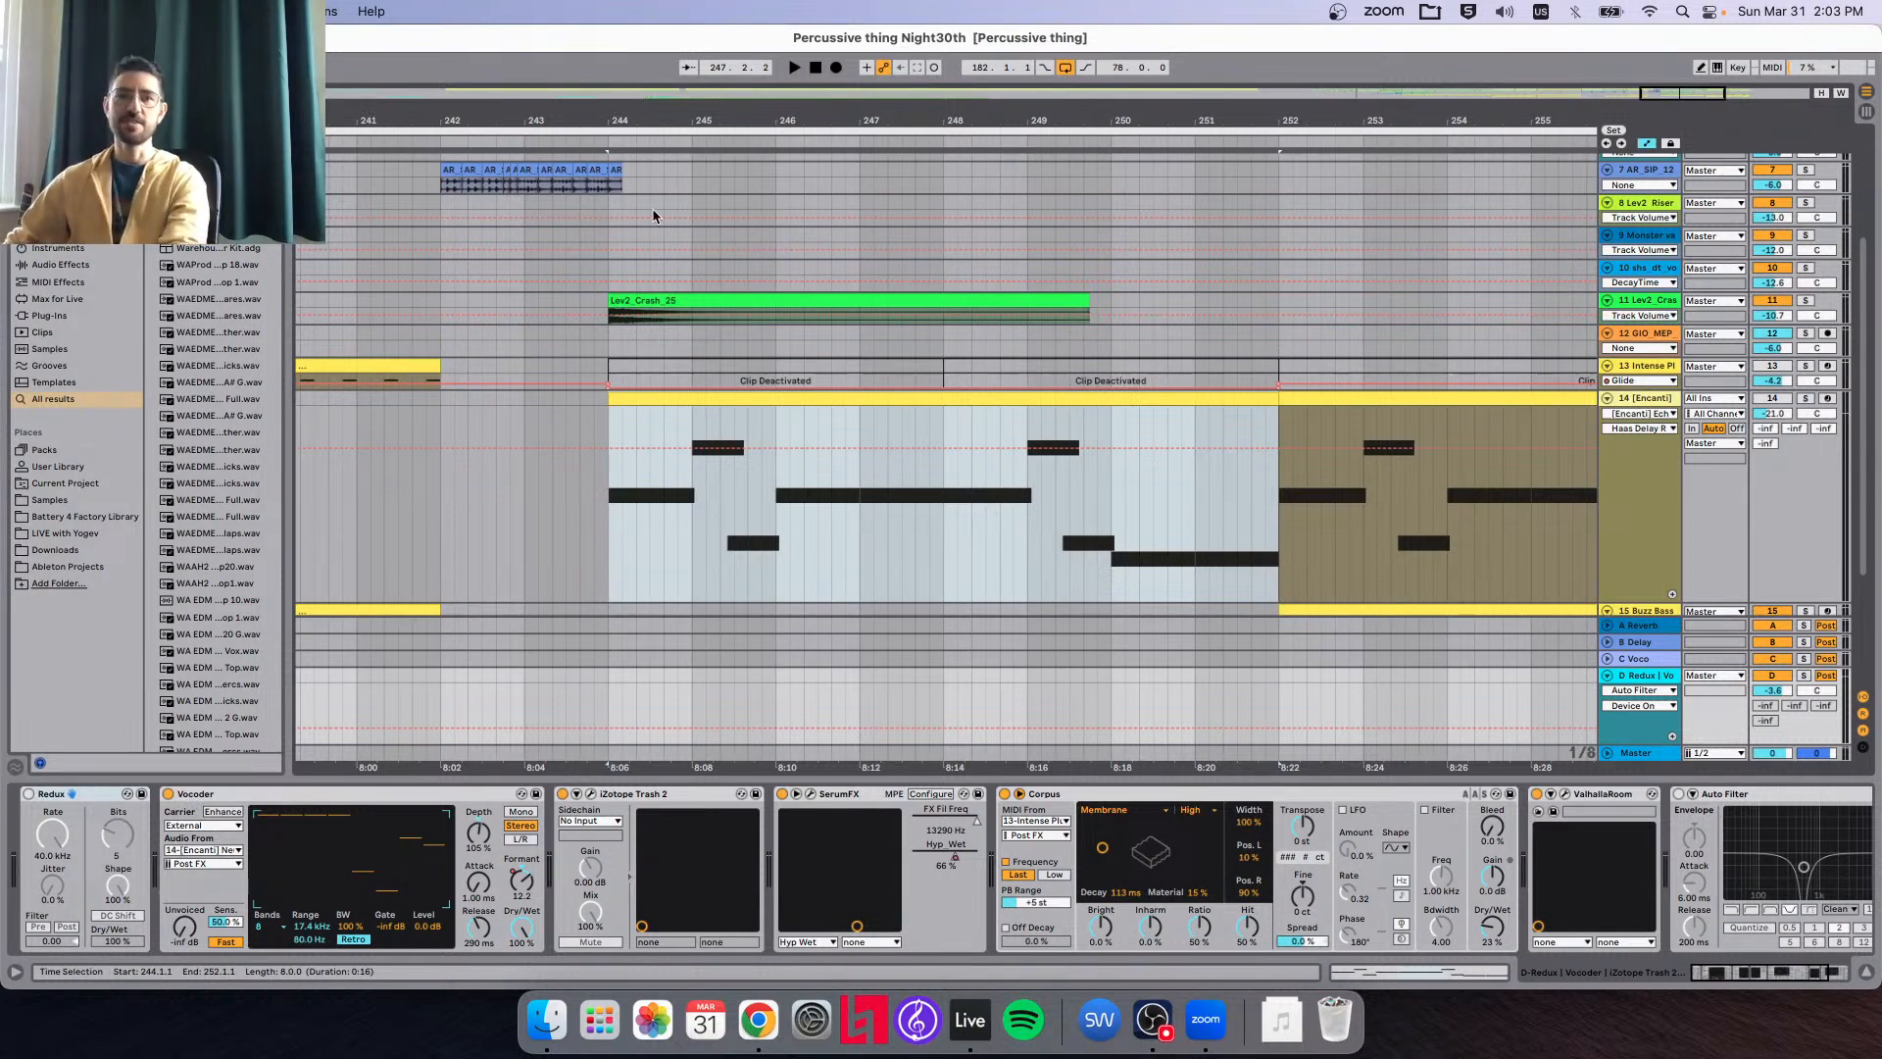
Place the insert marker at bar 247 on the 14 [Encanti] track and audition the arrangement from there.
click(902, 537)
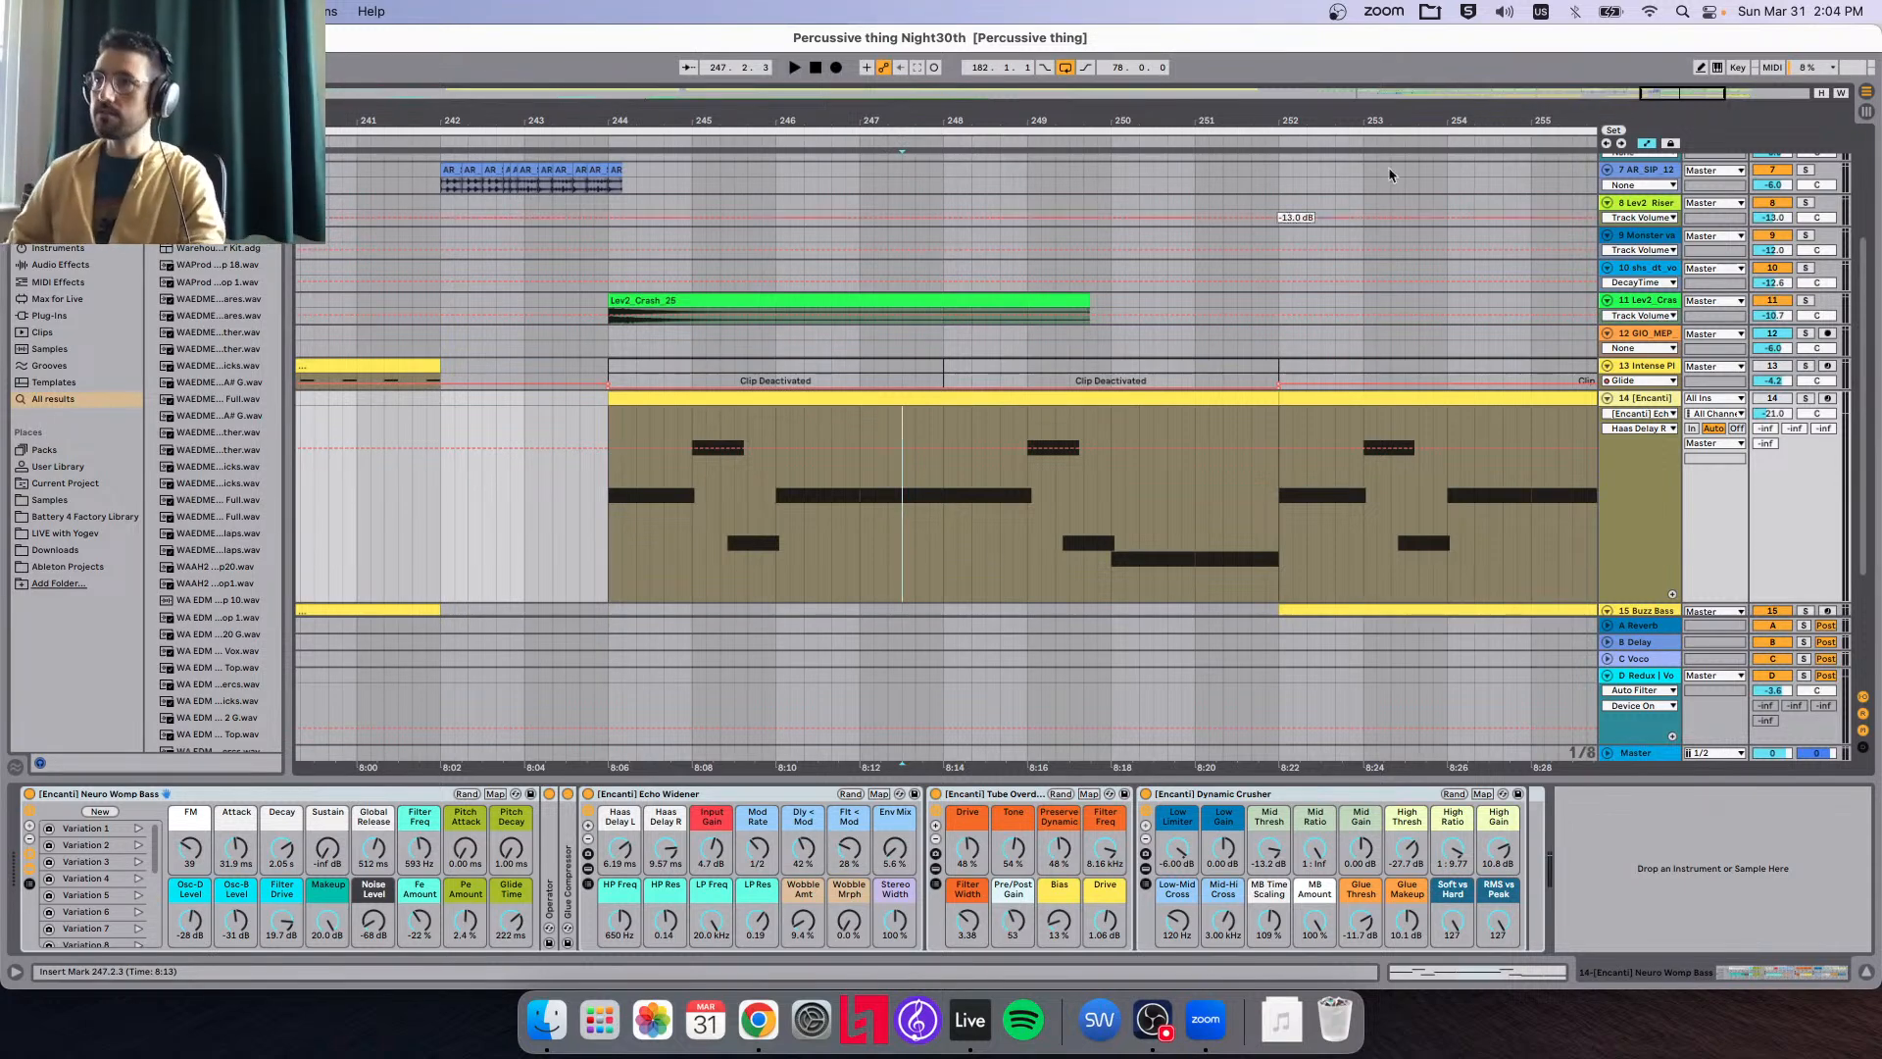
click(861, 529)
key(space)
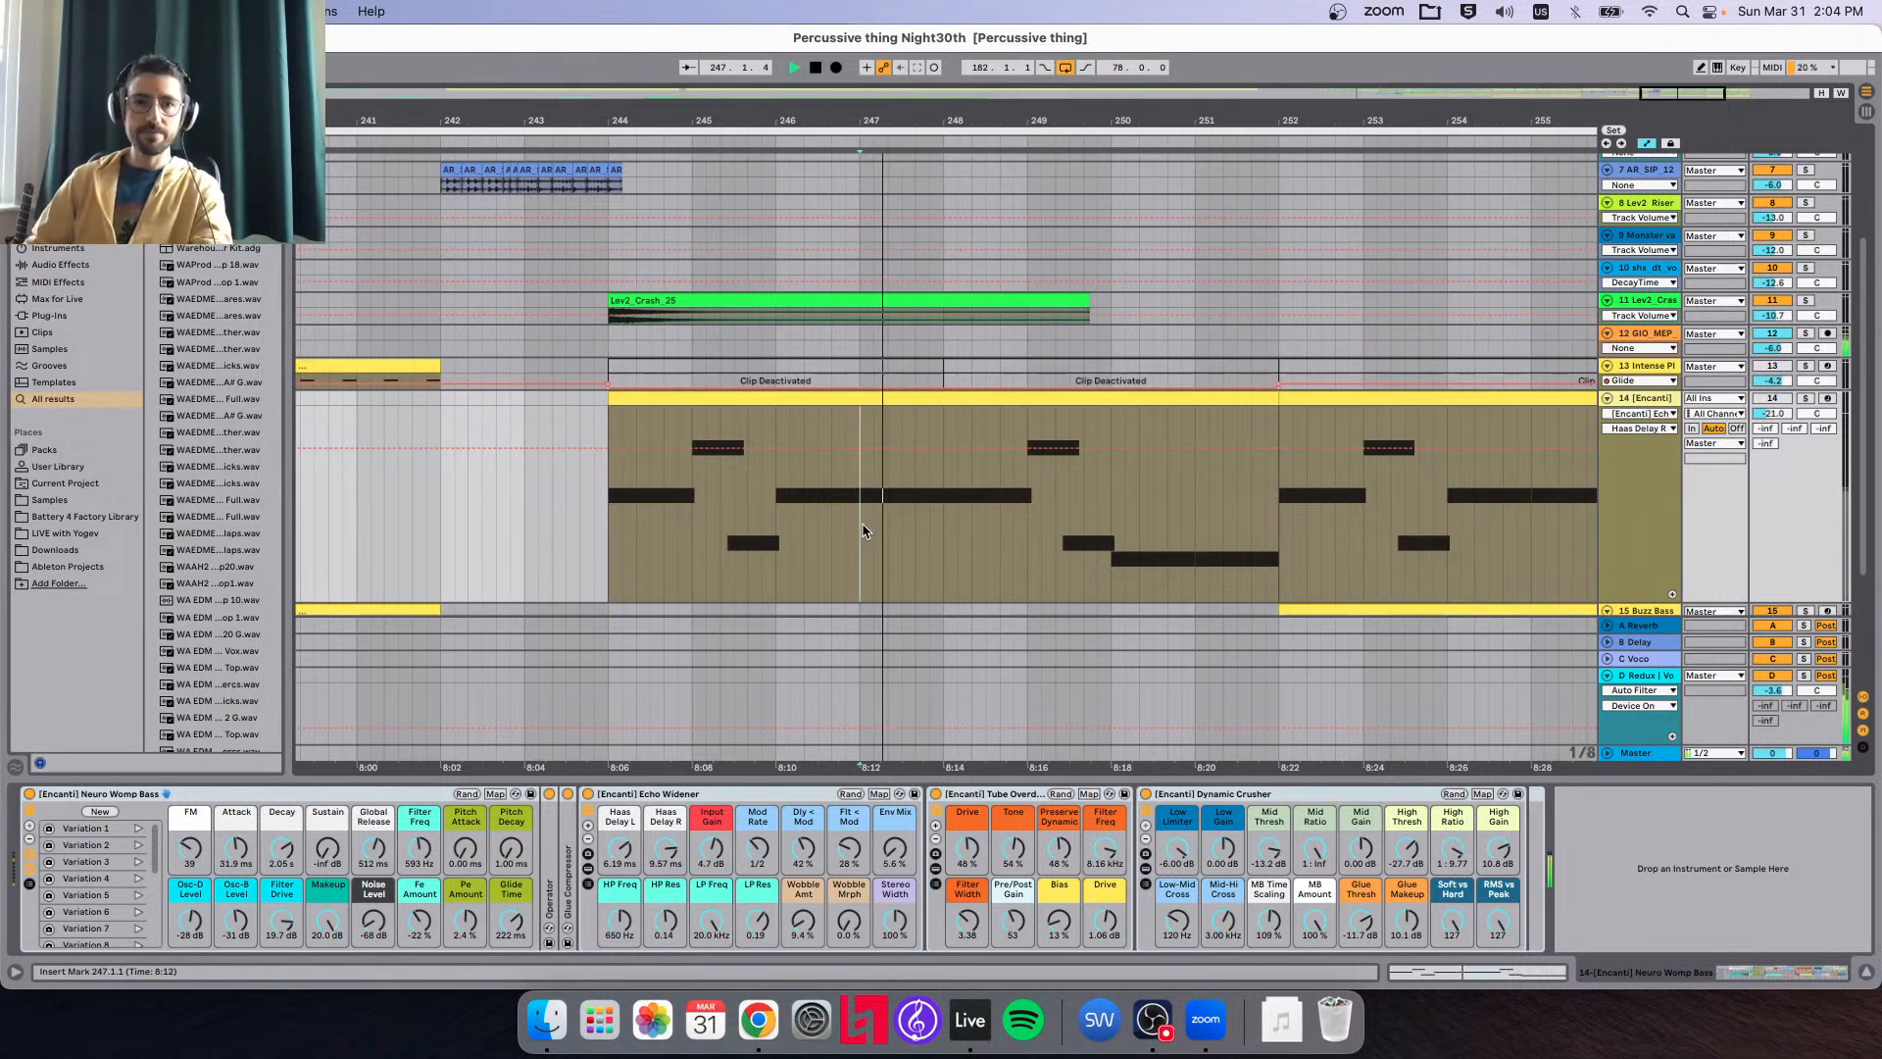
key(space)
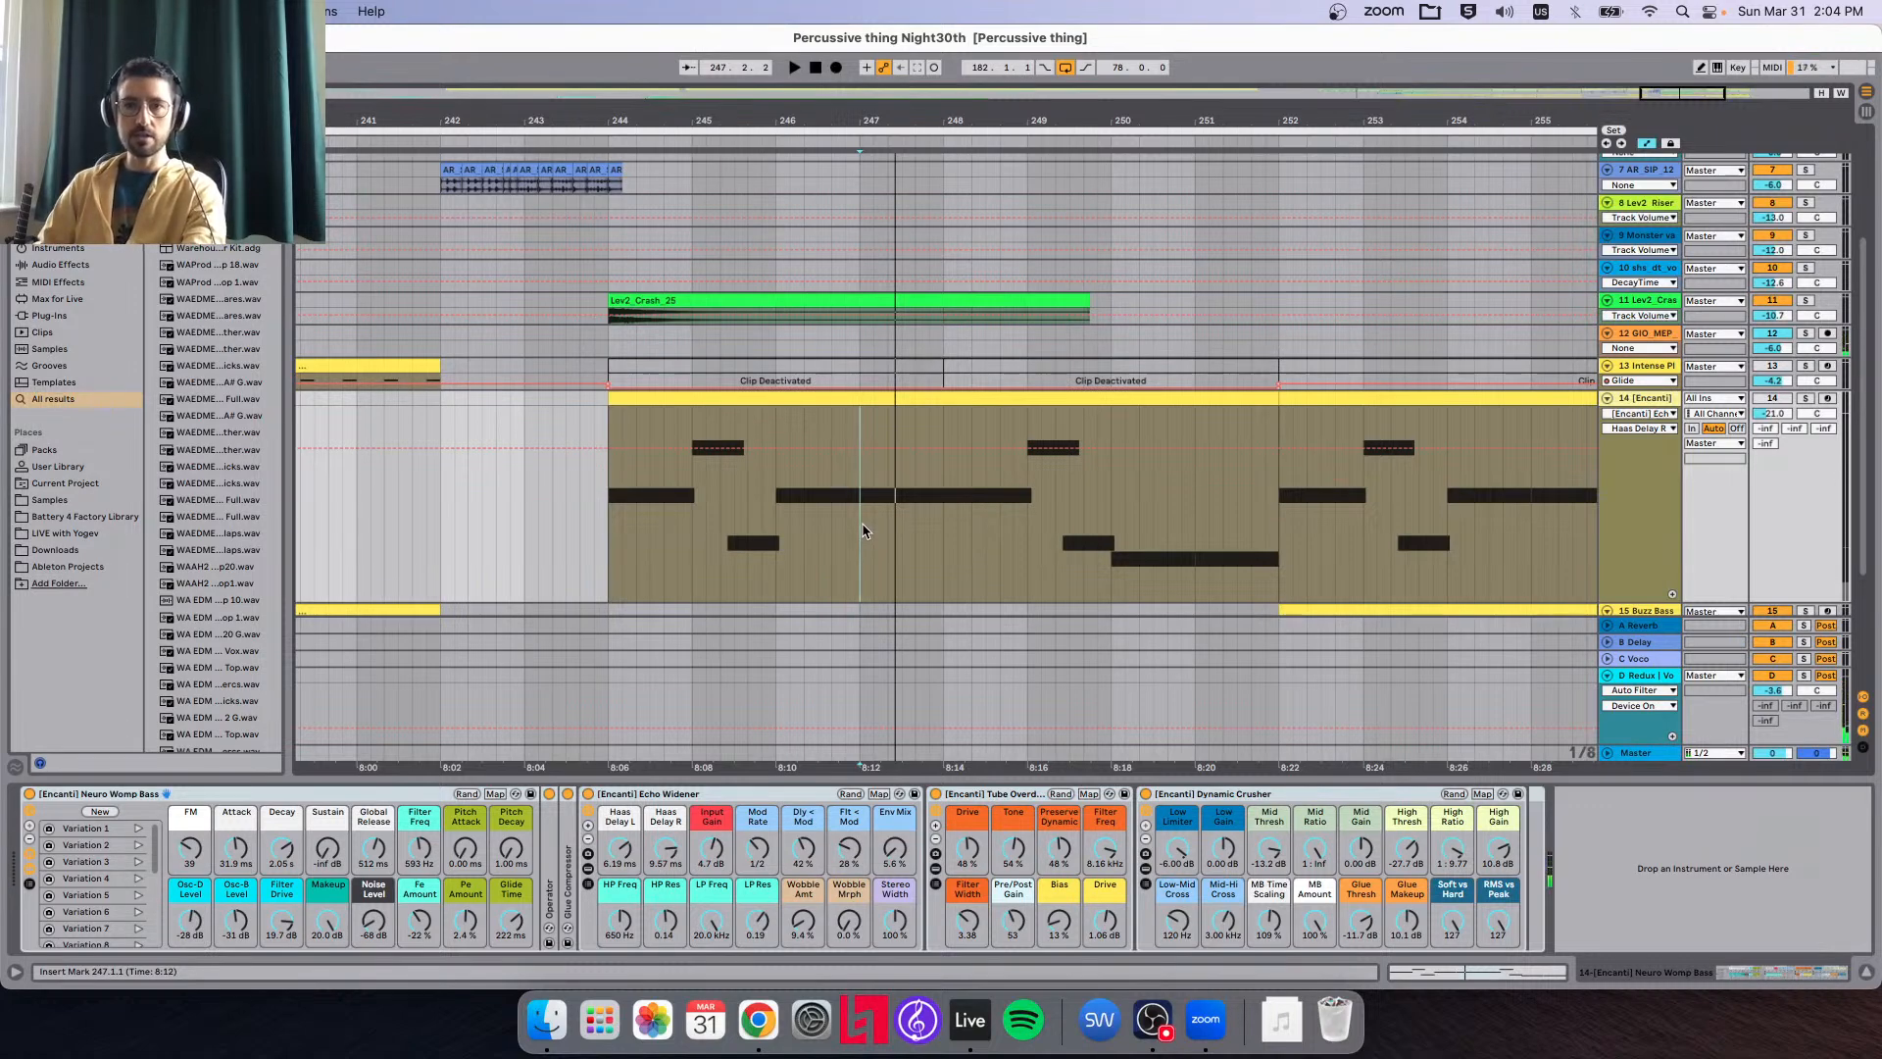
key(space)
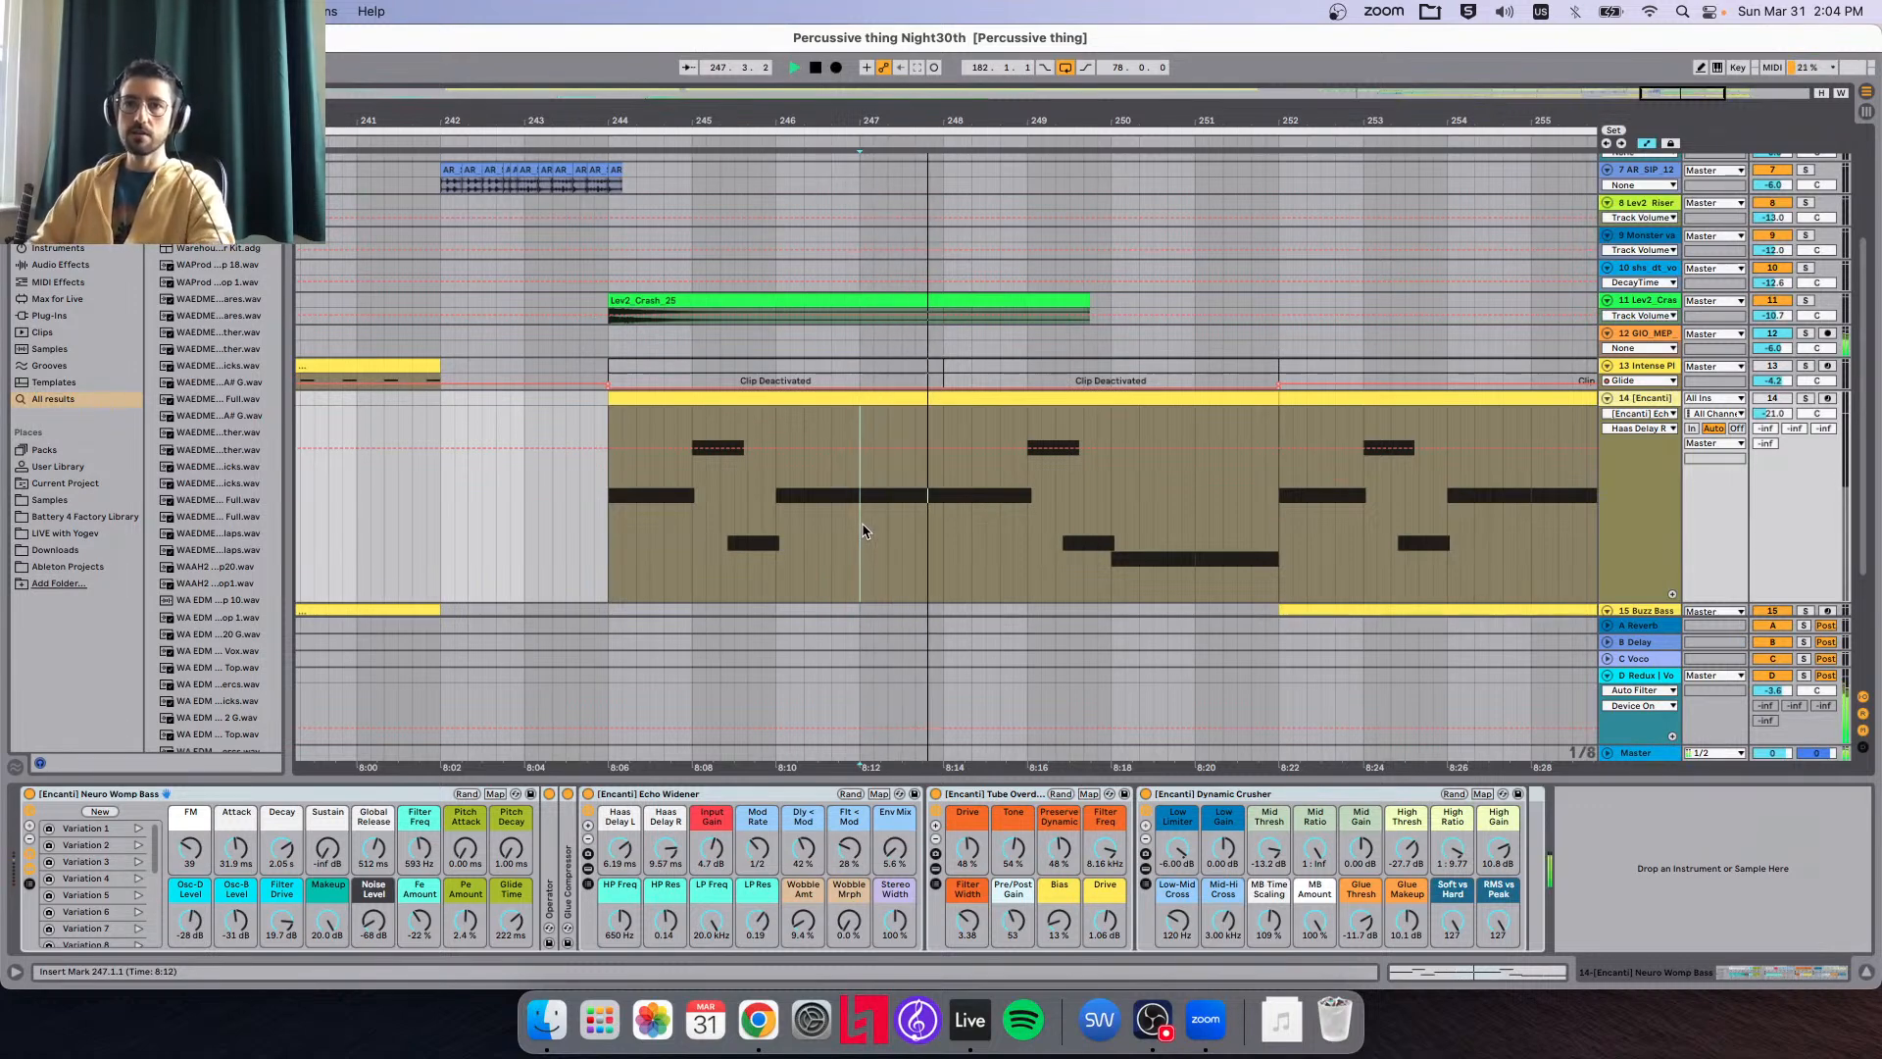
key(space)
Hide the arrangement's automation and fold the 14 [Encanti] track and the D Redux return track.
key(a)
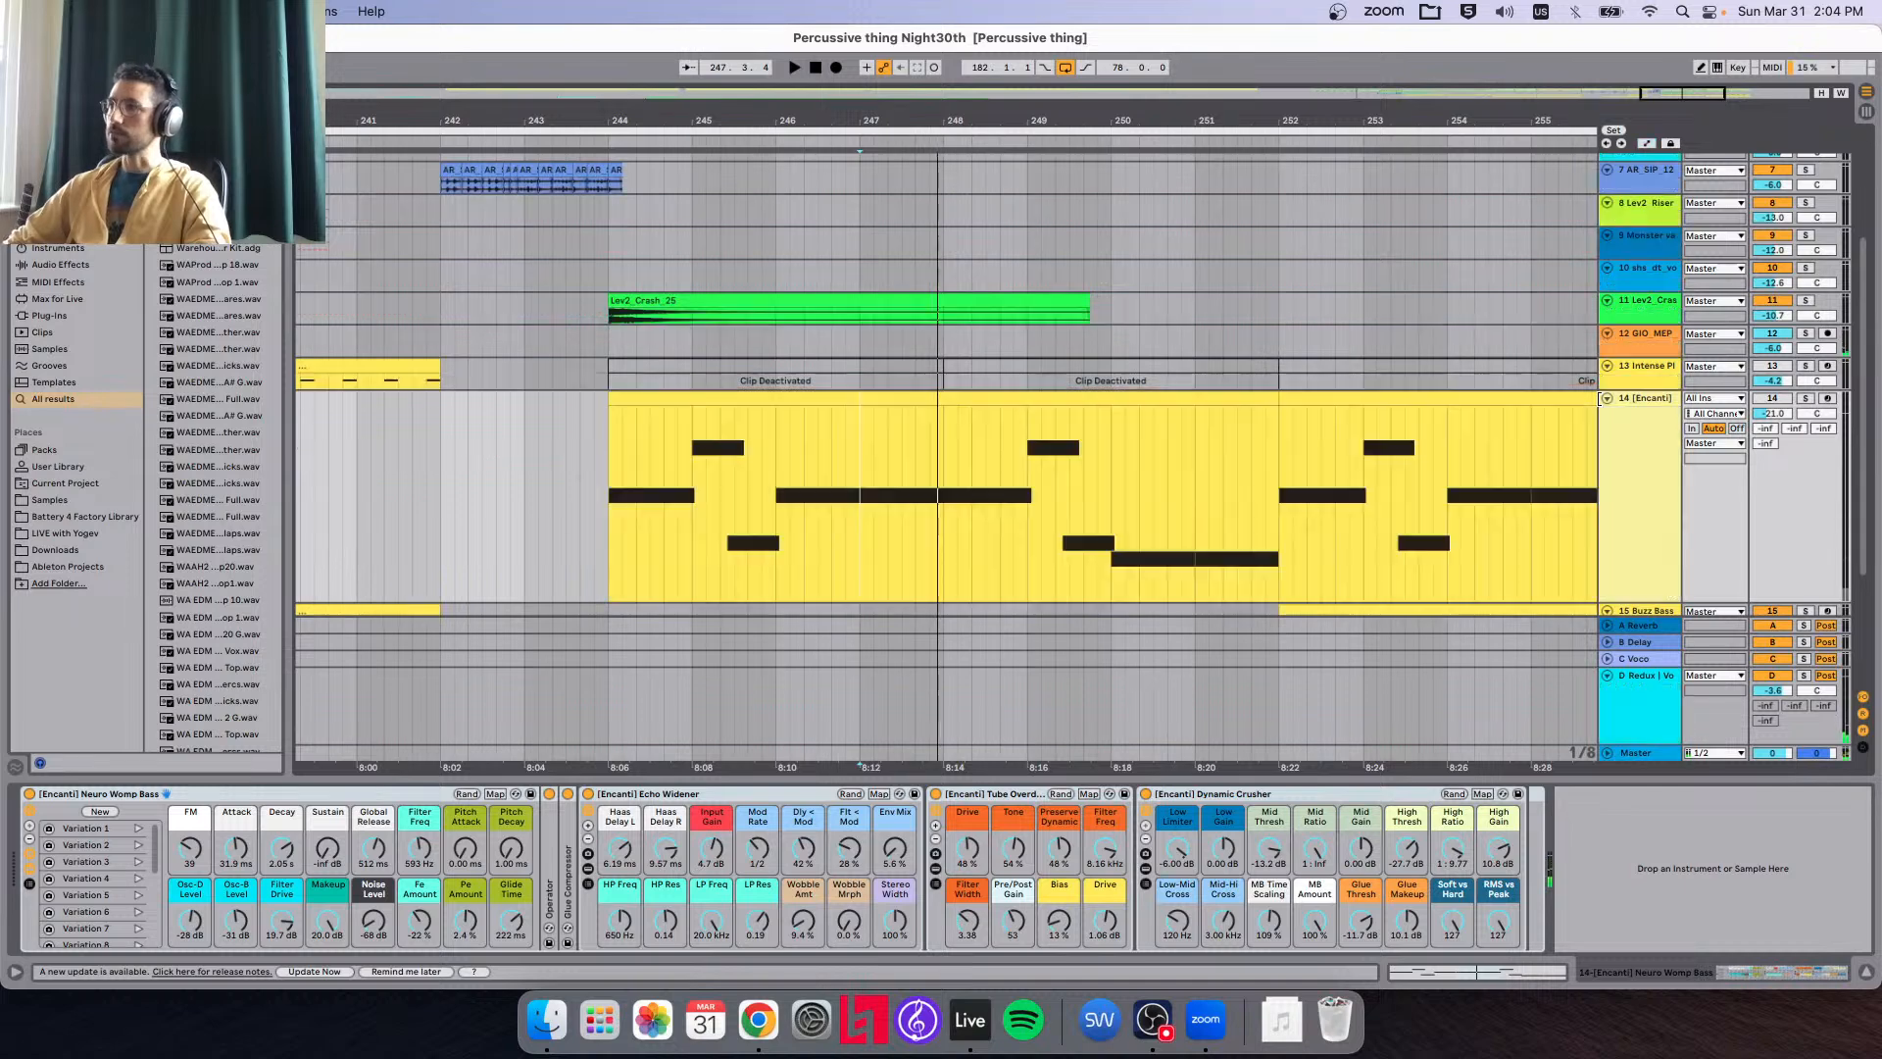
click(1606, 398)
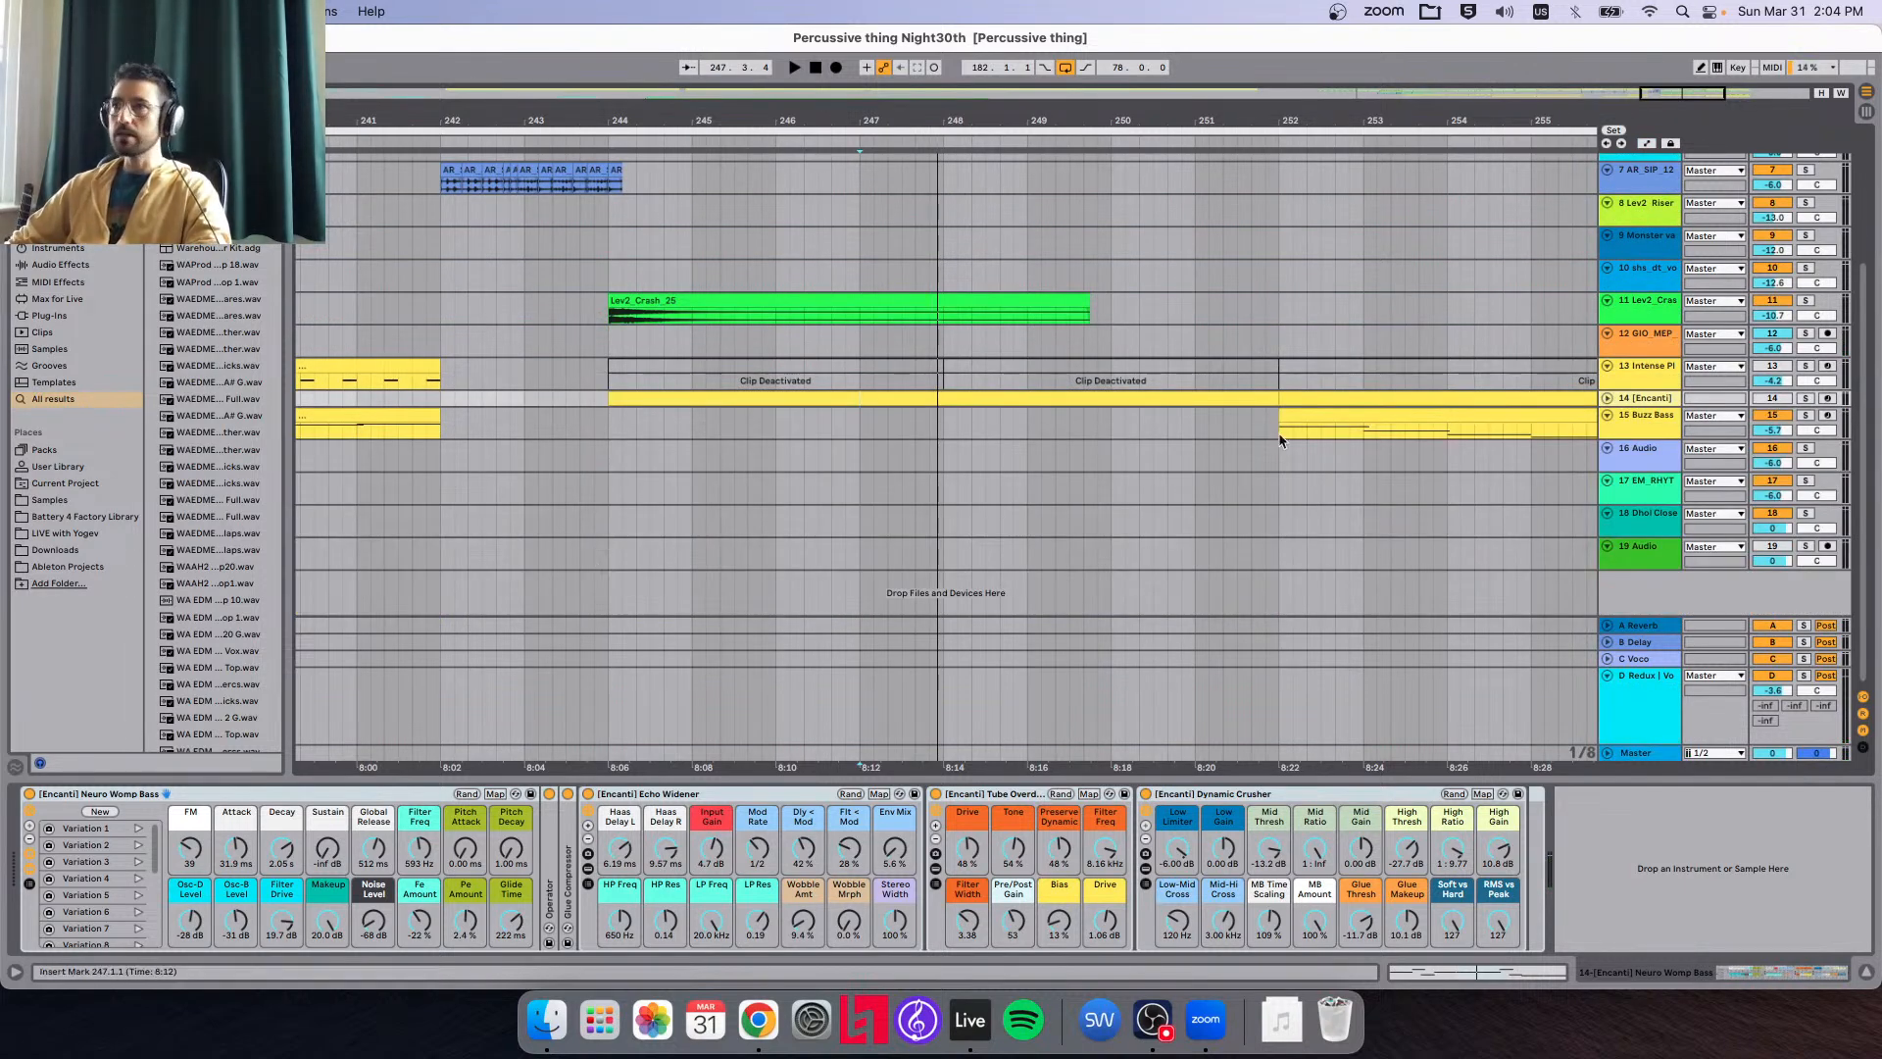
scroll(1365, 478, up, 5)
scroll(1139, 432, down, 10)
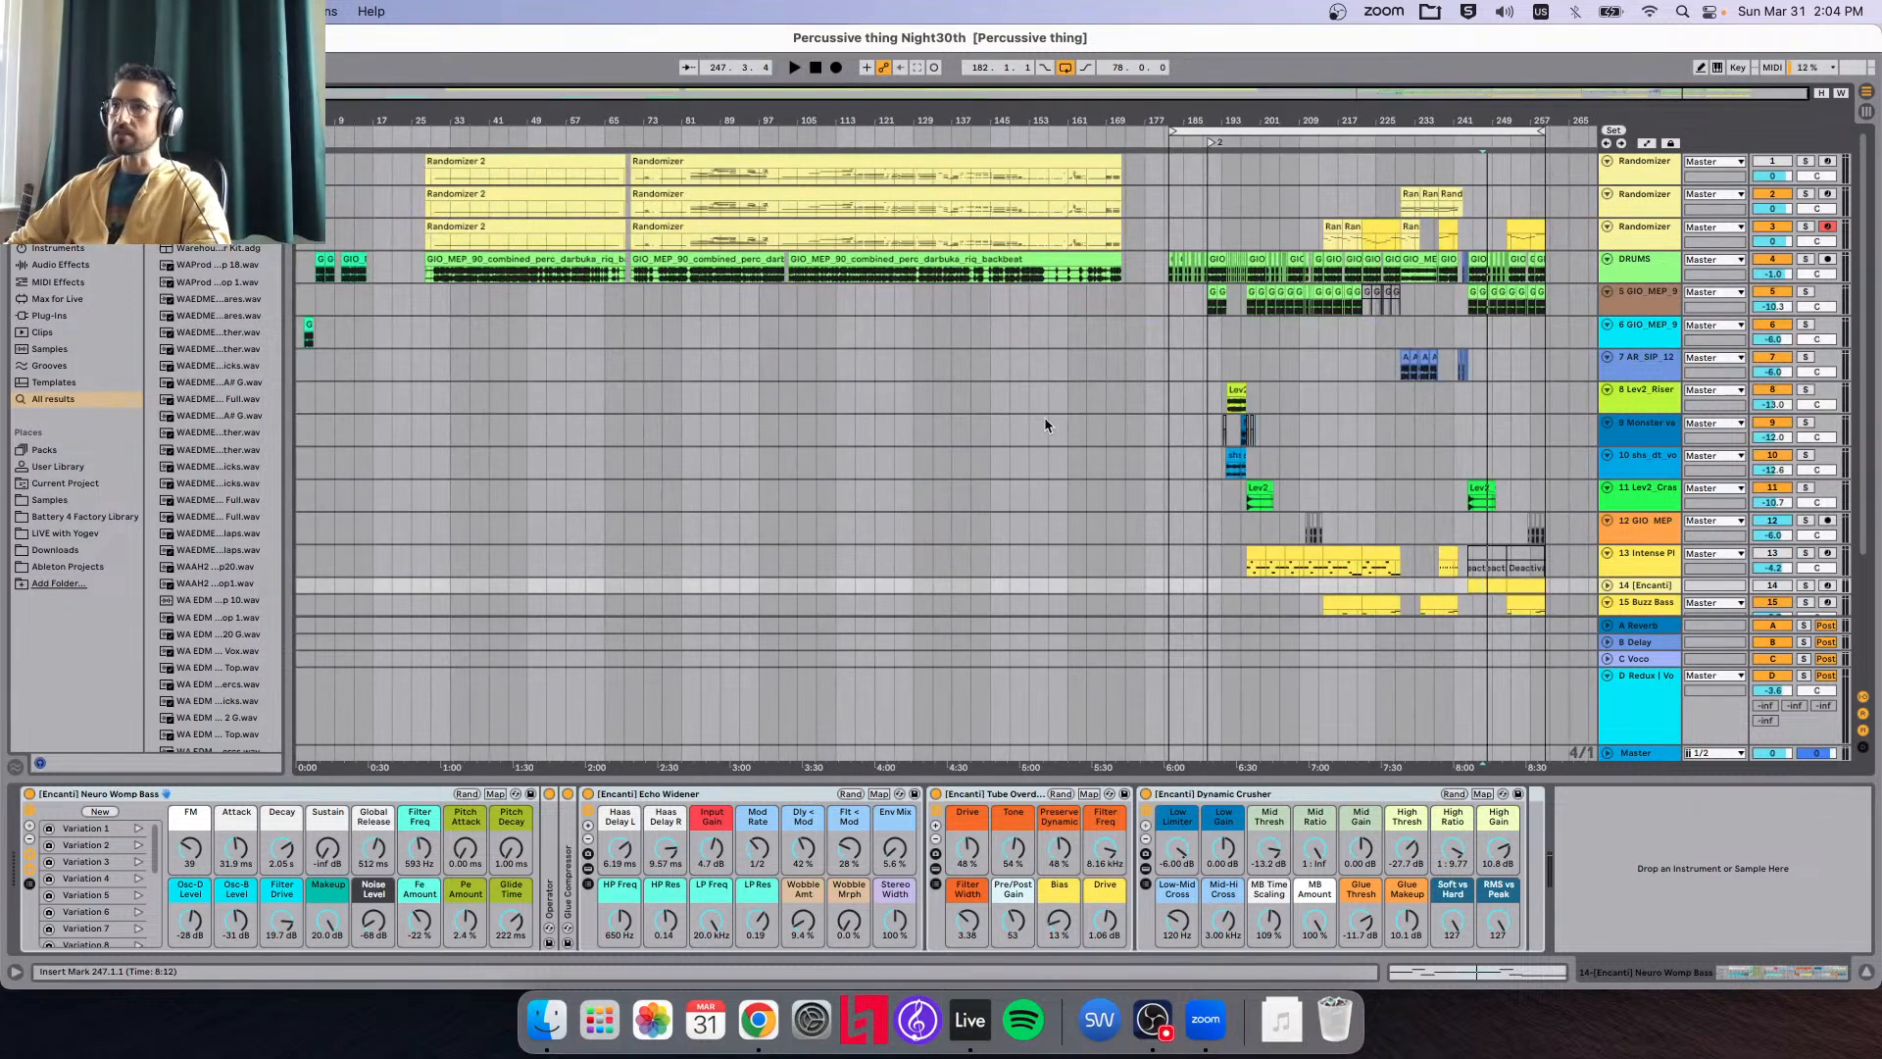
scroll(312, 276, up, 6)
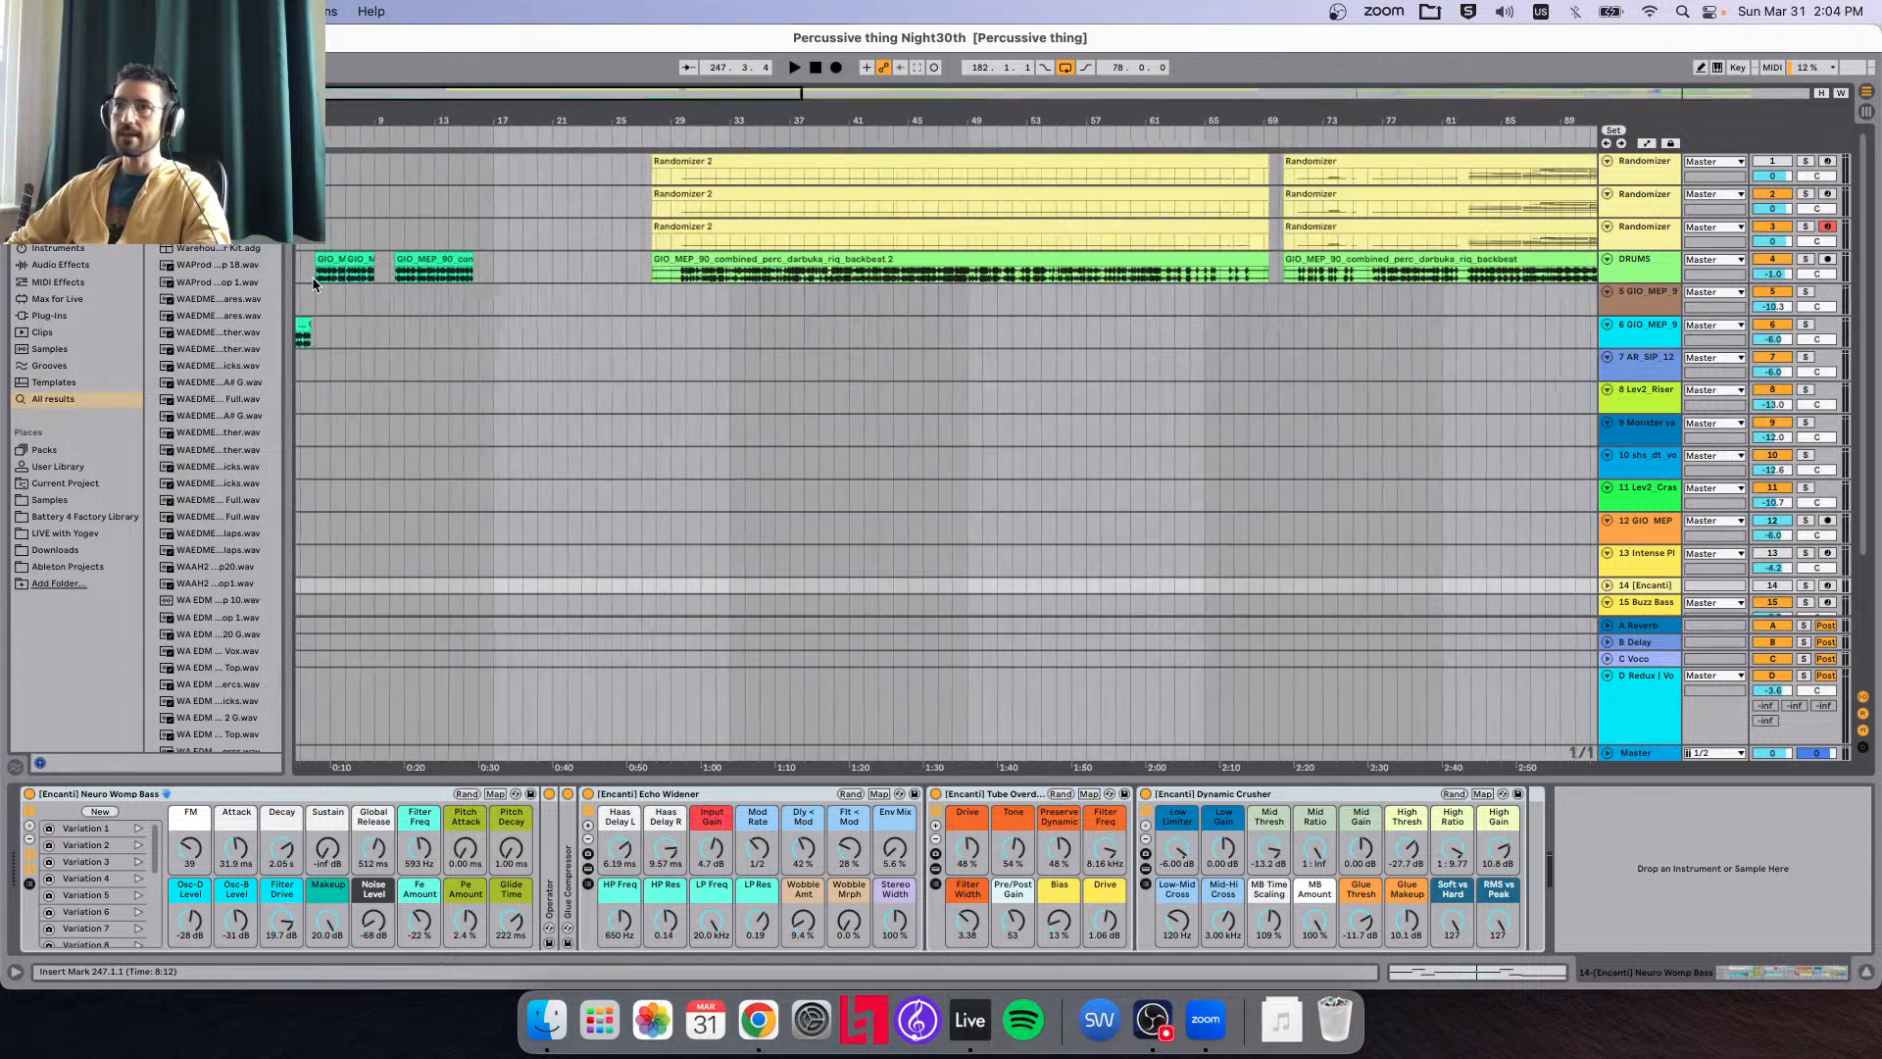
scroll(312, 276, up, 5)
scroll(912, 284, down, 2)
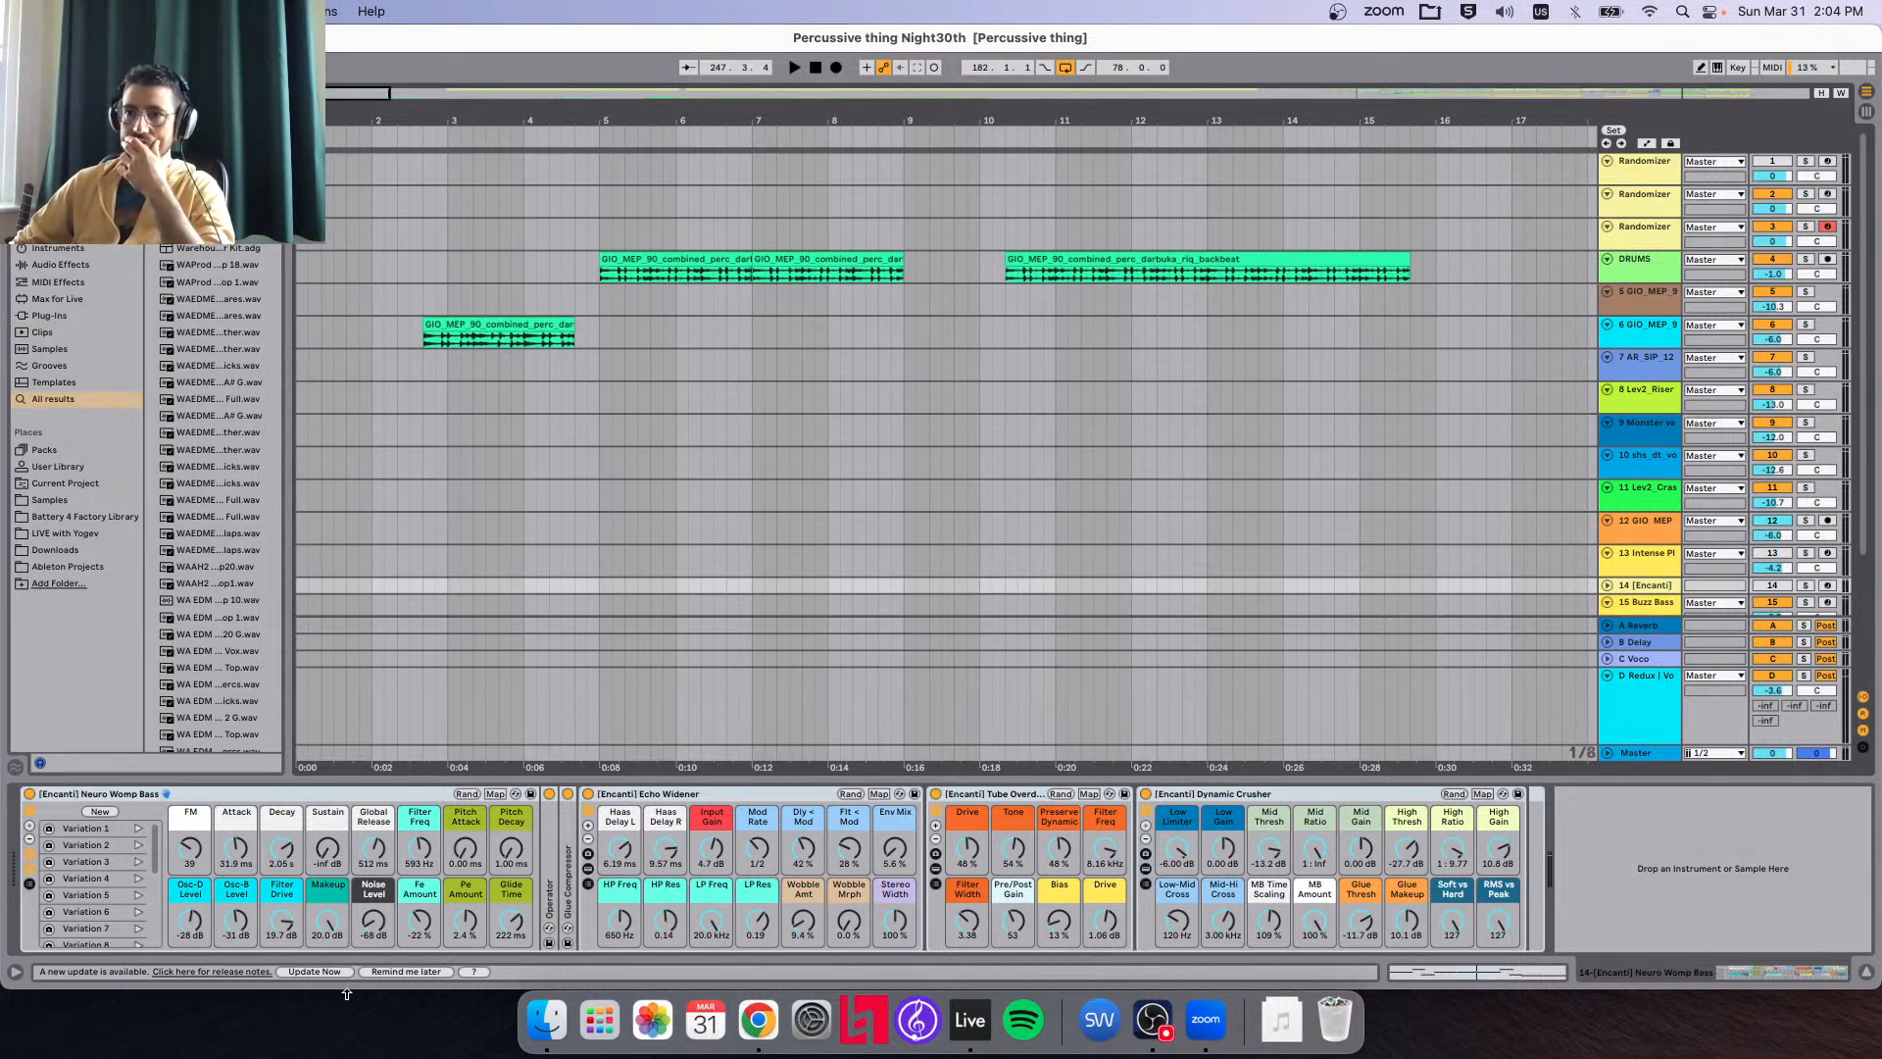
click(448, 704)
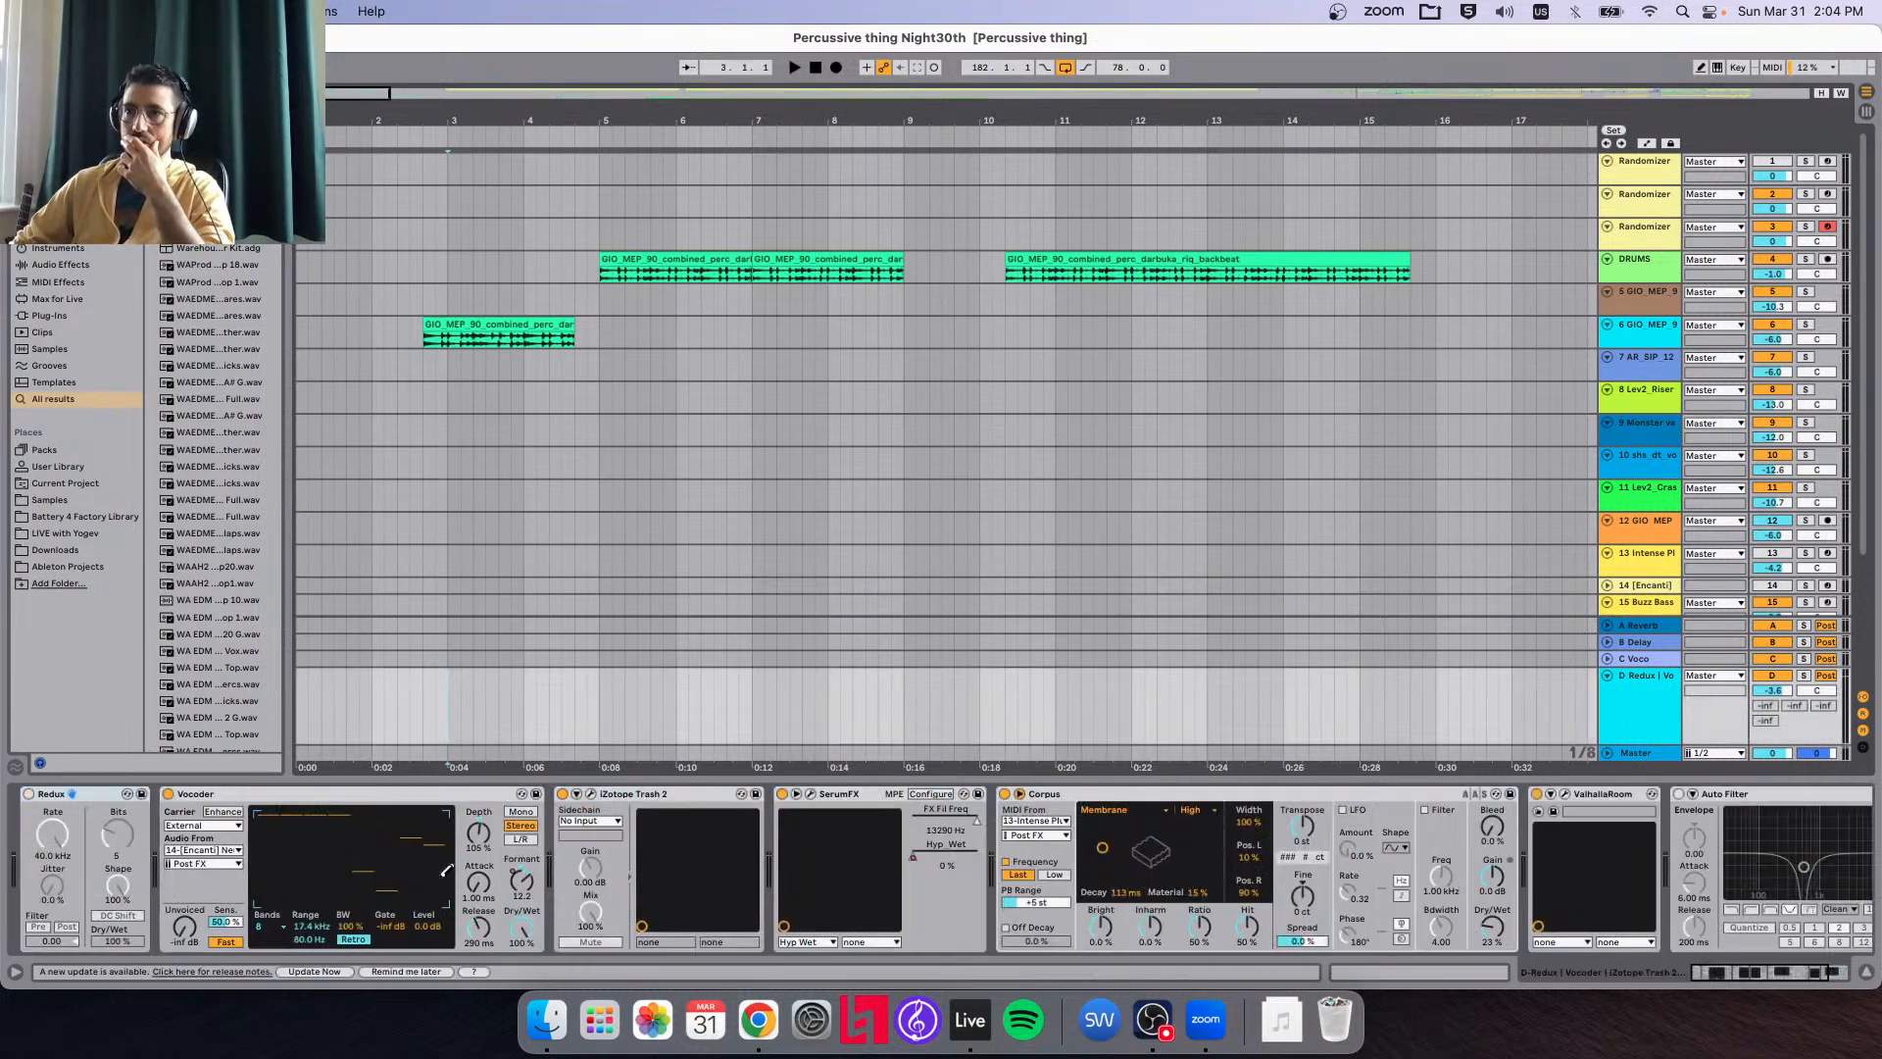
click(1607, 676)
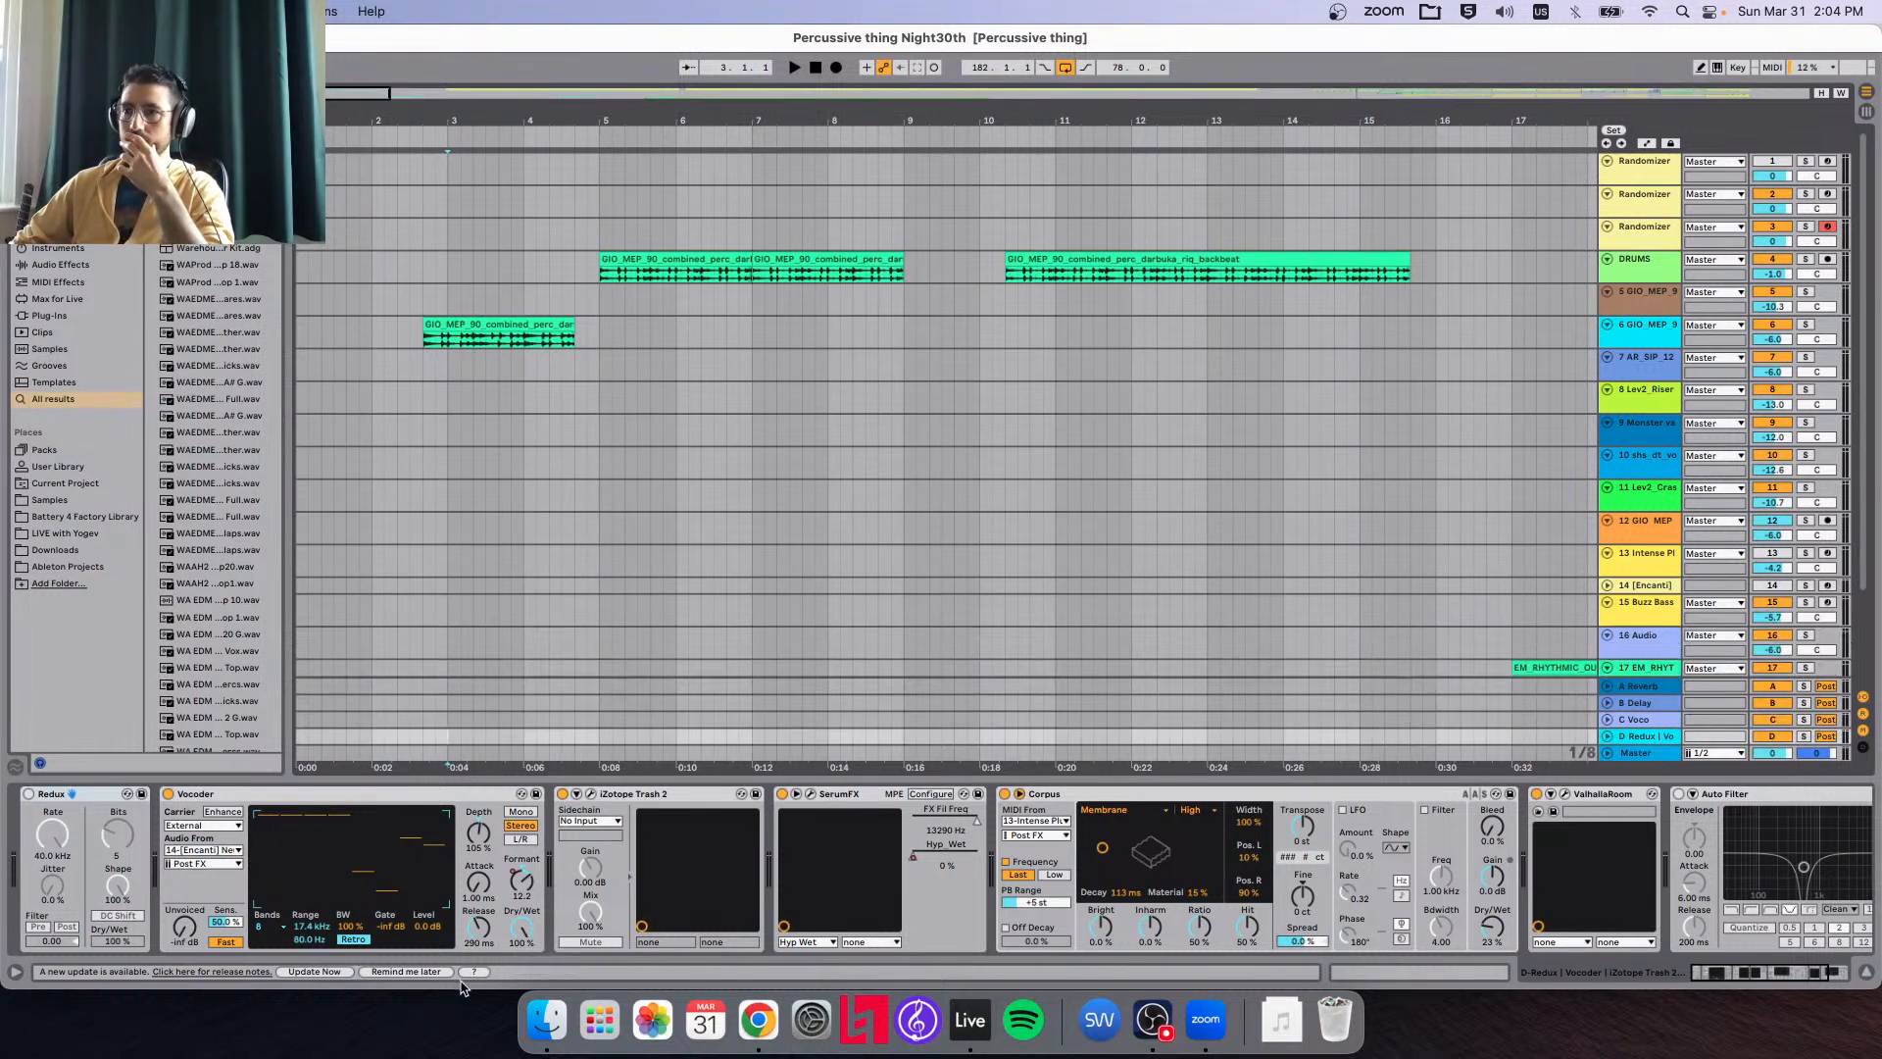
Turn on automatic hiding for the Dock and extend the Live window down to the screen's lower edge.
click(458, 1024)
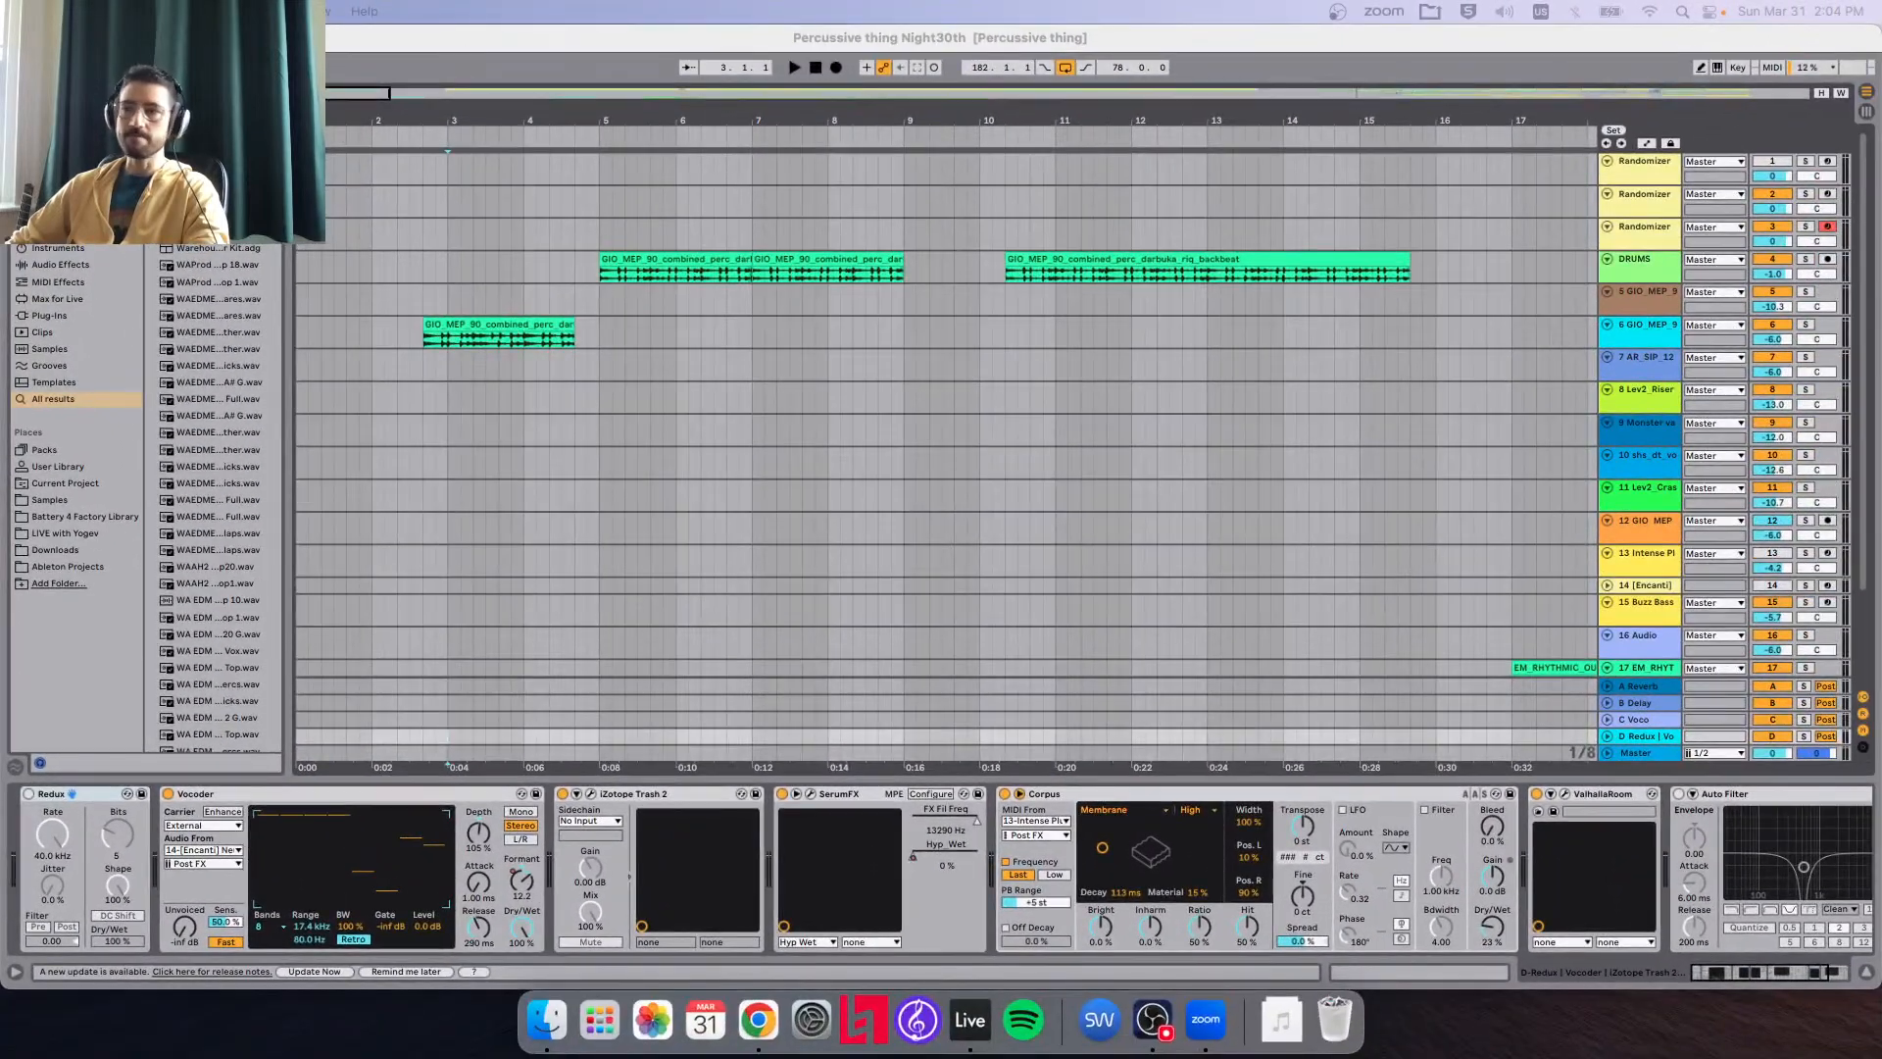
click(1103, 783)
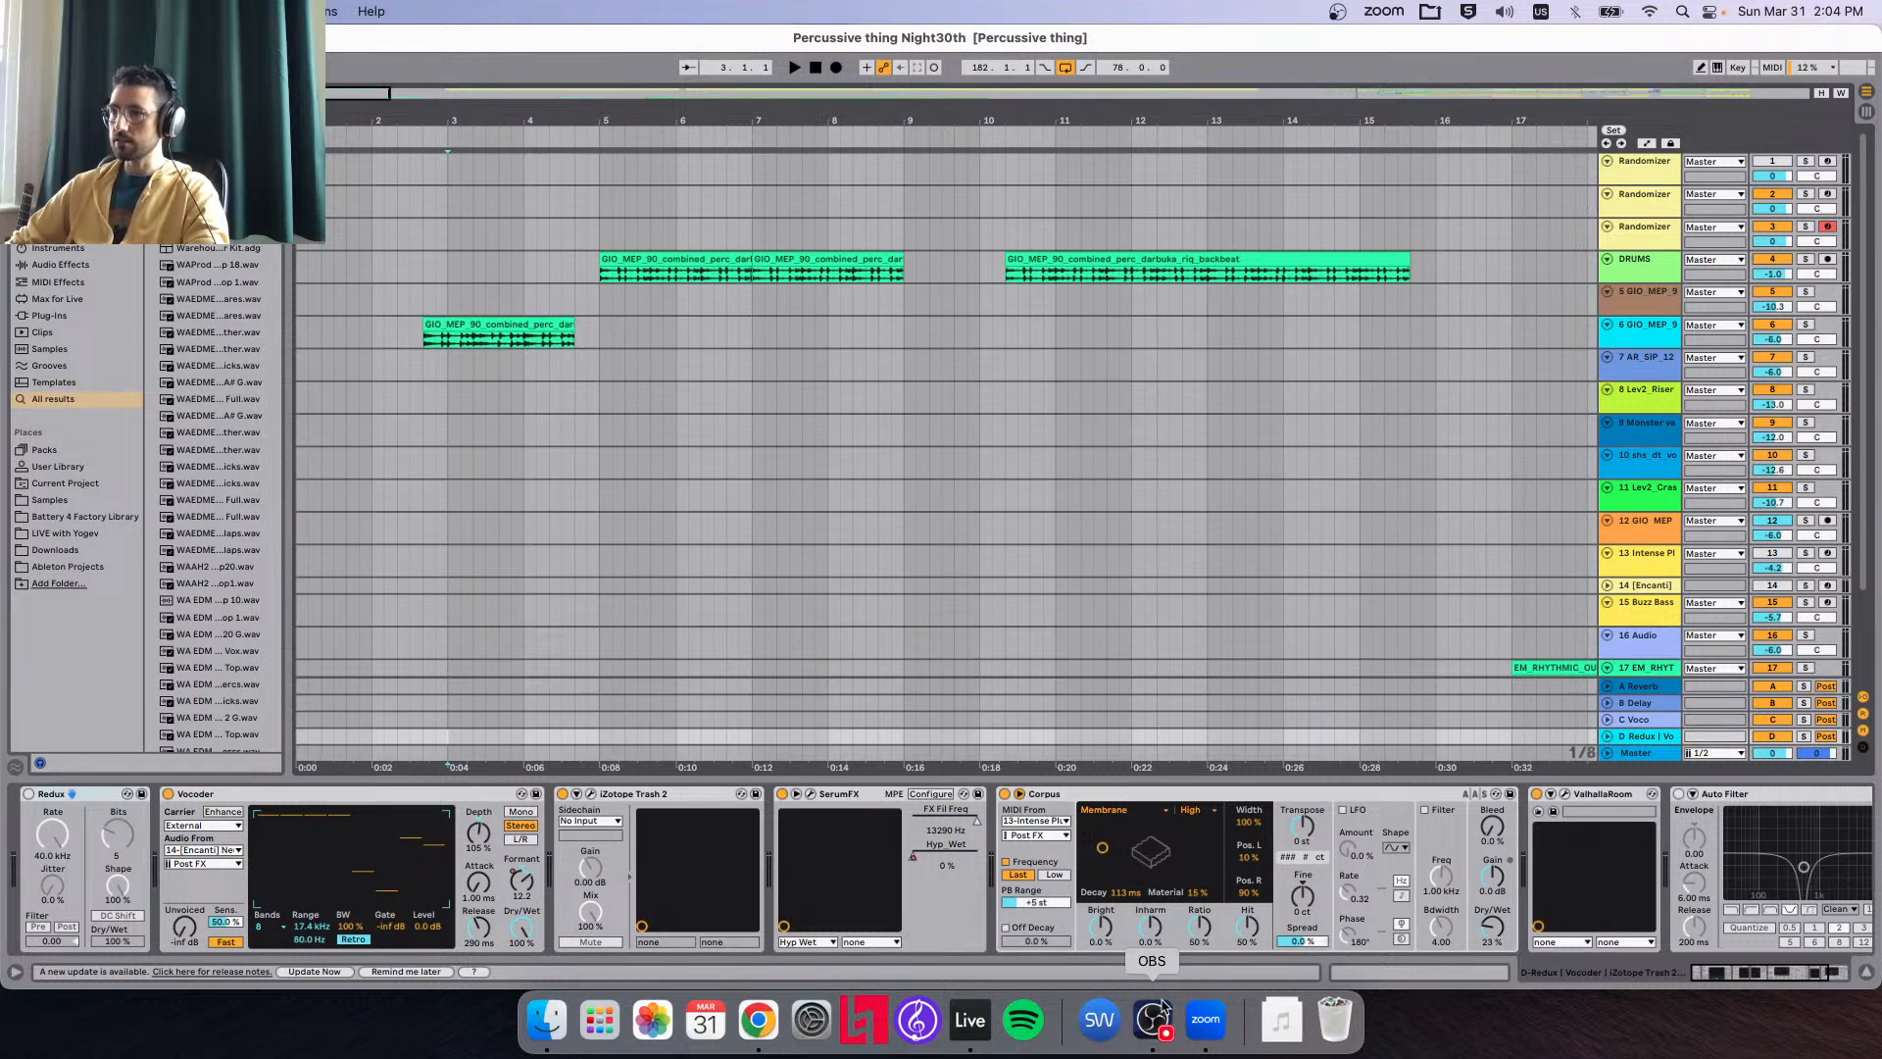
right_click(1243, 1024)
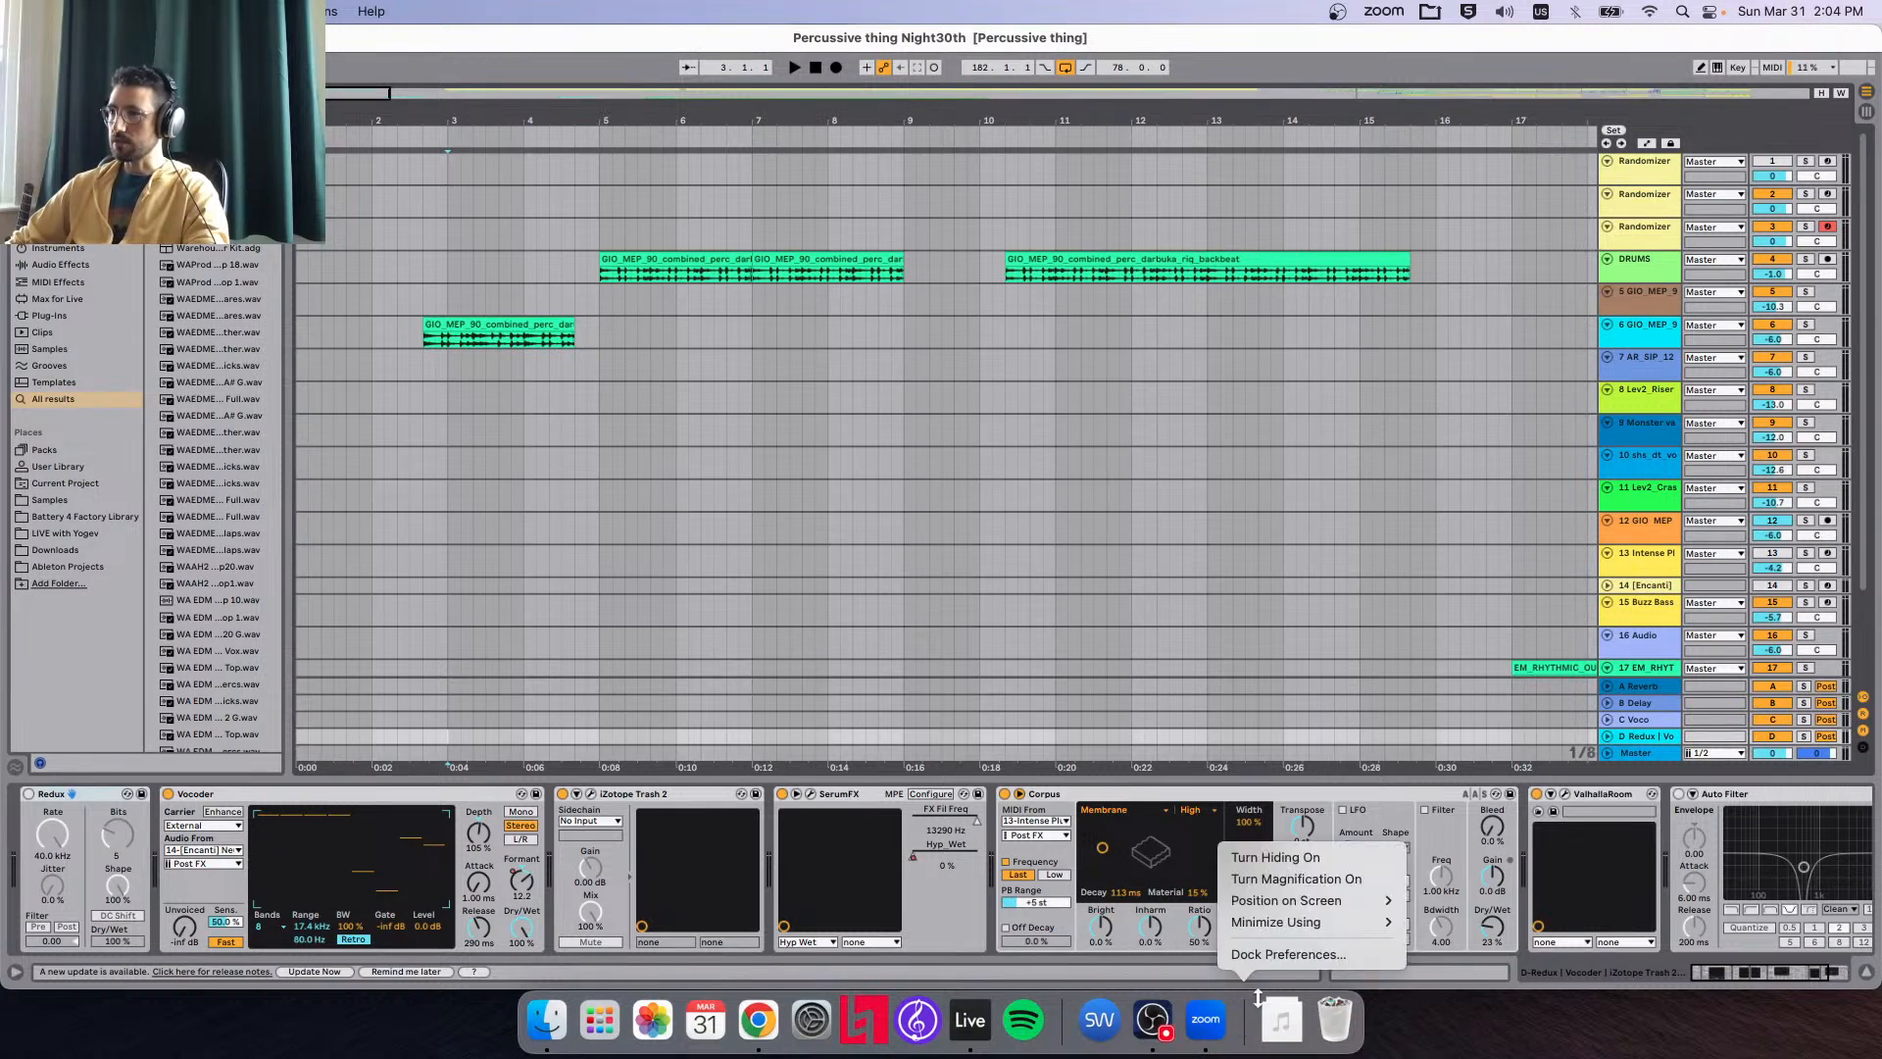
click(1316, 857)
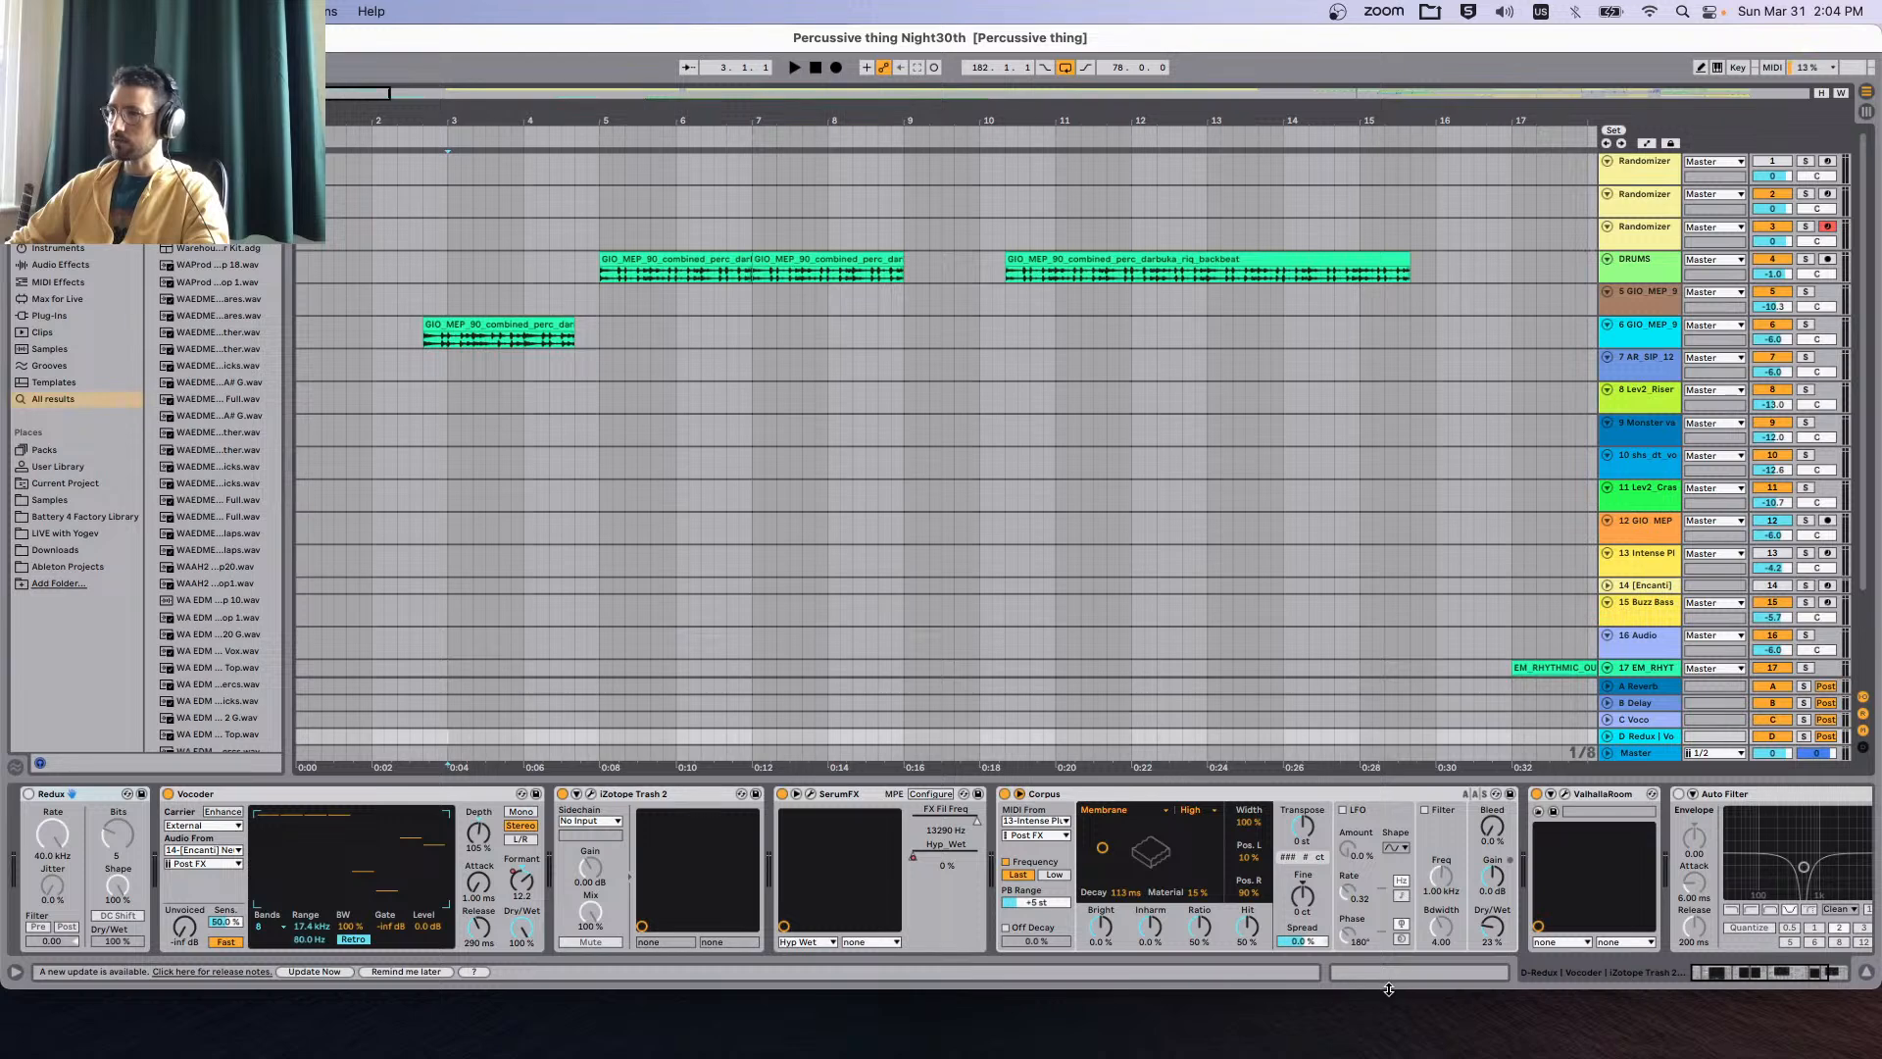
drag(1388, 989, 1388, 1055)
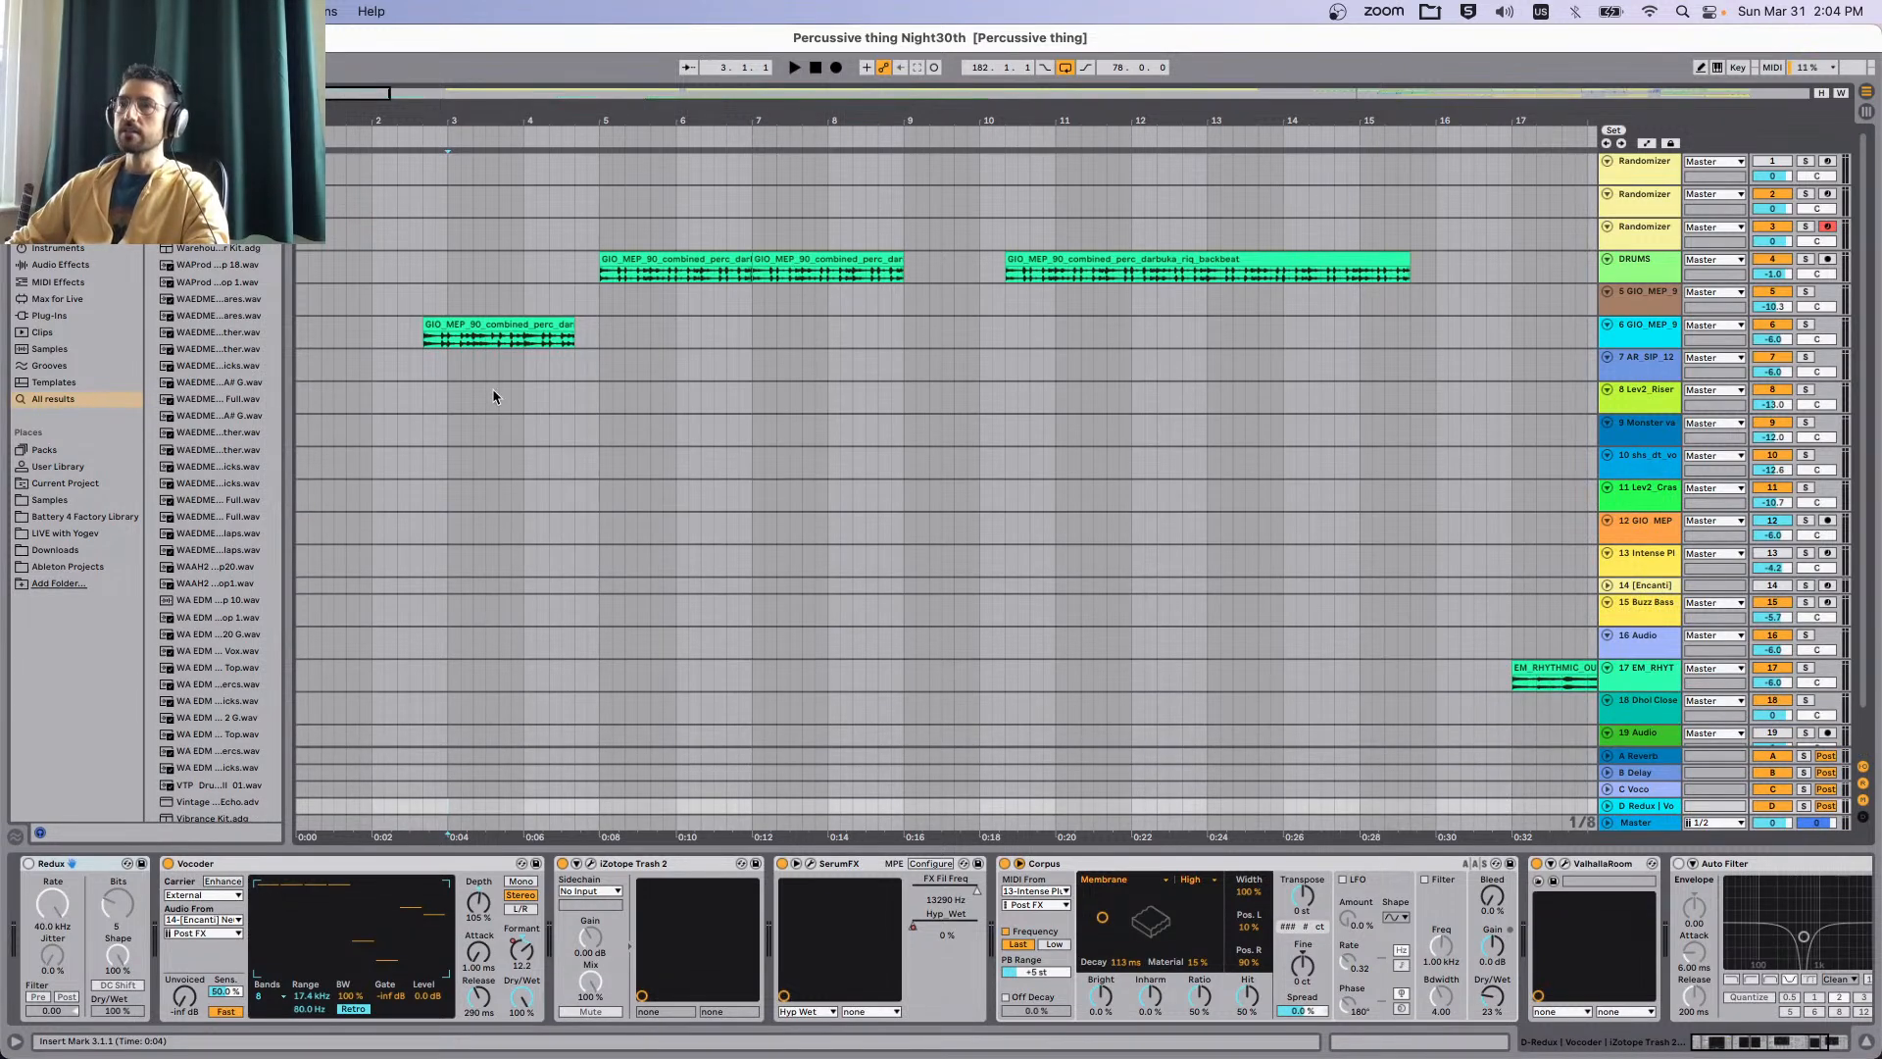
Solo track 6, play its darbuka riq backbeat clip, and open that clip's waveform in detail.
click(509, 327)
scroll(438, 372, up, 2)
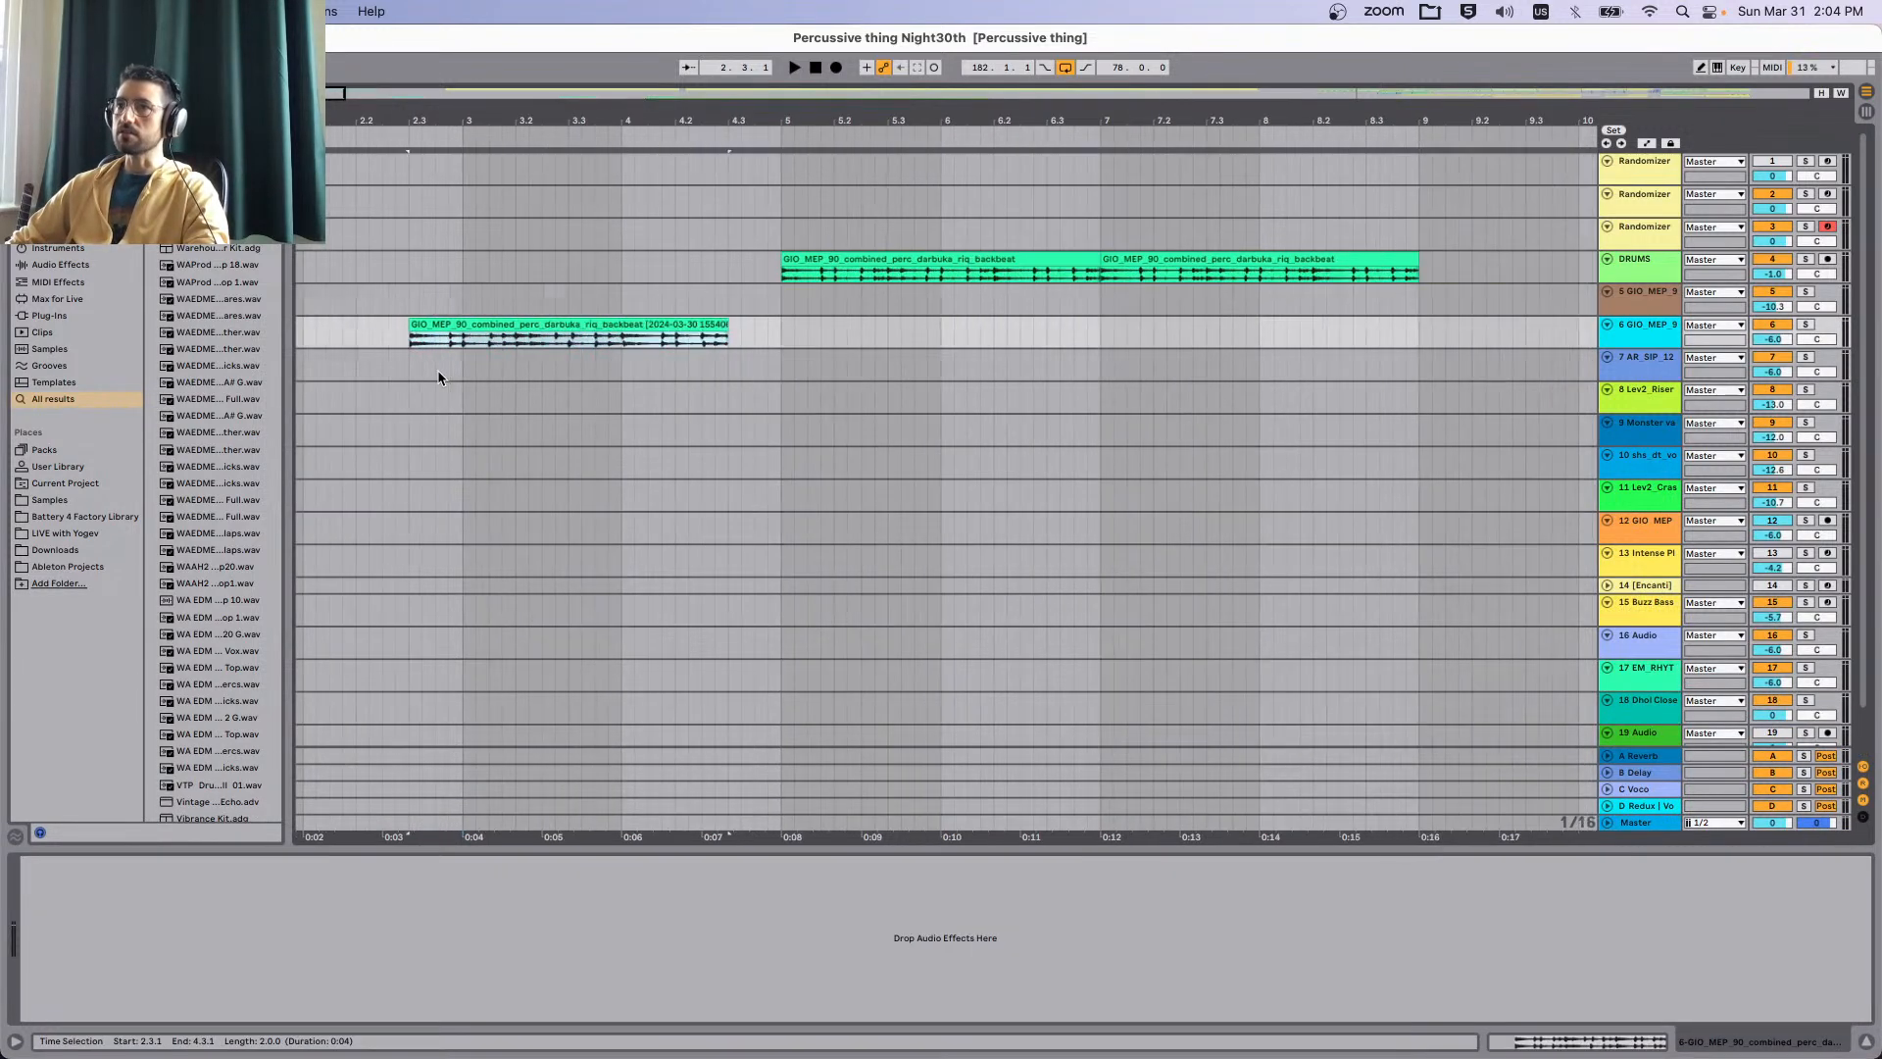
key(space)
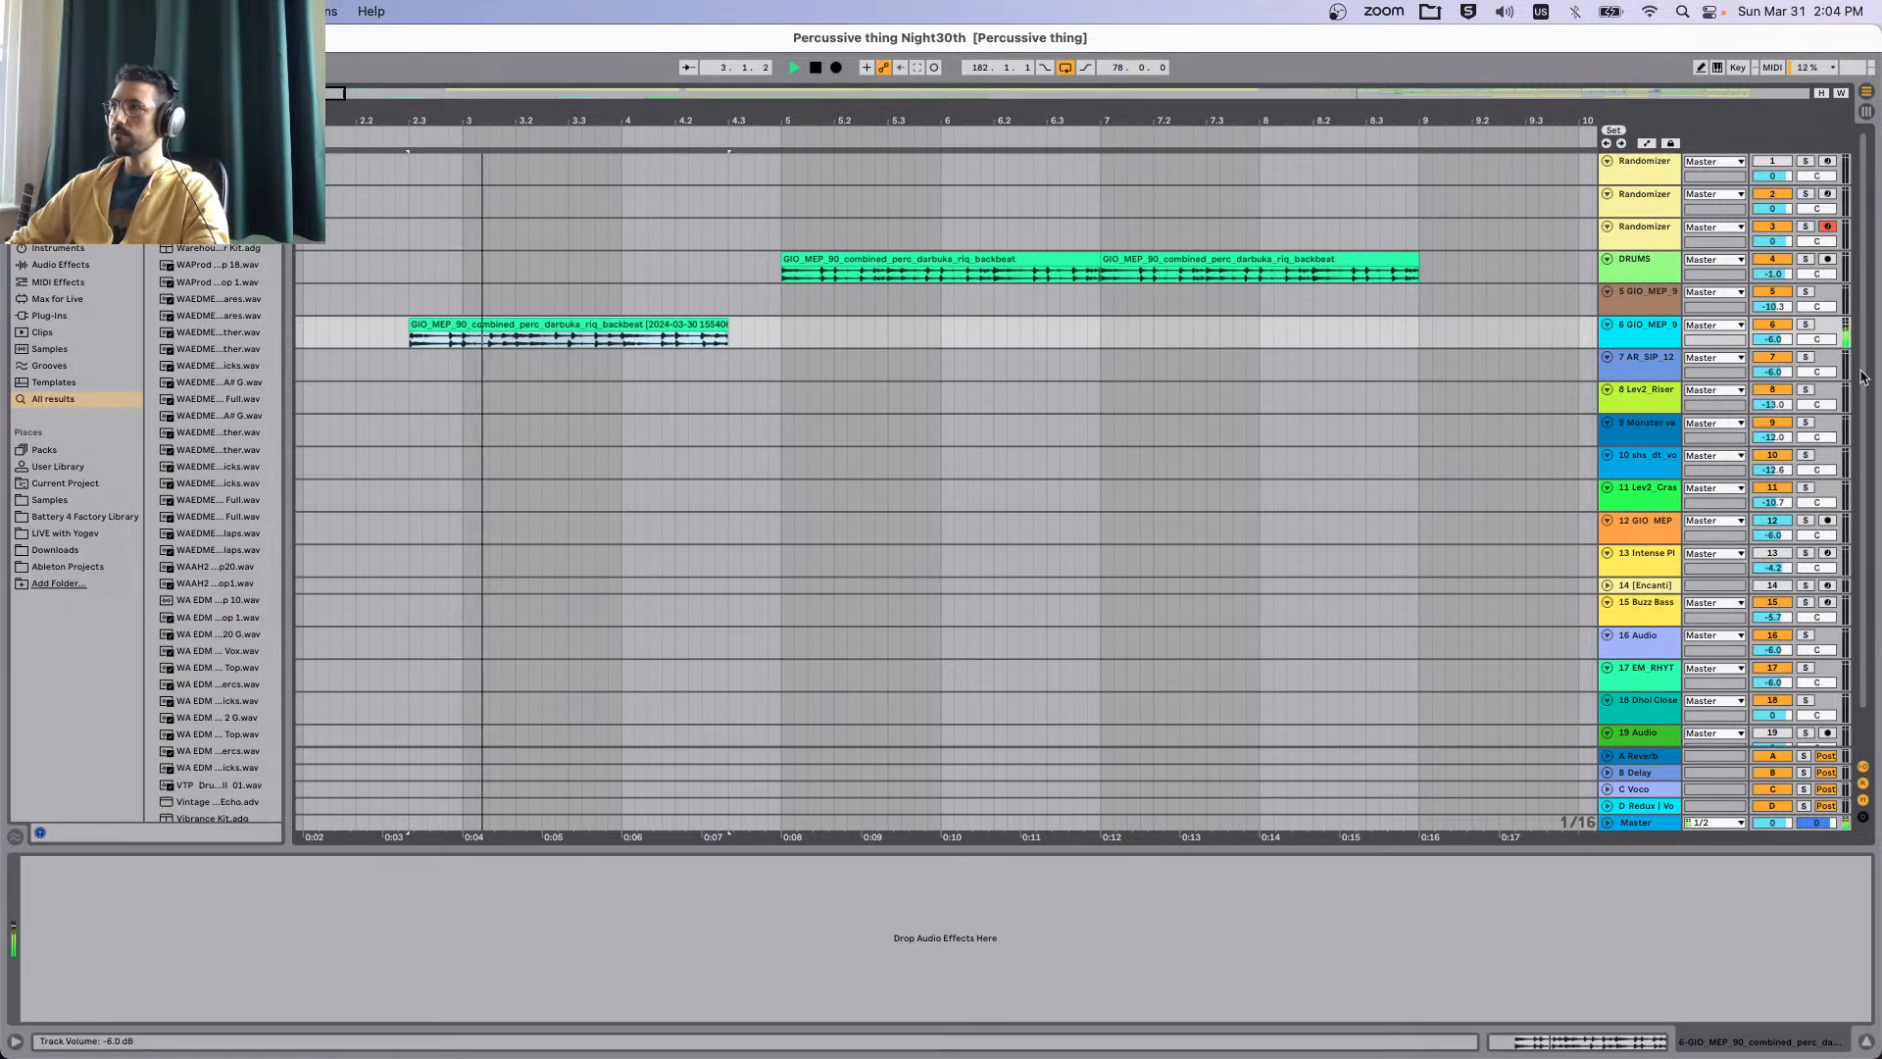
double_click(608, 324)
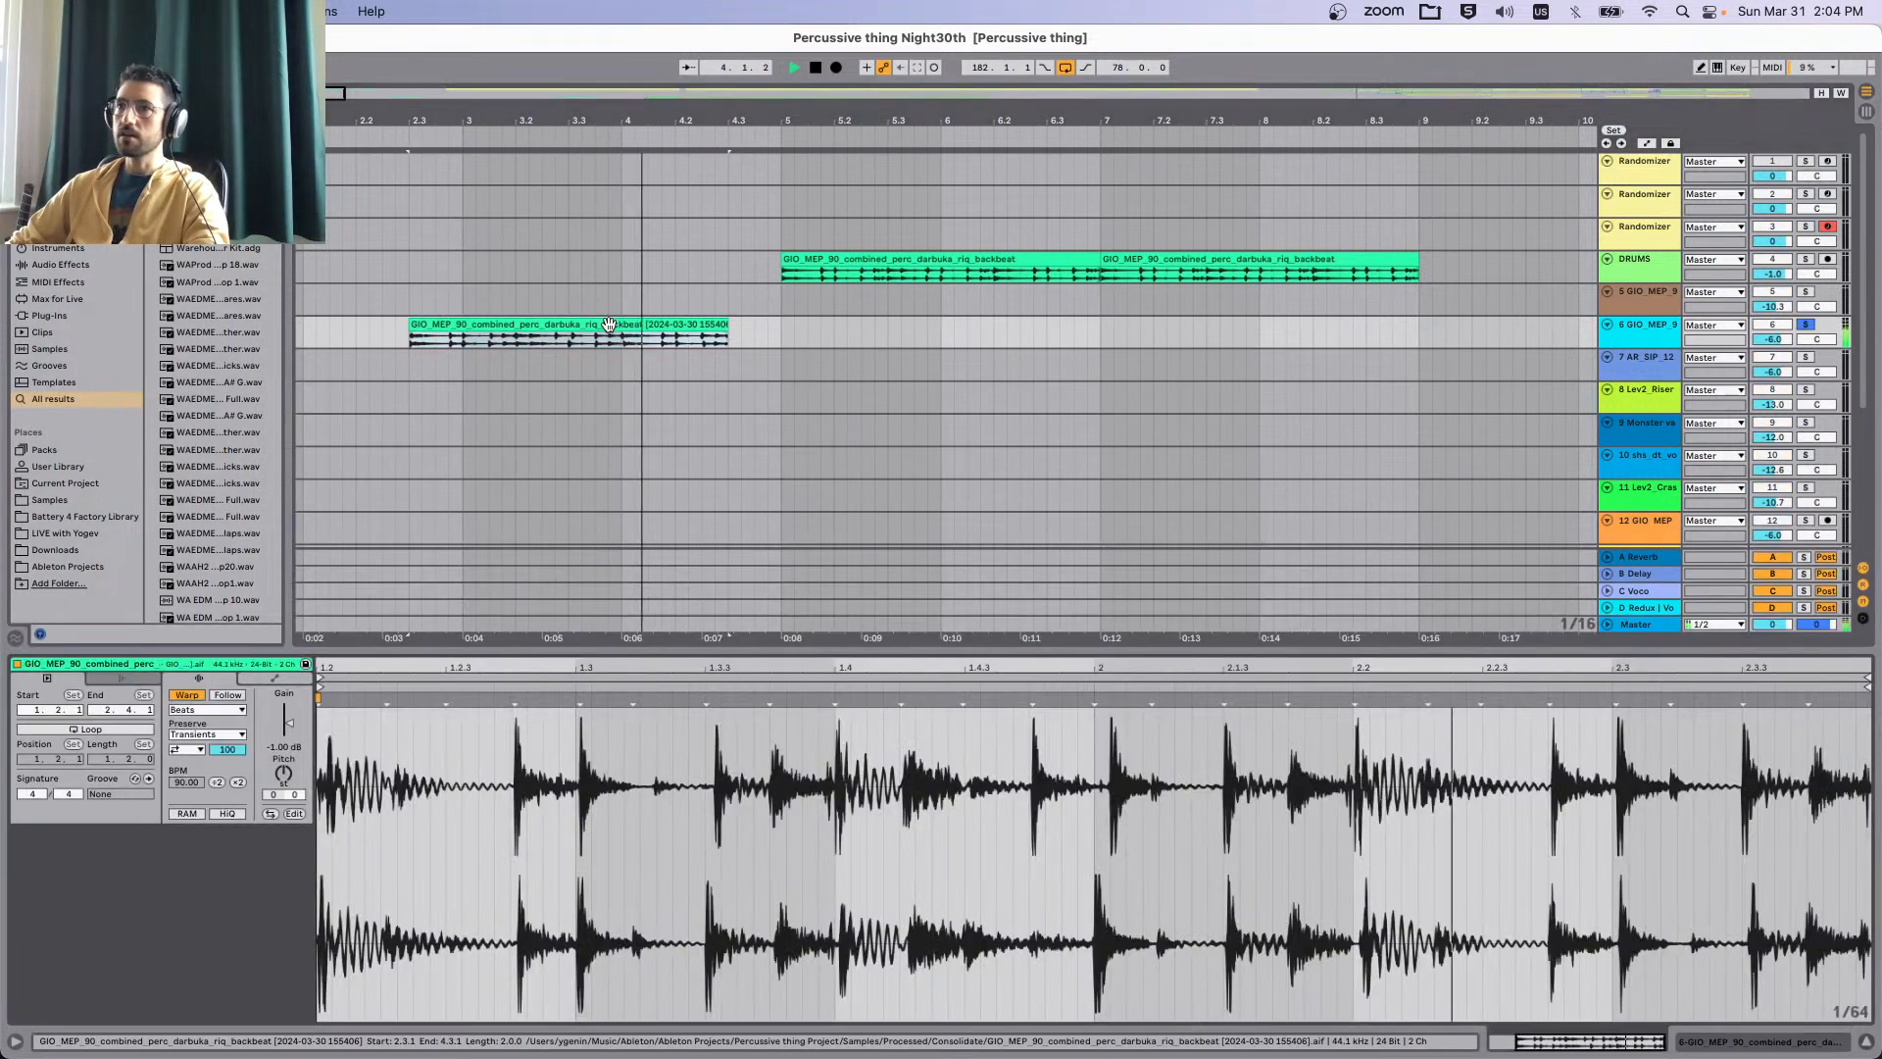
key(space)
scroll(450, 339, left, 1)
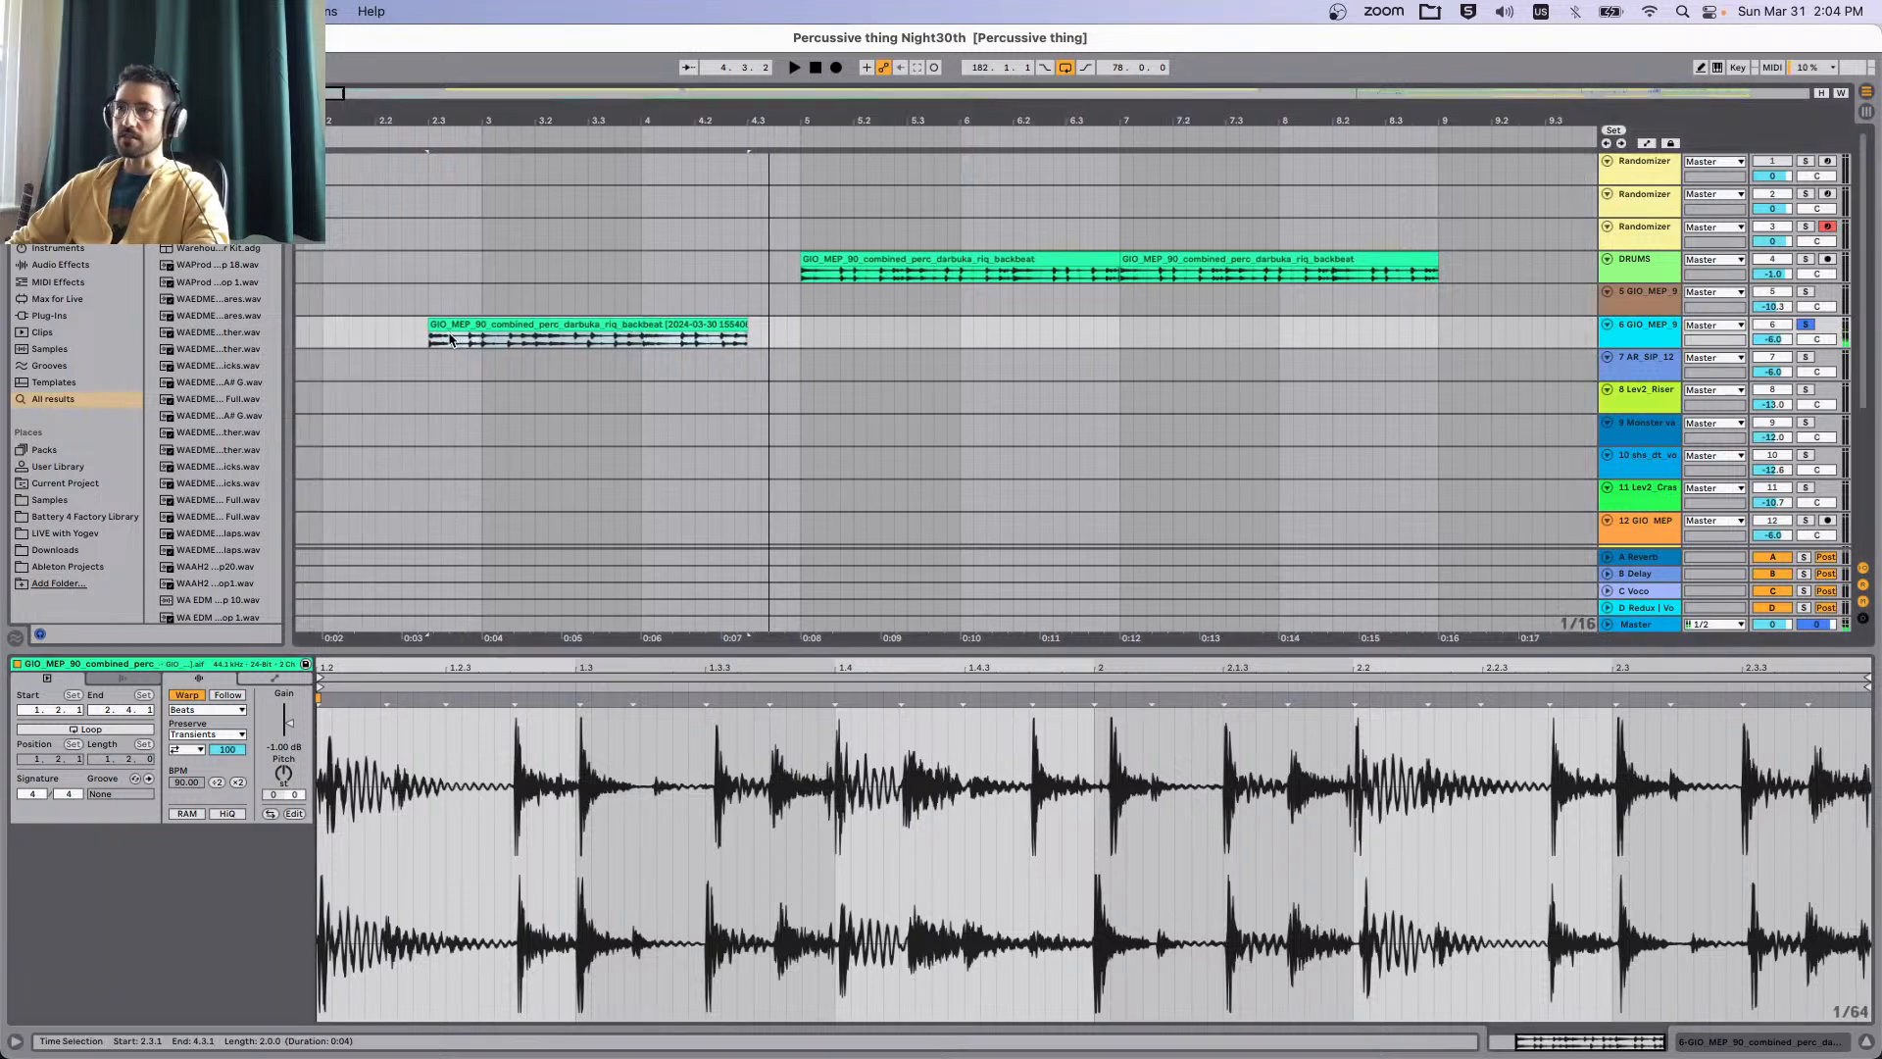
scroll(450, 339, left, 2)
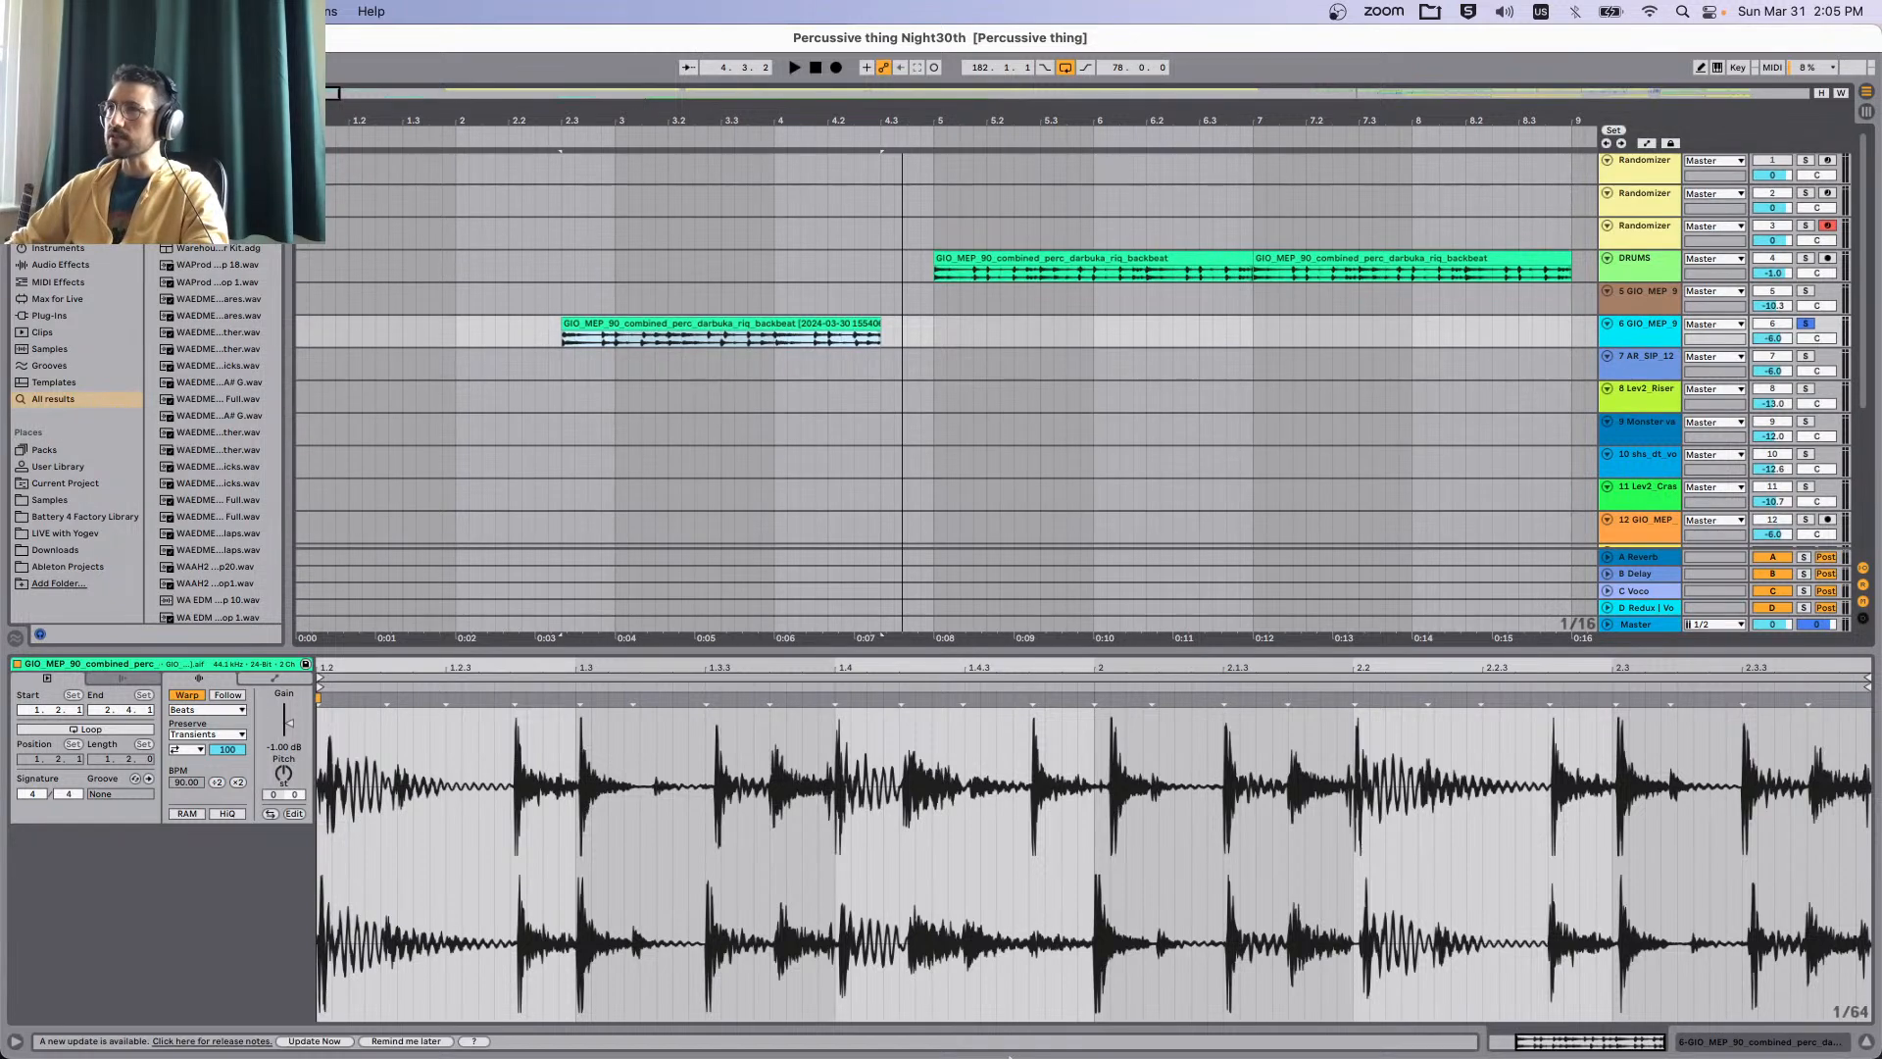
Switch to Finder, close the computer's overview tab, and show the contents of the My Passport drive.
mouse_move(758, 1035)
click(571, 1022)
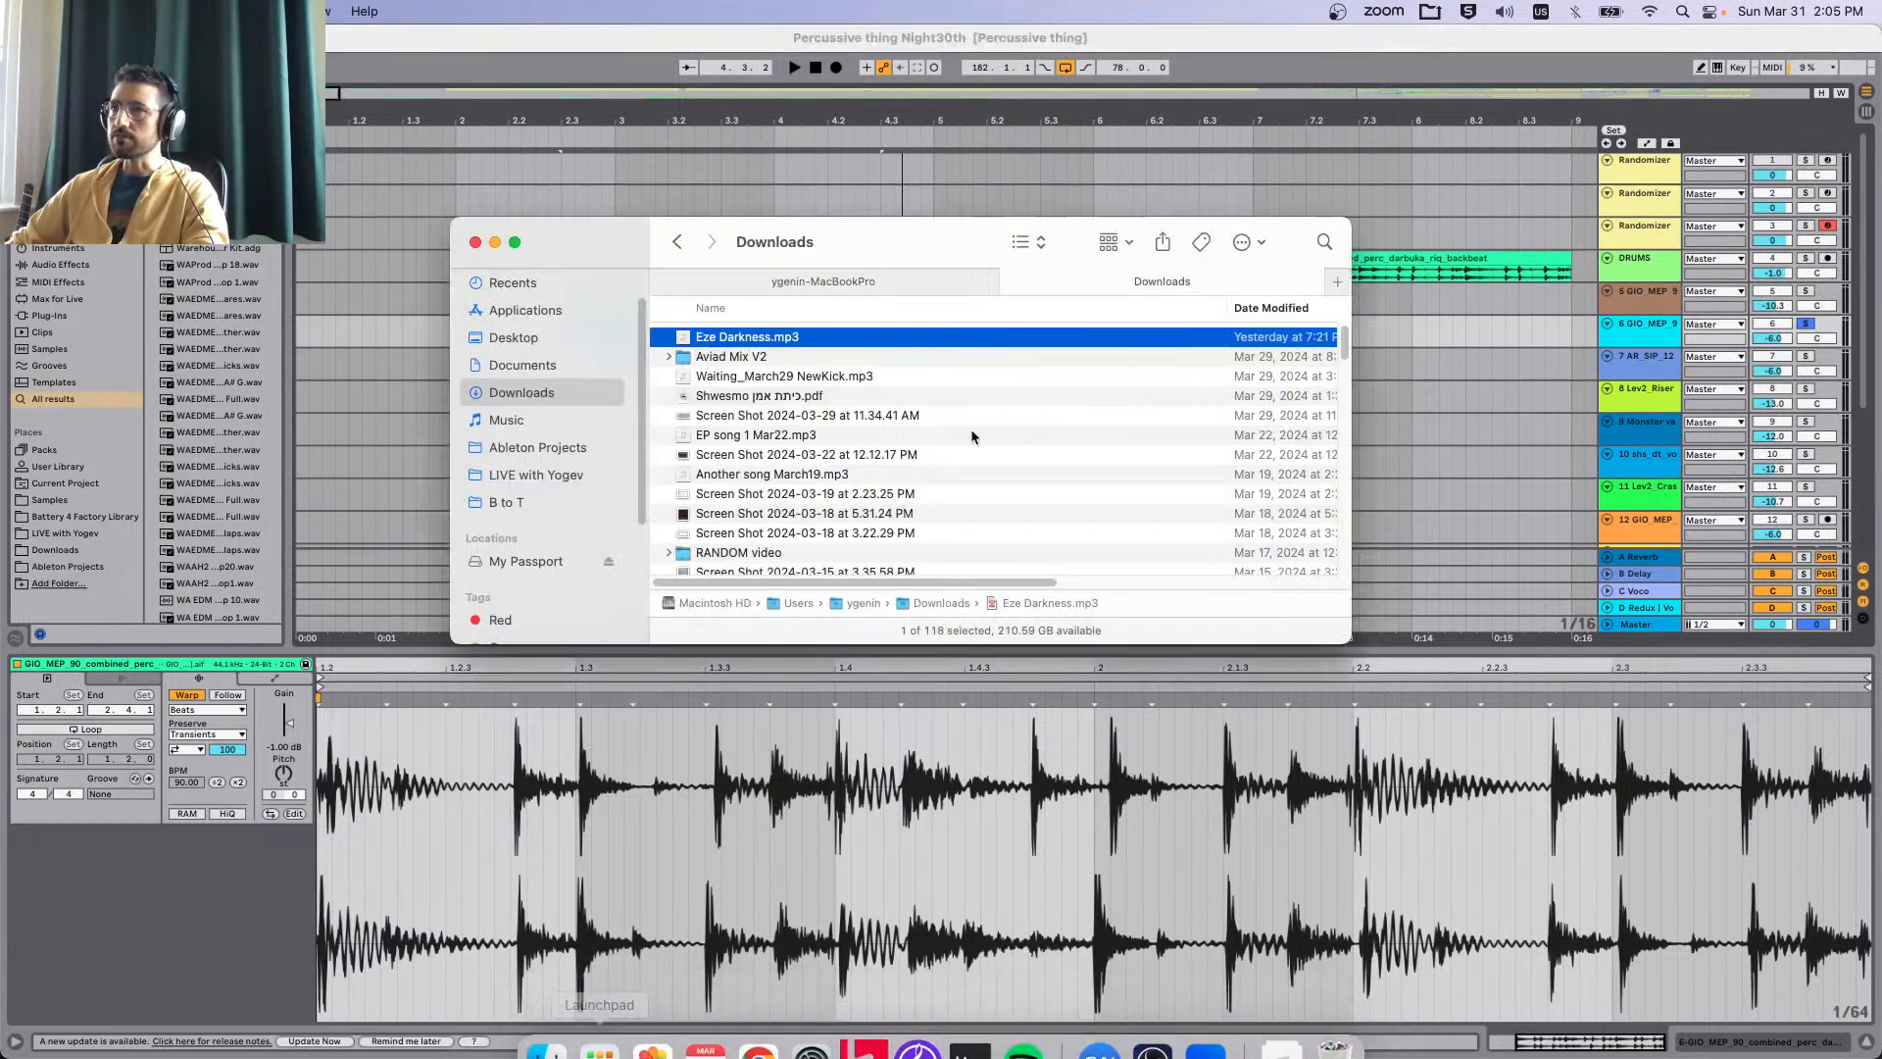
click(828, 282)
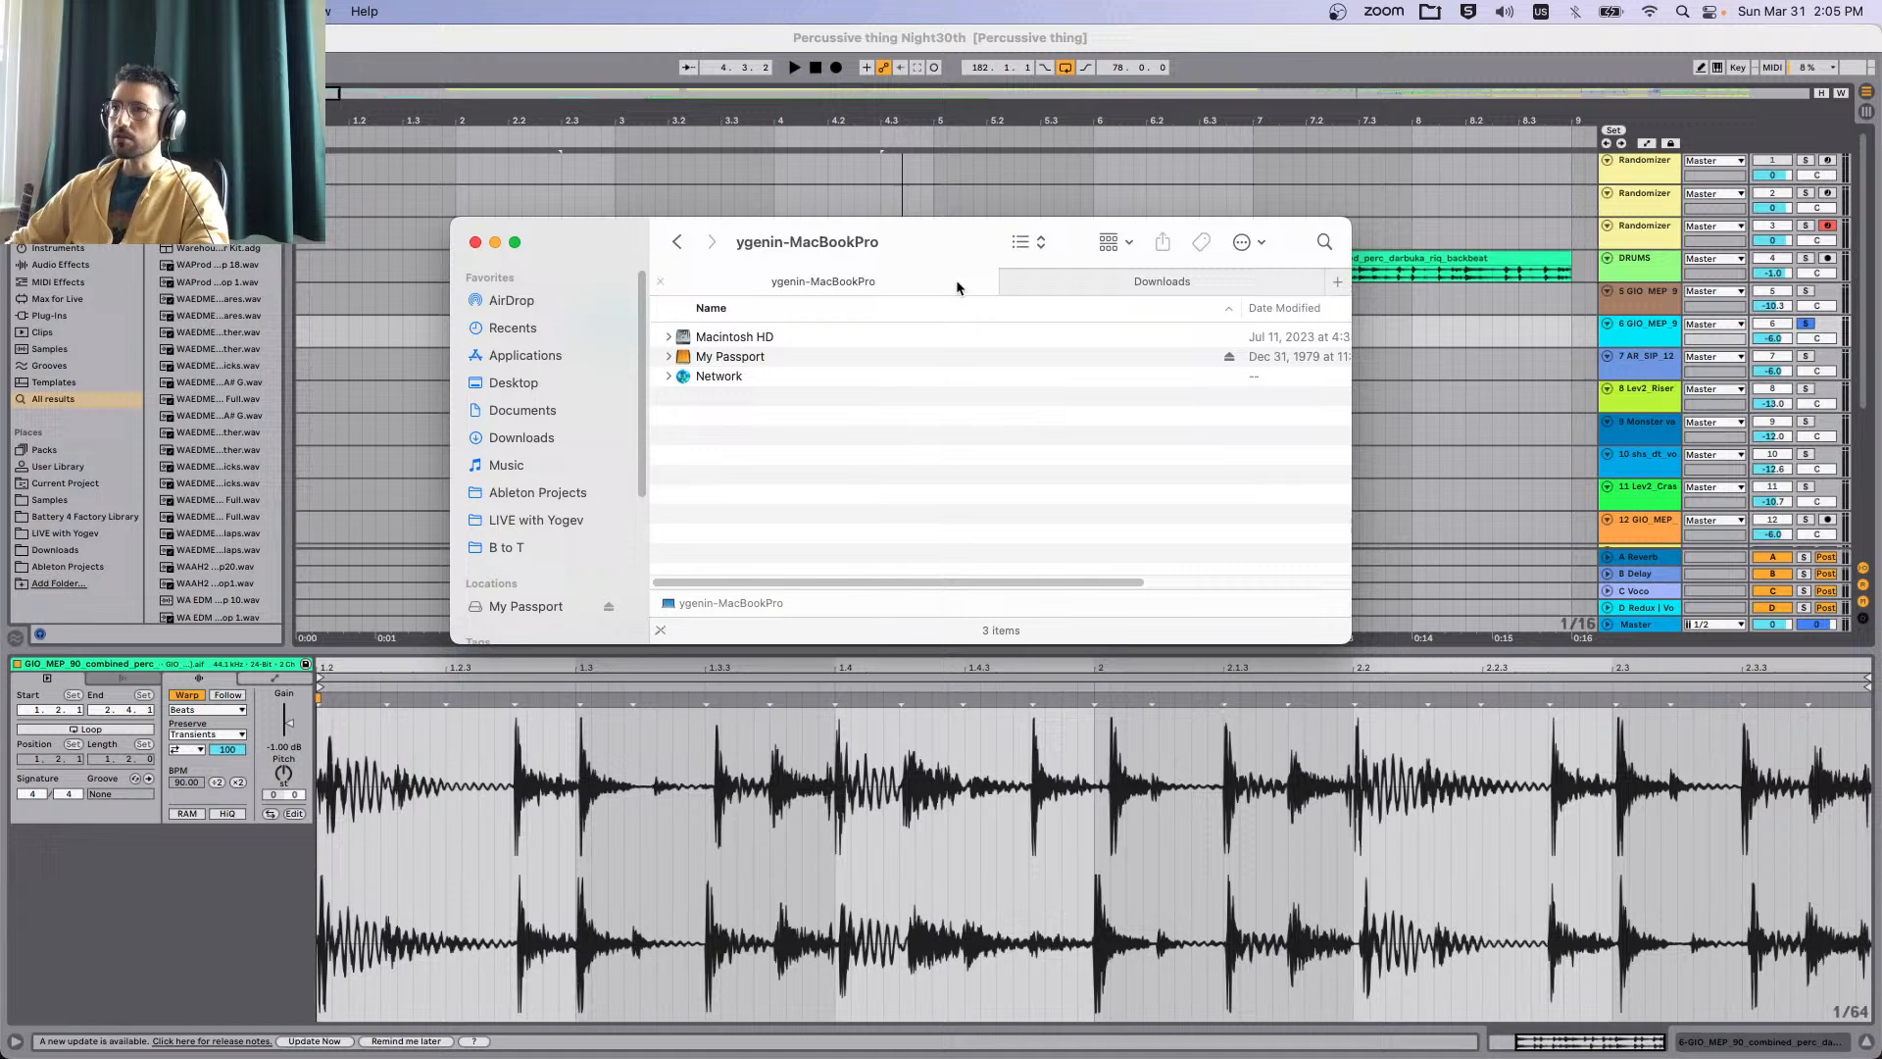
click(659, 282)
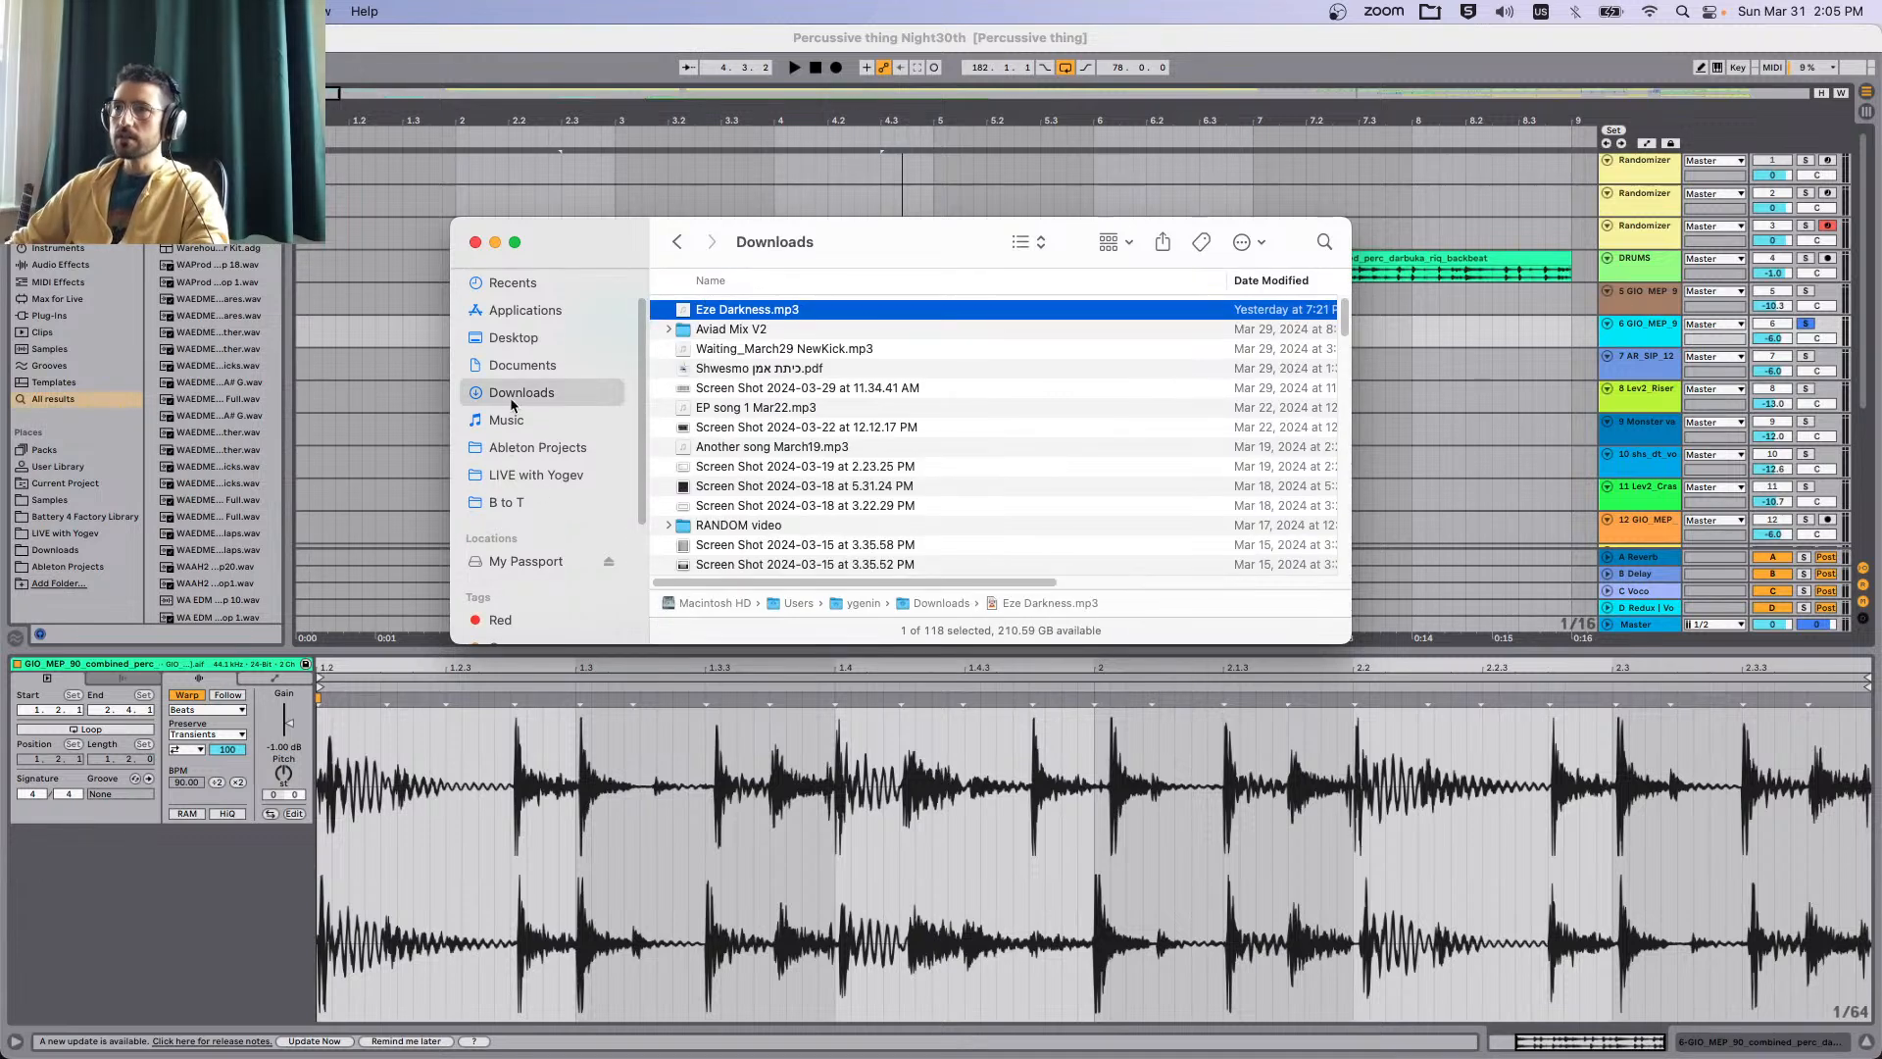
scroll(529, 392, up, 2)
click(519, 606)
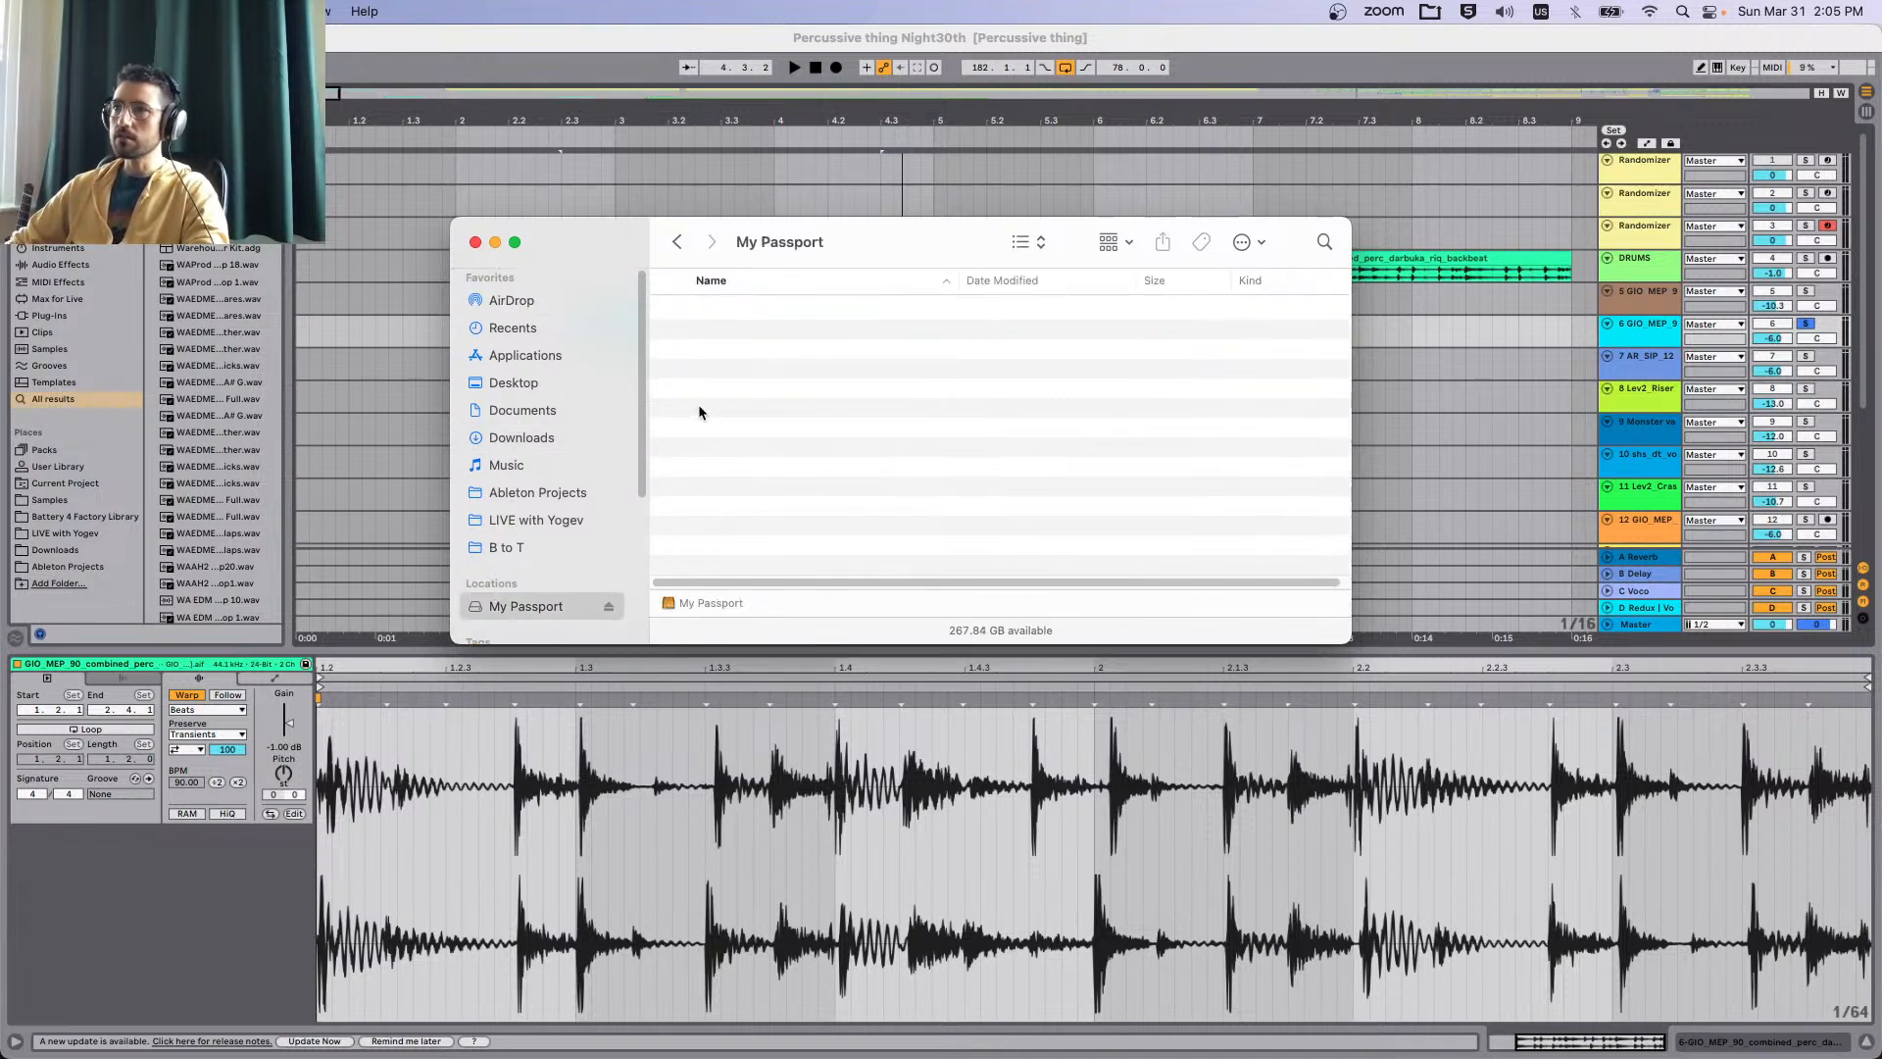
Find and open the Samples folder on the My Passport drive.
click(817, 412)
key(s)
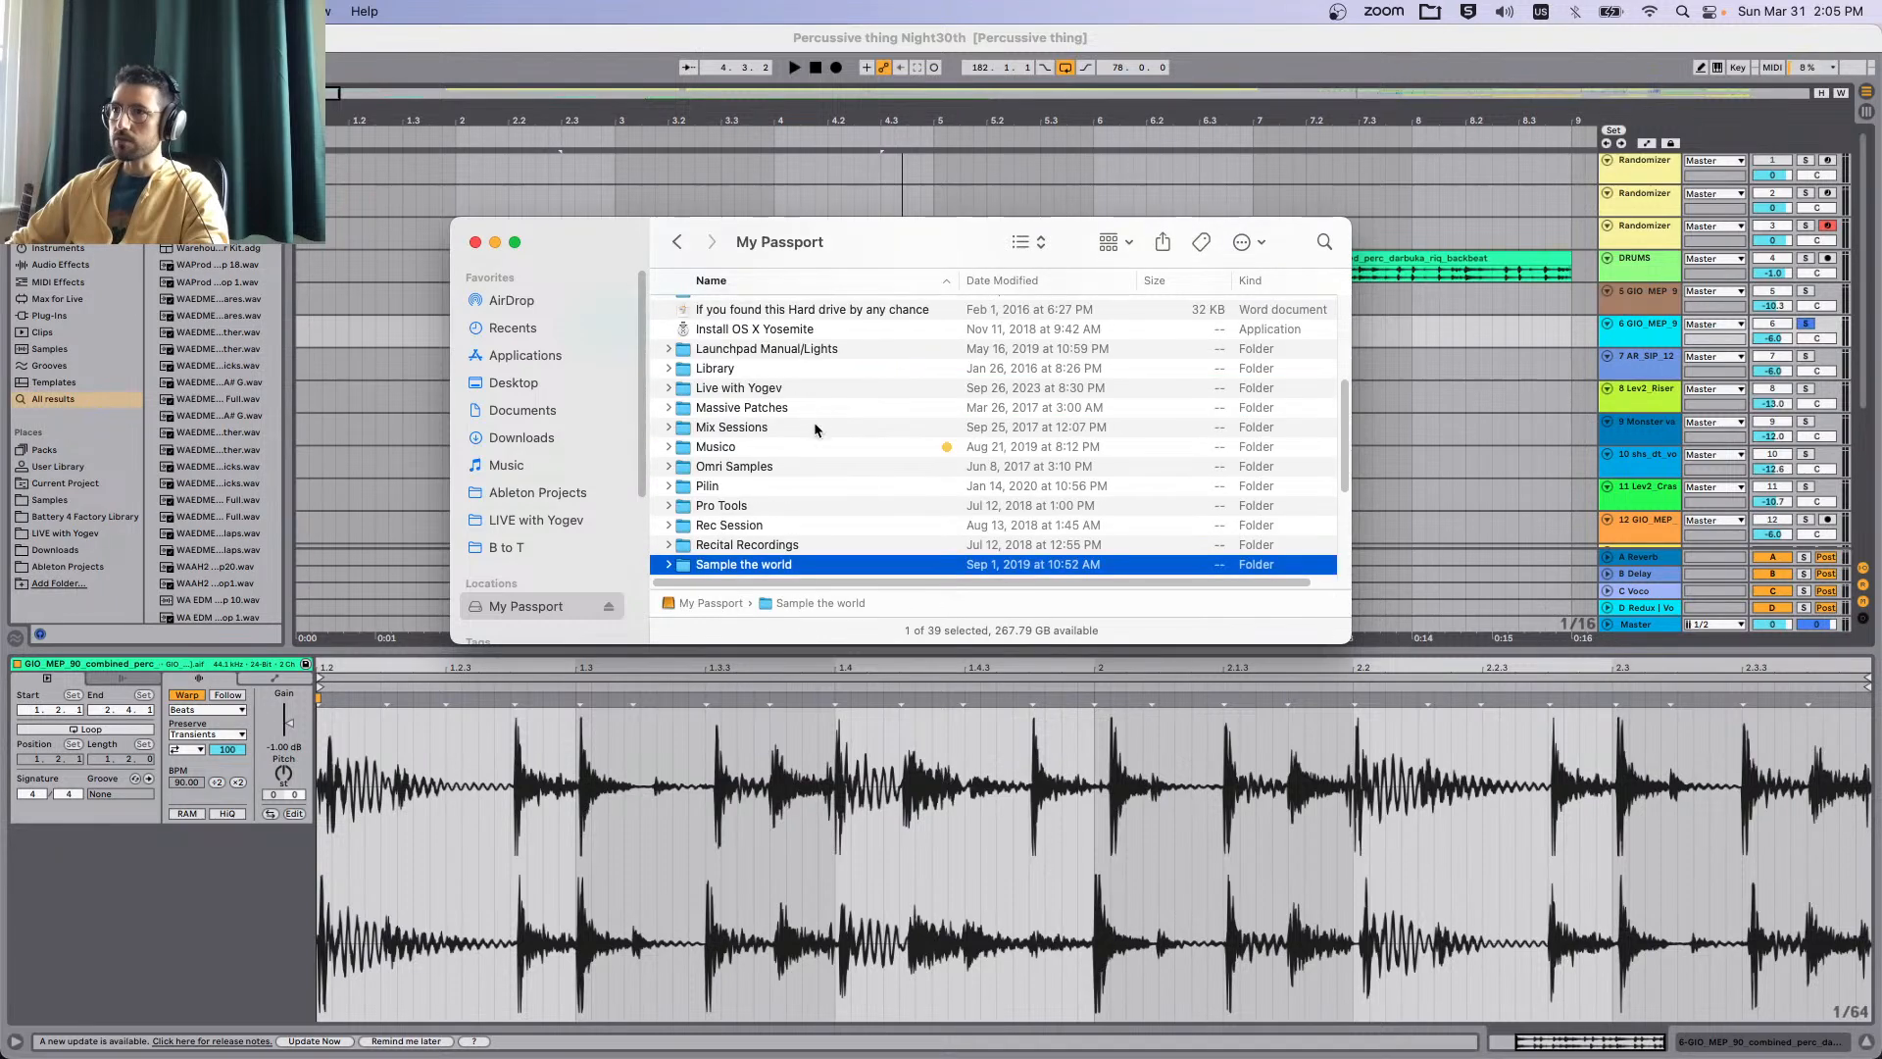
key(Down)
key(Down)
key(Down)
key(Up)
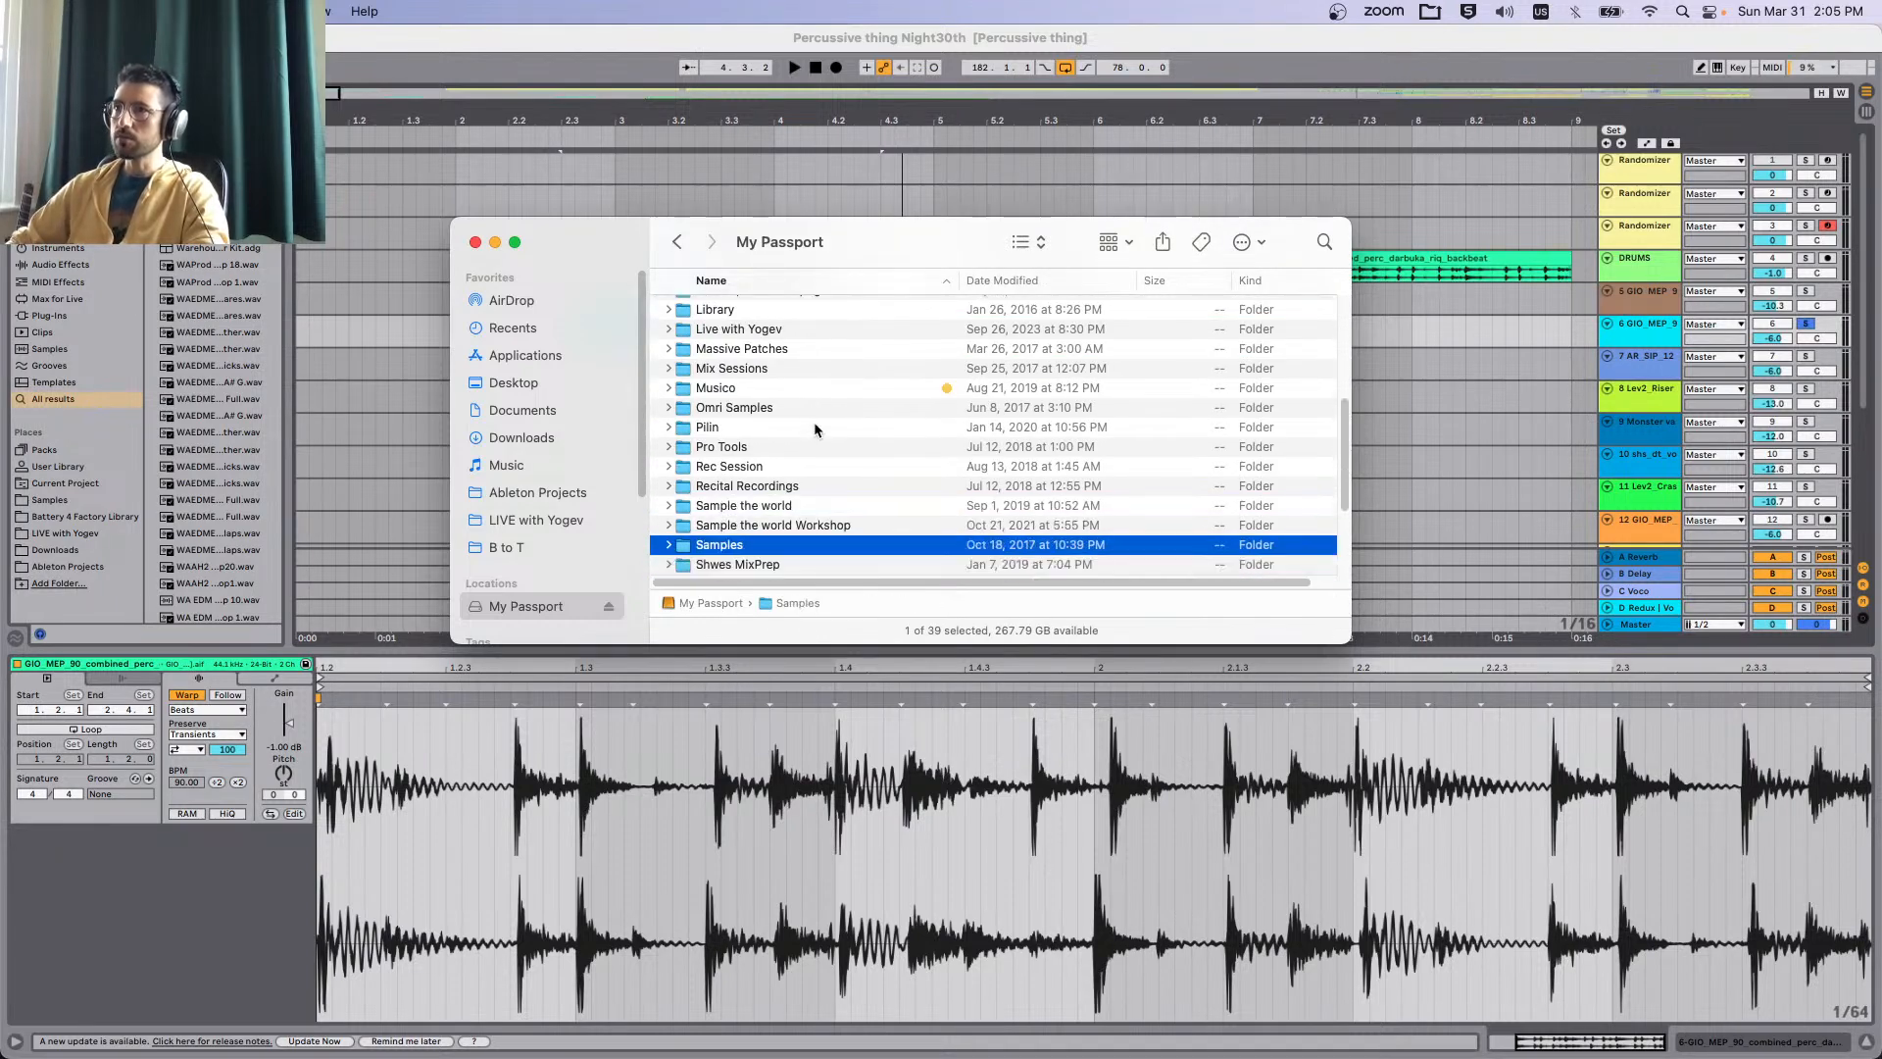
key(super+Down)
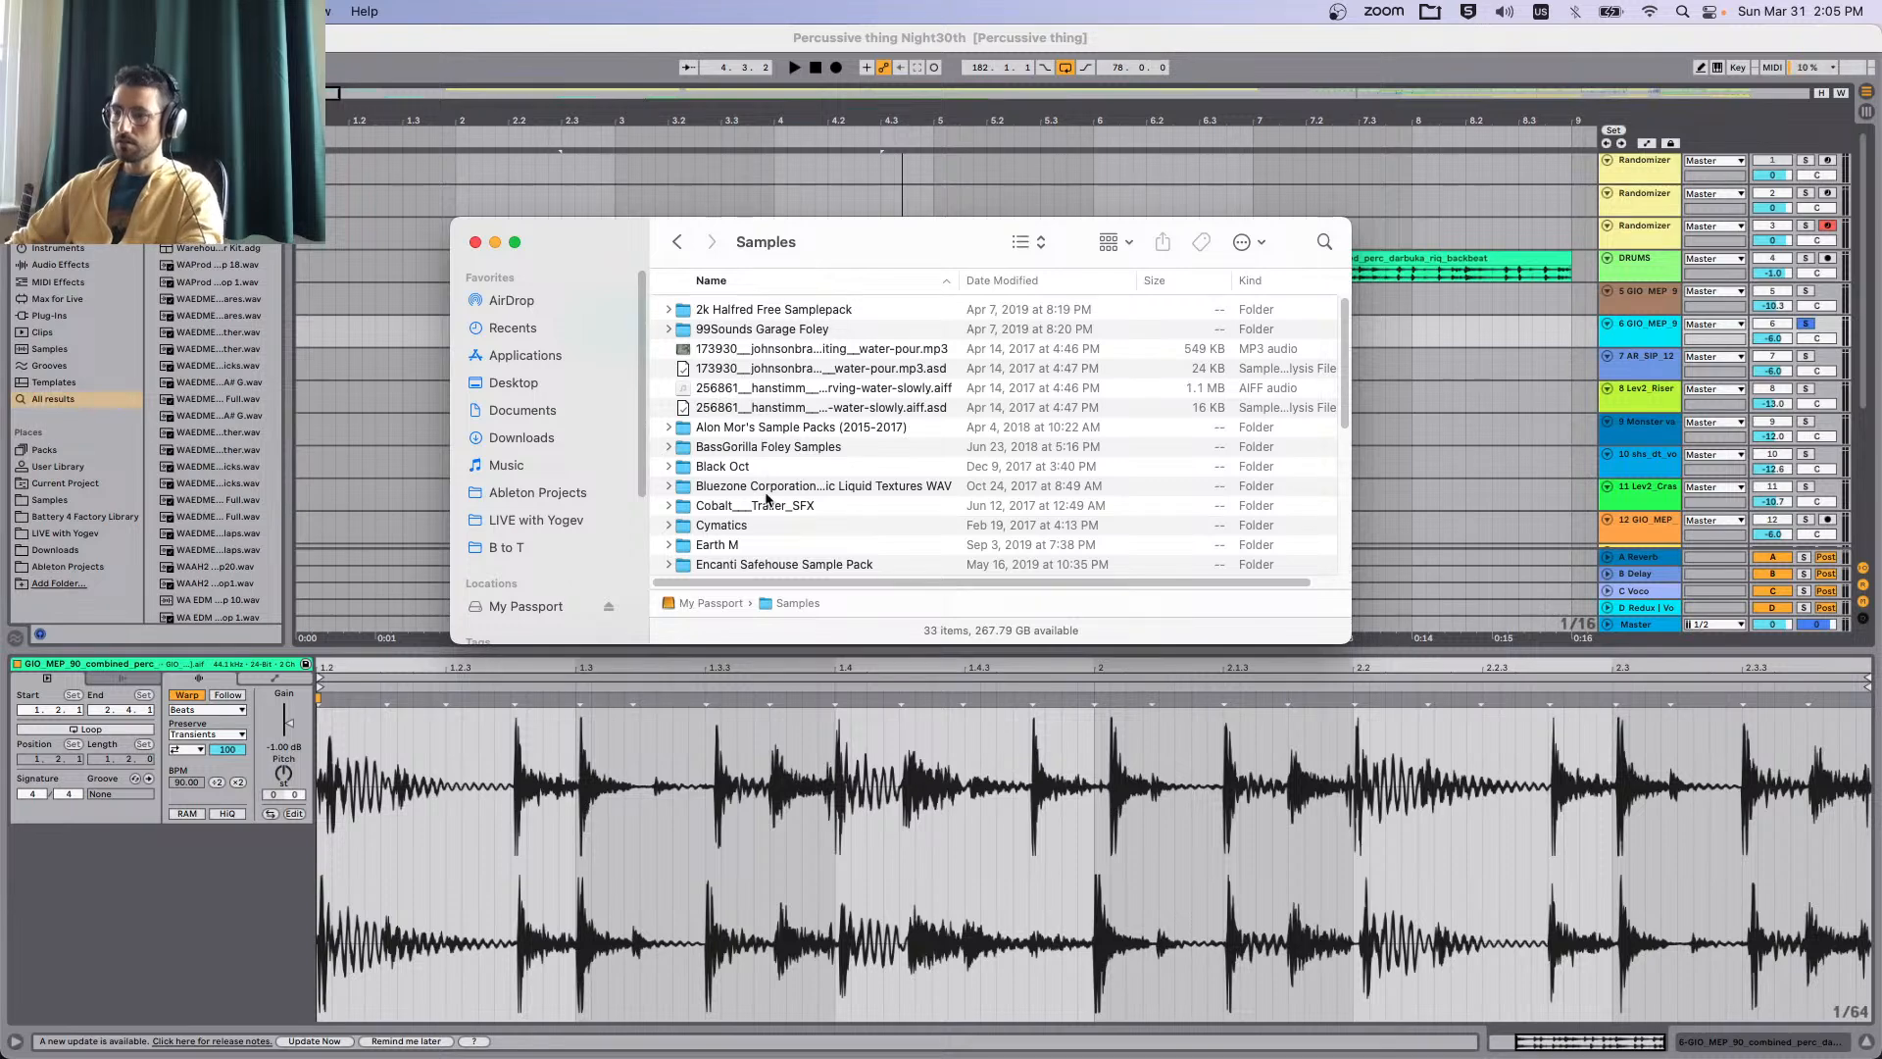
Open the personal sample folder inside Samples, look through its subfolders, and sort them by date modified.
key(y)
key(super+Down)
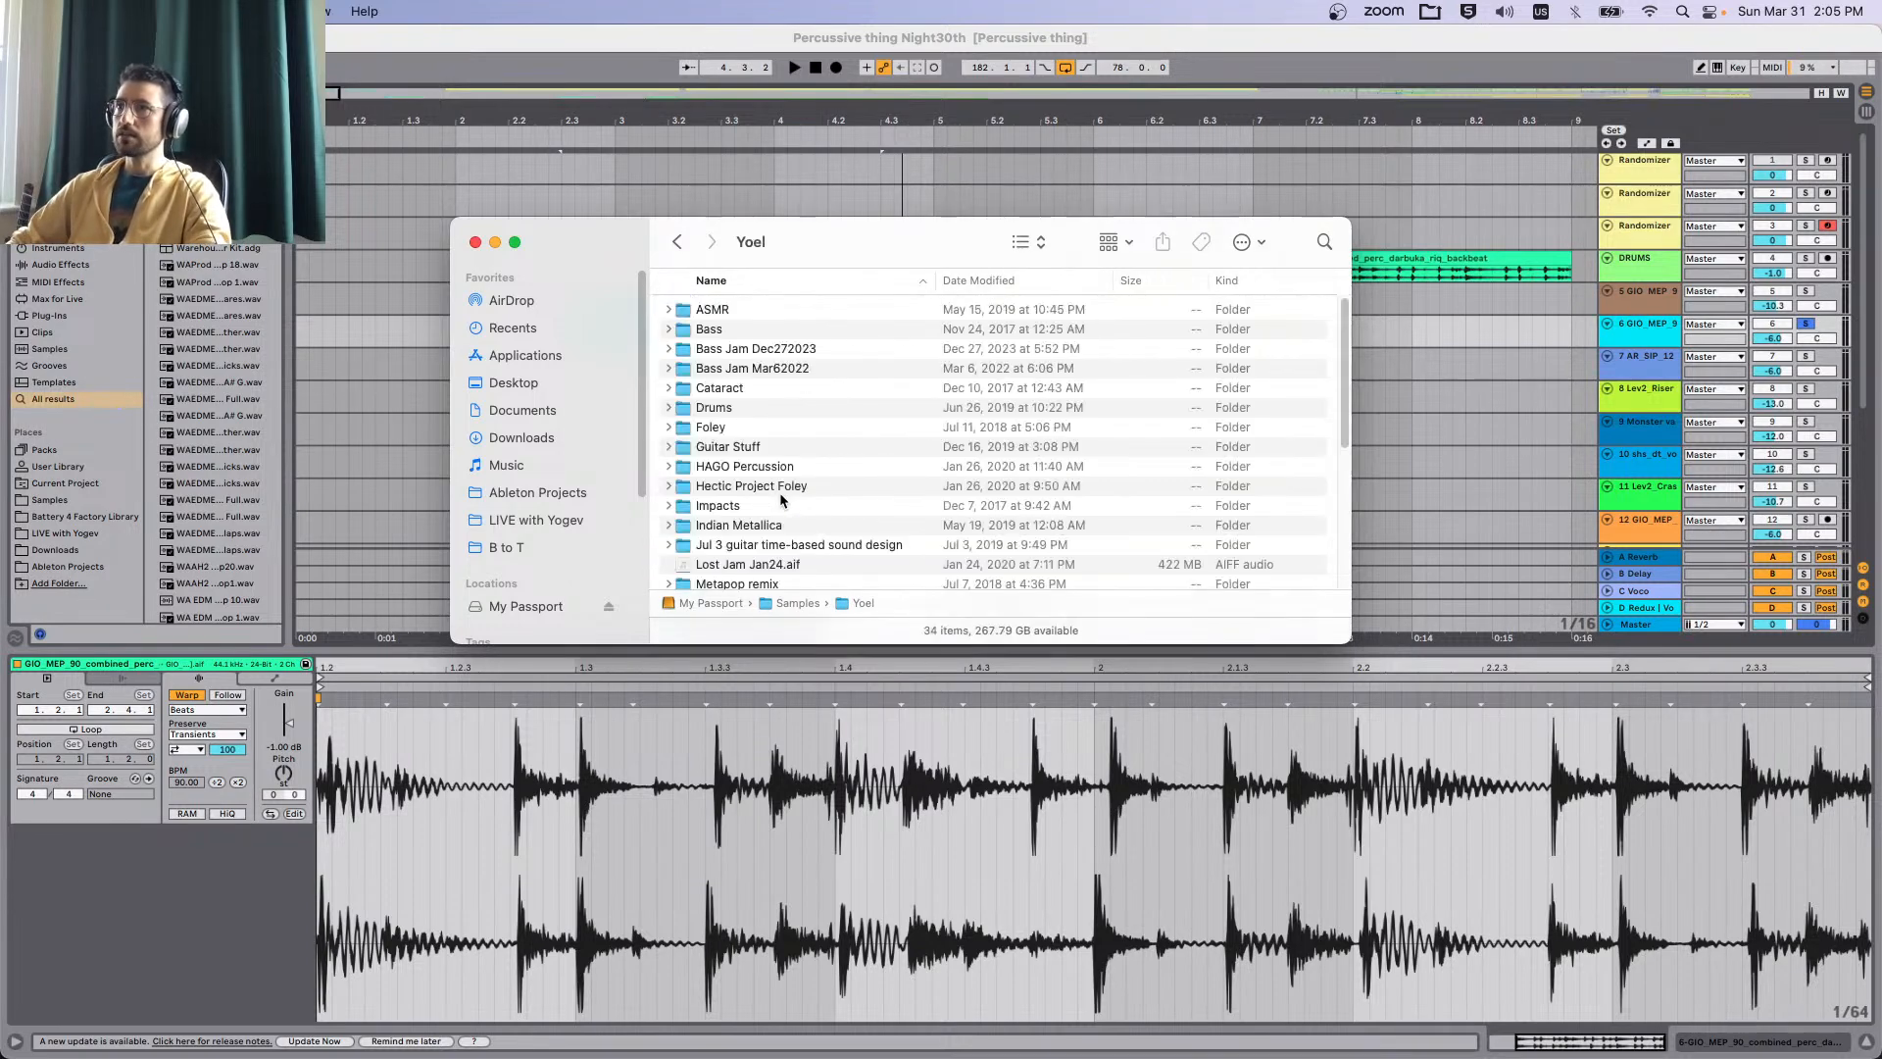
key(Down)
key(Down)
key(Down)
key(Down)
scroll(794, 495, down, 5)
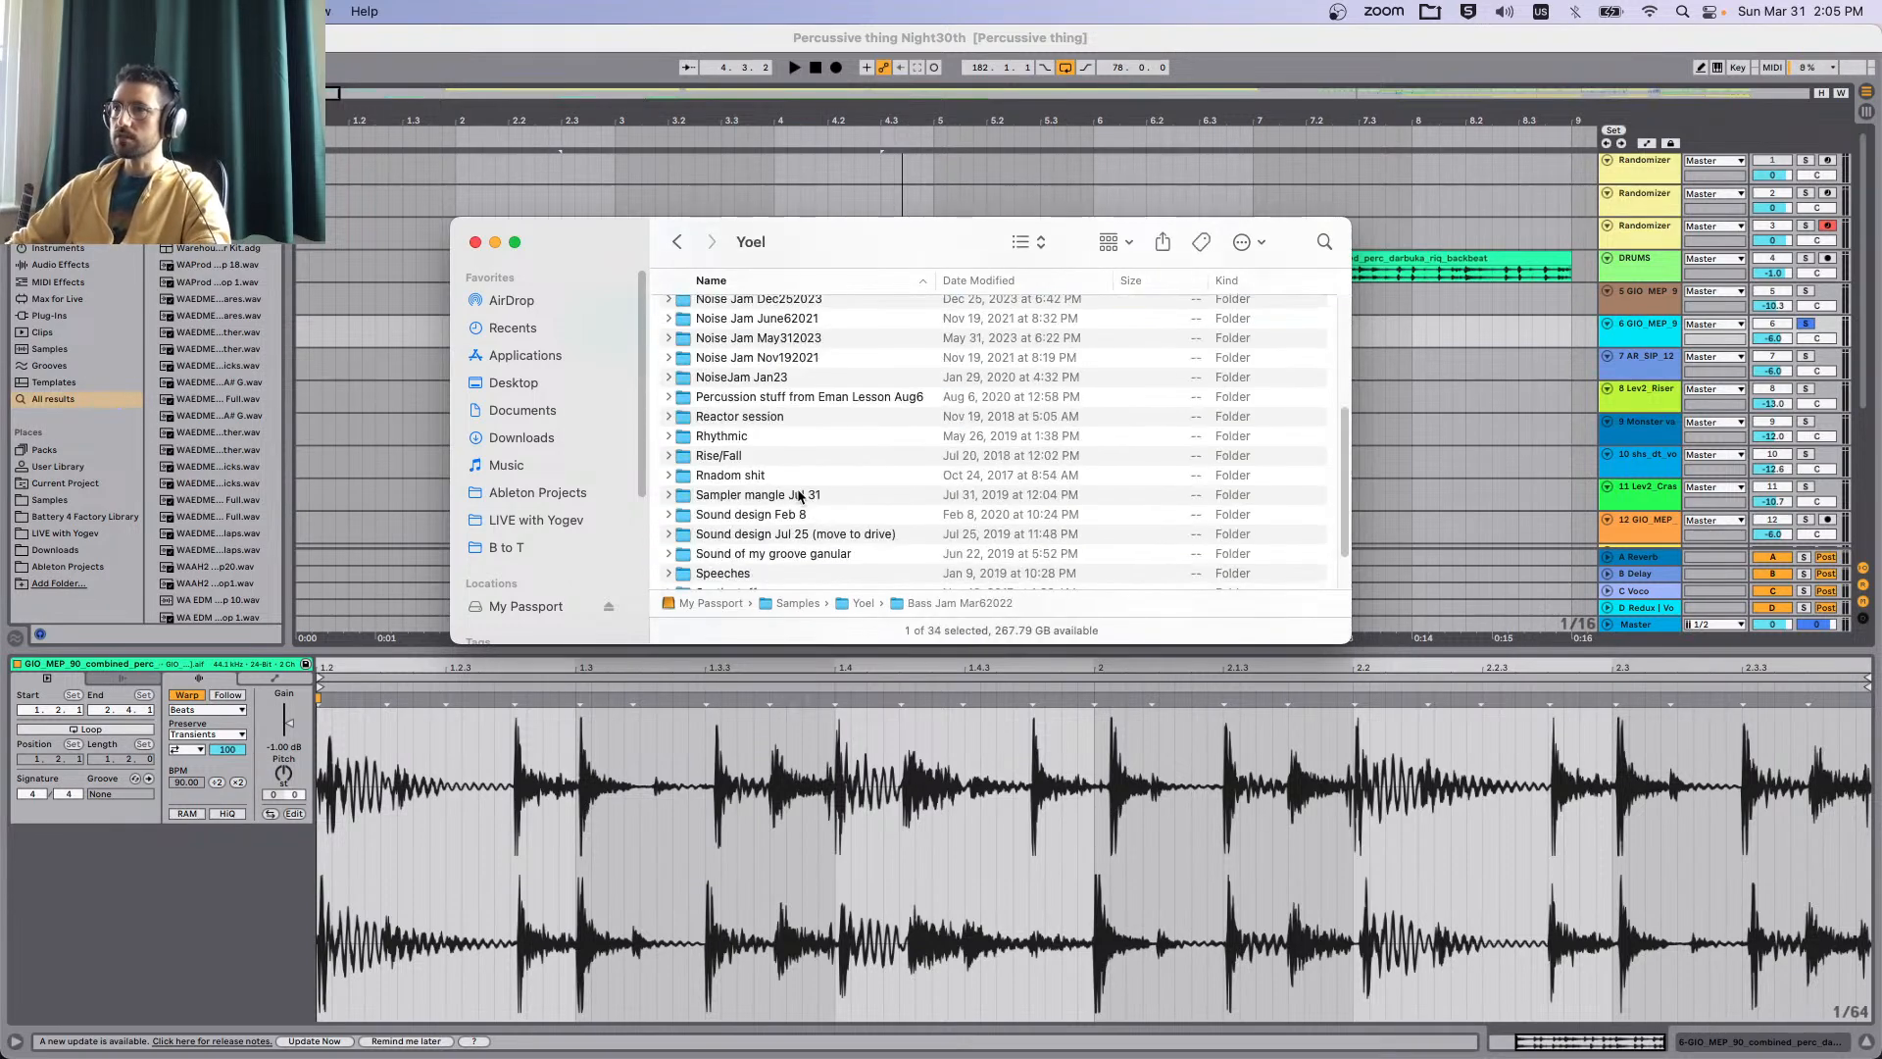
scroll(799, 497, down, 1)
scroll(843, 456, down, 2)
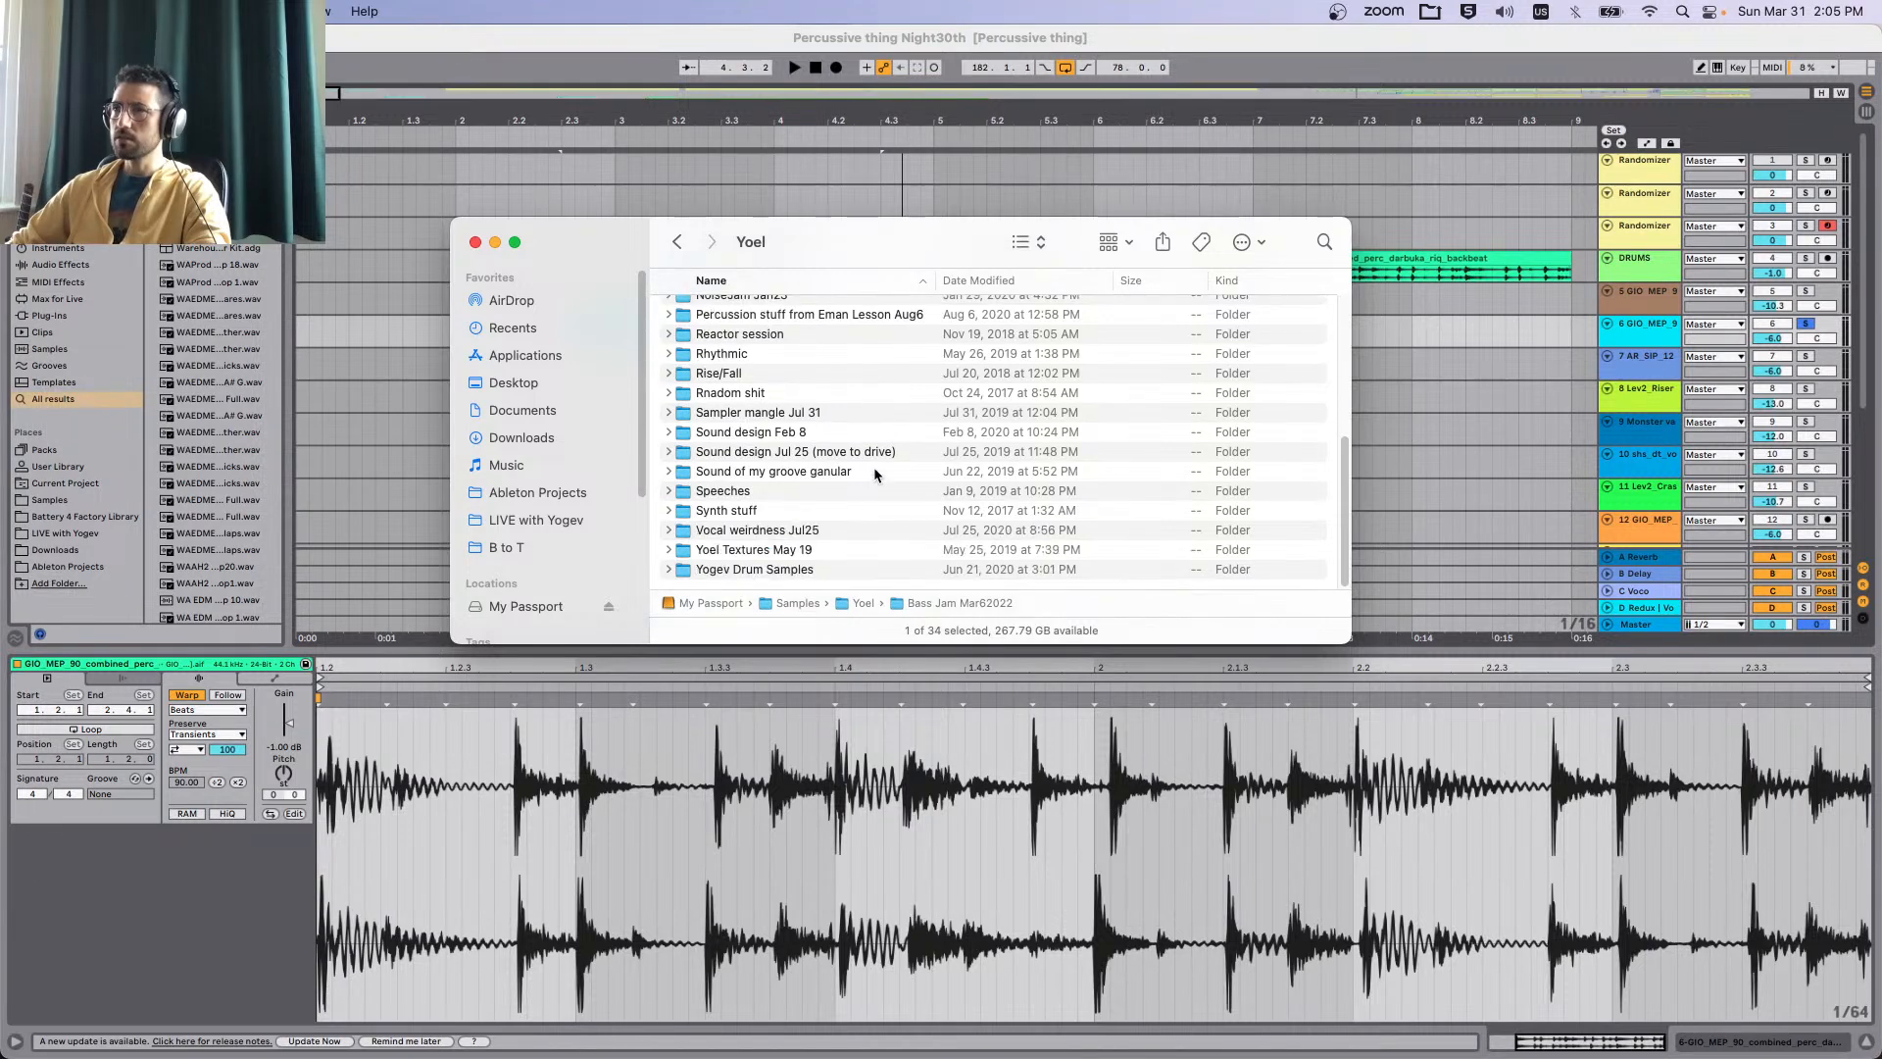
scroll(845, 394, up, 10)
click(1063, 282)
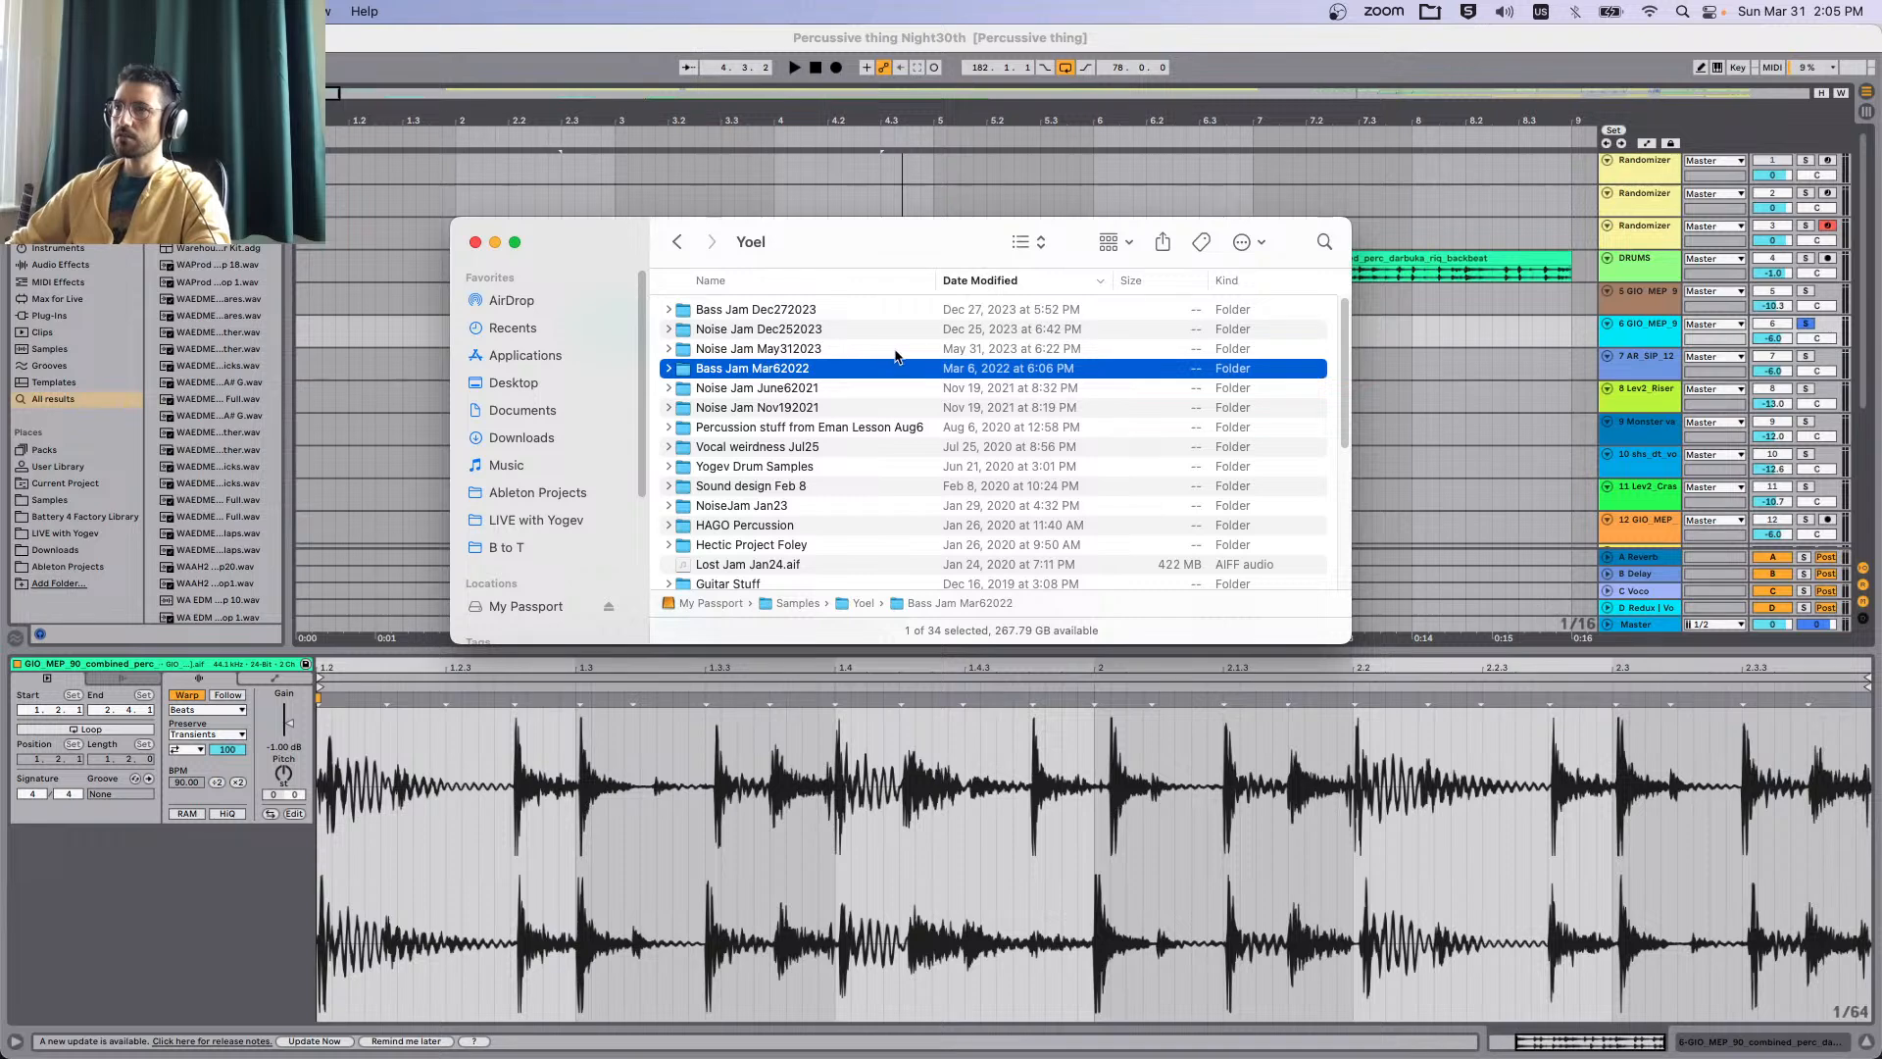
Return to the Samples folder, sort it by date modified, and open Splice 2024 with its Name column widened to show full file names.
key(super+Up)
click(1059, 279)
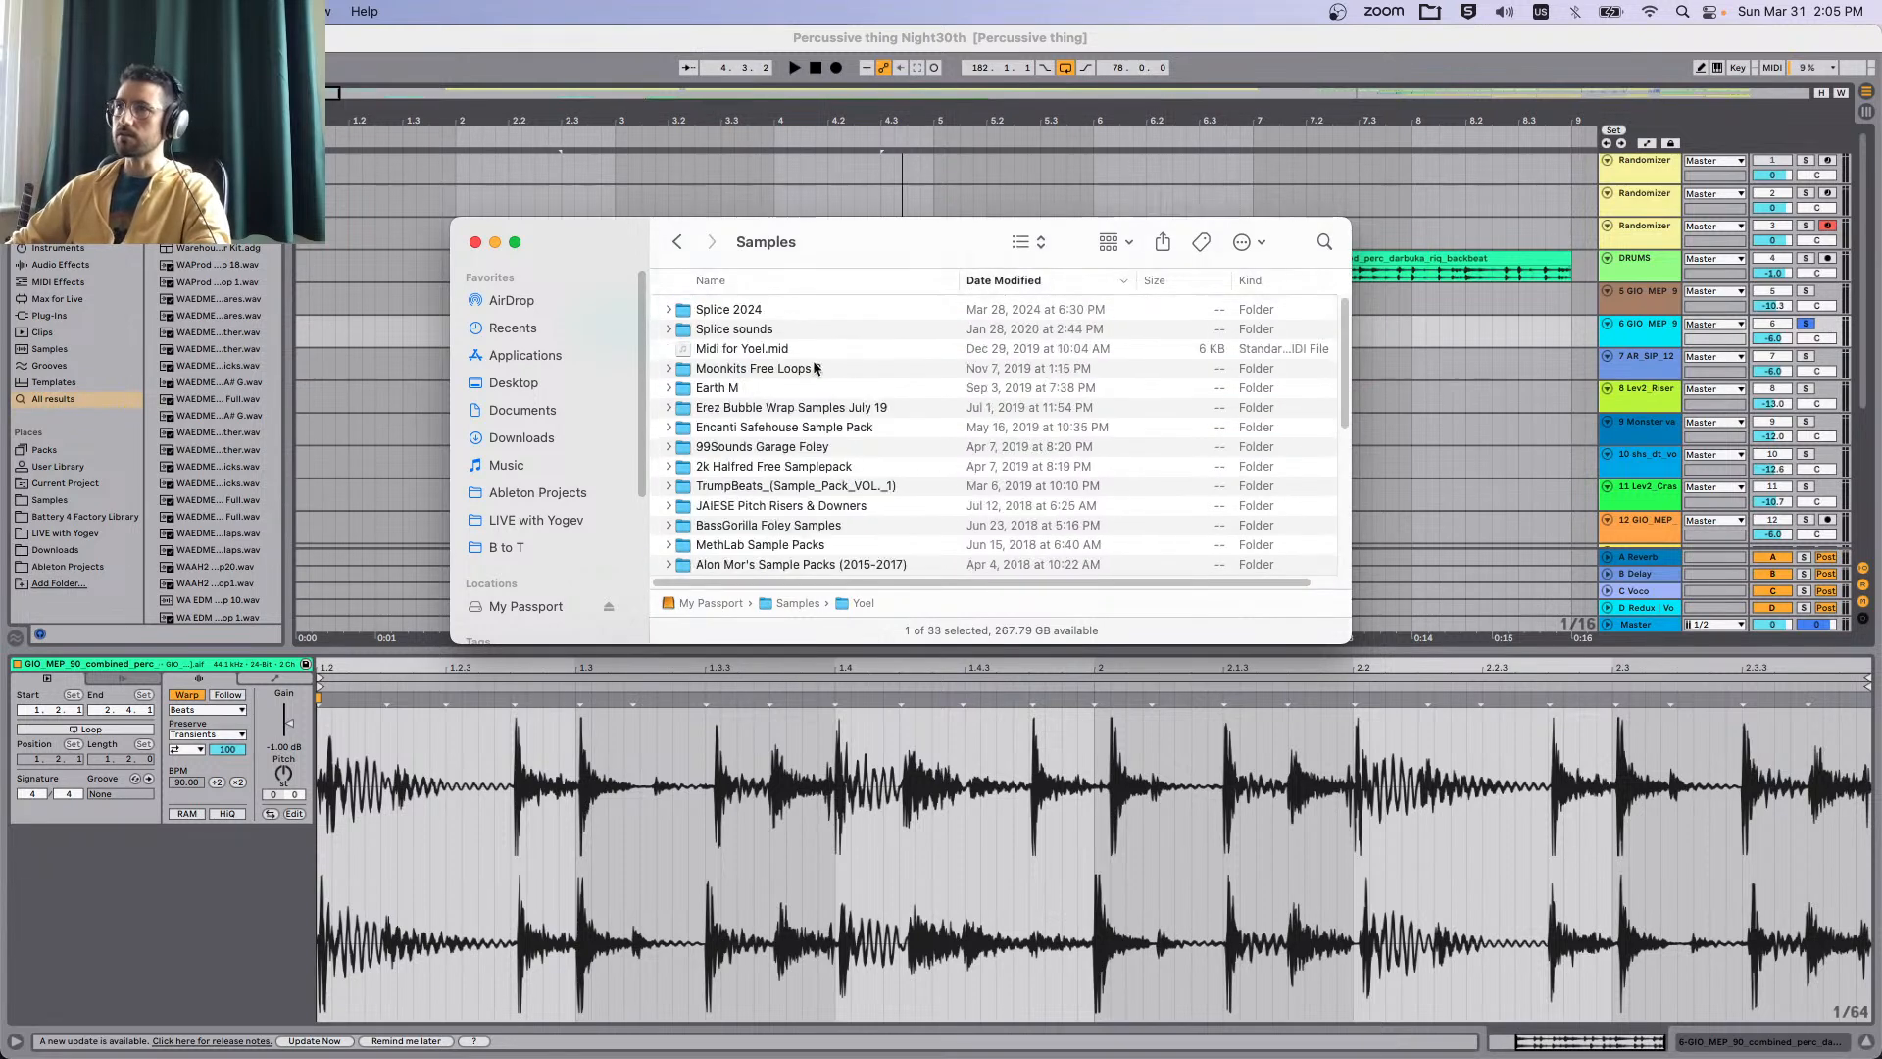
double_click(736, 311)
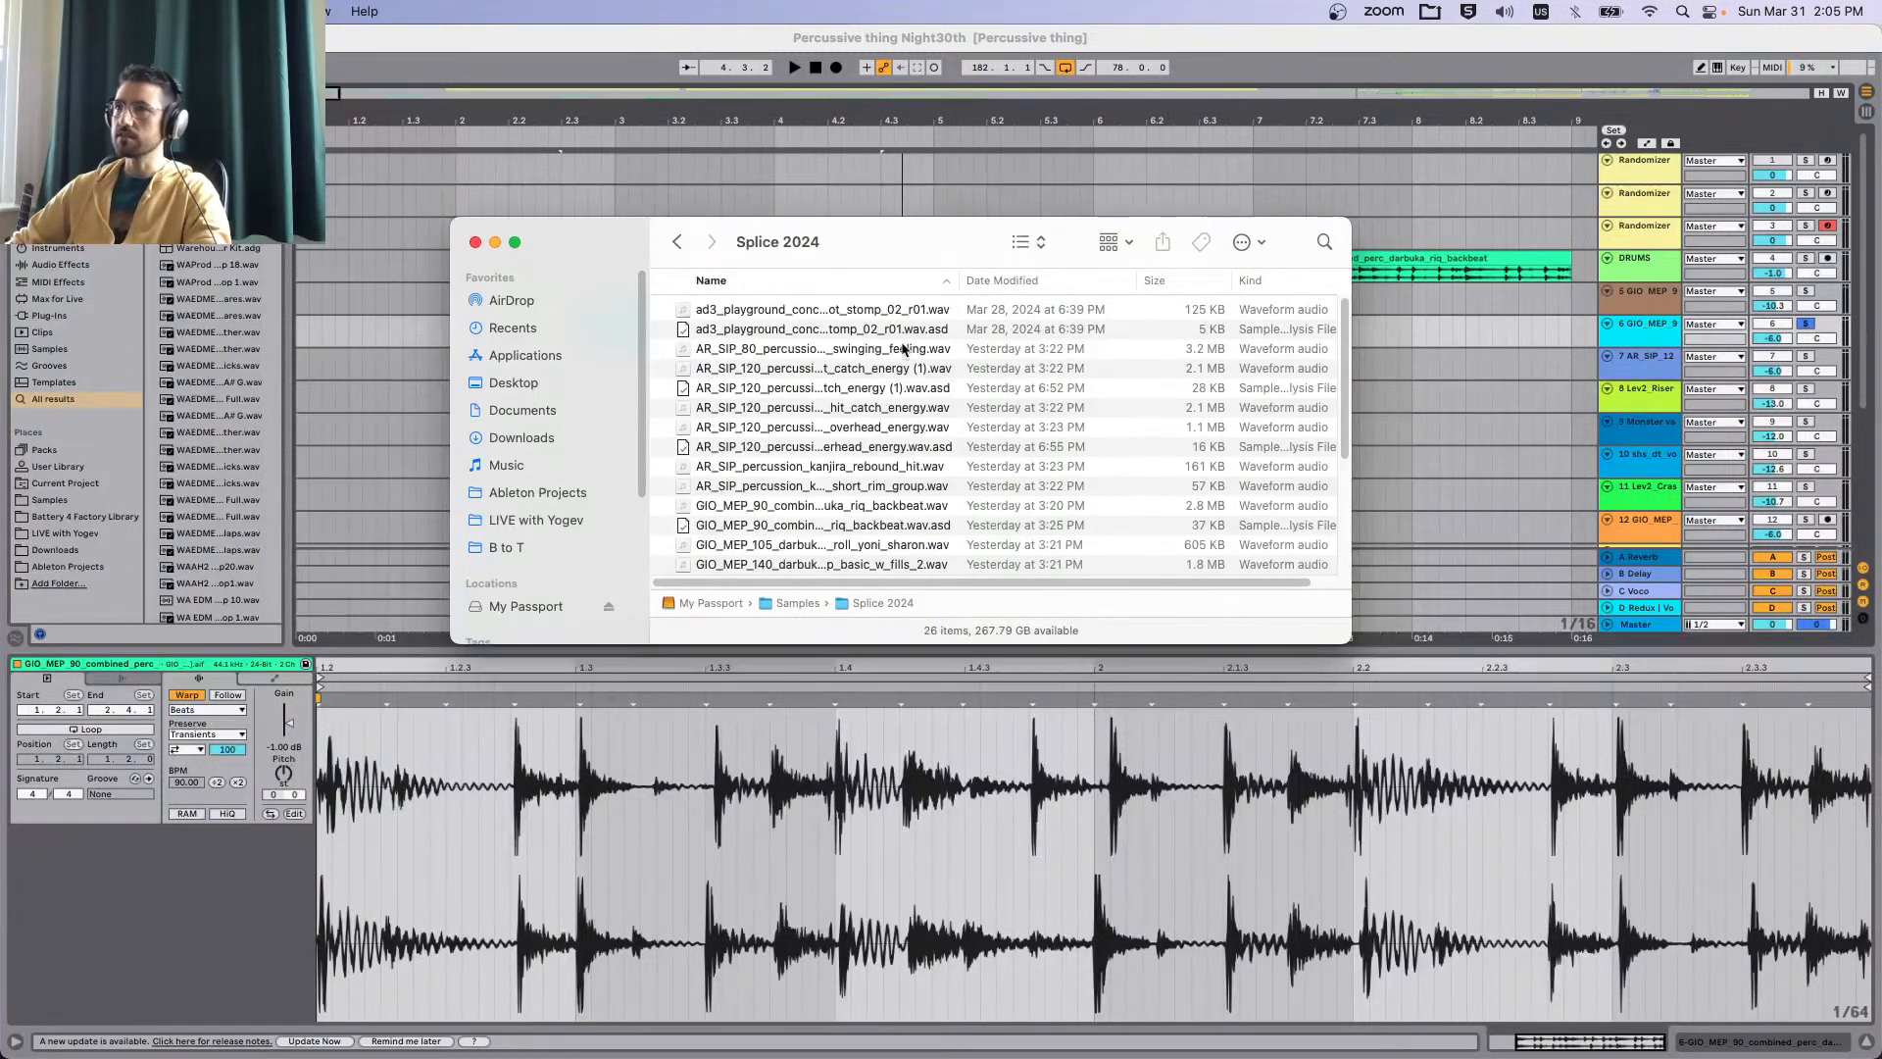
drag(956, 278, 1149, 280)
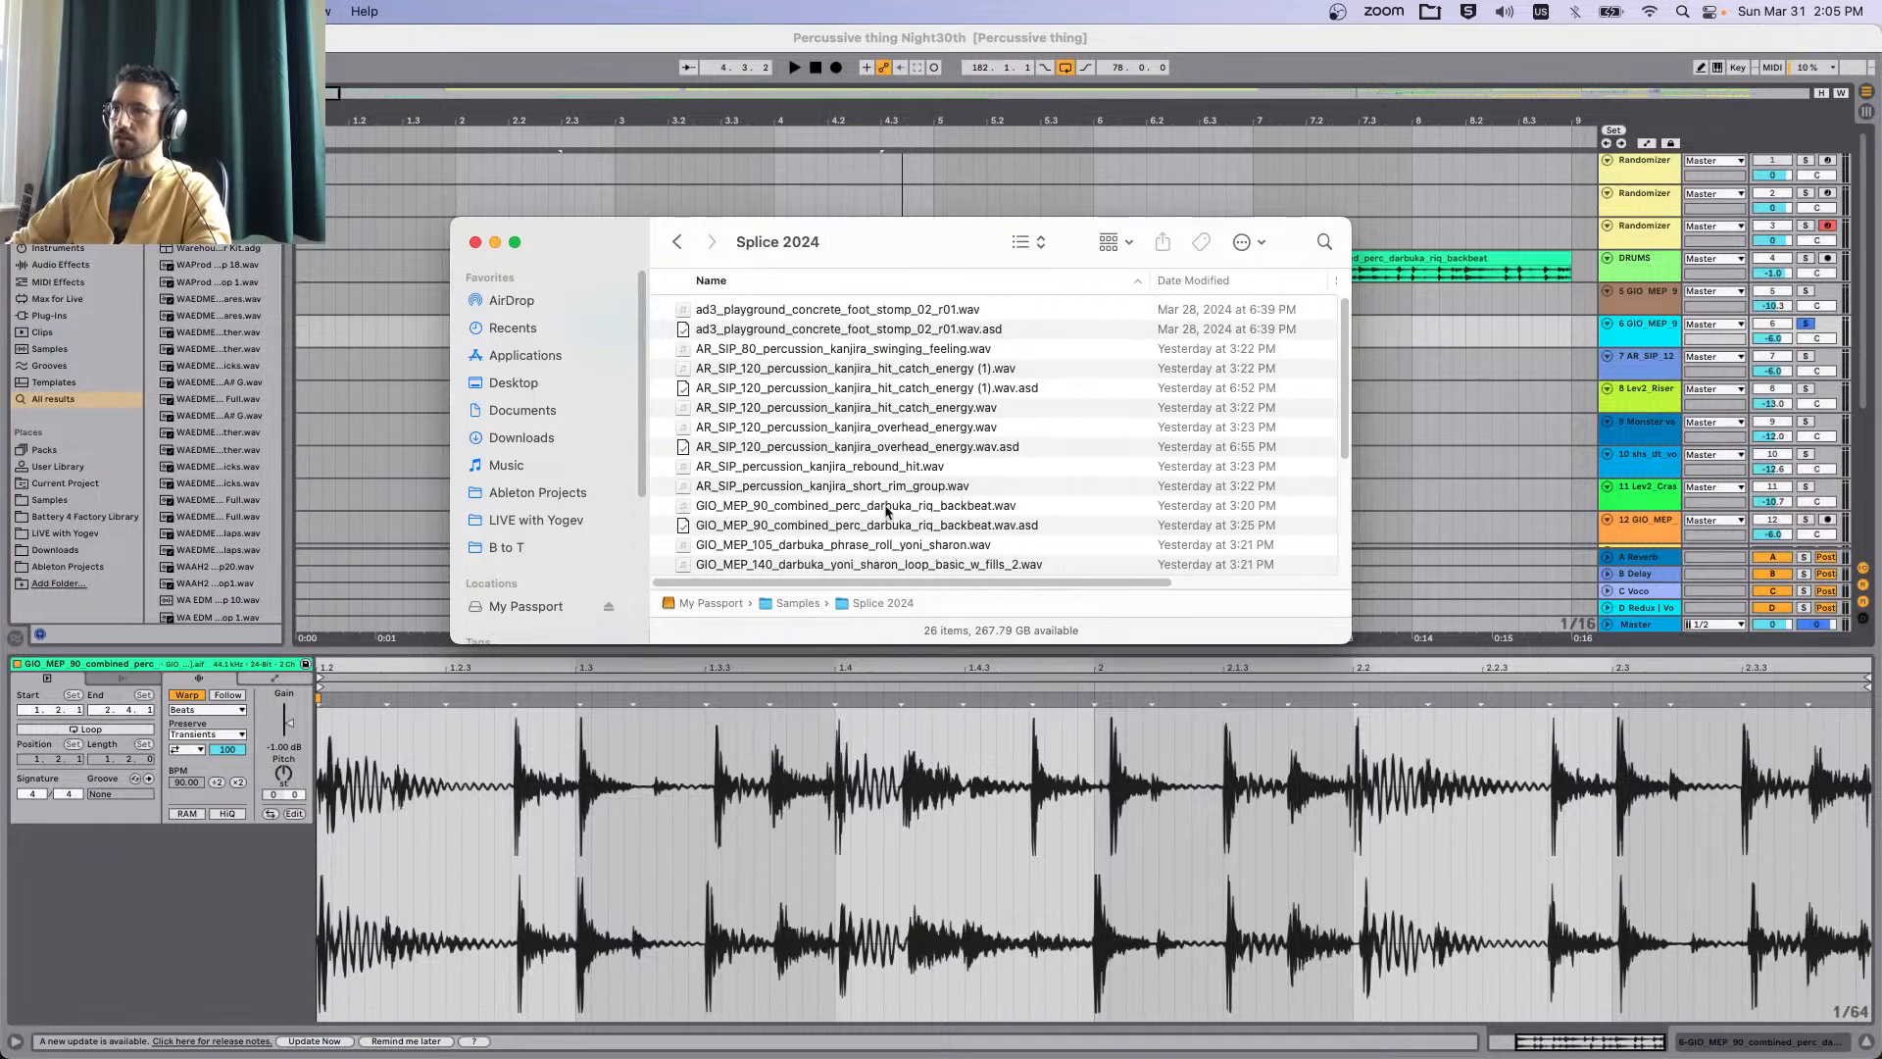
Preview the sample GIO_MEP_90_combined_perc_darbuka_riq_backbeat.wav from the Splice 2024 folder.
click(886, 506)
key(space)
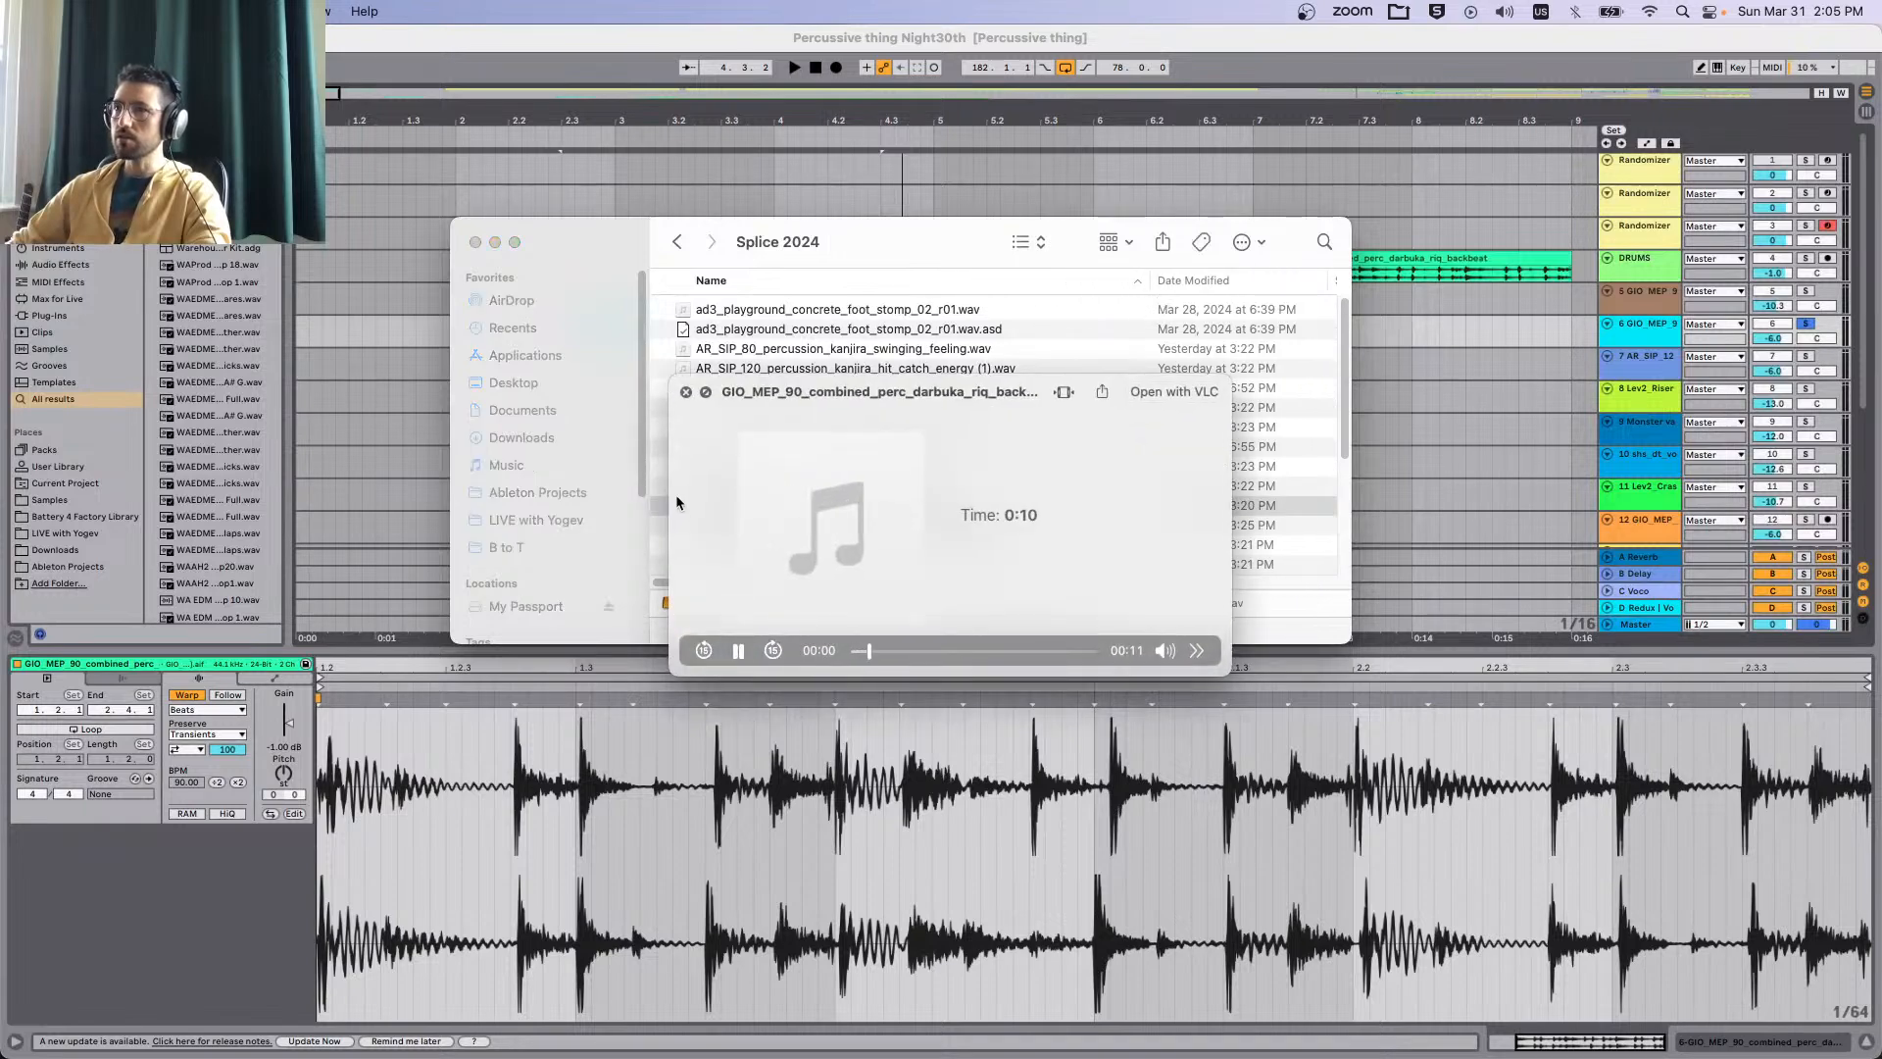
key(space)
Try the original darbuka riq backbeat sample on track 6 at 1.2, play it with the track enlarged, and undo the placement.
drag(686, 505, 343, 326)
key(space)
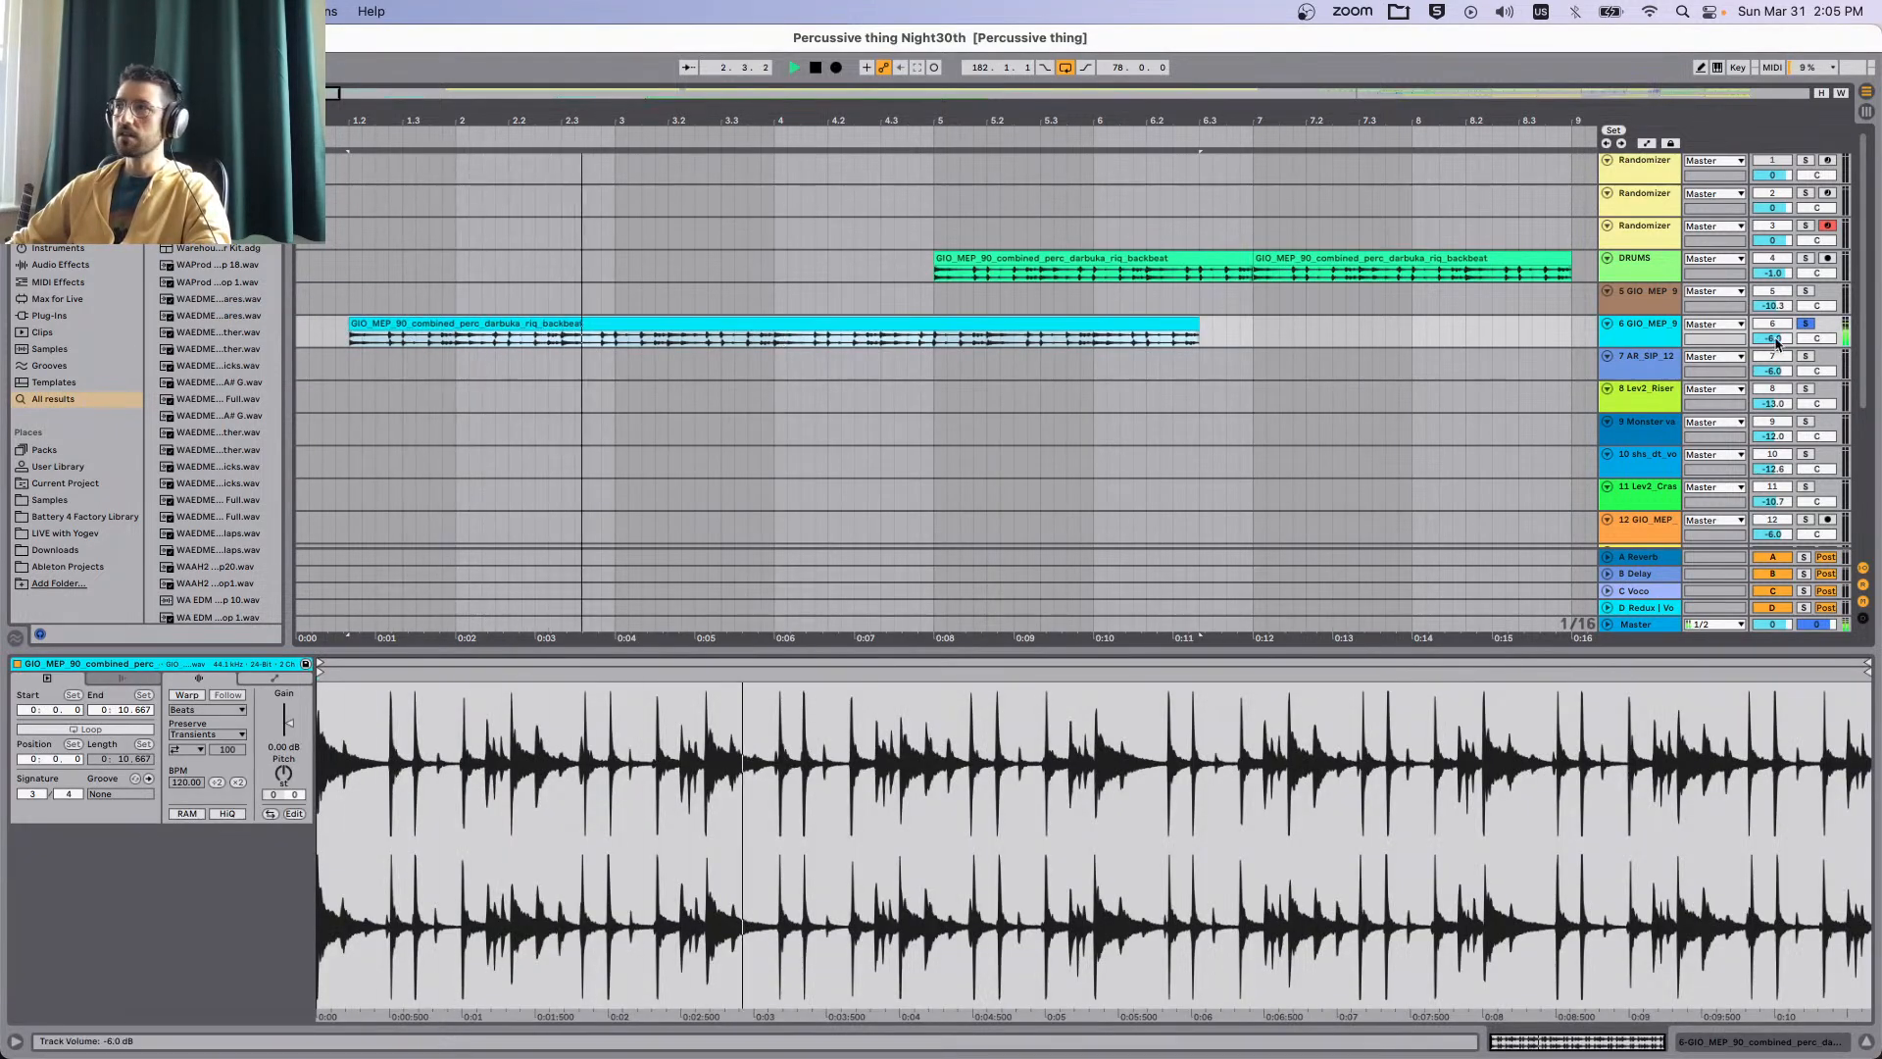
drag(1664, 348, 1468, 427)
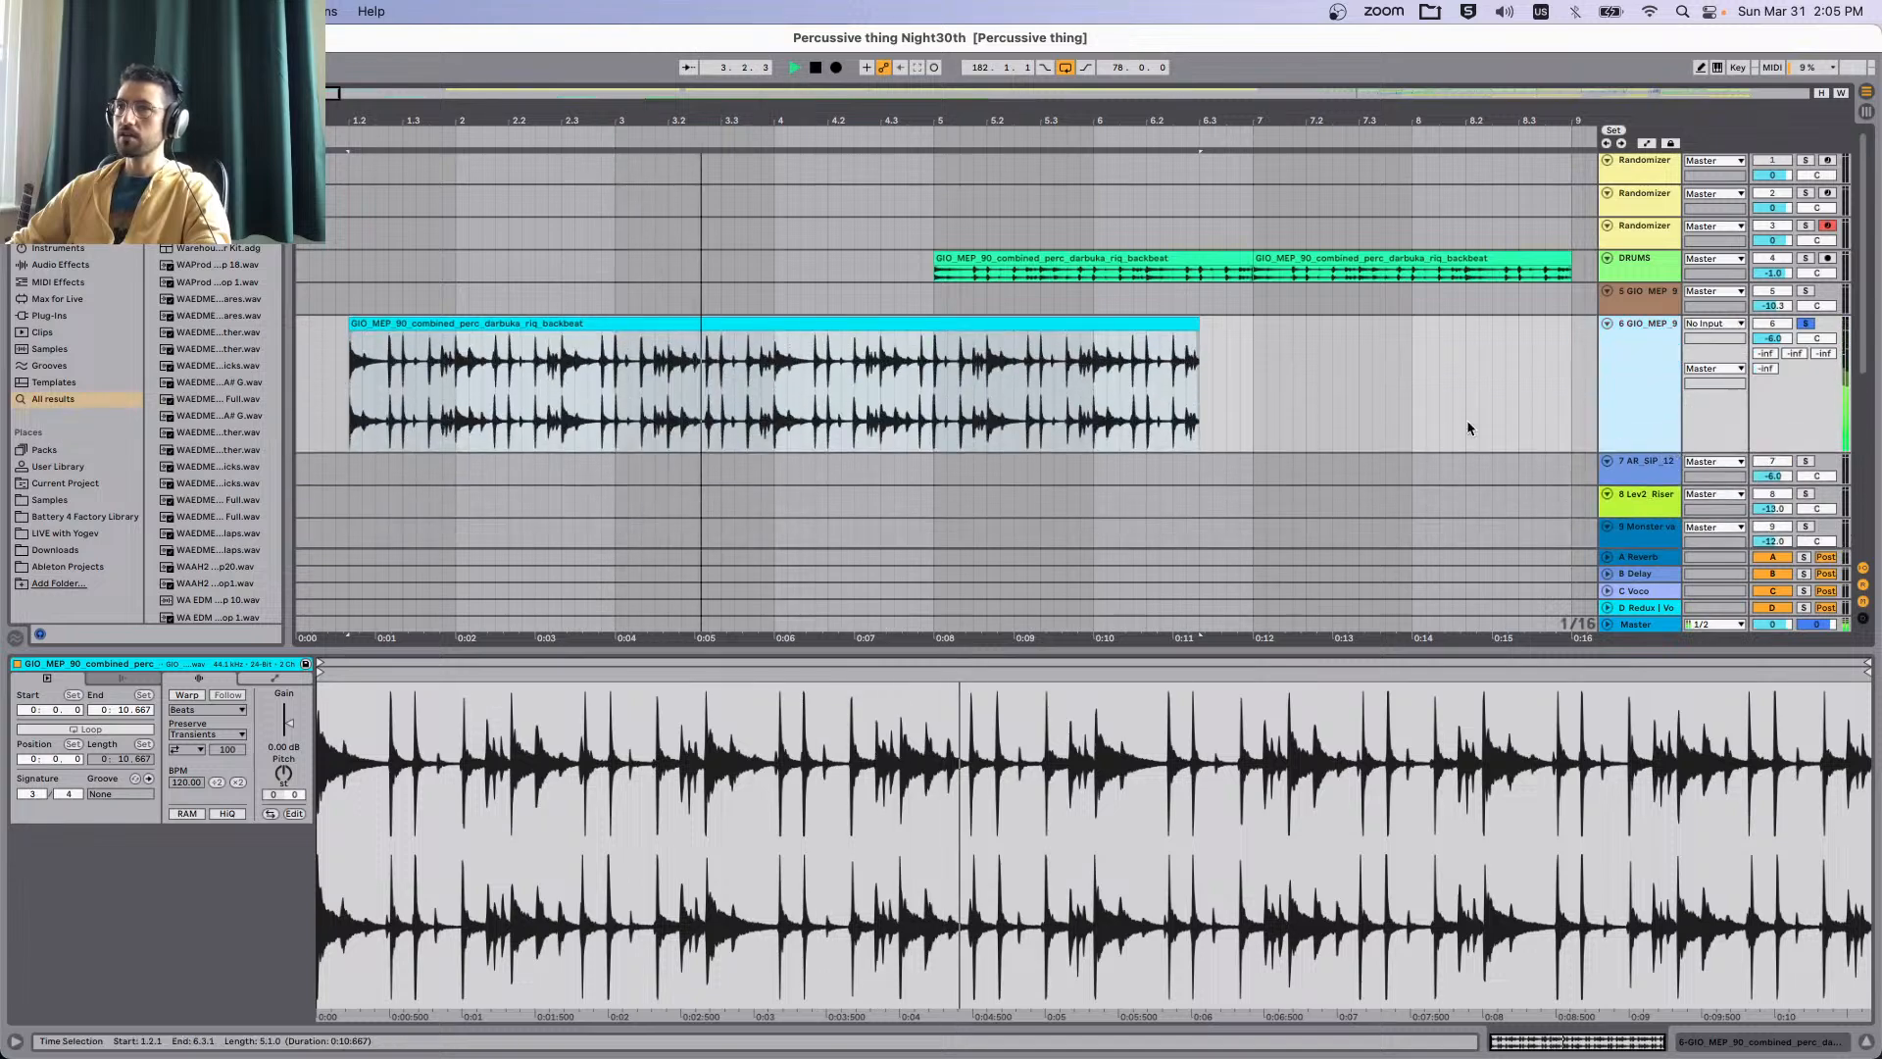
click(803, 322)
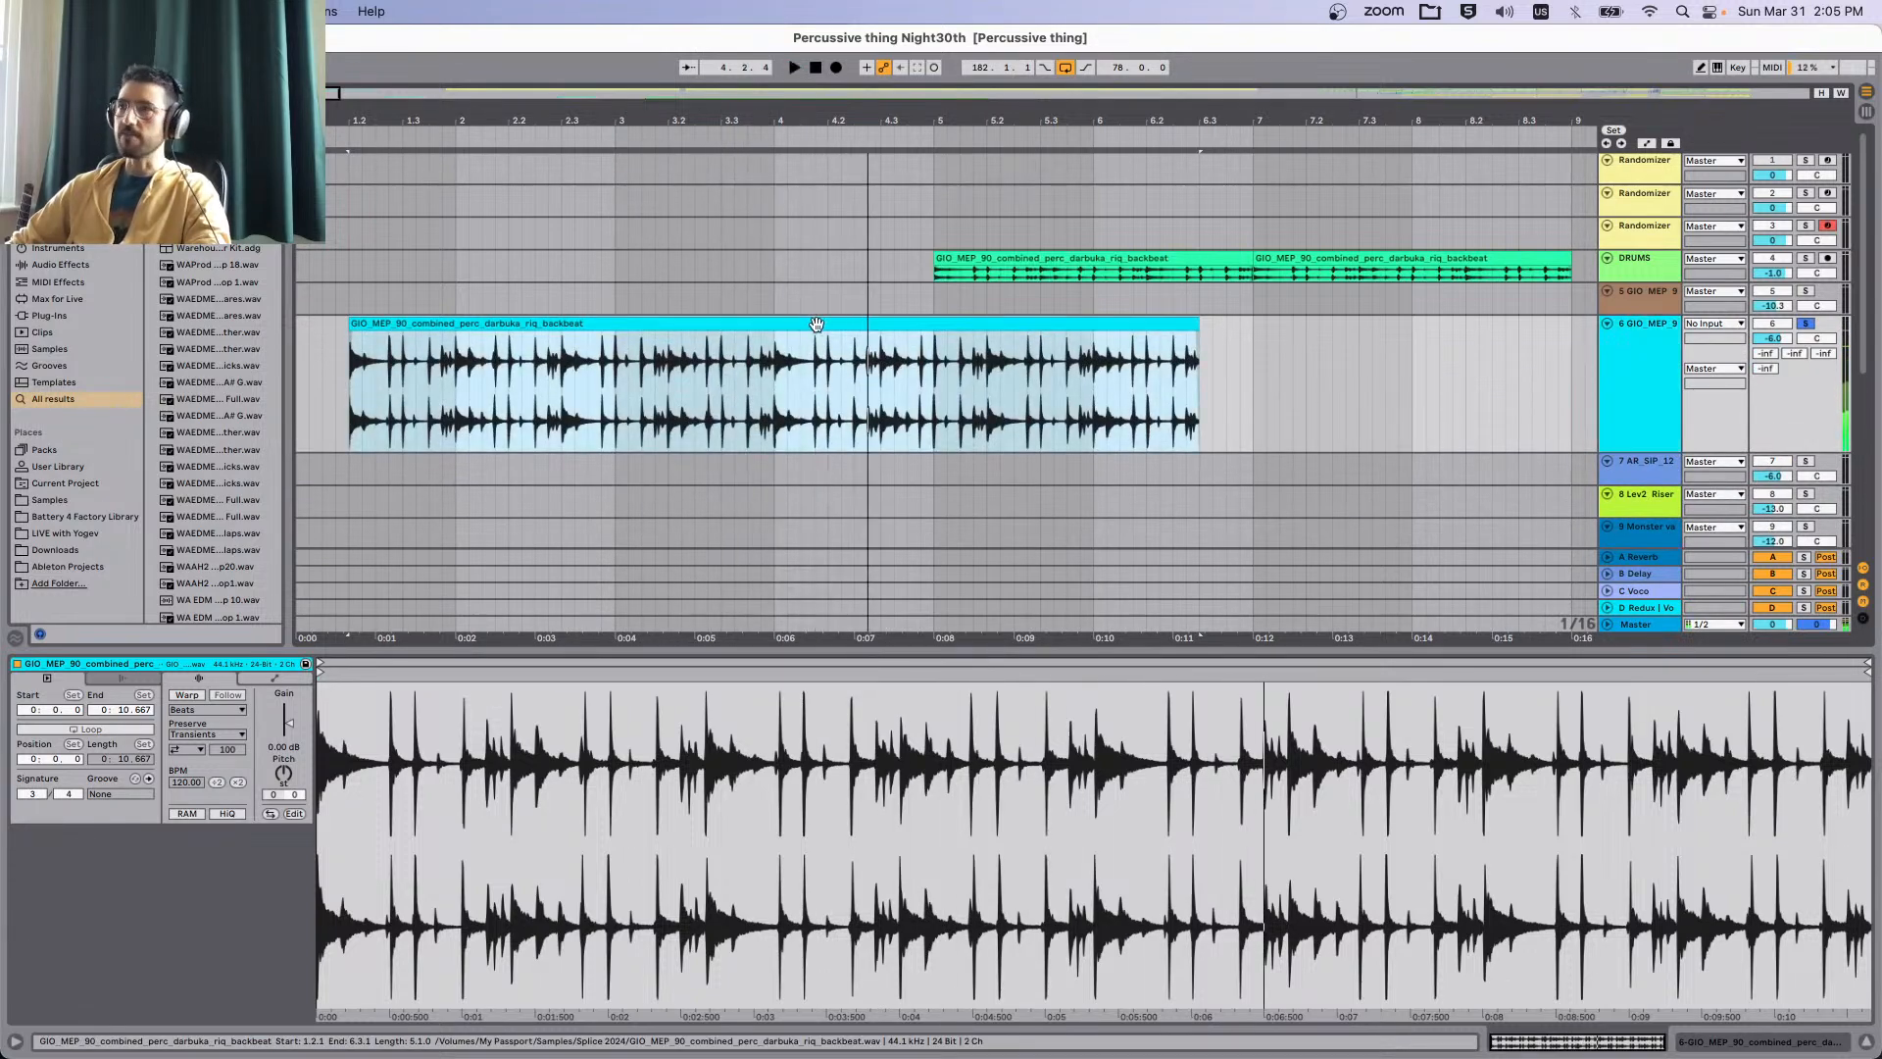
key(super+z)
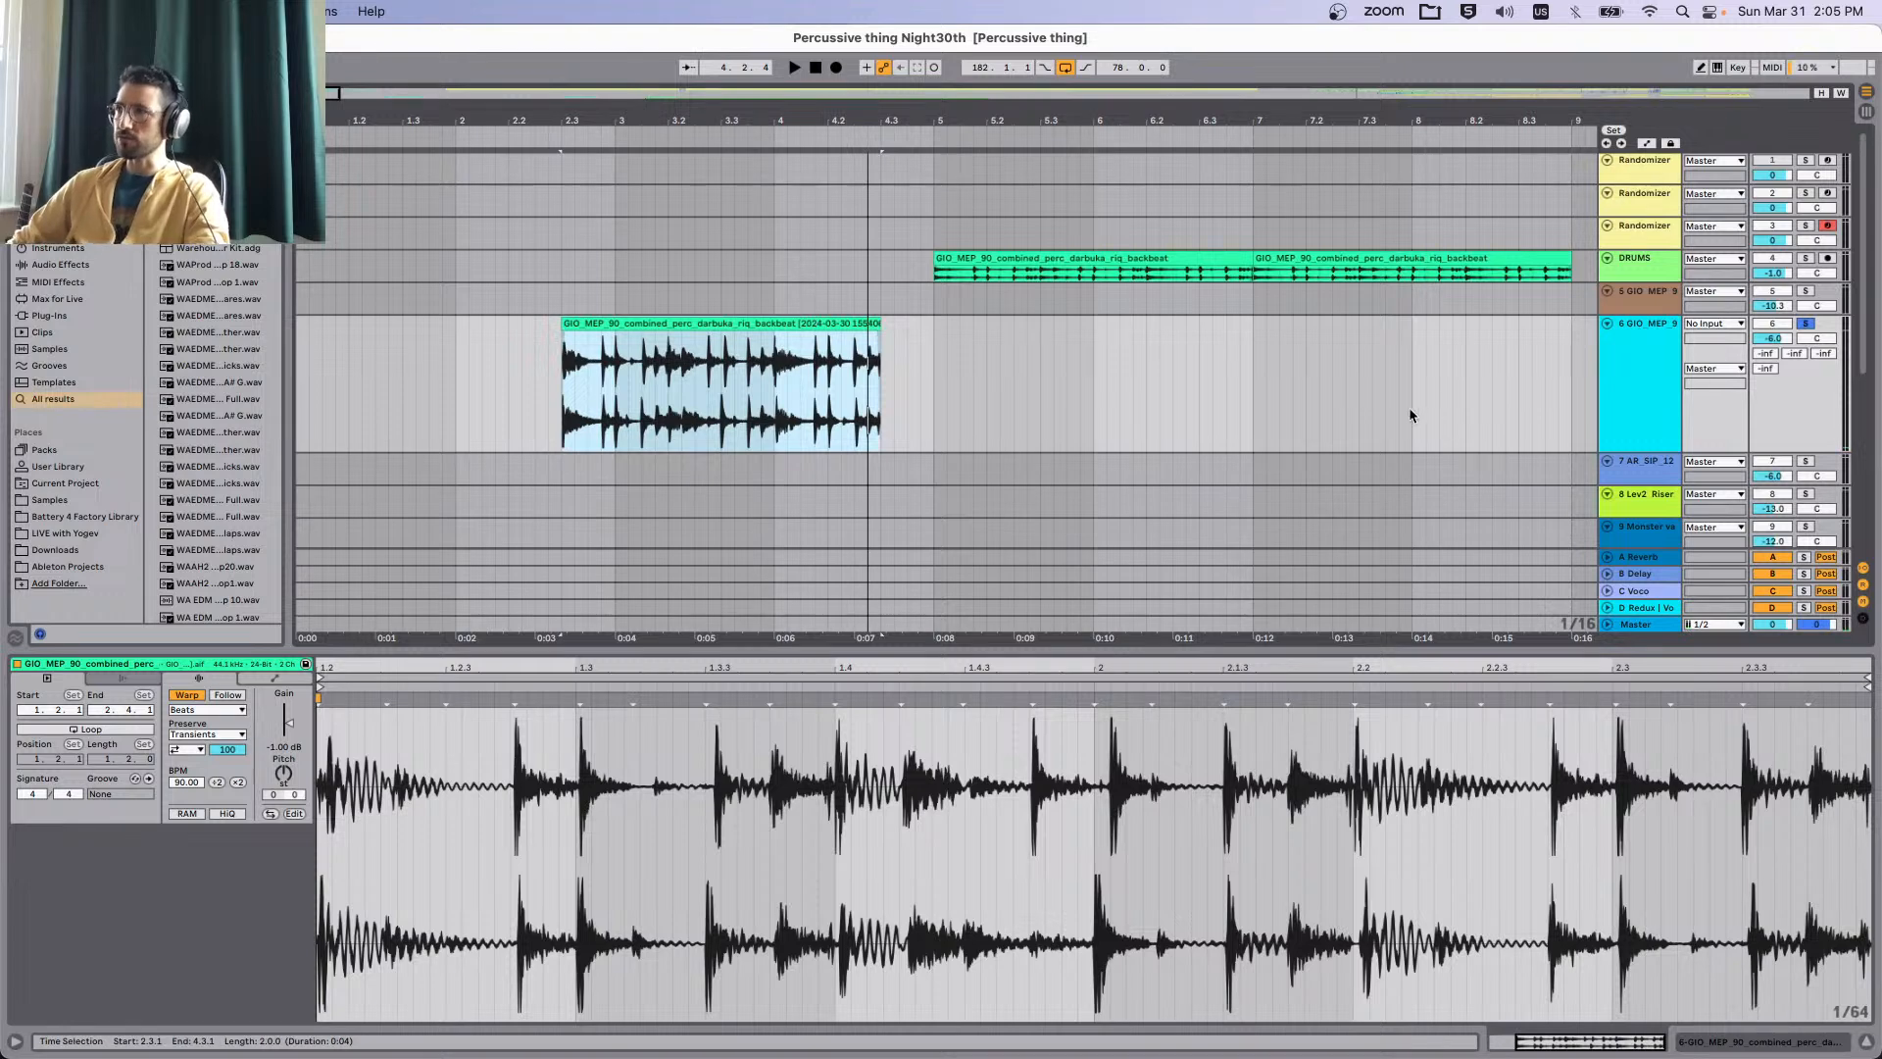
Turn off transient looping in the warp settings of track 6's darbuka riq backbeat clip.
click(690, 321)
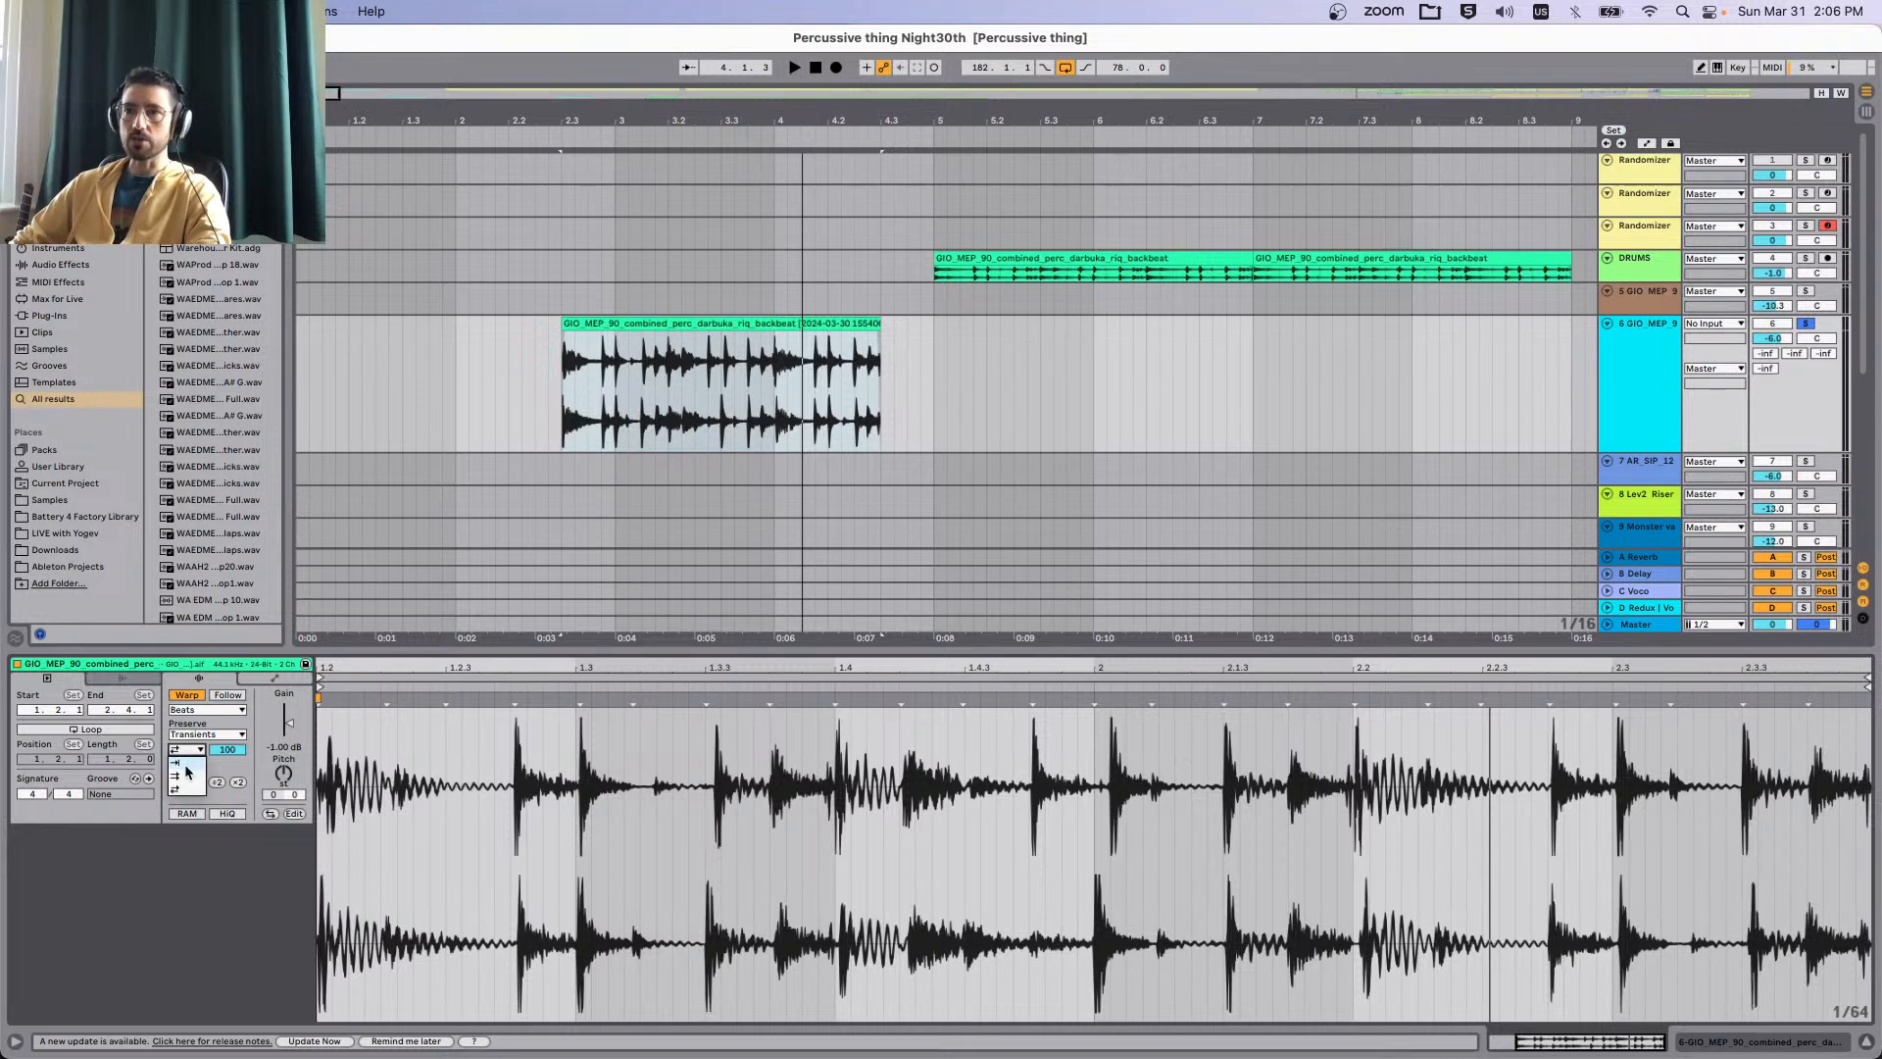
click(671, 359)
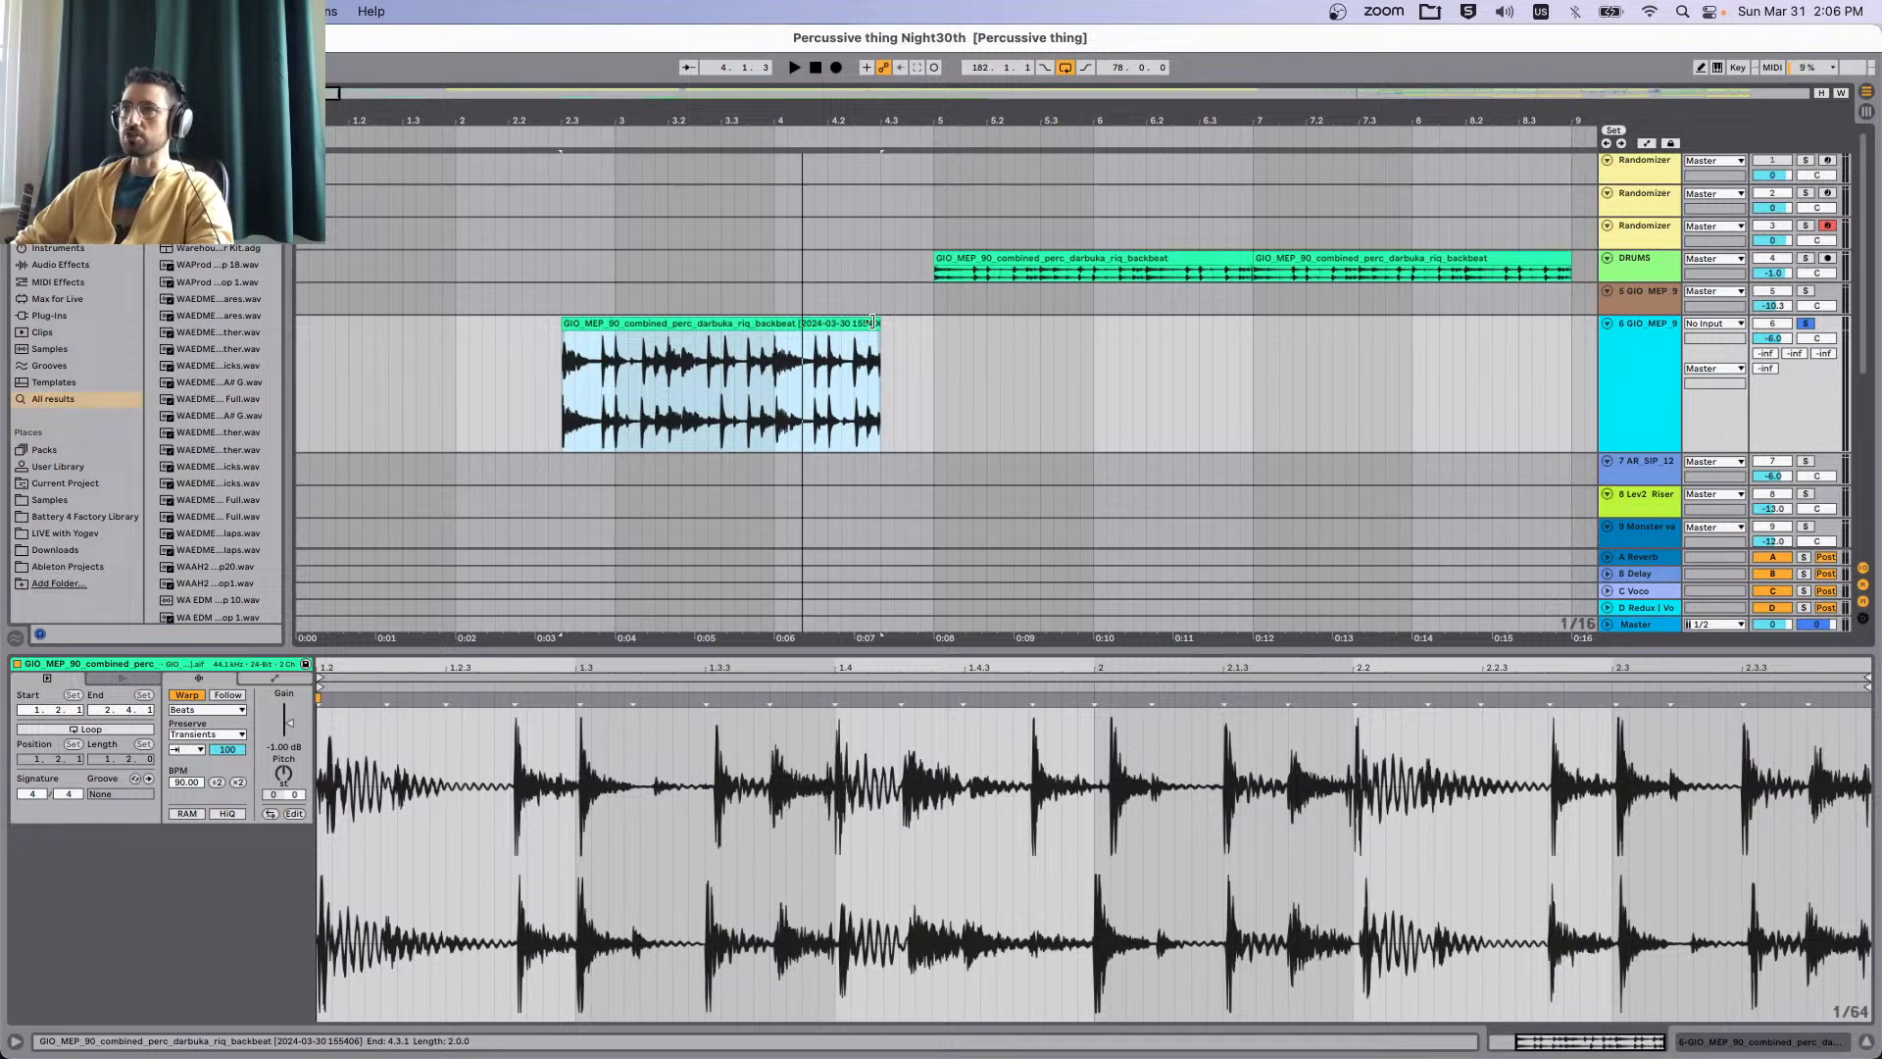
Try stretching track 6's clip to end at 7.3.4 with a different transient loop mode, and play it.
drag(871, 321, 1391, 320)
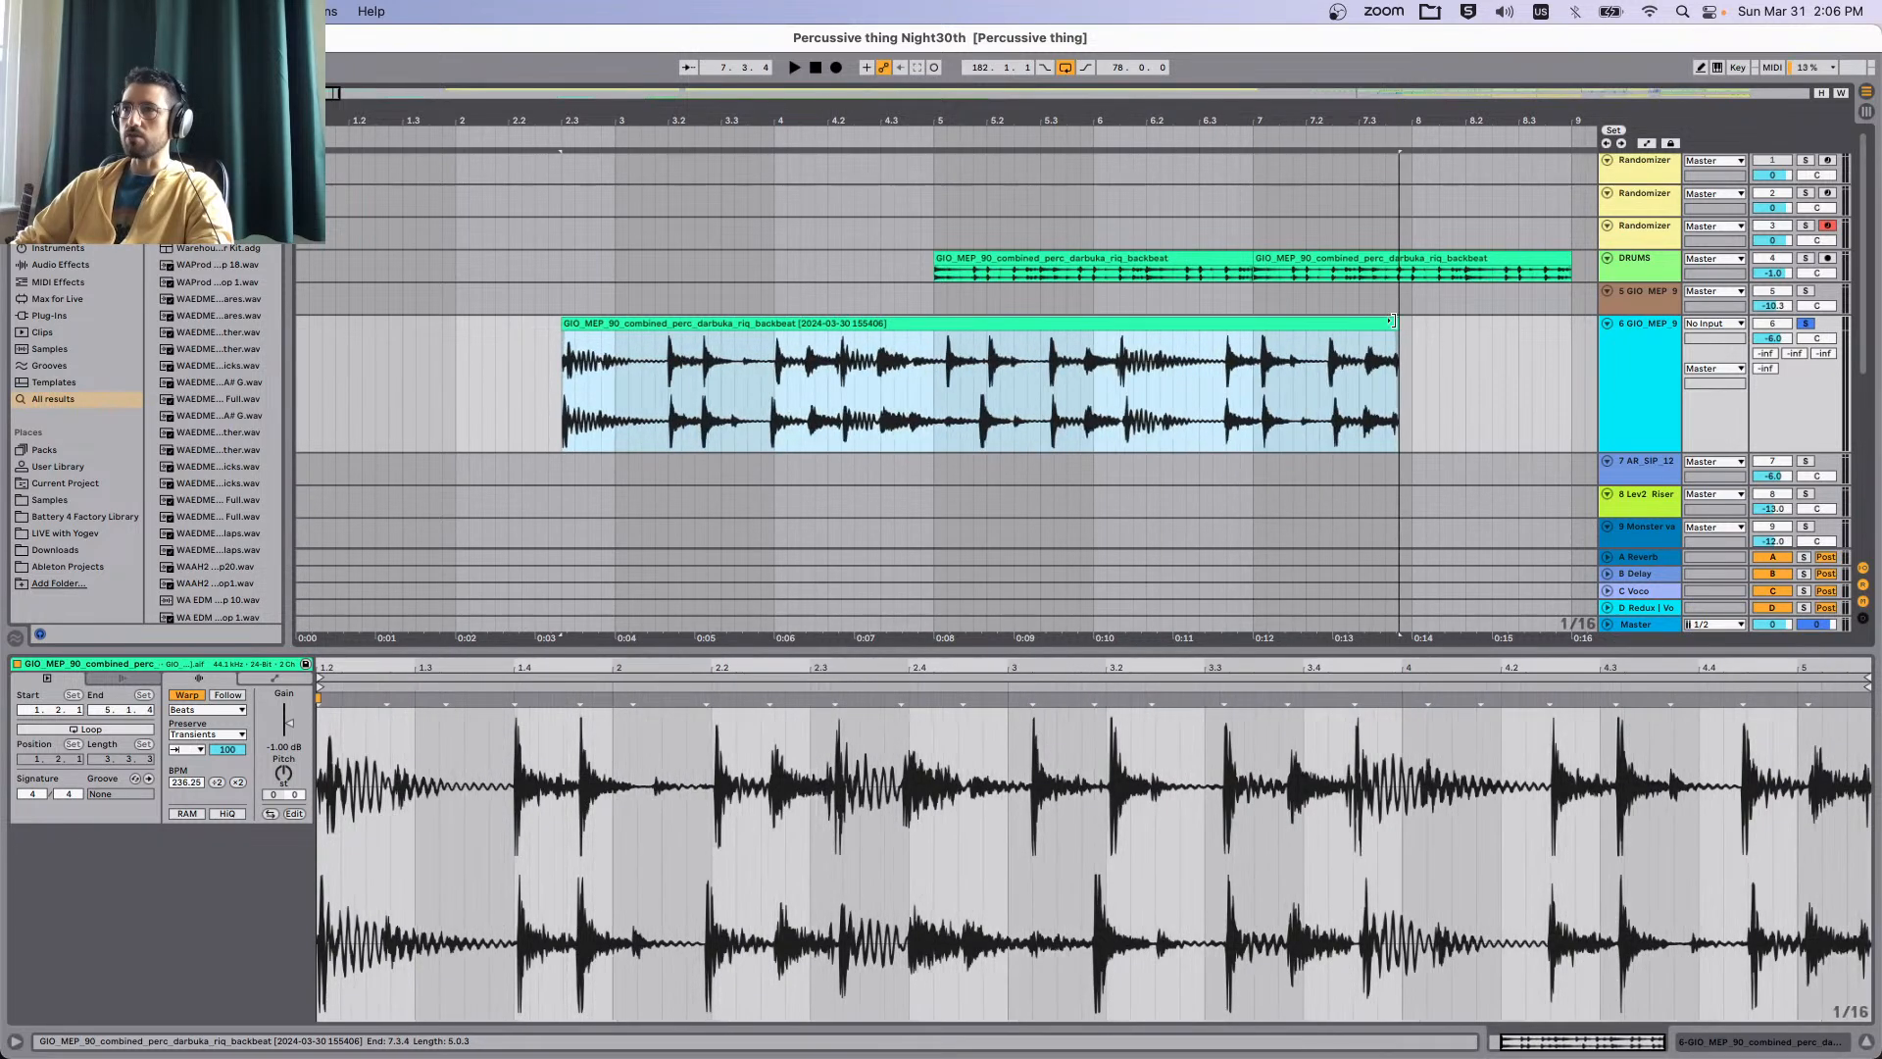
click(188, 750)
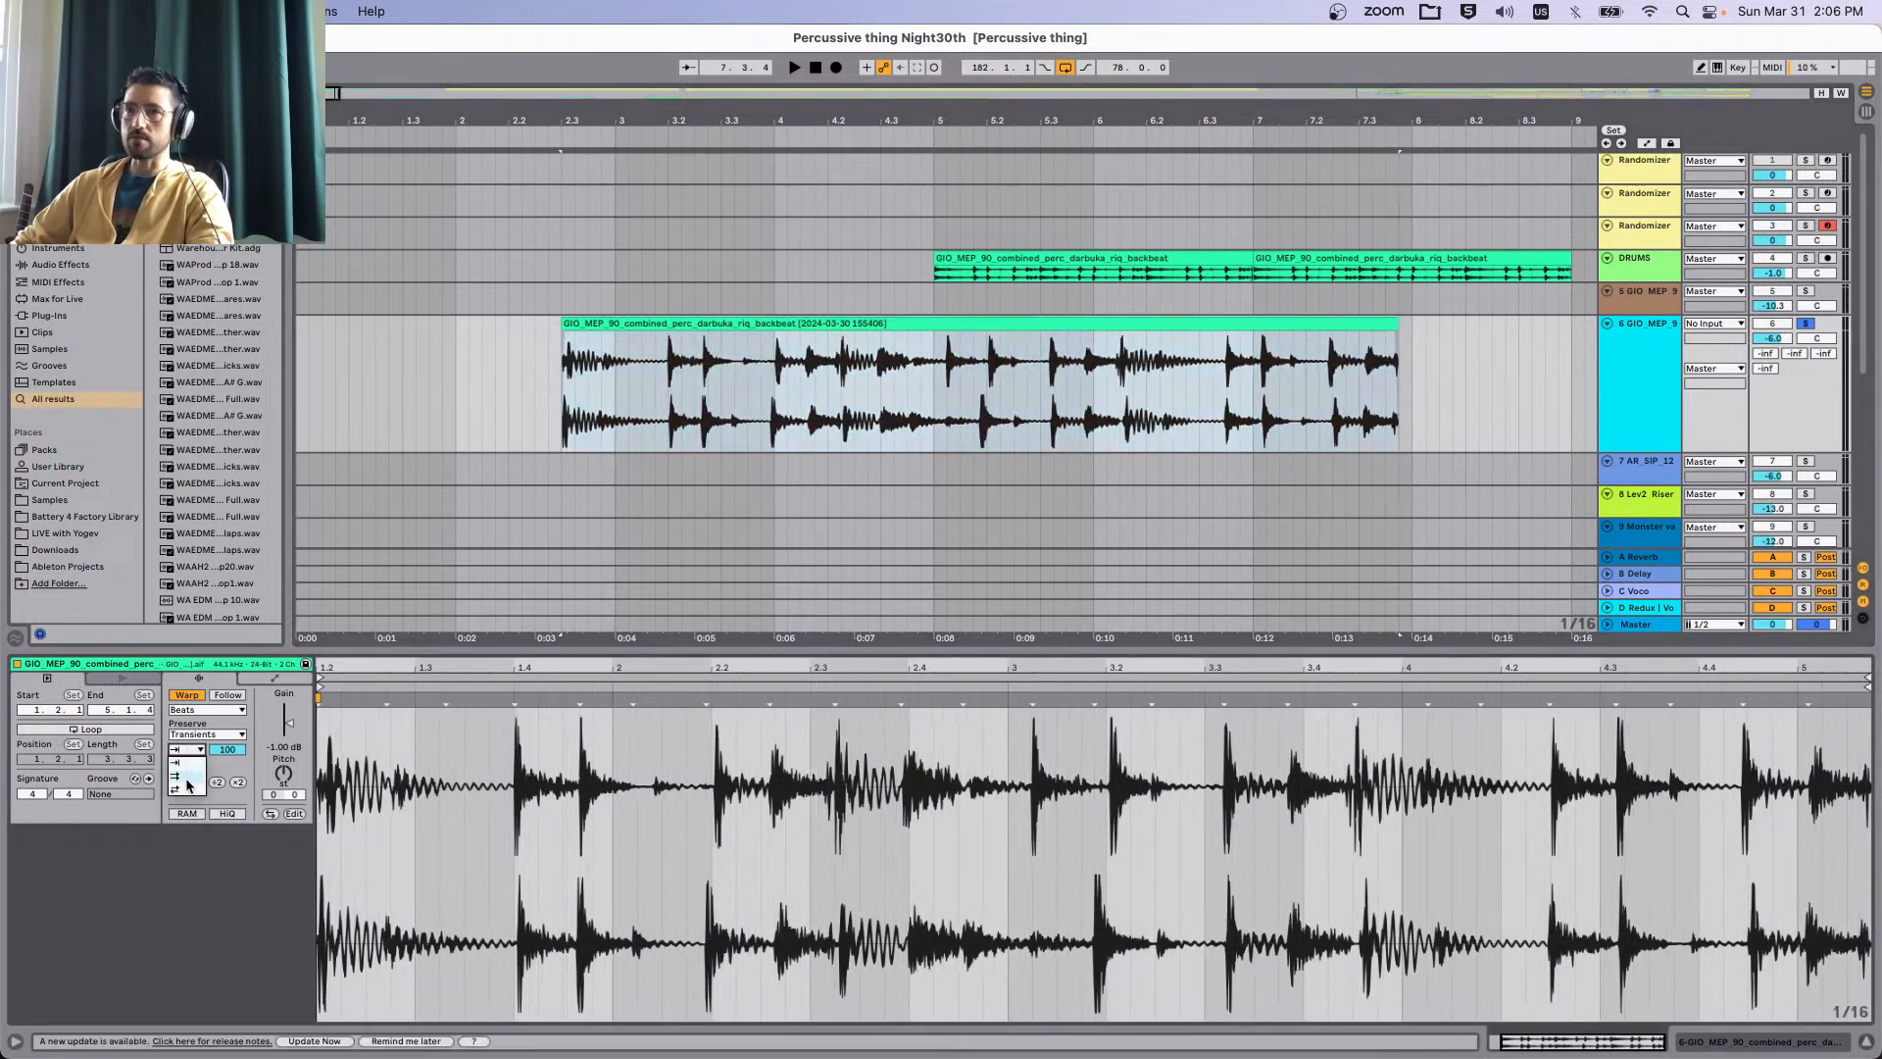
click(188, 784)
click(924, 319)
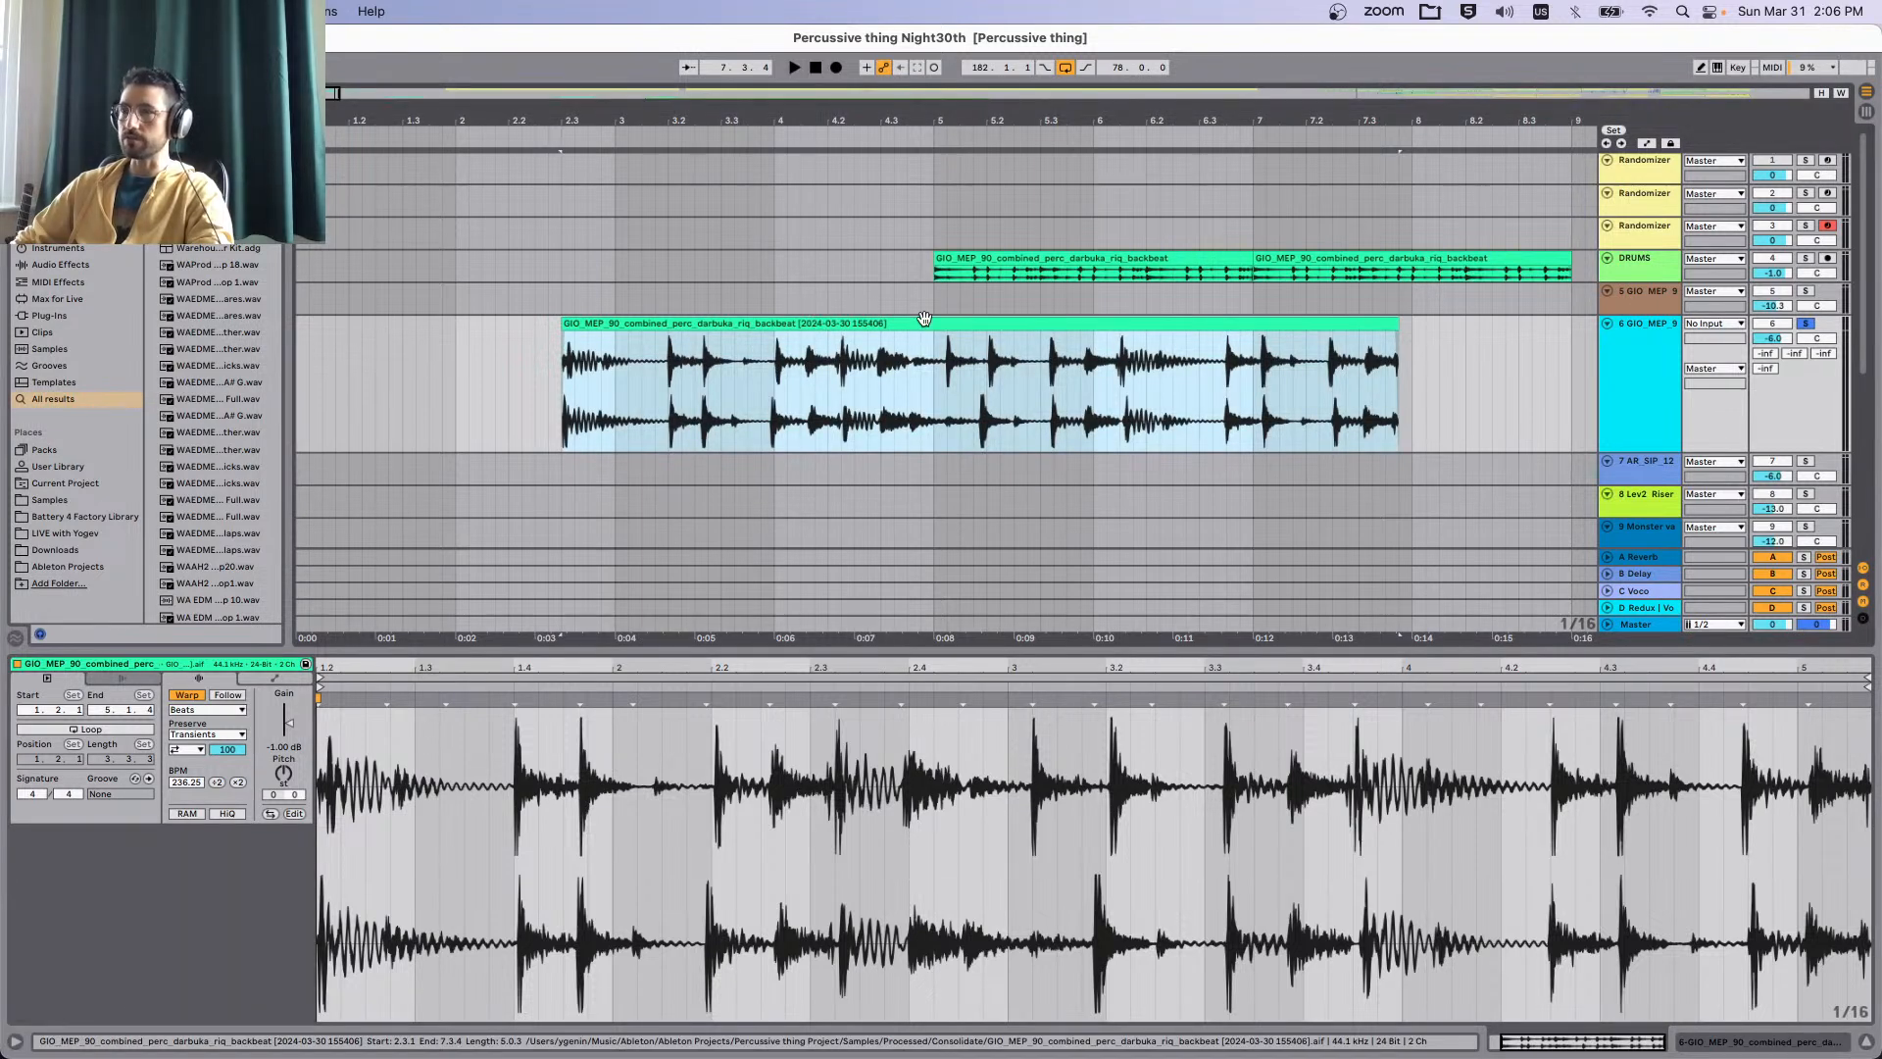
key(space)
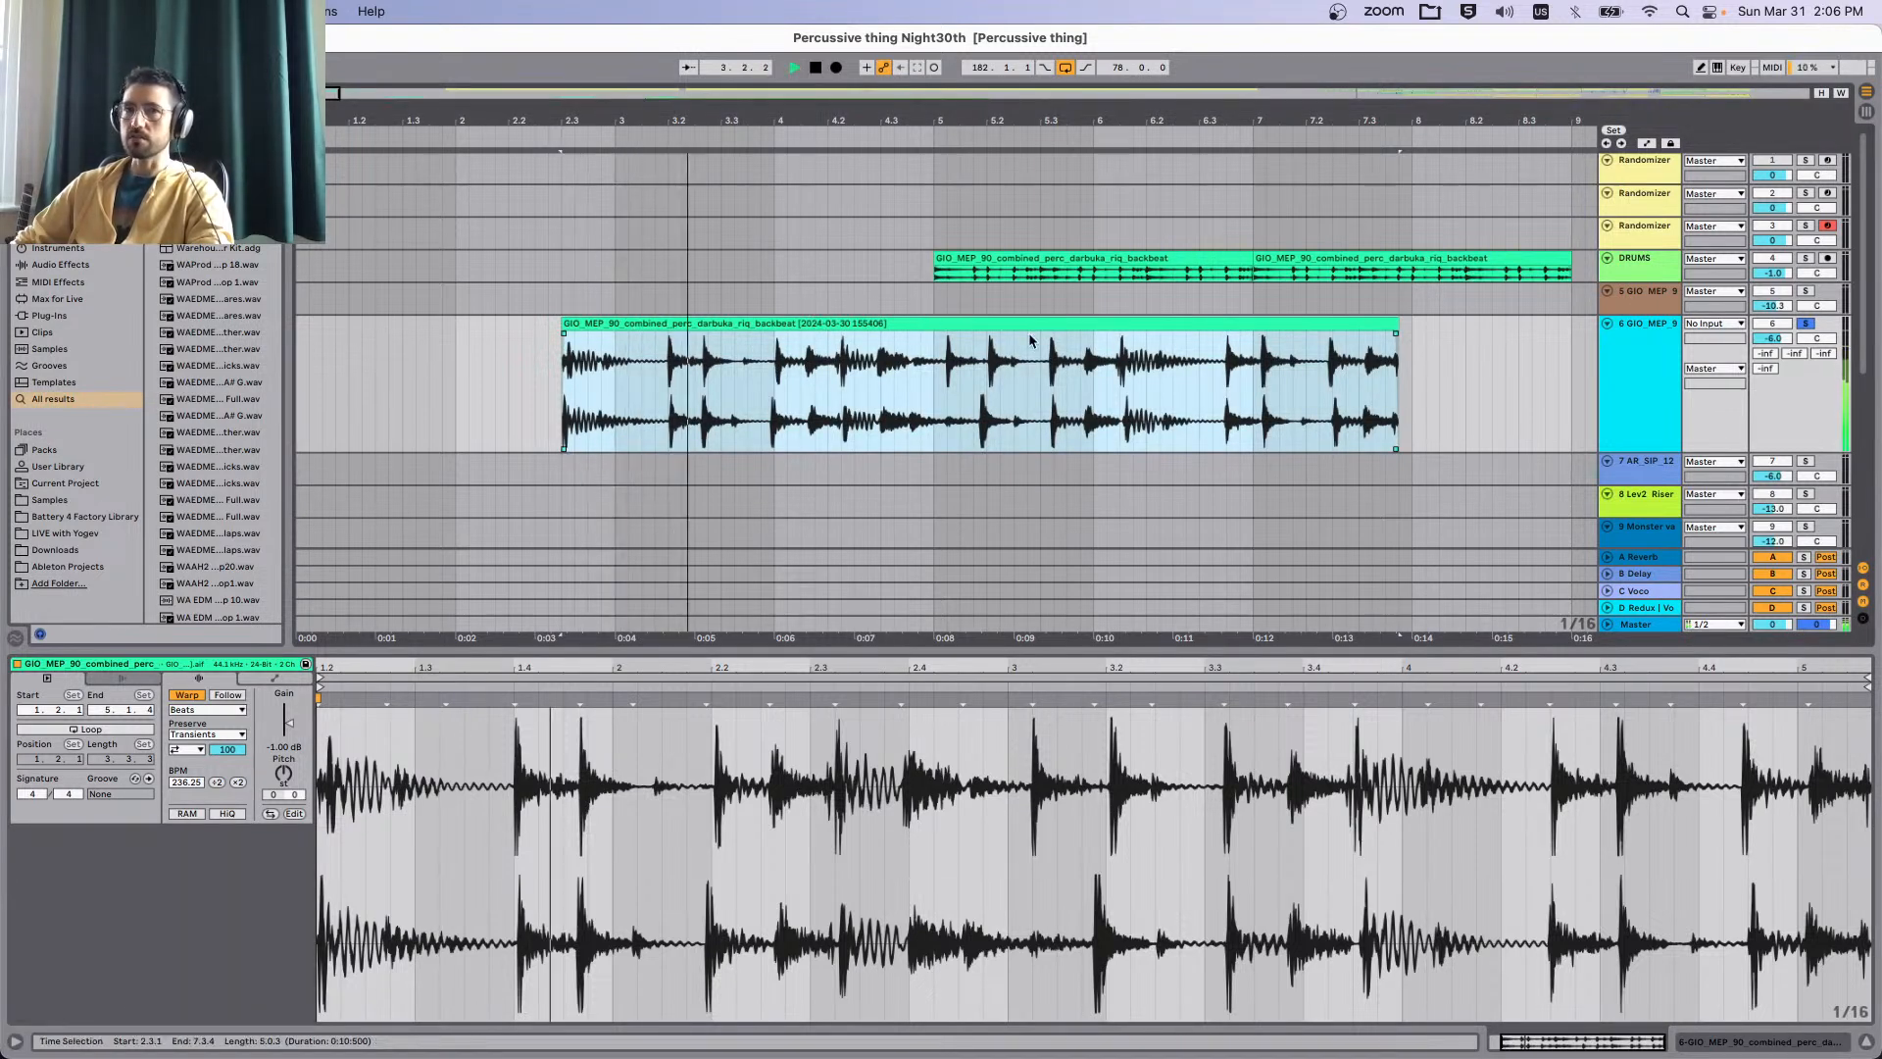
key(space)
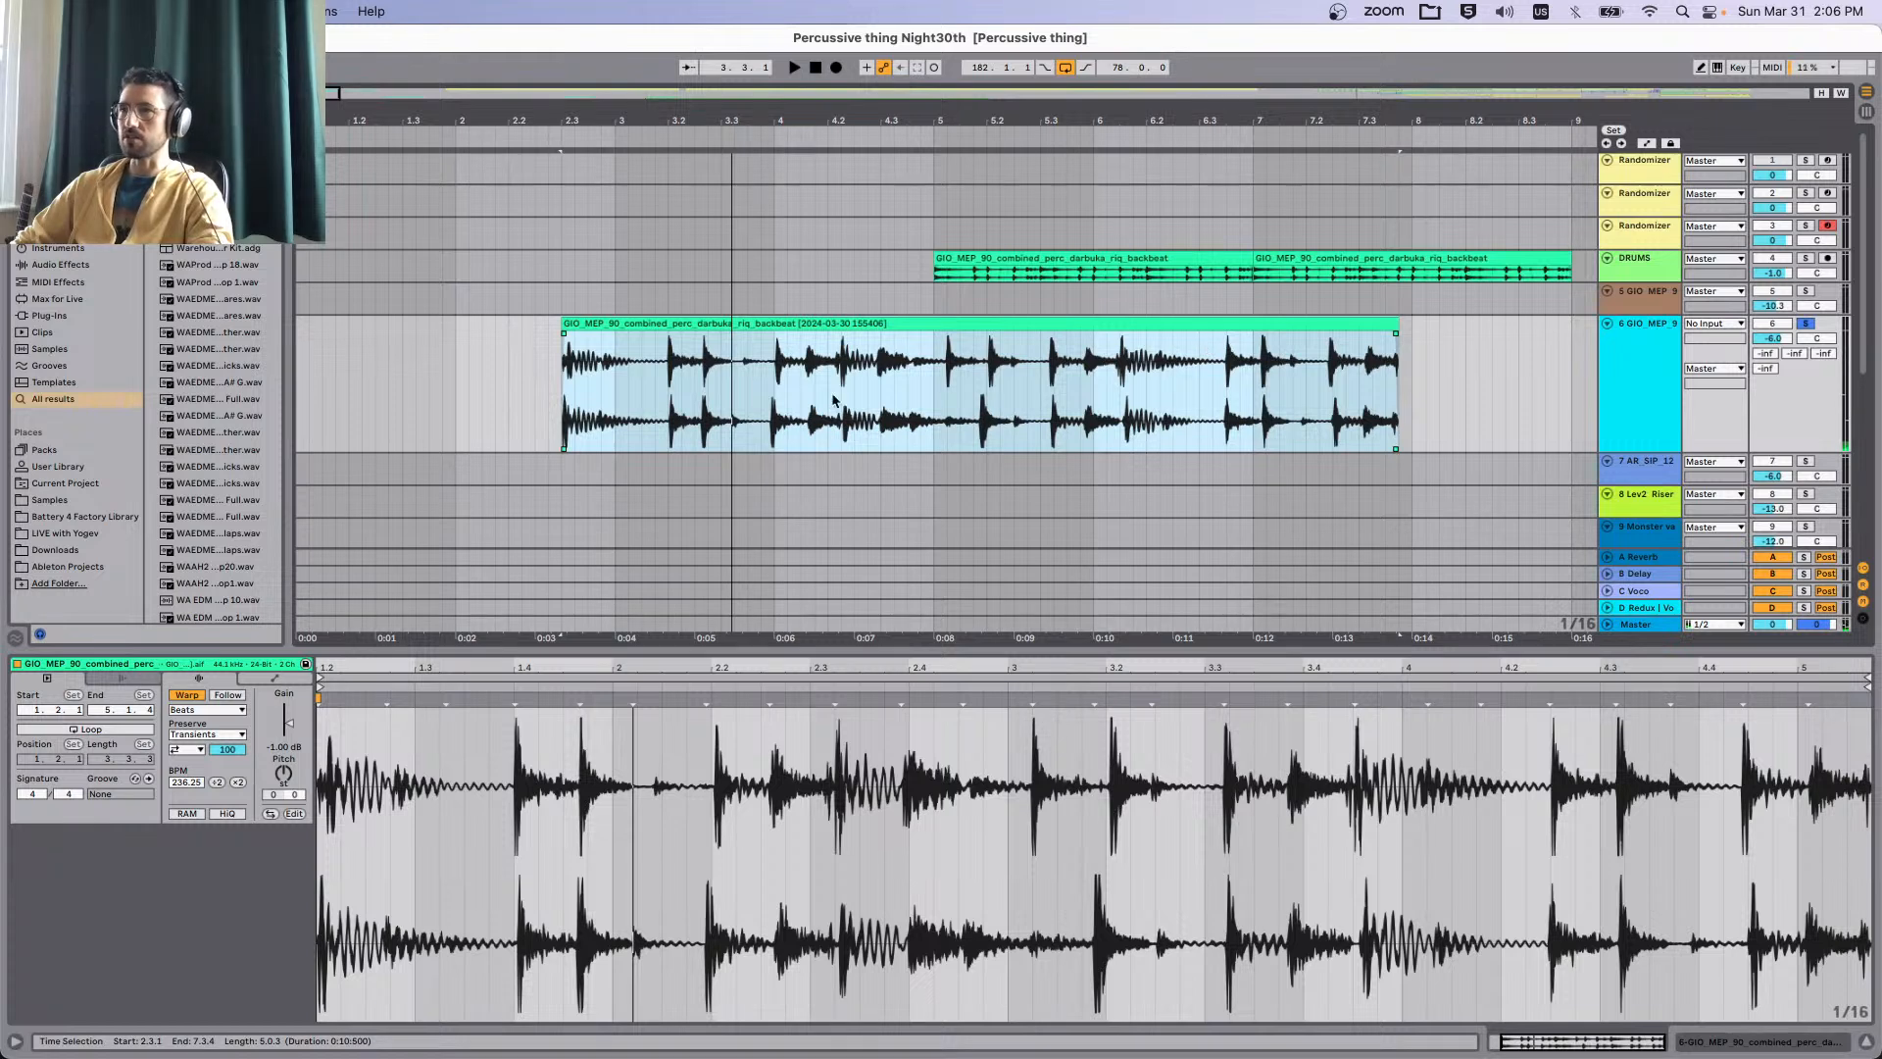
Play the stretched clip with transient looping off for comparison, and undo the stretch.
click(198, 751)
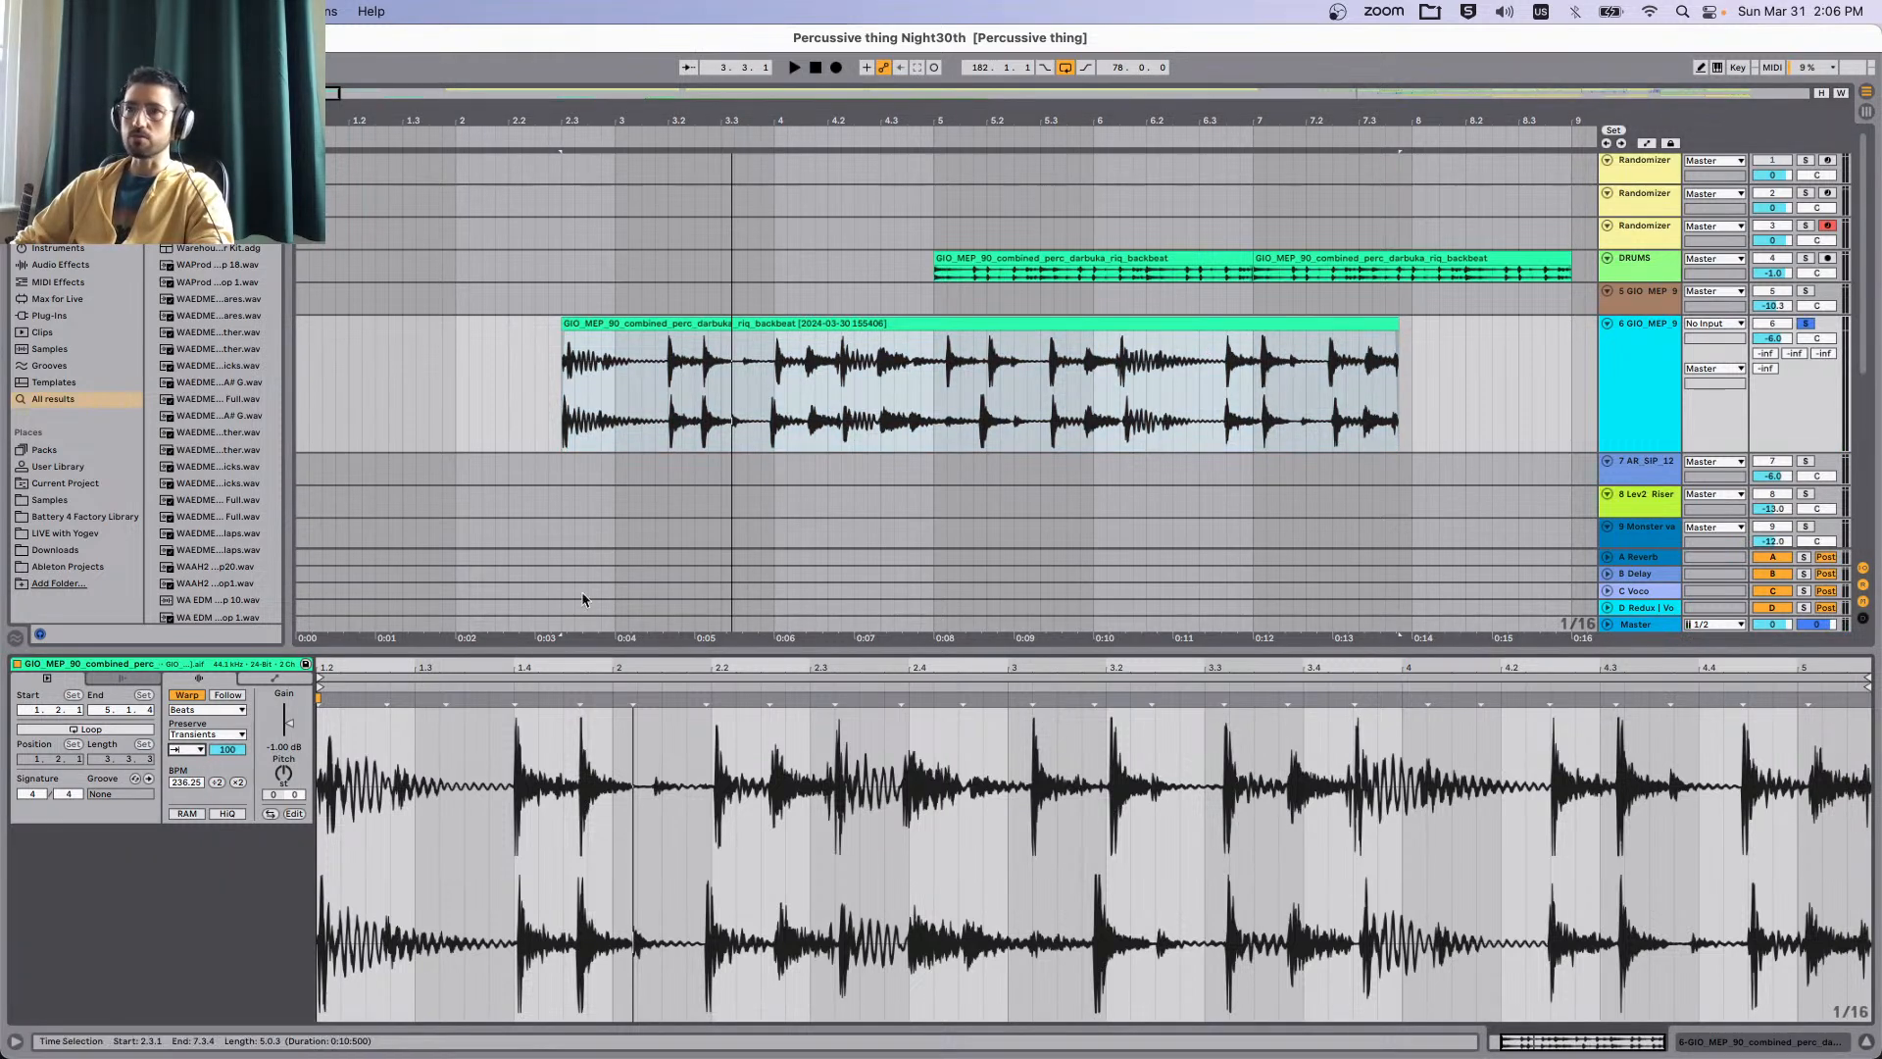
click(930, 319)
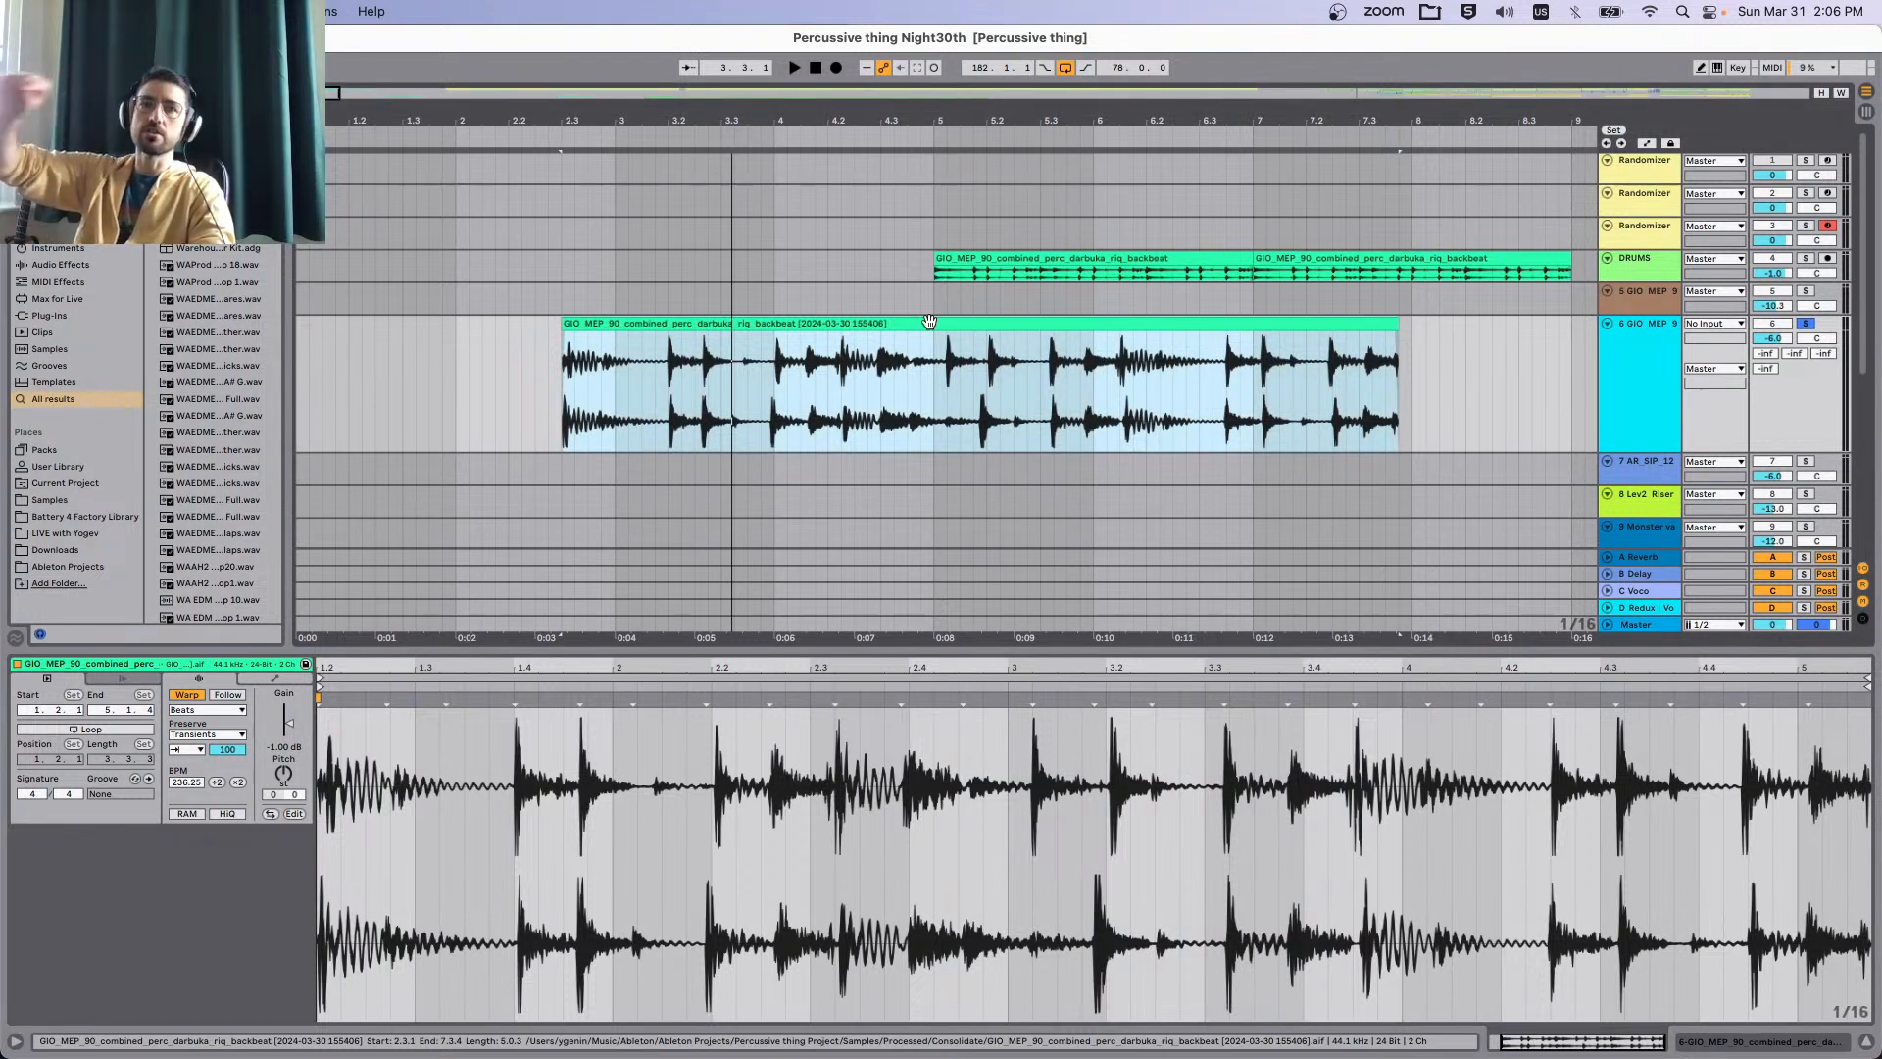
key(space)
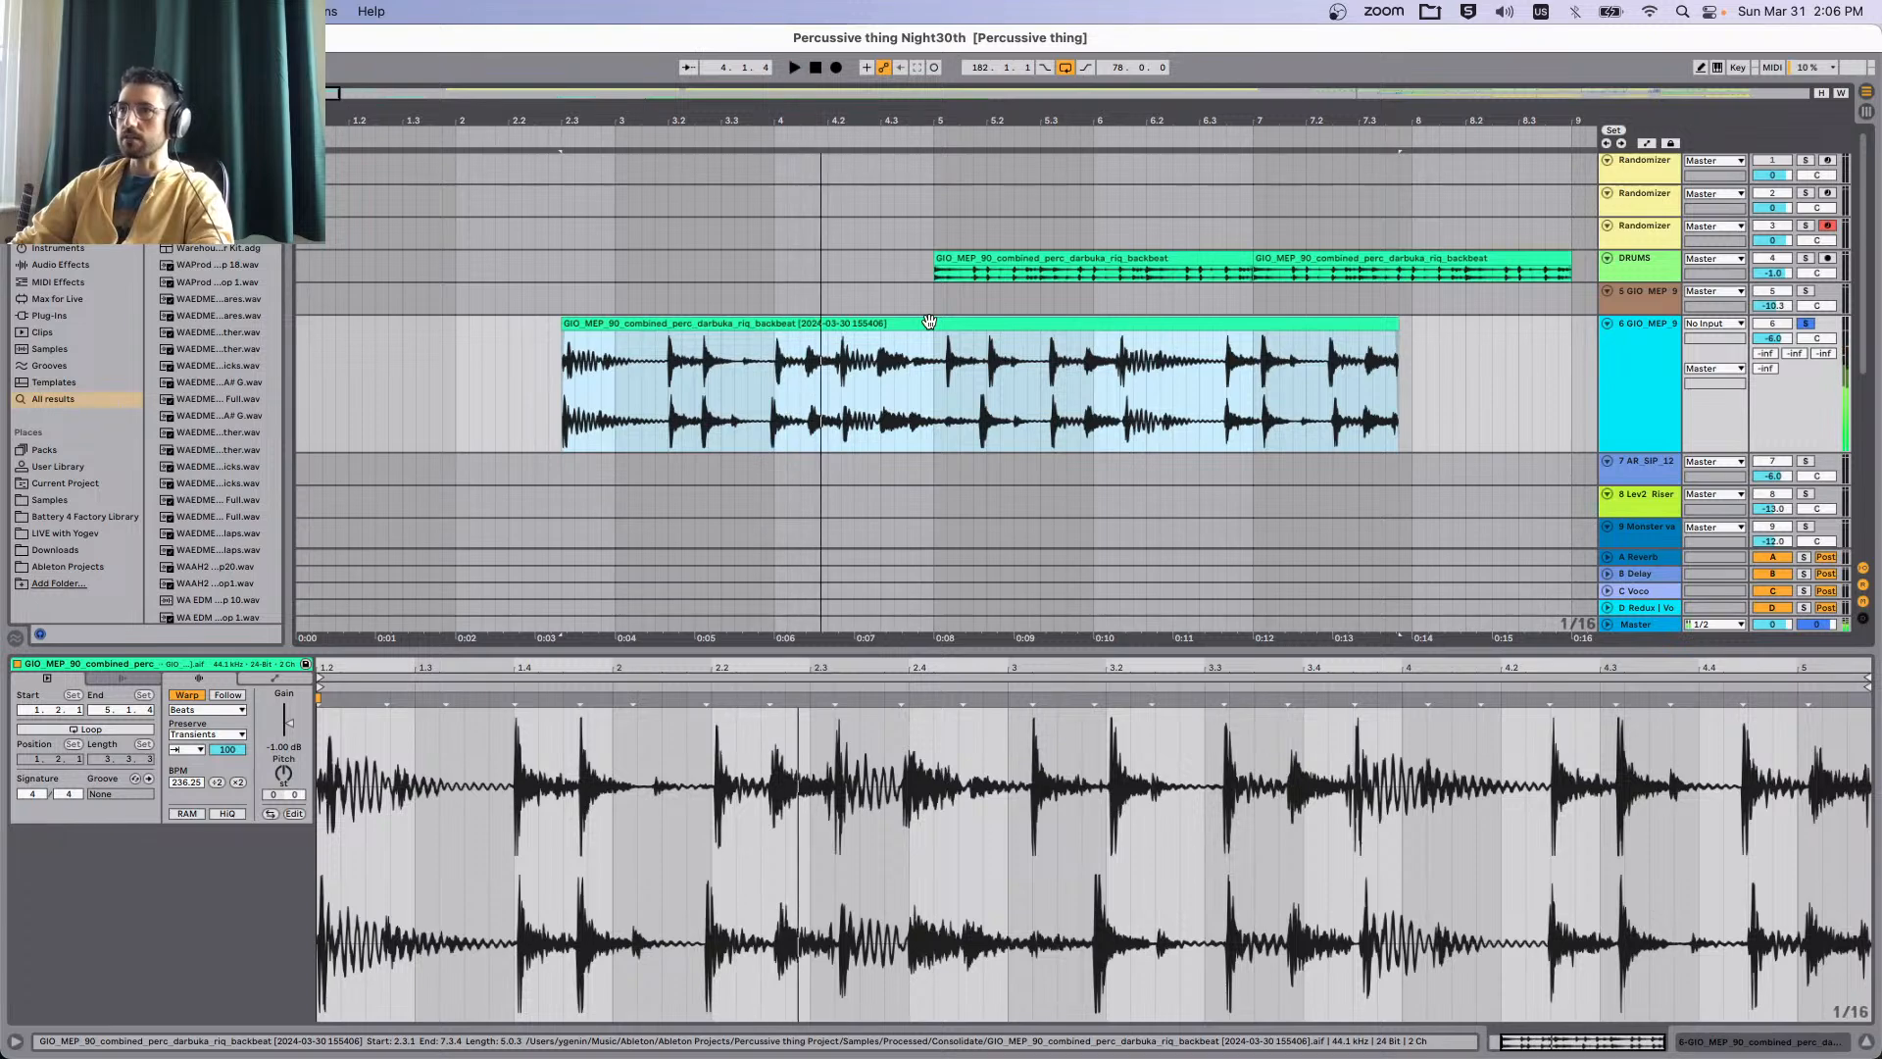
key(space)
key(super+z)
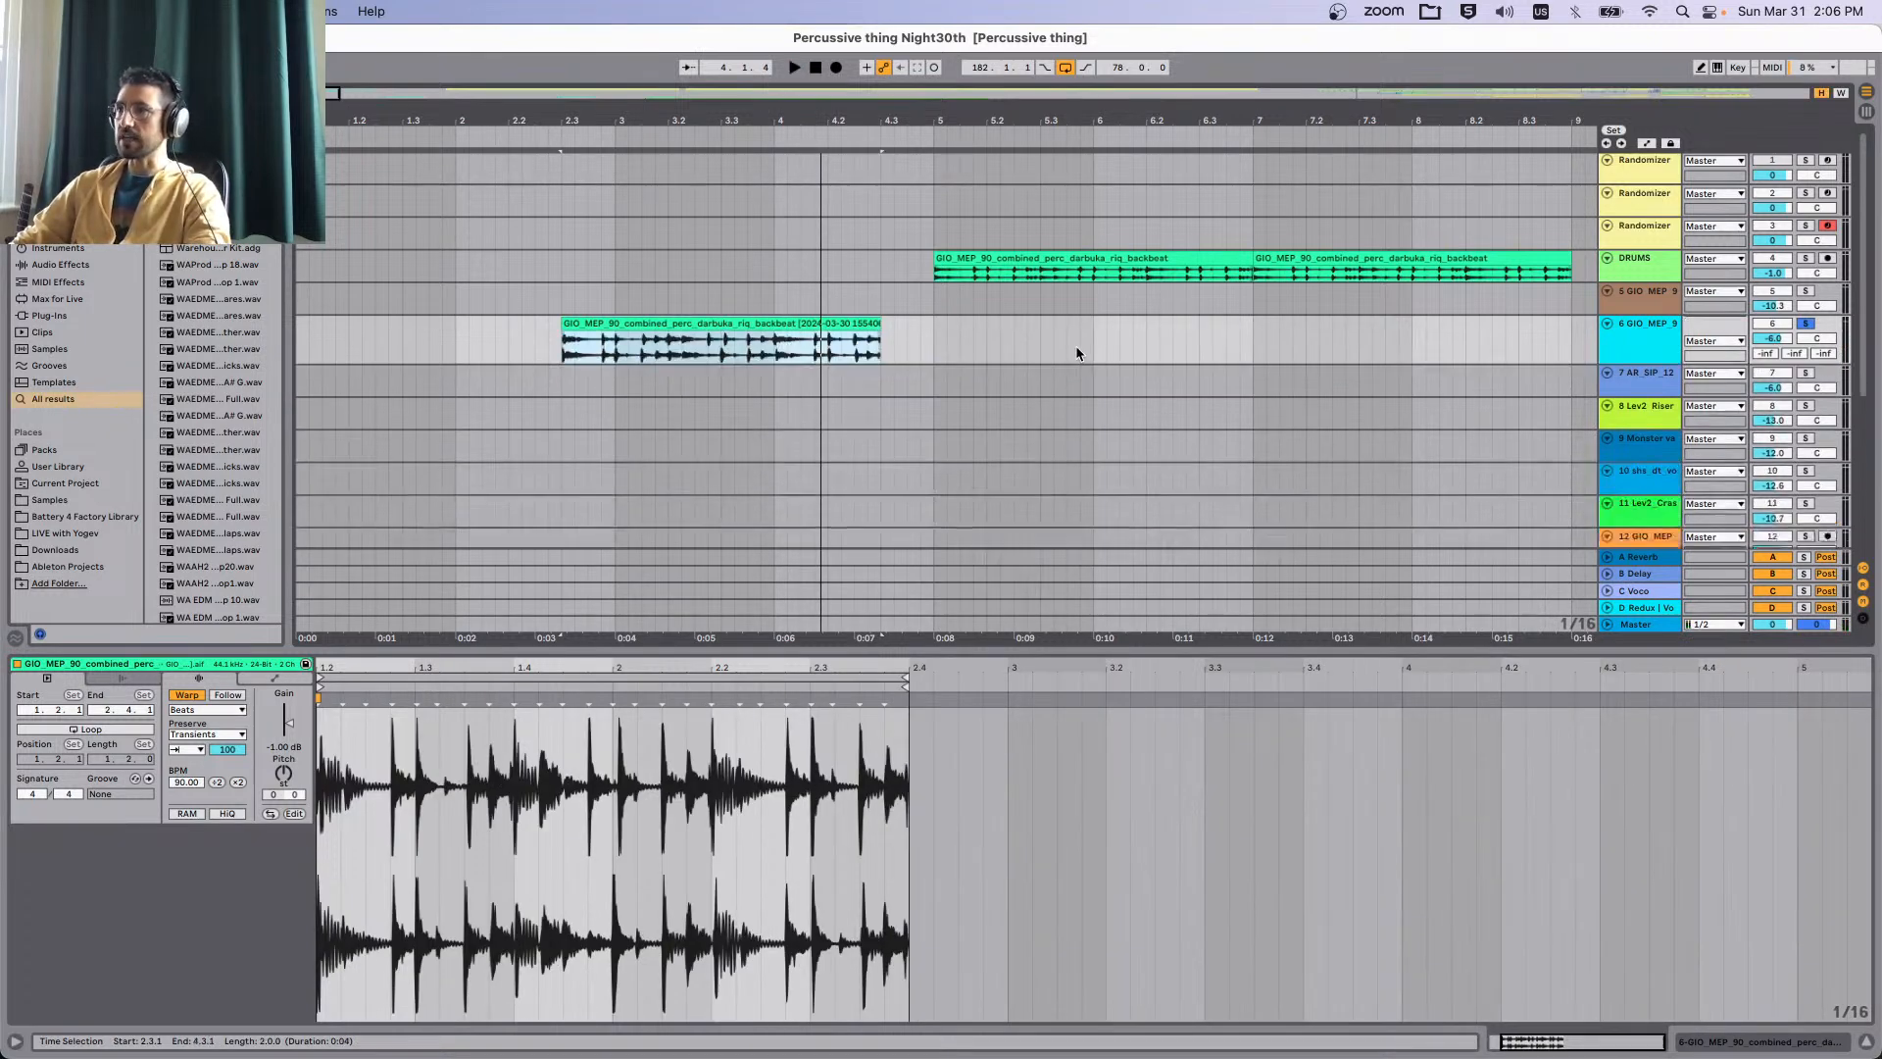
Solo the DRUMS track, play its darbuka riq backbeat clip starting at bar 5, and open the track's device chain.
key(h)
click(1137, 276)
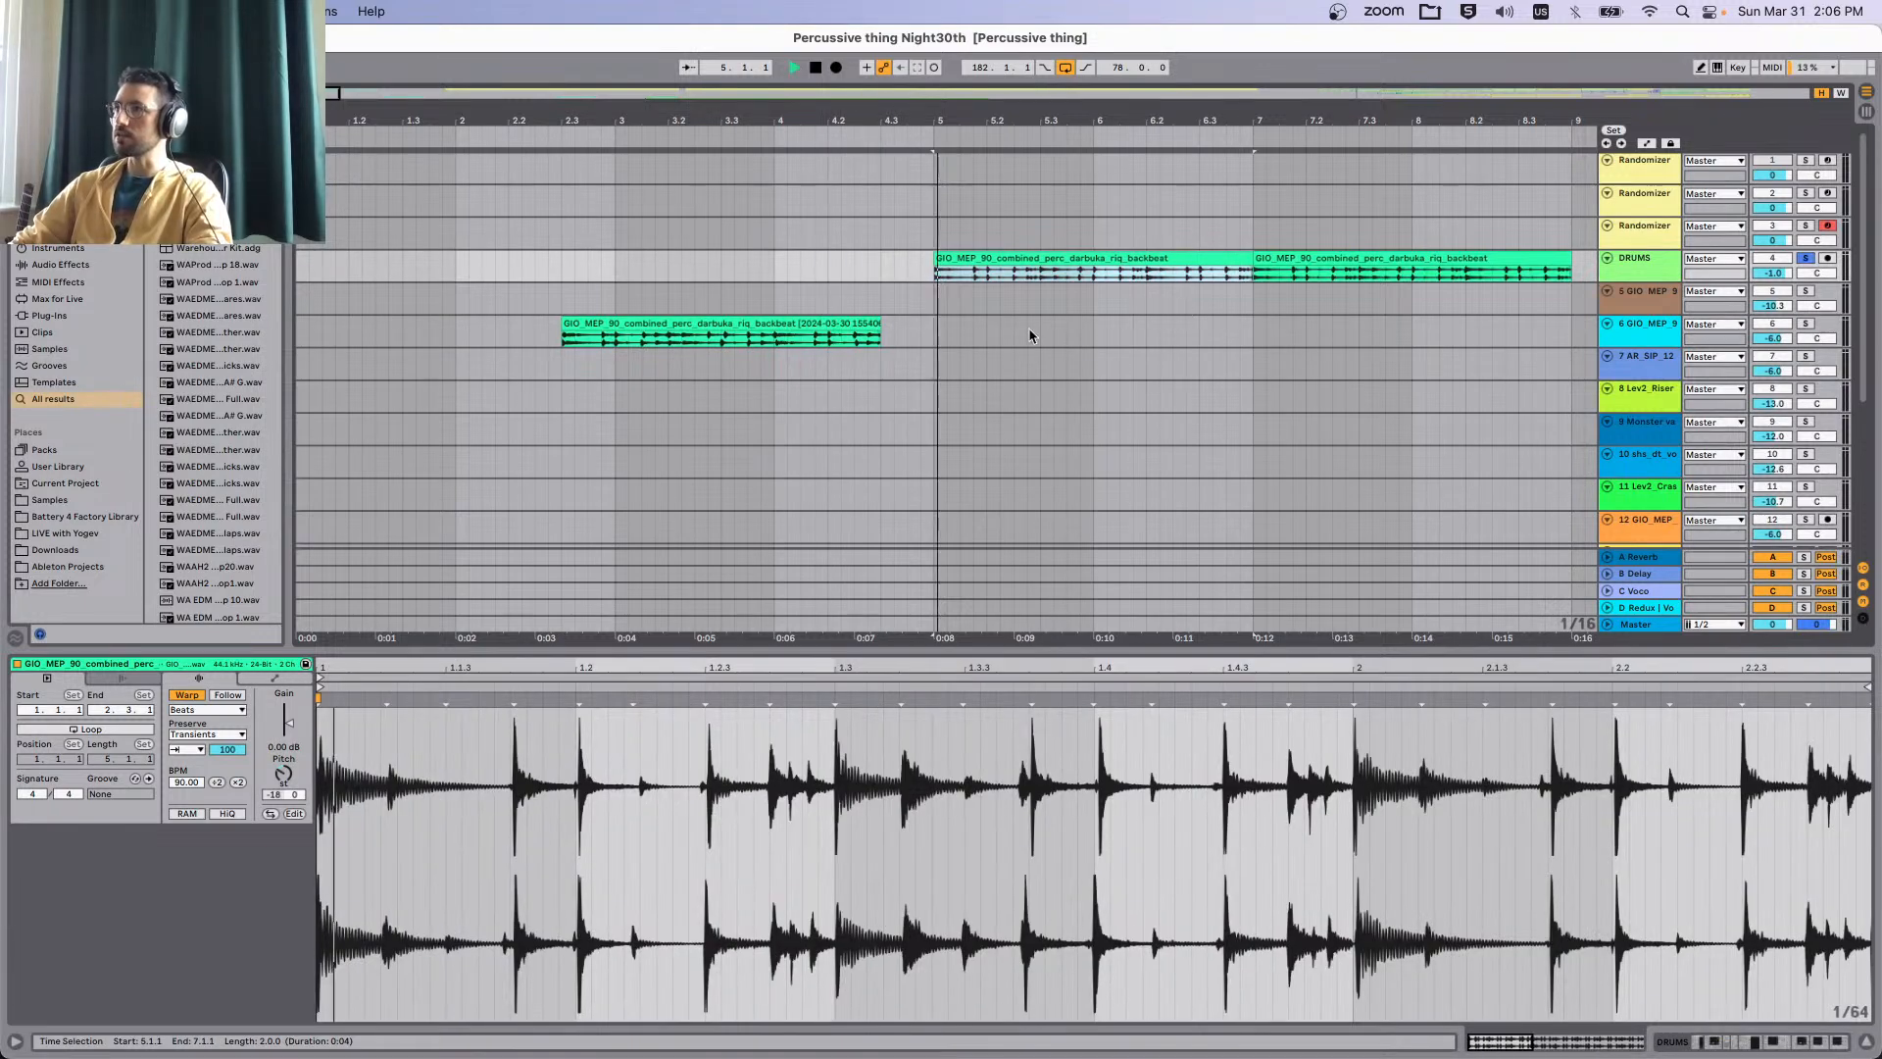
scroll(1023, 315, right, 4)
key(minus)
click(1654, 272)
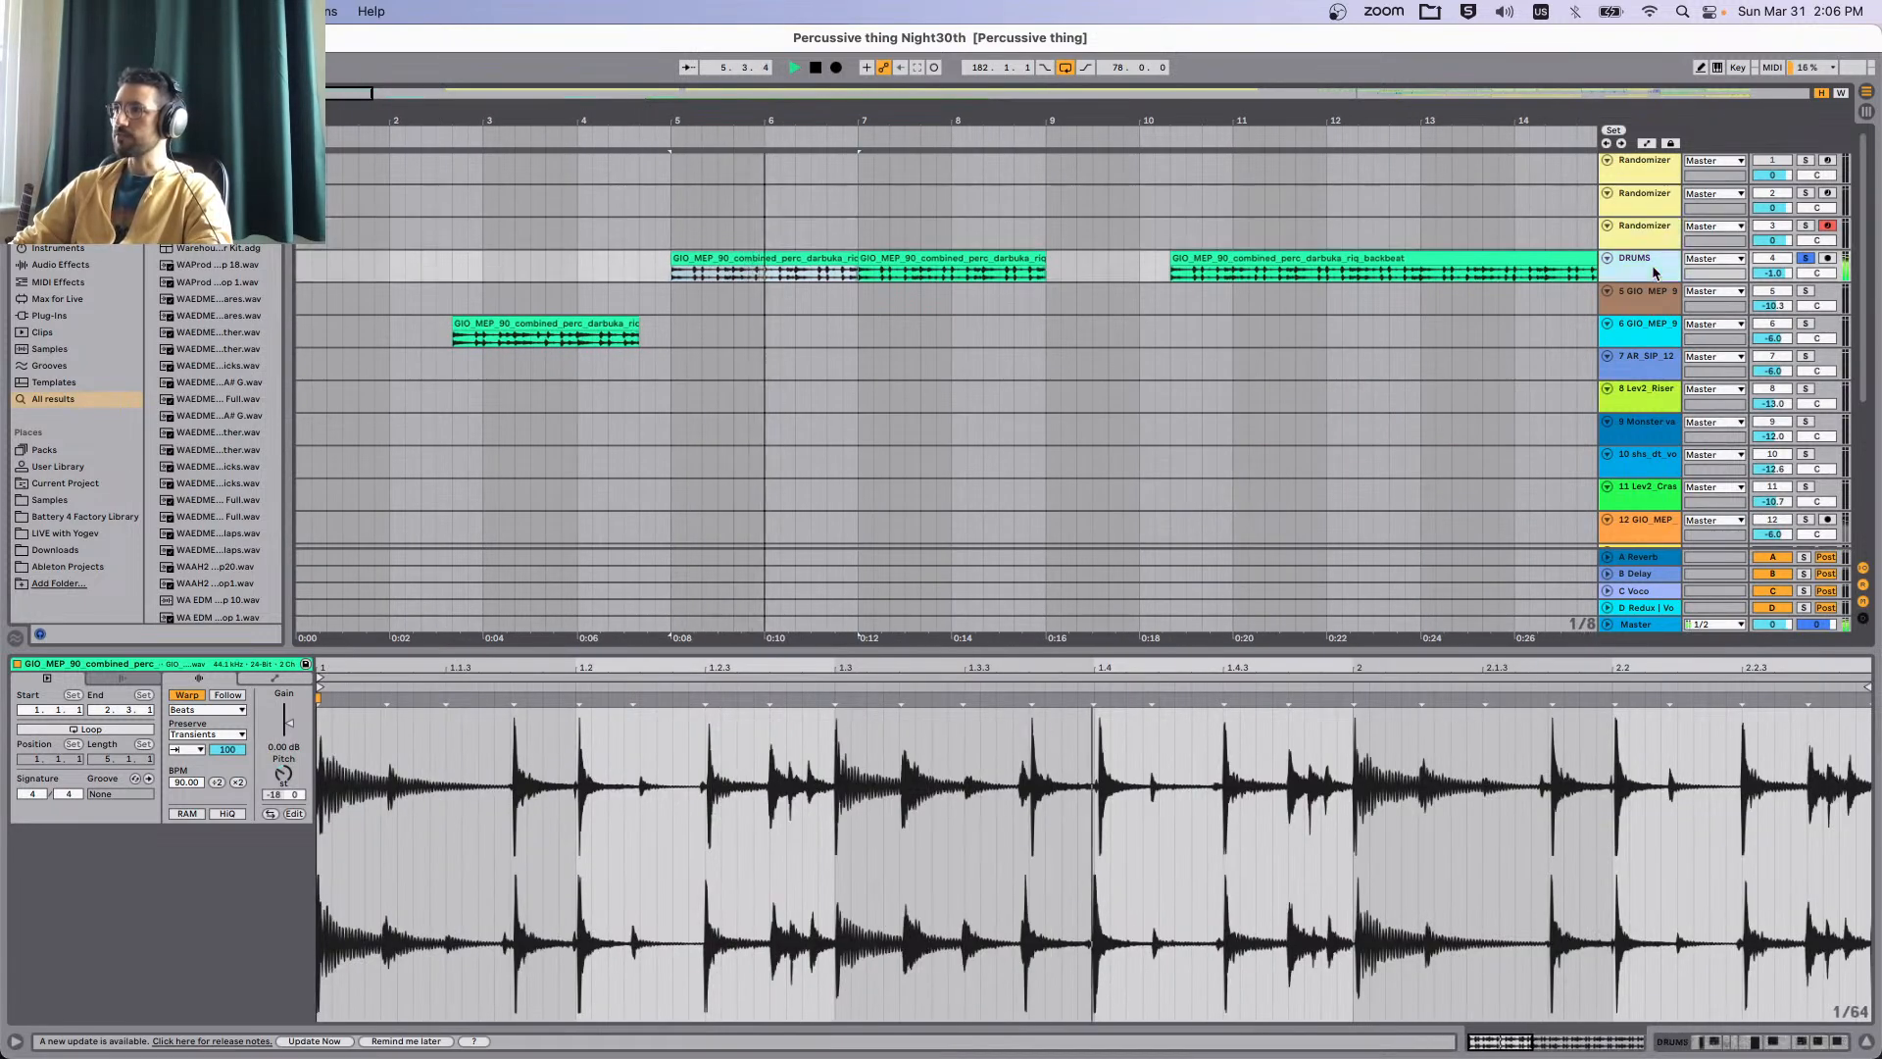
double_click(1654, 273)
key(space)
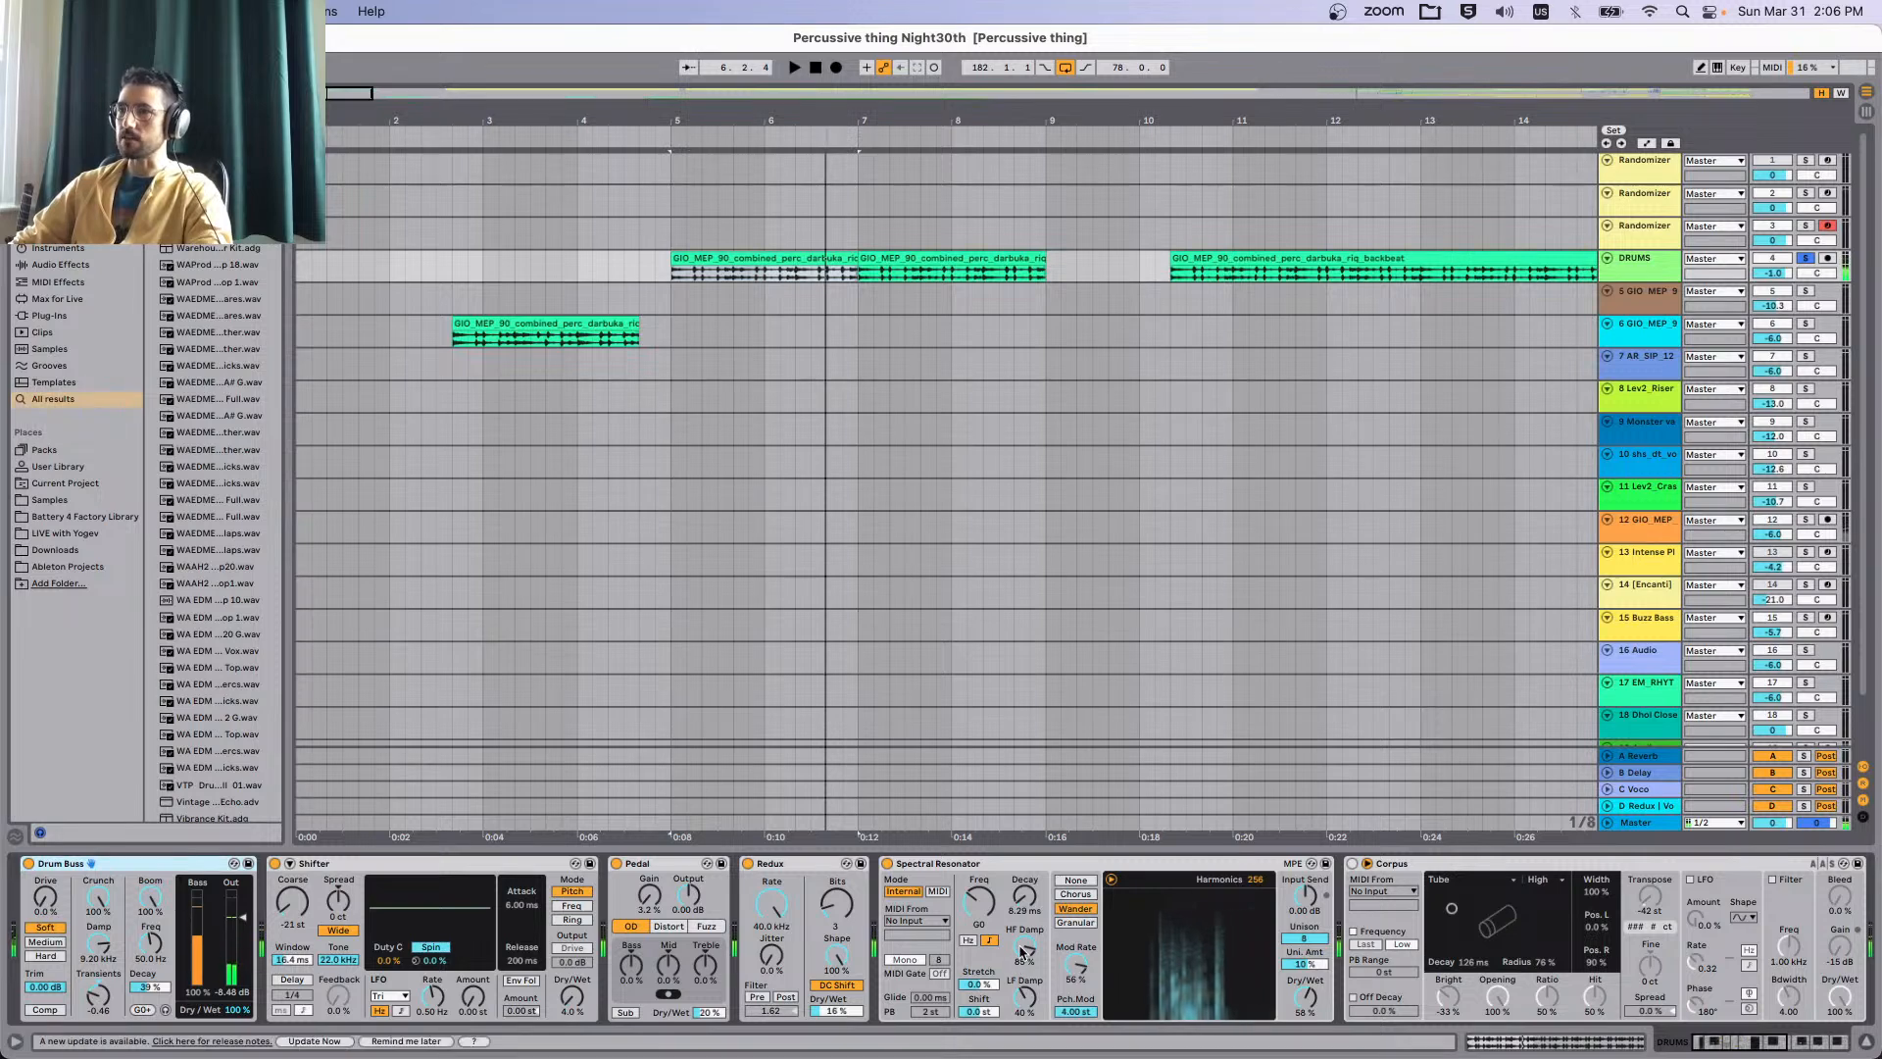
Examine the DRUMS track's effect chain and its clips across the whole arrangement, along with the Randomizer tracks.
scroll(1264, 415, right, 2)
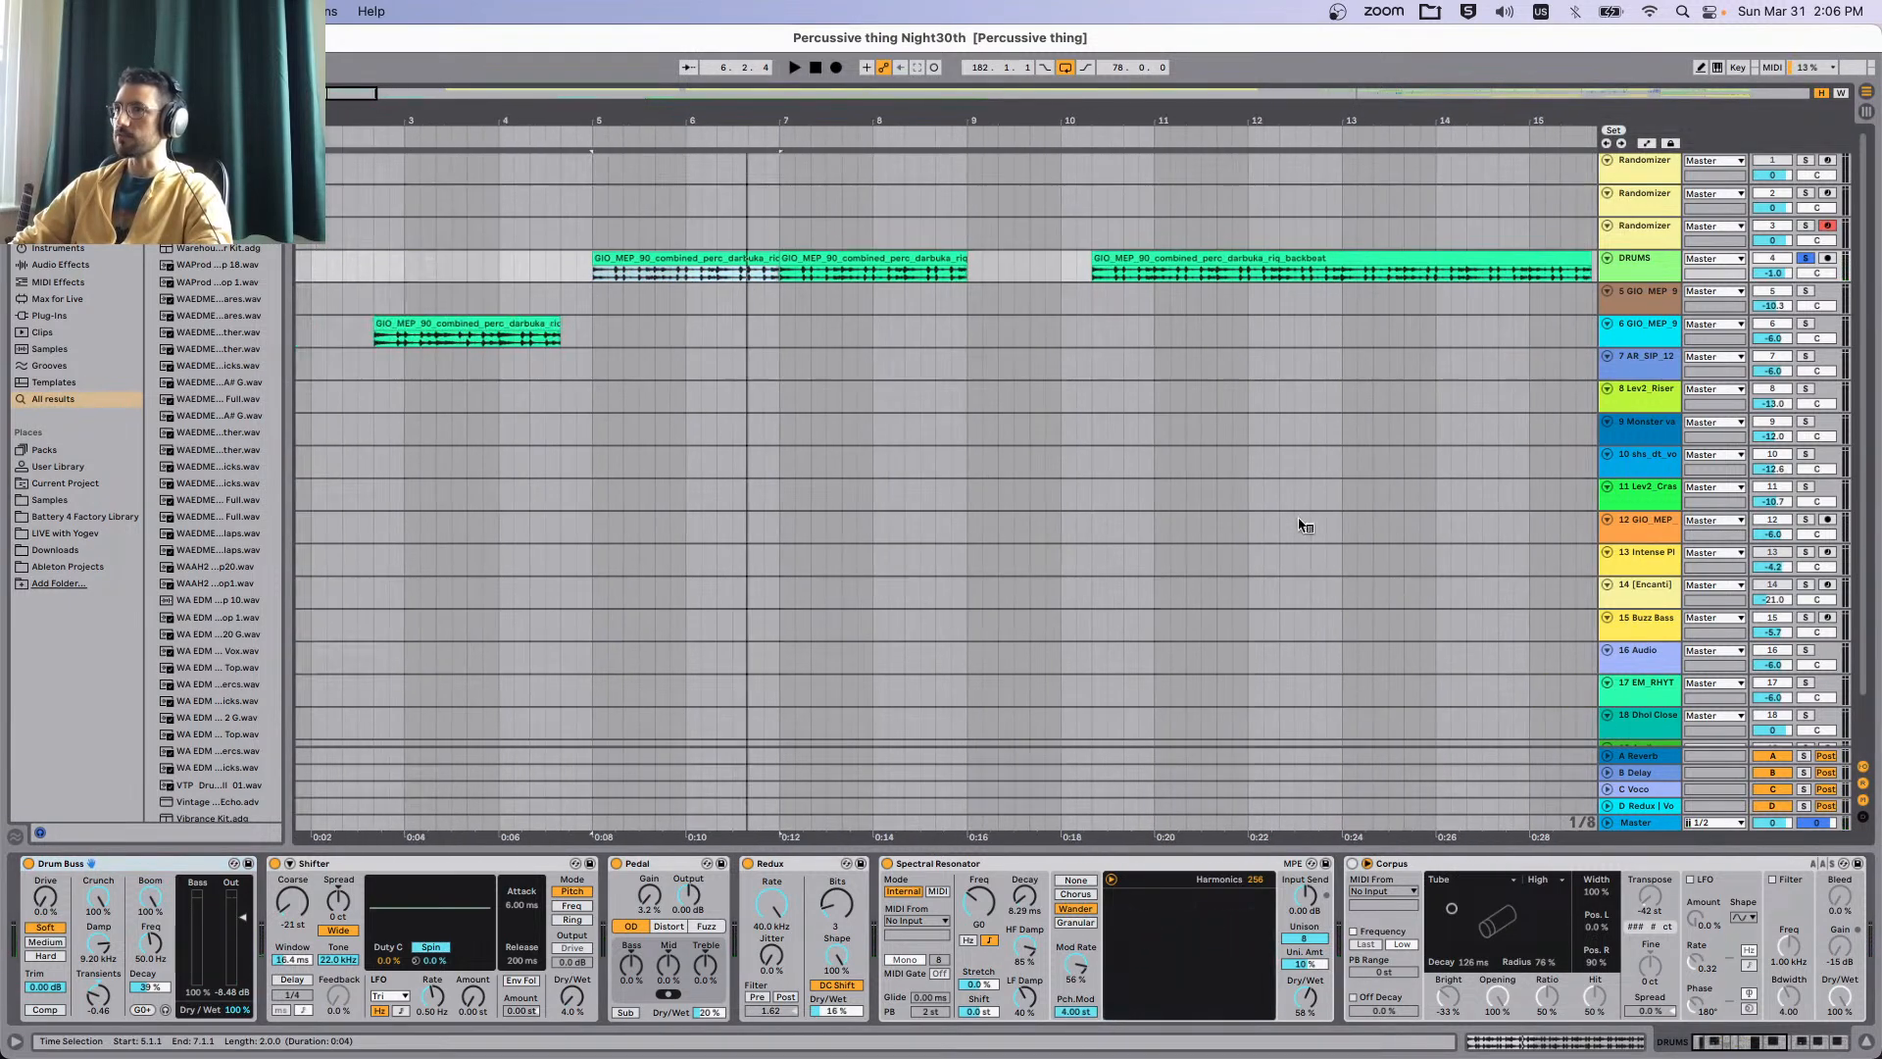
key(w)
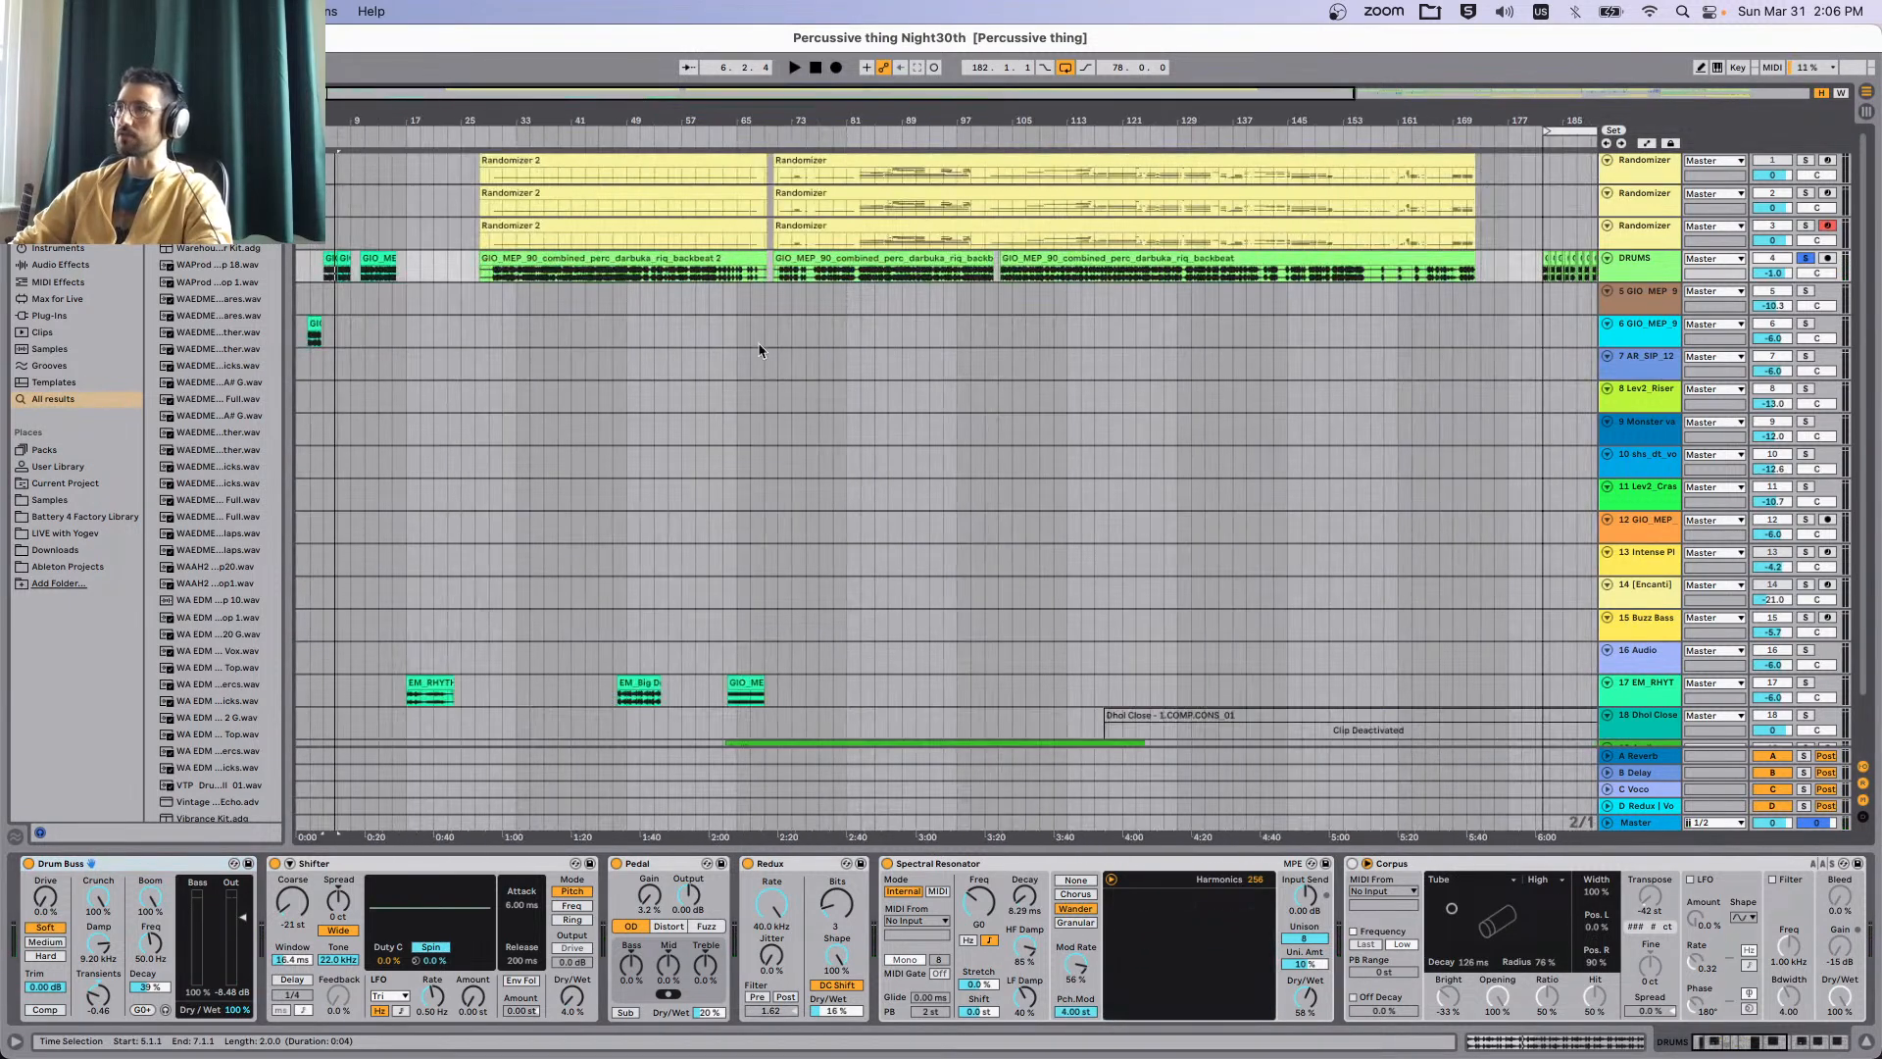
scroll(812, 336, down, 3)
scroll(355, 284, up, 10)
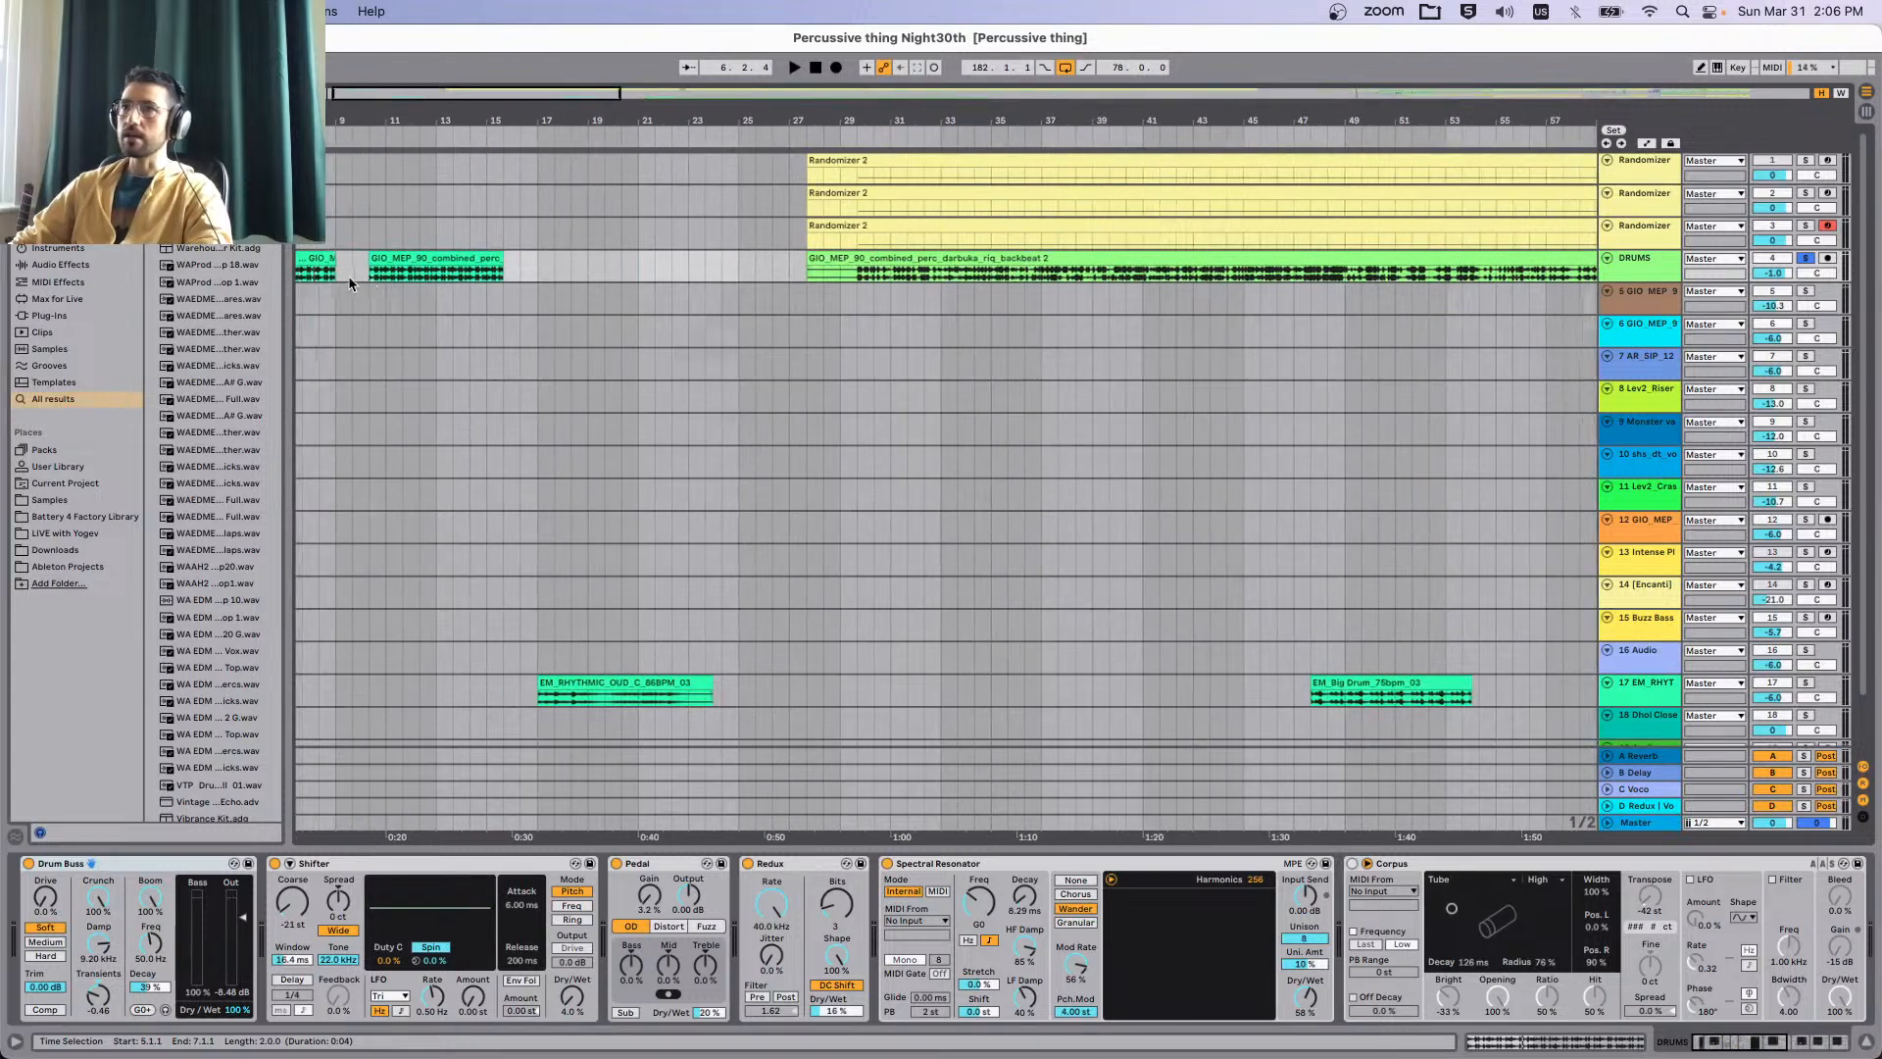
scroll(350, 284, up, 8)
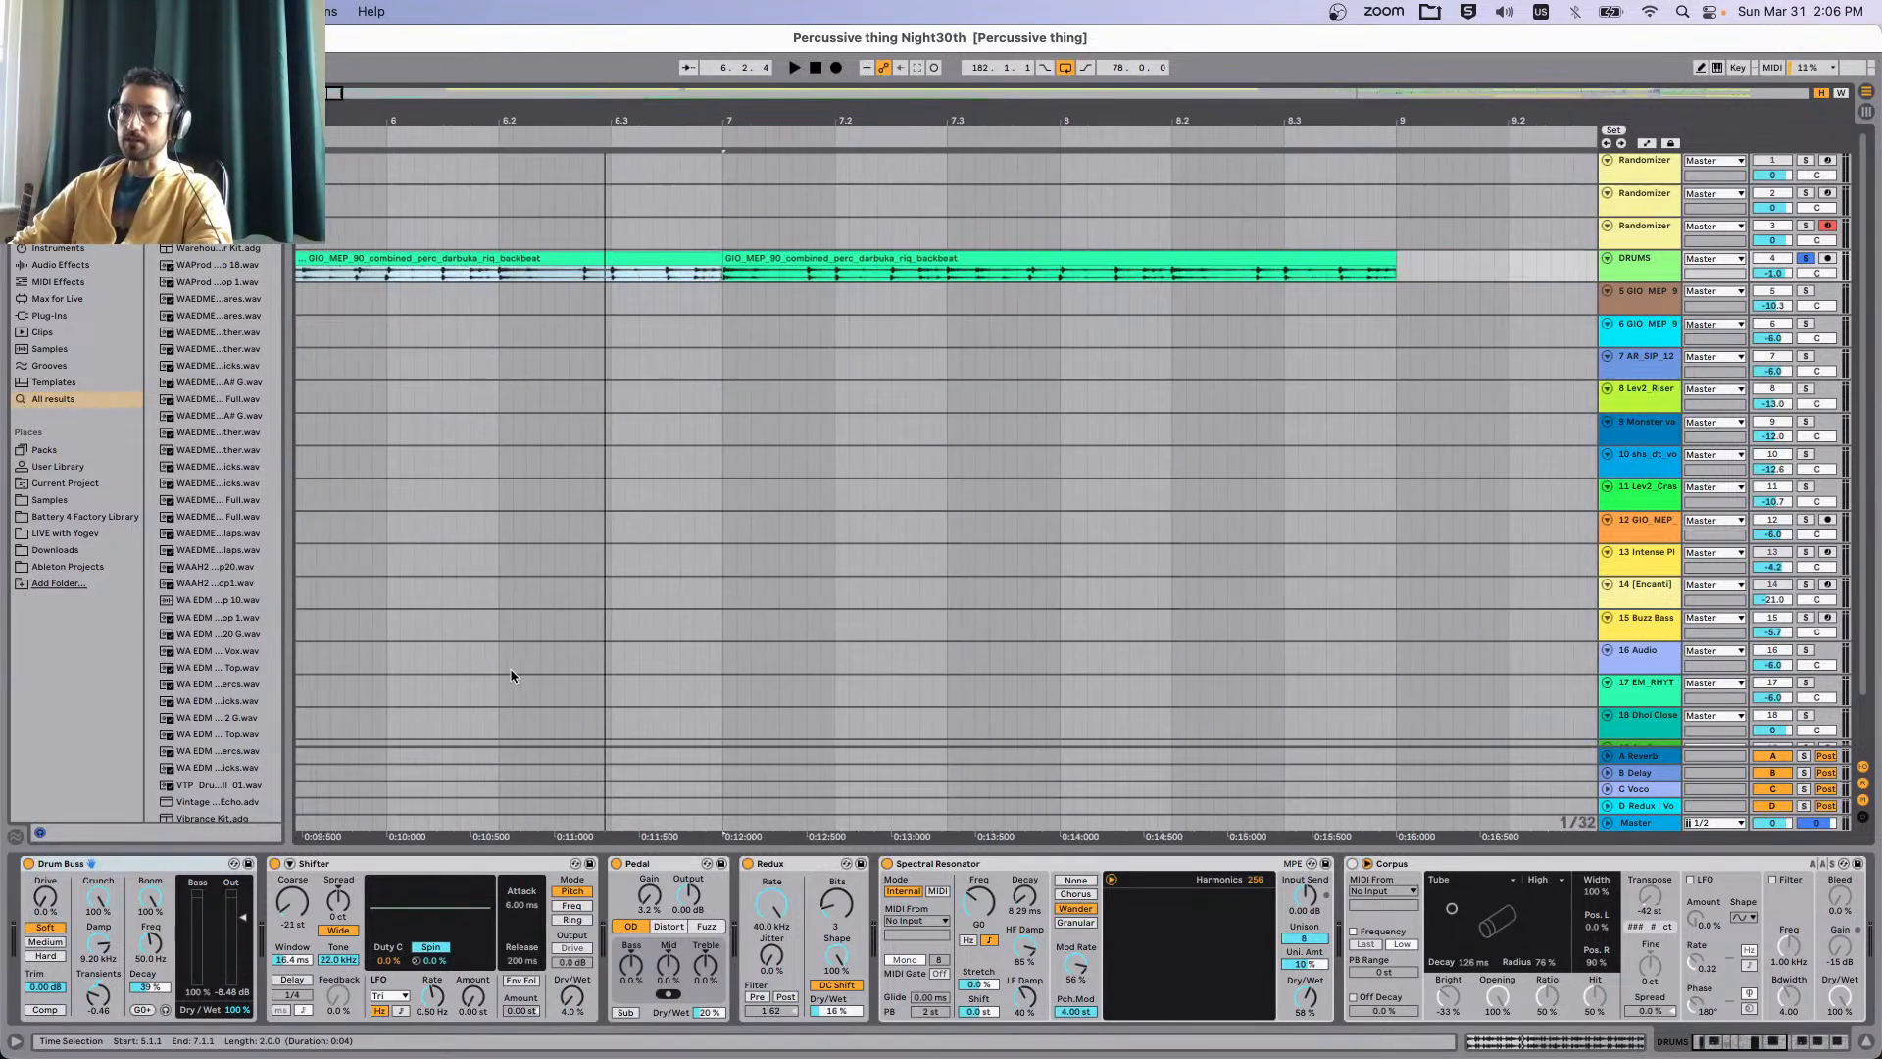
scroll(511, 677, left, 5)
scroll(704, 936, right, 10)
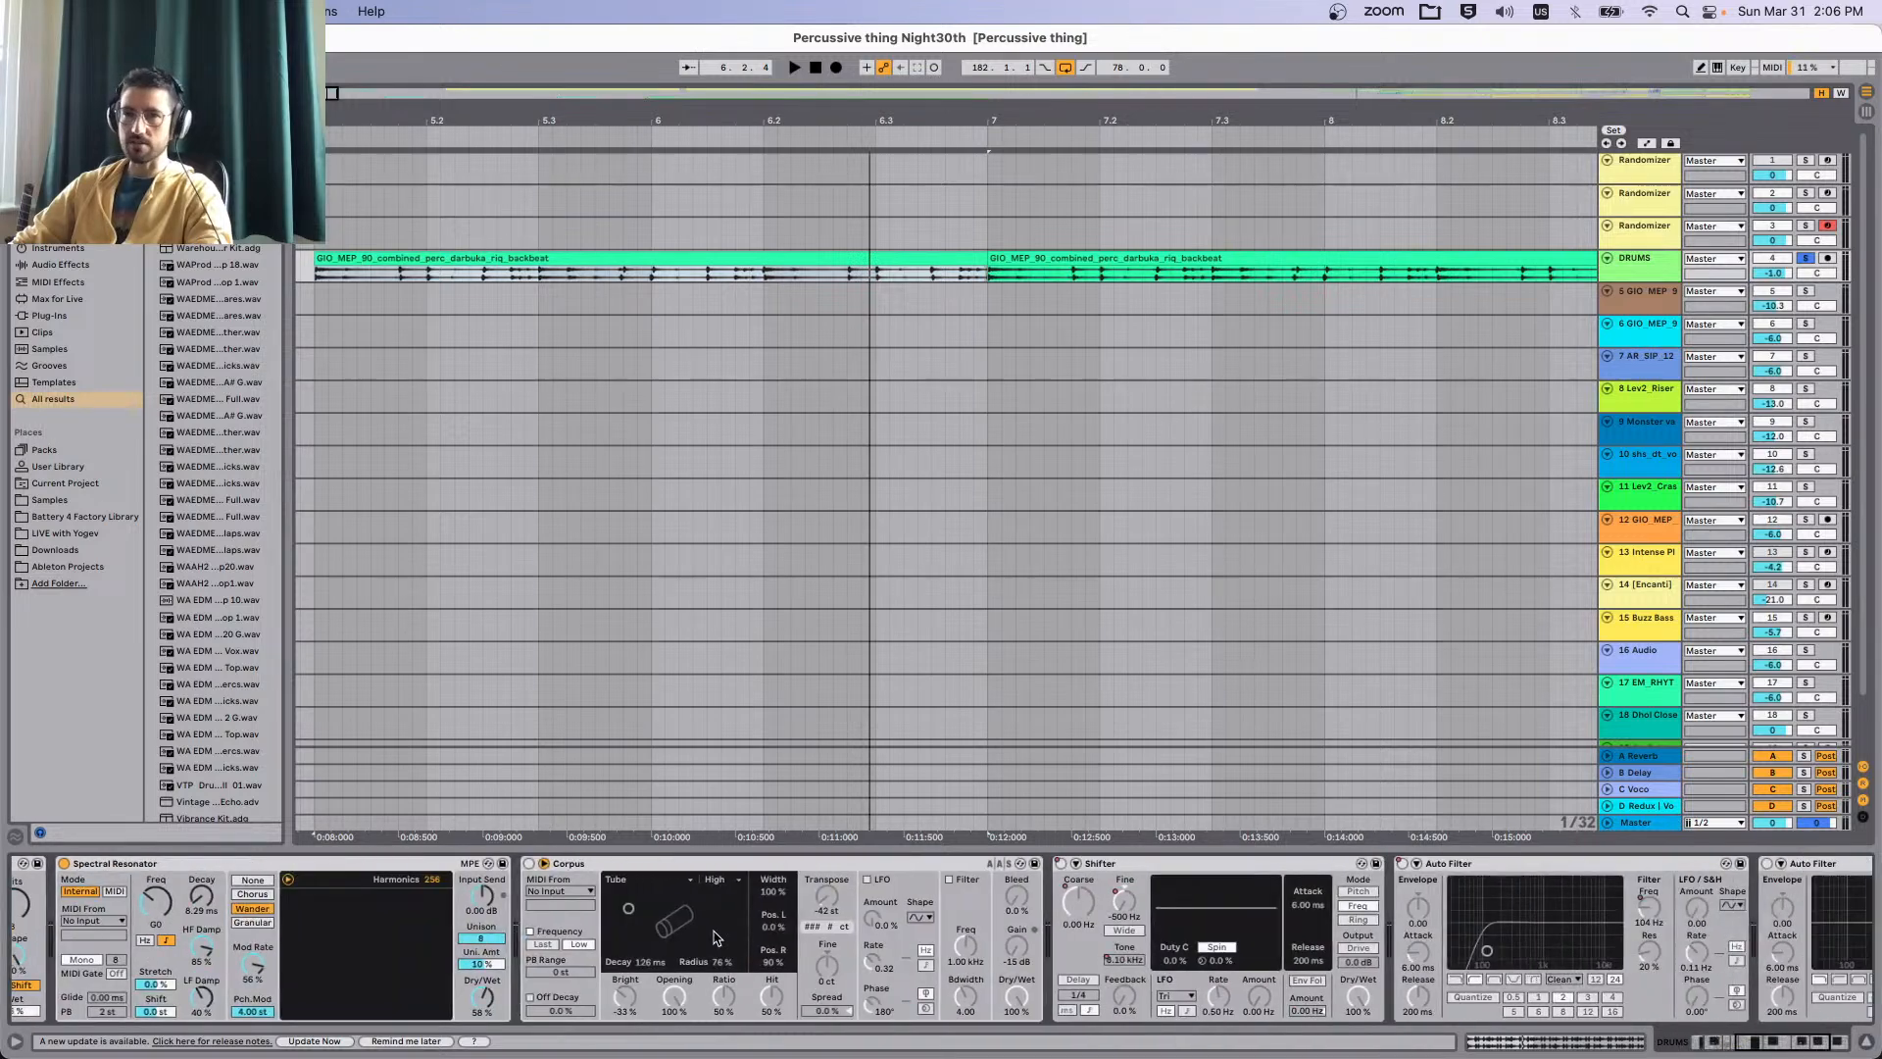
scroll(821, 941, left, 10)
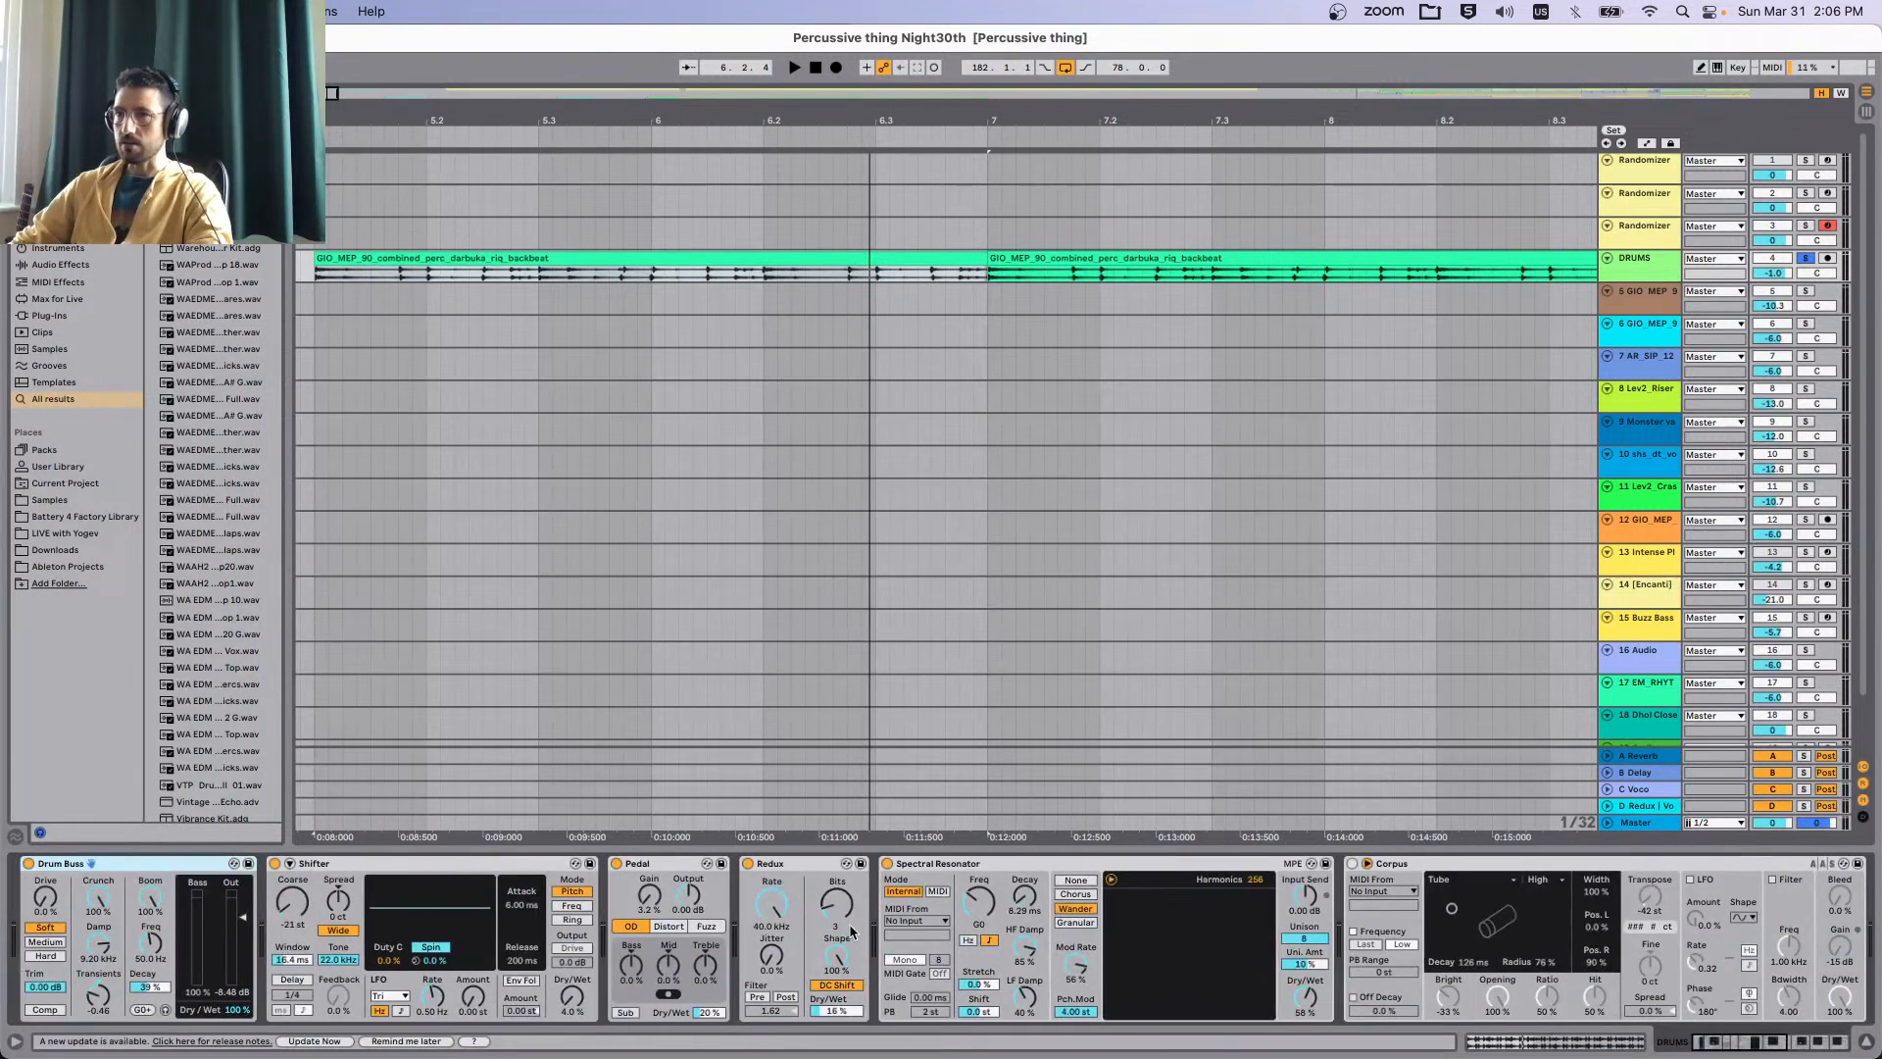
scroll(949, 562, down, 6)
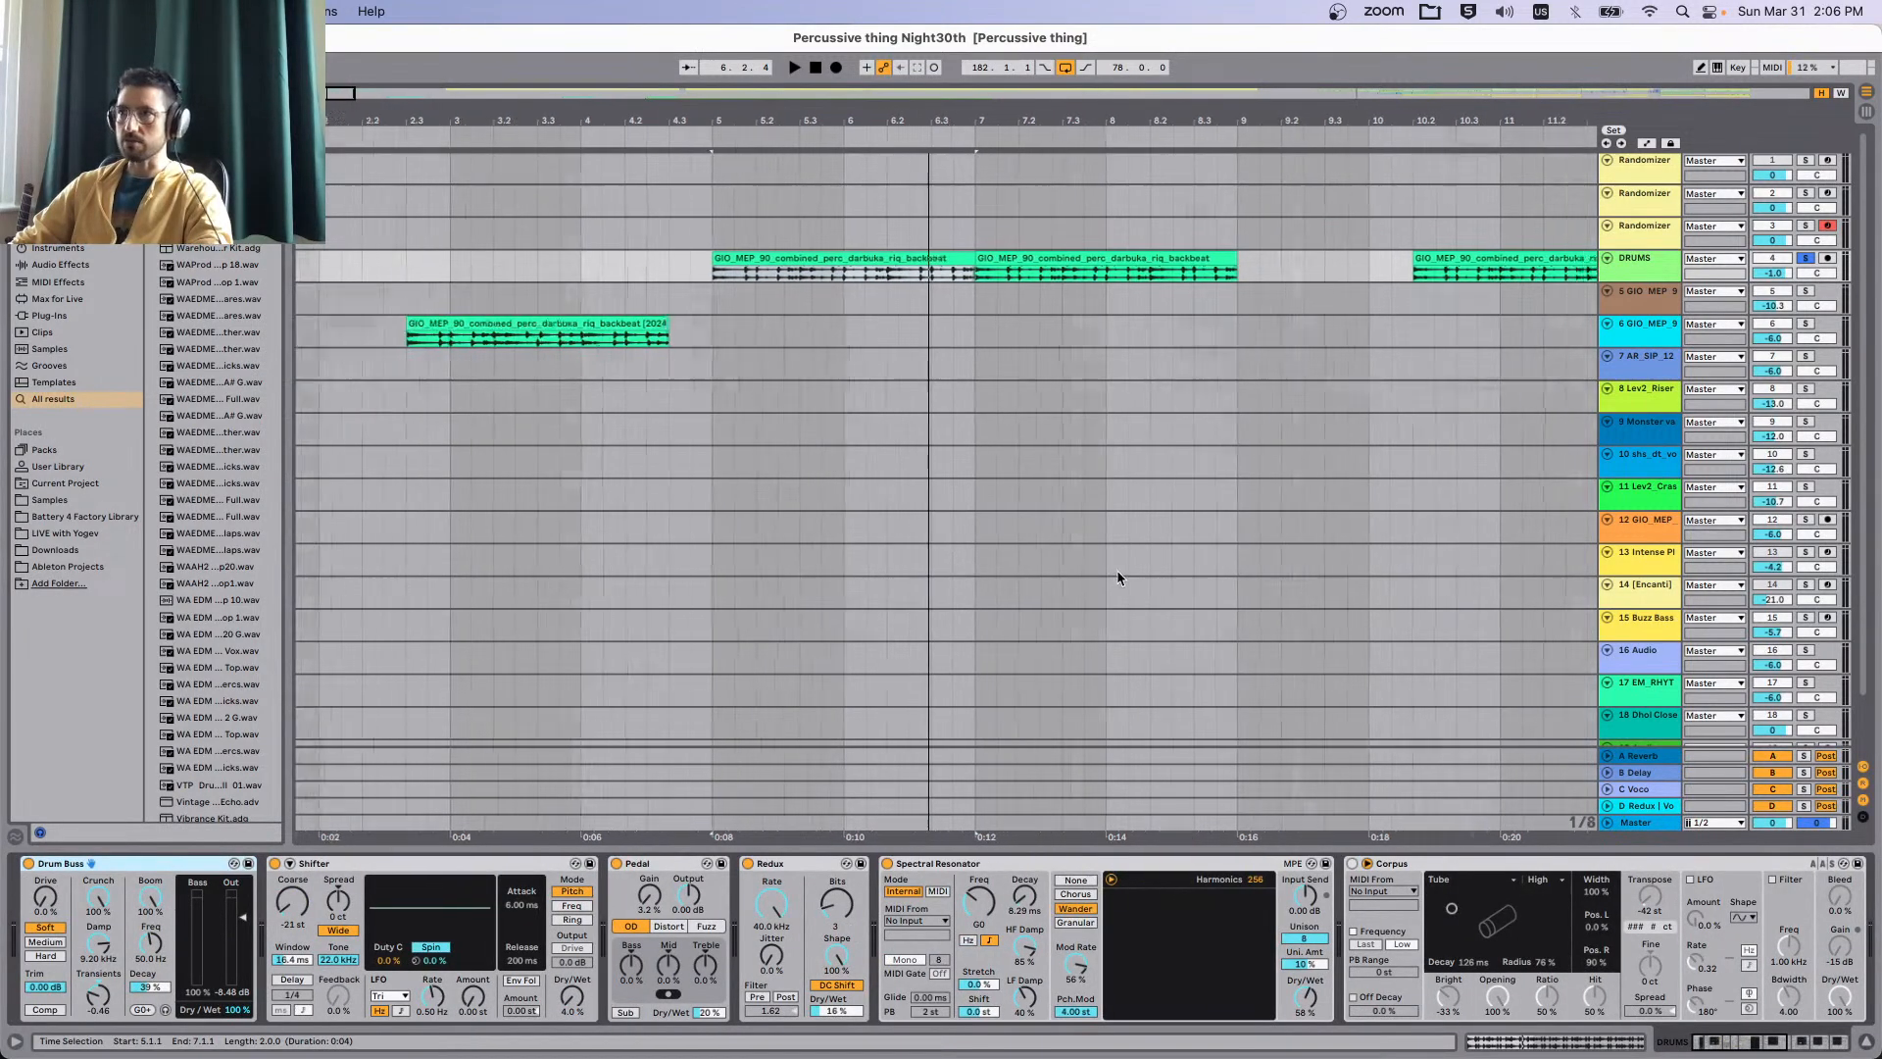
scroll(1141, 570, down, 4)
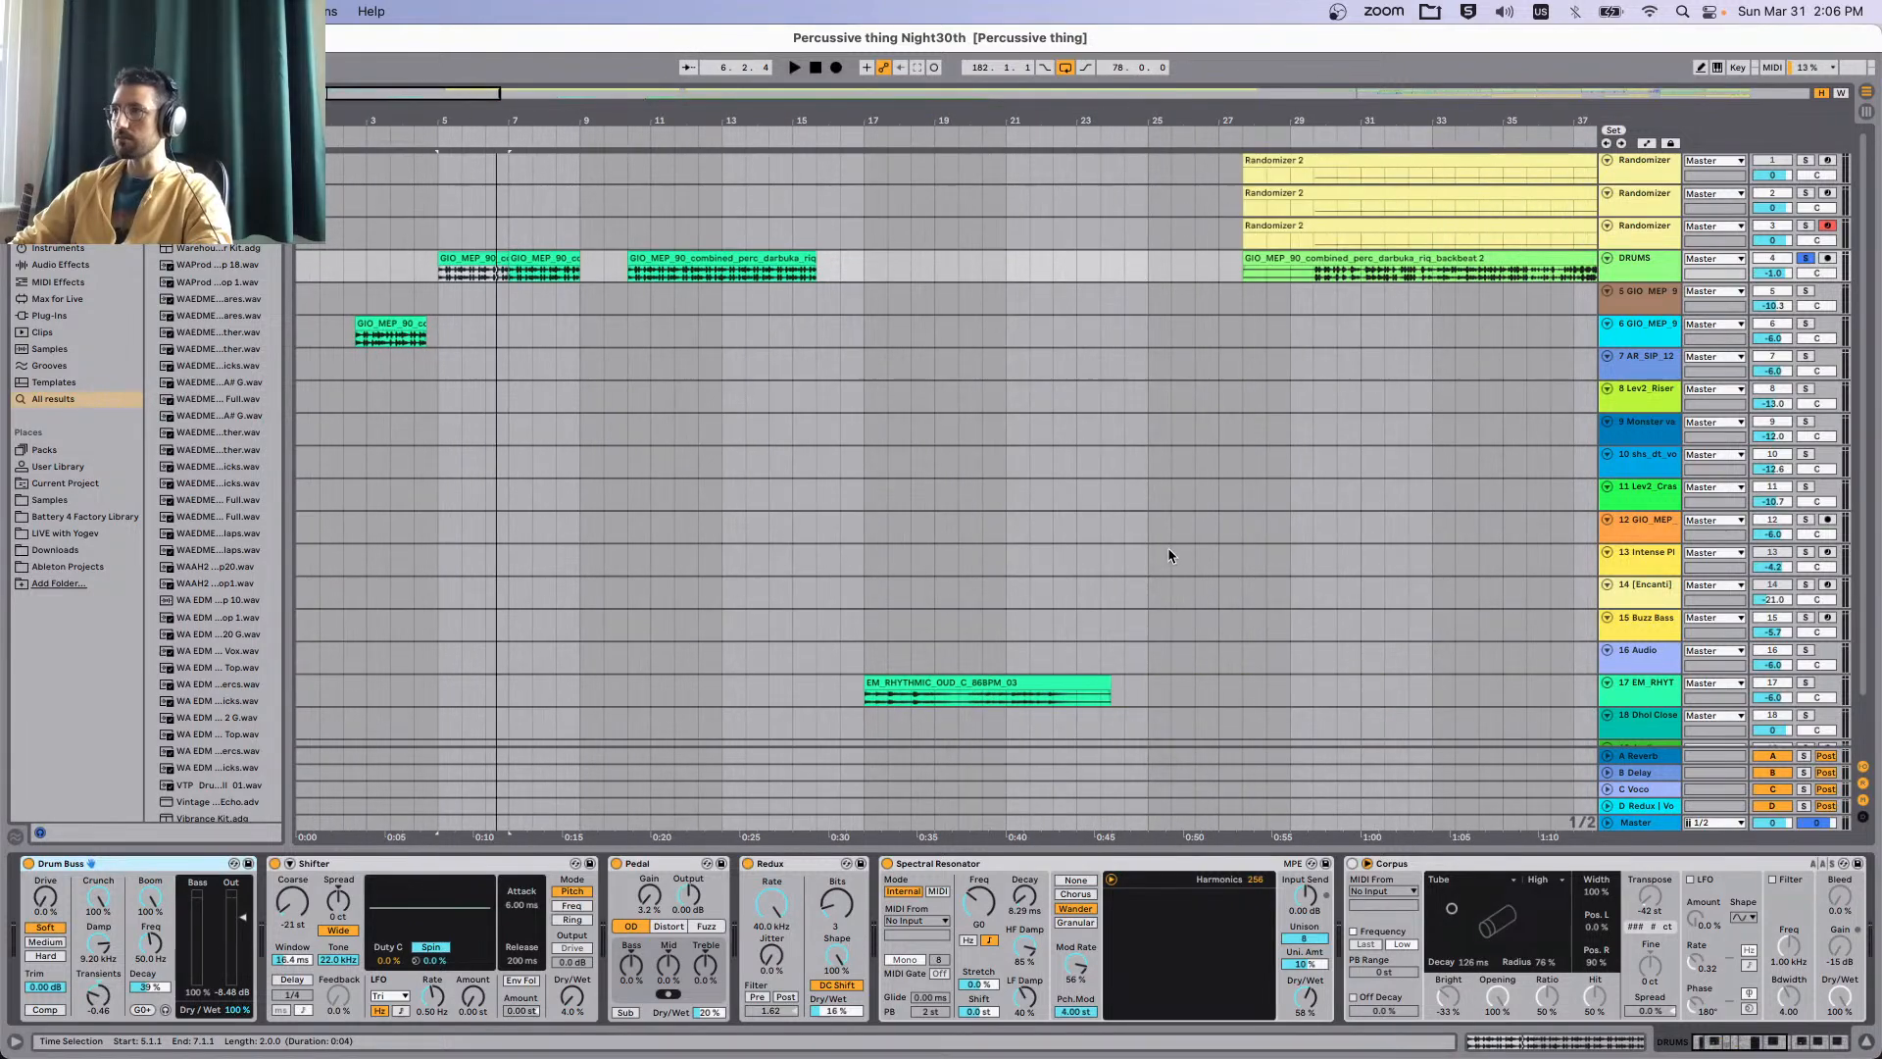
scroll(1167, 555, right, 5)
scroll(1167, 547, right, 10)
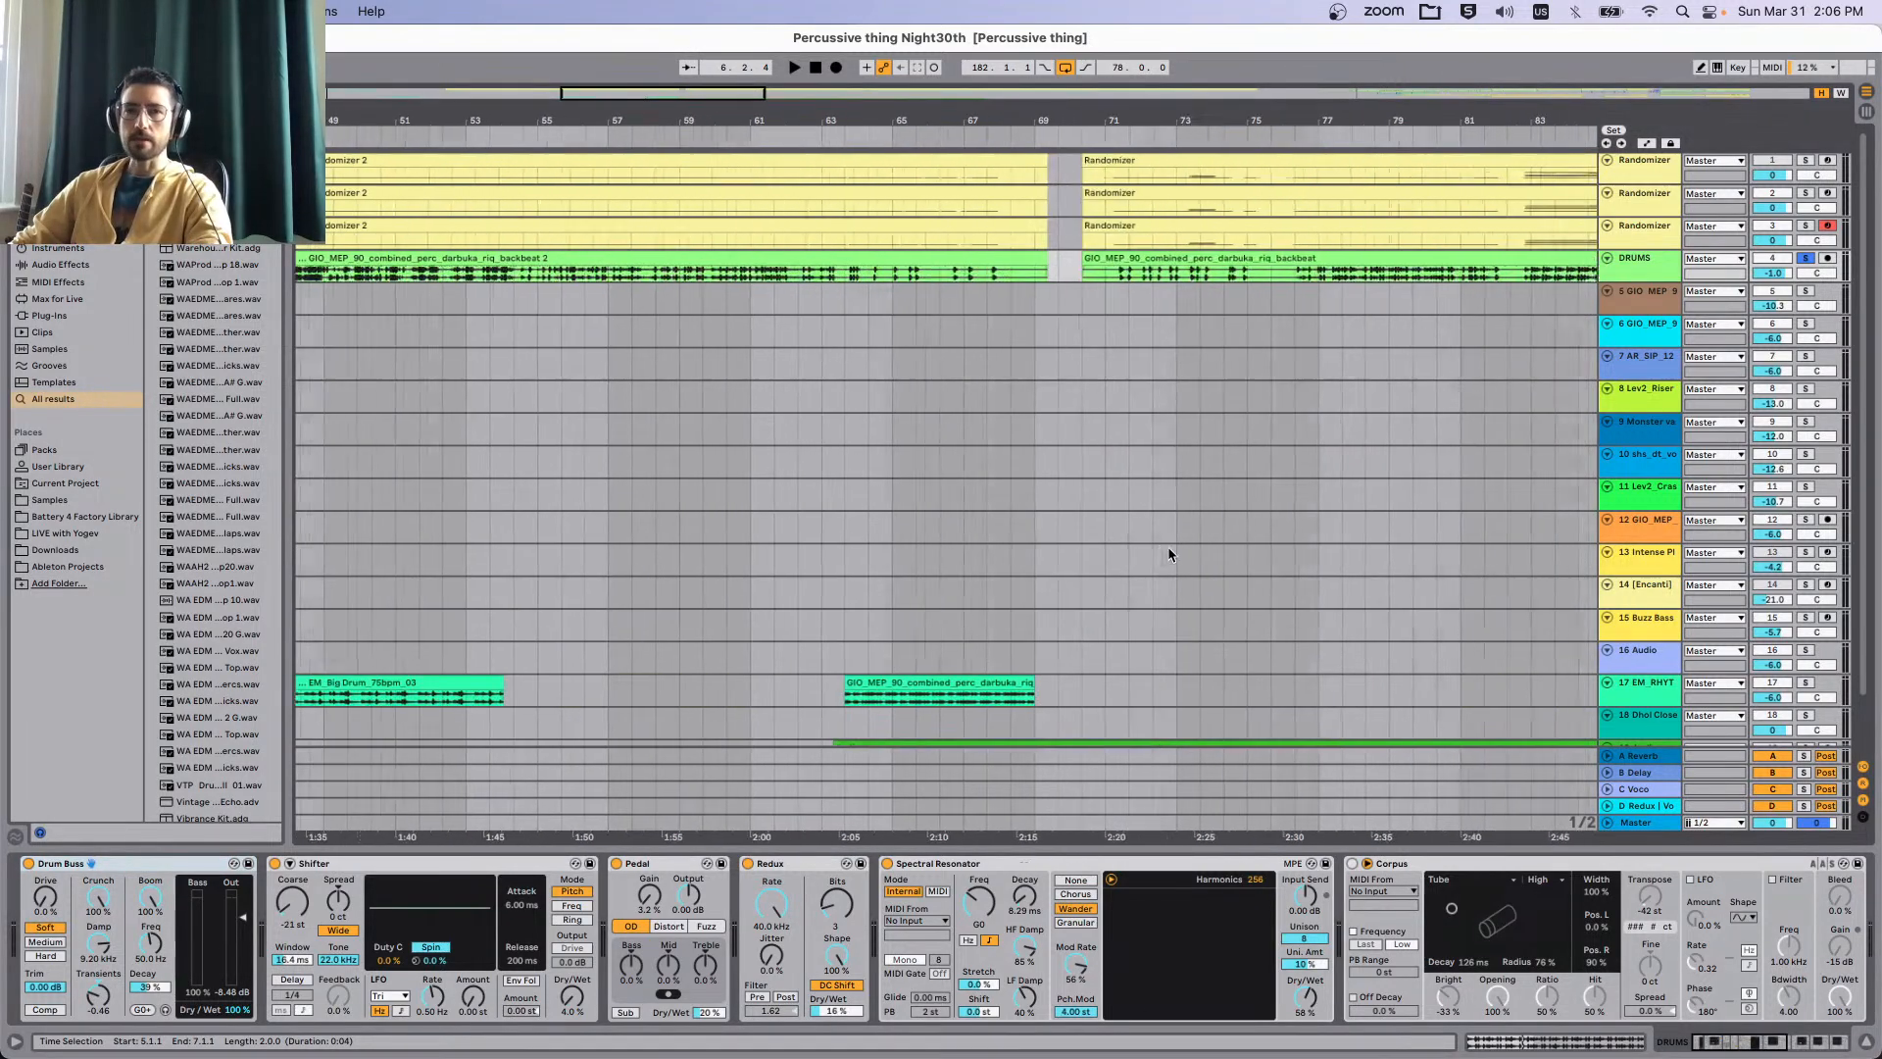
Play the soloed DRUMS track from its chopped darbuka riq backbeat clips at bar 182.
scroll(1167, 555, right, 10)
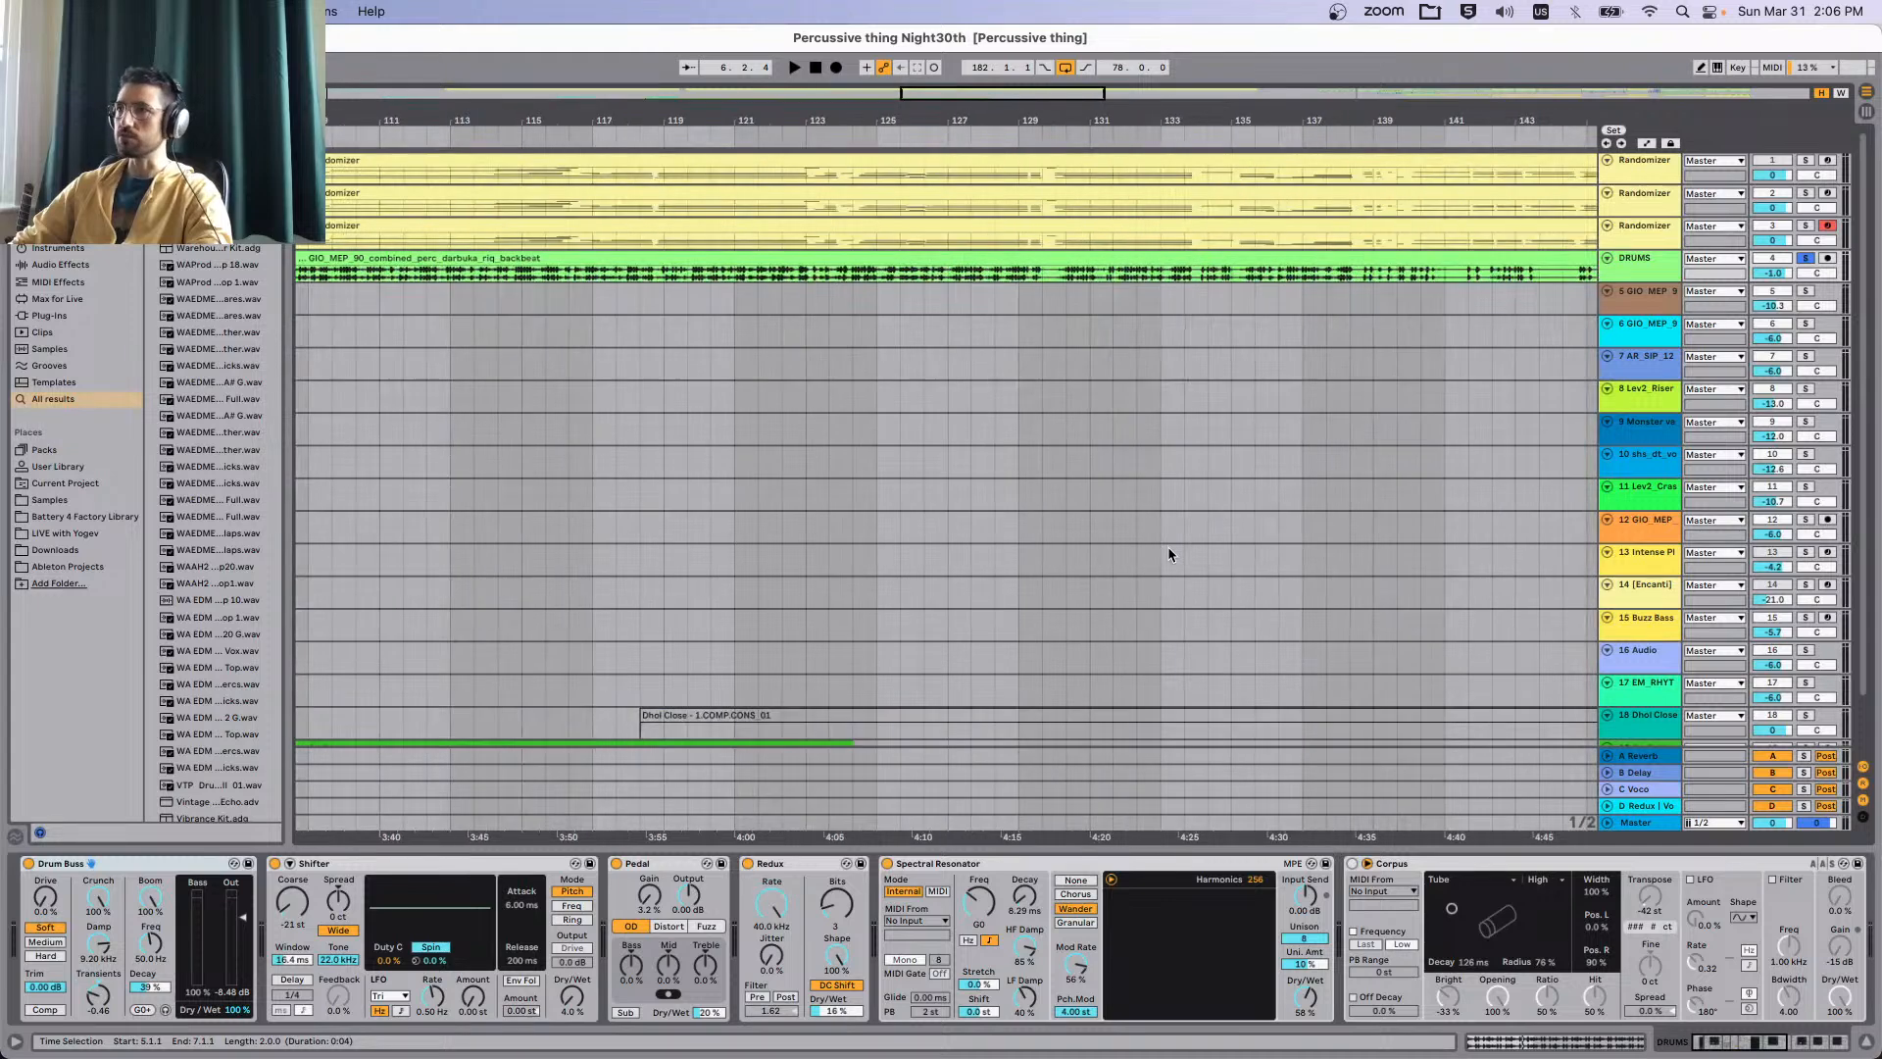
scroll(1168, 555, down, 6)
scroll(1168, 555, right, 8)
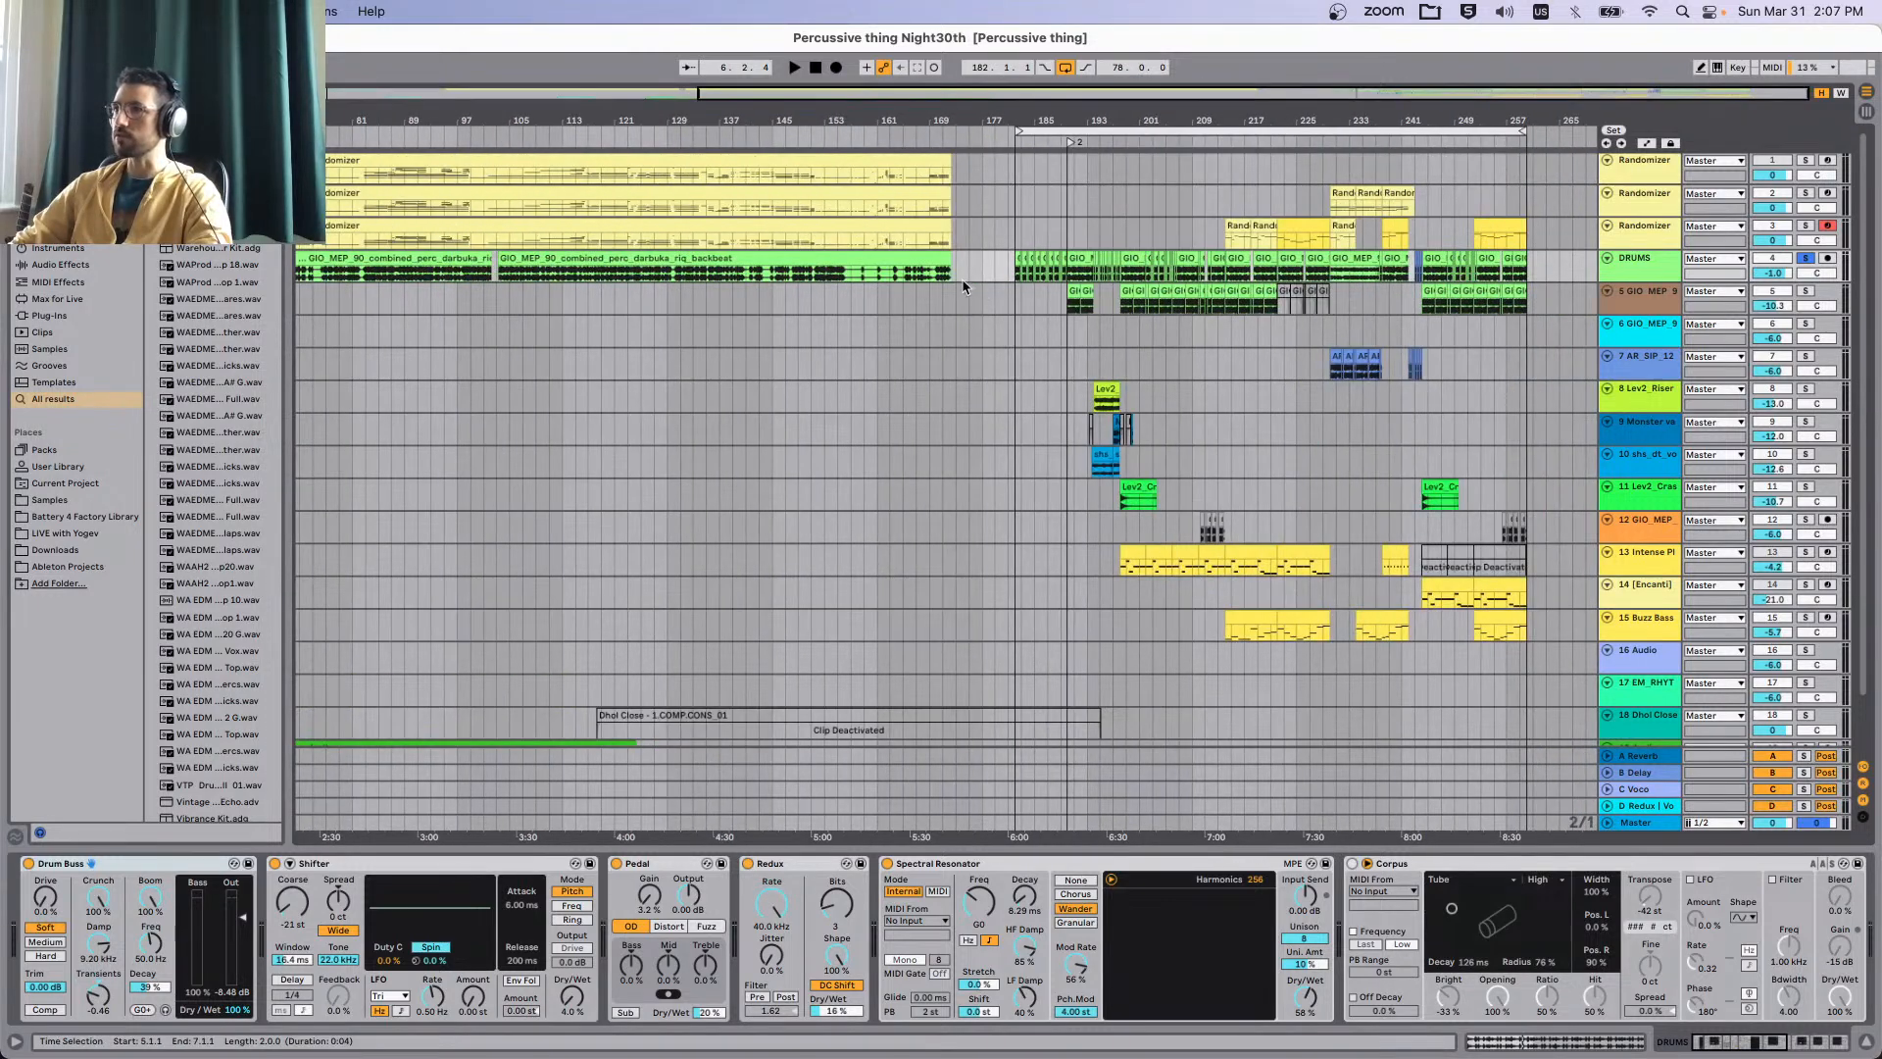
scroll(1036, 324, up, 10)
drag(780, 257, 831, 259)
key(space)
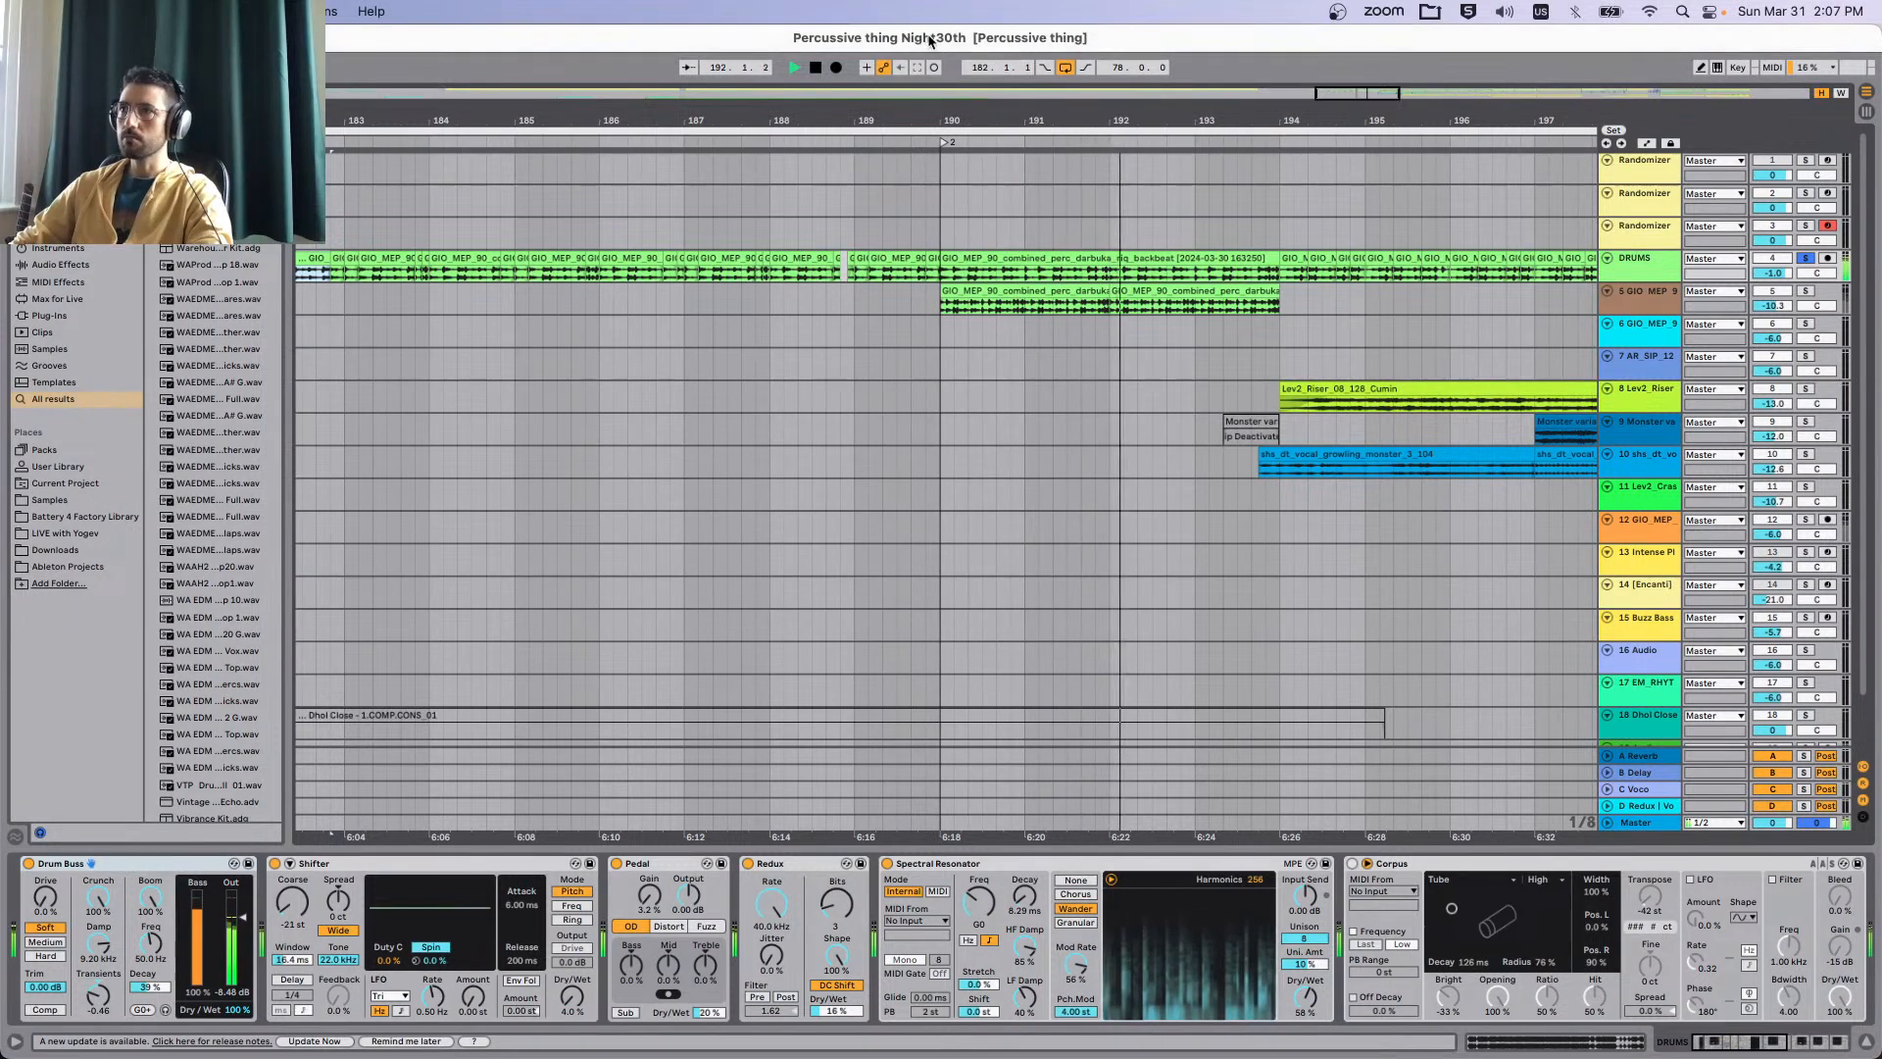
Check the audio preferences during playback, and turn on Follow so the arrangement view tracks the playhead.
key(super+comma)
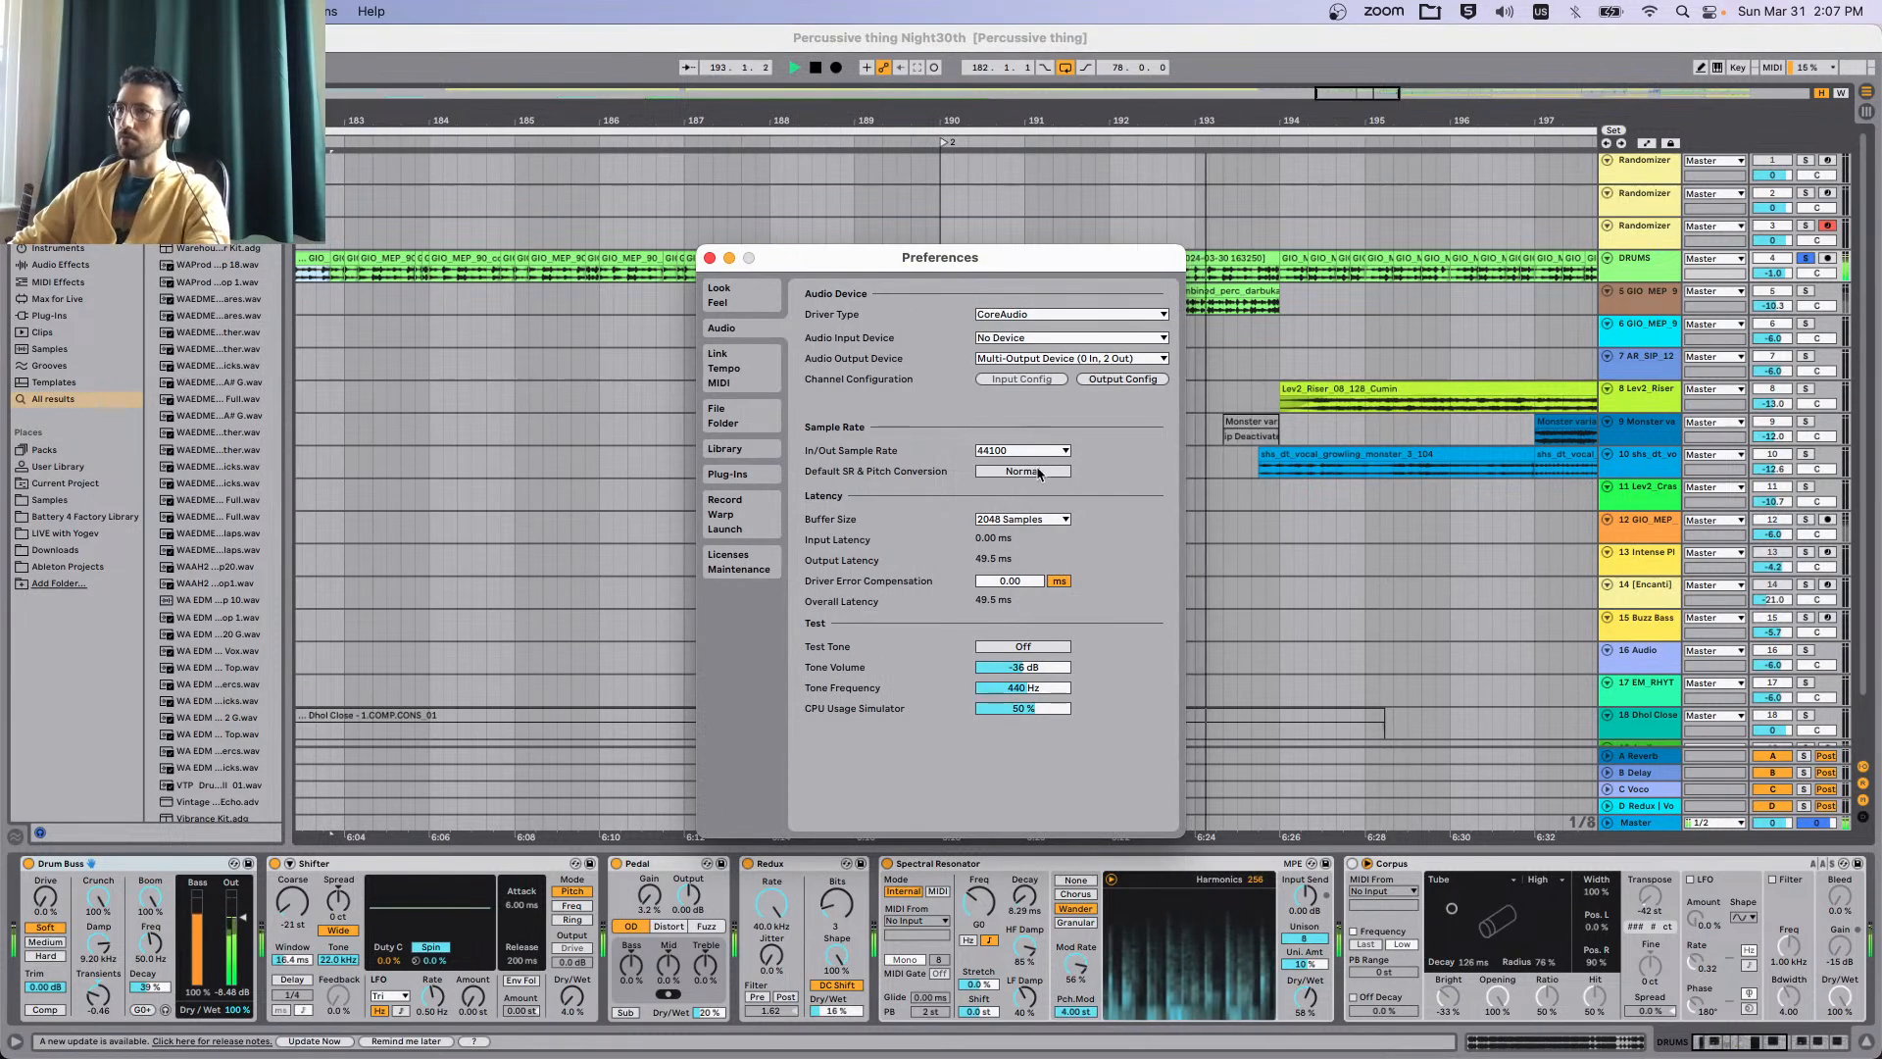
key(super+comma)
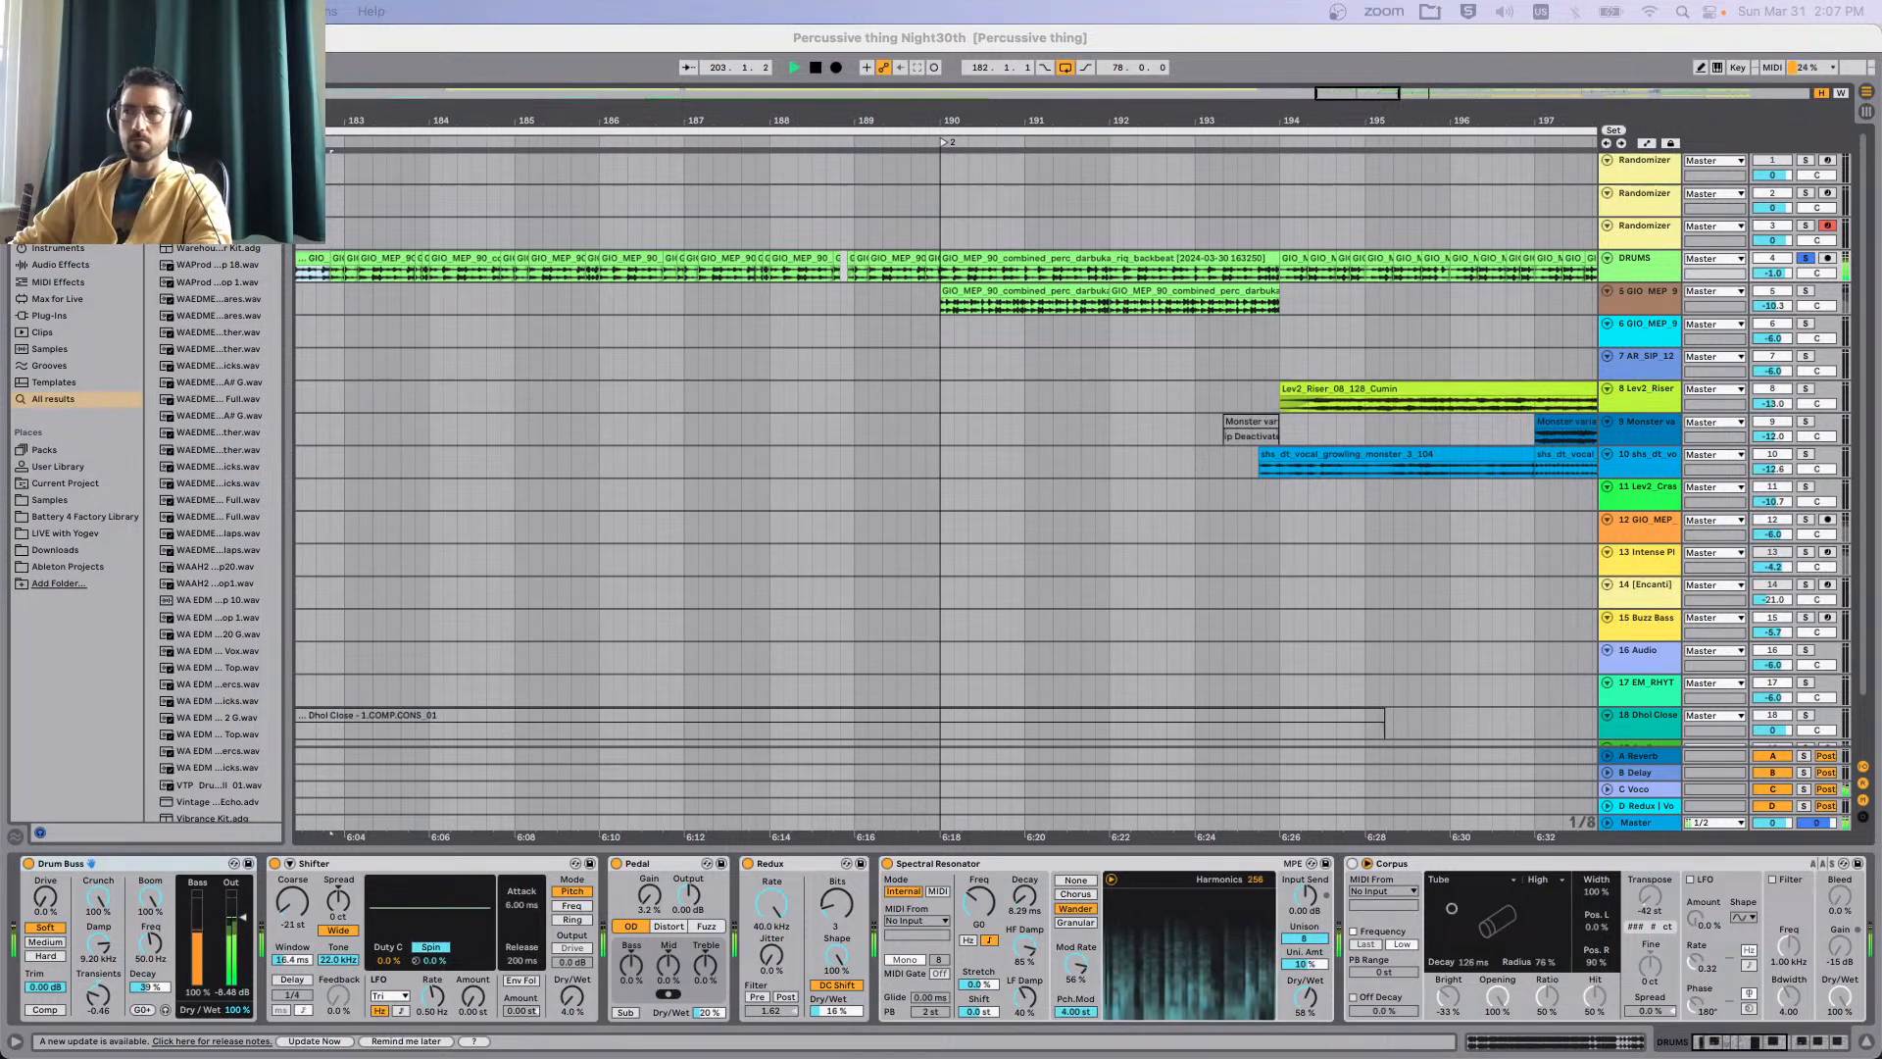
click(689, 71)
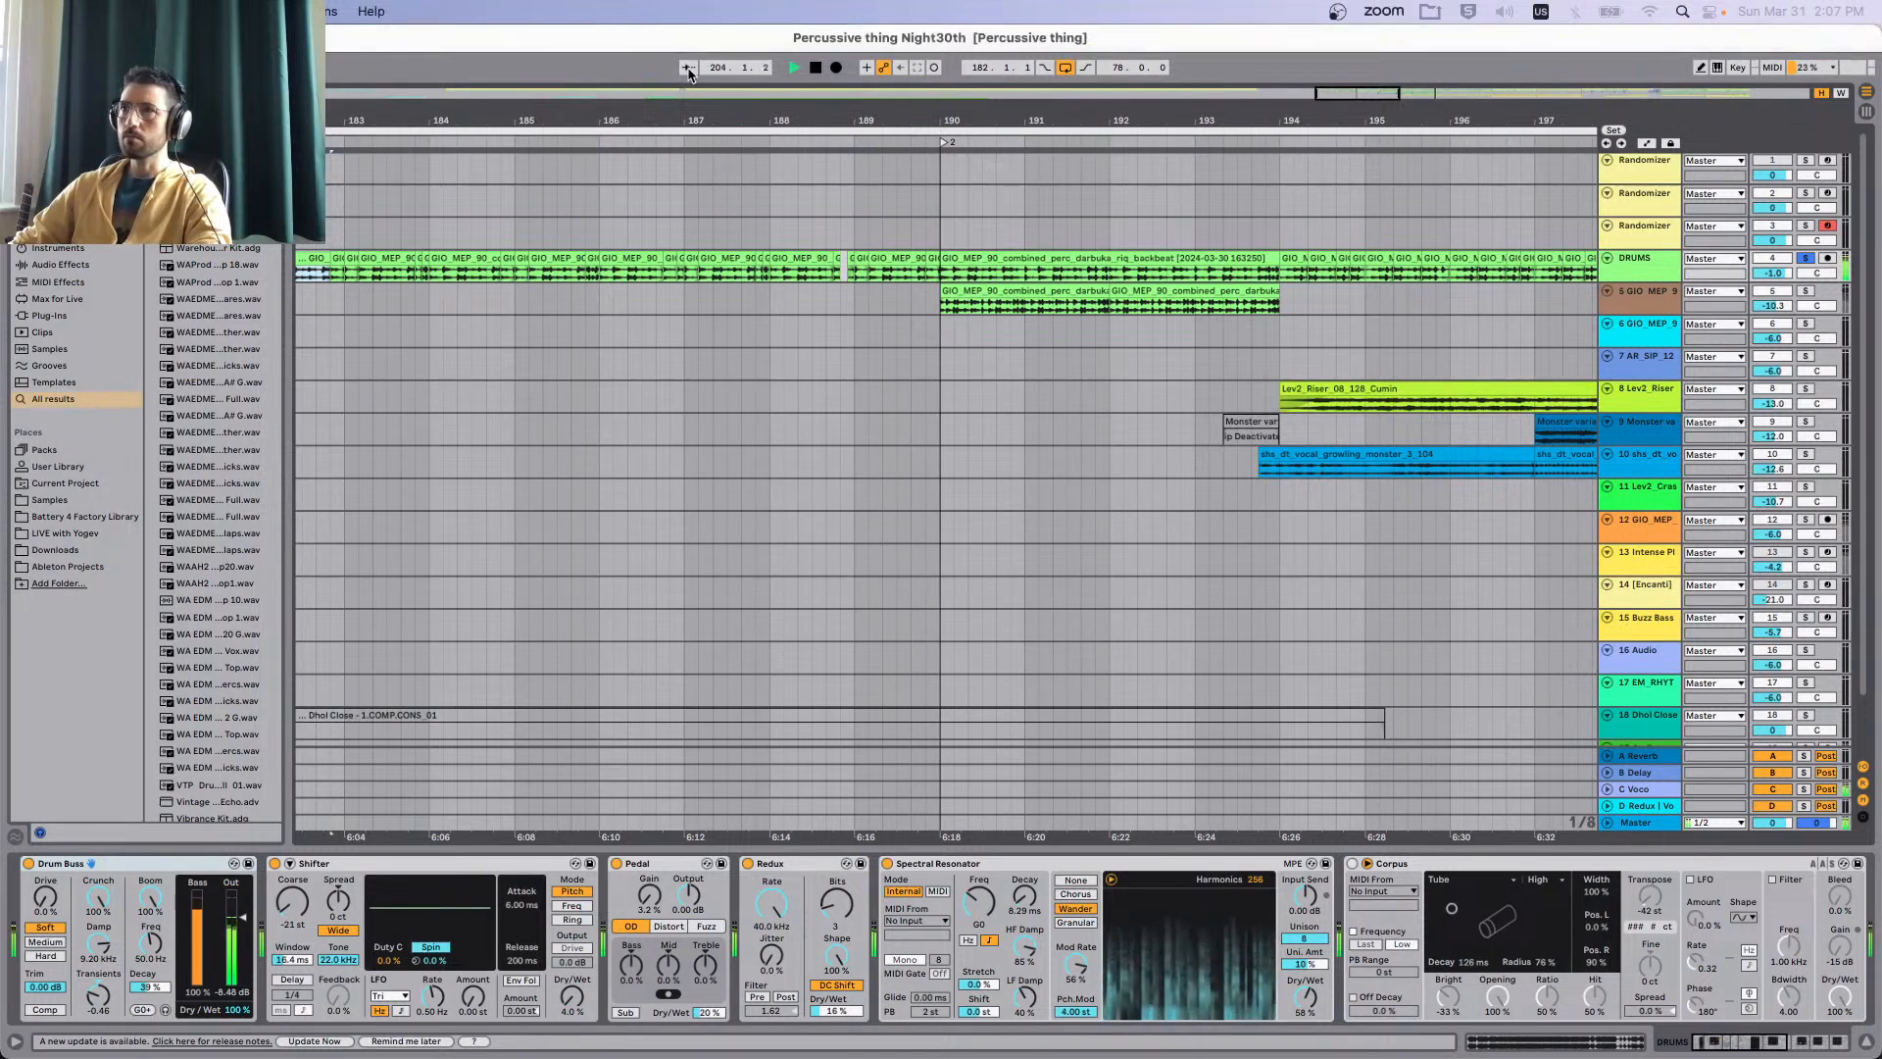
click(689, 69)
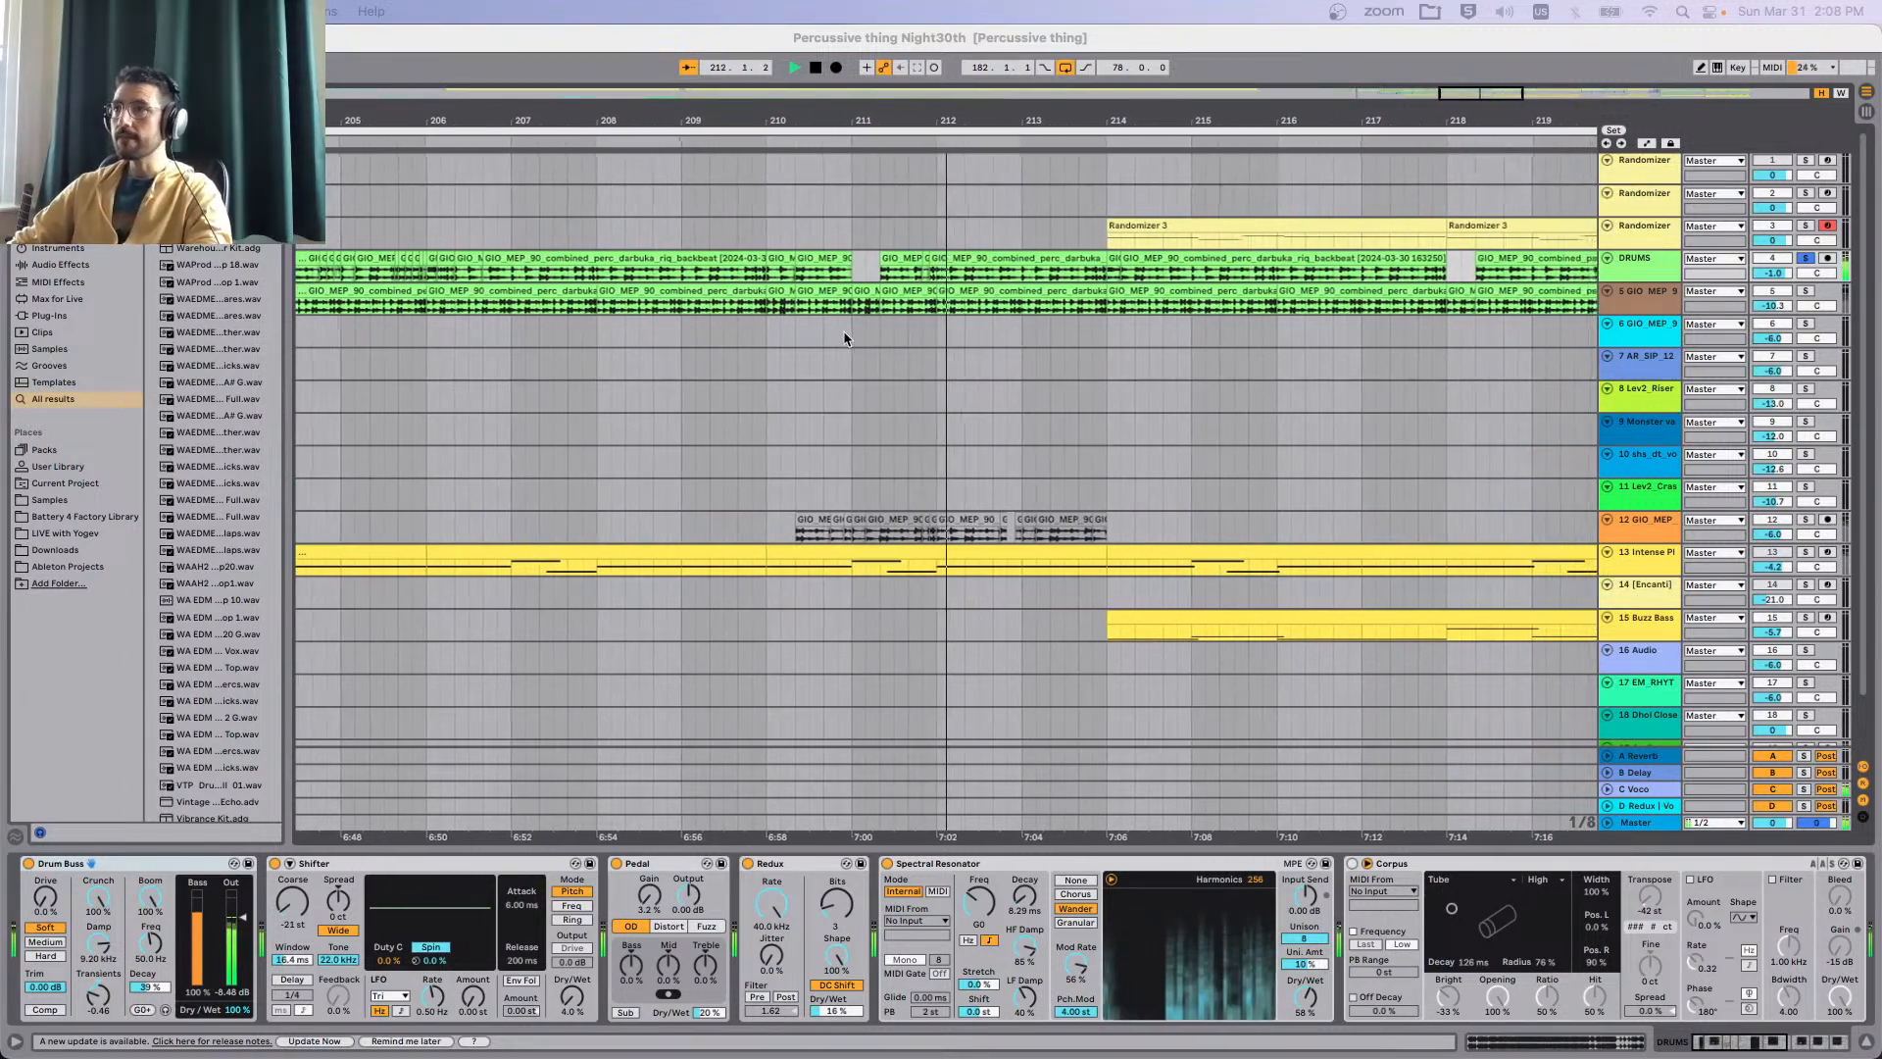
Unsolo the DRUMS track and play the full arrangement from its clip at bar 190.
click(1203, 317)
key(space)
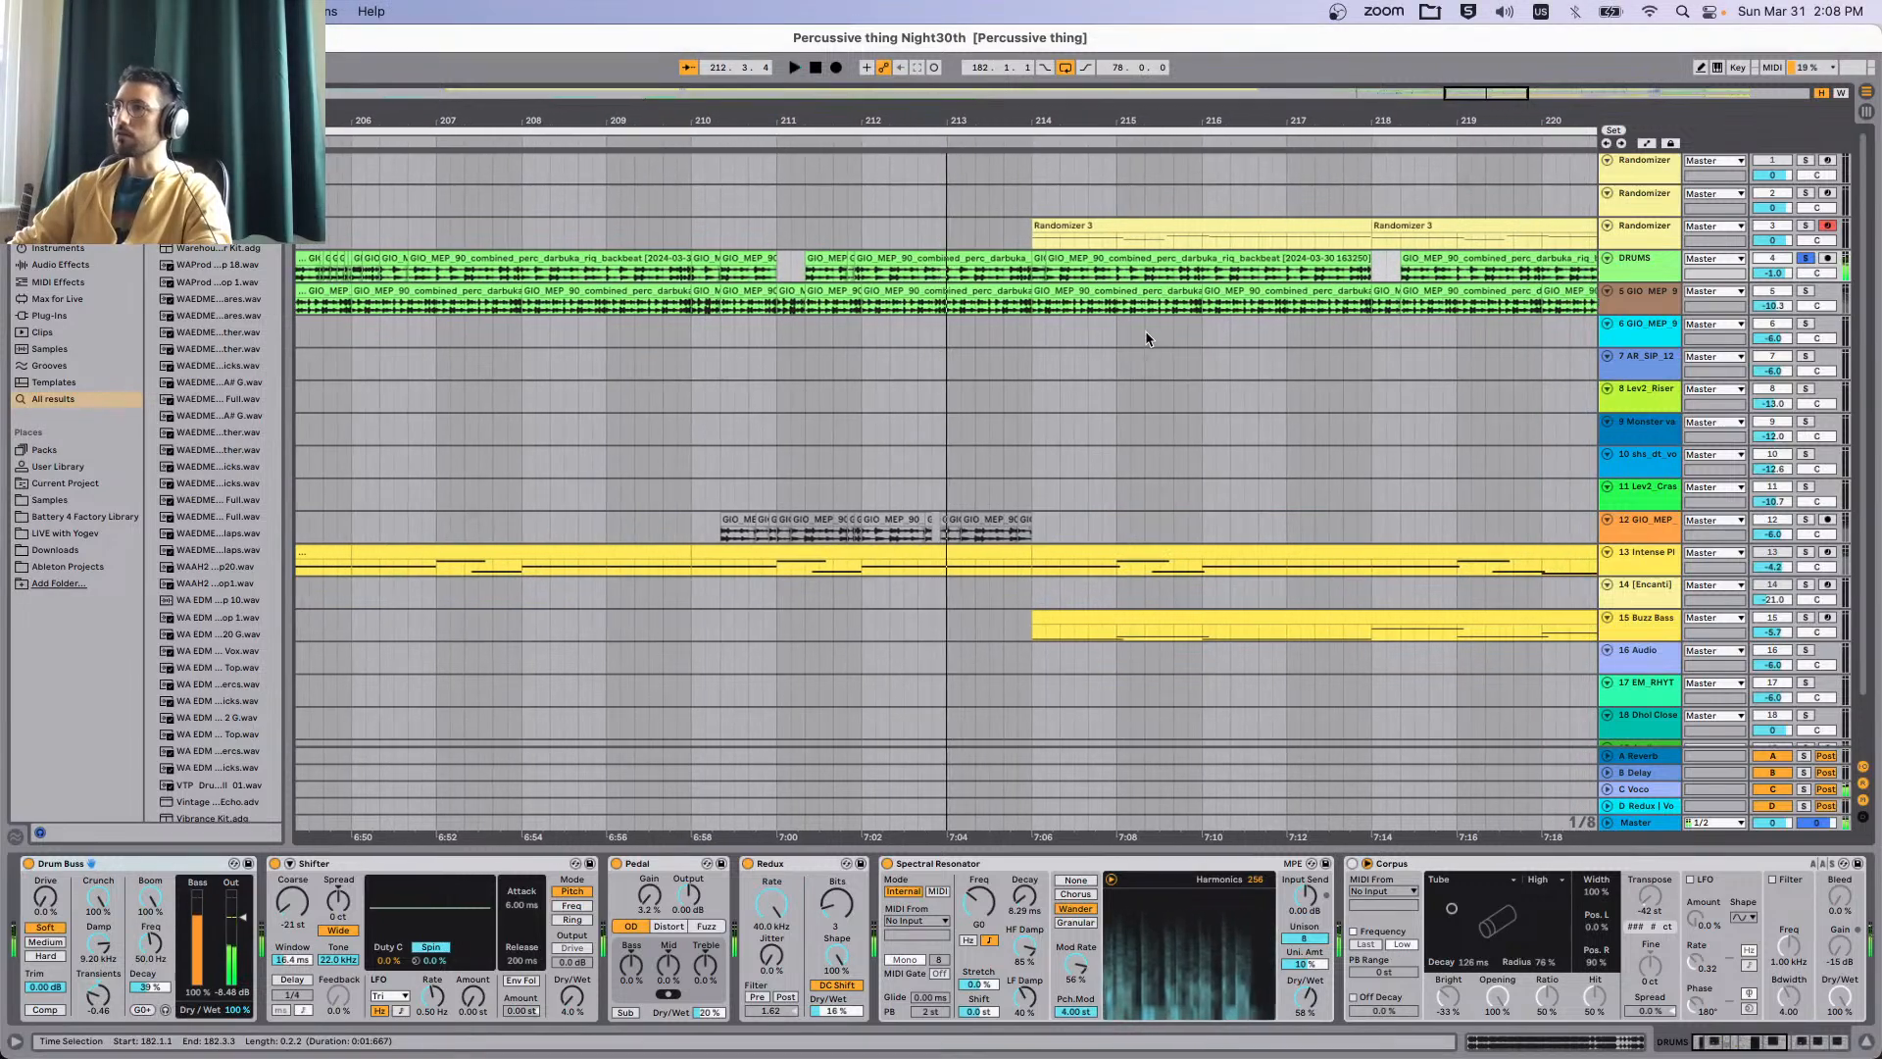
key(s)
scroll(1211, 355, down, 5)
scroll(961, 353, down, 2)
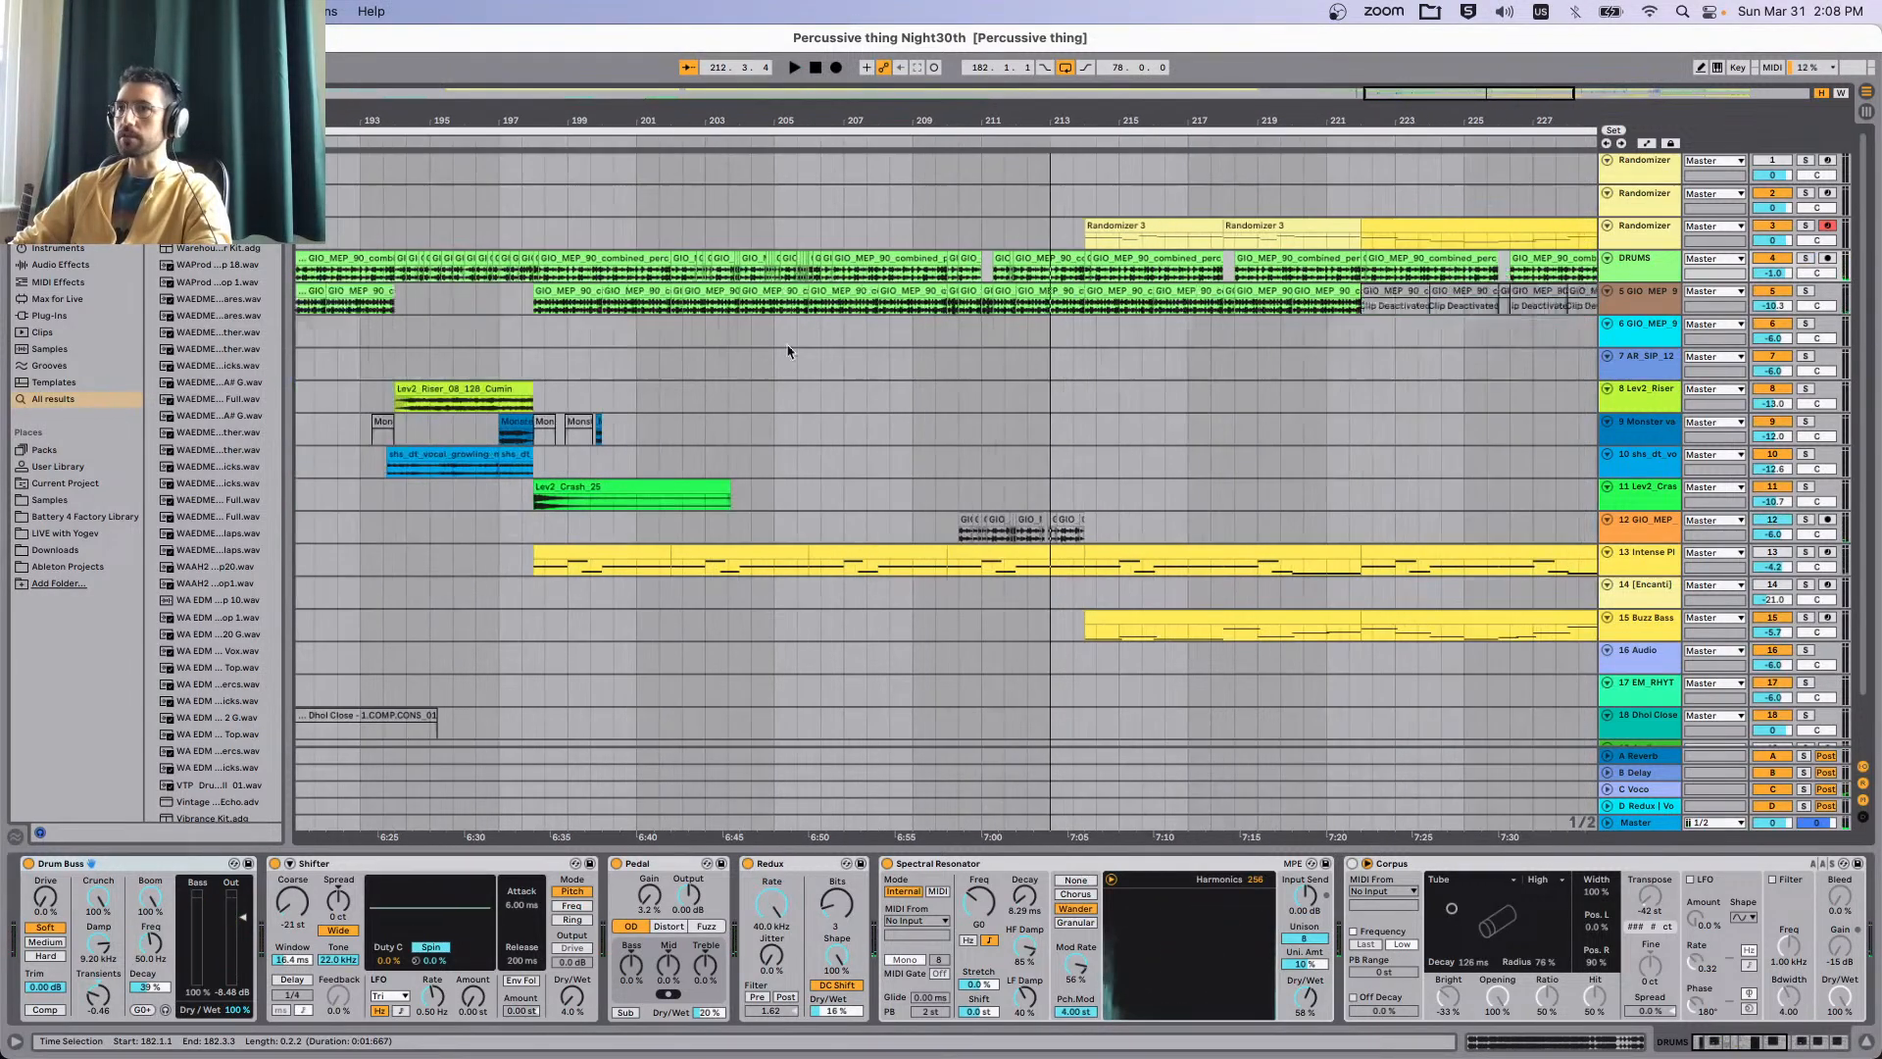
scroll(568, 368, down, 2)
scroll(645, 368, left, 5)
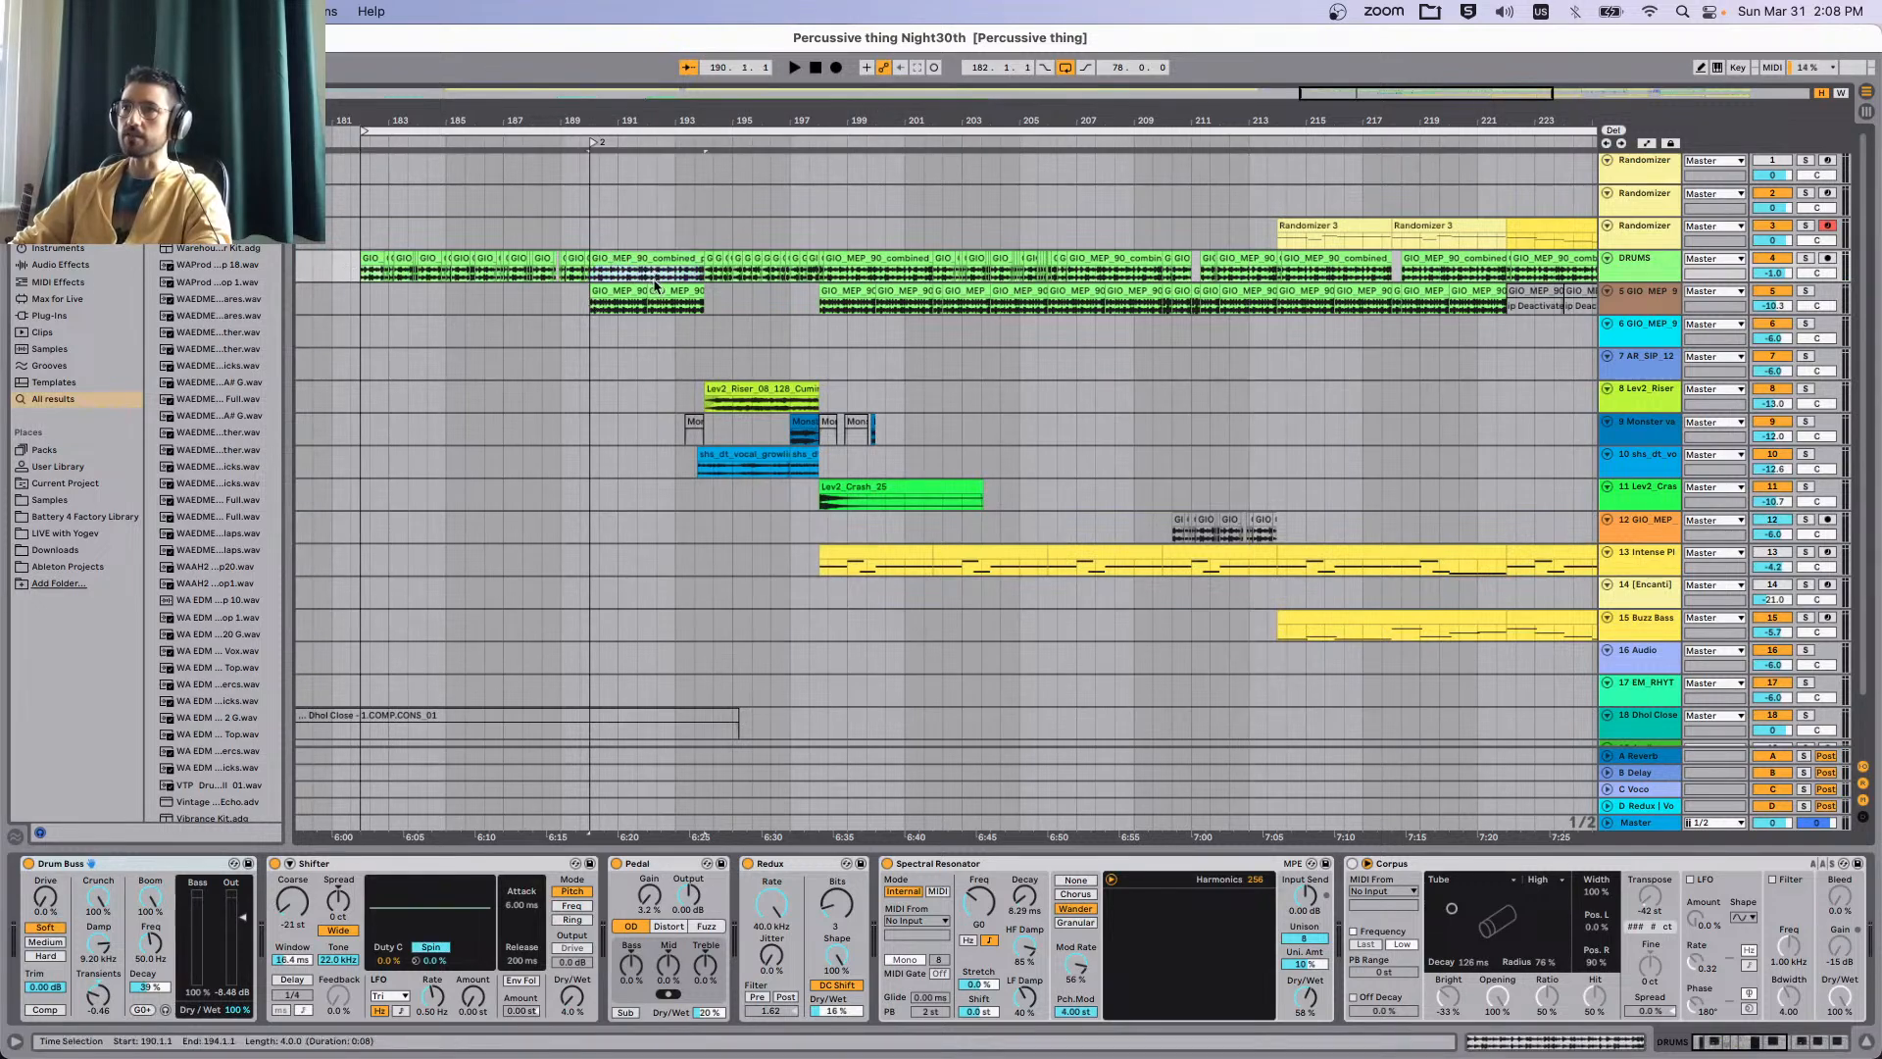
key(space)
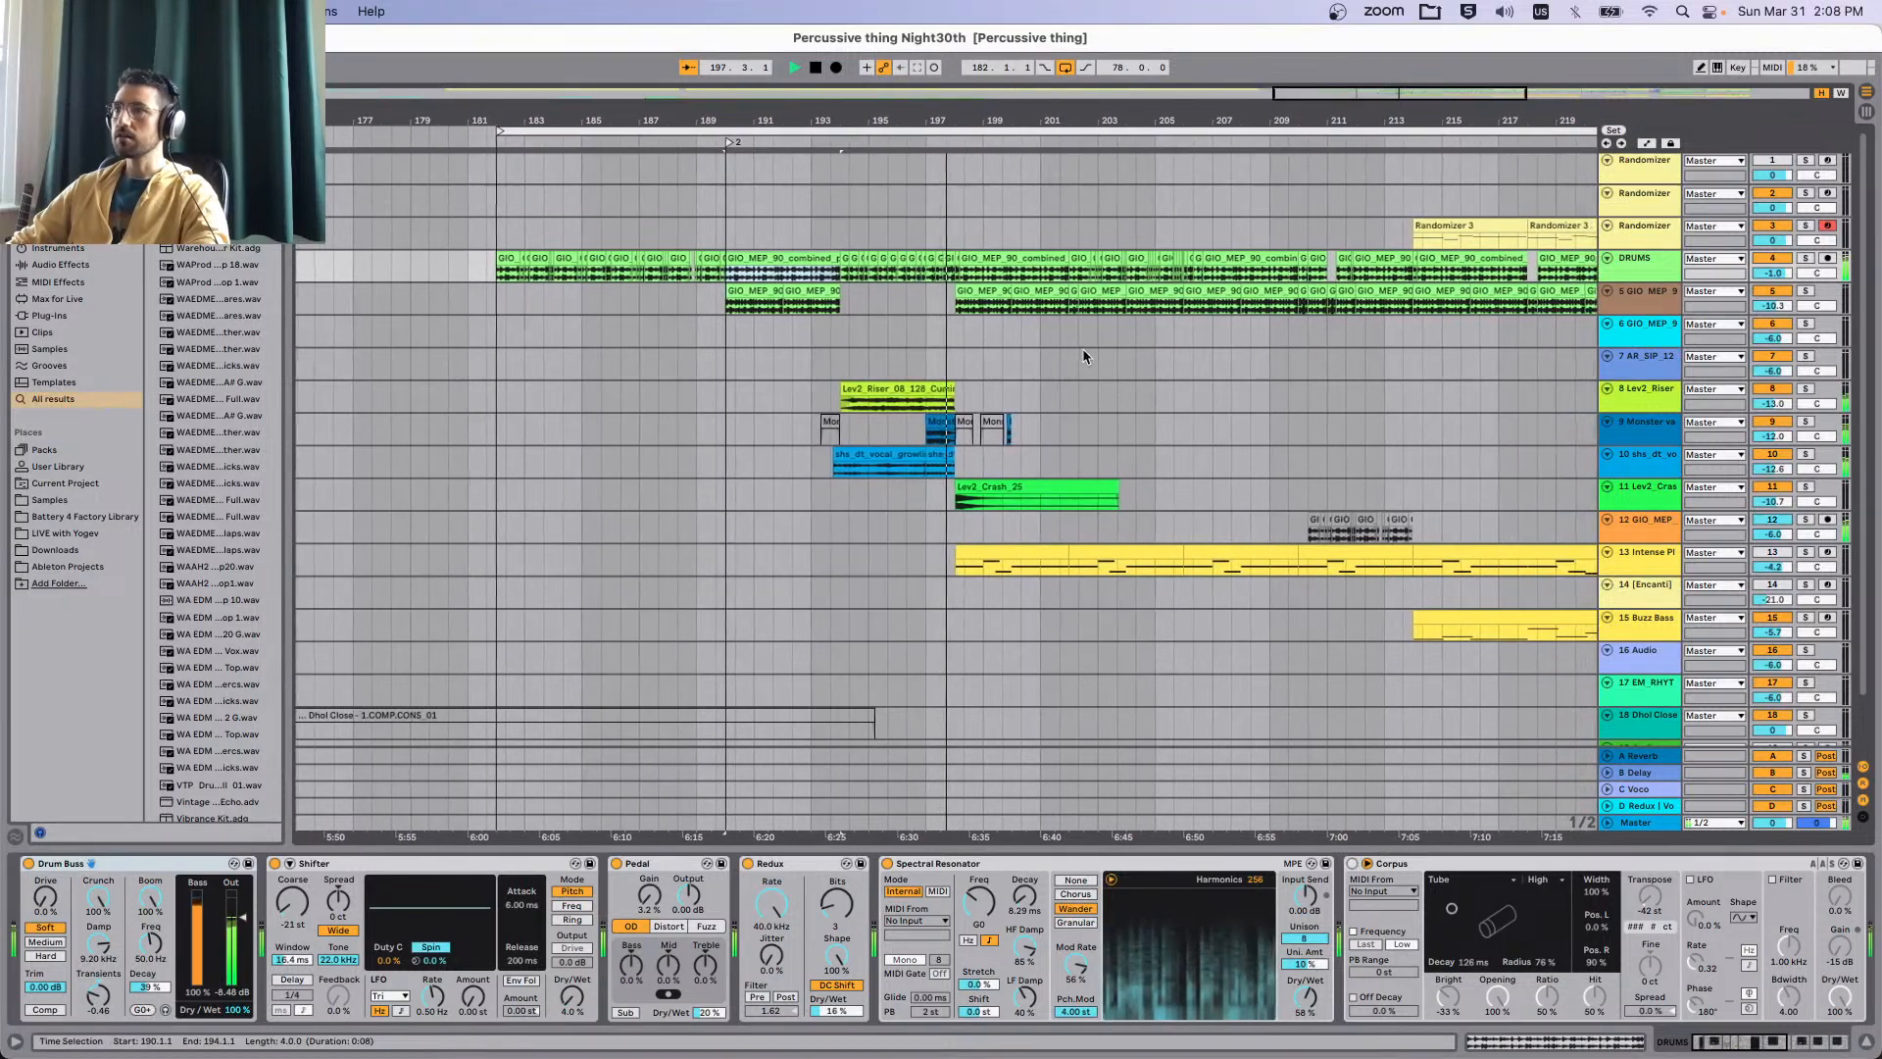
Examine the layered tracks as the arrangement plays, re-enabling Follow after browsing away from the playhead.
scroll(1083, 349, up, 5)
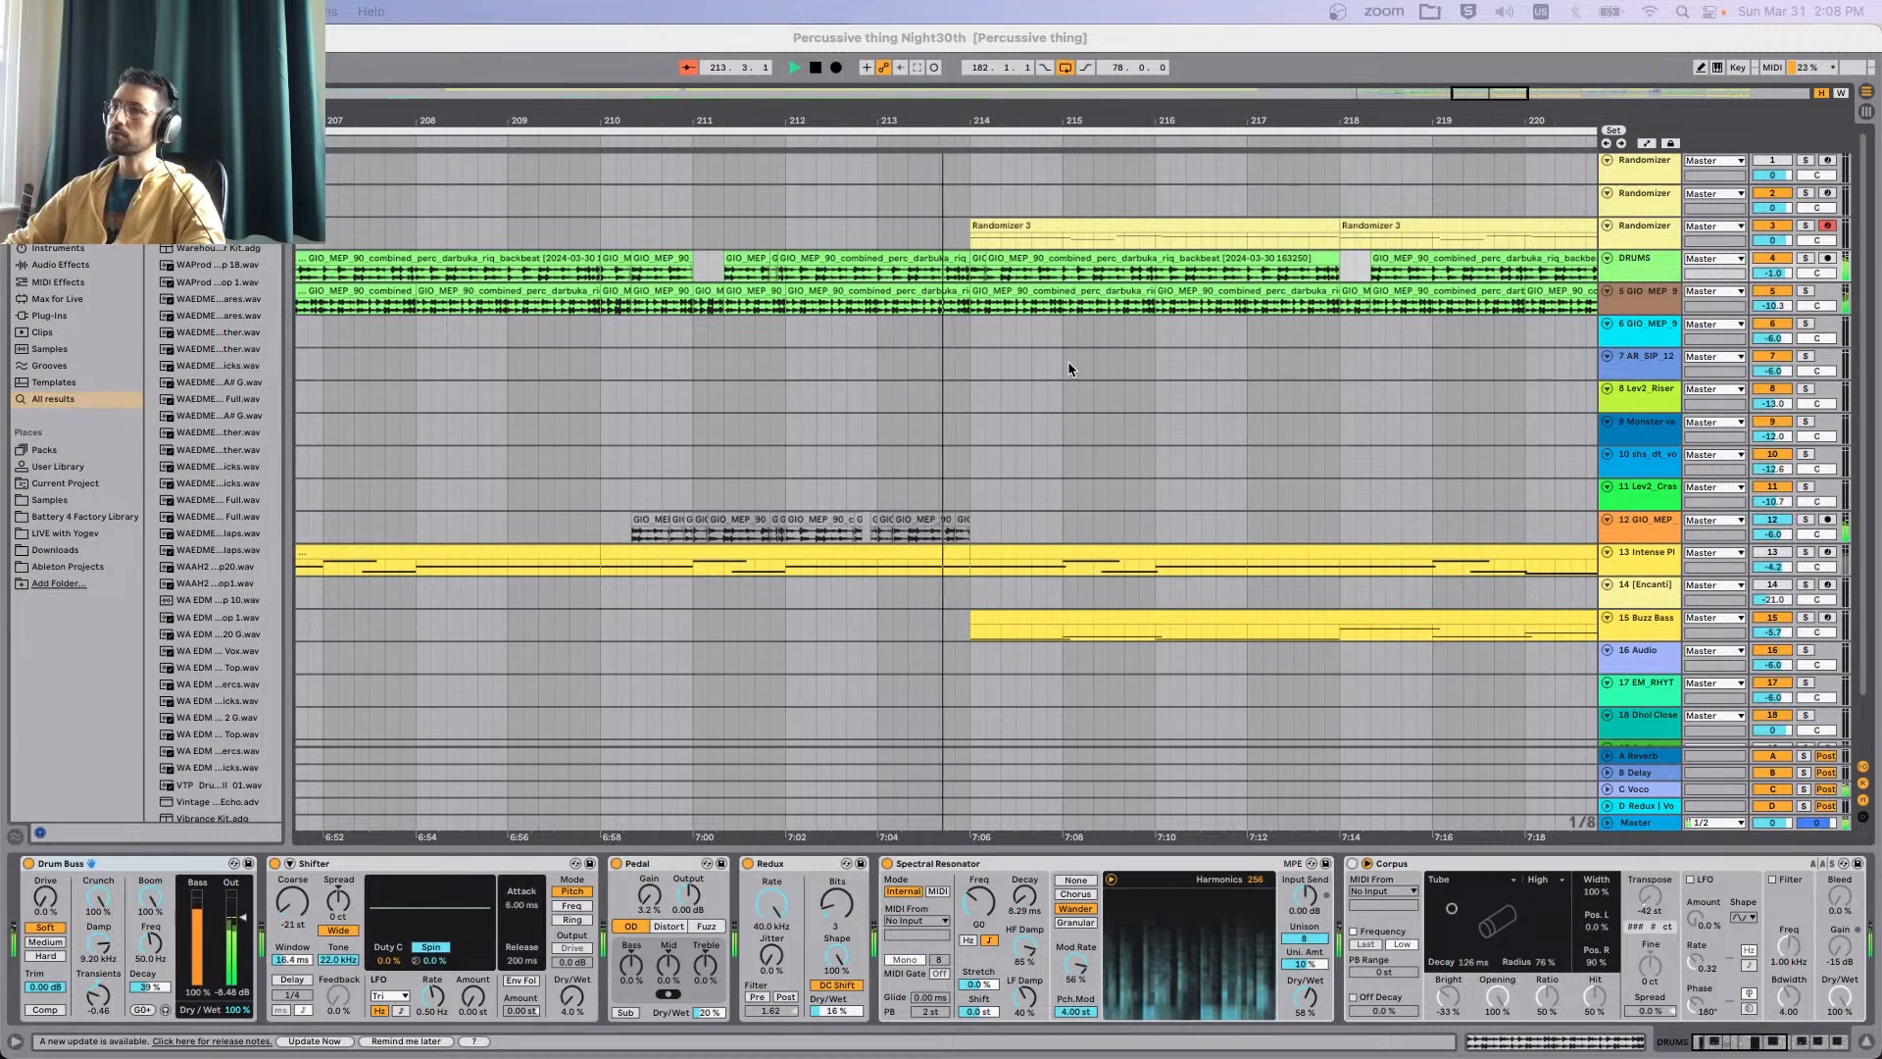
scroll(1079, 365, down, 2)
scroll(1112, 359, down, 1)
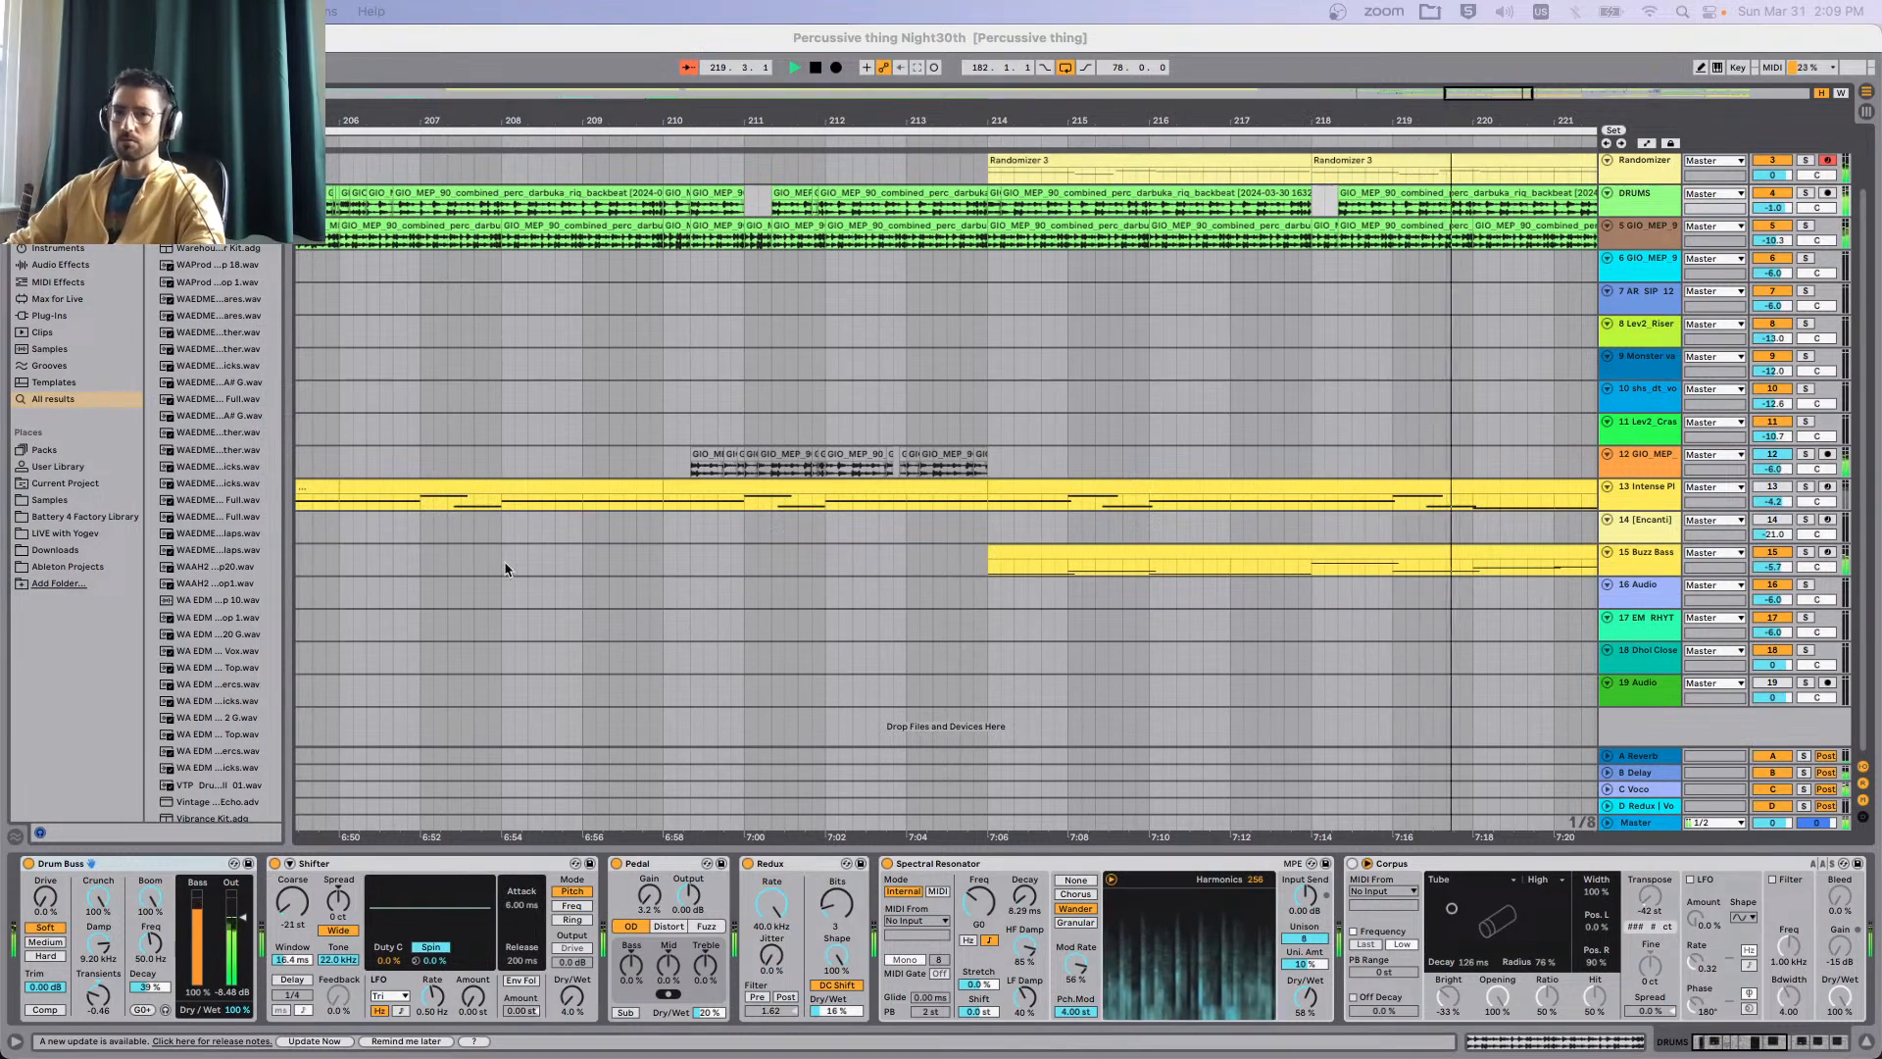
scroll(1215, 440, right, 2)
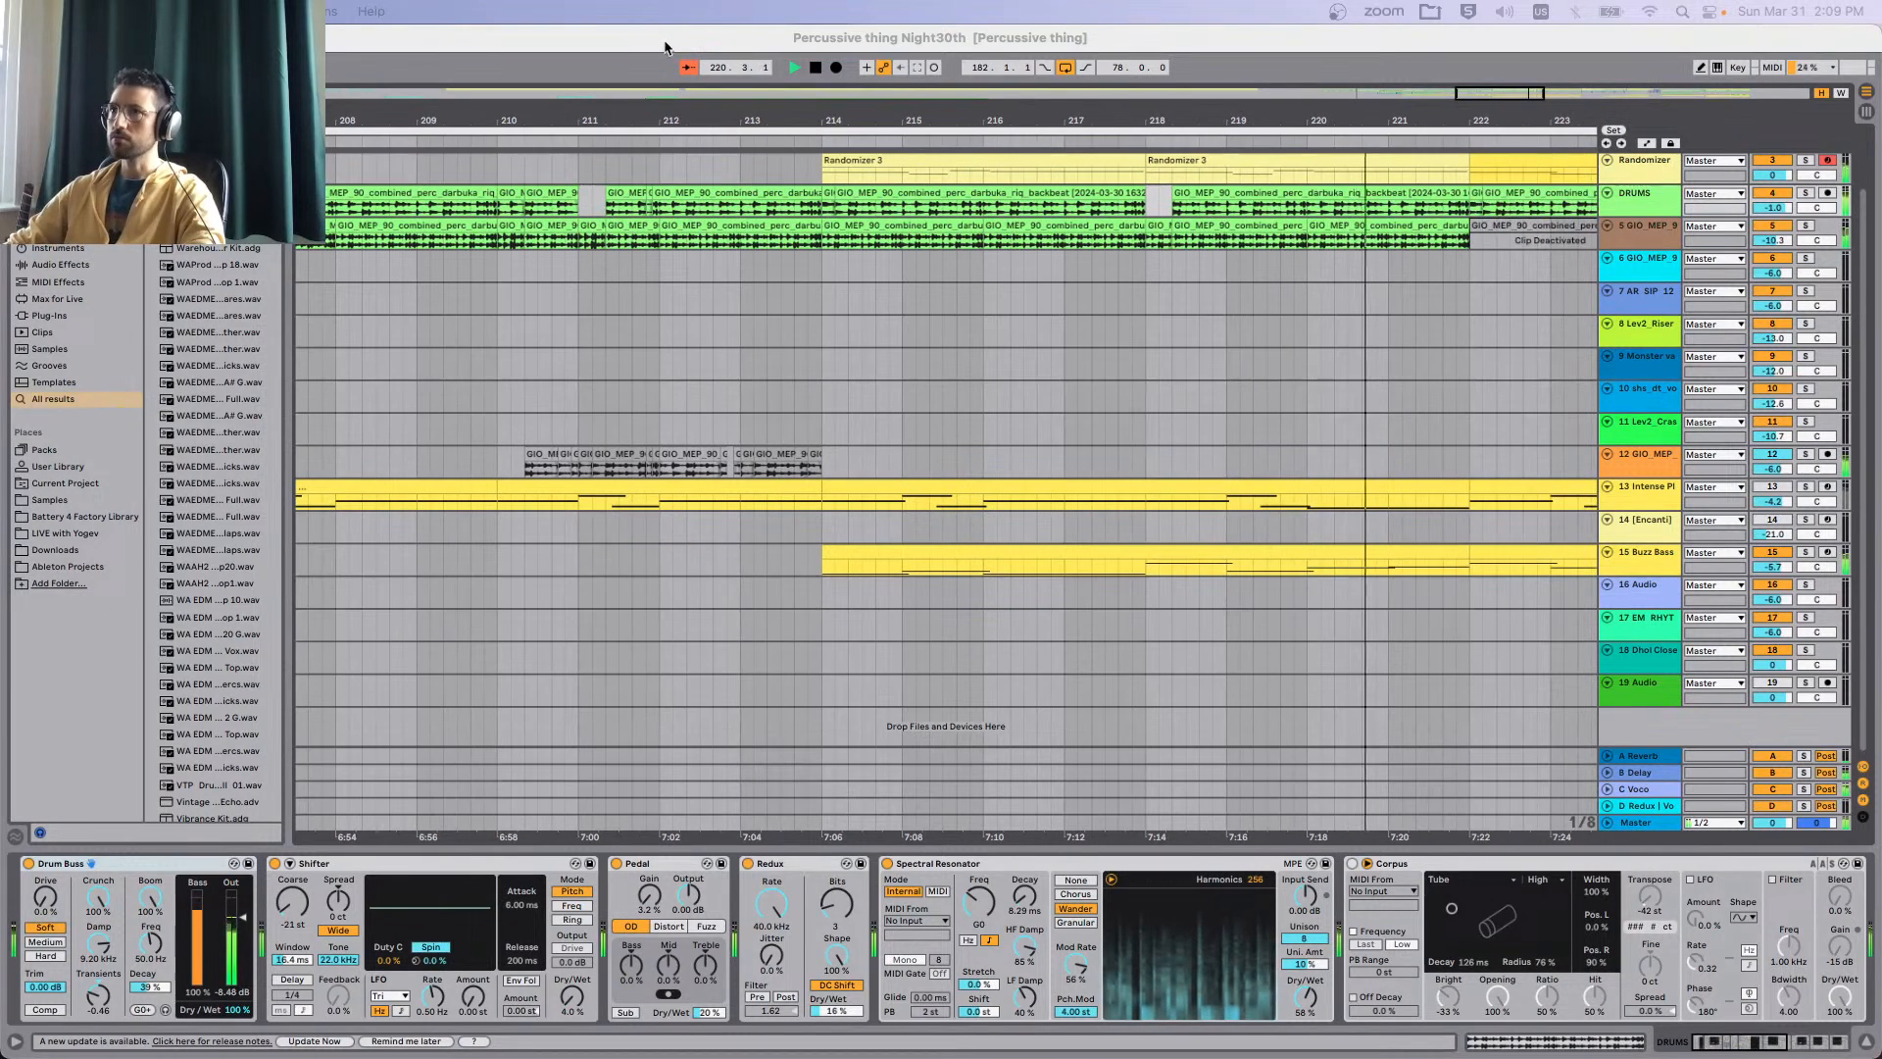
click(663, 42)
click(688, 68)
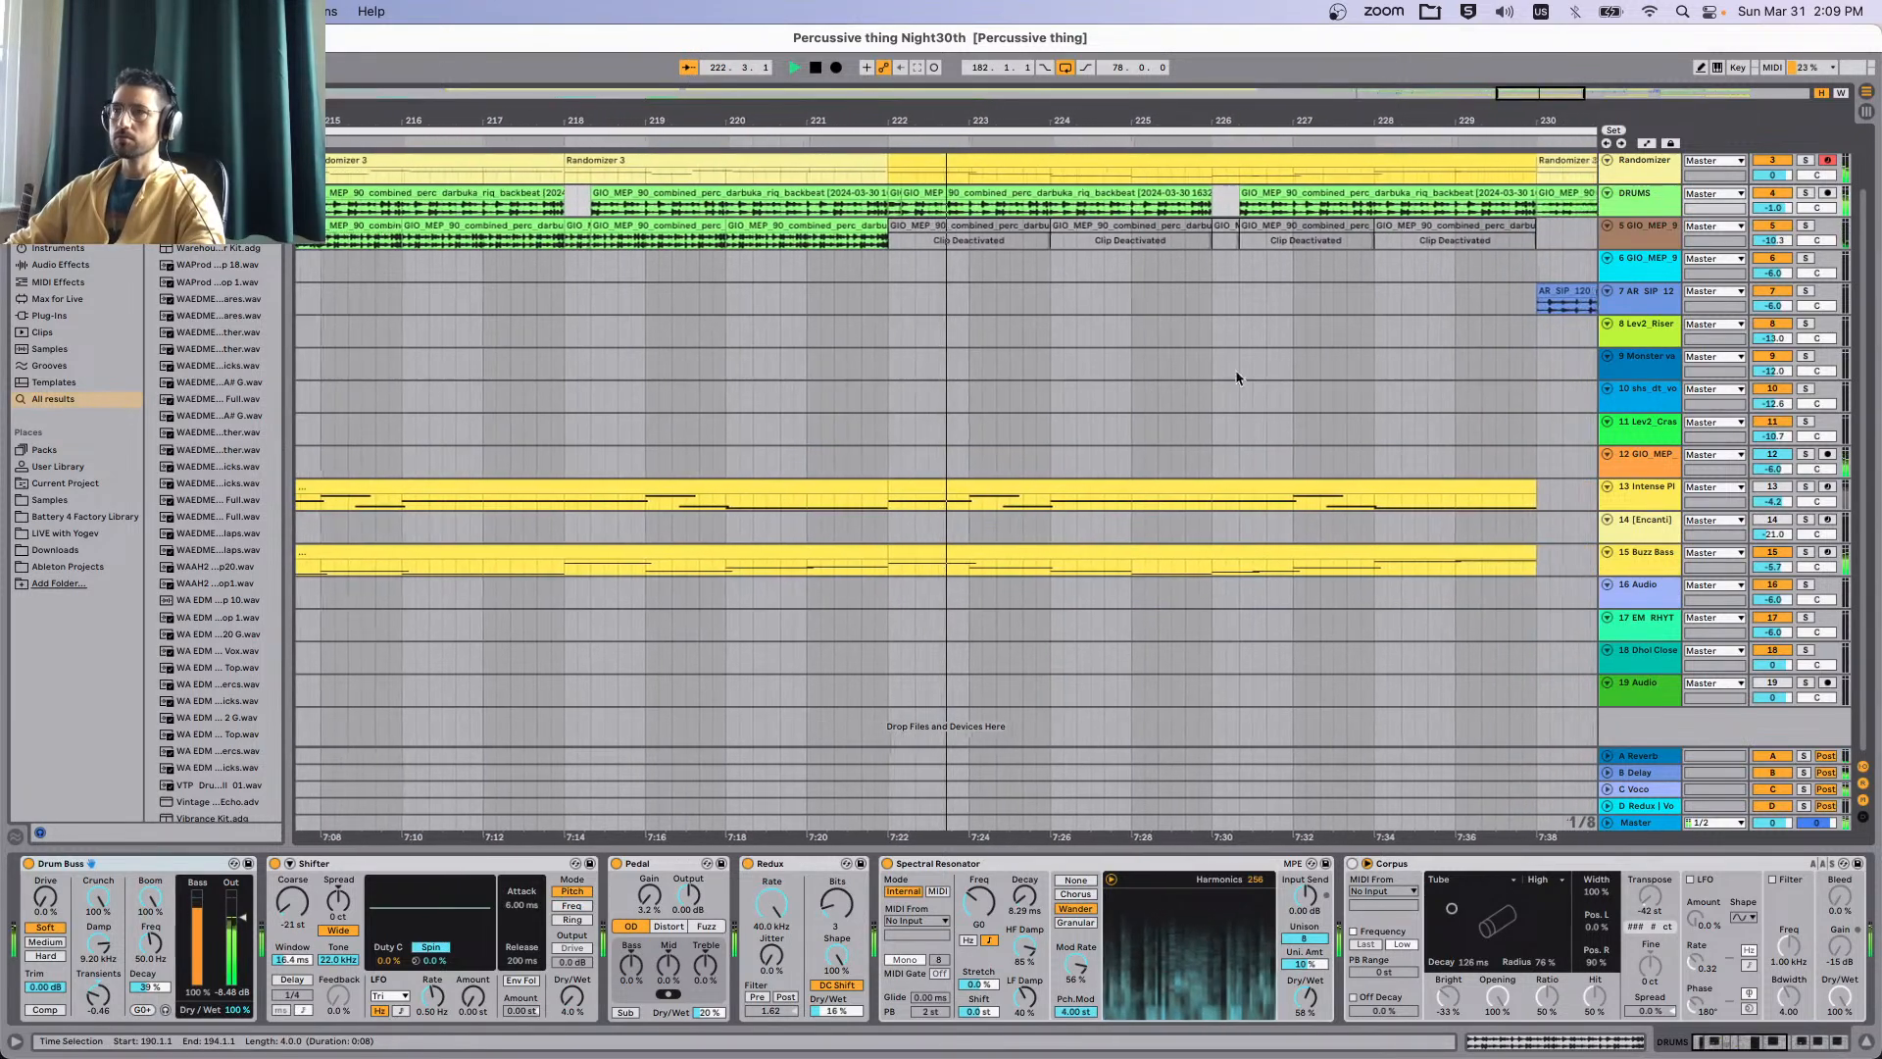
scroll(1270, 370, up, 2)
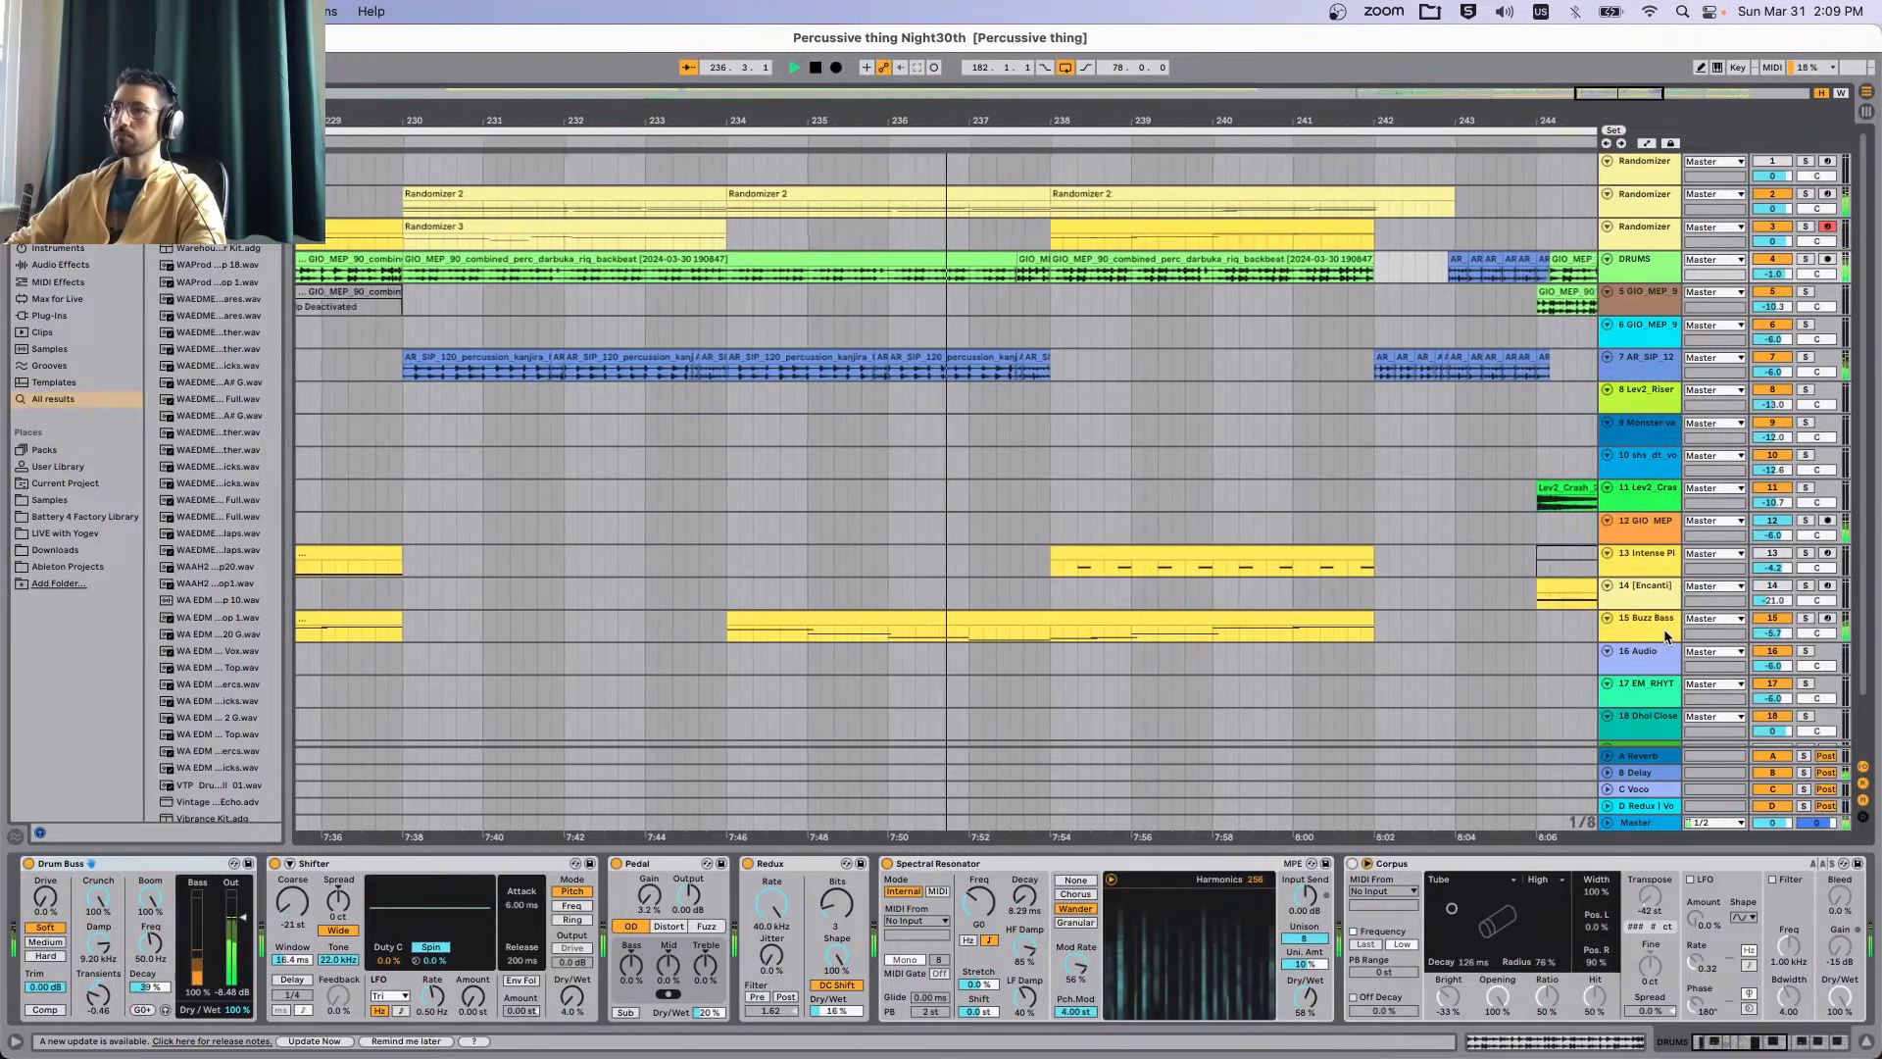
scroll(909, 580, down, 2)
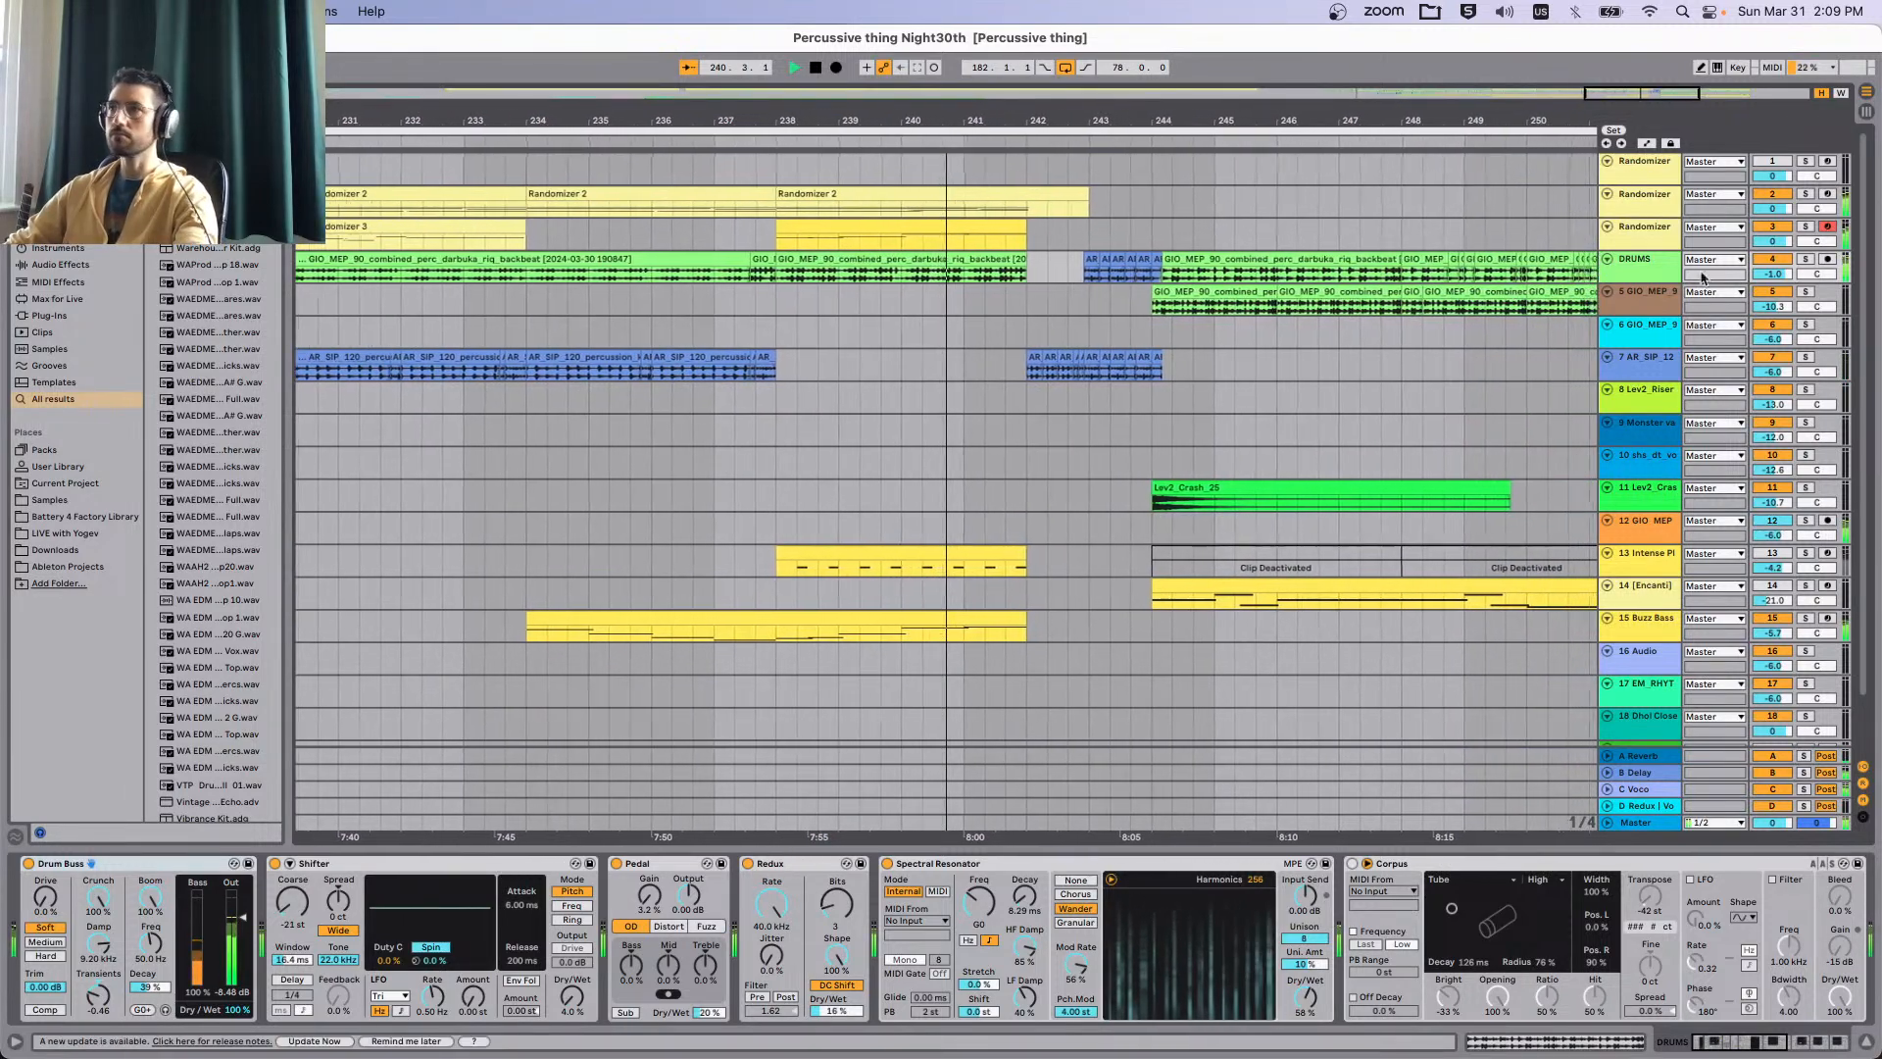
click(1339, 12)
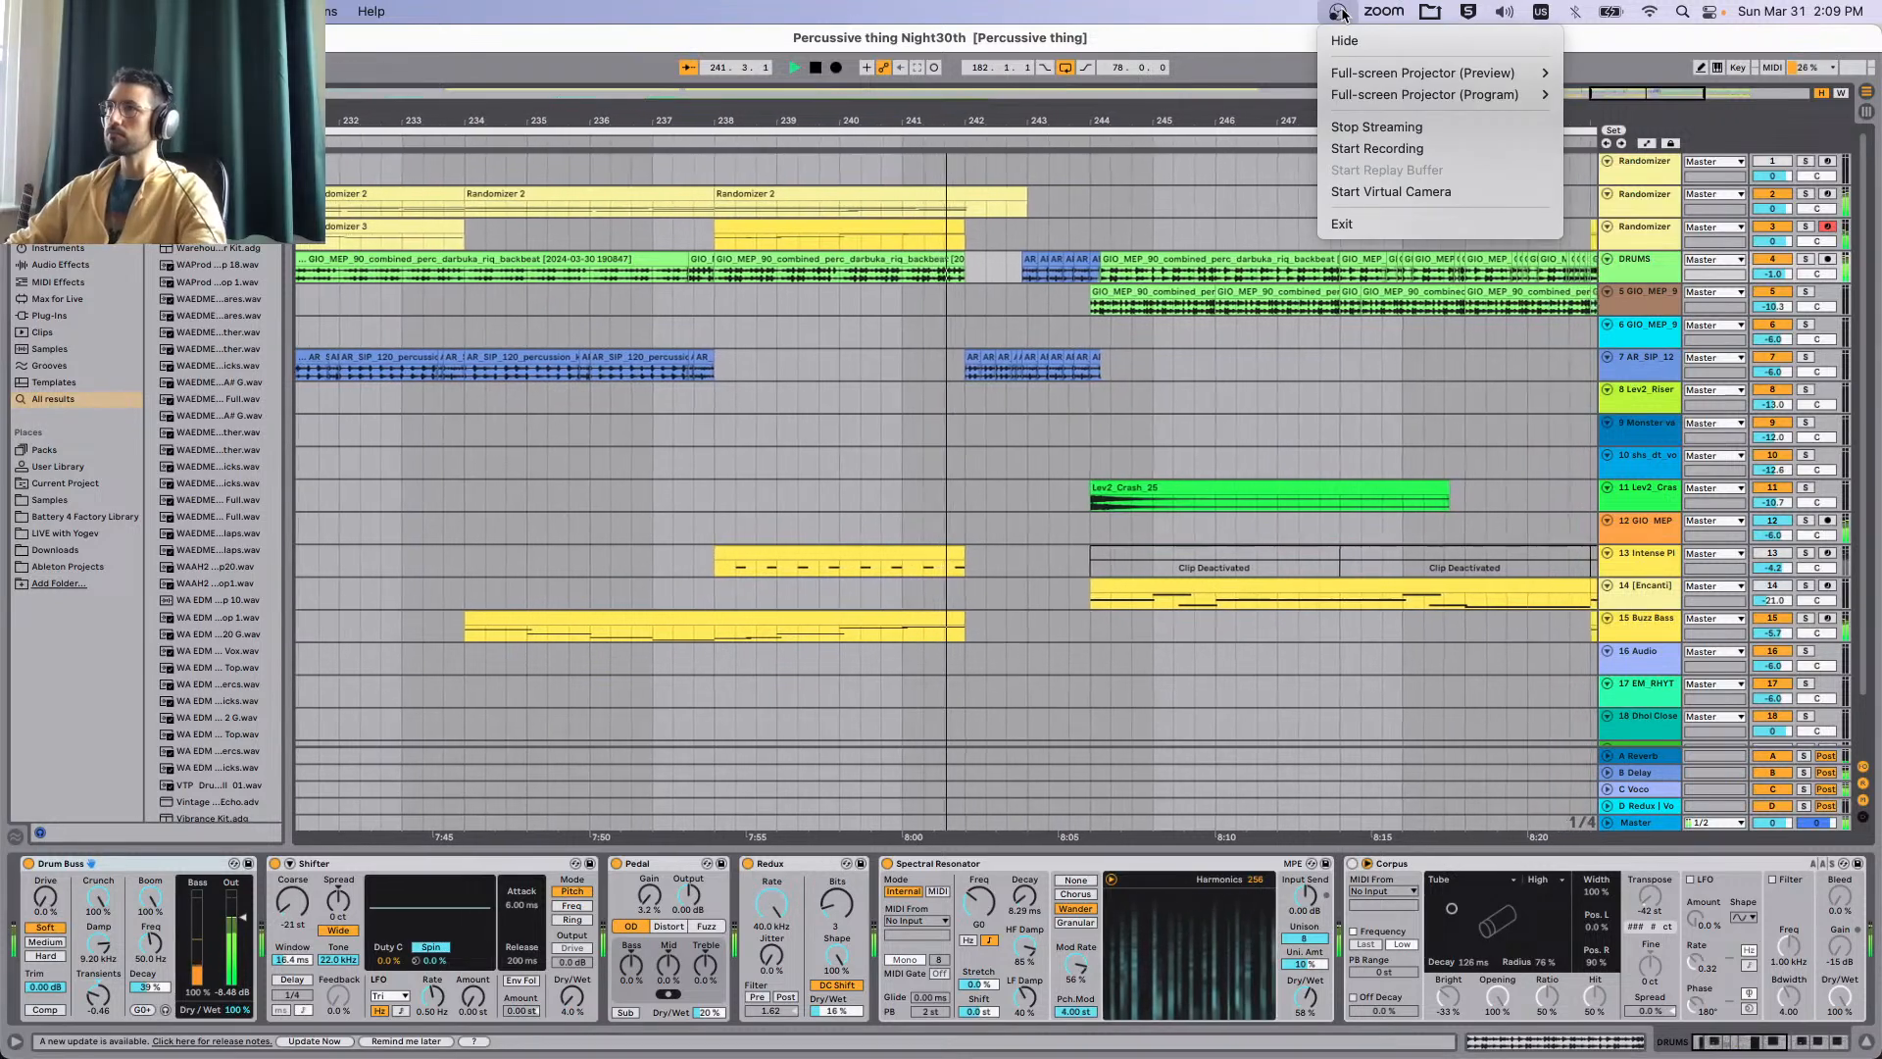
click(1343, 13)
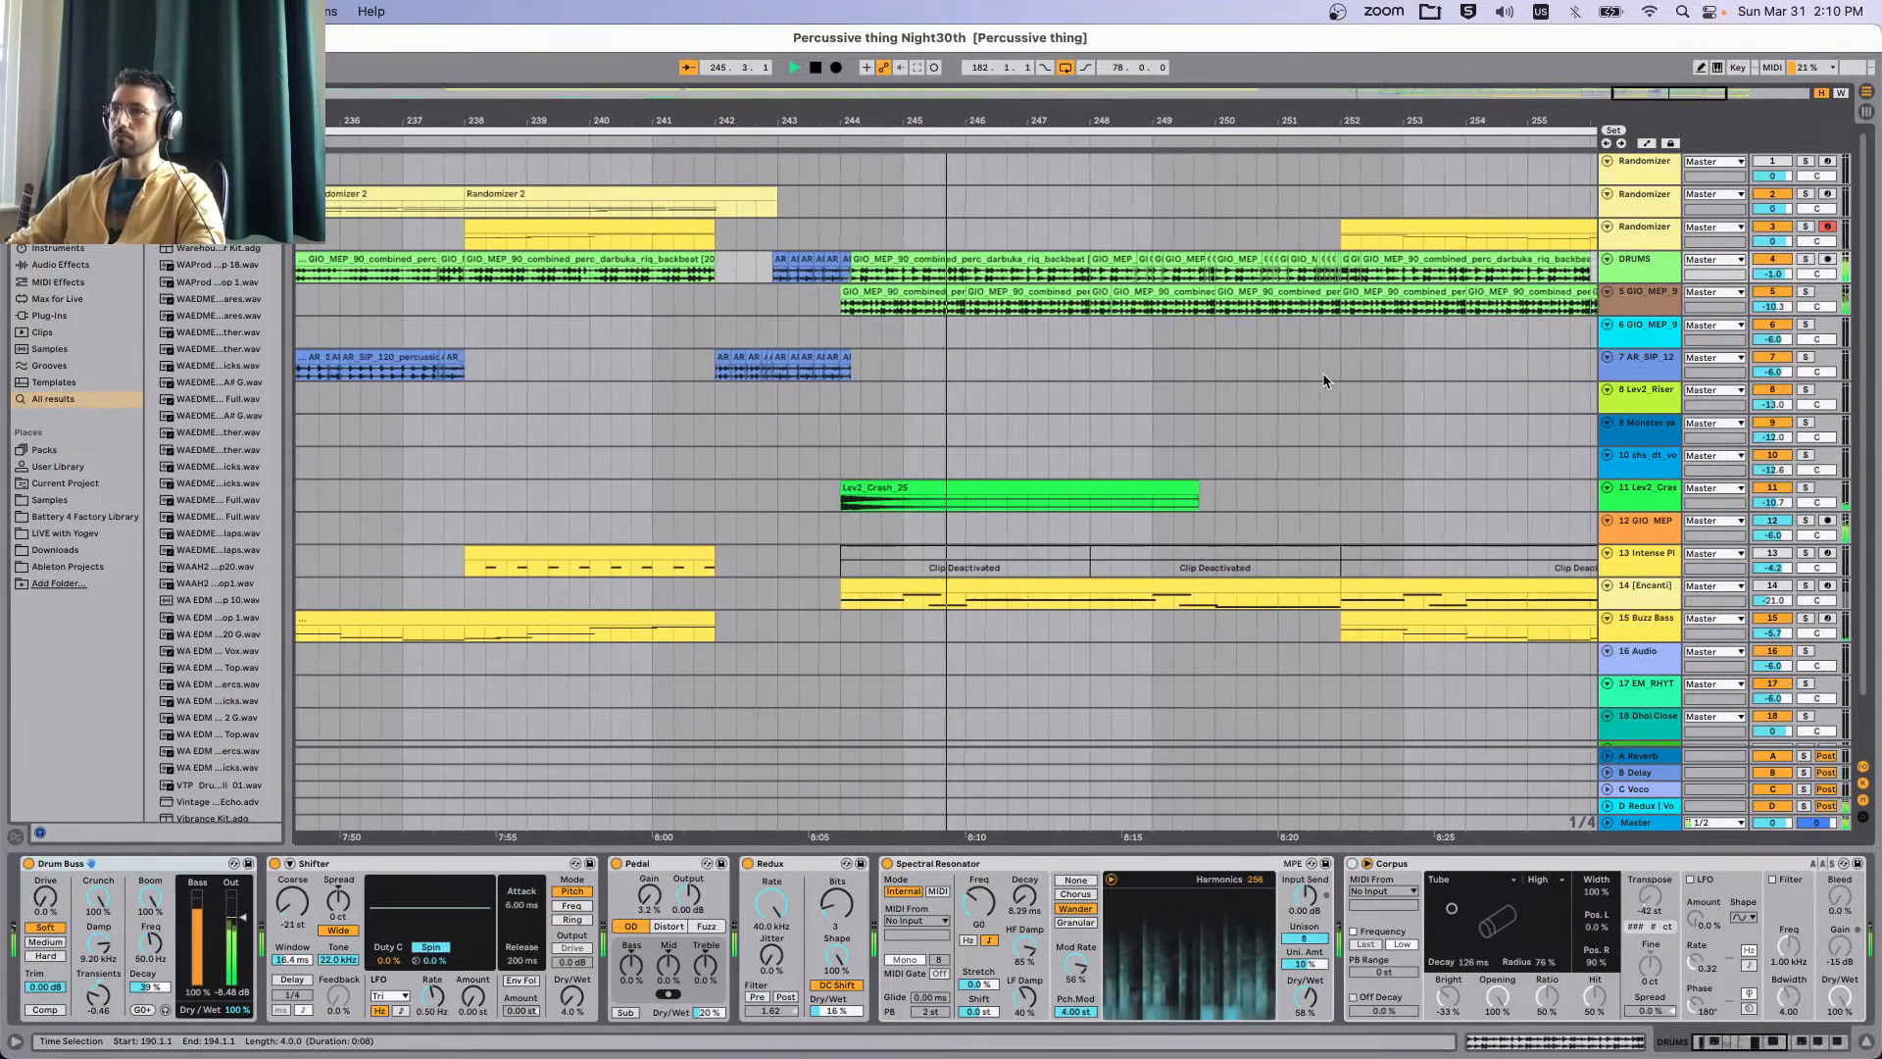
Turn on Auto Filter on return track D, set it to 635 Hz with 39% resonance, and stop playback.
click(1647, 806)
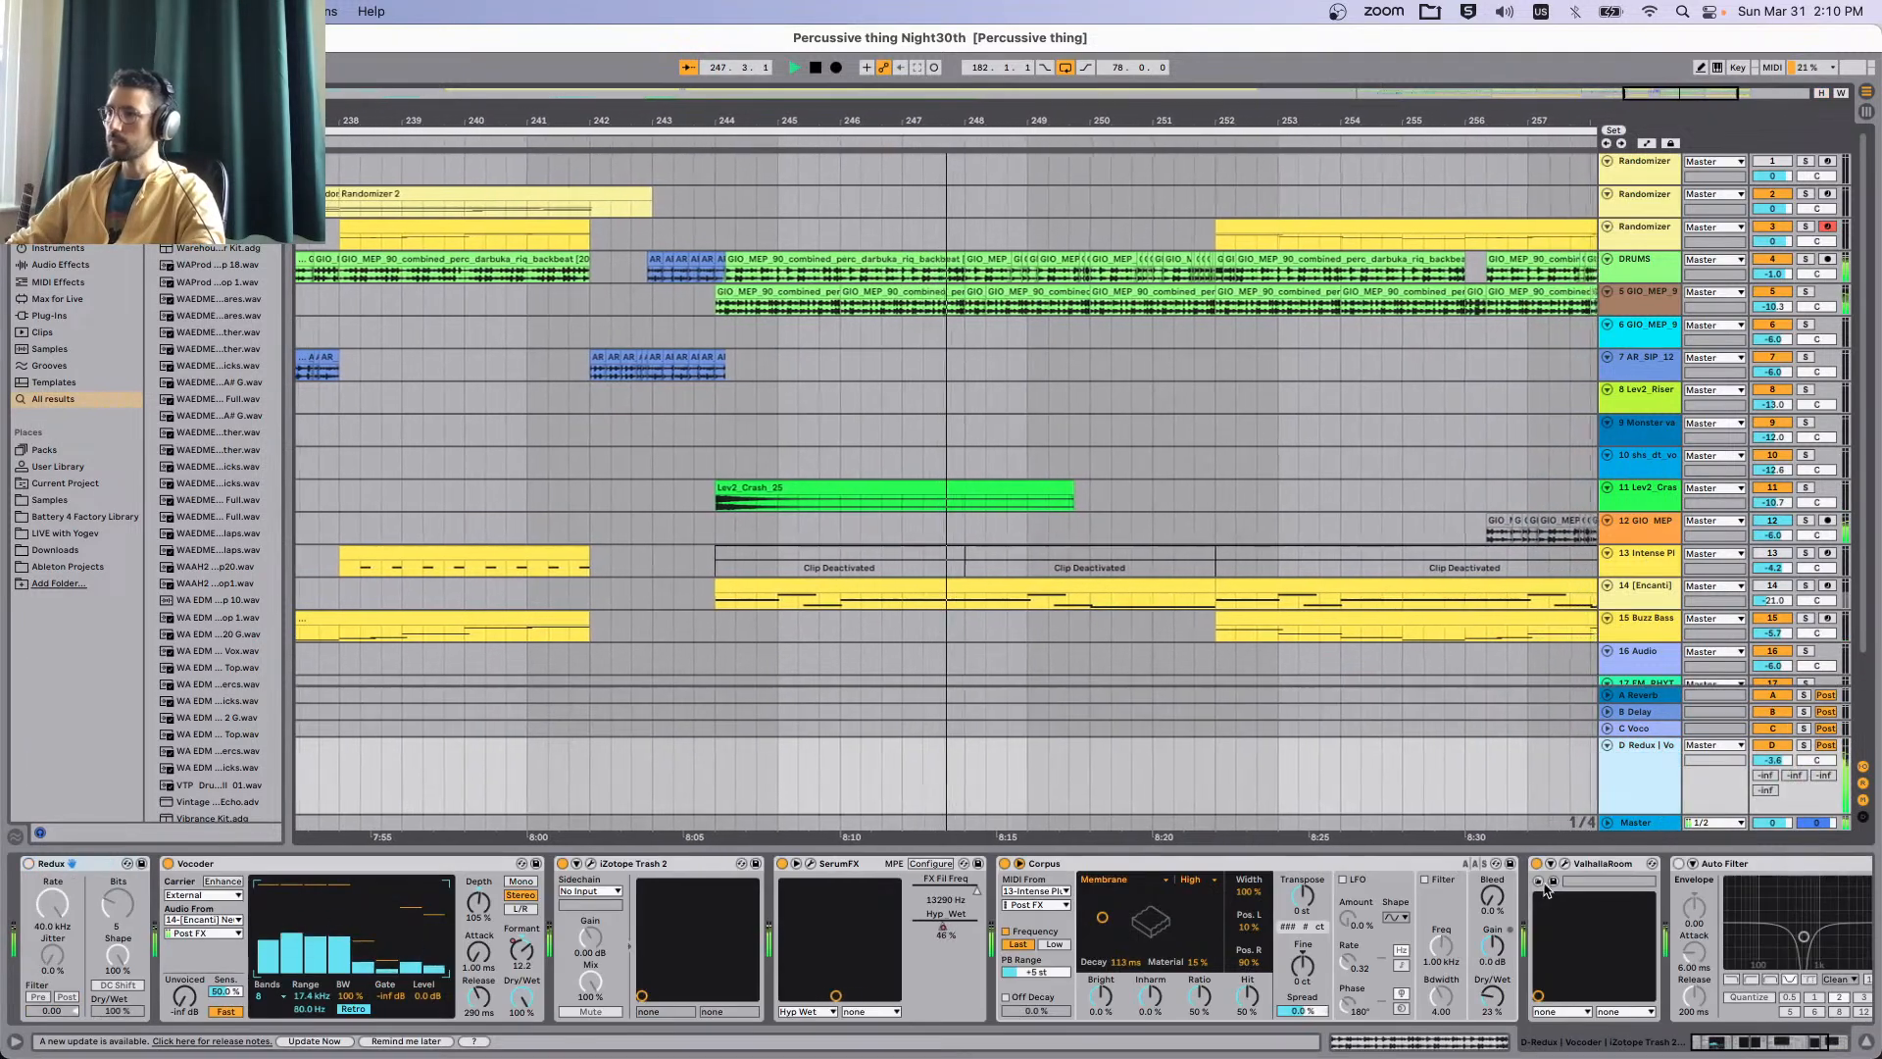
scroll(1418, 956, right, 3)
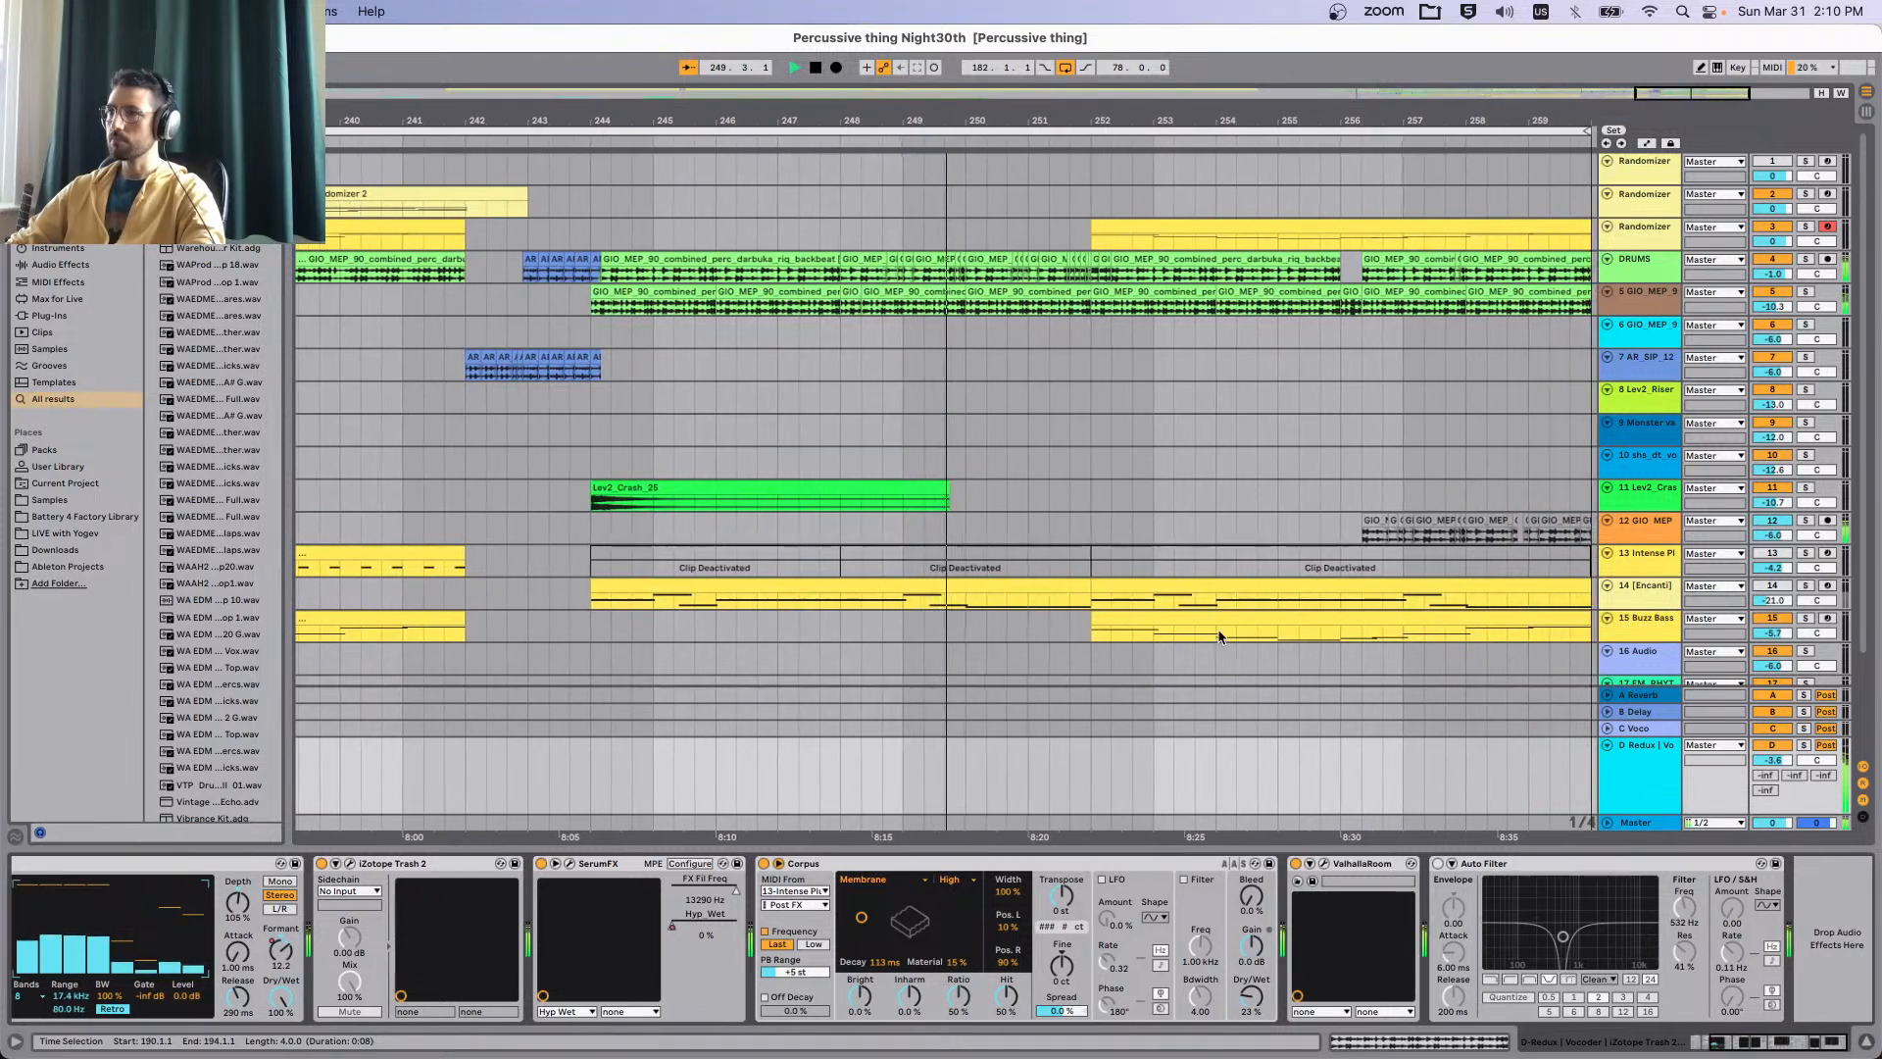
click(1439, 863)
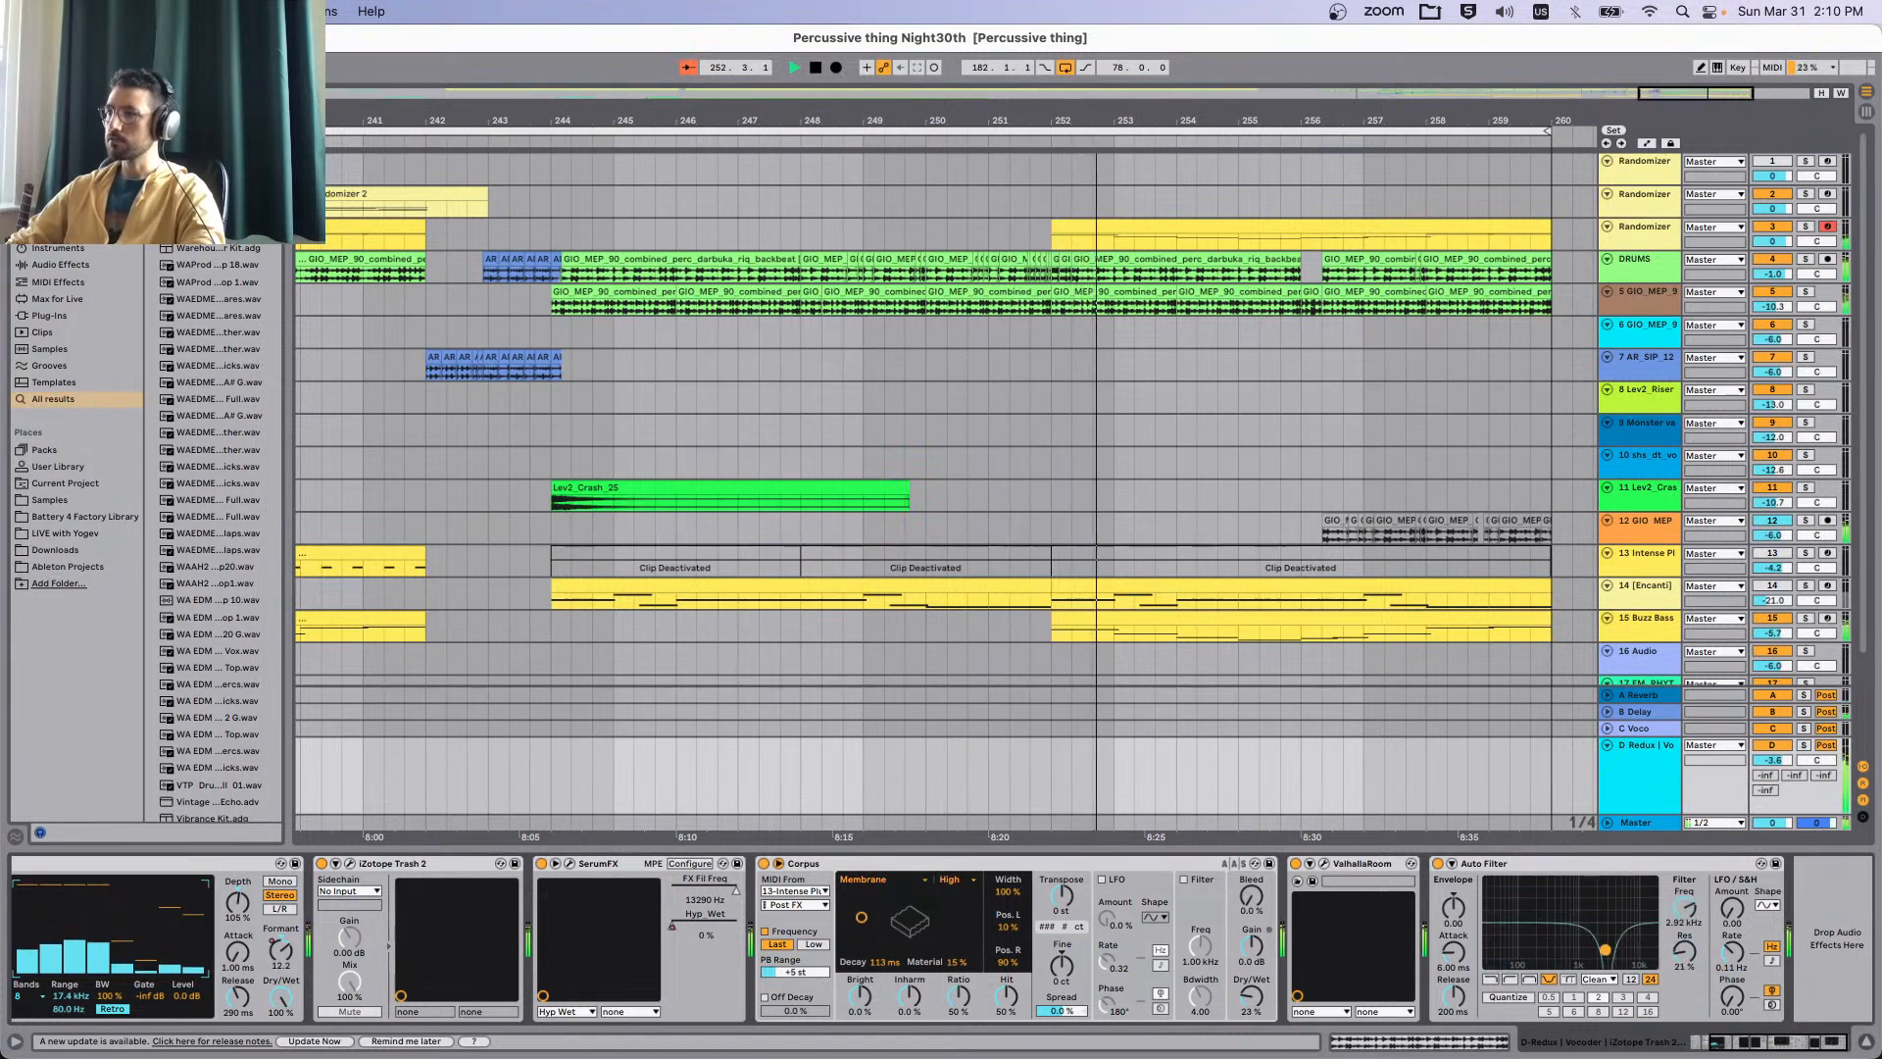
drag(1523, 932, 1567, 938)
key(space)
key(space)
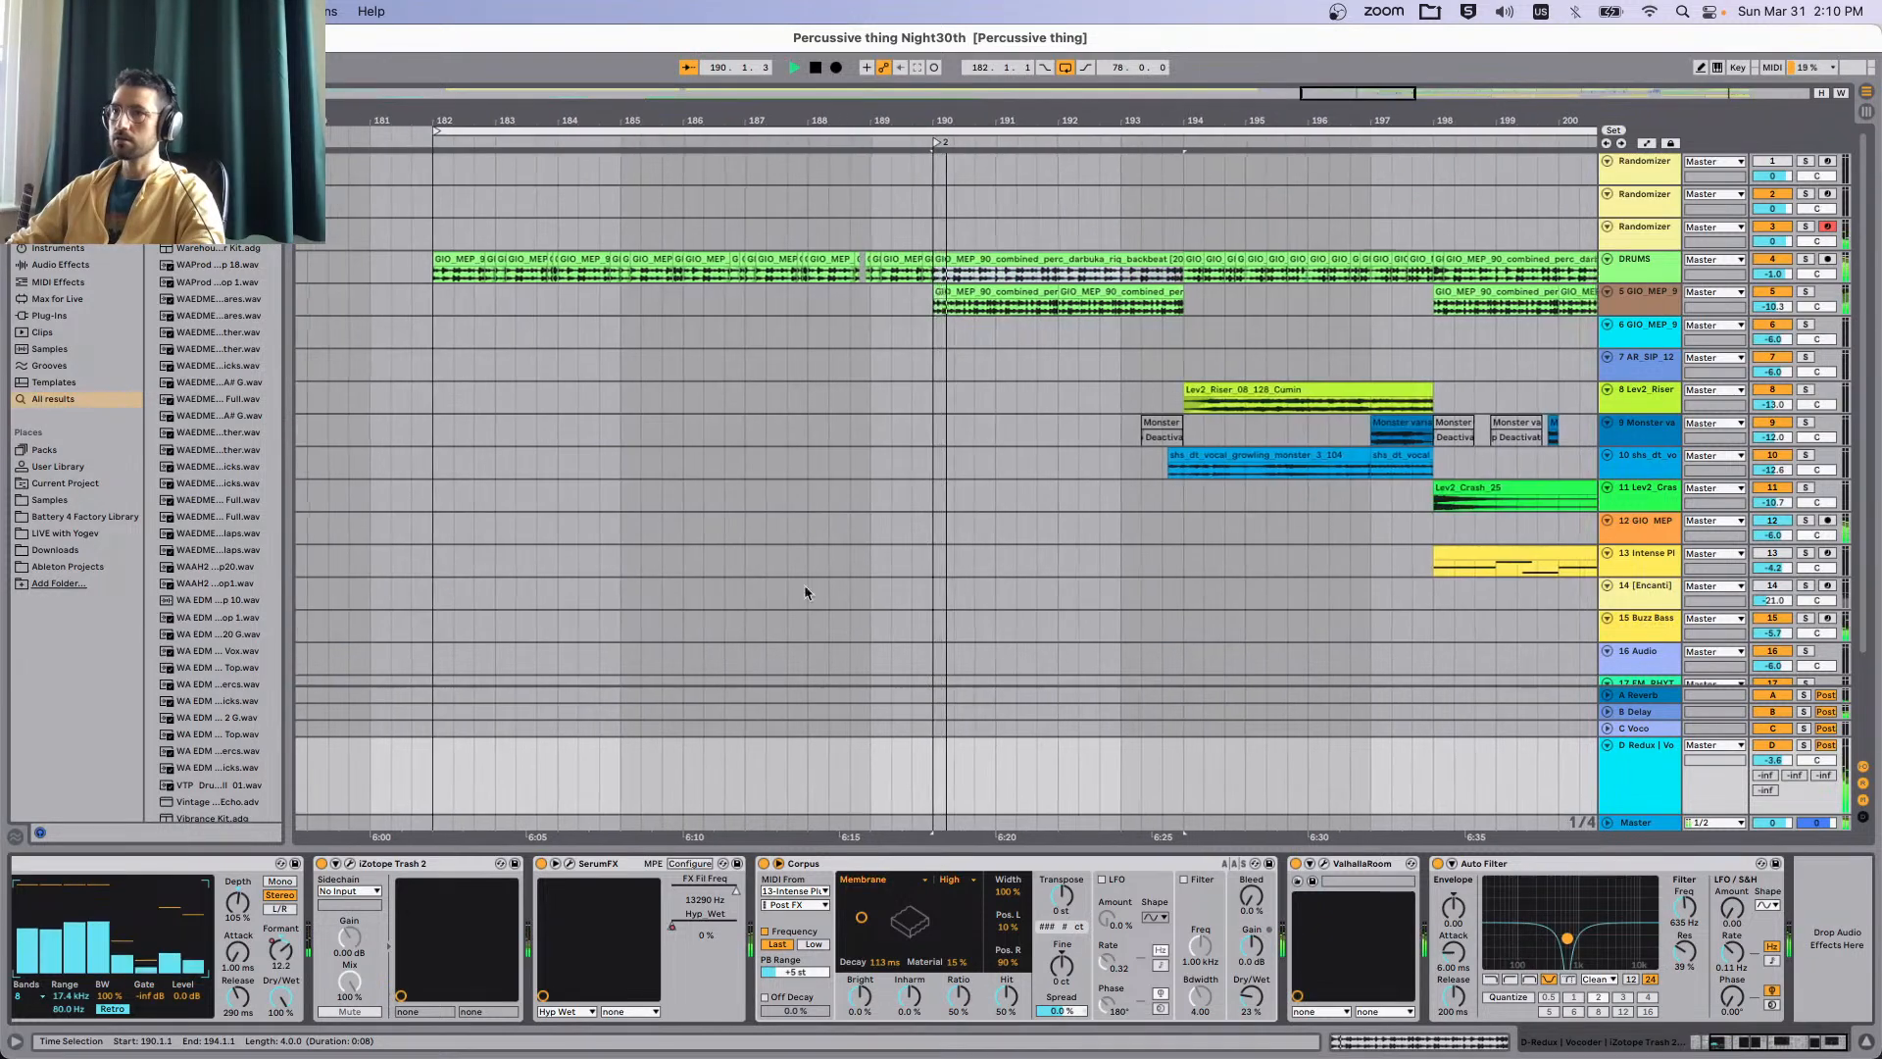
key(space)
Solo track 14 [Encanti] and play its clip starting at bar 244 to hear the bass alone.
scroll(1403, 639, right, 12)
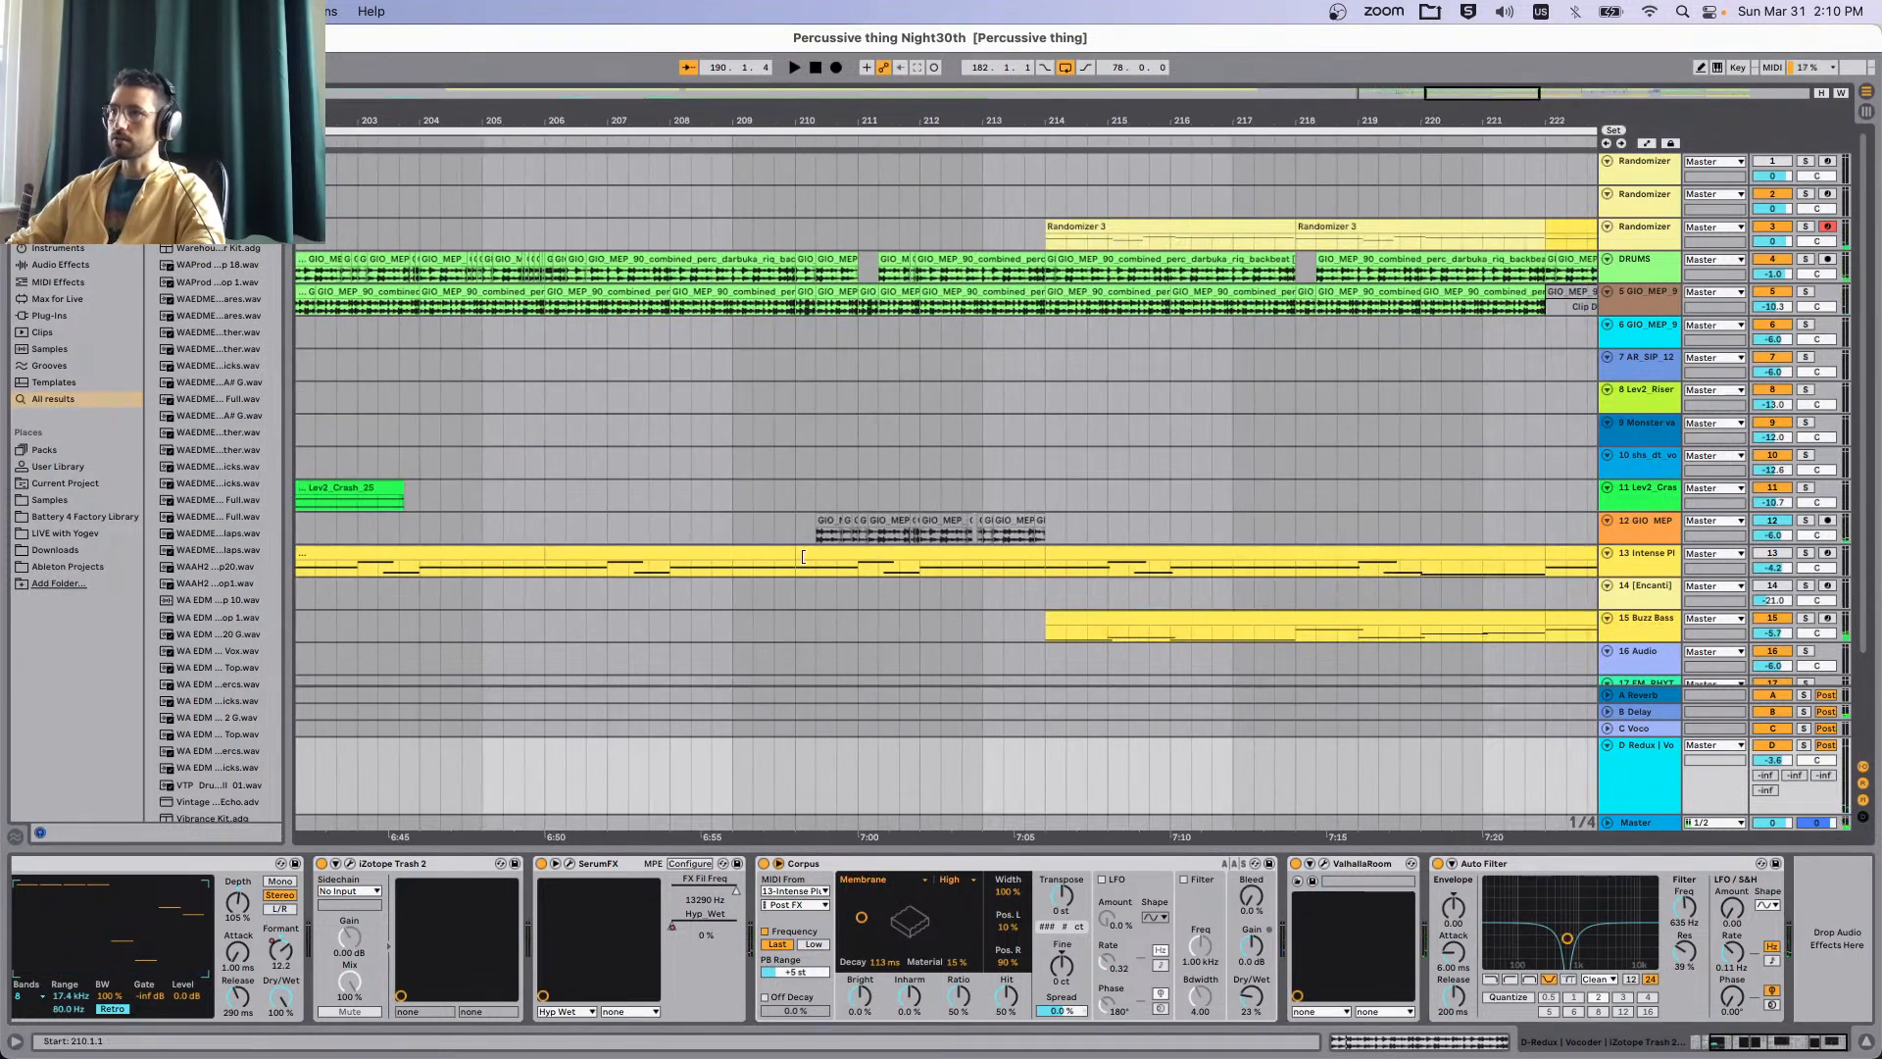
scroll(918, 555, down, 5)
scroll(1502, 598, up, 5)
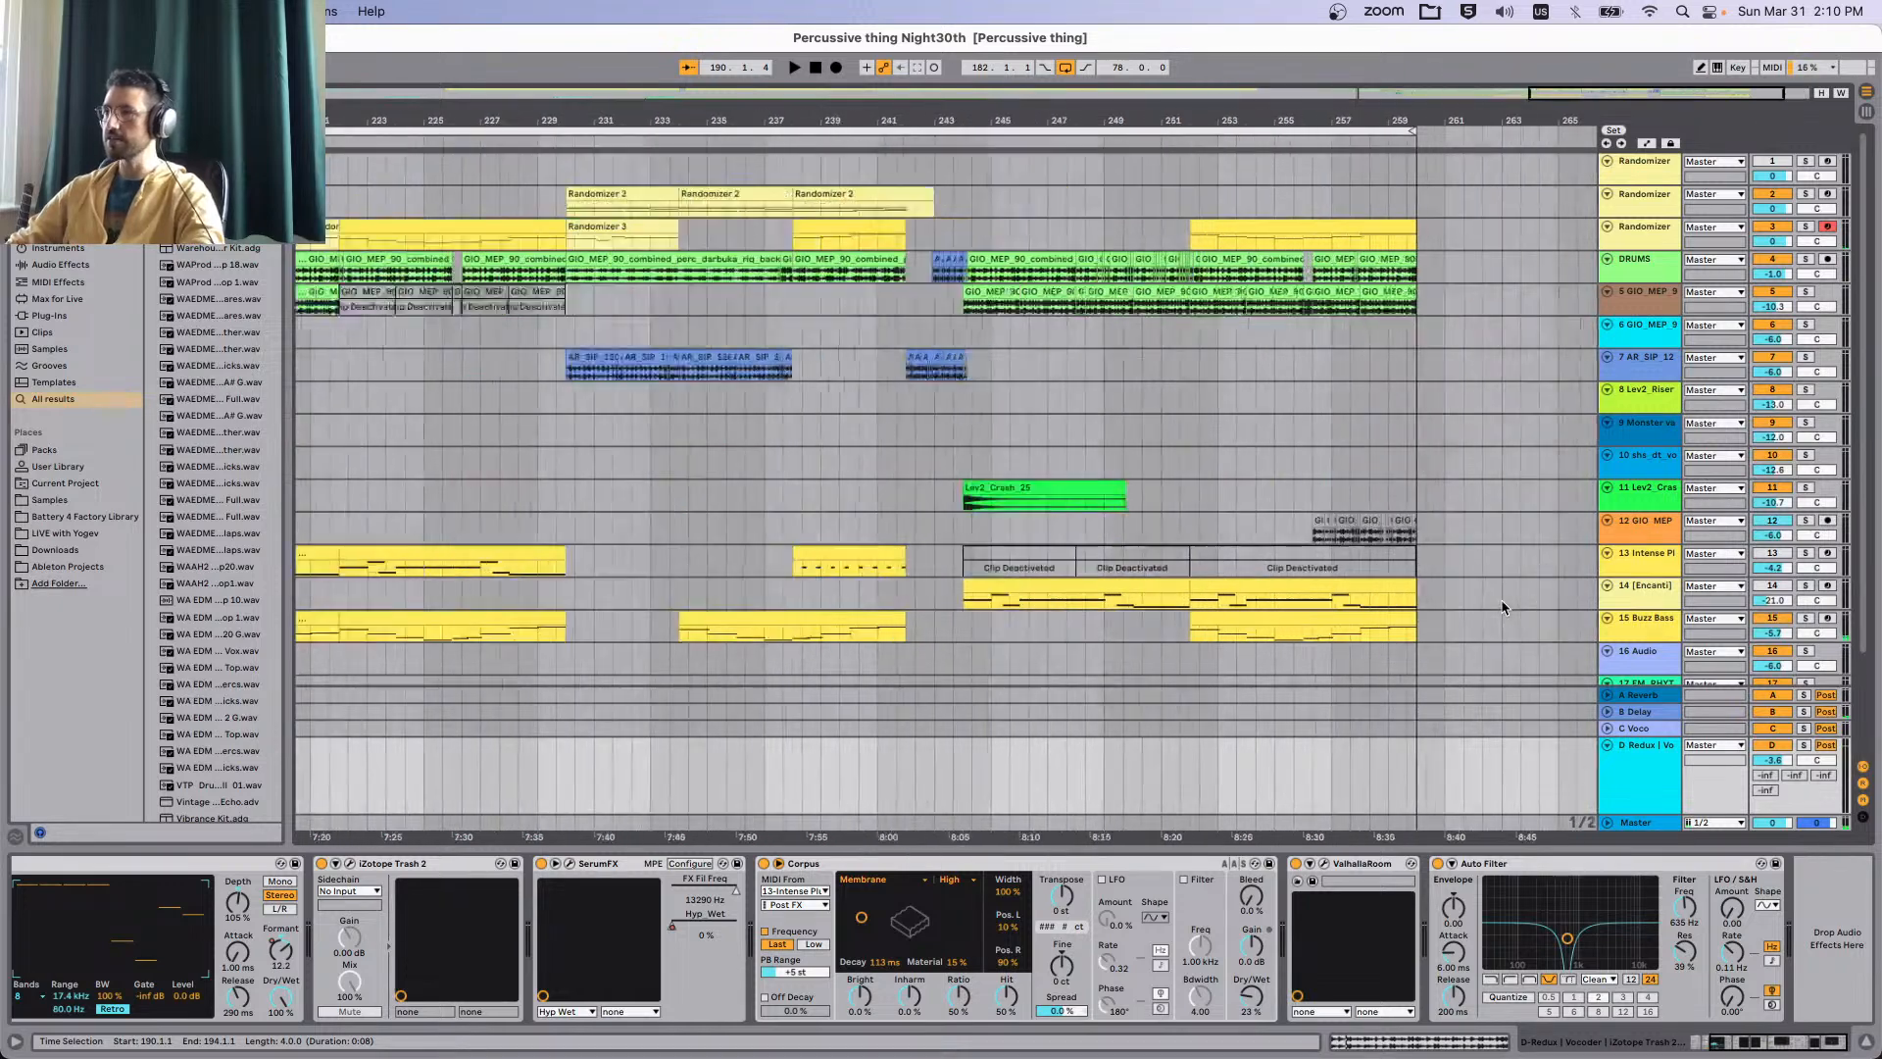
scroll(744, 608, left, 4)
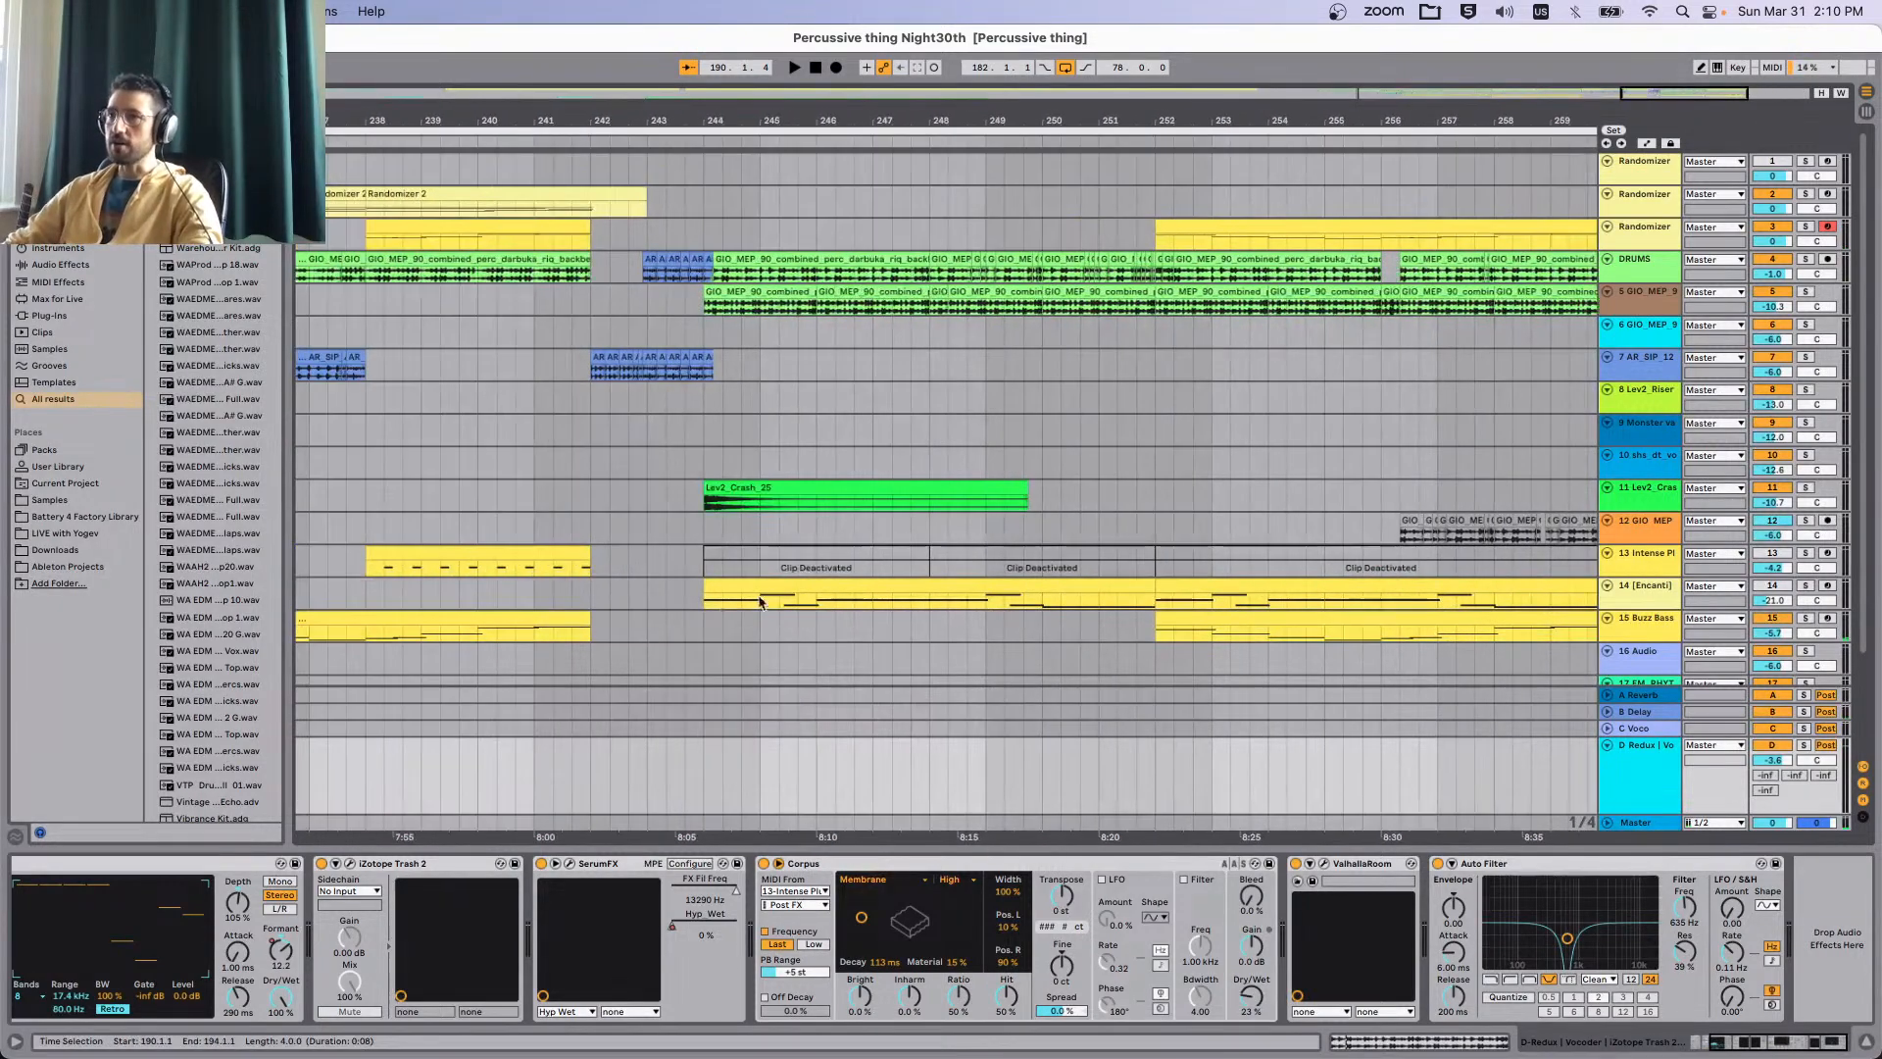
click(840, 580)
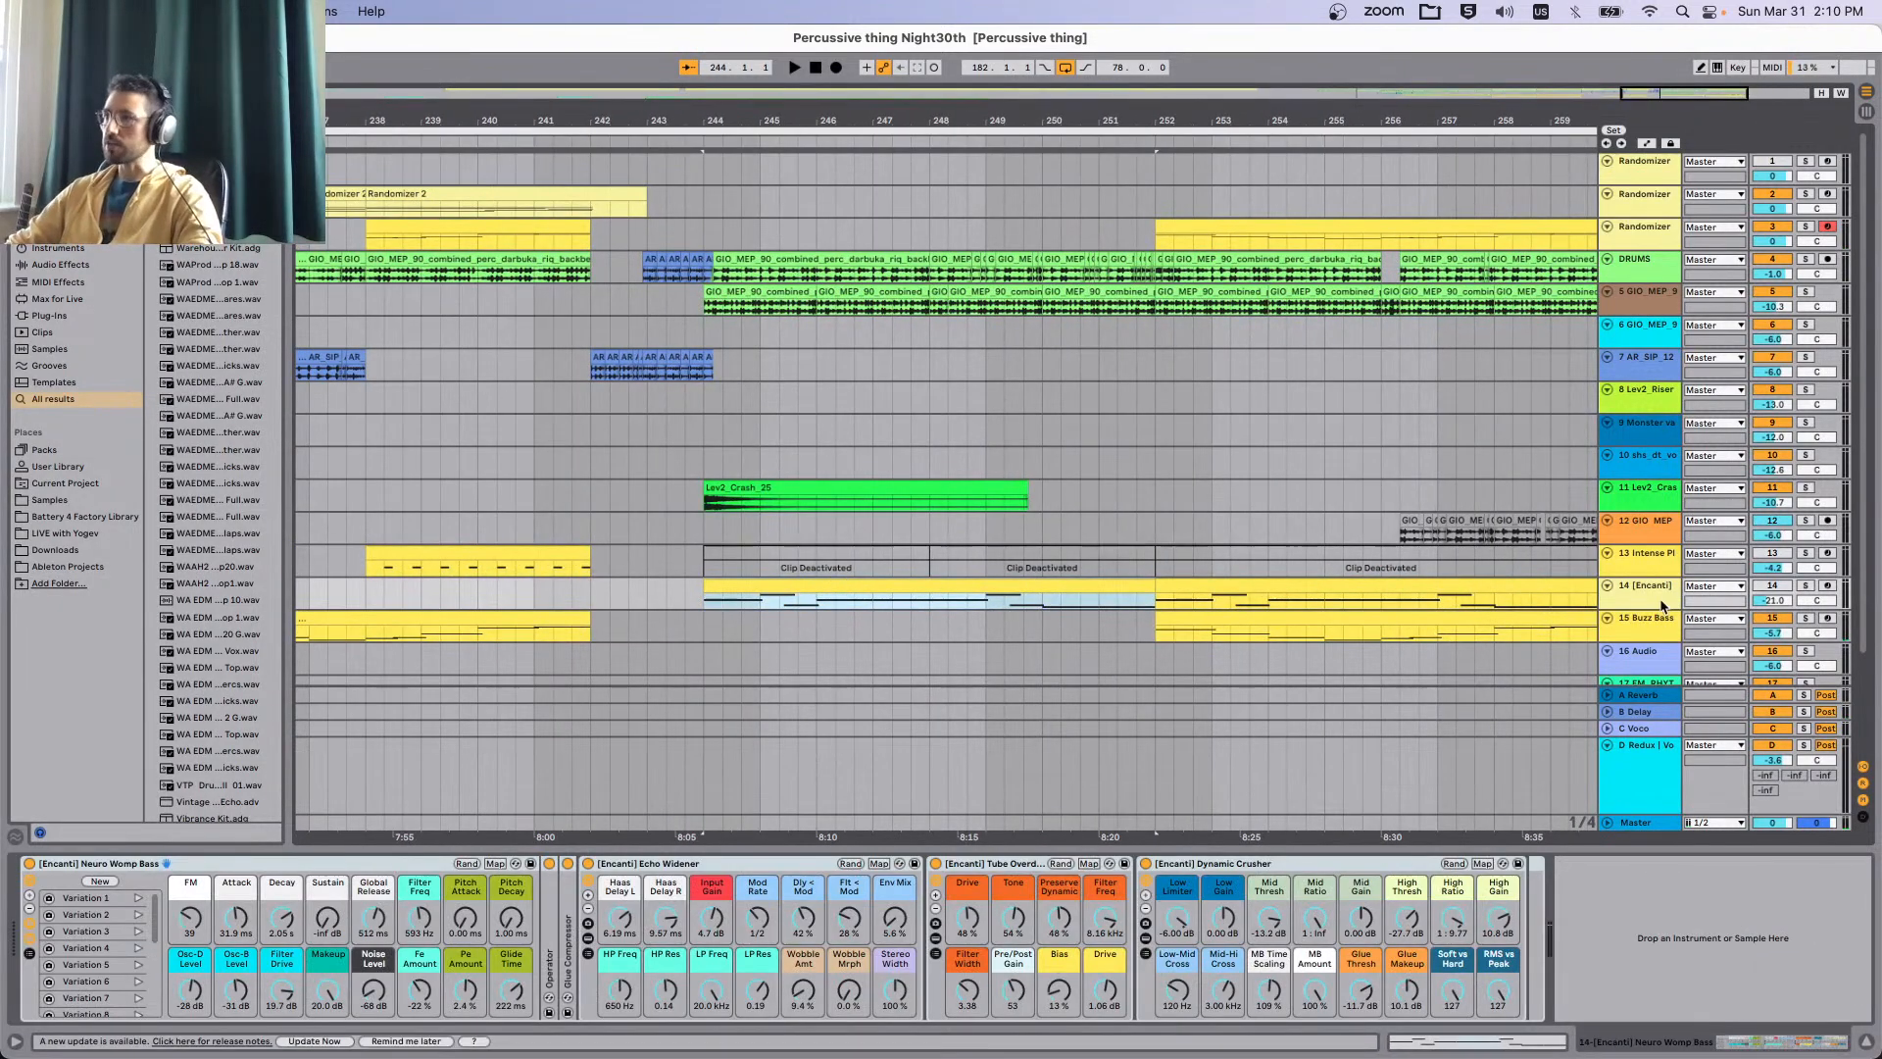
click(1809, 586)
key(space)
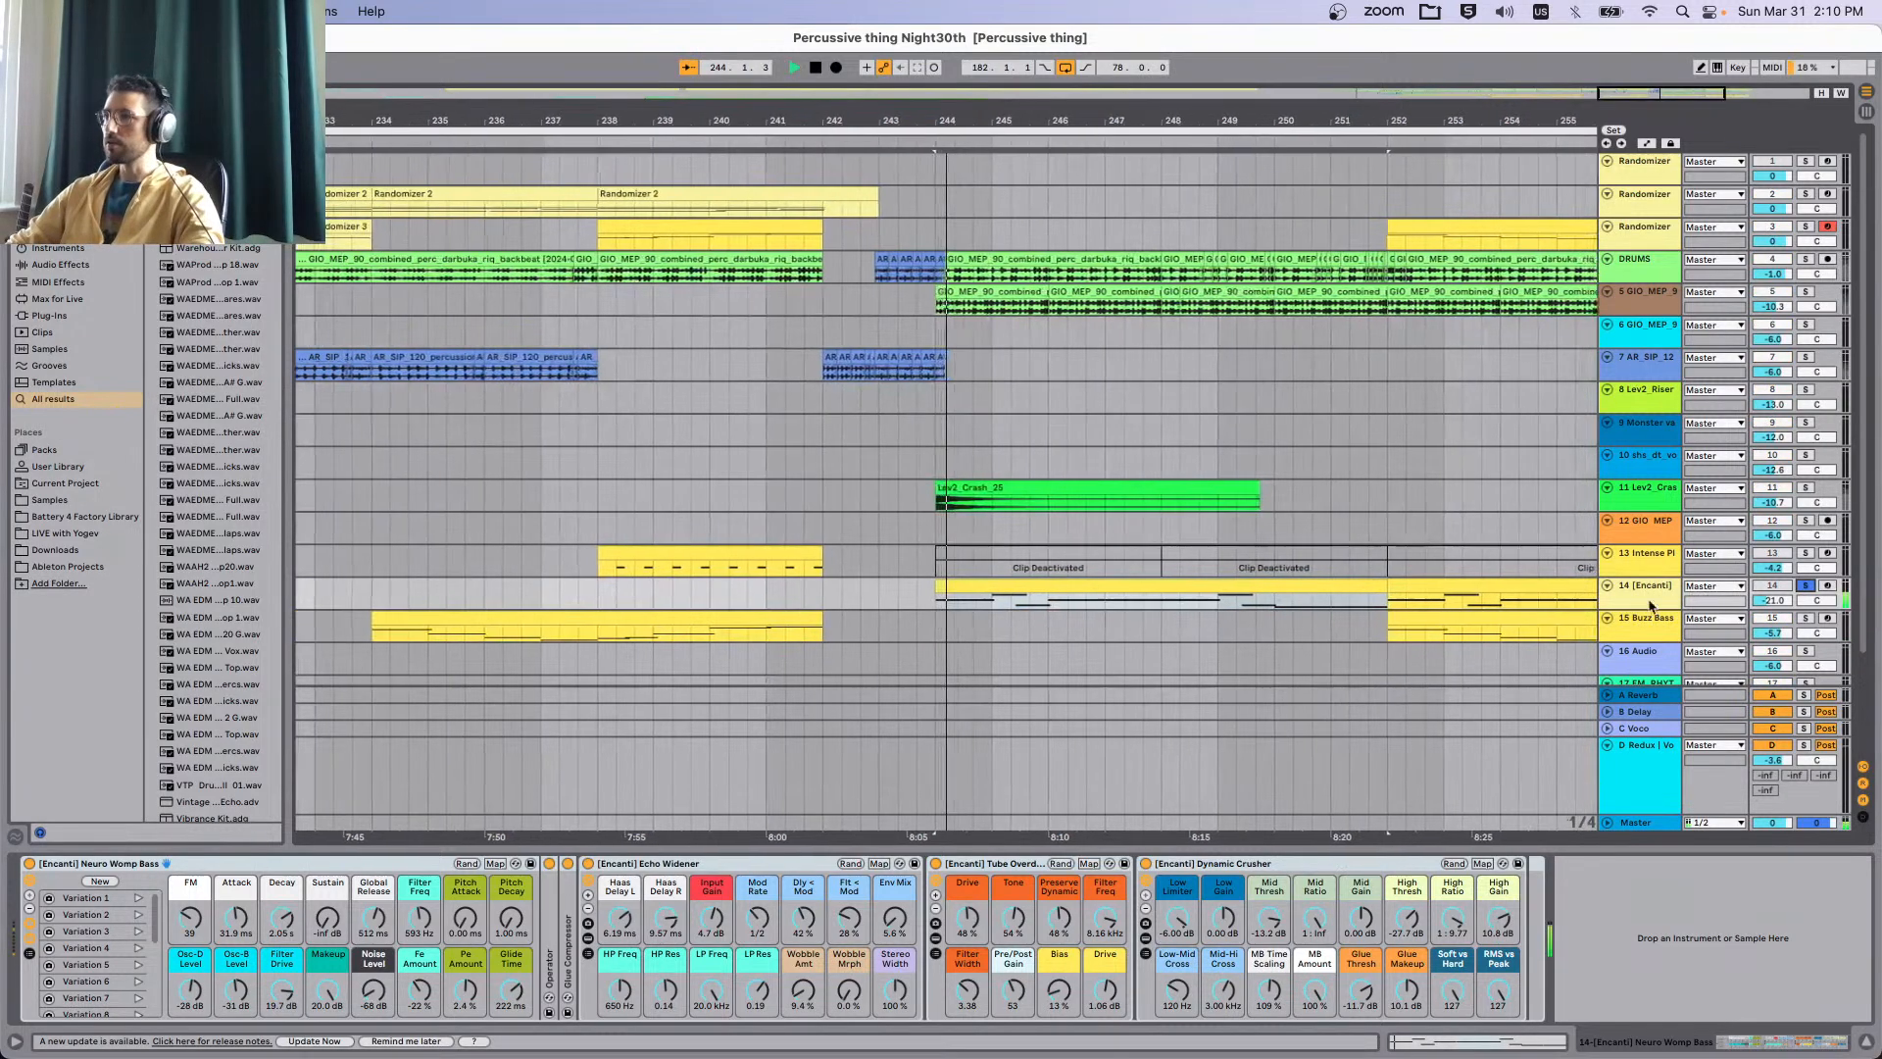
key(z)
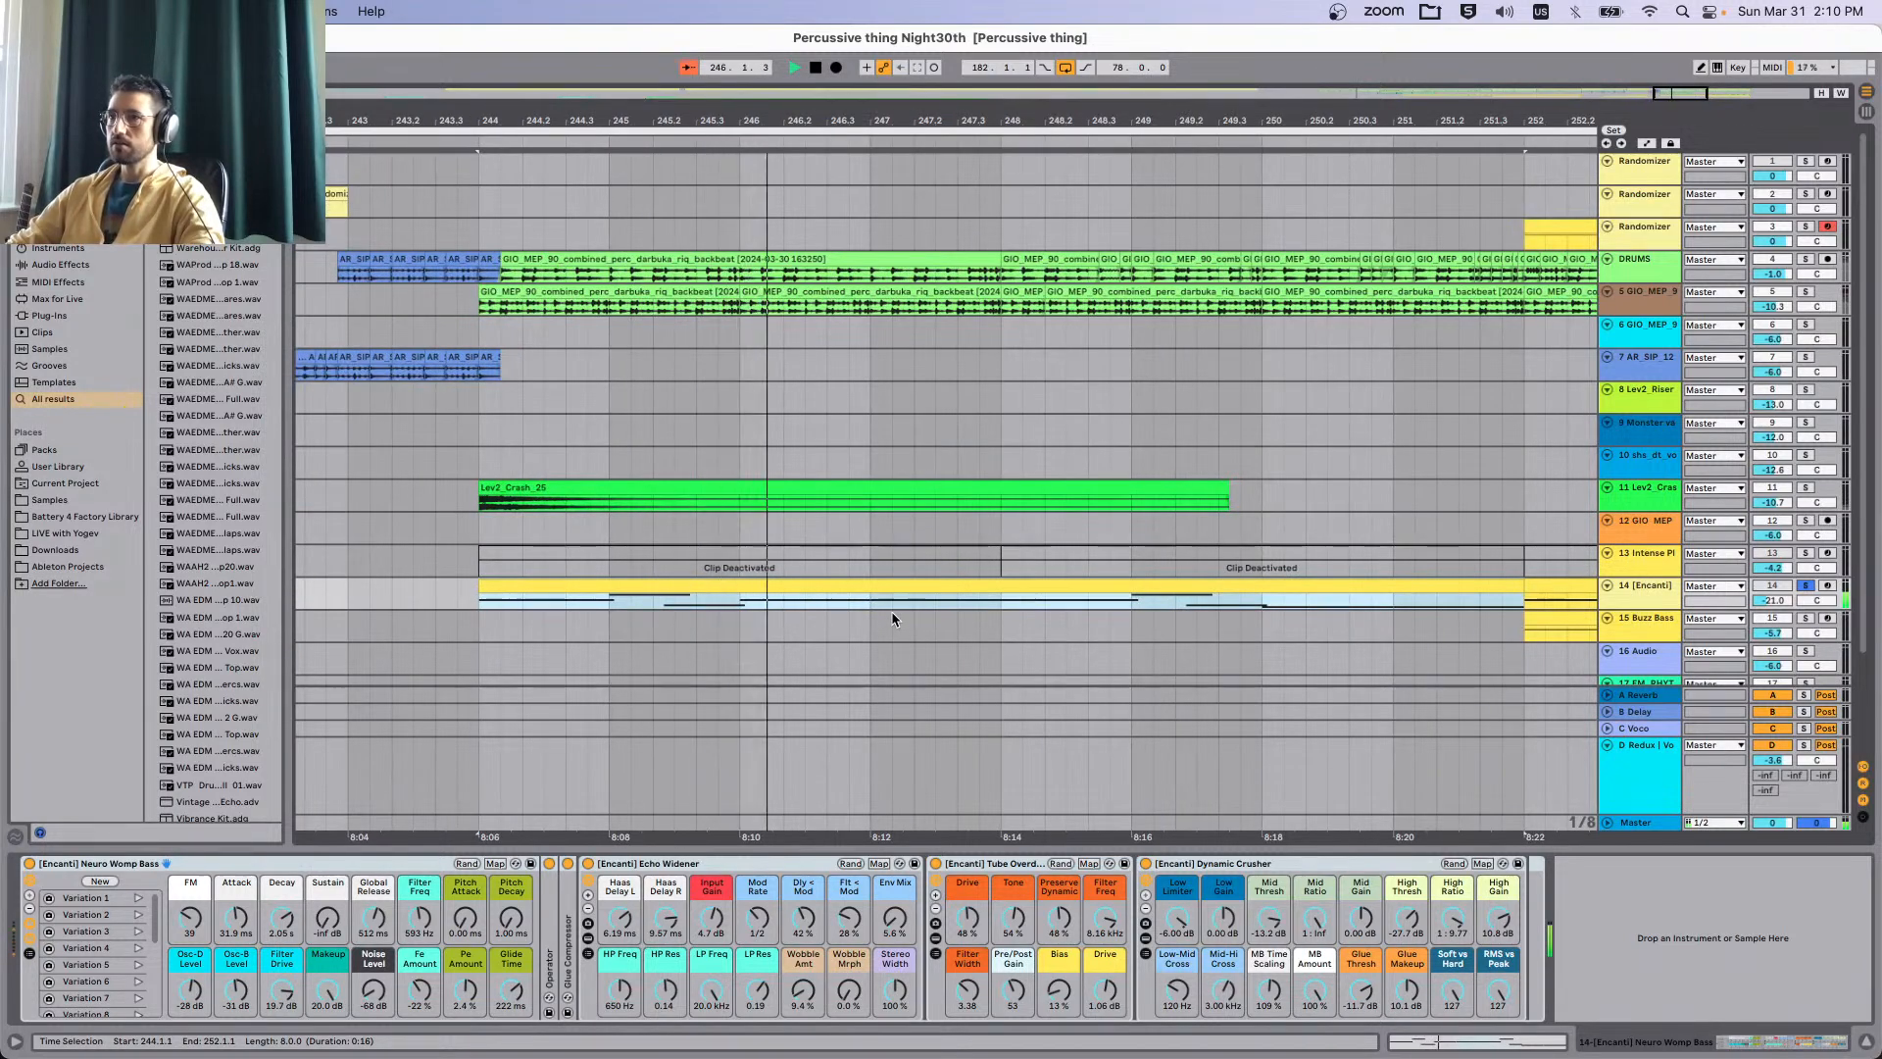
click(1645, 602)
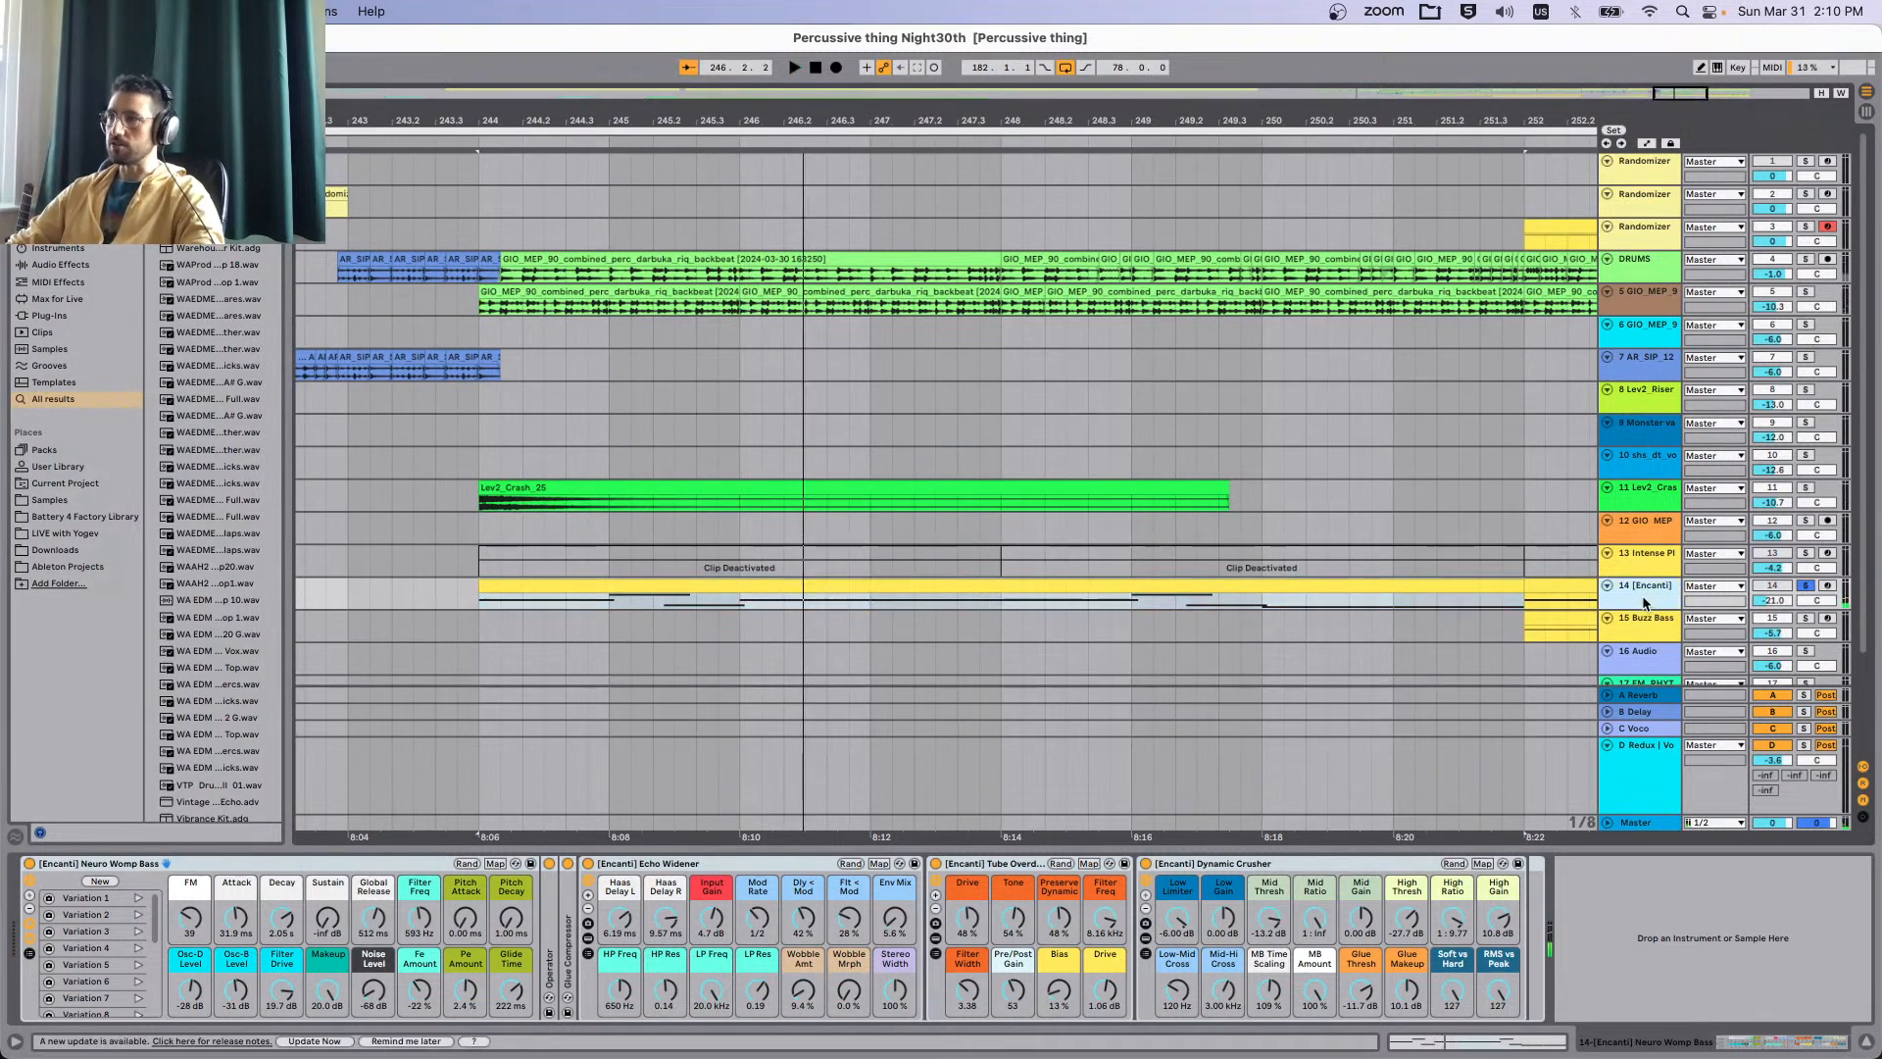
Compare the [Encanti] track's devices with return track D's effect chain, from Redux and Vocoder to Auto Filter.
click(1625, 784)
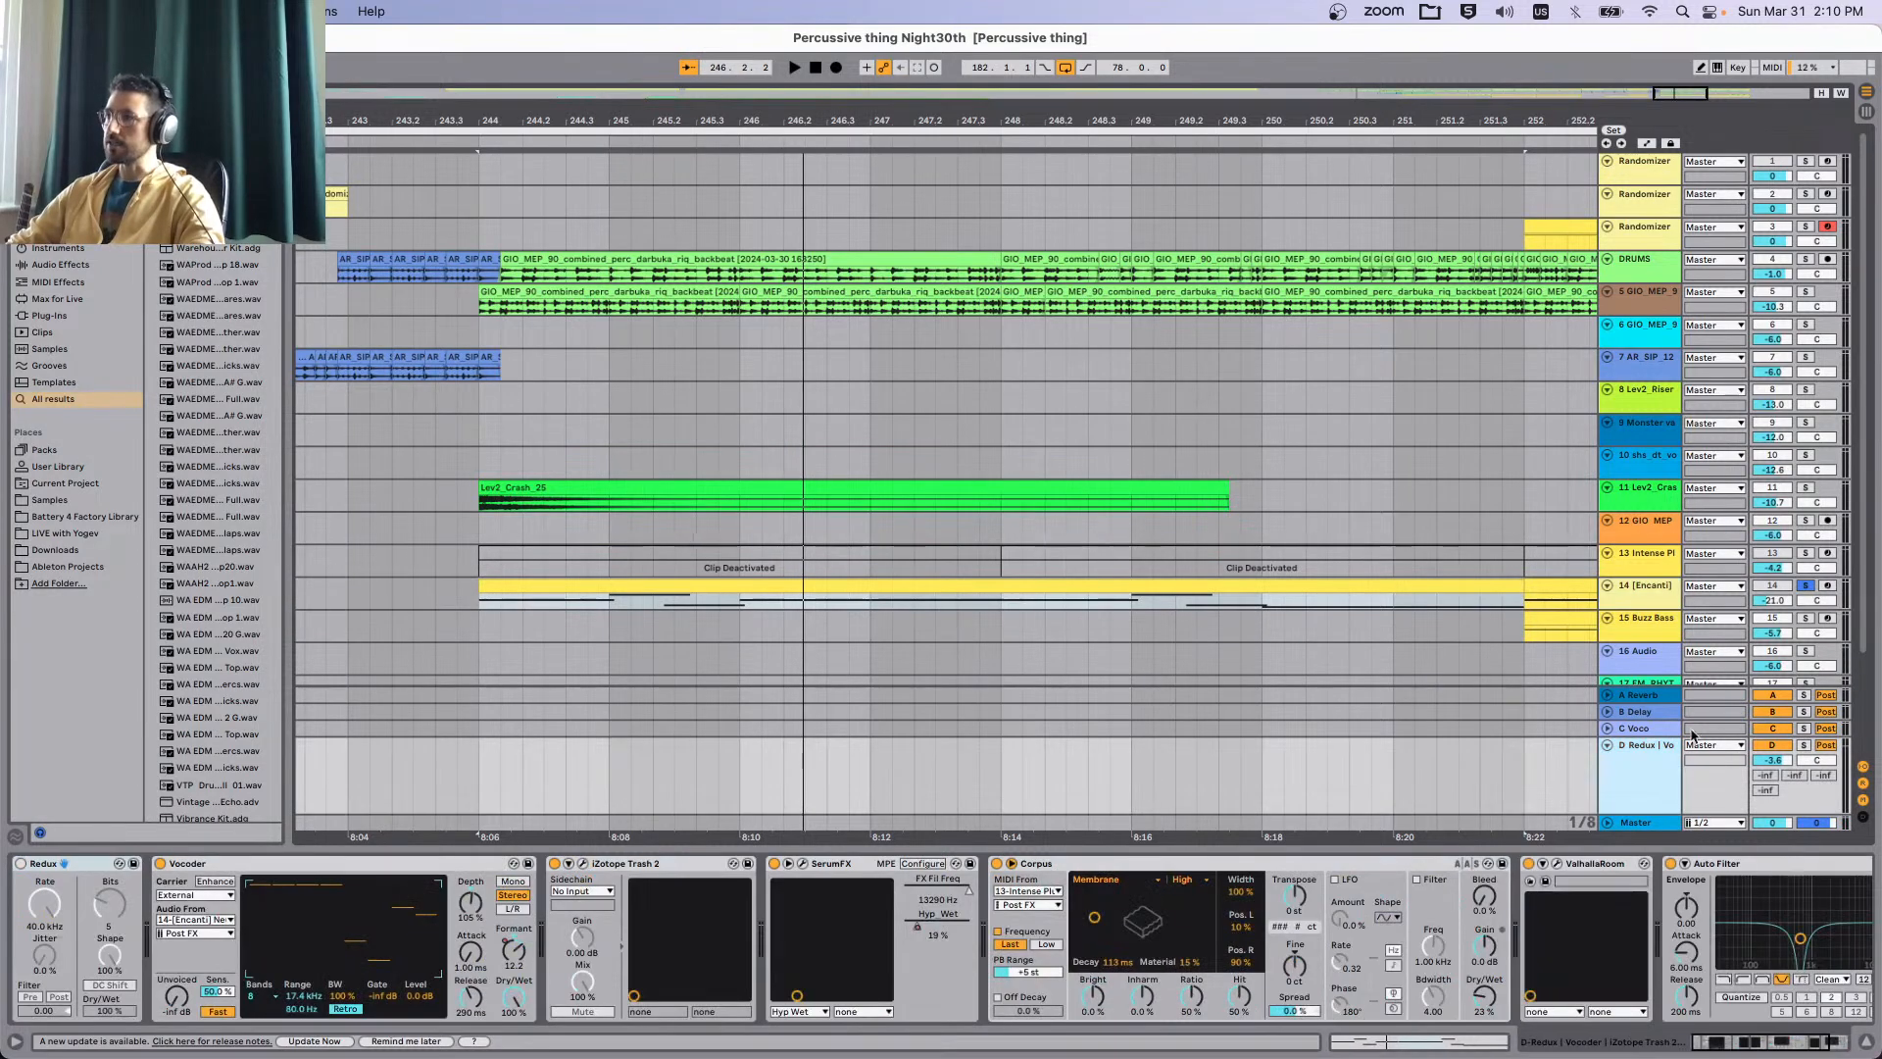
click(1644, 594)
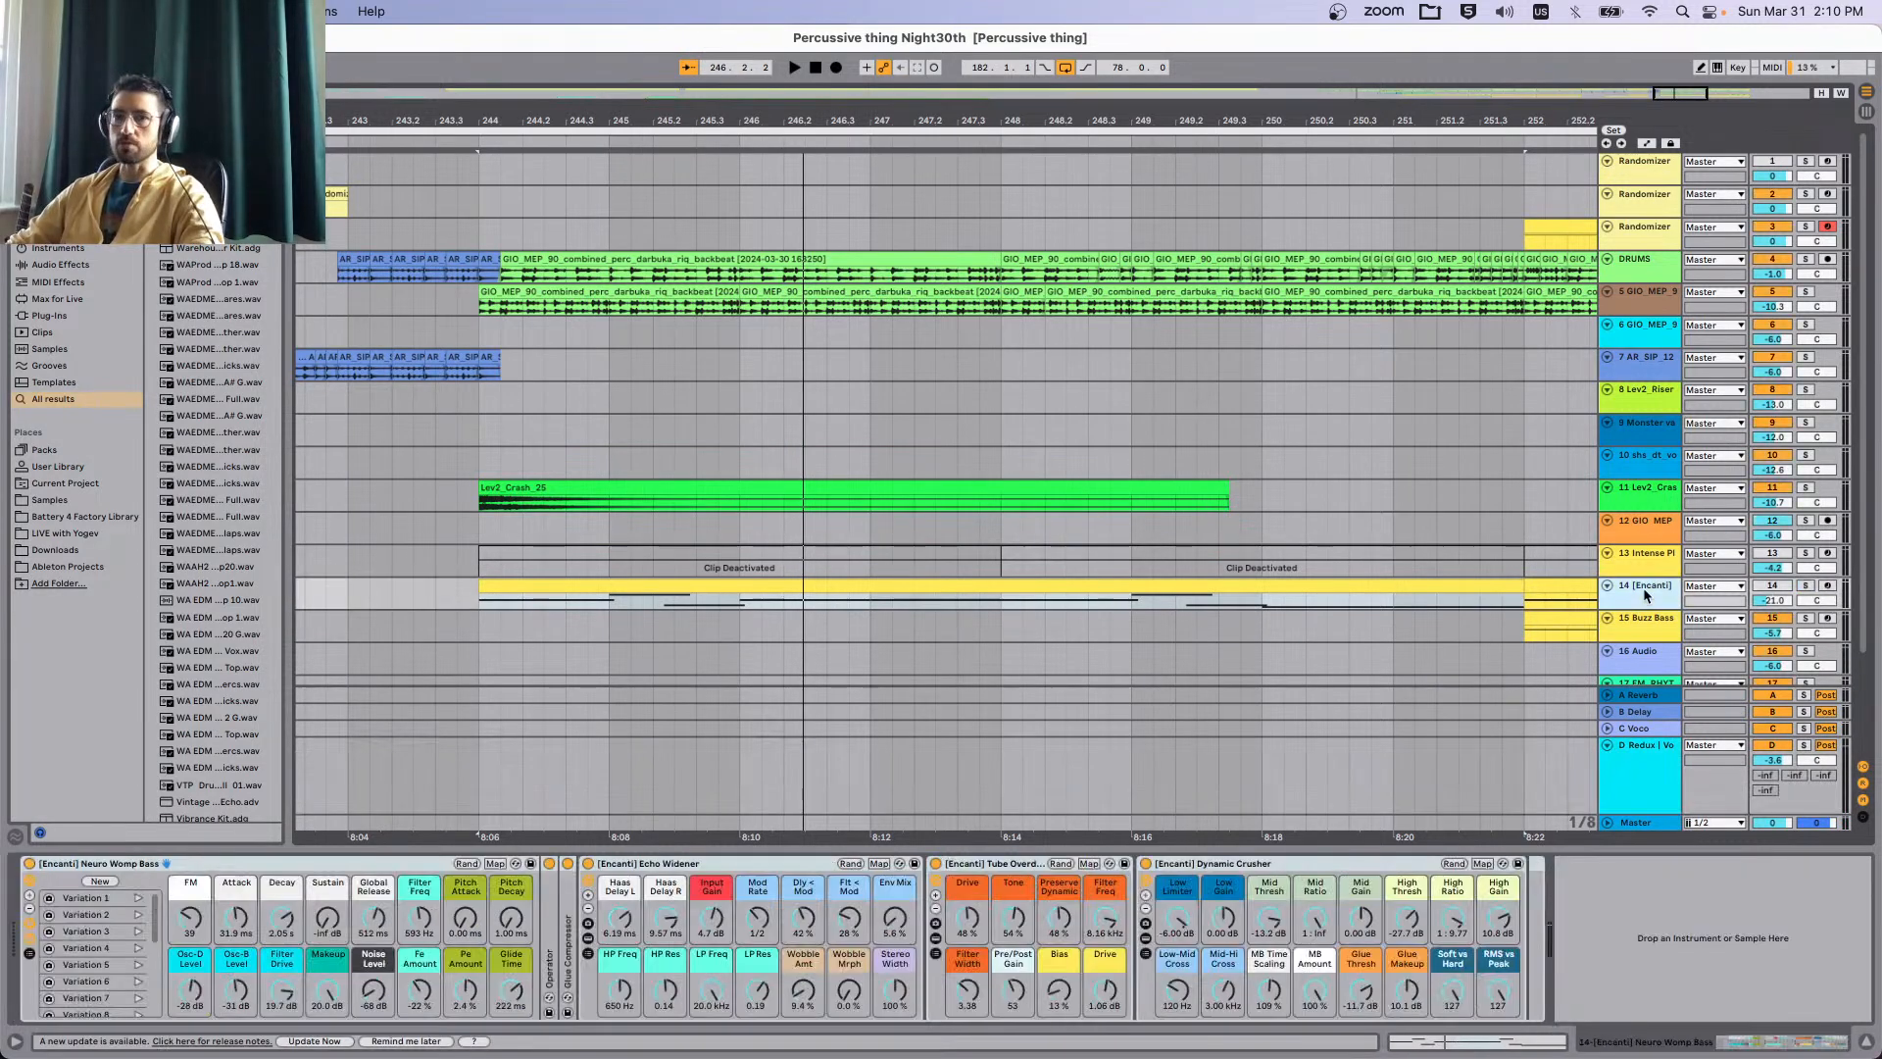
click(1667, 784)
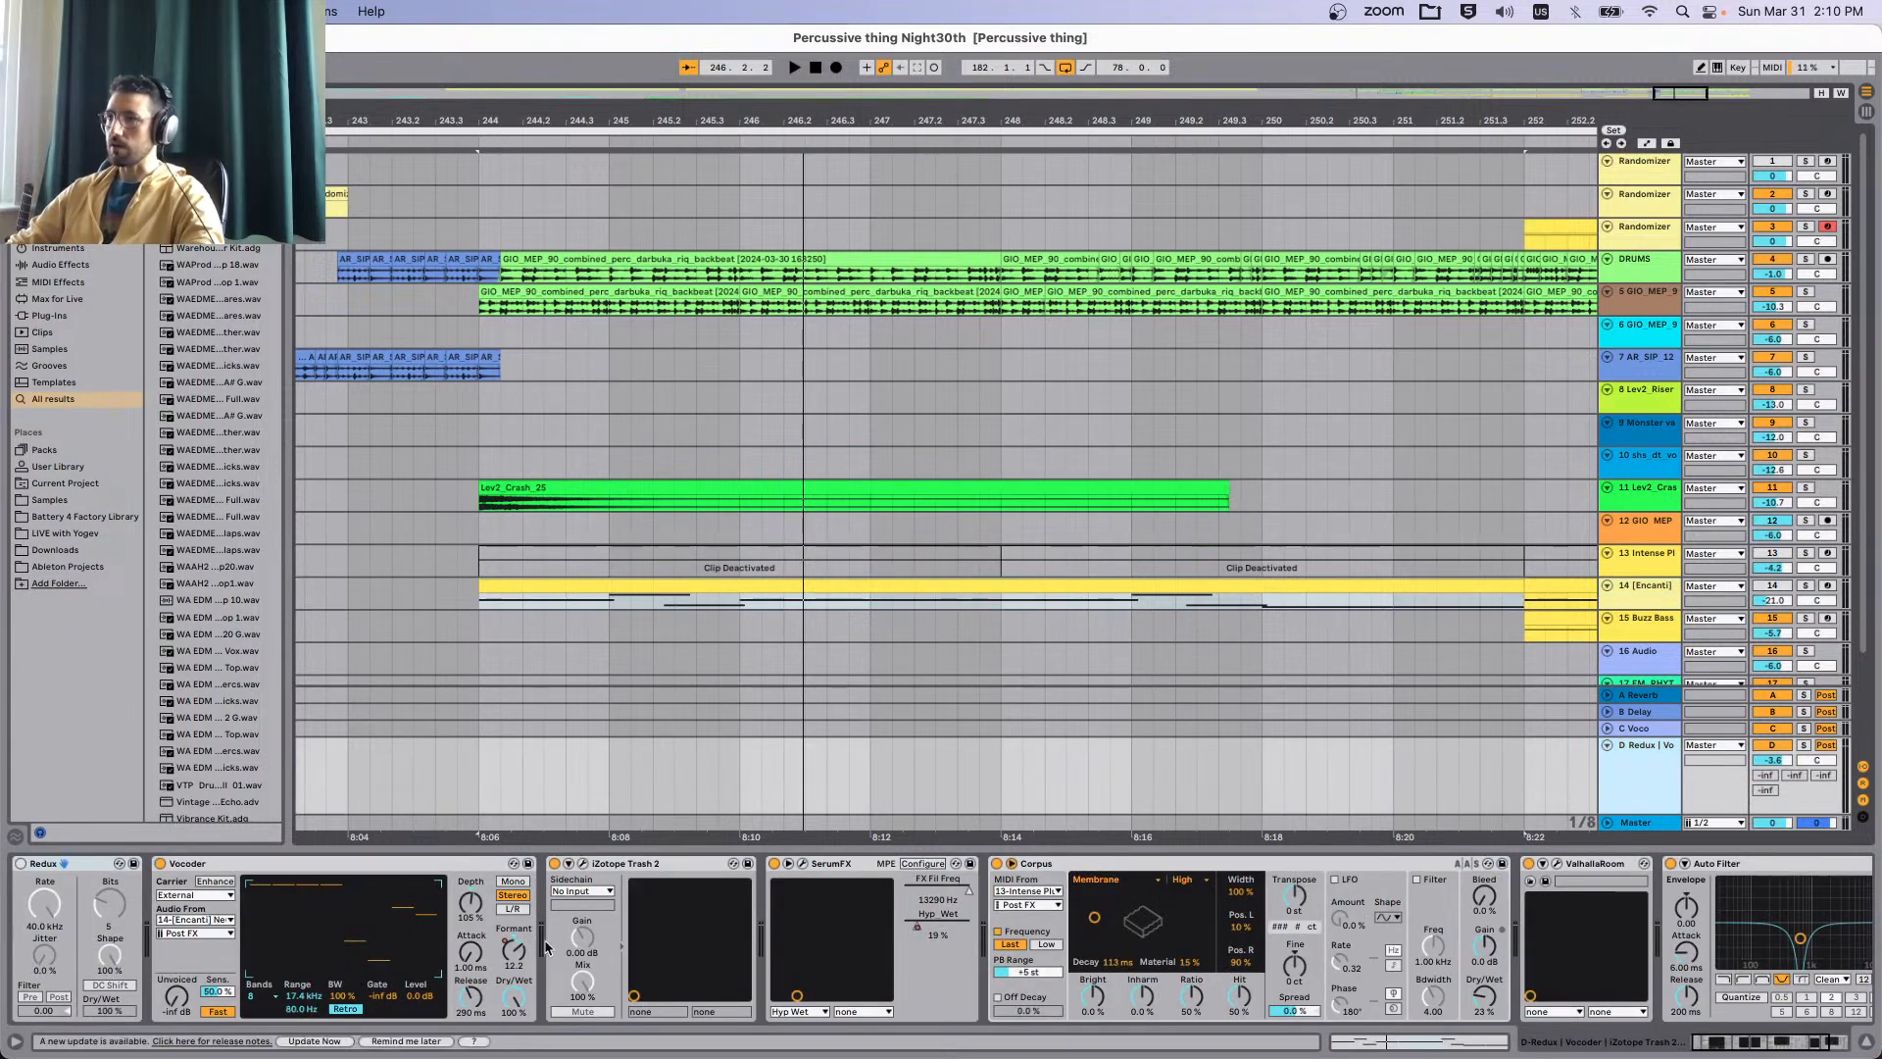
scroll(704, 937, right, 3)
scroll(706, 938, left, 3)
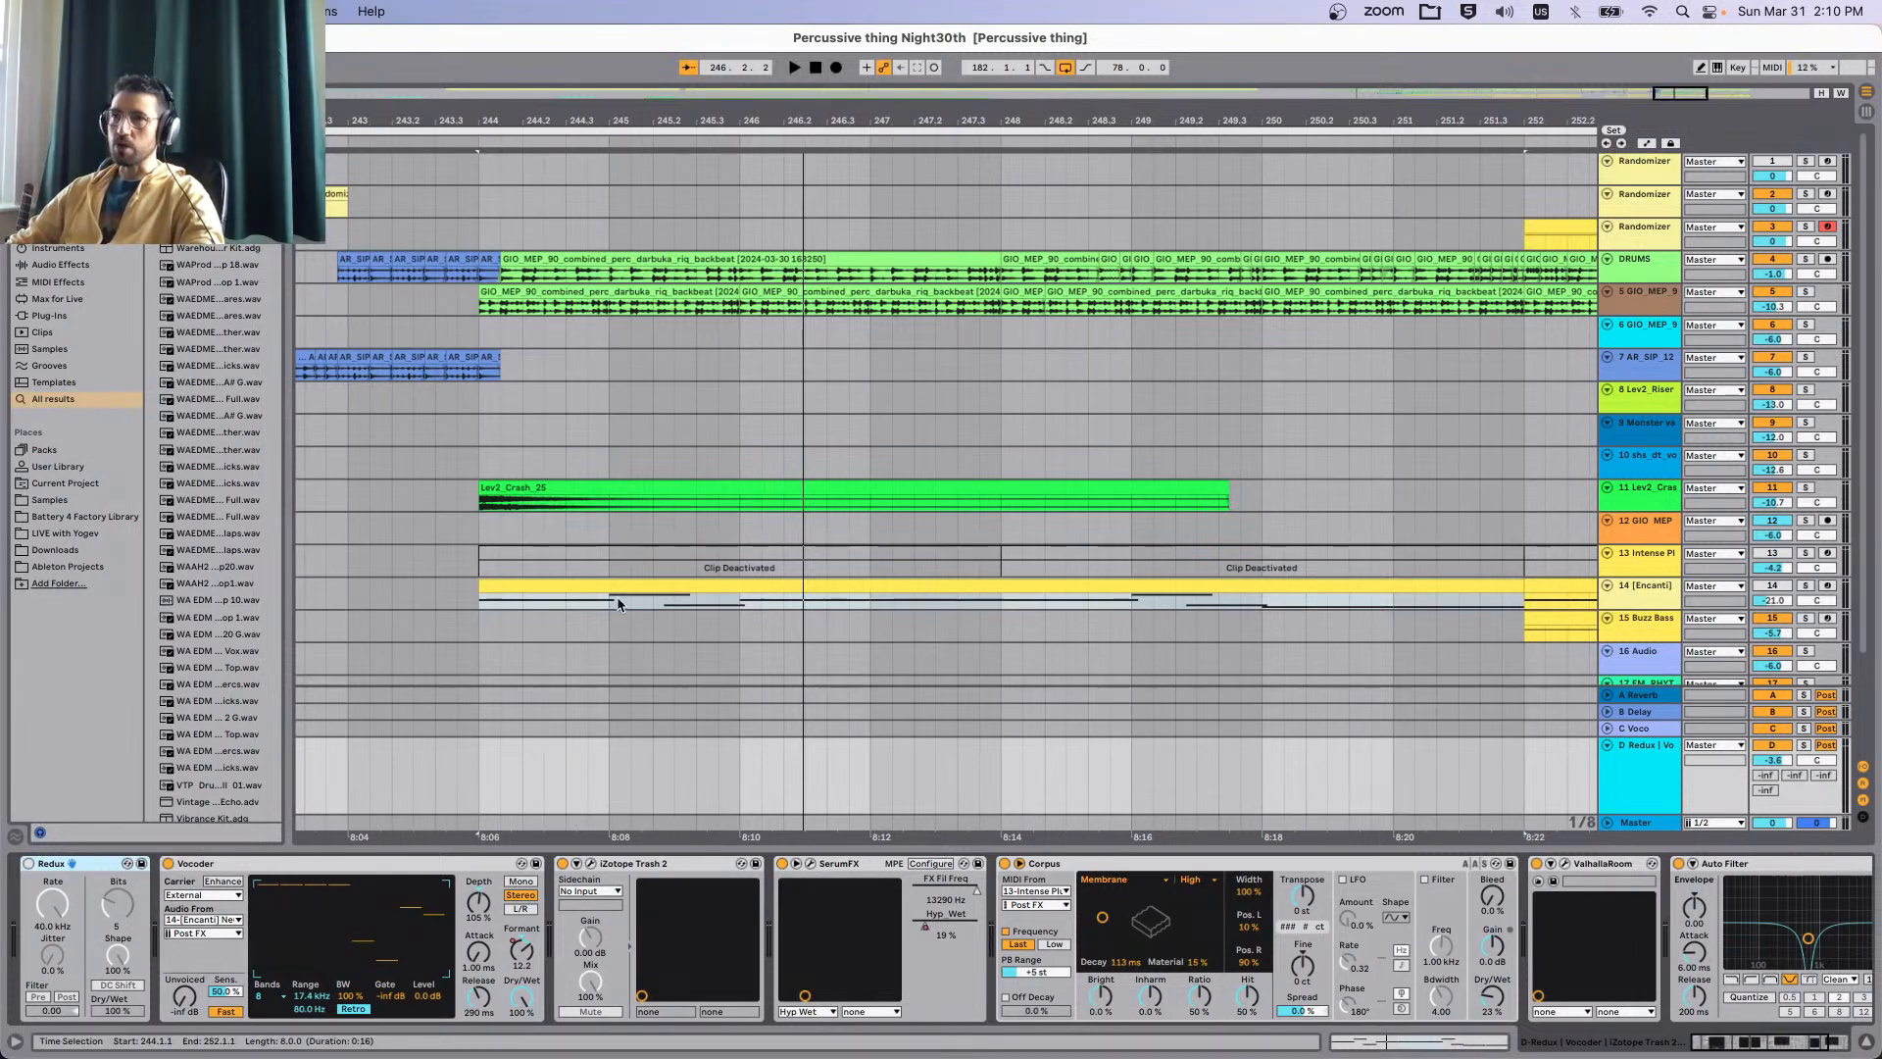
Solo return track D and play the [Encanti] clip from bar 244 to hear only the return's processed signal.
click(1806, 745)
click(755, 592)
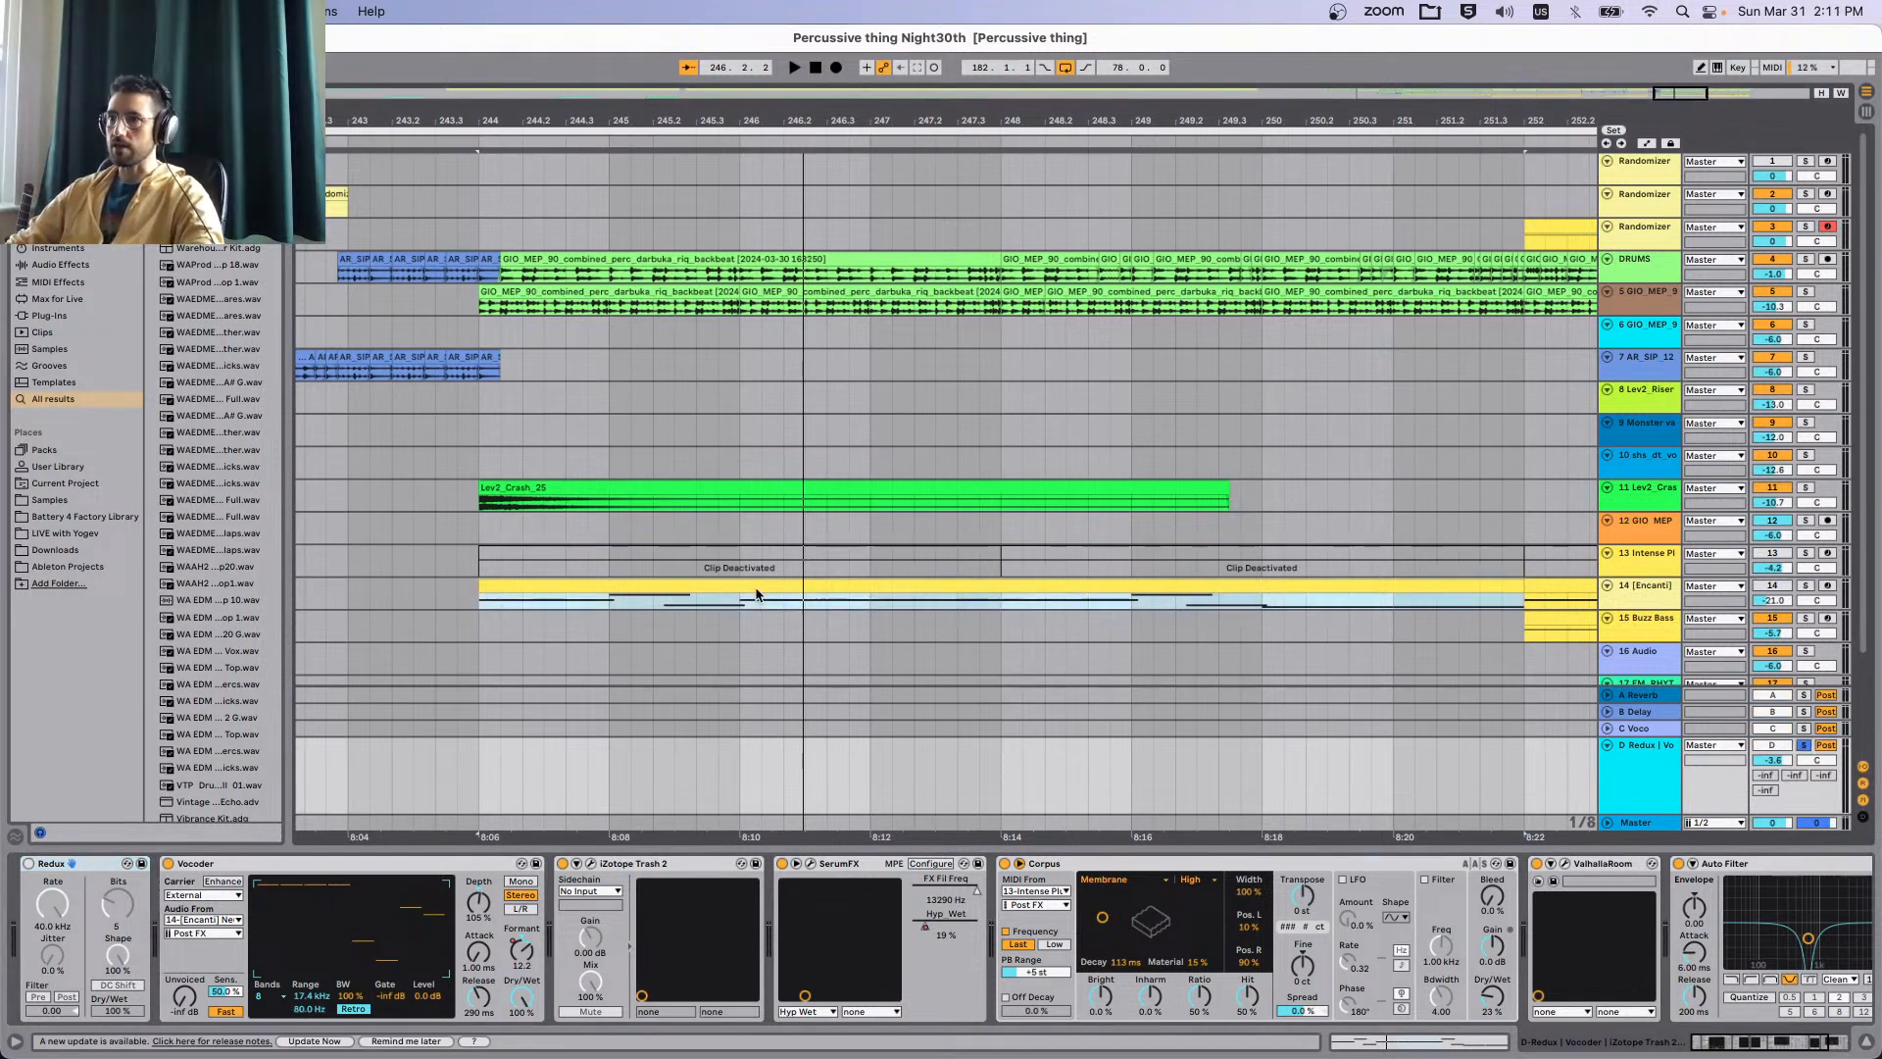
key(space)
scroll(1177, 612, right, 3)
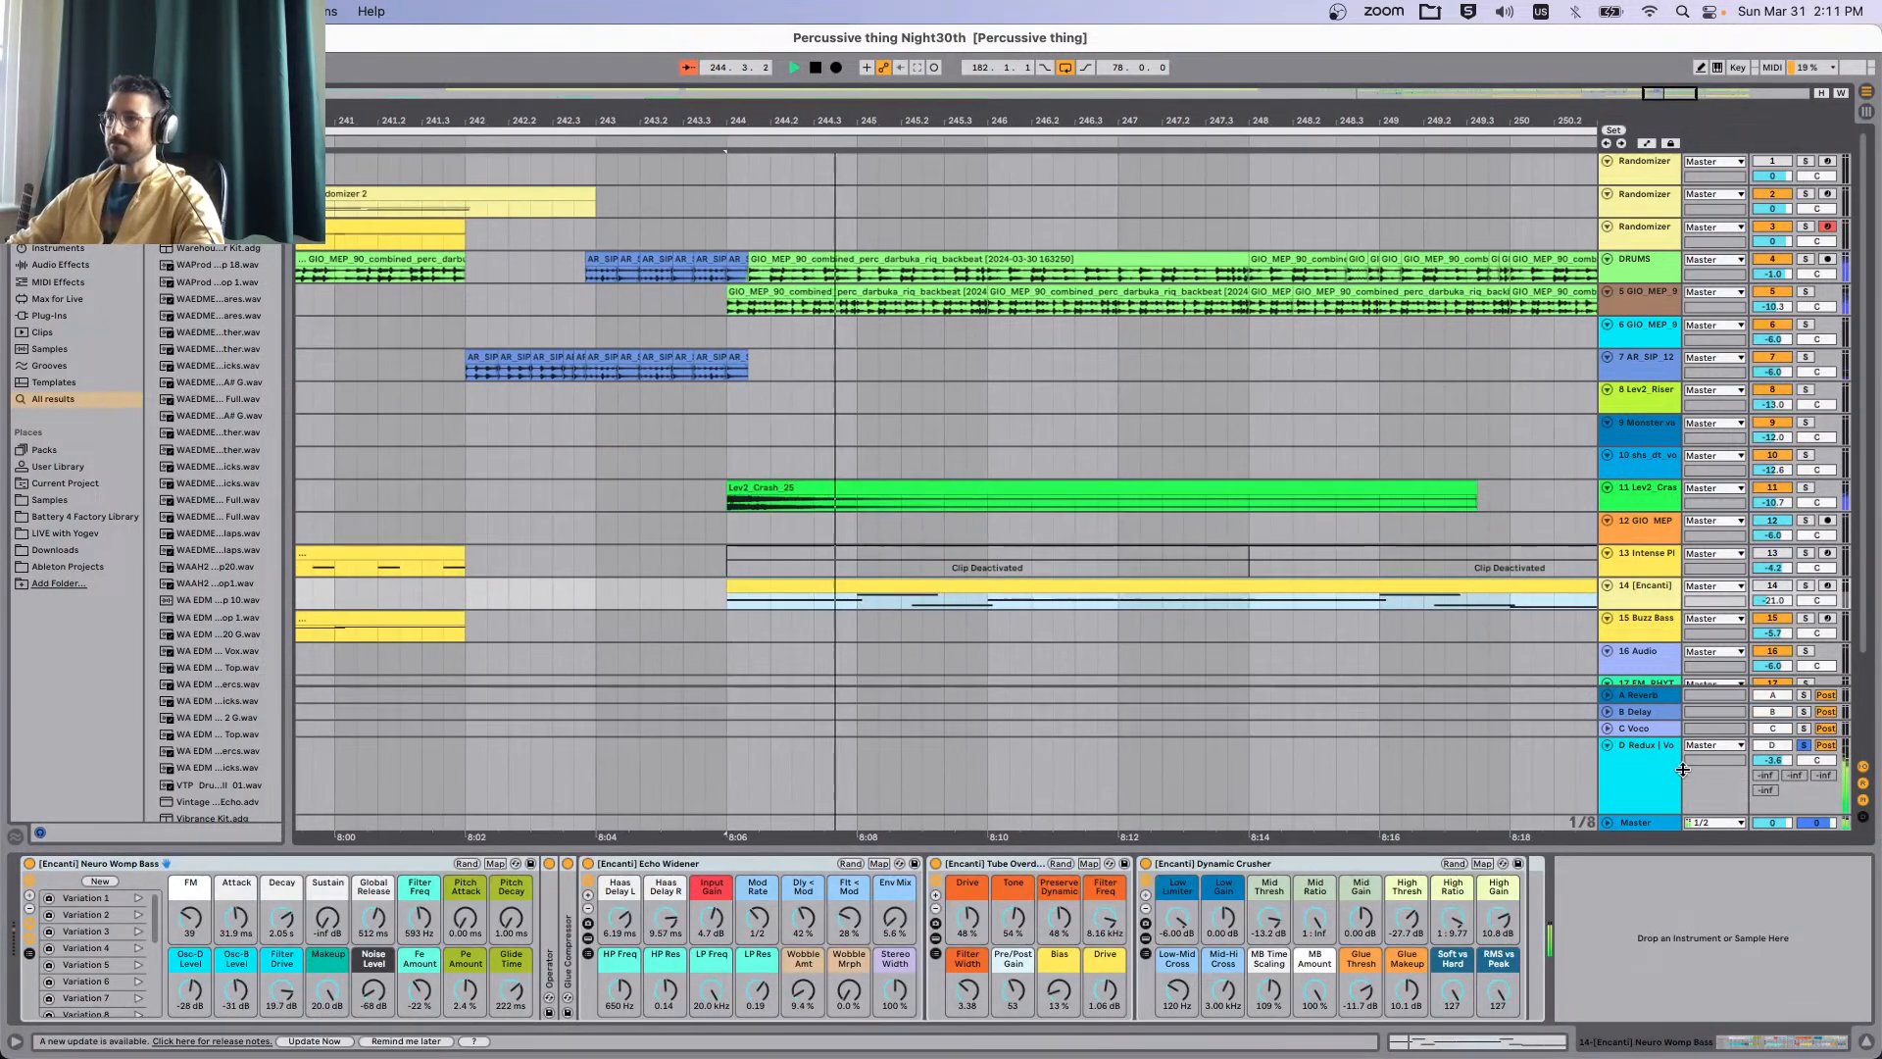
click(1673, 768)
key(space)
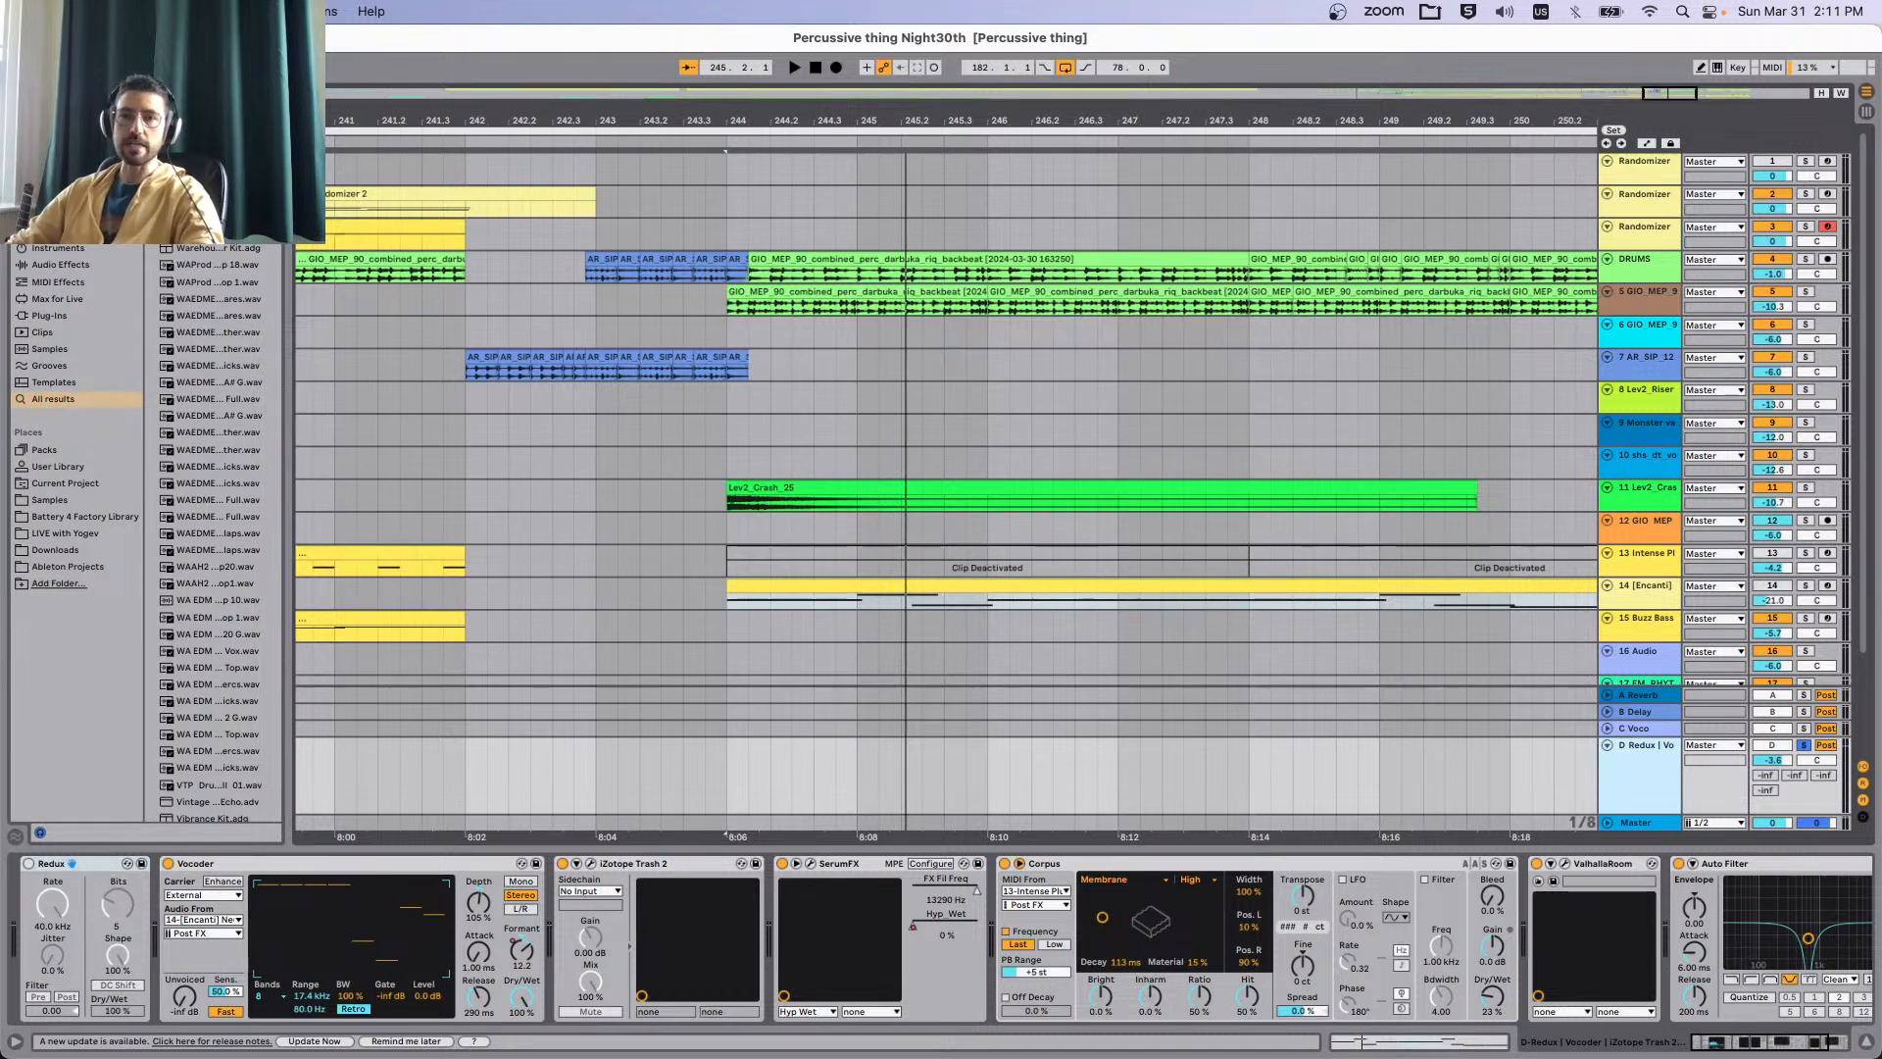
Replay the [Encanti] clip from bar 244 through the soloed return track D.
scroll(1223, 607, right, 5)
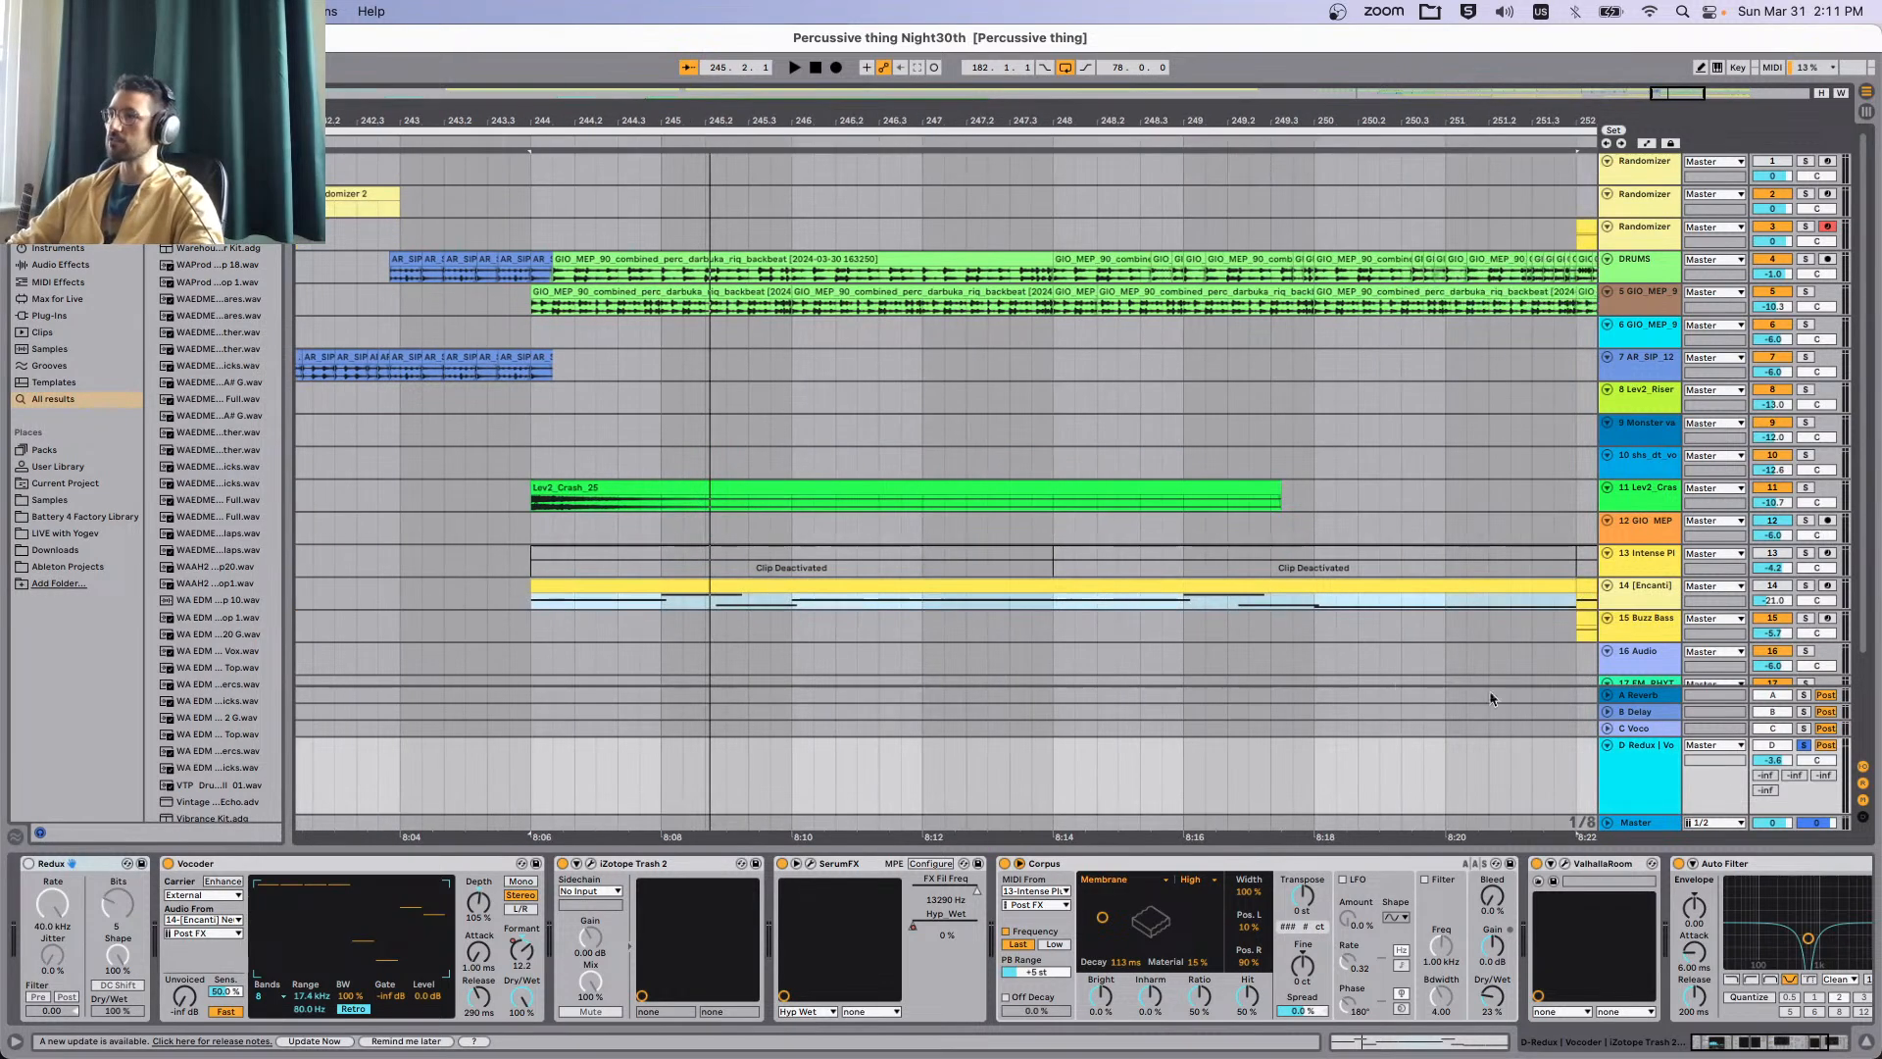
click(638, 589)
key(space)
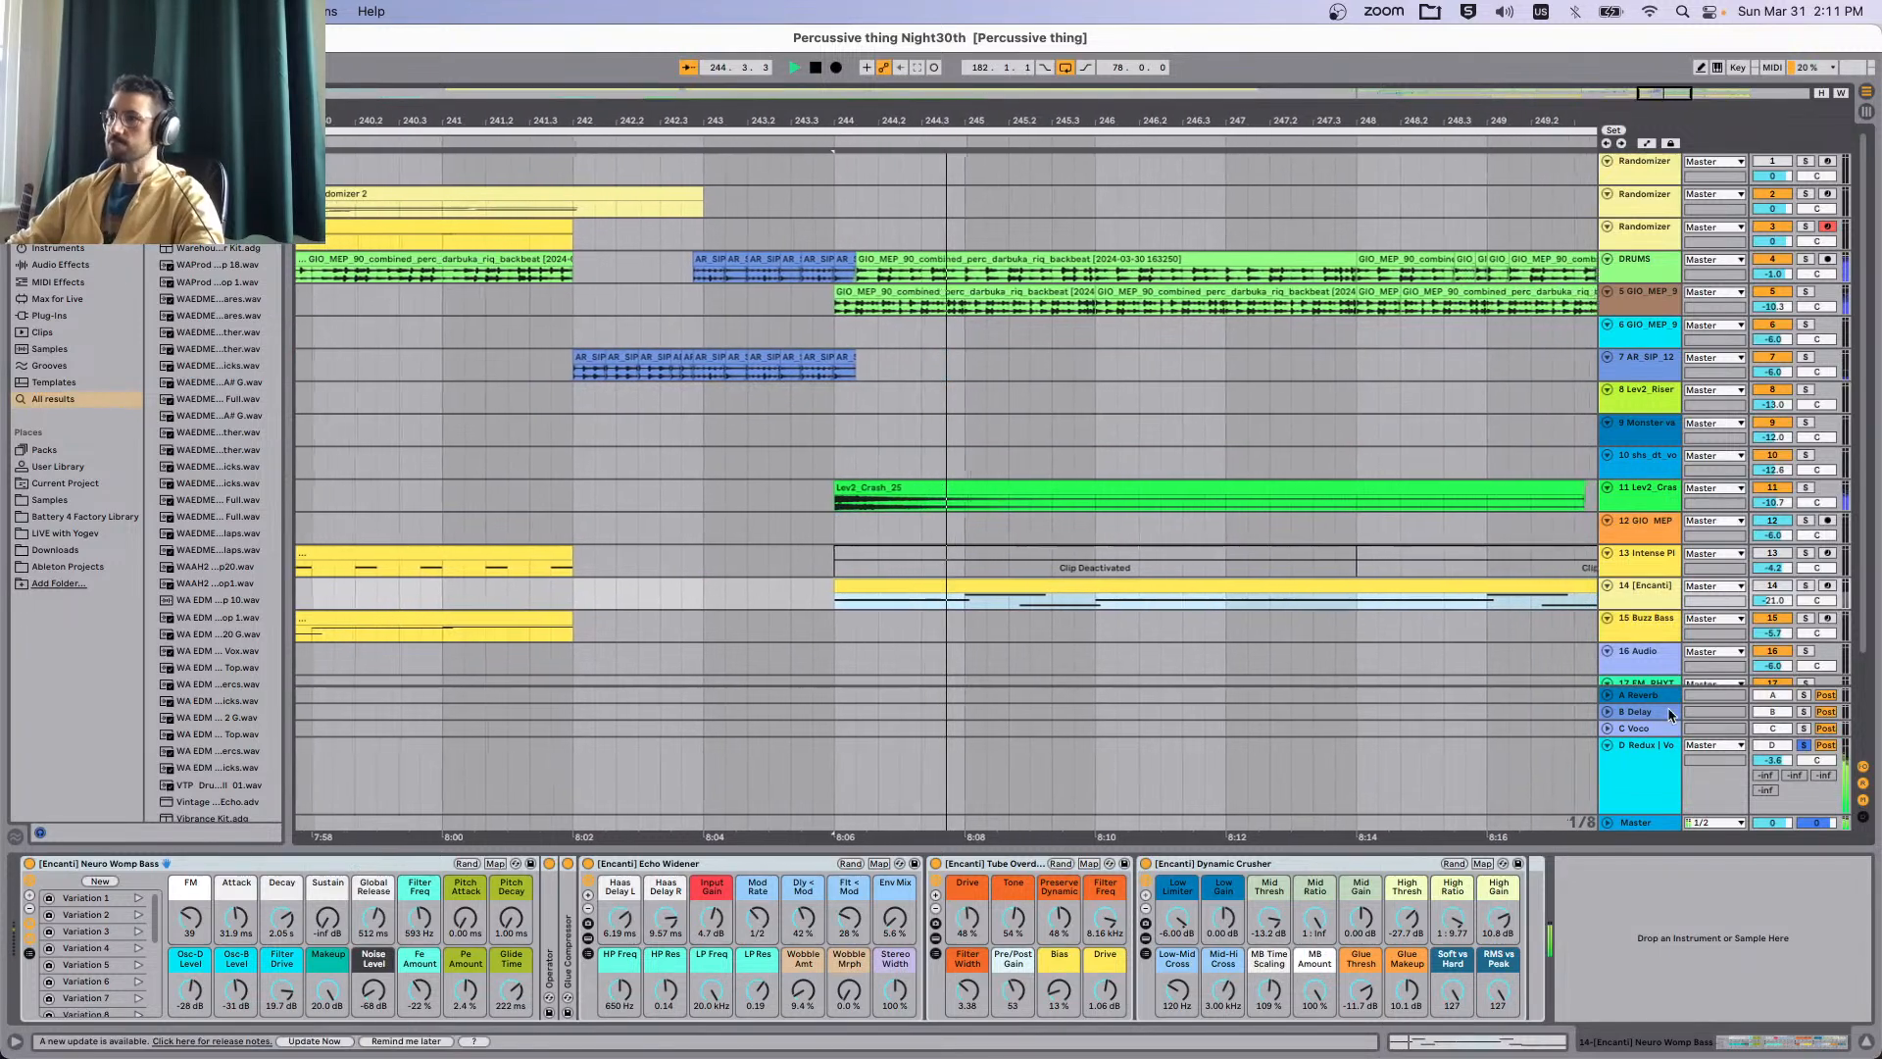
key(space)
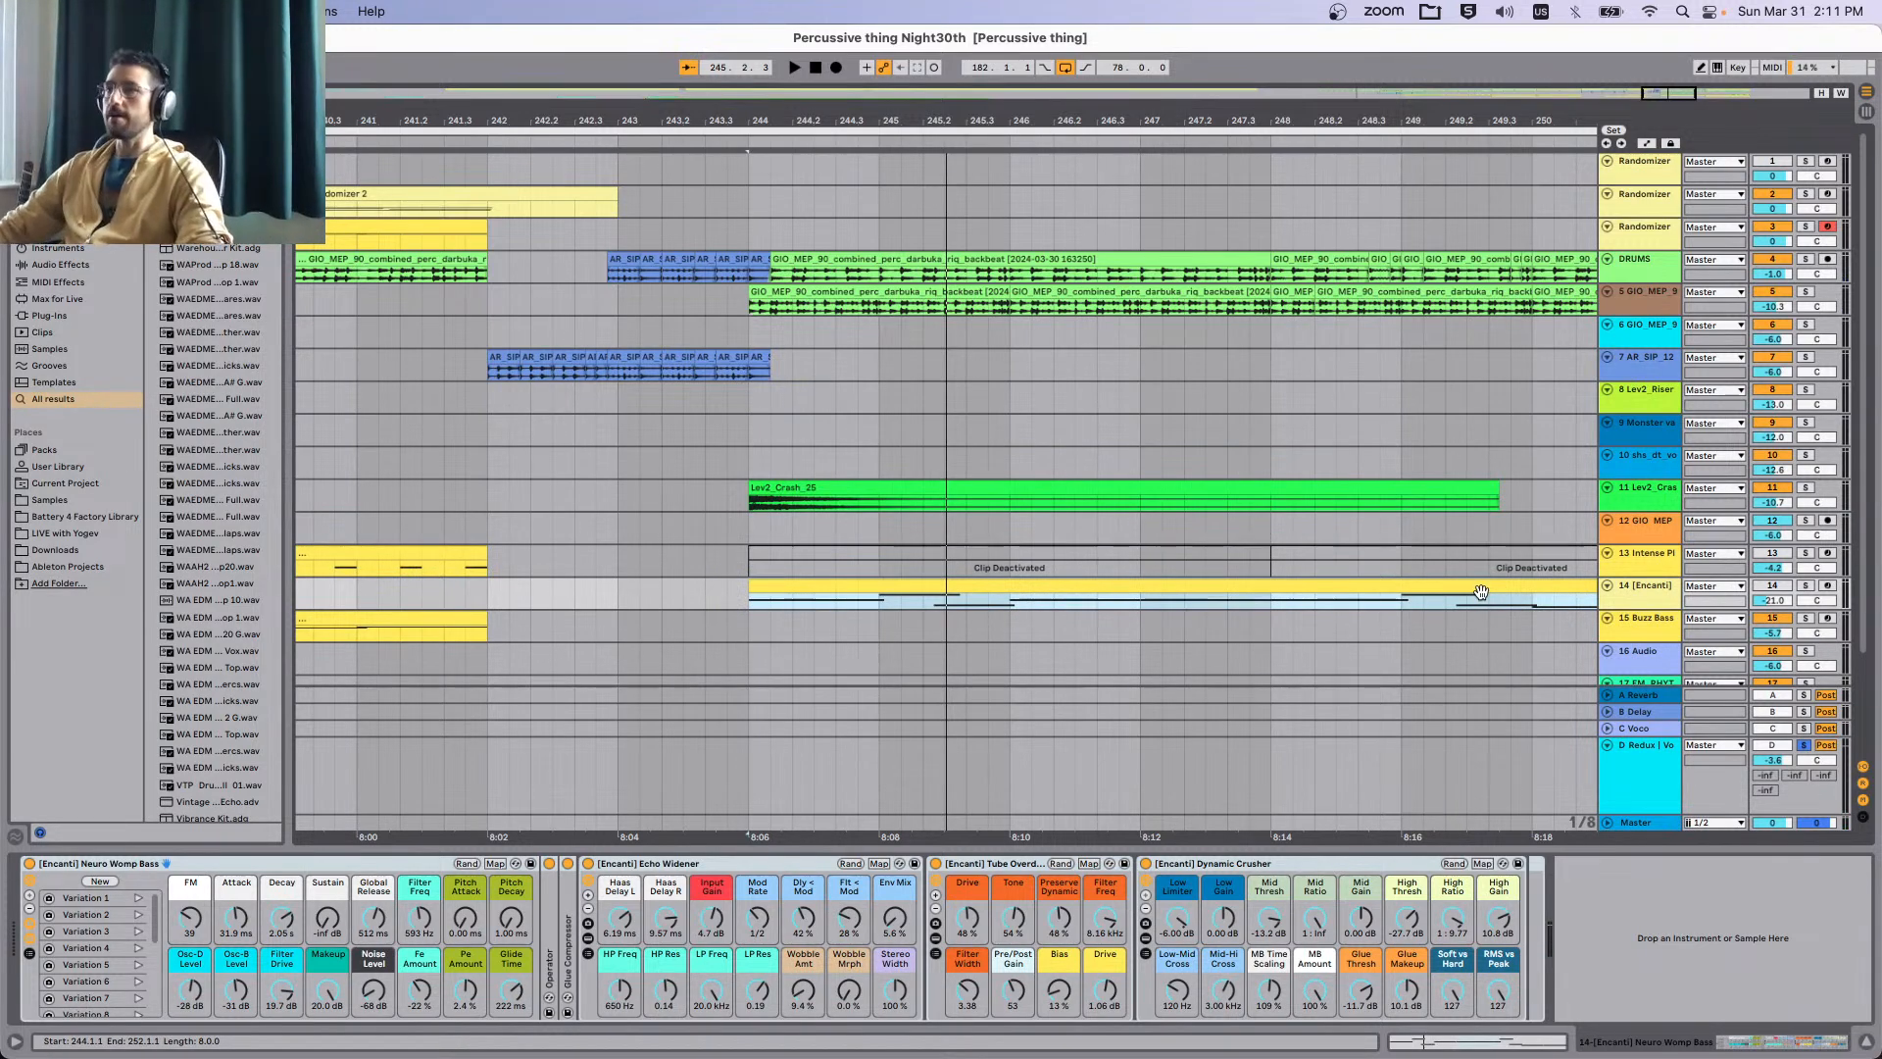
Show return track D's device chain and turn off iZotope Trash 2.
scroll(1480, 592, right, 3)
scroll(1545, 709, down, 1)
click(1647, 767)
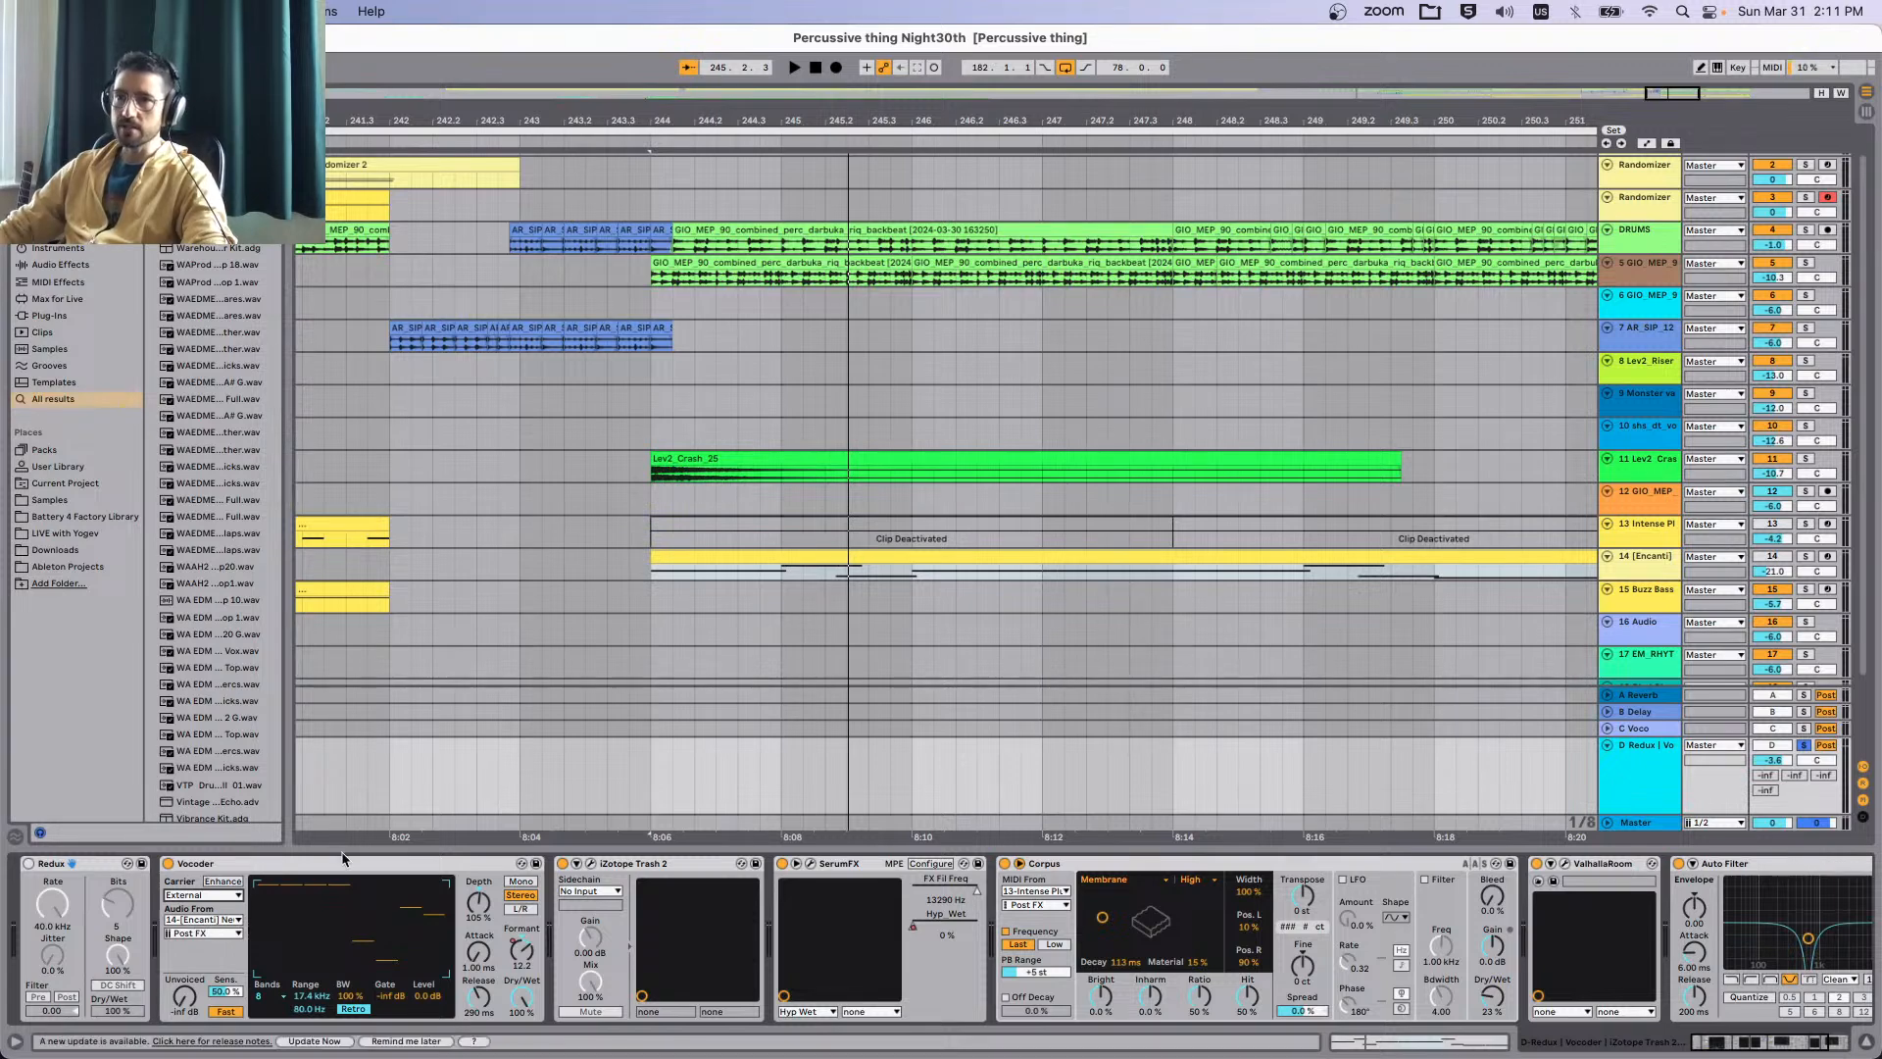
scroll(823, 632, right, 5)
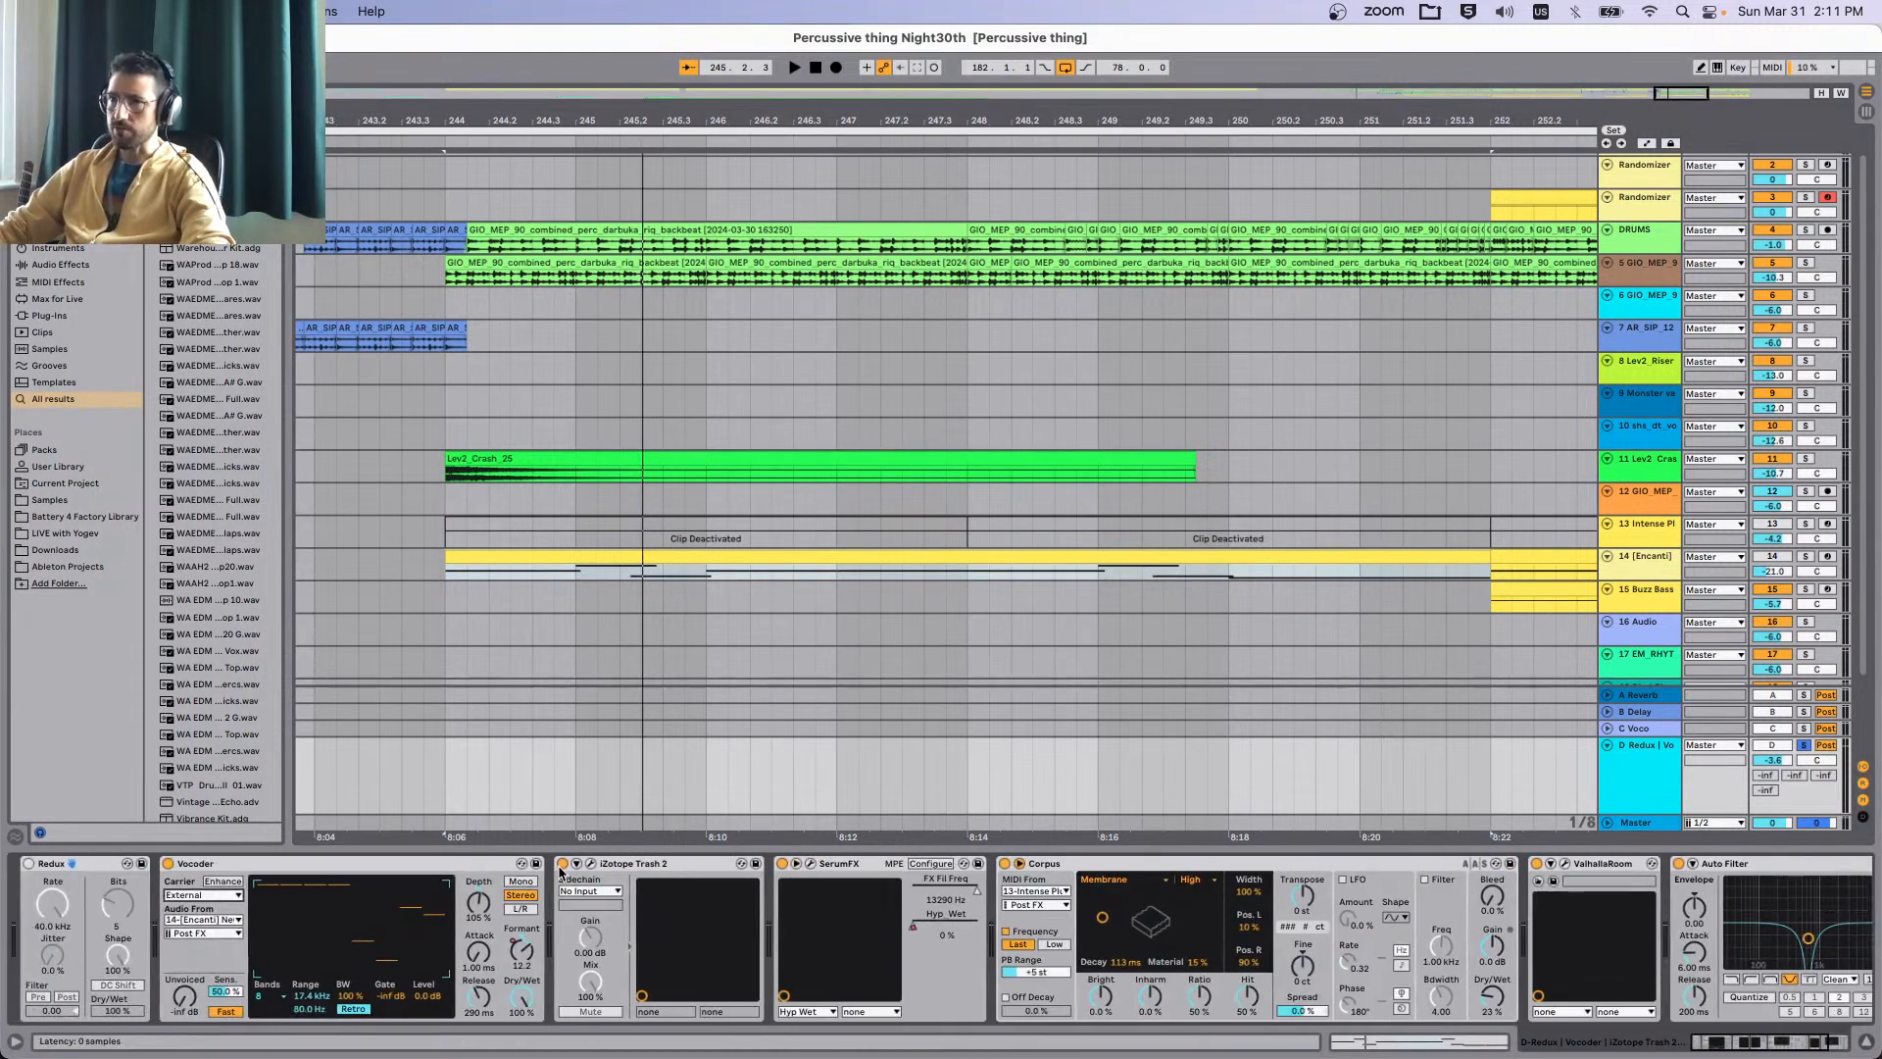
click(562, 864)
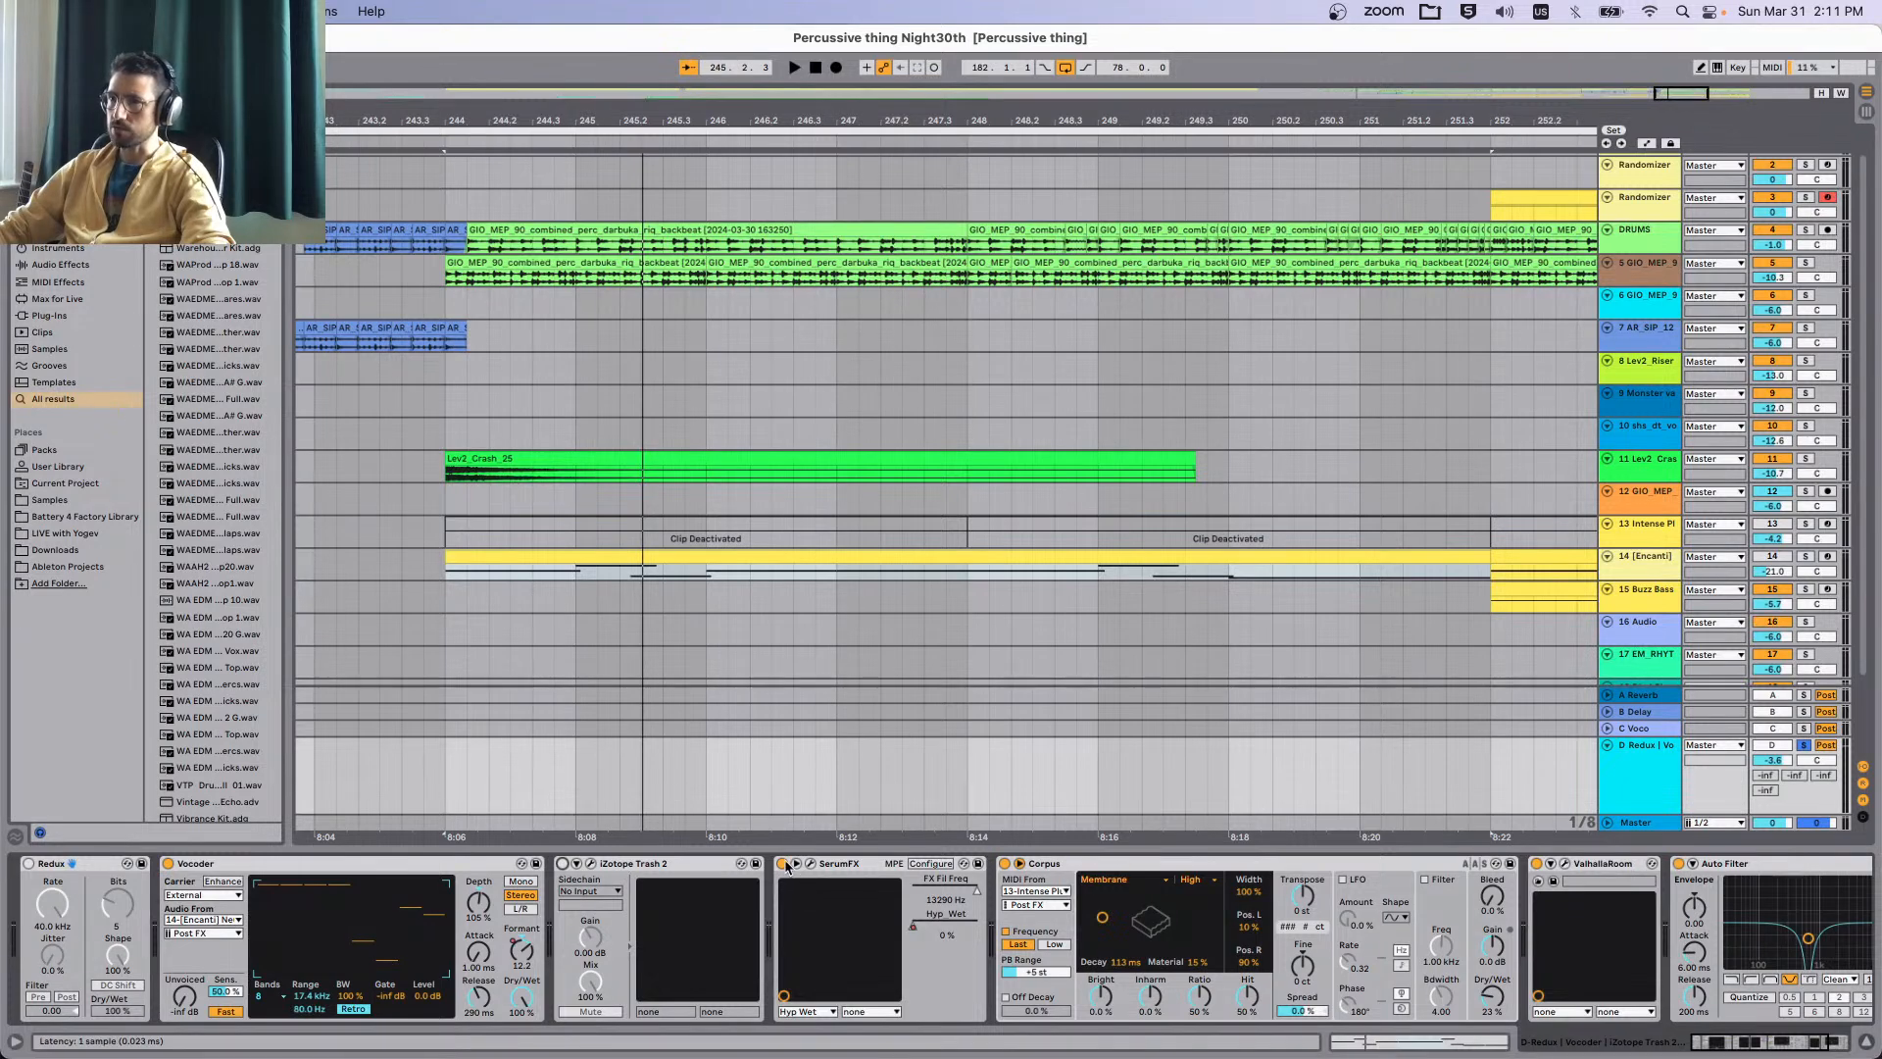
Inspect iZotope Trash 2's Stage 1 Capacity drive settings on return track D, dismissing its preset manager, and close the plug-in window.
click(589, 866)
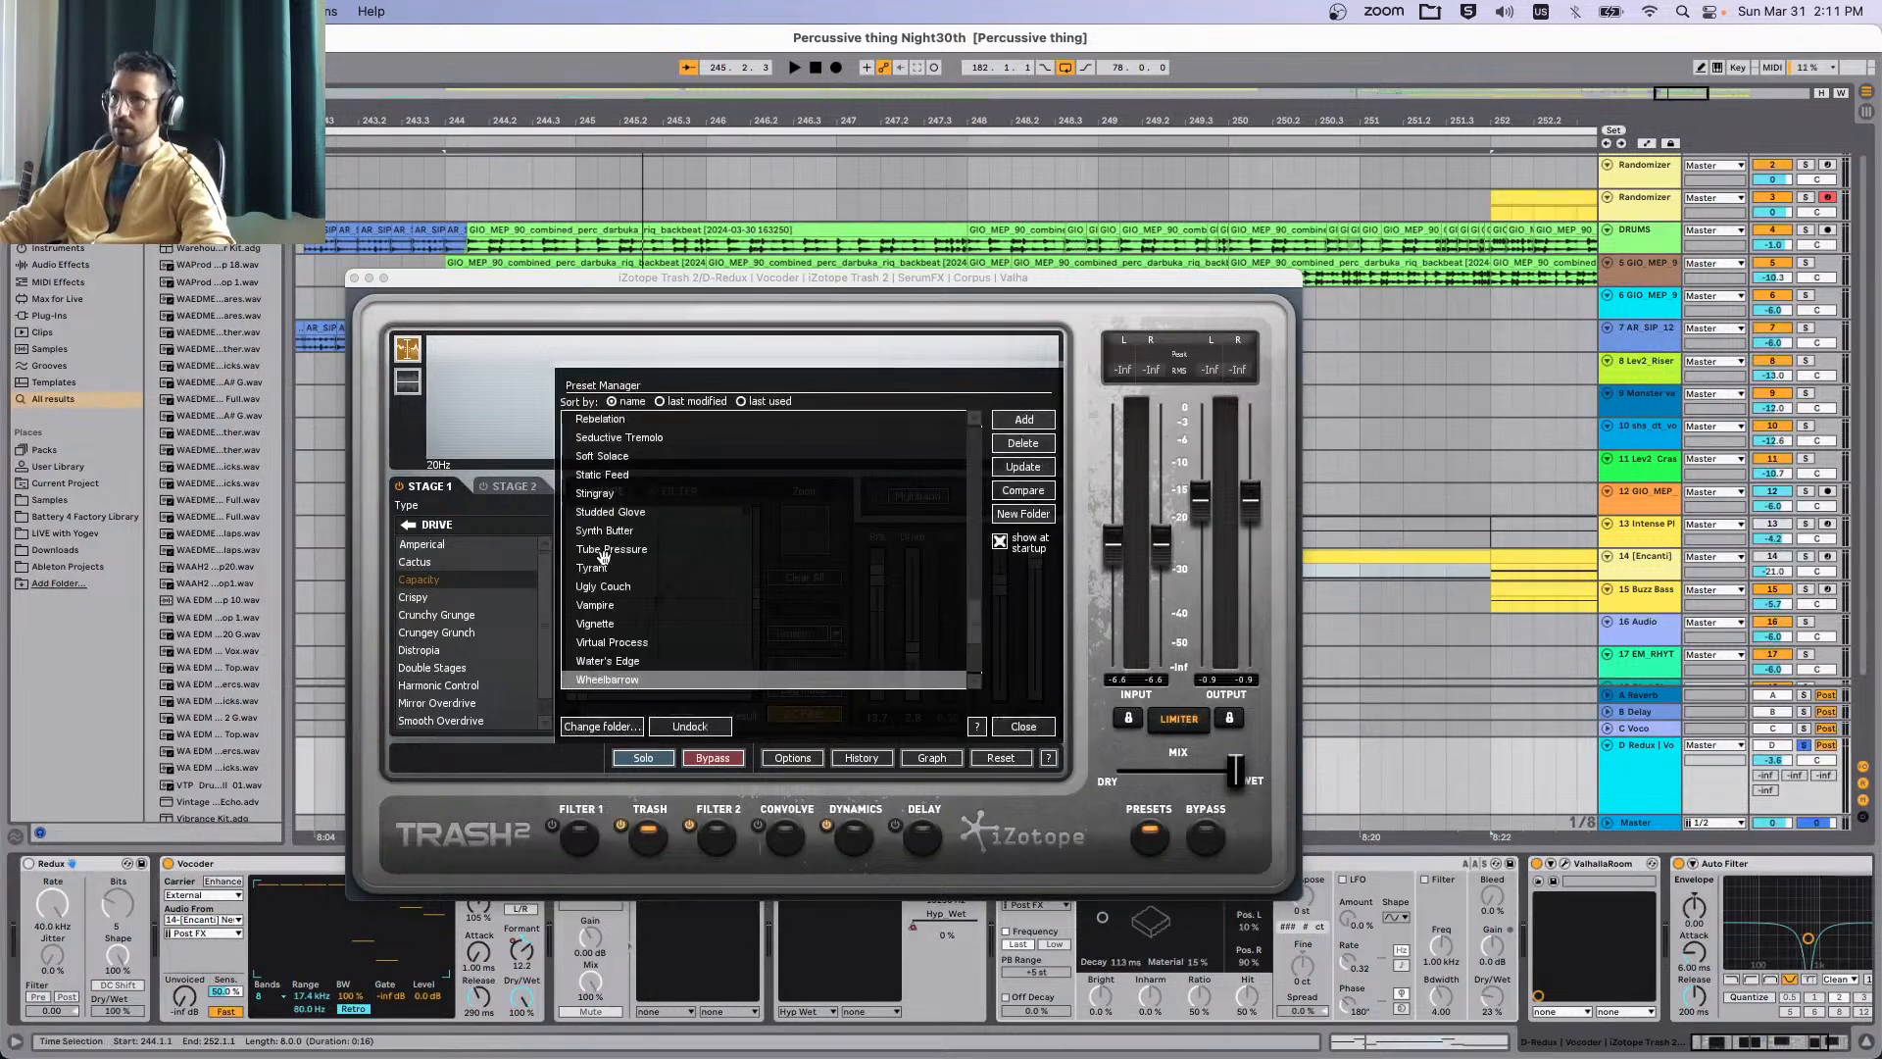
click(1039, 726)
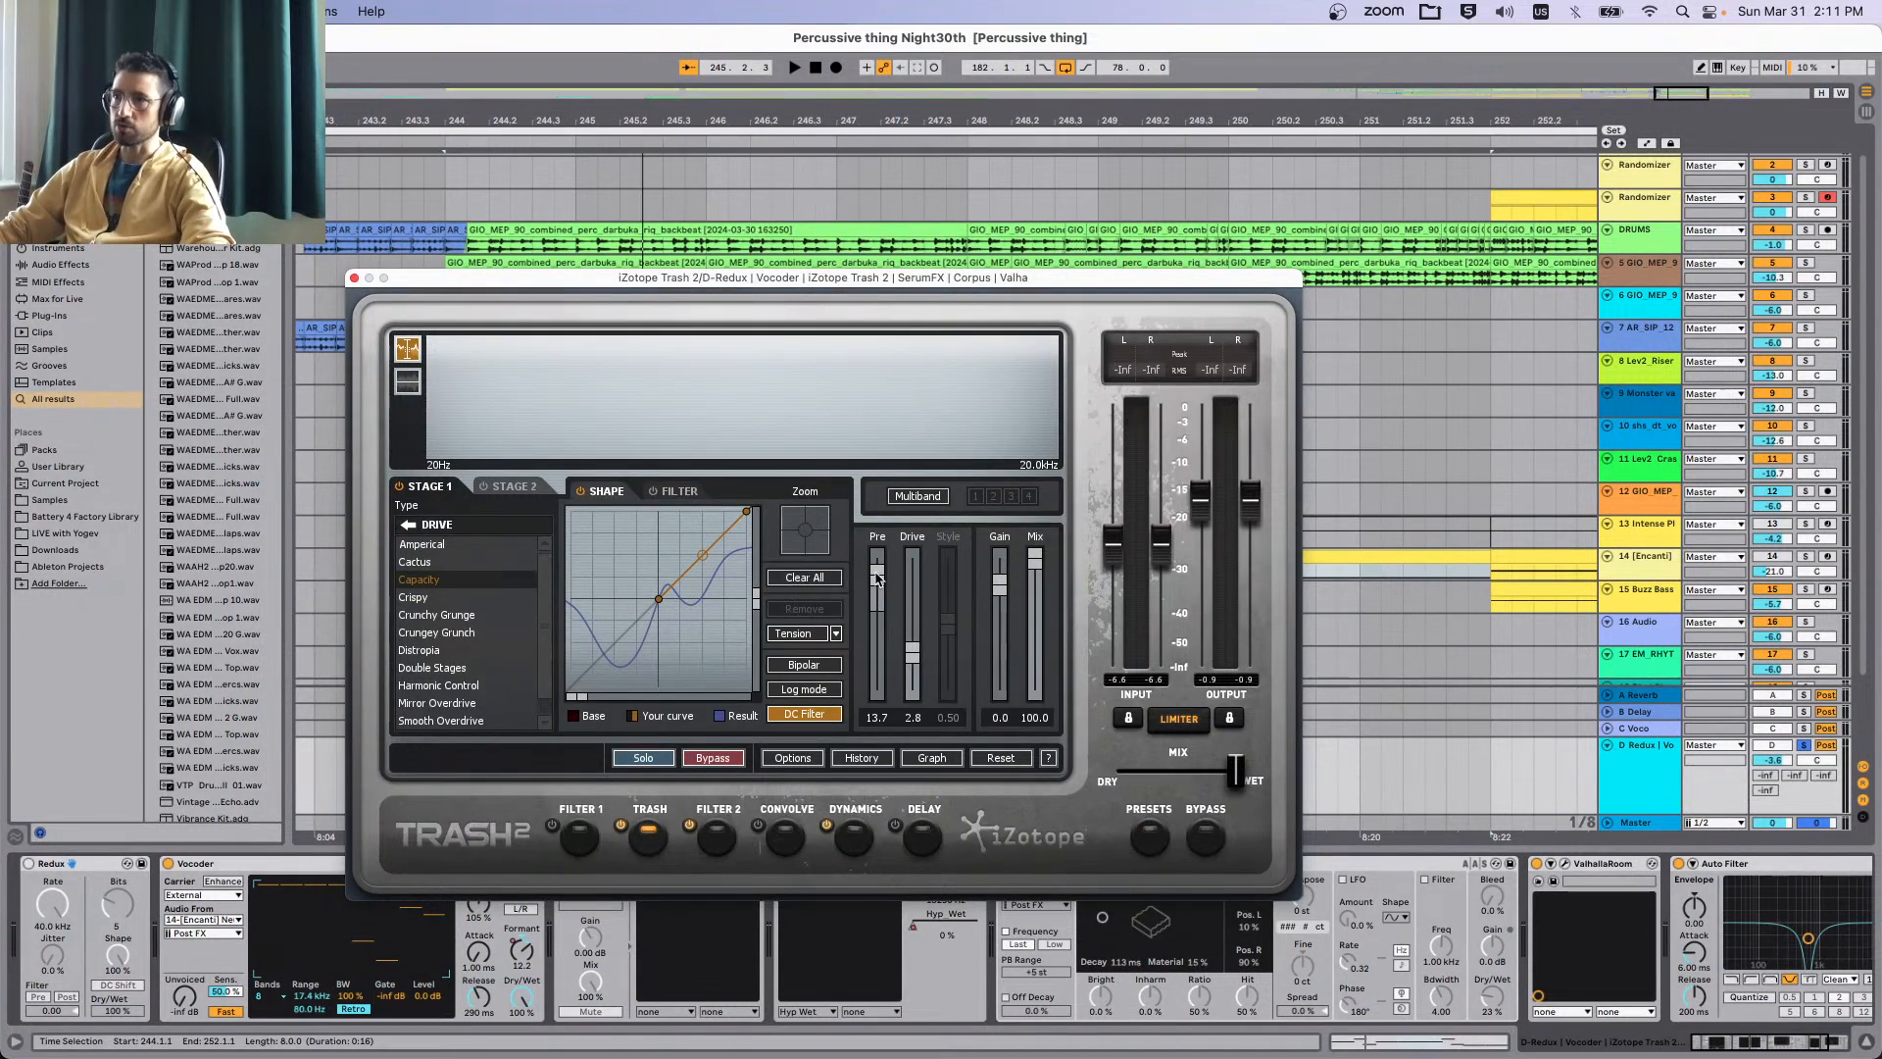
click(354, 278)
click(355, 284)
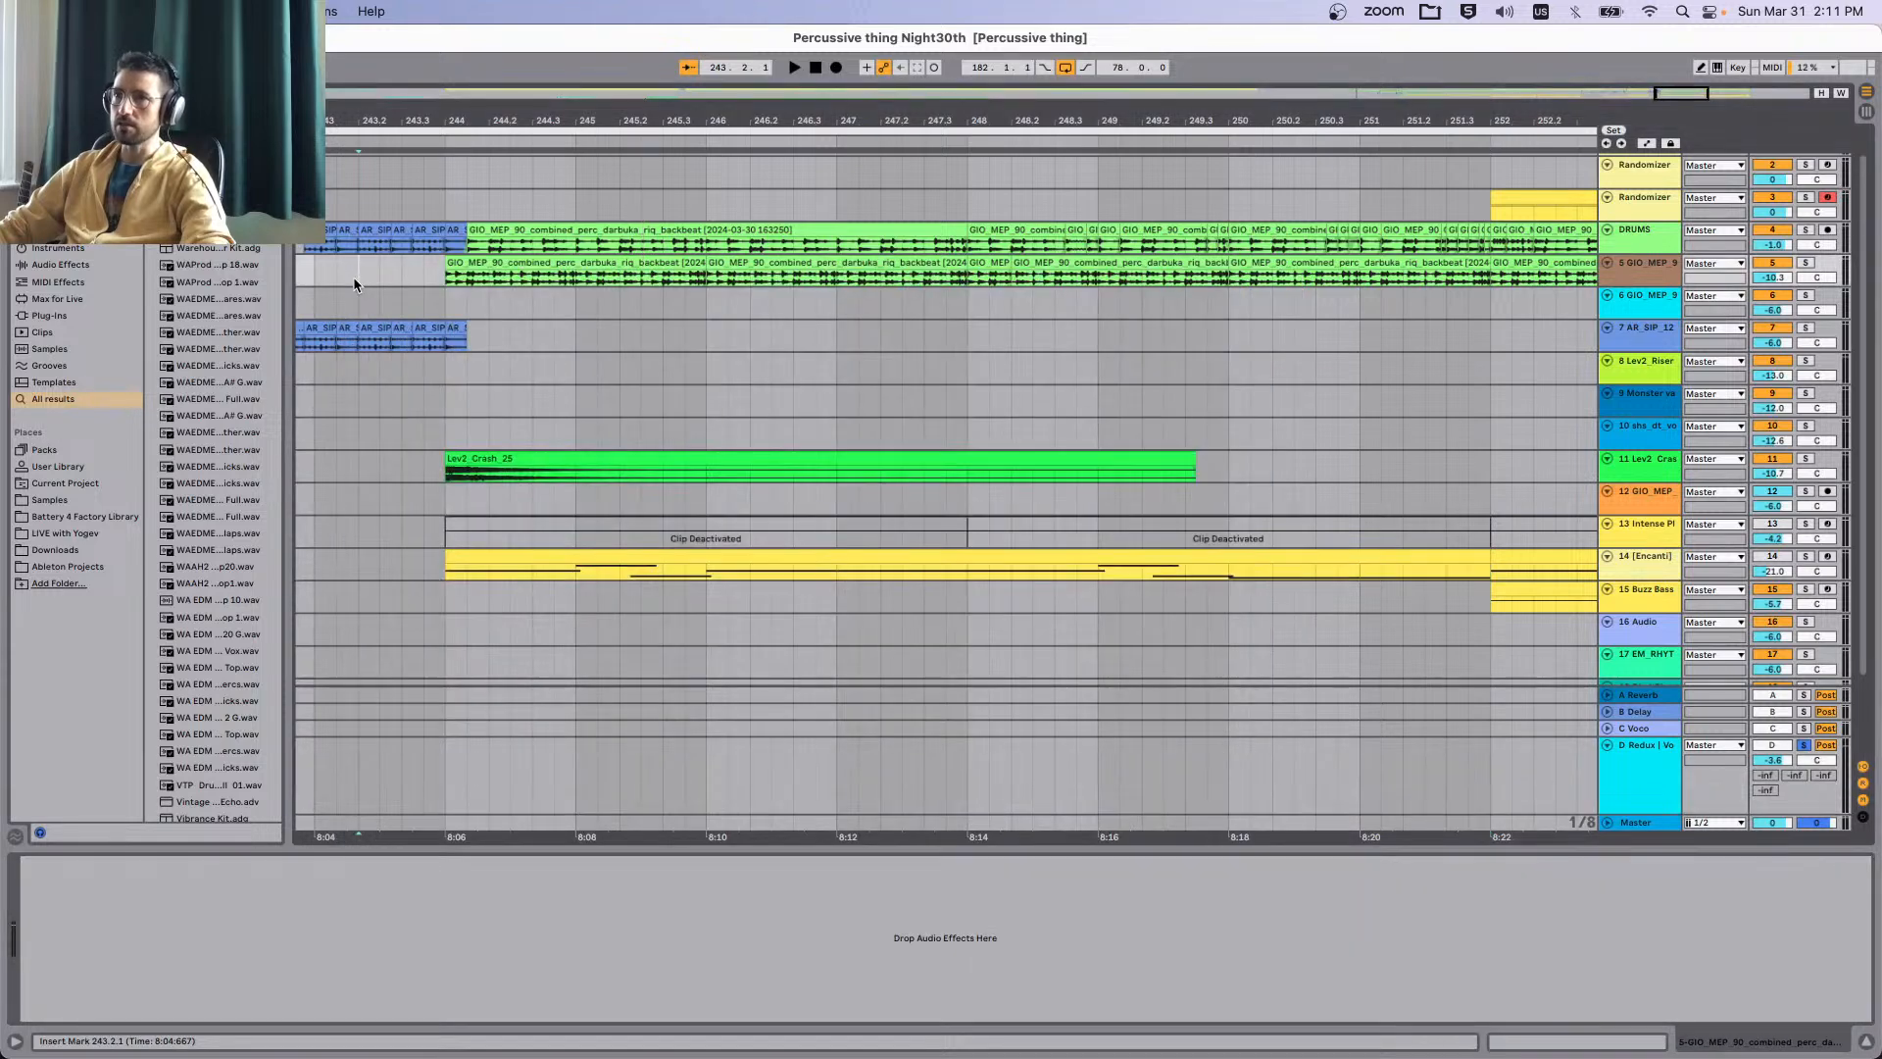
click(1678, 757)
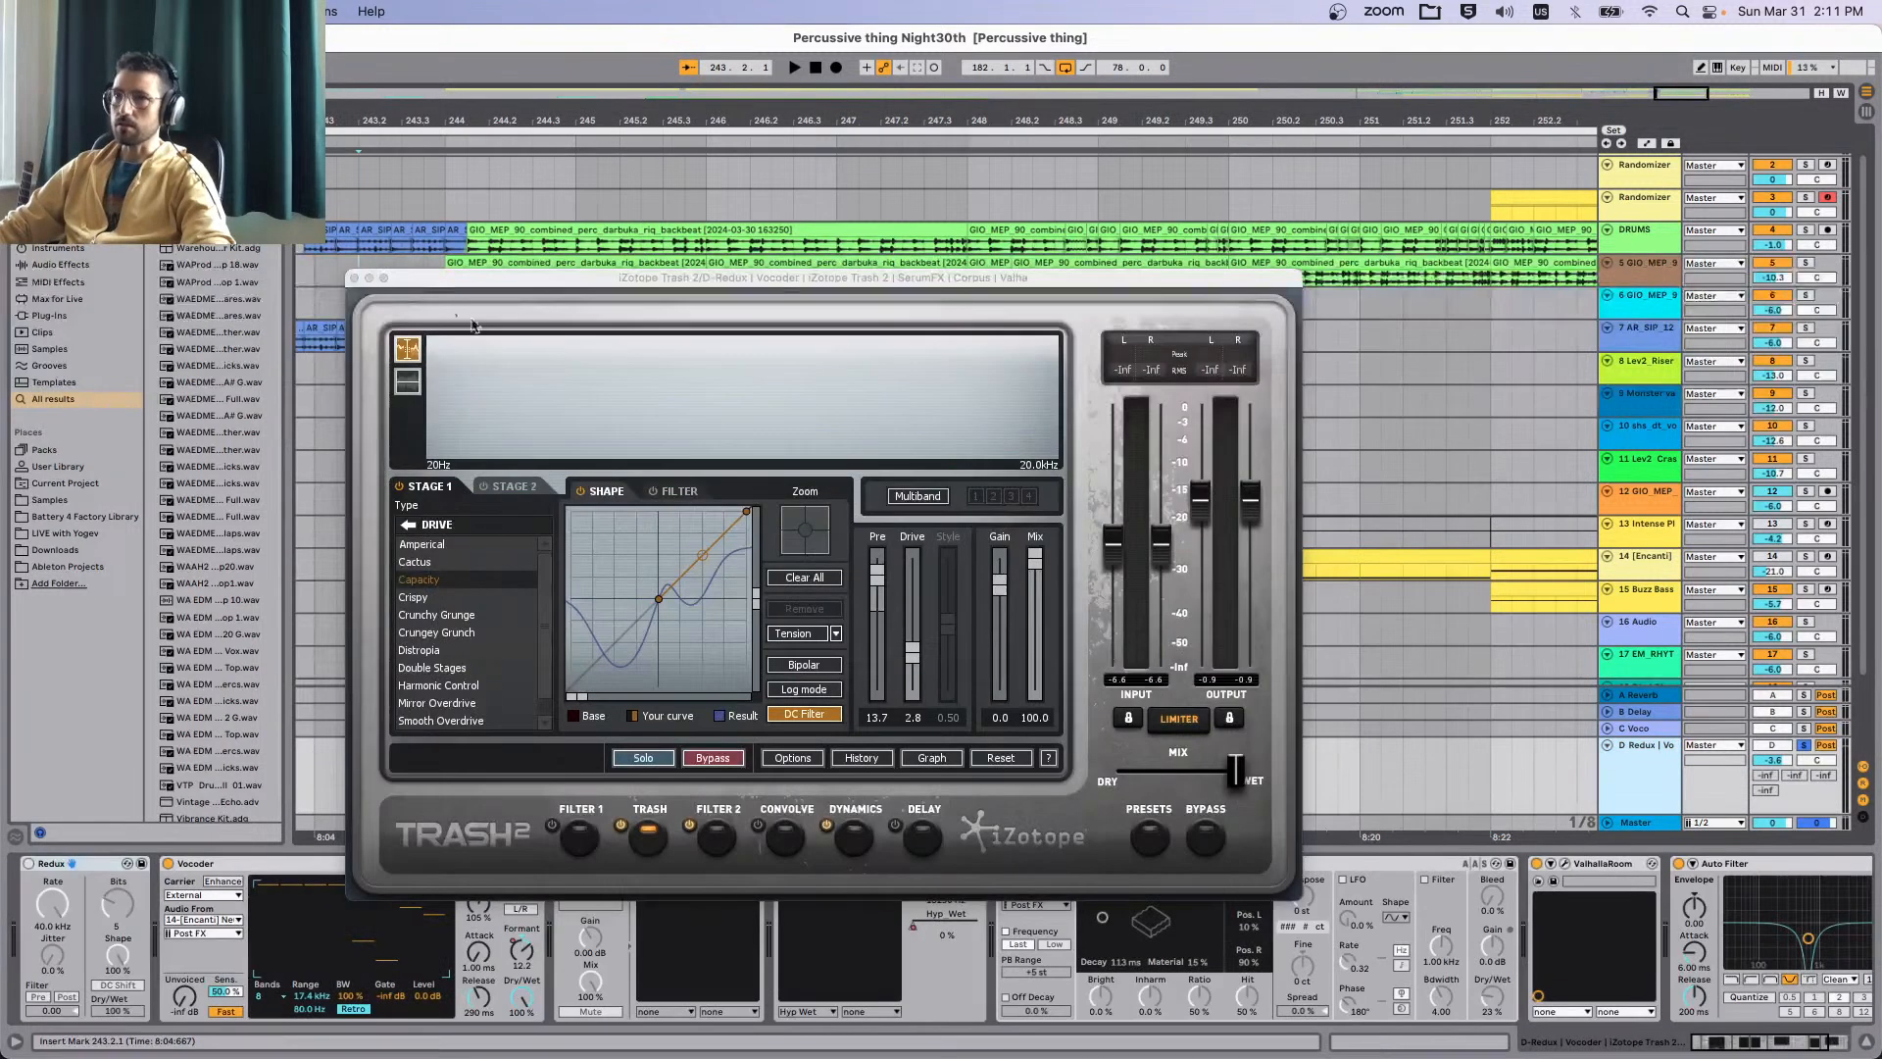
click(354, 277)
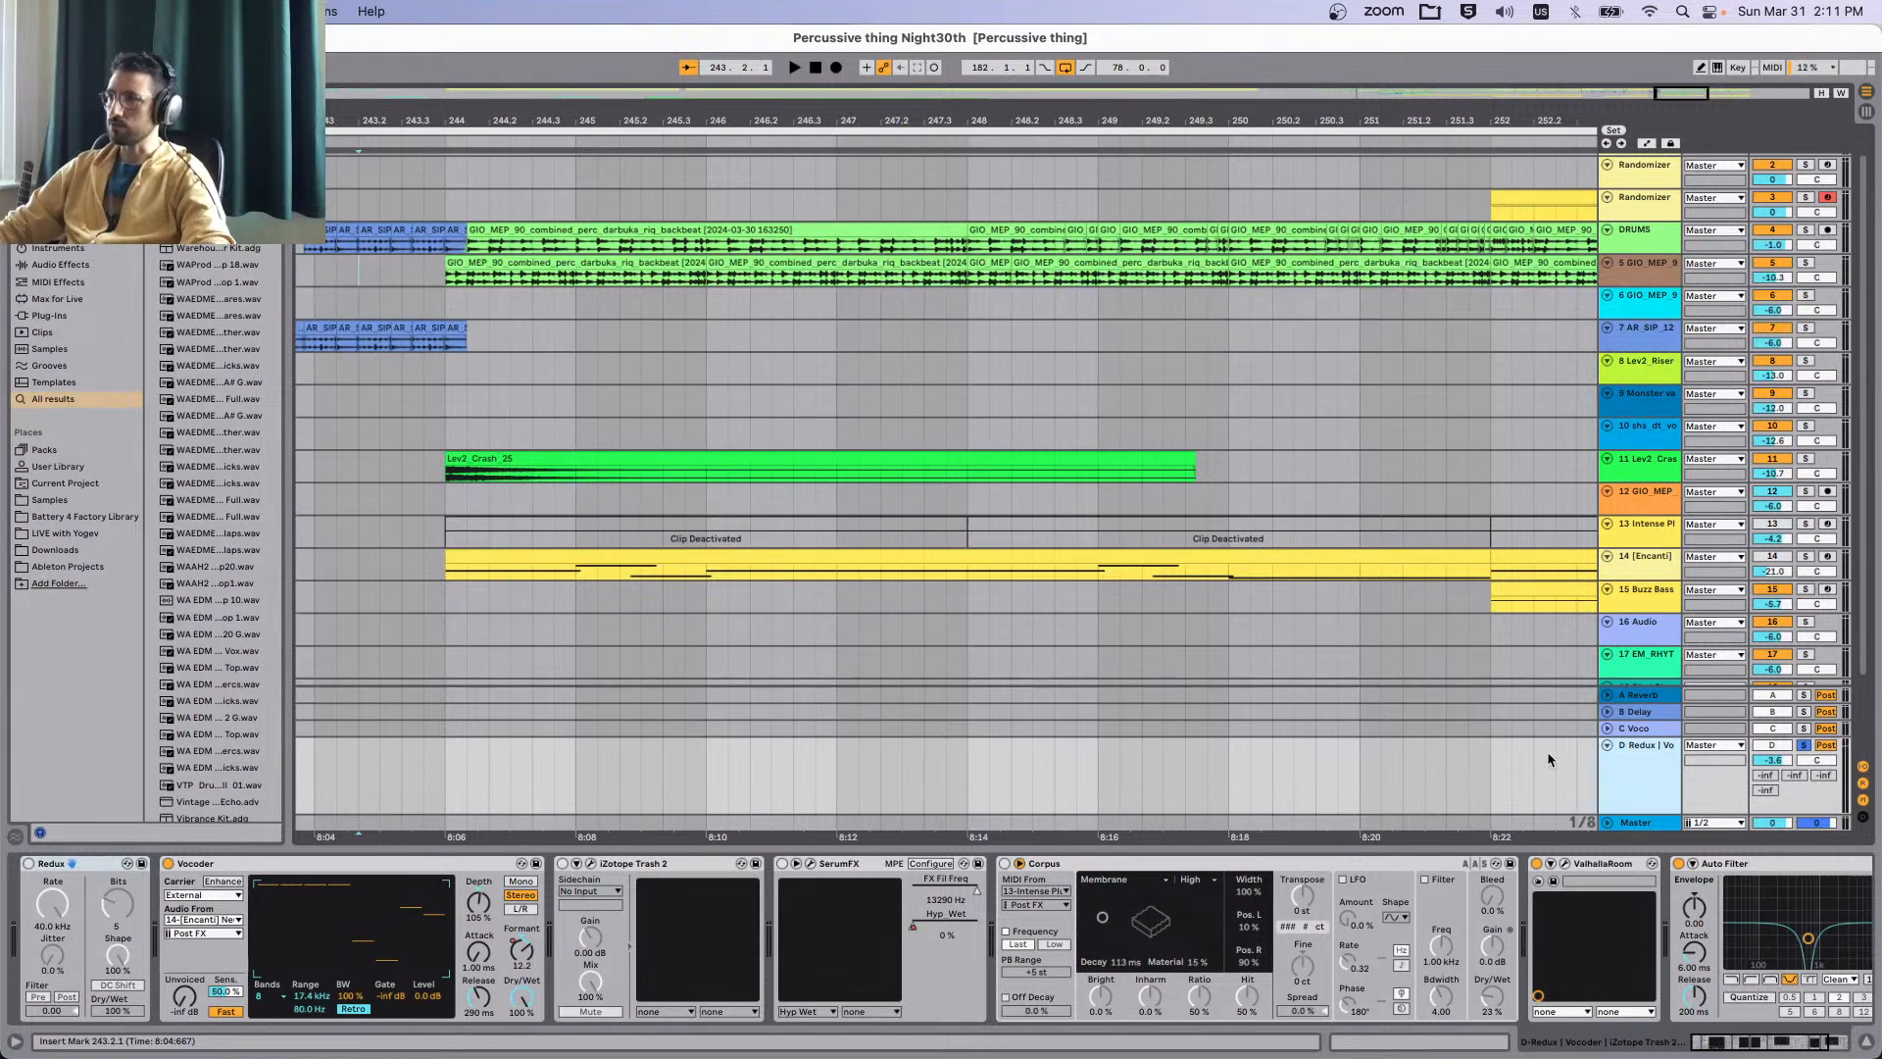
Turn off SerumFX, Corpus, ValhallaRoom and Auto Filter on return track D and play the [Encanti] clip to hear the Vocoder alone.
click(1537, 864)
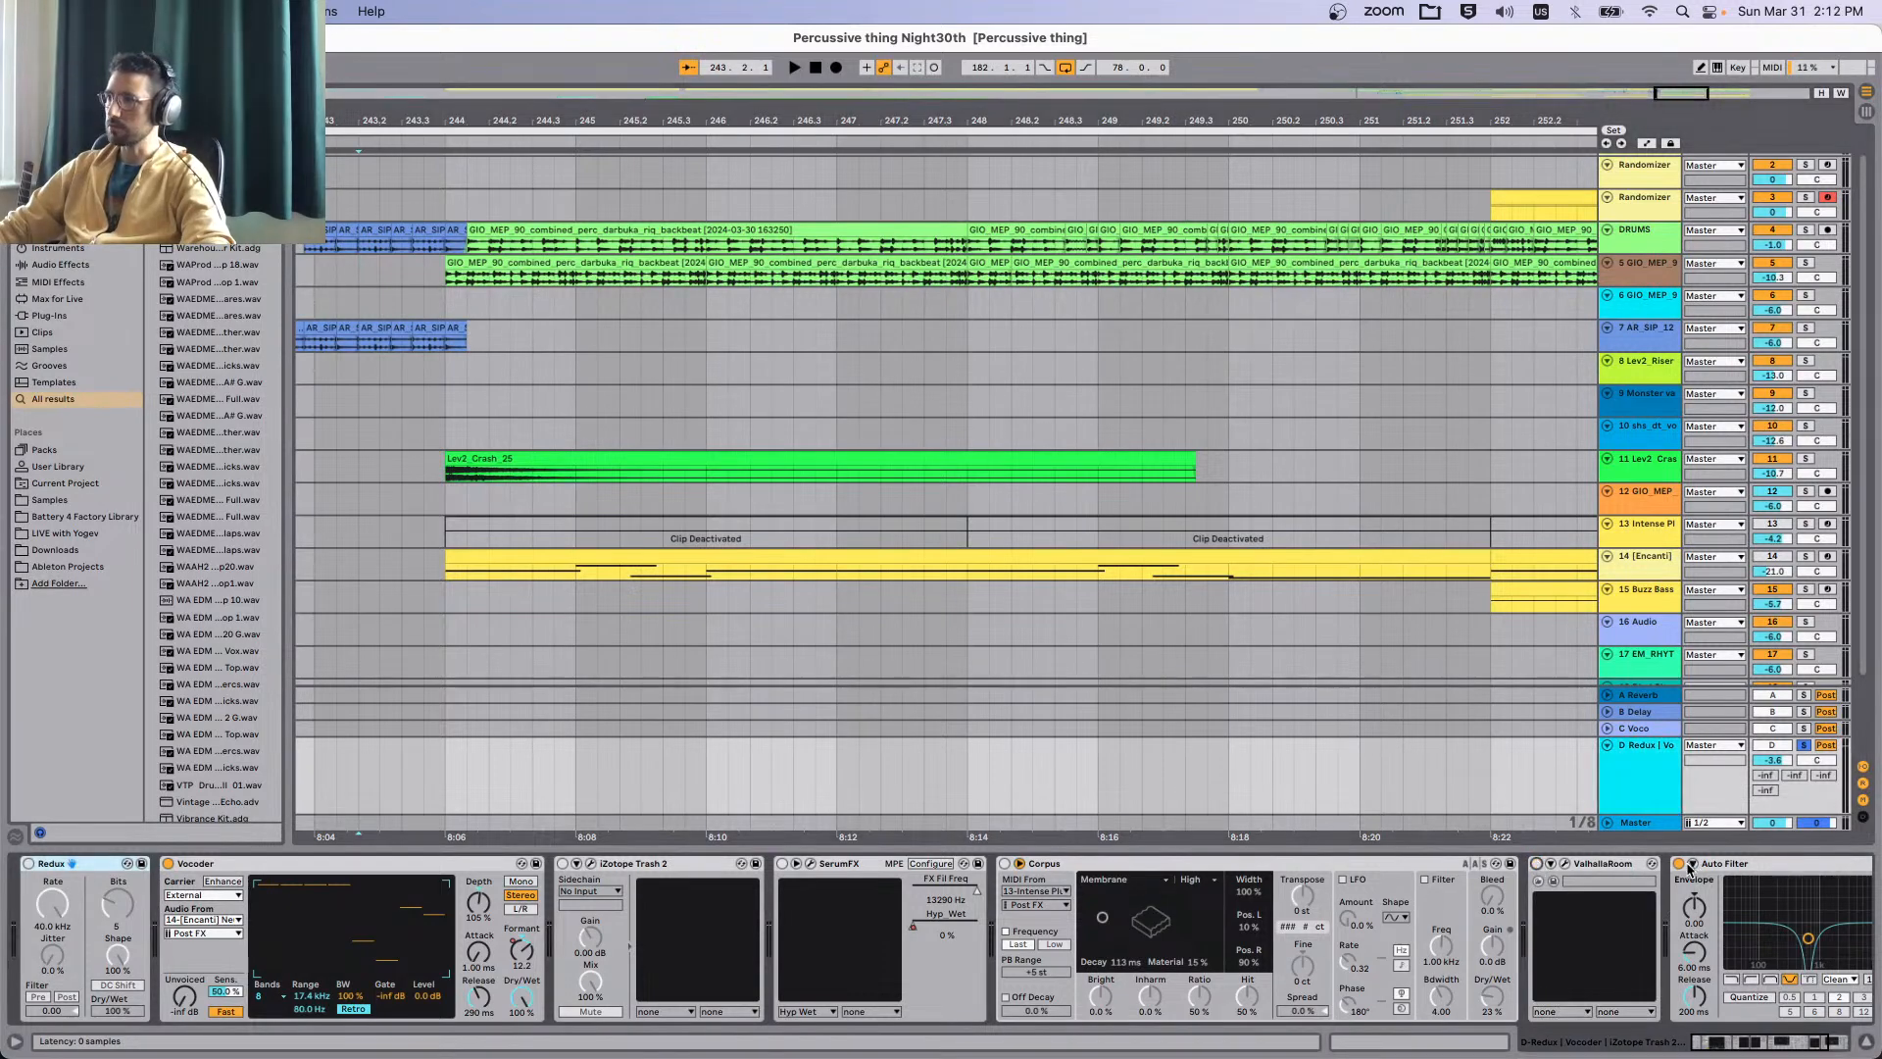
key(space)
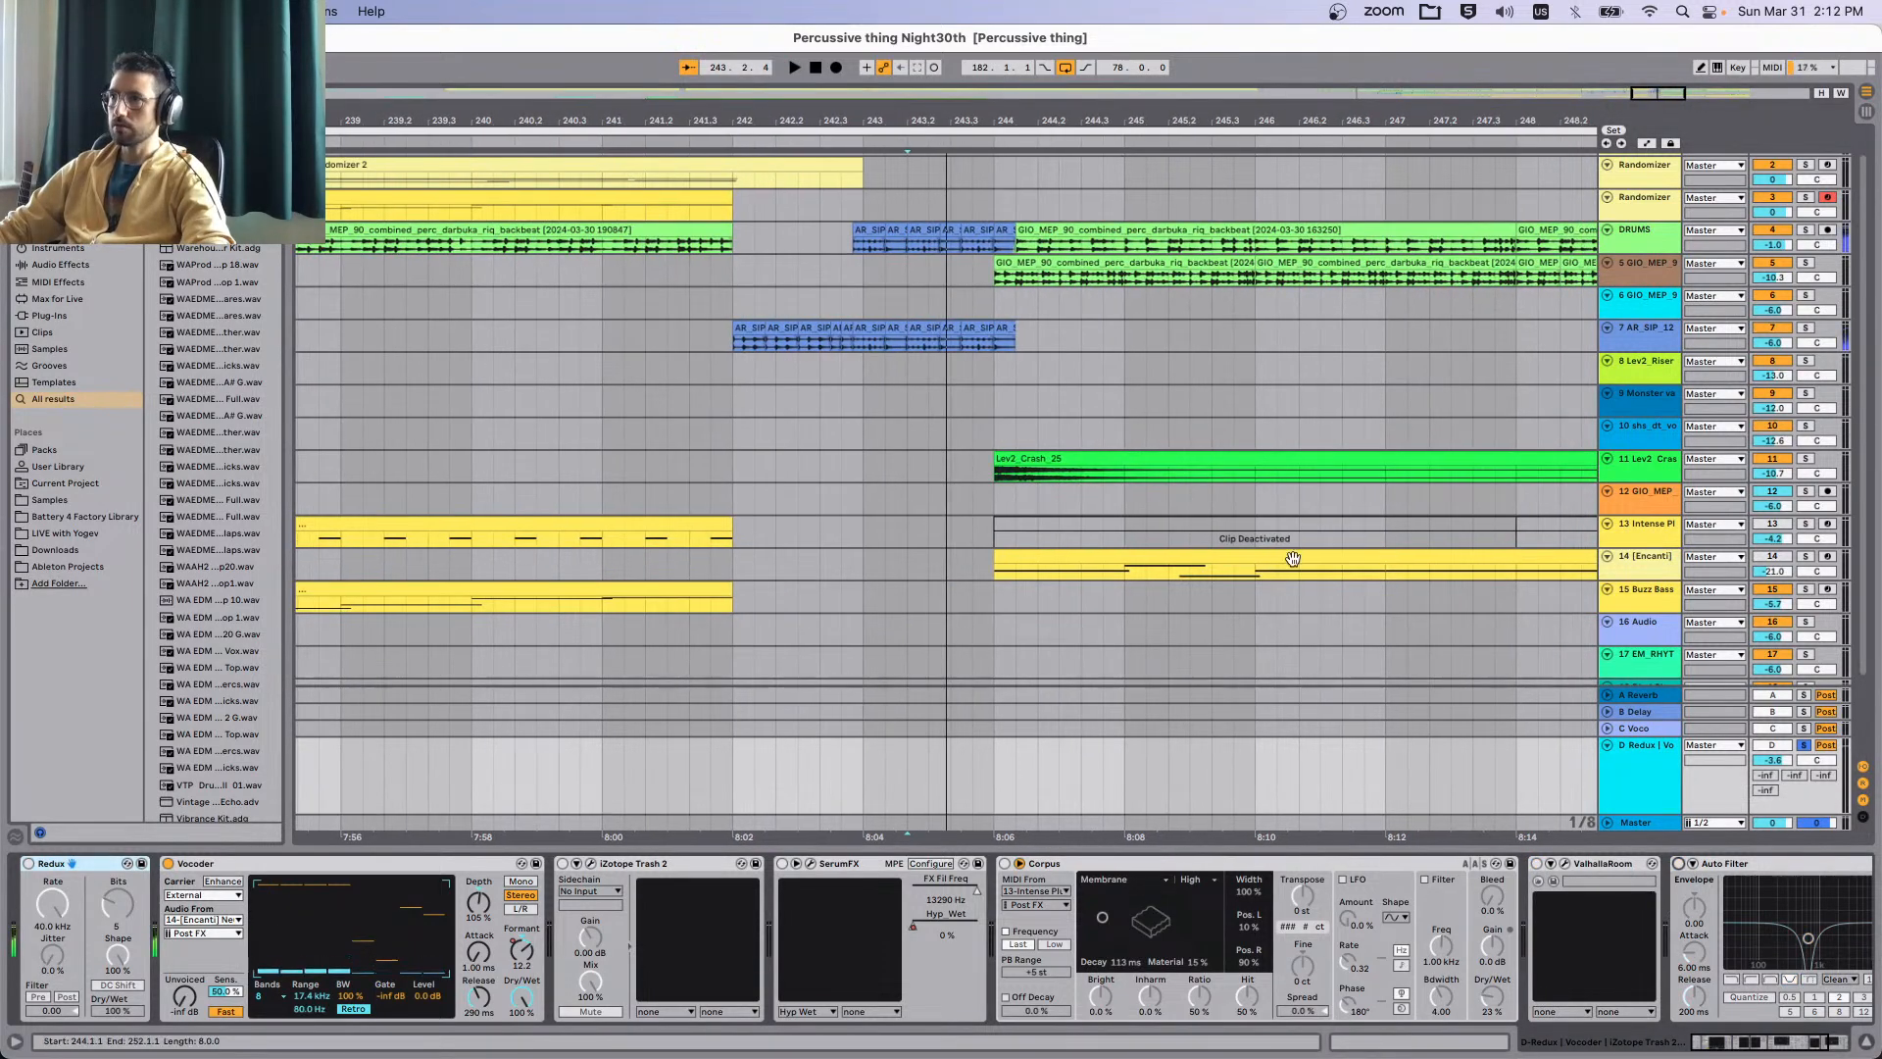
click(1293, 556)
click(1649, 779)
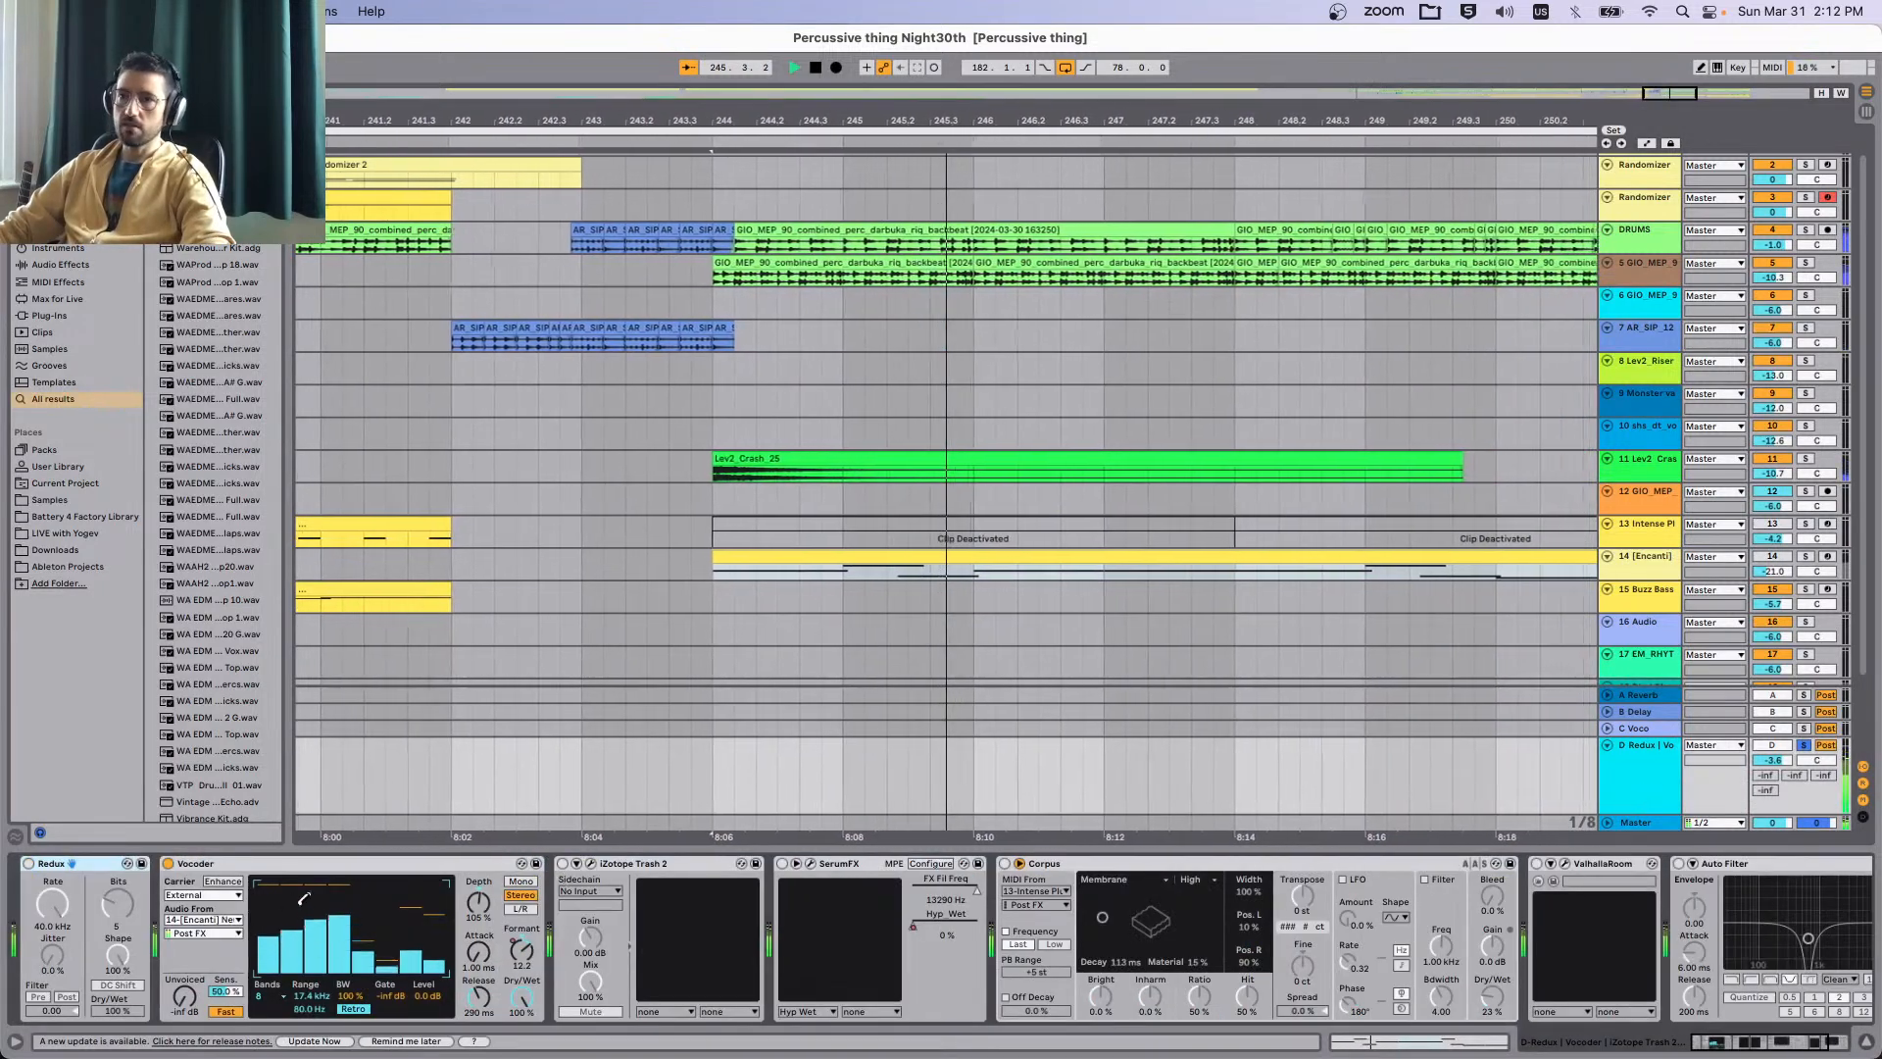
key(space)
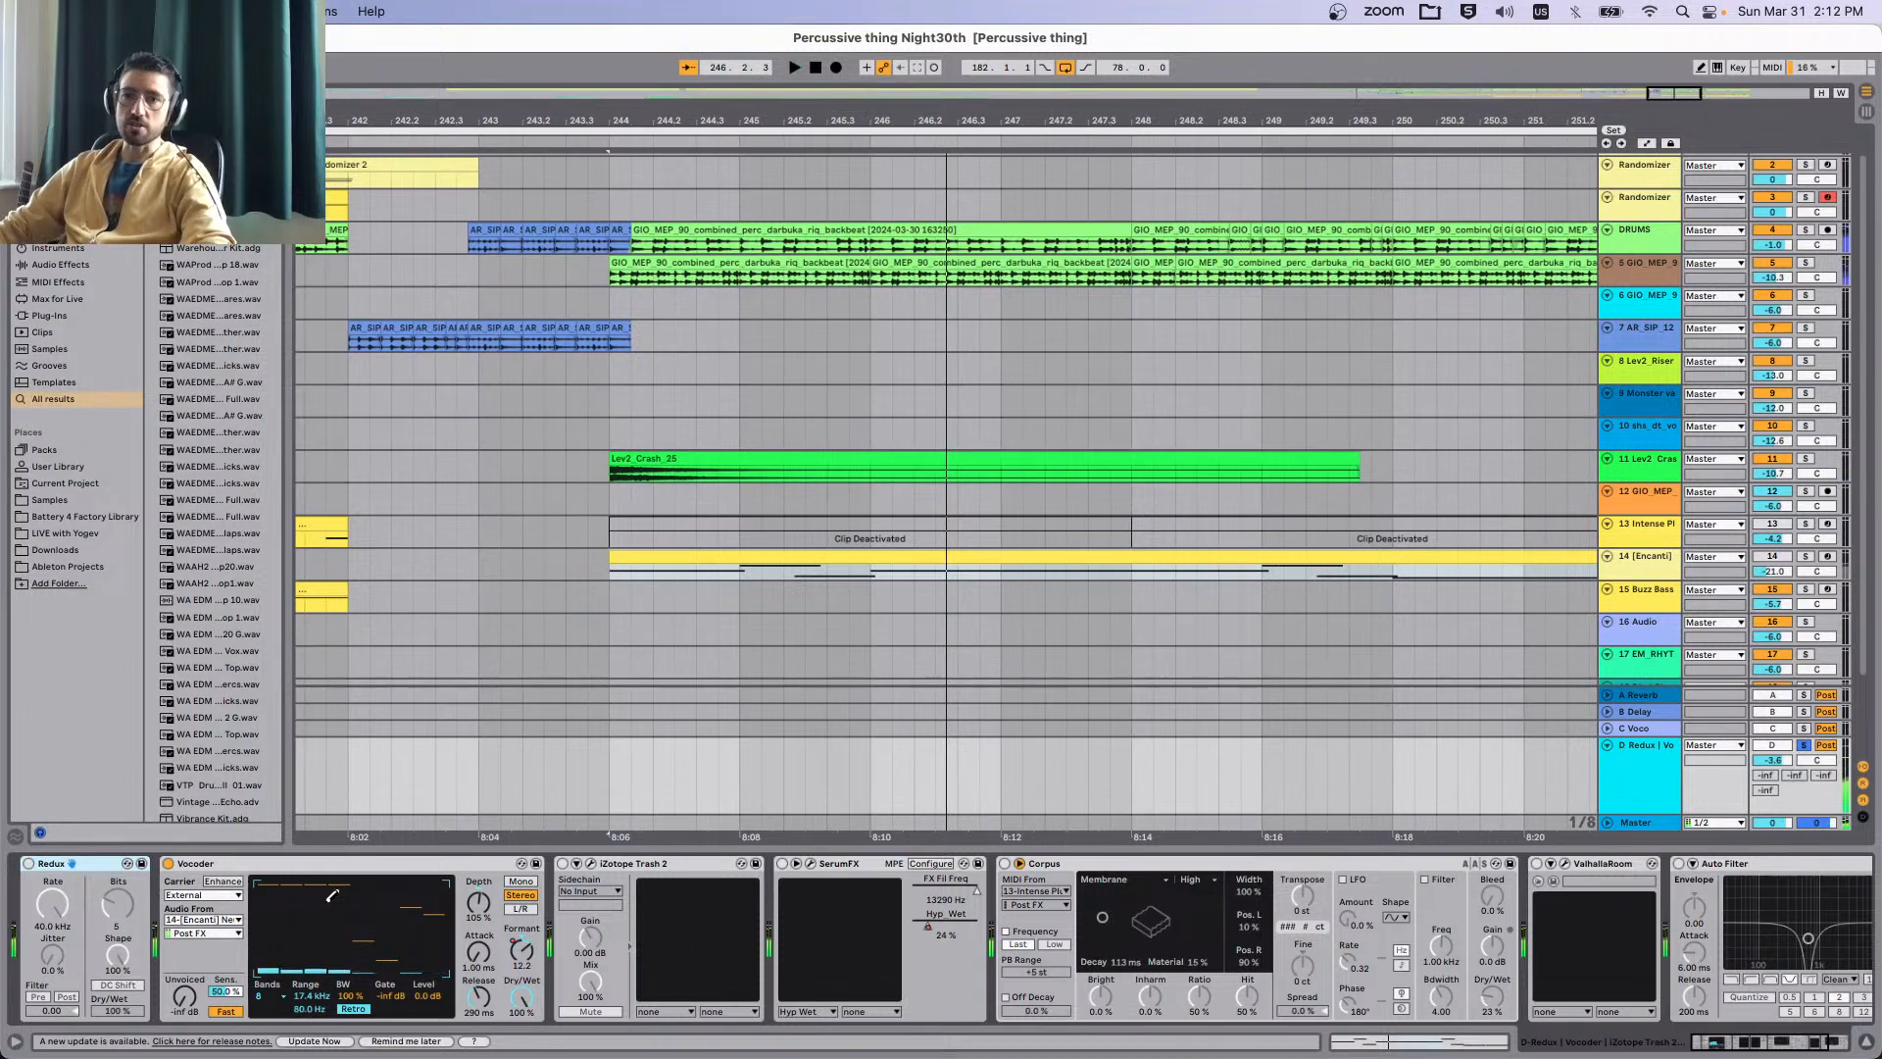
Turn iZotope Trash 2 back on, play the clip with it, and re-enable SerumFX on return track D.
click(562, 864)
key(space)
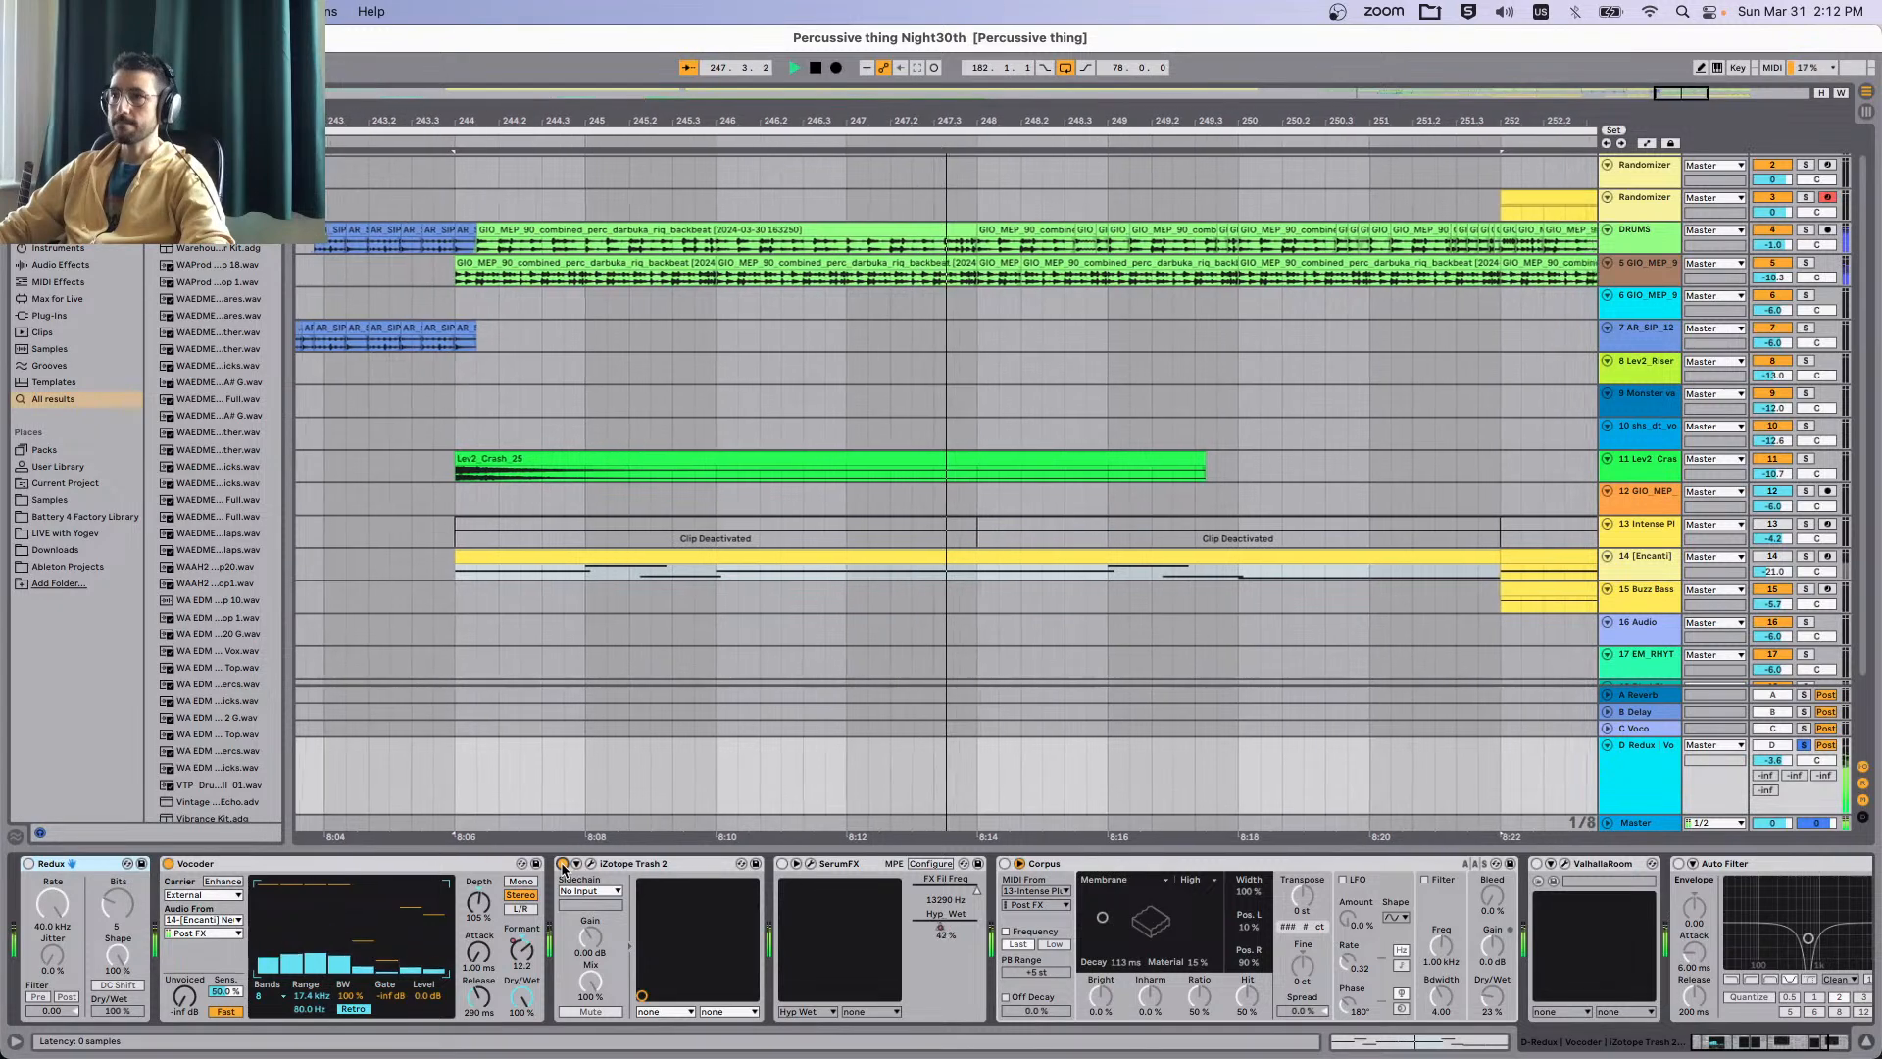
click(781, 863)
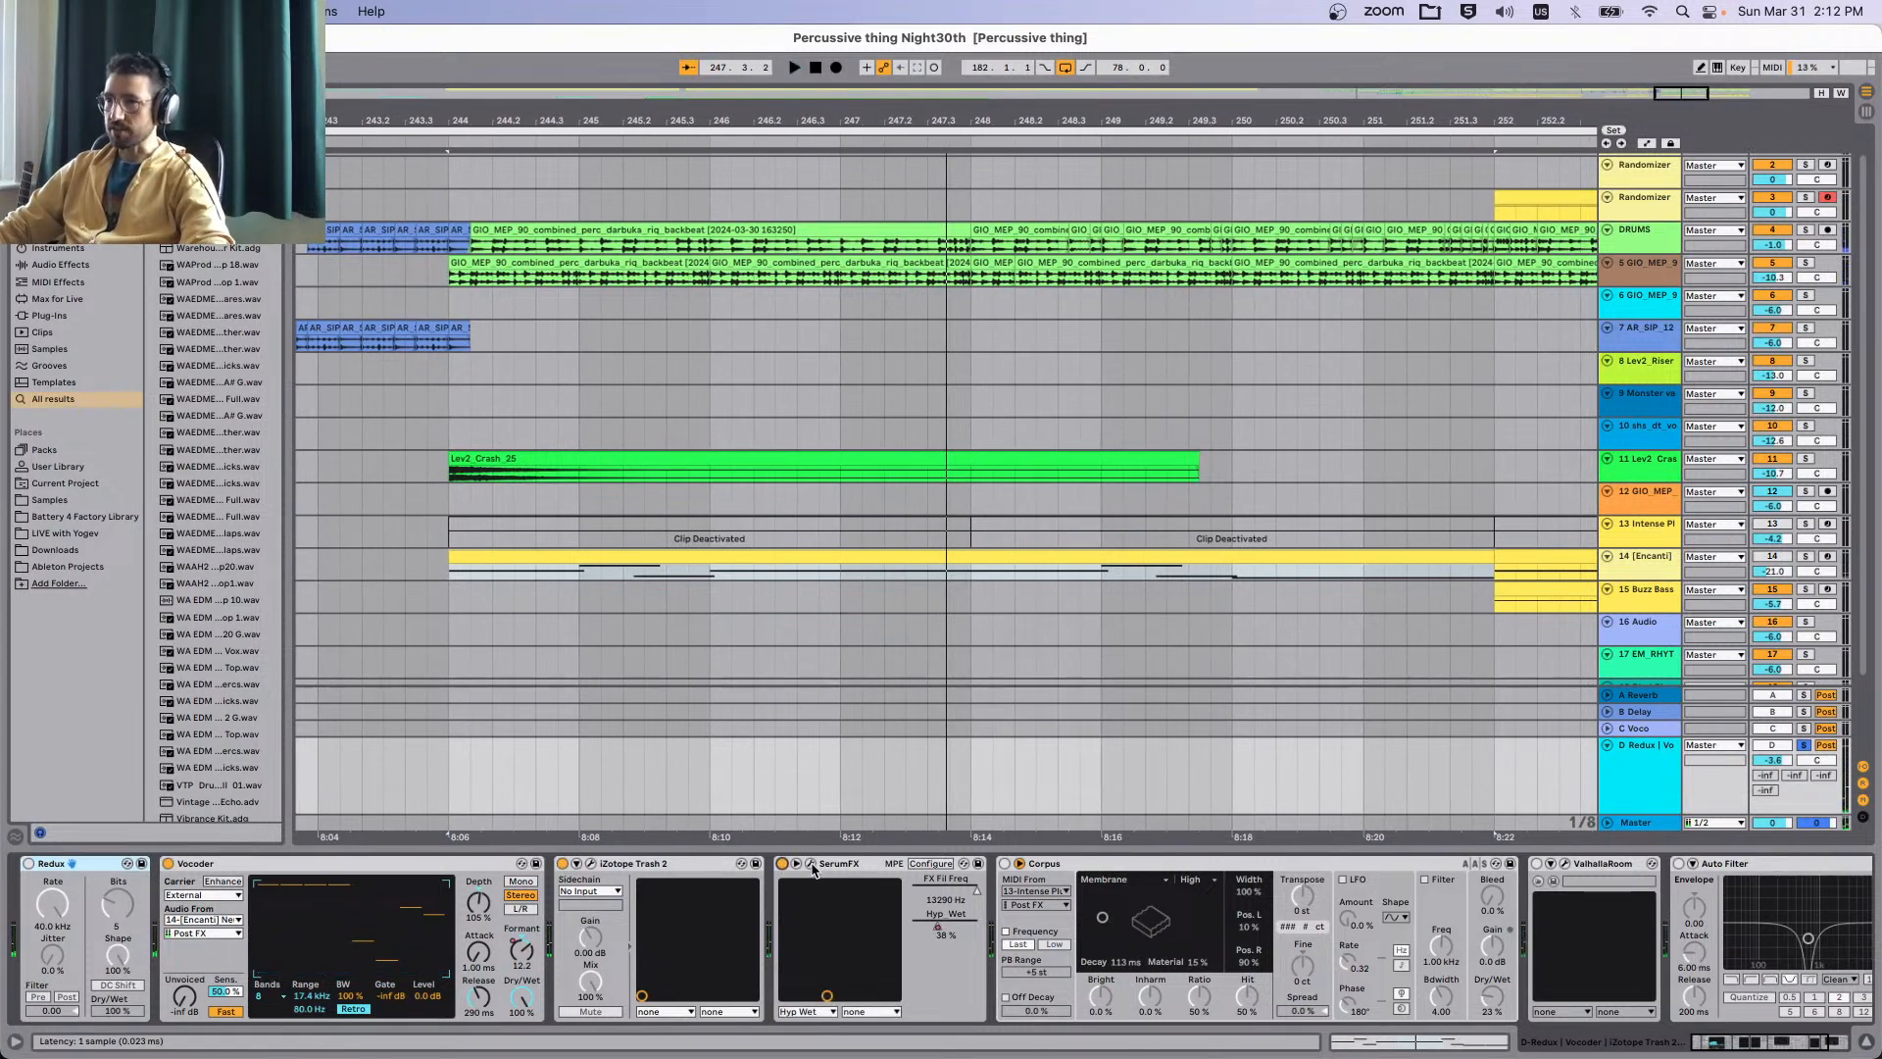
Examine SerumFX's Hyper/Dimension, multiband Compressor and Combs filter as the [Encanti] clip plays, and close its window.
click(811, 864)
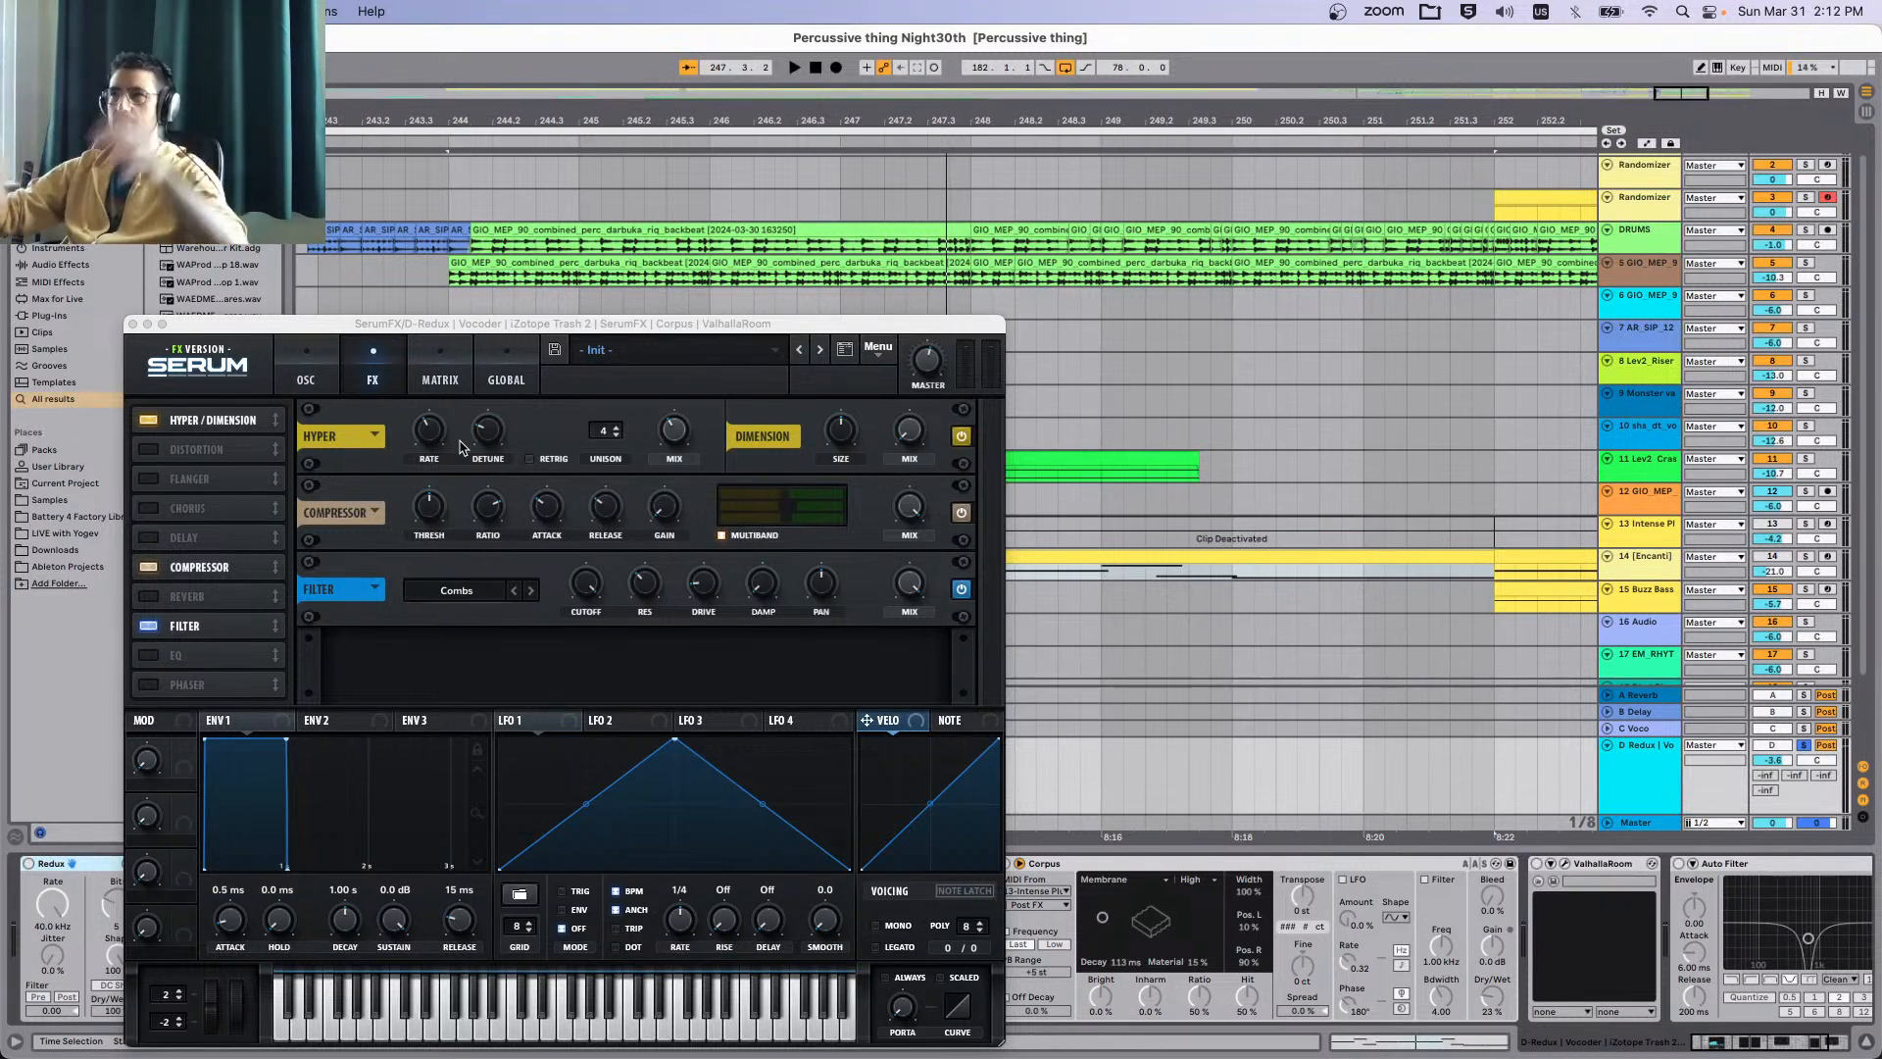
drag(724, 329, 1020, 172)
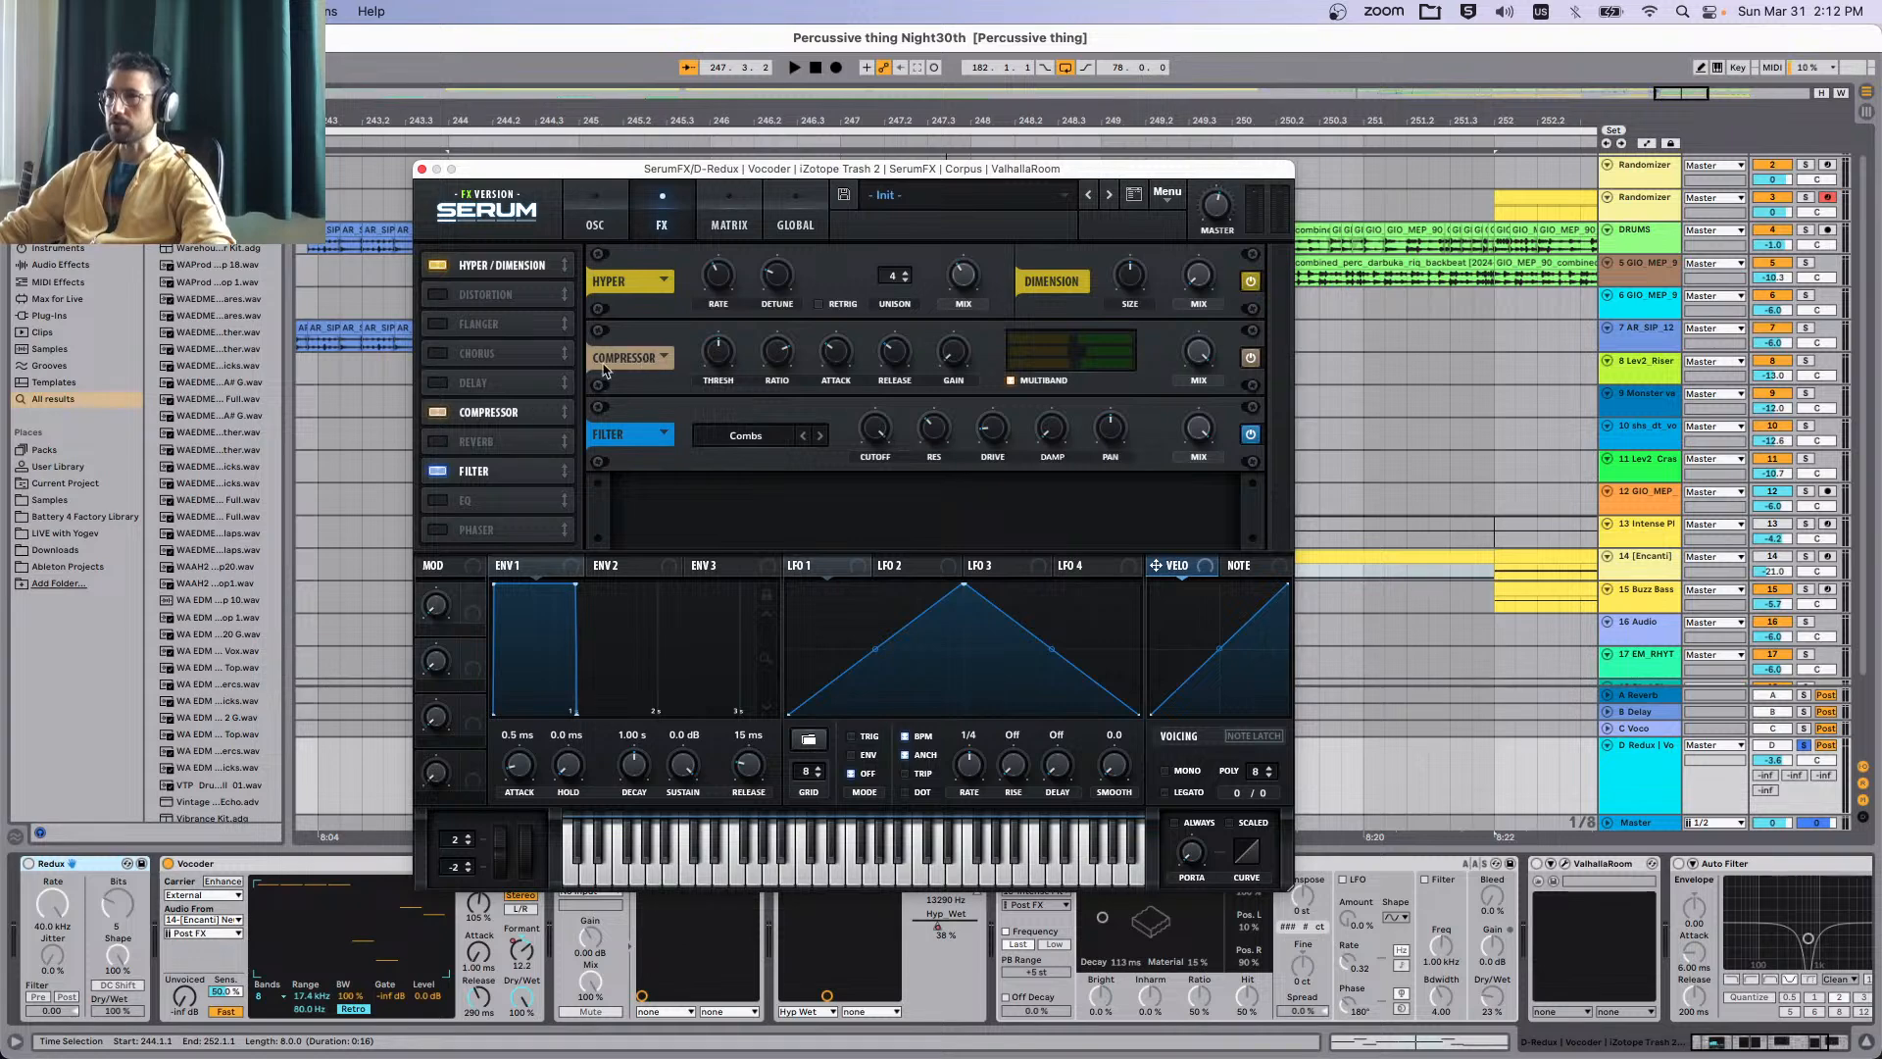
key(space)
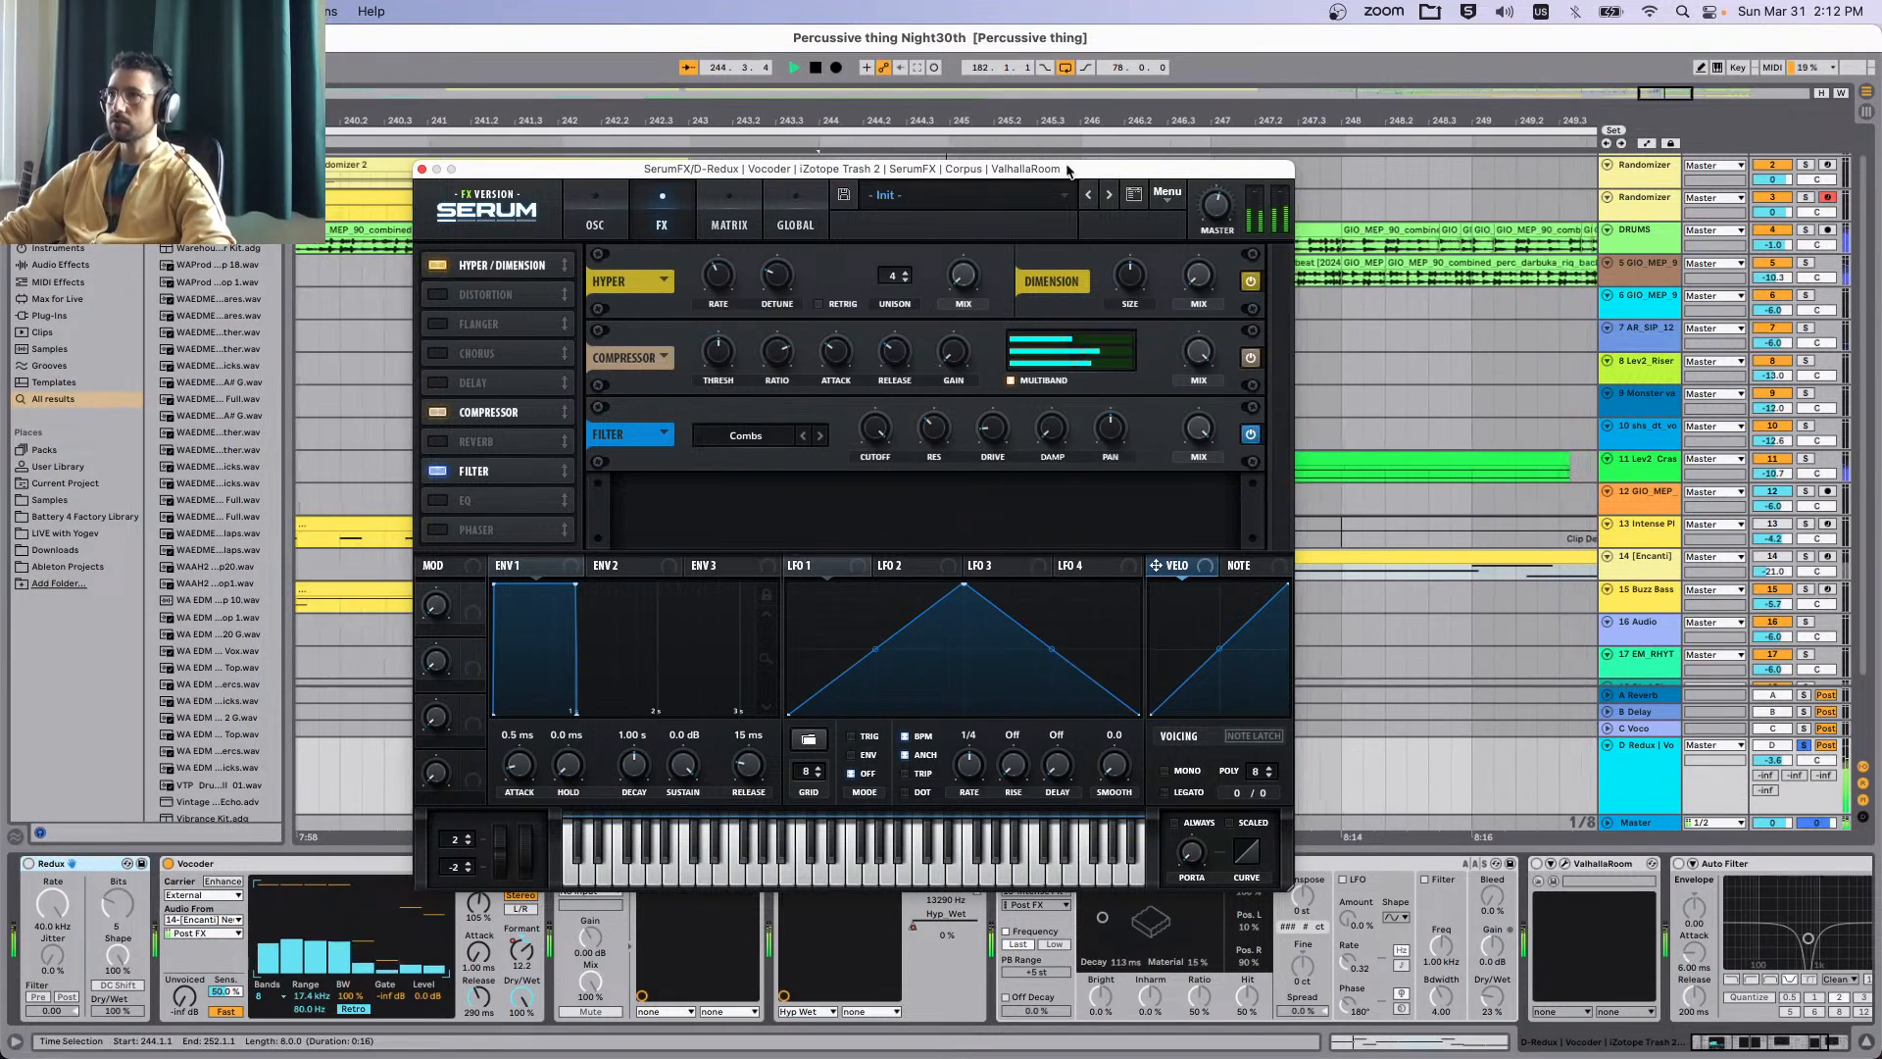
drag(1066, 172, 642, 55)
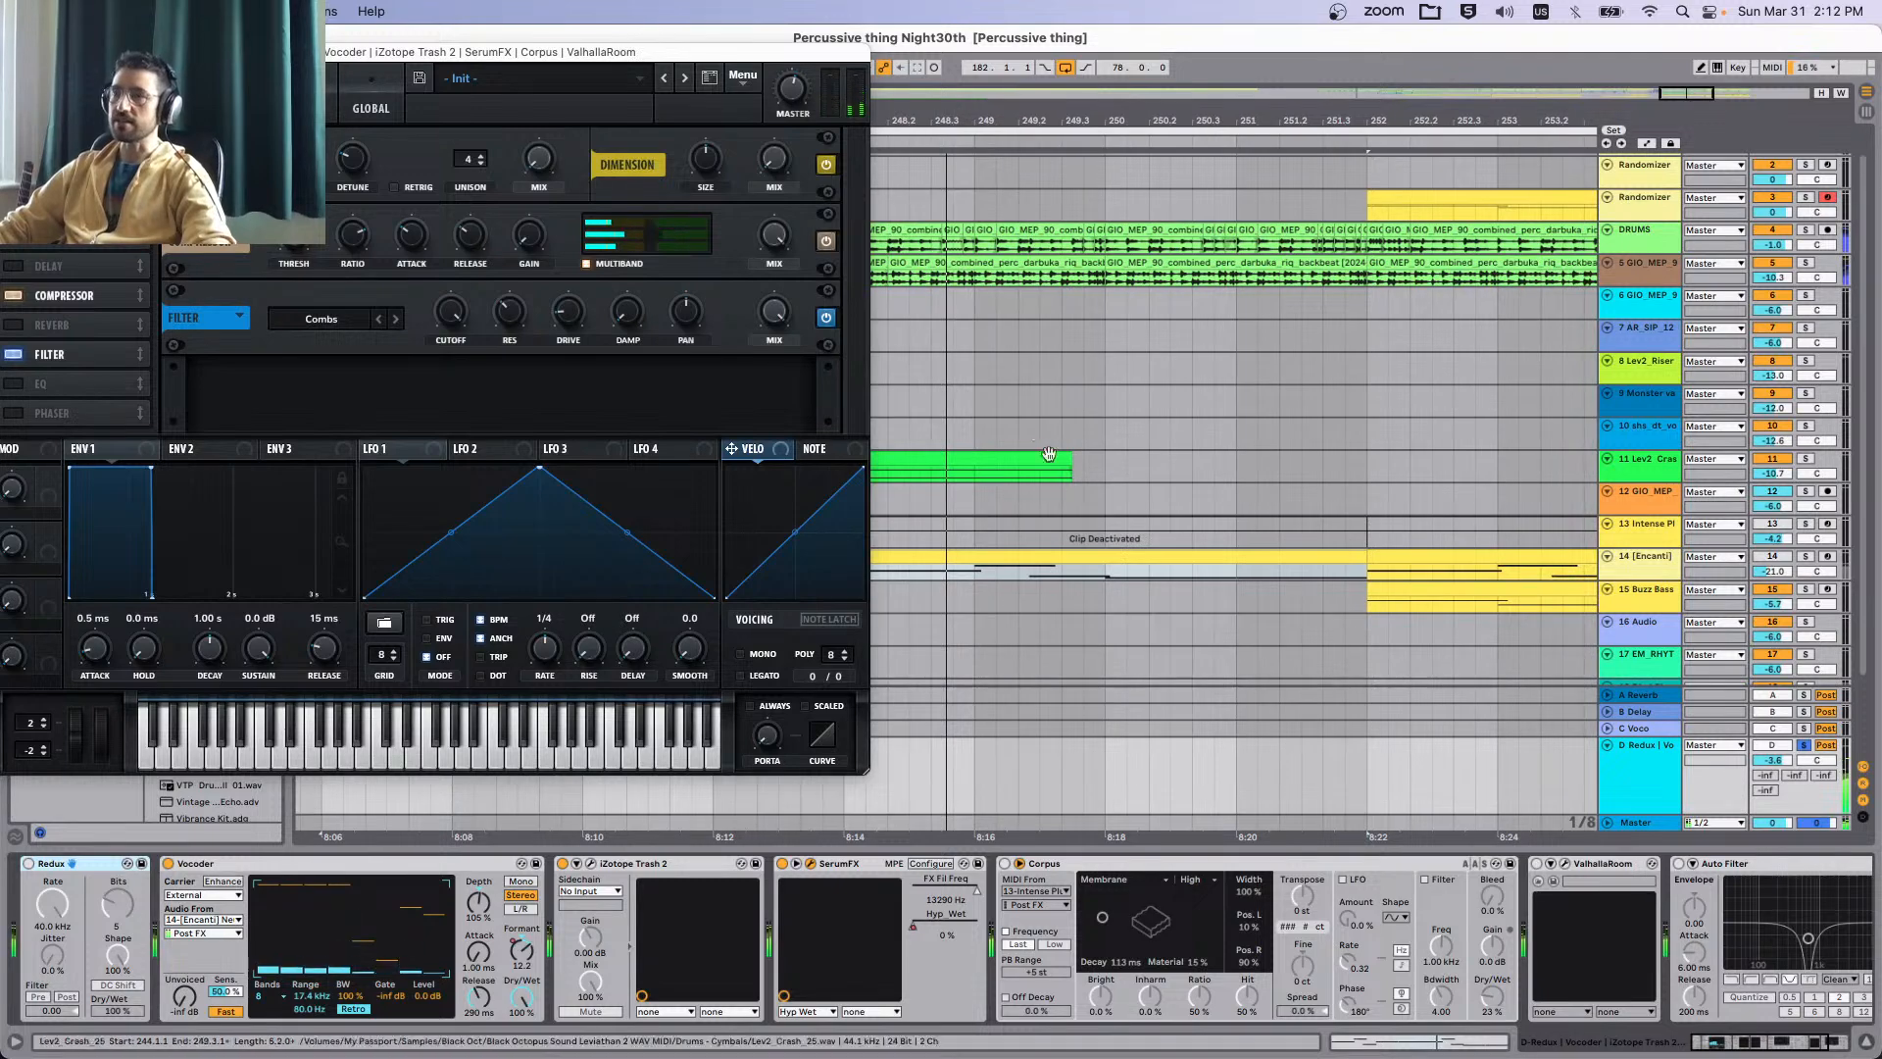
key(space)
scroll(1063, 480, left, 8)
scroll(1072, 480, right, 2)
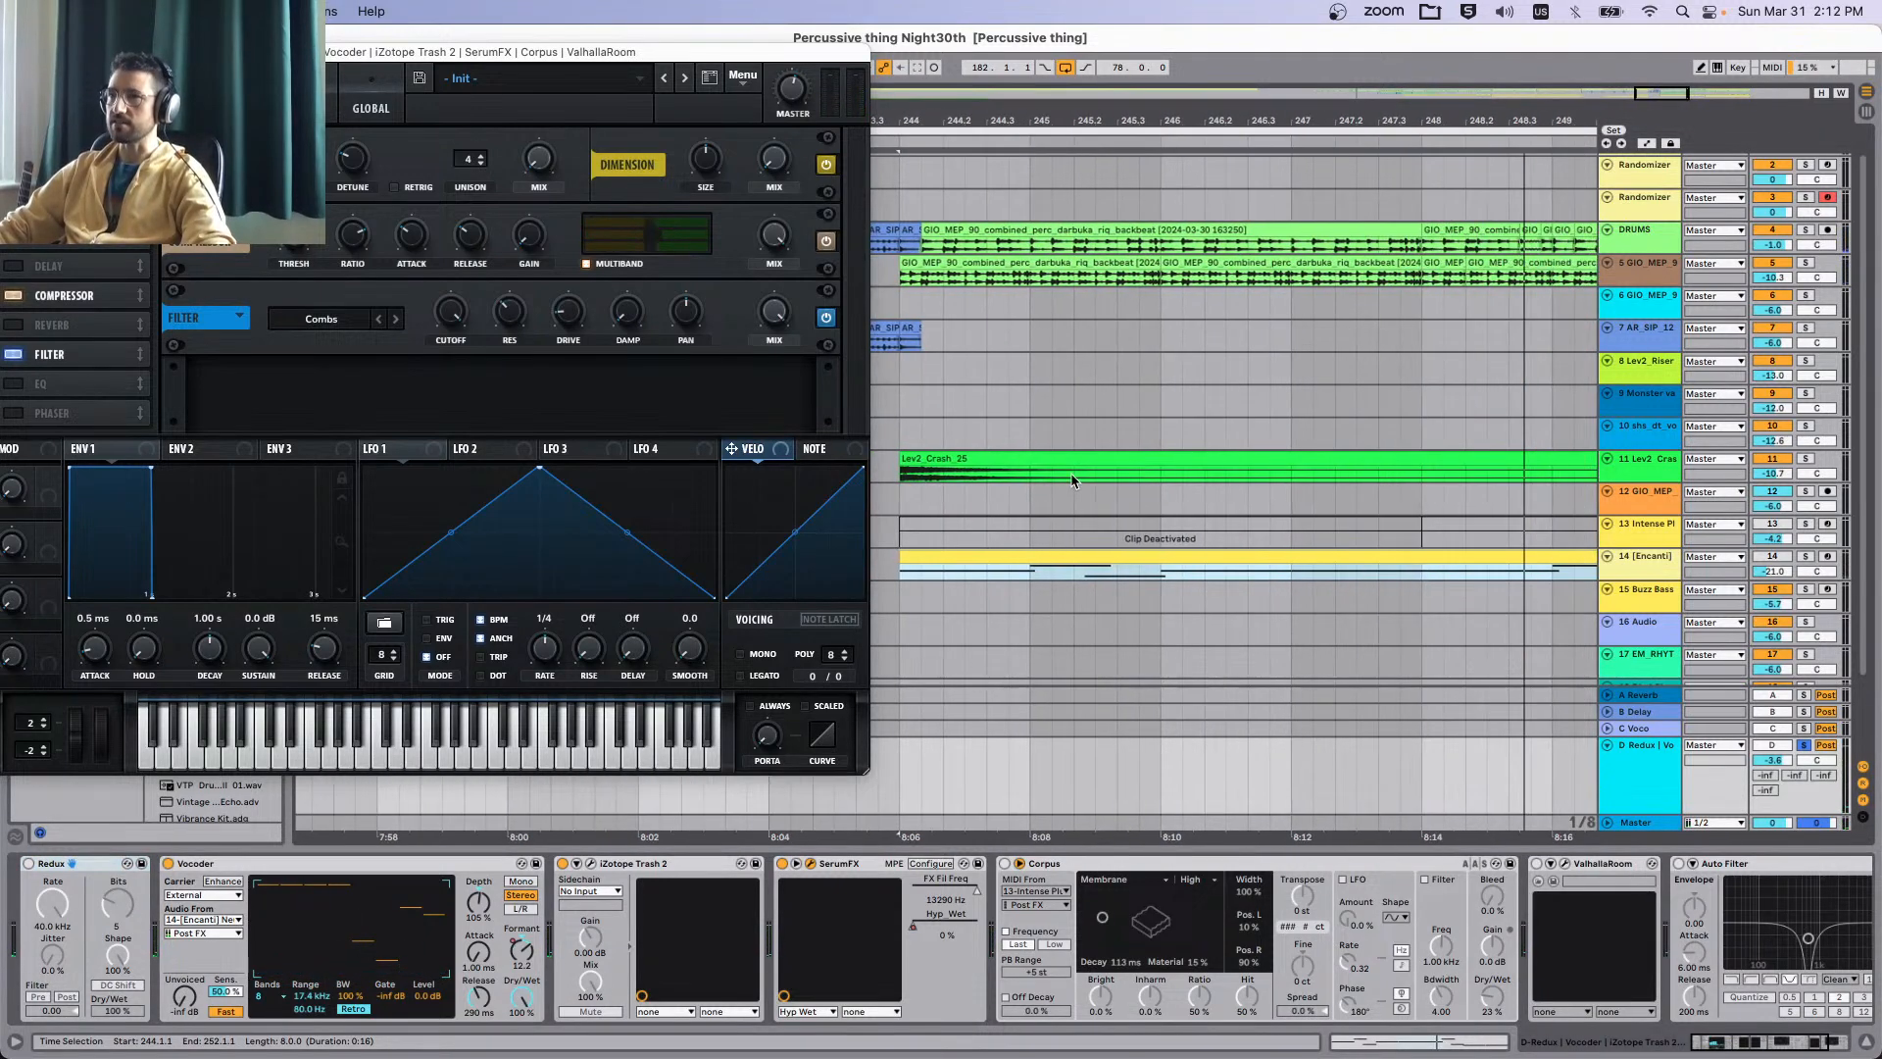
scroll(1072, 480, right, 2)
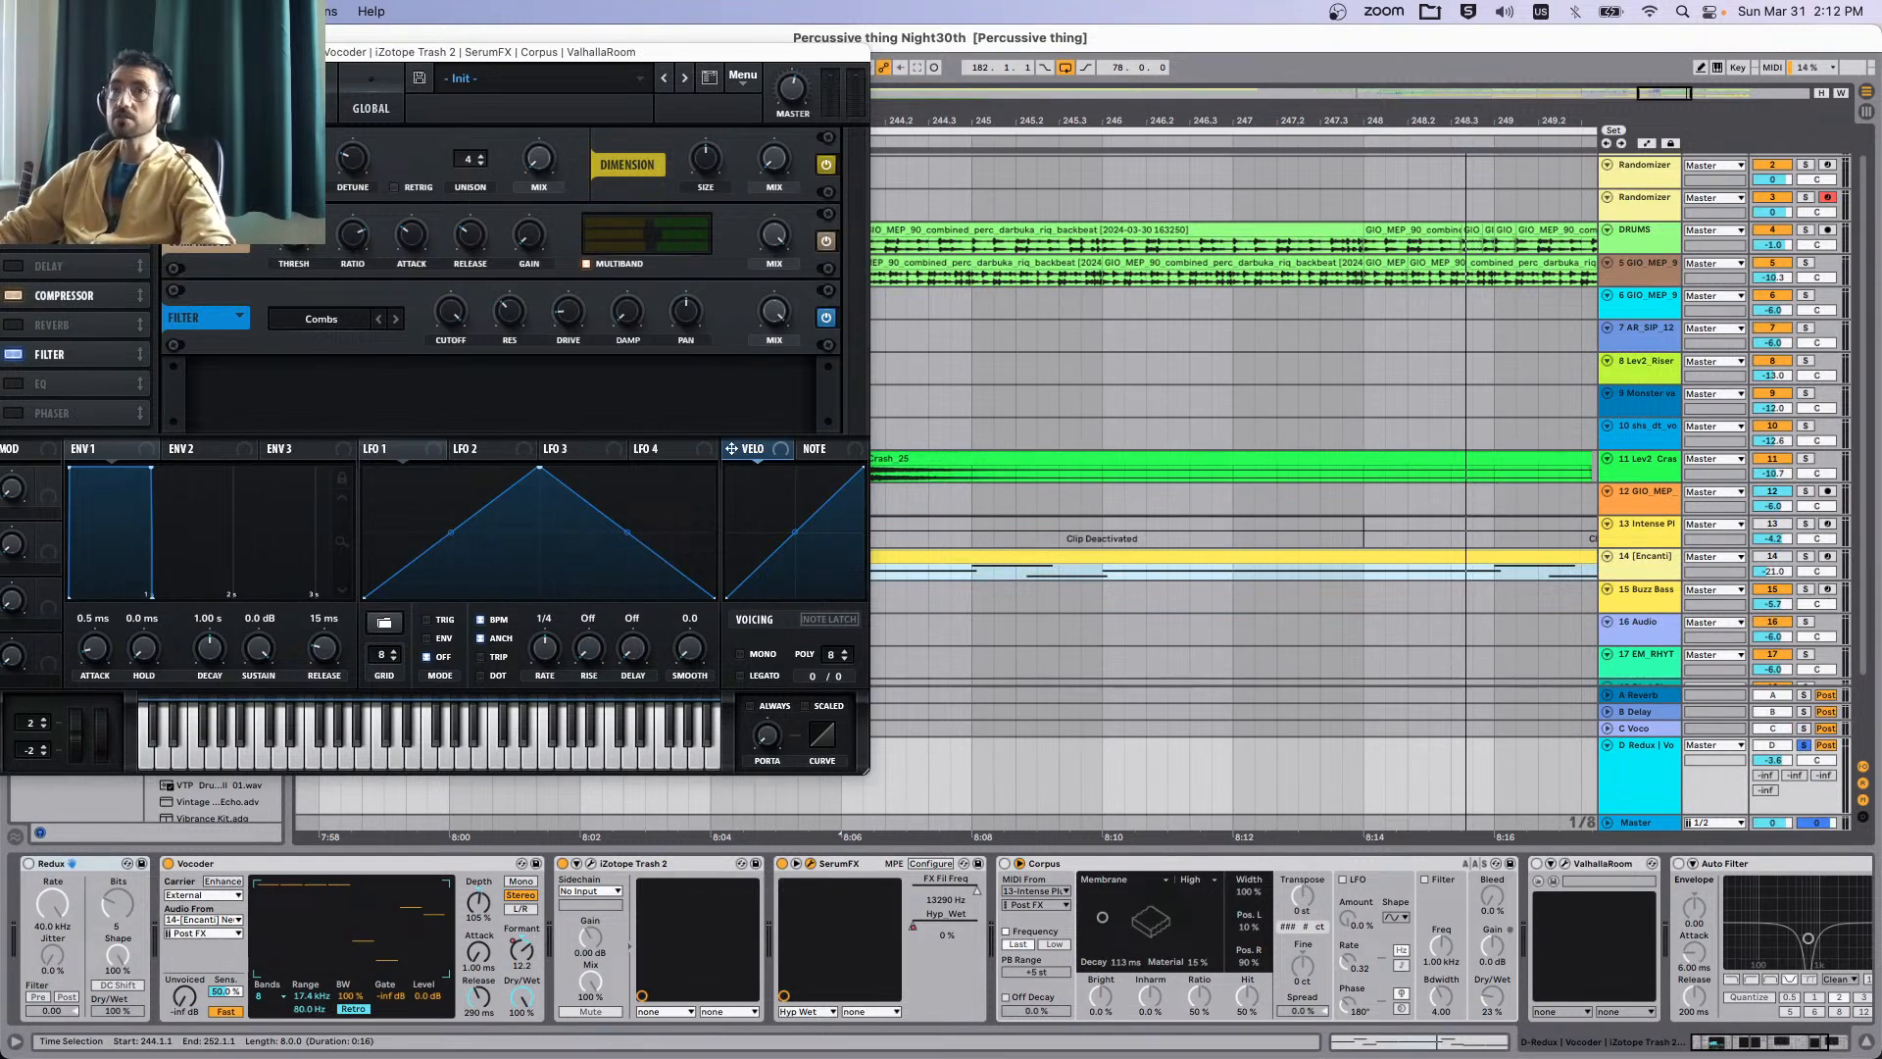
drag(245, 52, 305, 63)
click(61, 63)
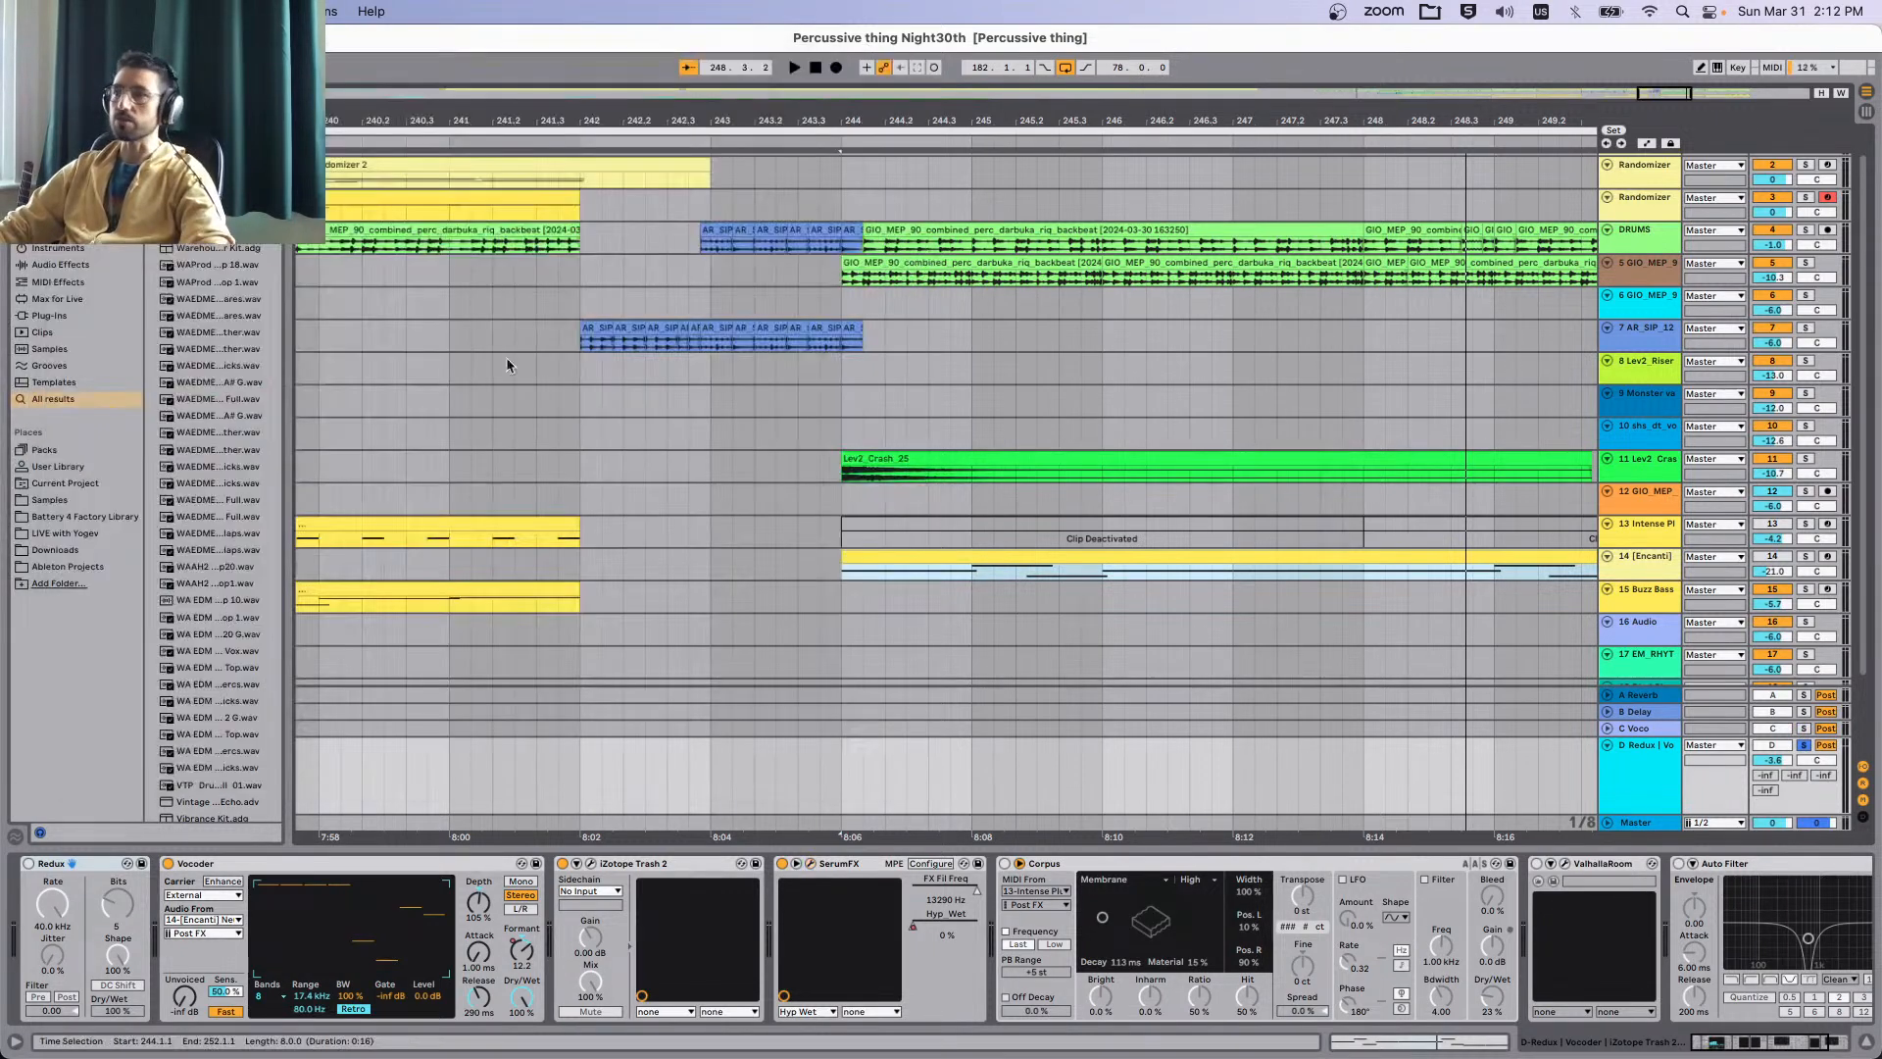
Turn on Corpus on return track D, play the clip with it, and view its resonator types, keeping Membrane.
click(1006, 864)
key(space)
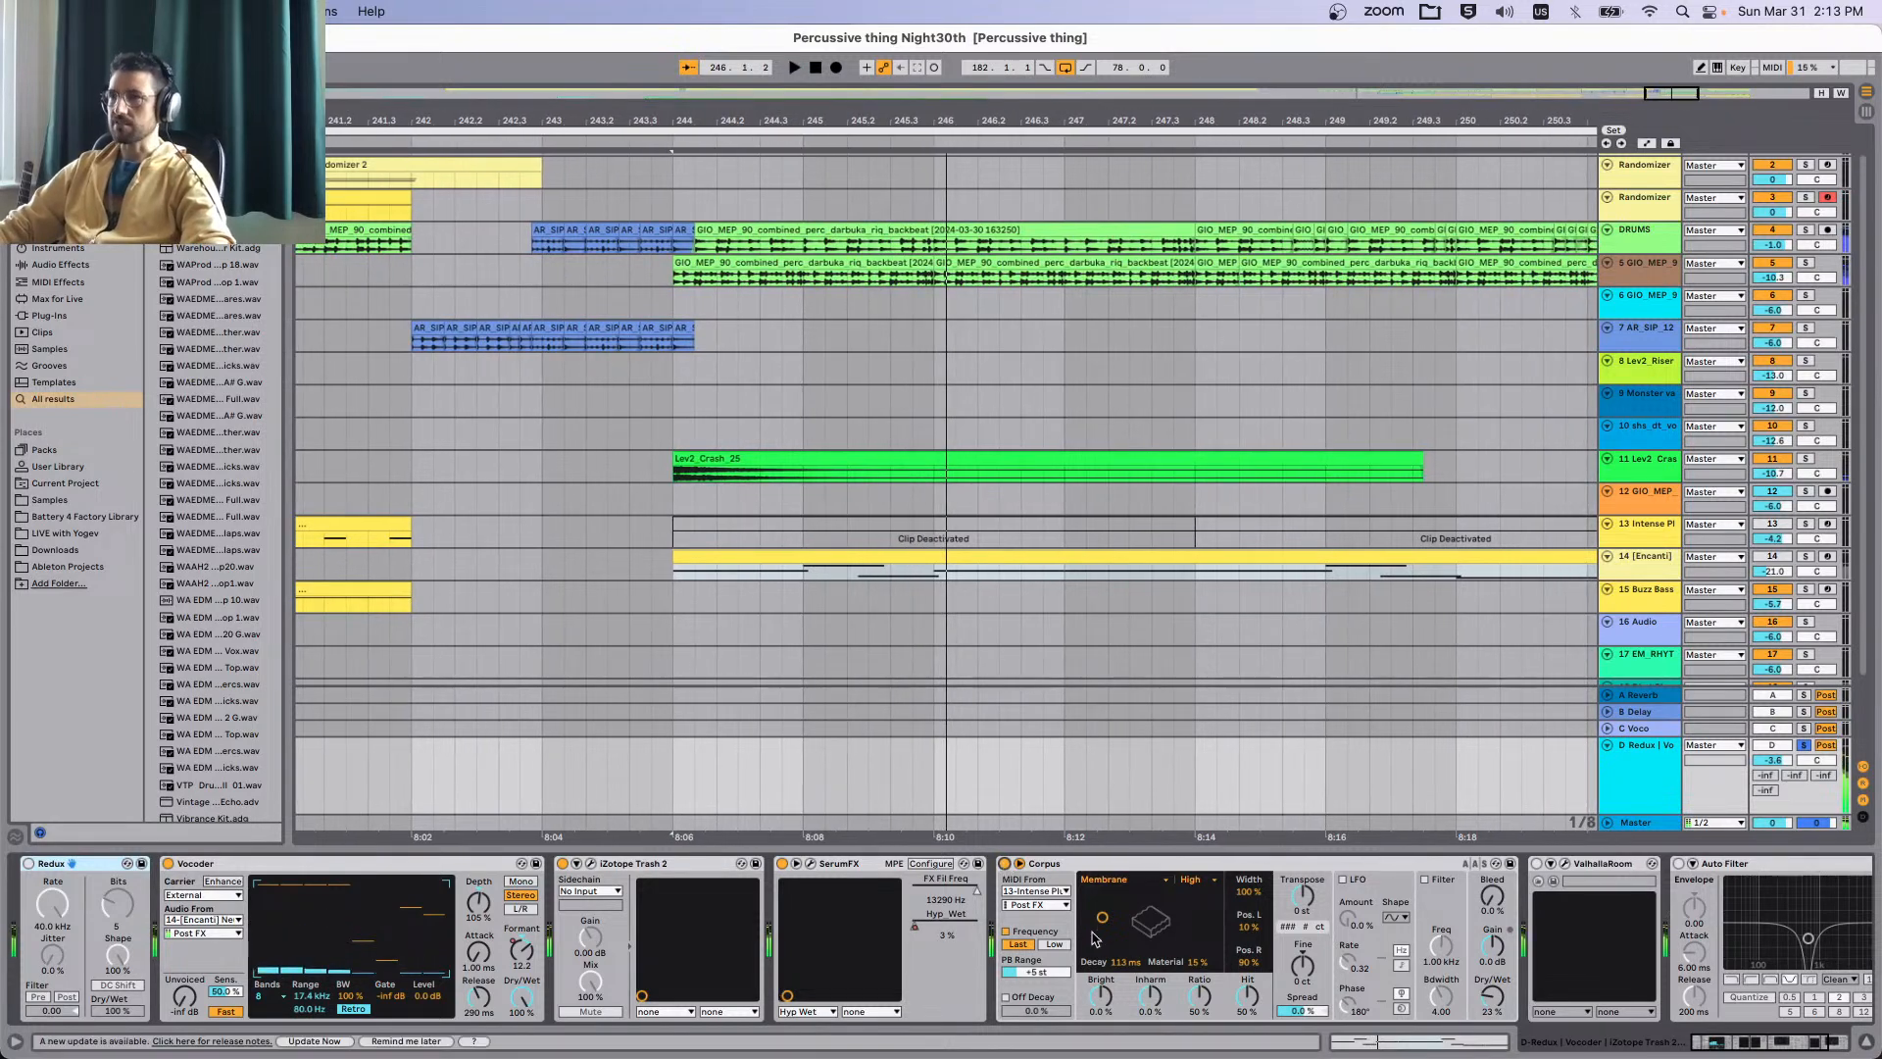
click(1125, 886)
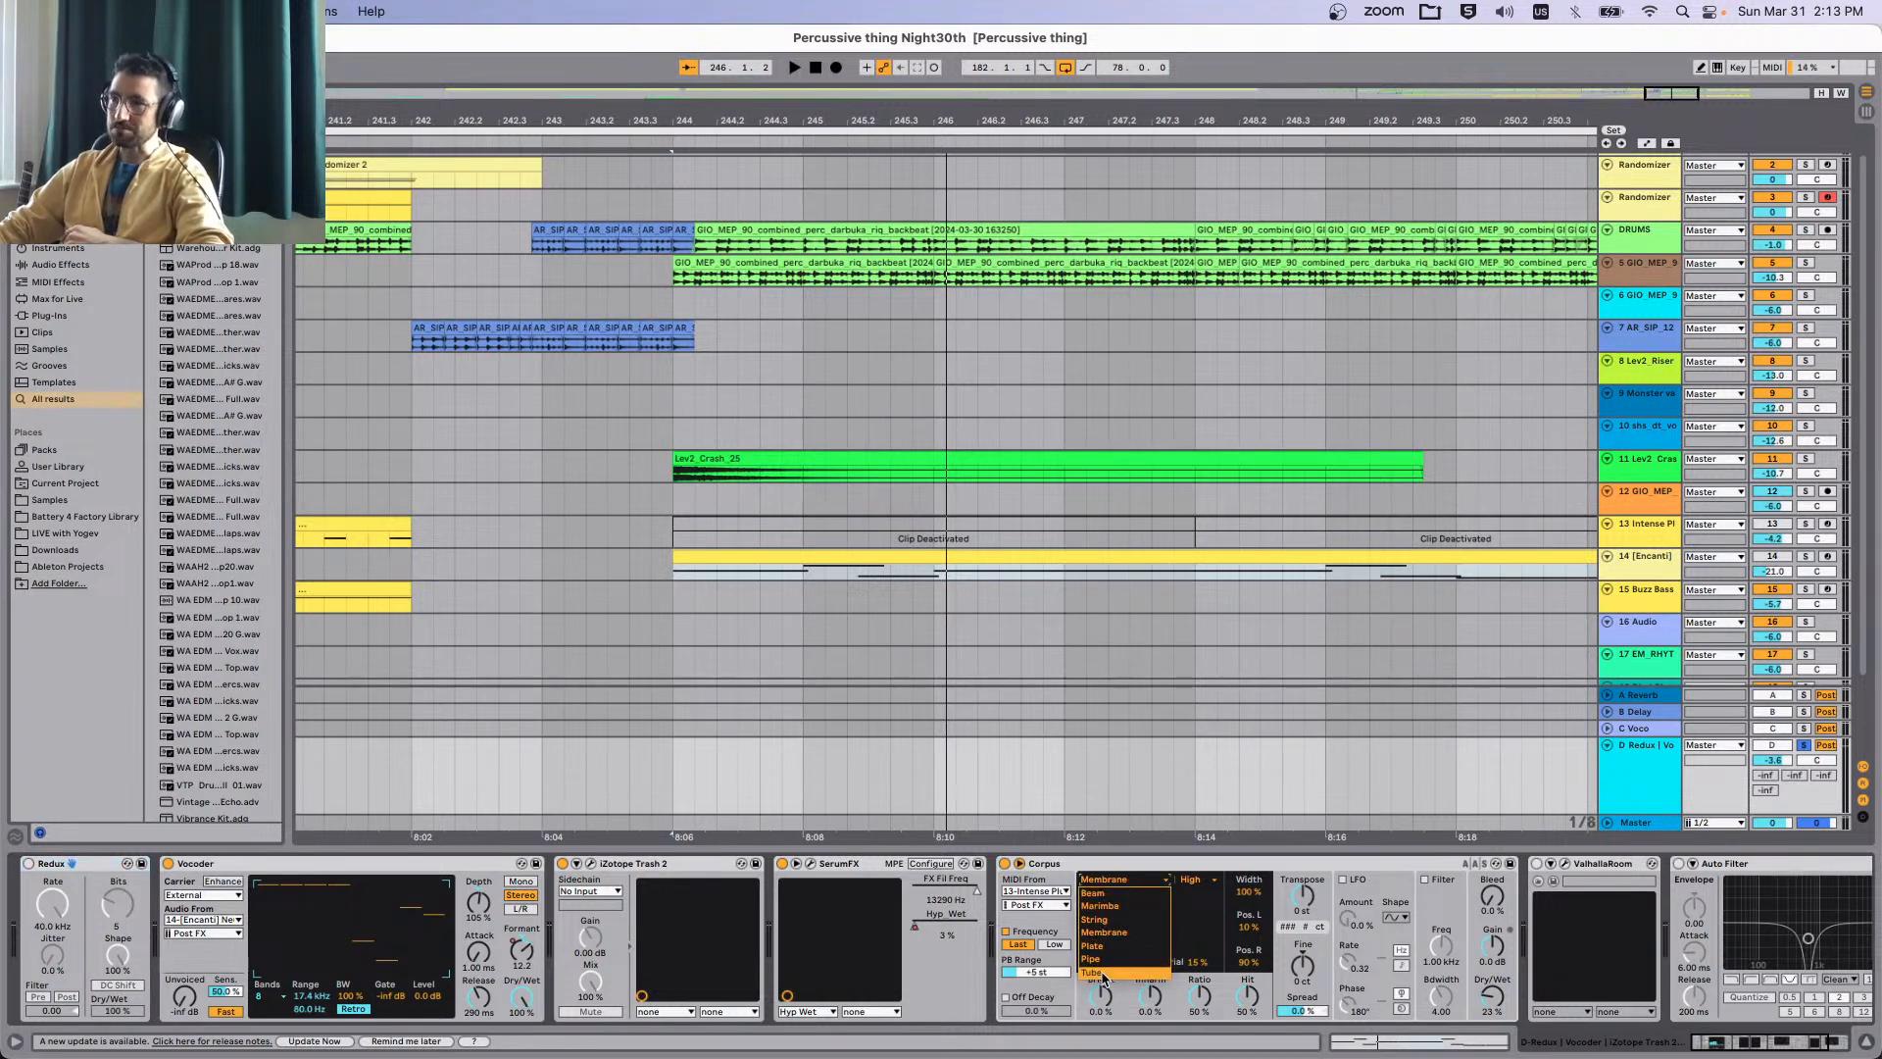
click(1400, 863)
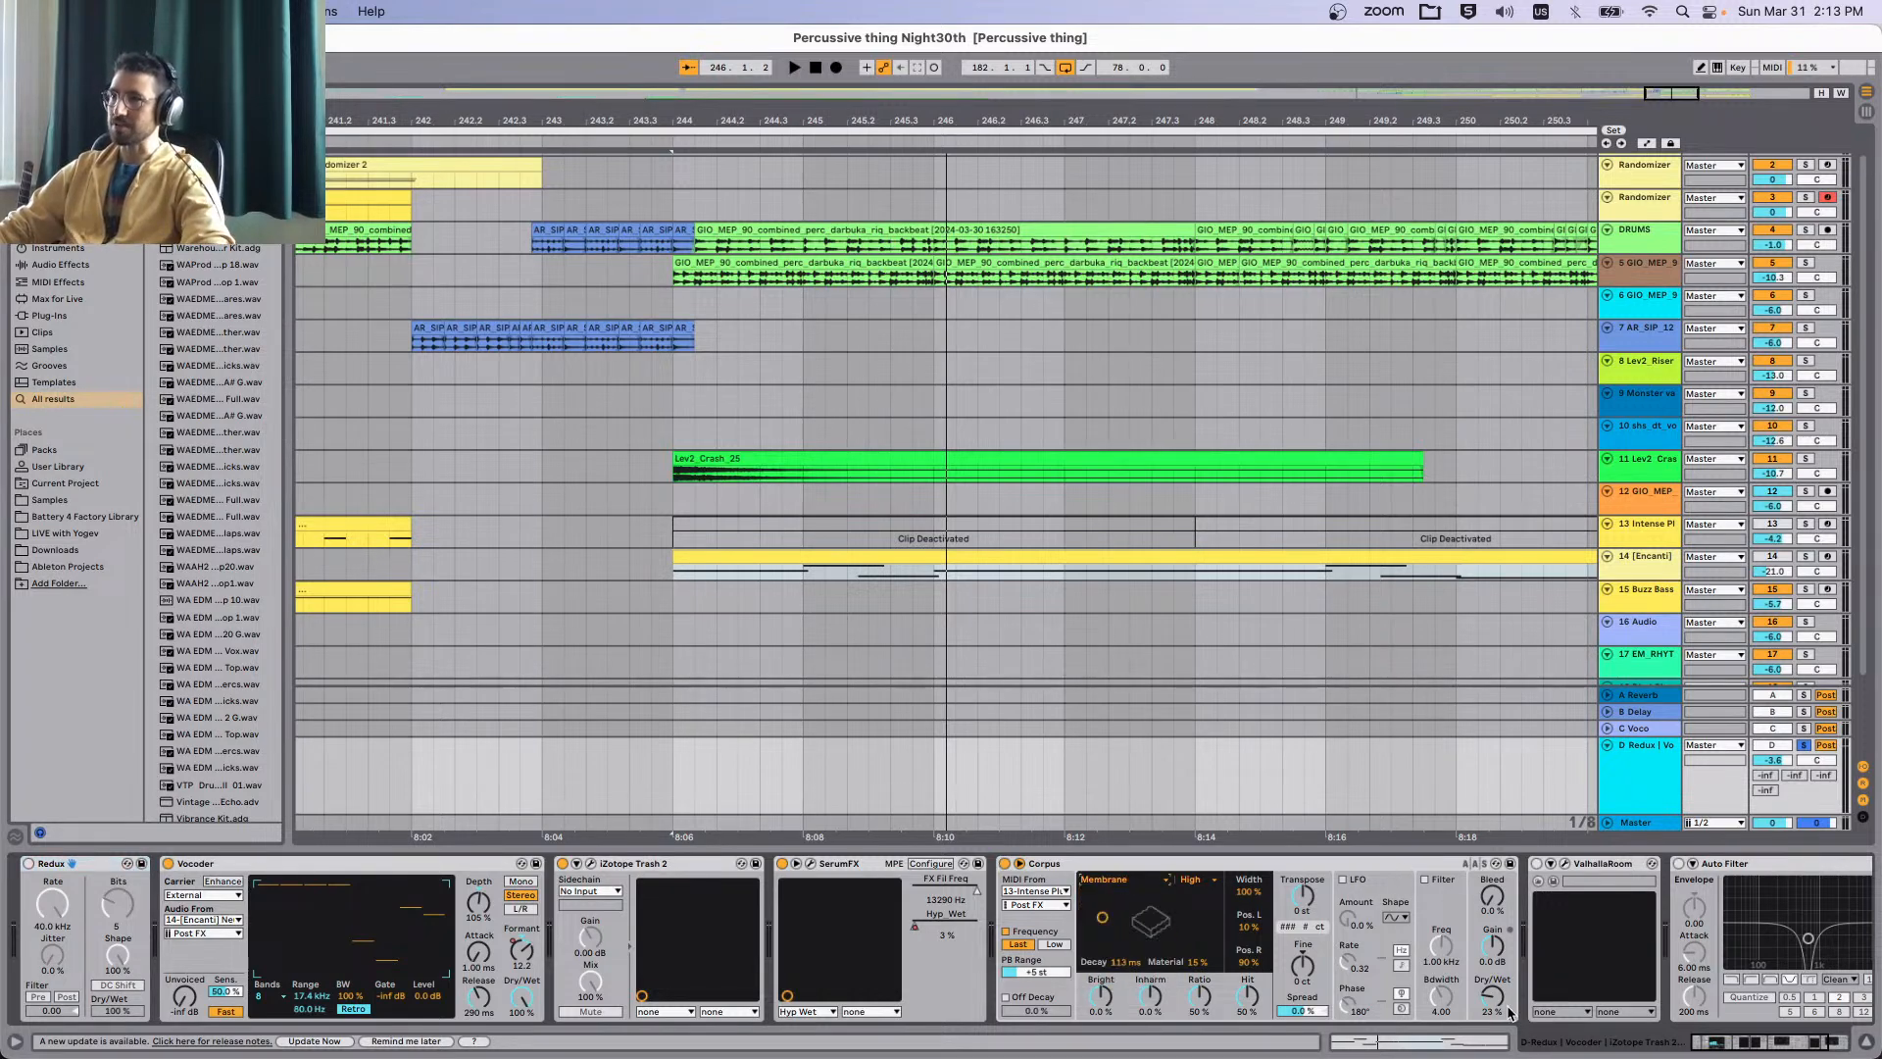
Replay the [Encanti] clip from bar 244 to hear Corpus added to the Vocoder, Trash 2 and SerumFX chain.
scroll(843, 582, right, 3)
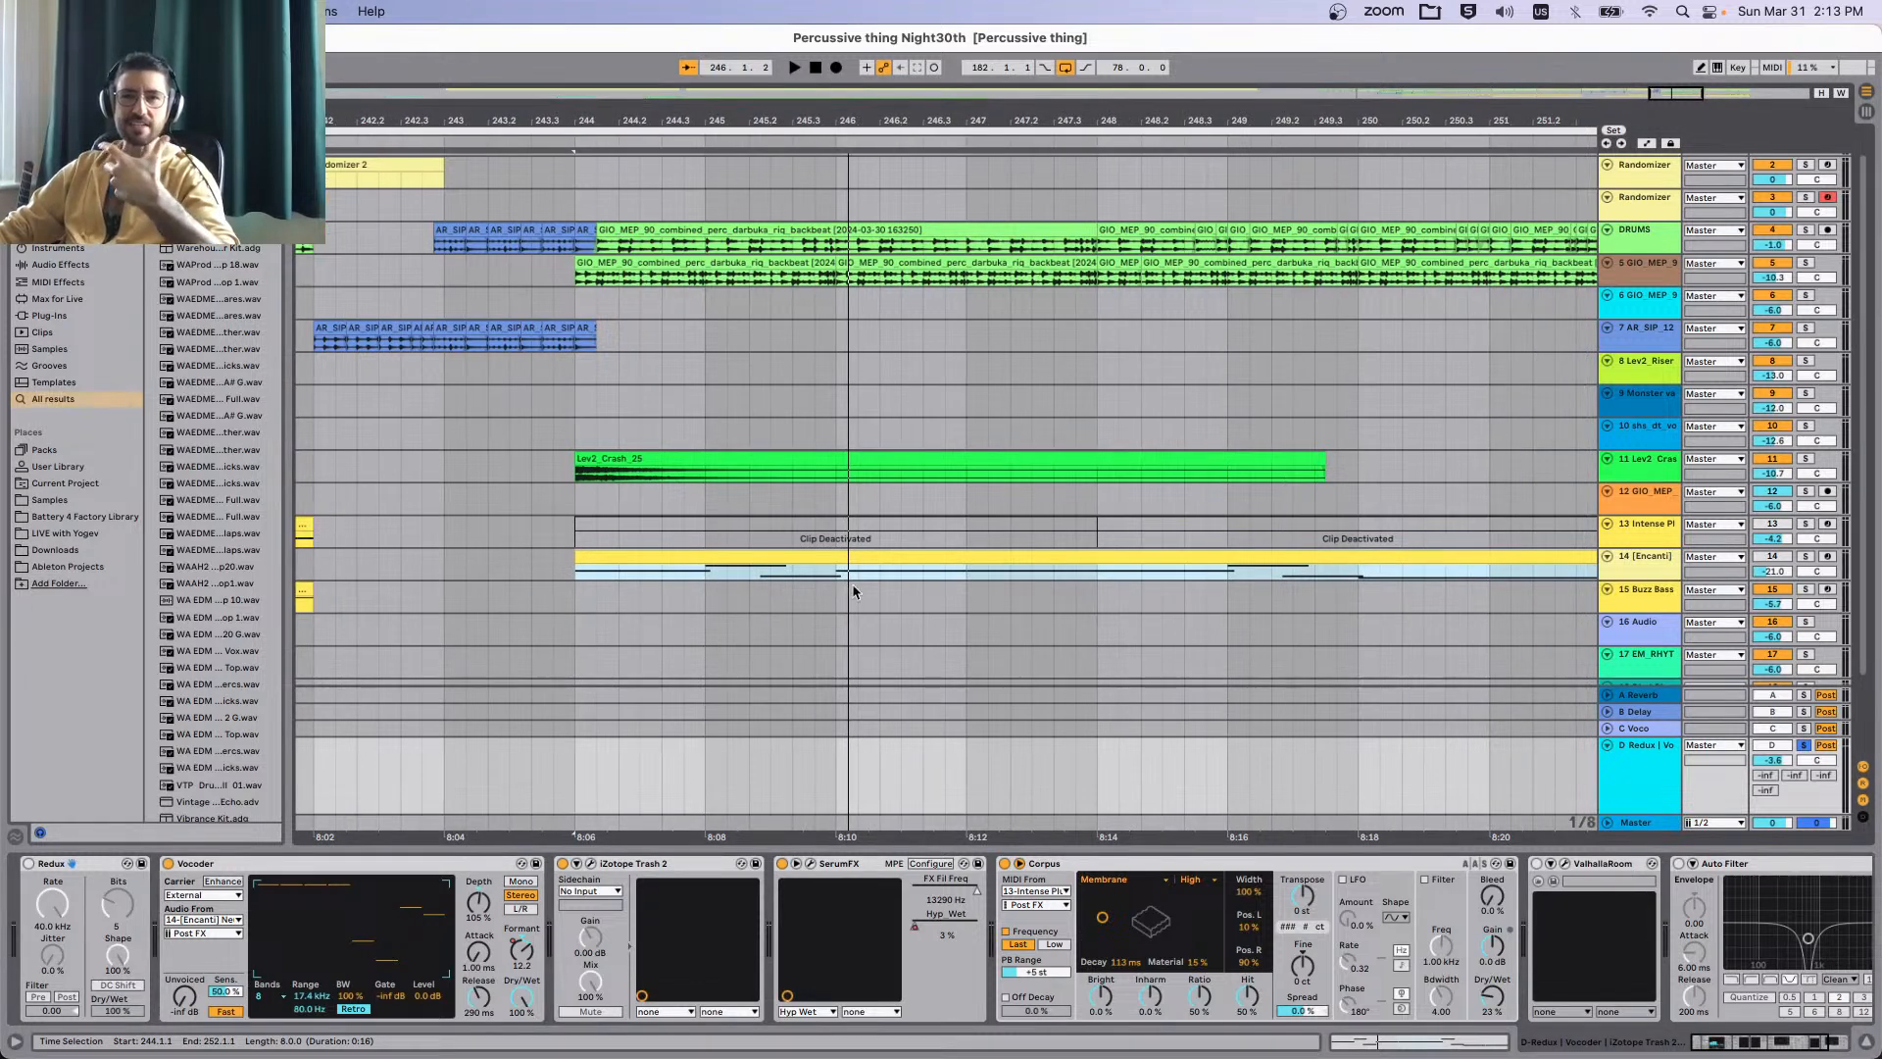
key(space)
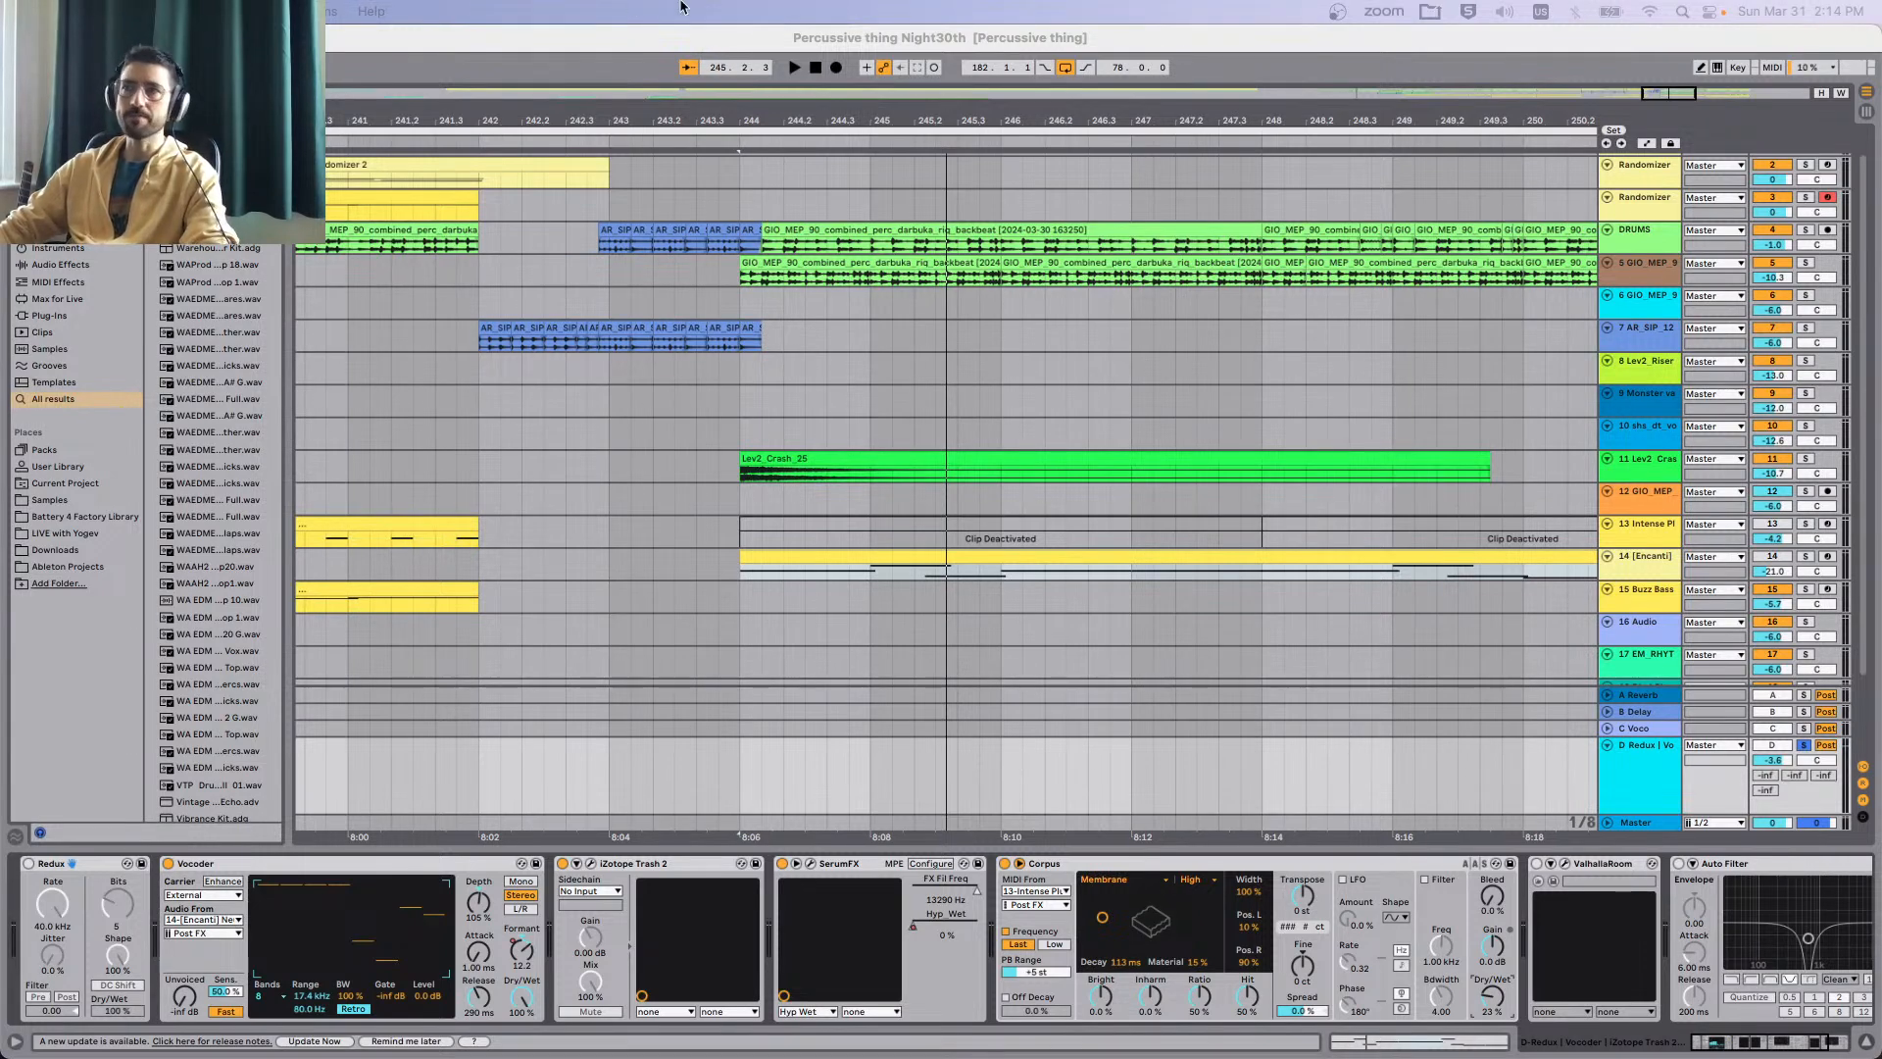
click(849, 61)
key(space)
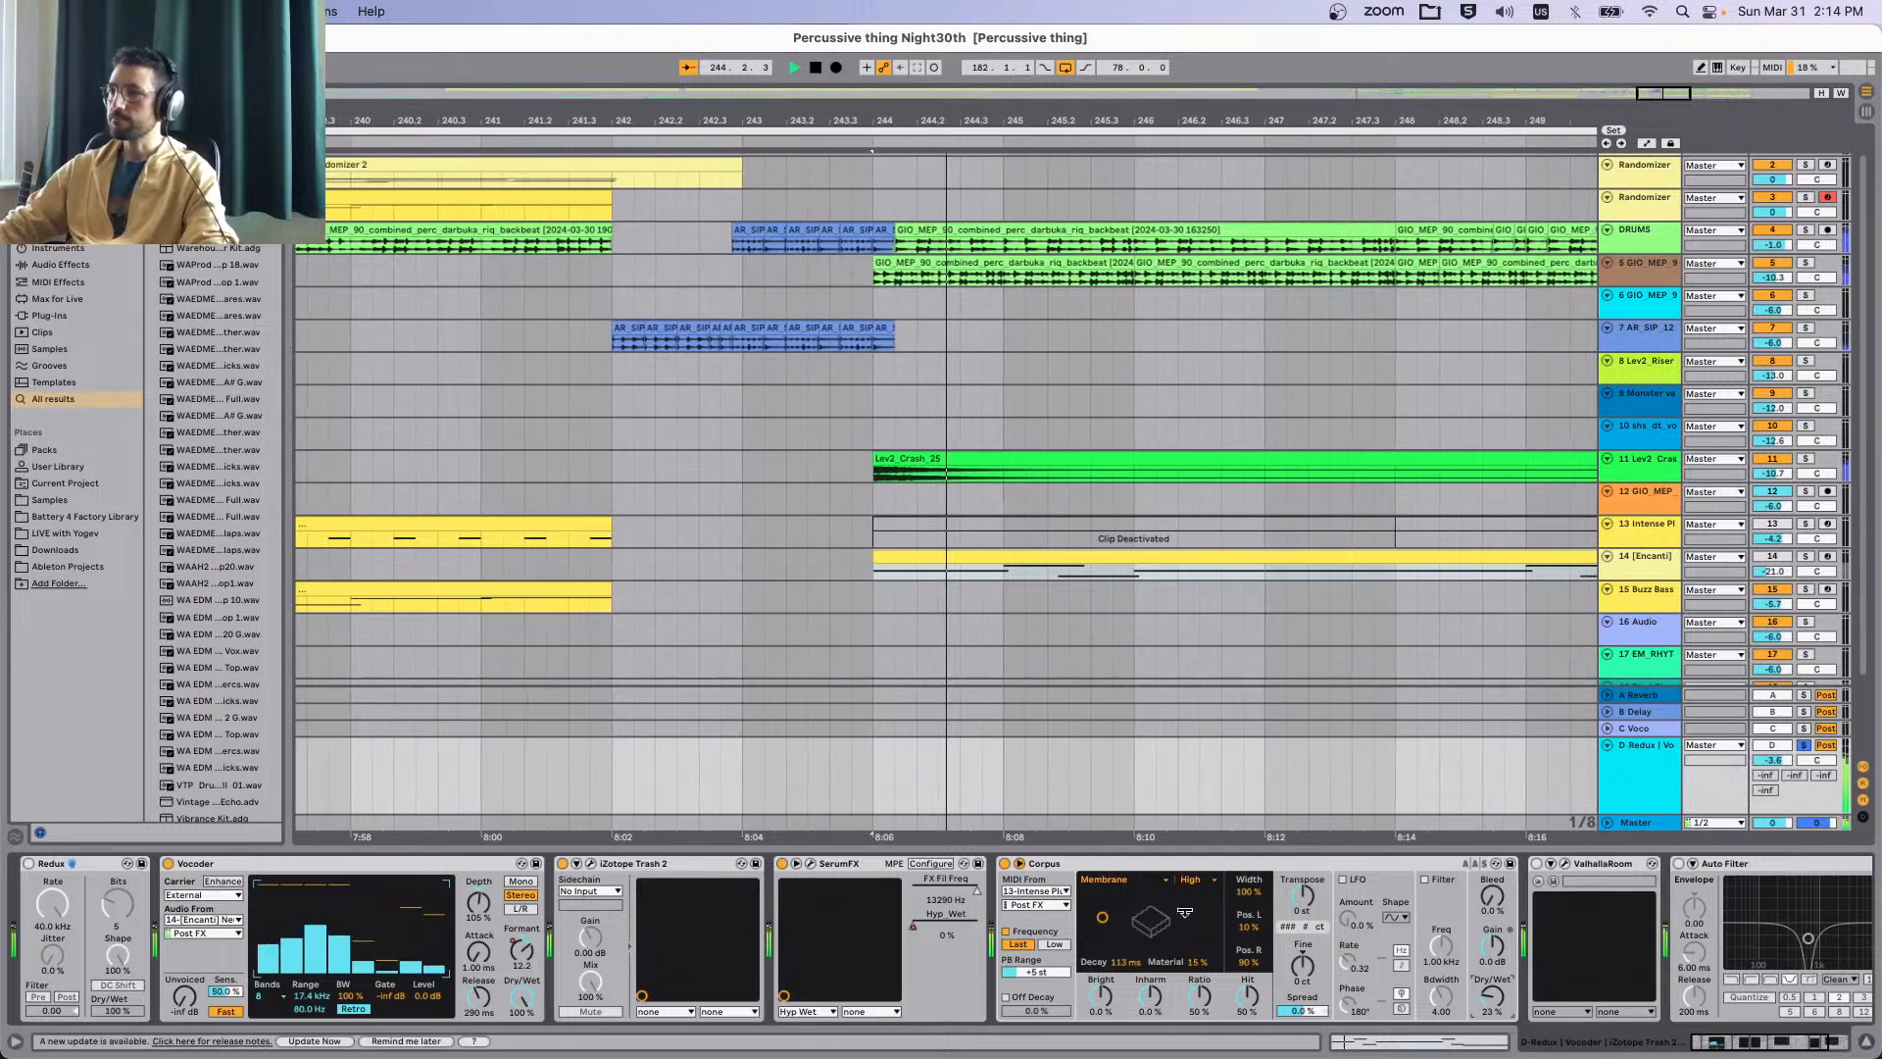
key(space)
Turn on ValhallaRoom and Auto Filter at the end of return track D's chain and check ValhallaRoom's plug-in window.
scroll(1470, 950, right, 5)
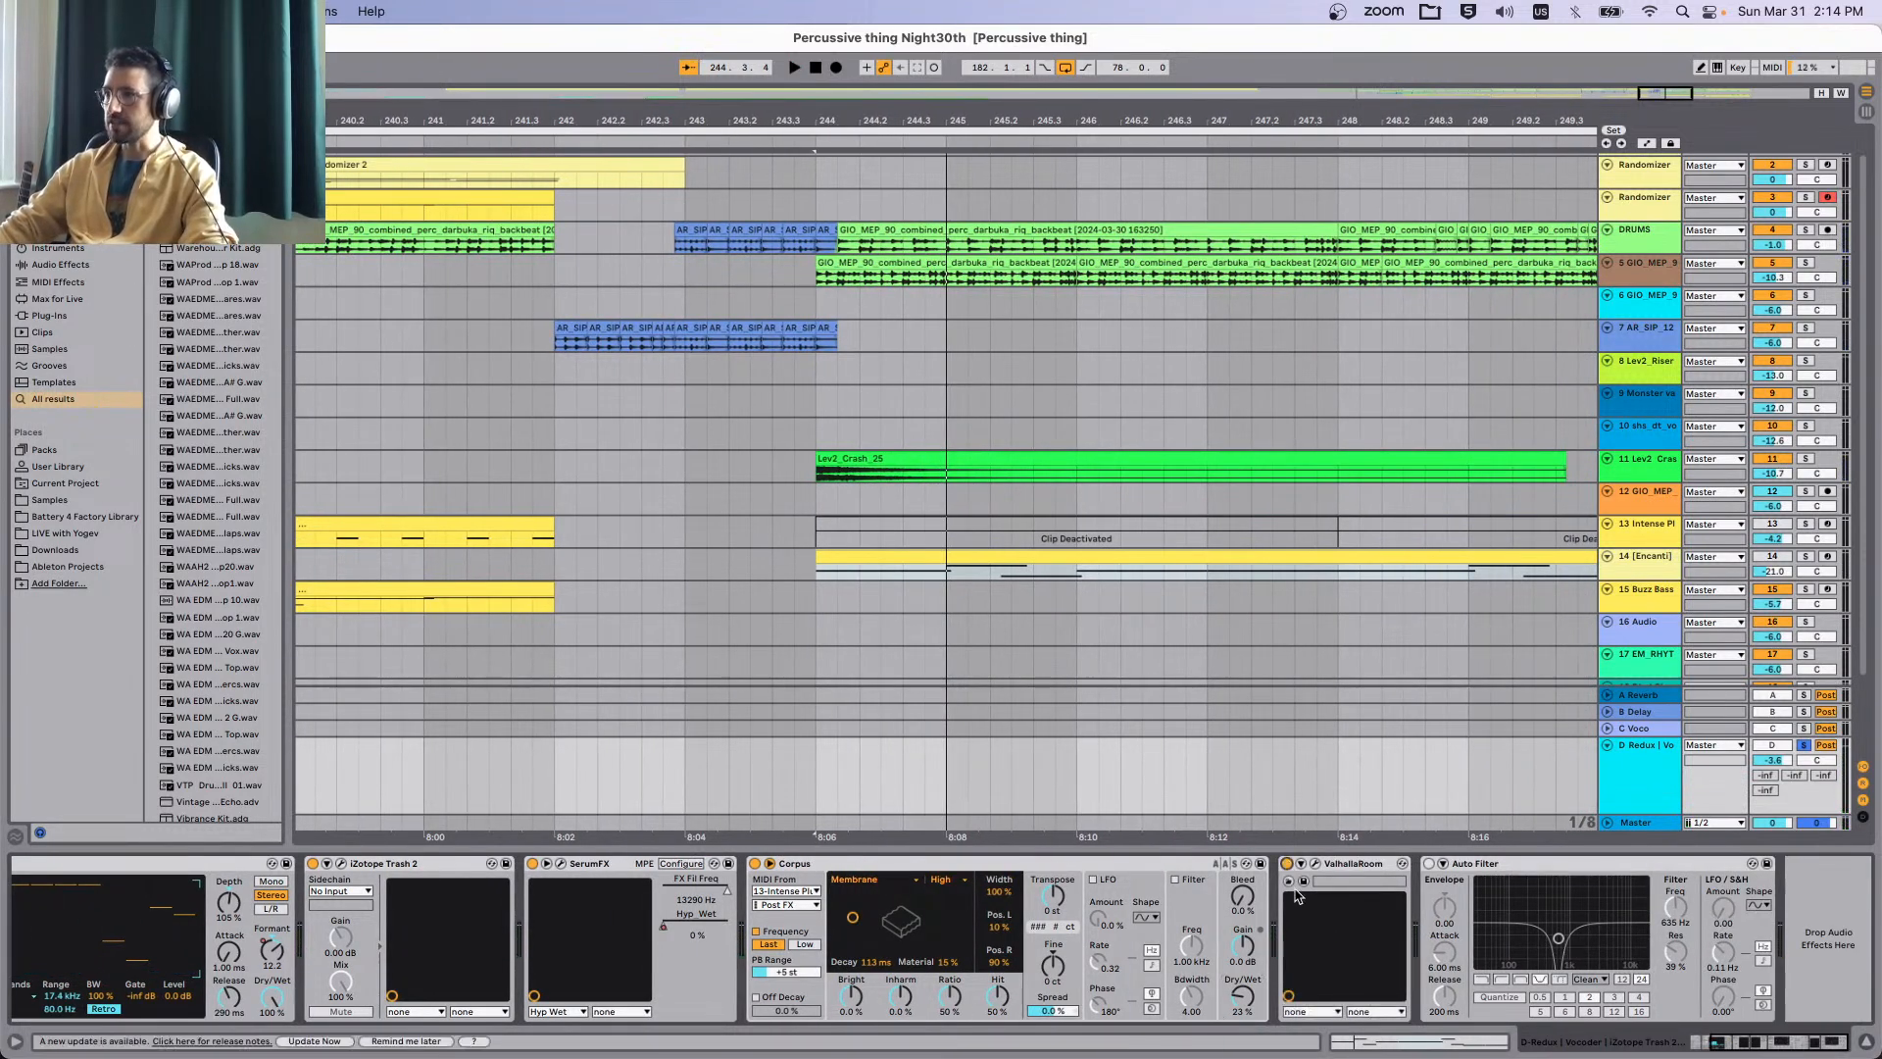
click(1316, 866)
click(1316, 866)
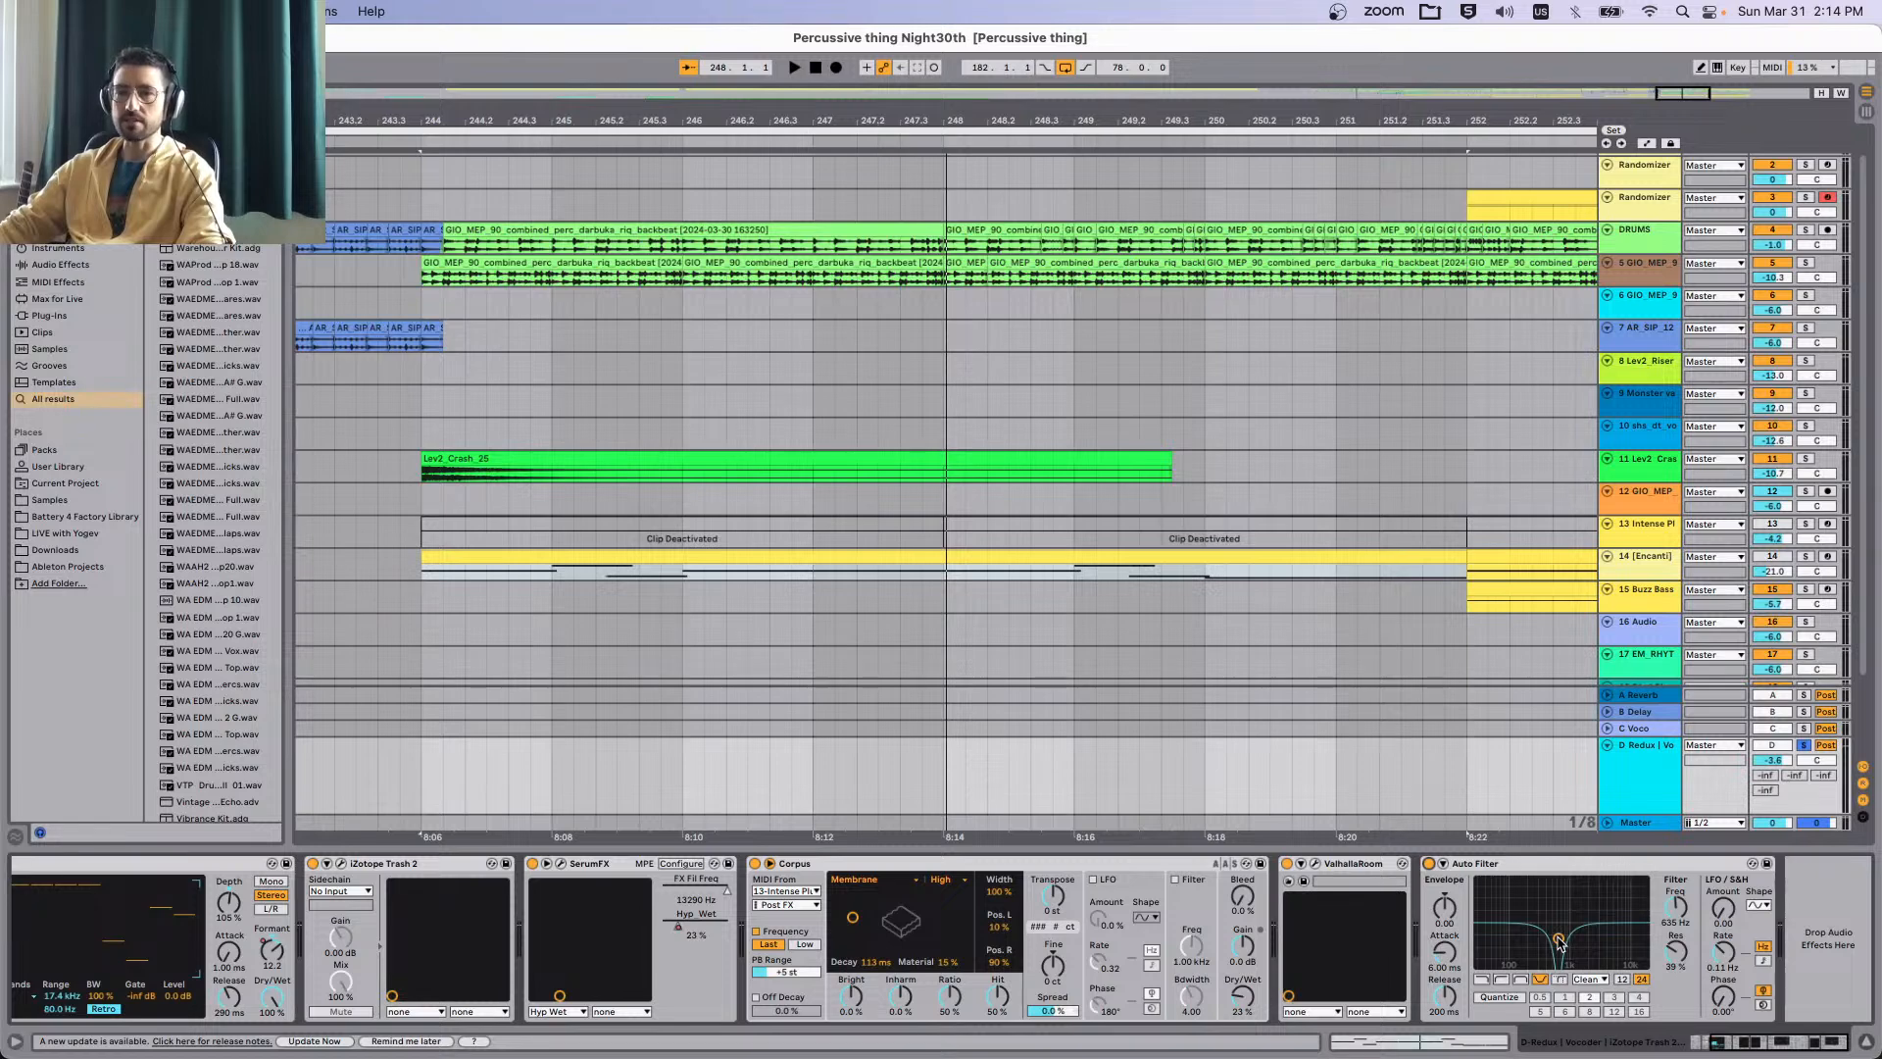
Play the [Encanti] clip from bar 244 while moving Auto Filter's notch to about 430 Hz and 31% resonance.
key(space)
mouse_move(1559, 941)
mouse_down()
mouse_move(1508, 929)
mouse_move(1605, 921)
mouse_move(1503, 933)
mouse_move(1620, 952)
mouse_move(1584, 921)
mouse_move(1548, 944)
mouse_up()
key(space)
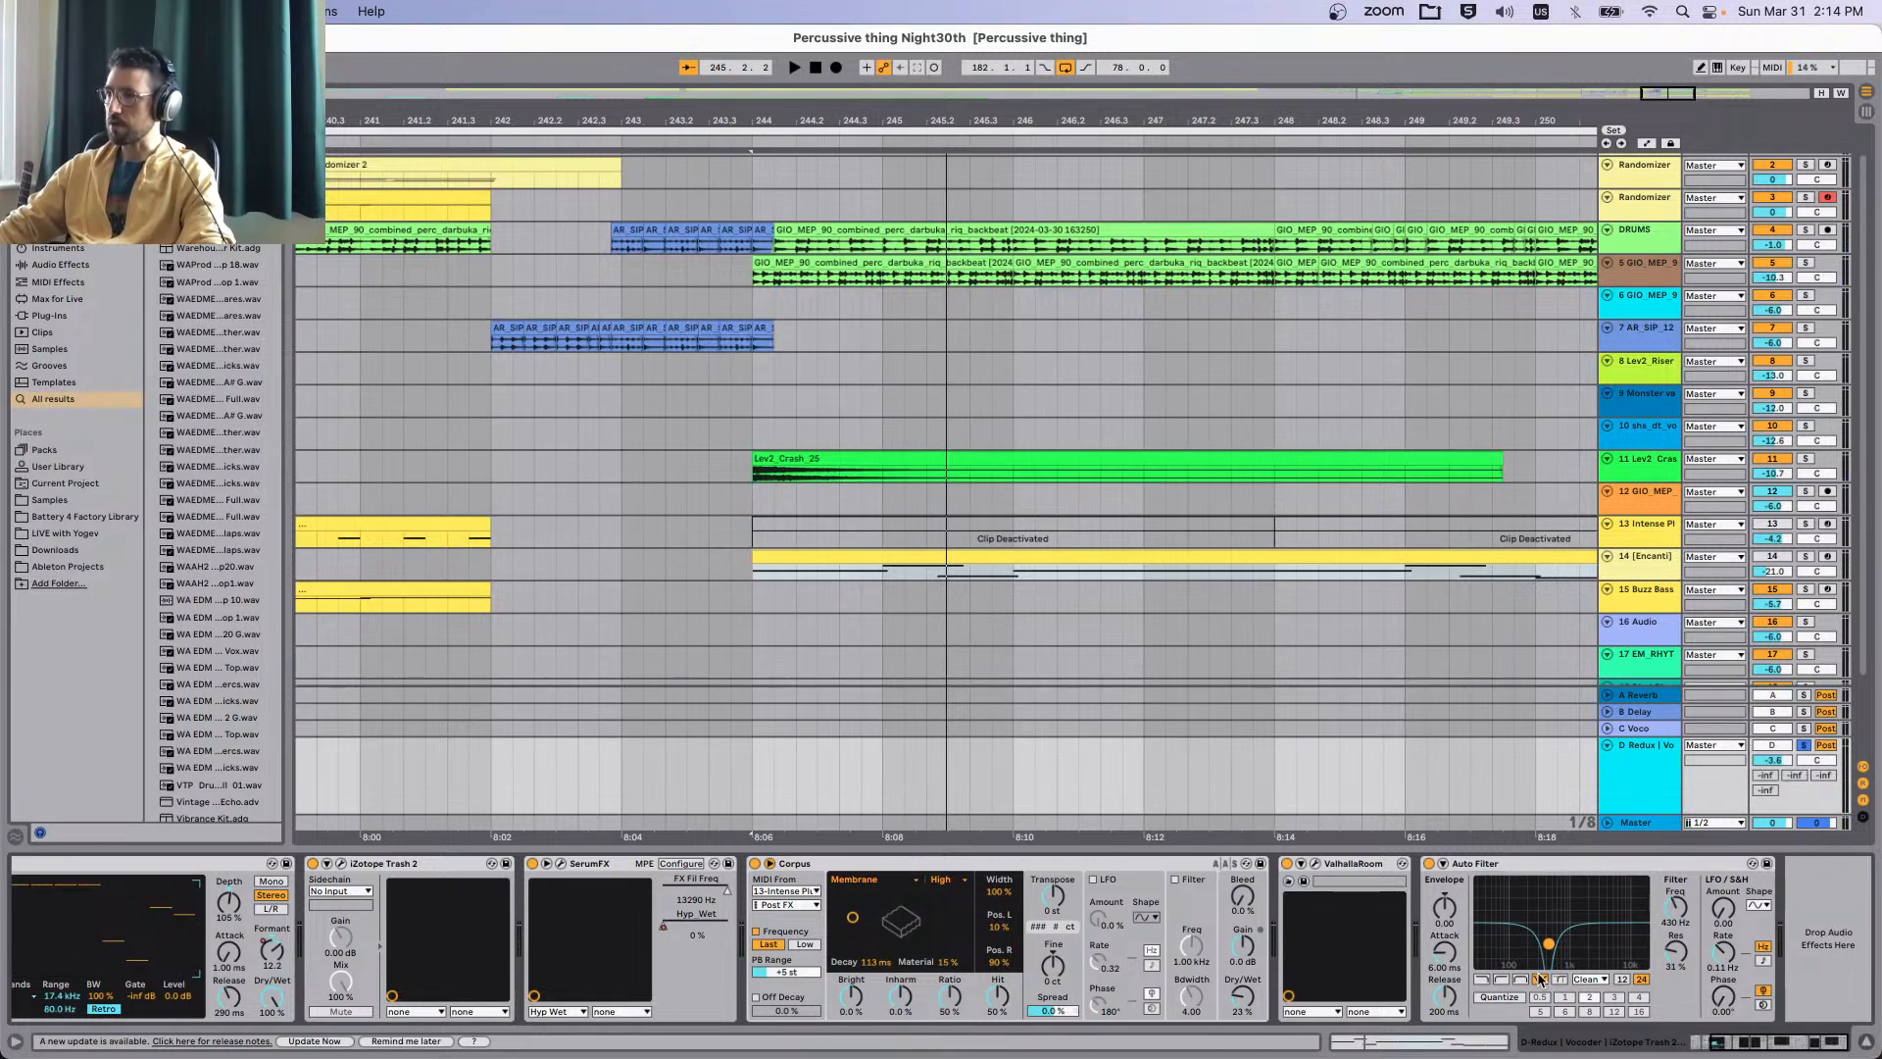
Read the built-in help on Auto Filter's filter types and look over the arrangement tracks around bar 244.
click(14, 1040)
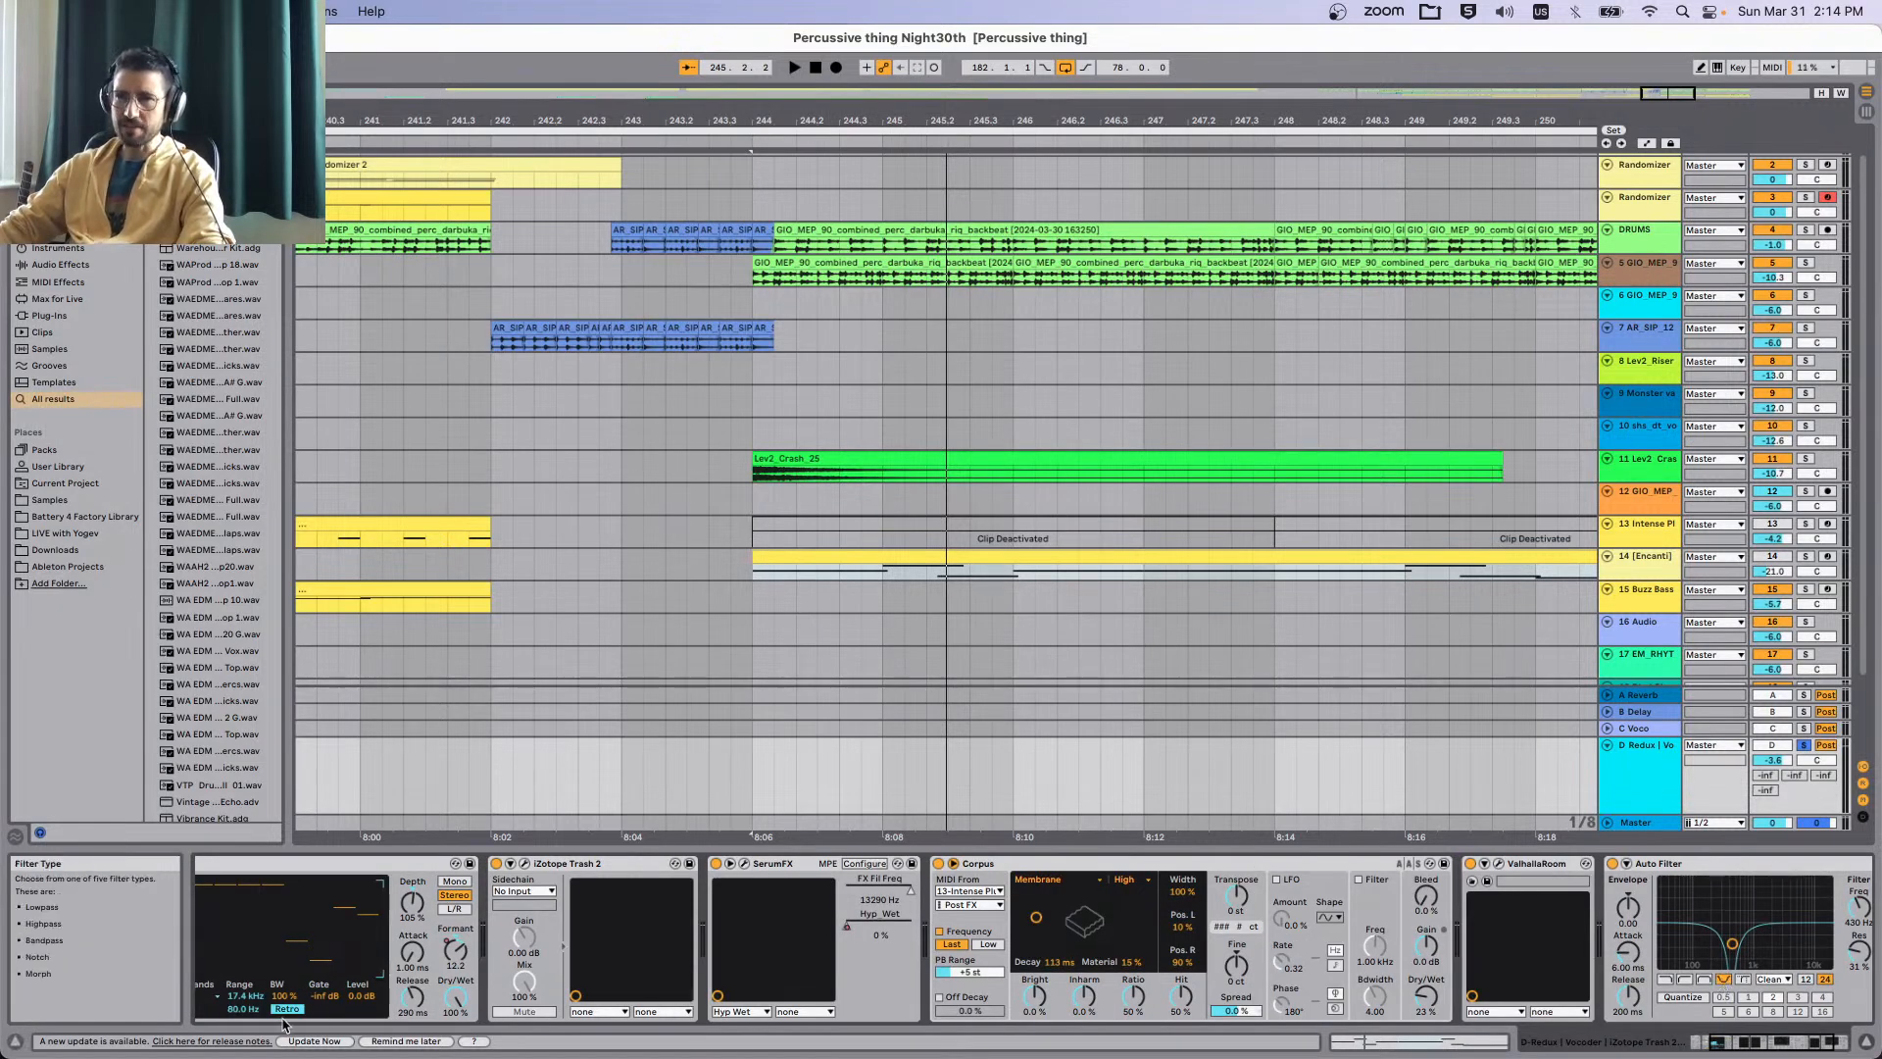
click(15, 1040)
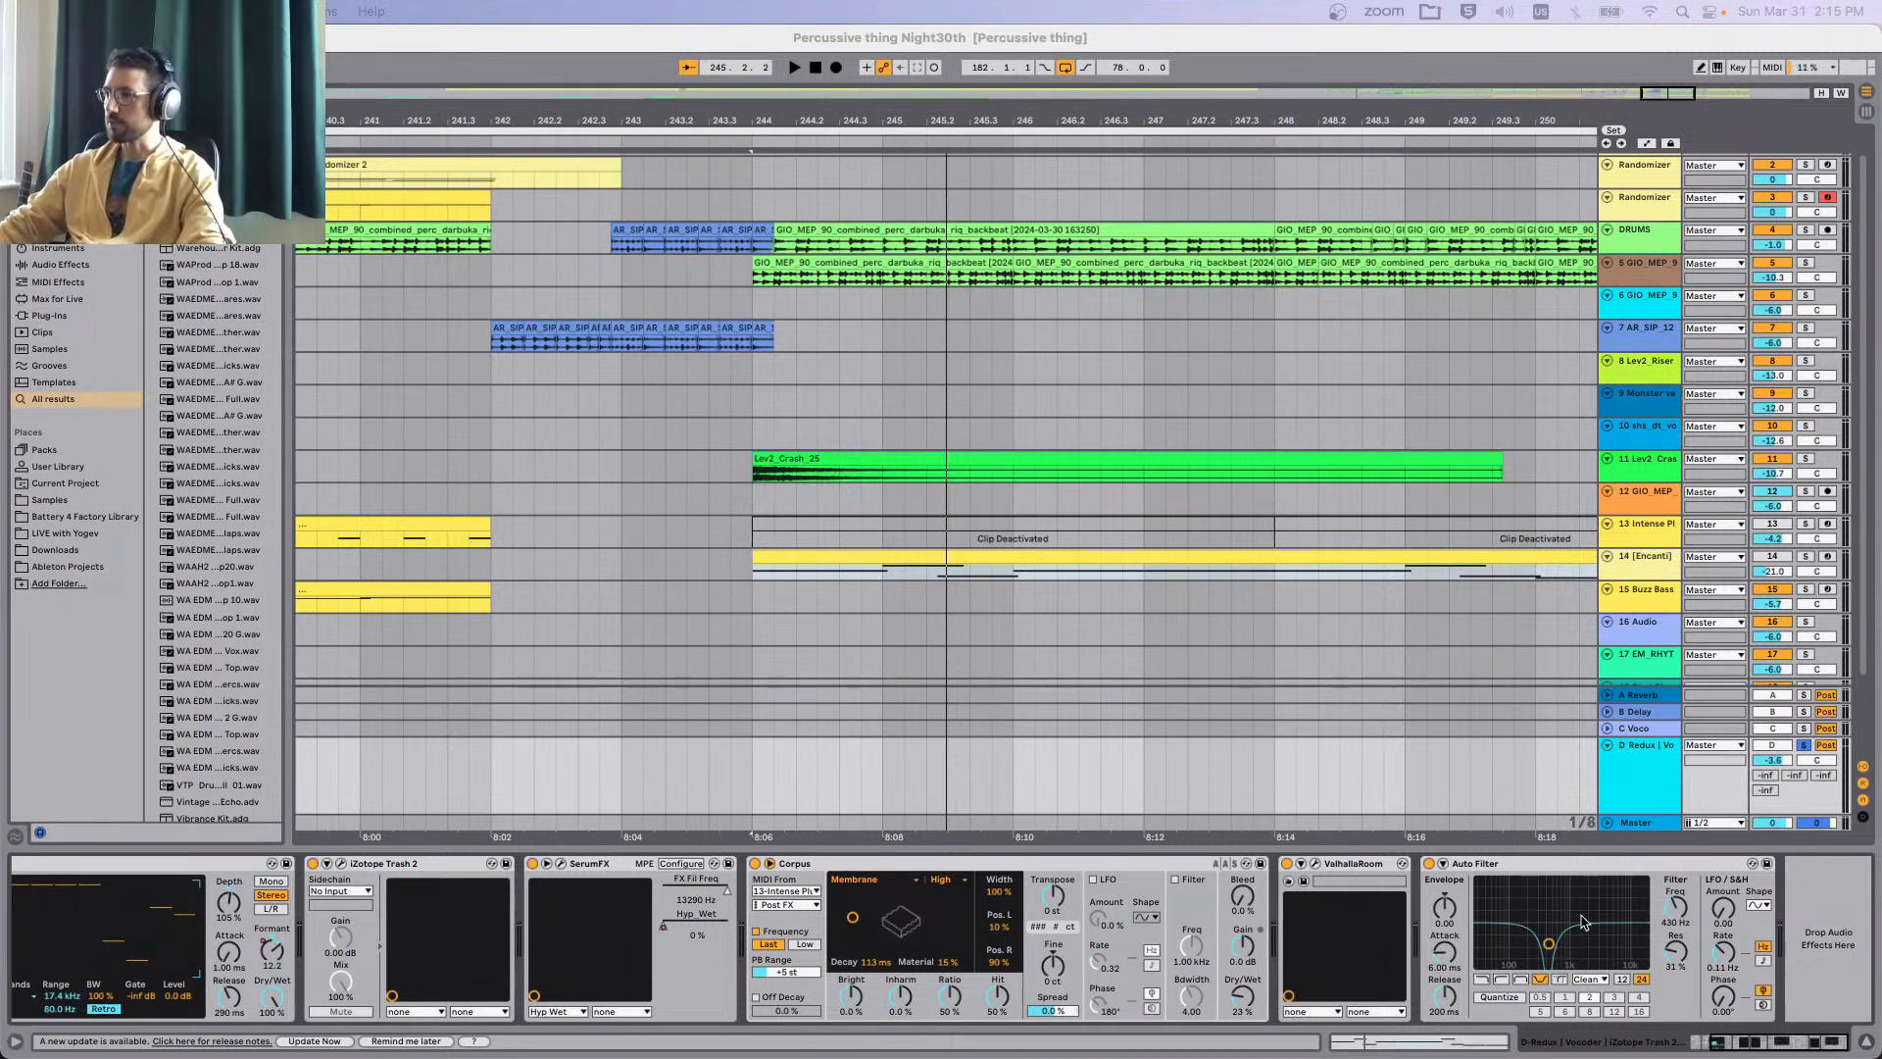
scroll(1237, 603, right, 6)
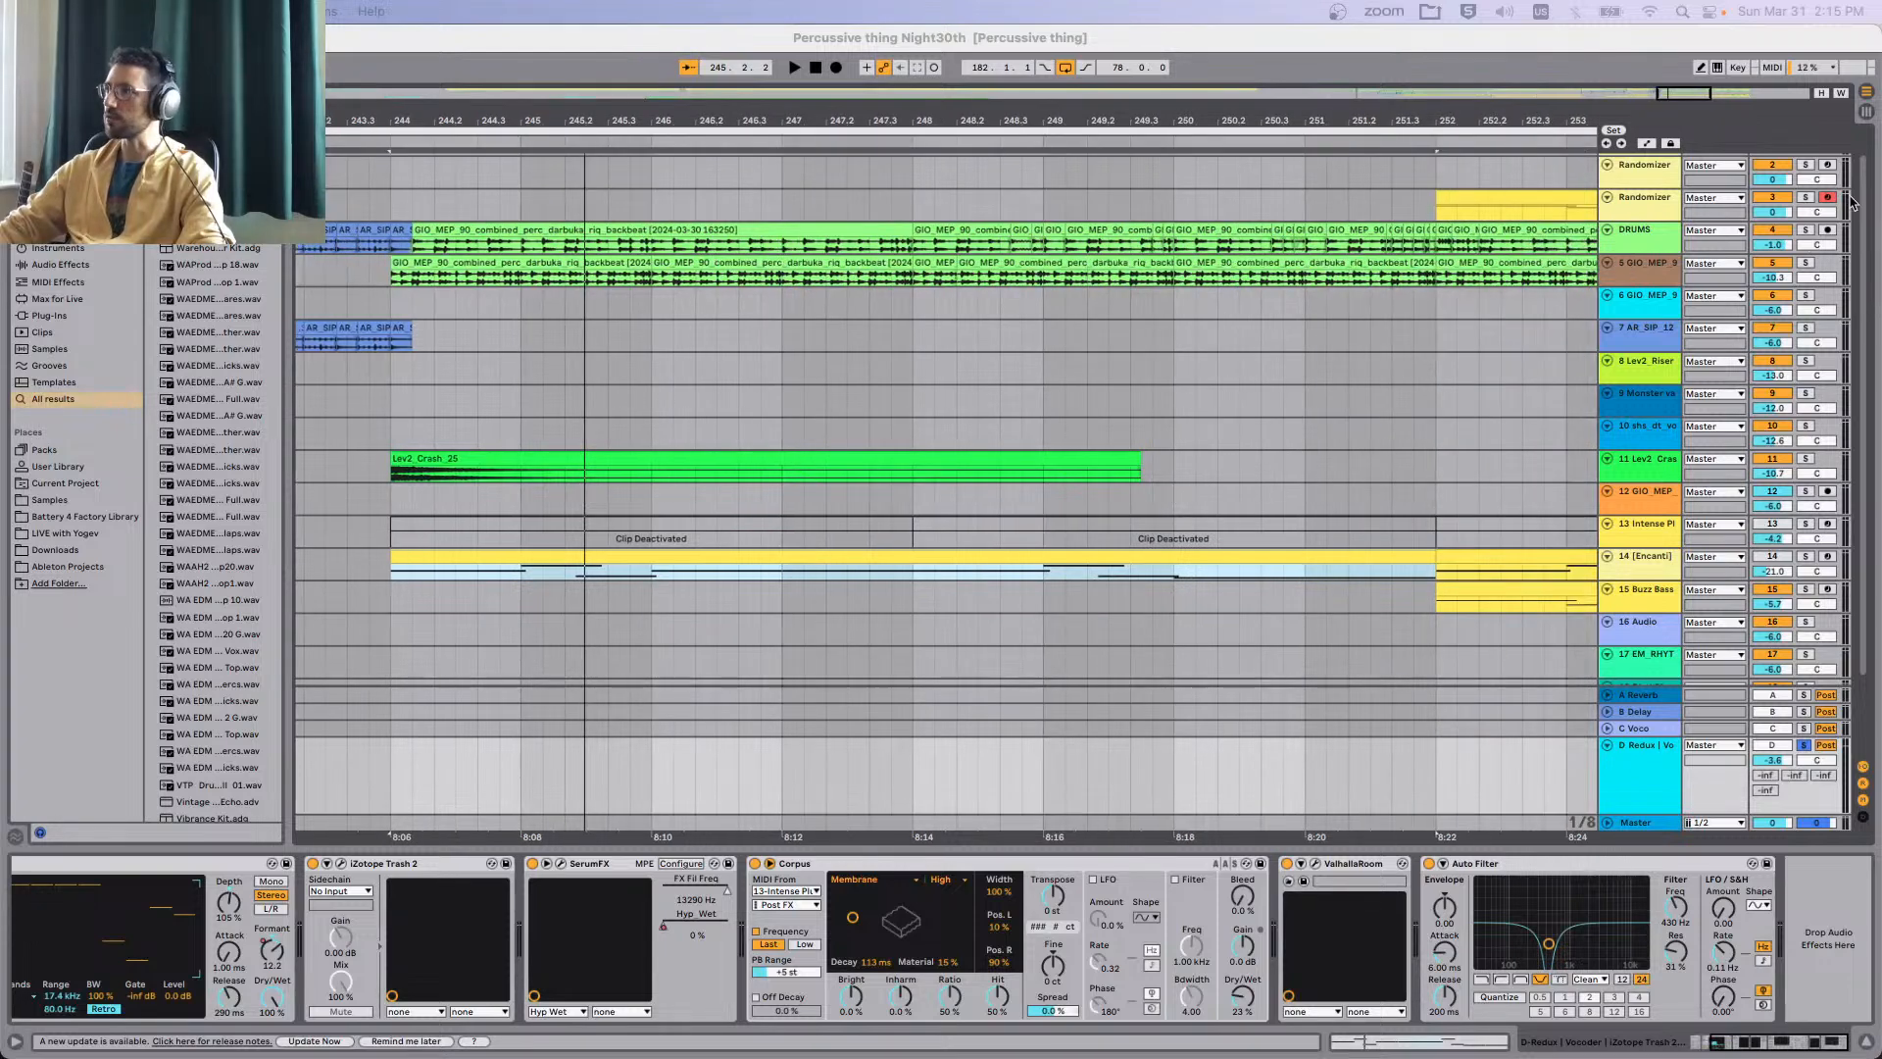
scroll(1829, 196, up, 1)
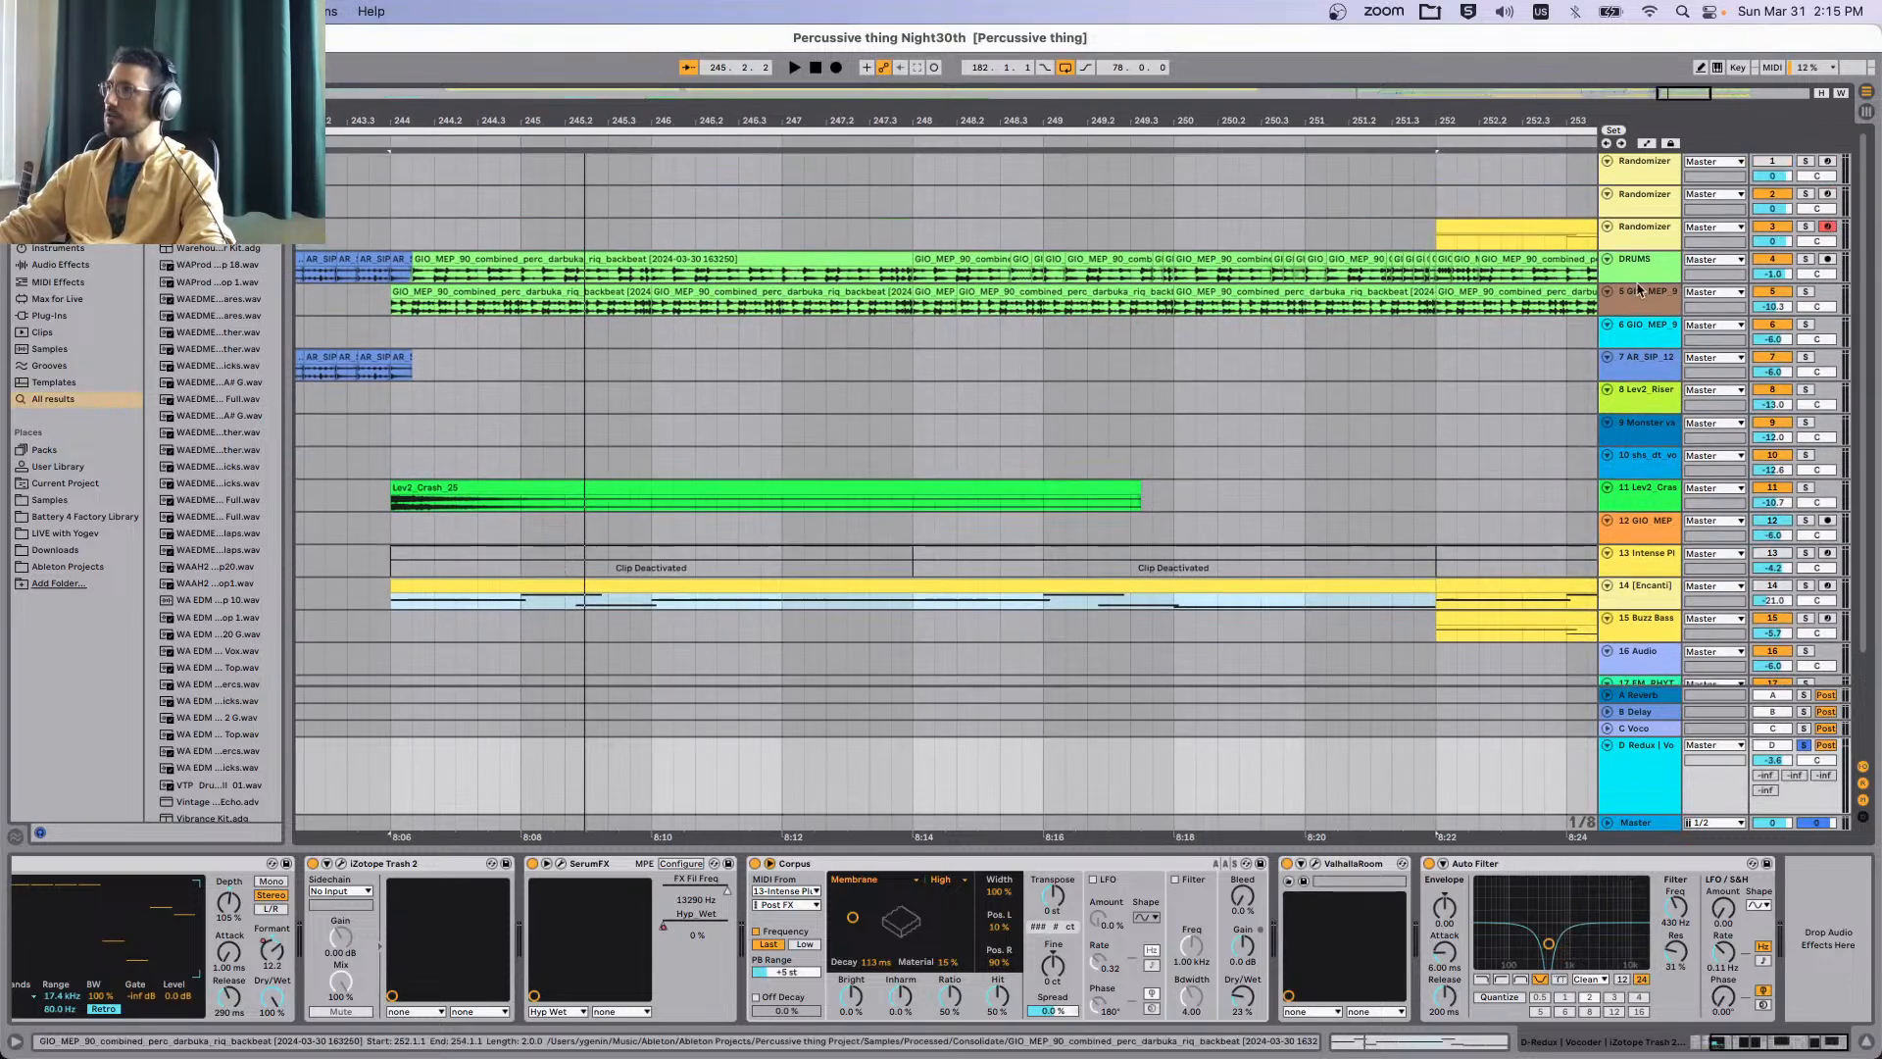
scroll(1312, 356, down, 4)
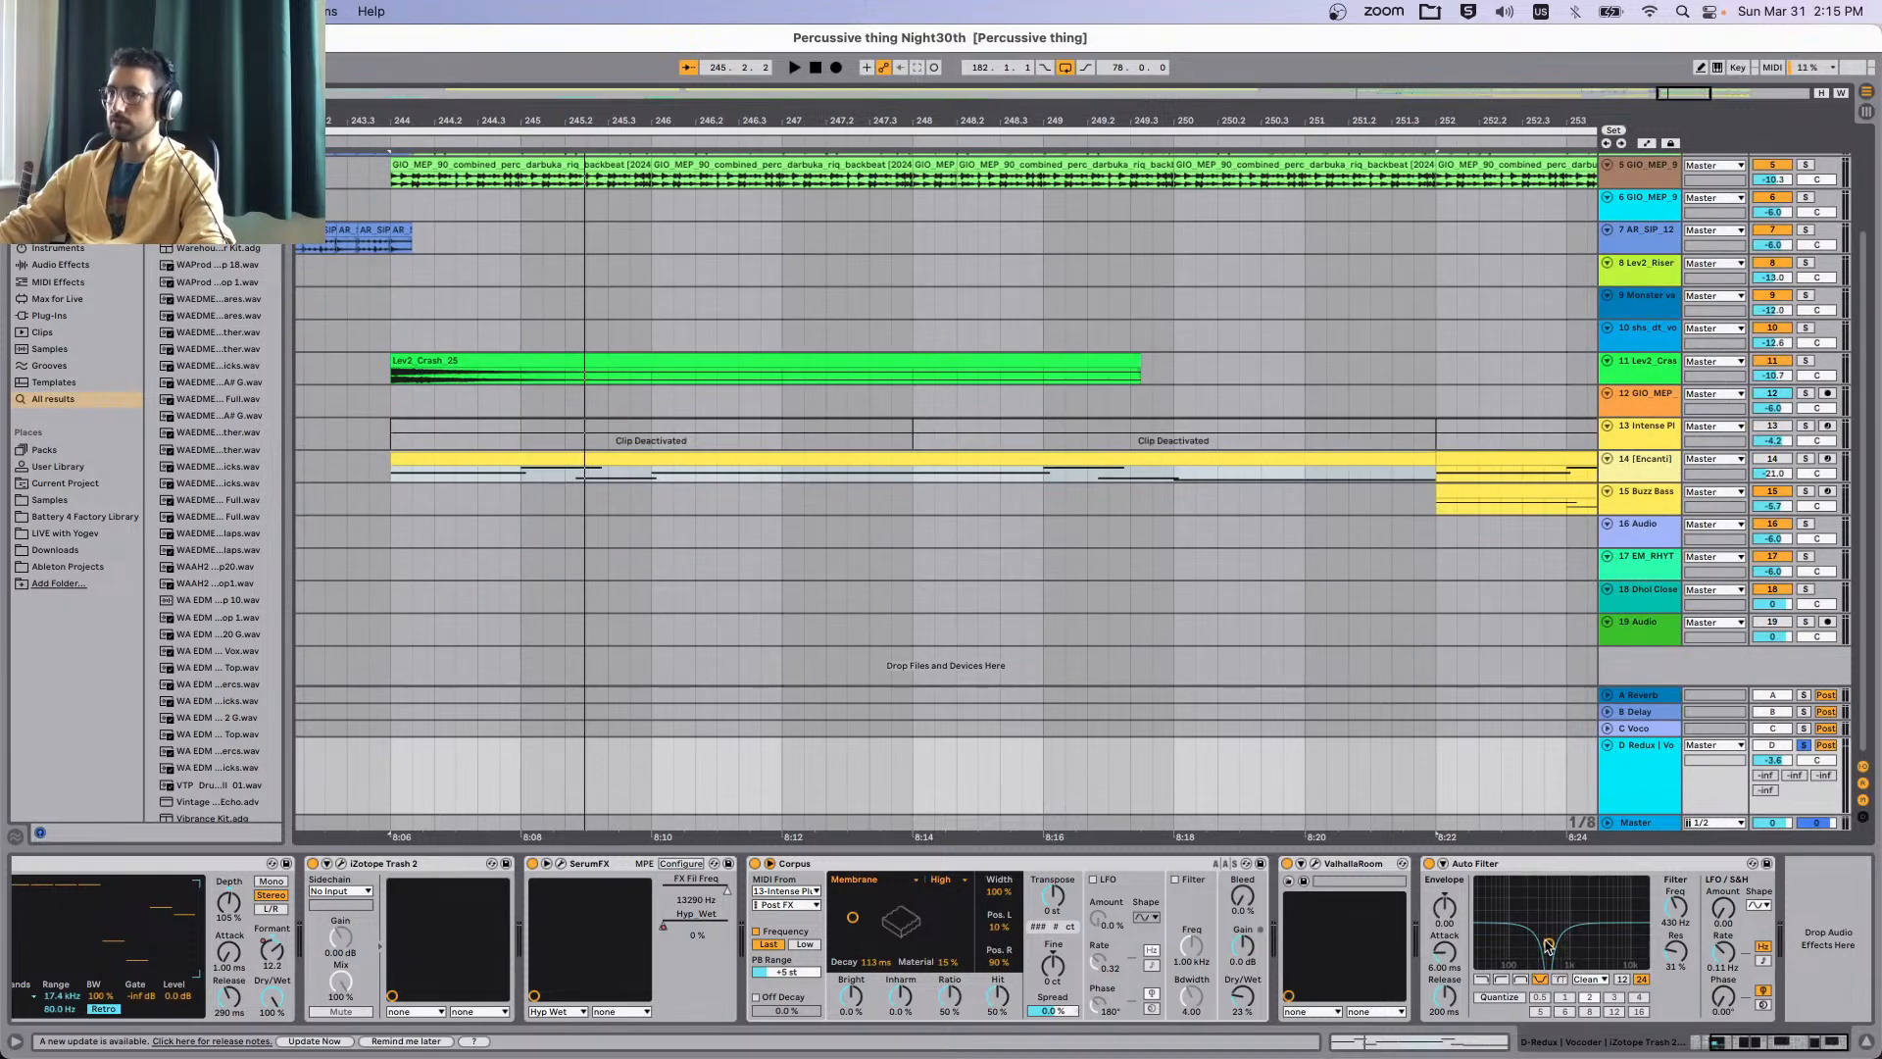
Audition return track D from bar 244 while sweeping Auto Filter's notch frequency up to about 19.9 kHz.
key(space)
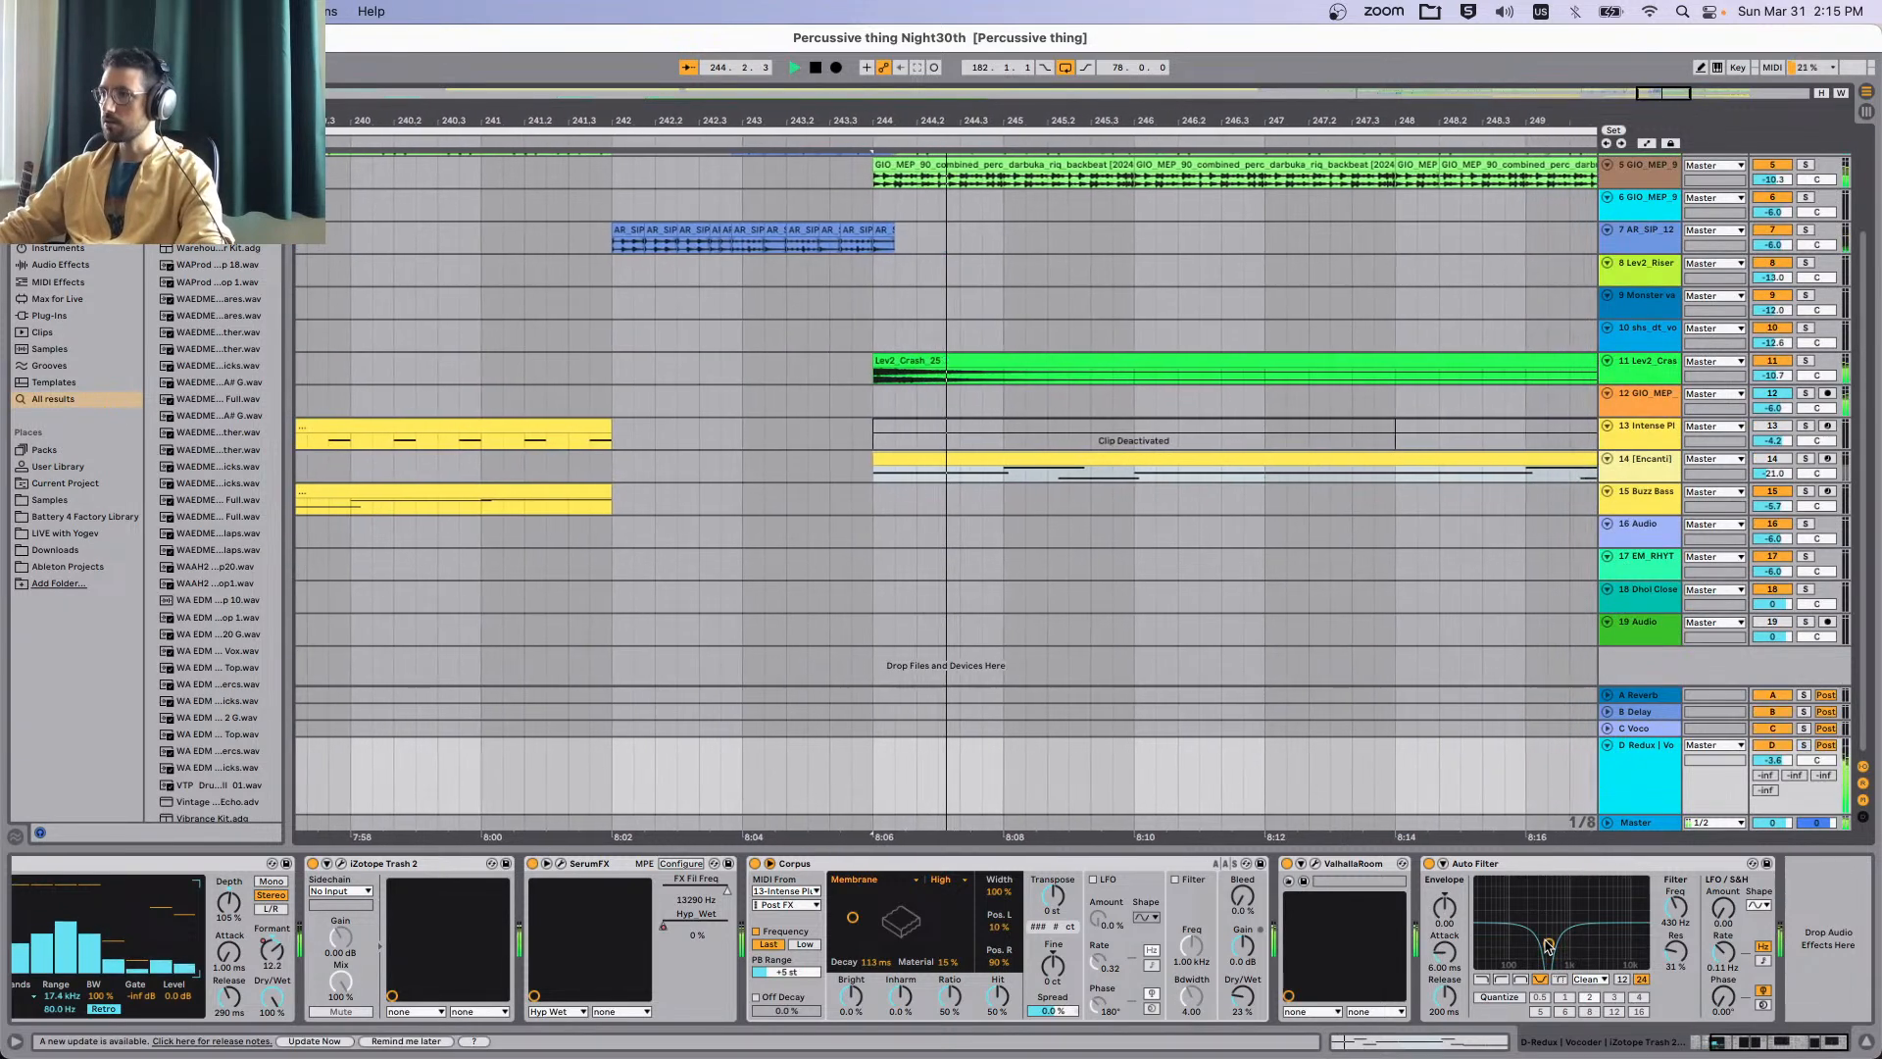
key(space)
drag(1548, 945, 1551, 944)
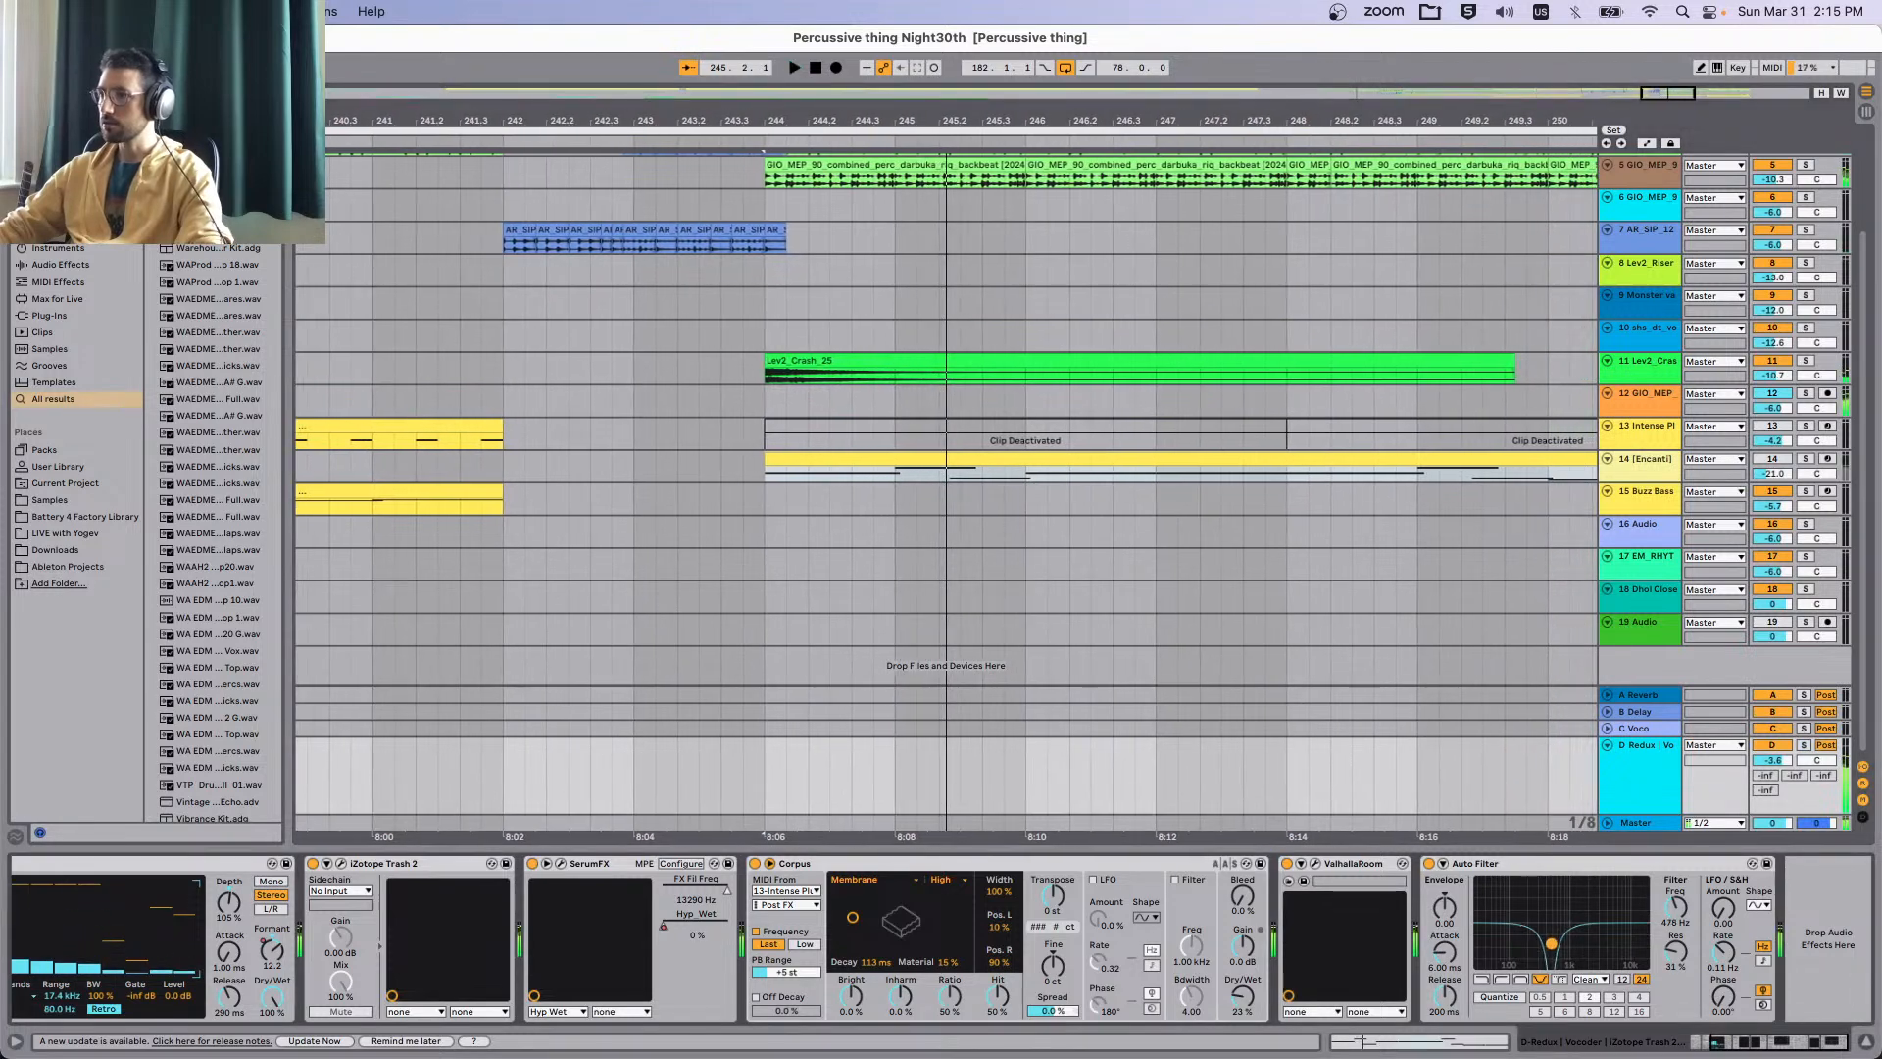
key(space)
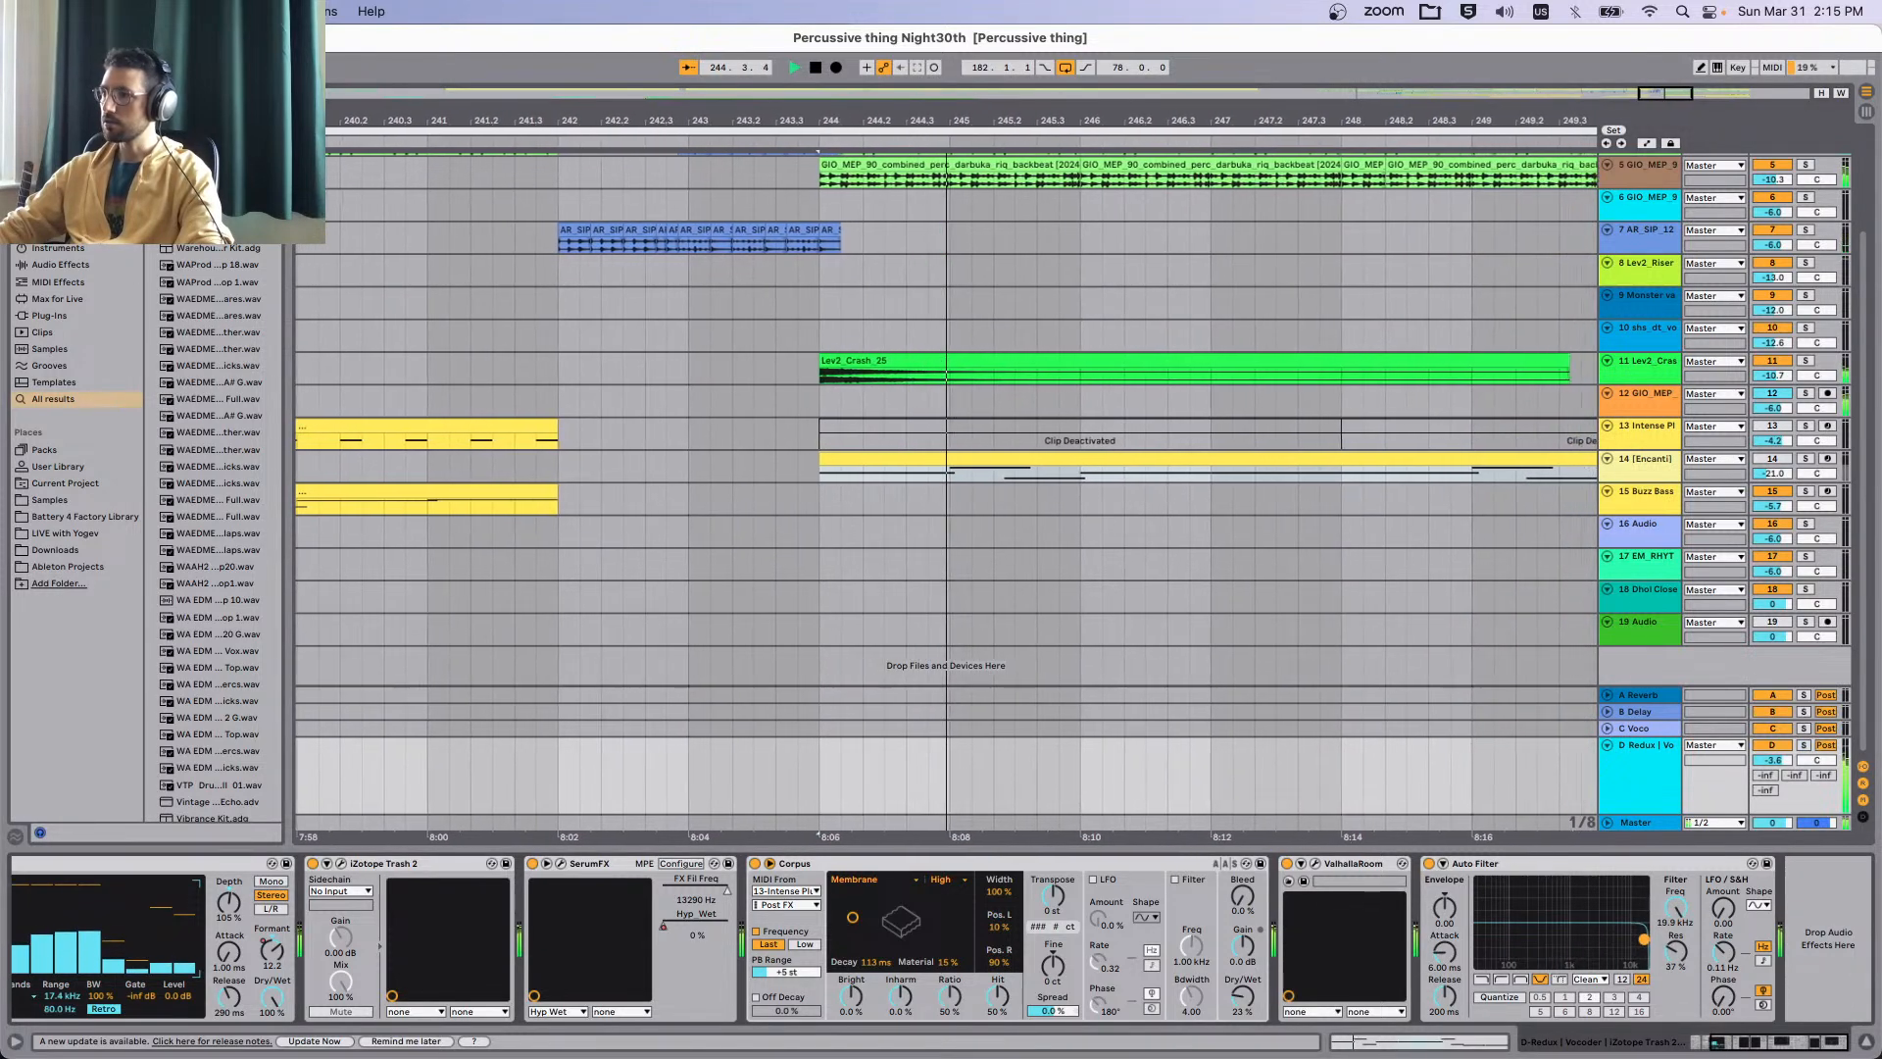
key(space)
Try recording a sweep of Auto Filter's notch frequency on return track D and undo the recorded automation.
key(space)
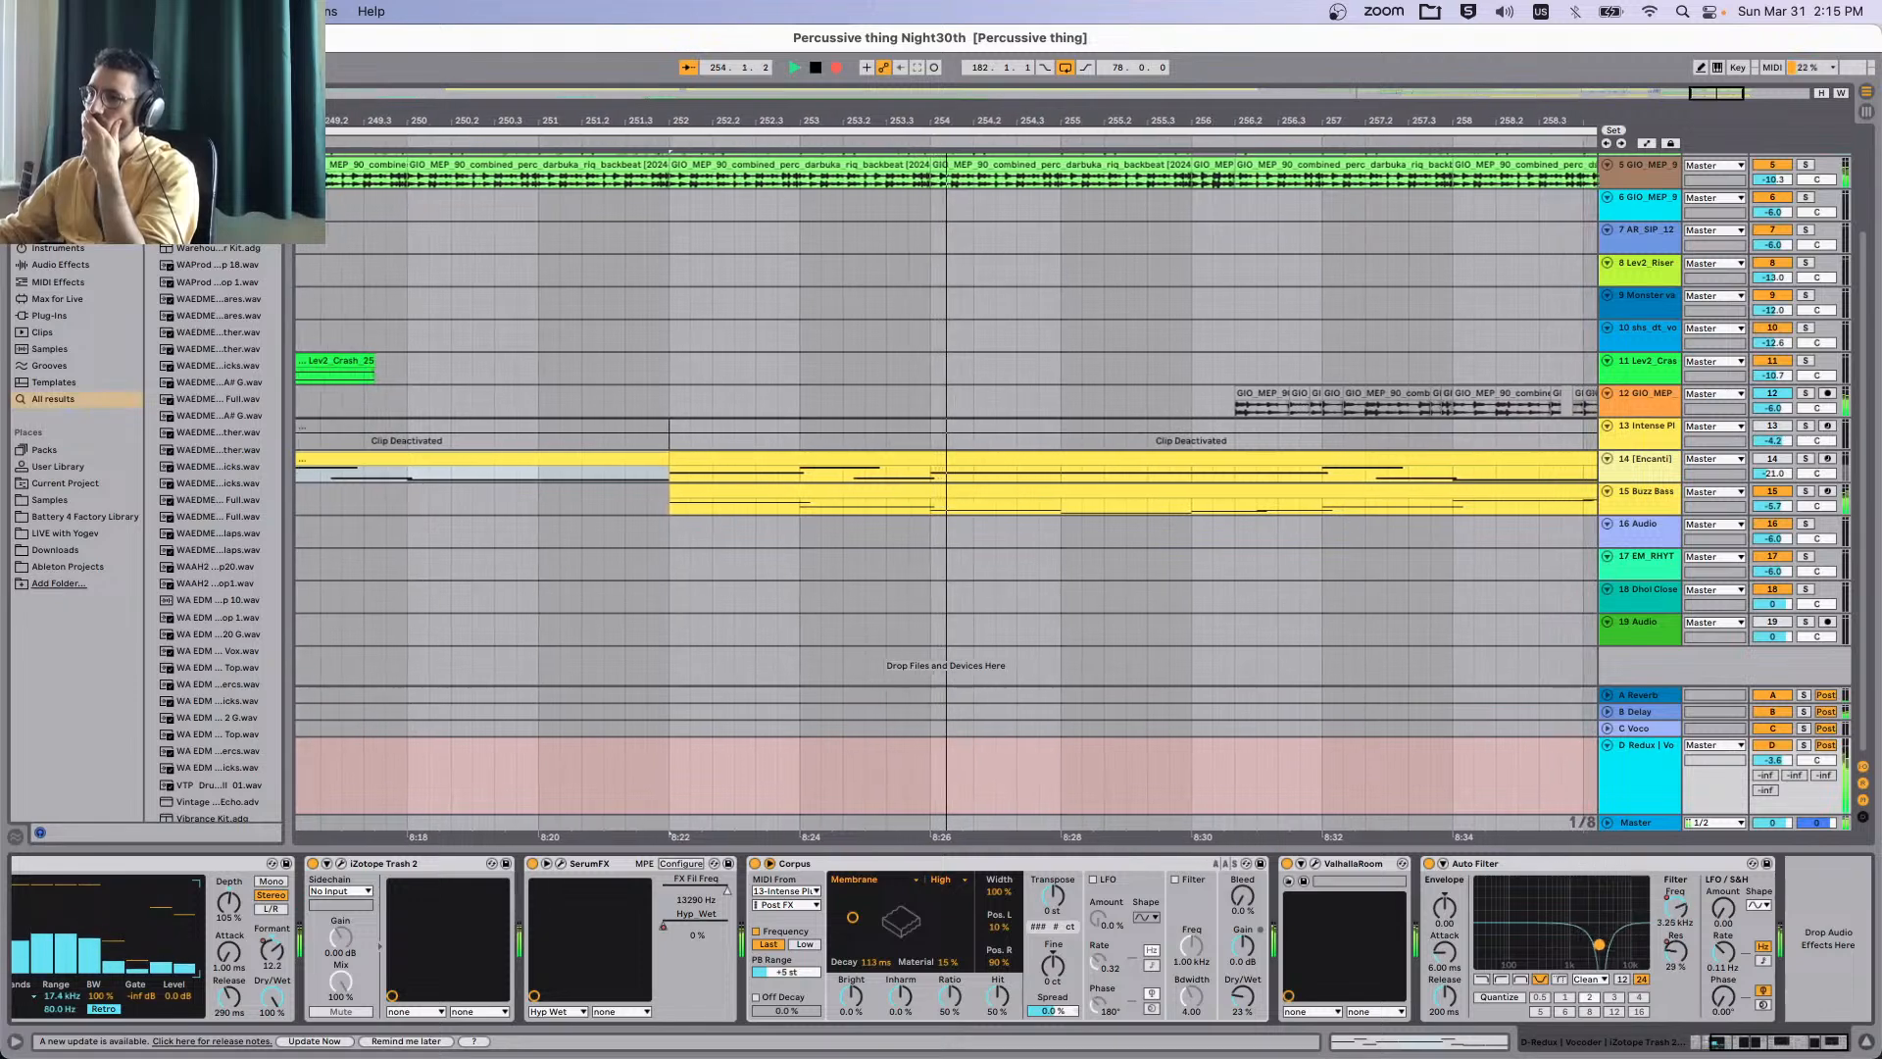
key(space)
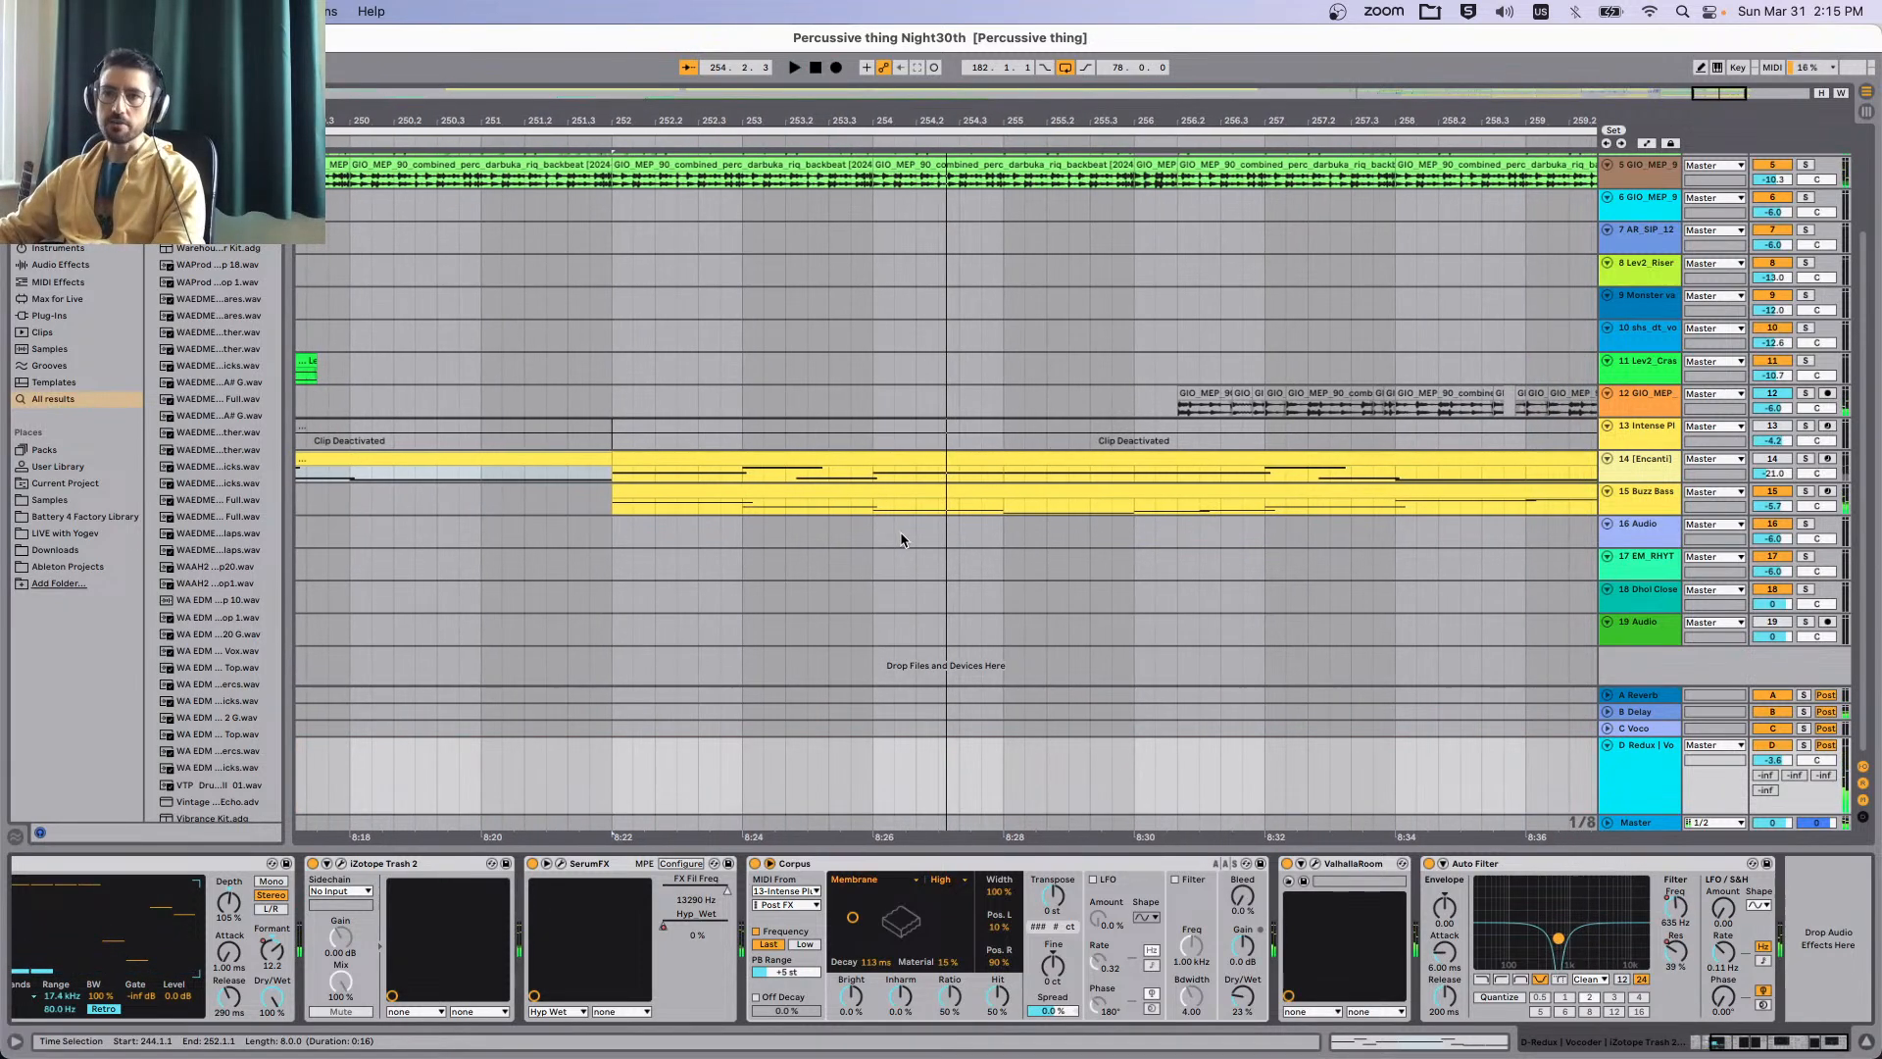
scroll(815, 568, left, 10)
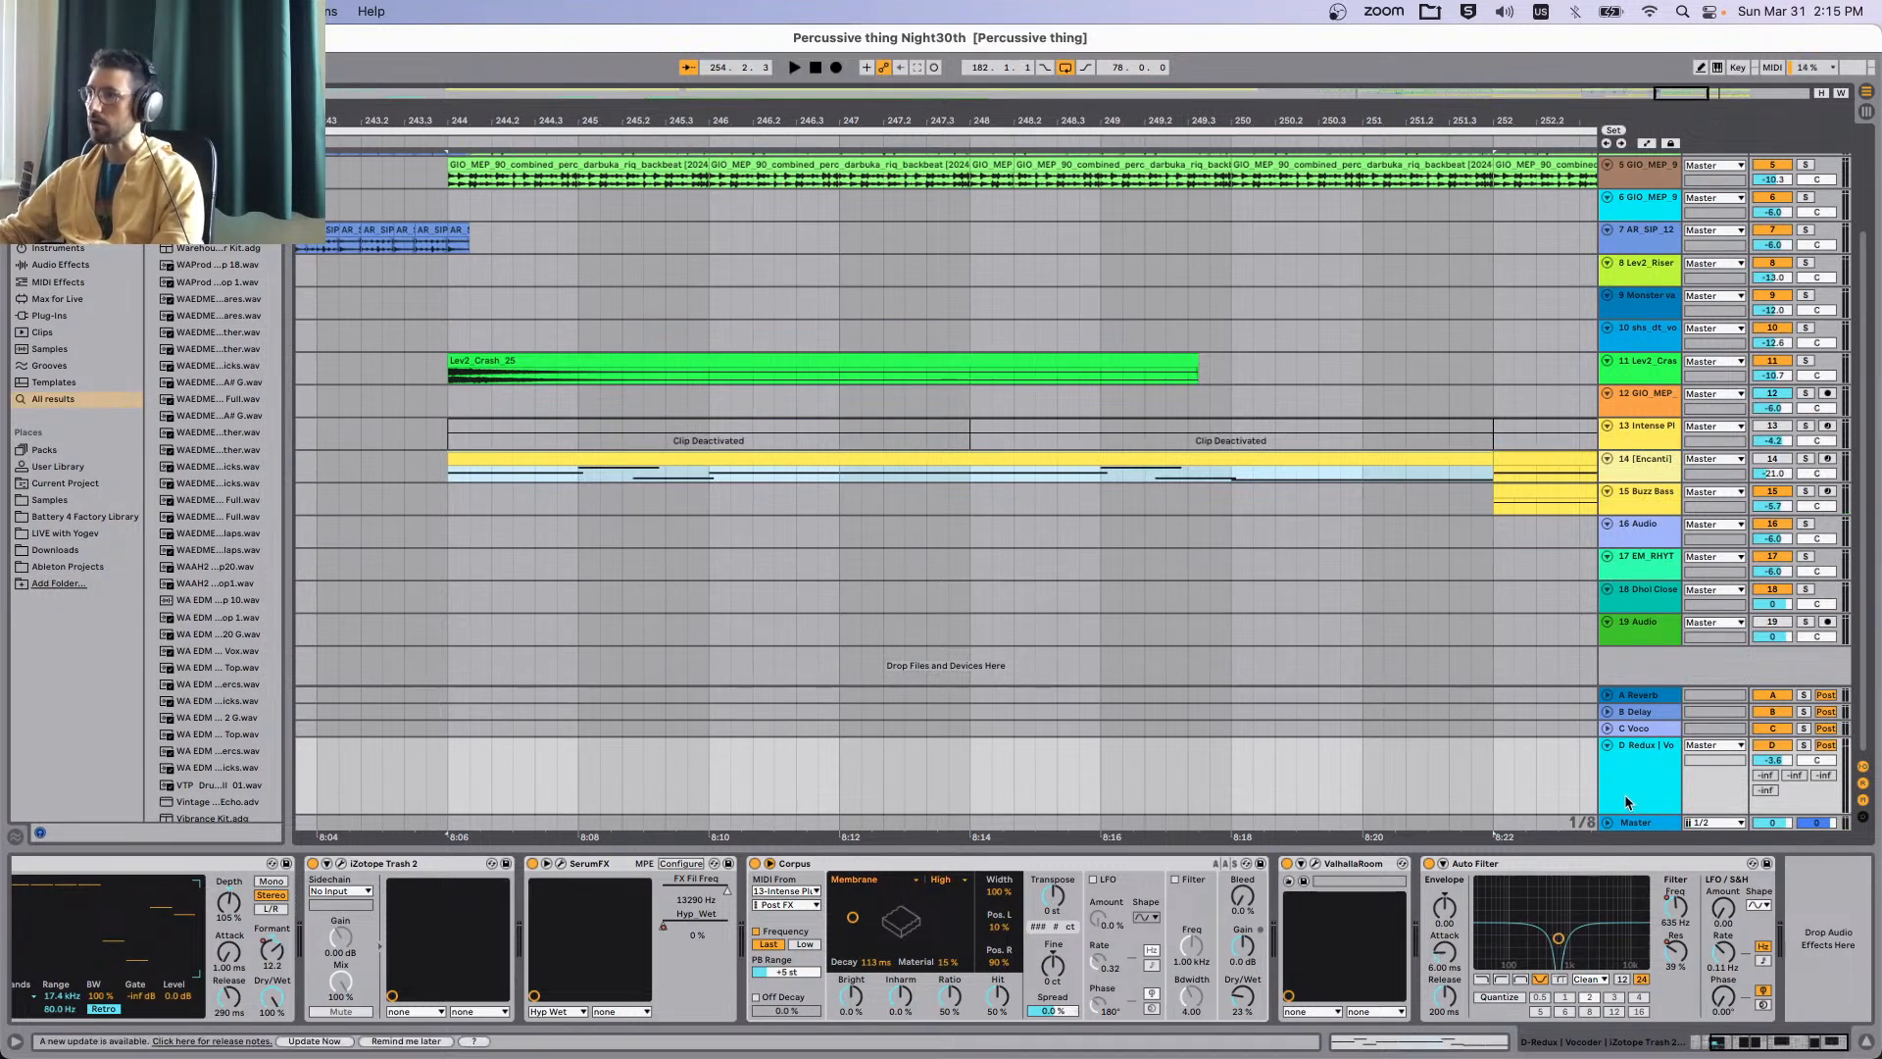
key(a)
scroll(1351, 758, right, 5)
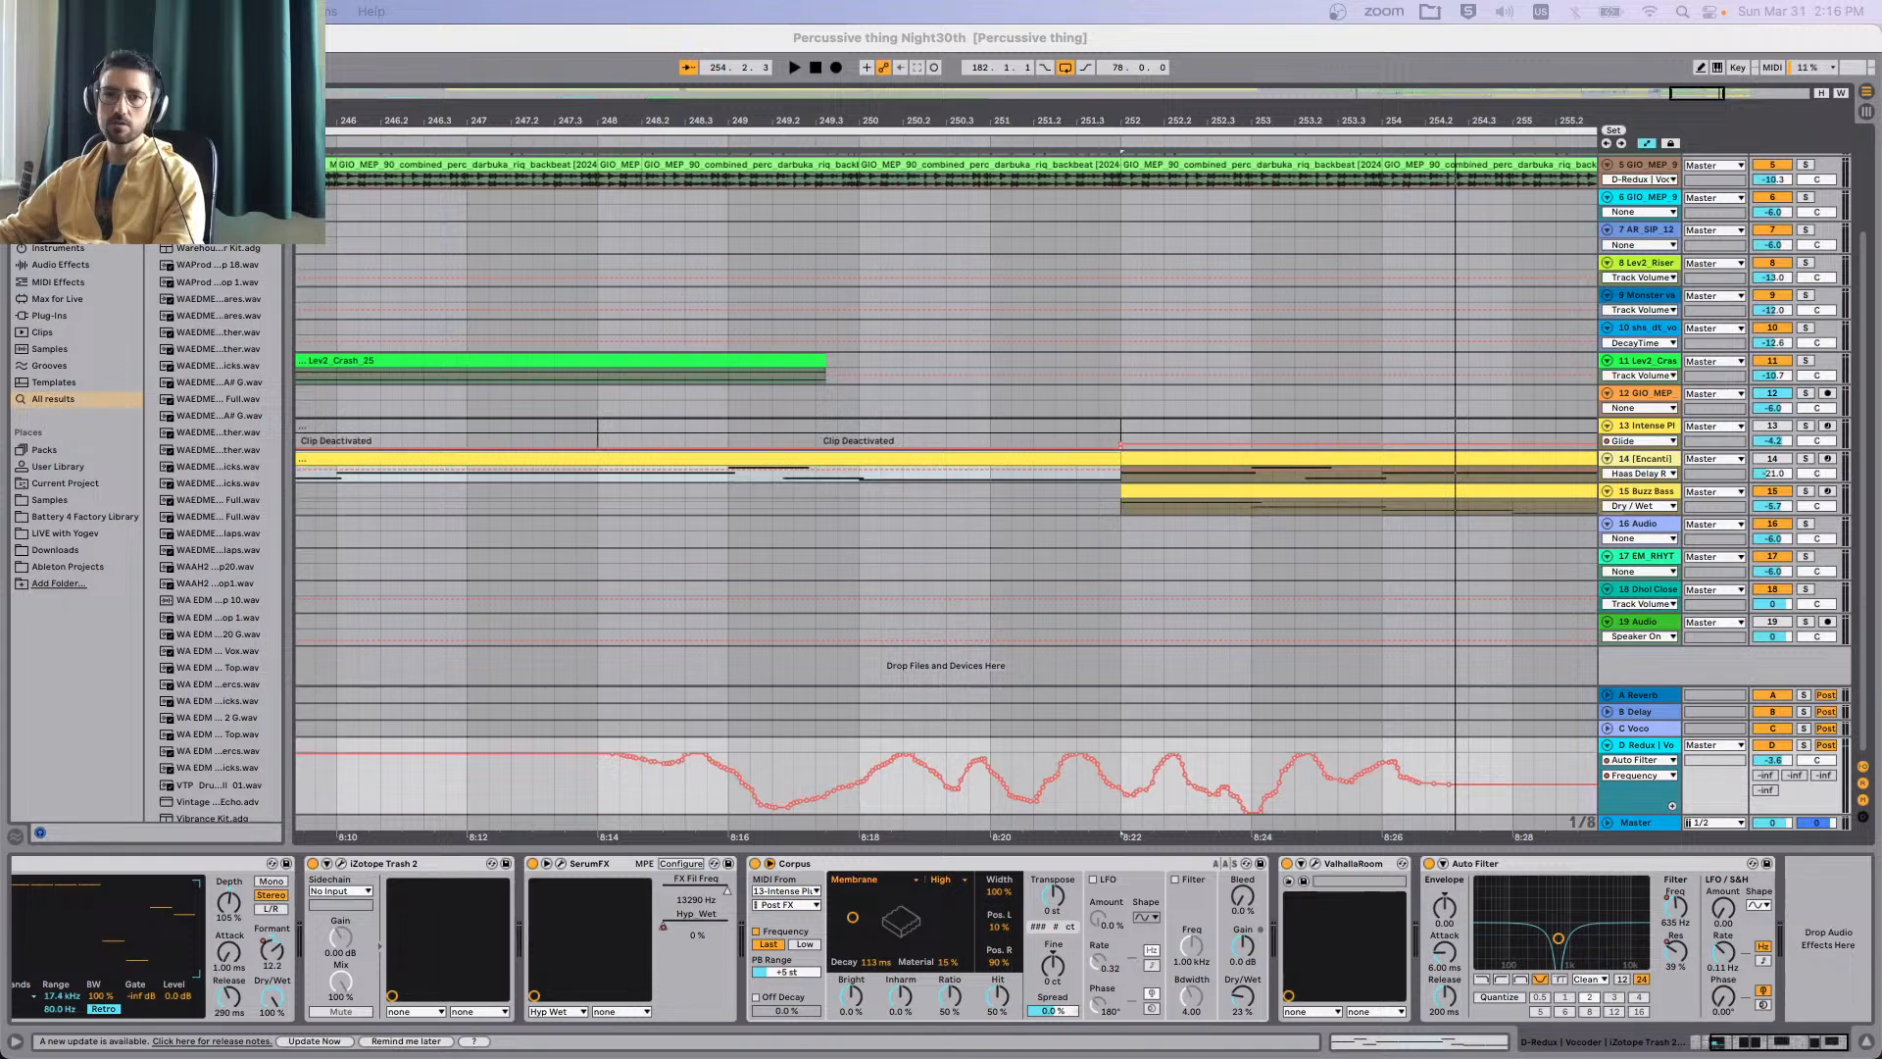
click(752, 583)
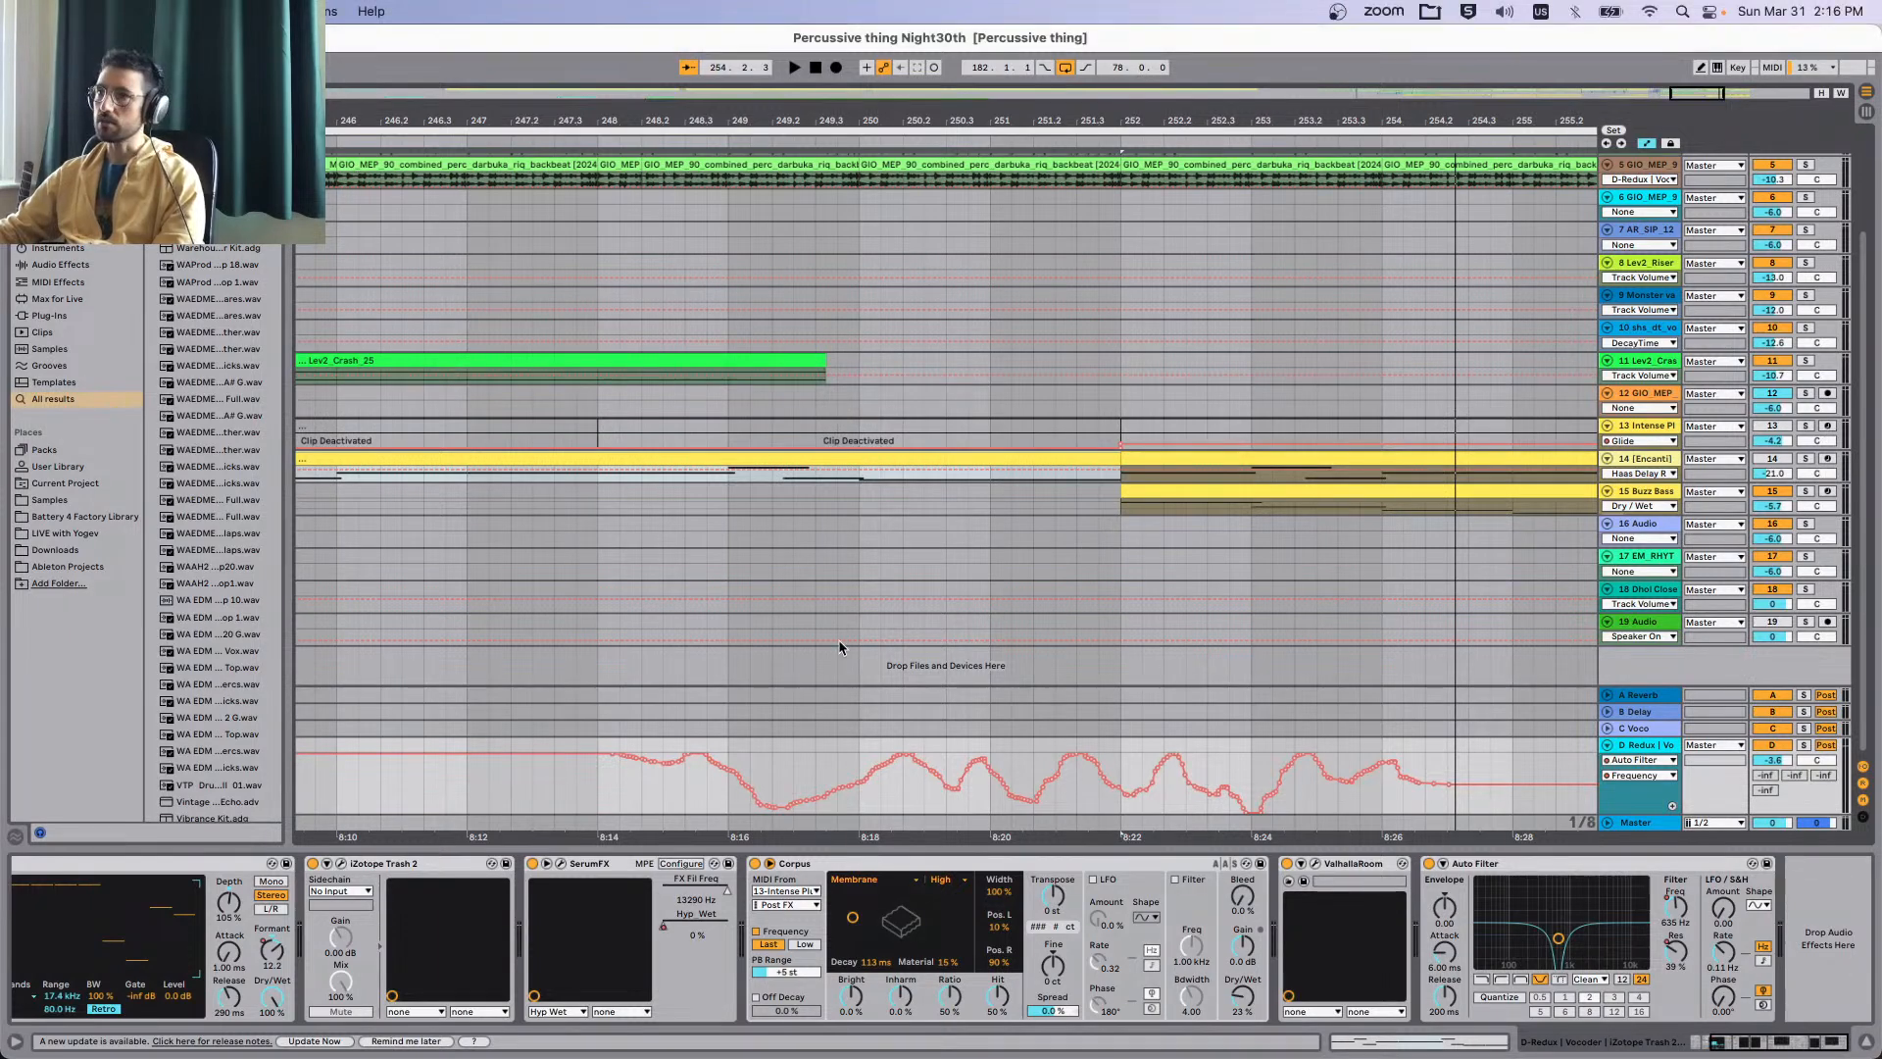
key(super+z)
Record a new Auto Filter notch frequency sweep on return track D from about bar 247 to bar 260.
click(539, 765)
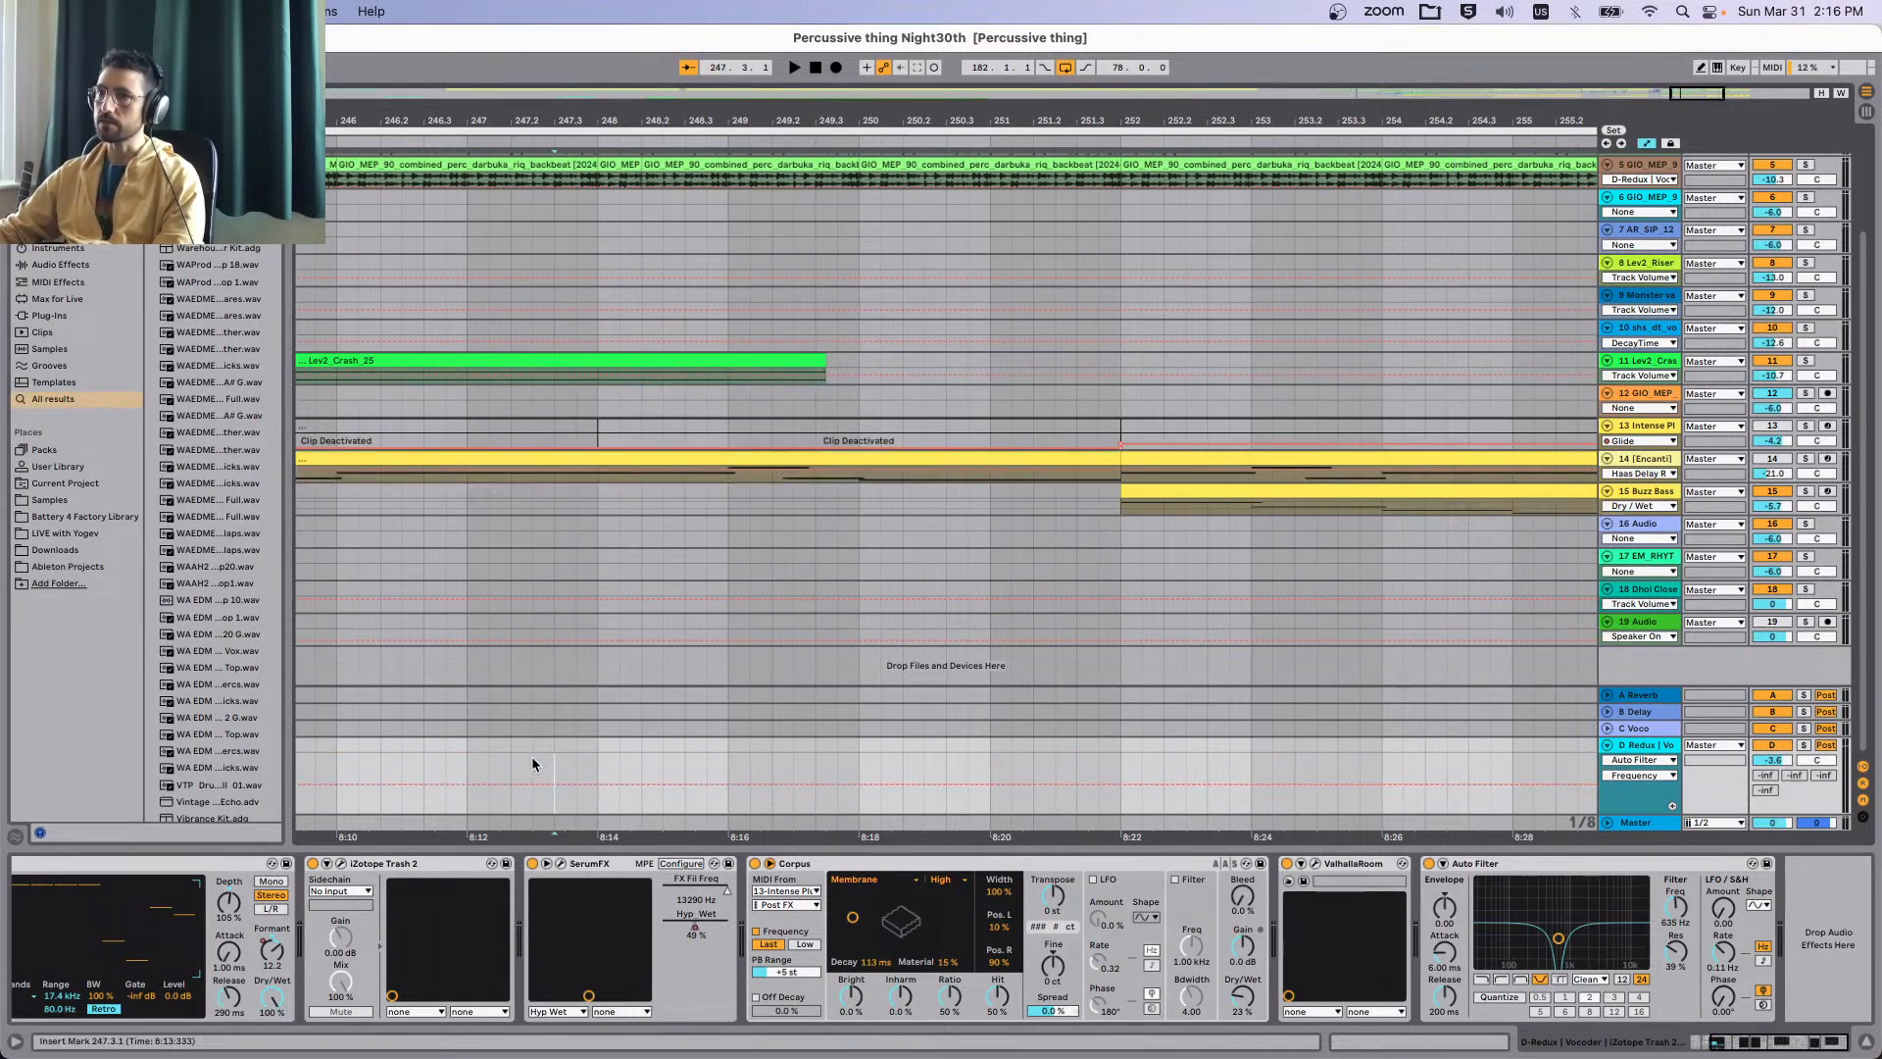
key(space)
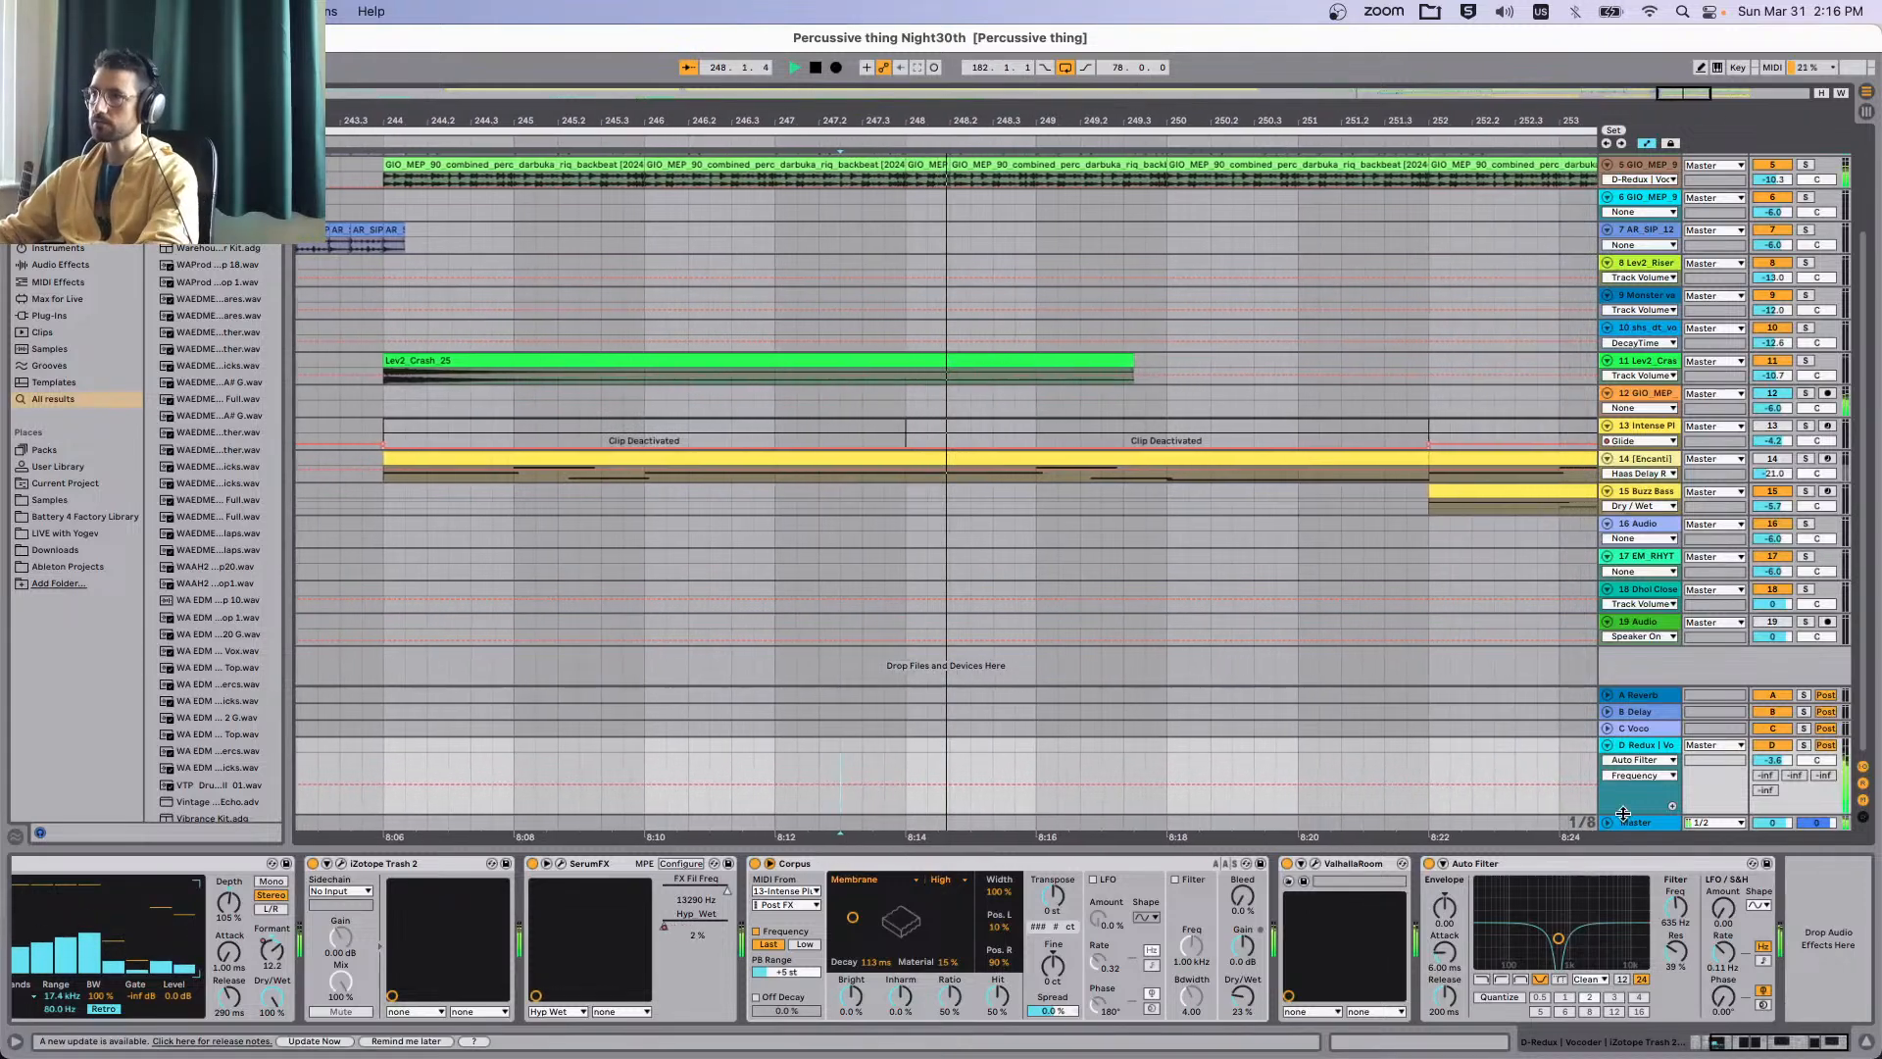
mouse_move(1558, 939)
mouse_down()
mouse_move(1645, 943)
mouse_move(1613, 939)
mouse_up()
key(space)
key(F9)
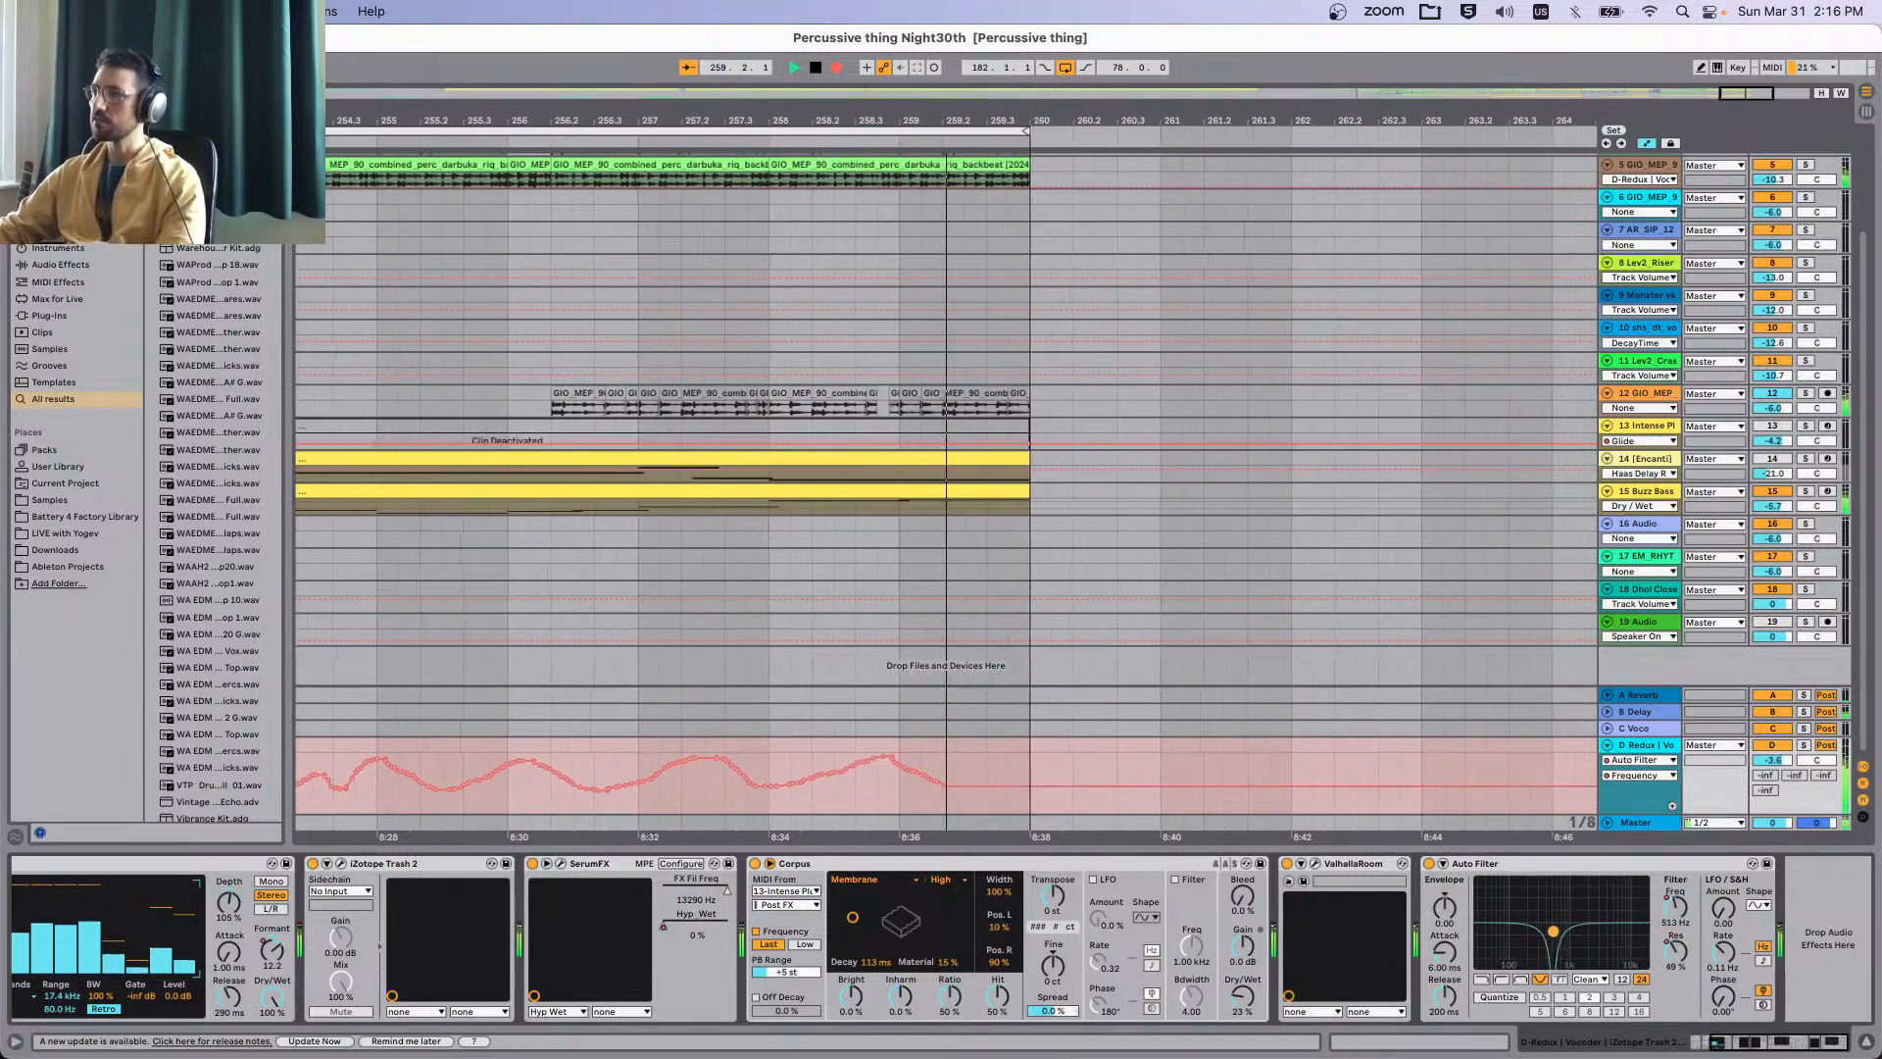
key(space)
Review the recorded frequency automation up to bar 260, set the insert marker at bar 255, and hide automation.
scroll(787, 696, down, 6)
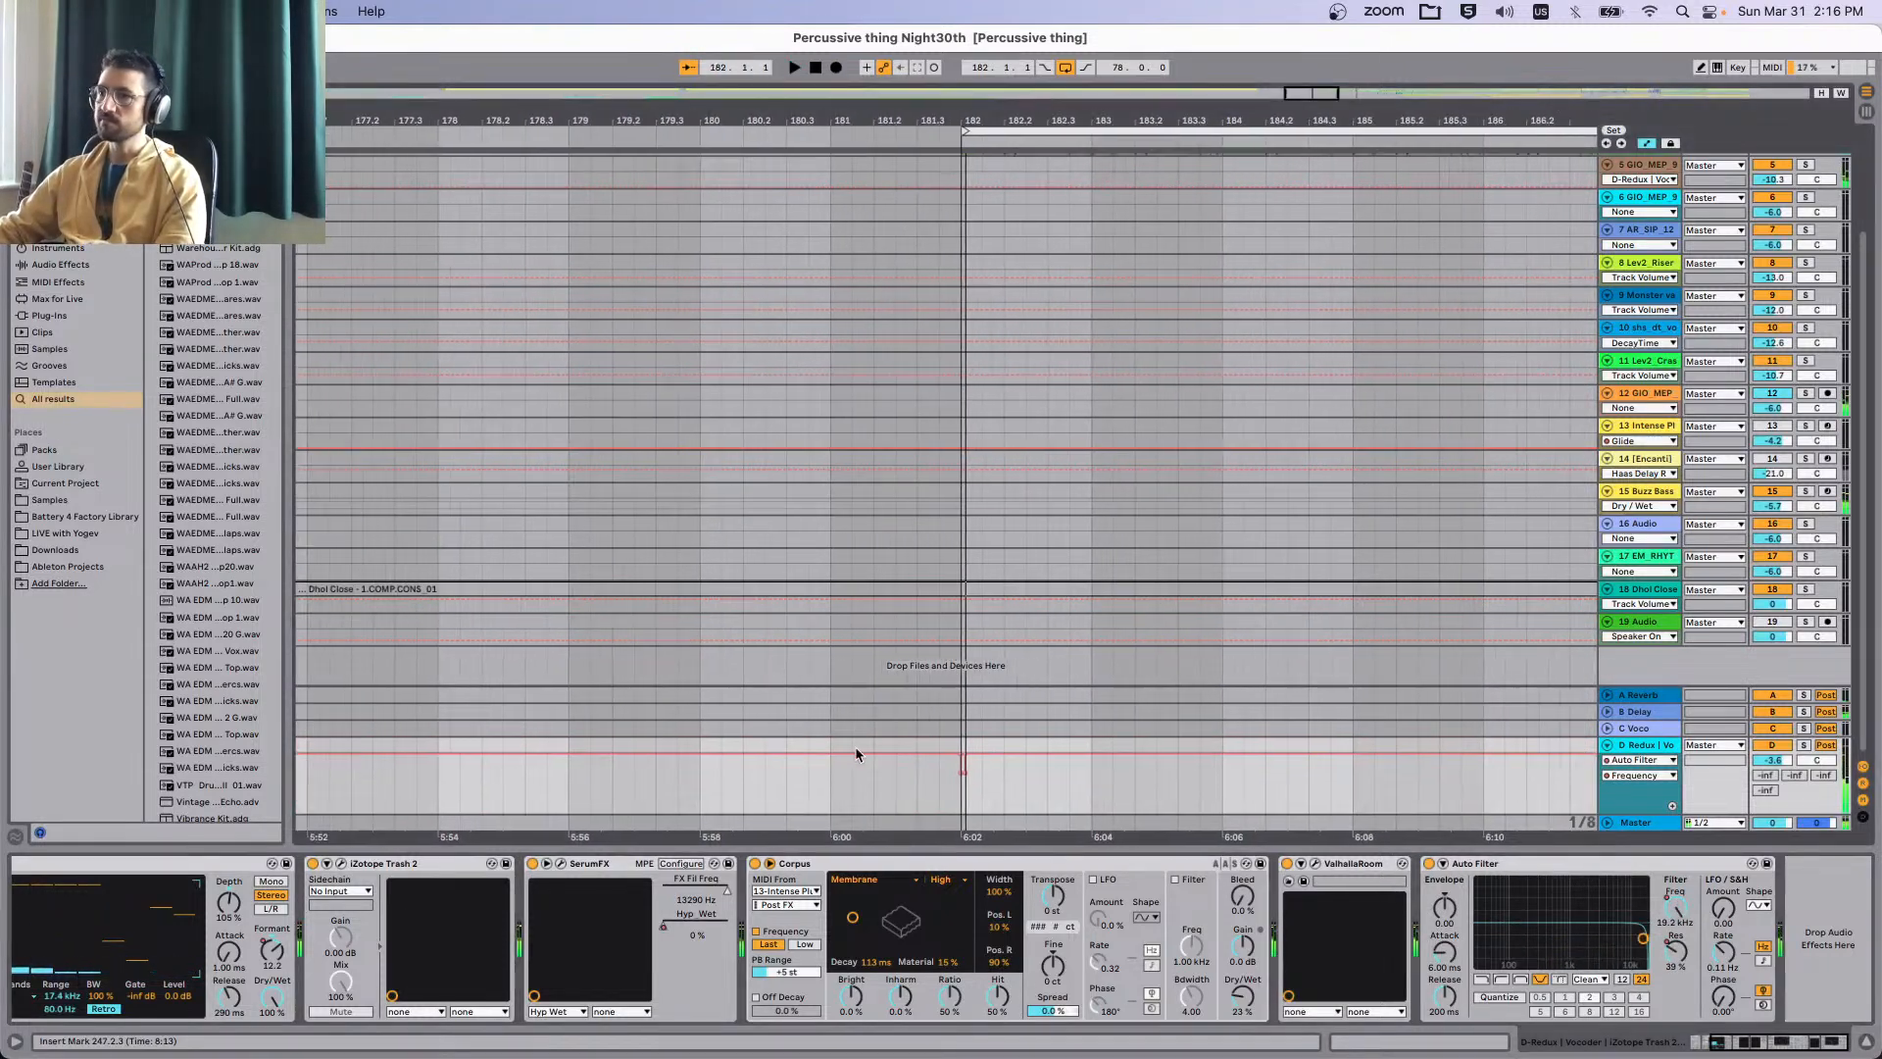
scroll(1172, 739, right, 15)
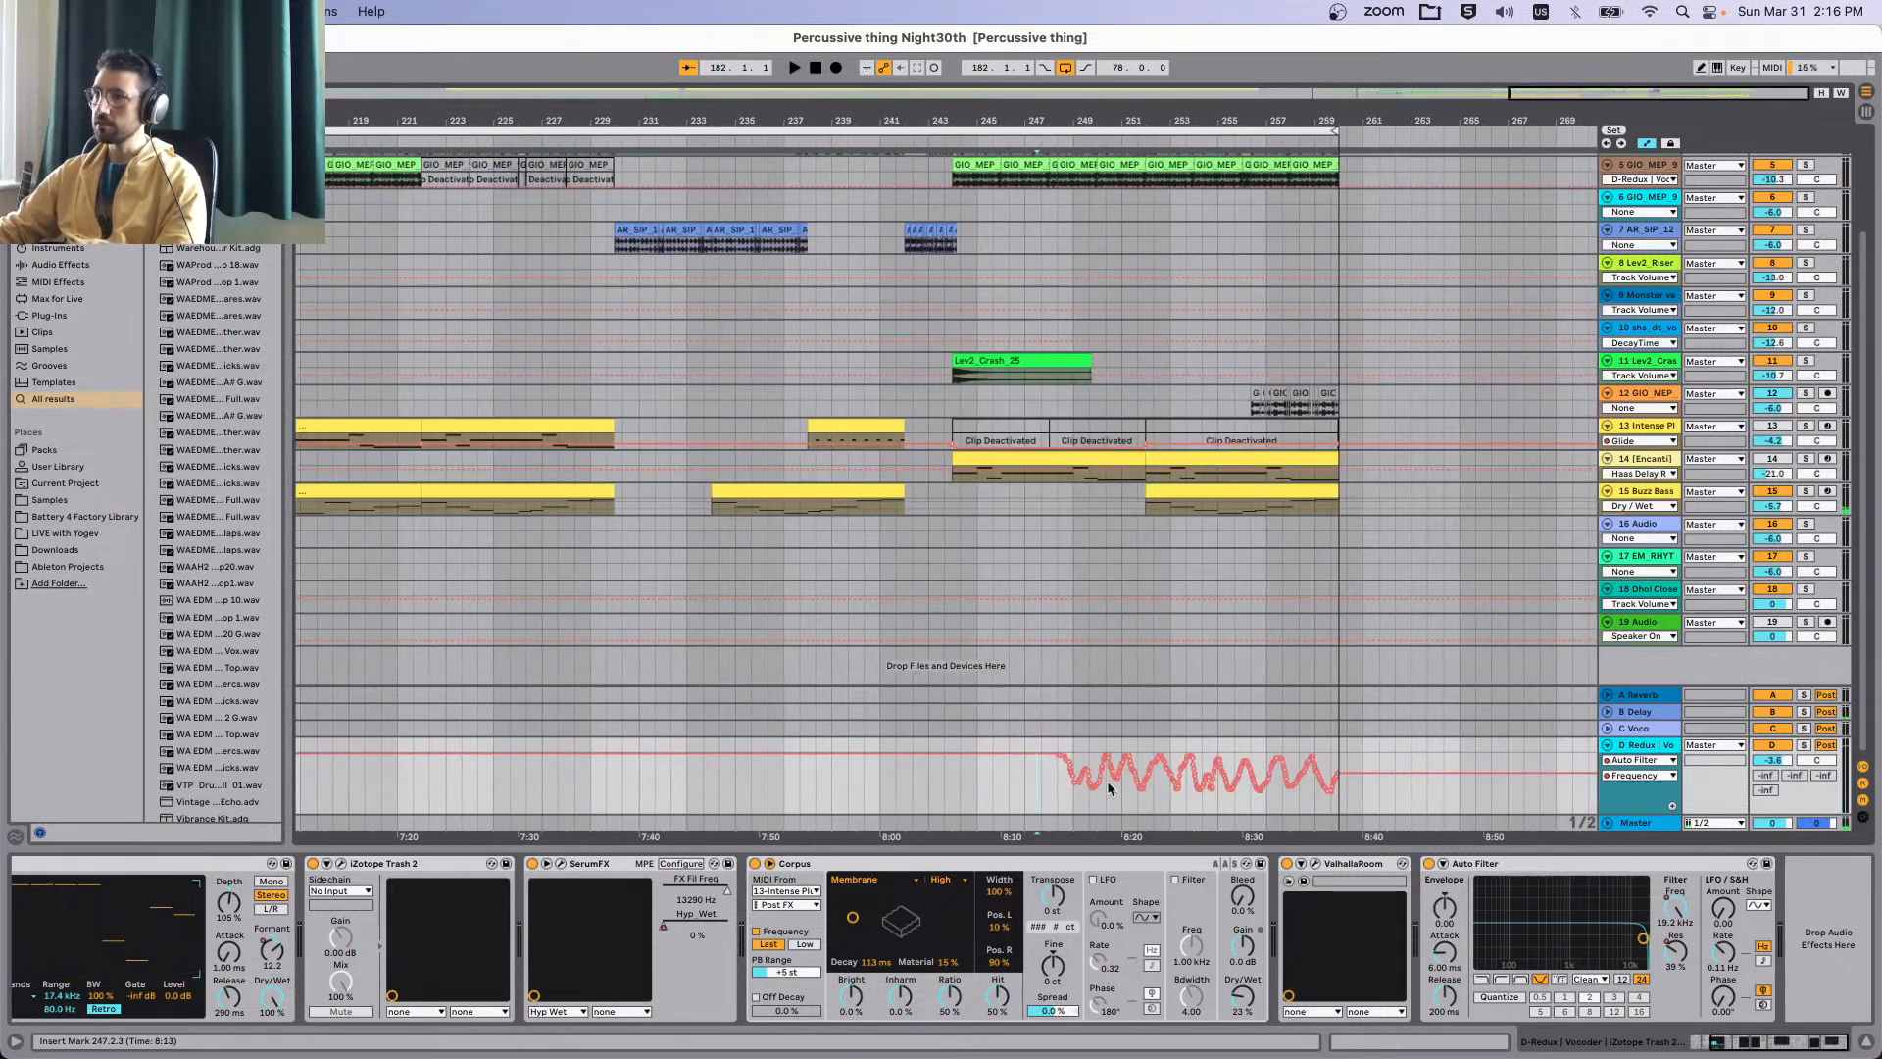
click(1230, 809)
scroll(1232, 809, up, 5)
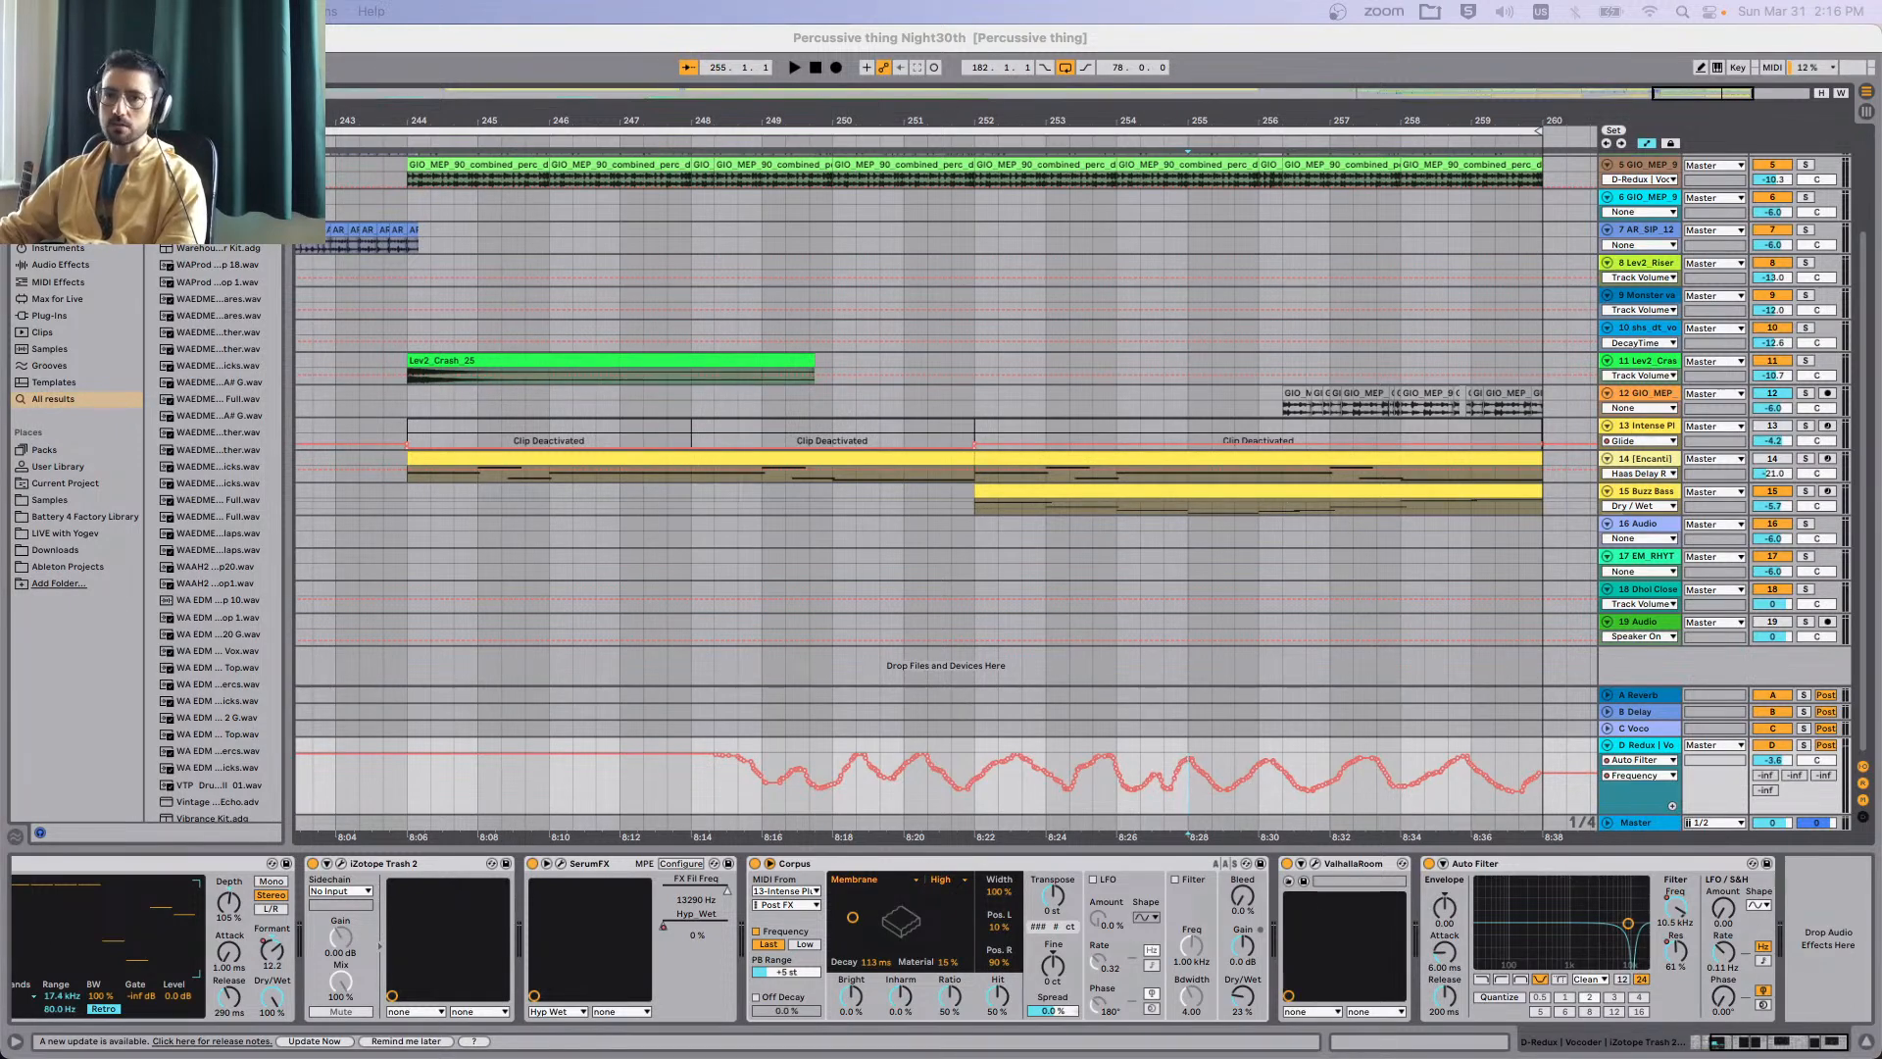
click(1273, 601)
key(a)
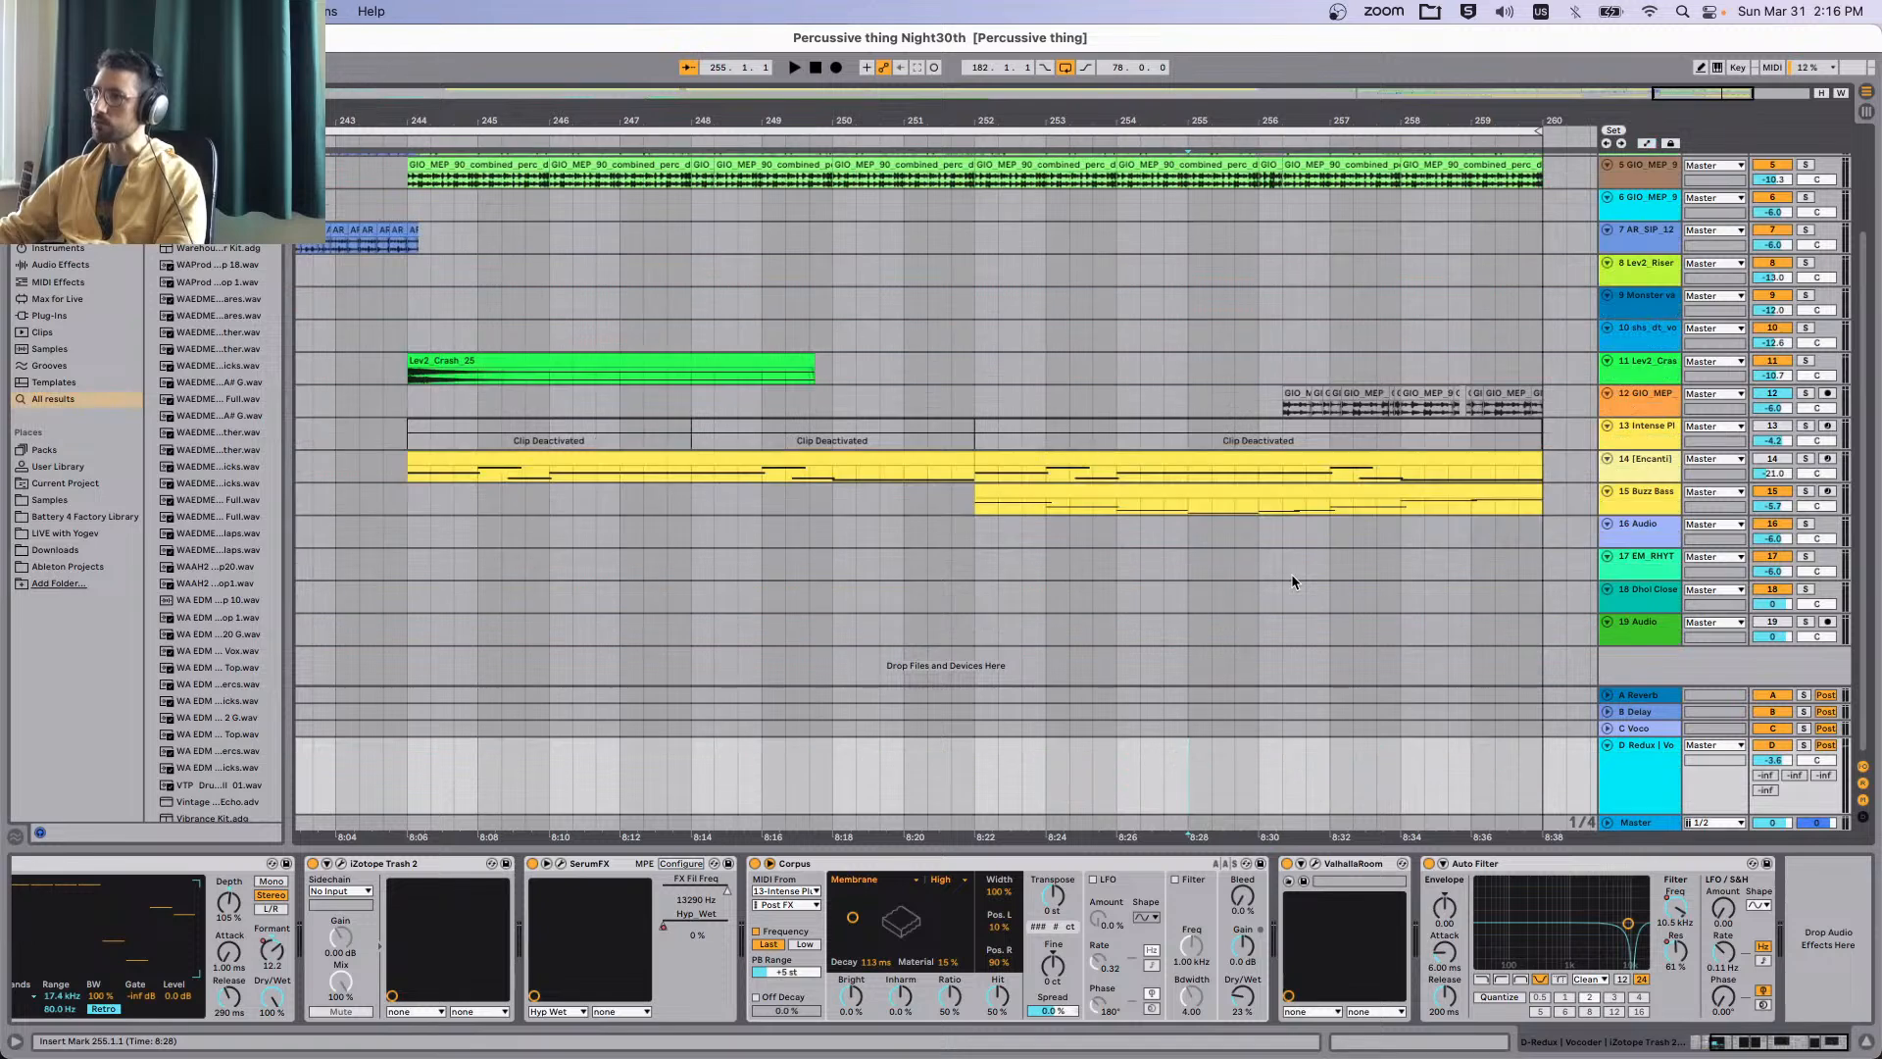
Add a second Auto Filter at the end of return track D's chain and set it to band-pass at about 1 kHz, 35% resonance.
click(1598, 865)
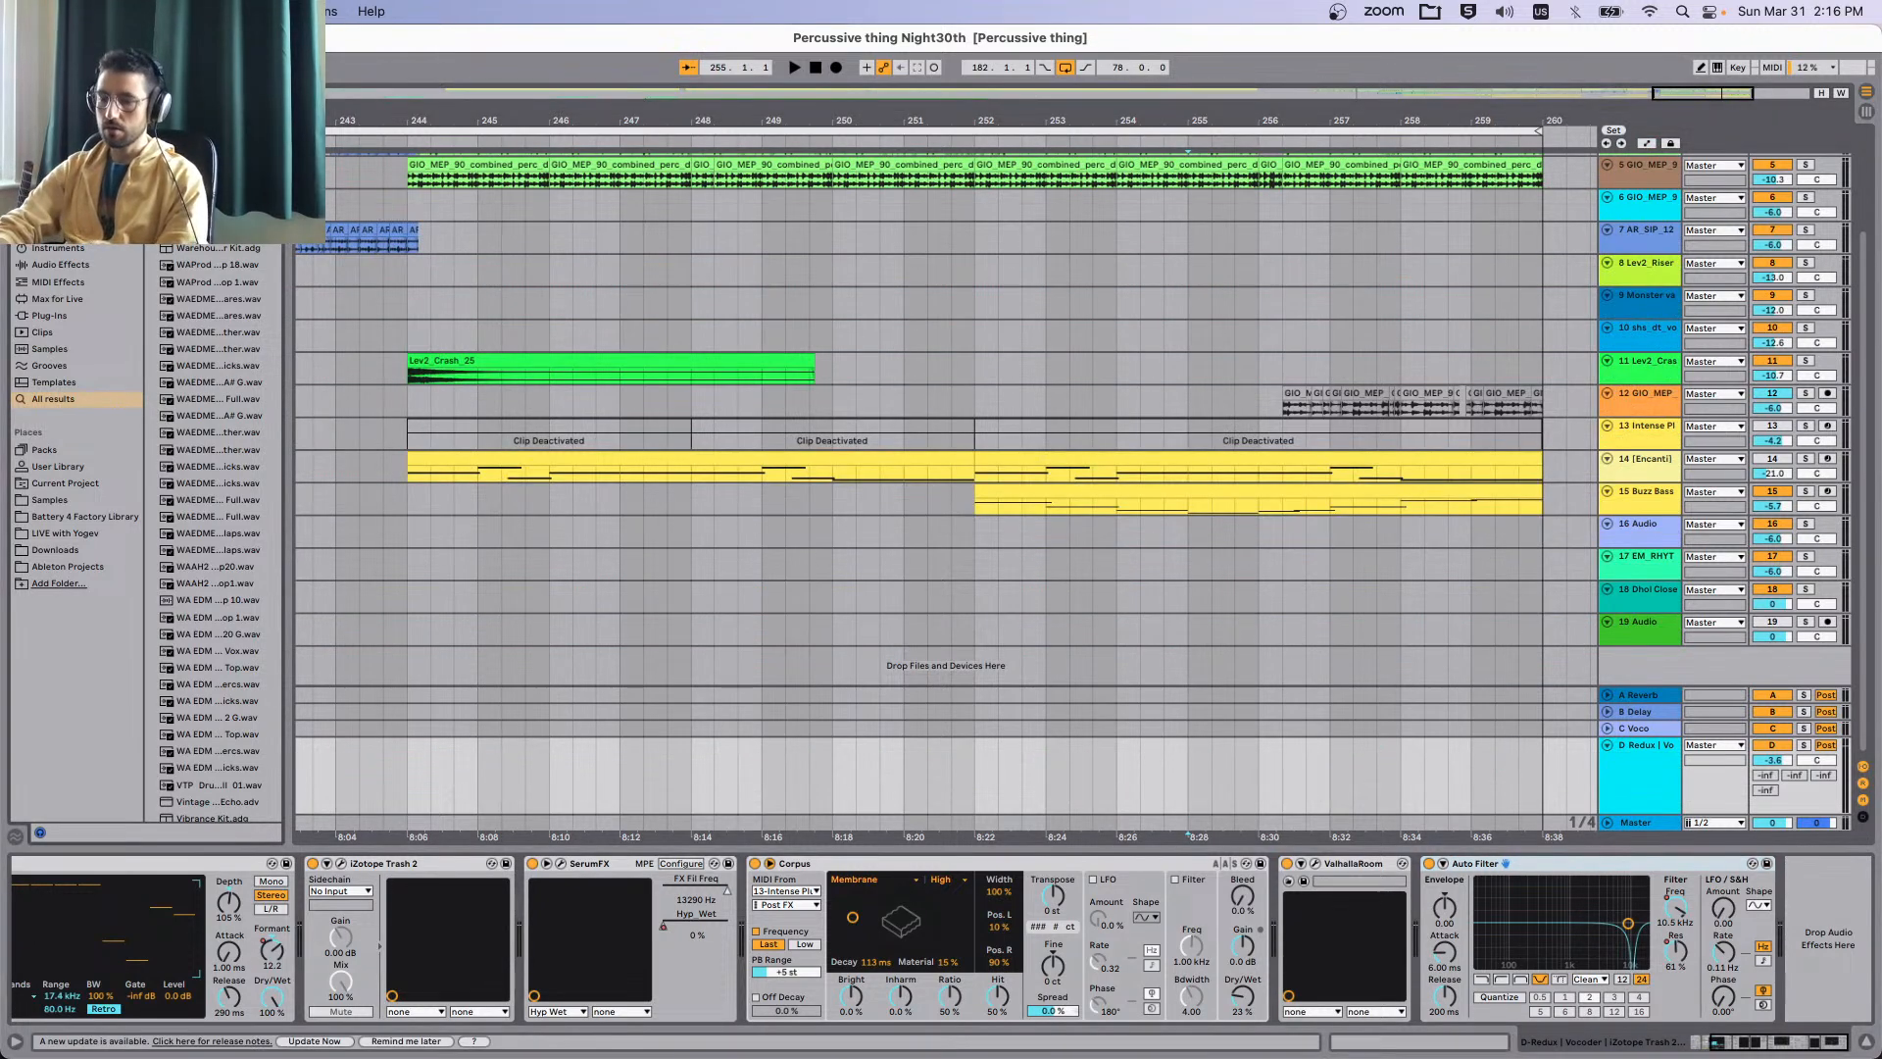
scroll(211, 529, down, 10)
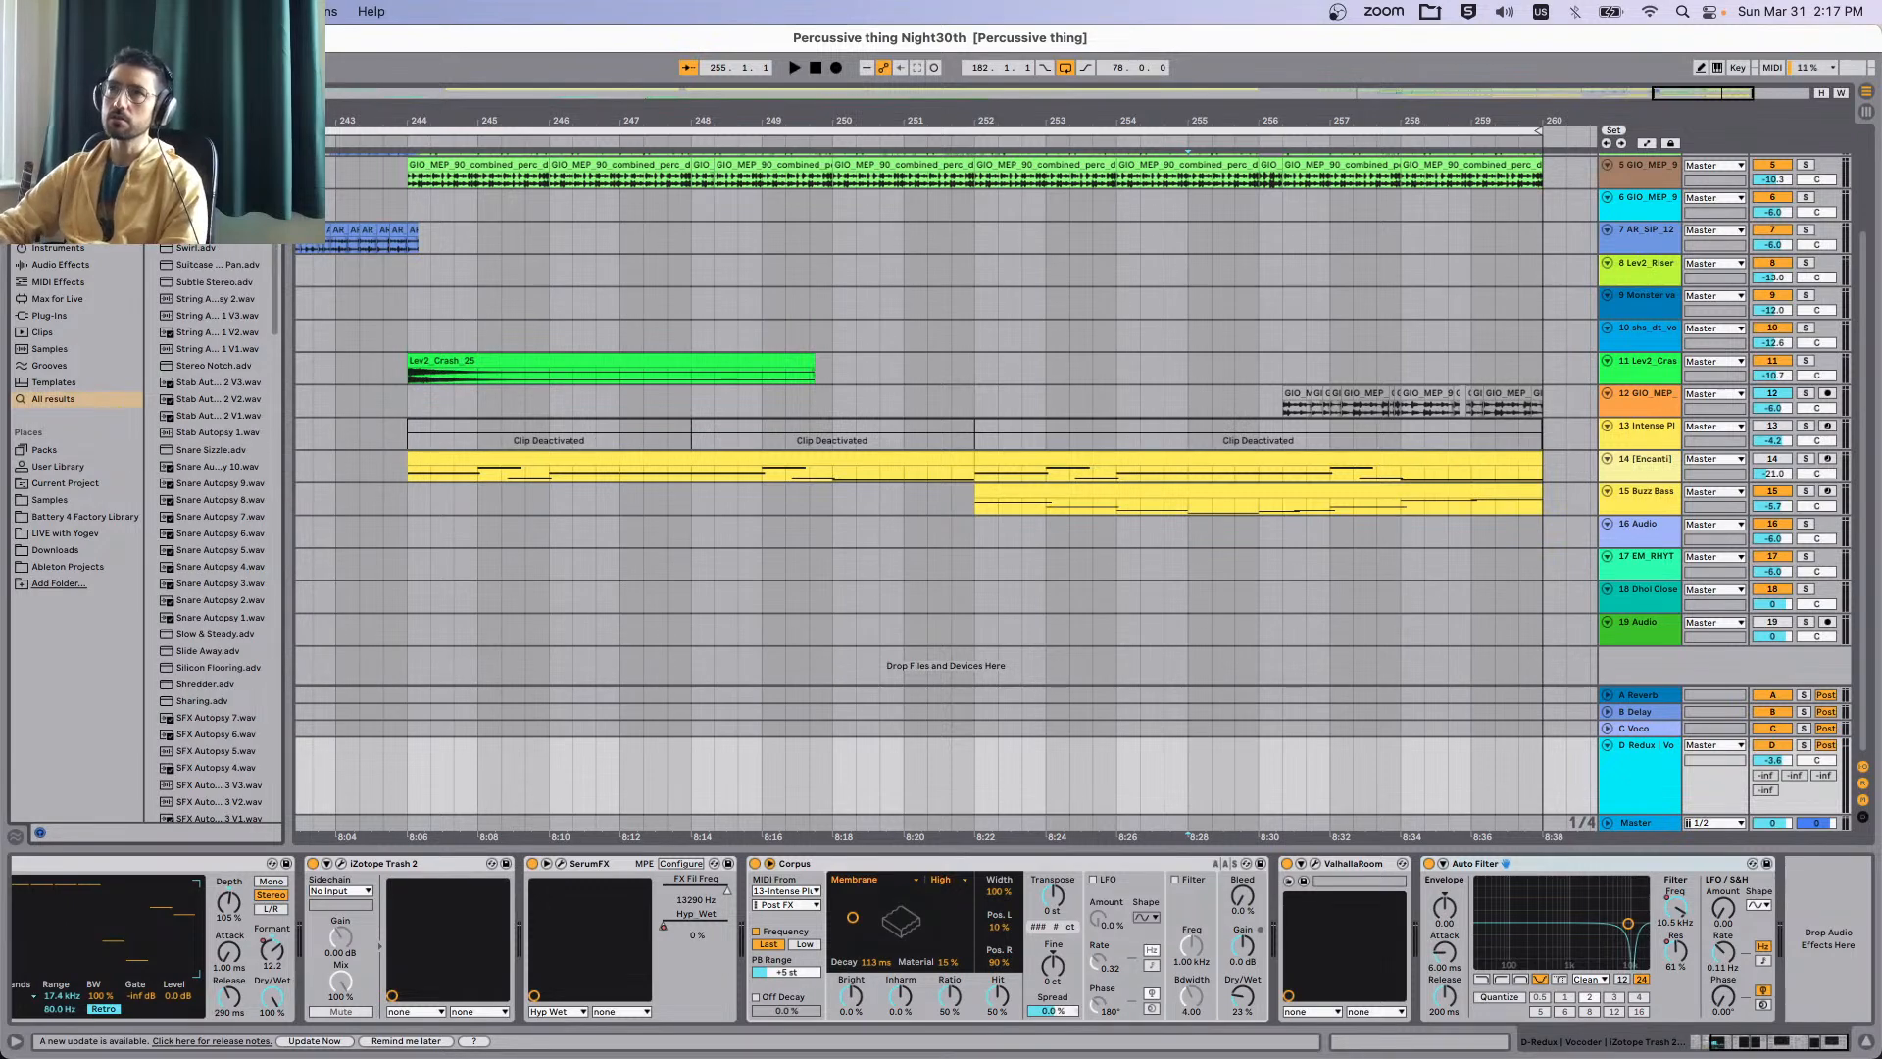
key(Return)
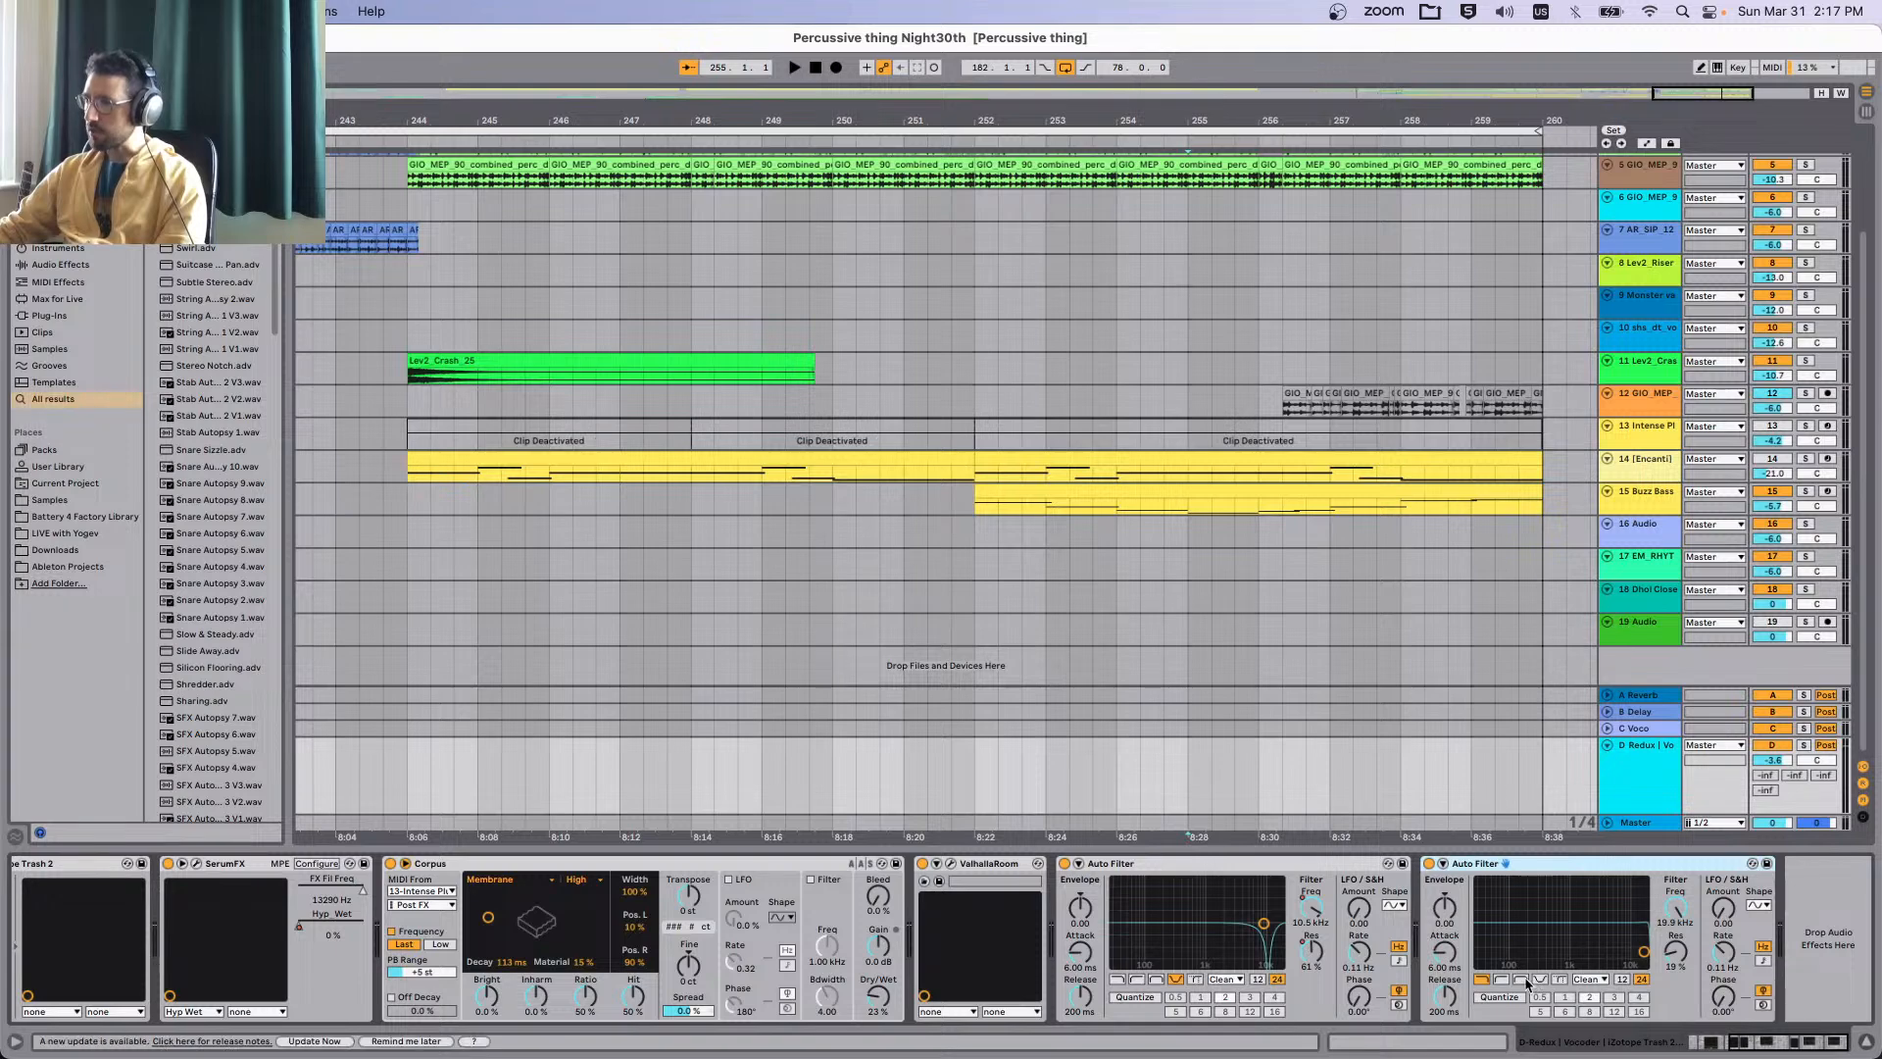
click(1526, 979)
drag(1574, 941, 1572, 941)
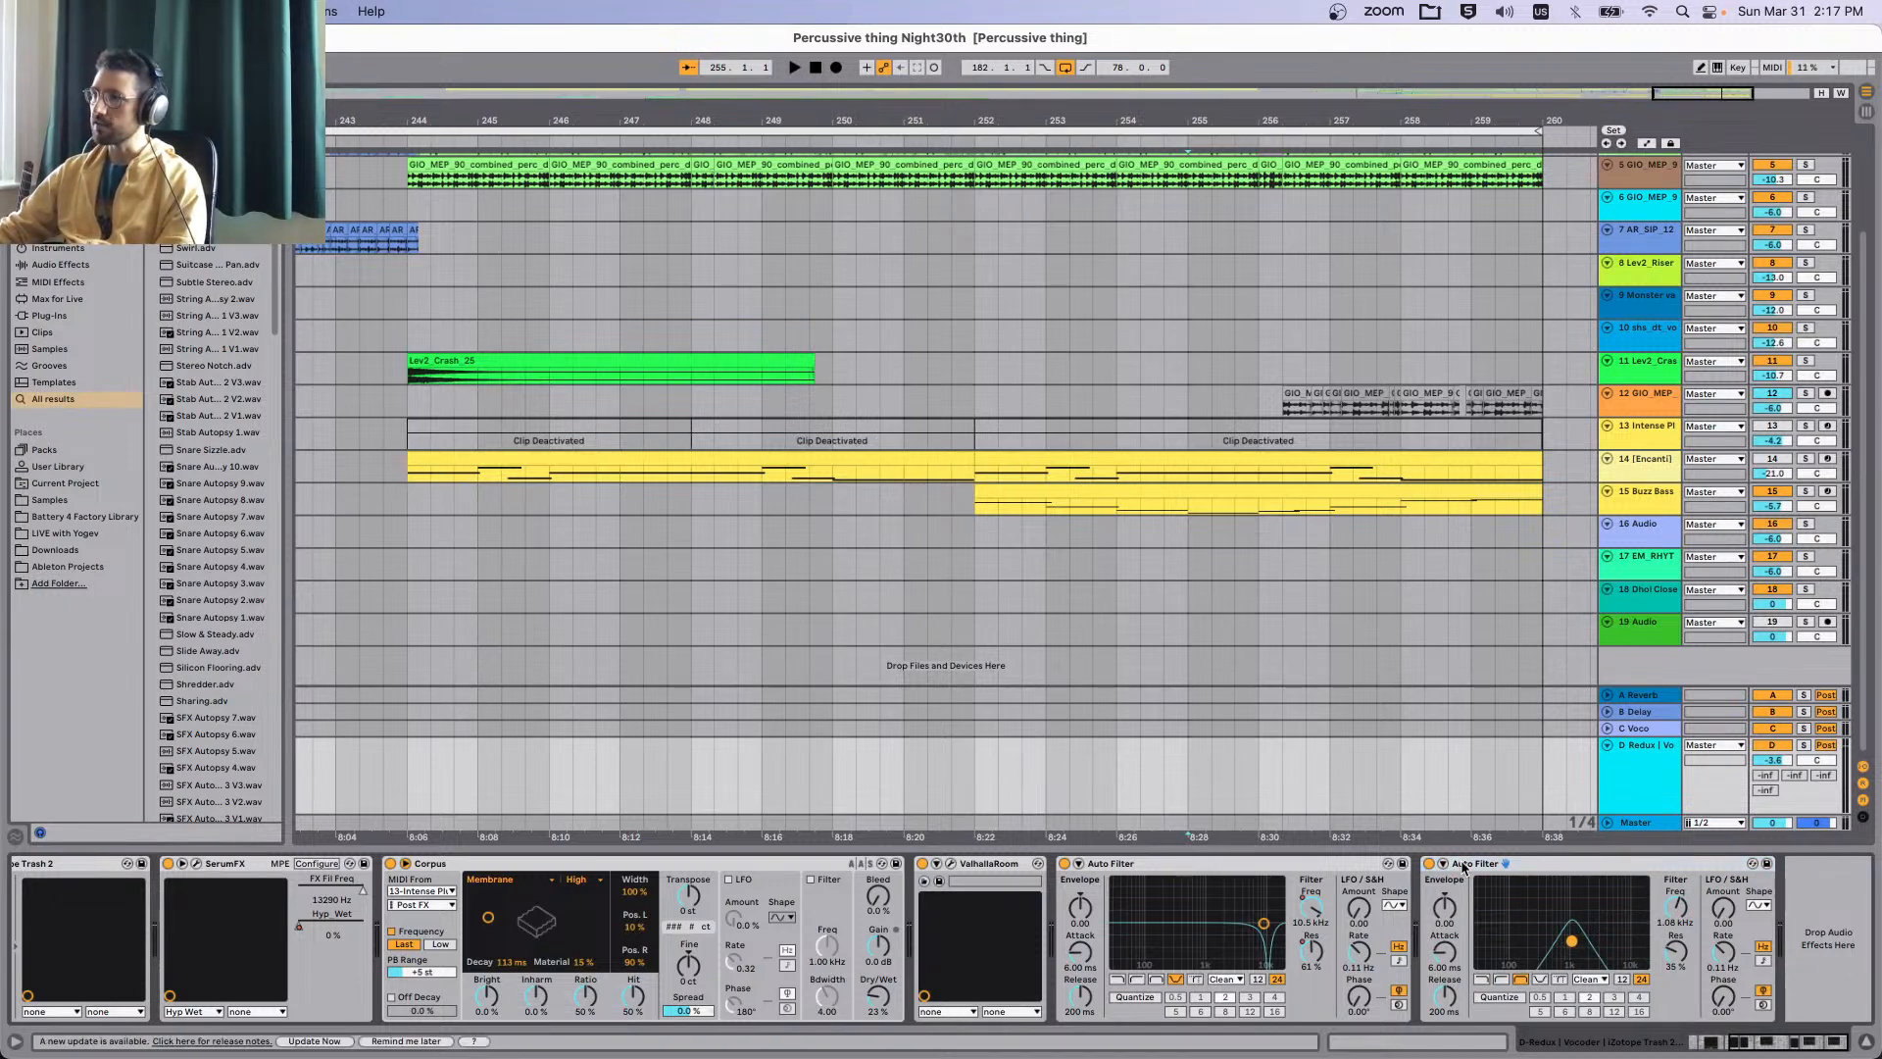
click(15, 1043)
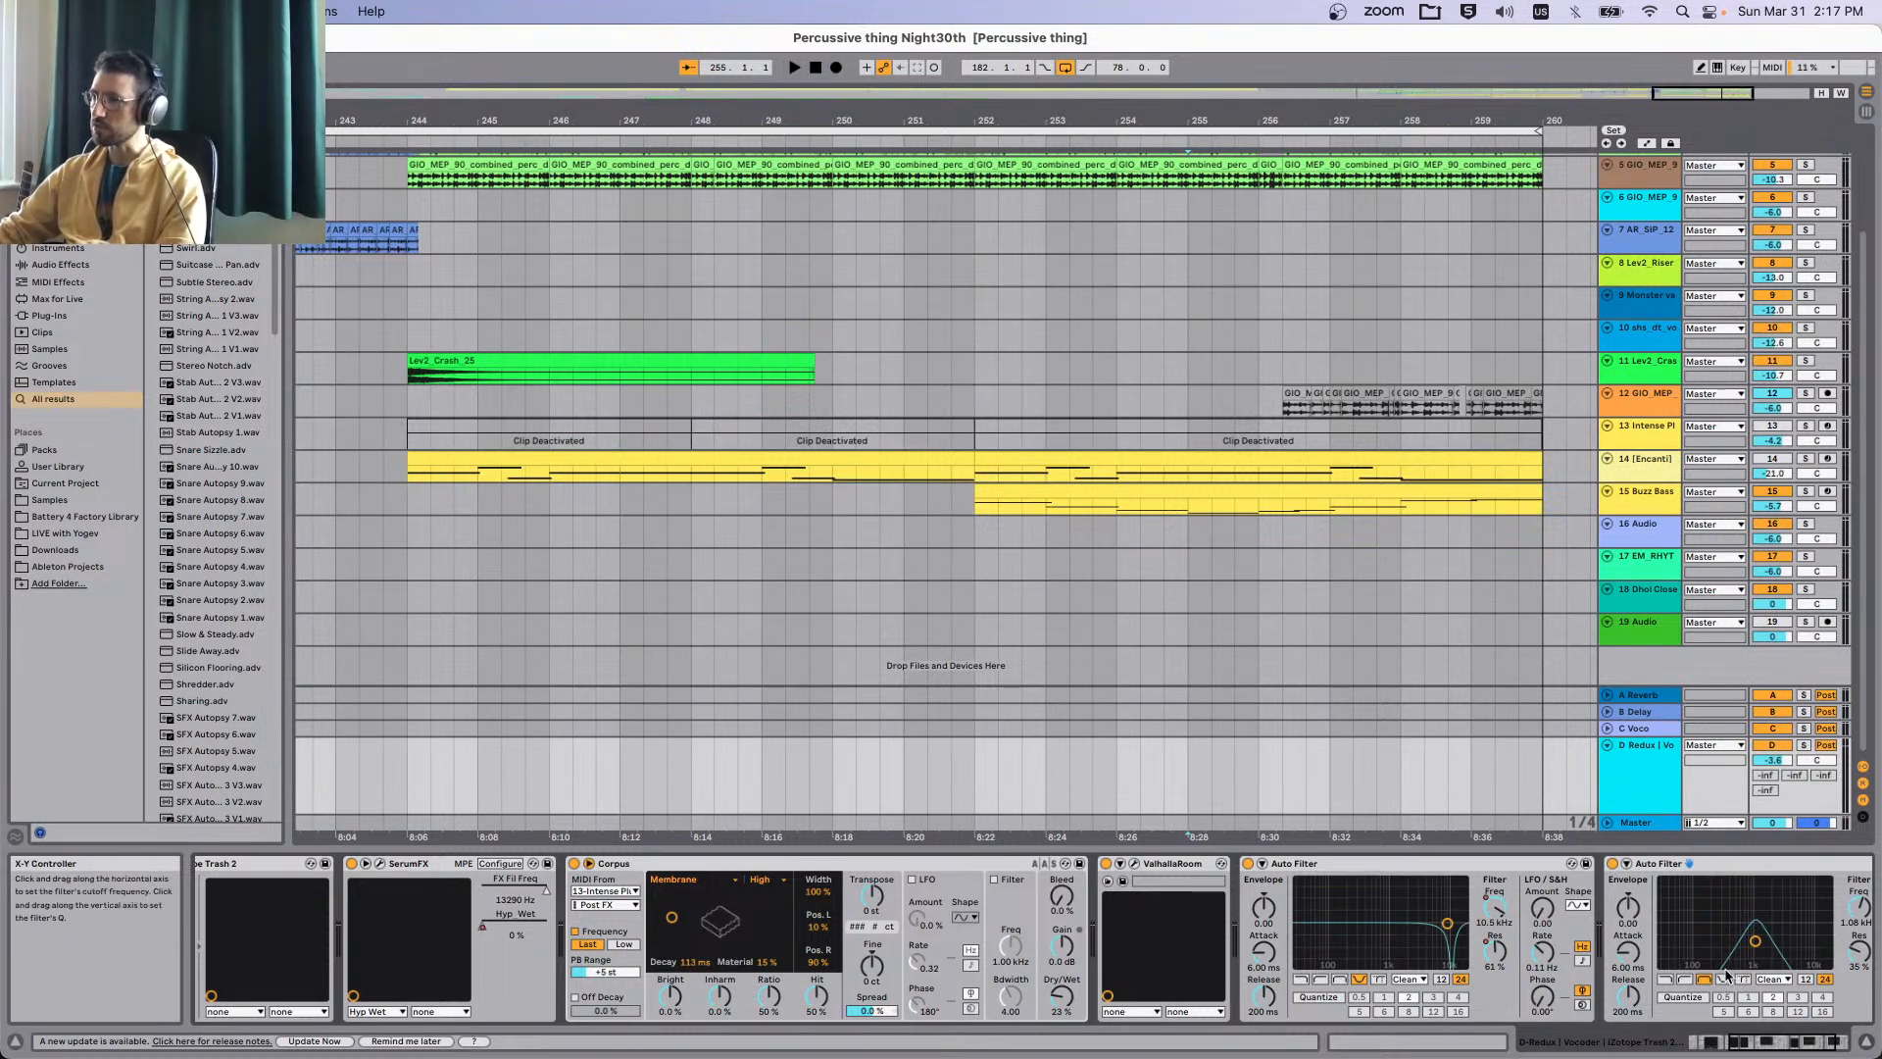
click(12, 1046)
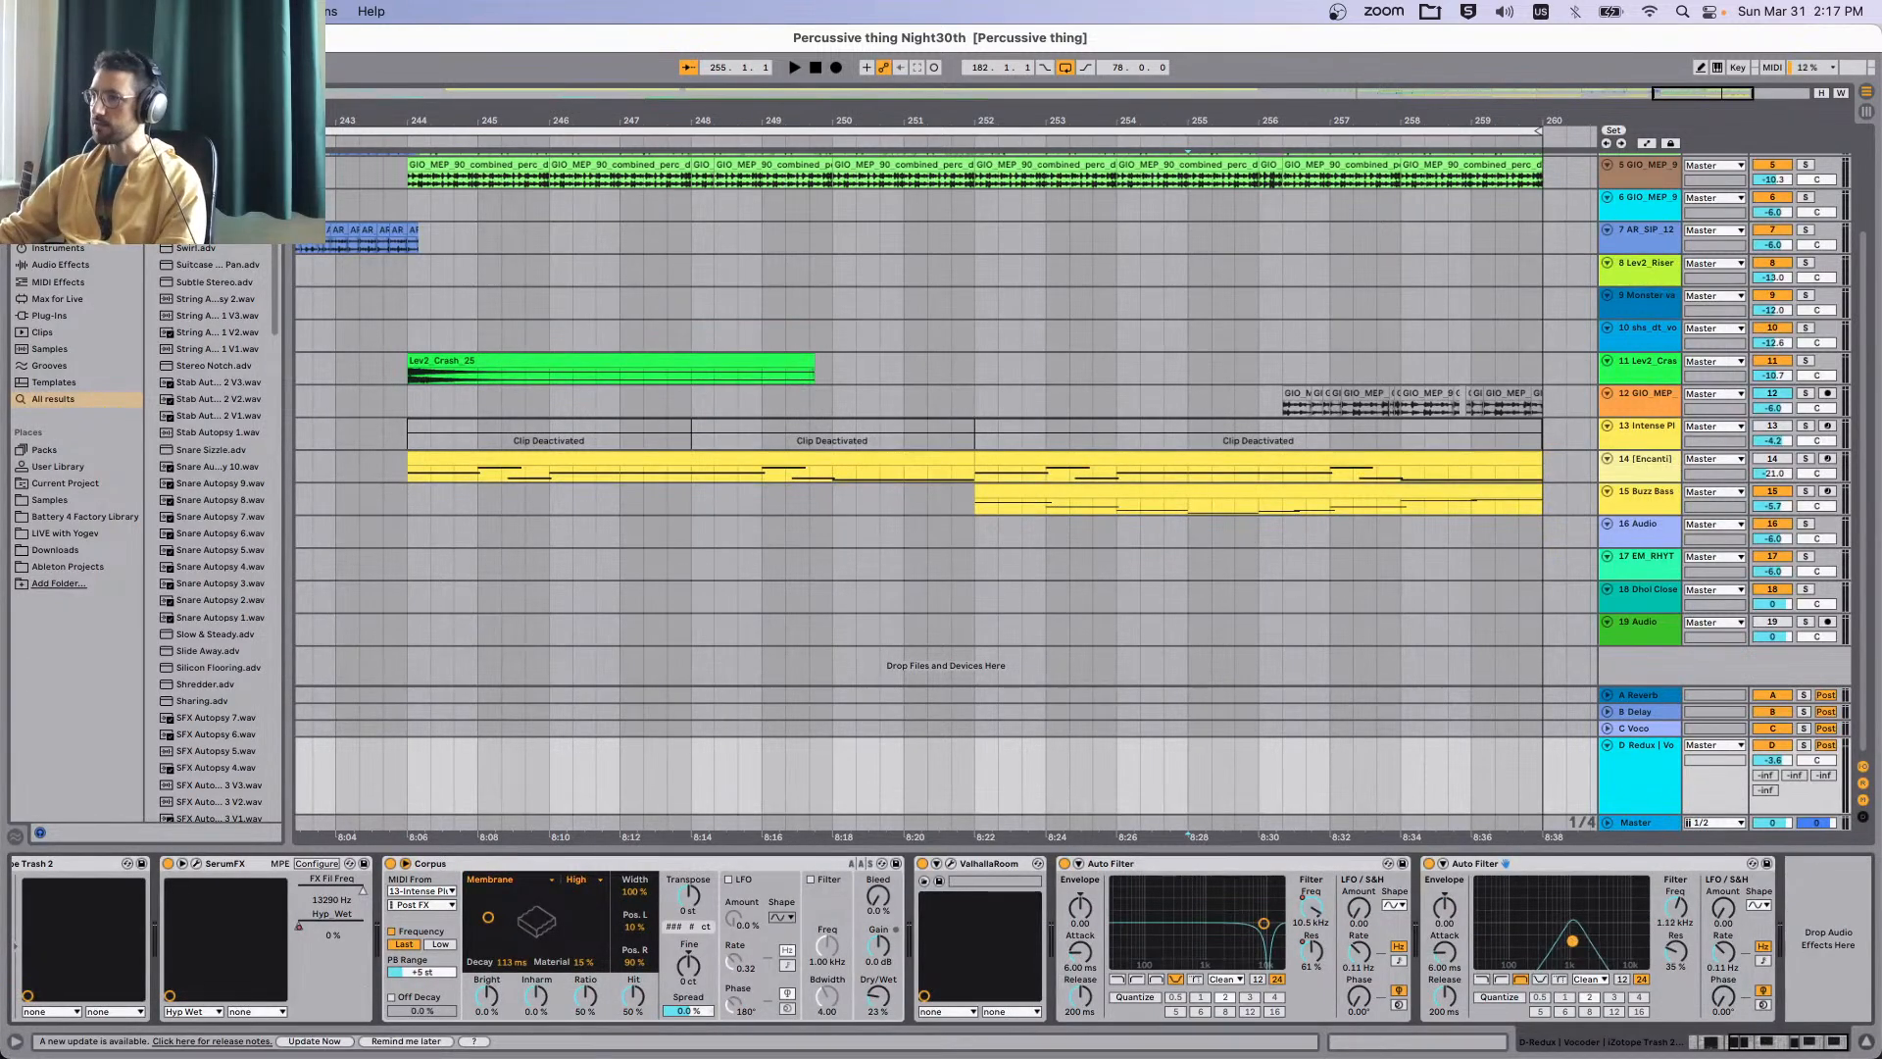
Solo return track D and sweep the band-pass Auto Filter during playback from bar 255, leaving it at 1.78 kHz and 40% resonance.
key(space)
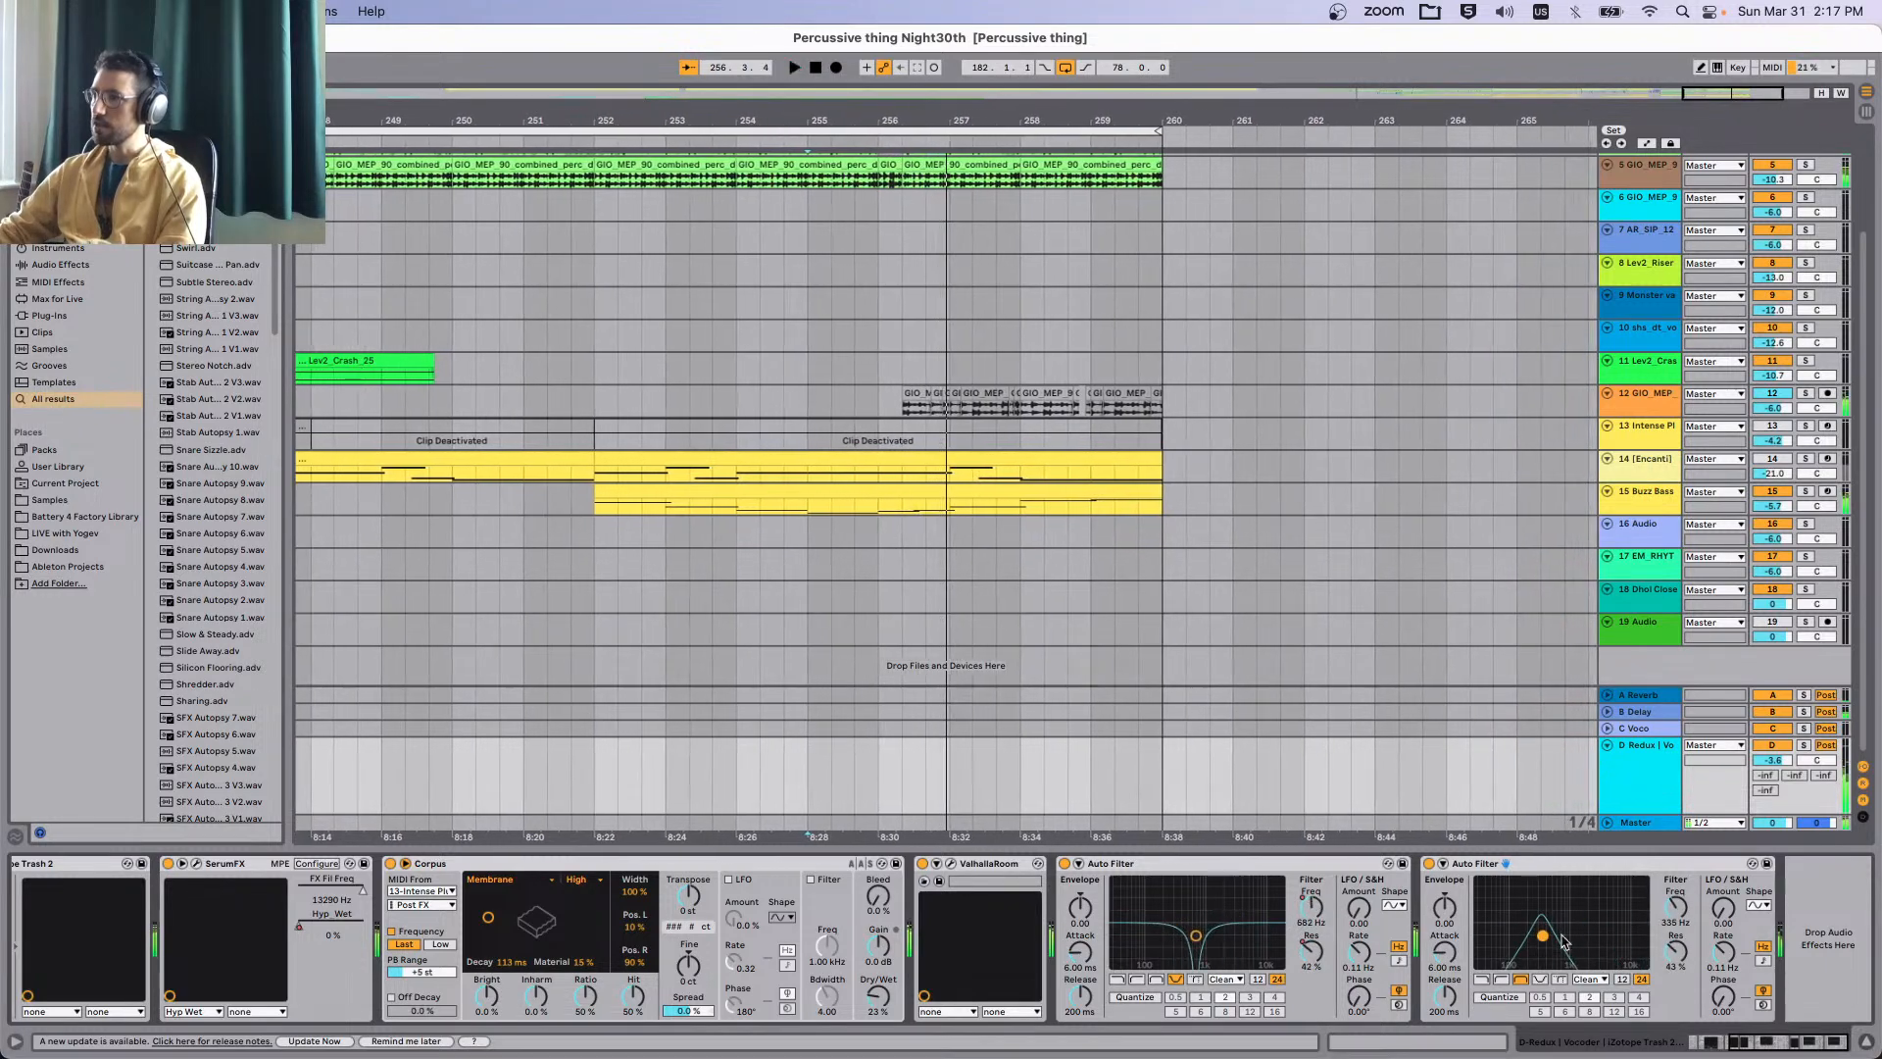
click(1804, 745)
key(space)
drag(1543, 935, 1587, 928)
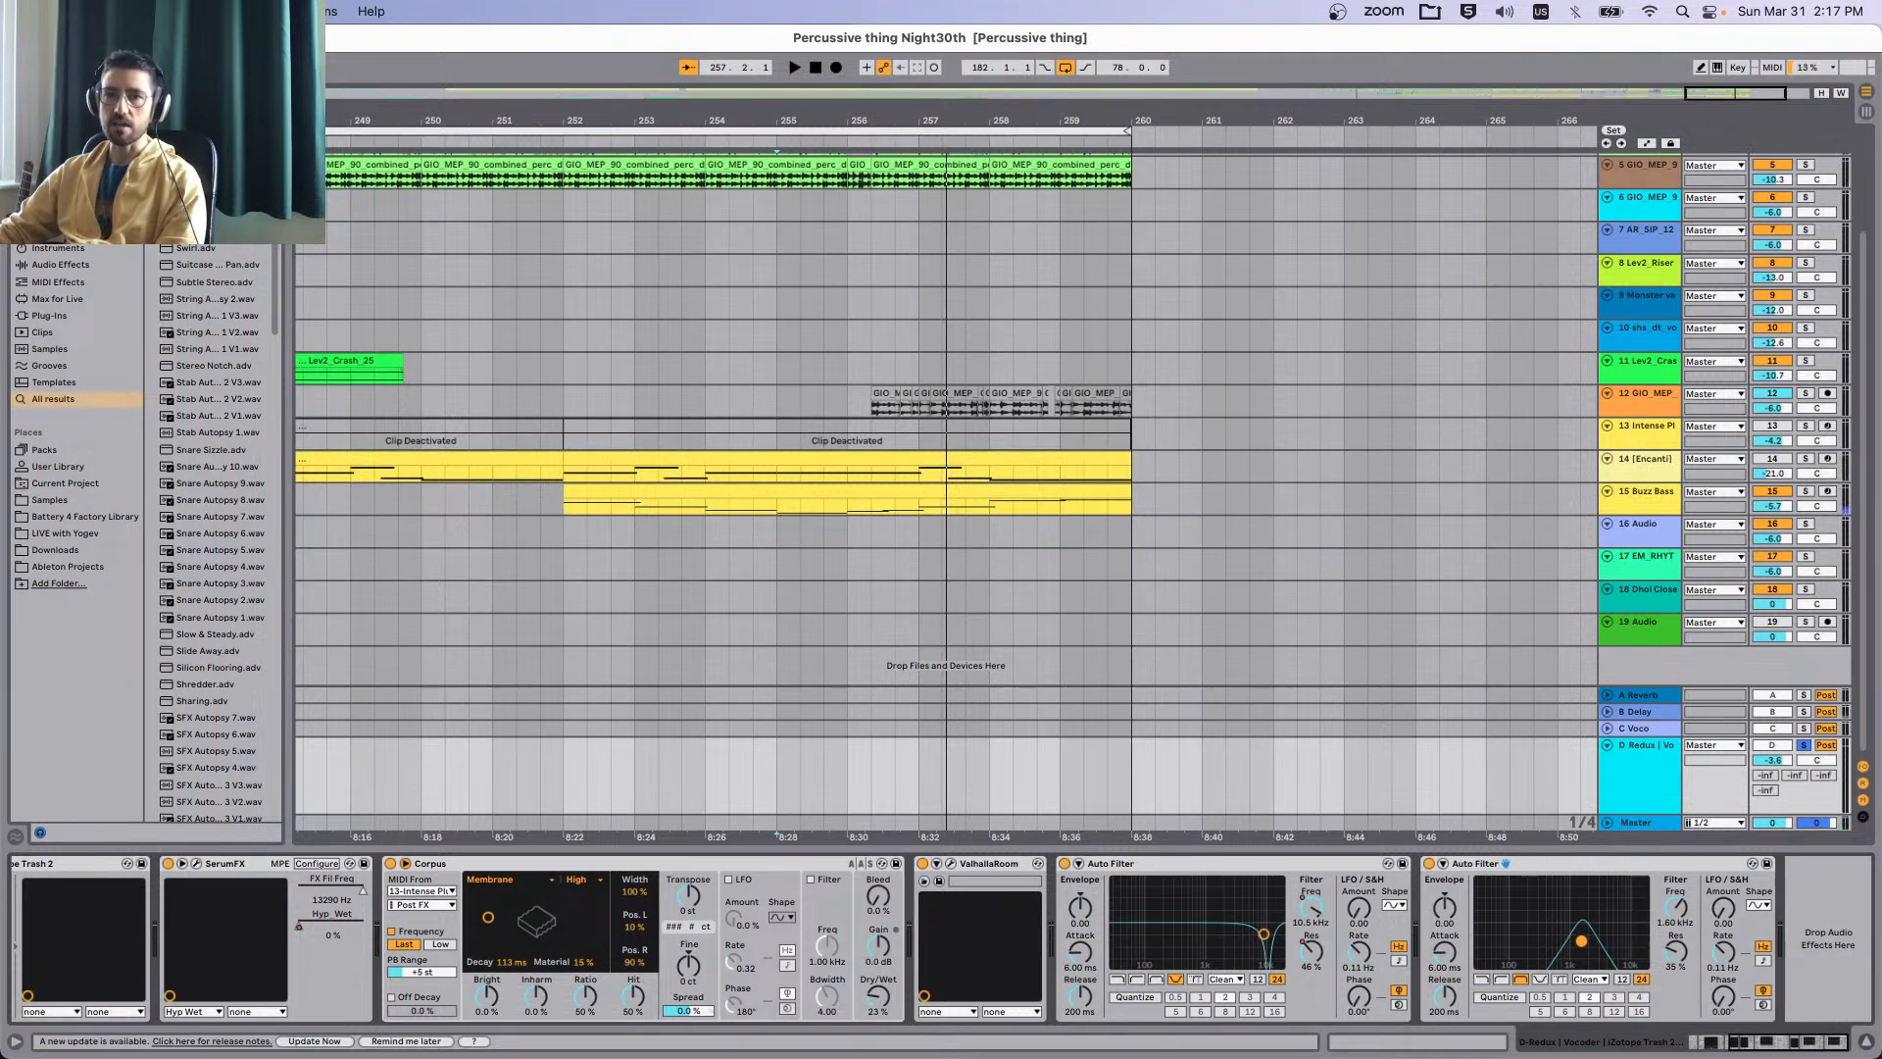
key(space)
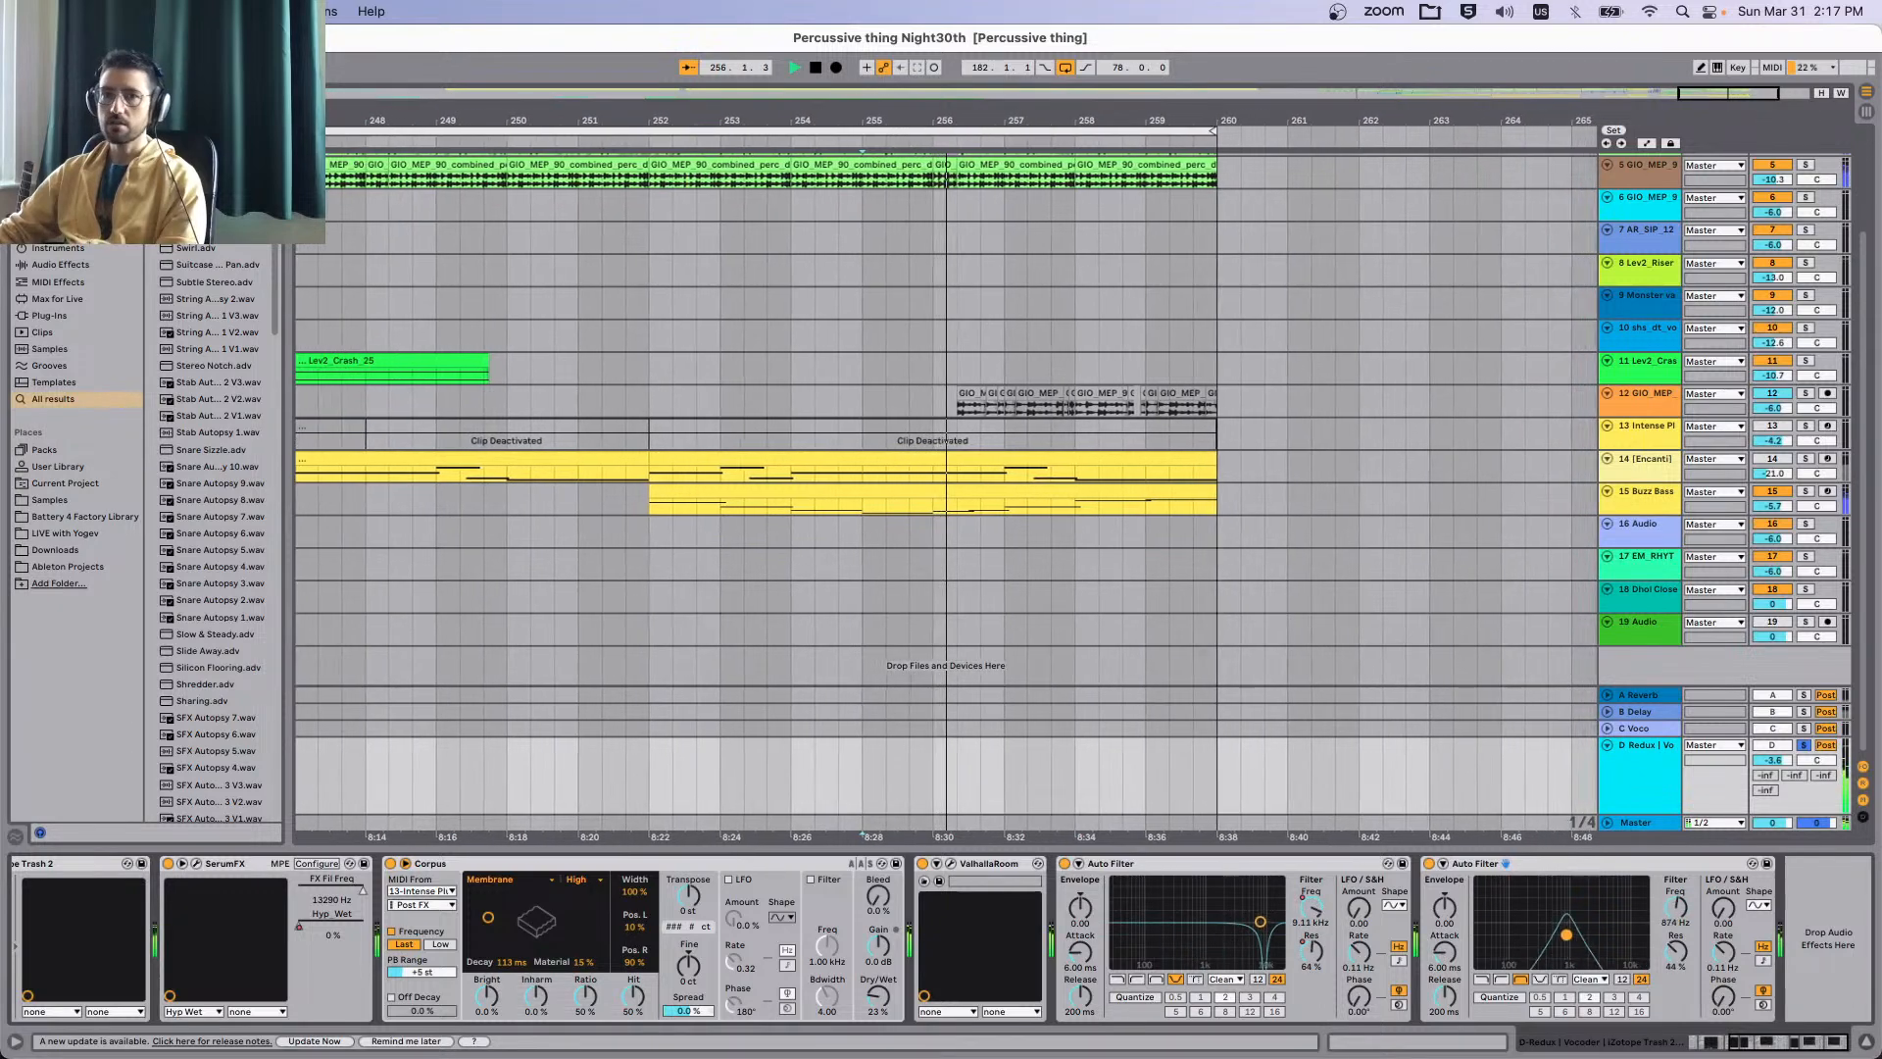
key(space)
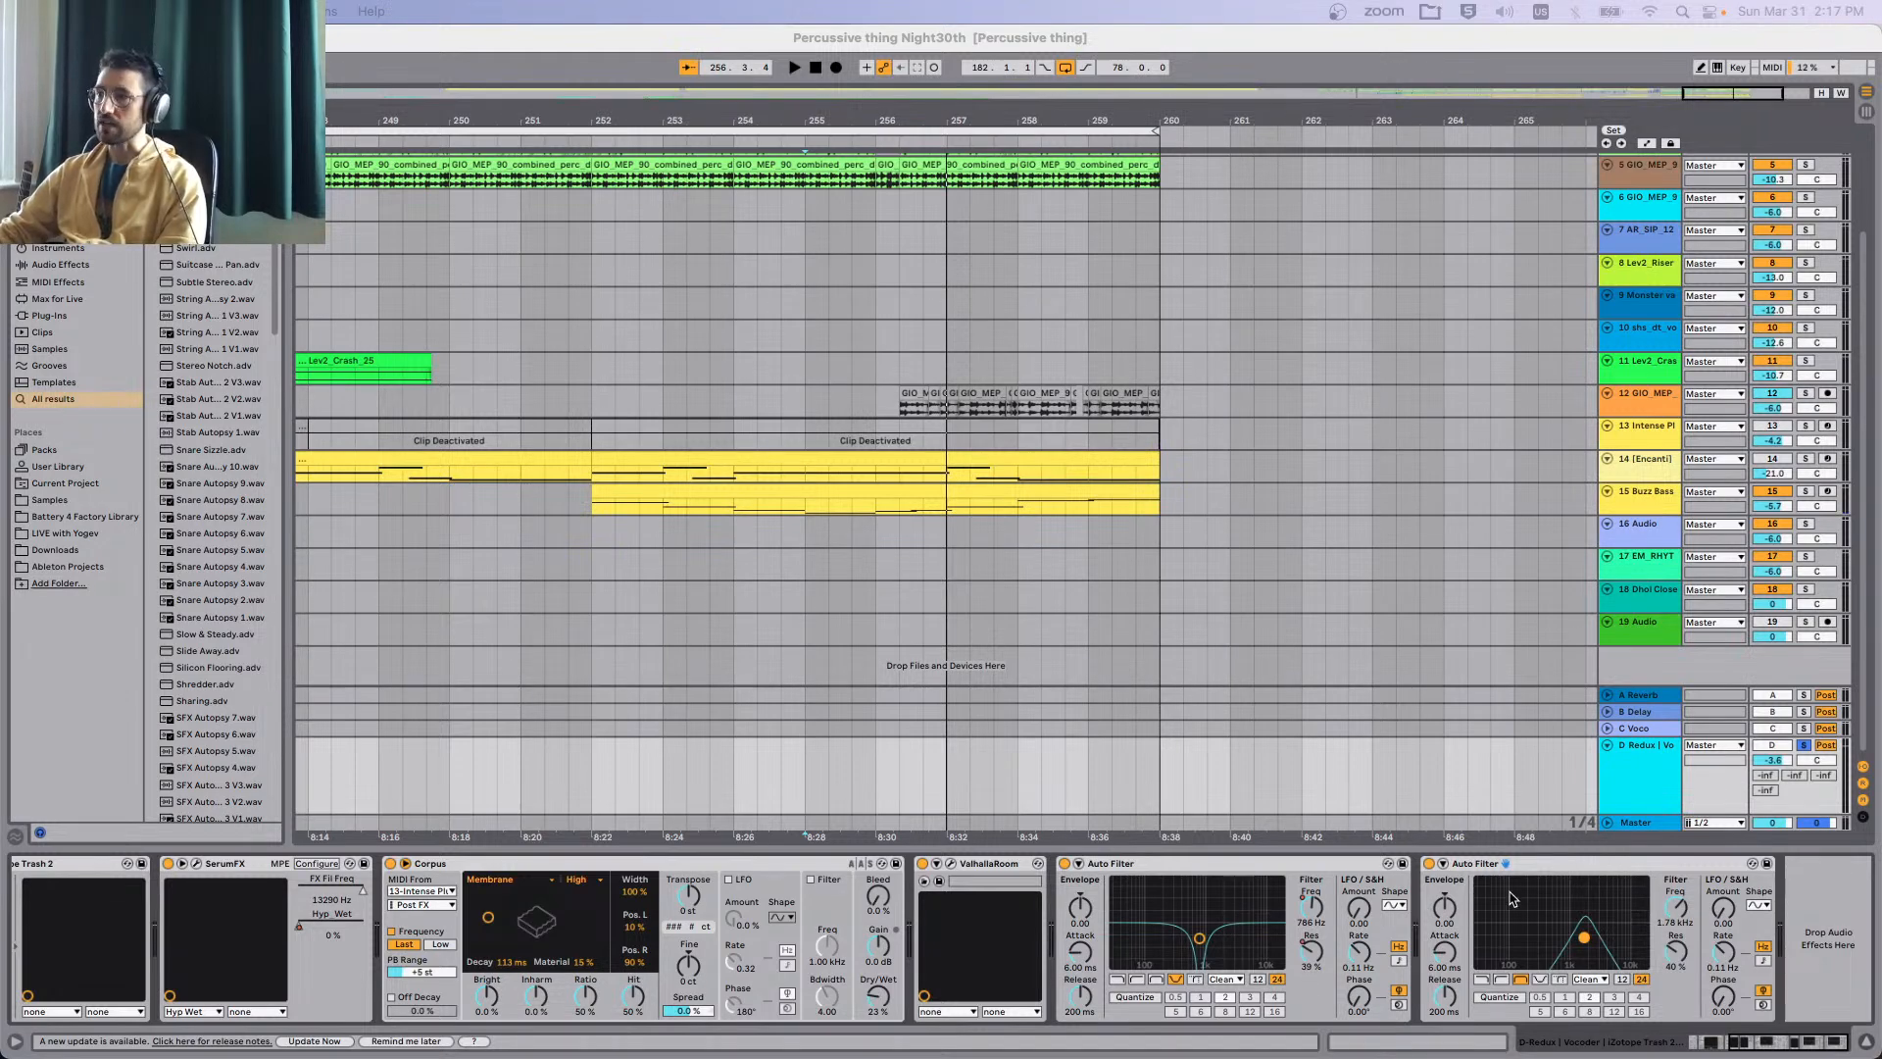
Group the second, band-pass Auto Filter on return track D into an Audio Effect Rack.
click(1536, 871)
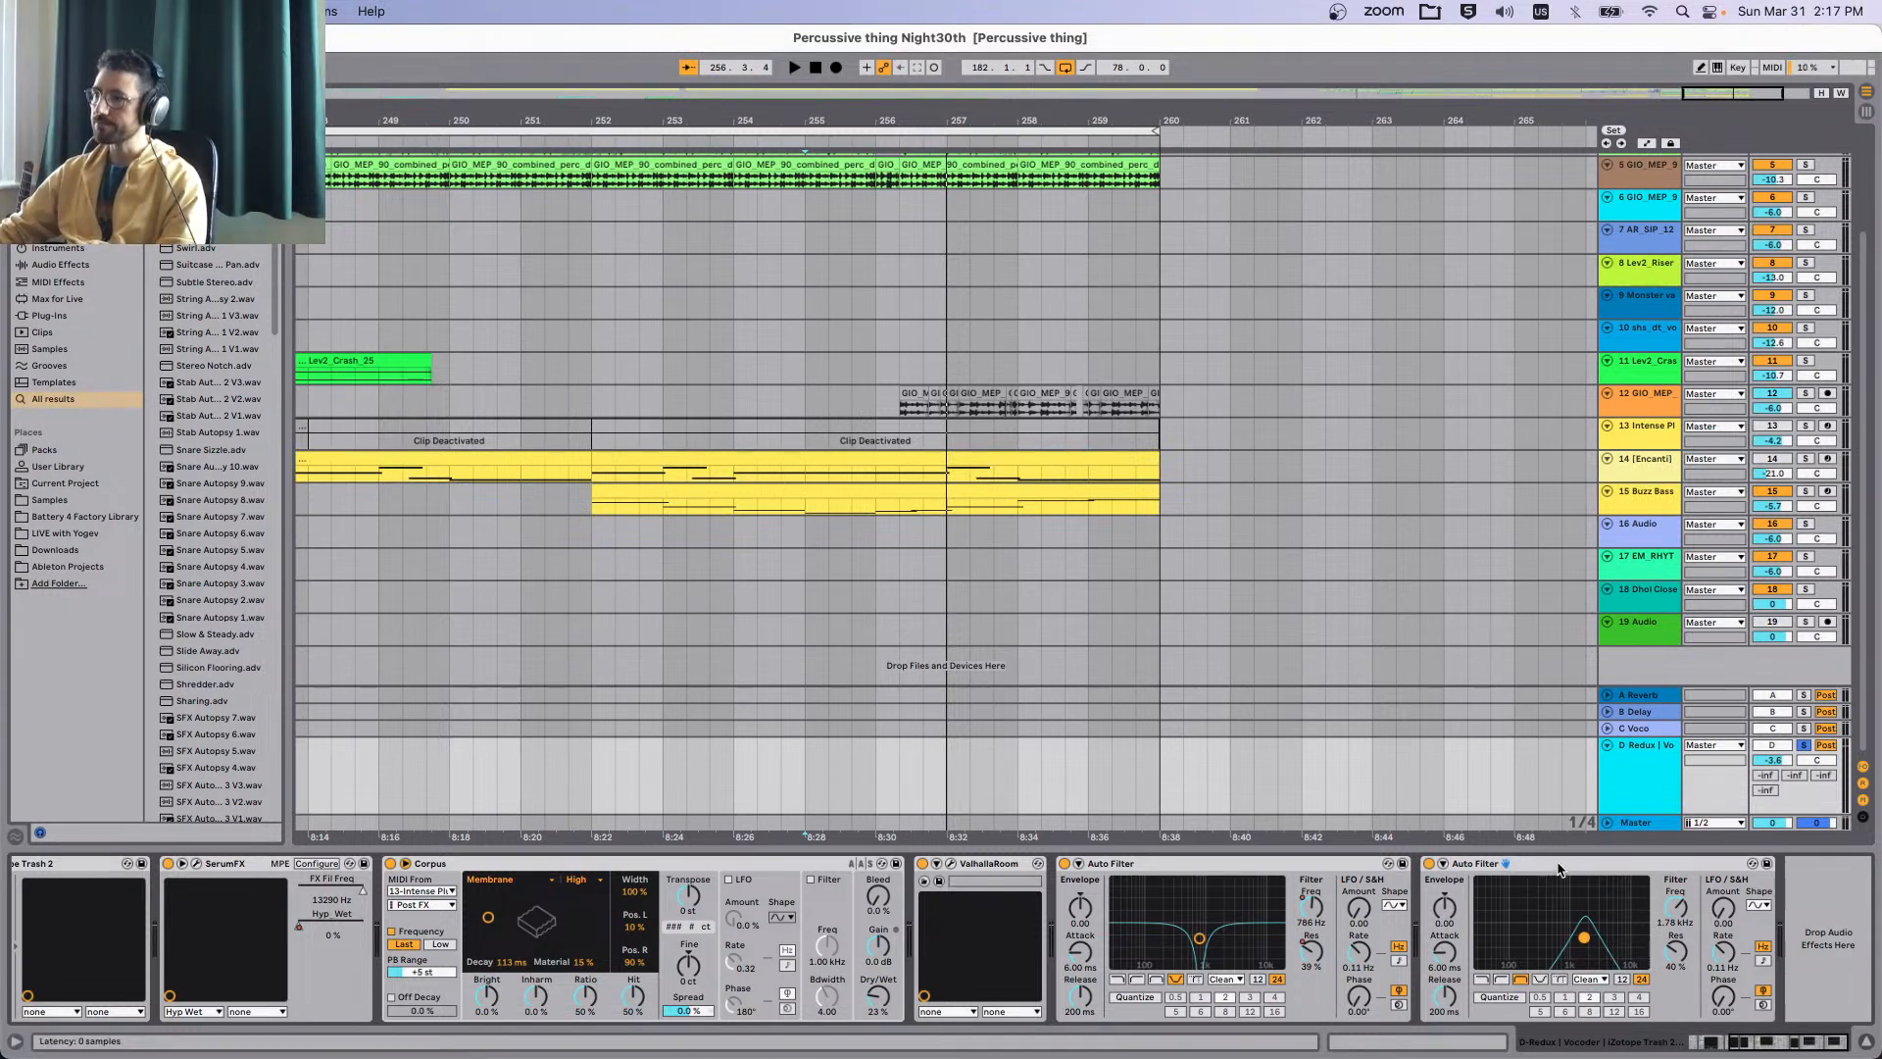
click(1564, 869)
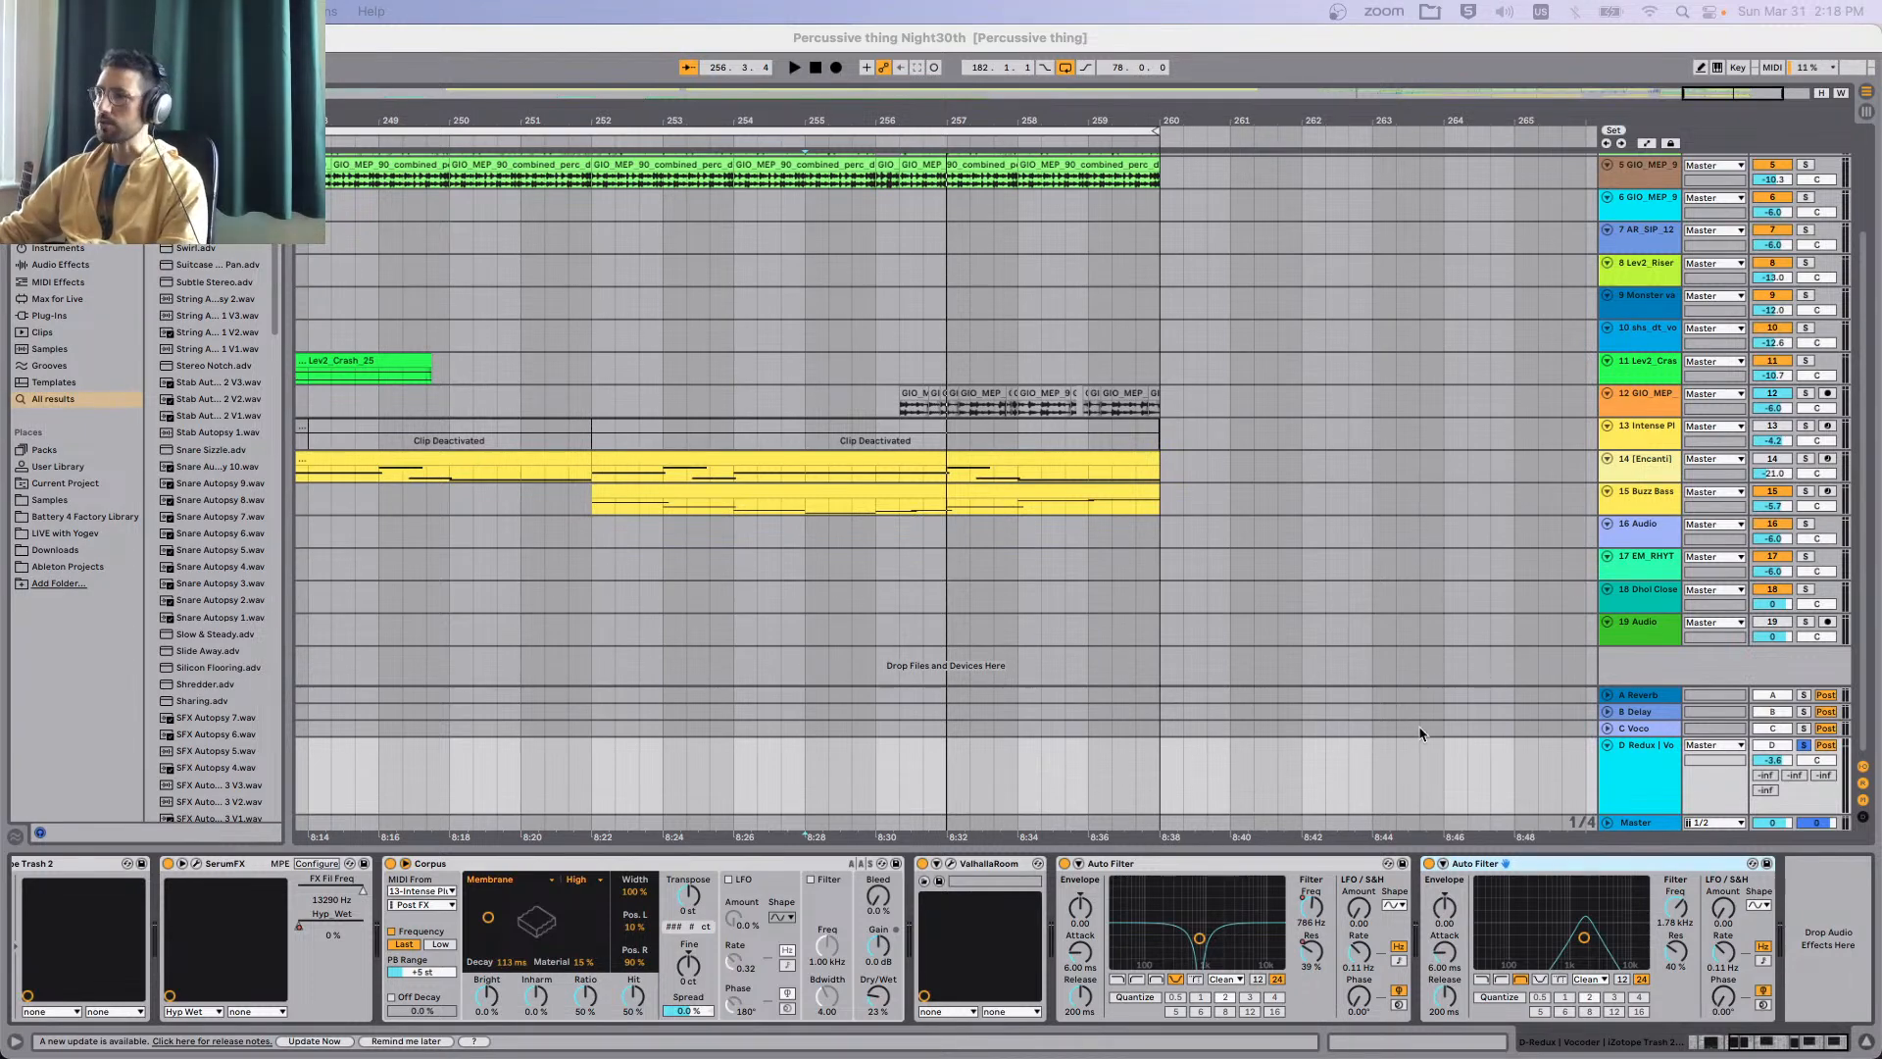
click(1858, 973)
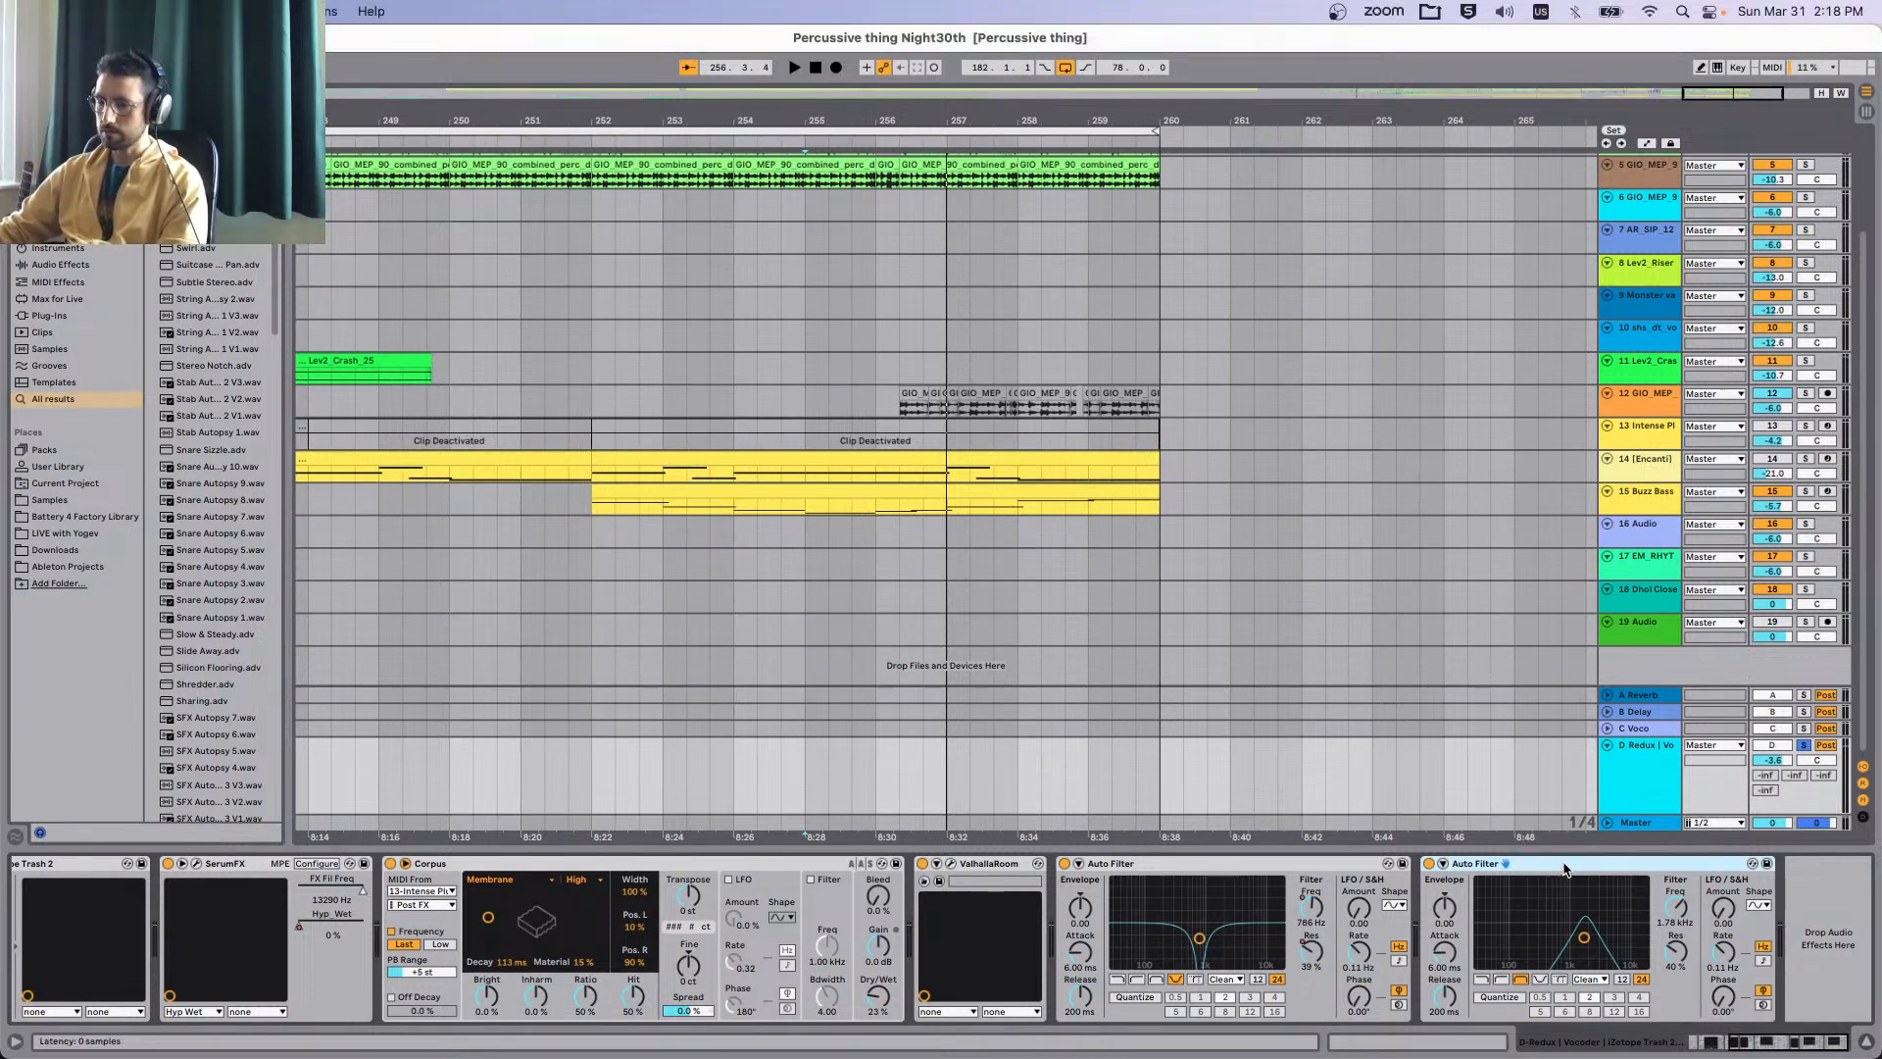
key(super+g)
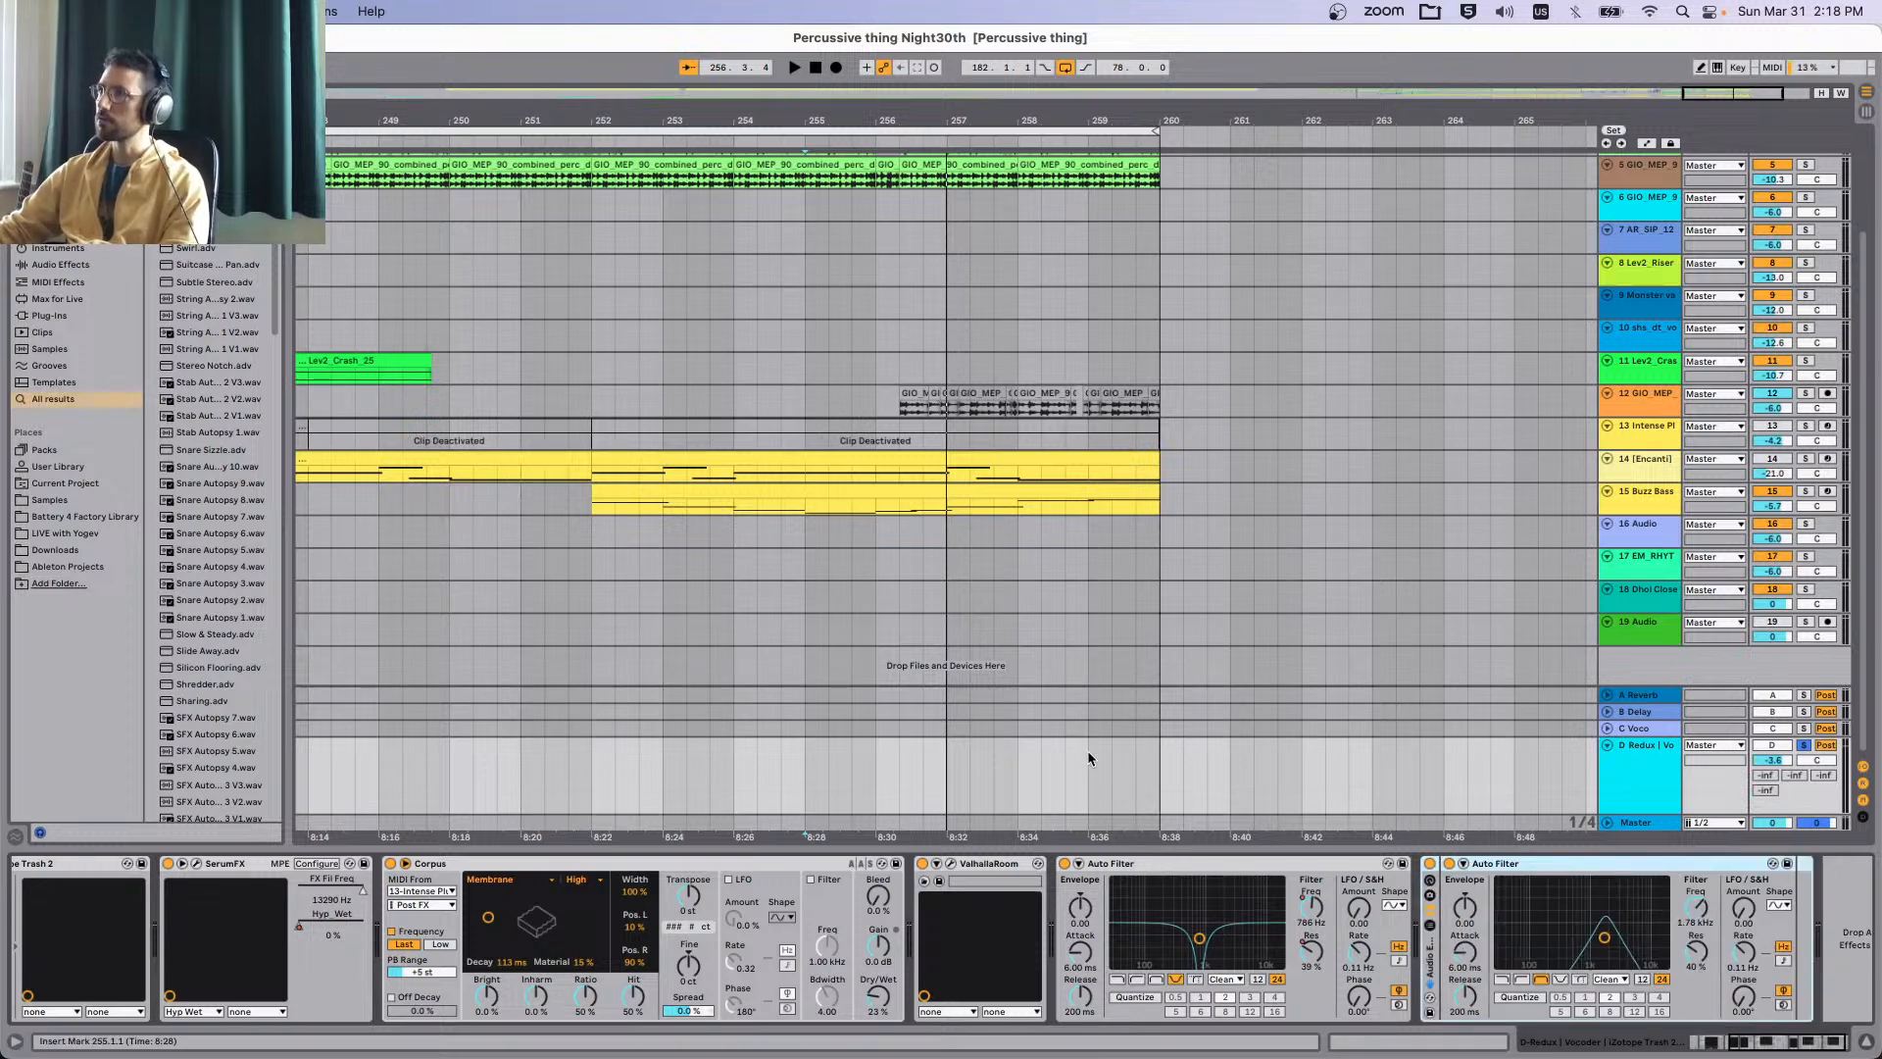
click(1651, 12)
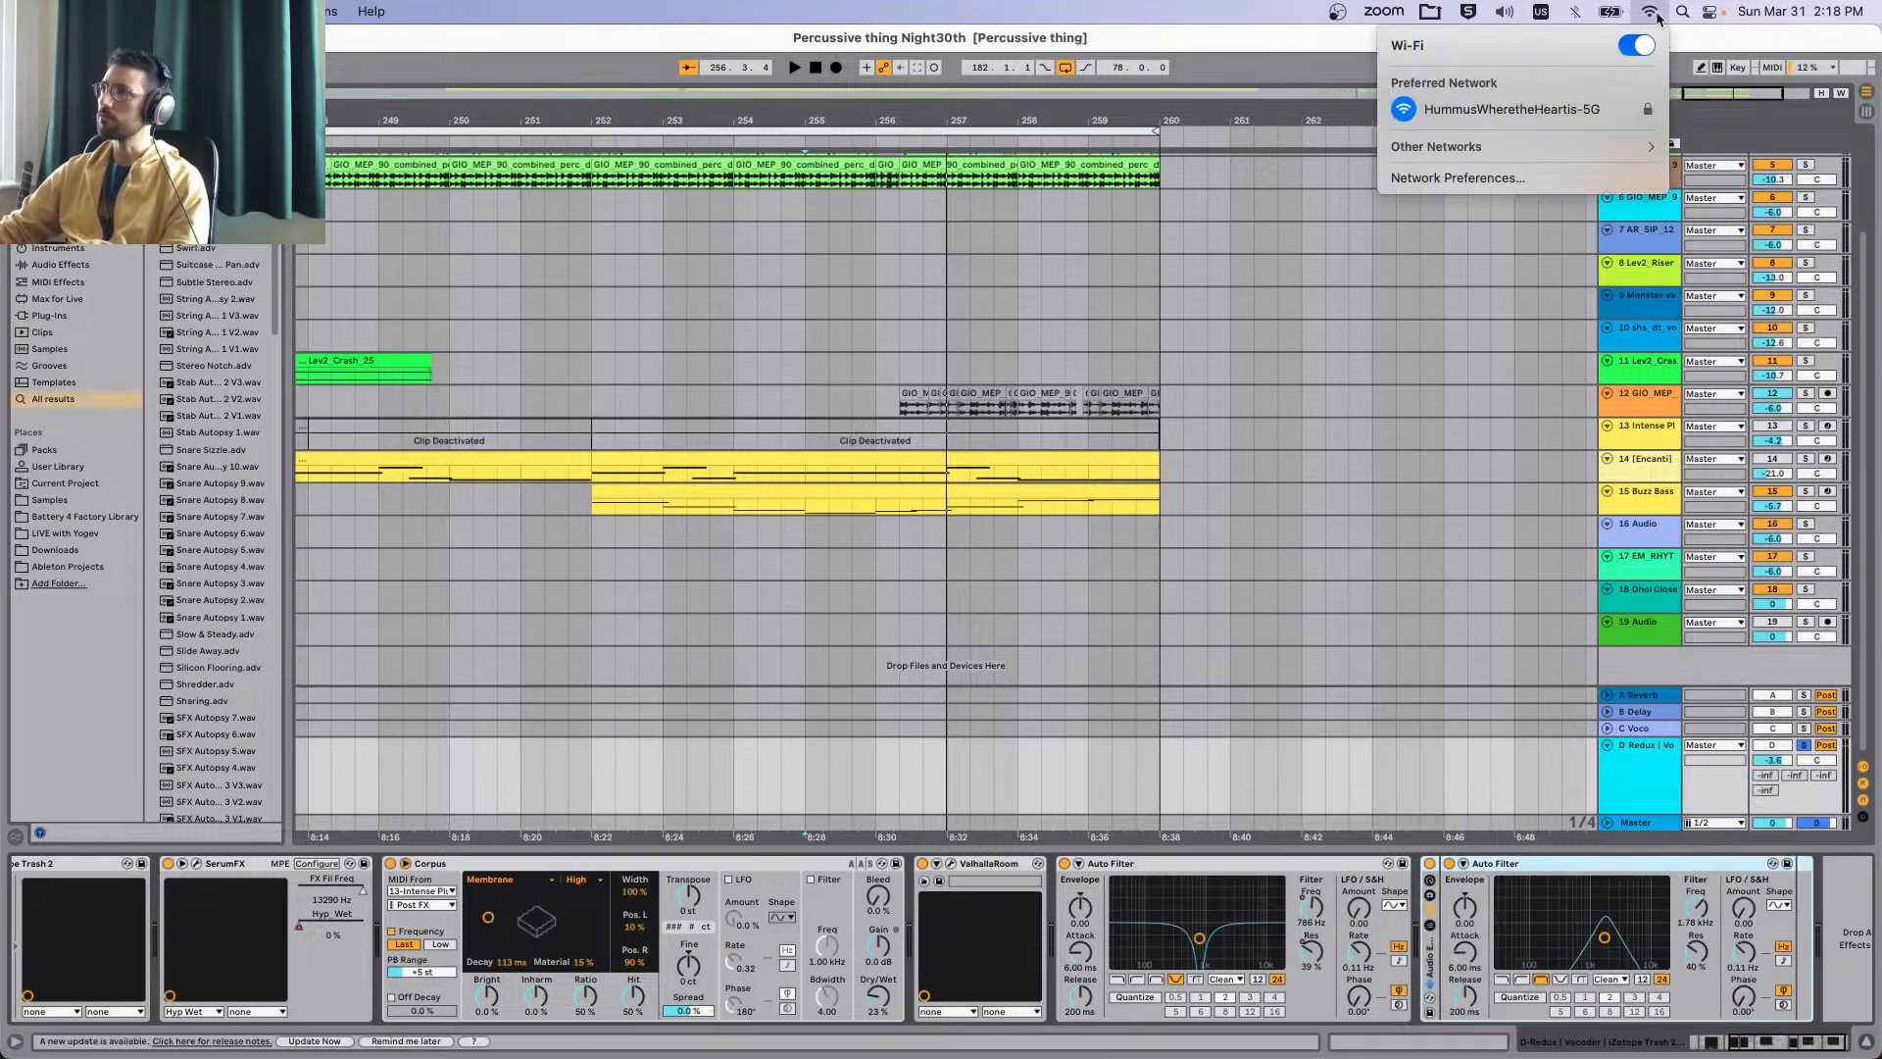
click(1656, 12)
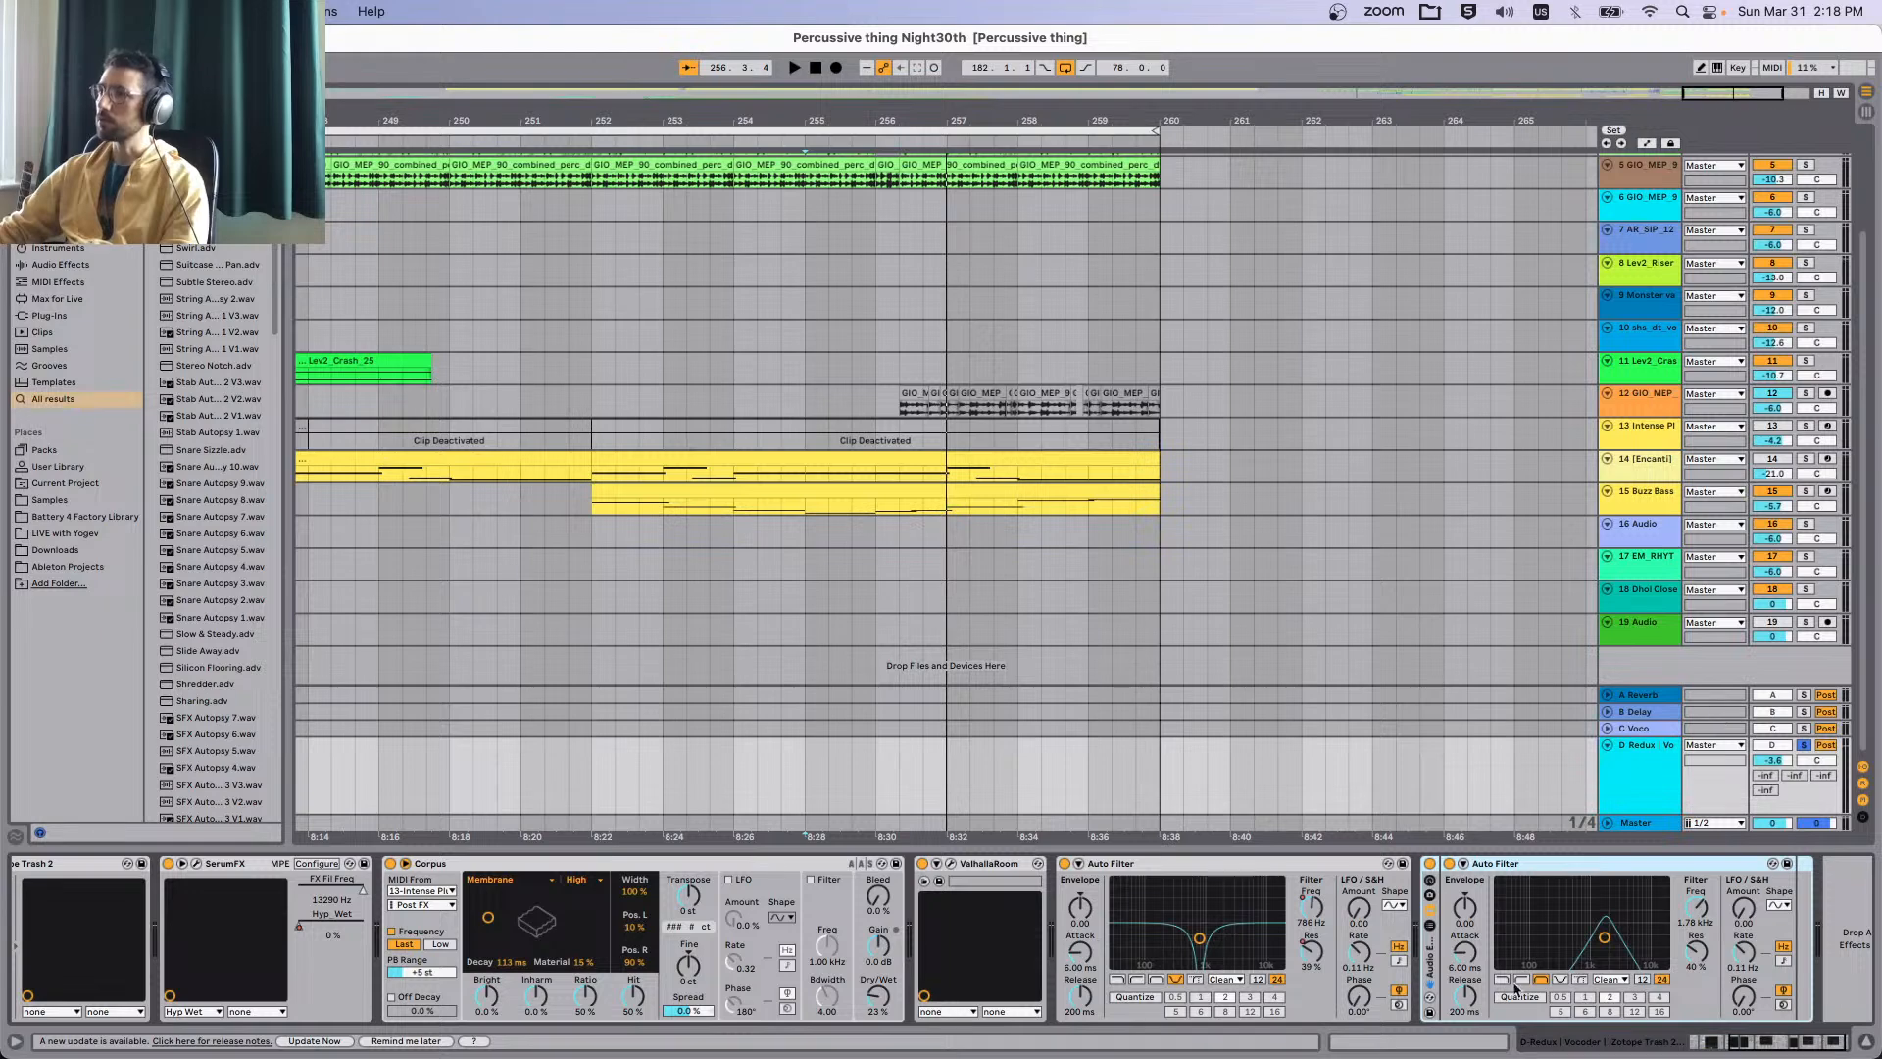
Show the Audio Effect Rack's chains, add a second chain named Dry, and rename the first chain Filter.
click(1433, 929)
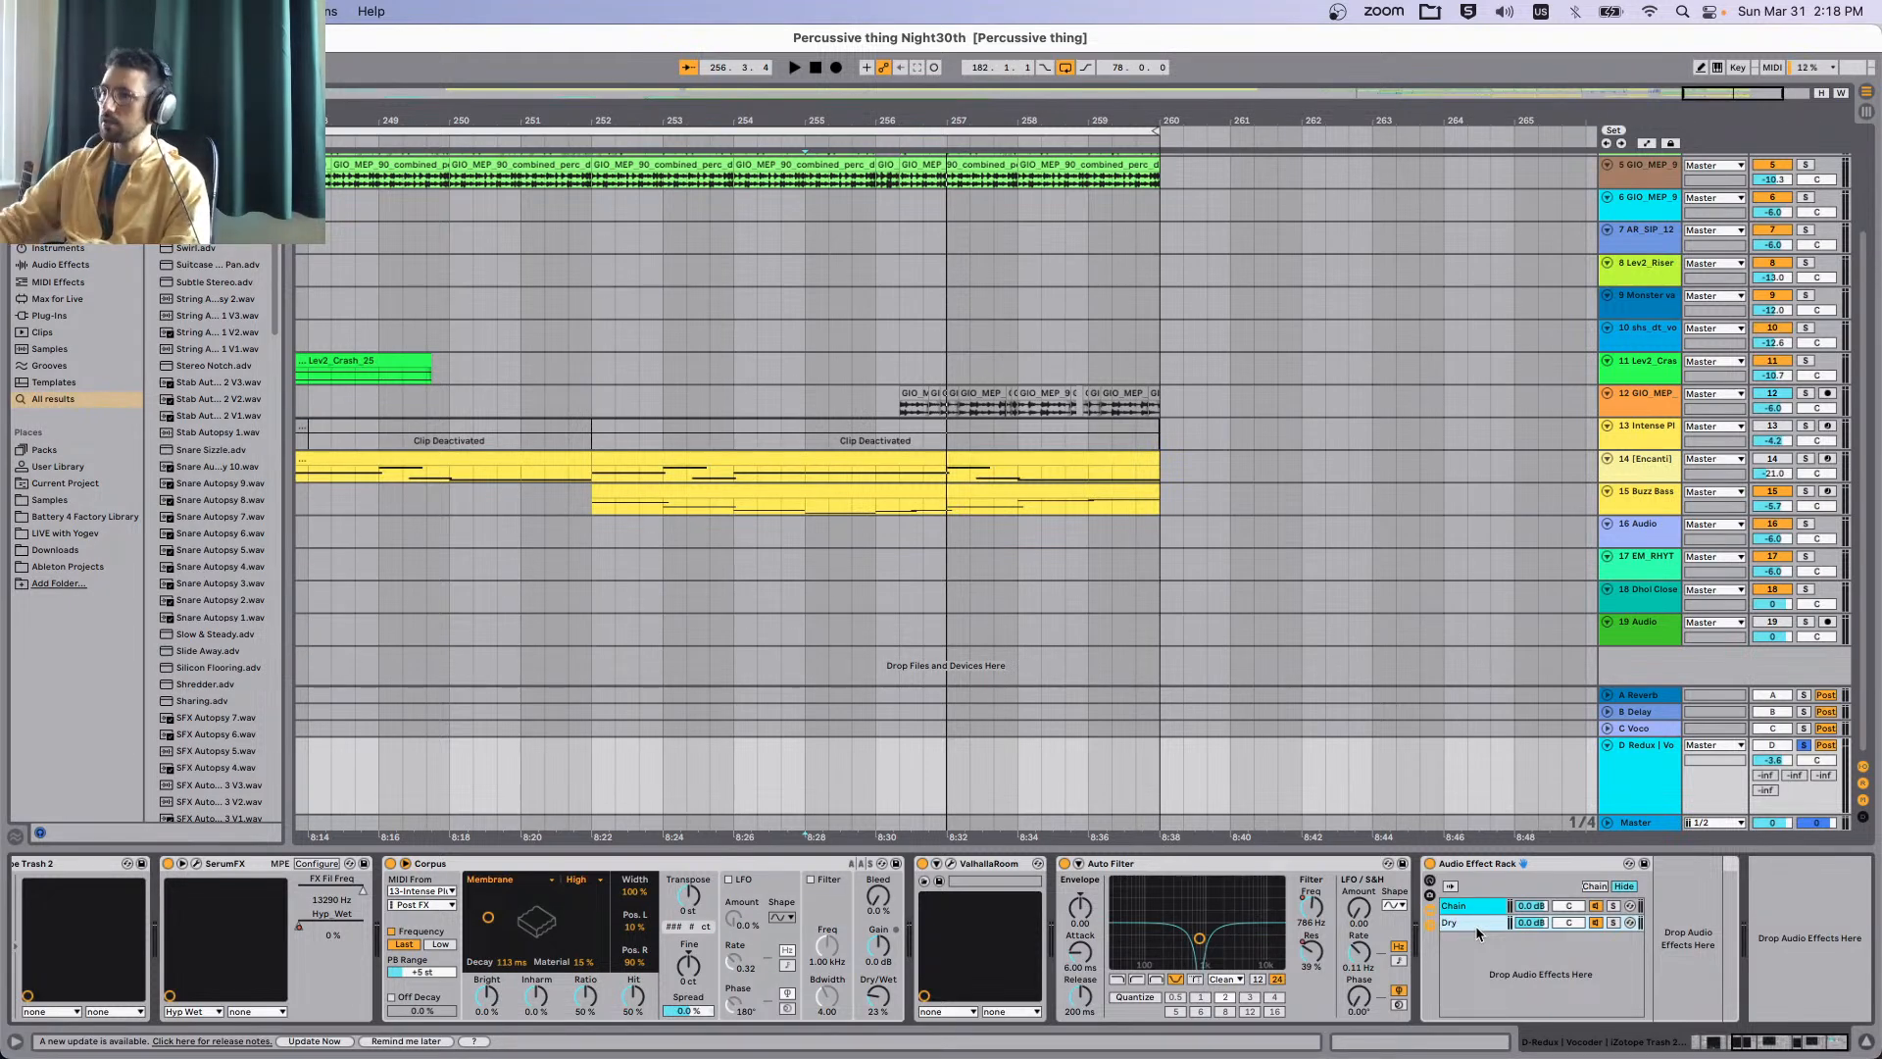
click(1475, 903)
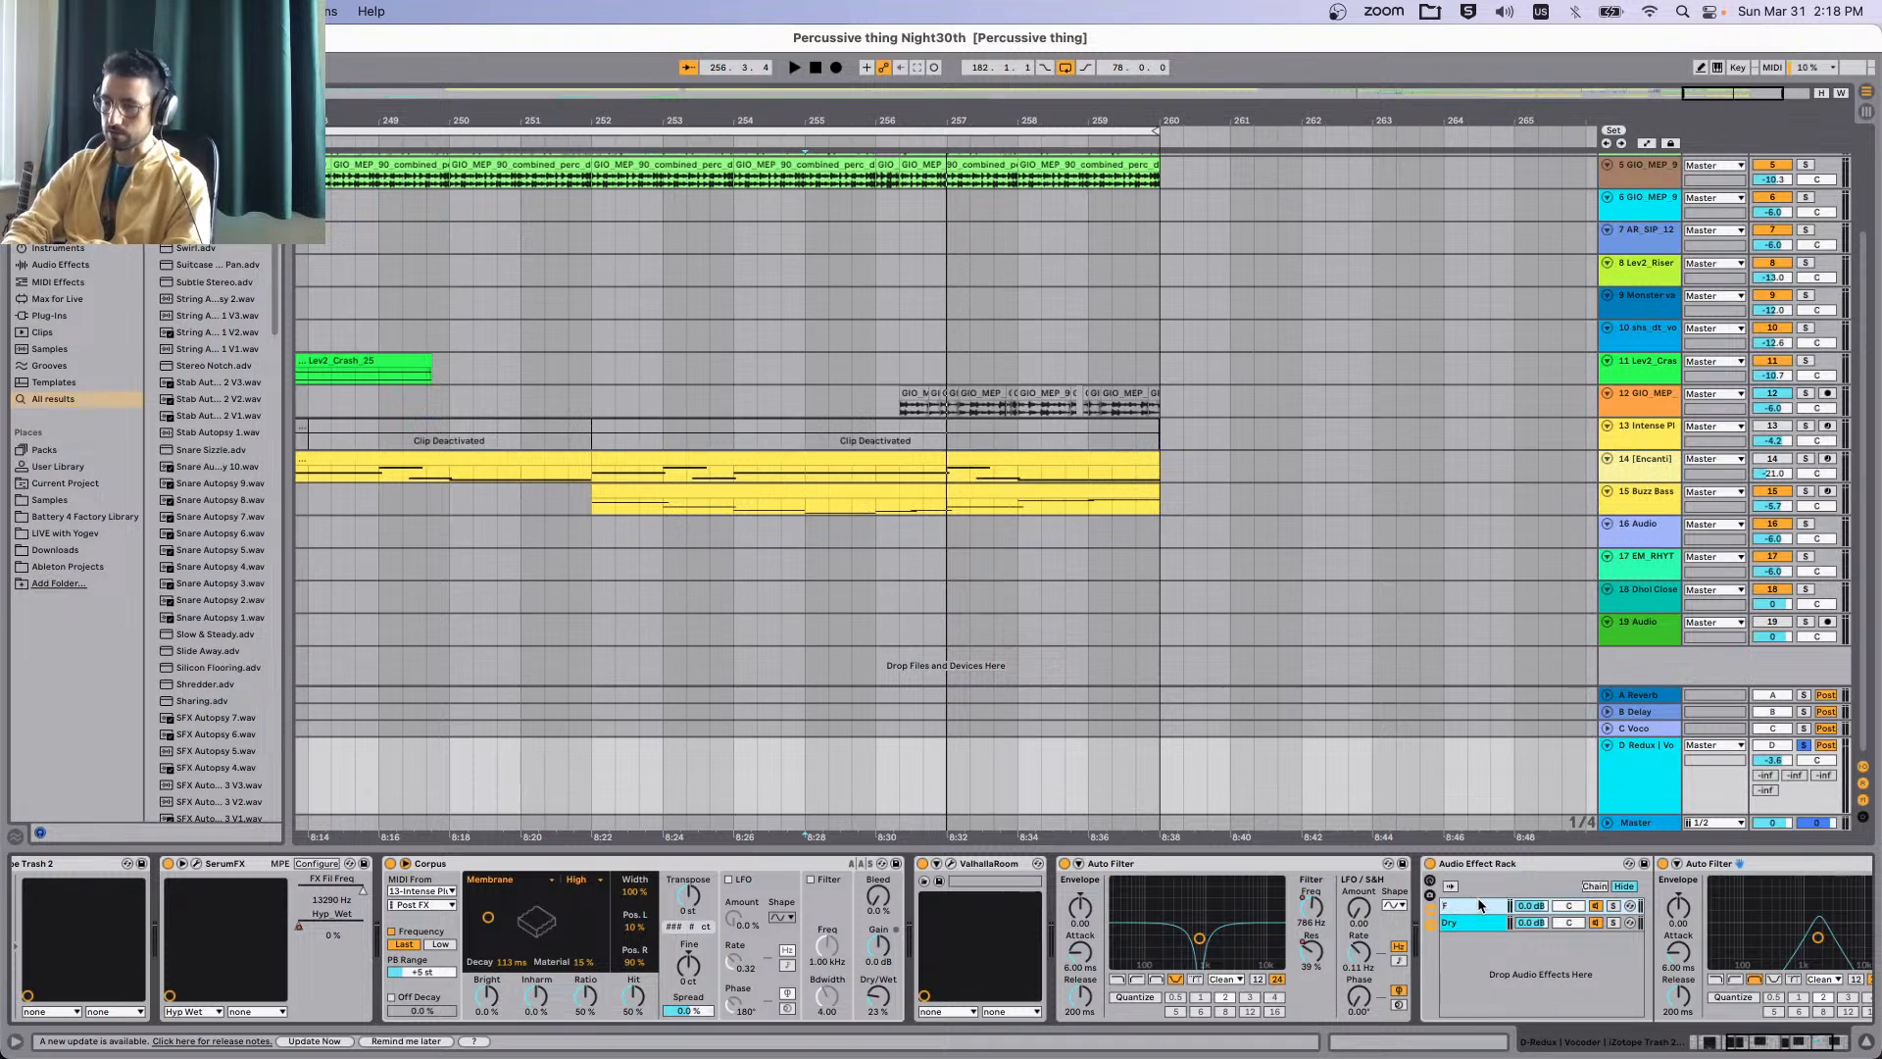
scroll(1519, 949, right, 5)
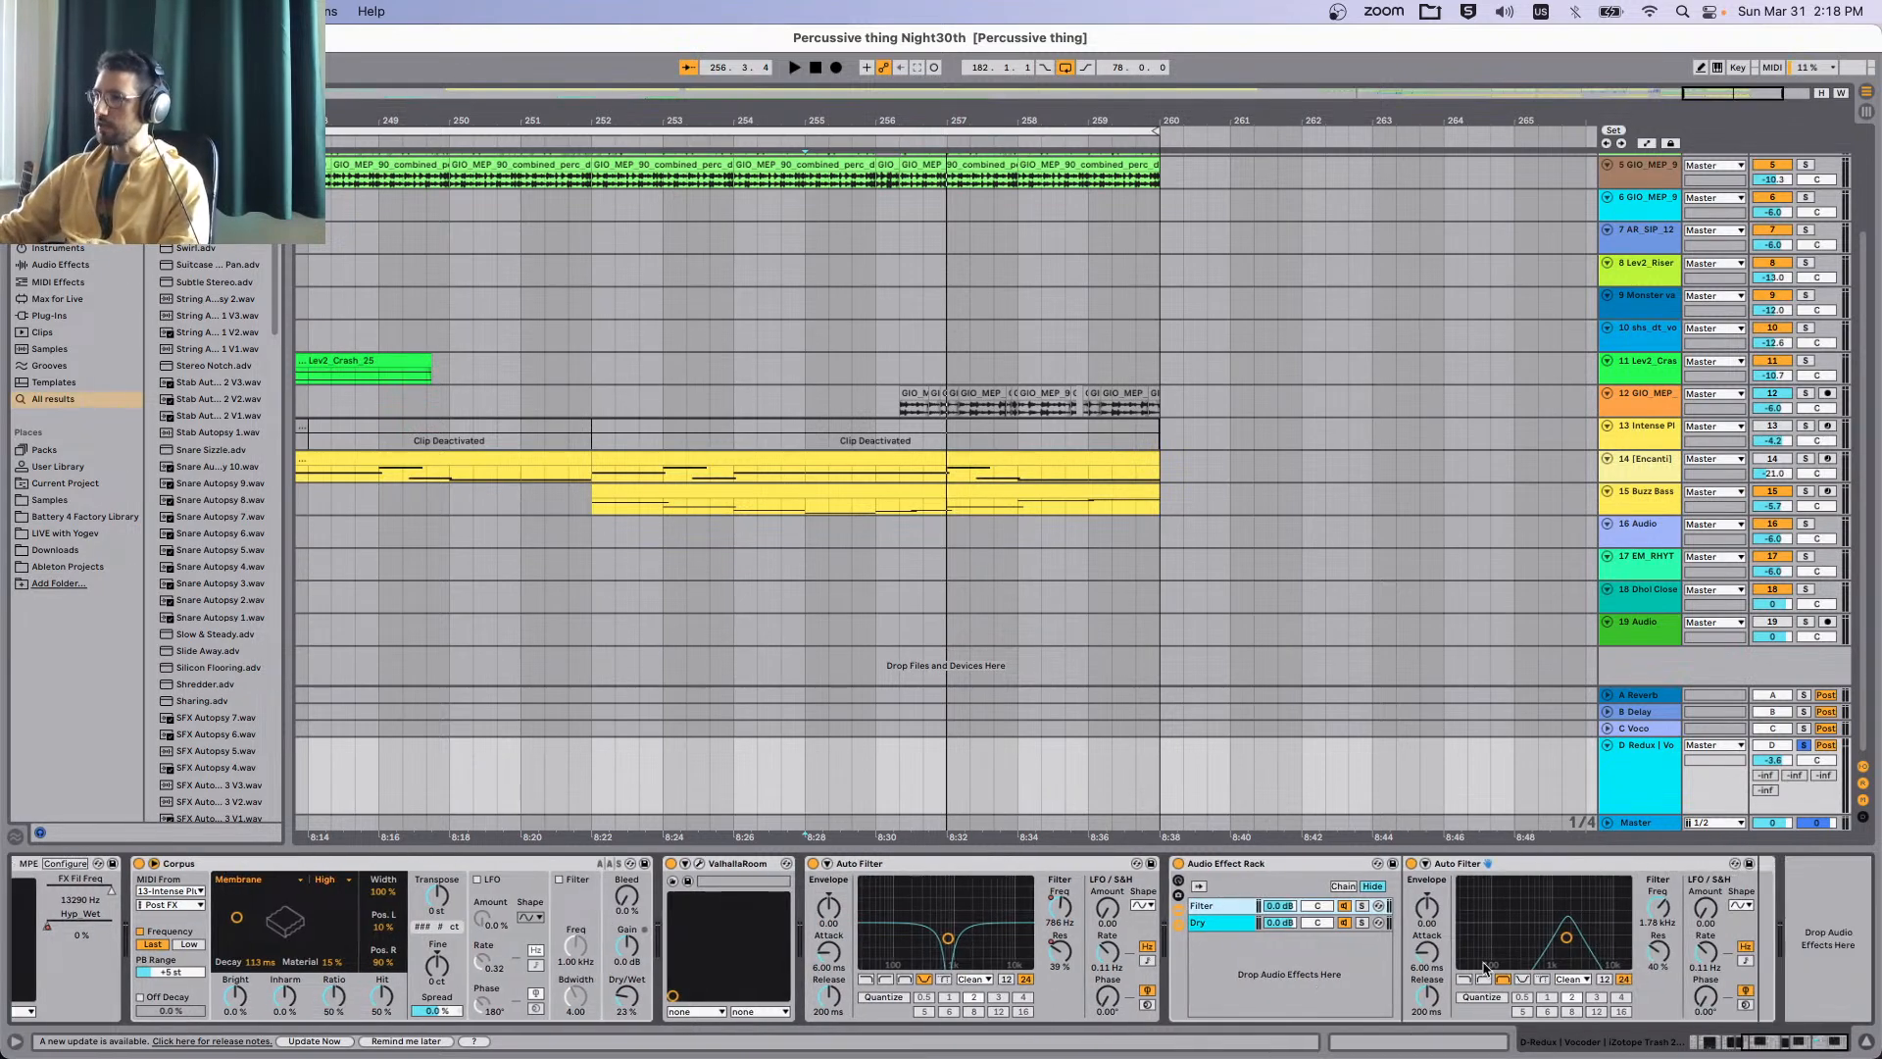
Mute the rack's Dry chain and sweep the Filter chain's band-pass during playback, leaving it at 786 Hz and 38% resonance.
key(space)
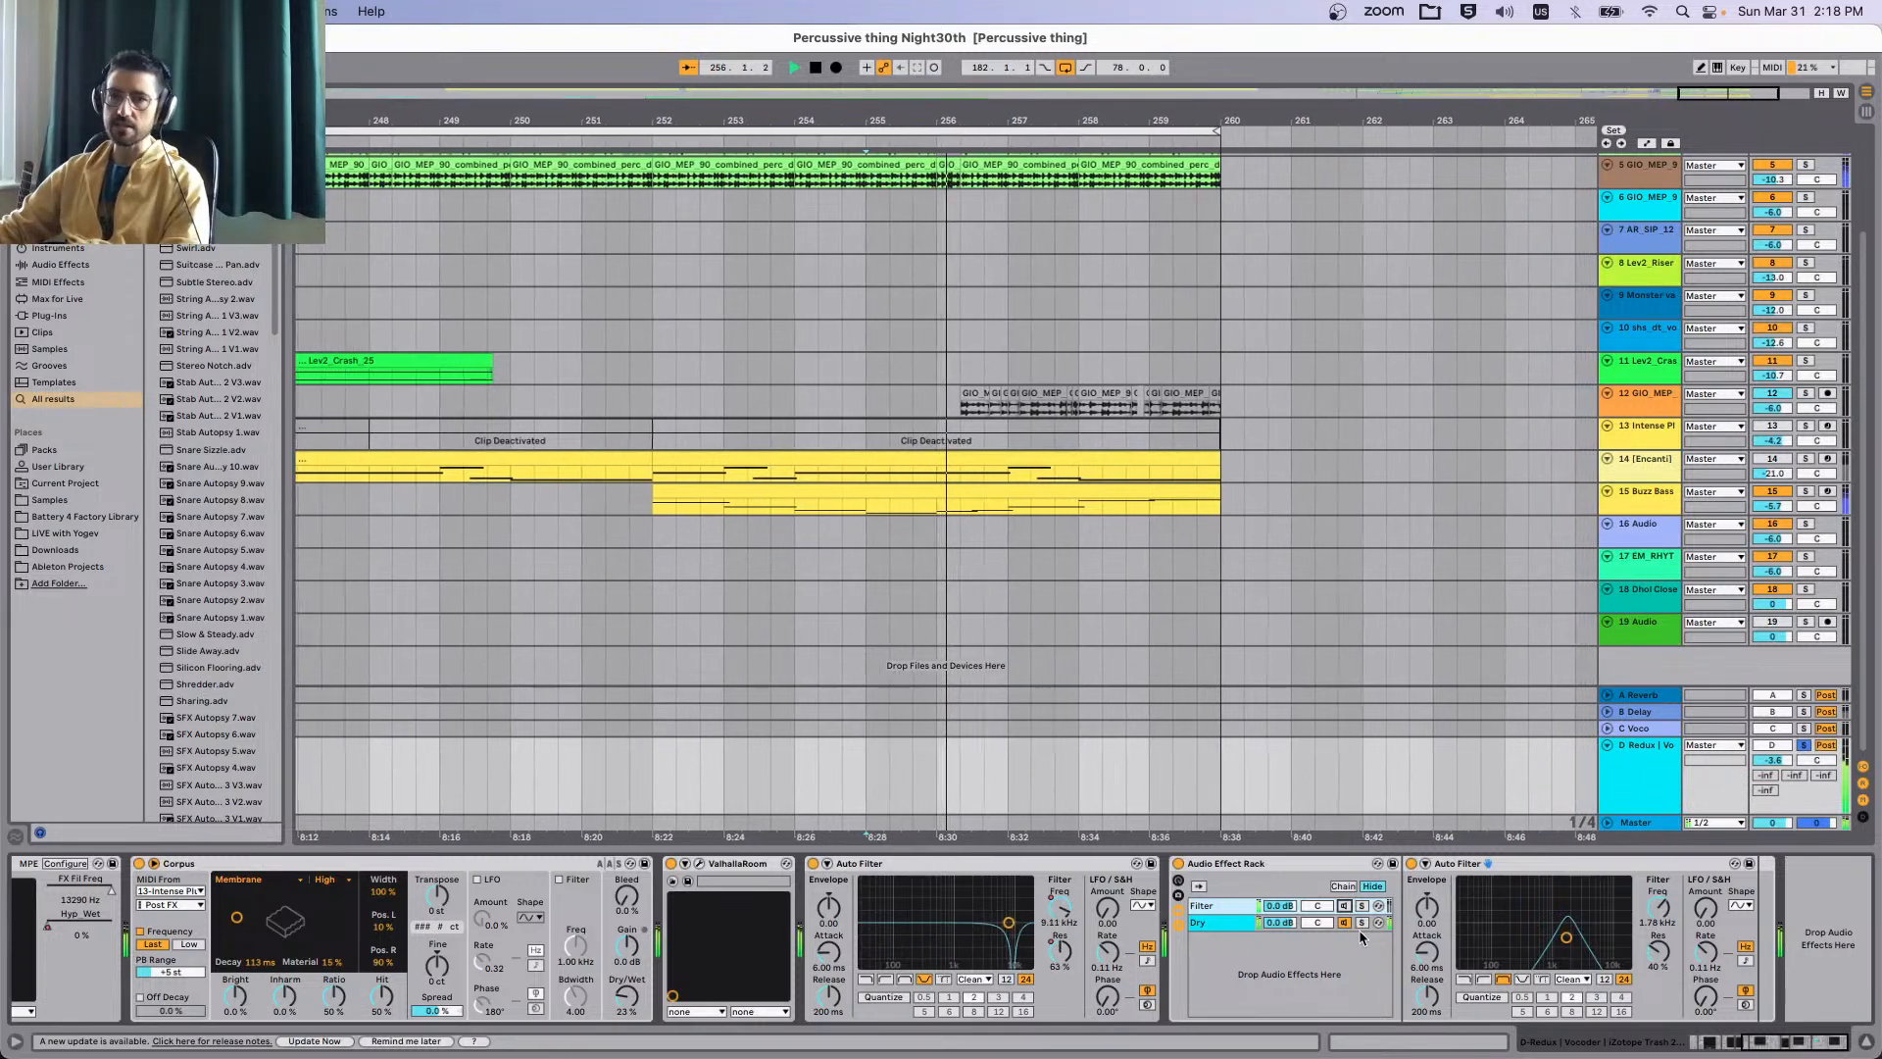
key(space)
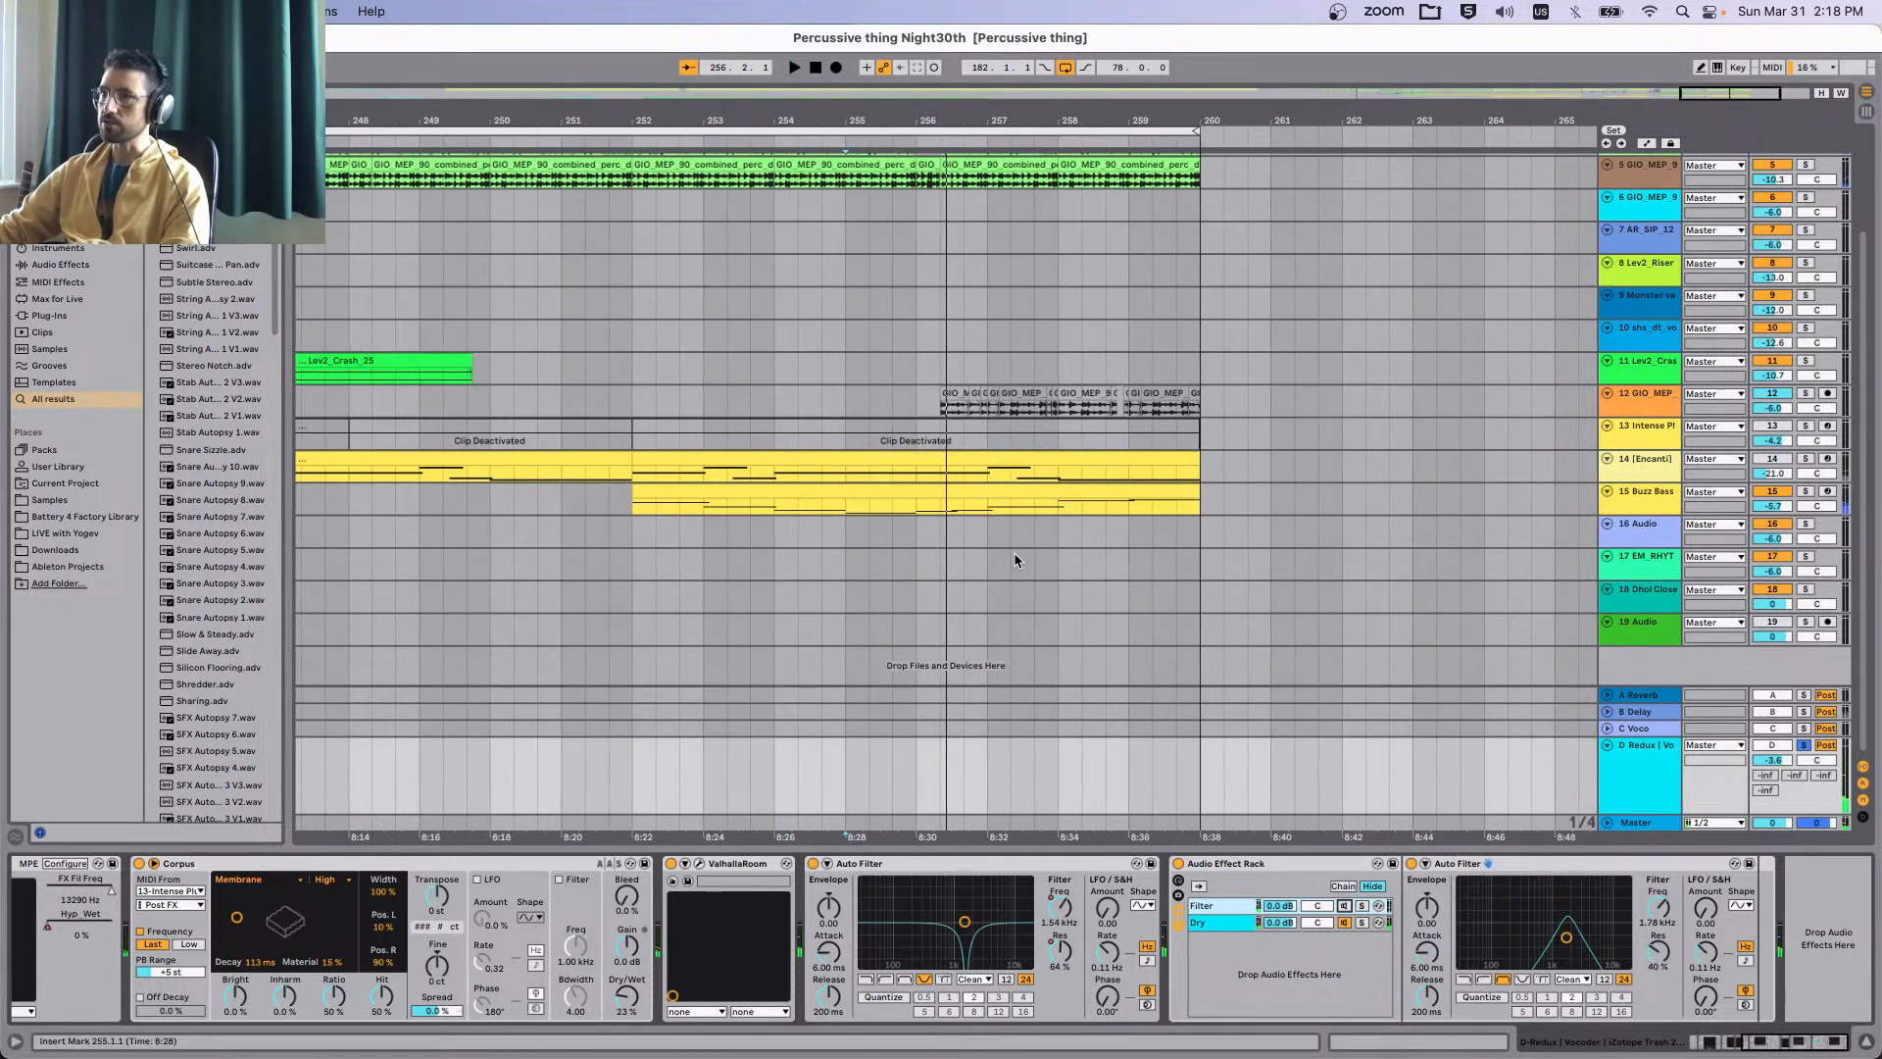
click(1347, 921)
click(1192, 906)
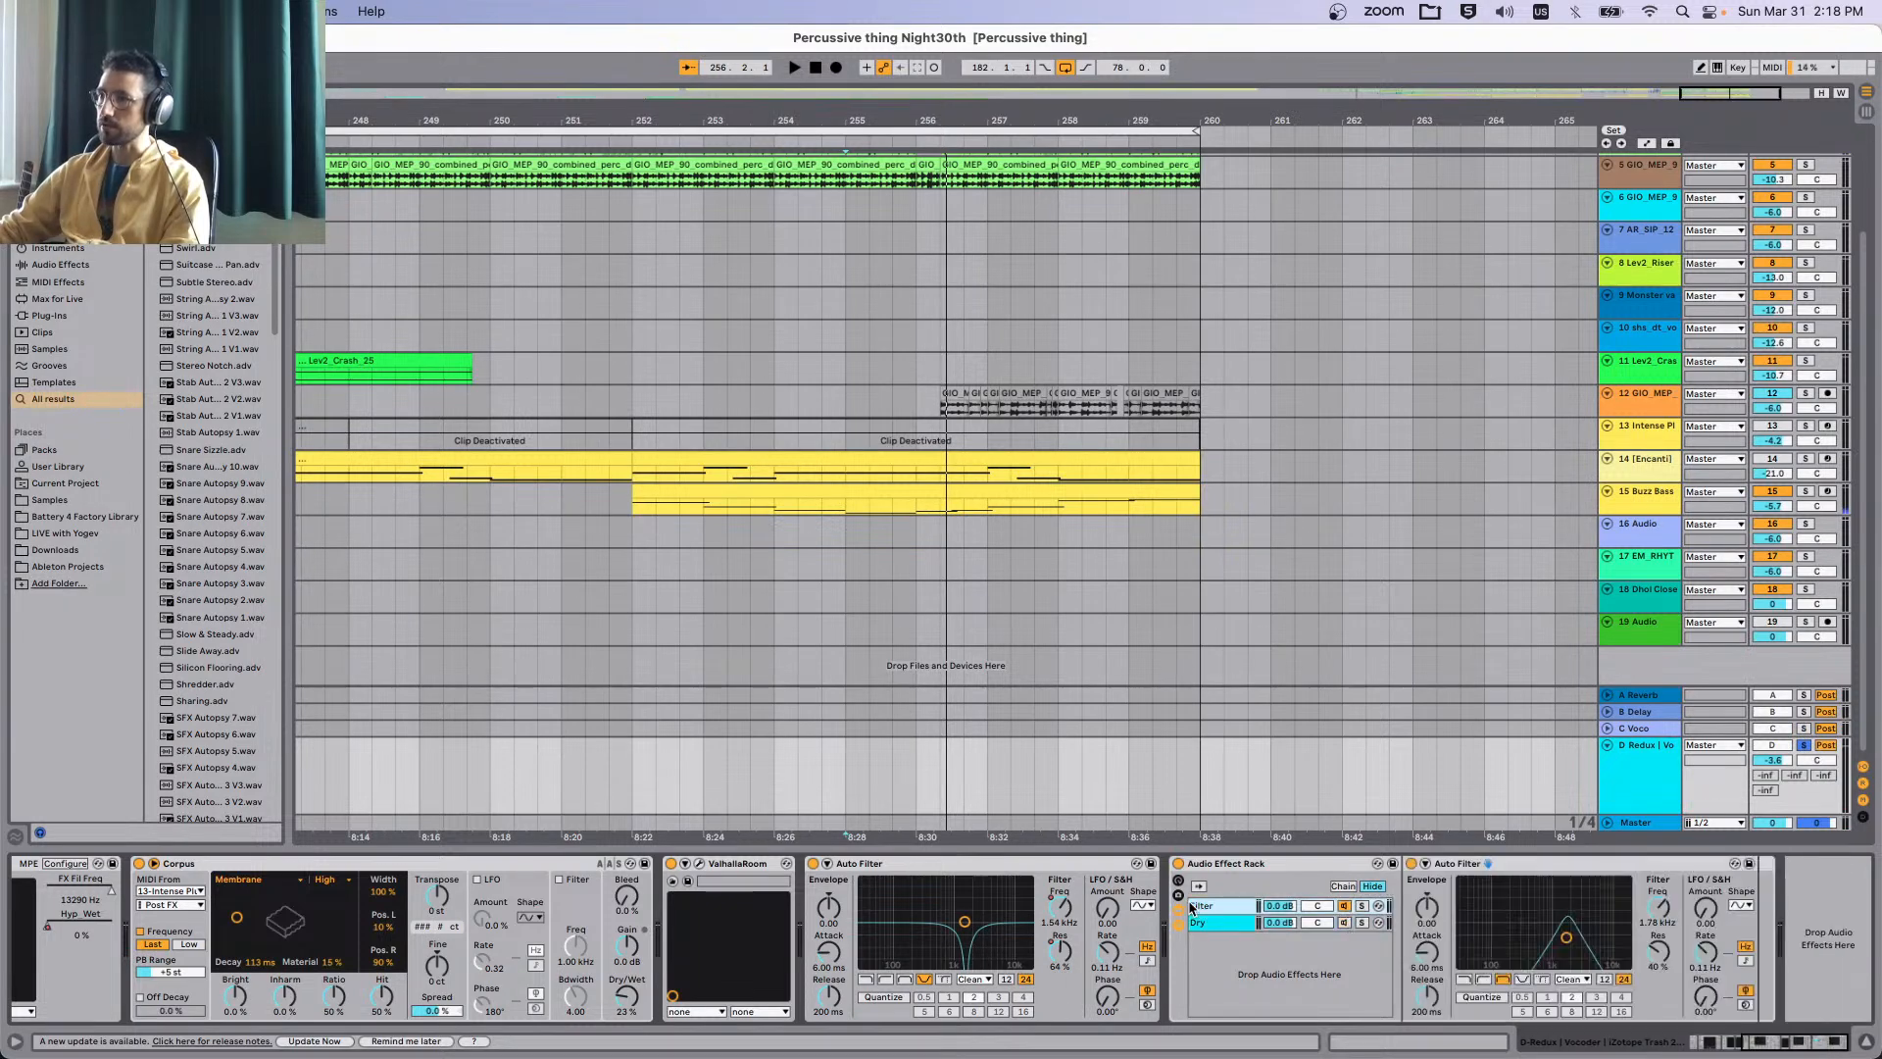
key(space)
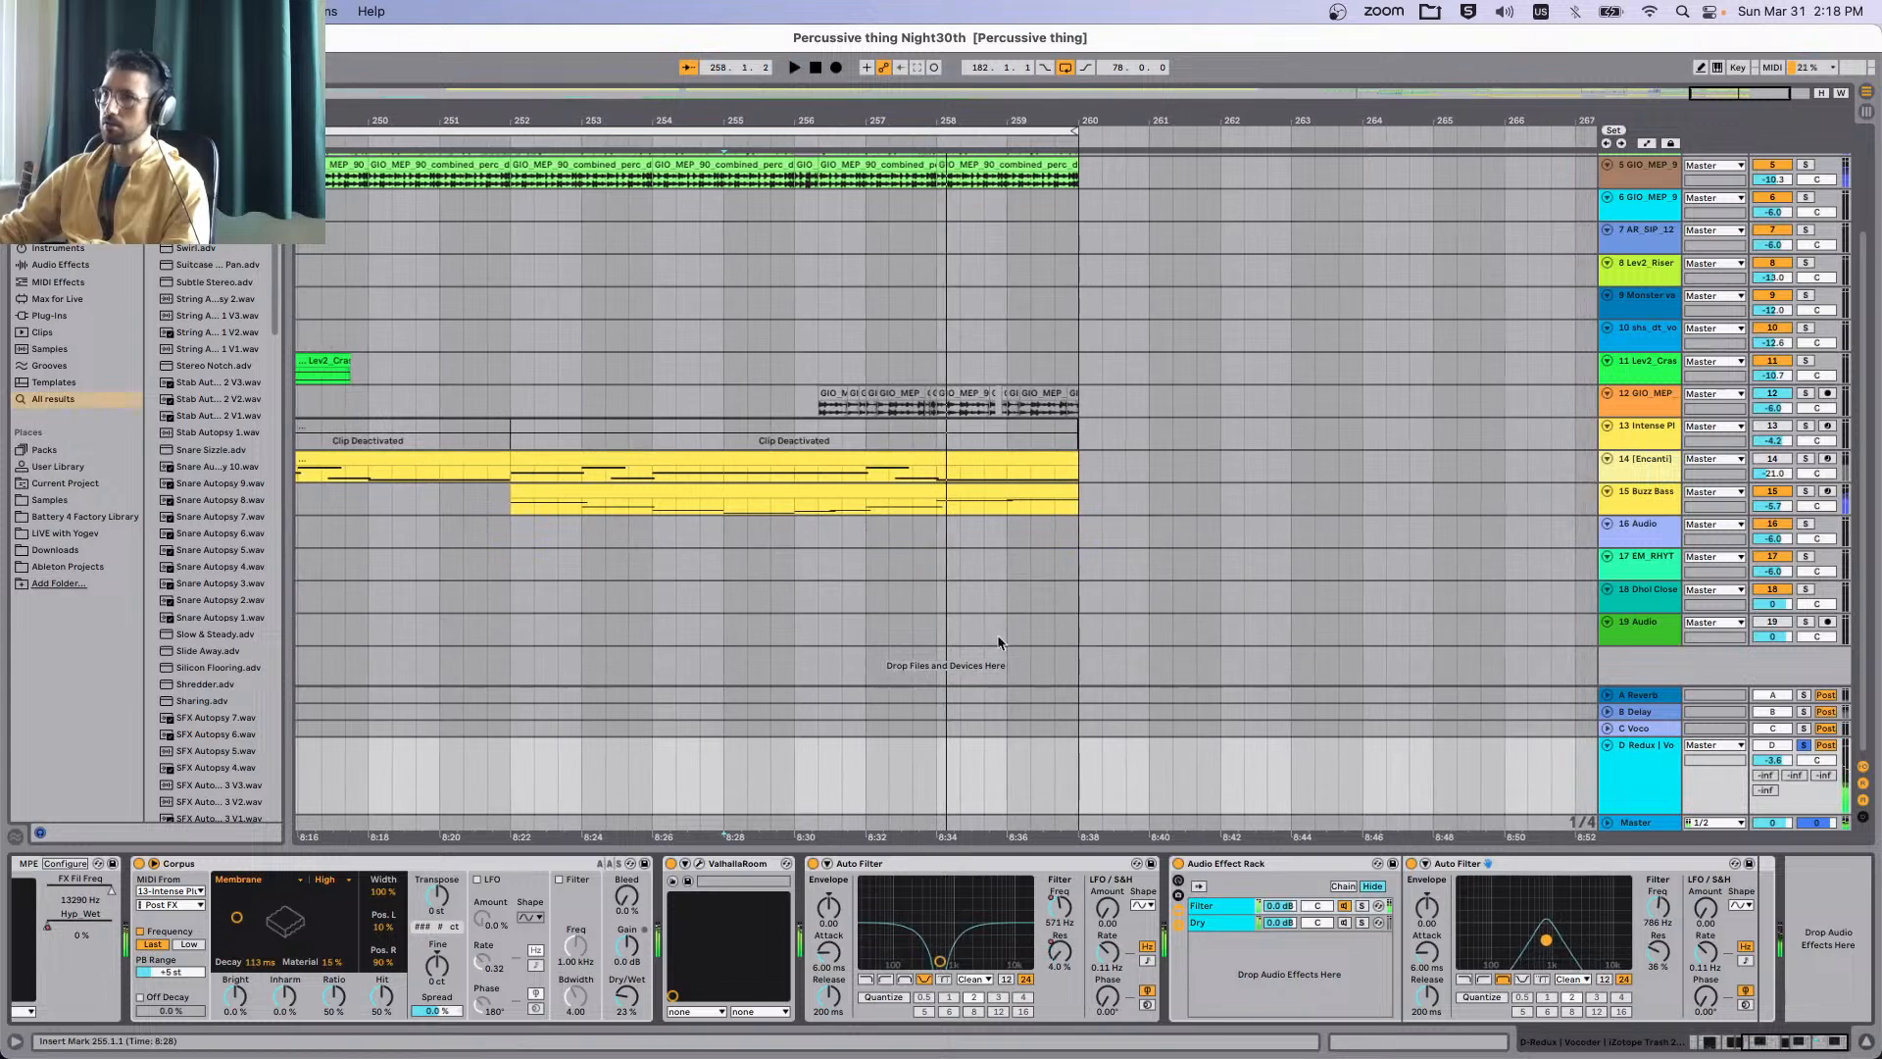
key(space)
Reactivate the Dry chain and sweep the Filter chain's band-pass during playback from bar 244, leaving it at 360 Hz and 28% resonance.
scroll(774, 547, left, 10)
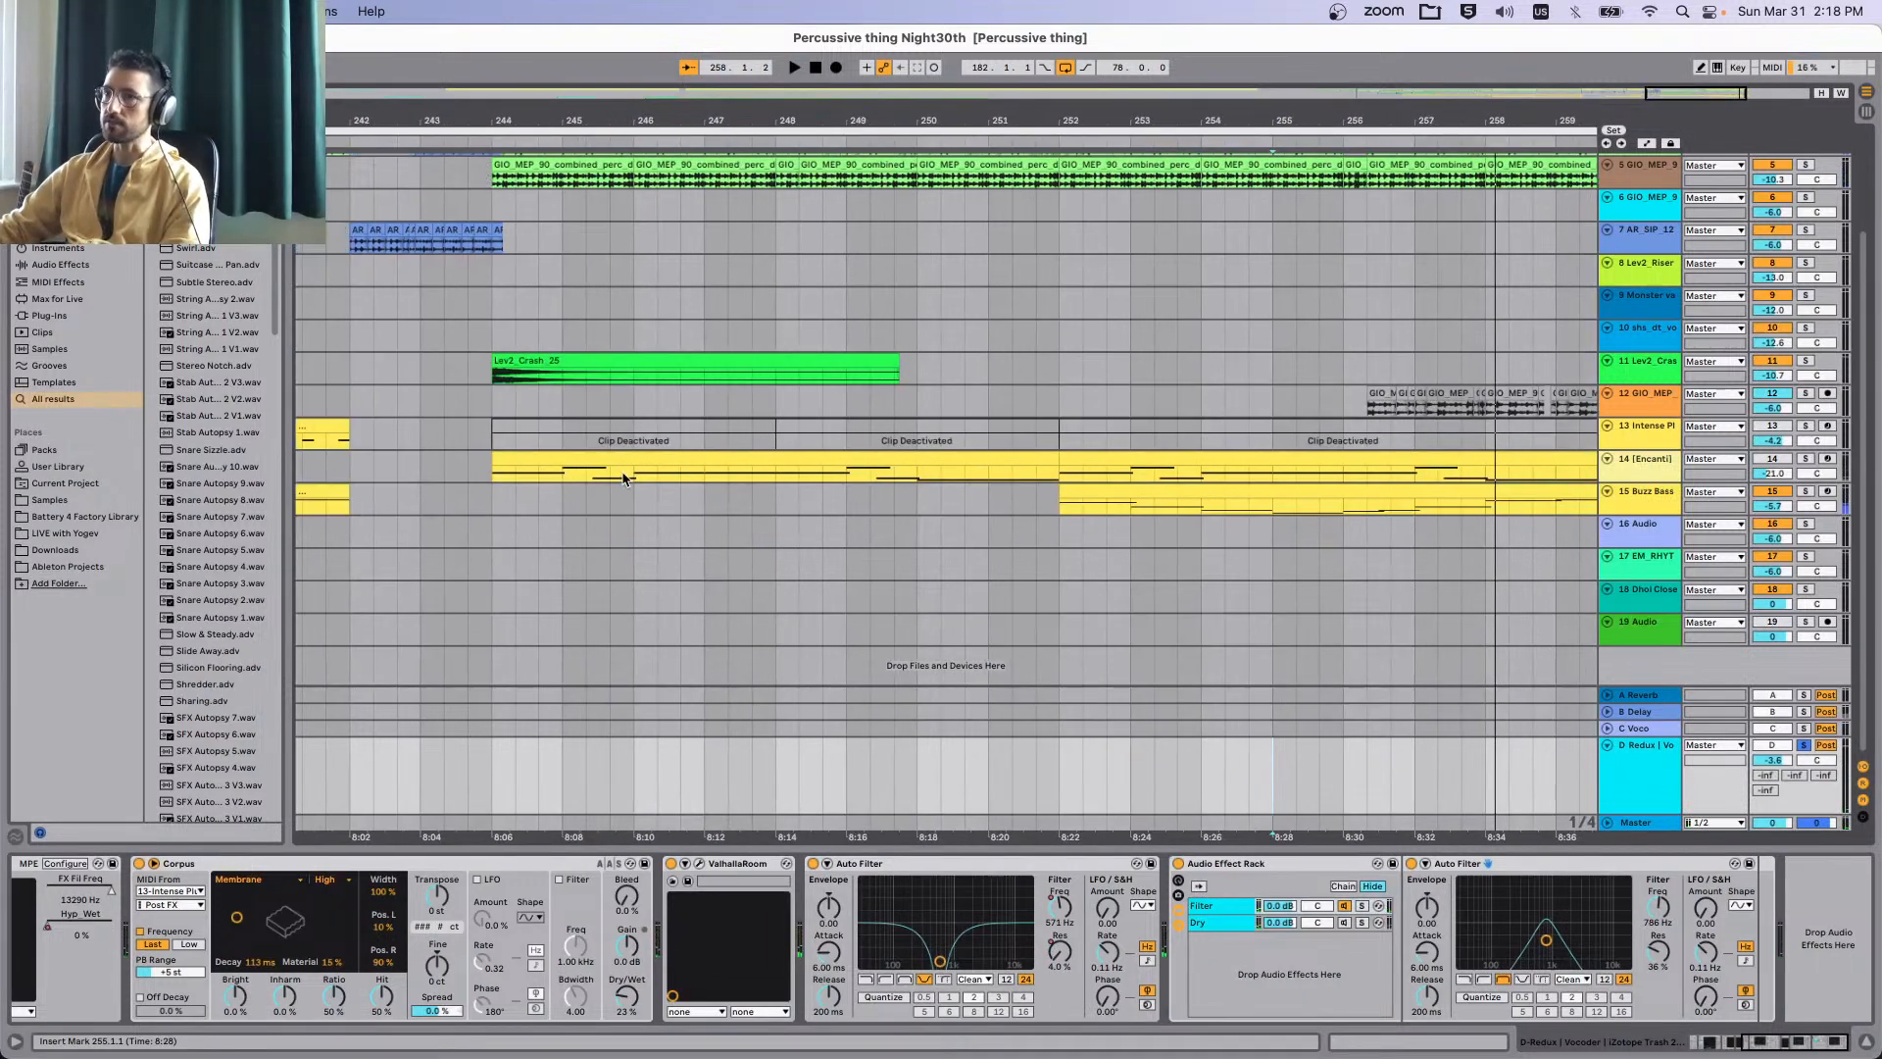
click(623, 478)
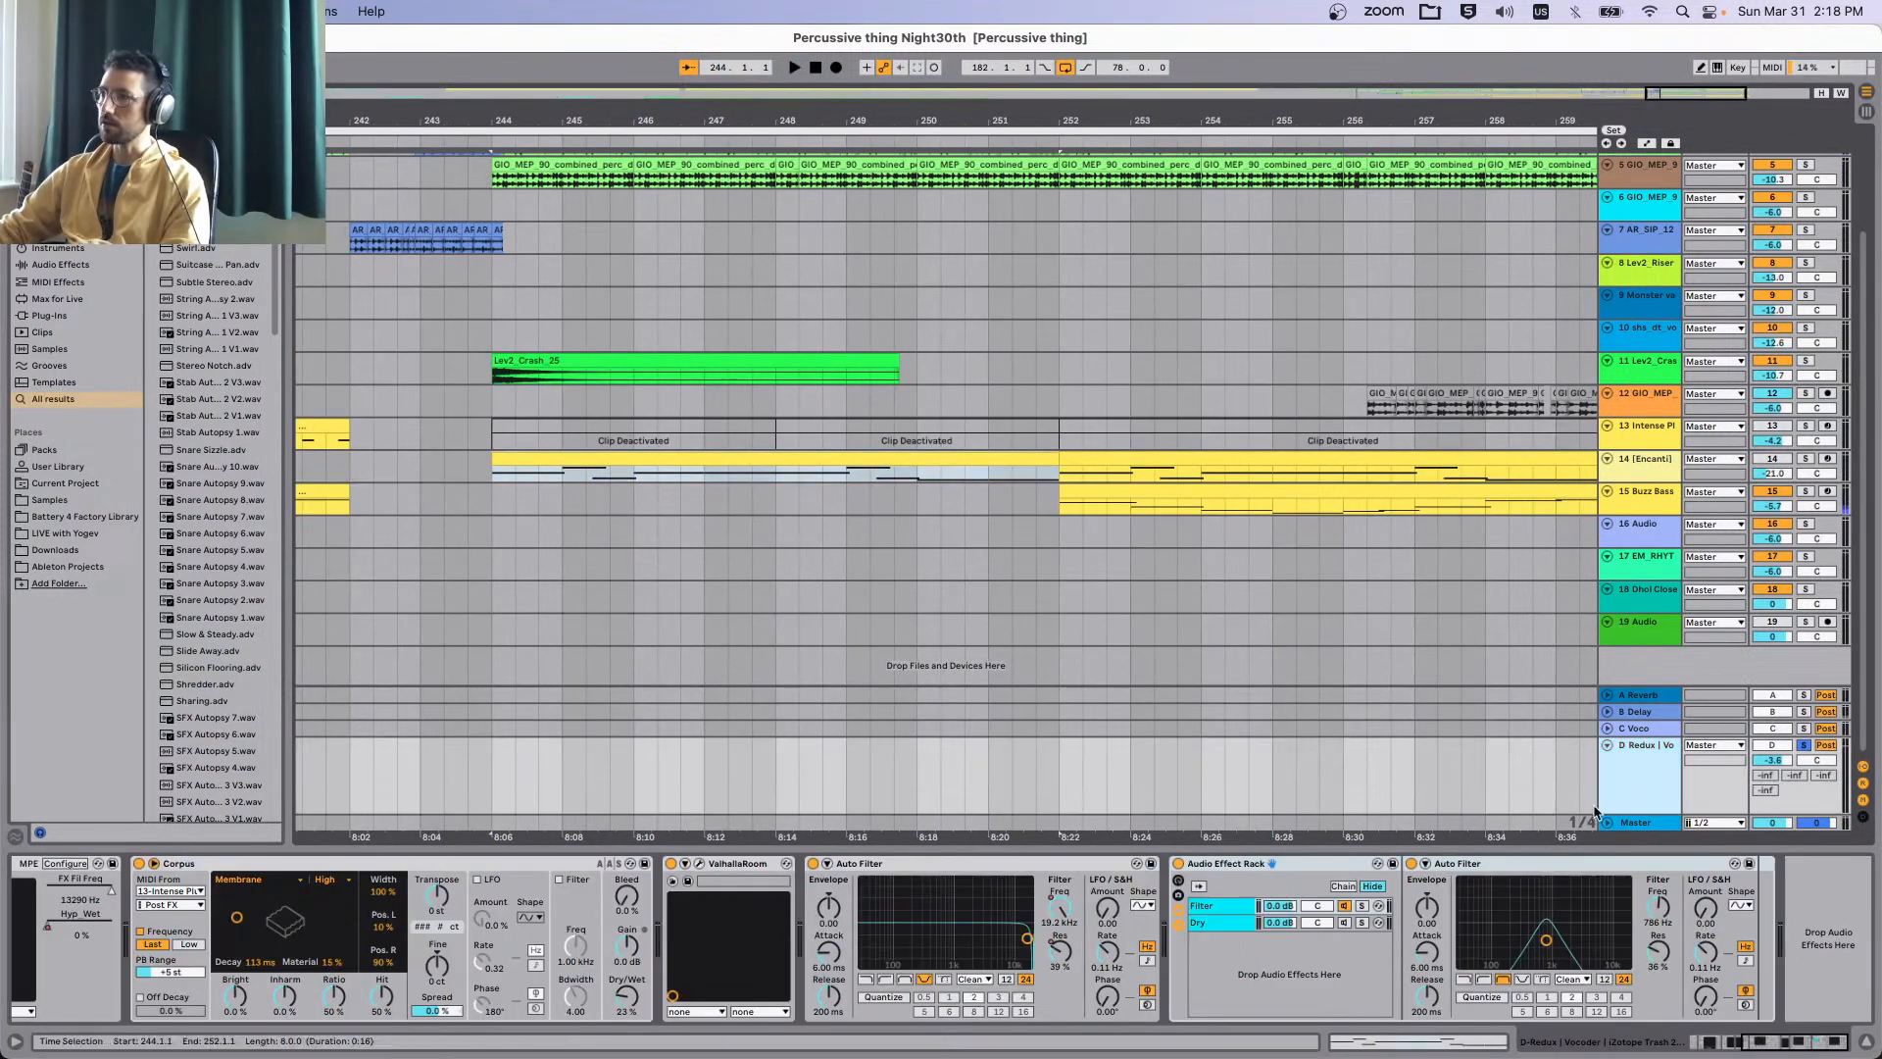
click(1348, 926)
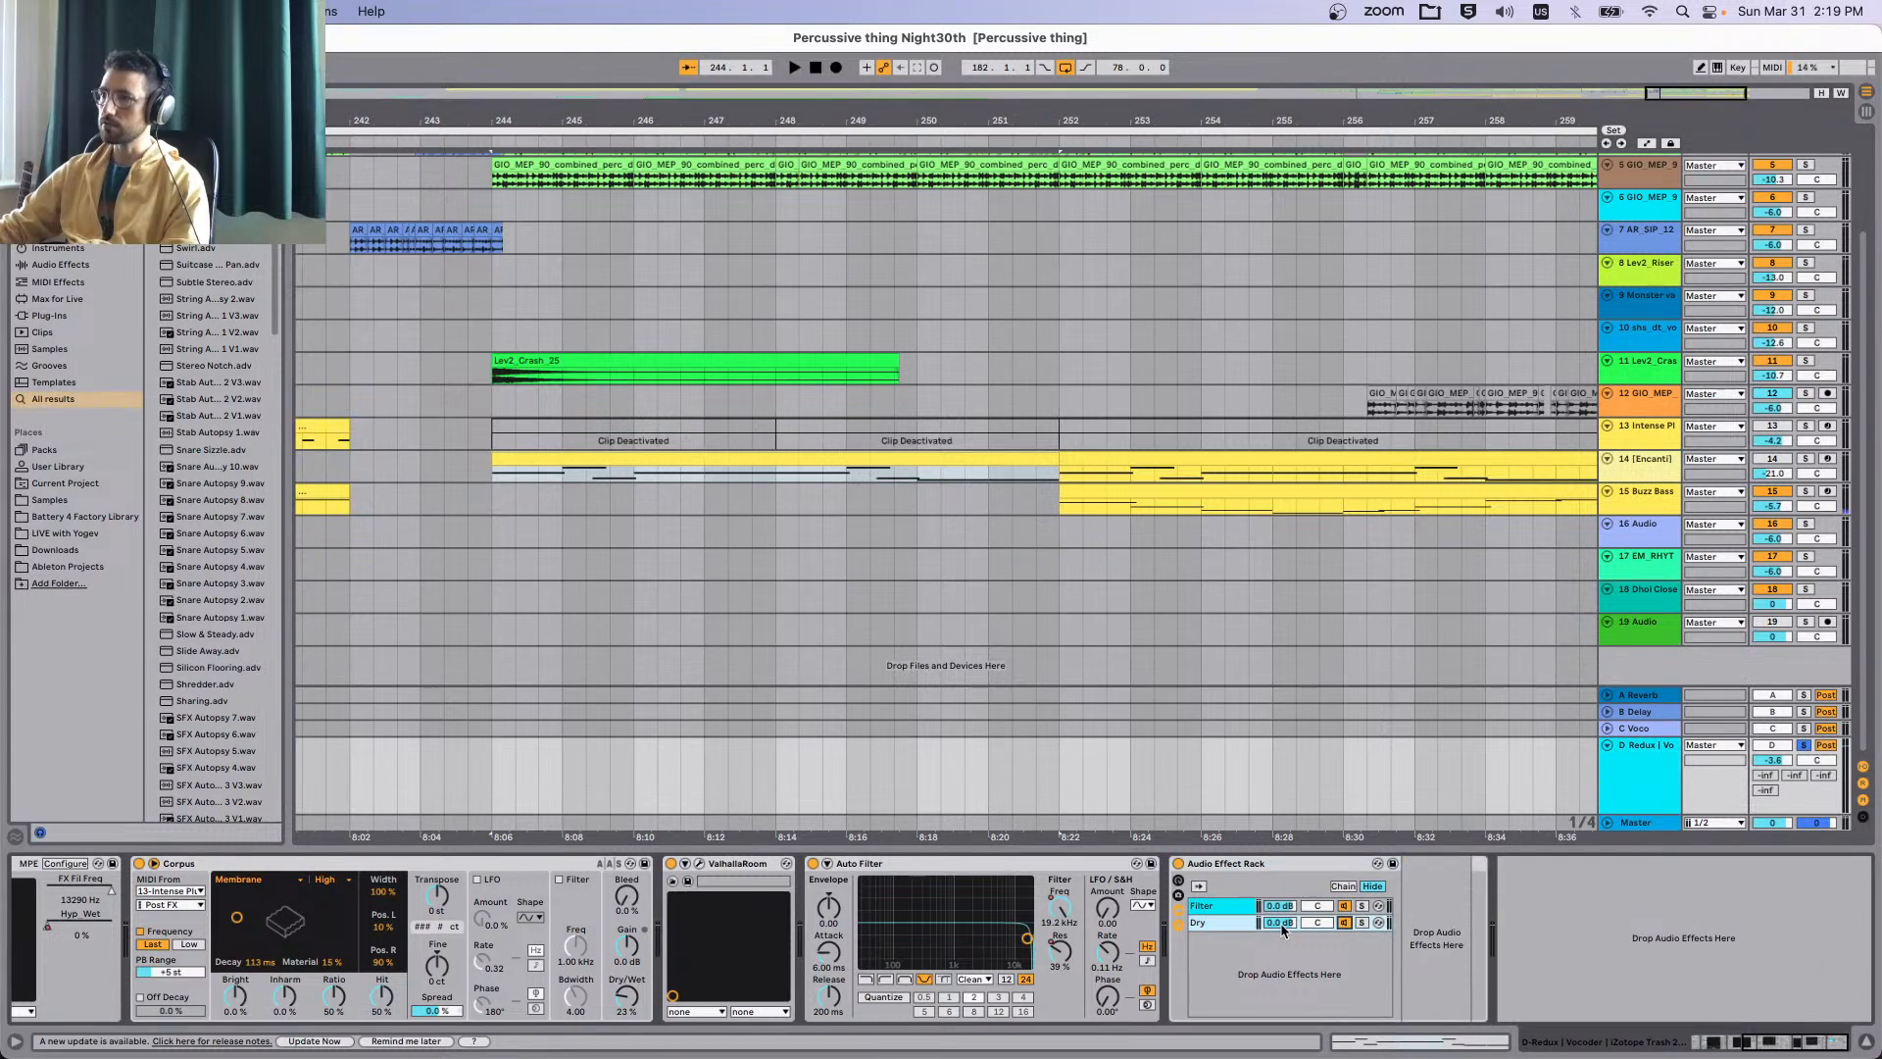
shift+click(1220, 906)
key(space)
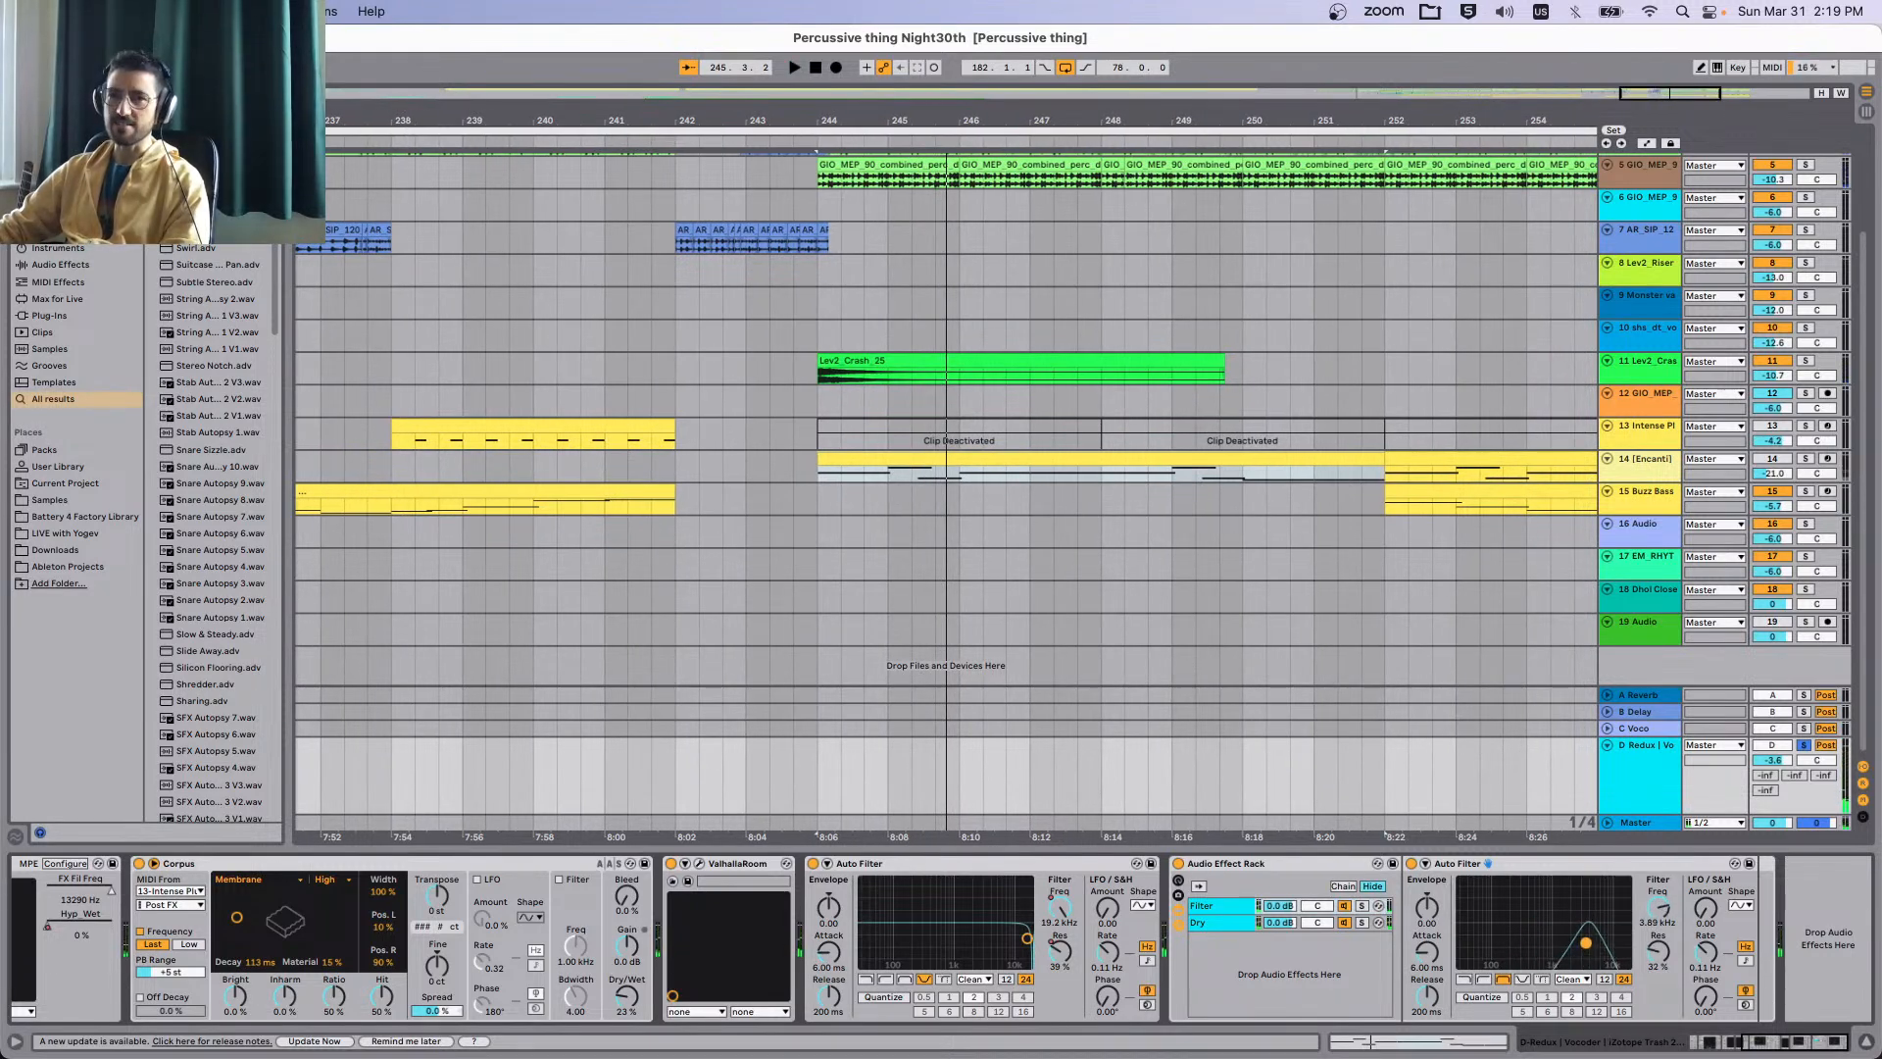
key(space)
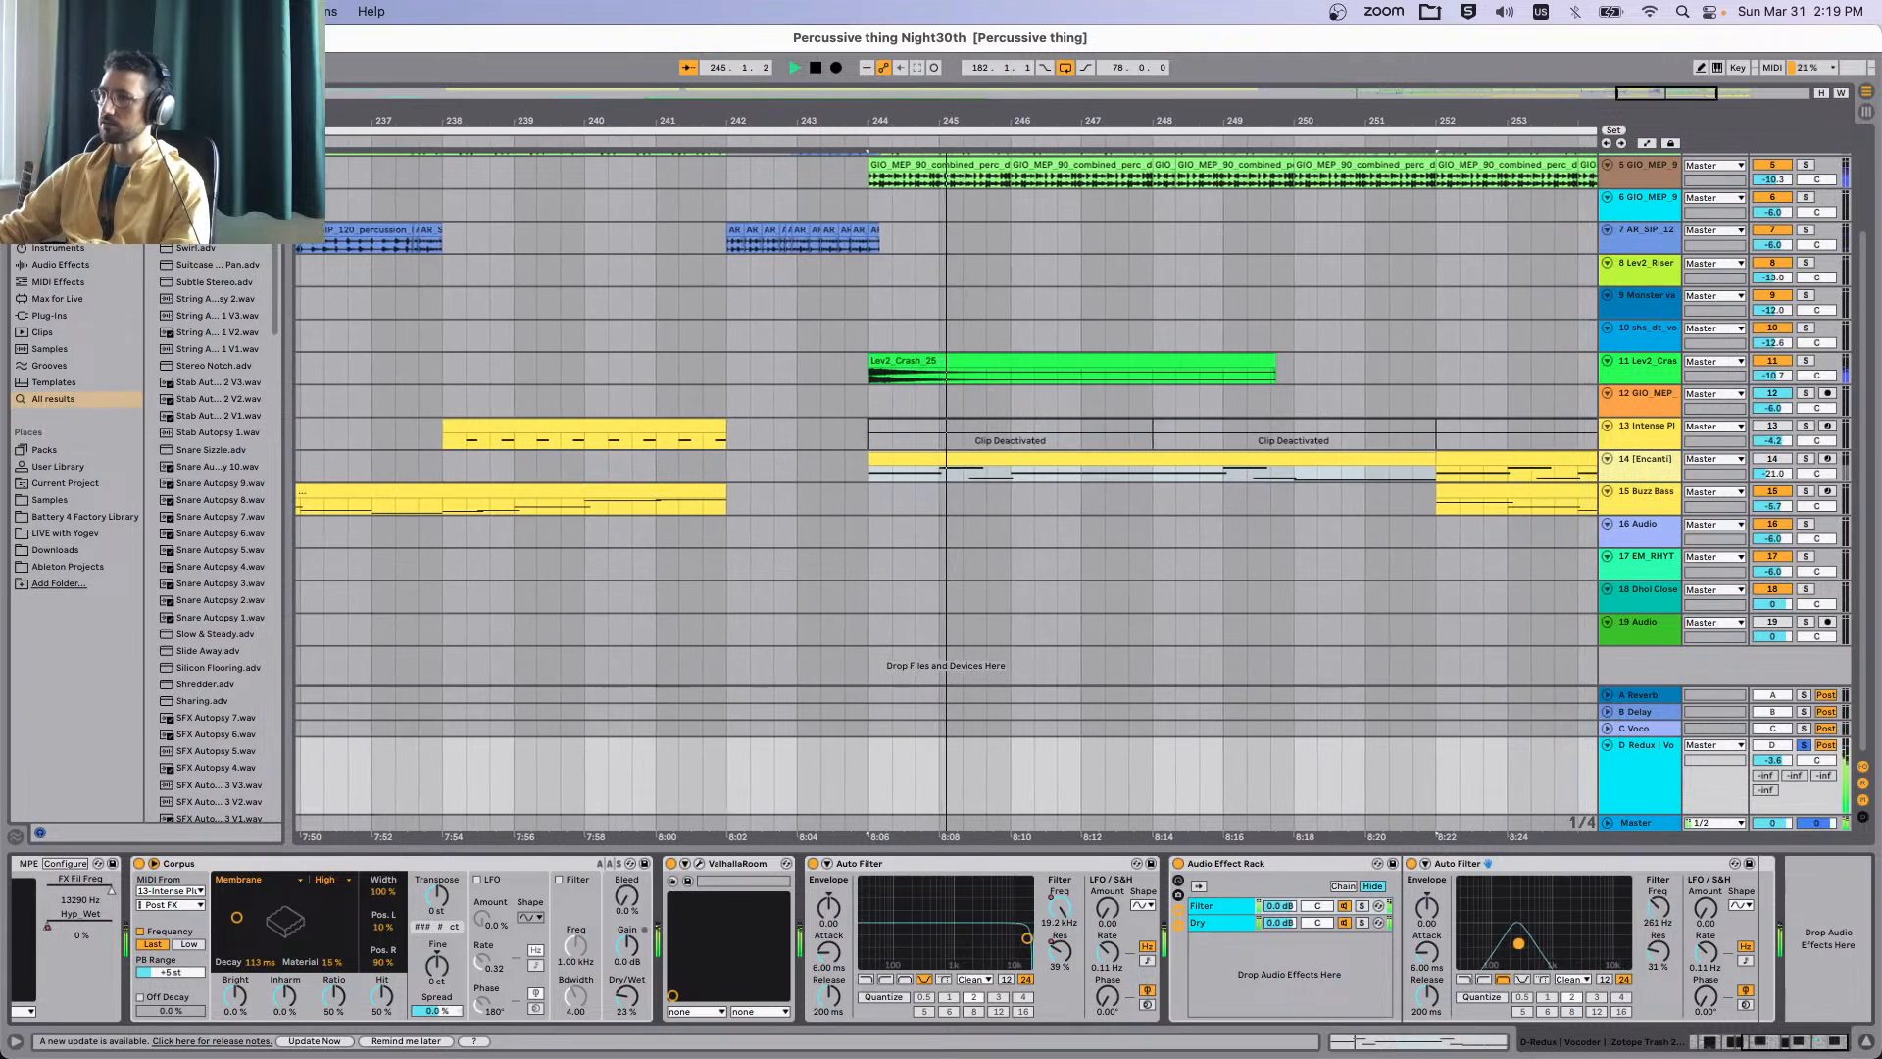
drag(1518, 943, 1527, 945)
Reorder return track D so the notch Auto Filter and the rack precede ValhallaRoom, sweeping the band-pass during playback to 706 Hz and 29% resonance.
drag(1332, 862, 670, 897)
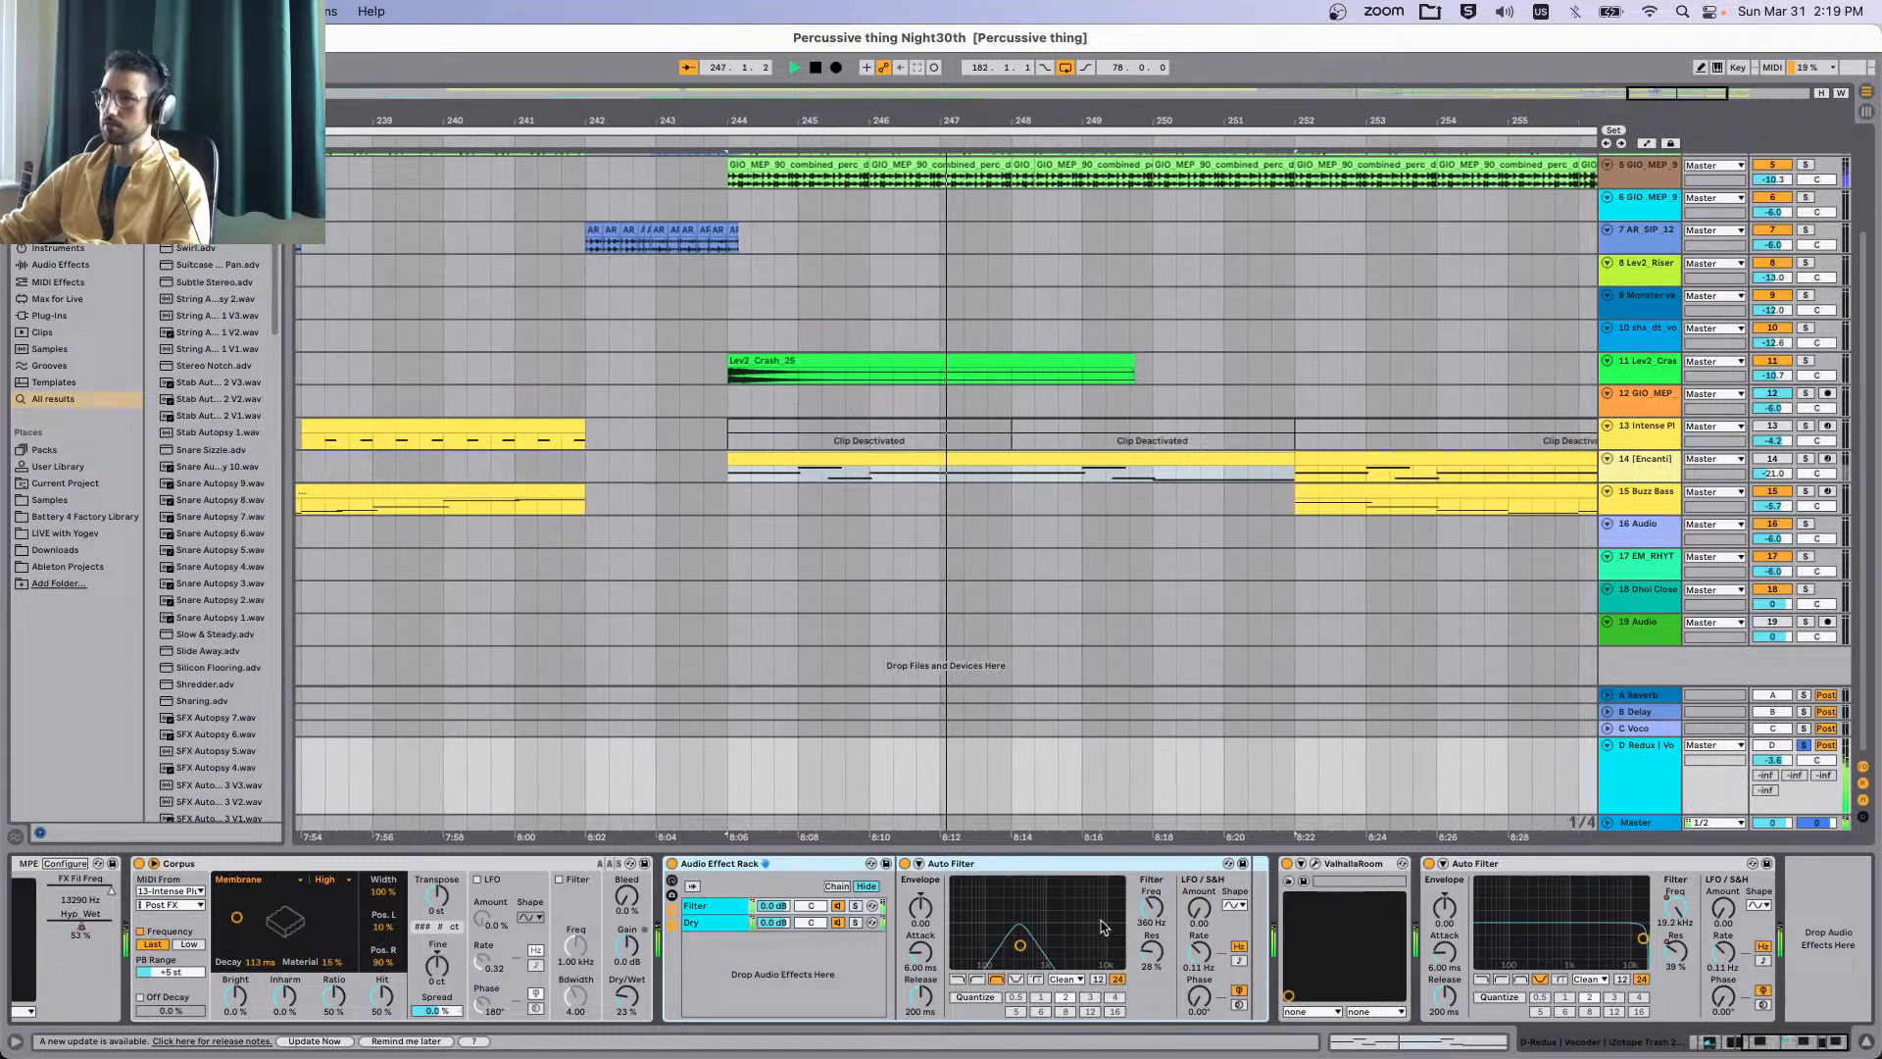
drag(1532, 864, 1286, 897)
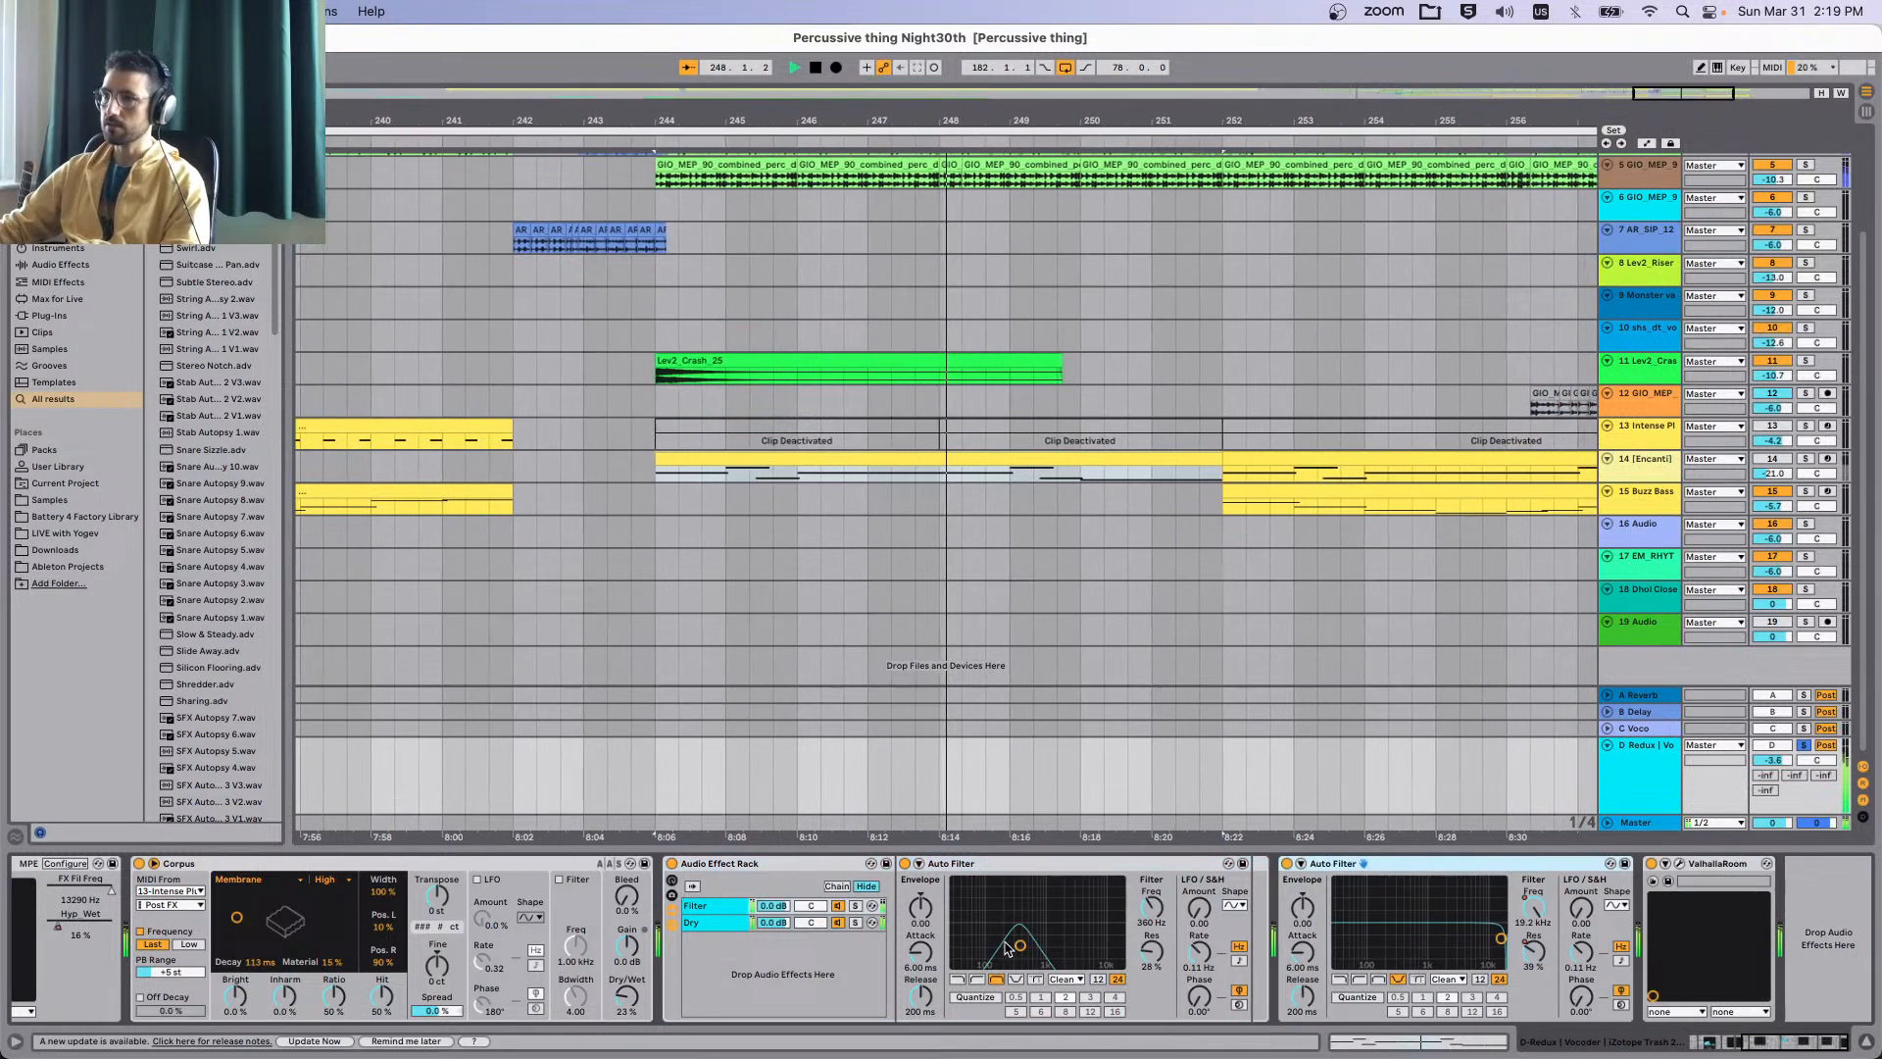
drag(1019, 945, 1119, 944)
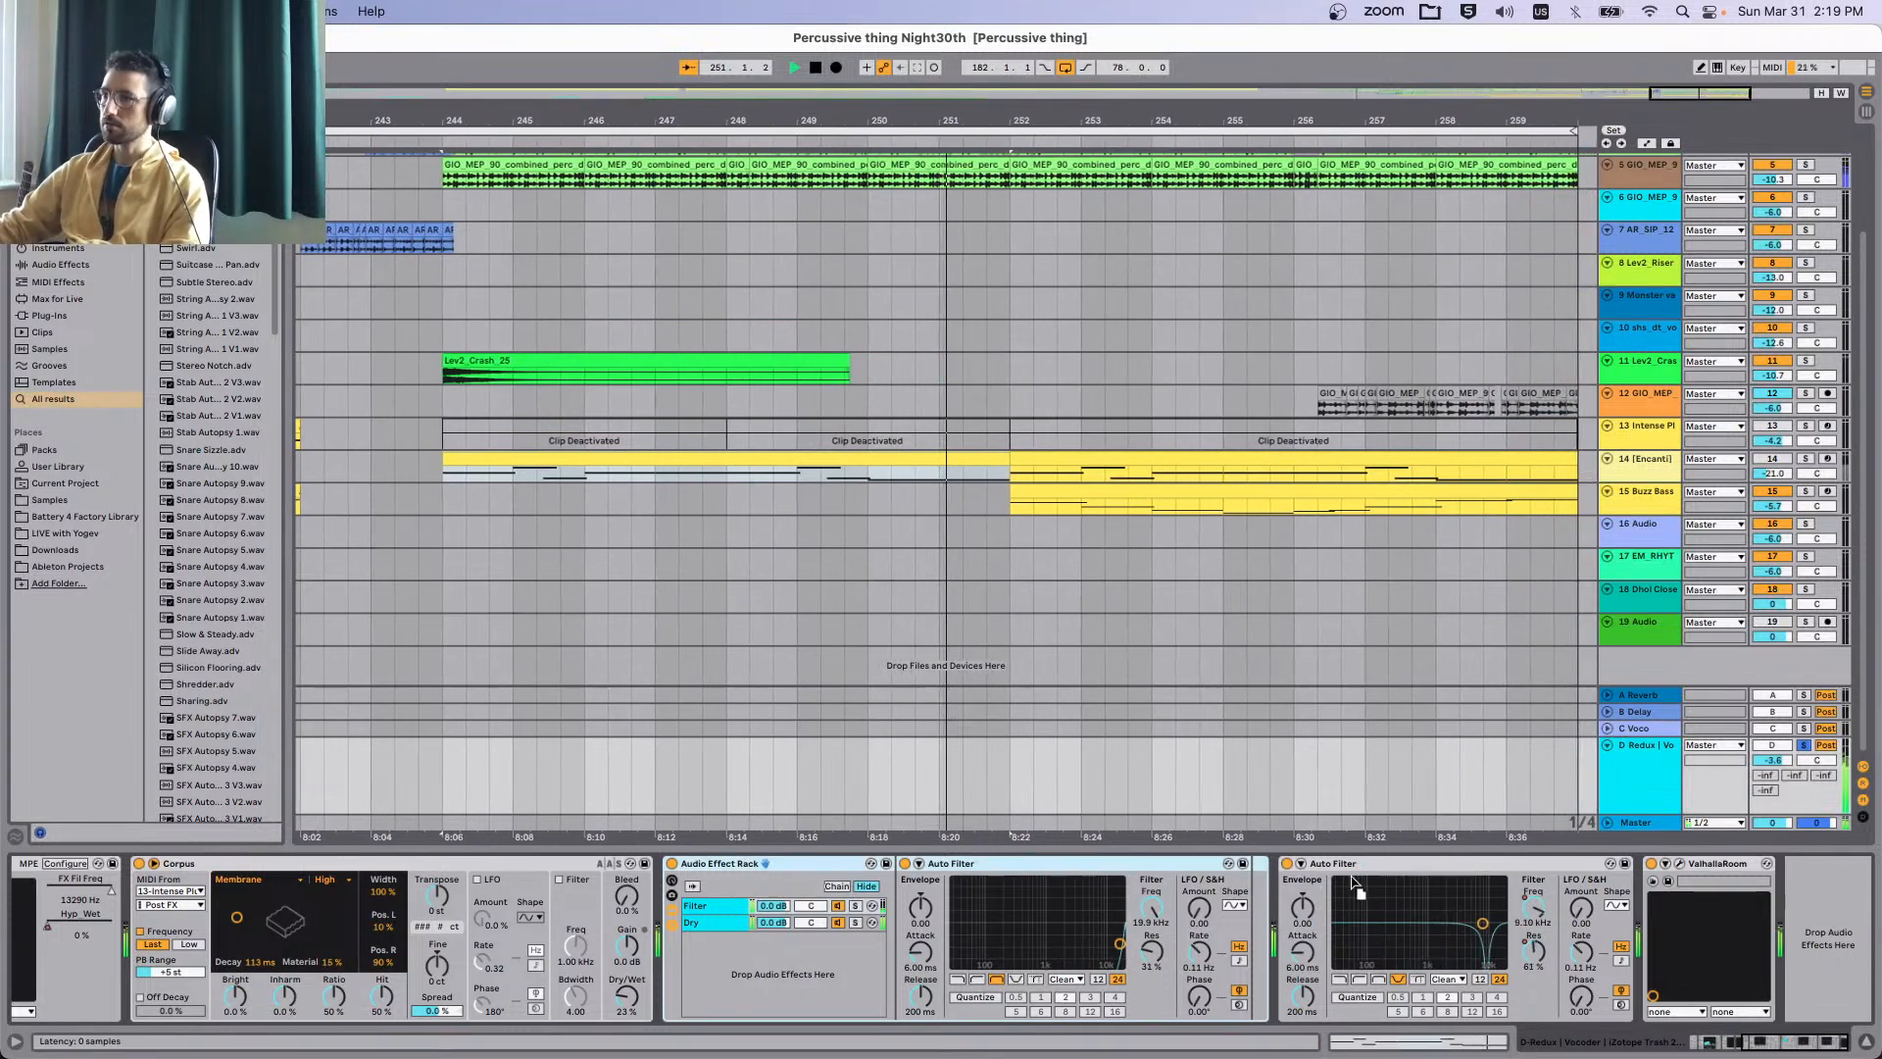
drag(1352, 882, 1656, 911)
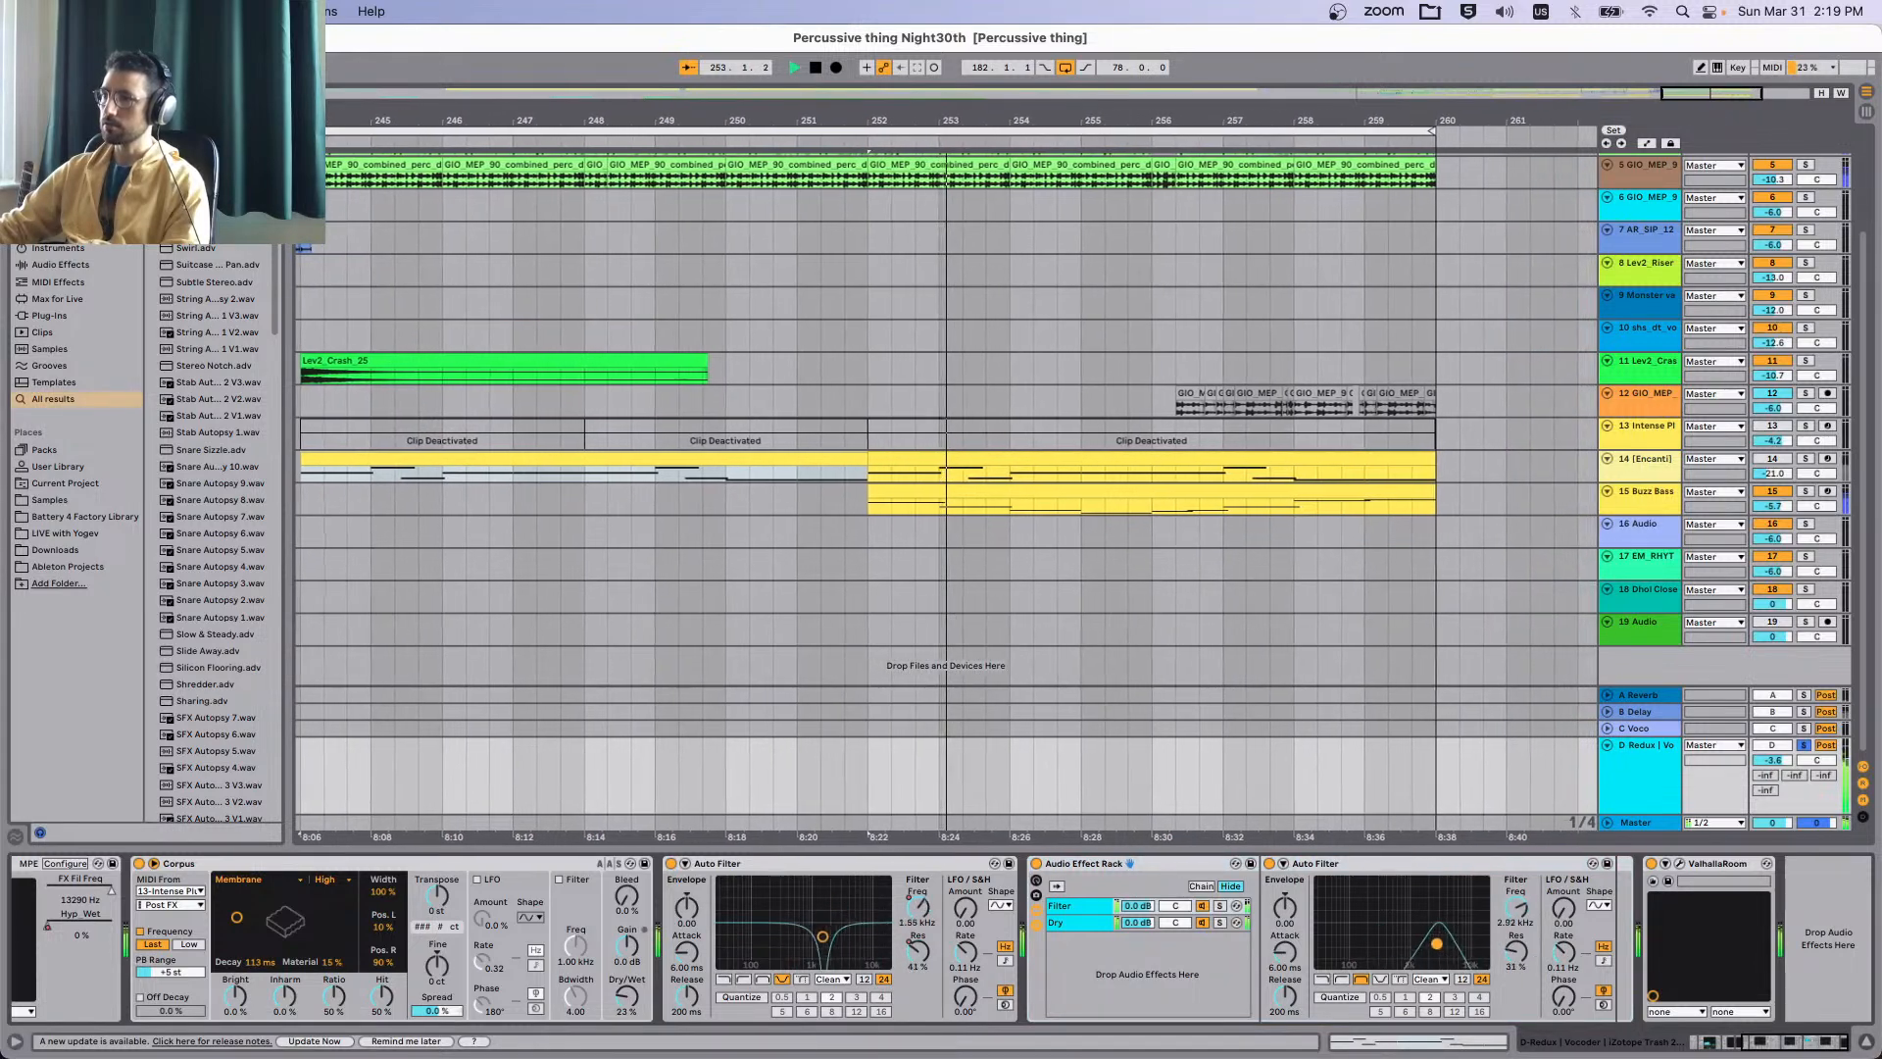
key(space)
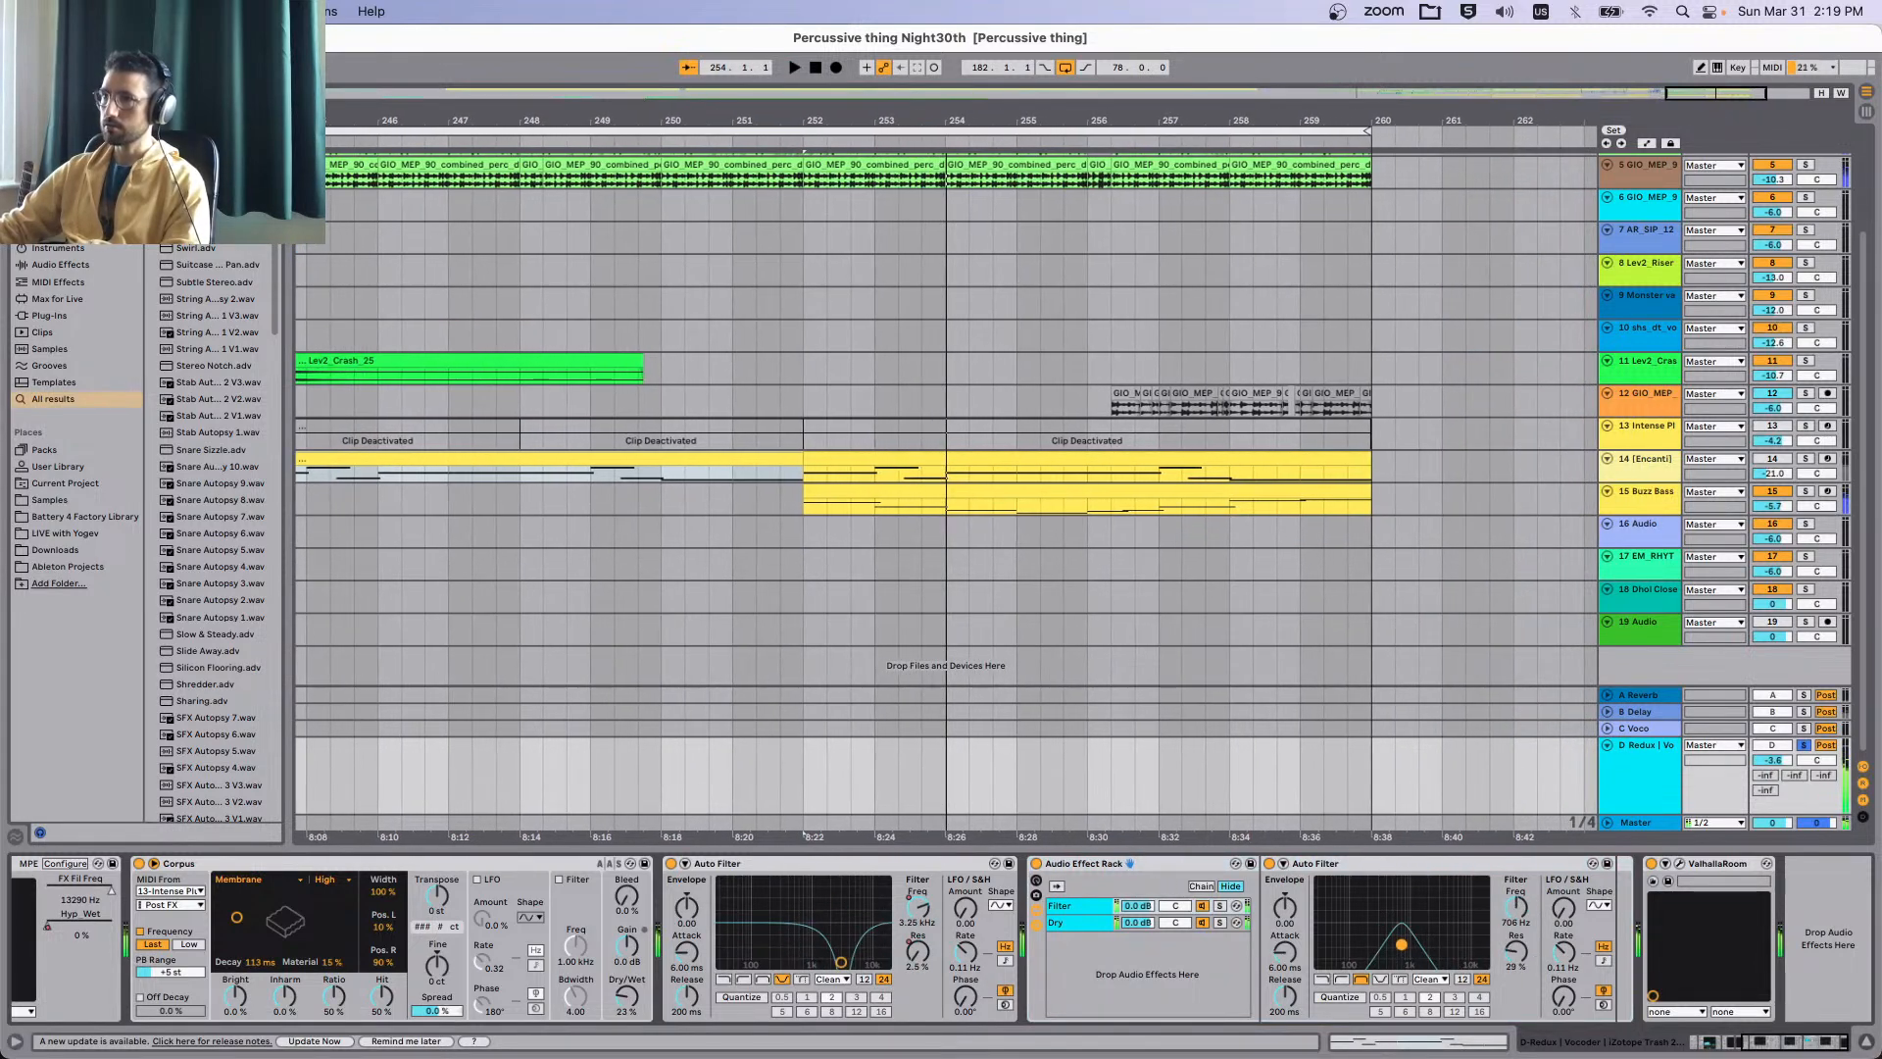
Record band-pass filter sweeps as automation from bar 252, and switch the Audio Effect Rack off and on during playback to compare.
click(802, 518)
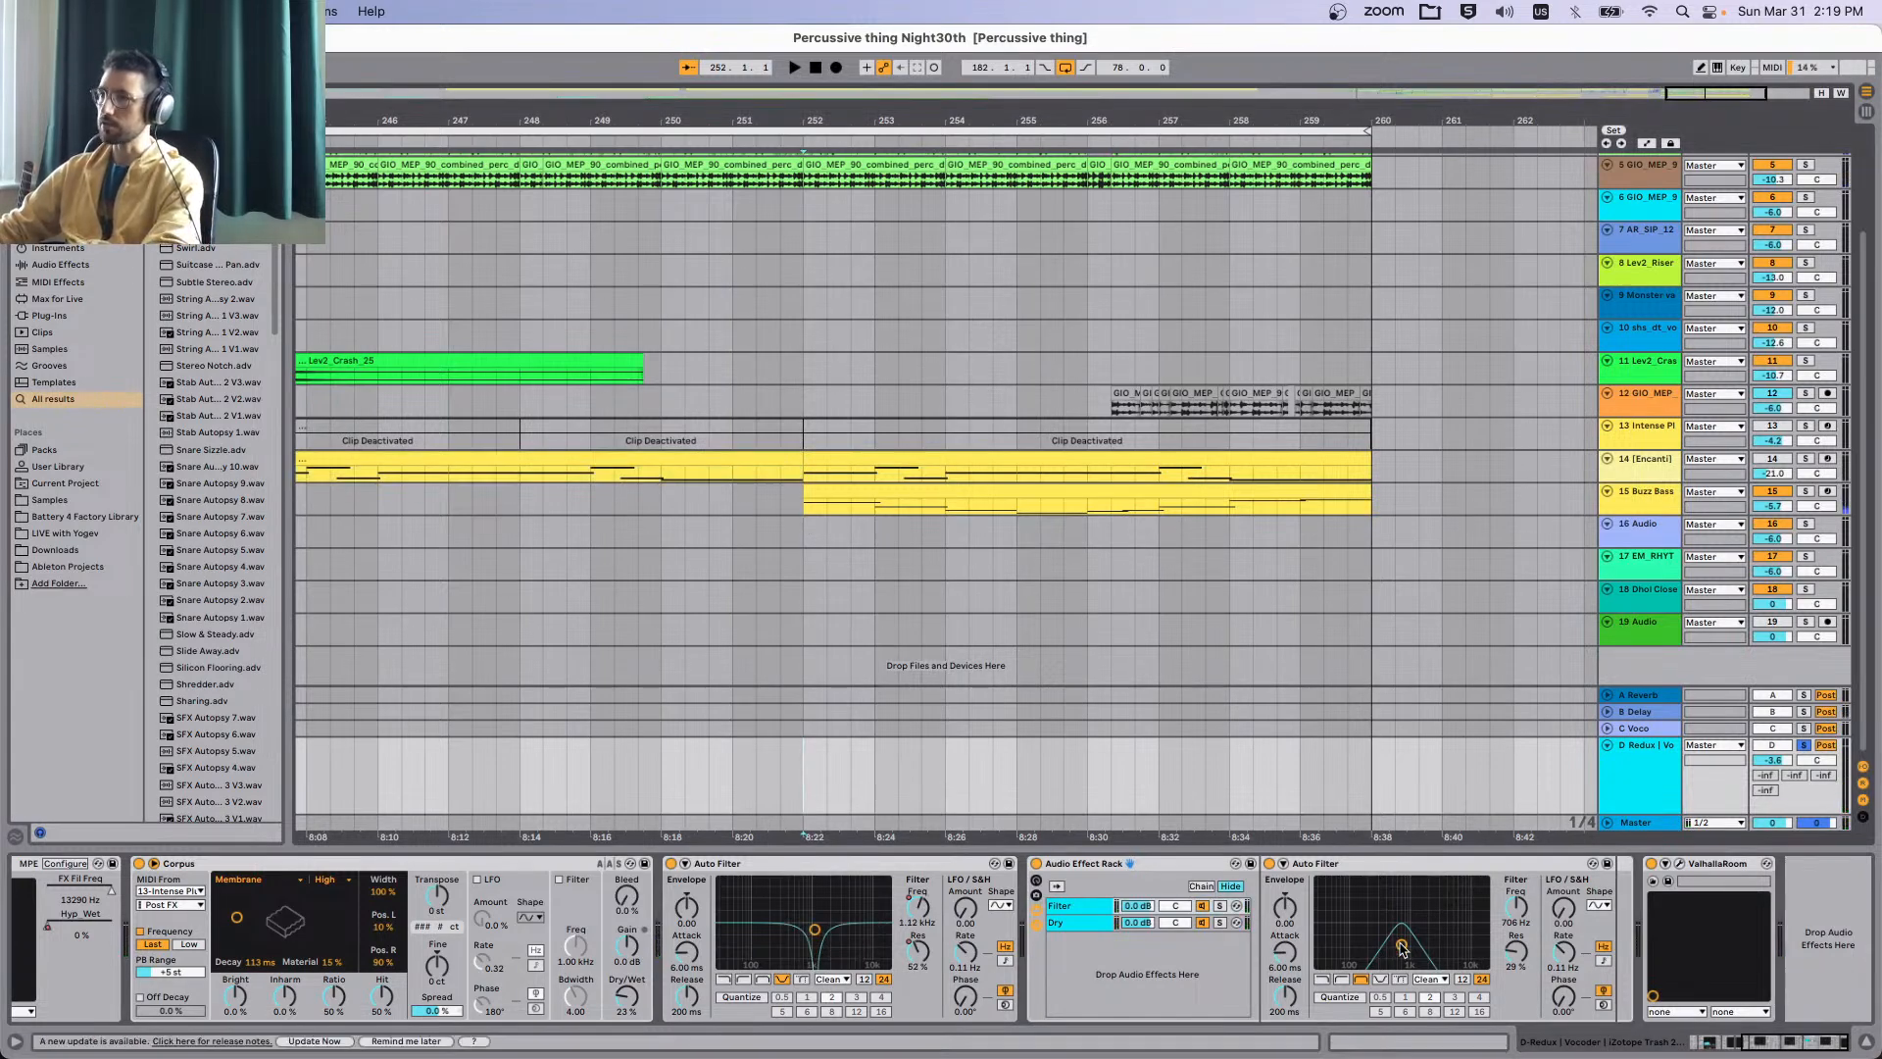
key(F9)
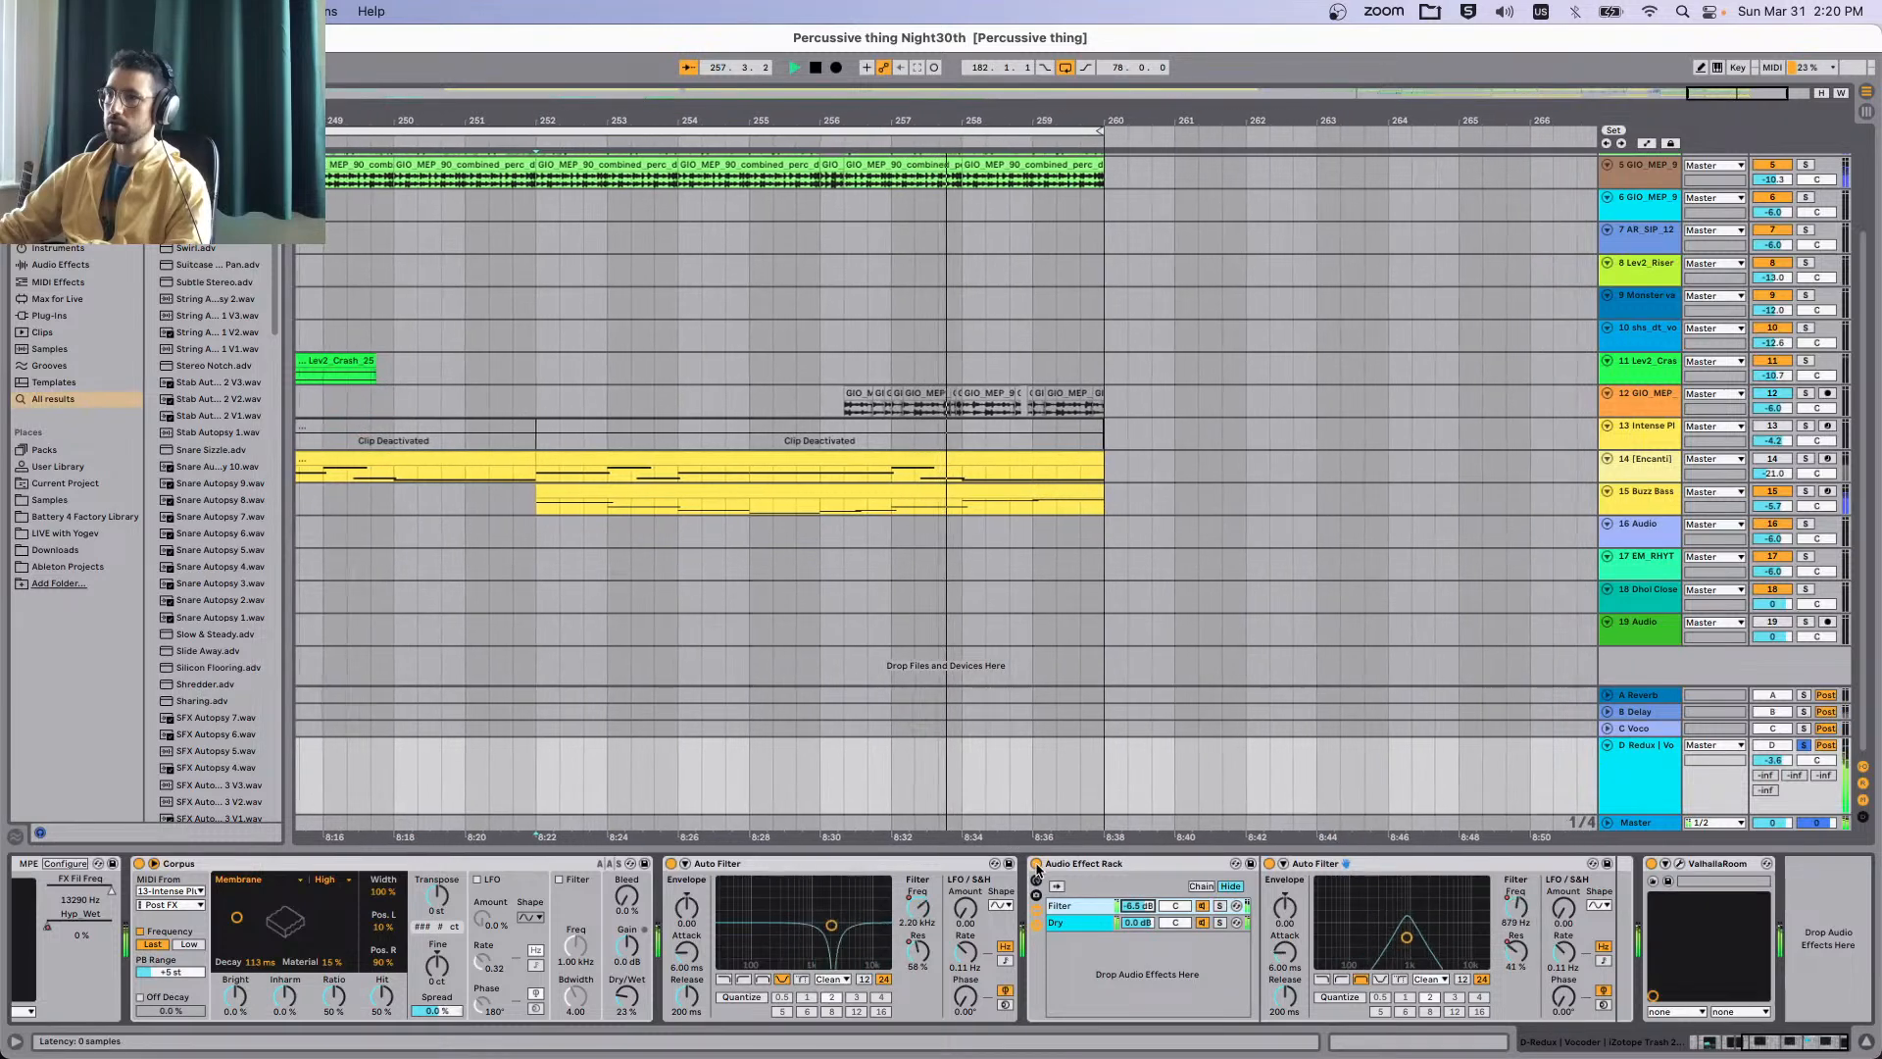
click(1036, 863)
click(1037, 863)
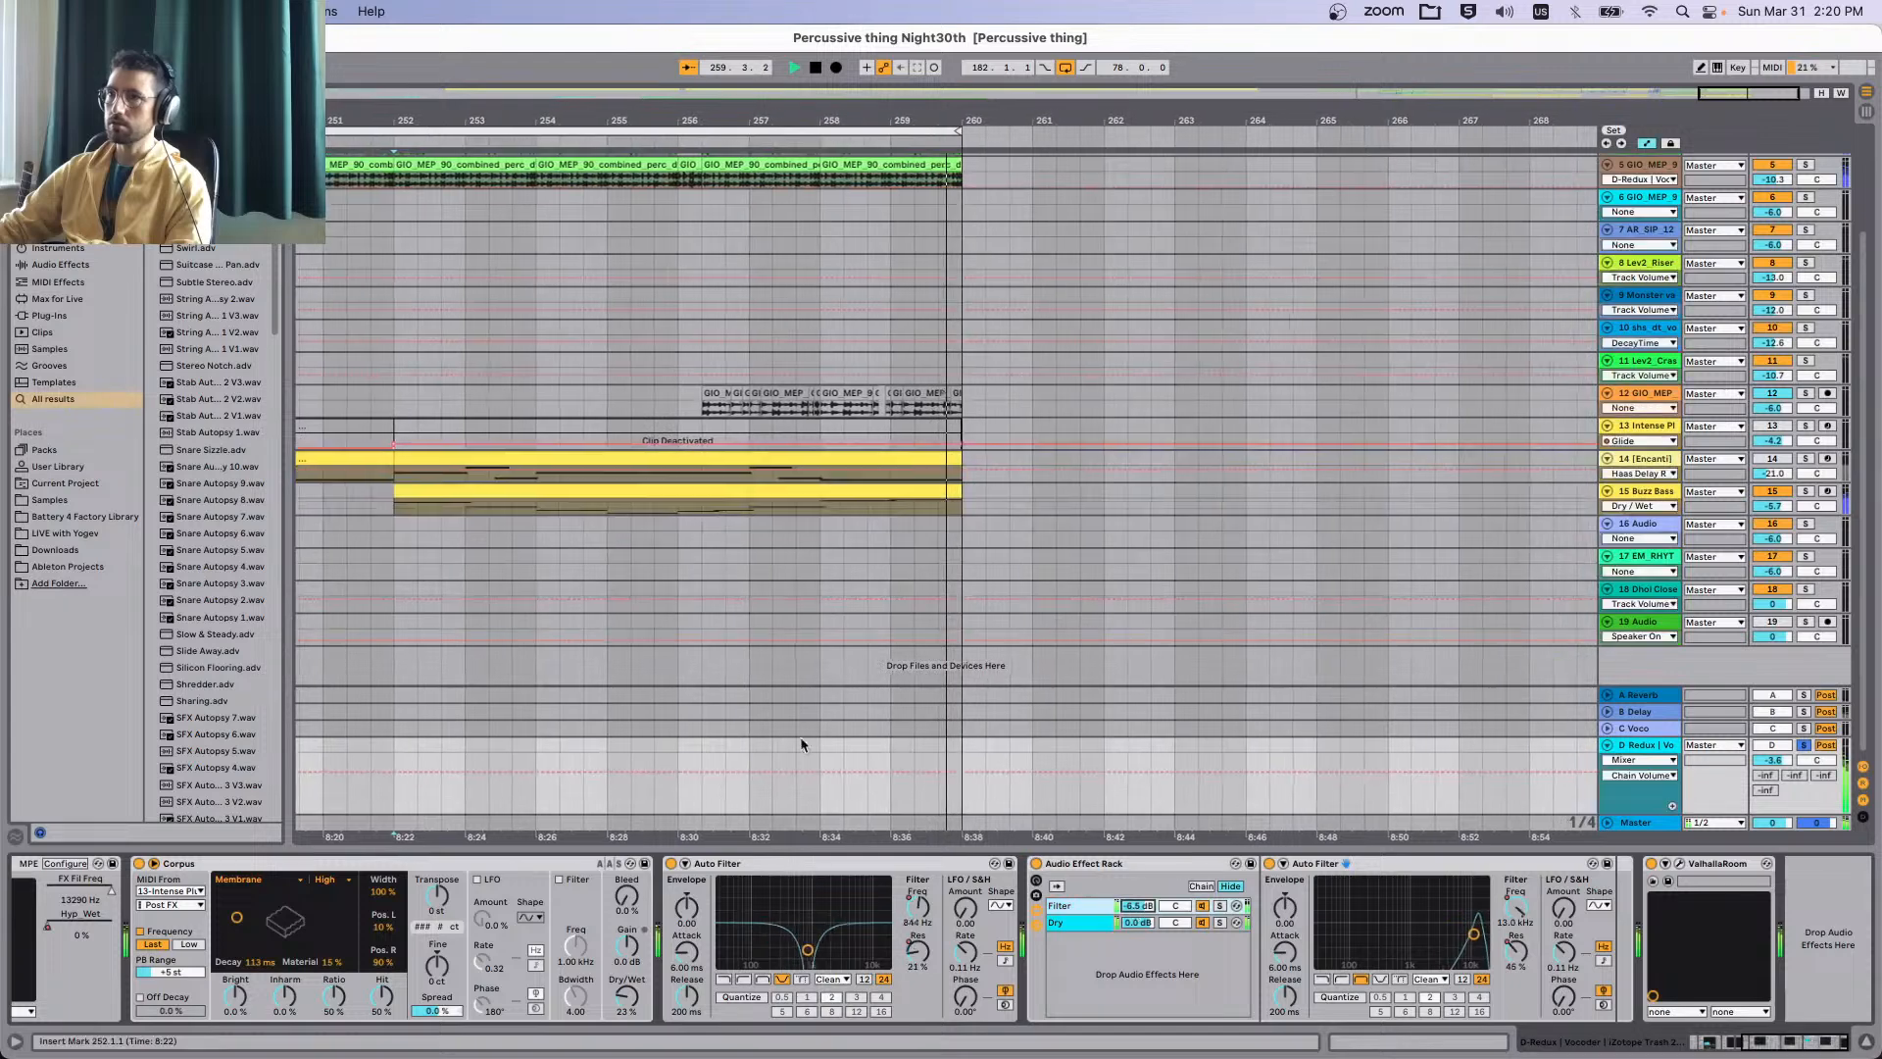
Show return track D's automation and drop the Filter chain's volume envelope to -inf dB before bar 252, keeping -6.5 dB from there on.
key(a)
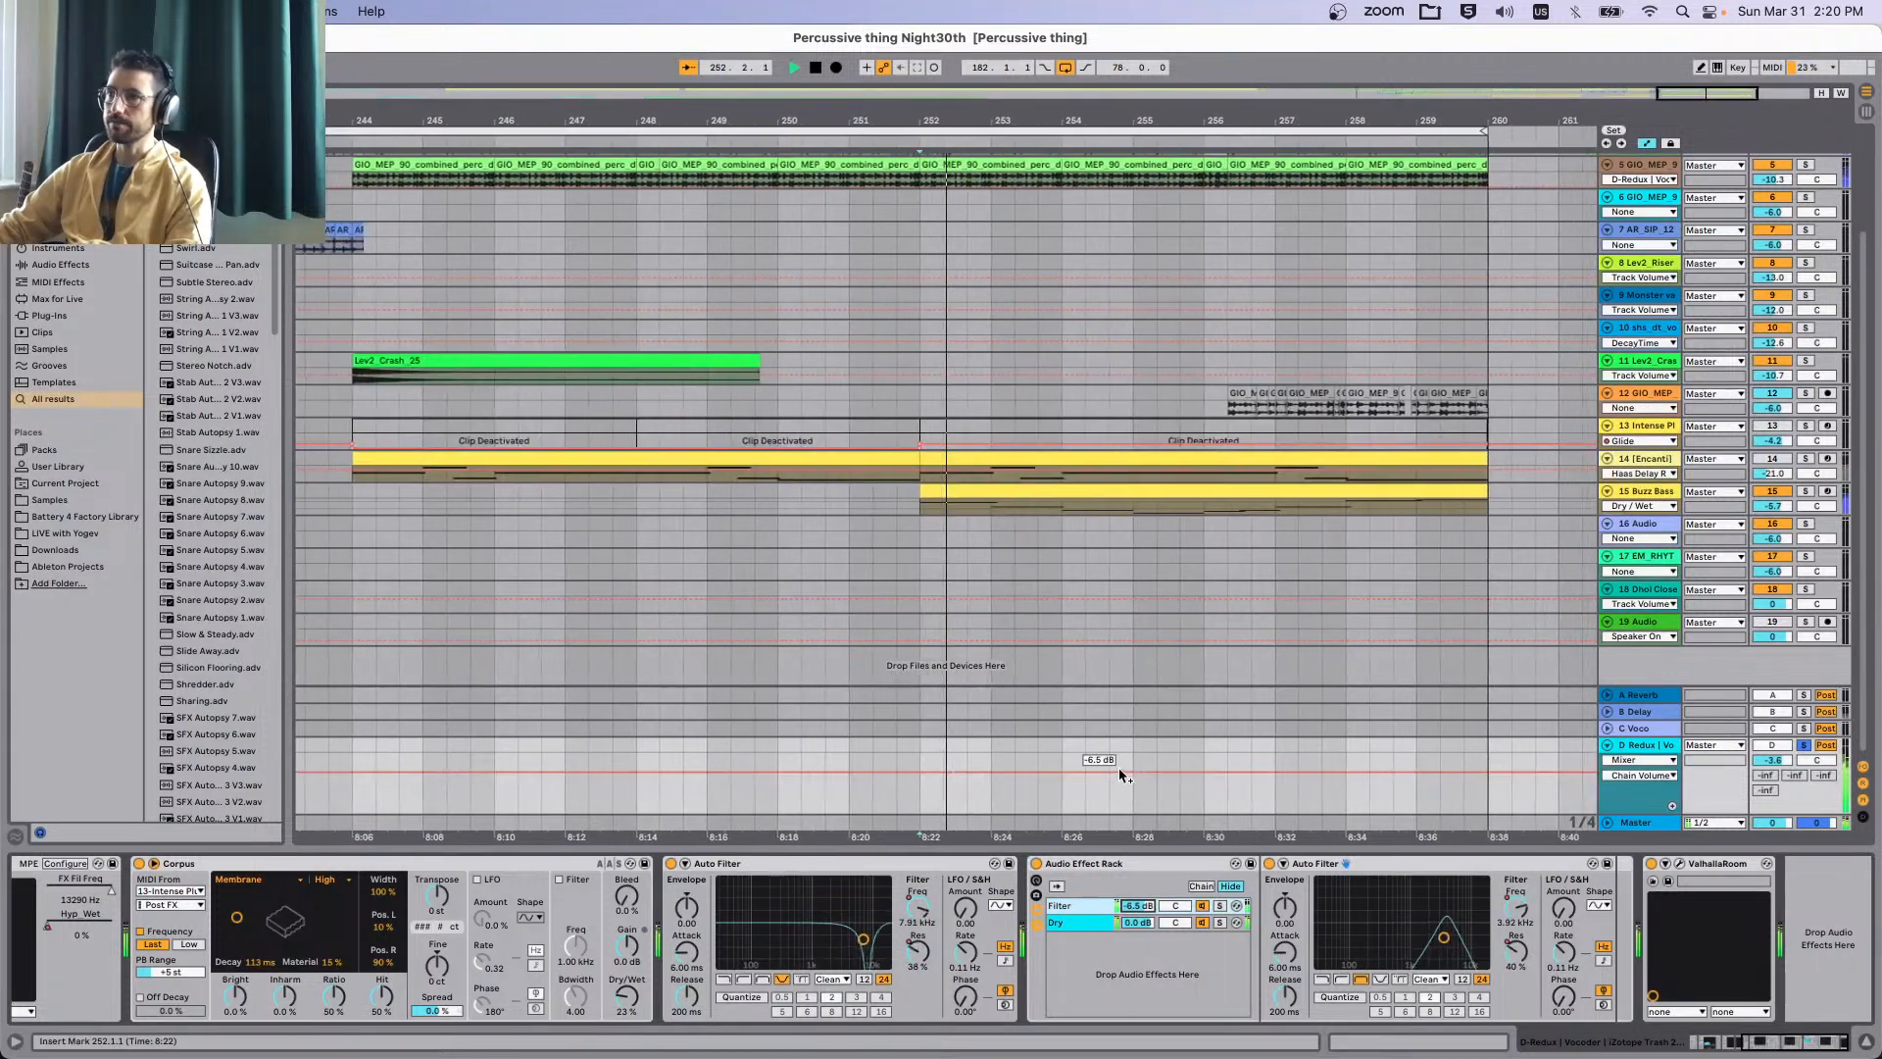
double_click(888, 775)
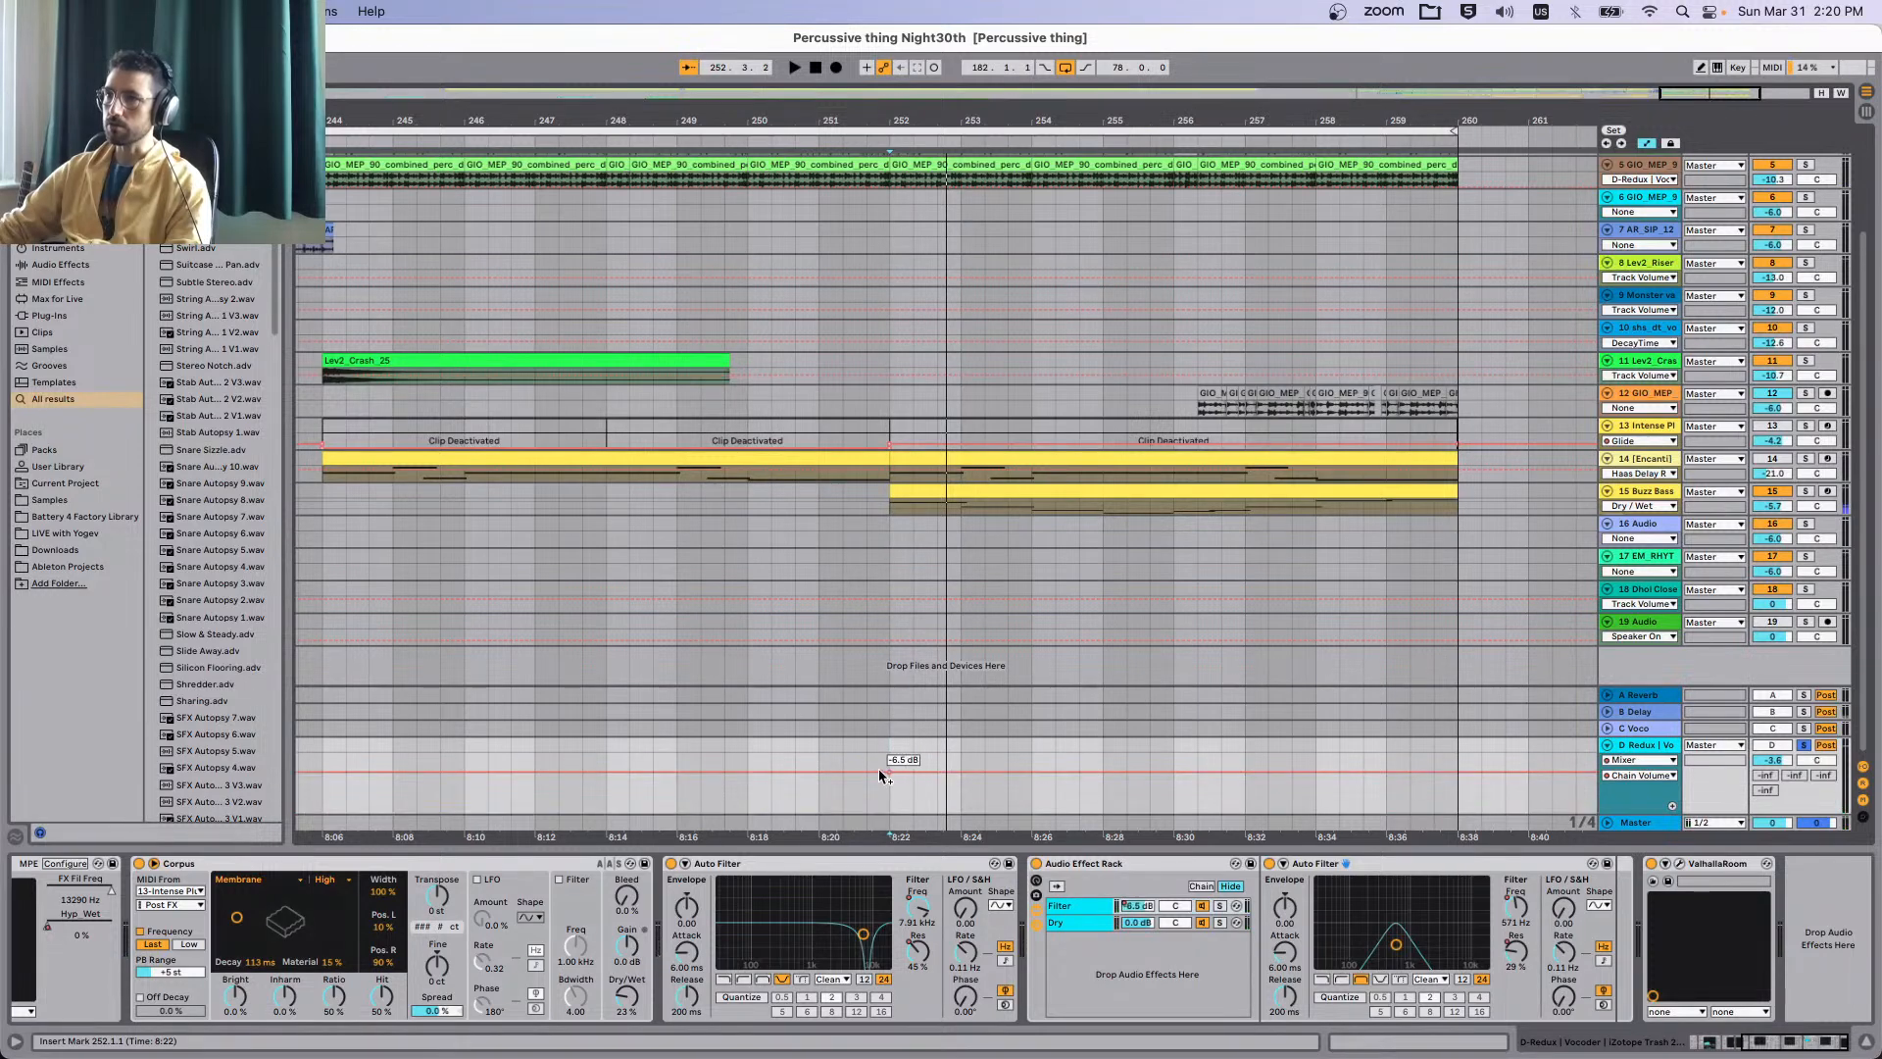
drag(883, 774, 937, 812)
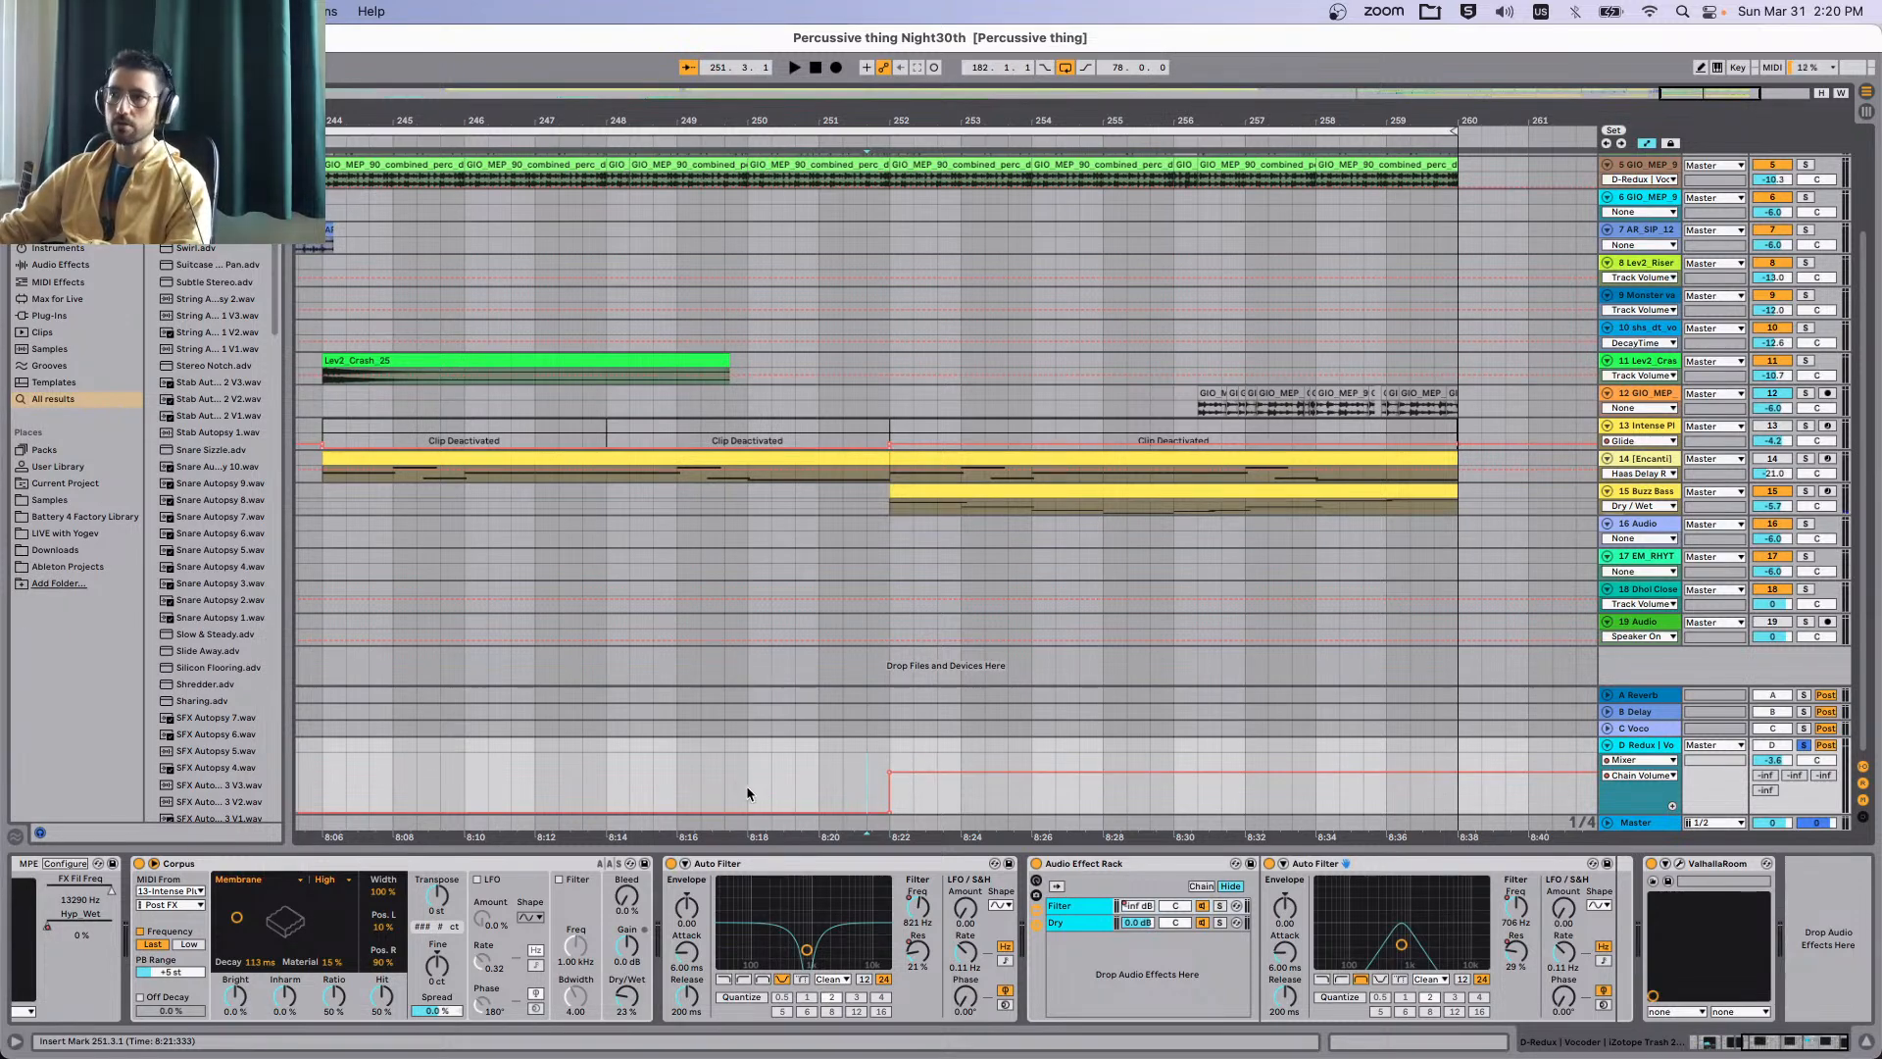
Play the filter's entry from 250.2.1 and unsolo return track D to hear it with the other tracks.
click(771, 789)
key(space)
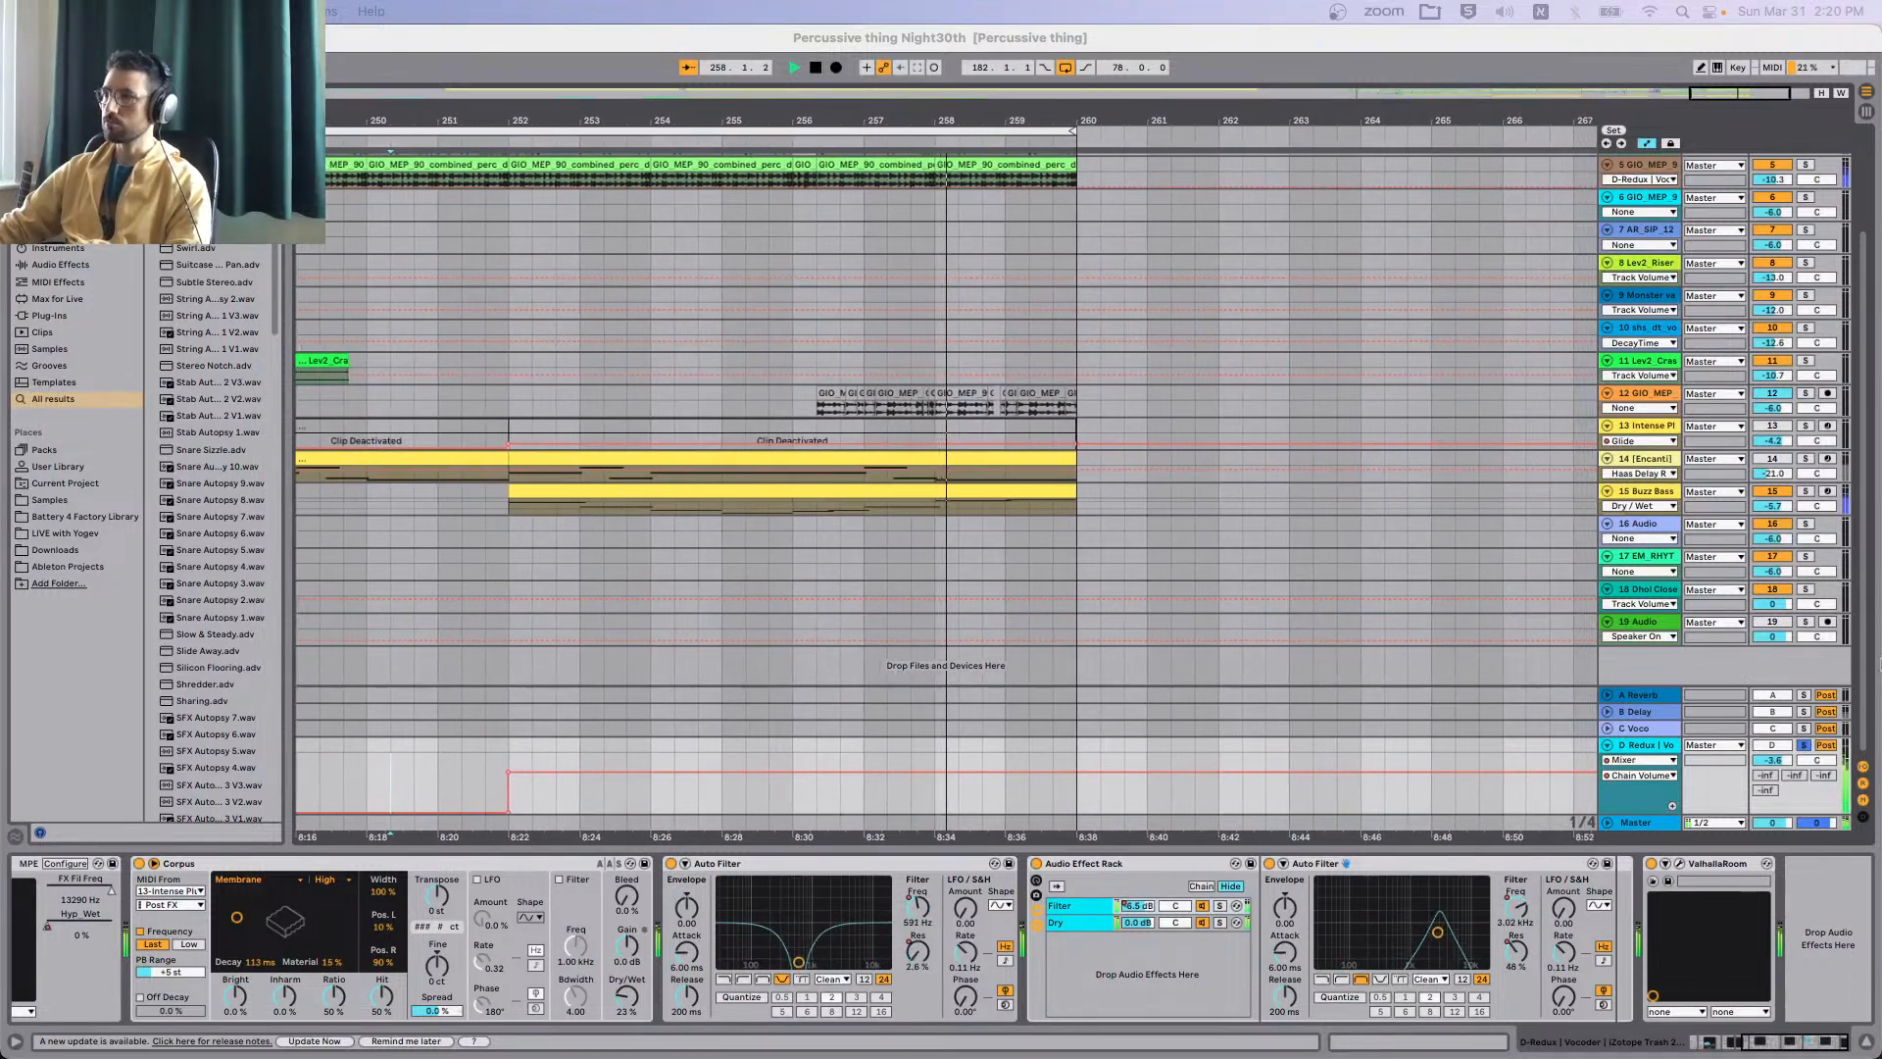
click(1805, 747)
click(1804, 746)
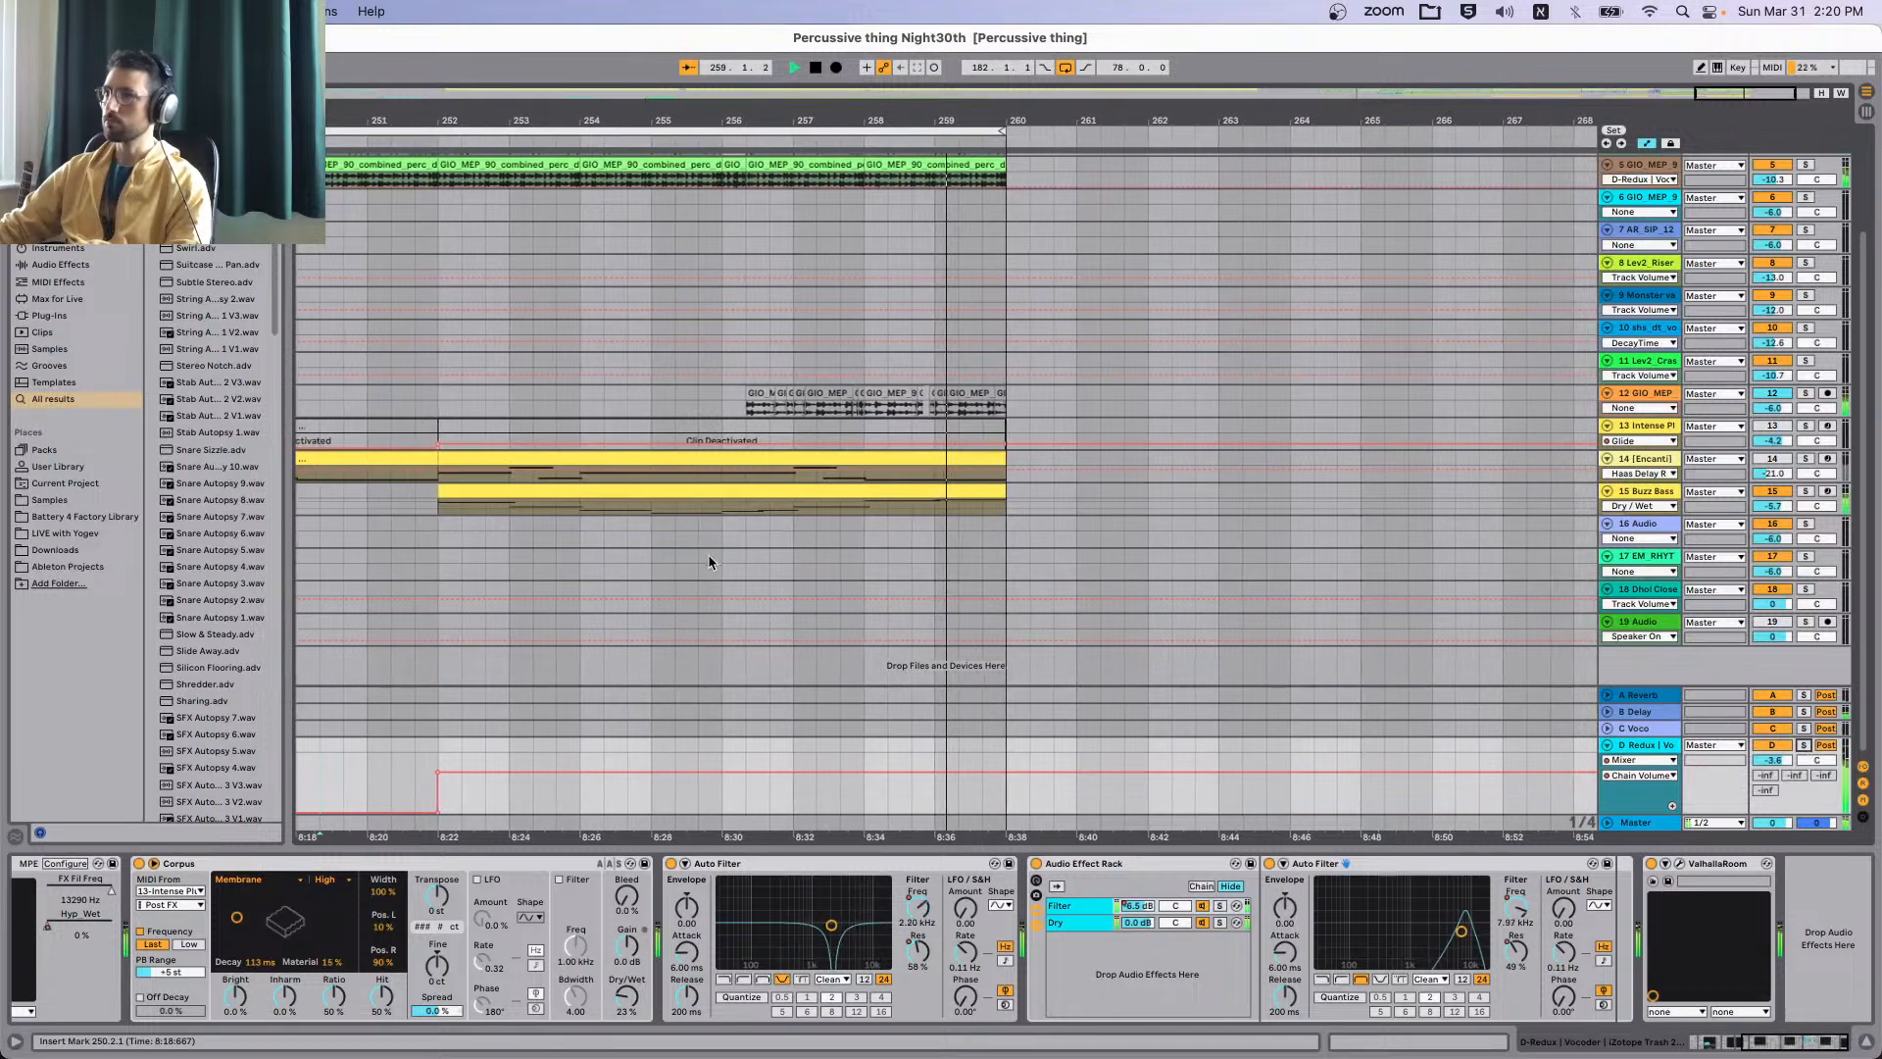
Hide automation, listen to the full mix from bar 251, and select return track D to view its devices.
scroll(708, 555, left, 5)
key(a)
click(962, 508)
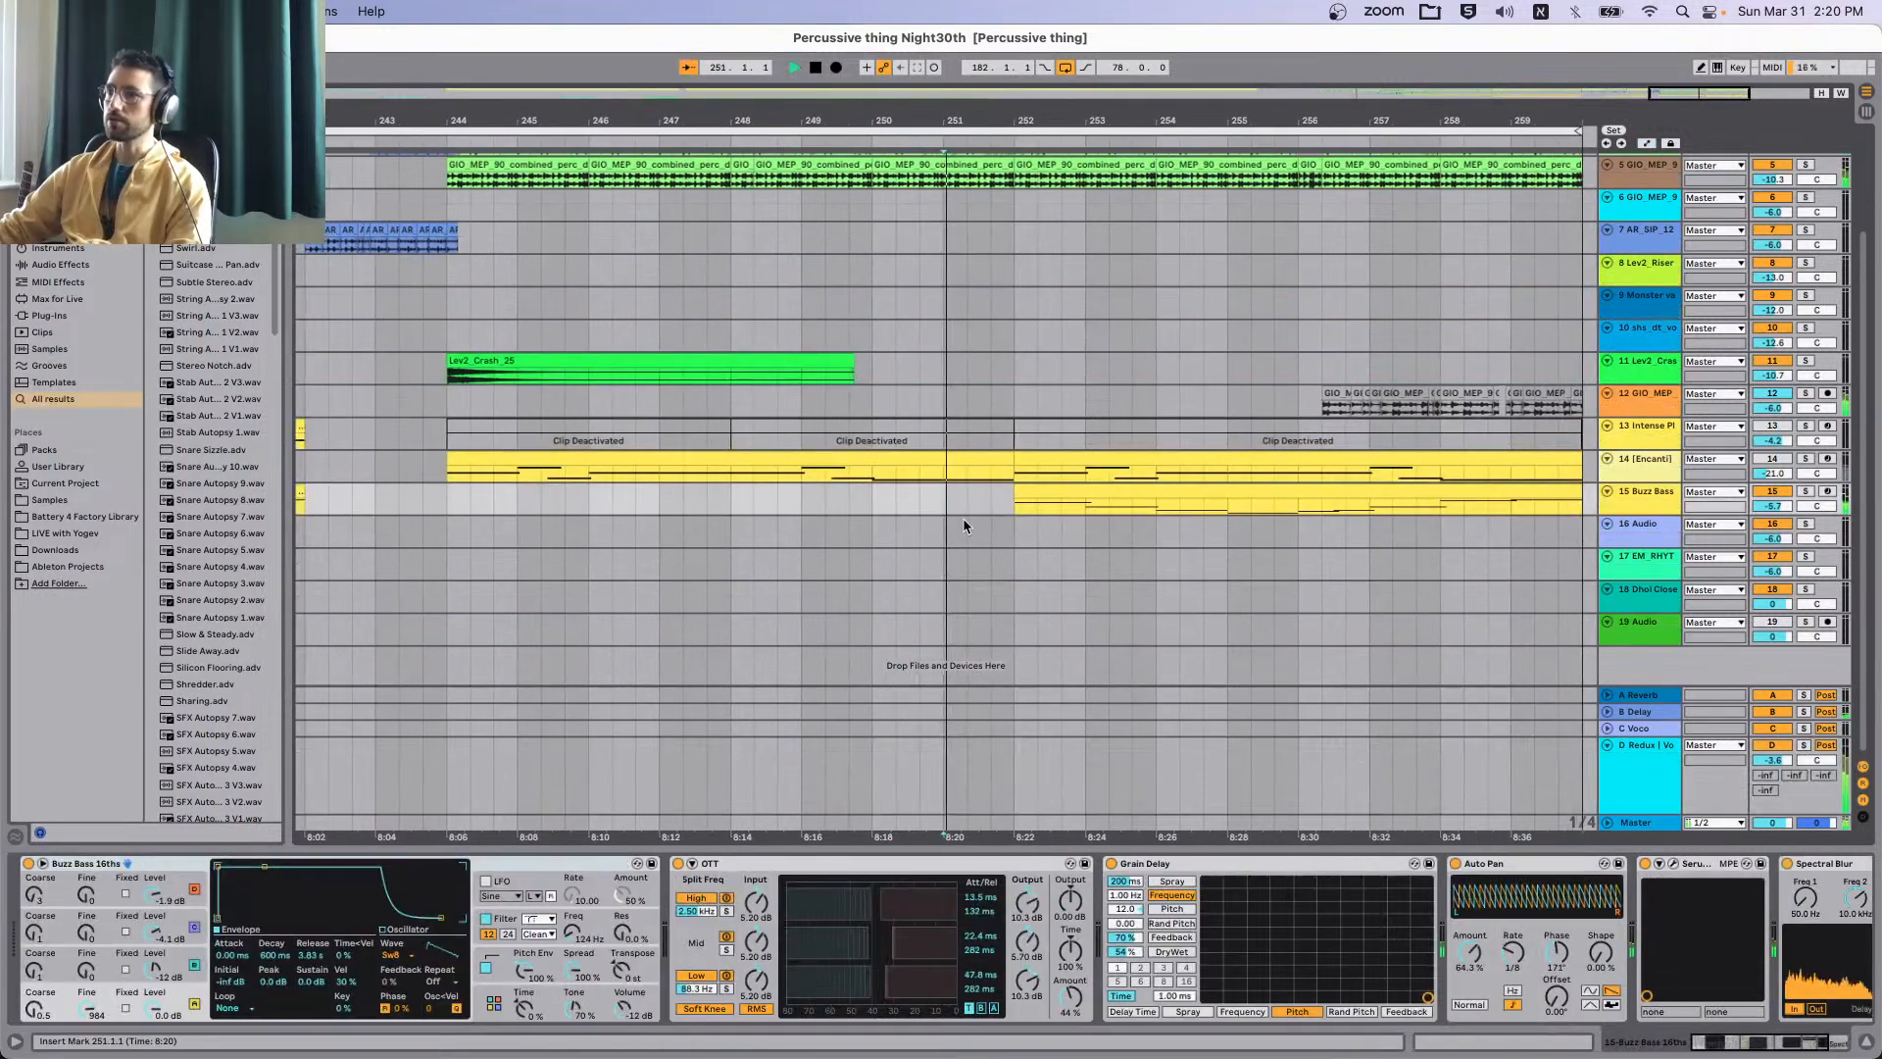
key(space)
scroll(1044, 533, up, 4)
scroll(1262, 548, right, 3)
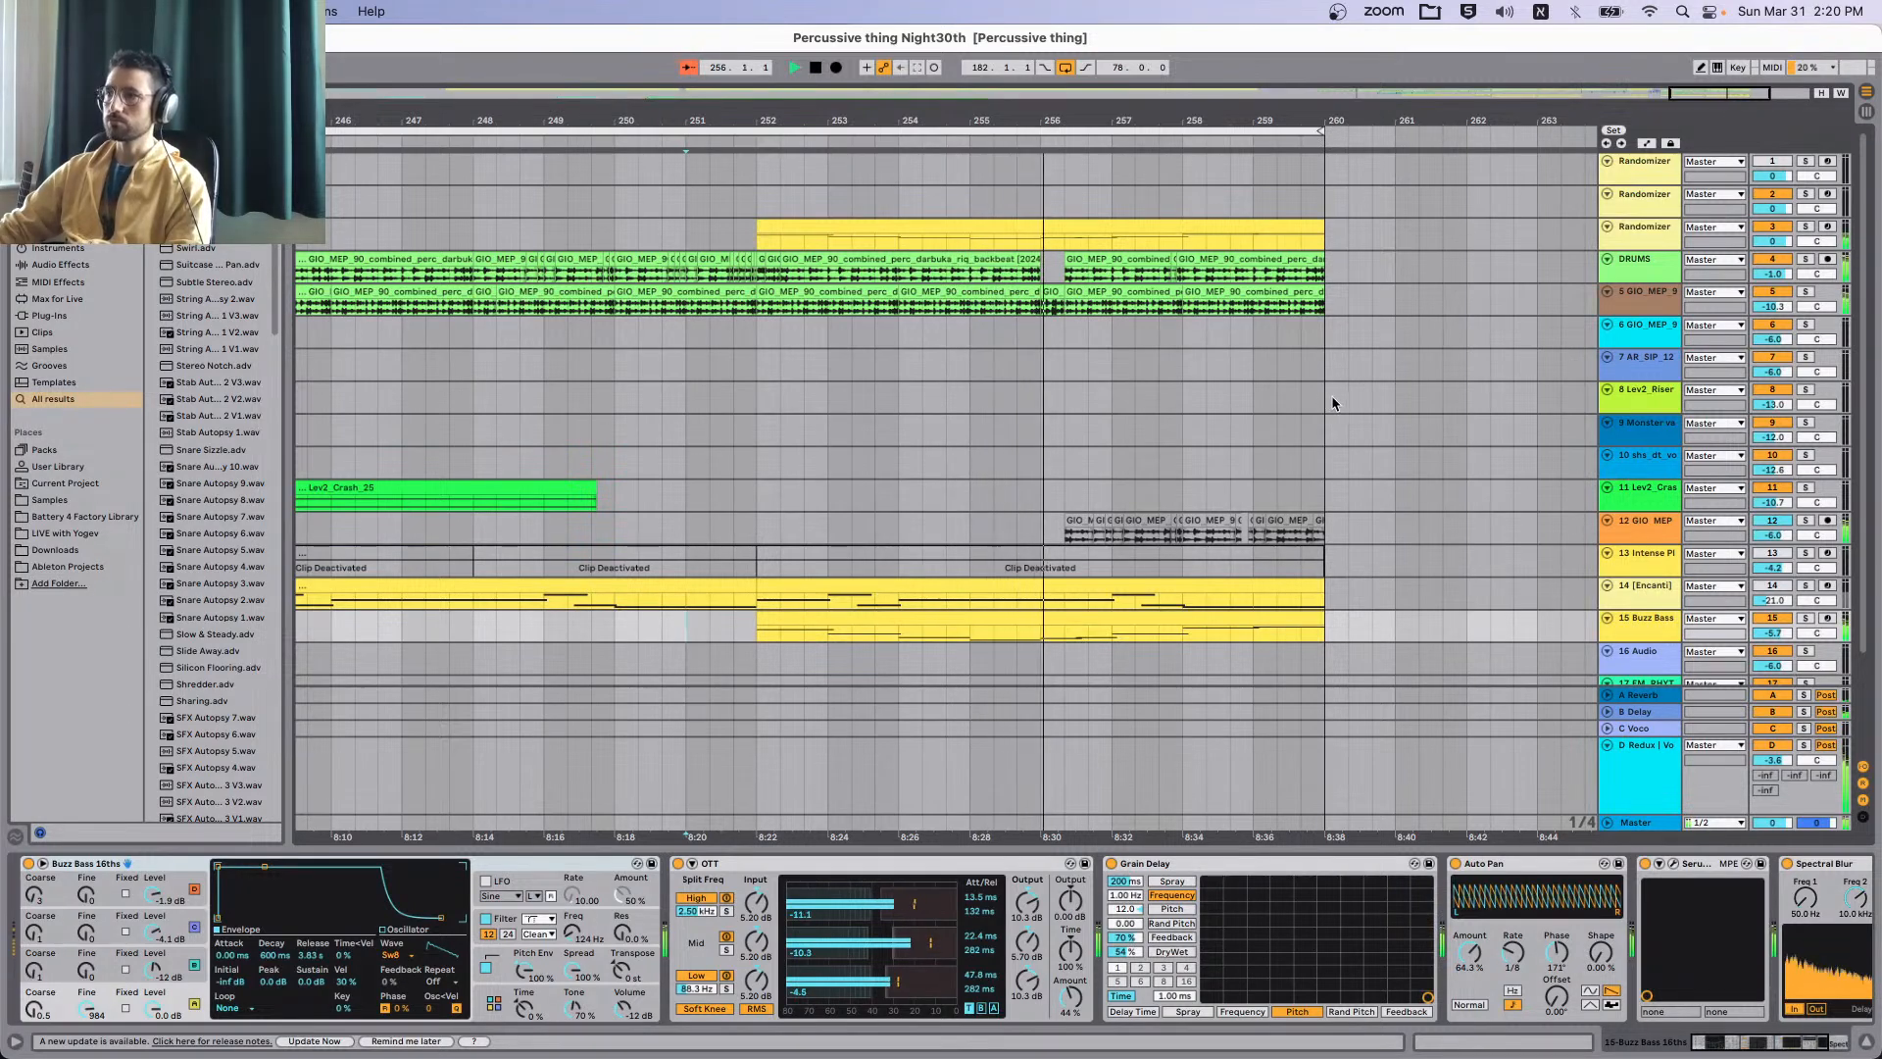
click(1635, 781)
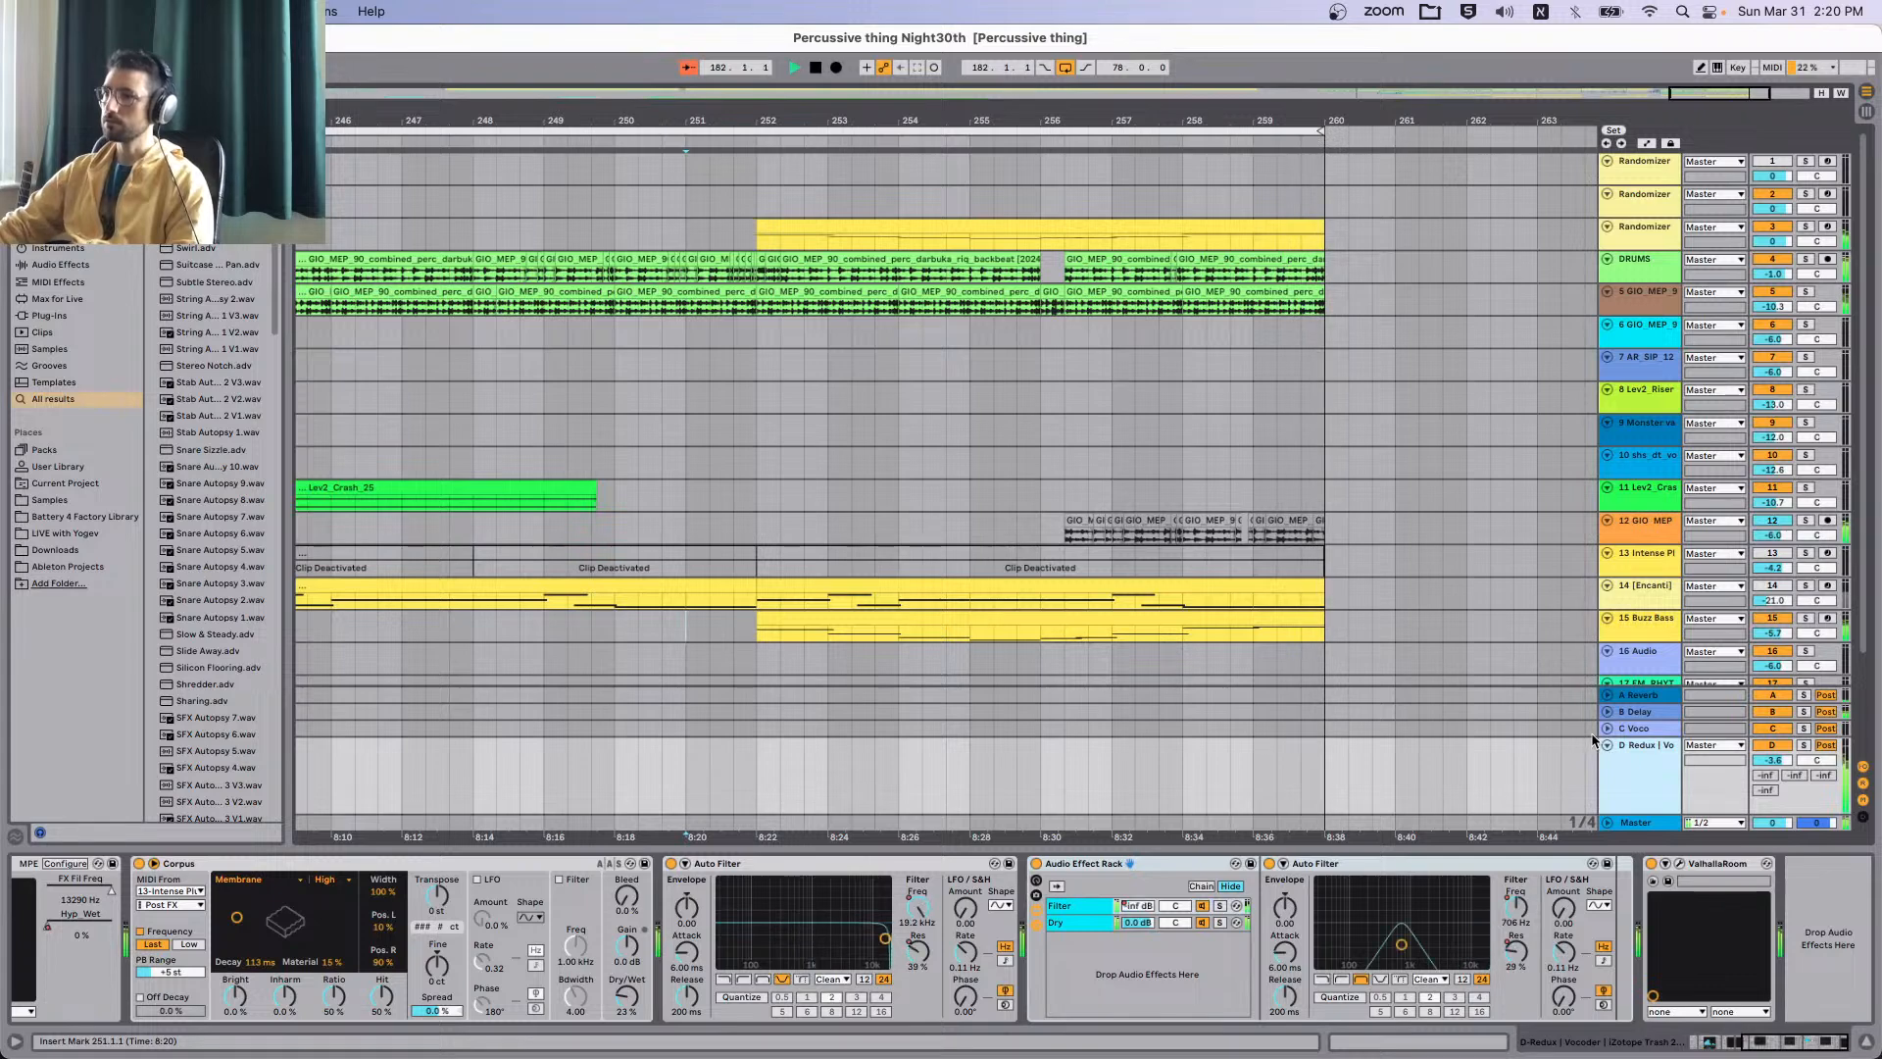
key(space)
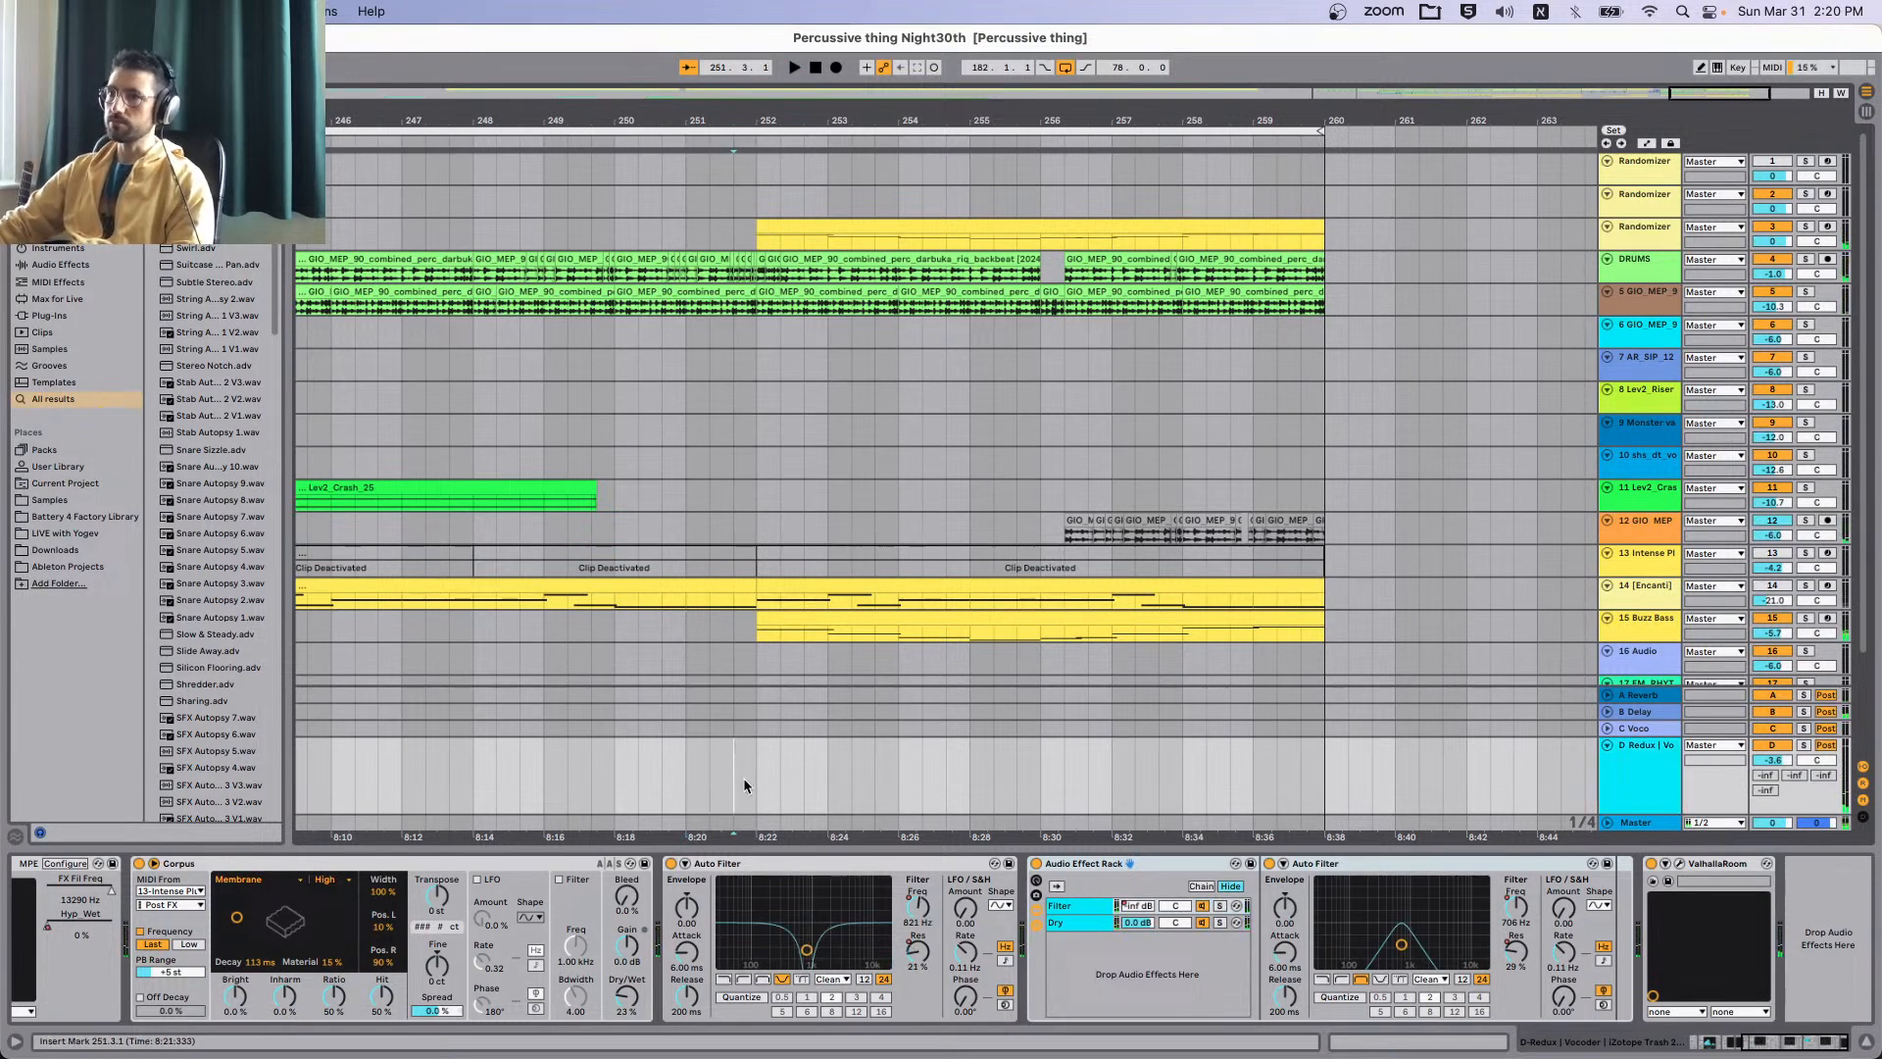
Insert Vocal Doubler between the rack and ValhallaRoom on return track D, and play the soloed track from bar 252.
click(753, 773)
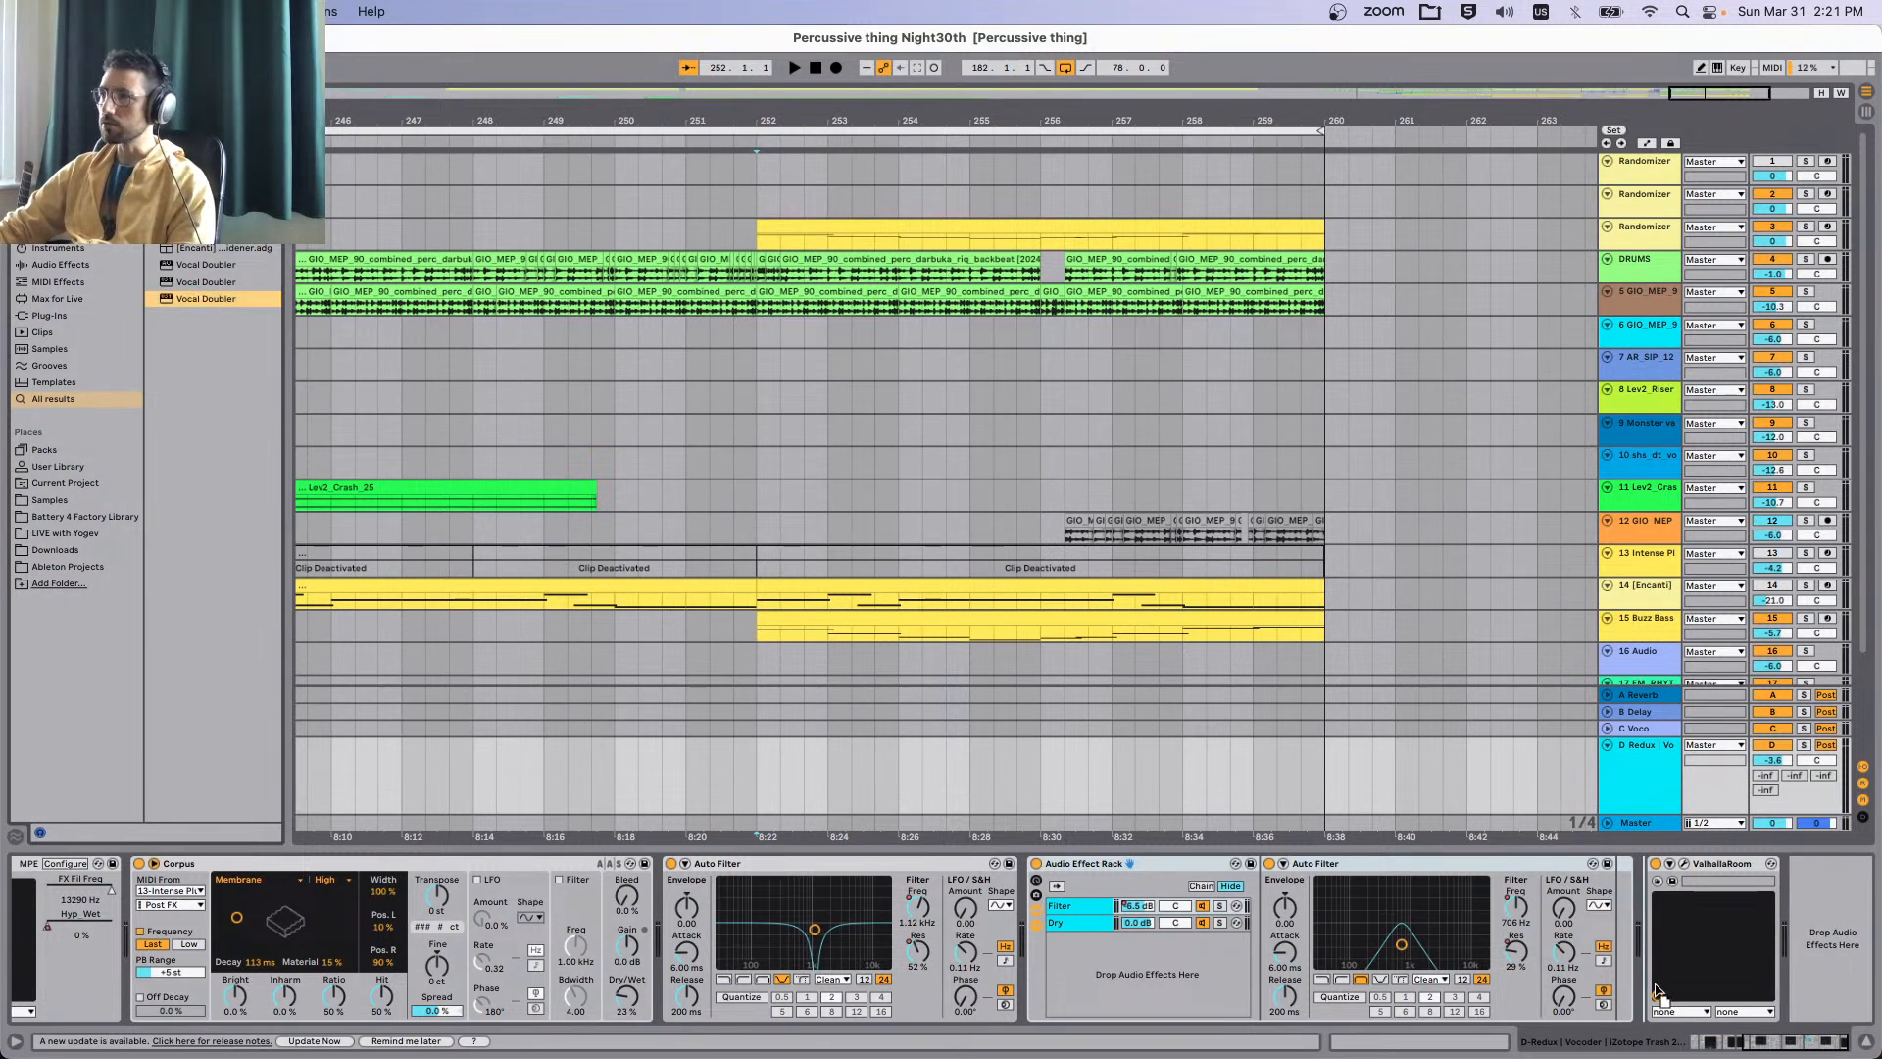
drag(1778, 746, 1774, 695)
click(1803, 746)
key(space)
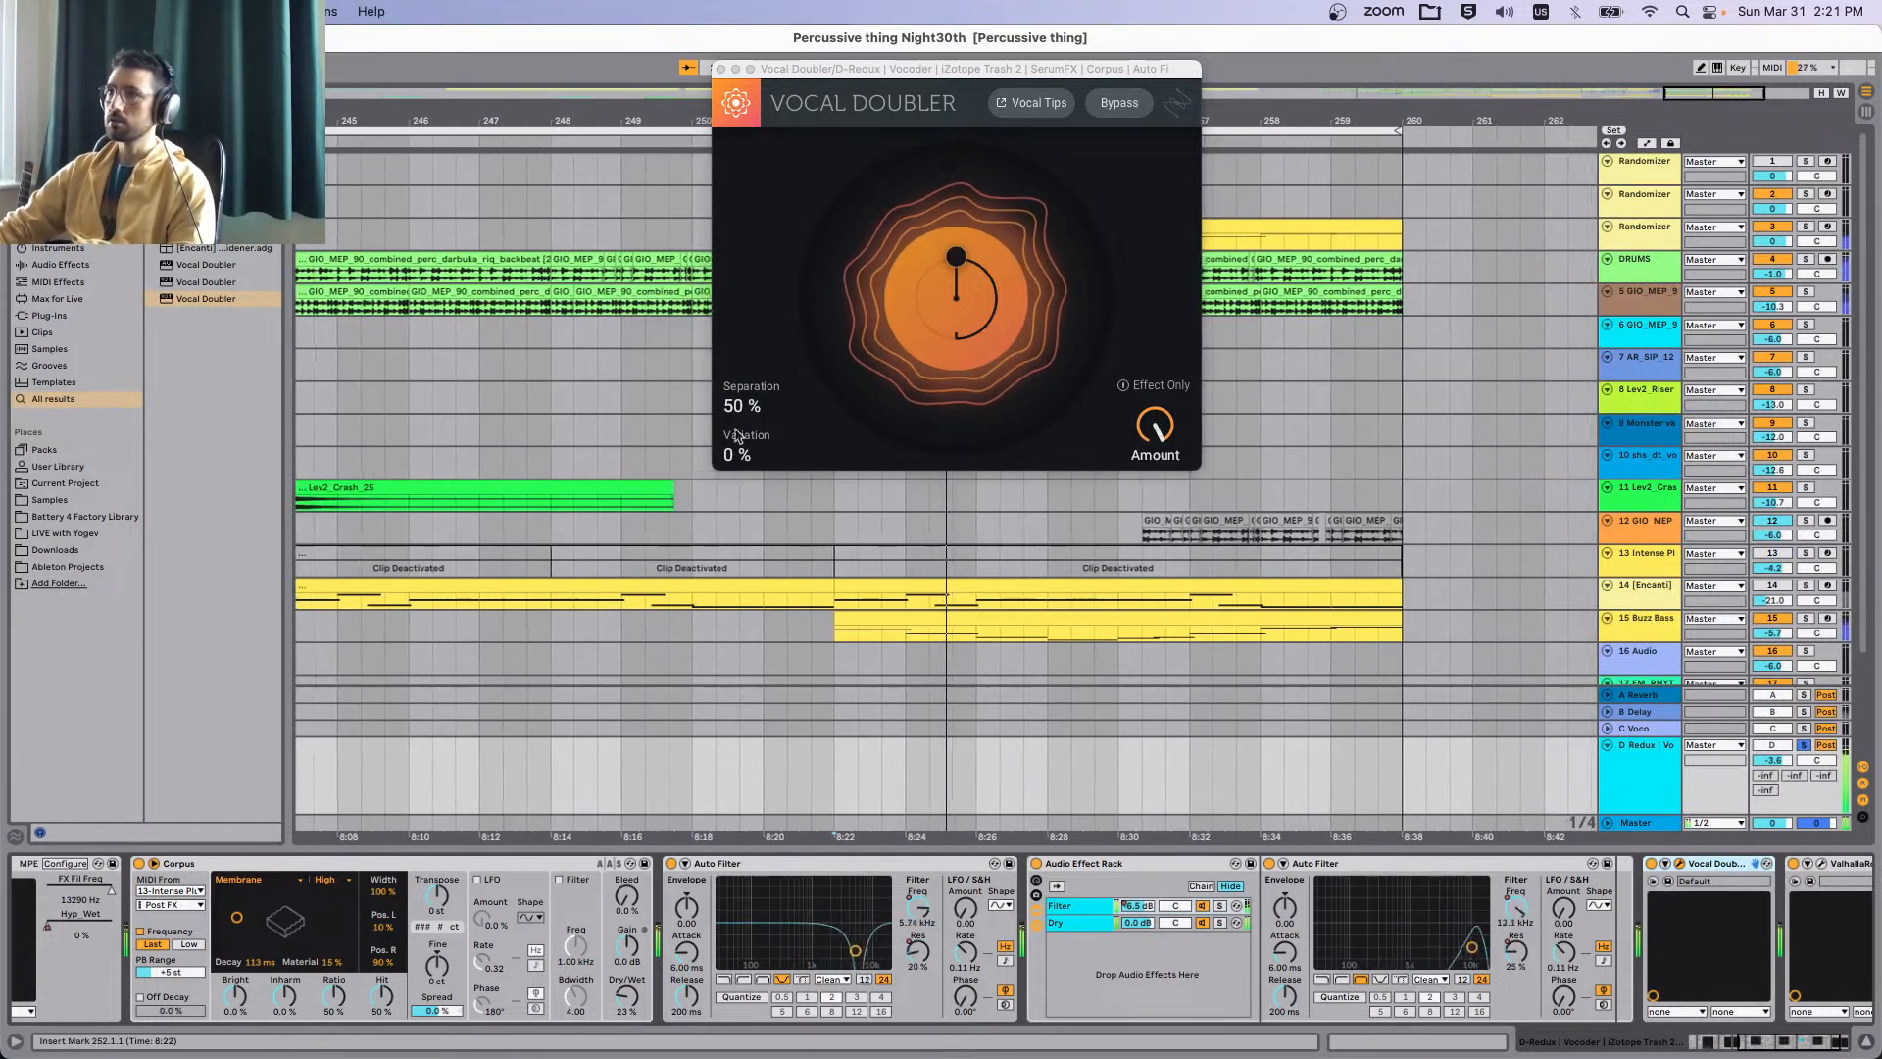
Set Vocal Doubler to 62% separation and 29% variation during playback, and toggle the device to compare its effect.
drag(741, 404, 841, 331)
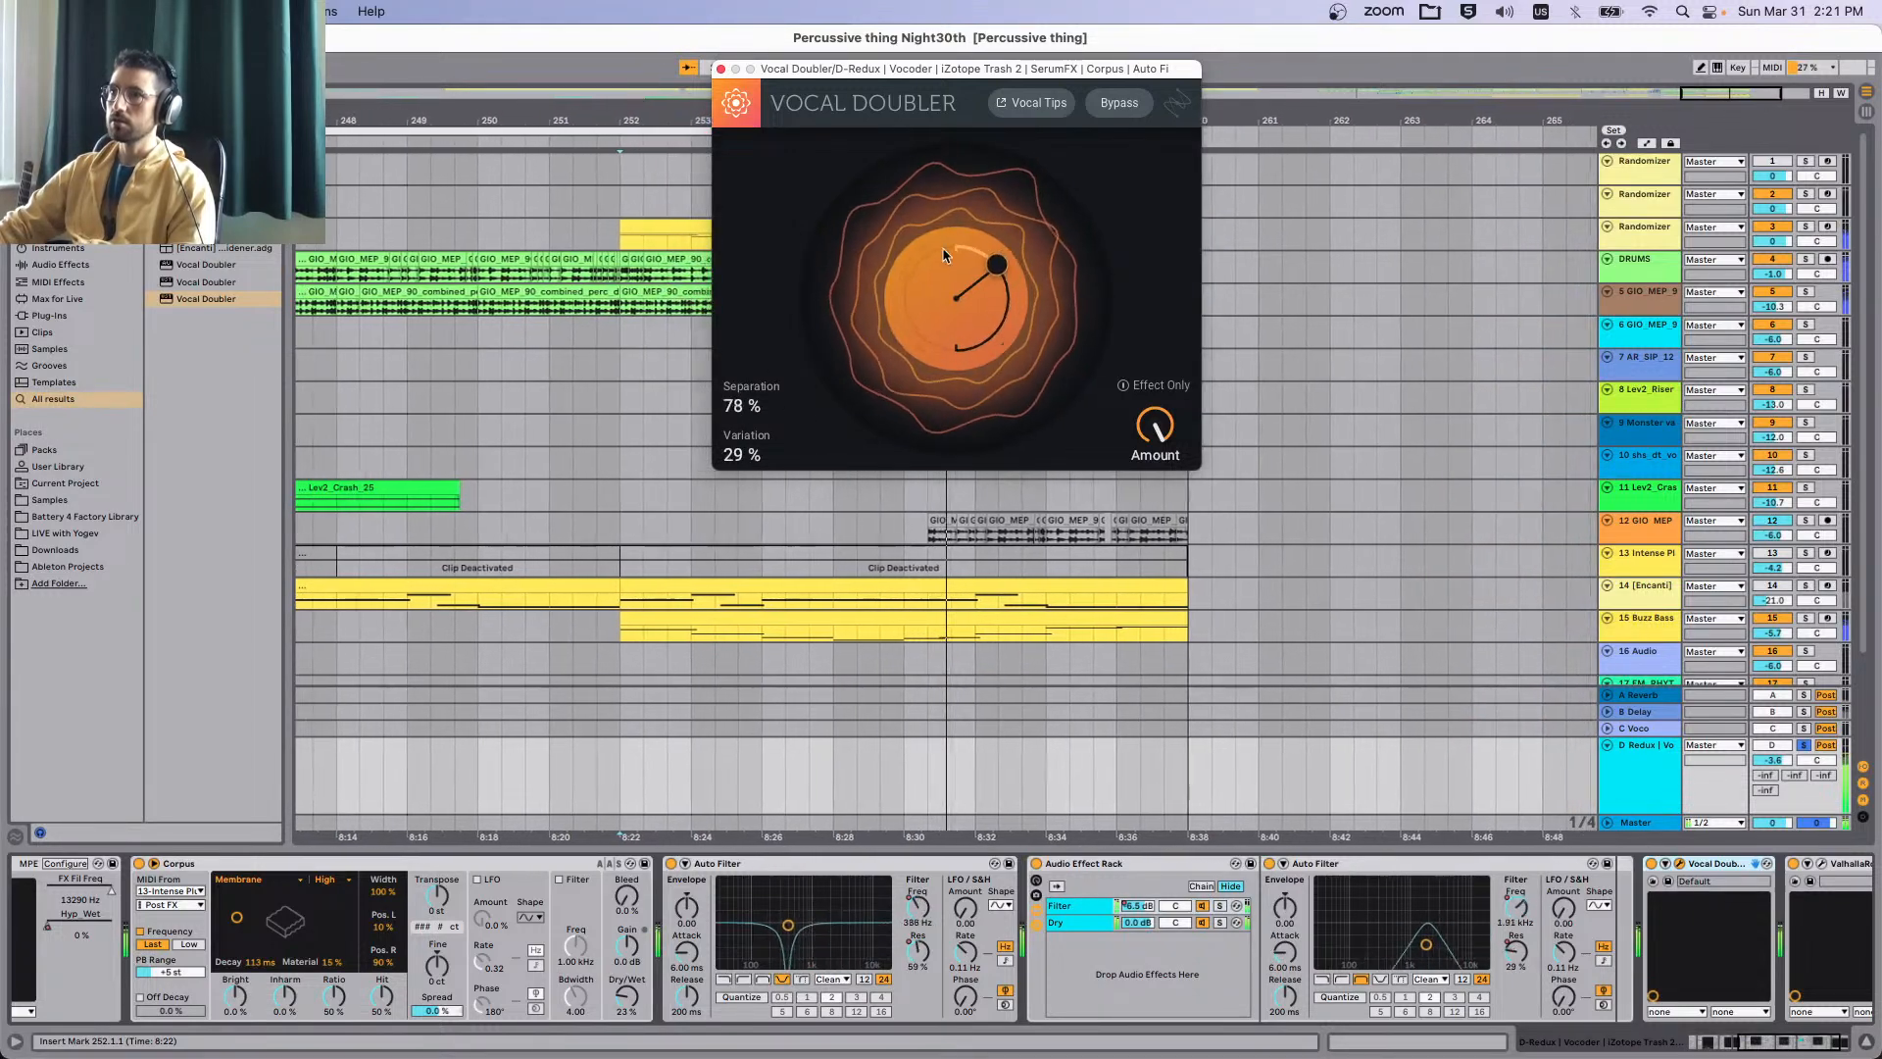
drag(943, 248, 933, 284)
click(1654, 863)
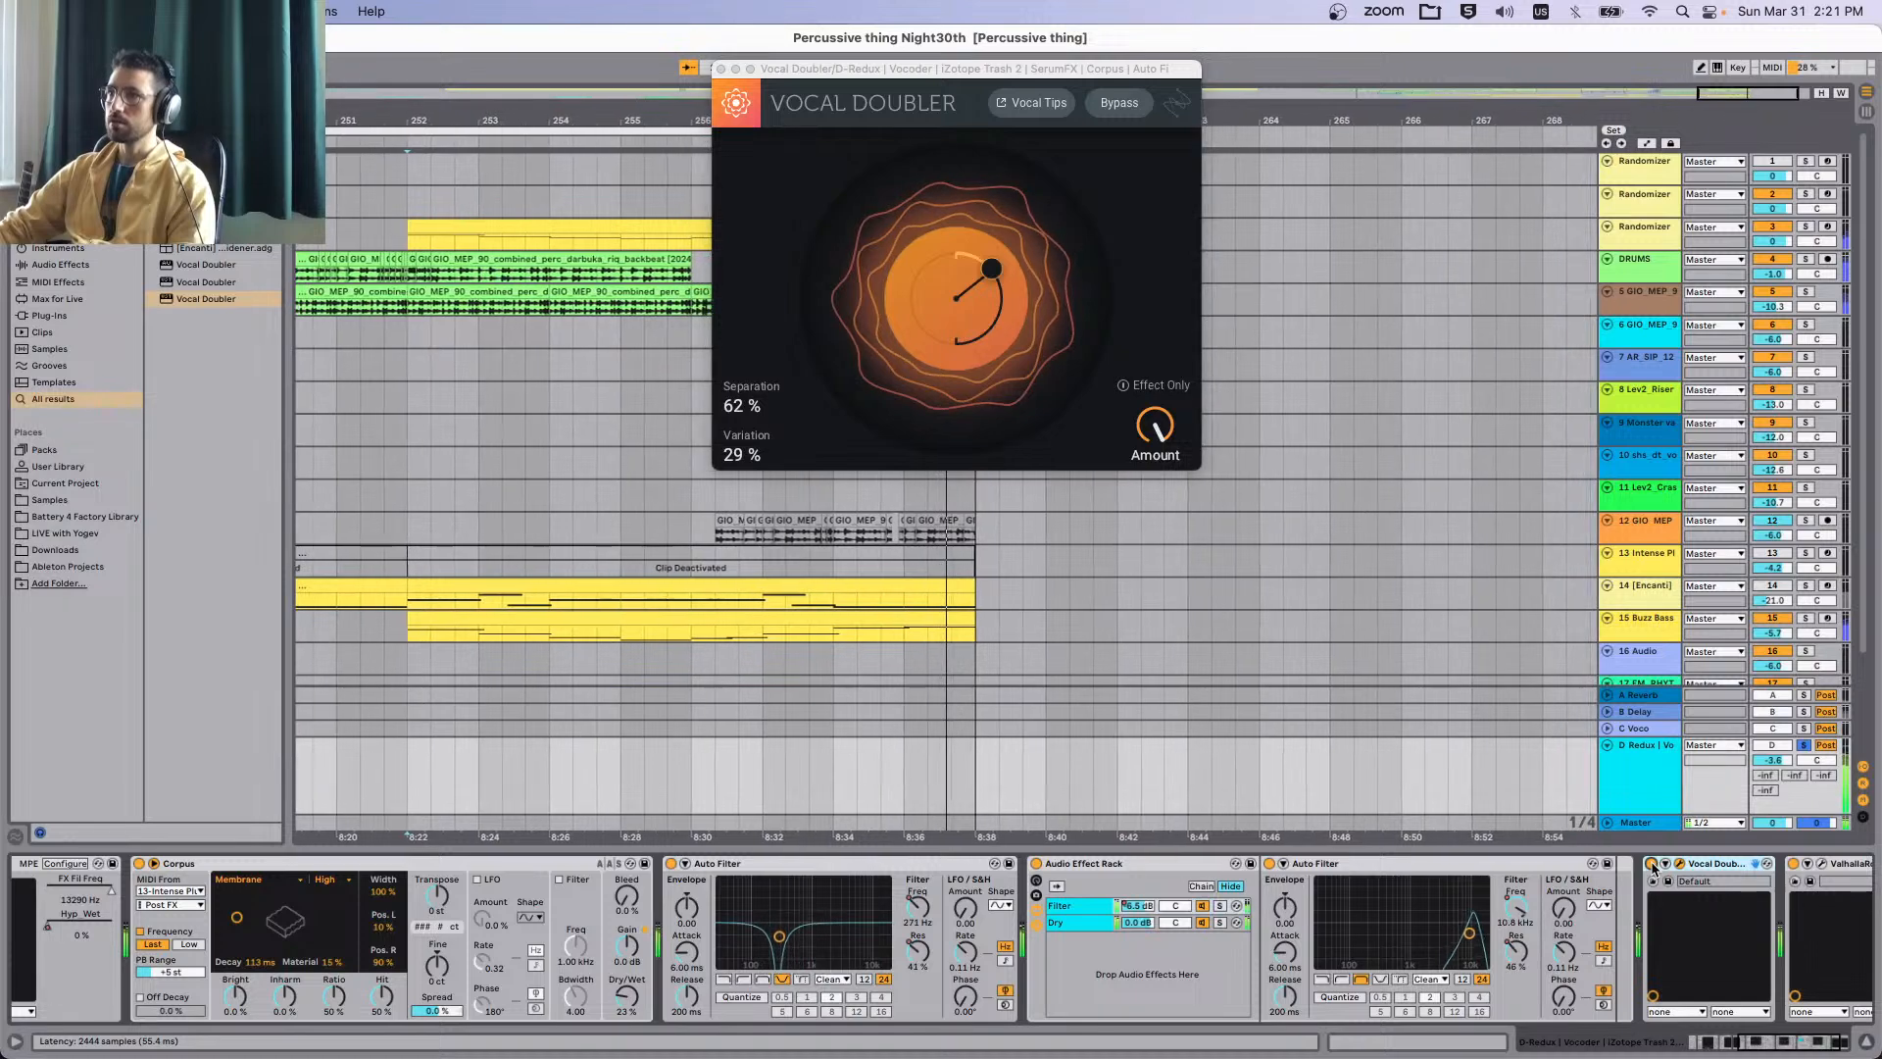
Examine the Buzz Bass track's device chain and its SerumFX settings during playback.
click(365, 625)
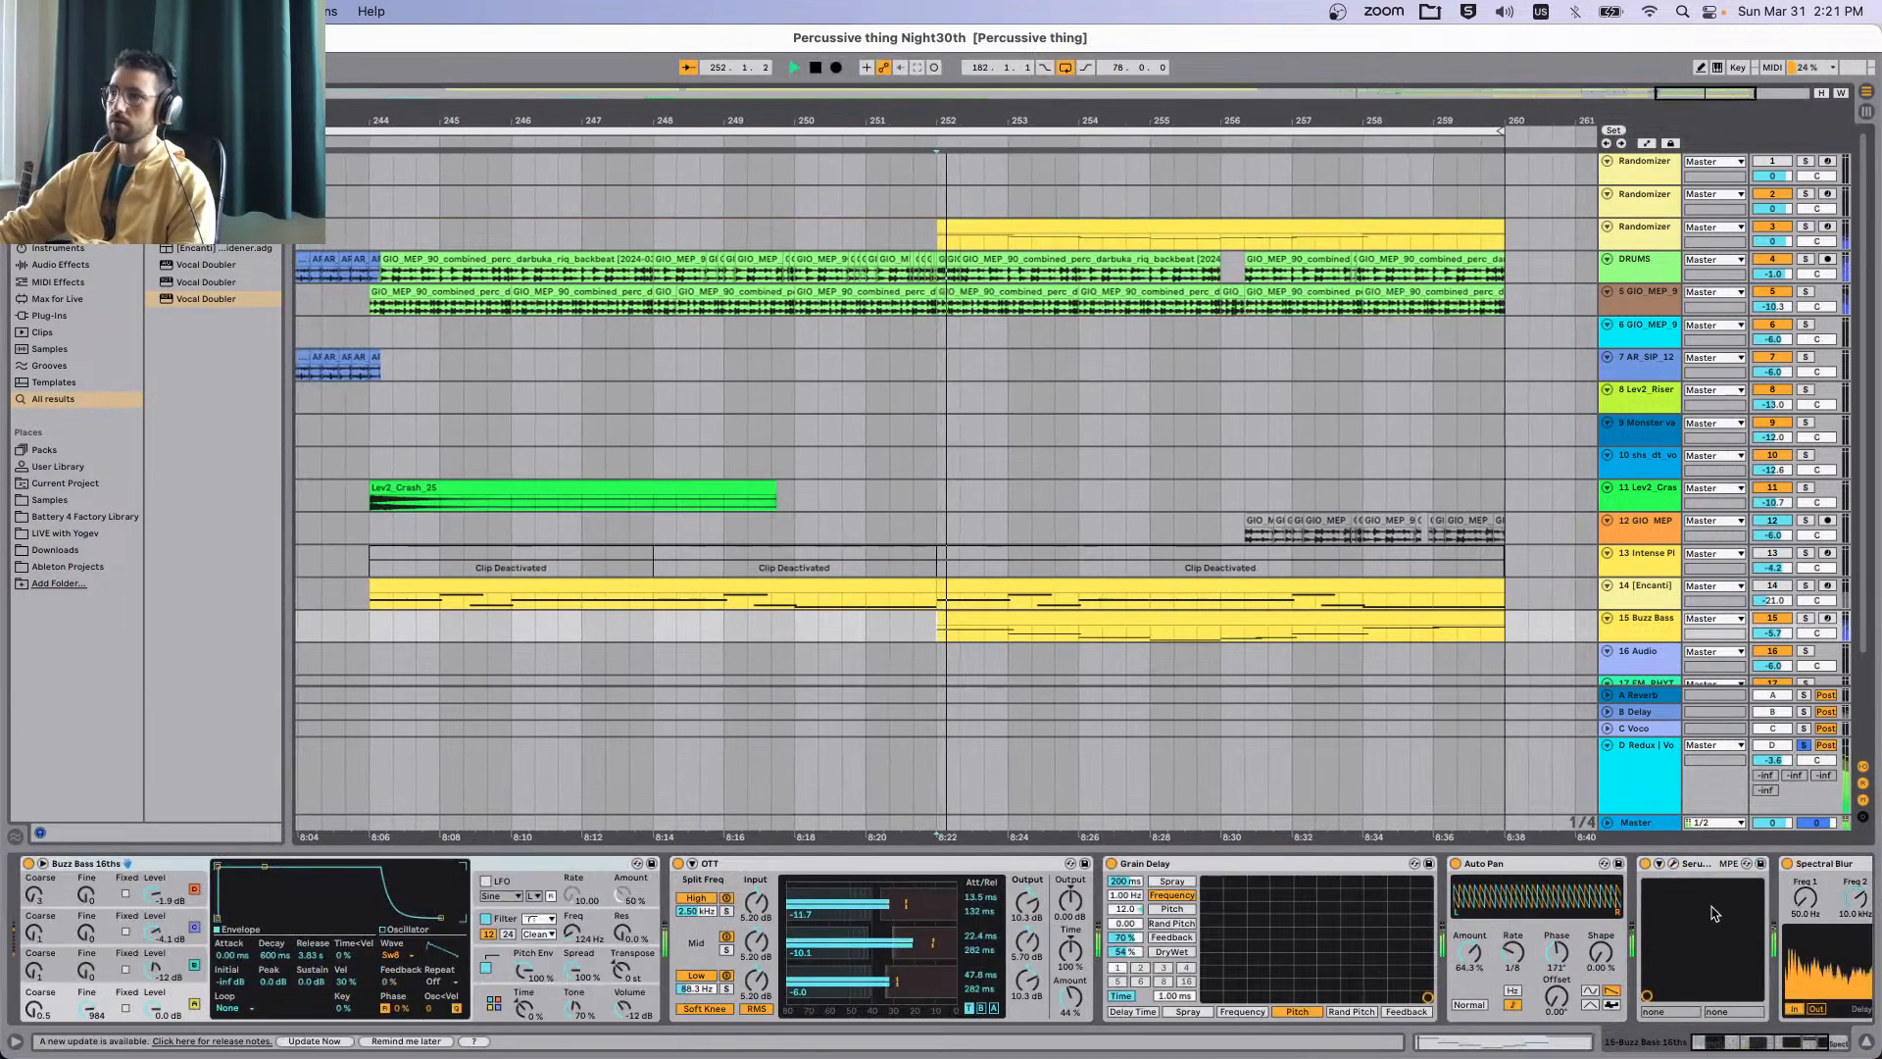
click(1675, 863)
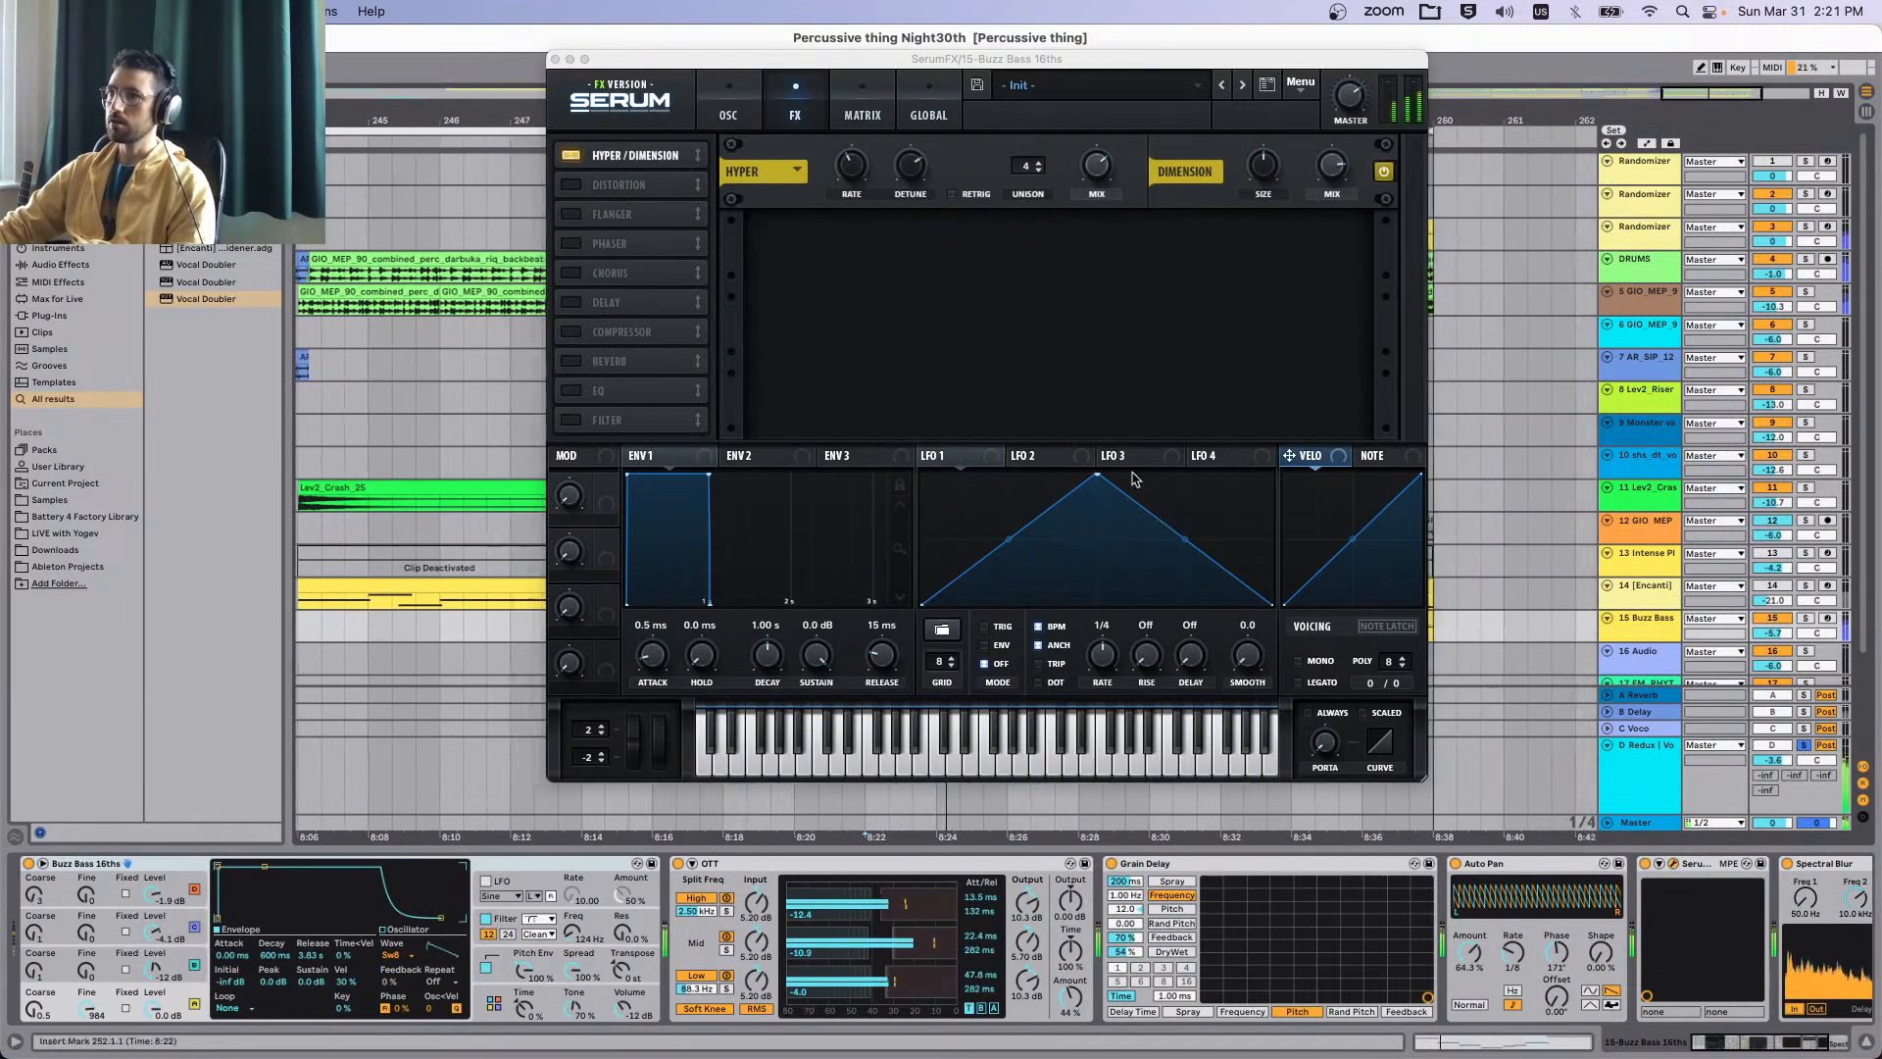
scroll(1690, 878, right, 3)
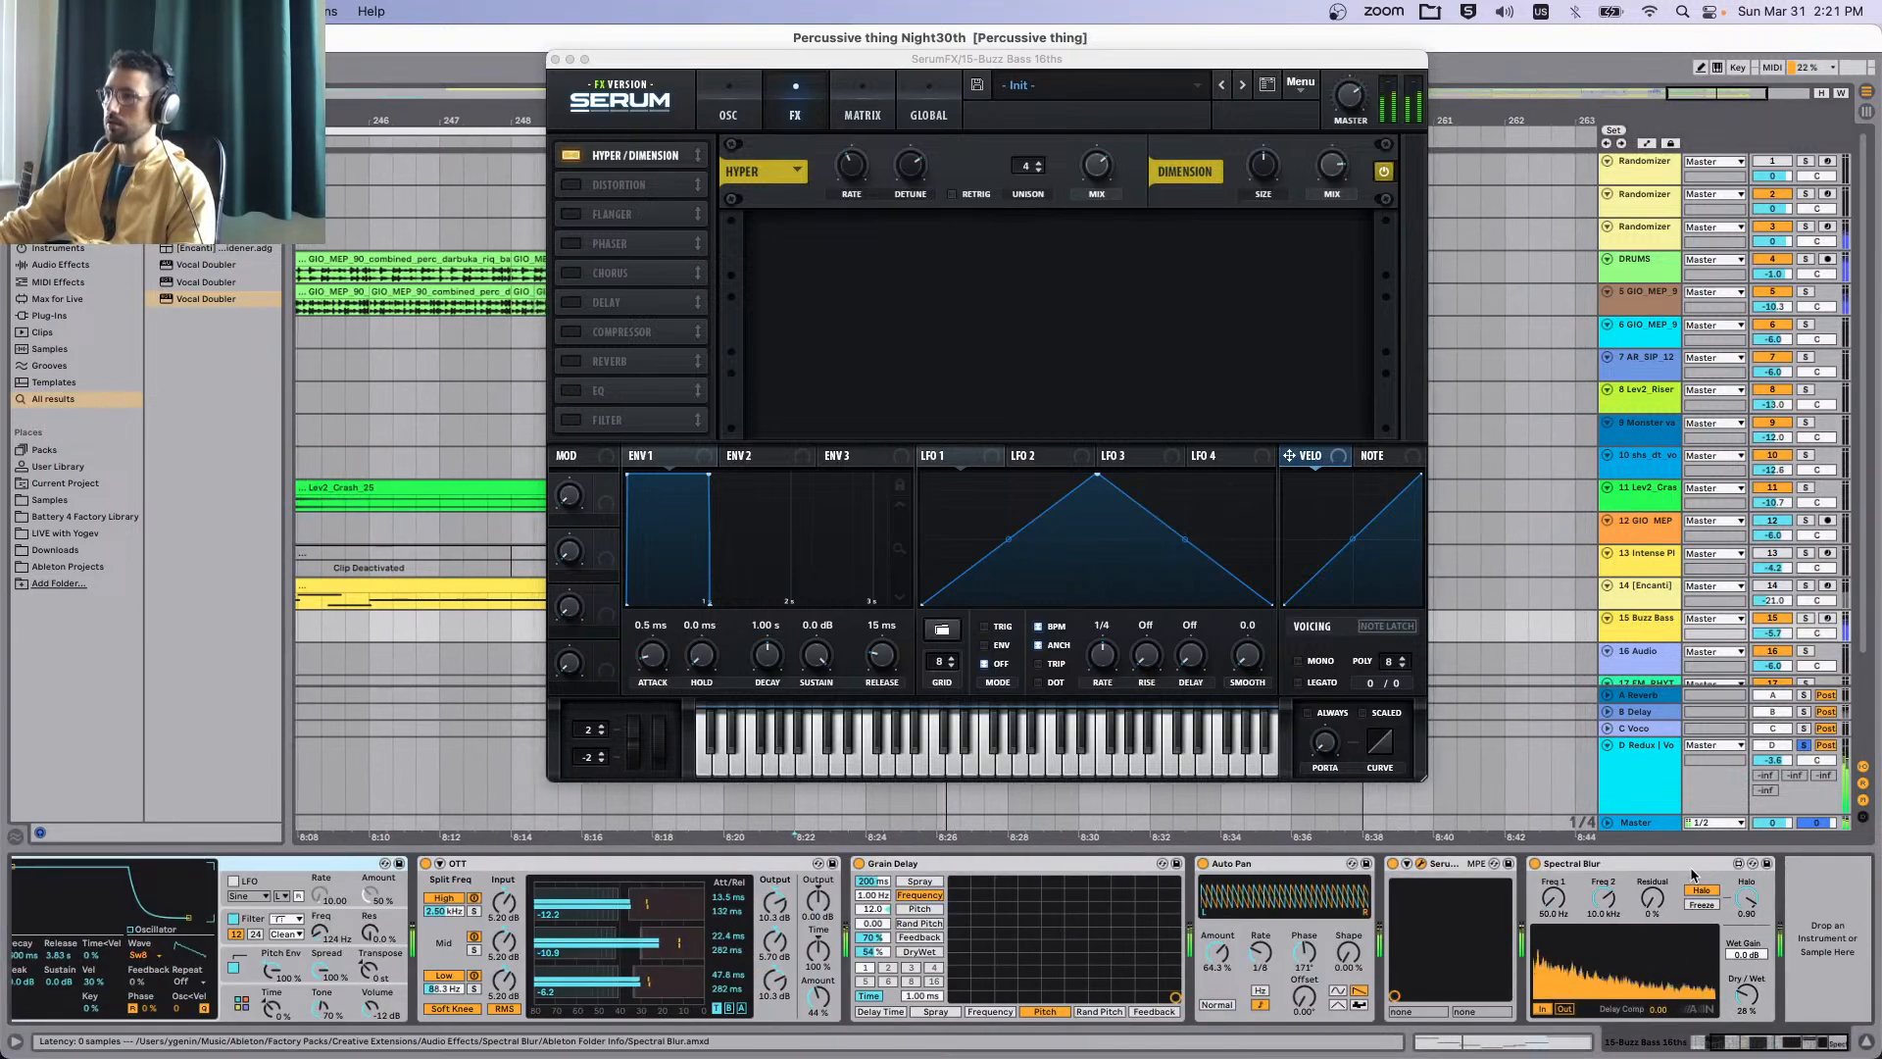
Reselect return track D and try Vocal Doubler at 100% separation, 57% variation and 0% amount.
click(1636, 764)
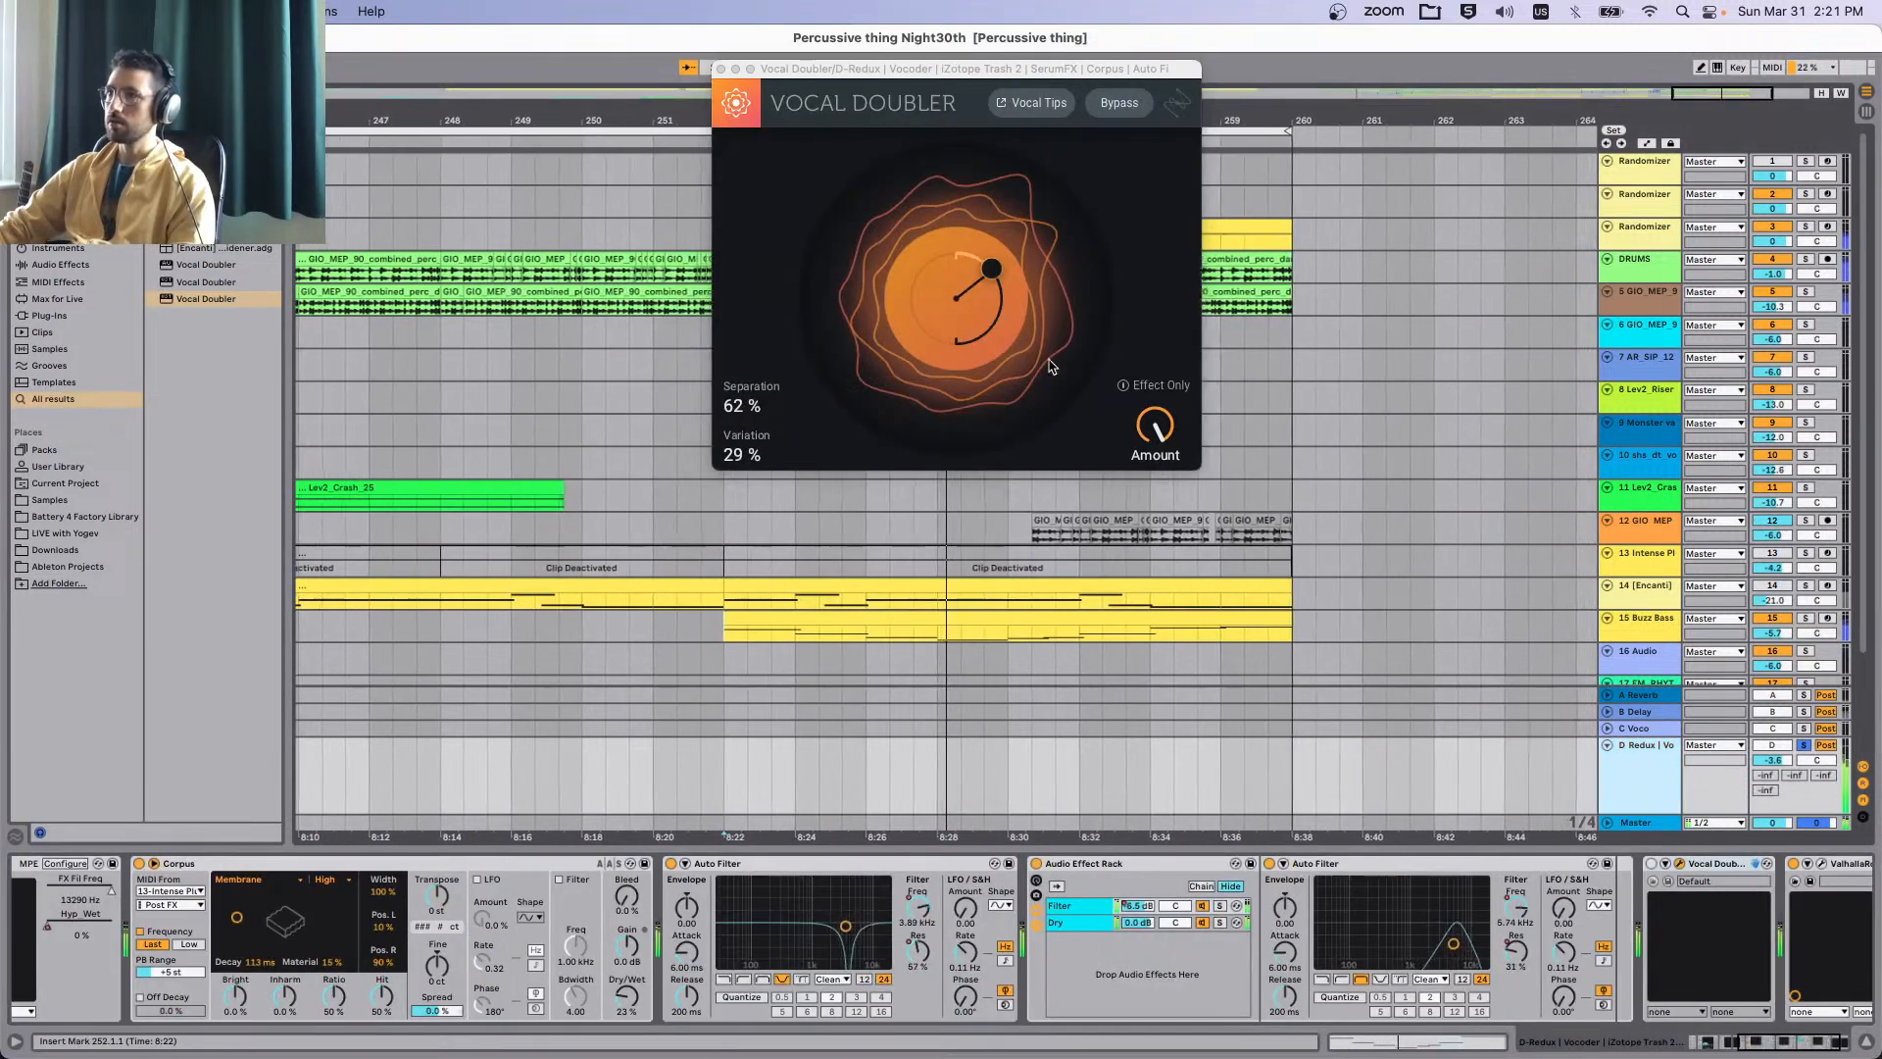
drag(985, 267, 955, 346)
drag(896, 292, 1018, 310)
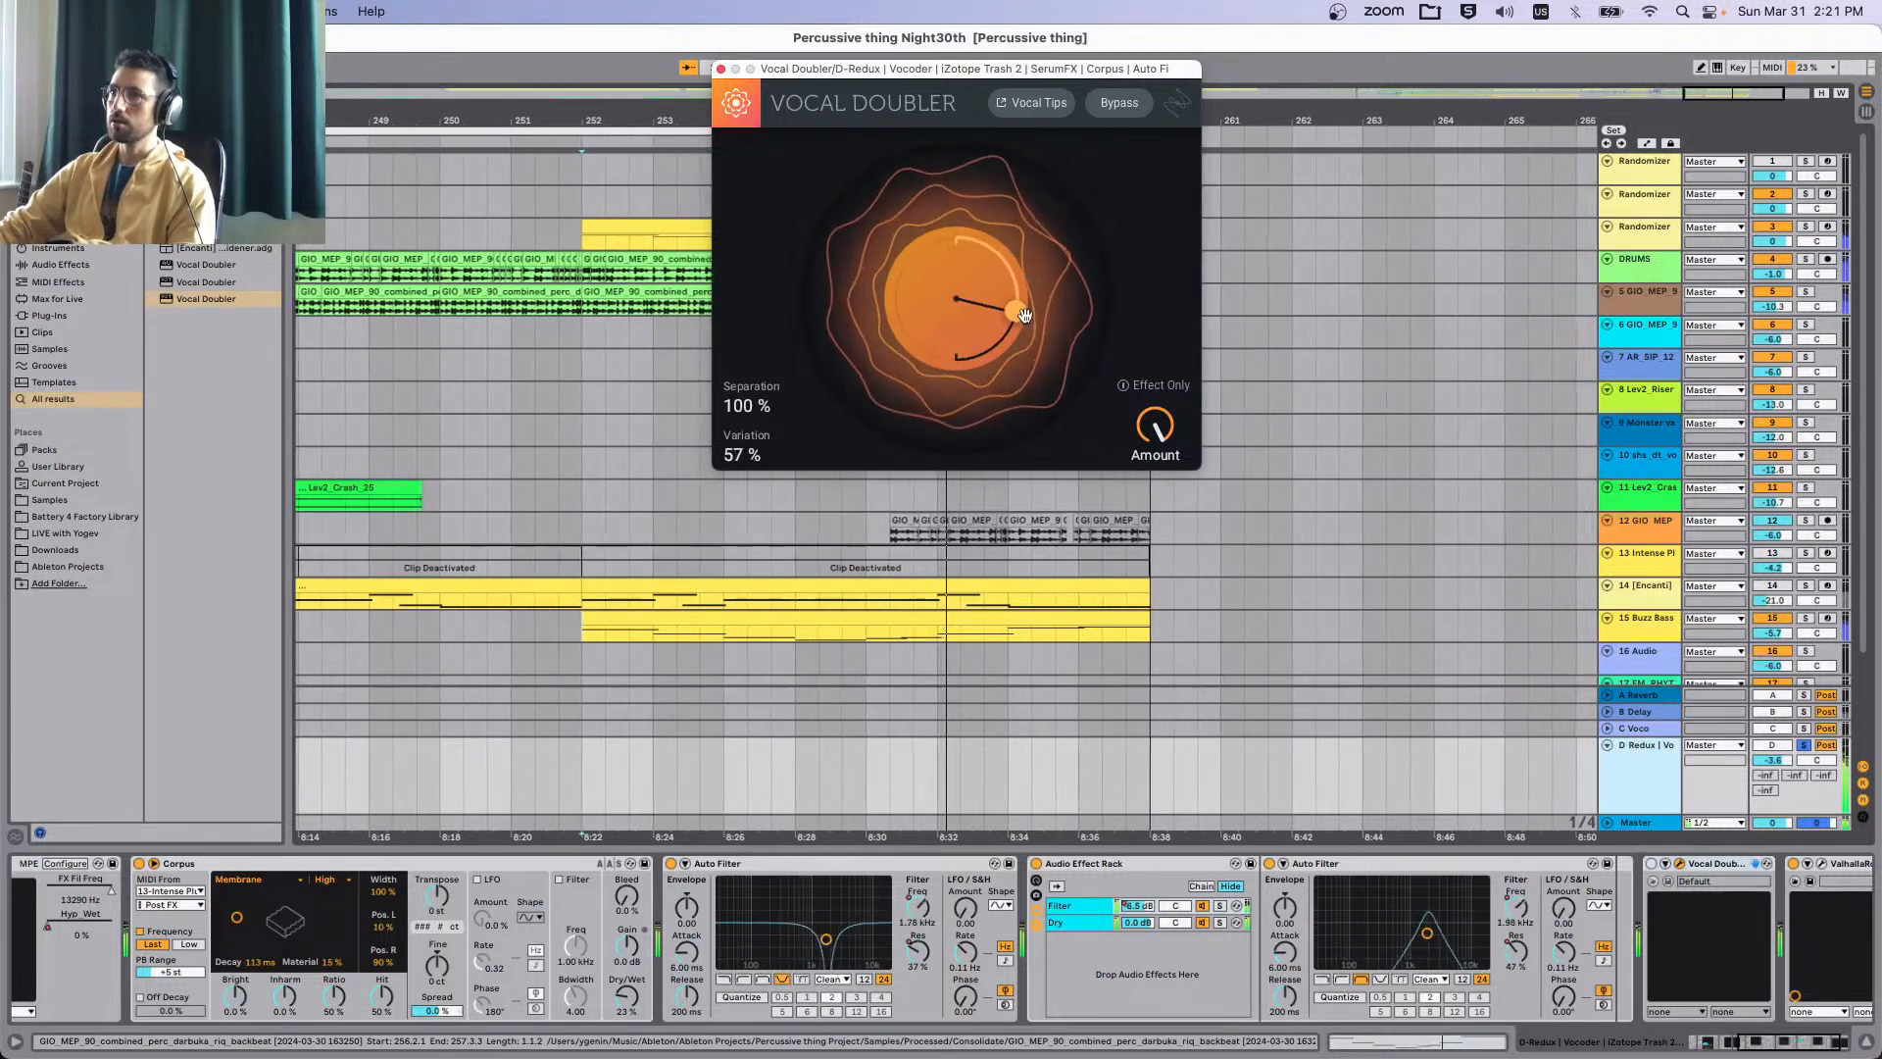
drag(1153, 427, 1152, 761)
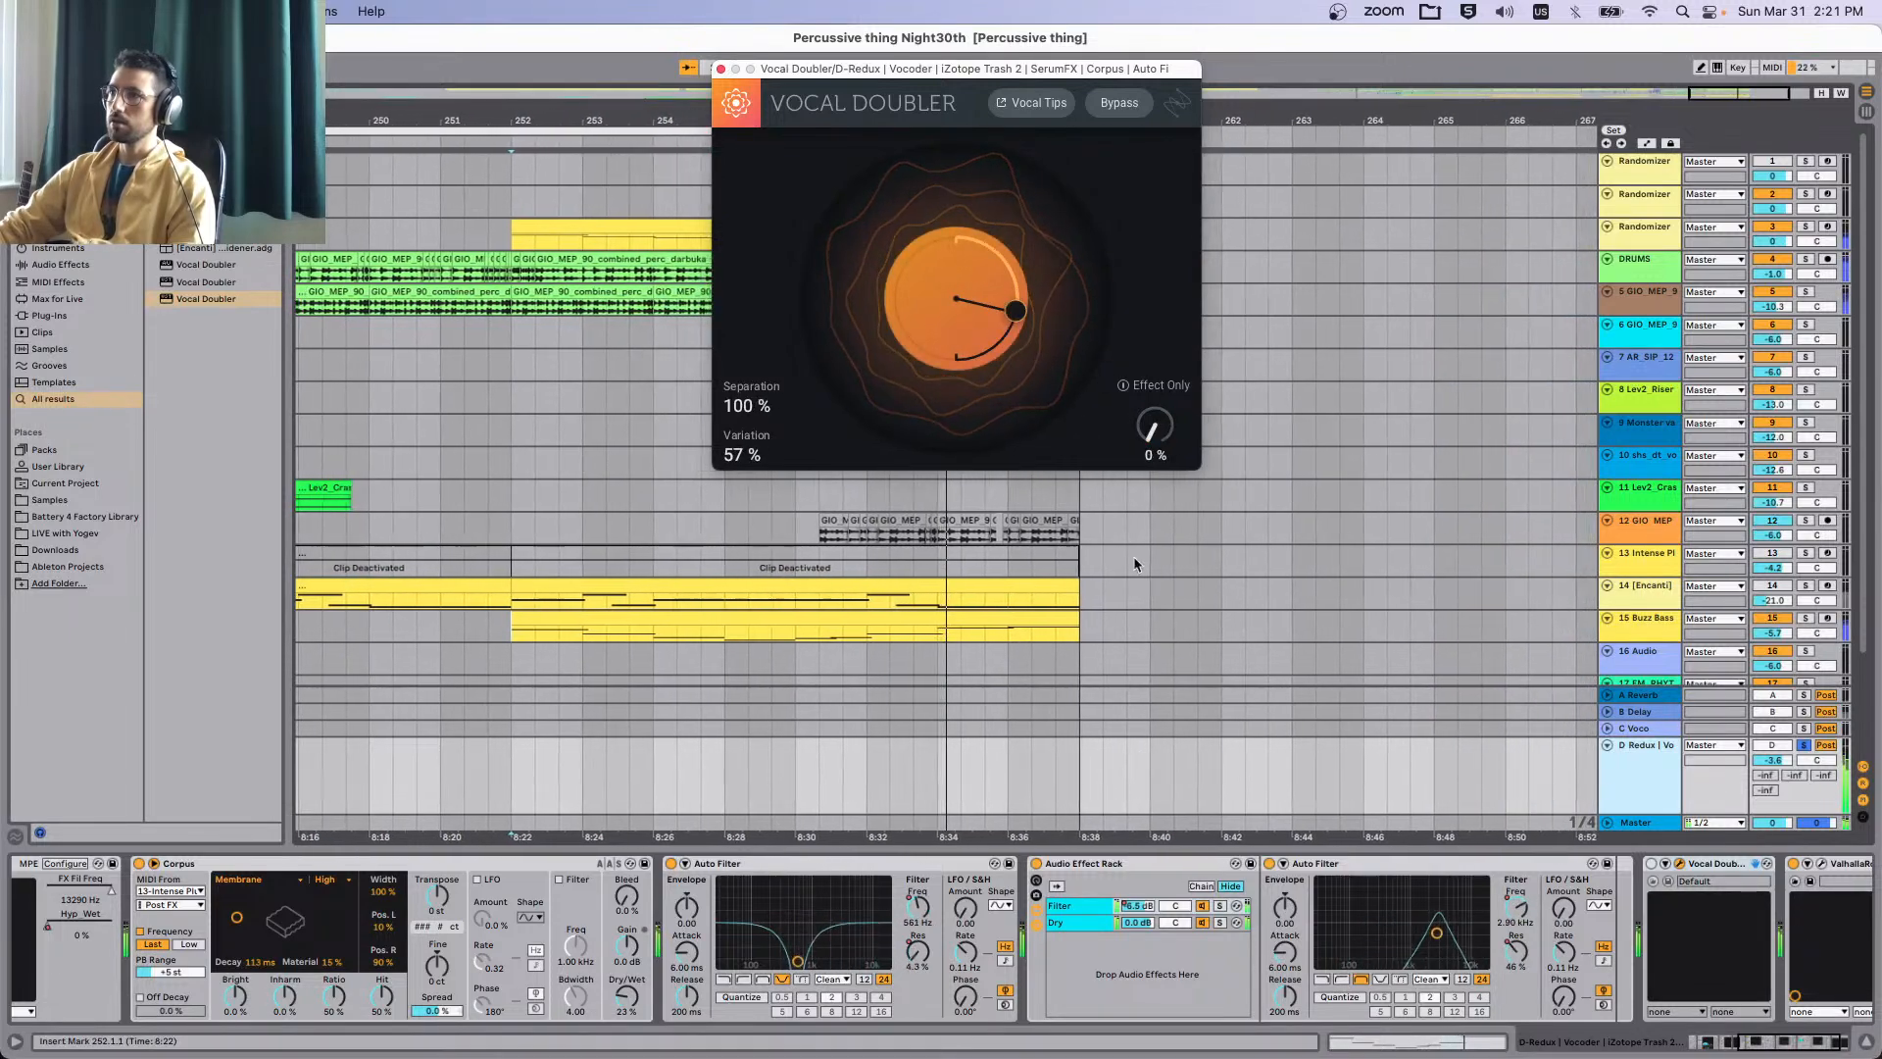
Audition Vocal Doubler with Effect Only on and off, raise the amount to 92%, and toggle the device to compare.
click(1128, 389)
key(space)
key(space)
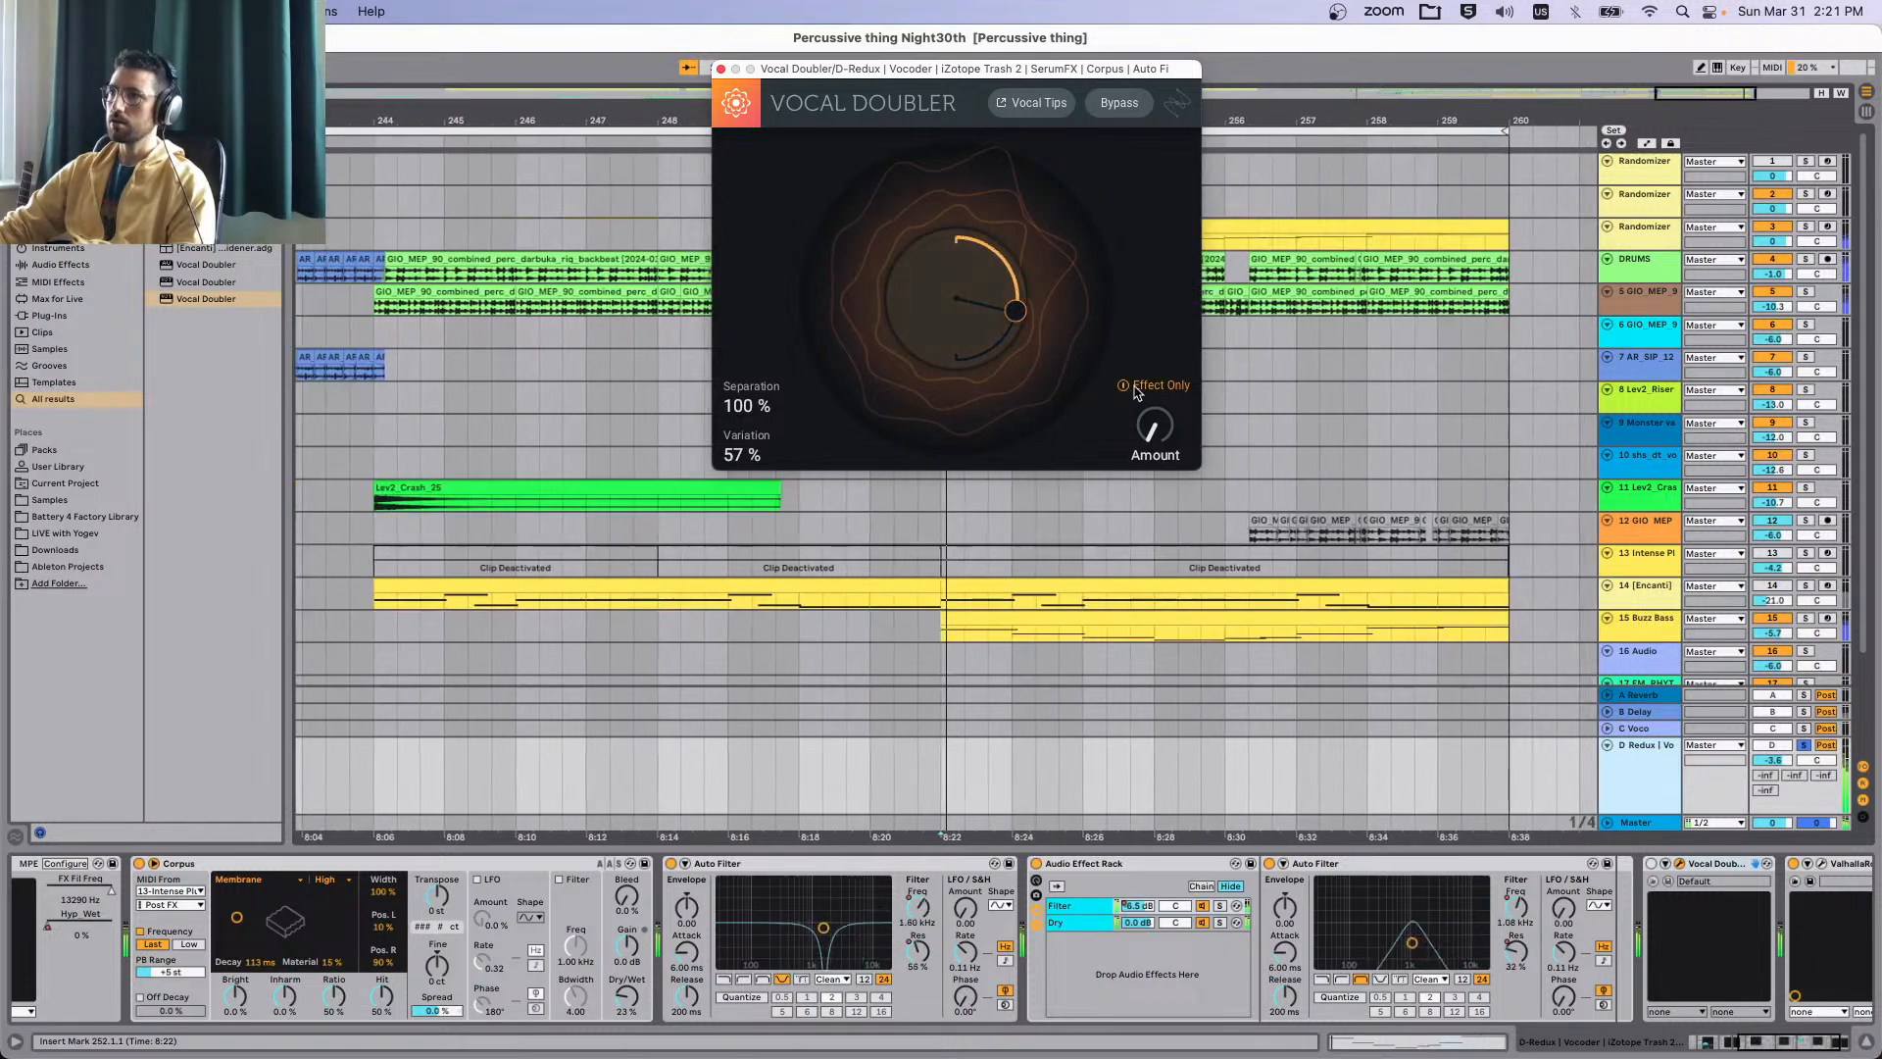
drag(1154, 435, 1192, 440)
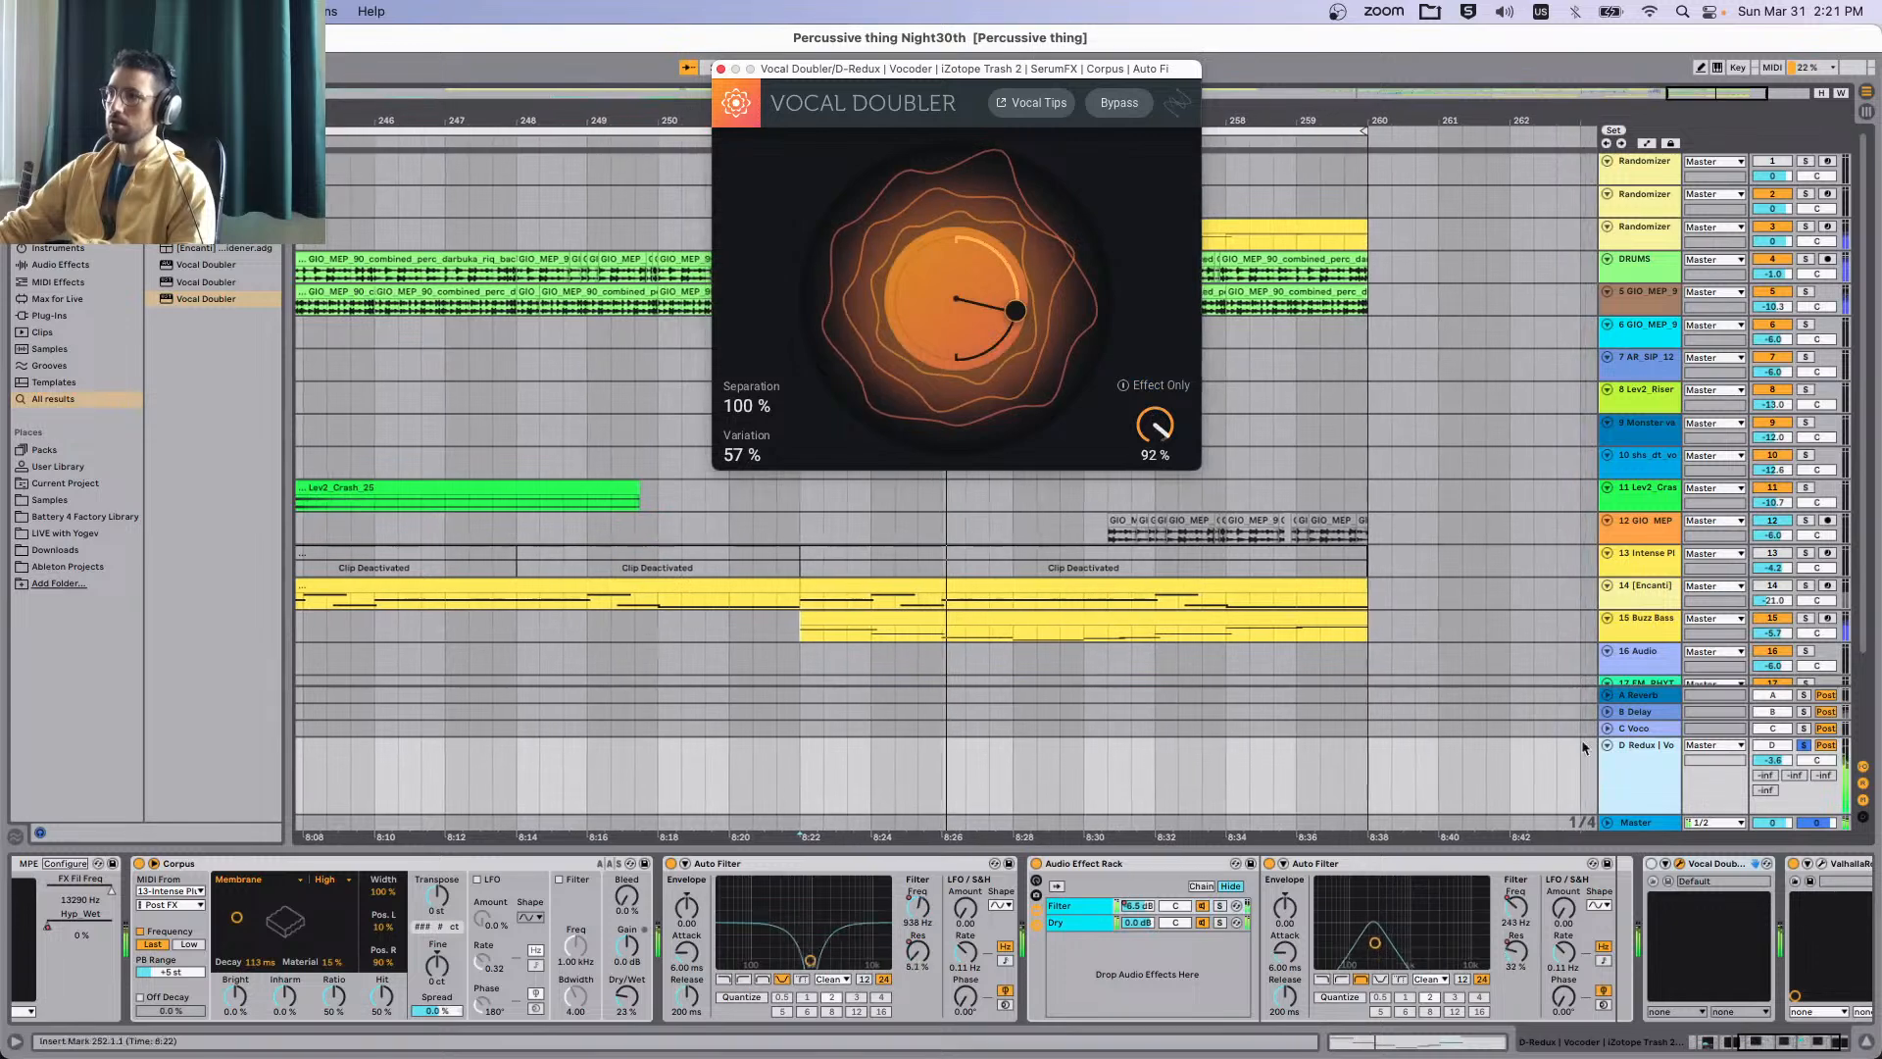
click(1652, 864)
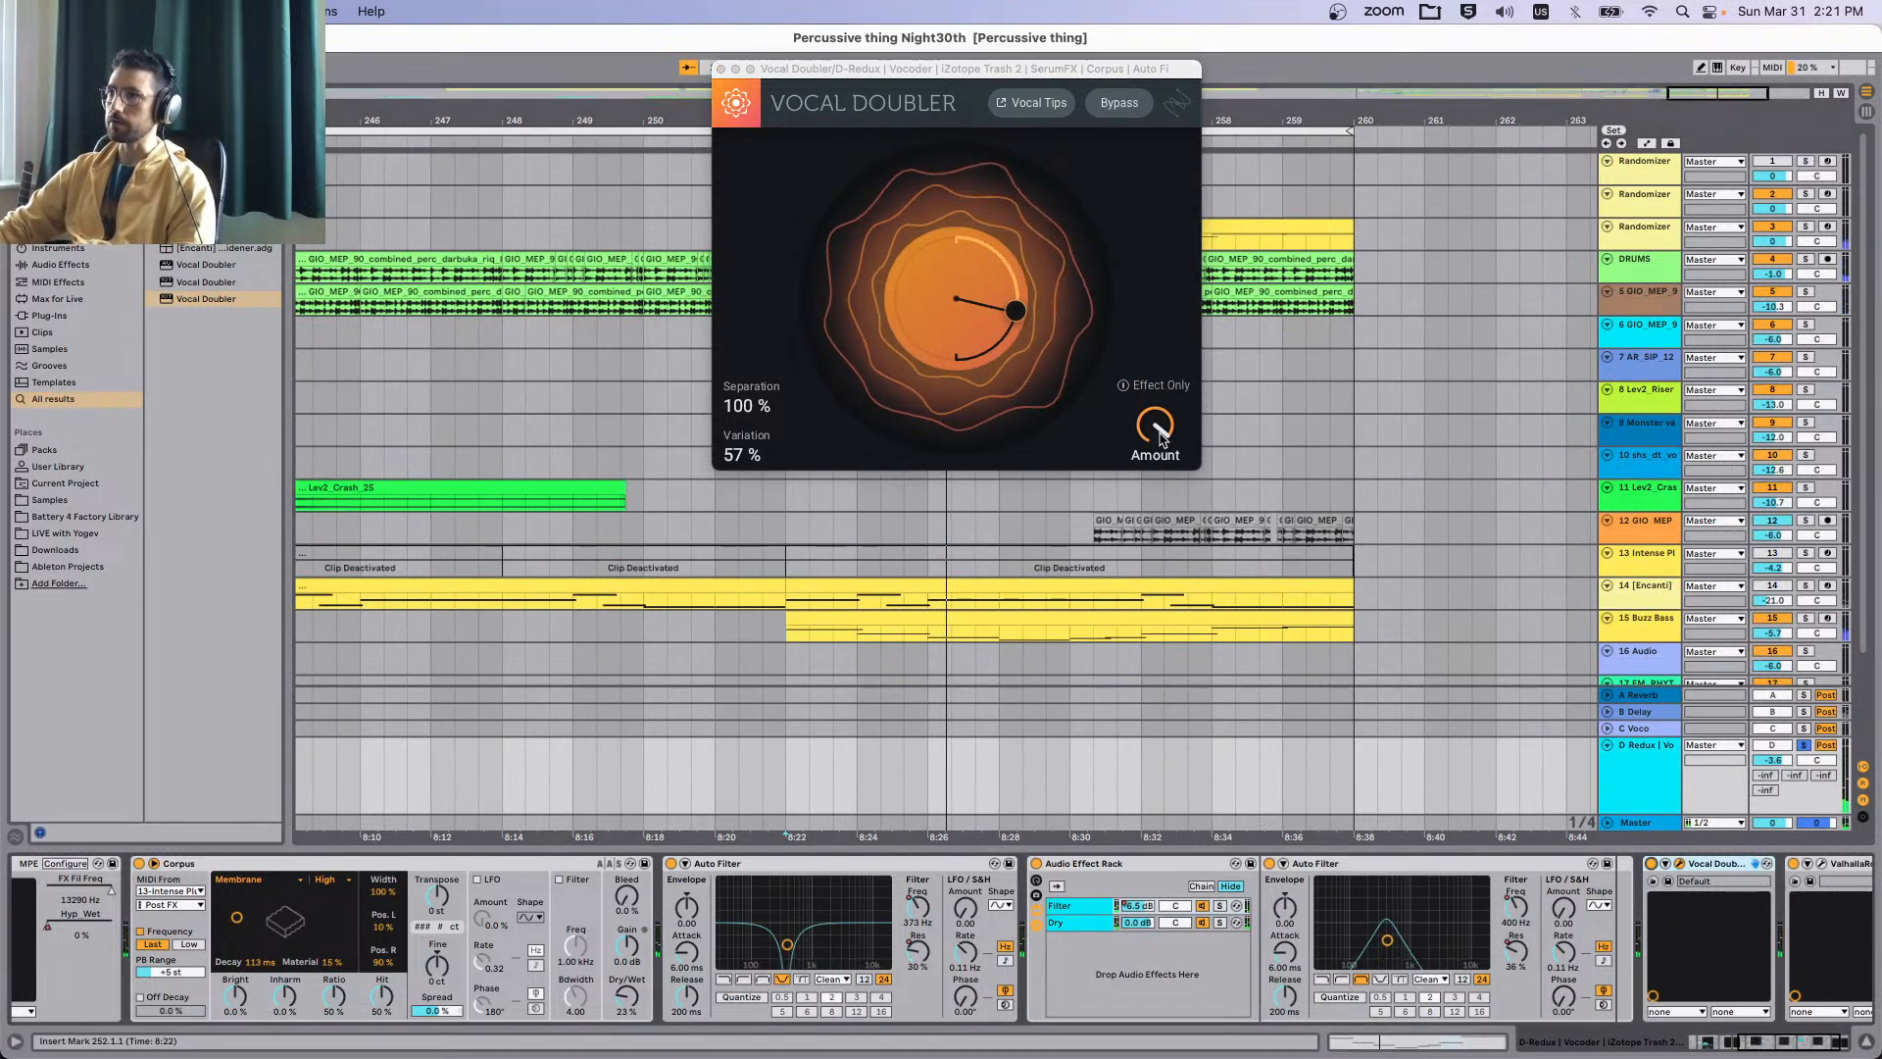
Set Vocal Doubler to 97% separation, 46% variation and 50% amount, auditioning the changes with Effect Only.
drag(1159, 436, 1170, 661)
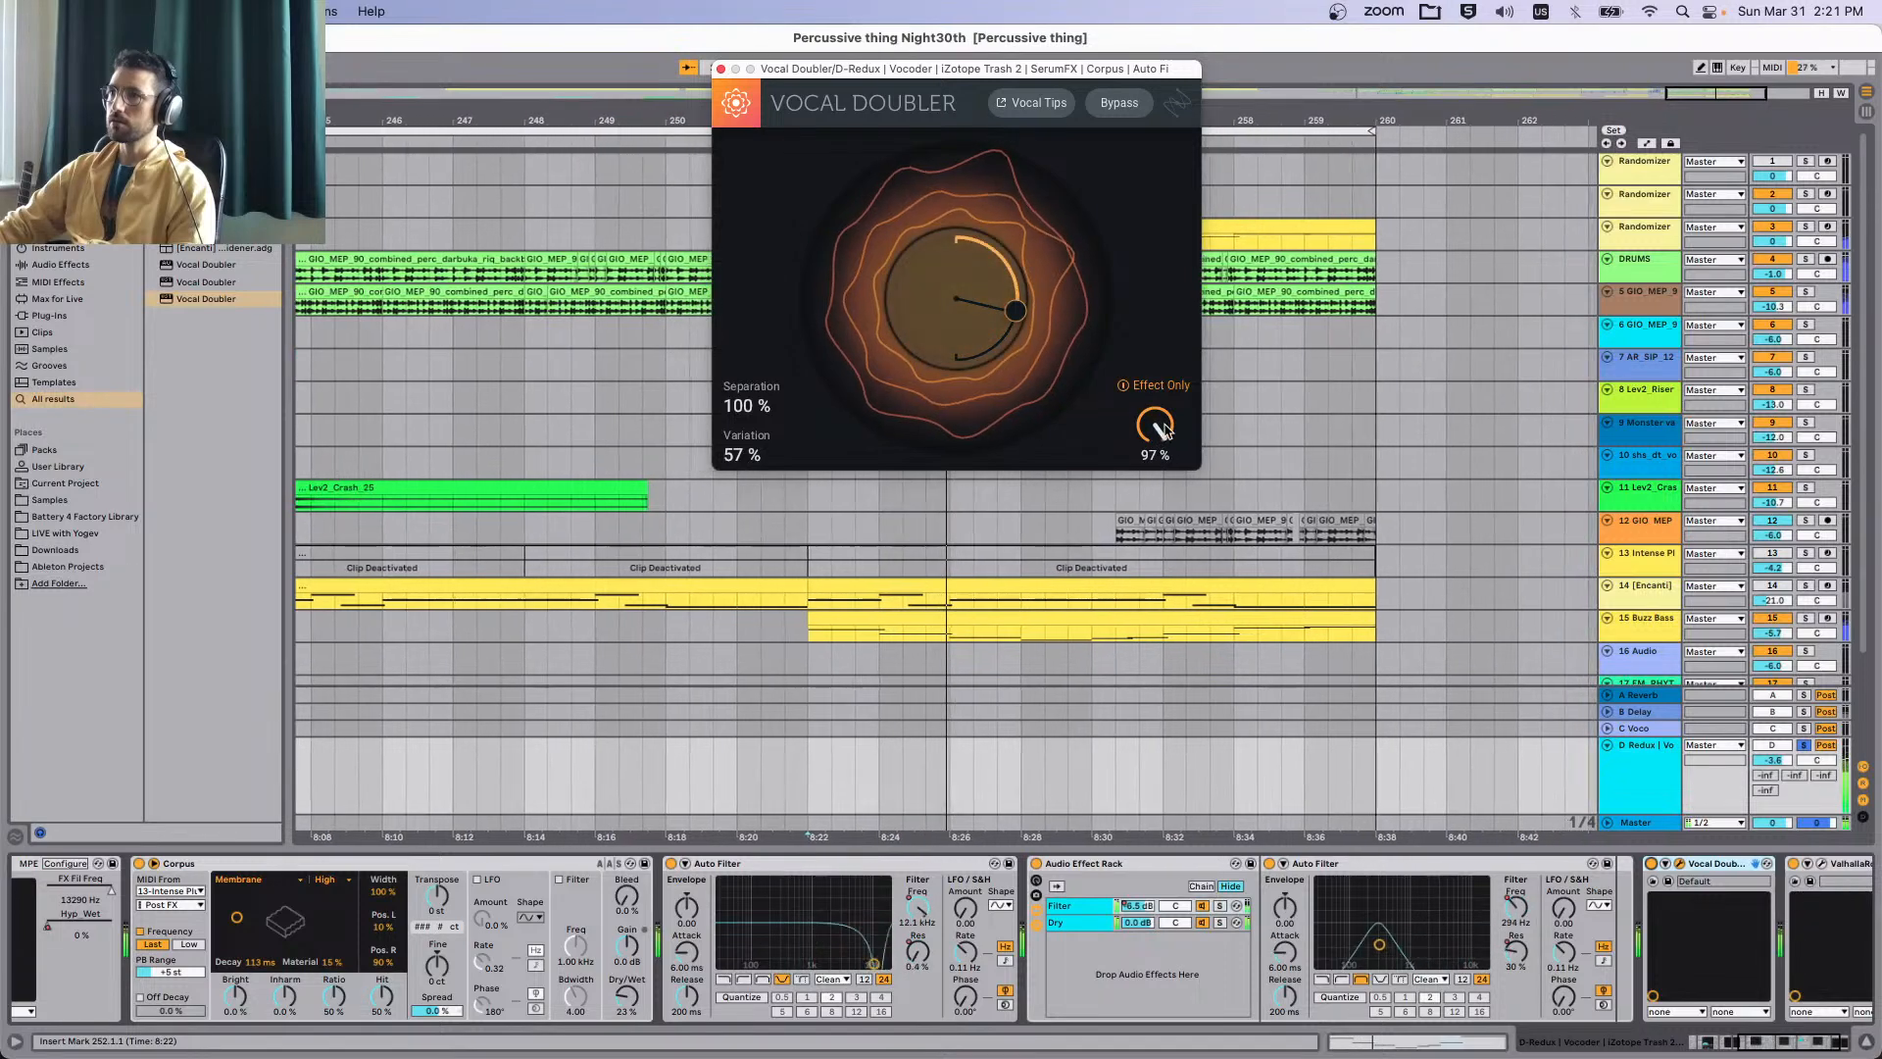
drag(1162, 428, 1192, 370)
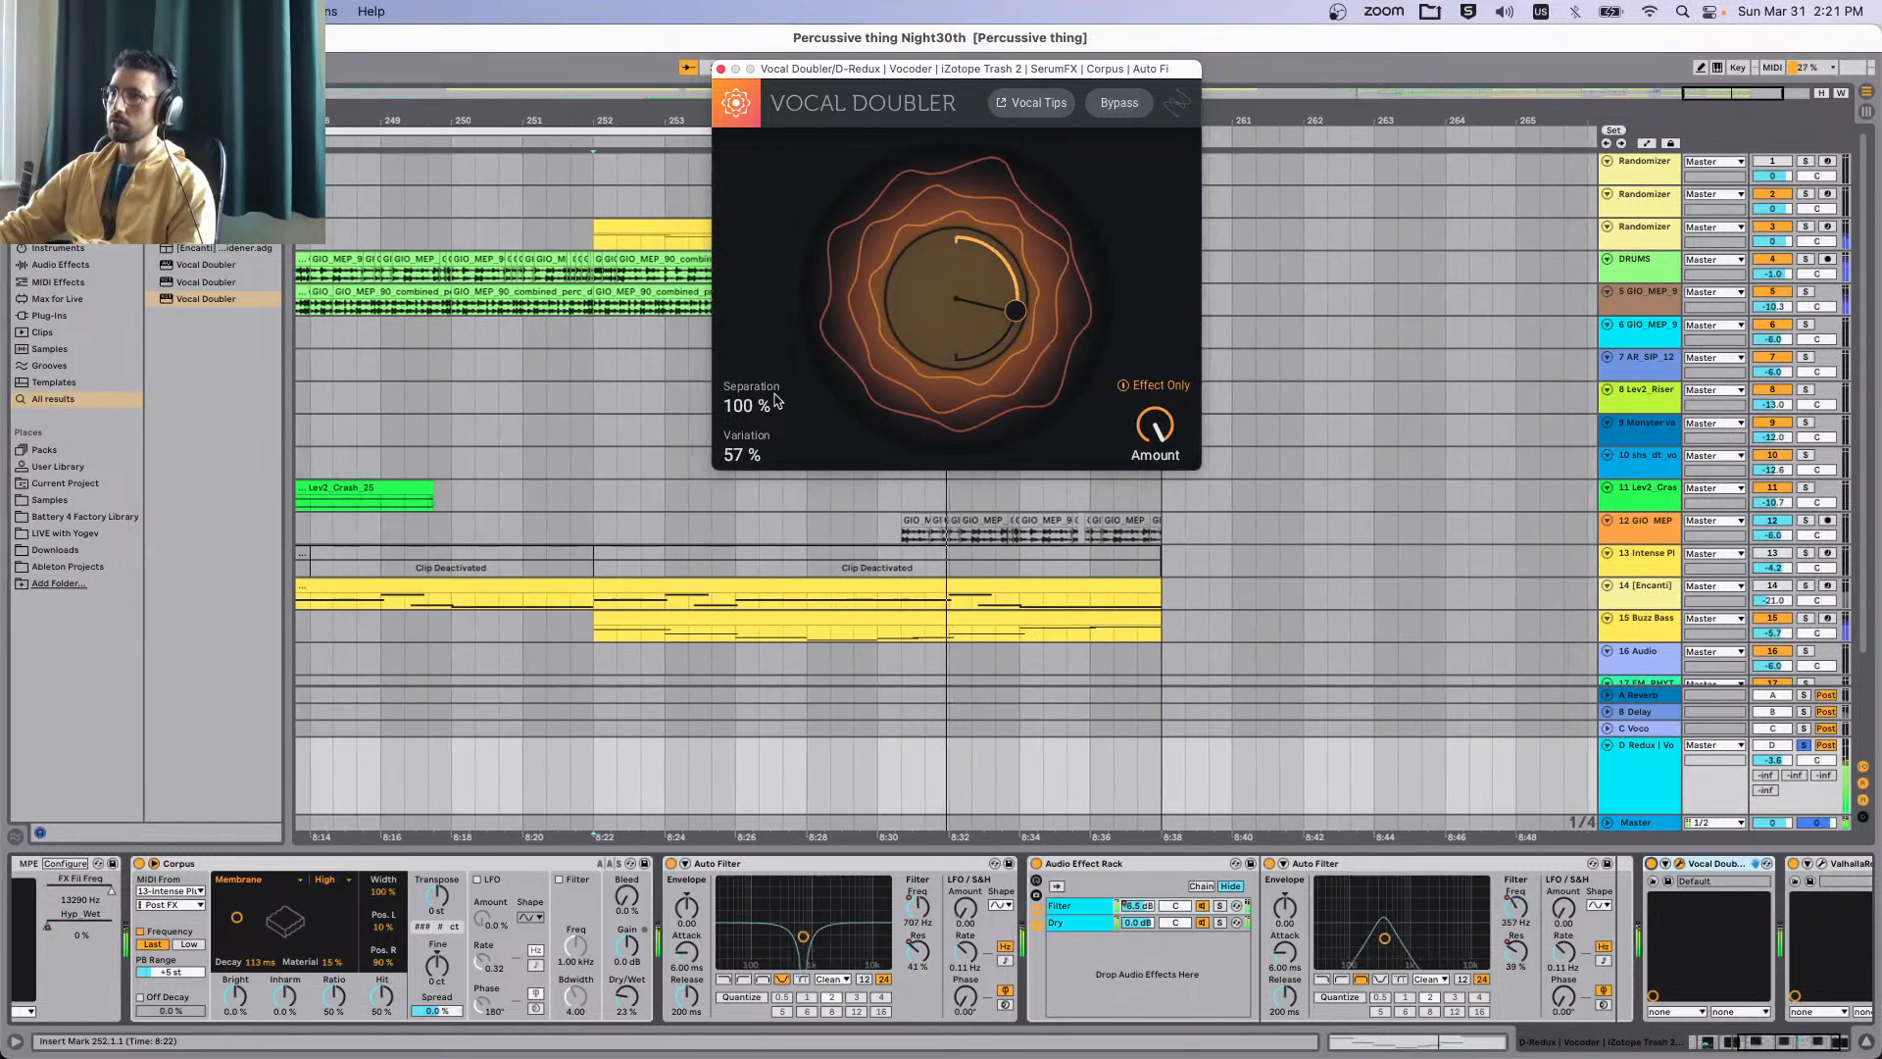
drag(739, 406, 796, 350)
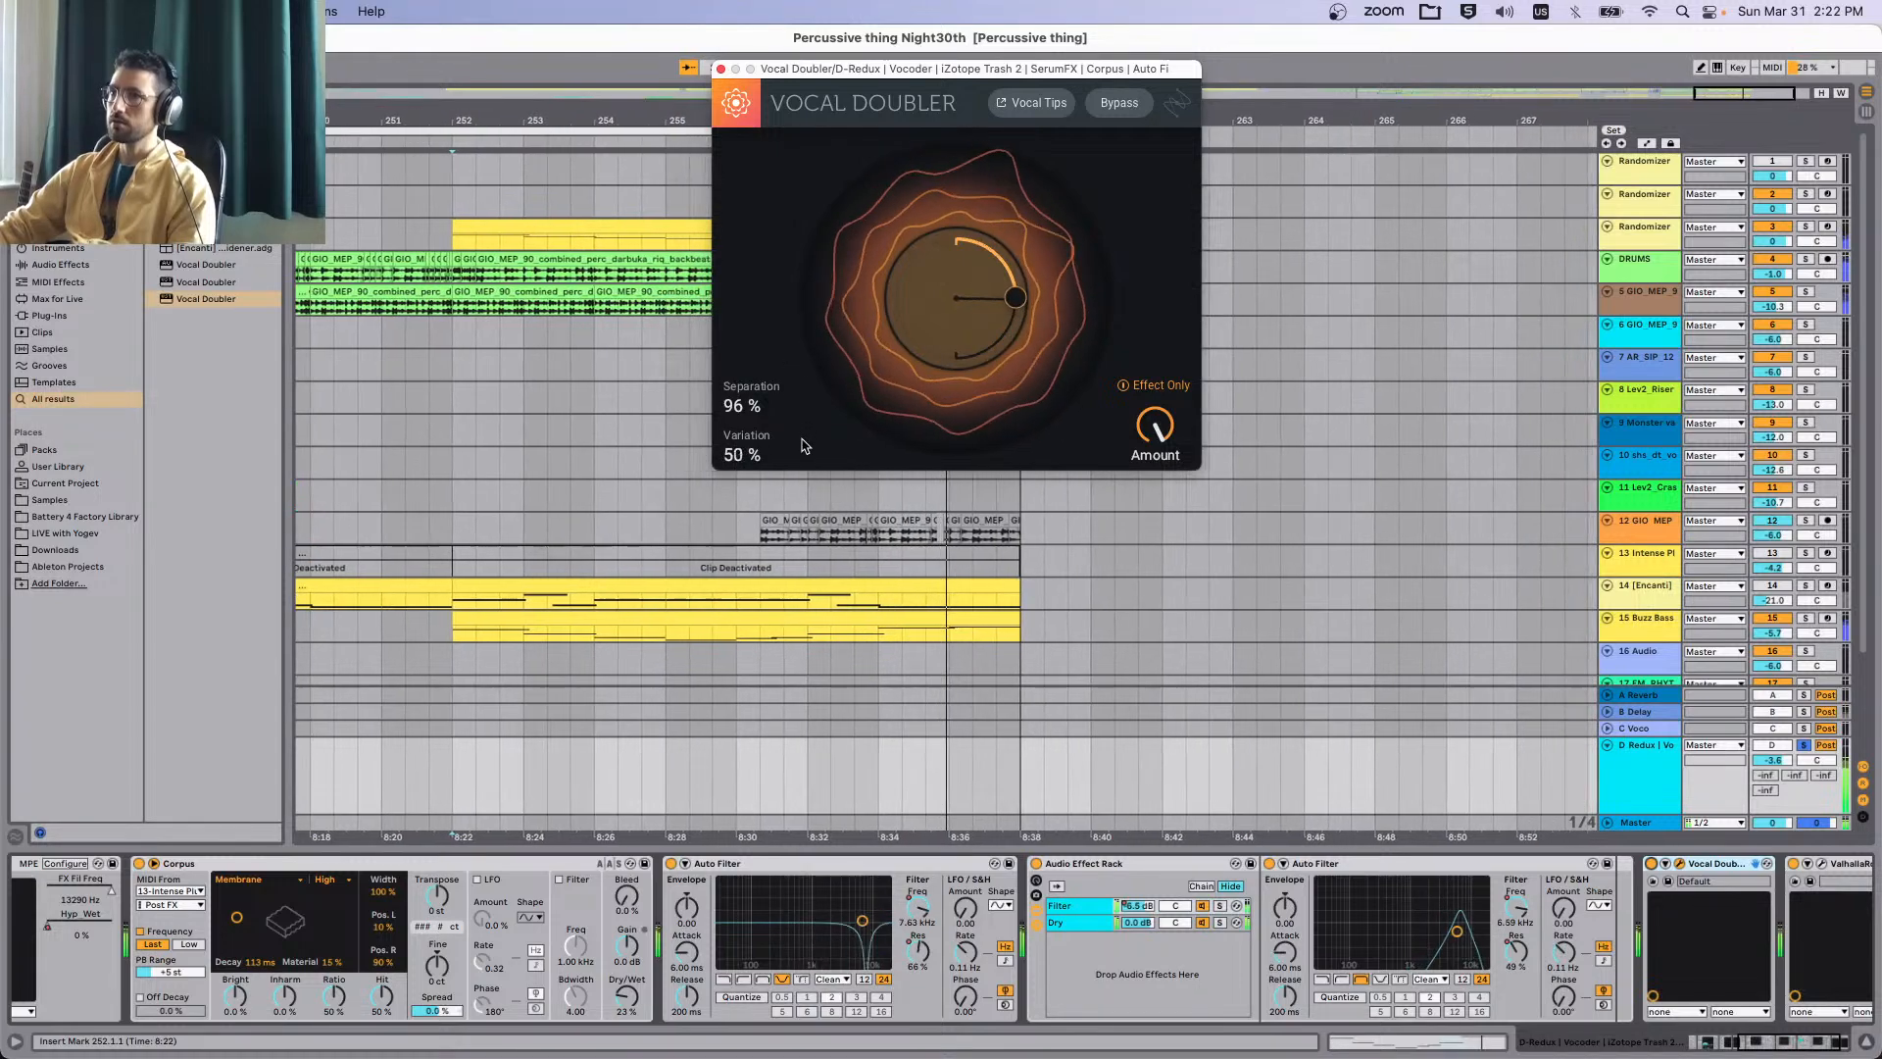
drag(802, 451, 804, 461)
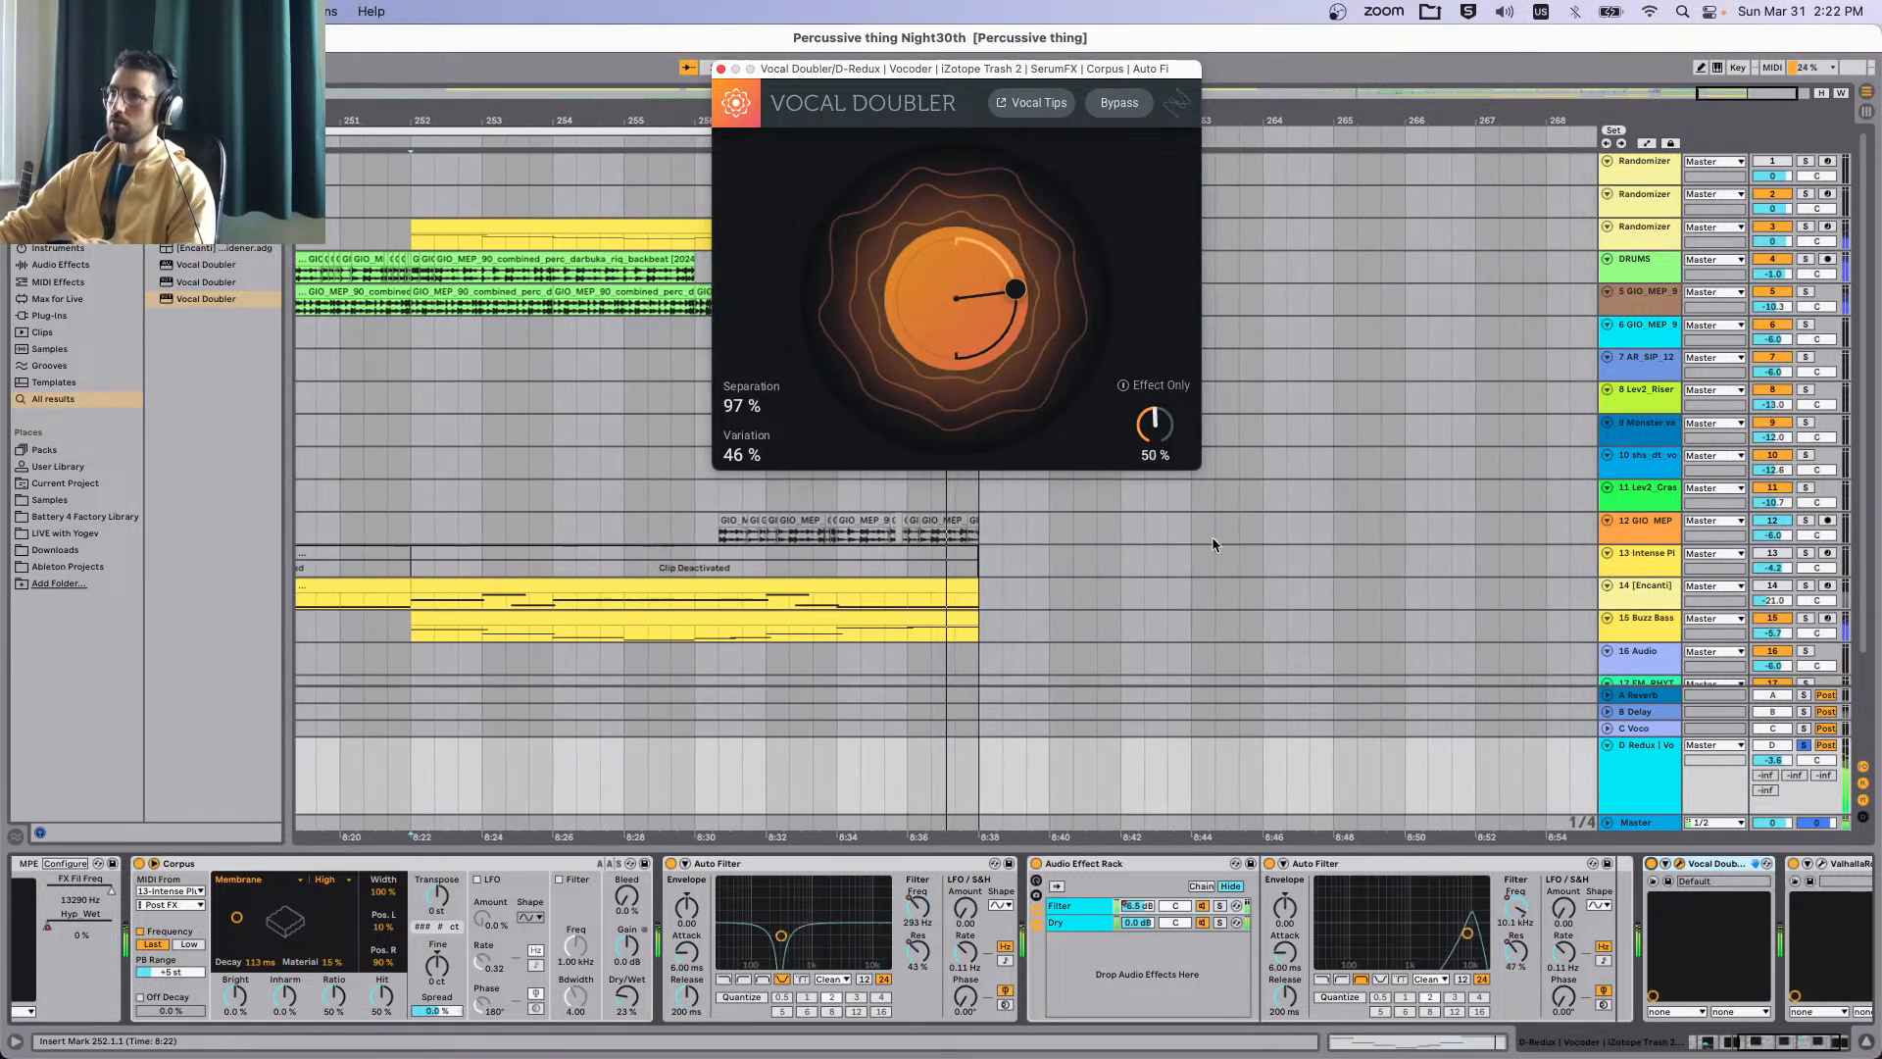
Play the soloed return track D from the start of the [Encanti] clip at bar 244.
scroll(480, 610, left, 10)
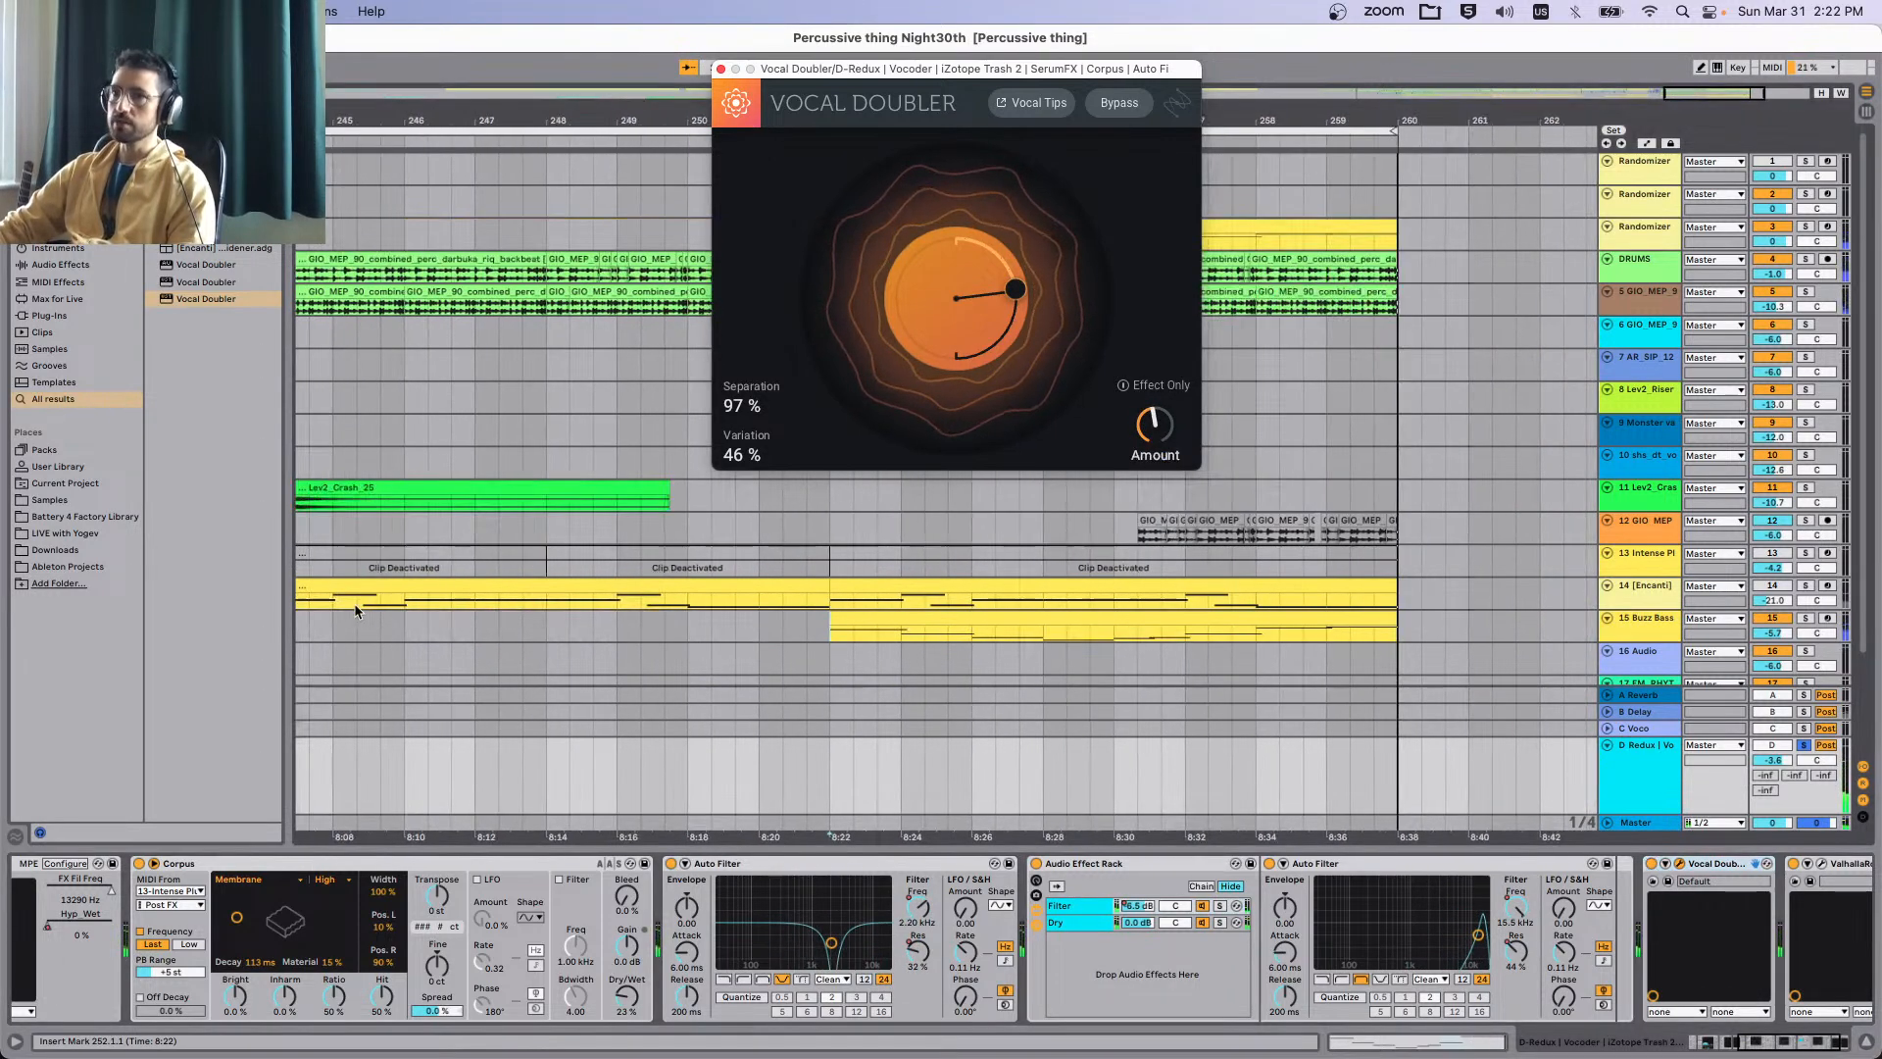
scroll(480, 610, left, 5)
click(635, 596)
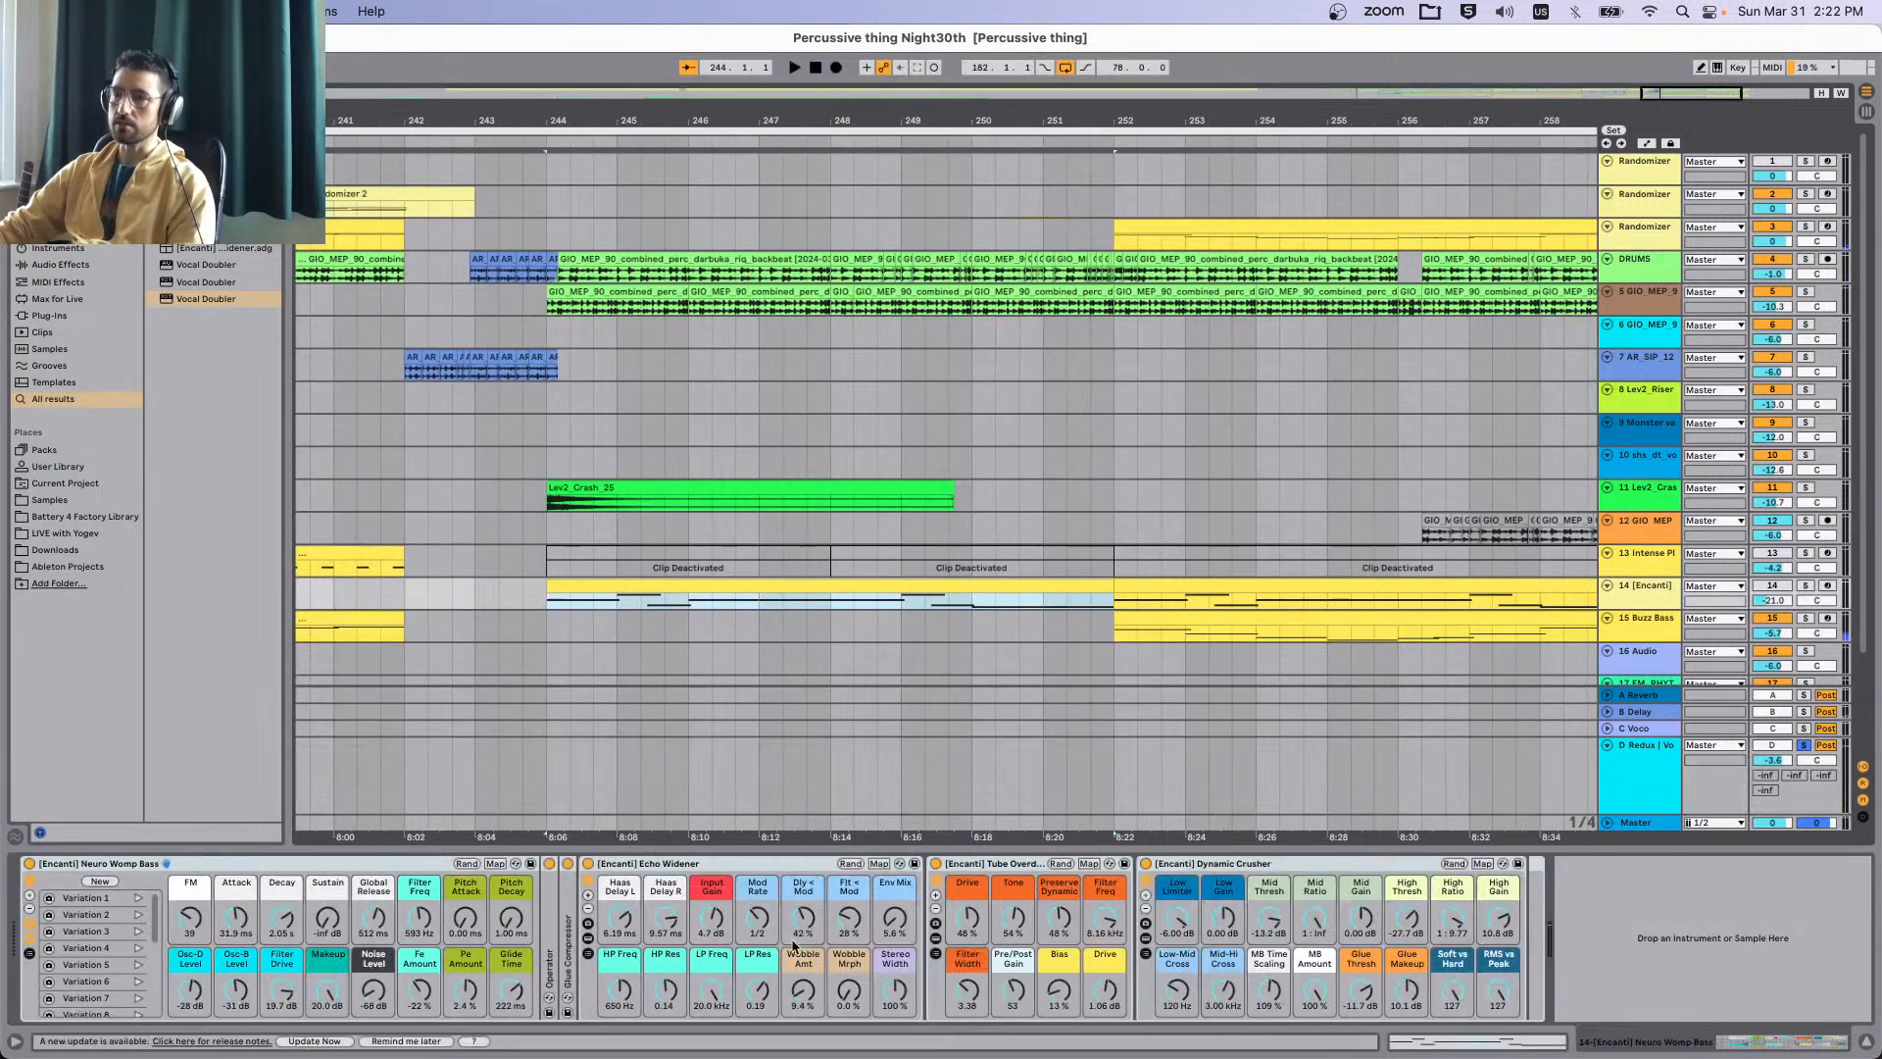
click(550, 762)
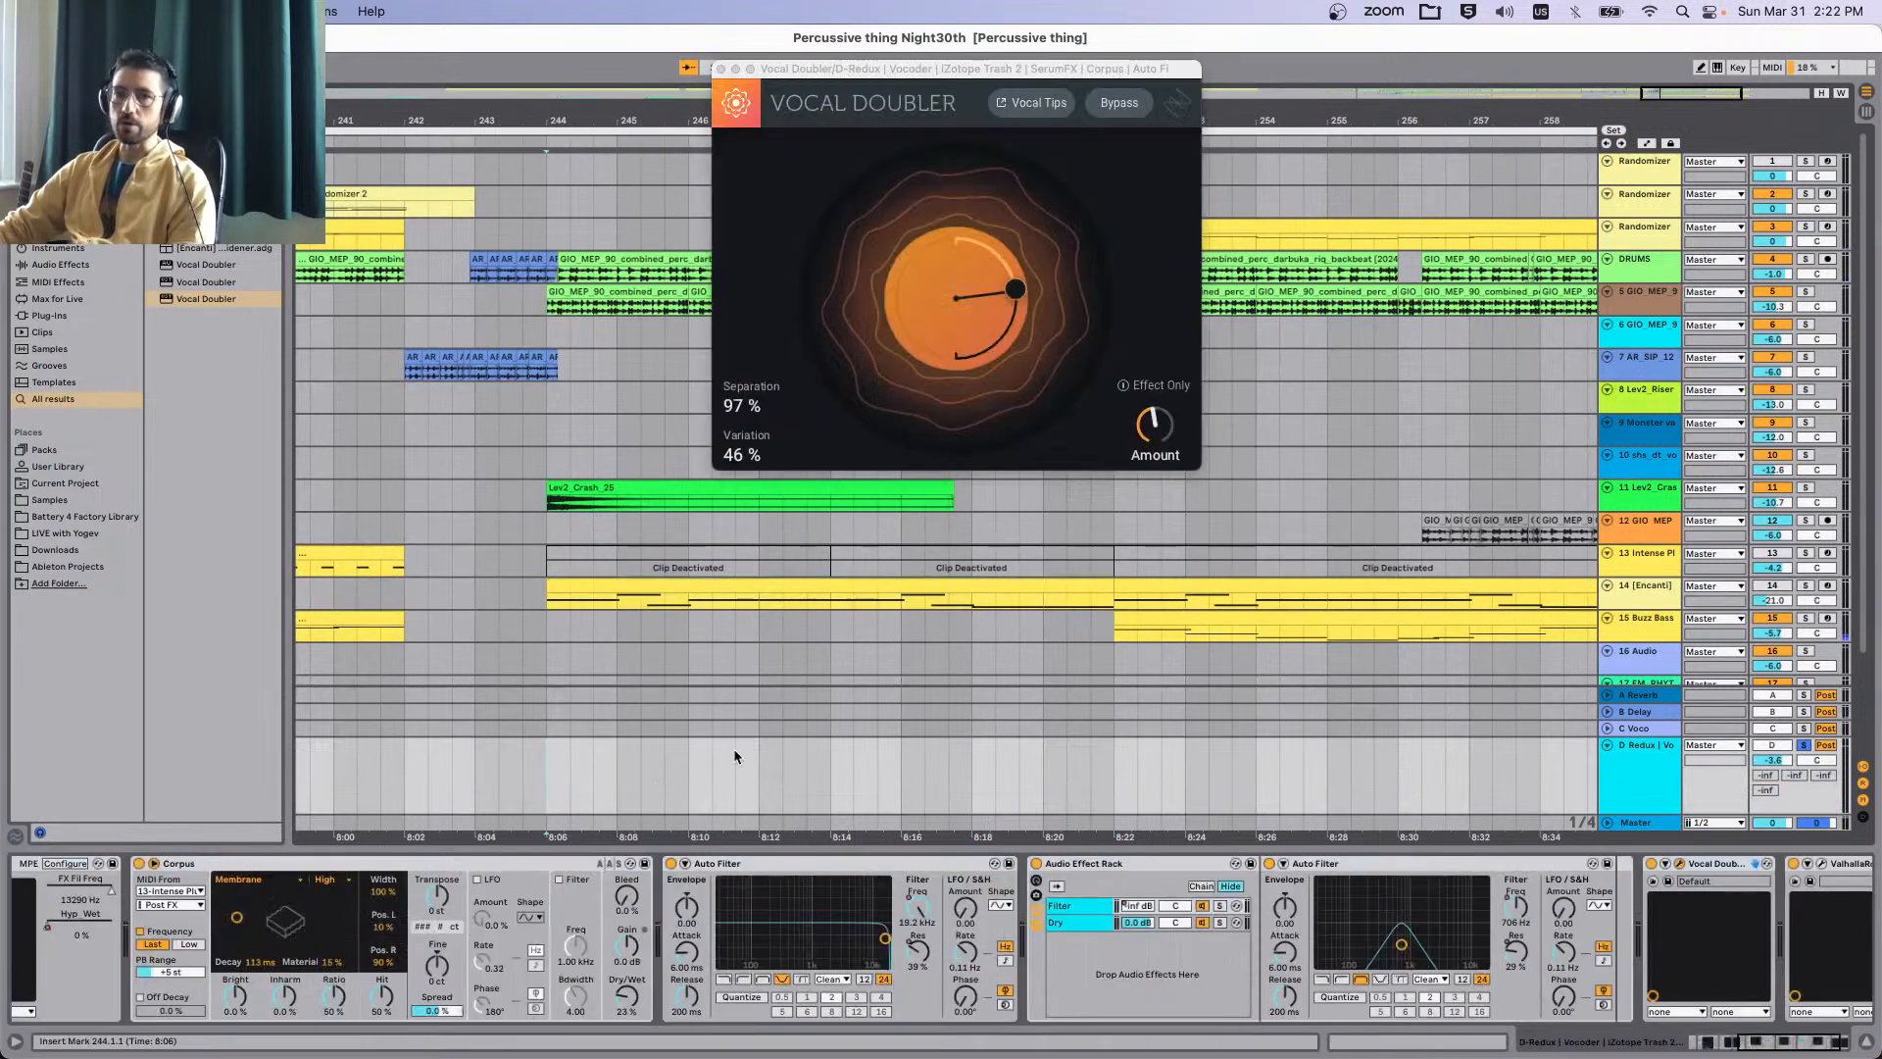
key(super+Tab)
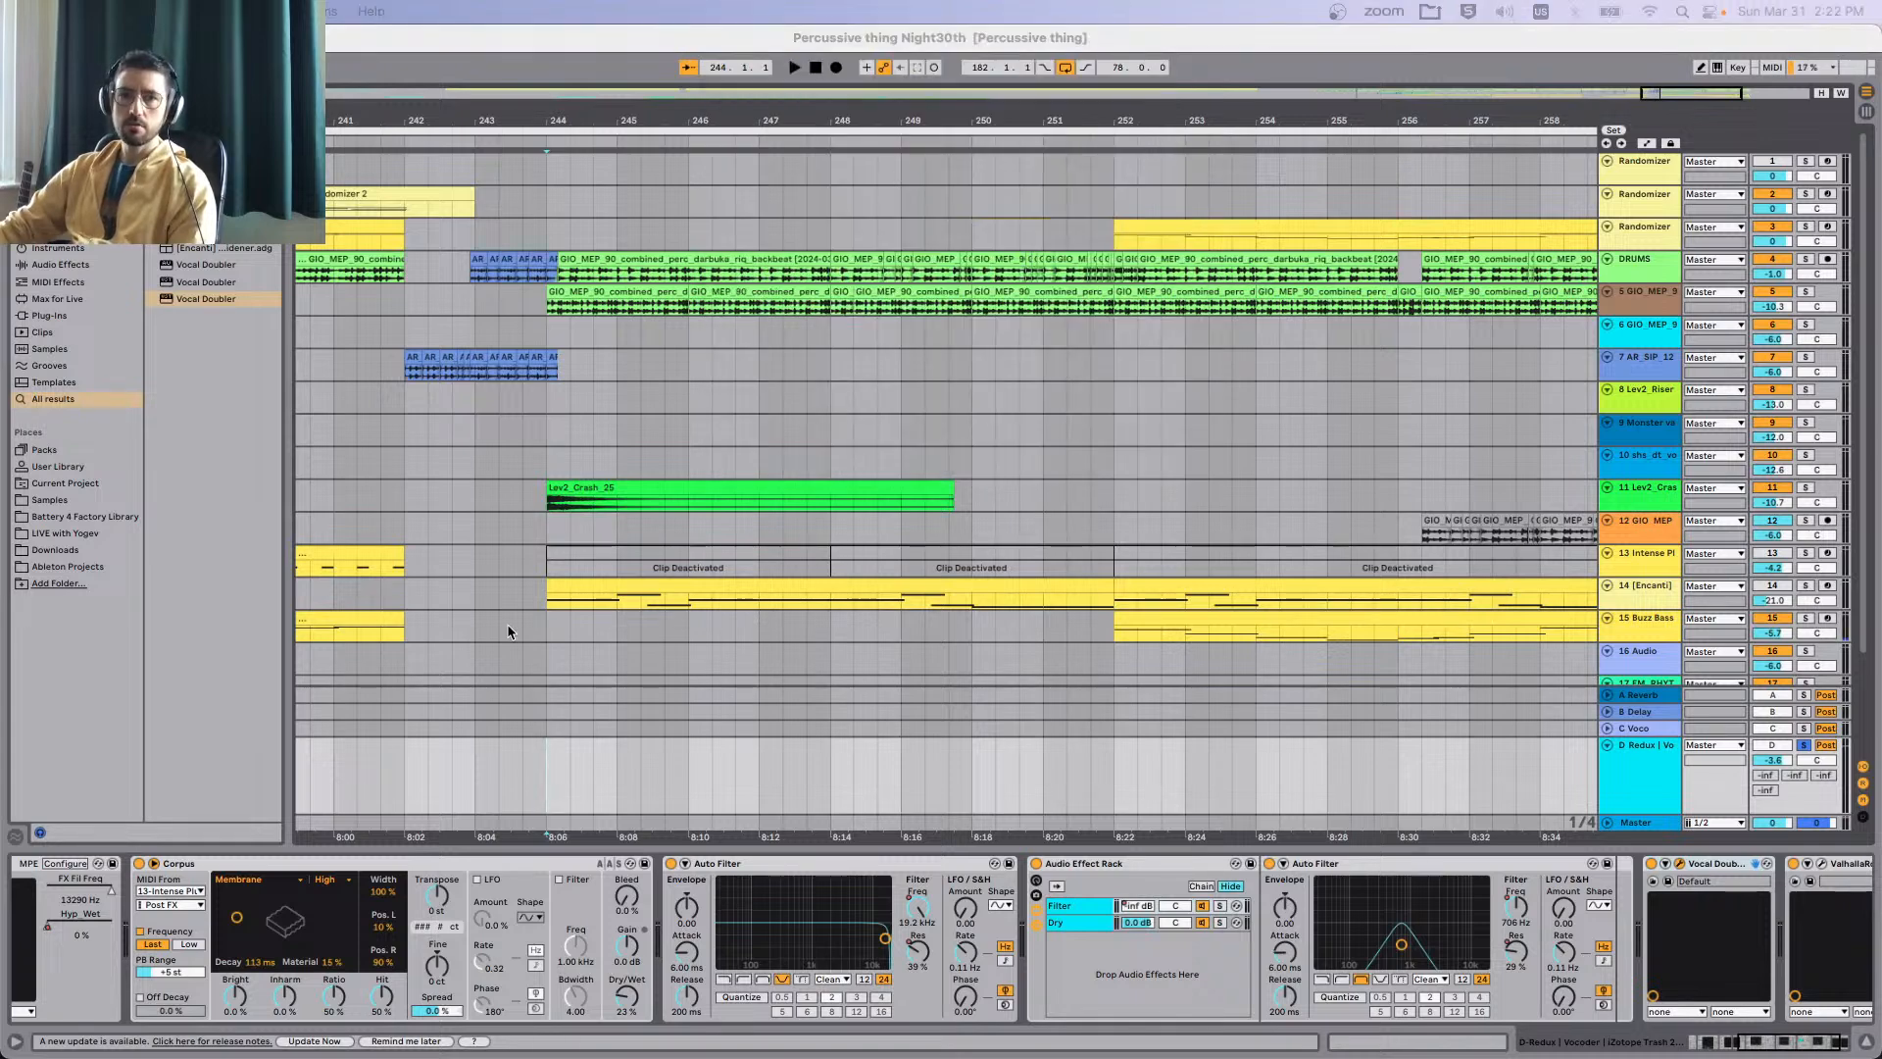
click(1020, 600)
click(1052, 585)
key(space)
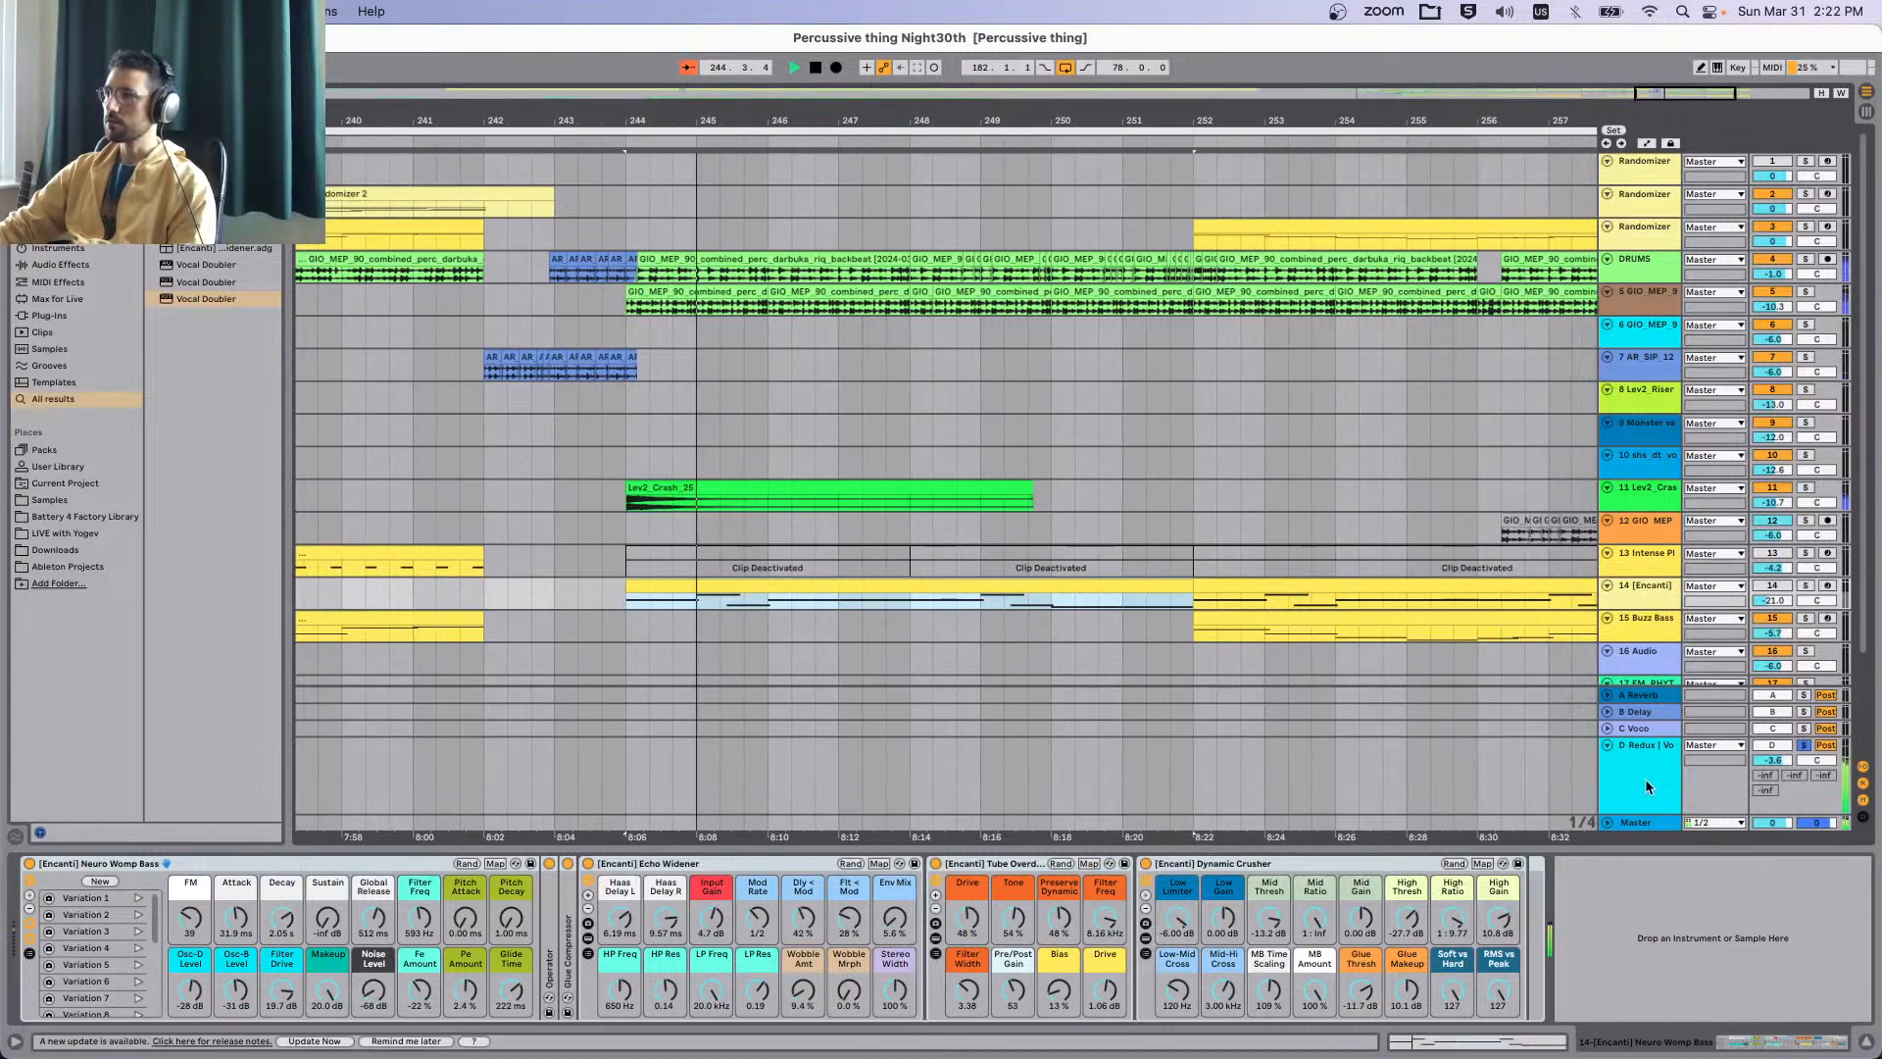
Show return track D's devices and switch off Vocal Doubler during playback to compare the sound without it.
click(1655, 808)
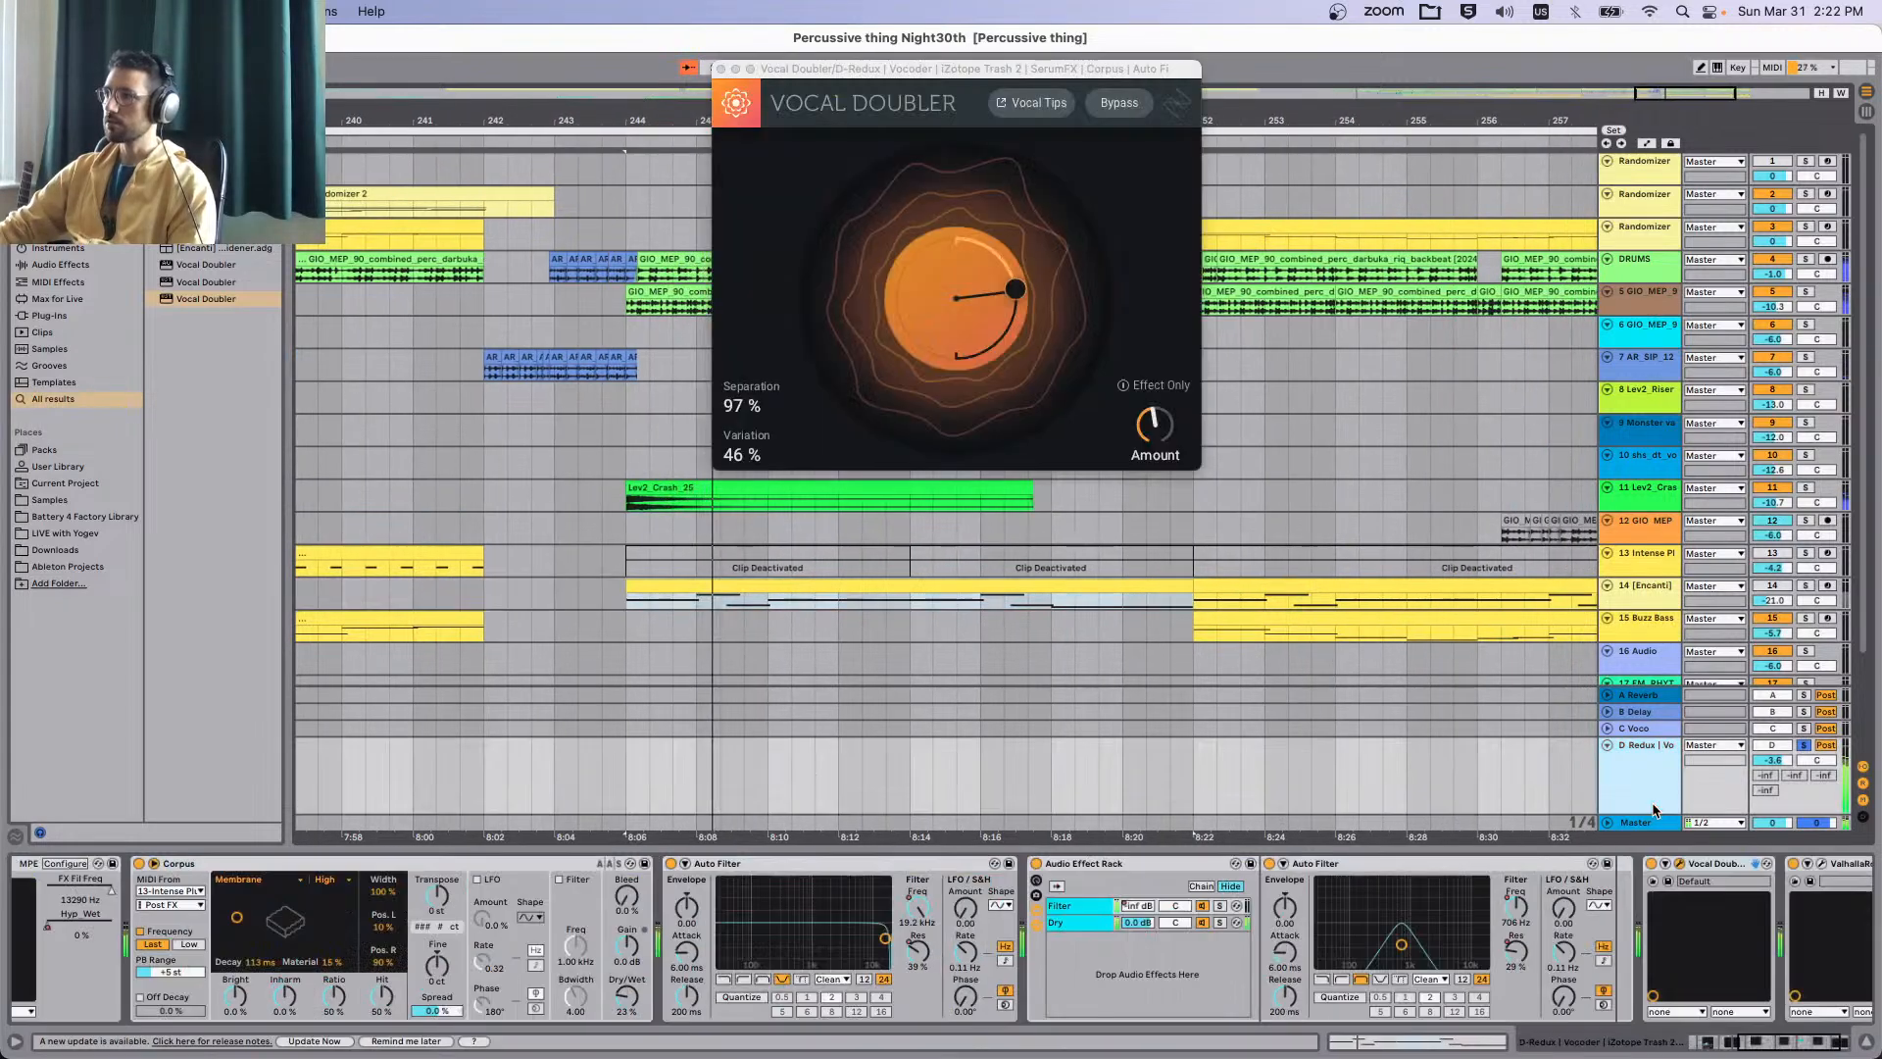
scroll(1425, 923, right, 3)
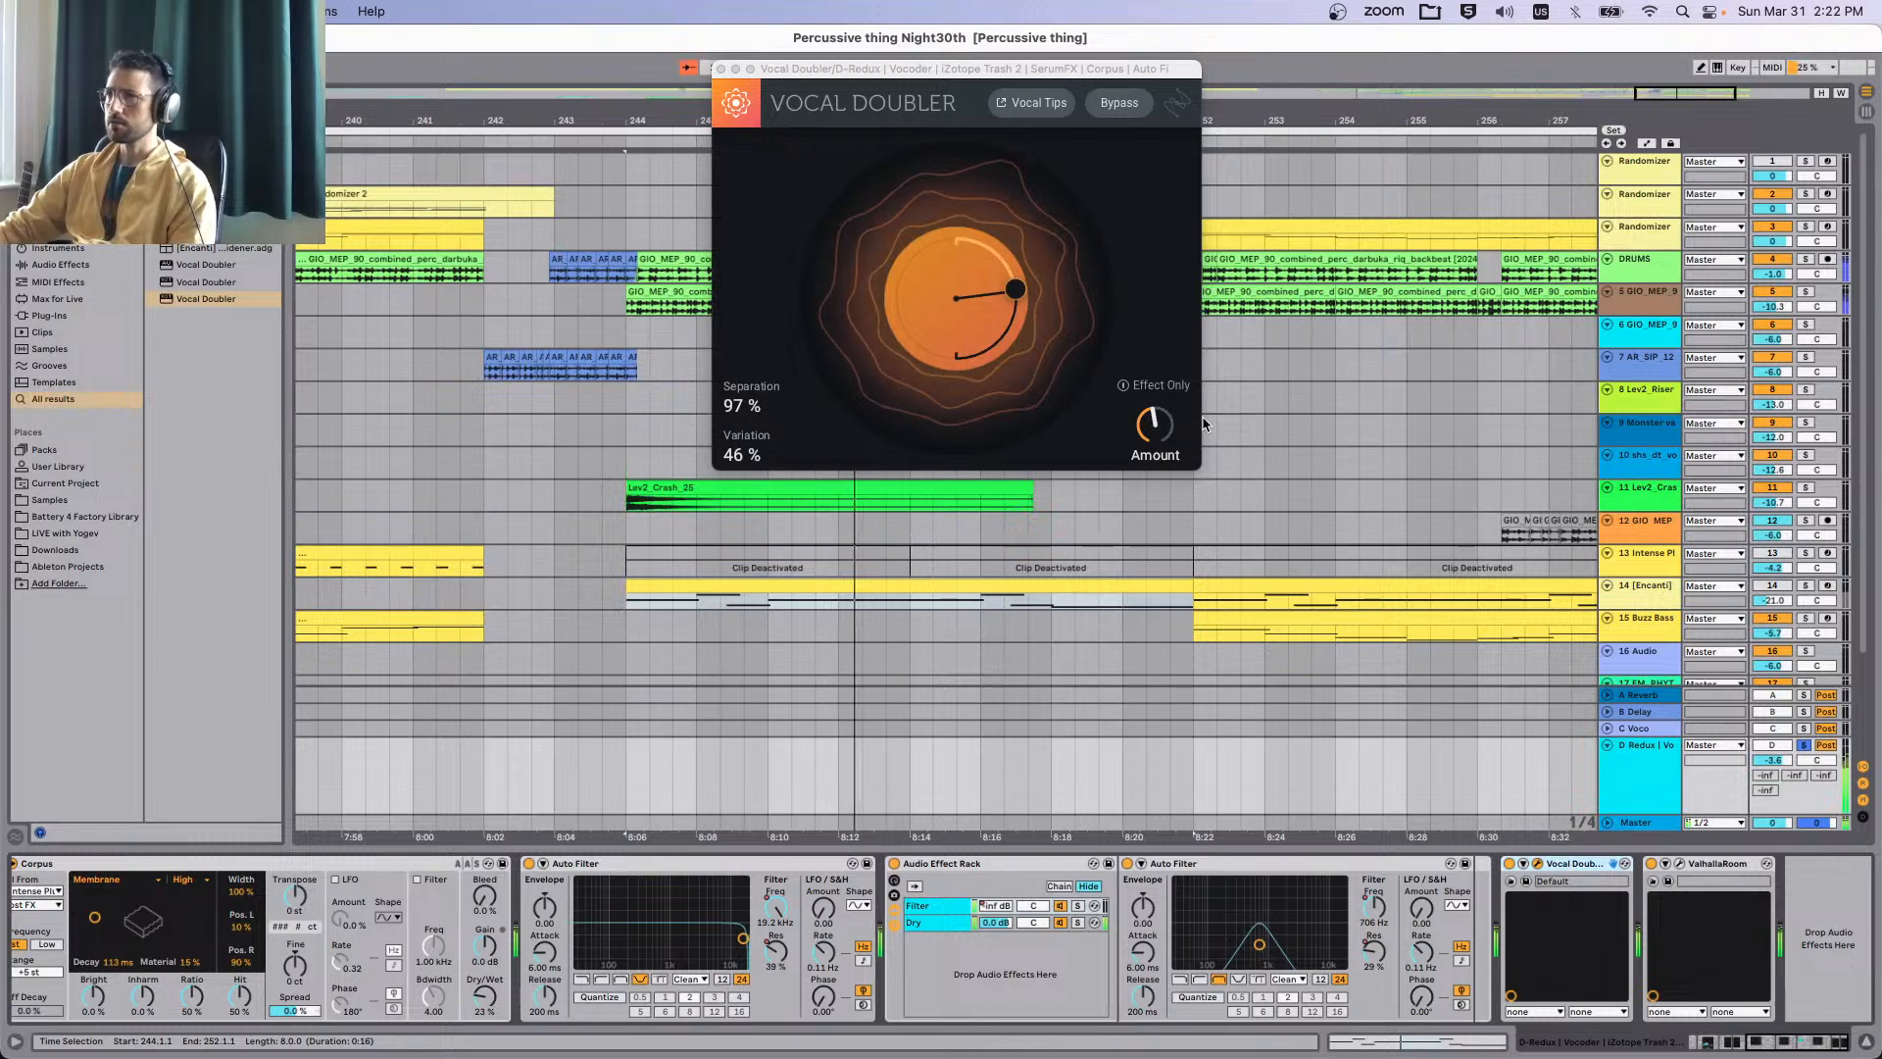
scroll(1106, 677, right, 5)
scroll(1258, 645, left, 3)
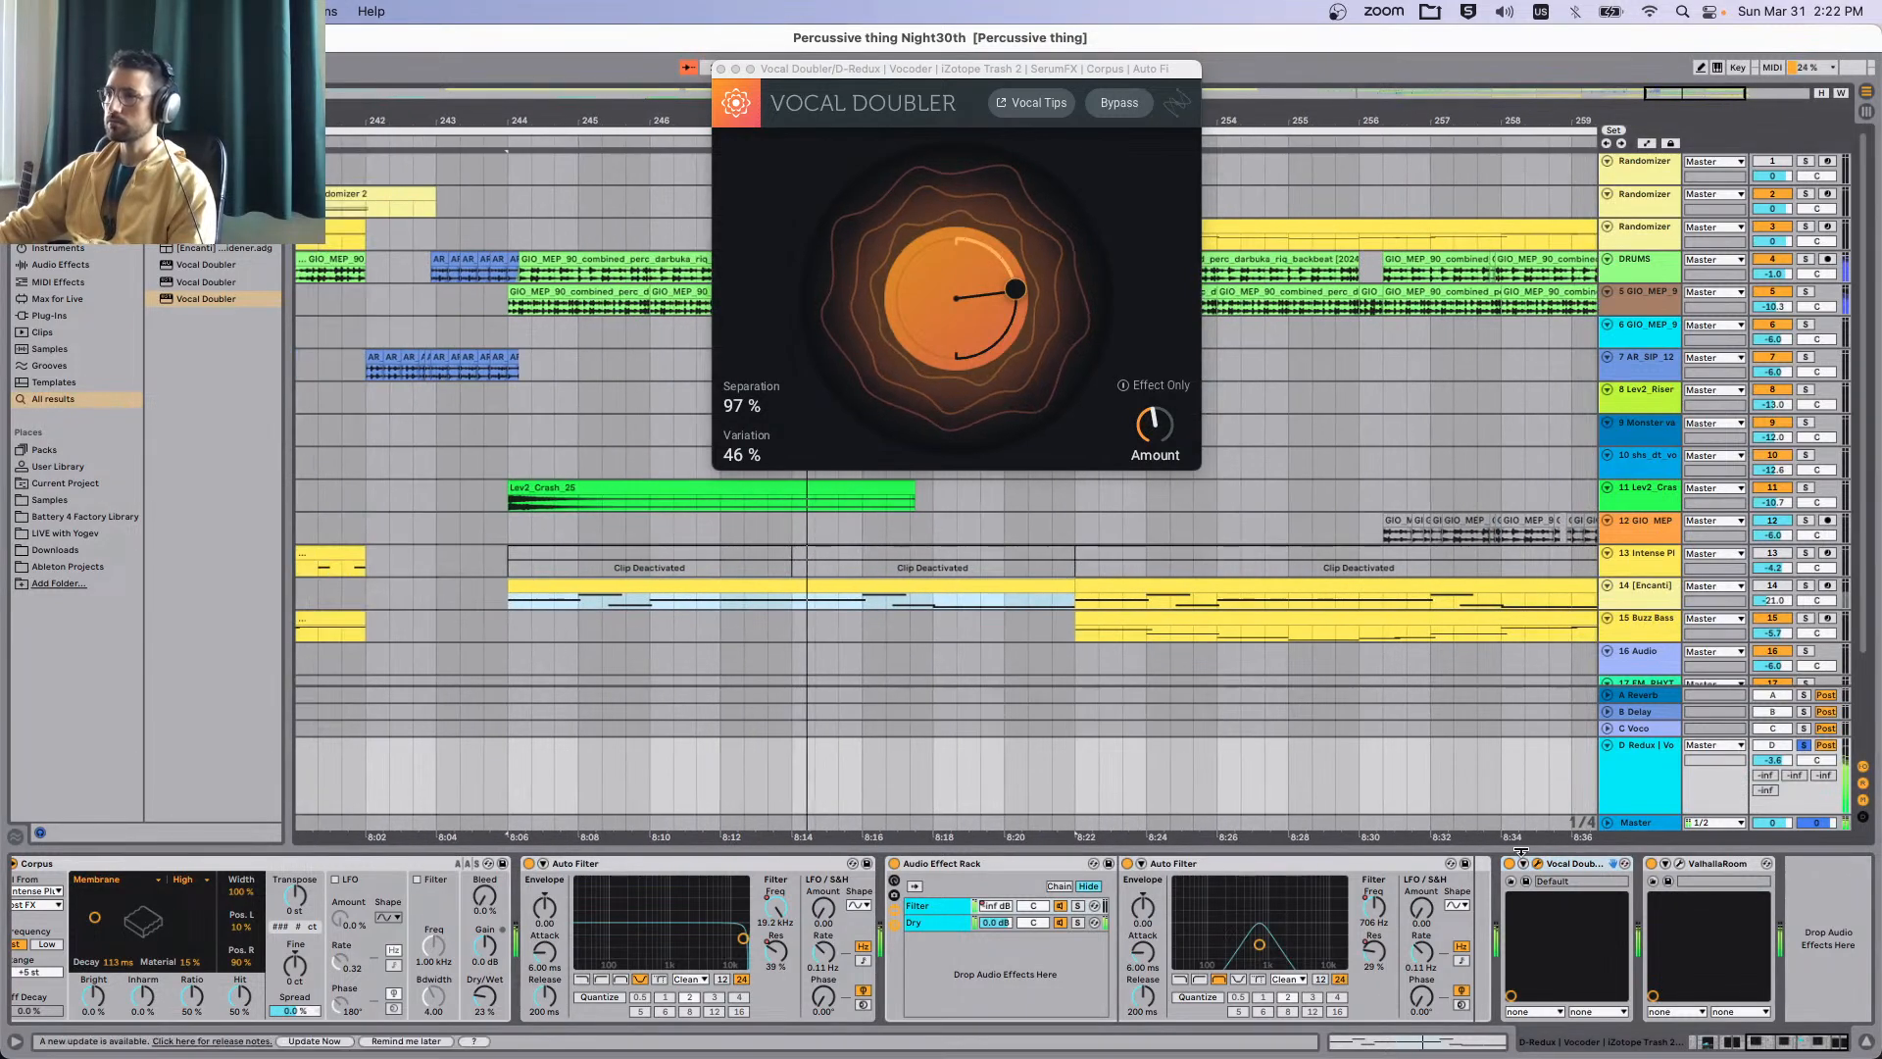
click(1510, 865)
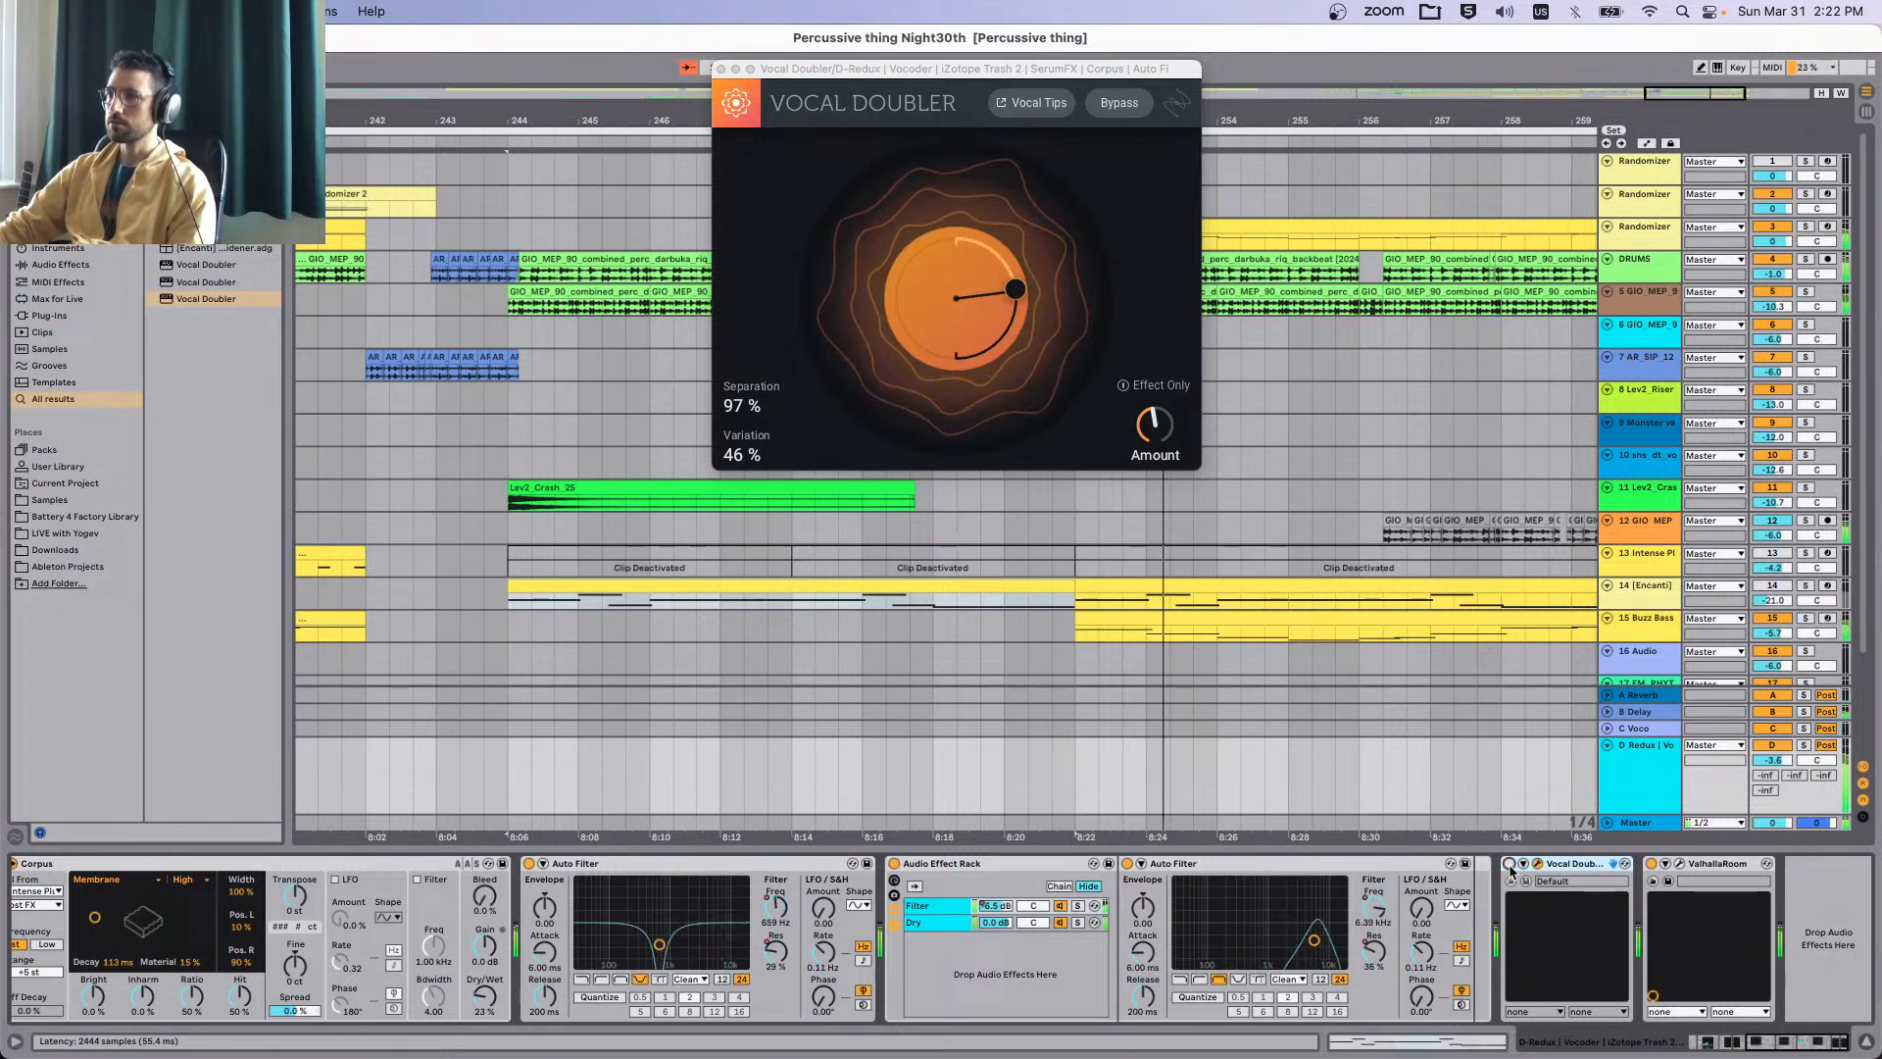
scroll(1116, 600, right, 3)
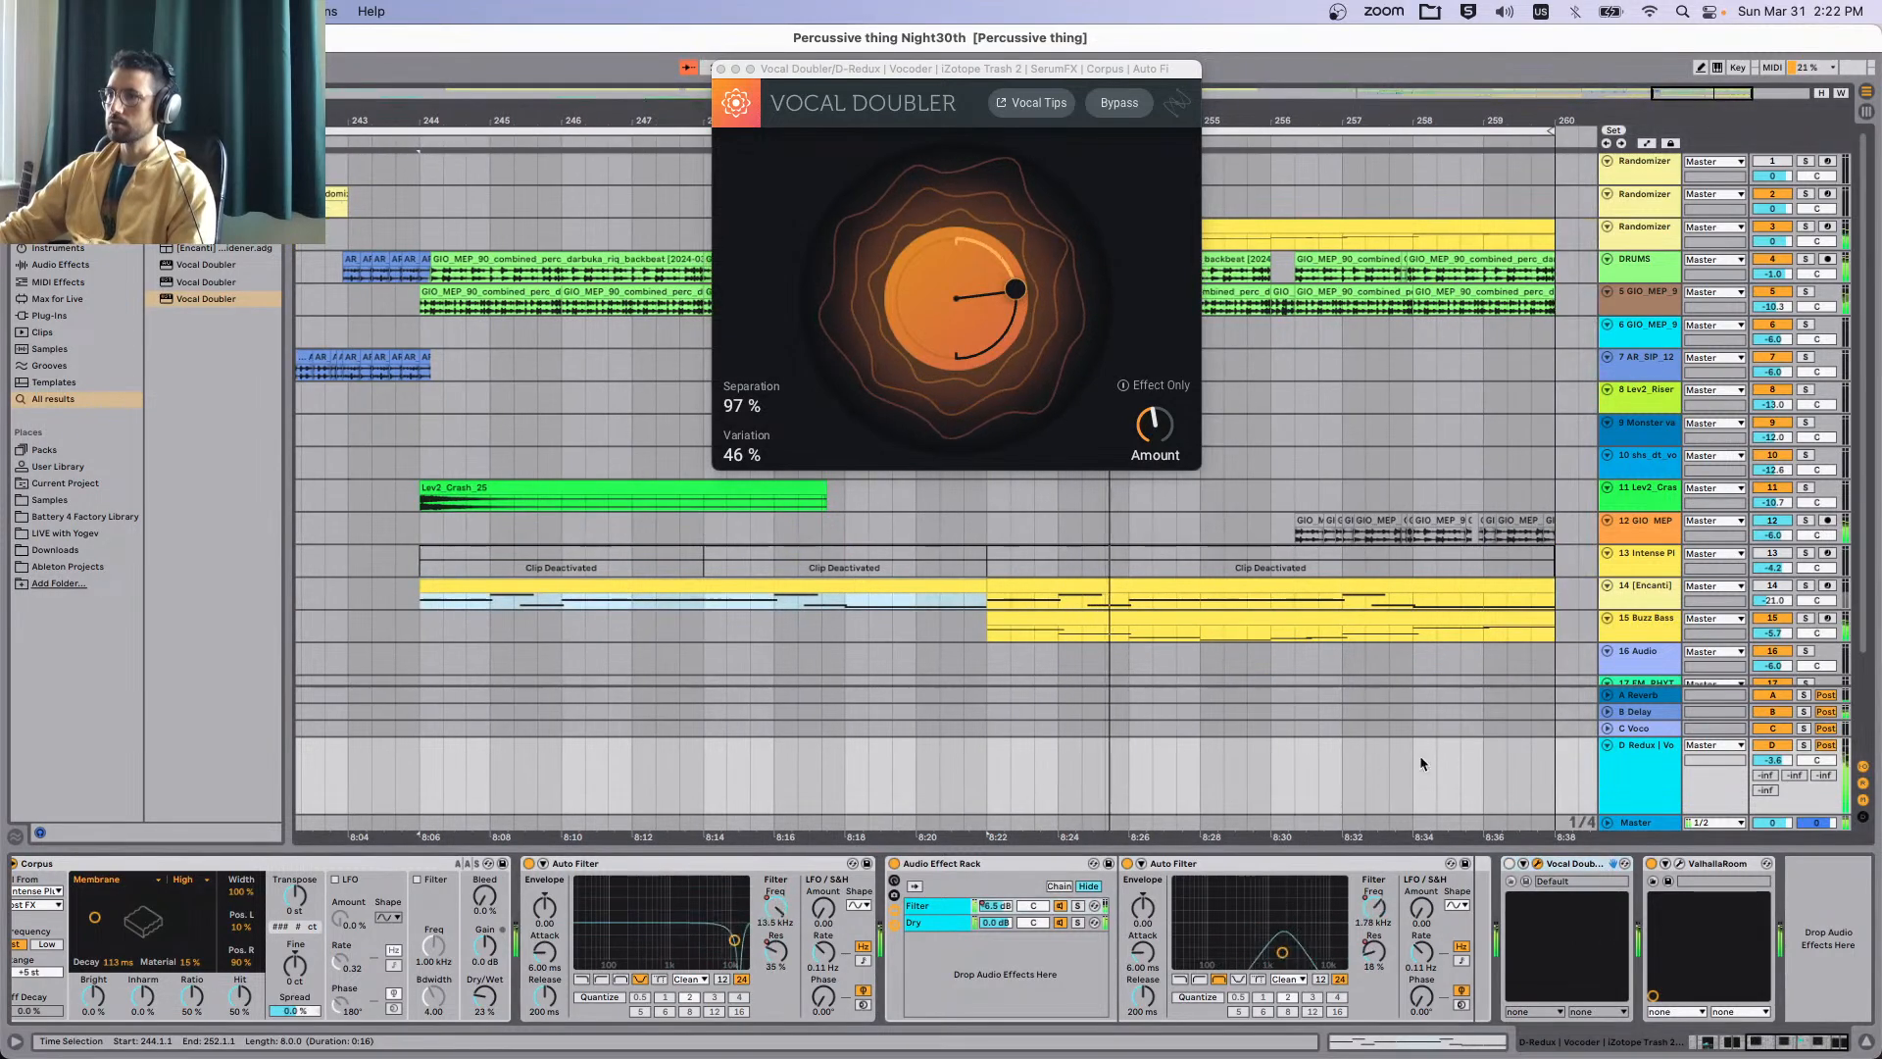
Reactivate Vocal Doubler, readjust its amount, and toggle the device again to compare it in the full mix.
click(1509, 864)
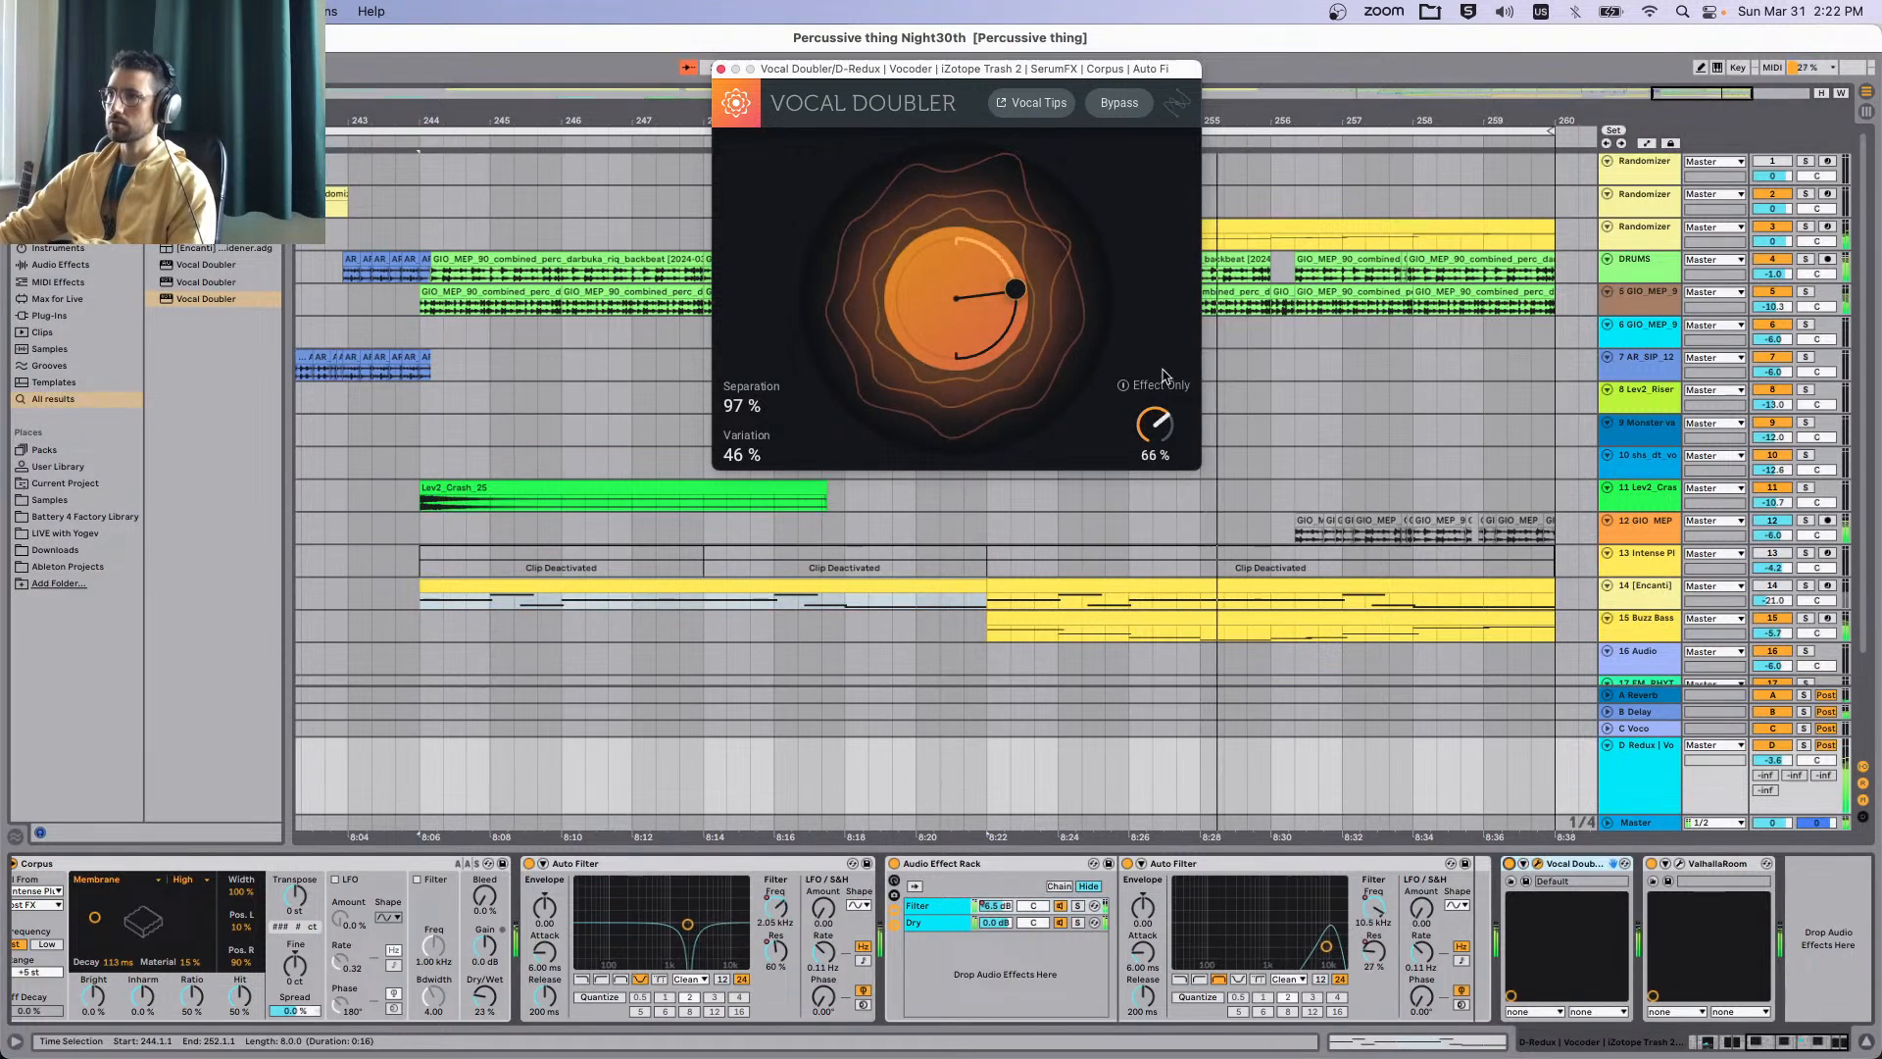
drag(1155, 425, 1194, 447)
click(1509, 864)
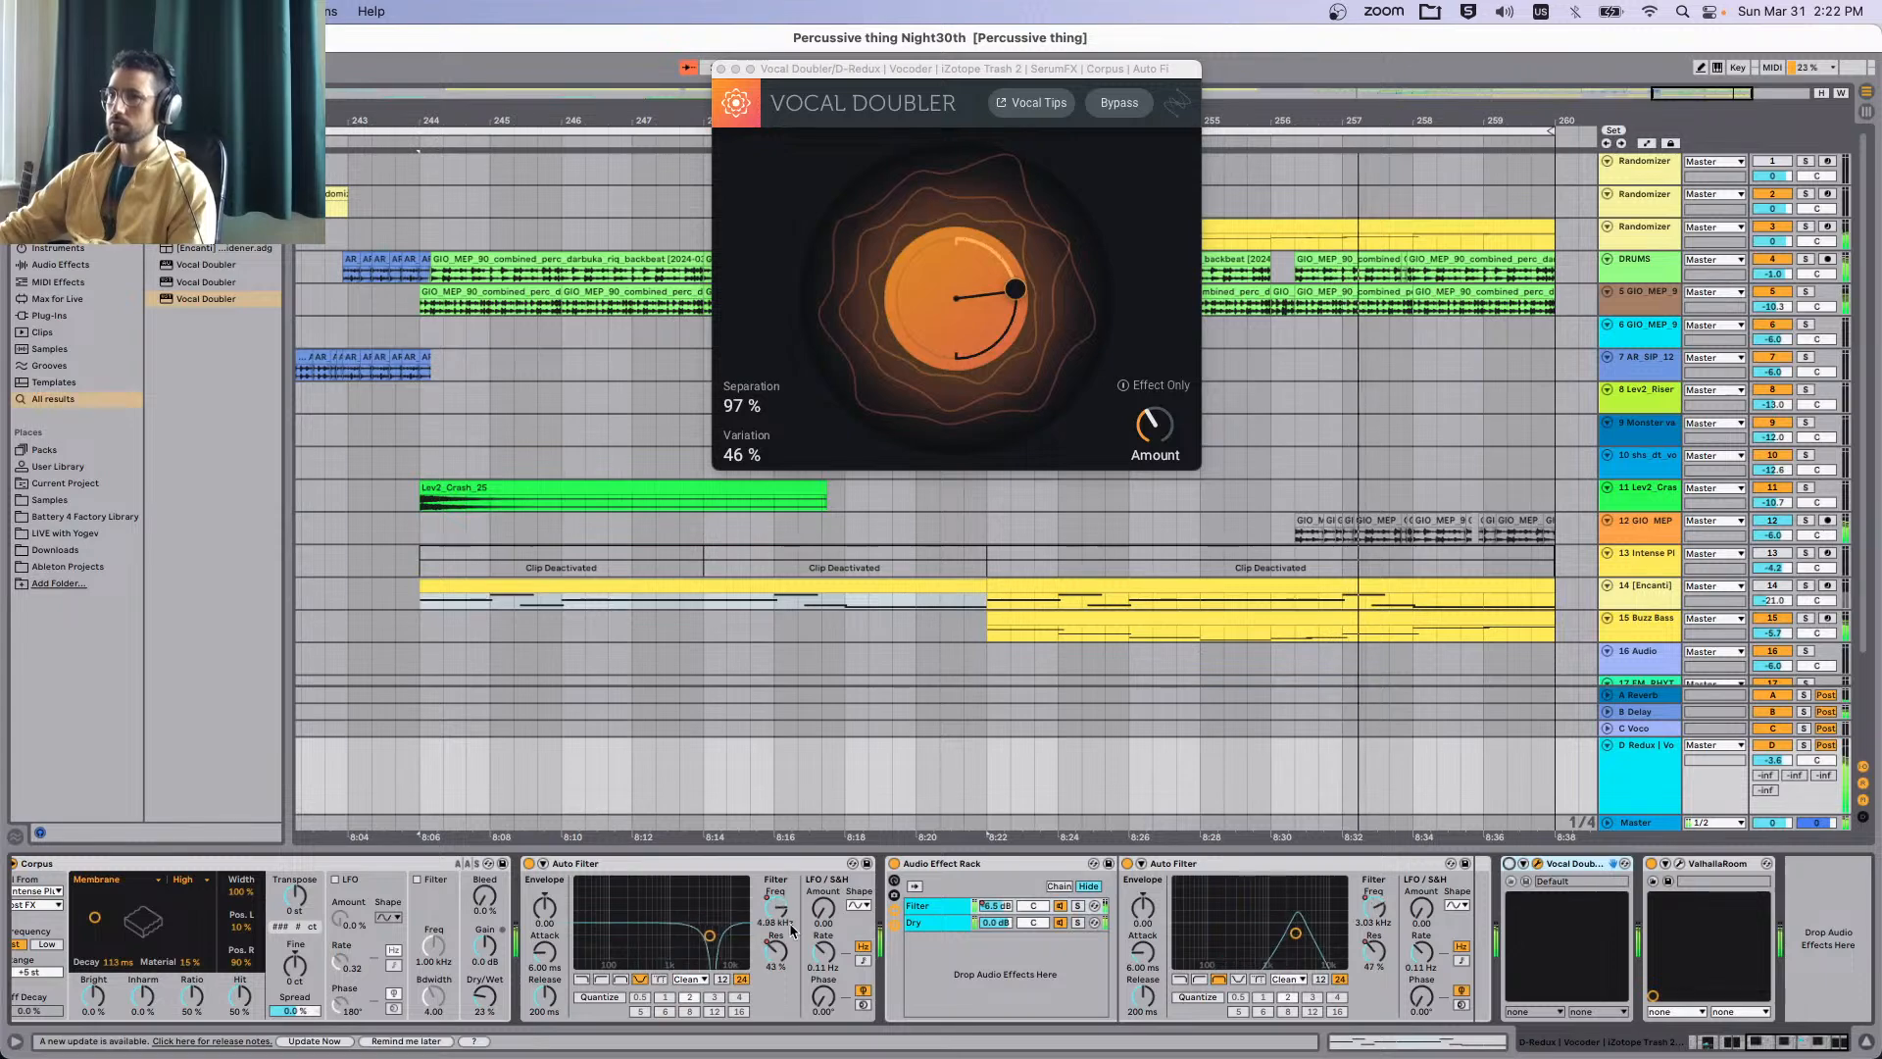
Review return track D's effects chain, select the Buzz Bass clip at bar 252, and close its SerumFX window.
scroll(792, 929, left, 10)
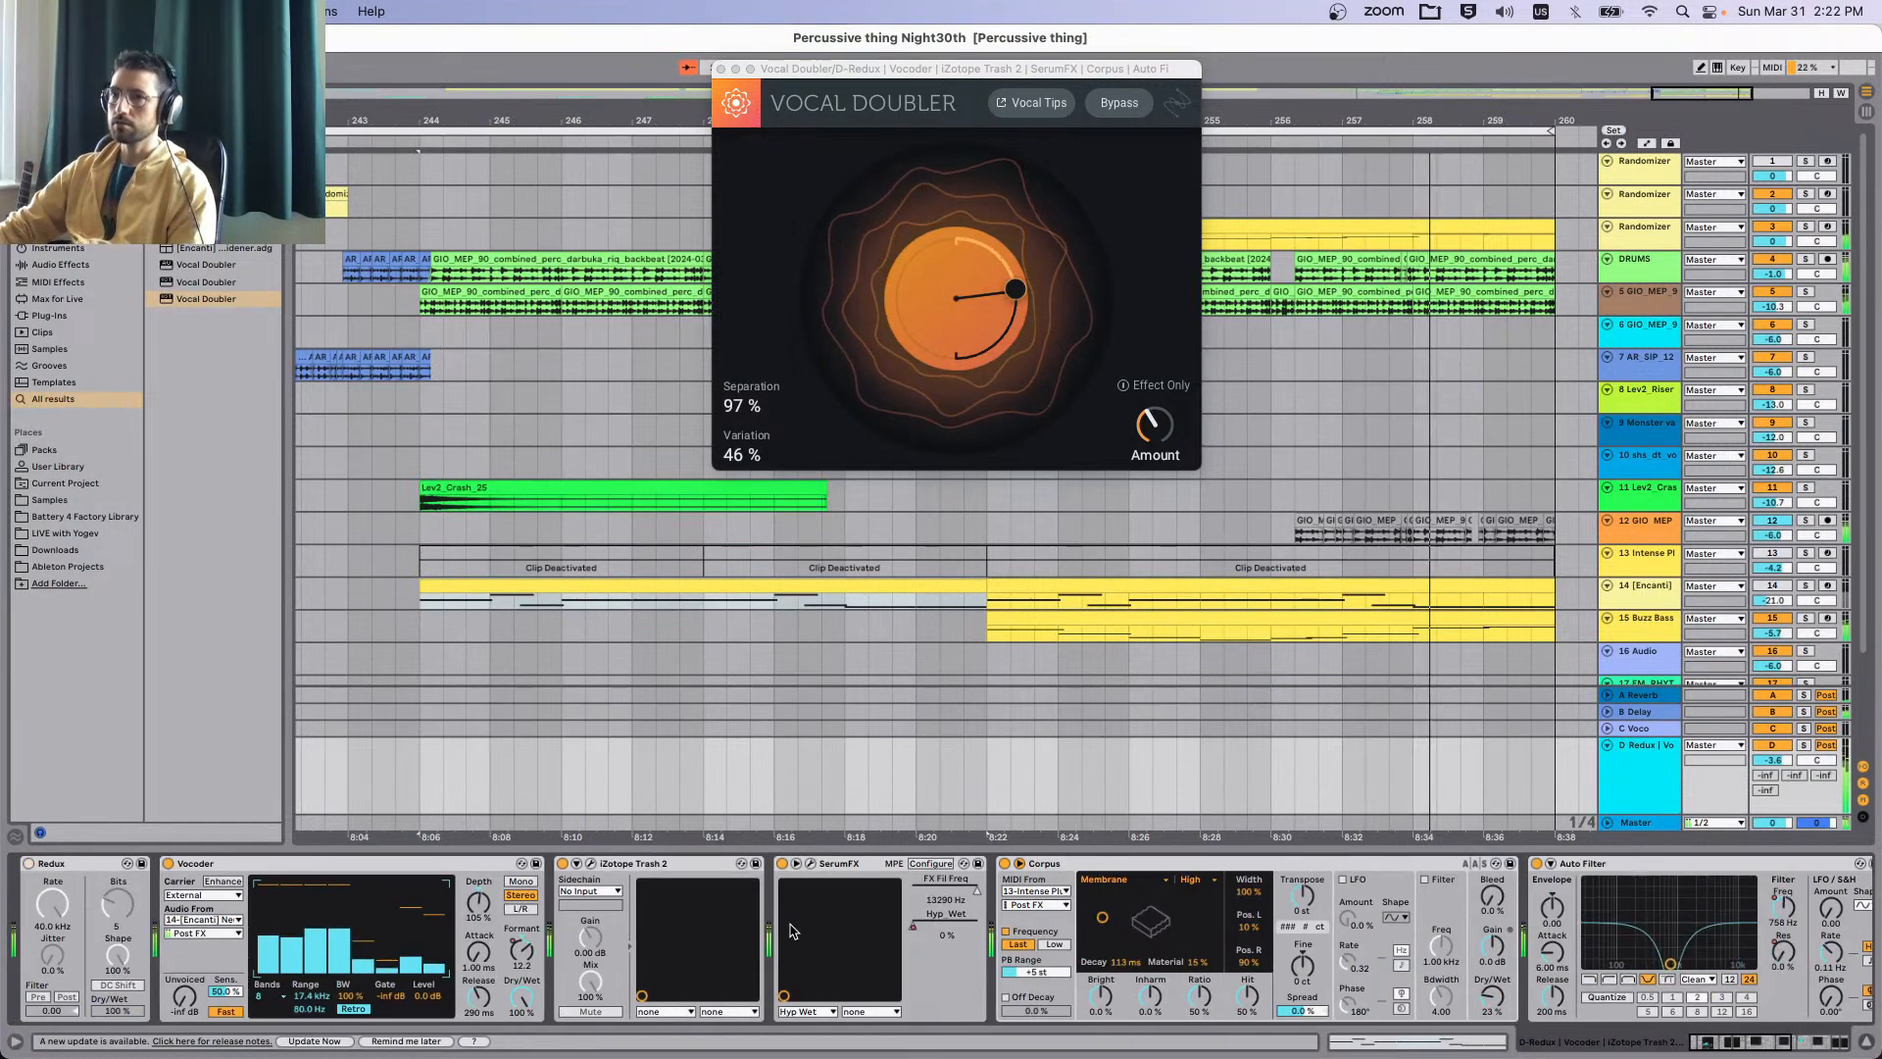
scroll(792, 929, right, 10)
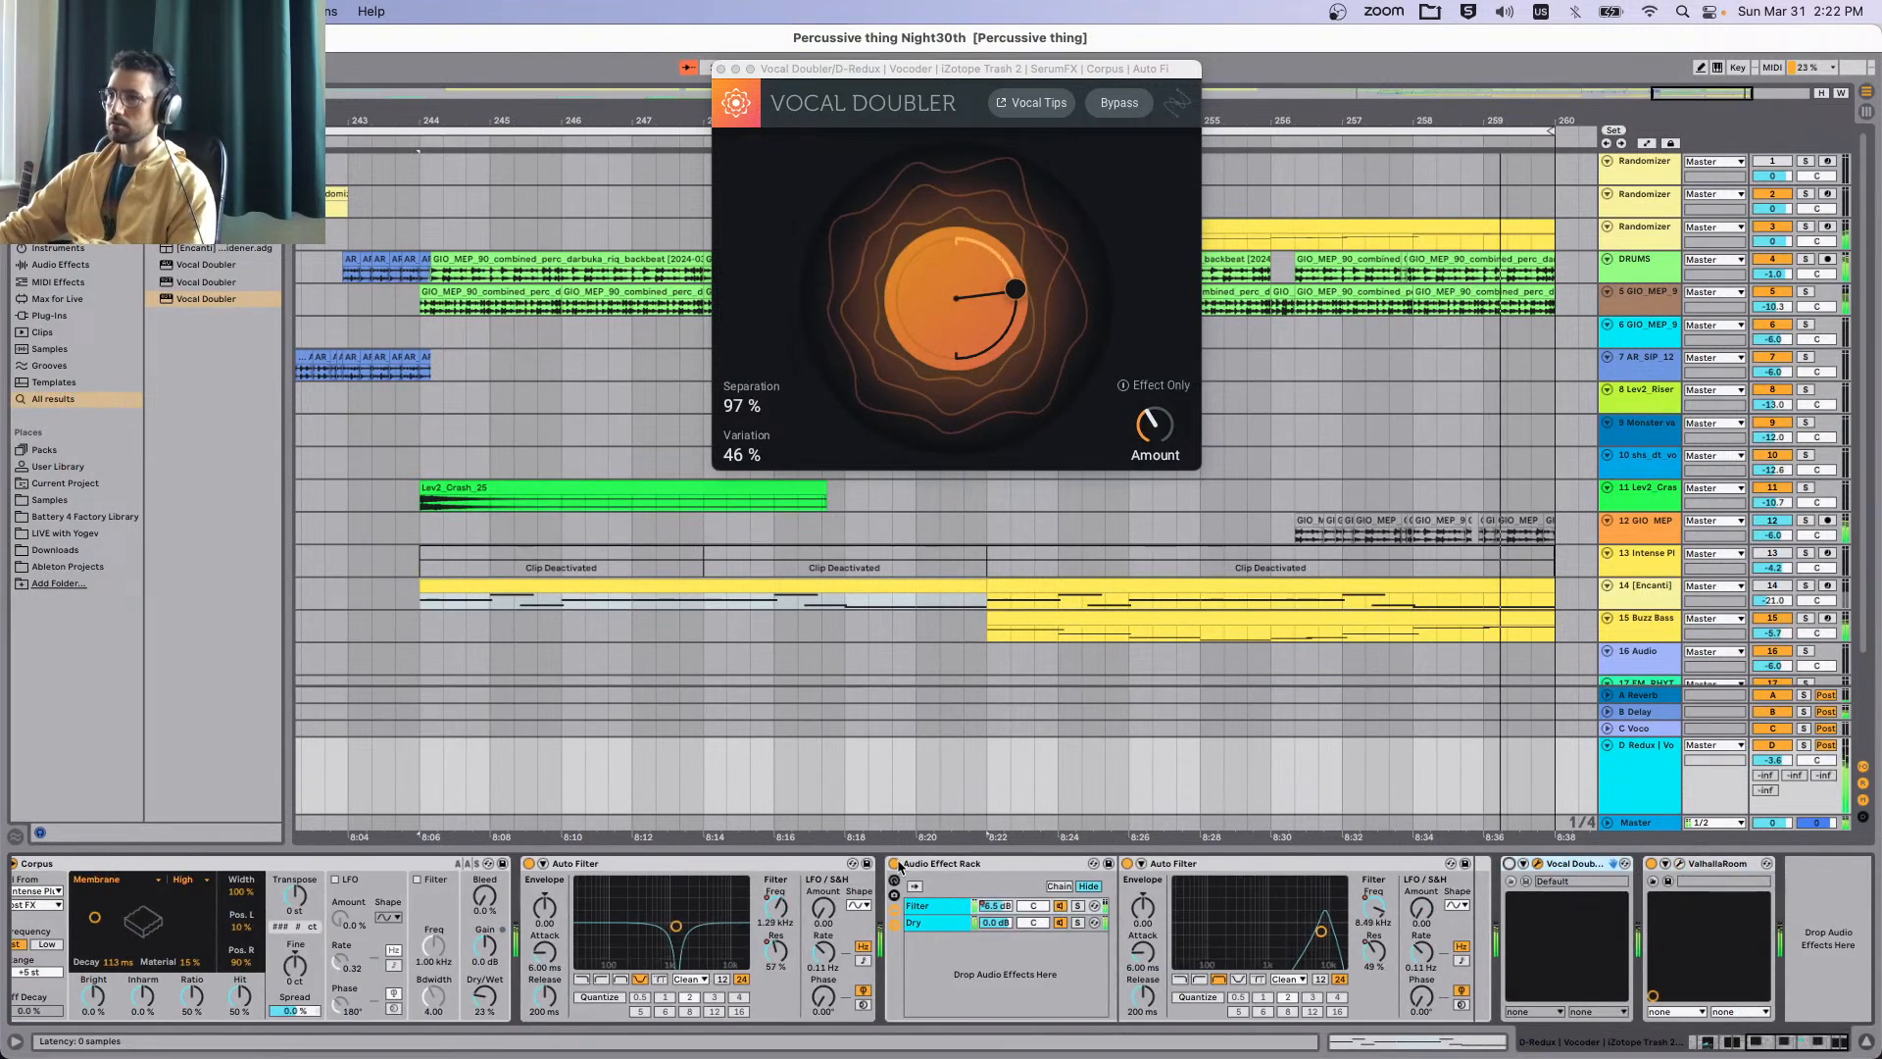
click(1204, 619)
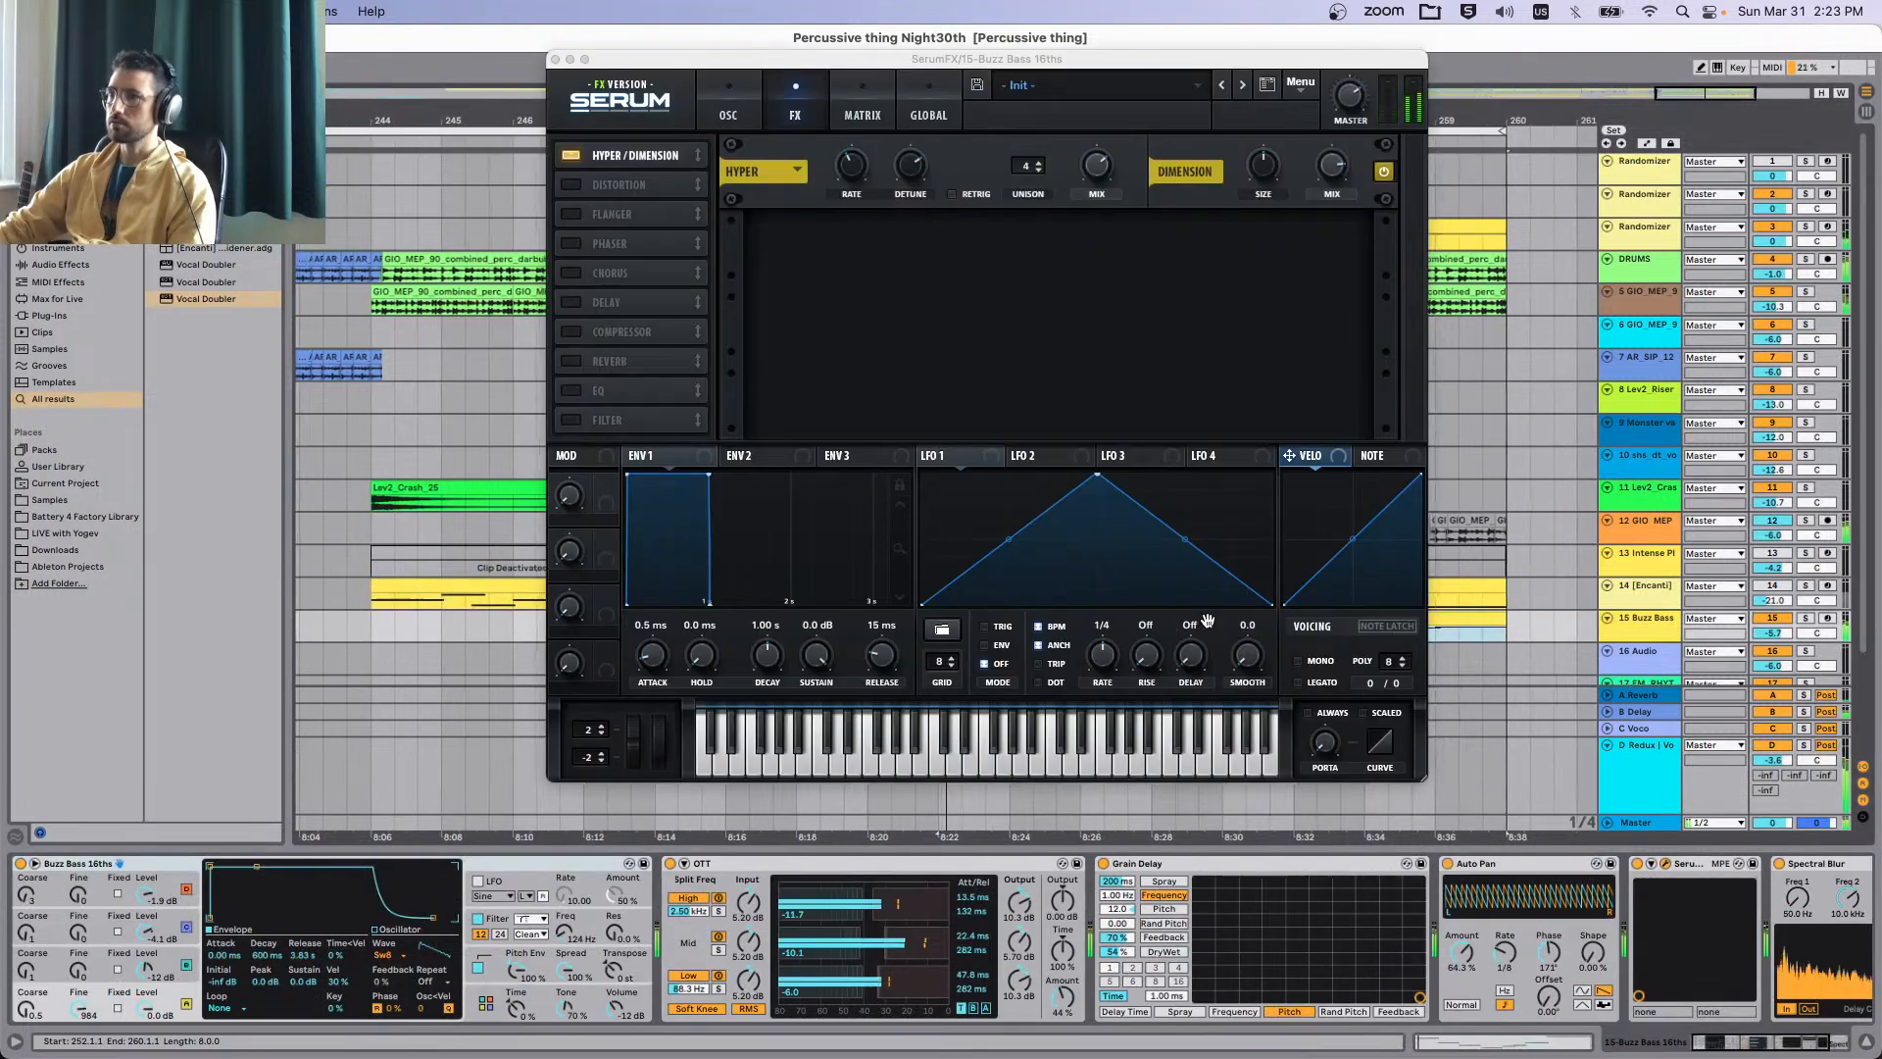
click(554, 60)
Fold return track D in the arrangement.
scroll(1343, 441, down, 3)
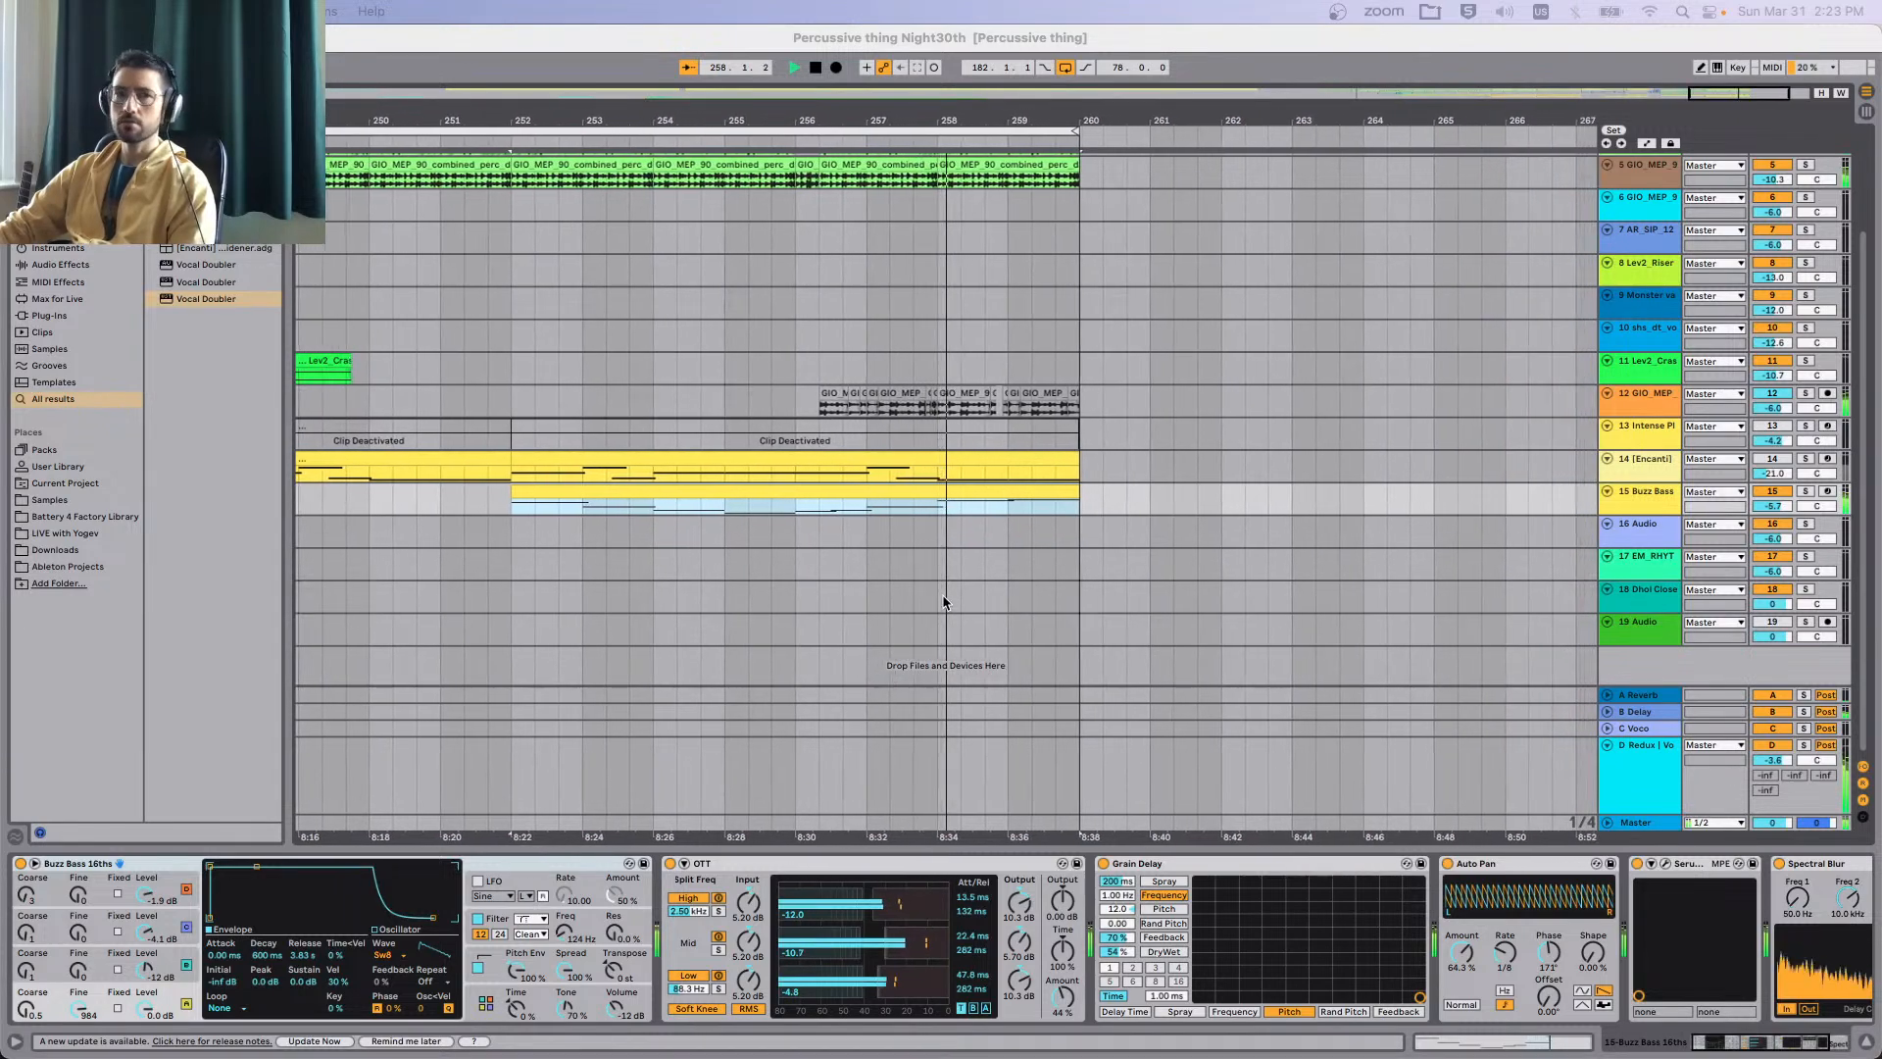
key(minus)
scroll(1031, 592, left, 5)
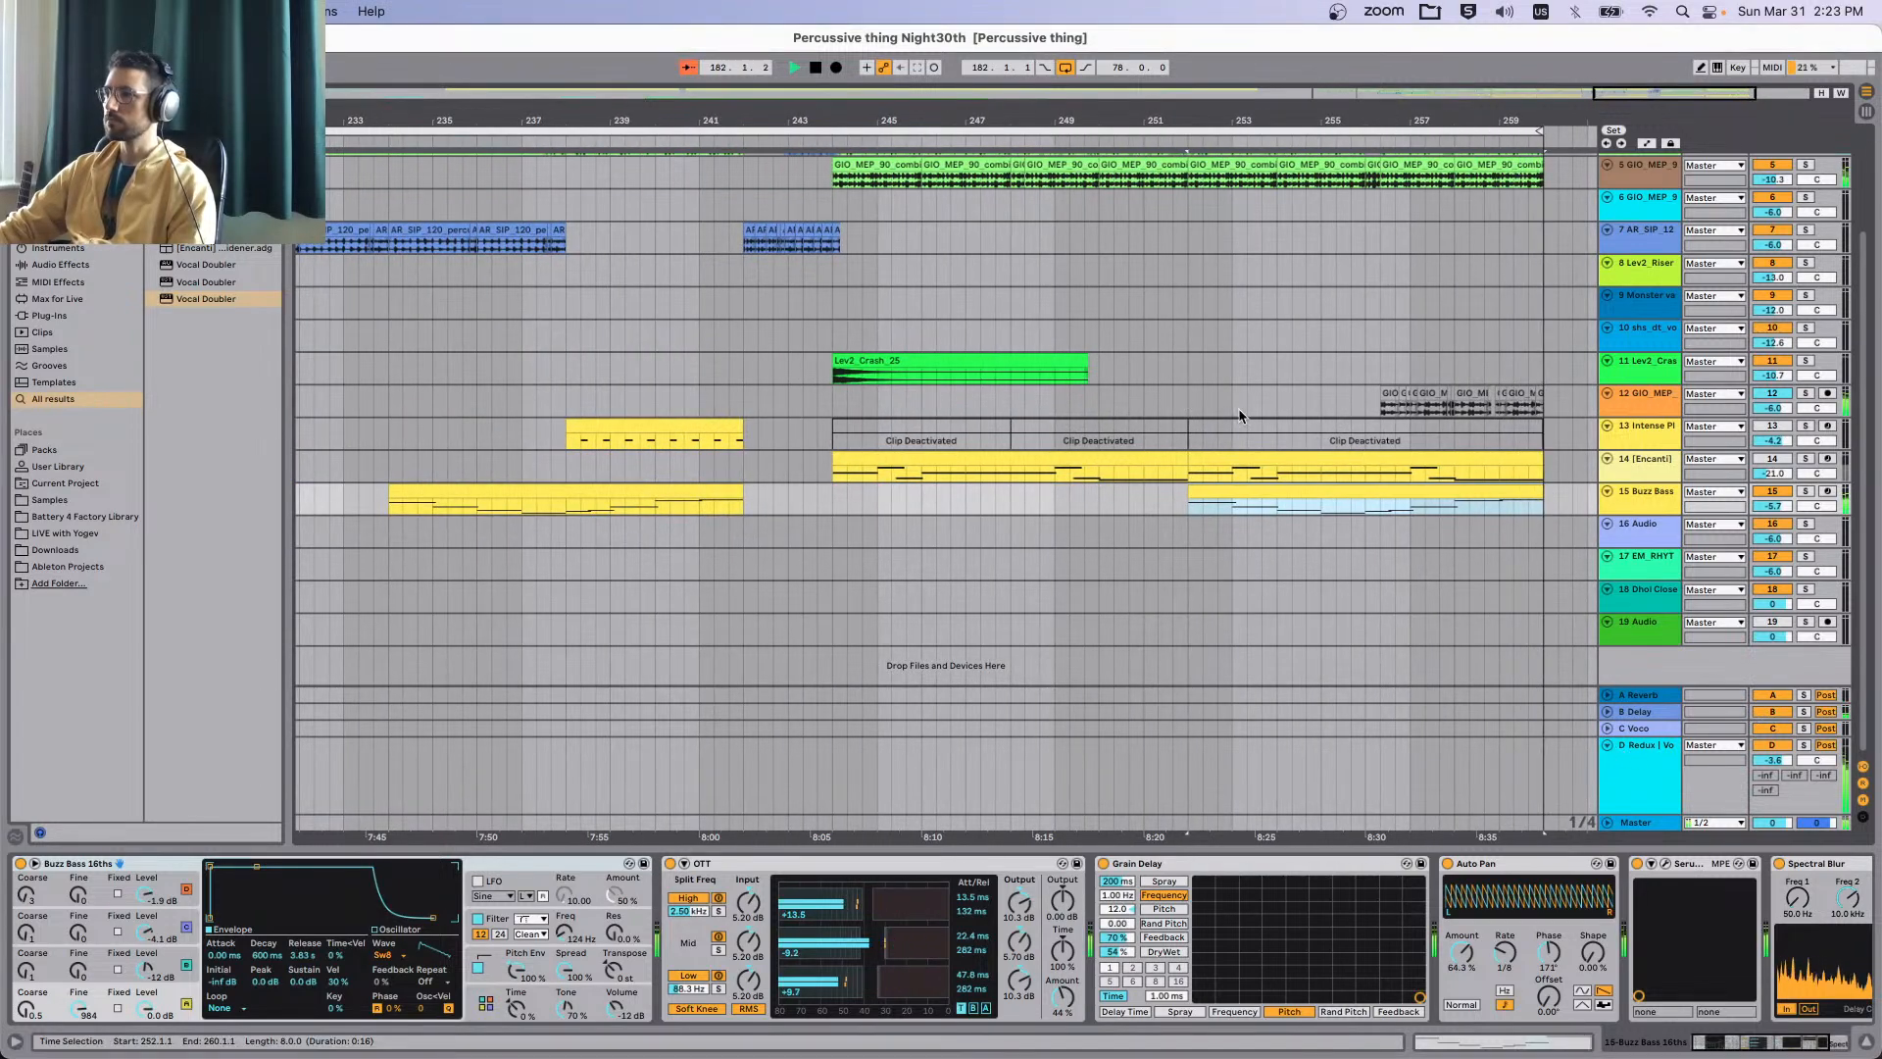
click(1608, 745)
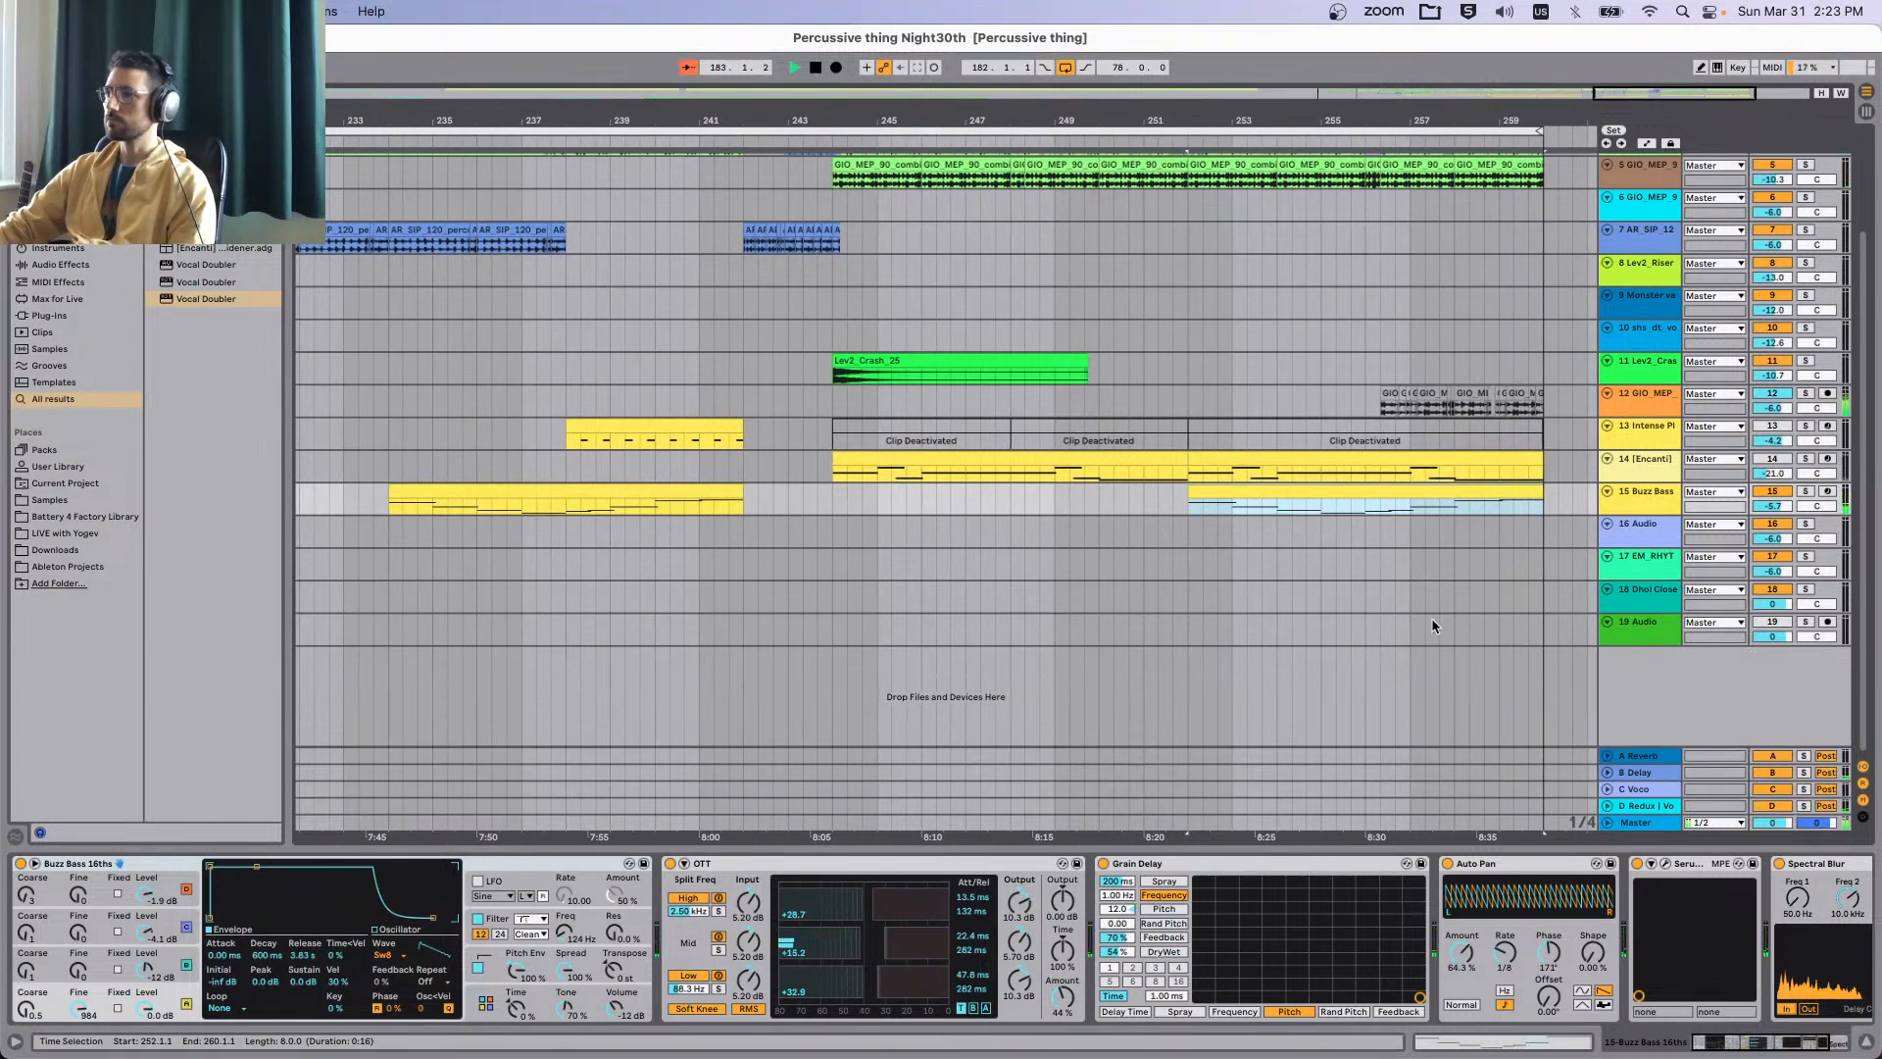
Play the full mix from 239.3.1 and again from 237.2.1 to hear the transition into the [Encanti] section.
click(637, 311)
scroll(635, 312, left, 5)
scroll(875, 351, up, 5)
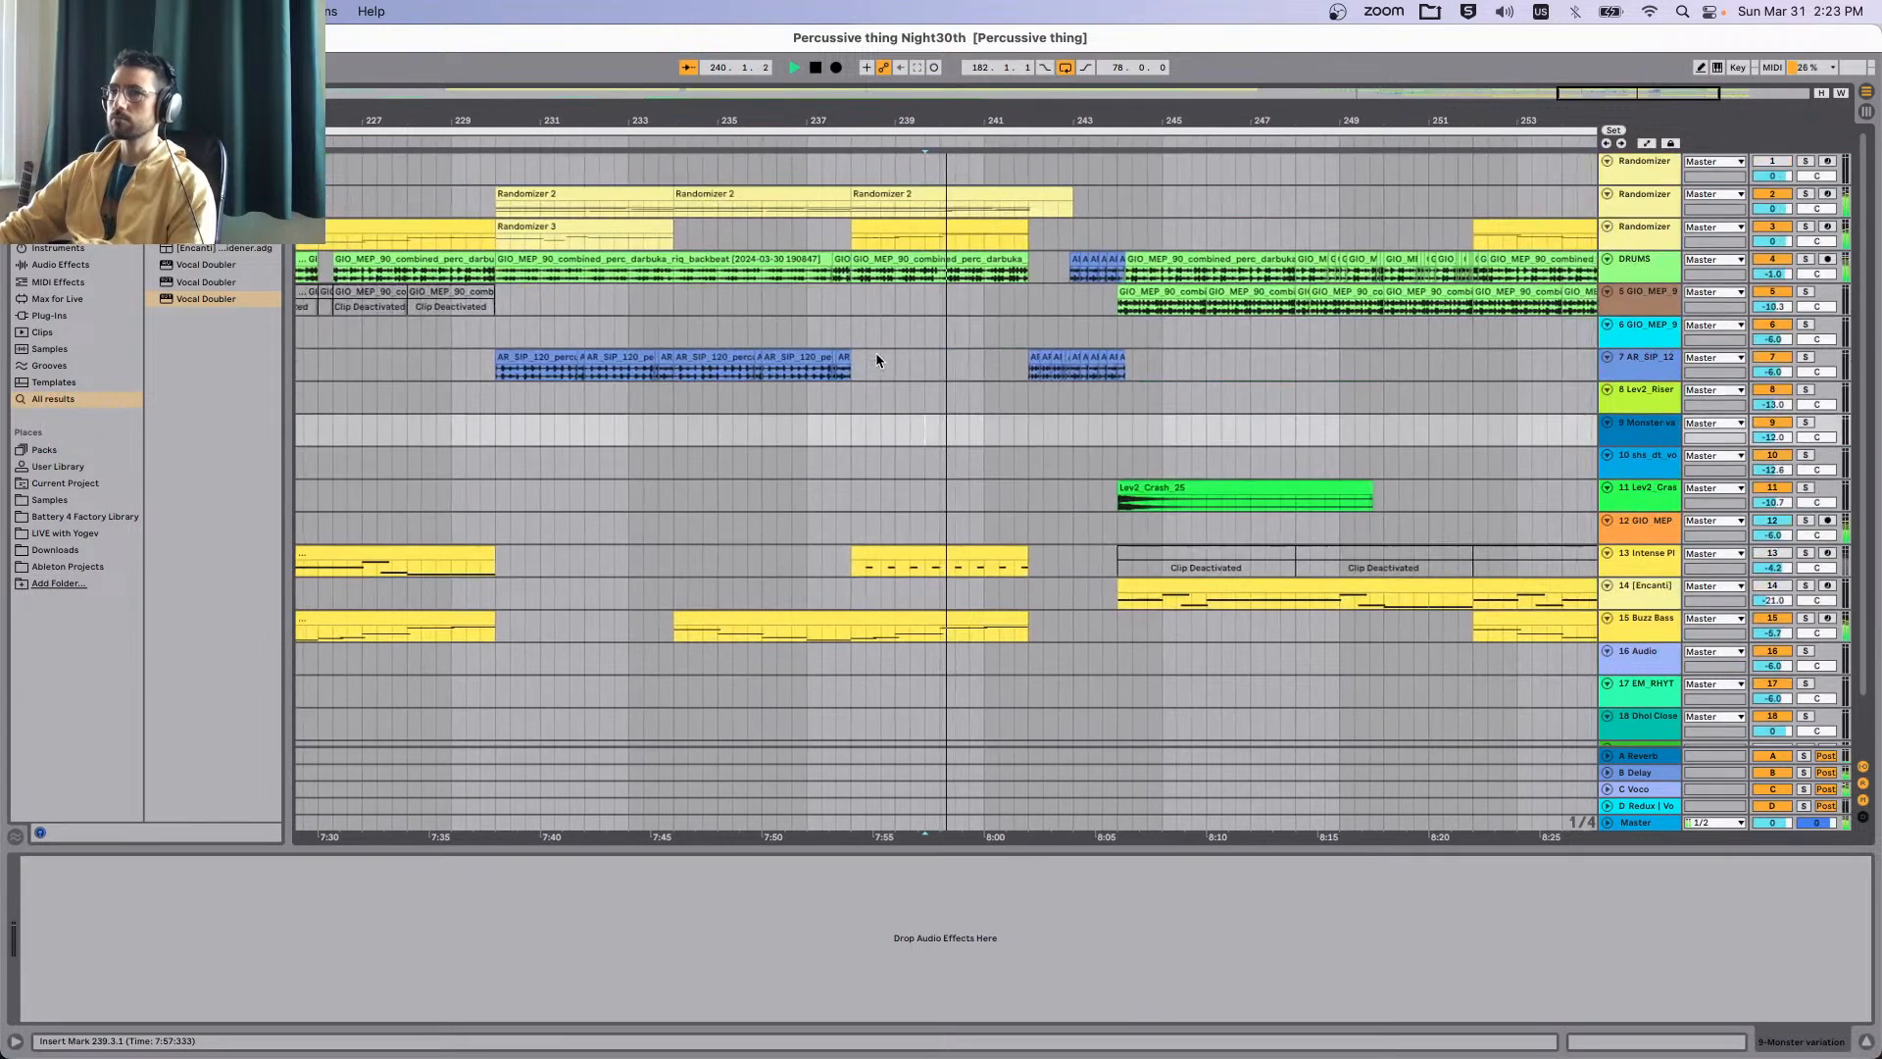
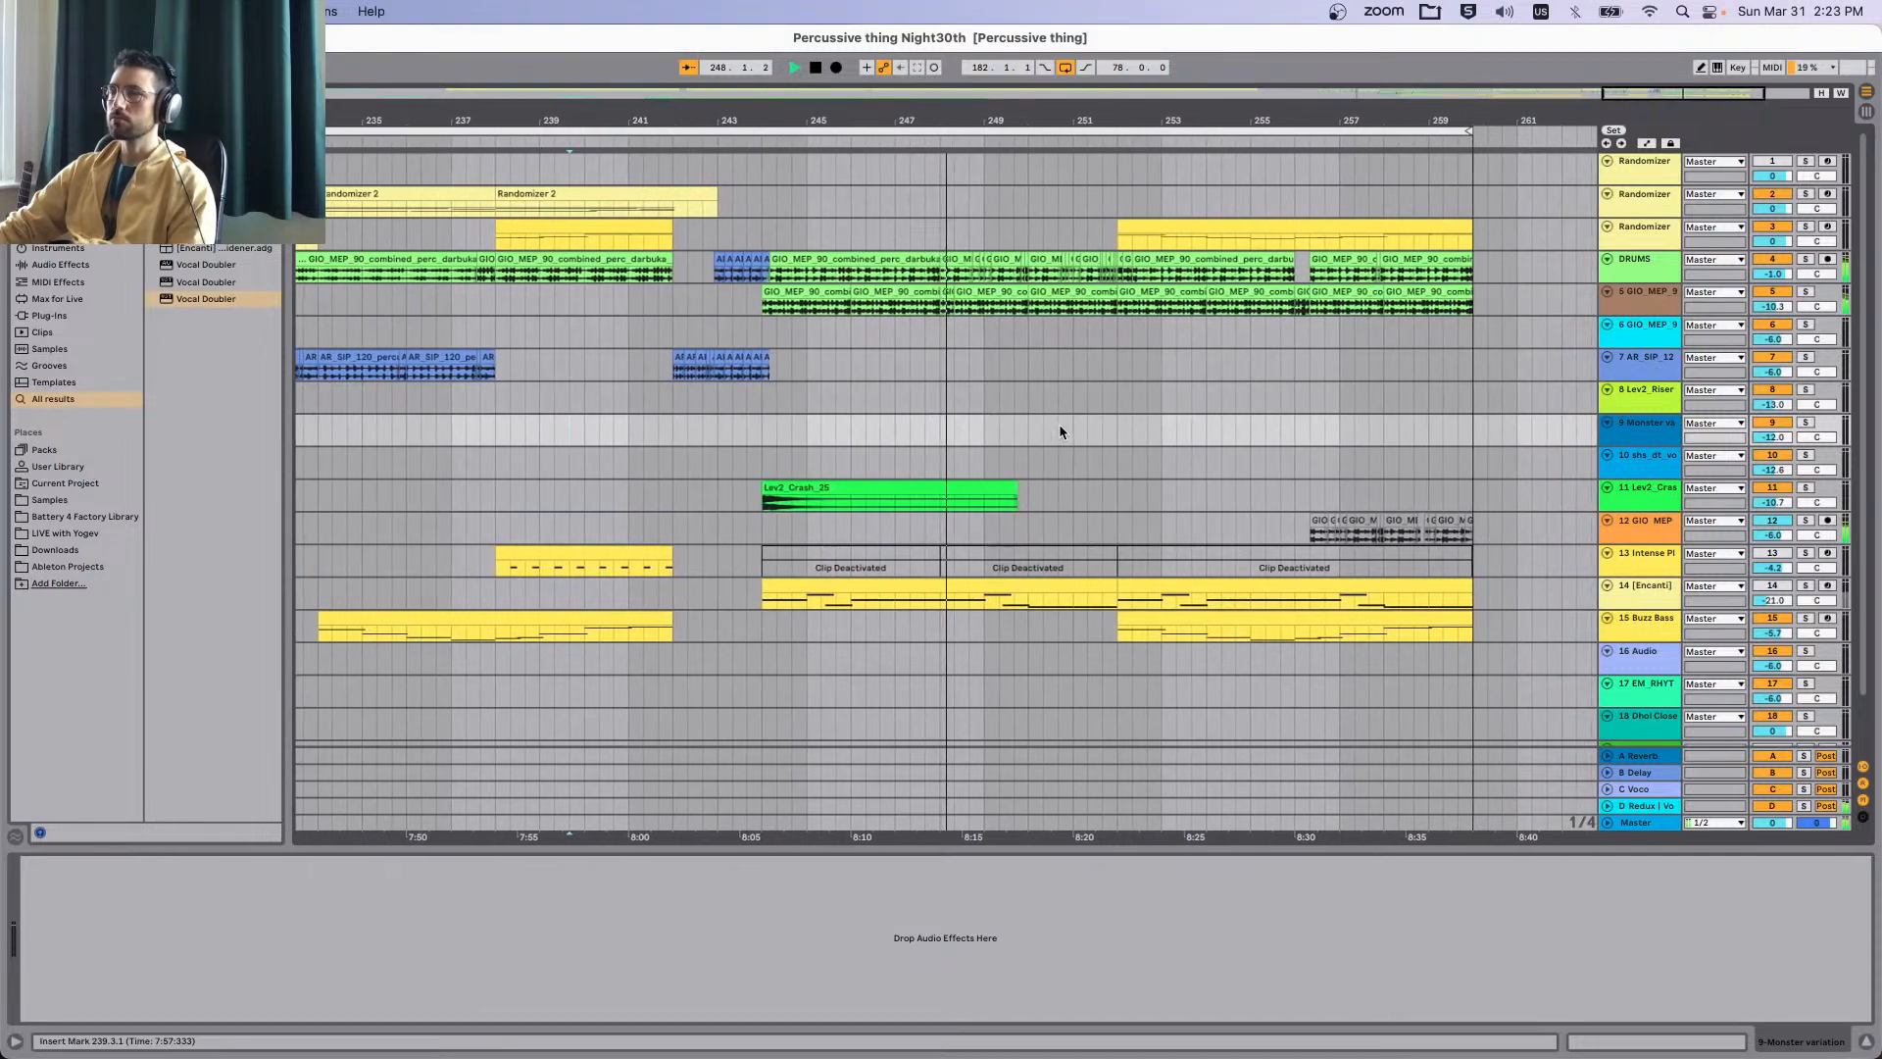
scroll(1061, 423, left, 10)
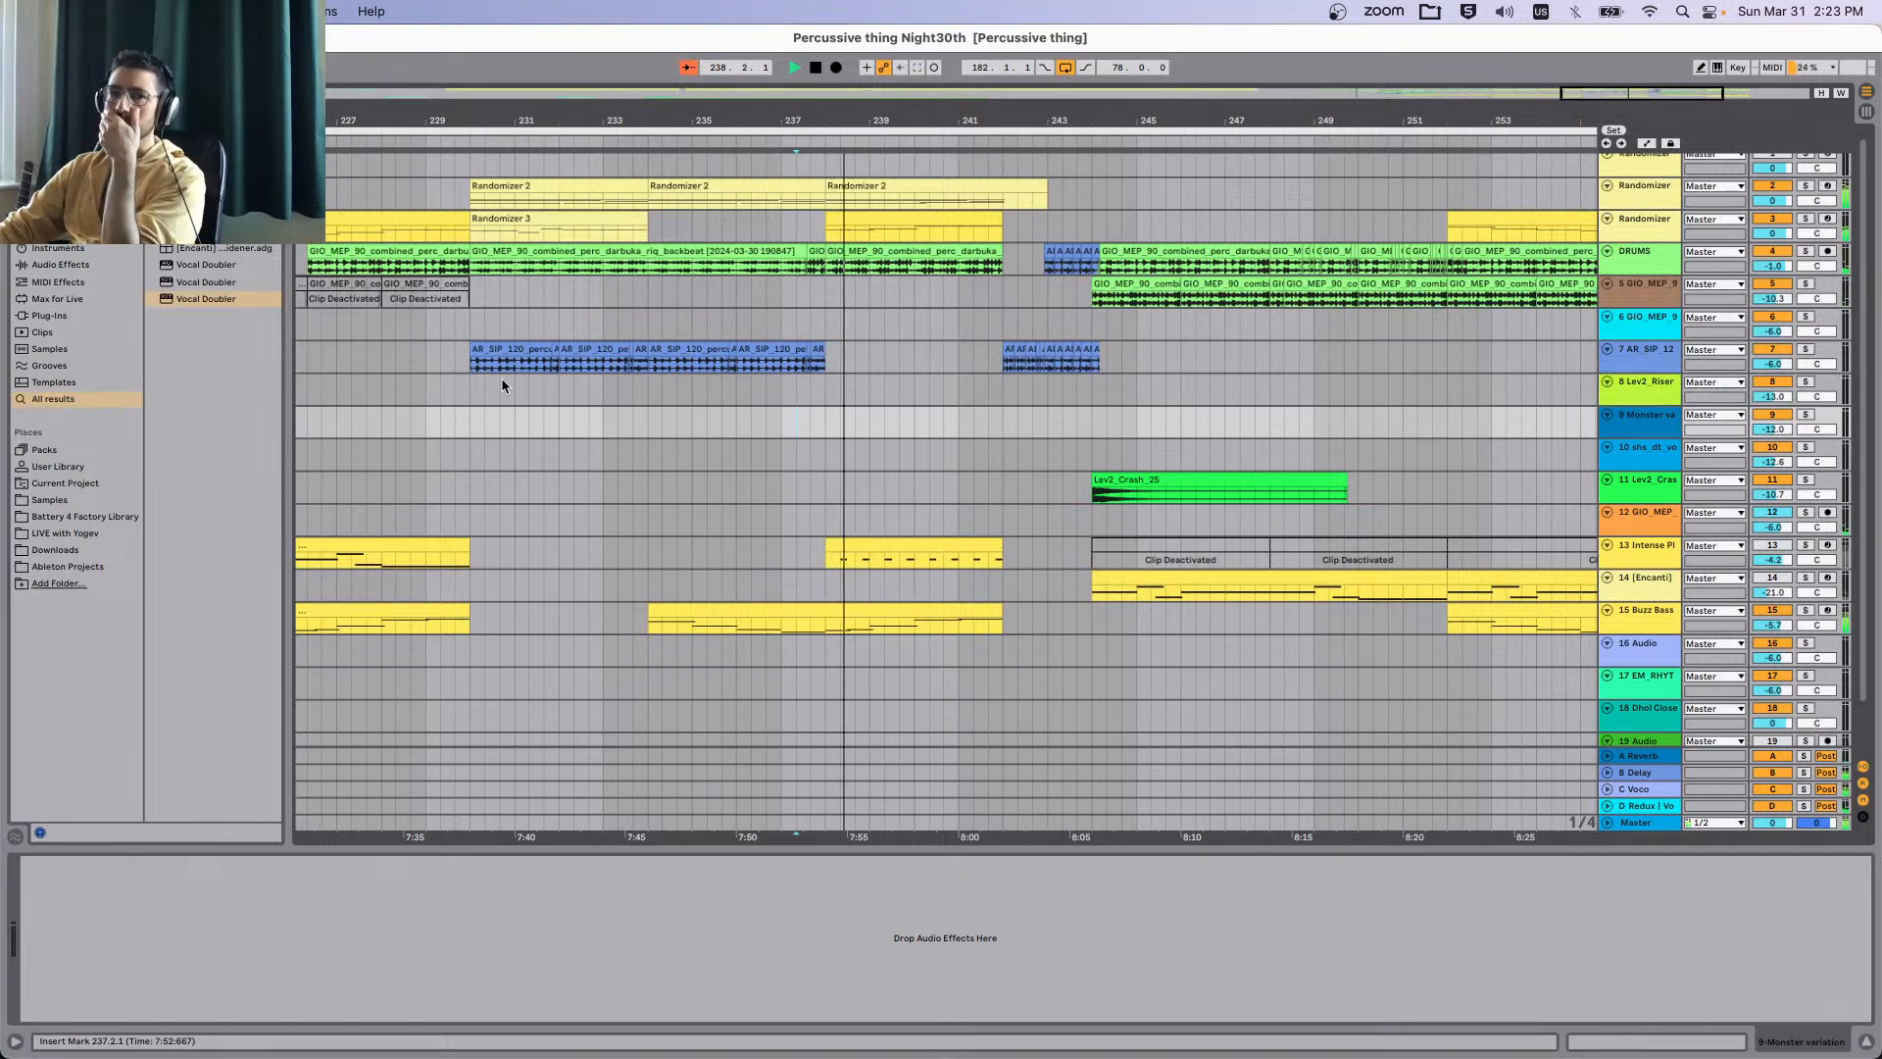
scroll(932, 294, up, 1)
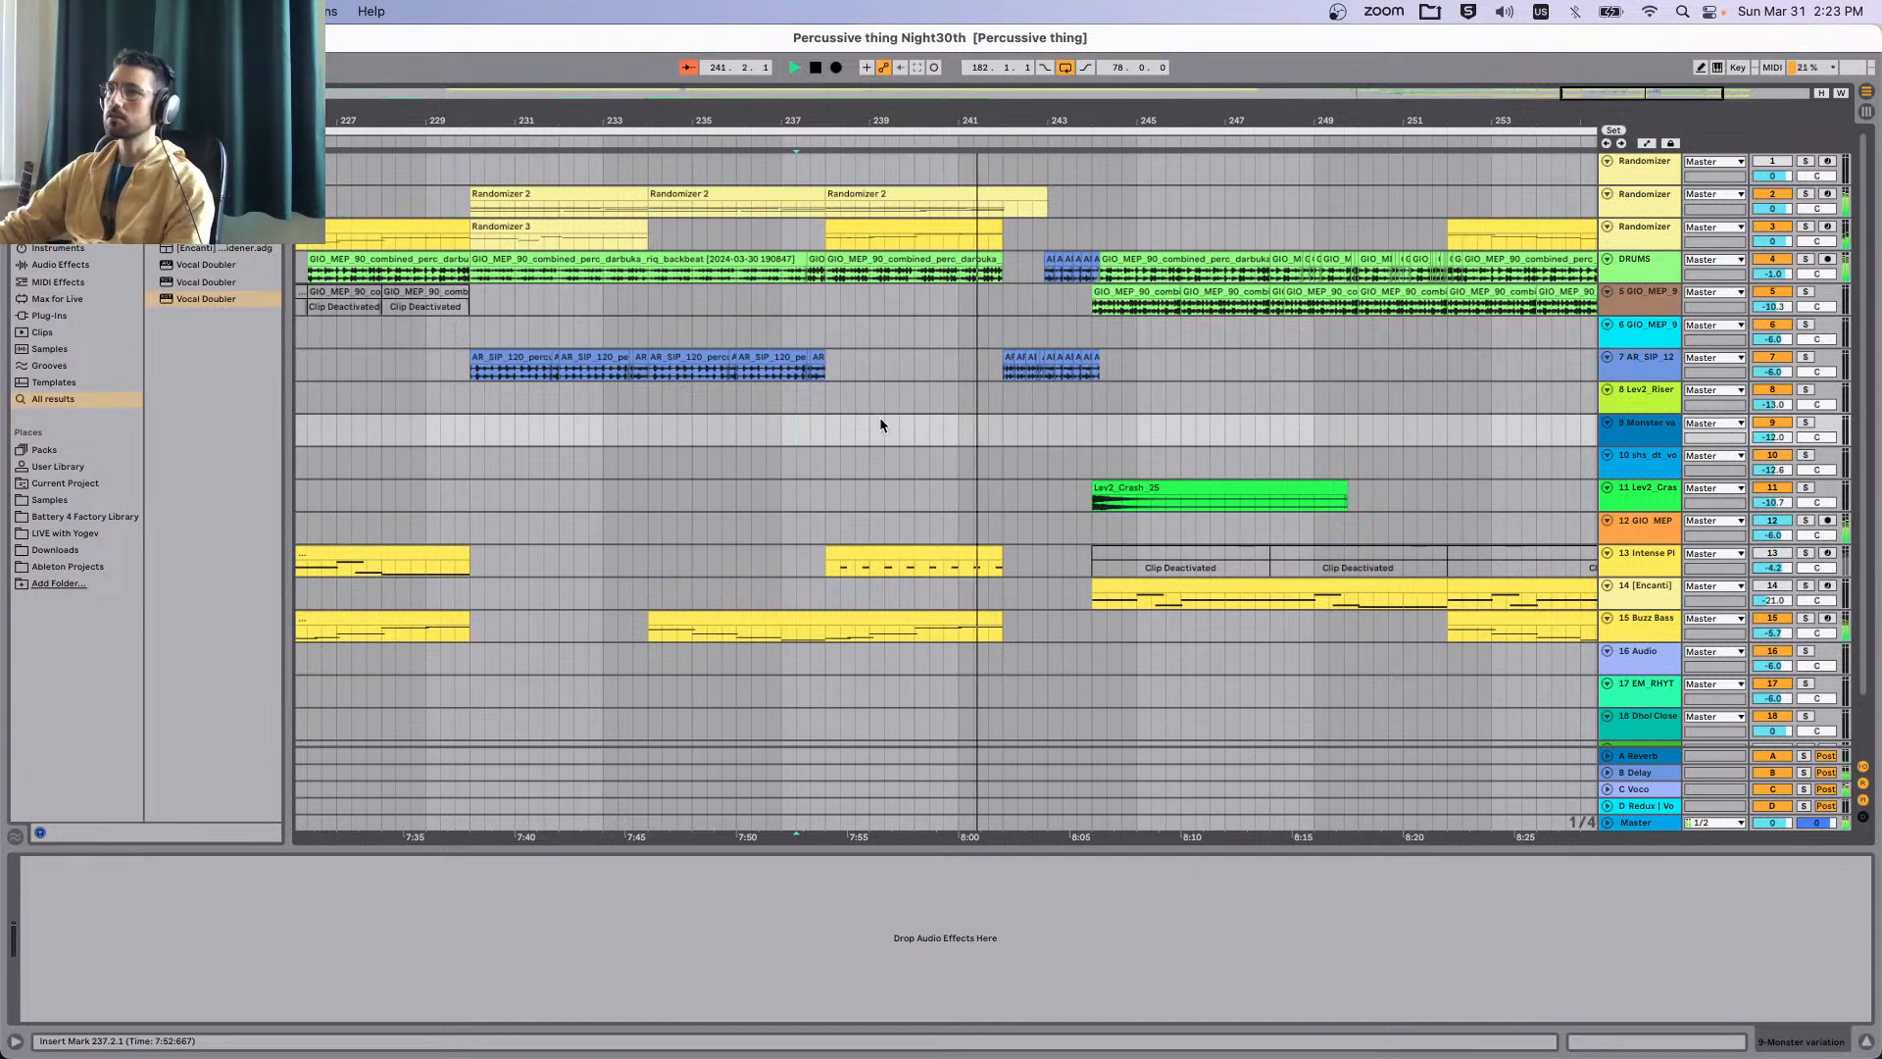
Copy the short kanjira slice at 243.1.3 to 238.2.1 on track 7, and solo the track to hear it.
scroll(879, 425, up, 5)
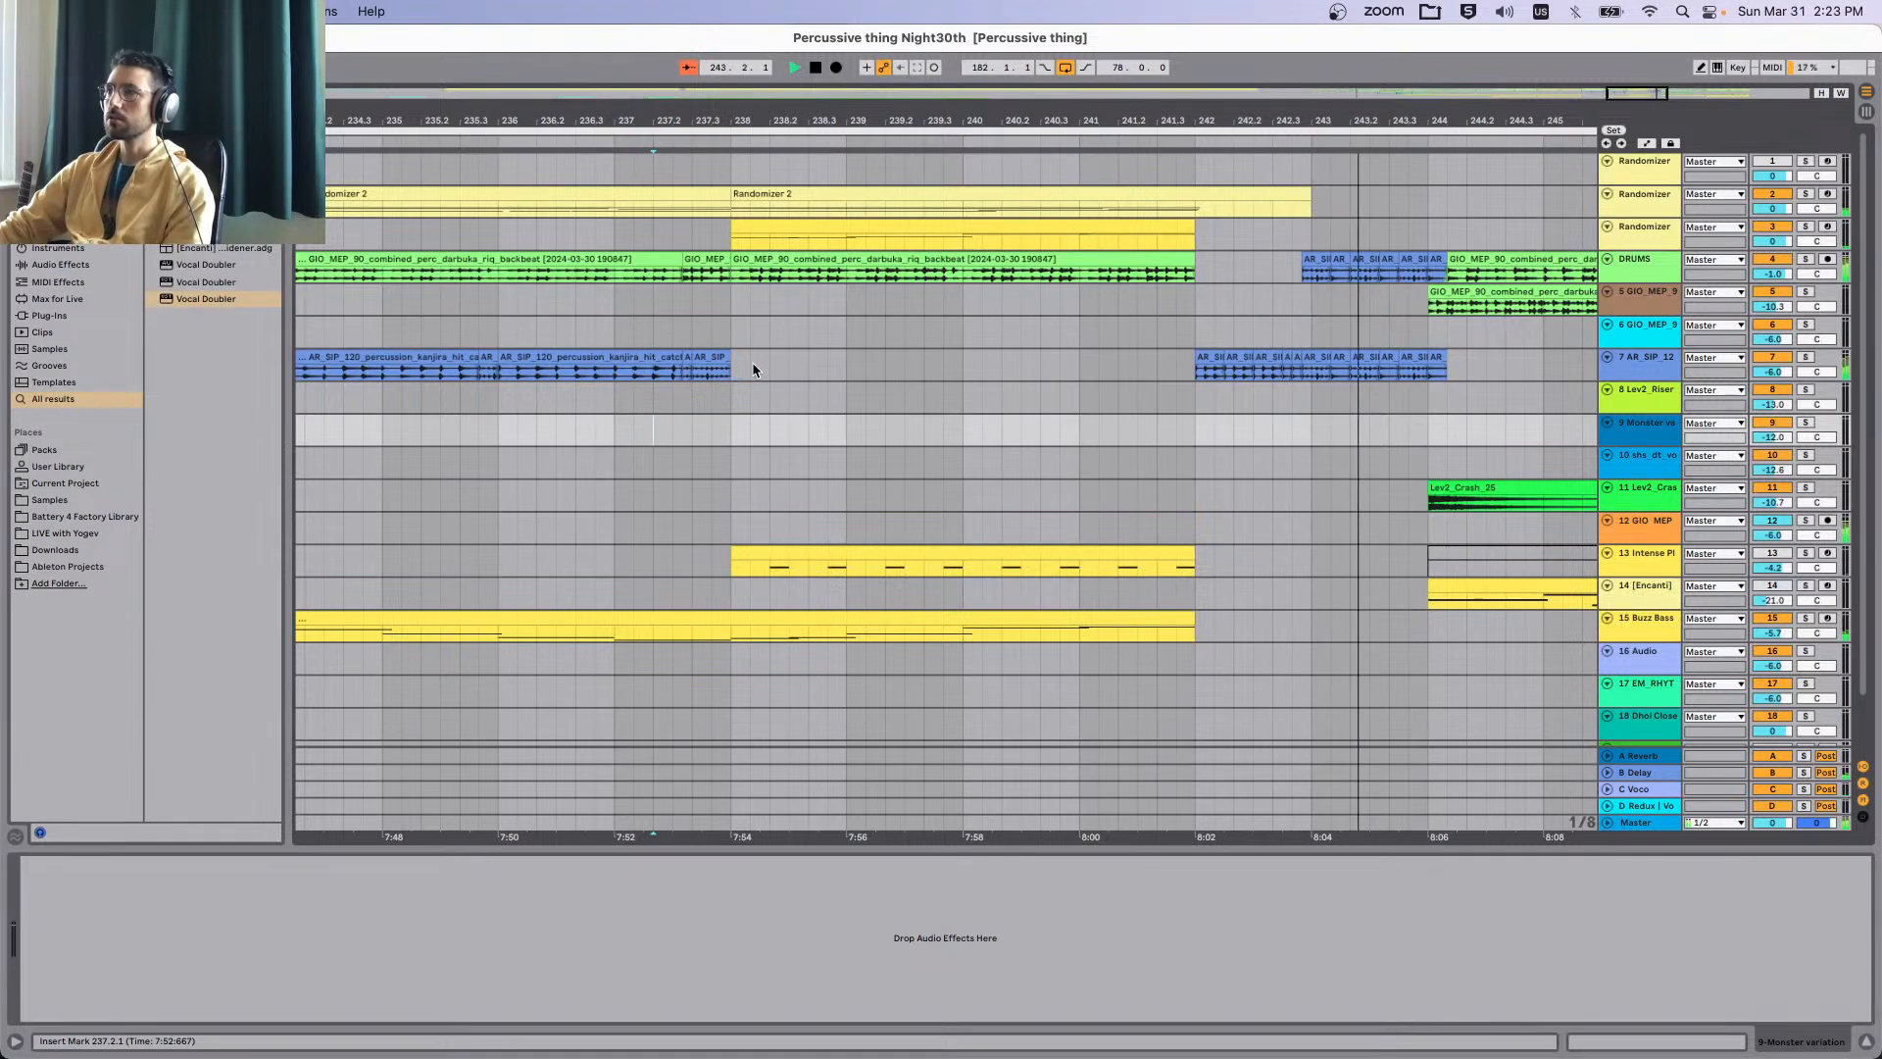
click(1335, 354)
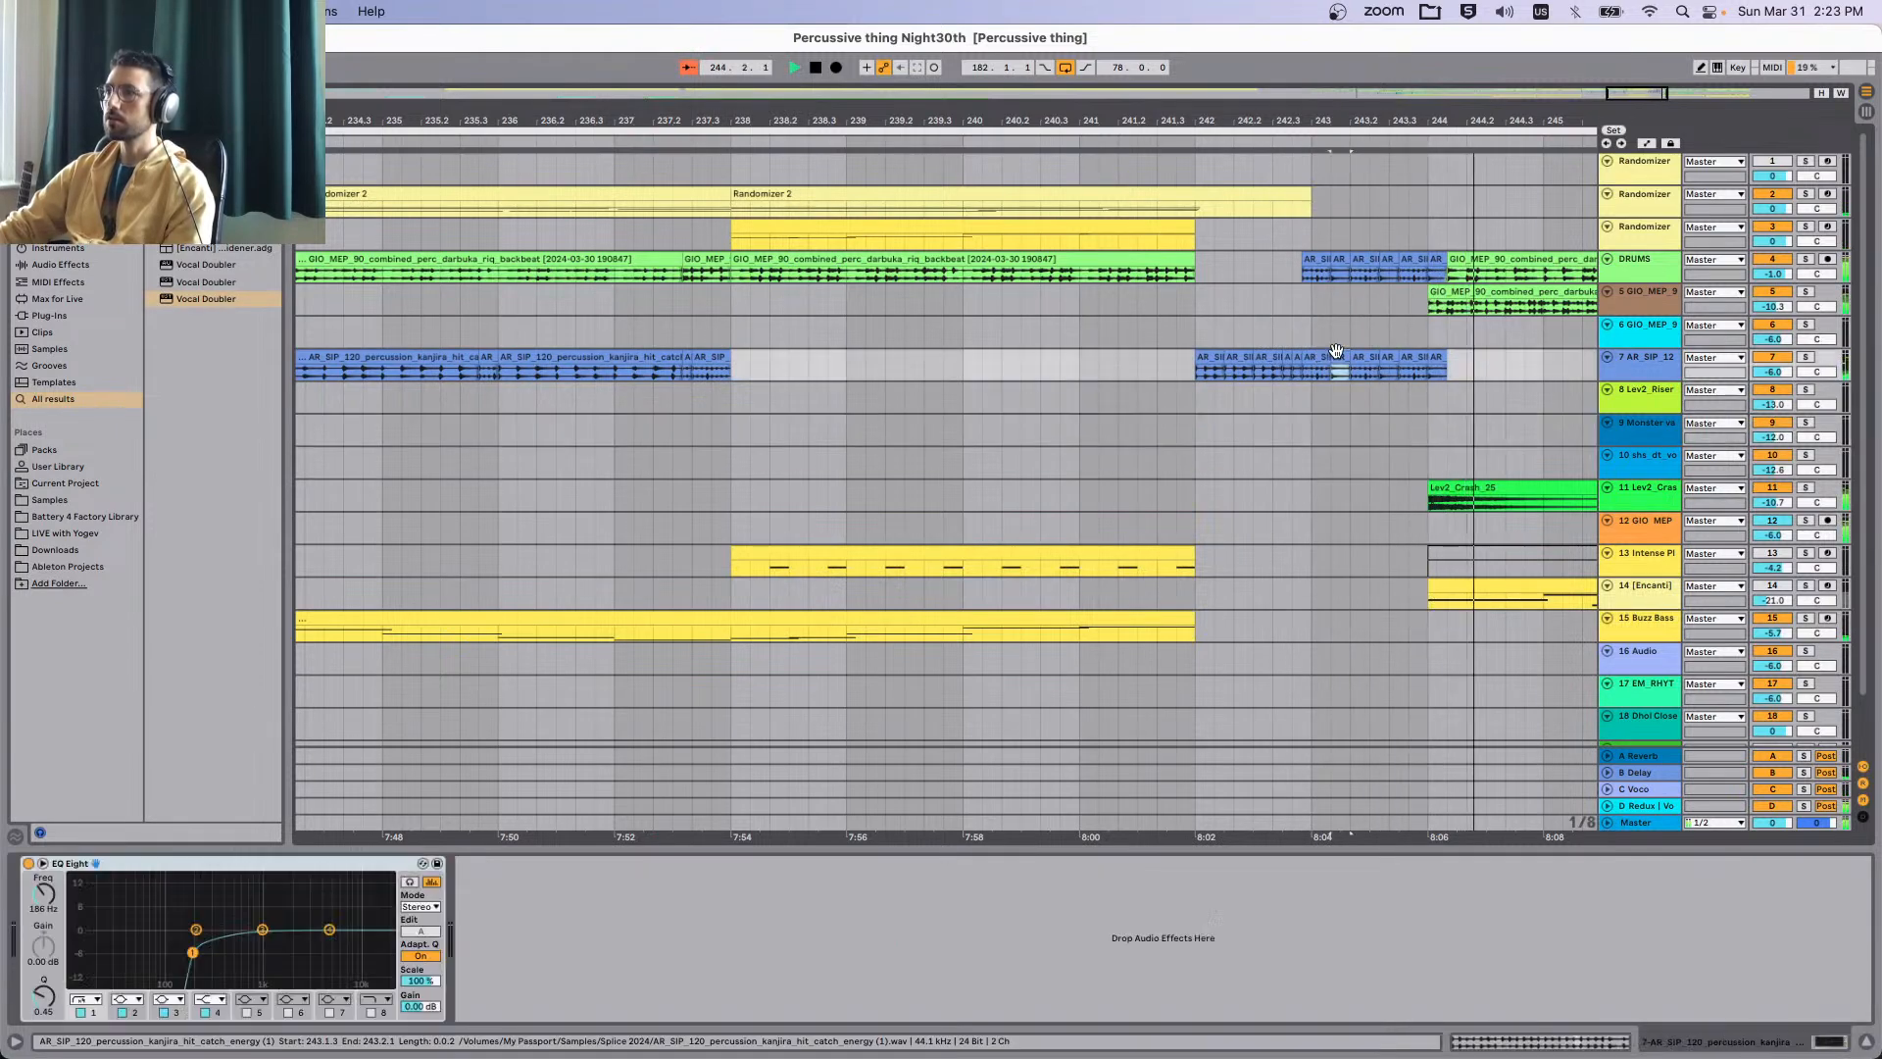
key(space)
click(727, 356)
key(space)
scroll(974, 379, up, 3)
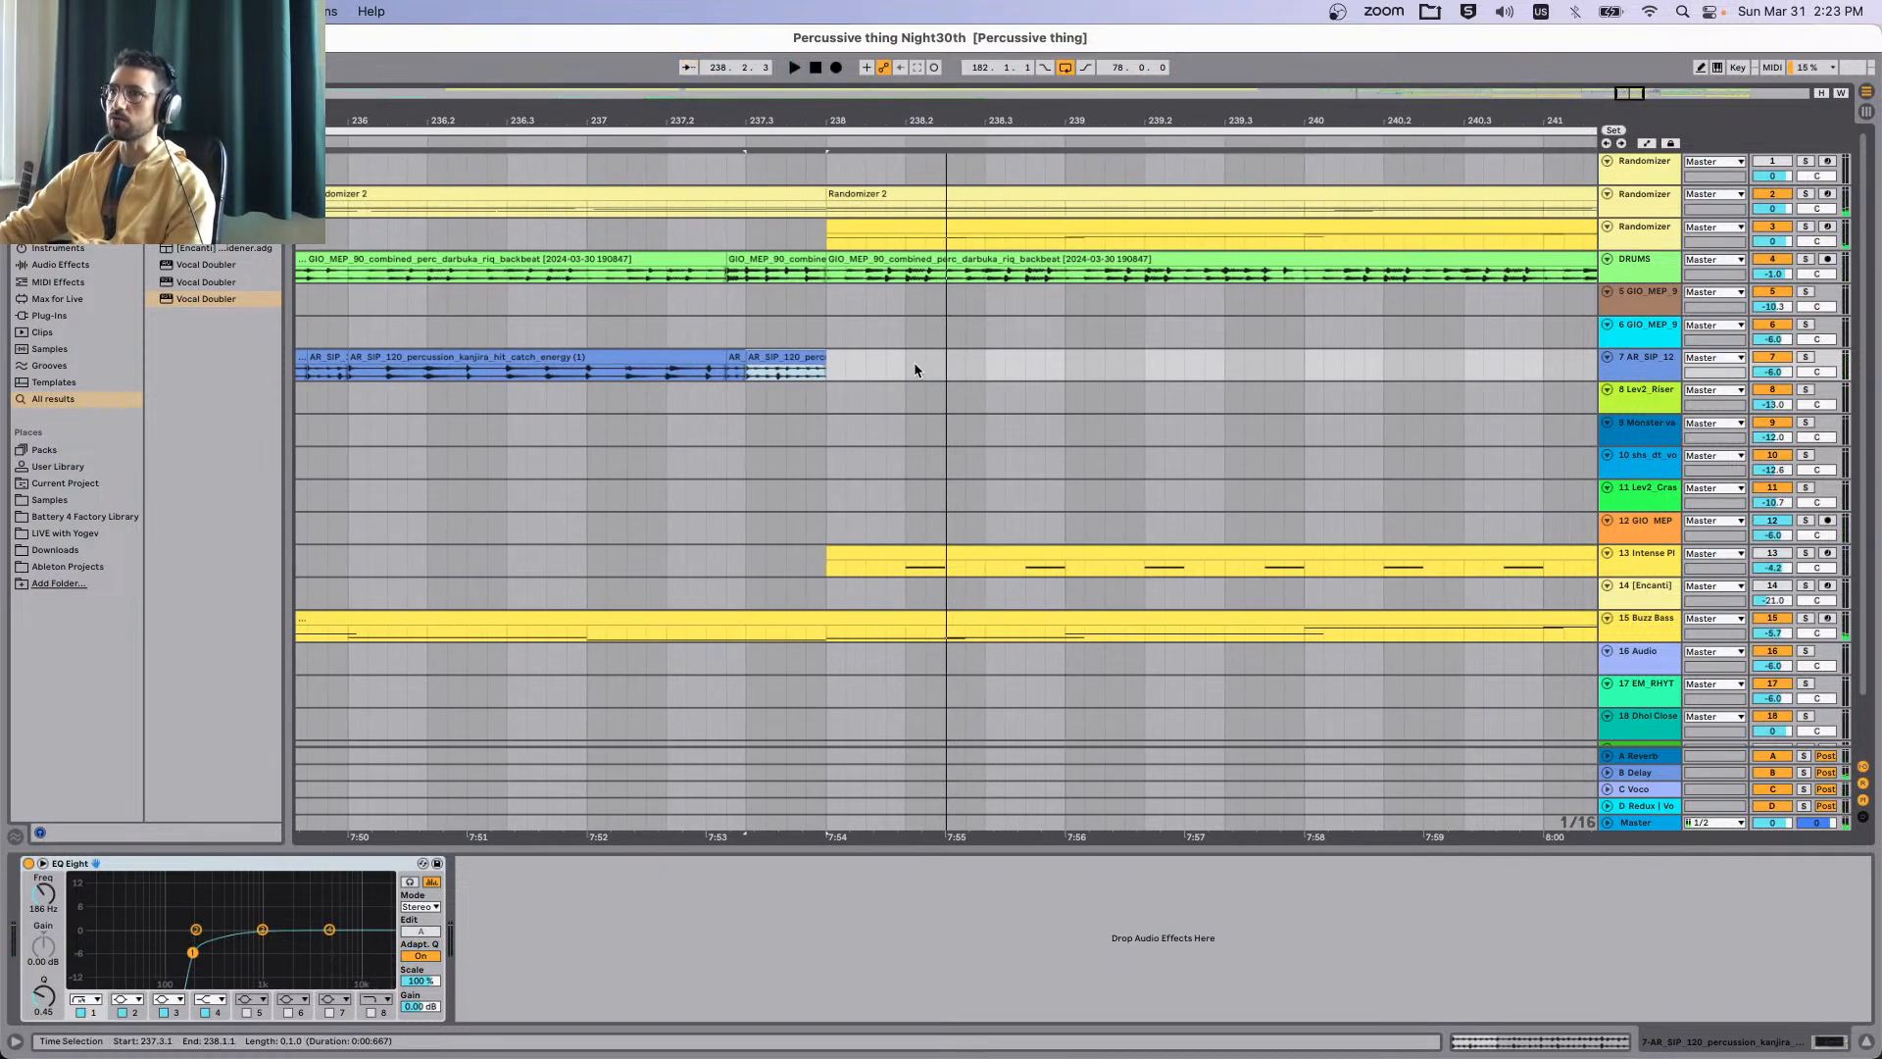
click(873, 369)
key(space)
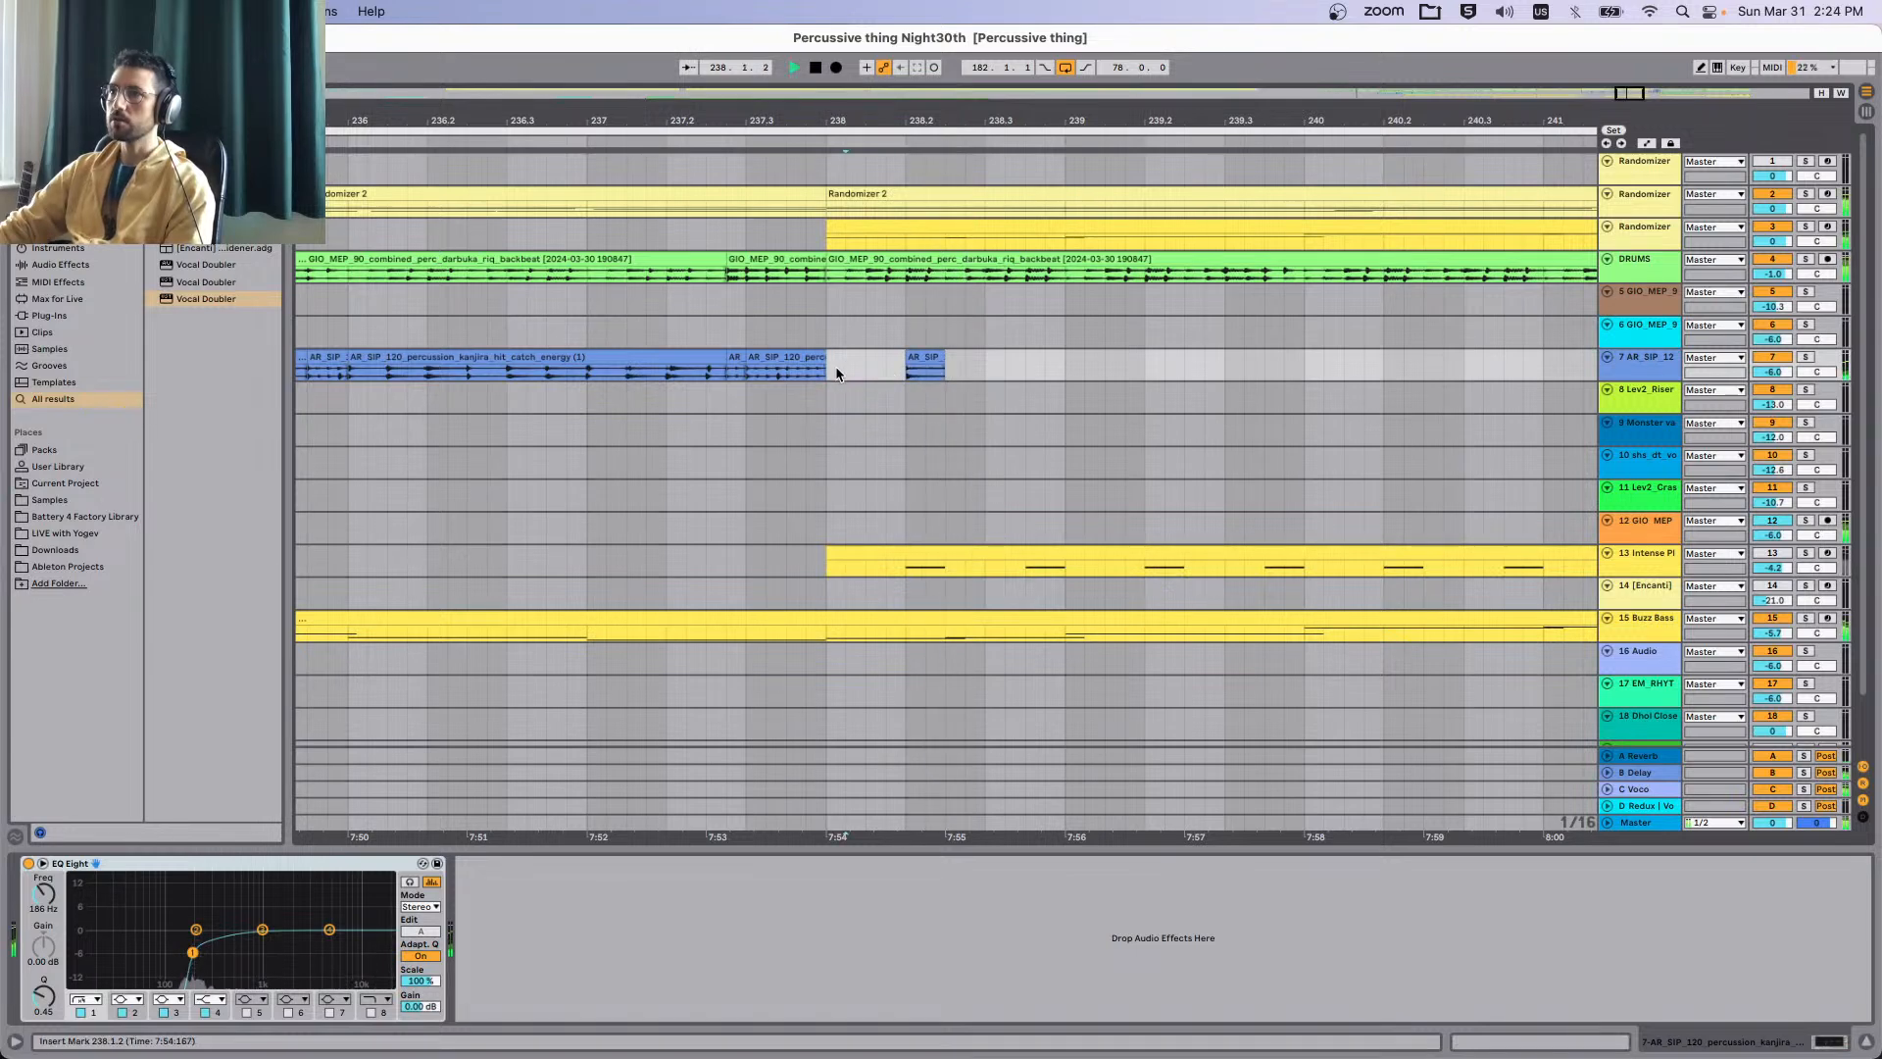
click(927, 355)
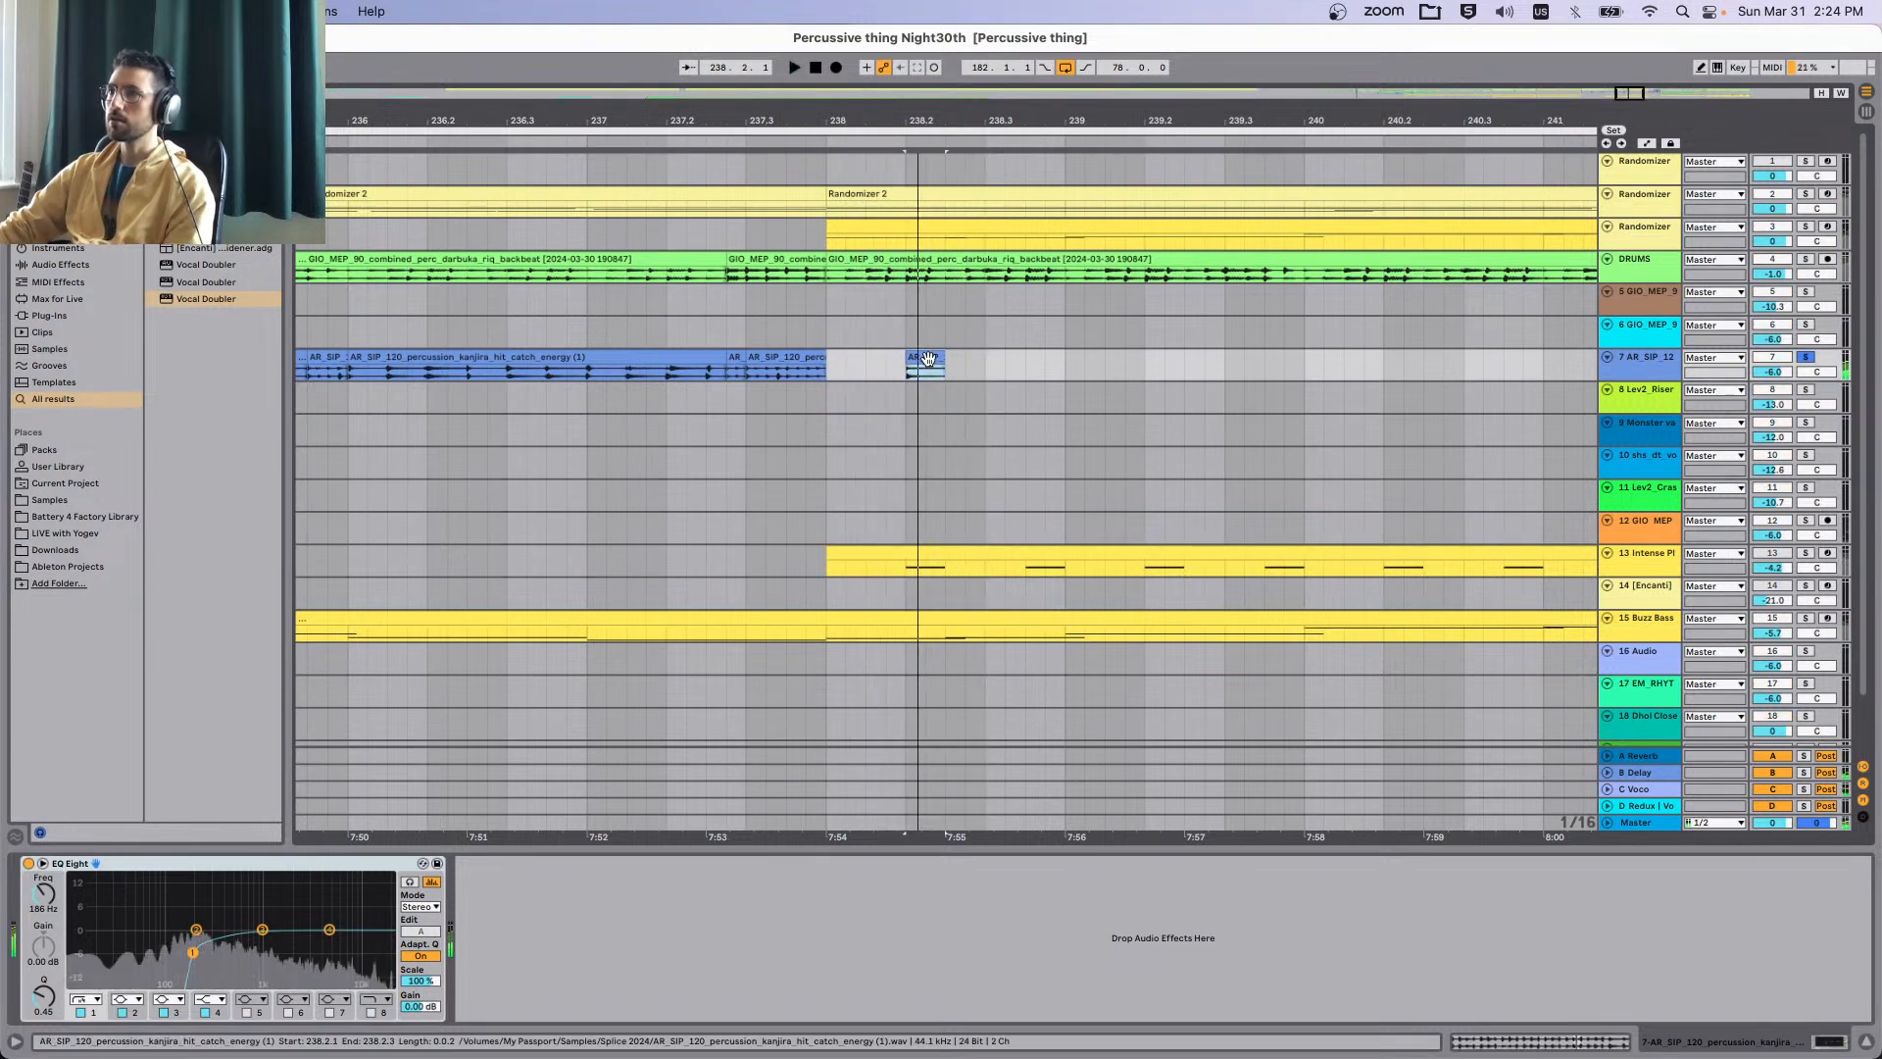
key(space)
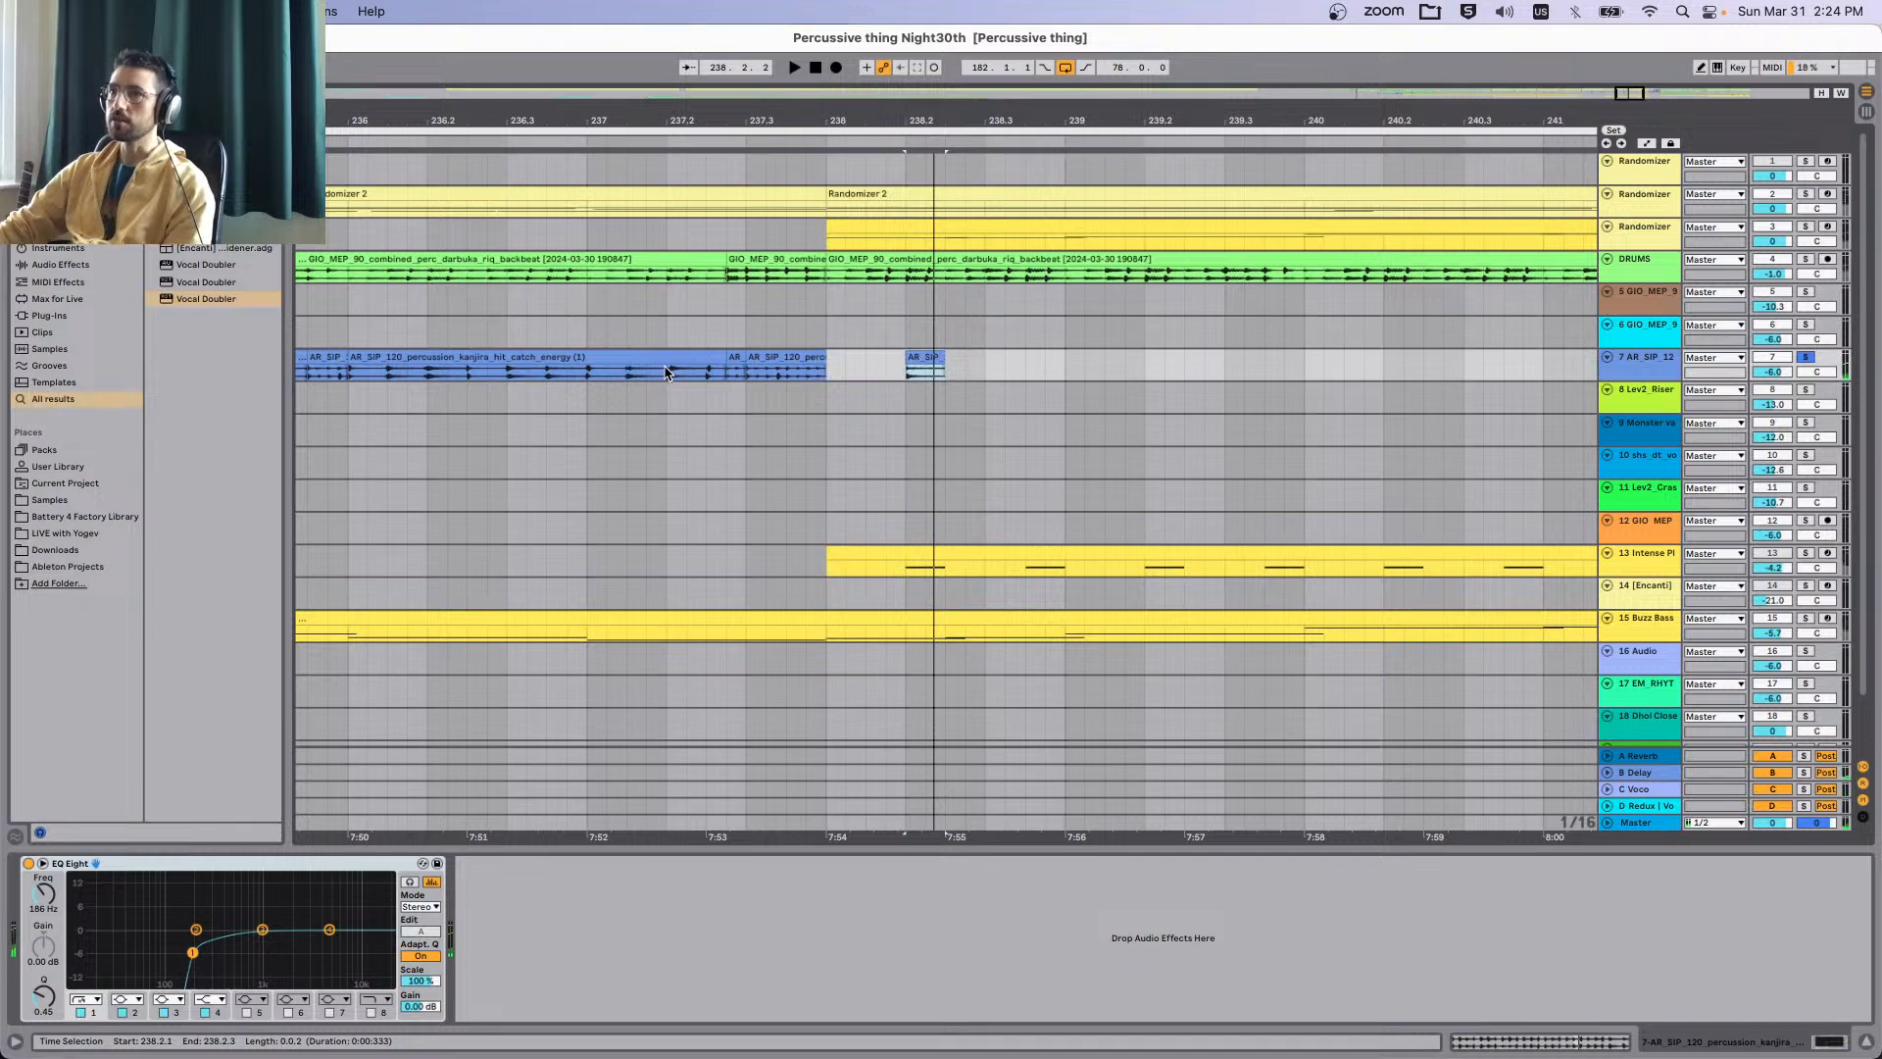
Audition track 7 from 242.1.1 and paste a sixteenth-note kanjira slice from bar 242 at 238.2.1.
scroll(1108, 408, right, 5)
click(1333, 380)
key(space)
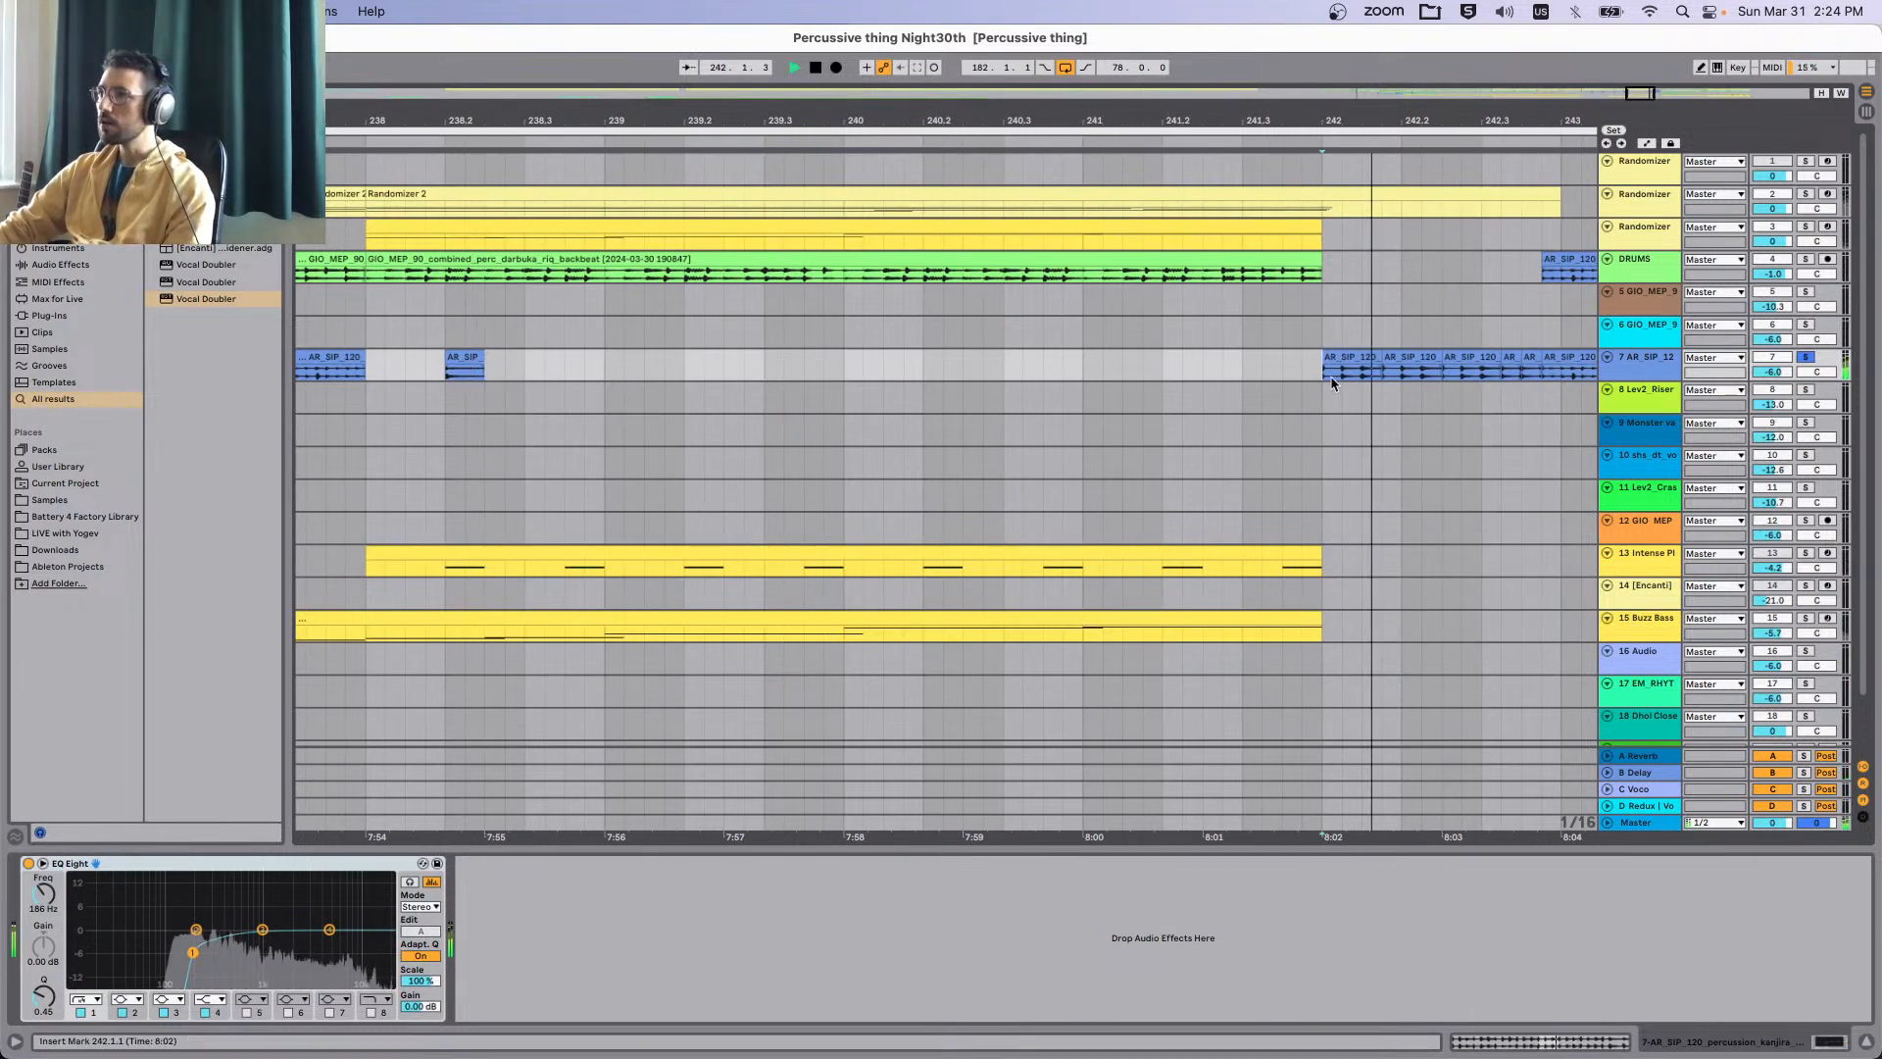
key(space)
drag(1415, 374, 1432, 383)
click(442, 376)
key(super+v)
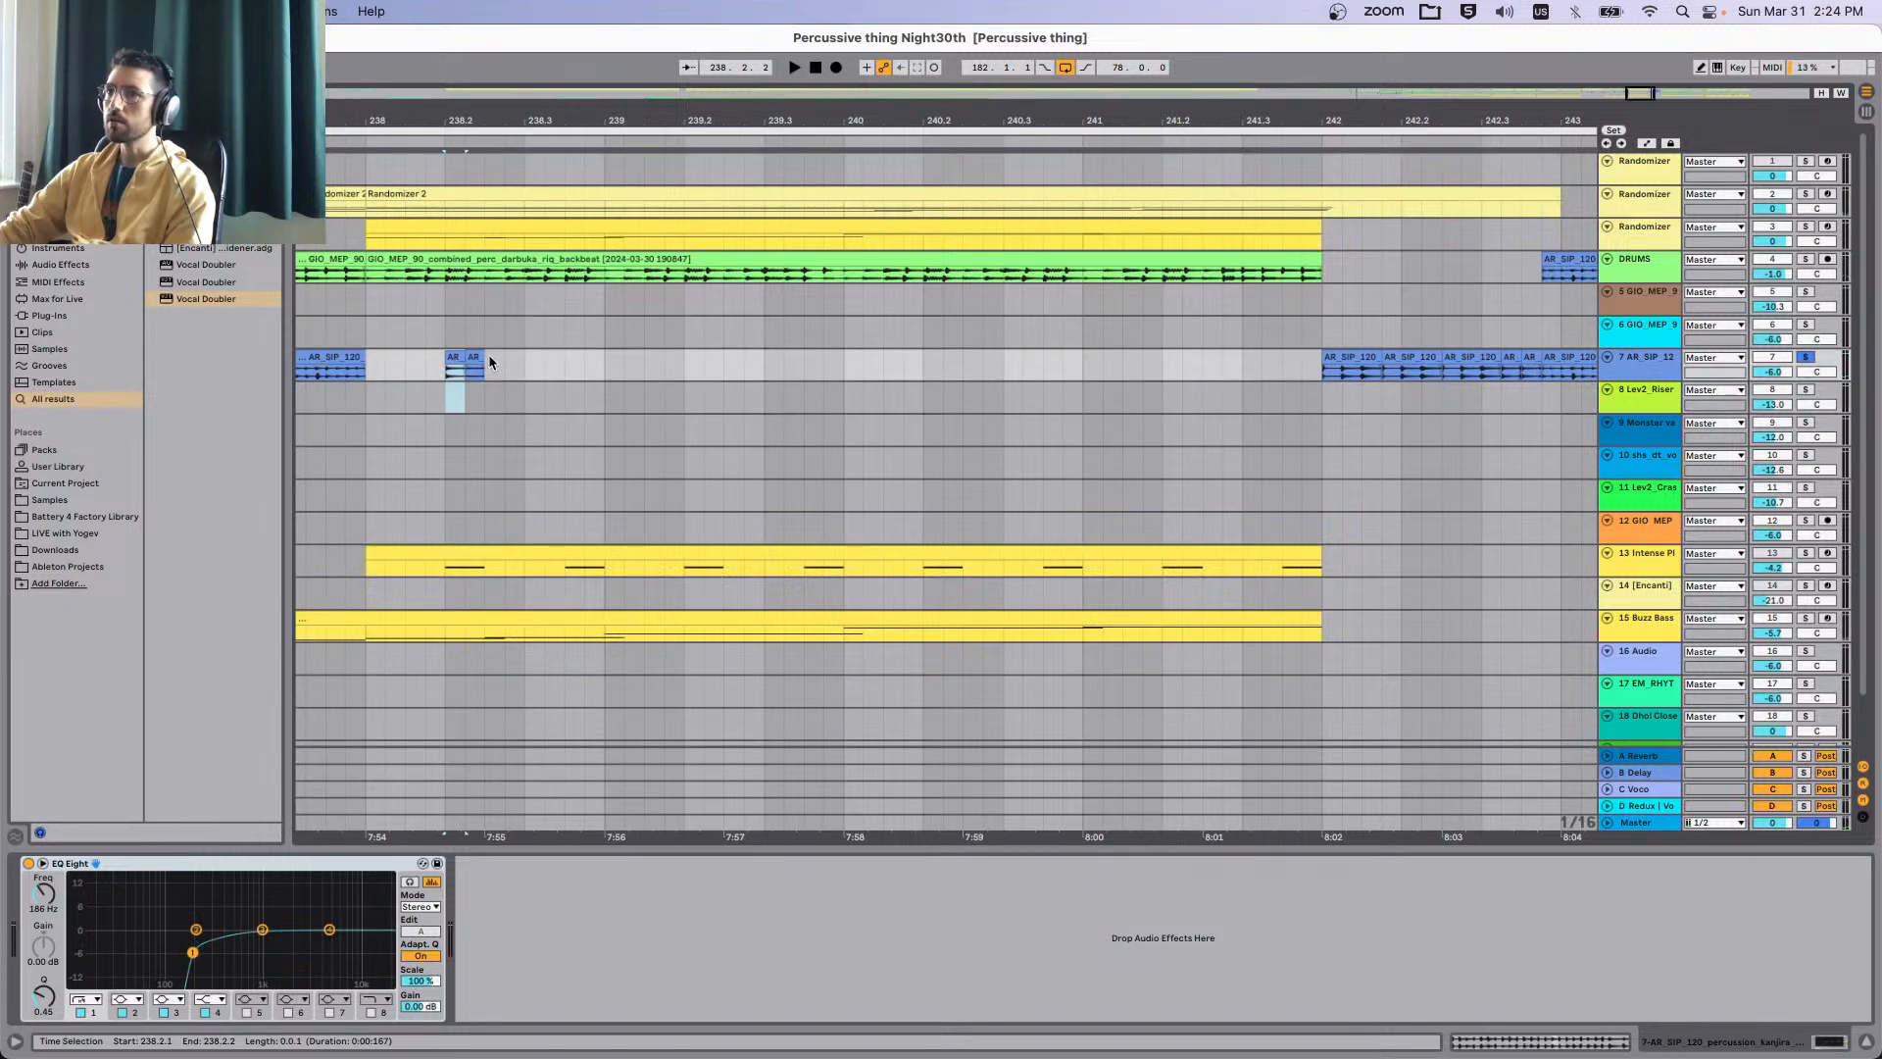
Play the pasted slice at 238.2.1 and remove the leftover part of the clip after 238.2.2.
key(space)
key(space)
key(space)
mouse_move(455, 359)
mouse_down()
mouse_move(497, 359)
mouse_move(467, 363)
mouse_up()
key(space)
scroll(510, 402, left, 5)
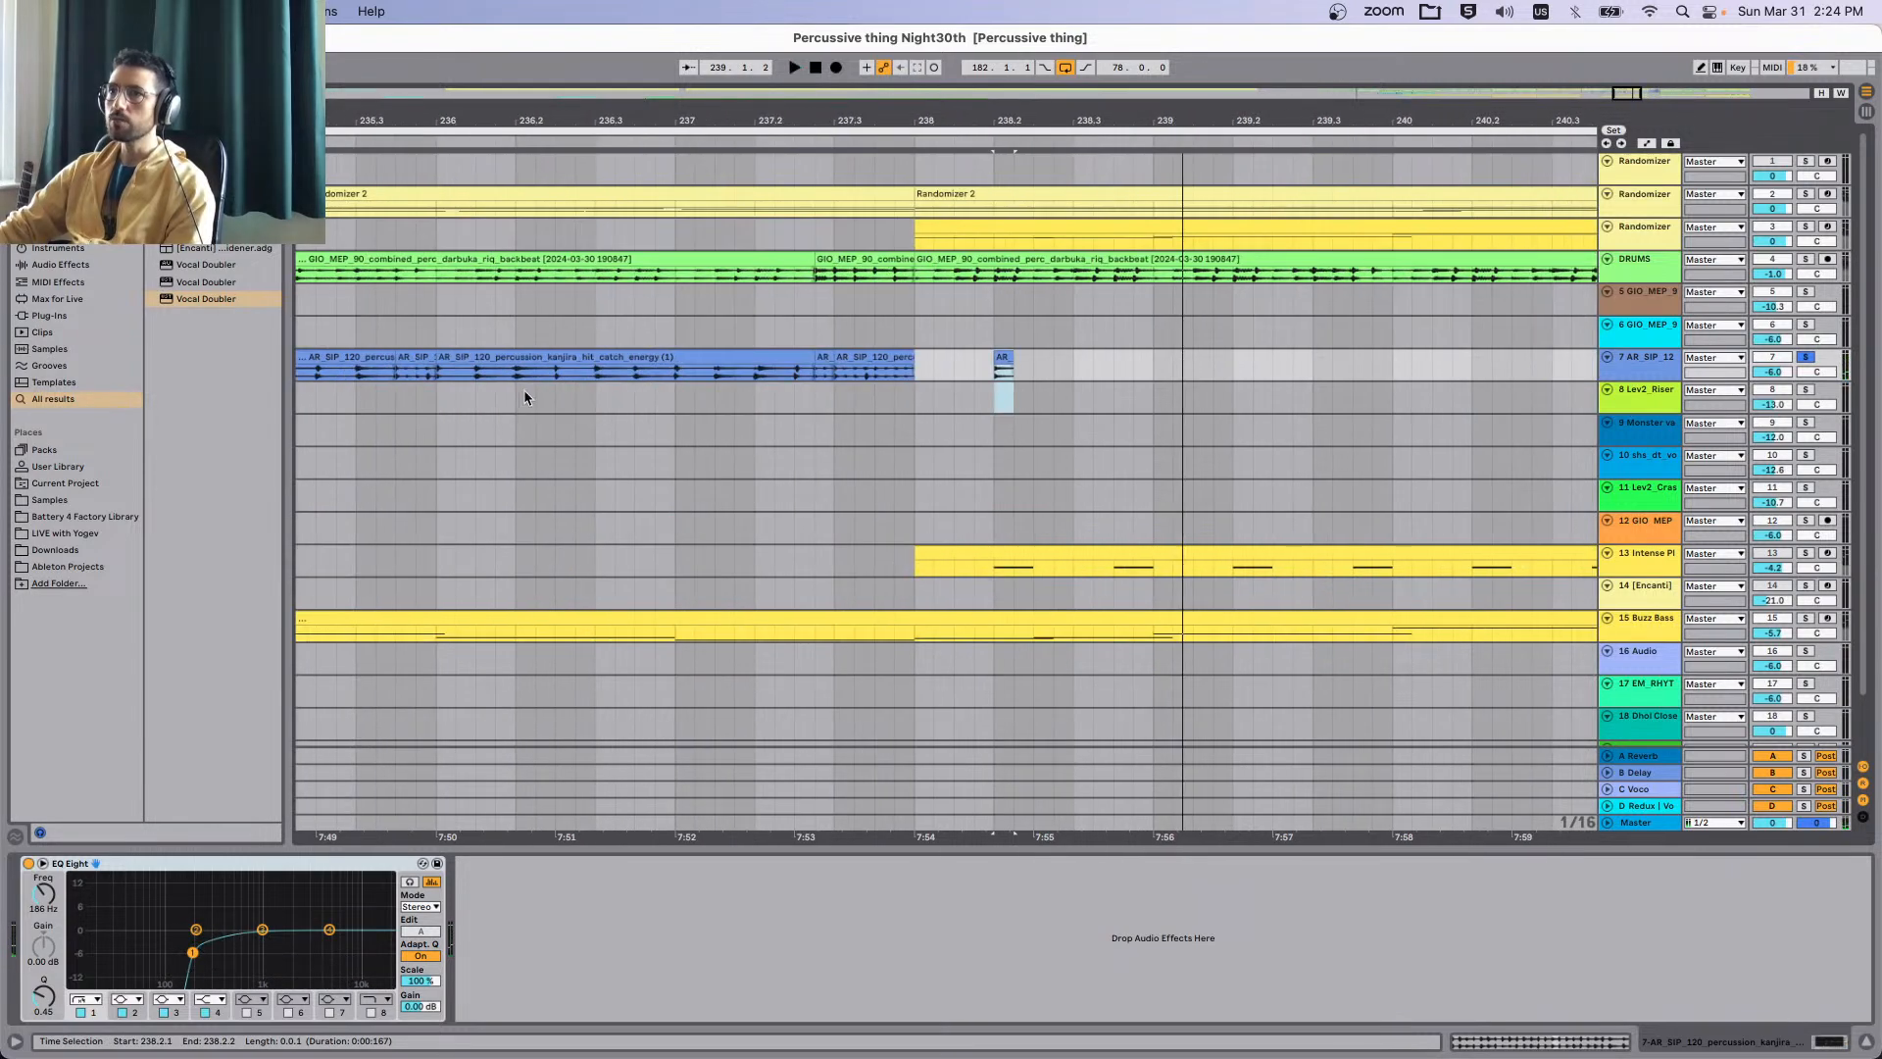
Audition the kanjira pattern from 236.1.1 and copy its sixteenth-note hit at 236.2.1 over the slice at 238.2.1.
click(476, 373)
key(space)
click(438, 379)
key(space)
key(space)
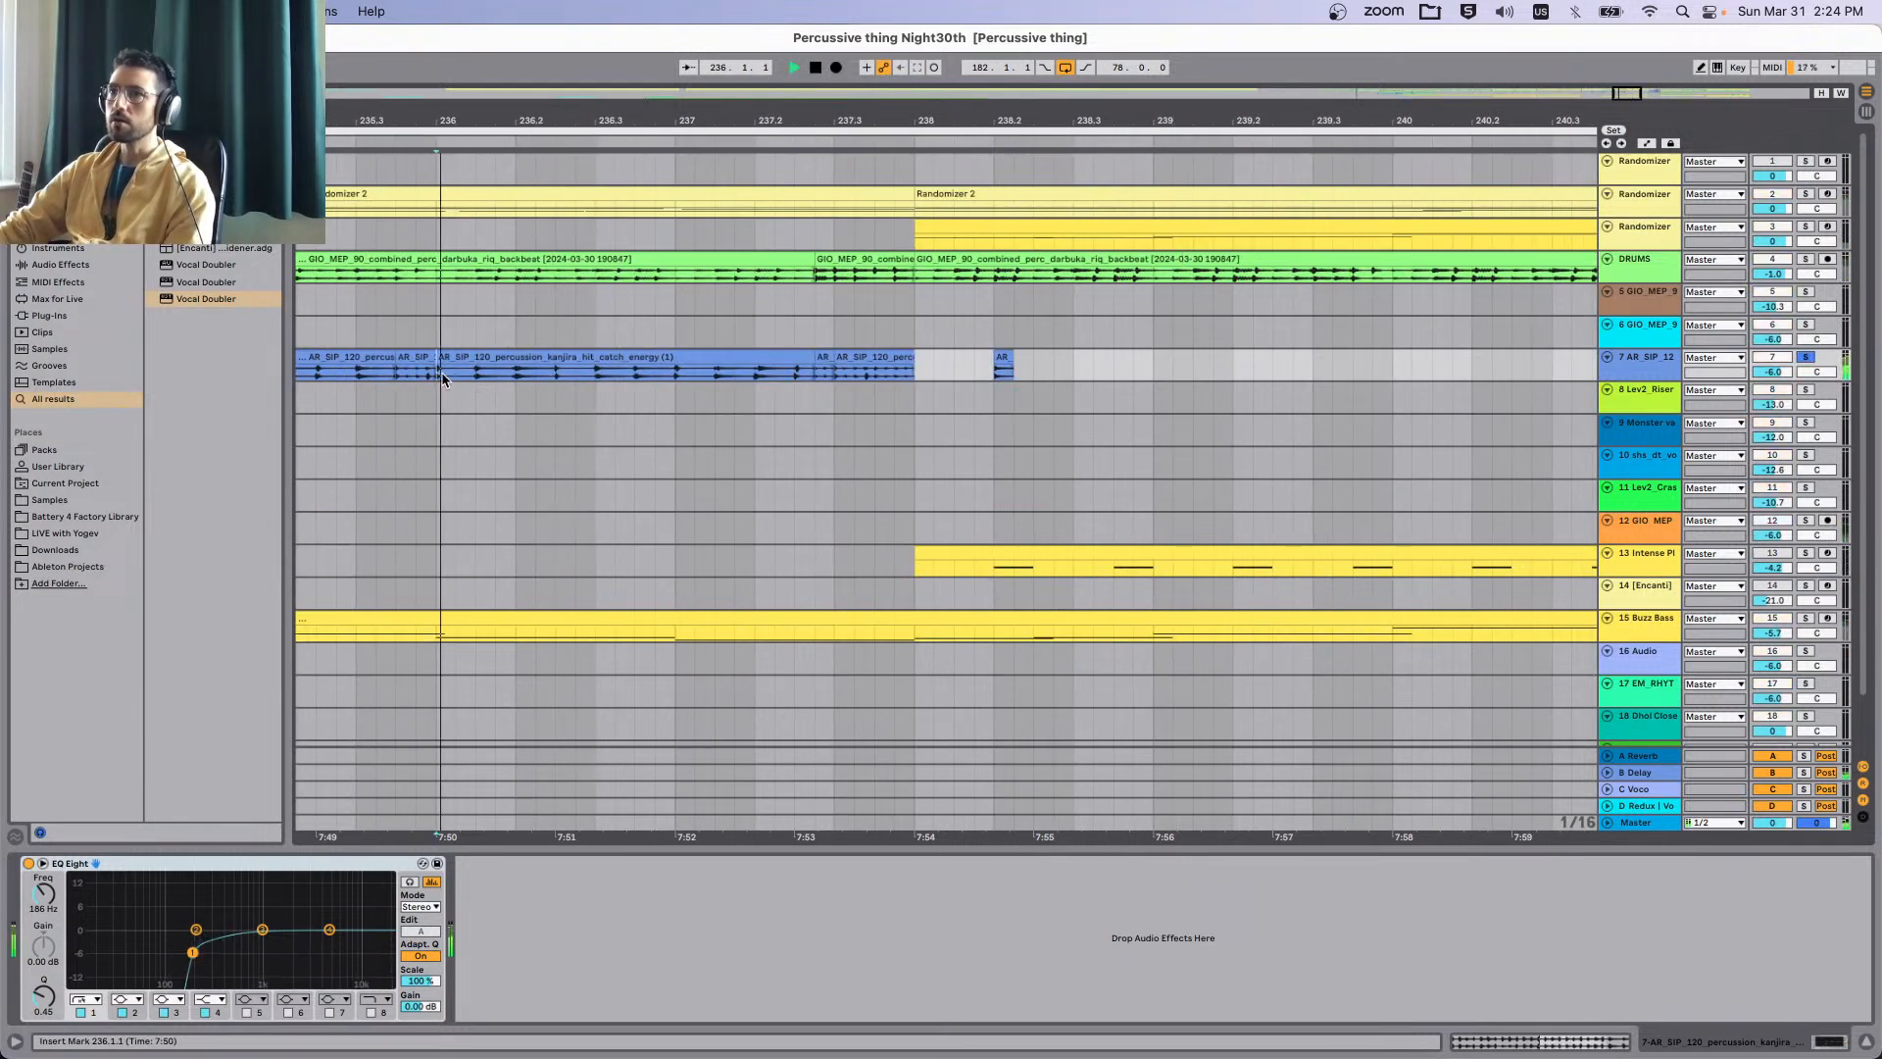
drag(476, 380, 530, 378)
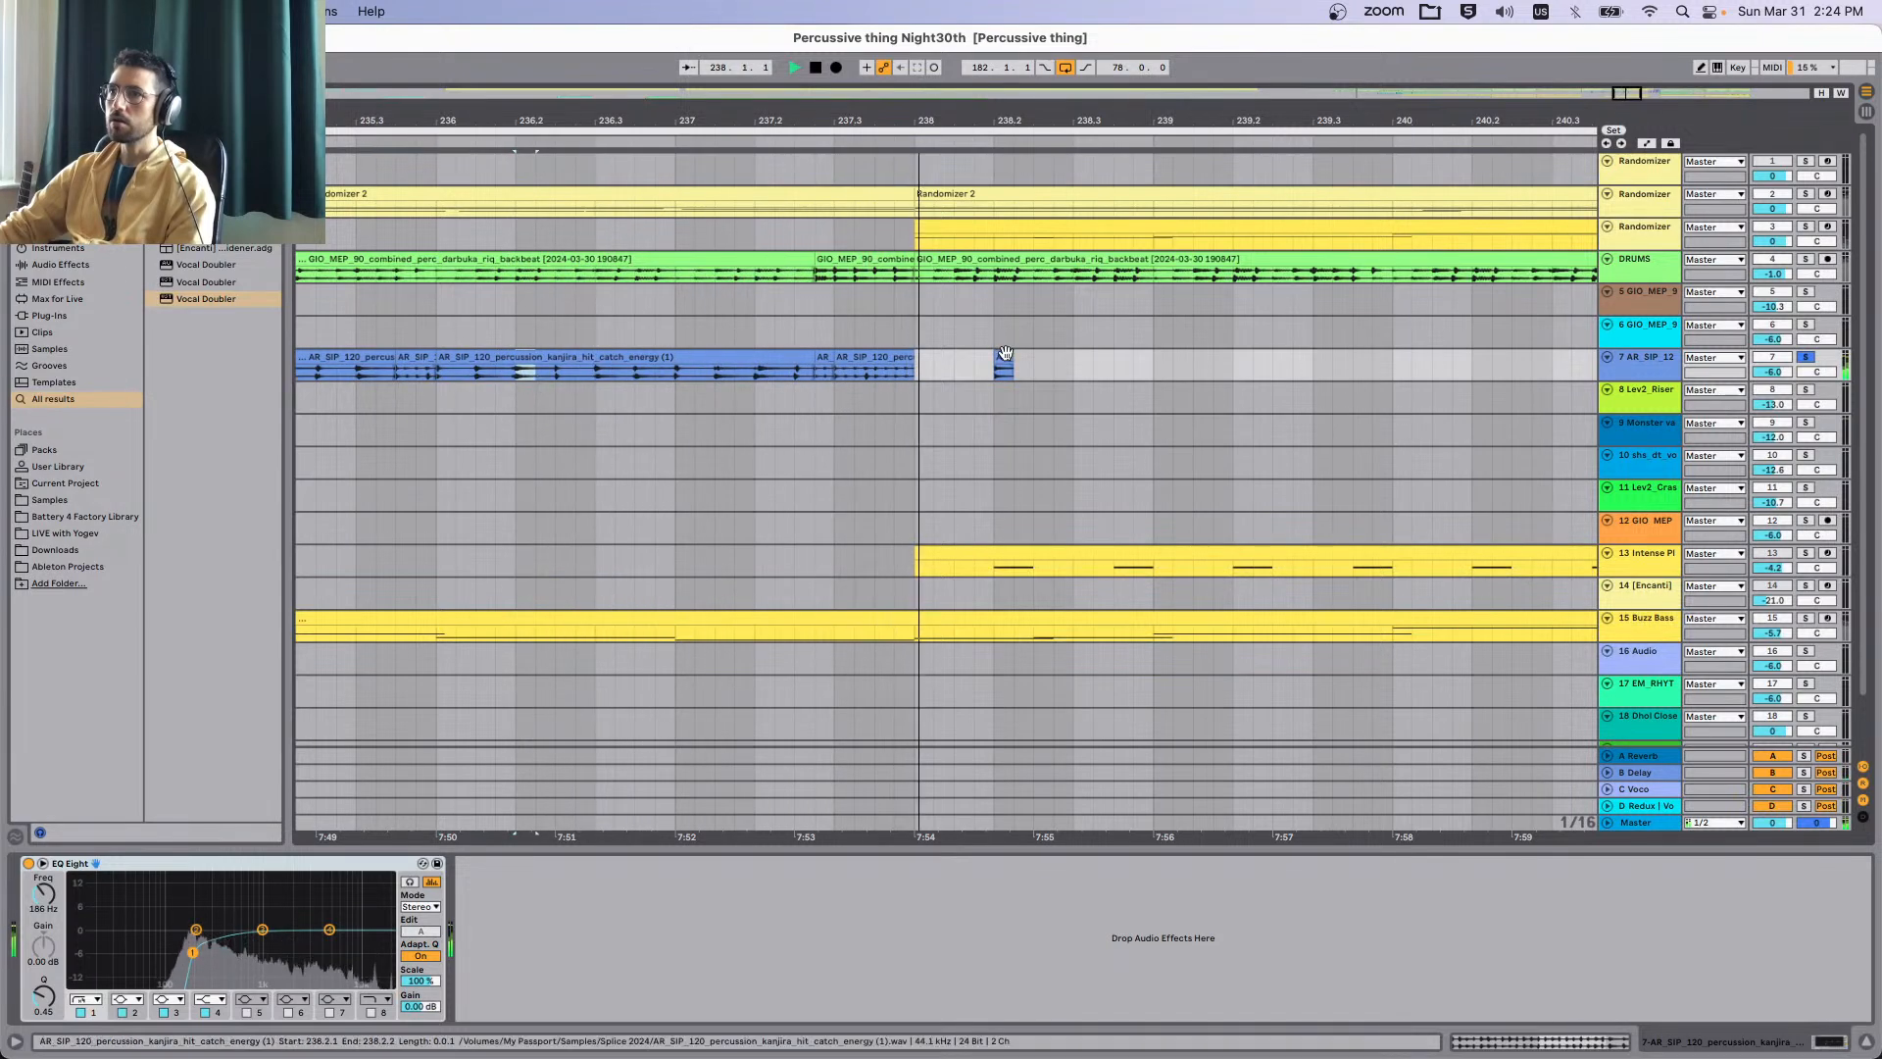
click(1005, 357)
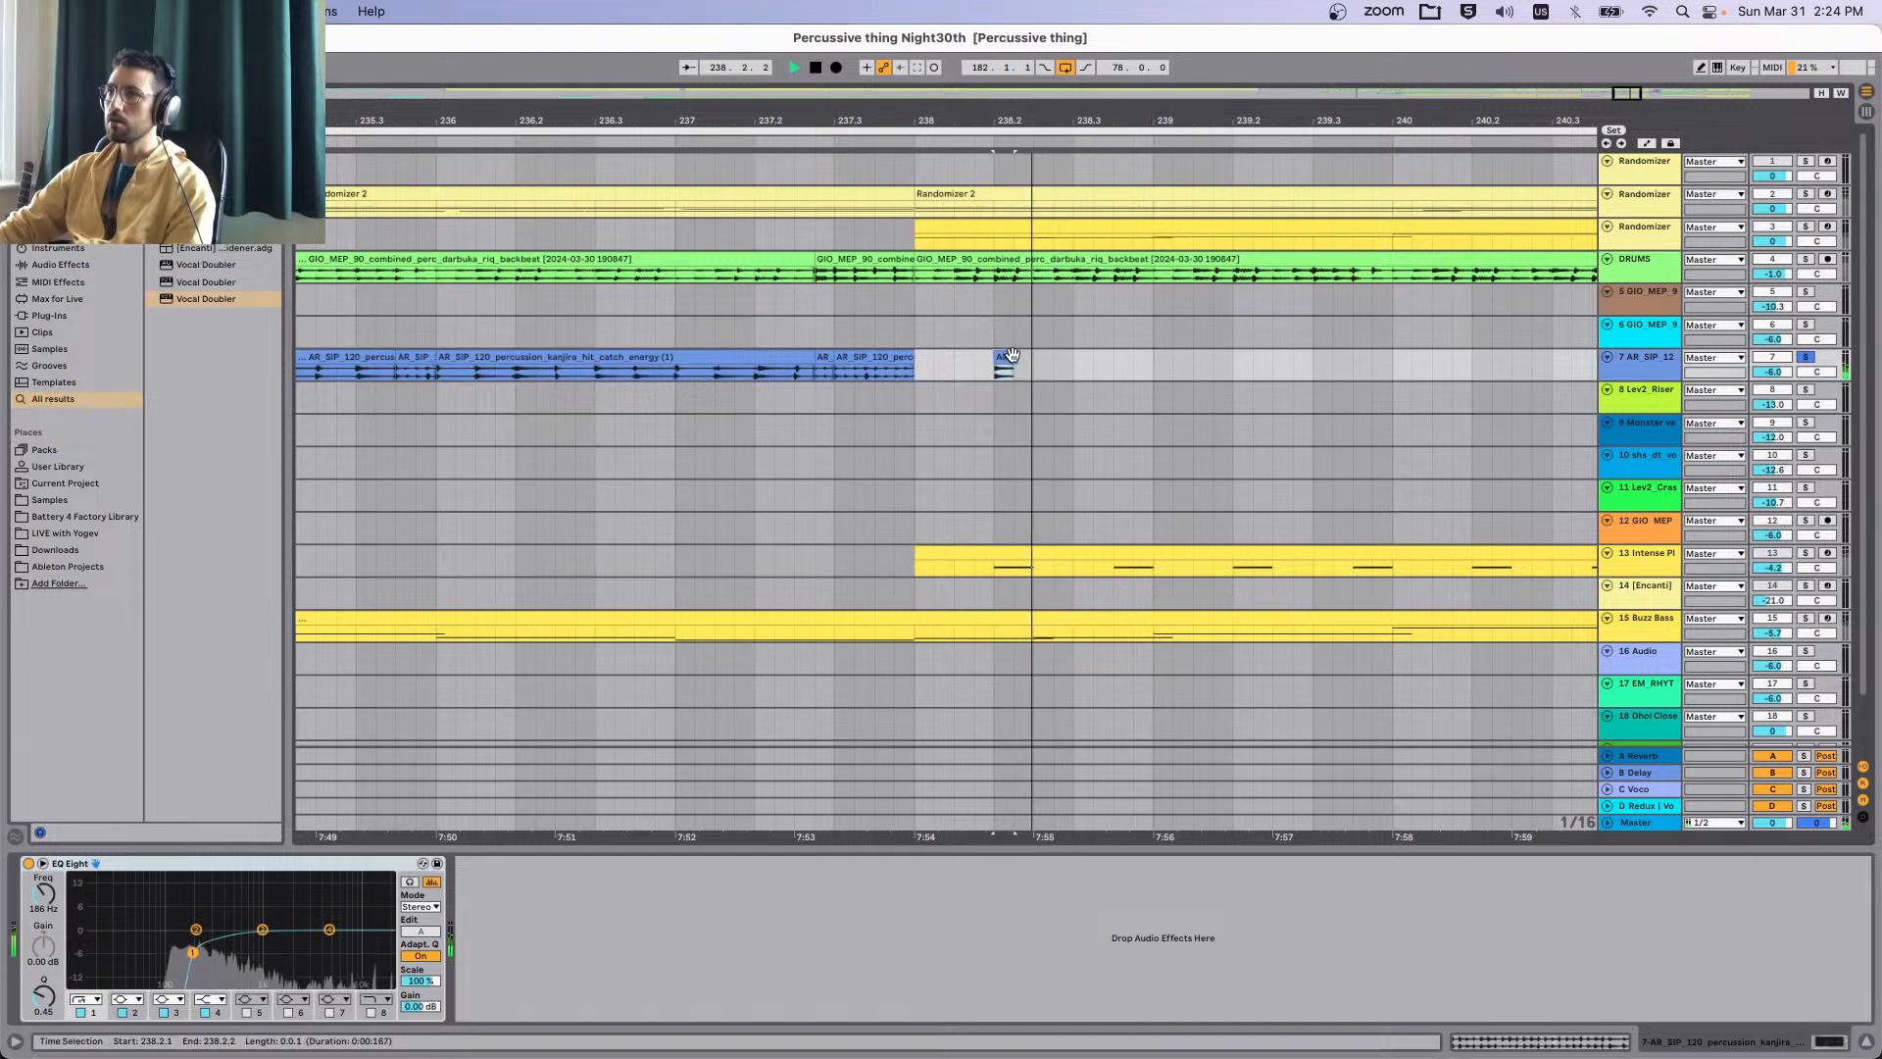
Lengthen the hit at 238.2.1 to end at 238.2.3, and compare it in the full mix with EQ Eight off and on.
key(space)
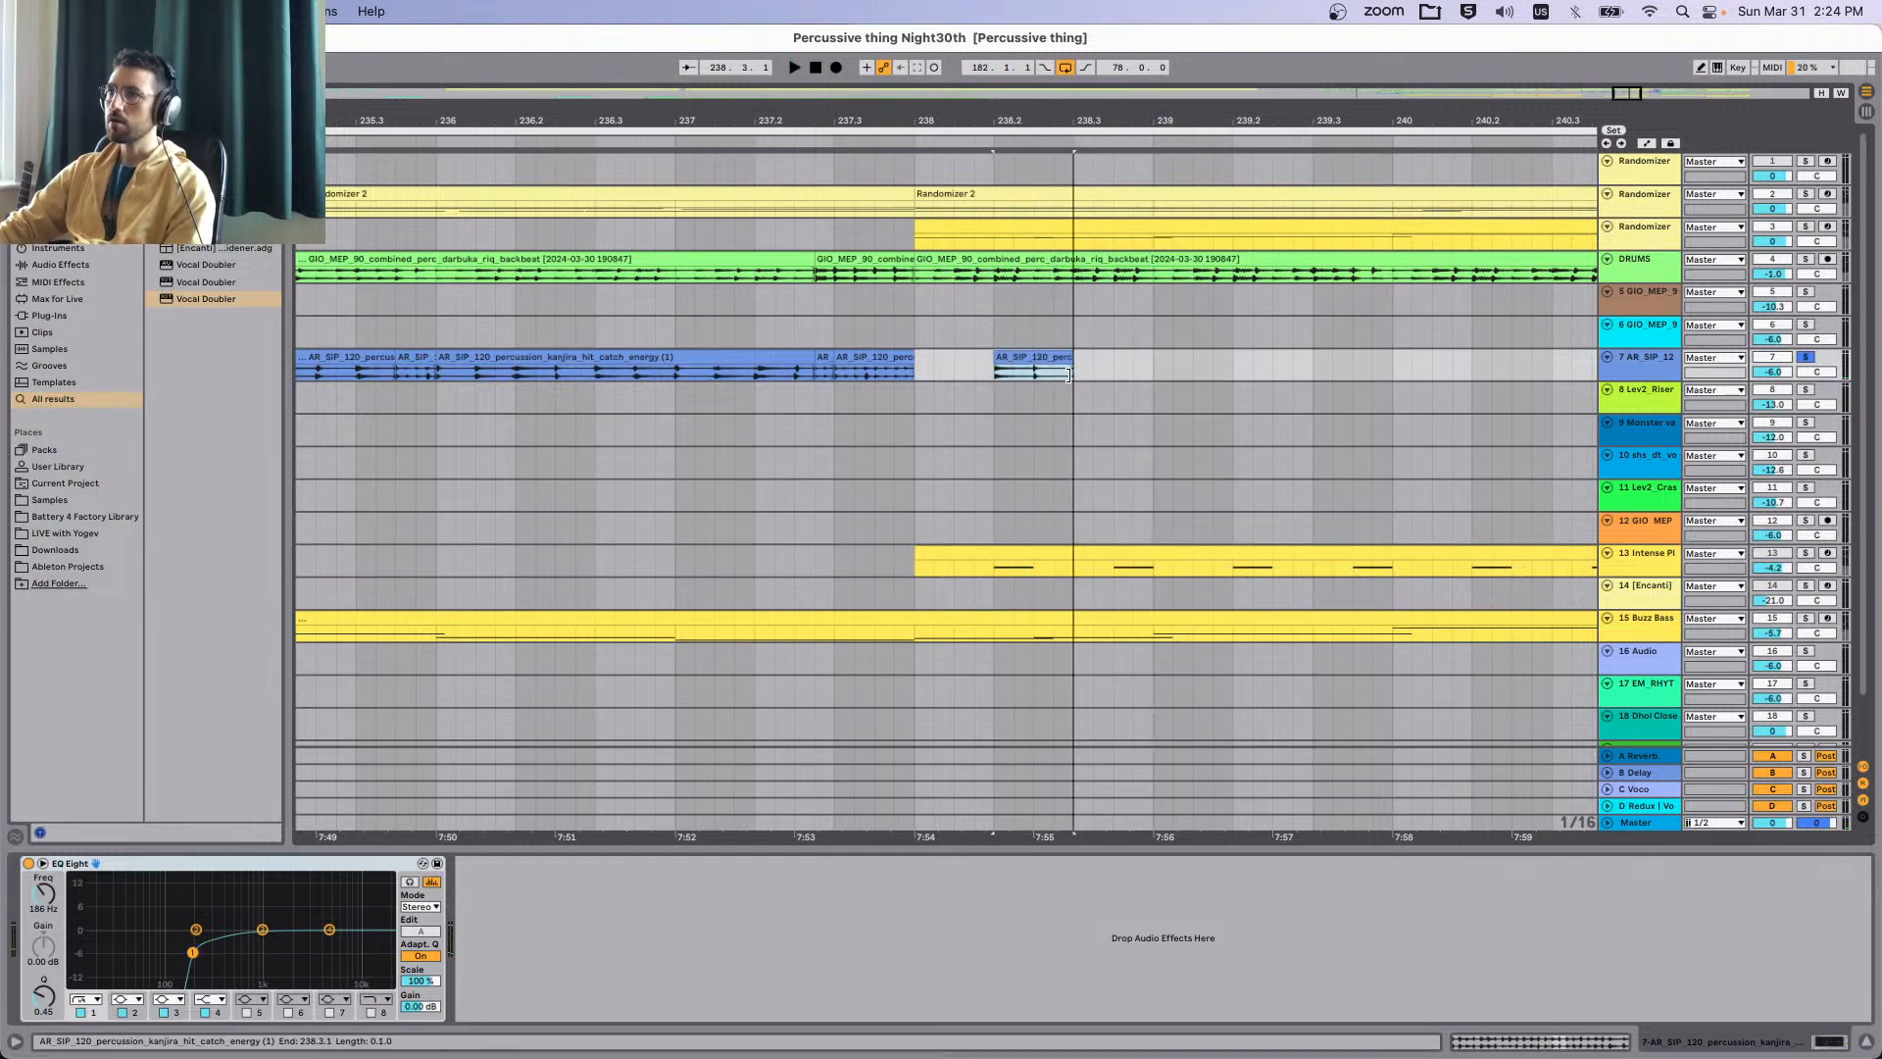
key(space)
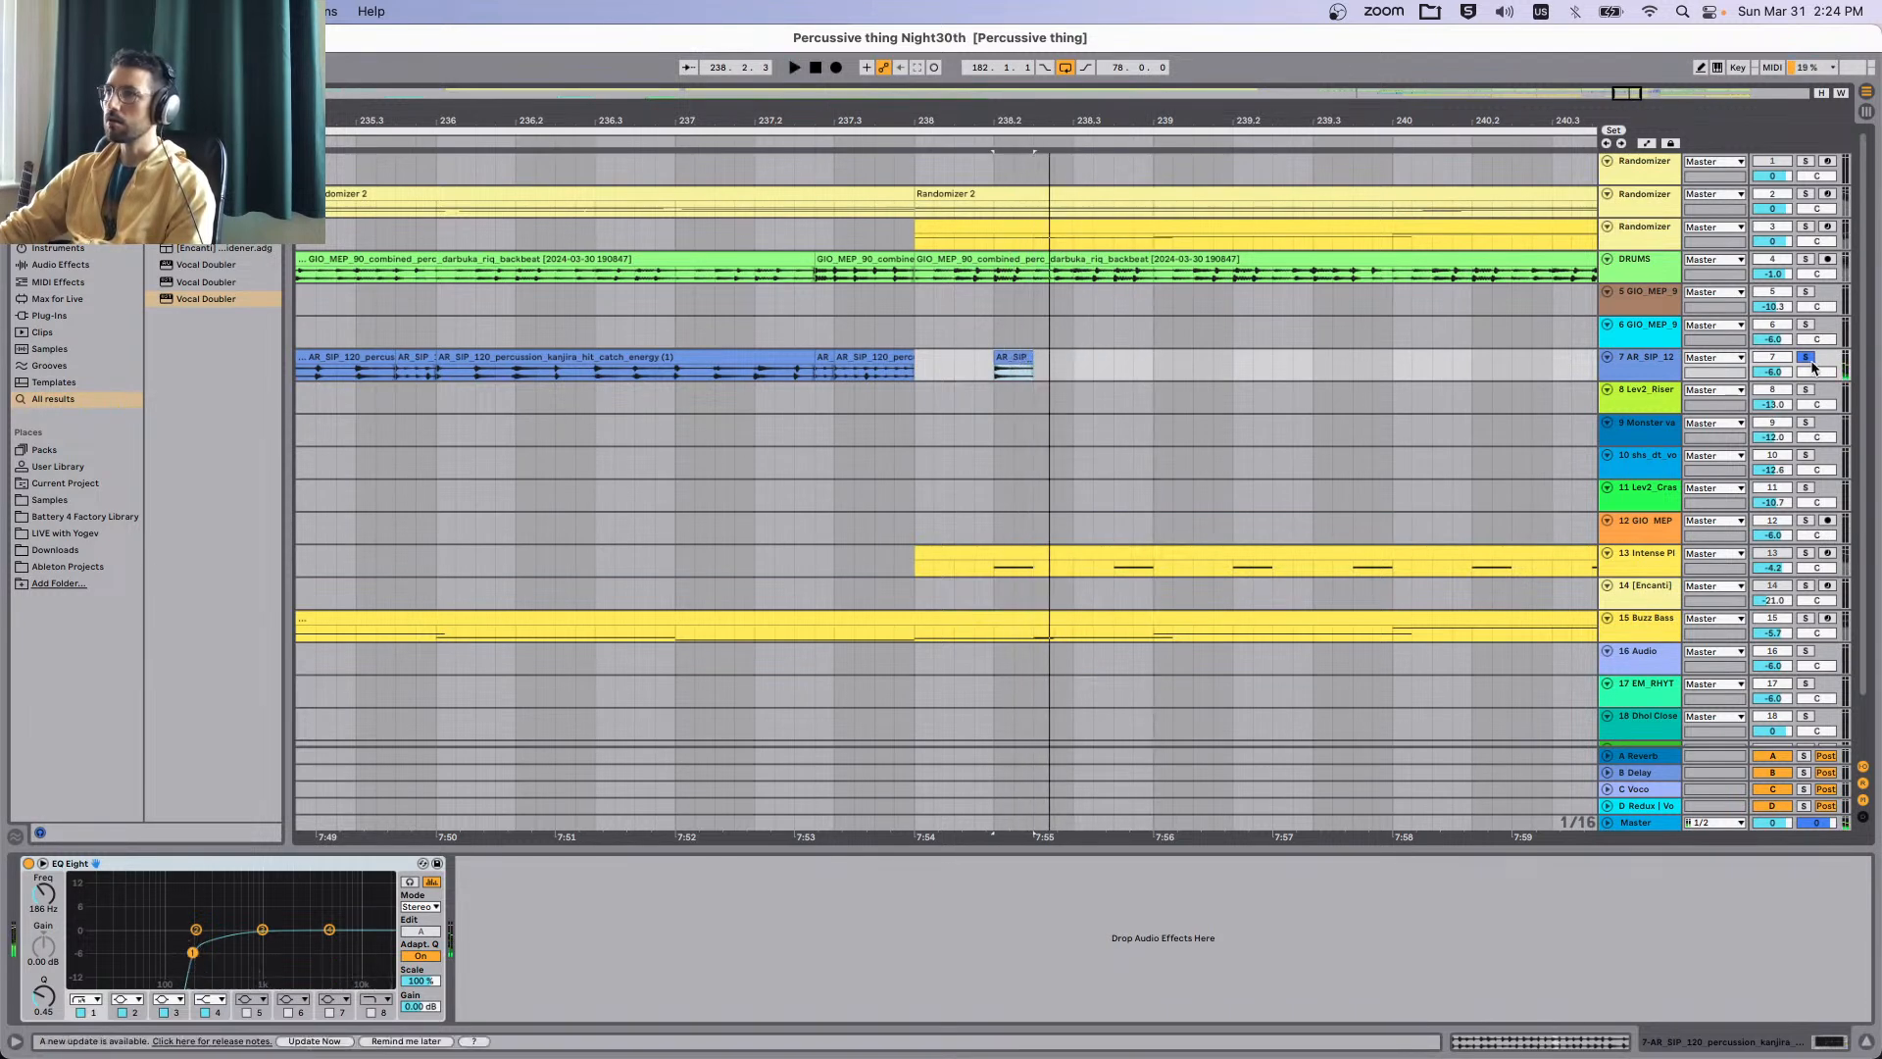
key(space)
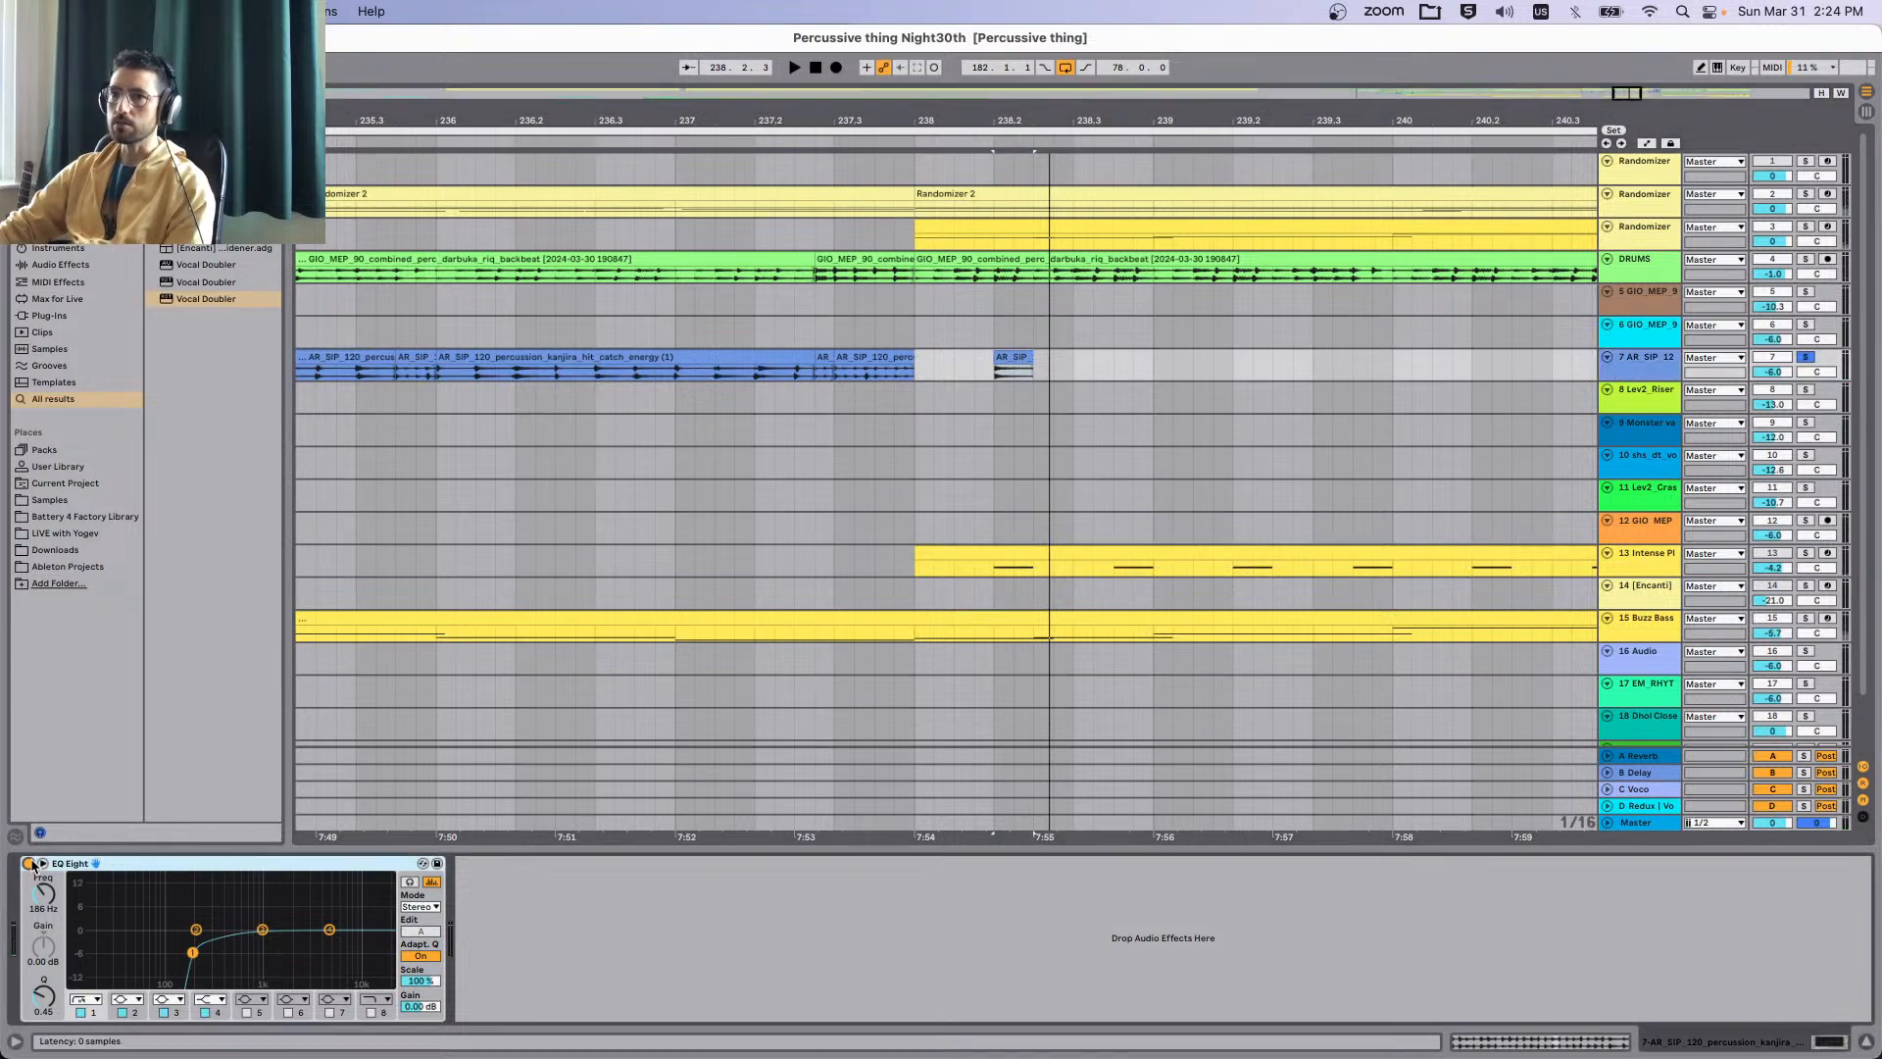
click(30, 864)
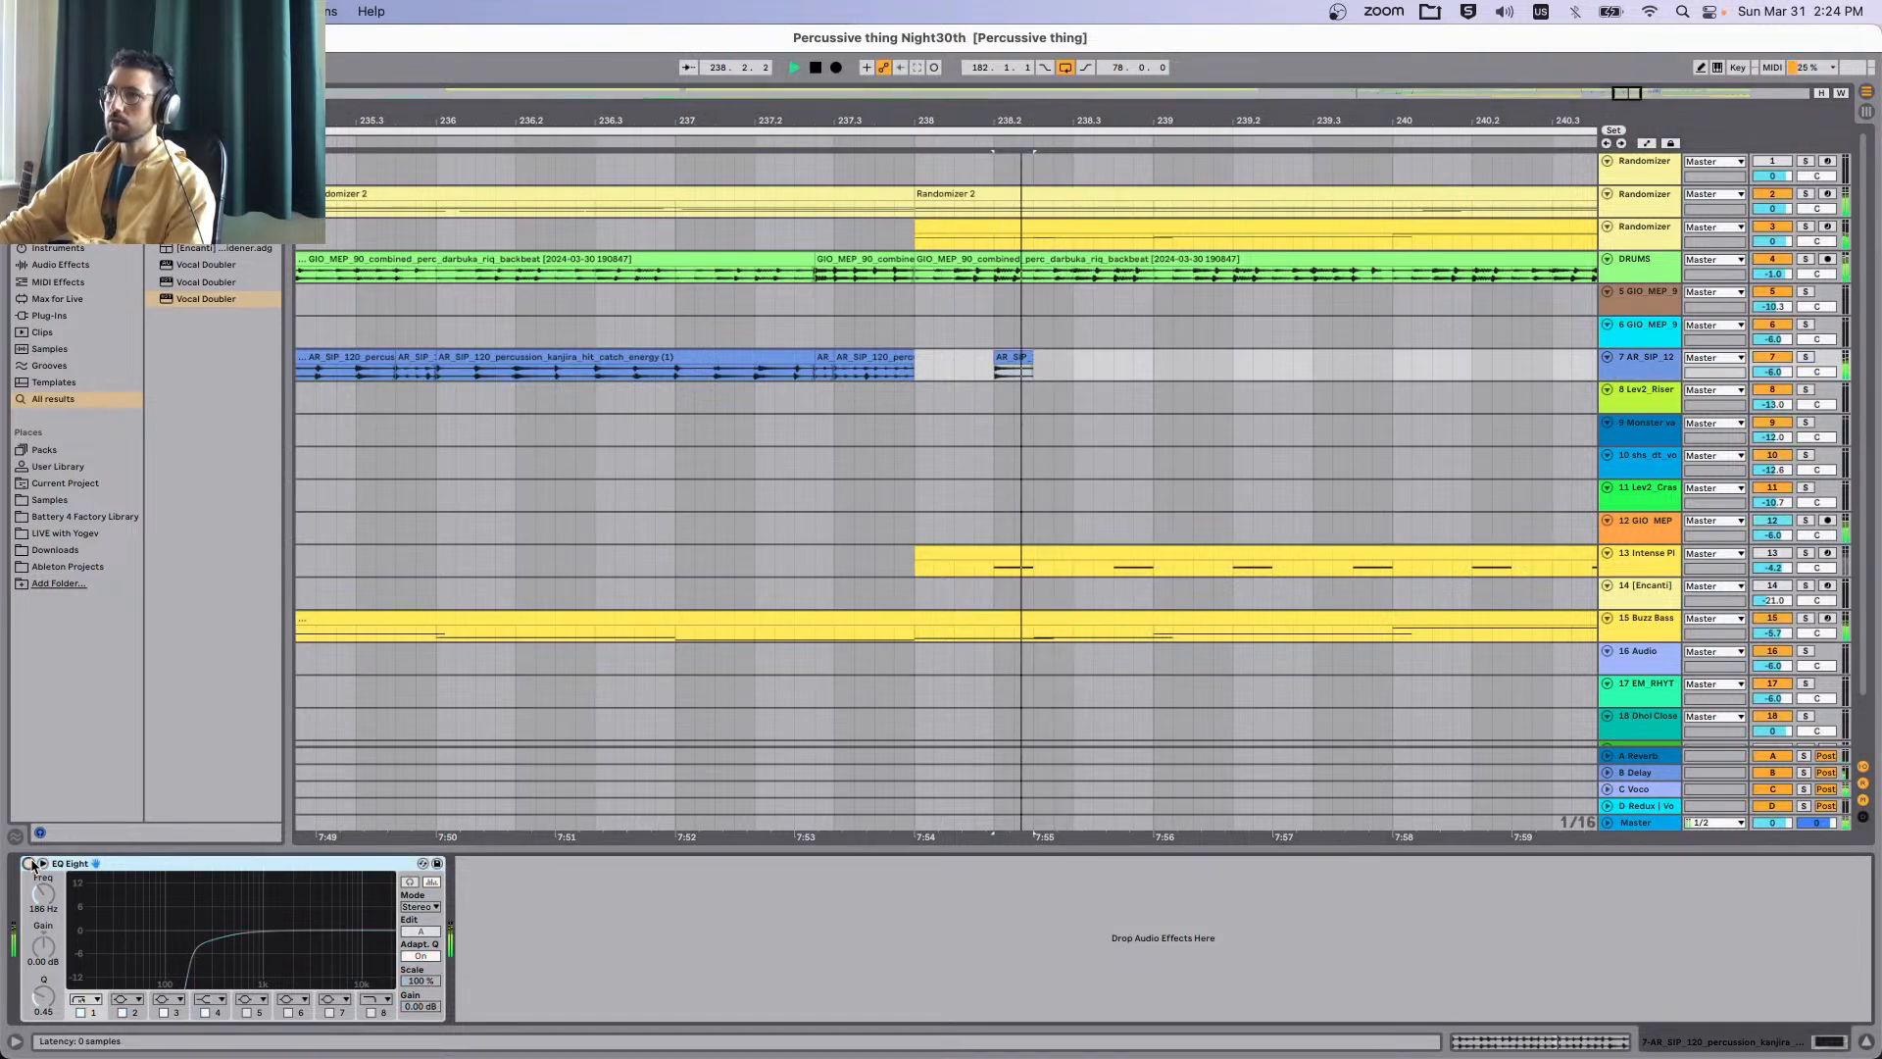
click(30, 863)
Duplicate track 7's range from 238.2.1 to 238.3.3 repeatedly so the hit recurs every beat and a half up to bar 242.
click(1009, 369)
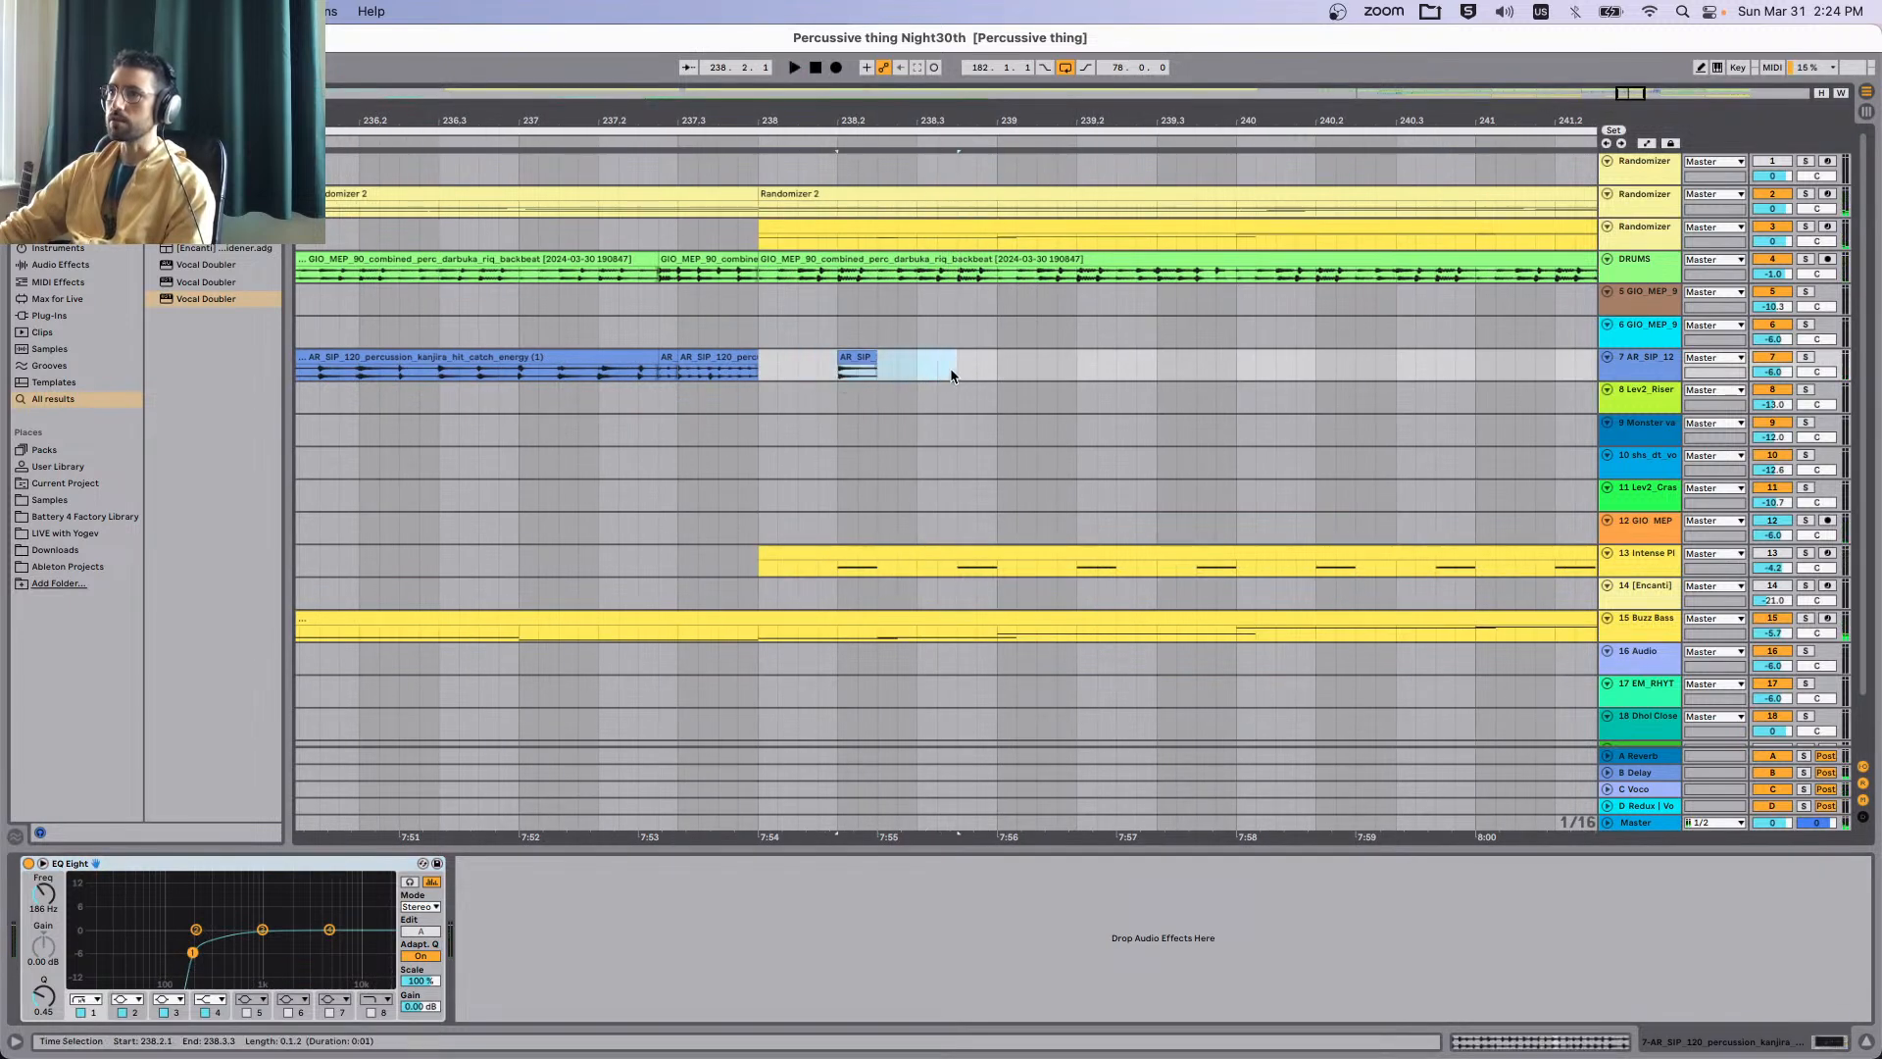
key(super+d)
key(super+d)
key(super+d)
key(super+d)
key(super+d)
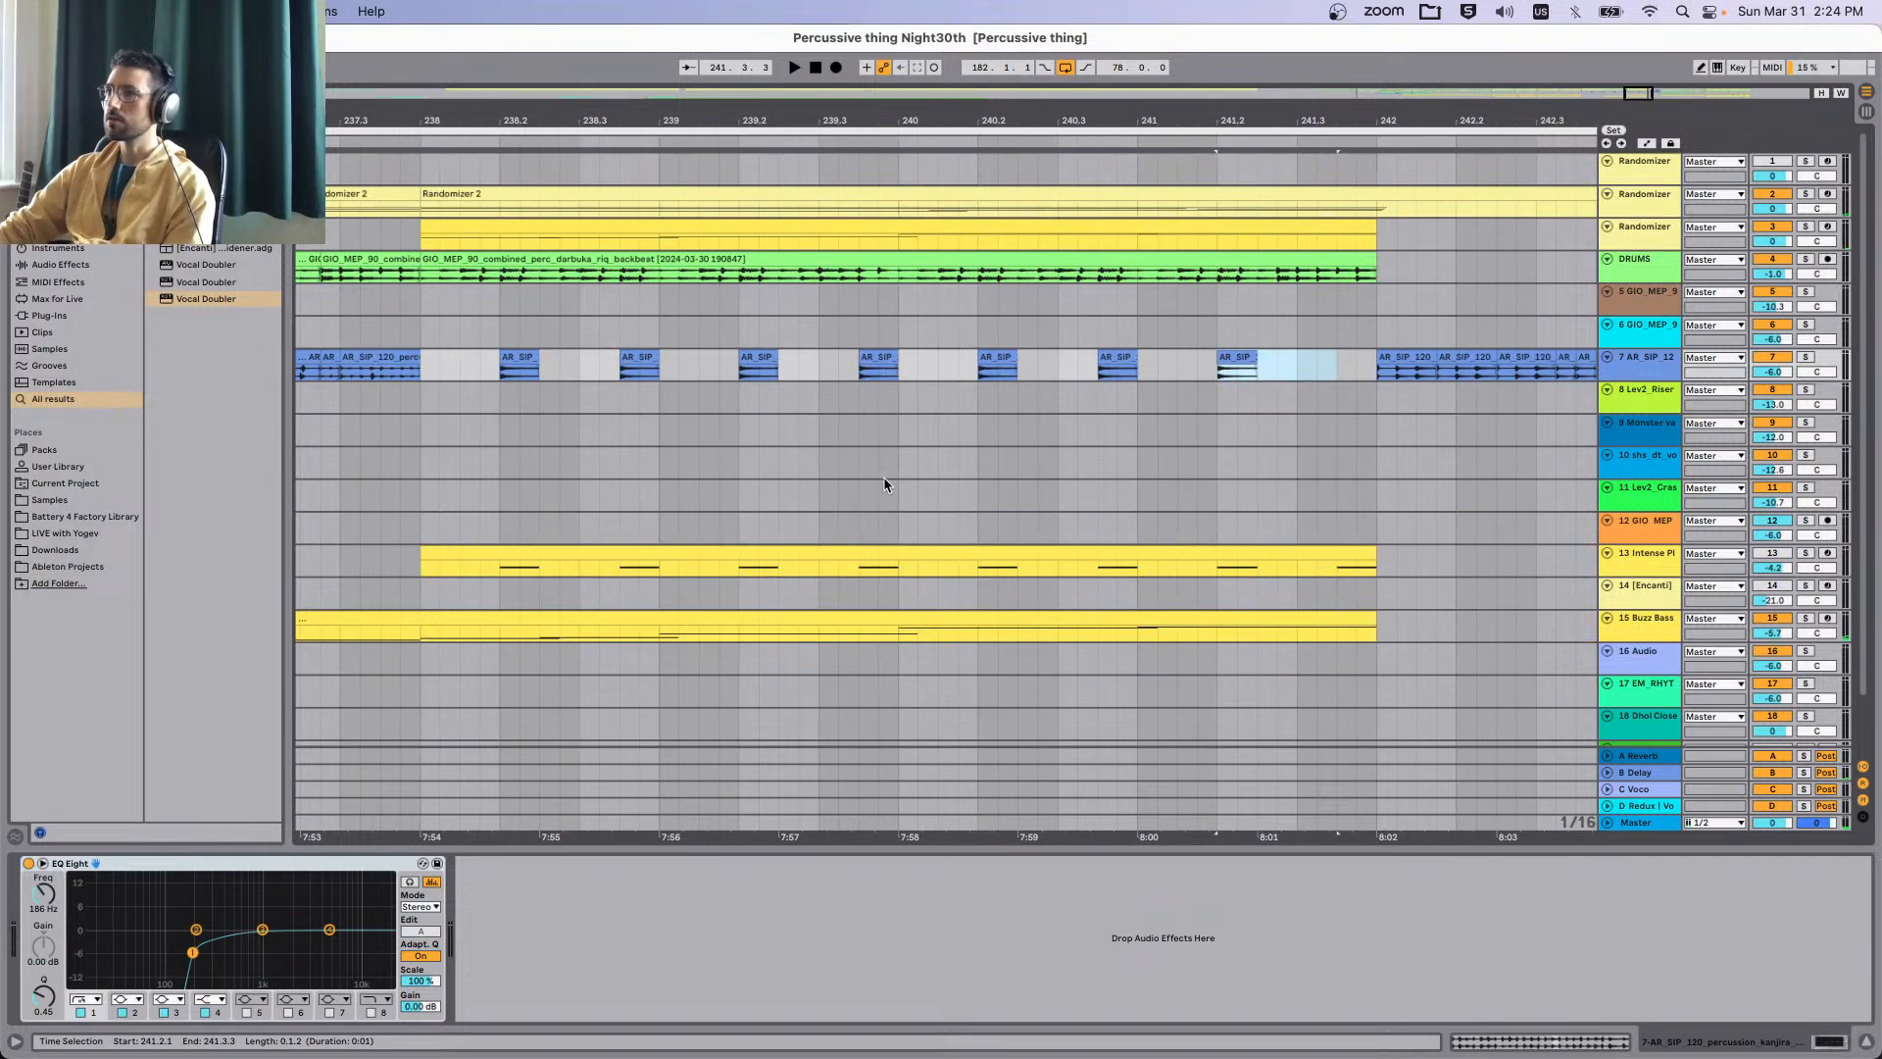
key(space)
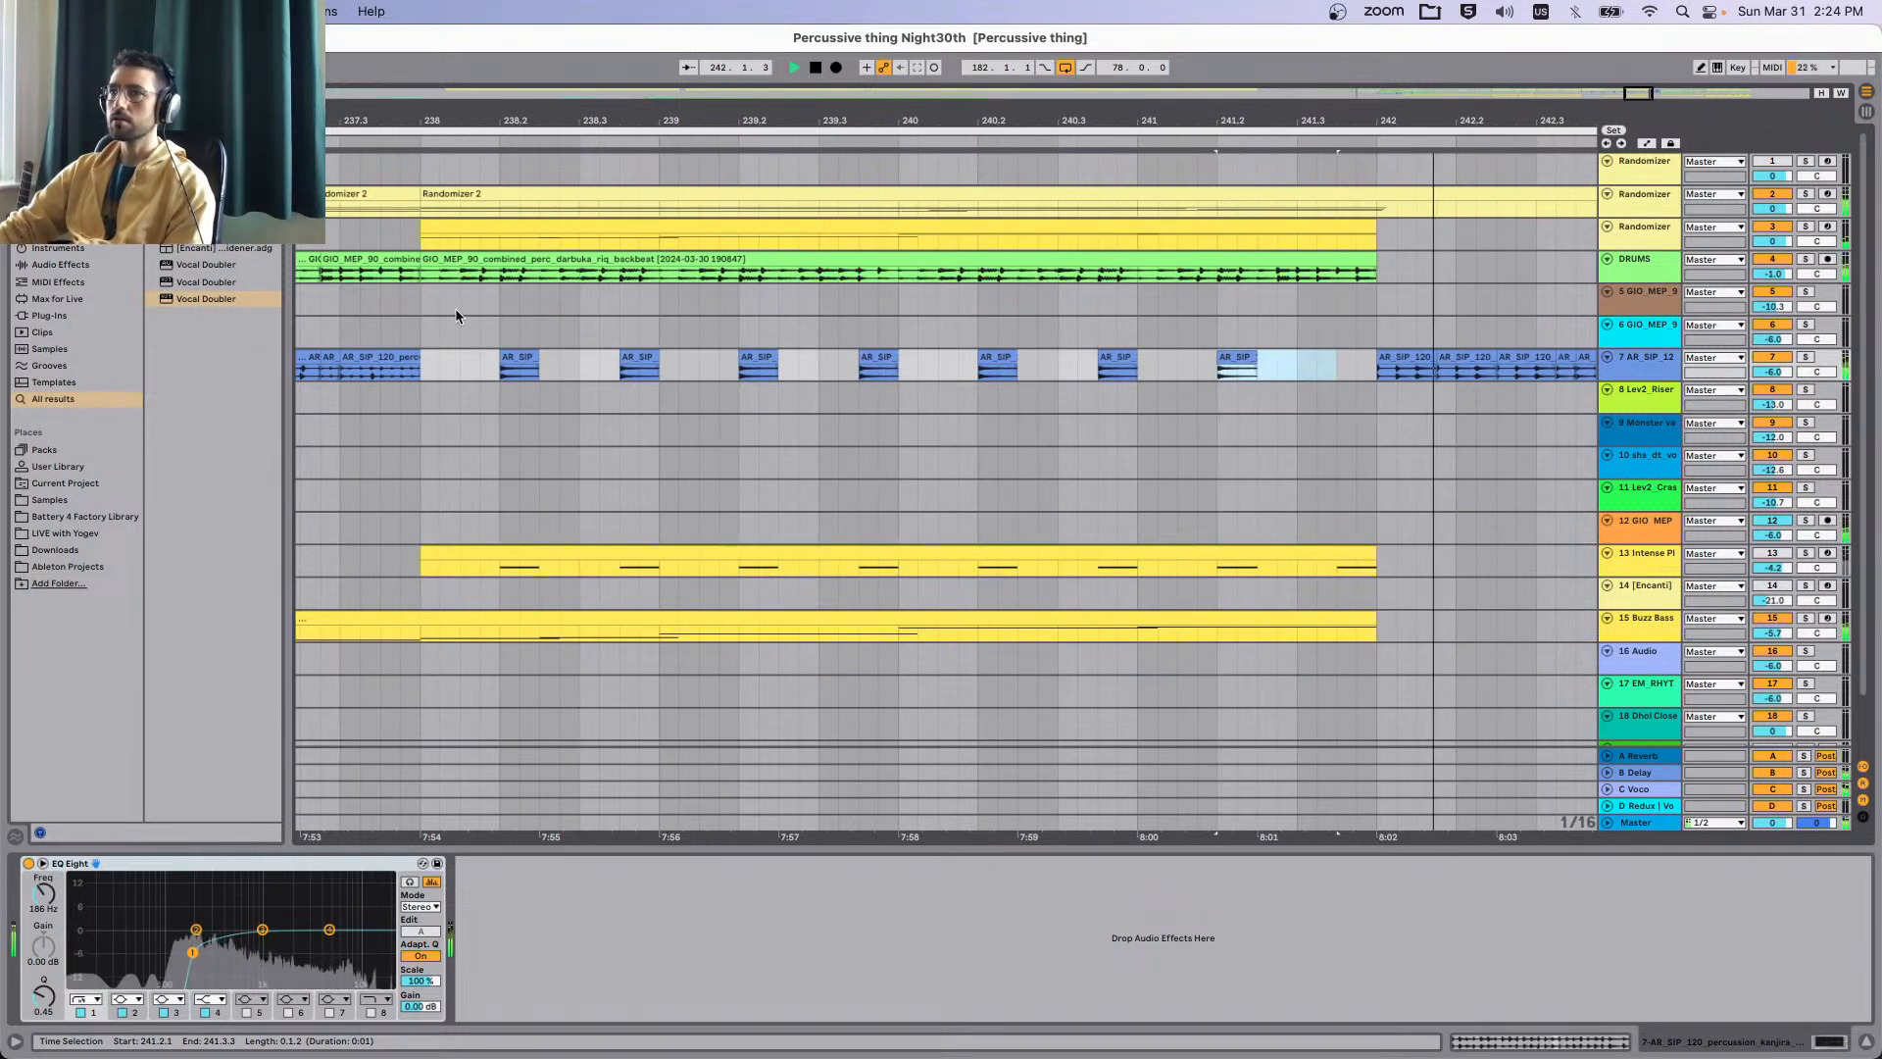
Play the full mix from 237.3.4 to check the repeated kanjira hits through bars 238 to 242.
click(396, 307)
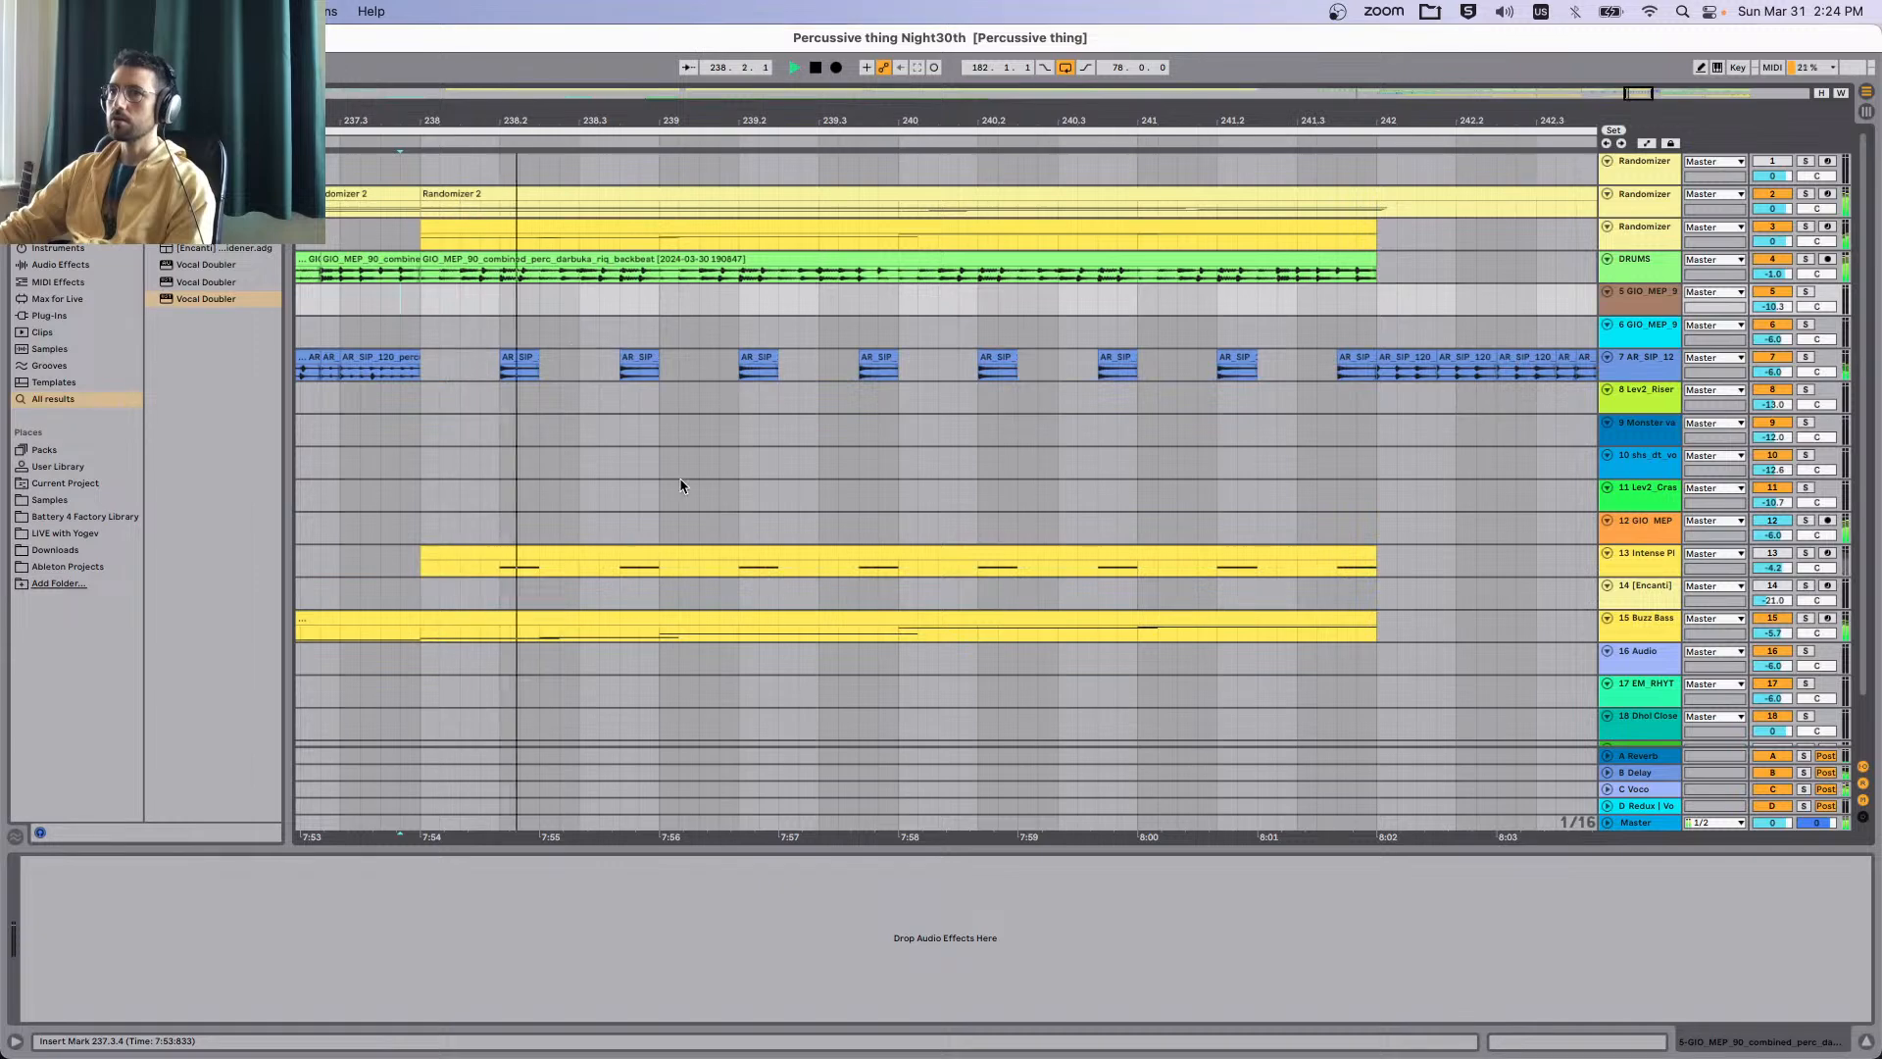
scroll(672, 466, down, 5)
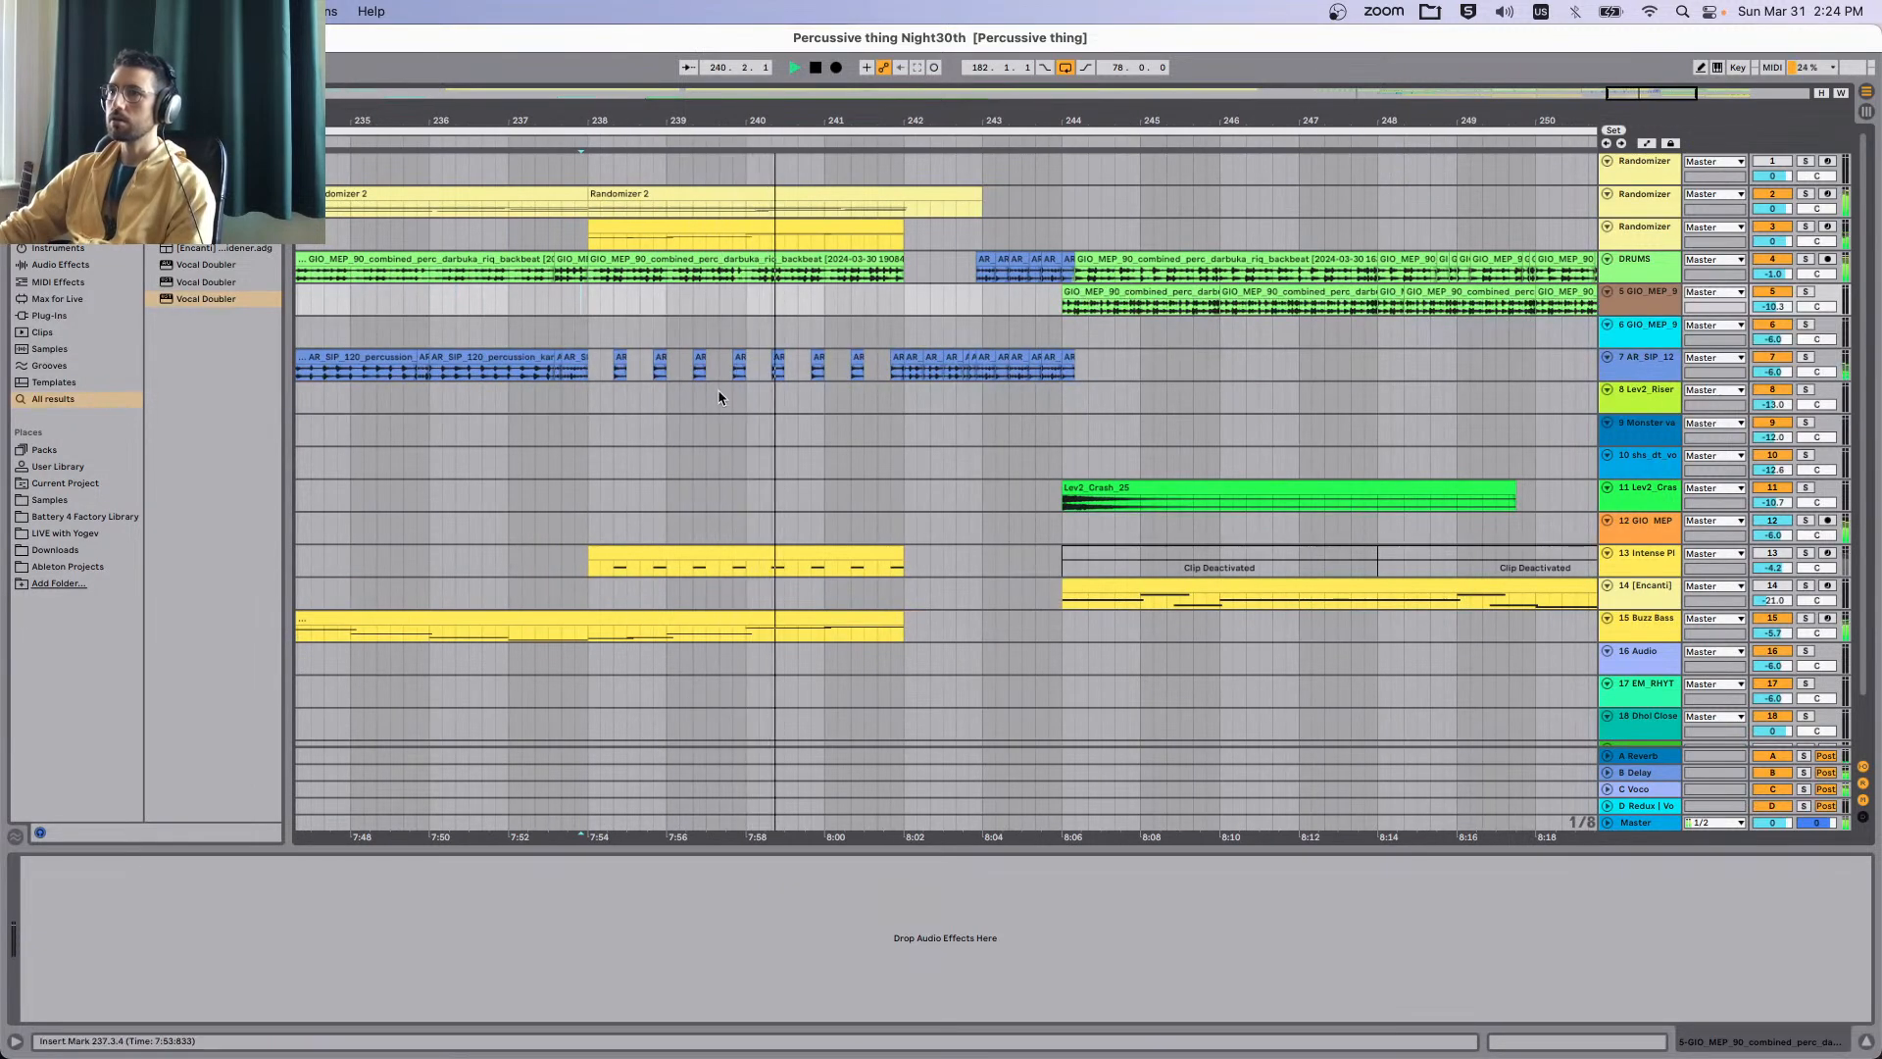
scroll(755, 419, up, 4)
scroll(1107, 348, down, 2)
scroll(1107, 348, up, 3)
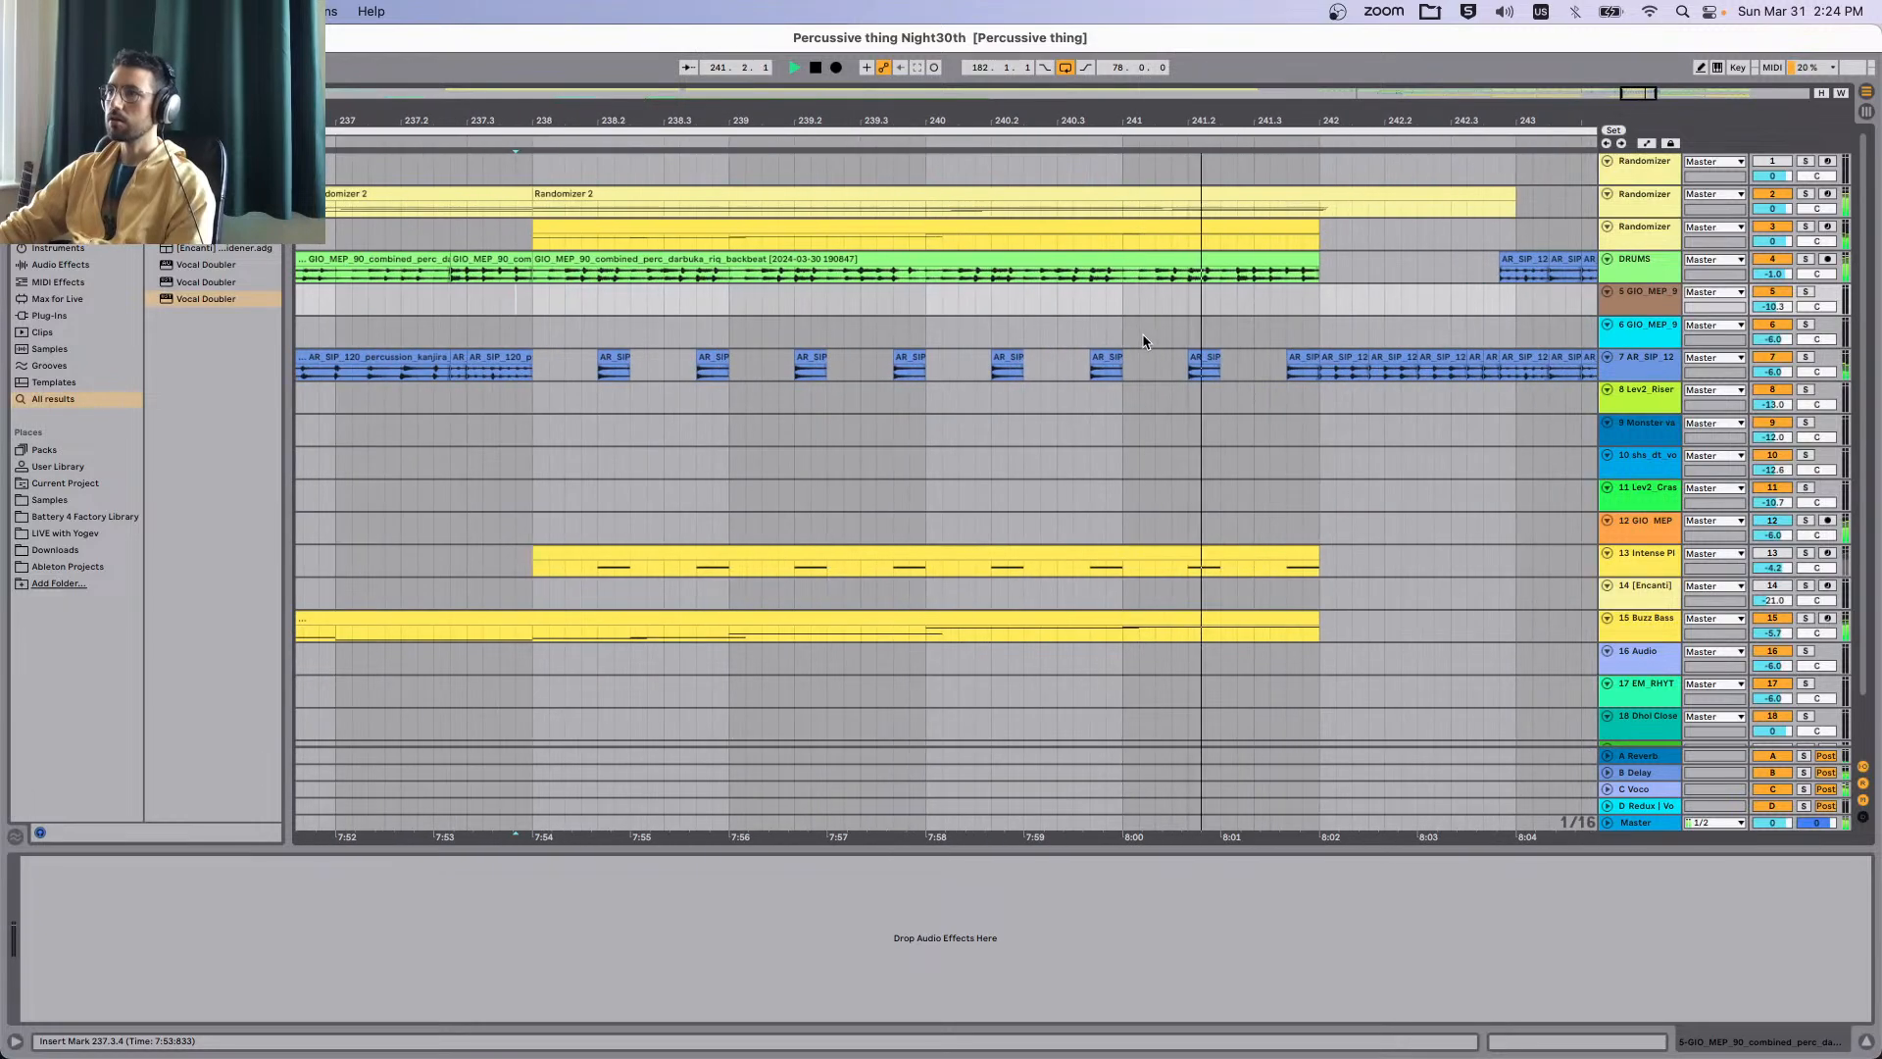
scroll(1143, 341, right, 3)
scroll(1143, 341, down, 3)
key(space)
Solo the DRUMS track and play it from 238.1.1 and 235.1.1.
click(654, 279)
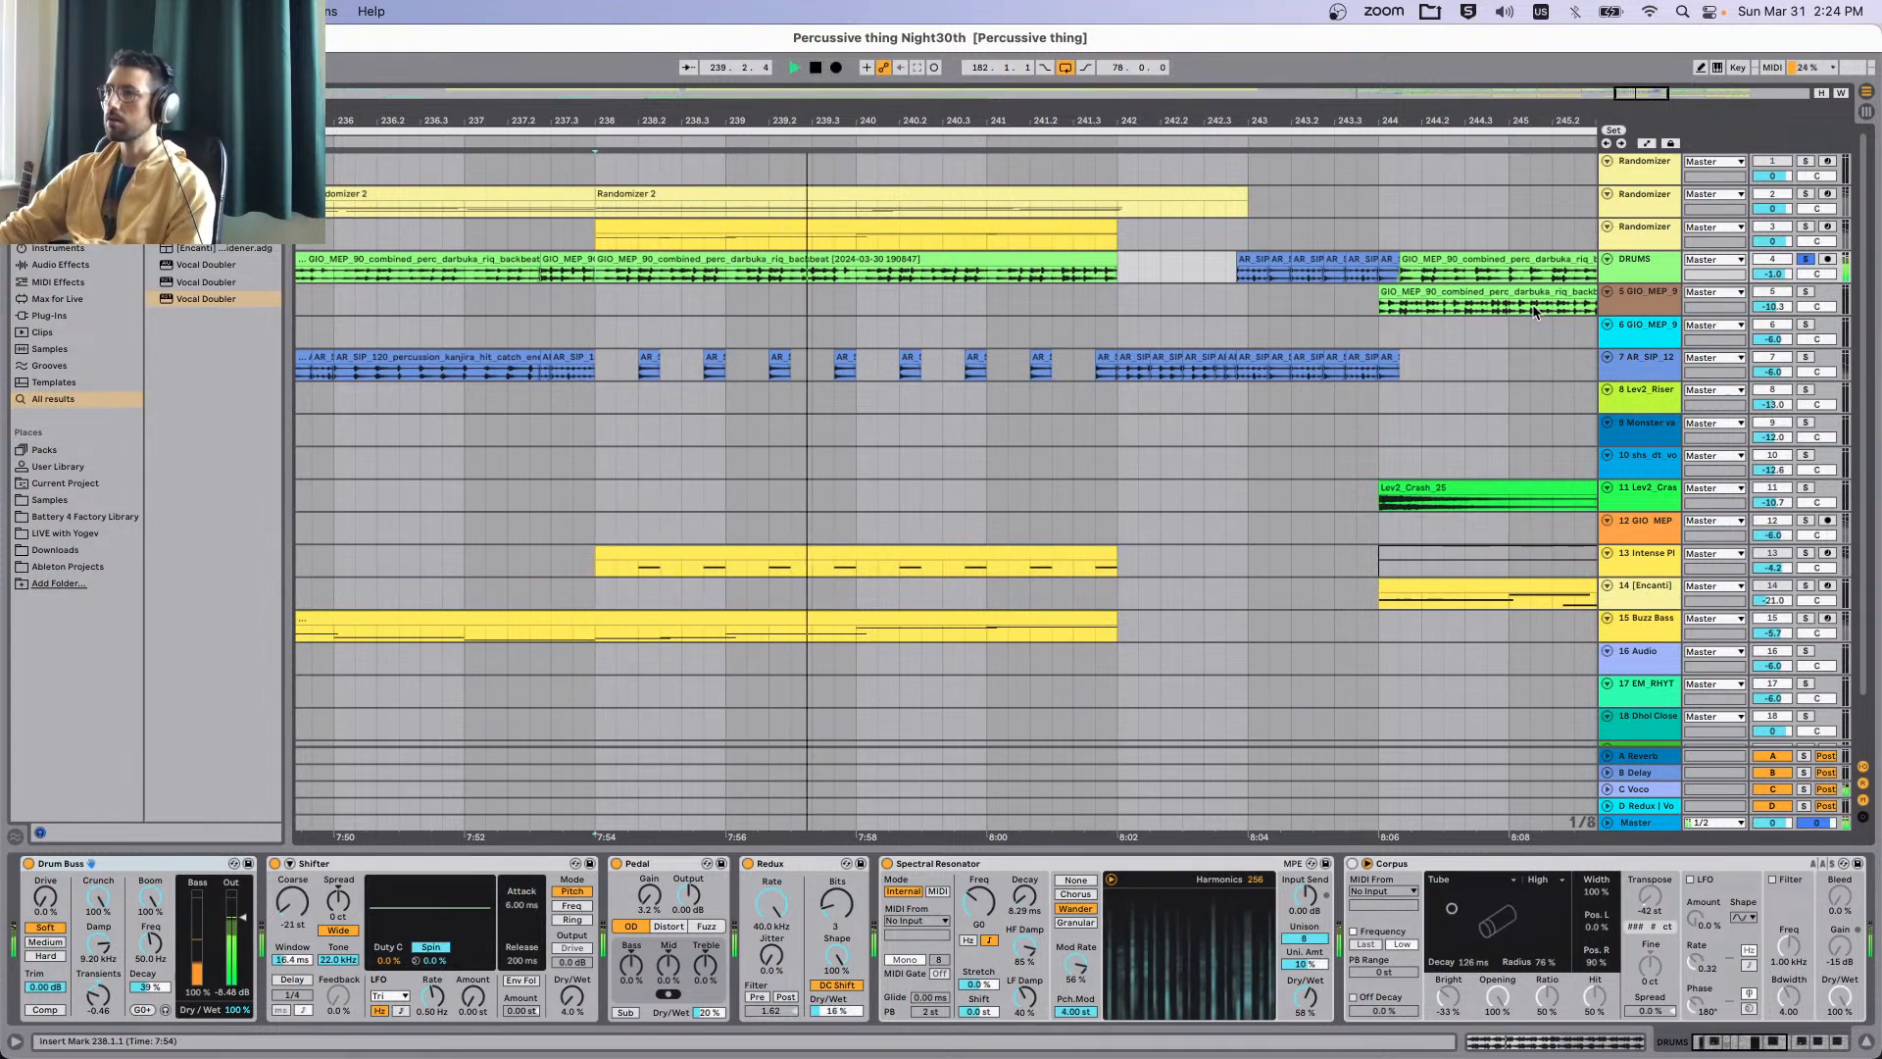
scroll(762, 319, left, 5)
click(560, 281)
key(s)
key(space)
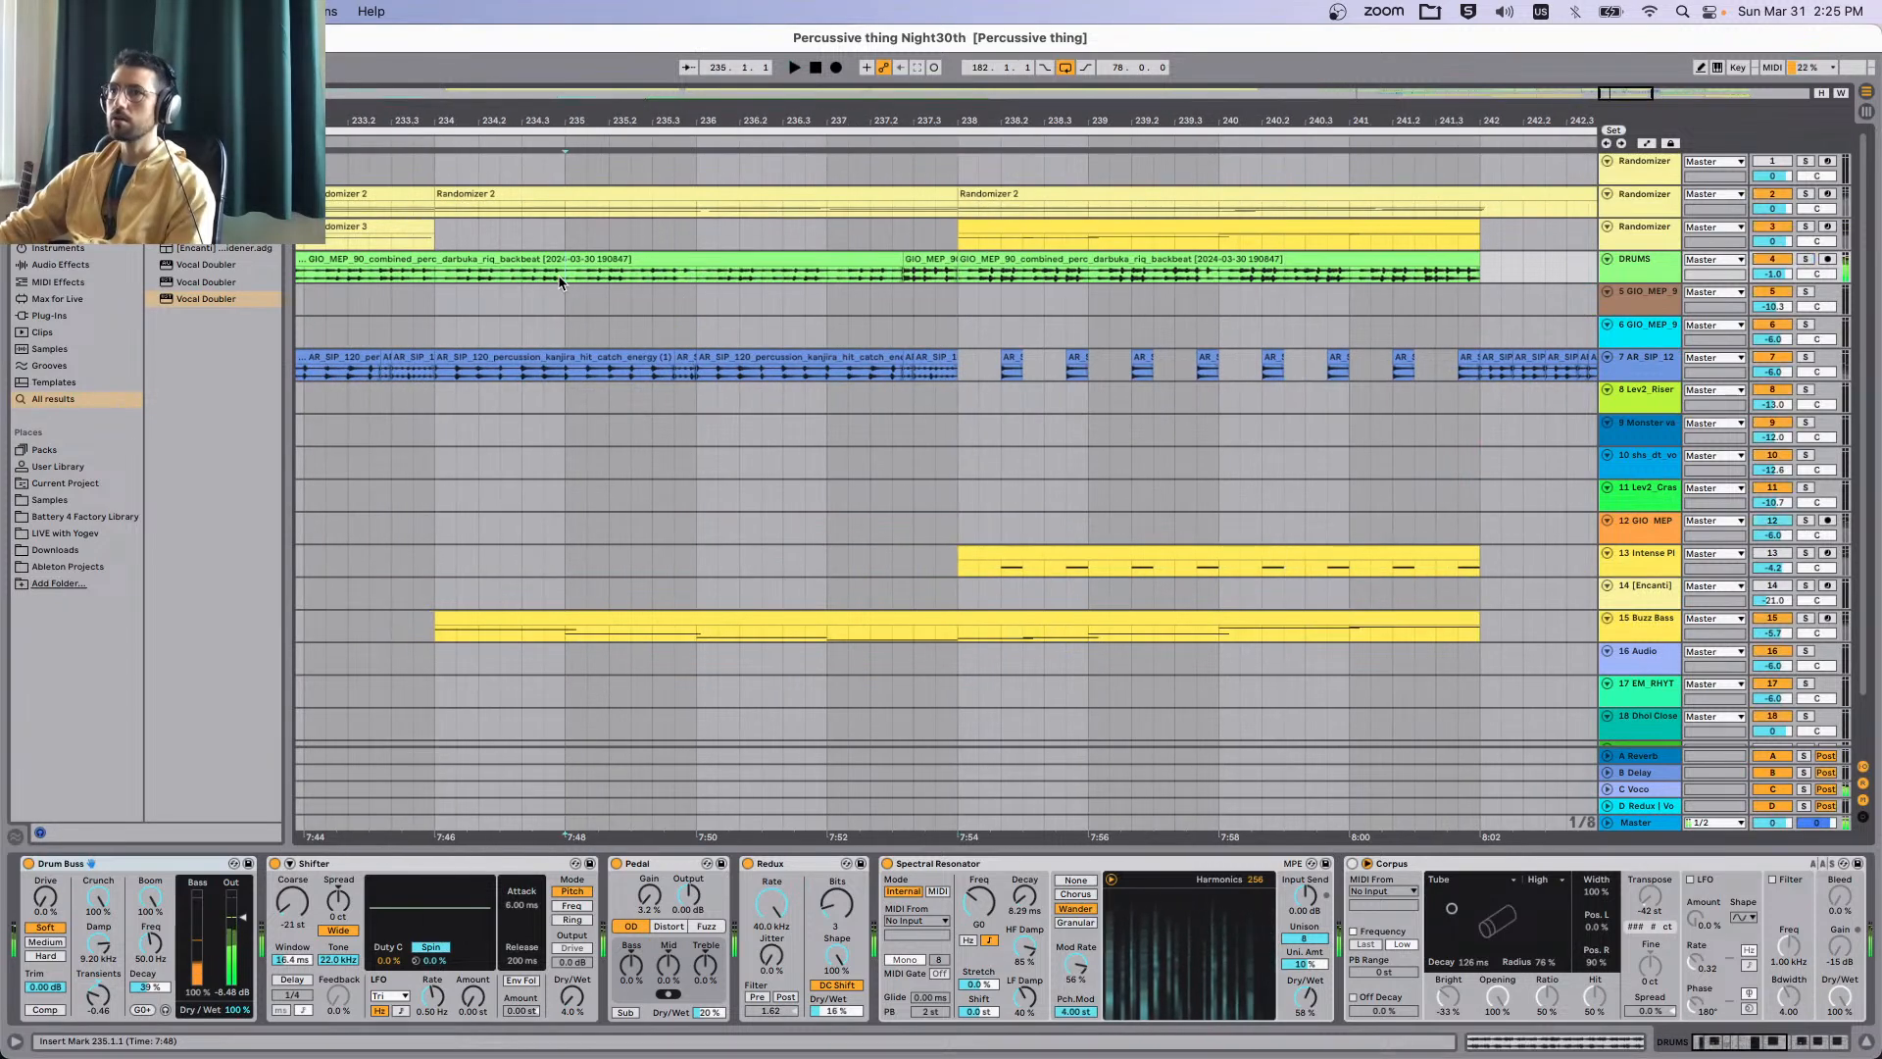
key(s)
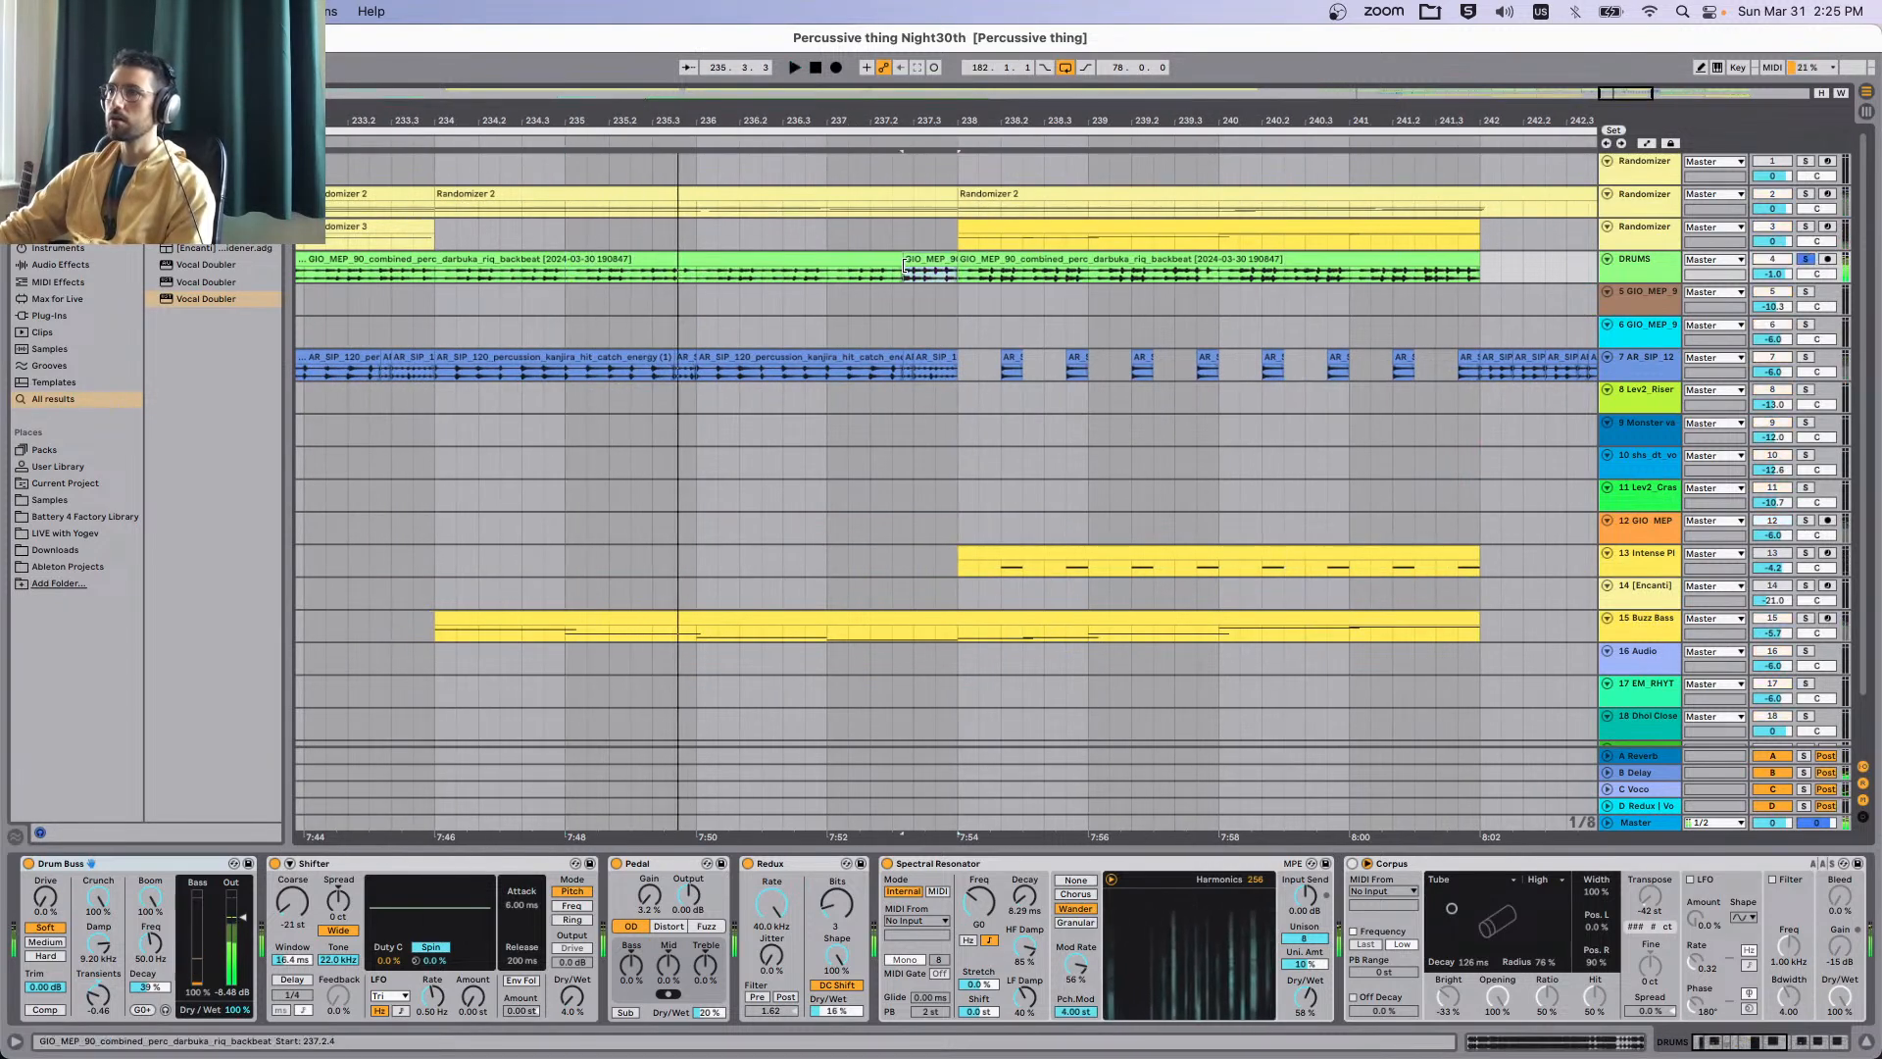
Audition earlier parts of the soloed DRUMS track, working back from 230.1.1 and 228.3.3 to 219.2.1, for a usable hit.
scroll(701, 304, left, 4)
click(506, 260)
scroll(508, 283, left, 5)
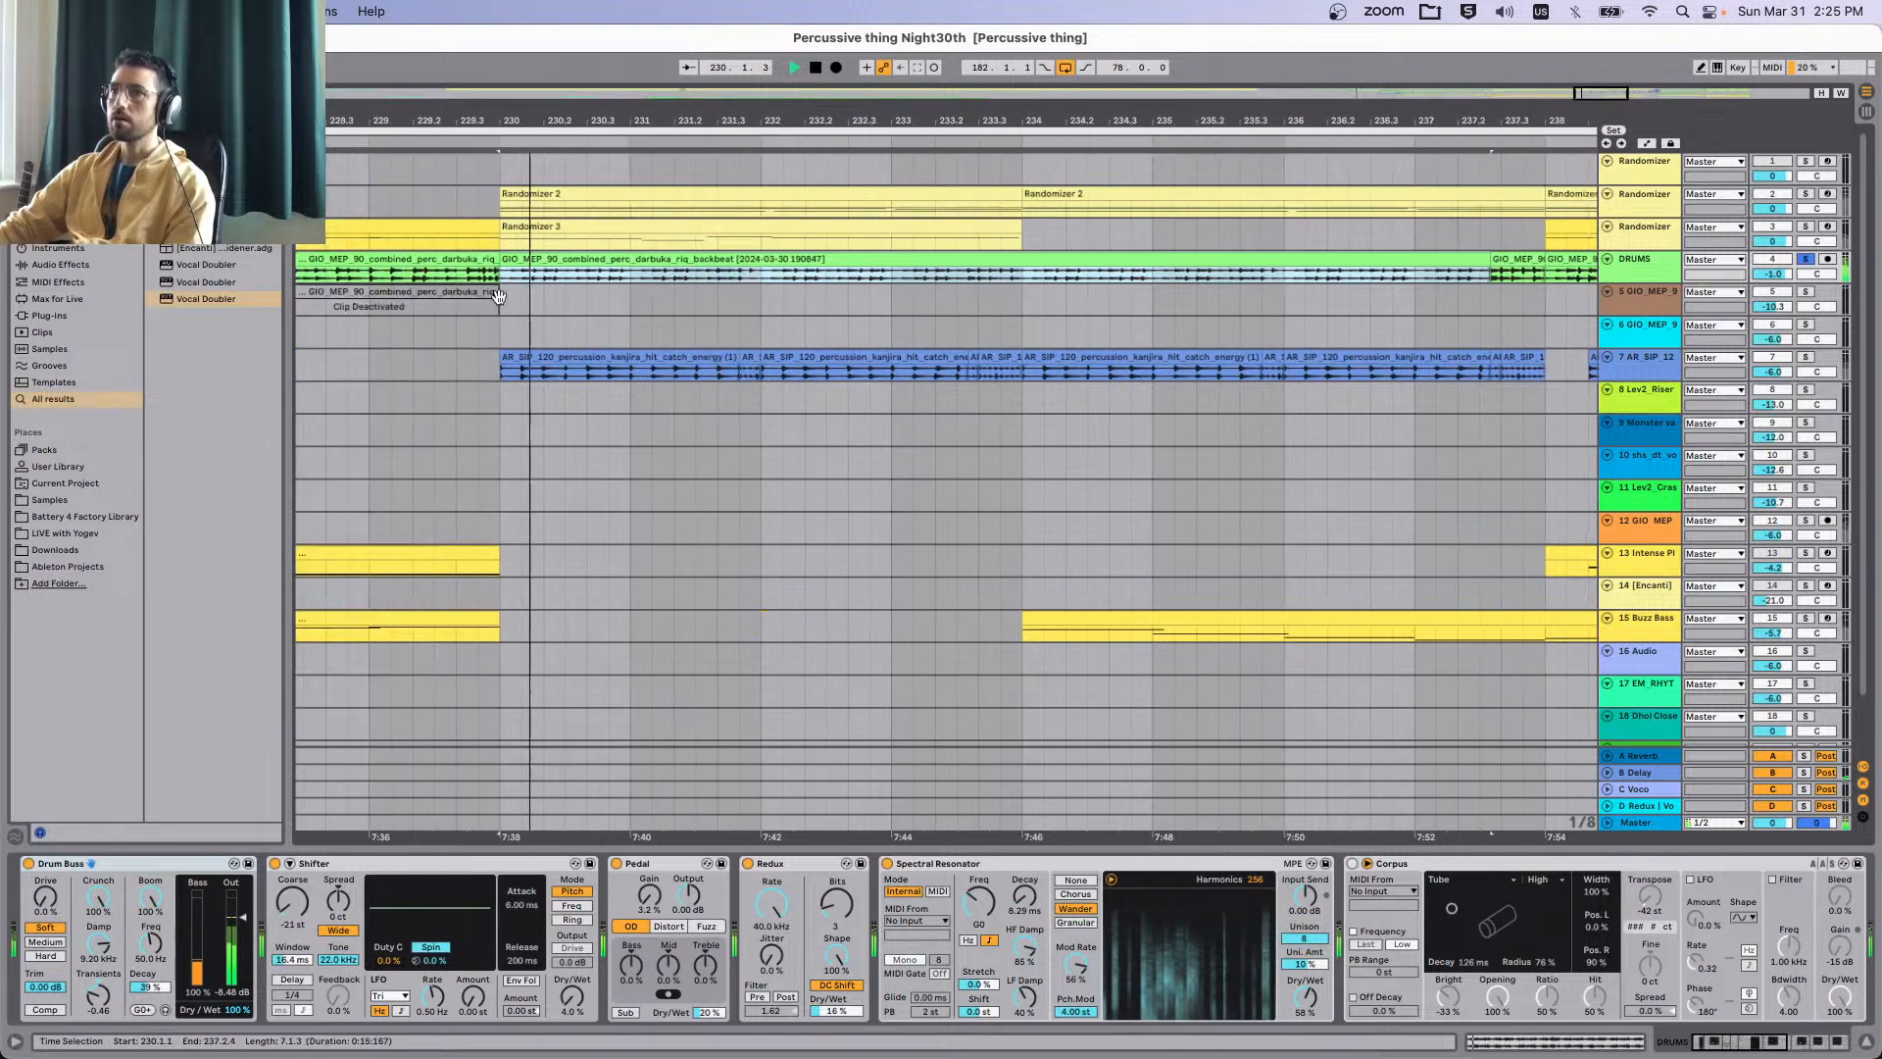
click(574, 278)
key(space)
key(space)
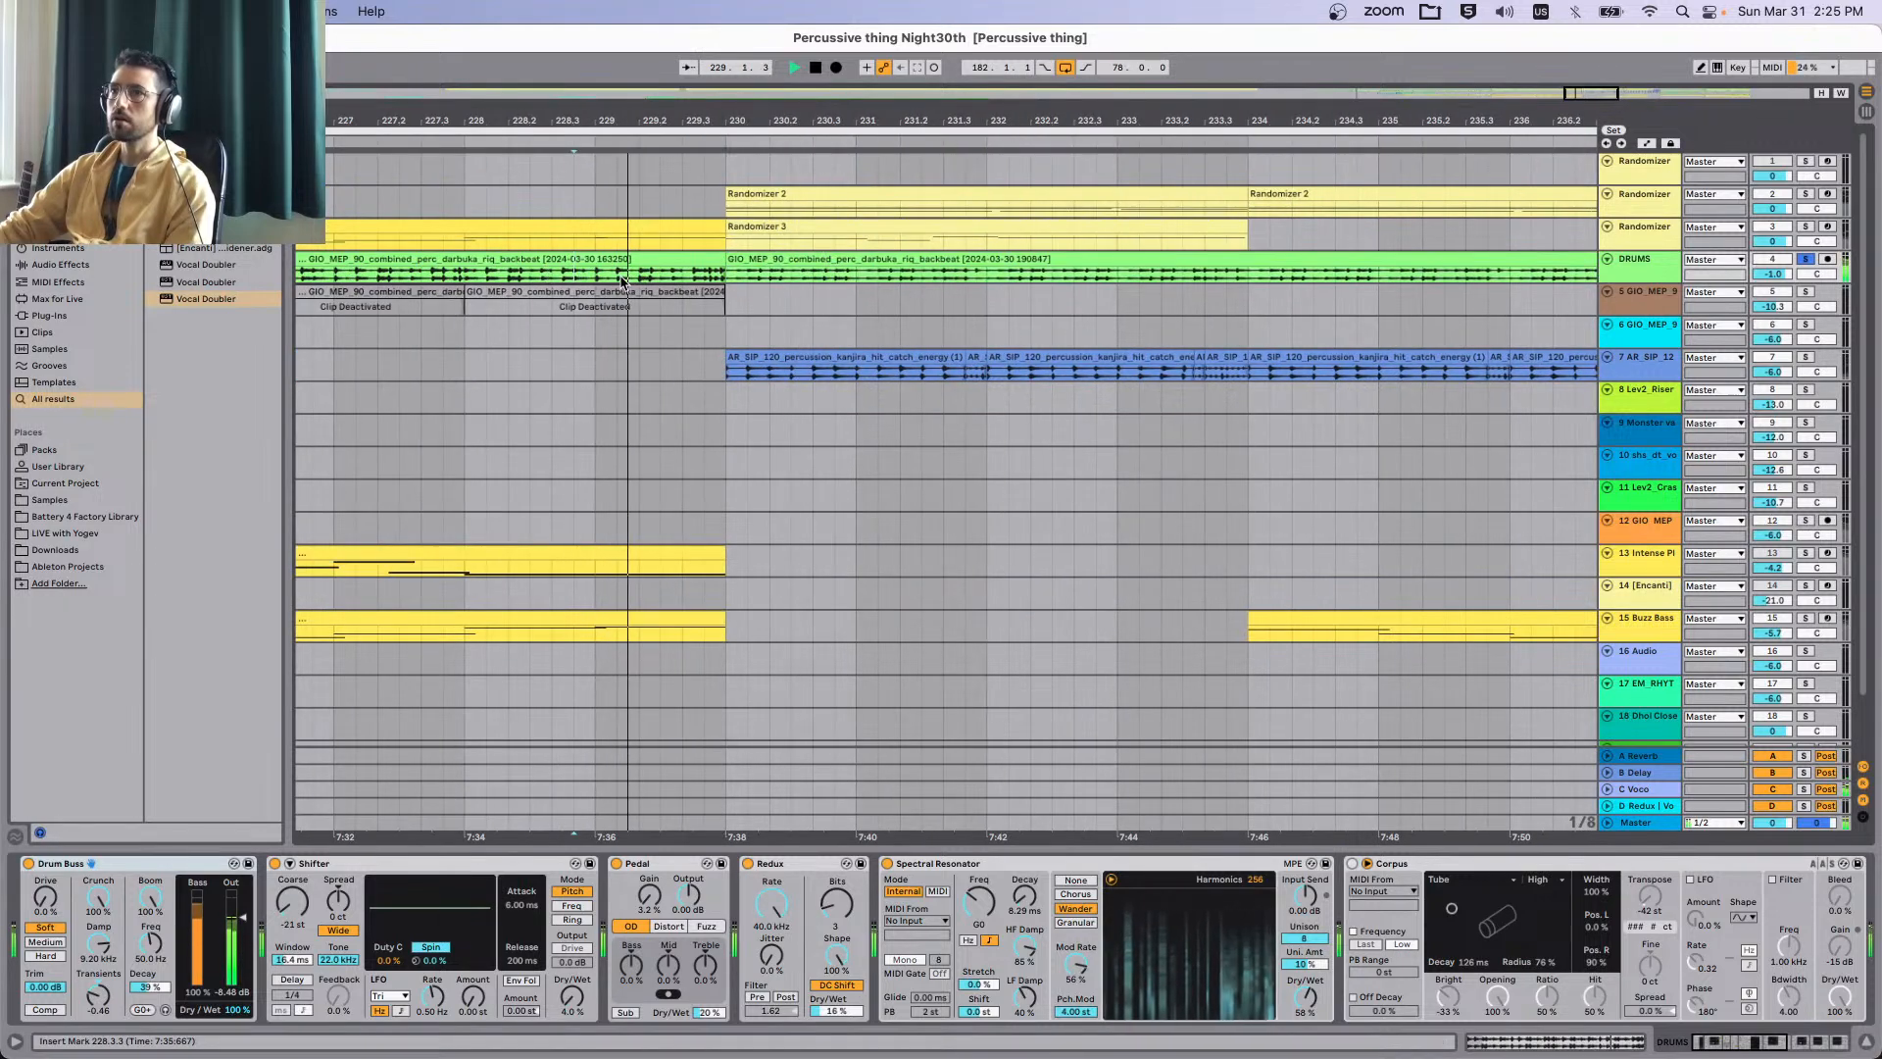
scroll(546, 309, left, 5)
click(459, 275)
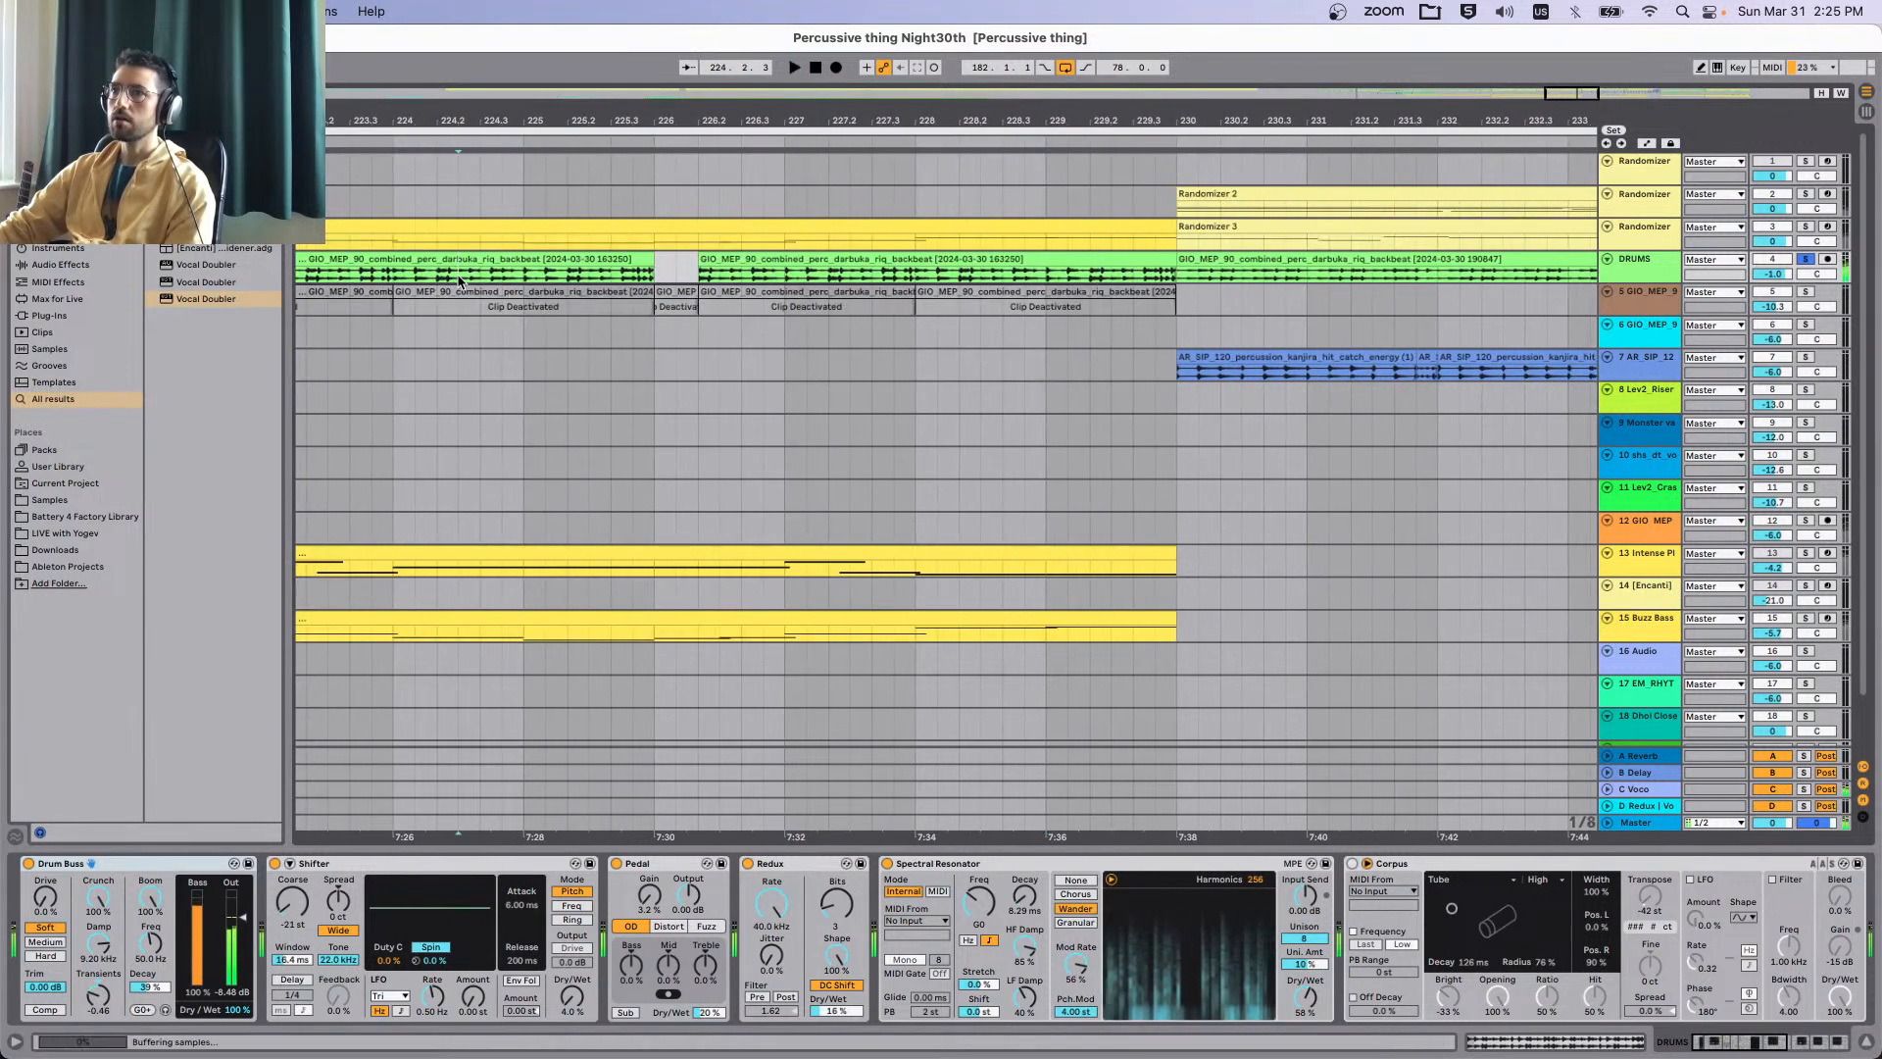
key(space)
key(space)
scroll(467, 308, left, 4)
scroll(422, 294, left, 3)
click(363, 275)
key(space)
key(space)
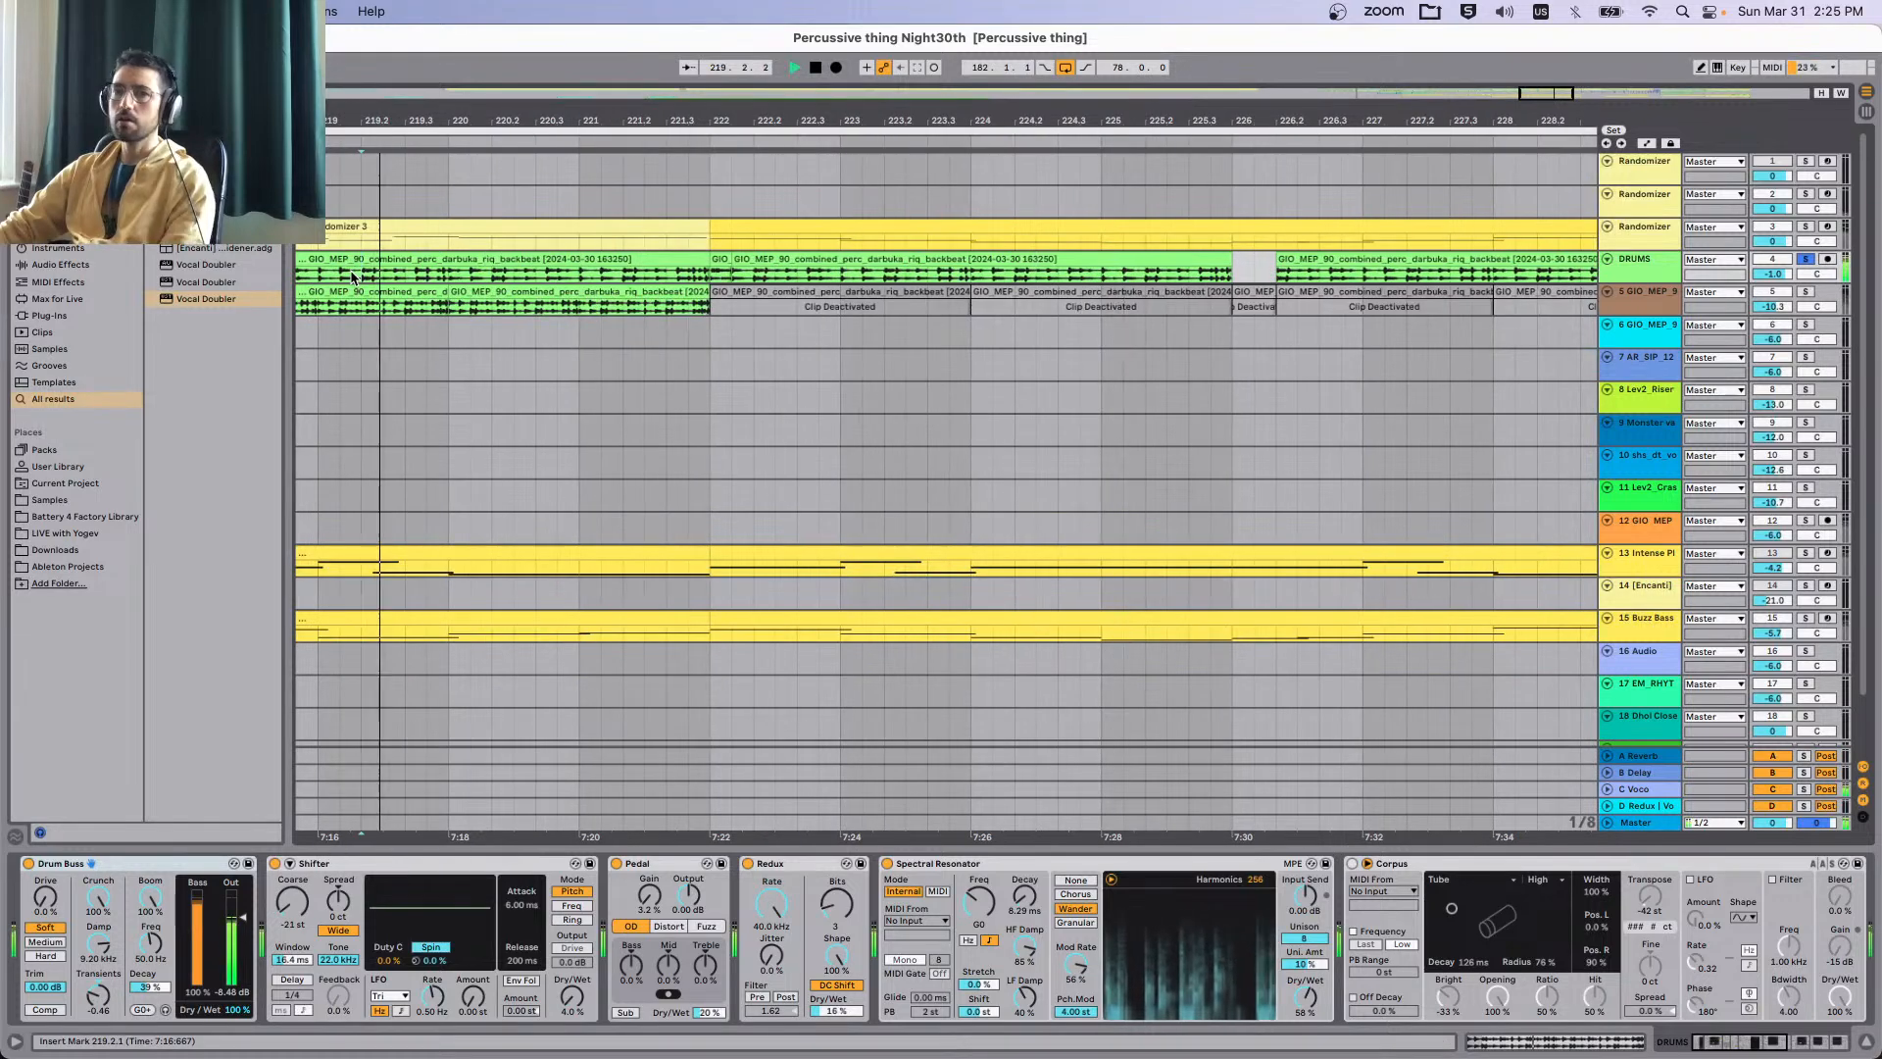
Audition DRUMS from 221.1.3 and copy the slice from 221.1.3 to 221.2.1.
scroll(503, 315, up, 4)
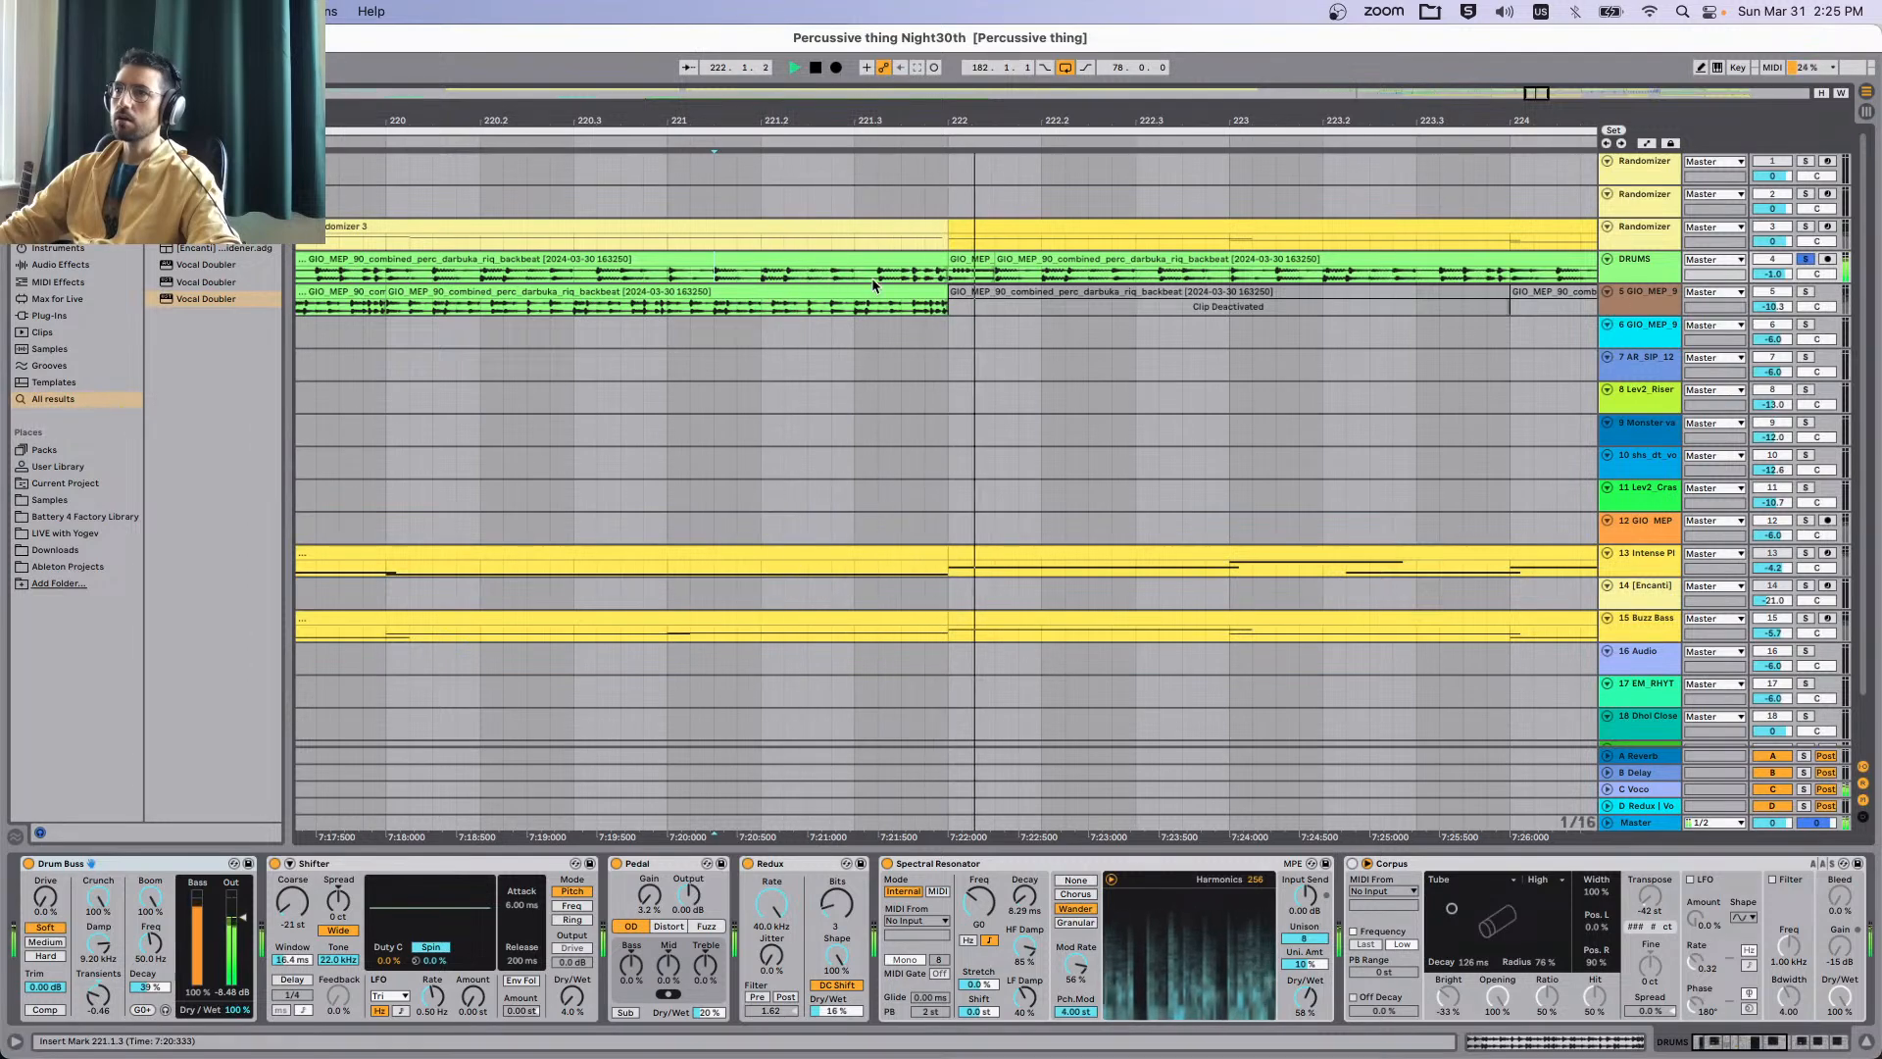
key(space)
key(space)
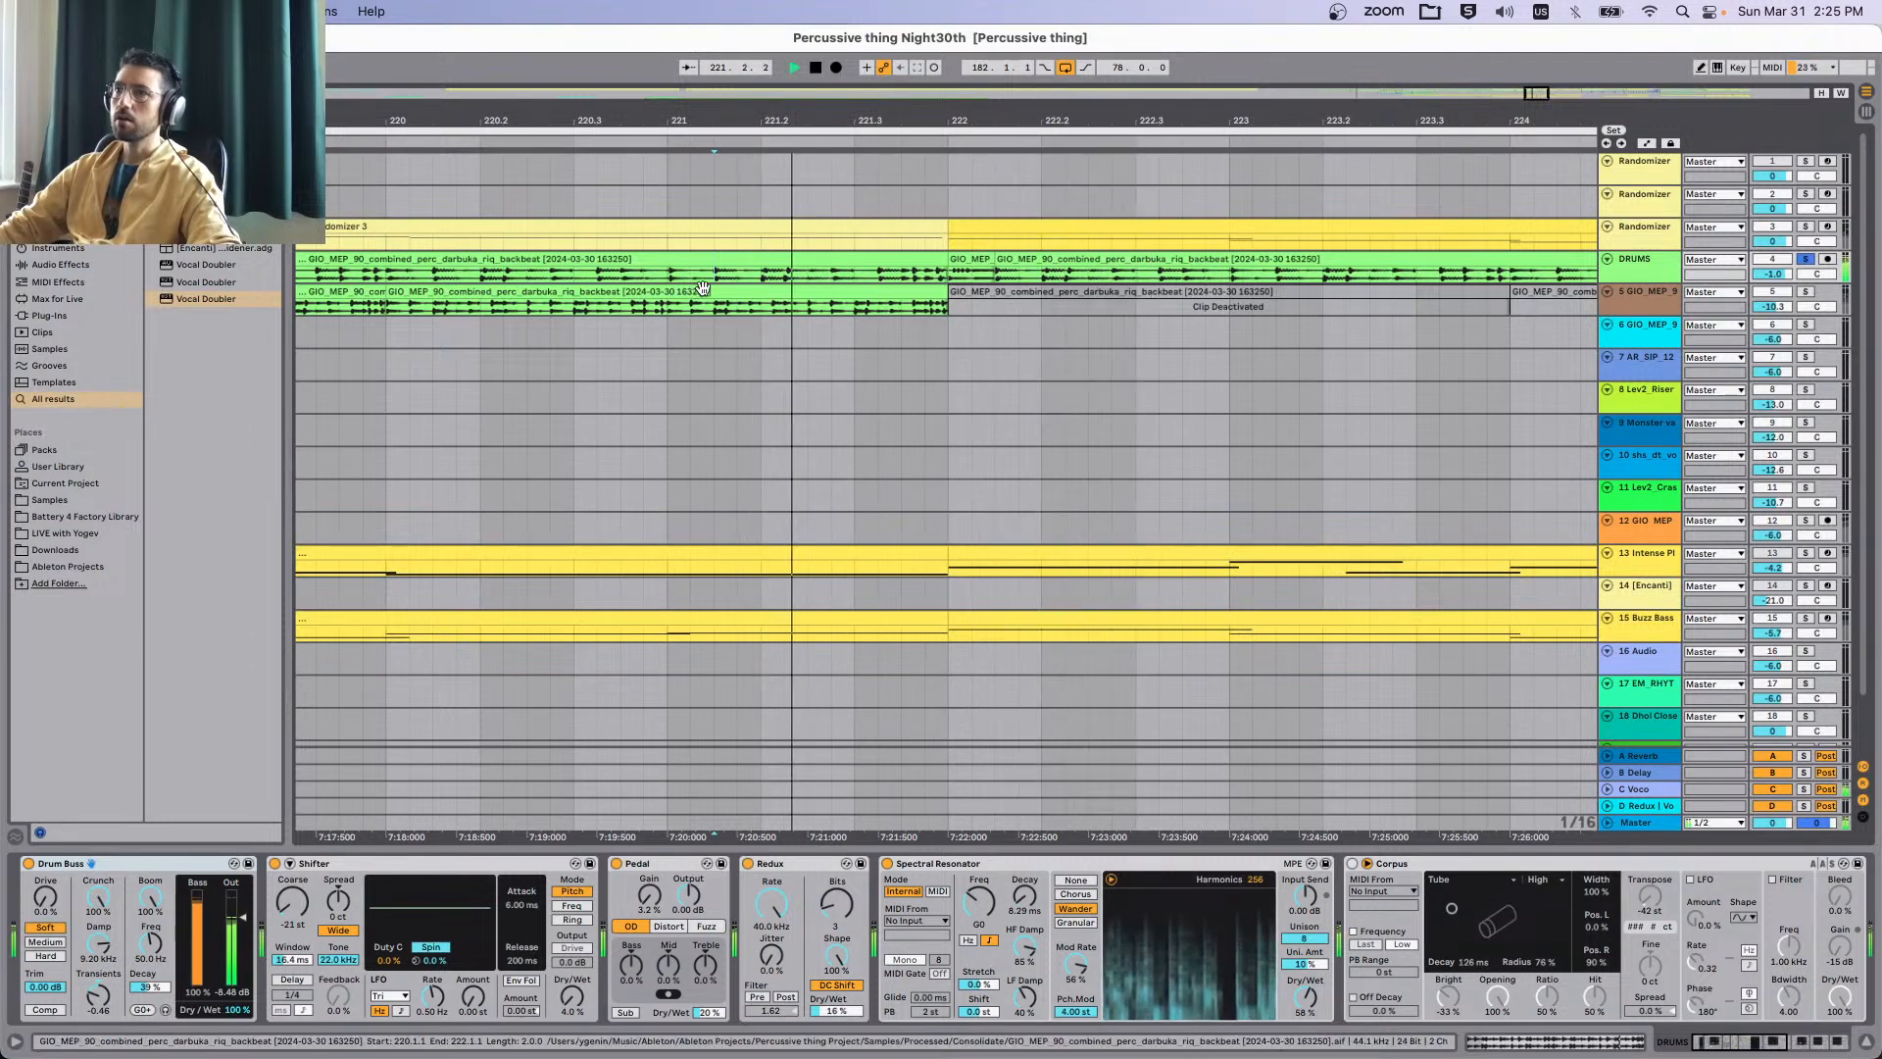
key(space)
drag(747, 285, 760, 283)
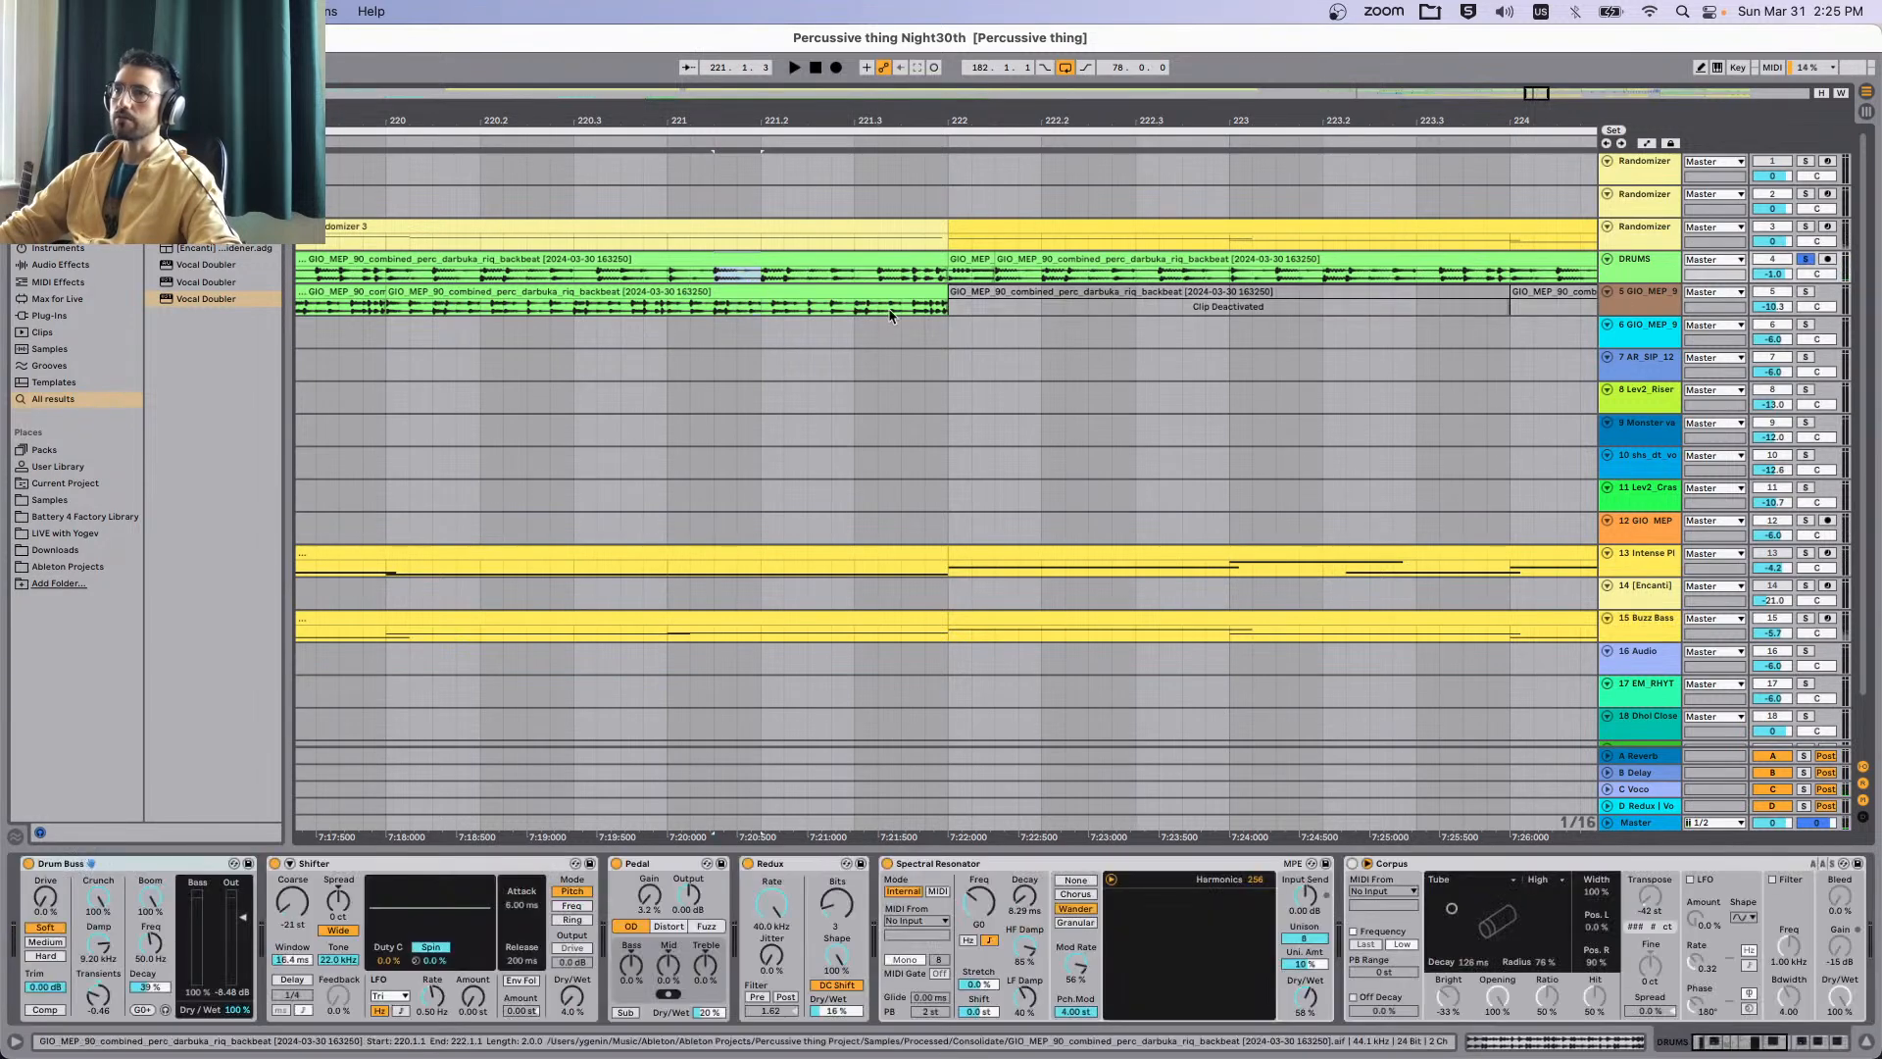
Replace the first kanjira hit at 238.2.1 on track 7 with the copied DRUMS slice, and unsolo DRUMS.
scroll(1106, 344, down, 5)
scroll(1276, 357, right, 10)
shift+click(1106, 340)
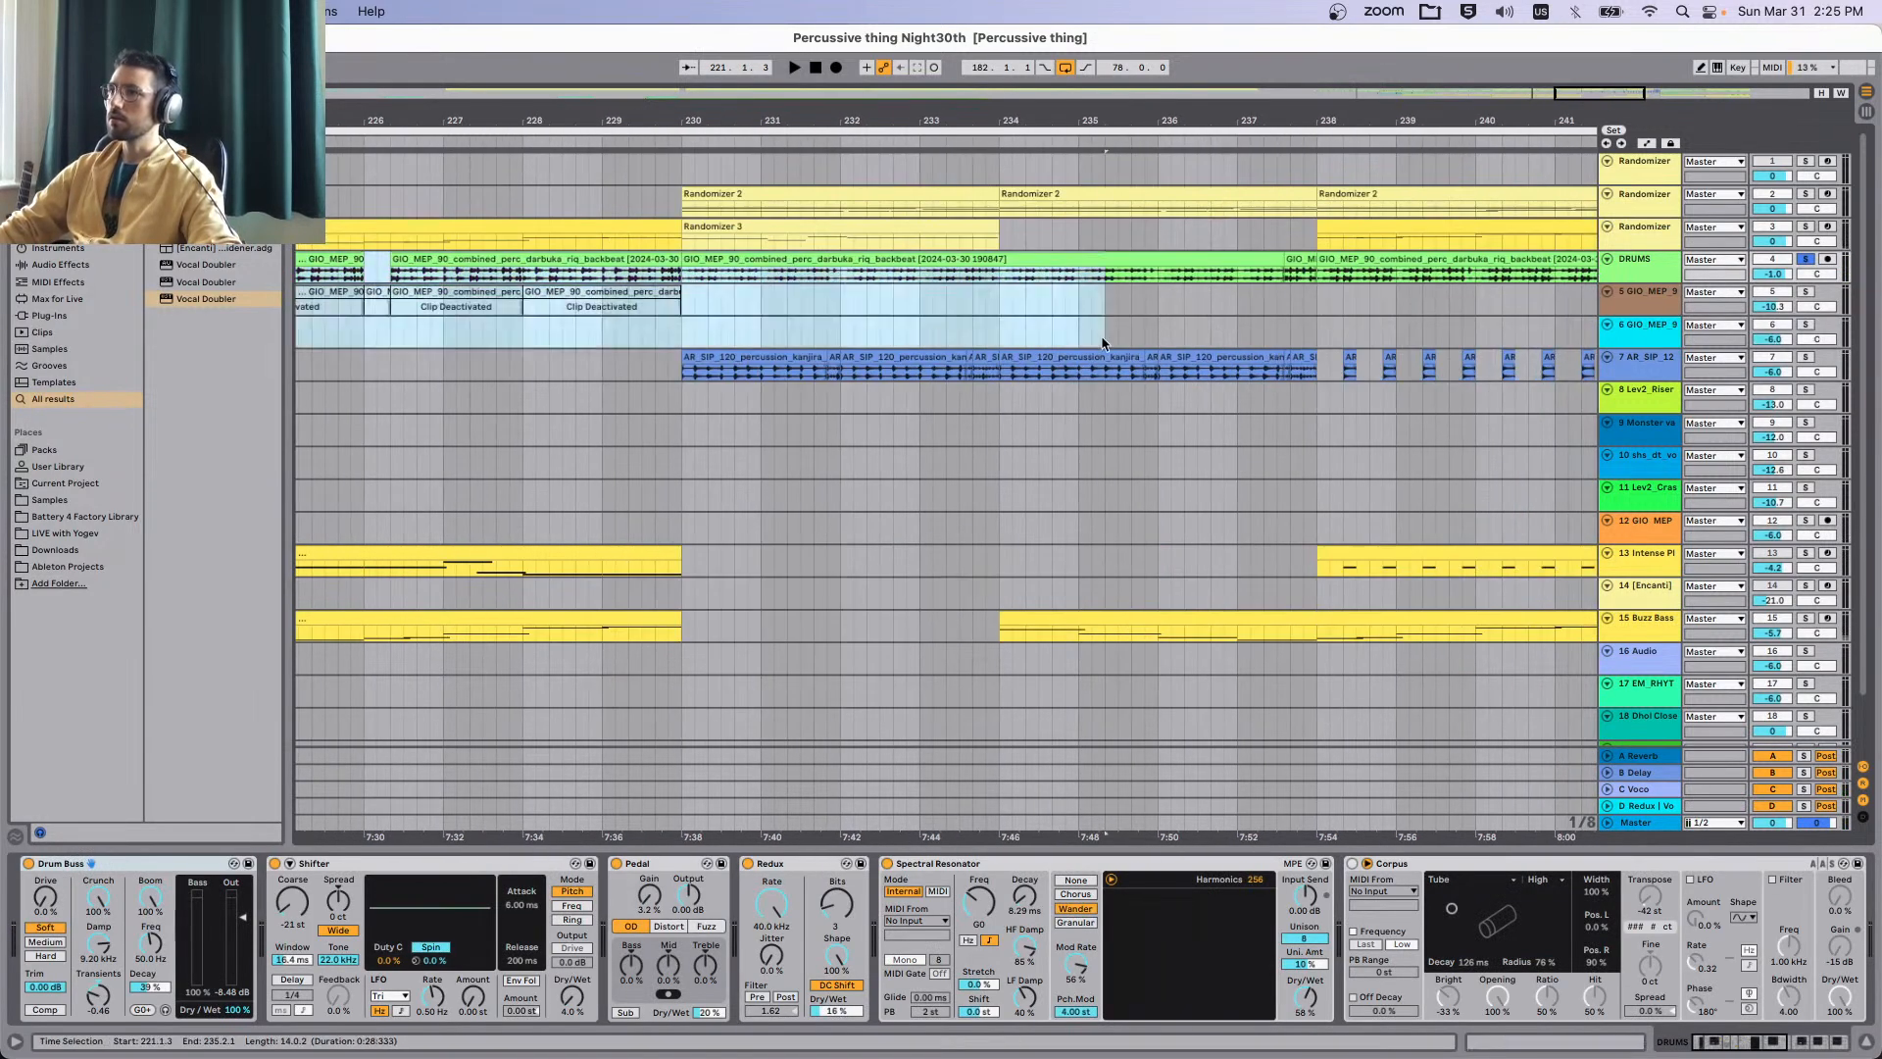
click(1184, 338)
key(space)
scroll(1166, 339, right, 5)
scroll(932, 352, up, 4)
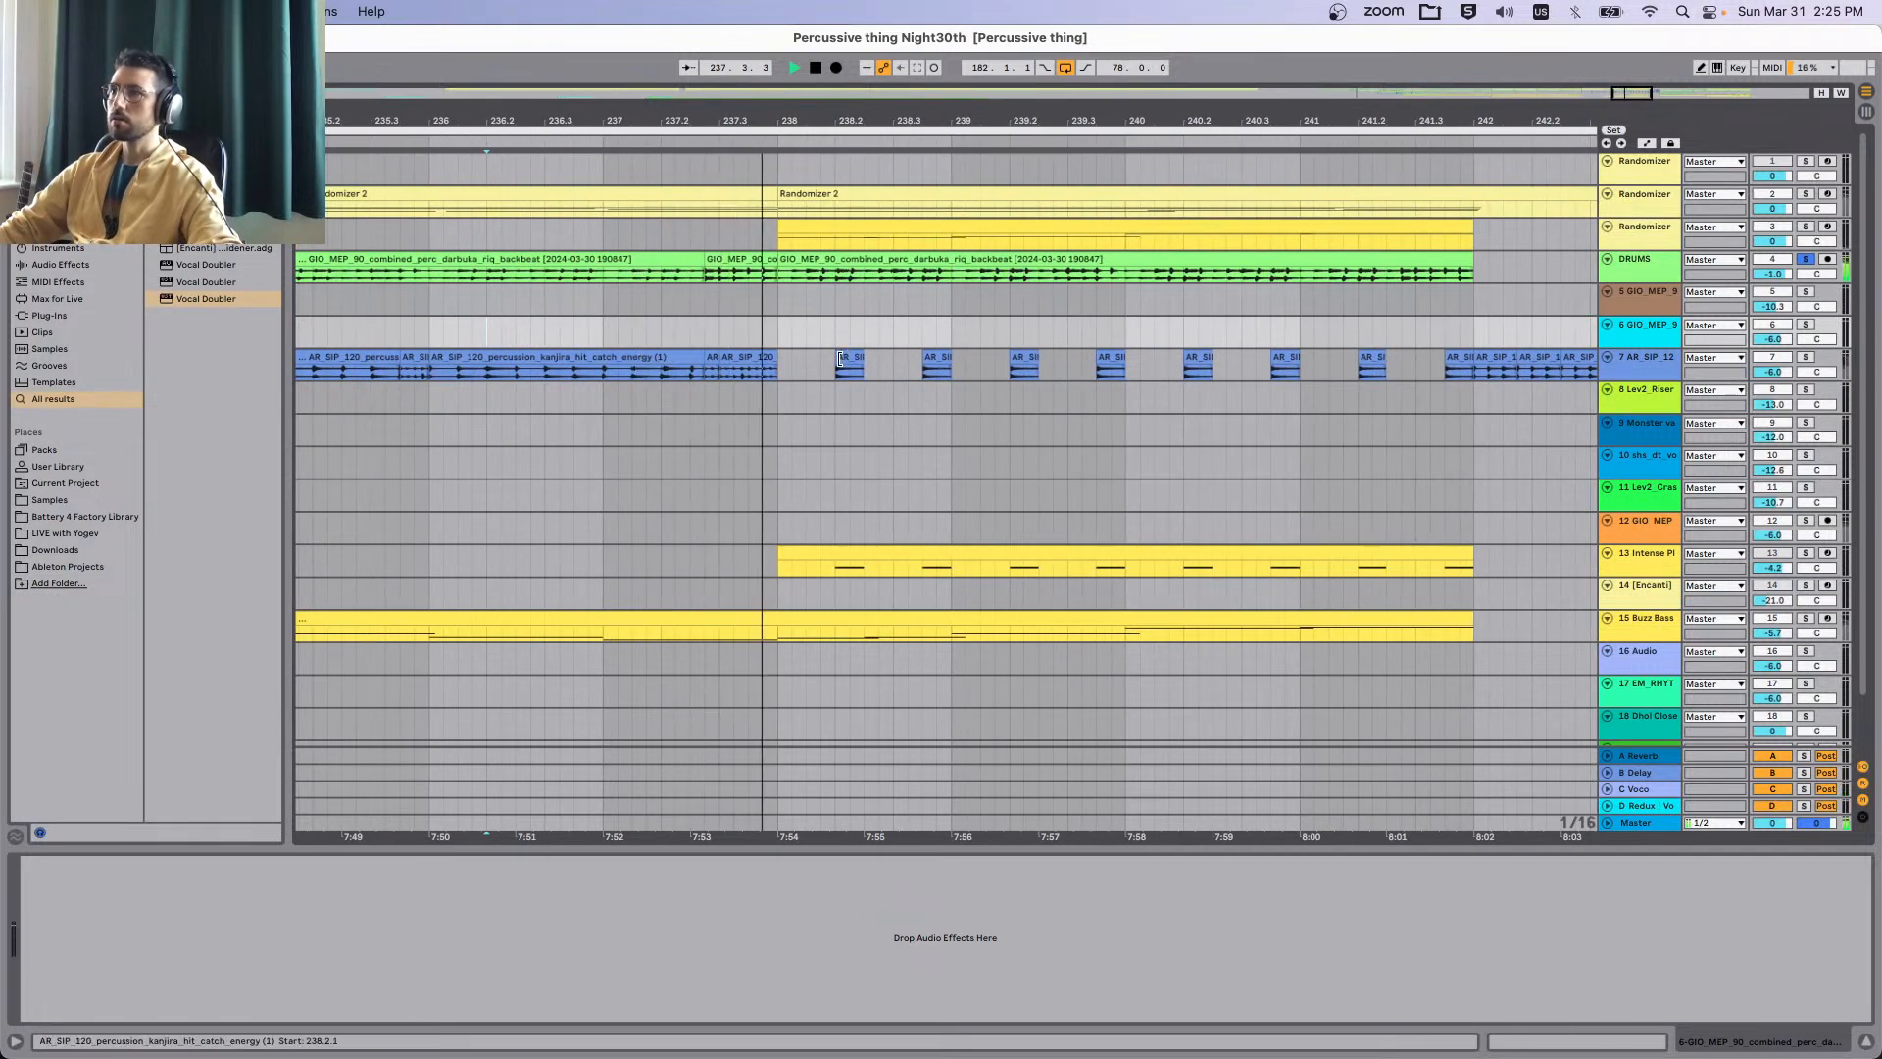
click(840, 359)
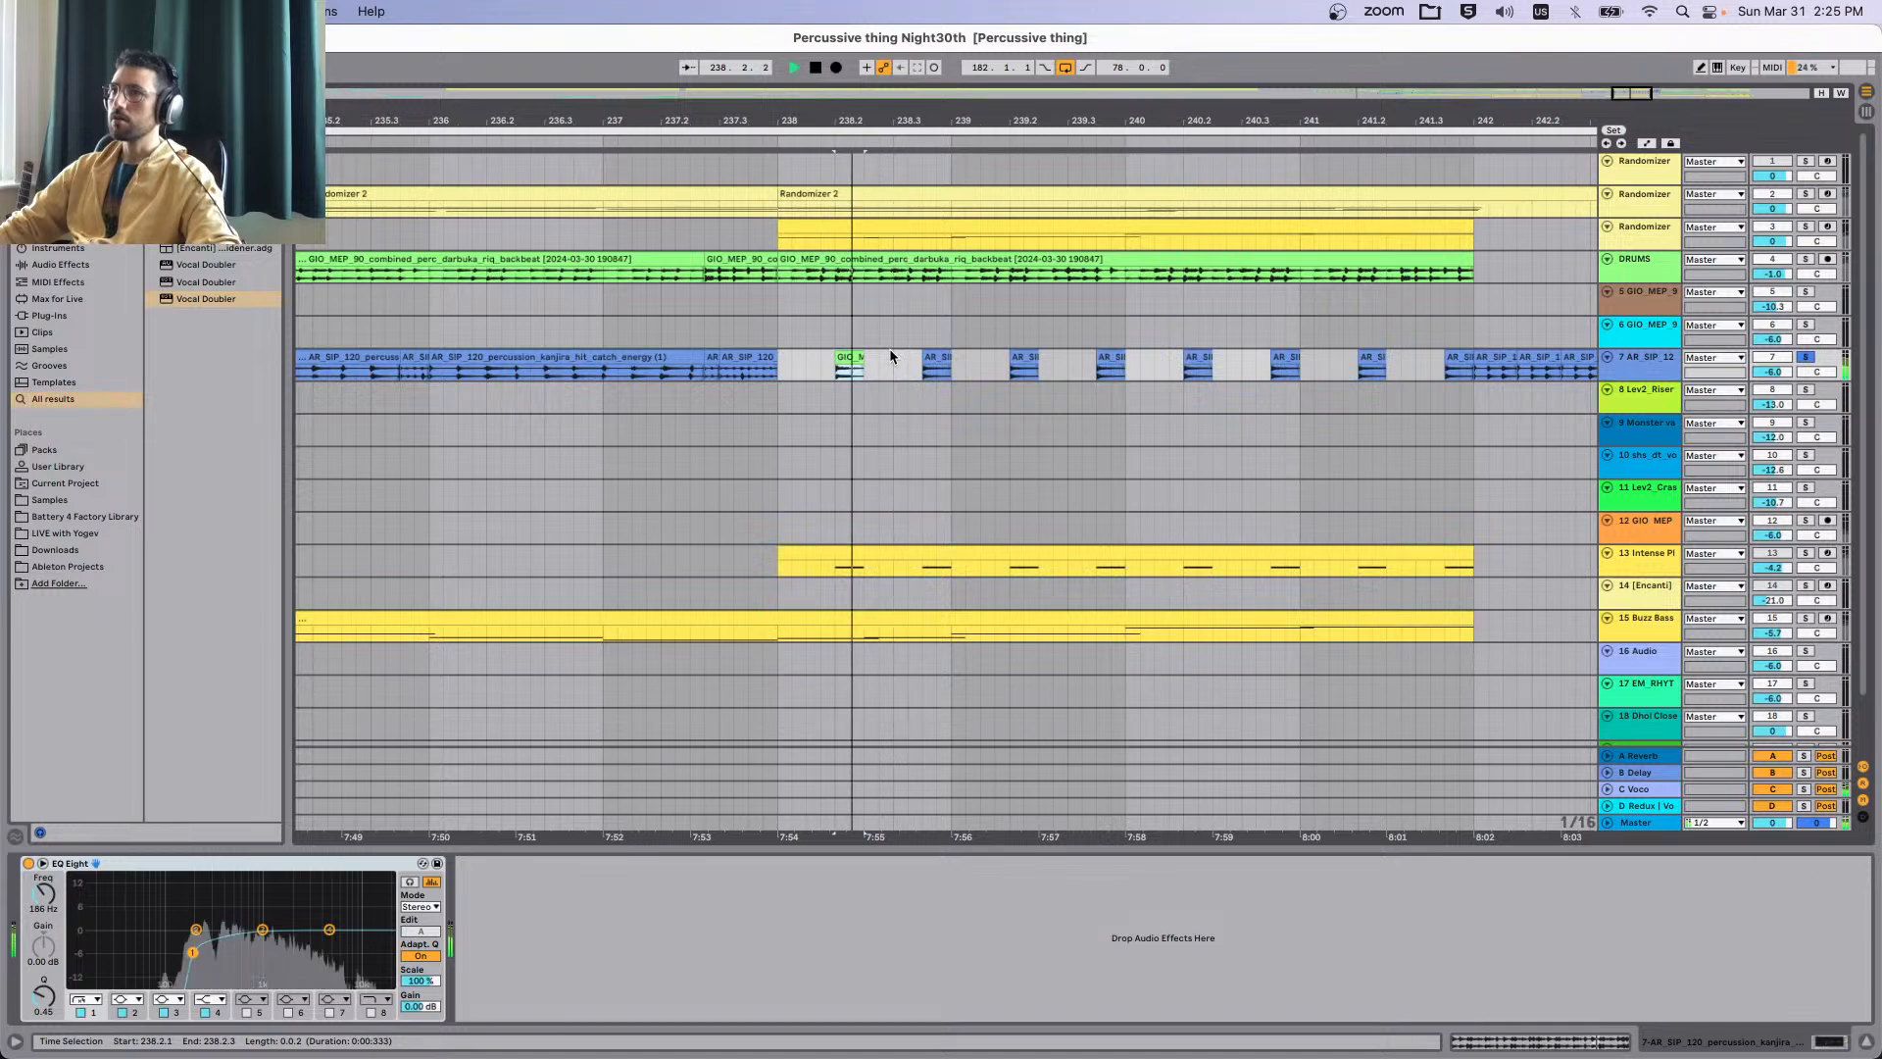
Try to move the DRUMS slice at 238.2.1 from track 7 up to track 6.
key(space)
drag(849, 360, 849, 336)
key(z)
scroll(988, 376, down, 5)
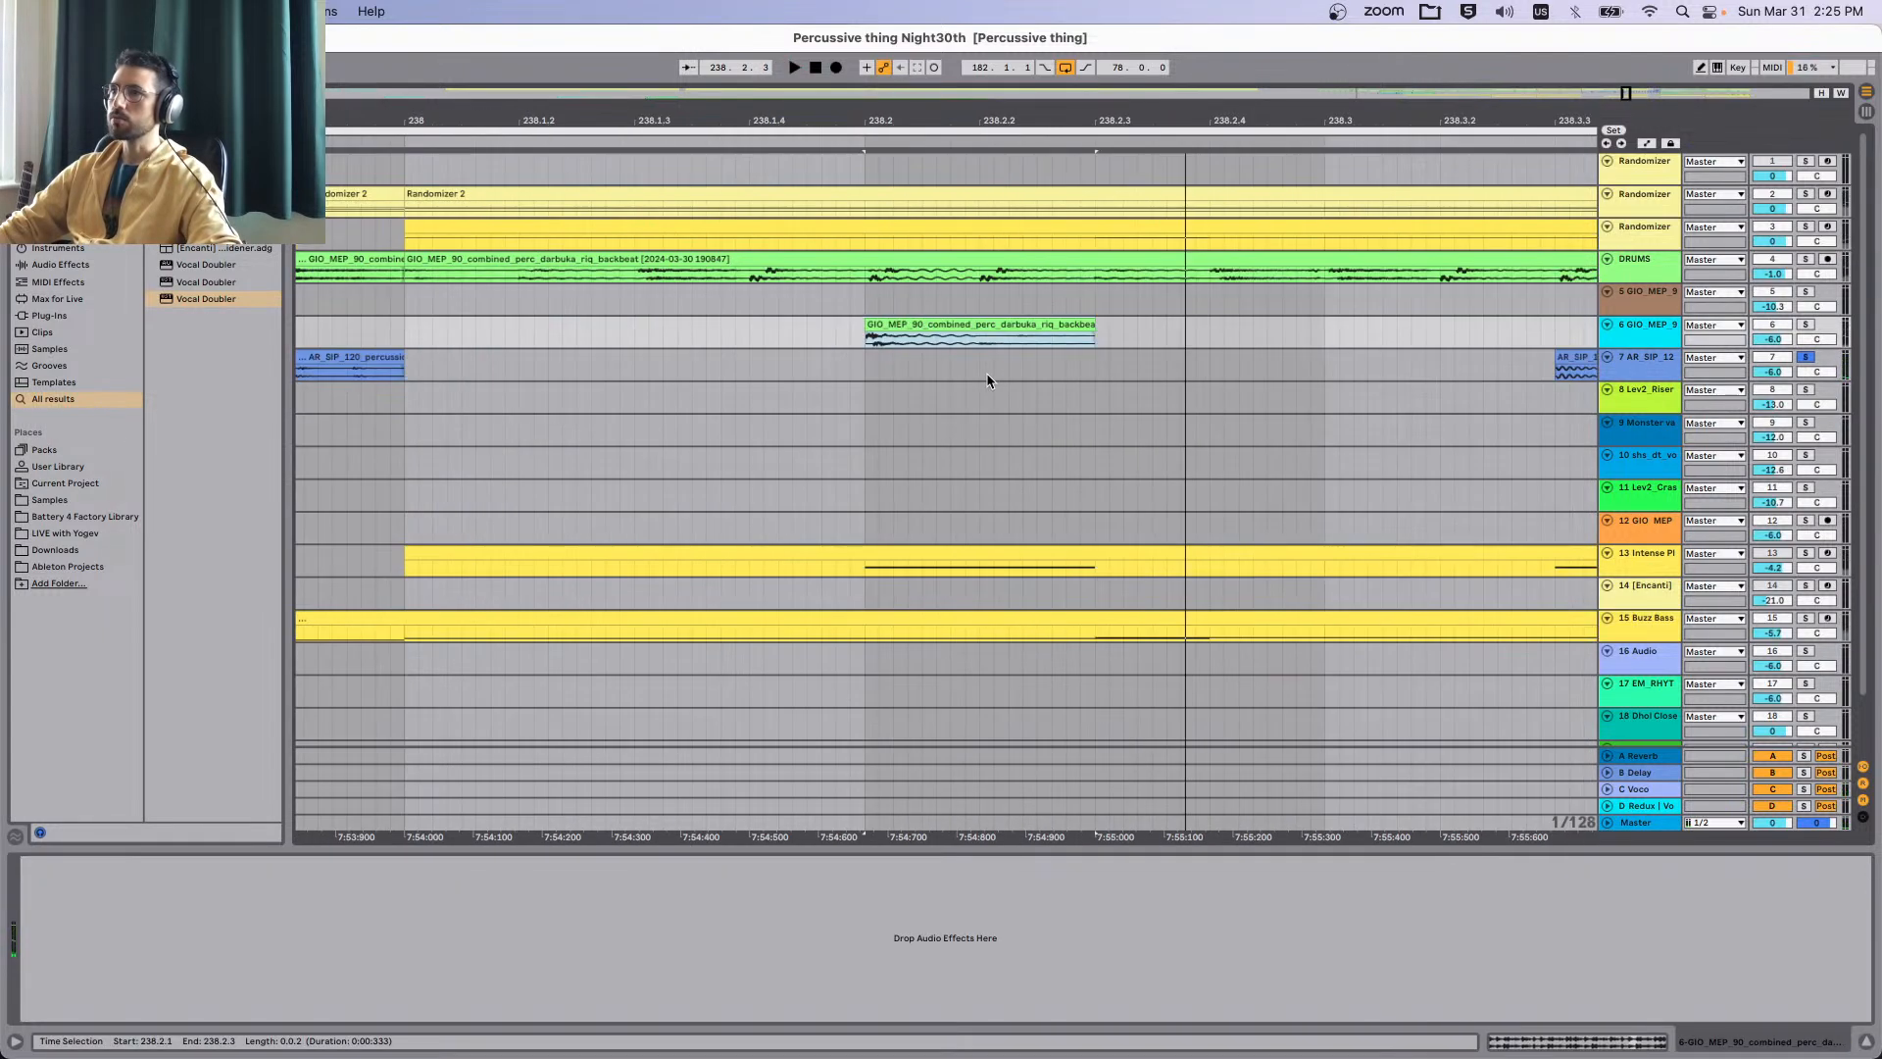
key(super+z)
Undo the replacement of the first kanjira hit on track 7 and place the copied DRUMS slice at 238.2.1 on track 5 instead.
key(super+z)
click(864, 331)
key(super+v)
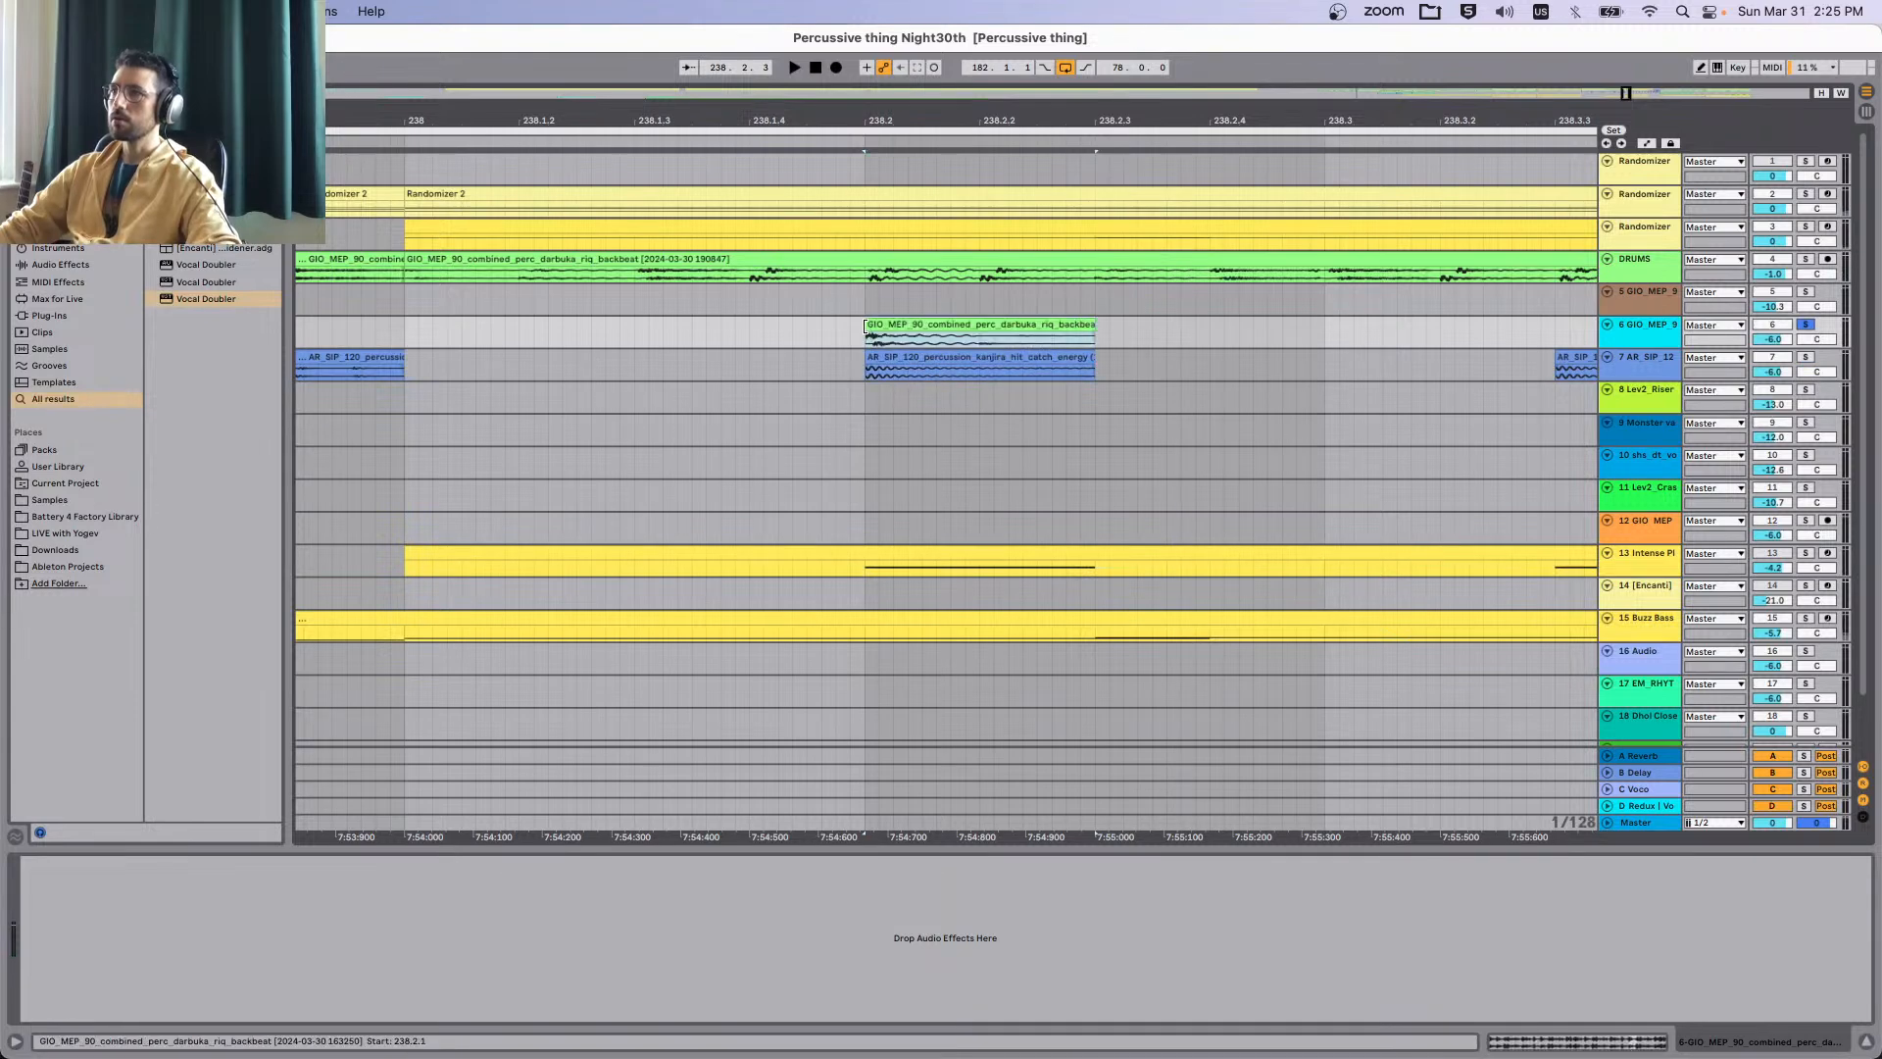
scroll(981, 345, down, 5)
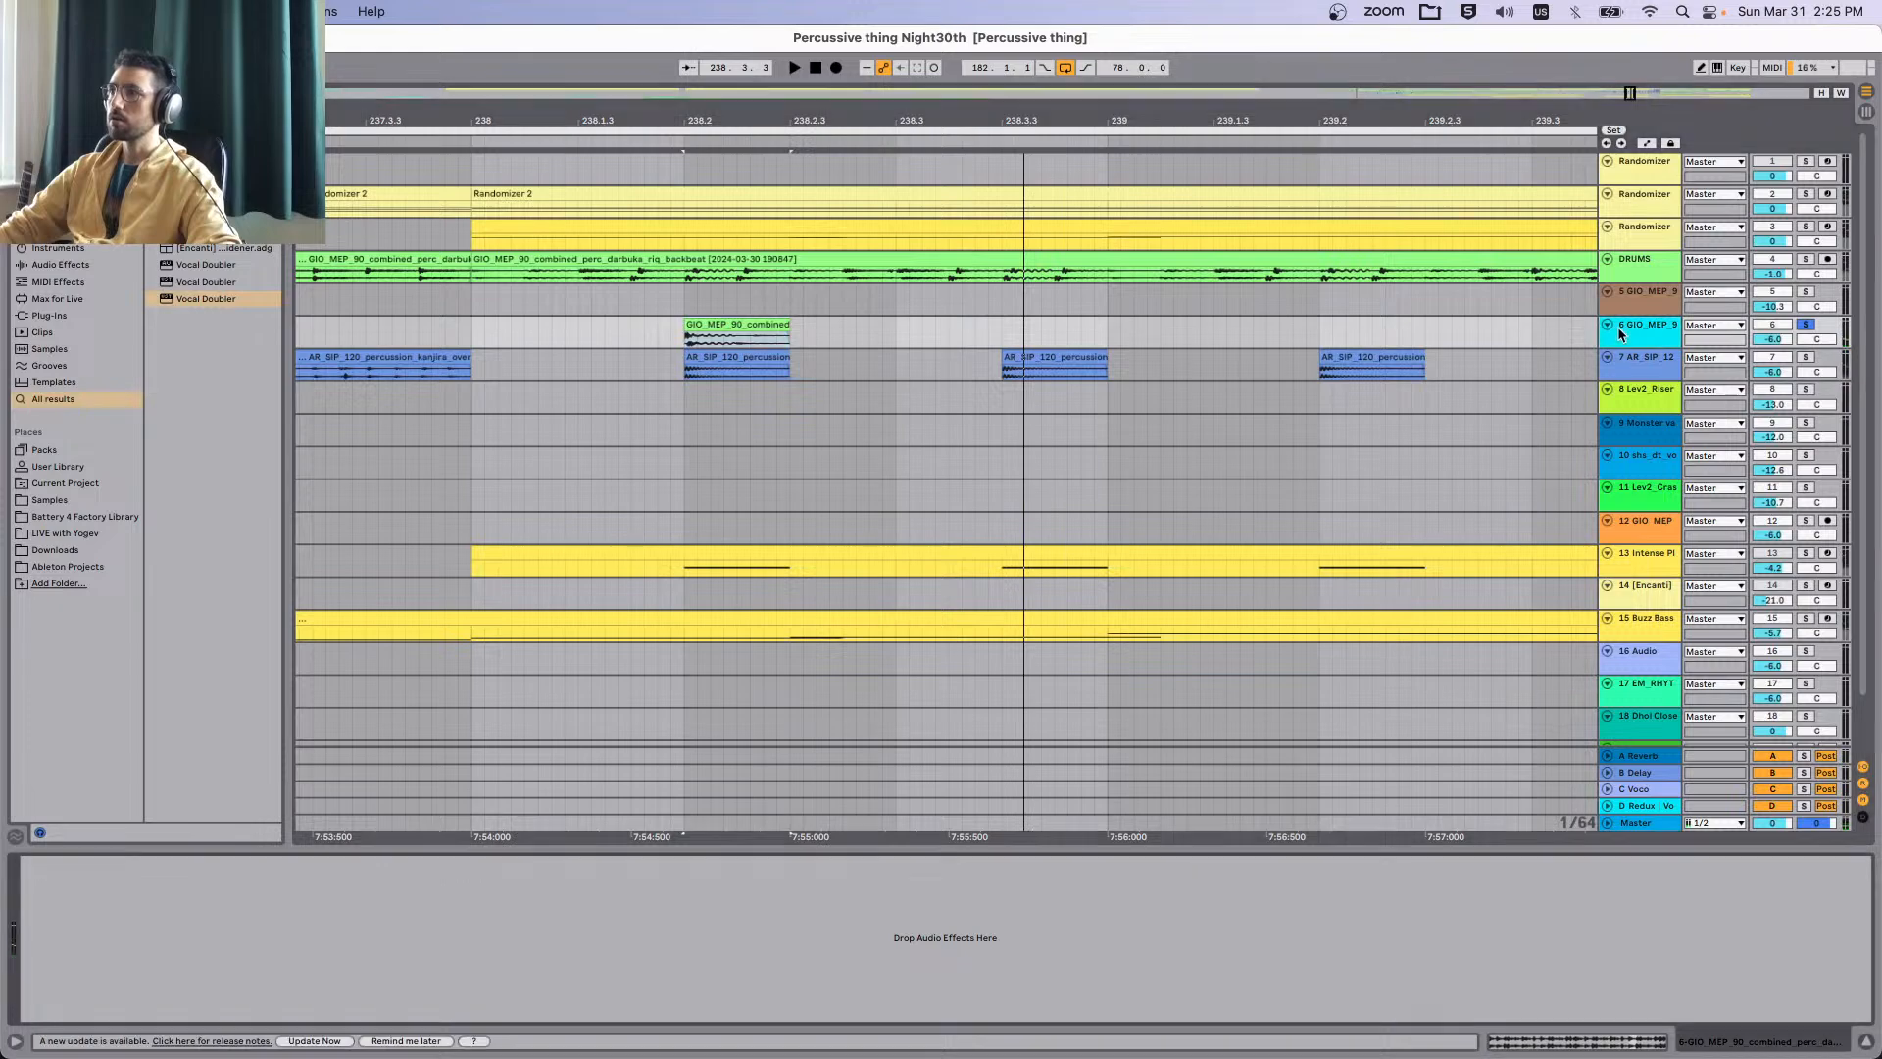
click(756, 324)
drag(756, 324, 774, 306)
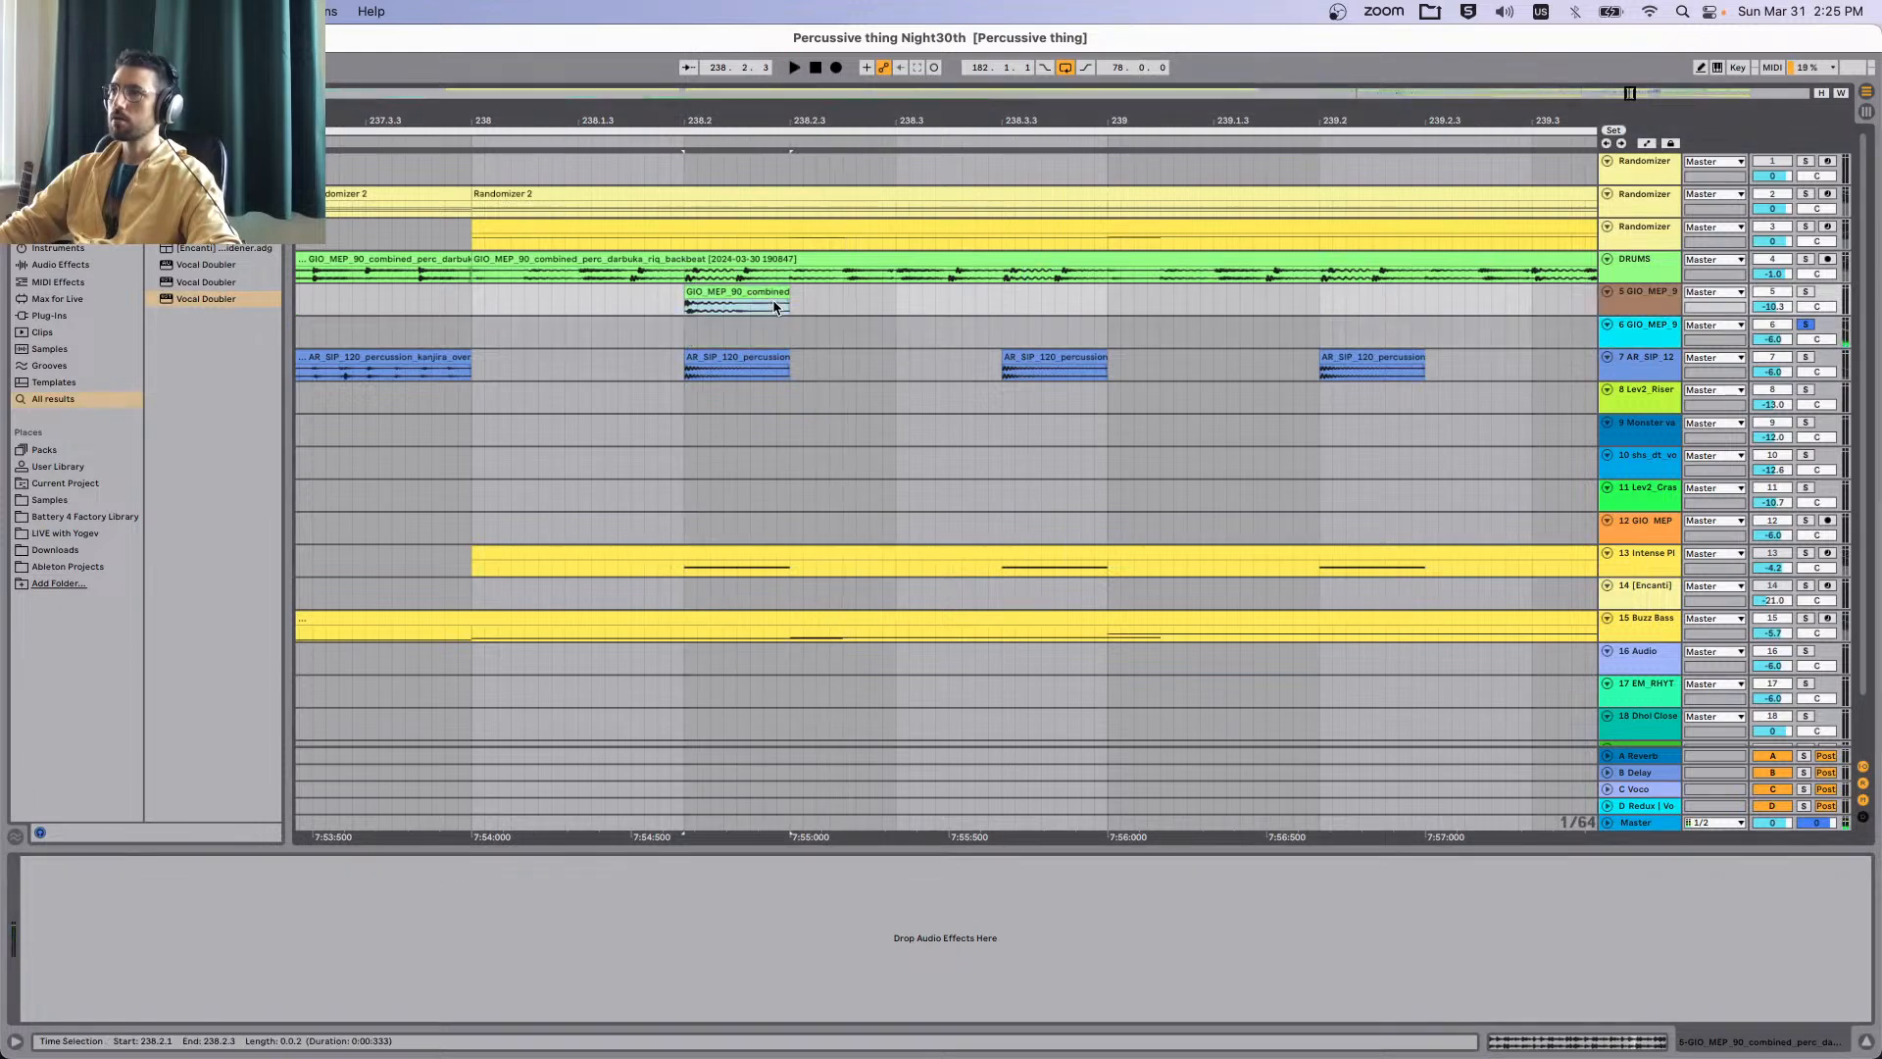
Audition the track 5 hit at 238.2.1 on its own, and again within the full mix.
scroll(804, 325, down, 15)
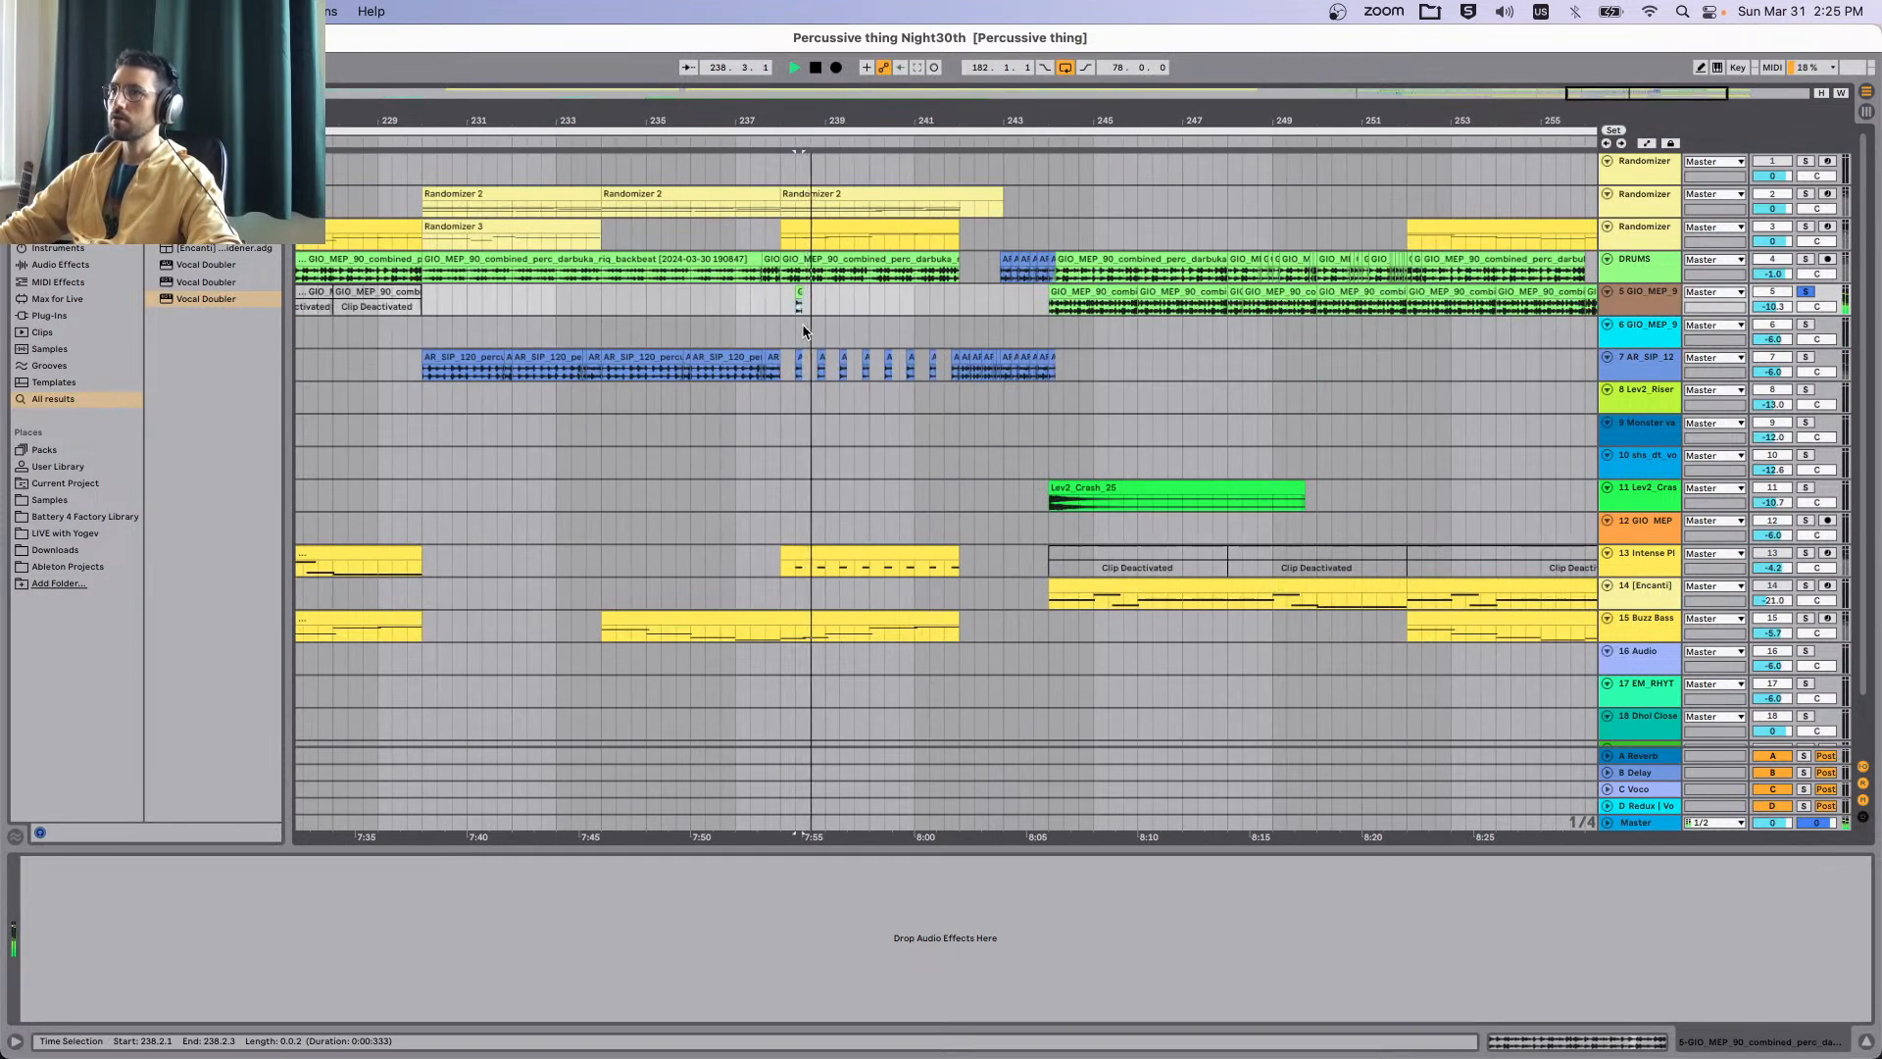
scroll(1335, 316, up, 15)
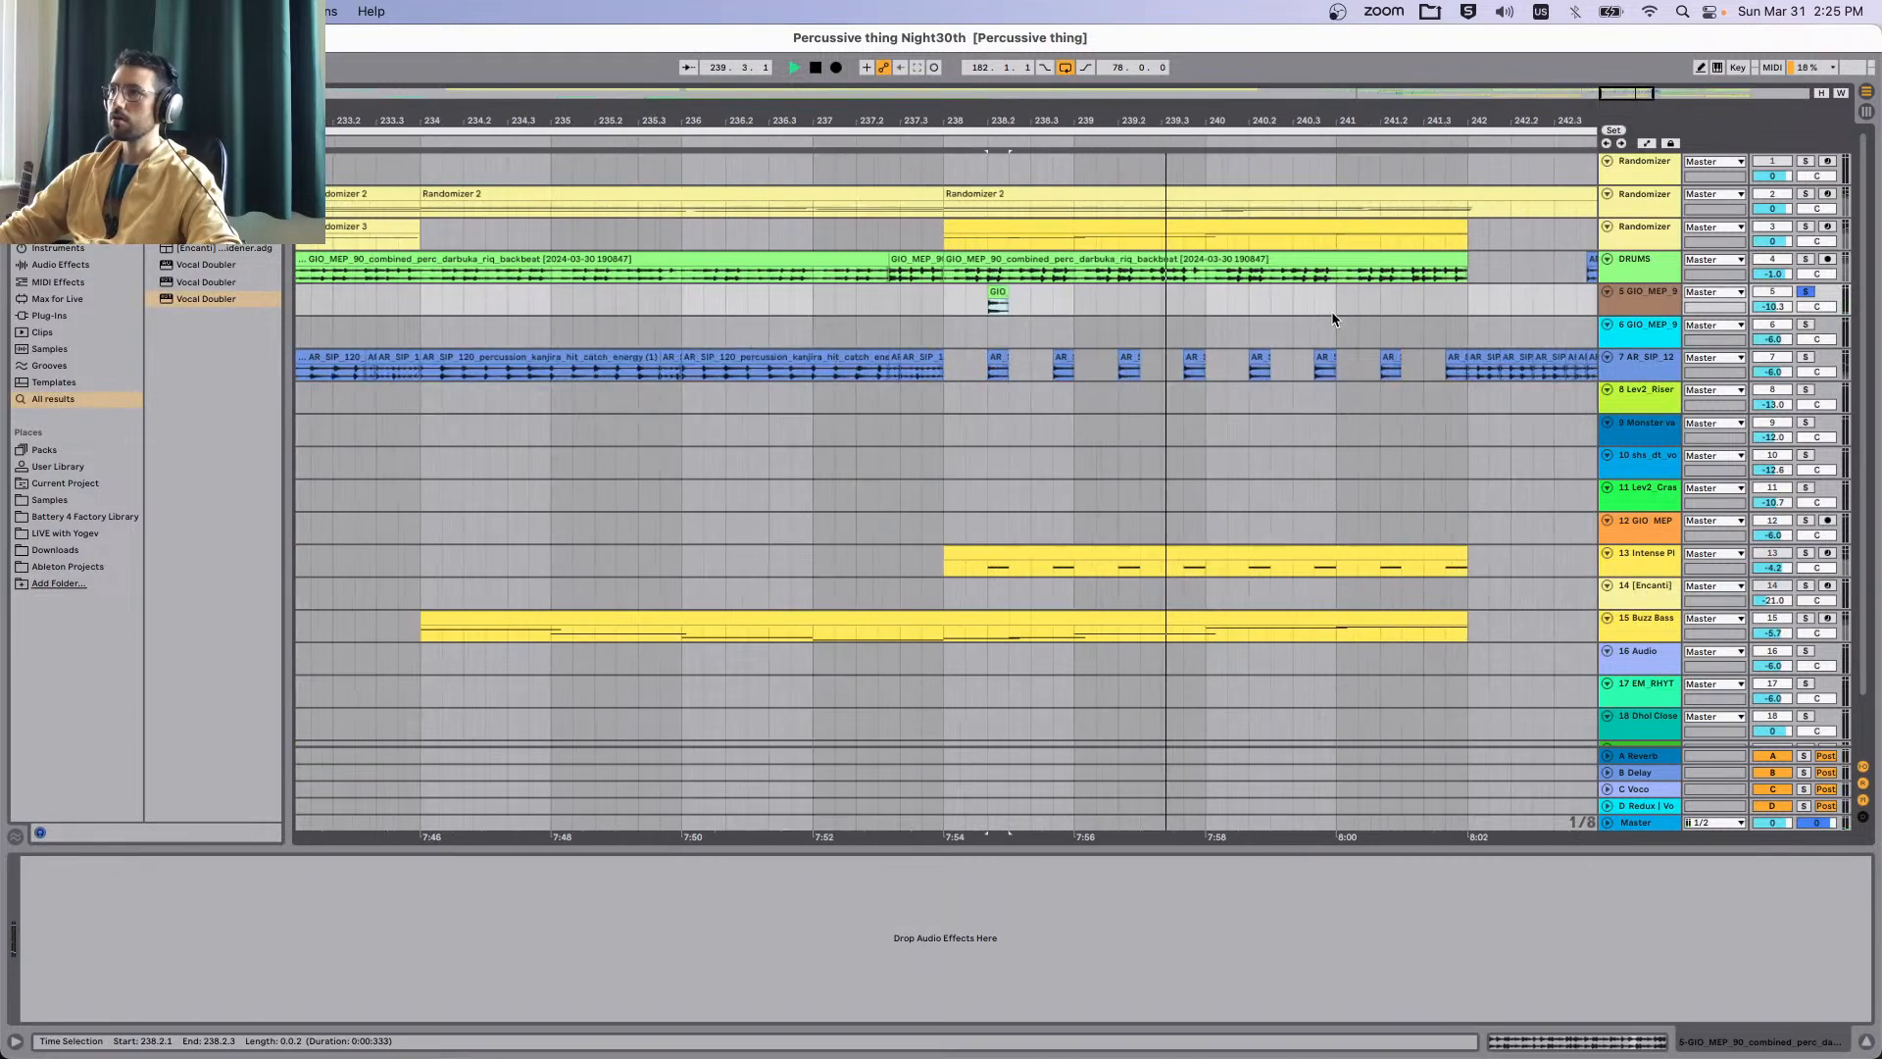
scroll(693, 320, down, 5)
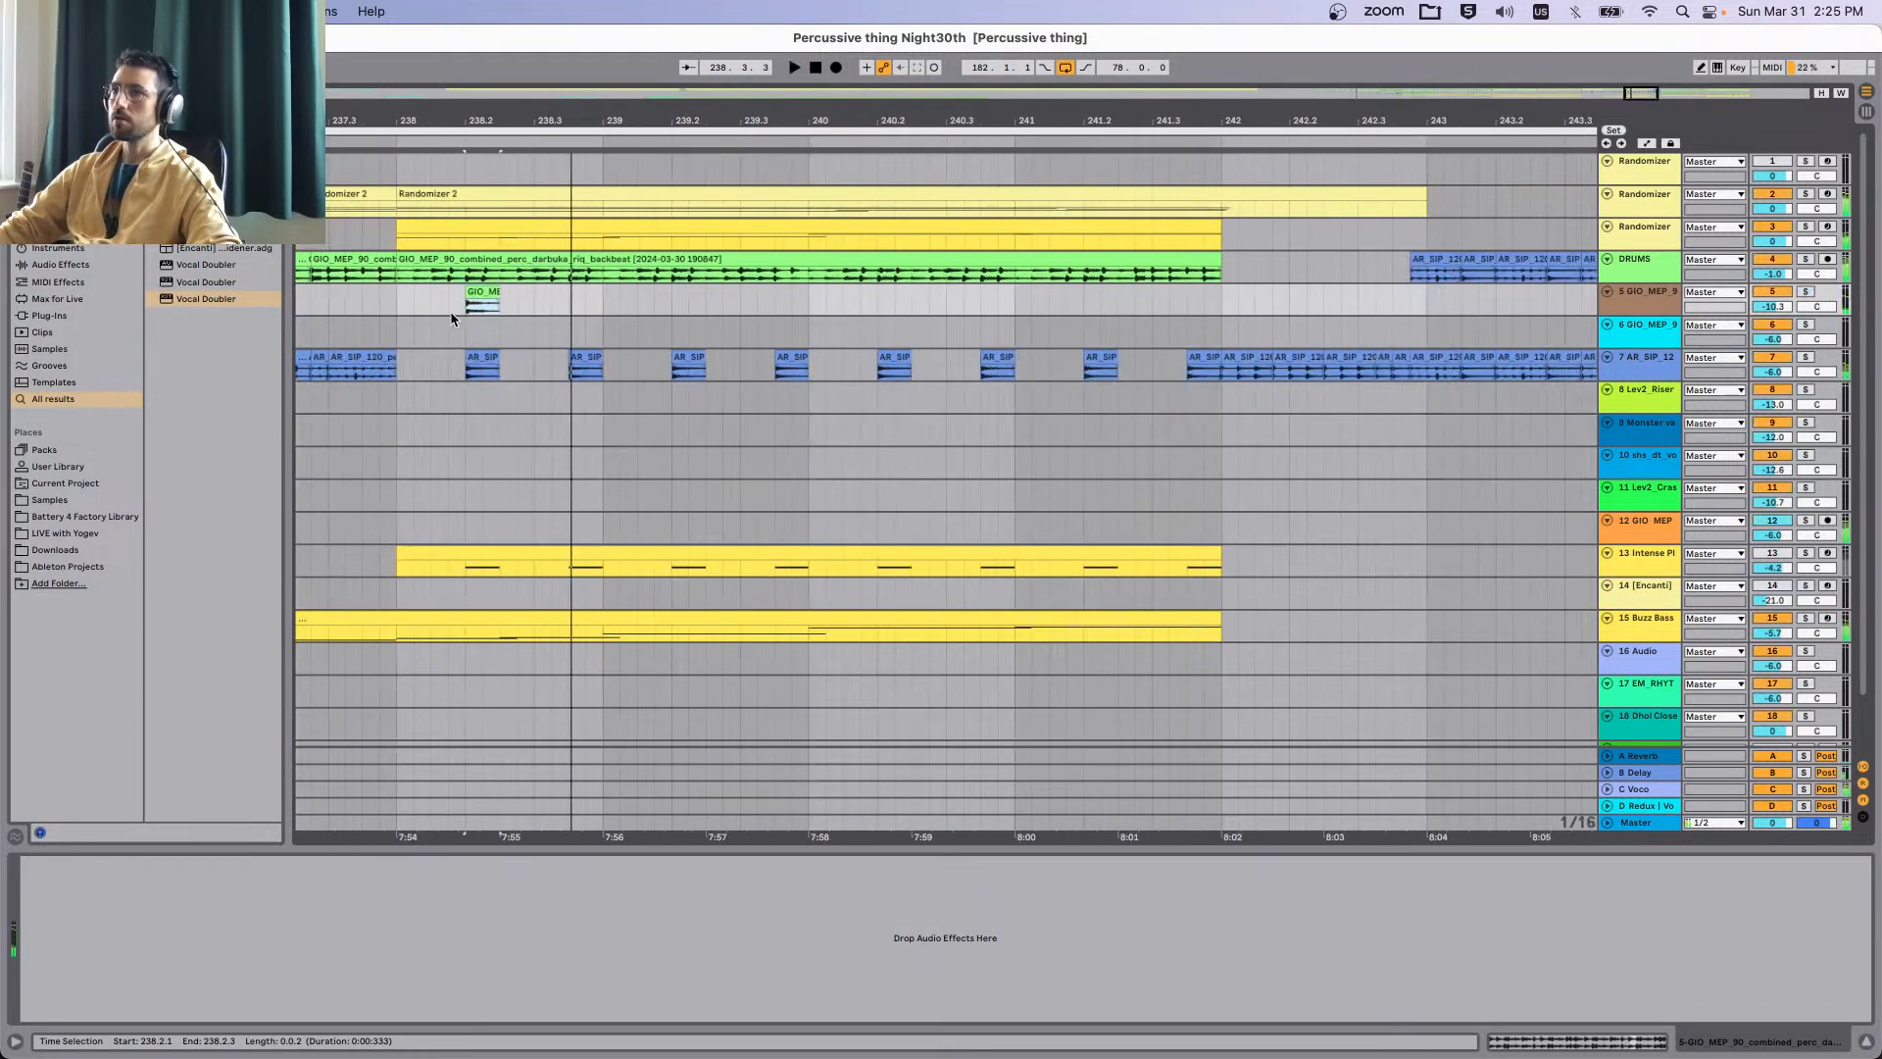
key(space)
click(414, 317)
key(space)
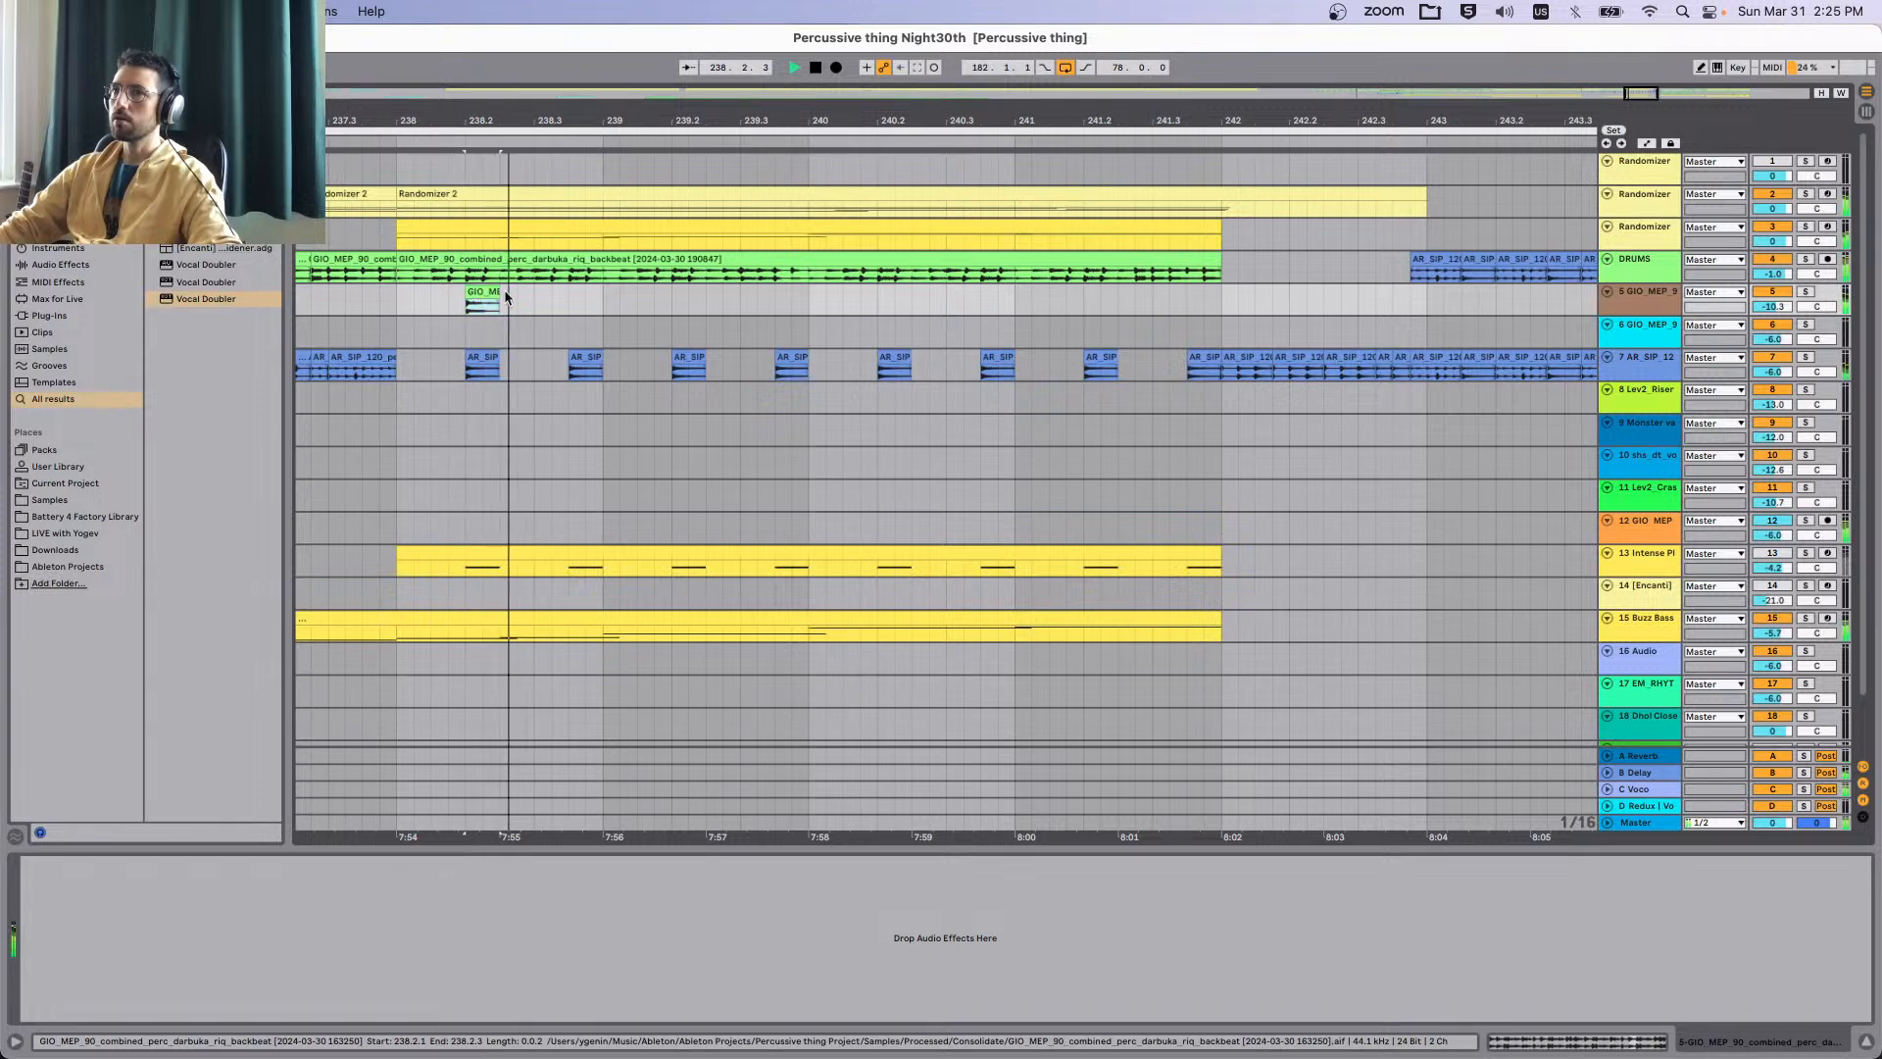
Repeat the track 5 hit every beat and a half from 238.3.3 through 241.3.3, in line with the kanjira hits.
click(570, 299)
key(super+v)
drag(666, 303, 570, 306)
key(super+d)
key(super+d)
key(super+d)
key(super+d)
key(super+d)
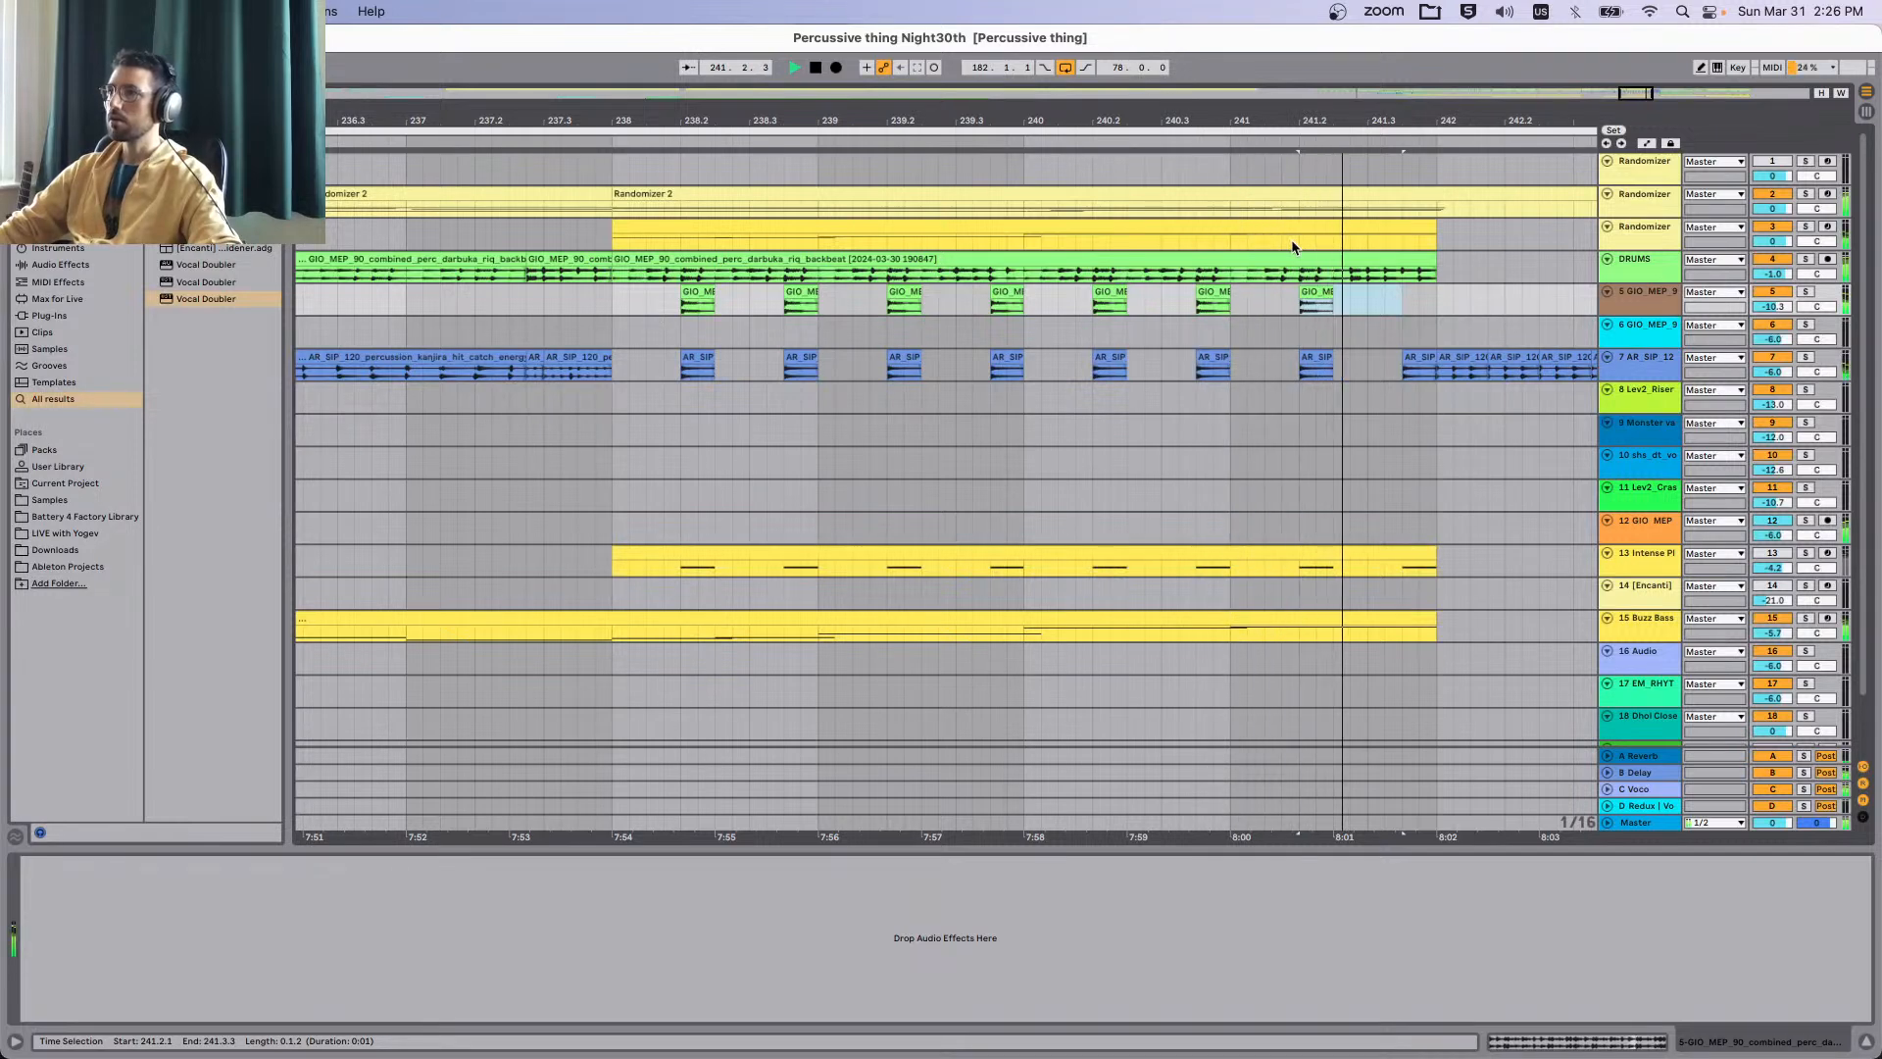
click(1322, 293)
key(super+d)
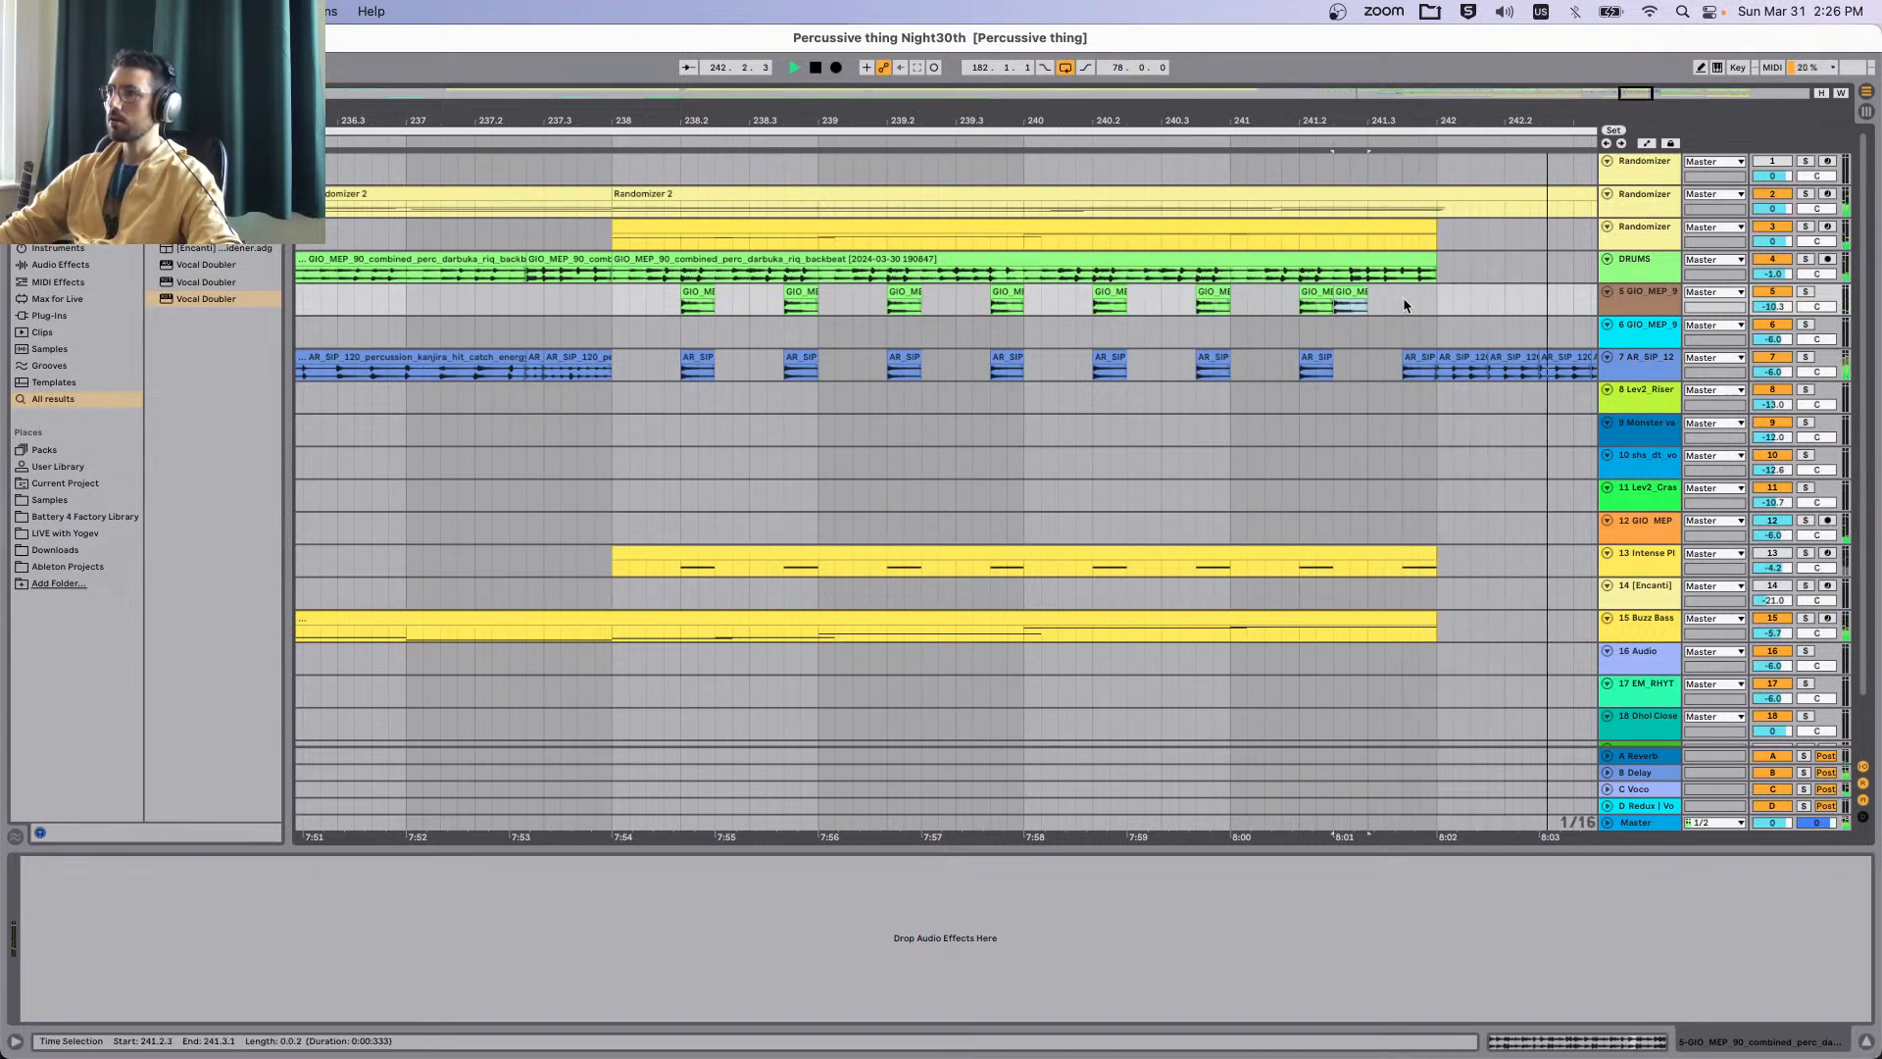
click(1403, 304)
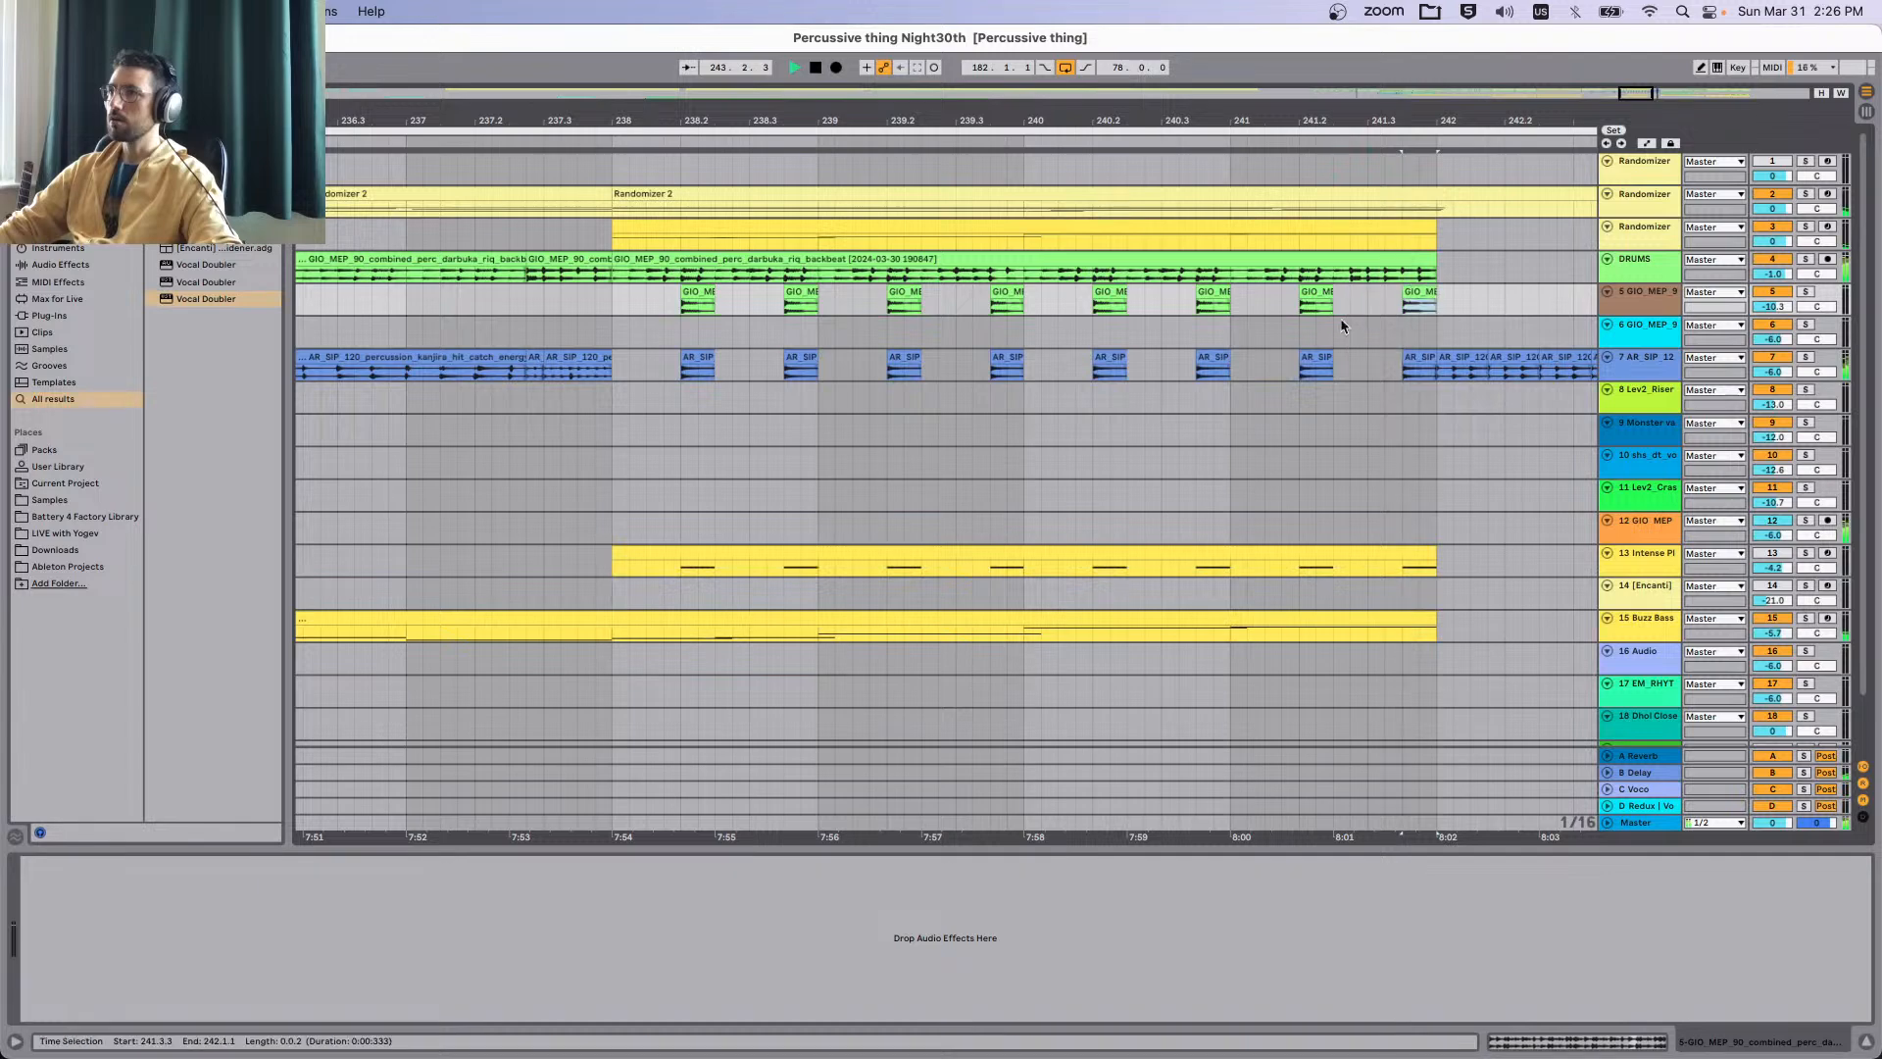
Play the full mix from 243.1.1 to check the end of the transition.
scroll(1129, 324, down, 5)
scroll(1304, 321, right, 1)
click(1264, 314)
key(space)
key(space)
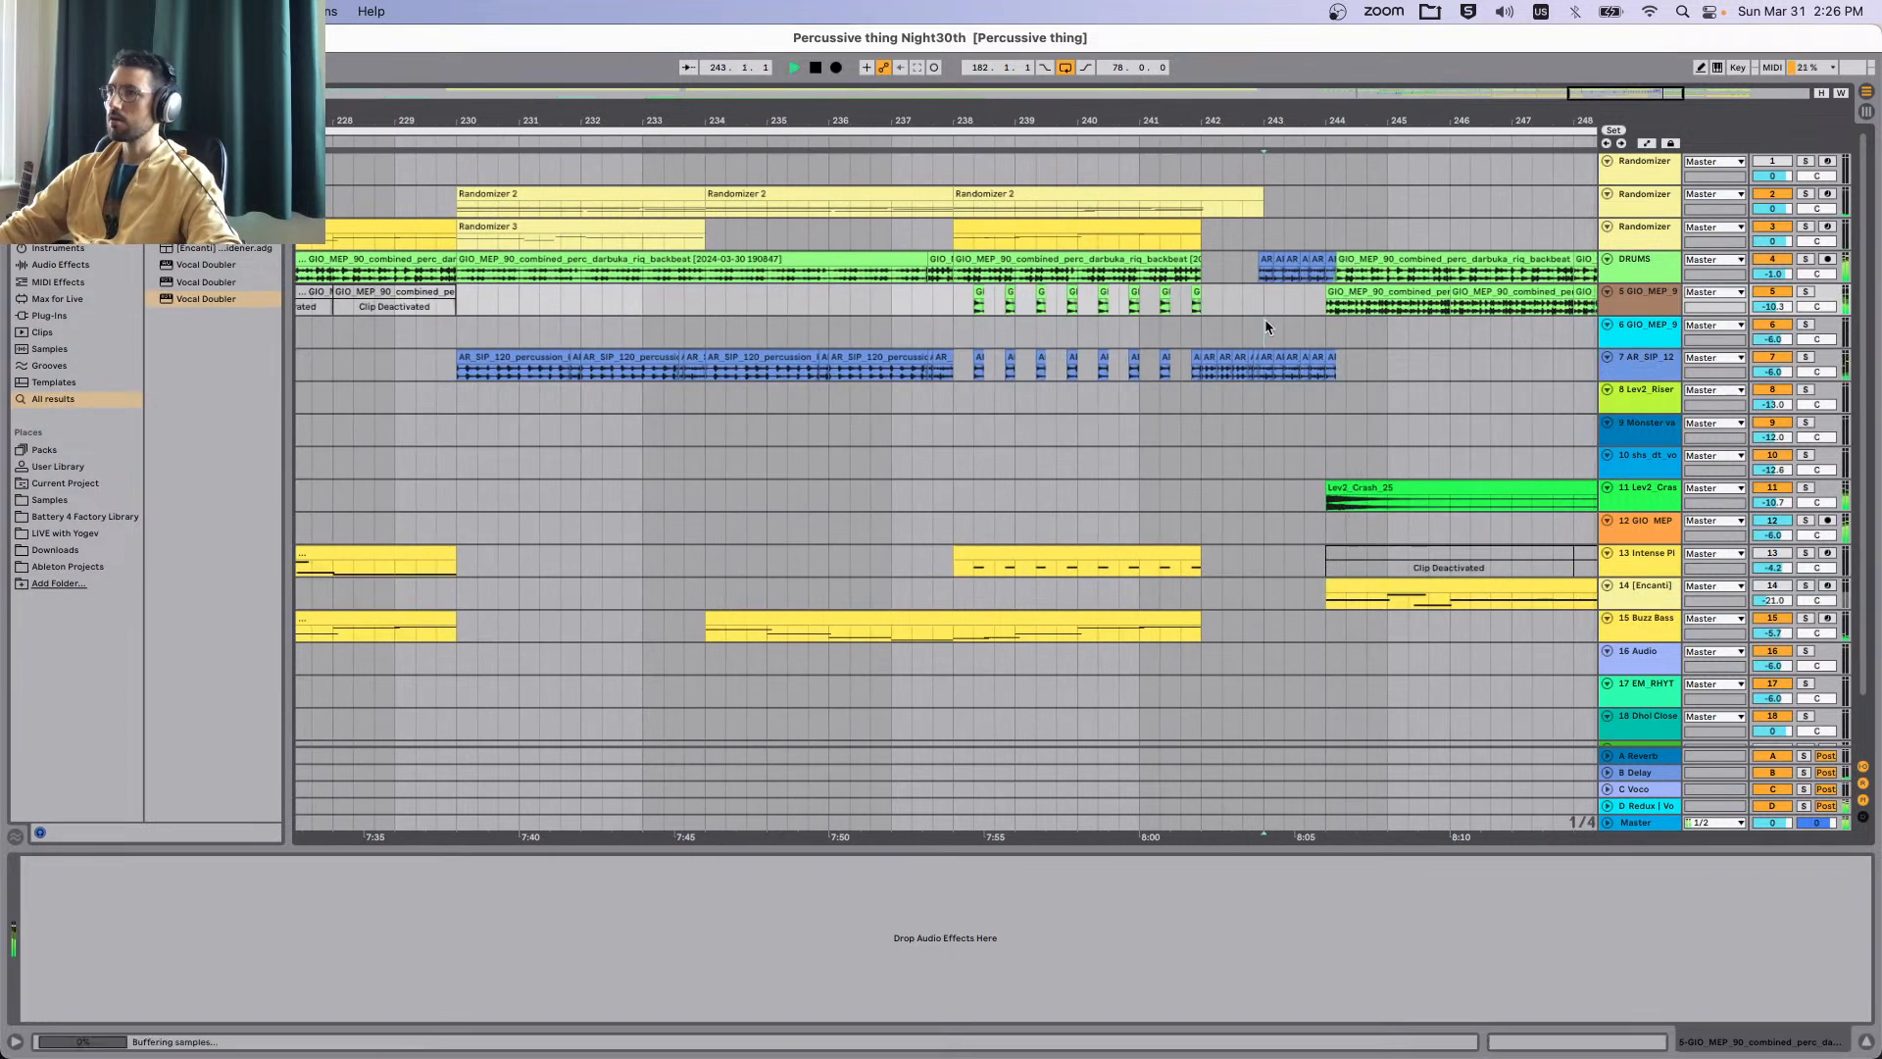
scroll(1306, 349, up, 5)
Audition the kanjira slice at 243.1.3 soloed, first on track 7 and again on the DRUMS track.
click(1169, 355)
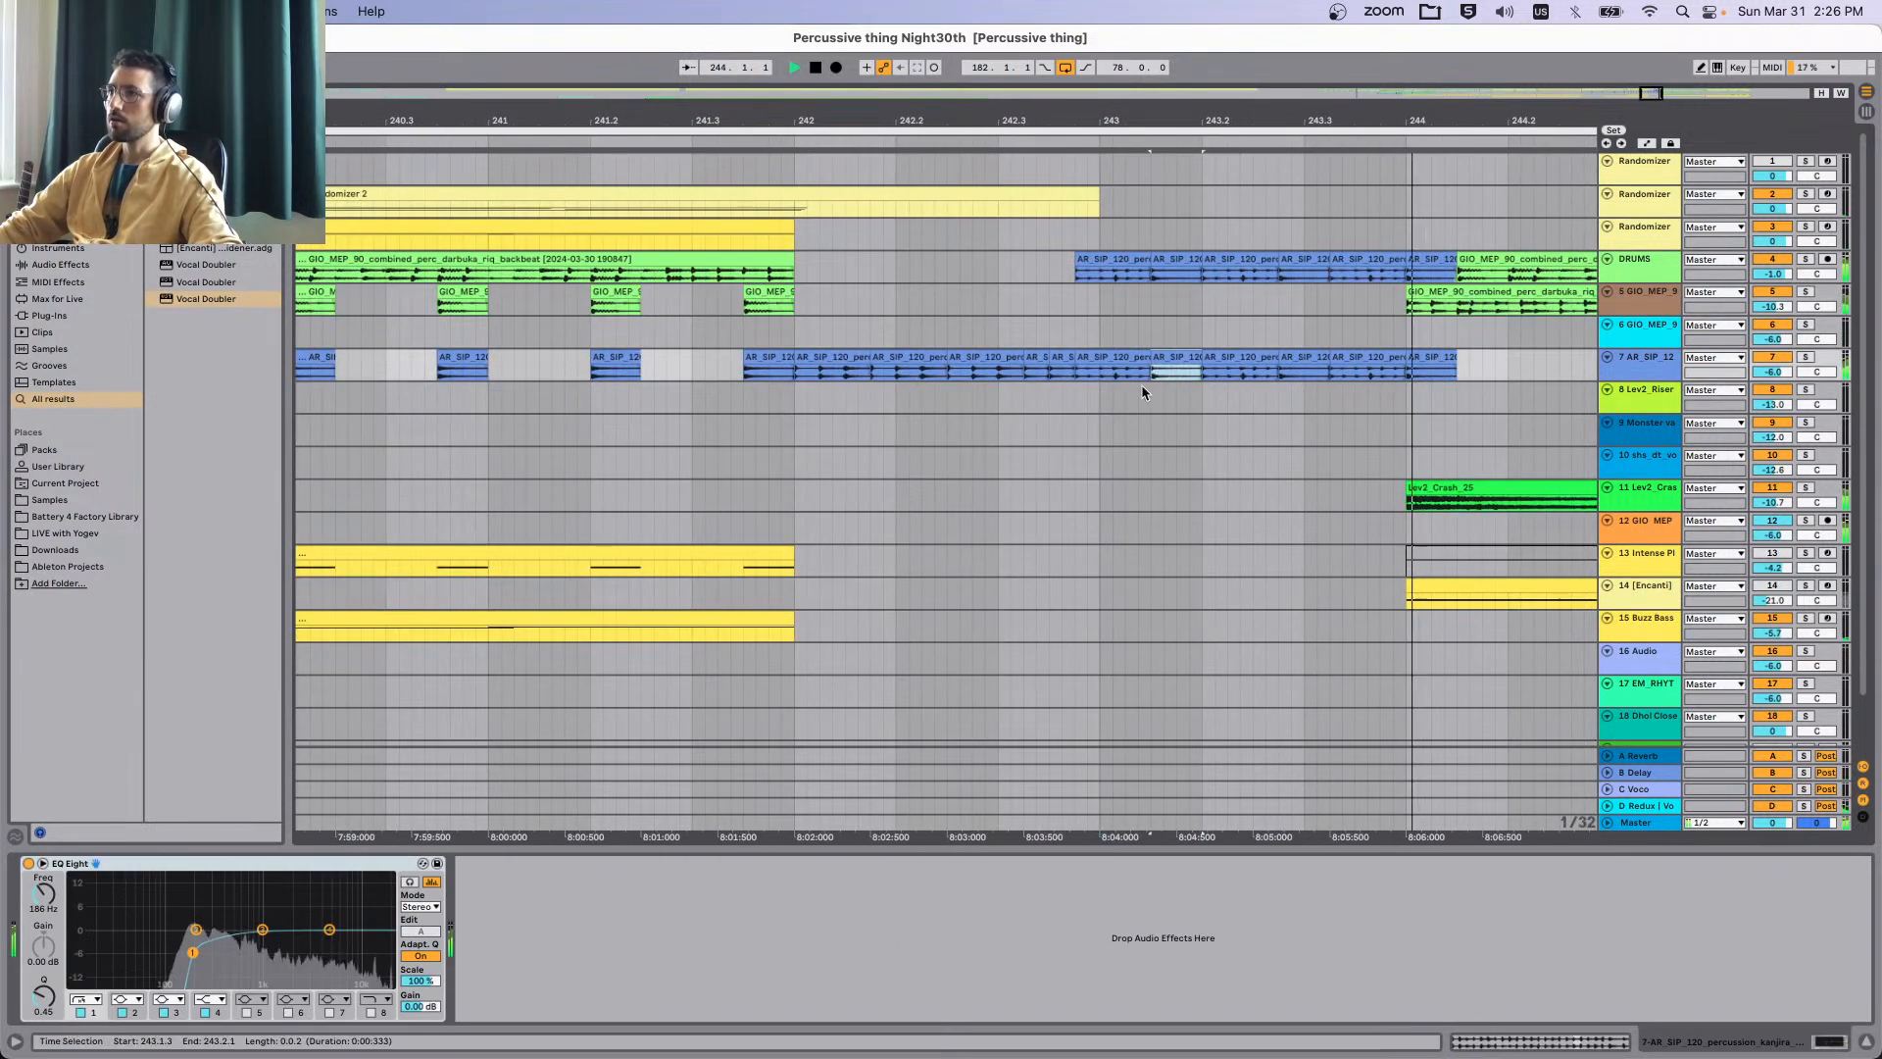
key(s)
key(space)
key(space)
scroll(1139, 392, left, 3)
scroll(1160, 392, right, 2)
key(space)
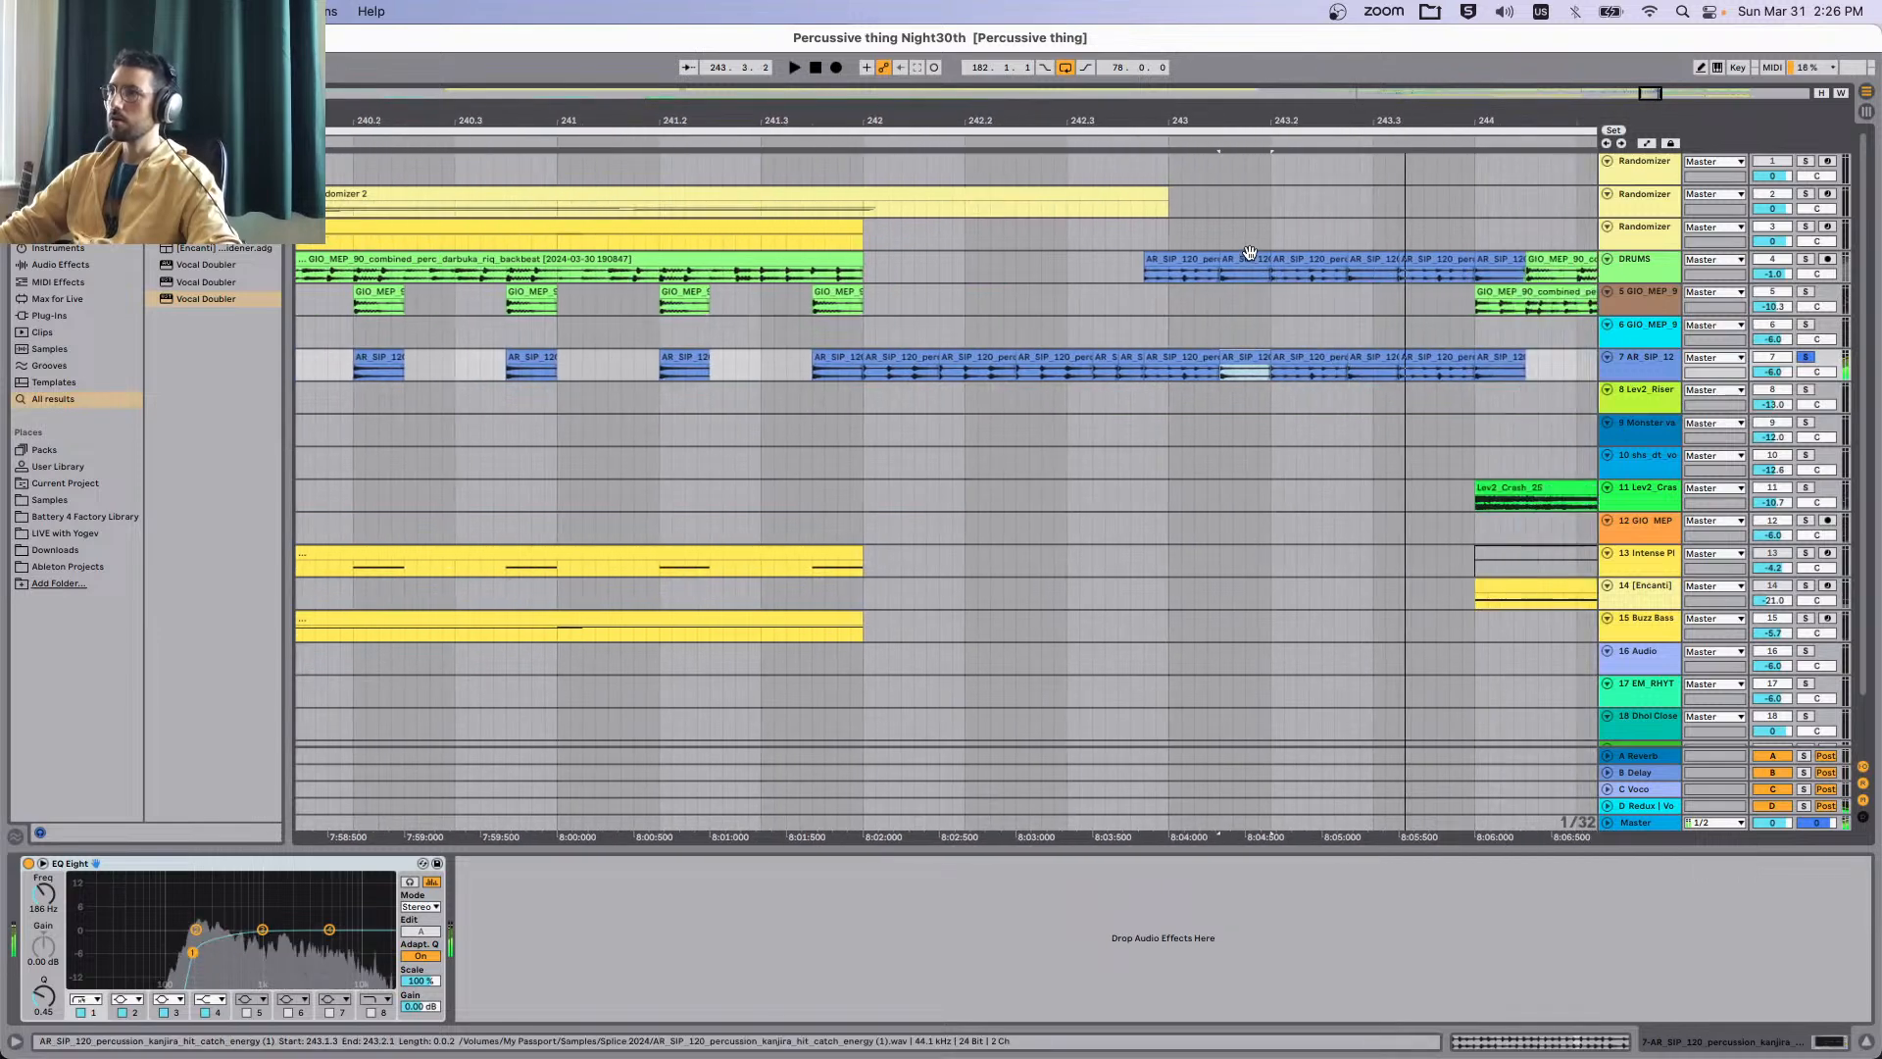
click(1247, 263)
key(s)
key(space)
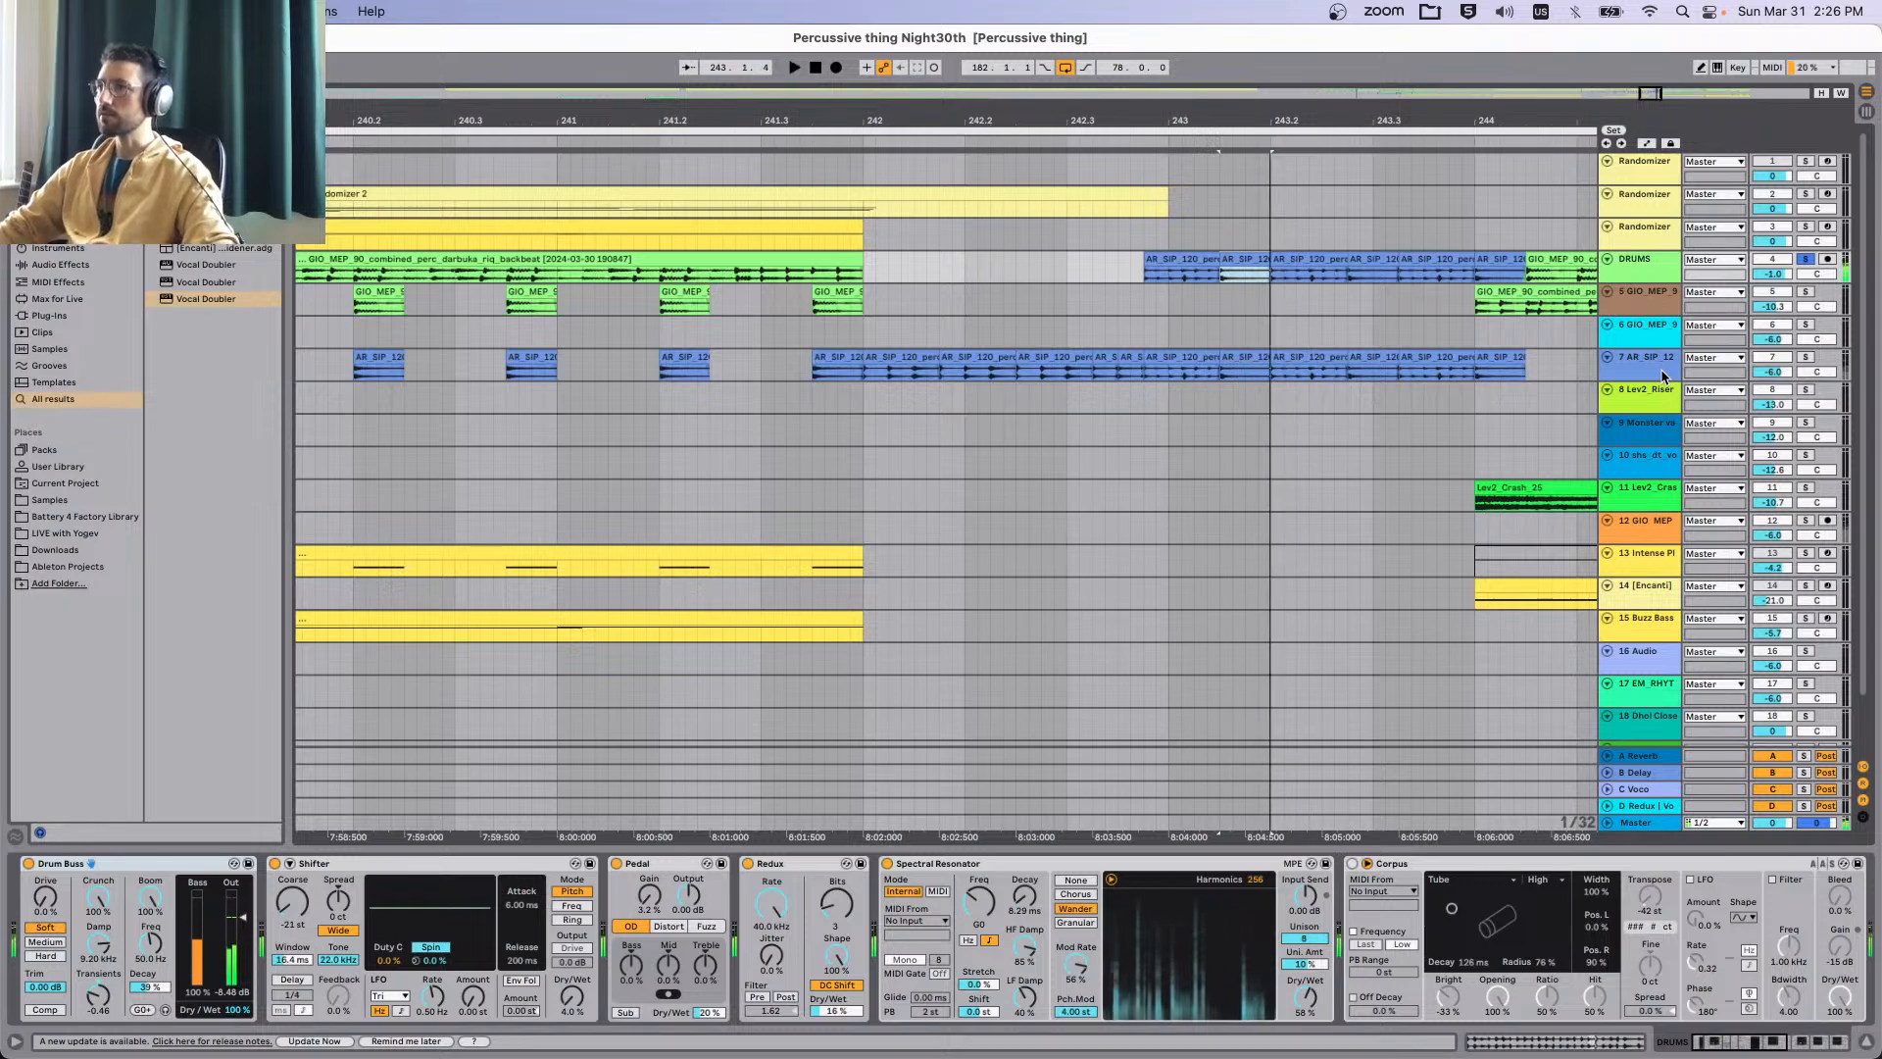
Play from 237.3.4 with DRUMS soloed, and again with the full mix.
scroll(676, 316, left, 10)
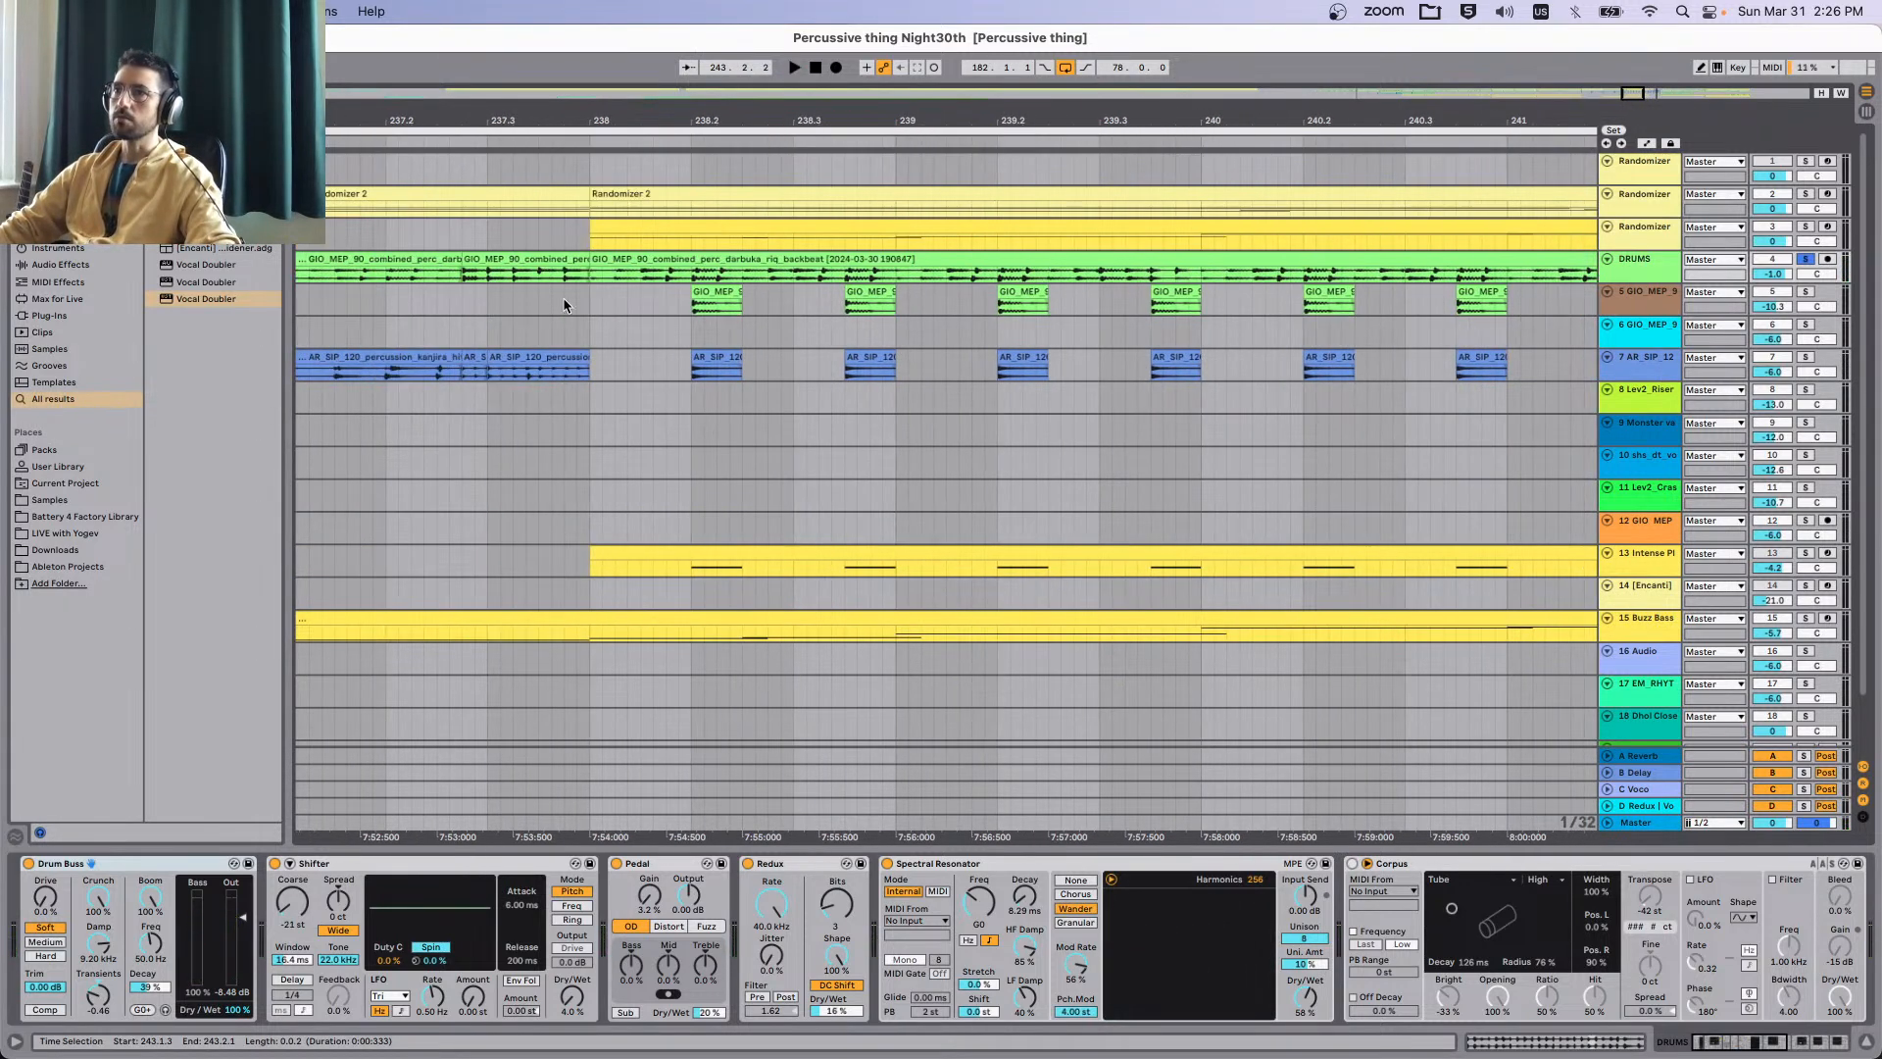
click(571, 305)
click(591, 282)
key(space)
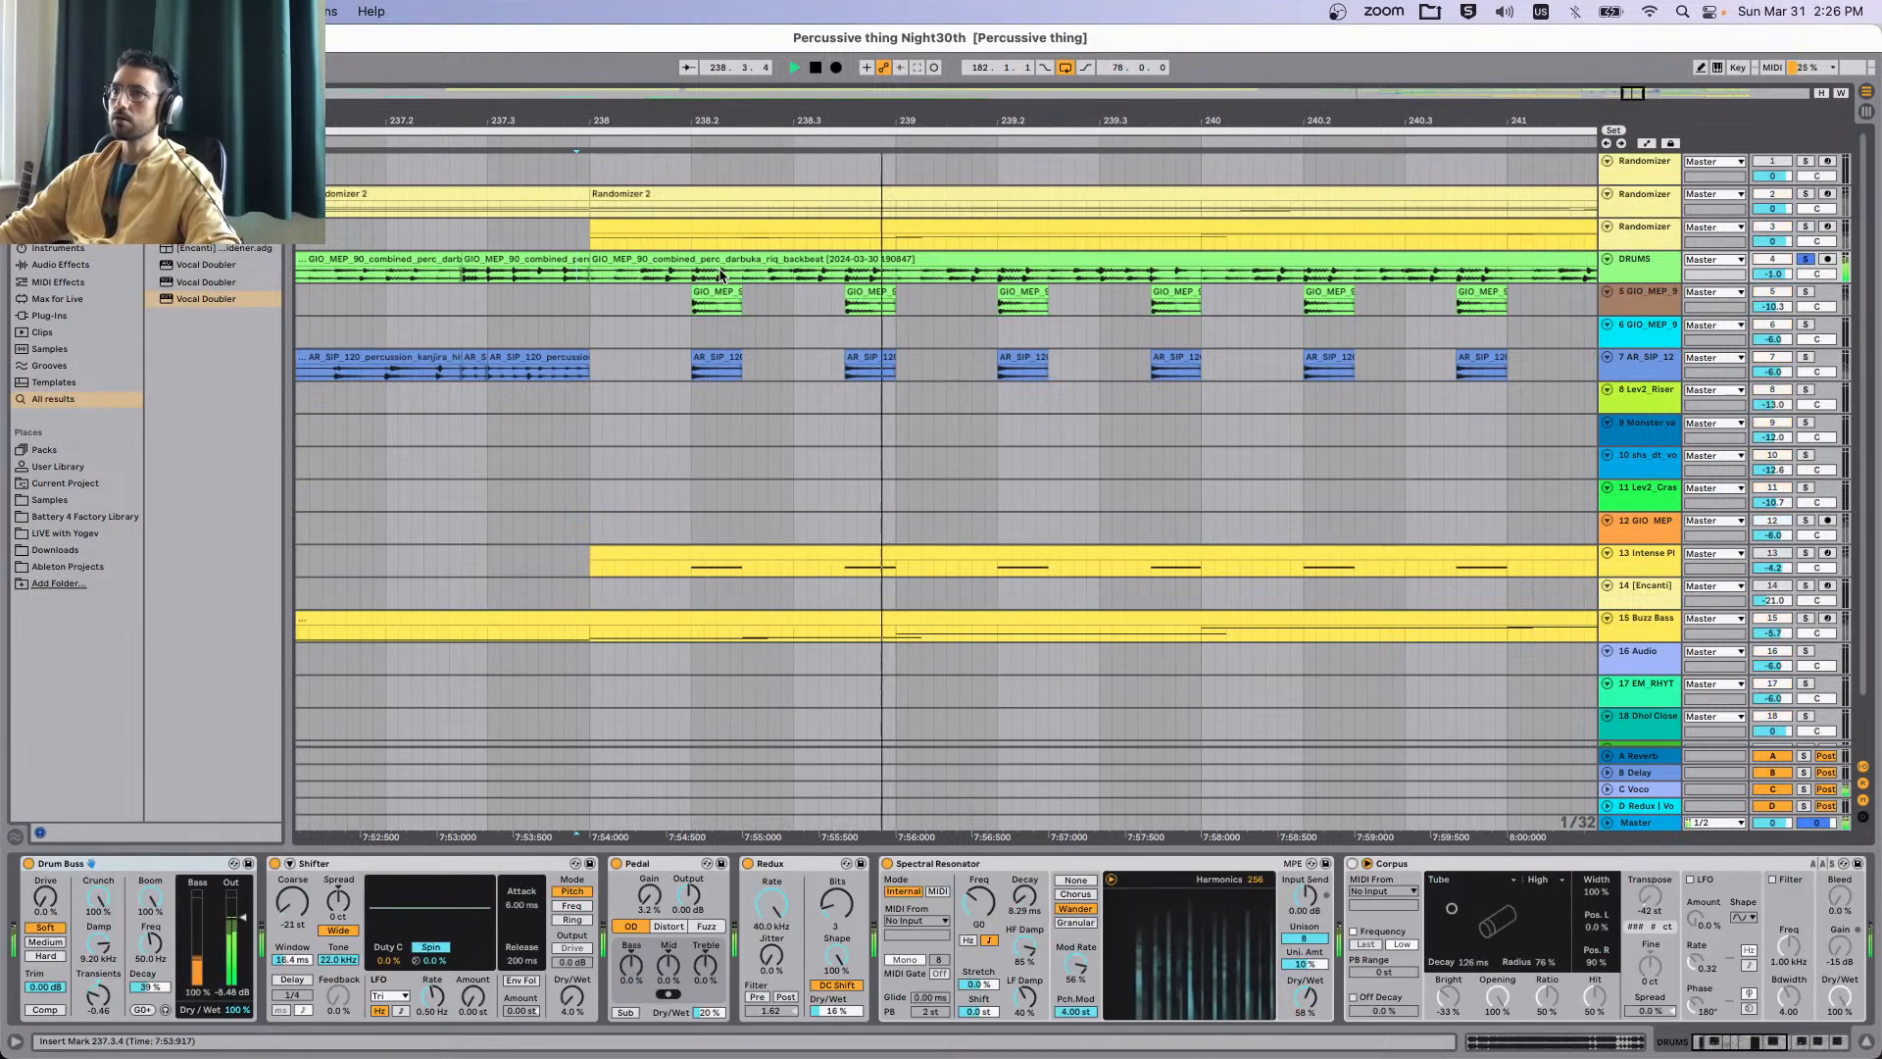
click(566, 304)
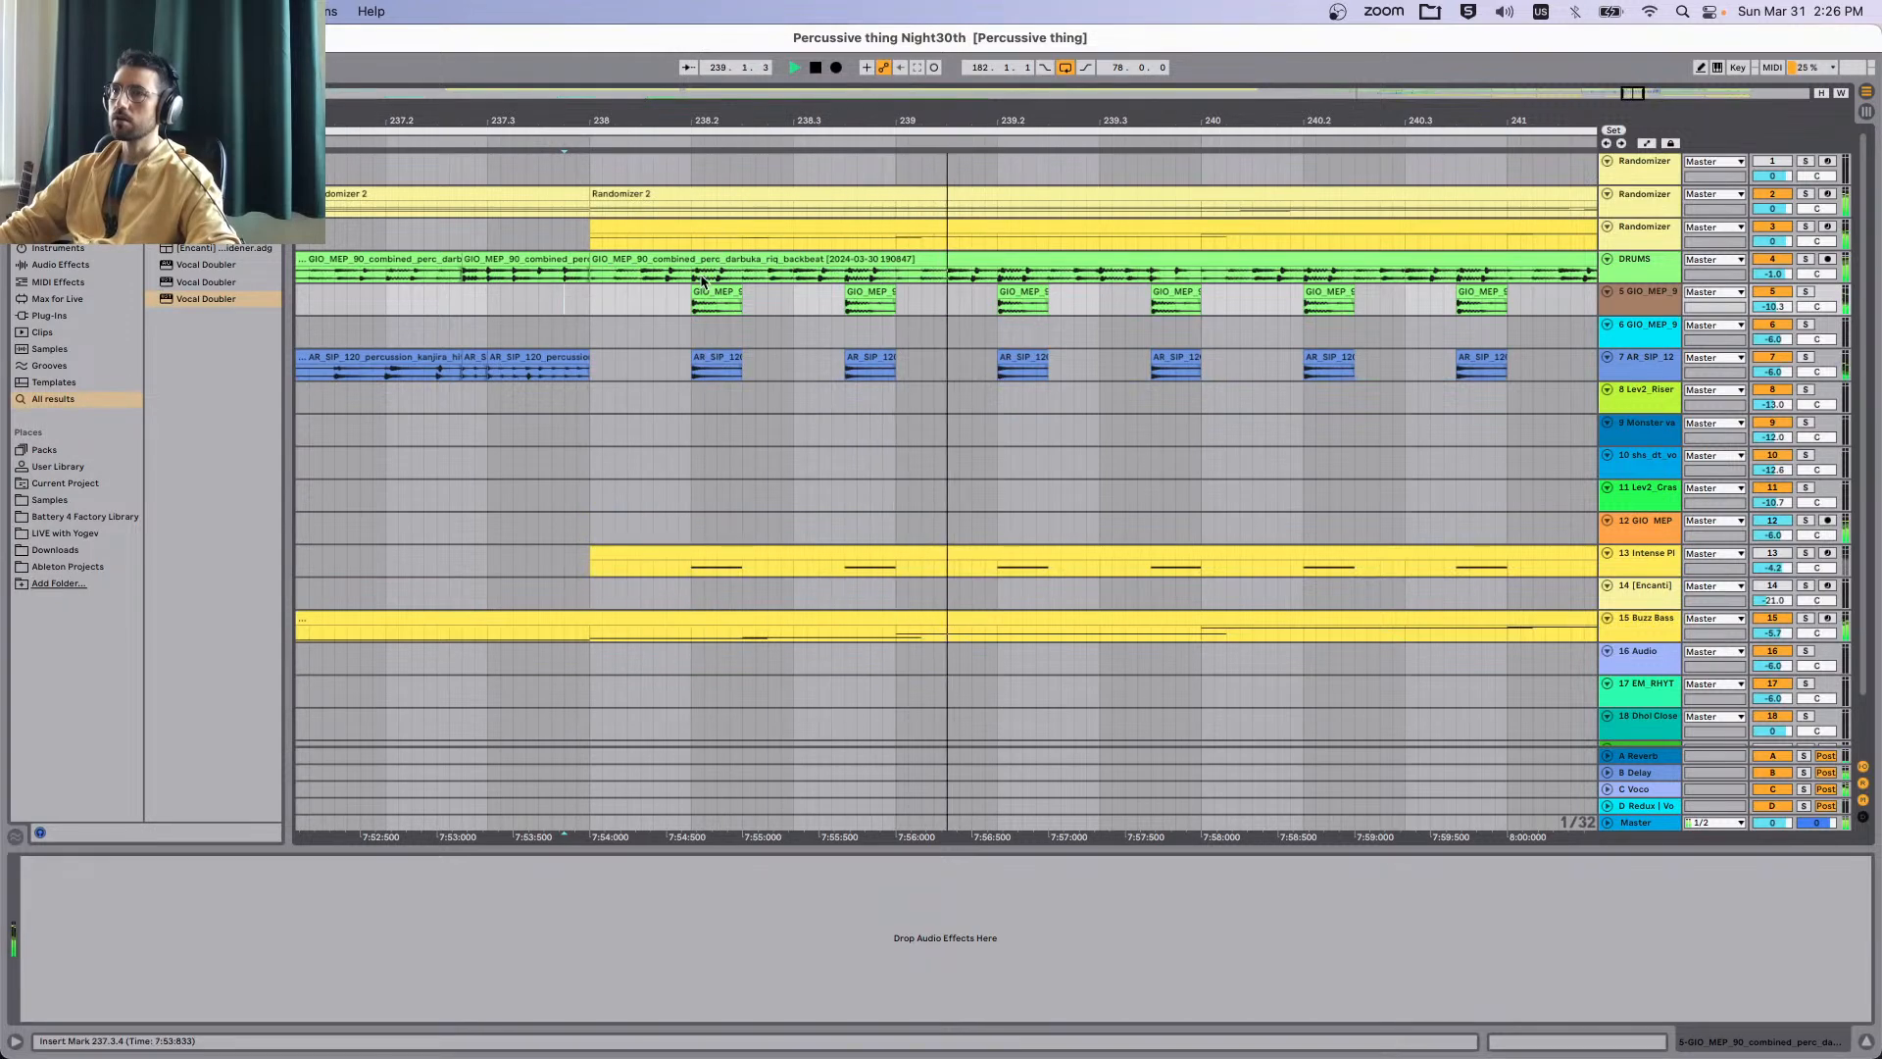
Try the kanjira slice at 238.2.1 on the DRUMS track, playing it from 238.1.1, and undo the paste.
click(649, 278)
key(space)
click(718, 305)
key(space)
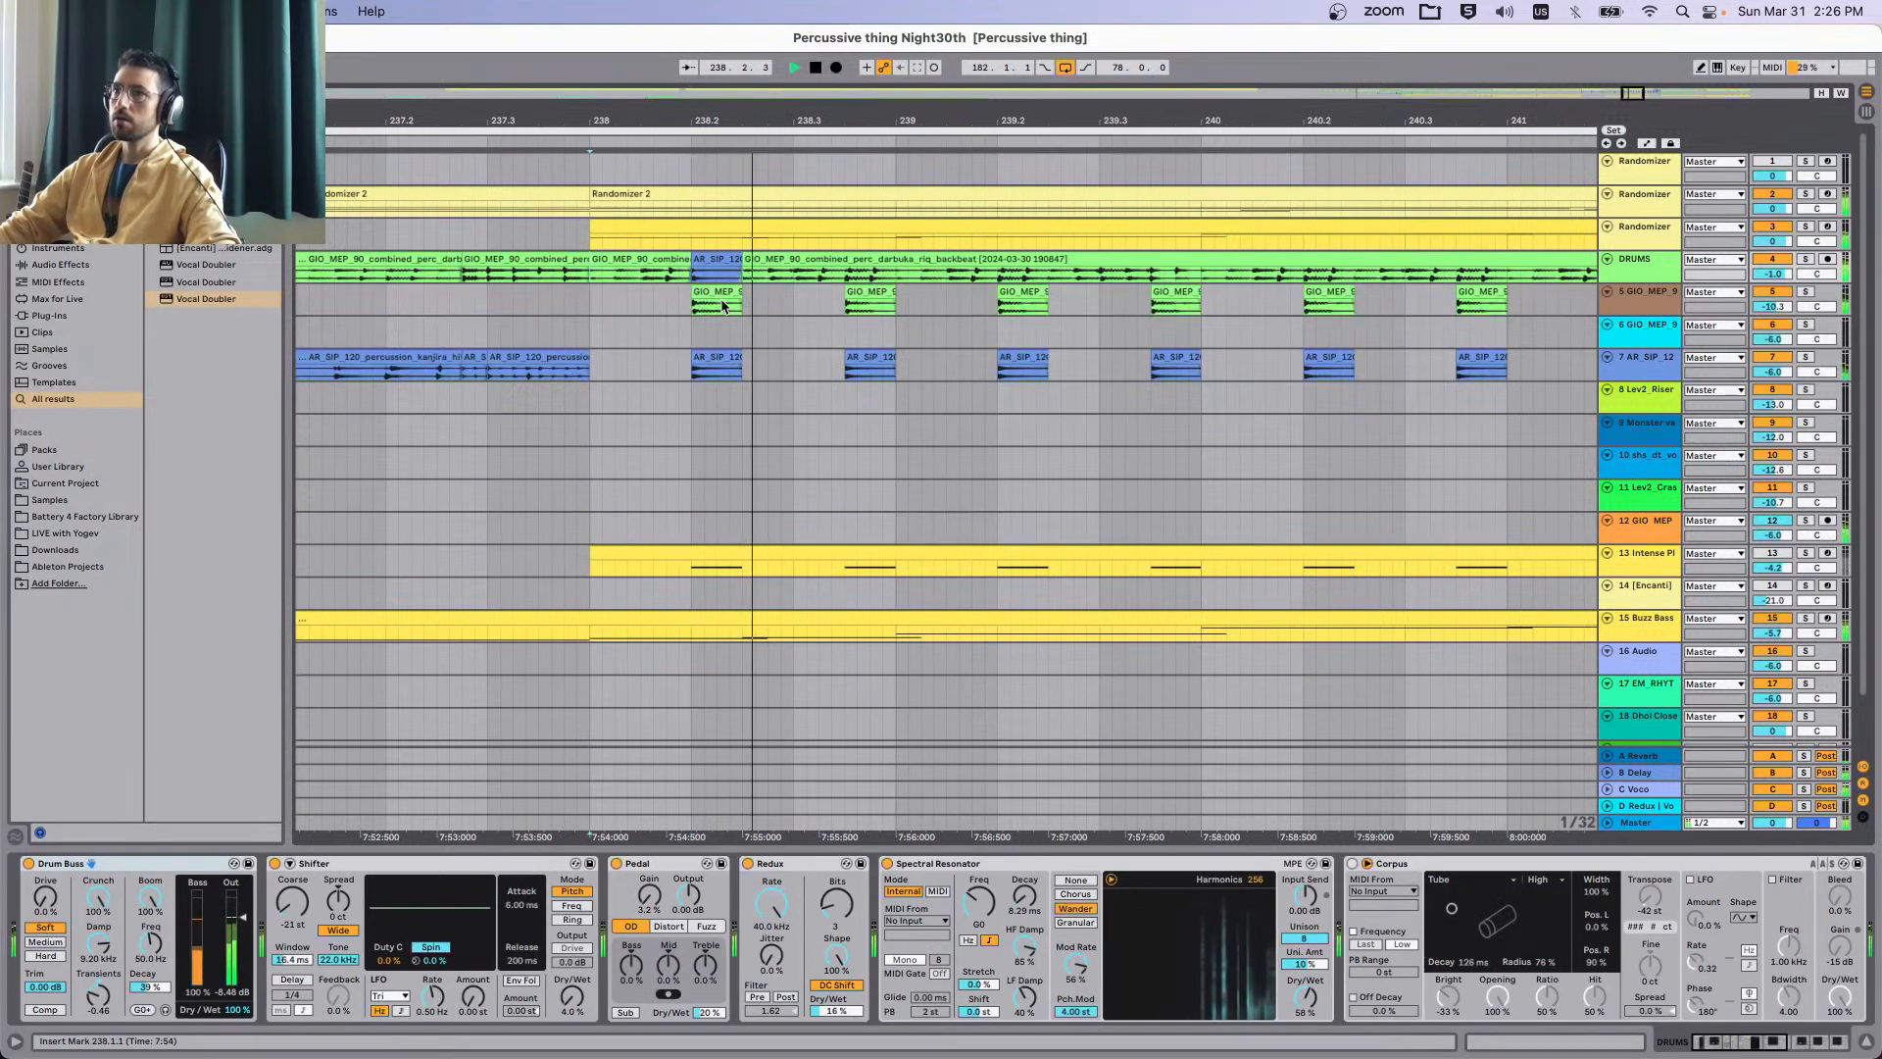
key(super+z)
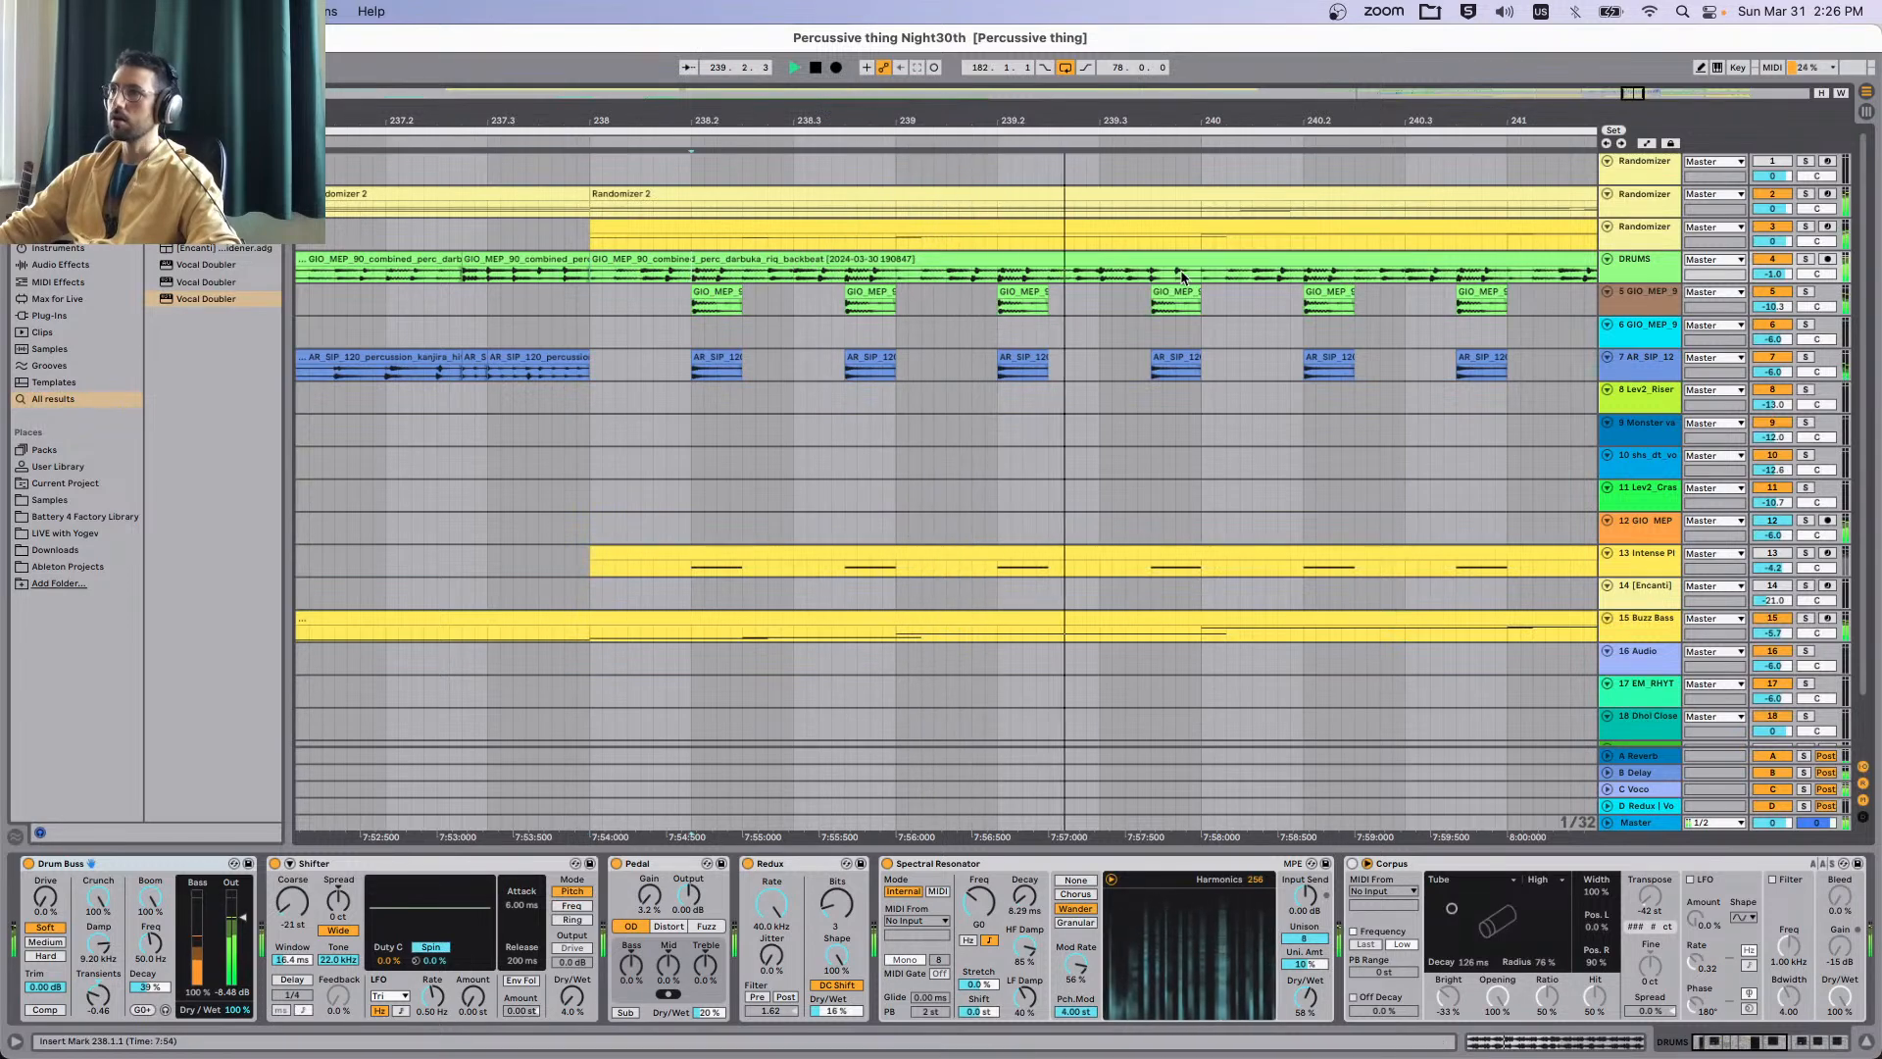
Try pasting the kanjira slice into DRUMS at 240.2.1, 240.3.3, 241.2.1 and 241.3.3, and listen to it in the mix.
click(1329, 275)
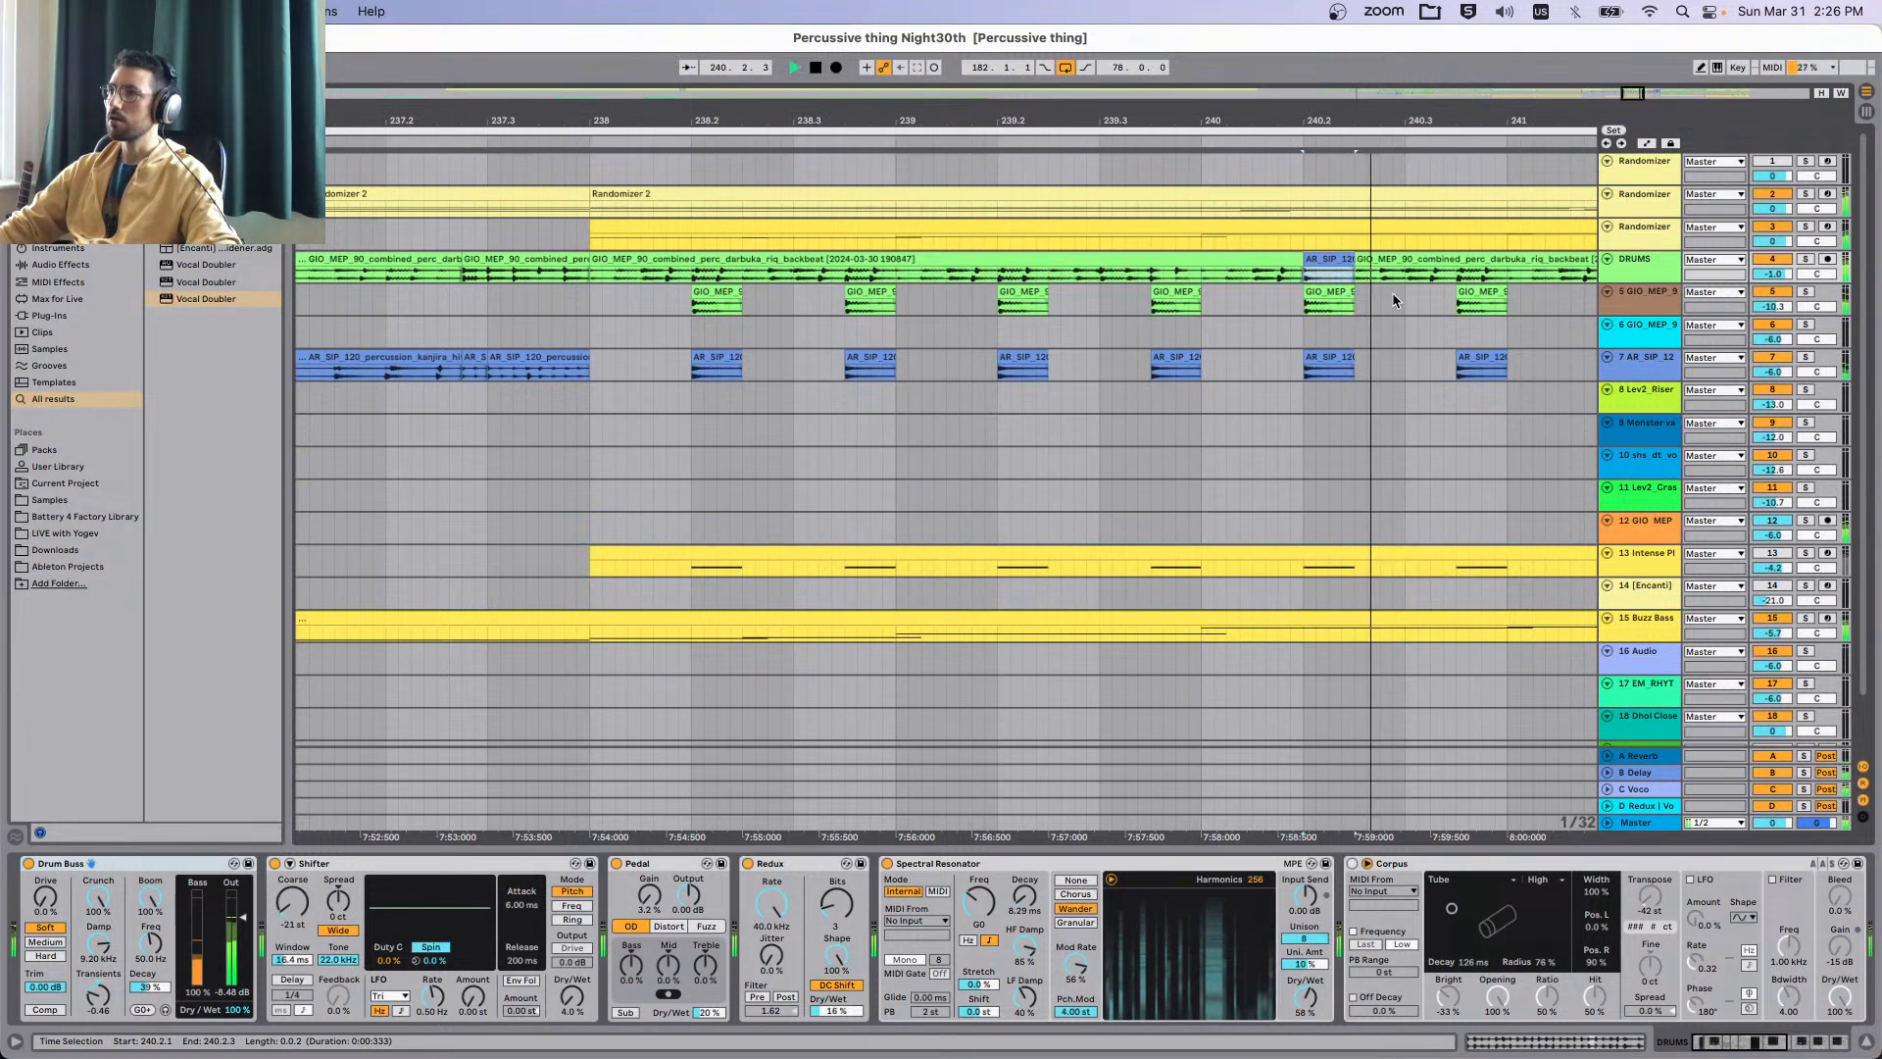
scroll(1394, 295, right, 5)
click(1183, 274)
key(super+v)
click(1339, 270)
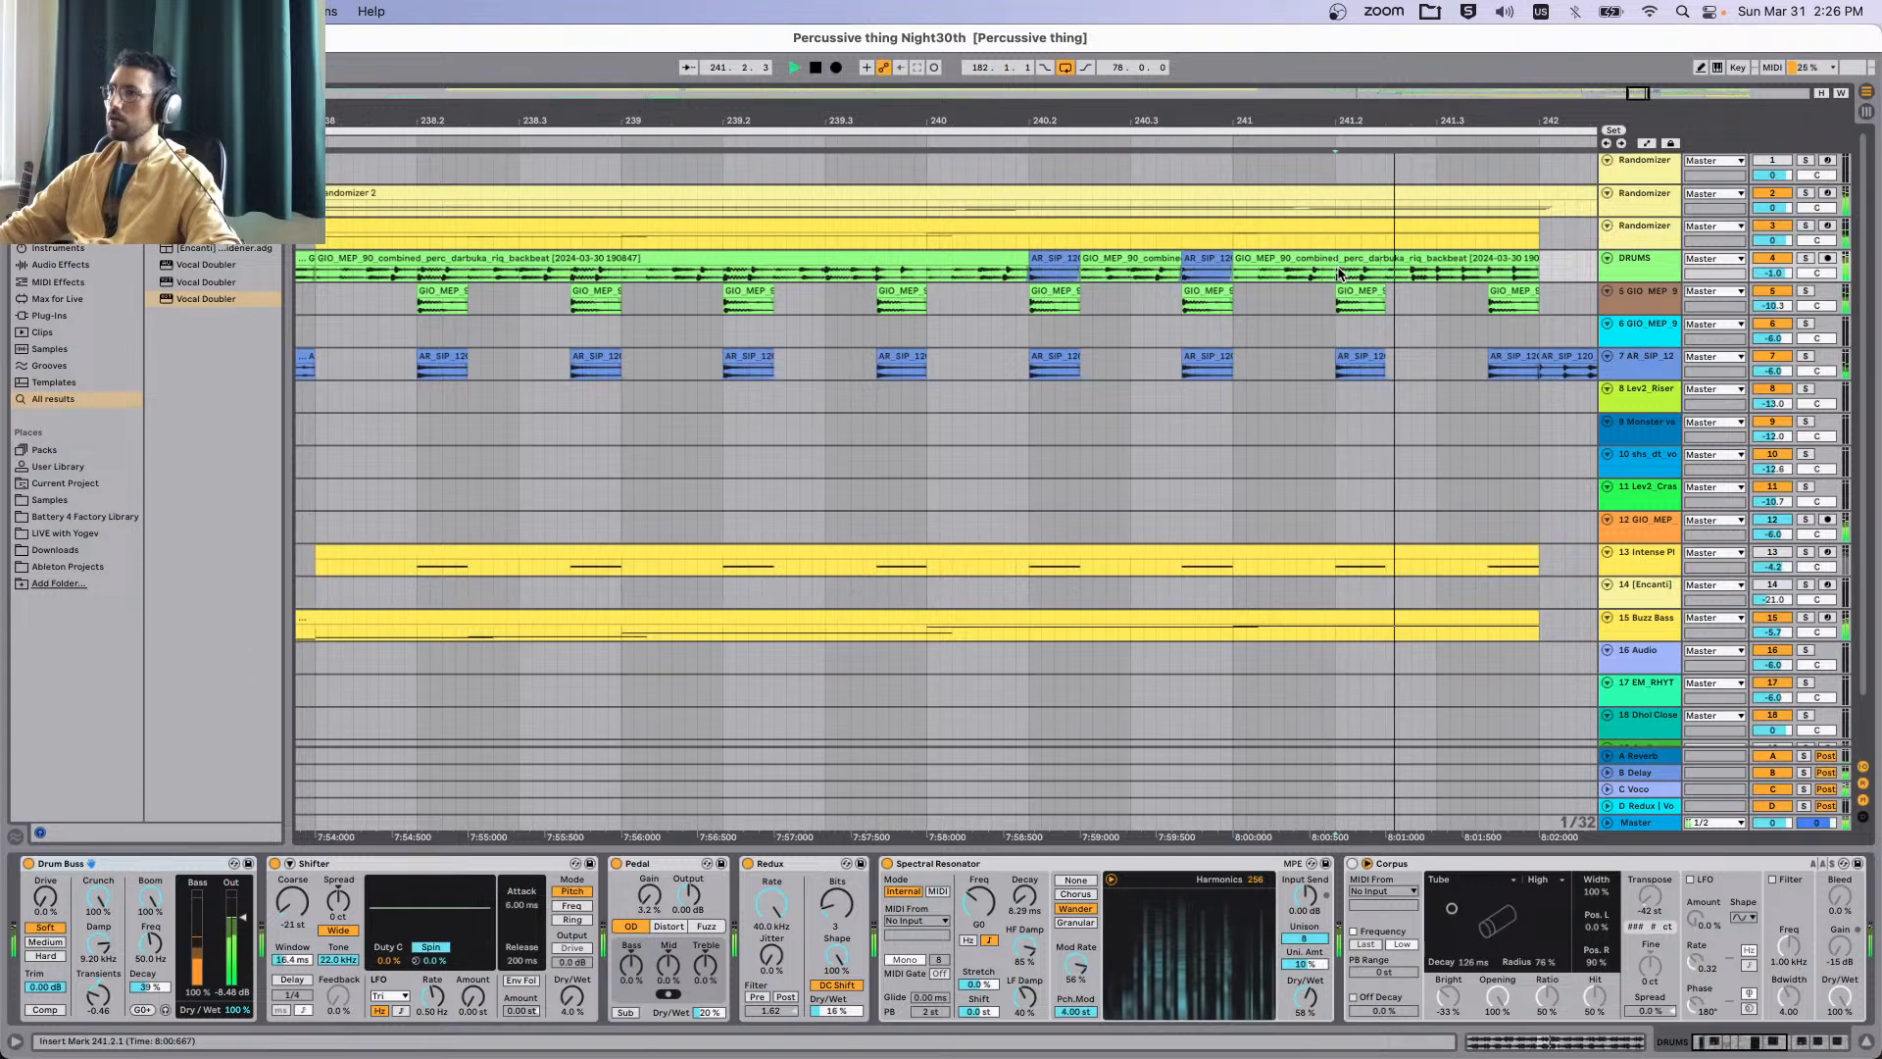
key(super+v)
click(943, 266)
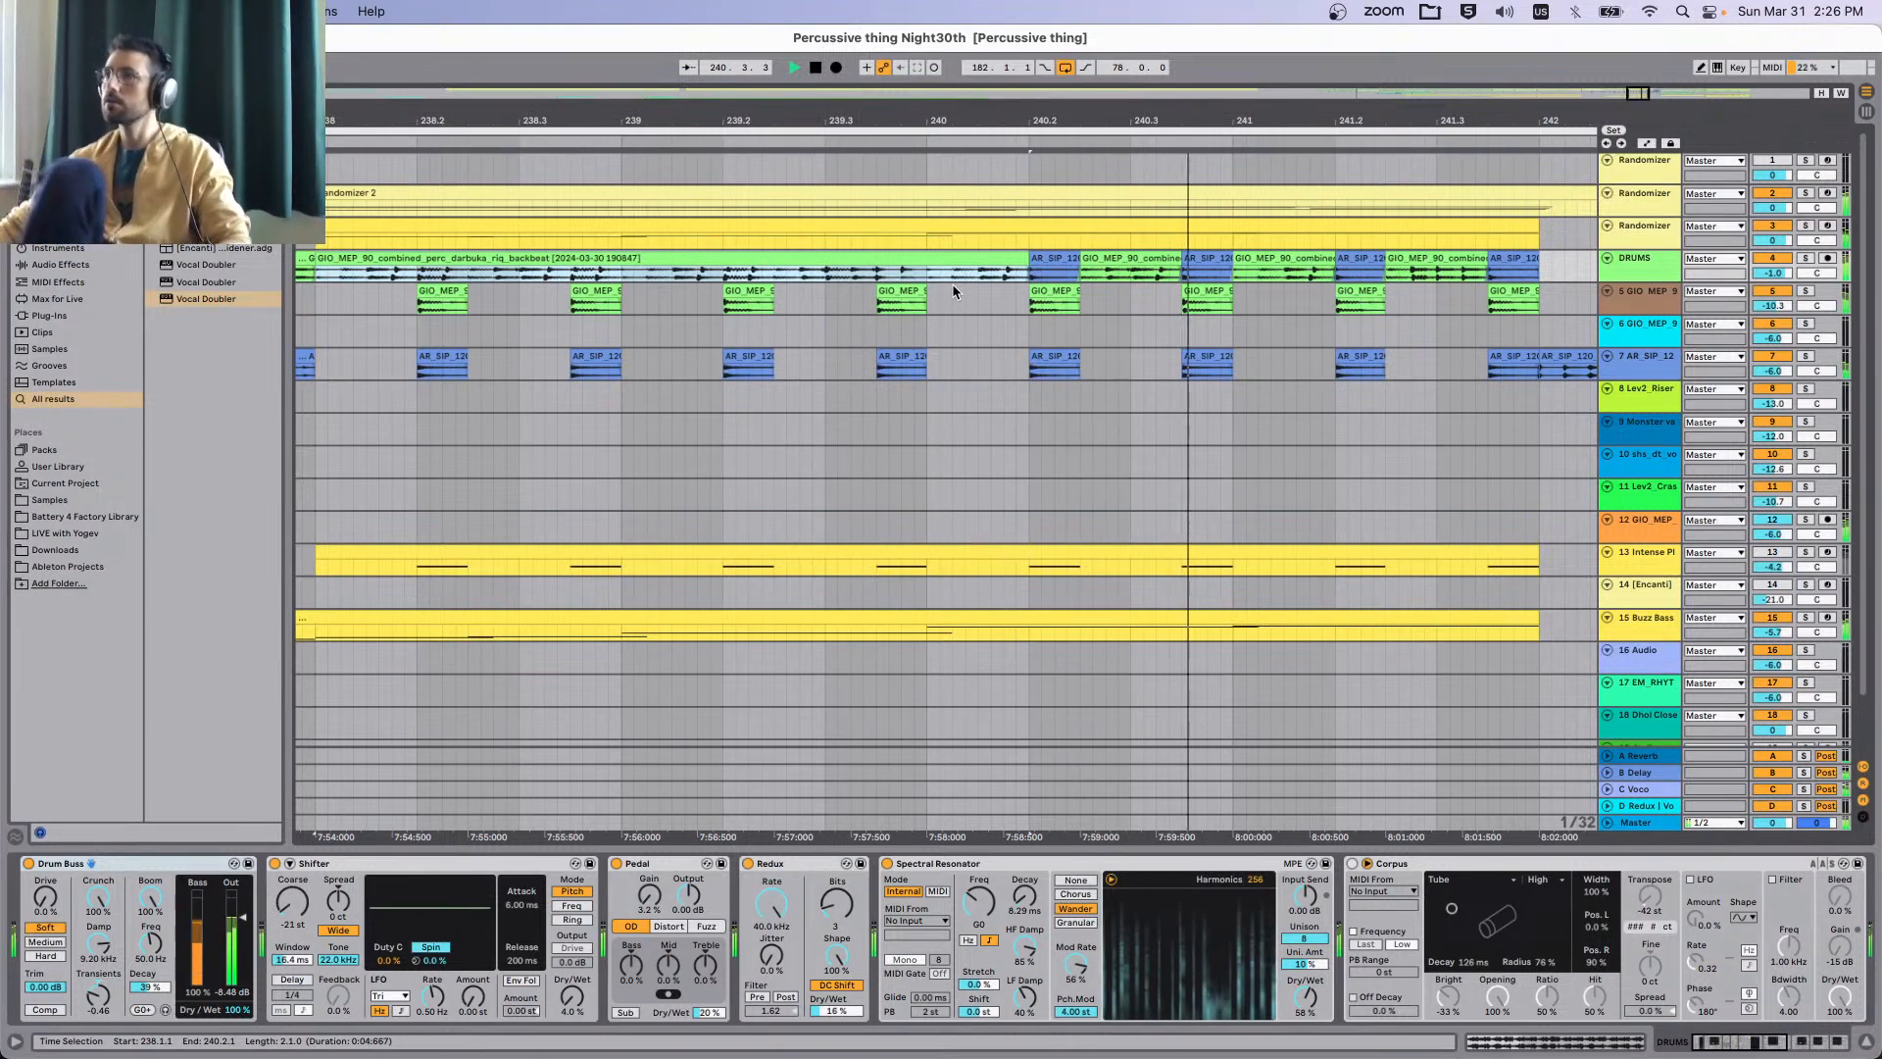
scroll(1071, 336, down, 5)
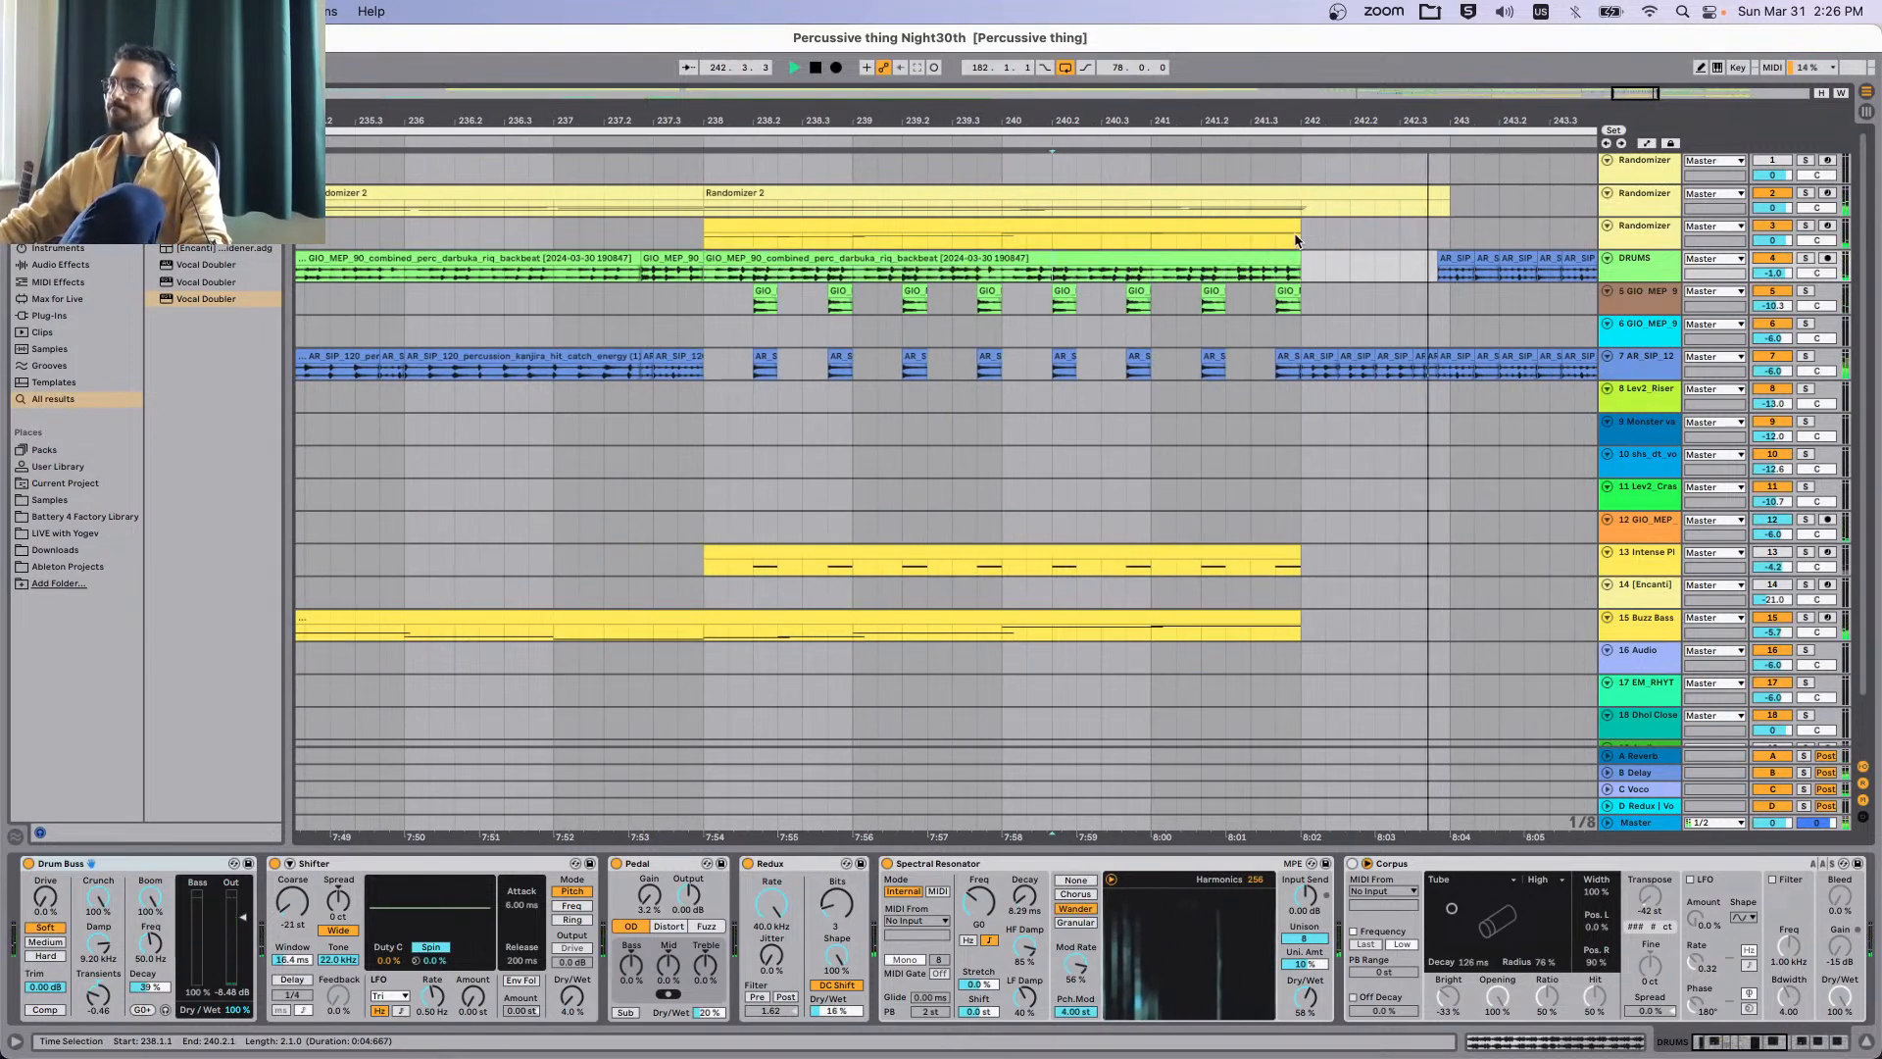
key(space)
Insert a new audio track below DRUMS, set its input to Resampling and arm it for recording.
click(1480, 258)
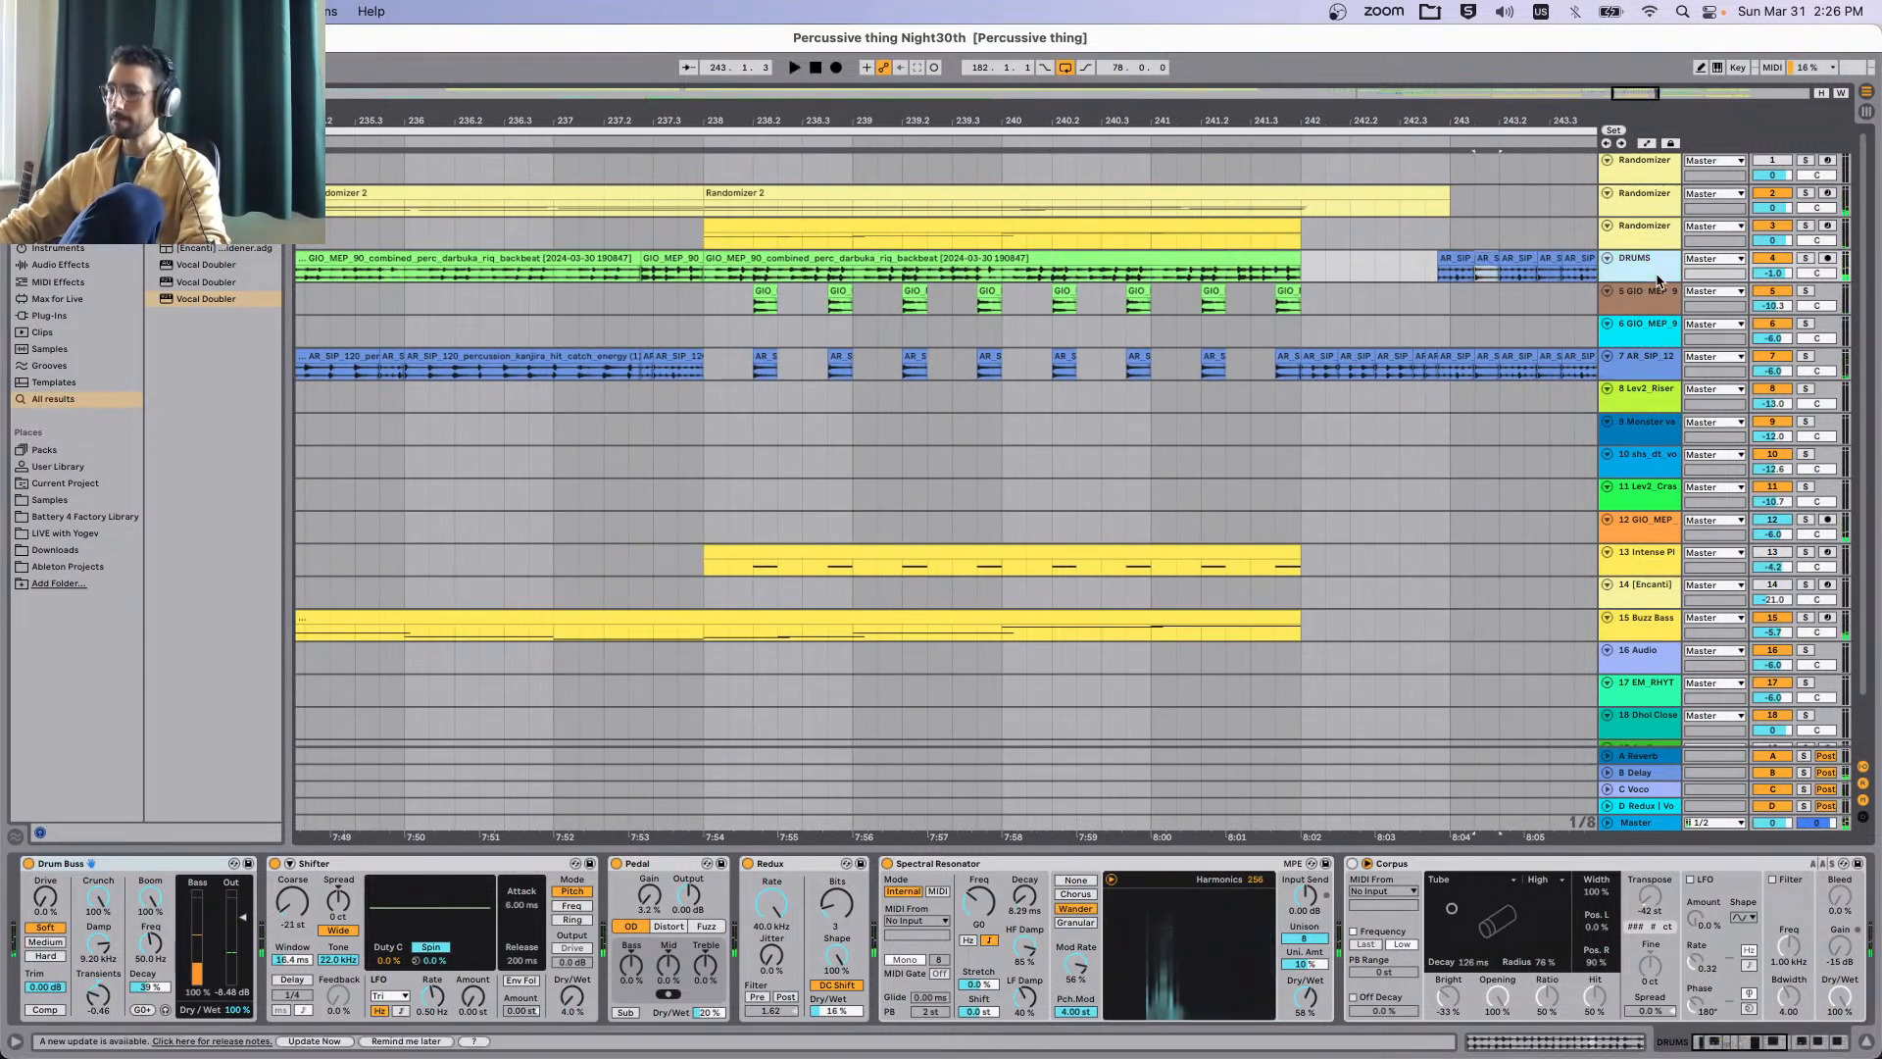
key(super+t)
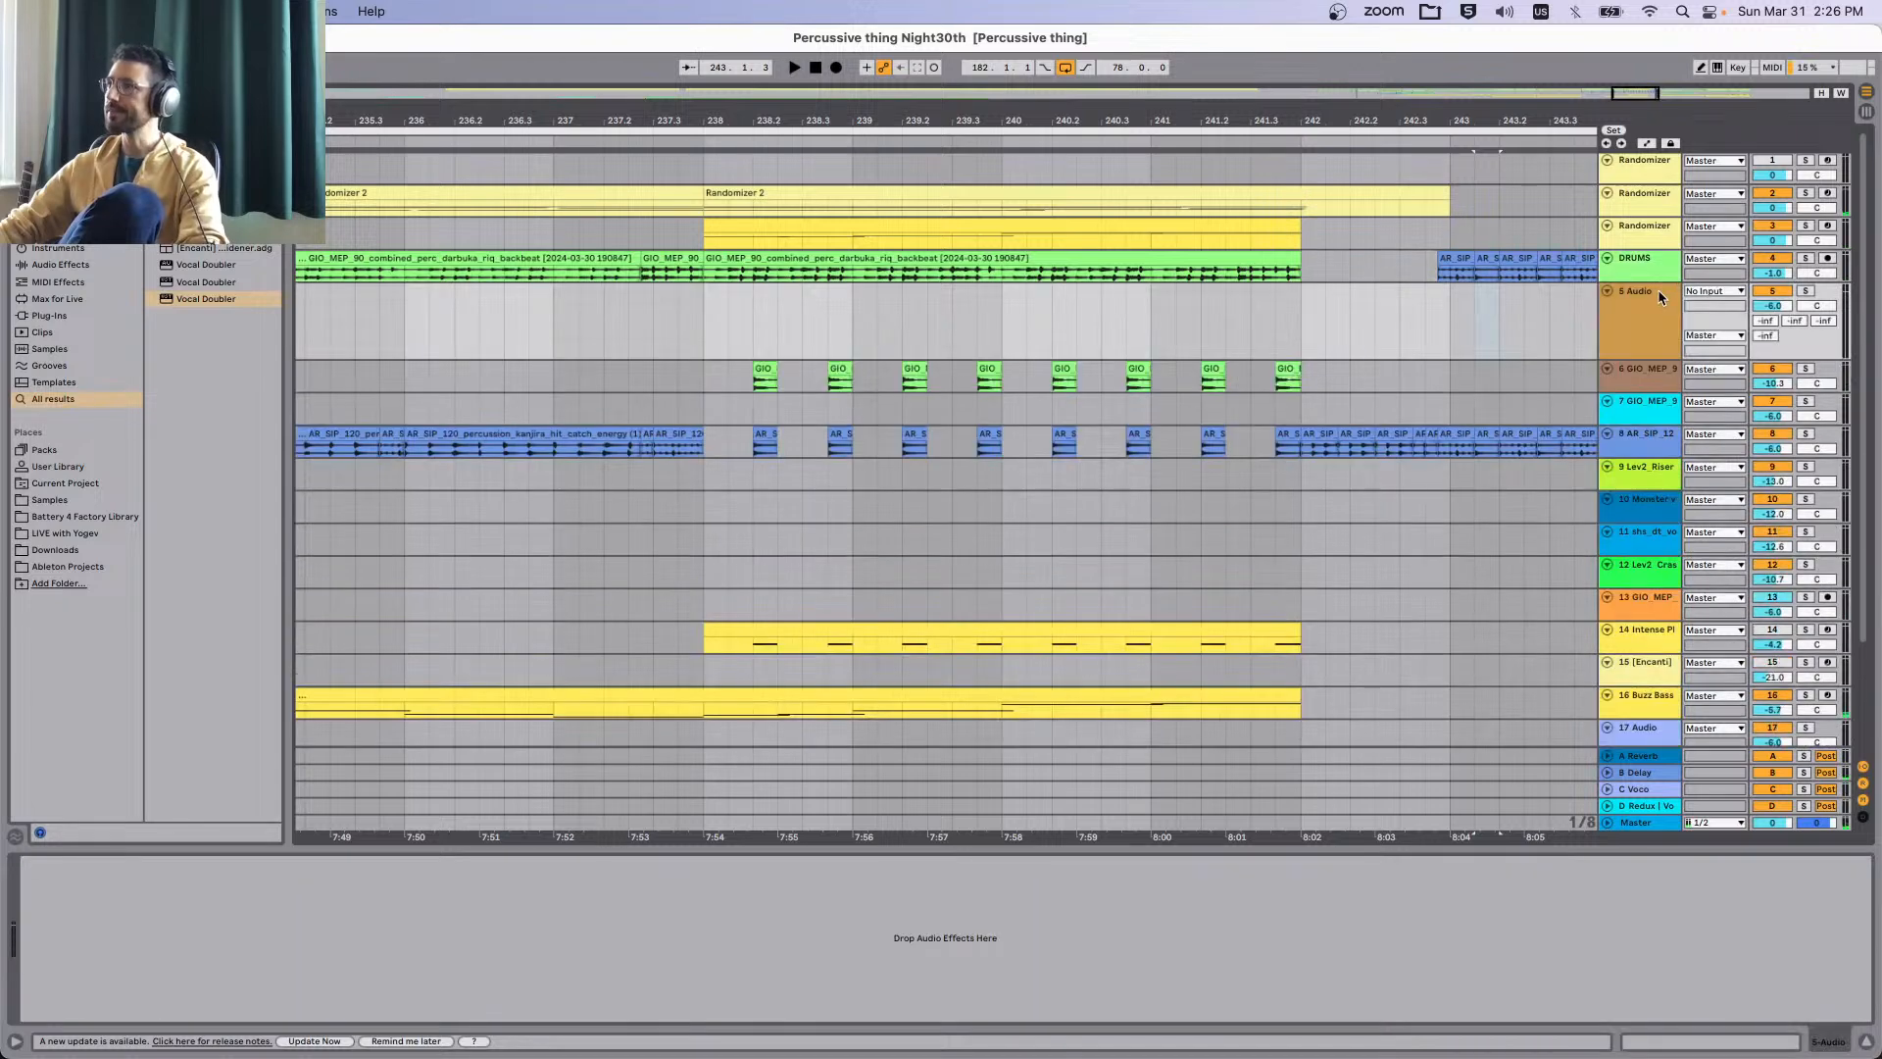
click(1711, 292)
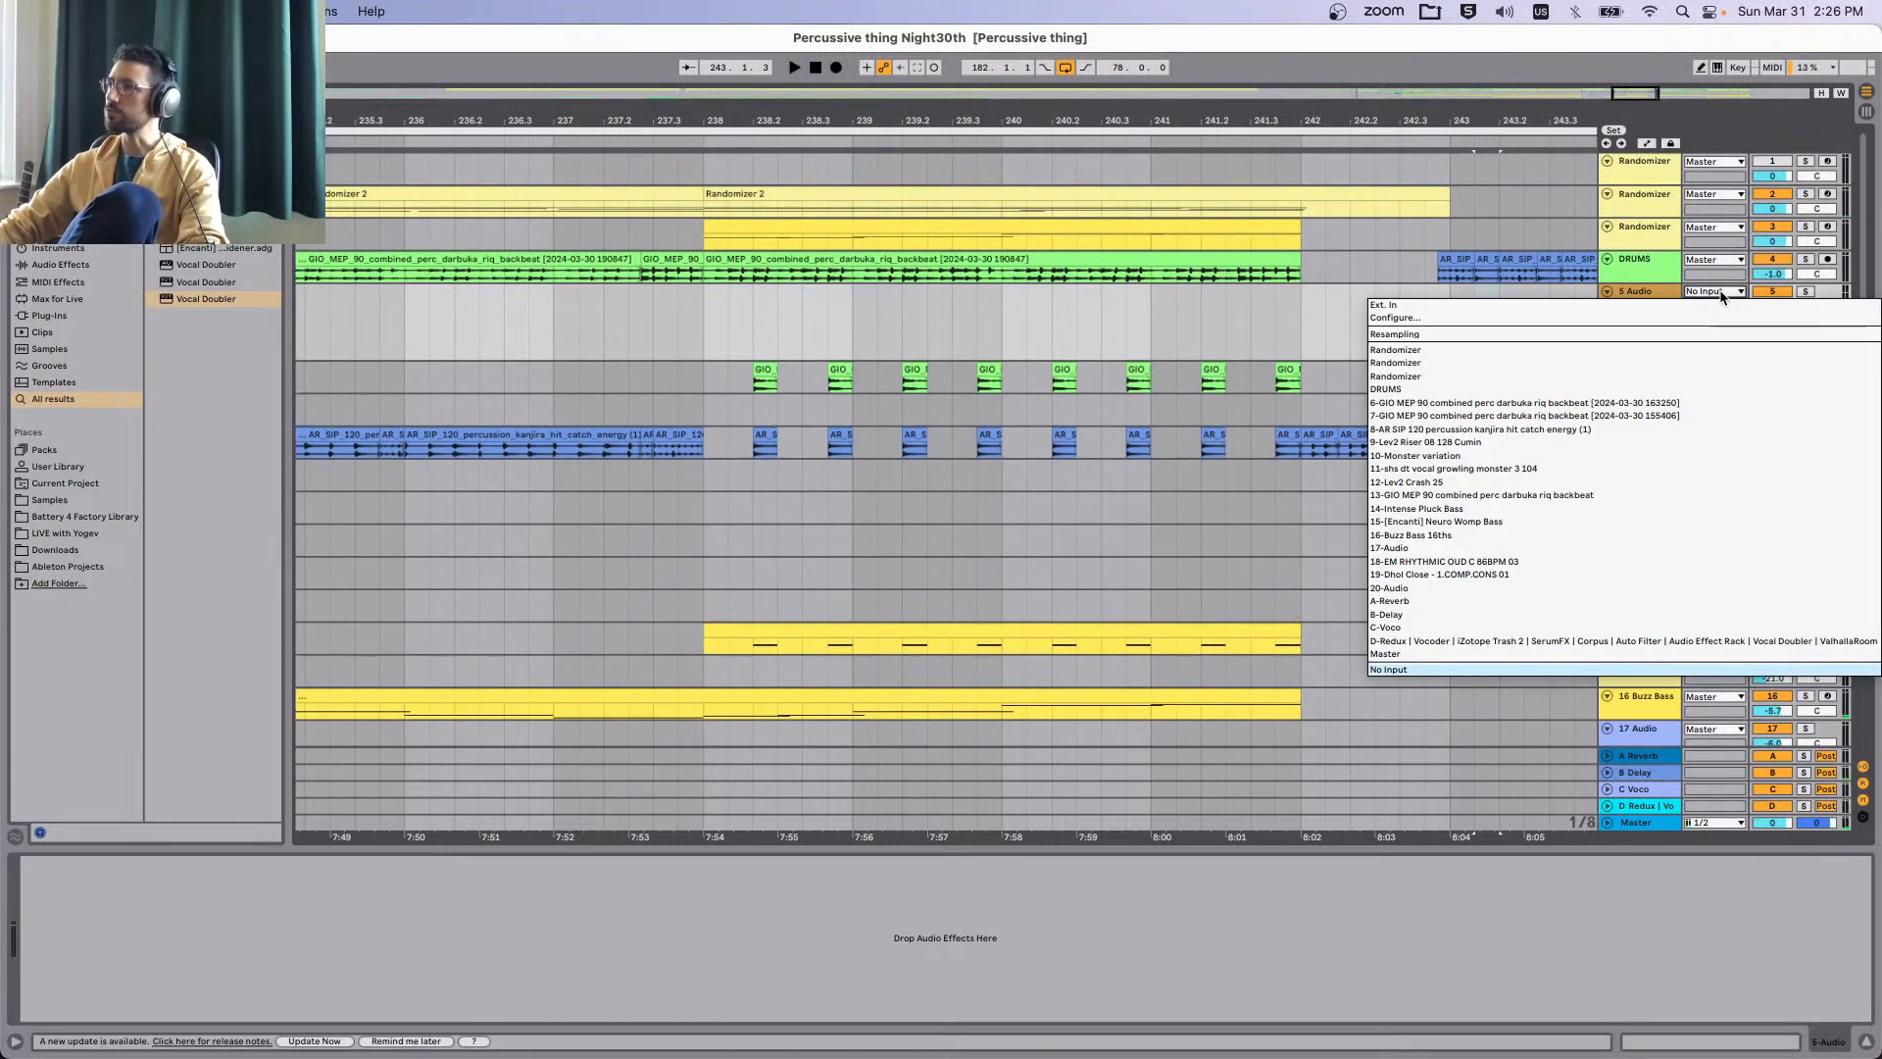
click(1473, 336)
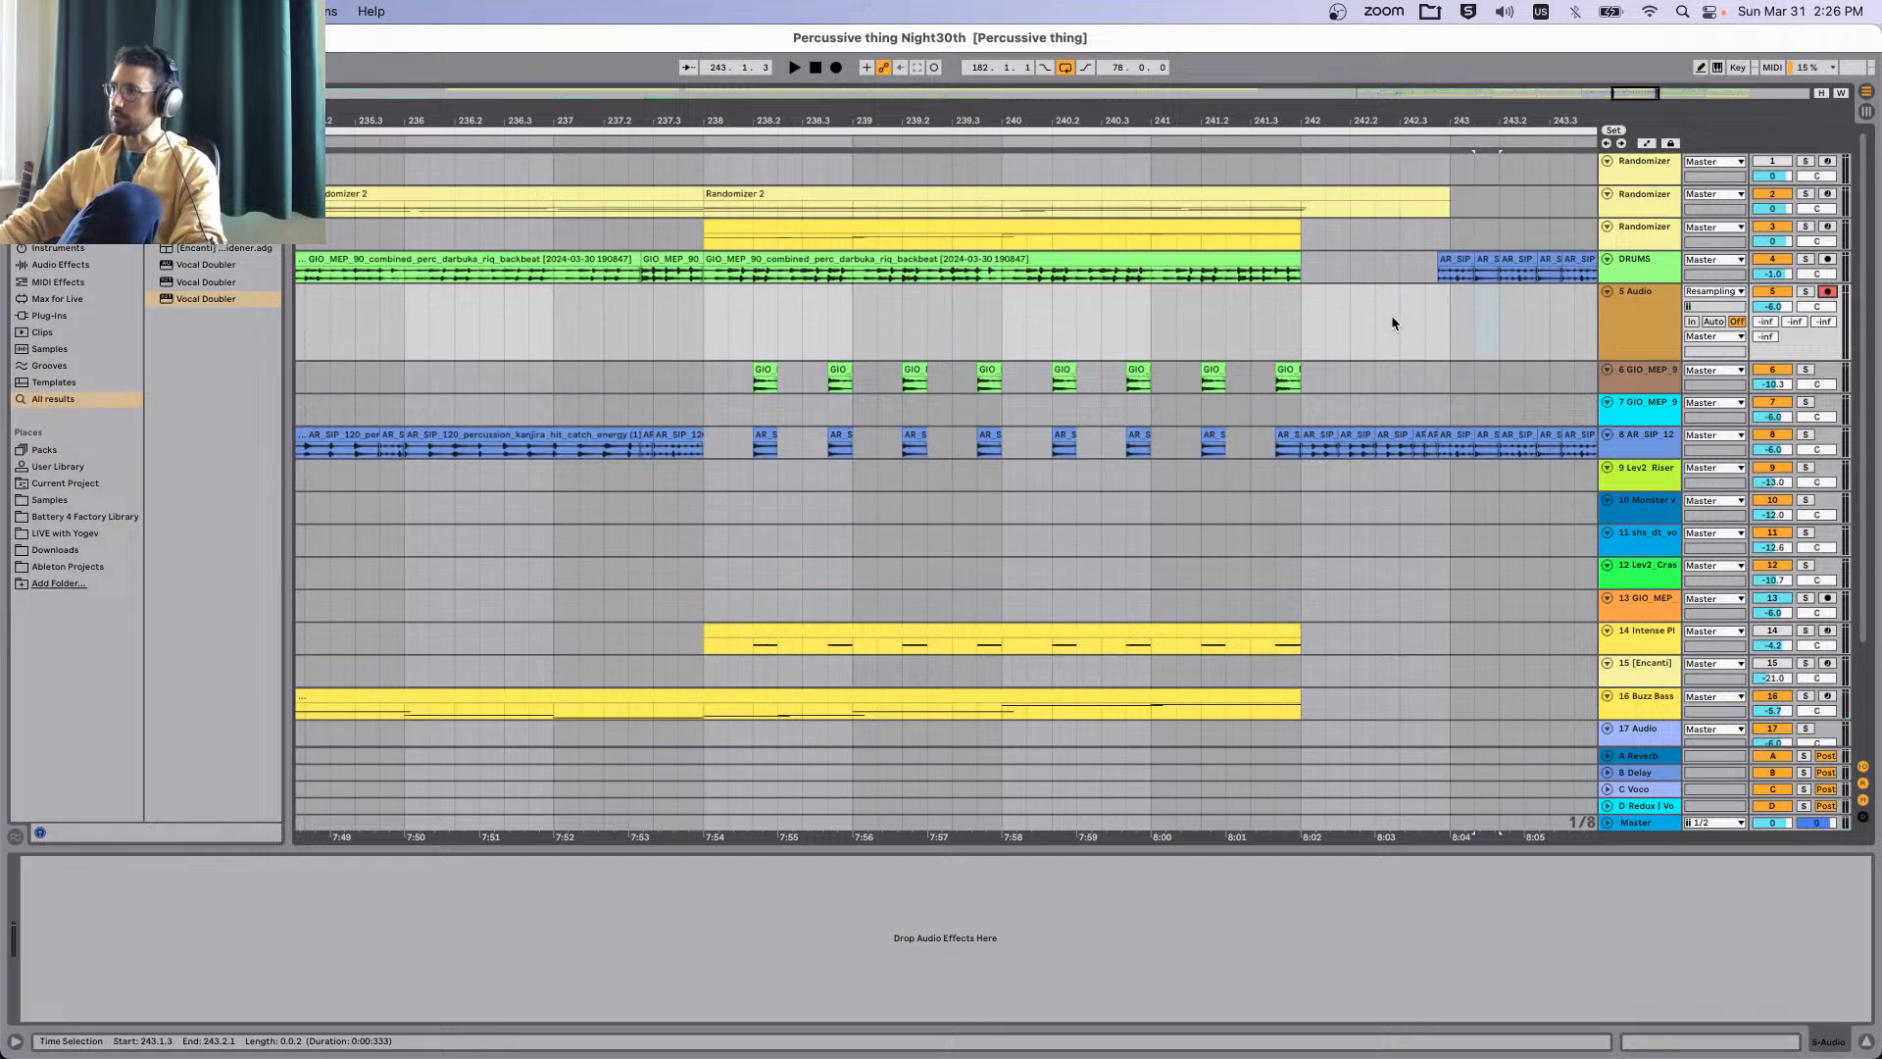
Resample the transition onto the new audio track from 243.1.3 and trim the recording to end at 243.2.1.
scroll(1391, 323, up, 5)
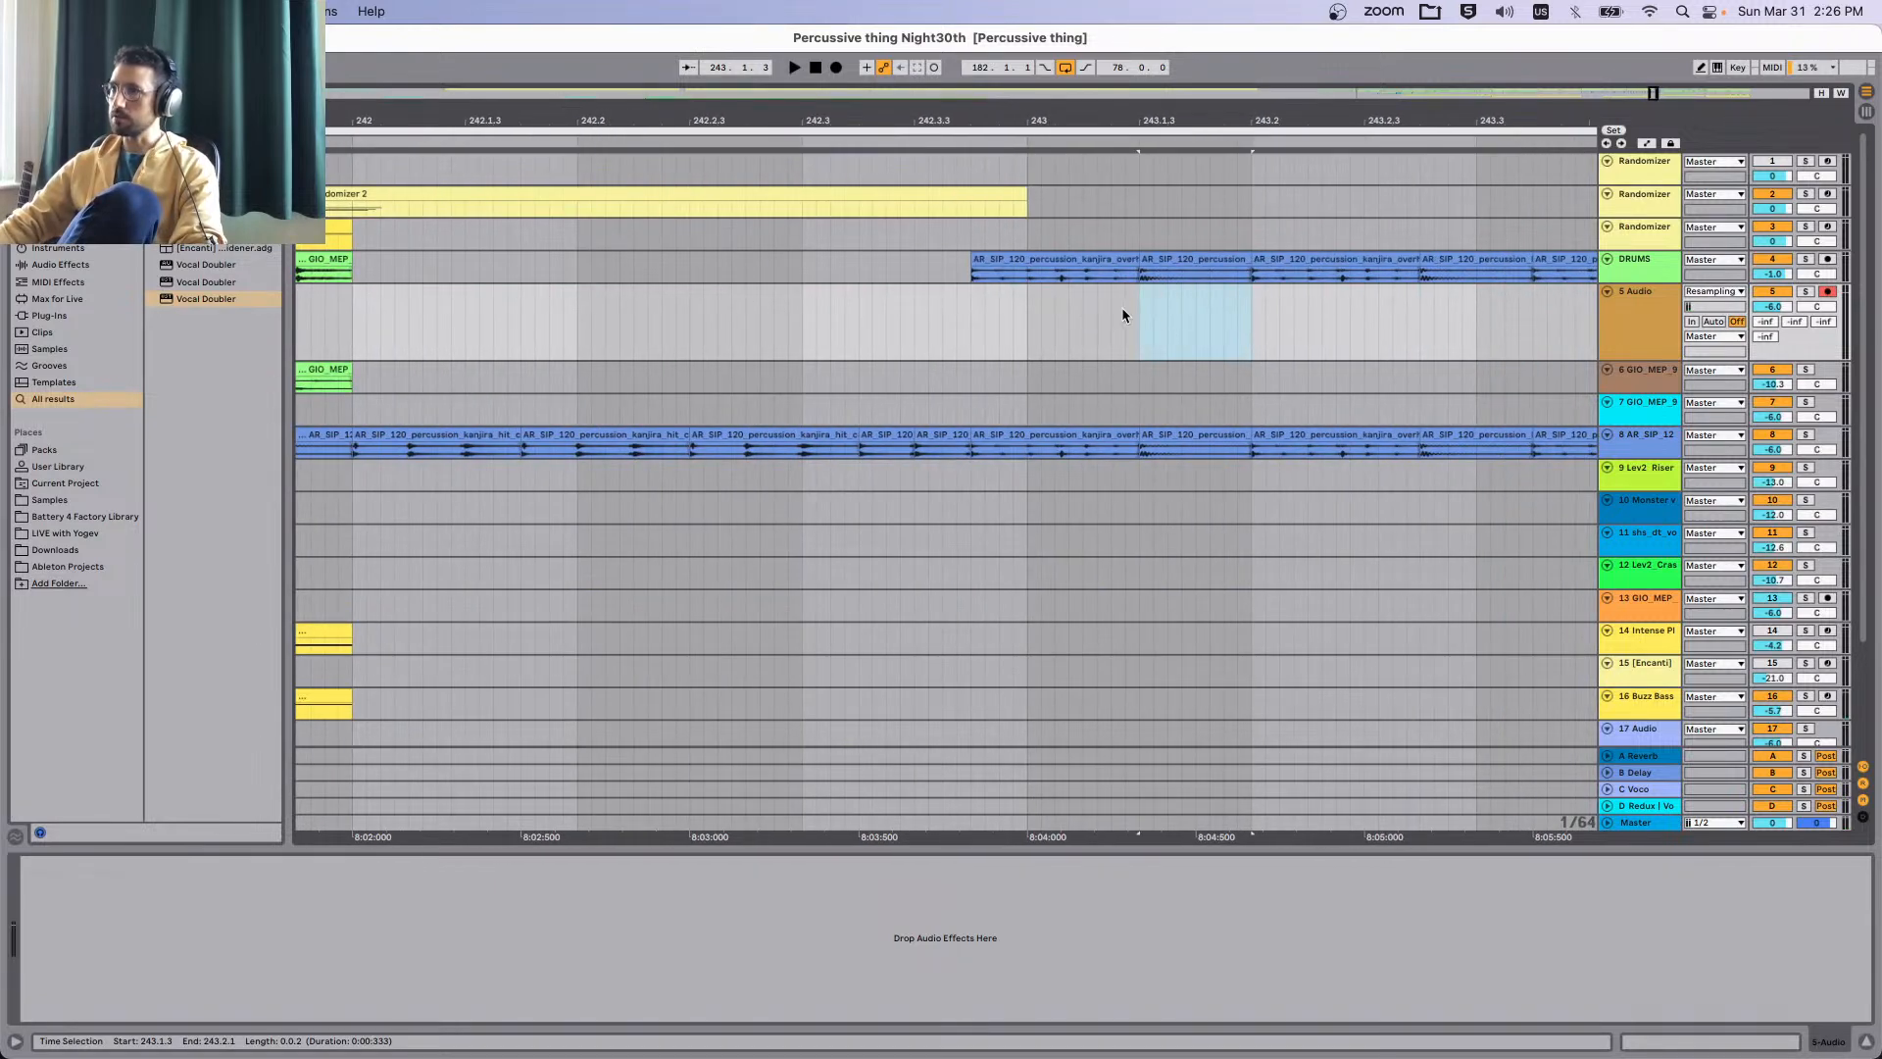
click(1106, 313)
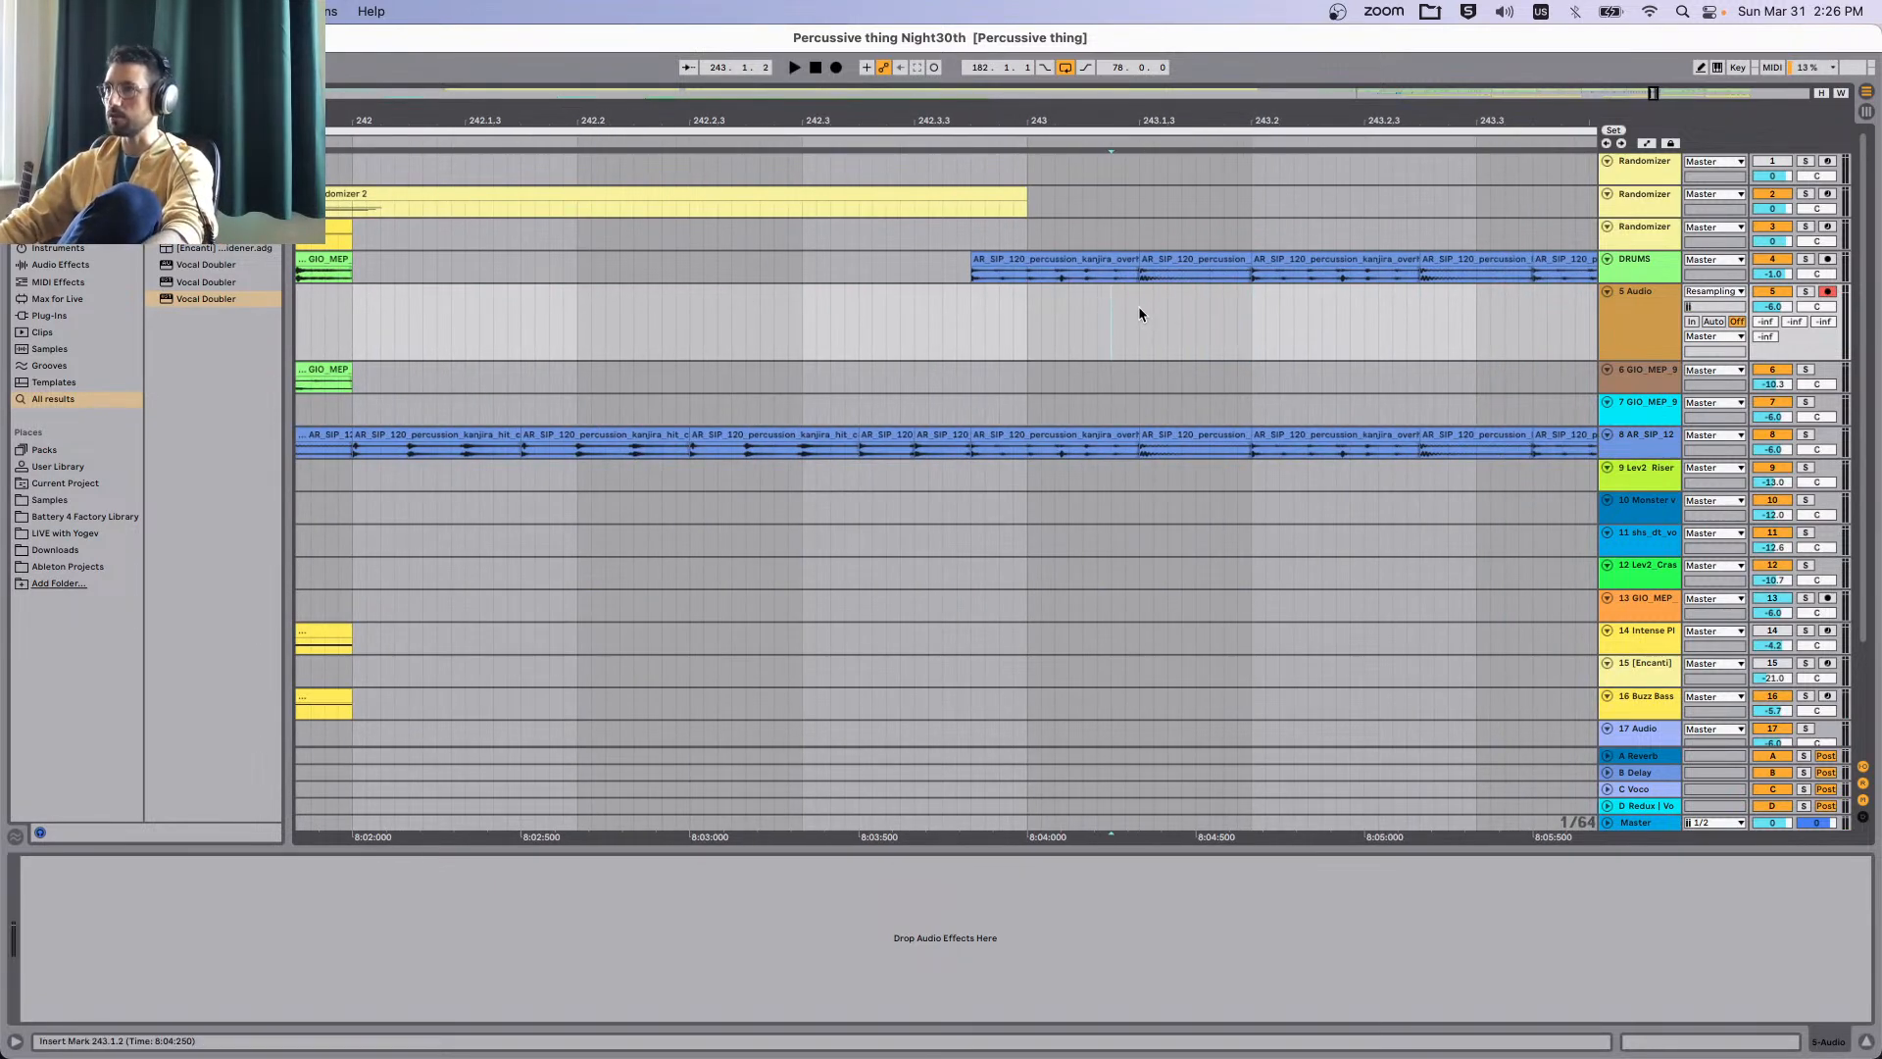
click(1139, 313)
key(F9)
key(space)
drag(1342, 291, 1251, 303)
Examine the effect chain on the DRUMS track.
click(1635, 277)
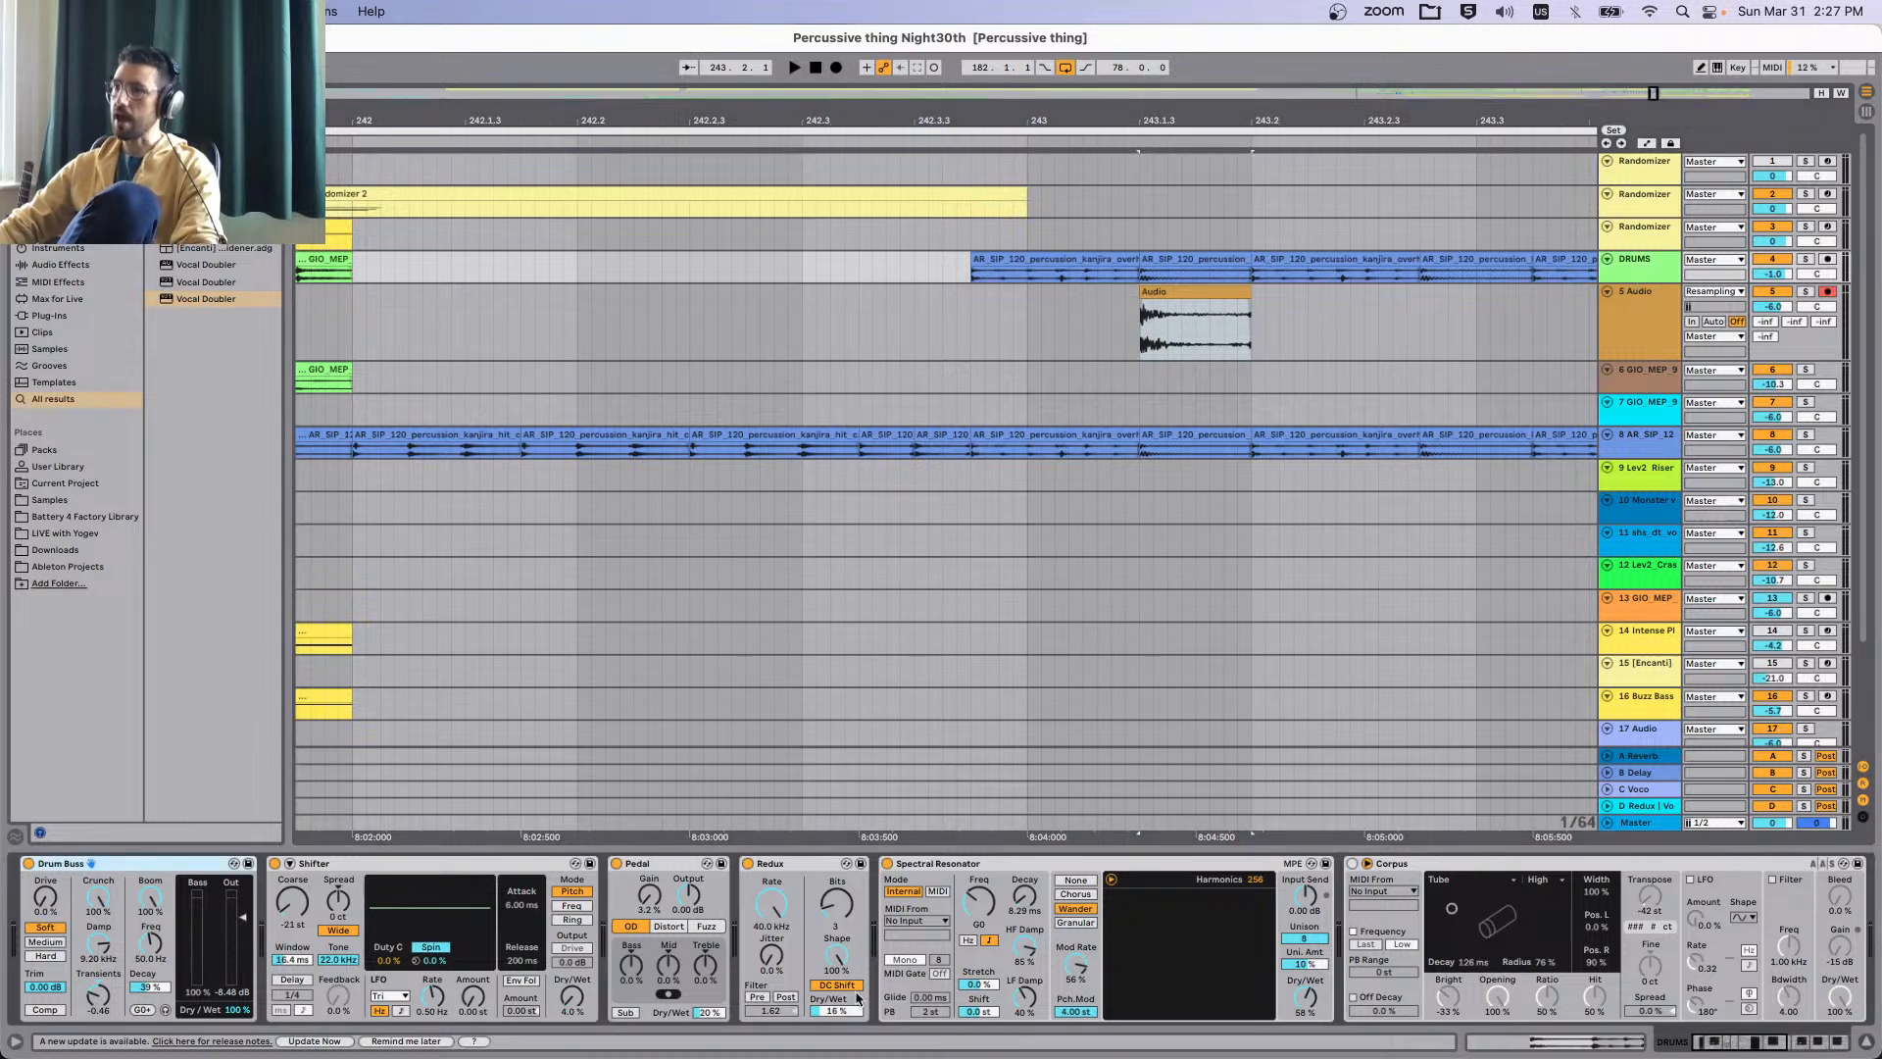
scroll(857, 998, right, 5)
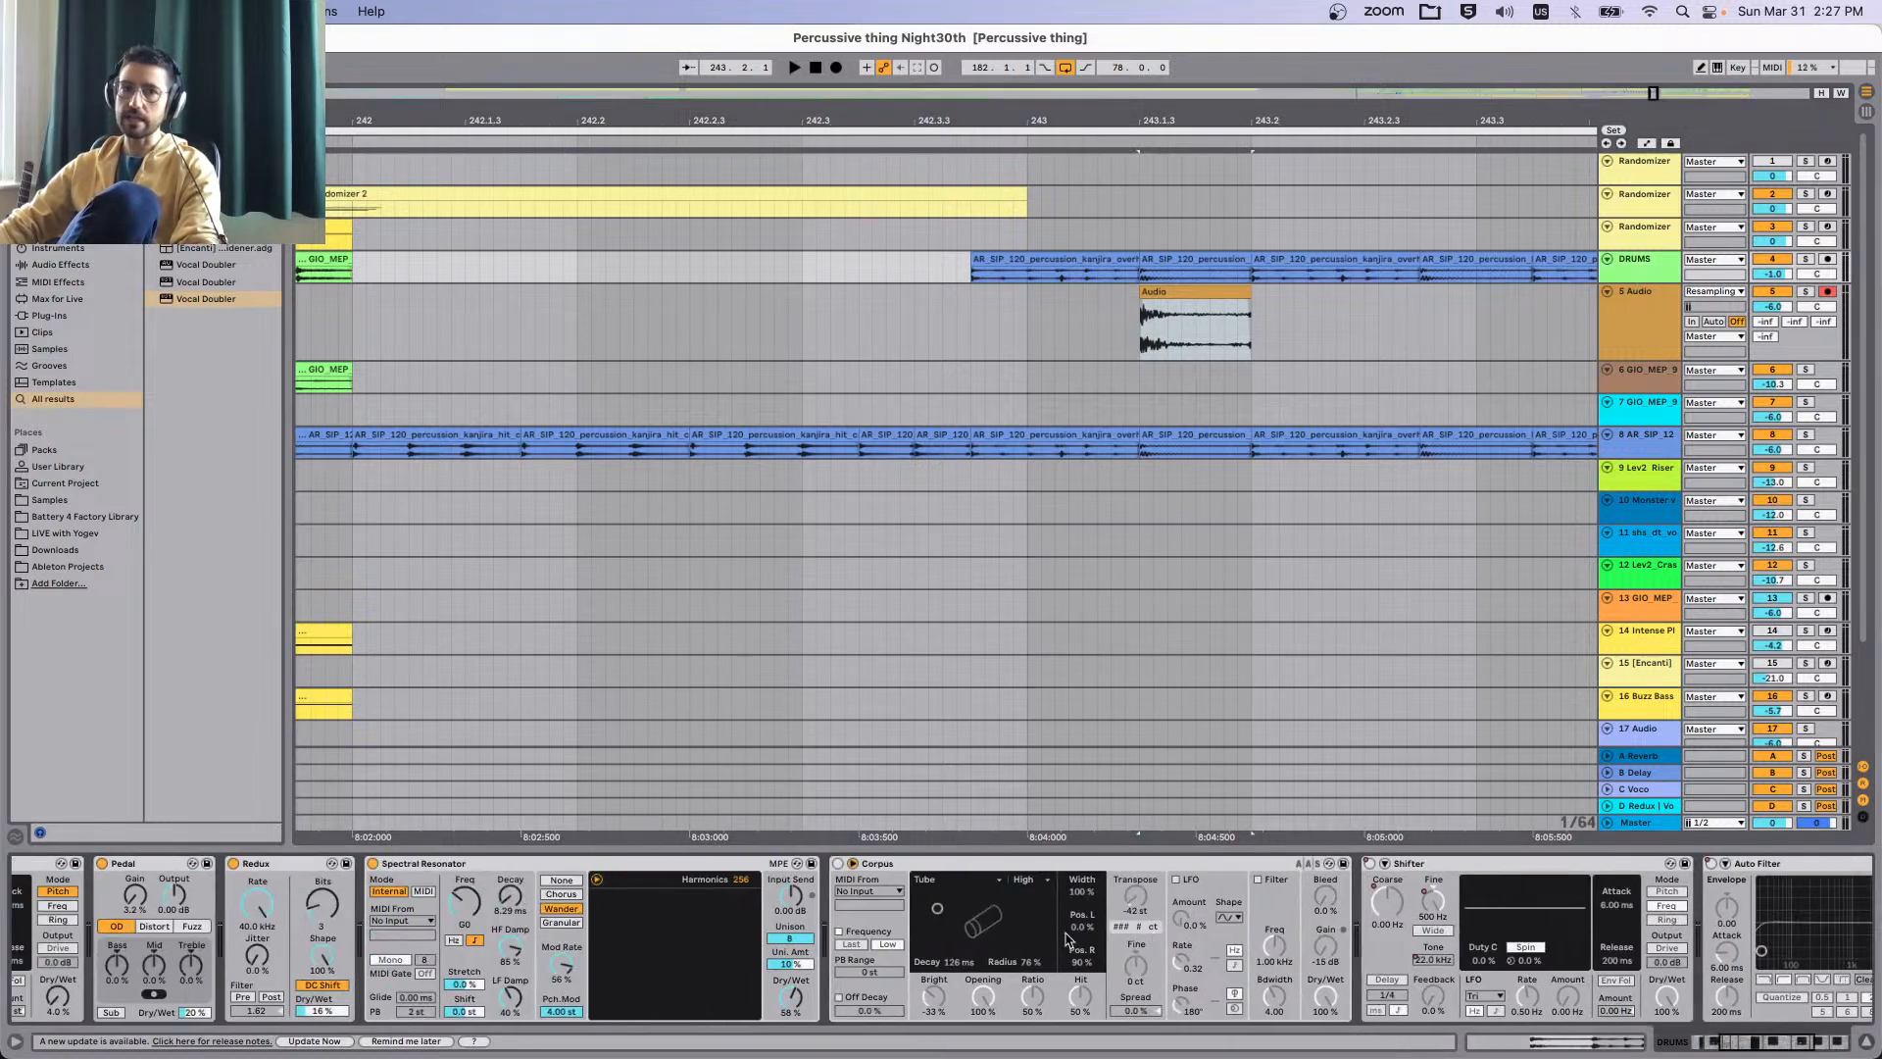
scroll(1066, 939, left, 5)
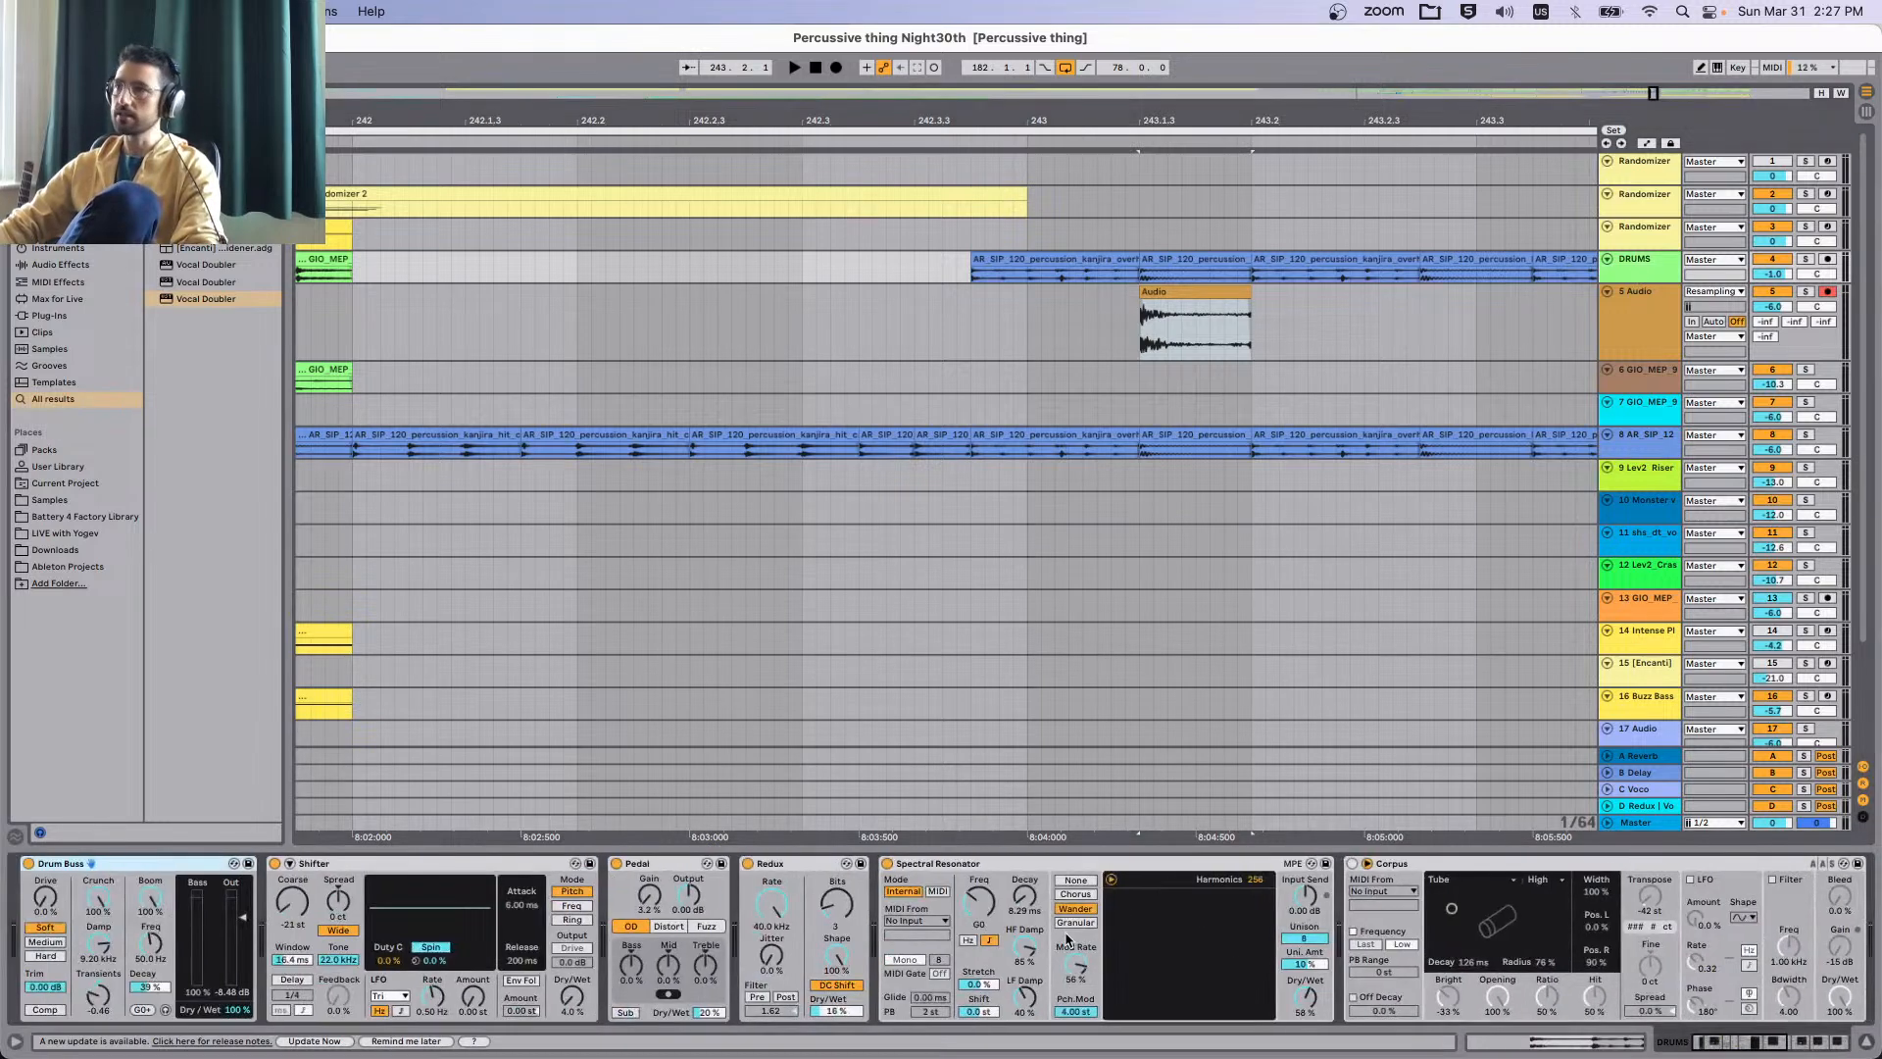
Solo the resampled audio track, audition the recorded clip from 243.1.3 and shorten it to end at 243.1.4.
click(1226, 294)
scroll(1227, 294, down, 5)
key(s)
key(space)
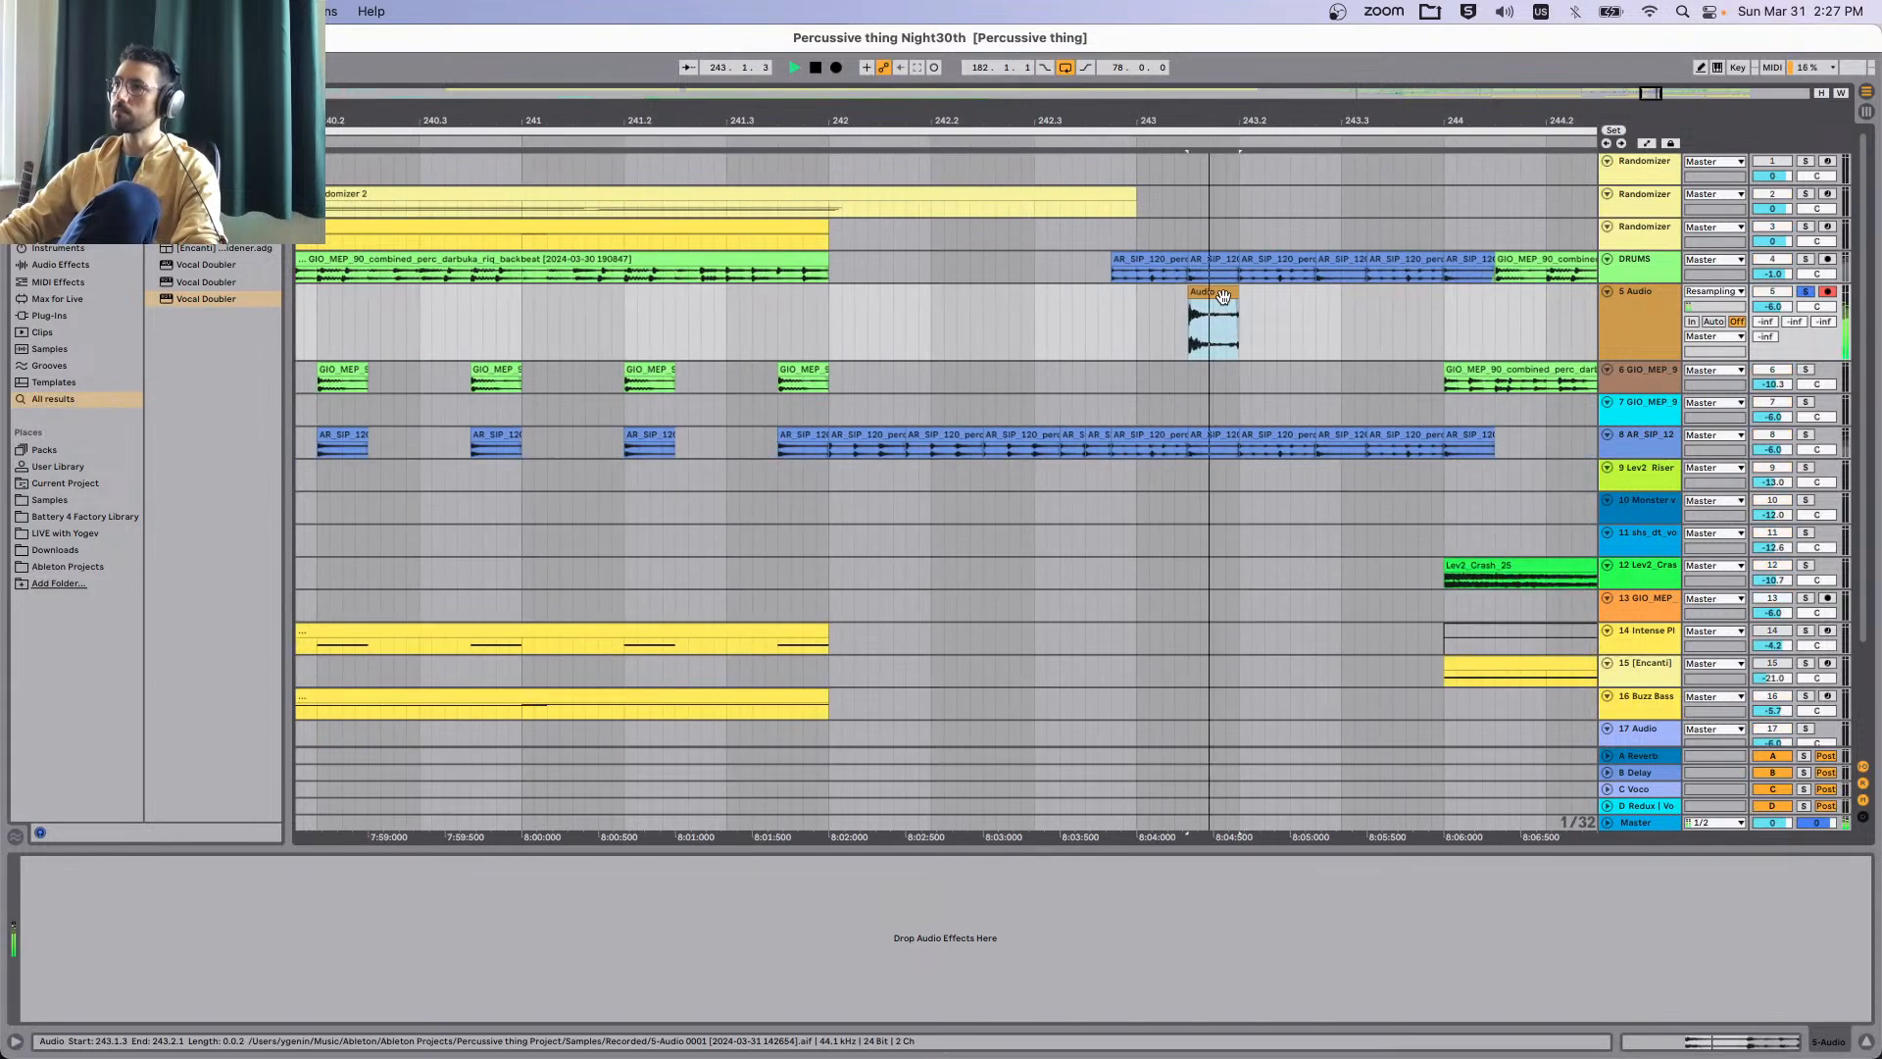
key(space)
click(1226, 293)
drag(1231, 293, 1226, 292)
key(space)
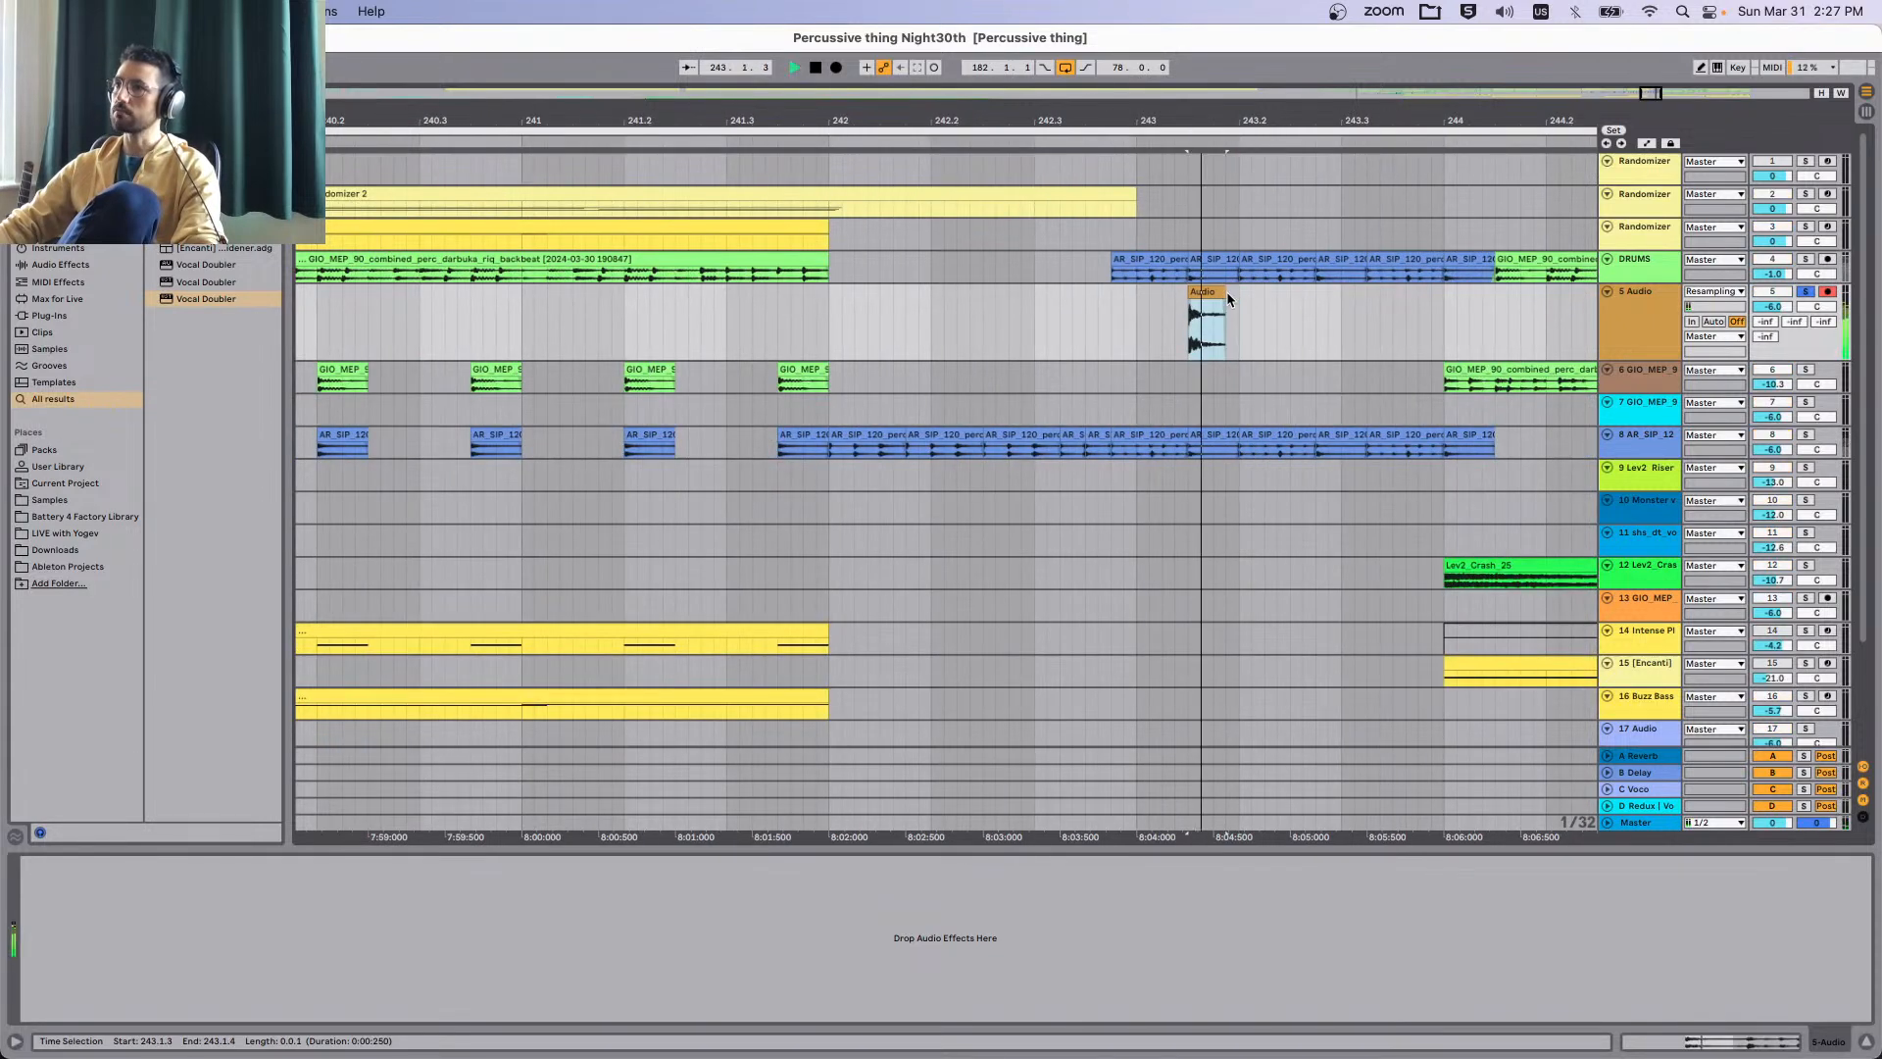
Solo DRUMS and the resampled track in turn to compare their levels, and set the resampled track's volume to -1.1 dB.
click(1808, 259)
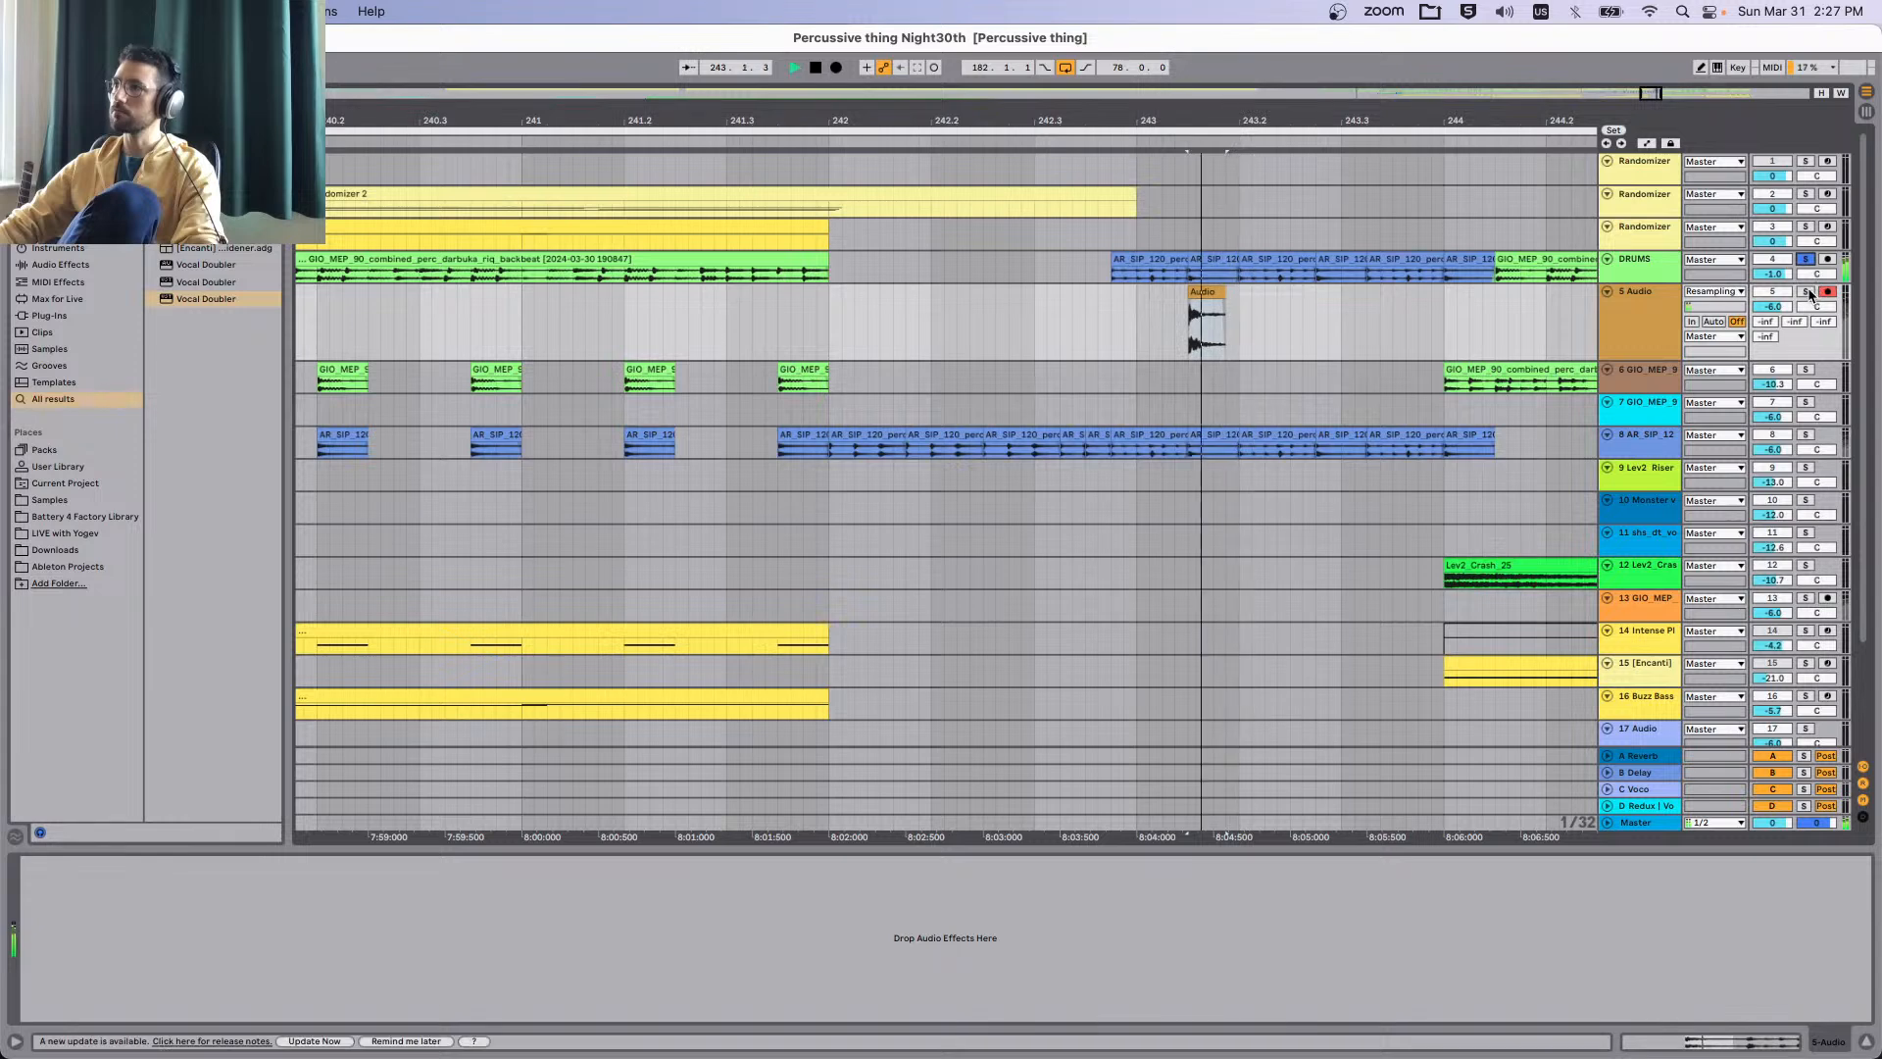
key(space)
click(1806, 291)
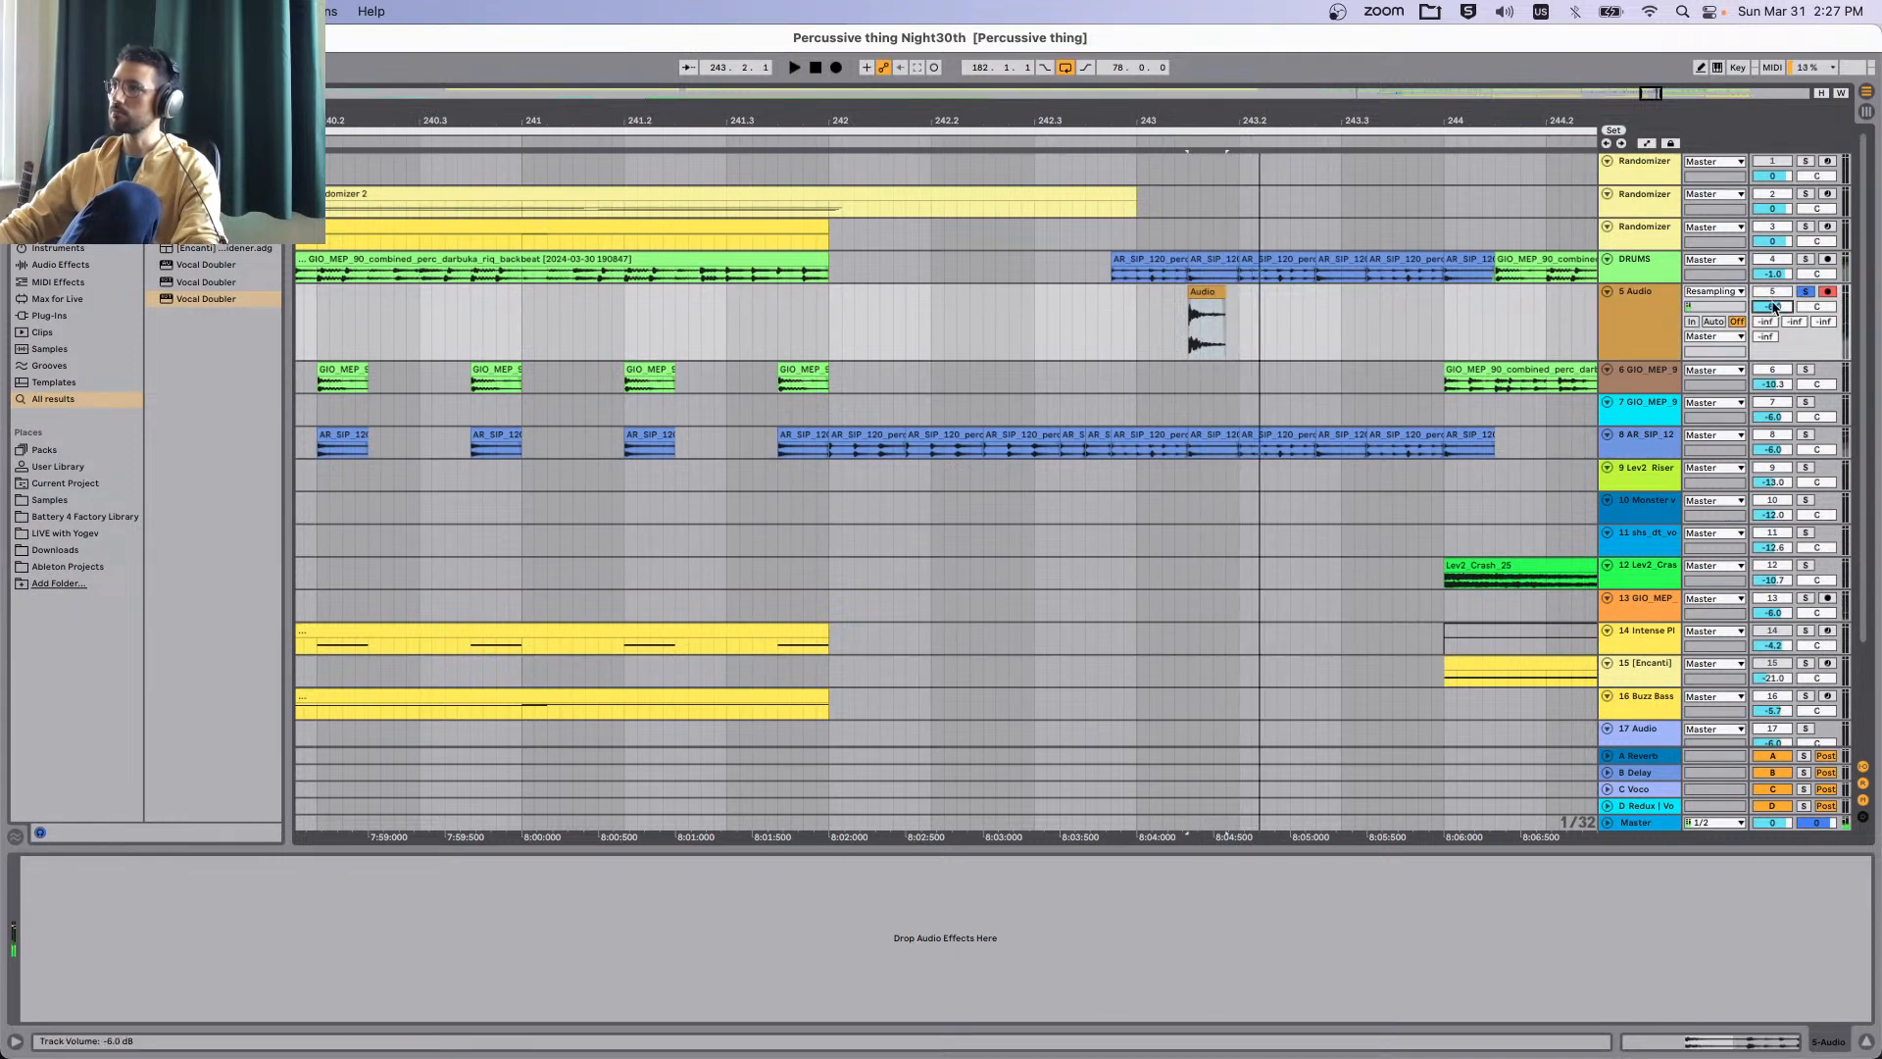
key(space)
key(space)
key(space)
key(space)
click(1805, 260)
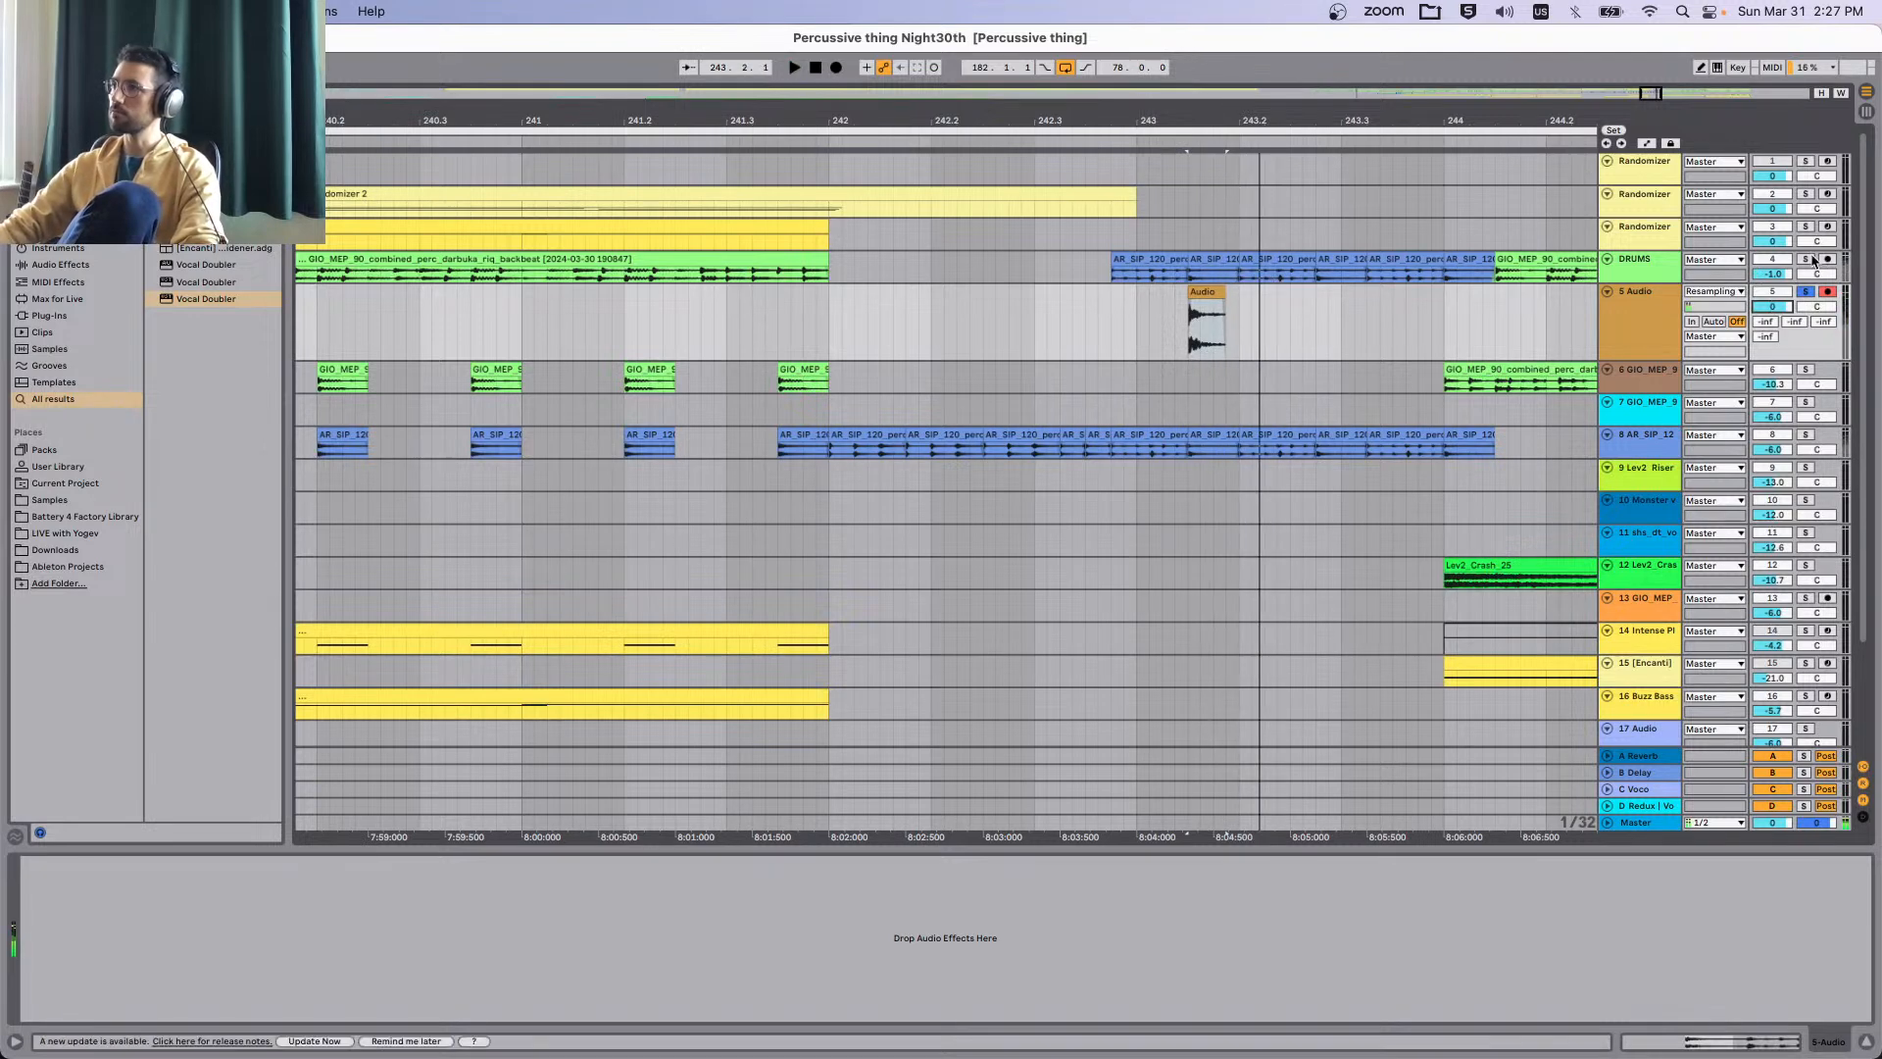
key(space)
key(space)
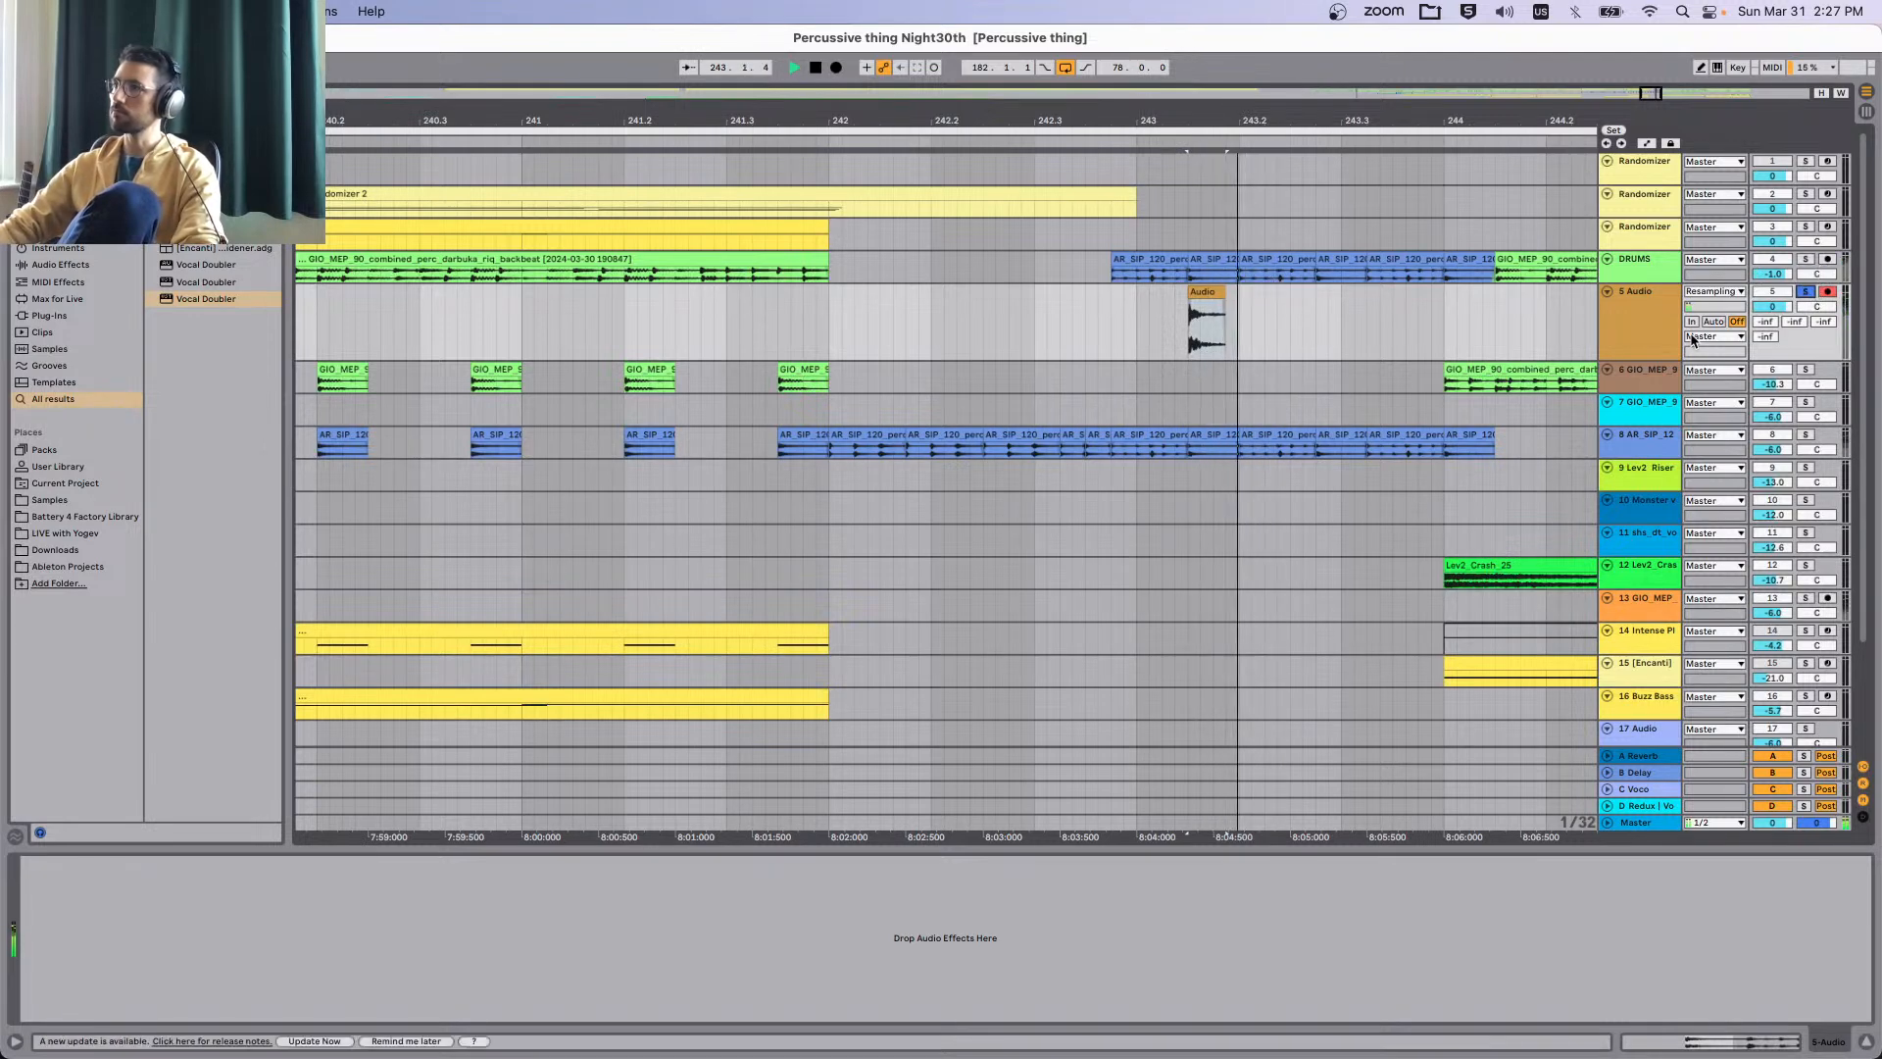
key(space)
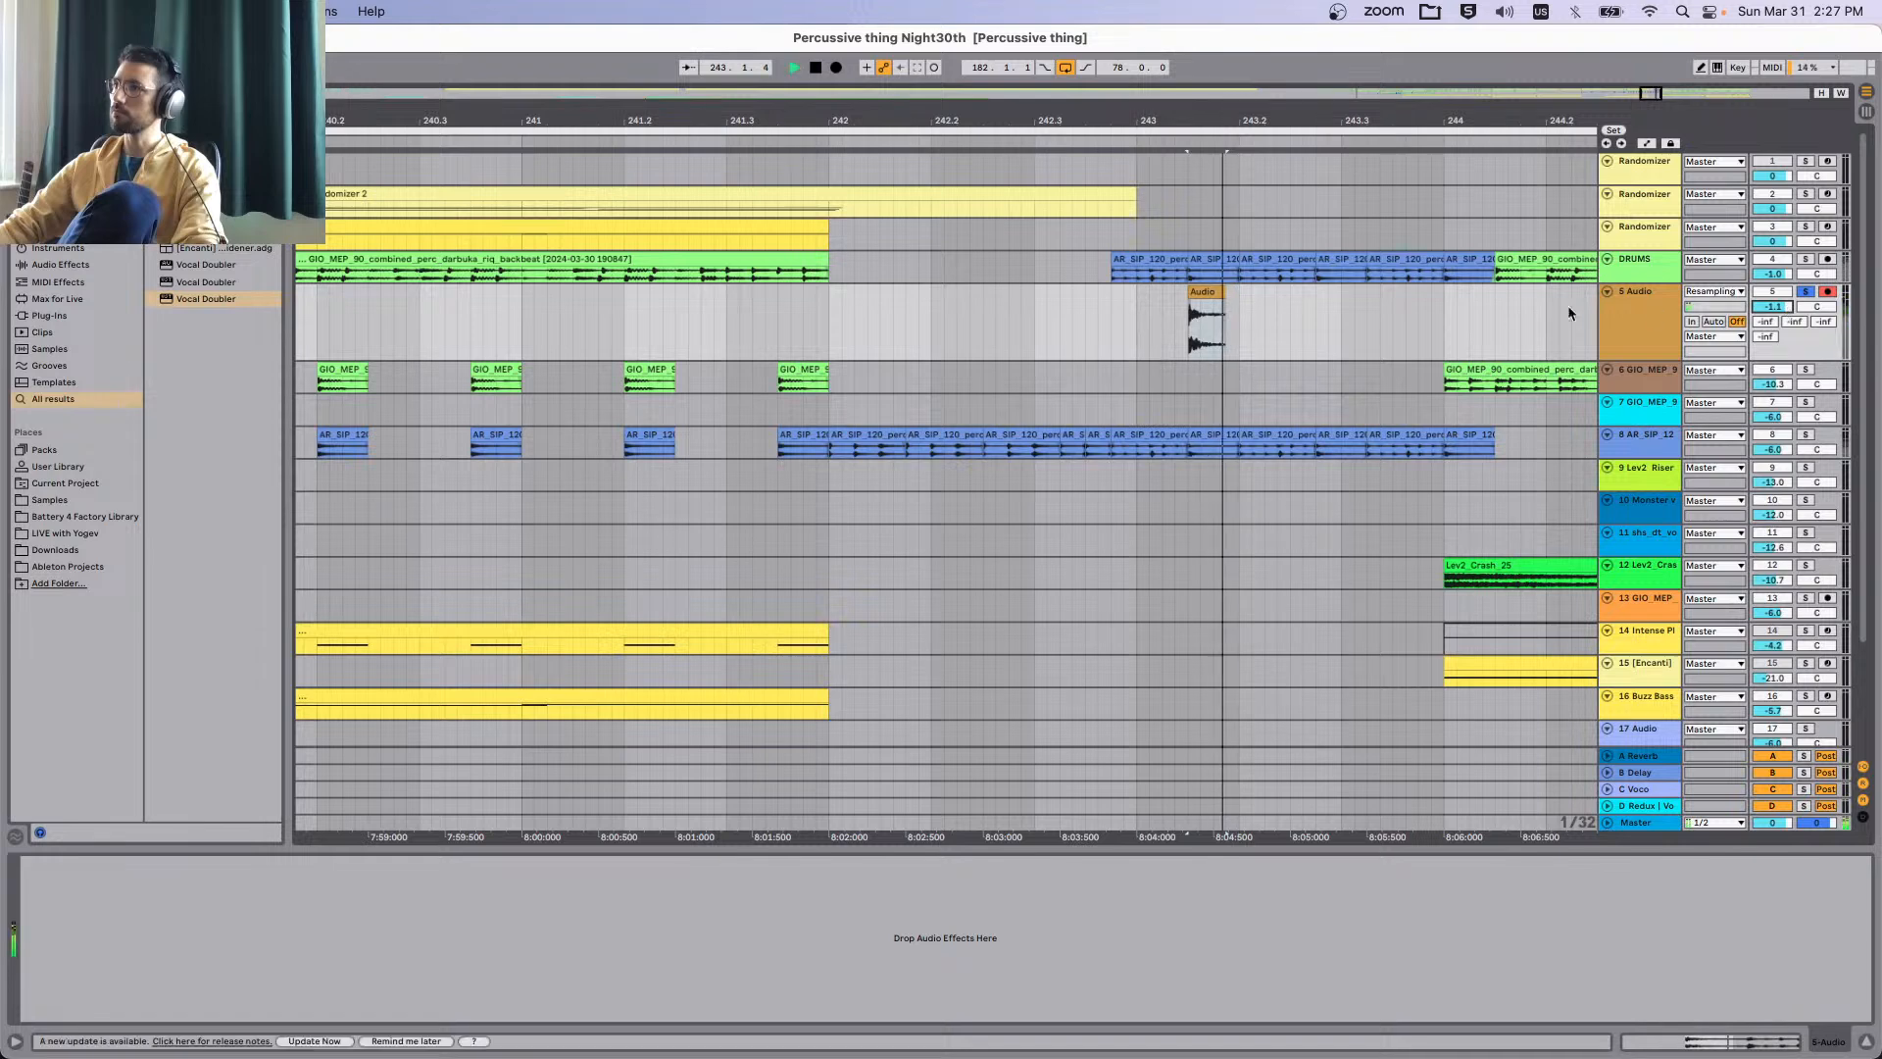
Move the resampled hit to 240.2.1 and deactivate the short track 6 clips between 237.3.1 and 242.2.1.
drag(1198, 324, 442, 323)
scroll(602, 291, left, 4)
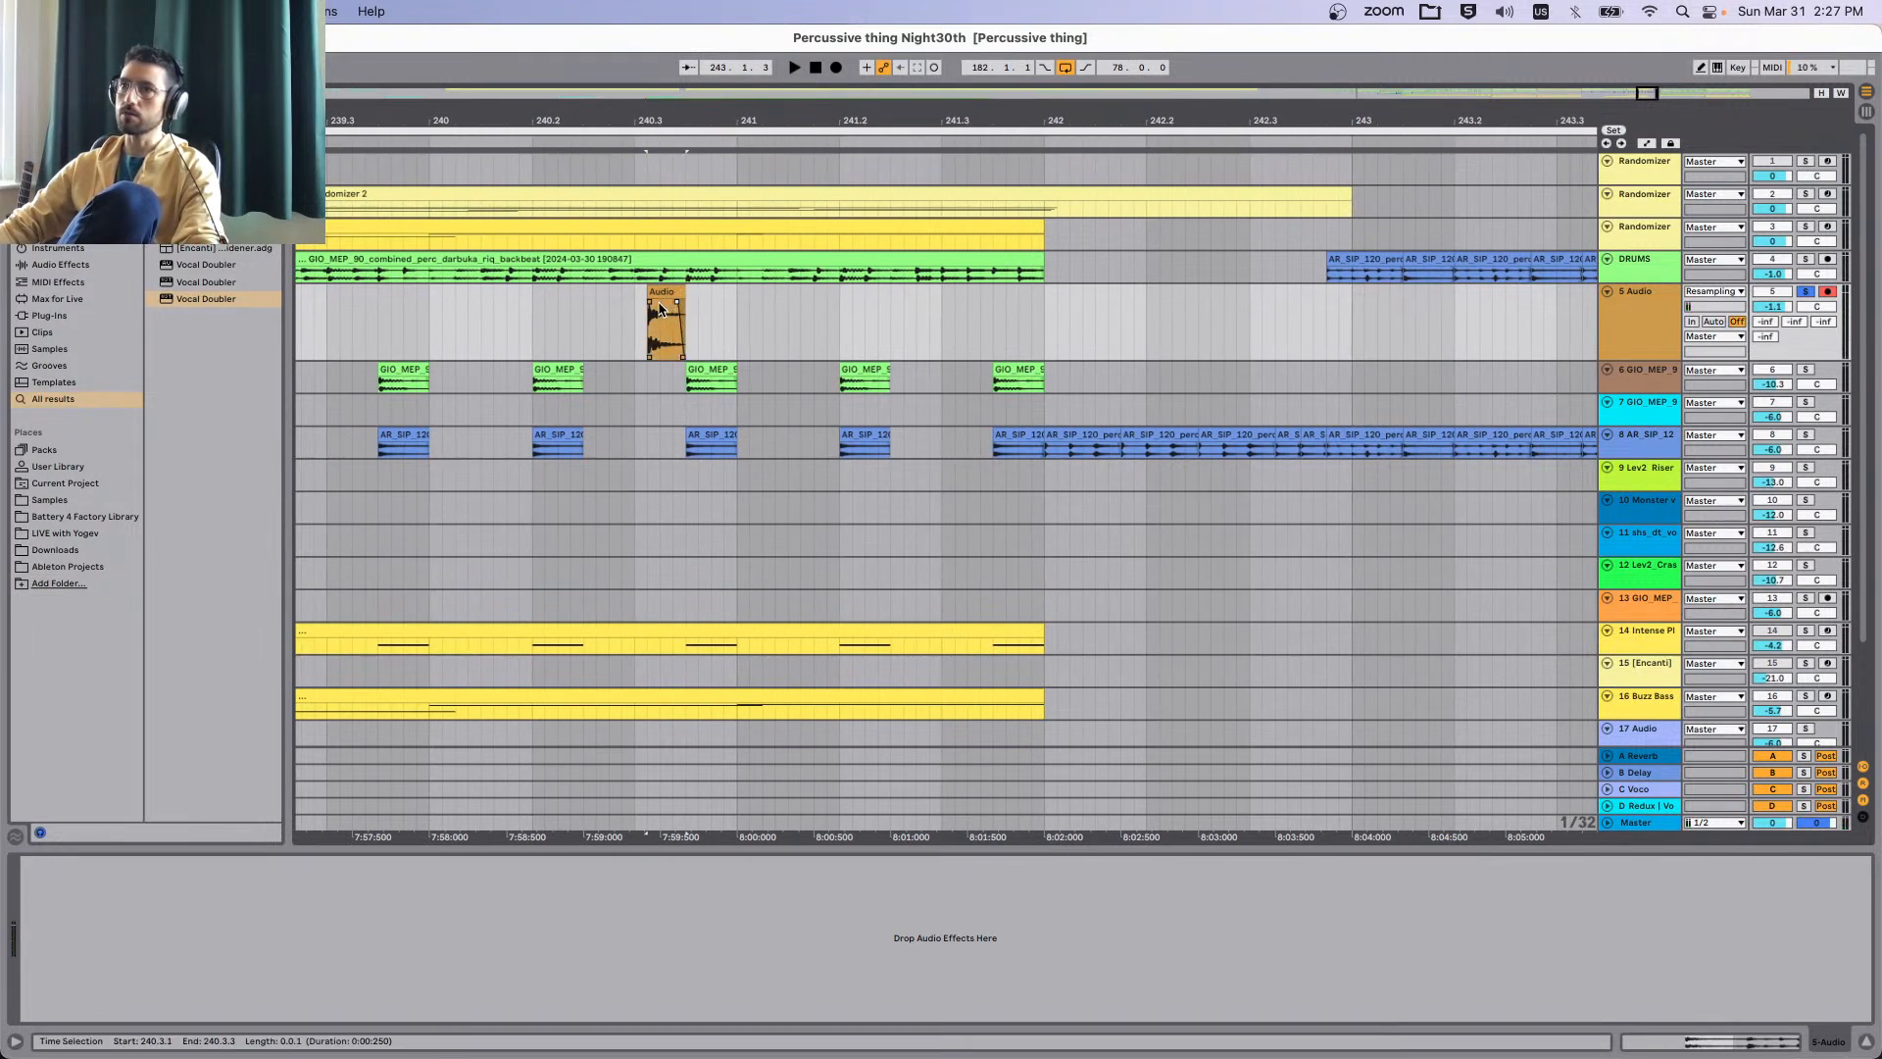
key(space)
drag(657, 292, 550, 315)
scroll(514, 384, left, 5)
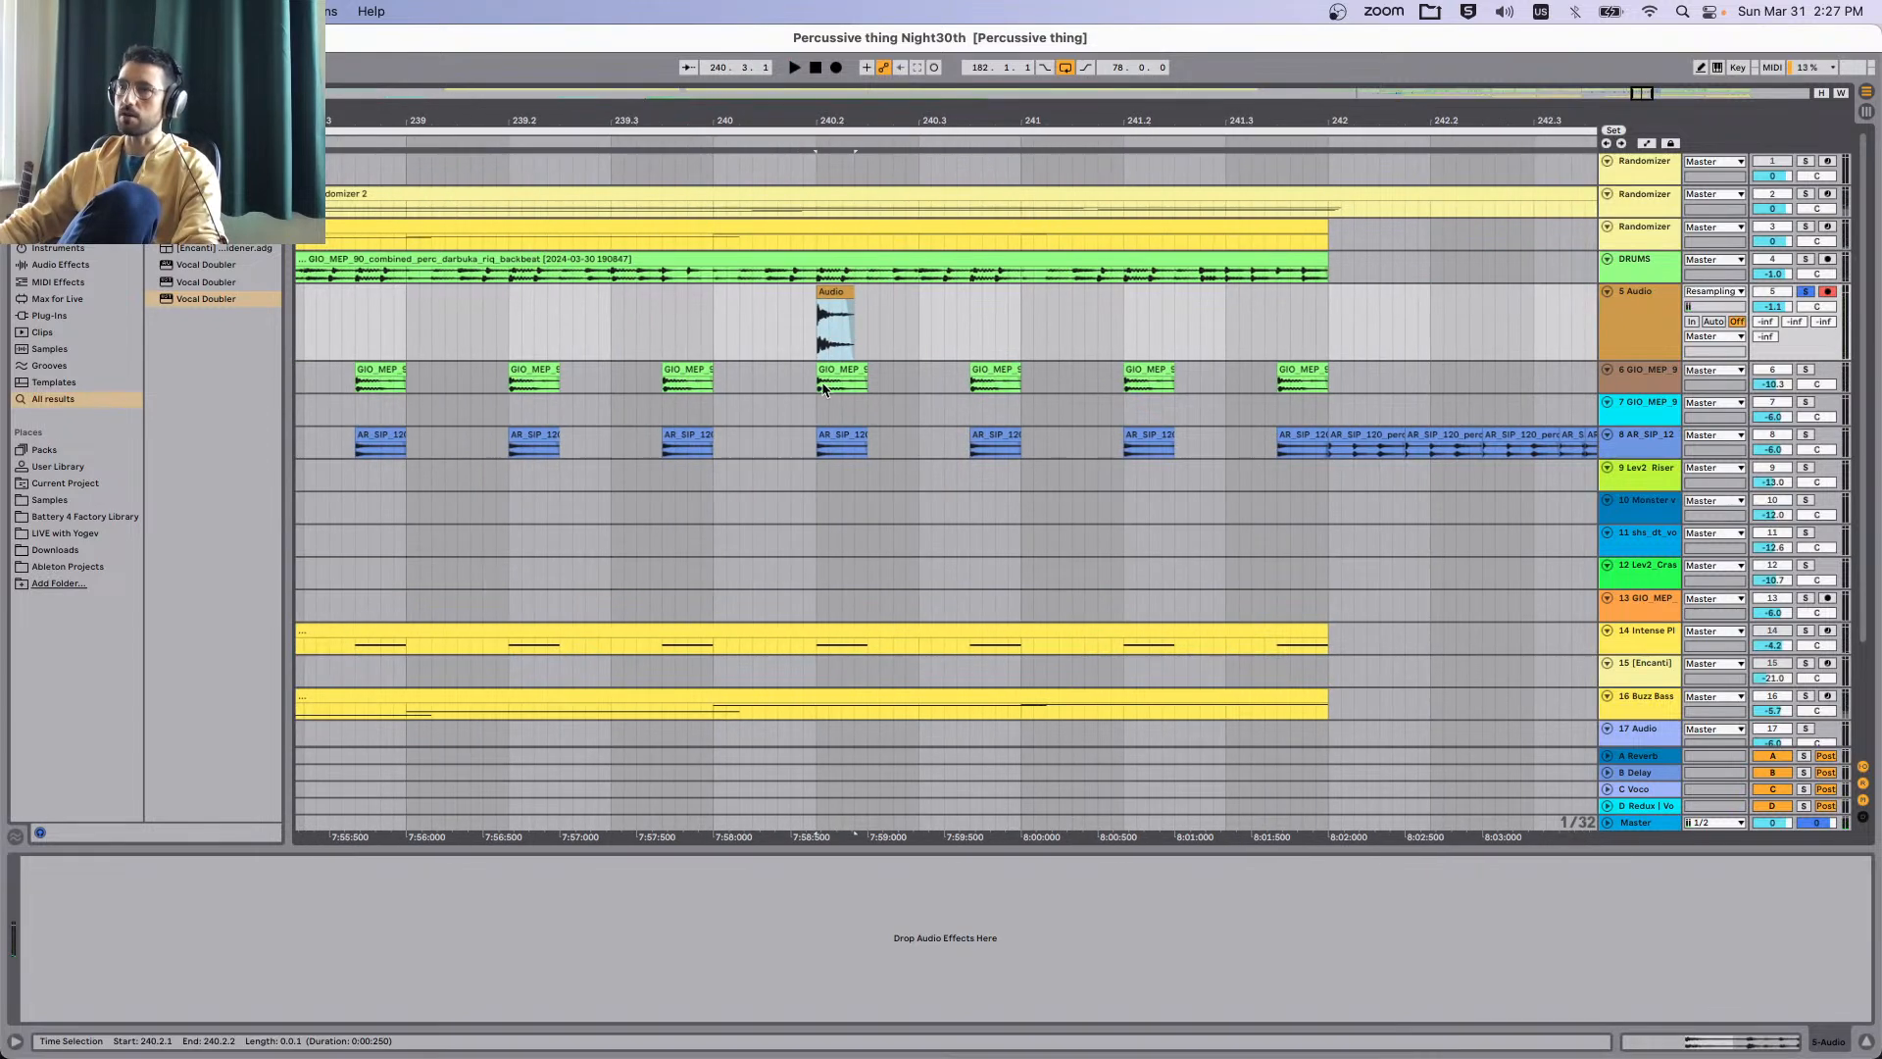
scroll(911, 389, down, 5)
drag(1111, 387, 460, 390)
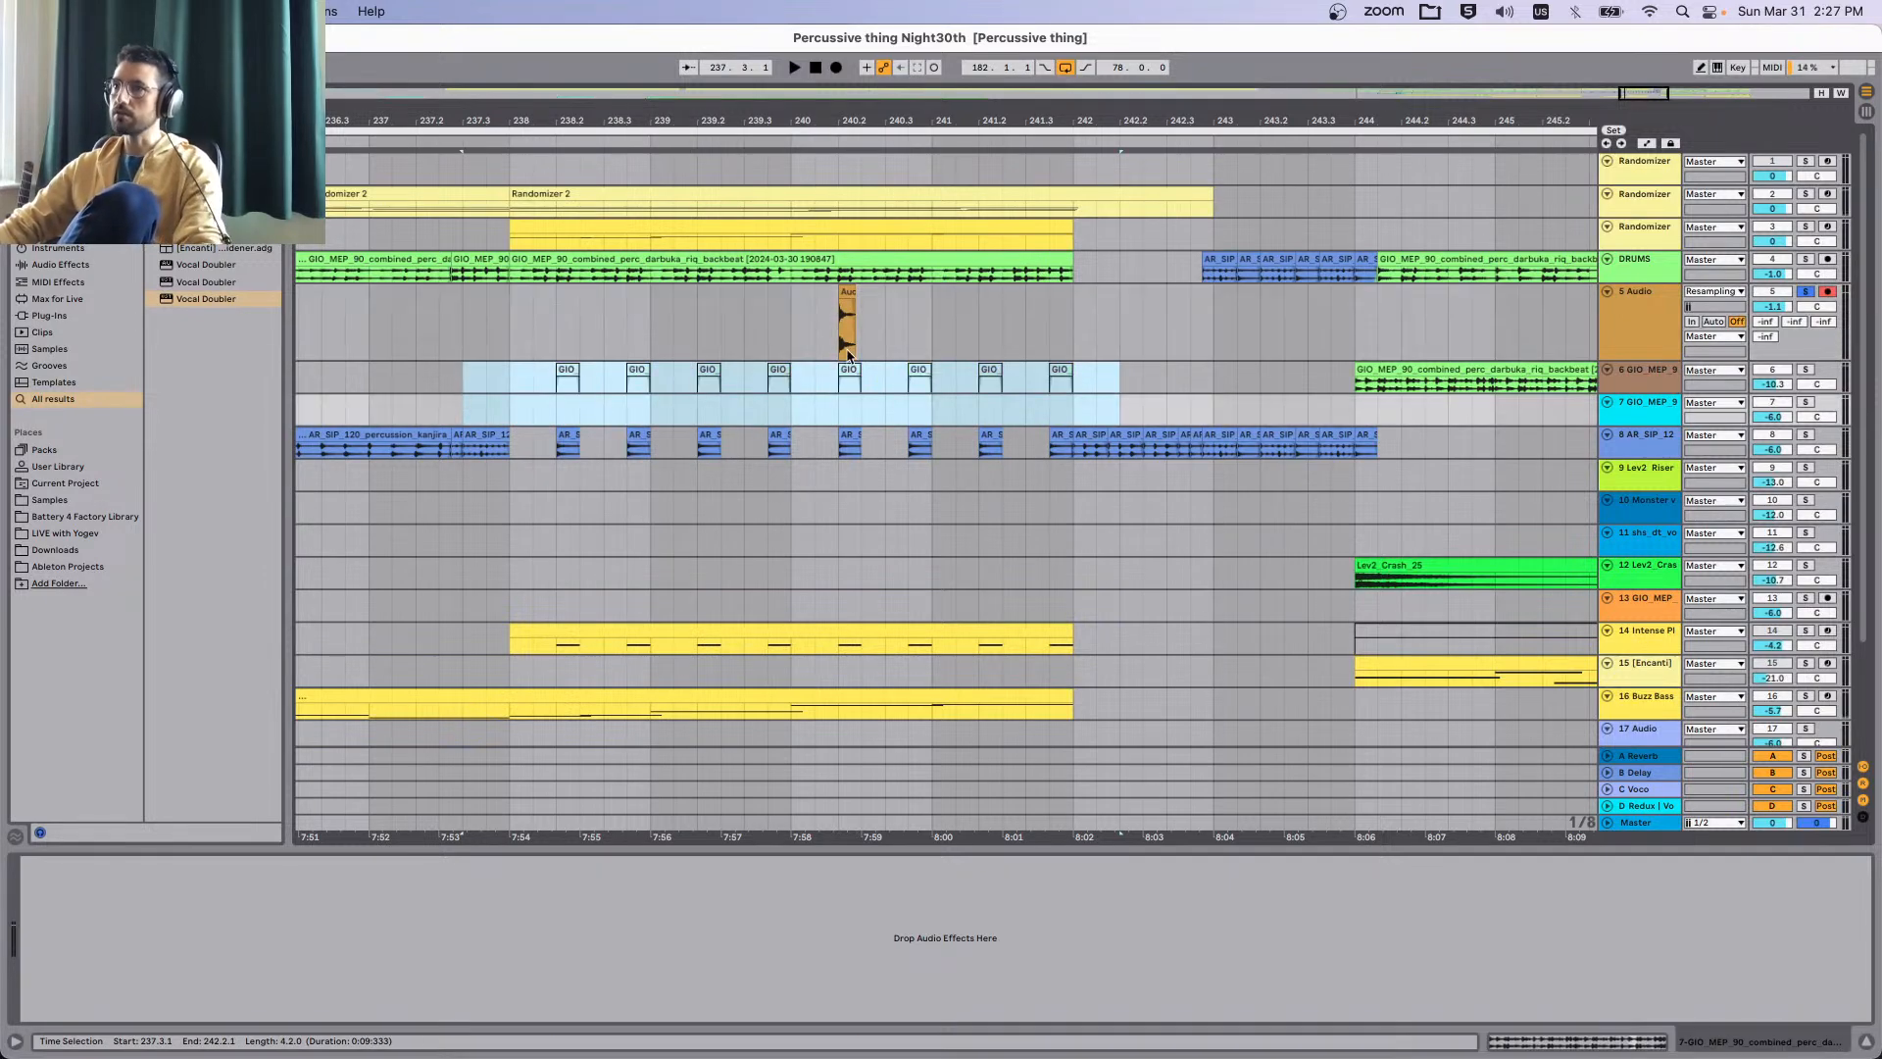
Duplicate the resampled hit to 240.3.3, 241.2.1 and 241.3.3, matching the rhythm of the short percussion clips below.
scroll(863, 323, up, 5)
drag(843, 319, 994, 306)
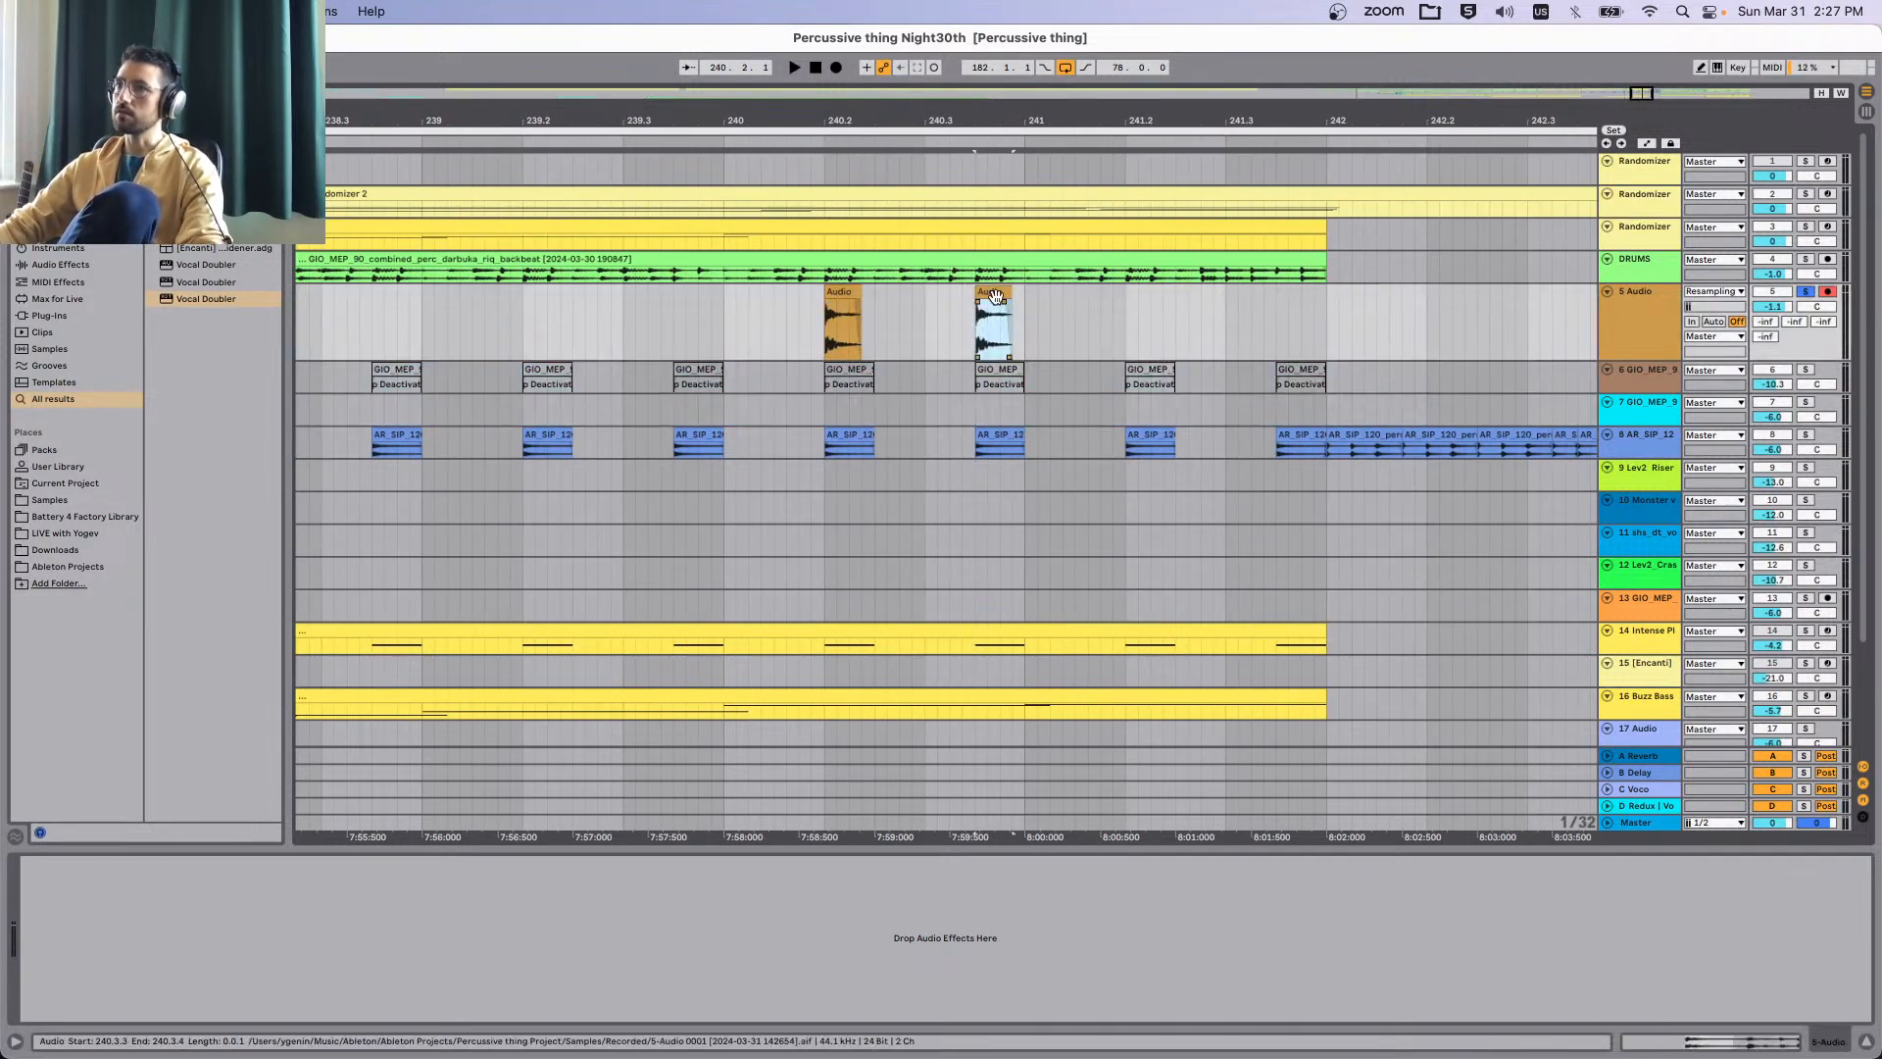
click(704, 320)
key(space)
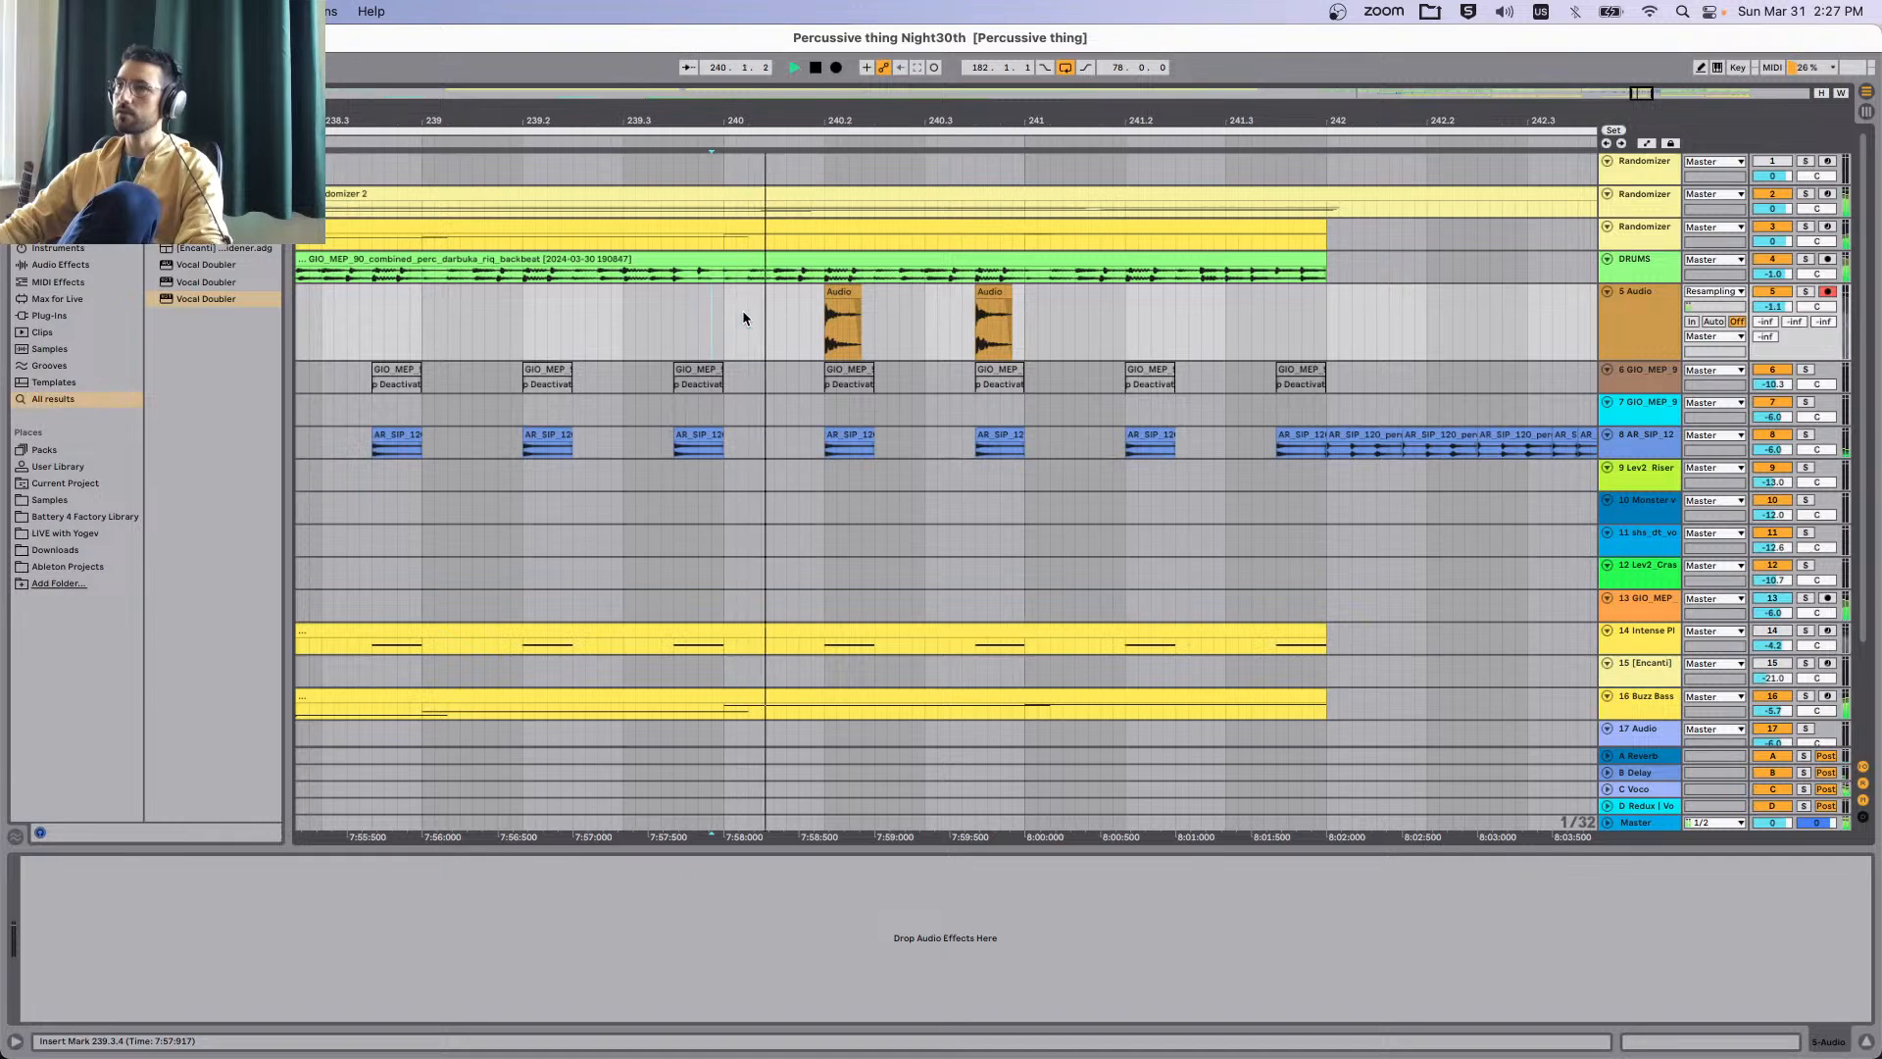
click(992, 293)
drag(992, 293, 1298, 292)
key(space)
Play the transition from 238.2.1, add another copy of the resampled hit at 239.3.3 and fade out its end.
scroll(801, 383, down, 5)
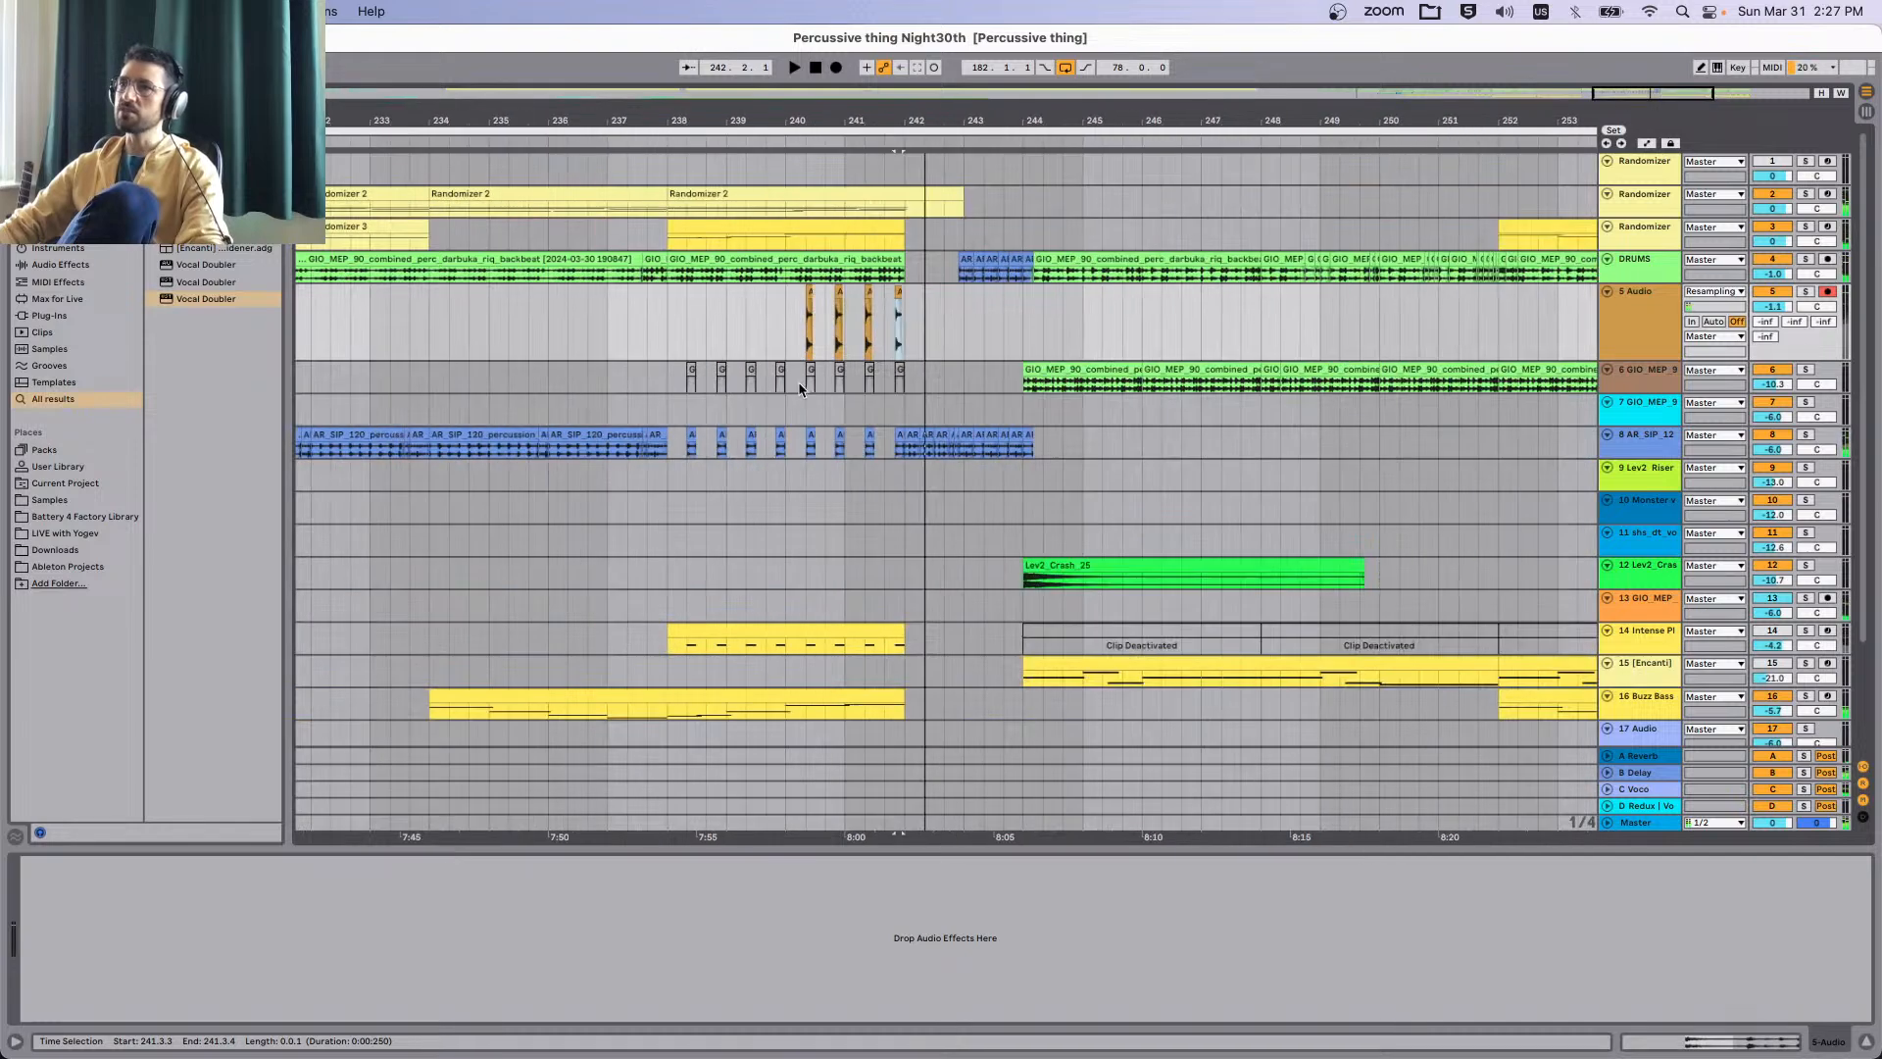
scroll(801, 380, left, 4)
click(971, 336)
key(space)
scroll(1104, 345, up, 5)
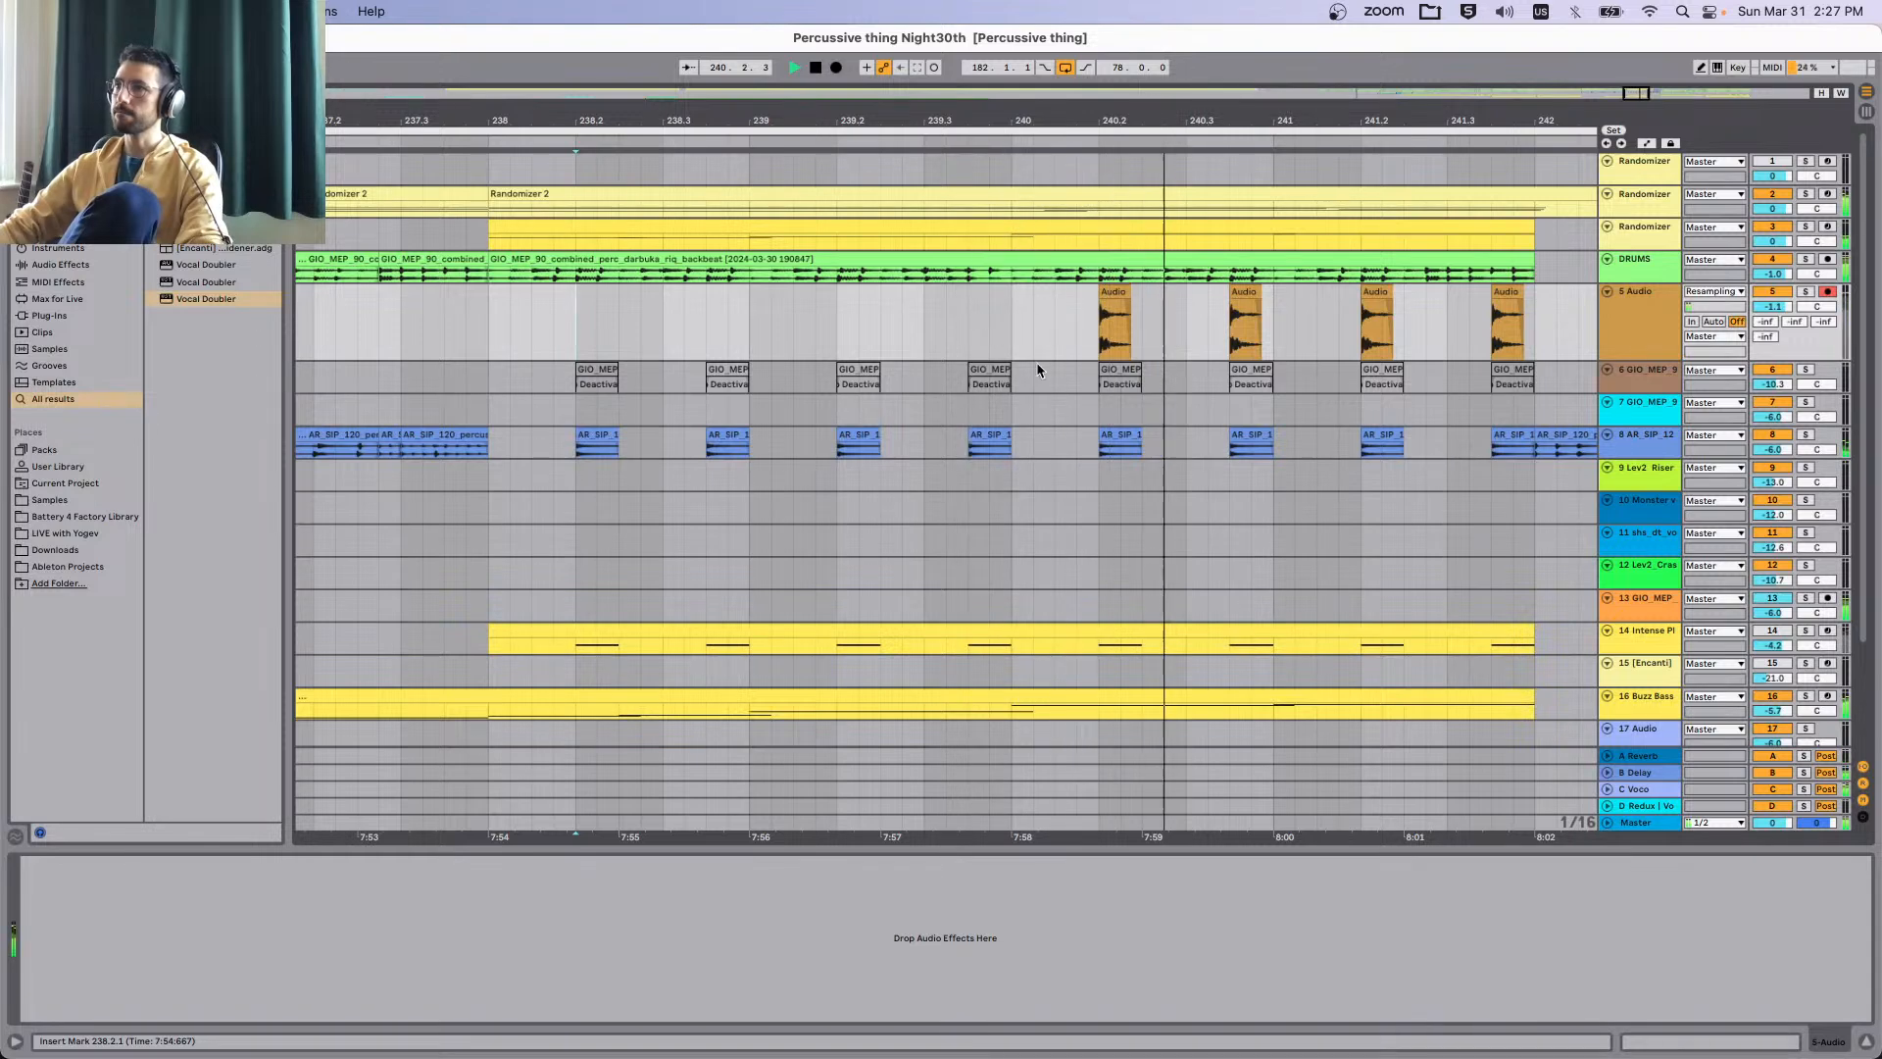
scroll(1426, 290, down, 2)
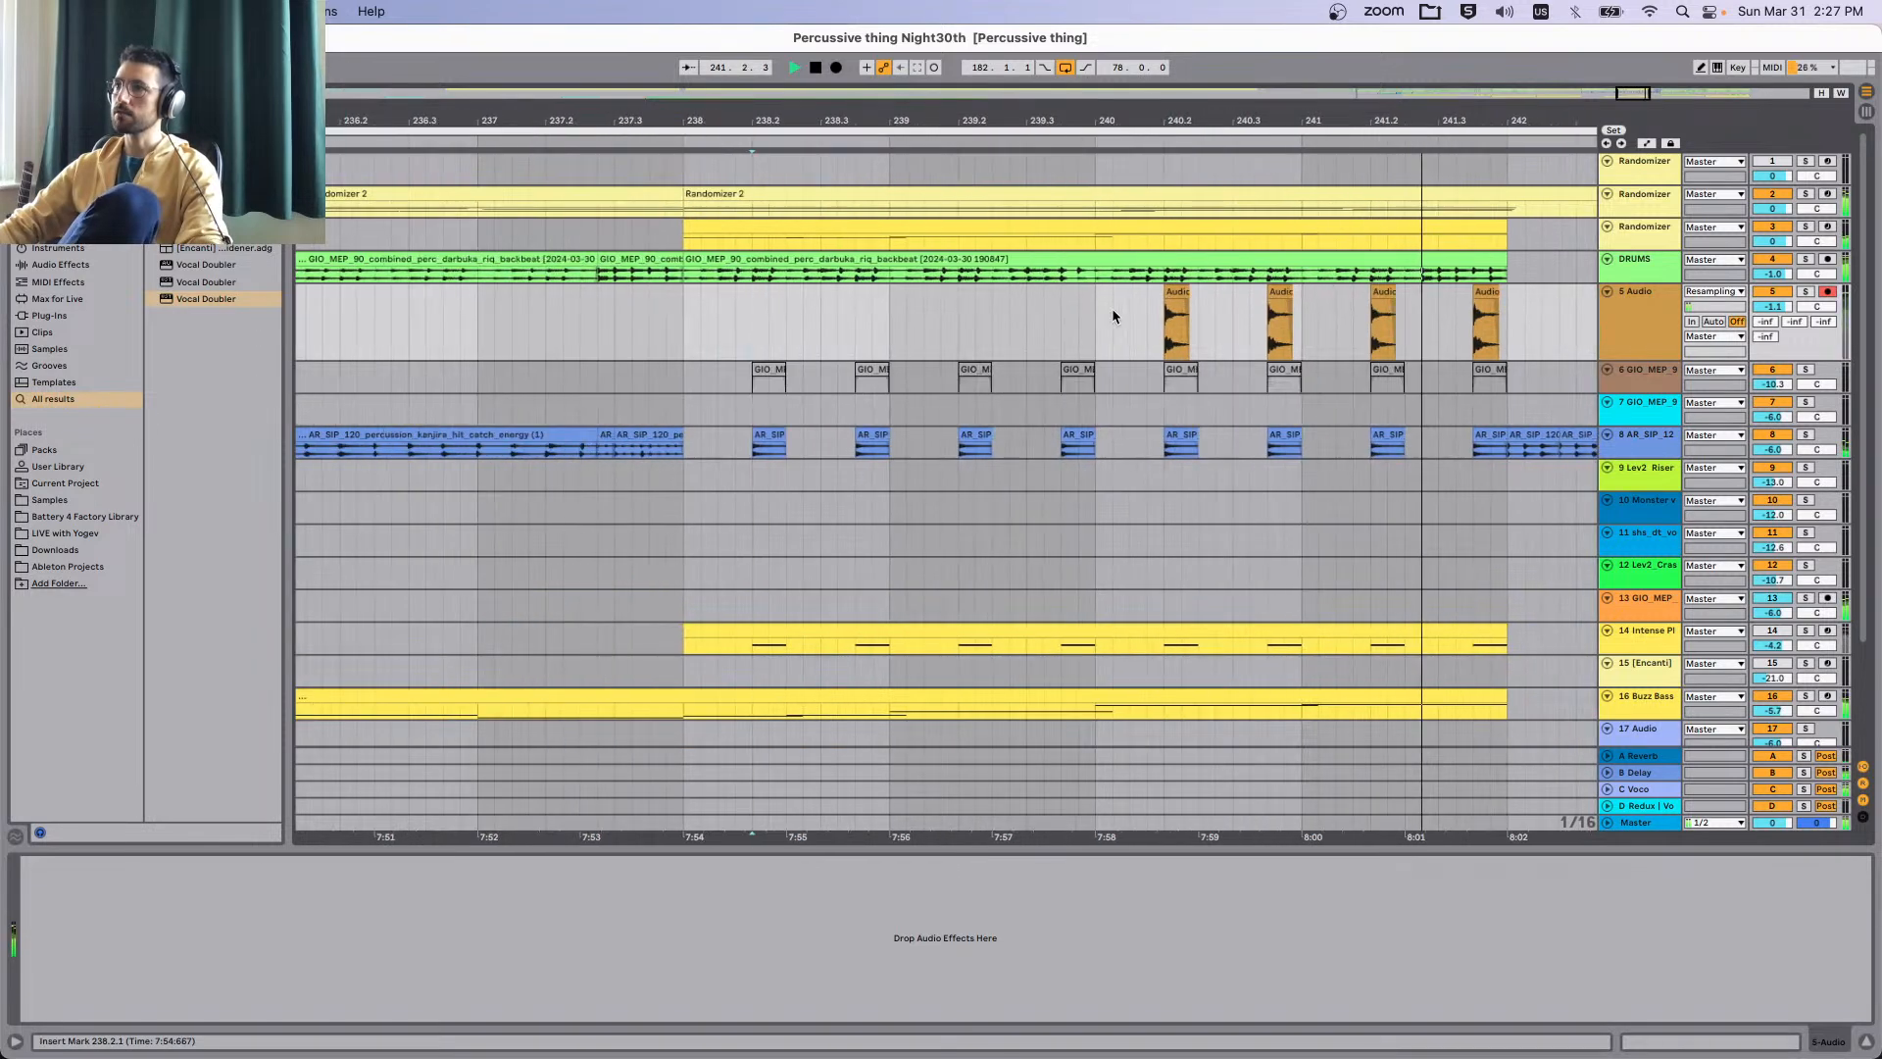
key(space)
drag(1179, 304, 1066, 294)
key(space)
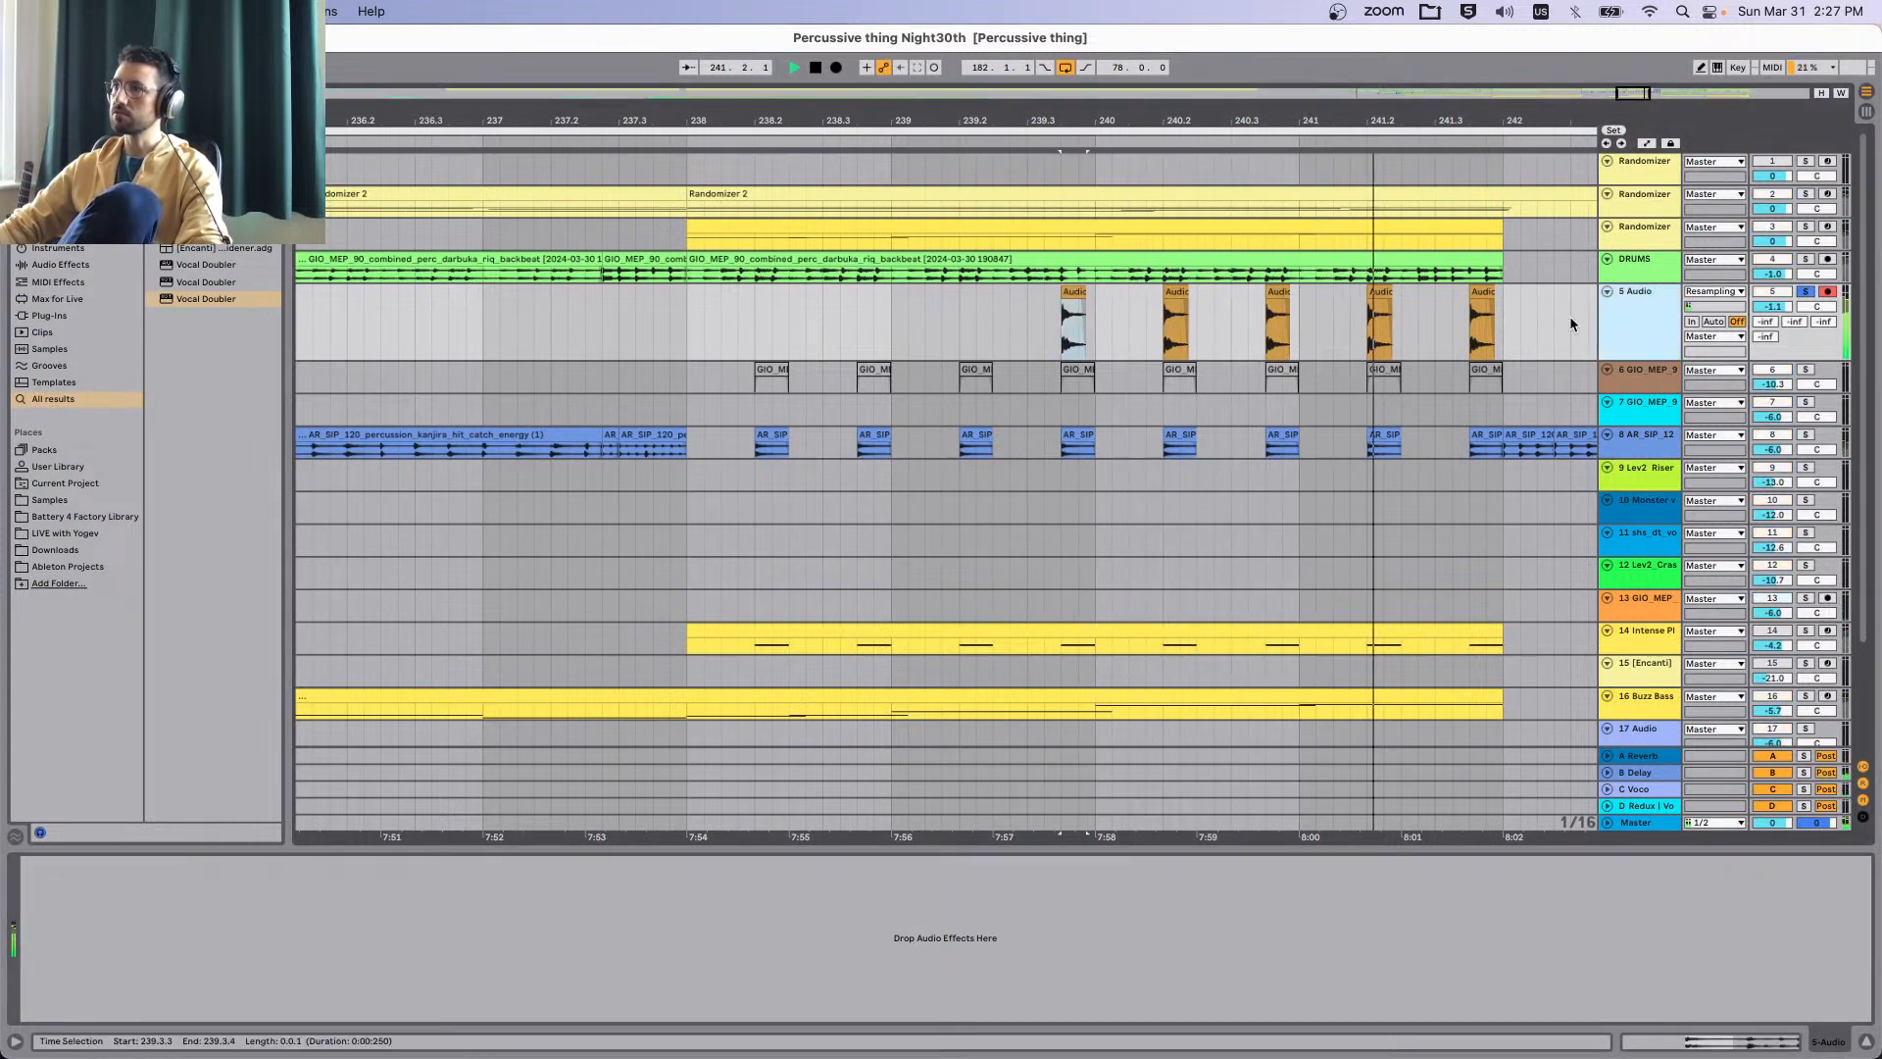
click(1081, 304)
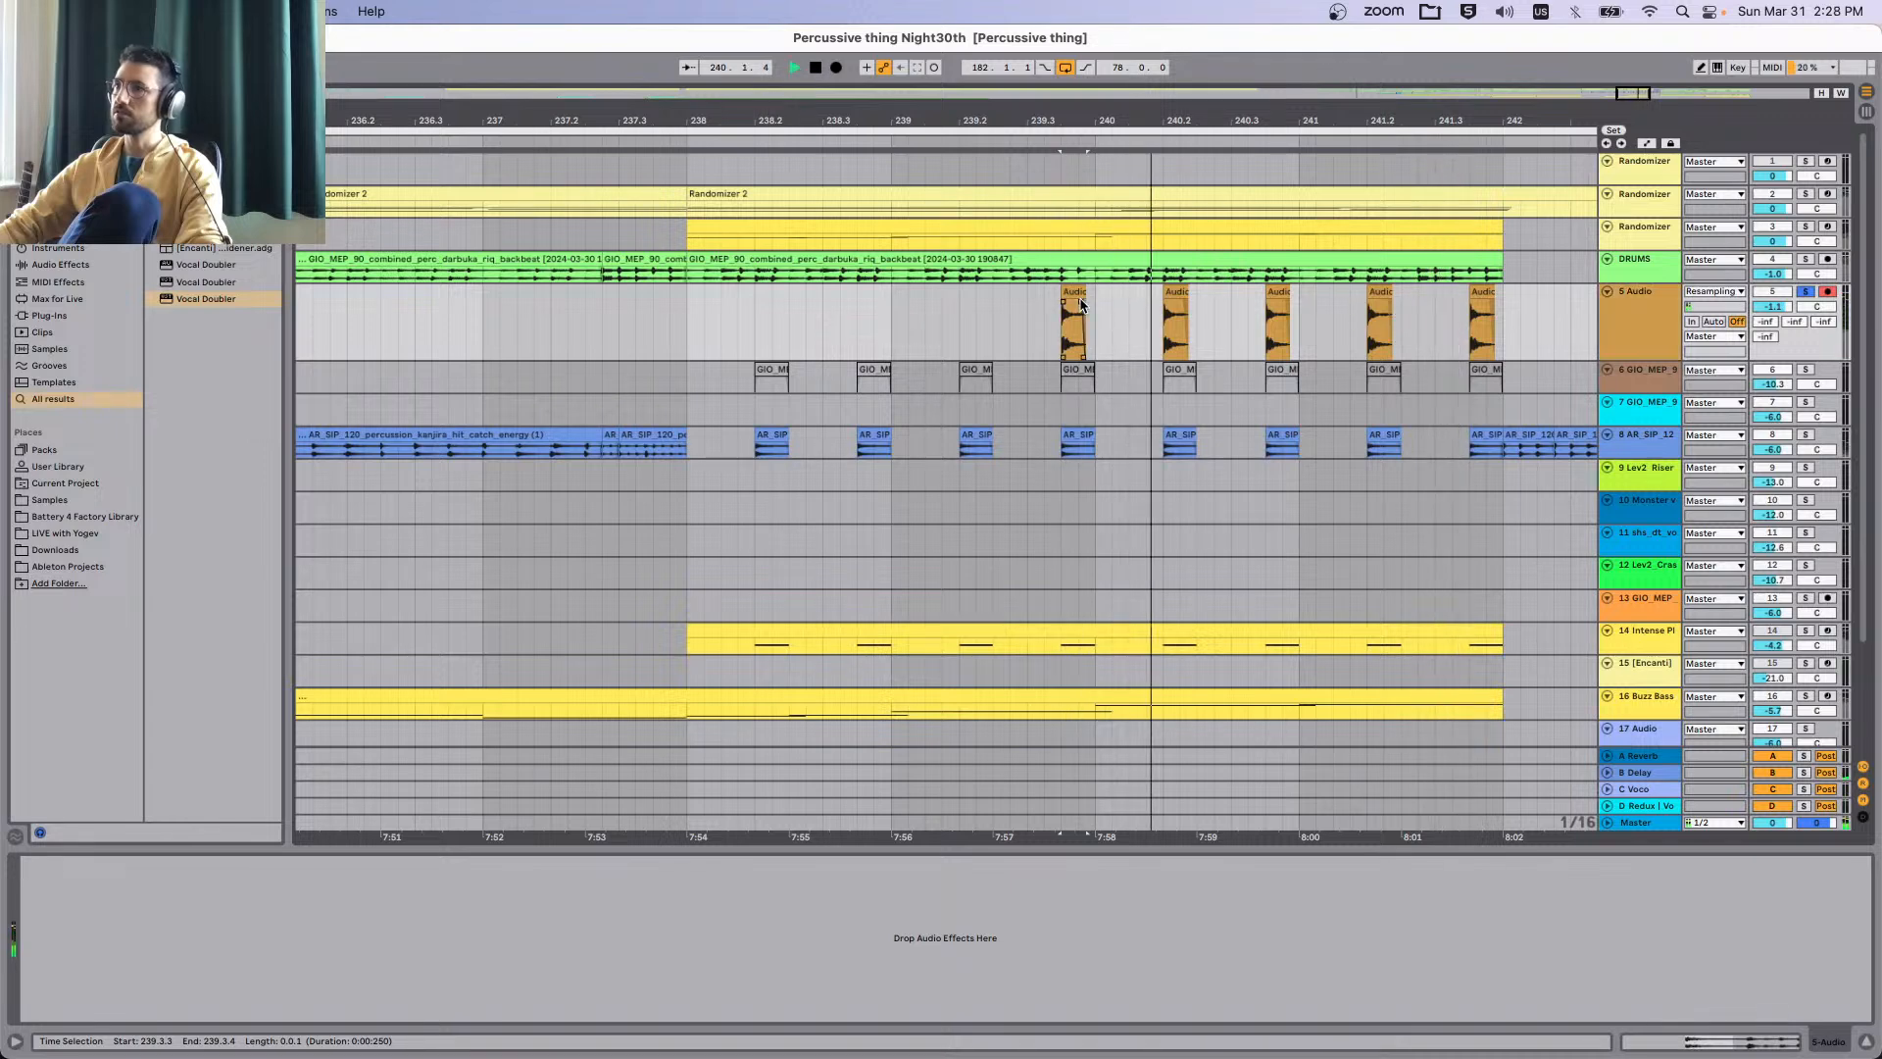
key(space)
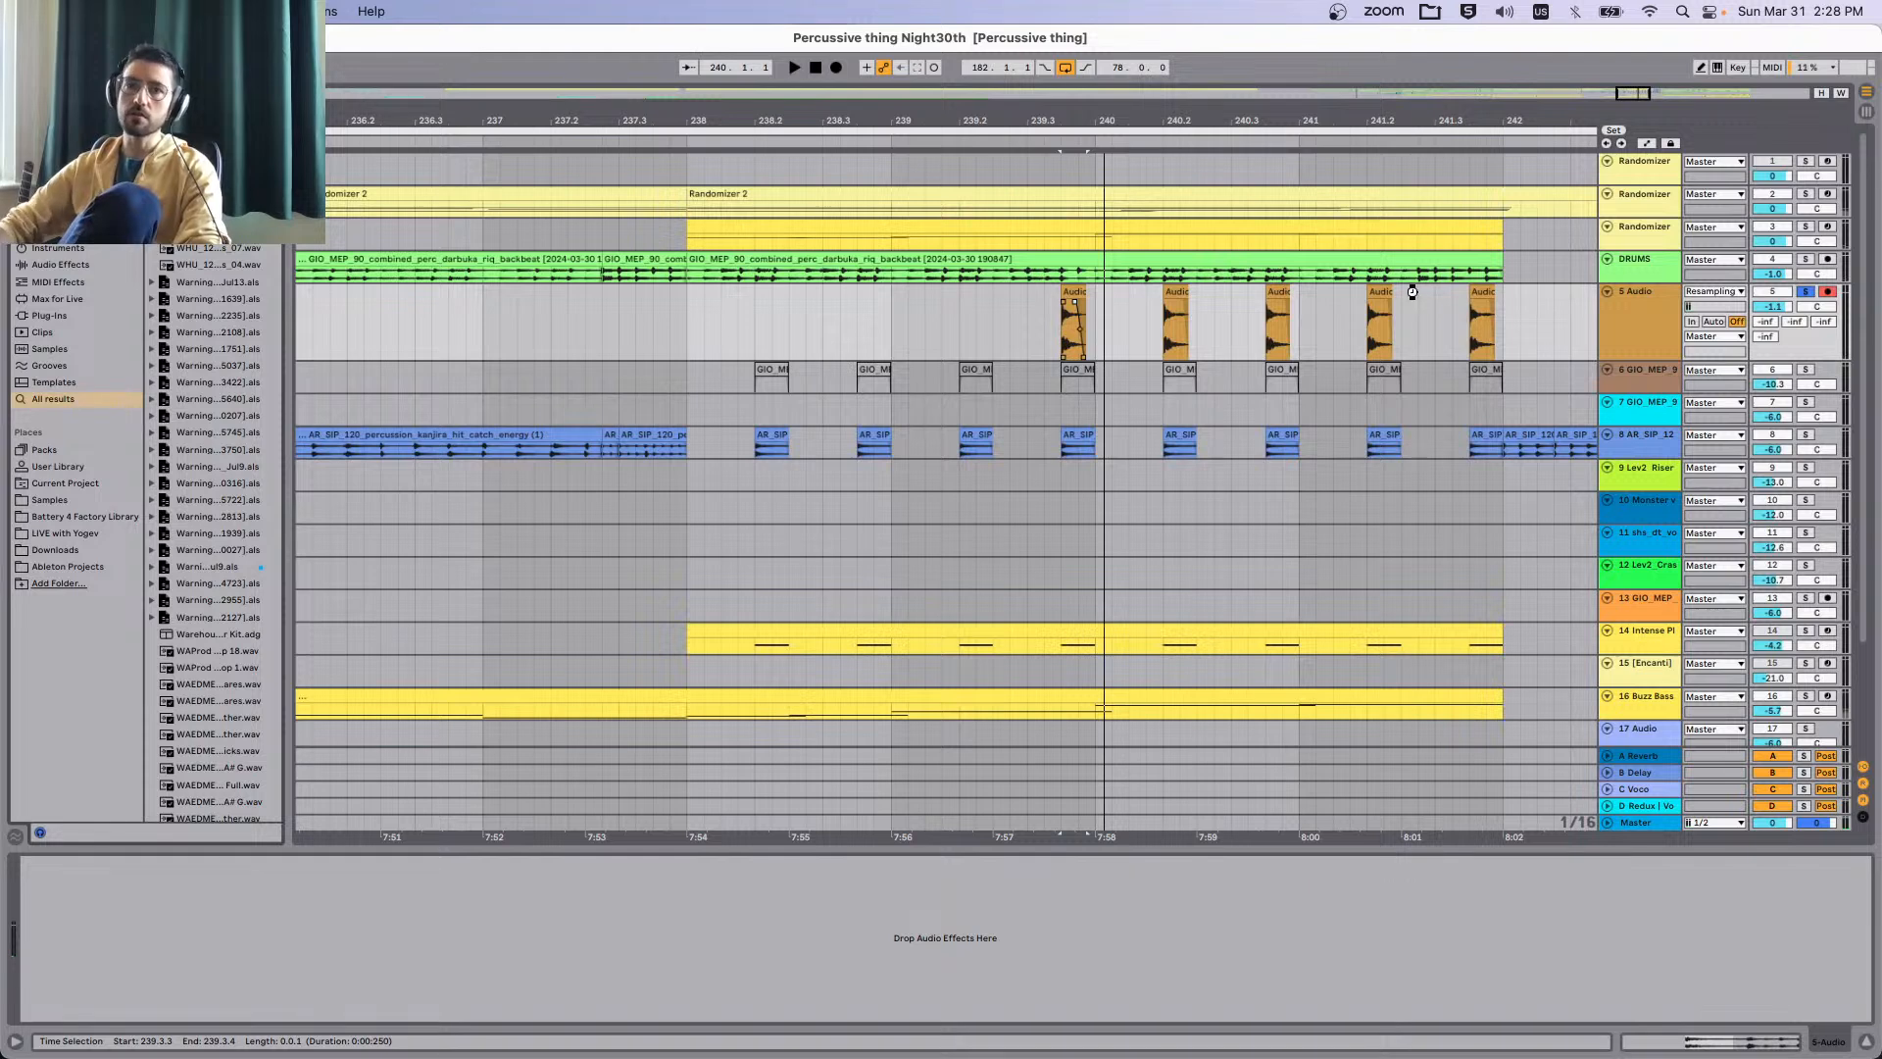
Add Drum Buss to the resampled track and set its Drive to 22%.
key(space)
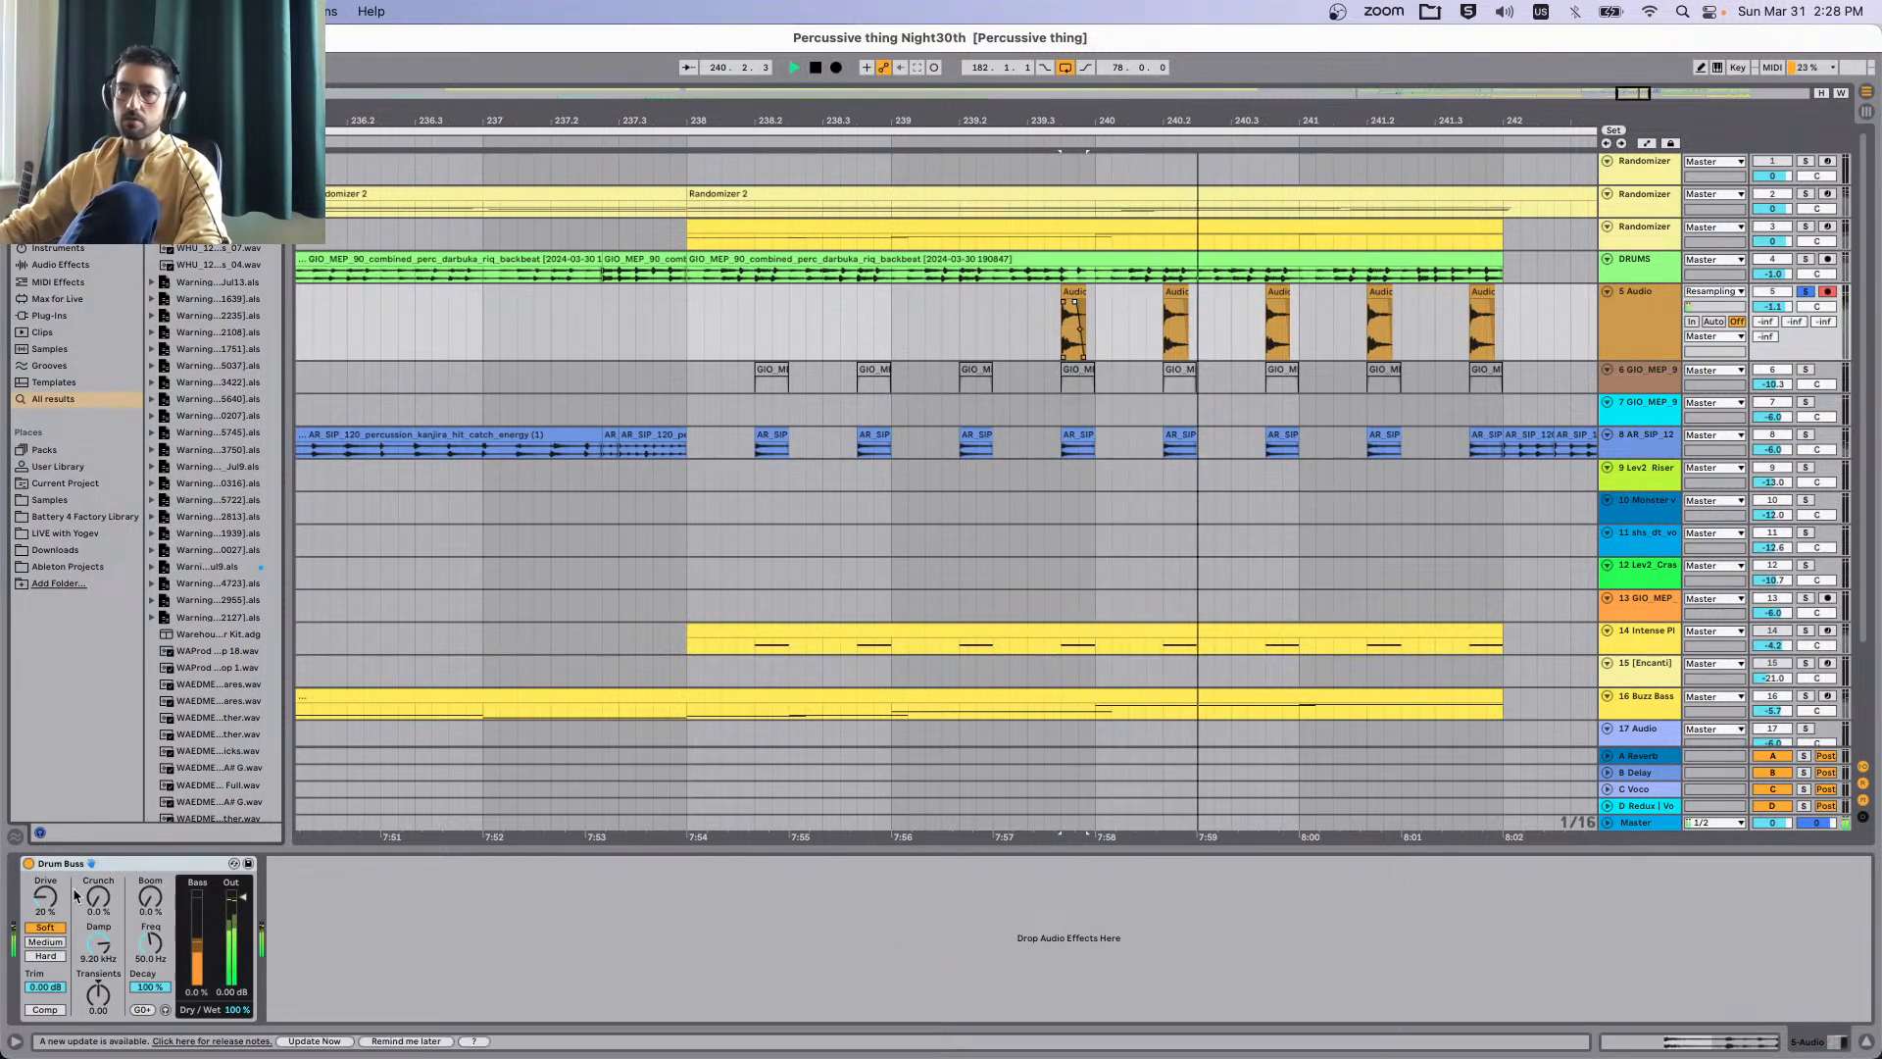
drag(45, 897, 45, 892)
key(space)
key(space)
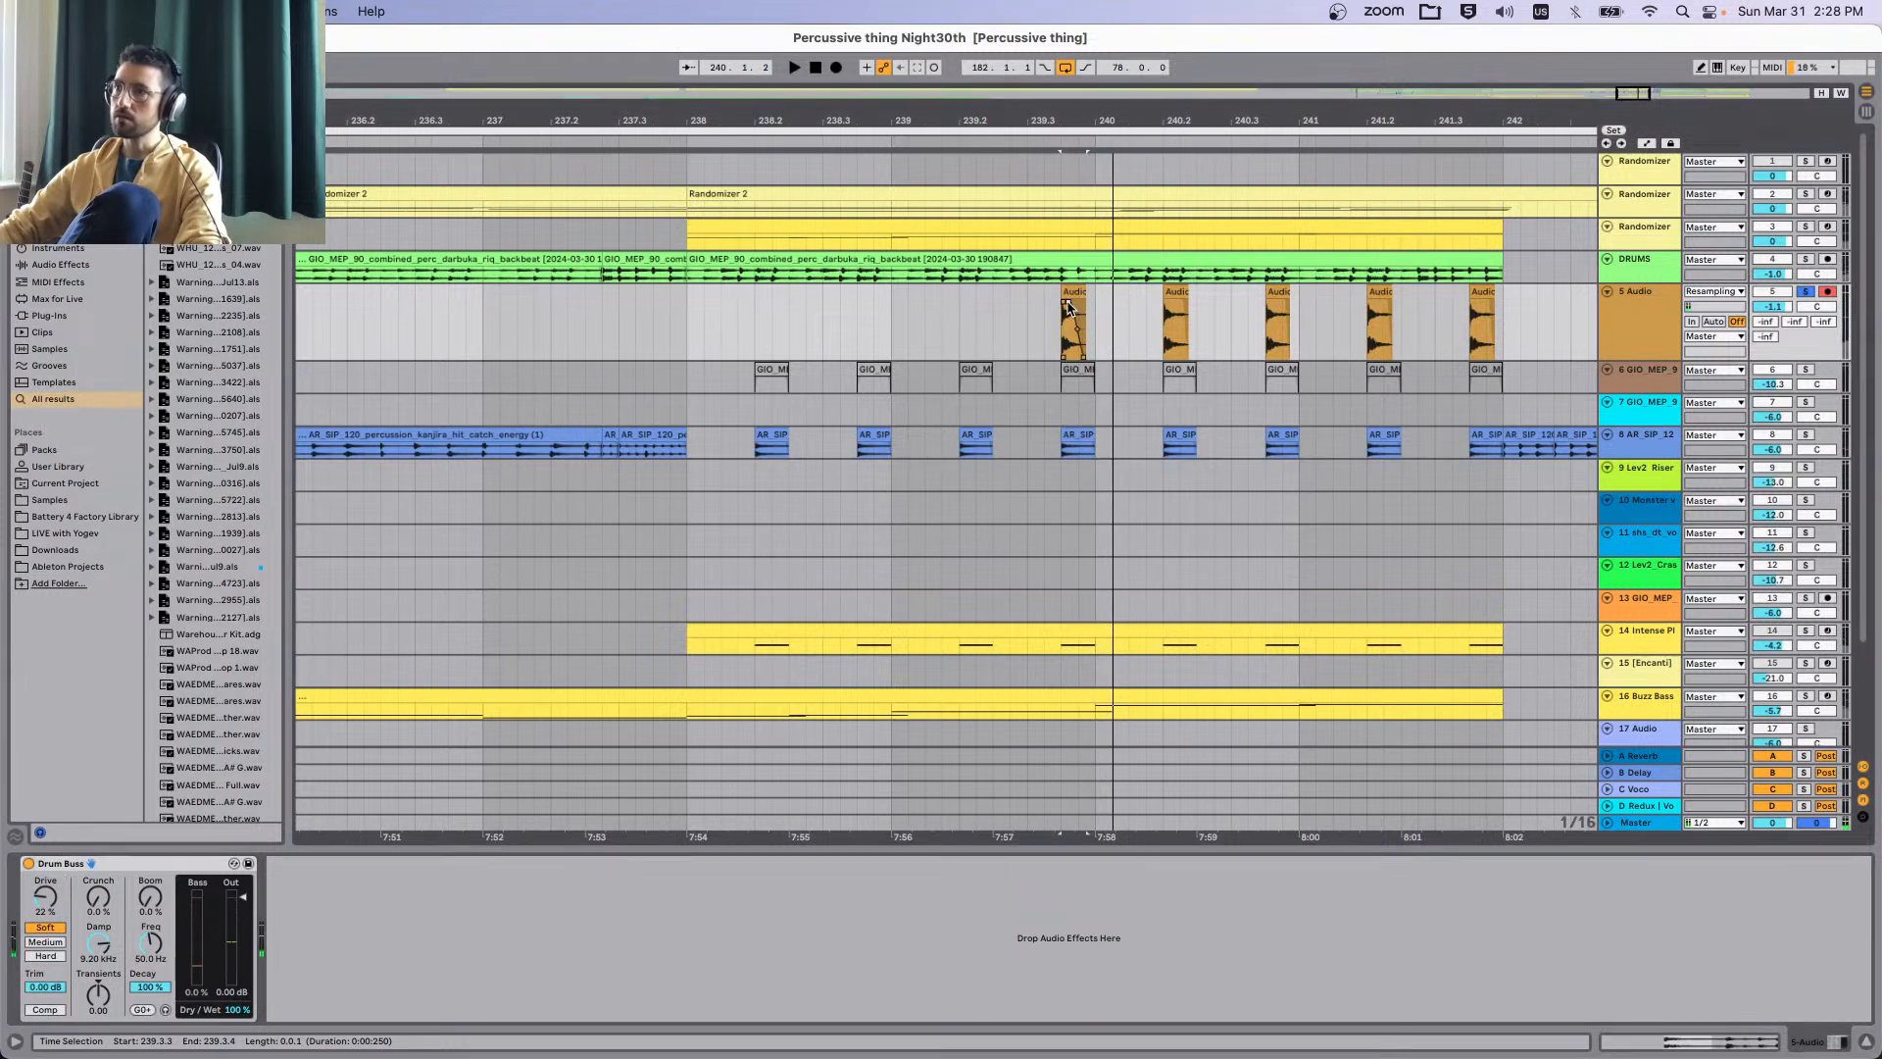
key(space)
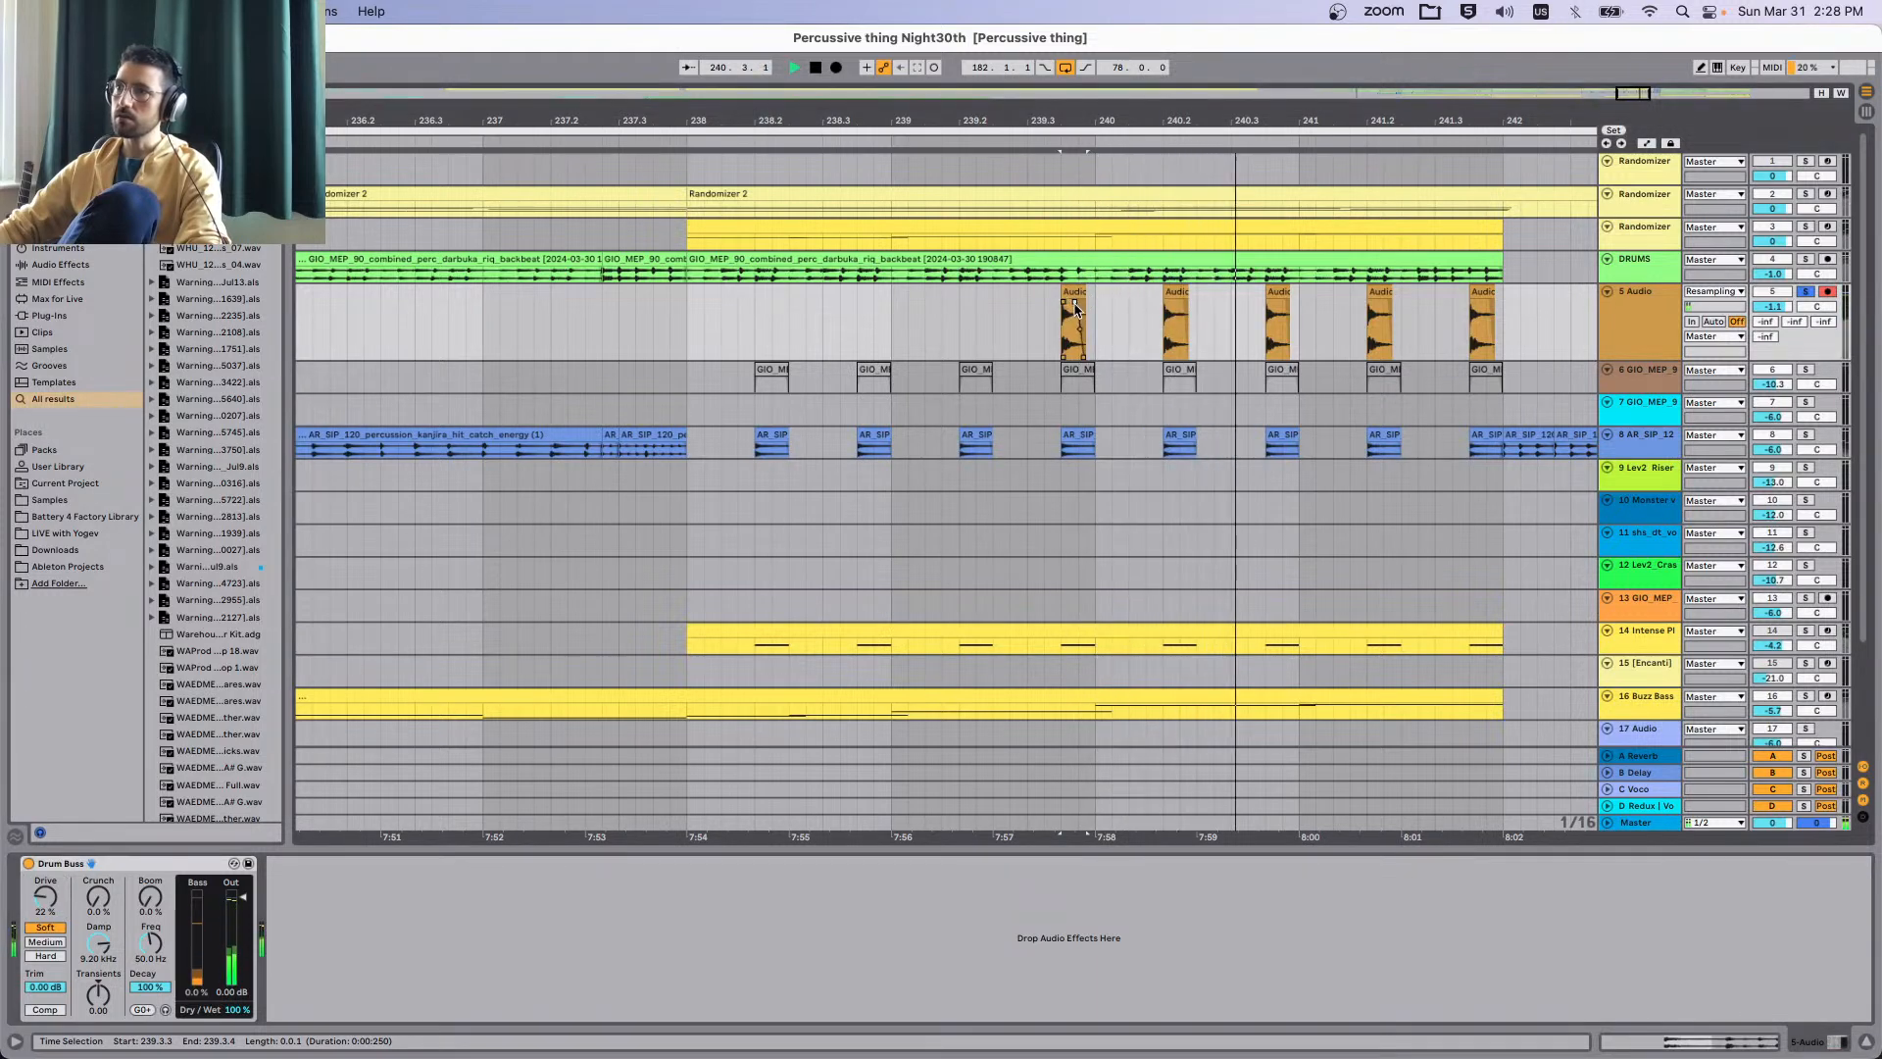
Refine the fade-out on the hit at 239.3.3 and copy the faded clip onto the hits that follow.
click(1073, 307)
key(space)
click(1164, 306)
drag(1085, 302, 1181, 301)
click(1274, 291)
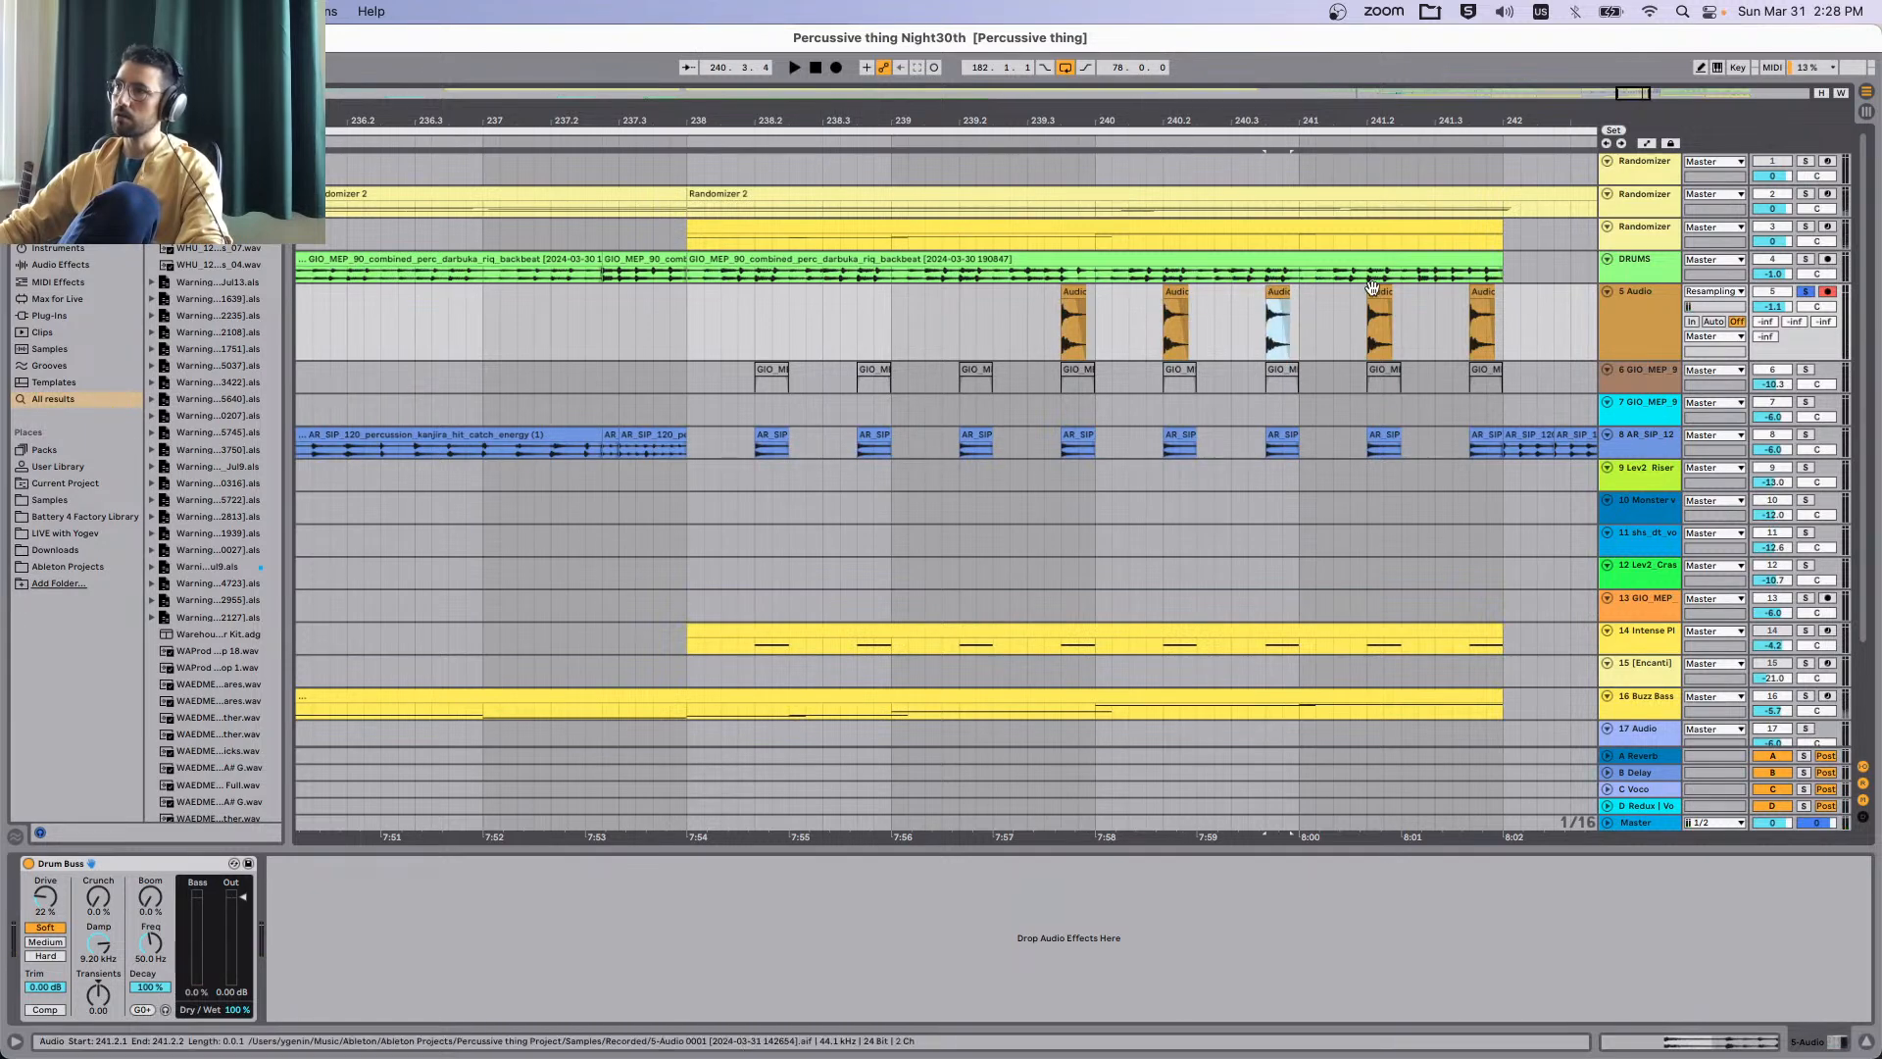
click(1378, 294)
While playing from 239.2.4, set Drum Buss Damp to 3.56 kHz, Crunch to 8.7%, Boom to 51% and Freq to 41.4 Hz.
click(1009, 331)
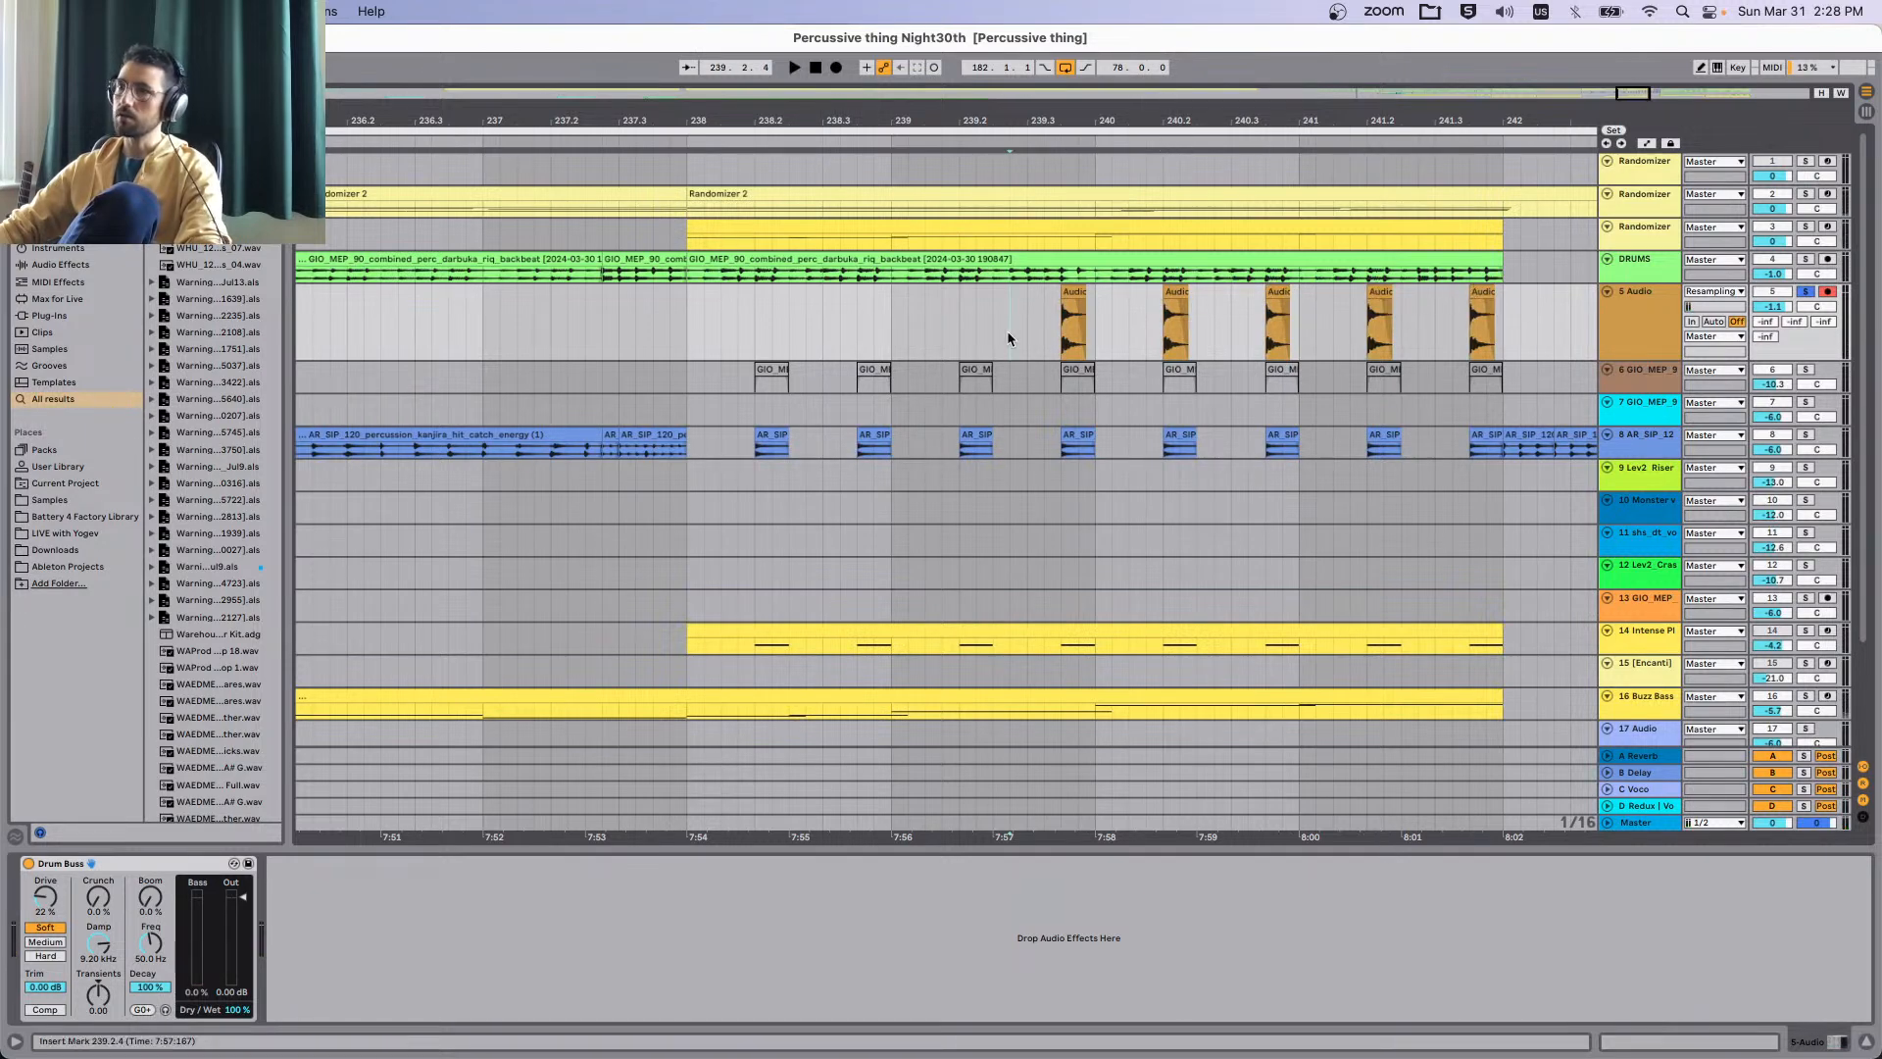
key(space)
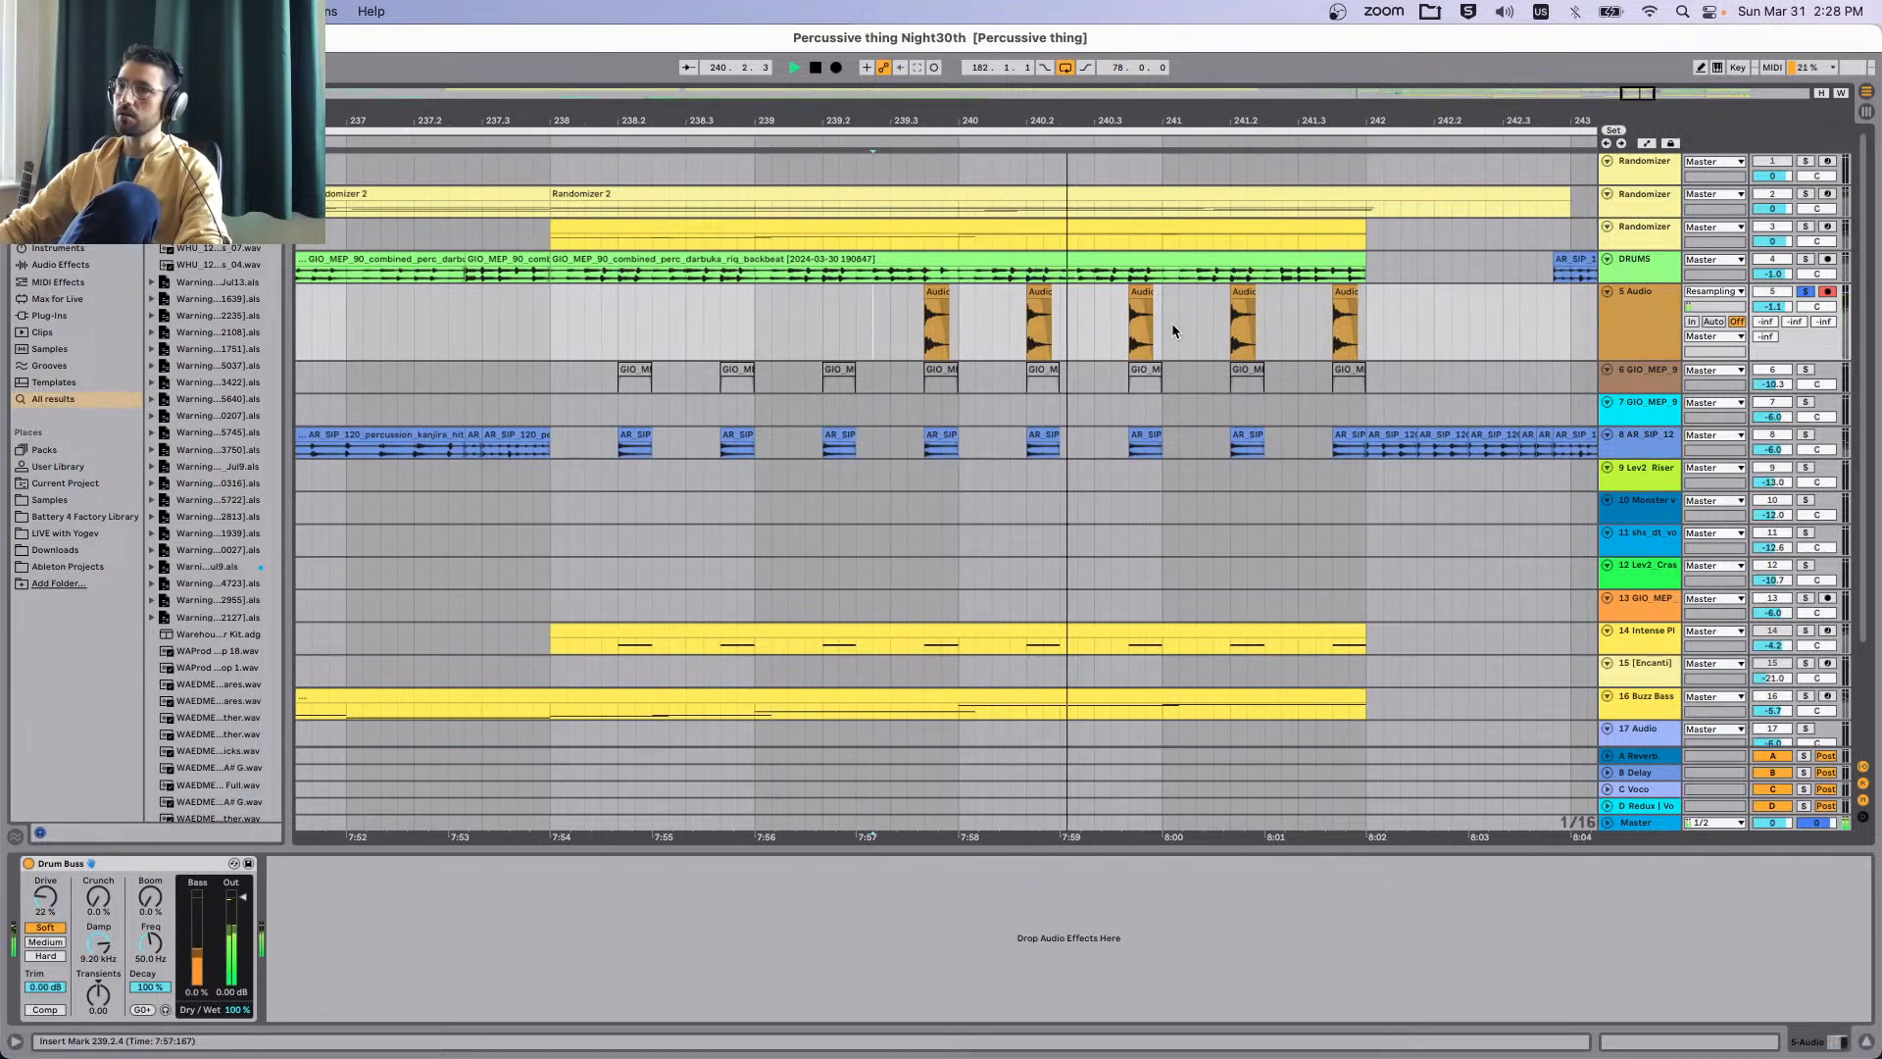
click(60, 945)
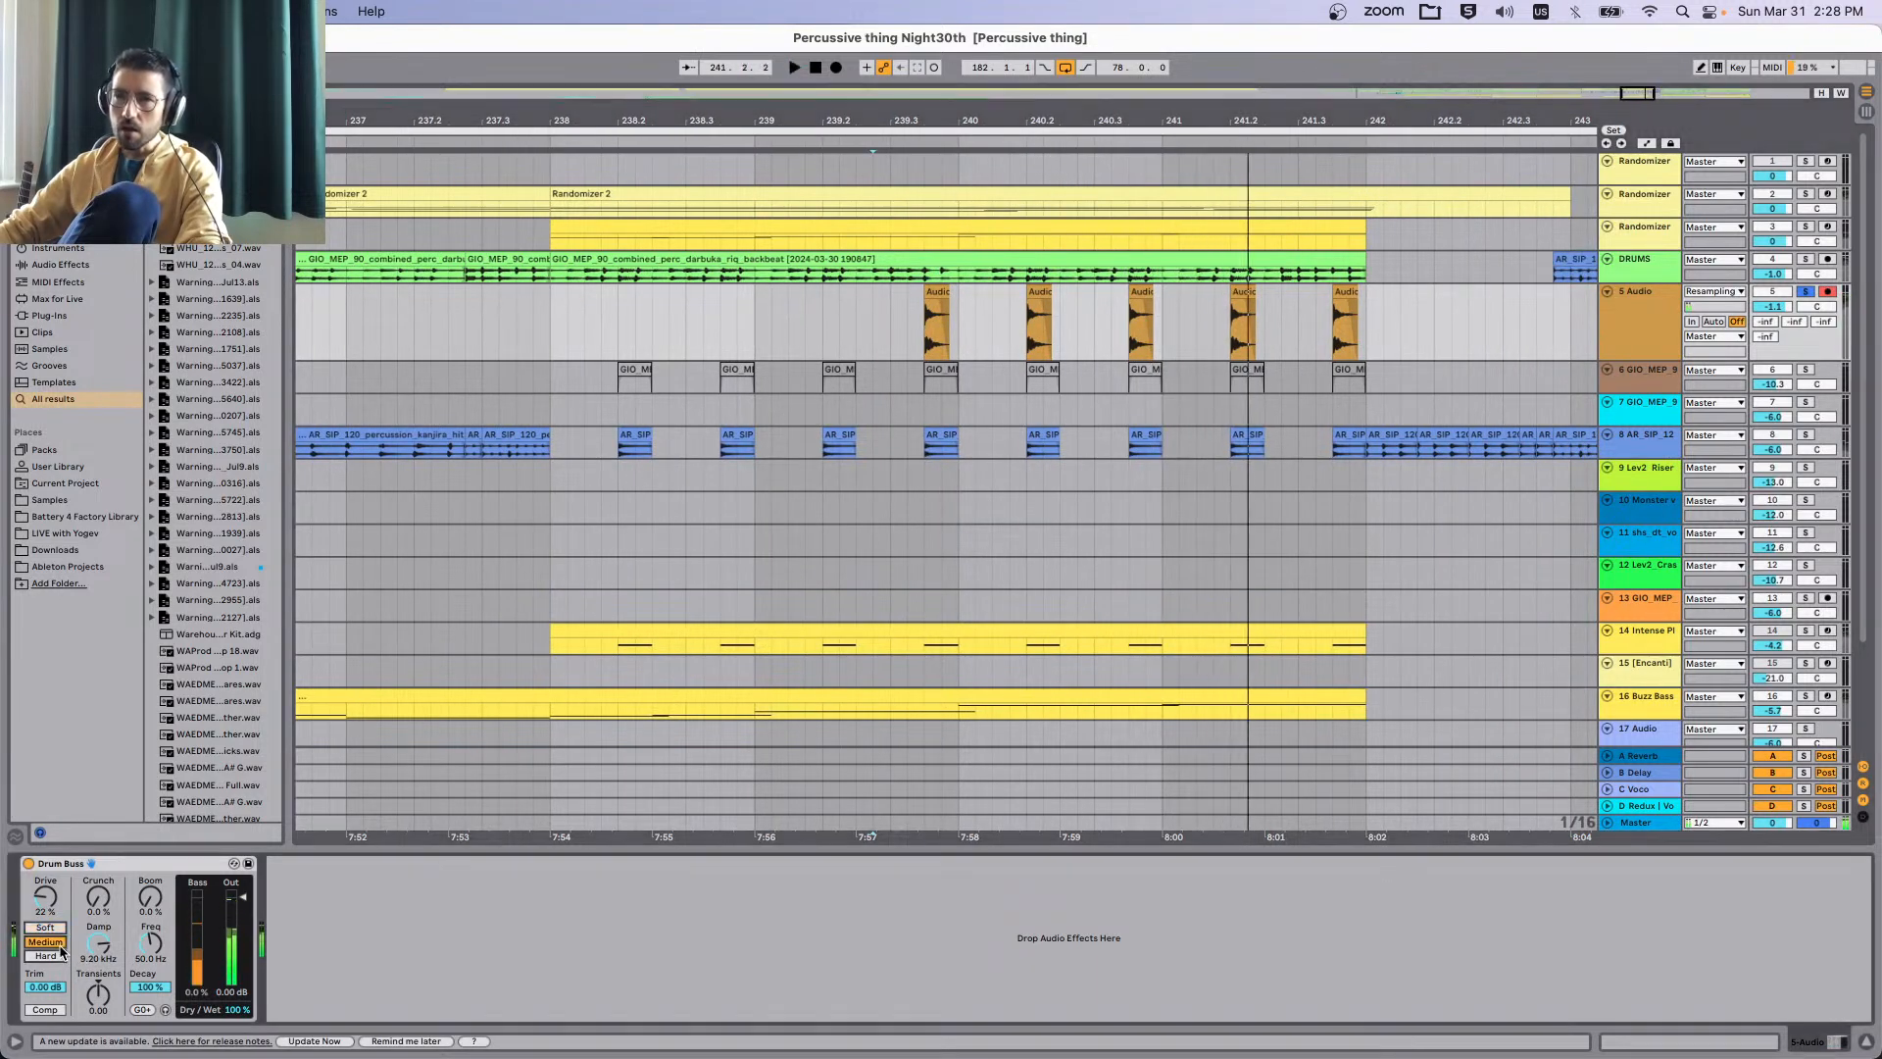
mouse_move(101, 948)
mouse_down()
mouse_move(101, 971)
mouse_move(98, 931)
mouse_up()
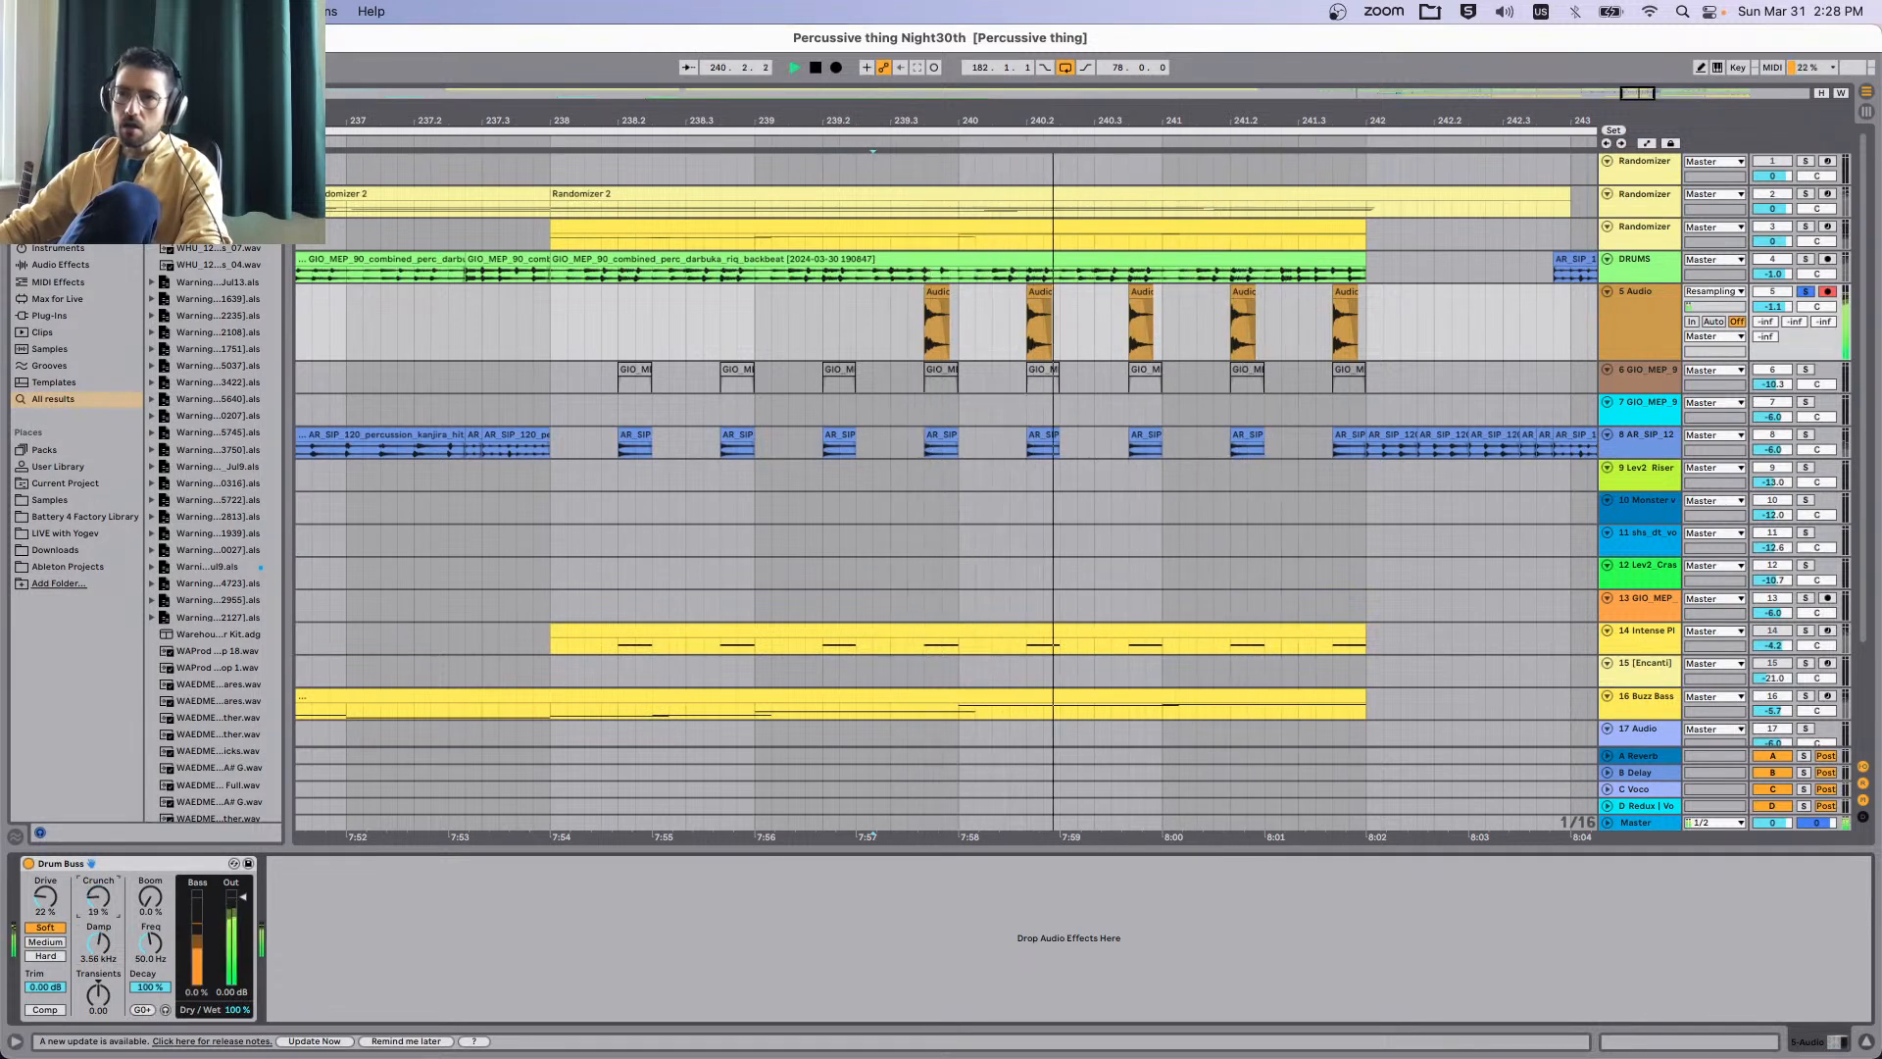
drag(99, 897, 150, 890)
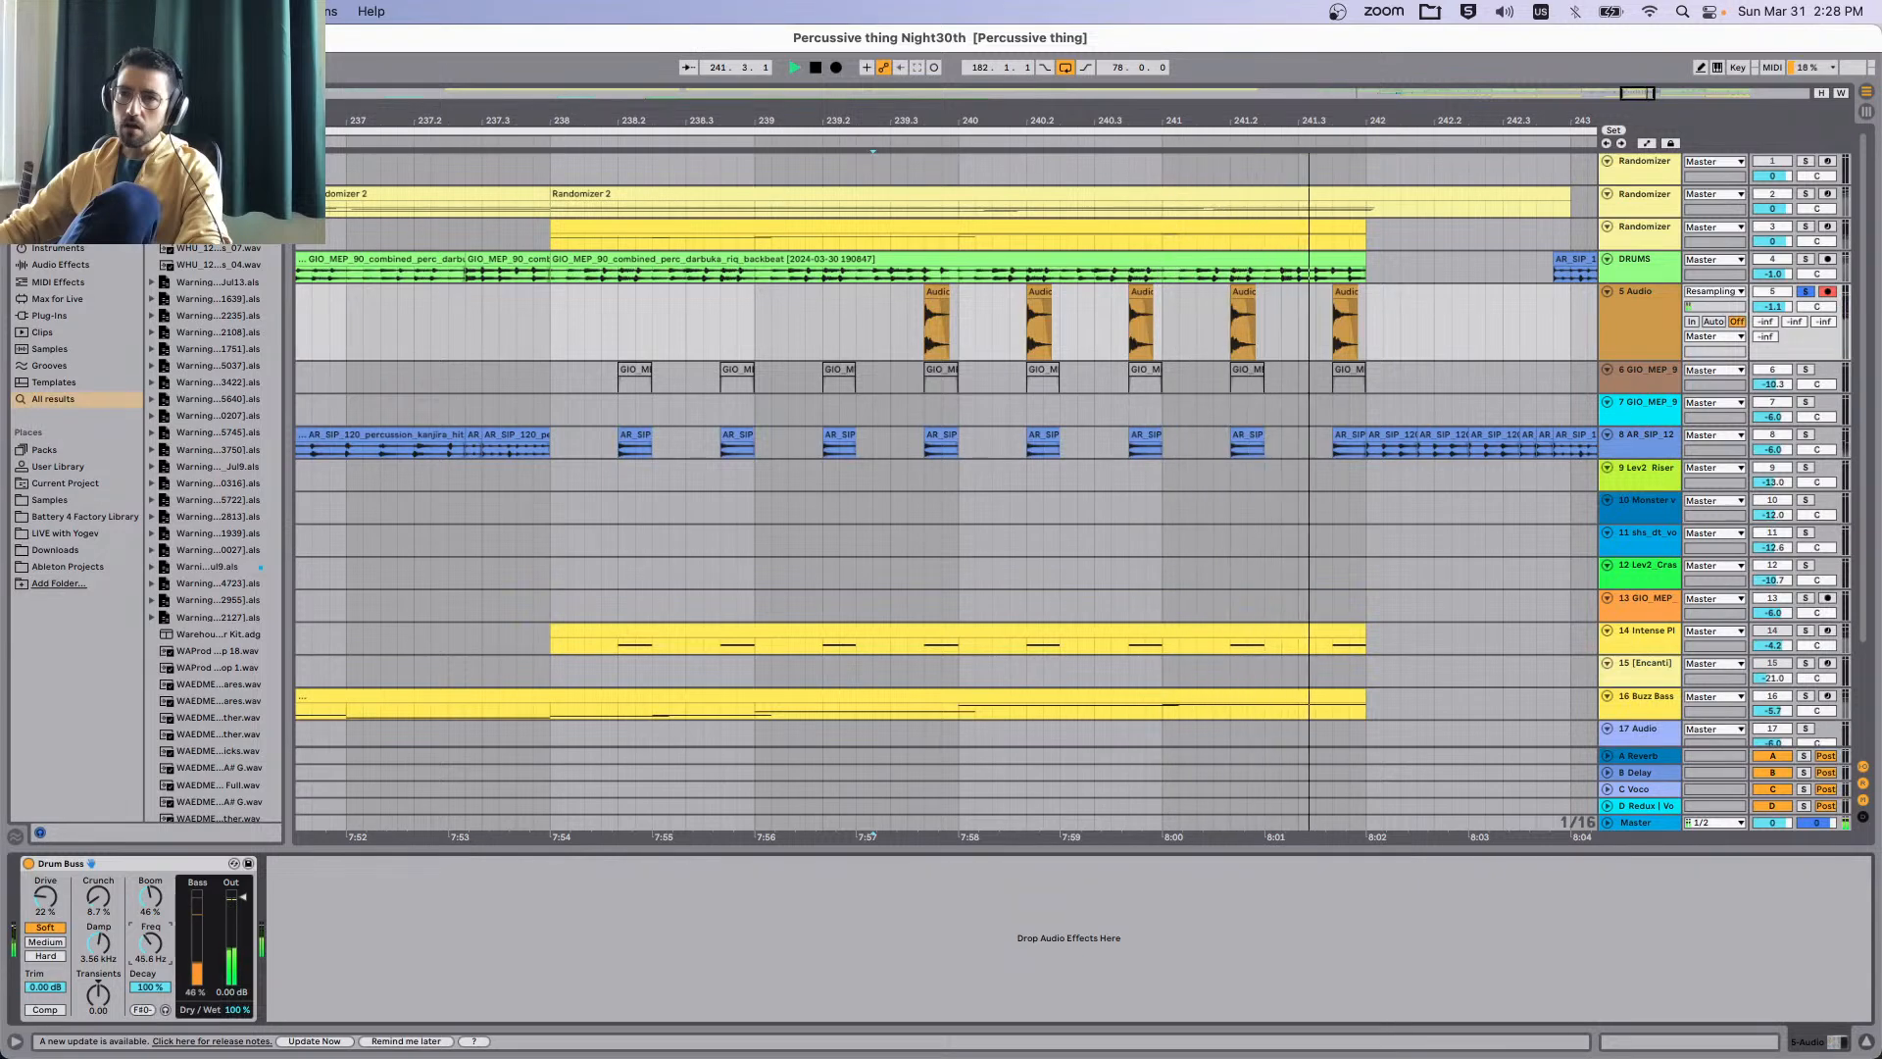
mouse_move(150, 943)
mouse_down()
mouse_move(148, 914)
mouse_move(150, 945)
mouse_up()
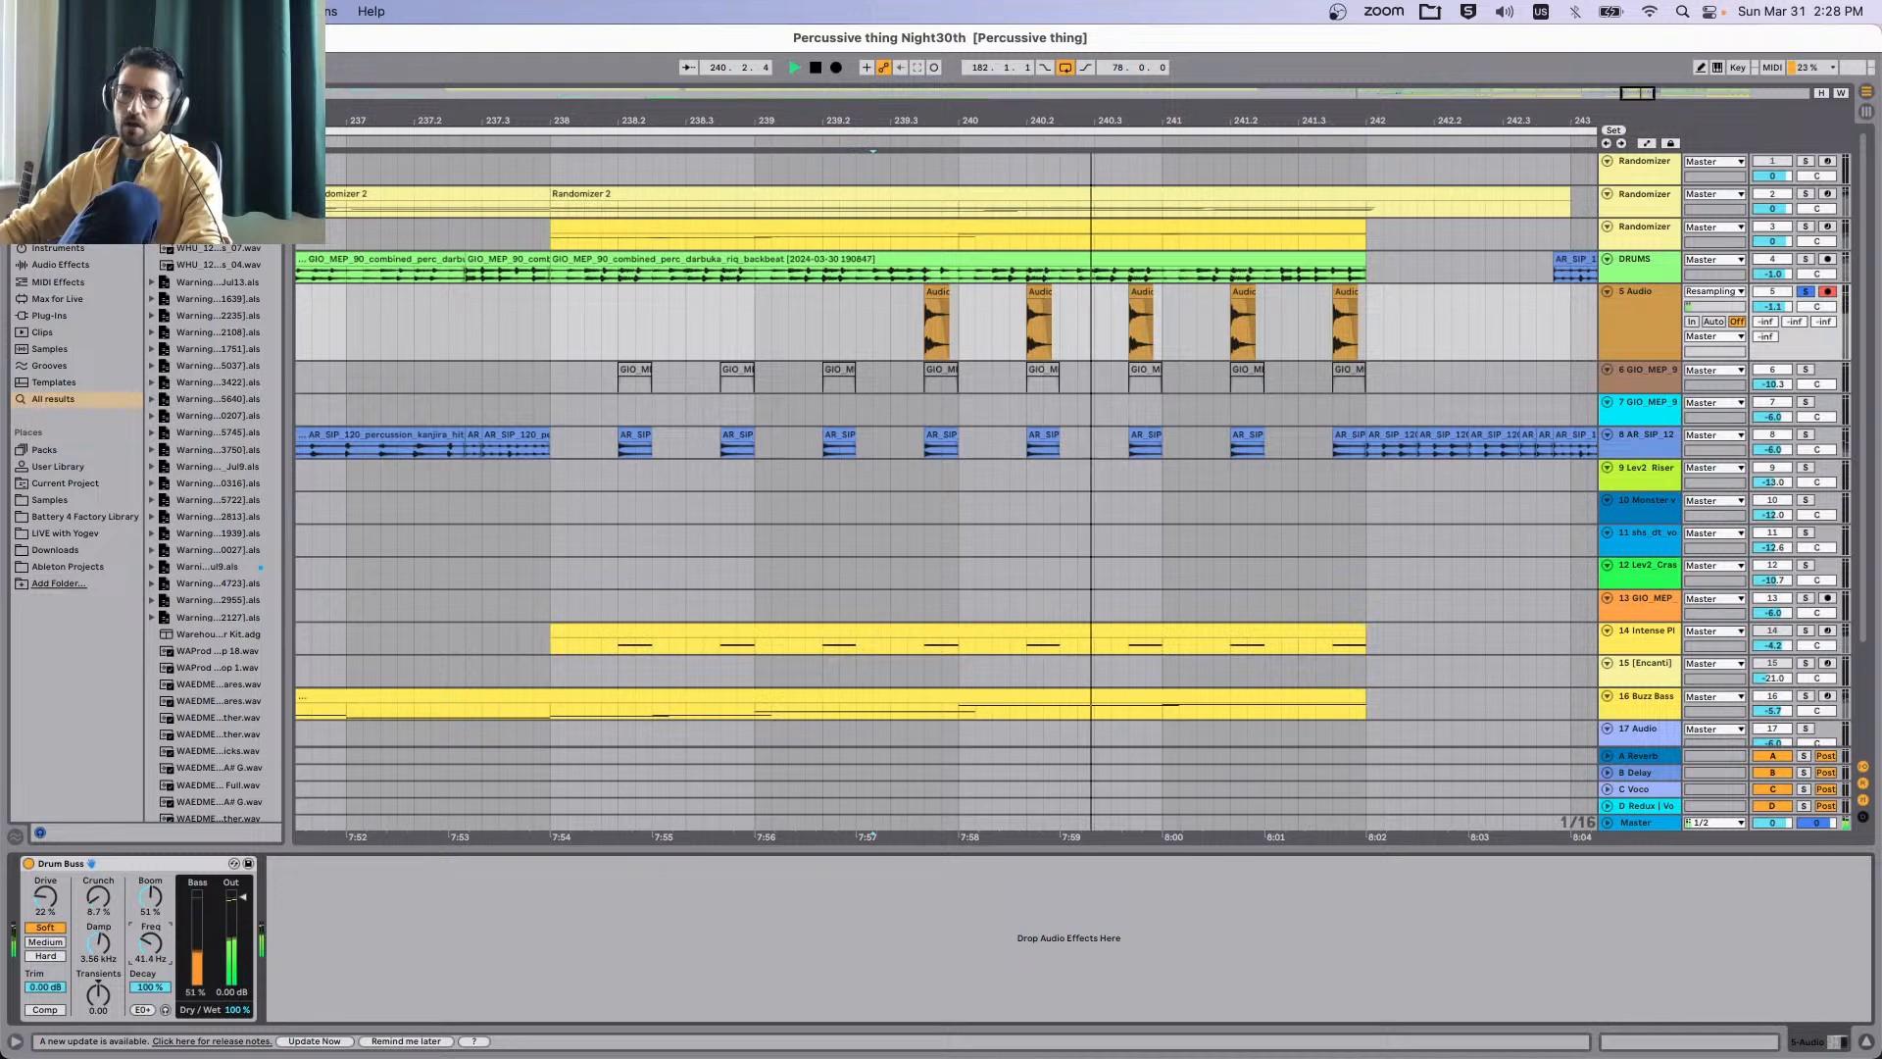
Unsolo the resampled track and, against the full mix, set Drum Buss Boom to 90%, Decay to 48% and Crunch to 16%.
key(s)
key(space)
key(space)
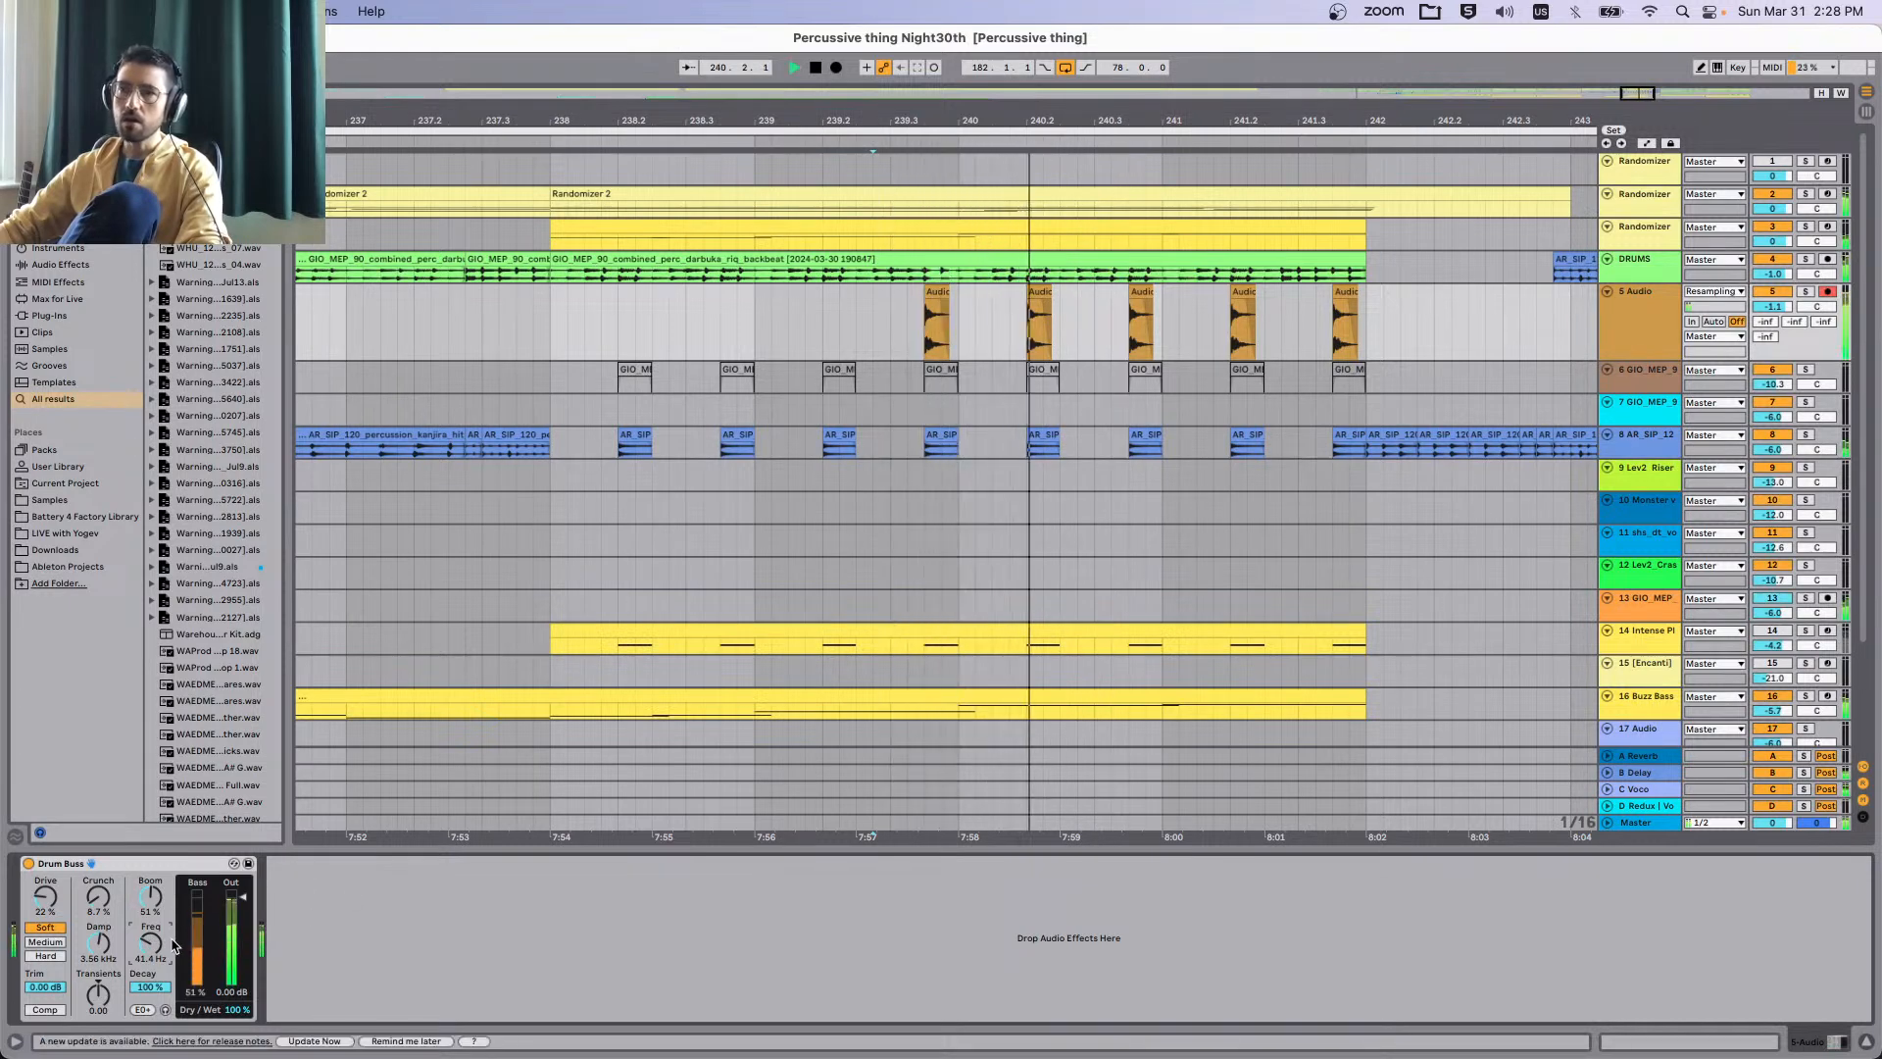
drag(151, 898, 150, 886)
key(space)
key(space)
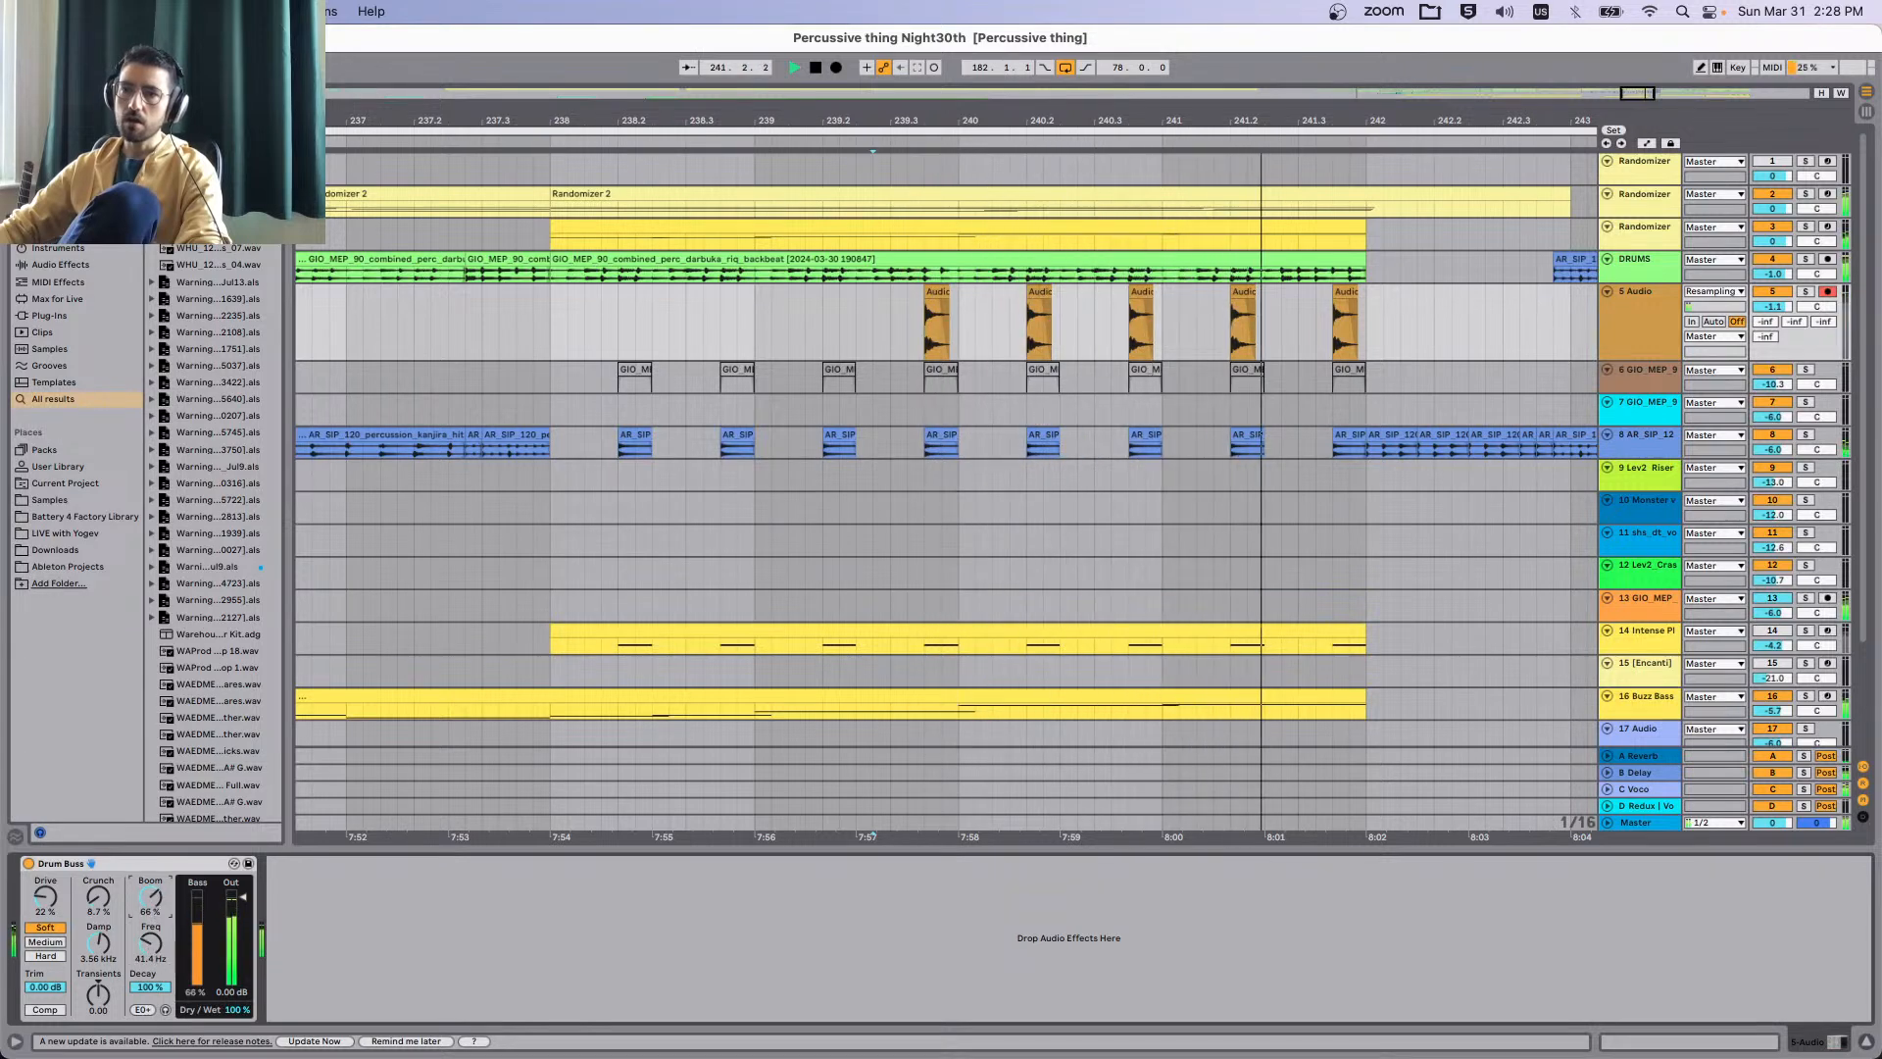
key(space)
key(space)
drag(152, 996, 152, 1030)
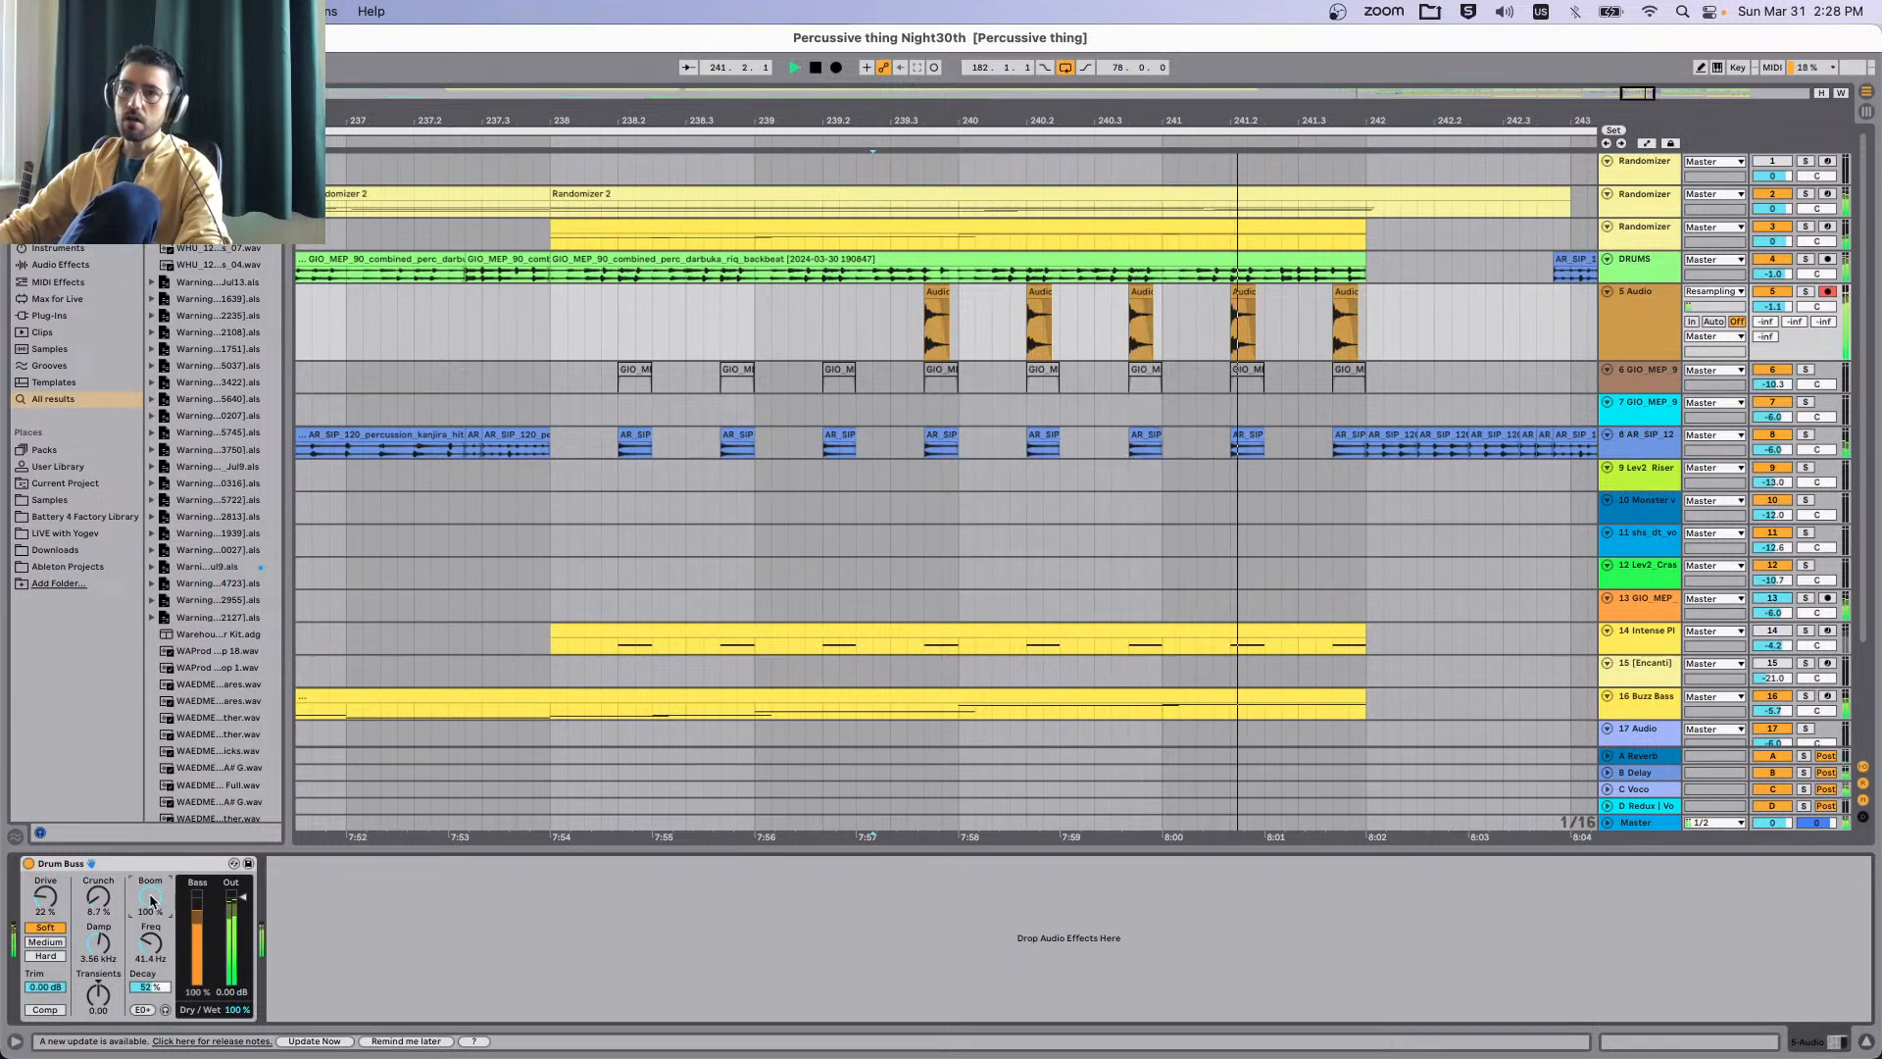
drag(152, 900, 152, 912)
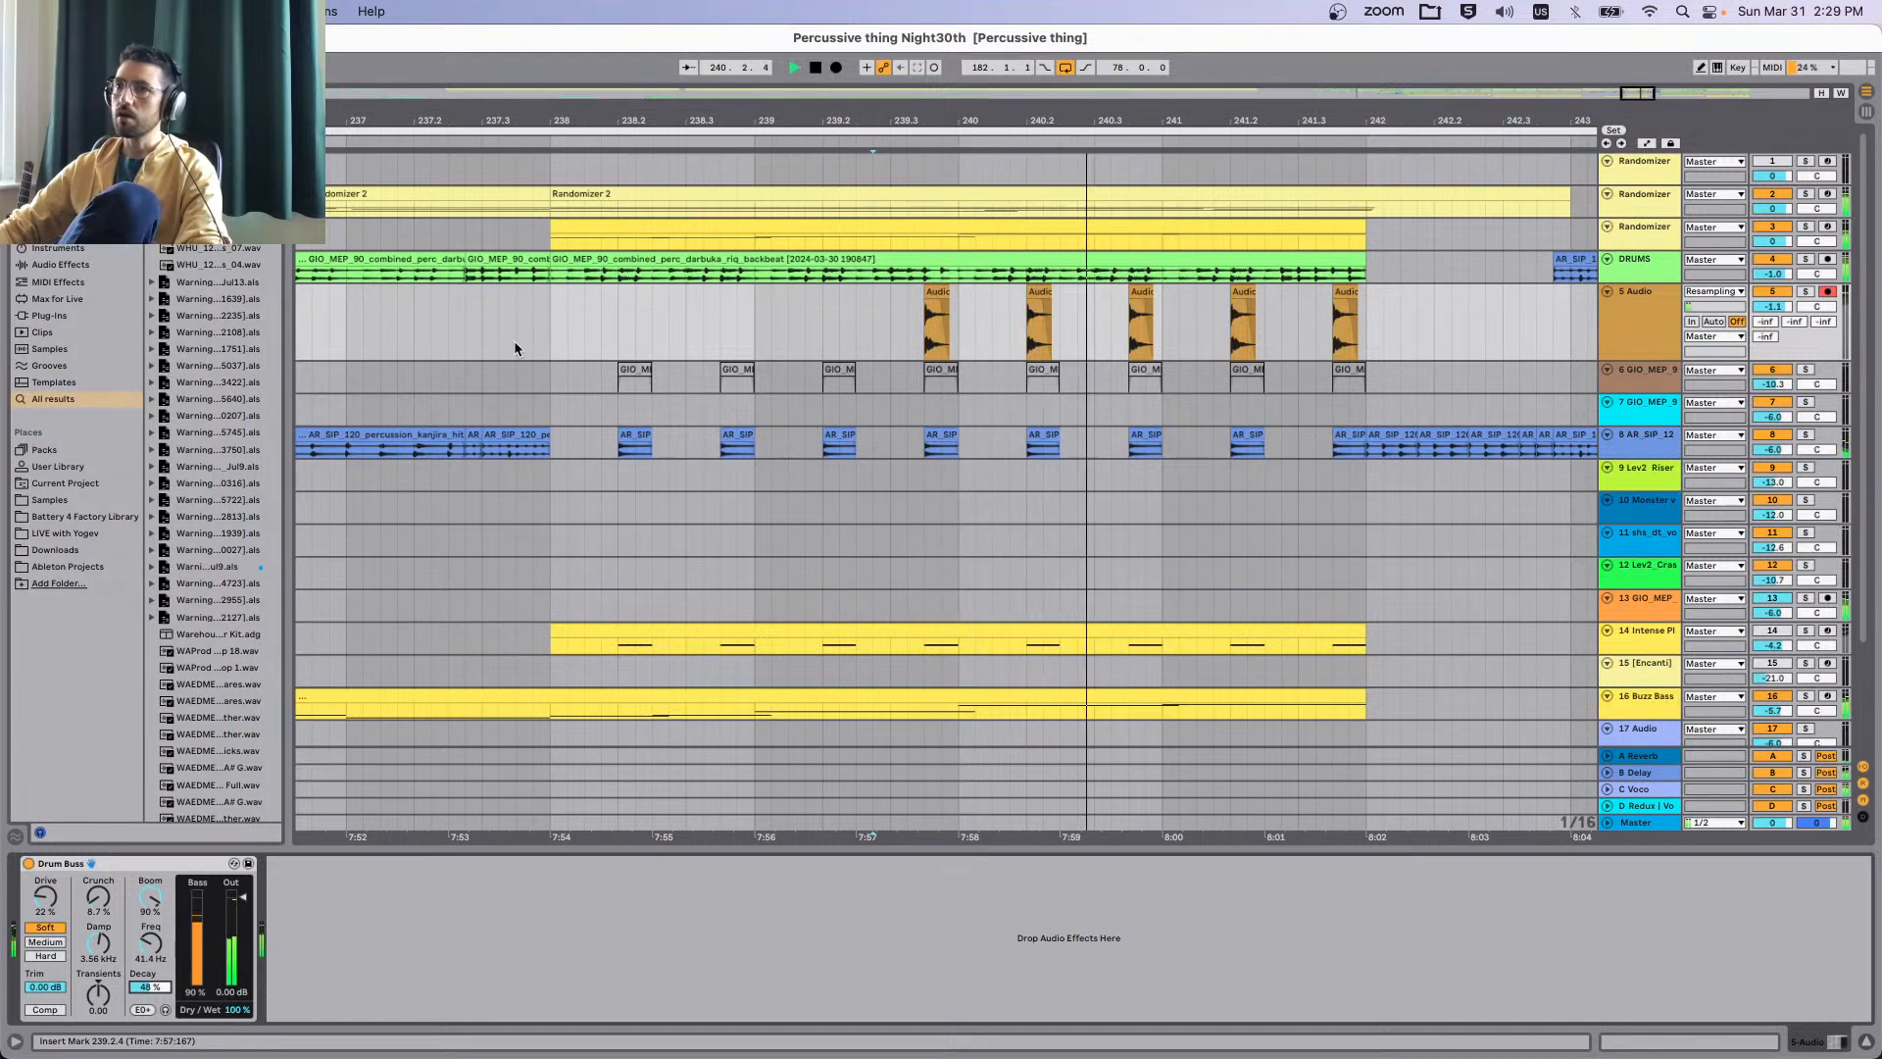
mouse_move(98, 898)
mouse_down()
mouse_move(98, 861)
mouse_move(98, 891)
mouse_up()
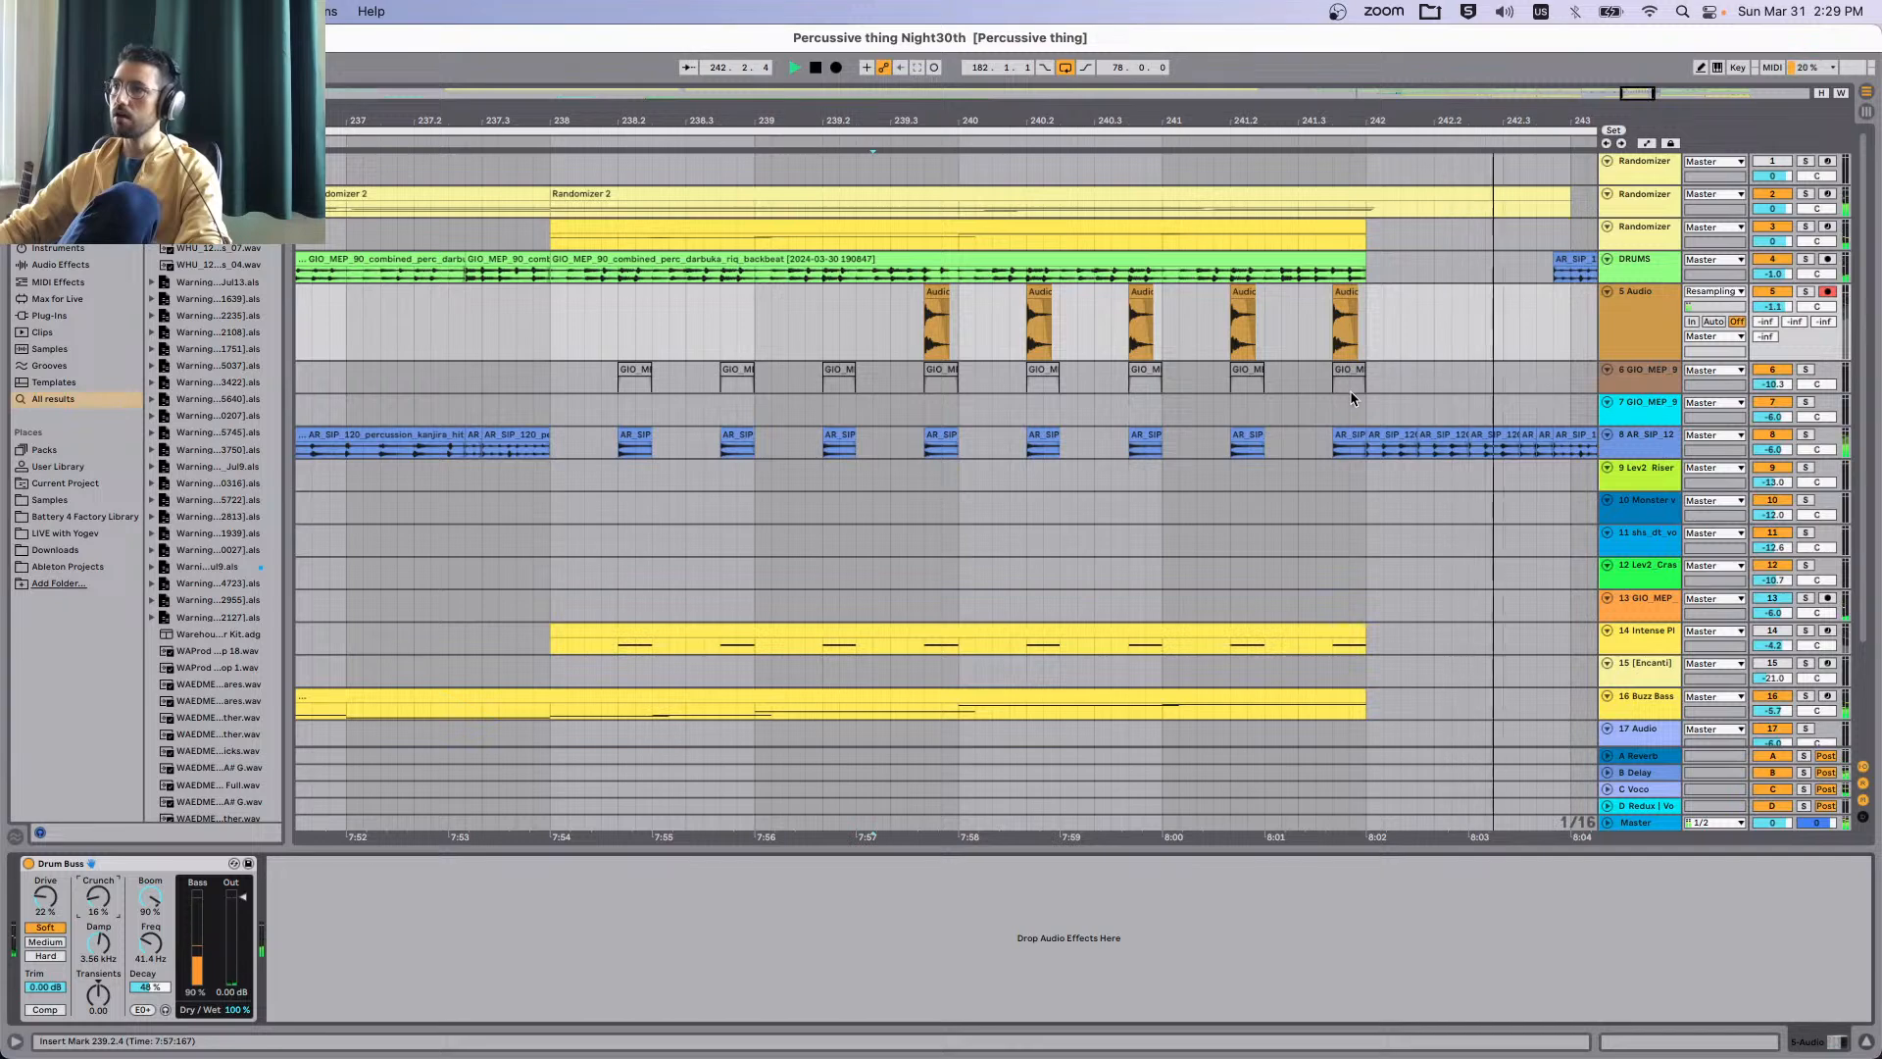
Extend the last resampled hit to end at 242.1.1 and lower the resampled track's volume to -2.4 dB.
drag(1359, 300, 1370, 300)
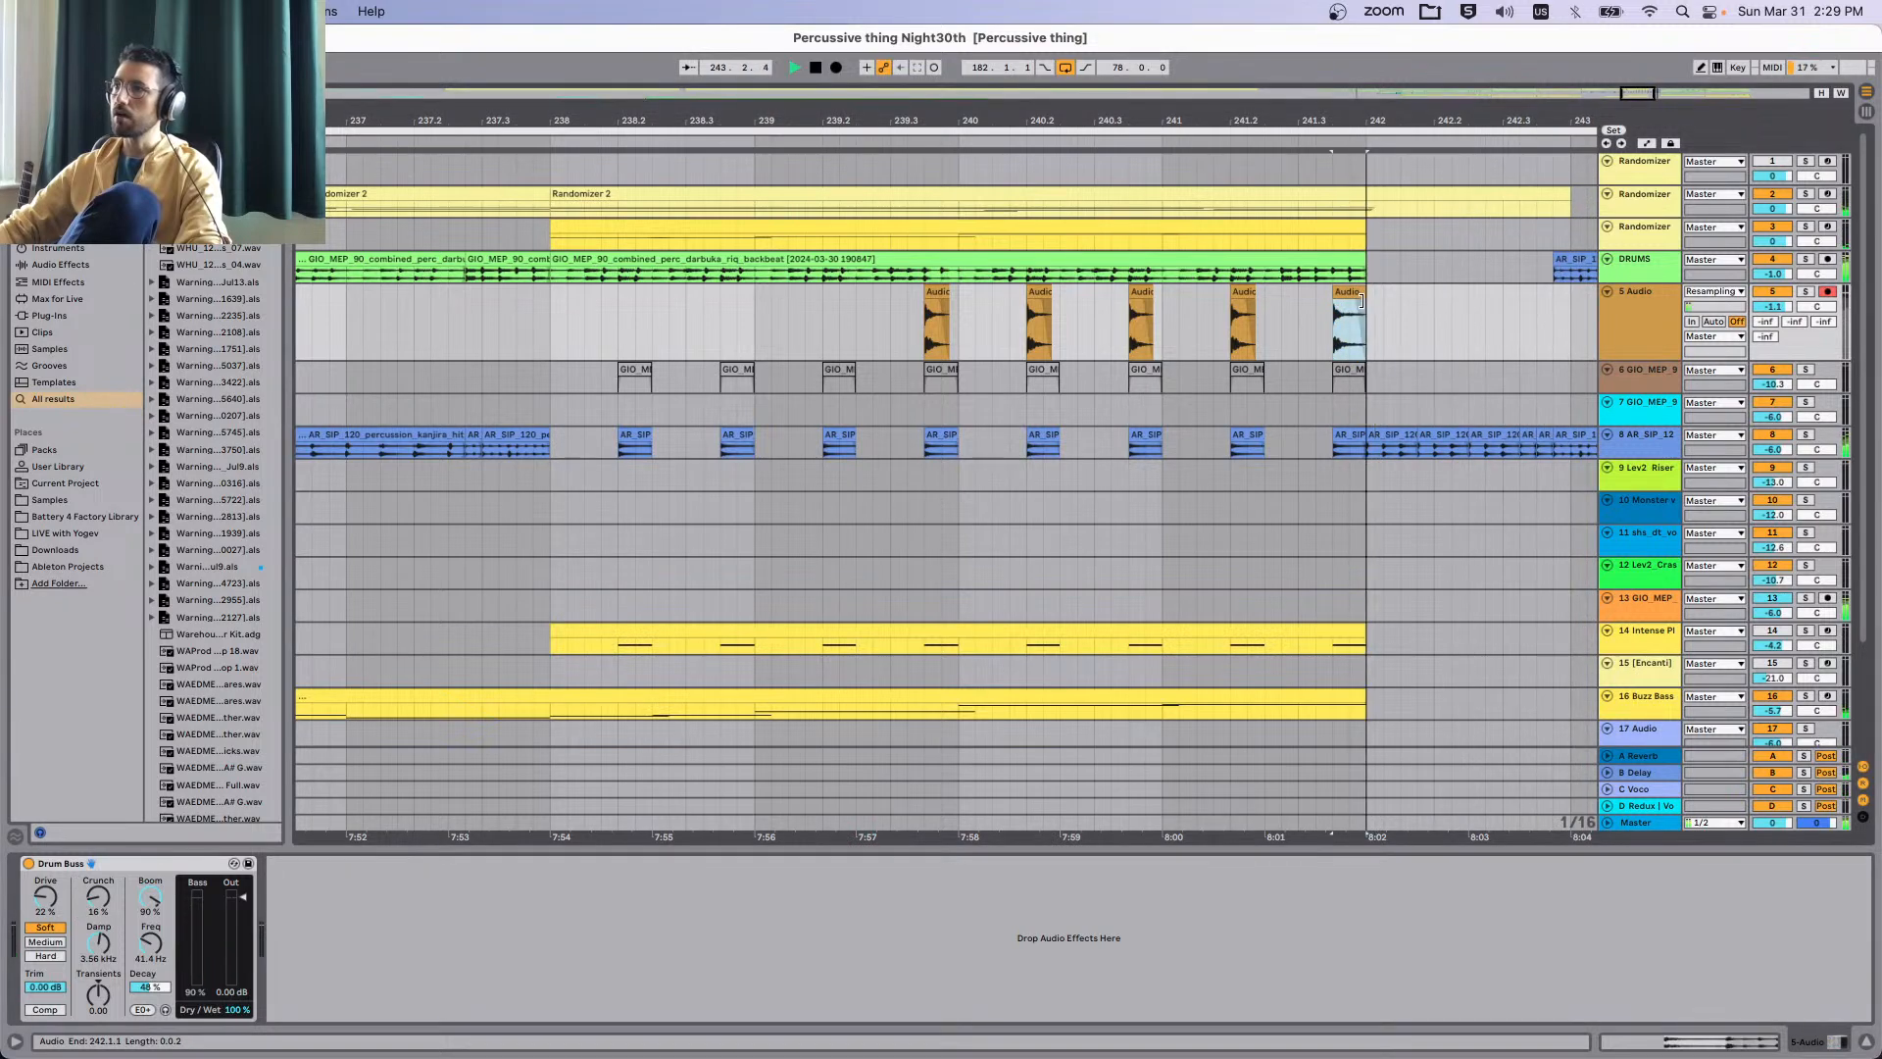
scroll(1422, 366, down, 10)
scroll(1421, 367, right, 5)
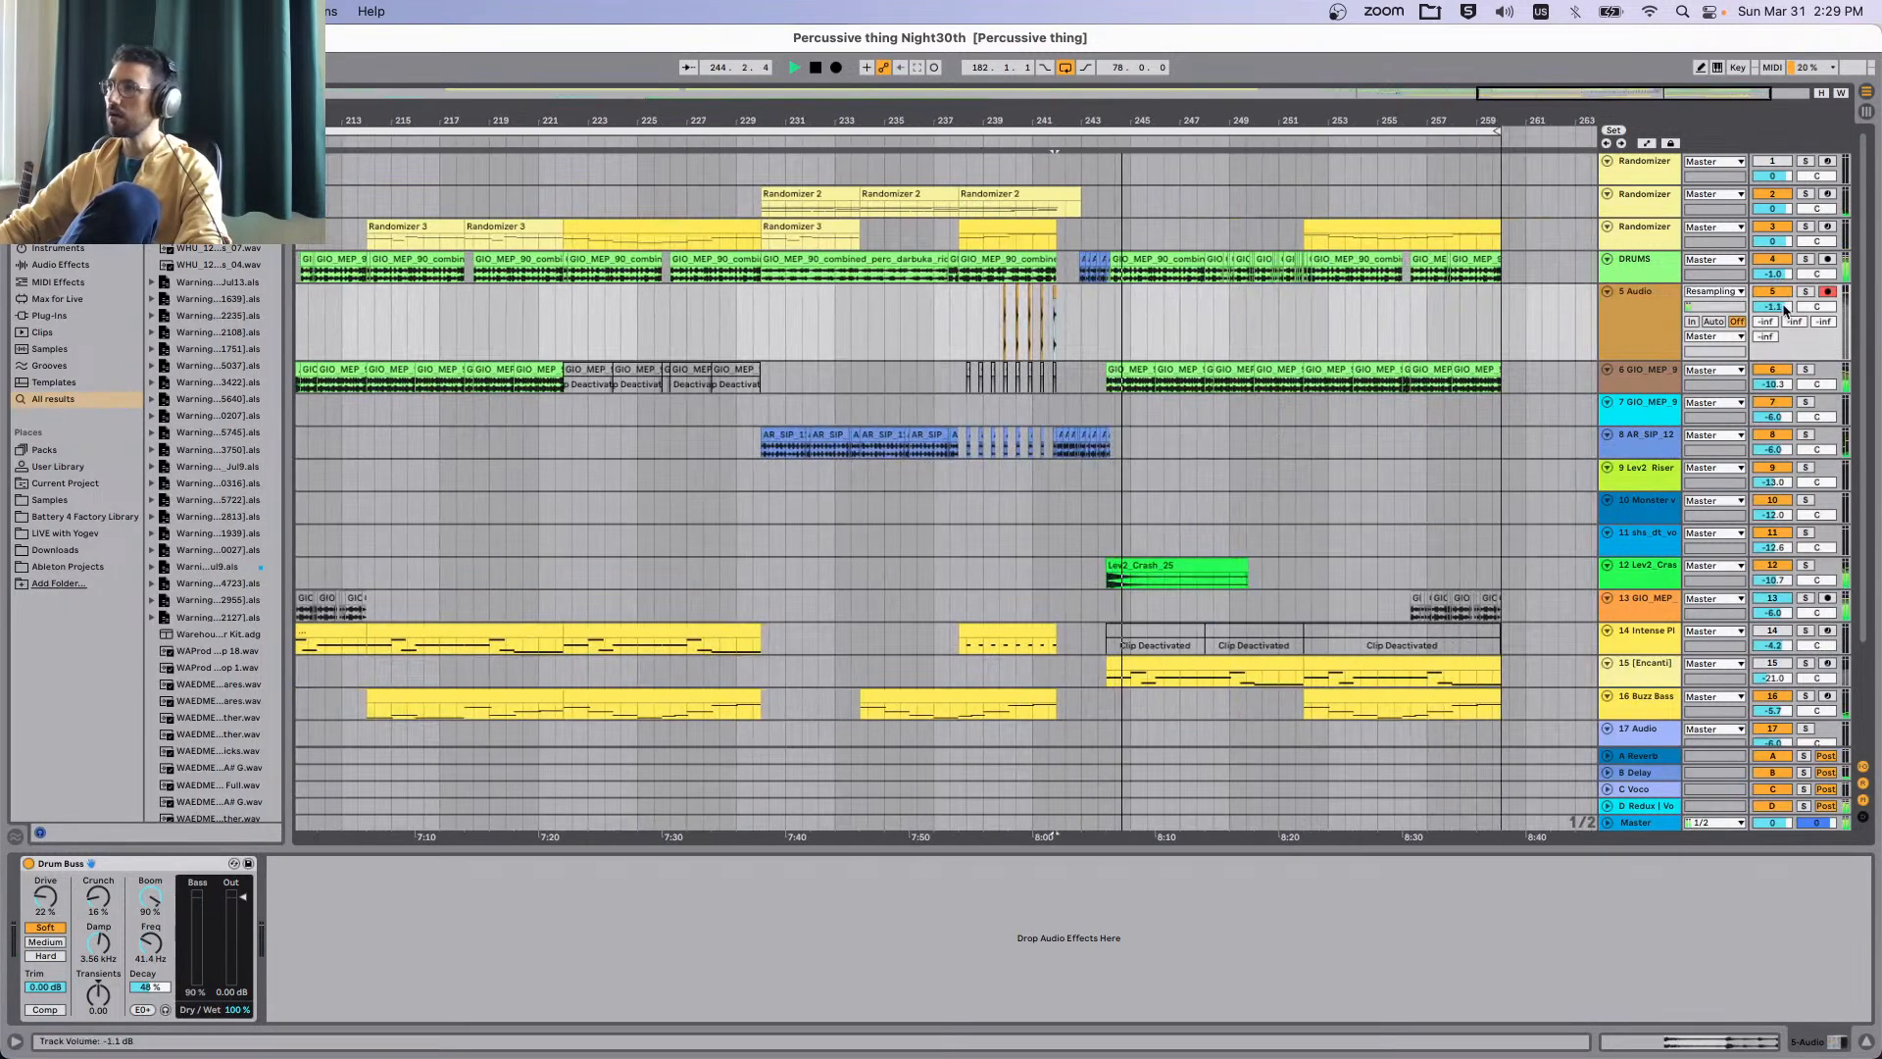
drag(1784, 309, 1784, 319)
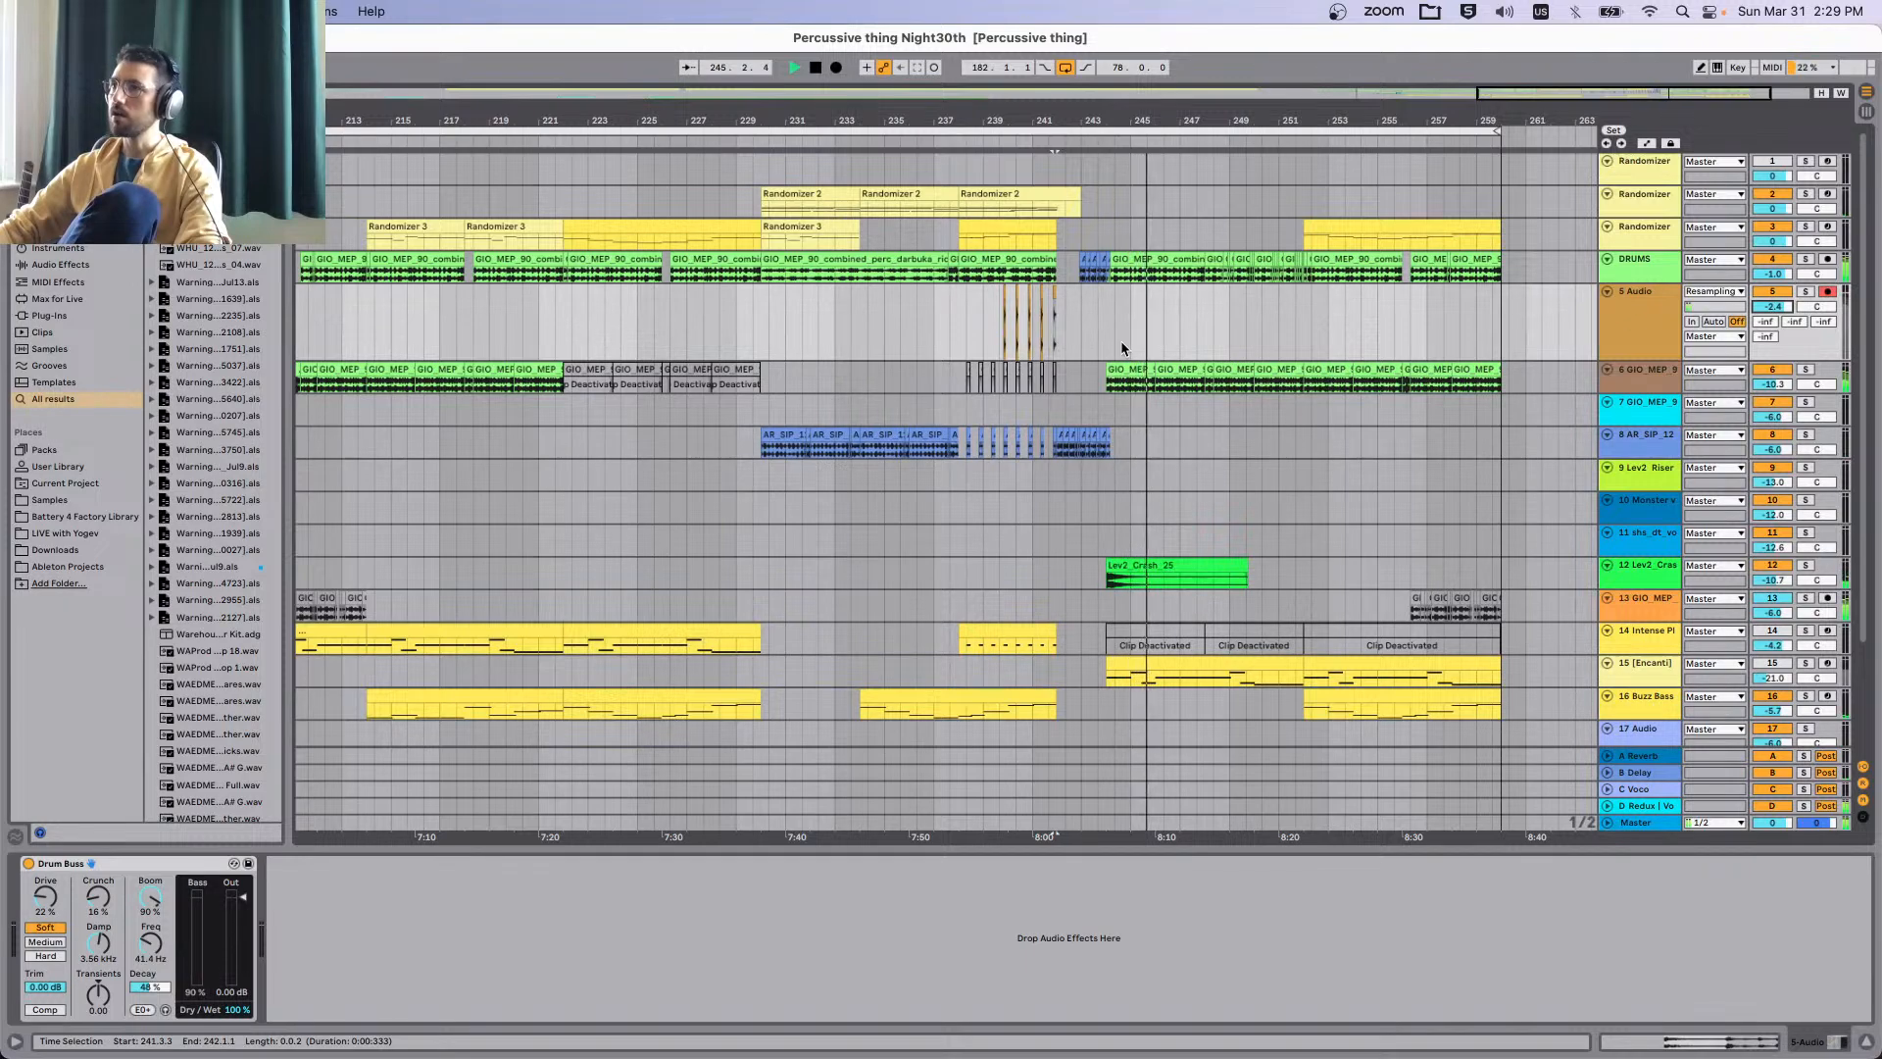
scroll(1121, 348, right, 3)
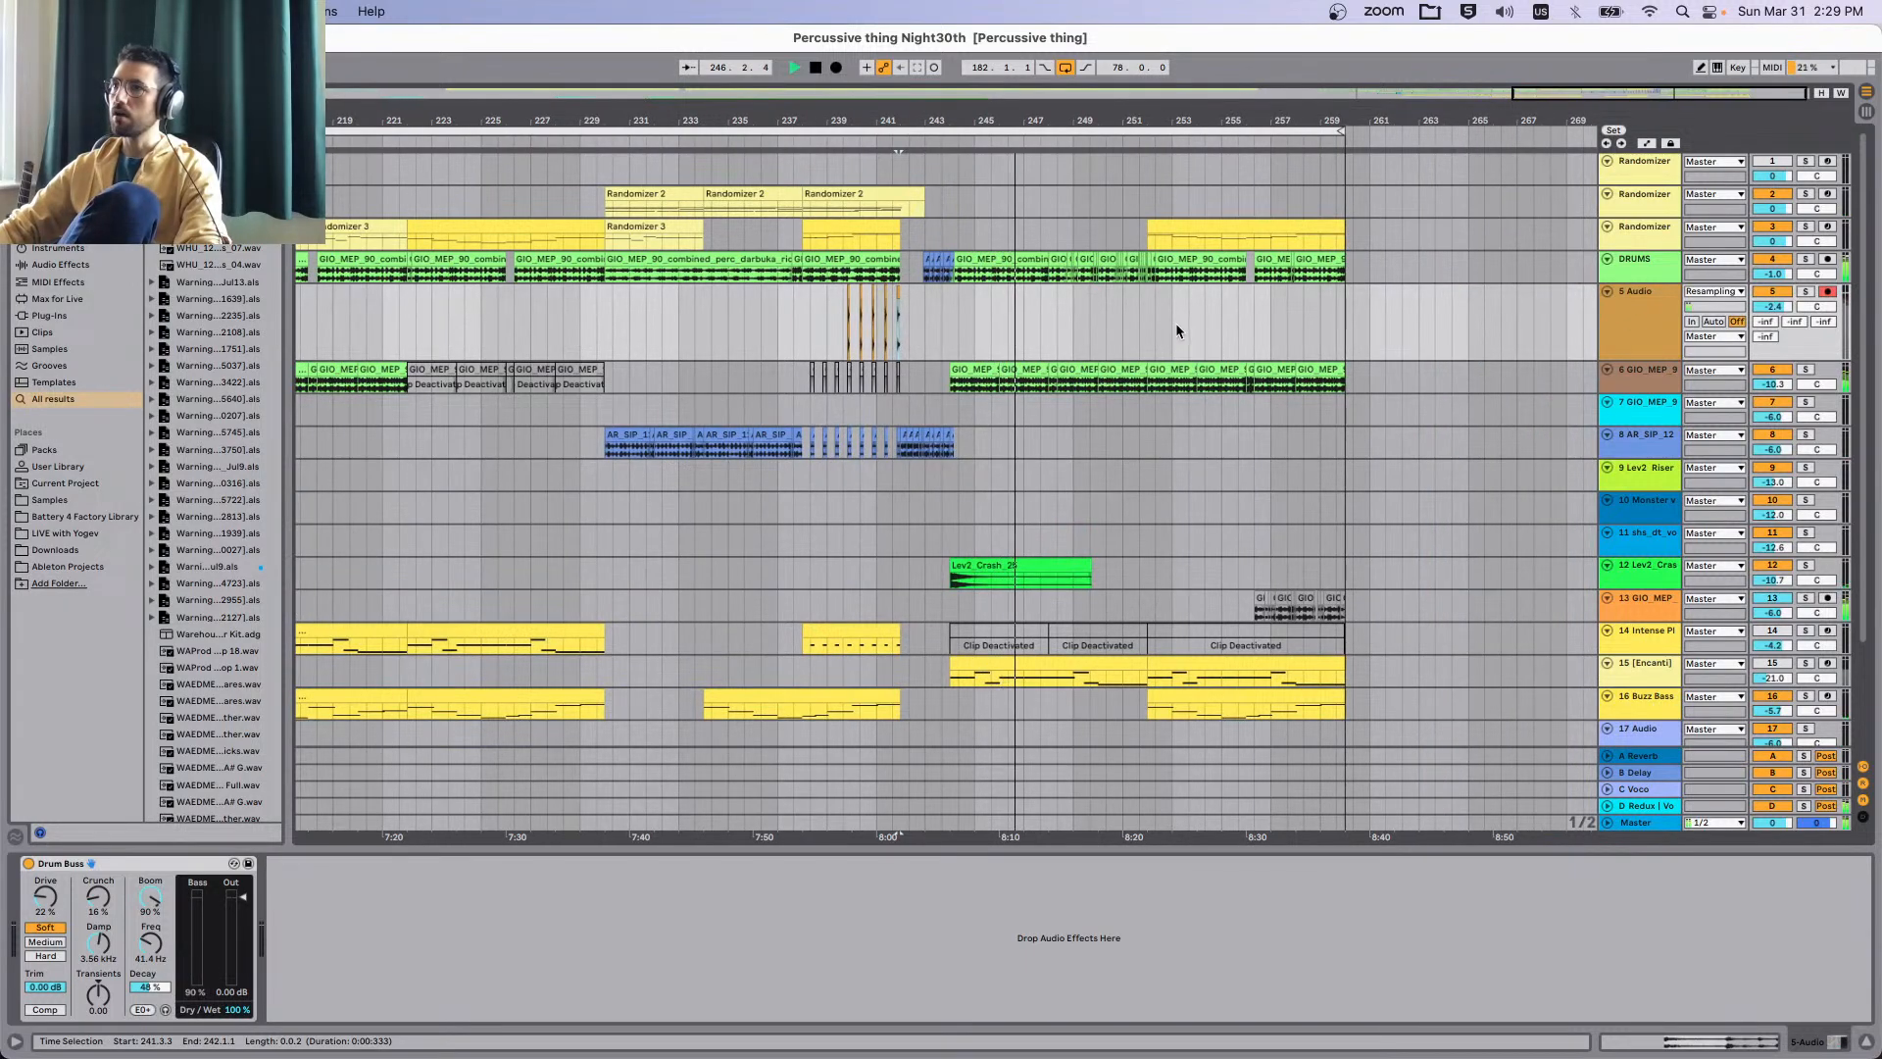
Solo the DRUMS track during playback, and turn off the Vocal Doubler device on the D Redux return track.
click(1650, 263)
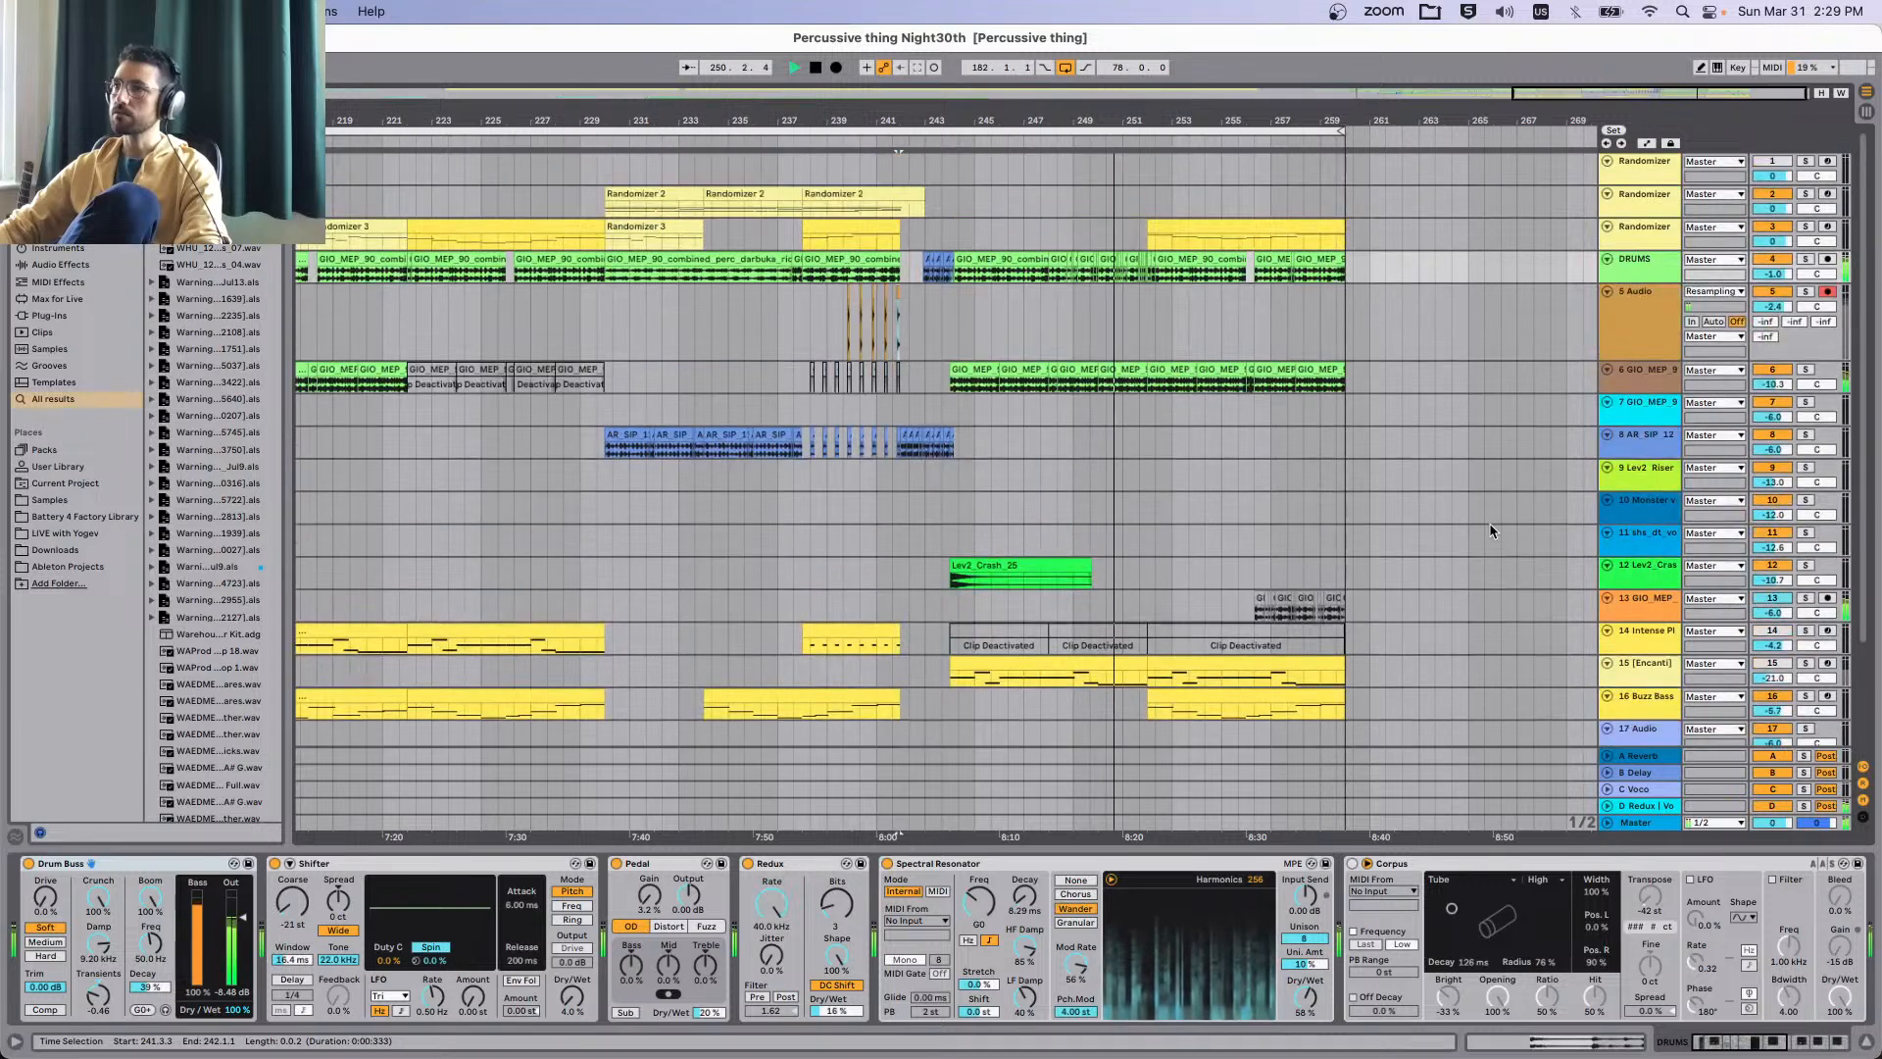
click(1806, 259)
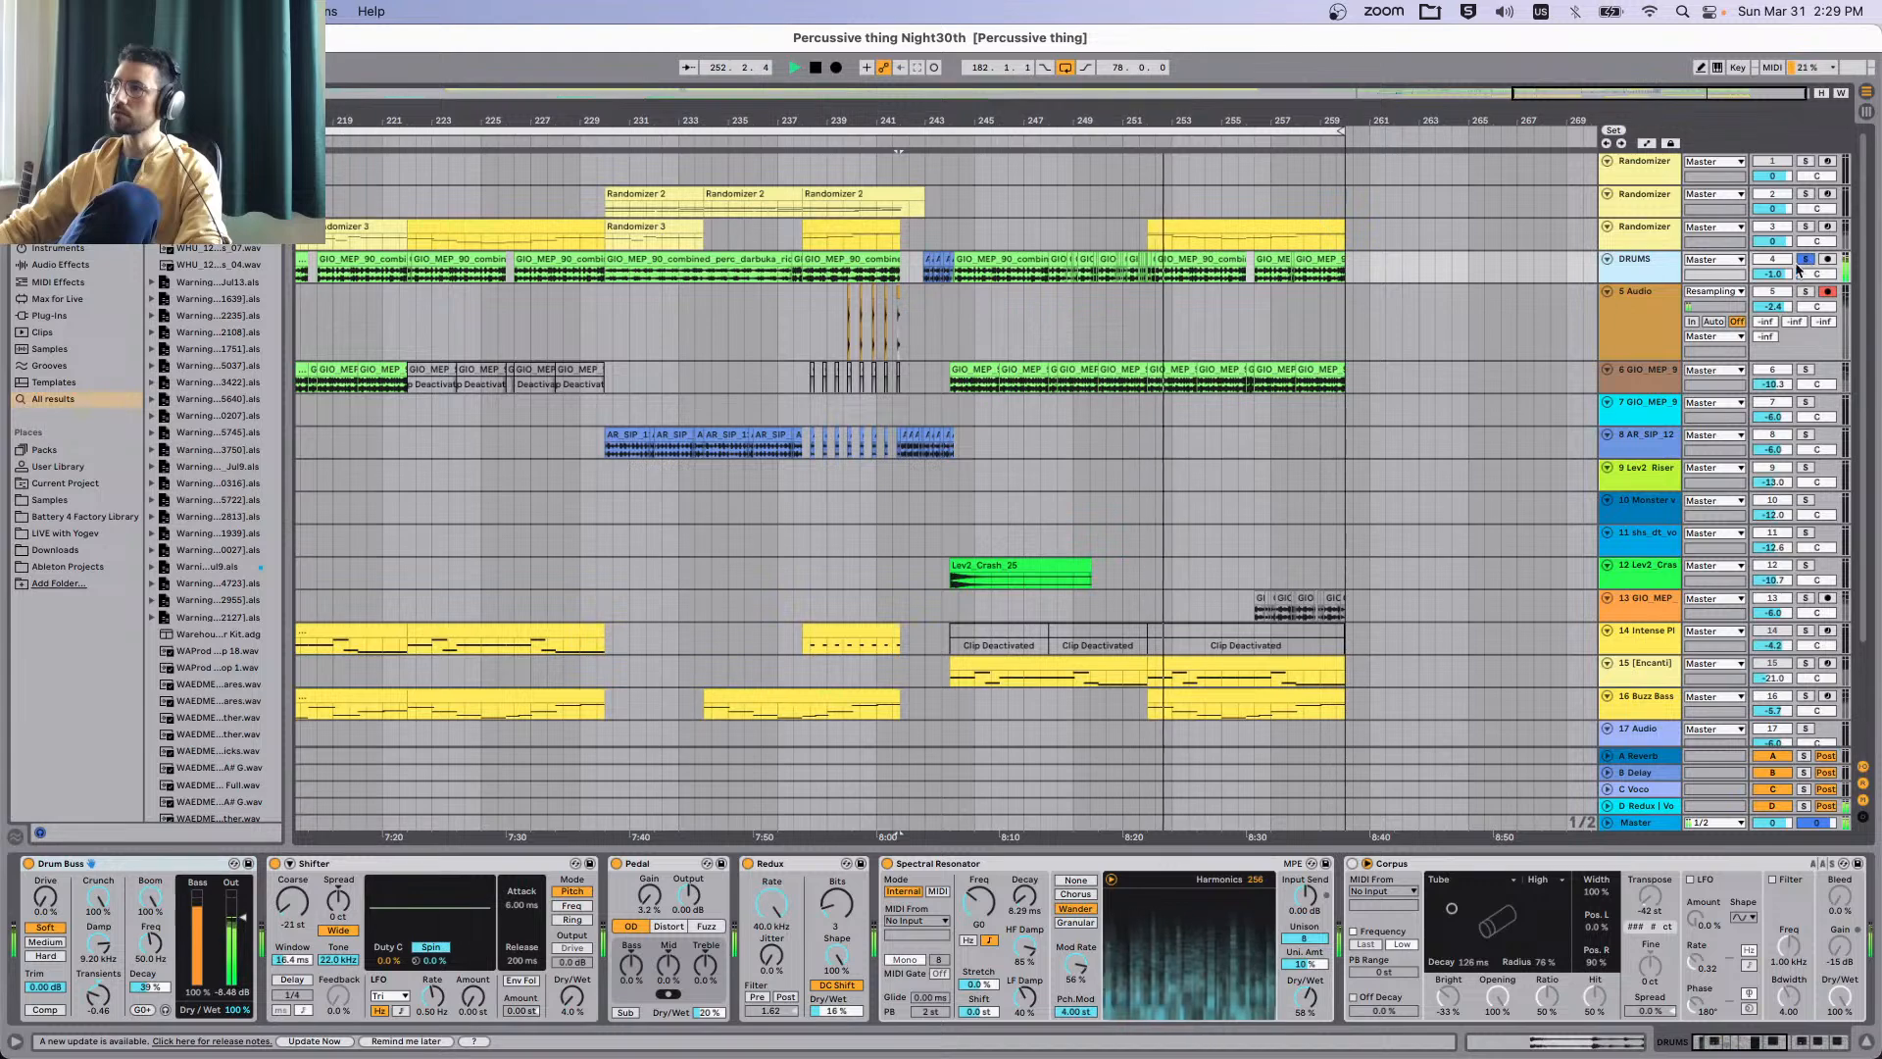
scroll(1568, 627, down, 3)
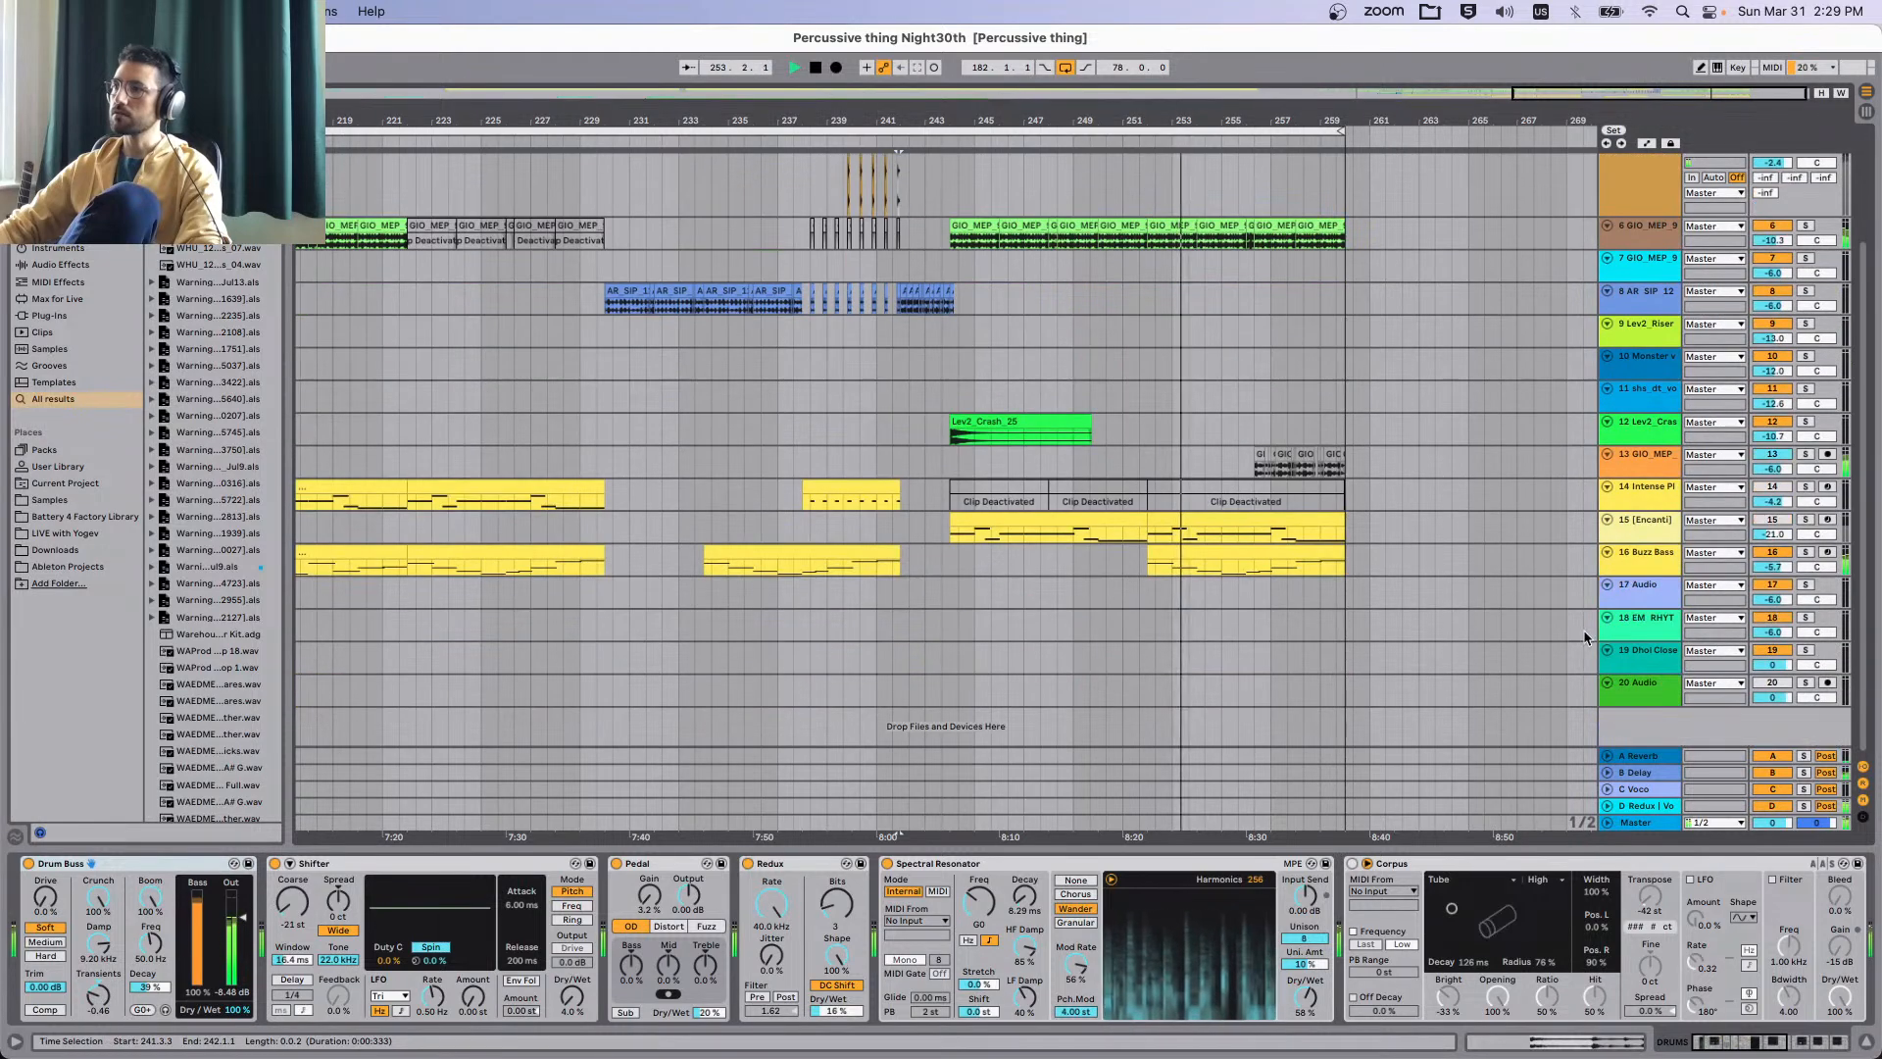
click(1654, 692)
click(1647, 806)
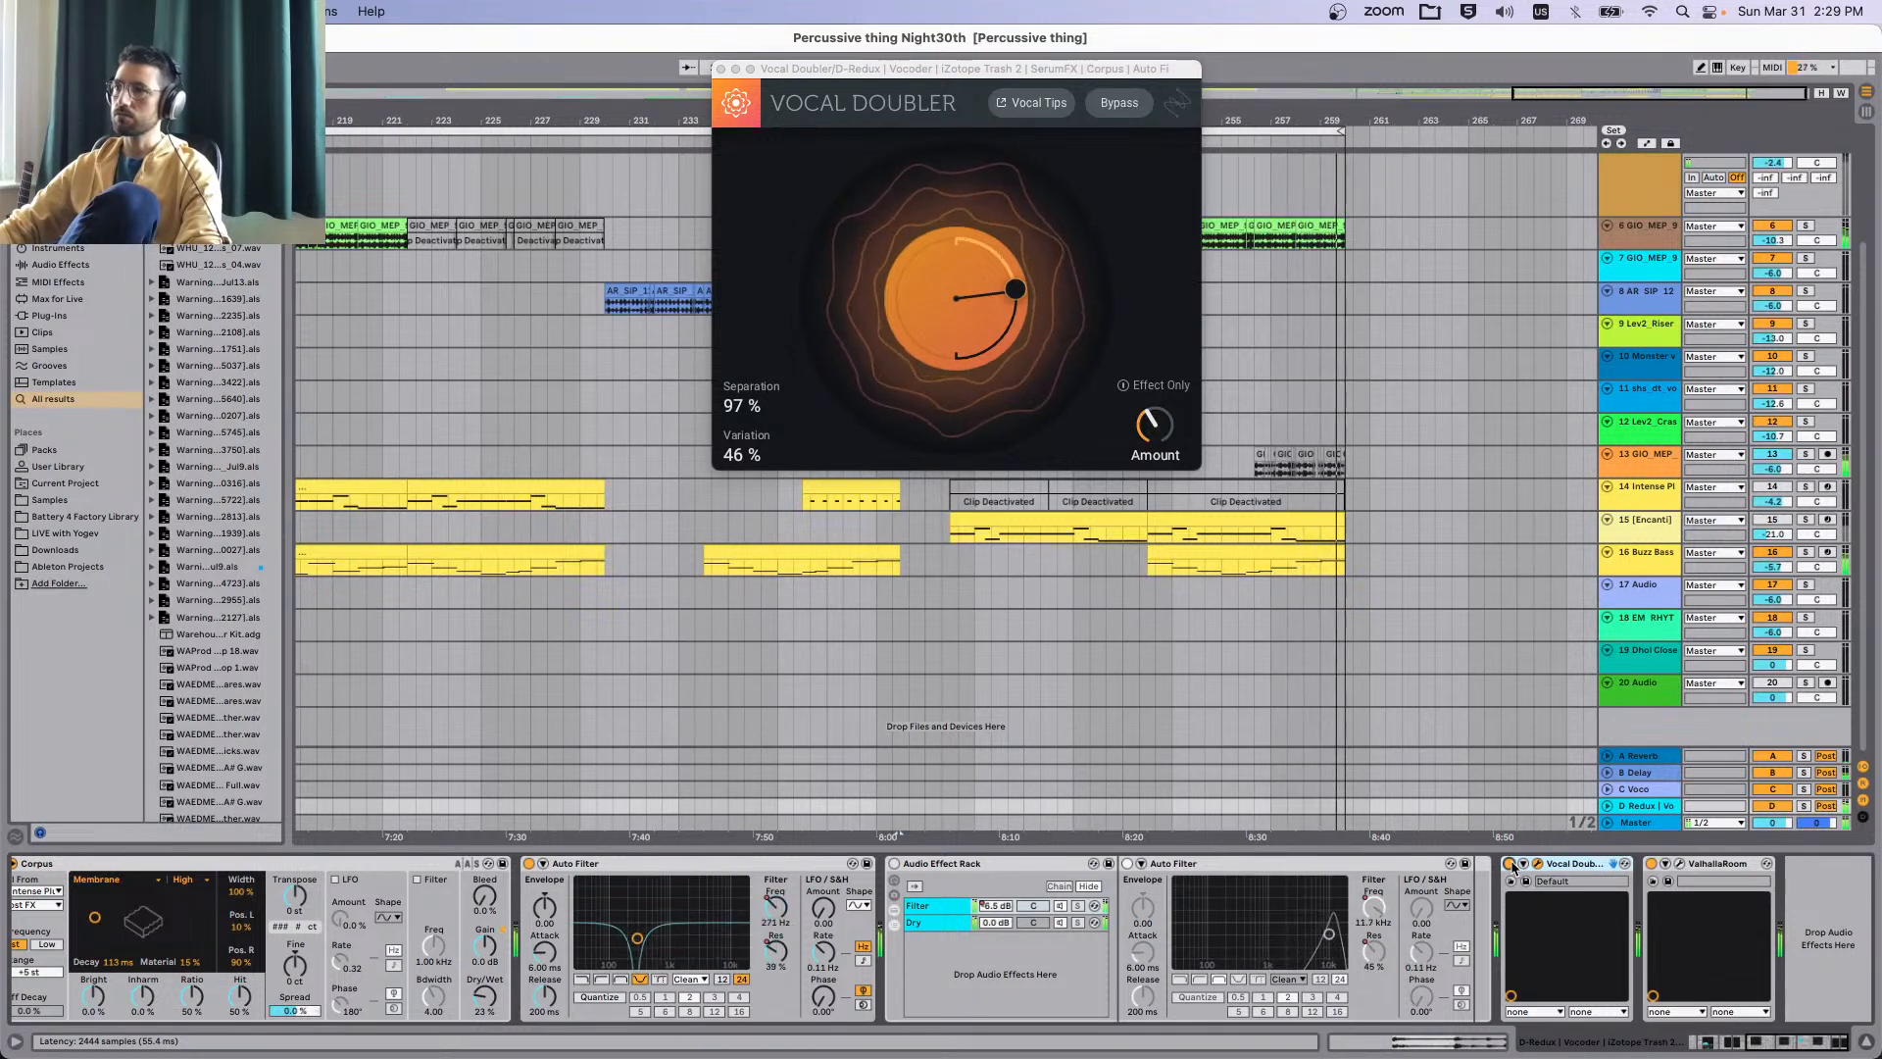
click(1509, 863)
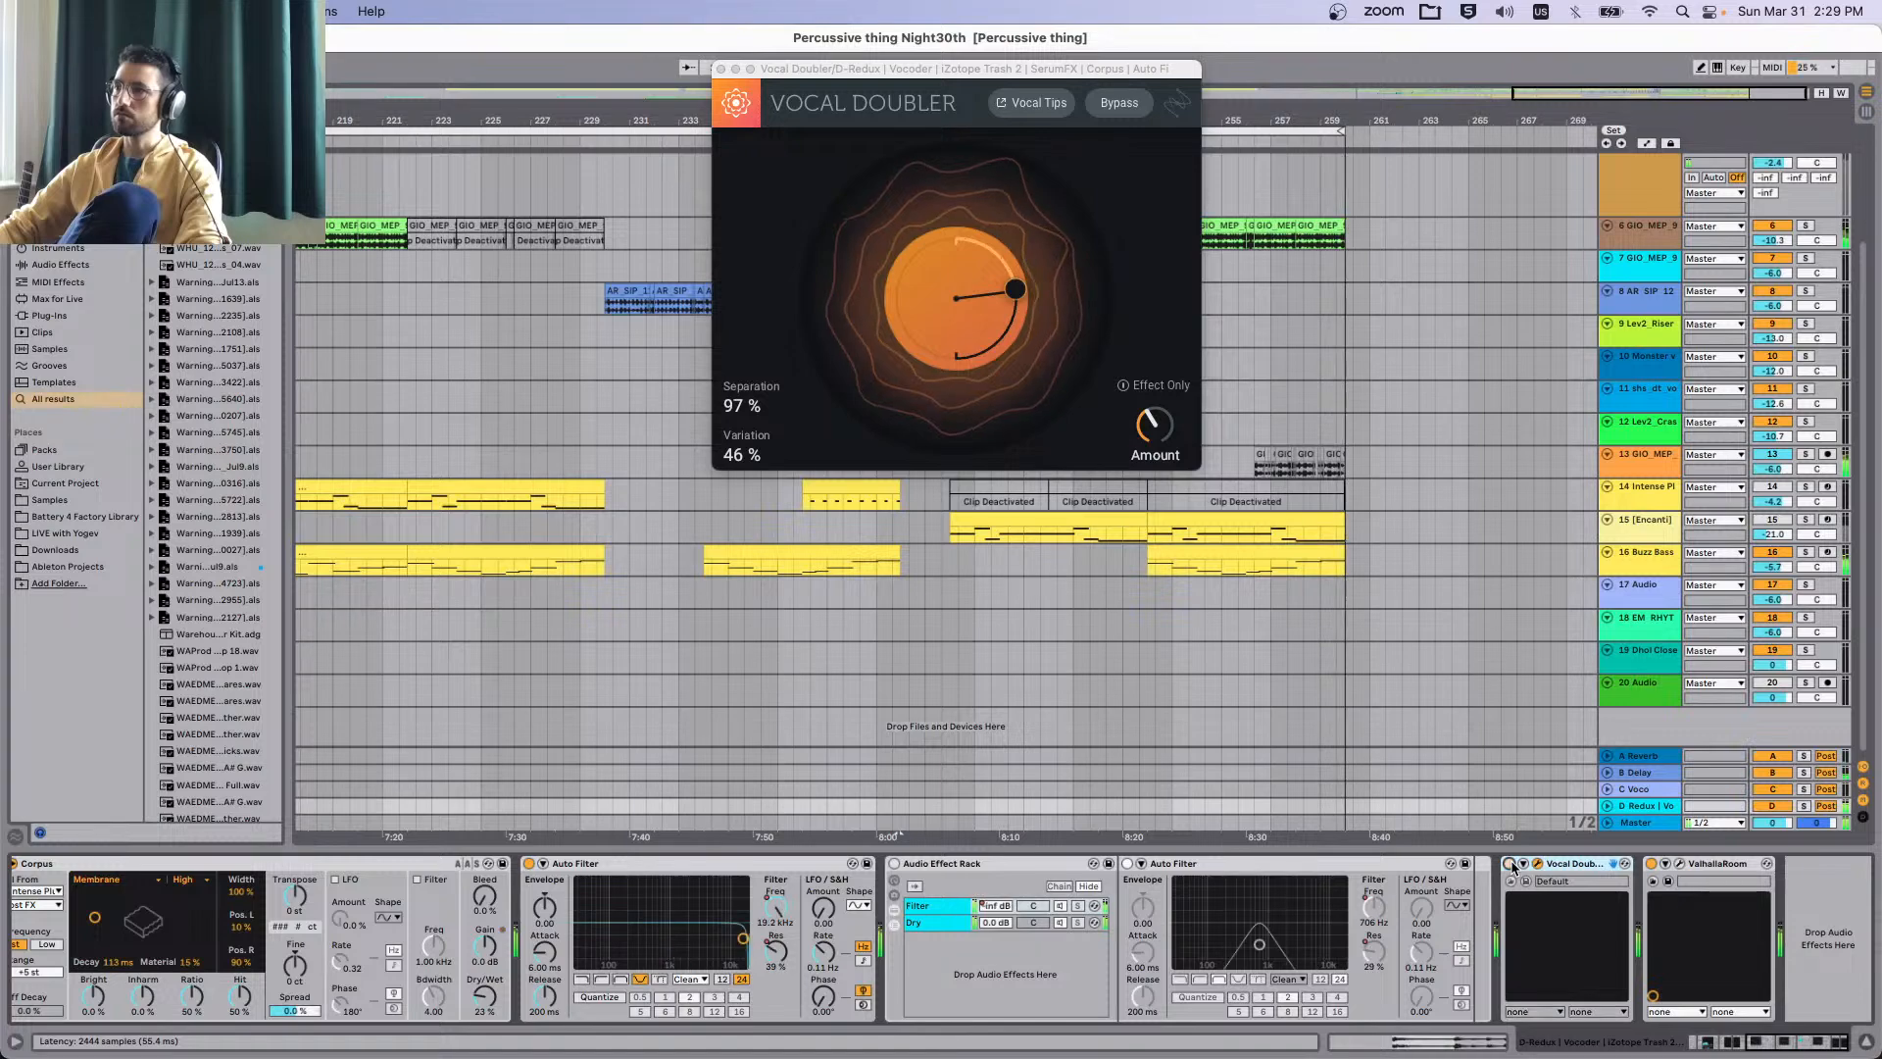
Listen to the arrangement from the Buzz Bass clip at 252.1.1, stop playback and select the resampled 5 Audio track.
click(1194, 546)
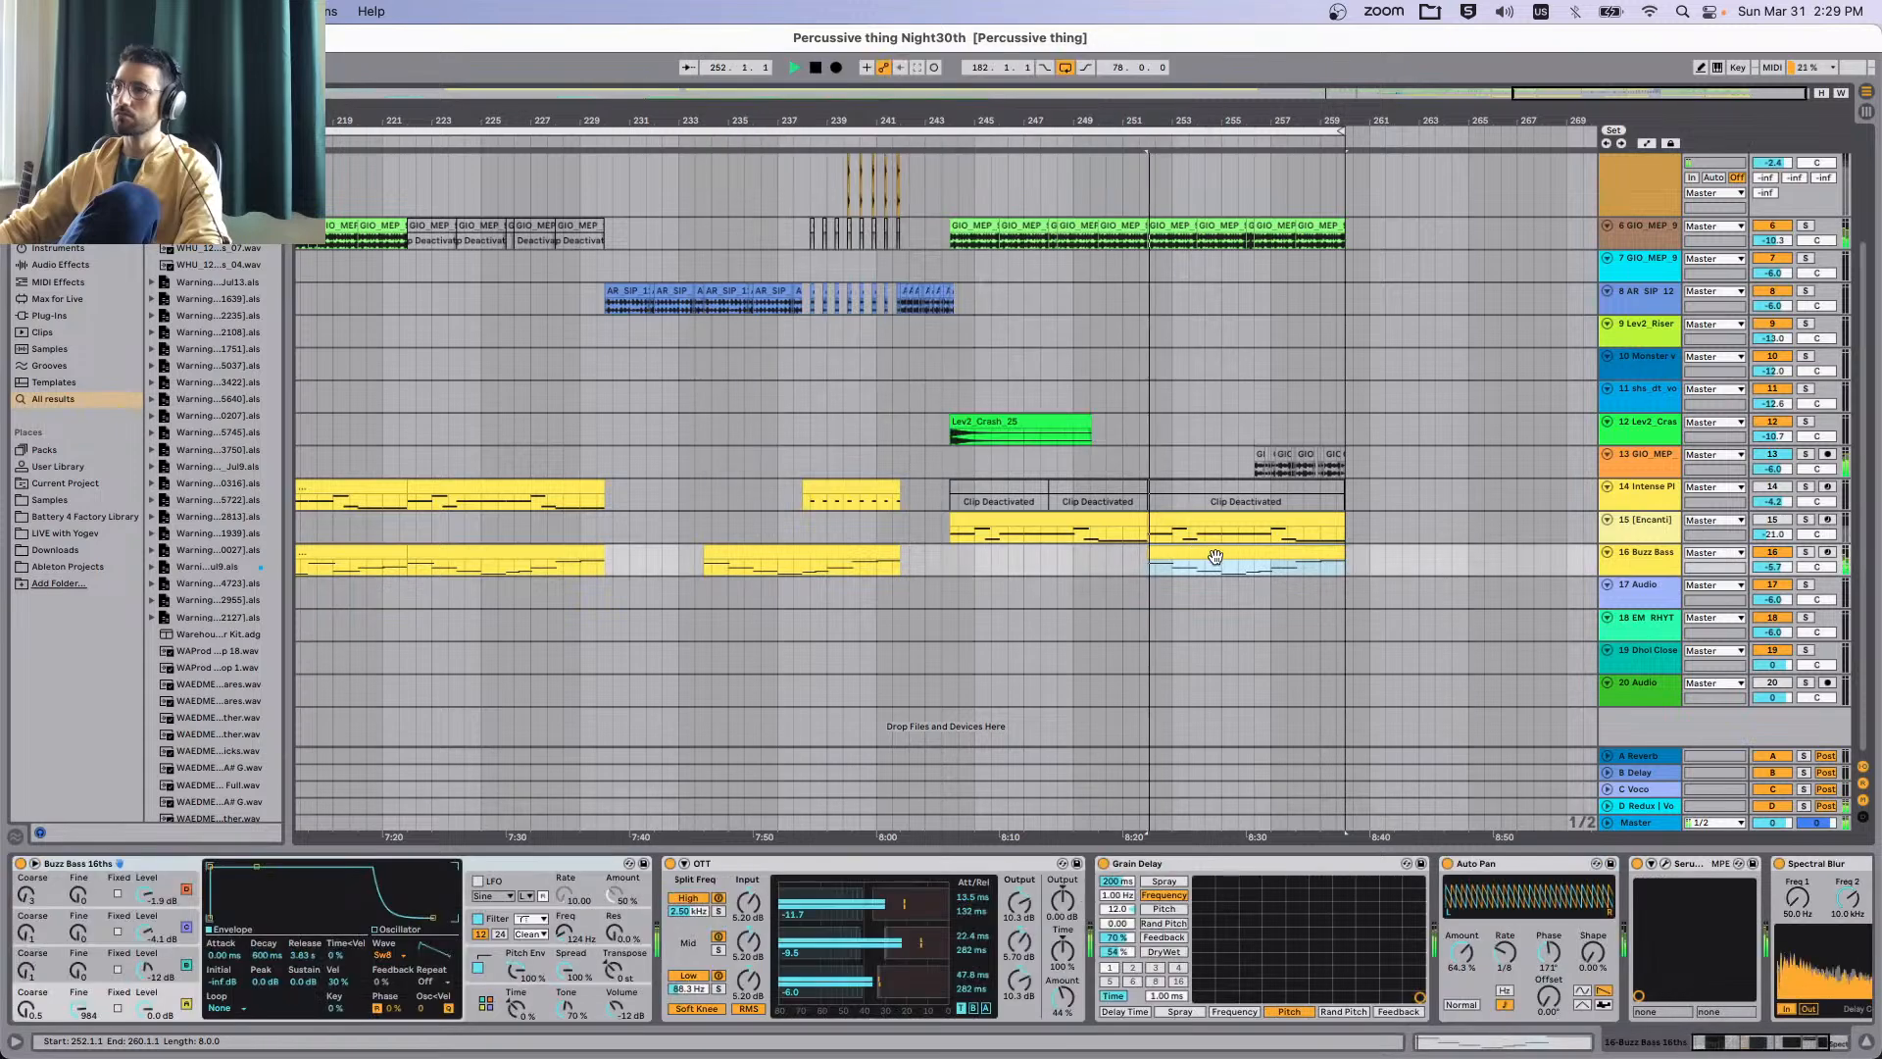
scroll(1208, 392, up, 5)
scroll(1077, 384, up, 5)
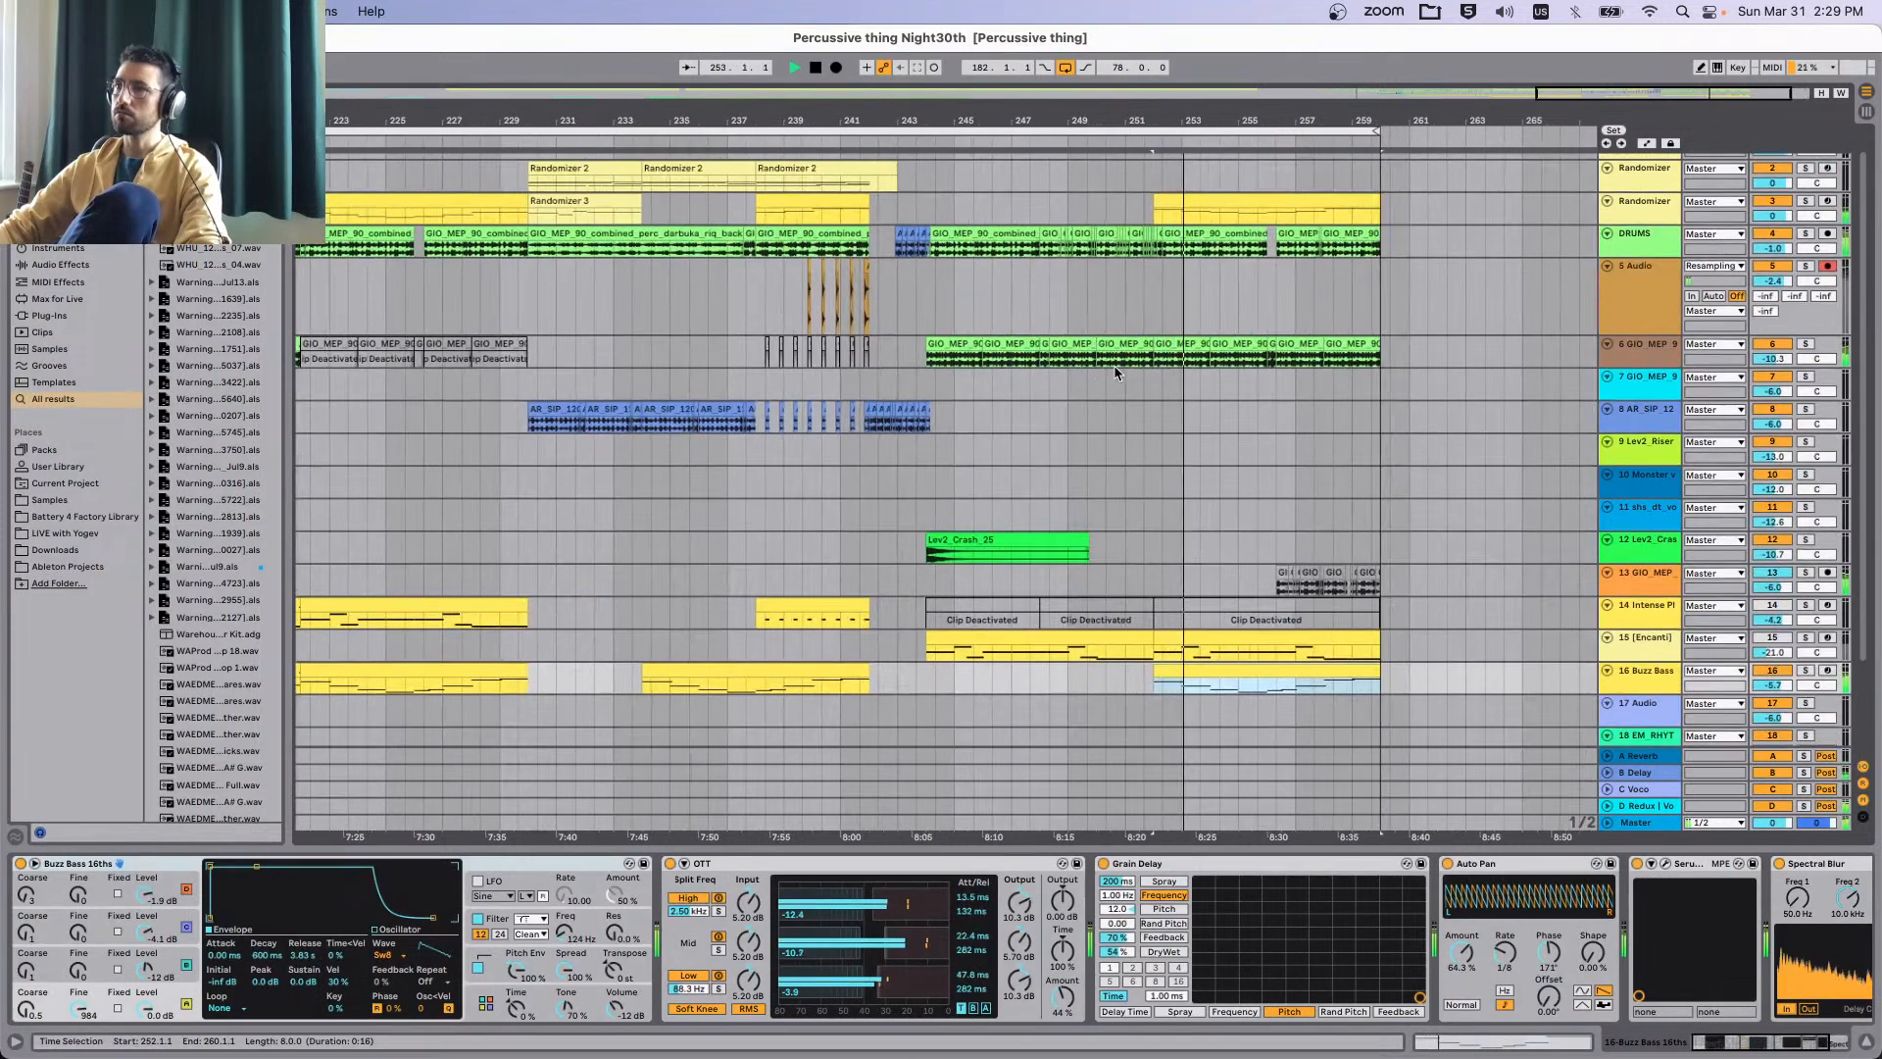
scroll(1078, 384, right, 2)
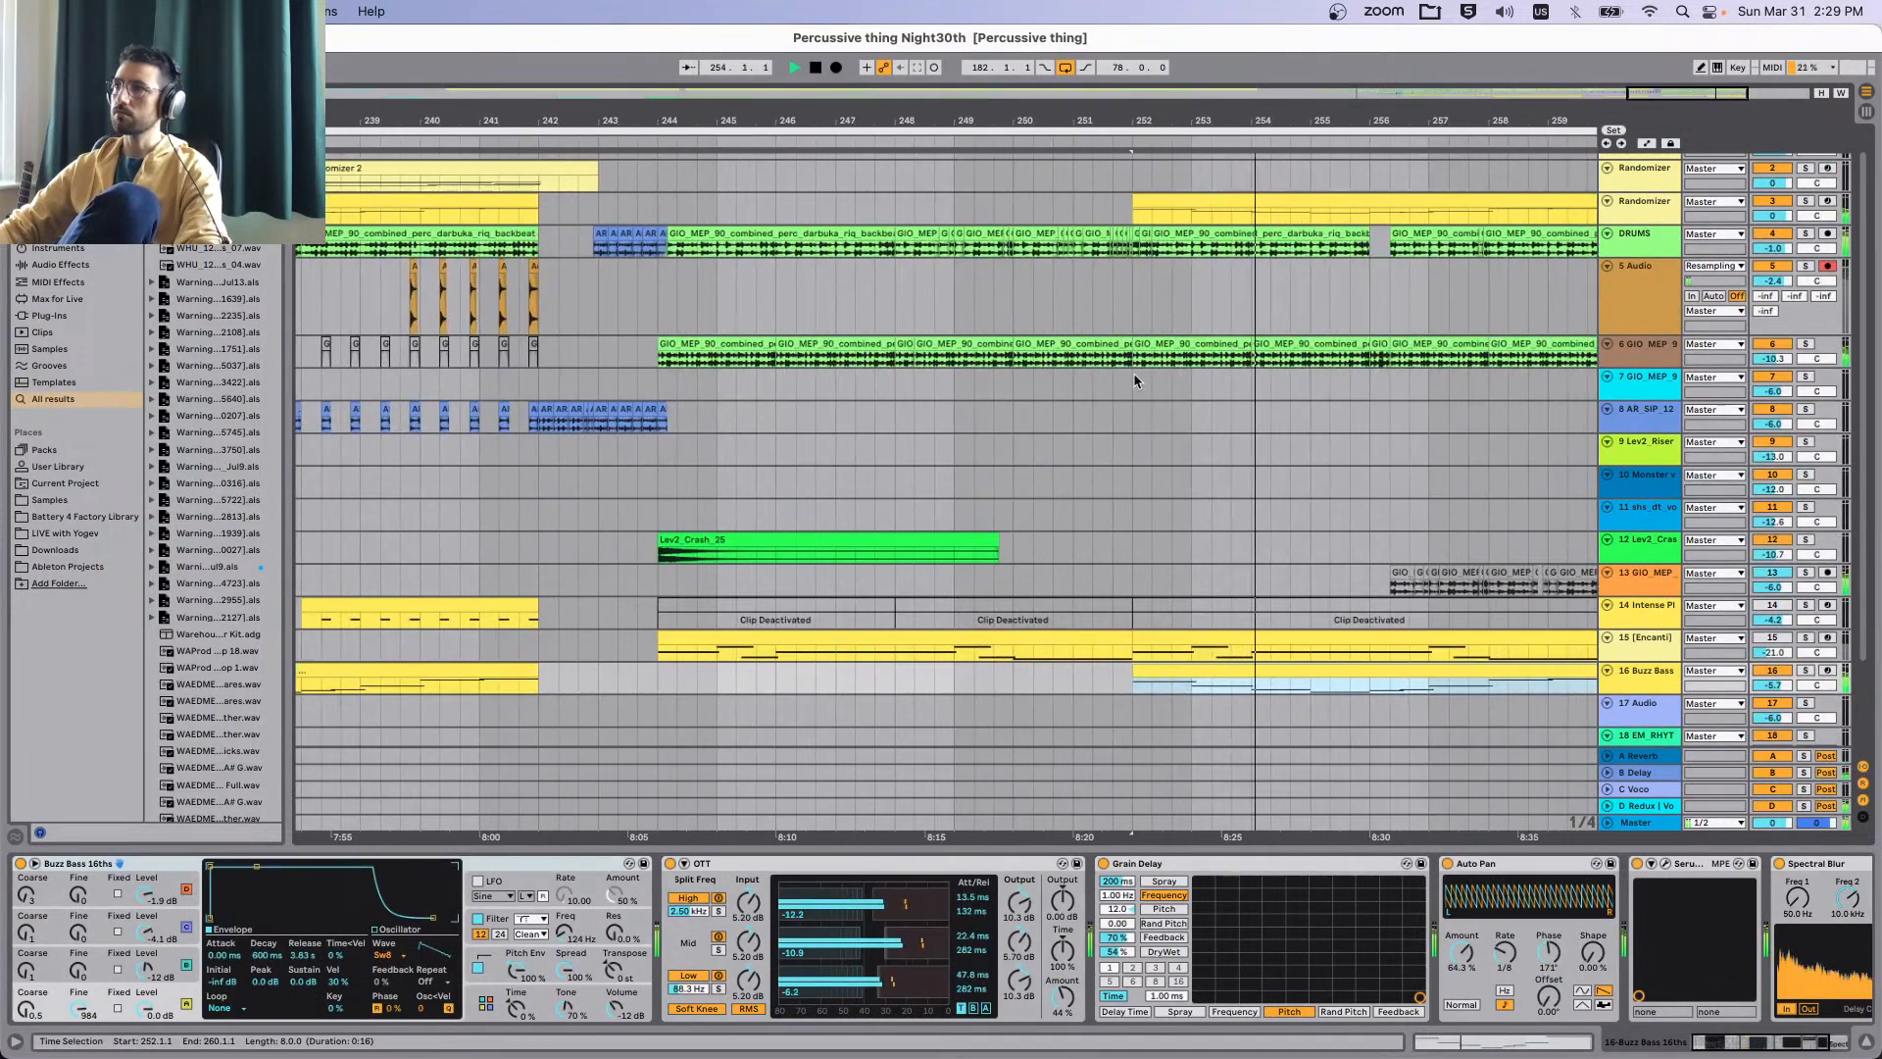
click(1671, 292)
key(space)
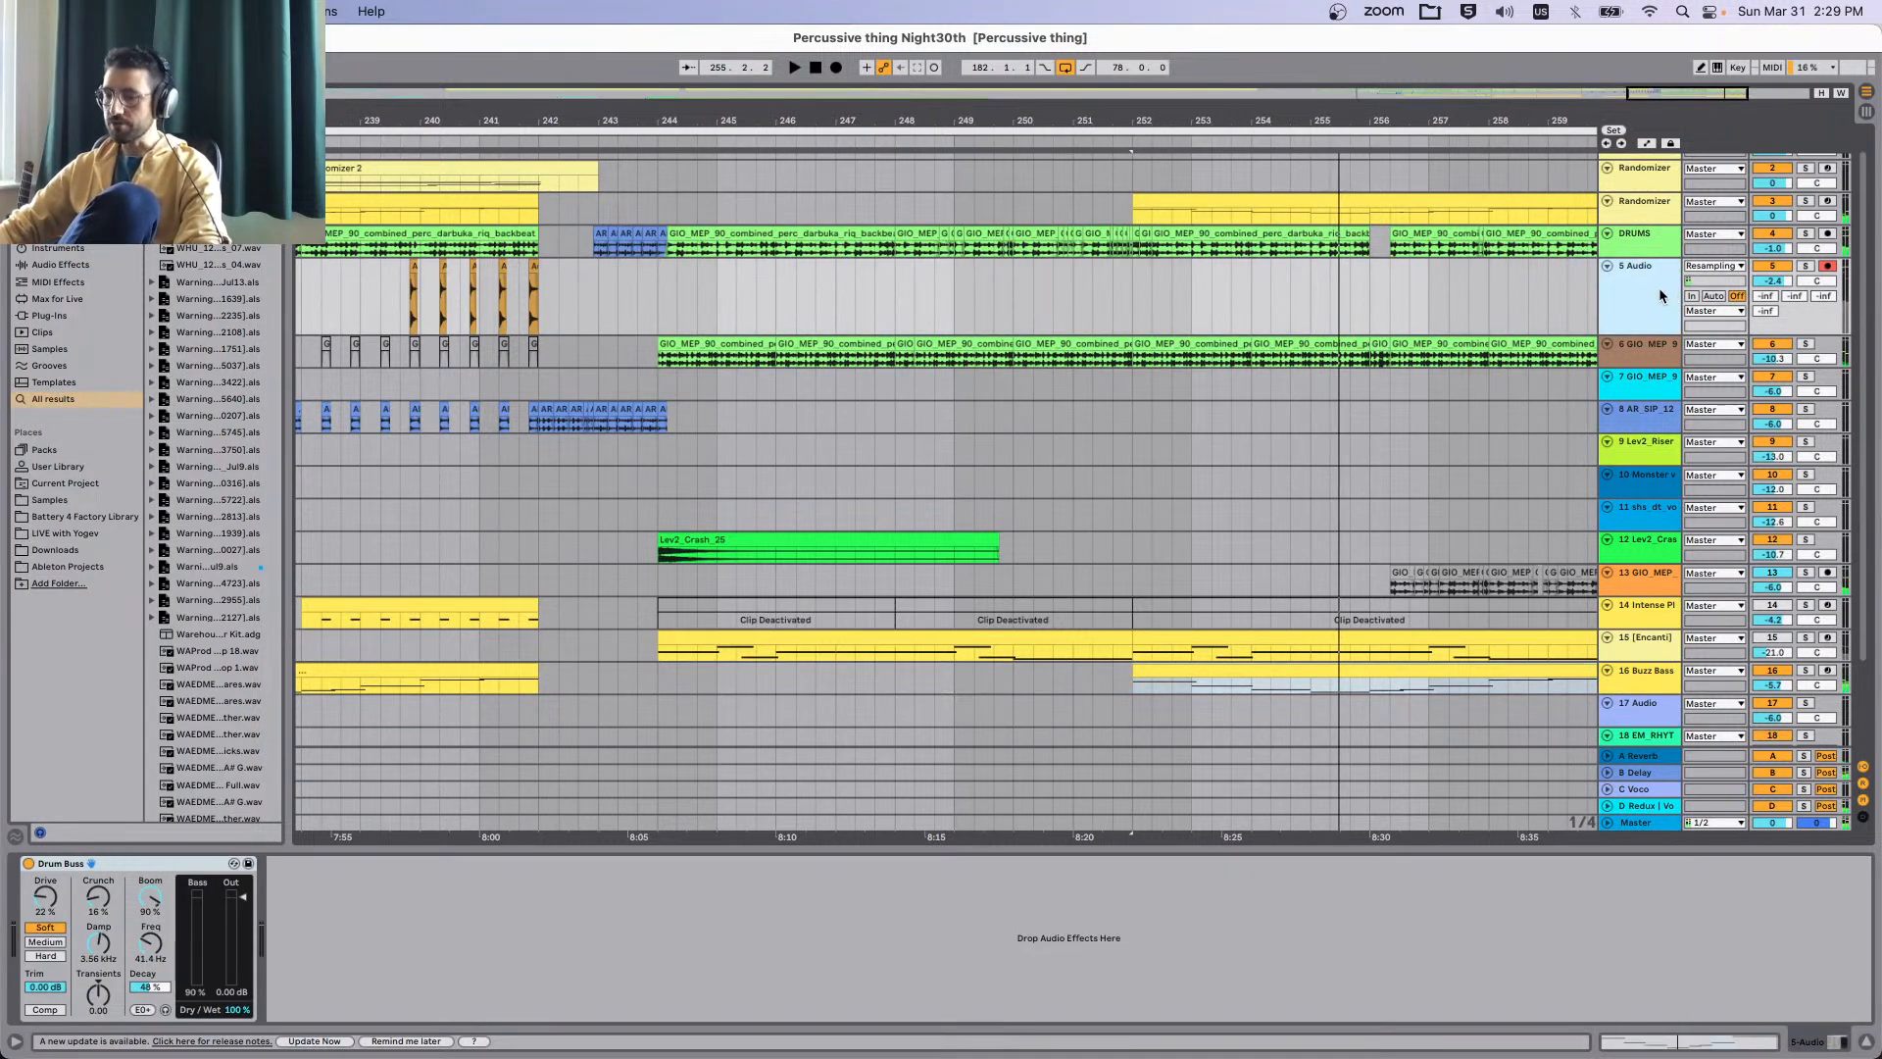
Search the browser for "kick" and widen the browser so the full sample names can be read.
key(super+f)
text(kick)
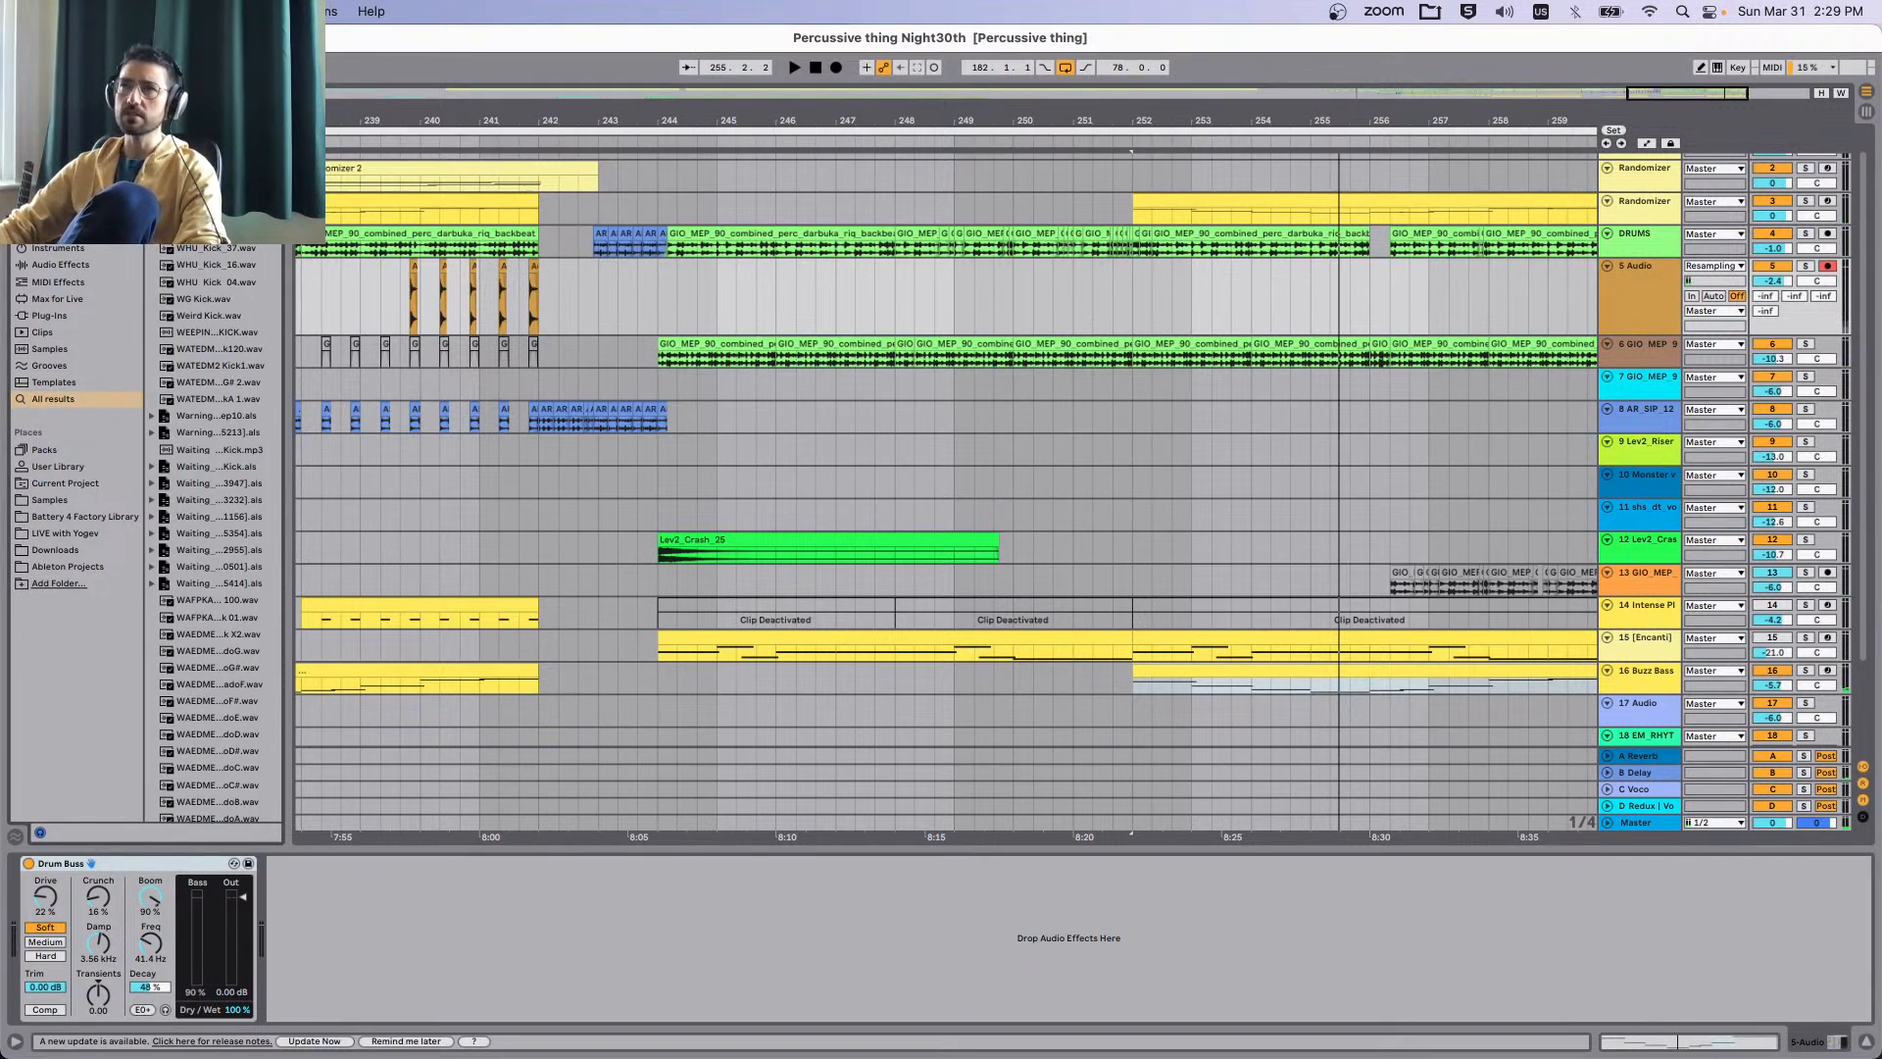
drag(289, 182, 489, 187)
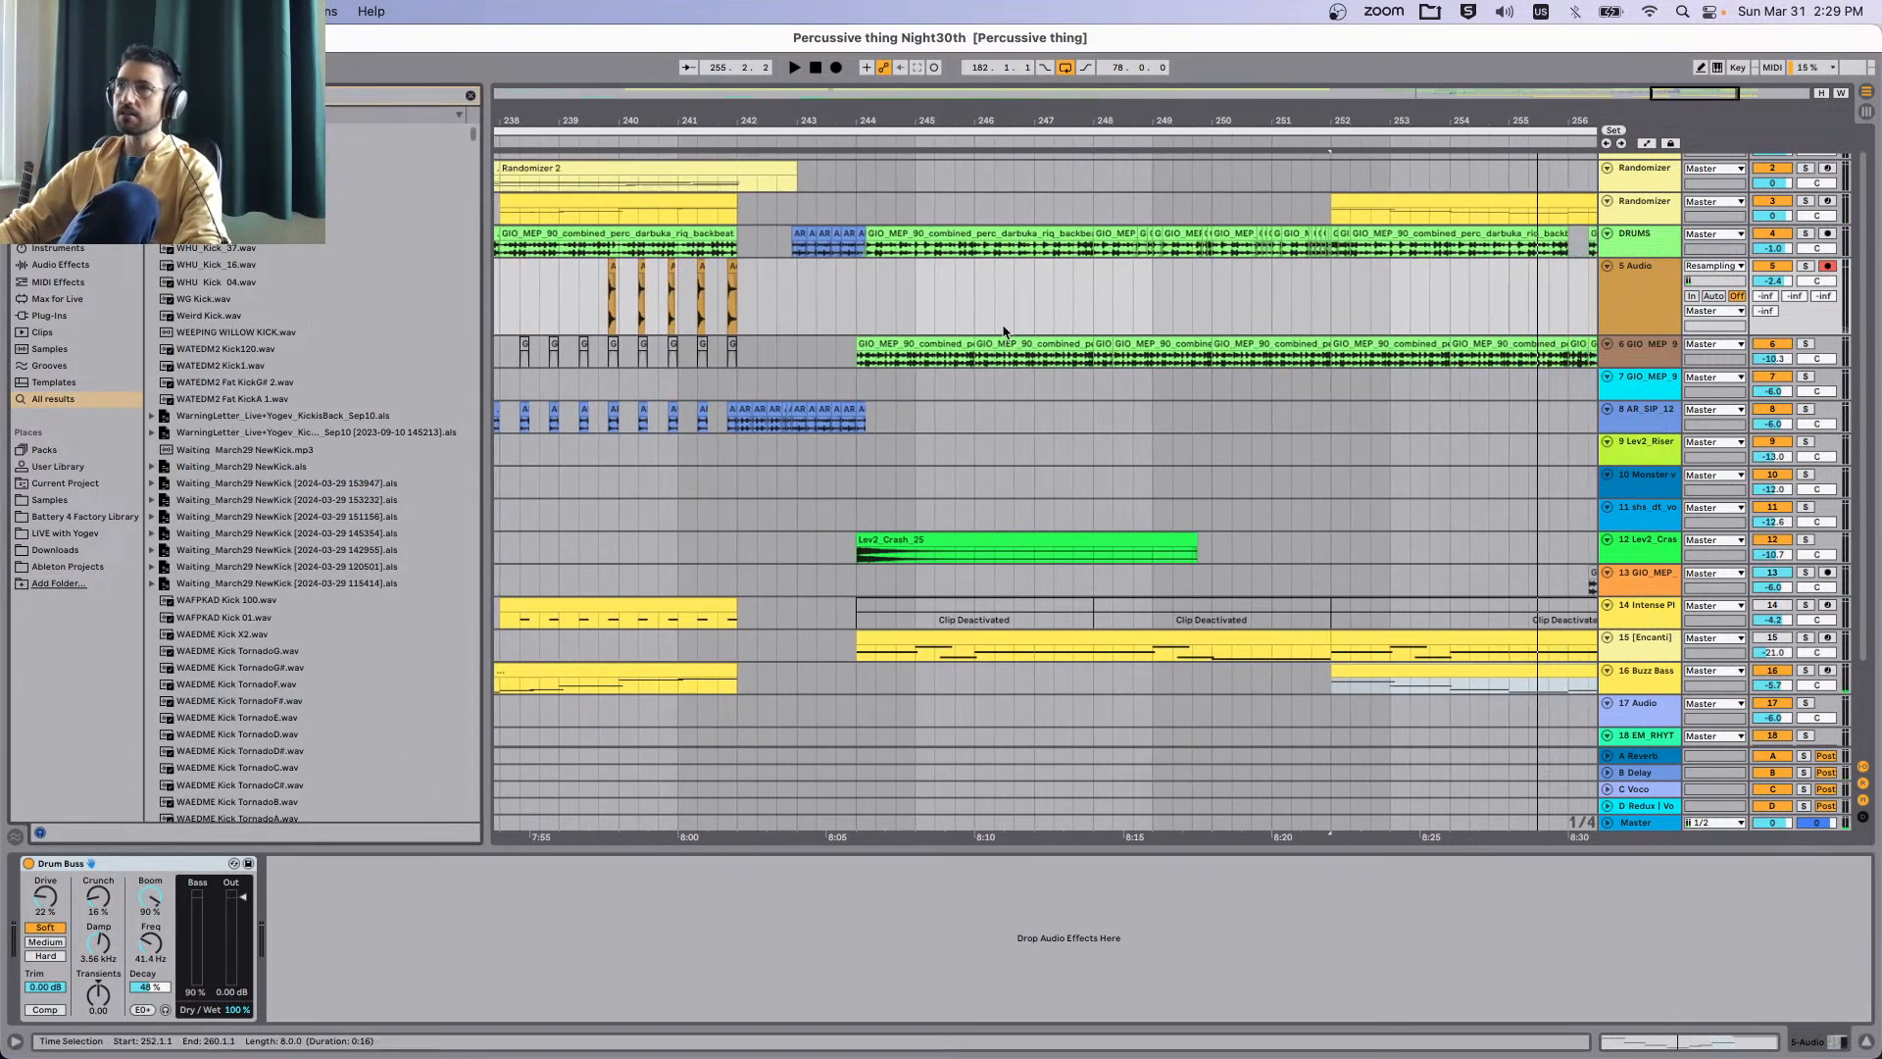
Insert two new audio tracks directly below the DRUMS track.
scroll(1467, 368, right, 3)
scroll(1644, 202, up, 1)
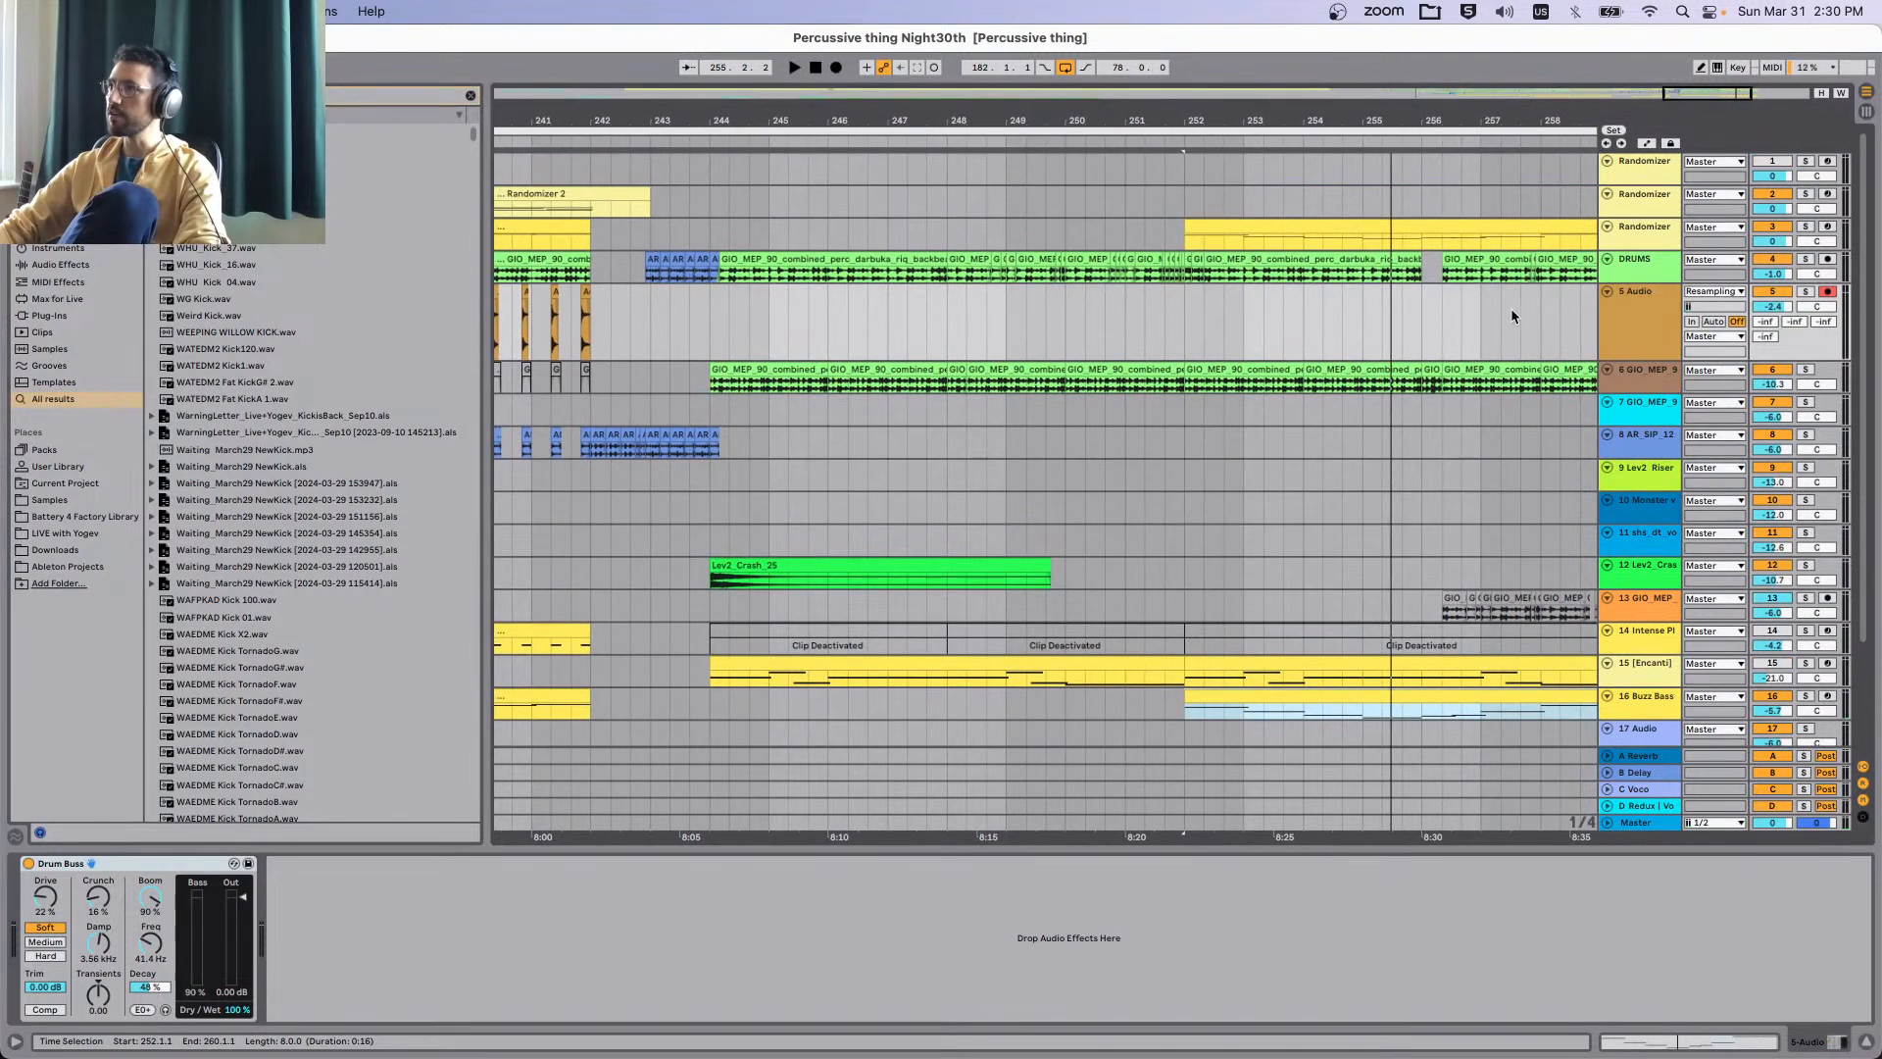
click(1656, 277)
key(super+t)
key(super+t)
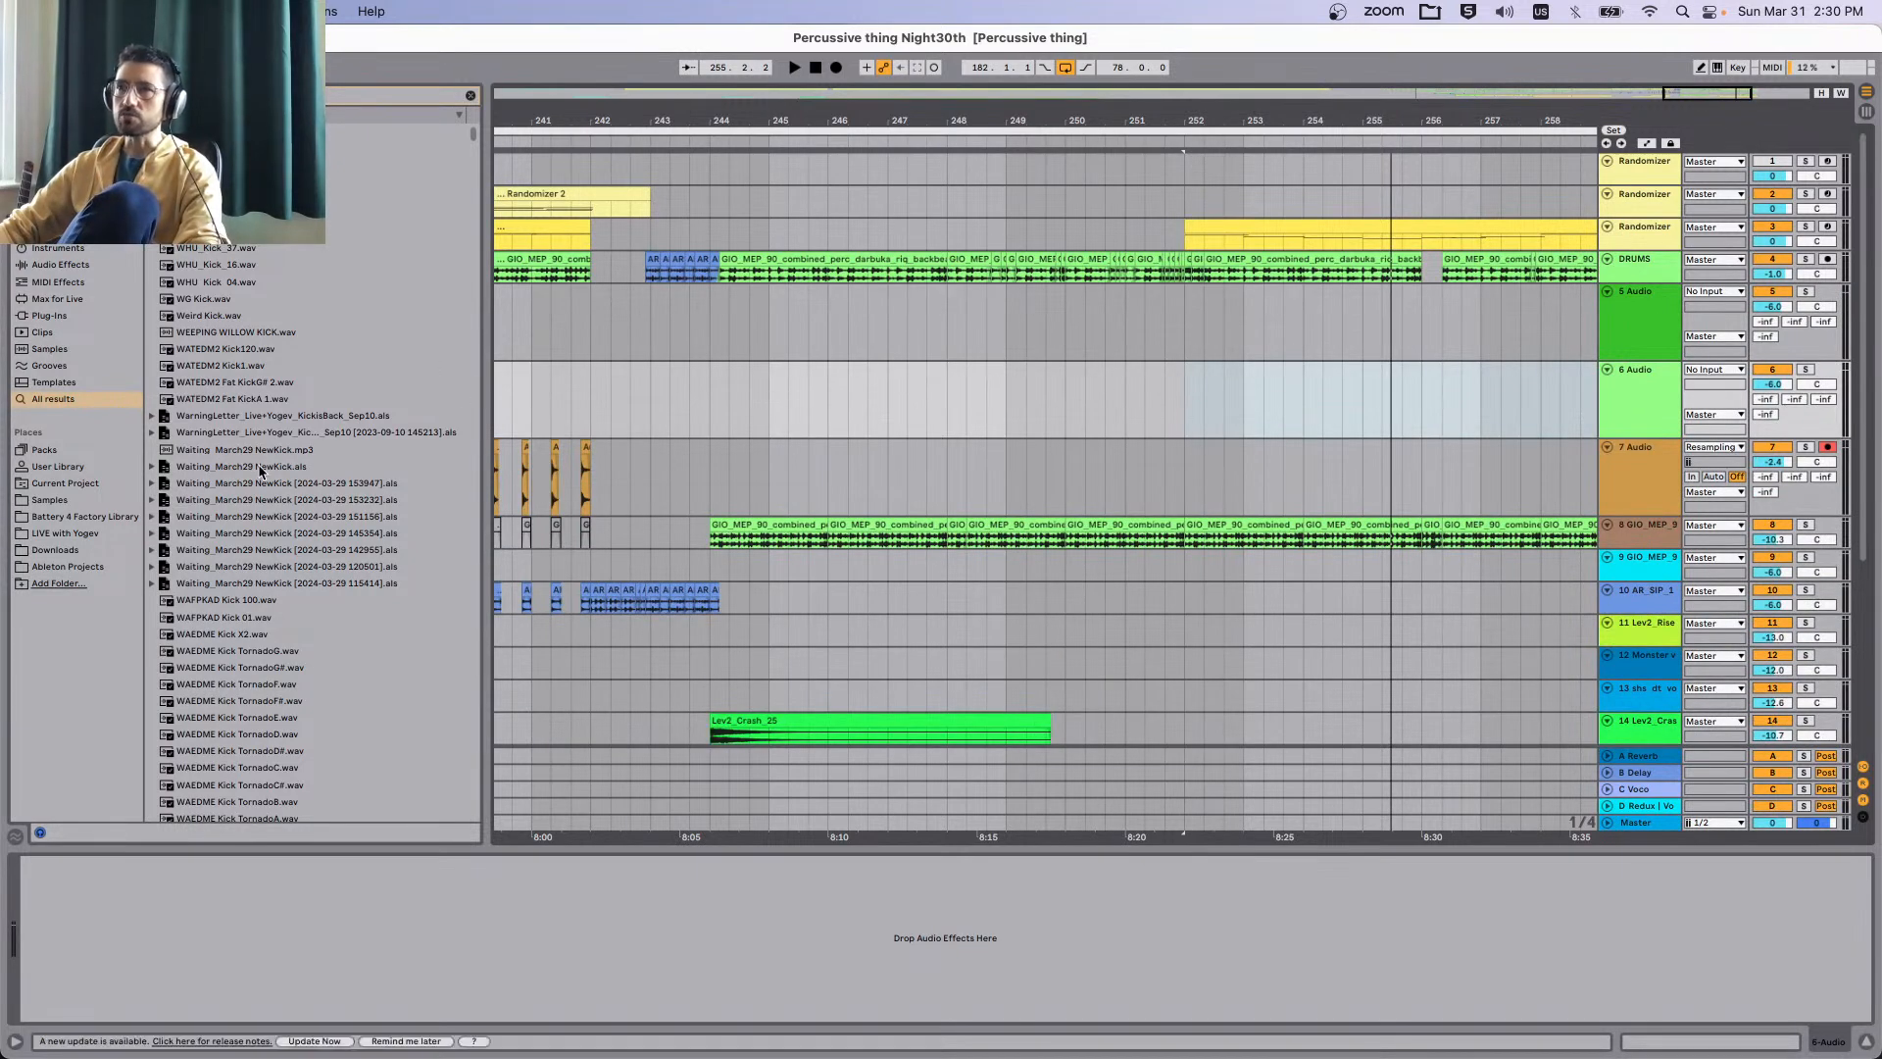
Audition kick samples from the browser results, working down from the WAEDME Kick Tornado files to the PM_NRS02_Kick files.
scroll(262, 696, down, 5)
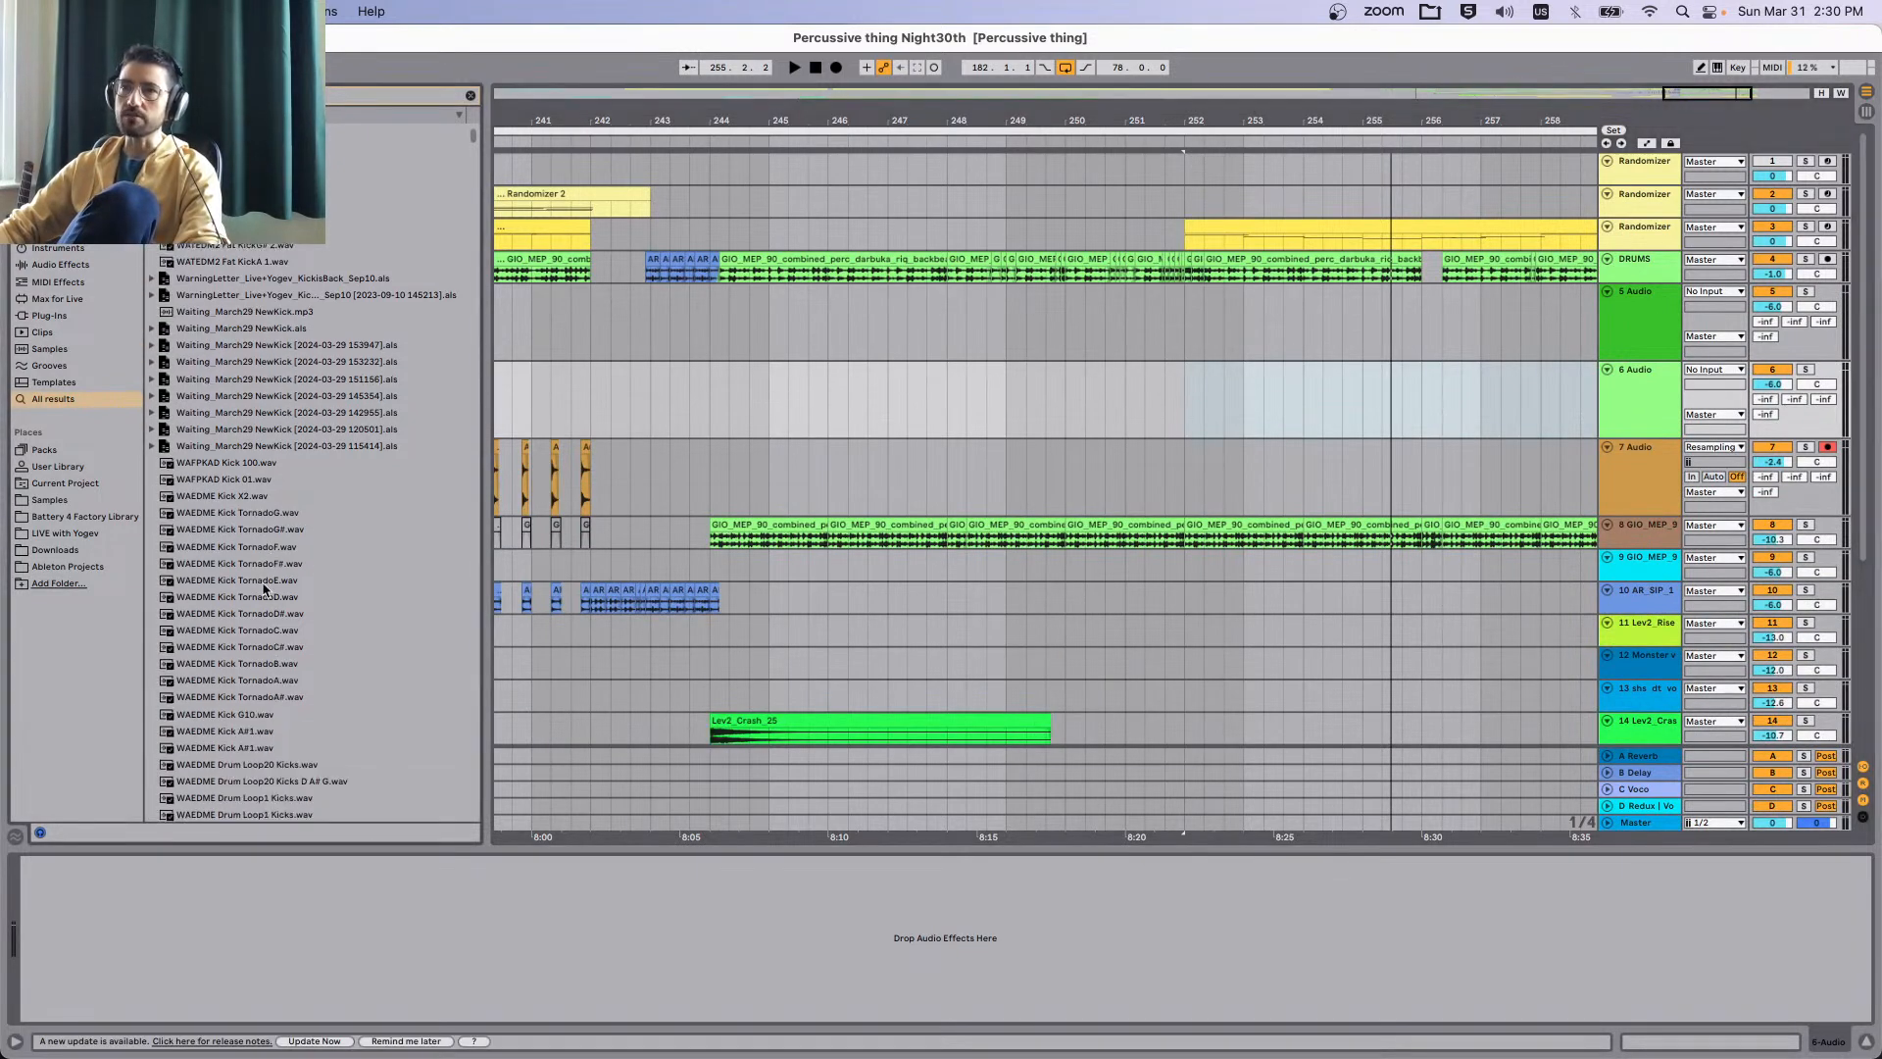
click(273, 556)
scroll(301, 499, down, 15)
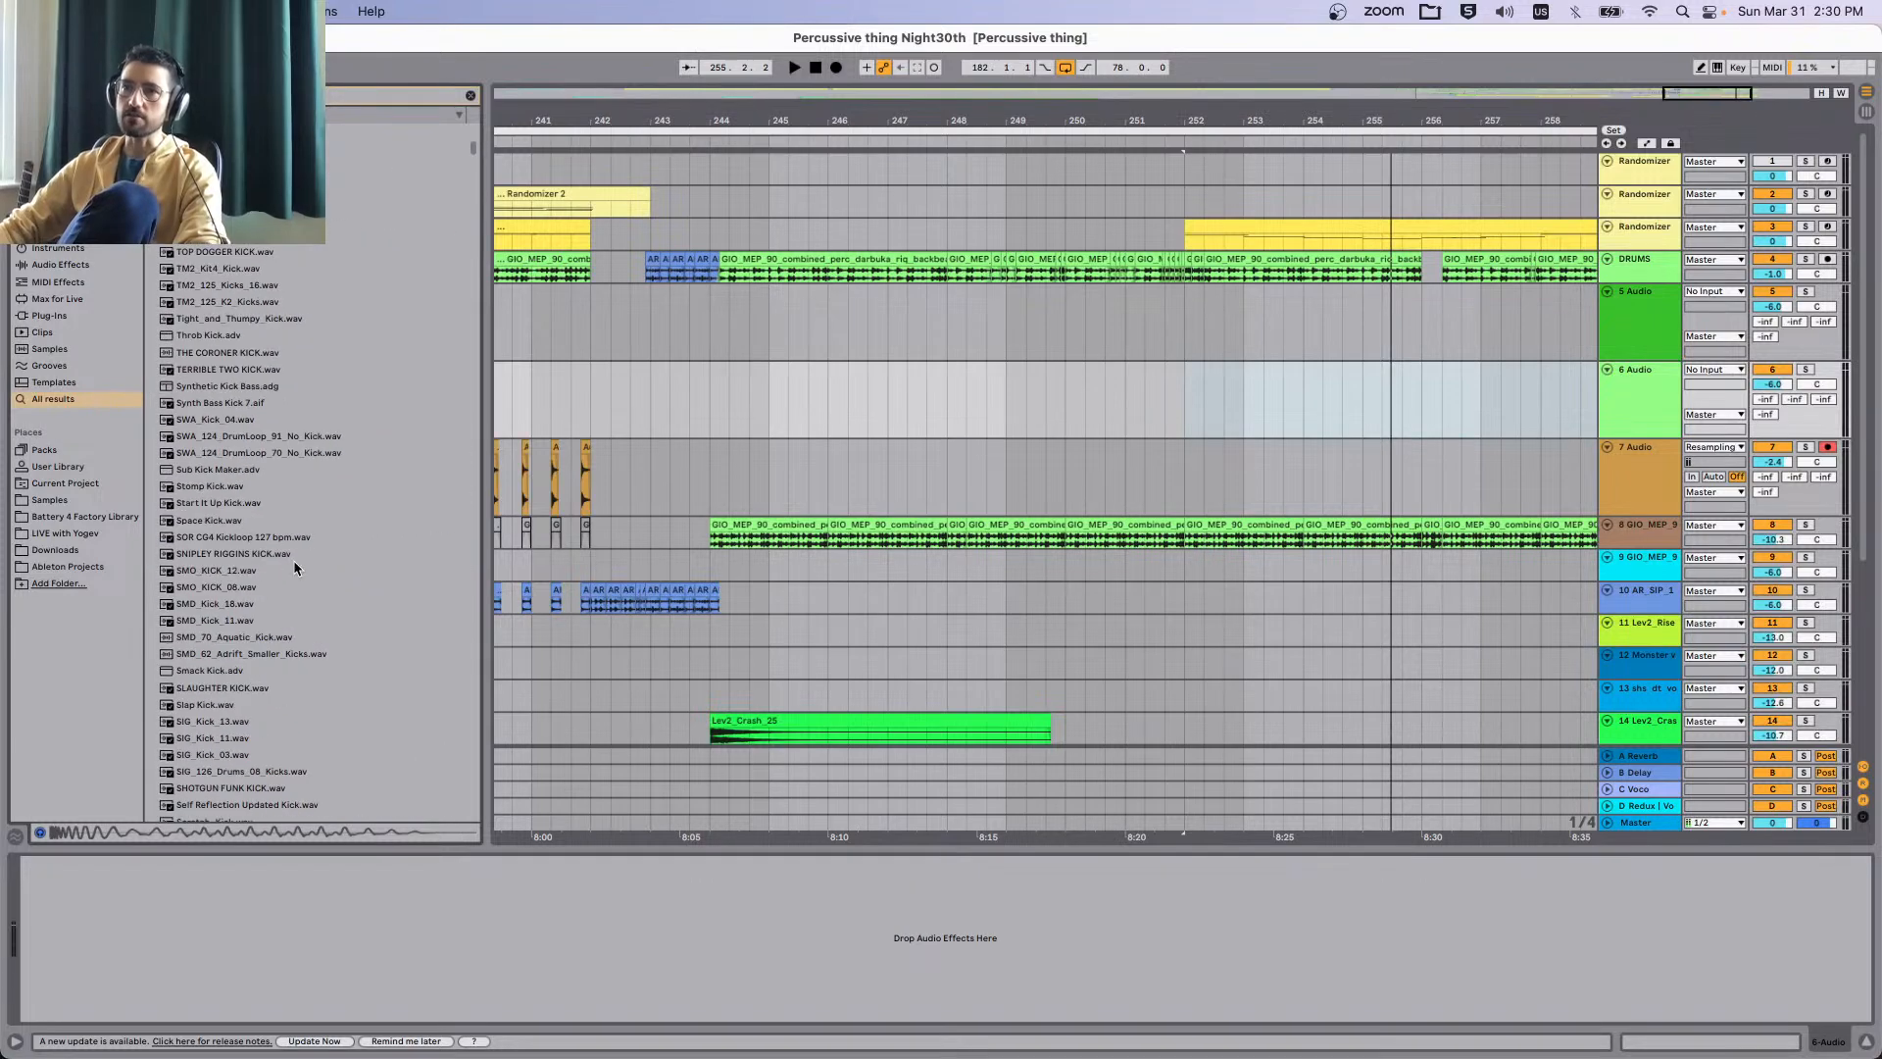
click(288, 530)
scroll(286, 526, down, 12)
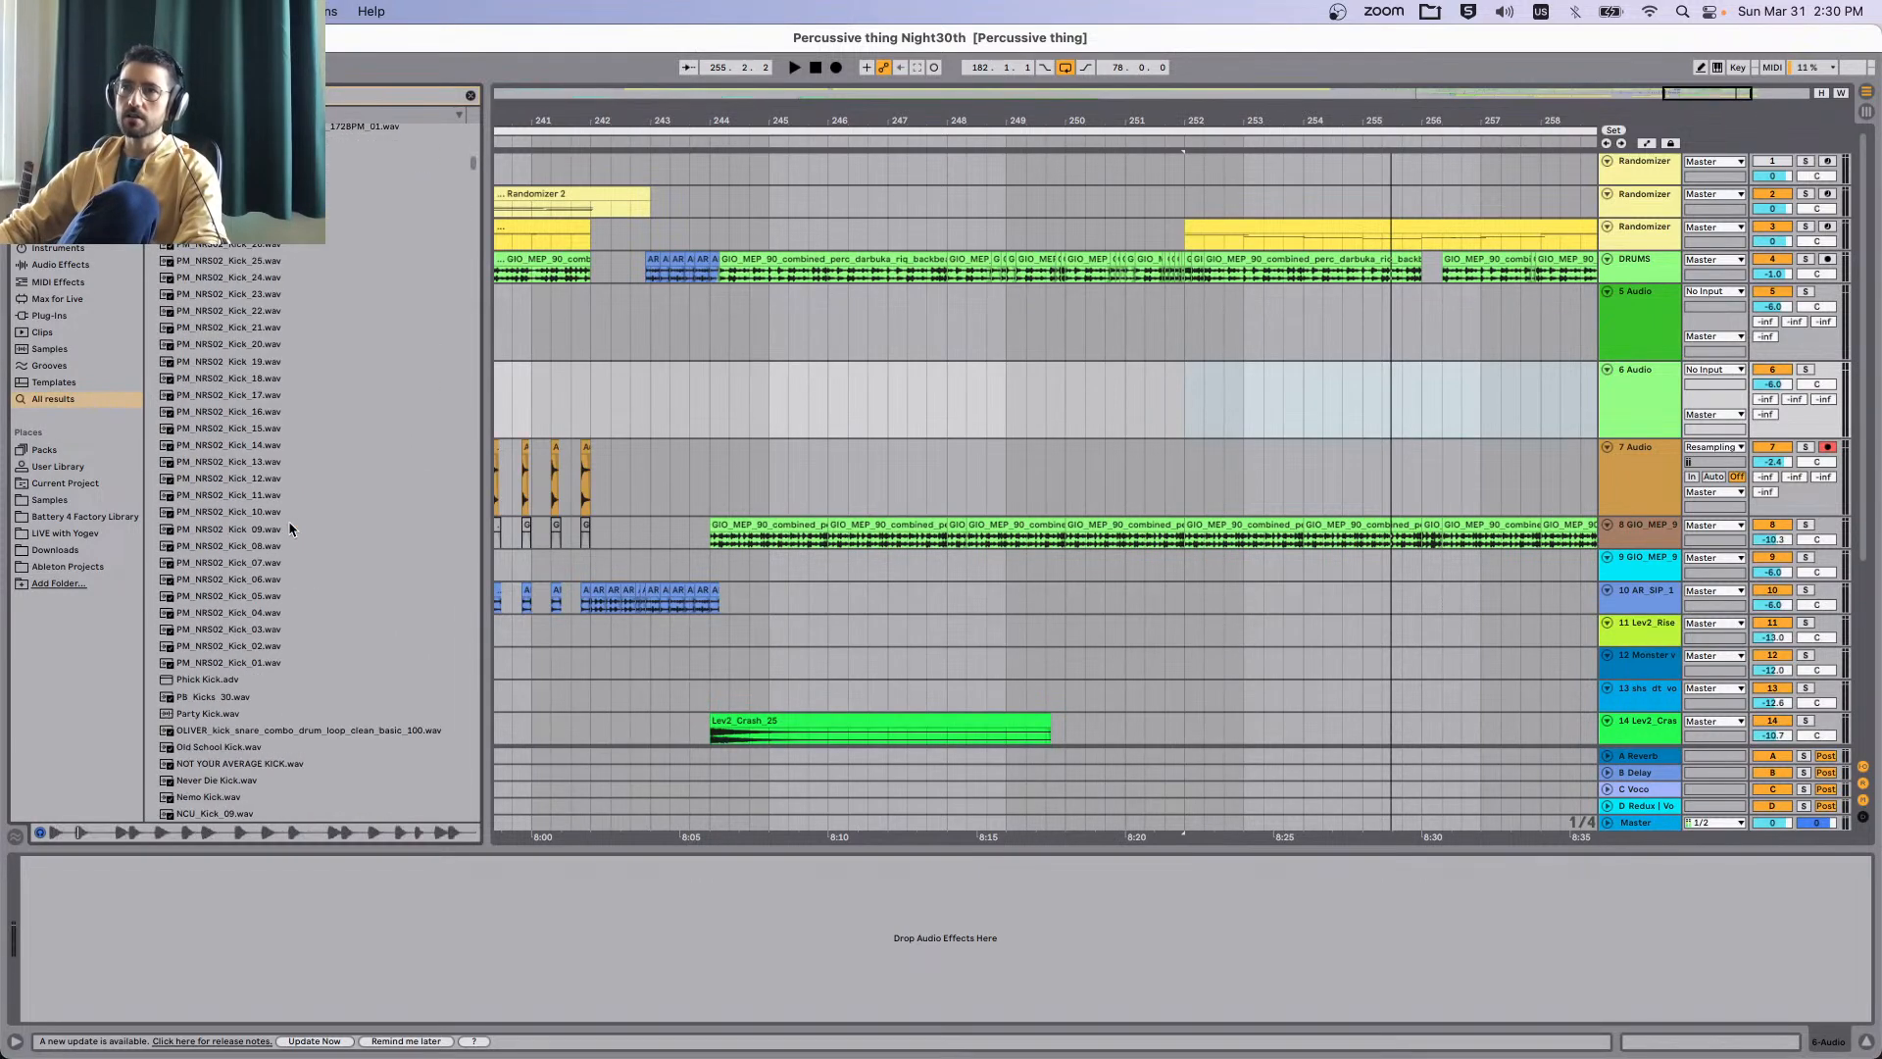
click(253, 413)
click(244, 548)
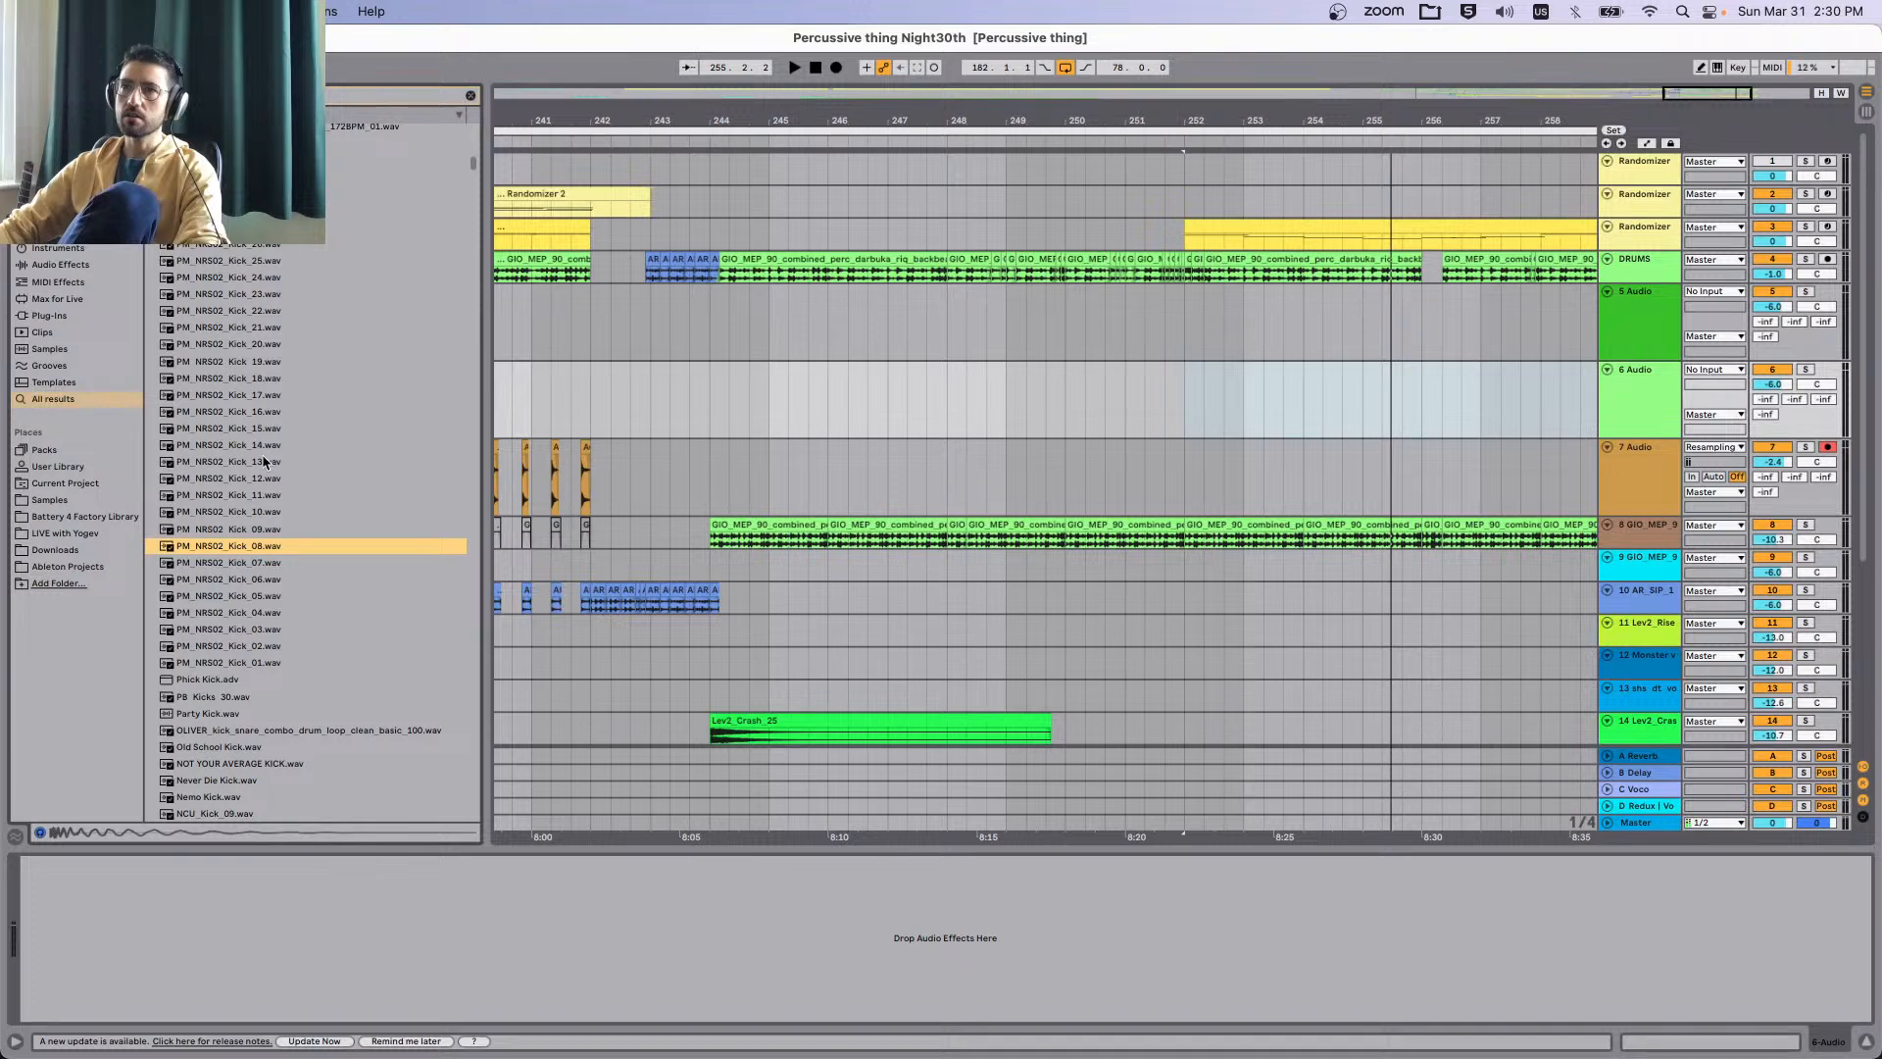
click(265, 463)
click(275, 631)
click(307, 226)
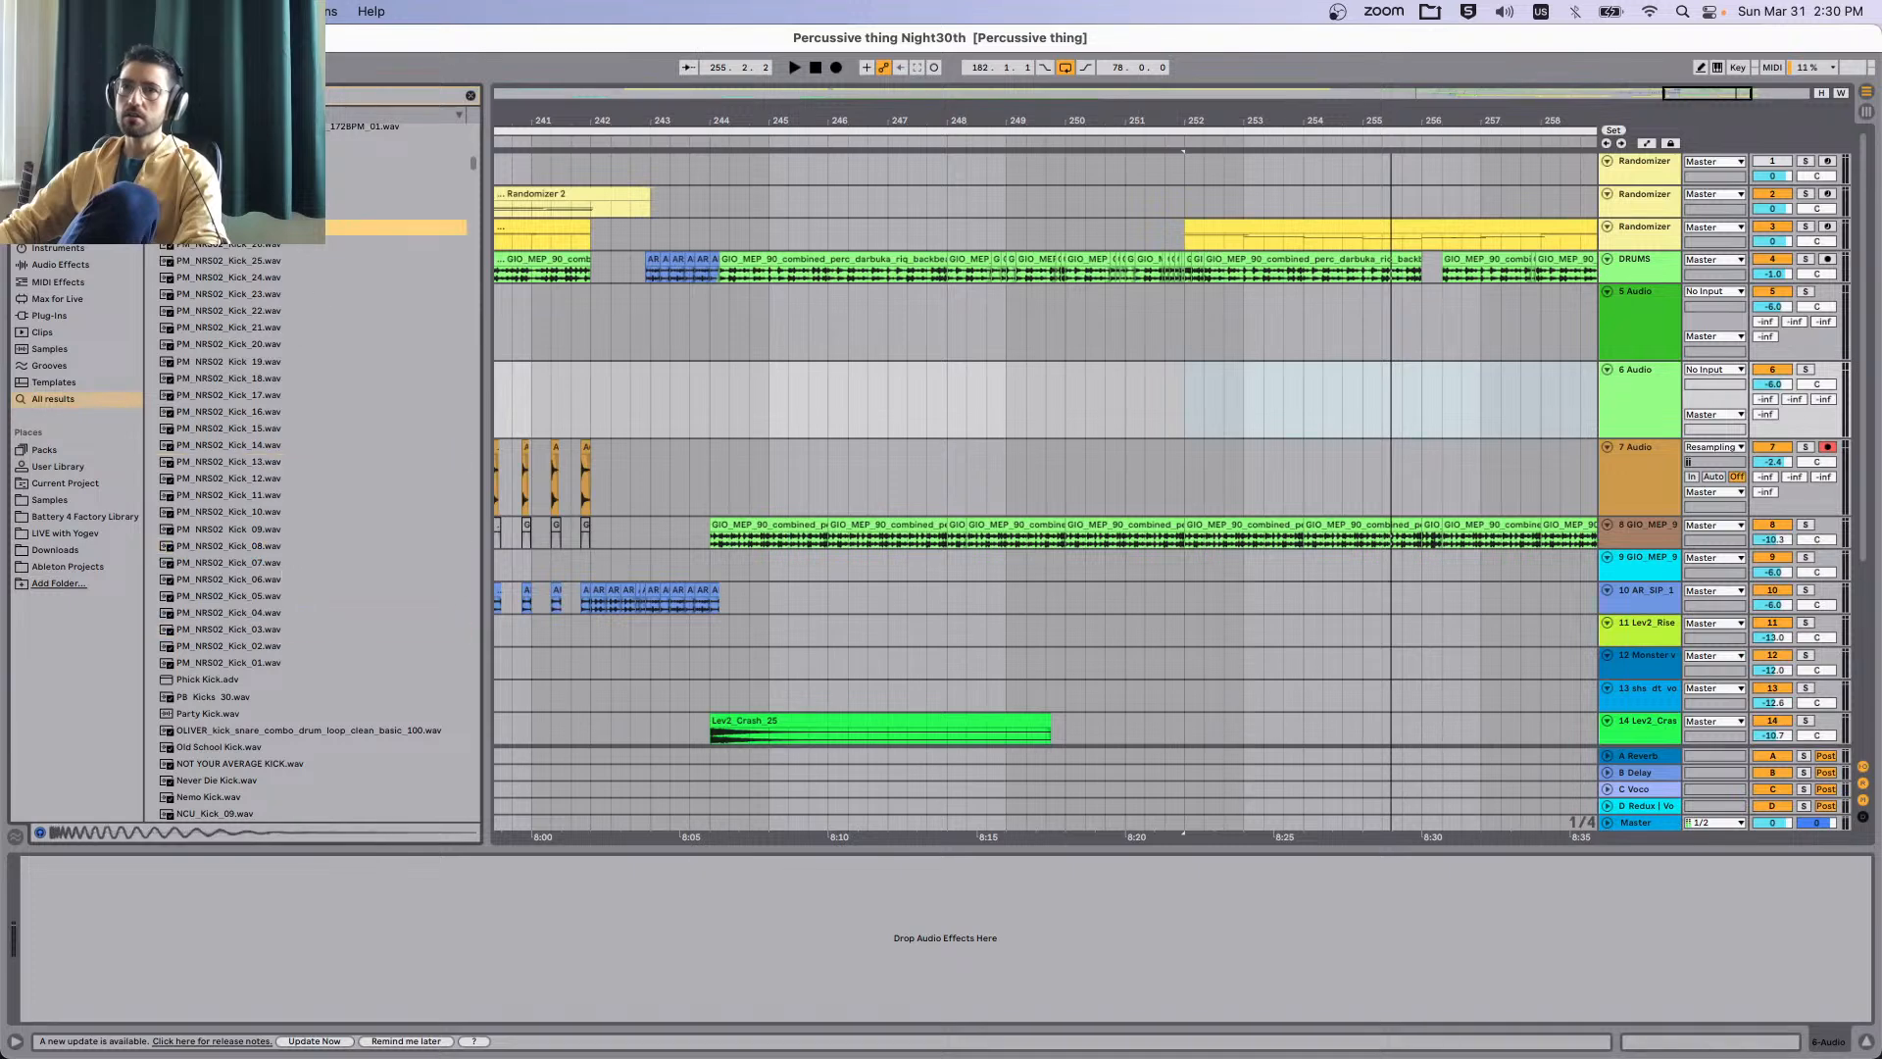
Audition several Lev2_Kick samples in the G and G# groups, including Lev2_Kick_G_03.wav.
scroll(259, 563, down, 15)
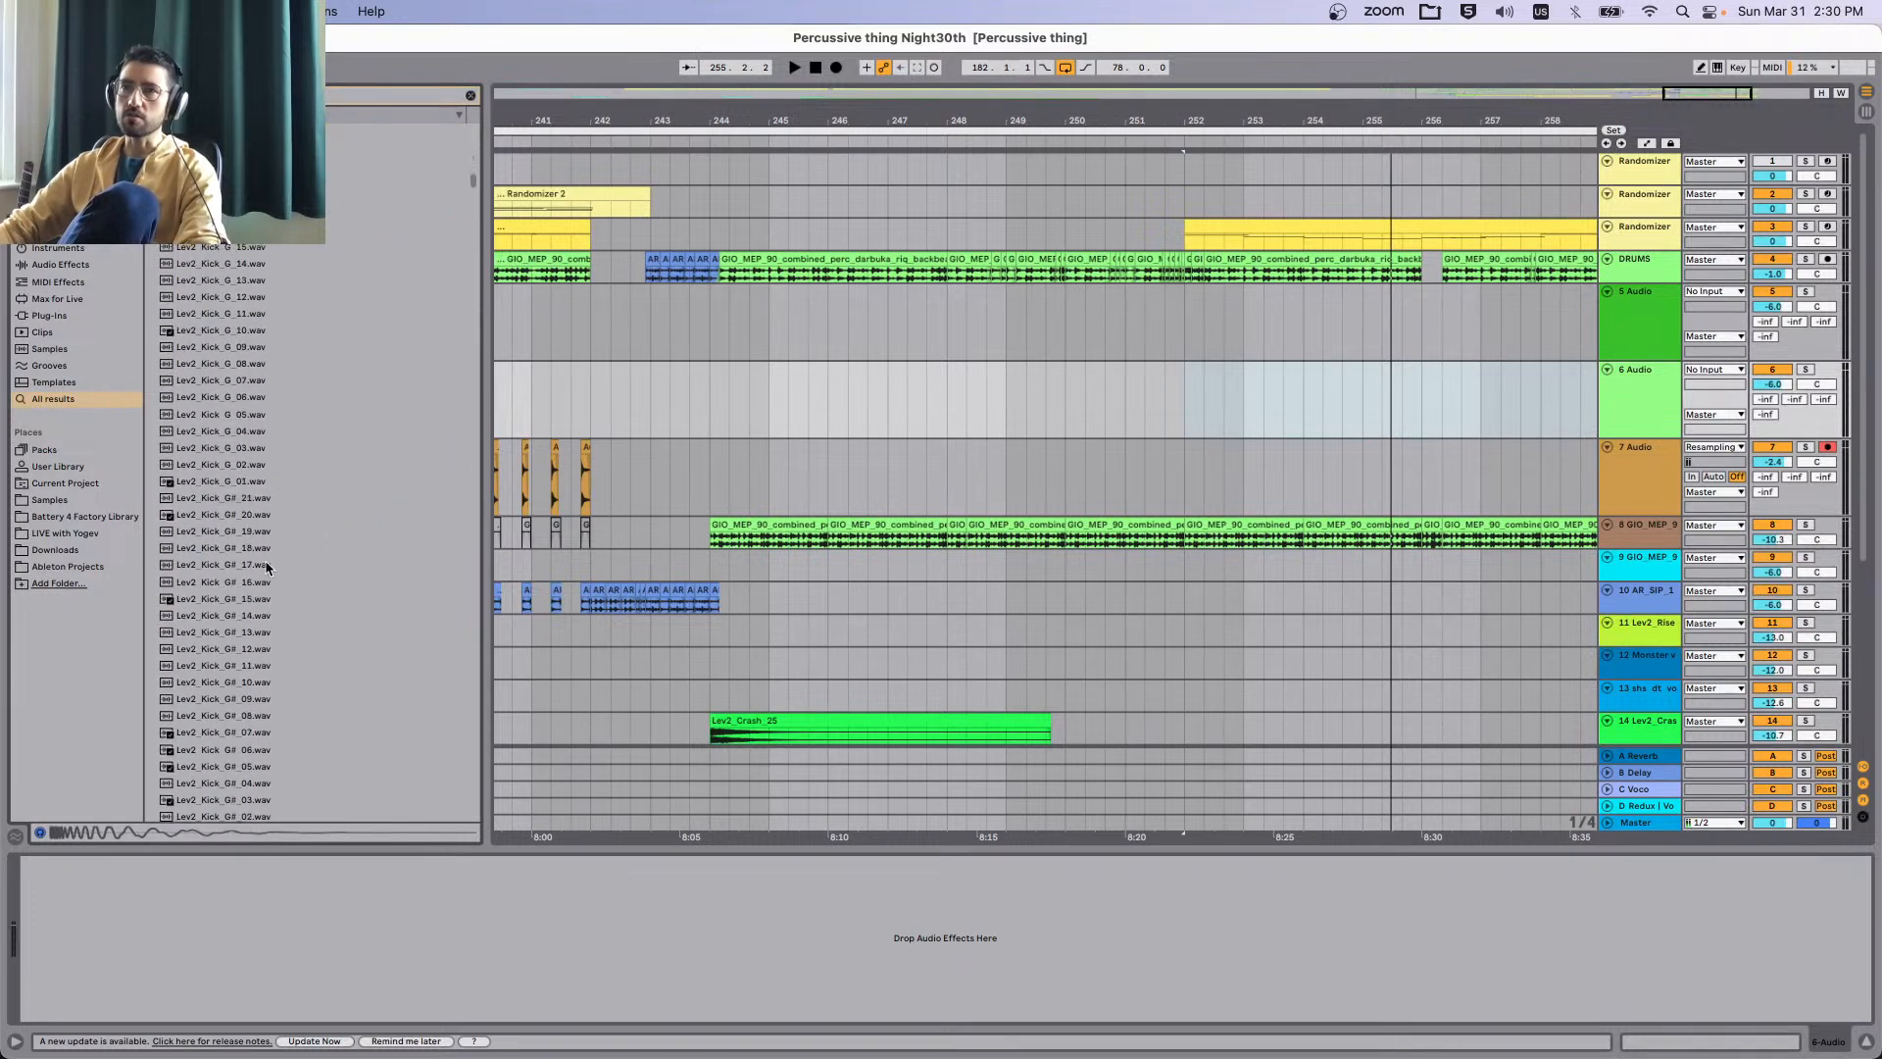
click(246, 399)
click(283, 198)
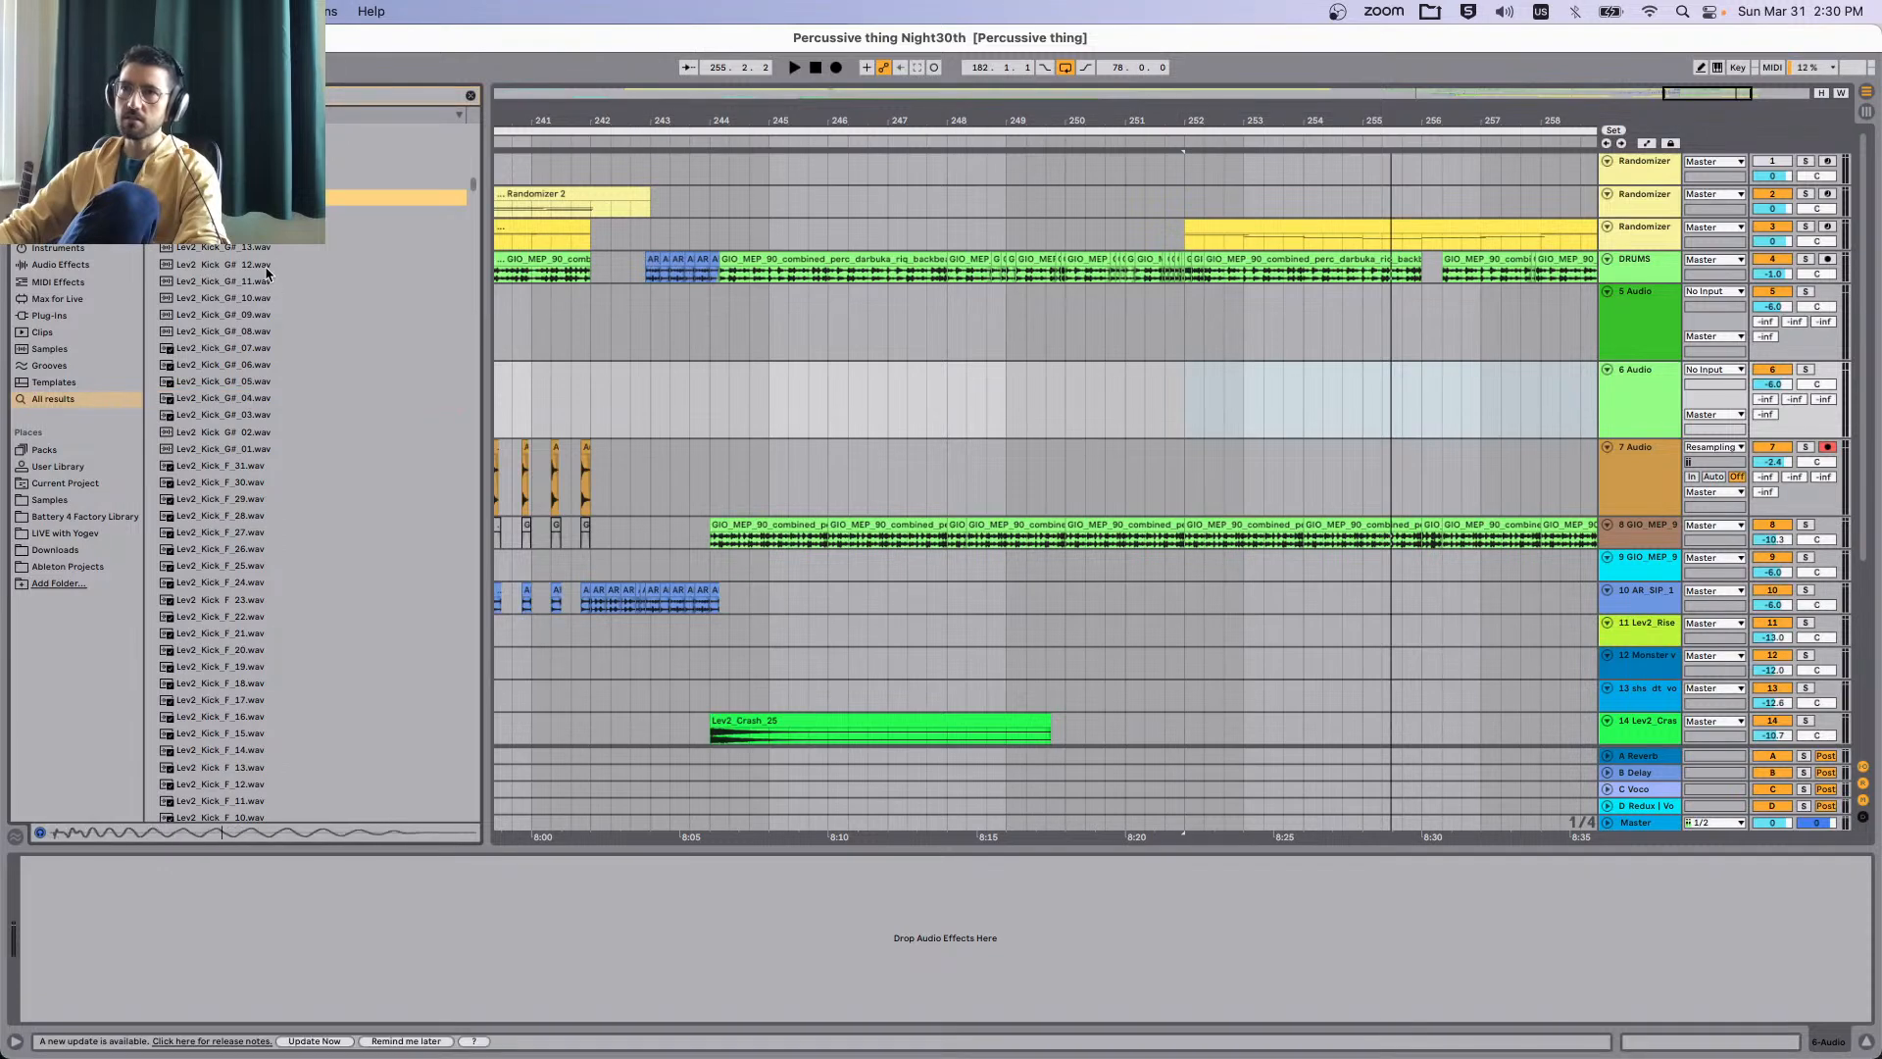
scroll(267, 269, up, 4)
click(274, 173)
scroll(275, 186, up, 2)
click(274, 213)
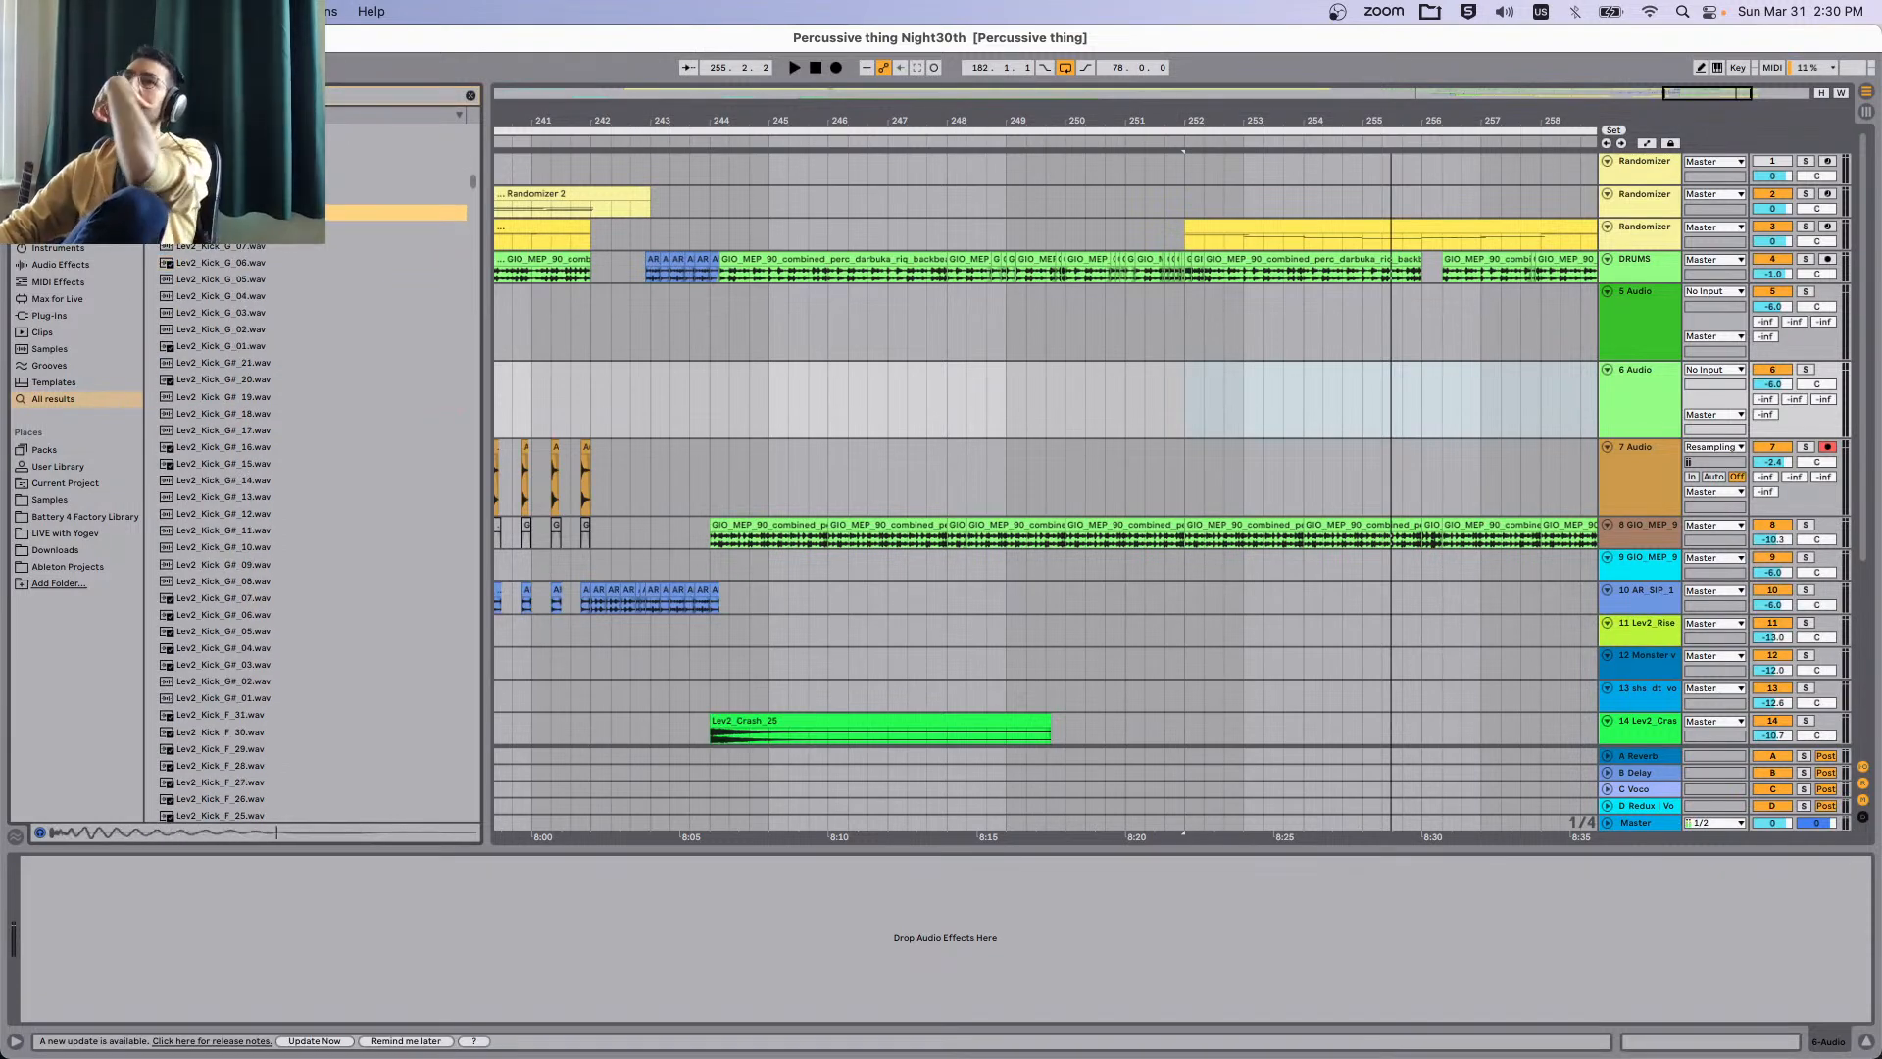
click(275, 162)
scroll(263, 392, down, 1)
click(260, 315)
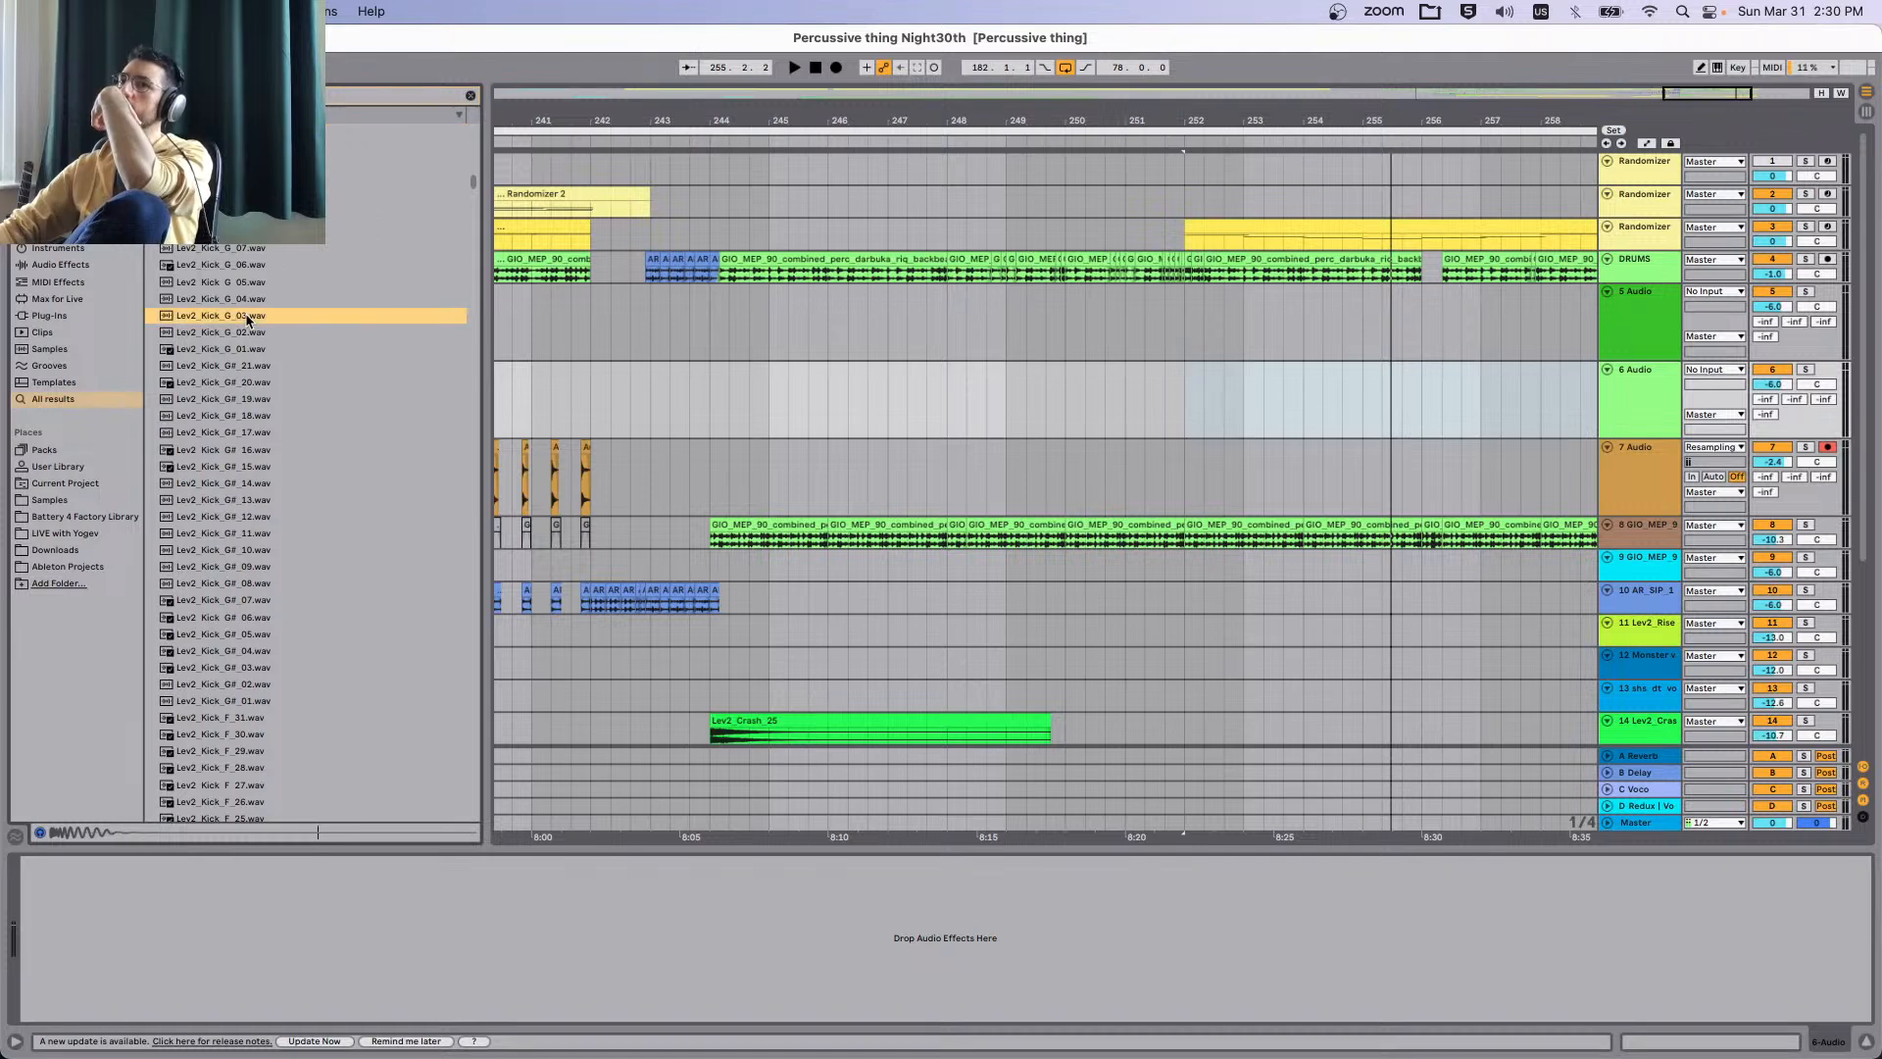
Browse the remaining Lev2 kicks and preview a sample from the Lev2_Kick_F group.
scroll(263, 589, down, 5)
scroll(277, 345, up, 7)
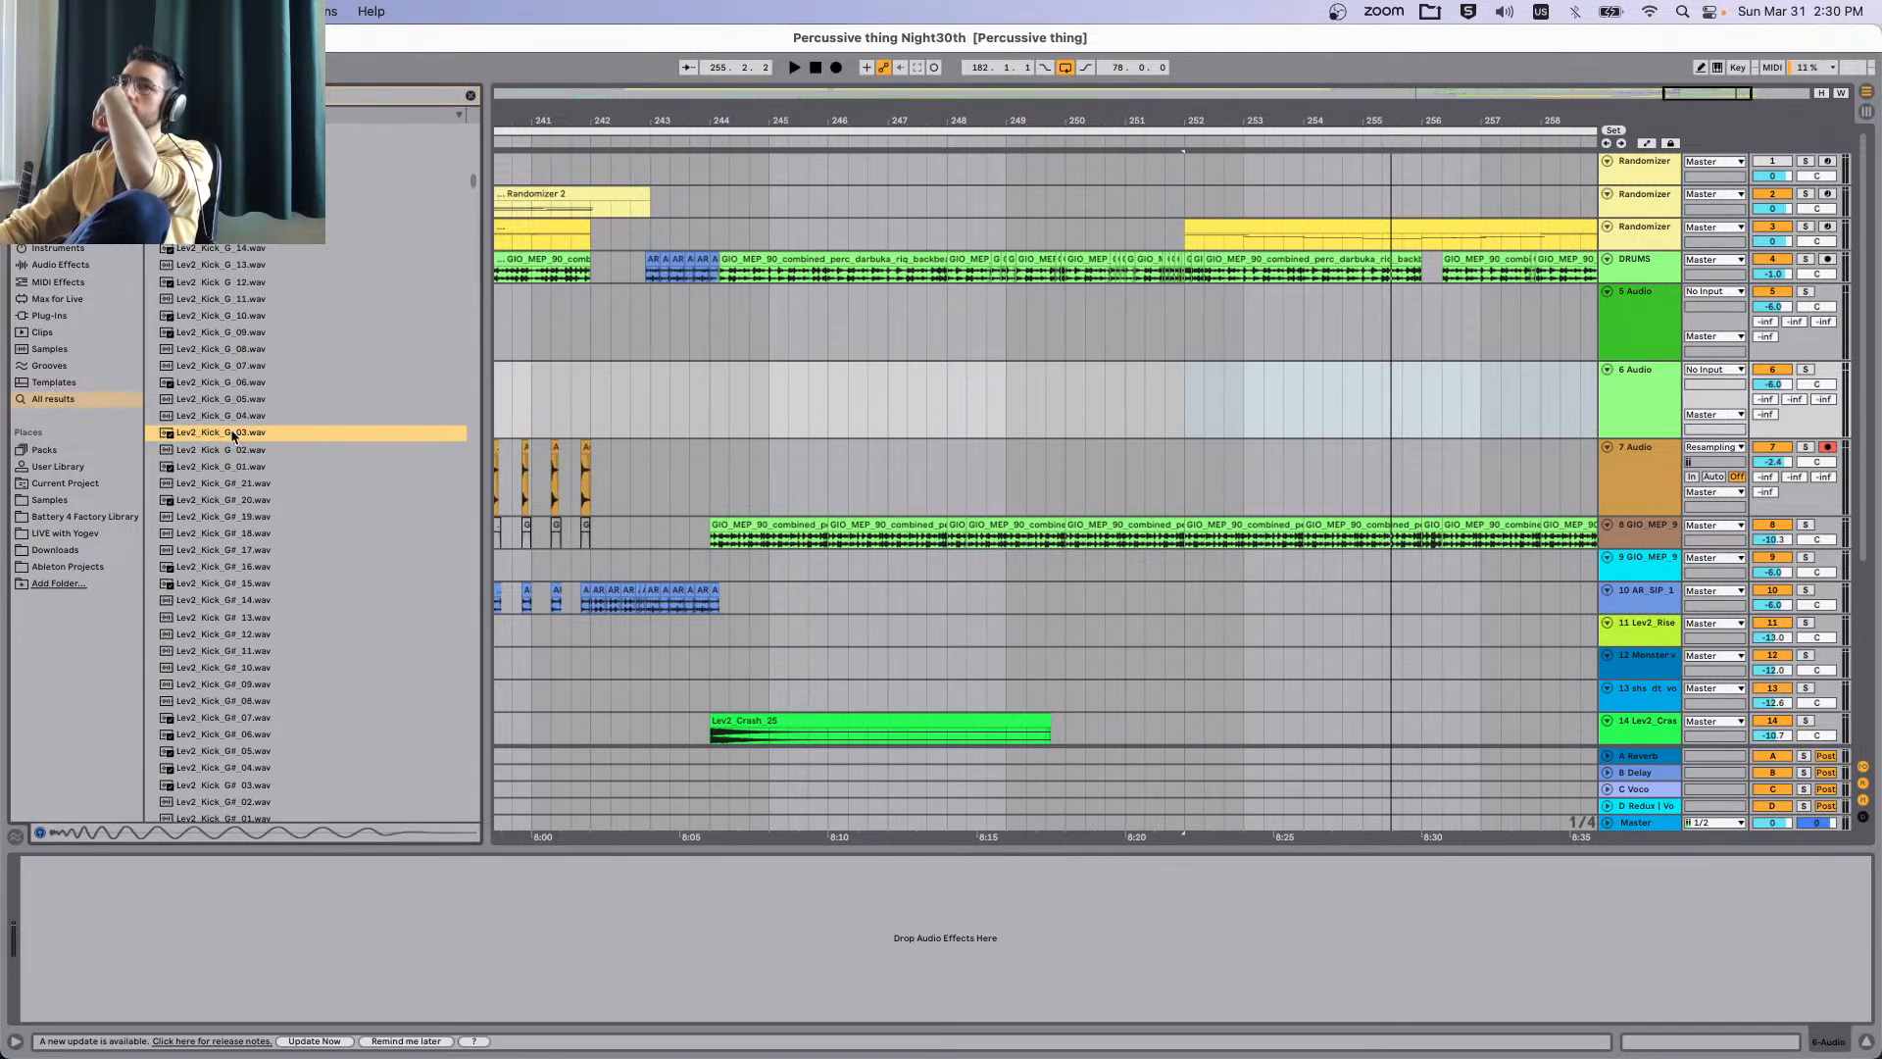
scroll(265, 549, up, 15)
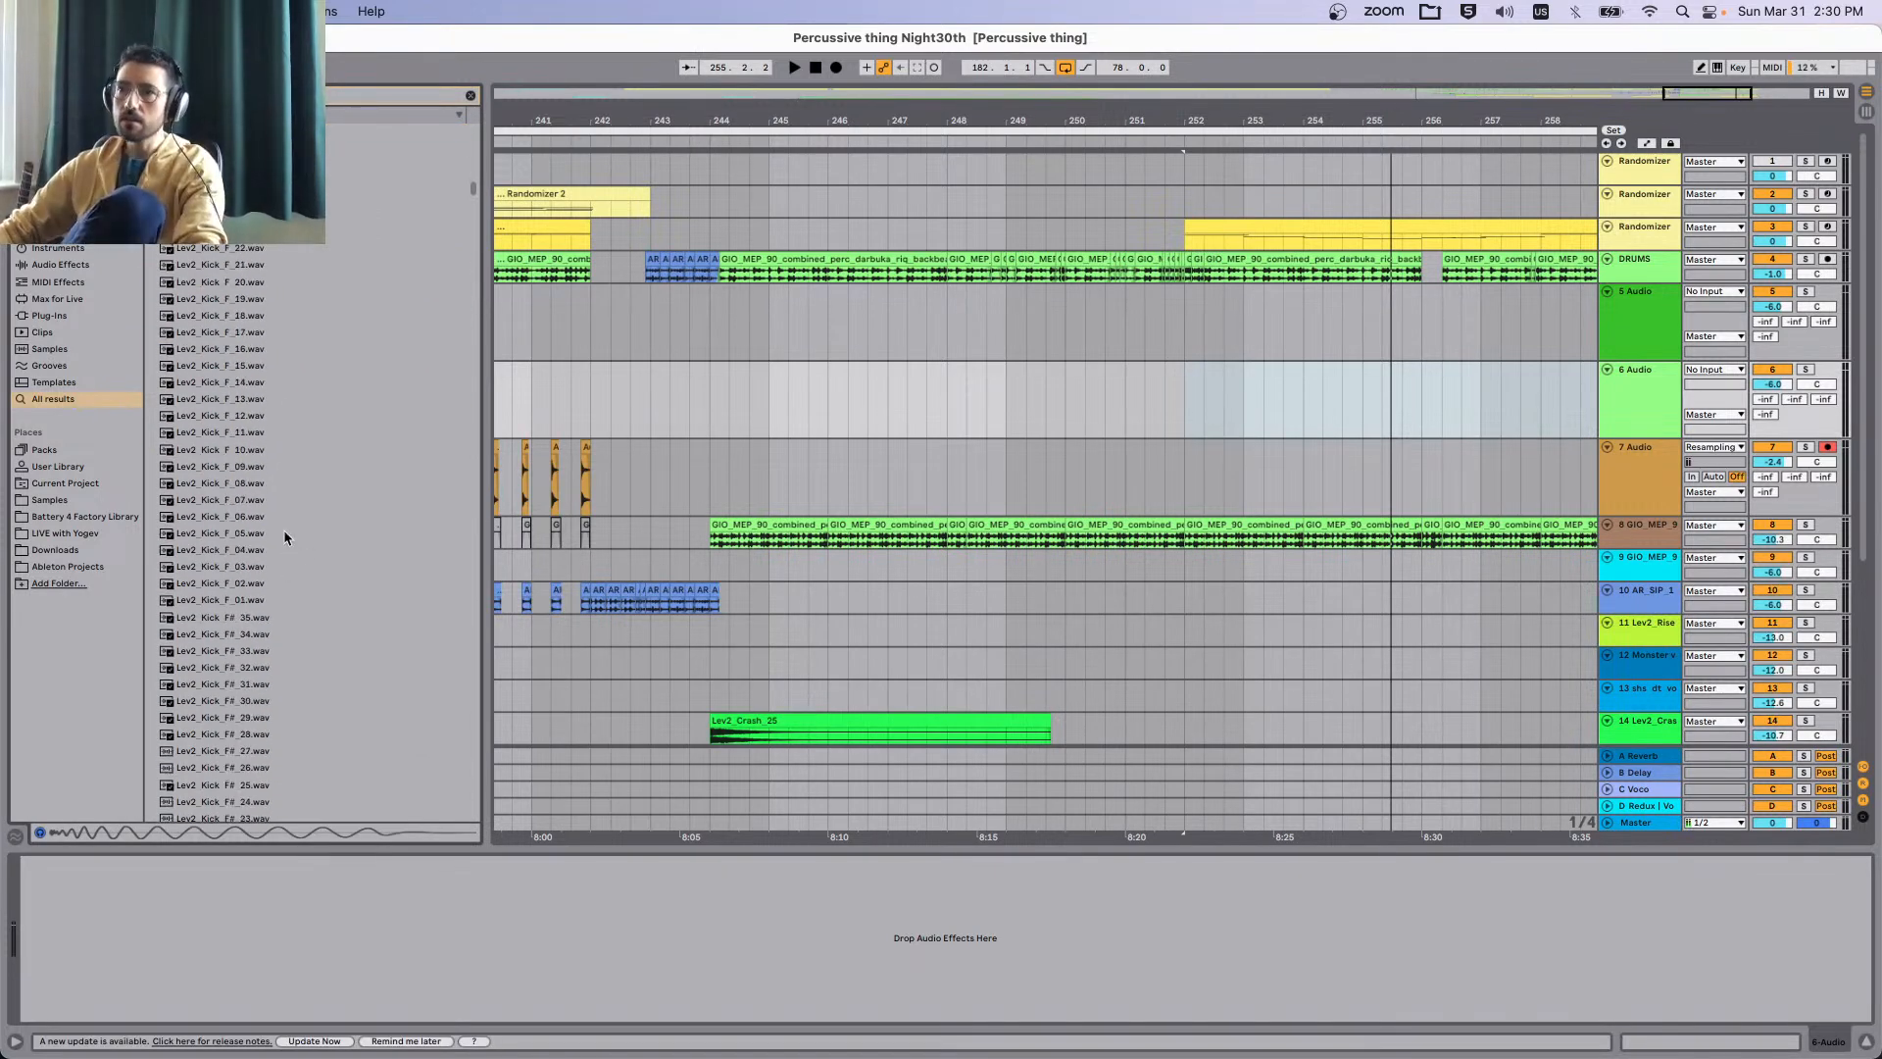
click(260, 320)
scroll(285, 592, down, 10)
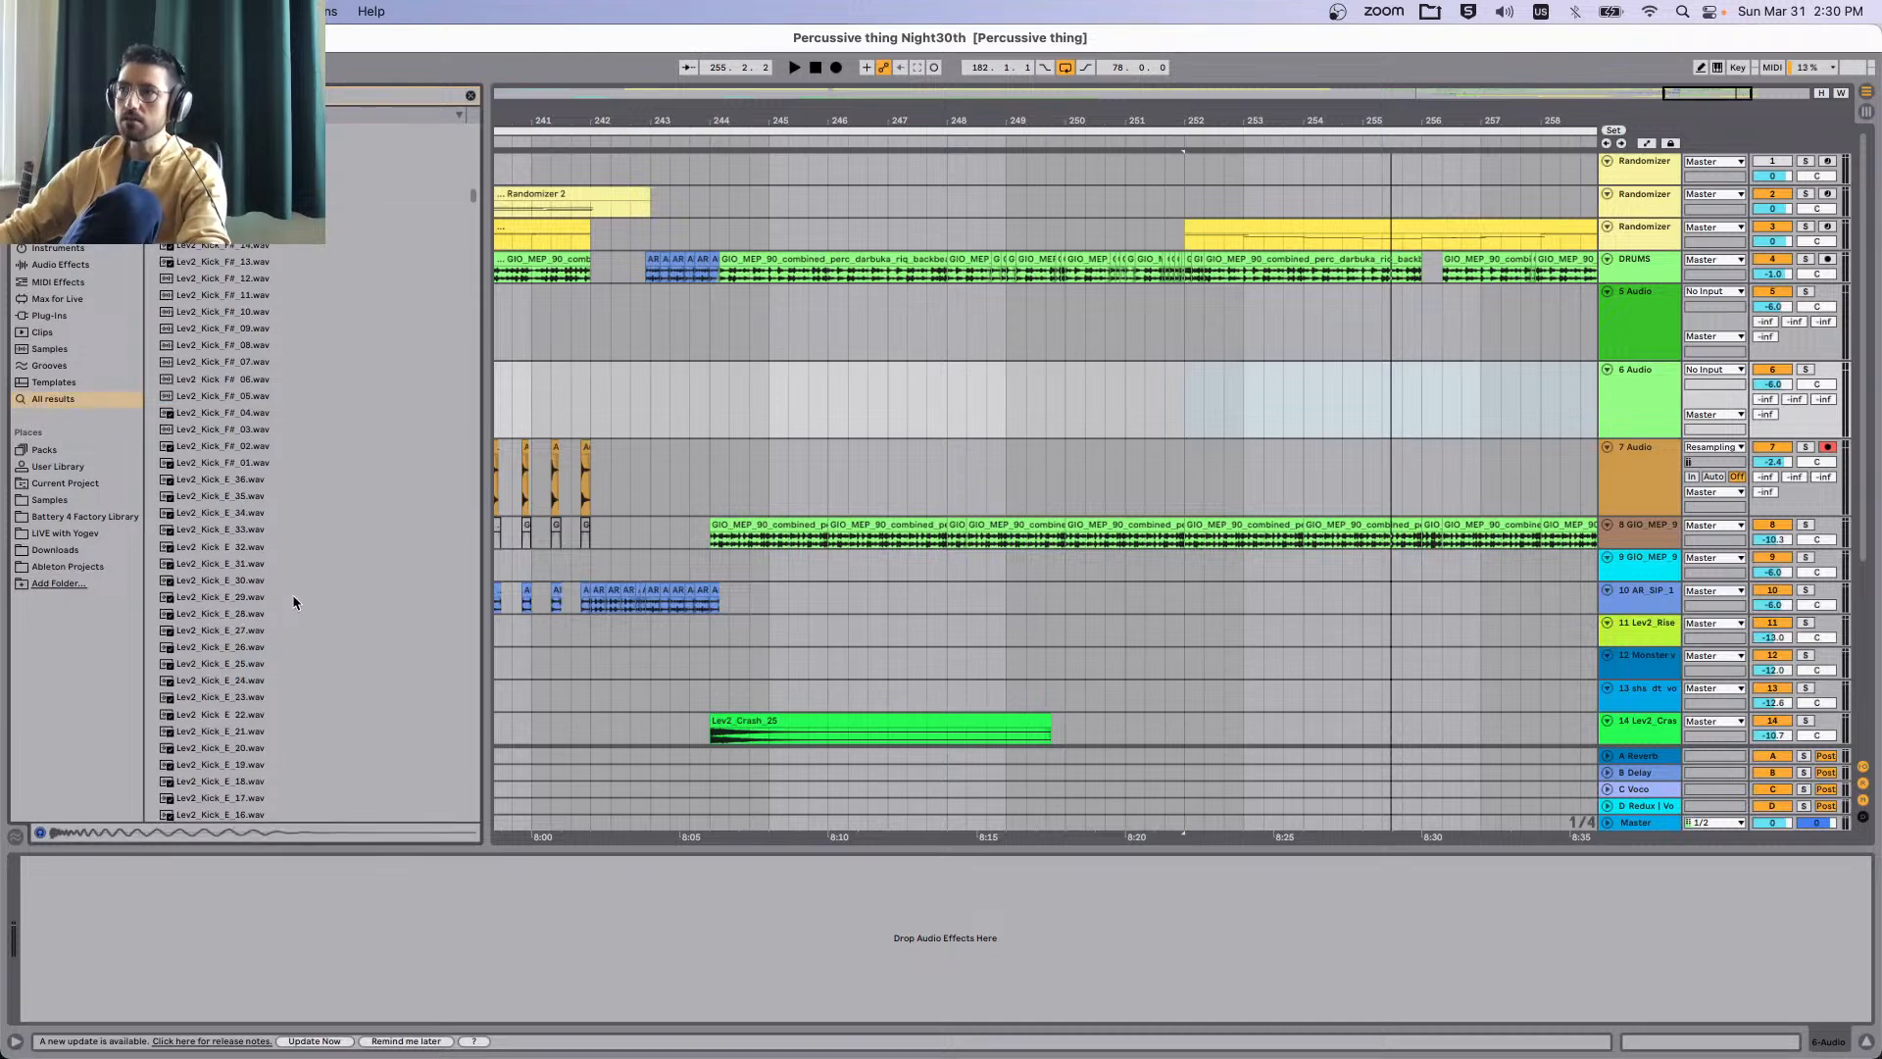
scroll(995, 302, down, 1)
Play the arrangement from 247.3.1 and preview Lev2_Kick_E_27.wav against it, then stop playback.
click(939, 300)
key(space)
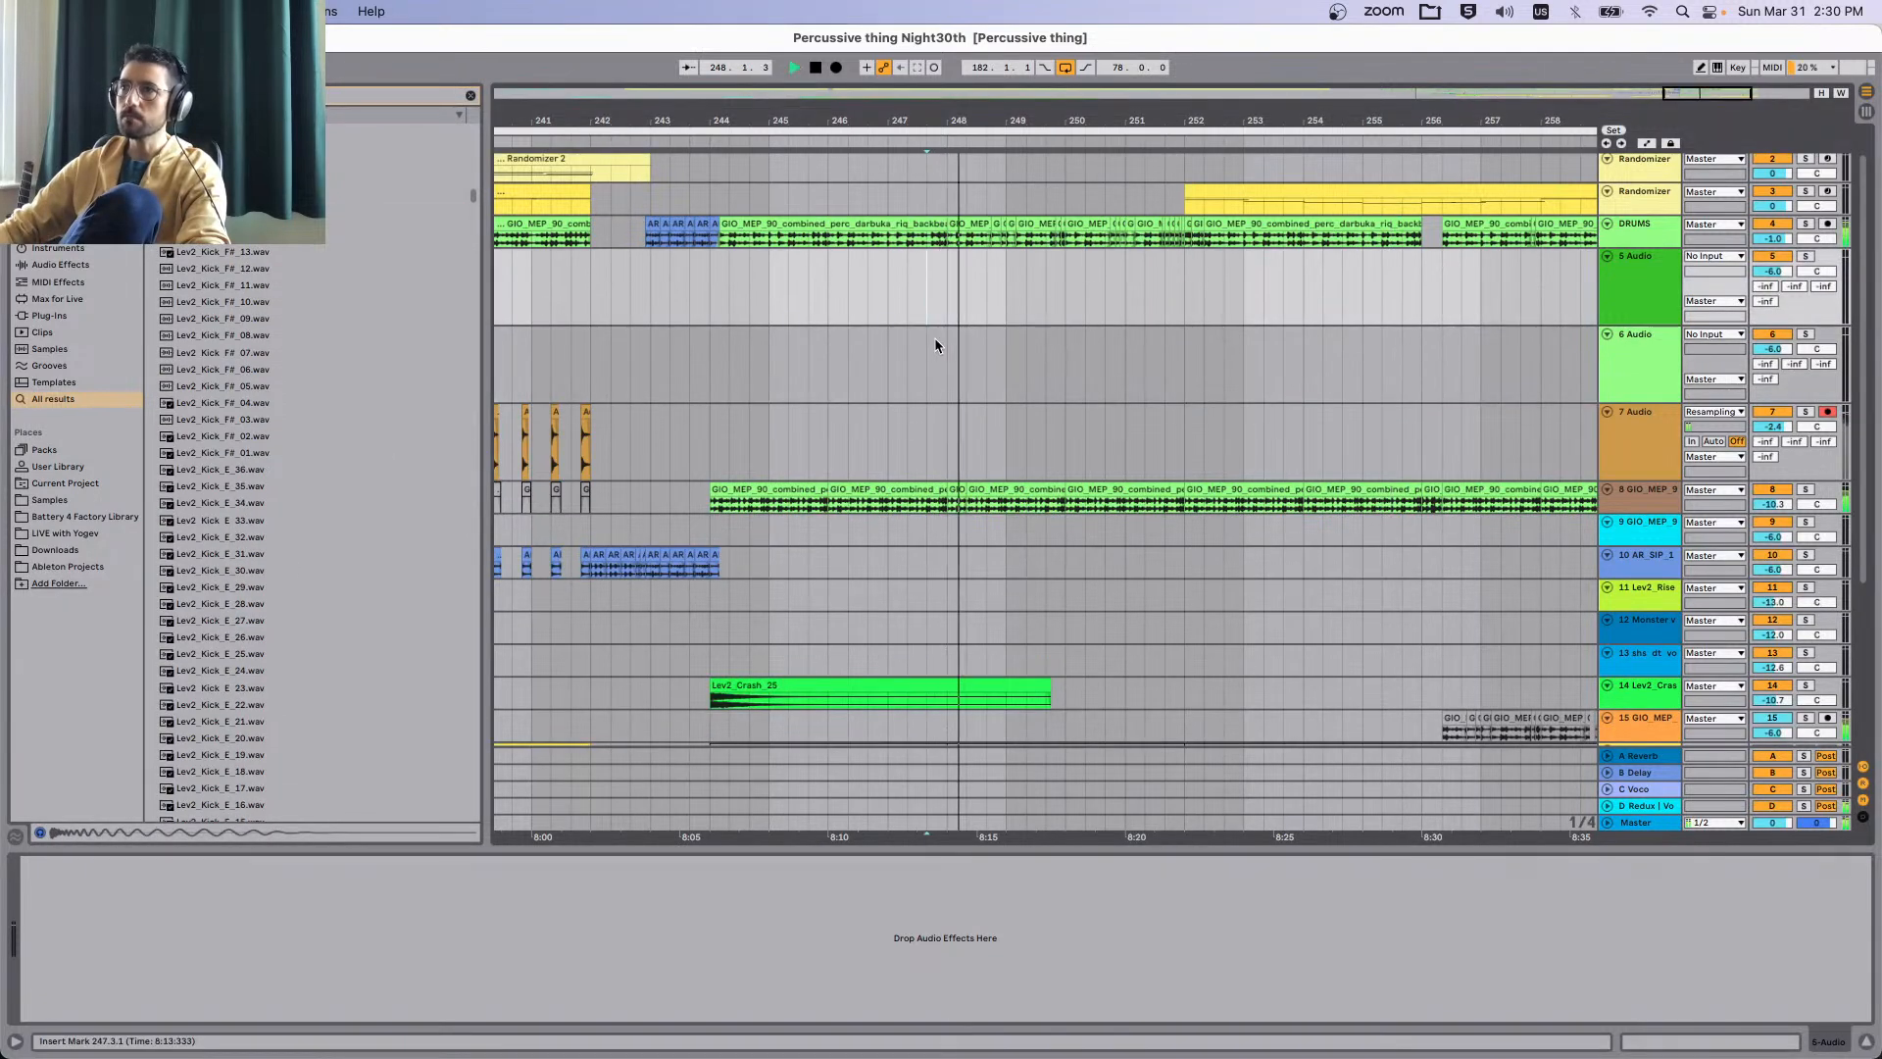
click(236, 621)
key(space)
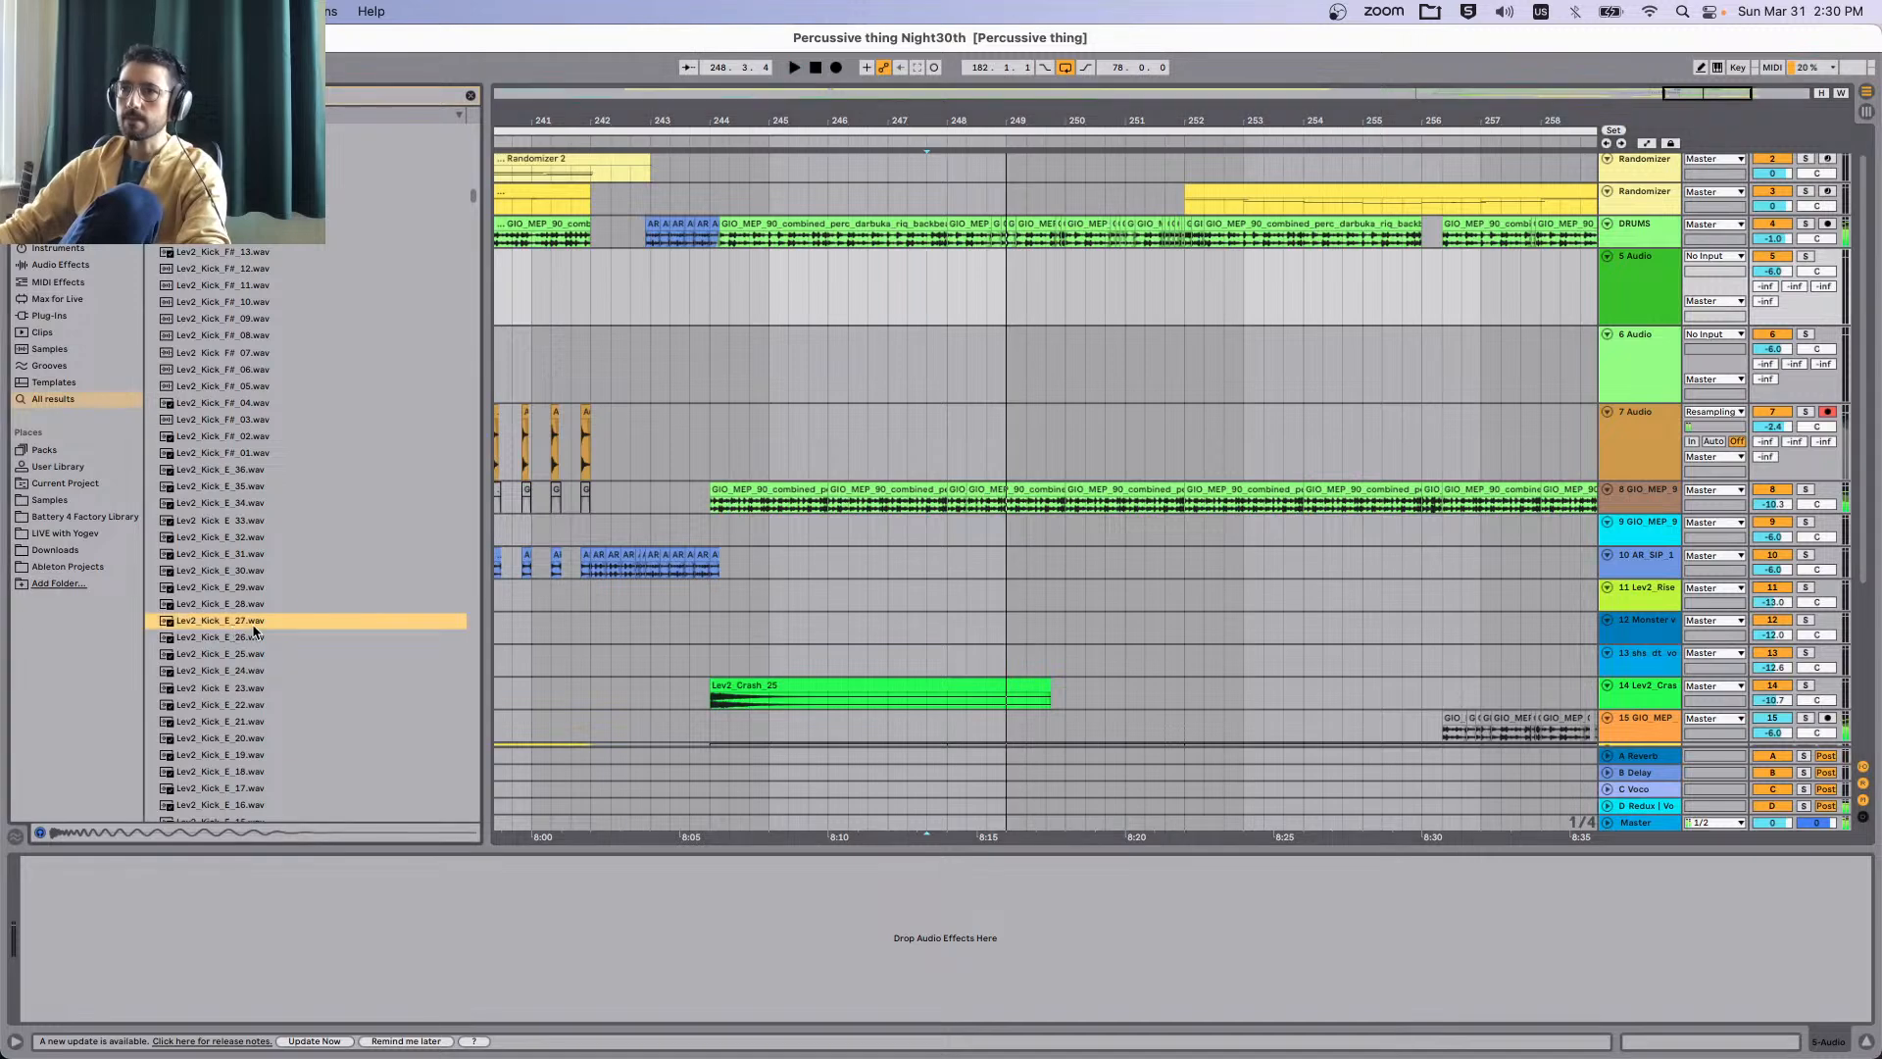
Audition further Lev2 kicks from the E, B and A# groups, including Lev2_Kick_B_14.wav and Lev2_Kick_A#_16.wav.
scroll(270, 598, down, 6)
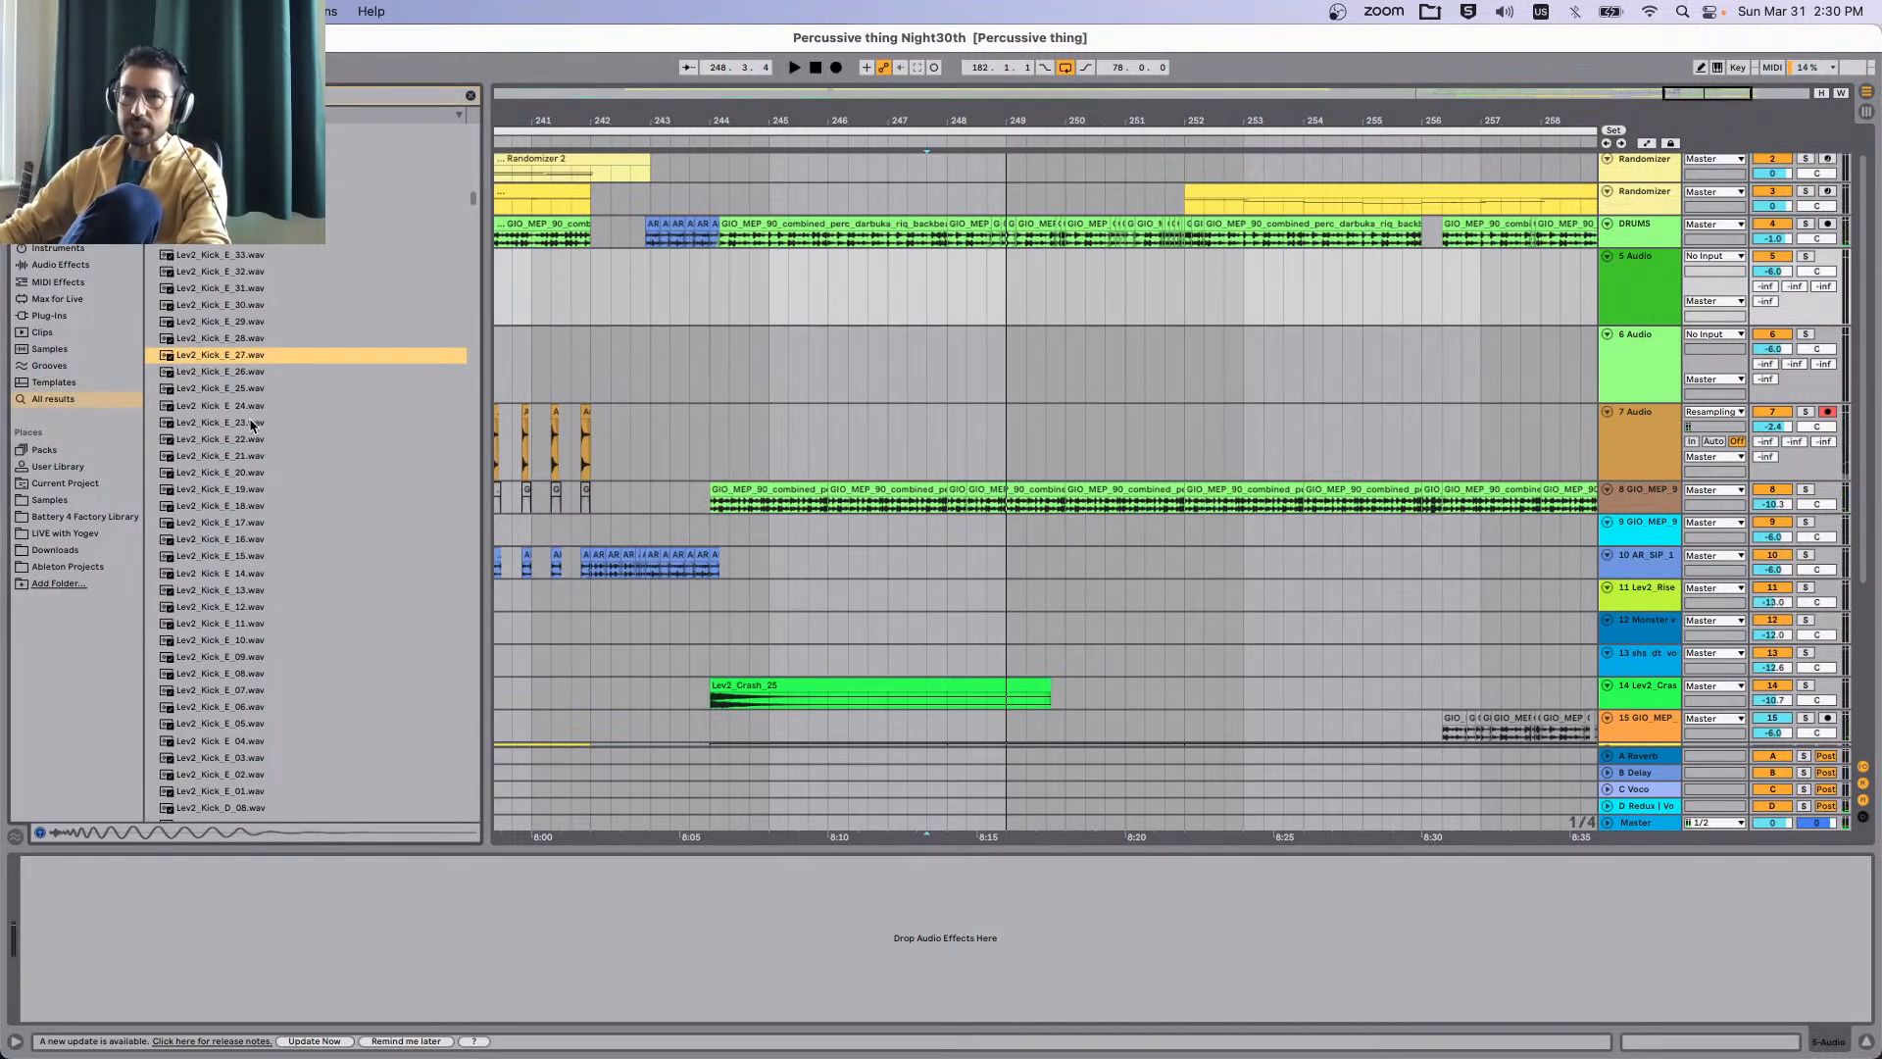
click(252, 490)
scroll(294, 579, down, 7)
click(285, 673)
scroll(285, 638, down, 10)
click(207, 663)
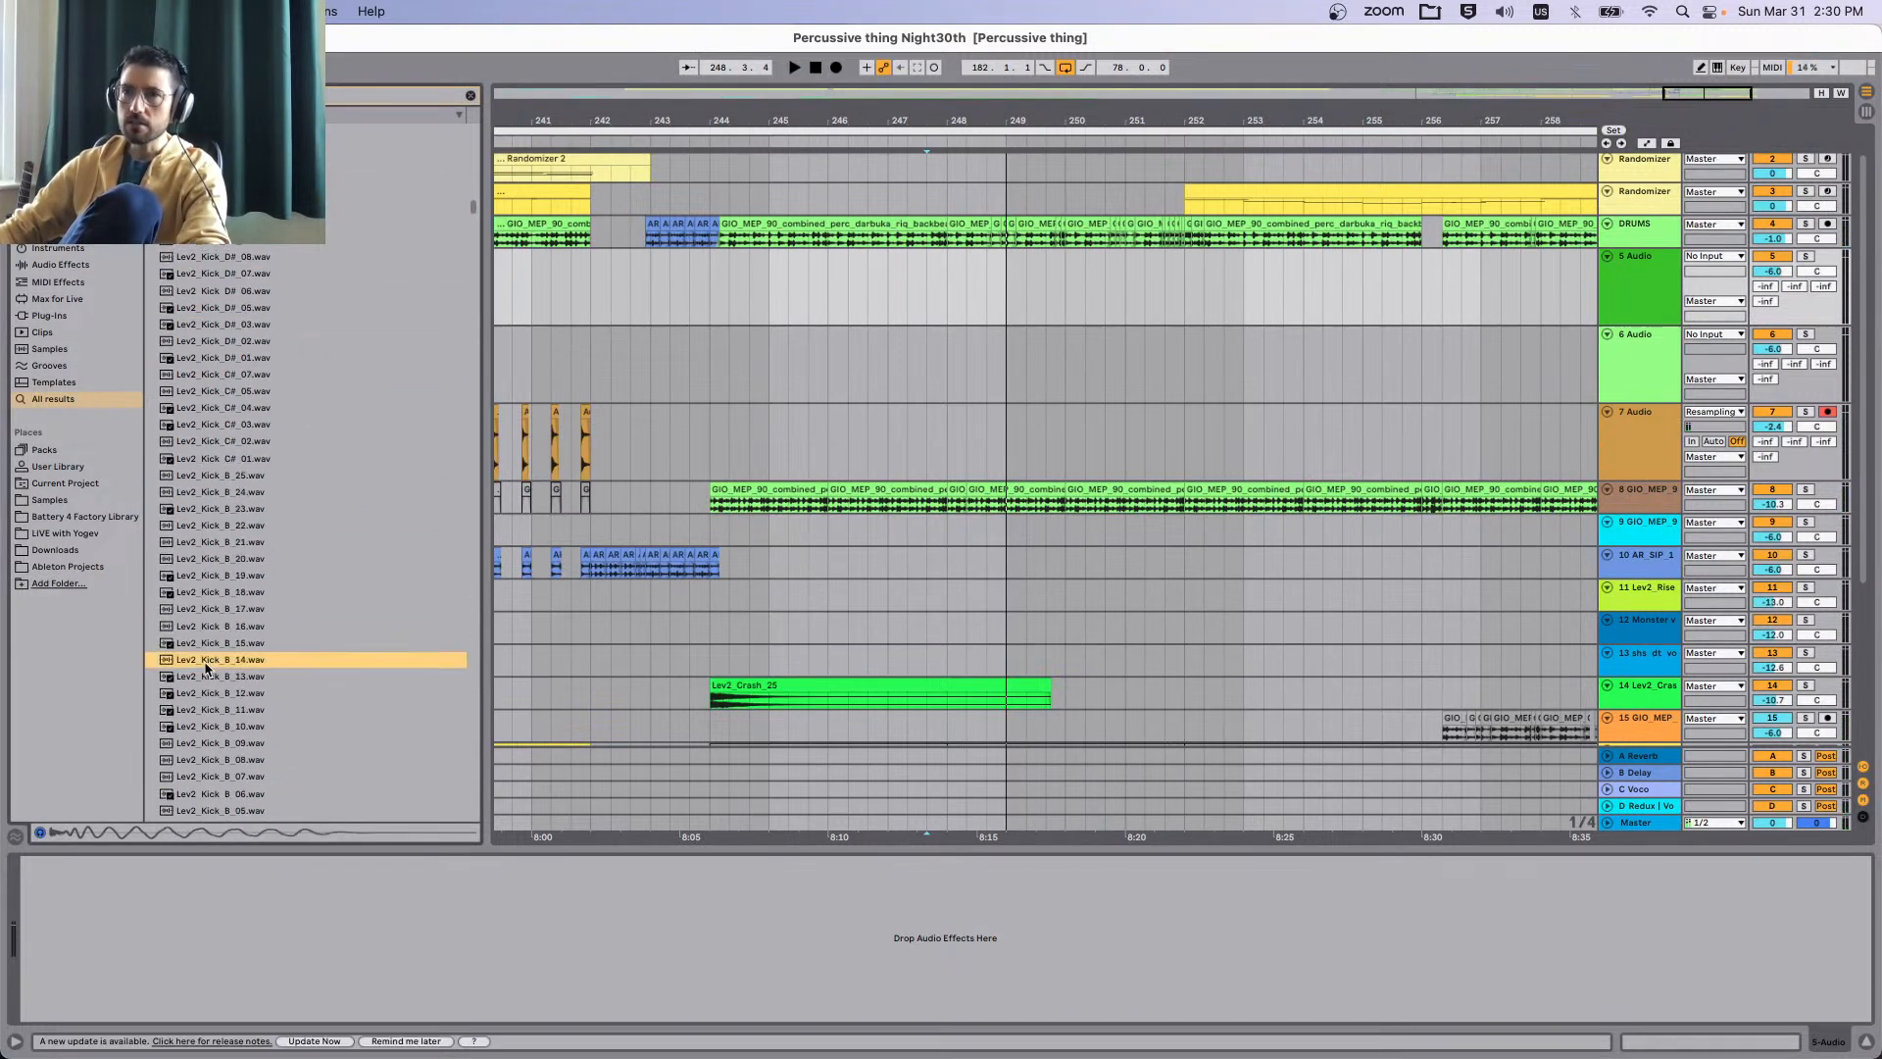
scroll(269, 637, down, 12)
click(265, 361)
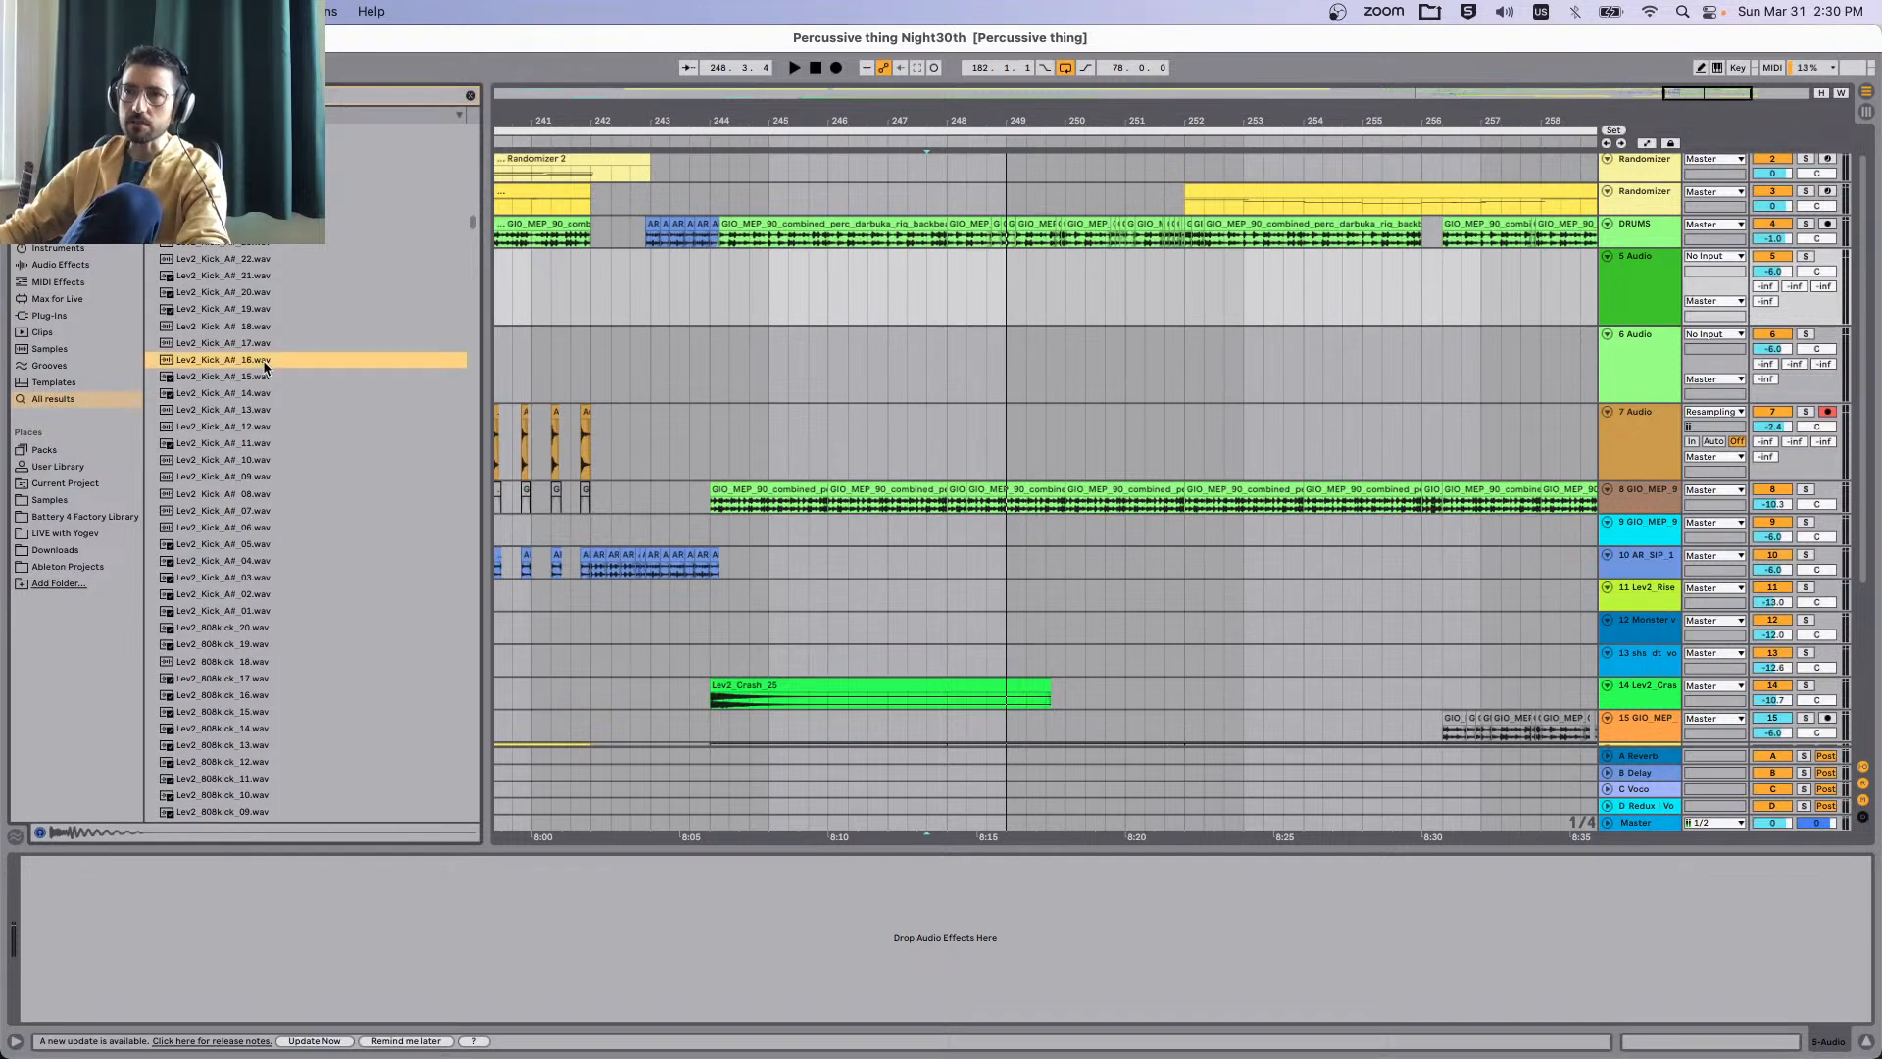
Compare Lev2 kicks from the A and A# groups with the 808 kick Lev2_808kick_11.wav.
scroll(334, 495, up, 6)
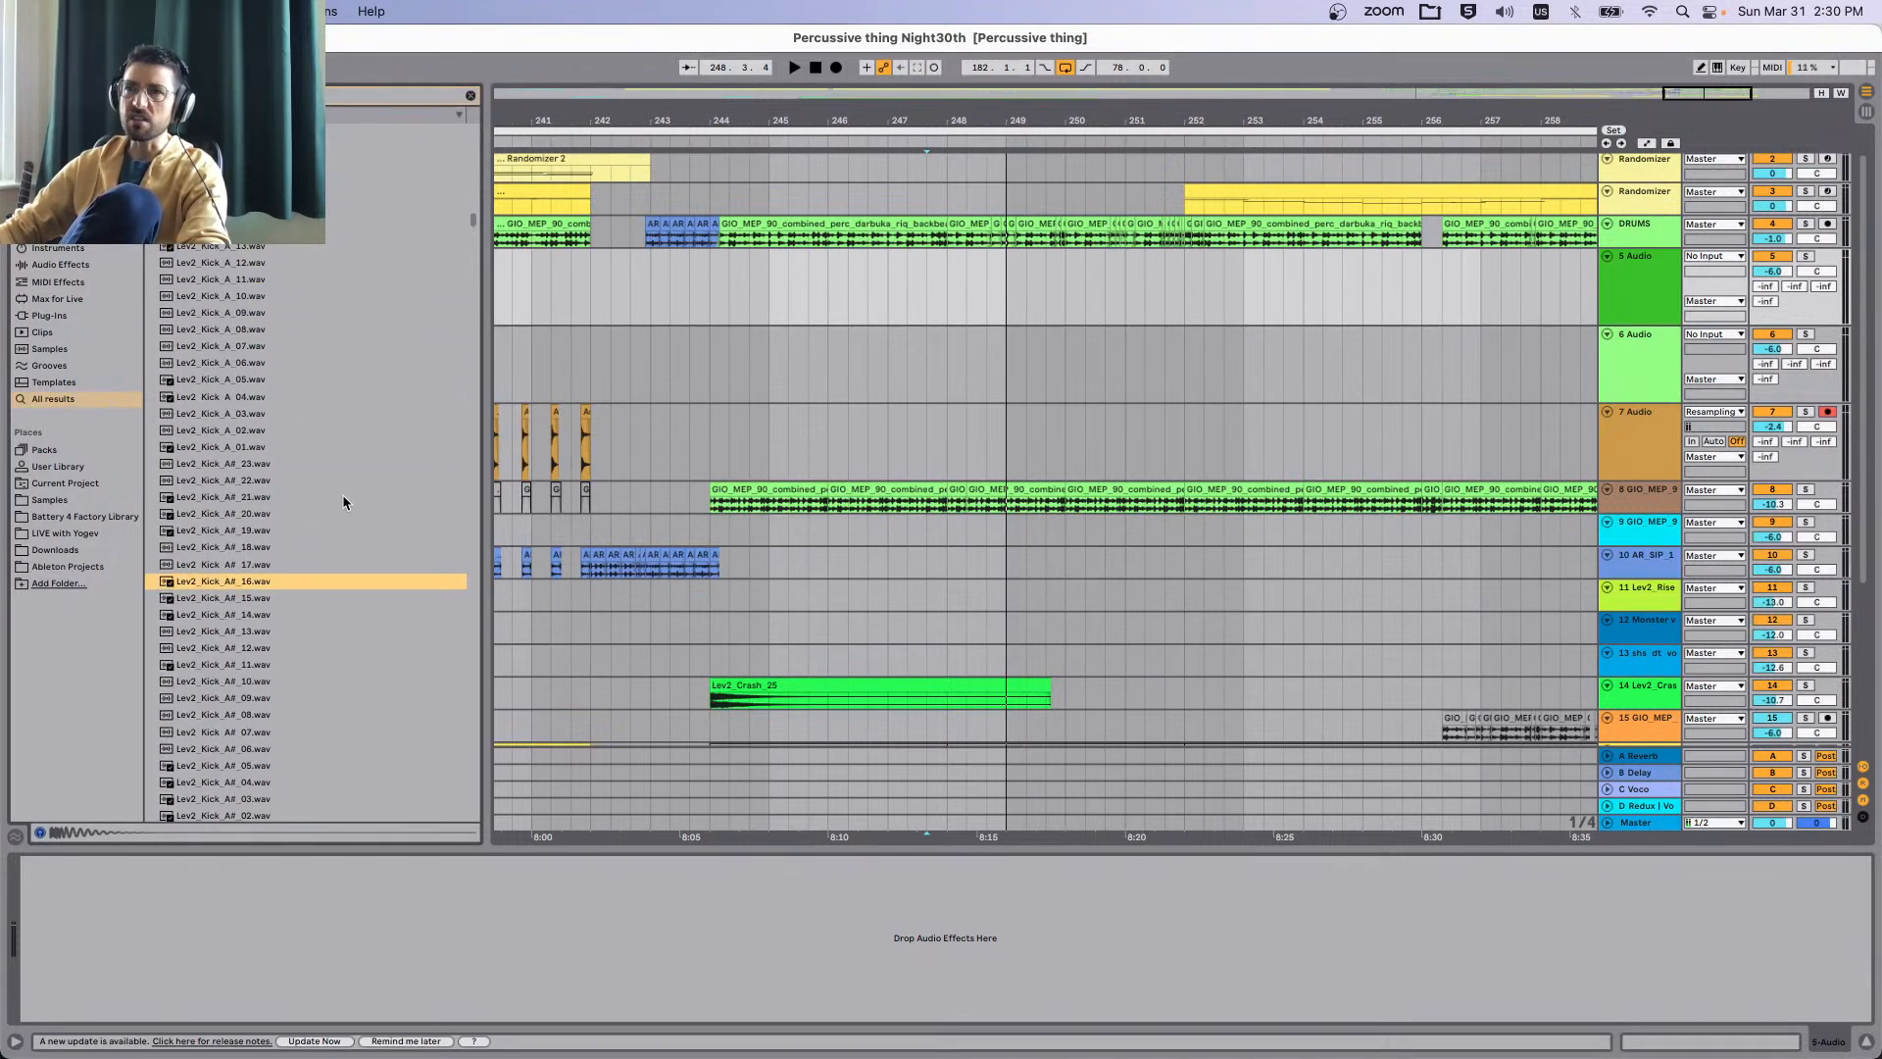
click(250, 464)
click(273, 417)
scroll(252, 632, down, 5)
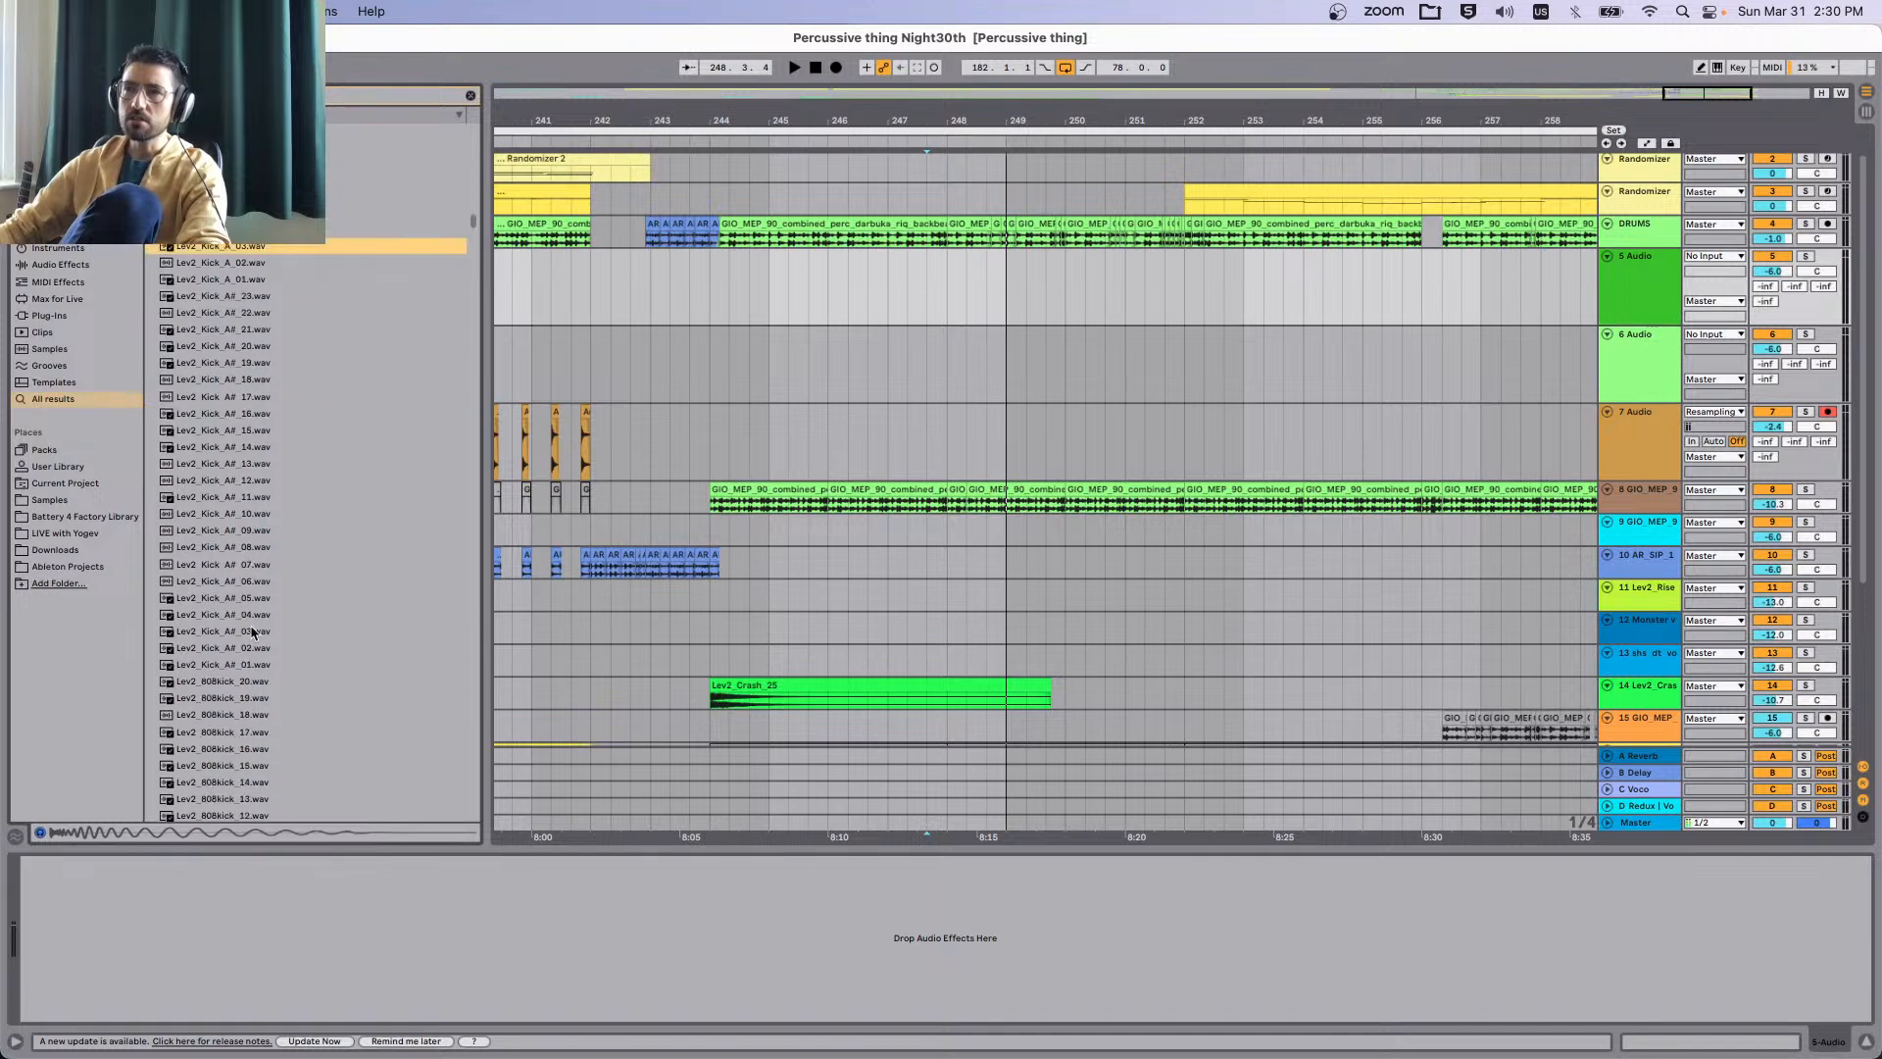
scroll(252, 632, down, 2)
click(289, 534)
scroll(275, 559, down, 5)
click(225, 605)
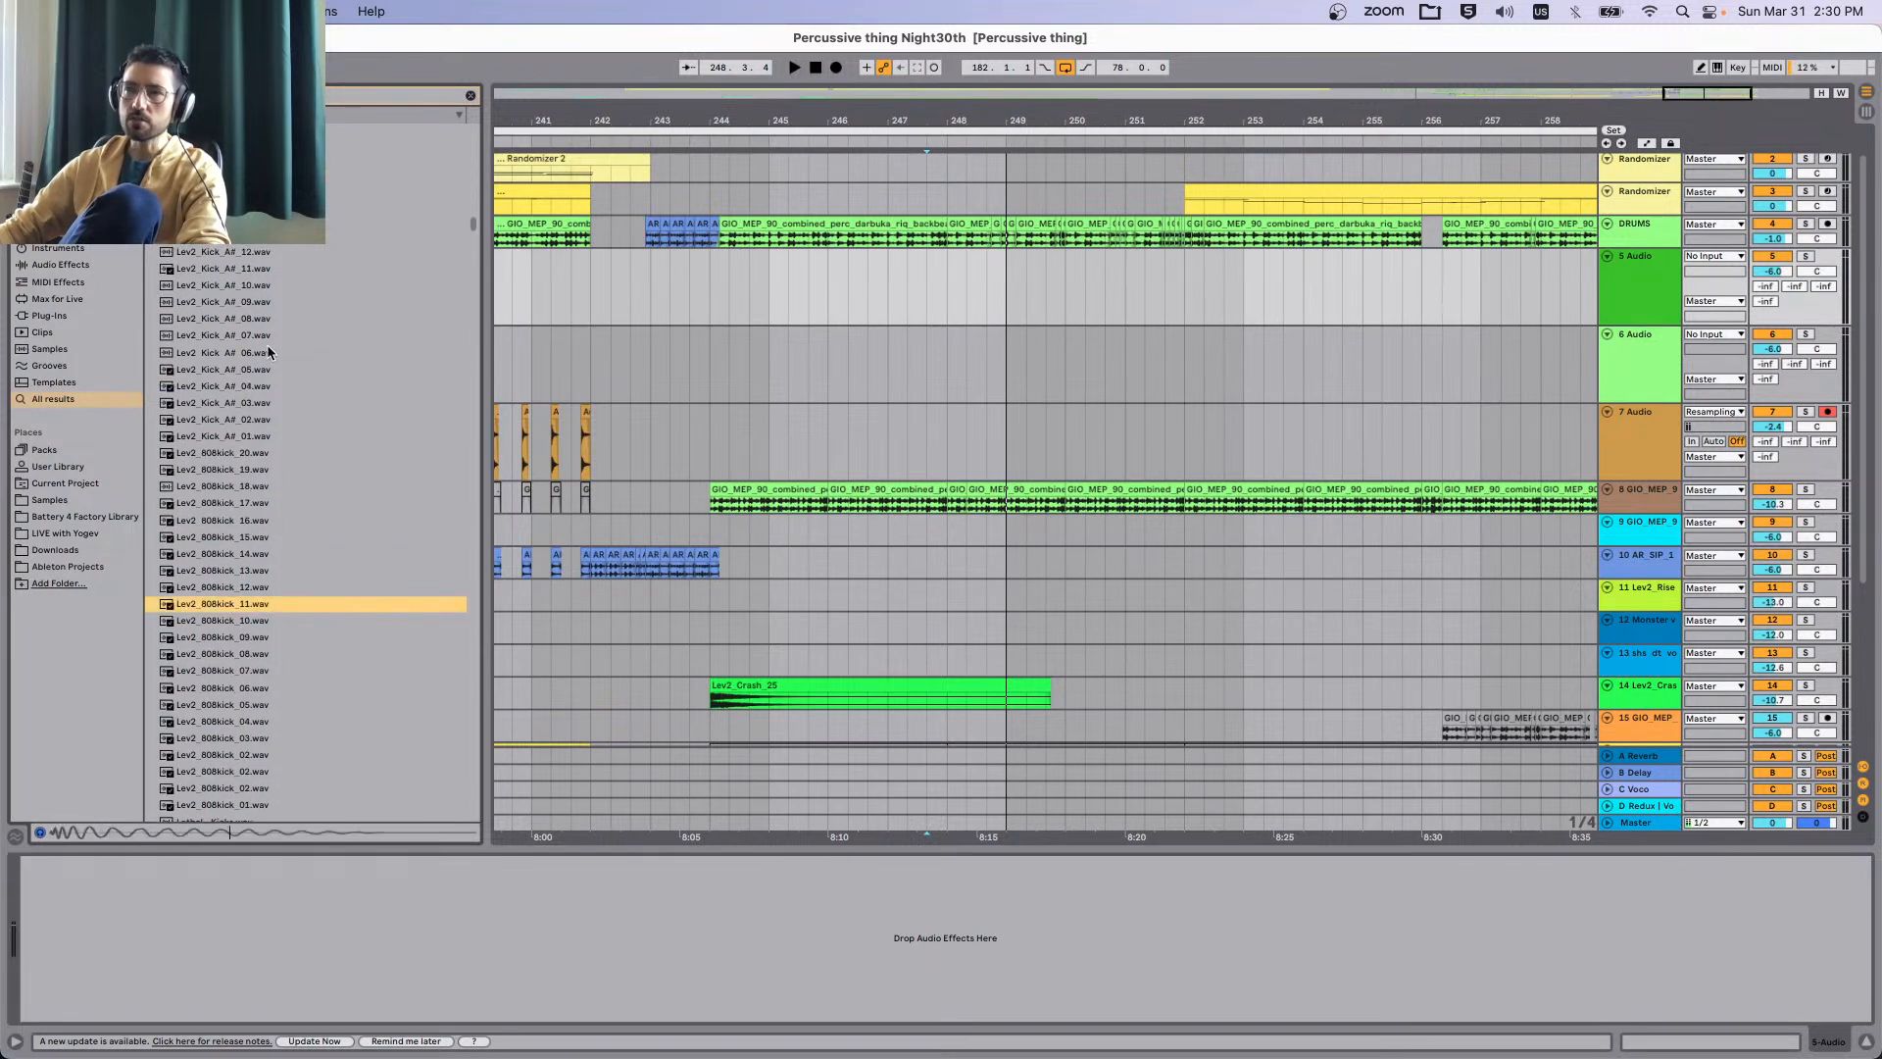
Audition more low-numbered Lev2_Kick_A# samples and further Lev2_808kick samples, including Lev2_808kick_06.wav.
click(255, 370)
click(259, 401)
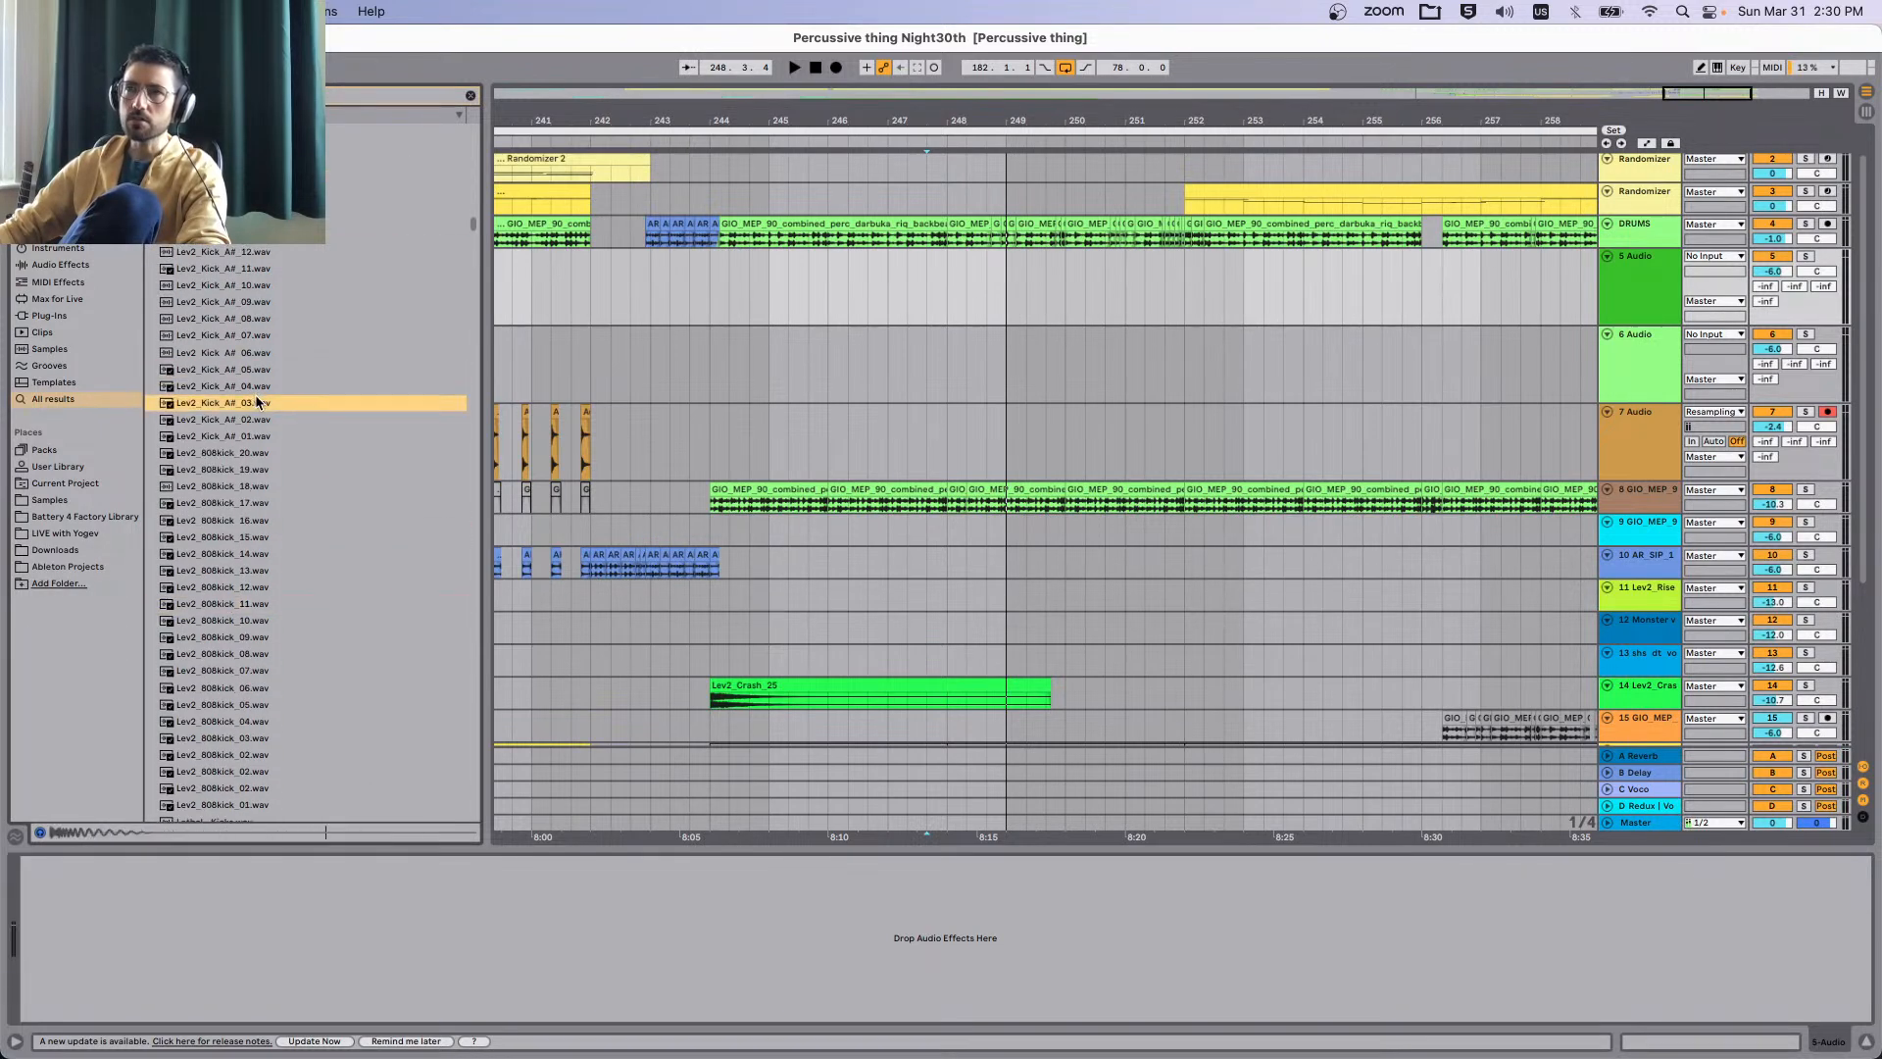
click(284, 338)
click(281, 588)
scroll(284, 588, down, 10)
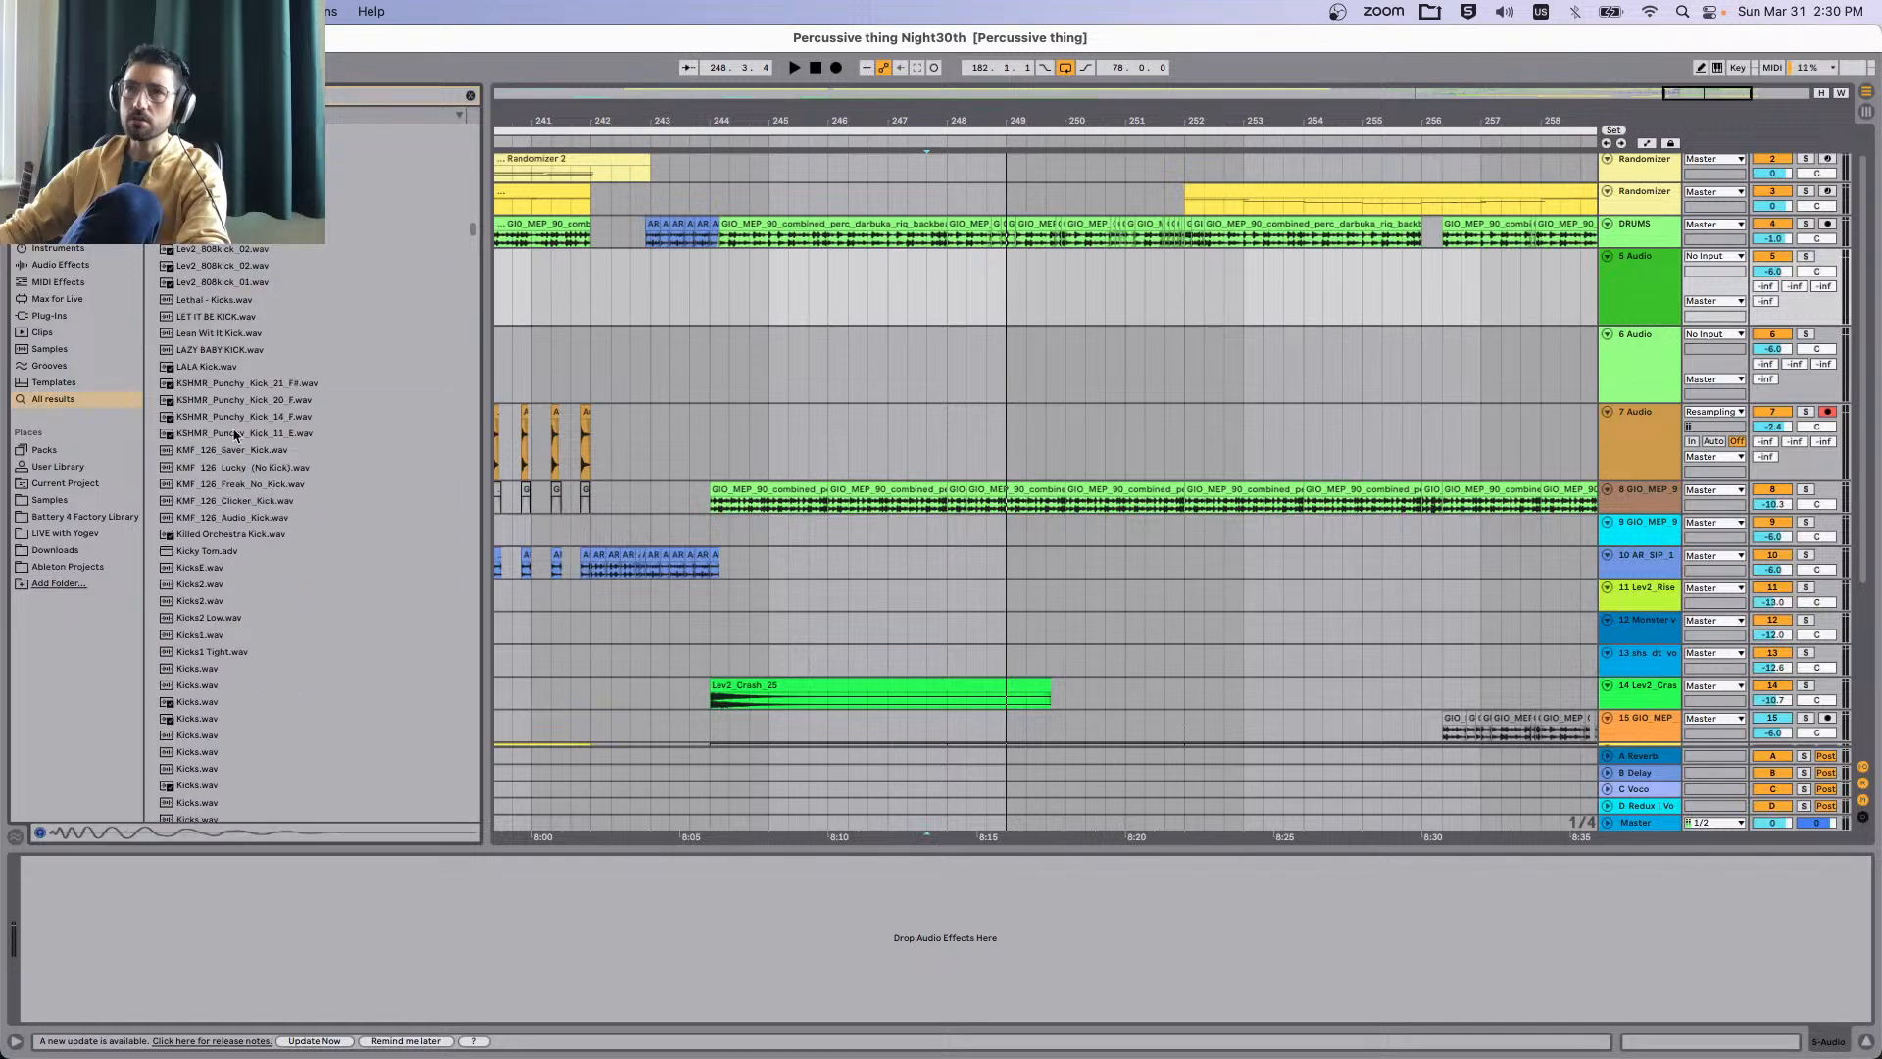
scroll(327, 307, up, 6)
click(268, 476)
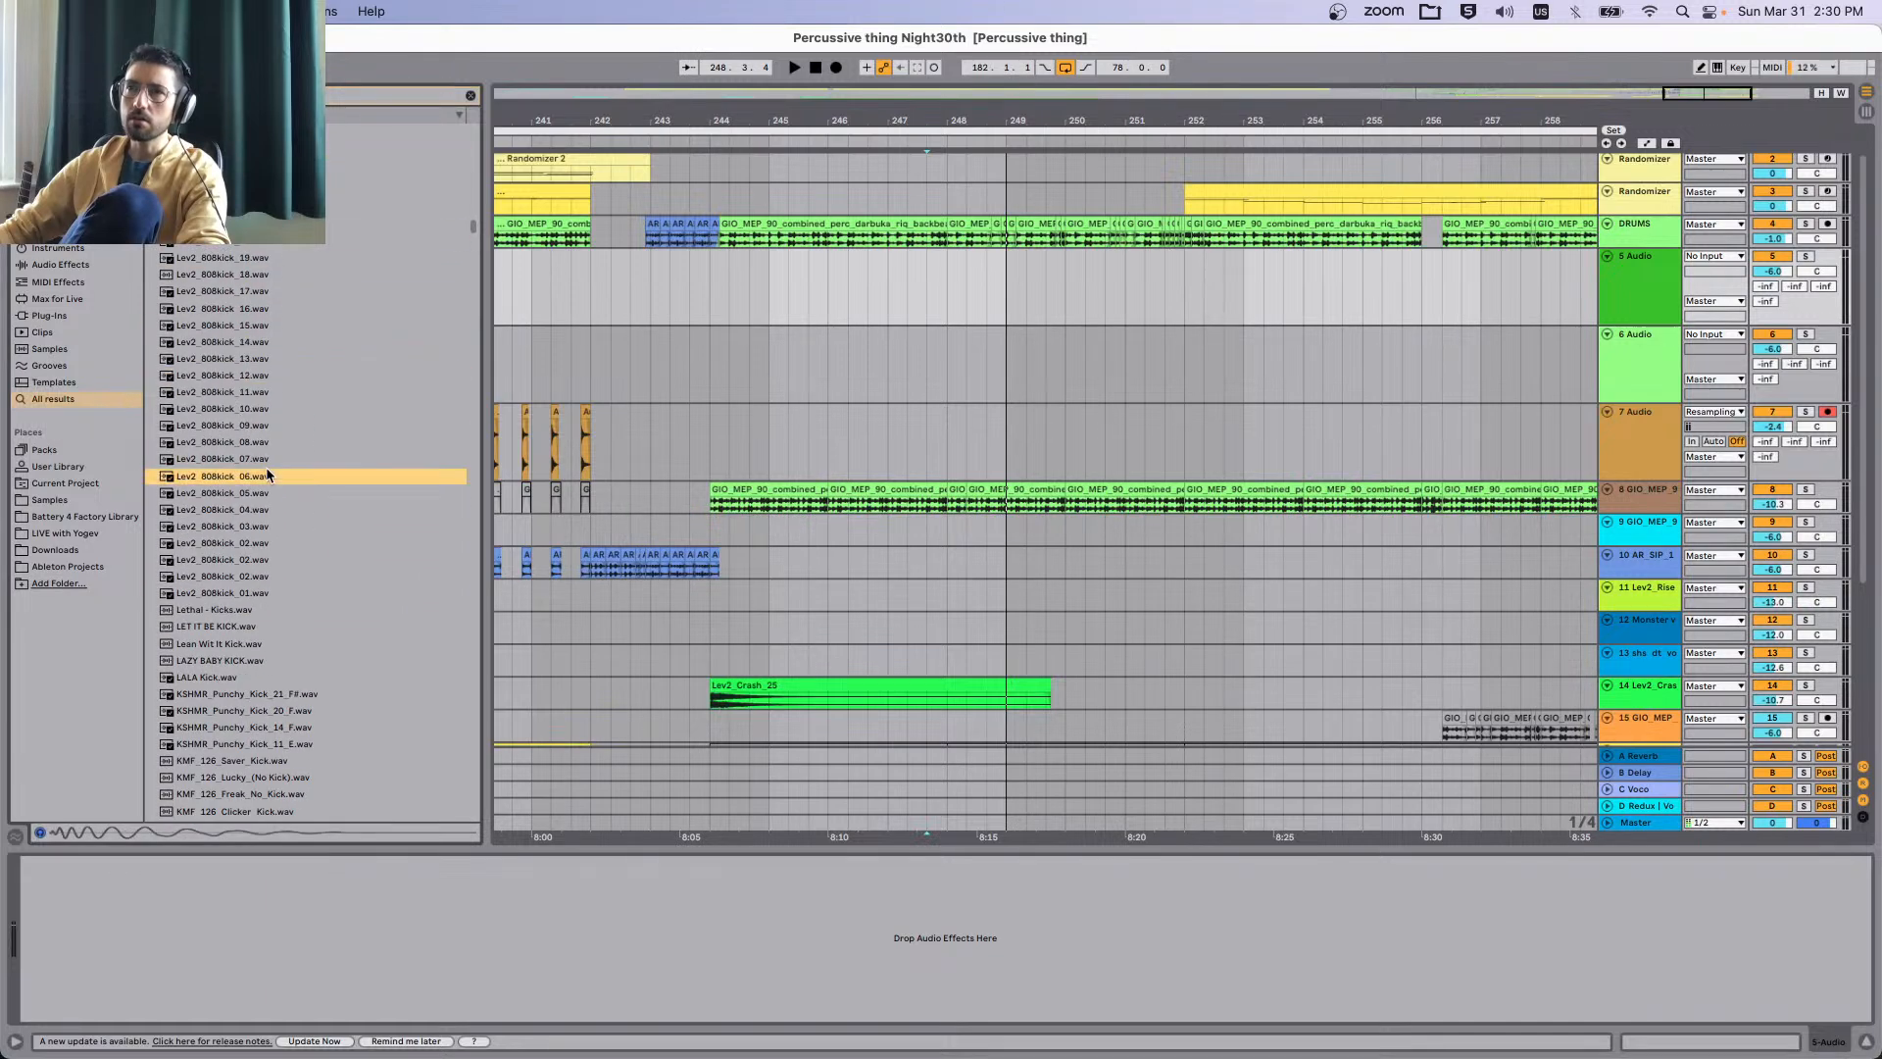
Place Lev2_808kick_12.wav at 247.2.1 on the first new audio track and rename the track Kick.
click(250, 375)
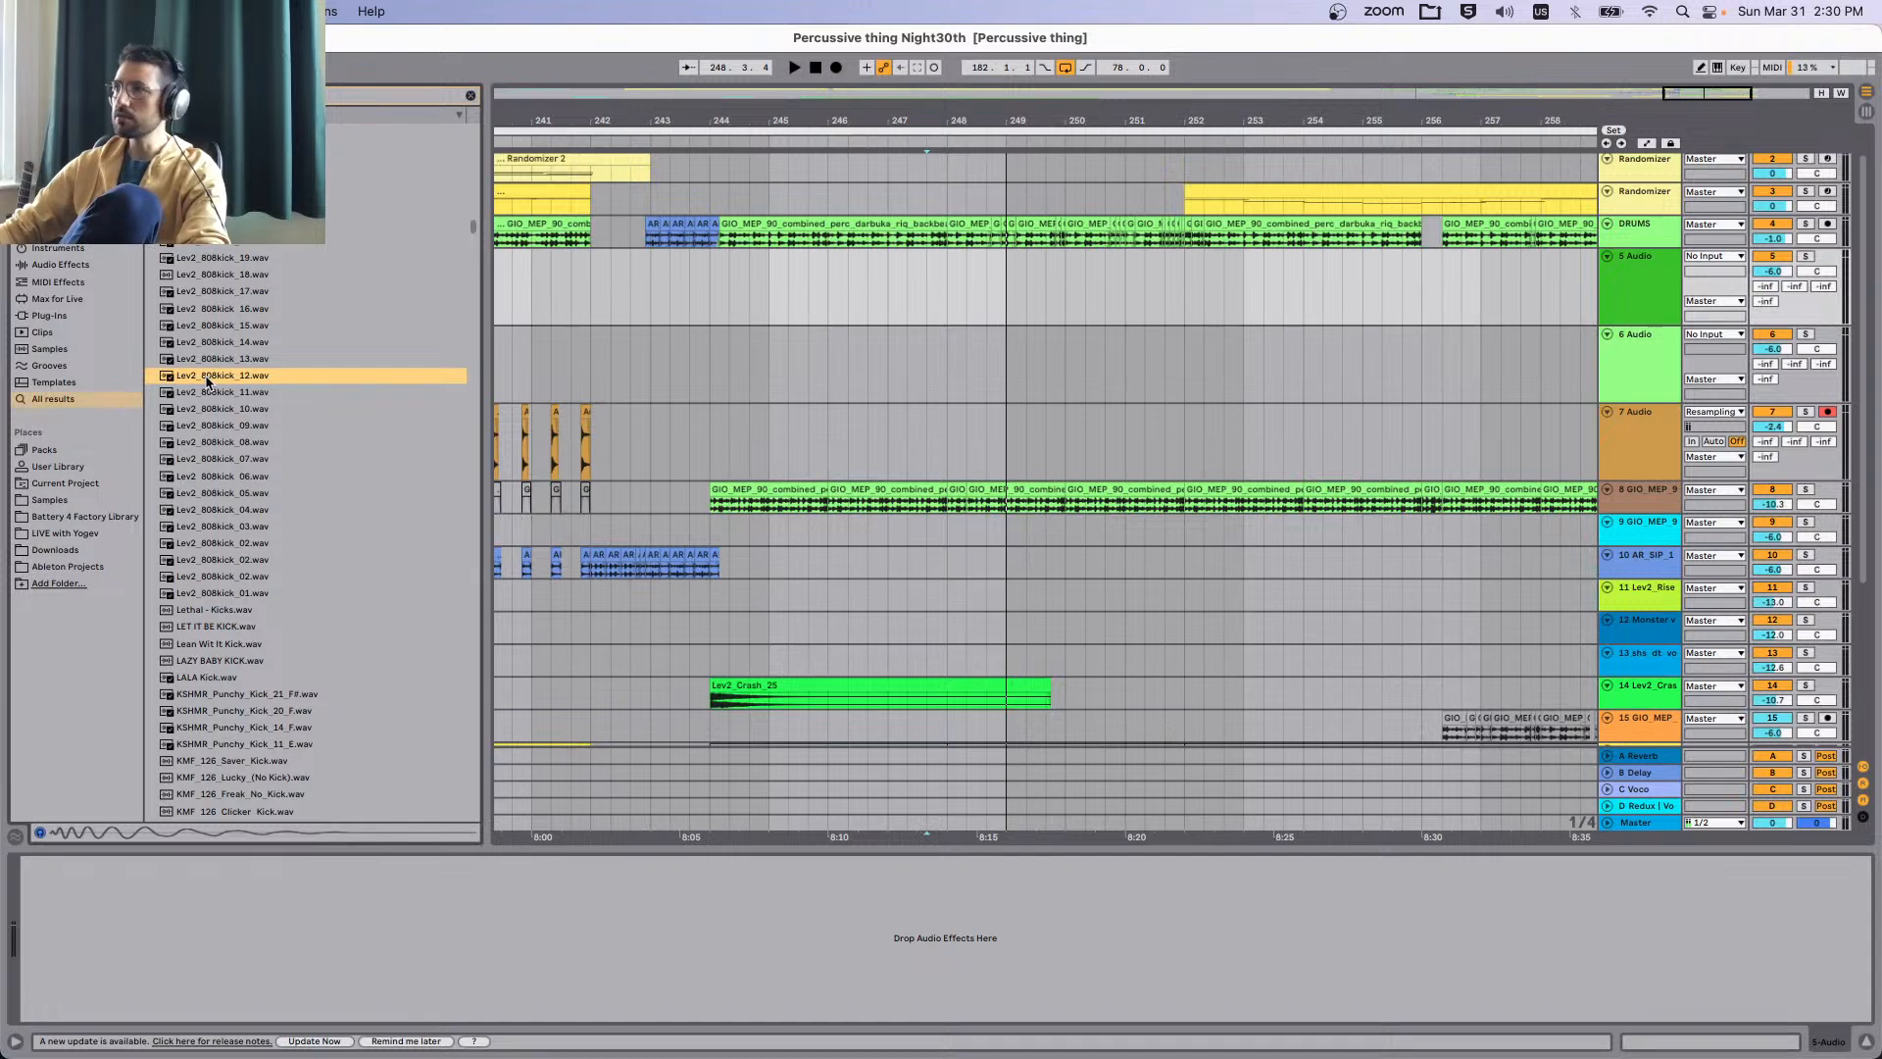
drag(207, 382, 910, 289)
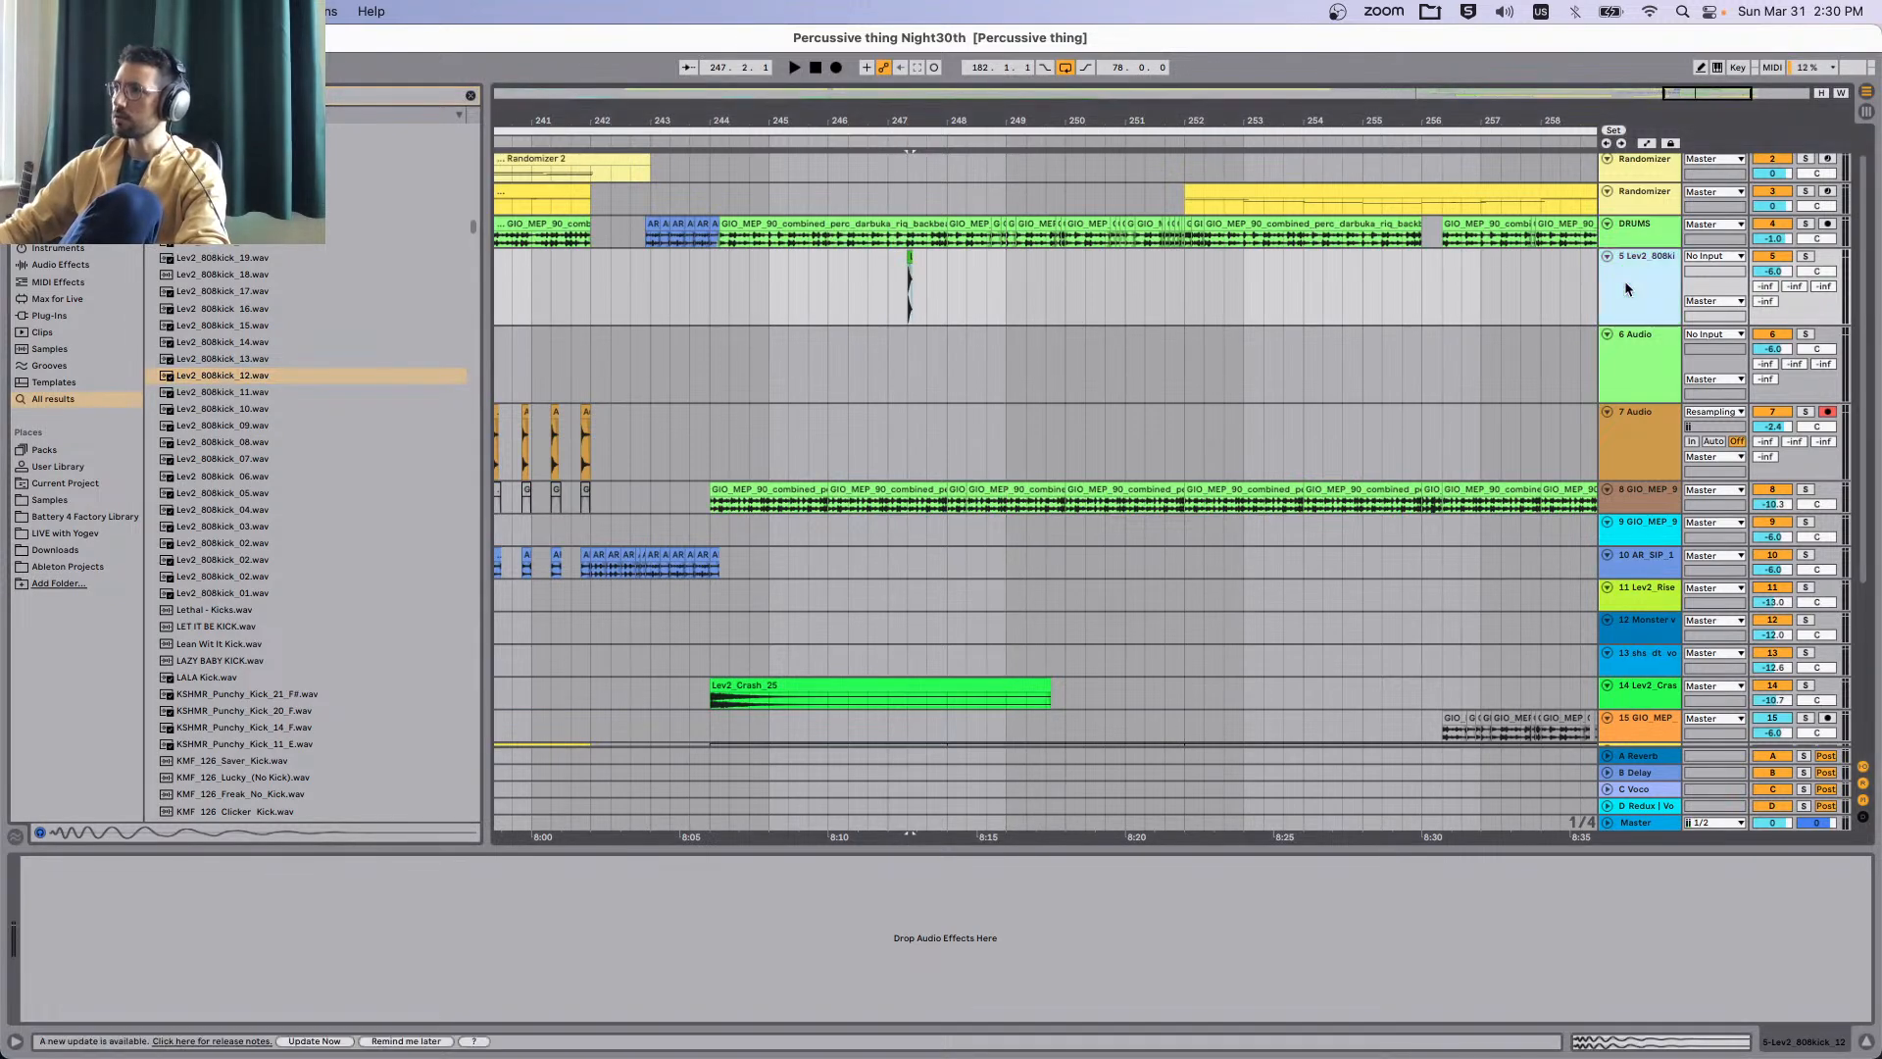
key(super+r)
text(Kick)
key(Return)
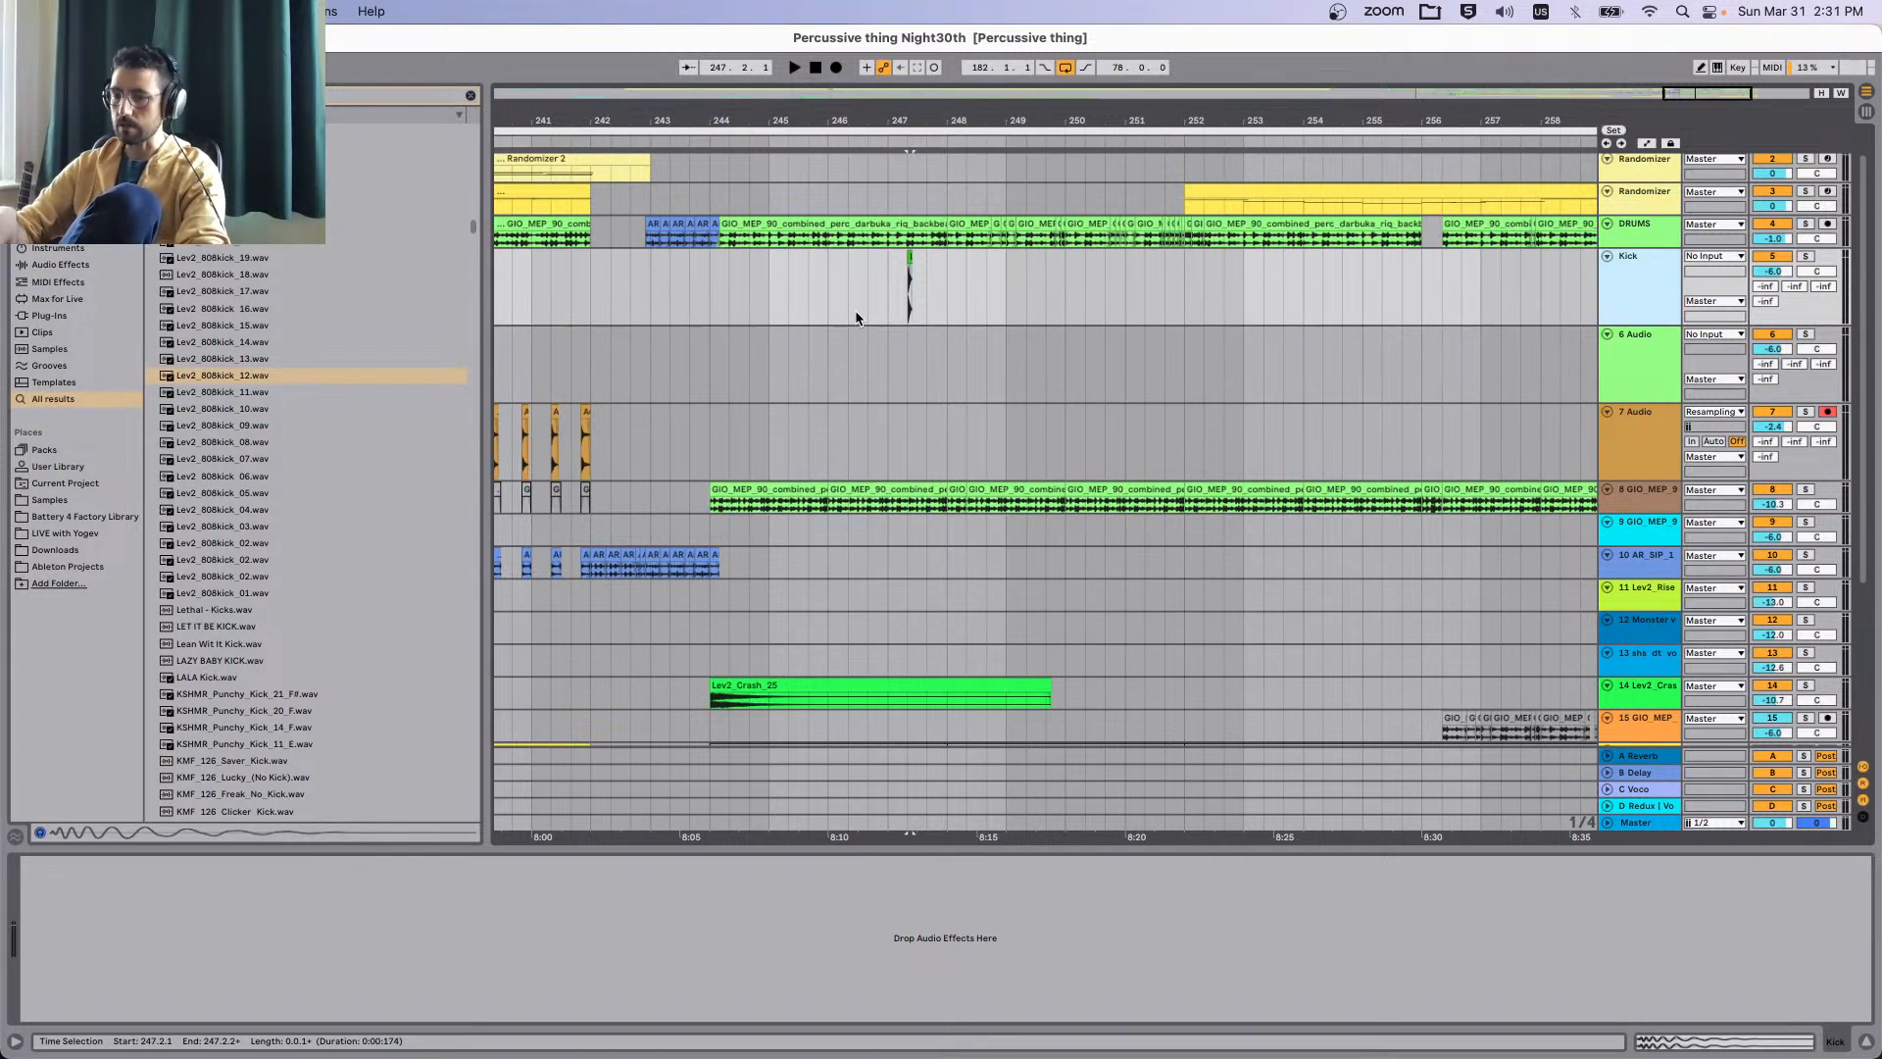
Play the arrangement from 245.2.1 past the placed kick to hear it in context, then stop playback.
click(810, 278)
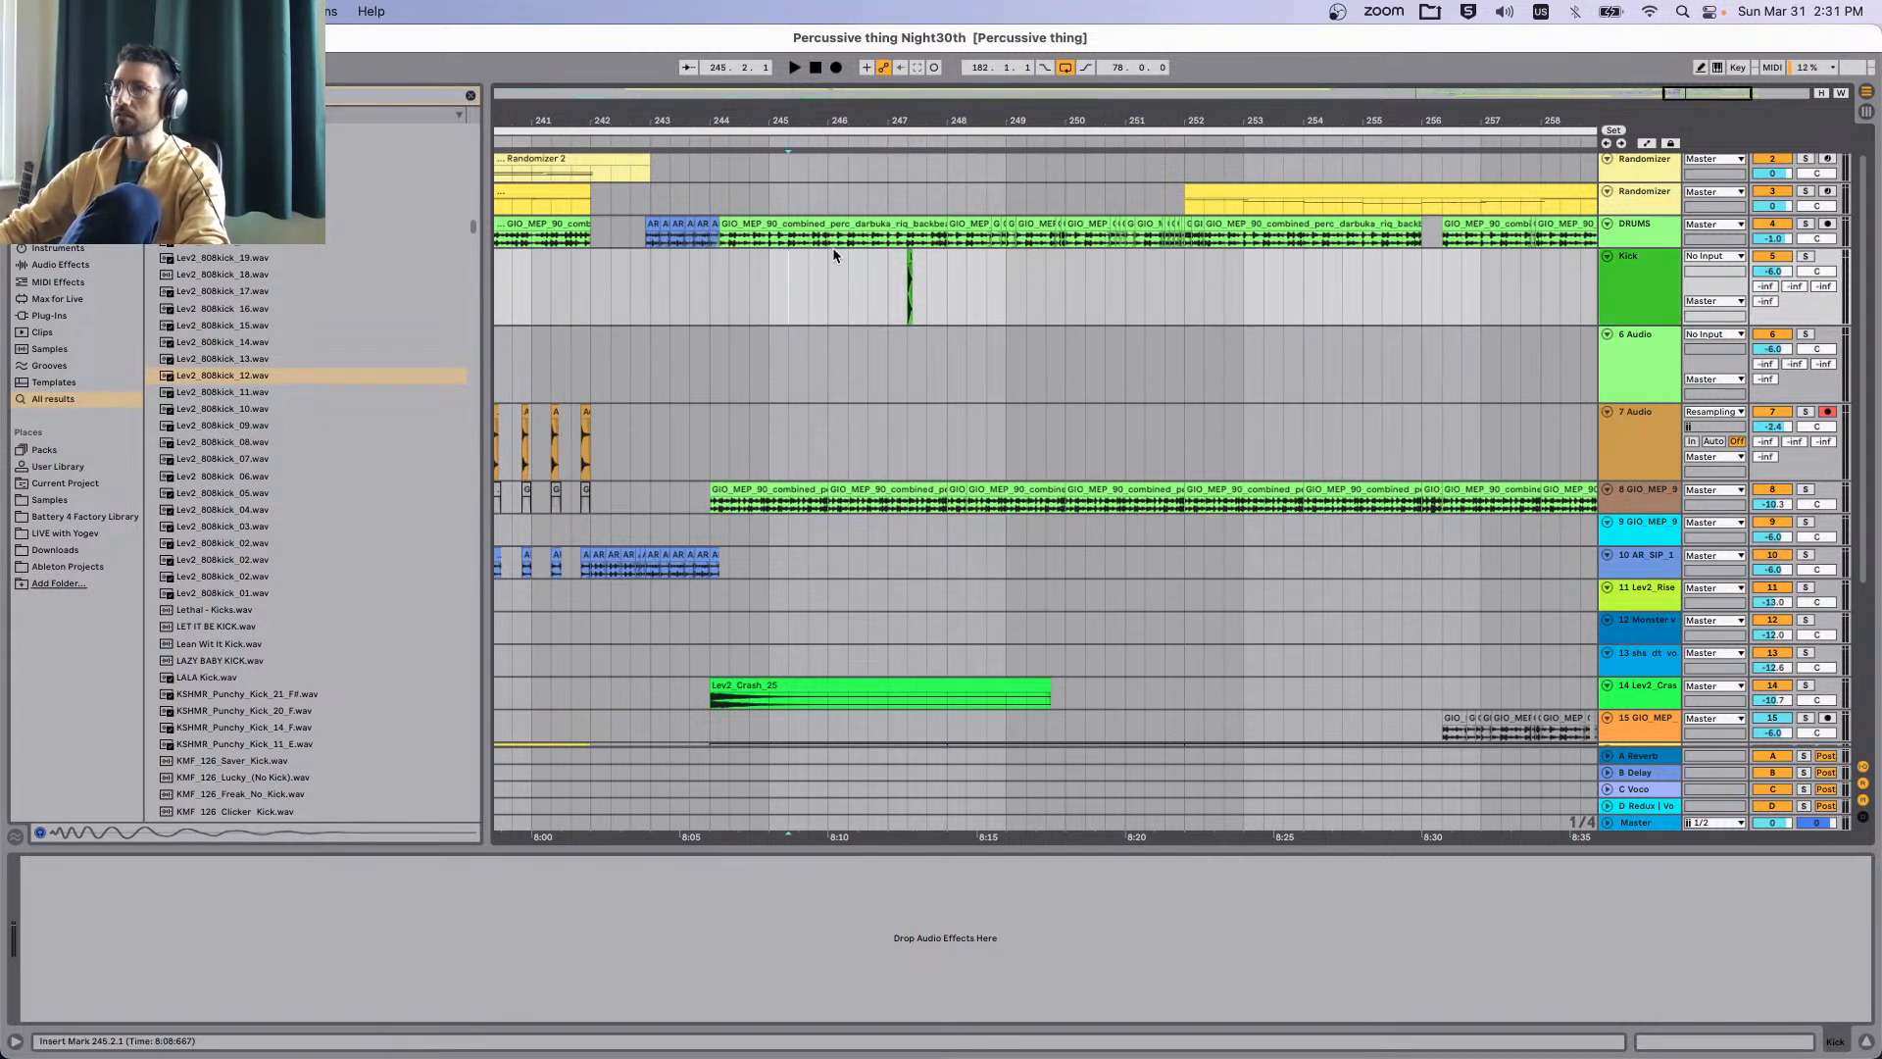
key(space)
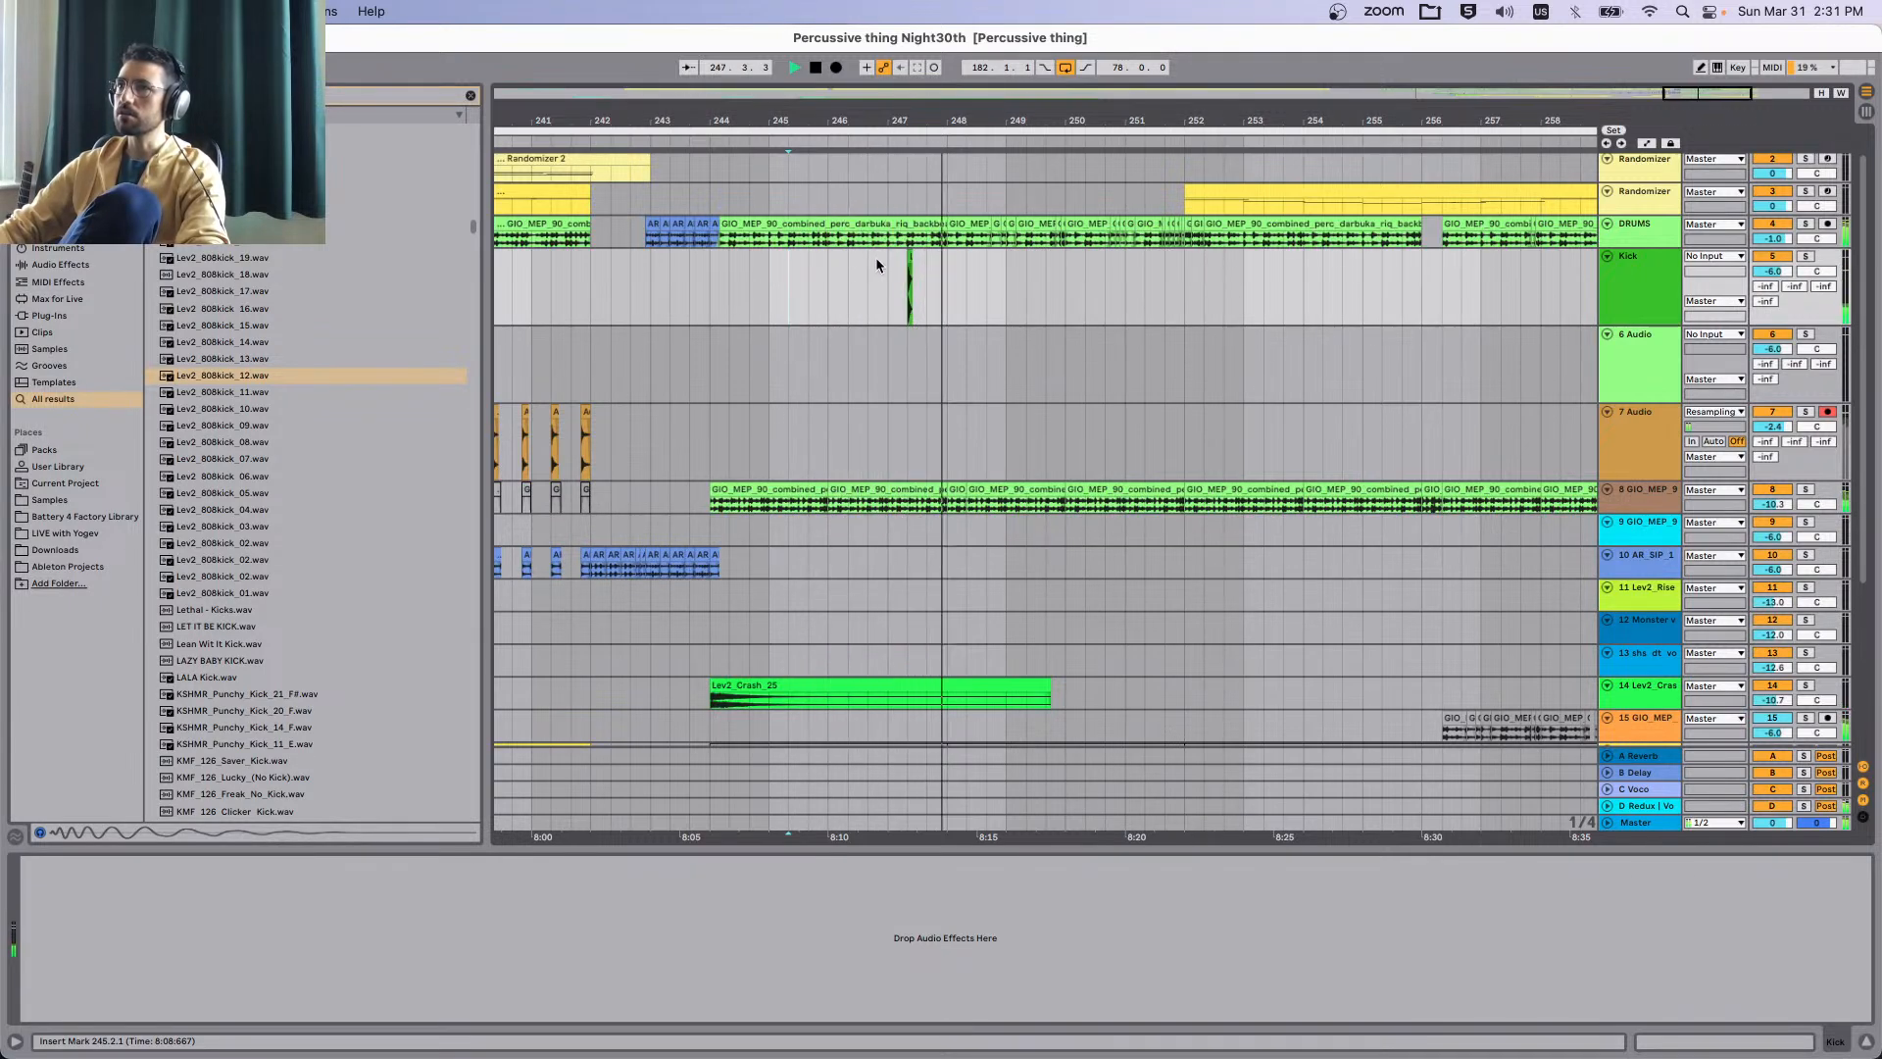
key(space)
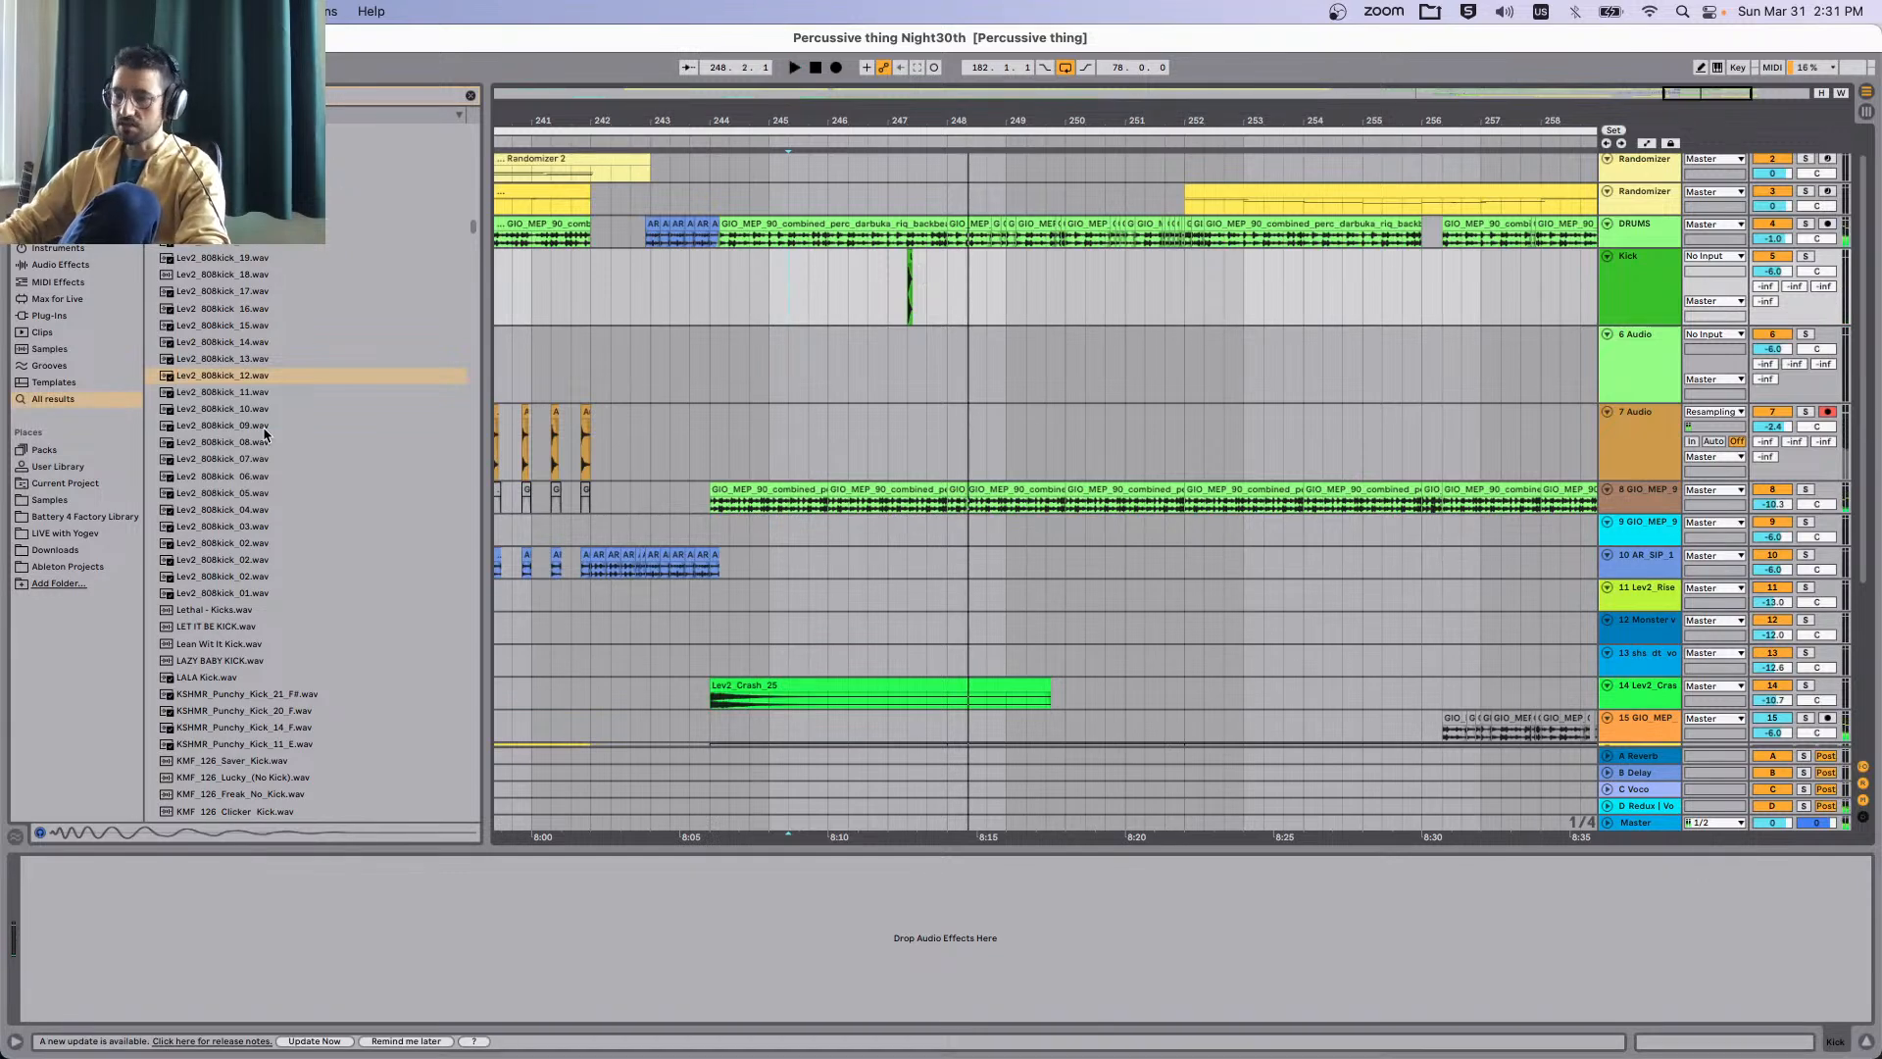
Search the sample library for snares and audition a few results, including Snare Elektro 4 V5.wav.
key(super+f)
text(s)
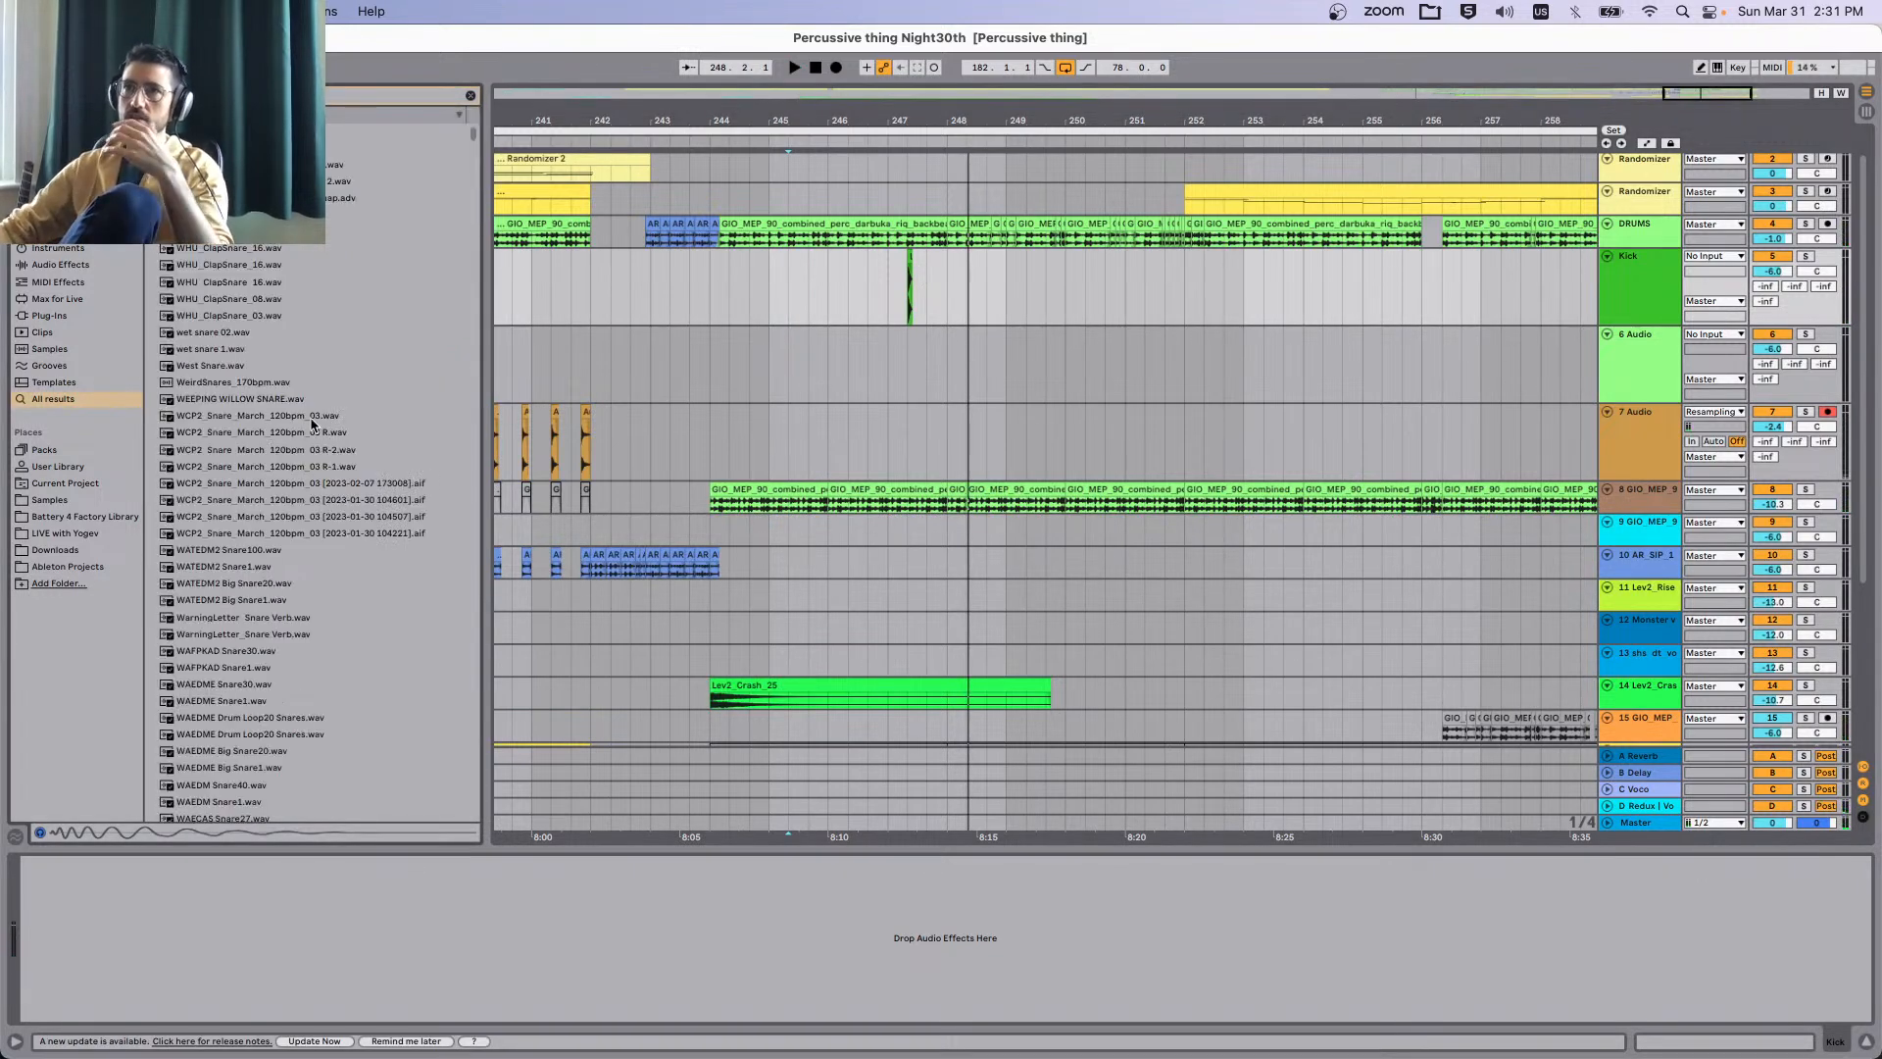
scroll(340, 413, down, 15)
scroll(340, 414, down, 20)
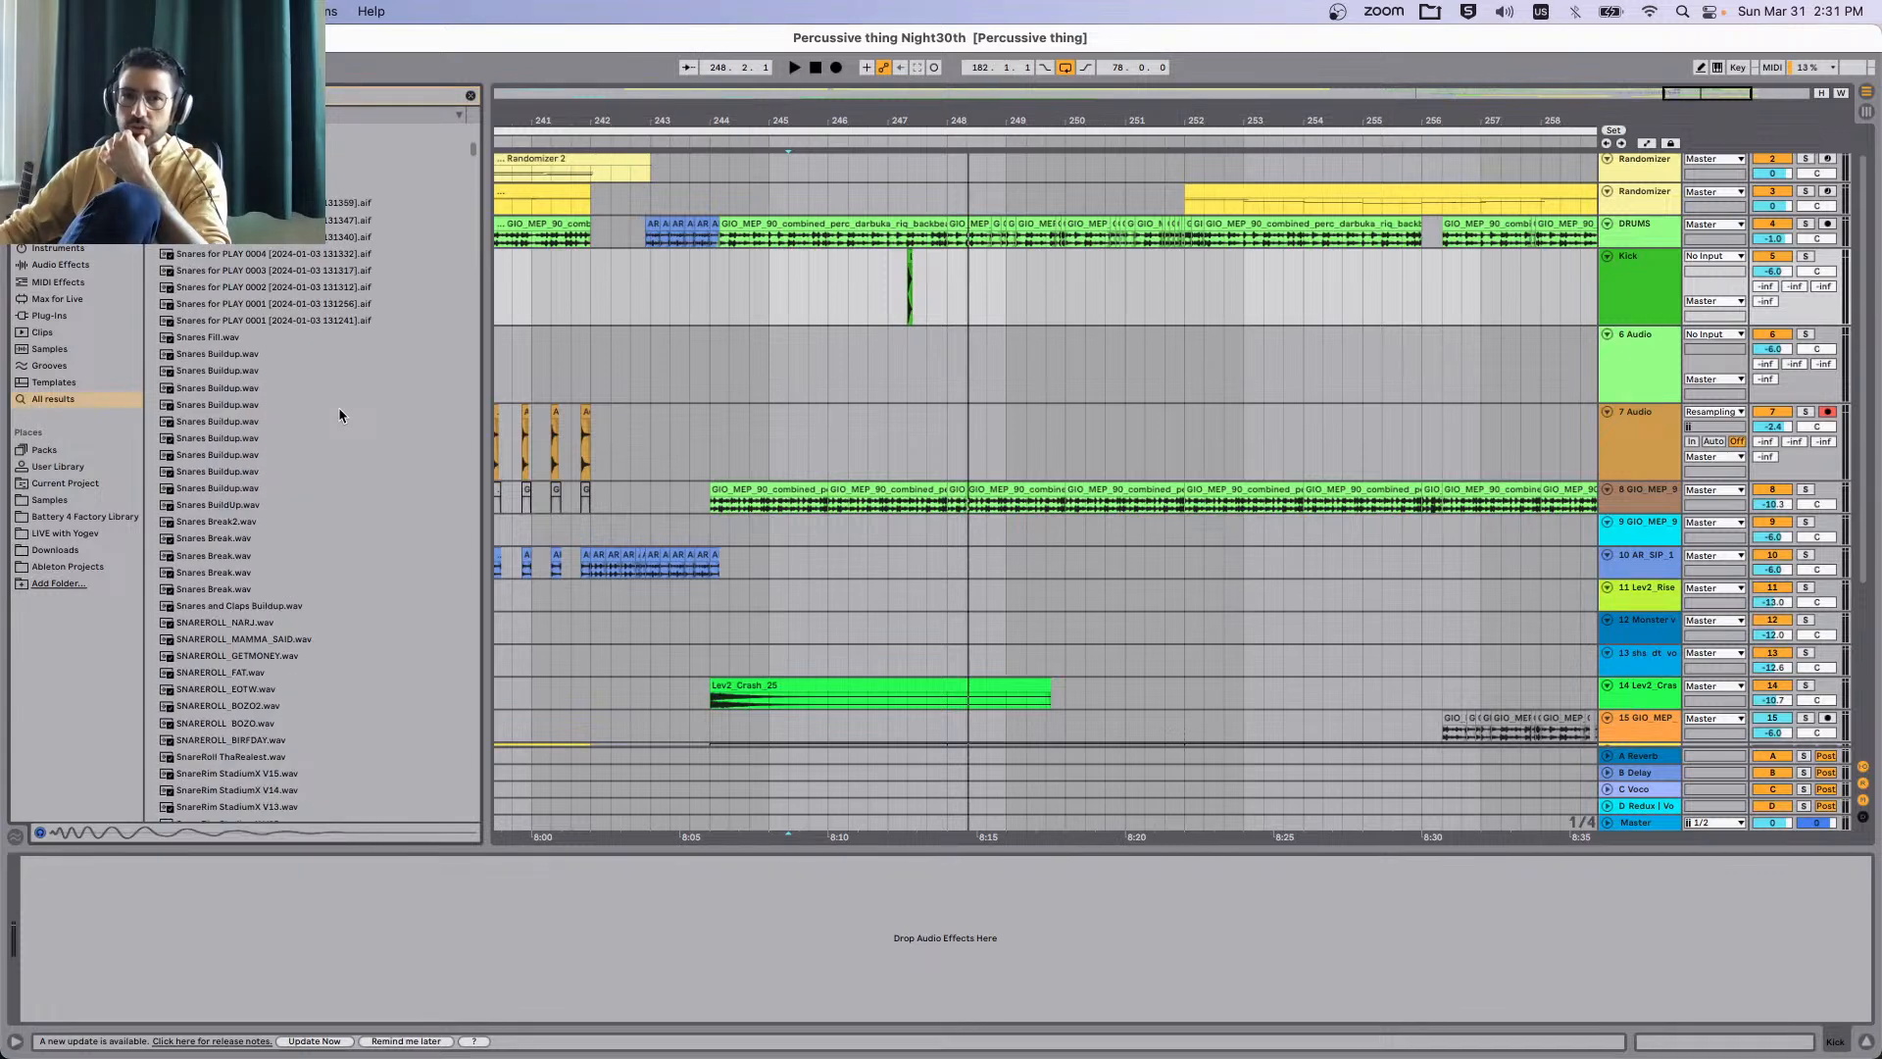
click(291, 530)
scroll(272, 631, down, 10)
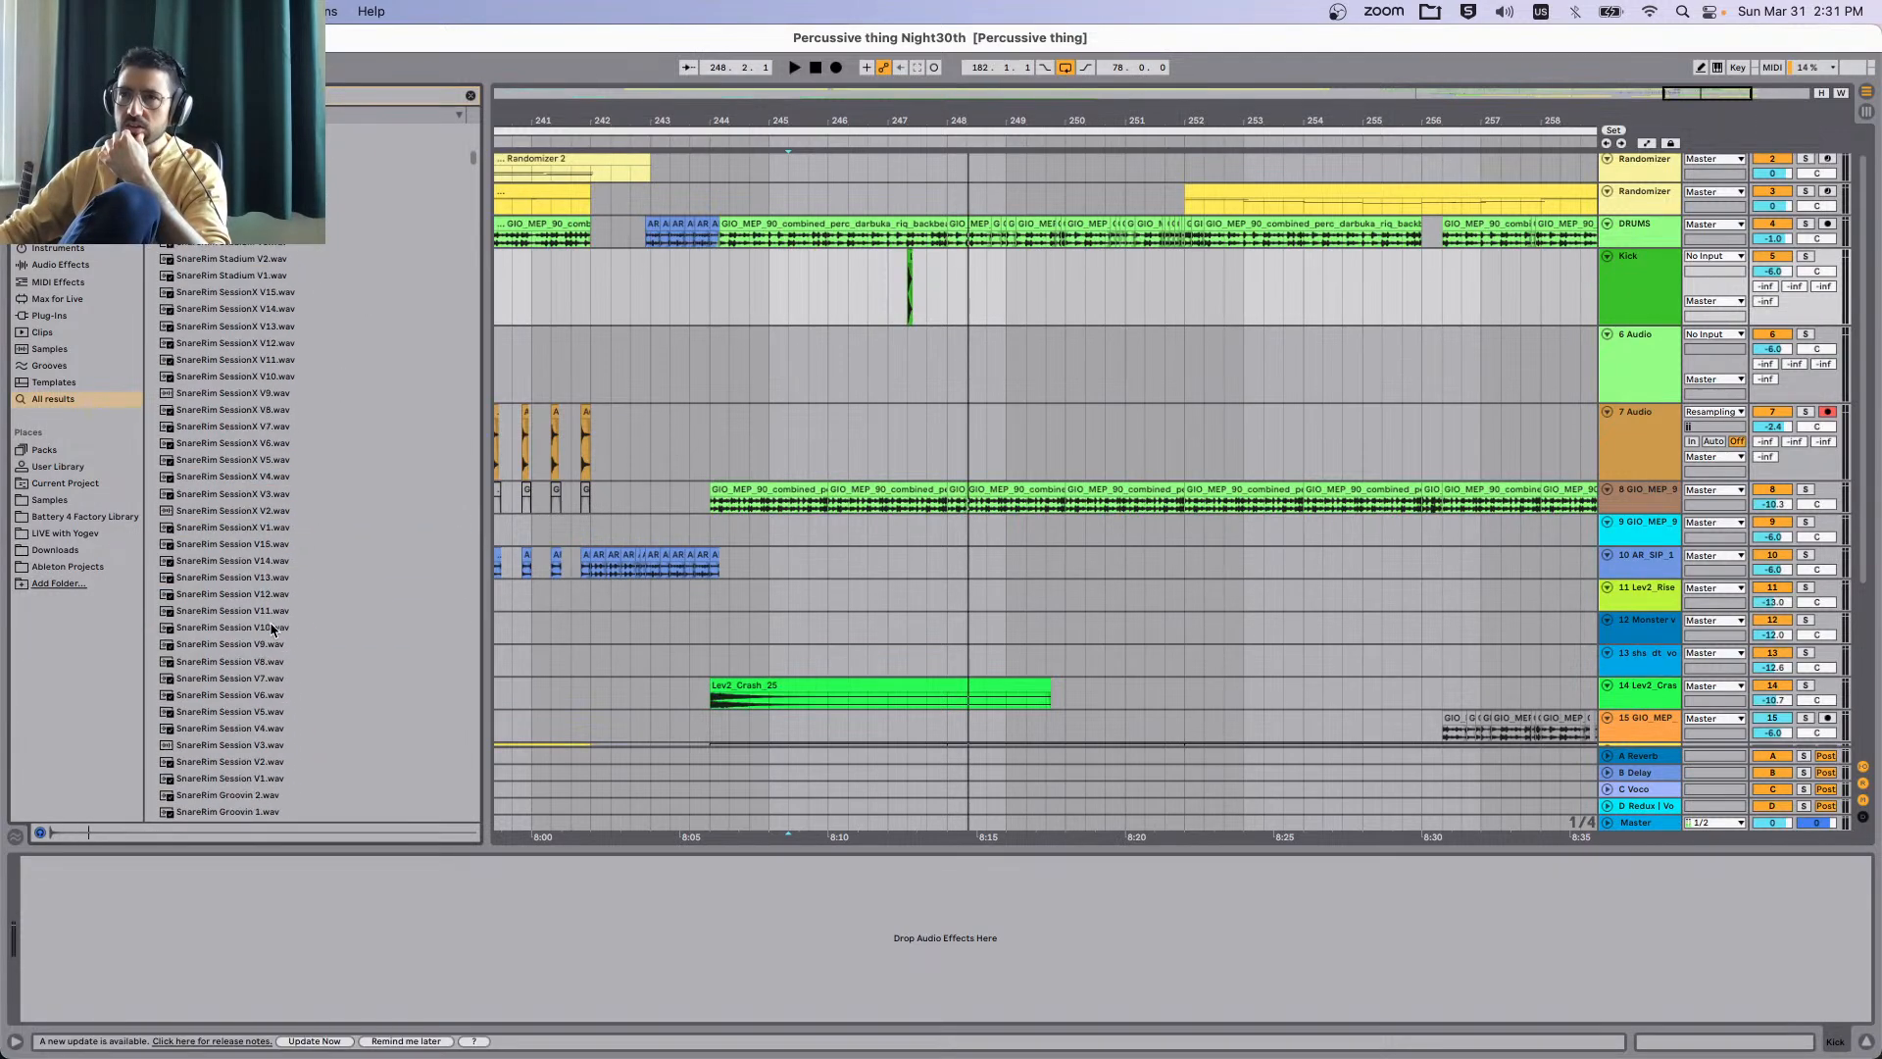
drag(474, 169, 472, 504)
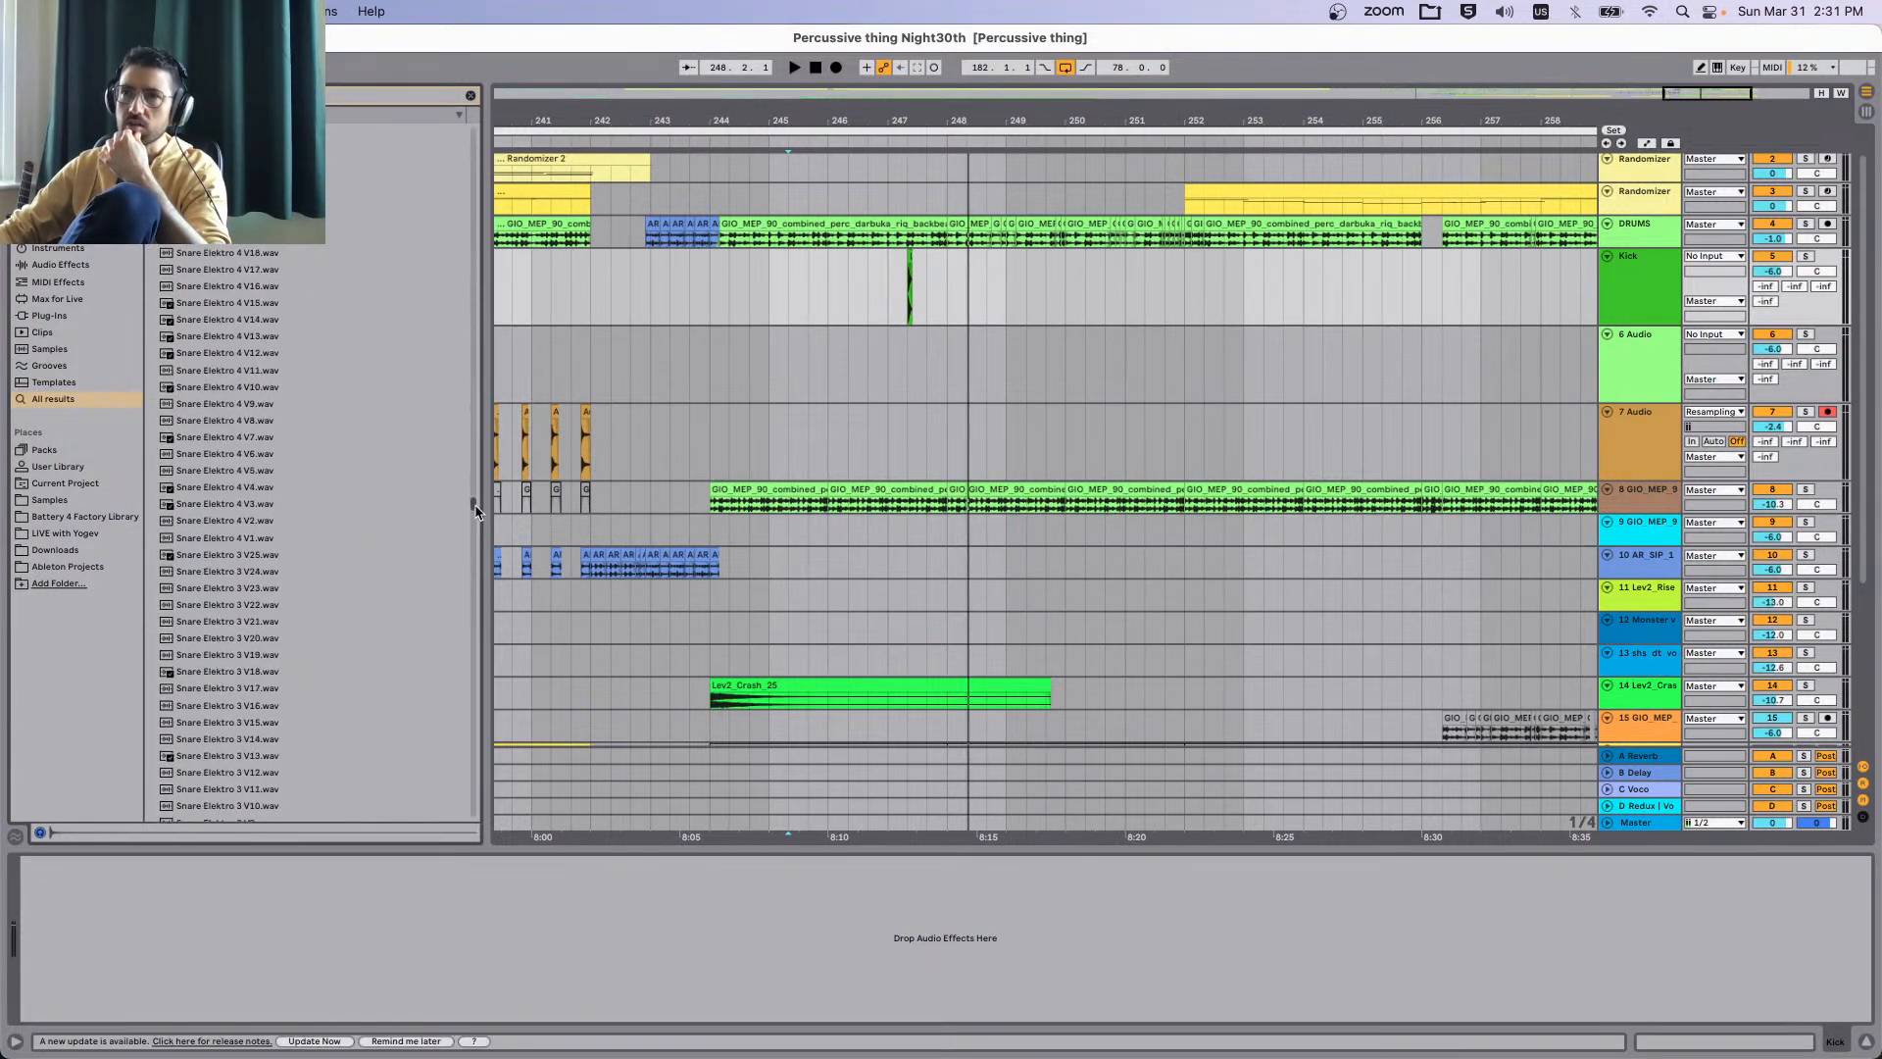
click(311, 529)
click(351, 280)
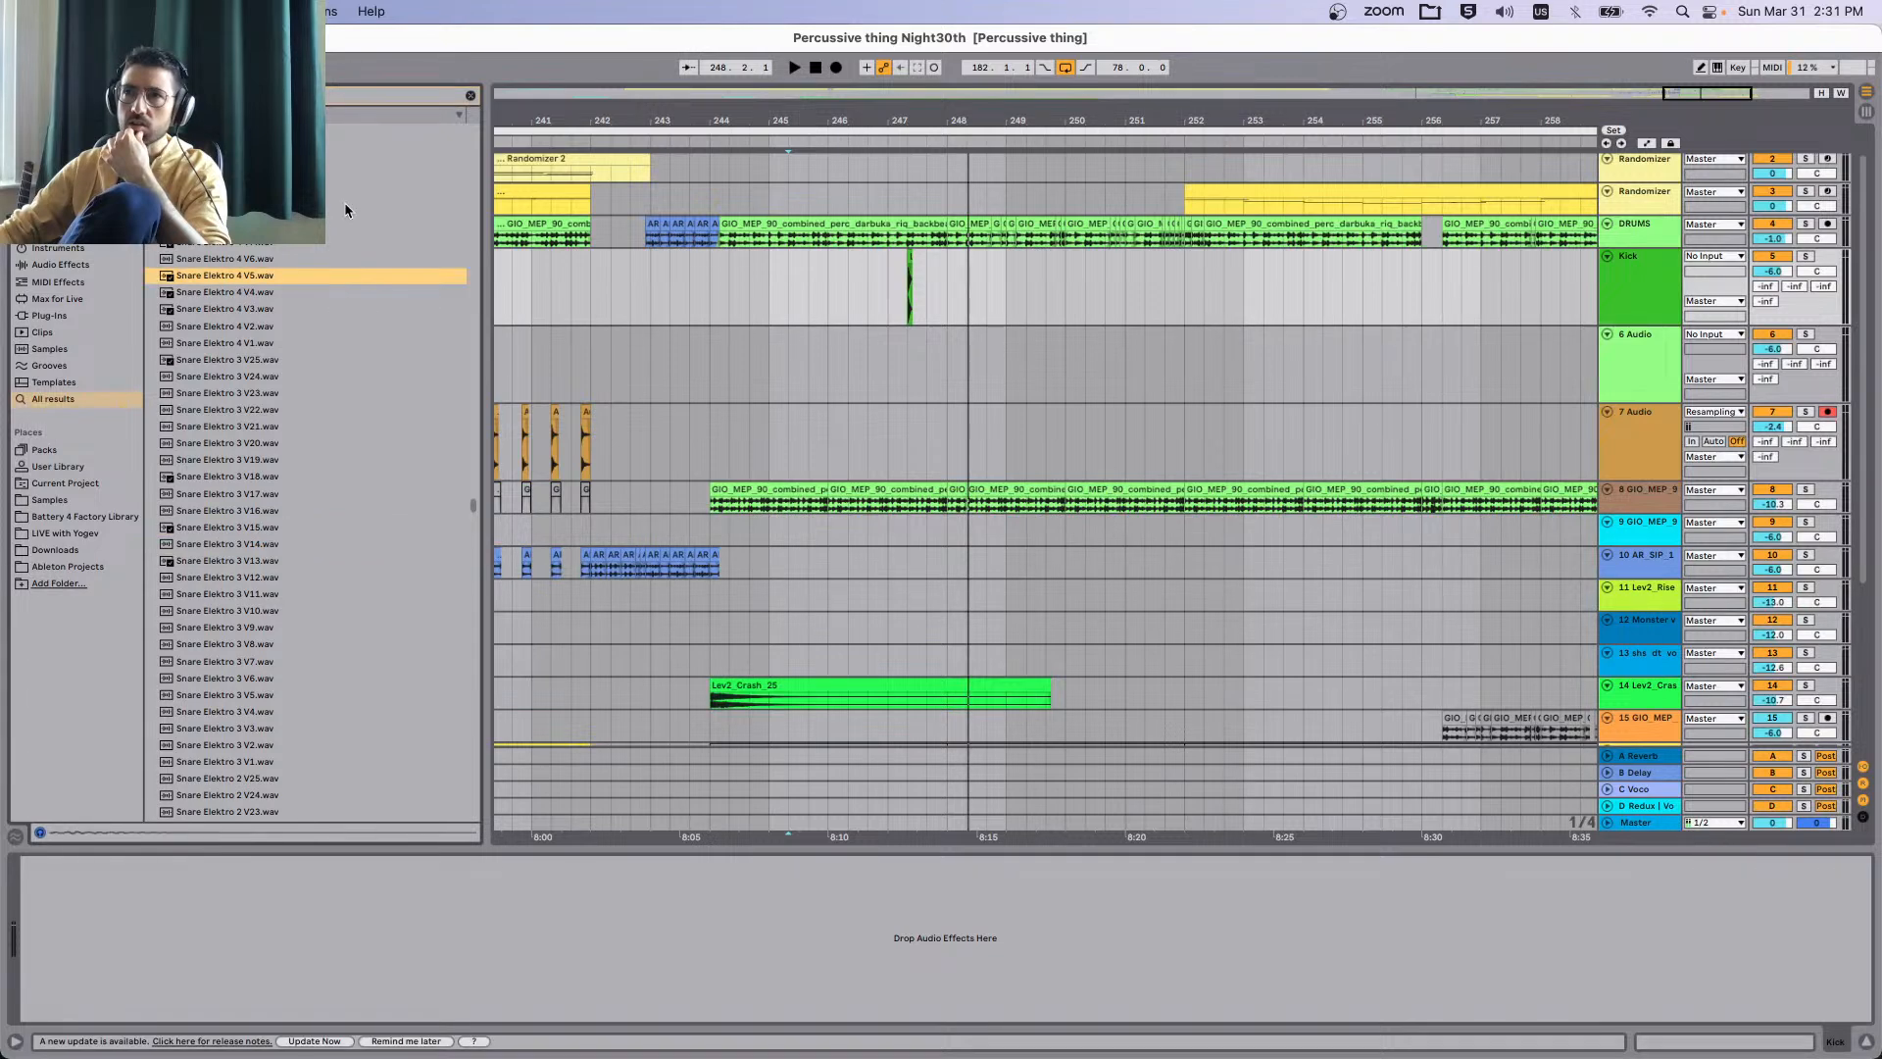
scroll(331, 412, down, 15)
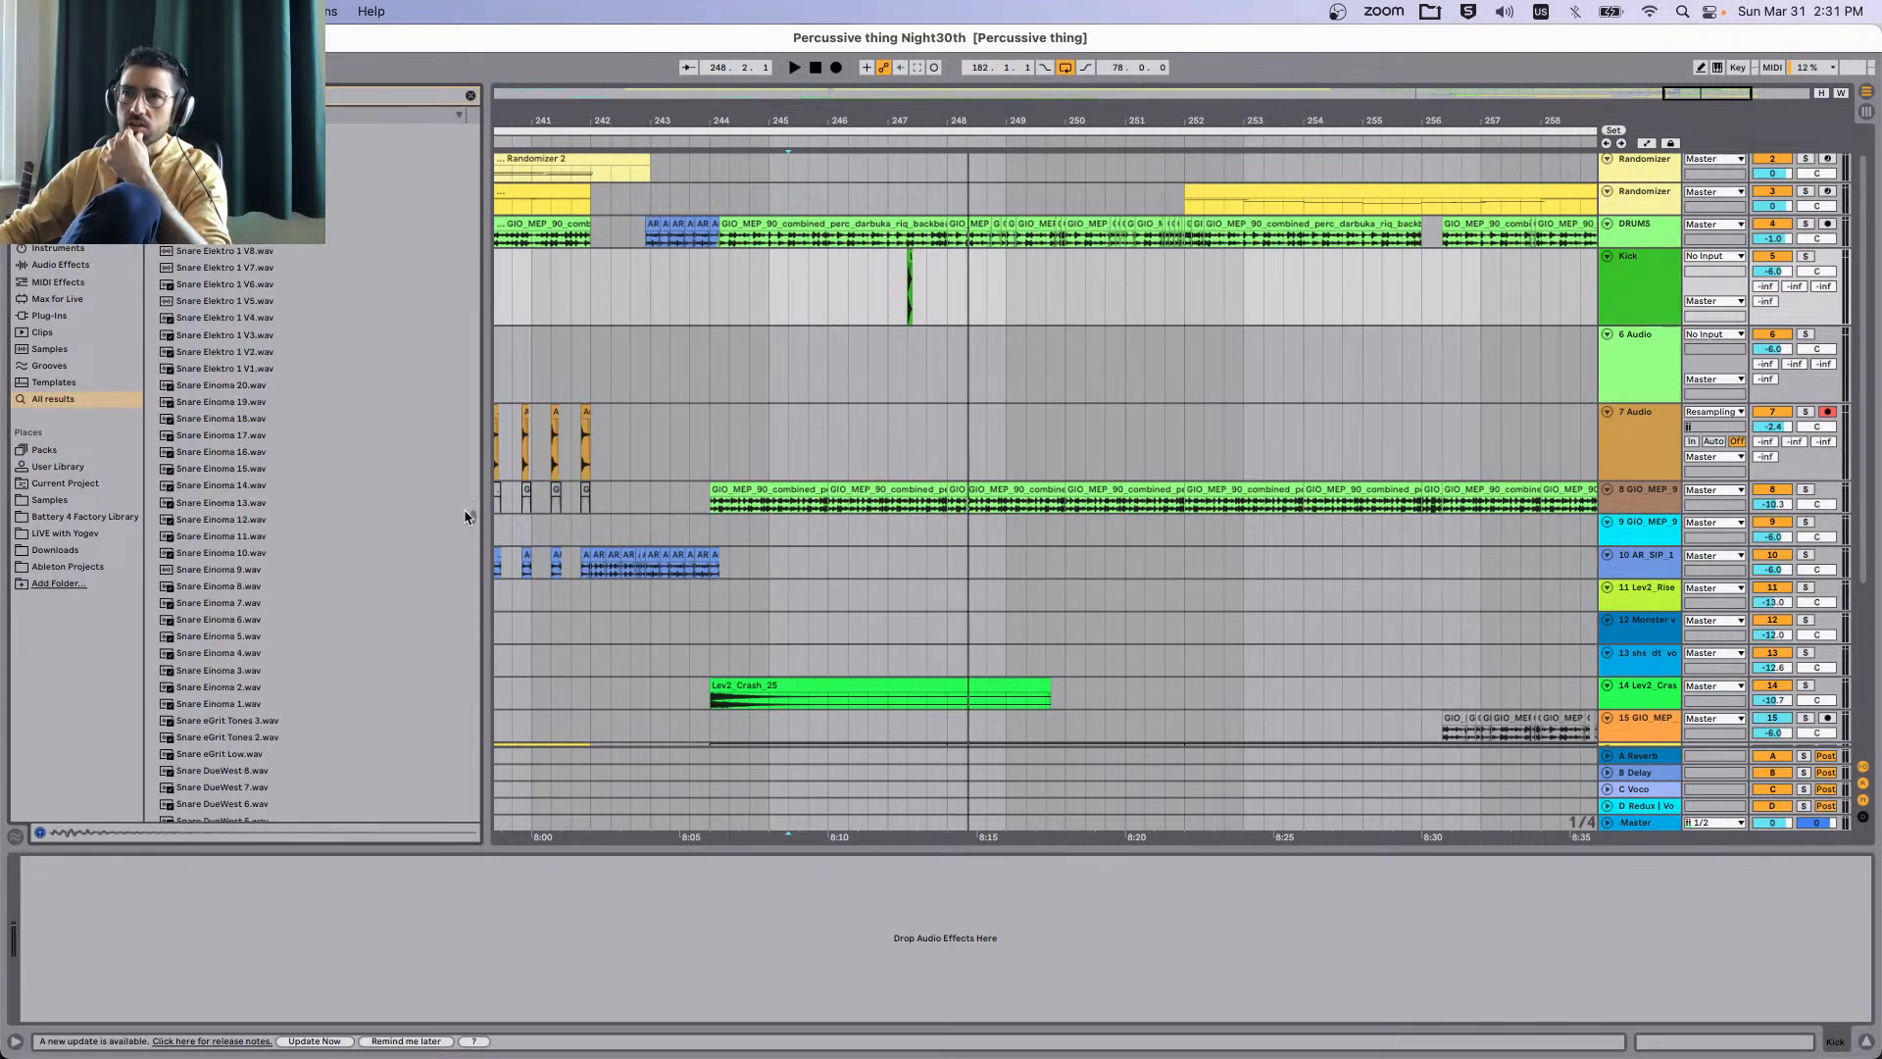
Find the Lev2 snares in the search results and audition Lev2_Snare_A_03.wav, Lev2_Snare_A_04.wav and Lev2_Snare_A_05.wav.
drag(472, 515, 474, 683)
click(343, 563)
click(318, 294)
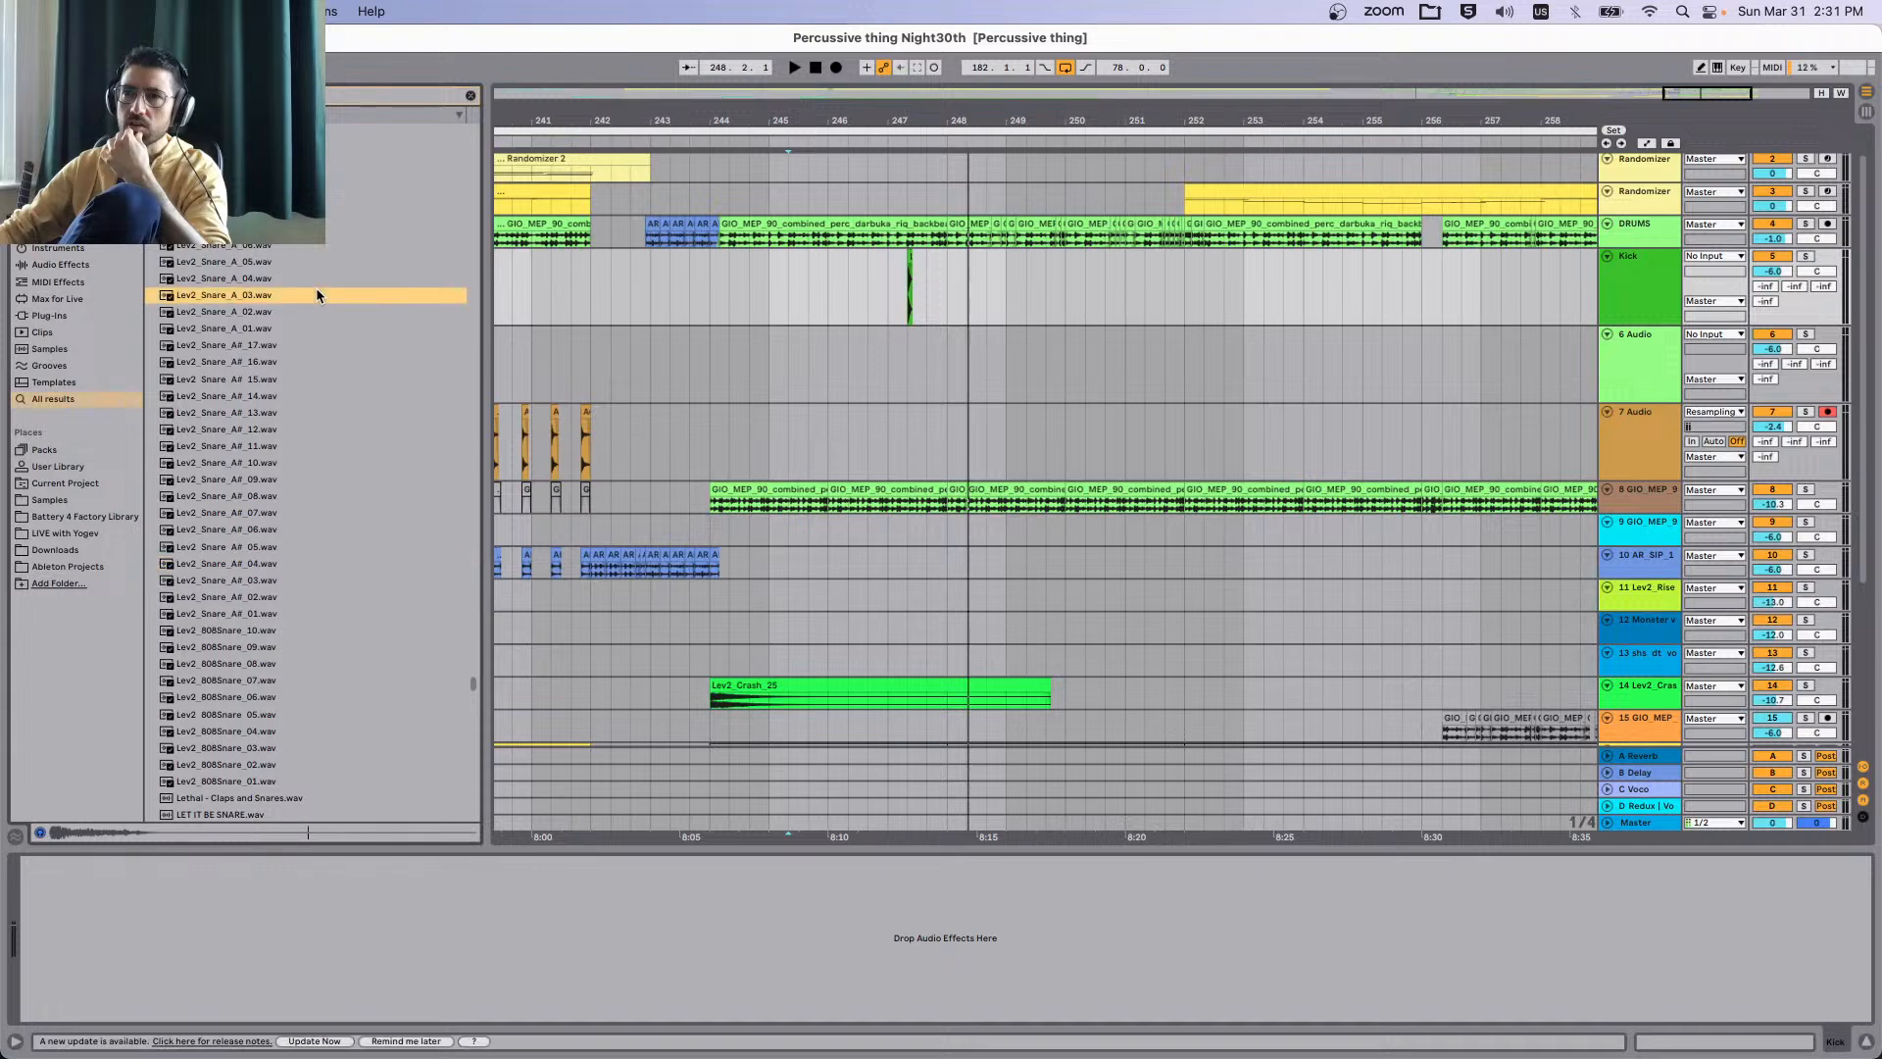
click(318, 195)
click(260, 279)
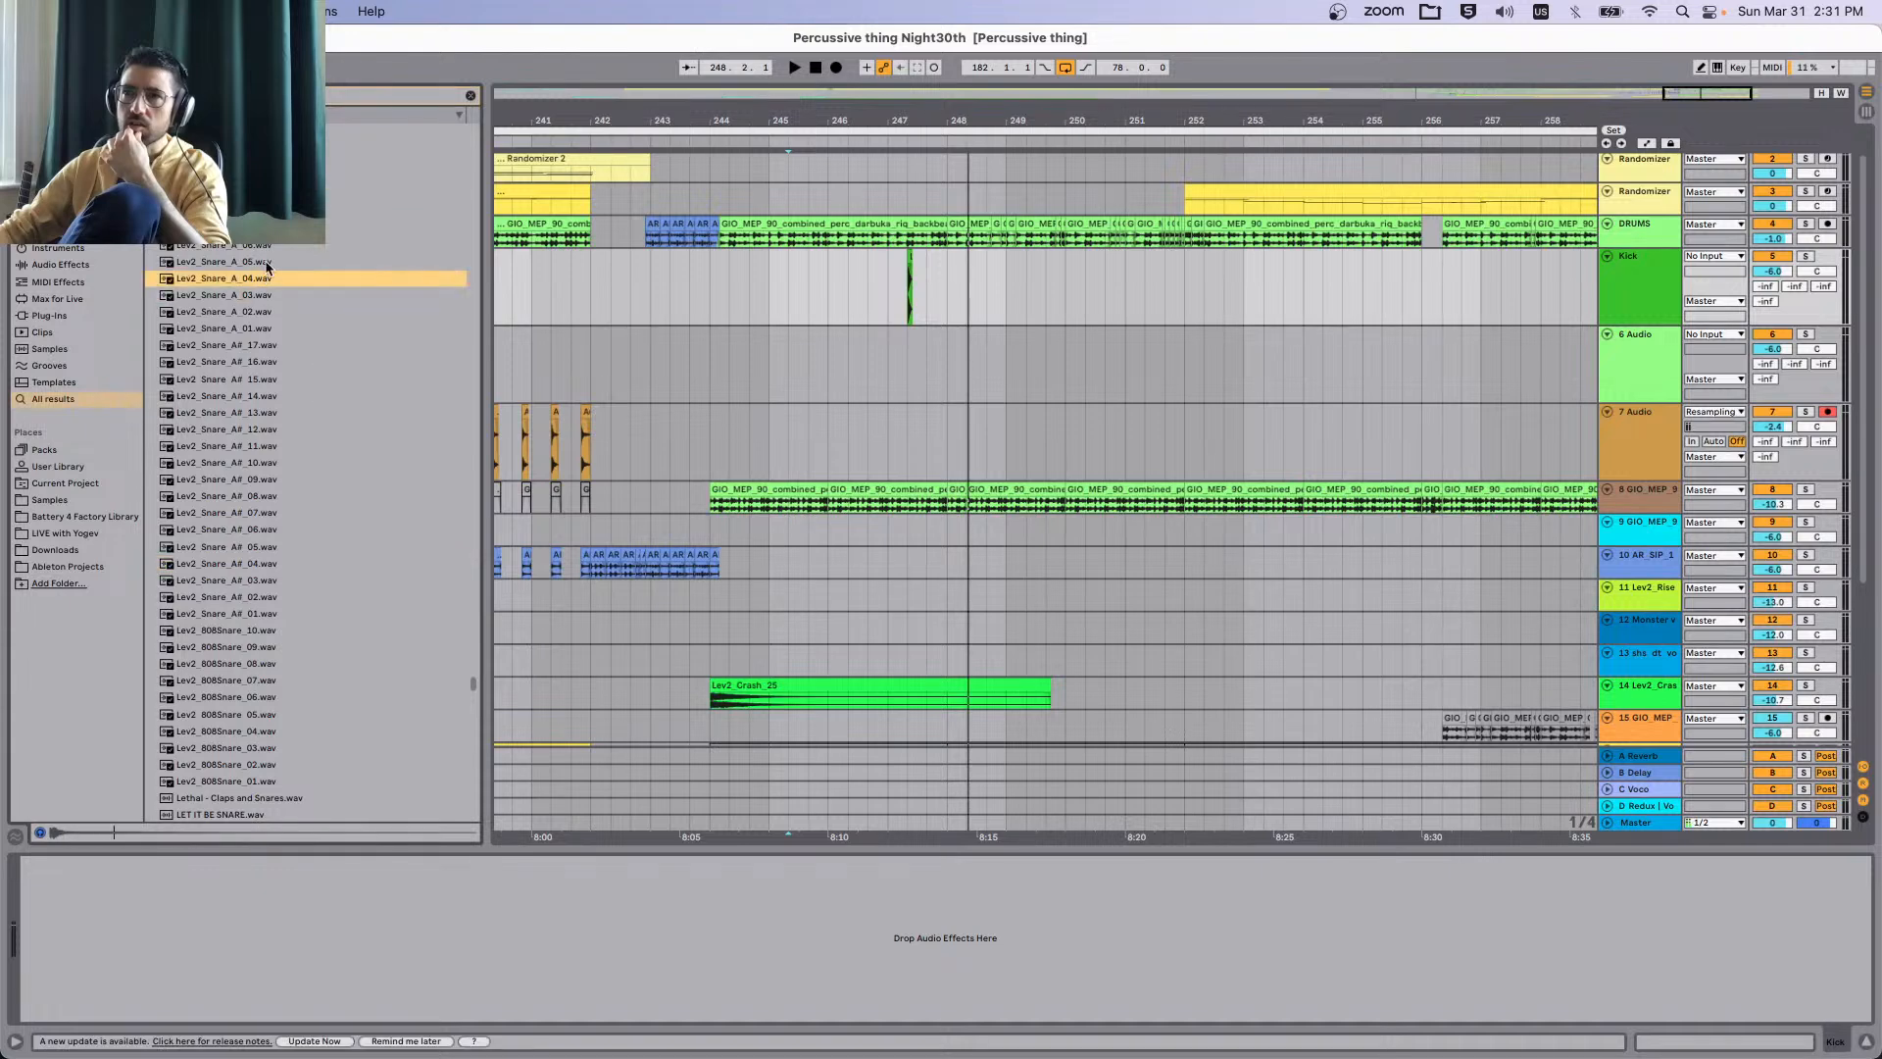
click(277, 306)
click(280, 293)
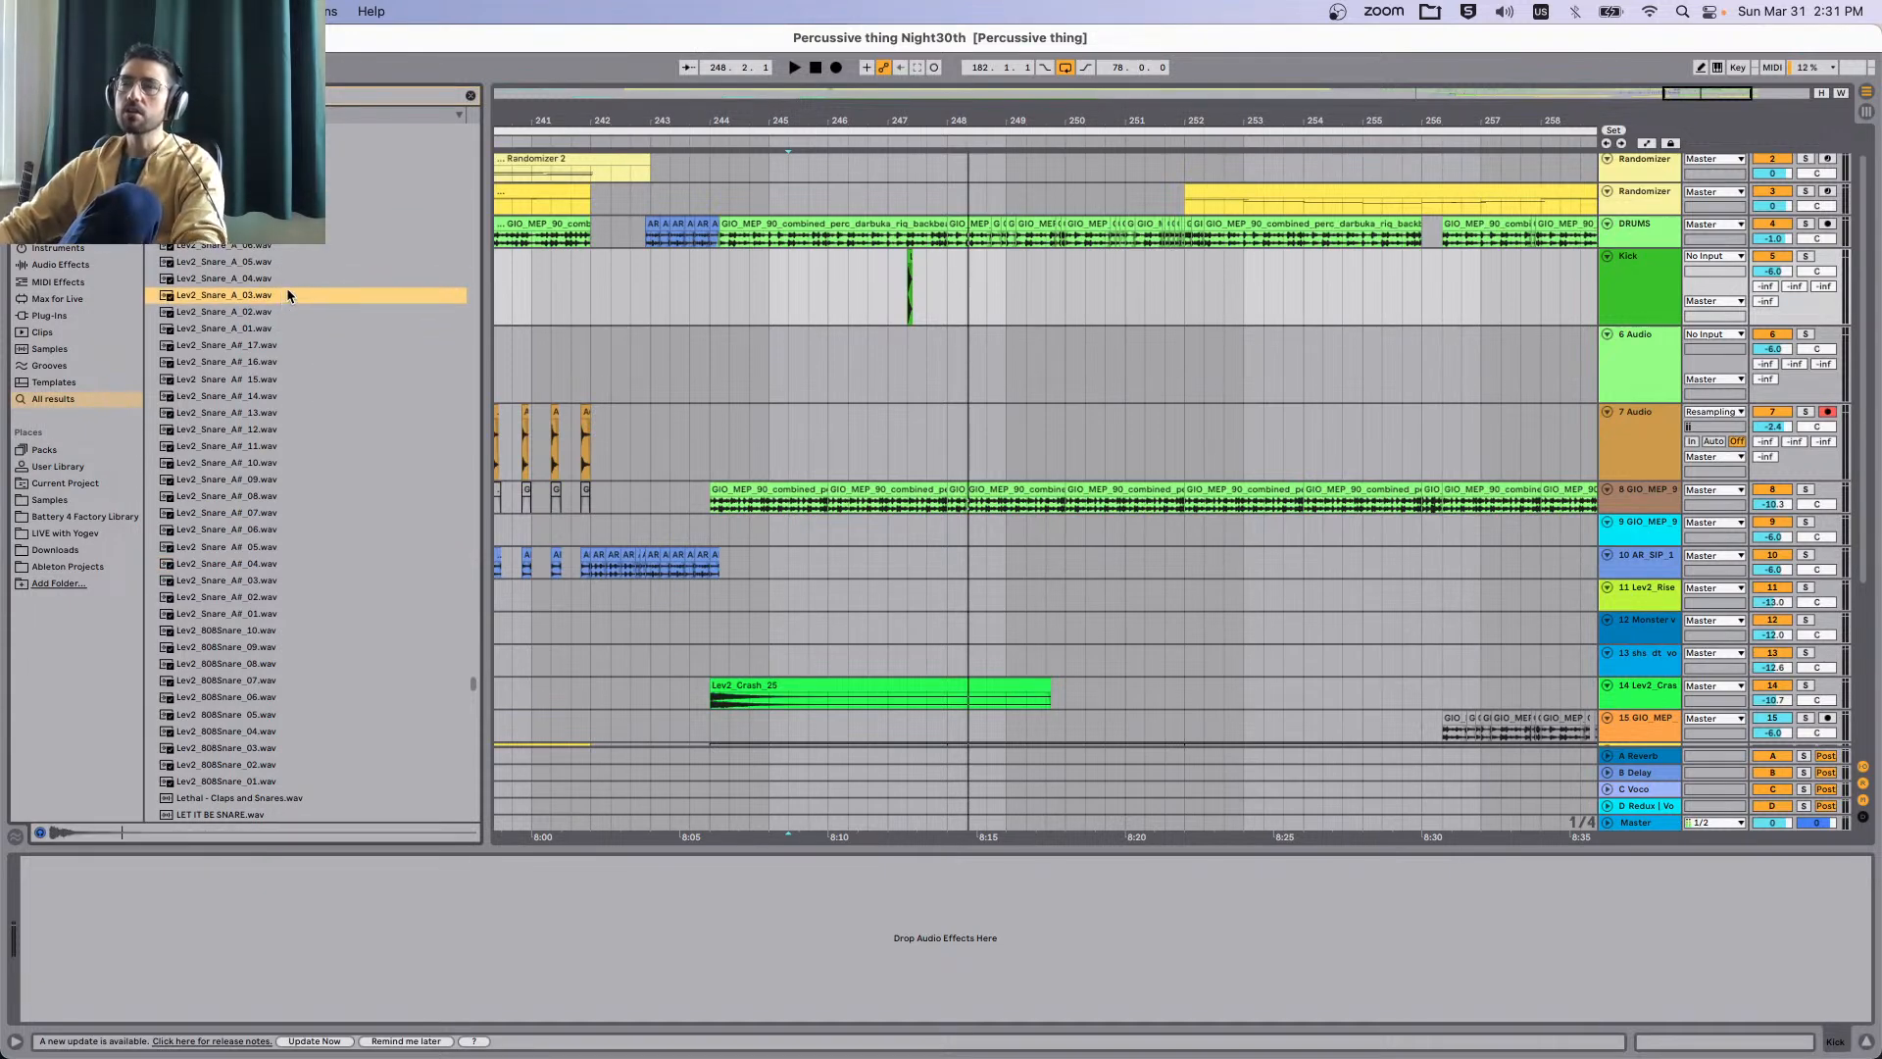
click(286, 275)
click(257, 263)
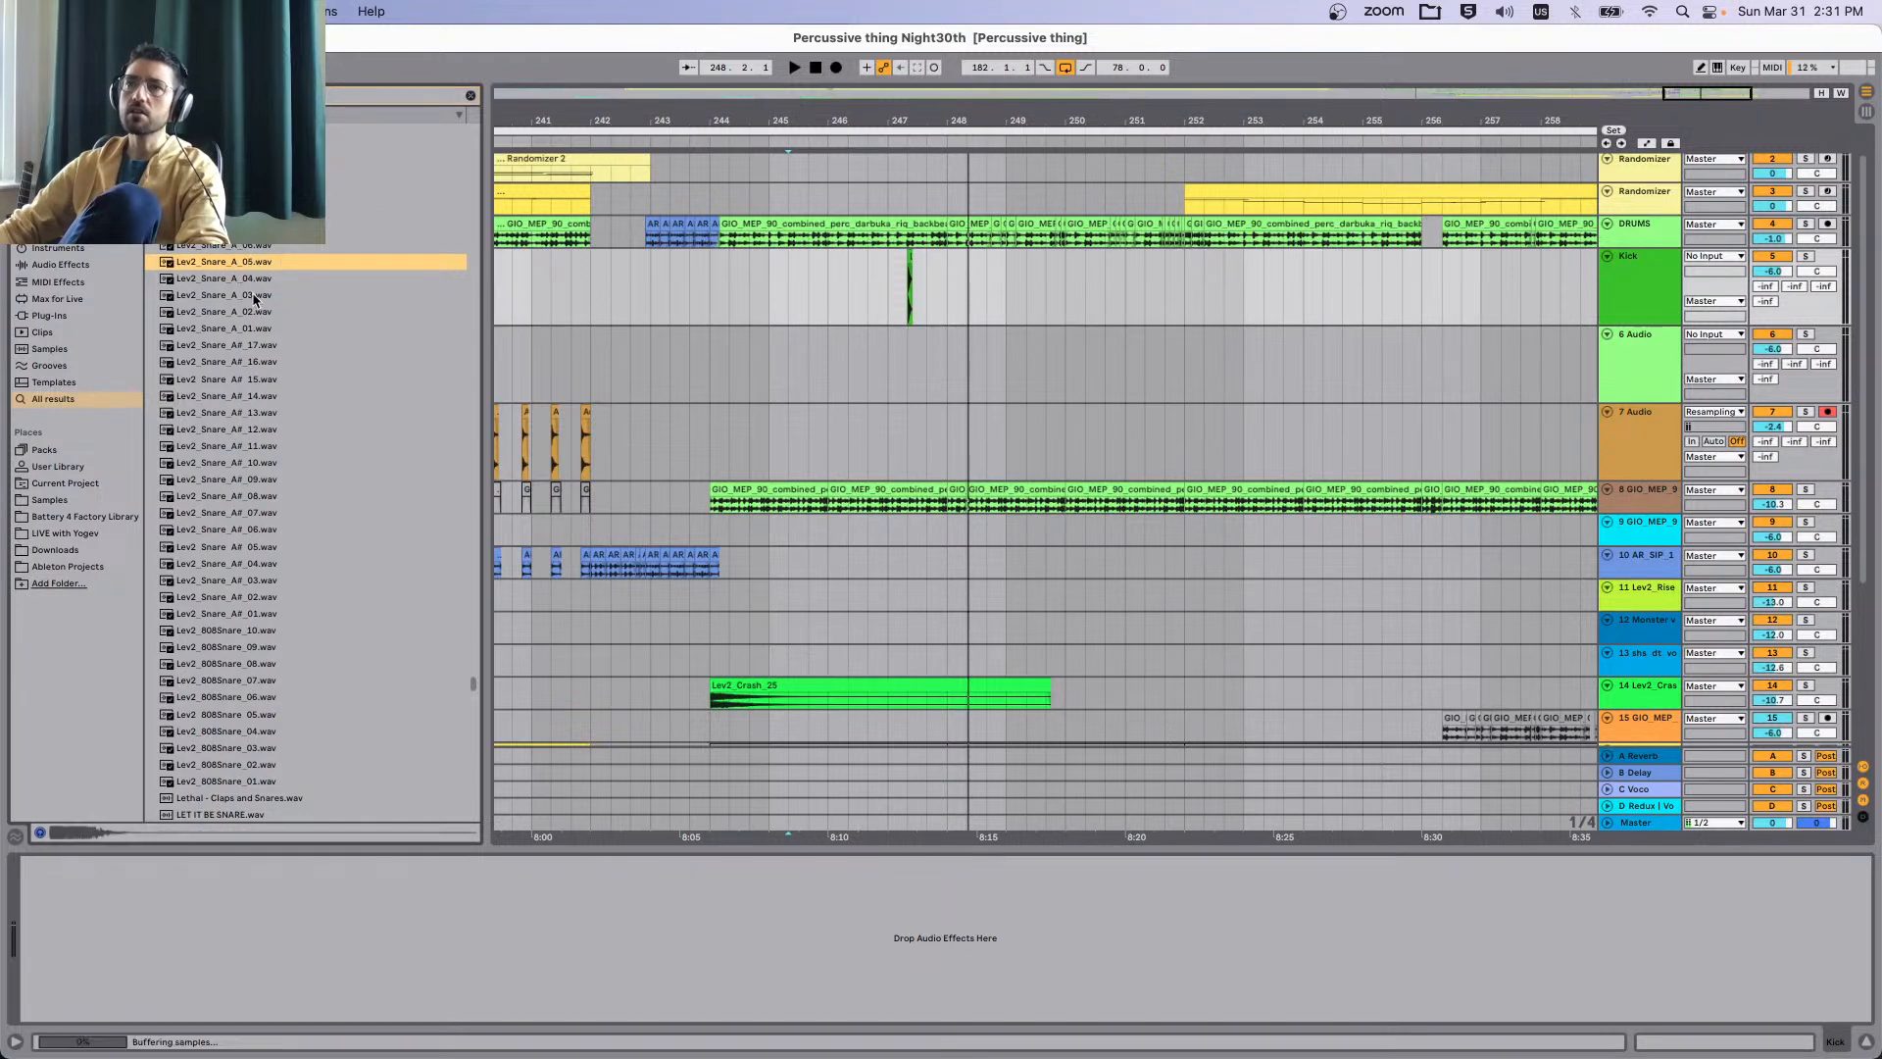
Compare Lev2_Snare_A samples 01 to 03 with Lev2_Snare_A#_12.wav and Lev2_Snare_A#_03.wav.
click(255, 311)
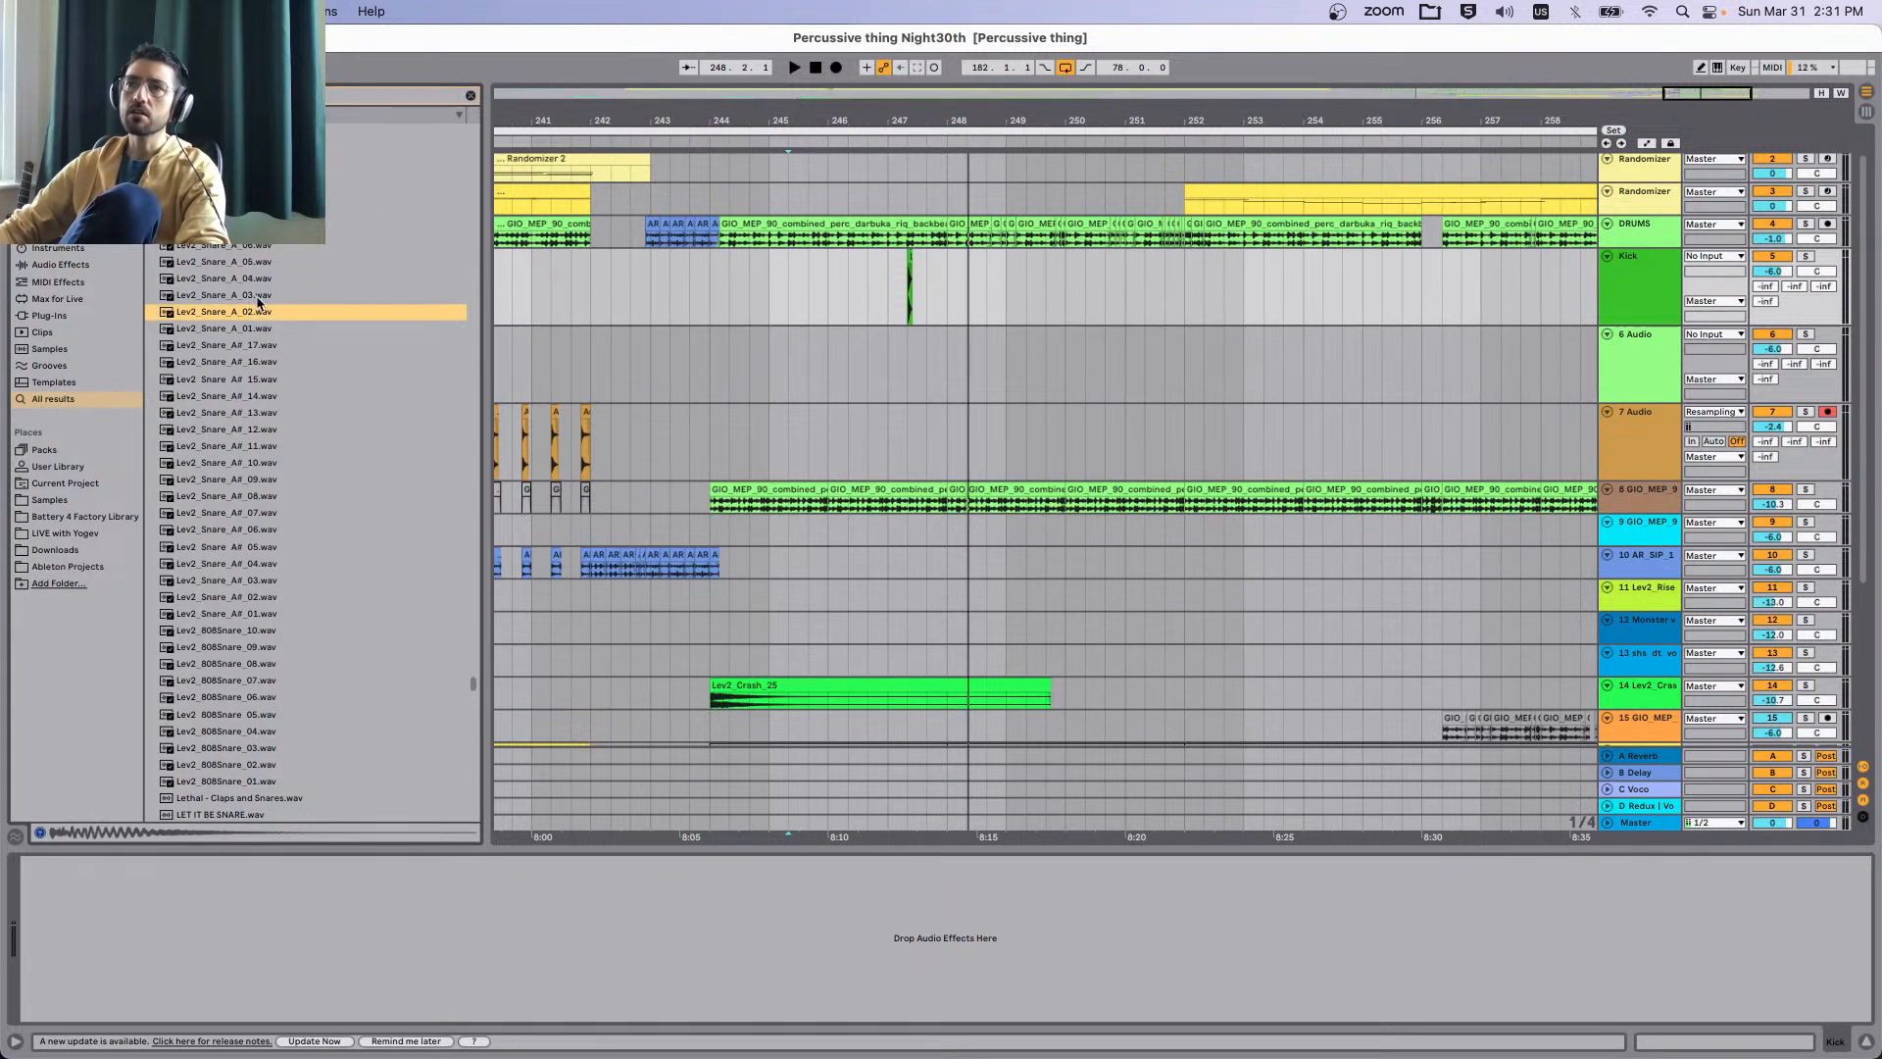
click(248, 296)
click(238, 332)
click(238, 313)
click(245, 429)
click(242, 580)
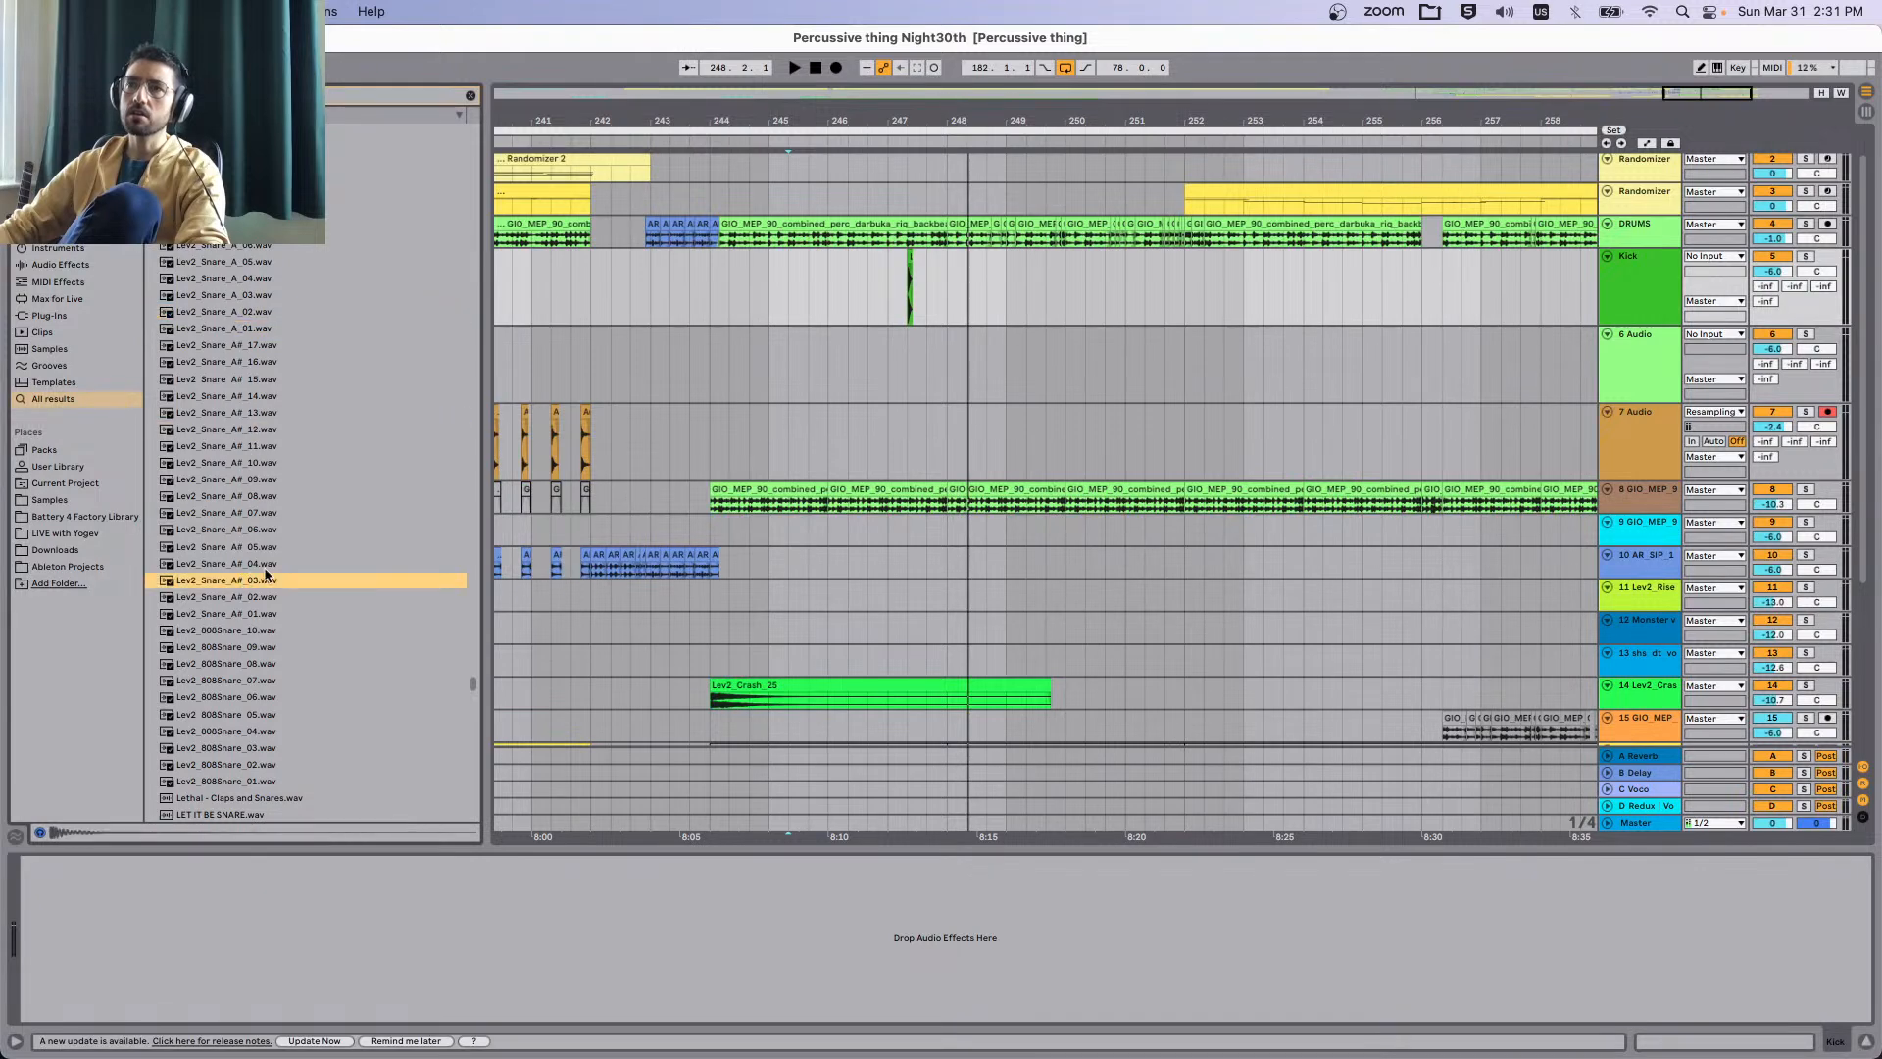
Audition Lev2_808Snare_05.wav and several Keota snares, including Keota_snare_45.wav and Keota_snare_13.wav.
scroll(265, 578, down, 10)
click(267, 358)
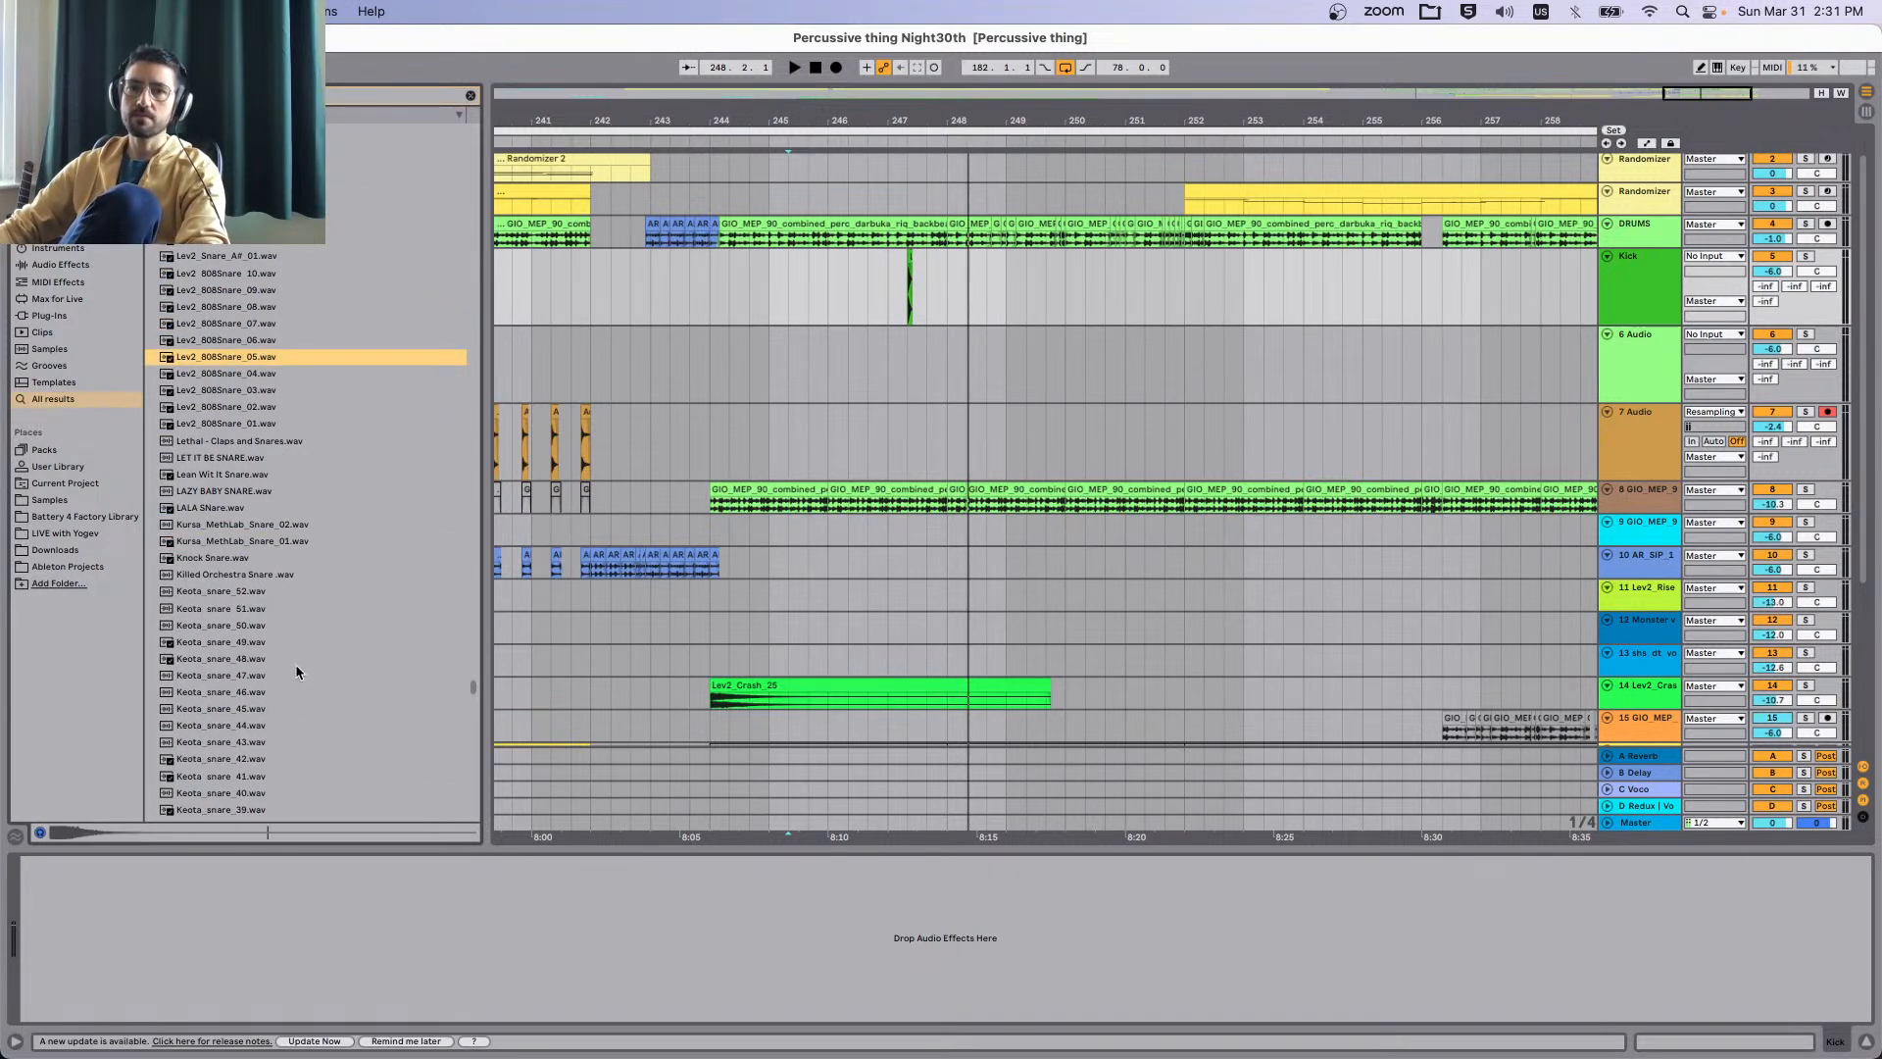
scroll(297, 672, down, 7)
click(264, 585)
click(261, 485)
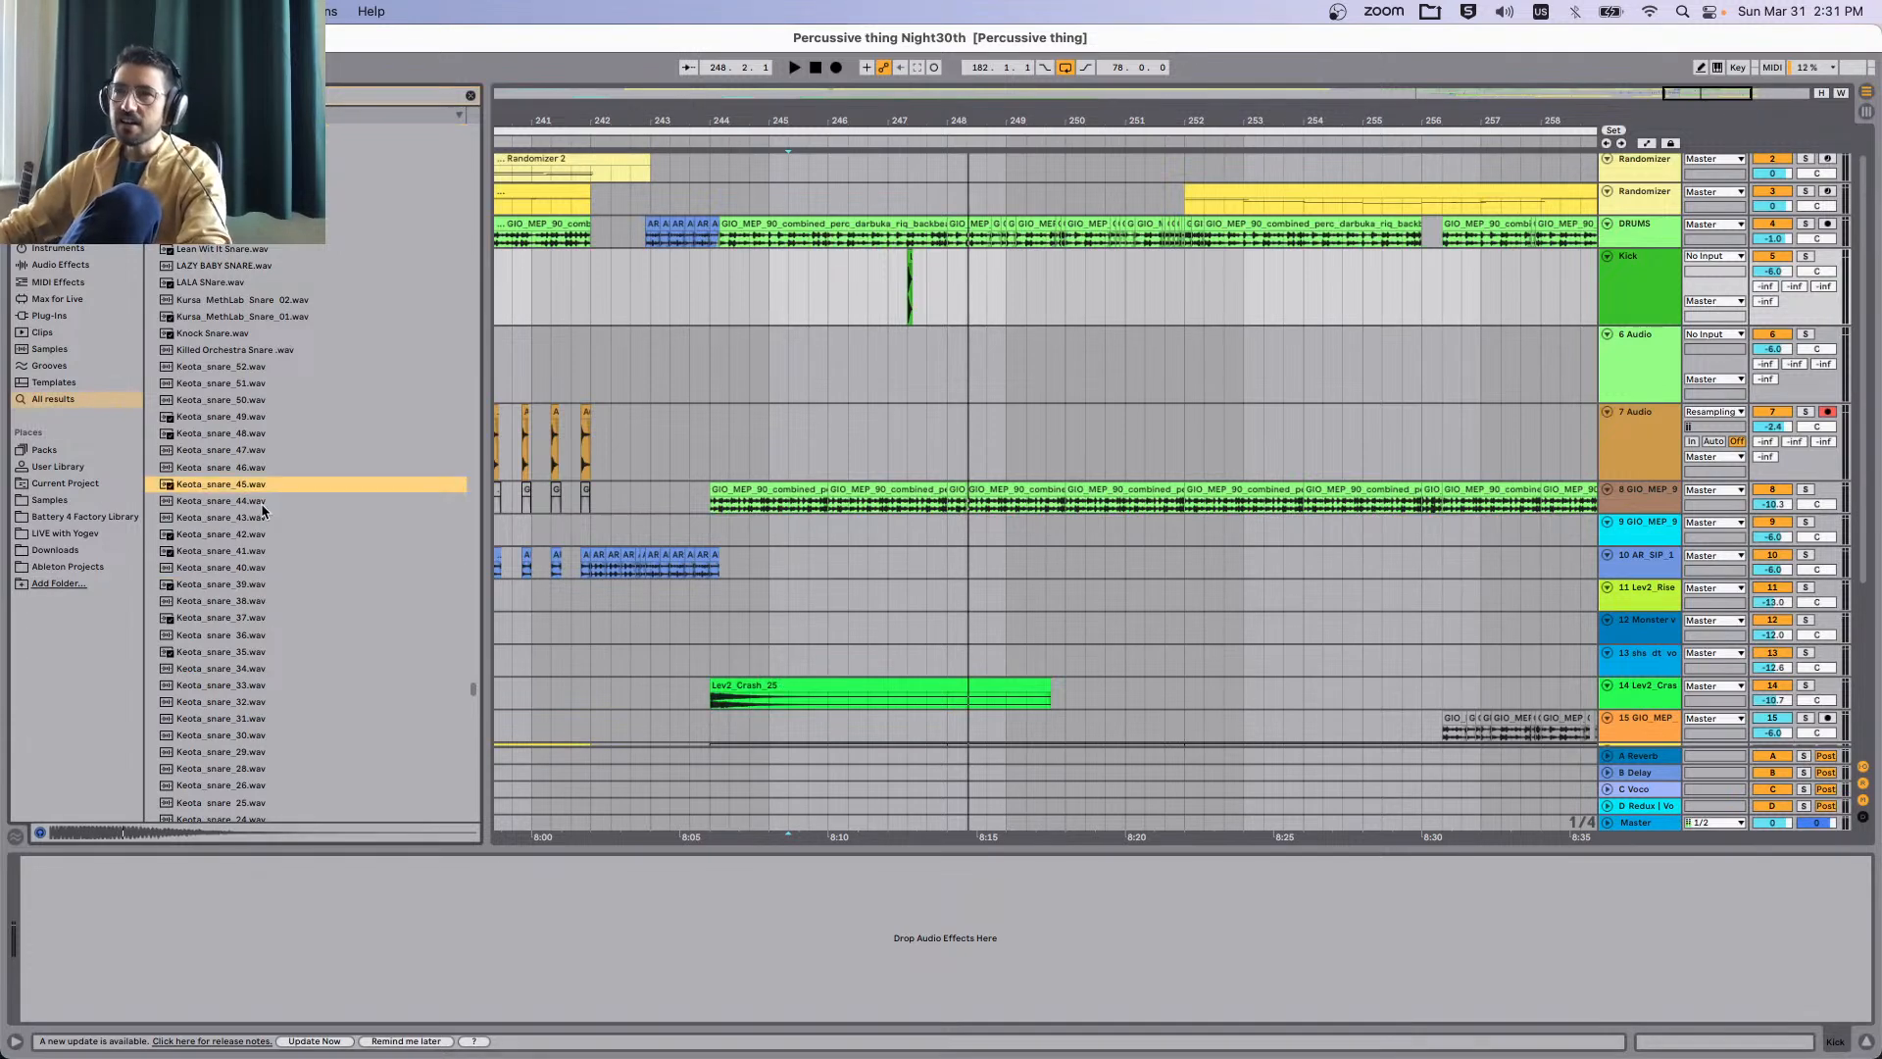
click(267, 533)
scroll(285, 701, down, 14)
click(235, 524)
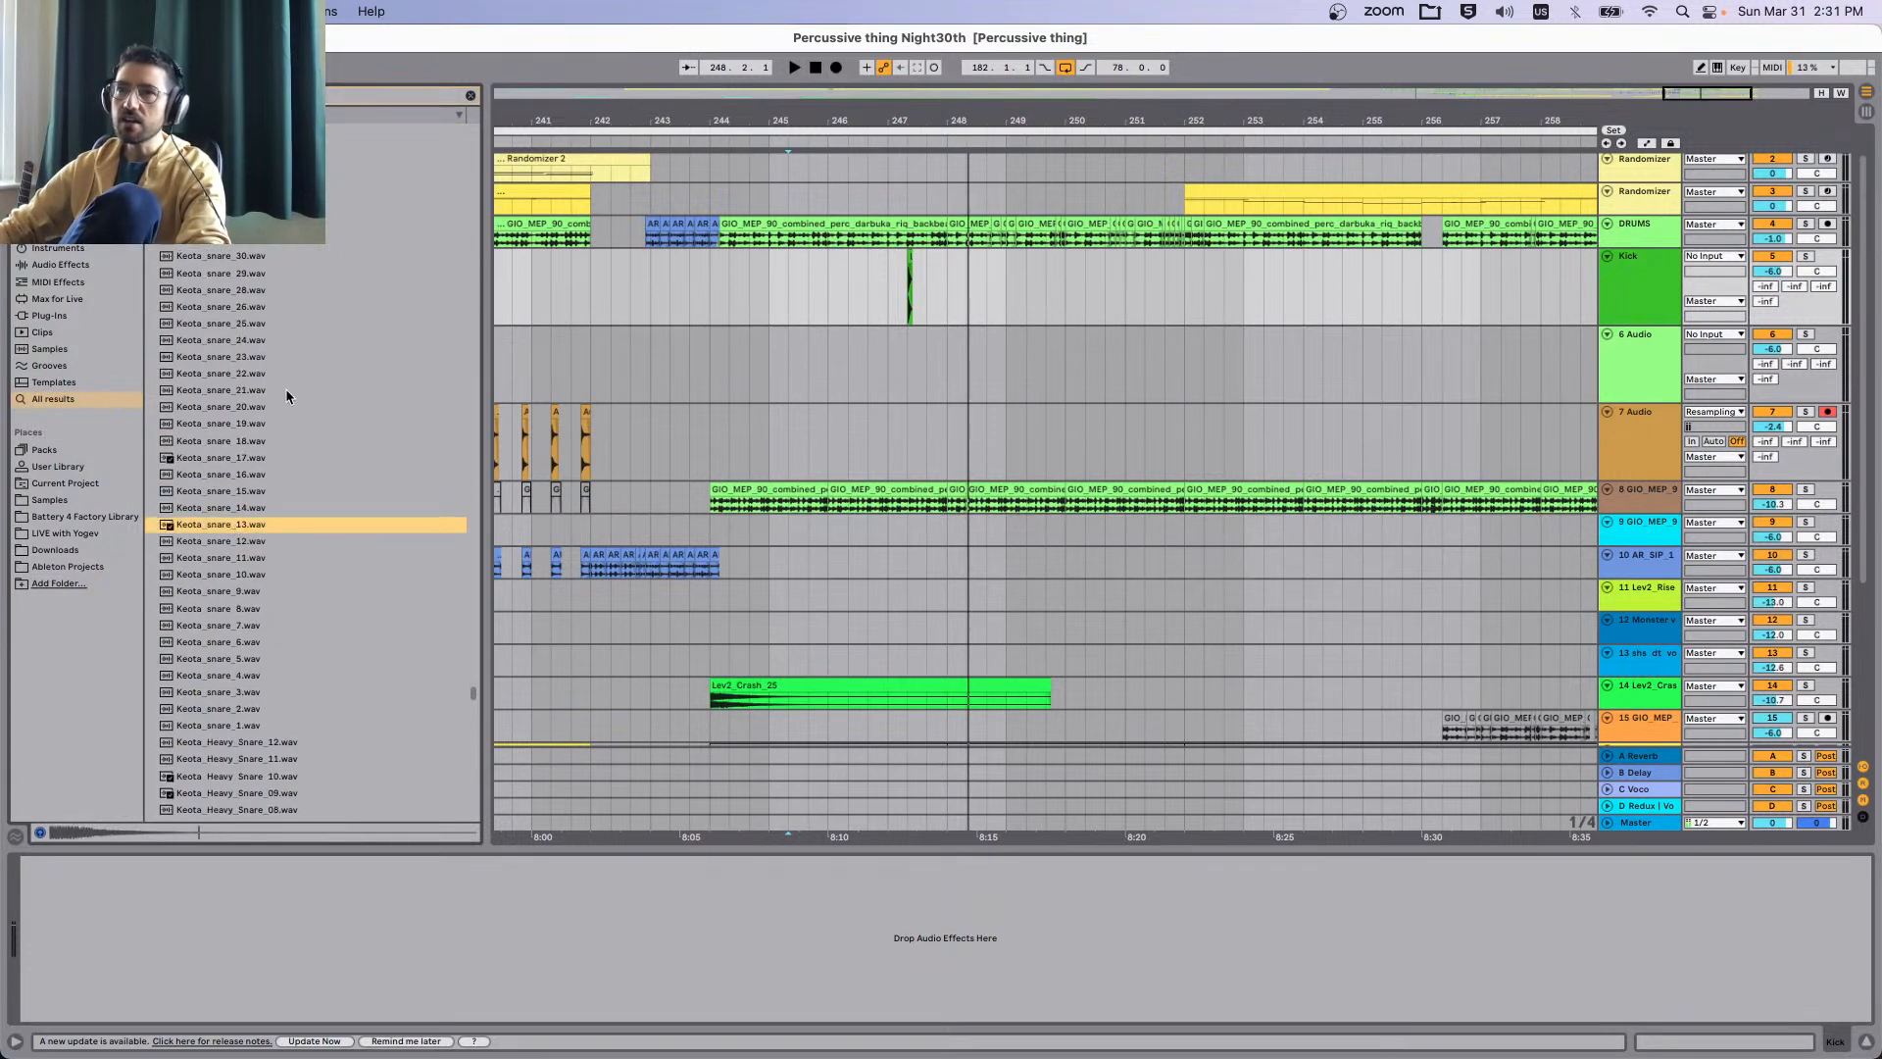
Compare Keota snares 13 to 15 and place Keota_snare_13.wav at 248.1.1 on the empty track below Kick.
scroll(283, 411, up, 1)
key(Up)
key(Up)
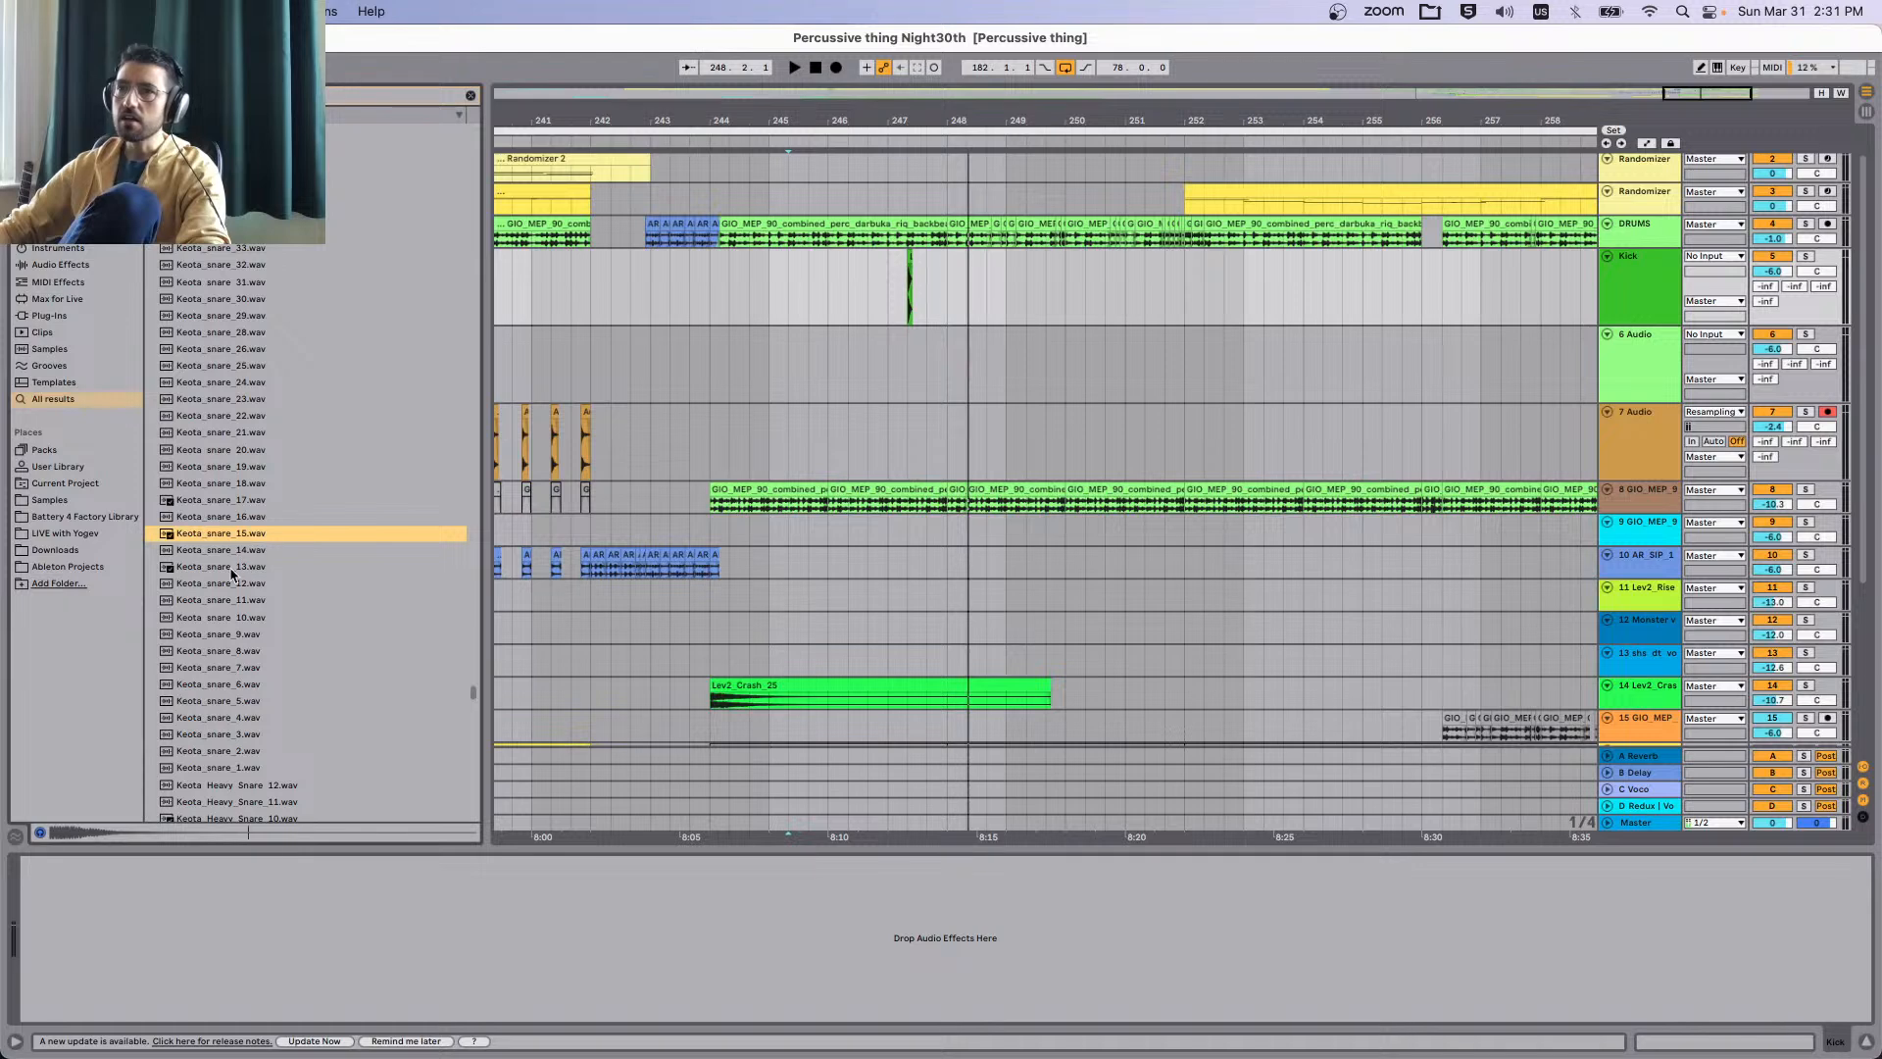
key(Down)
key(Down)
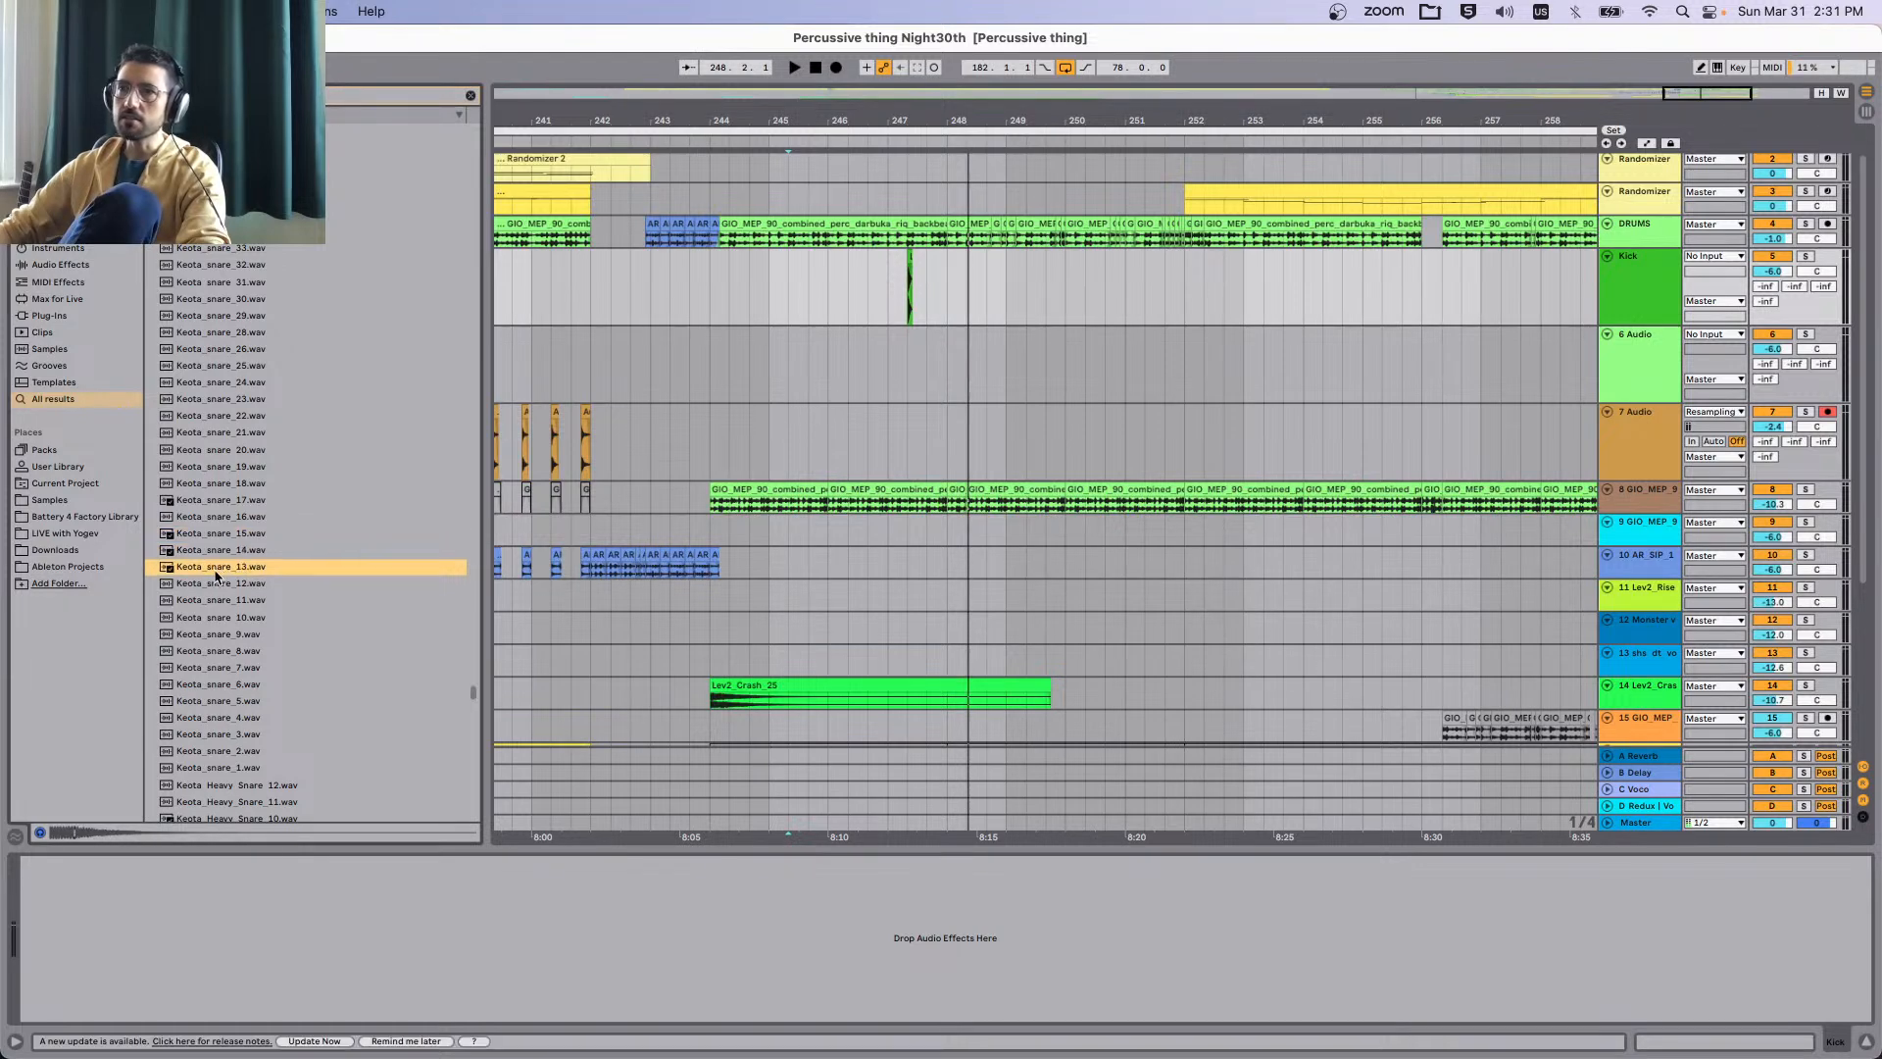
drag(318, 556, 946, 377)
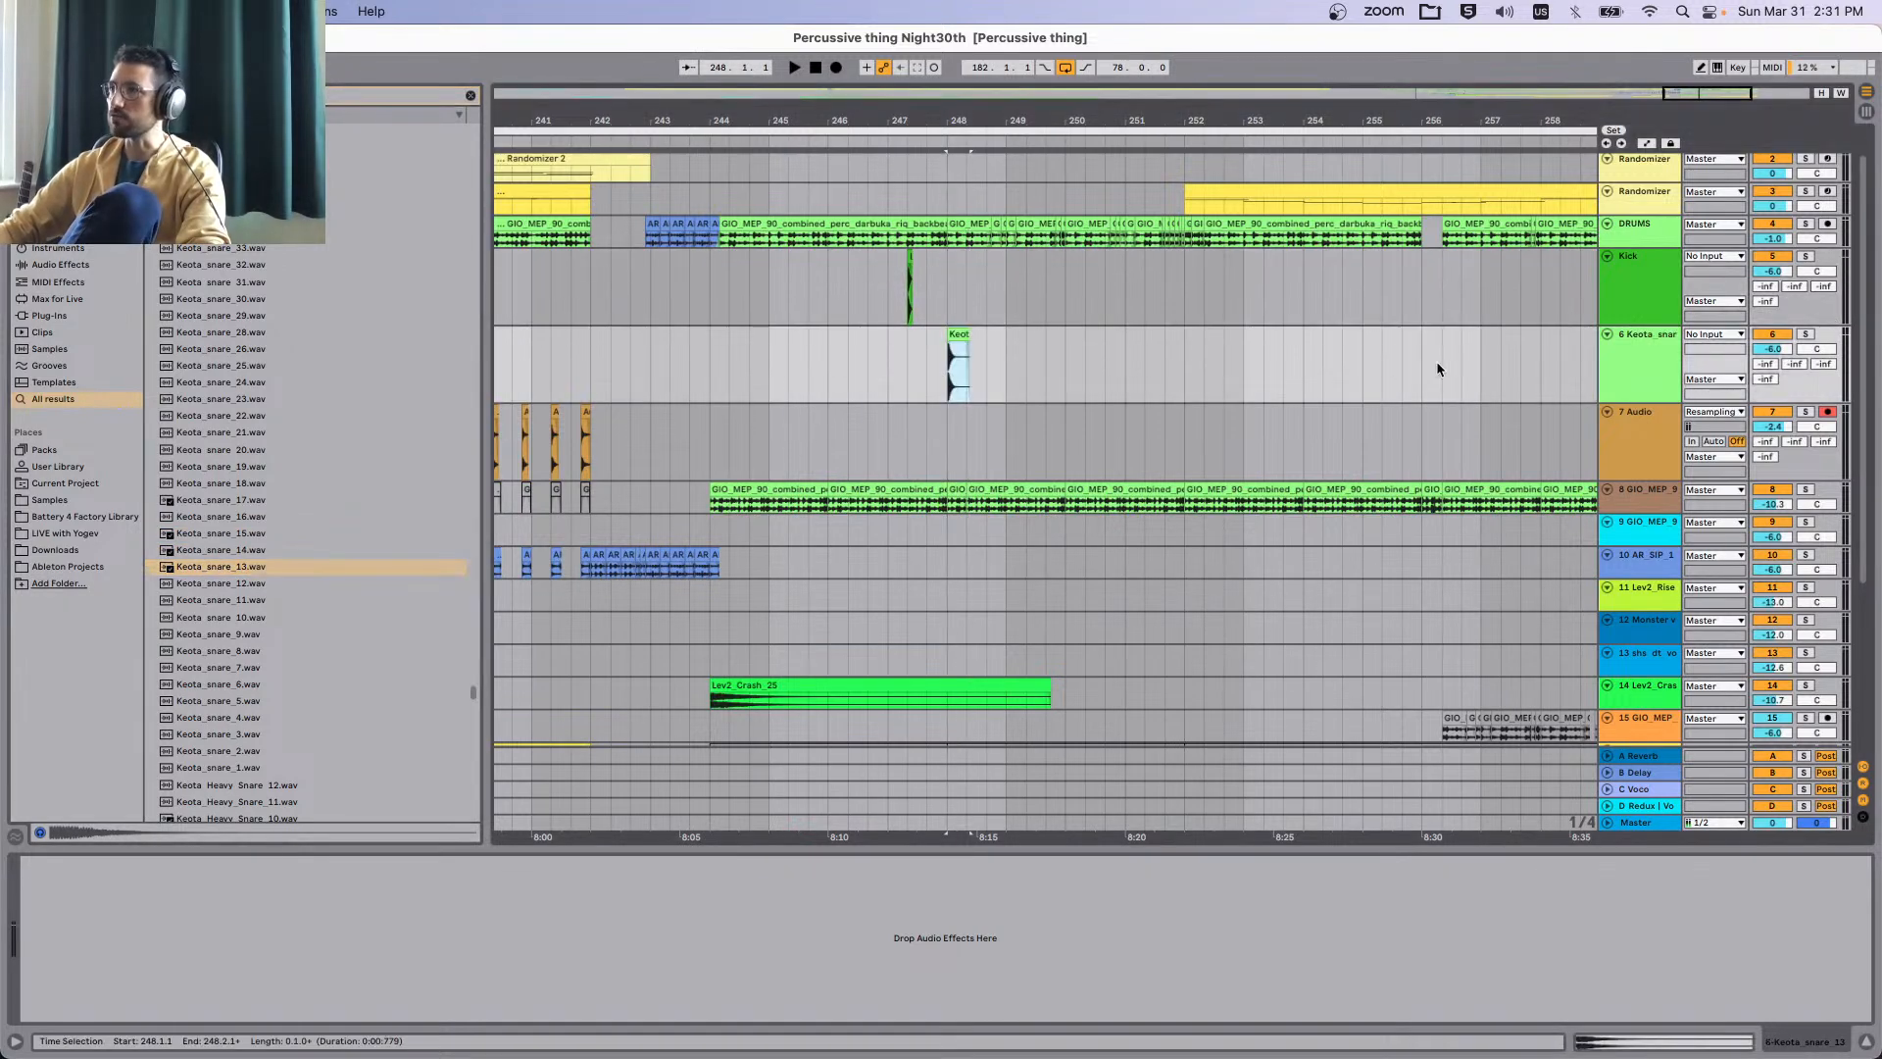
Open the Keota_snare_13 clip and play it several times with its track soloed.
scroll(898, 384, up, 8)
double_click(1192, 333)
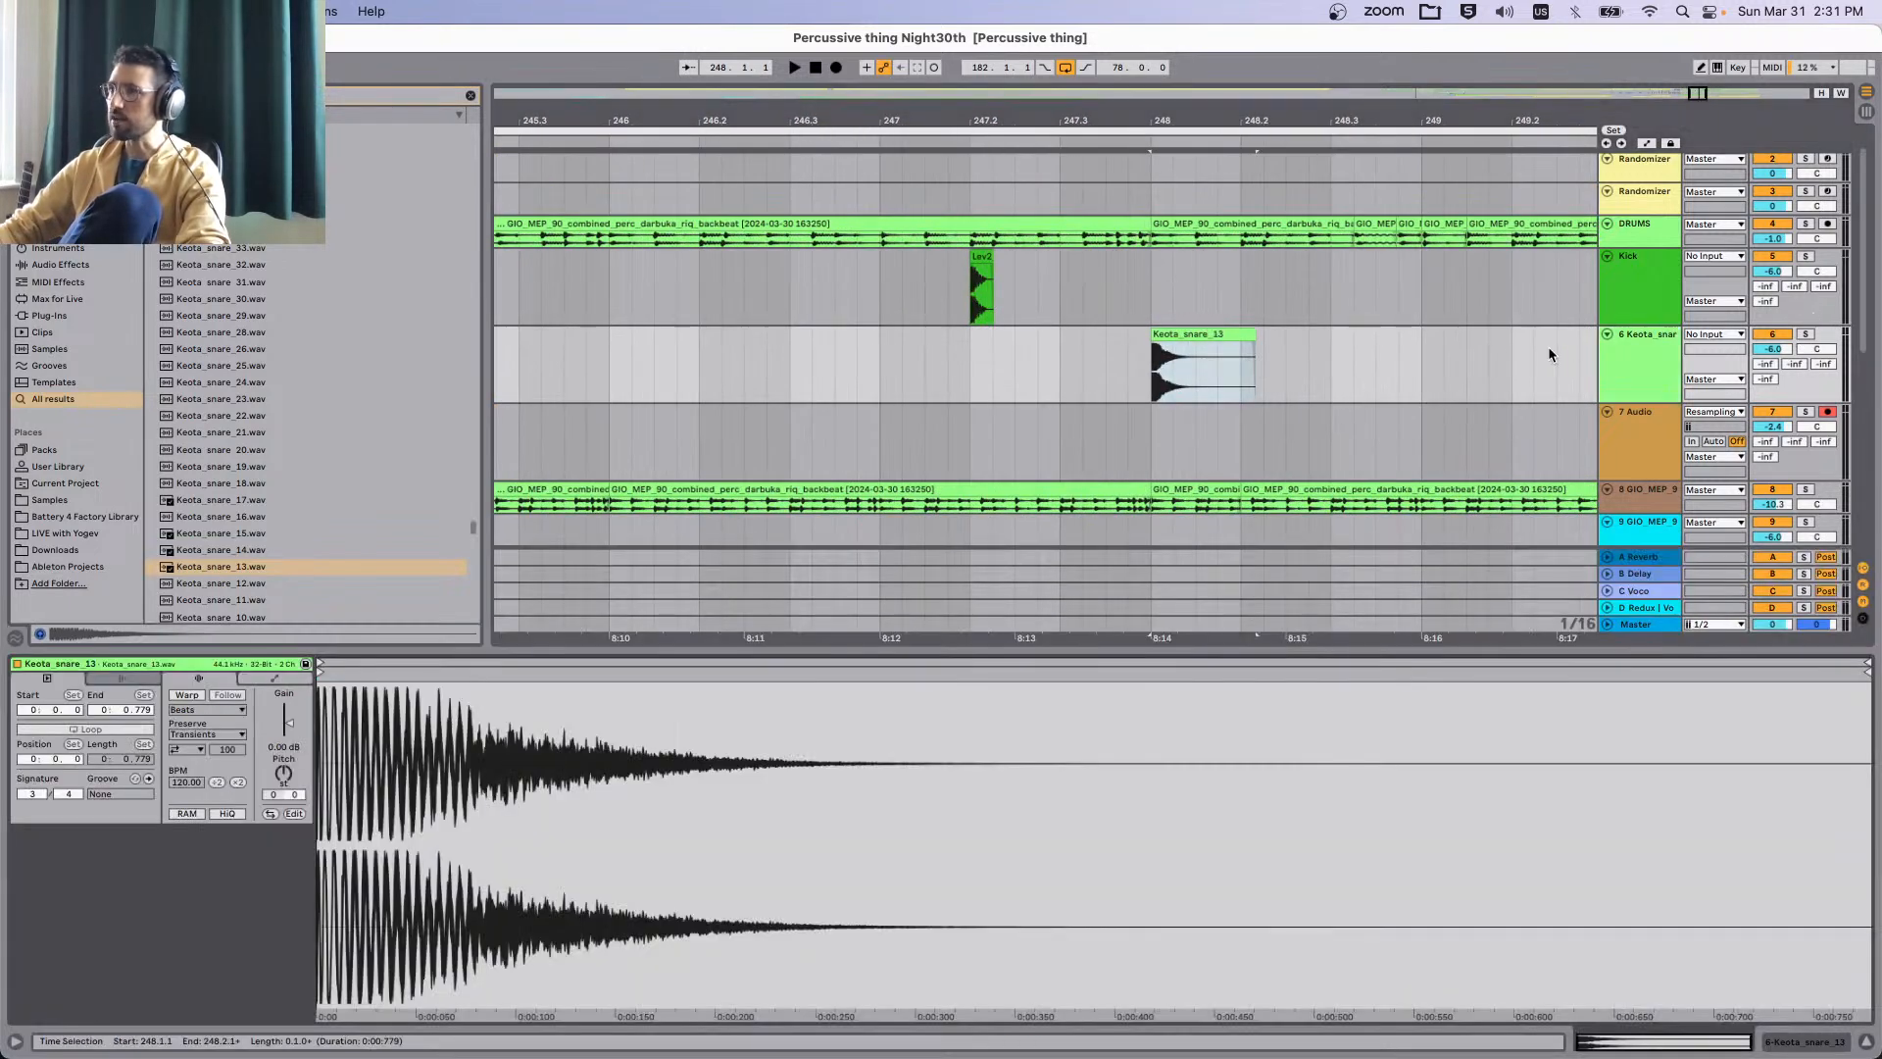
click(1176, 332)
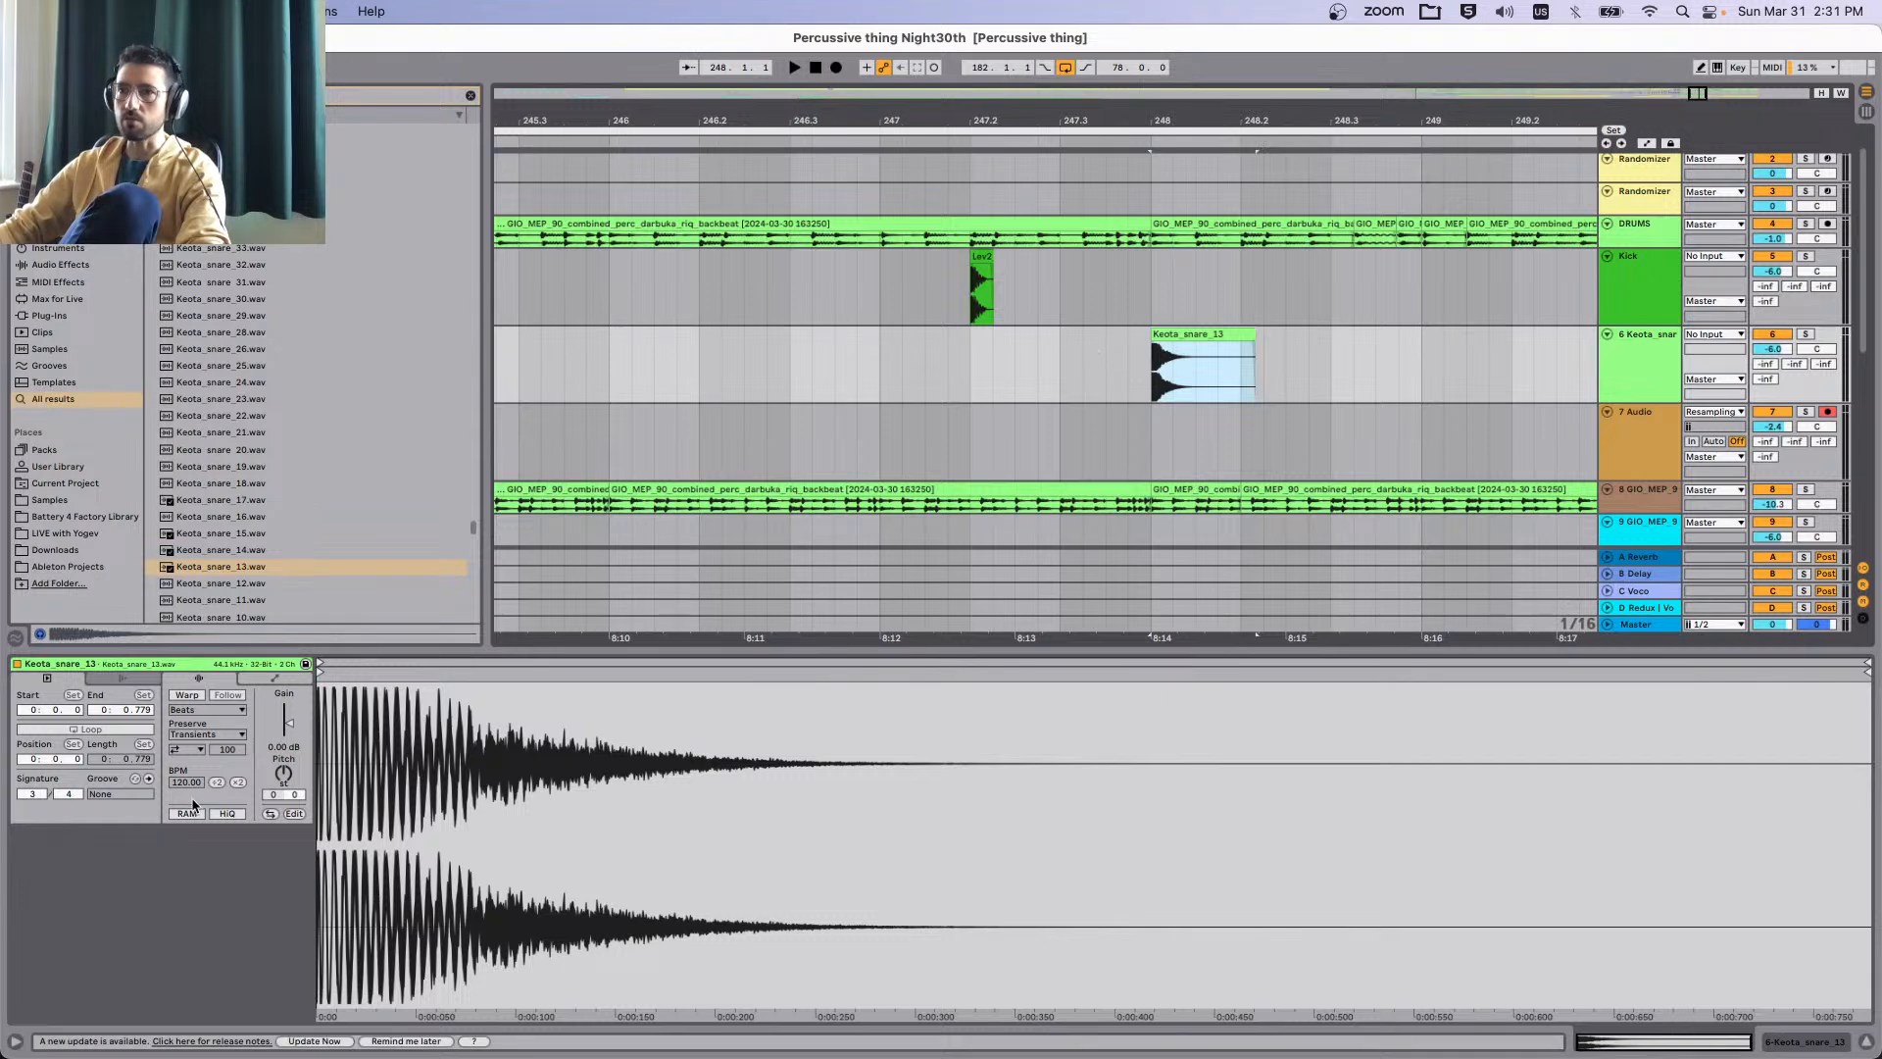
key(space)
key(space)
key(s)
key(space)
key(space)
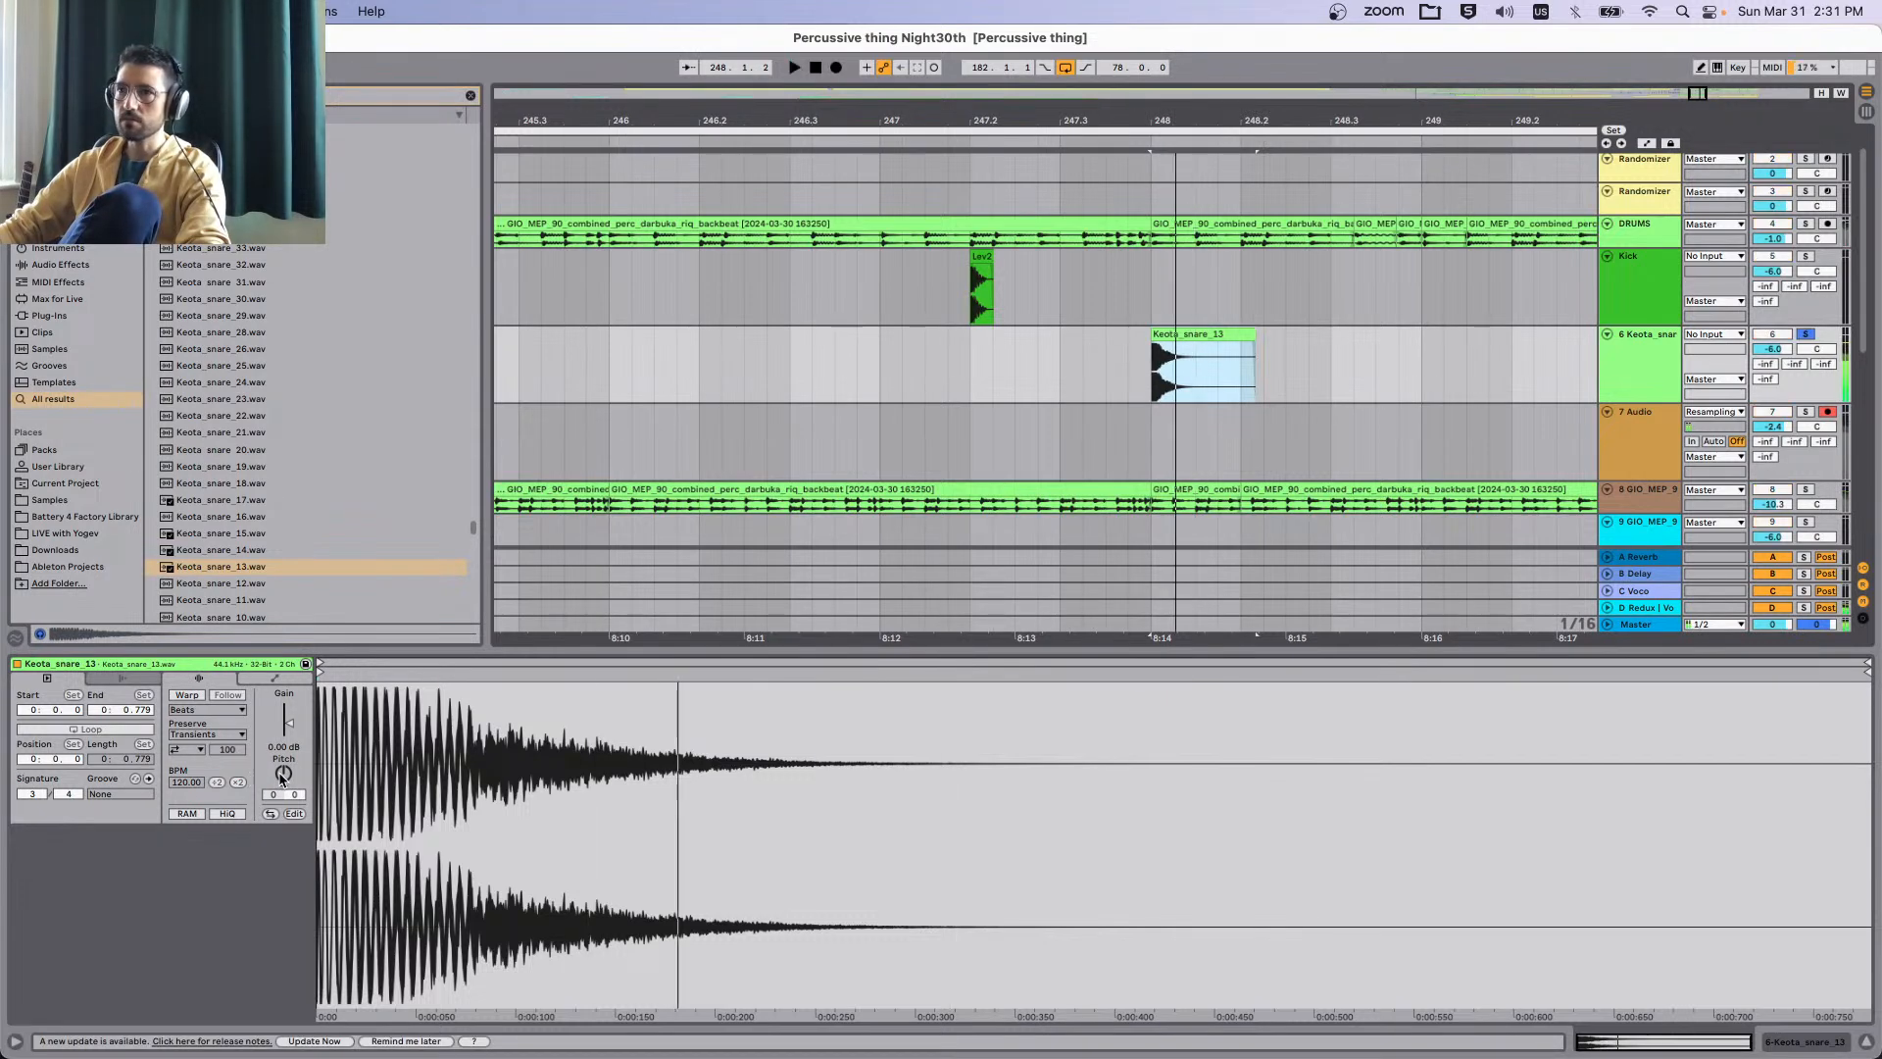
key(space)
key(space)
key(space)
key(space)
scroll(774, 338, down, 5)
scroll(608, 327, left, 5)
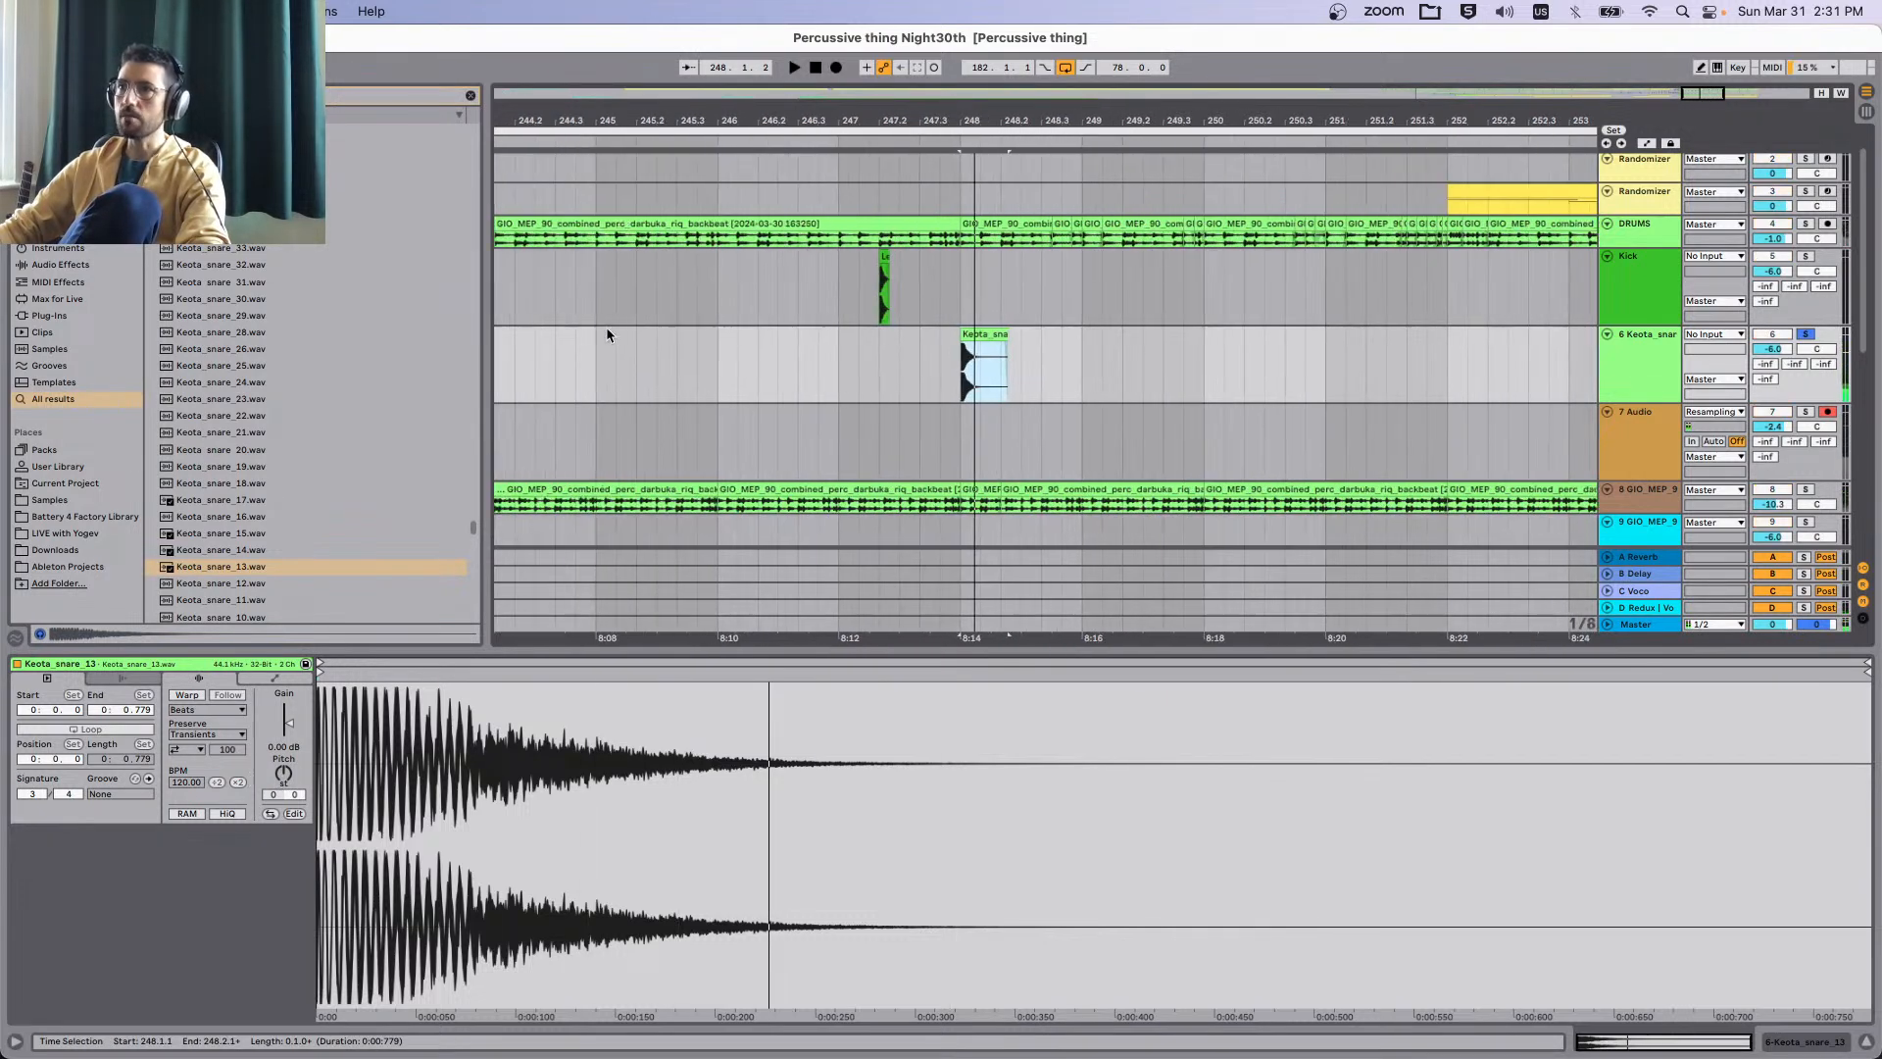
Turn off the snare track's solo and play the arrangement from 244.1.1, then stop playback.
click(931, 294)
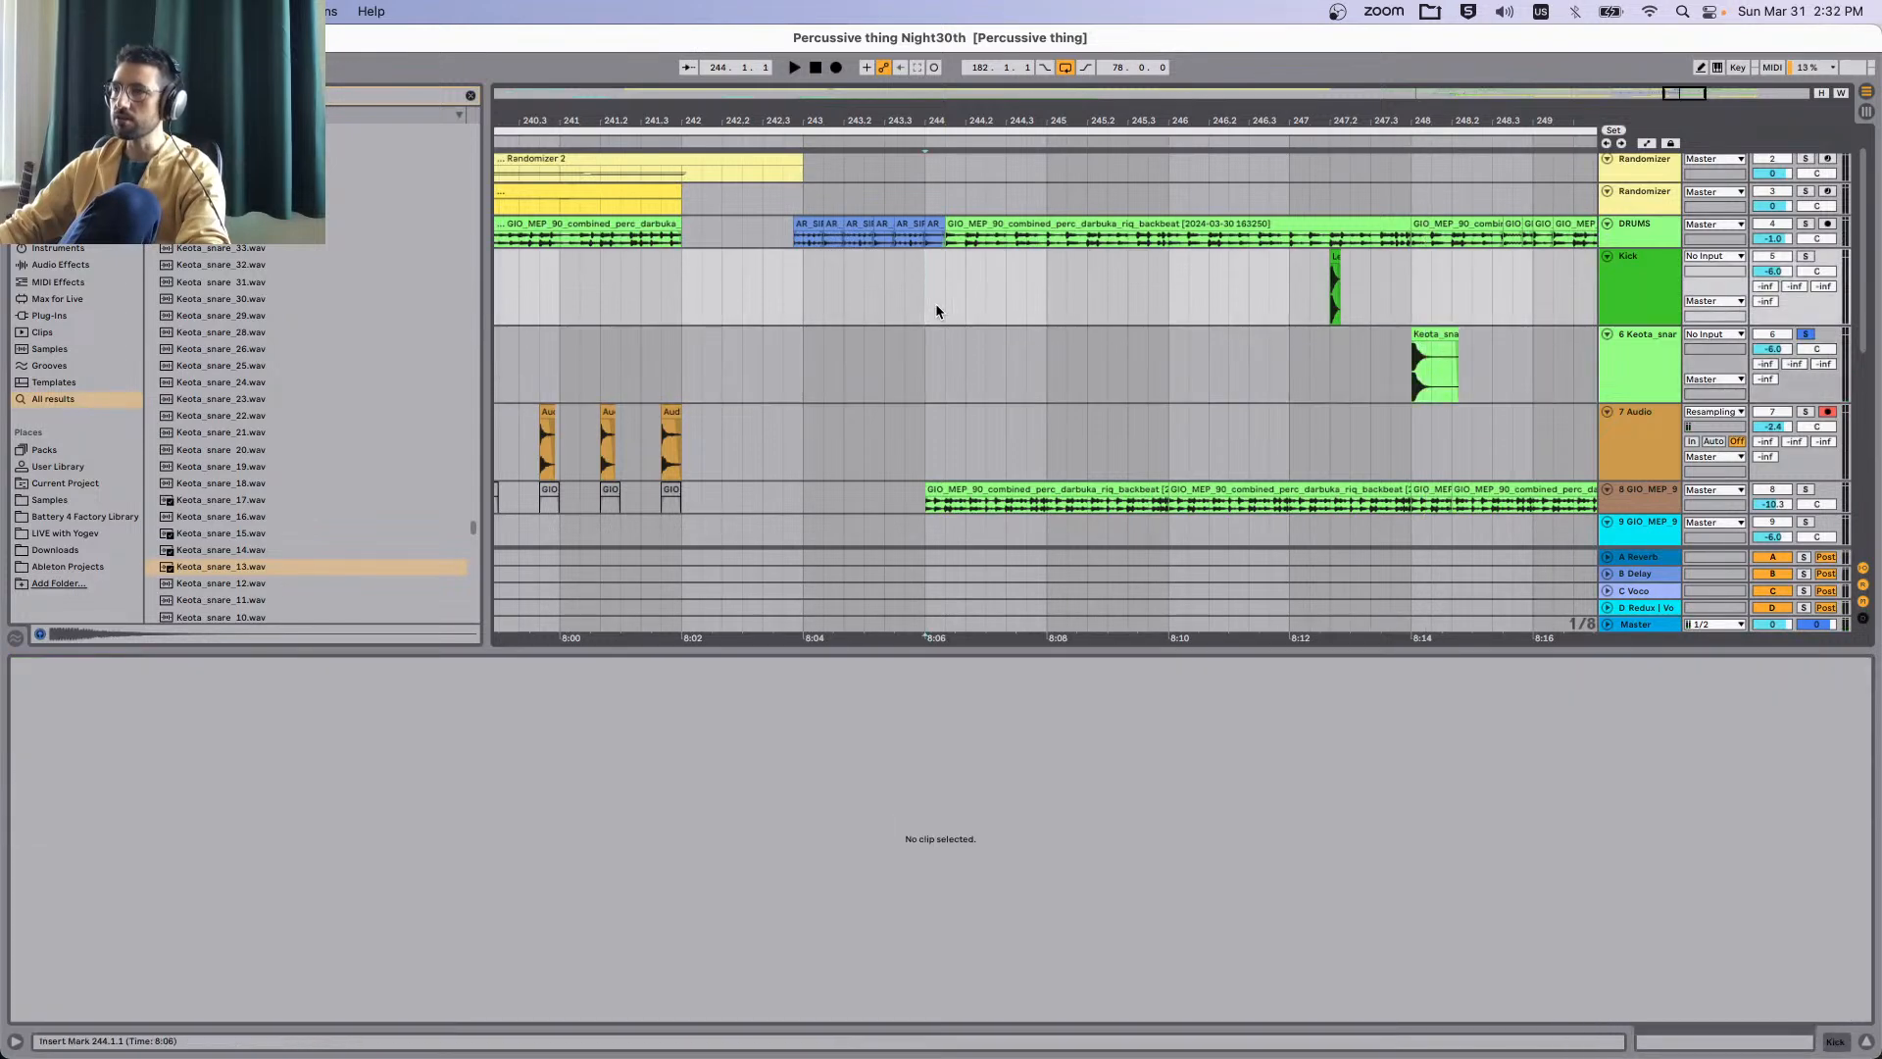
key(s)
key(space)
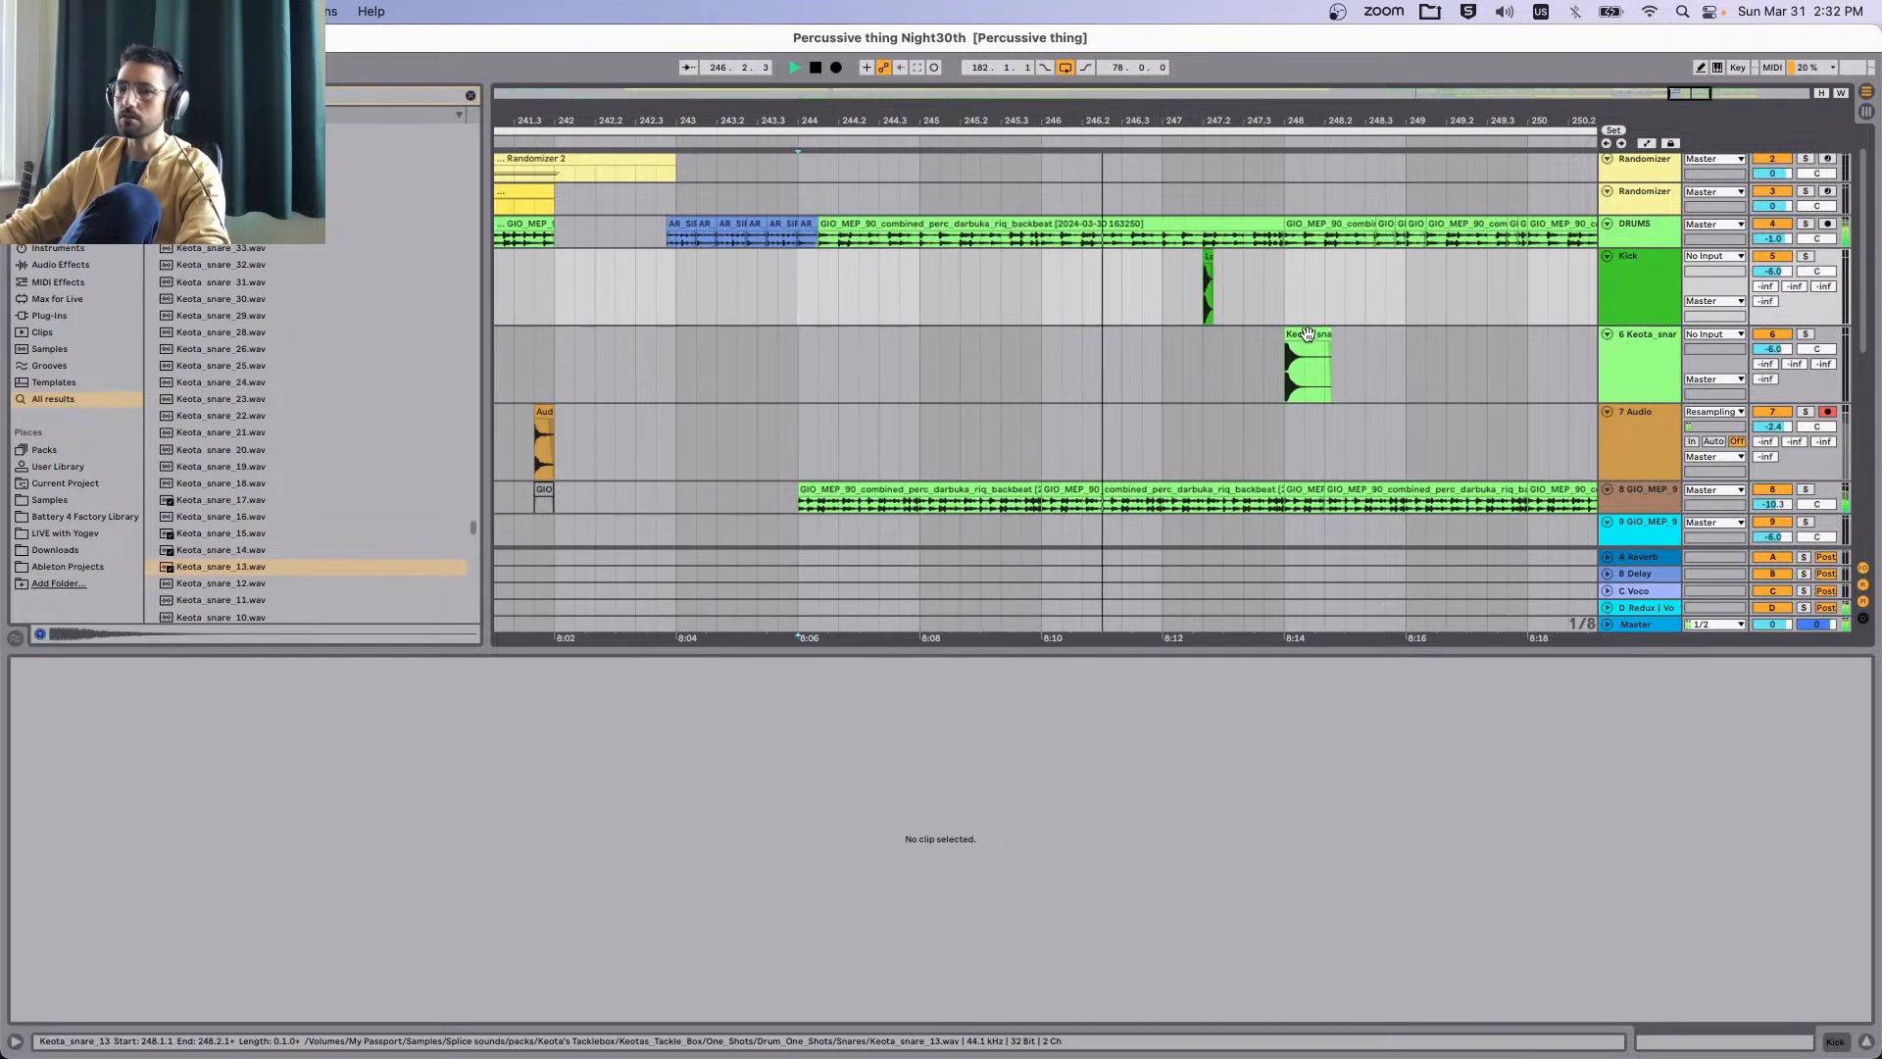
key(space)
Move the snare clip to 244.1.1 and the kick clip to 244.2.1, then play from 244.1.1.
drag(1307, 334, 823, 337)
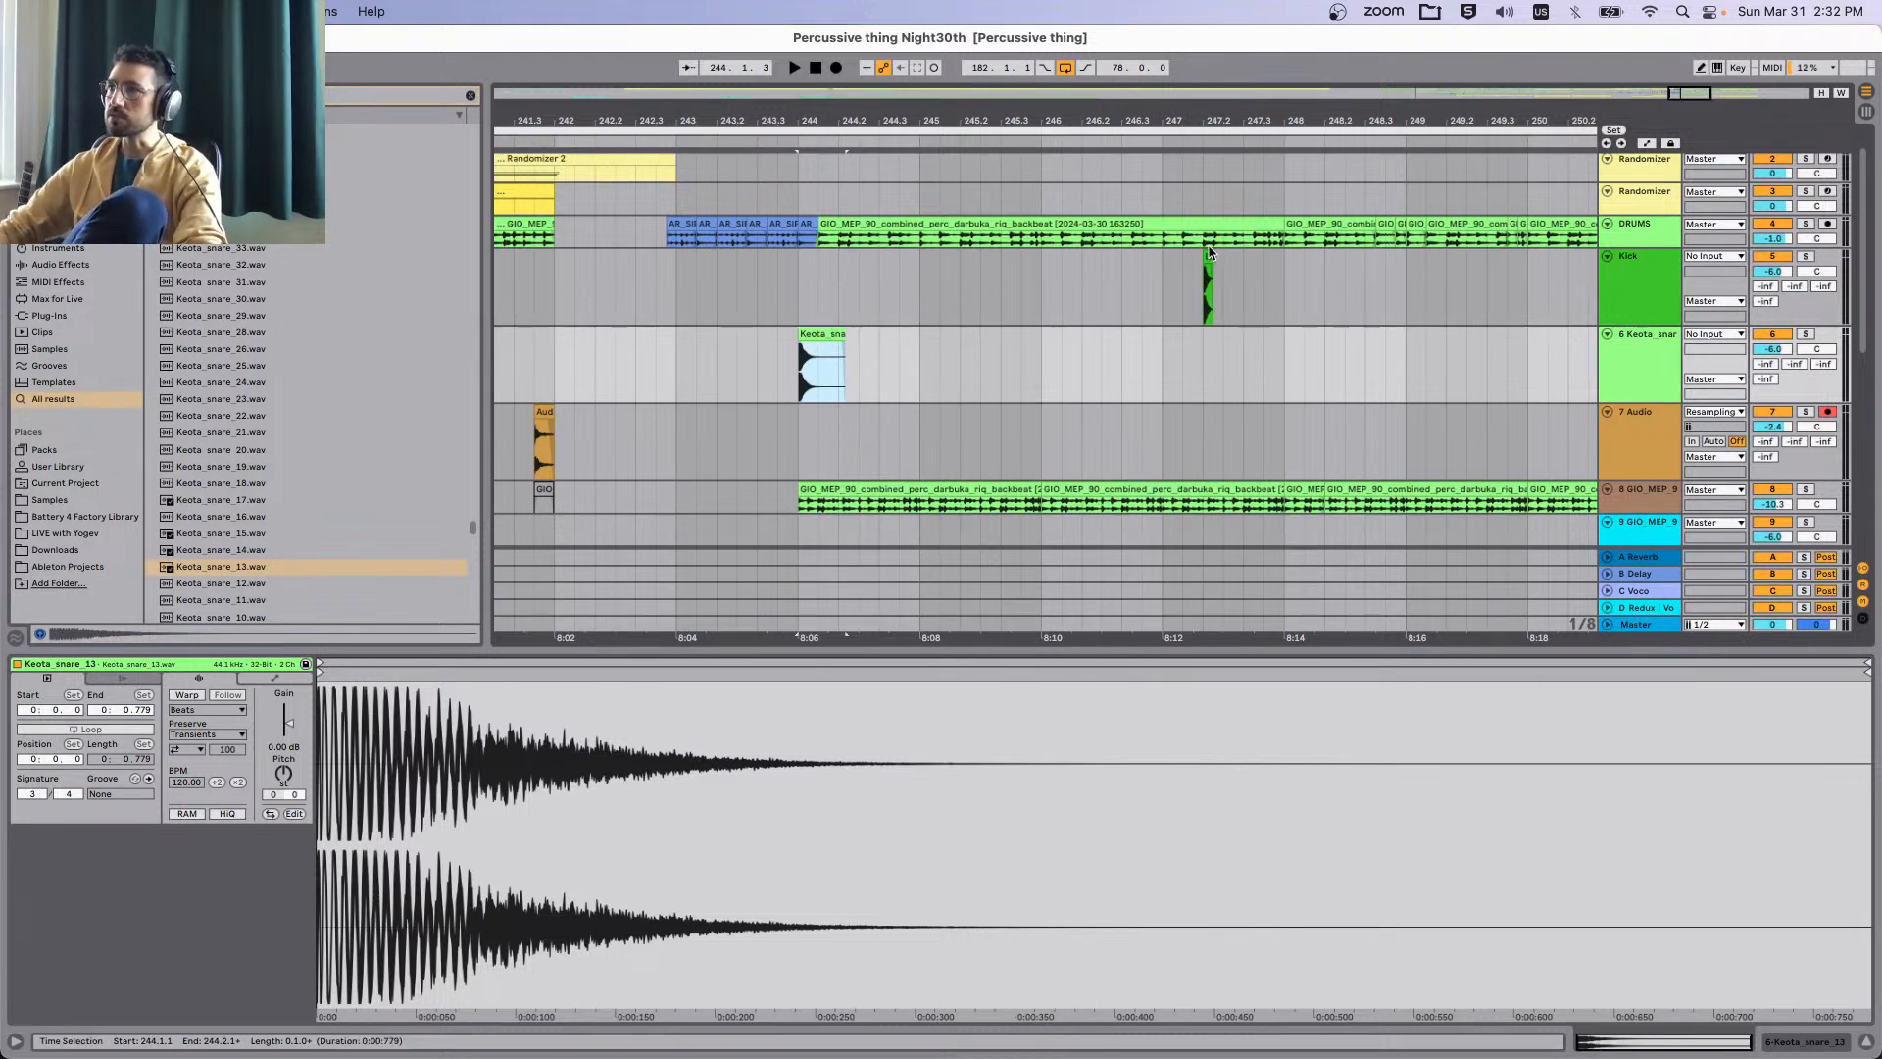
drag(1209, 256, 843, 269)
scroll(818, 293, up, 5)
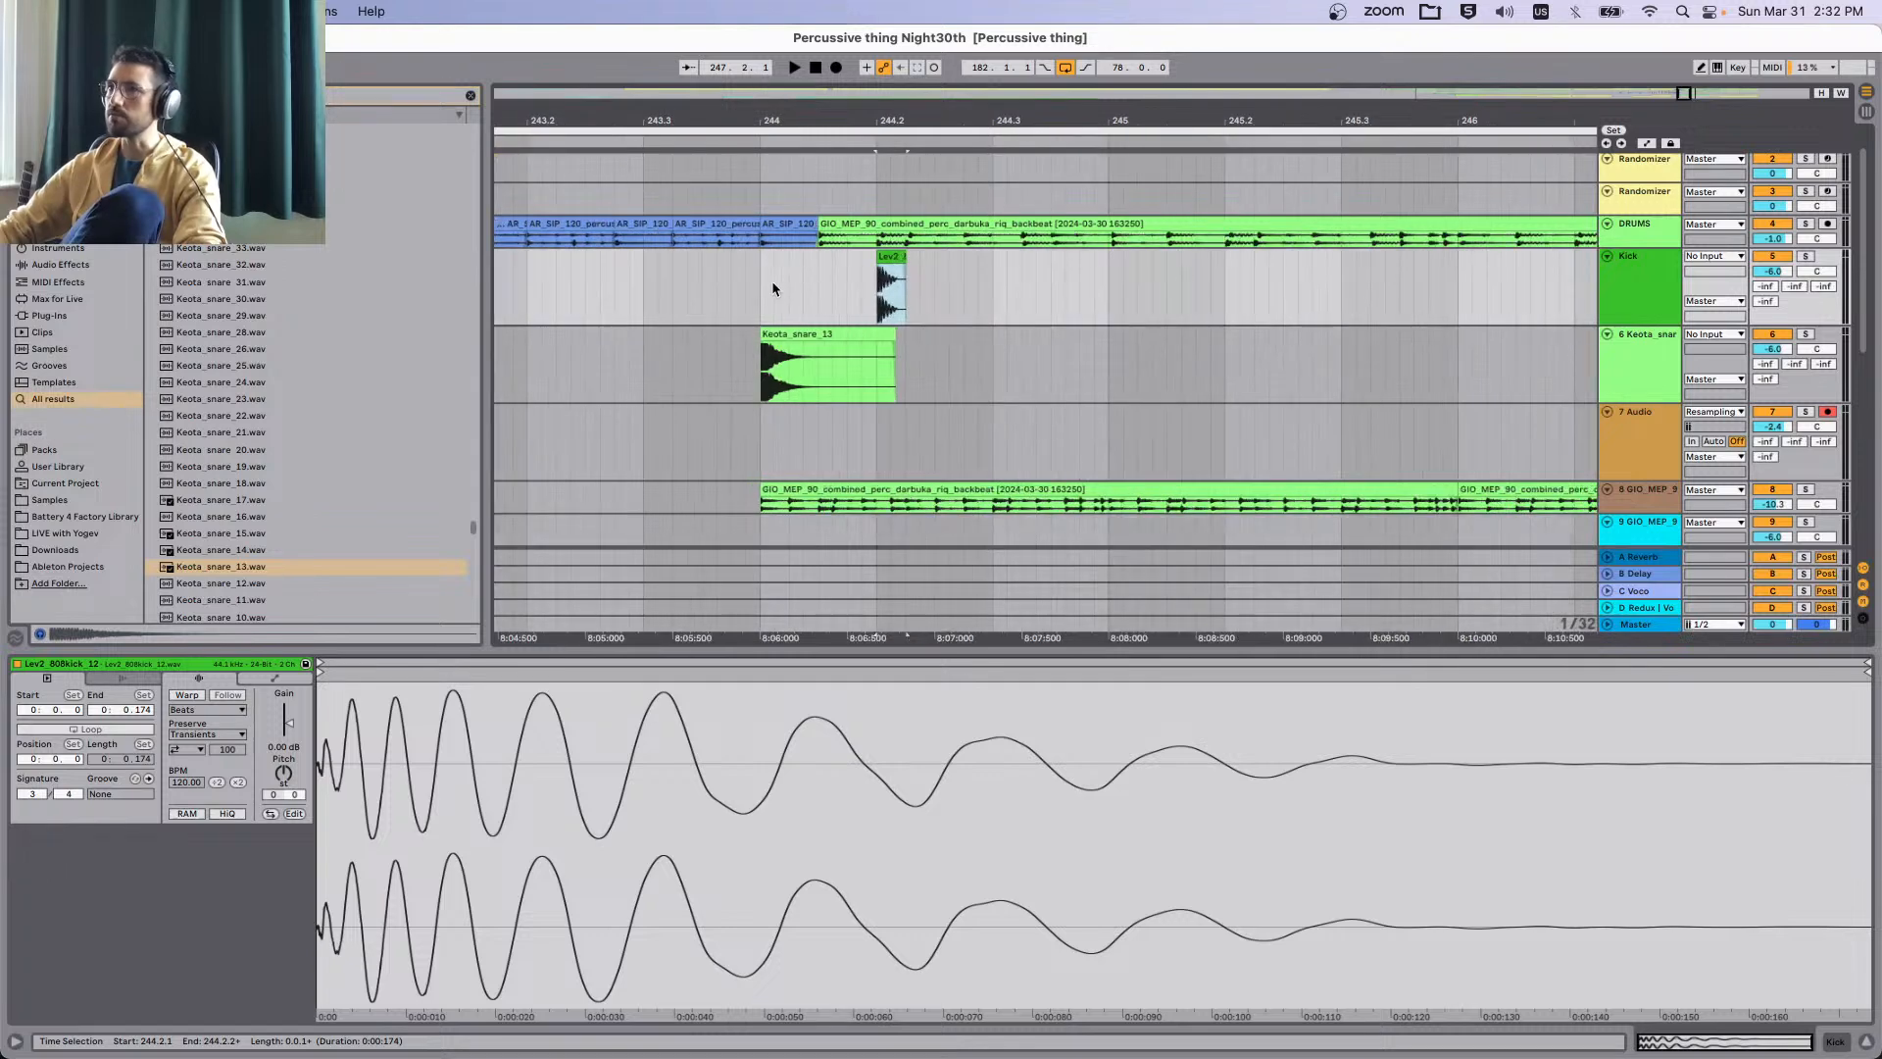
click(773, 288)
key(space)
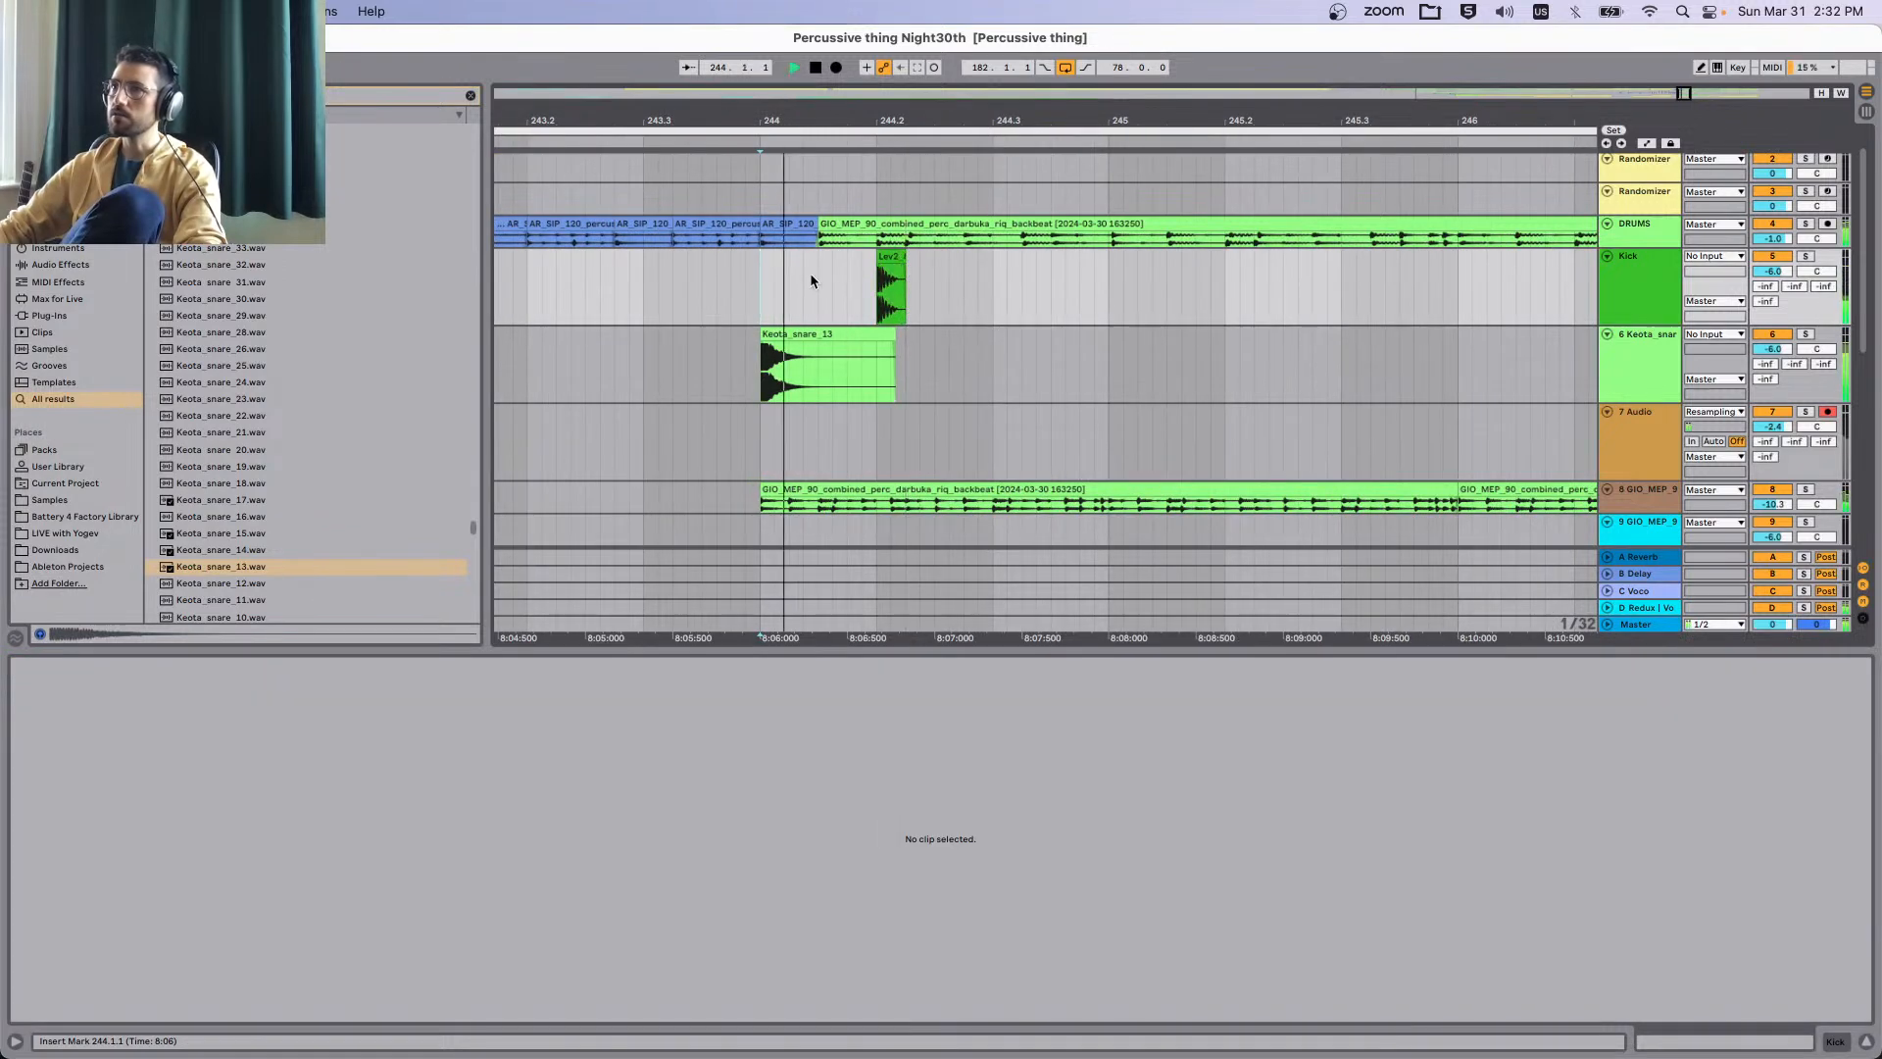
Try the snare clip at 244.3.1 and play from 244.1.1 to hear it after the kick.
drag(837, 334, 1086, 351)
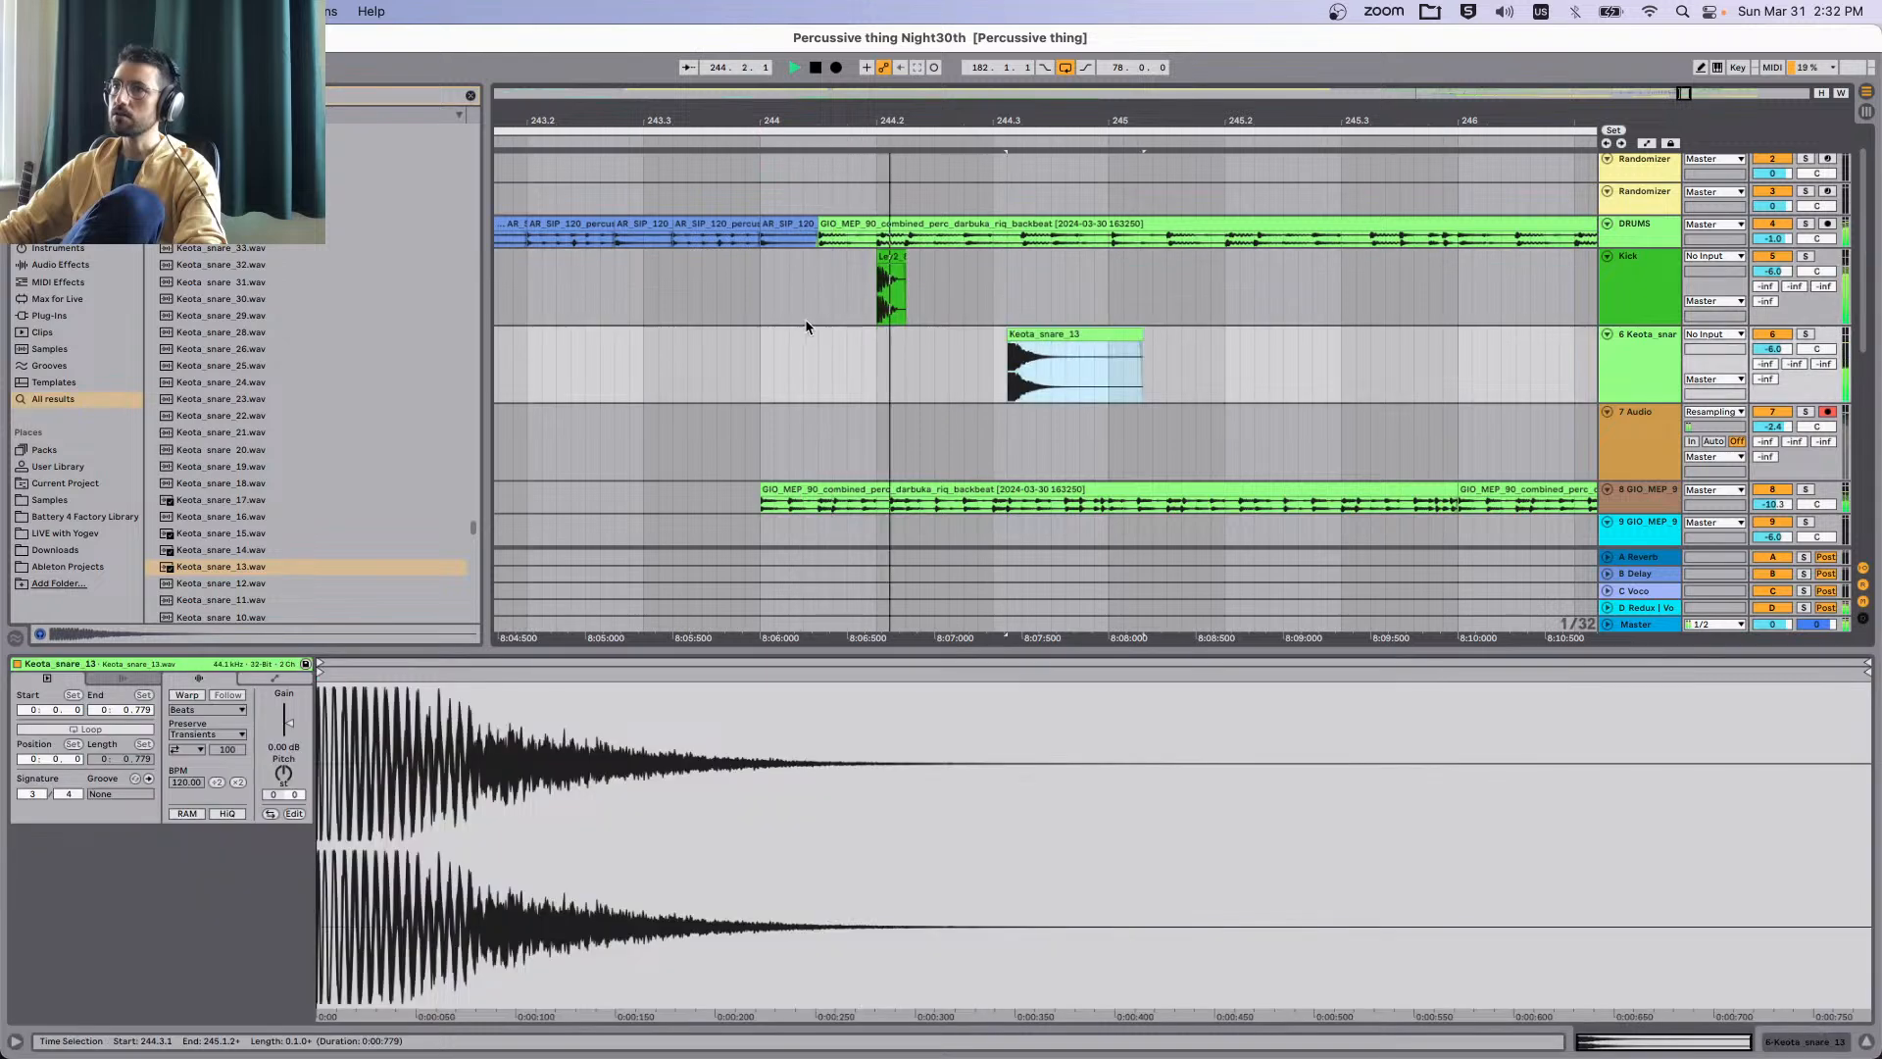
key(space)
click(765, 288)
key(space)
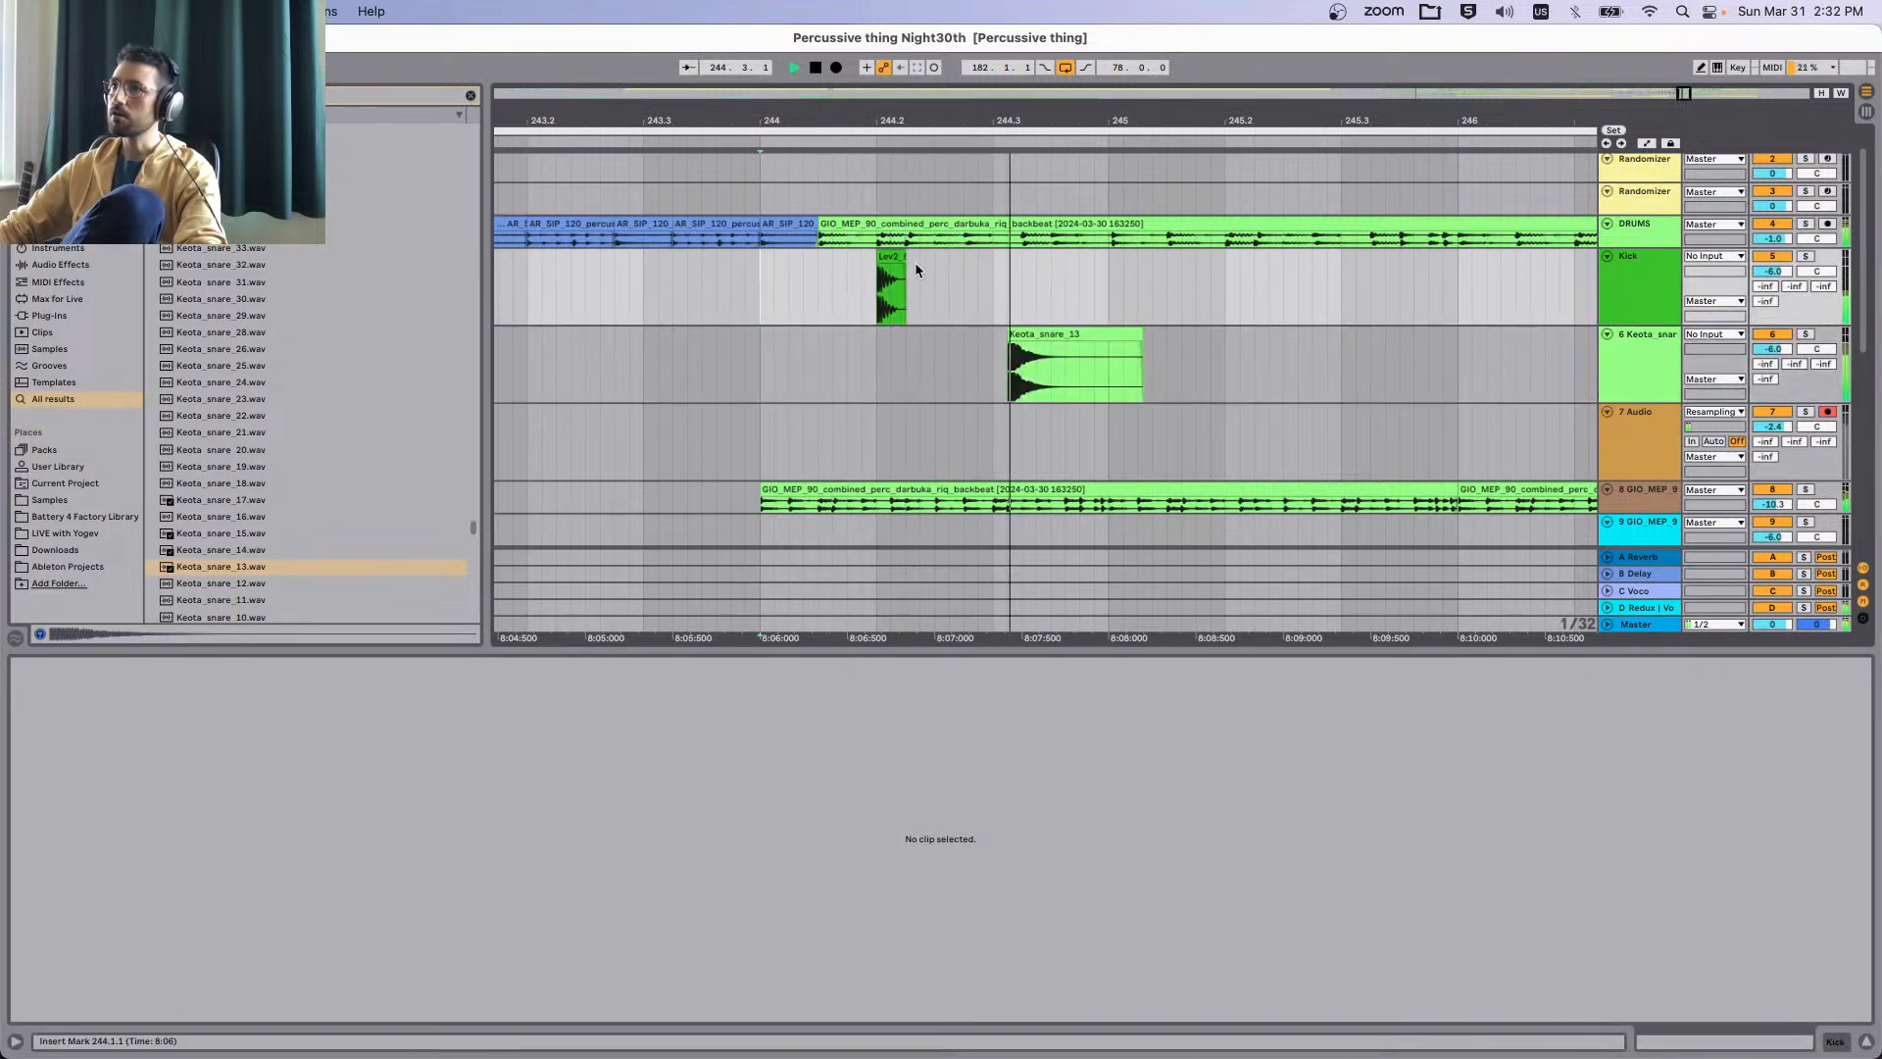
key(space)
Move the kick to 244.1.1 and the snare to 244.1.3, and add kick copies at 244.2.1 and 244.2.2.
drag(891, 257, 774, 277)
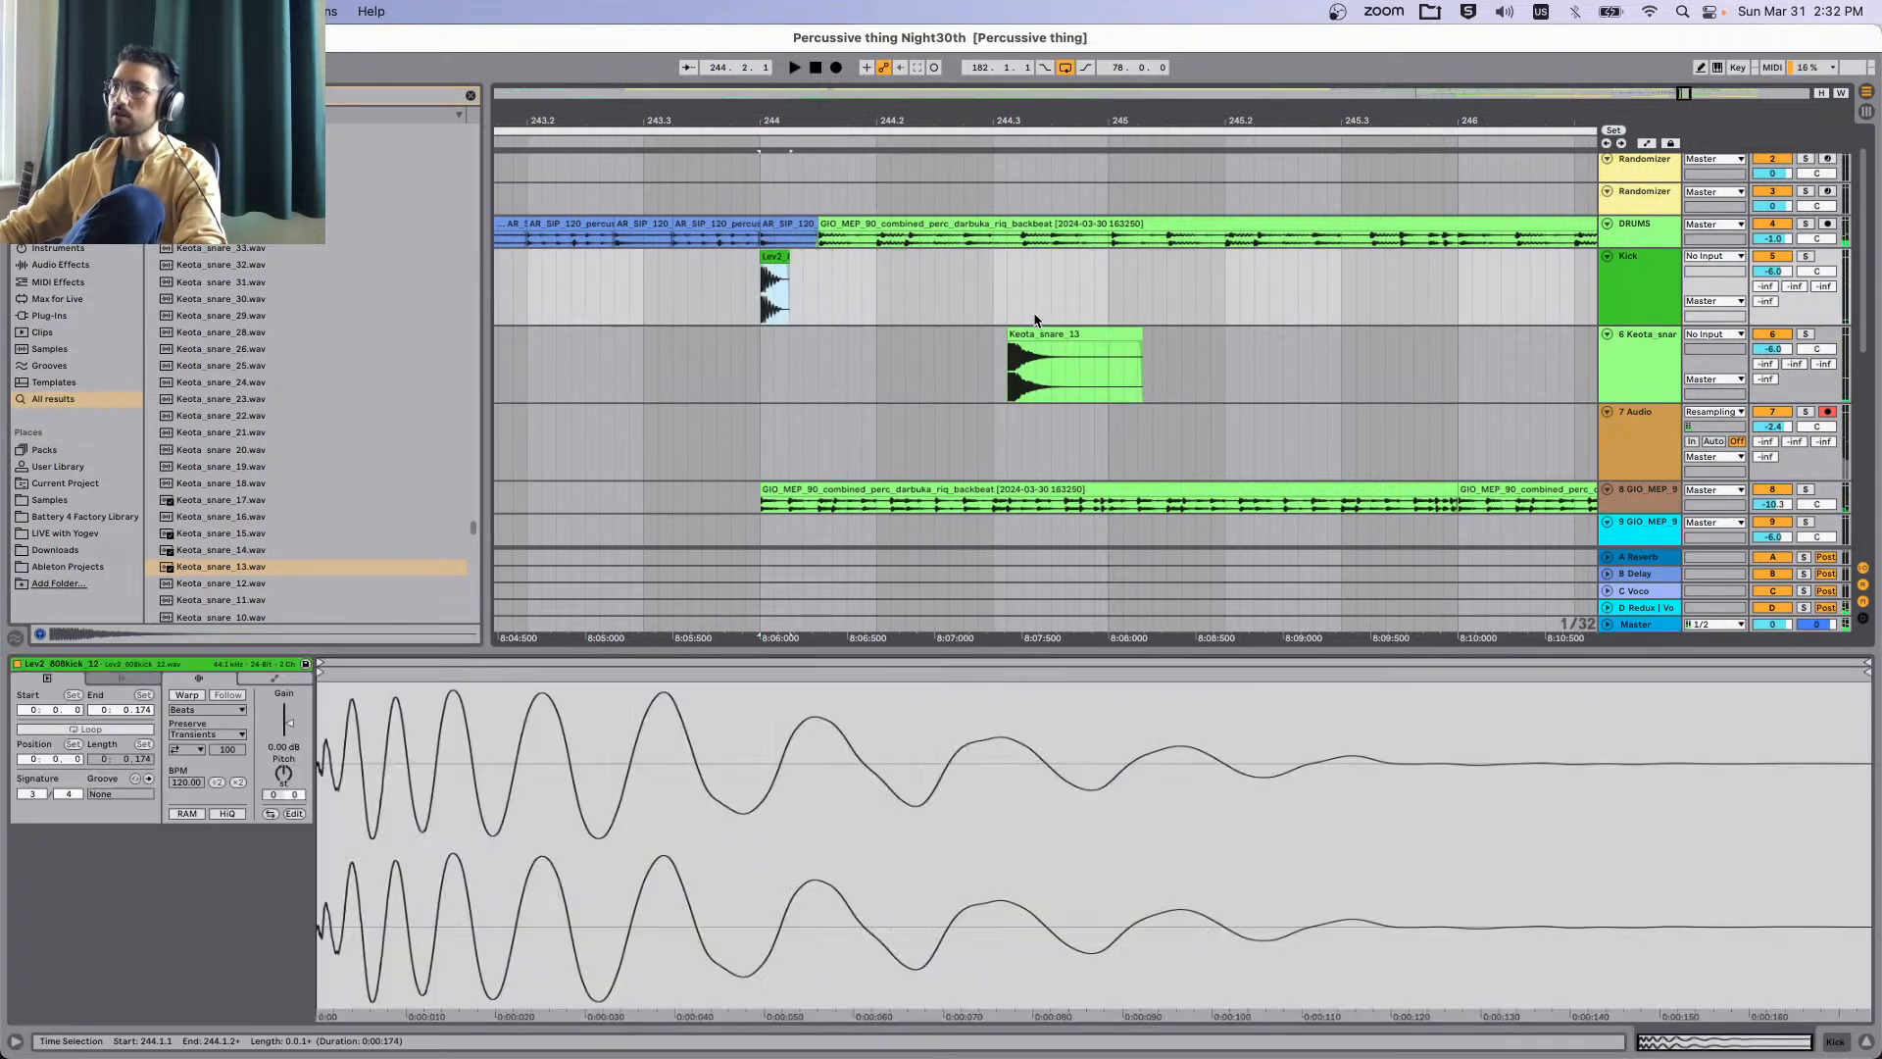
drag(1039, 353, 850, 353)
drag(766, 268, 912, 257)
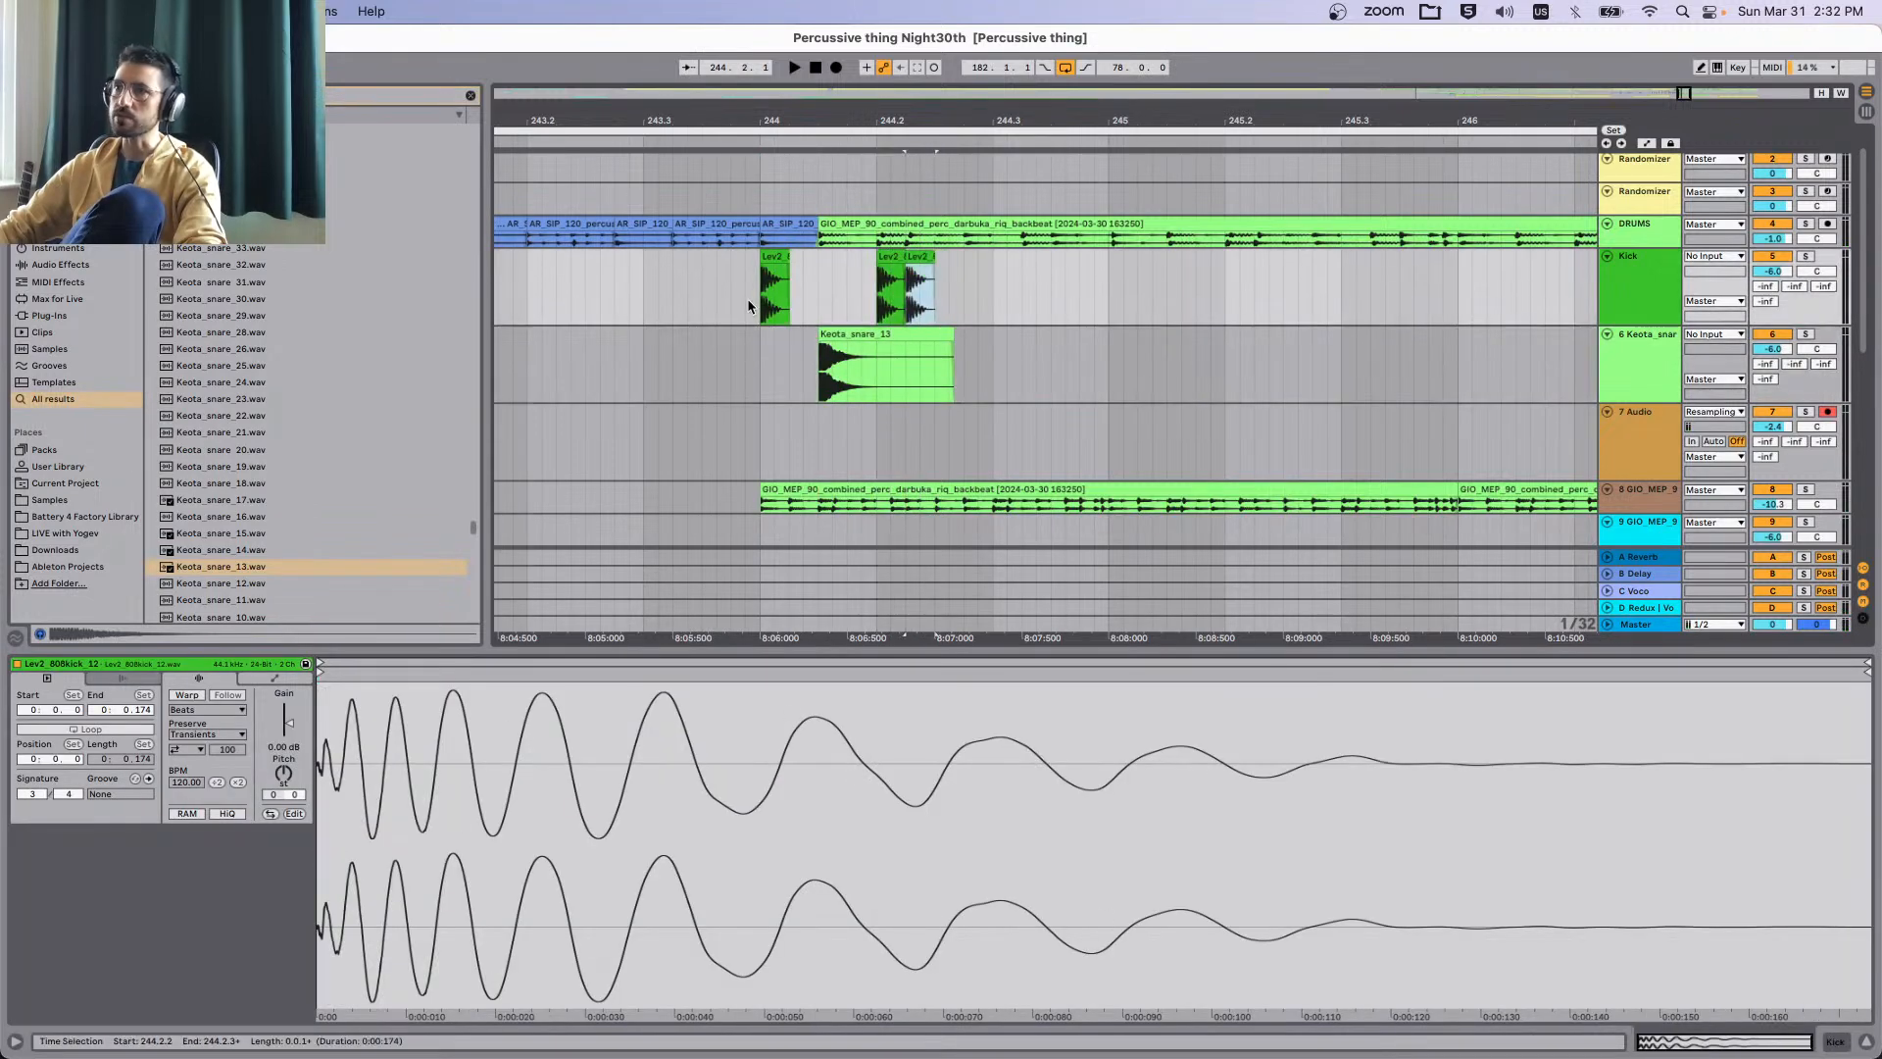
Play the pattern from just before bar 244, then copy the snare clip to 244.2.4 and stop playback.
click(743, 291)
key(space)
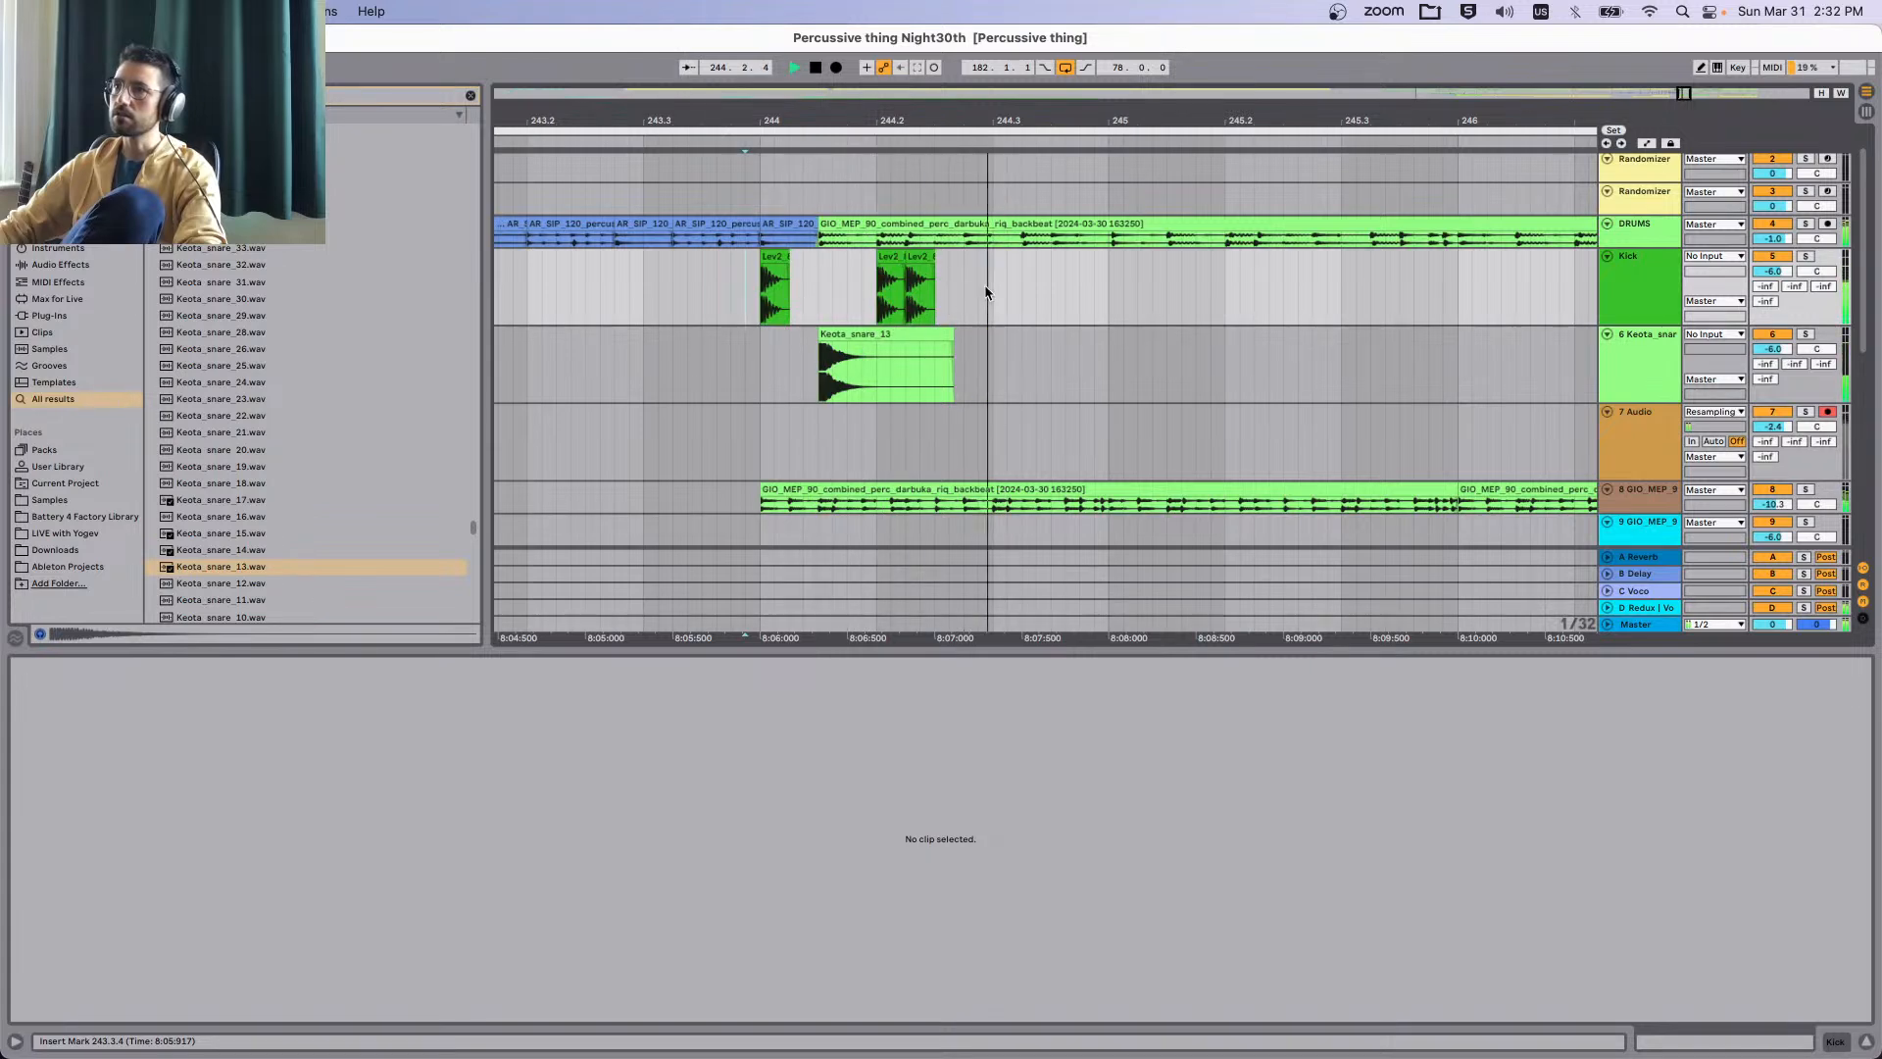
drag(890, 328, 1027, 335)
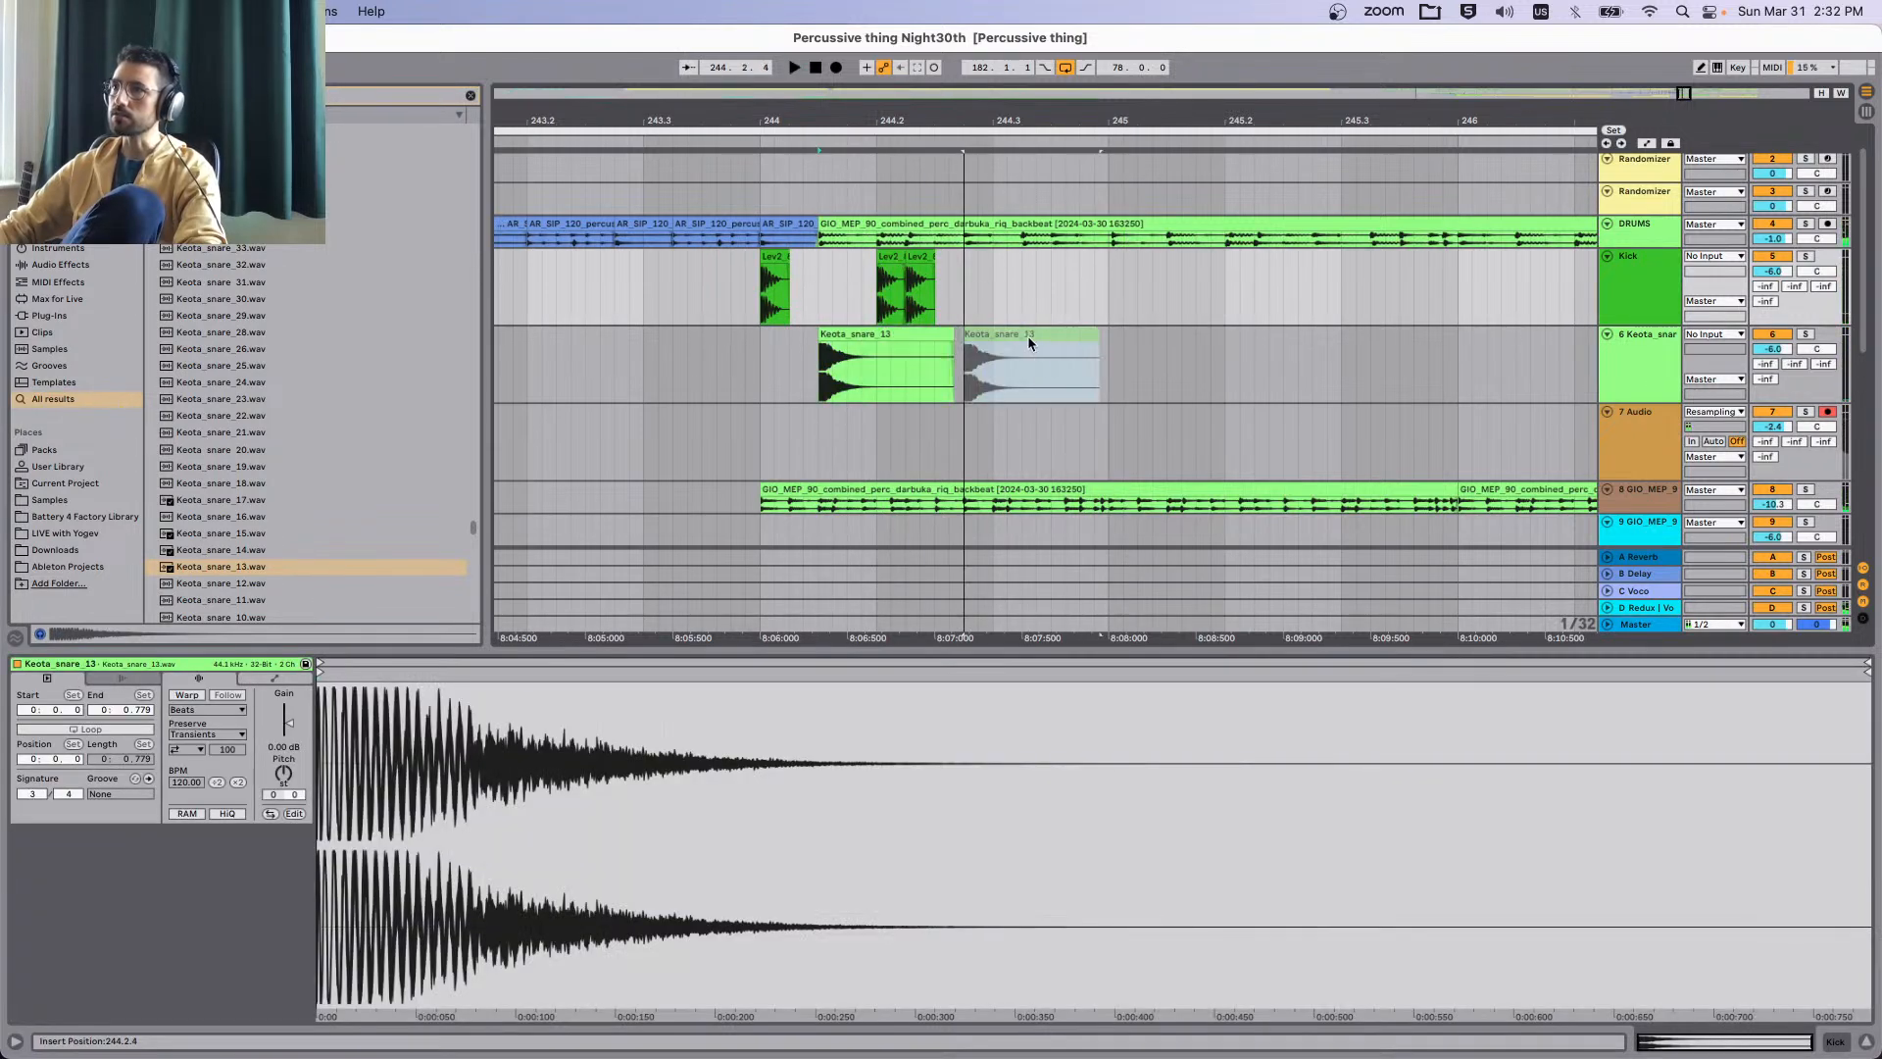
key(space)
Solo the DRUMS, Kick and snare tracks and play the pattern from 243.3.3, stopping after the second snare.
click(1805, 224)
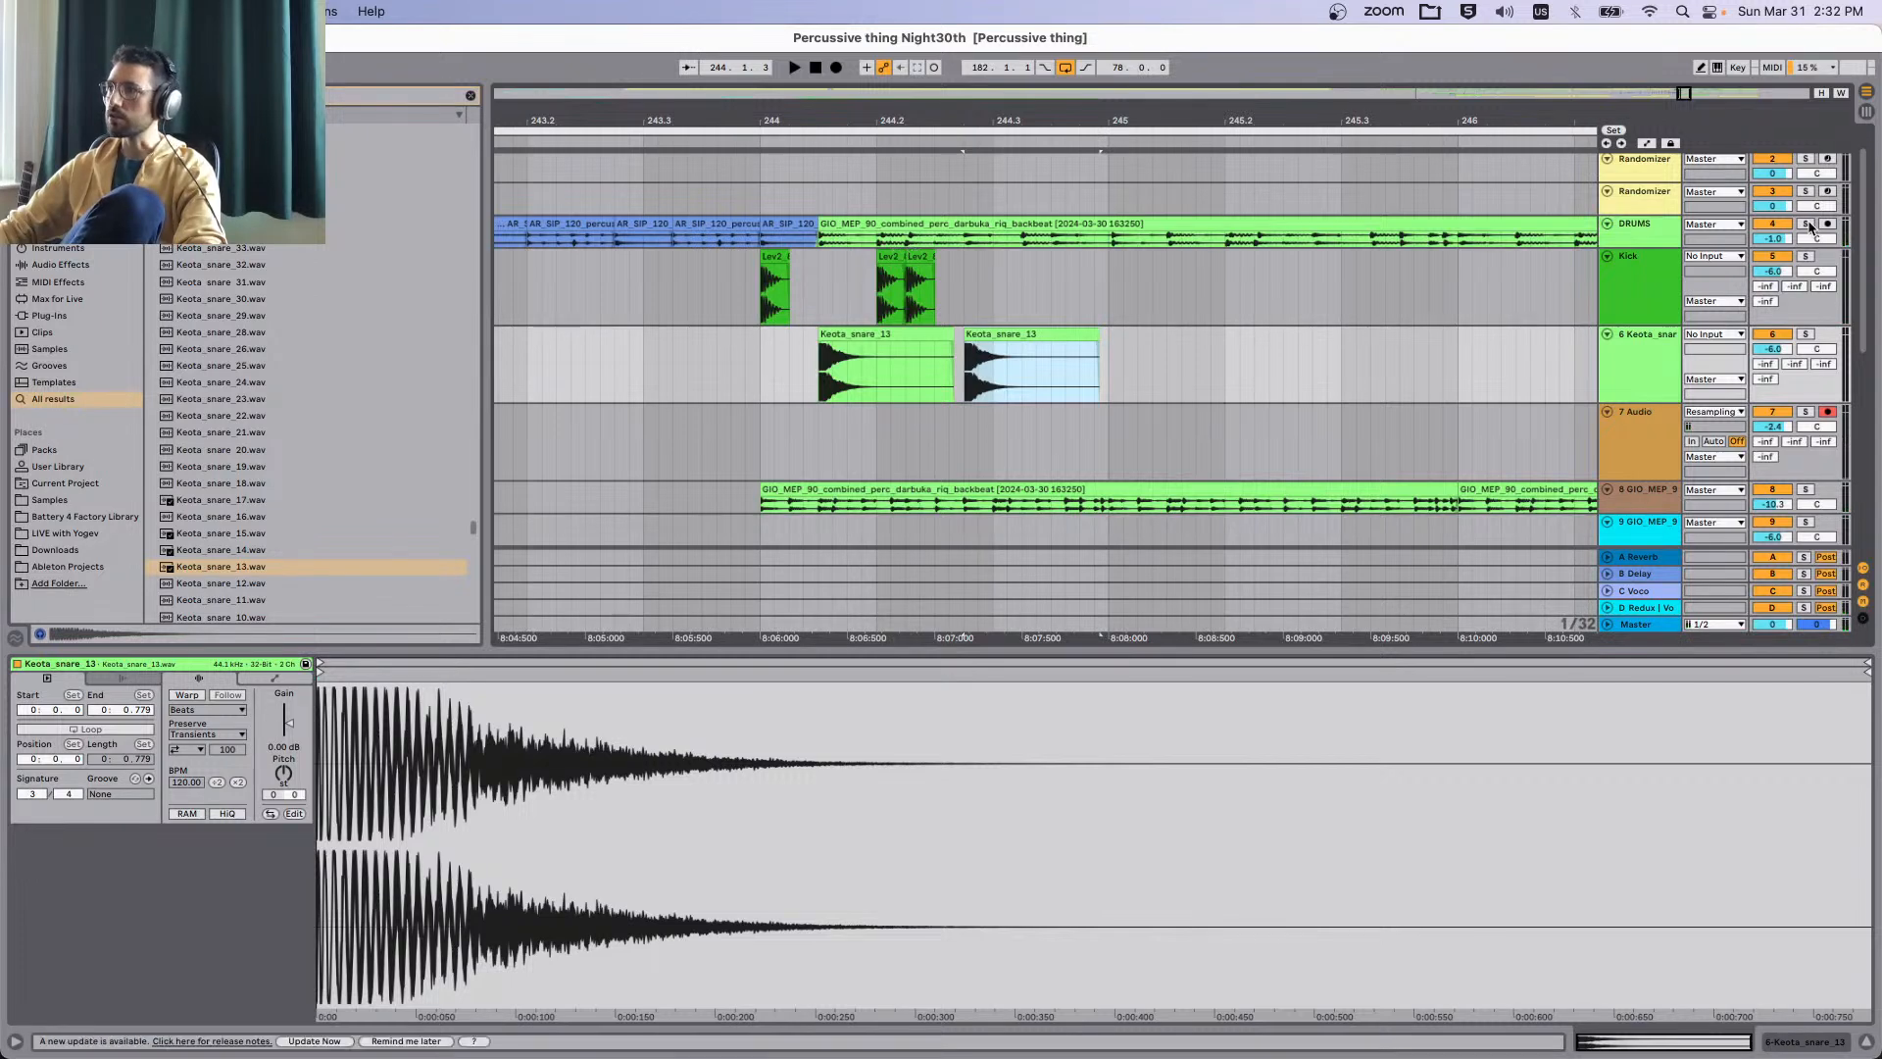
click(1806, 256)
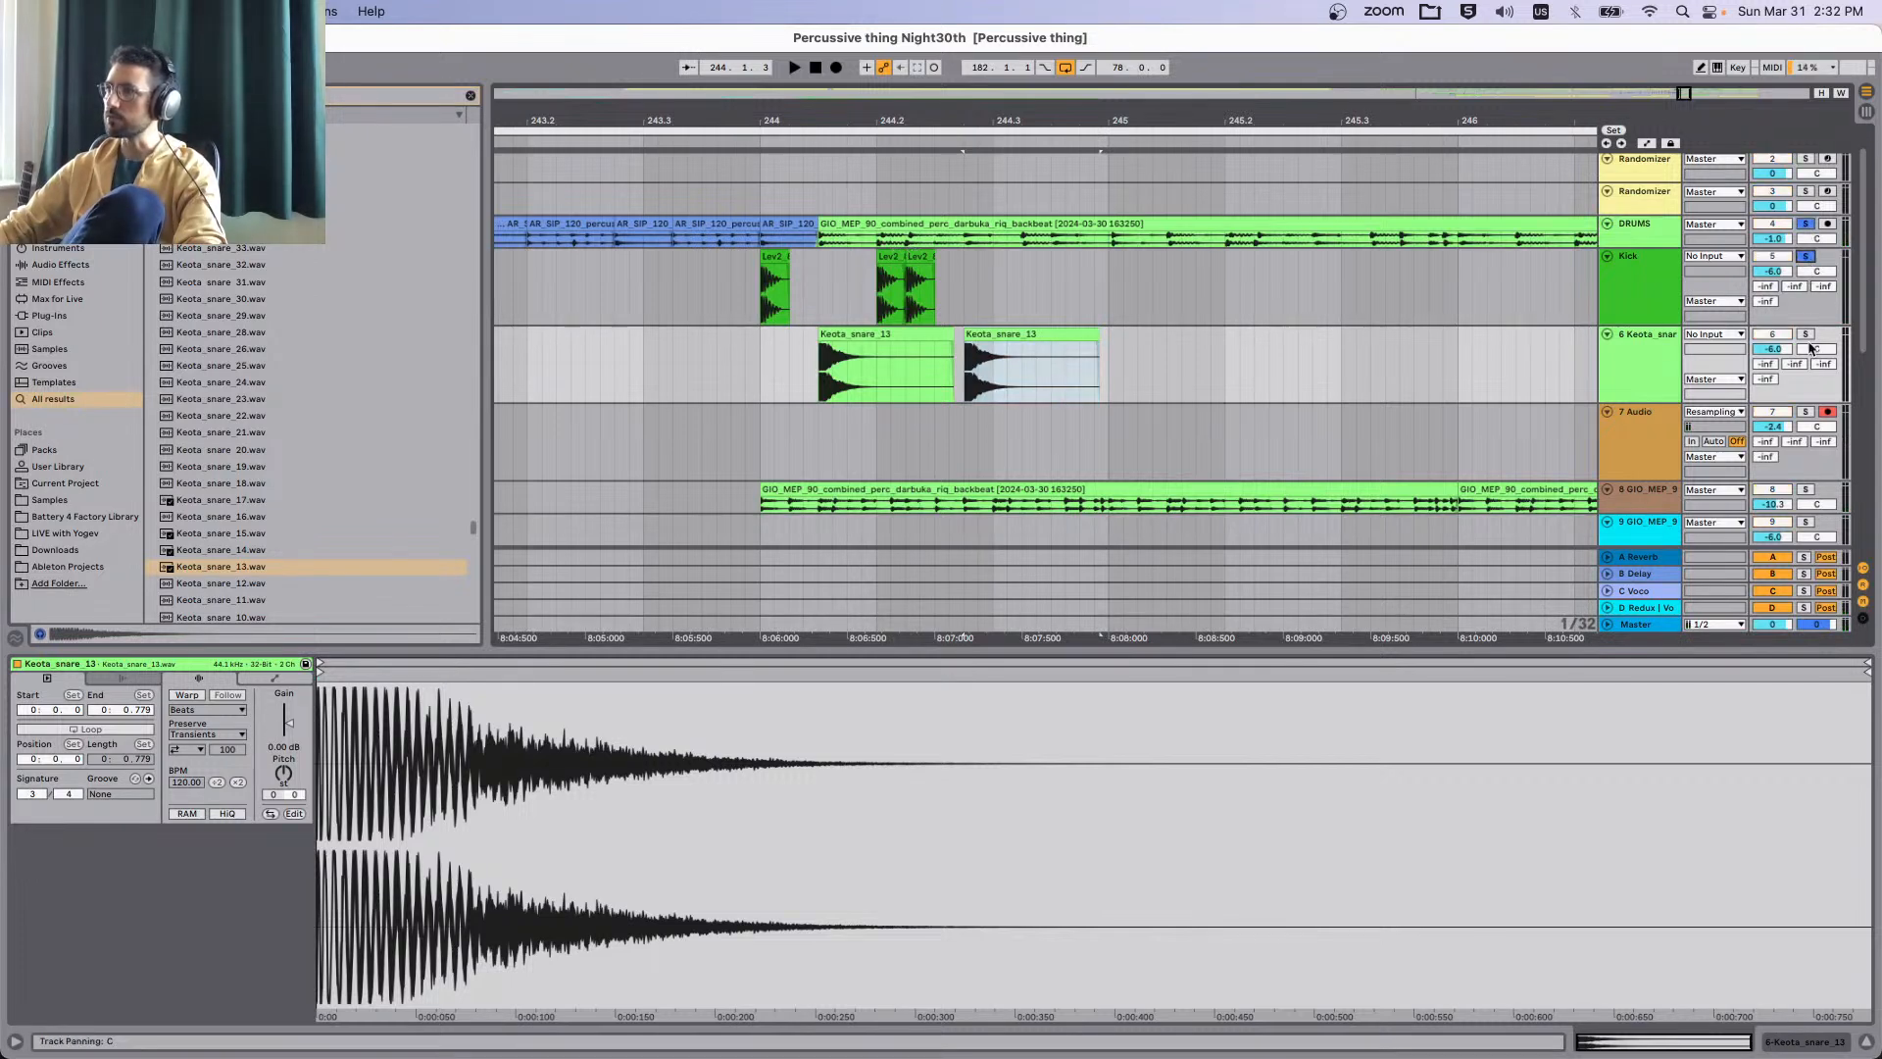
click(1805, 335)
key(space)
click(715, 261)
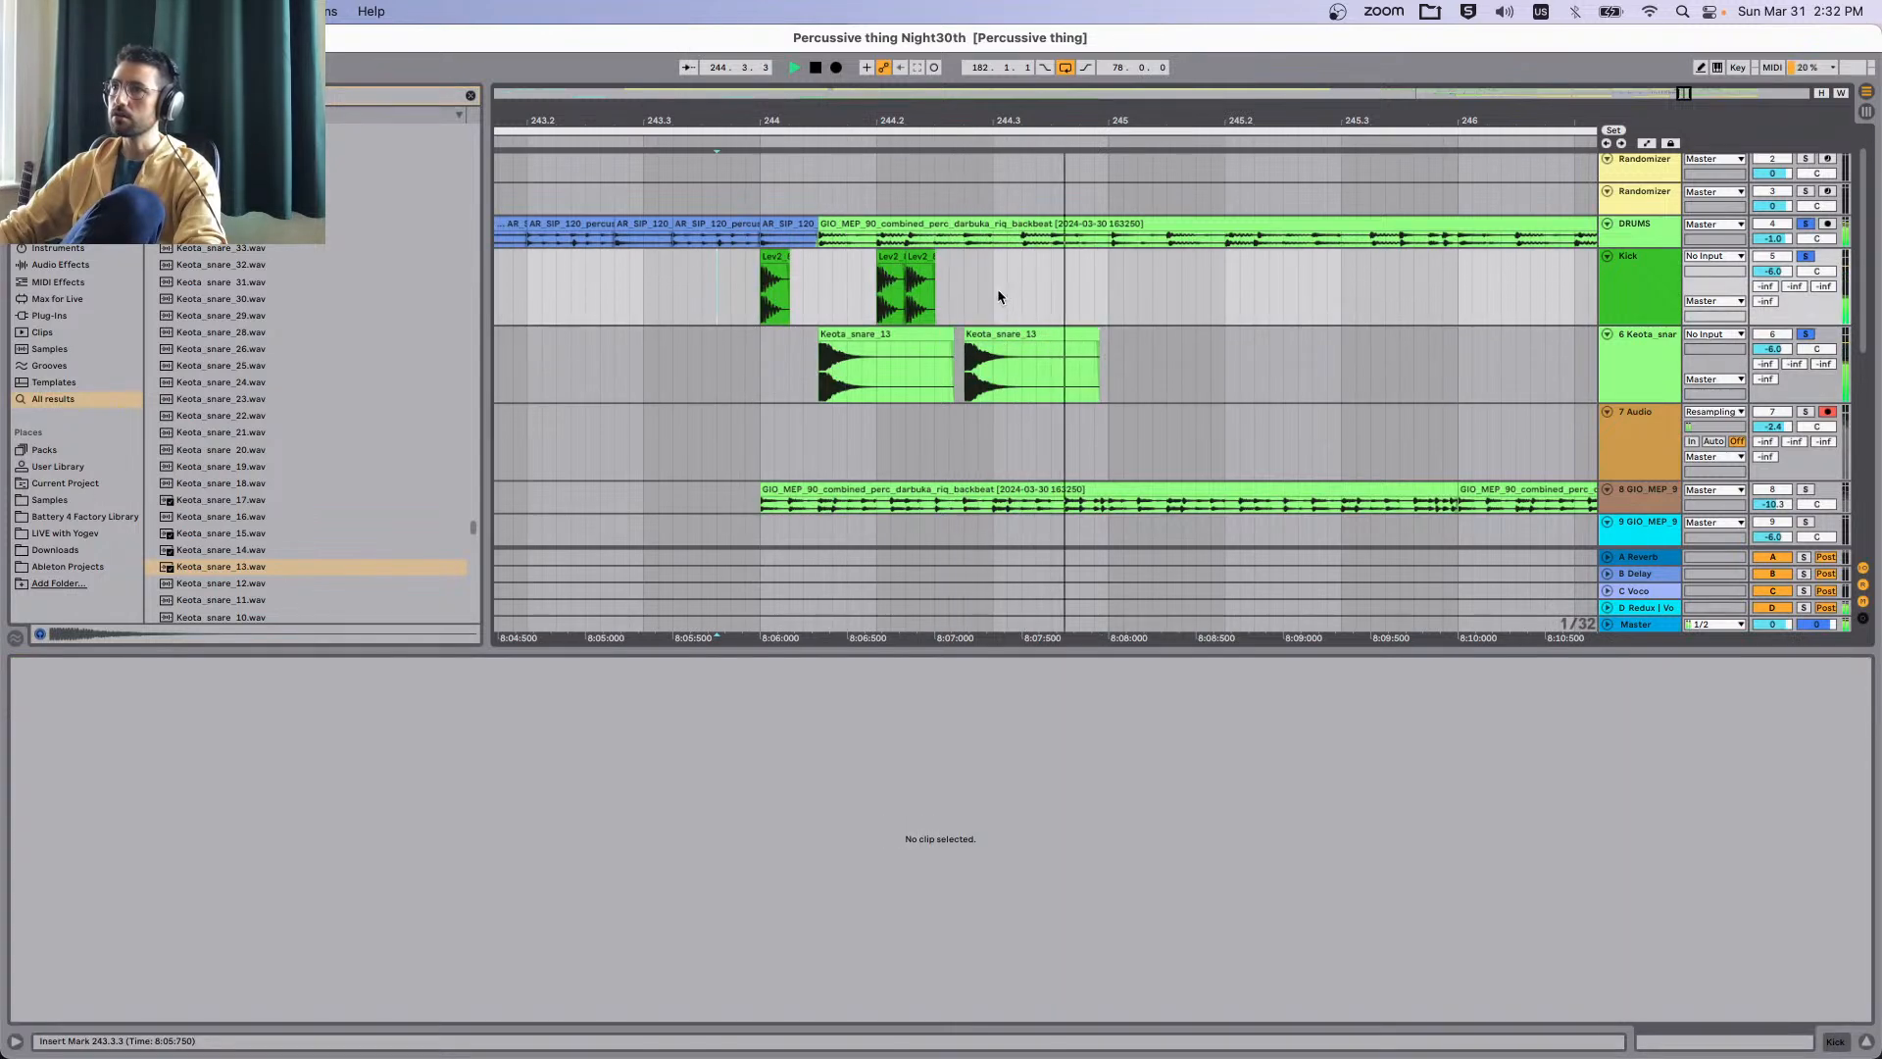
key(space)
Add a kick copy at 244.3.2 and a snare copy at 244.3.3, and play from 243.3.4.
drag(924, 256, 1004, 278)
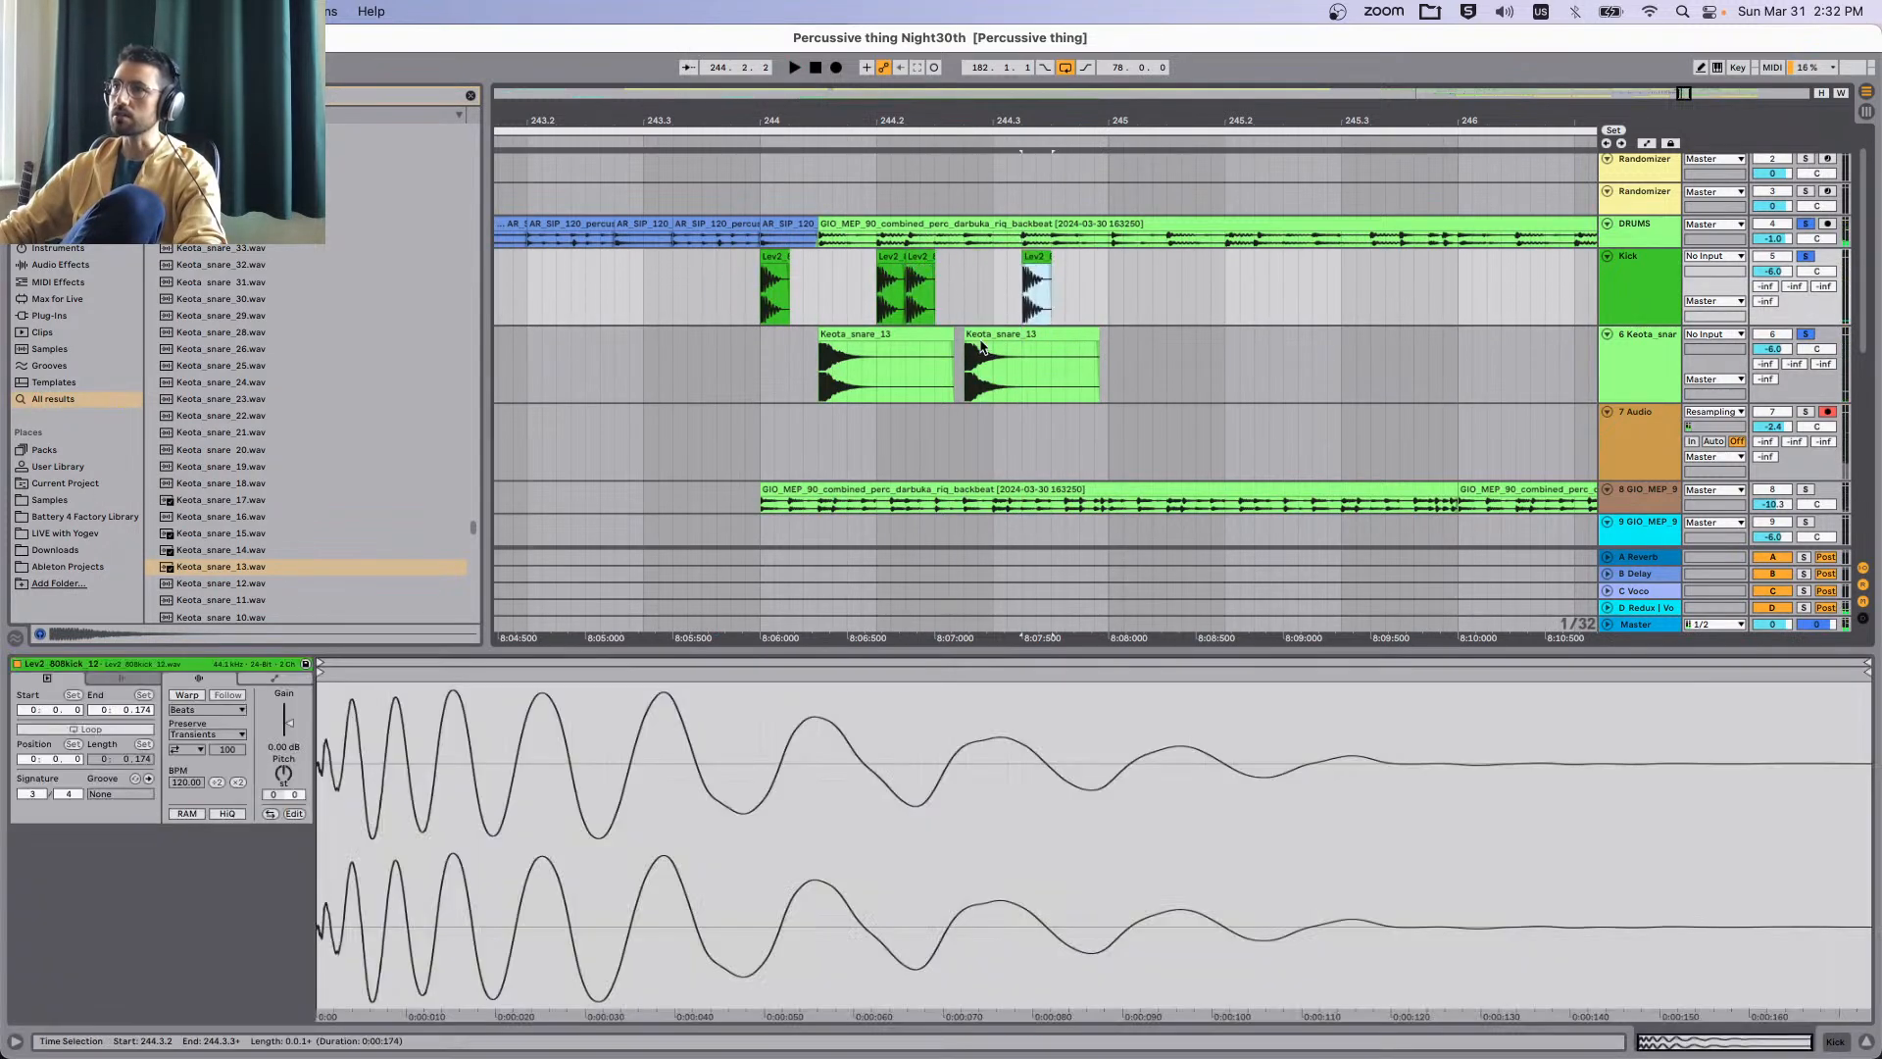
drag(983, 345, 1100, 348)
click(737, 282)
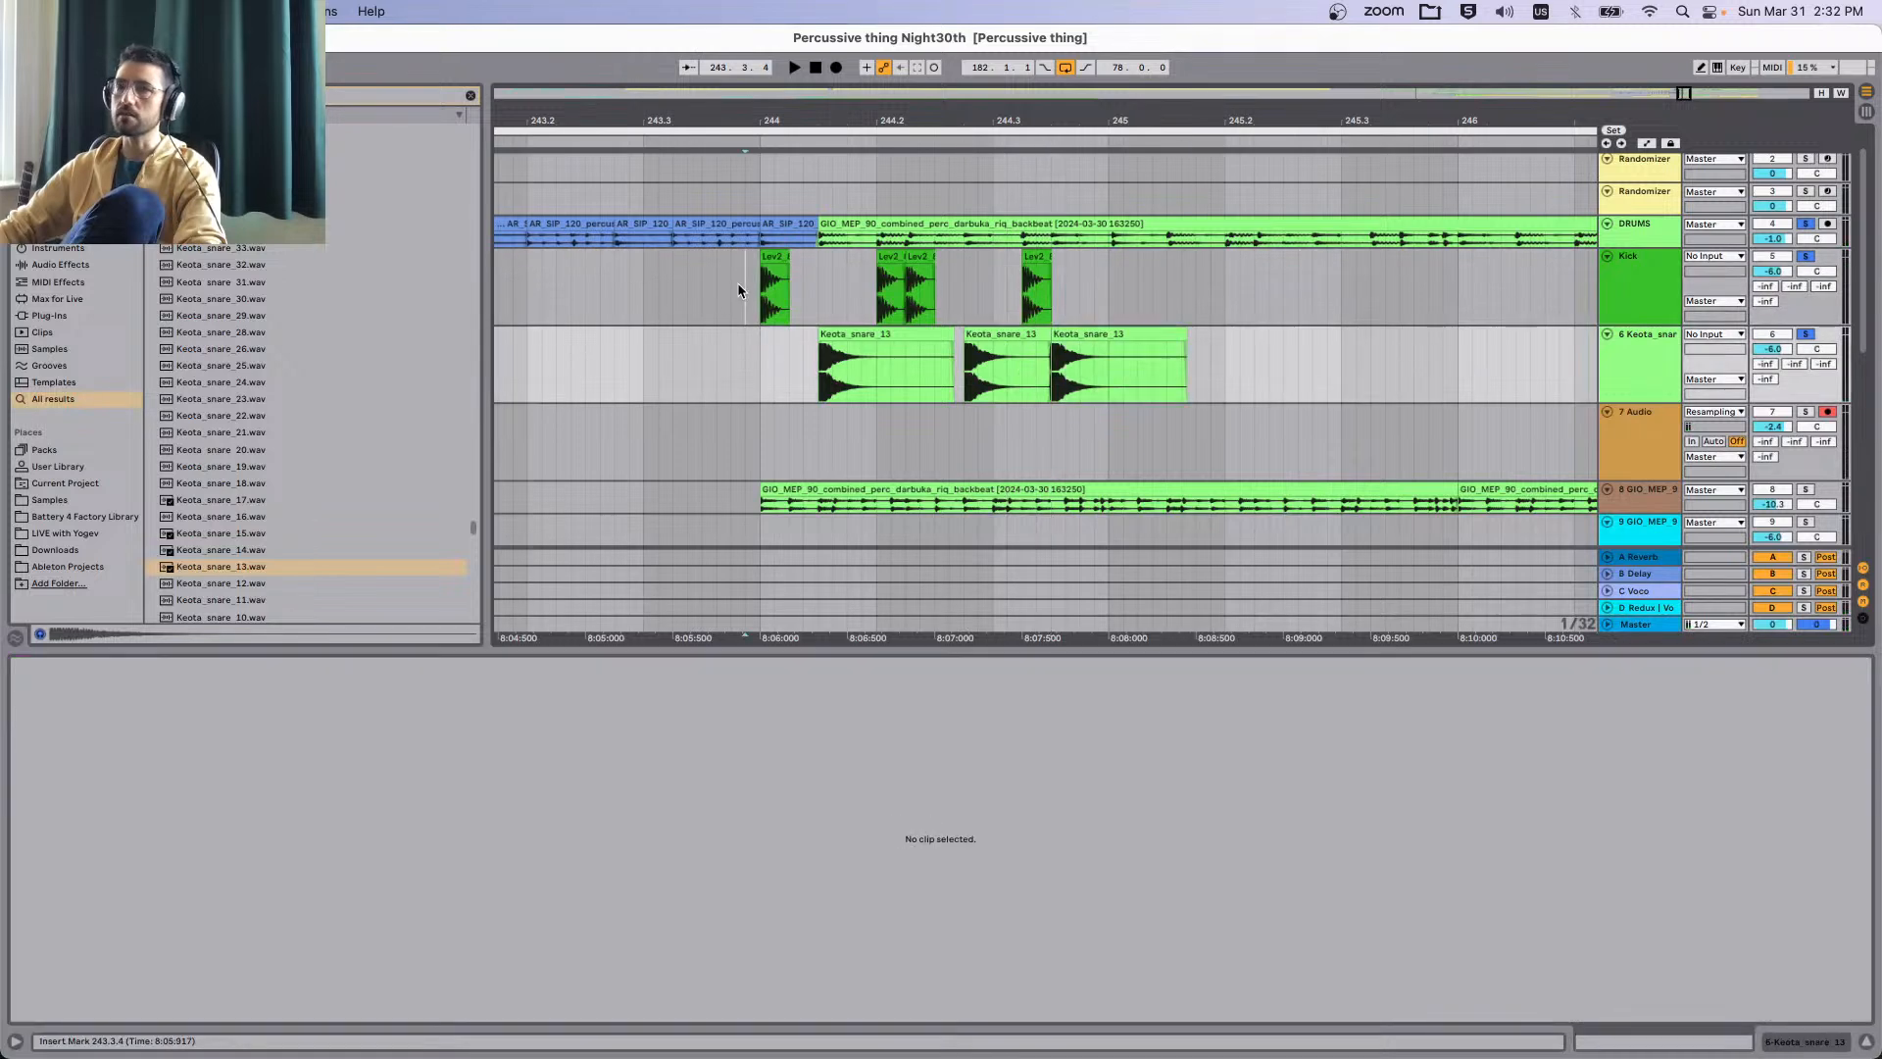
key(space)
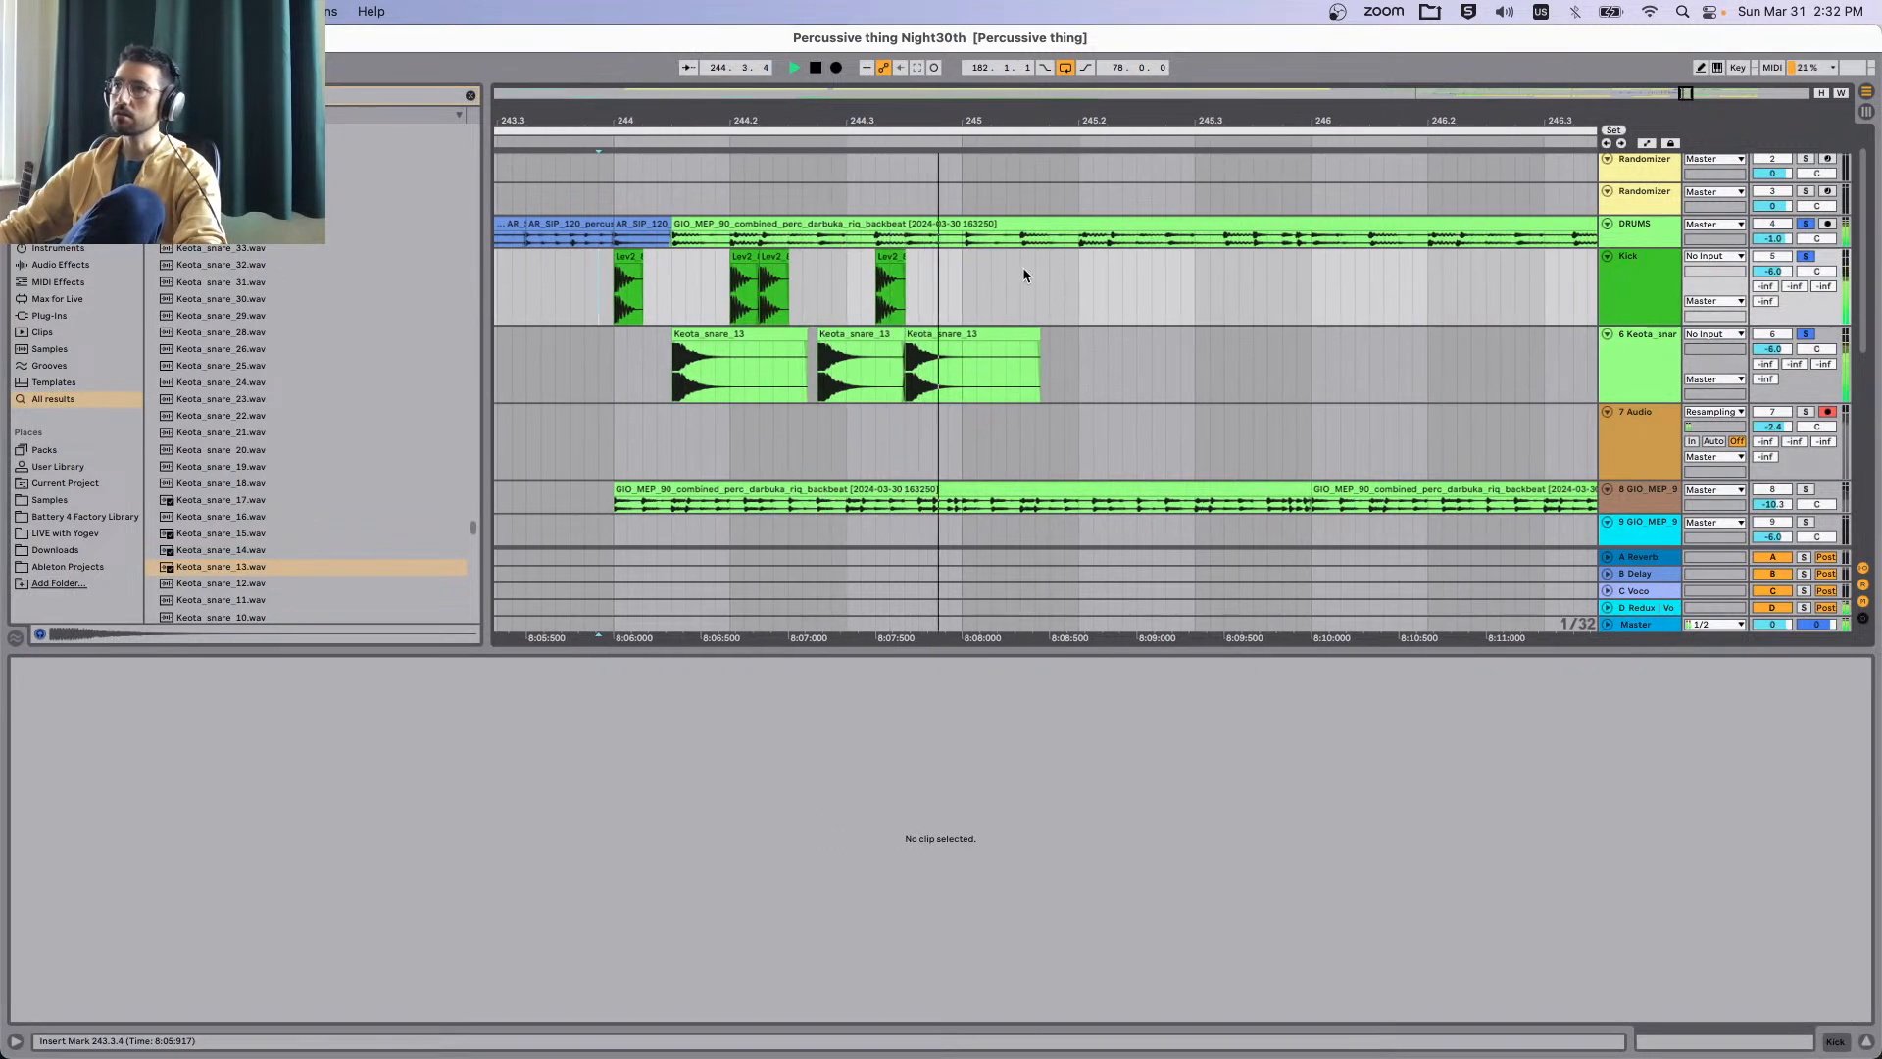
Add snare copies at 245.1.1 and 245.1.3, and copy the three kicks starting at 244.2.1 to 245.2.1.
click(970, 333)
drag(1041, 339, 1092, 335)
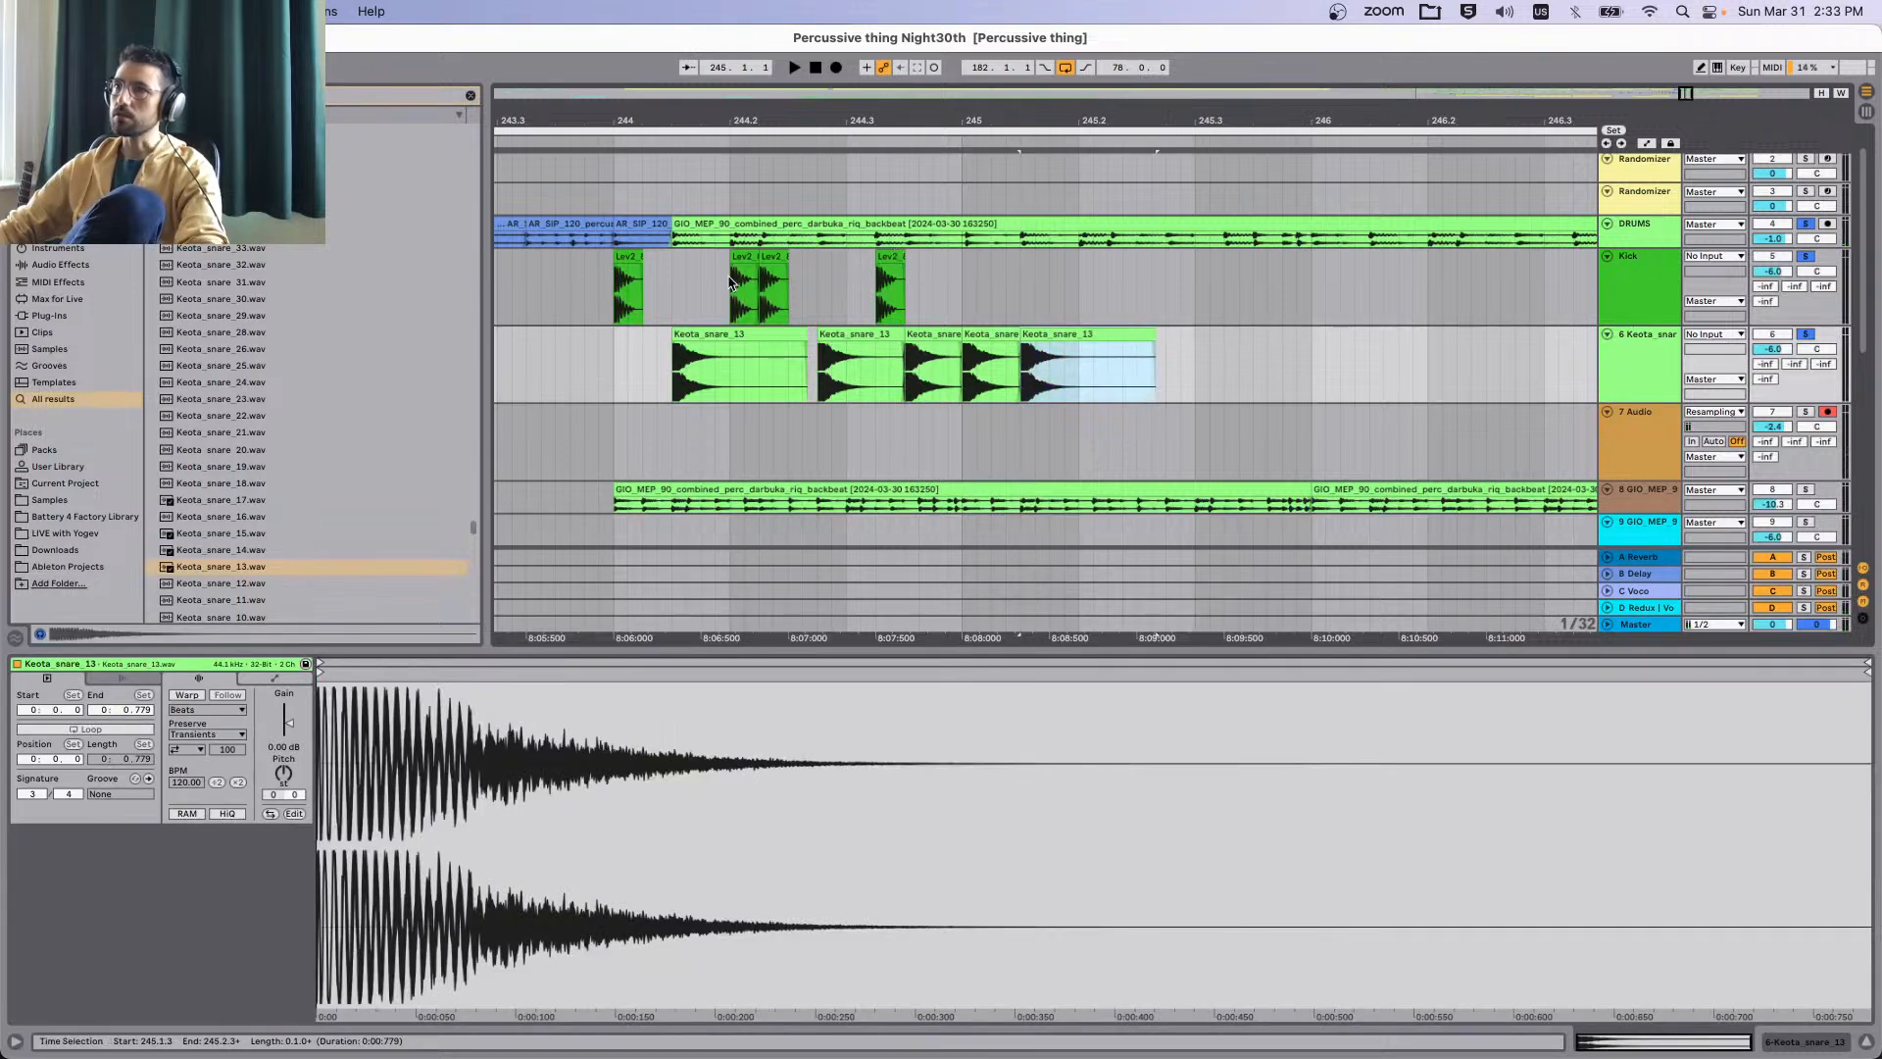
drag(726, 289, 990, 278)
click(1085, 276)
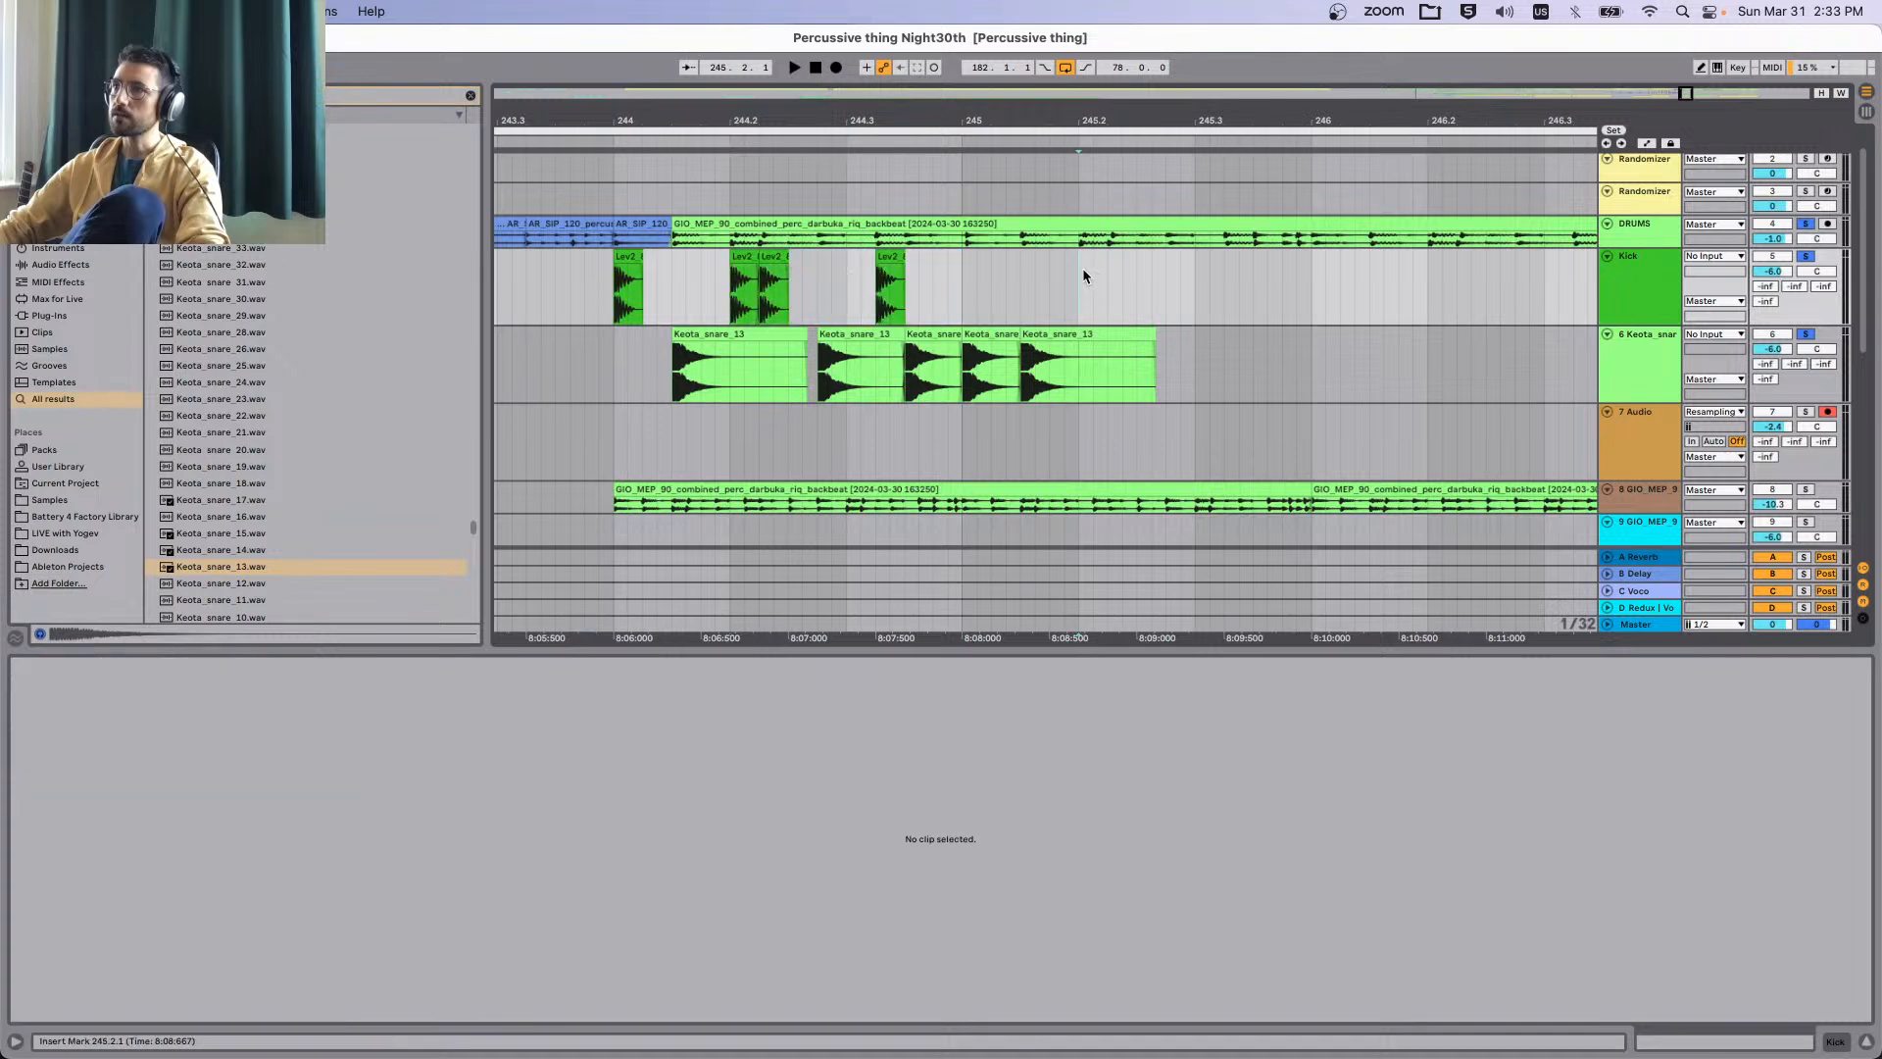
key(super+v)
key(space)
key(space)
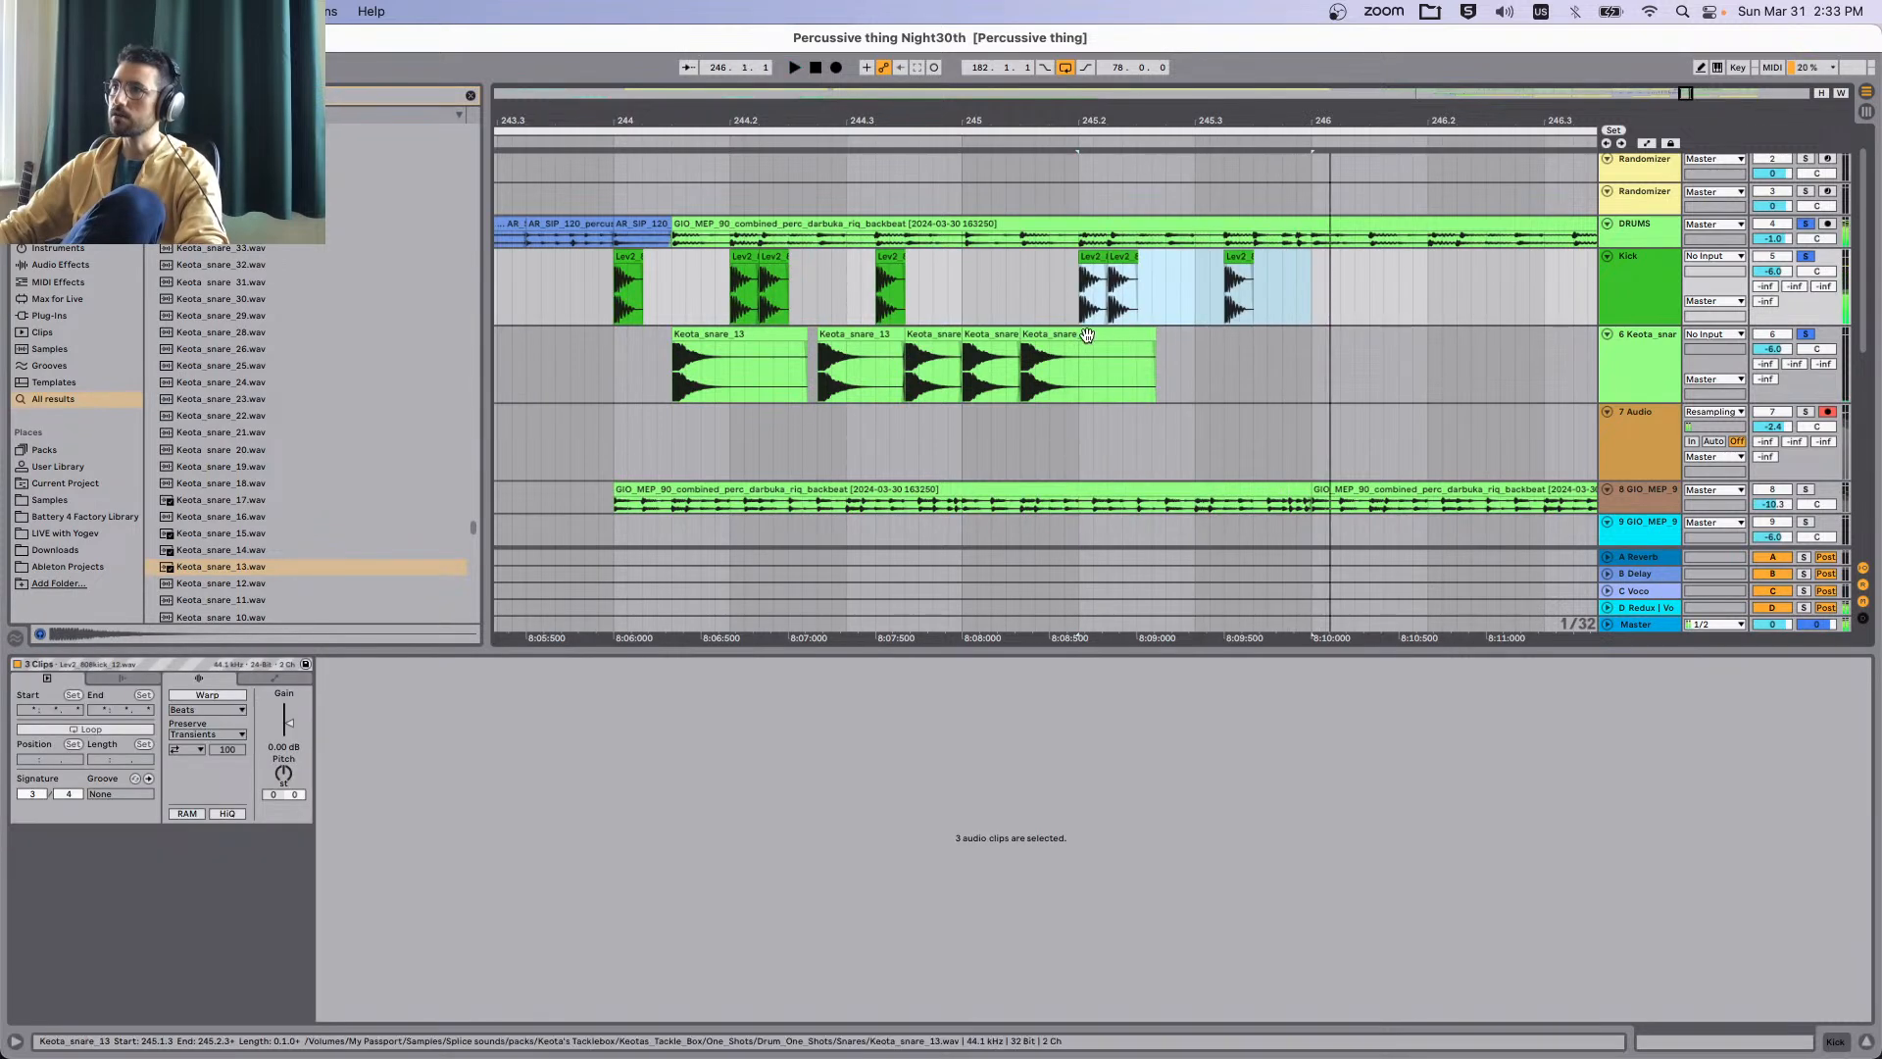
Copy the snare clip to 245.2.4, lower the snare track's volume to -9.0, and play the pattern from 243.3.4.
drag(1093, 334, 1230, 337)
key(space)
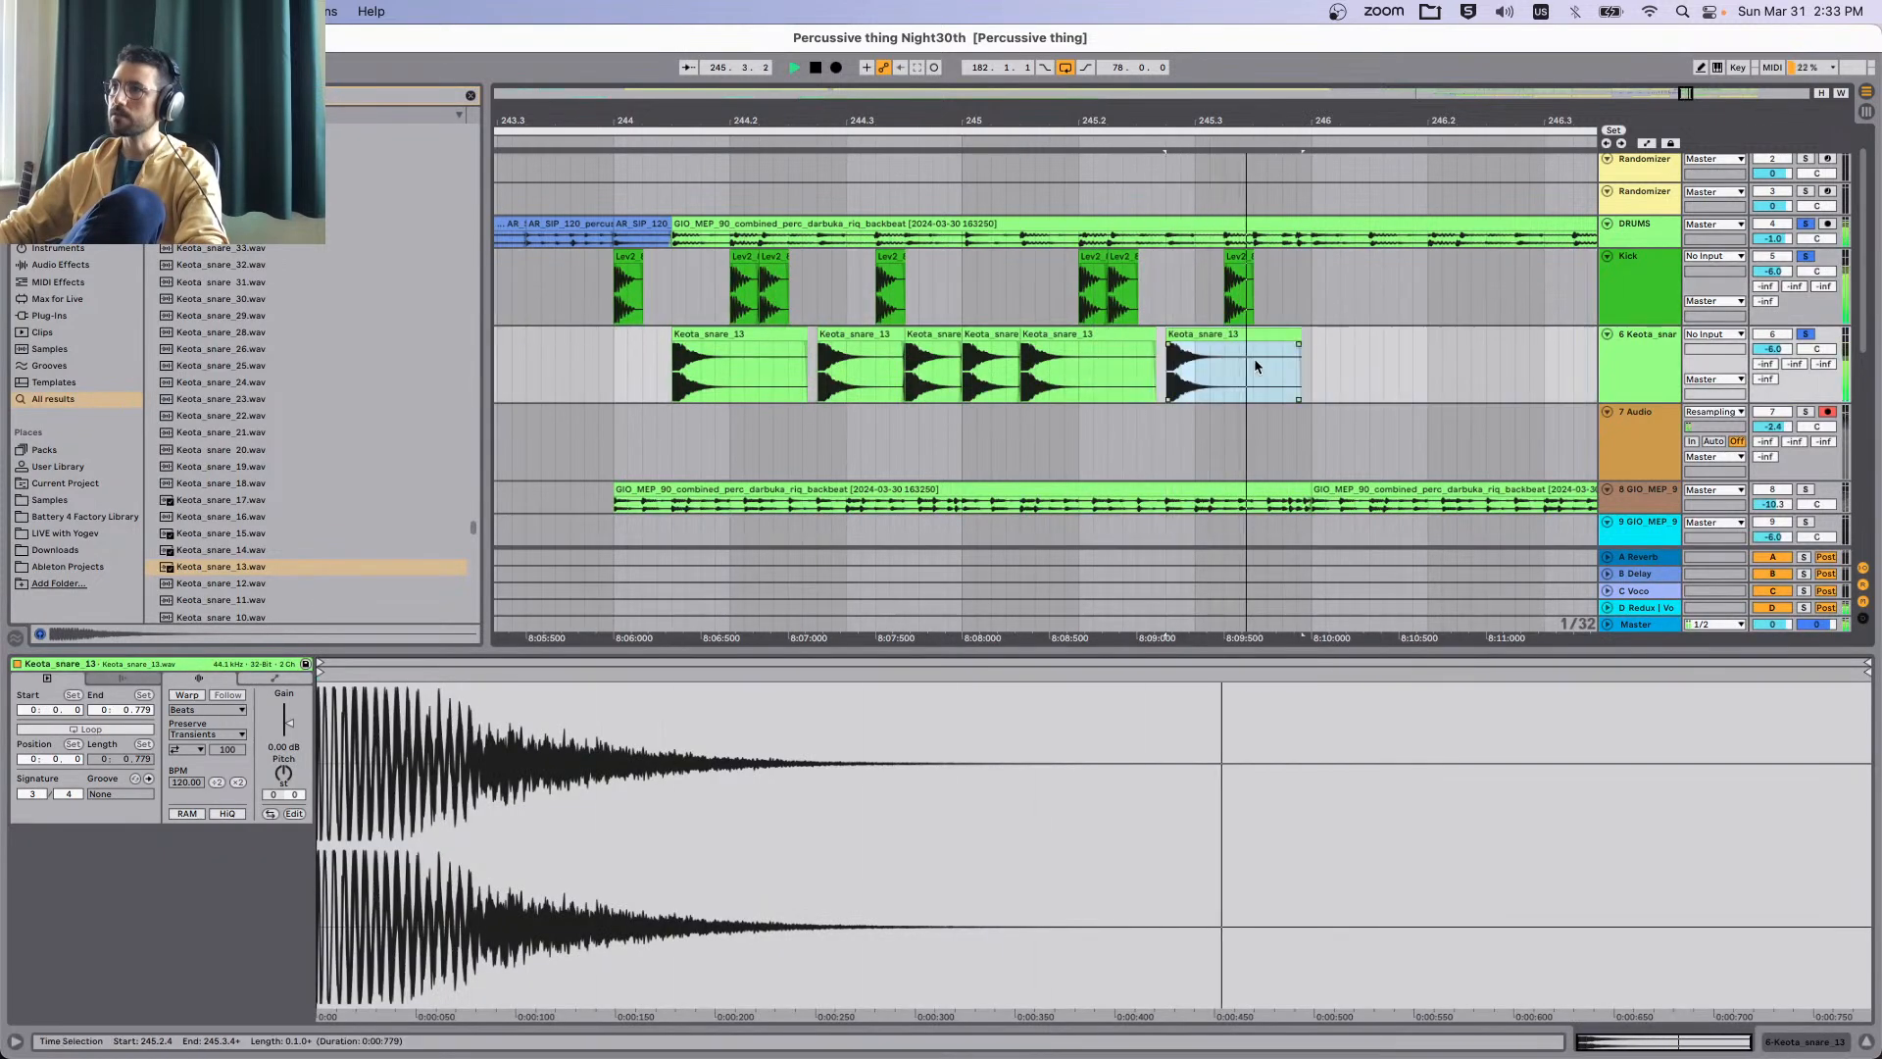
drag(1770, 351, 1770, 346)
key(space)
key(space)
click(600, 309)
key(space)
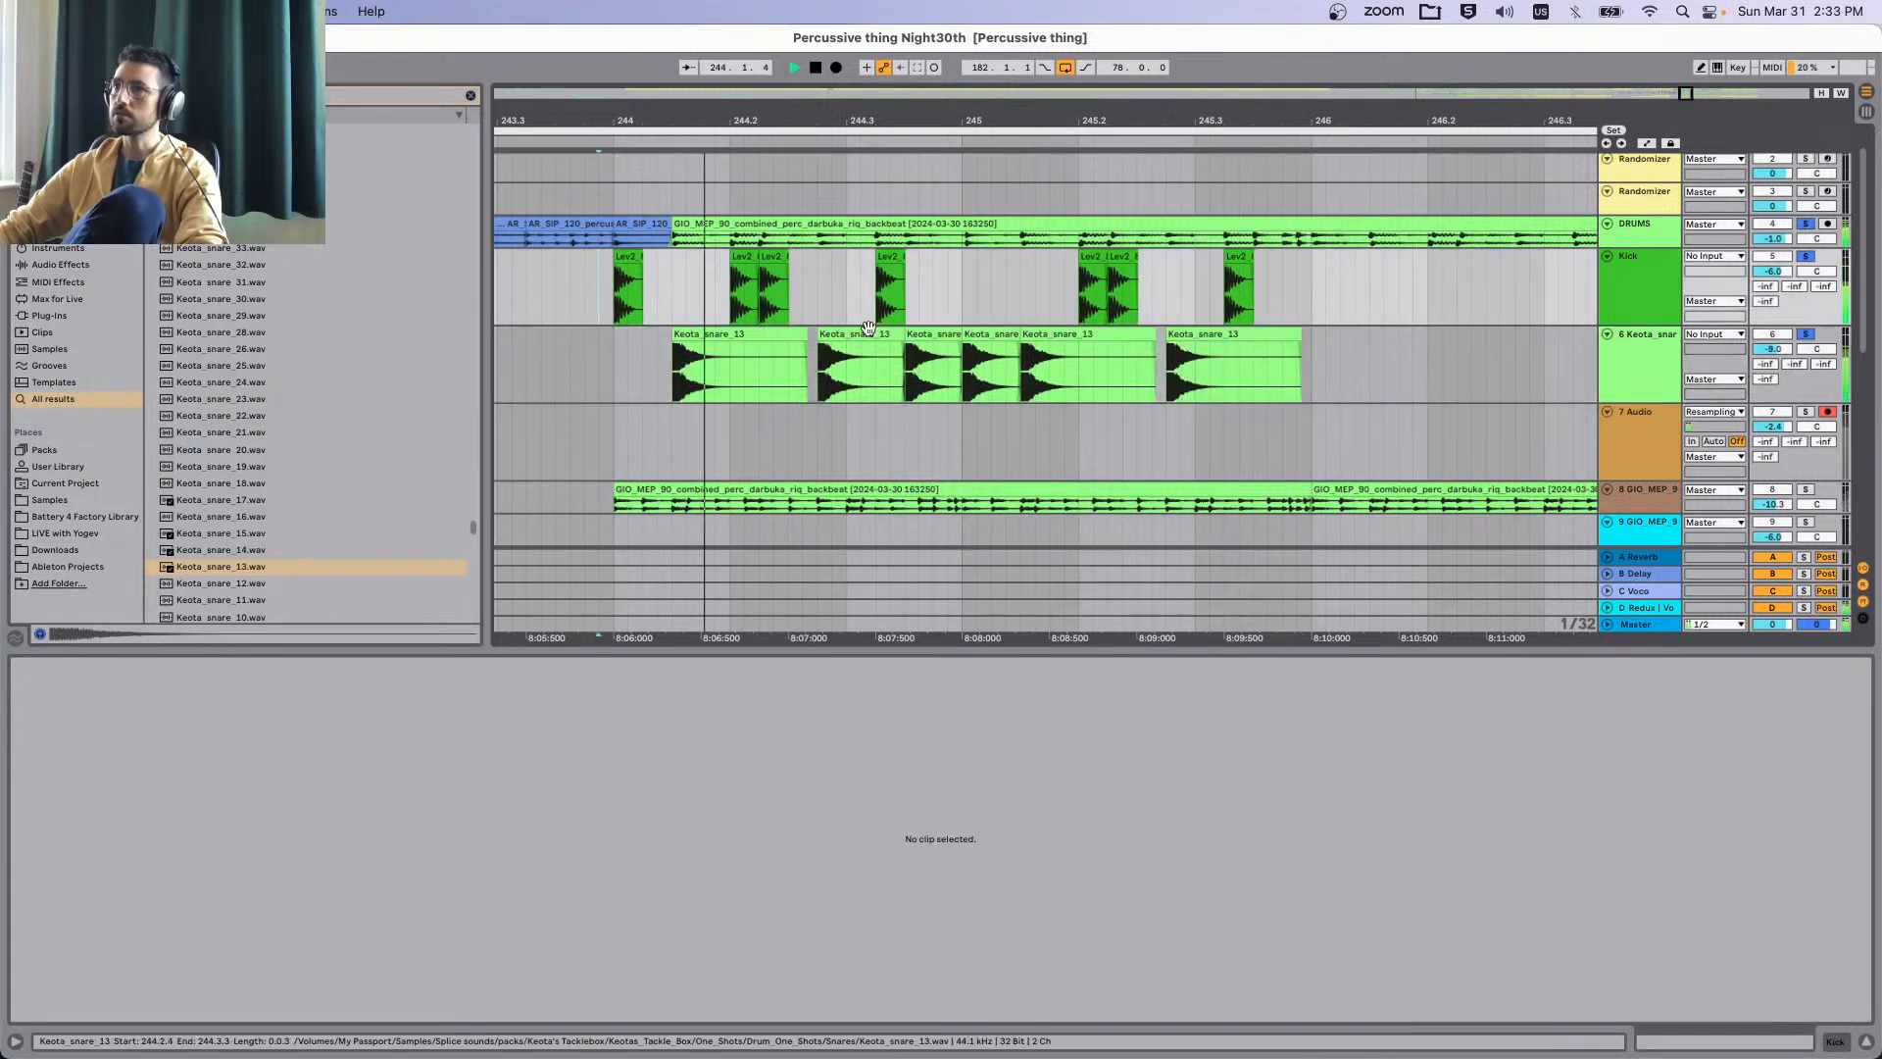
Duplicate the two-bar kick and snare pattern twice so it fills bars 246 to 249, and play from just before bar 244.
drag(1311, 277, 623, 367)
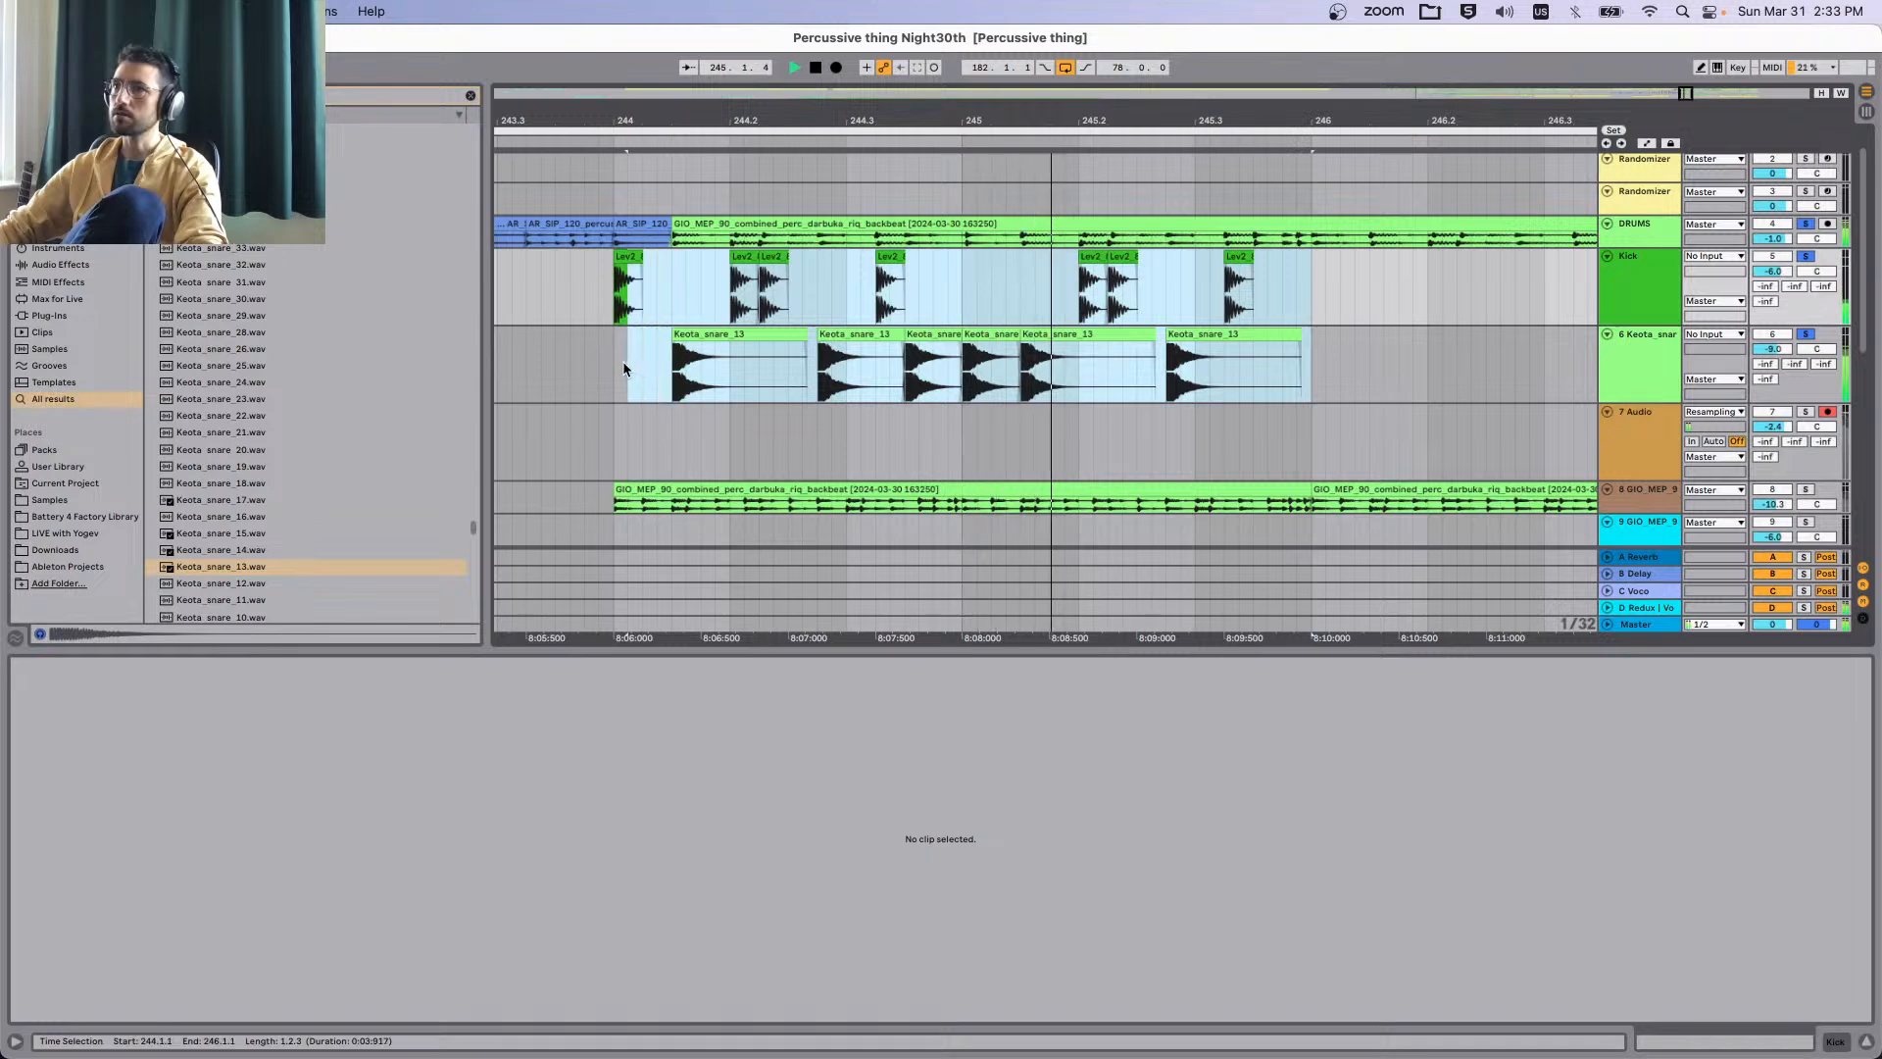
key(super+d)
key(minus)
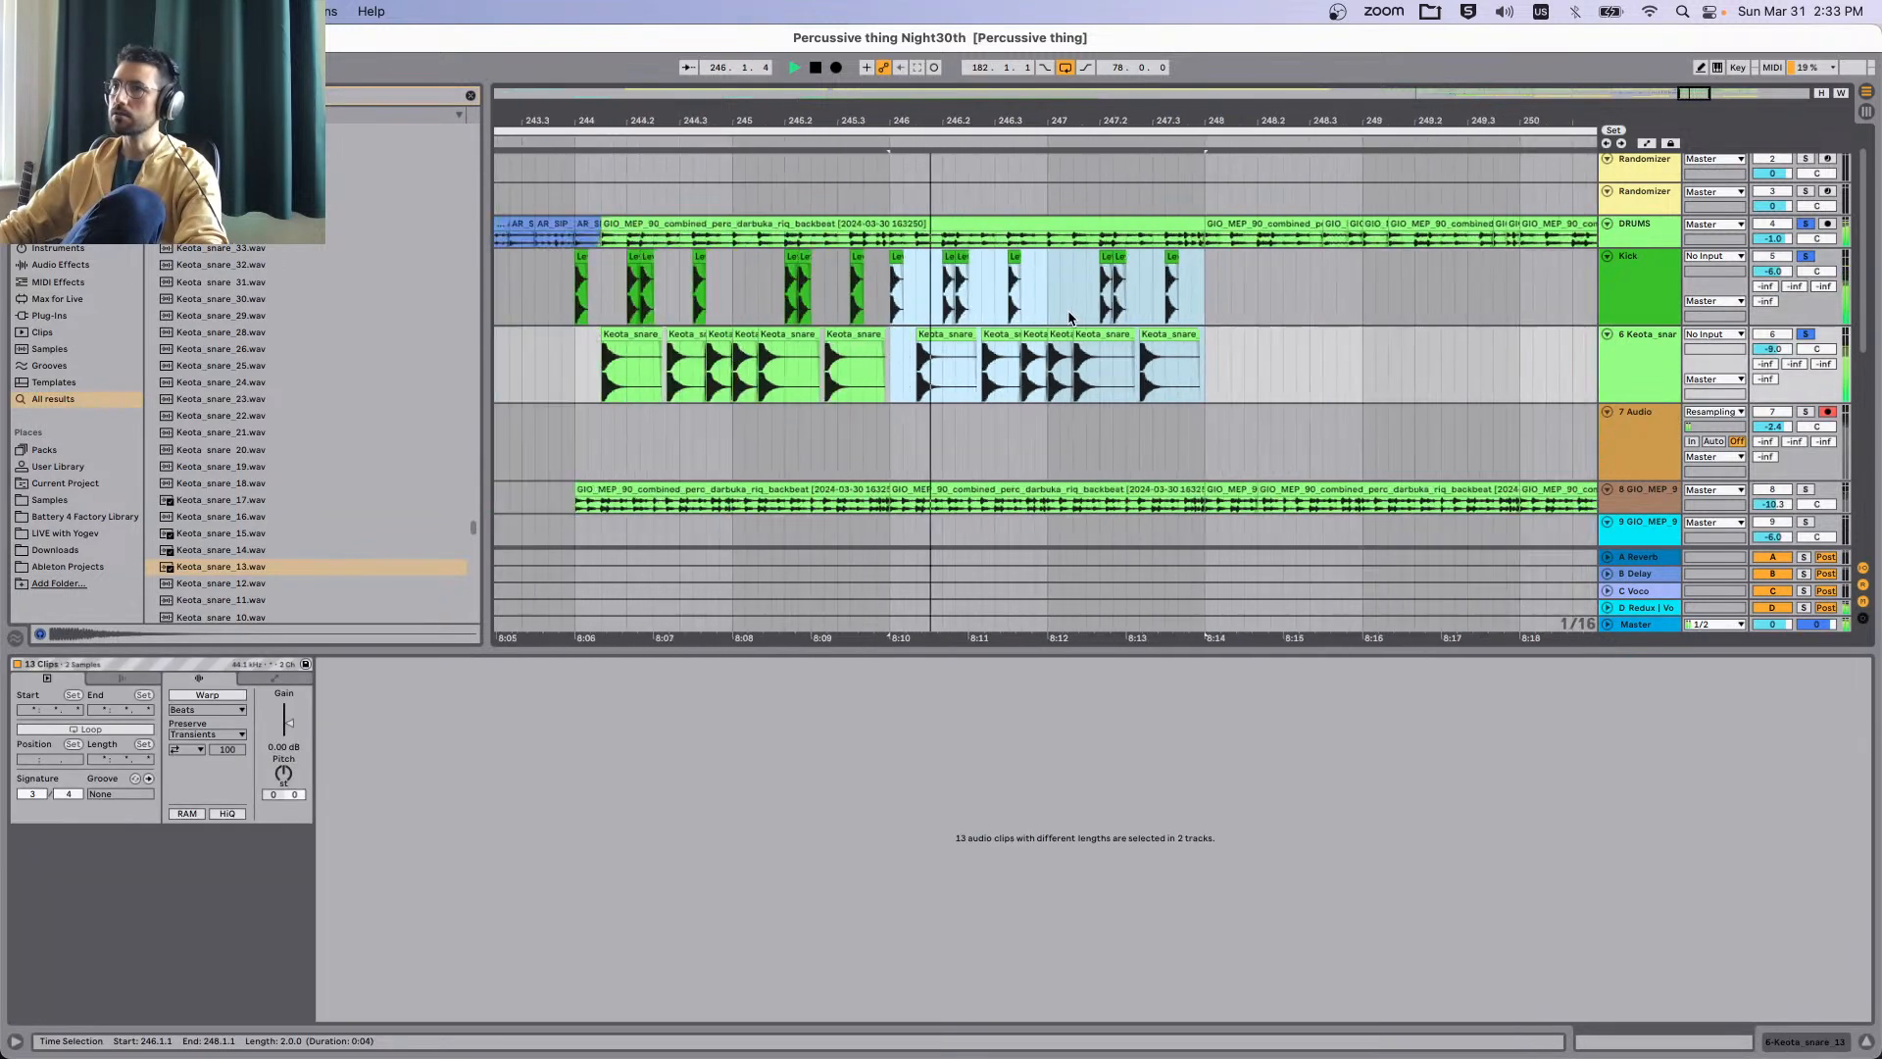
key(super+d)
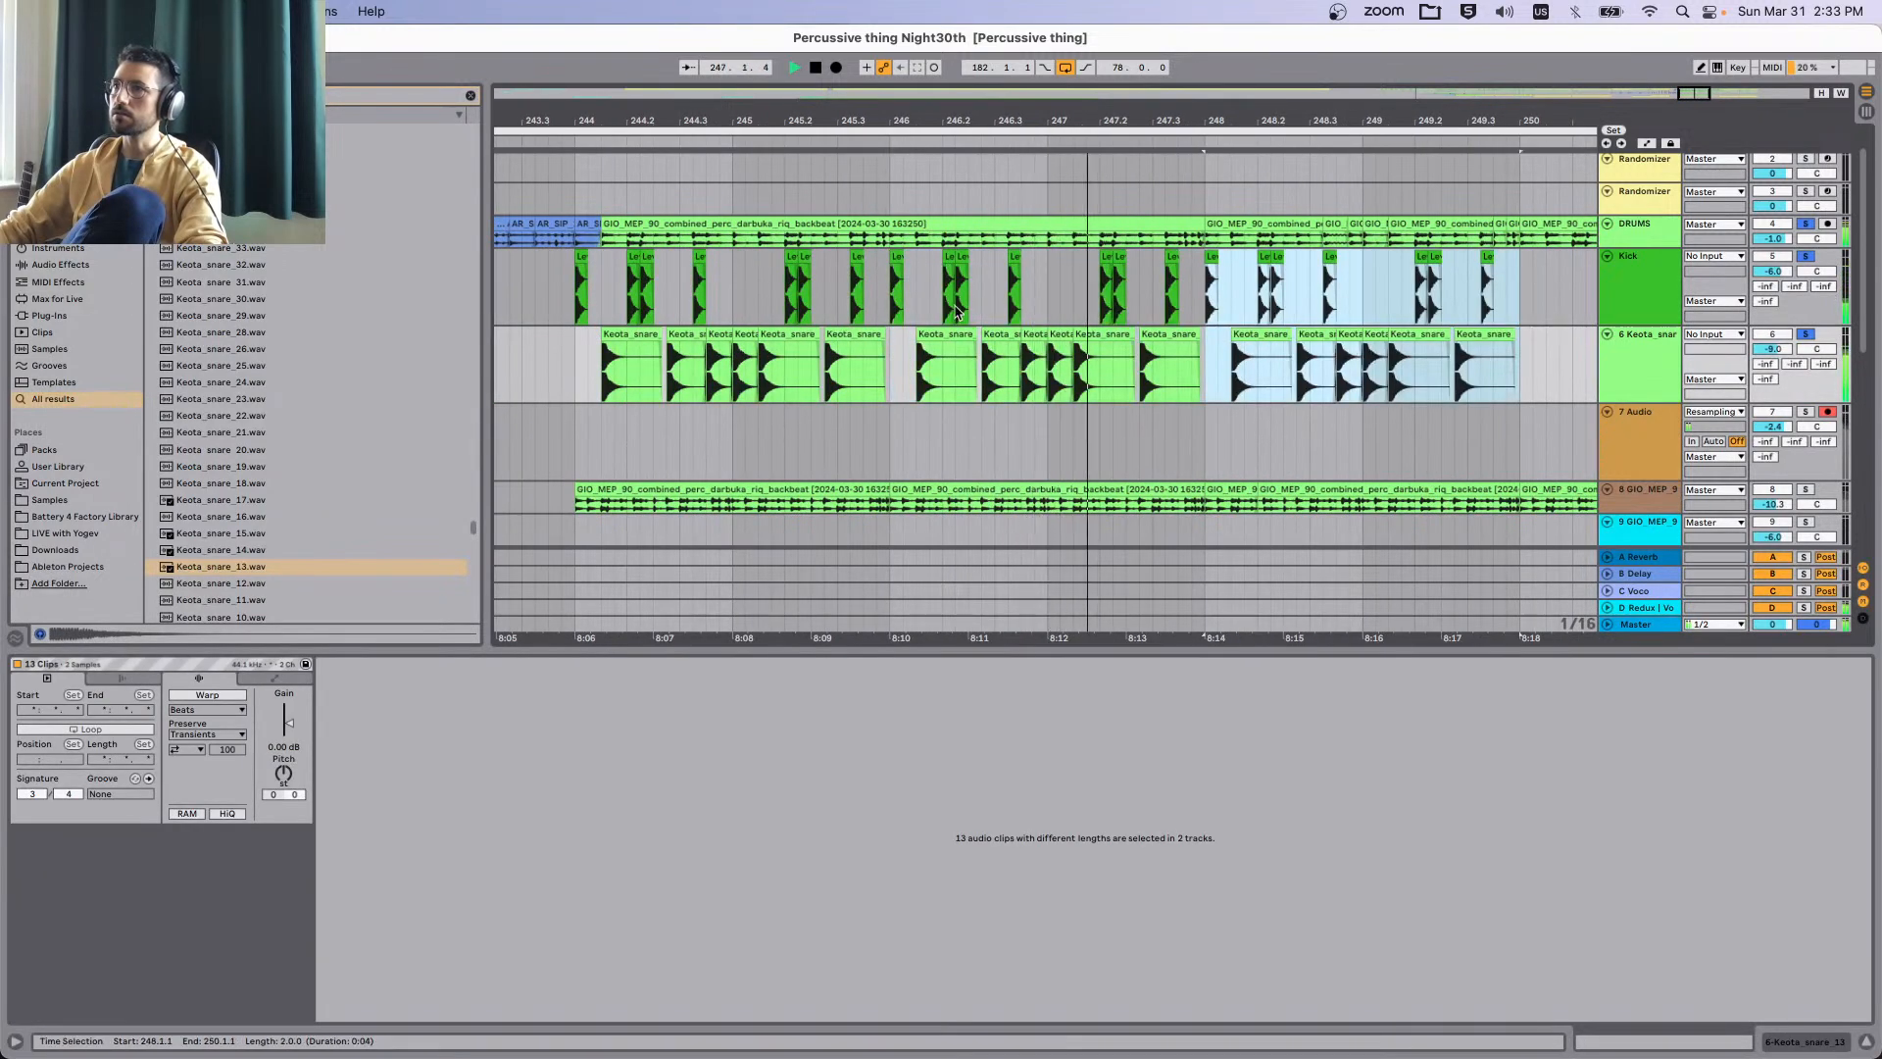
click(536, 279)
key(space)
key(space)
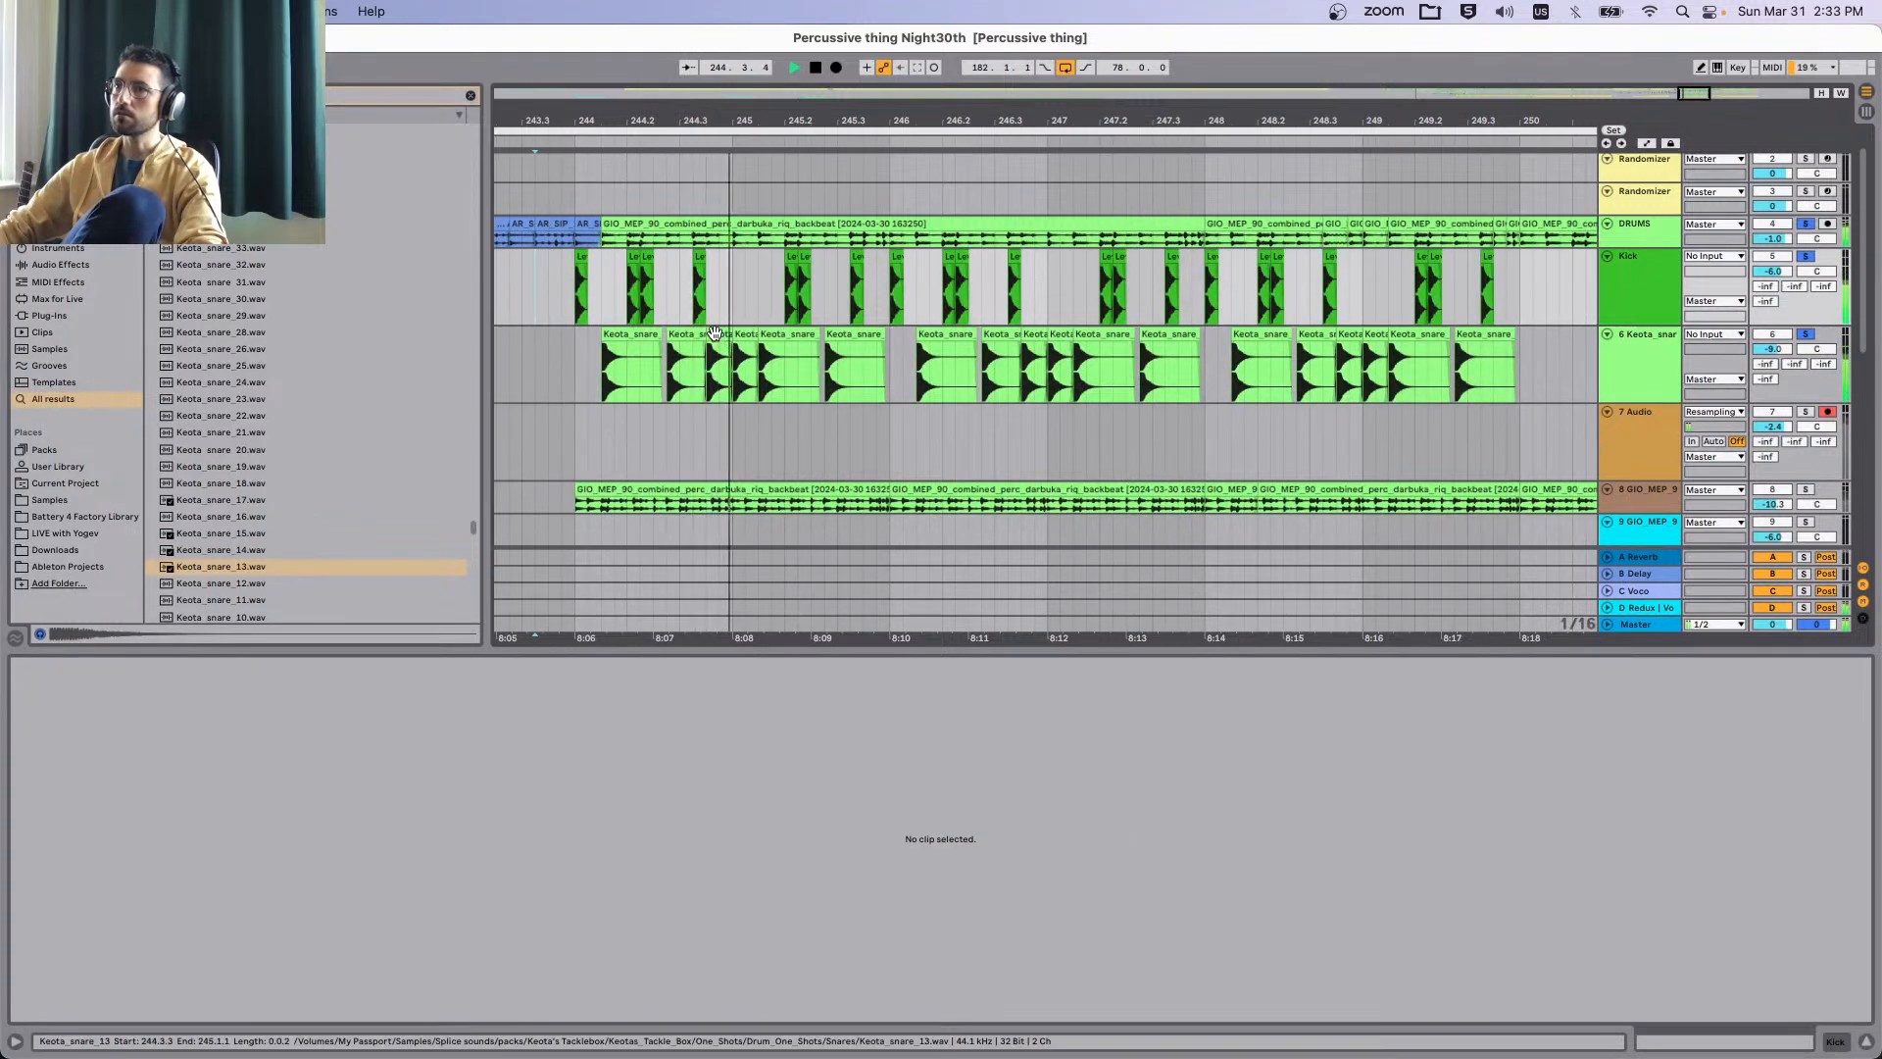
Deactivate the snare clip at 244.3.3 and add kick copies at 245.1.1 and 247.1.1.
click(714, 333)
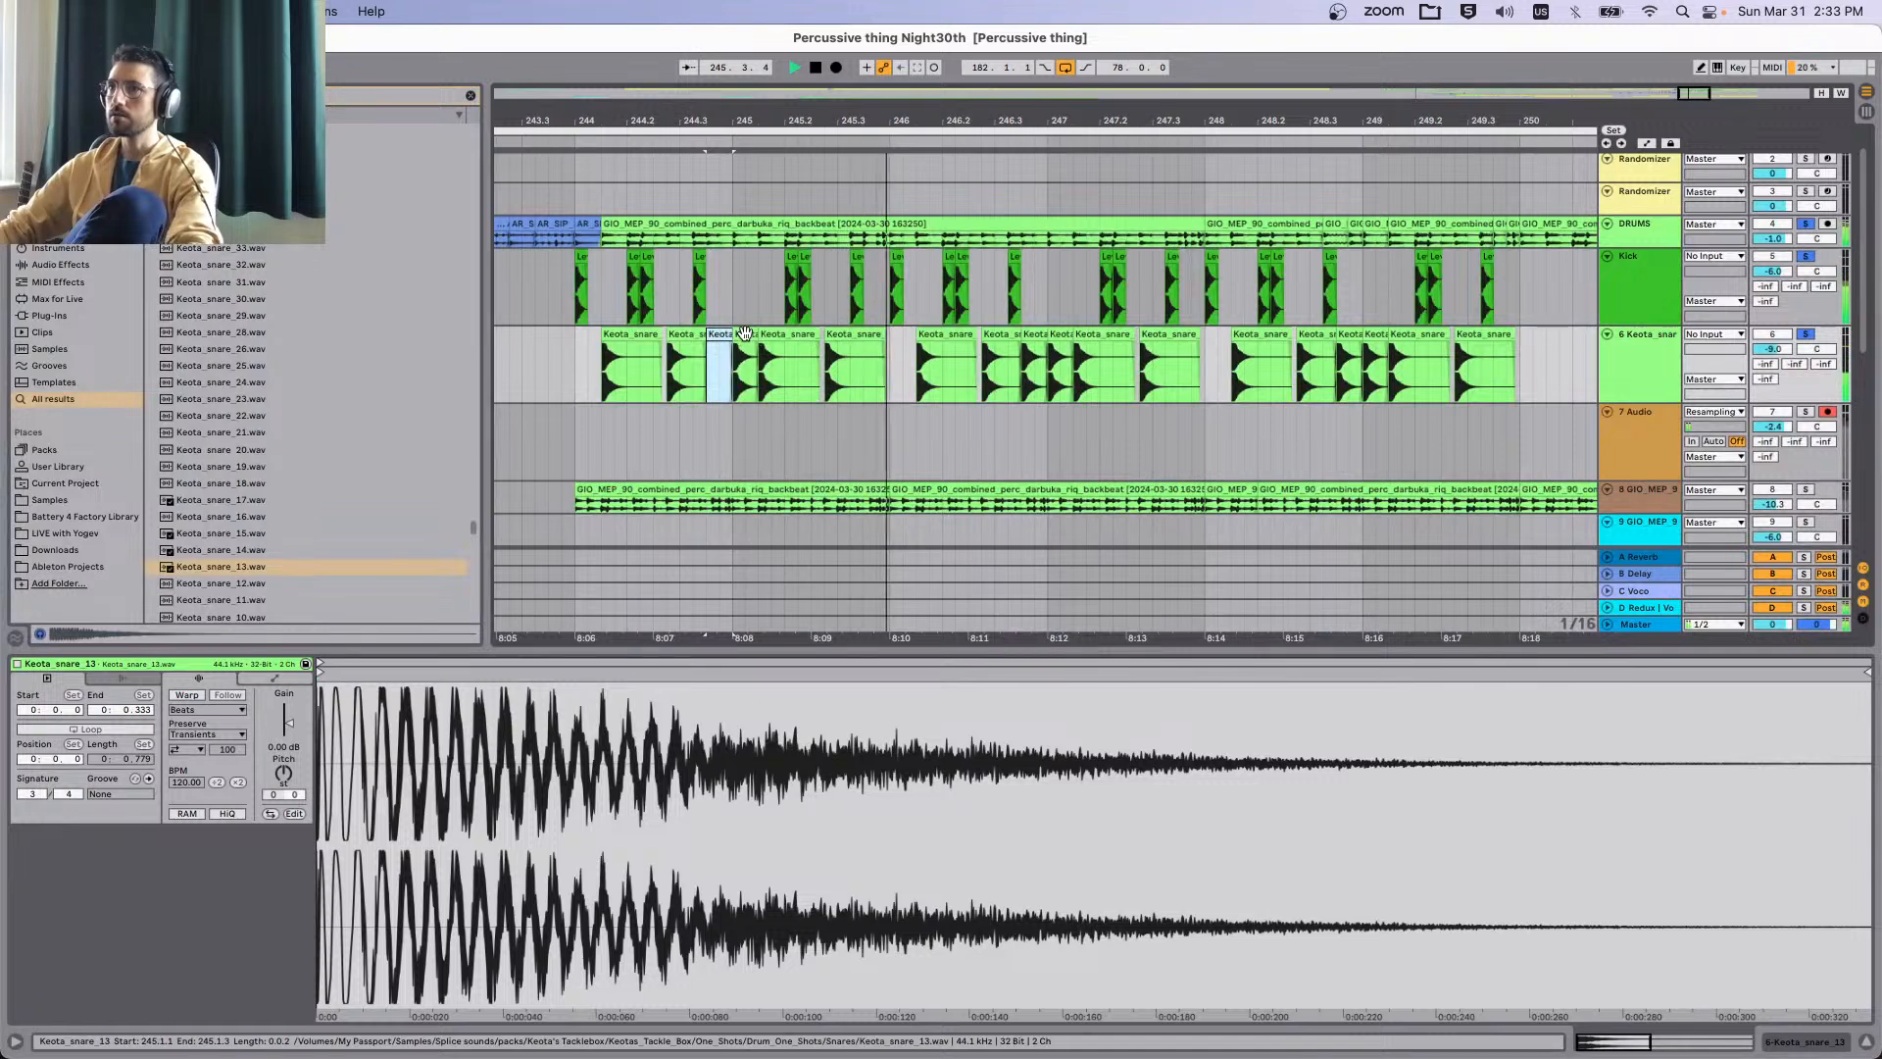
drag(790, 256, 737, 256)
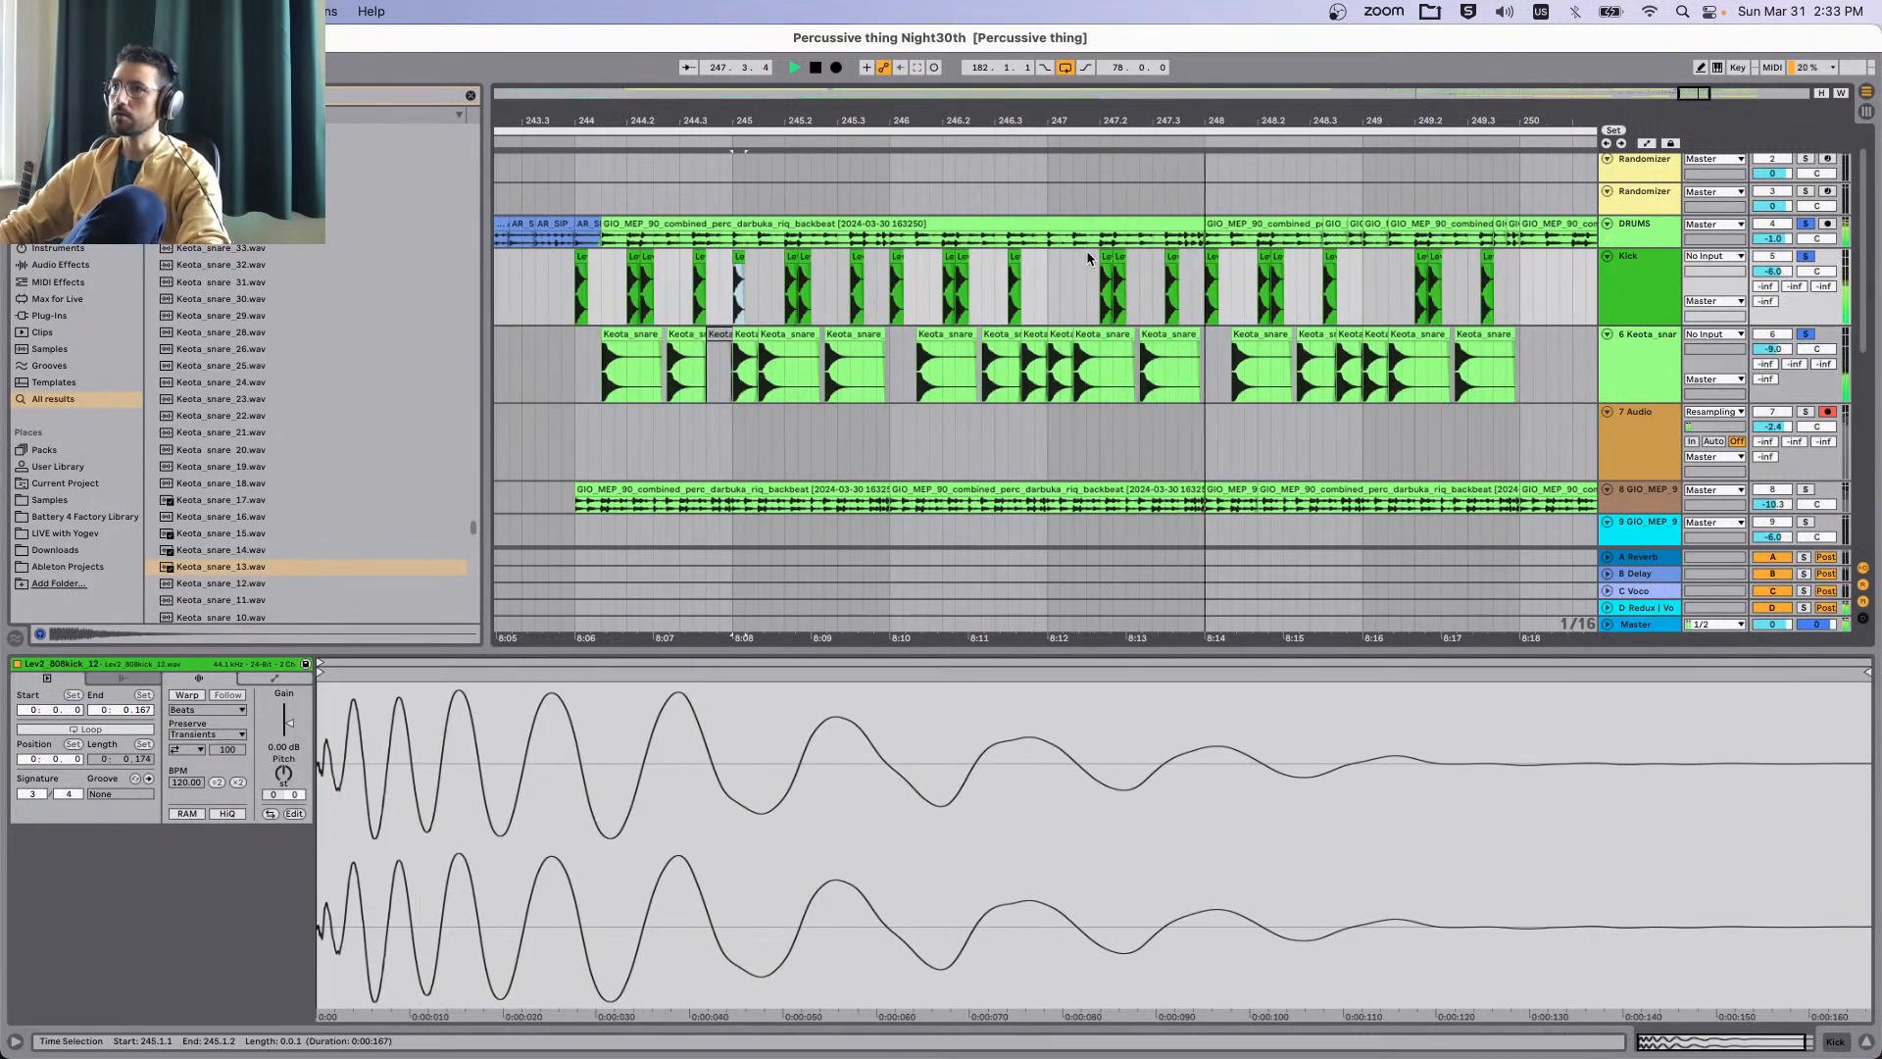
drag(1105, 251, 1055, 257)
key(space)
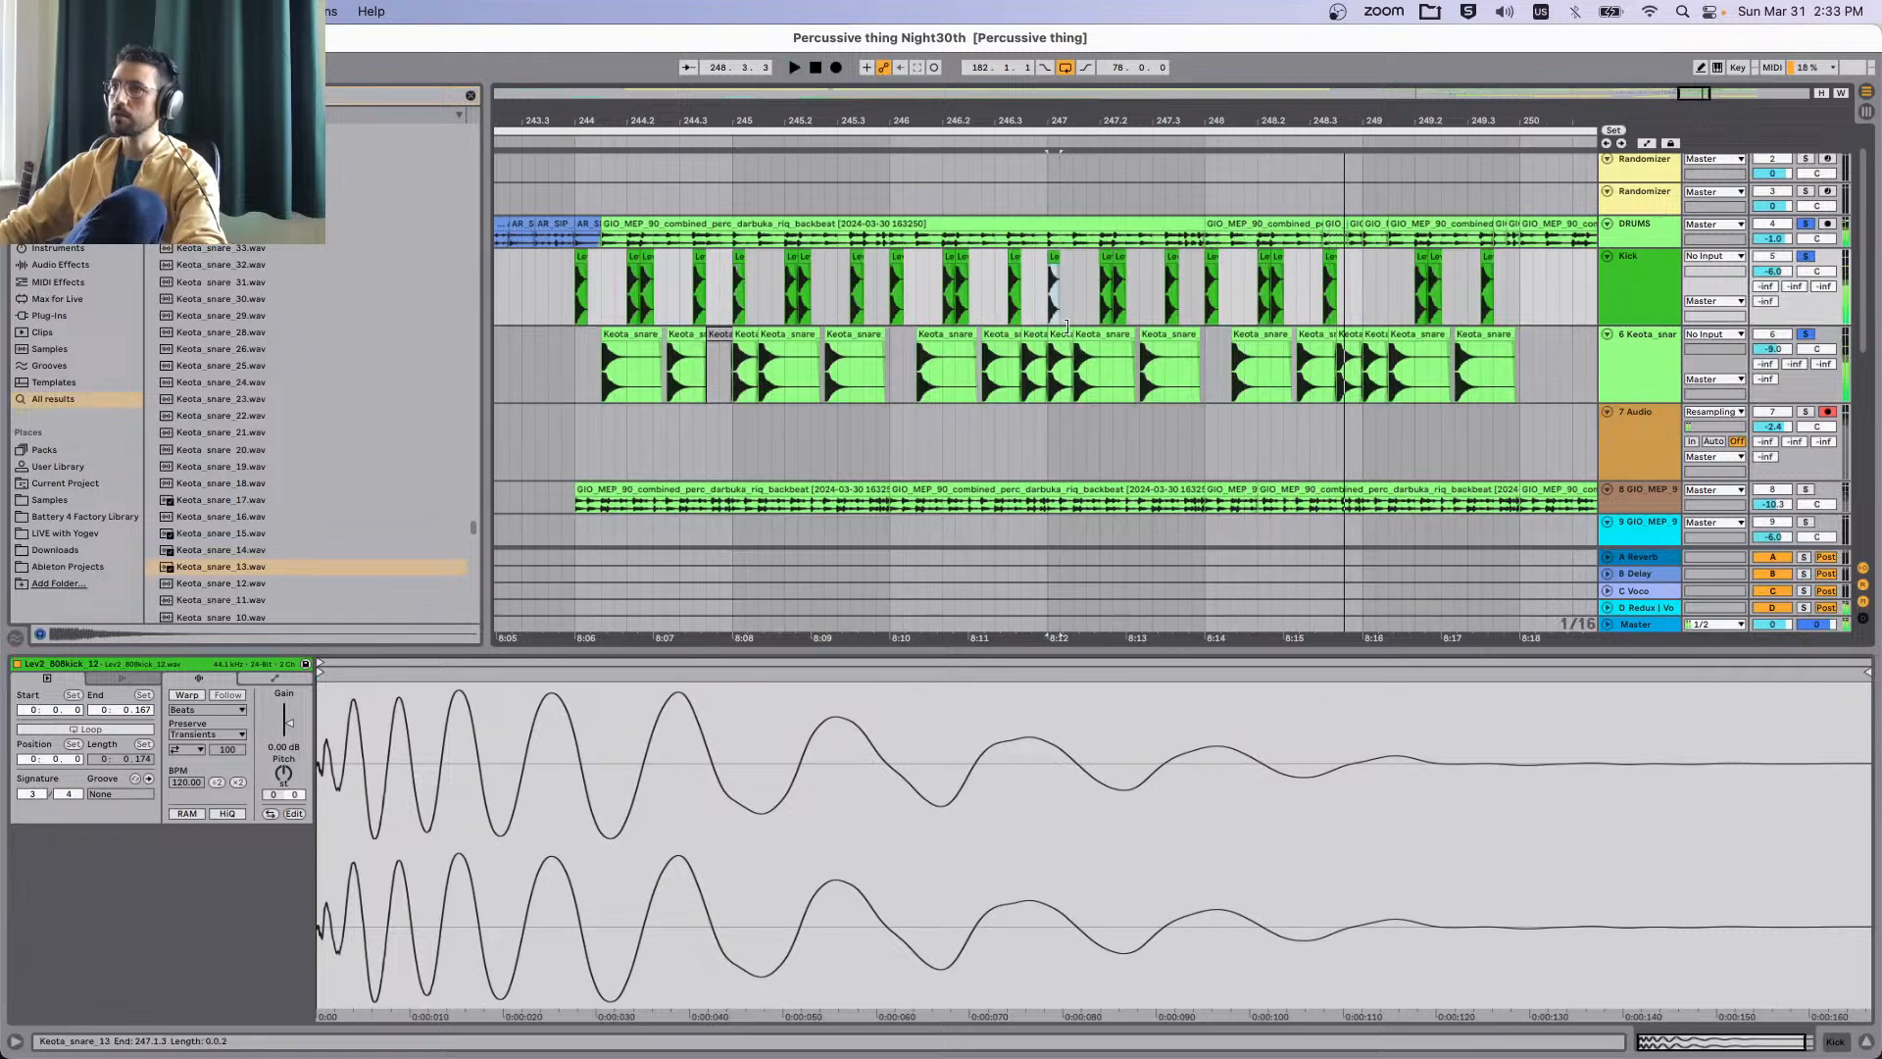
Delete the snare clip at 247.1.1 and play the pattern from 243.3.3.
click(1059, 328)
key(Delete)
click(548, 294)
key(space)
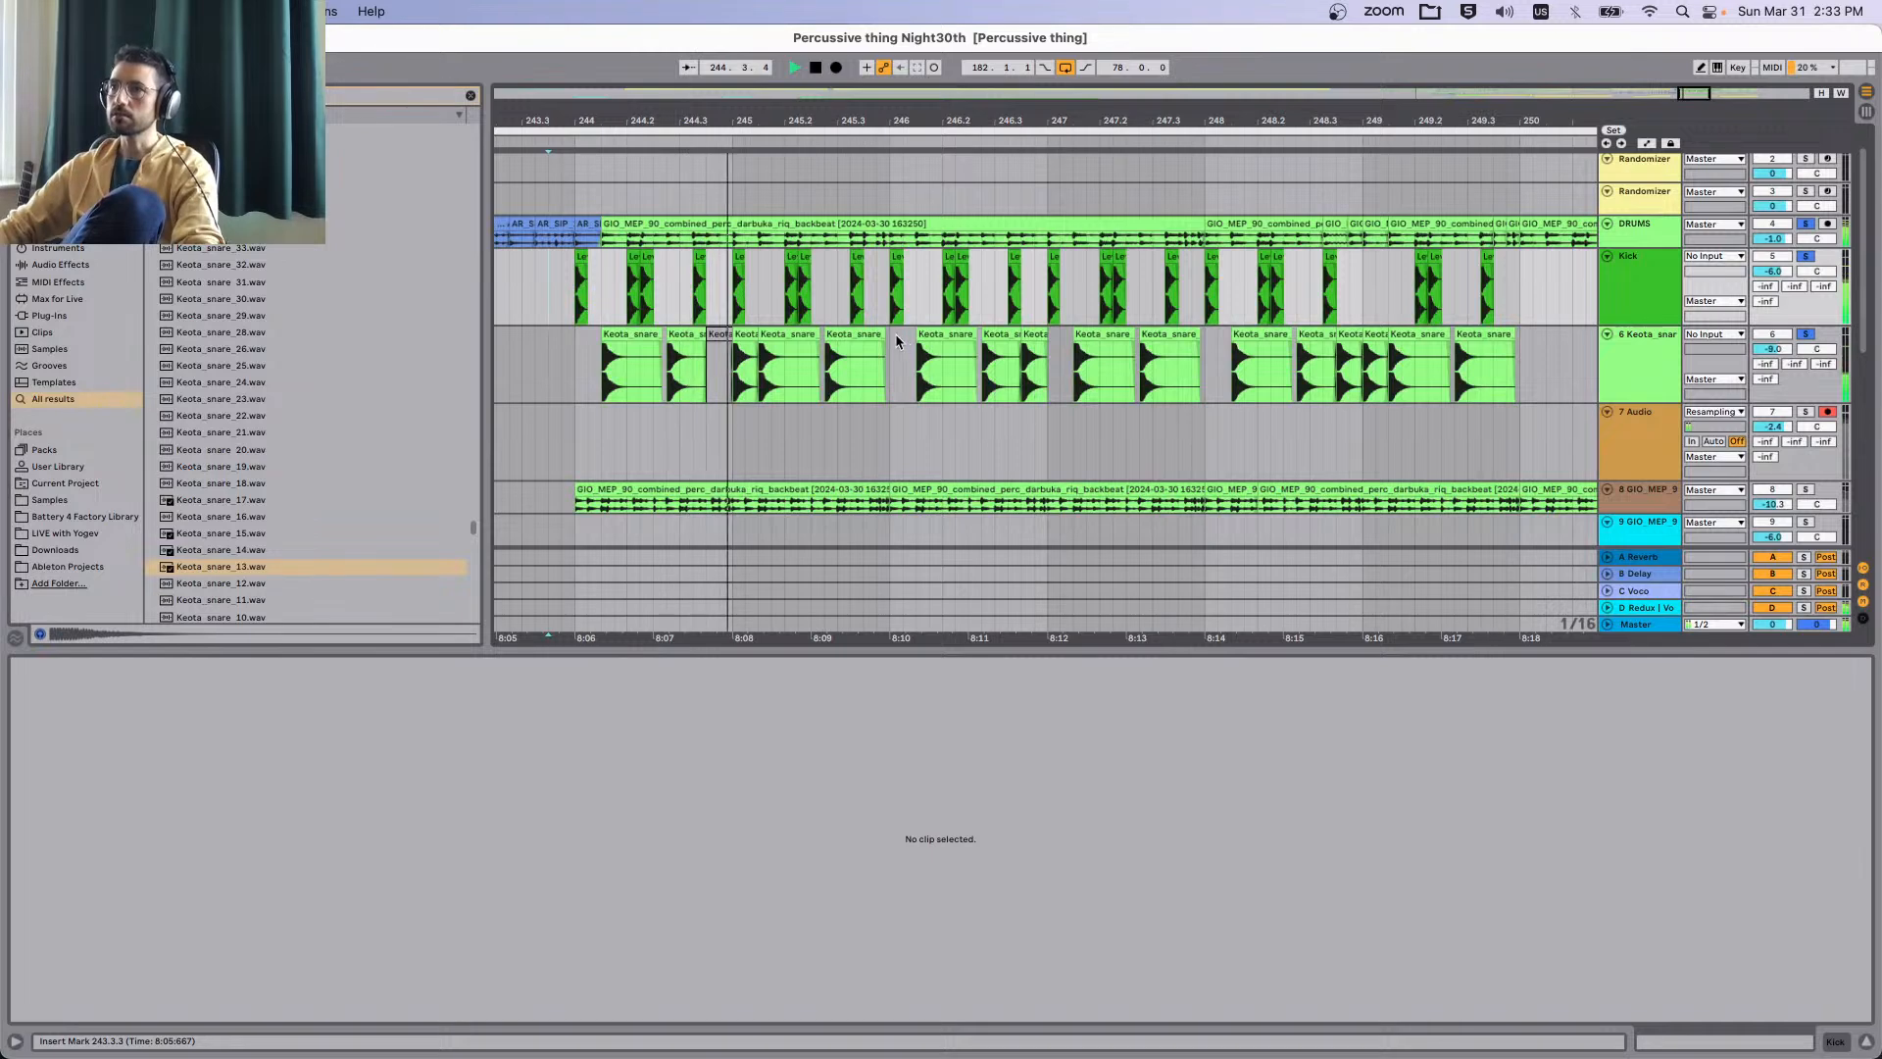
Reactivate the snare clip at 244.3.3 and slightly lower the Kick track's volume.
click(720, 363)
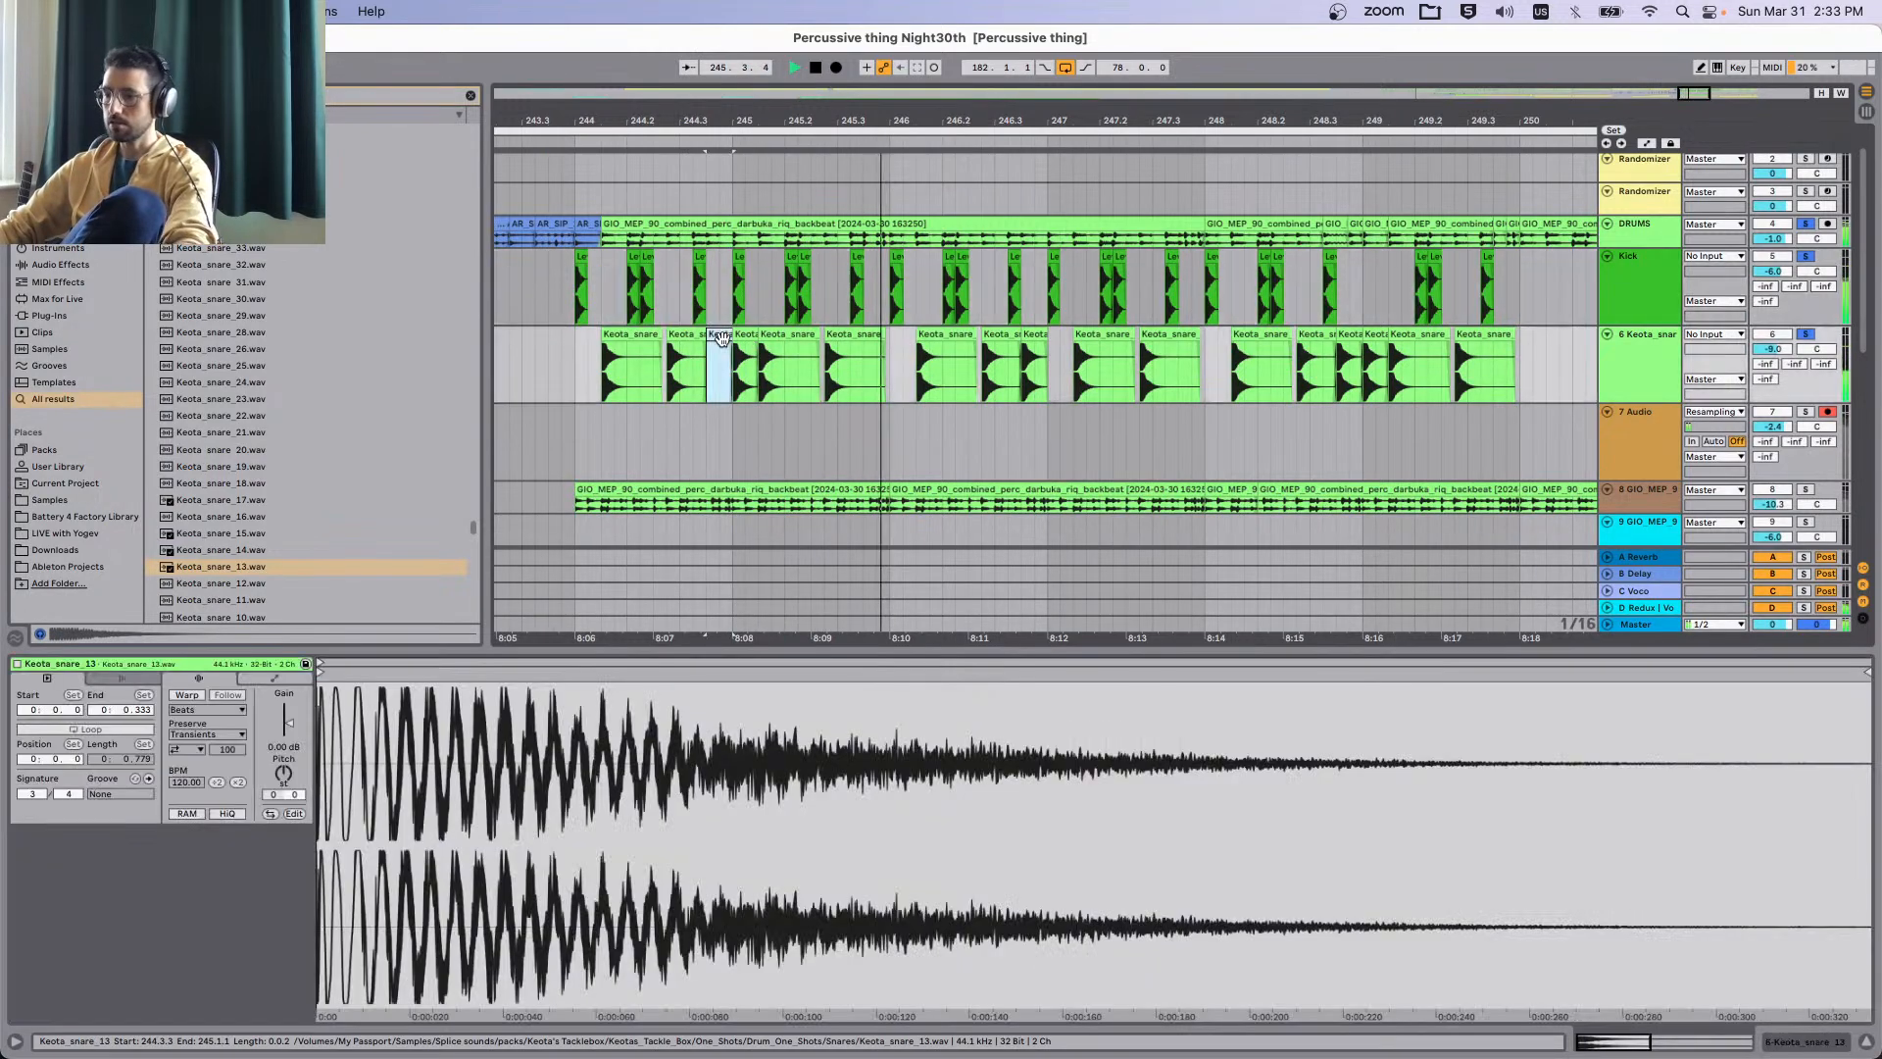
click(1651, 364)
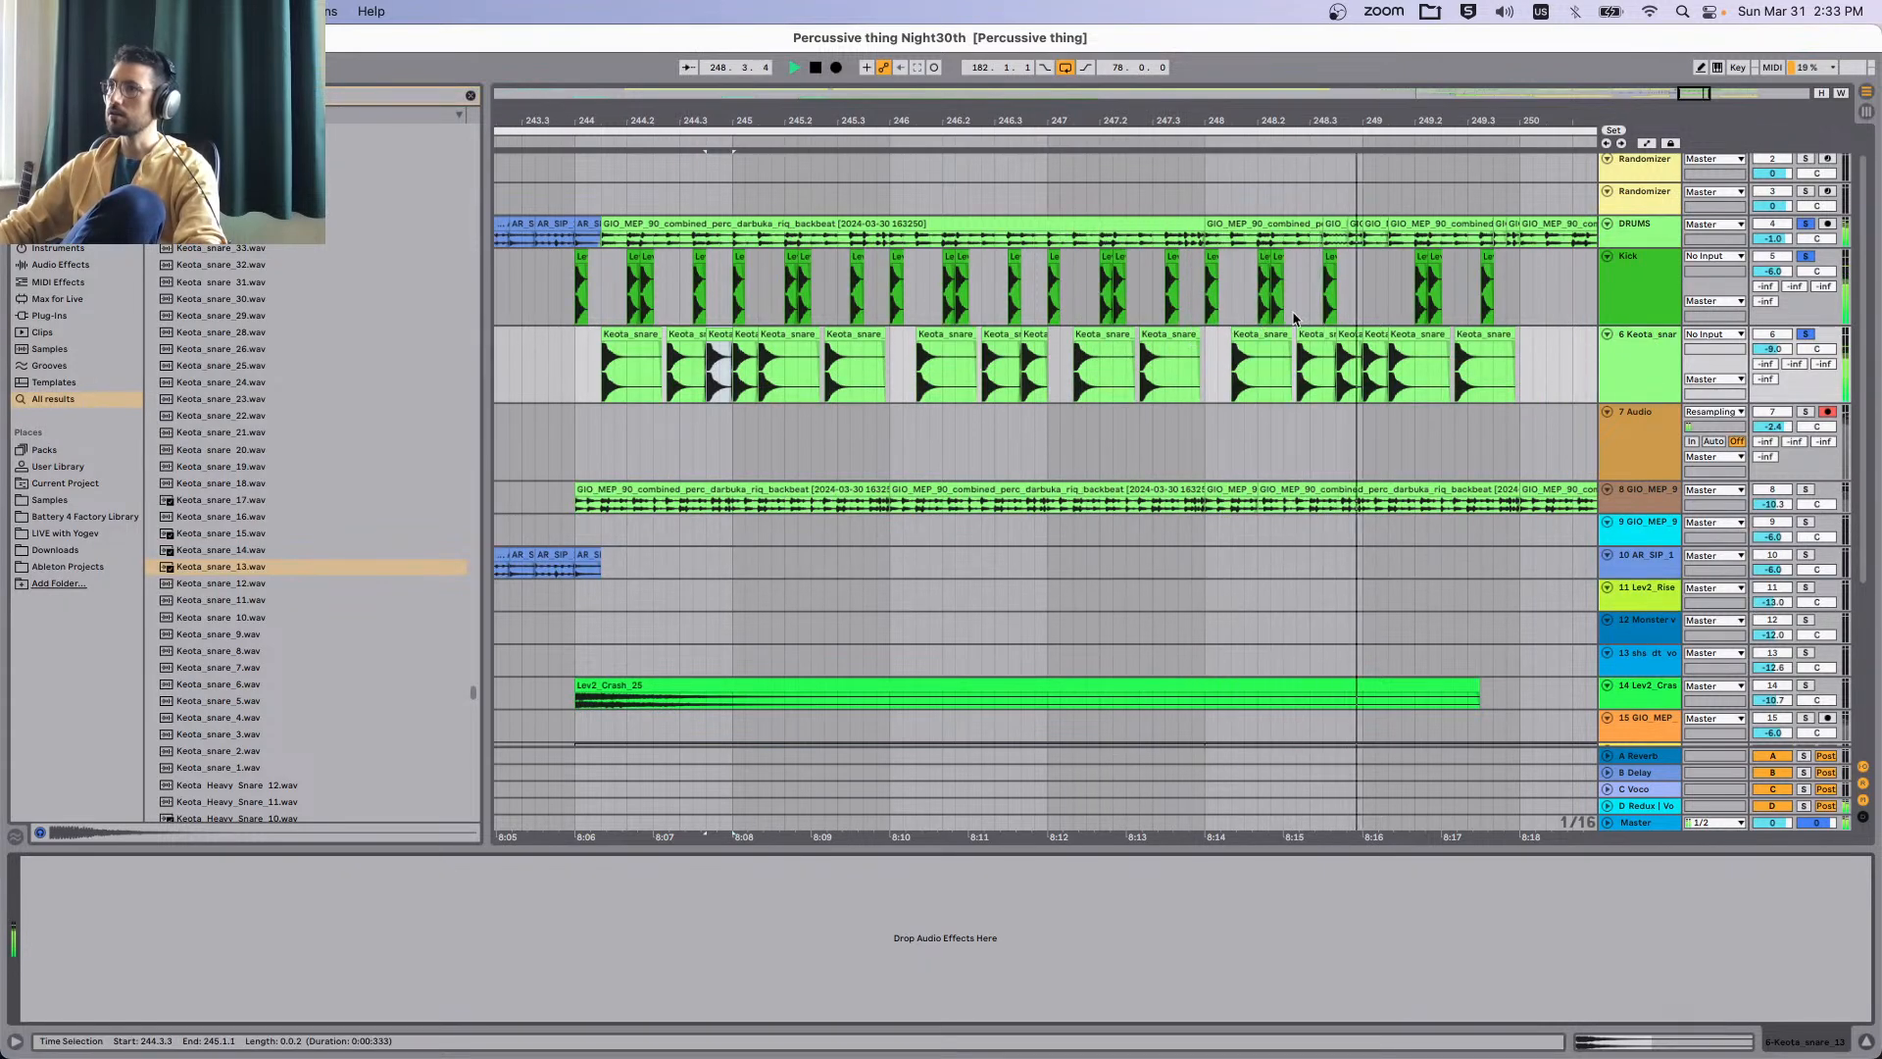
drag(1772, 271, 1772, 277)
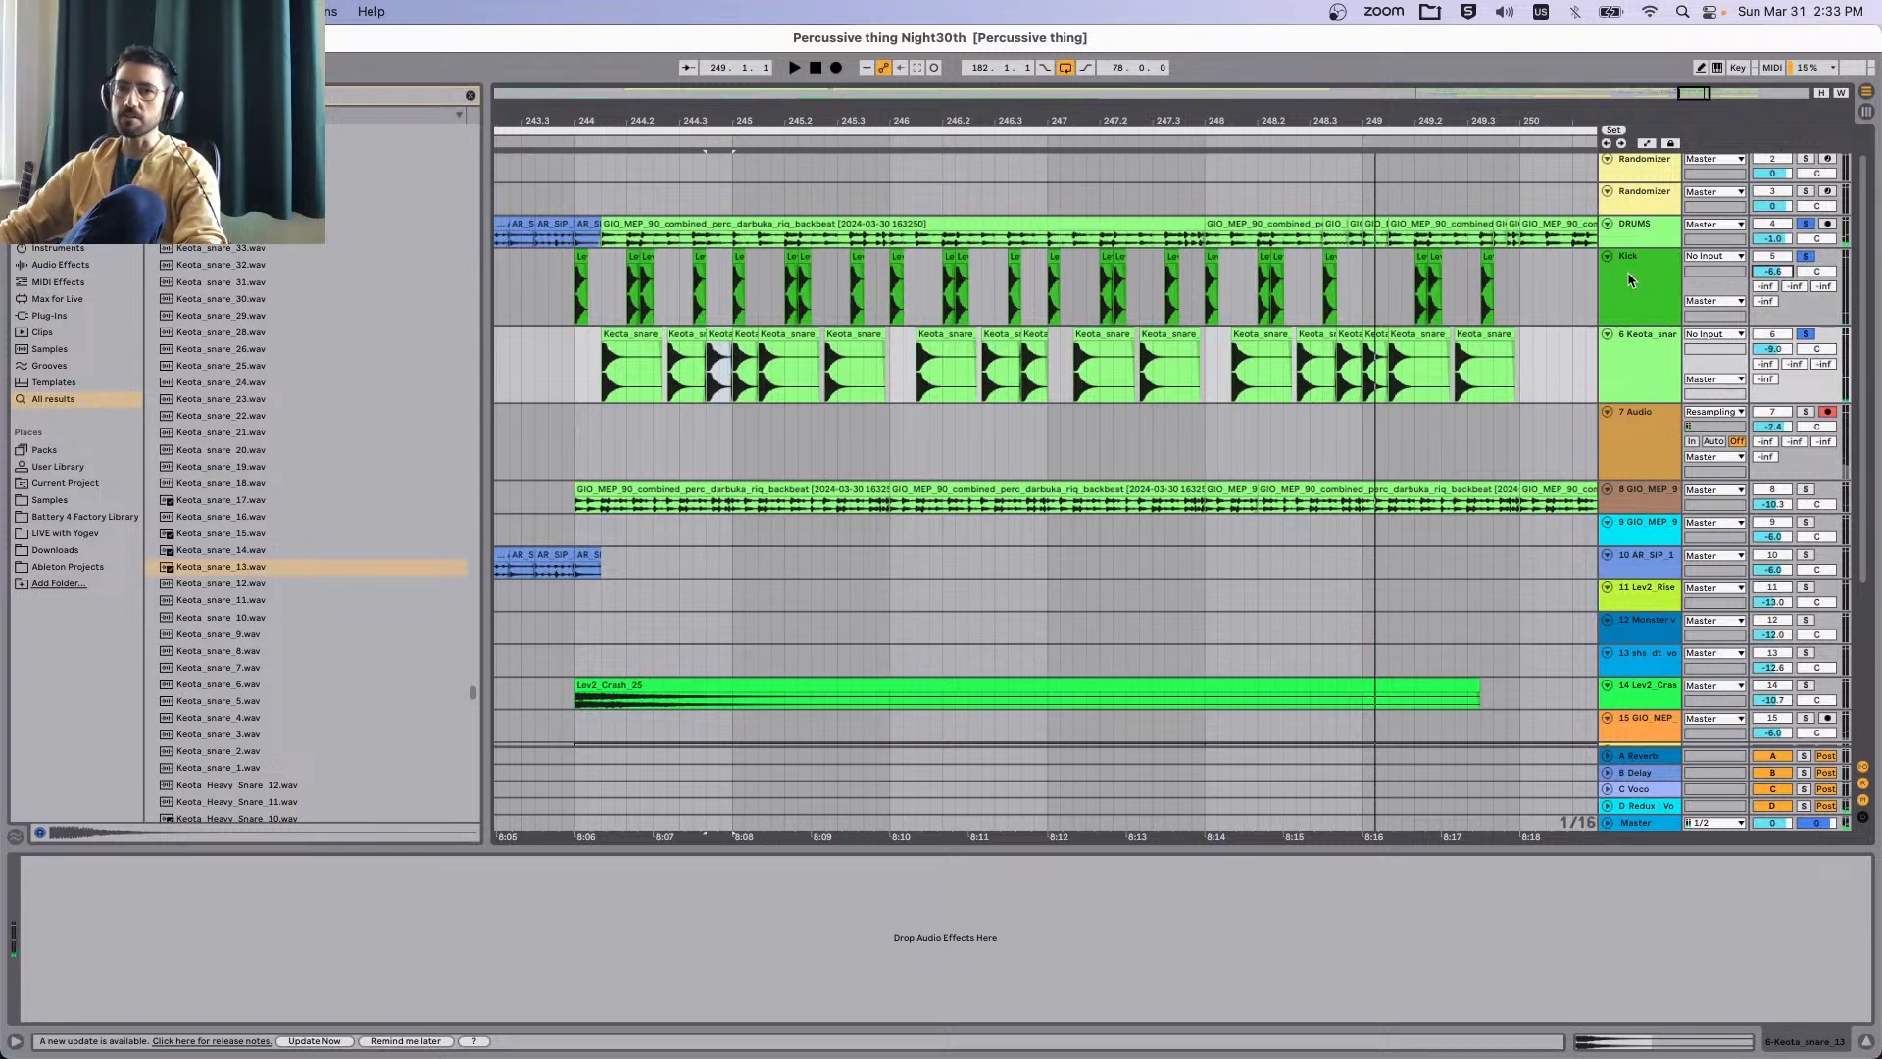
Show the DRUMS track's effects and play its darbuka clip from 244.1.3 with only DRUMS soloed.
click(1660, 285)
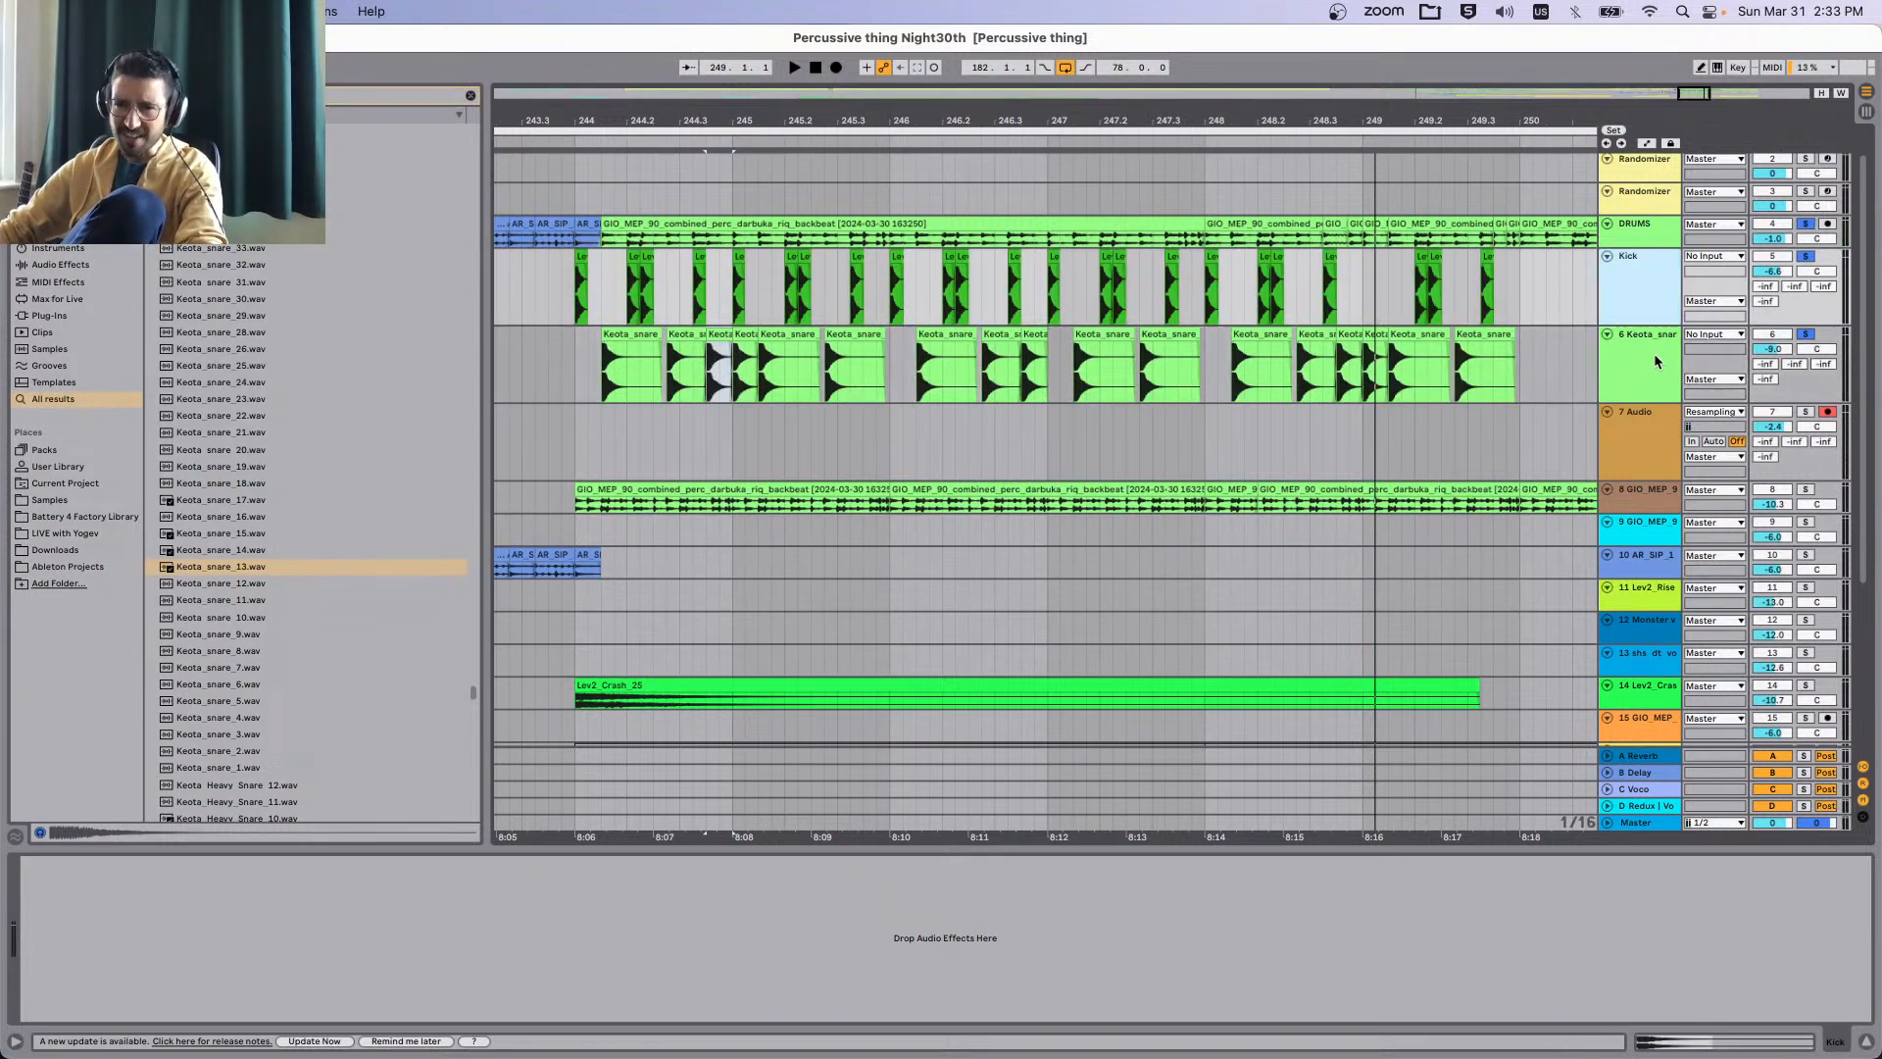
shift+click(1660, 359)
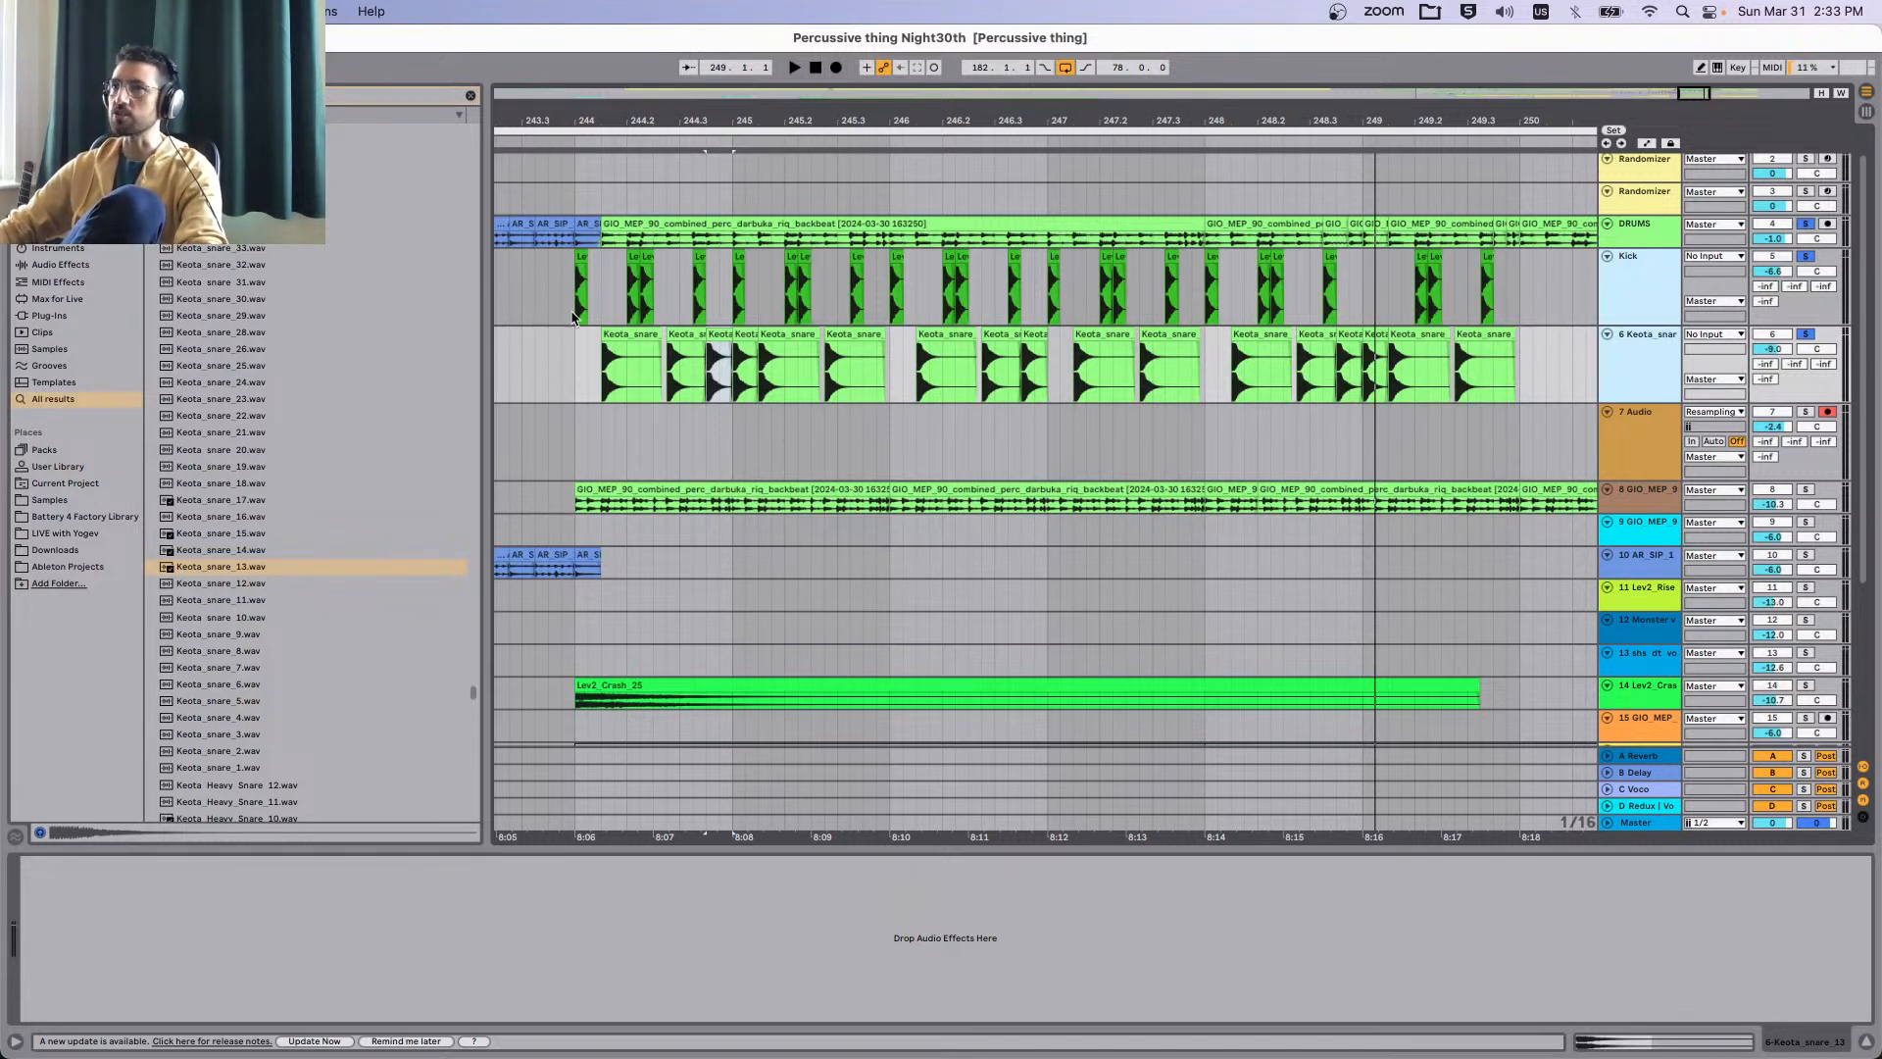
scroll(756, 359, up, 1)
scroll(1390, 296, right, 1)
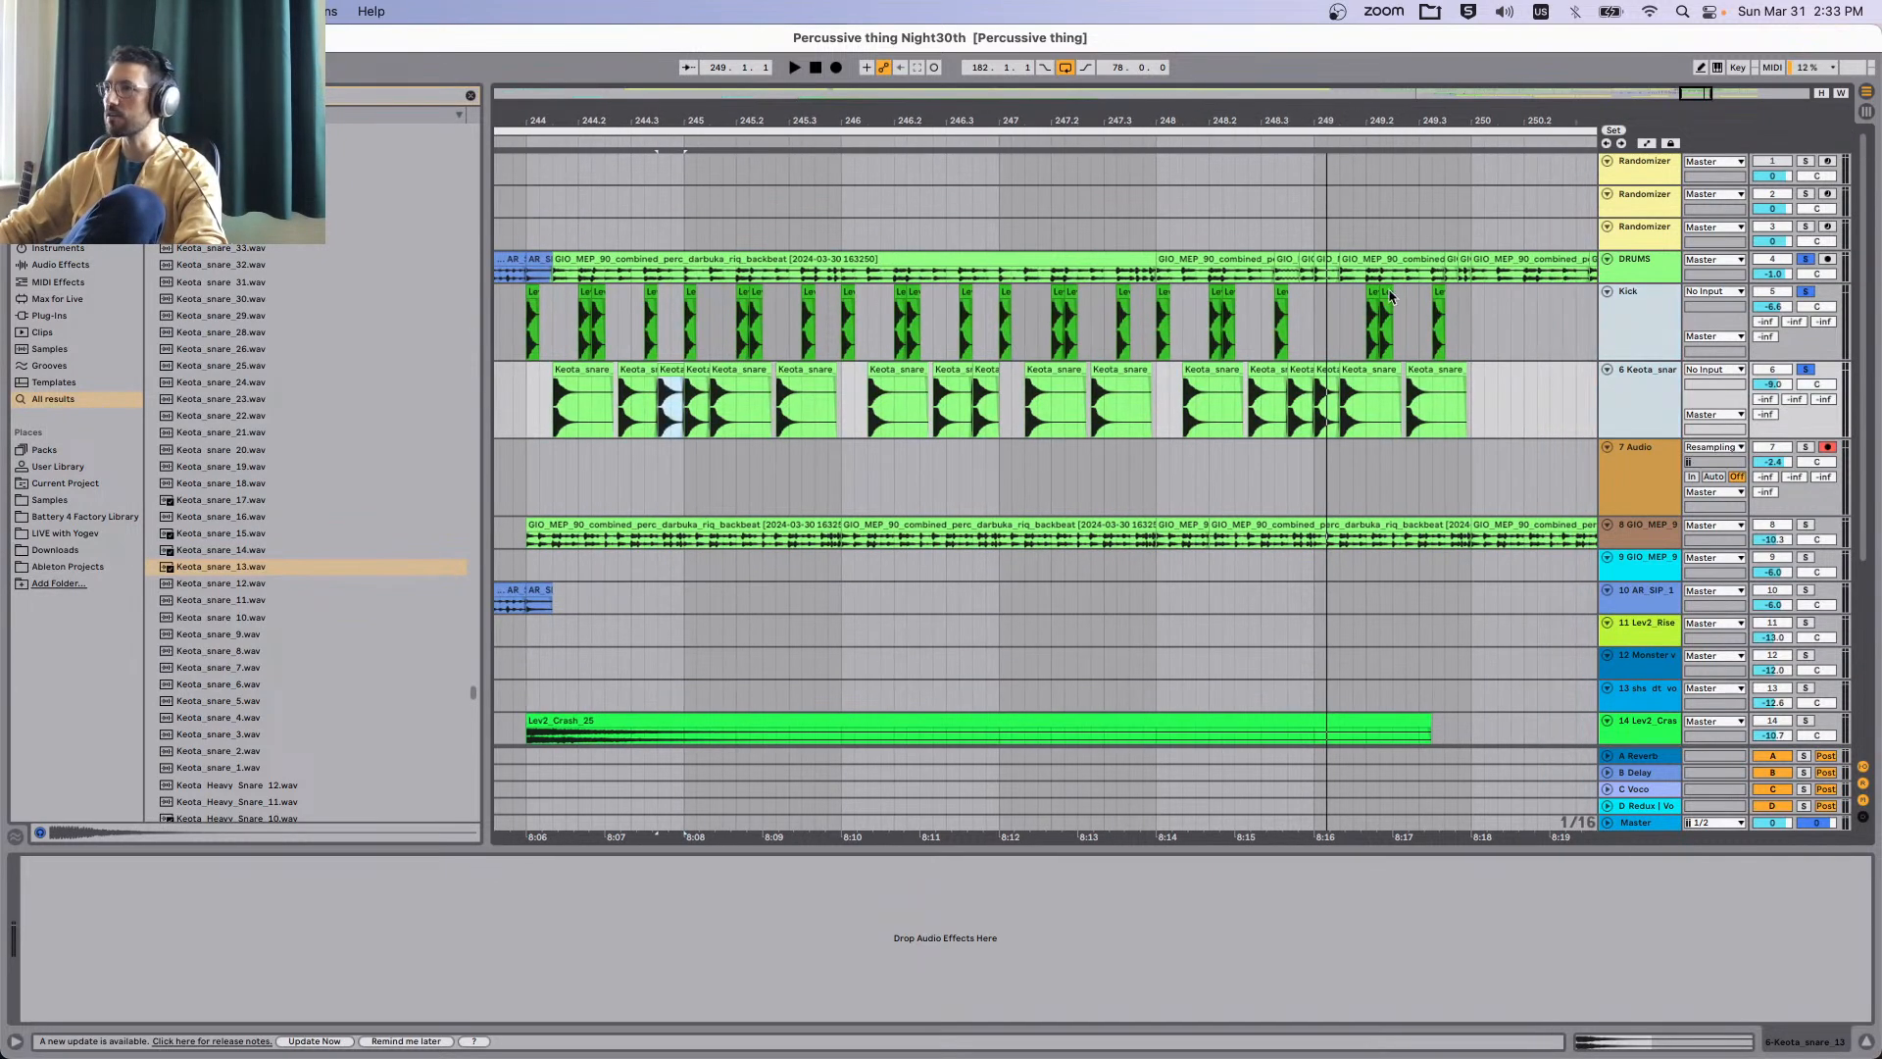
click(1619, 317)
click(623, 258)
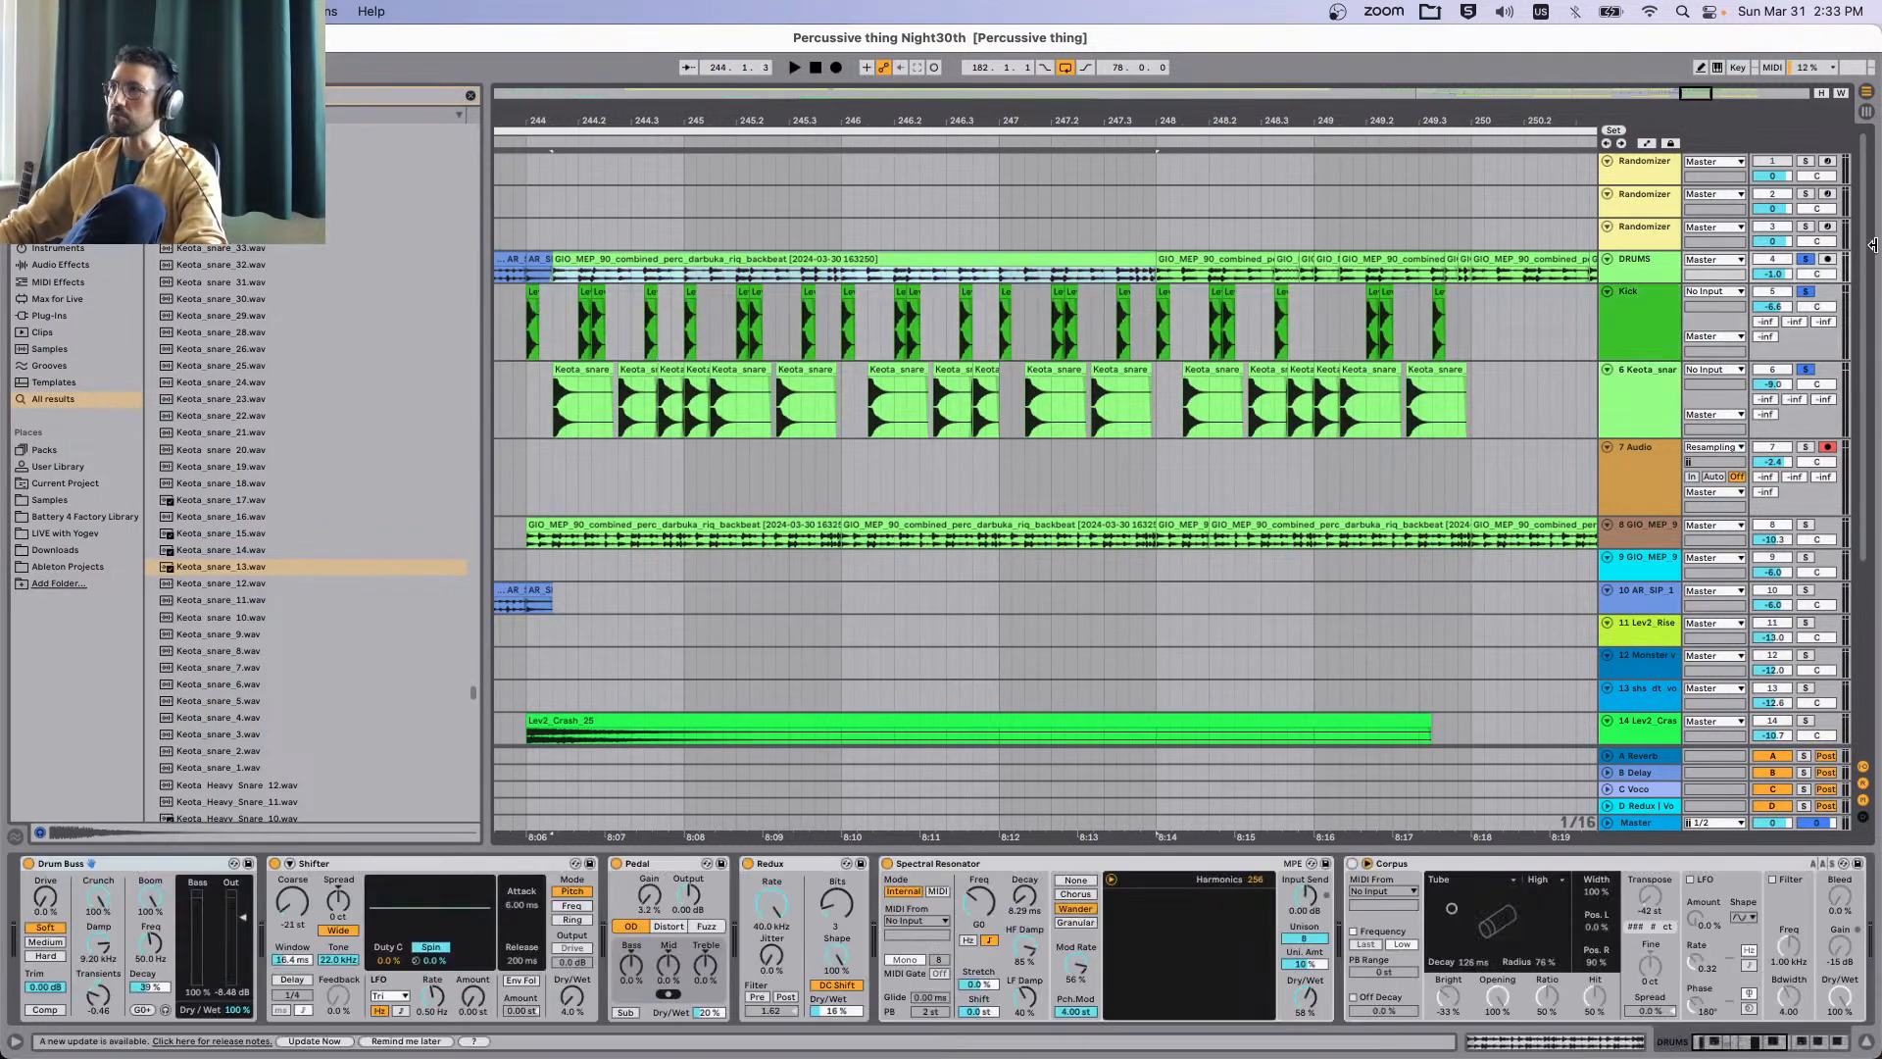
click(1809, 261)
key(space)
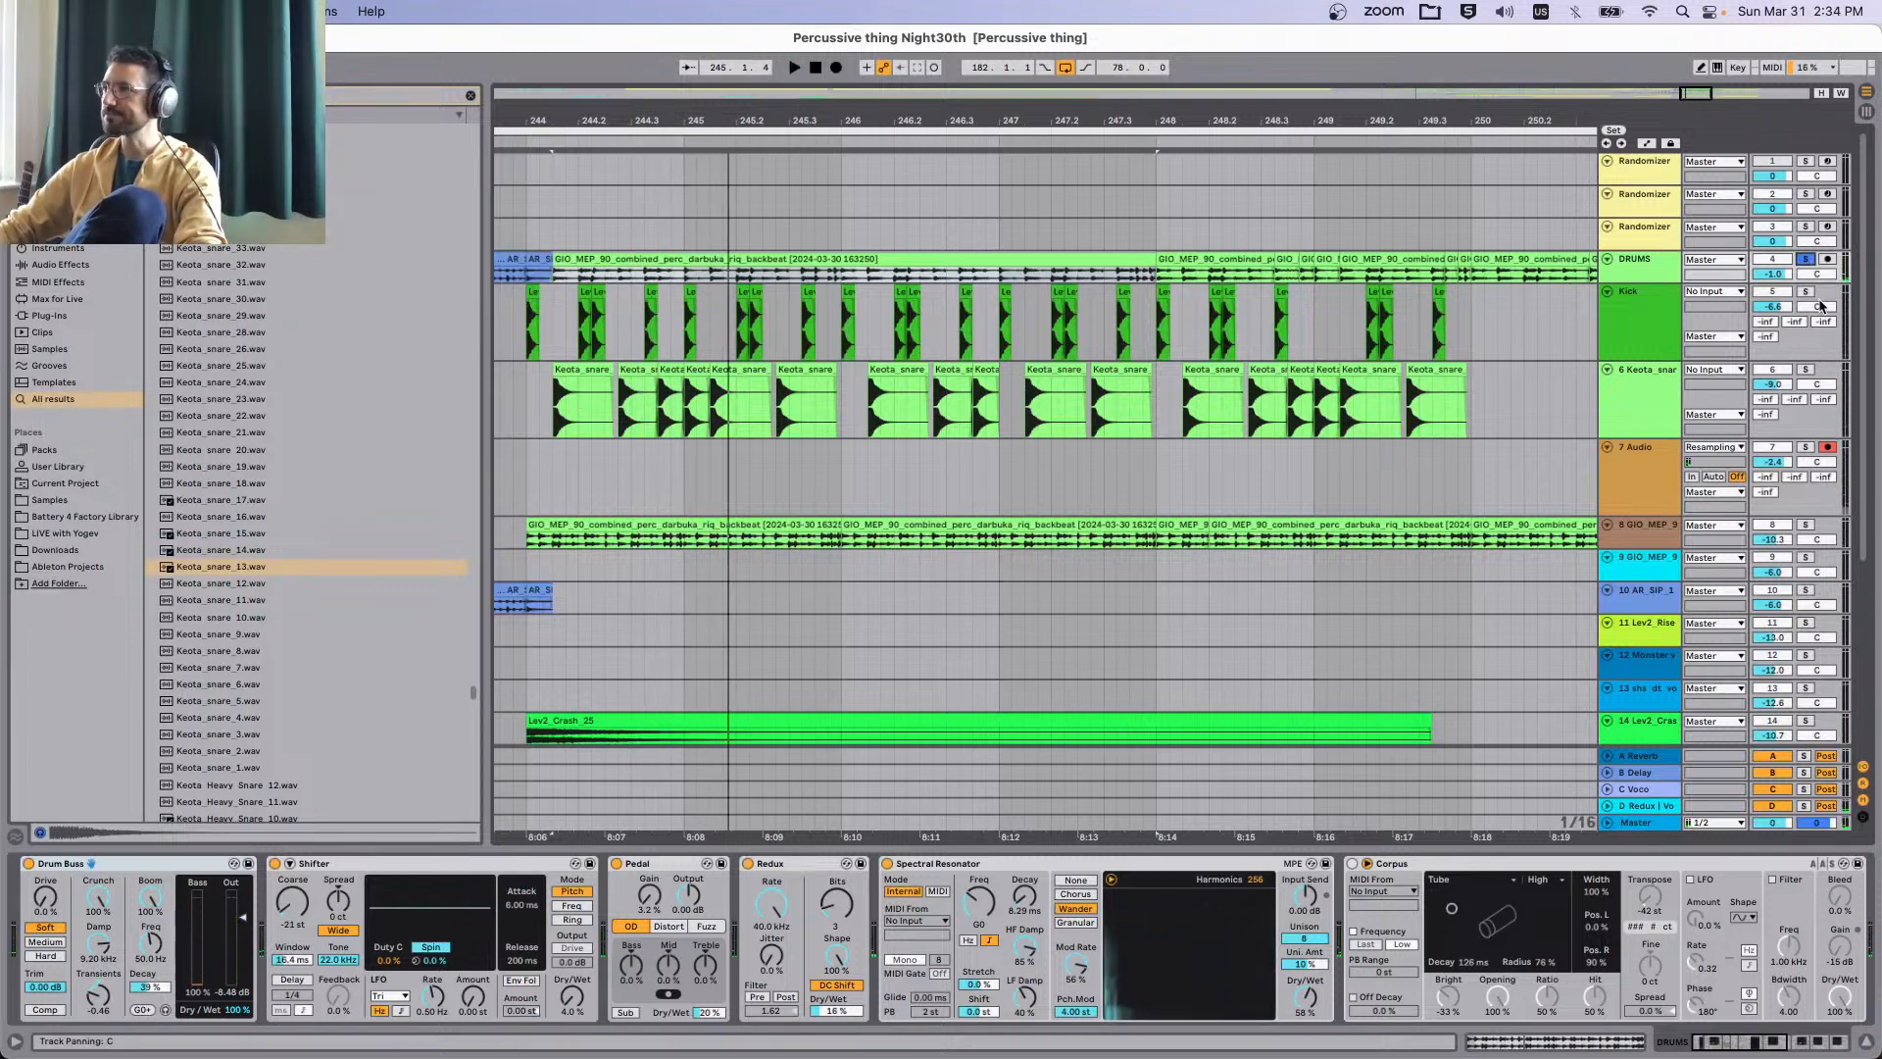
Solo the Kick and snare tracks instead of DRUMS, and combine both tracks into a group.
click(1808, 292)
scroll(1591, 382, left, 3)
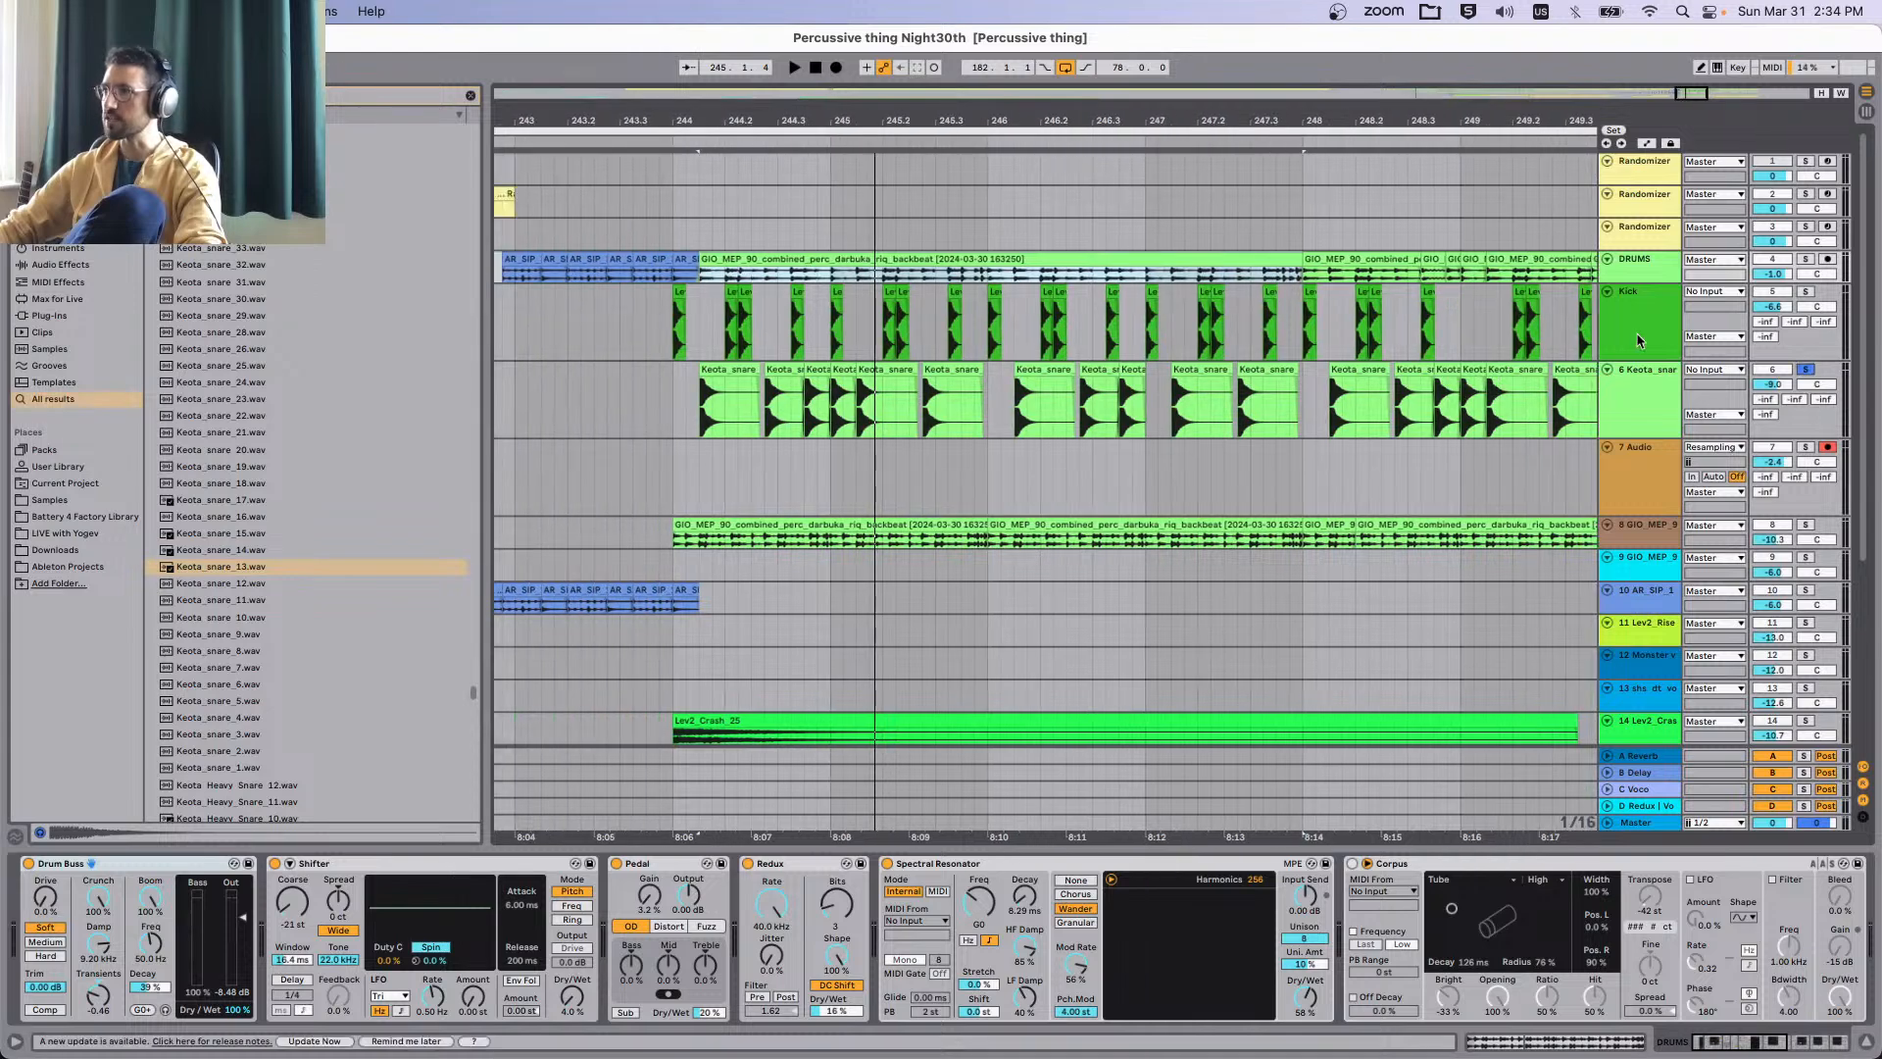
scroll(557, 296, right, 3)
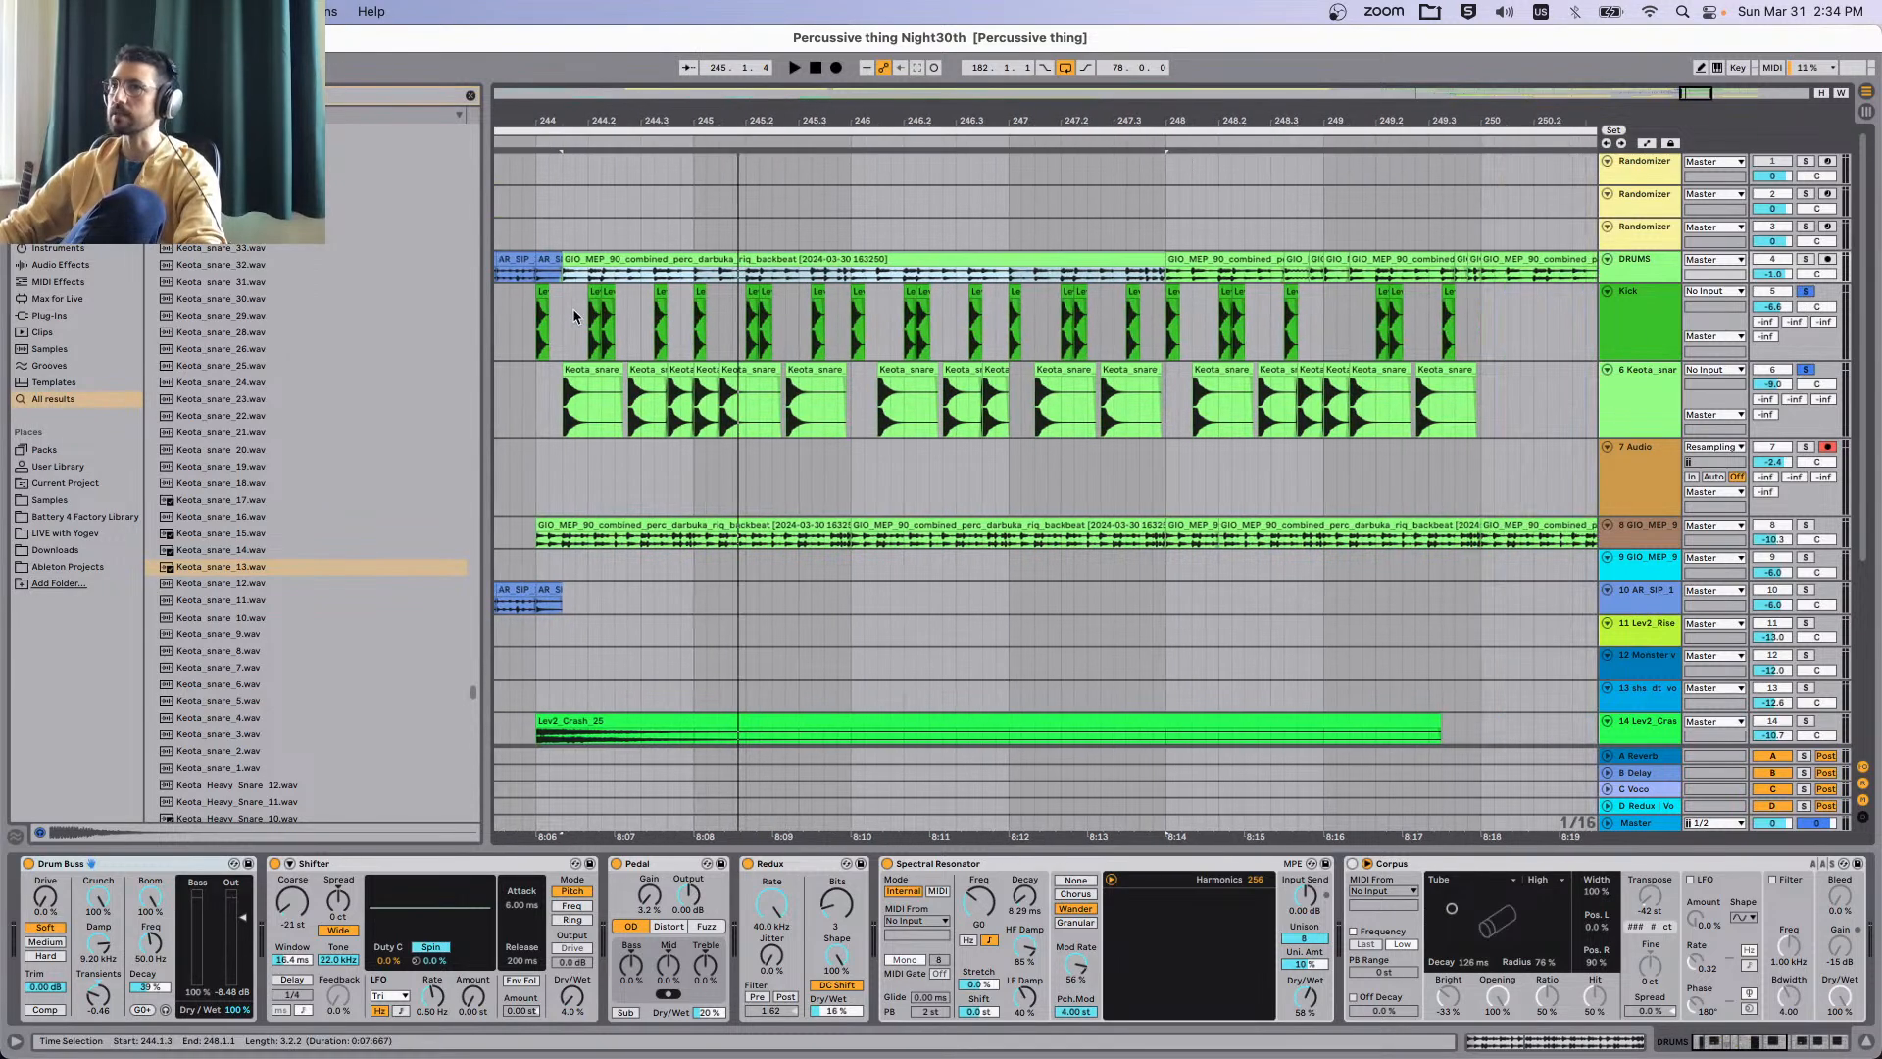
click(536, 321)
shift+click(1643, 415)
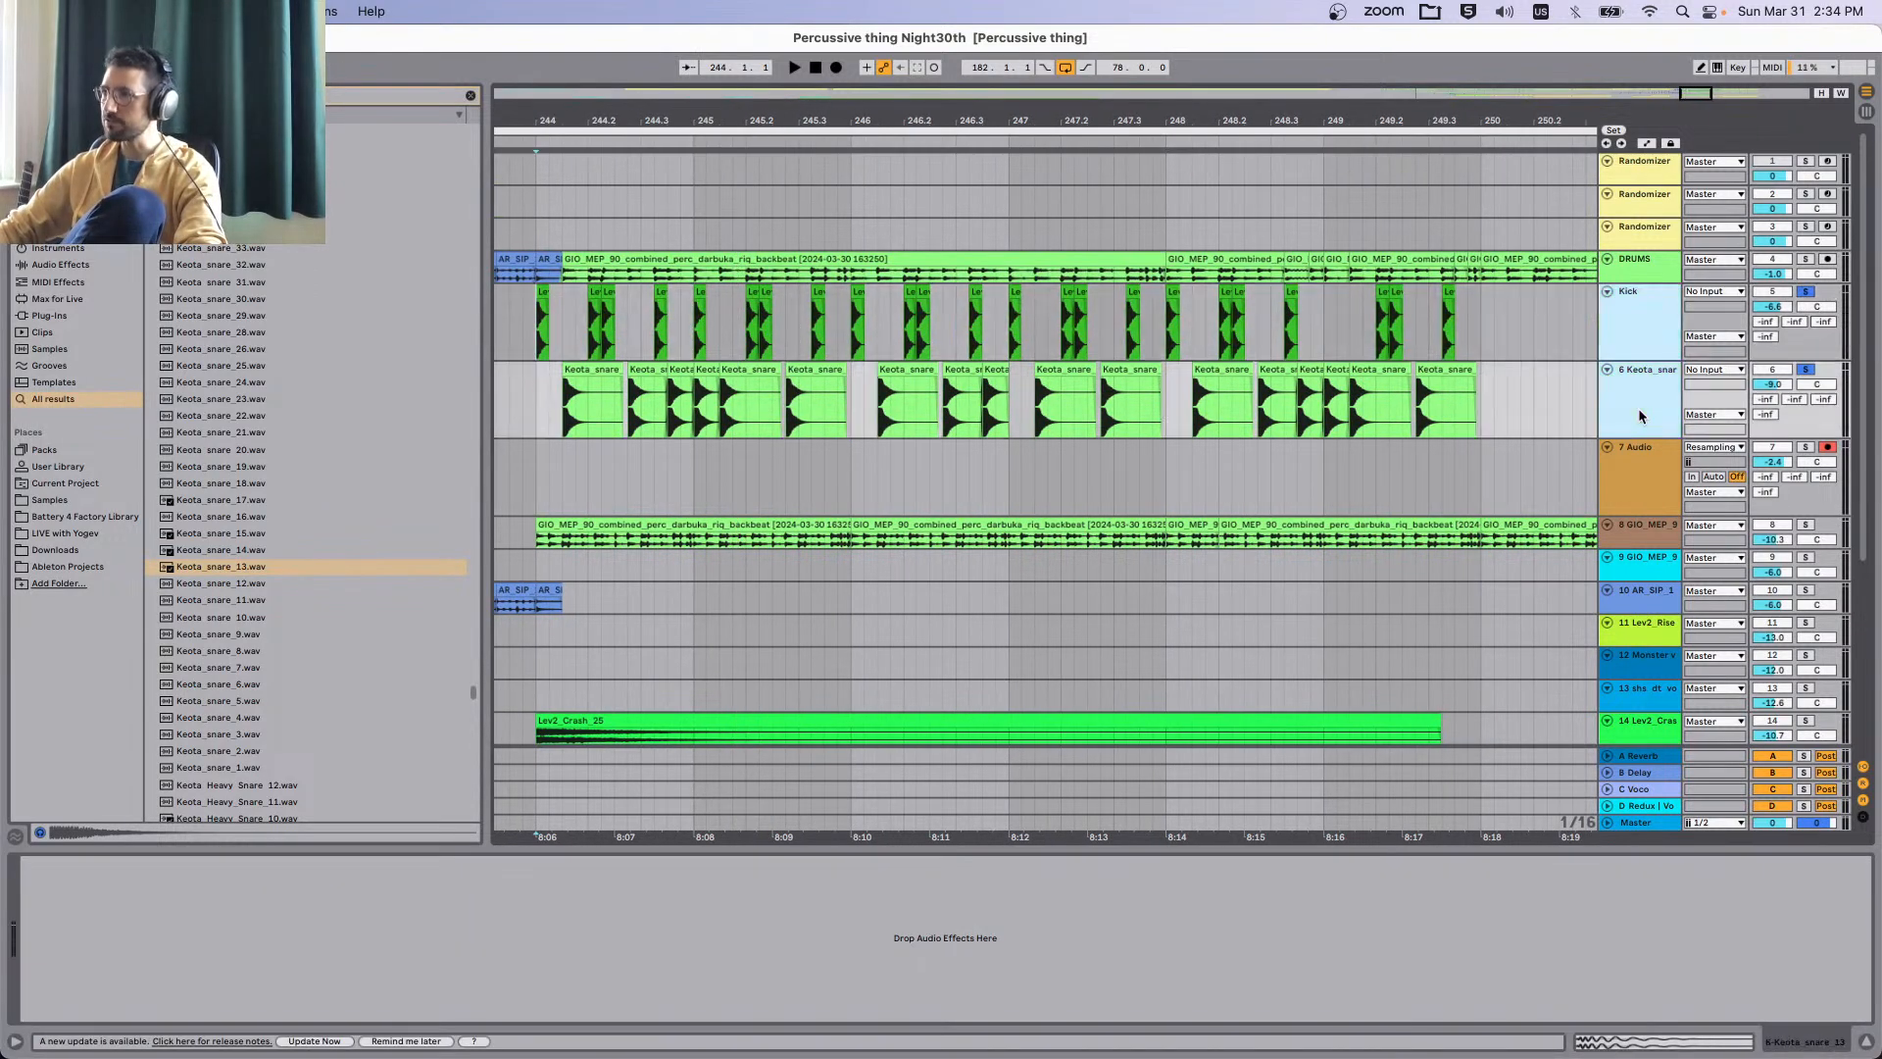
key(super+g)
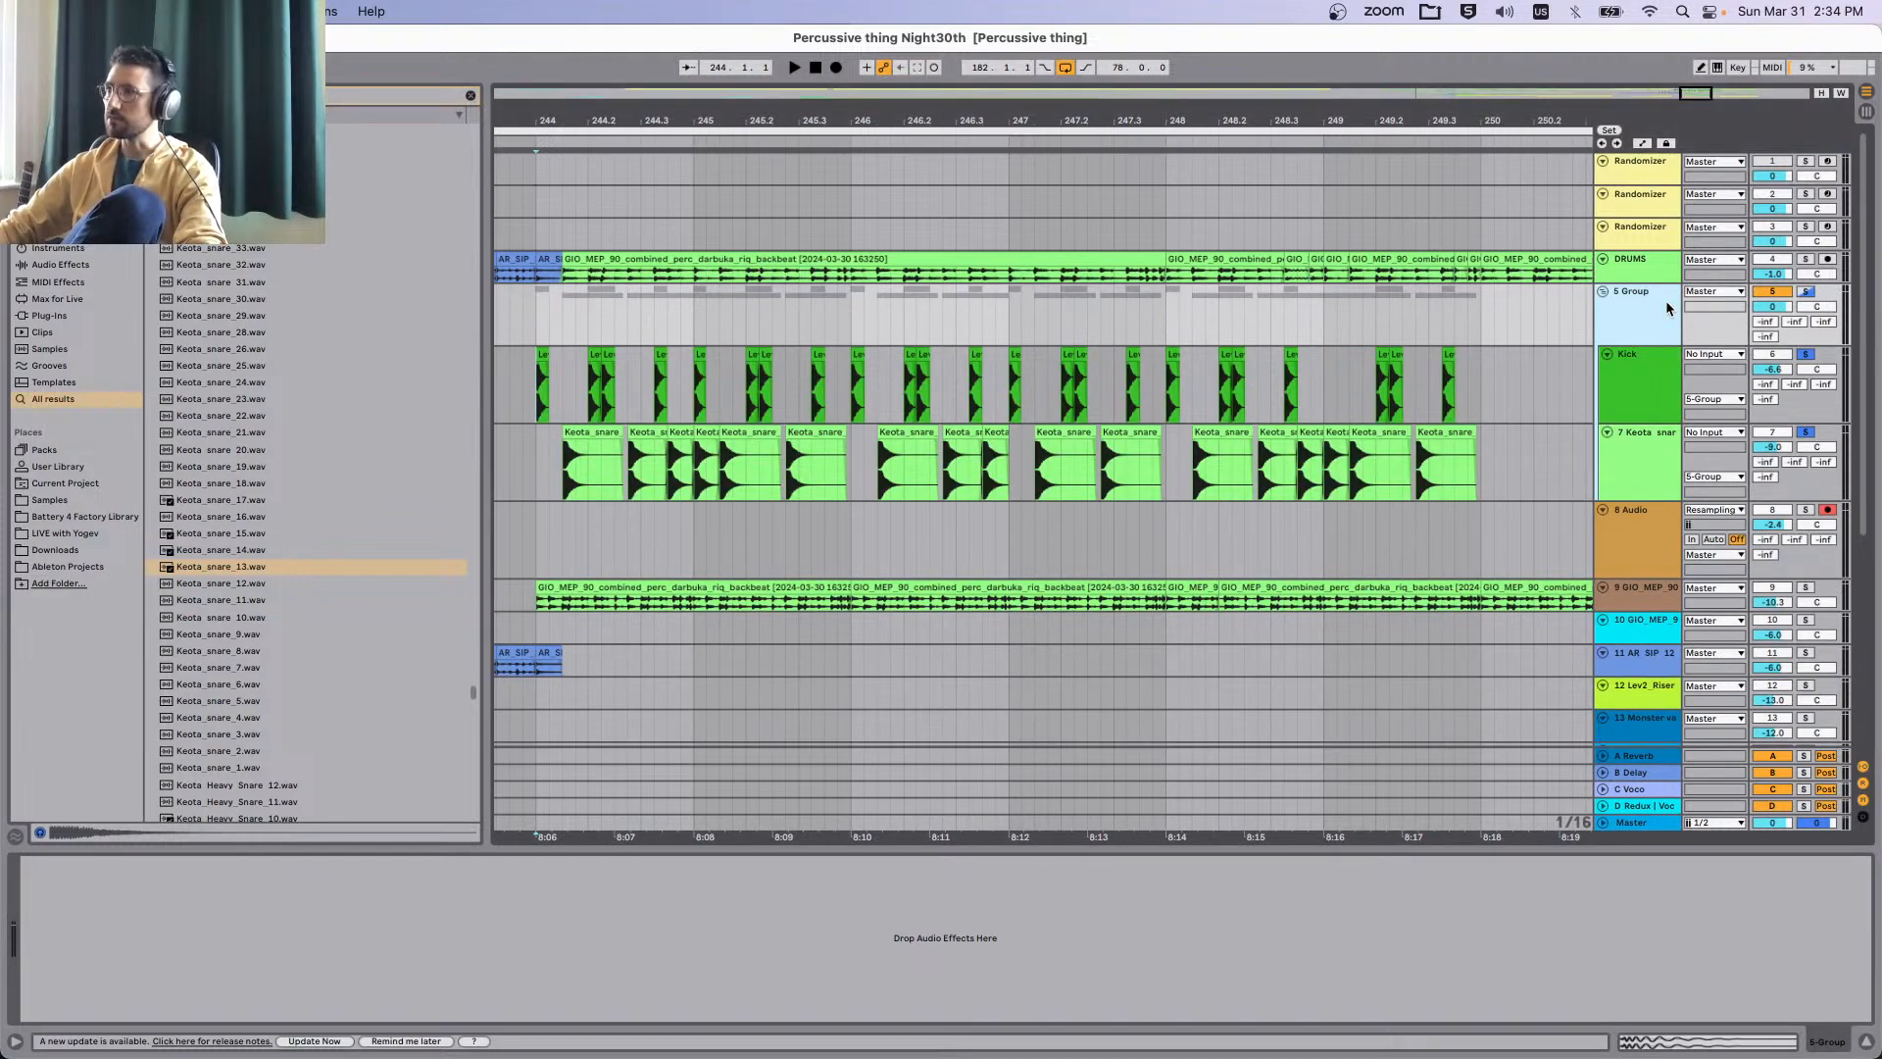
Find the OTT effect, add it to the kick and snare group, and play the pattern from 244.1.1.
text(ott)
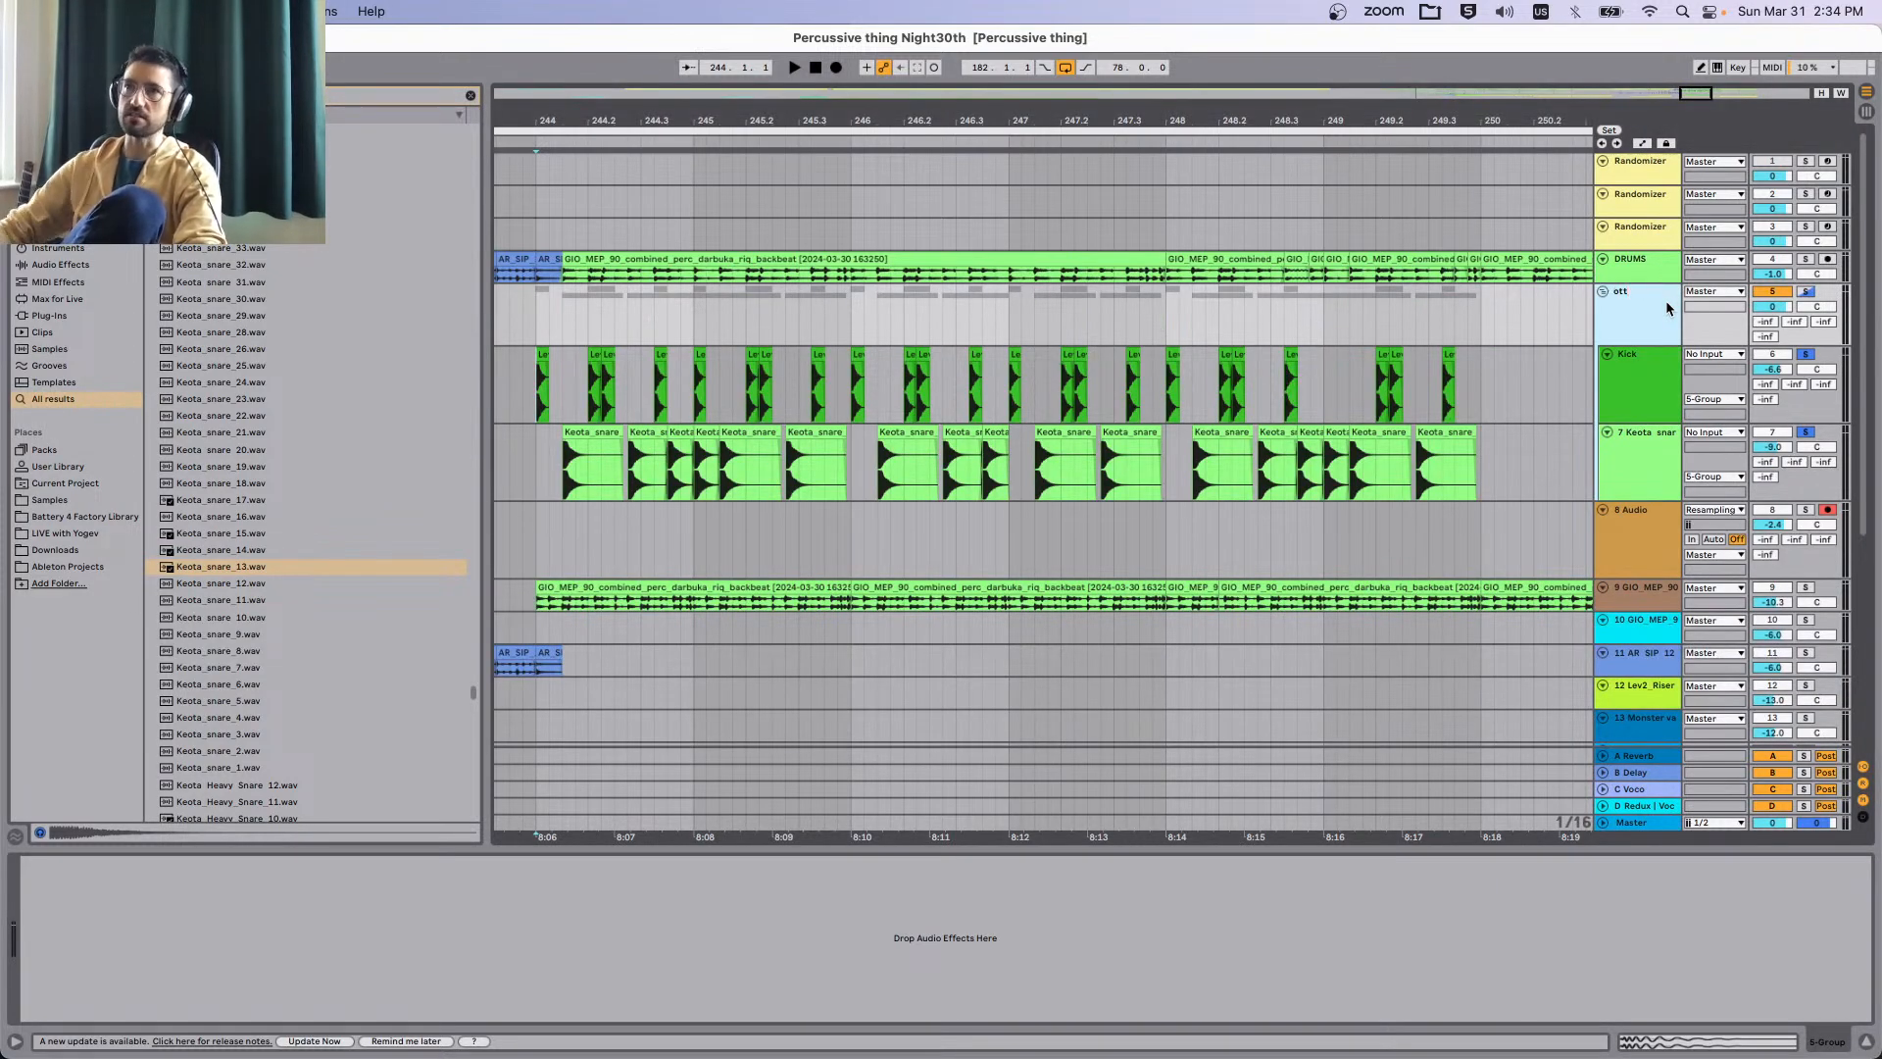
key(Escape)
key(super+f)
text(ott)
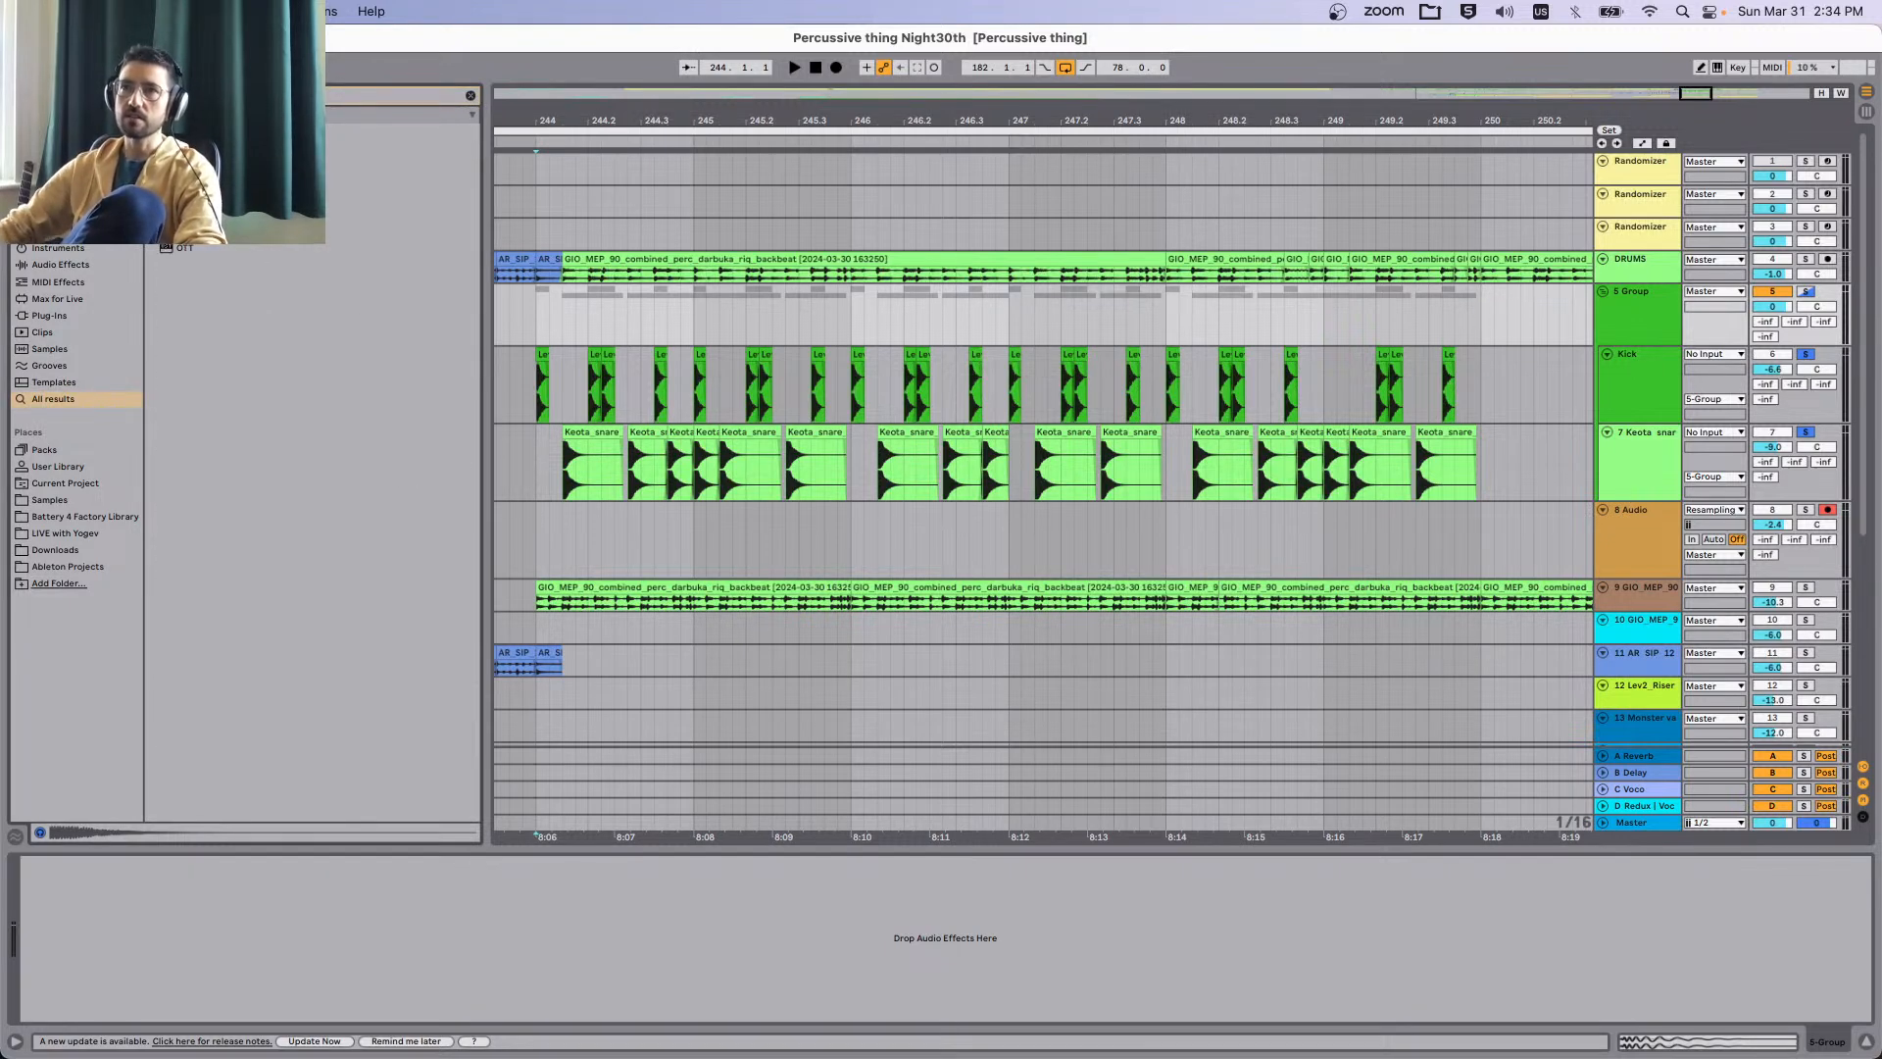
key(Return)
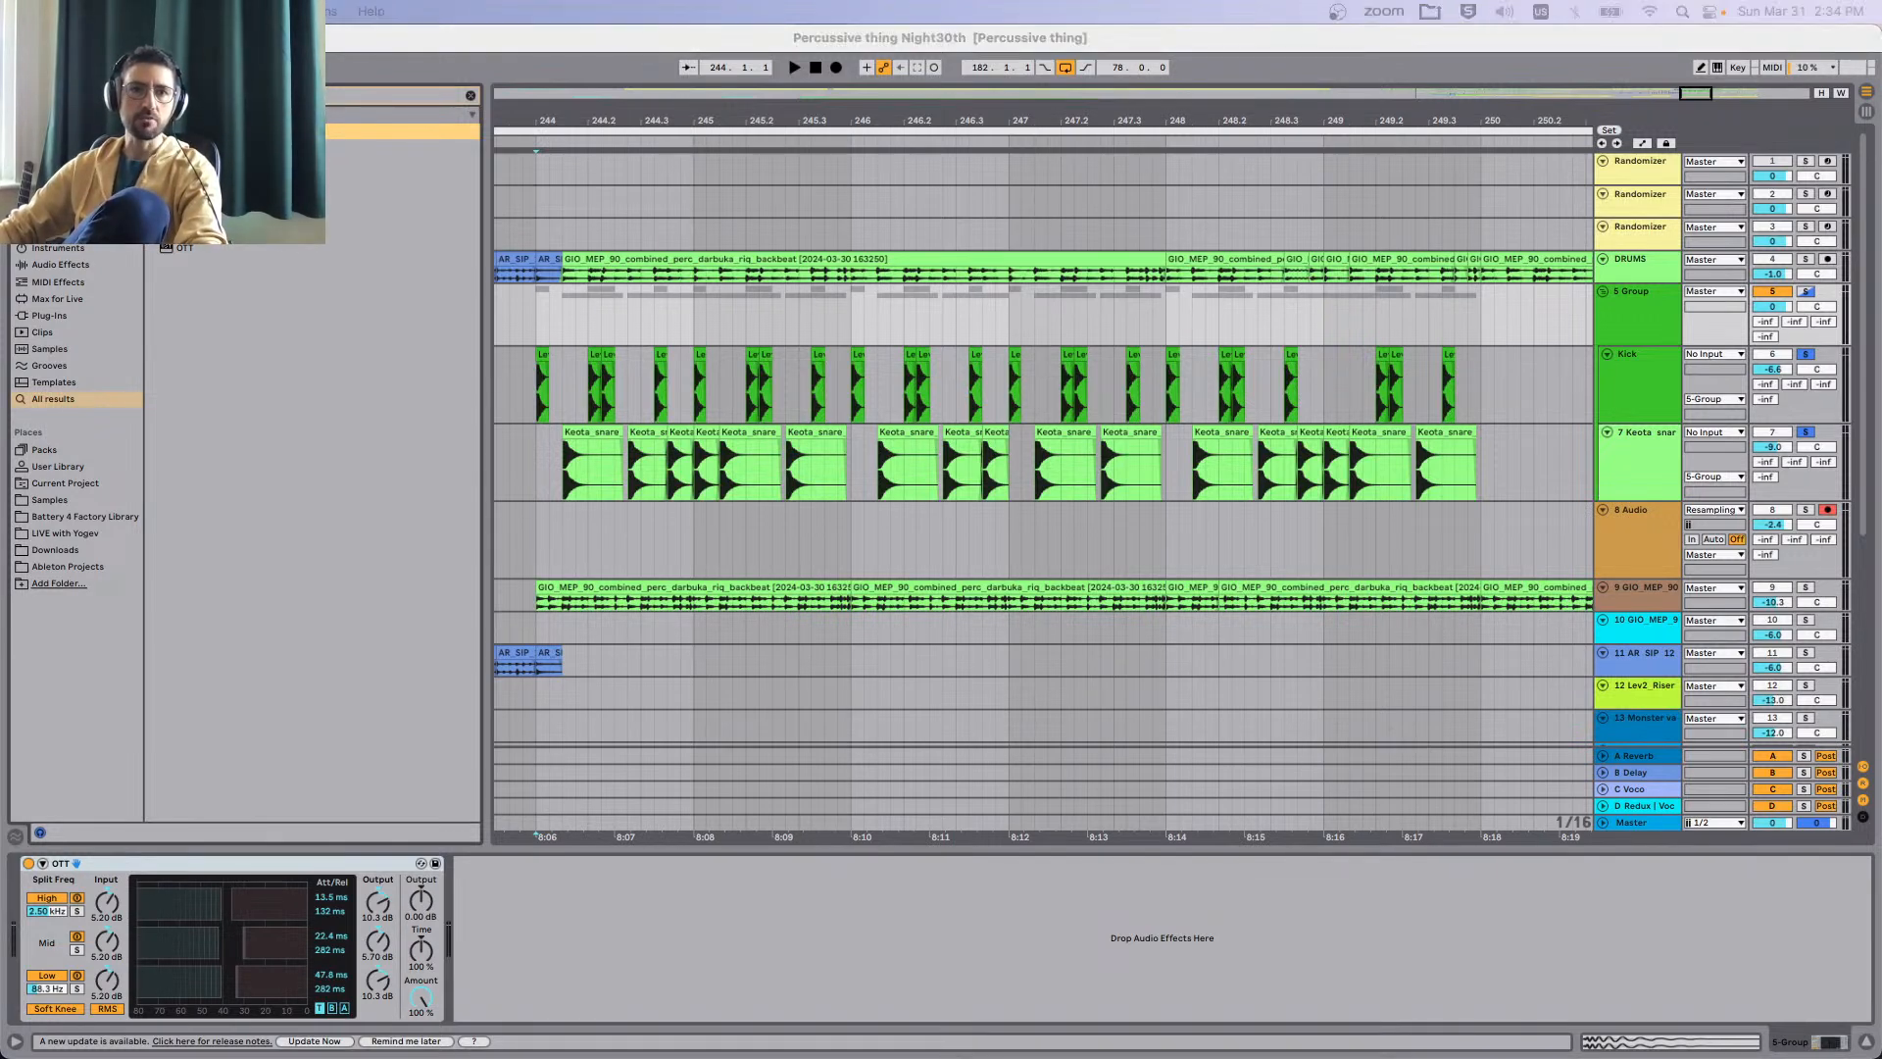
click(529, 308)
key(space)
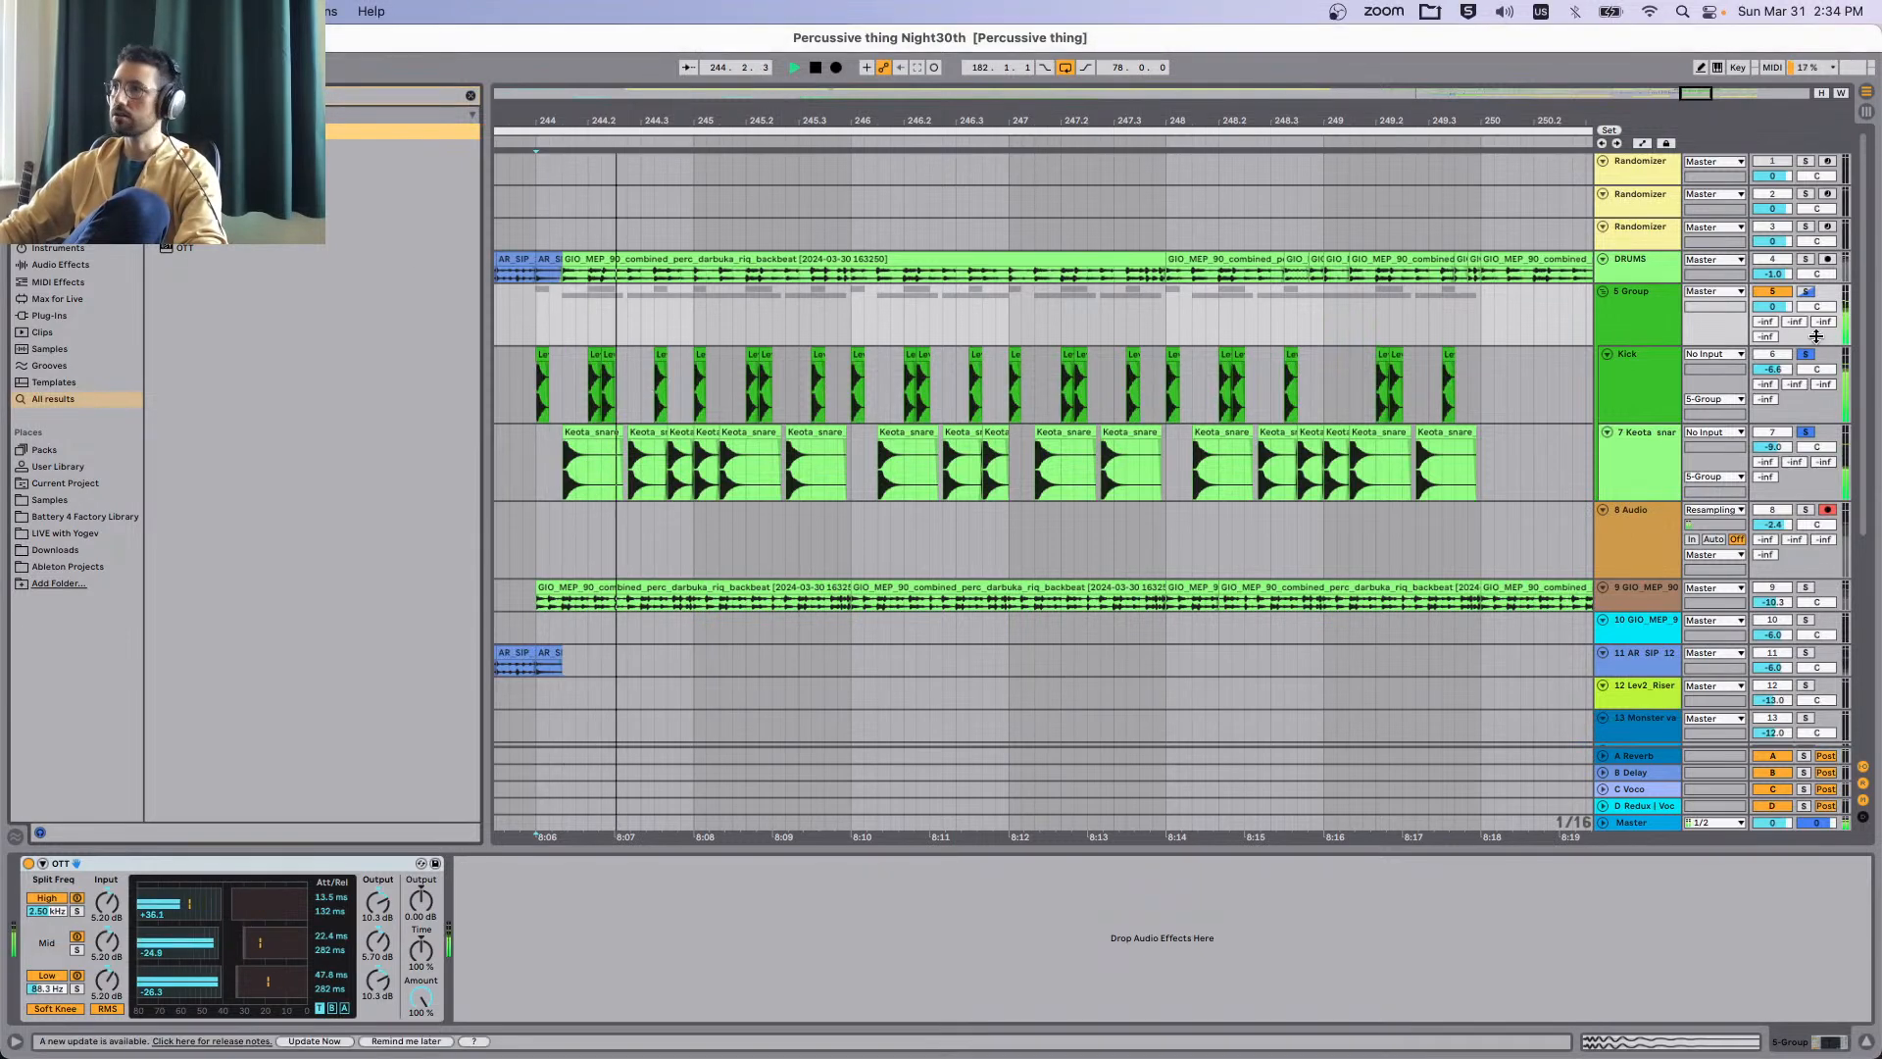
Shorten the snare clip at 244.1.3 to end just after 244.1.4, and play the pattern from there and from 245.1.1.
click(1656, 458)
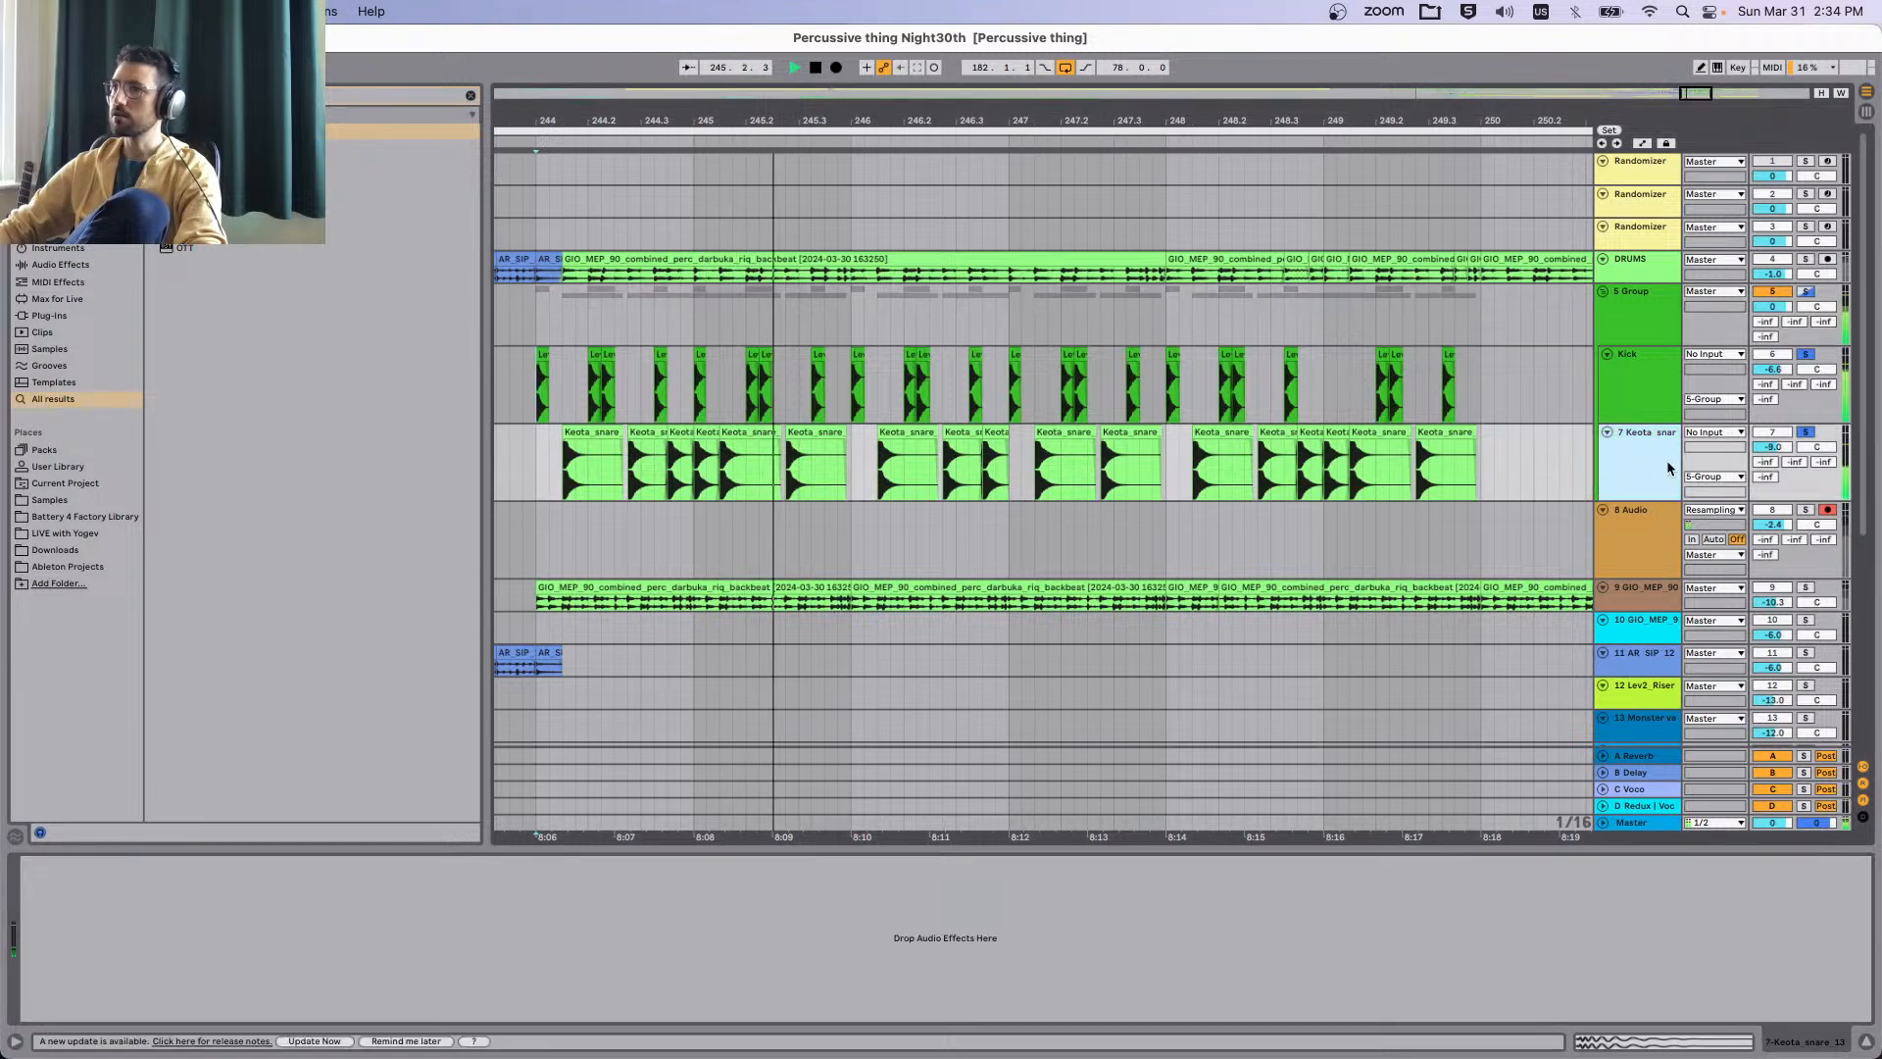
key(space)
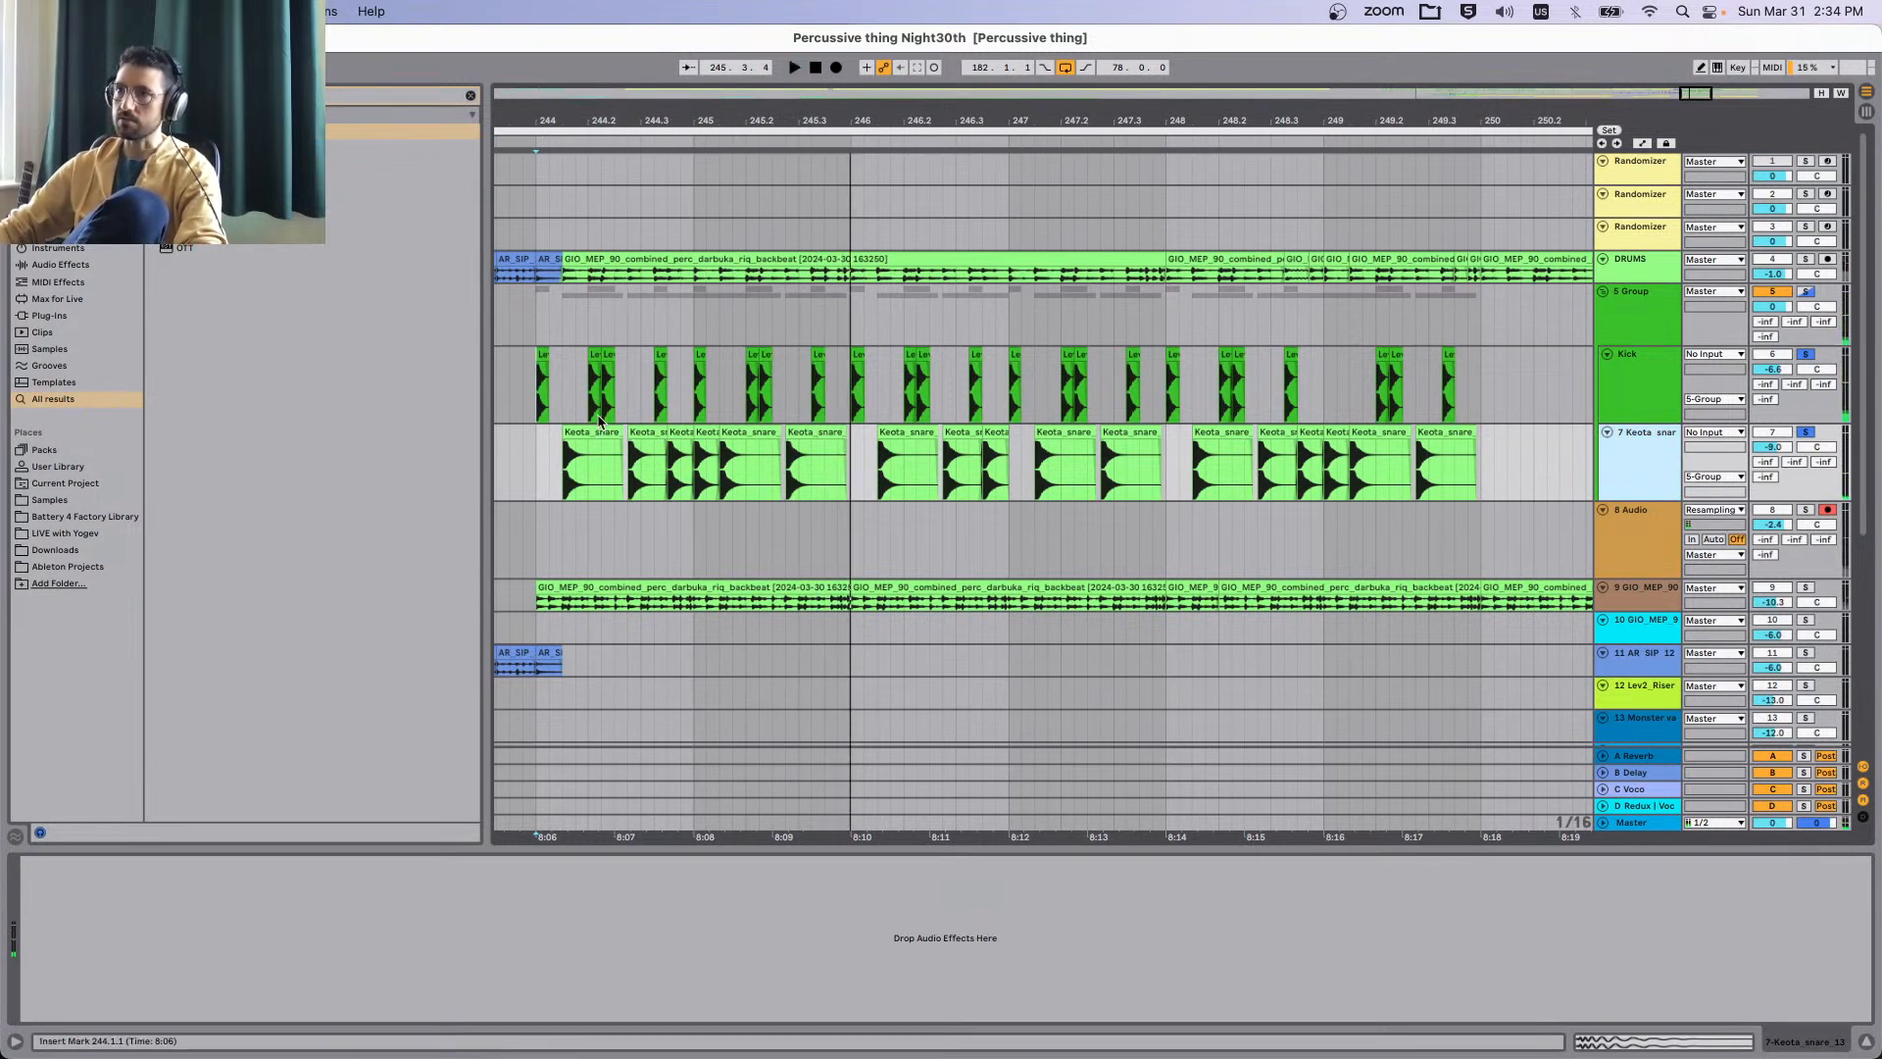
drag(614, 431, 585, 434)
key(space)
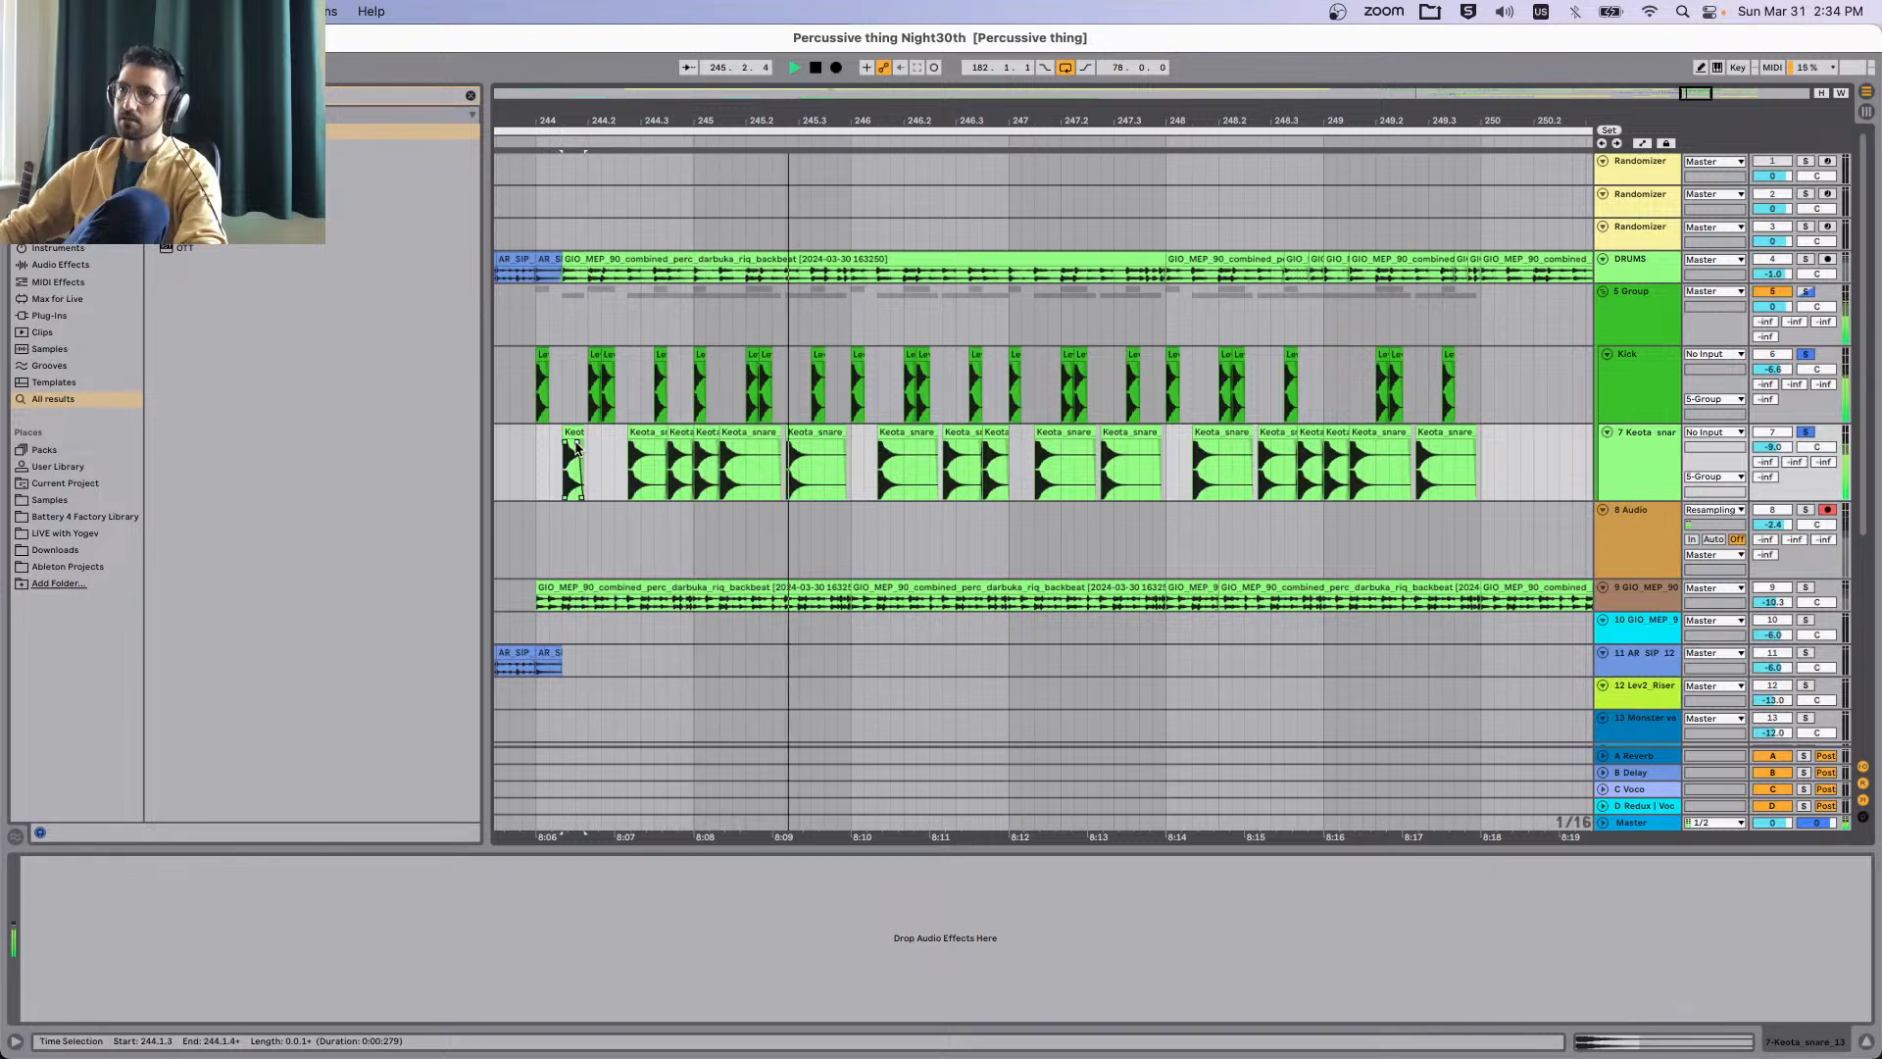
key(space)
click(706, 433)
key(space)
key(space)
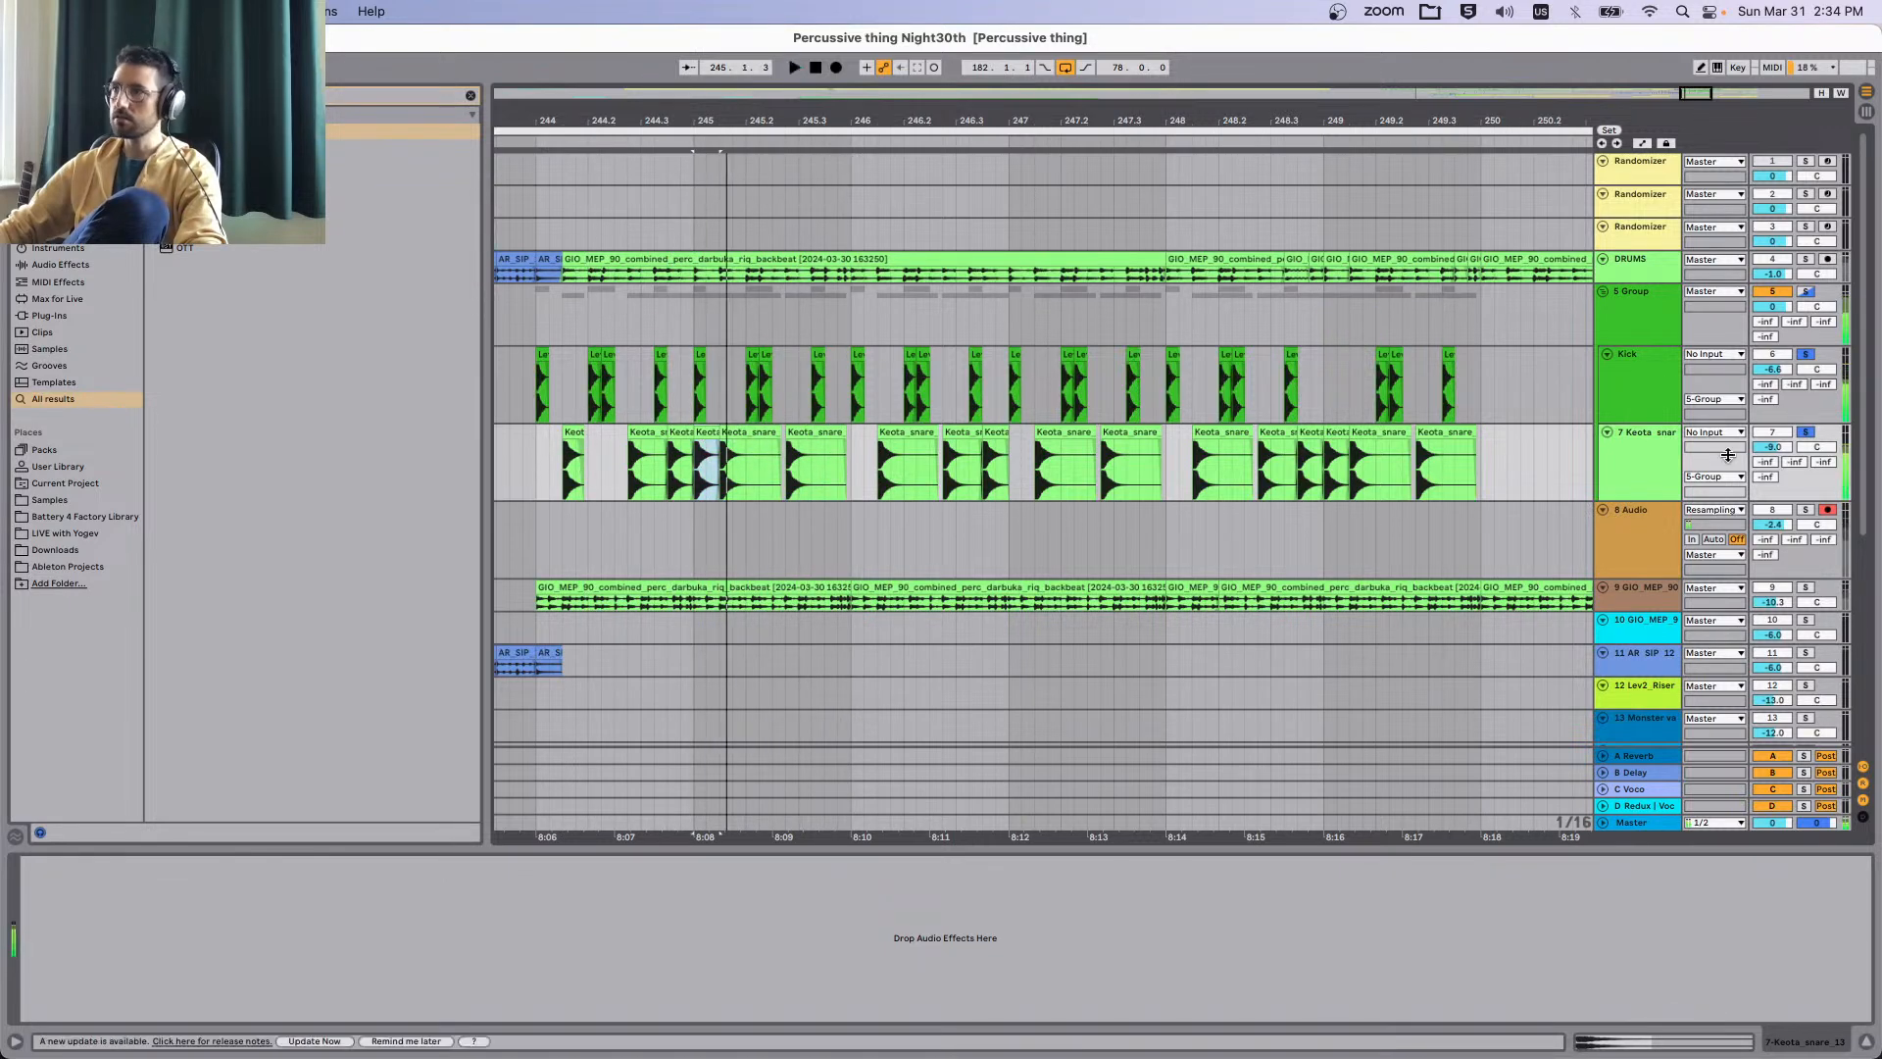
Add the Shifter effect to the snare track and leave only the snare track soloed.
click(1685, 478)
click(1644, 468)
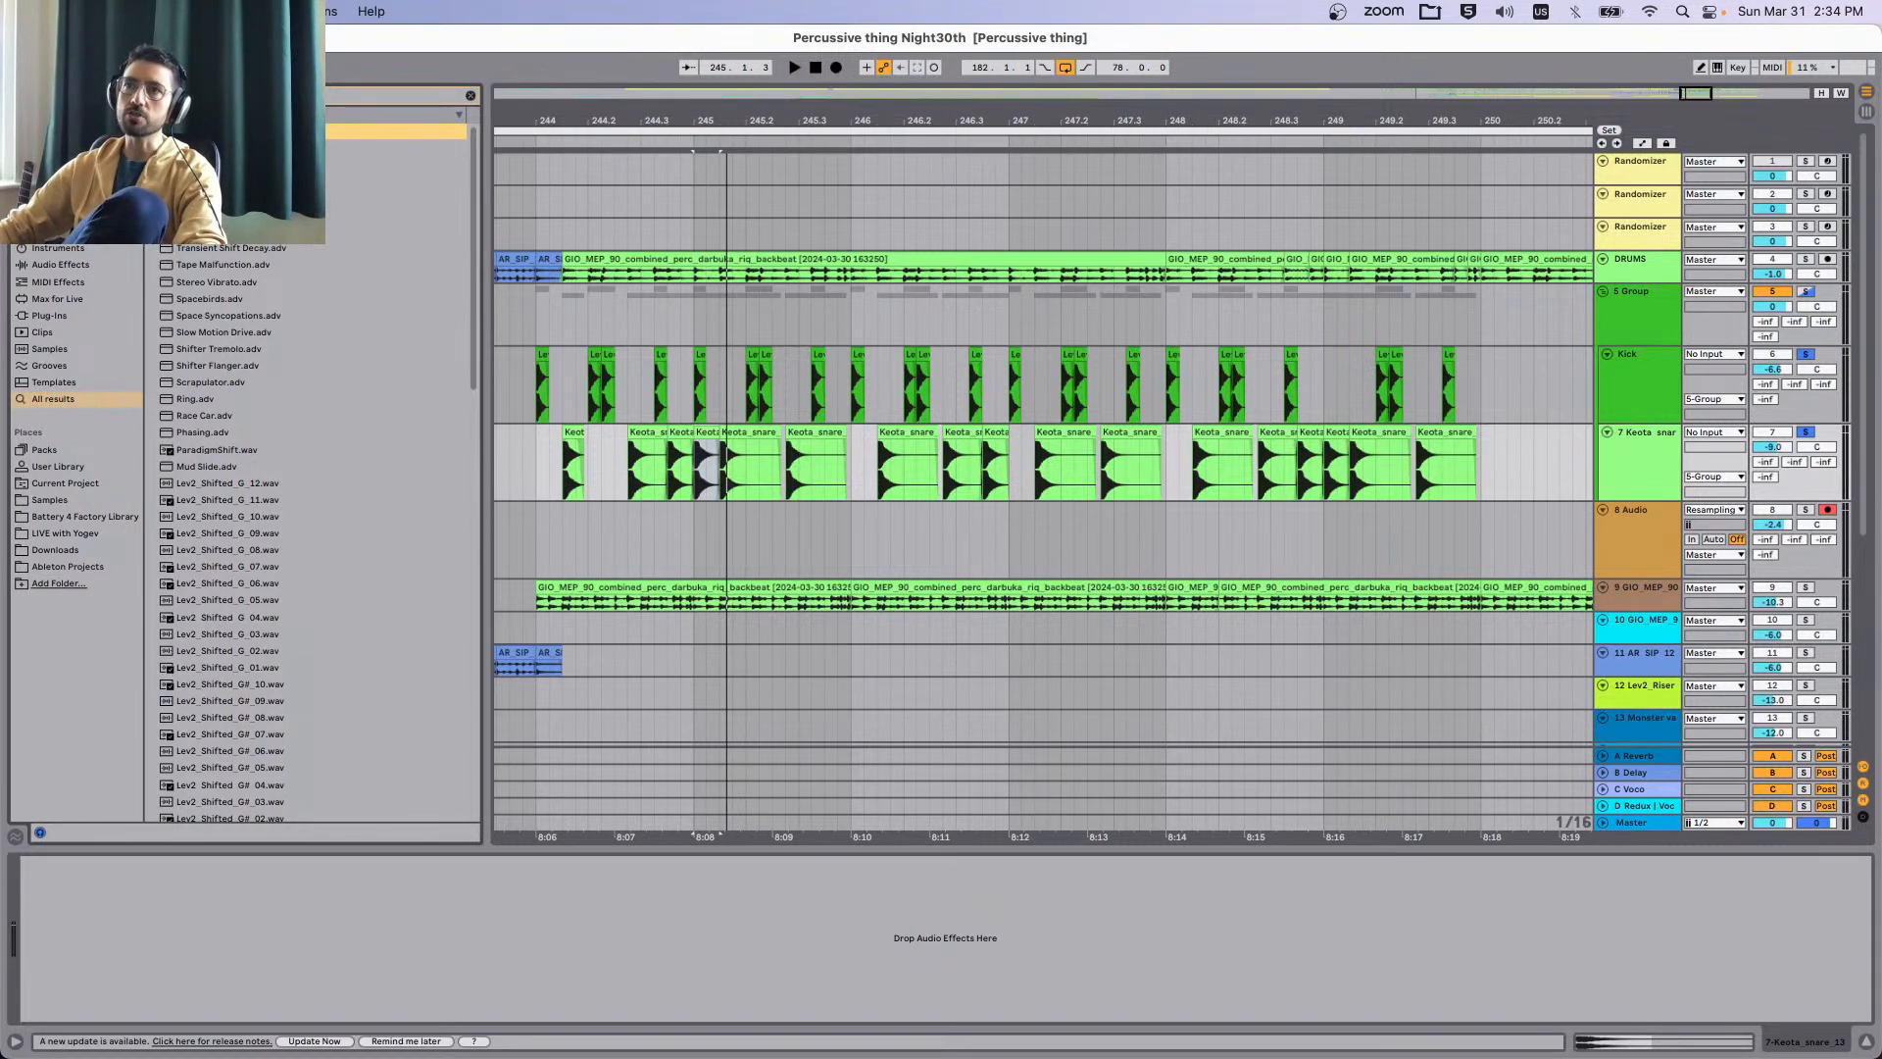
click(745, 370)
scroll(599, 505, up, 5)
scroll(600, 506, left, 3)
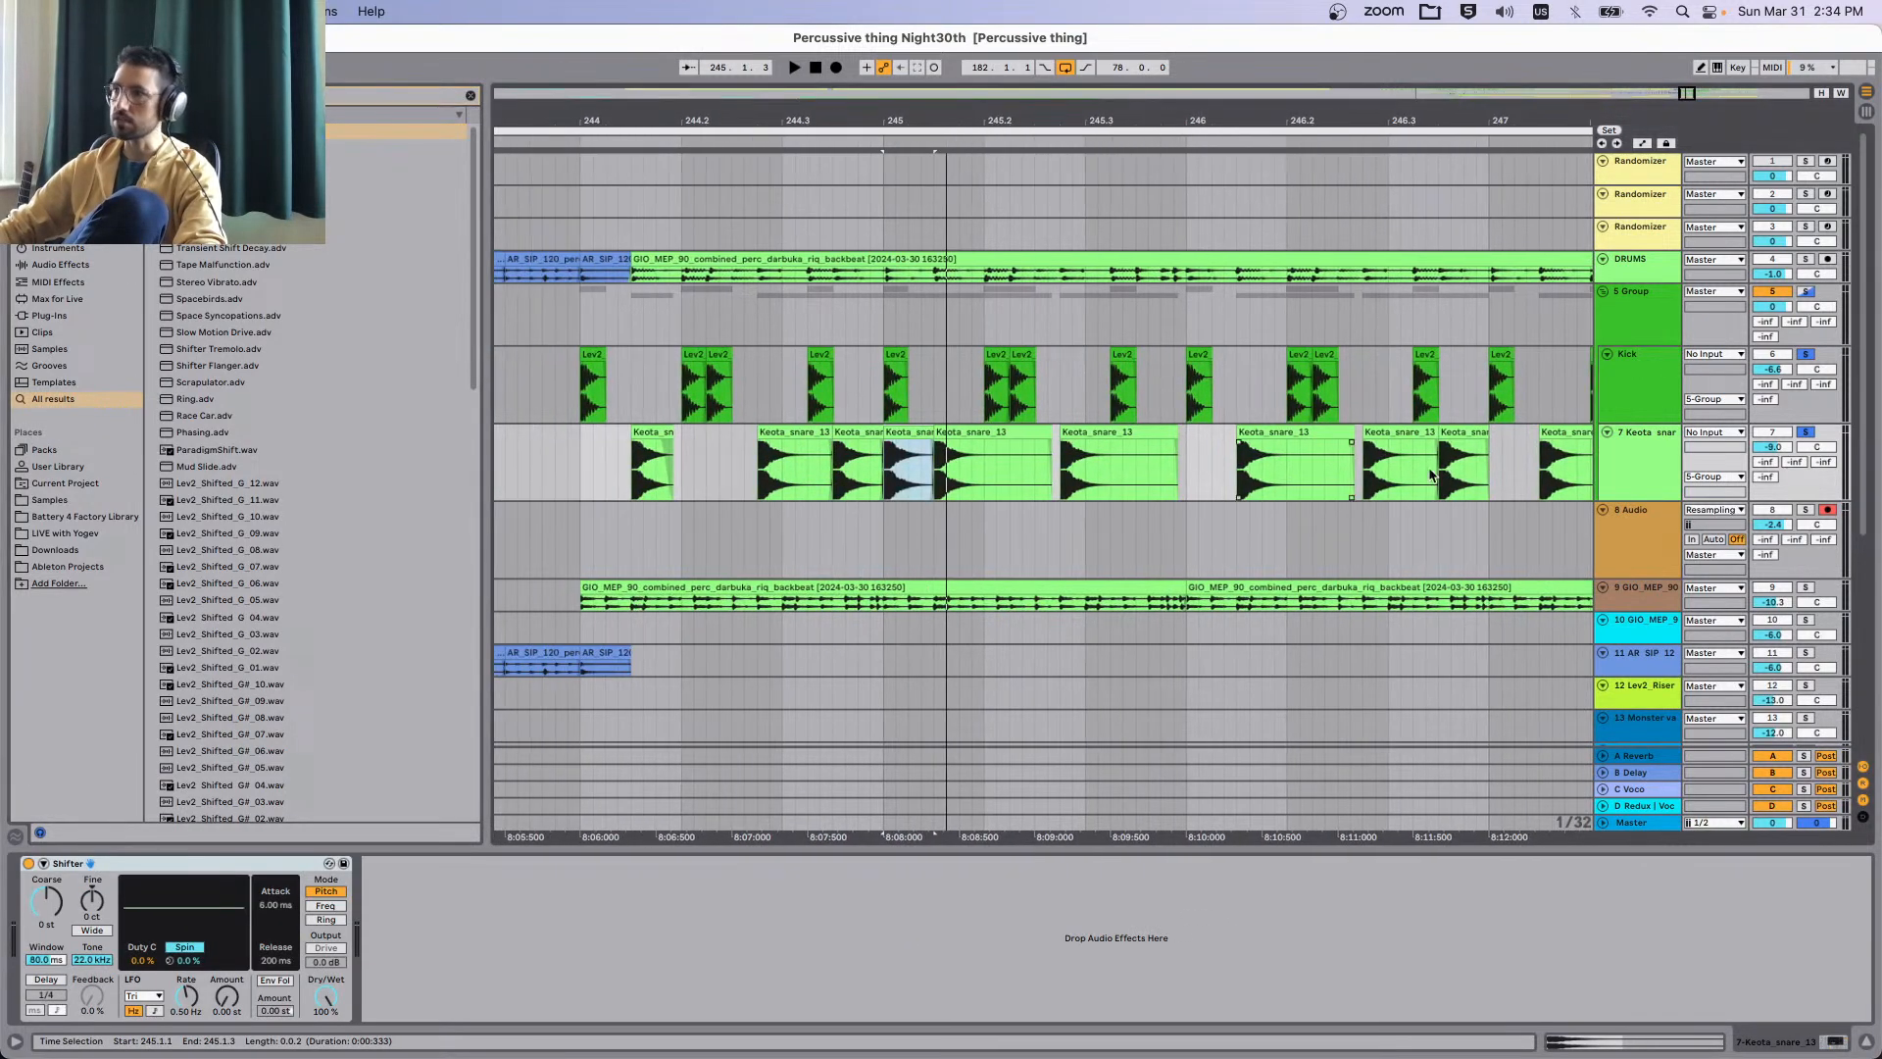
click(1805, 433)
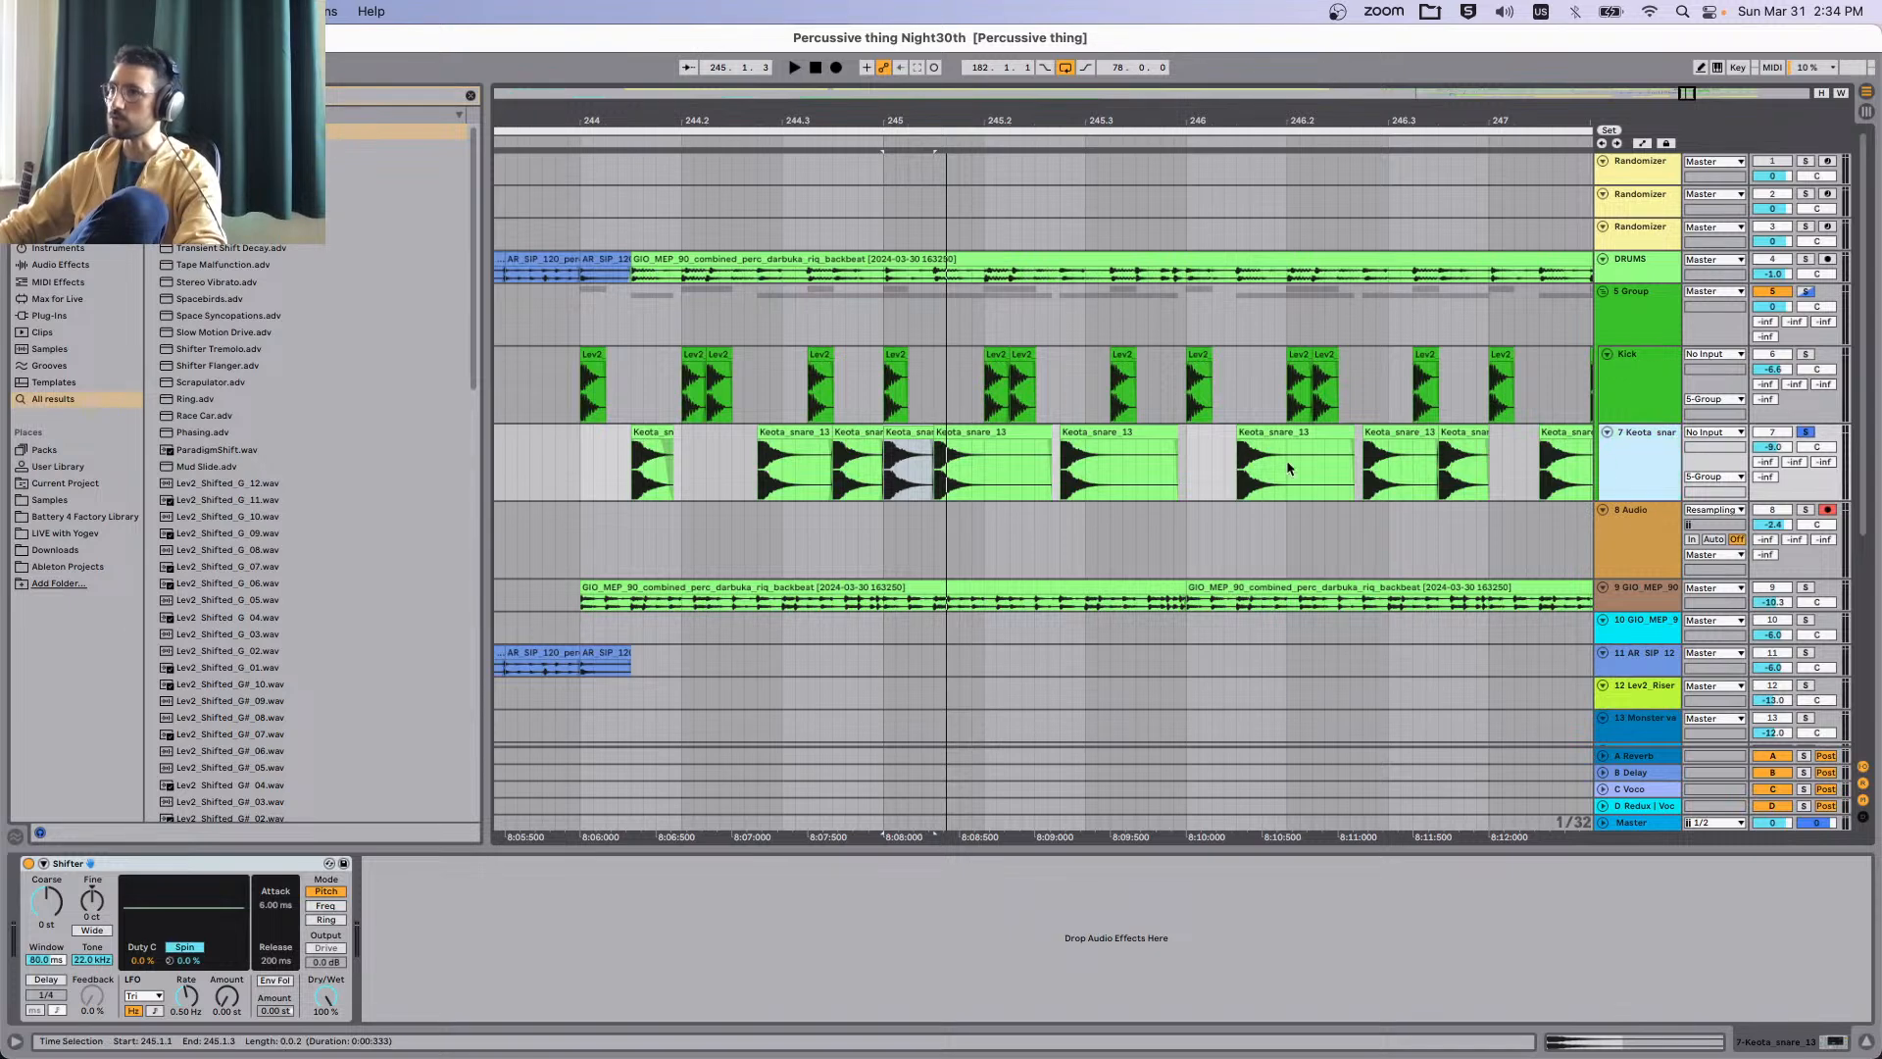
Set the snare's Shifter to Freq mode with Coarse at -7.92 kHz while playing from the clip at 244.1.3.
click(653, 462)
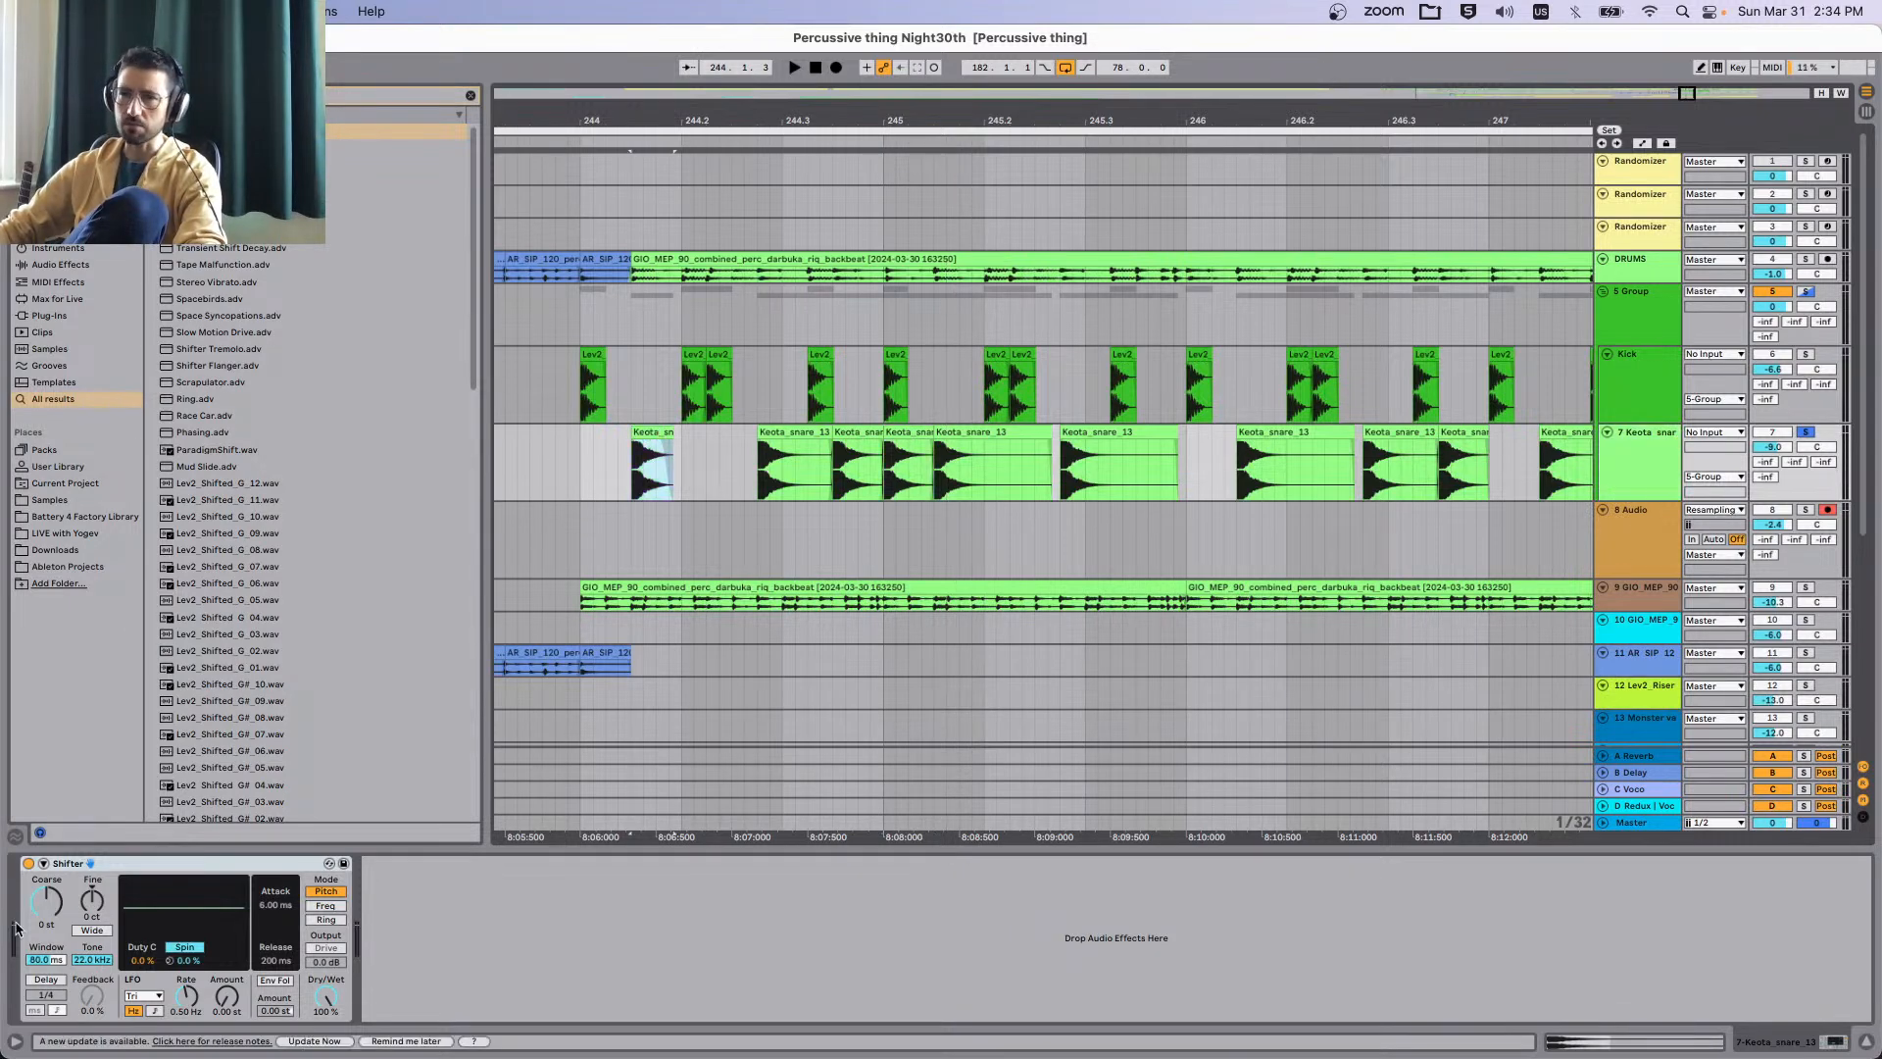
drag(54, 909, 54, 936)
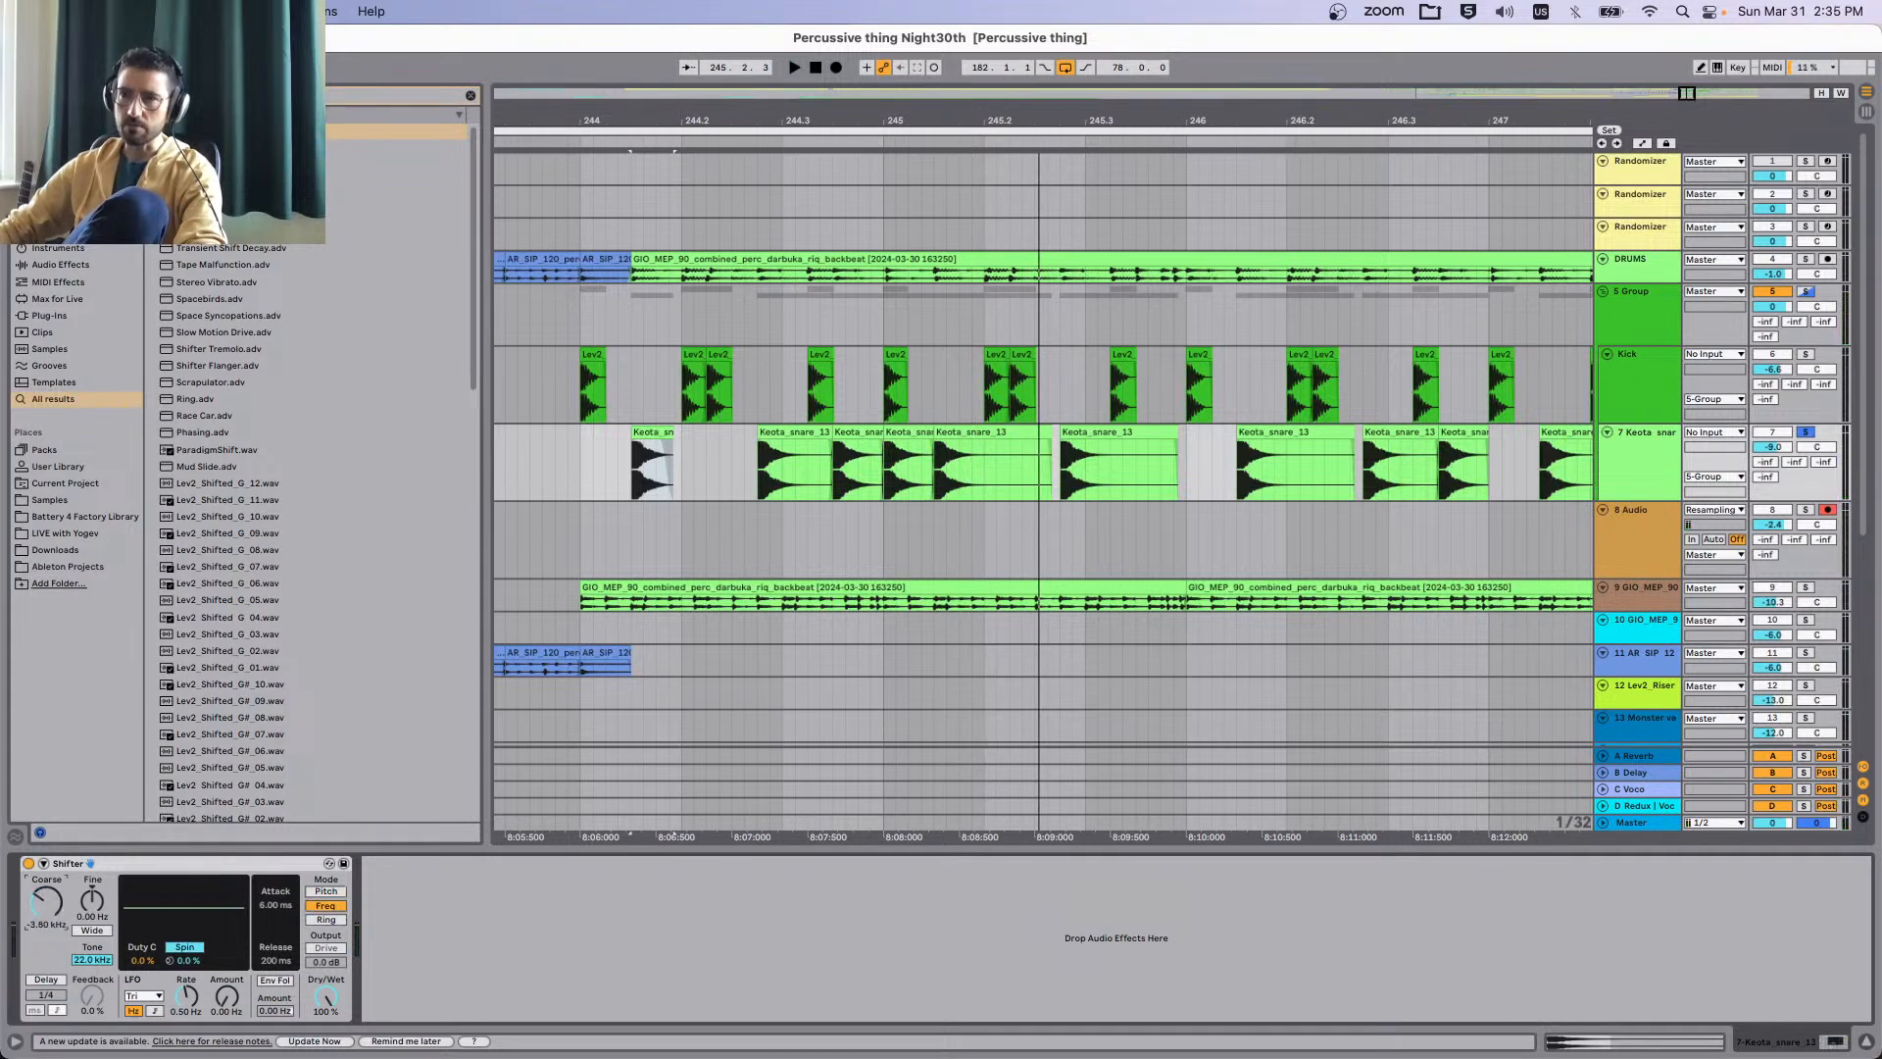
key(space)
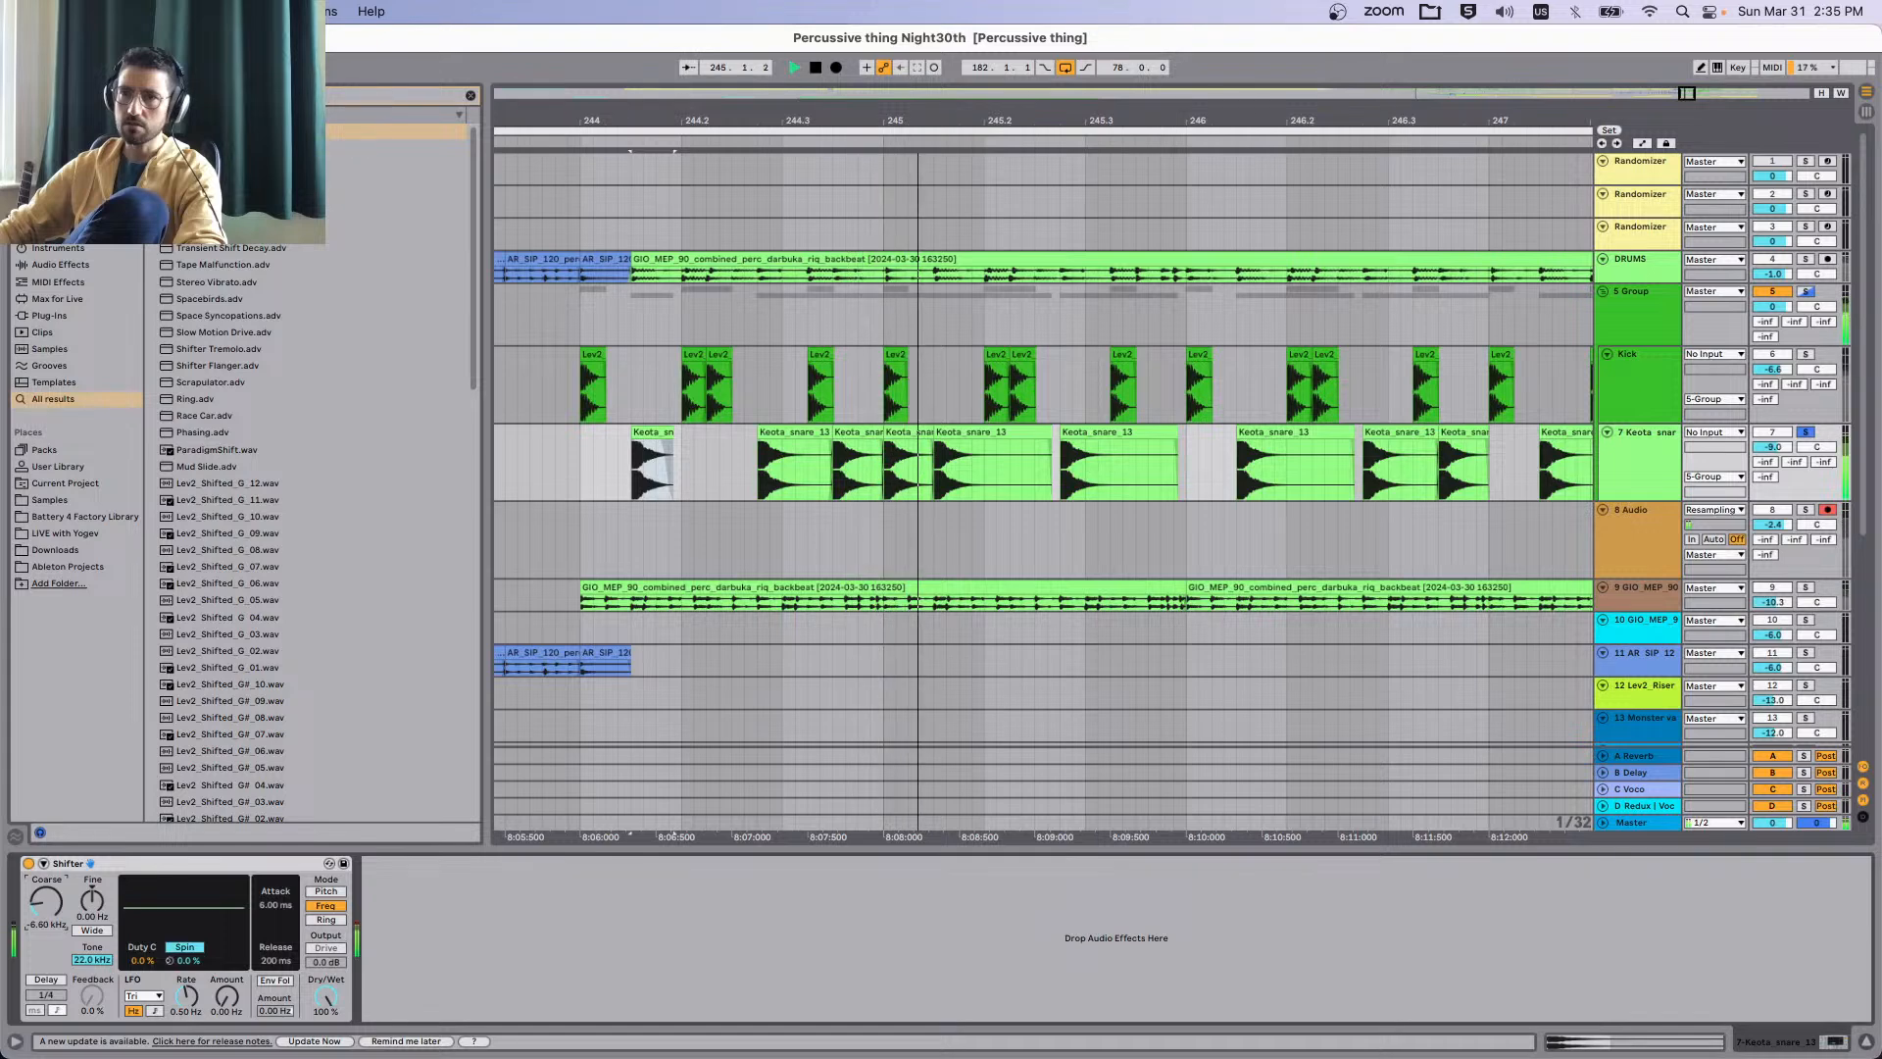
mouse_move(46, 901)
mouse_down()
mouse_move(46, 946)
mouse_move(46, 900)
mouse_up()
key(space)
key(space)
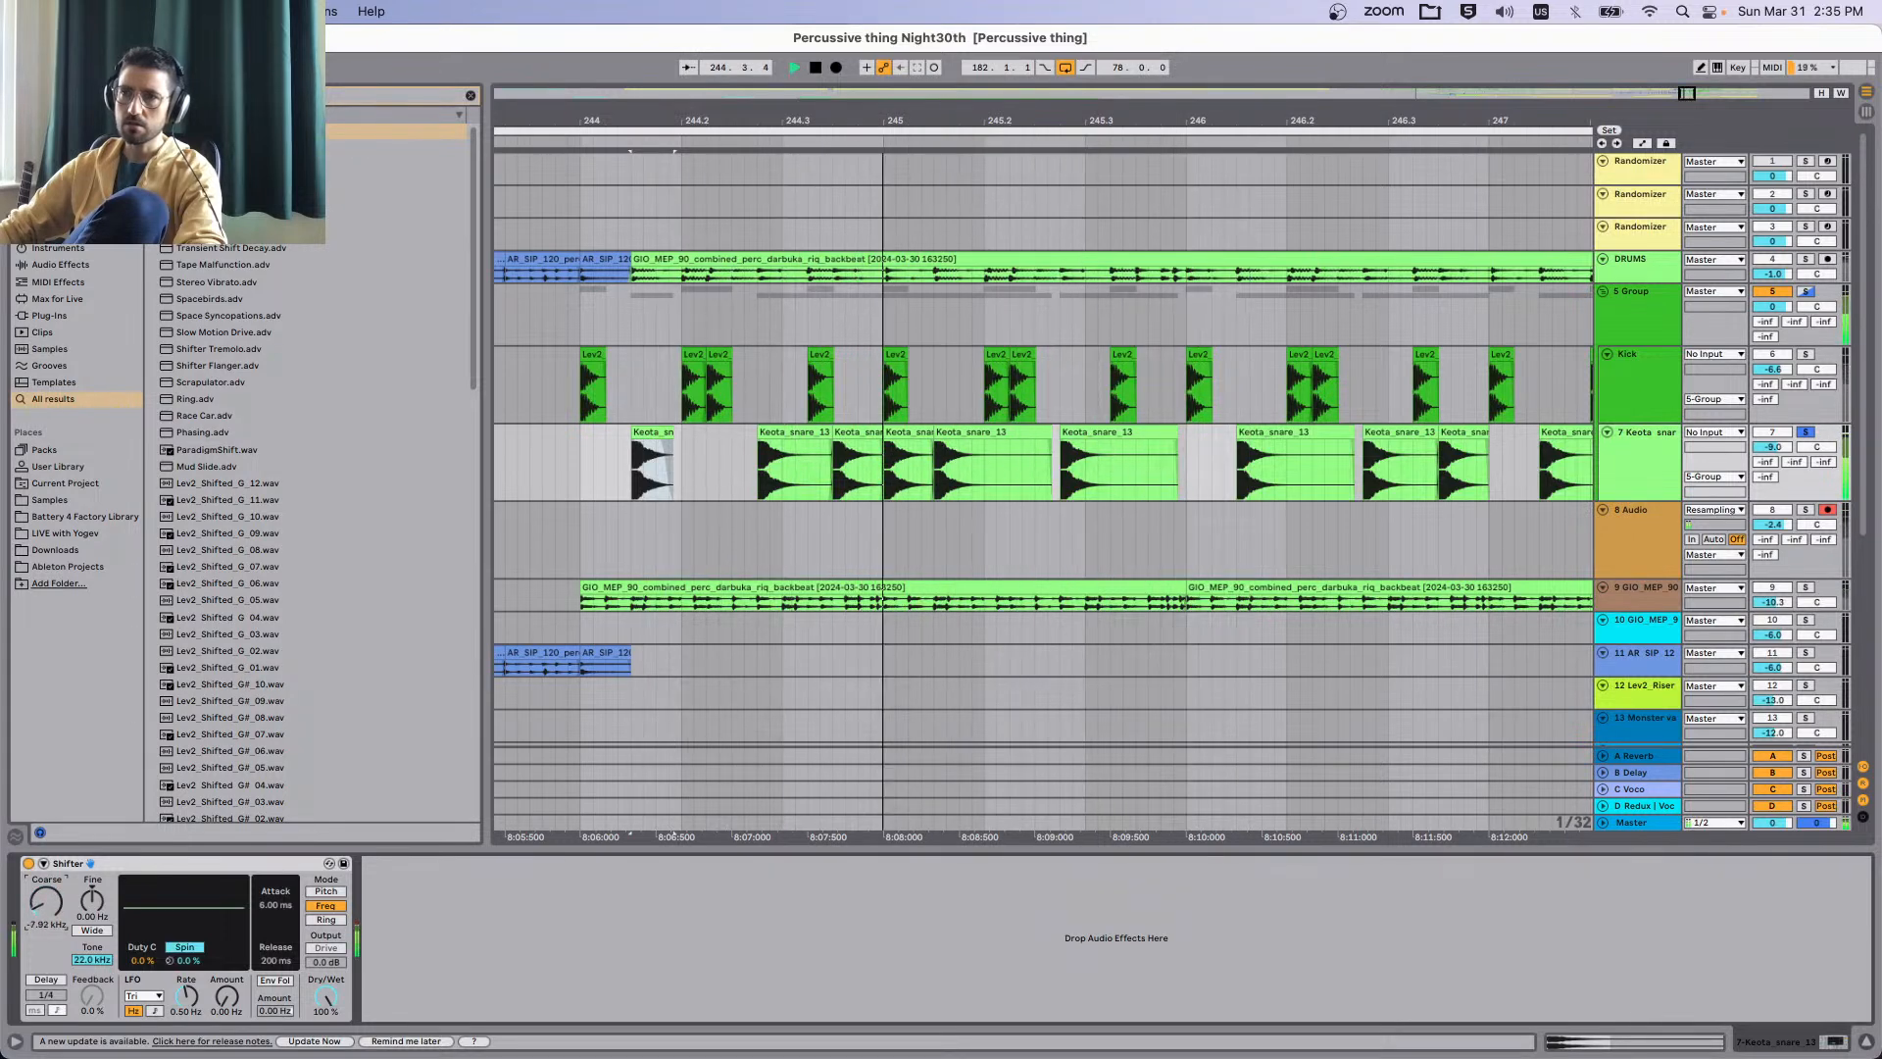
Set the snare Shifter's Dry/Wet to 98 % and its Tone to 7.84 kHz.
drag(330, 1010, 330, 1012)
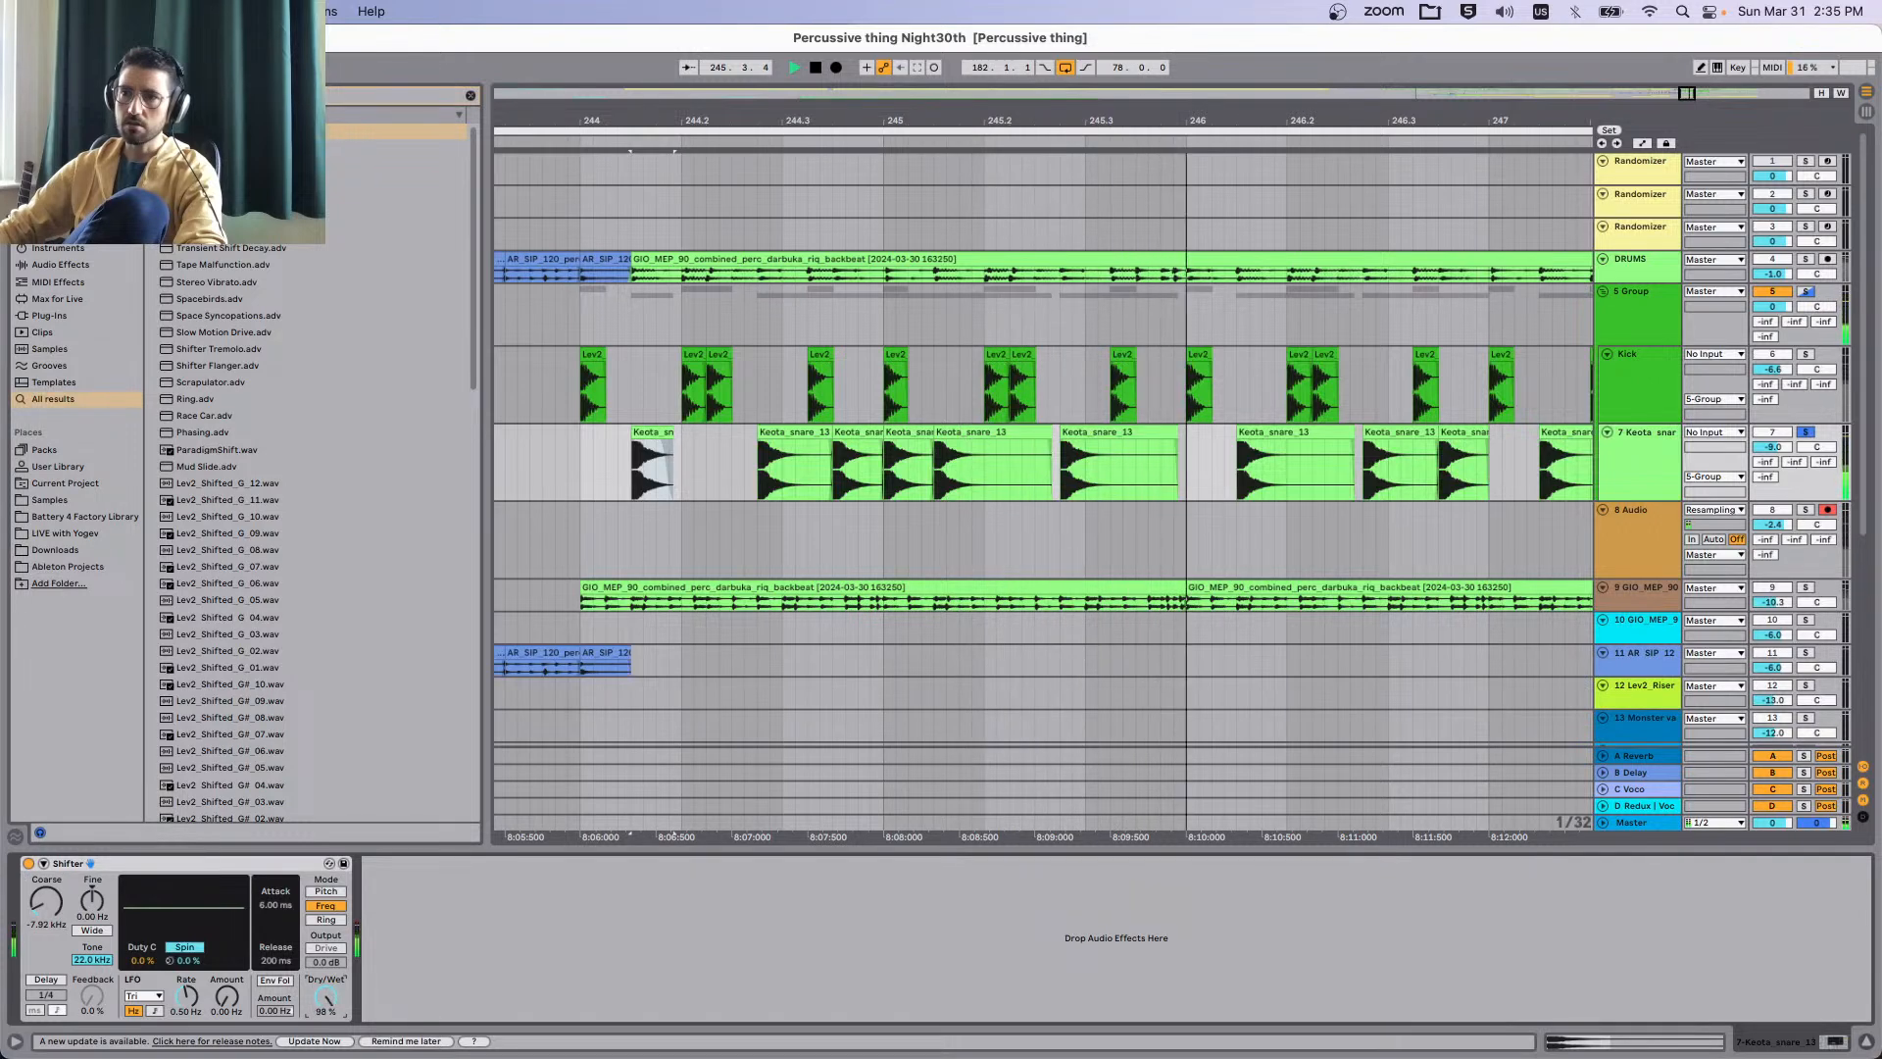
click(94, 931)
click(99, 932)
mouse_move(93, 959)
mouse_down()
mouse_move(93, 988)
mouse_move(110, 963)
mouse_up()
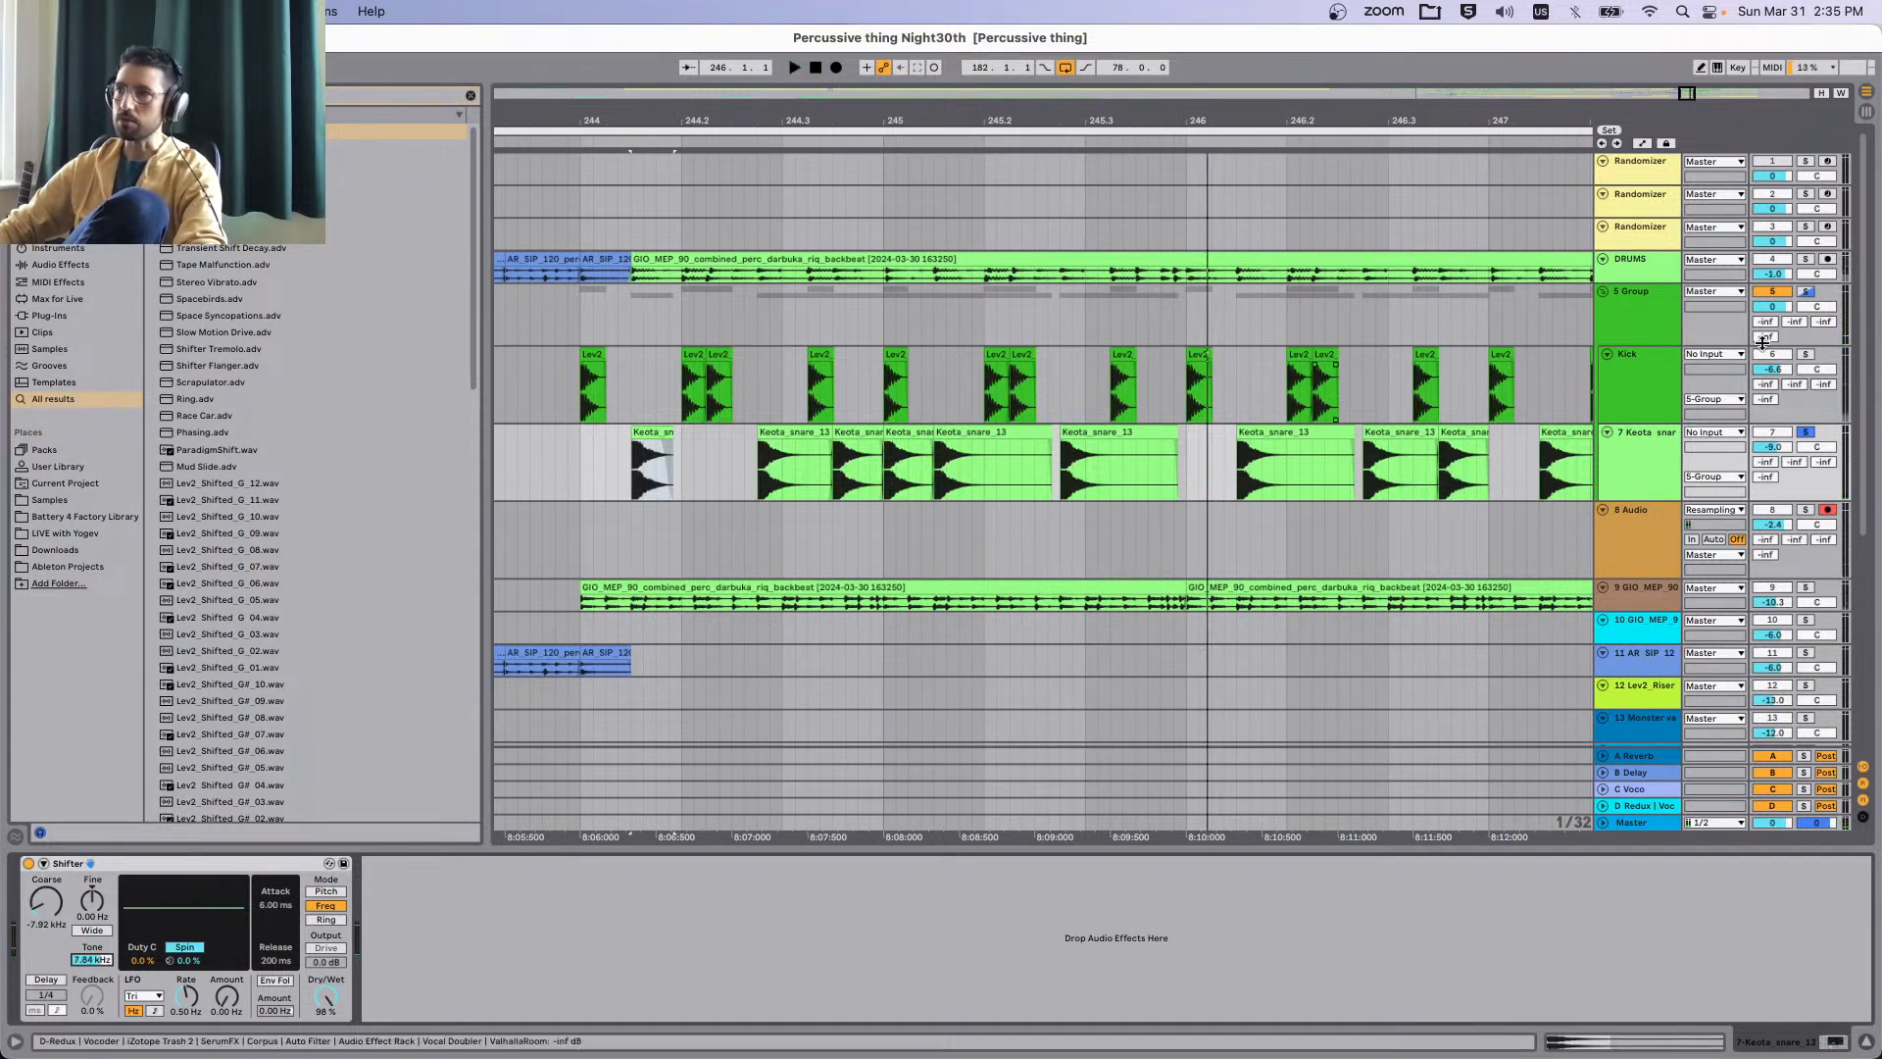
Solo the kick and snare group instead of only the snare, and play the pattern from 244.1.1.
click(963, 624)
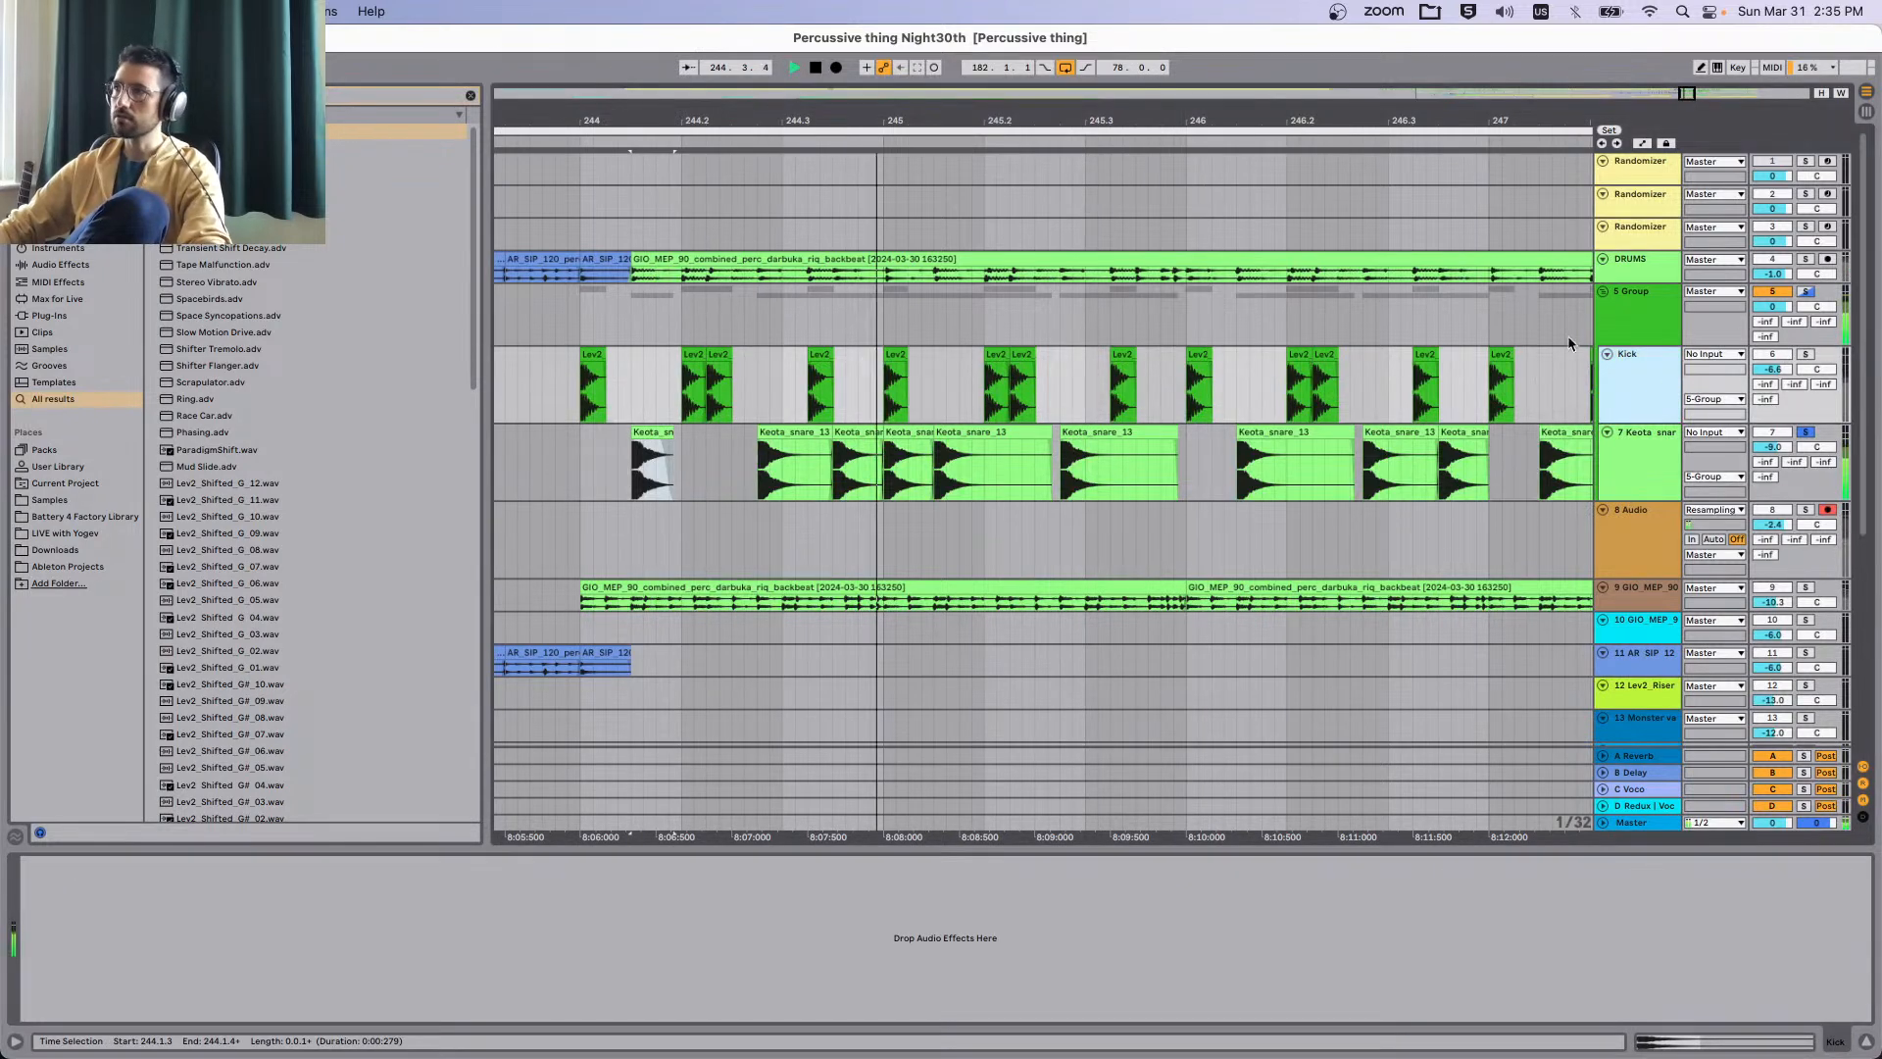
click(1638, 446)
key(s)
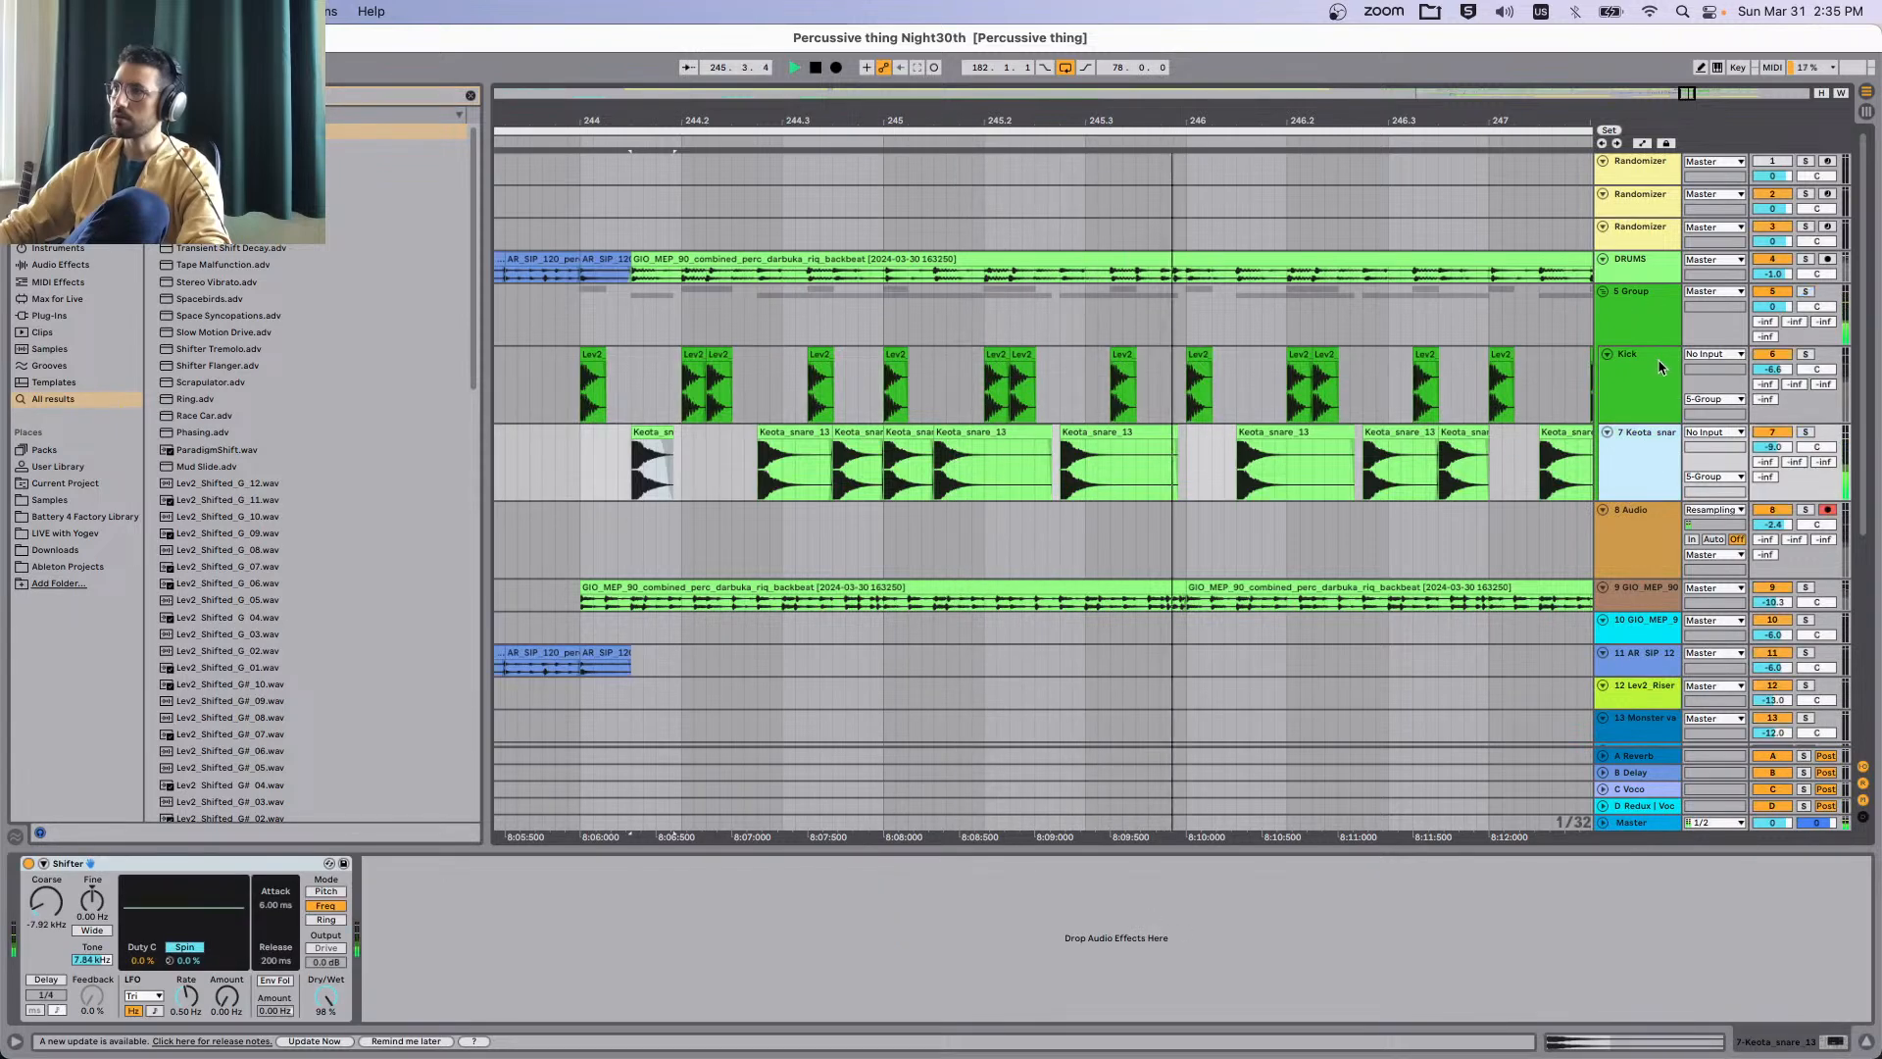
click(1806, 292)
key(space)
key(space)
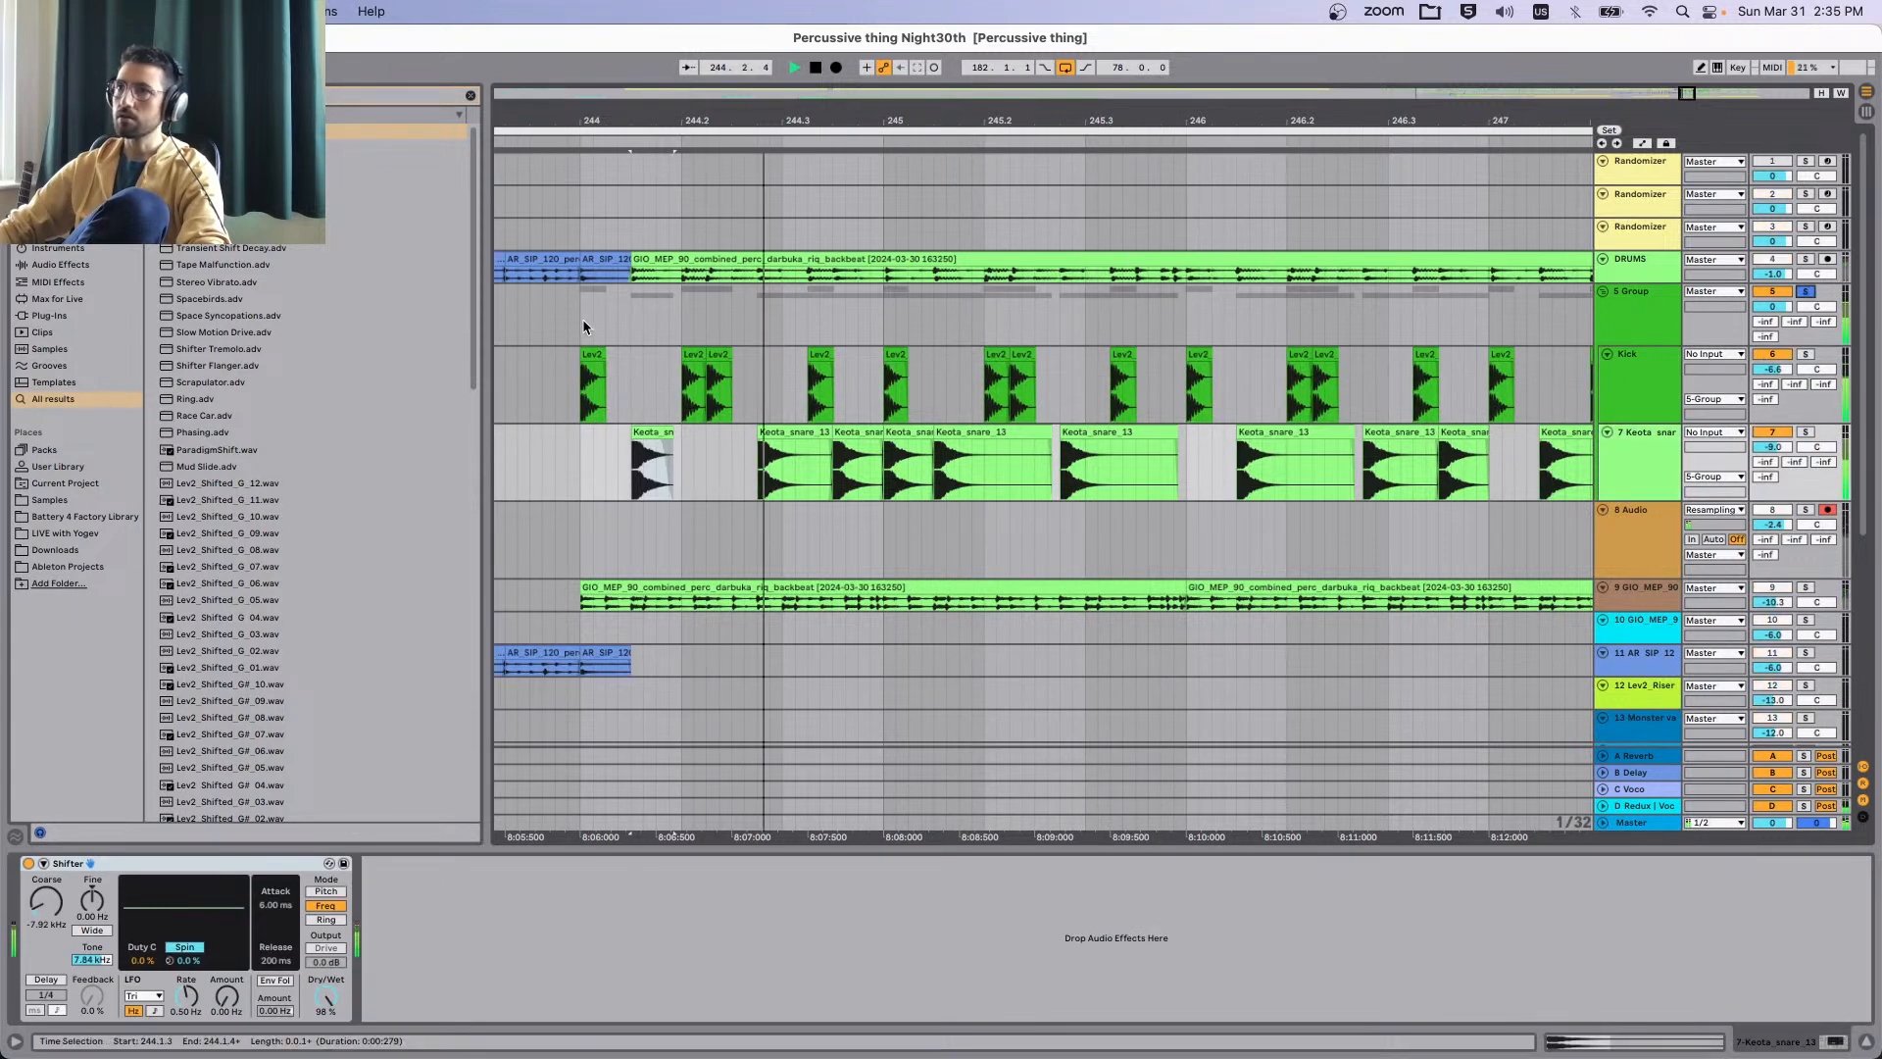
click(583, 320)
key(space)
key(space)
Try a copy of the snare's Shifter on the Kick track with Coarse at -1.52 kHz, and remove it.
click(1632, 394)
click(1643, 456)
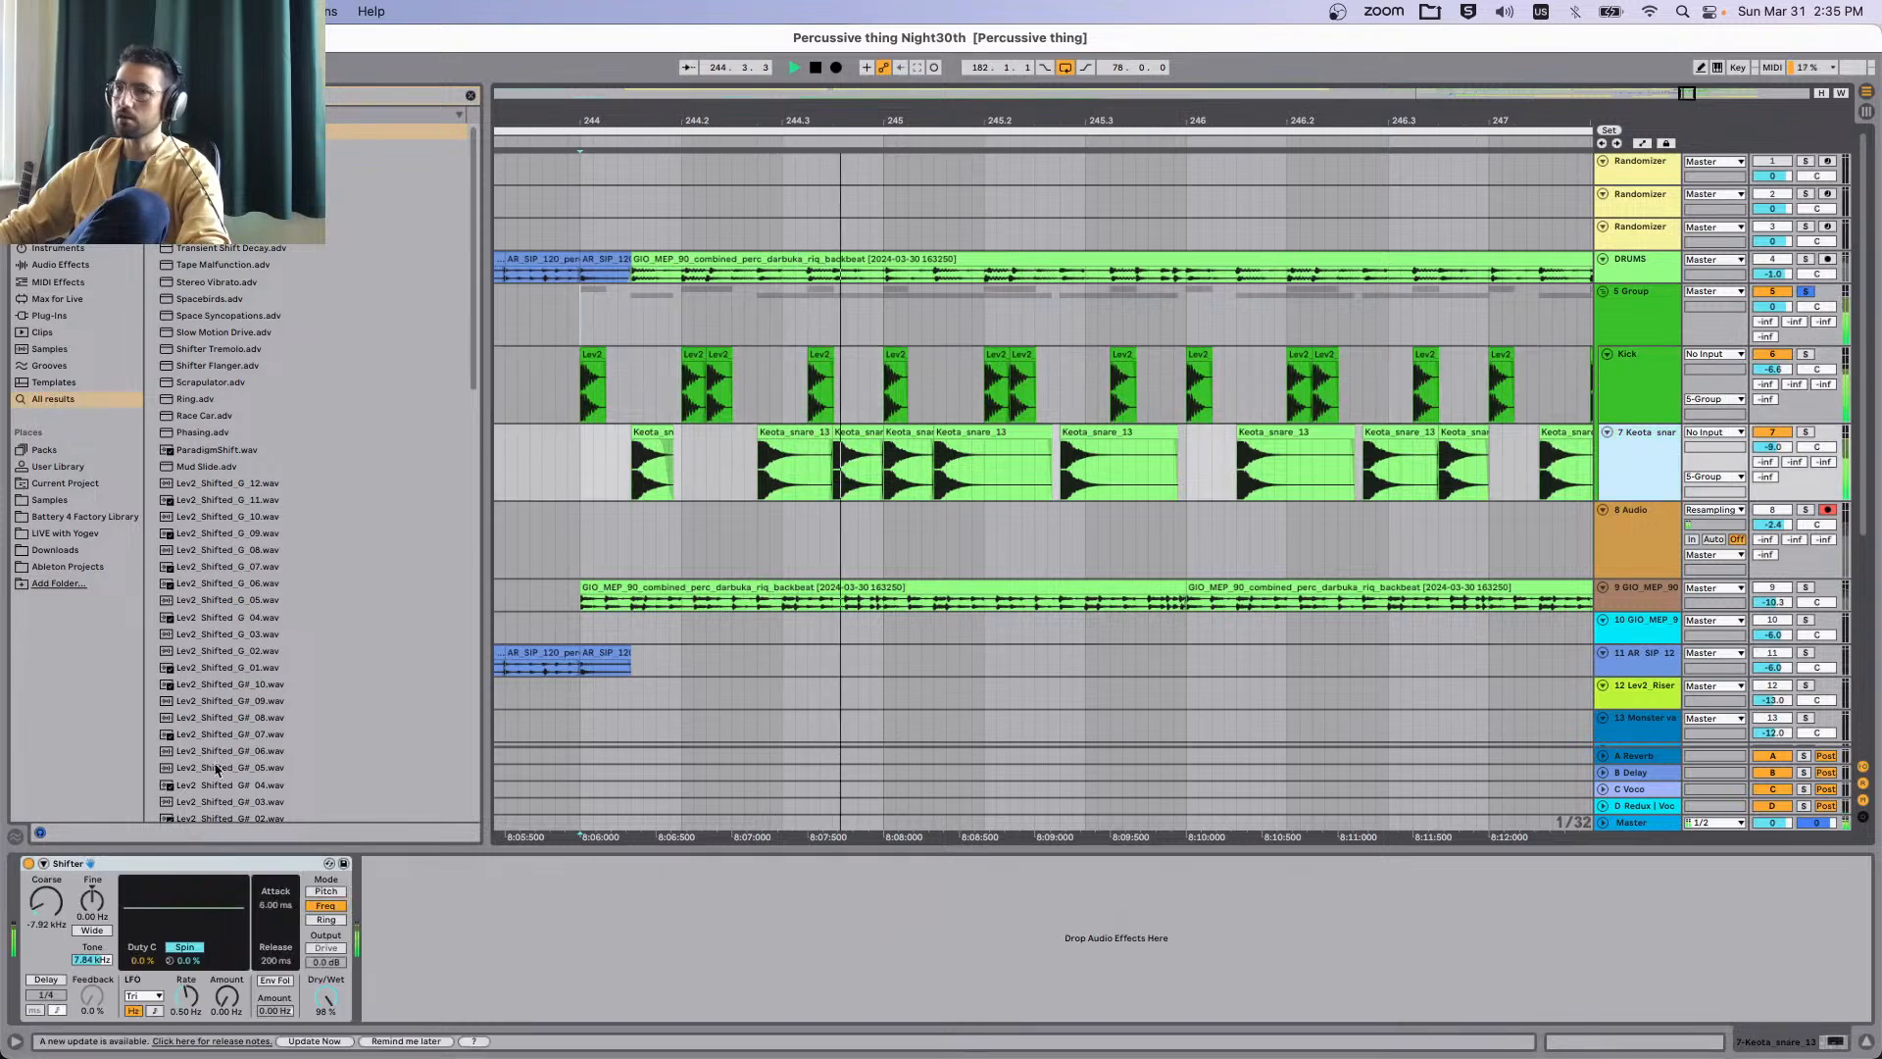
click(1598, 420)
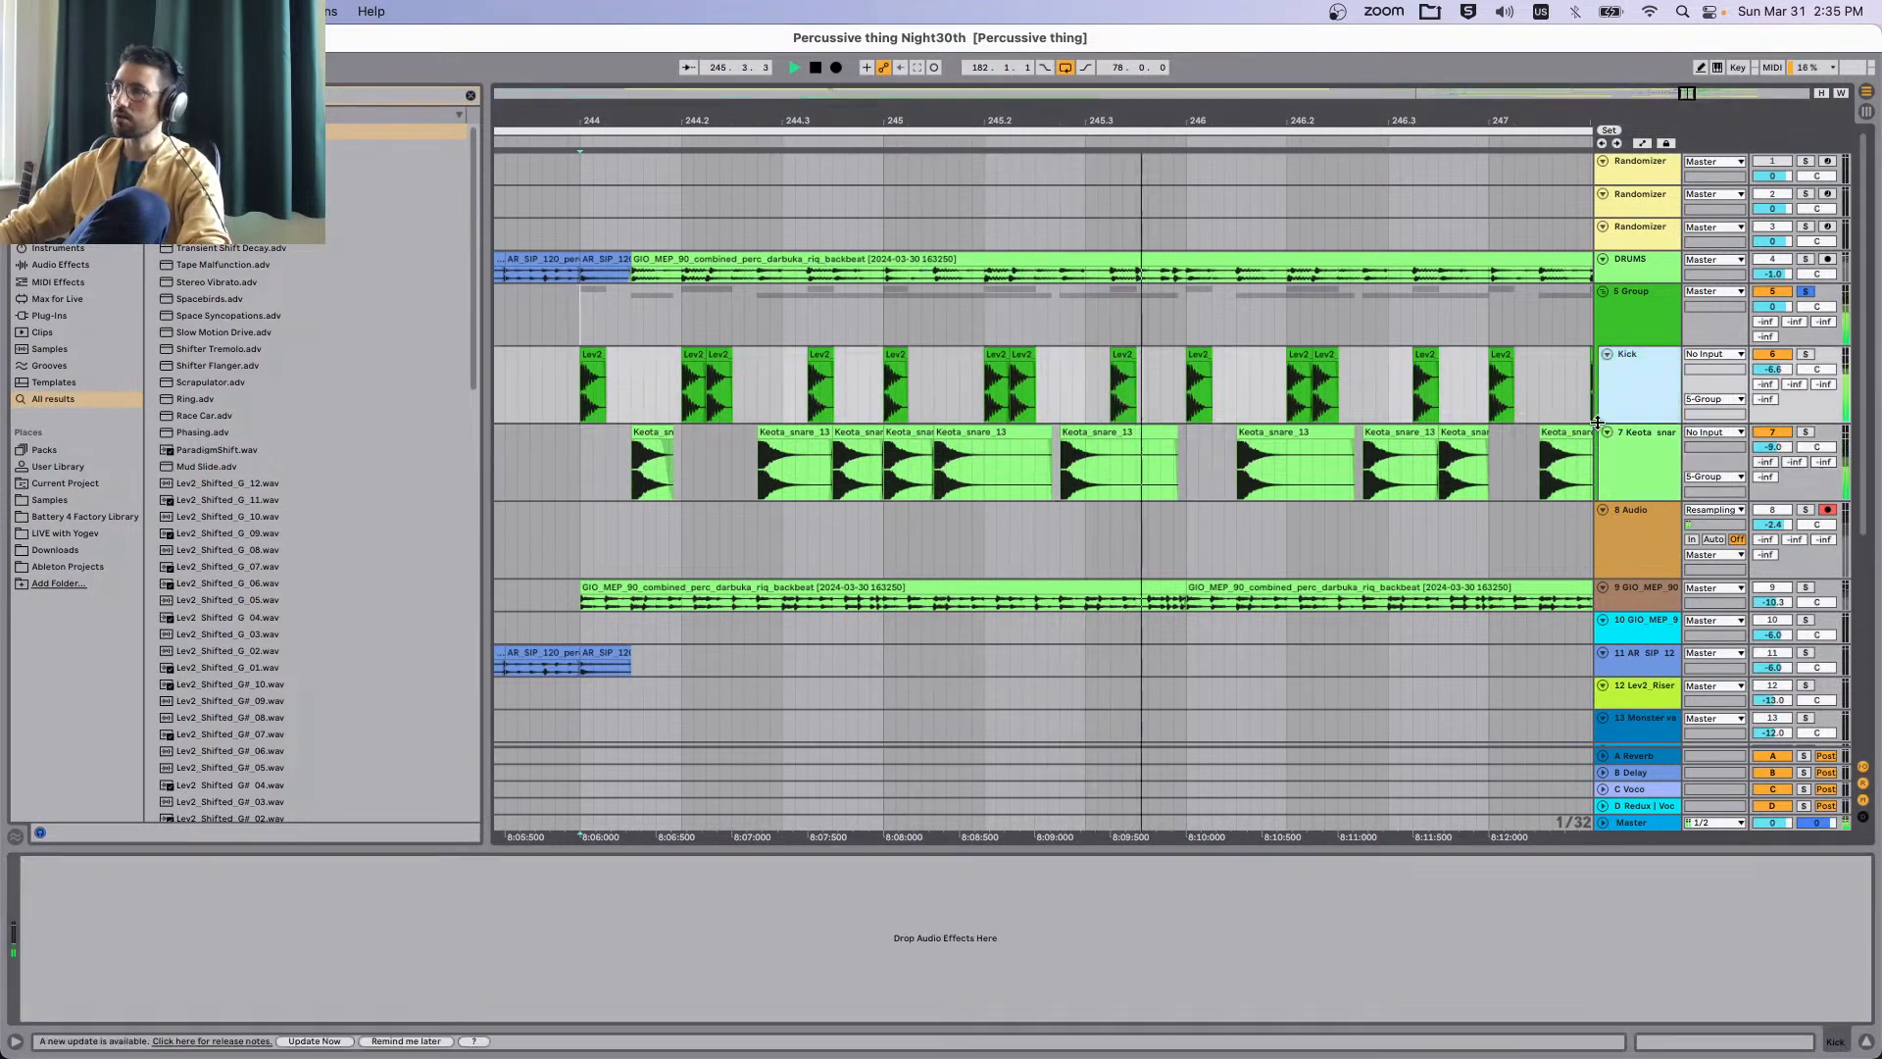
click(990, 922)
key(super+v)
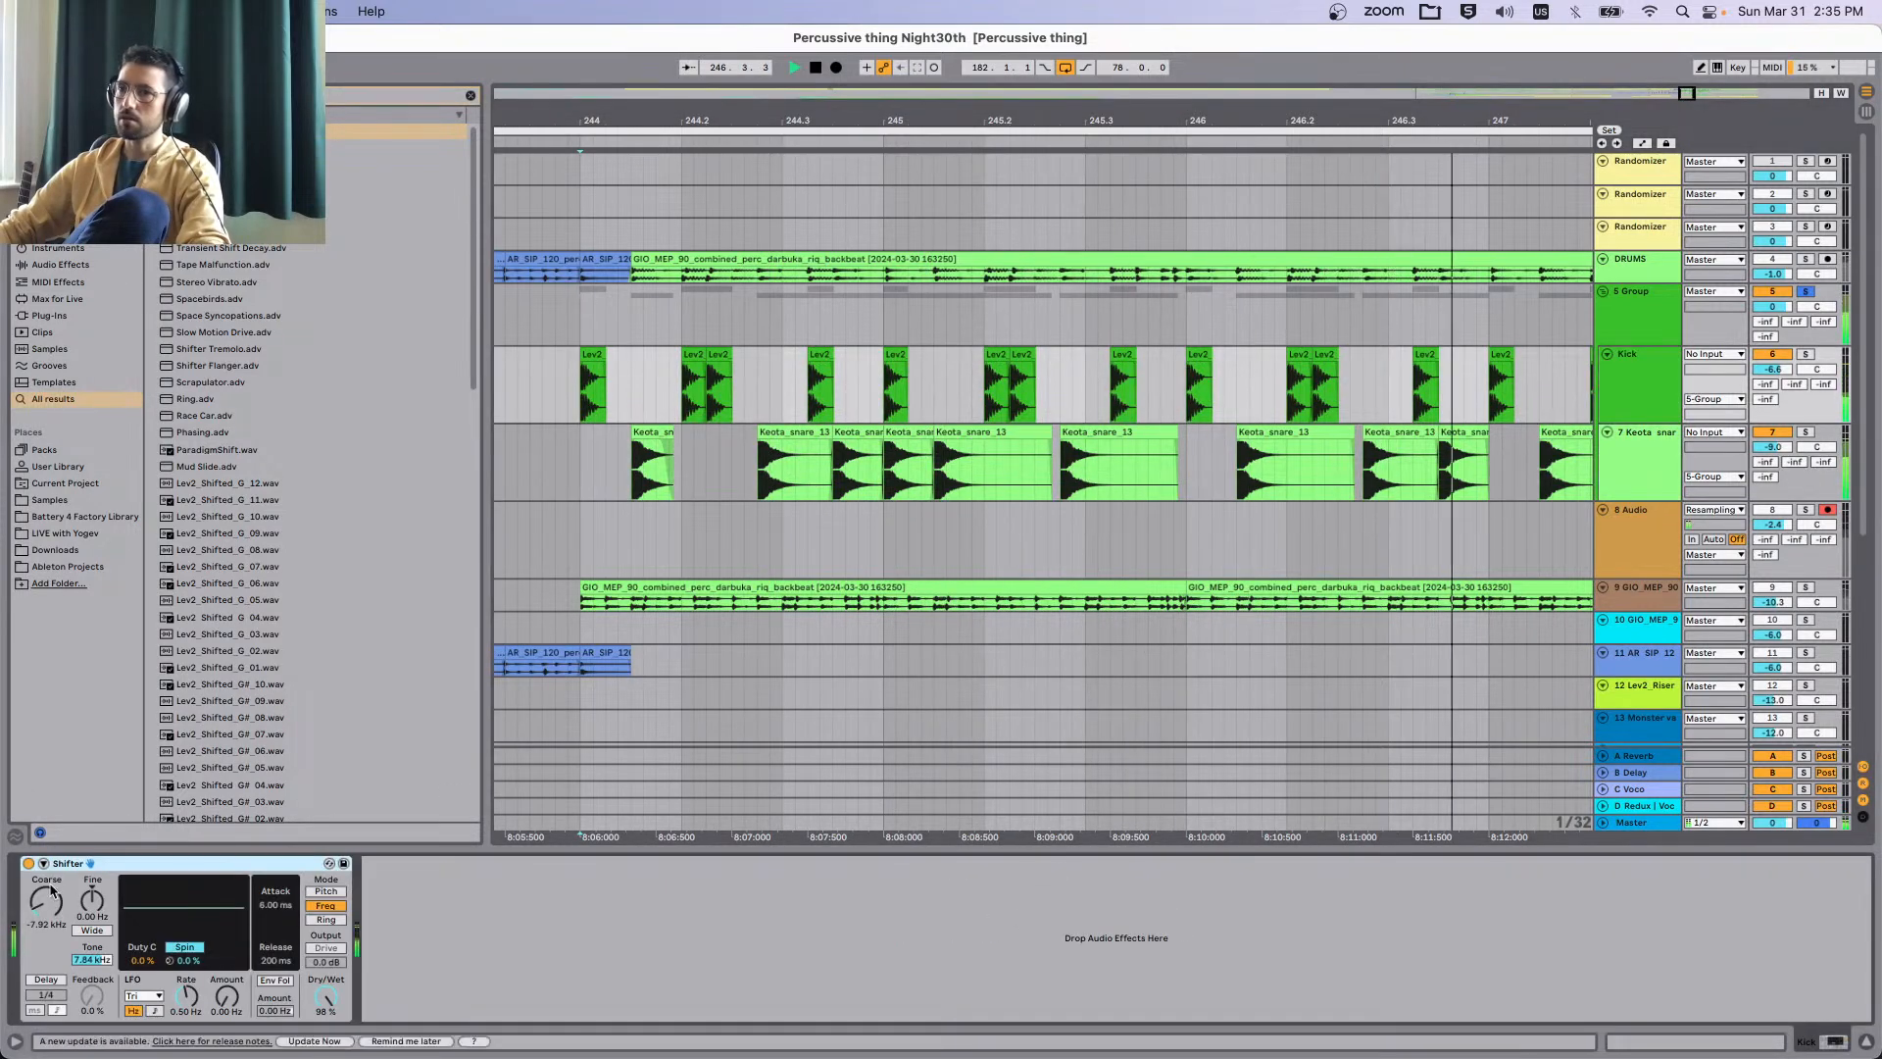
drag(42, 908, 46, 905)
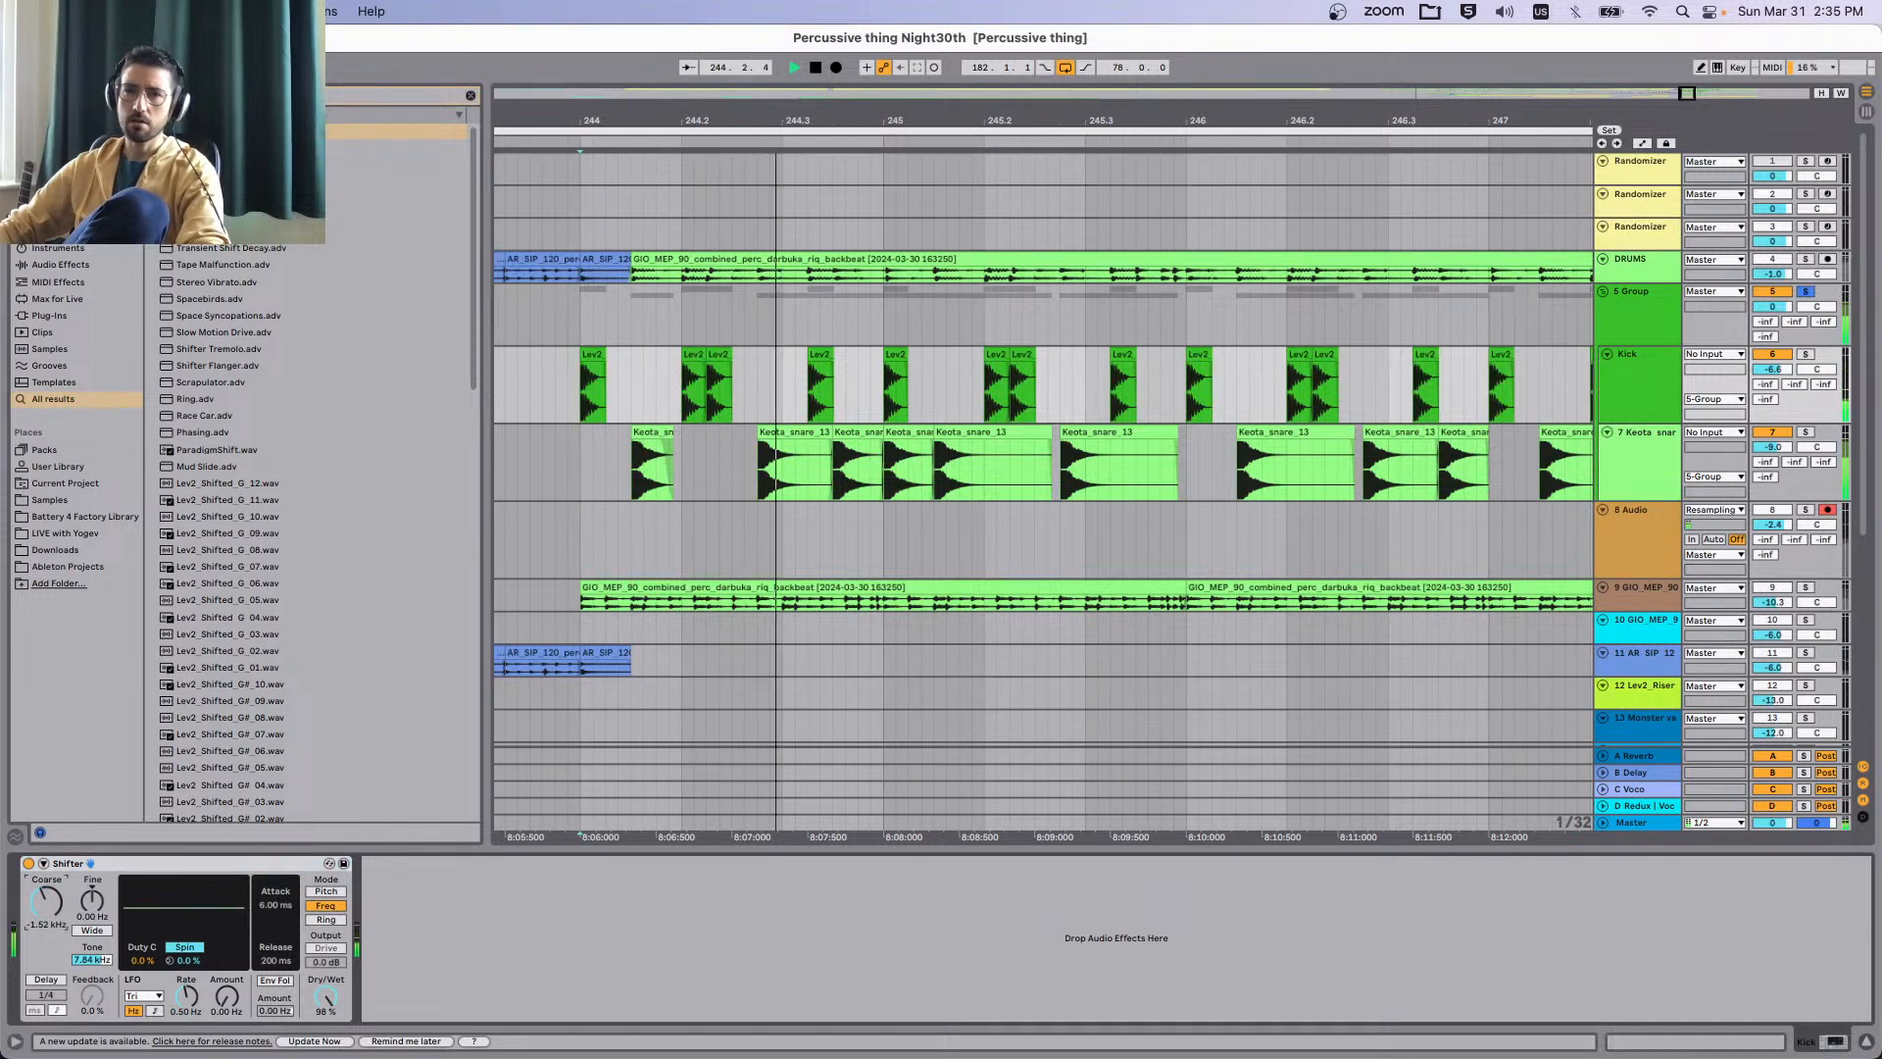
click(192, 864)
key(Delete)
Compare the kick and snare group's sound with OTT bypassed and with it enabled.
click(1657, 297)
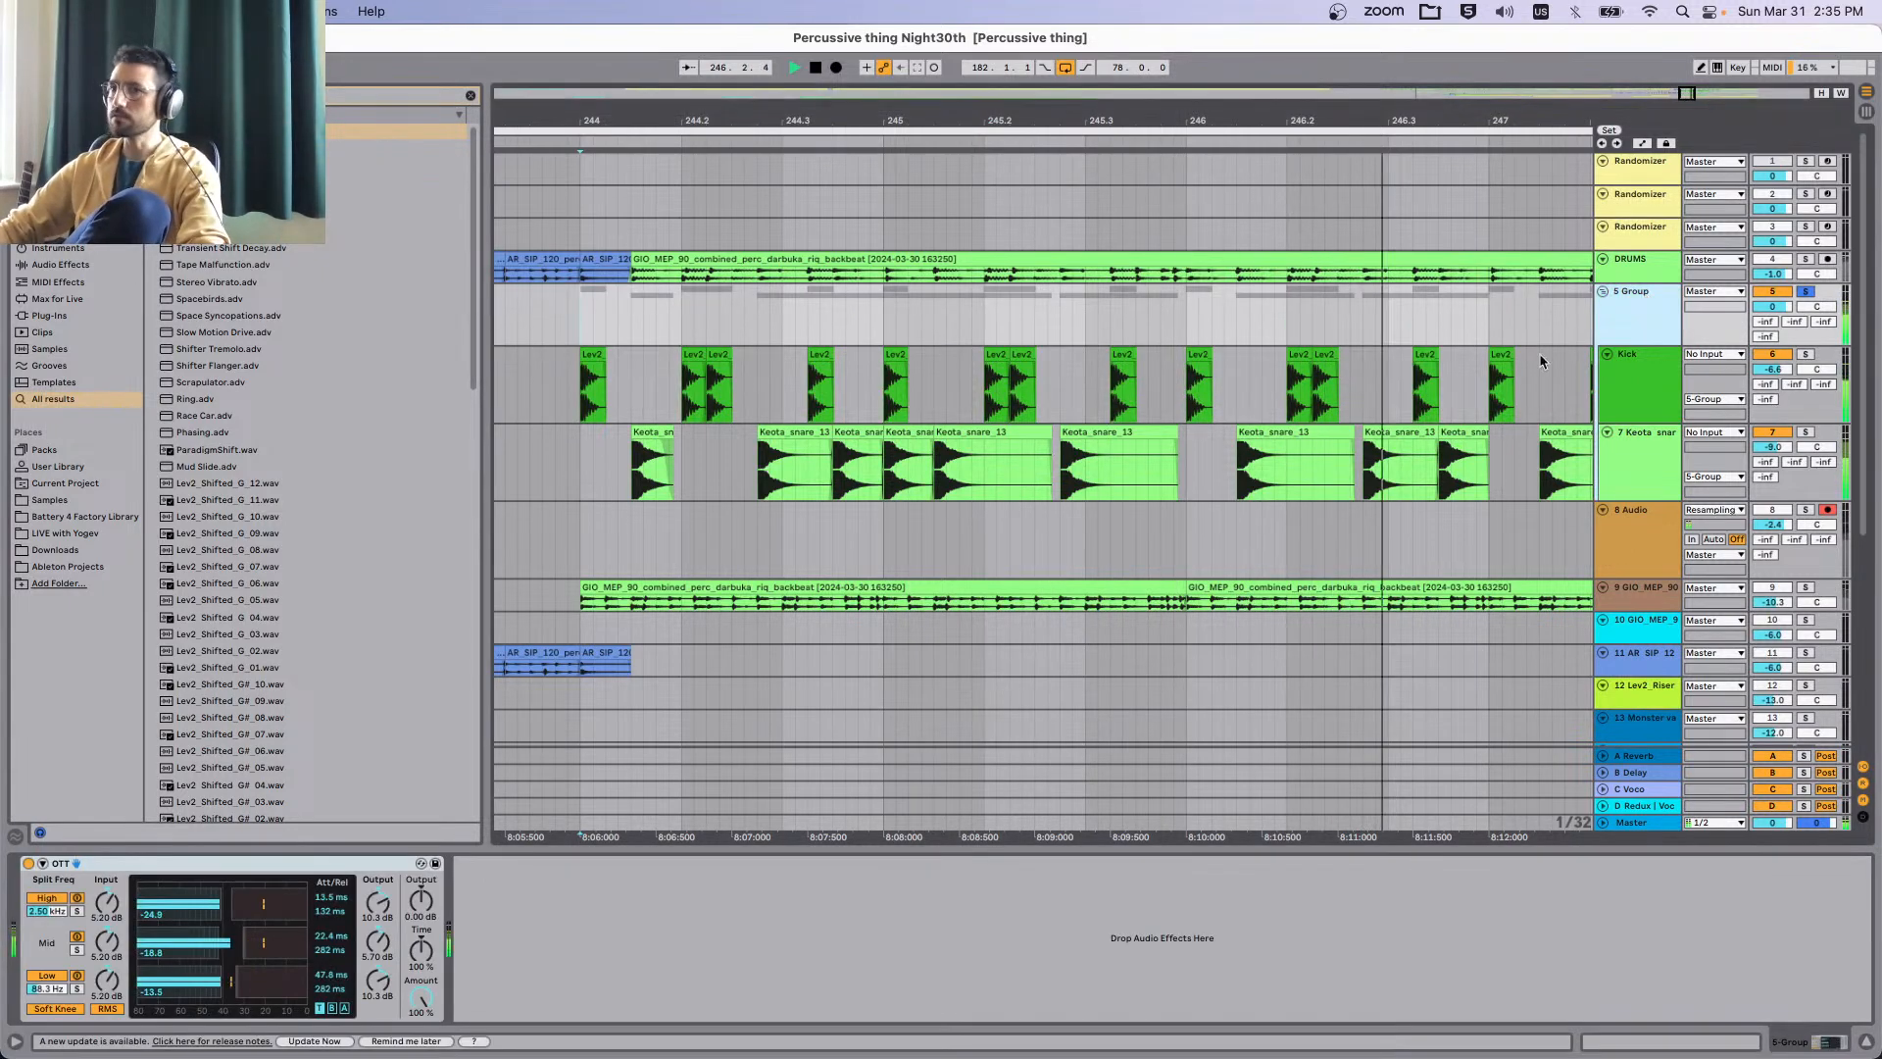
key(space)
click(26, 863)
key(space)
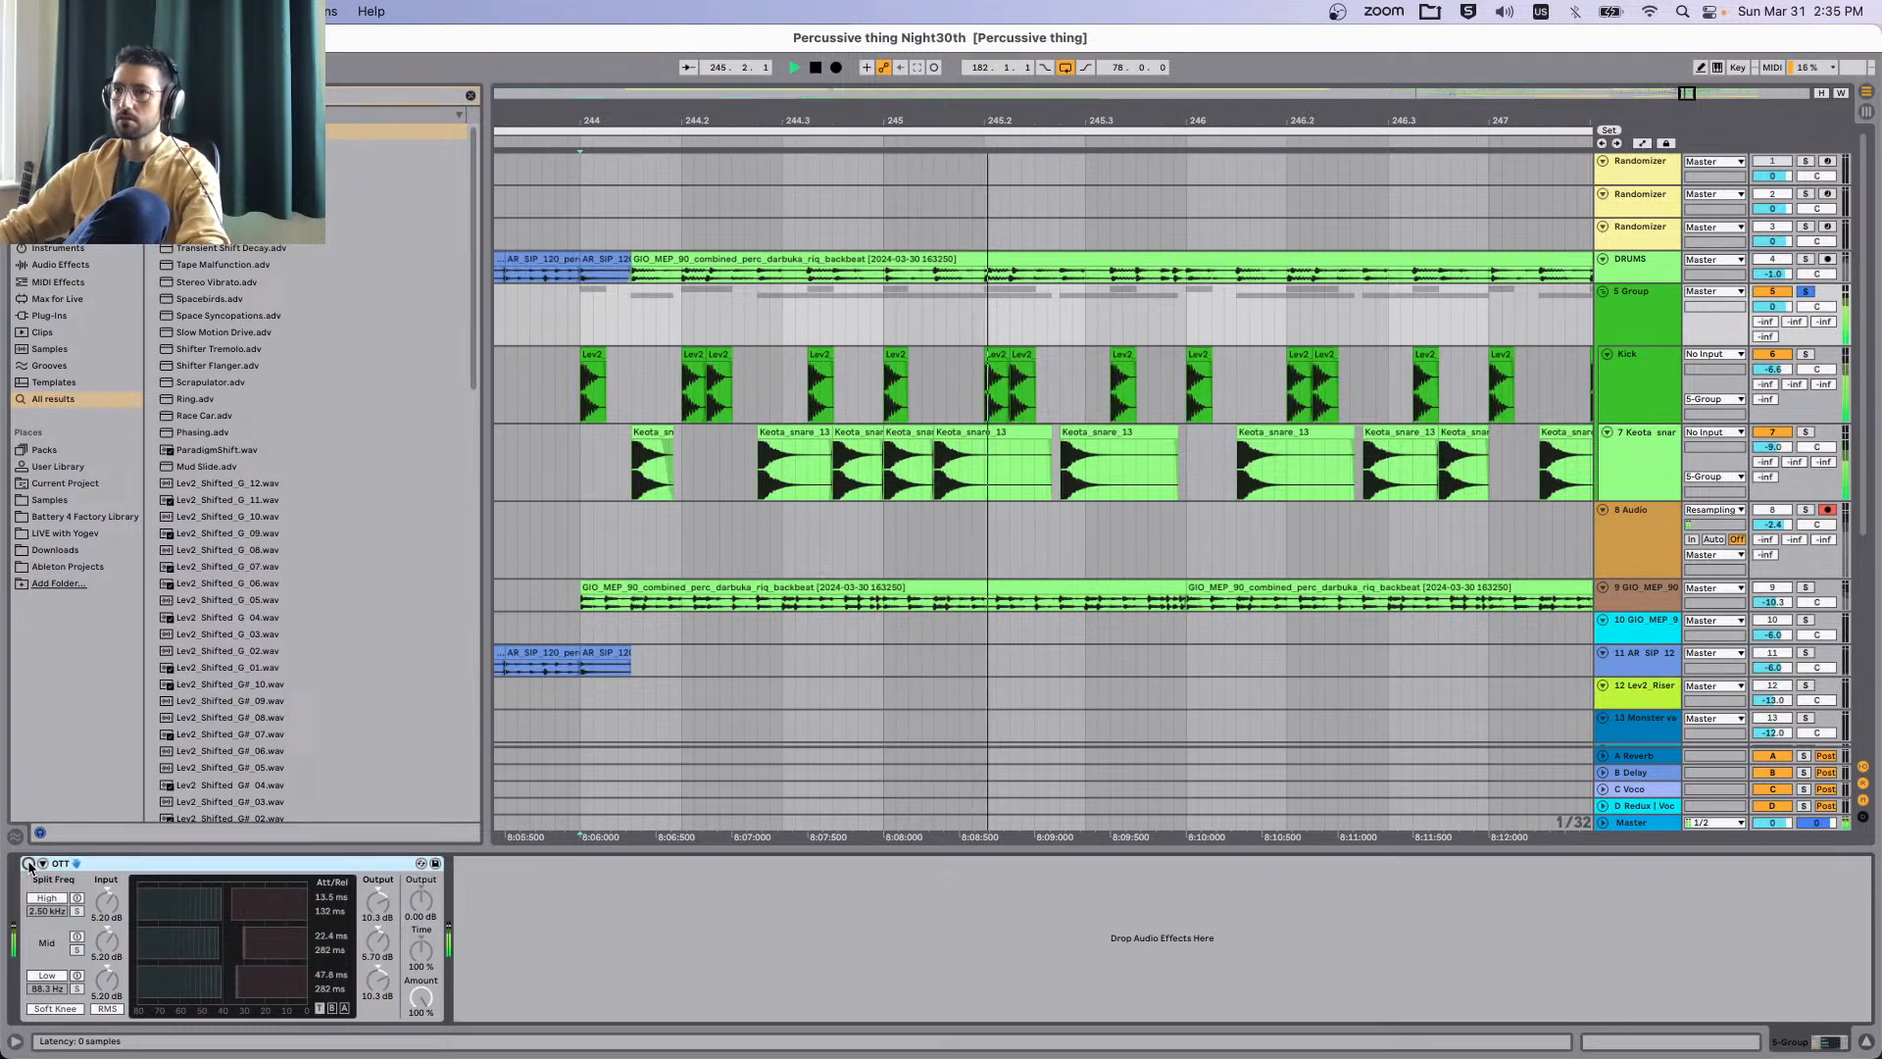
click(27, 863)
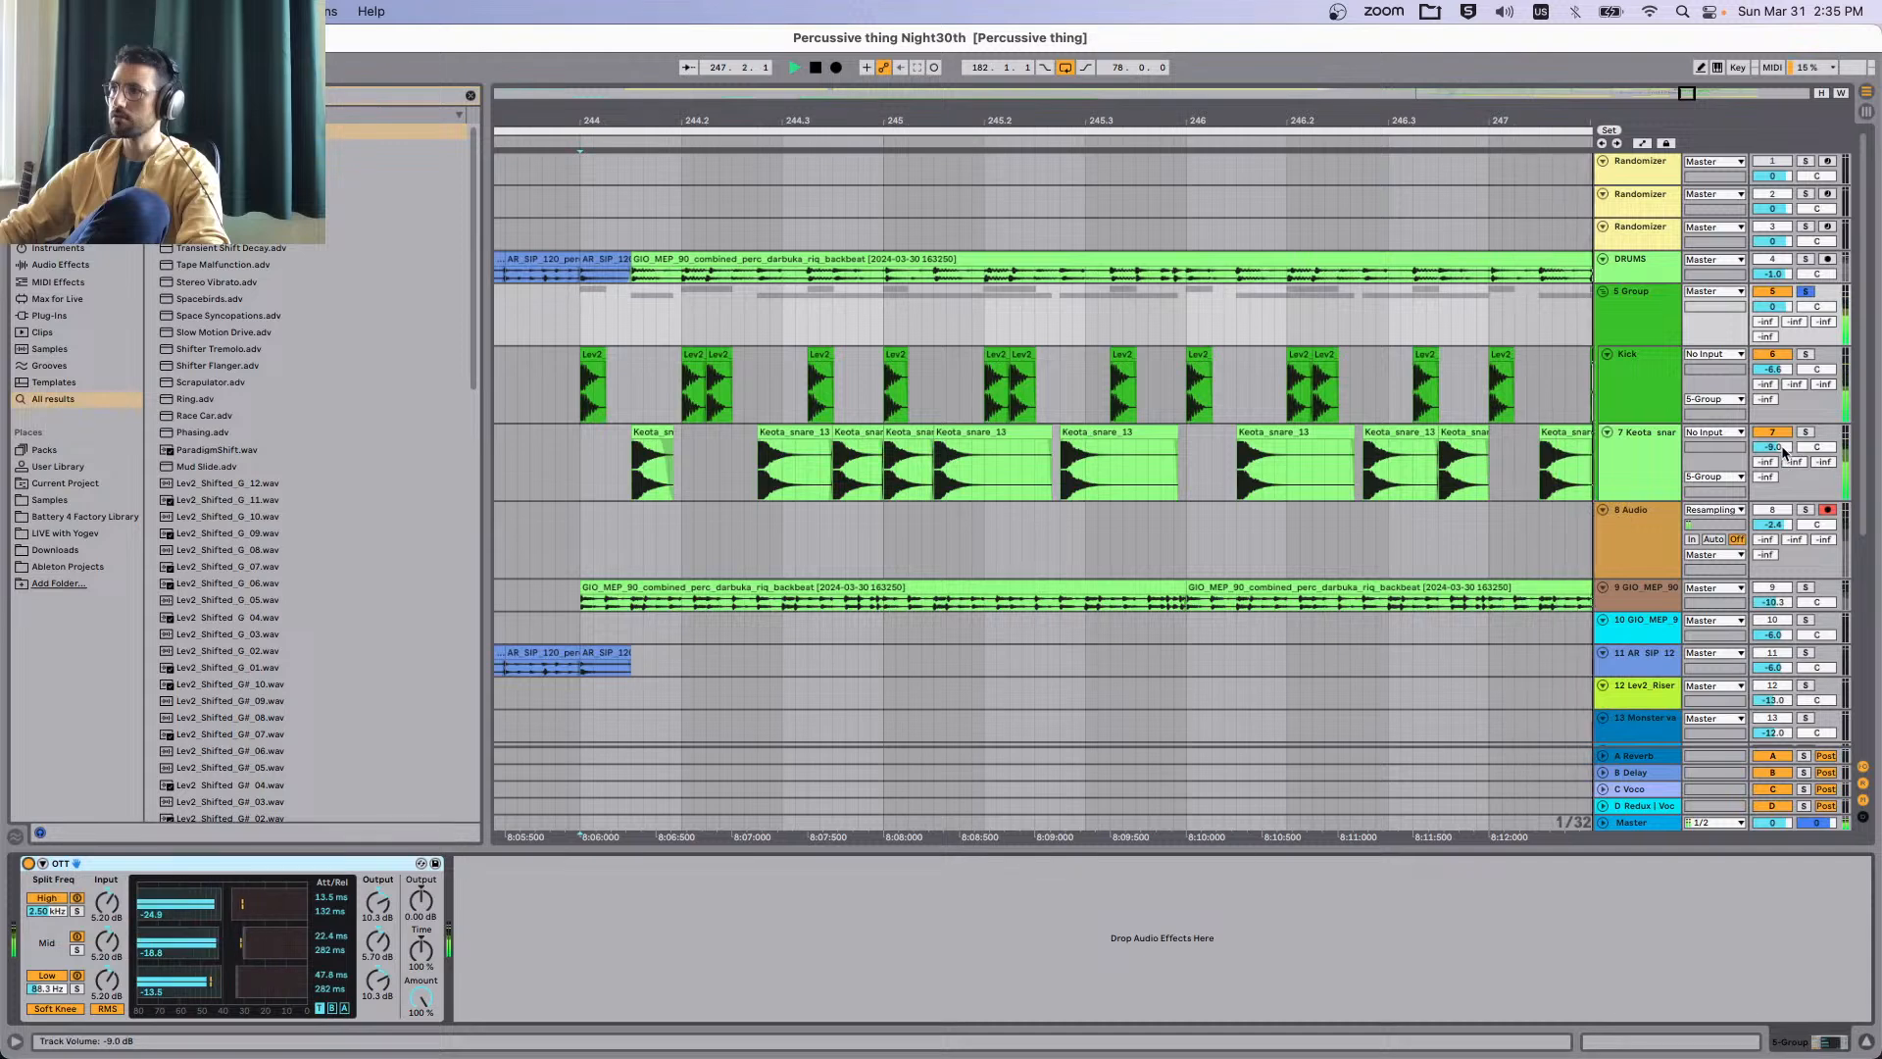
Shorten the snare clips at 244.2.4 and 244.3.3 by splitting them and deleting their tails.
click(654, 437)
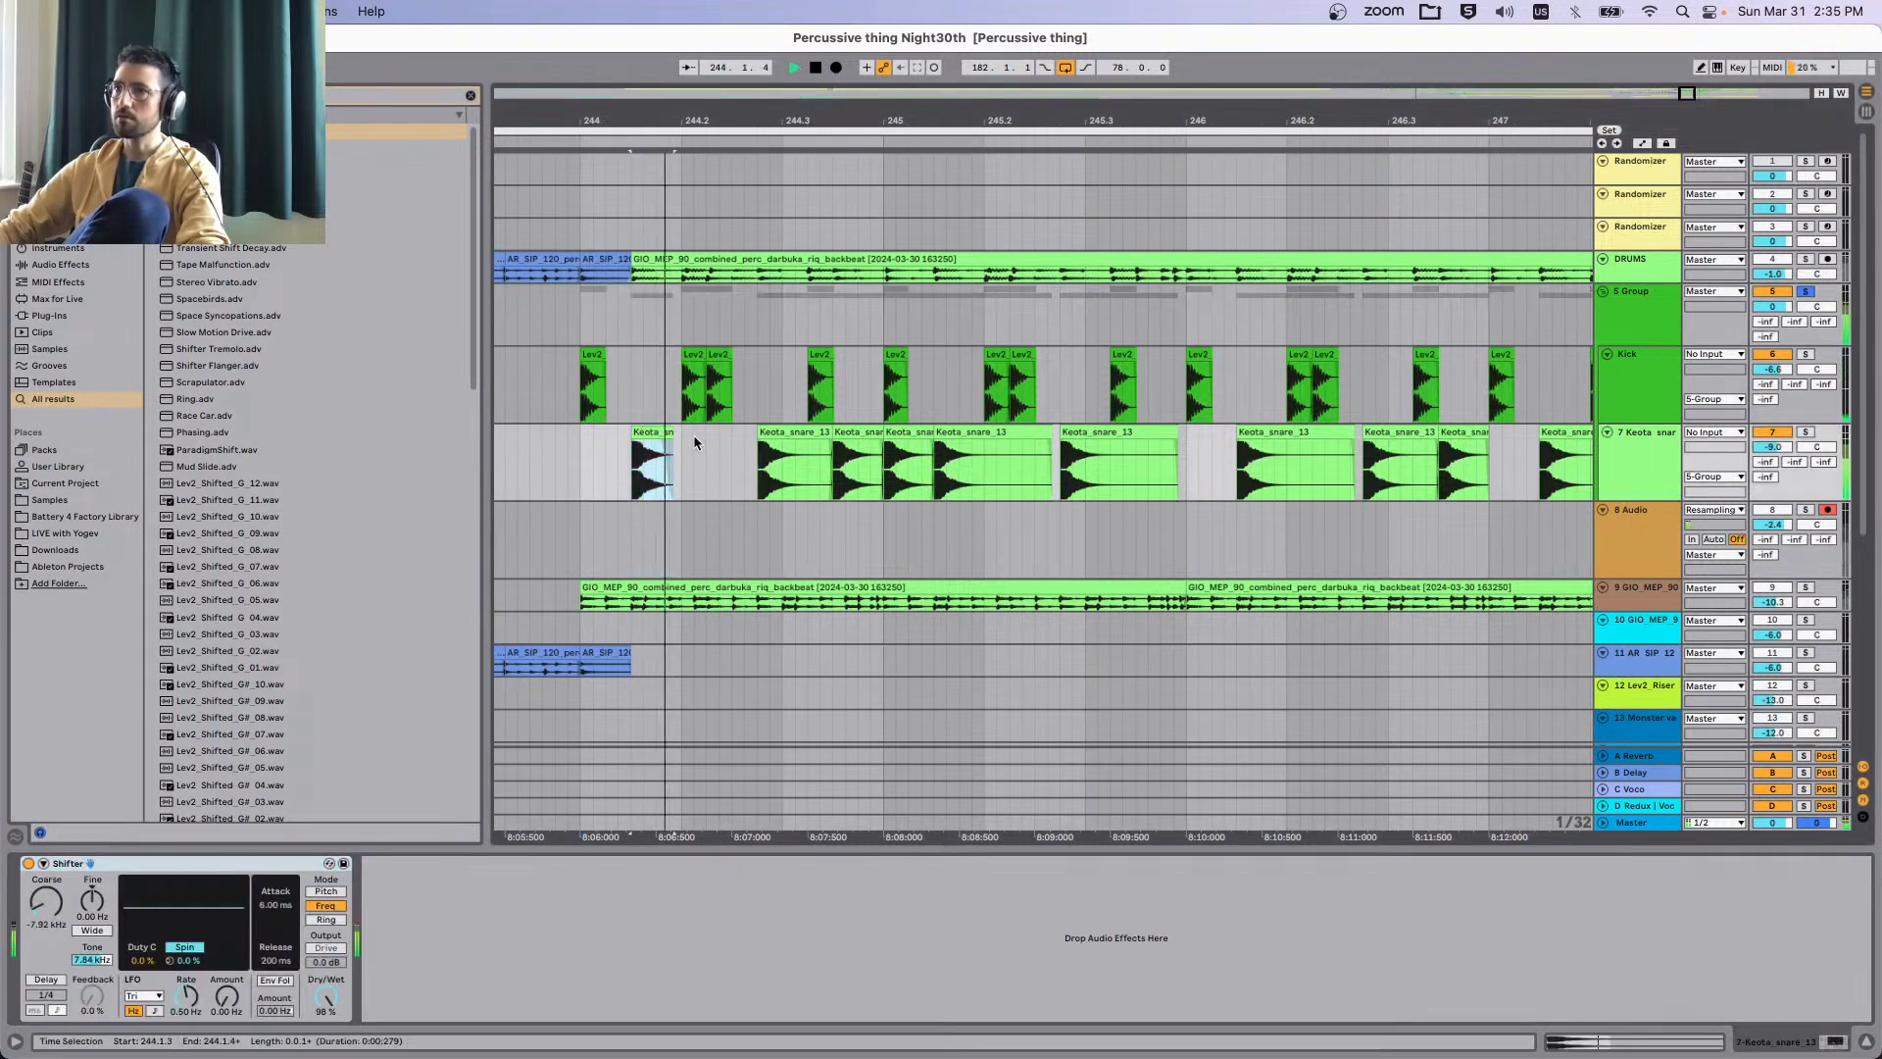
click(782, 432)
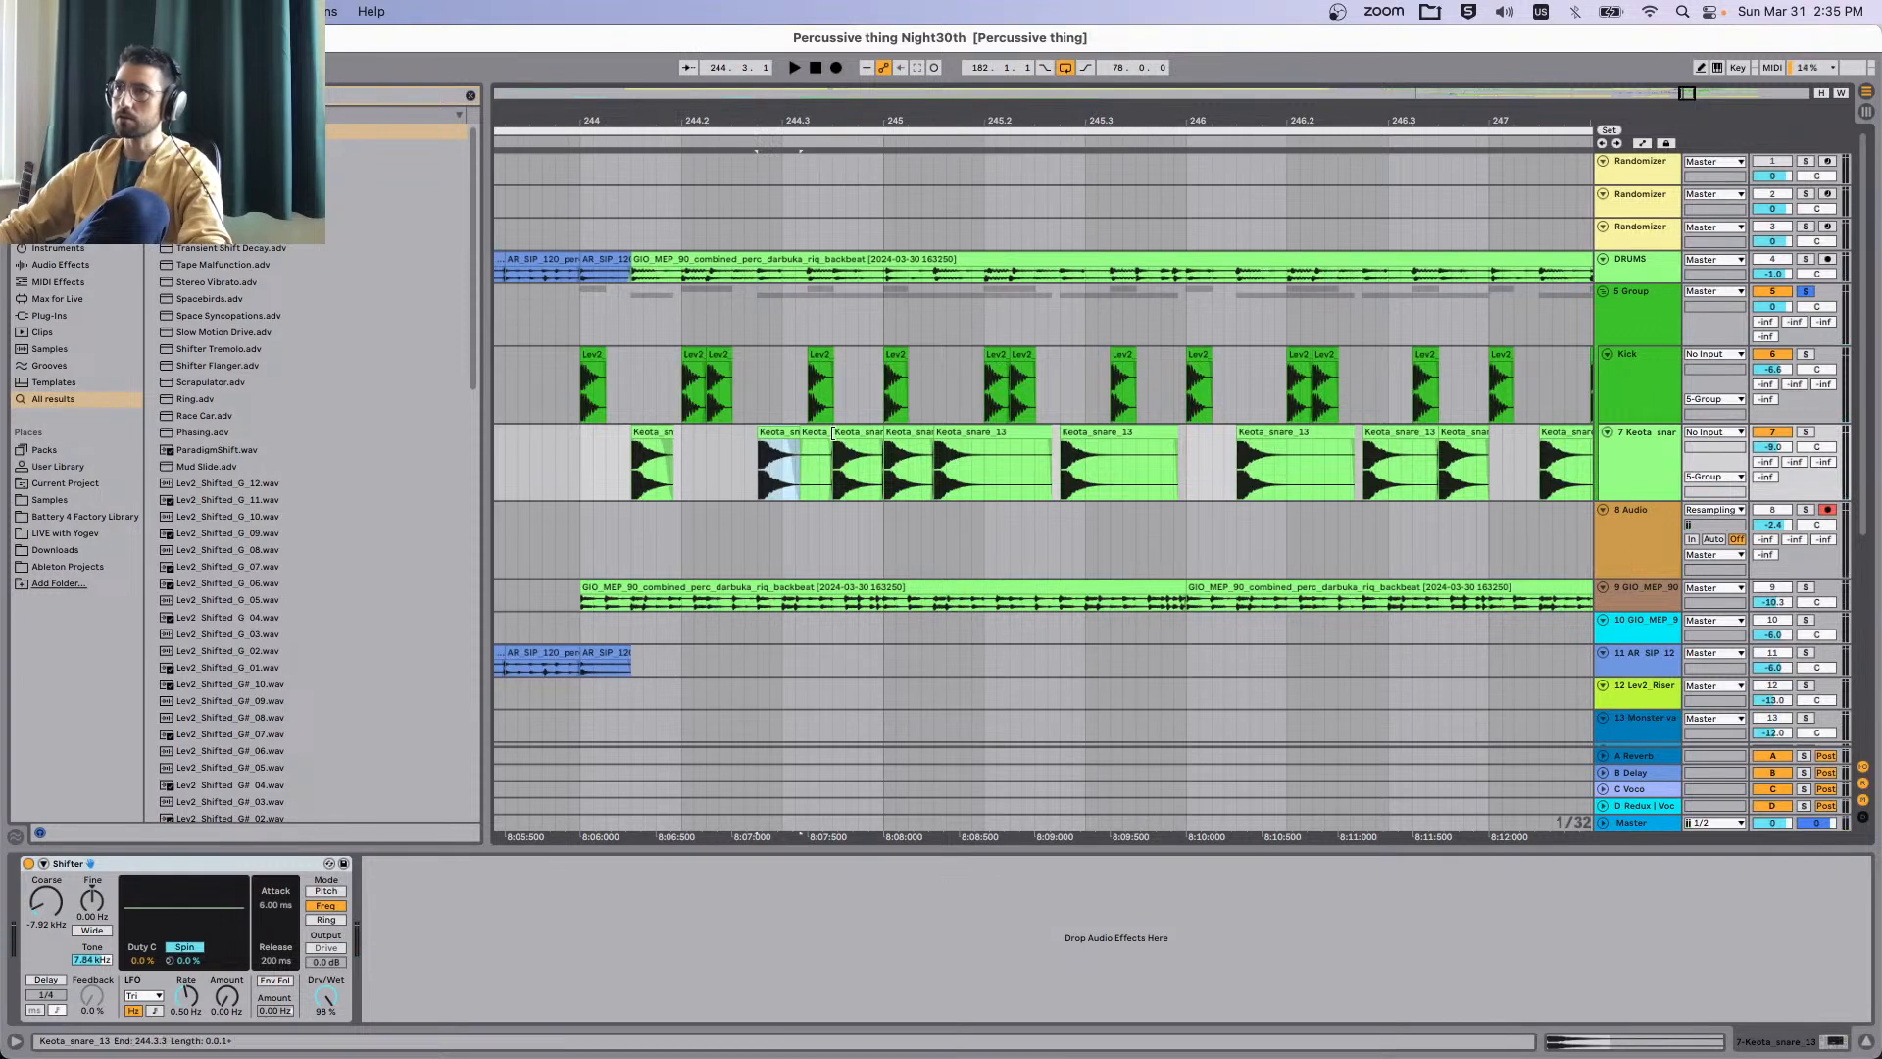
drag(834, 449, 880, 448)
click(813, 432)
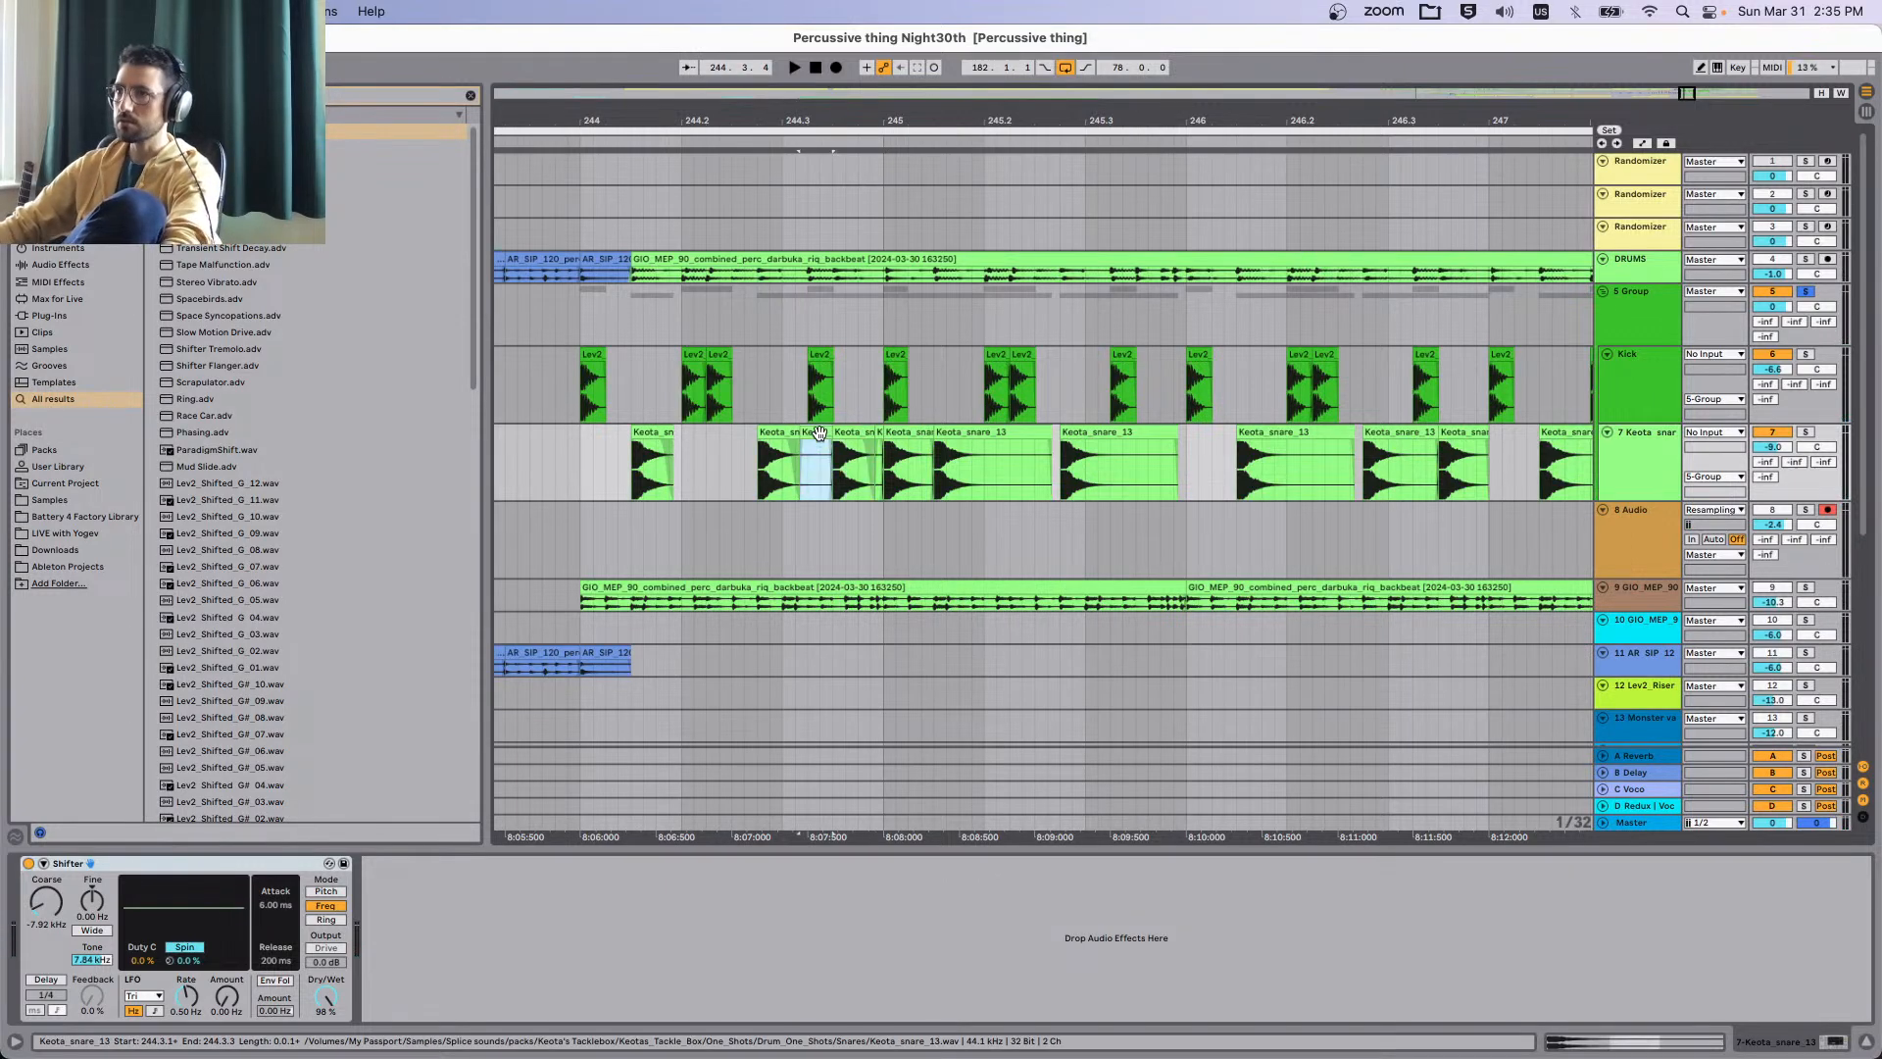
key(Delete)
click(879, 432)
key(Delete)
Remove the tails of the snare clips at 245.1.3, 245.2.4 and 246.1.3.
click(992, 459)
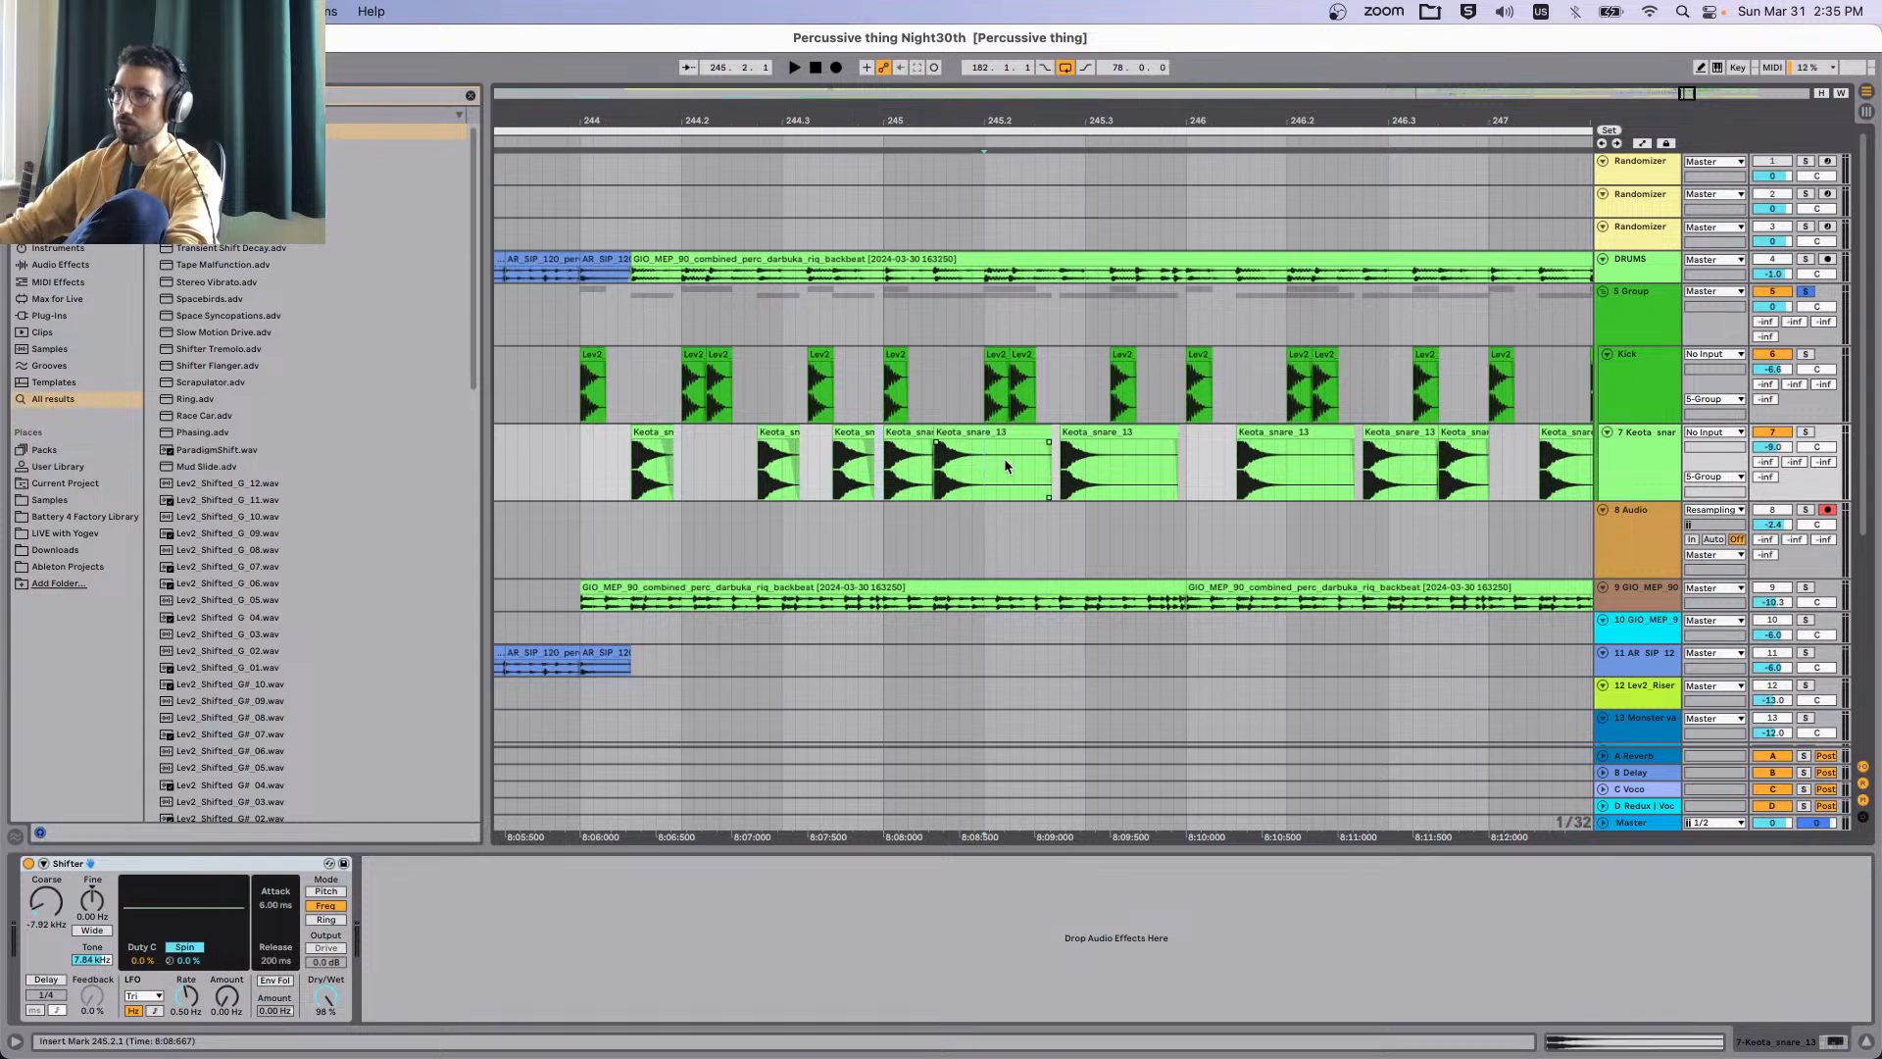
key(Delete)
mouse_move(1111, 455)
mouse_down()
mouse_move(1190, 460)
mouse_move(1102, 443)
mouse_up()
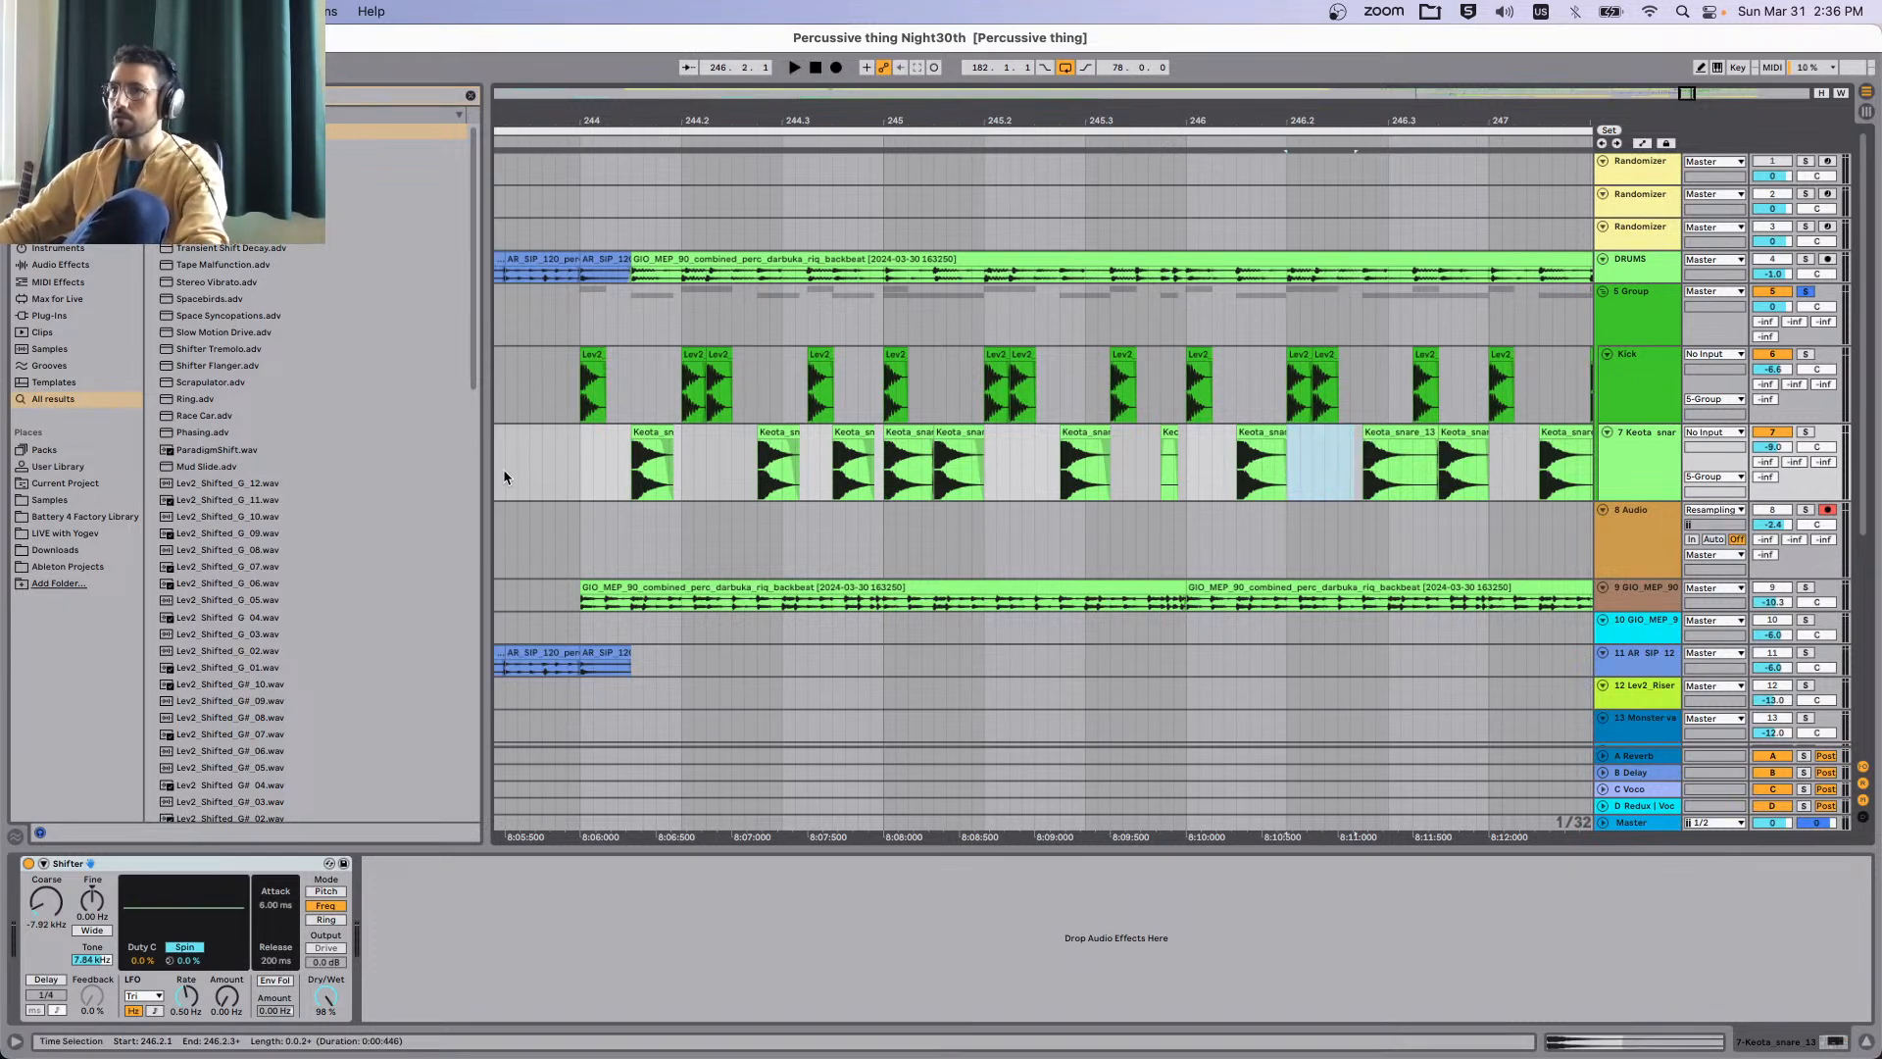
Play the shortened snare pattern from 244.1.1 and check the remaining long clips after bar 246.
click(582, 464)
key(space)
scroll(1172, 498, right, 1)
scroll(1167, 497, down, 1)
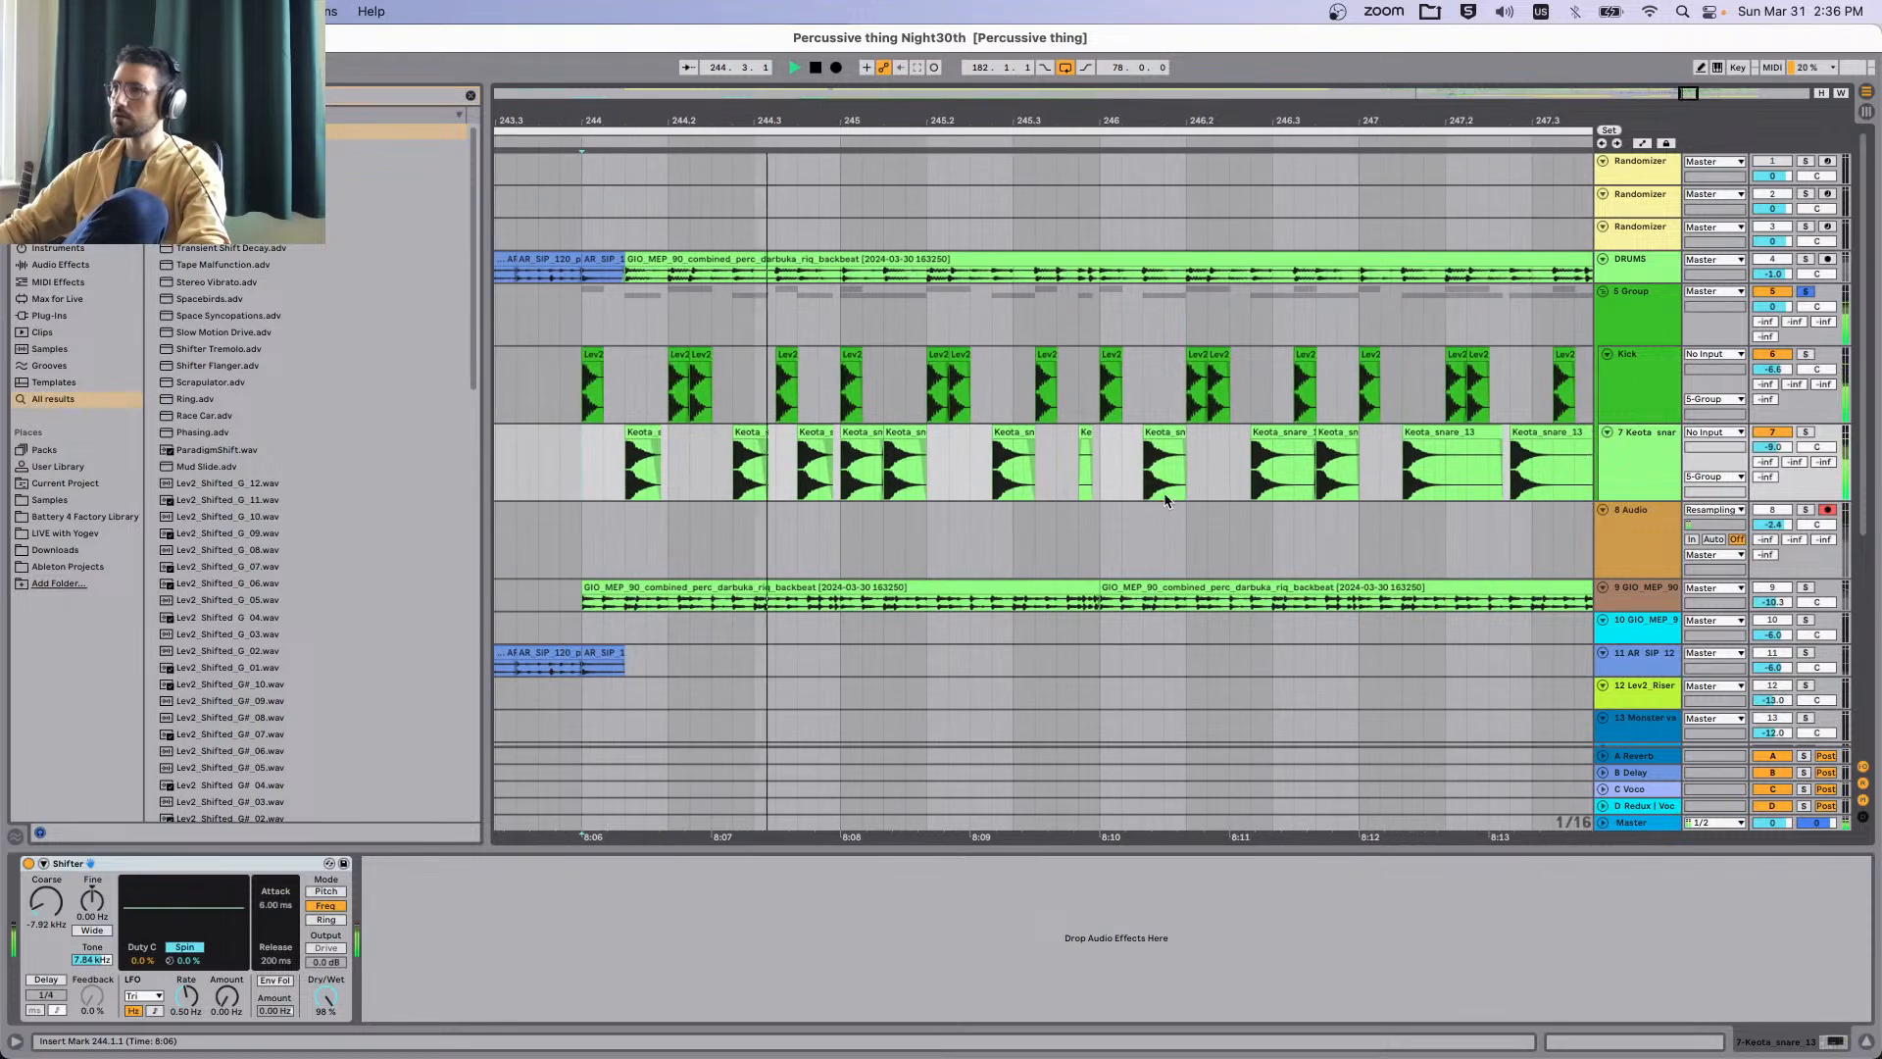
scroll(1166, 500, right, 1)
scroll(1059, 495, down, 1)
scroll(1054, 467, down, 2)
scroll(1053, 424, down, 1)
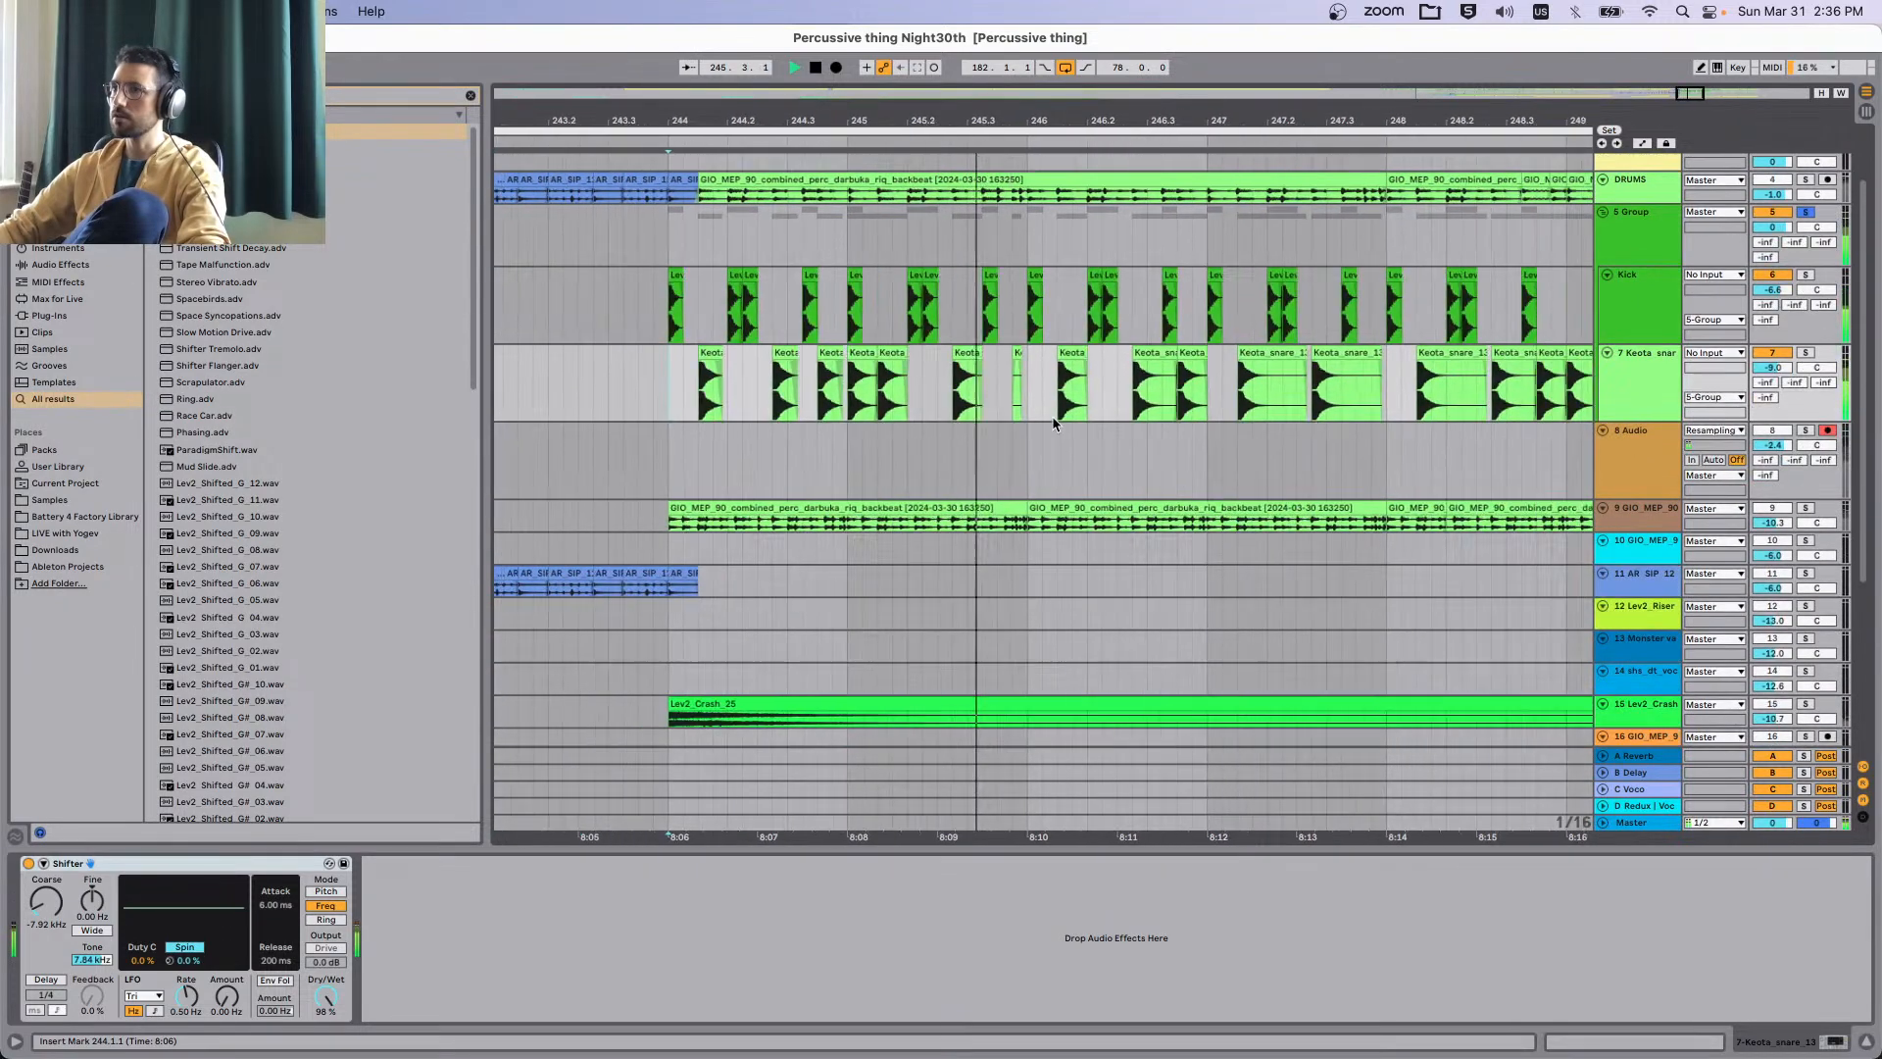
Try clearing the snare clips from 246.1.1 to just after 249.2.3, and undo the deletion.
drag(1032, 382, 1588, 390)
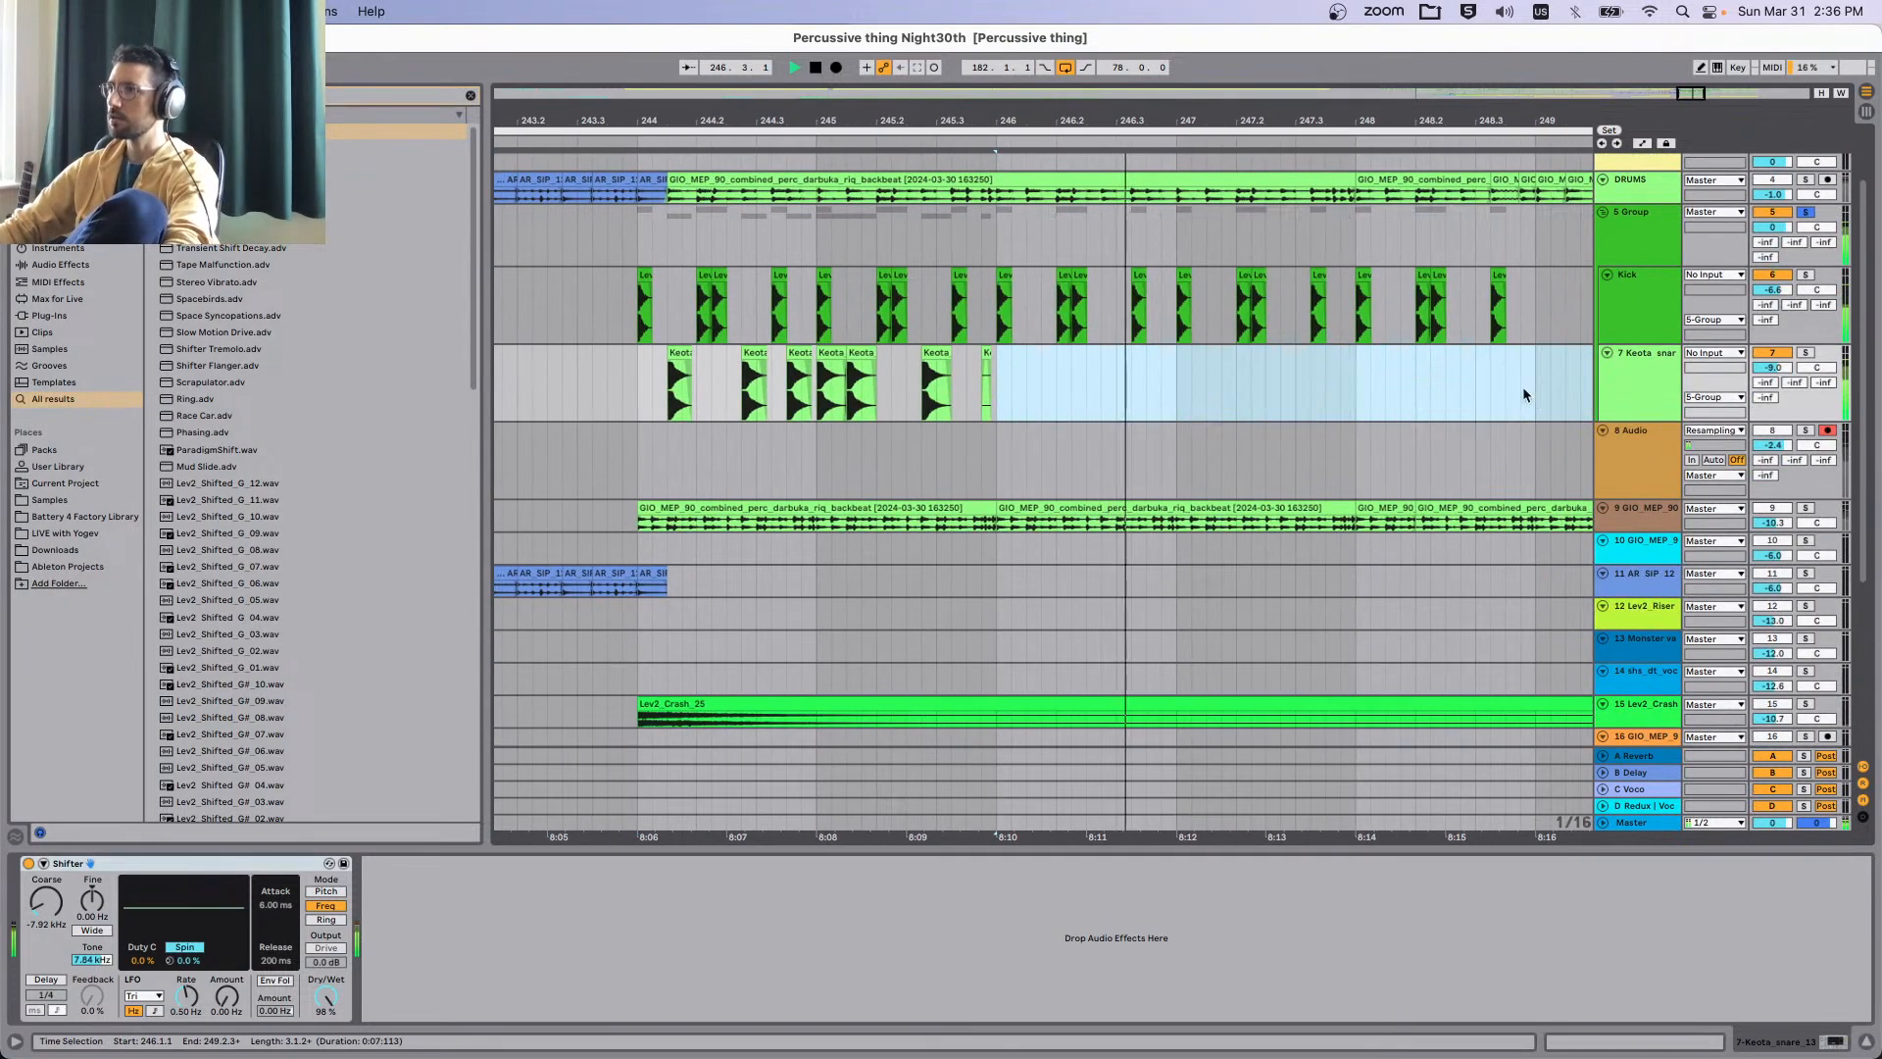
key(super+z)
scroll(1219, 394, right, 1)
scroll(1207, 394, down, 1)
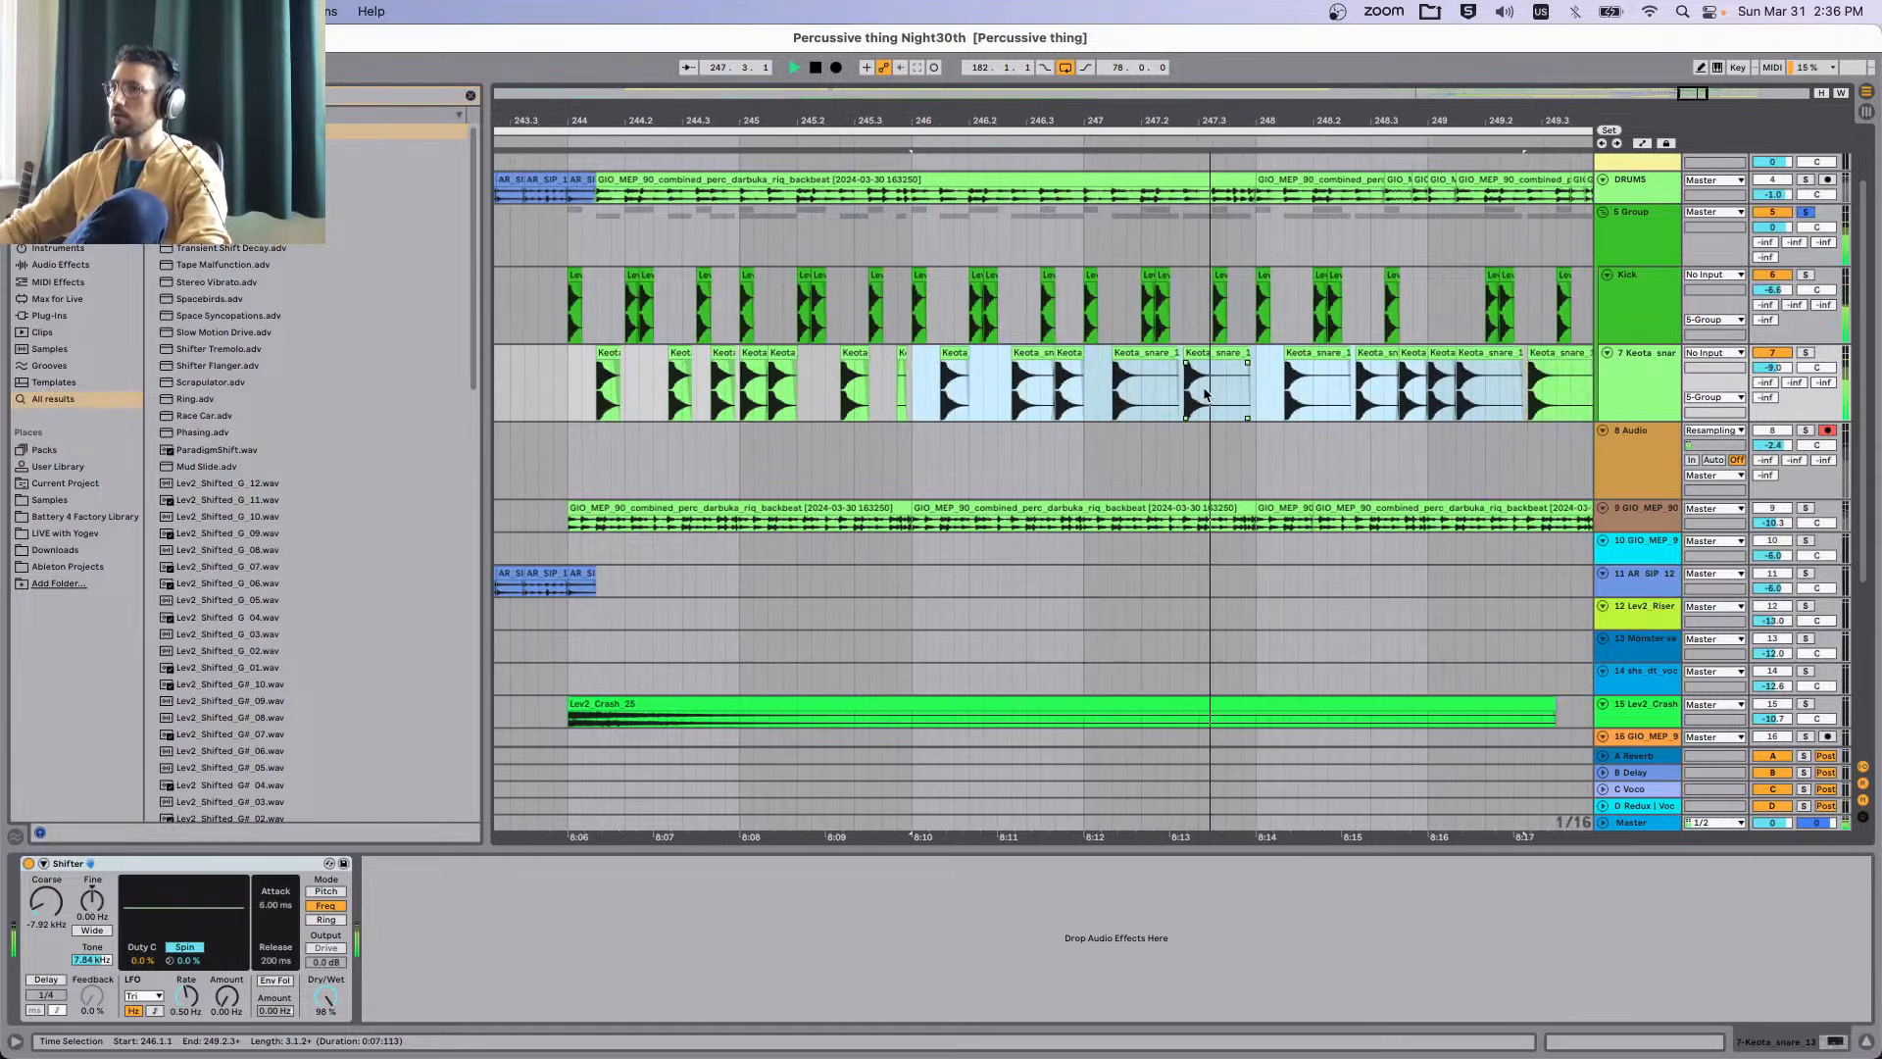
Shorten the snare clips from 246.2.4 through 247.2.4 and delete the leftover snare fragment between 245.3.3 and 246.1.1.
key(space)
drag(1247, 353, 1040, 355)
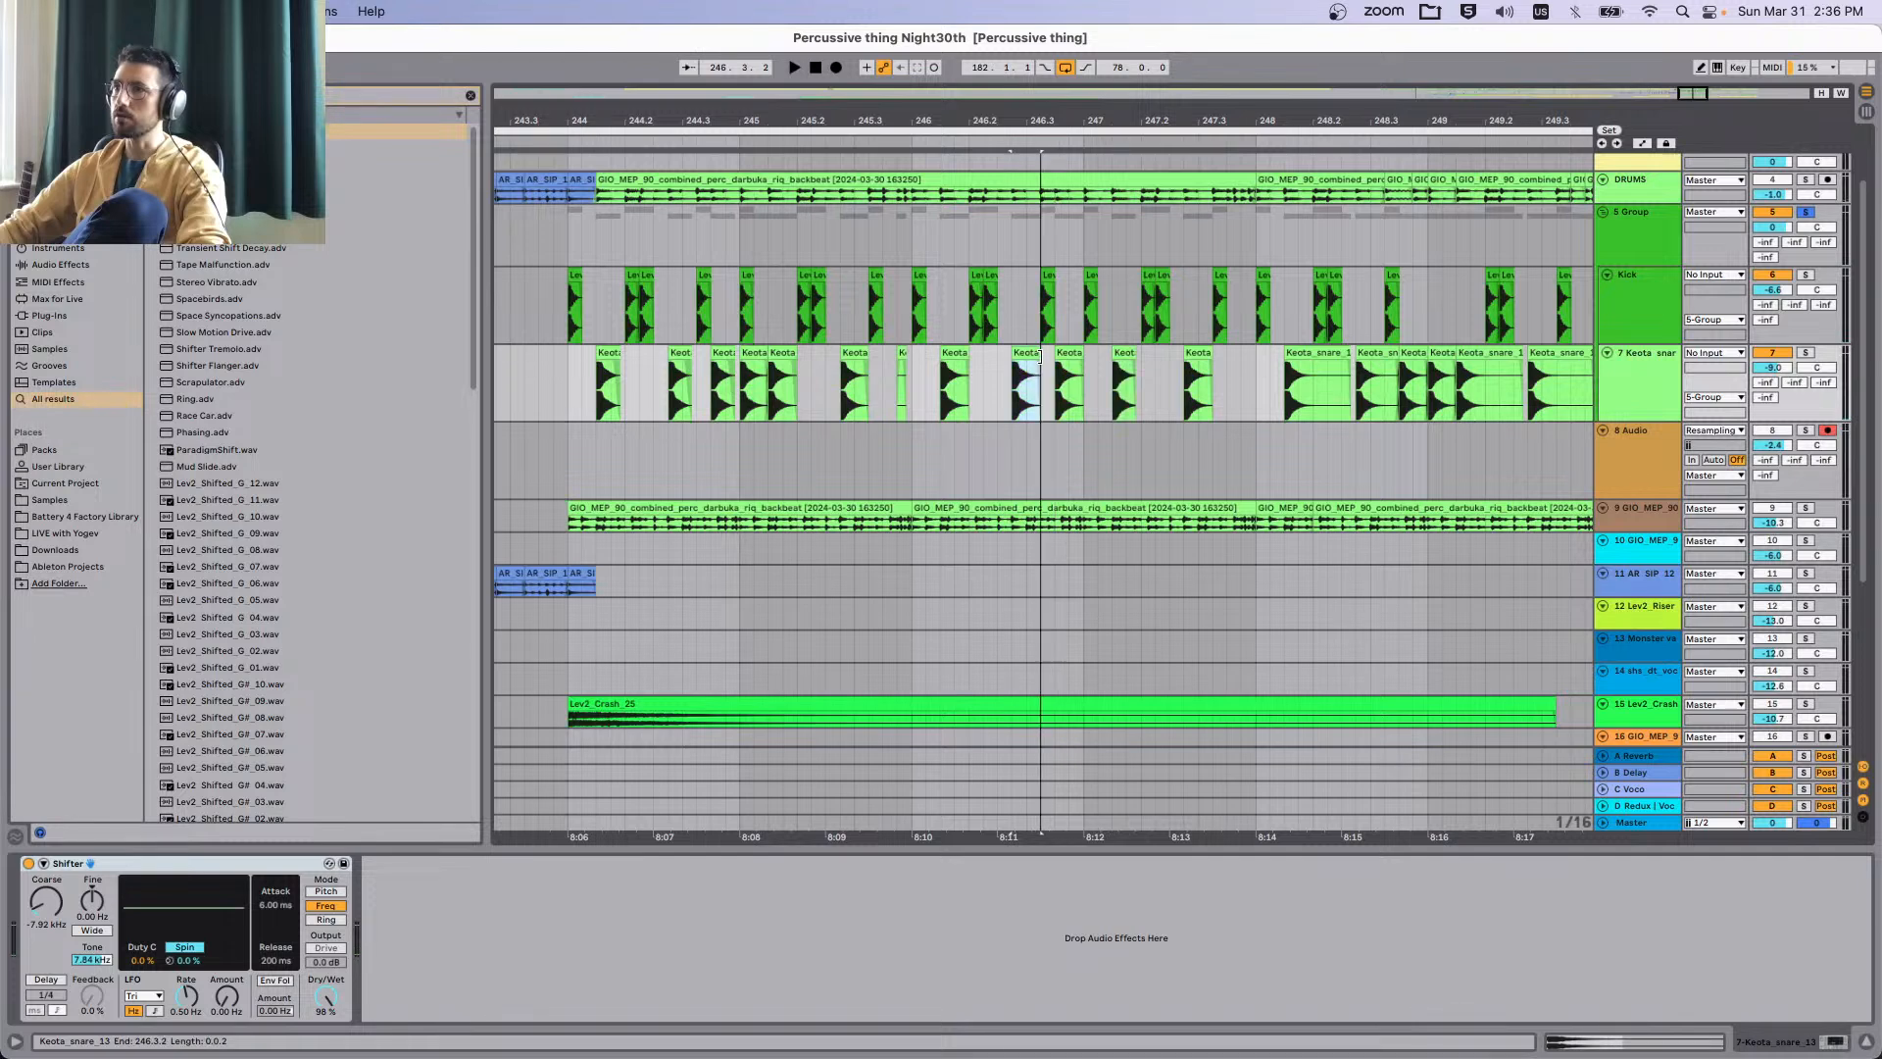
click(908, 384)
key(space)
drag(885, 383, 912, 385)
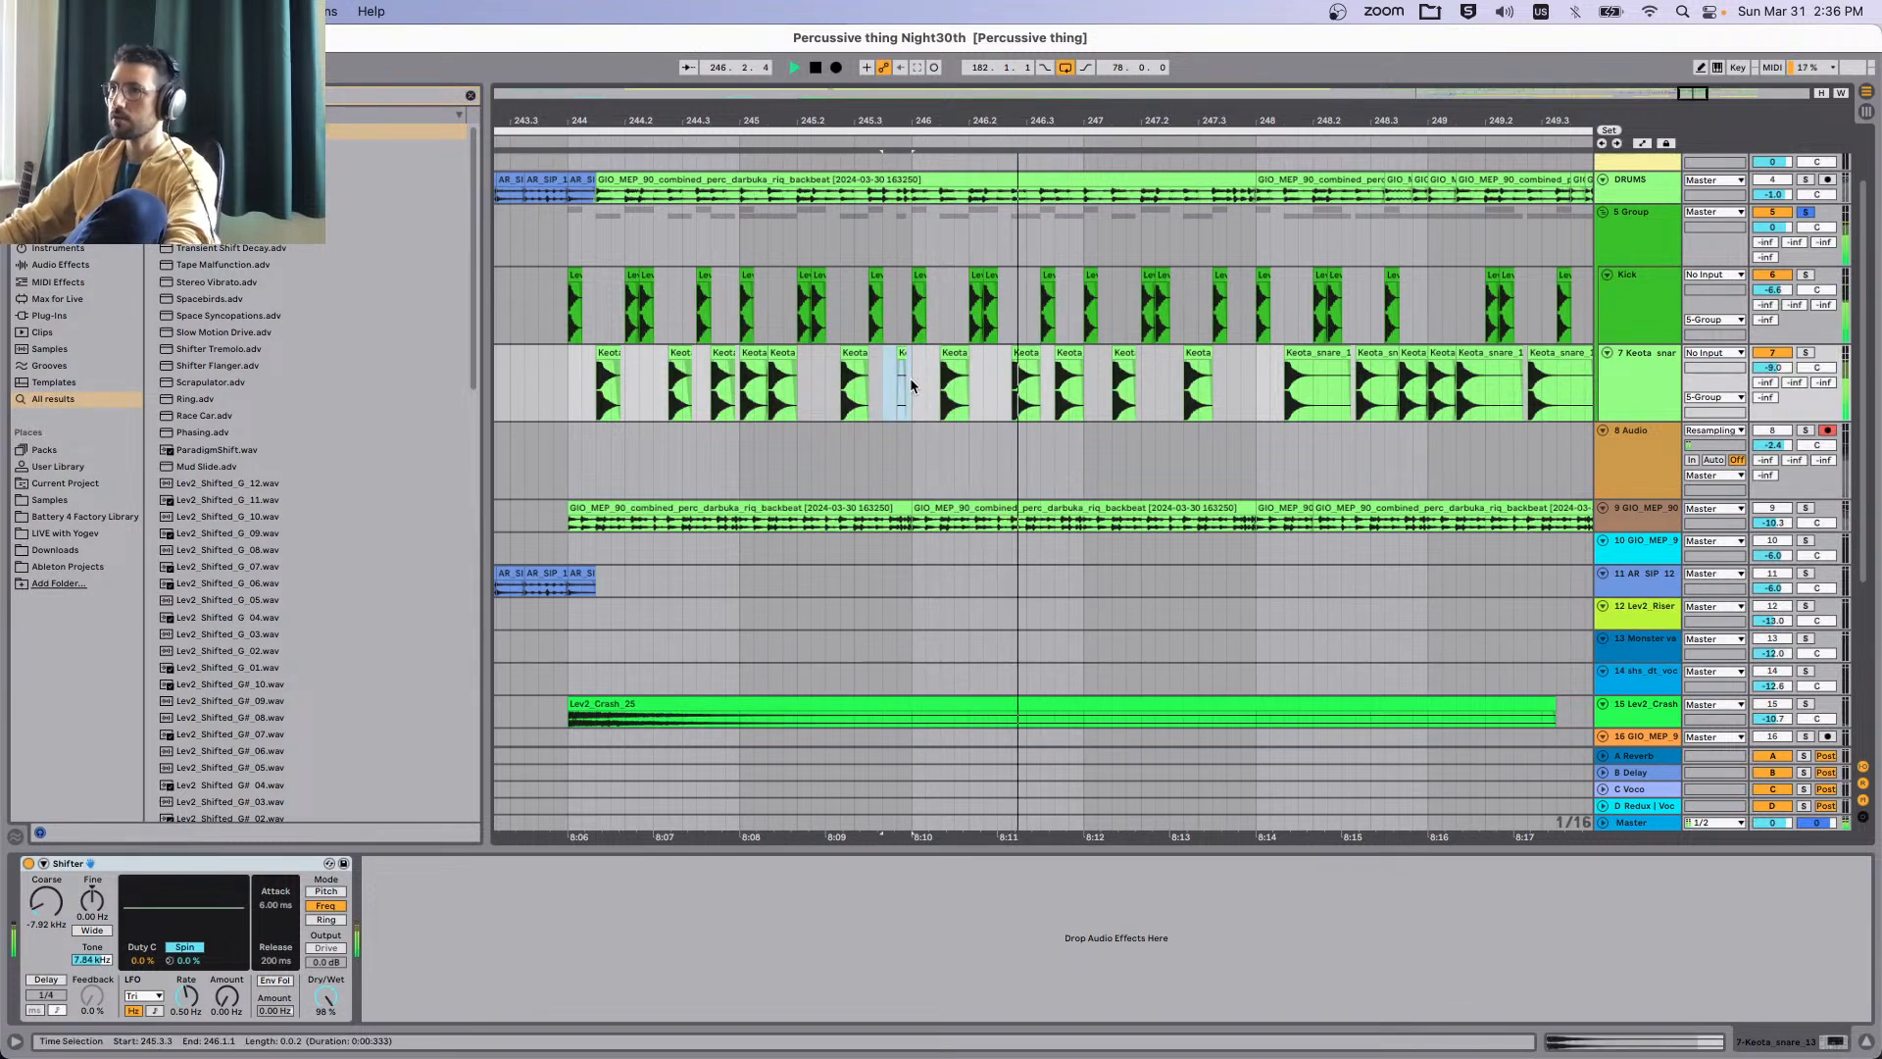
key(Delete)
Delete the long snare clips from 248.1.3 onward and duplicate the two-bar snare pattern from 246.1.1 to 248.1.1.
scroll(1163, 350, right, 3)
click(1163, 350)
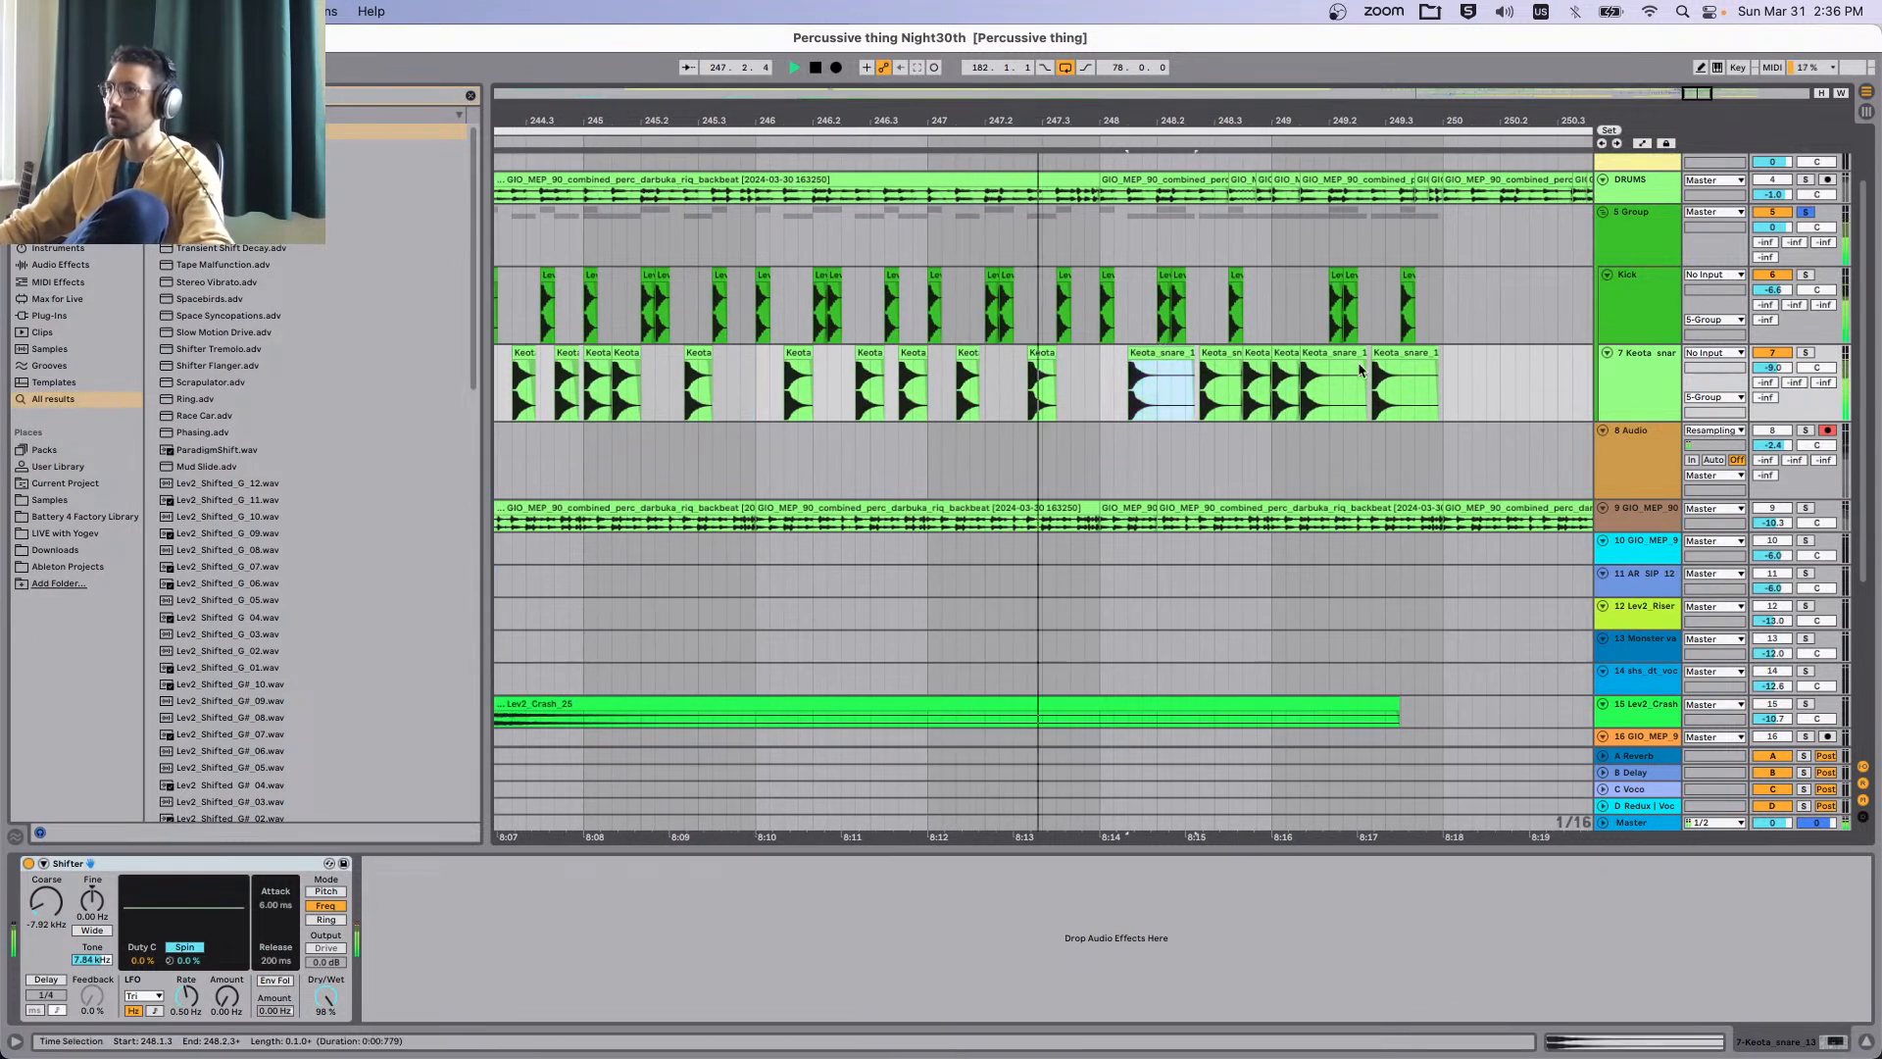
shift+click(1455, 383)
key(Delete)
drag(760, 392, 1086, 392)
key(super+d)
scroll(947, 427, left, 3)
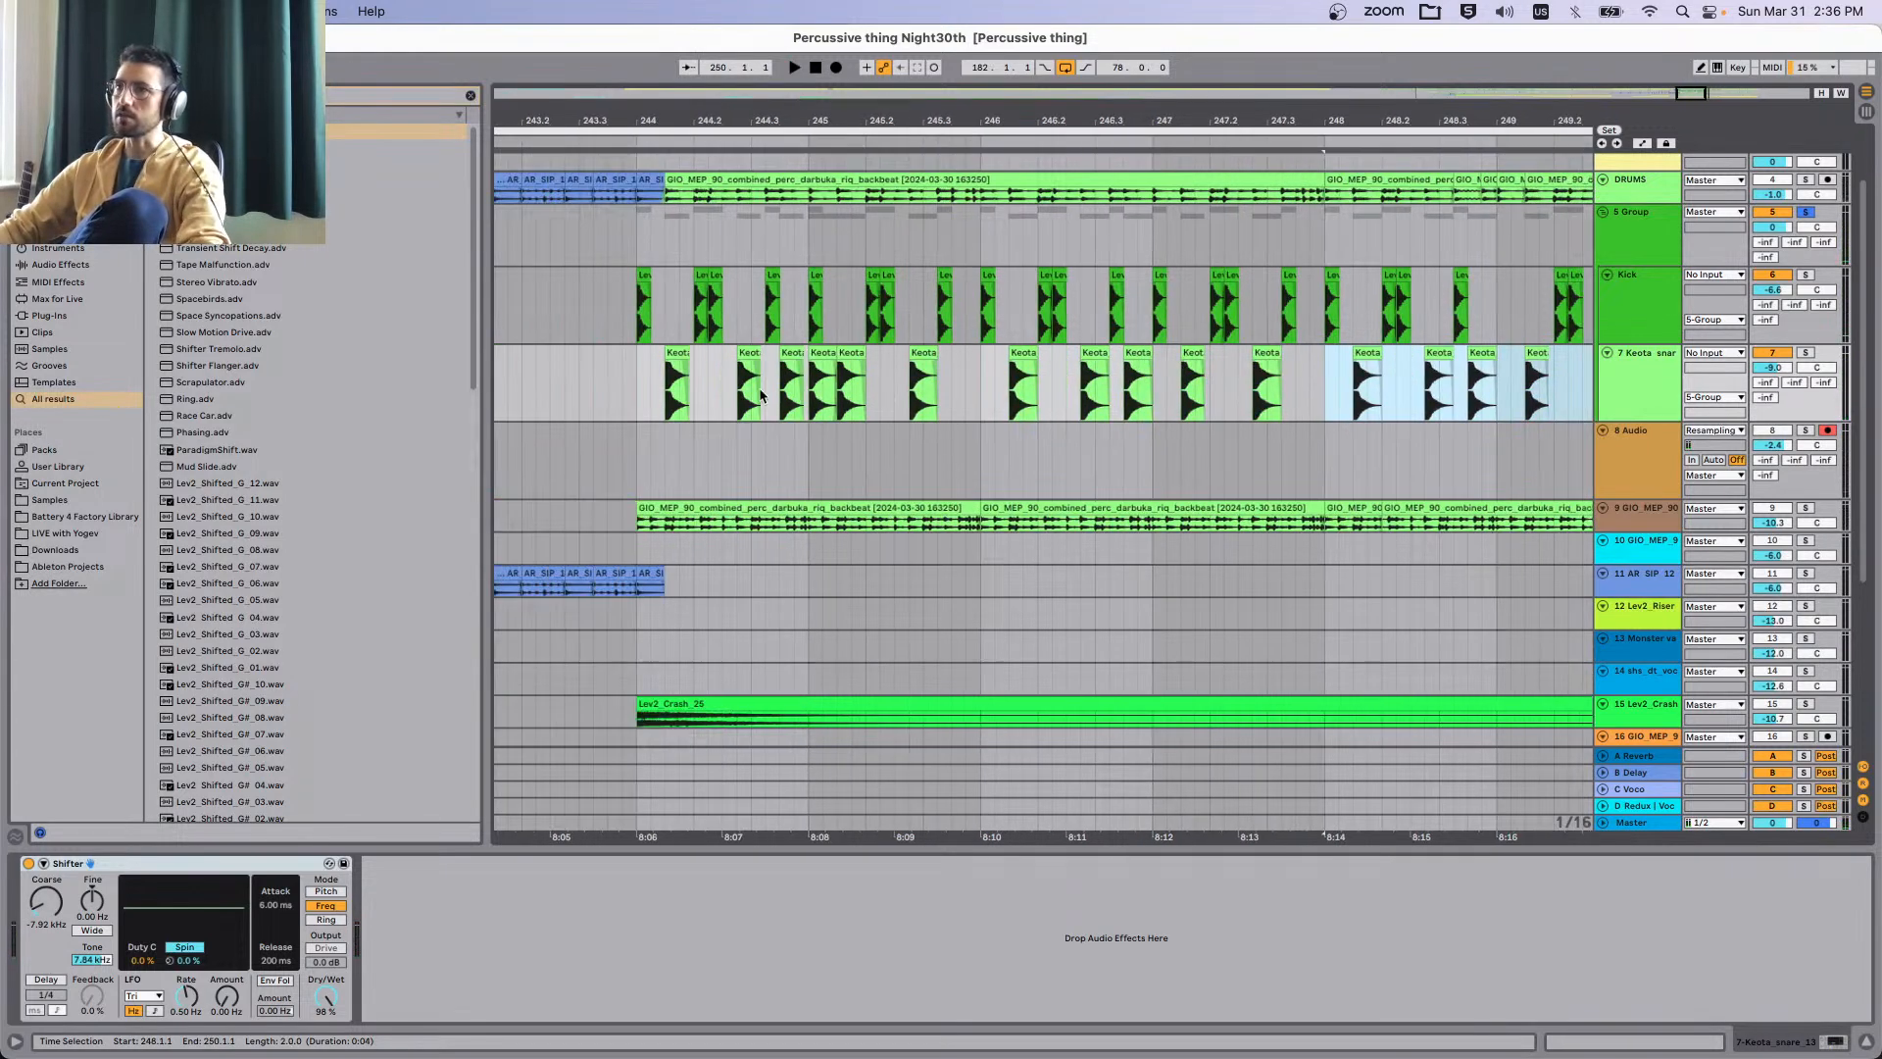
Play the kick and snare pattern from 244.1.1 to check the duplicated snare bars.
click(640, 325)
key(space)
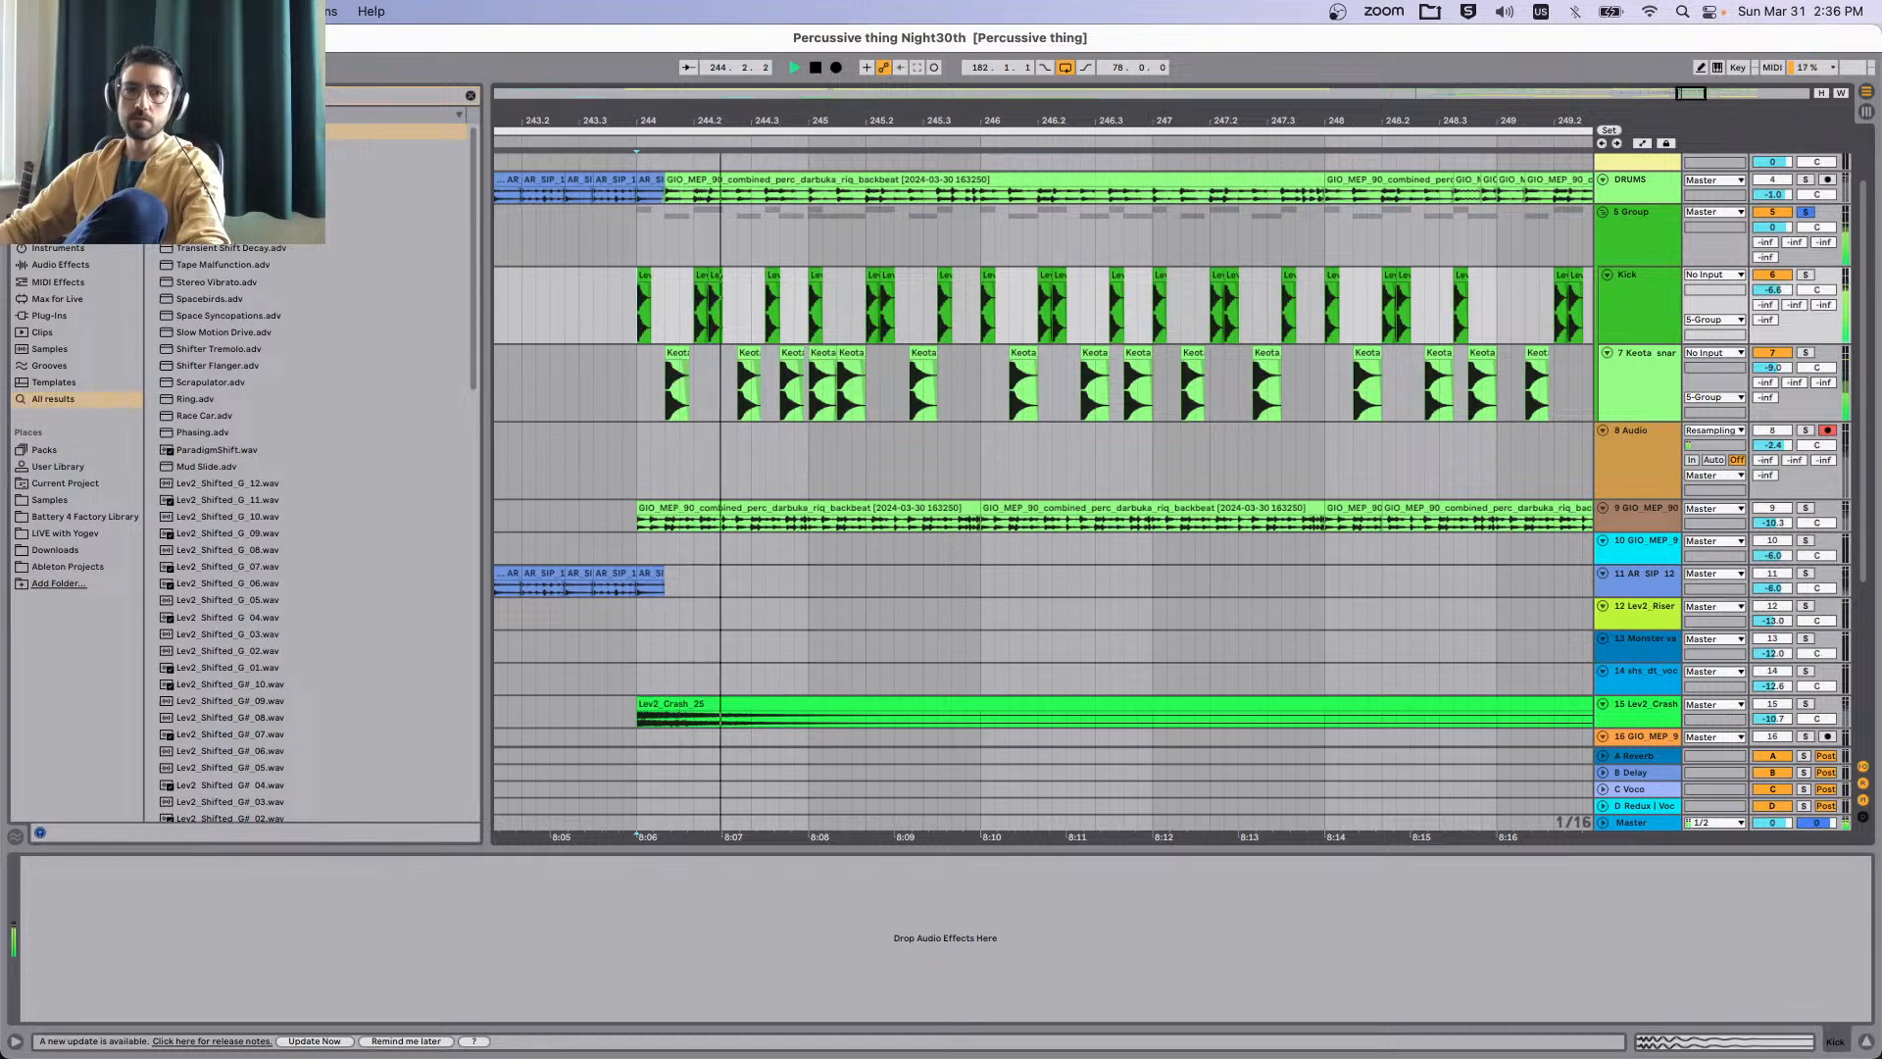
scroll(1163, 468, up, 3)
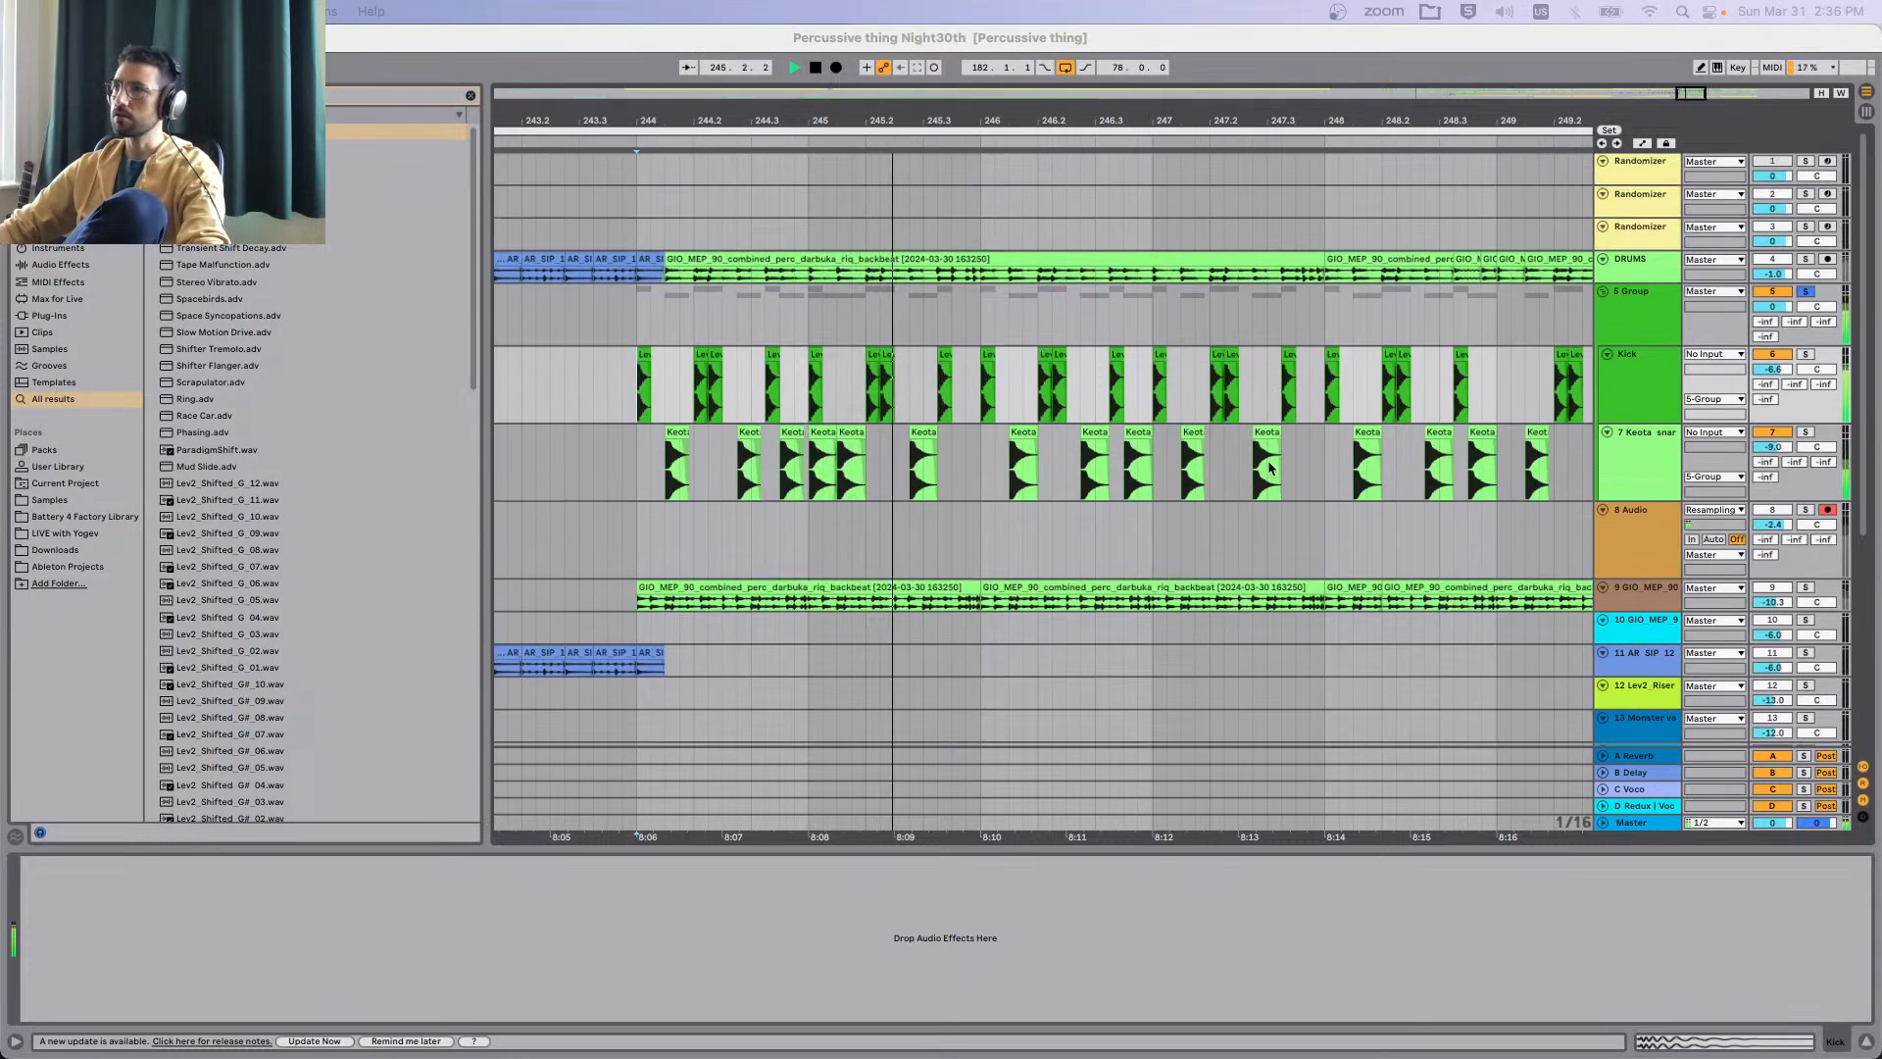
scroll(1163, 468, right, 2)
Insert a Pedal effect in front of OTT on the kick and snare group.
click(1613, 315)
key(space)
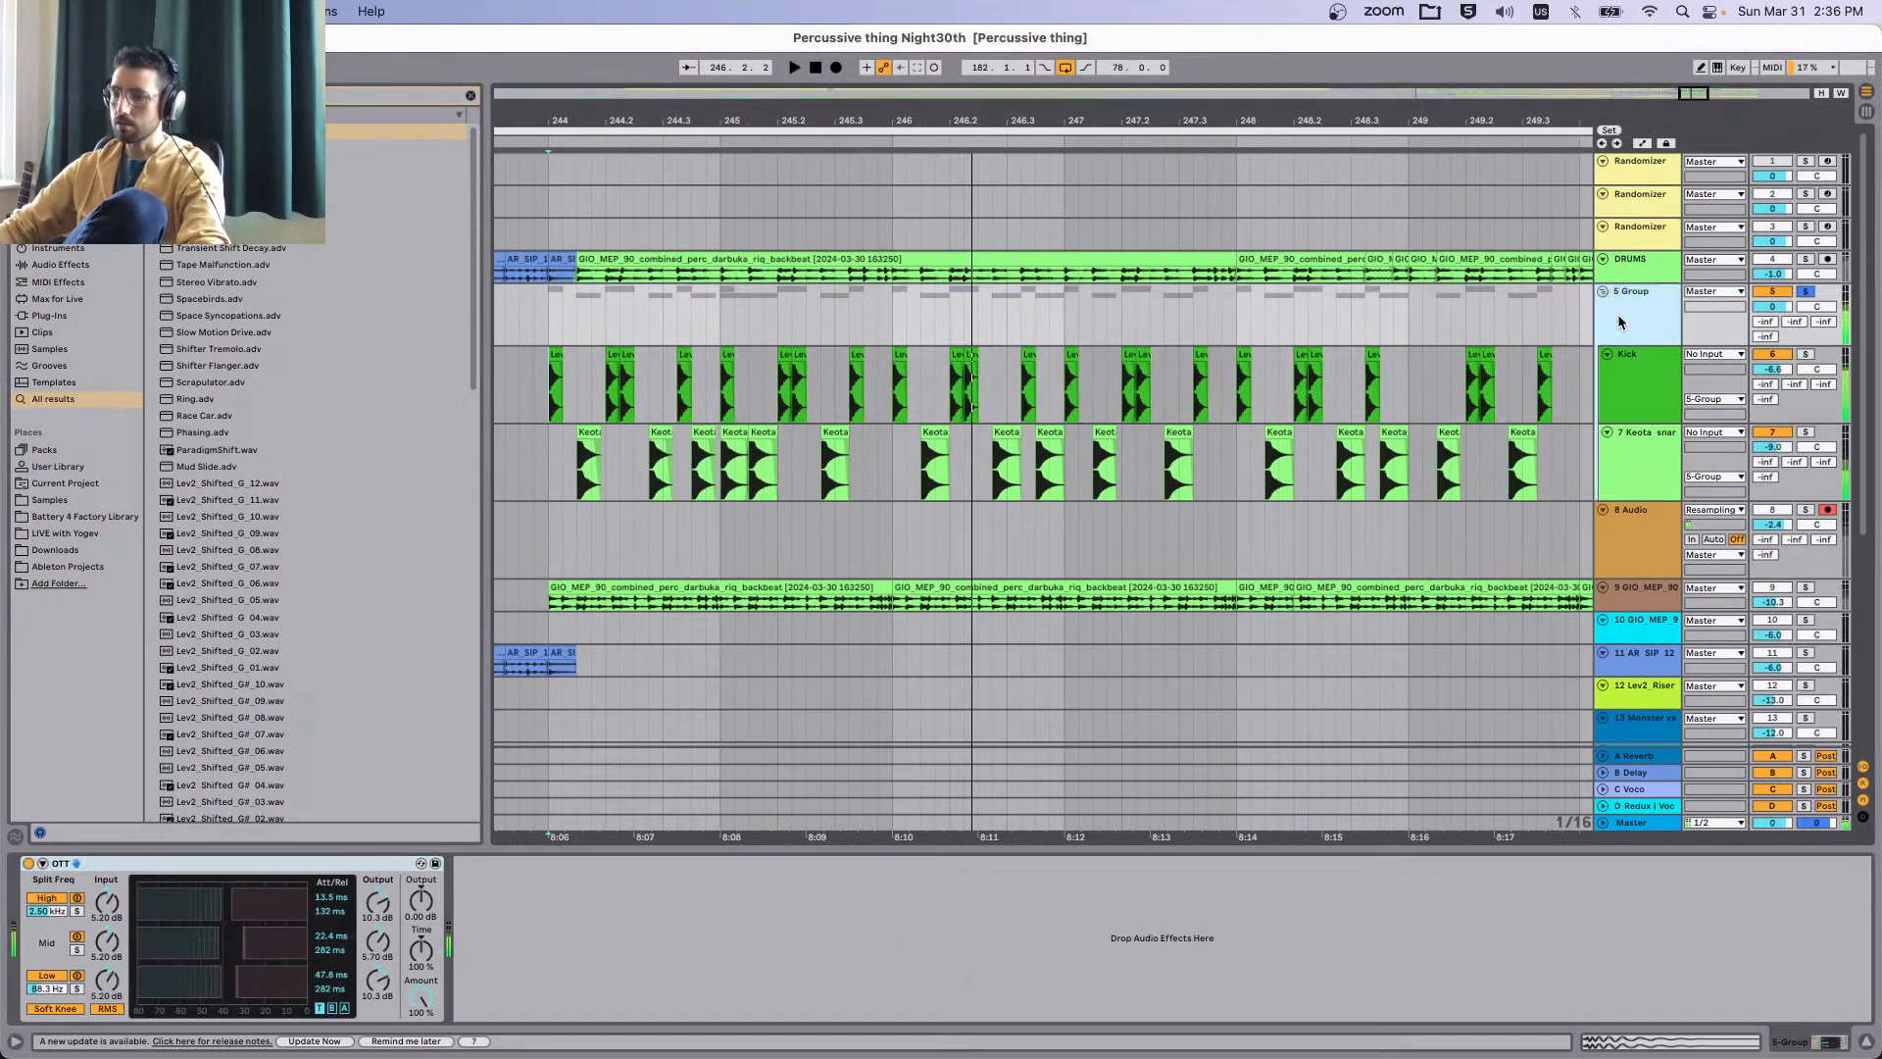
key(Escape)
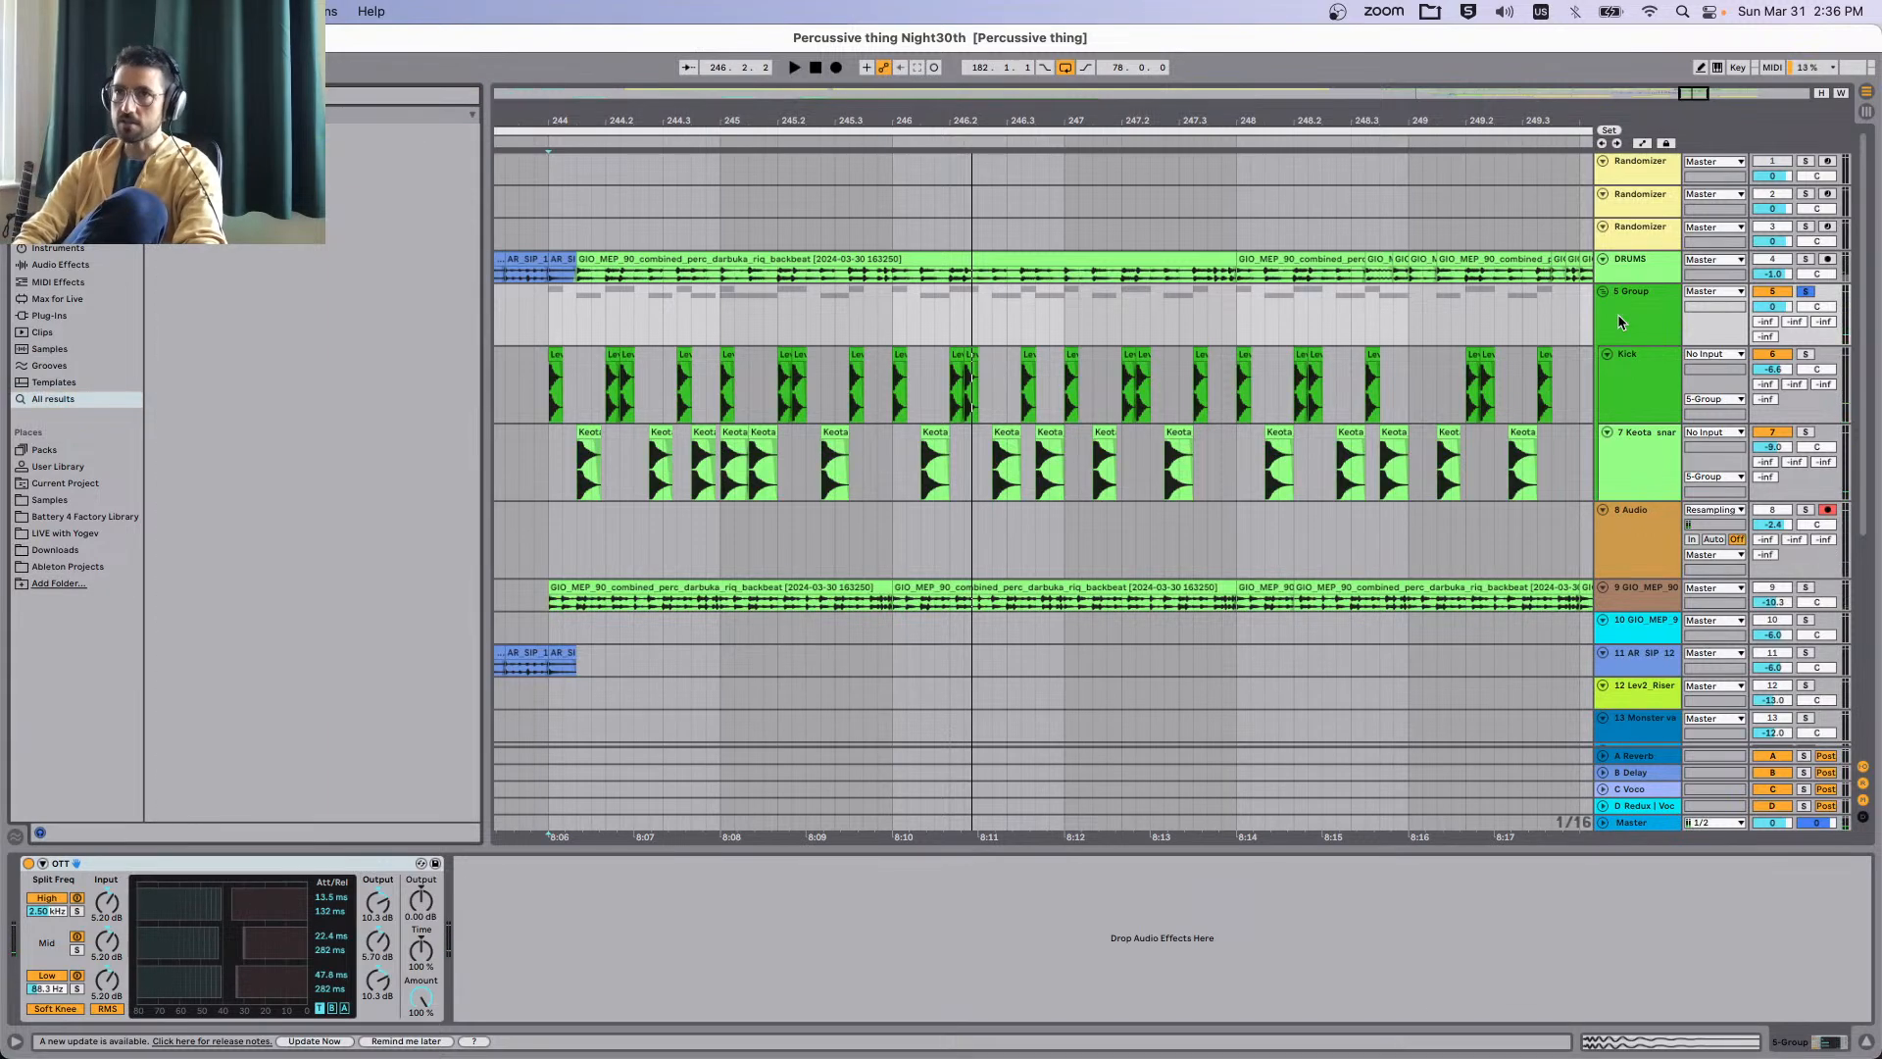
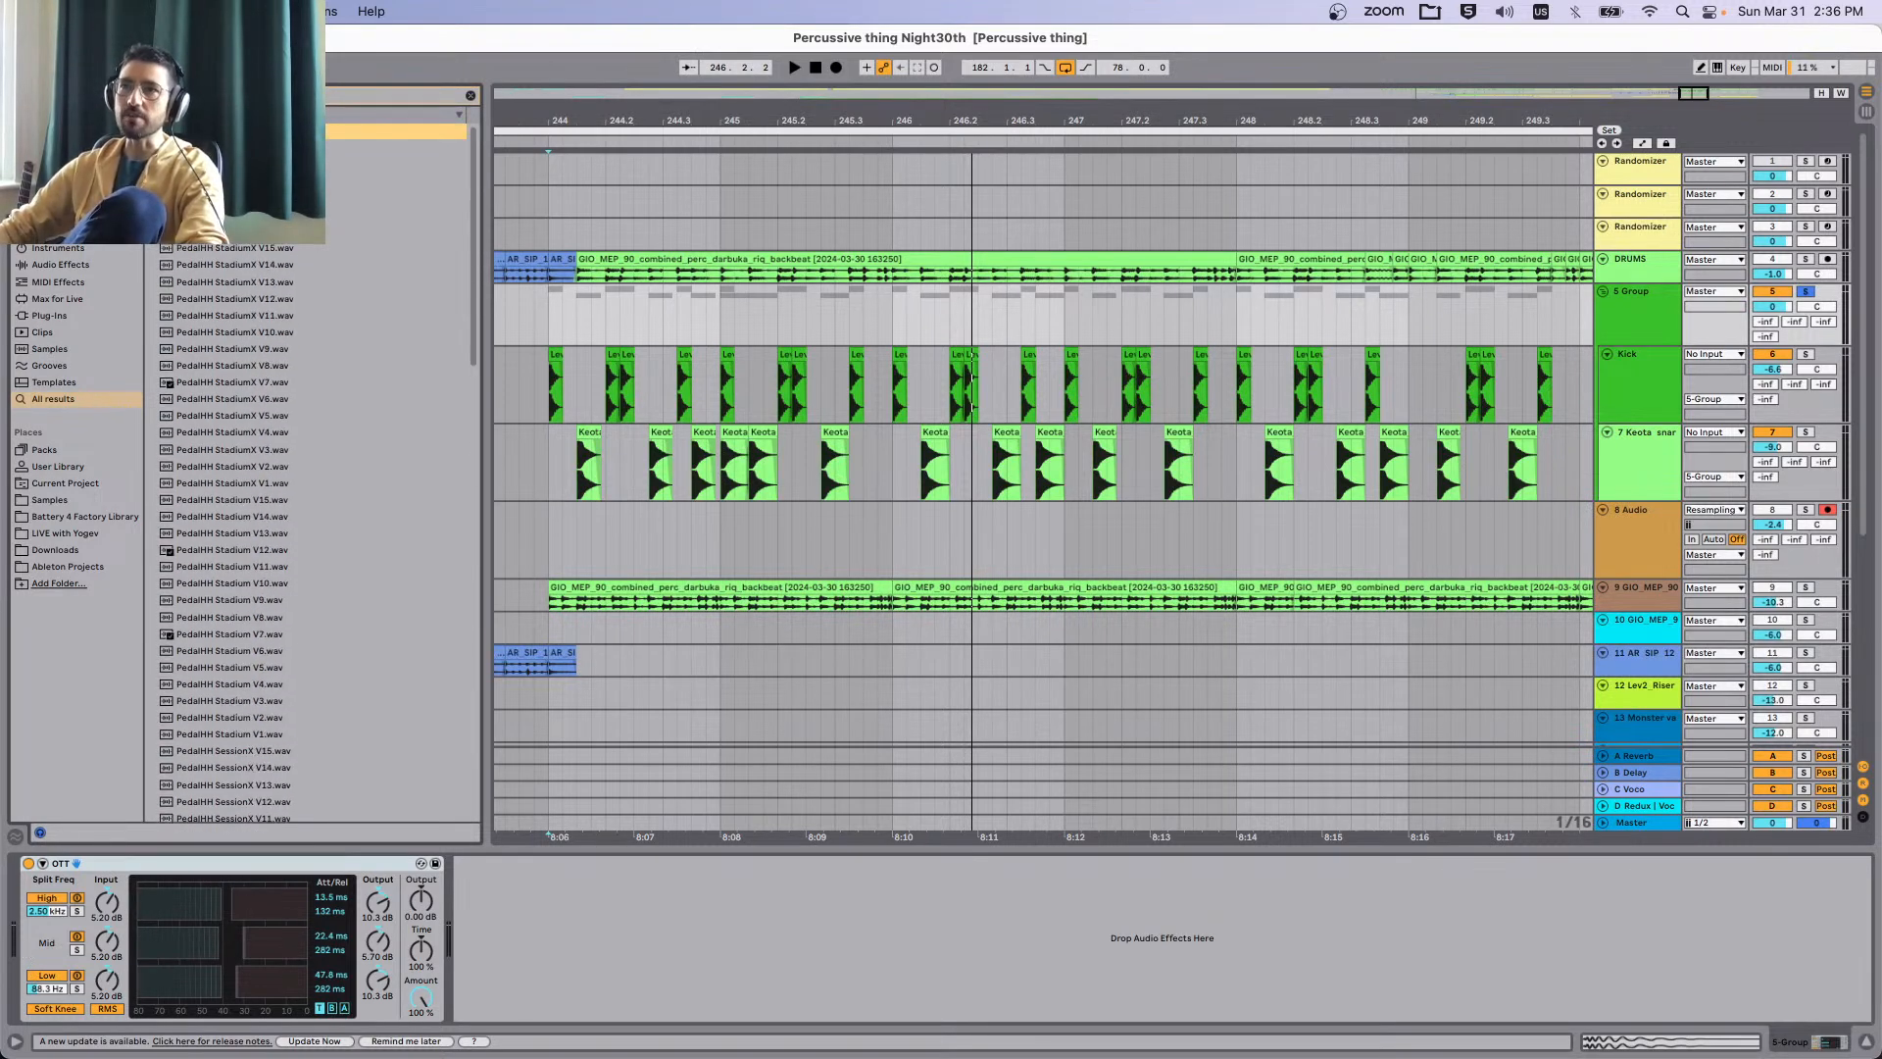
drag(211, 132, 66, 973)
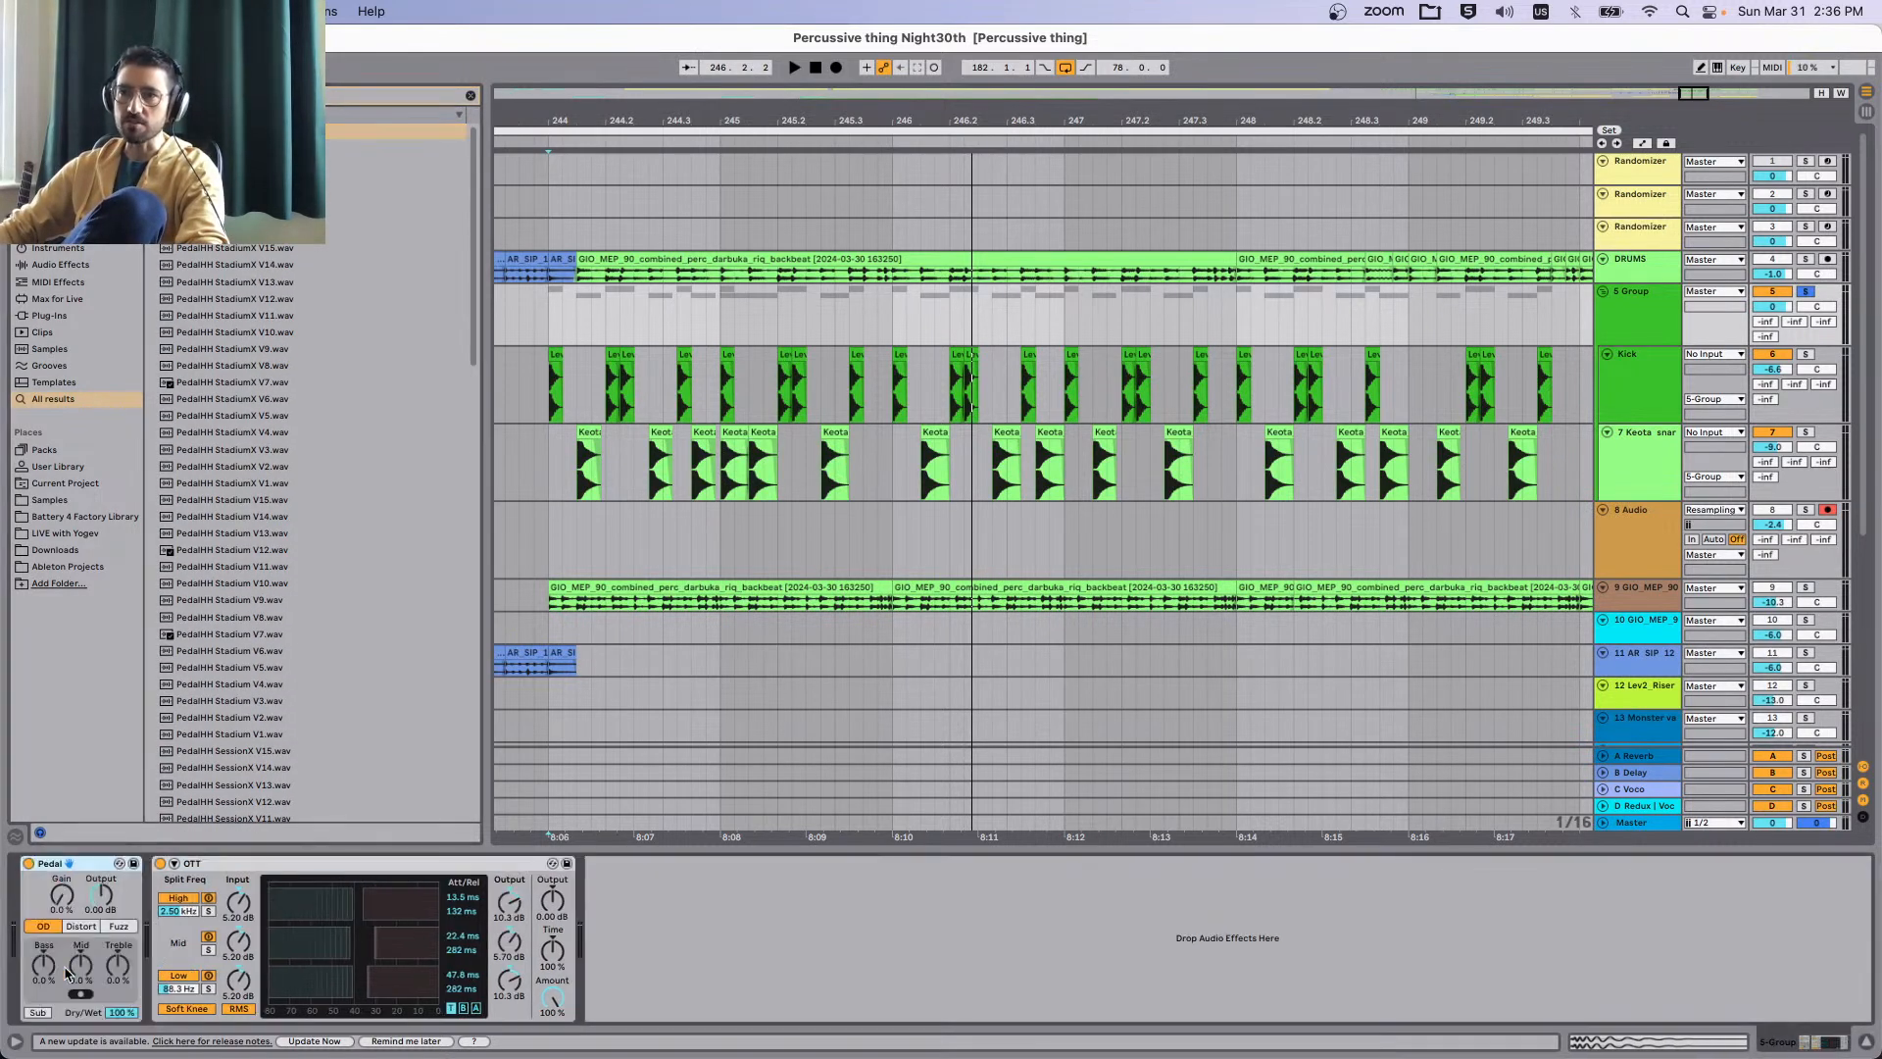
Add the Tube Trash preset to the kick and snare group, placed after OTT and switched off.
key(super+f)
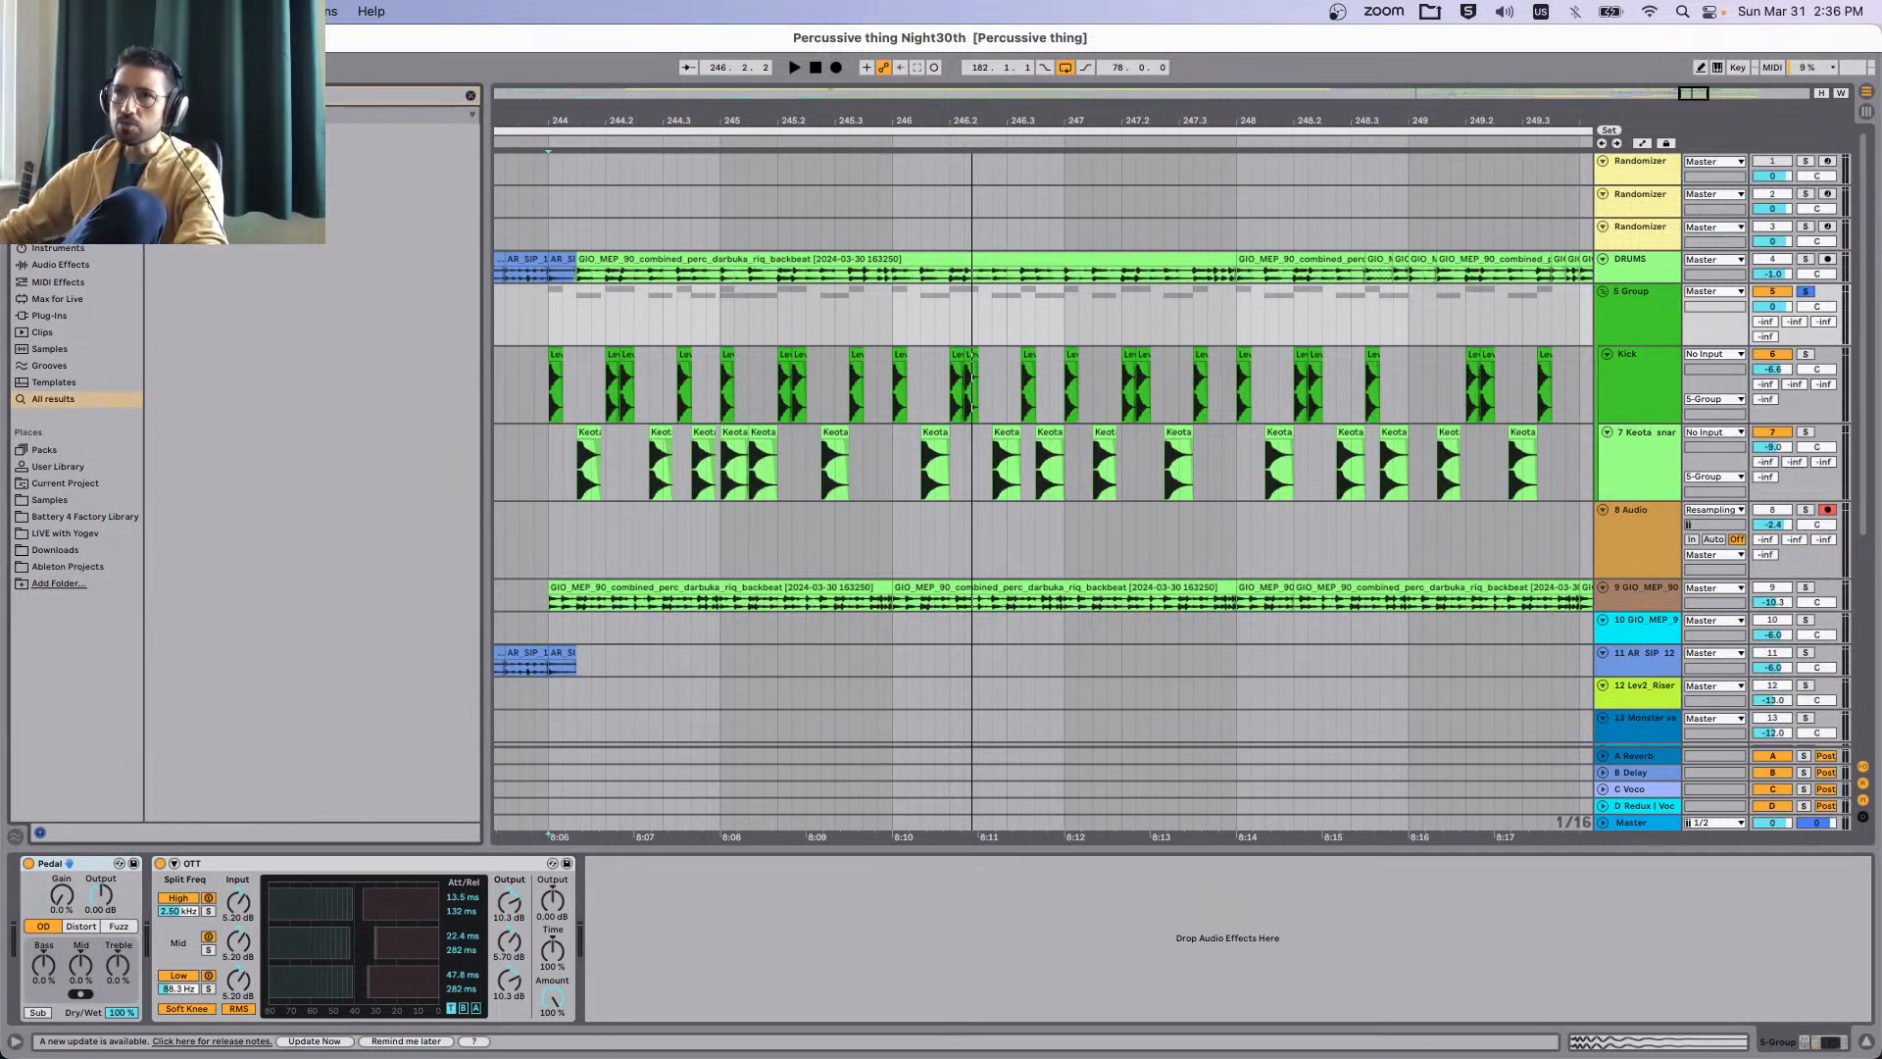
drag(254, 707, 227, 860)
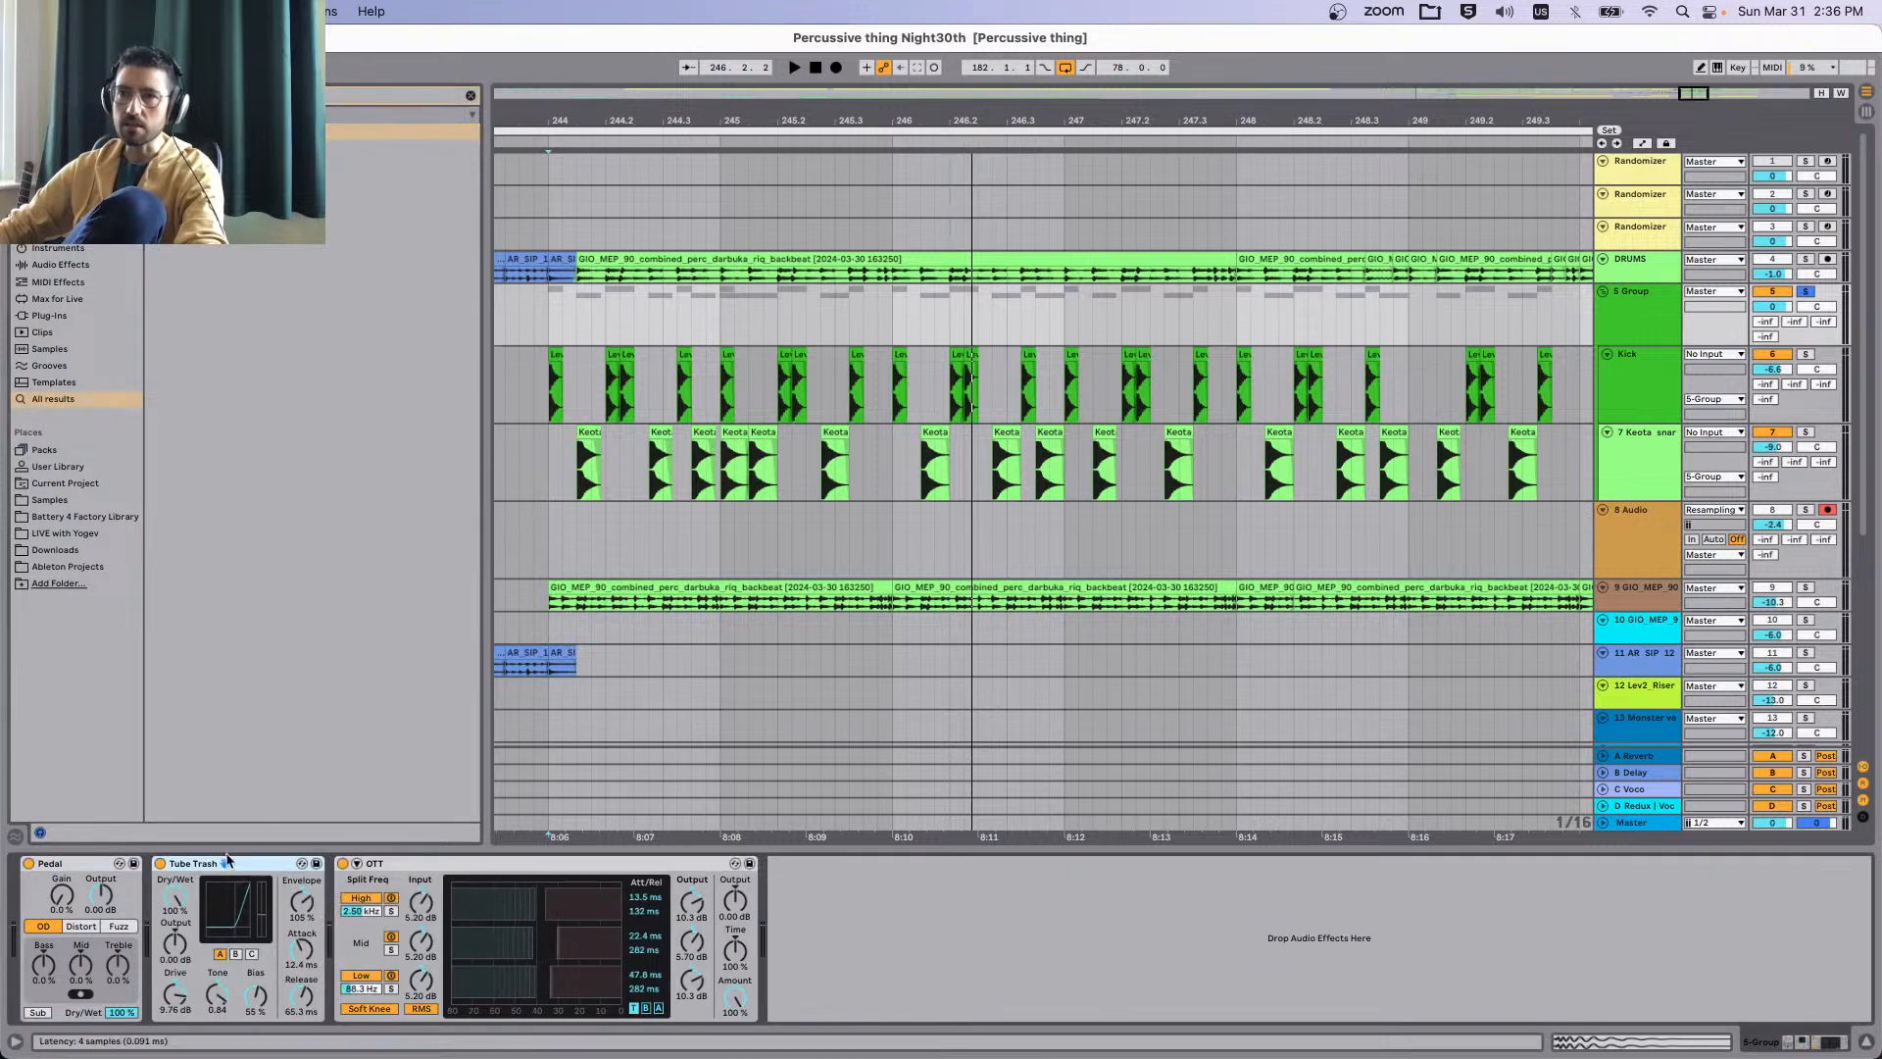
drag(802, 911, 790, 897)
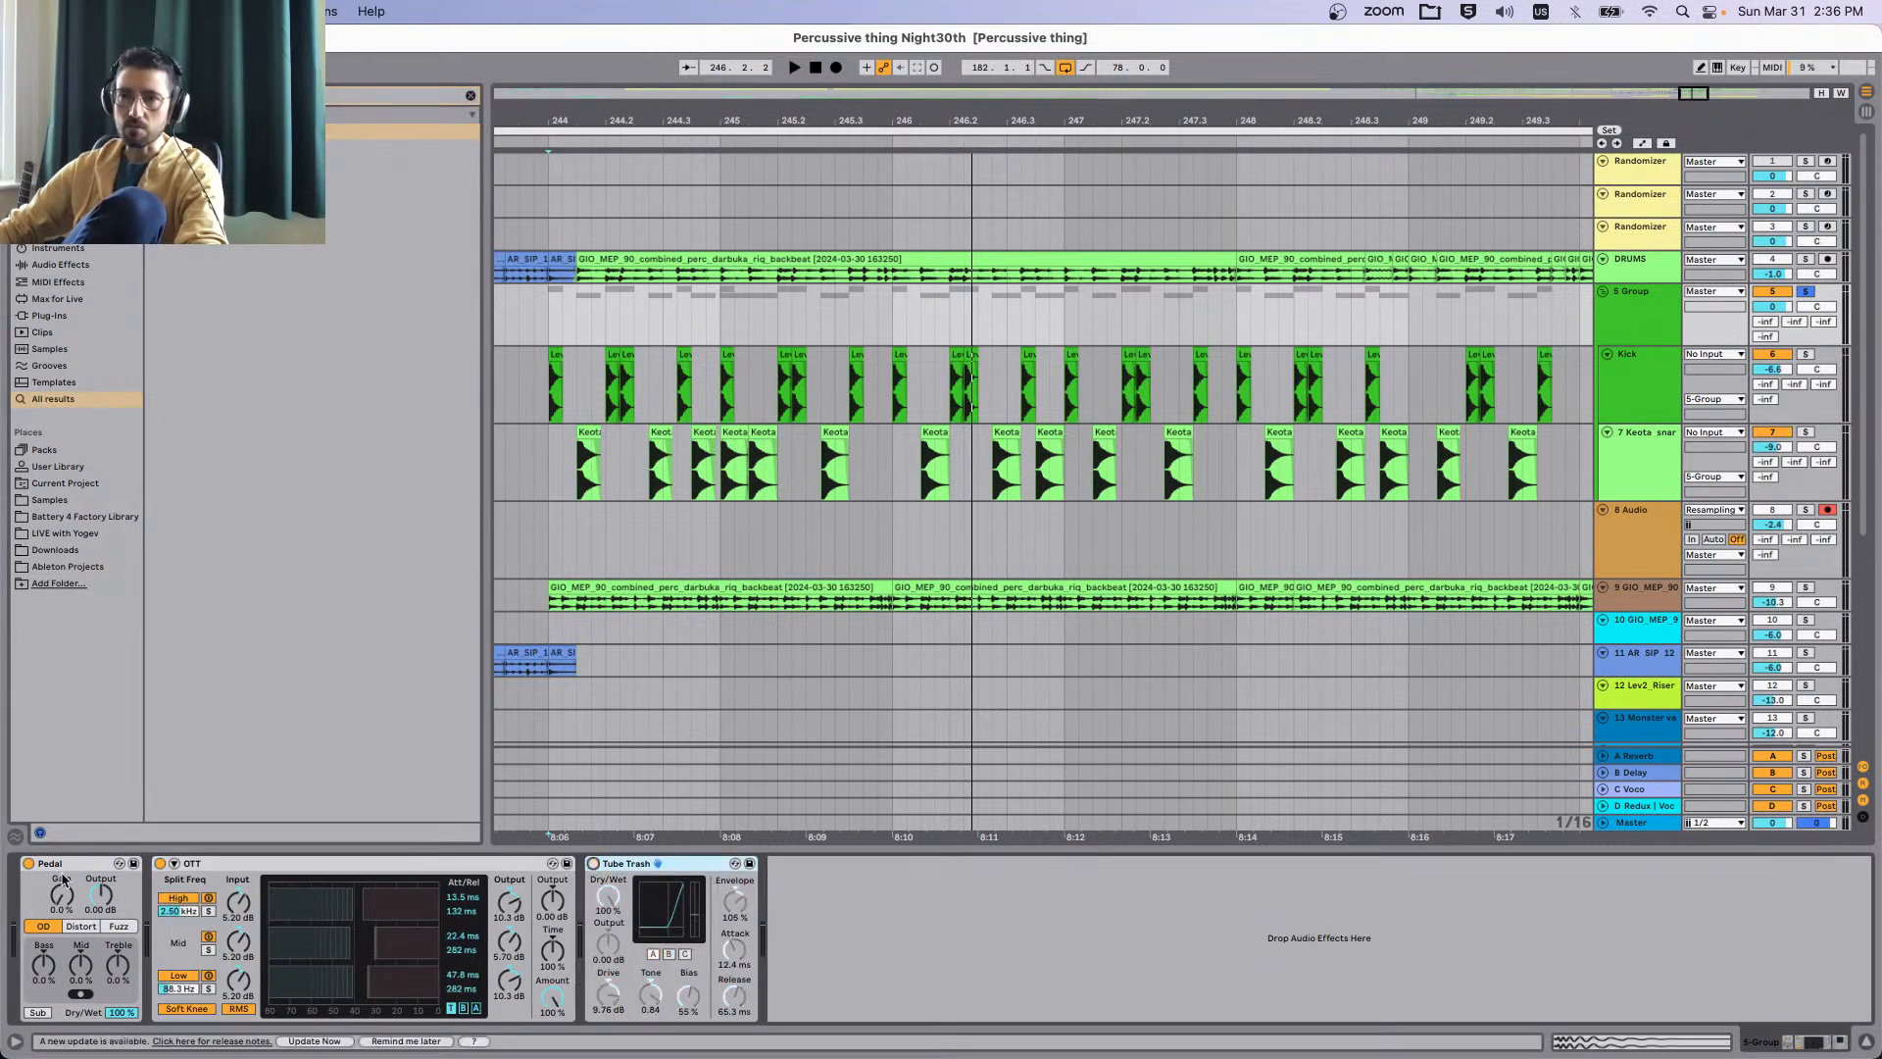
During playback, set the Pedal's gain to 37%, mid to -24% and treble to -37%.
key(space)
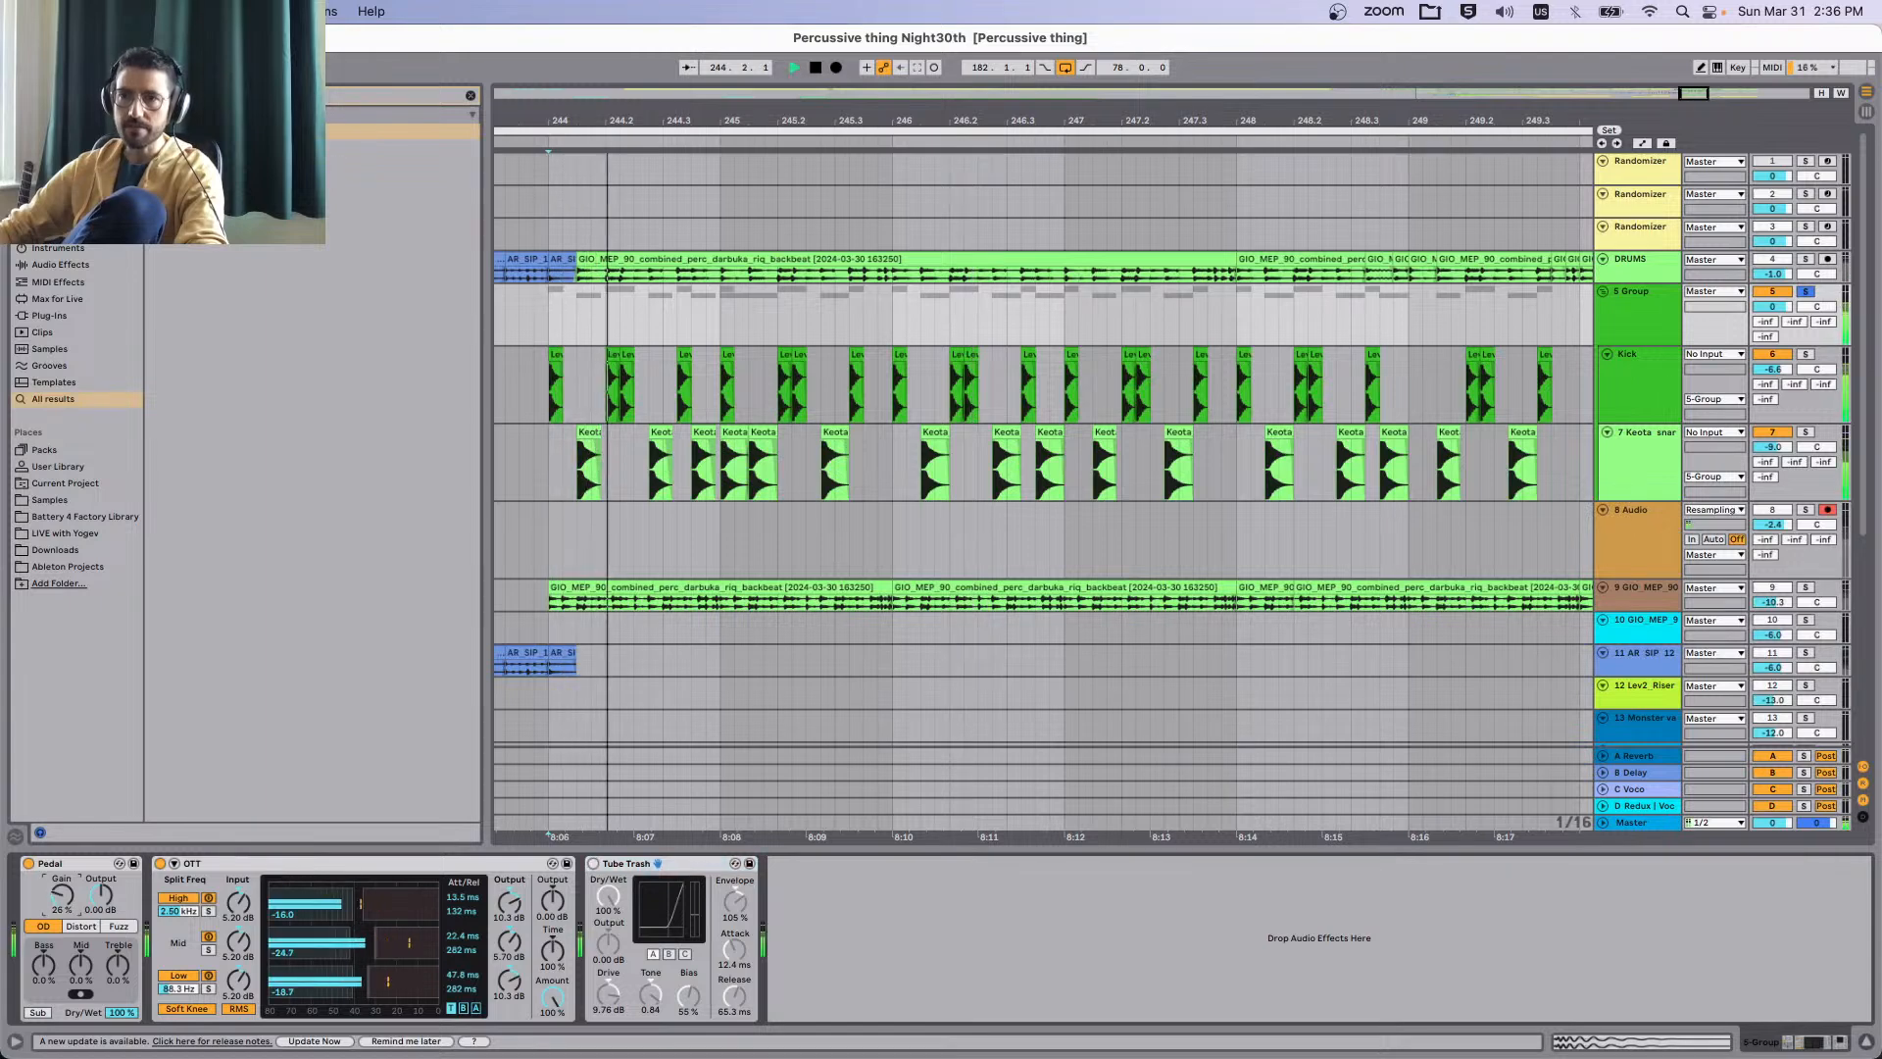
drag(65, 904, 64, 872)
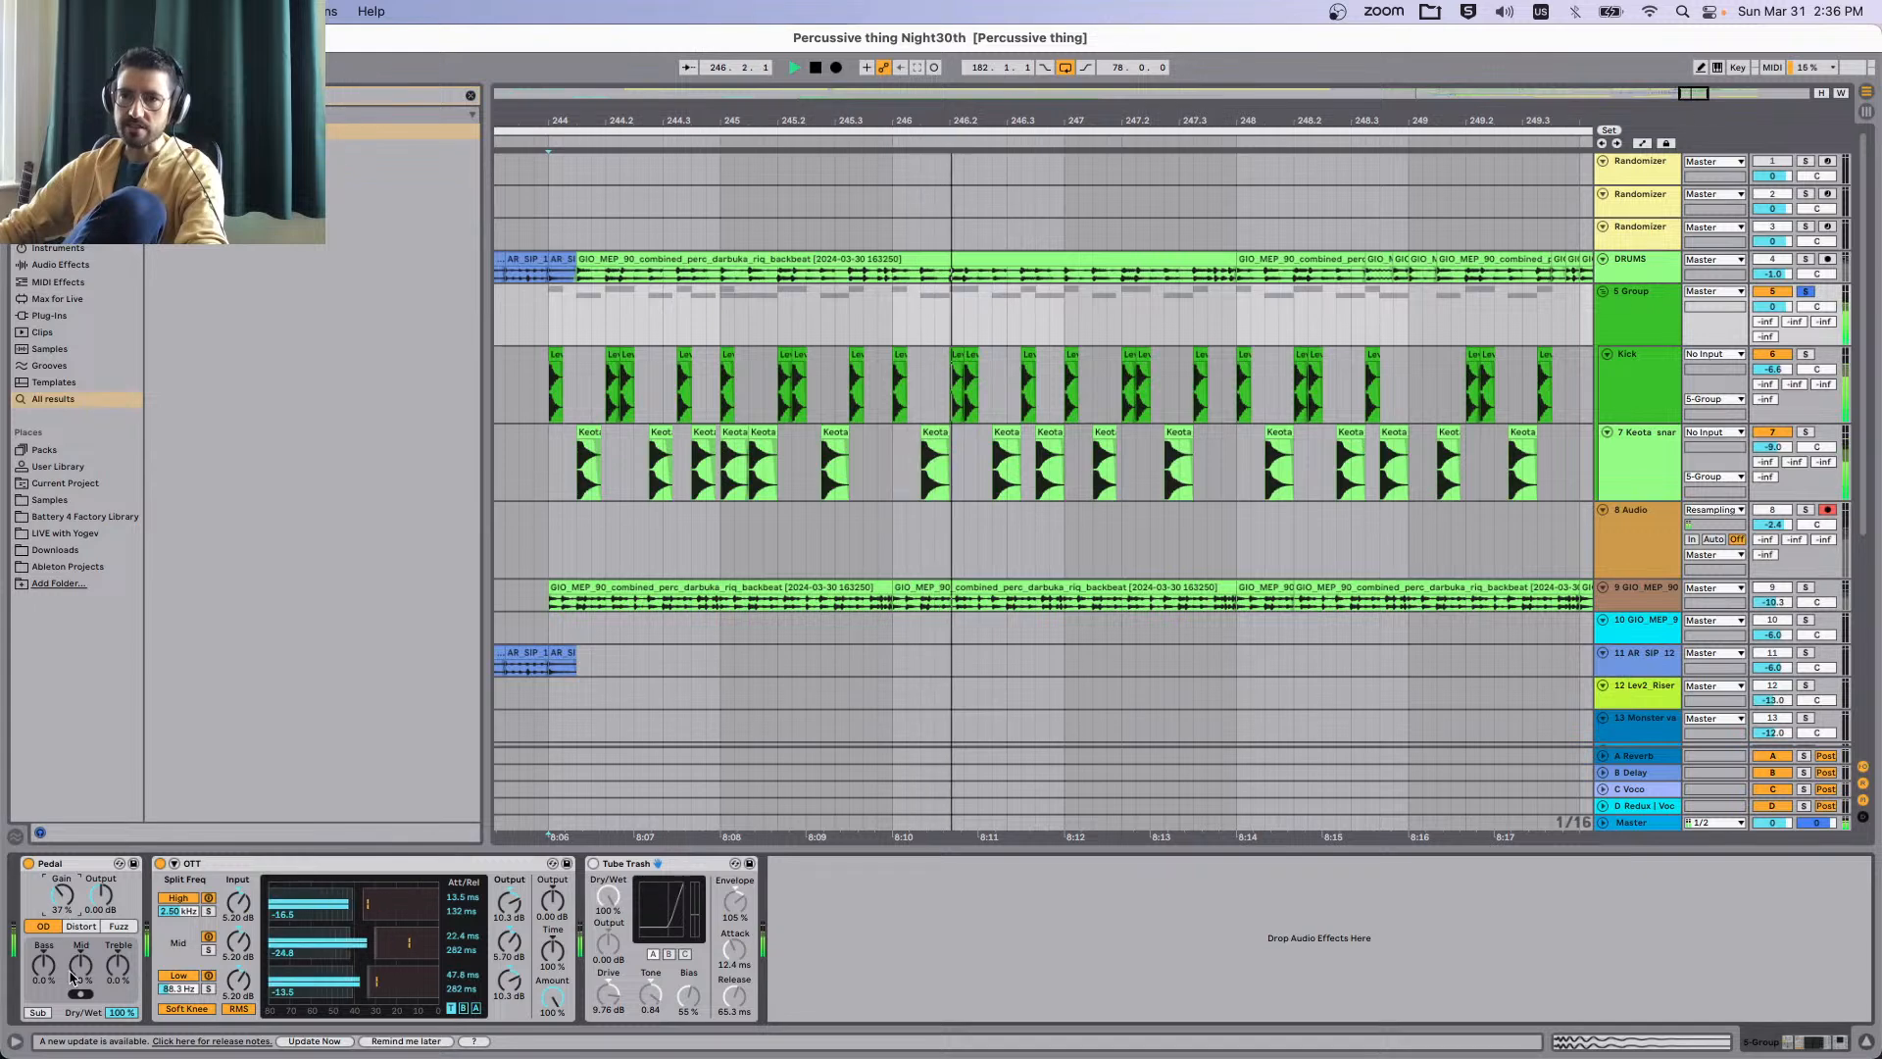
mouse_move(117, 964)
mouse_down()
mouse_move(118, 986)
mouse_move(81, 994)
mouse_move(117, 979)
mouse_up()
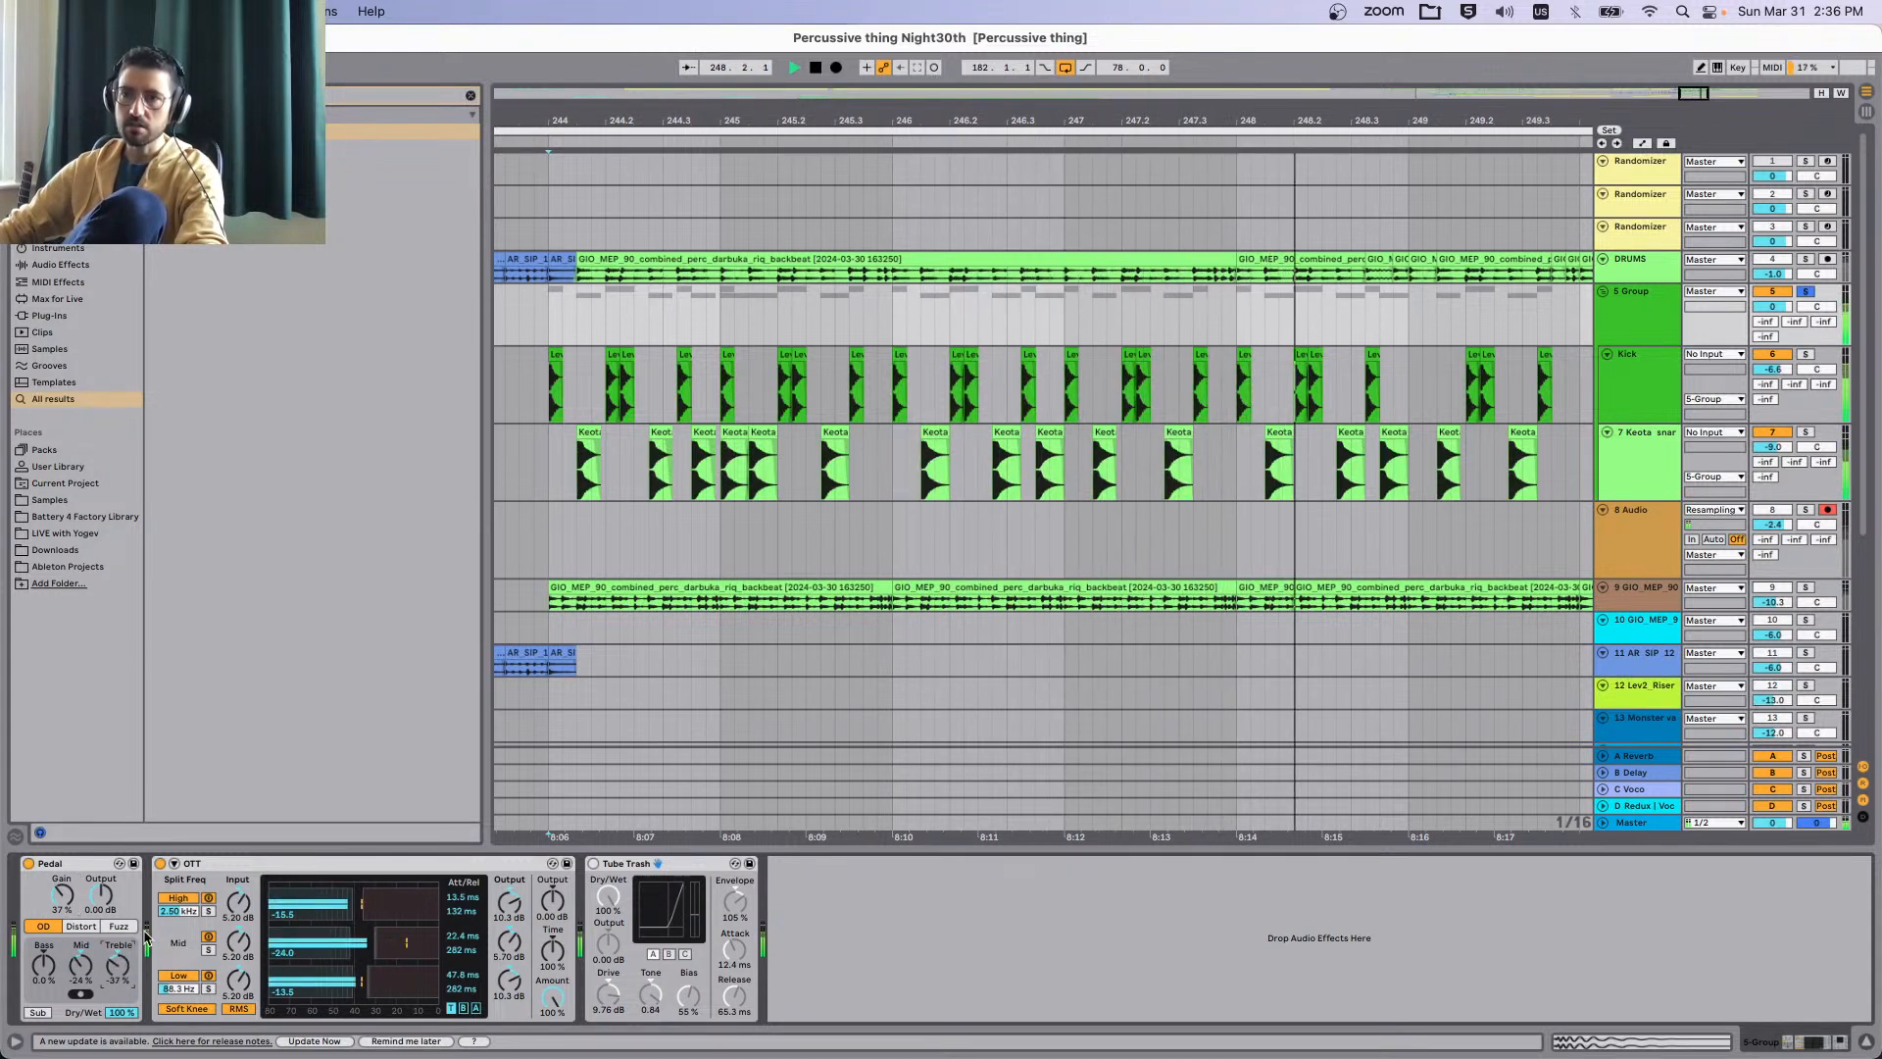
Bypass OTT and enable Tube Trash with its drive at 11.2 dB and bias at 35%.
click(160, 864)
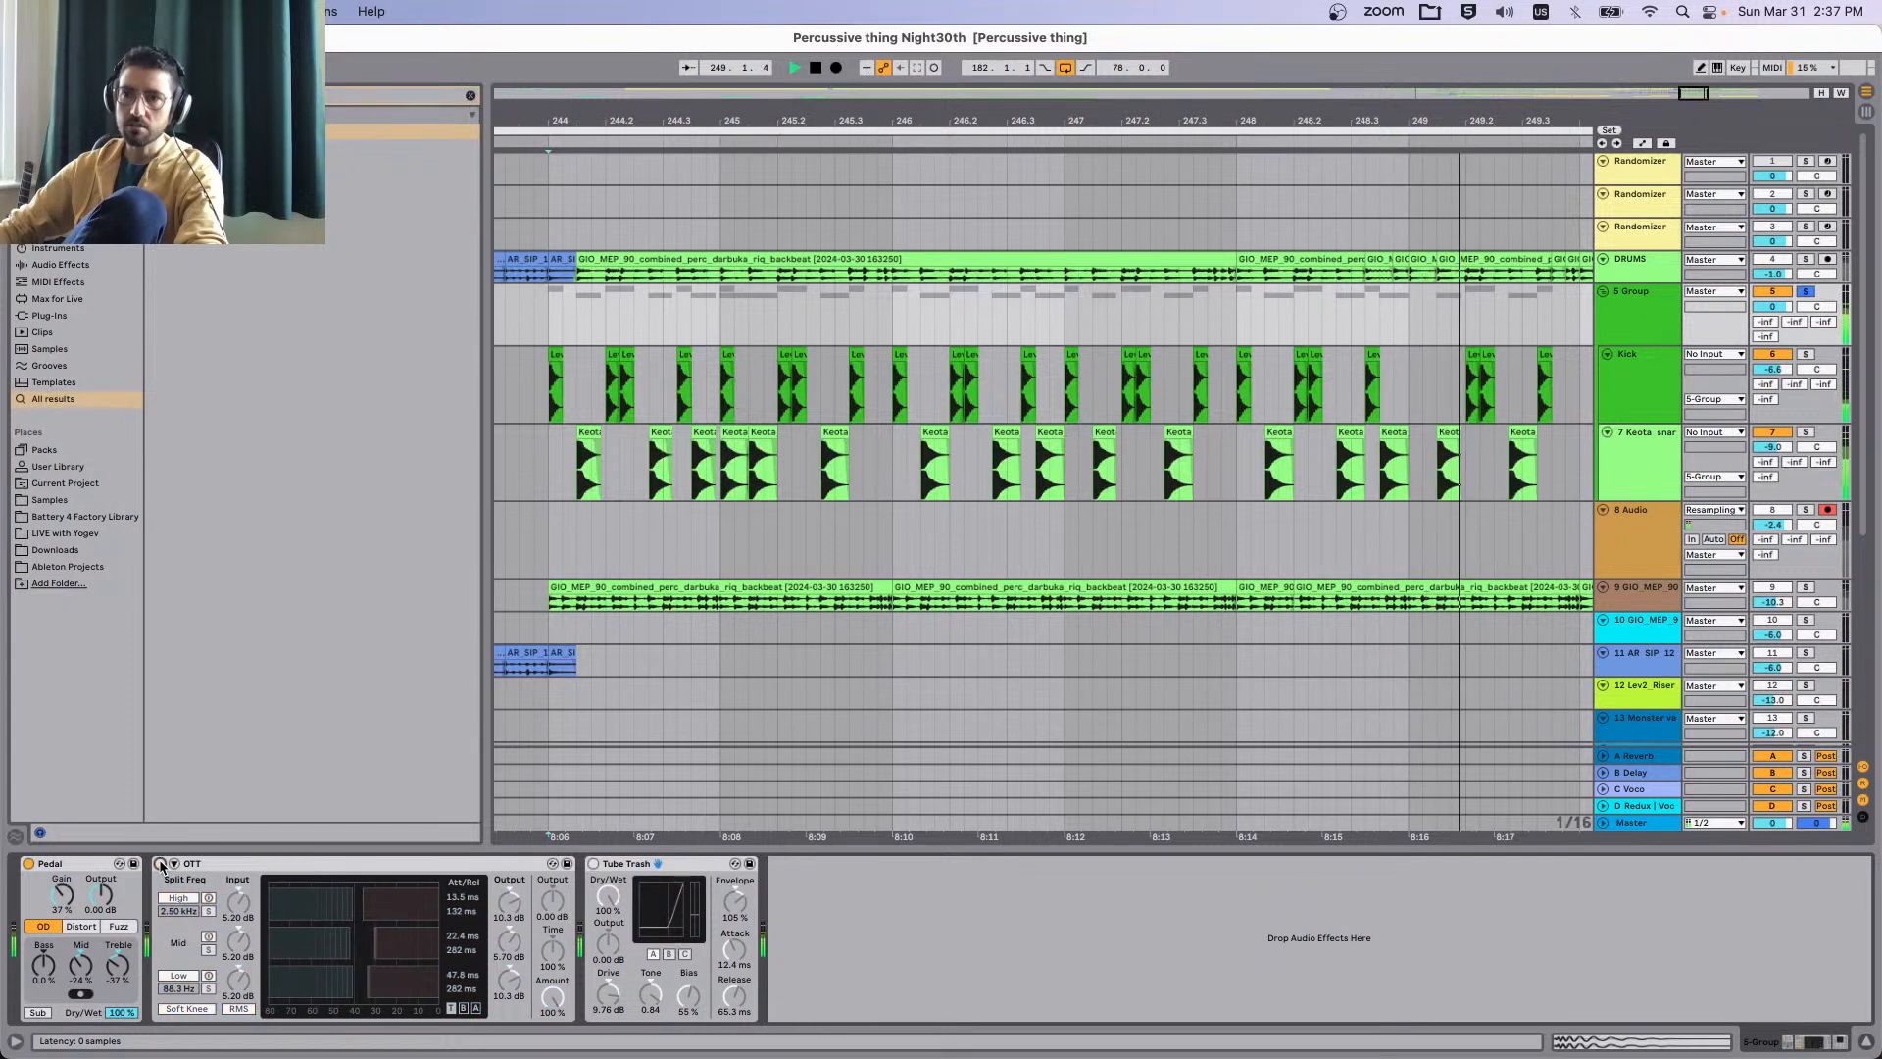
click(593, 863)
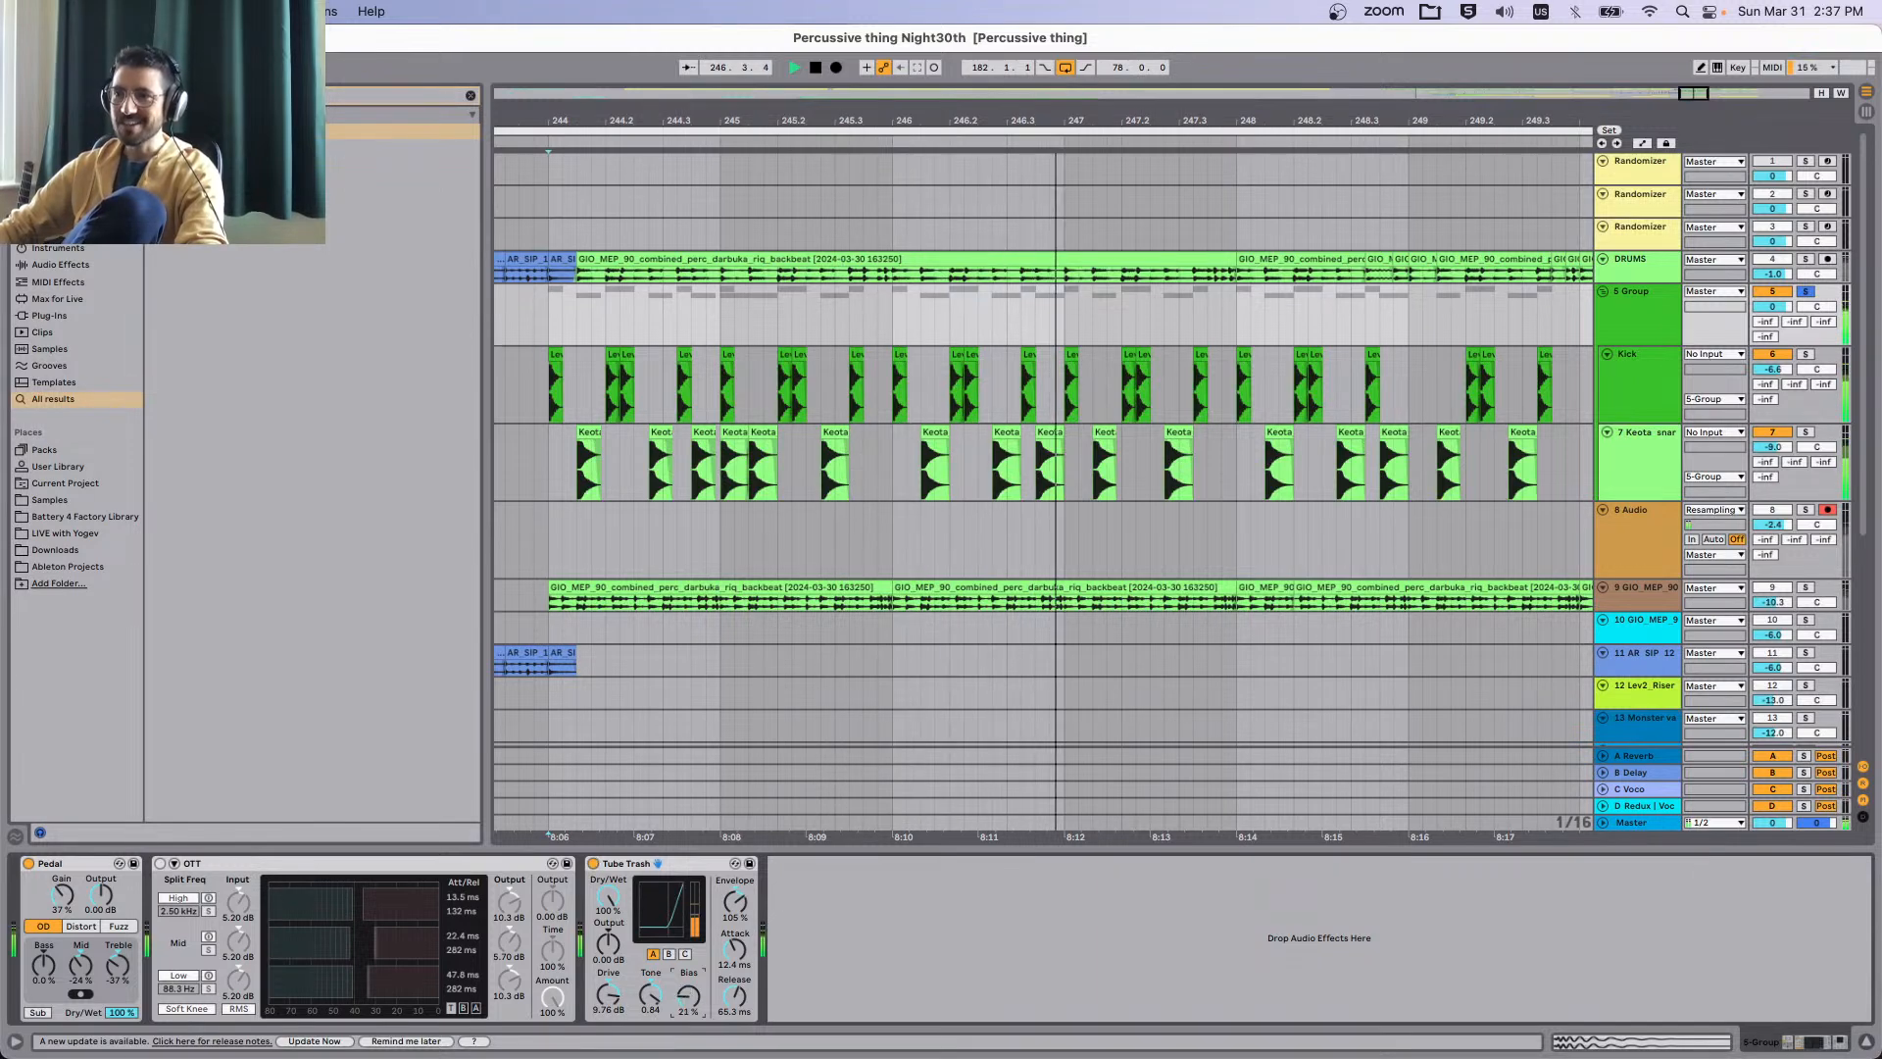
drag(691, 1000, 692, 1019)
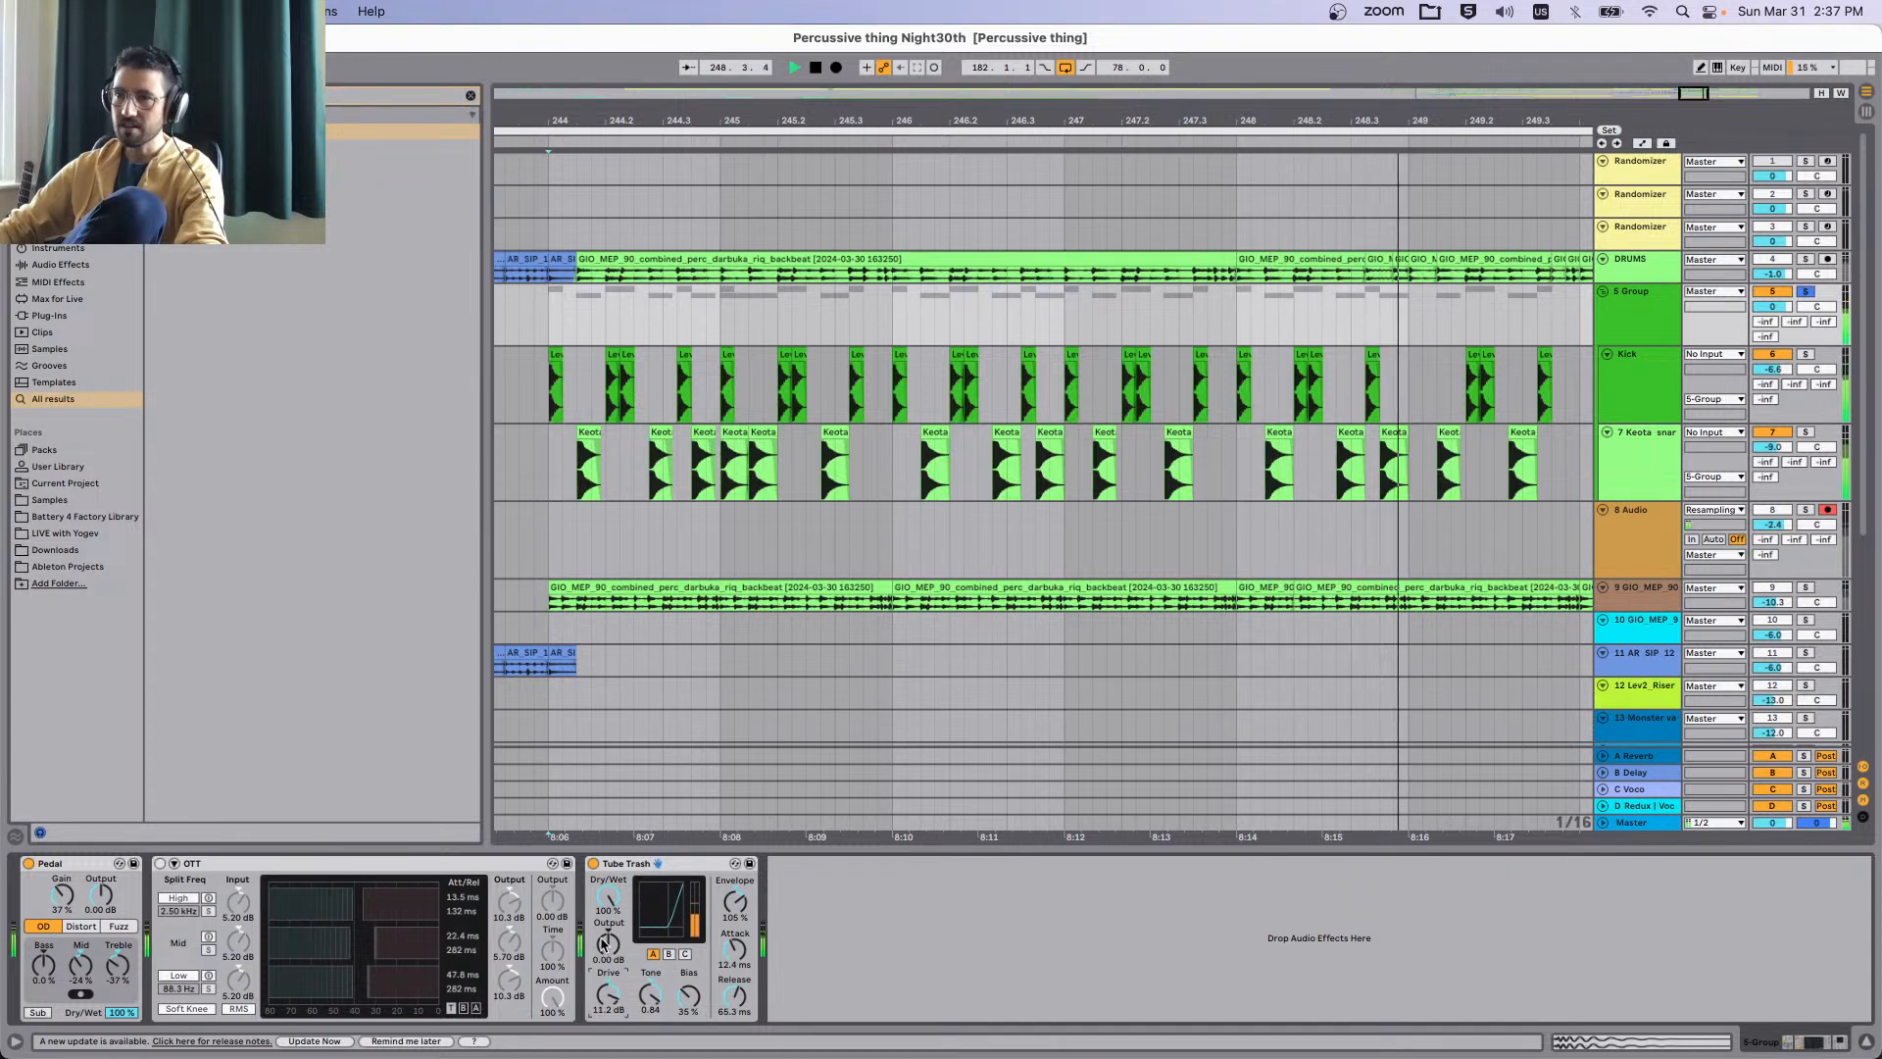
Re-enable OTT, place Tube Trash between Pedal and OTT, and set OTT's amount to 77%.
click(158, 864)
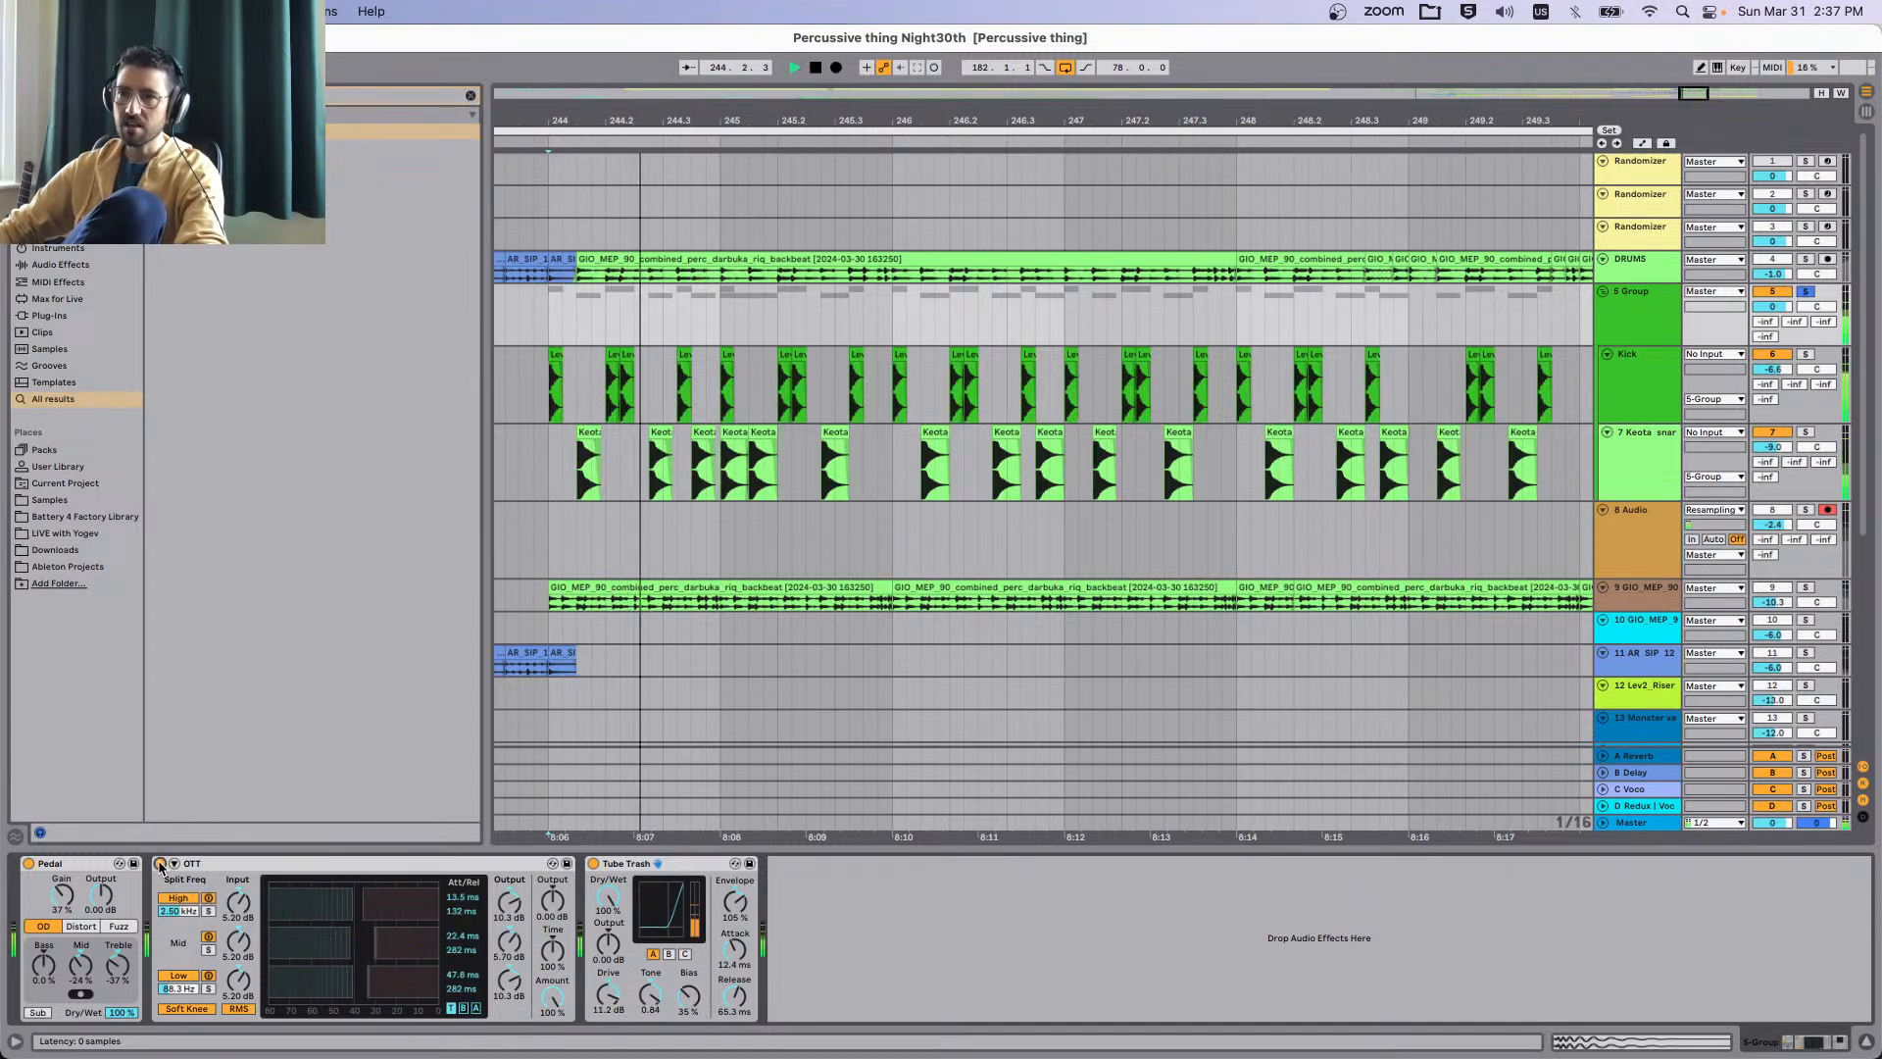
drag(650, 869, 216, 869)
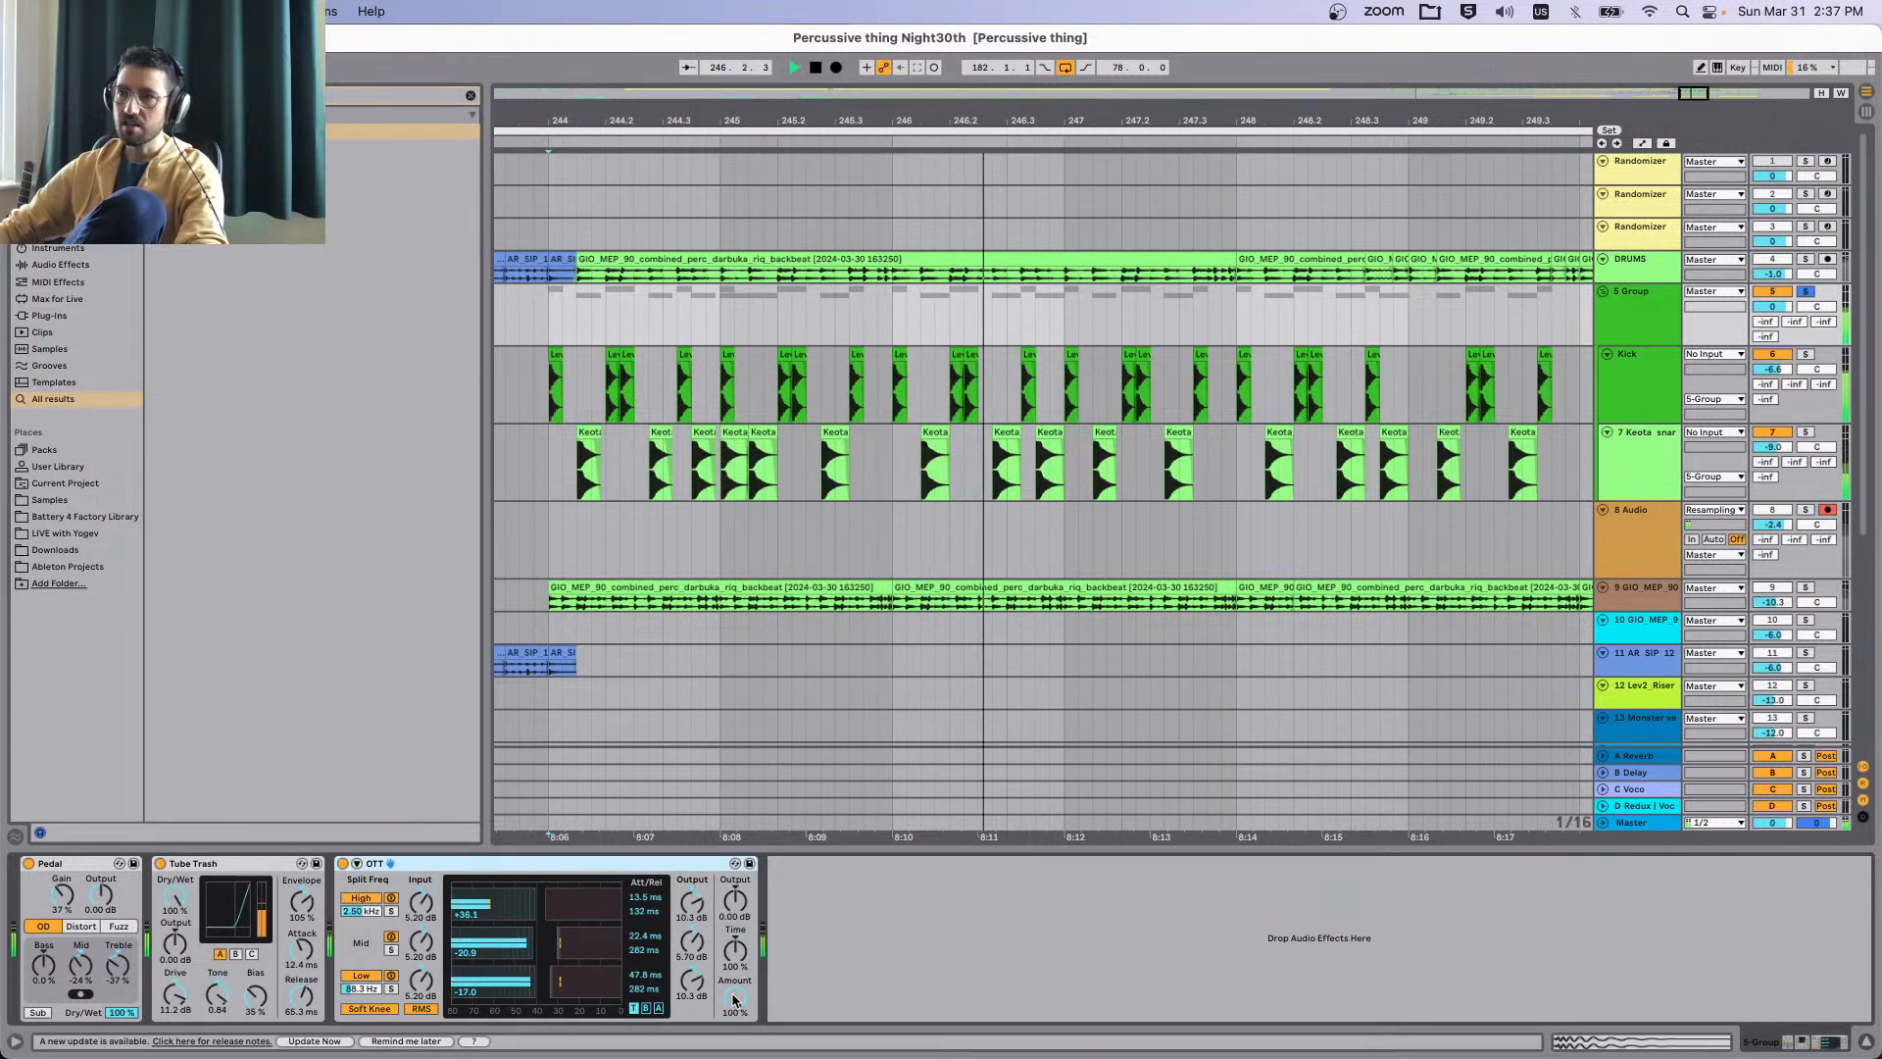
mouse_move(735, 998)
mouse_down()
mouse_move(735, 1053)
mouse_move(737, 998)
mouse_up()
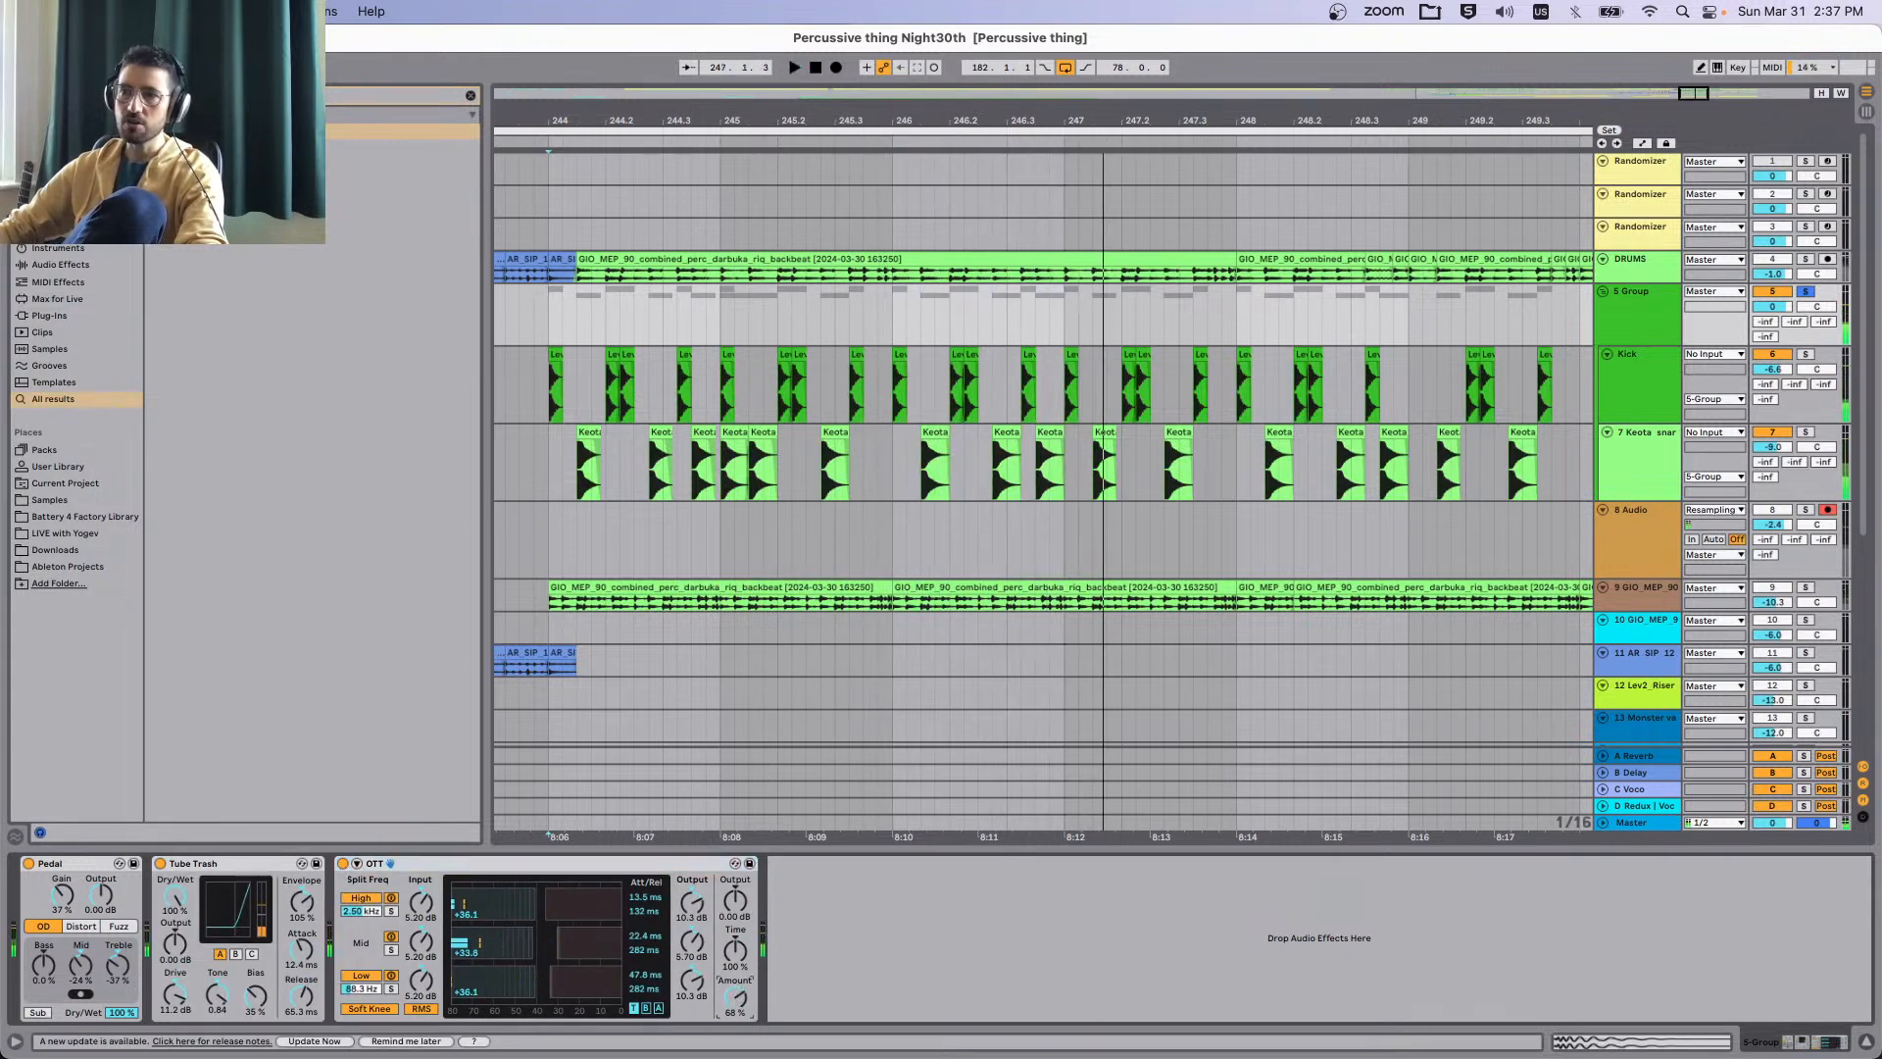
Solo the DRUMS track together with the kick and snare group and play from 243.3.1.
scroll(1071, 338, left, 5)
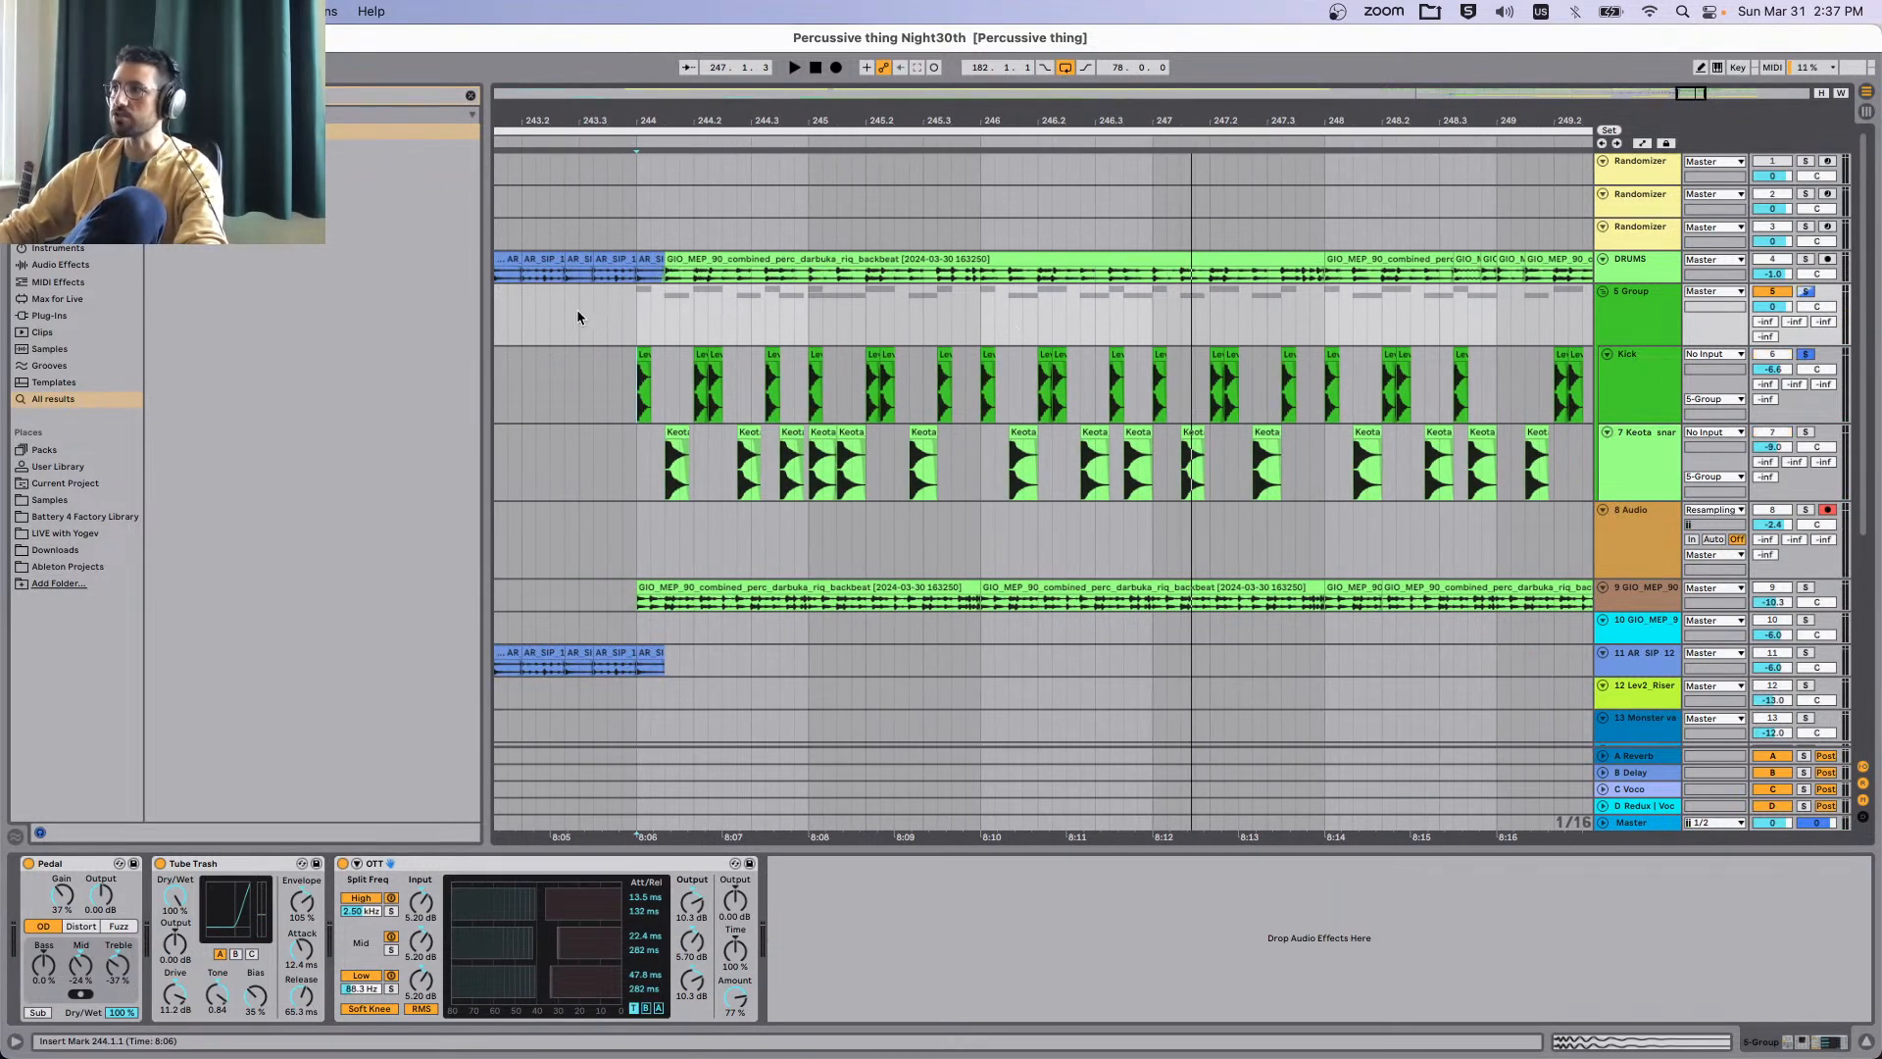
click(576, 309)
click(1806, 260)
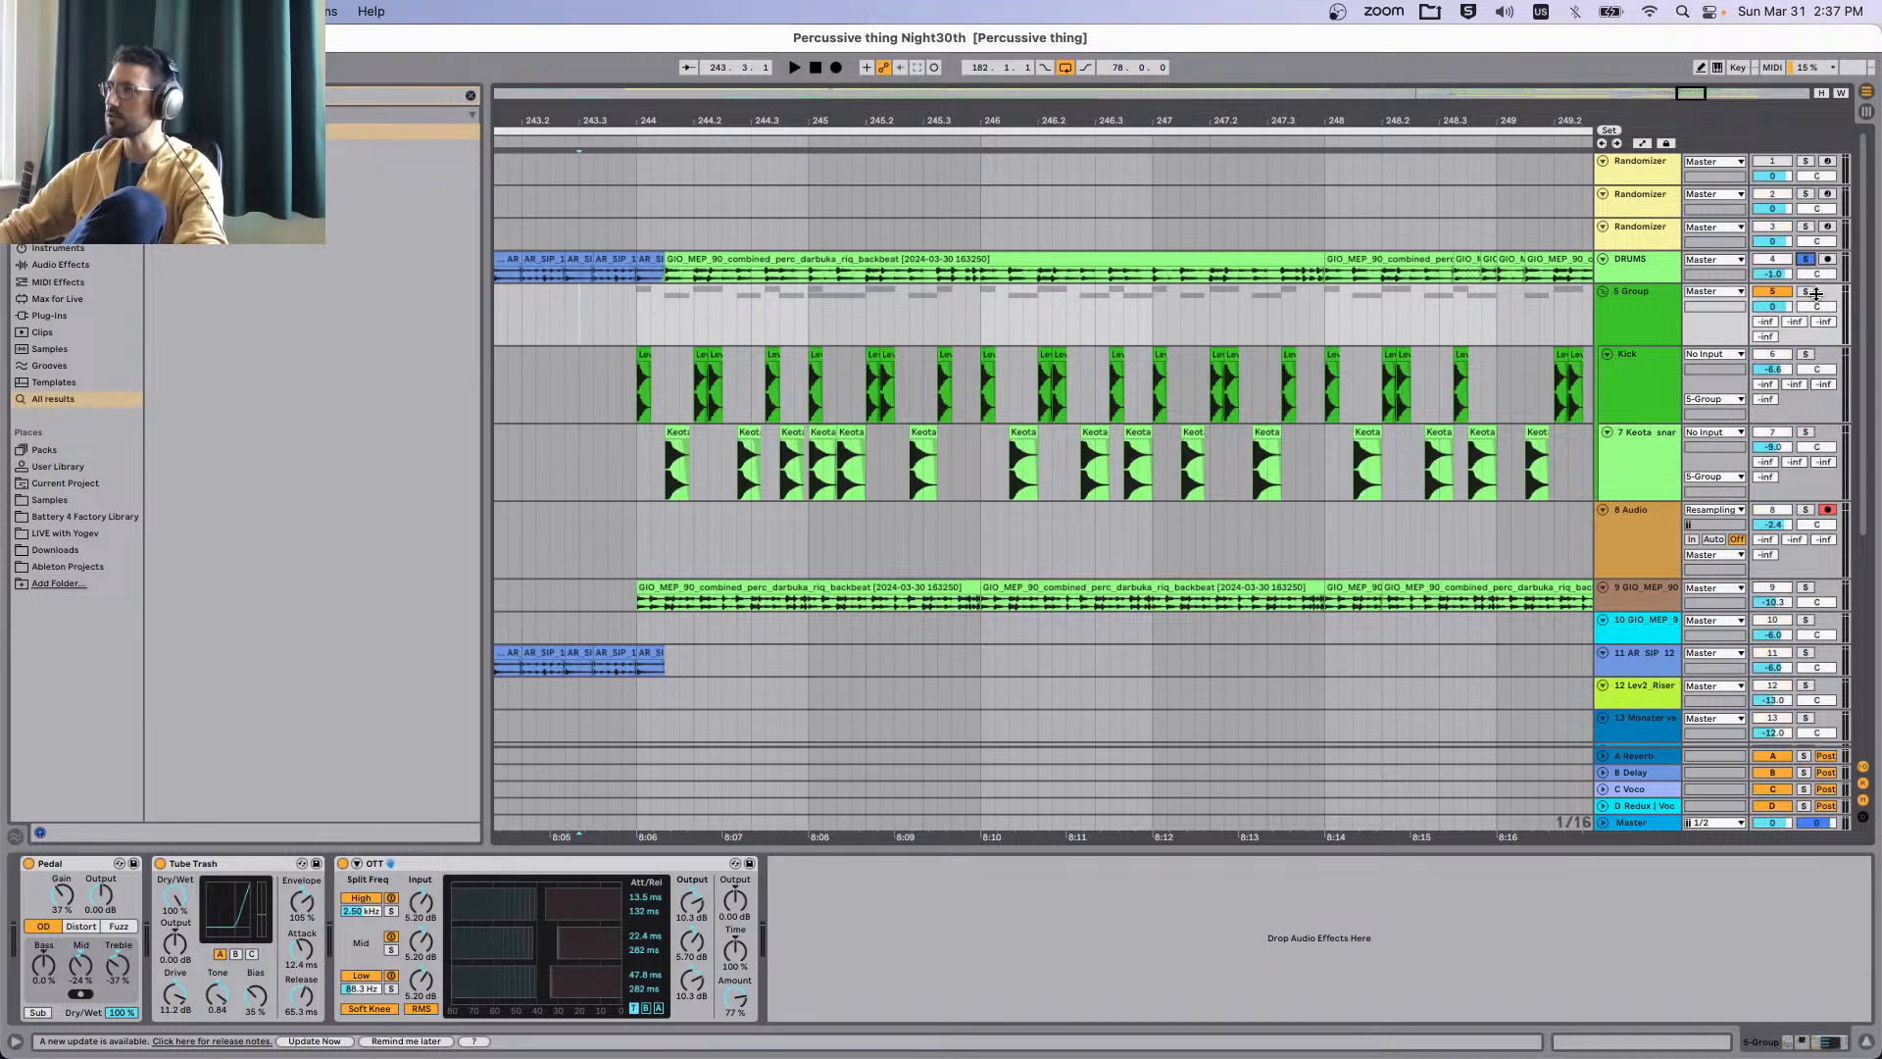
click(1806, 293)
key(space)
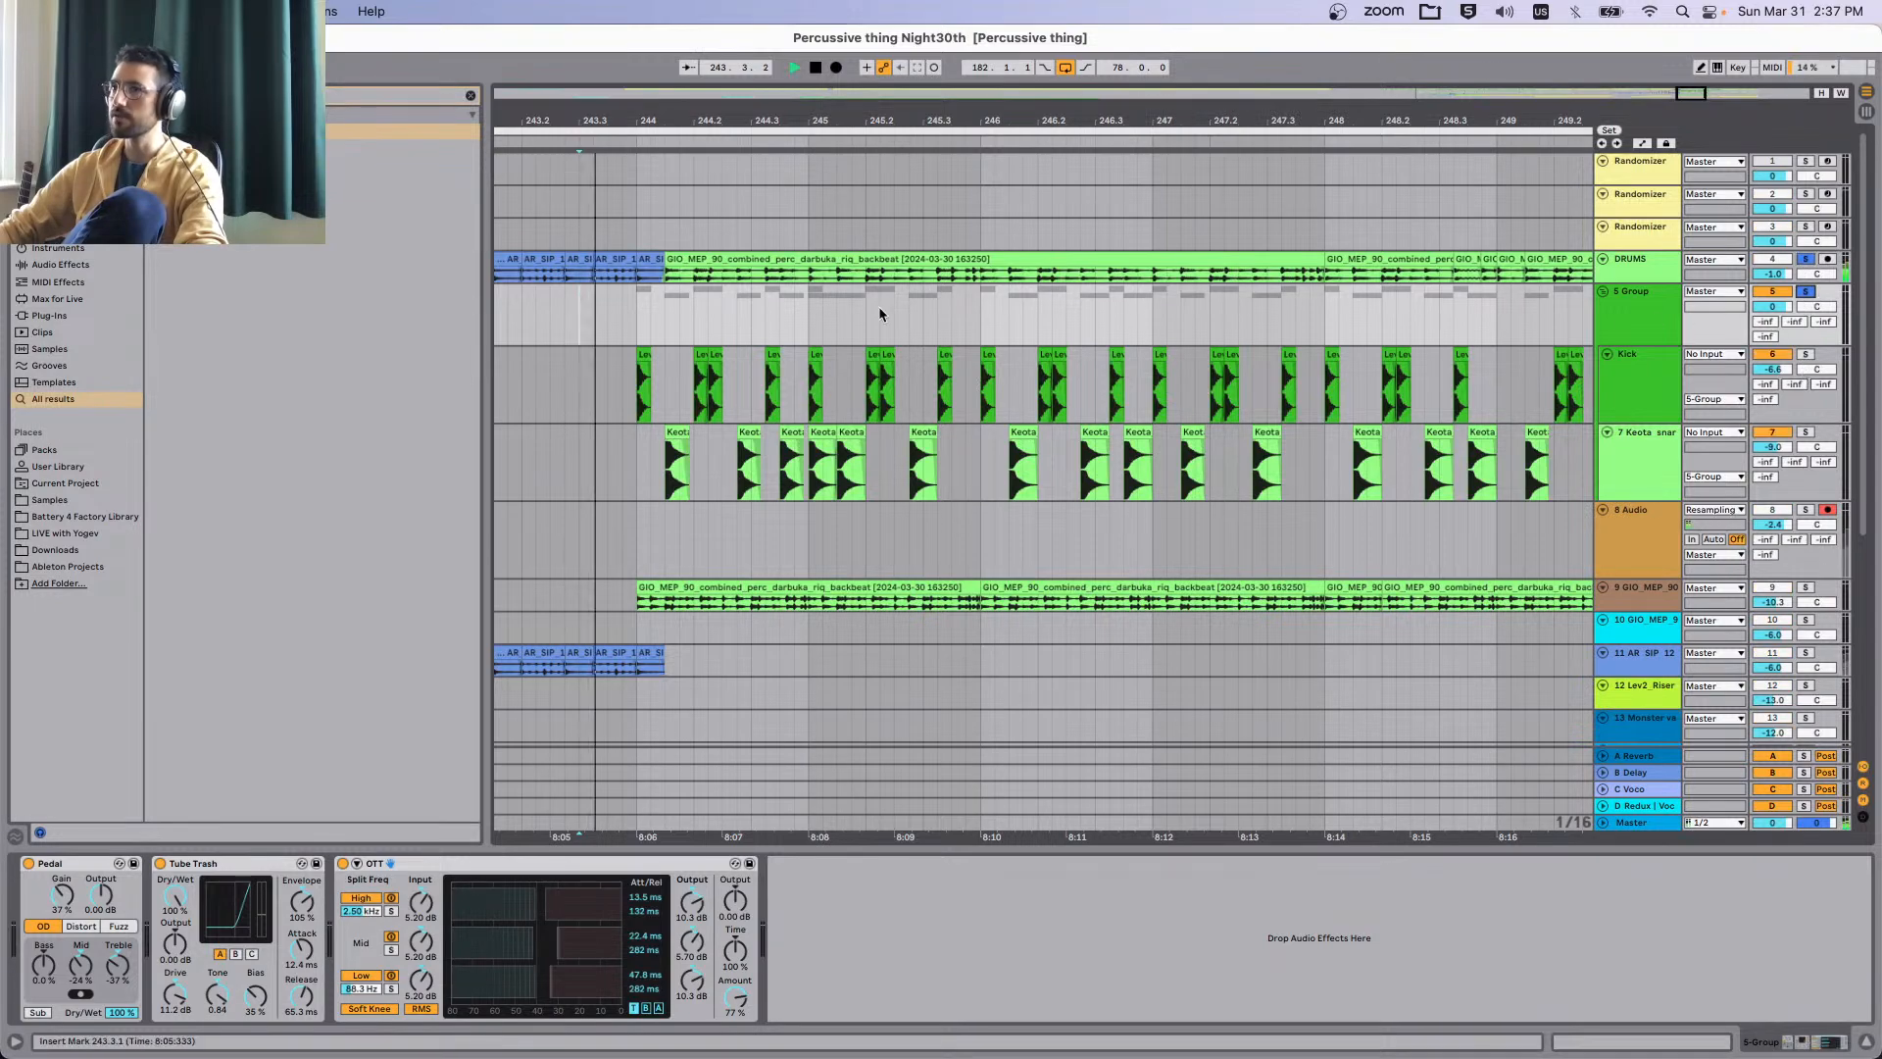
Set the Kick track's volume to -4.4 dB and clear the solos on DRUMS and the group.
scroll(1076, 323, down, 2)
scroll(1076, 315, down, 3)
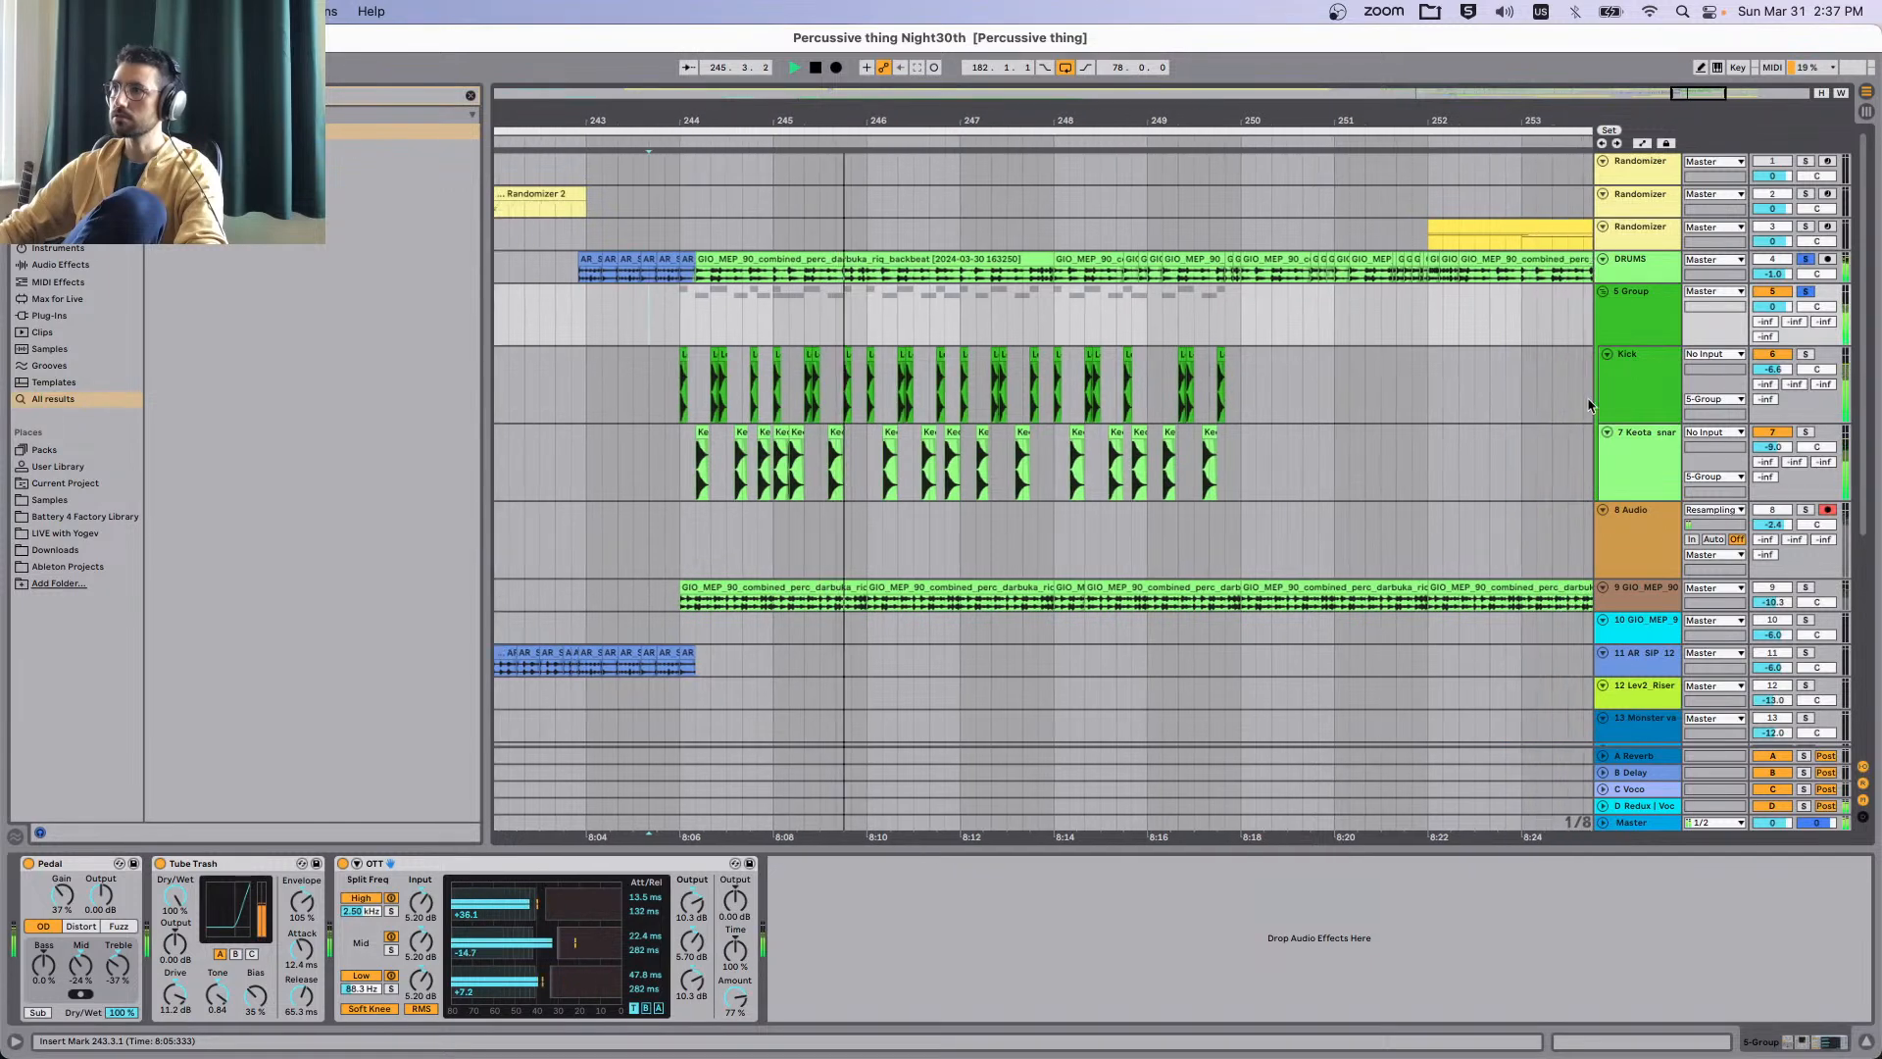
click(1660, 384)
drag(1776, 372, 1776, 354)
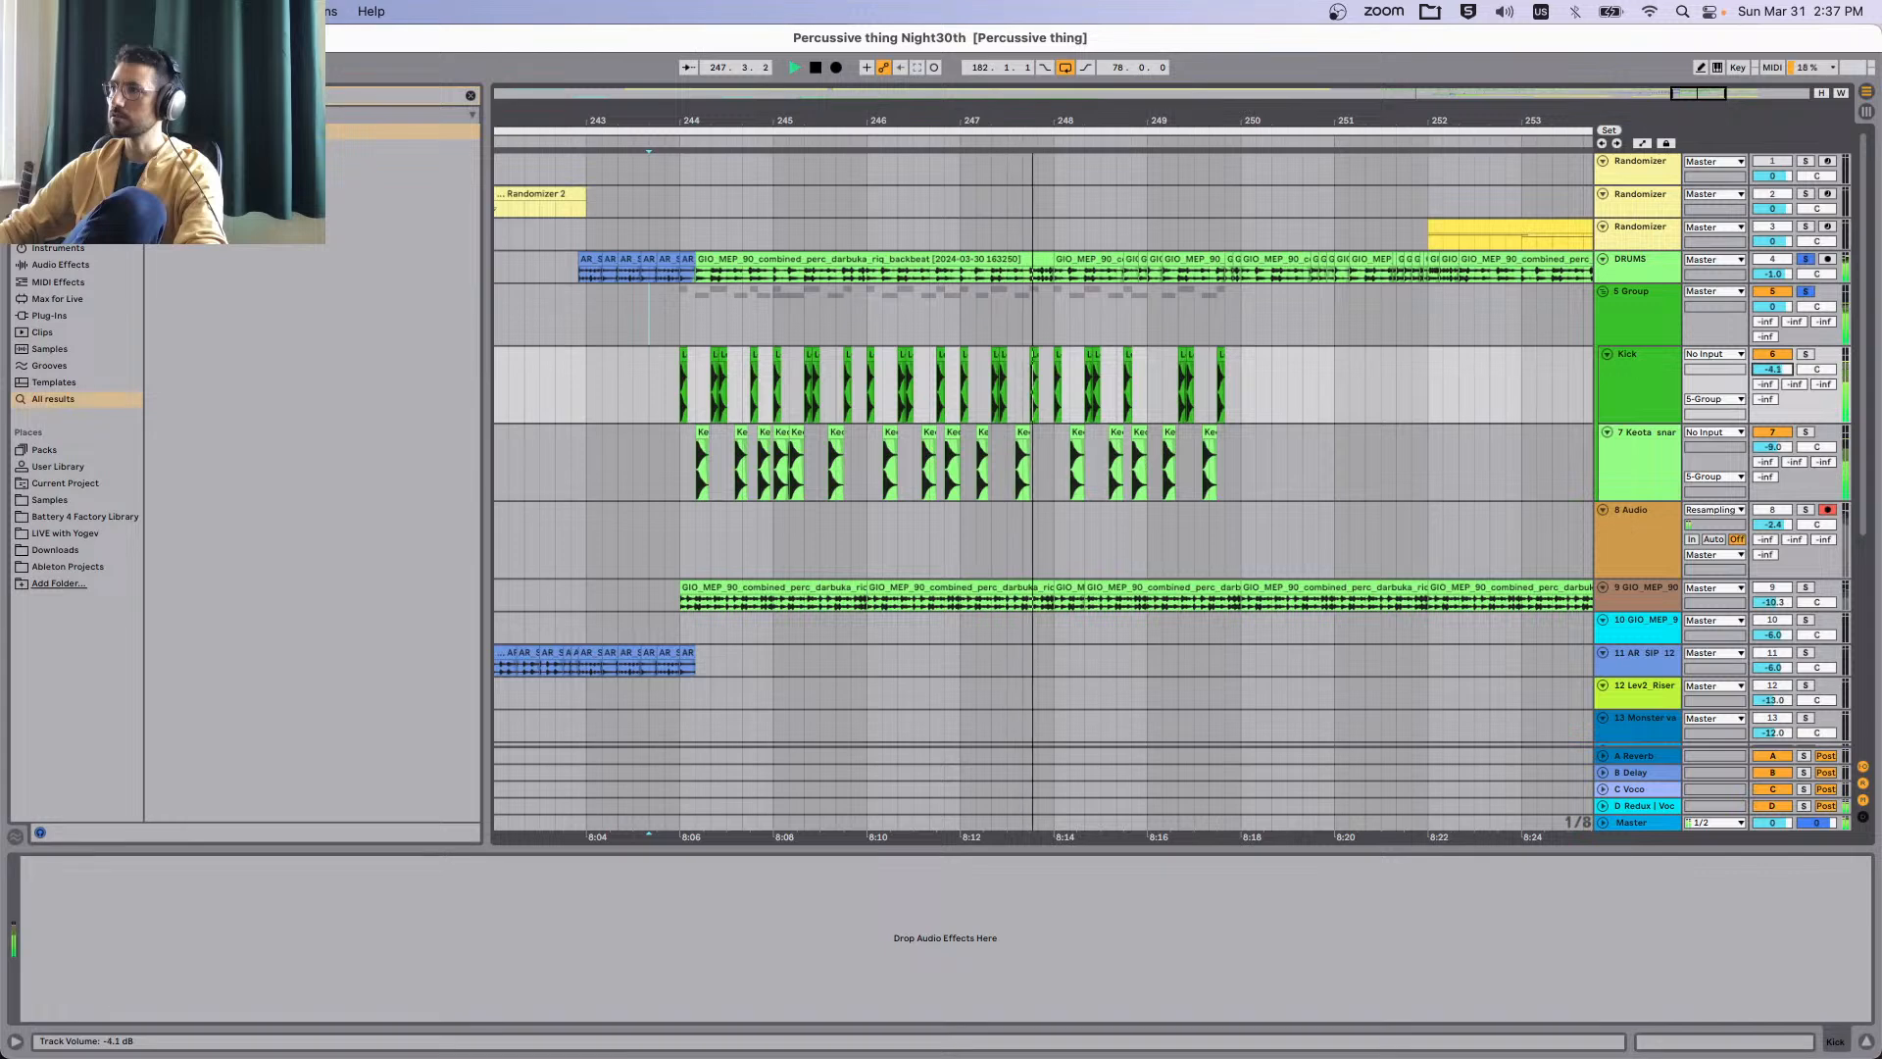
click(1627, 466)
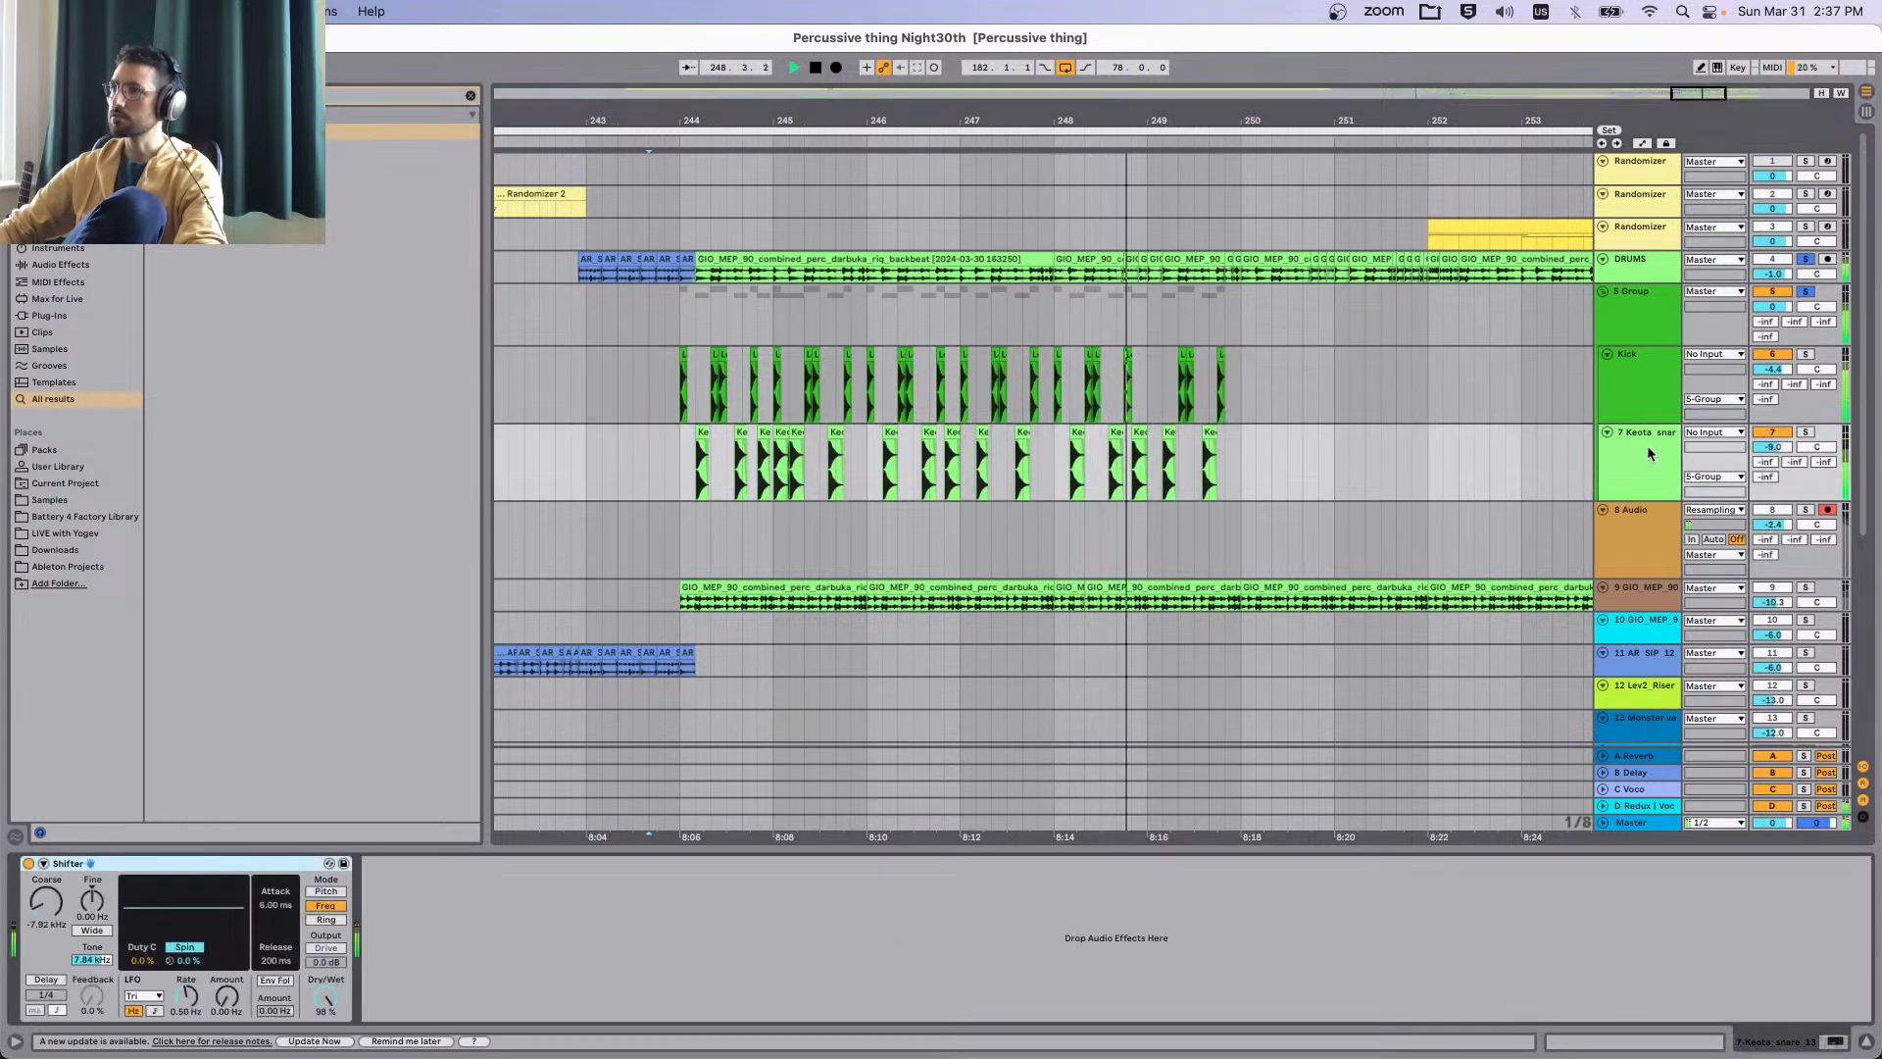
click(1806, 292)
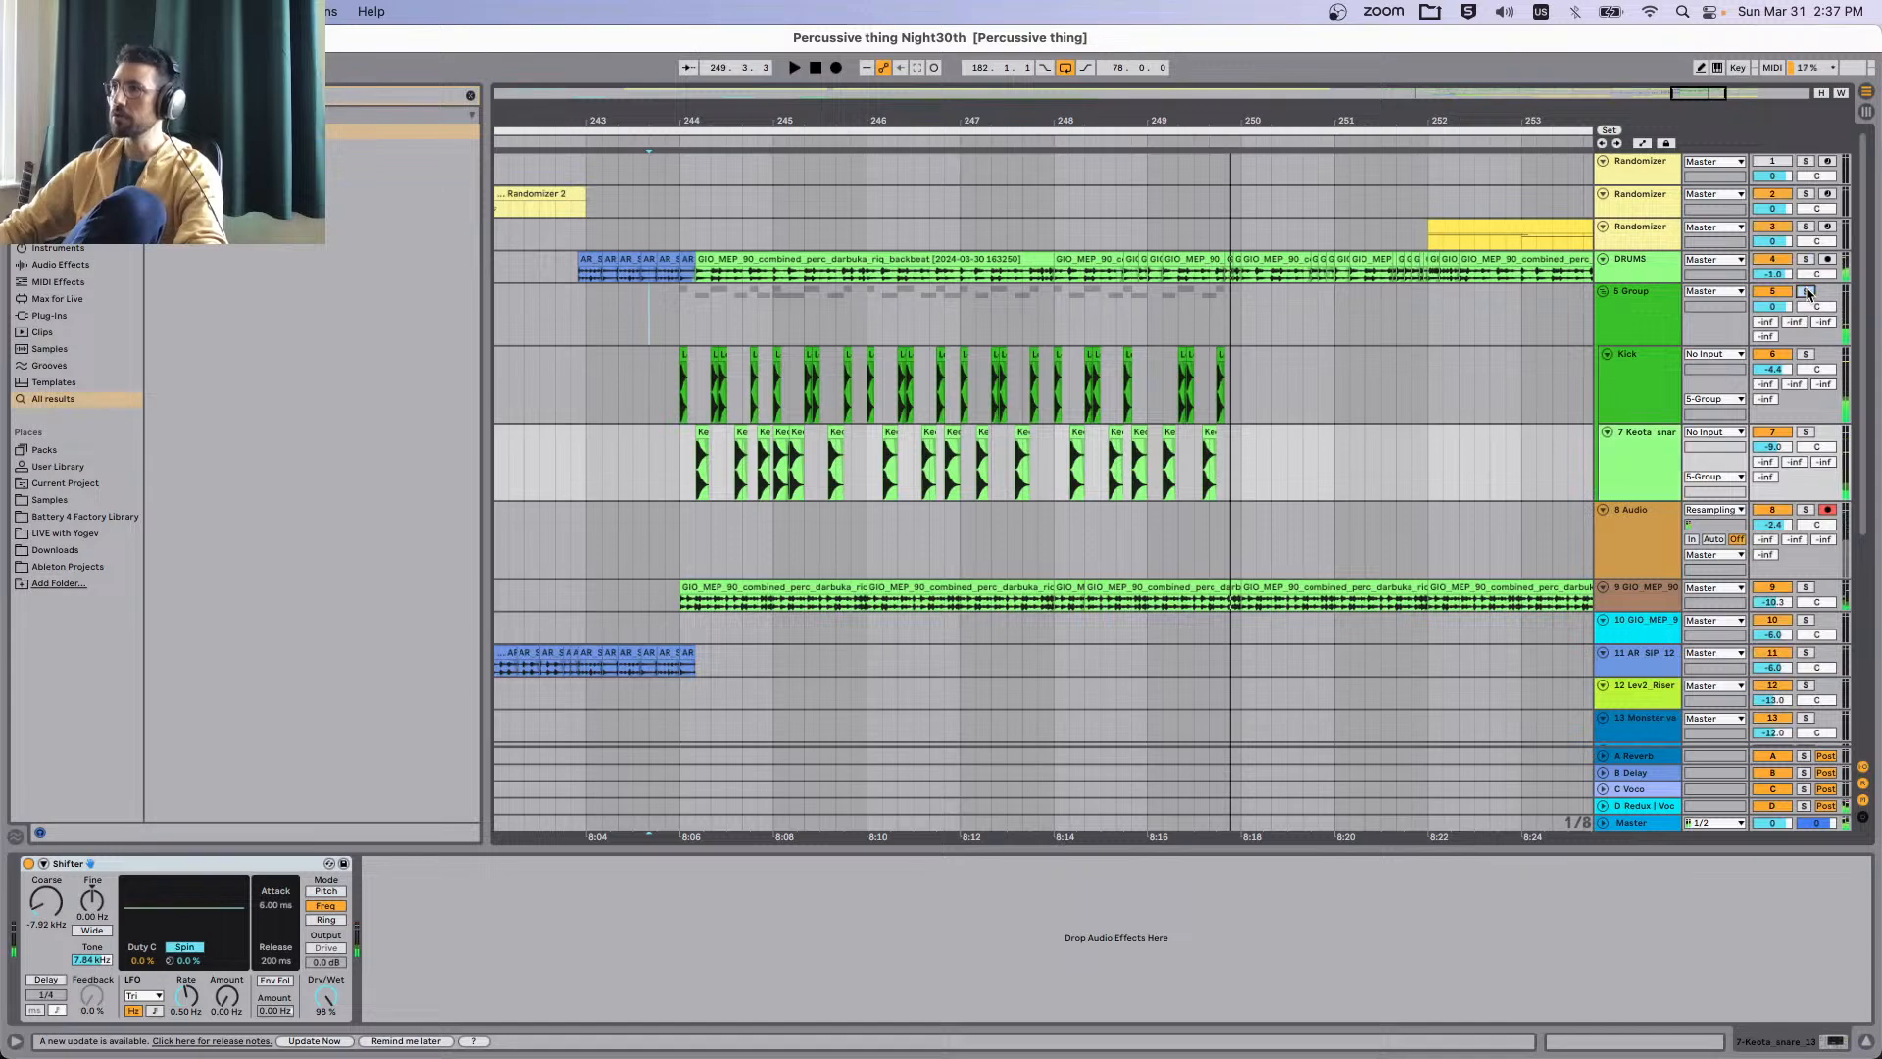
Go back to the section before the new drums and play the full arrangement from 226.1.1.
click(562, 325)
scroll(574, 350, left, 10)
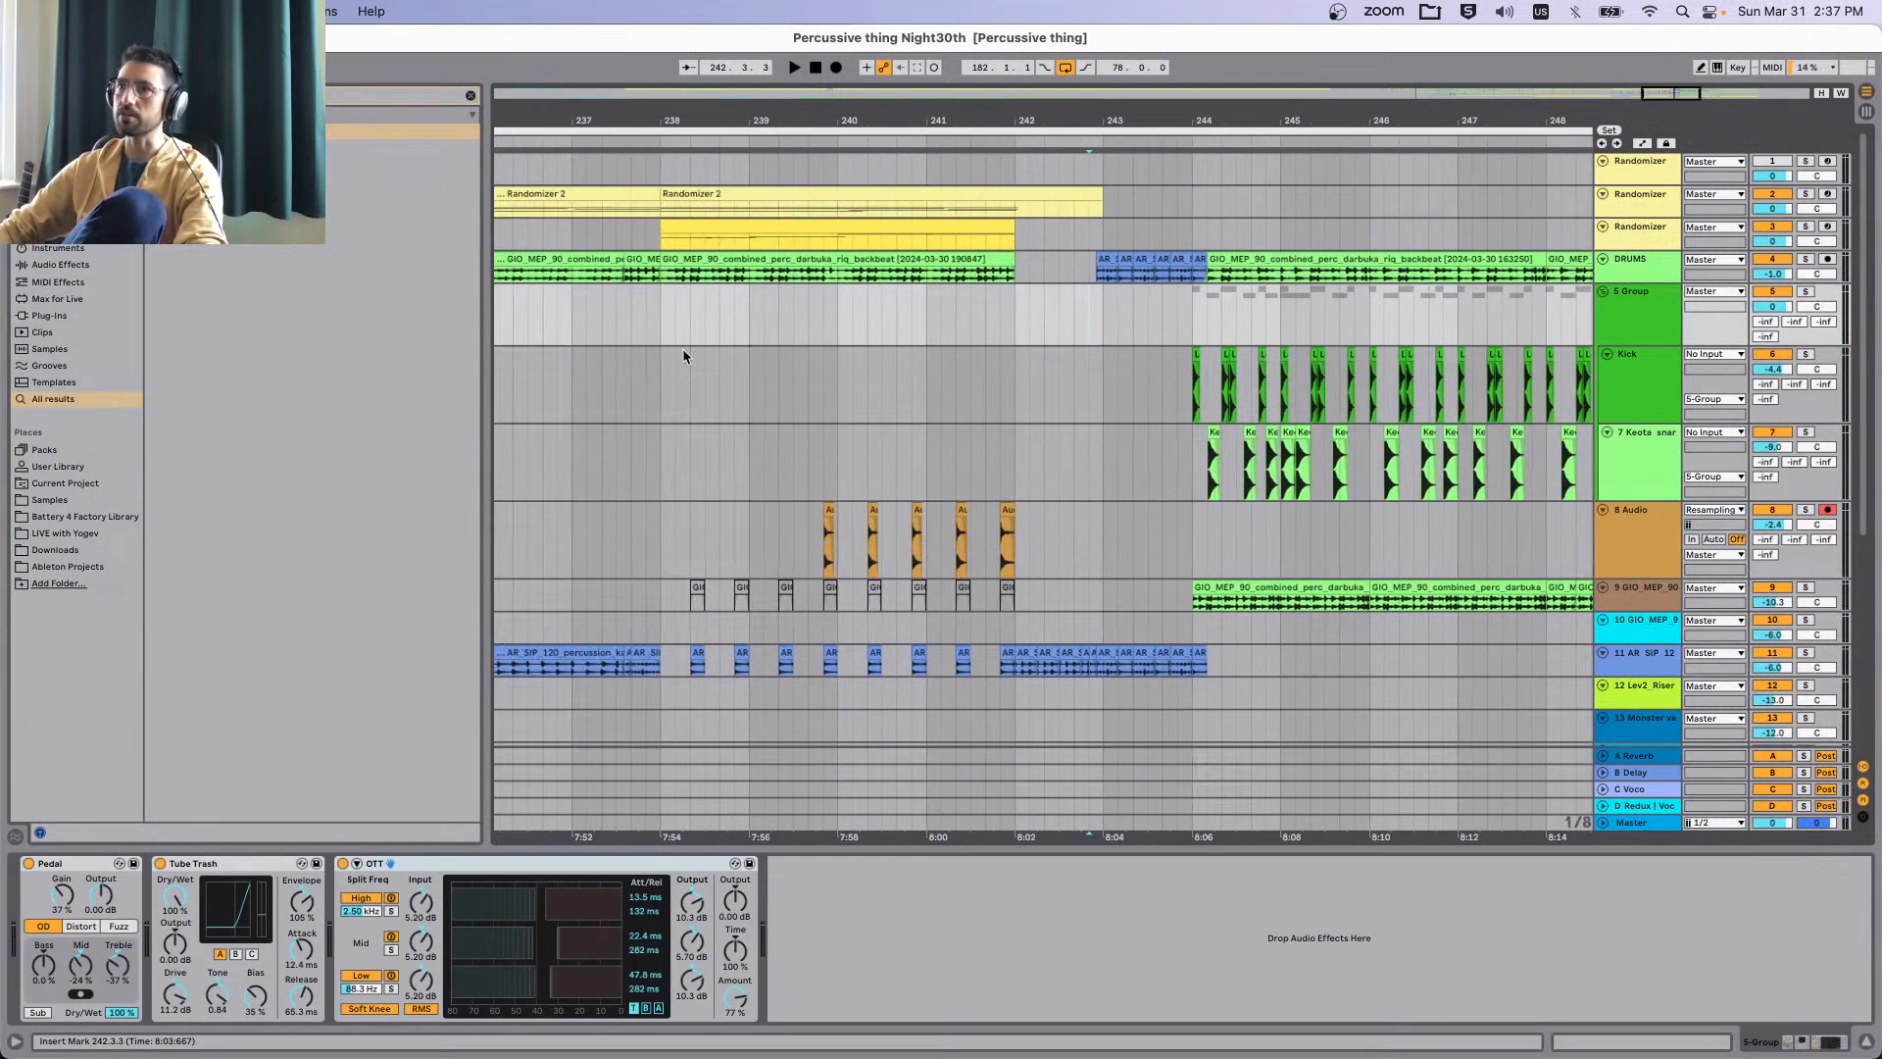
scroll(731, 366, down, 3)
scroll(731, 366, left, 4)
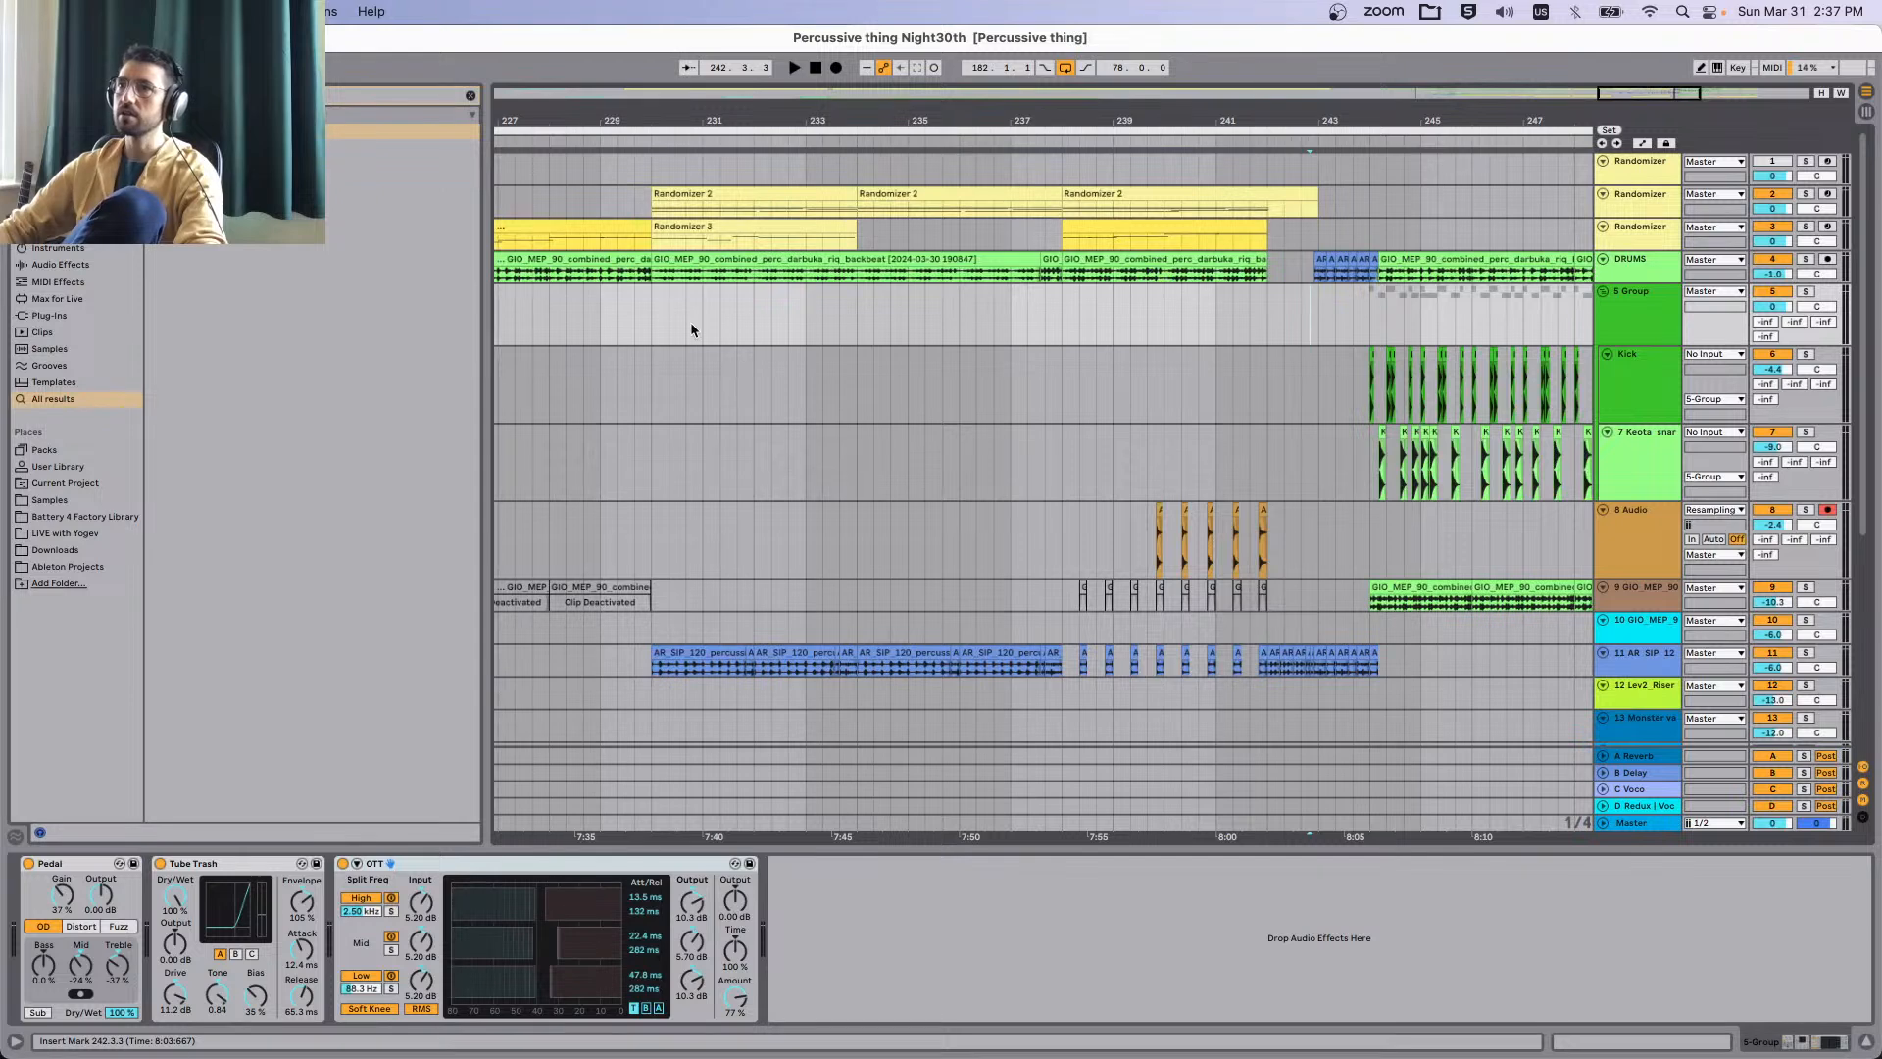
click(664, 323)
scroll(642, 310, left, 1)
scroll(642, 310, left, 5)
click(740, 315)
key(space)
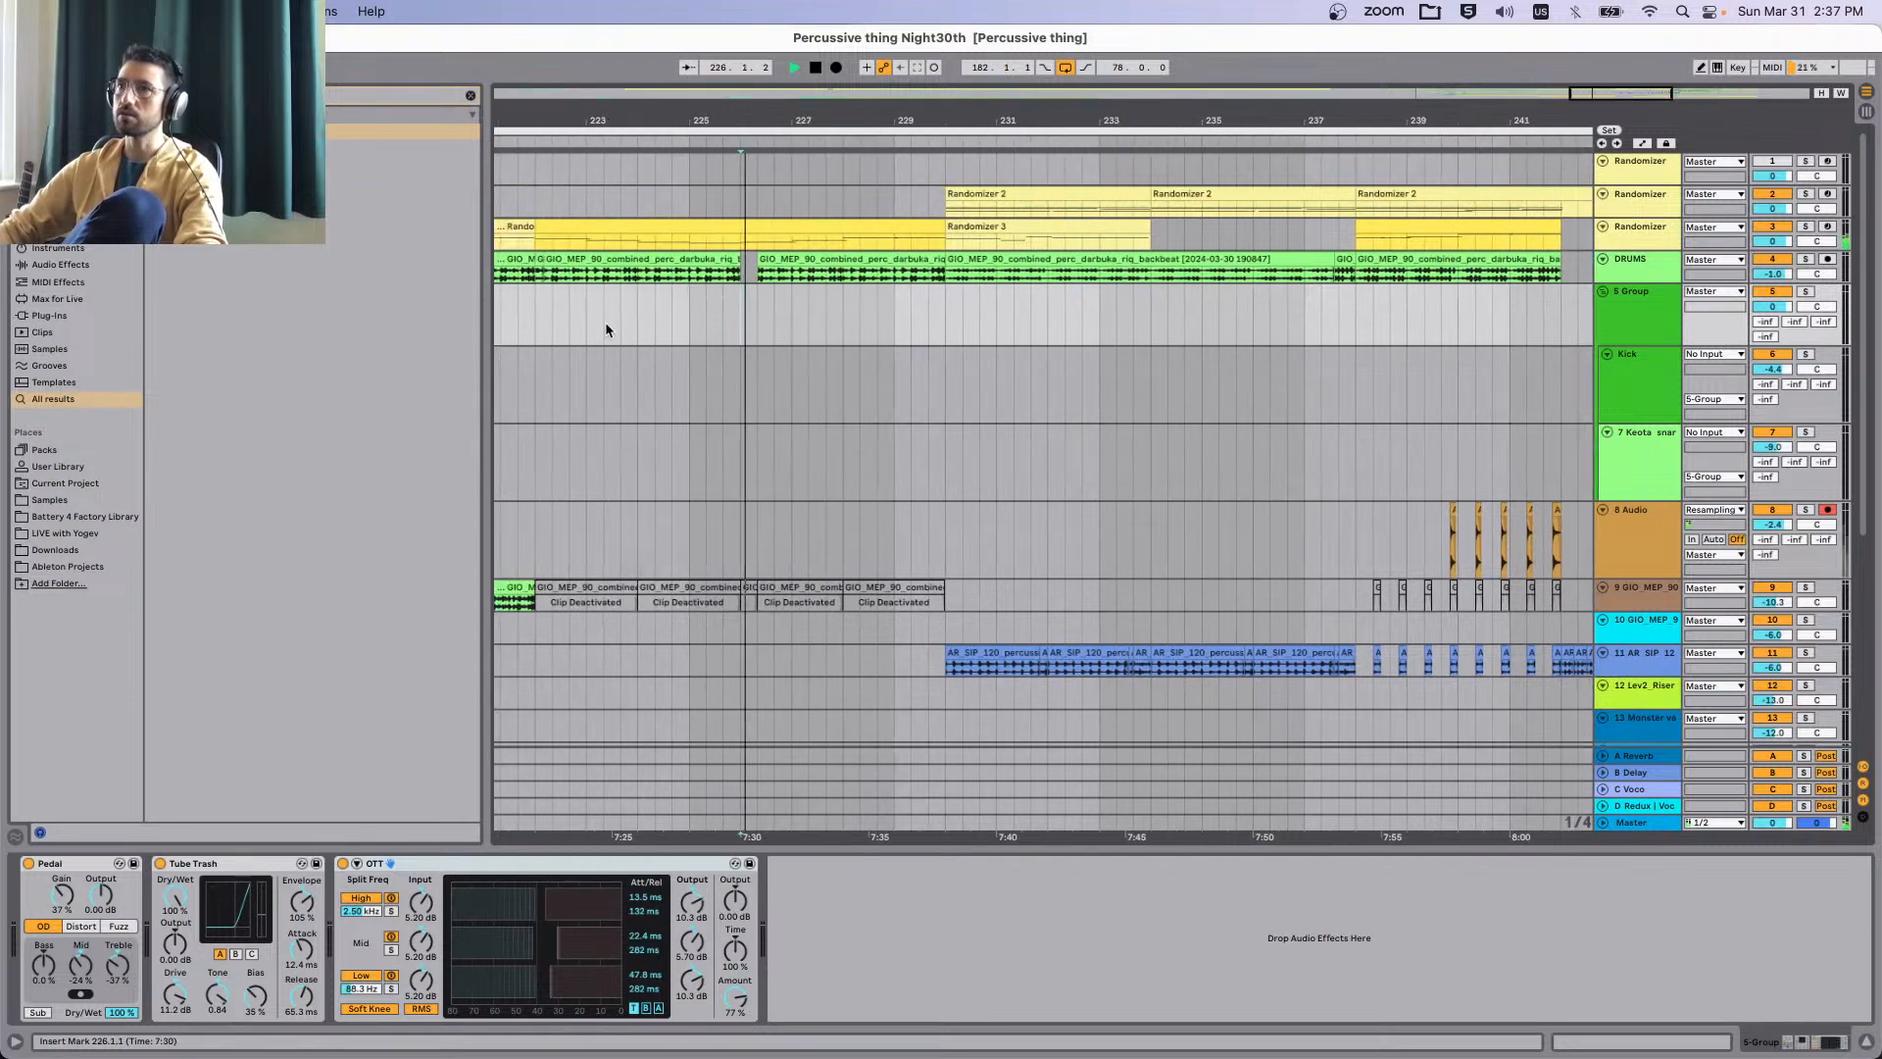
Listen to the earlier section from 223.1.1 and again from 218.2.1, and review the arrangement through bar 253.
click(588, 324)
key(space)
key(space)
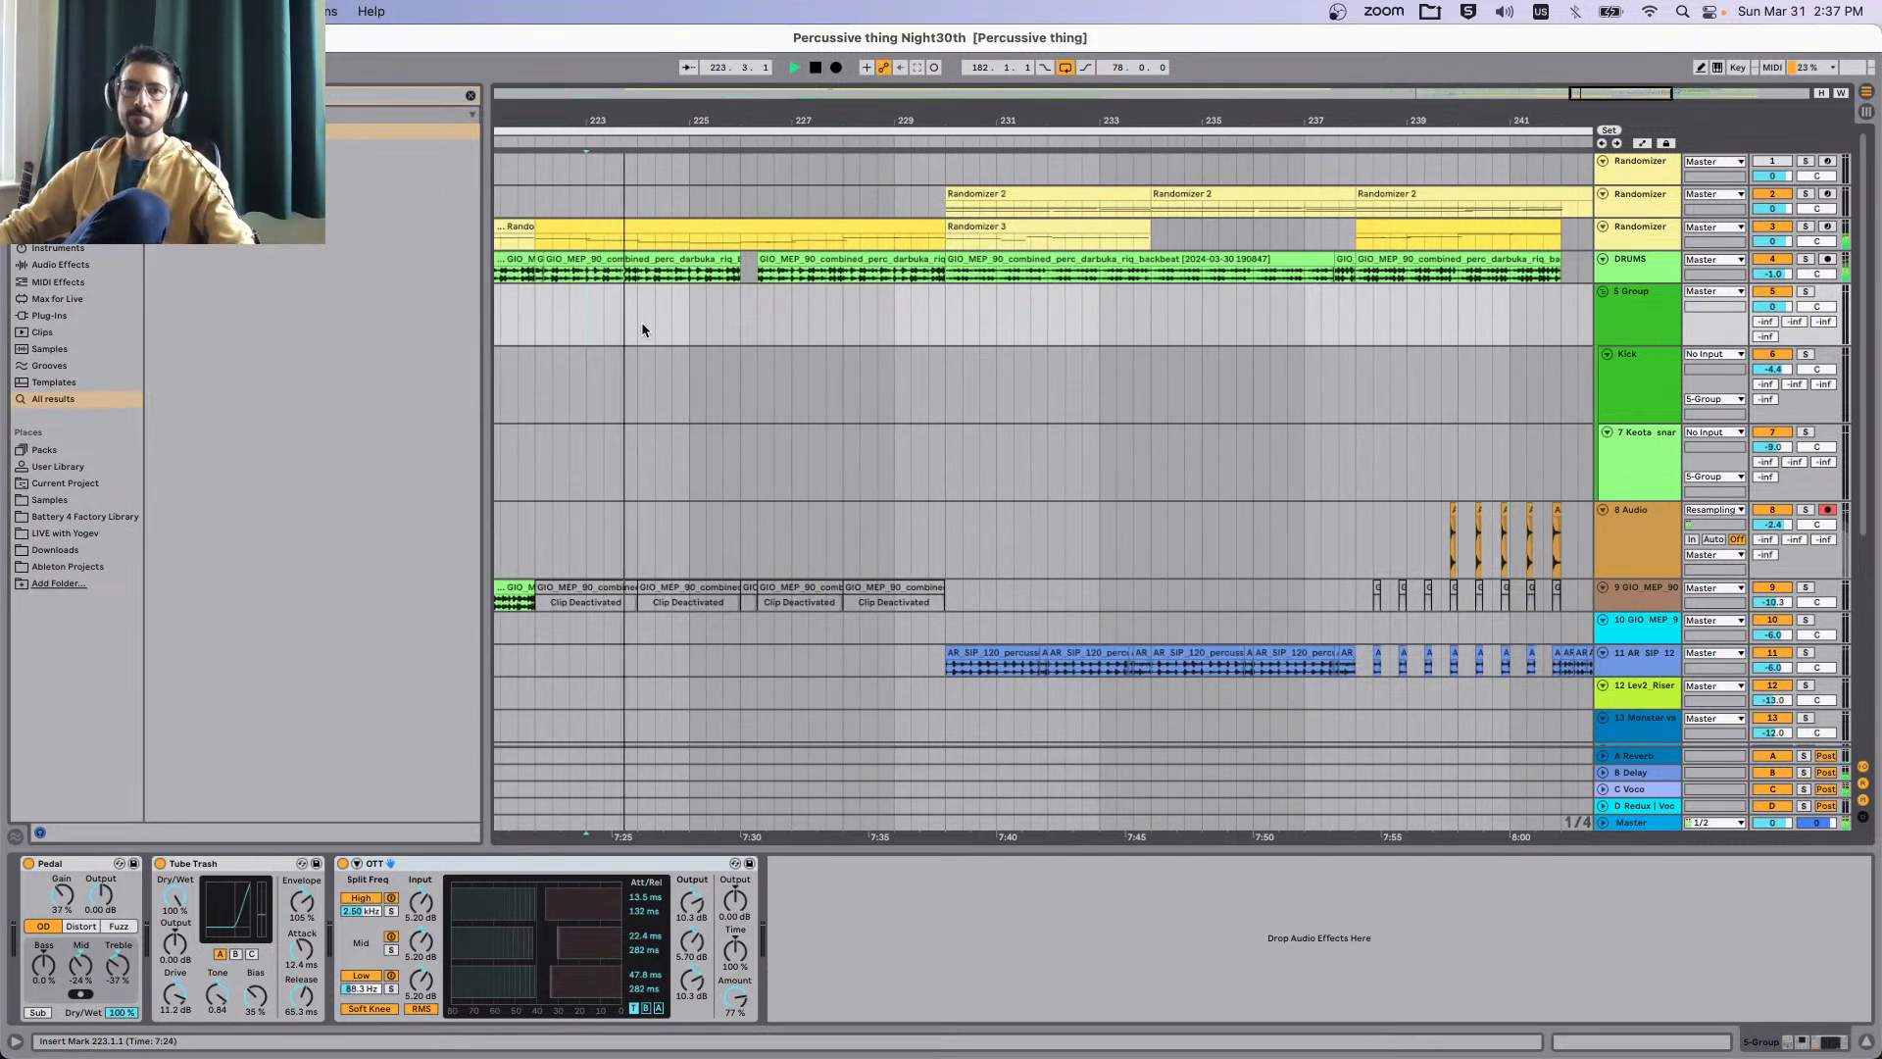
scroll(863, 343, left, 3)
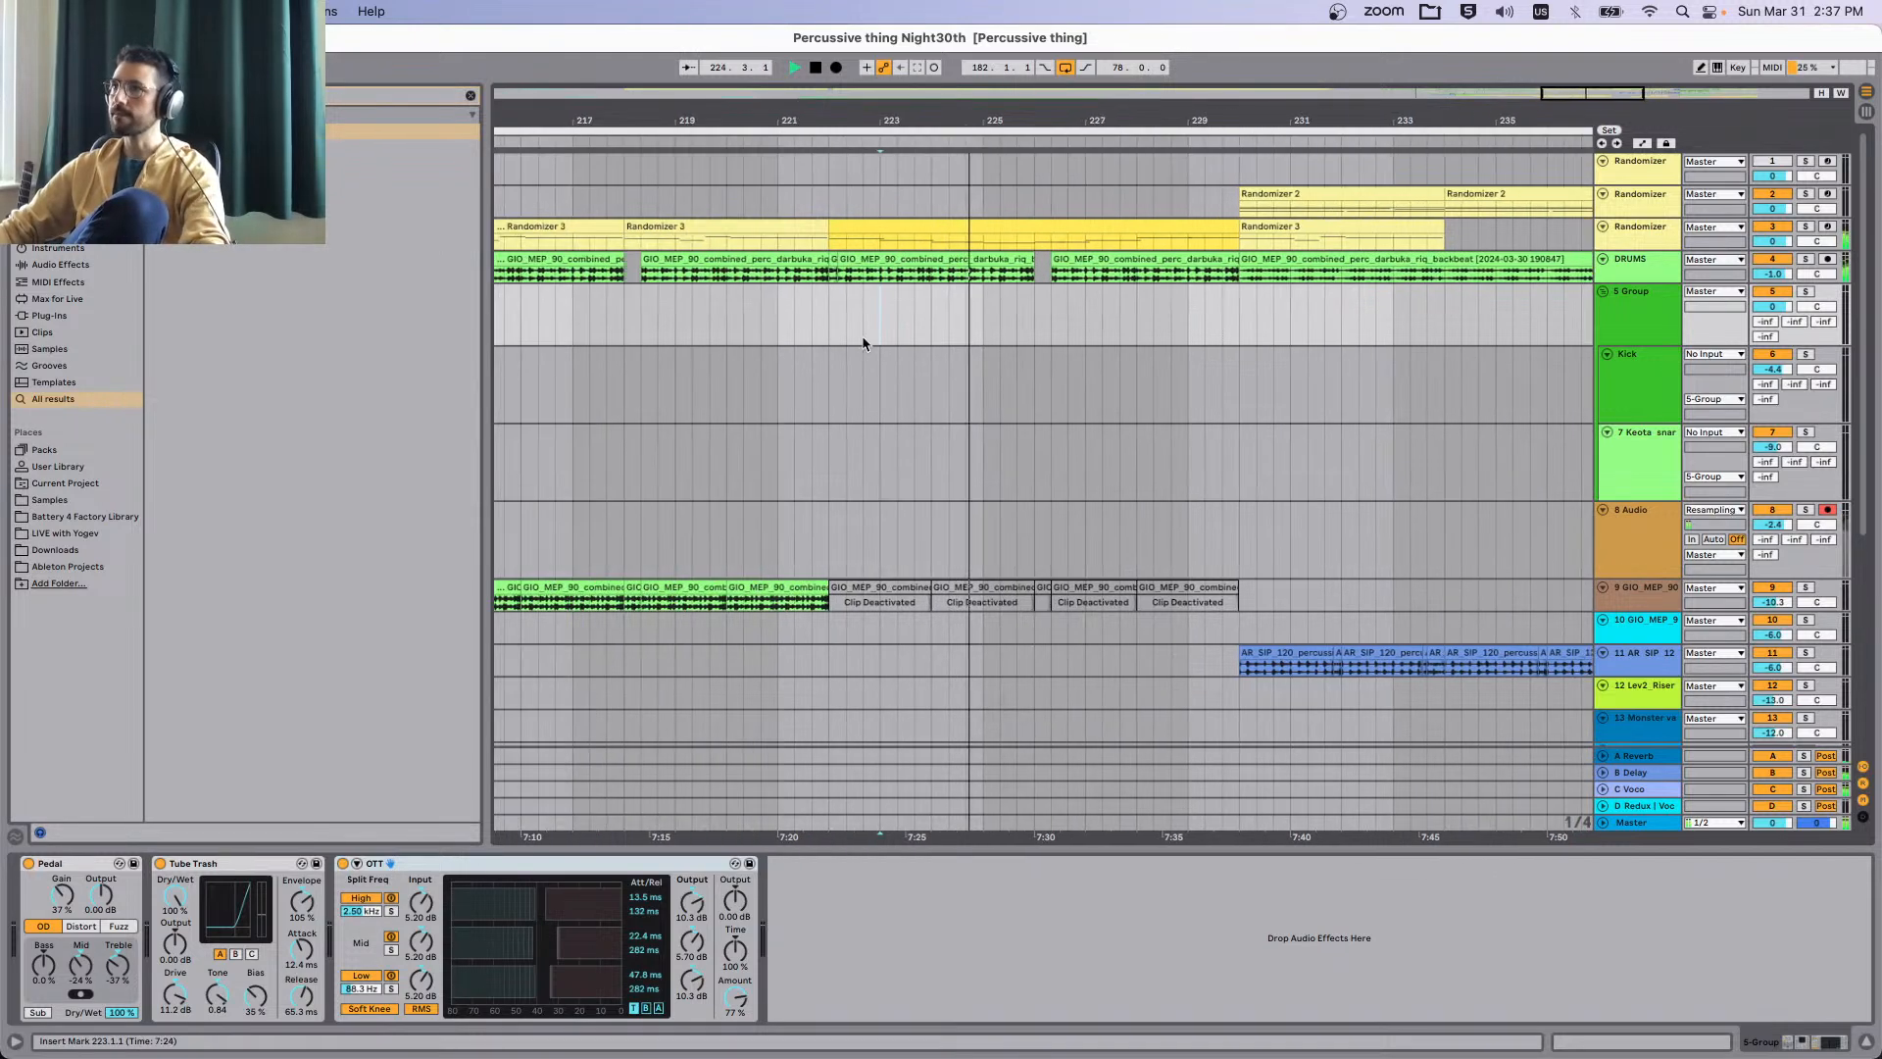
click(633, 314)
key(space)
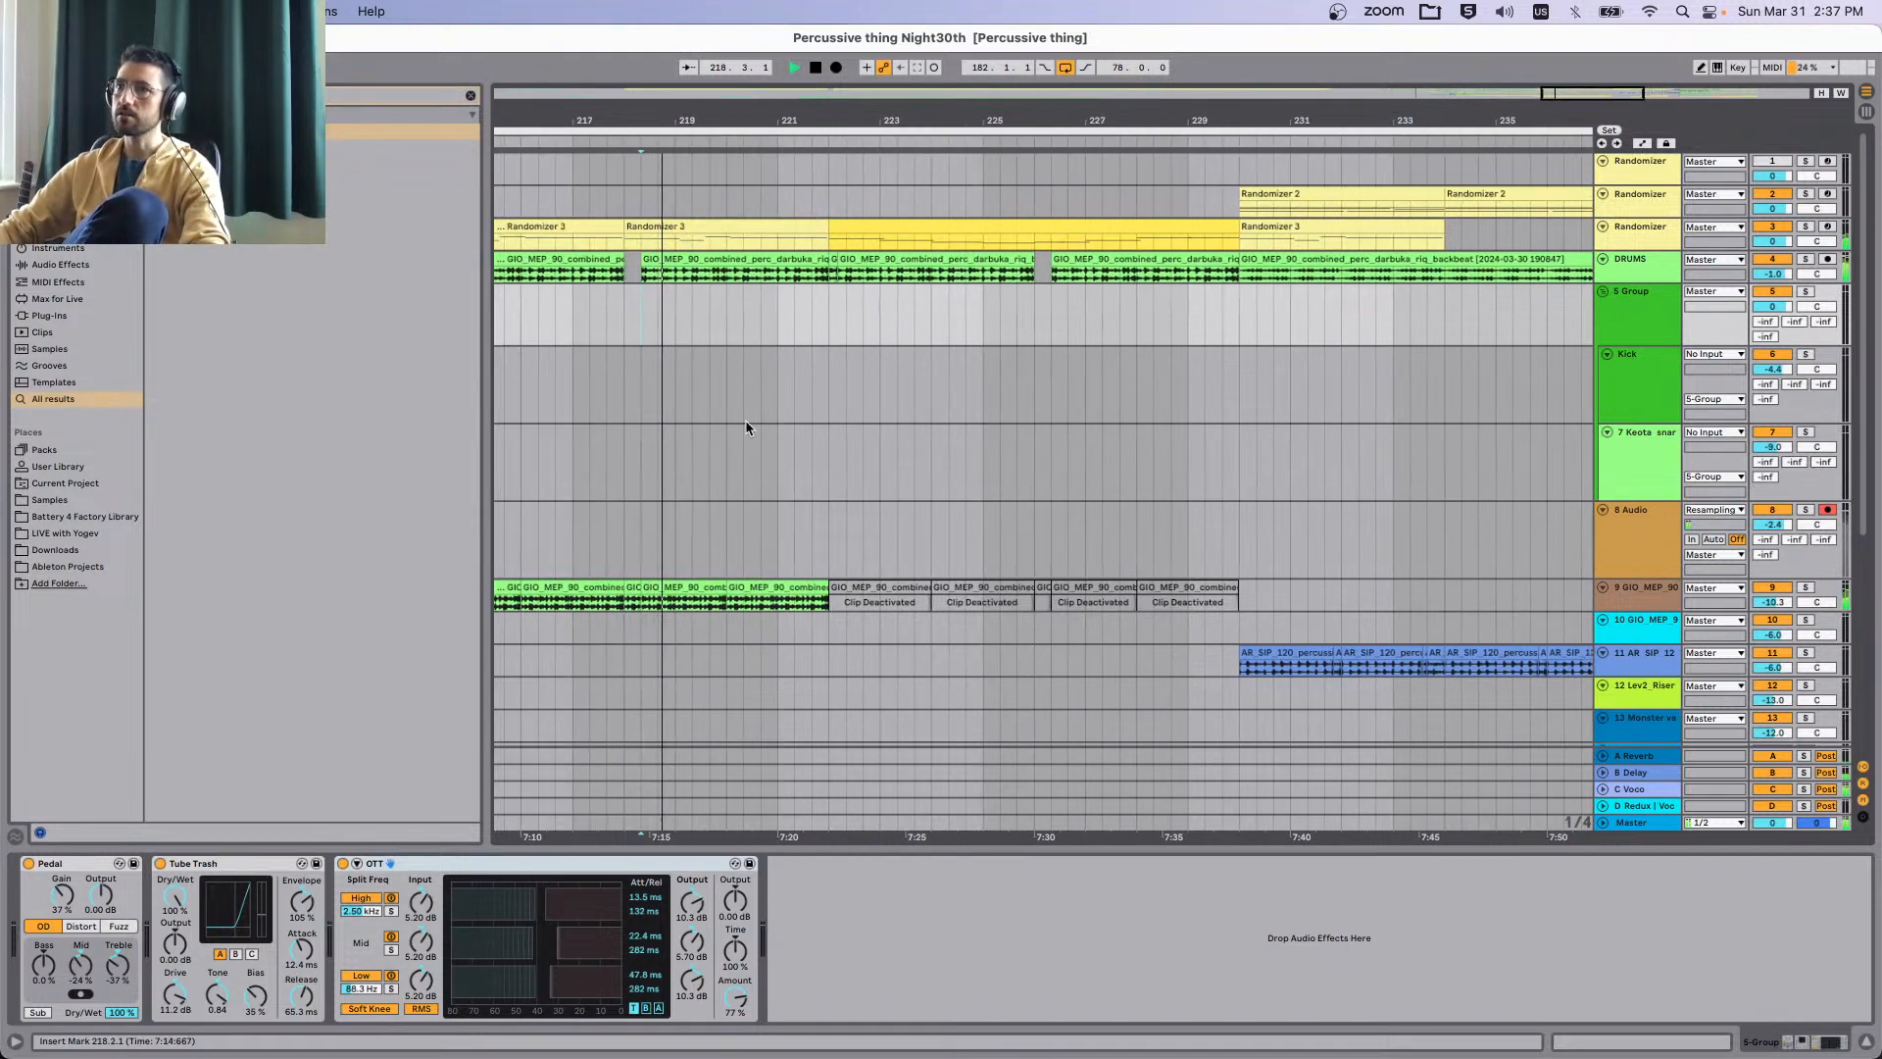
scroll(746, 423, right, 3)
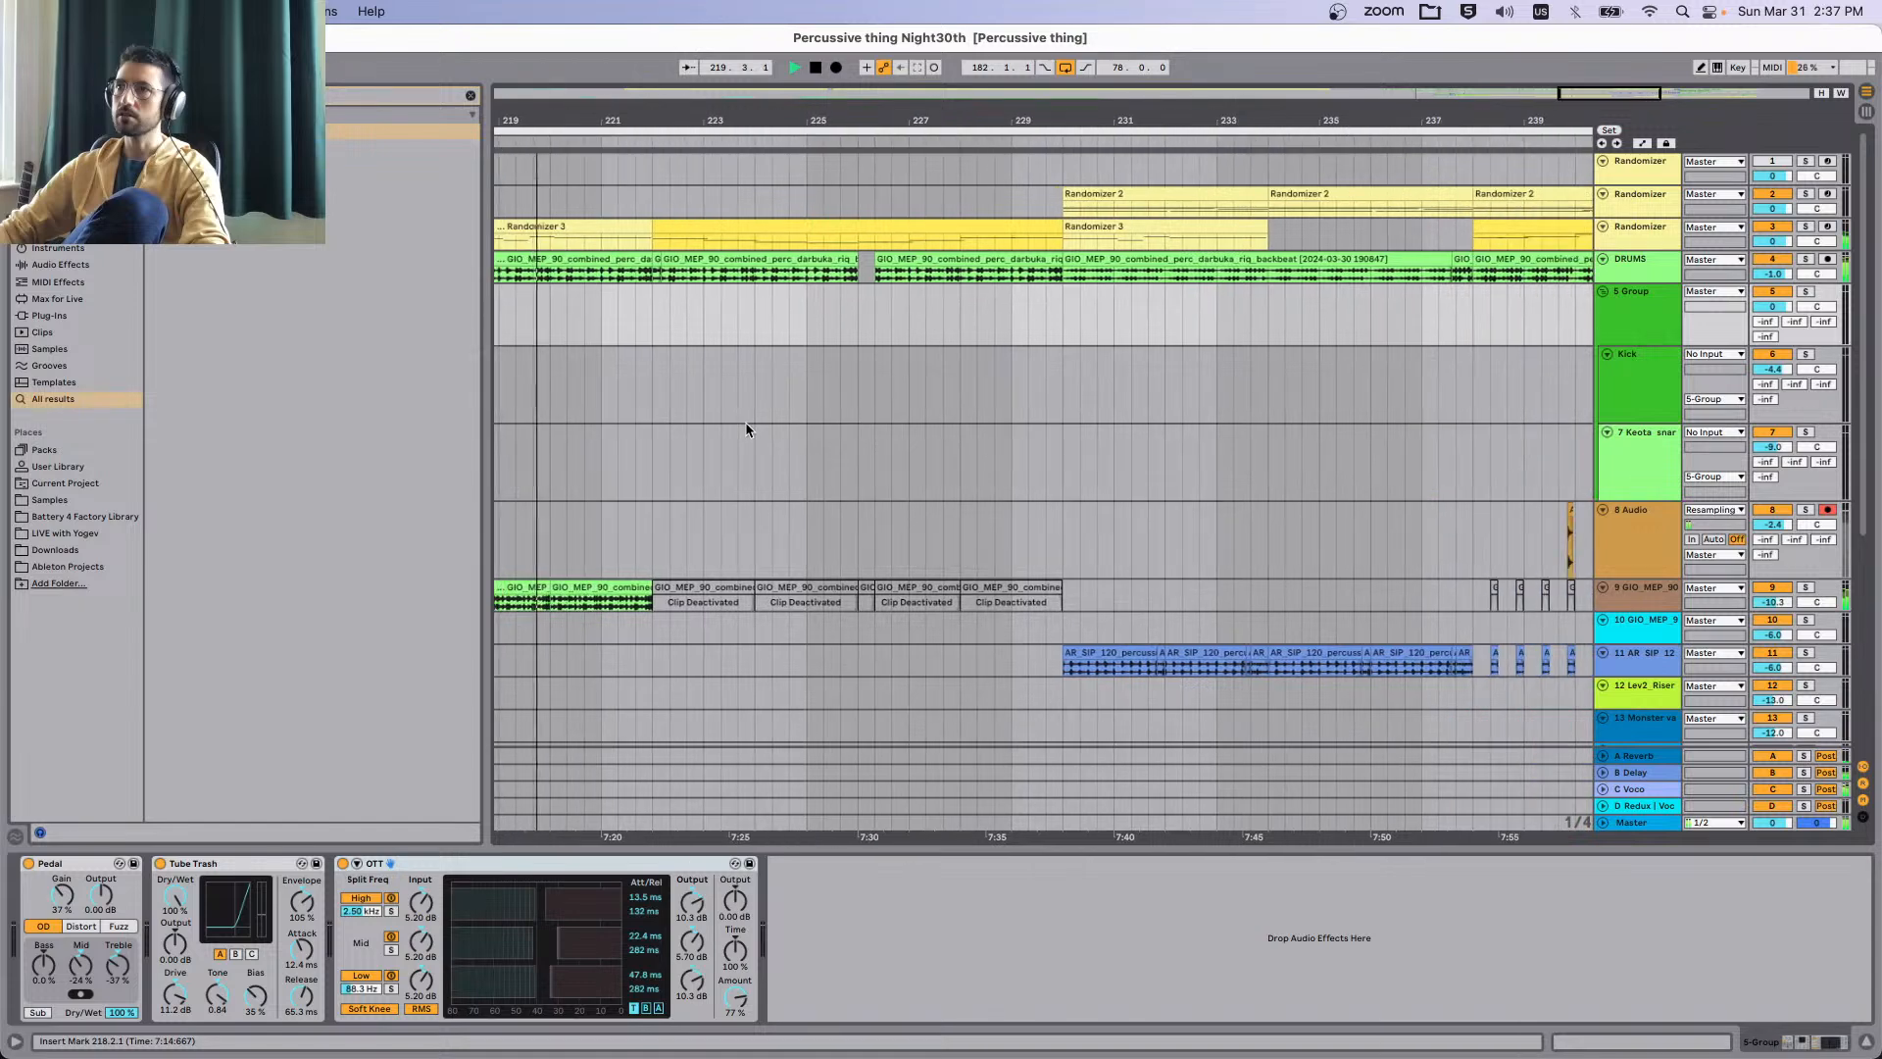
key(minus)
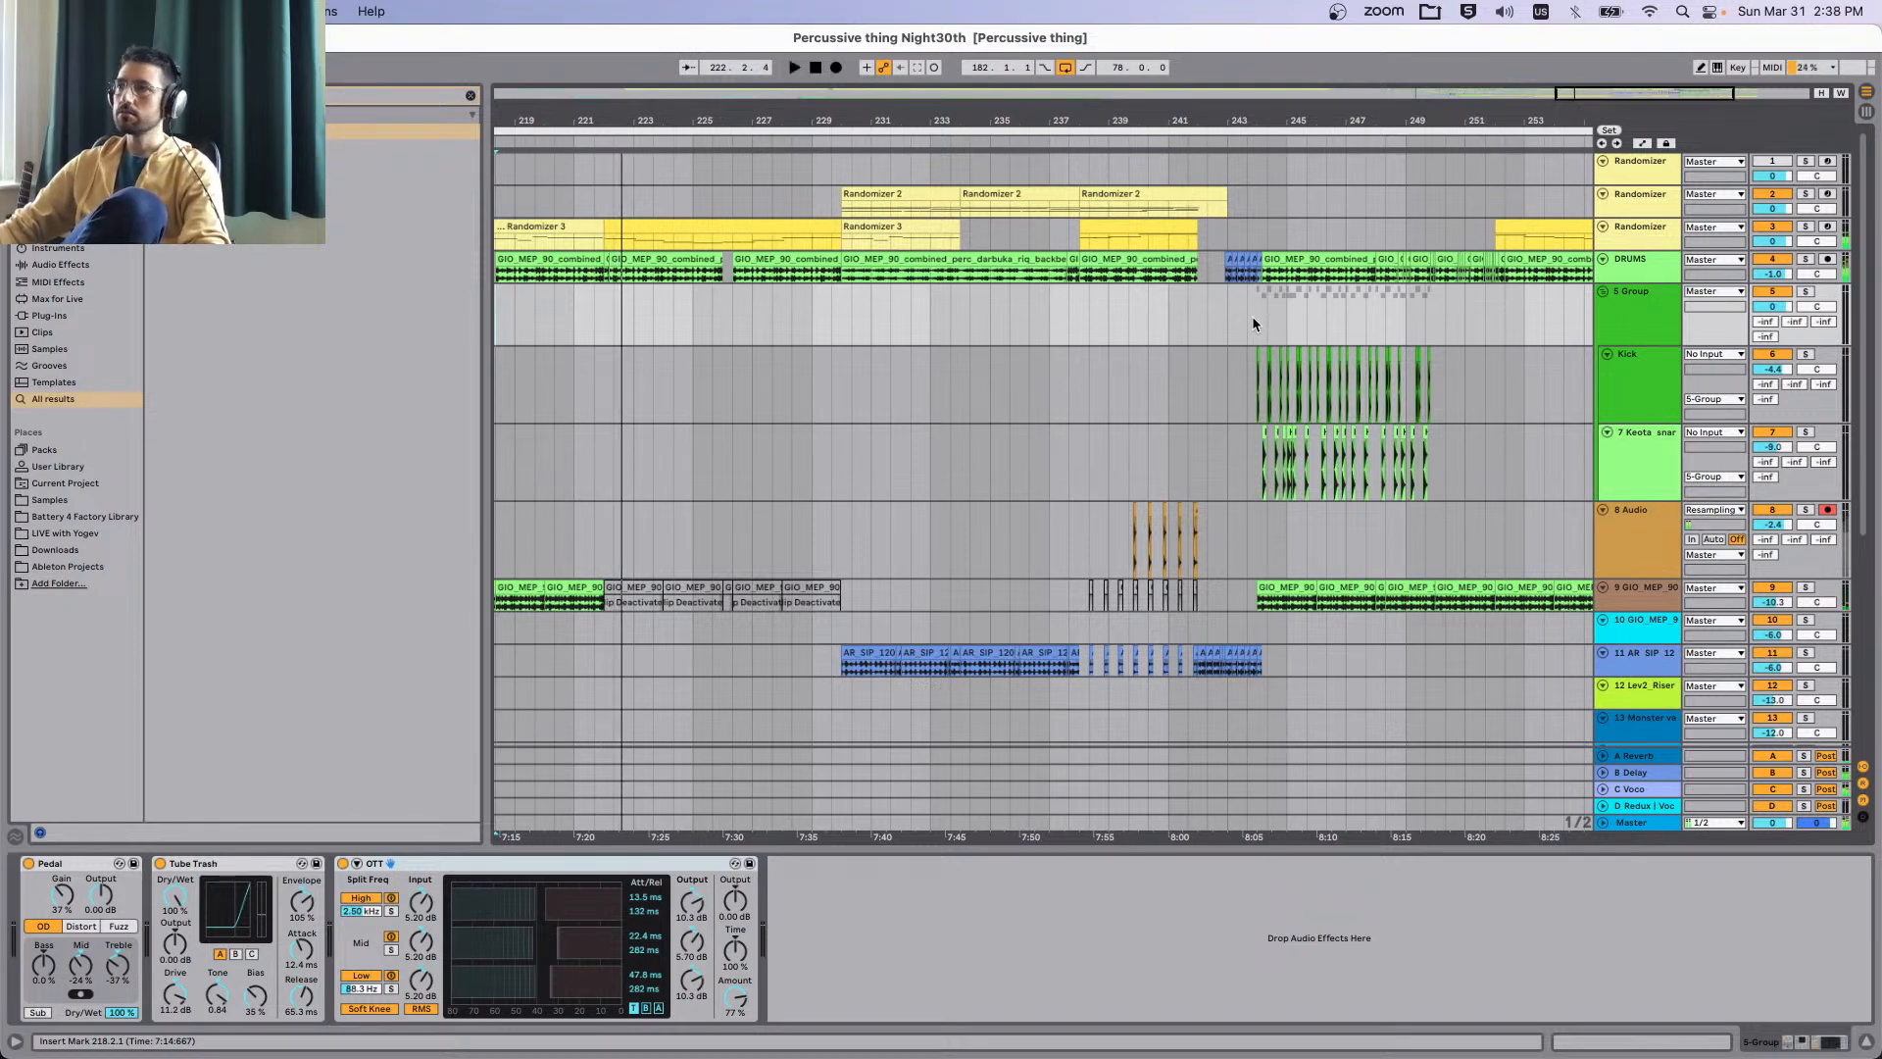
Play the new drum section from 243.3.1 and deactivate the snare clips between bars 243 and 251.
click(1251, 318)
scroll(1356, 347, up, 5)
scroll(1356, 347, right, 5)
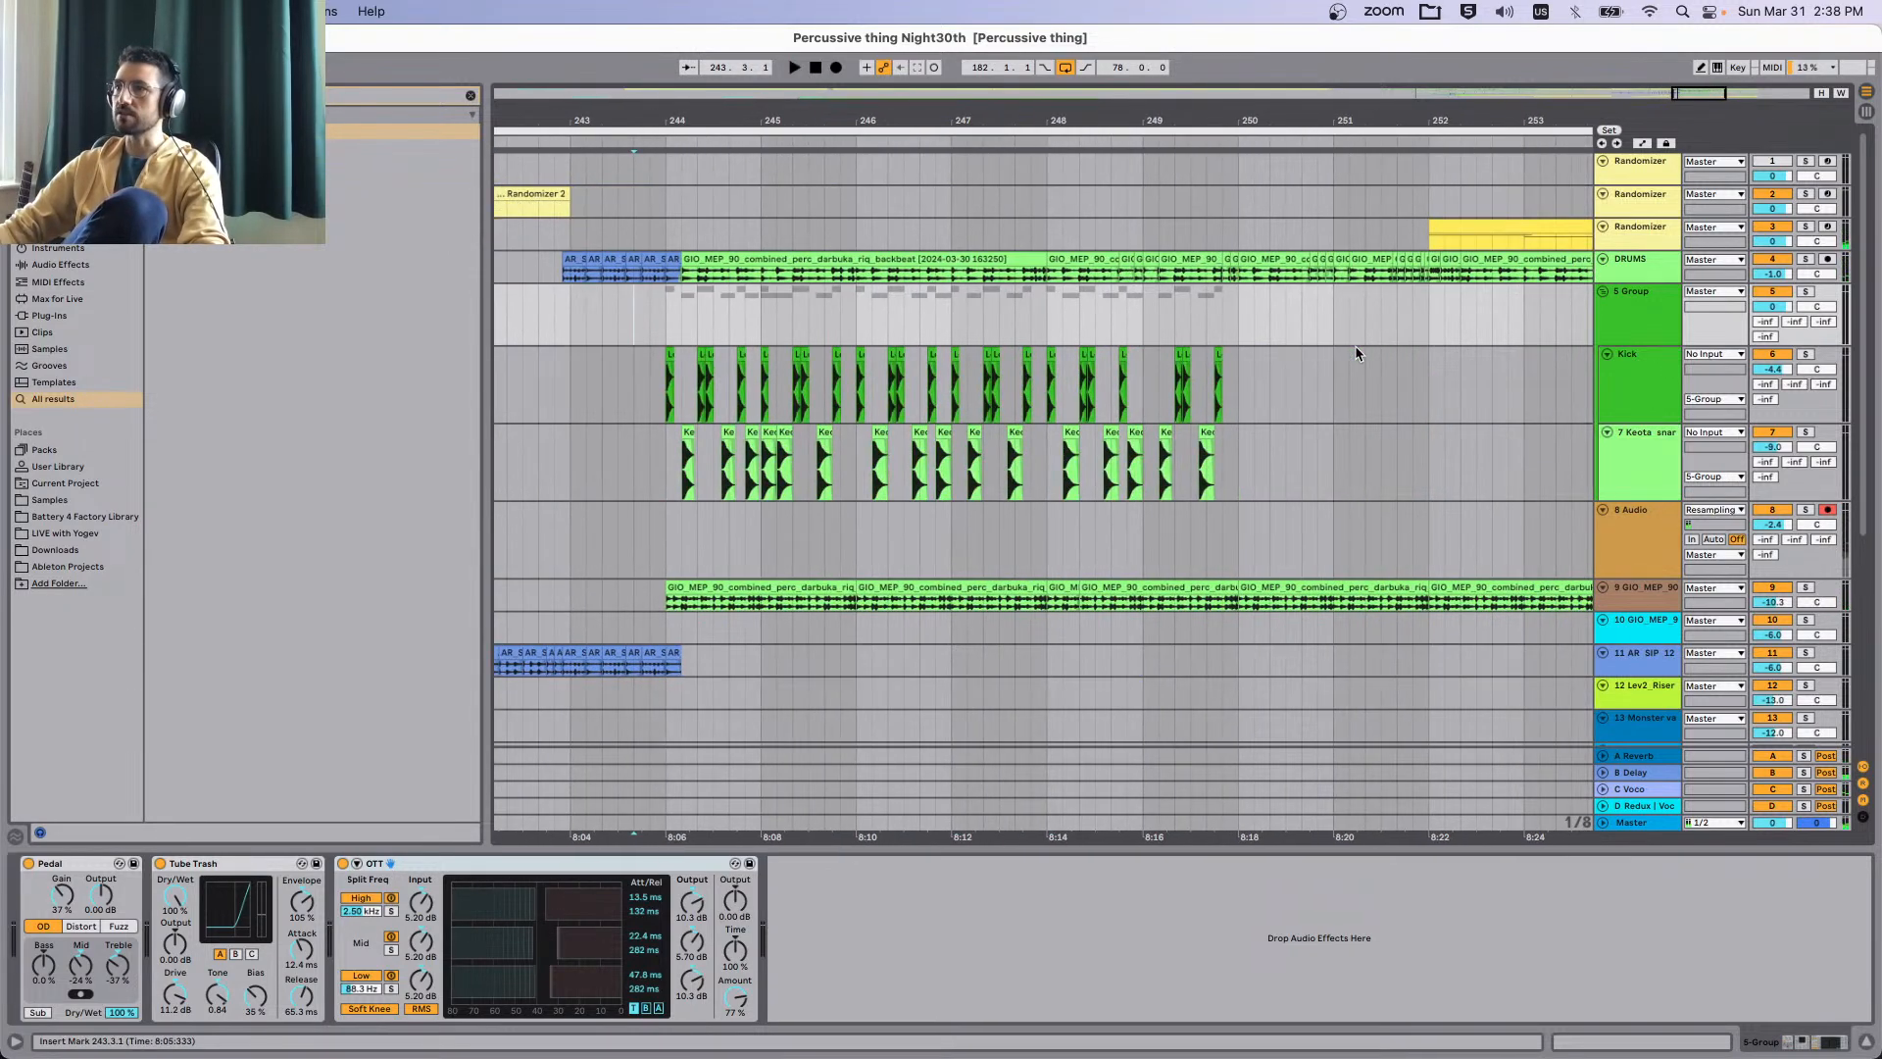
key(space)
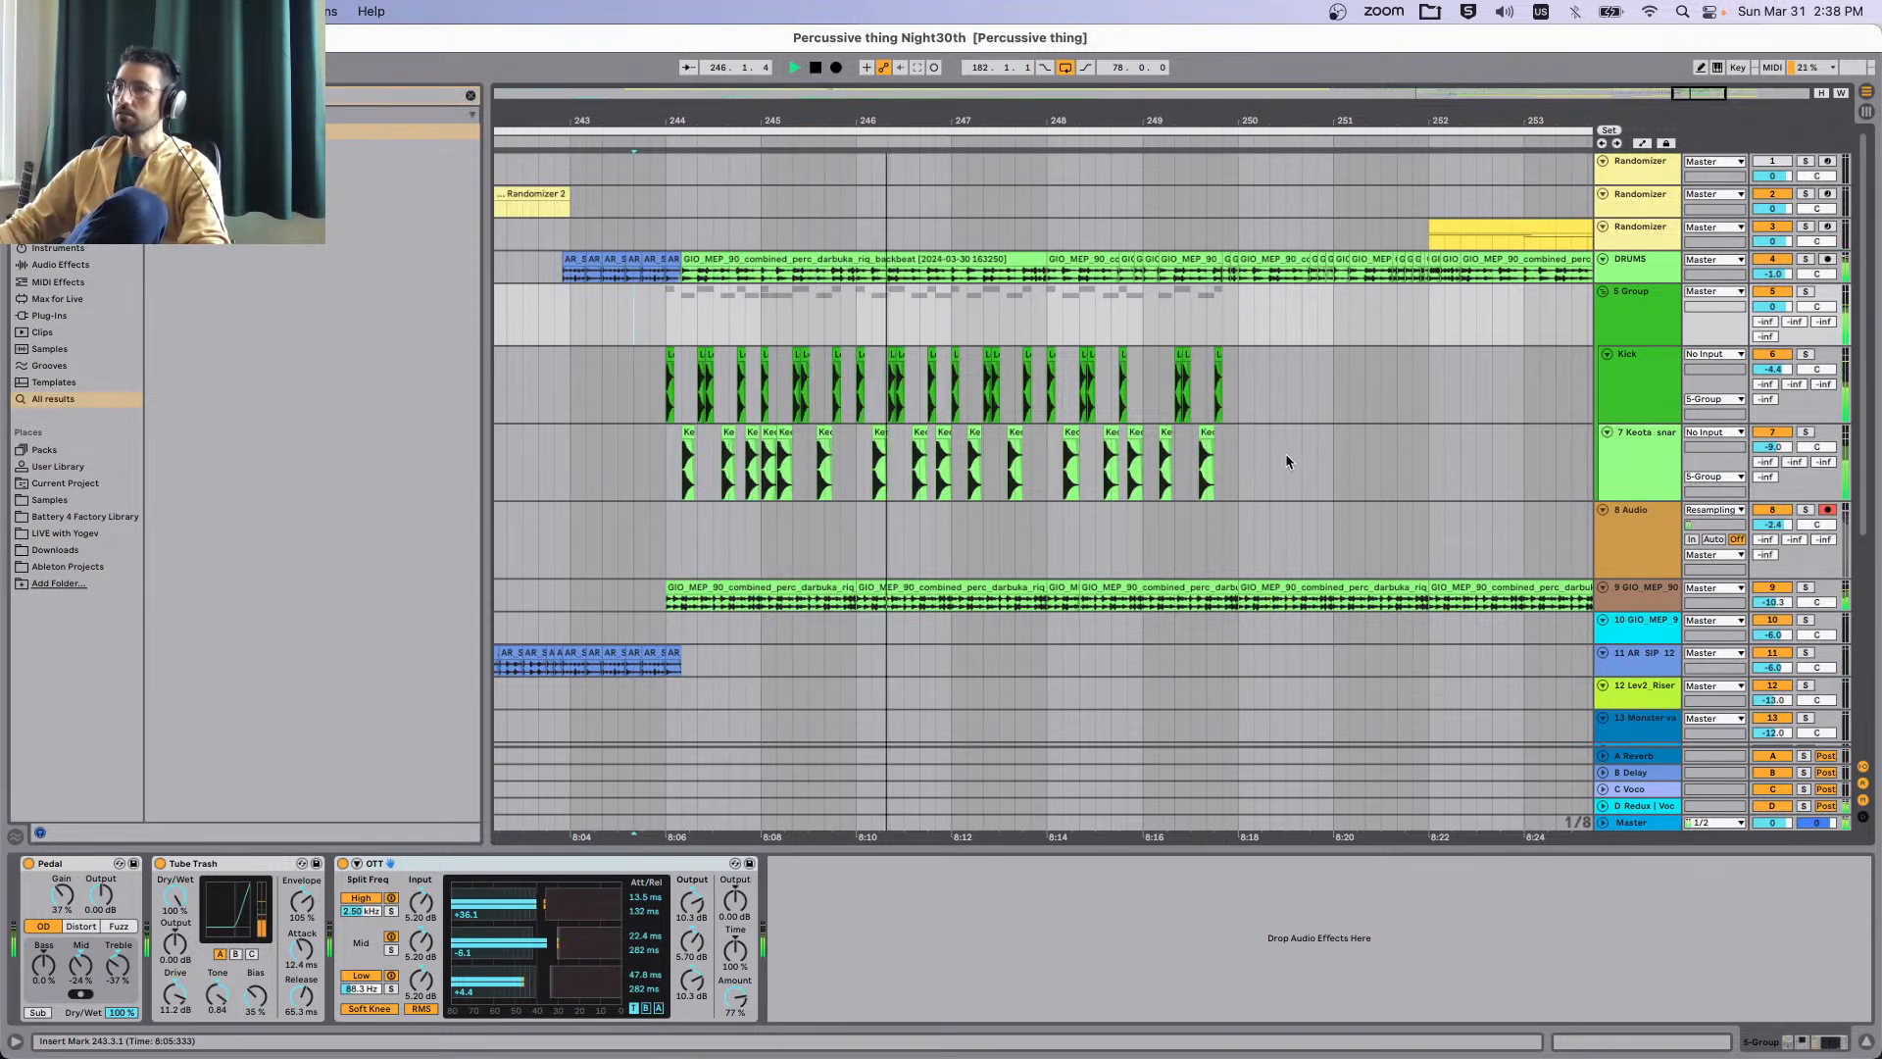
drag(1338, 450, 551, 462)
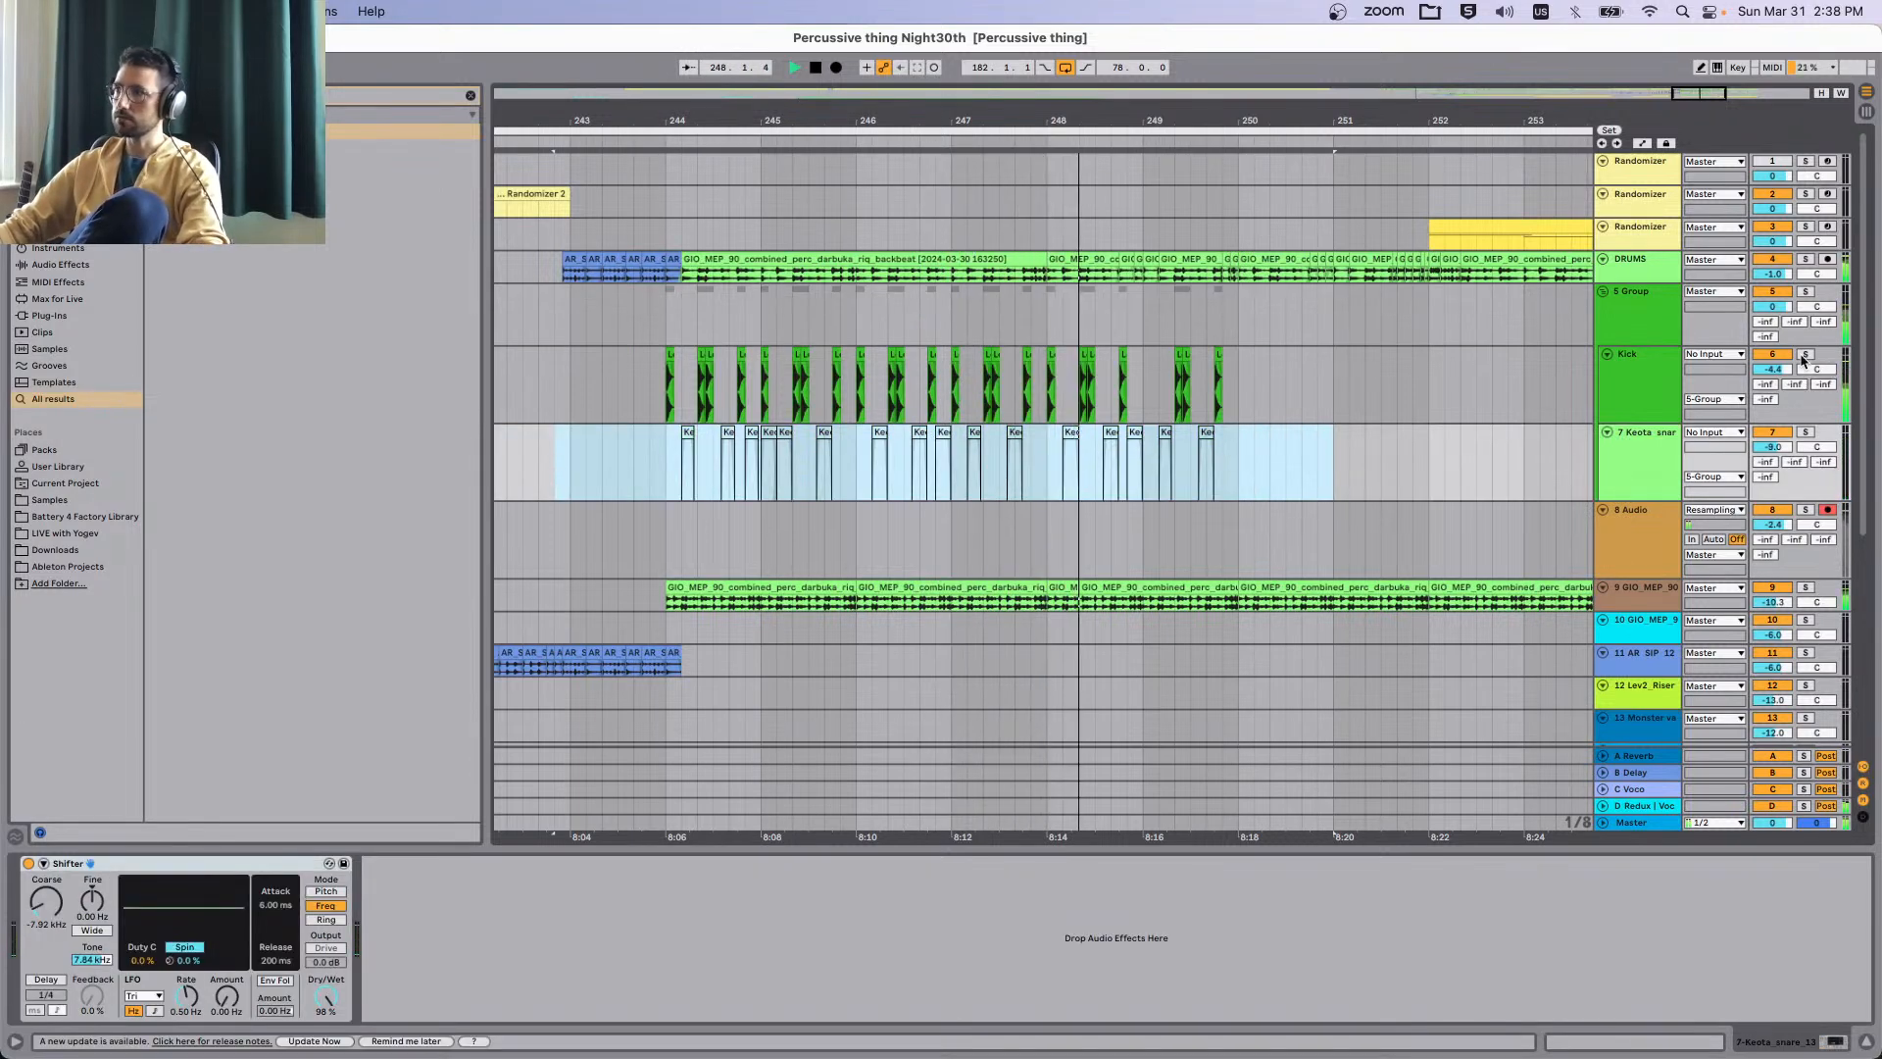
Solo the kick and snare group from 244.1.1 for comparison, and switch off its Pedal and Tube Trash effects.
click(1807, 292)
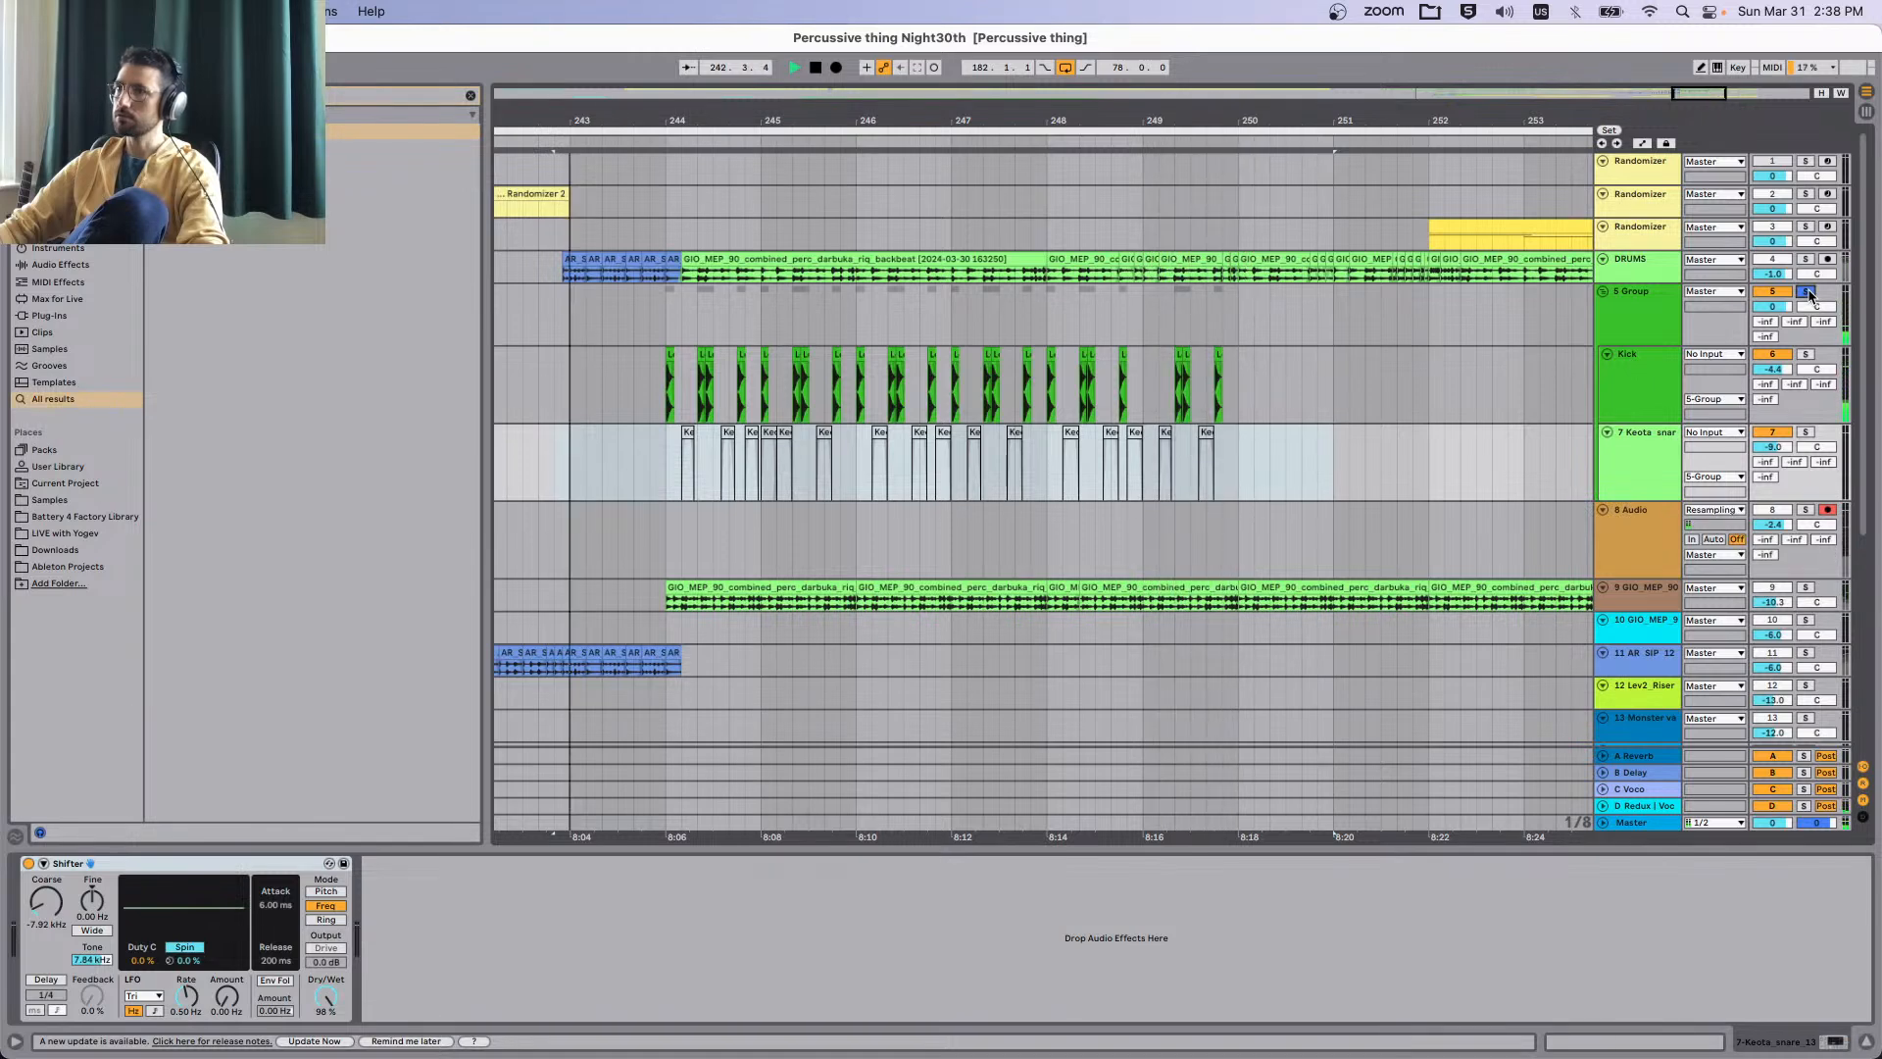
click(665, 315)
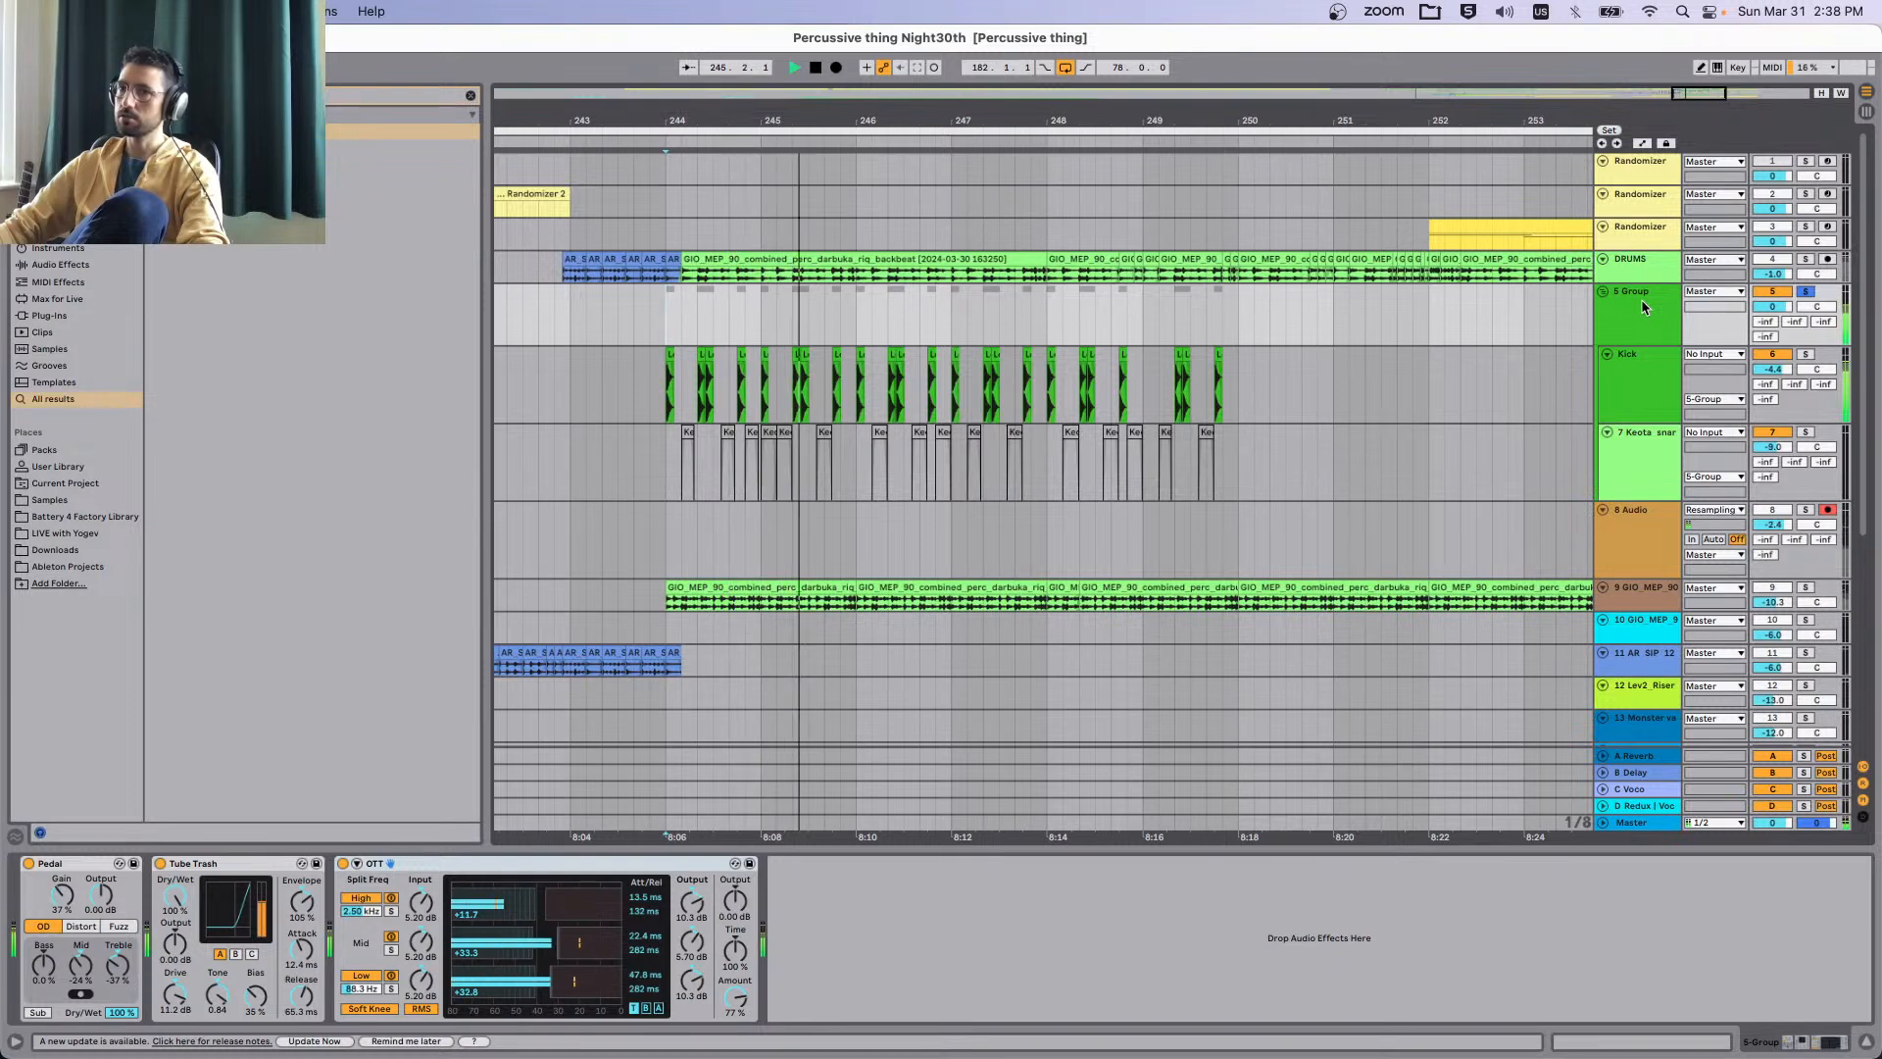
click(1805, 291)
click(1806, 291)
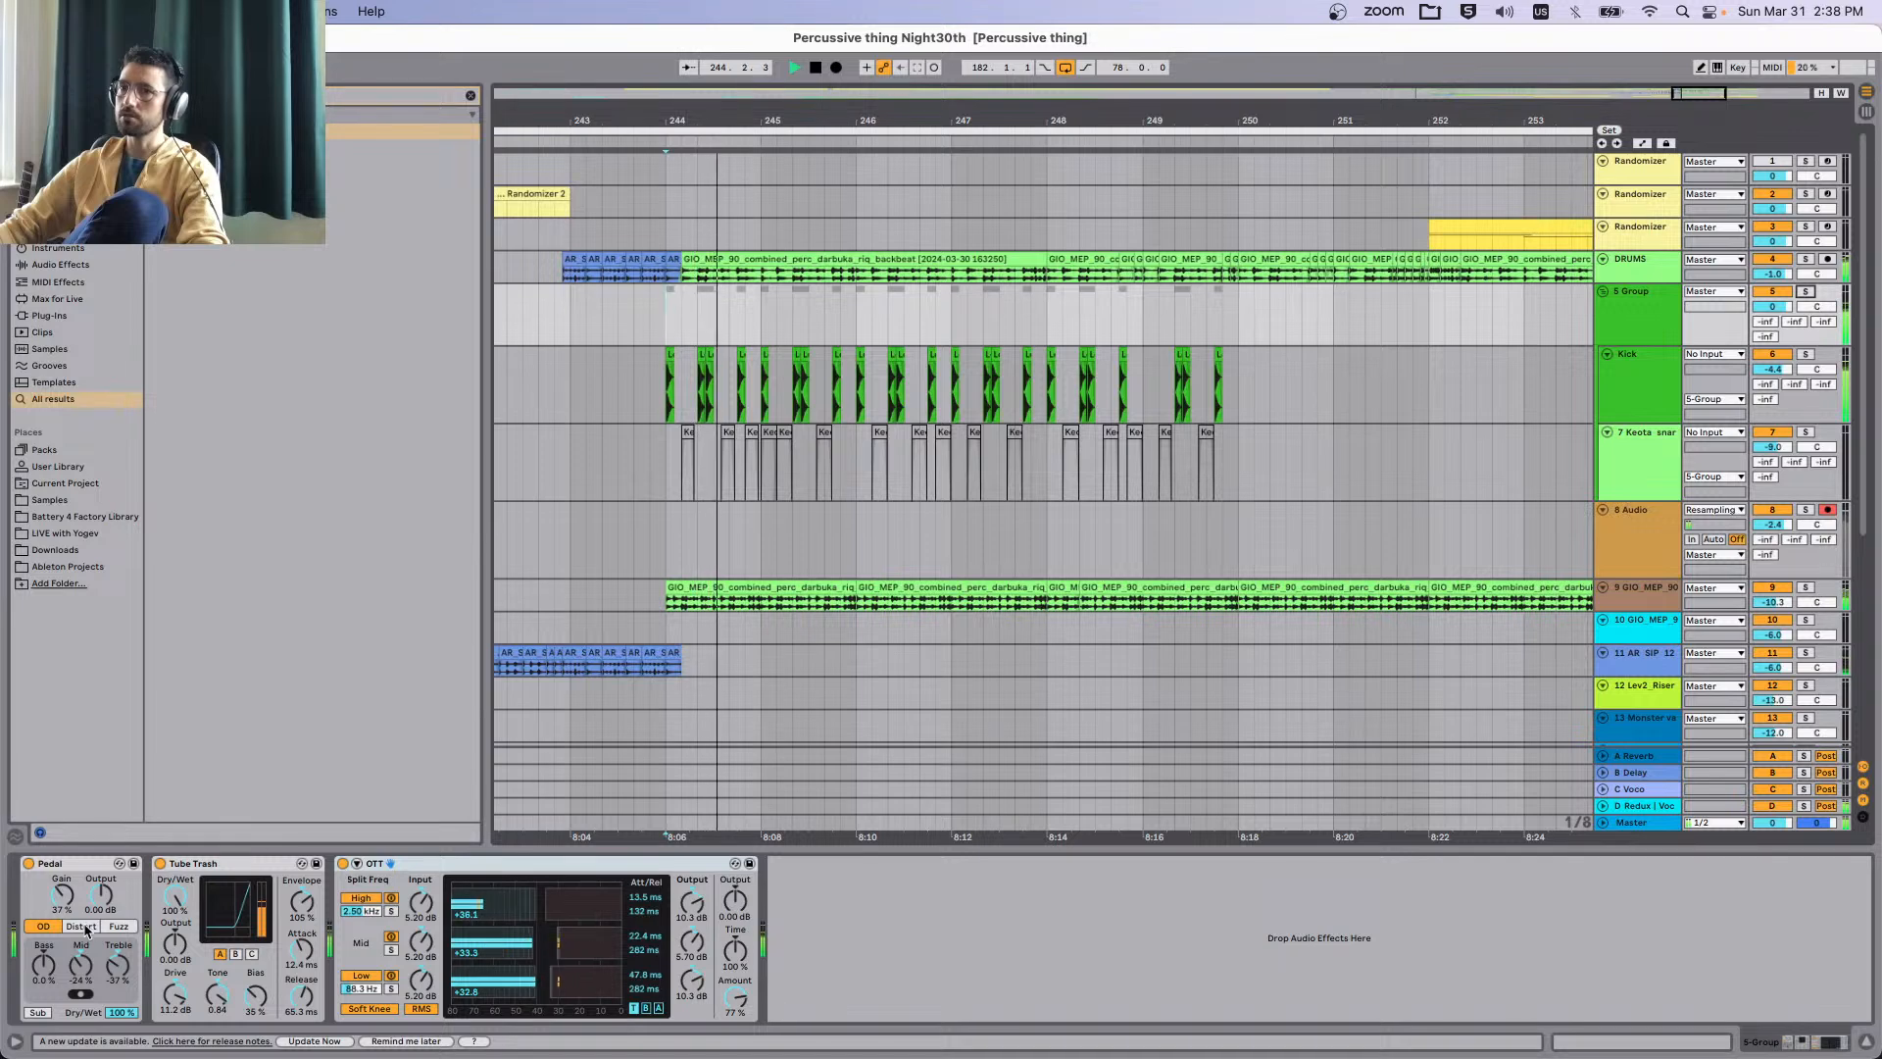
click(28, 864)
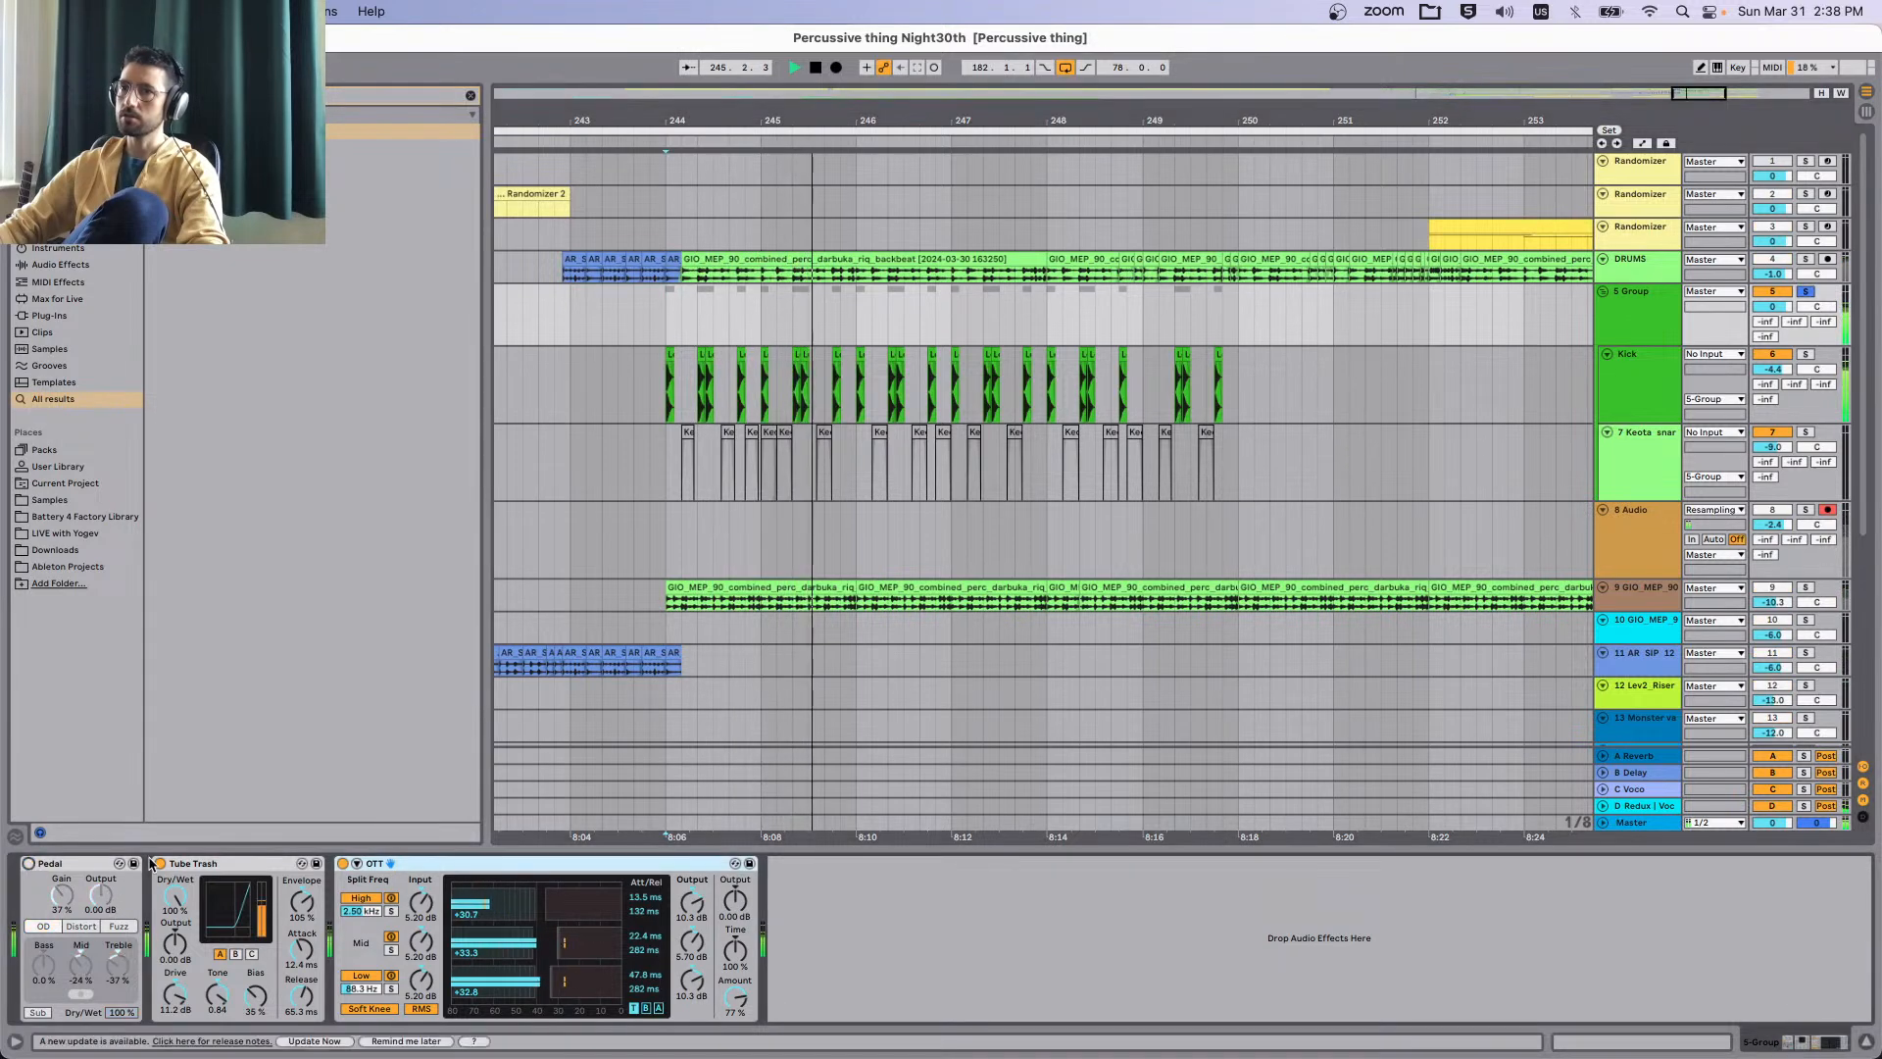
click(159, 864)
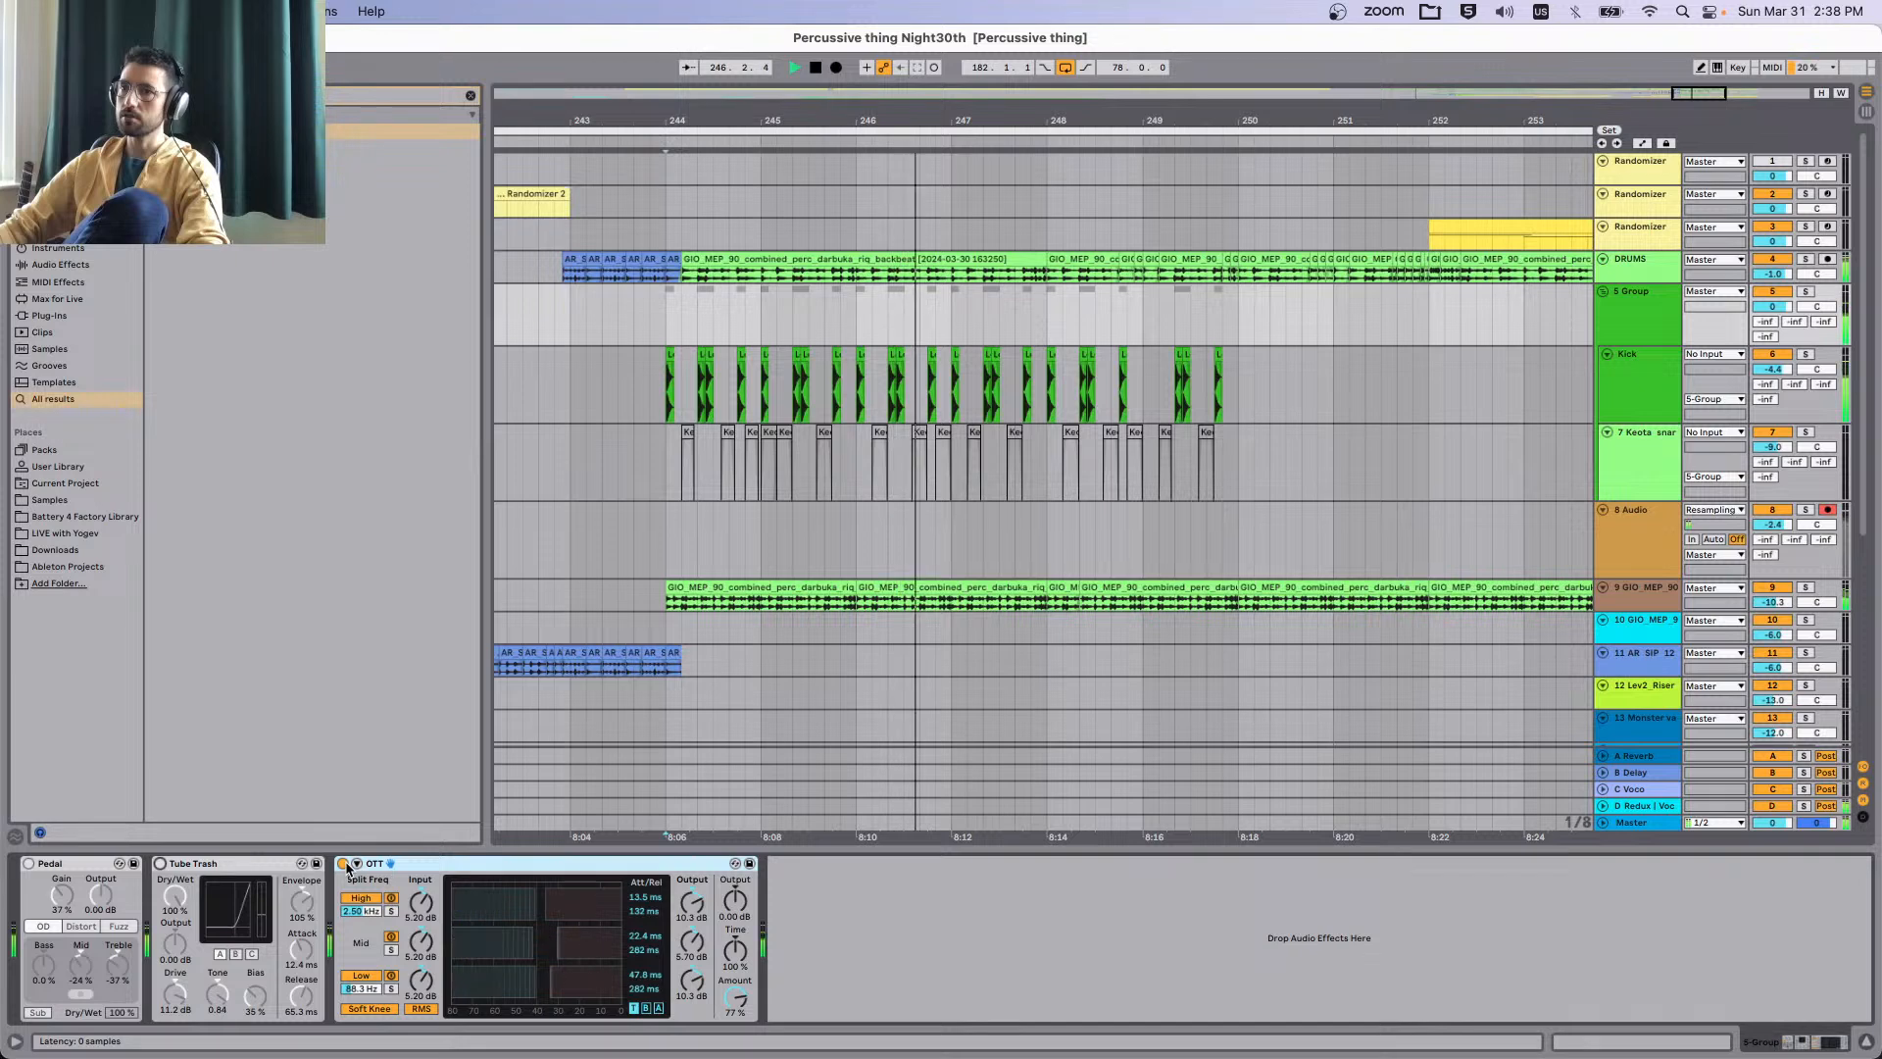
Compare the drums with the snare clips from bar 243 to 251 on and off, leaving them active and playing from 244.1.1.
drag(1323, 455, 570, 463)
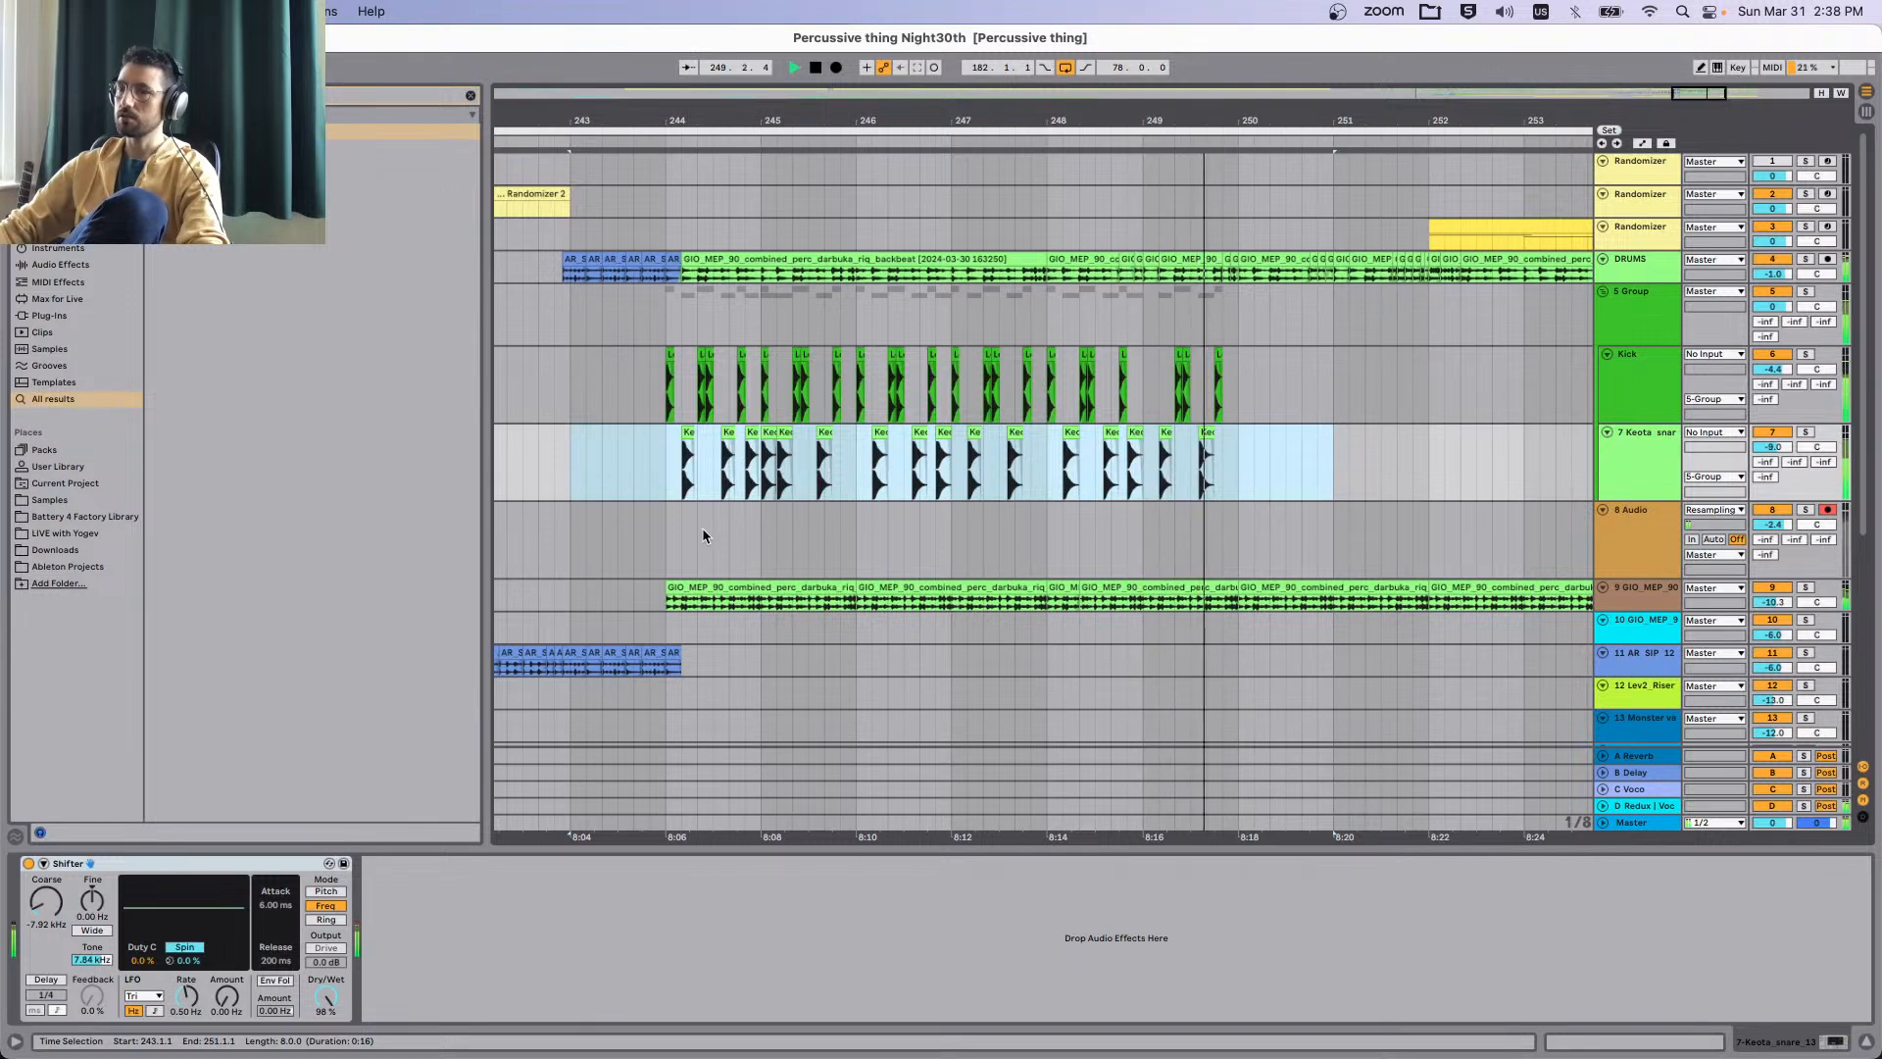
key(0)
click(646, 386)
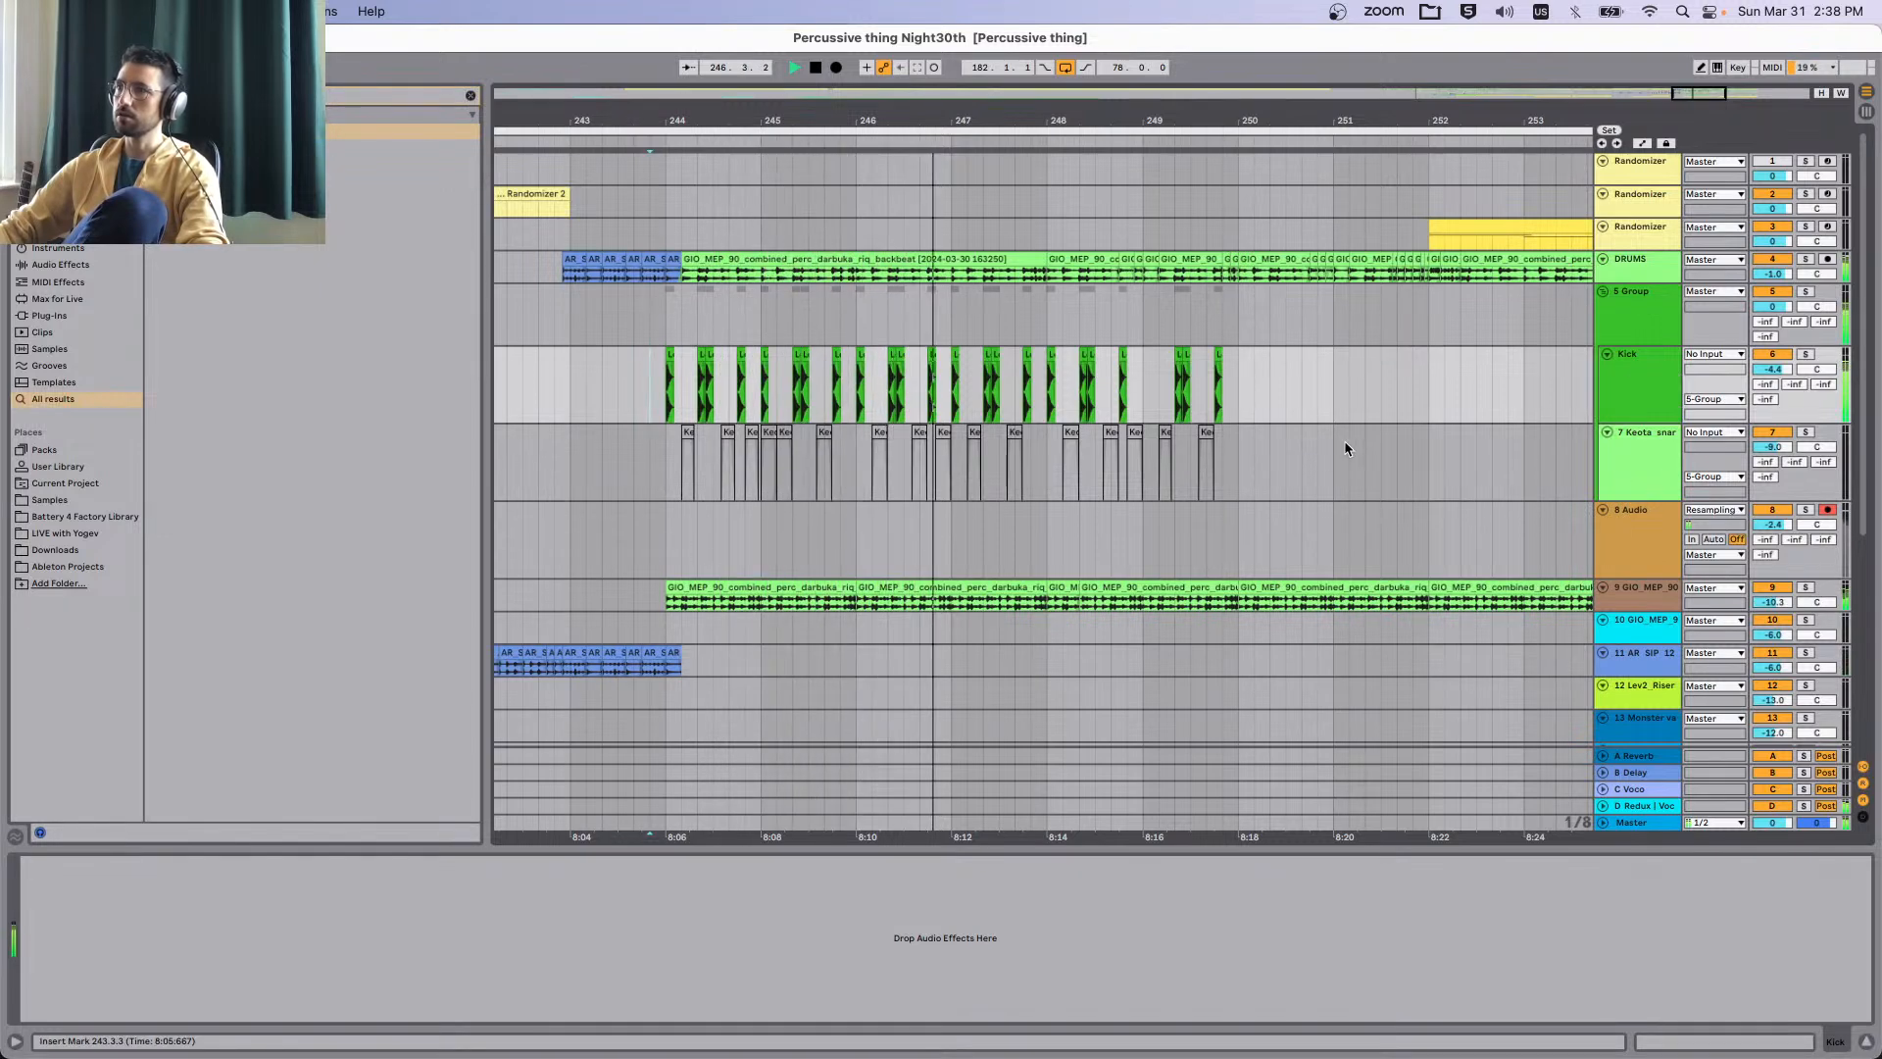
click(1661, 456)
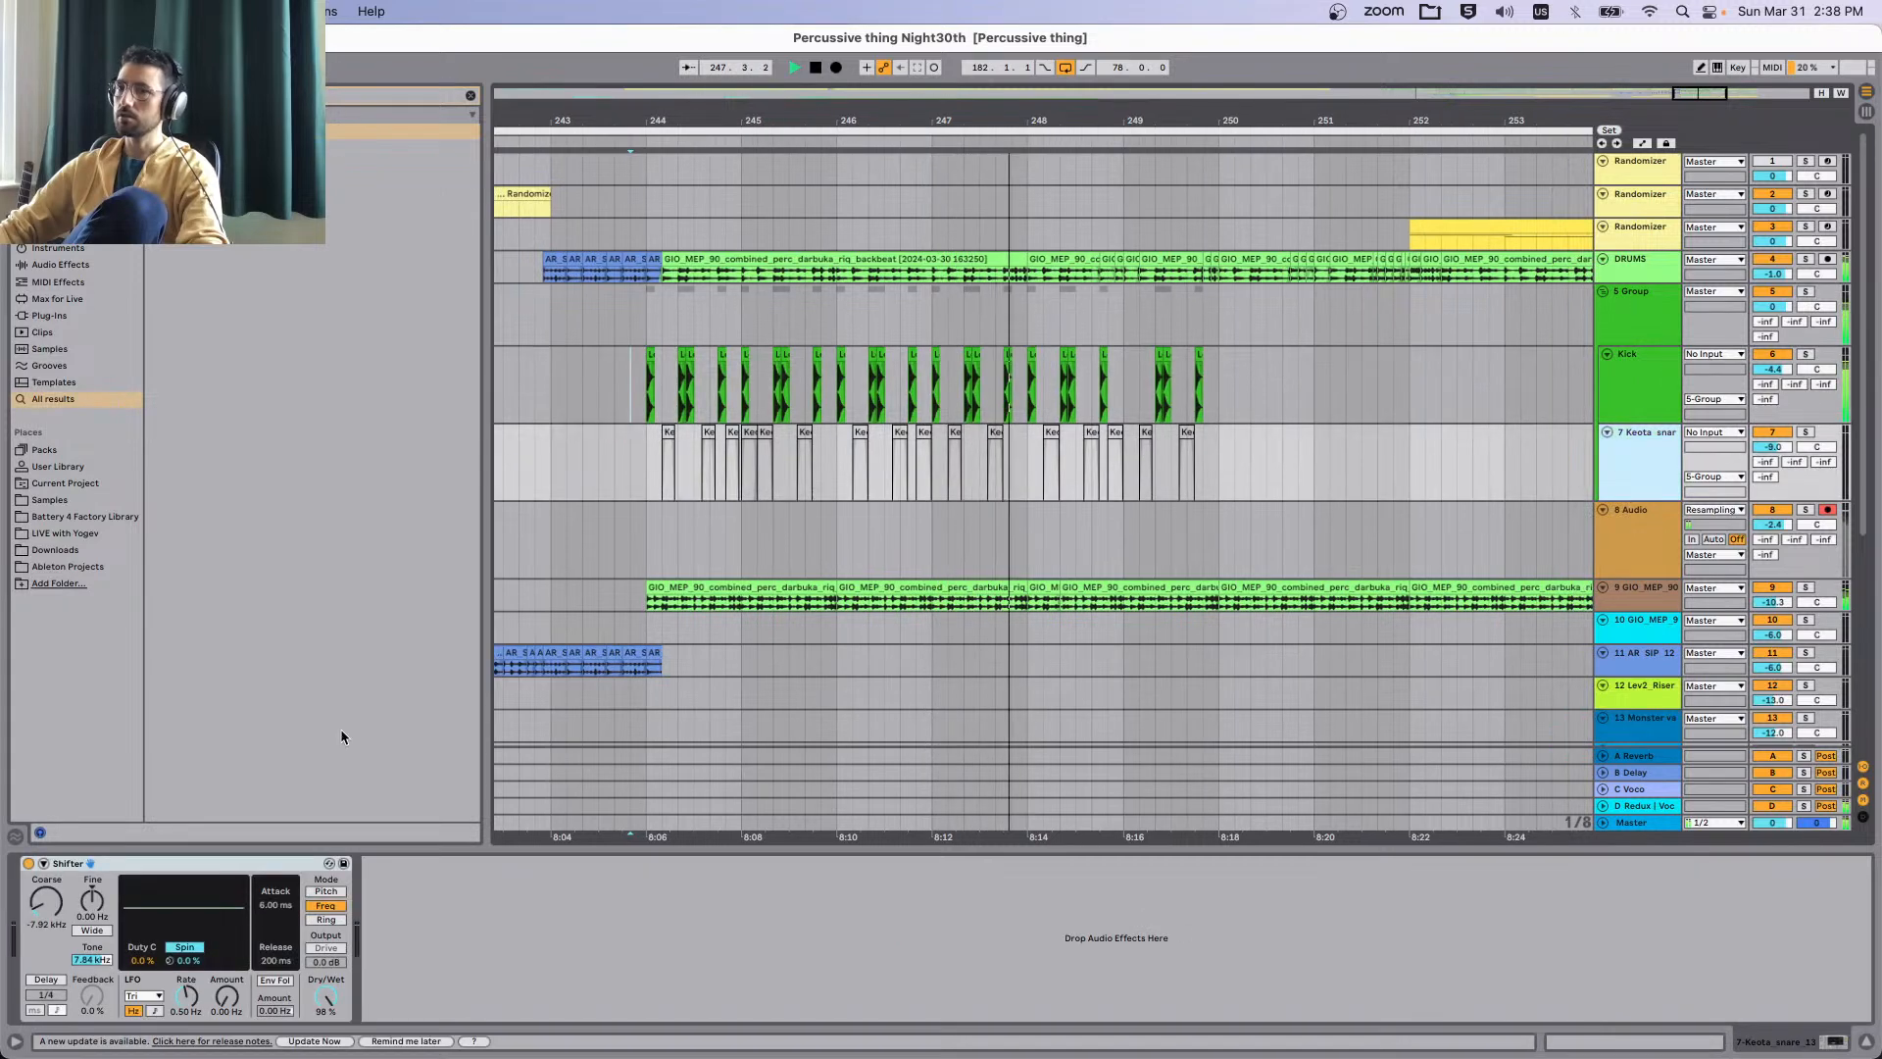
key(space)
drag(1392, 480, 568, 487)
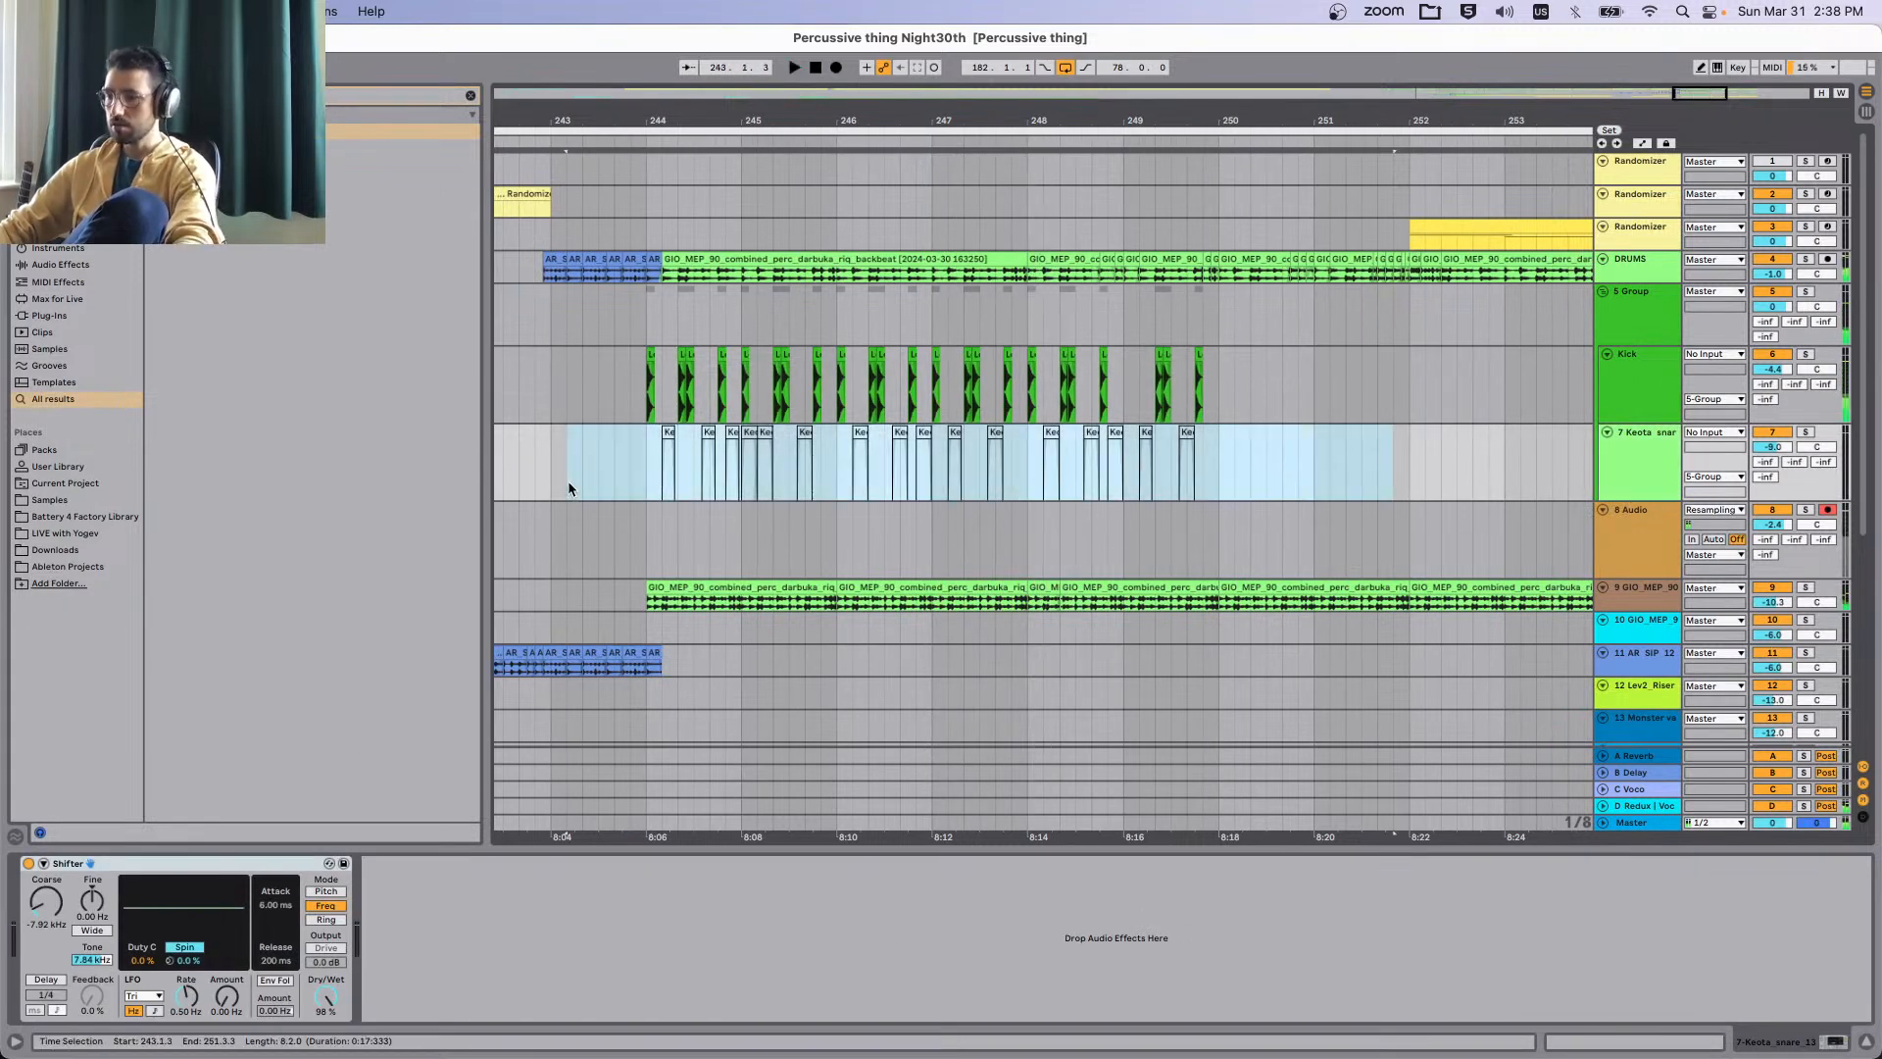
click(645, 456)
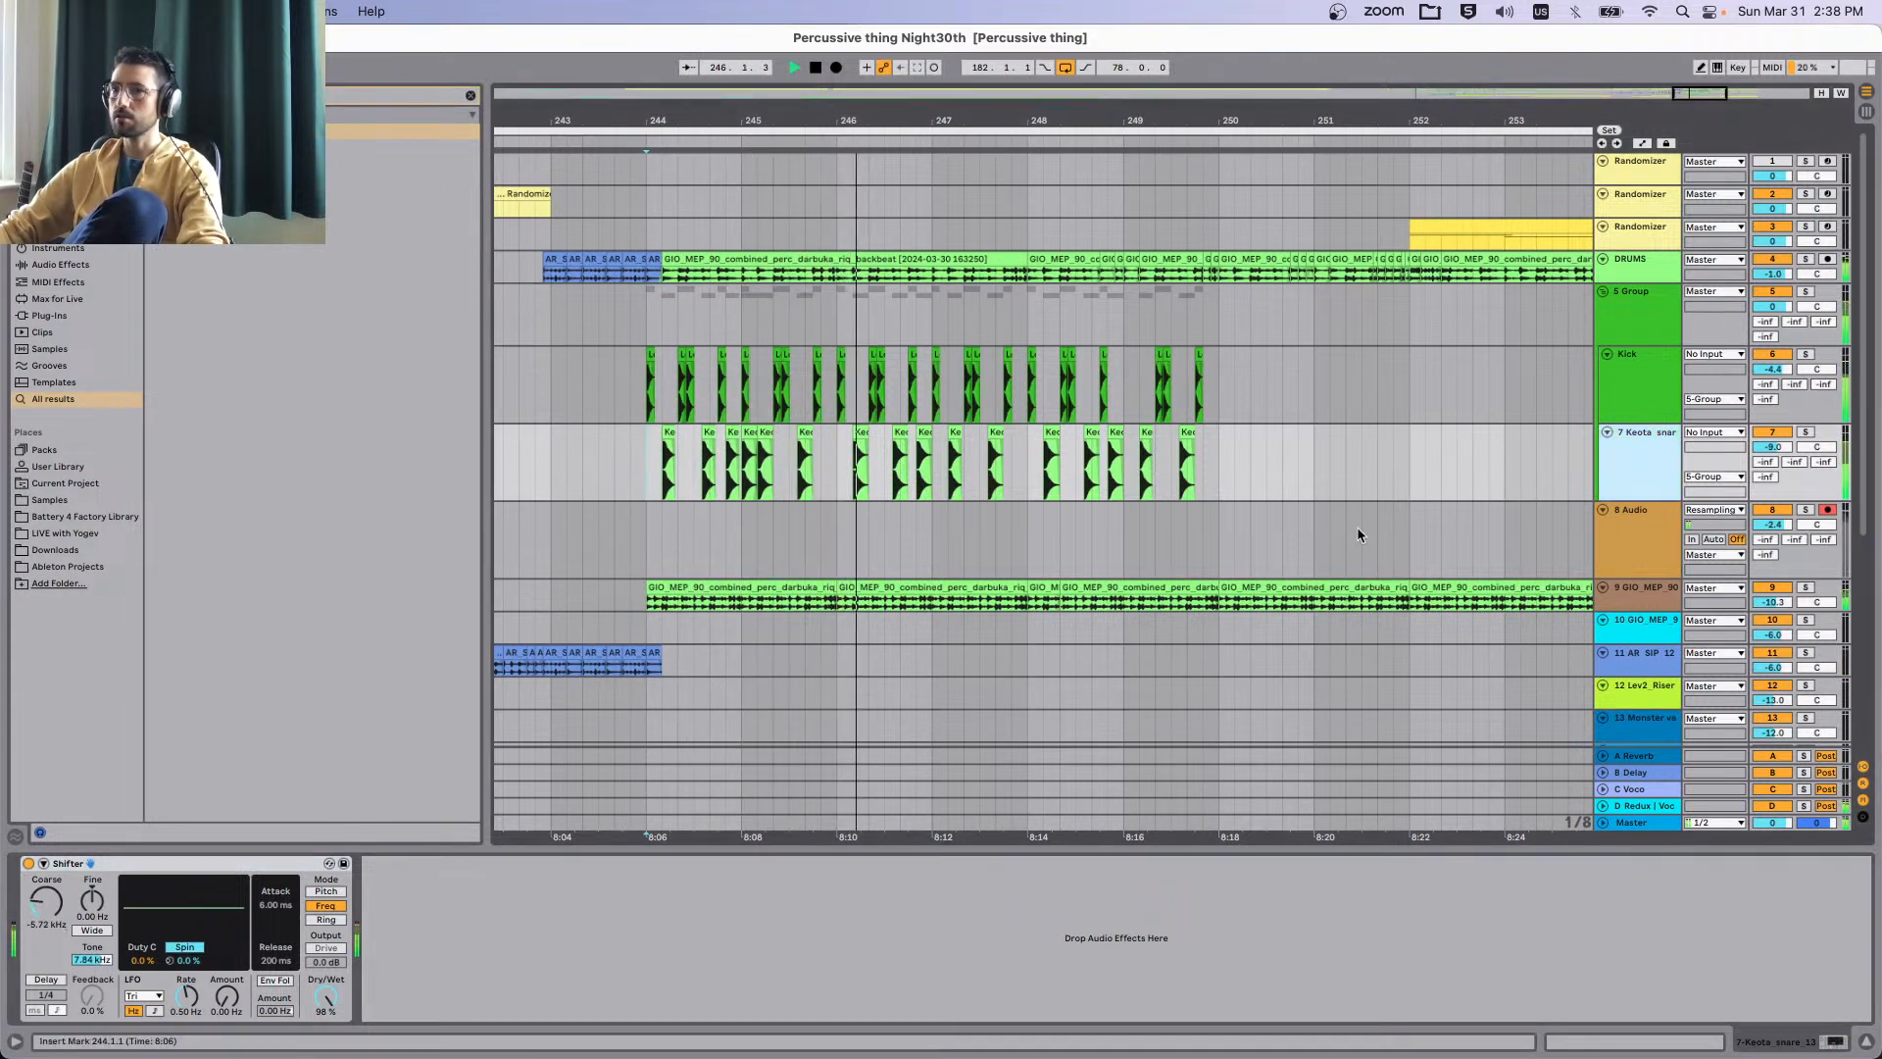
Try Ring mode in the snare track's Shifter, return to Freq and set Coarse to -6.00 kHz.
click(326, 919)
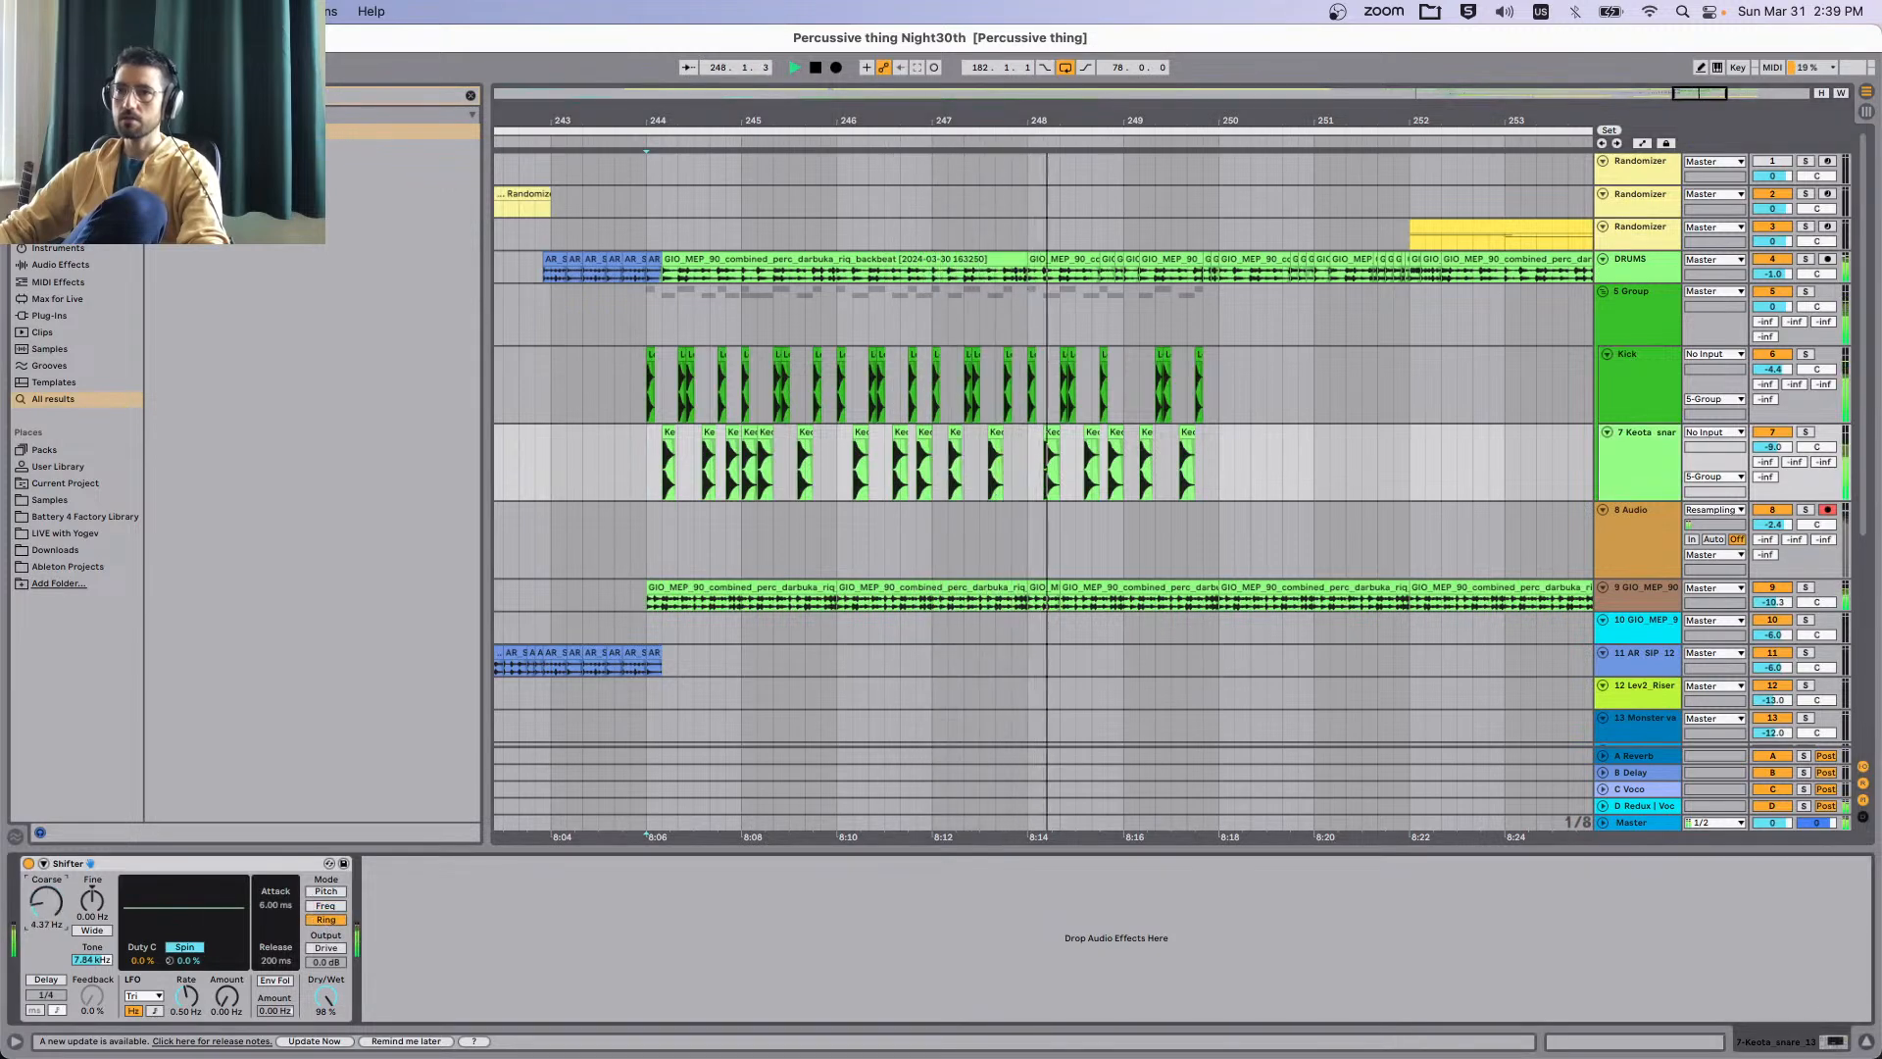
click(339, 907)
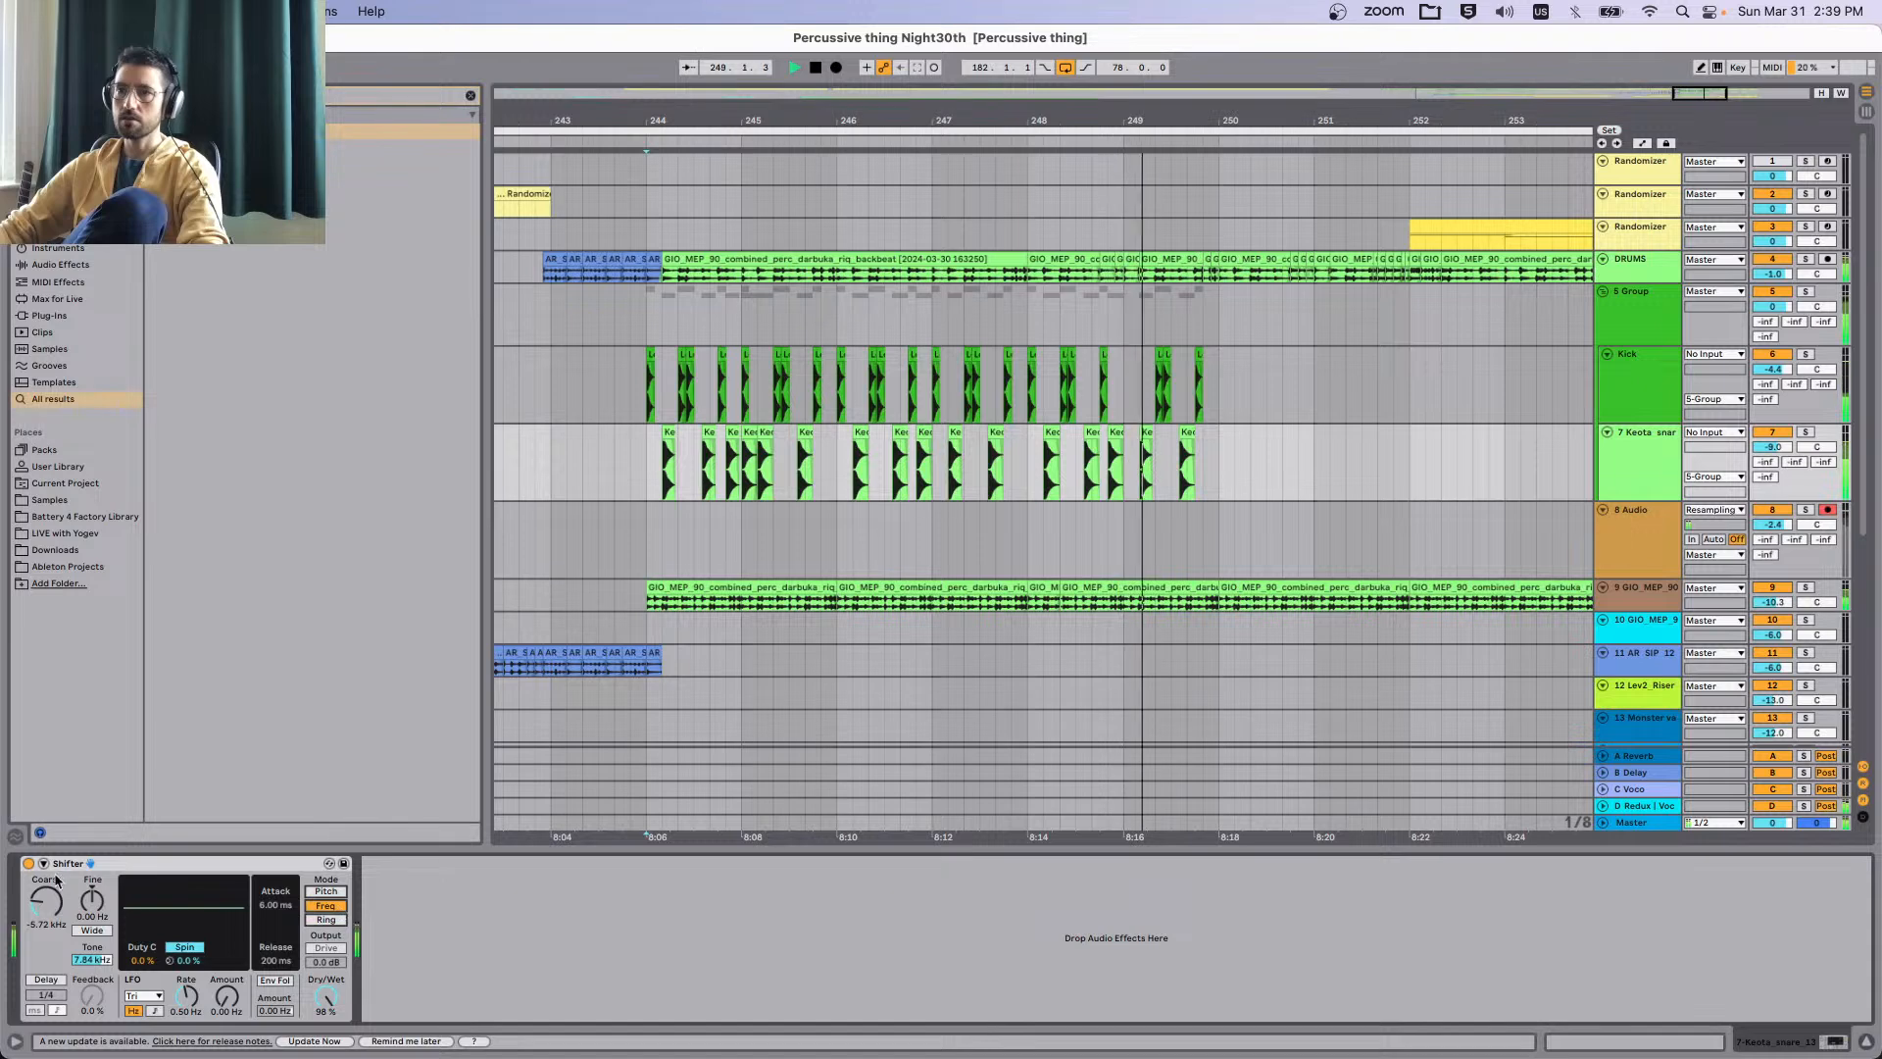
drag(45, 902, 45, 910)
key(space)
Turn on Warp for the 16 snare clips and transpose them down to -18 semitones while listening.
drag(629, 456, 1237, 461)
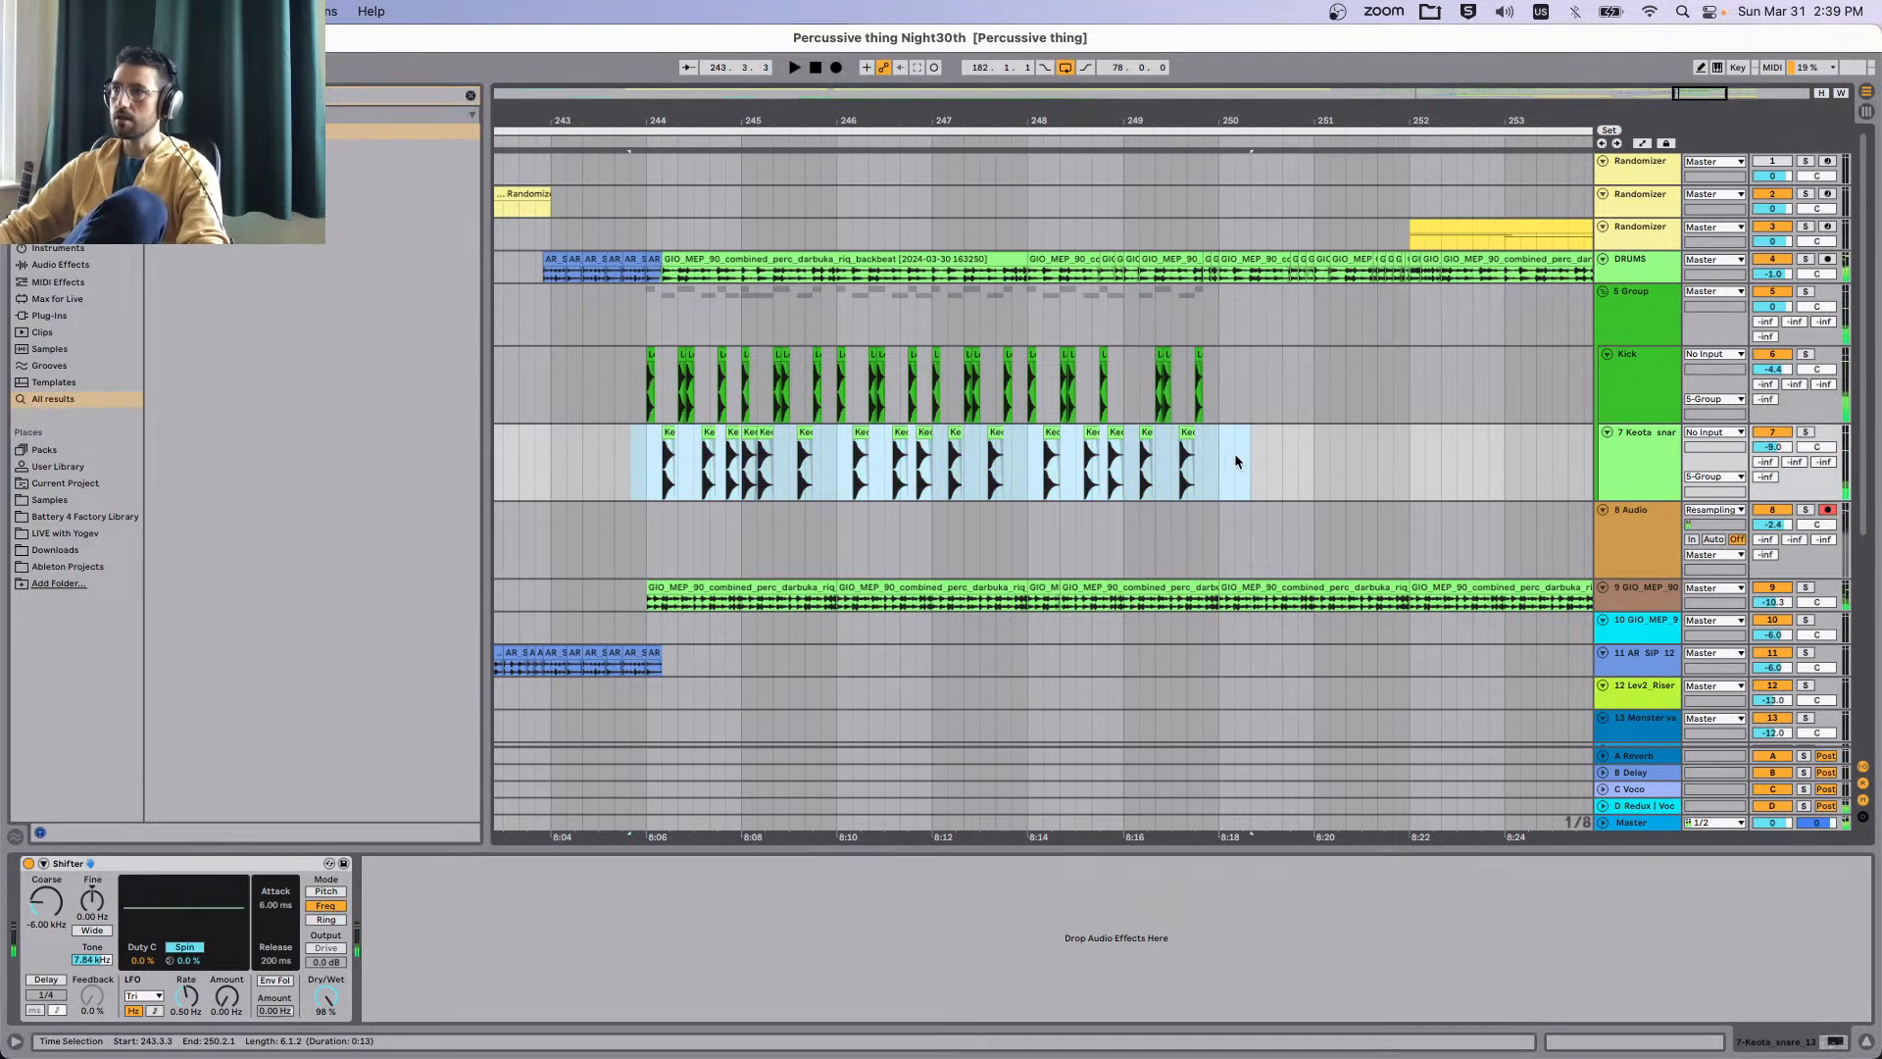
double_click(1187, 433)
key(space)
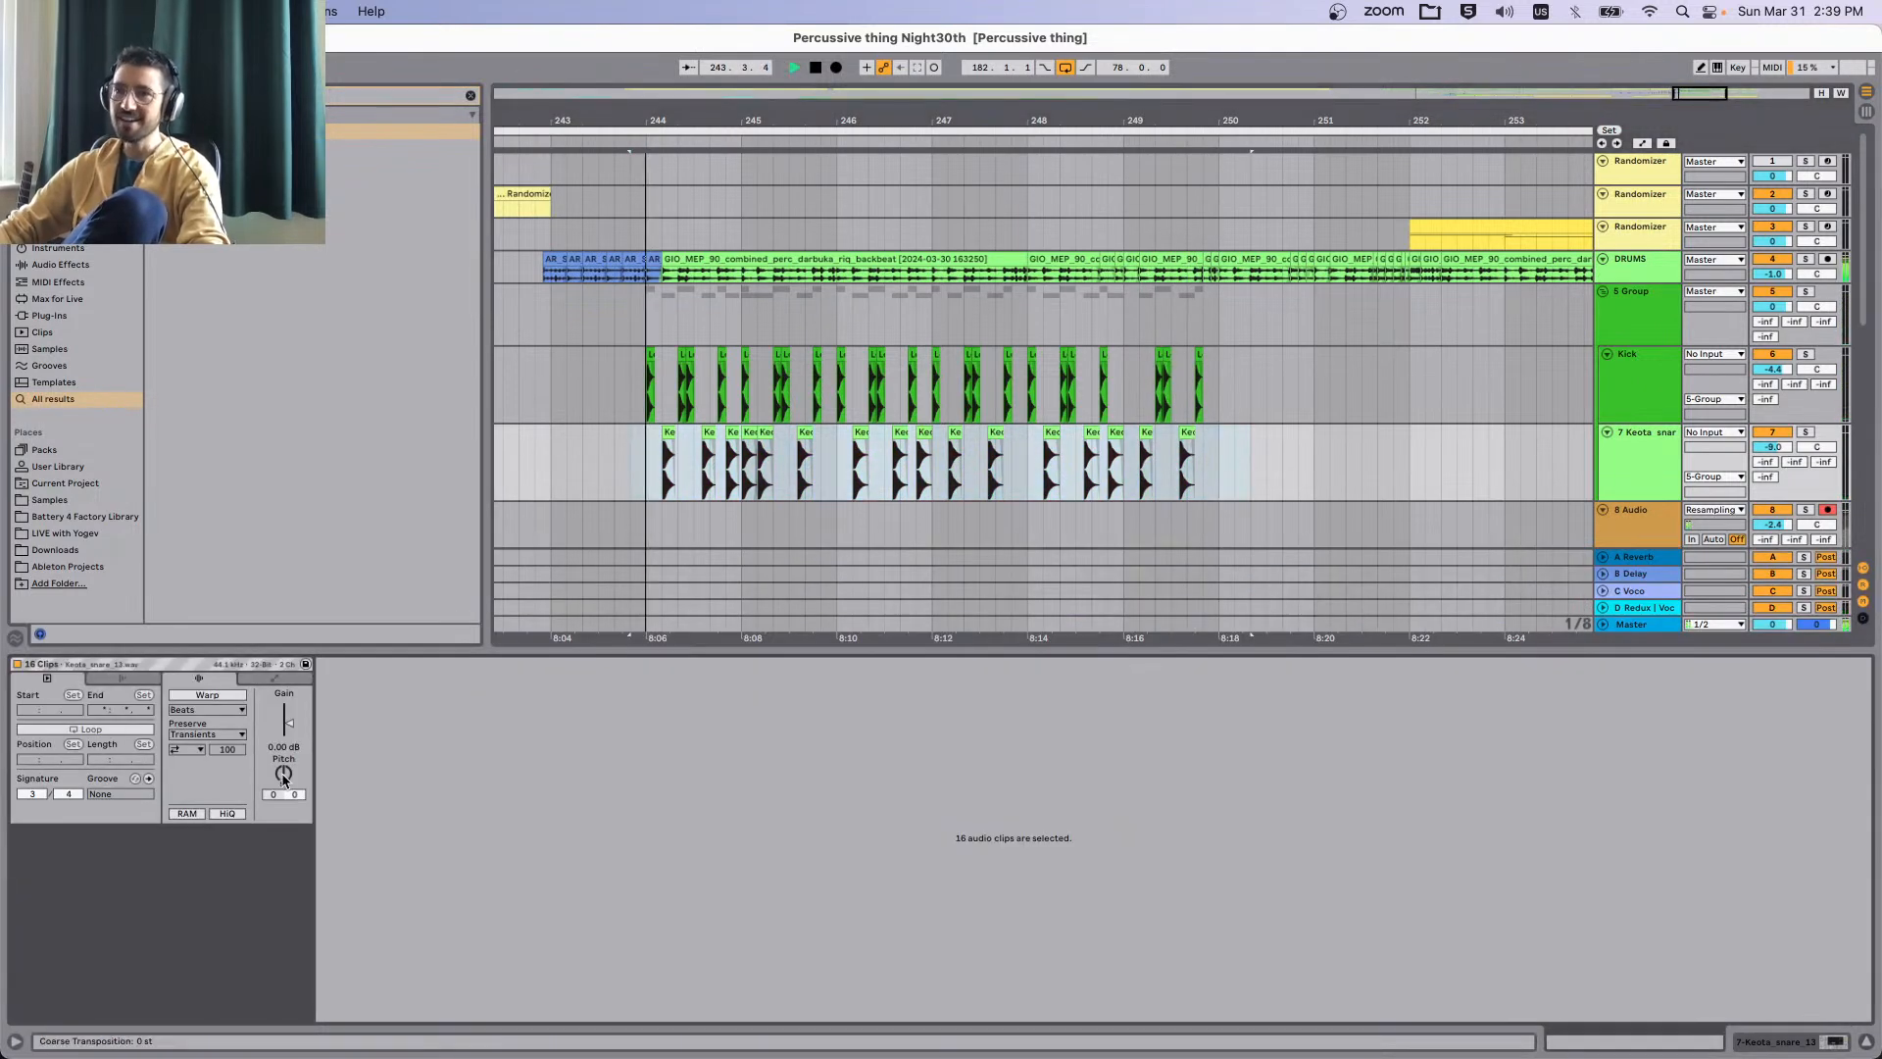
drag(283, 773, 283, 800)
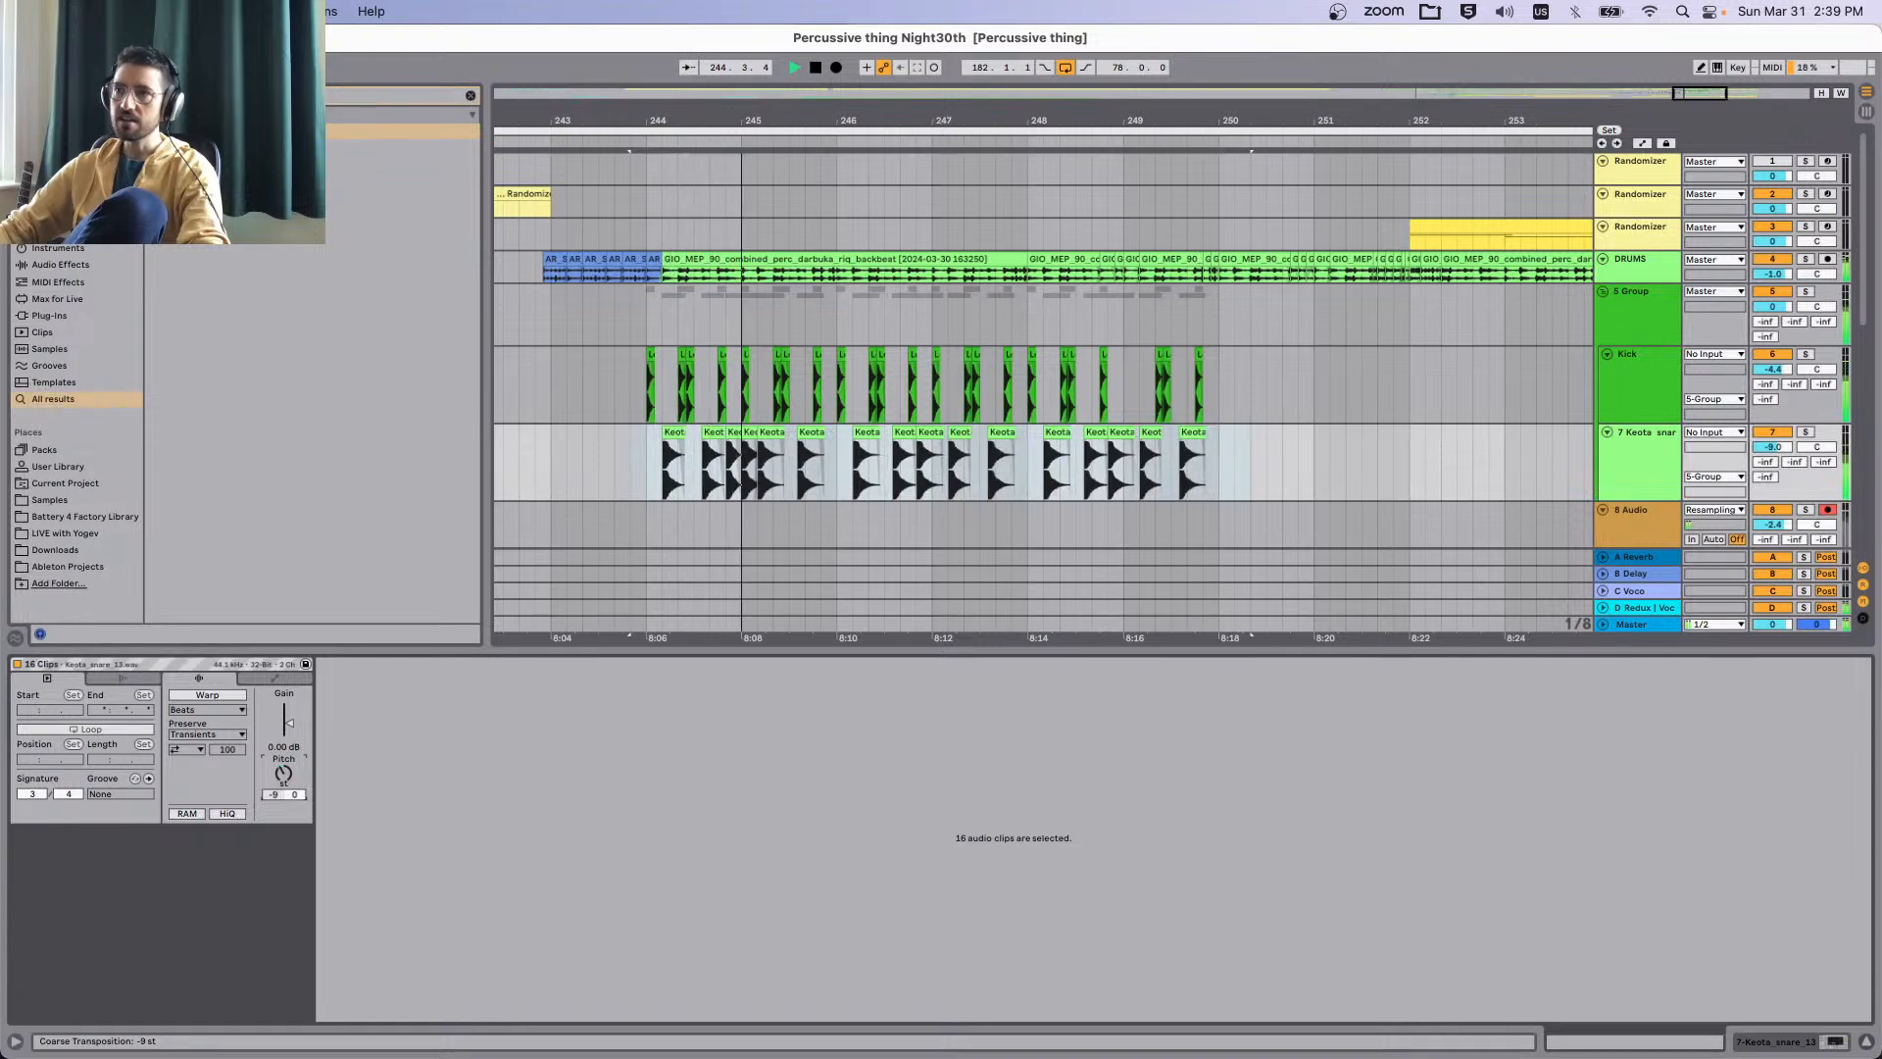
double_click(283, 773)
click(207, 695)
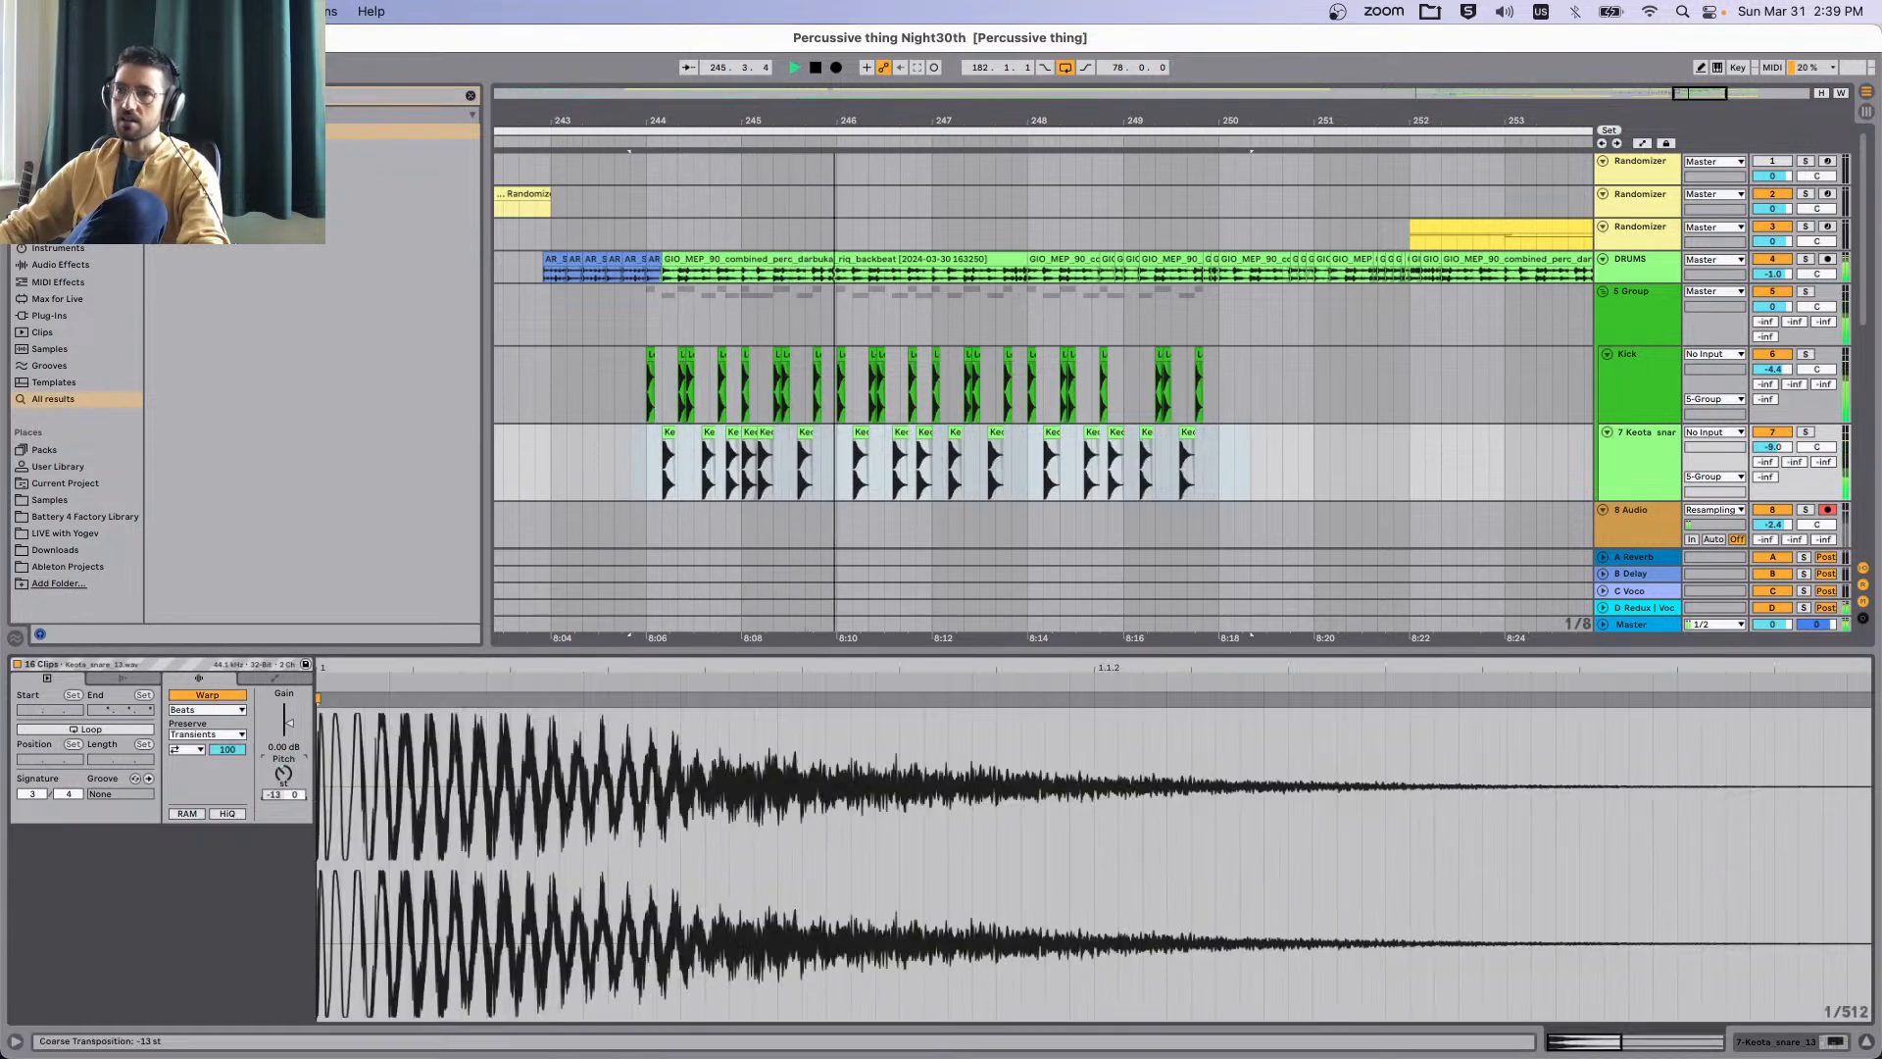
key(space)
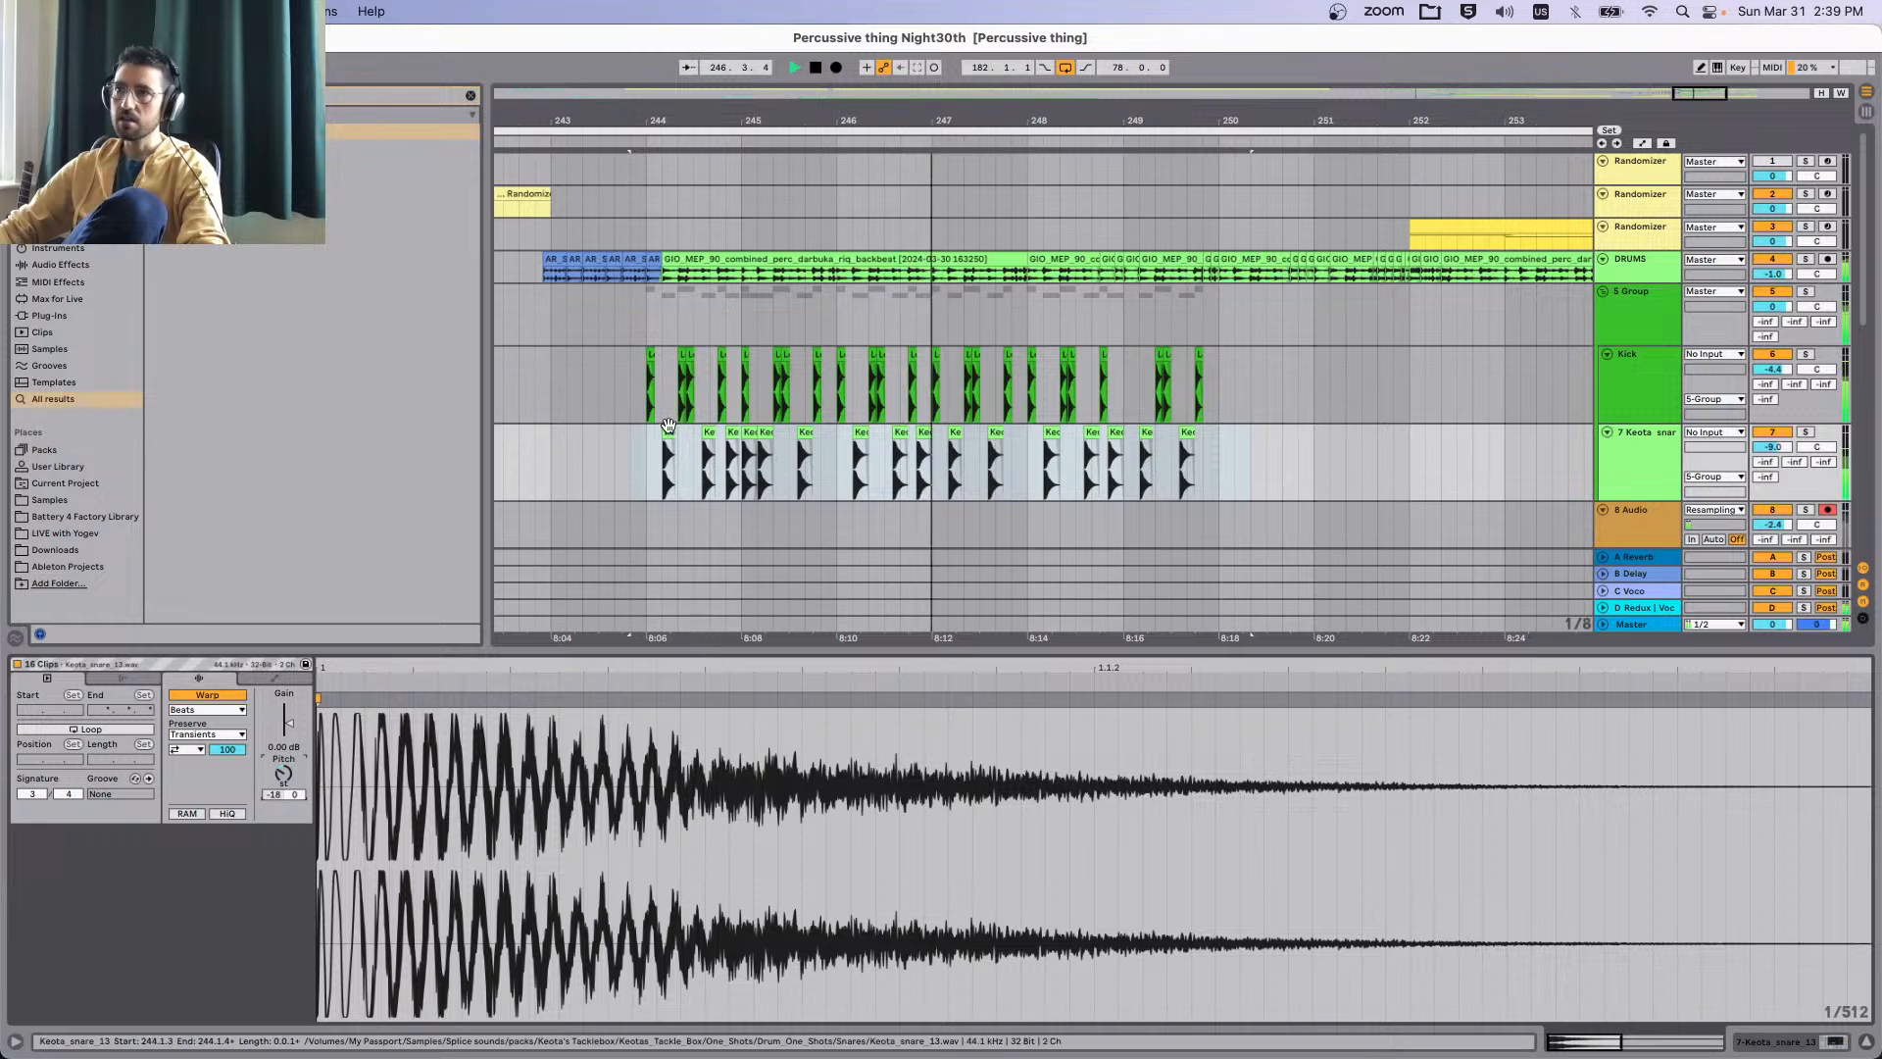
Delete all snare clips from 243.3.3 to 251.1.1 and play the section without them.
drag(631, 460, 1309, 455)
key(Delete)
key(space)
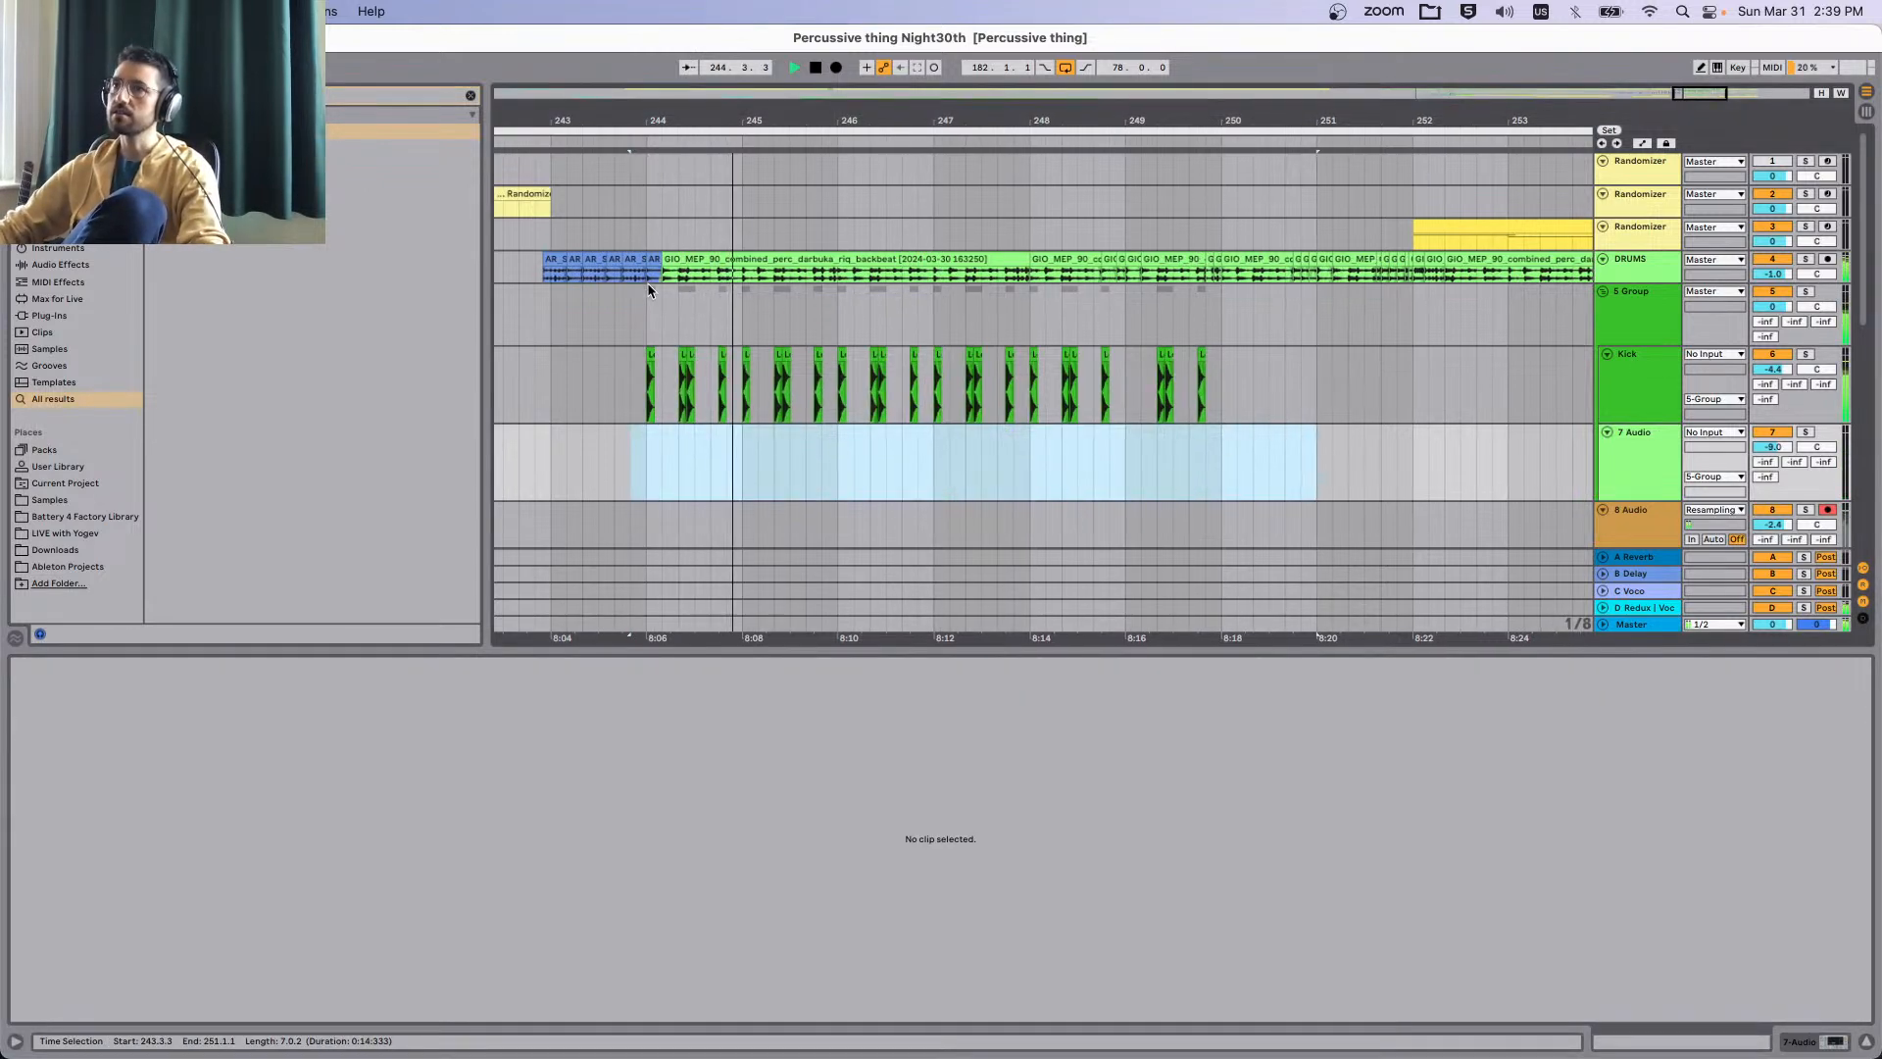
Copy a short hit from the DRUMS clip at bar 245 and paste it onto the emptied snare track at 244.1.3.
scroll(647, 283, up, 2)
click(805, 280)
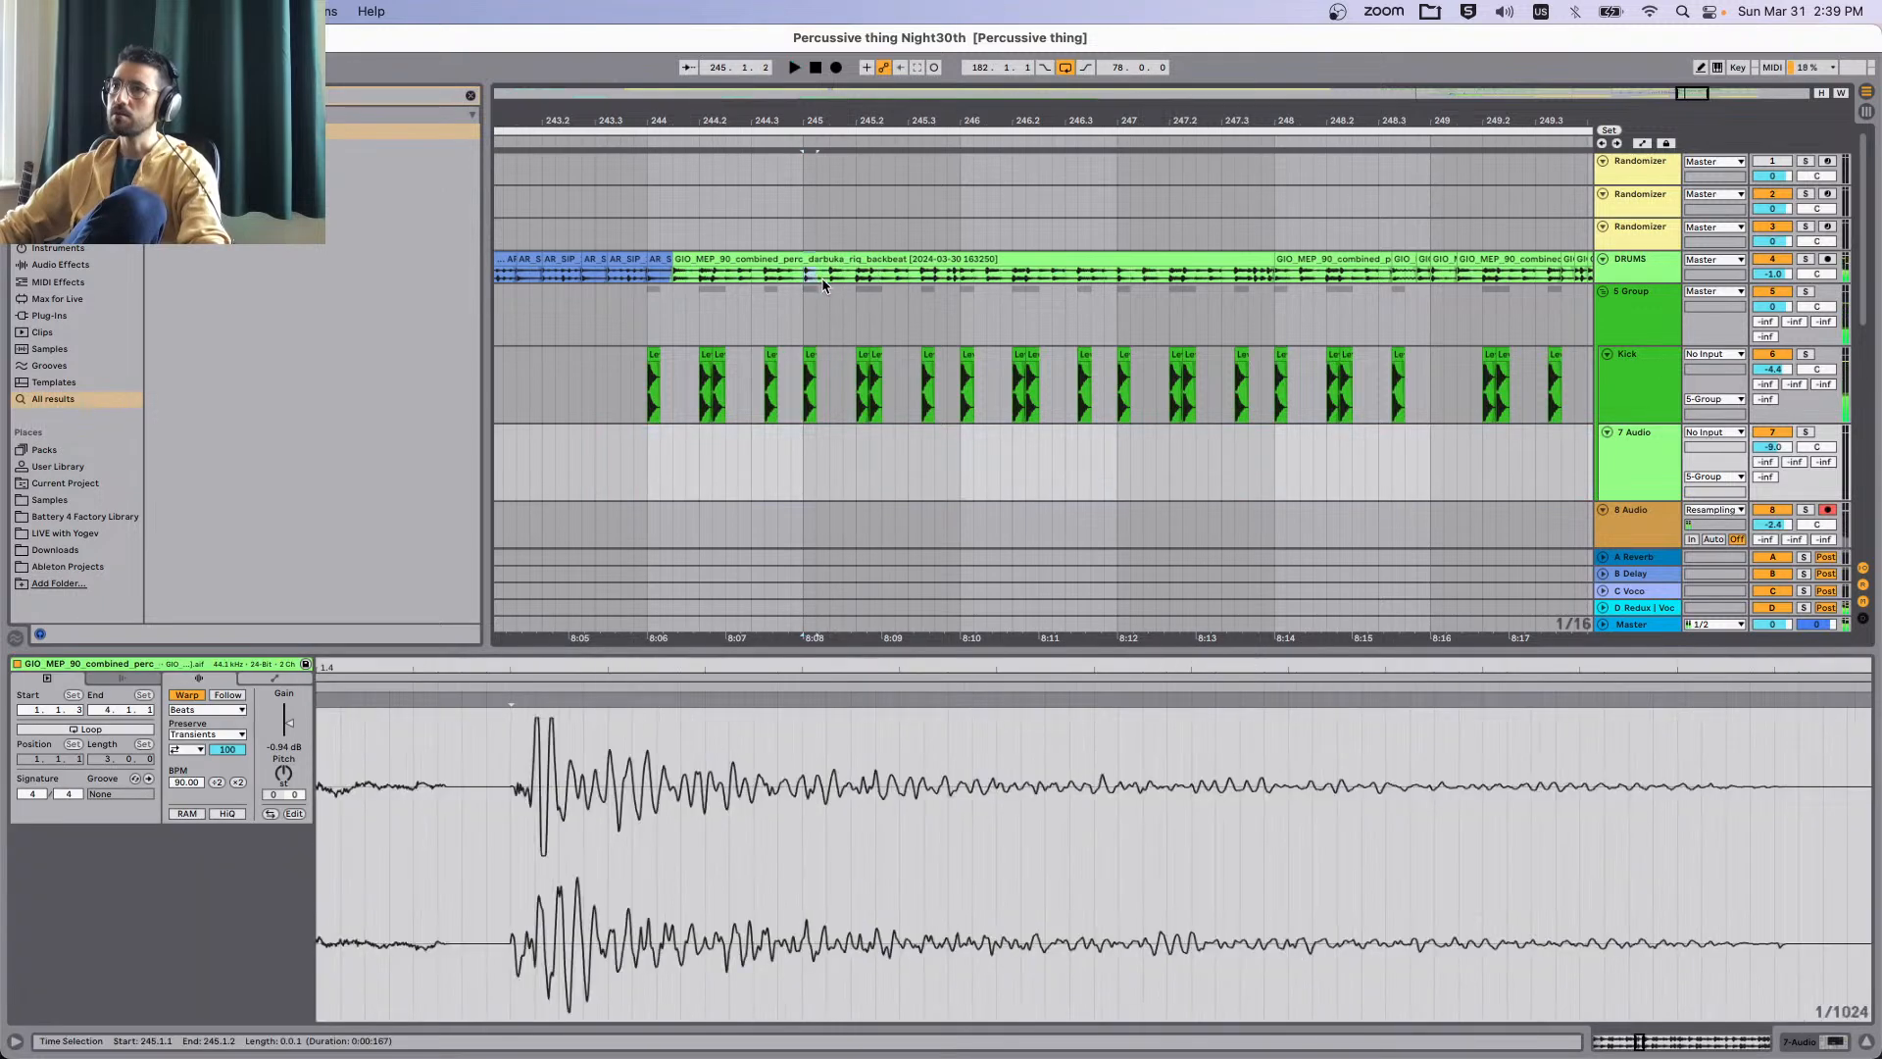
click(686, 475)
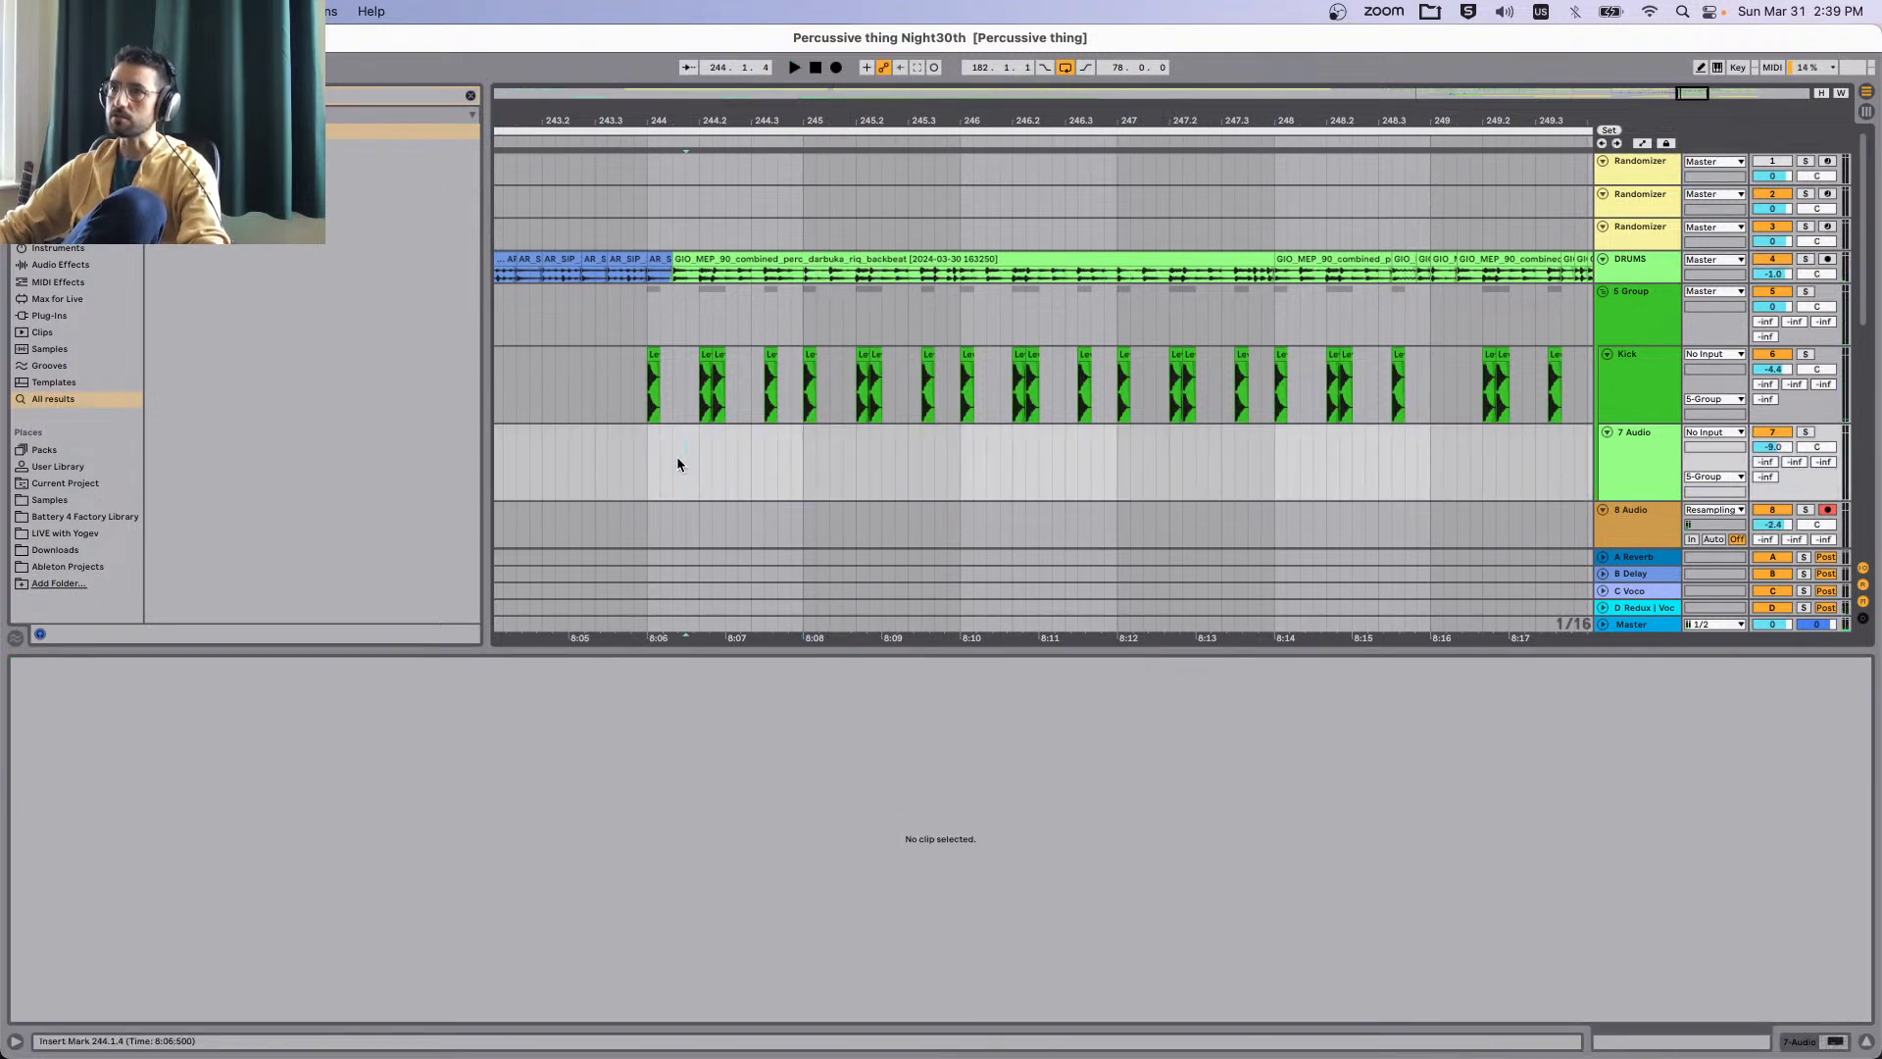
click(674, 457)
key(super+v)
click(649, 462)
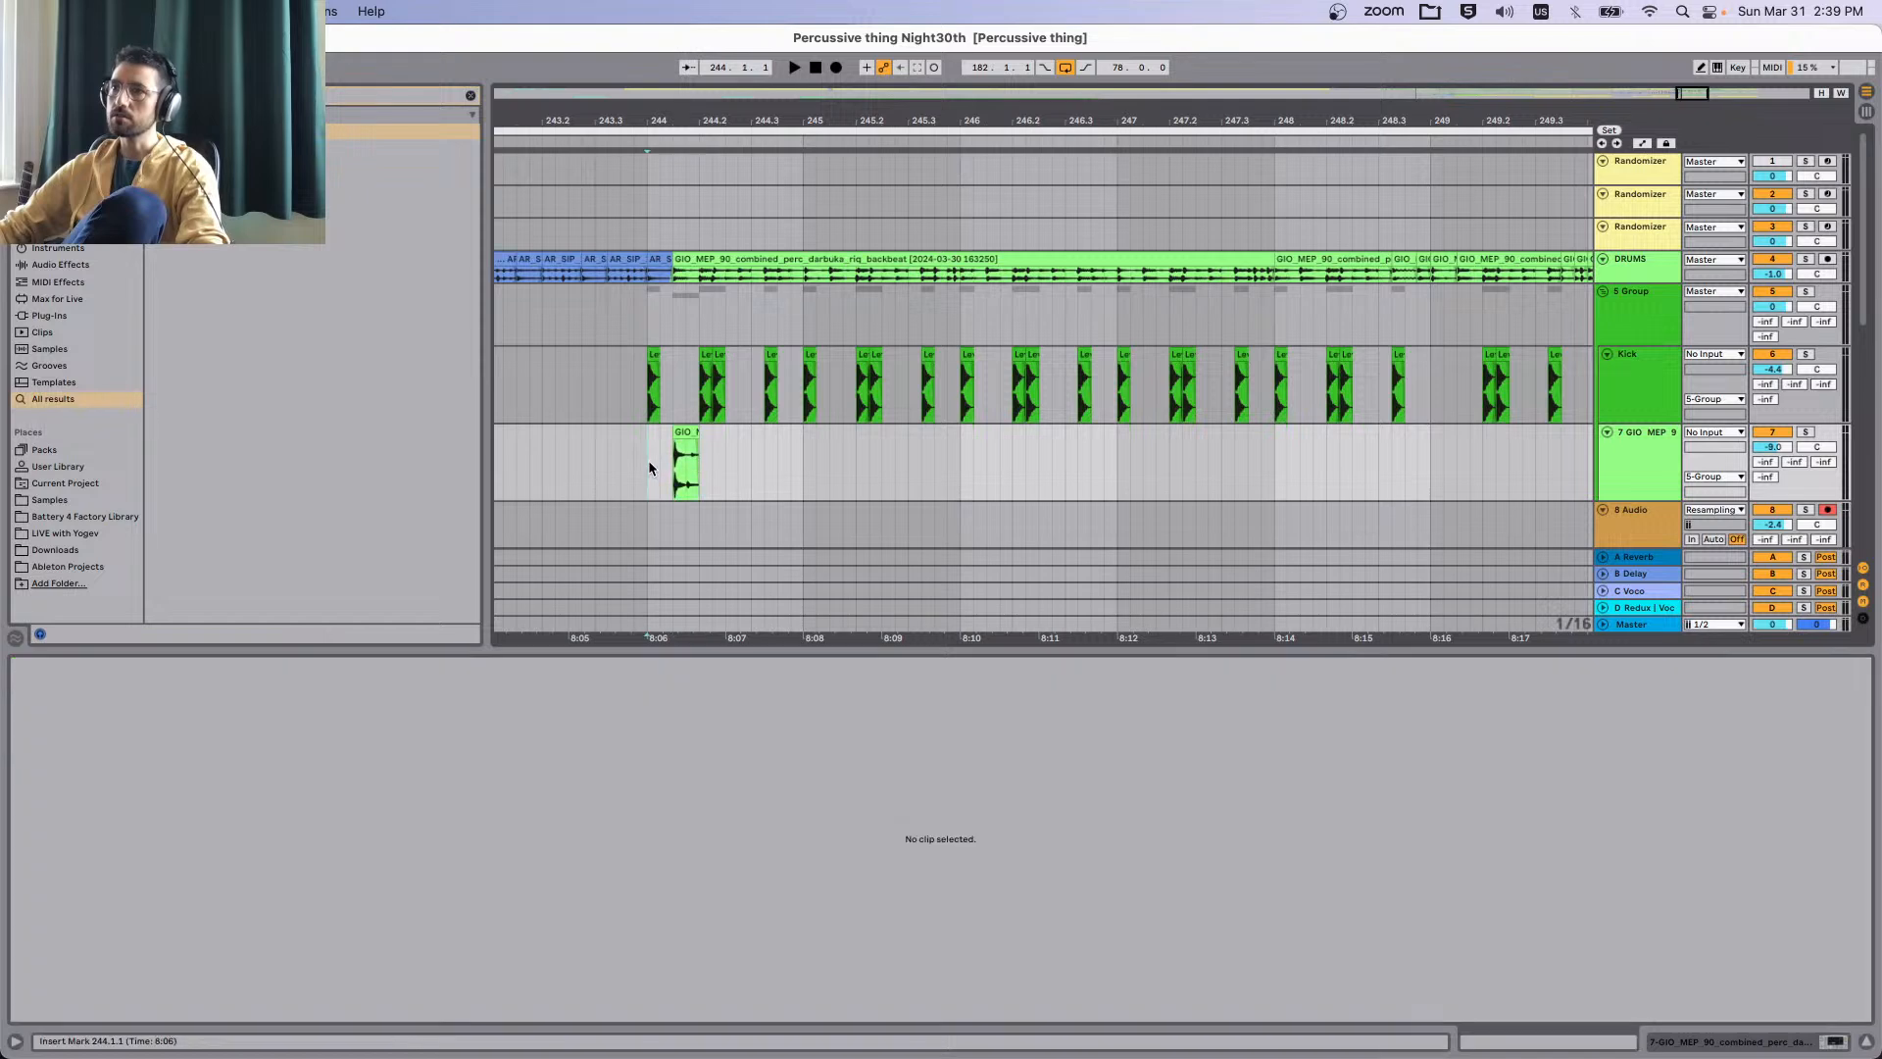
Solo the pasted hit's track, set its Shifter's Coarse to -360 Hz and switch the Shifter off.
key(space)
key(s)
key(space)
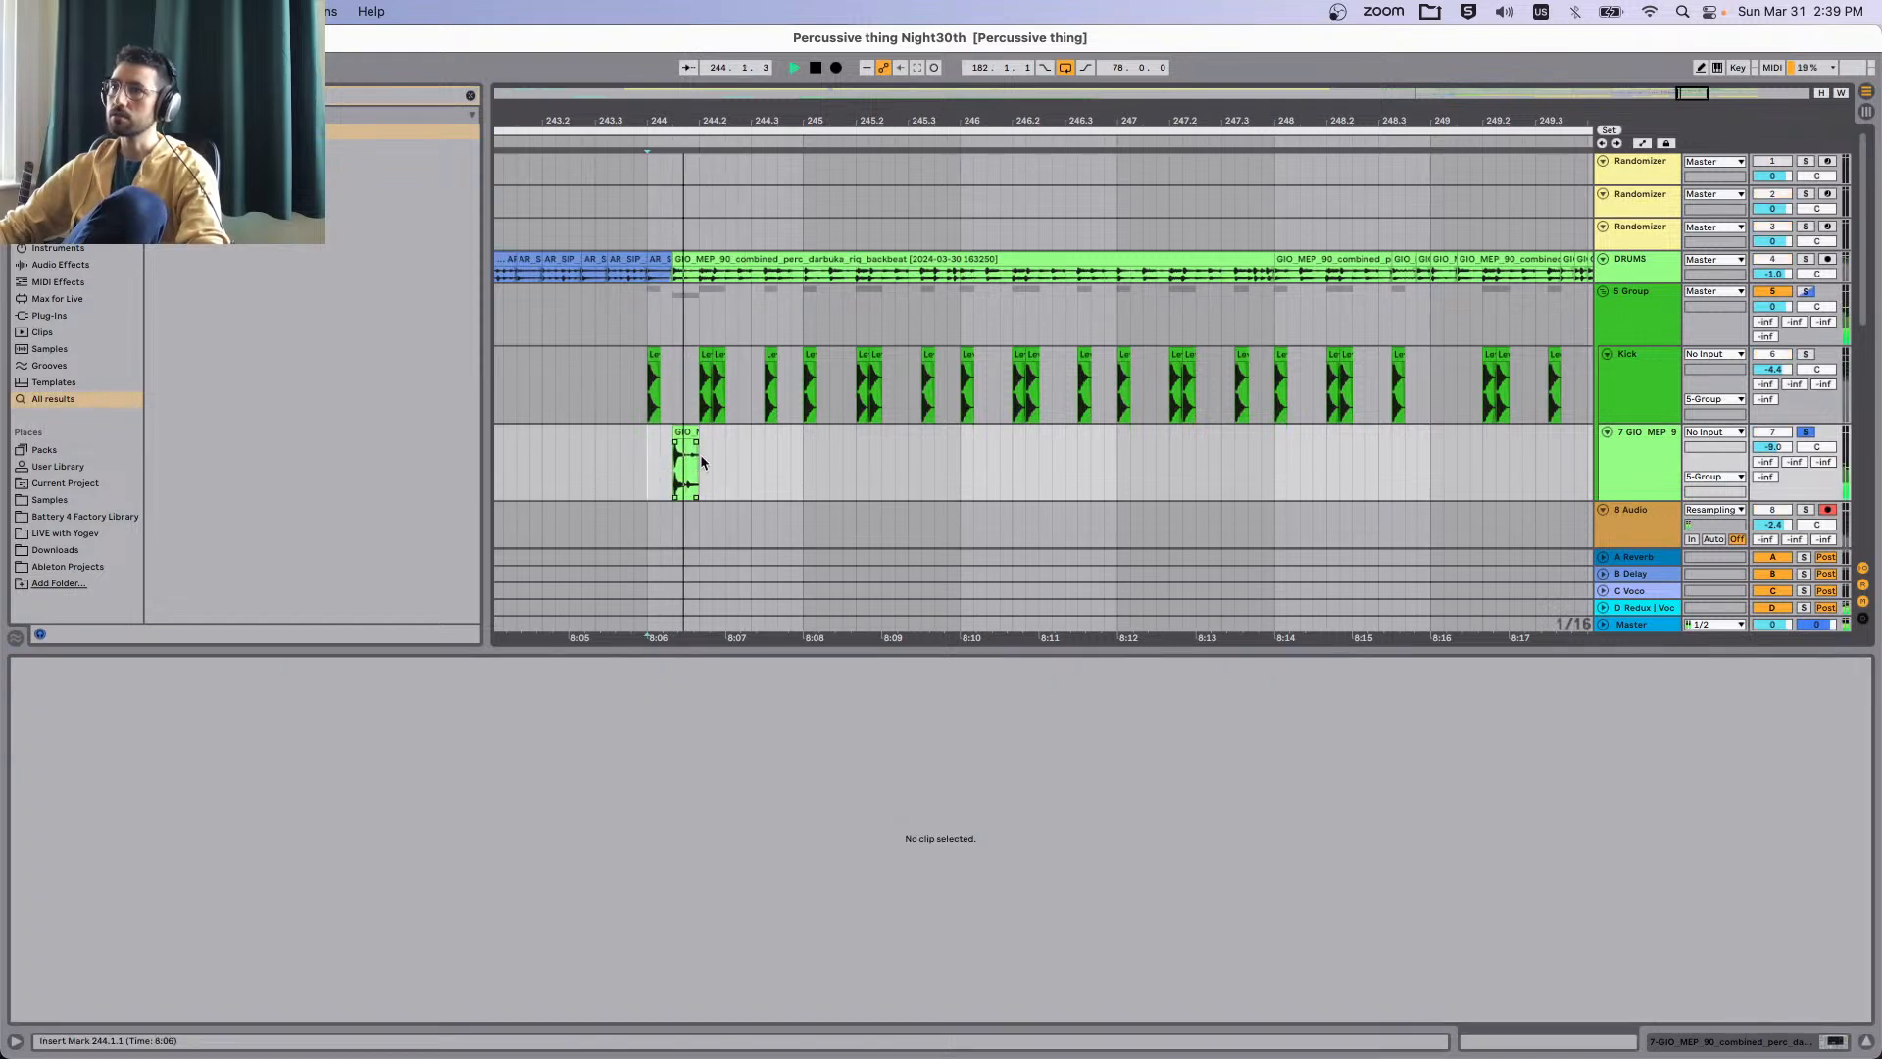
click(1659, 474)
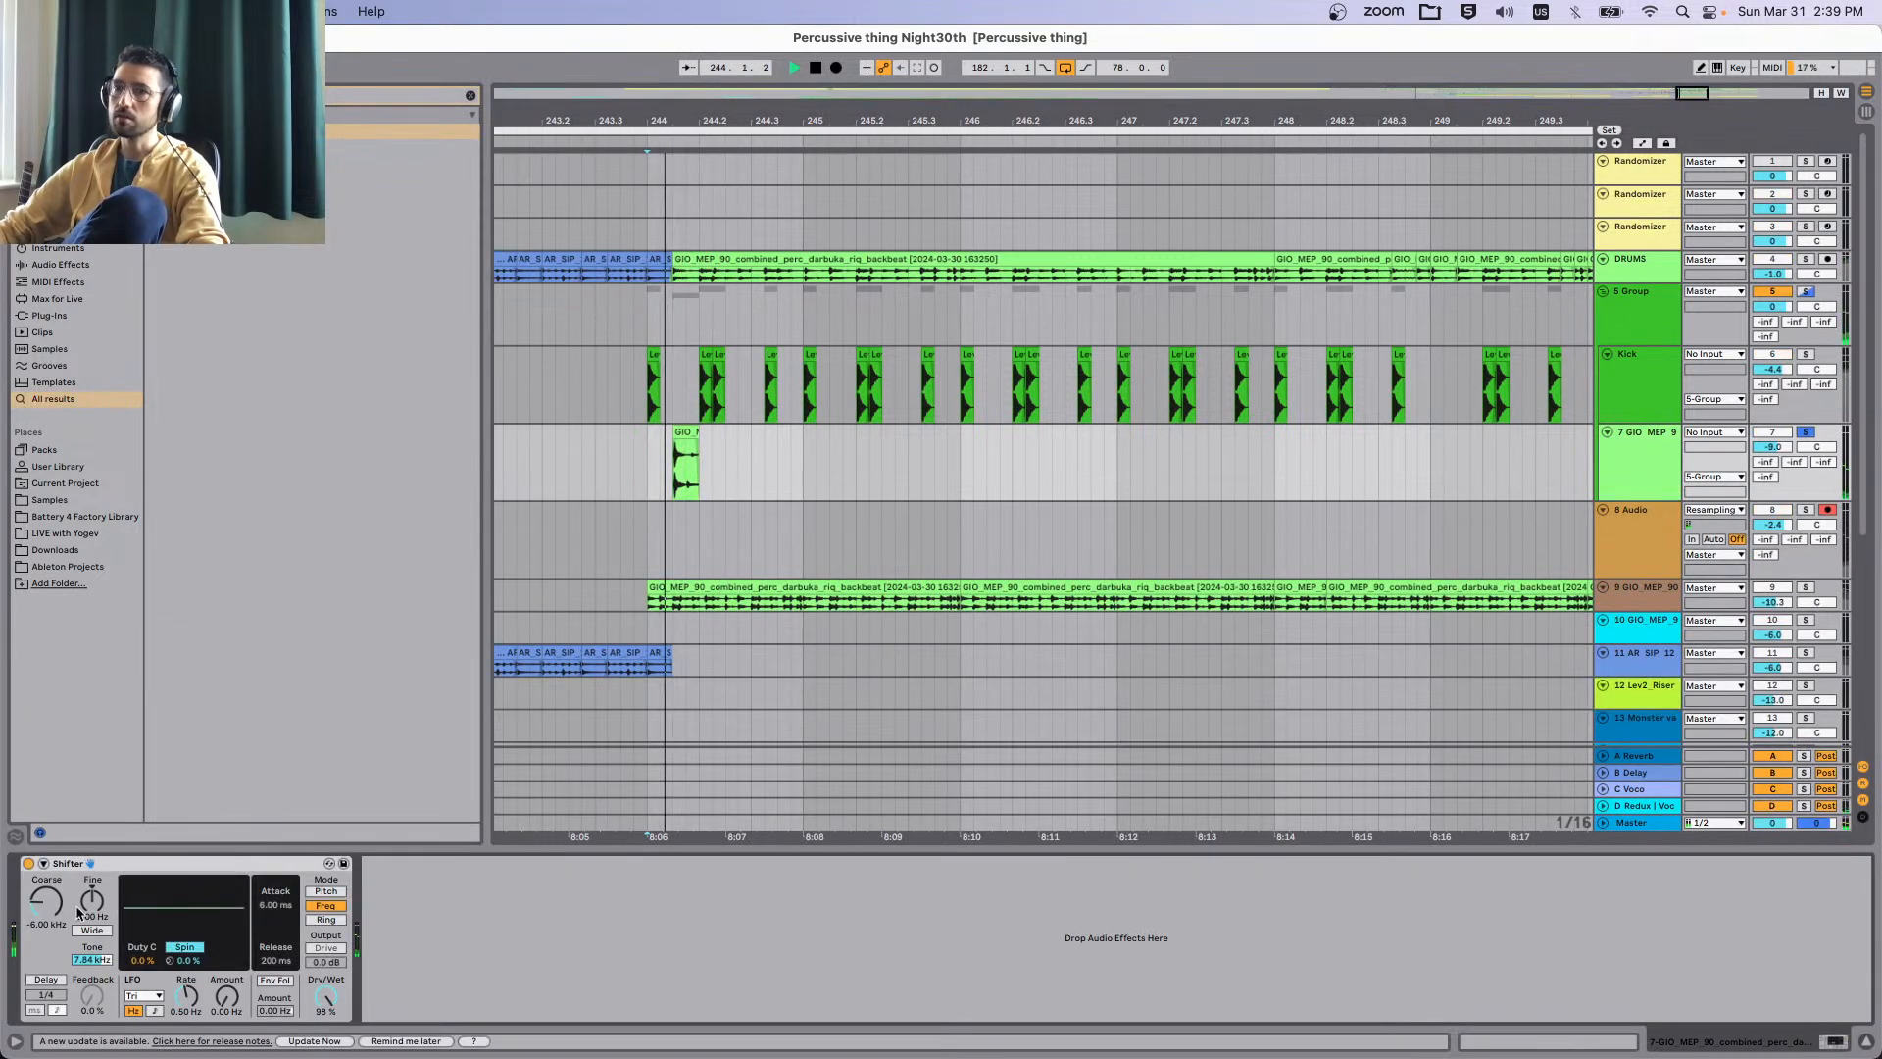
click(28, 863)
key(space)
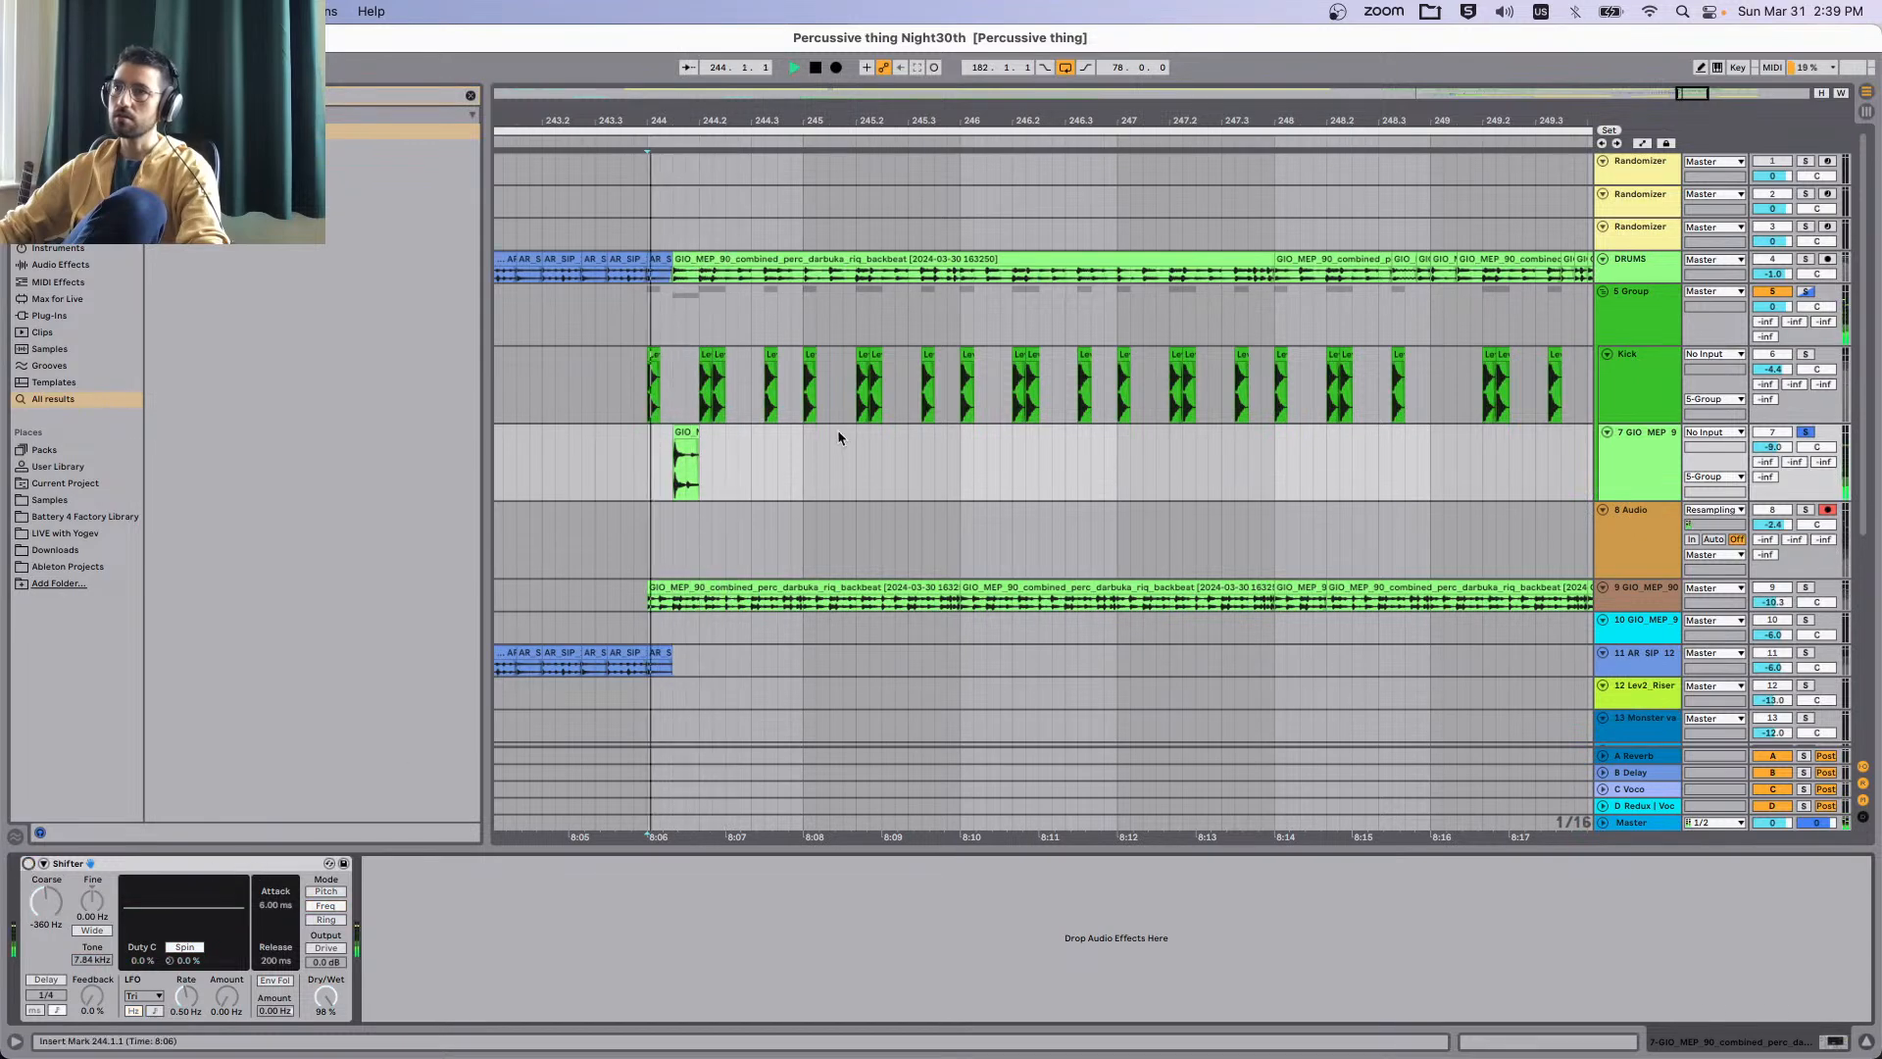
Shorten the pasted hit to end just past 244.1.4 and audition it from 244.1.1 with and without its track soloed.
click(686, 437)
key(space)
click(649, 451)
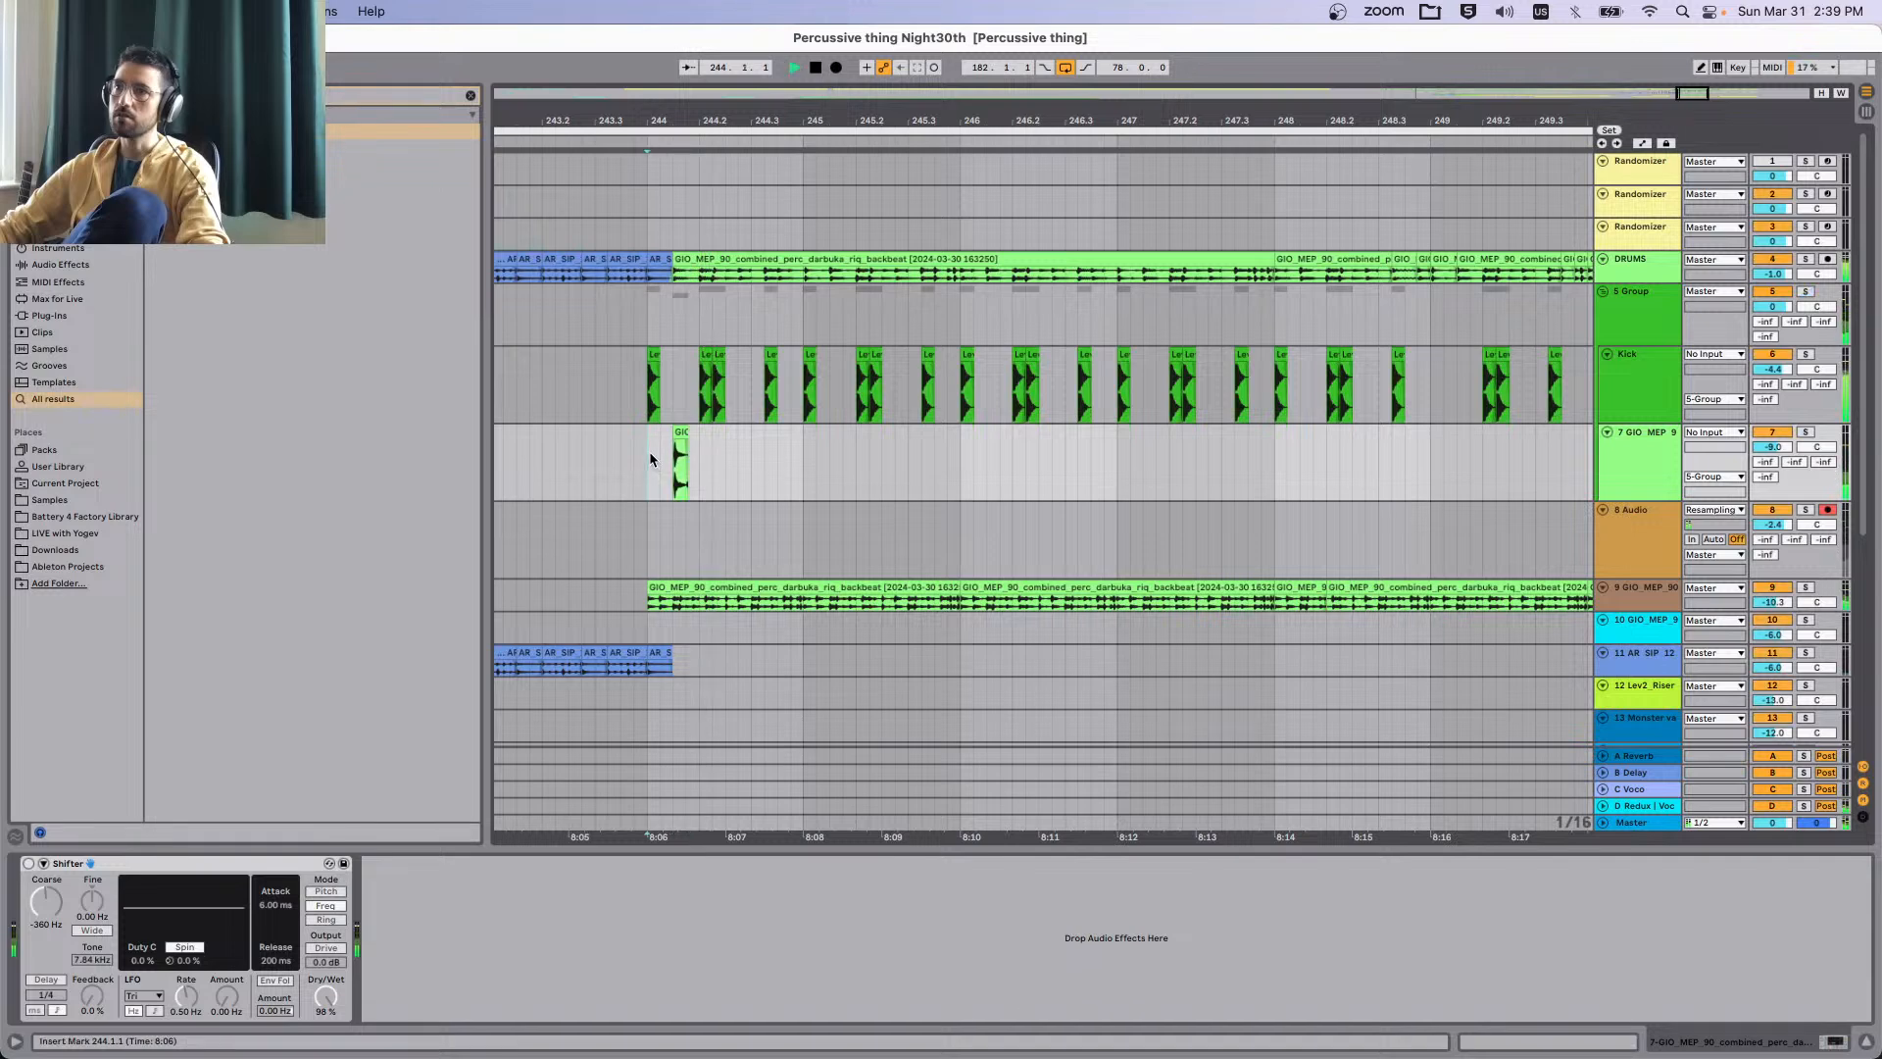
key(space)
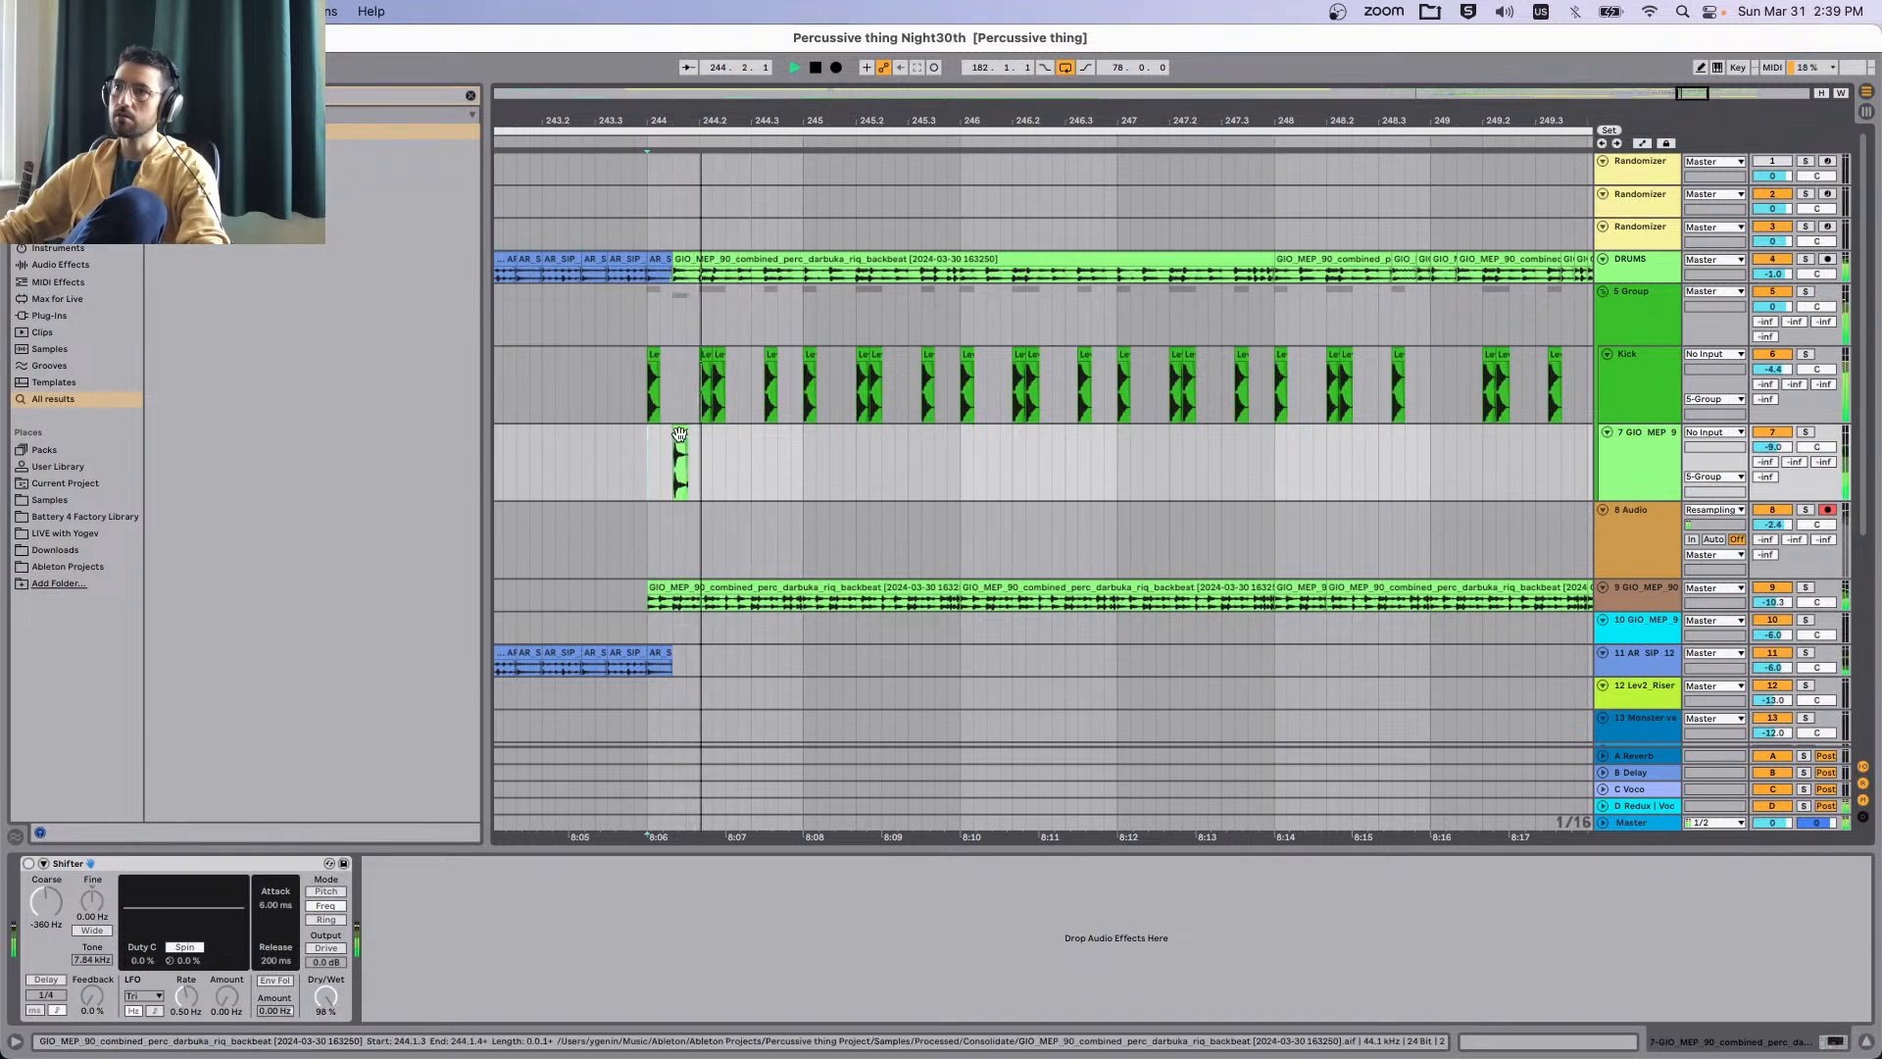
click(679, 434)
click(1806, 432)
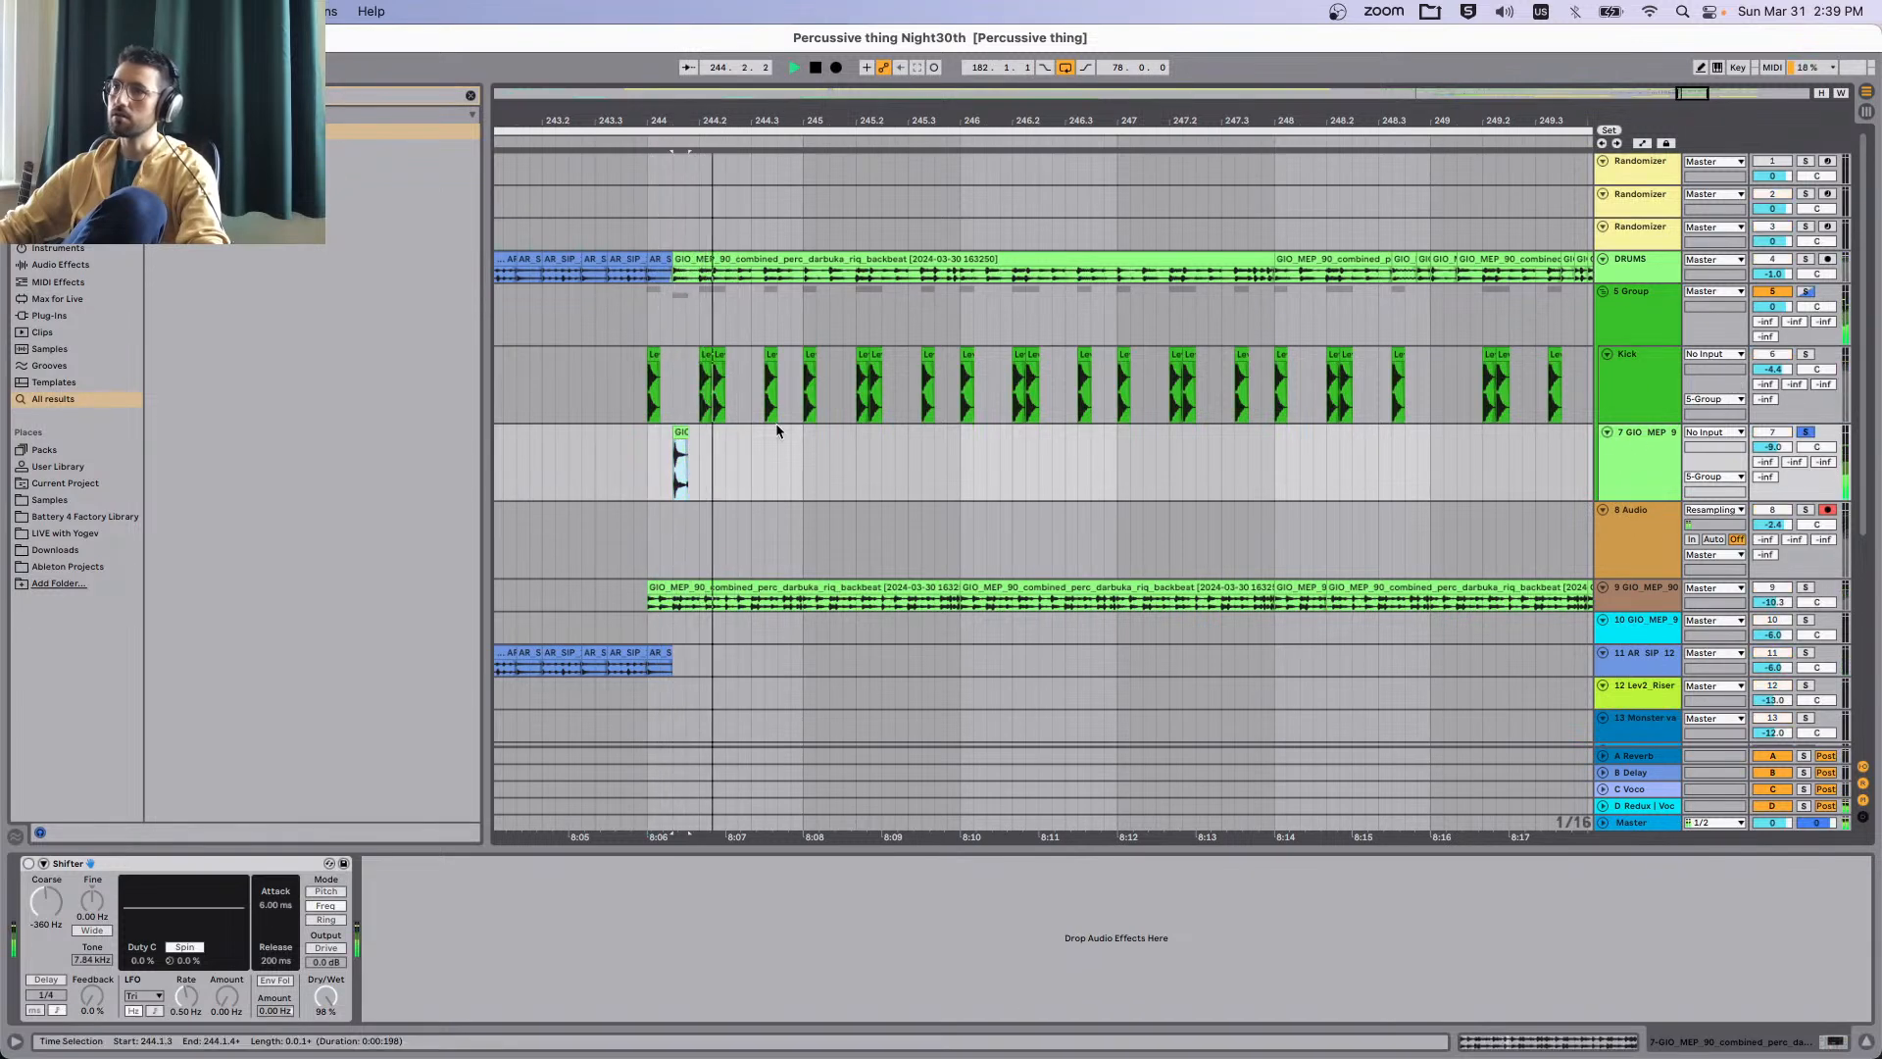
Copy the Pedal and Redux effects from the DRUMS track to the pasted hit's track, after its Shifter.
click(1629, 261)
key(space)
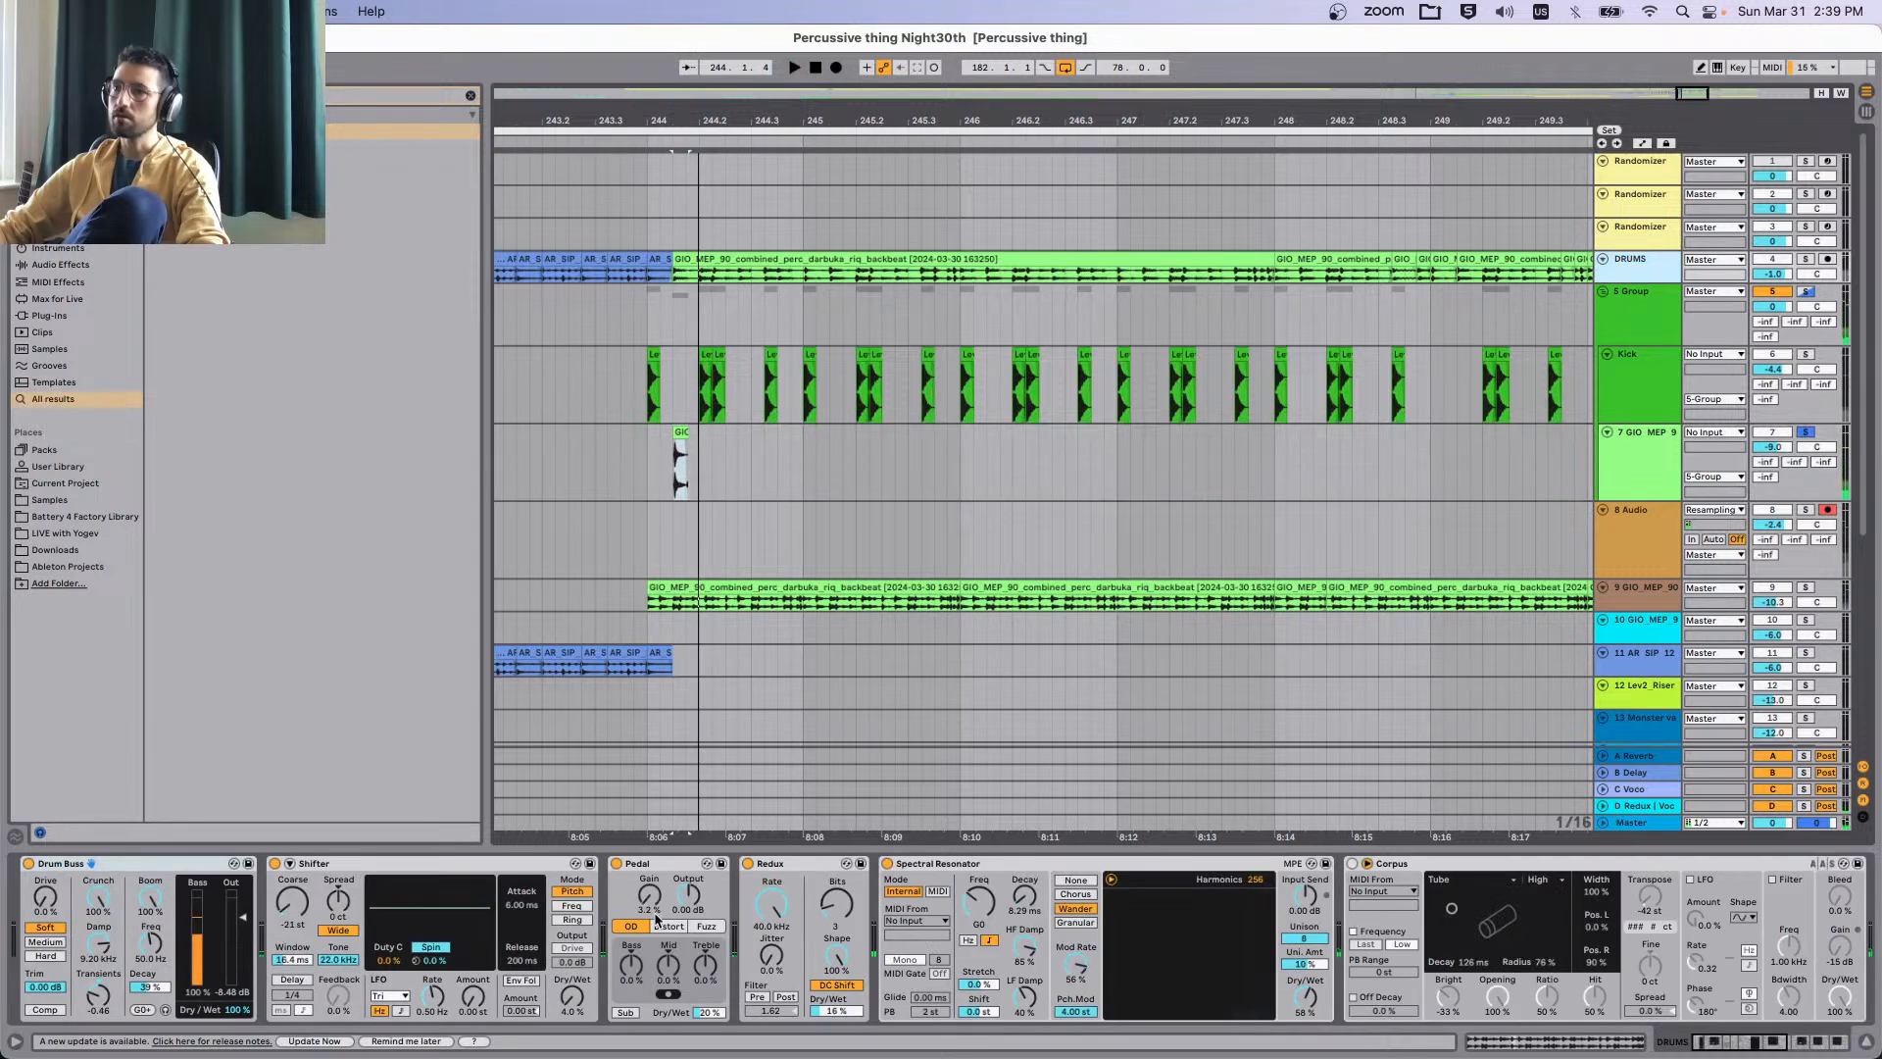
click(1668, 455)
click(1069, 880)
key(super+v)
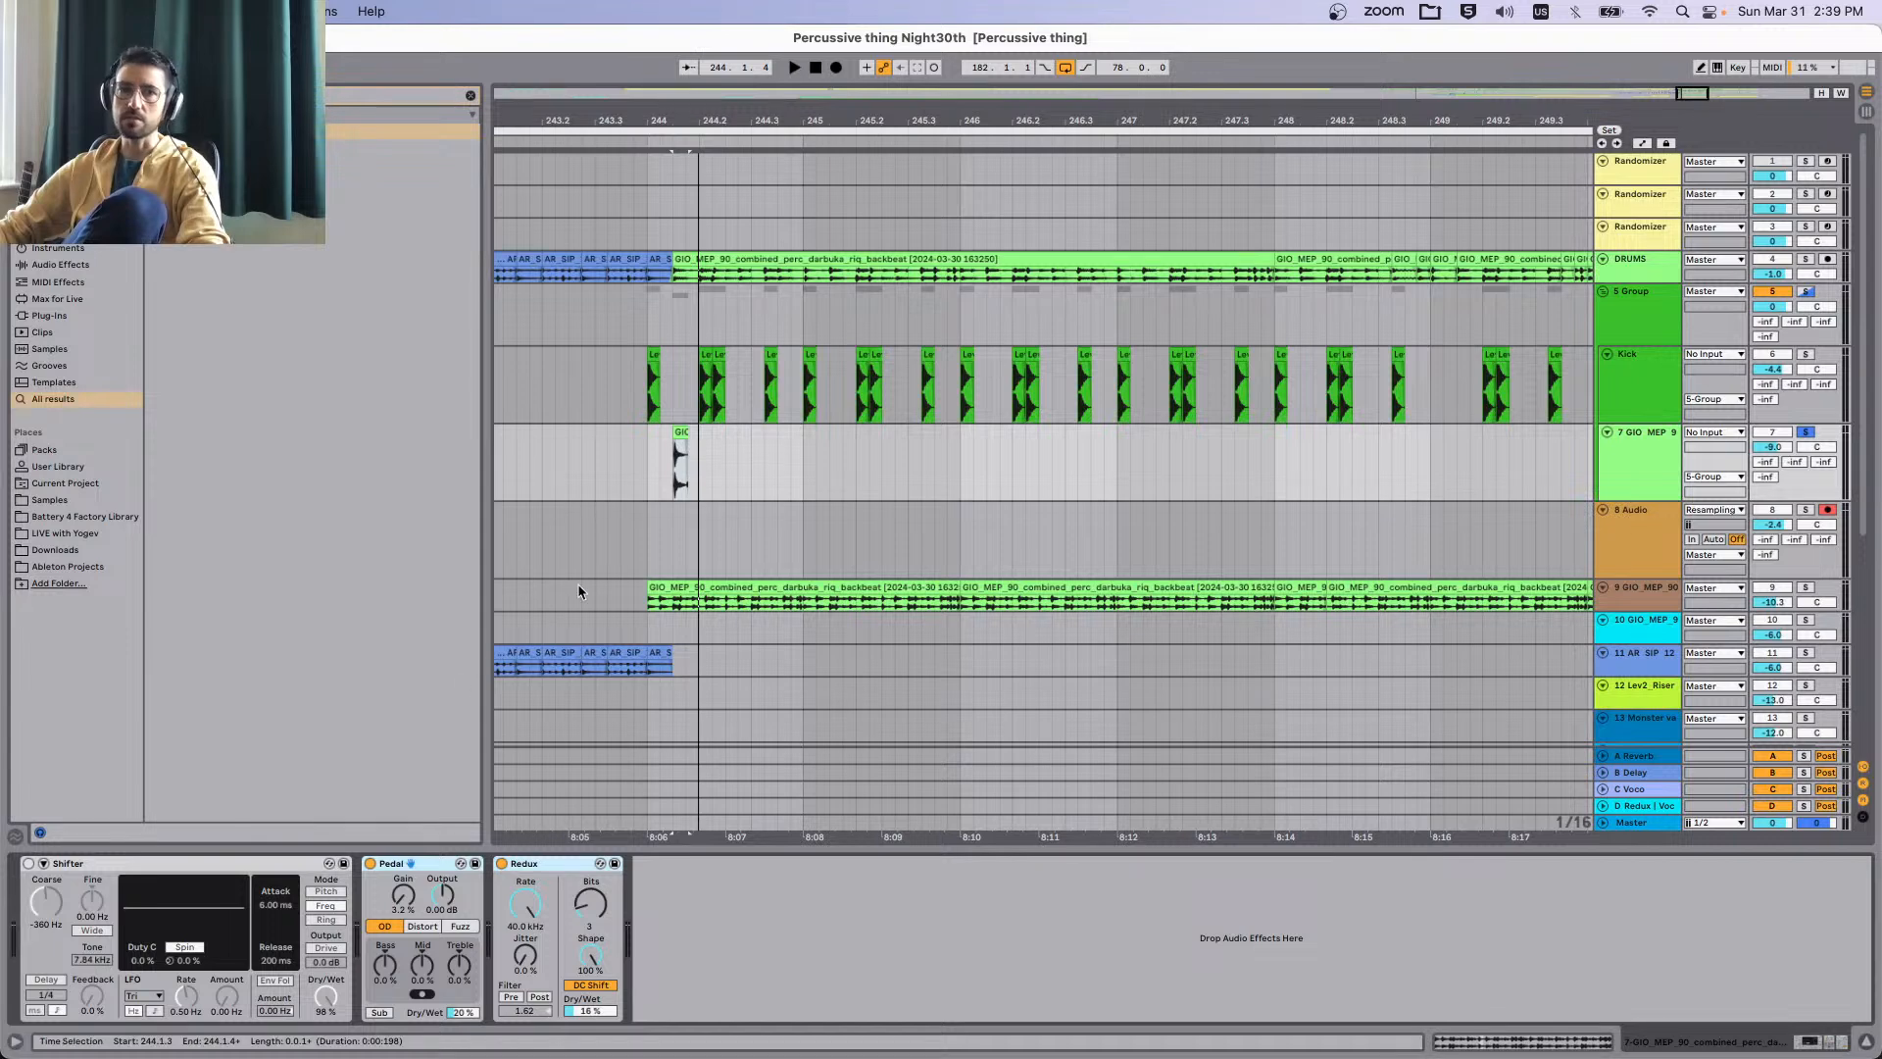
Audition the processed hit alone from 244.1.1, and together with the kick by soloing their group.
key(space)
key(space)
click(647, 464)
key(space)
key(space)
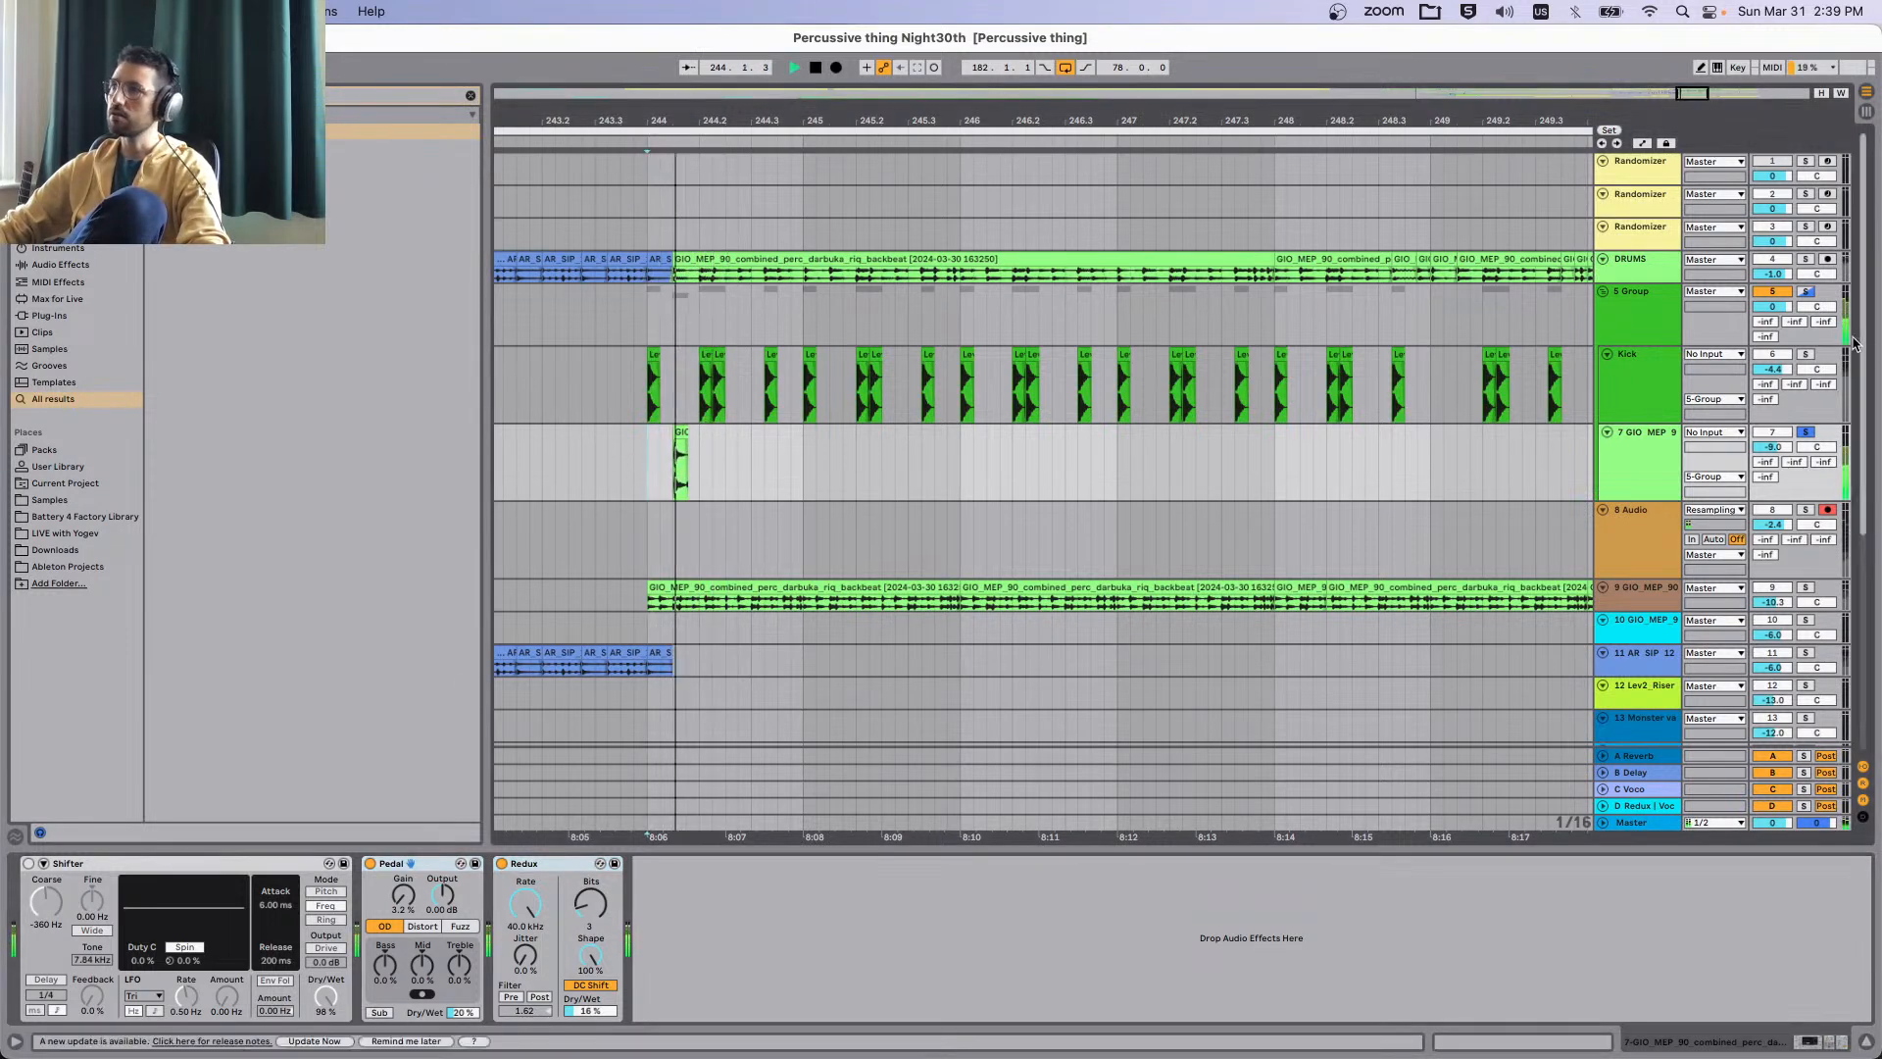
key(space)
click(1805, 292)
key(space)
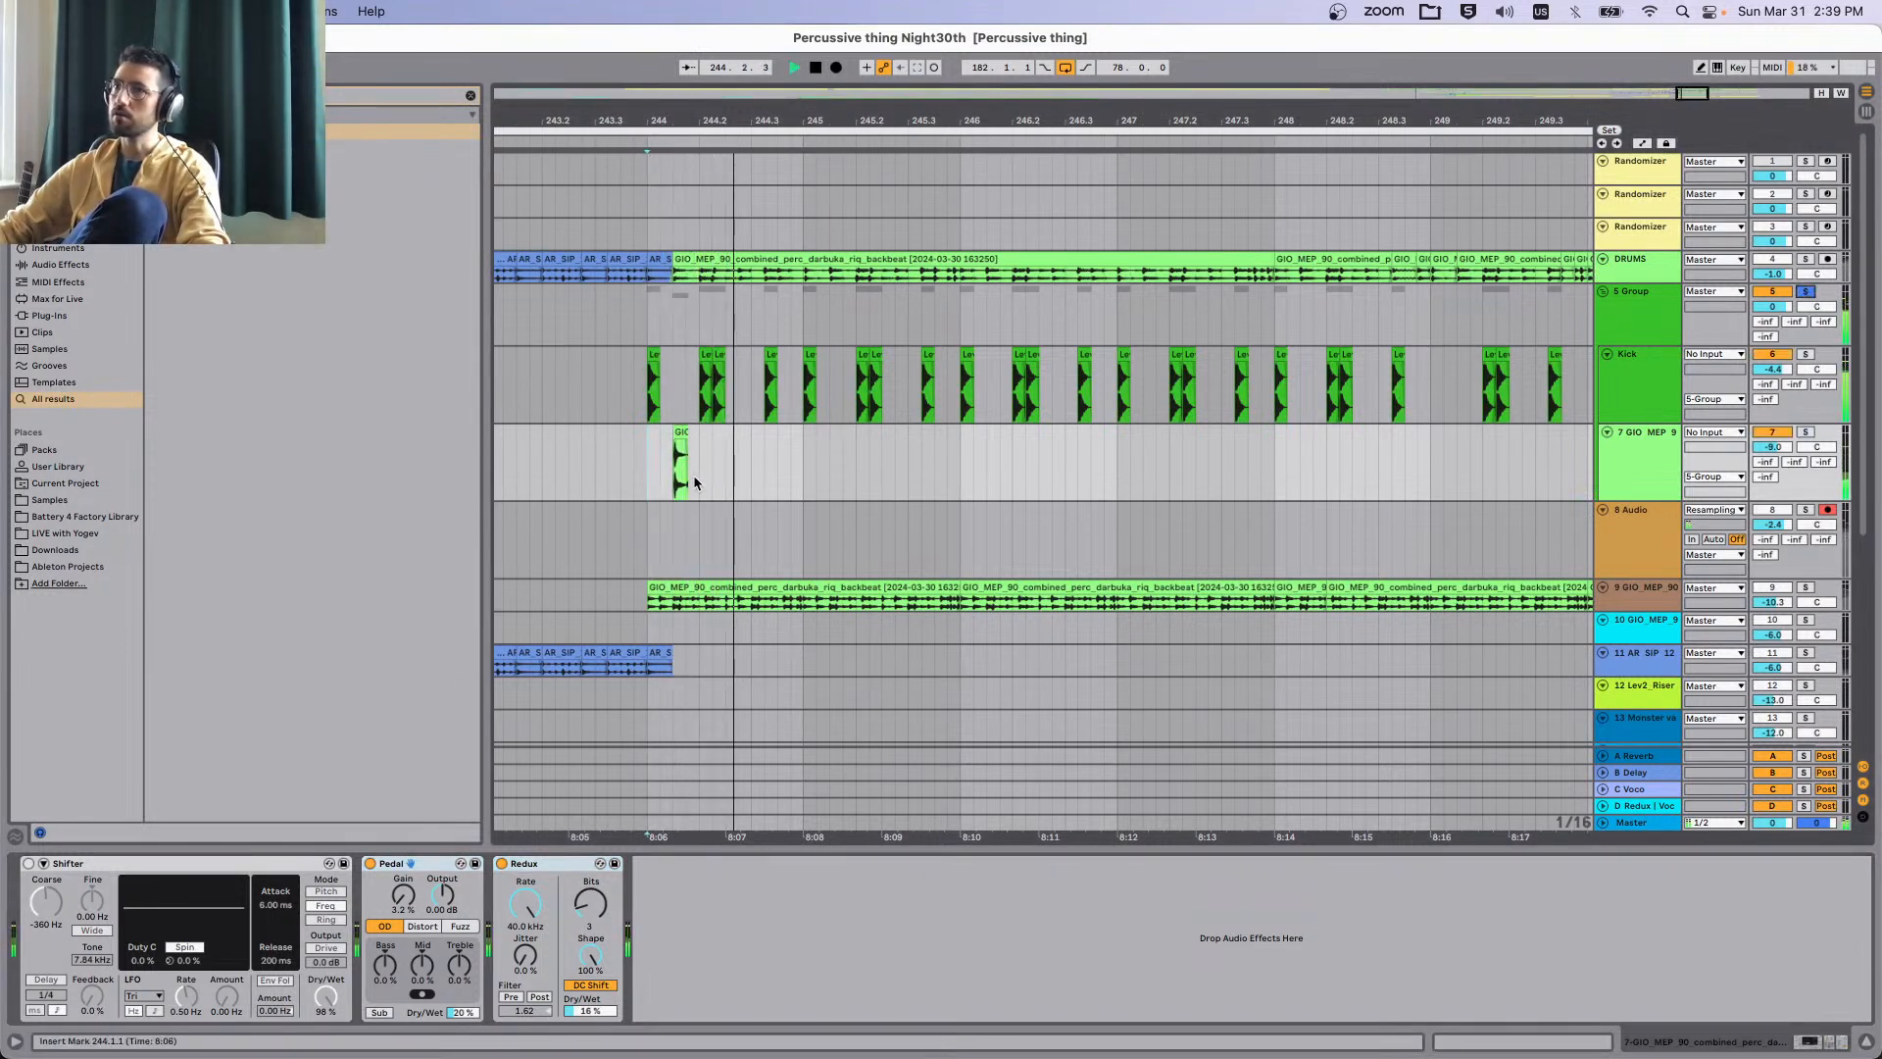
key(plus)
key(plus)
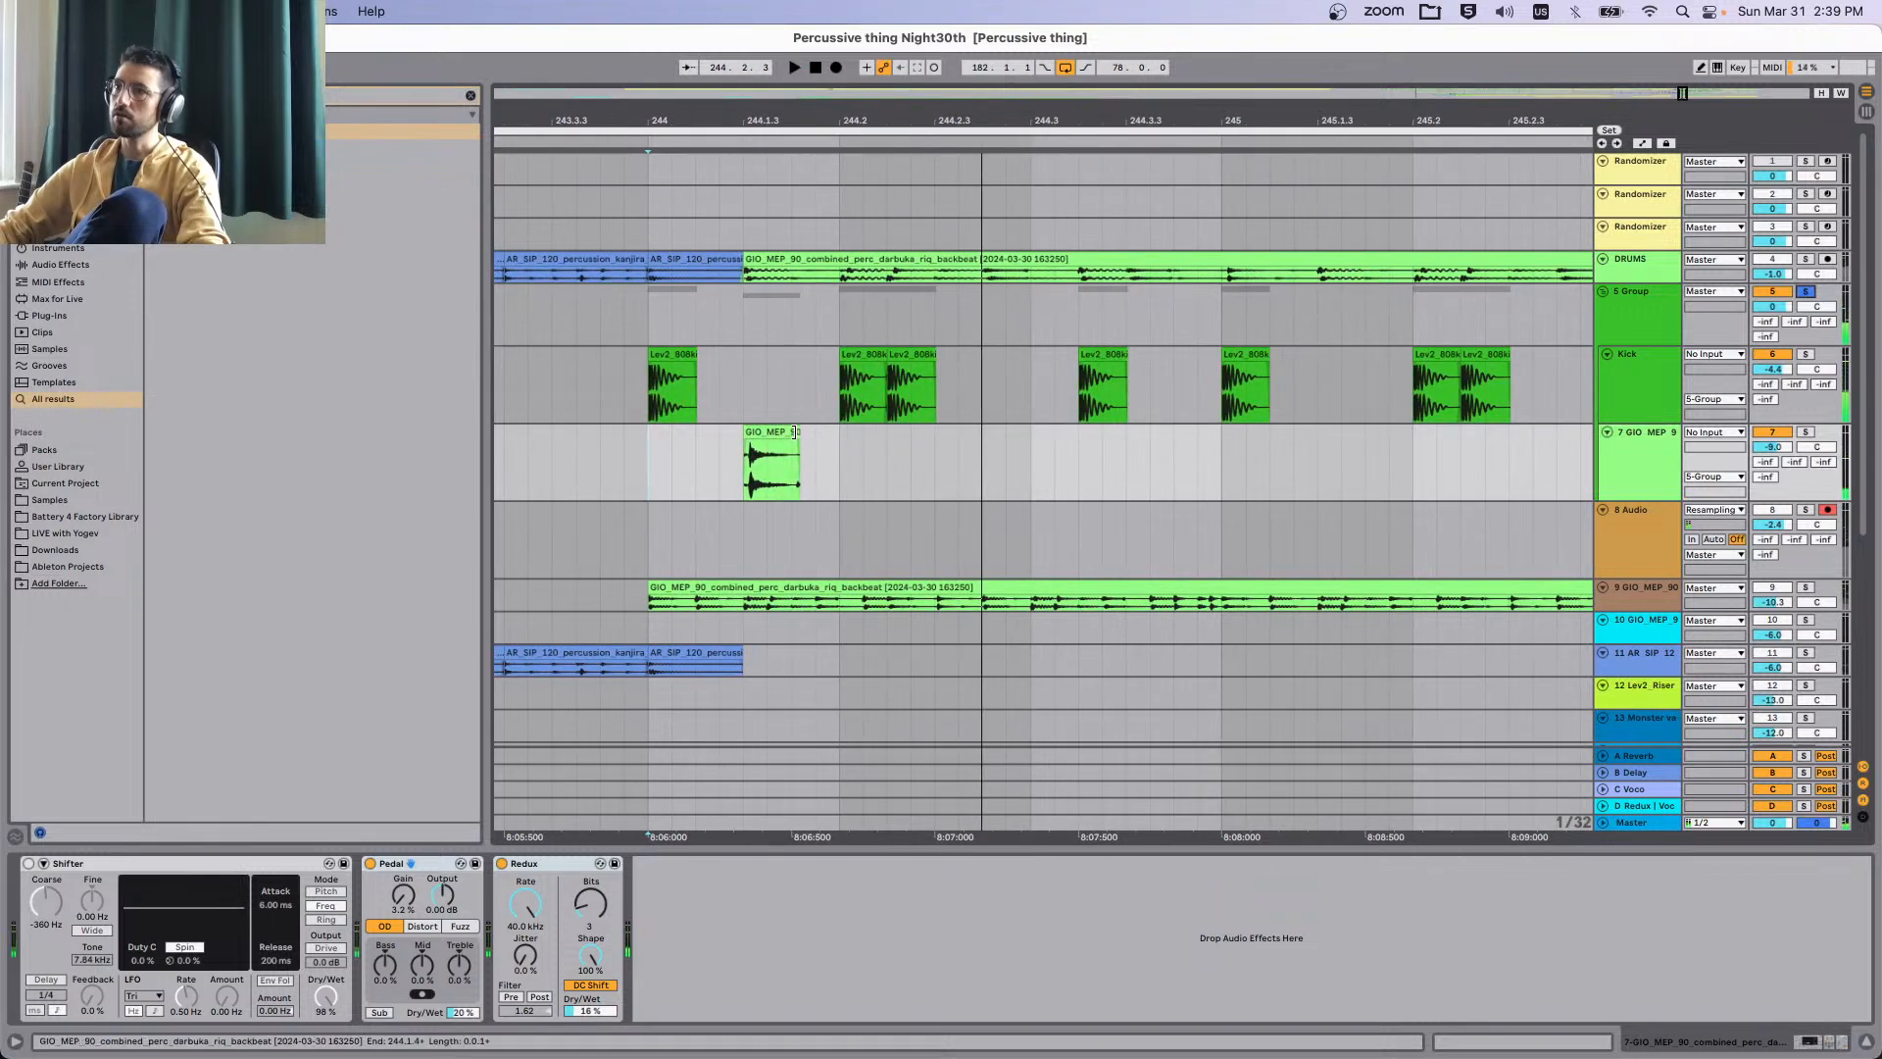
Trim the pasted hit below the kick track to end at 244.1.4 and audition it from 244.1.1.
drag(794, 432, 790, 432)
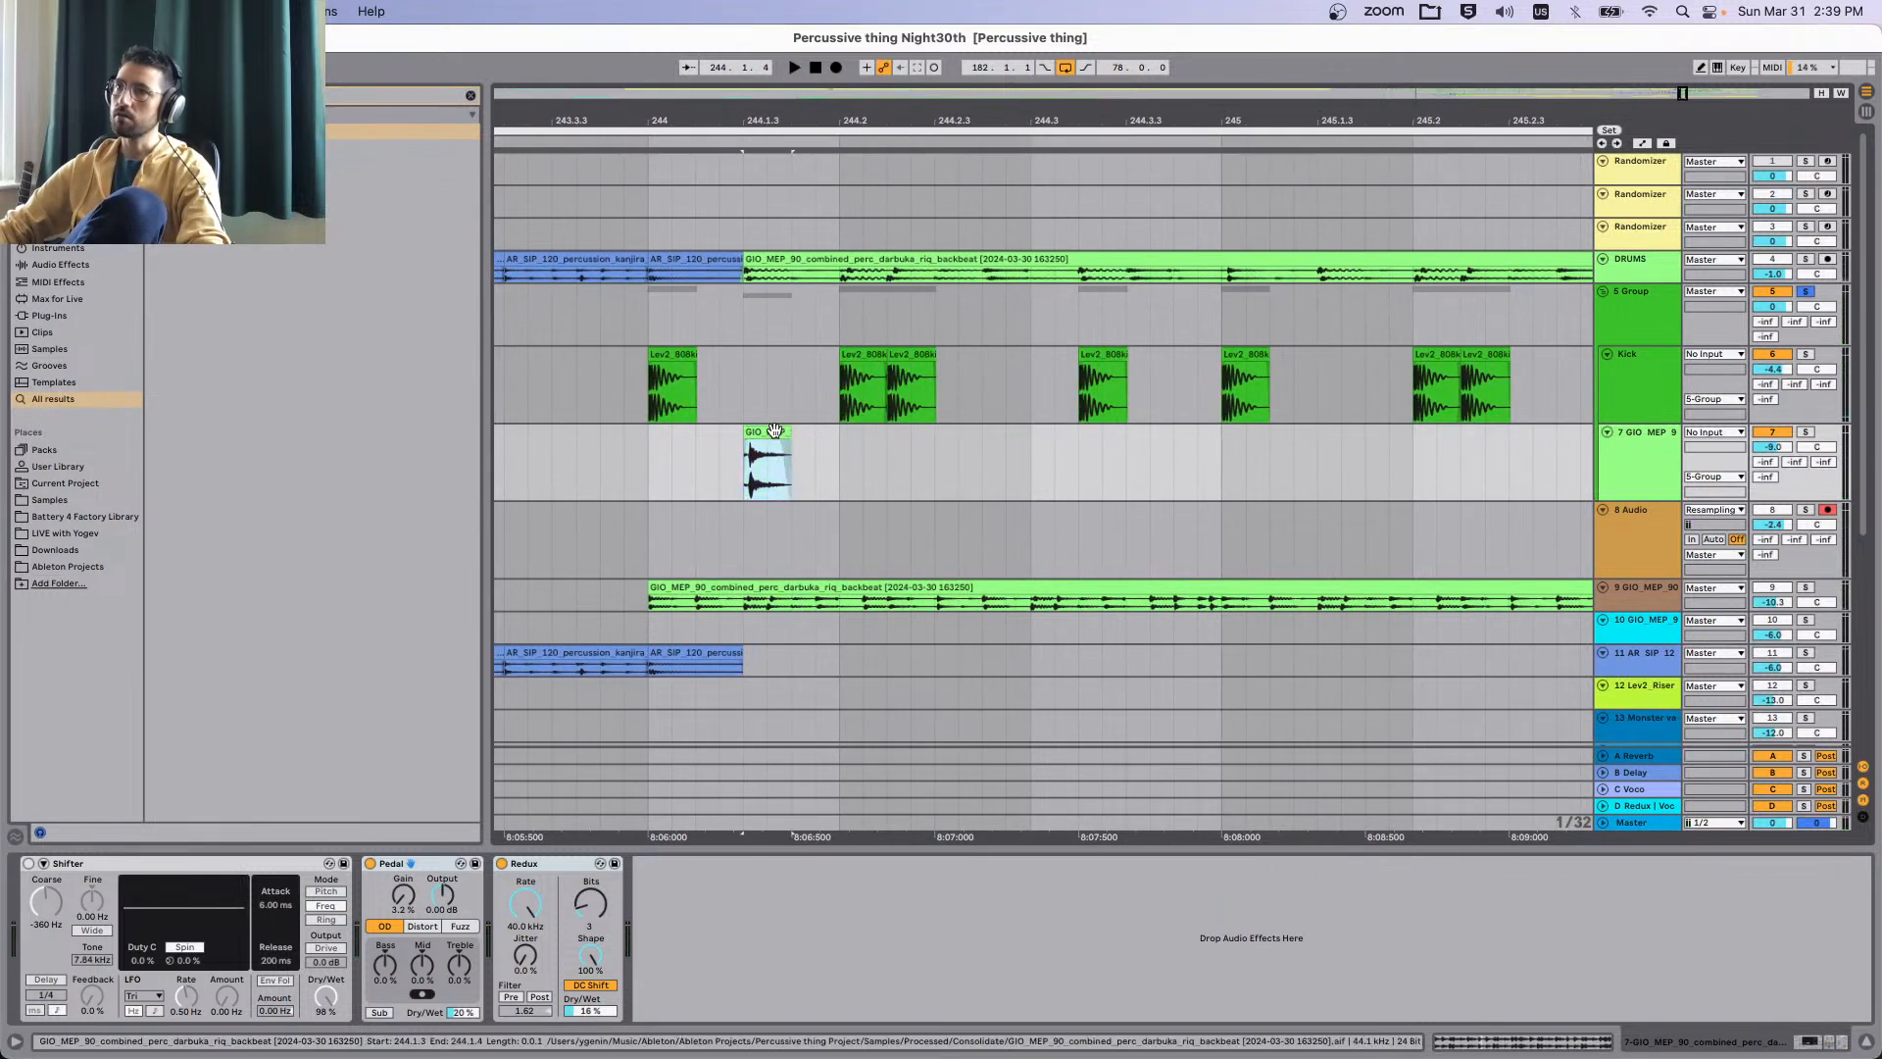
double_click(777, 444)
key(space)
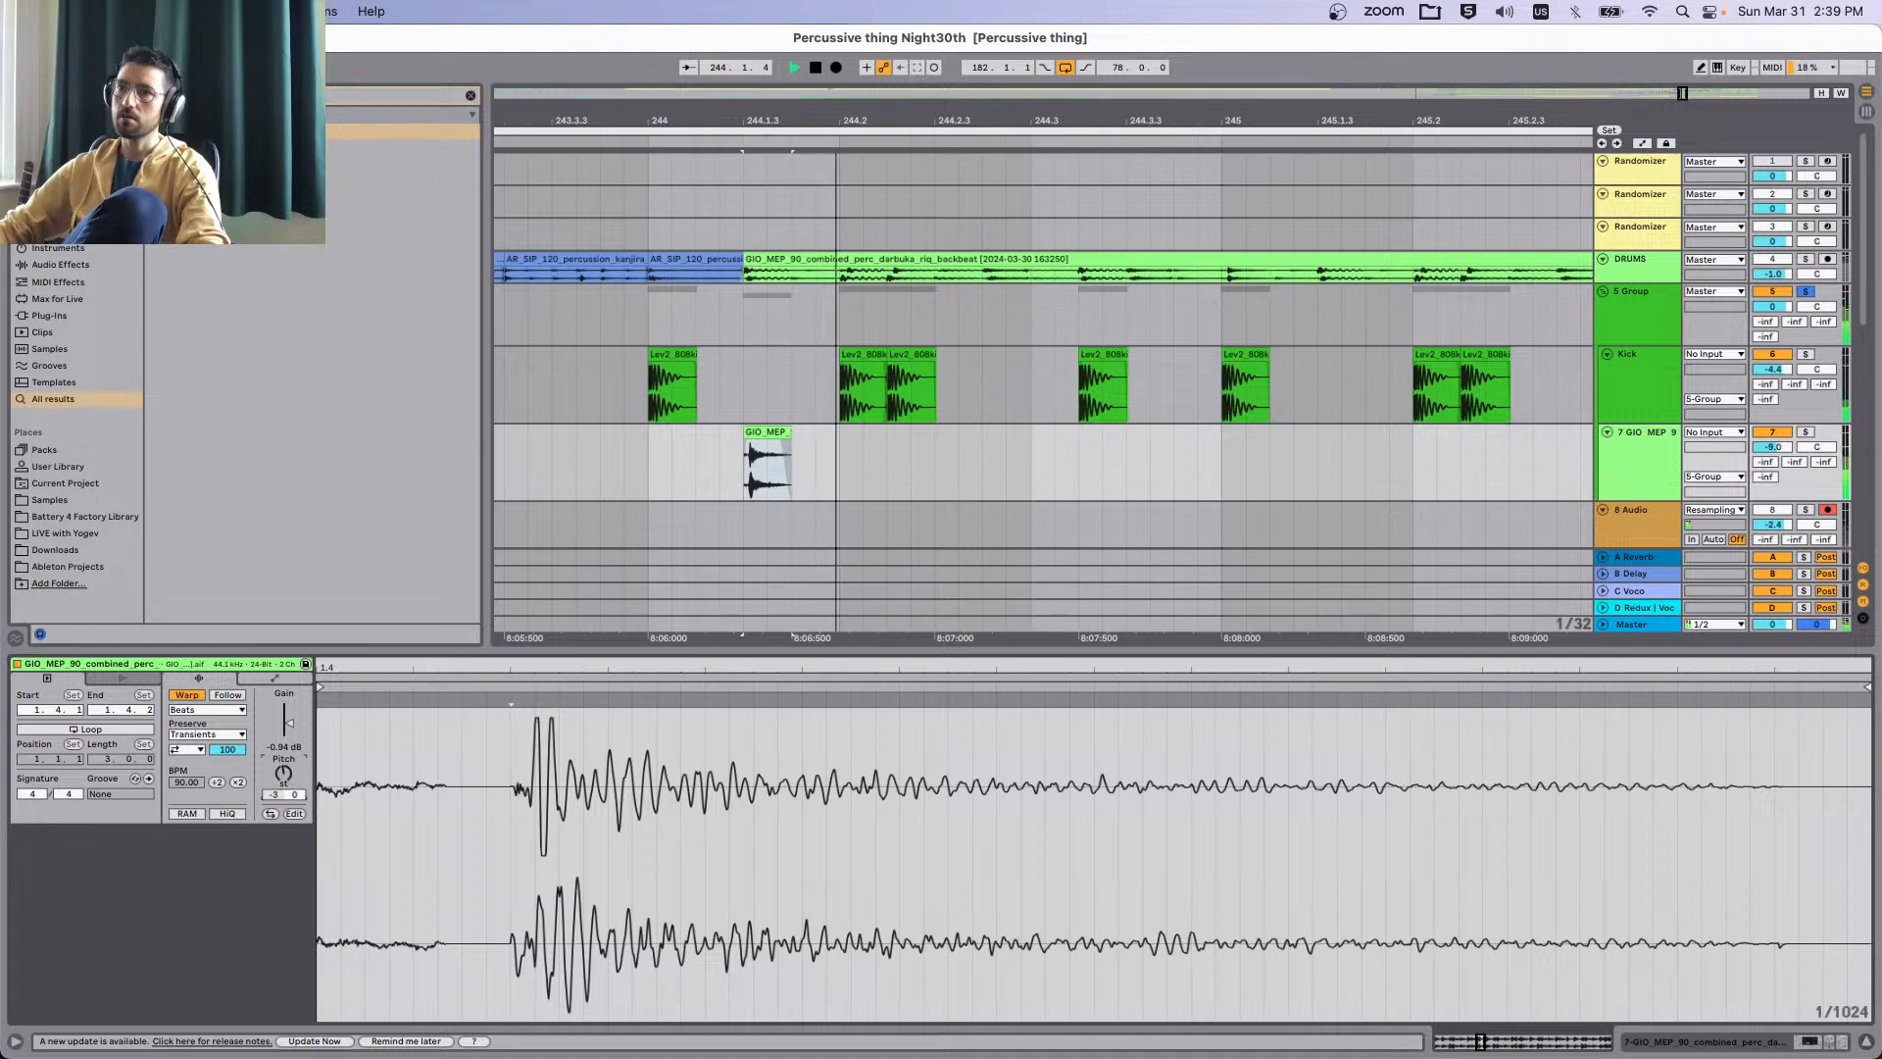
click(678, 461)
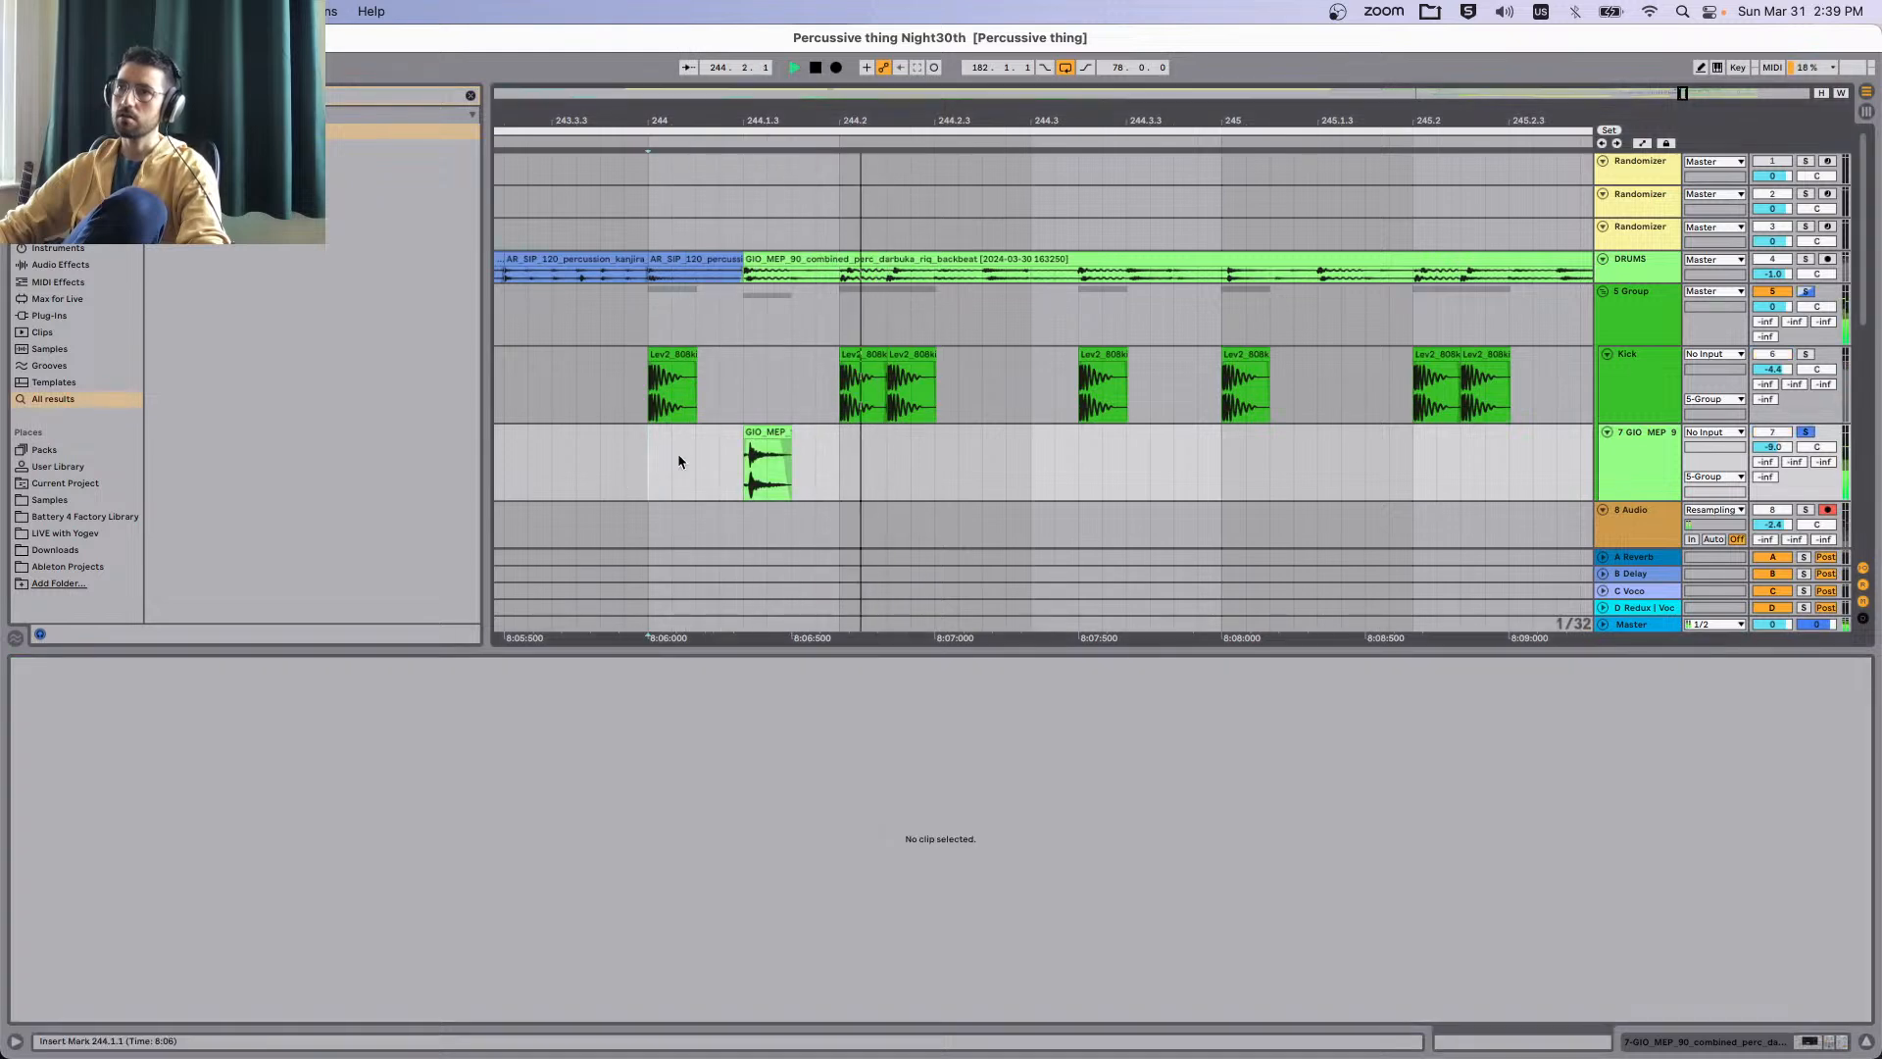
scroll(827, 440, down, 2)
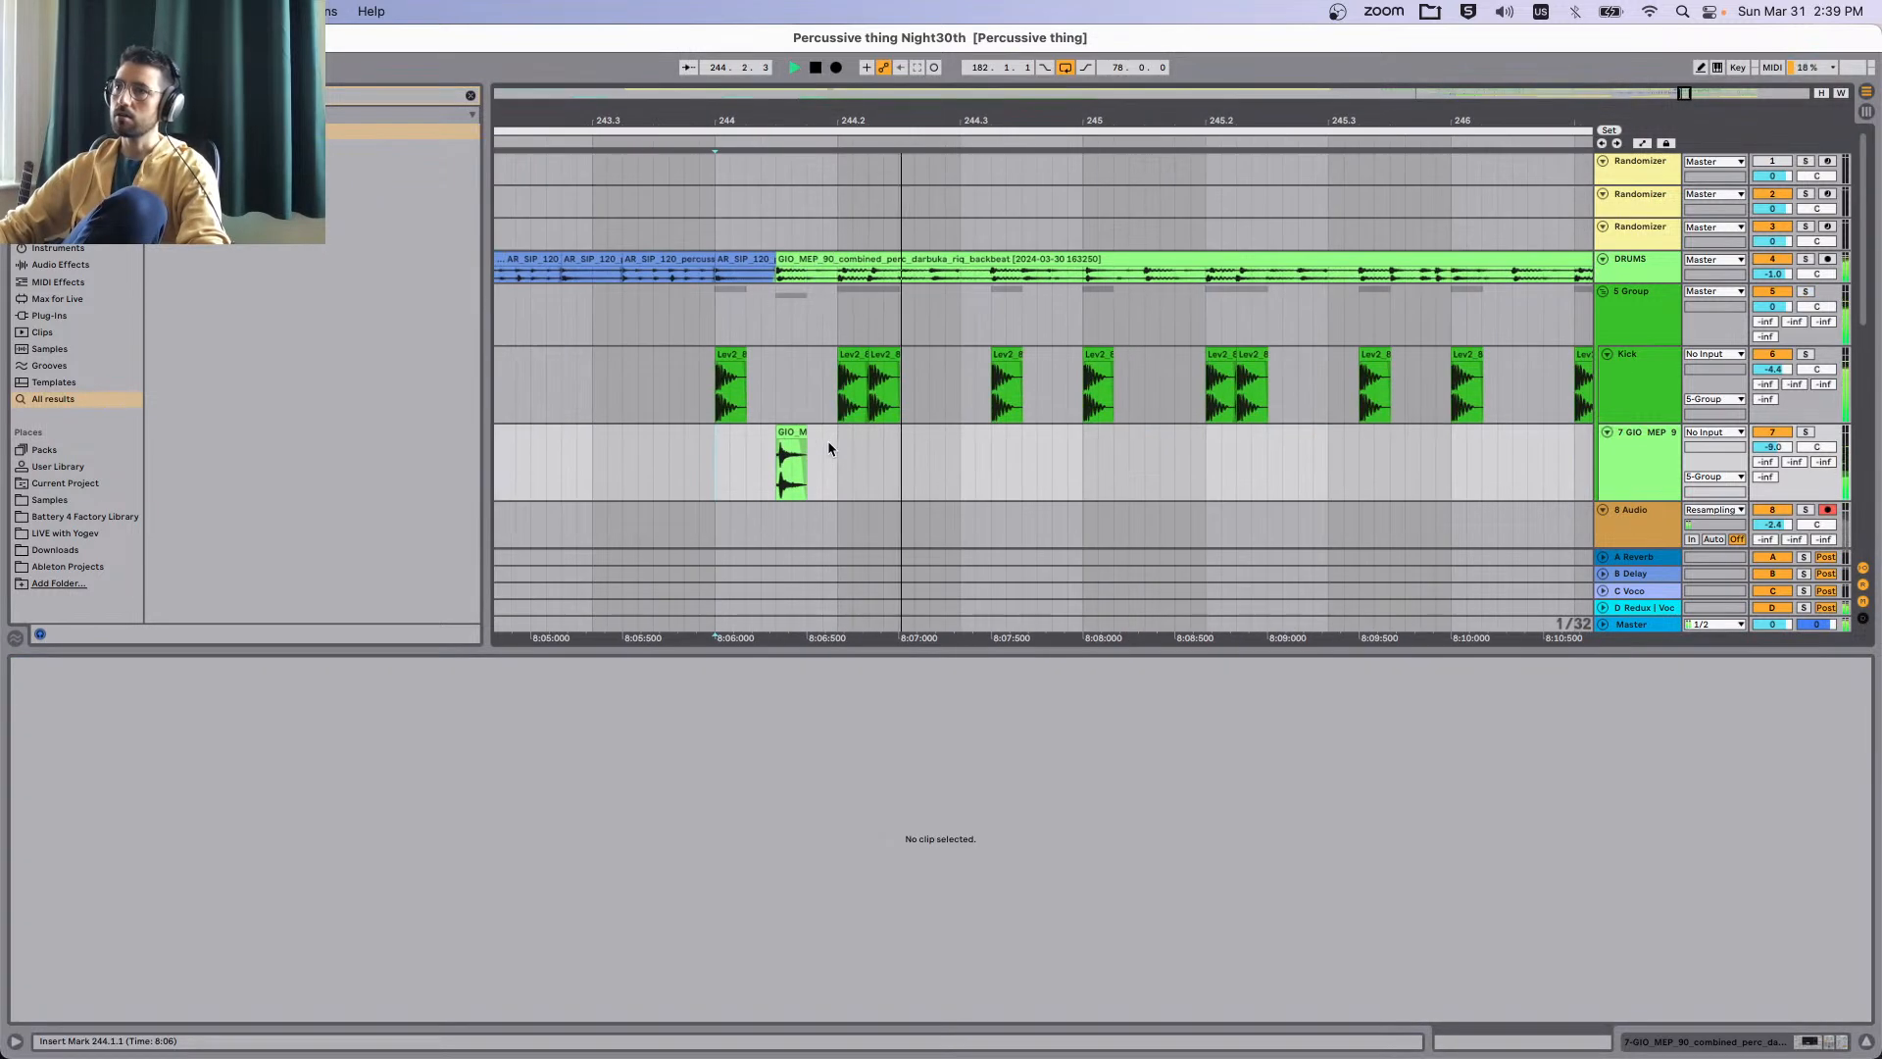
scroll(828, 440, down, 1)
scroll(829, 443, up, 3)
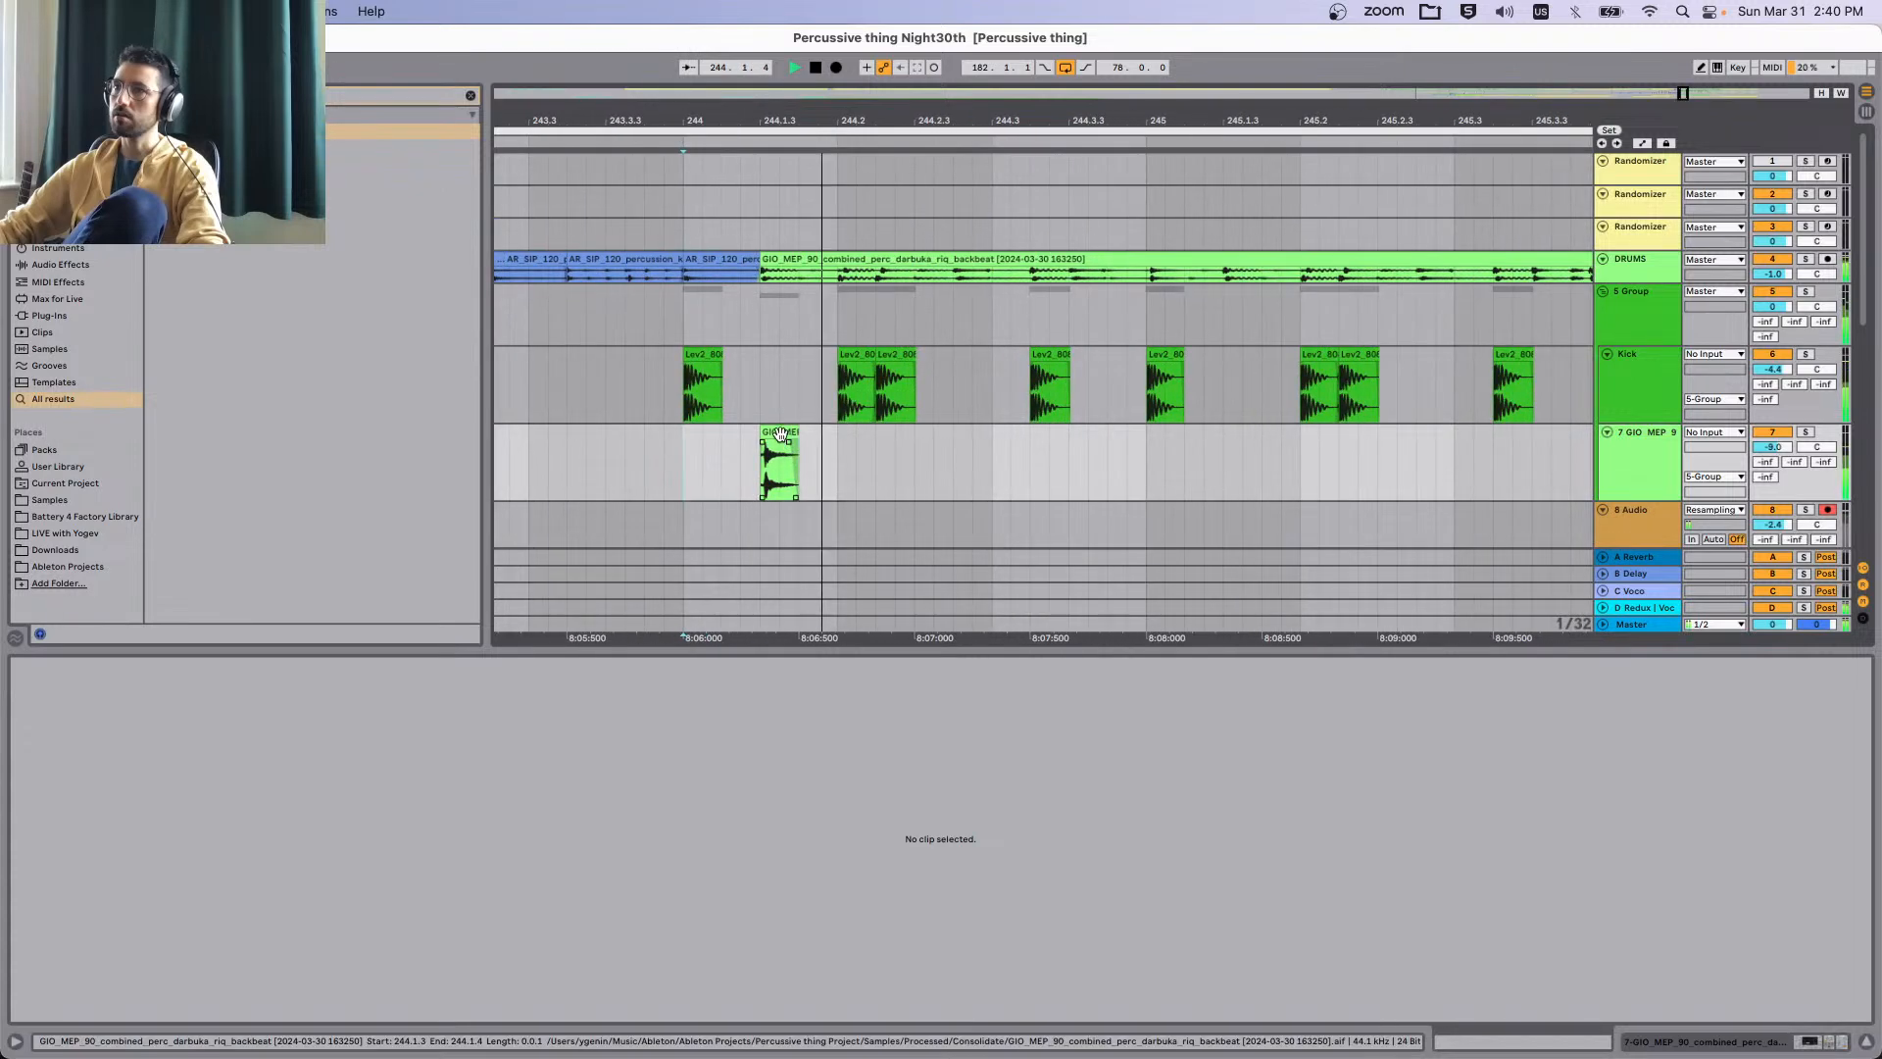
Copy the hit into a three-hit pattern in bar 244 and duplicate that one-bar pattern through bar 249.
drag(779, 432, 682, 477)
key(super+d)
key(minus)
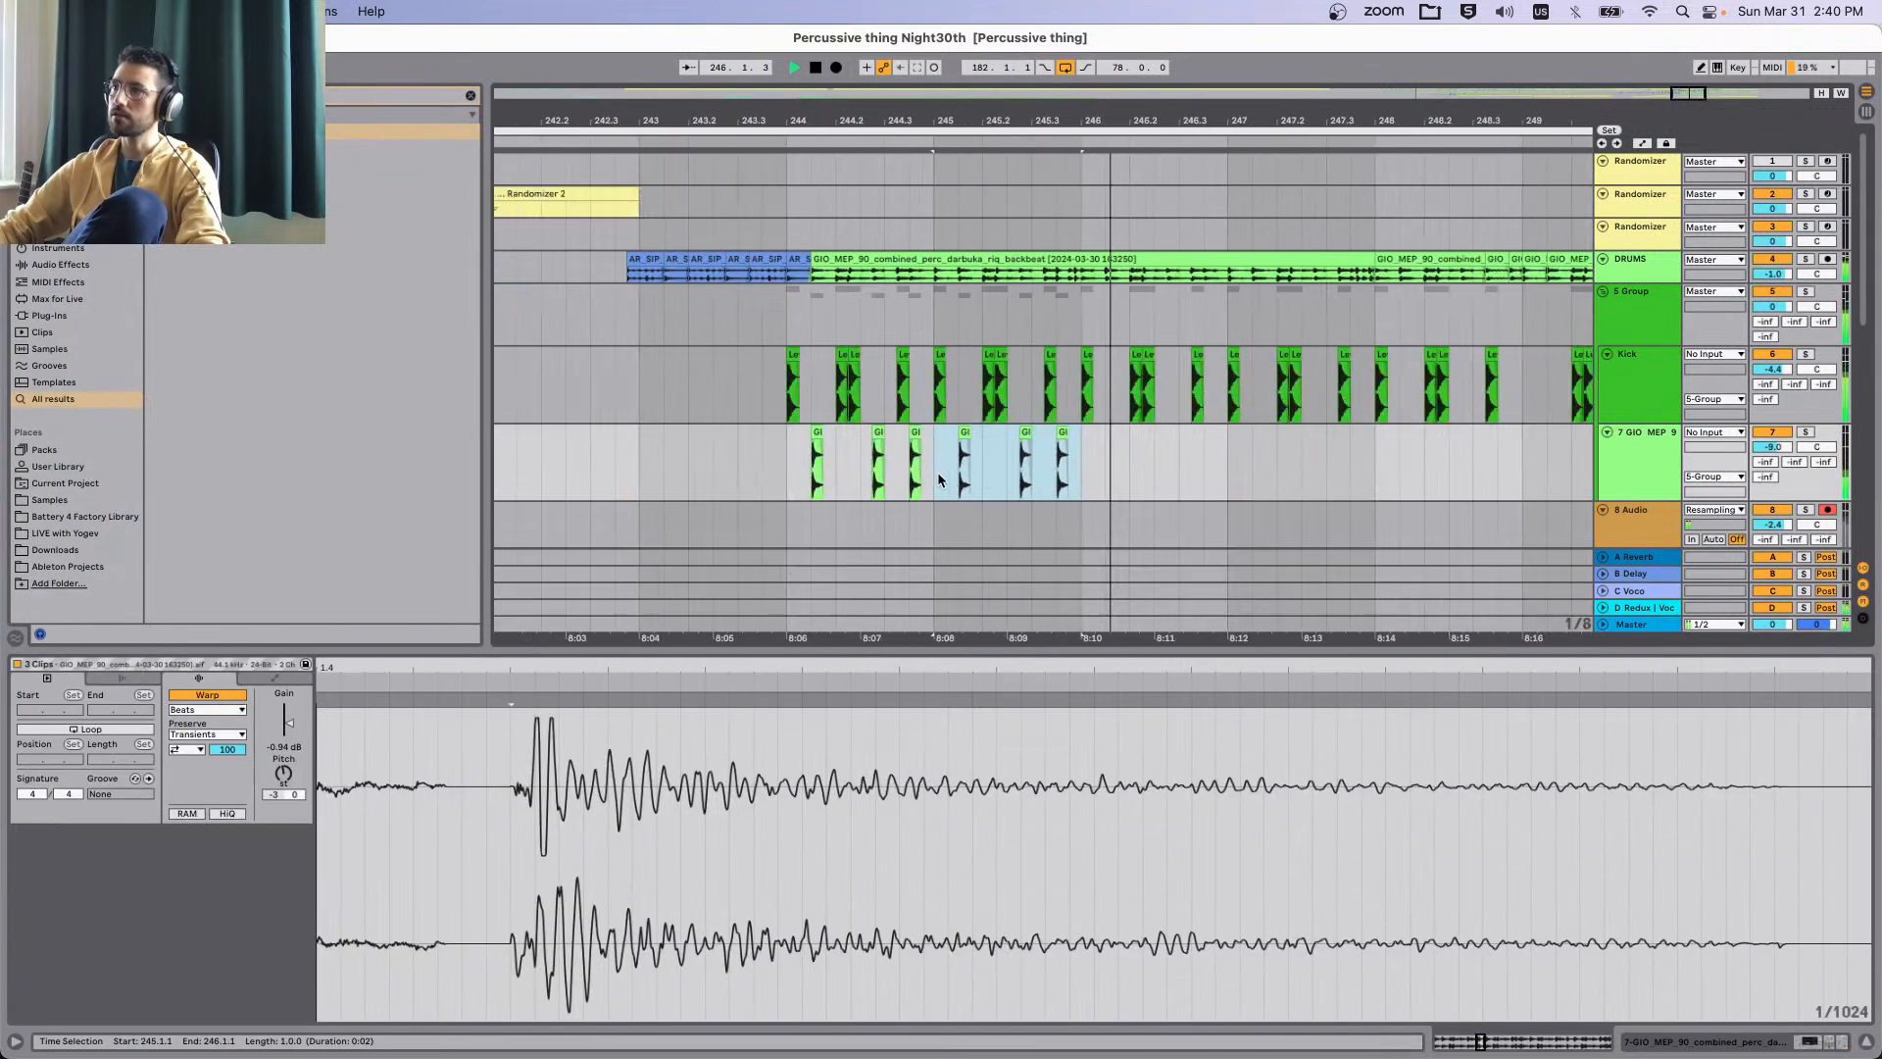
key(super+d)
key(super+d)
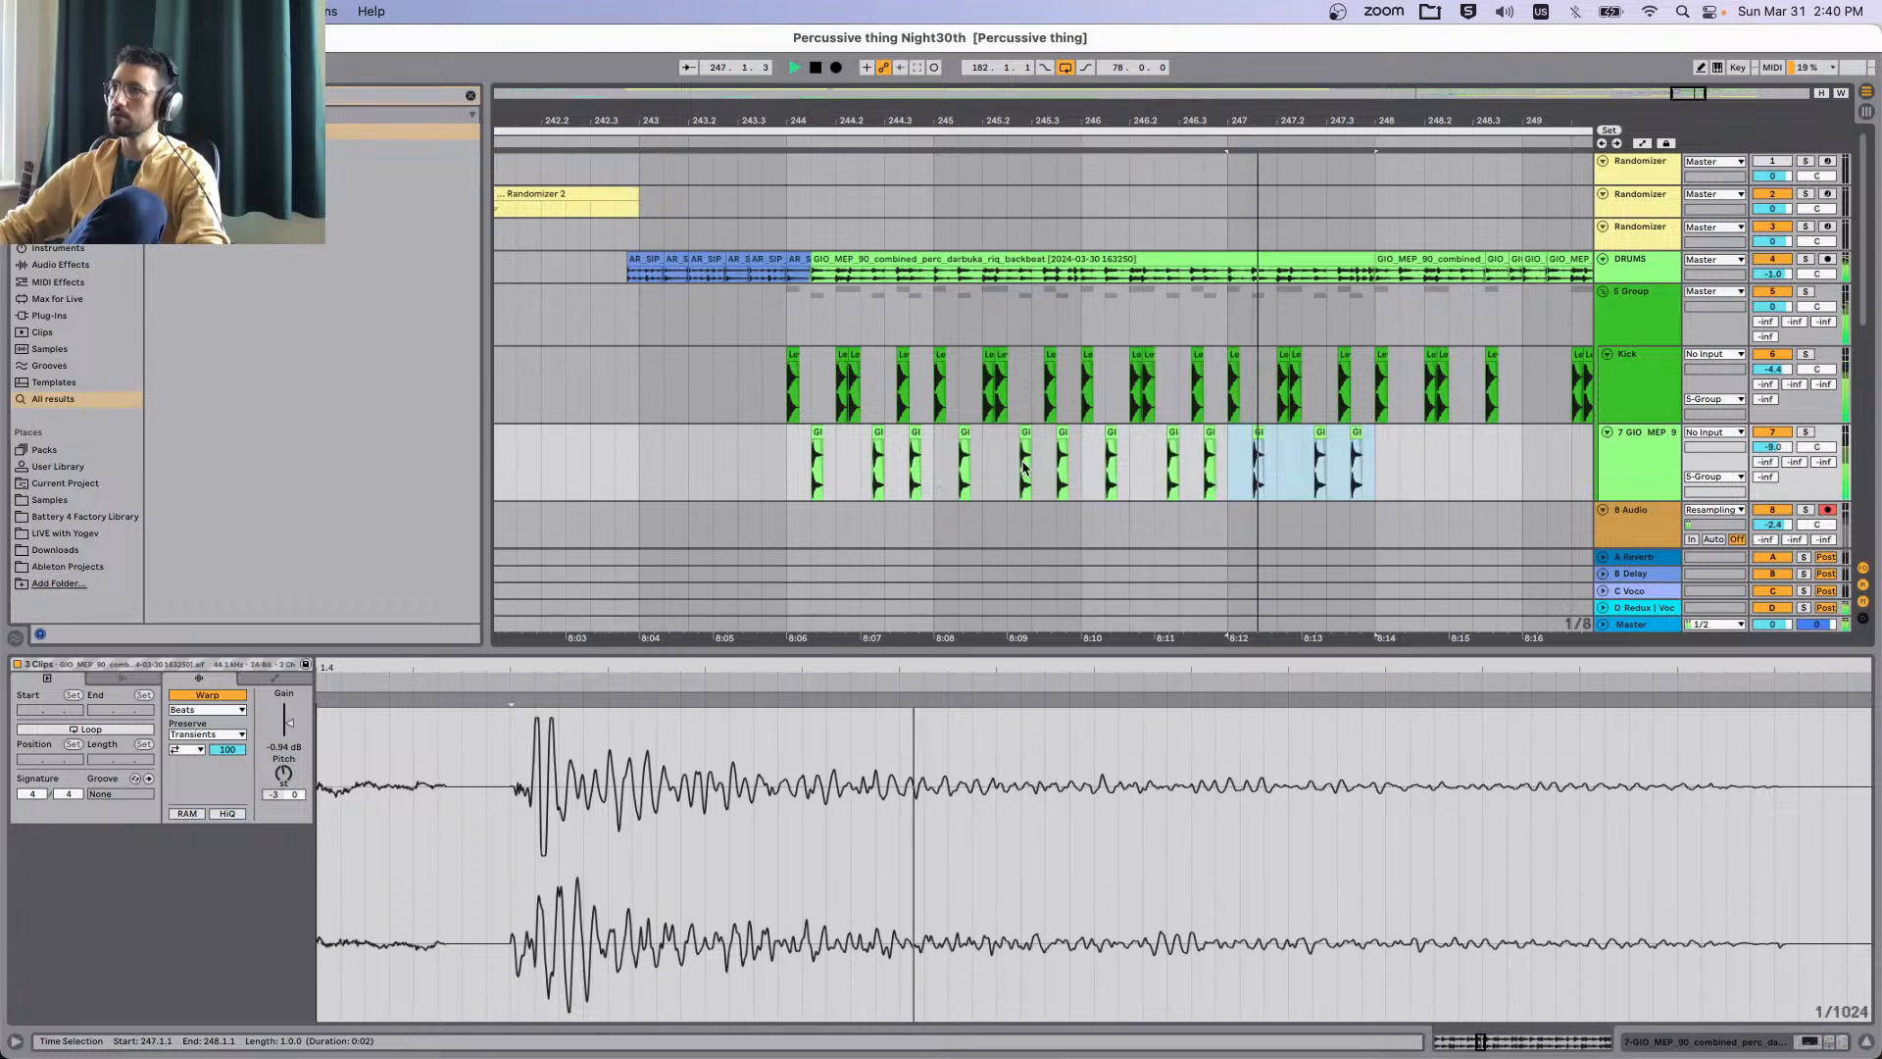
key(super+d)
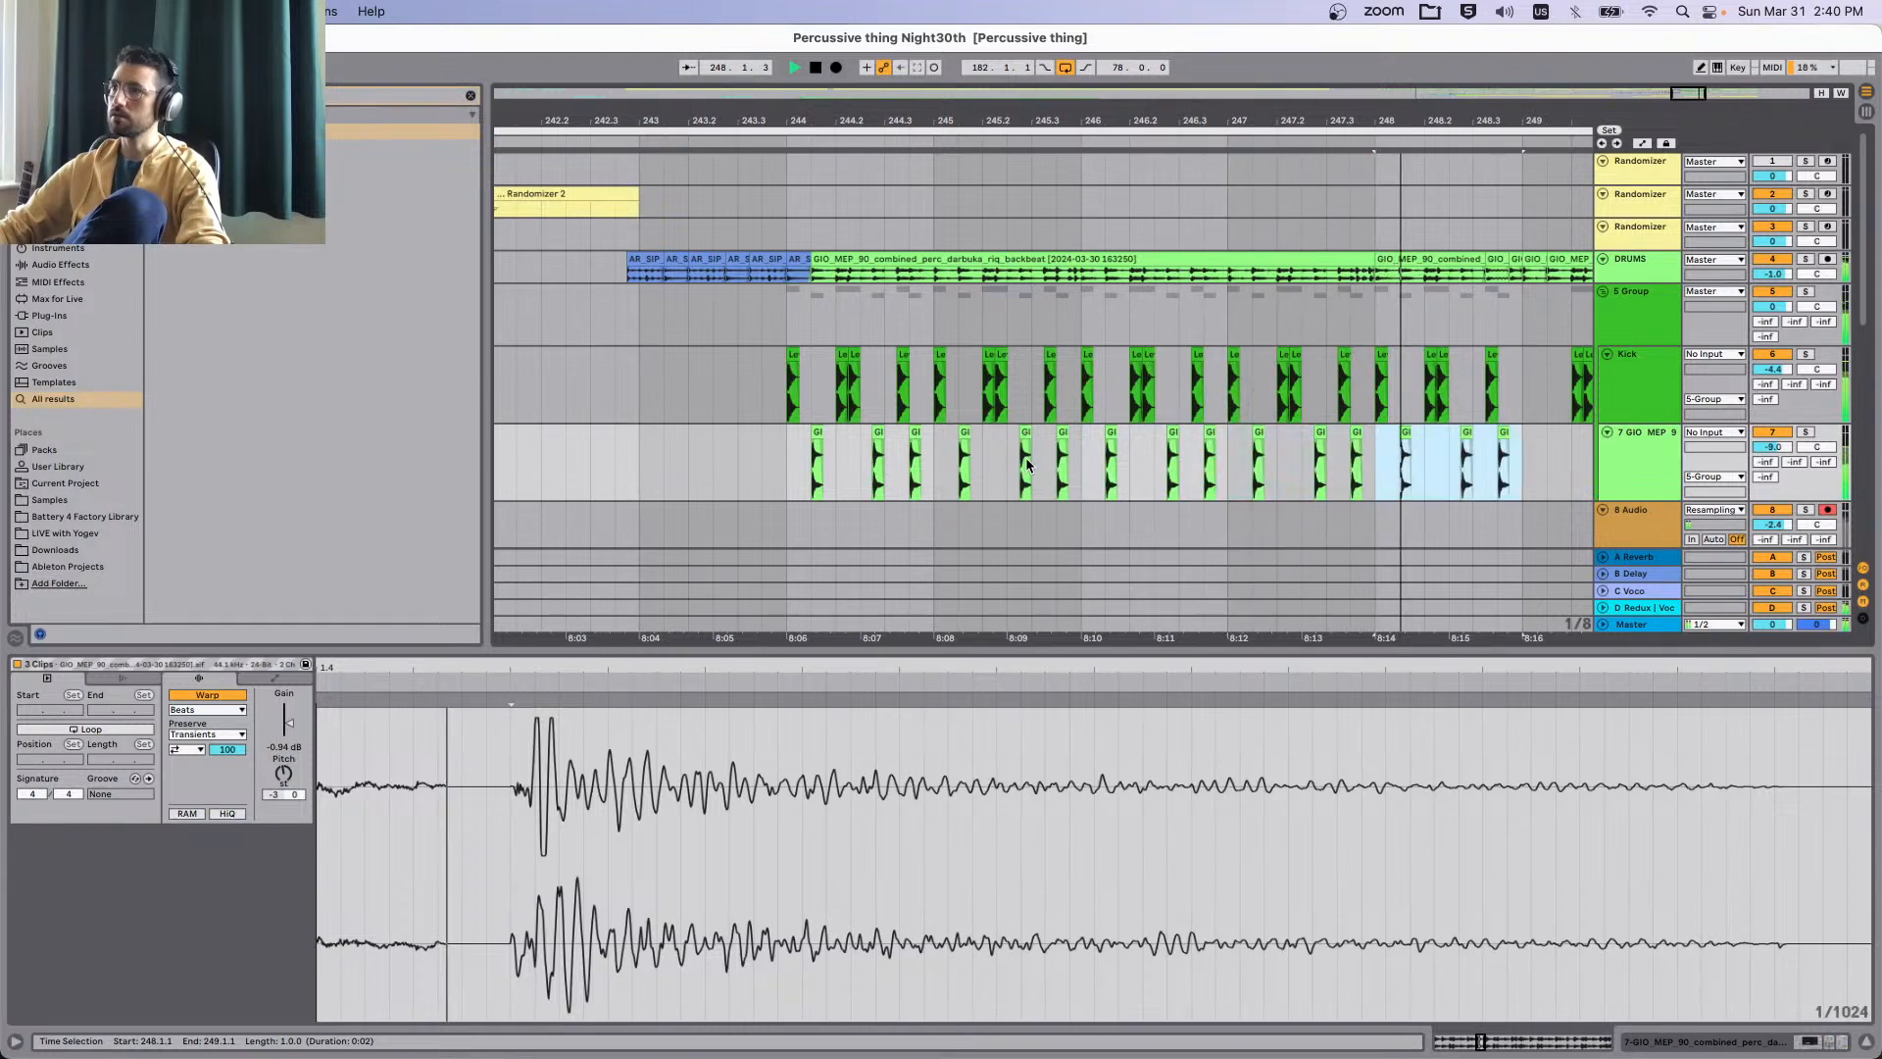
key(super+d)
scroll(1027, 465, down, 3)
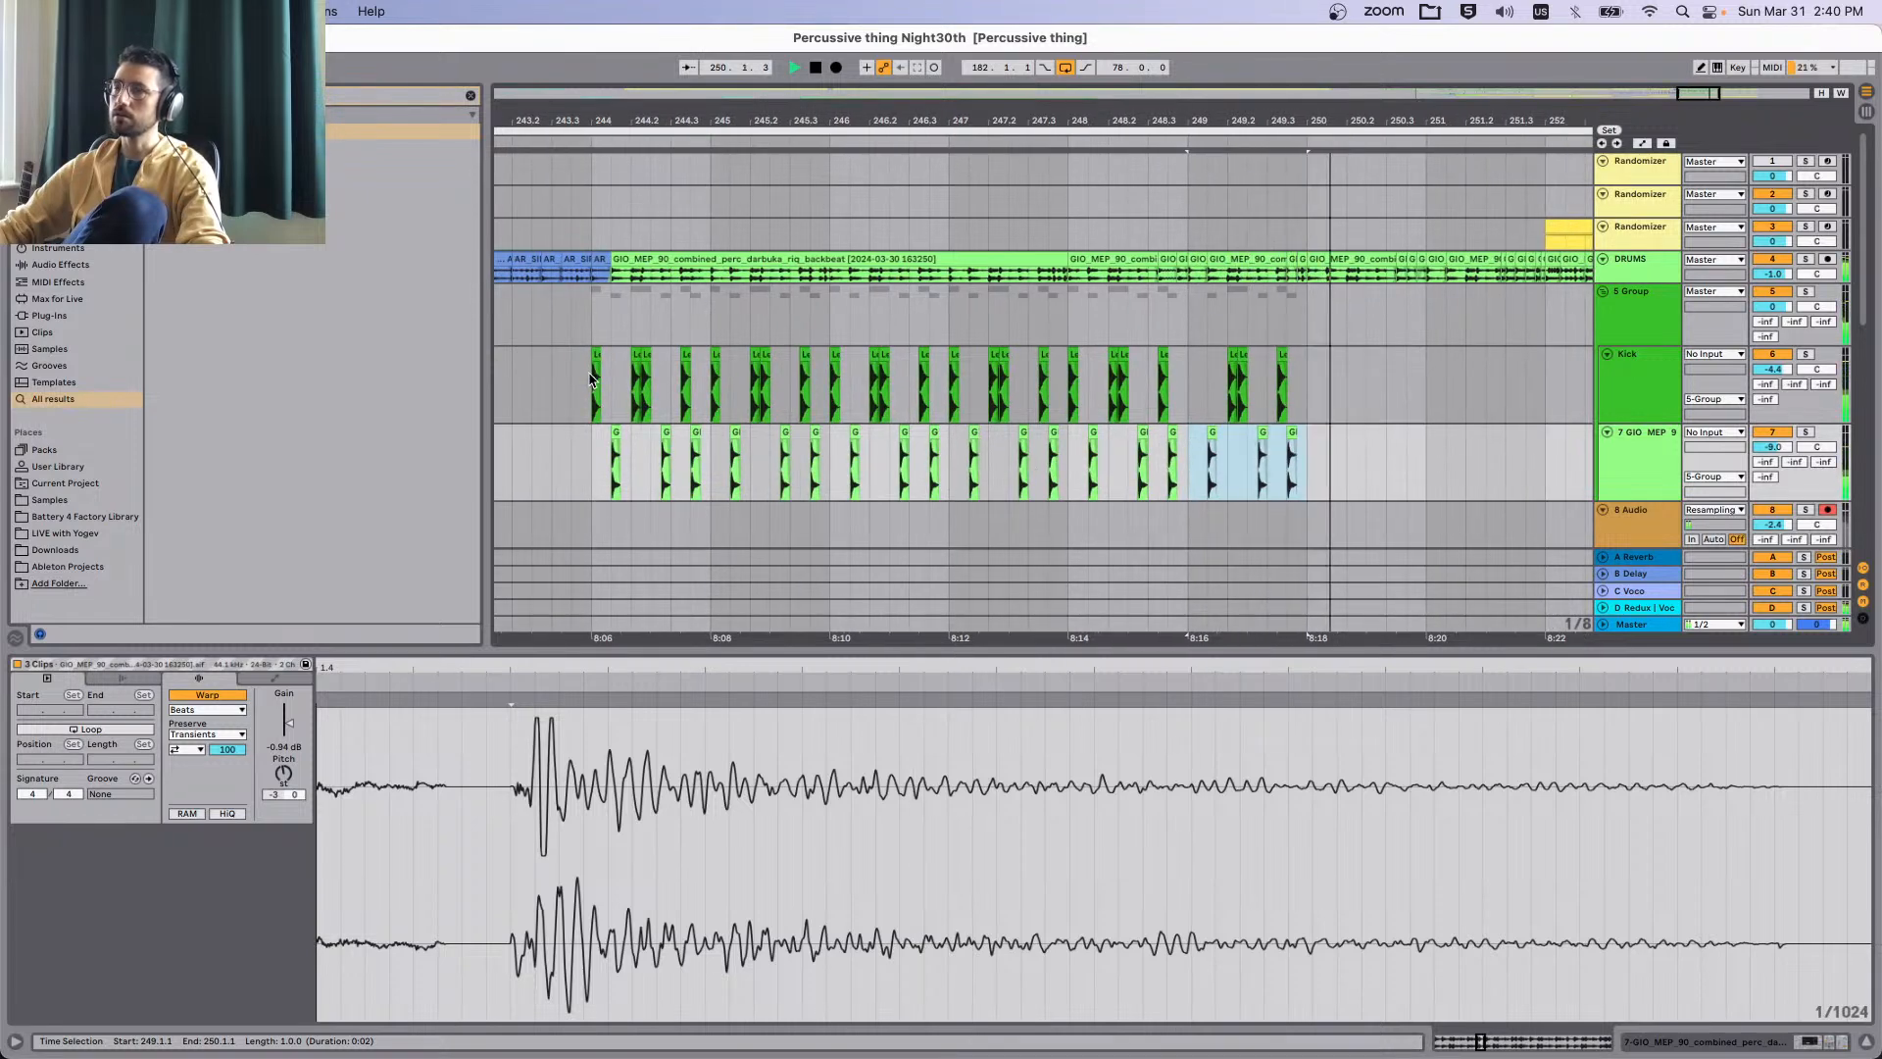
Audition the repeated hits from 244.1.1 with their track soloed, and insert Erosion between its Shifter and Pedal.
click(593, 378)
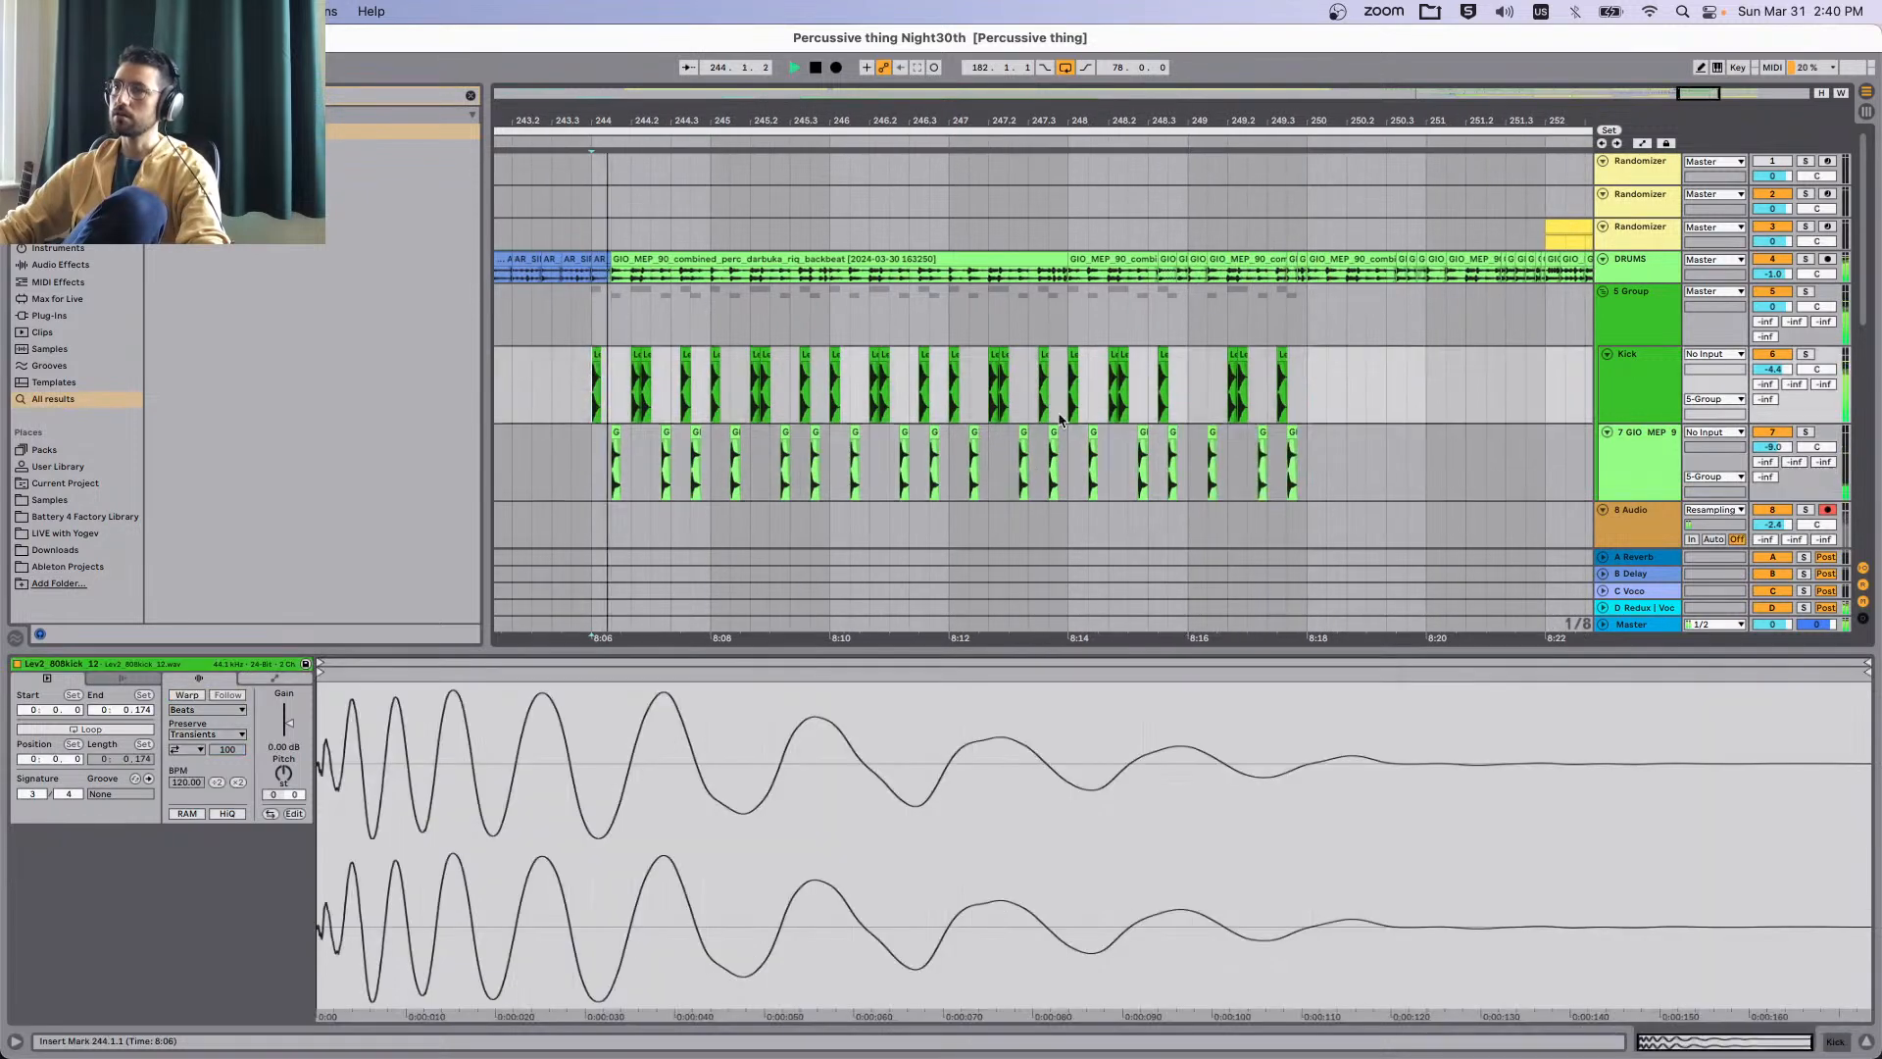
click(1522, 454)
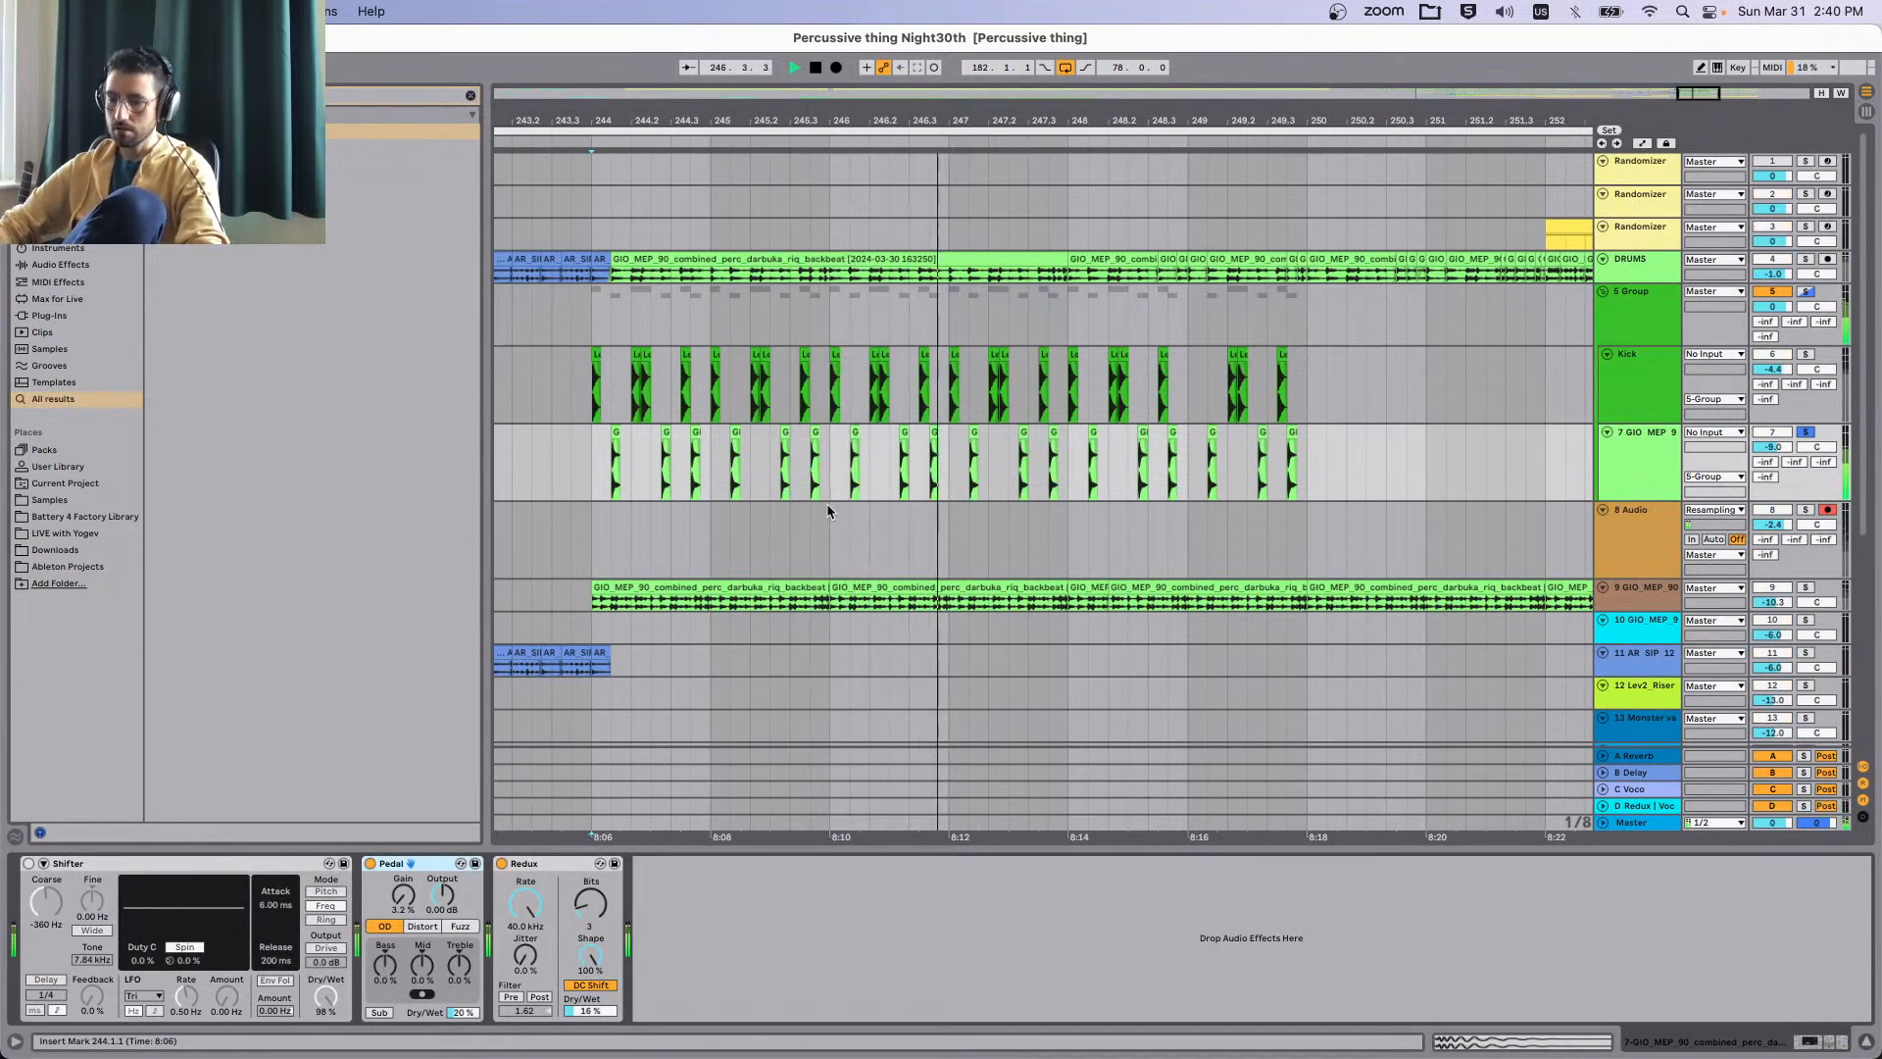
key(space)
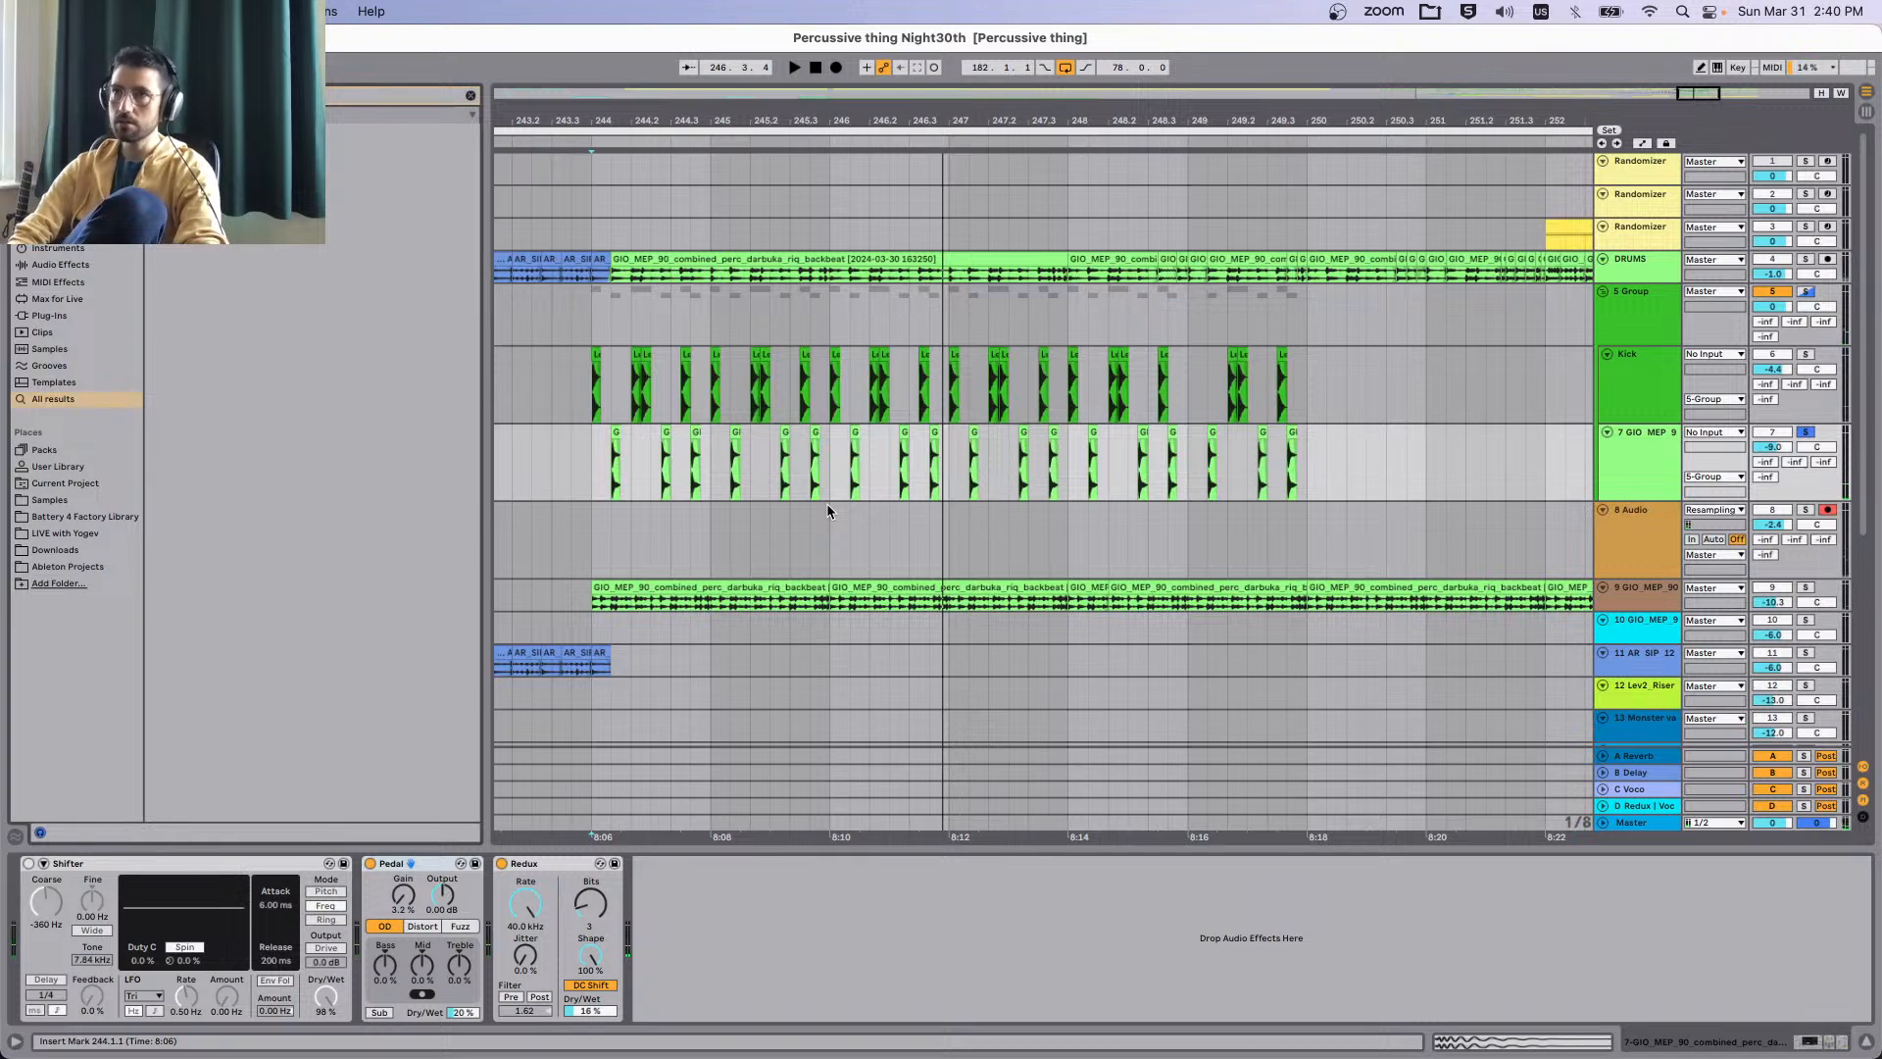
key(BackSpace)
key(BackSpace)
text(erosion)
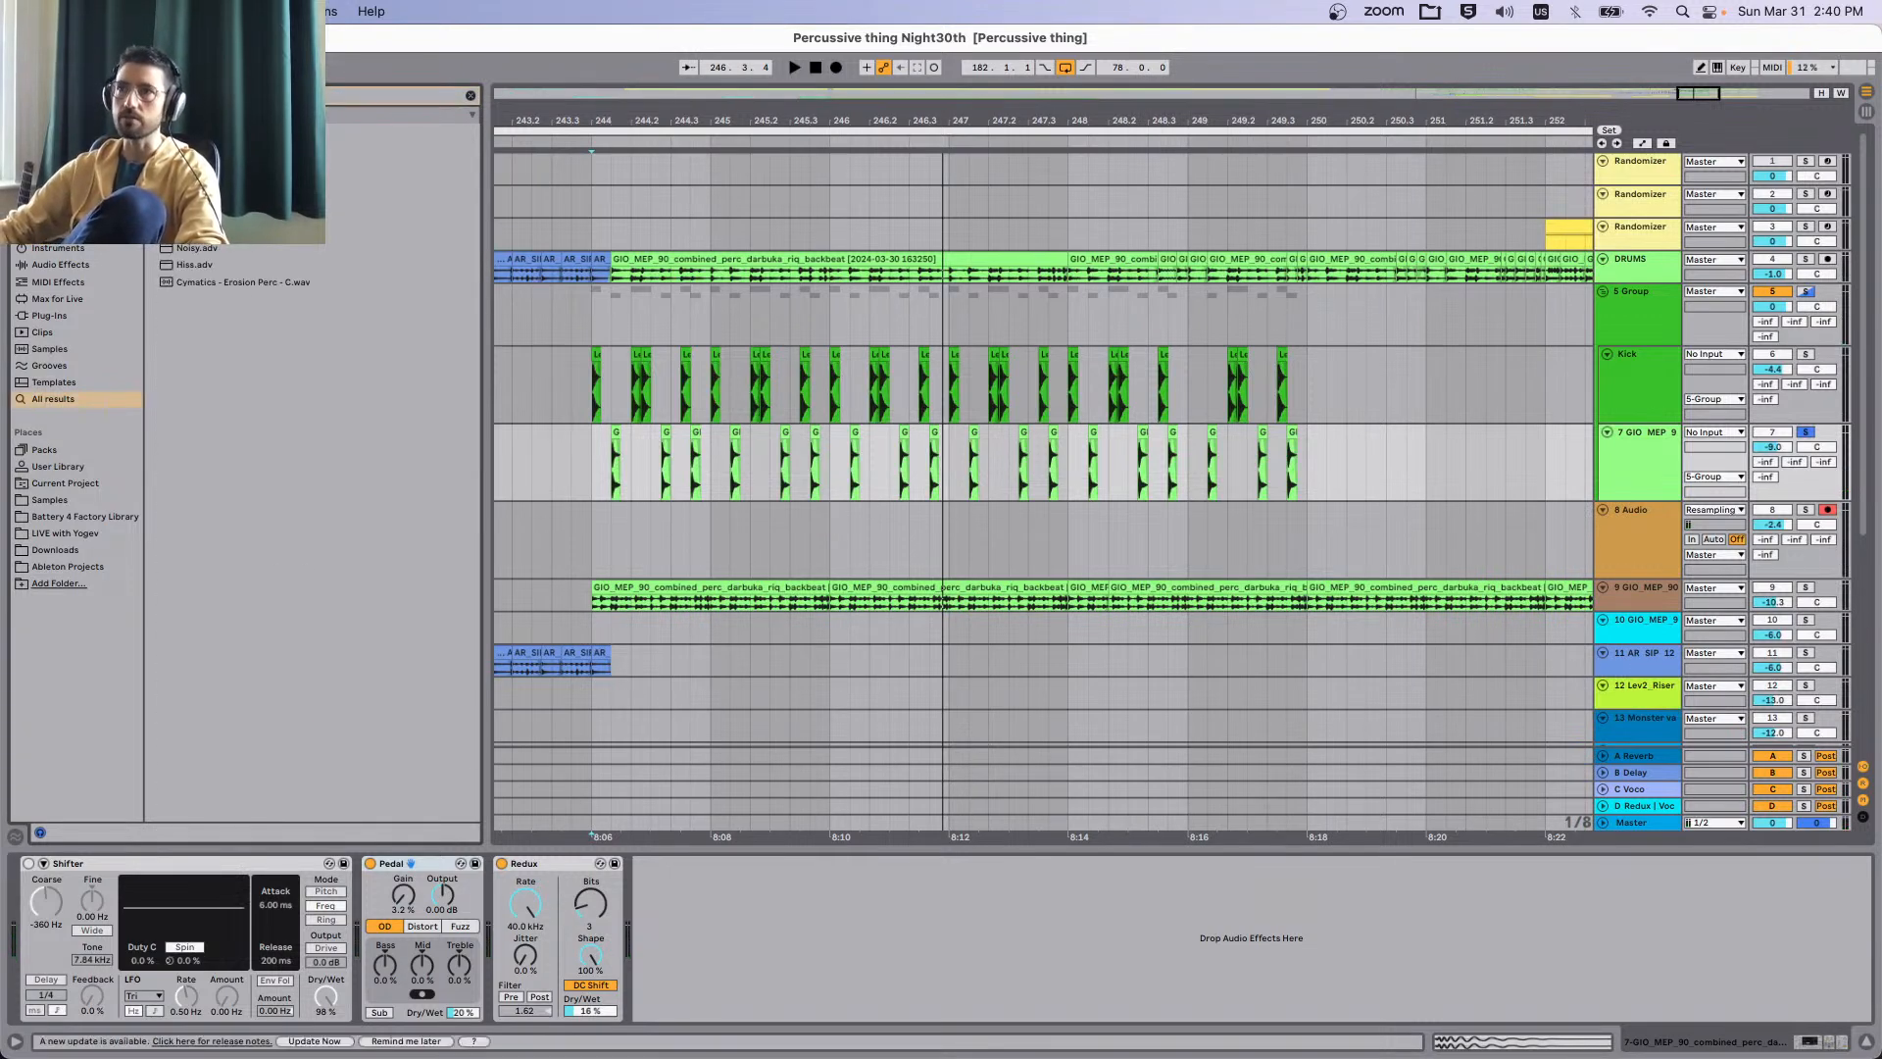
drag(265, 382, 368, 907)
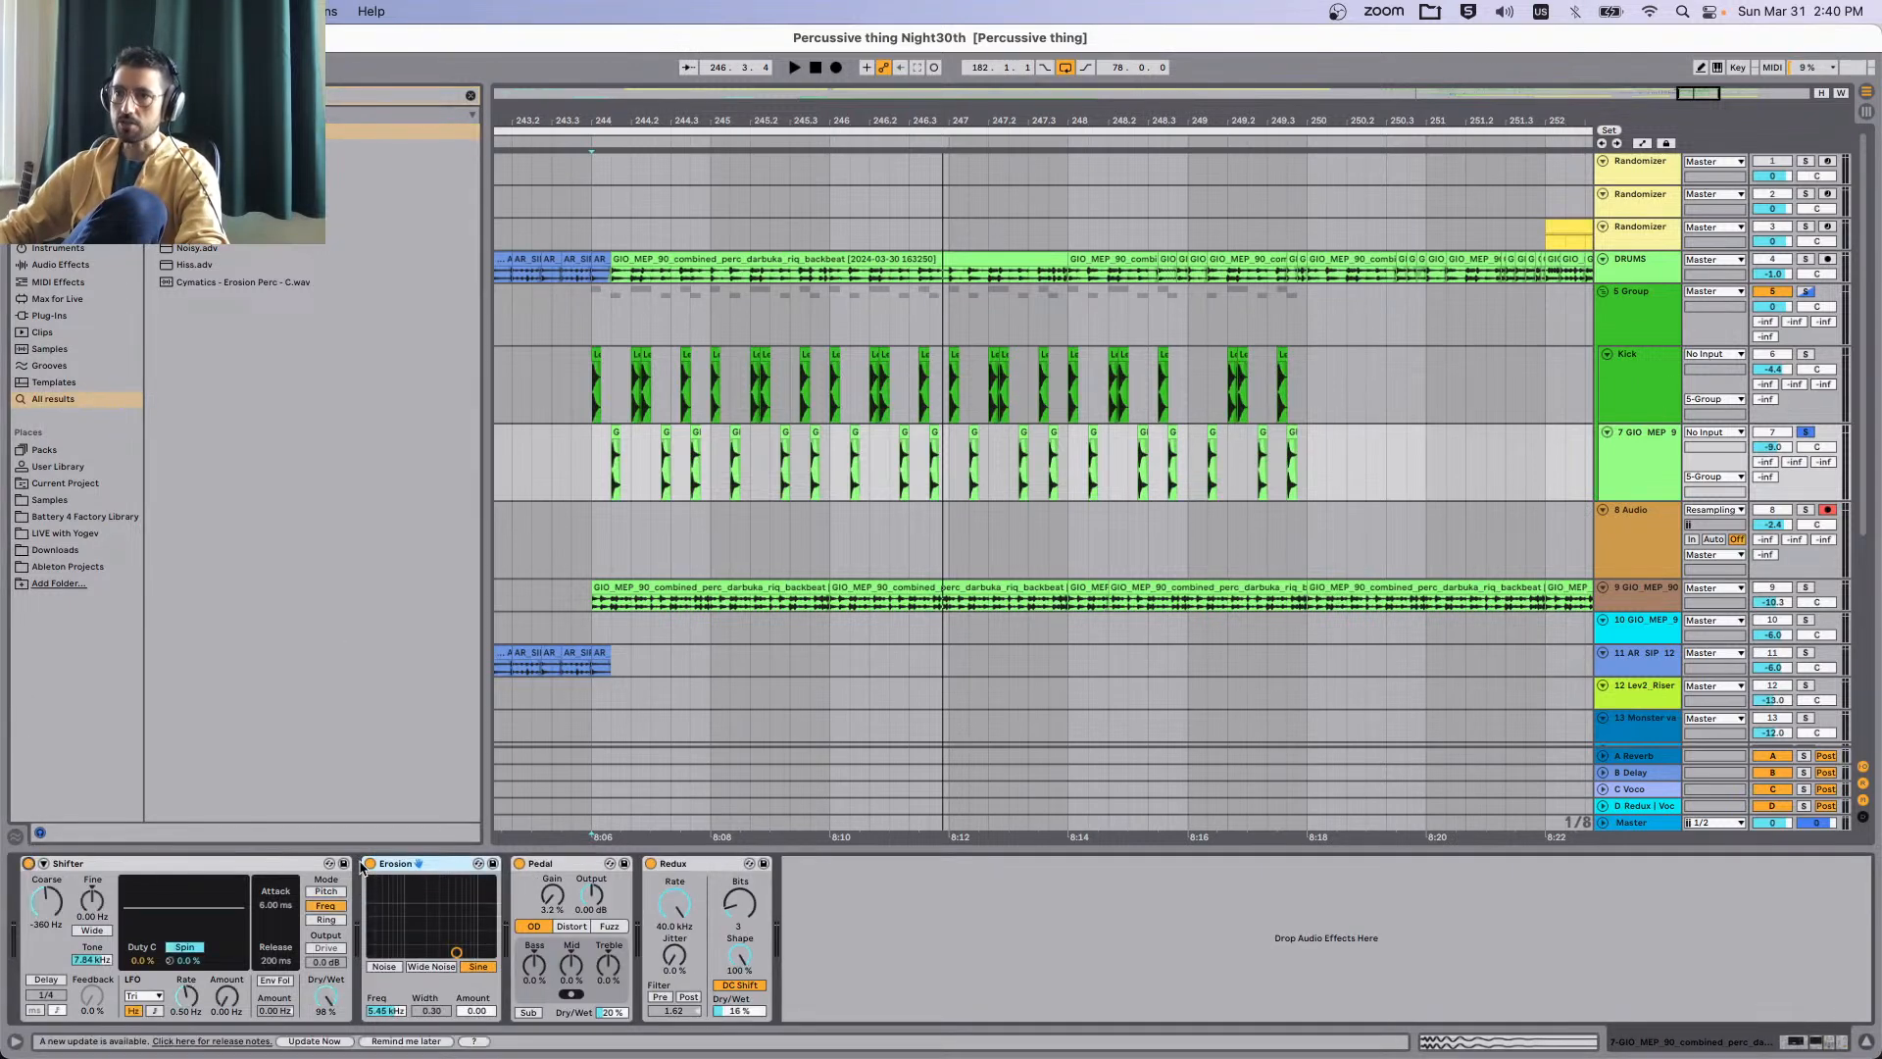
Set the hit track's Shifter to Ring with Coarse 191 Hz and Fine 0.08 Hz, raise Pedal Gain to 29%, and audition it in the mix.
key(space)
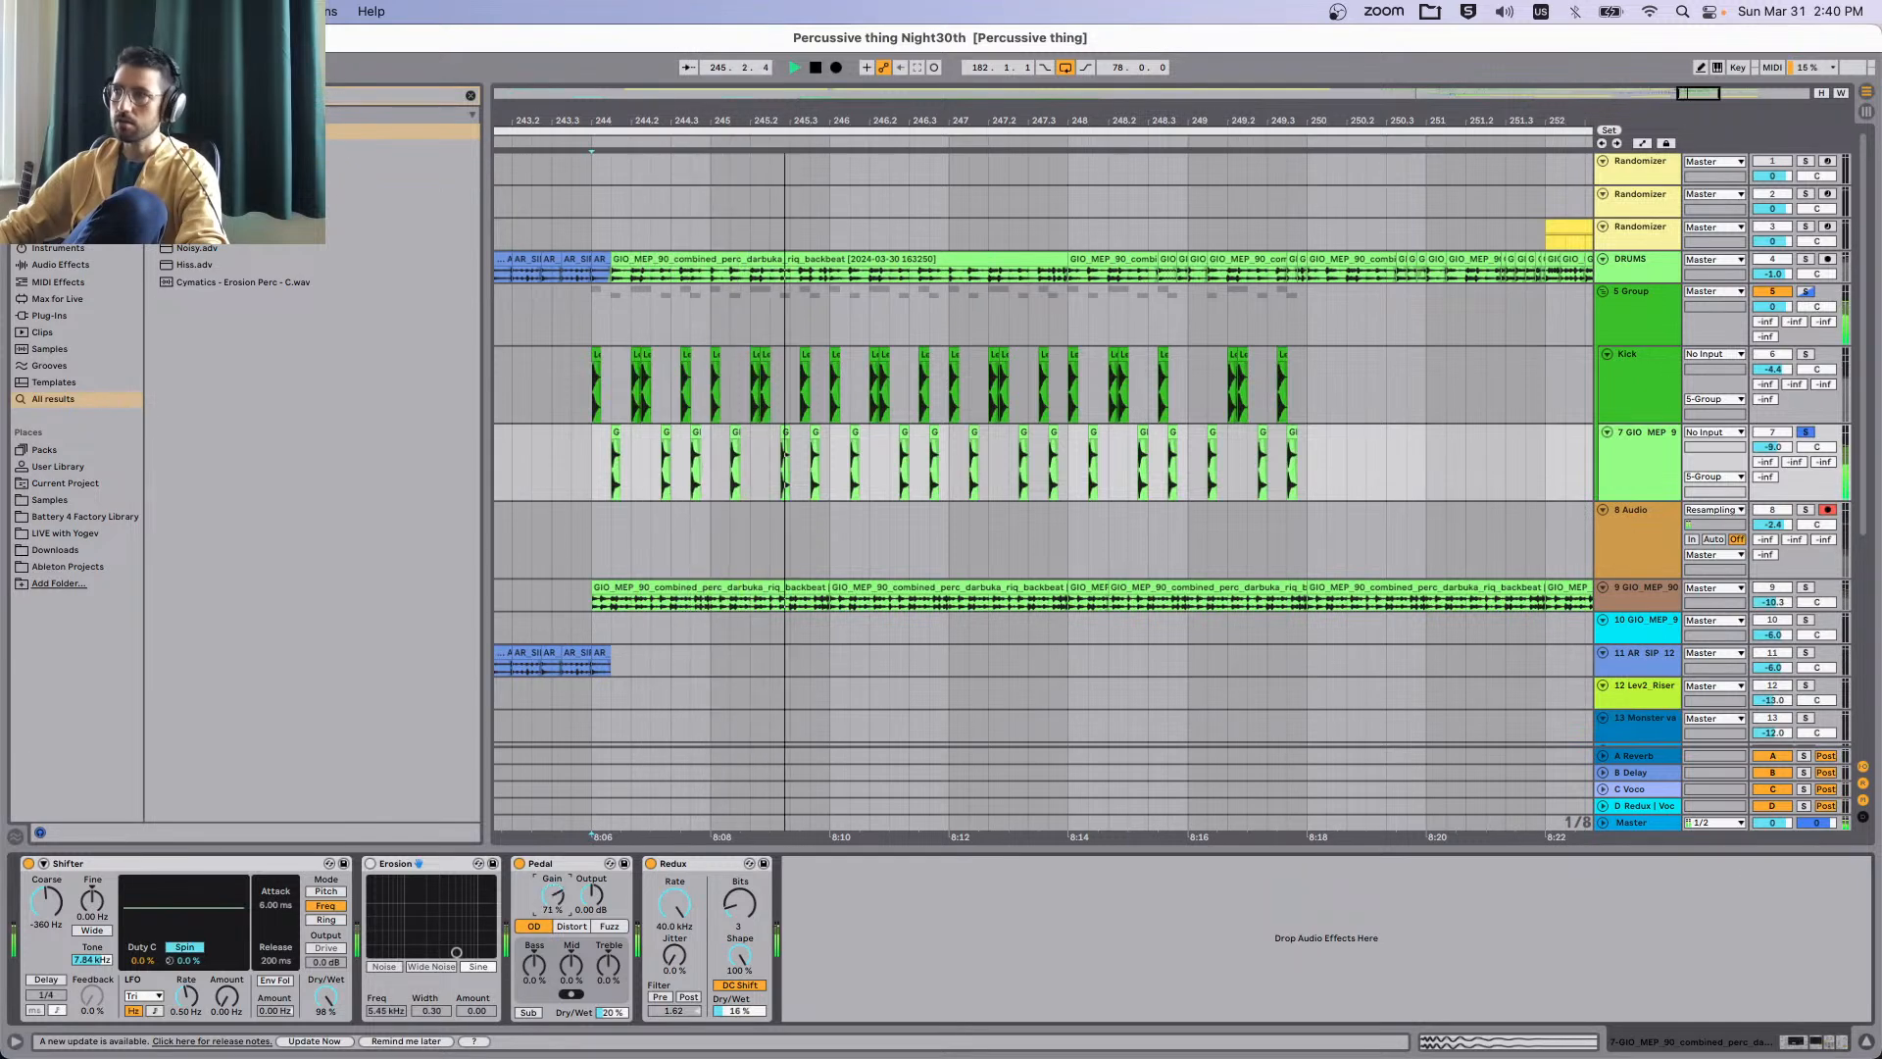
double_click(39, 896)
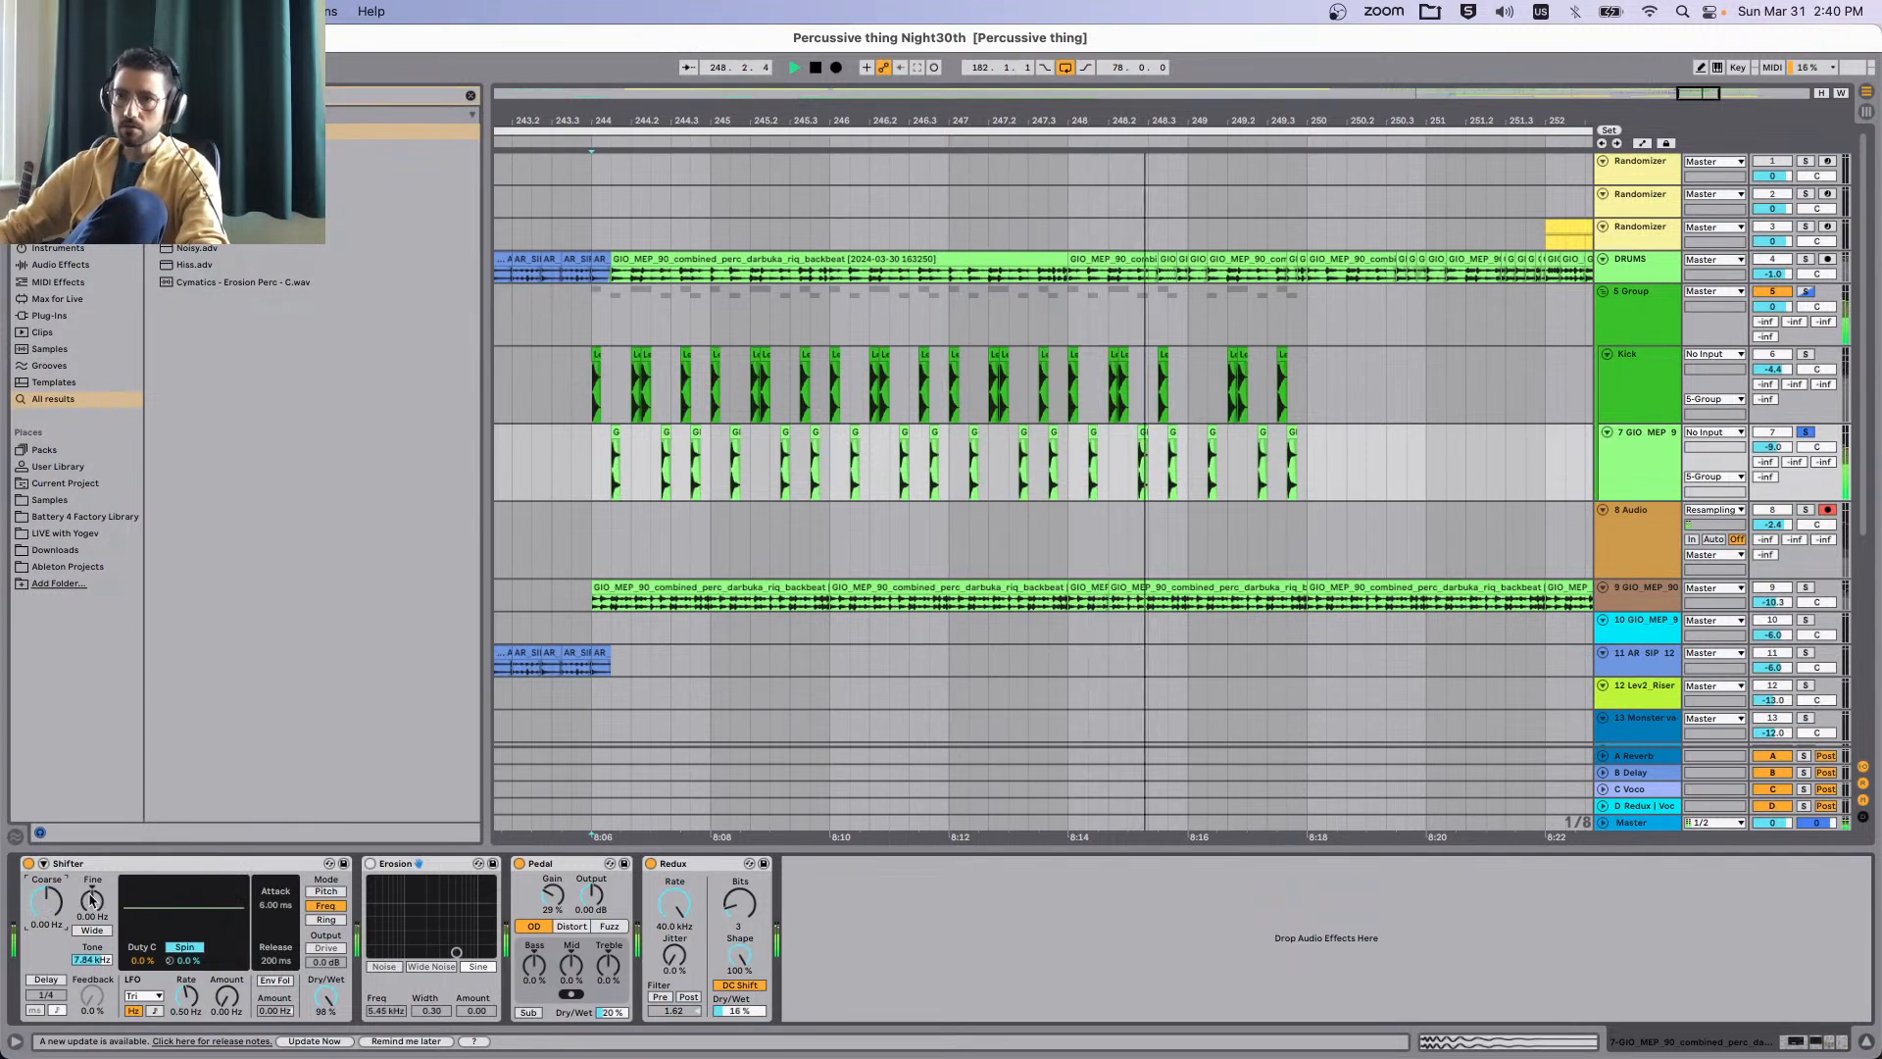
click(326, 919)
key(space)
key(space)
mouse_move(92, 900)
mouse_down()
mouse_move(46, 881)
mouse_move(46, 822)
mouse_move(46, 910)
mouse_move(92, 862)
mouse_move(93, 919)
mouse_up()
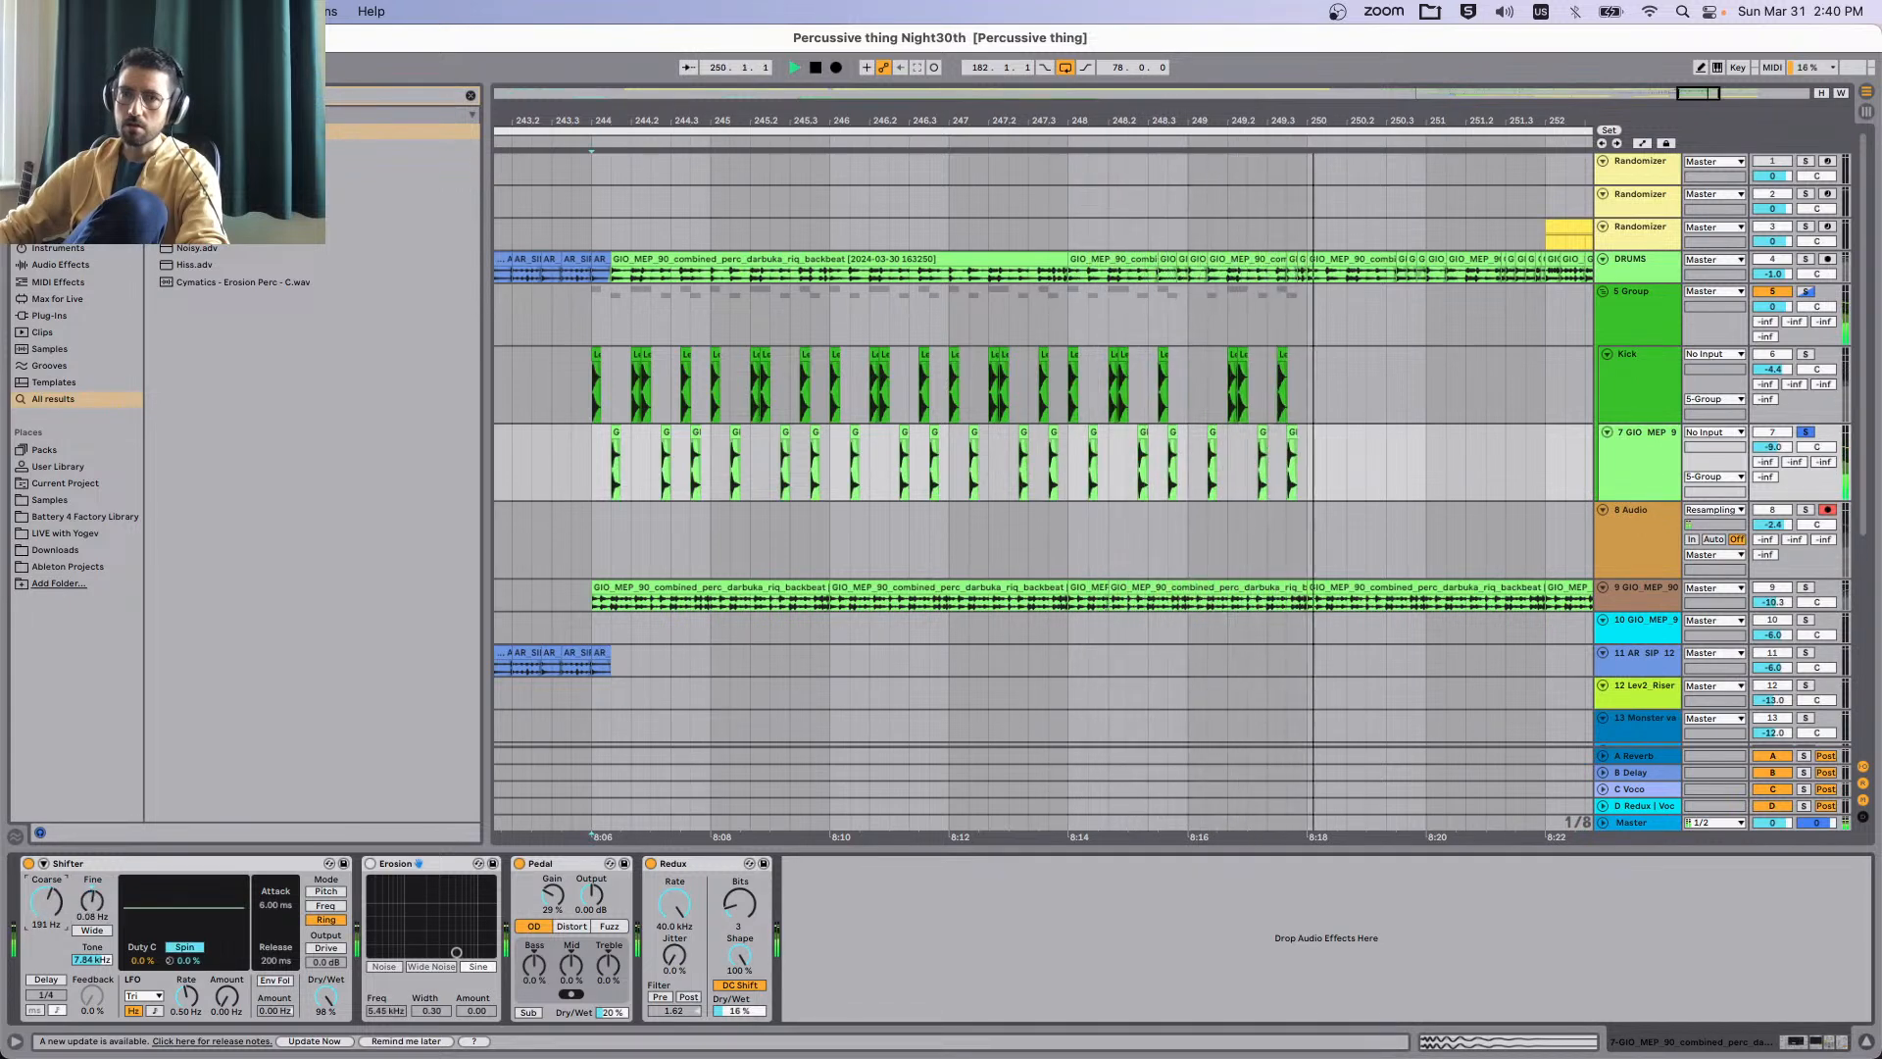
key(space)
key(space)
key(s)
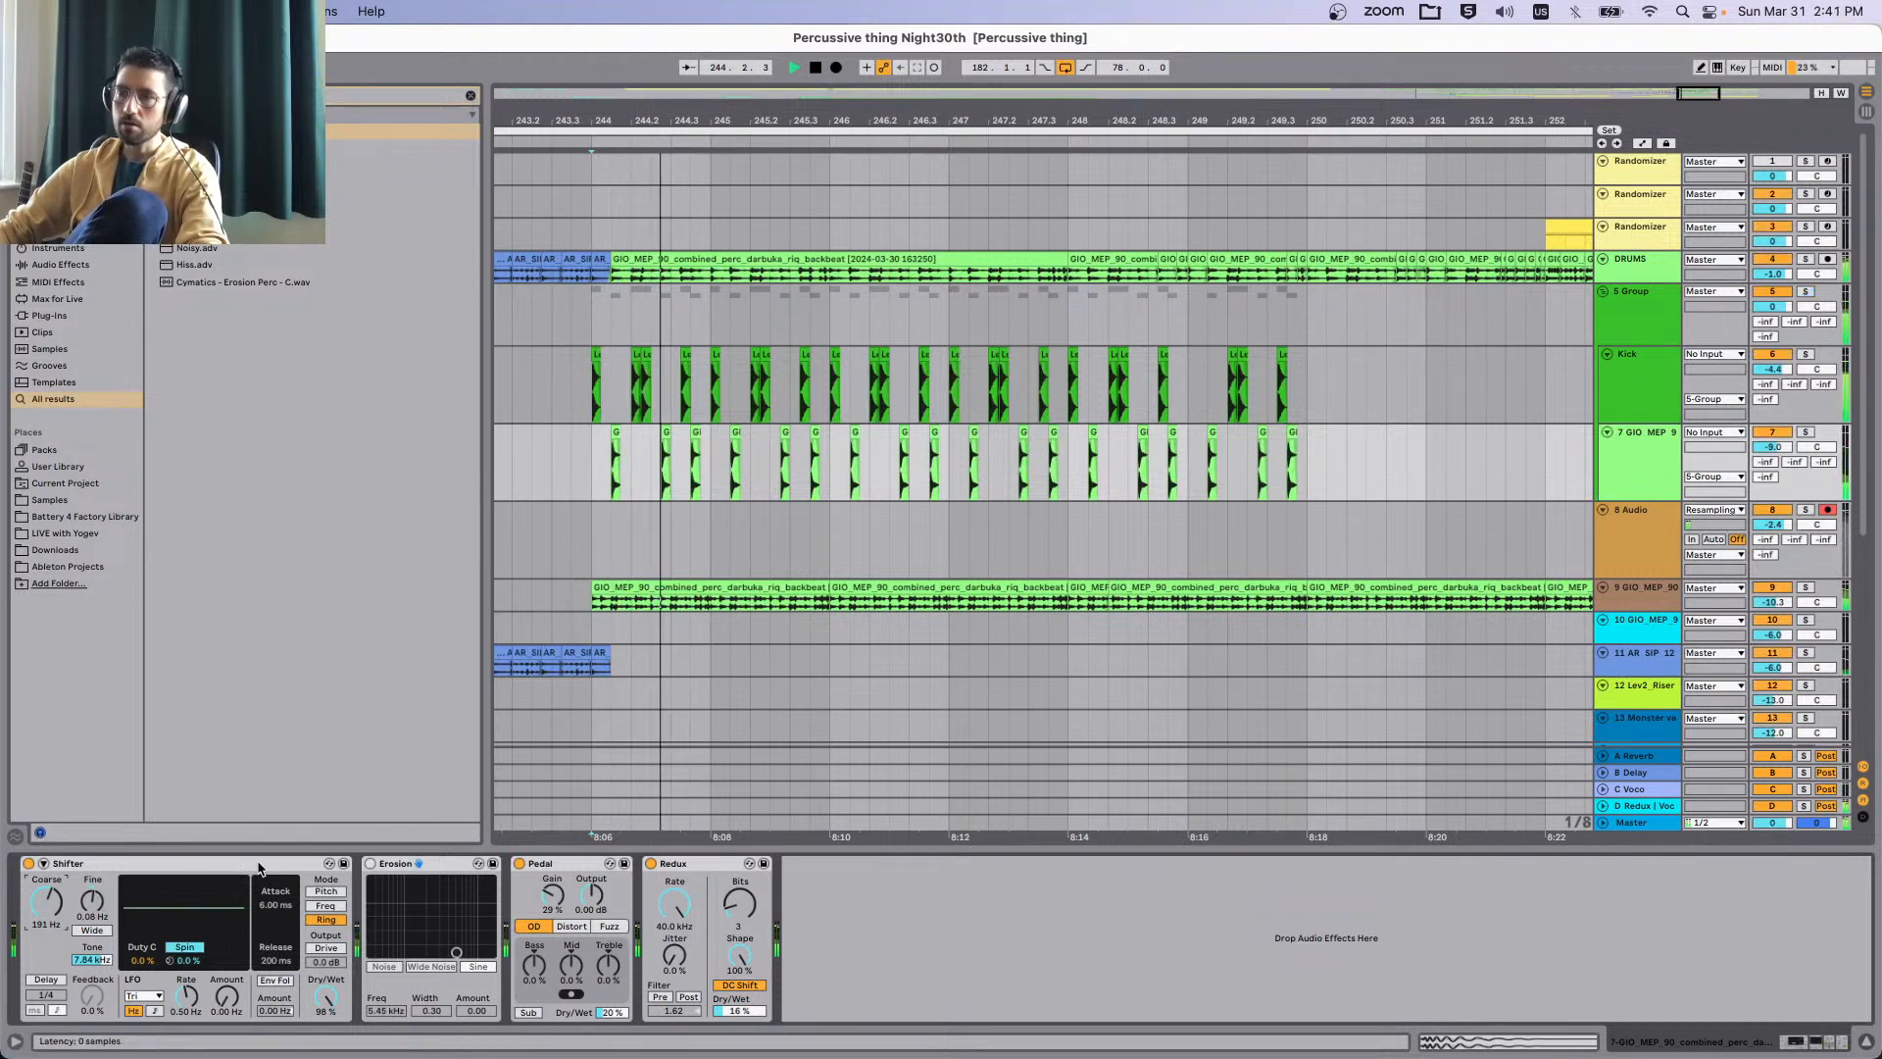
Switch Shifter off, enable Erosion with Wide Noise at 1.85 kHz and Amount 43, and set the hit track's volume to -6.9 dB.
click(28, 863)
click(371, 863)
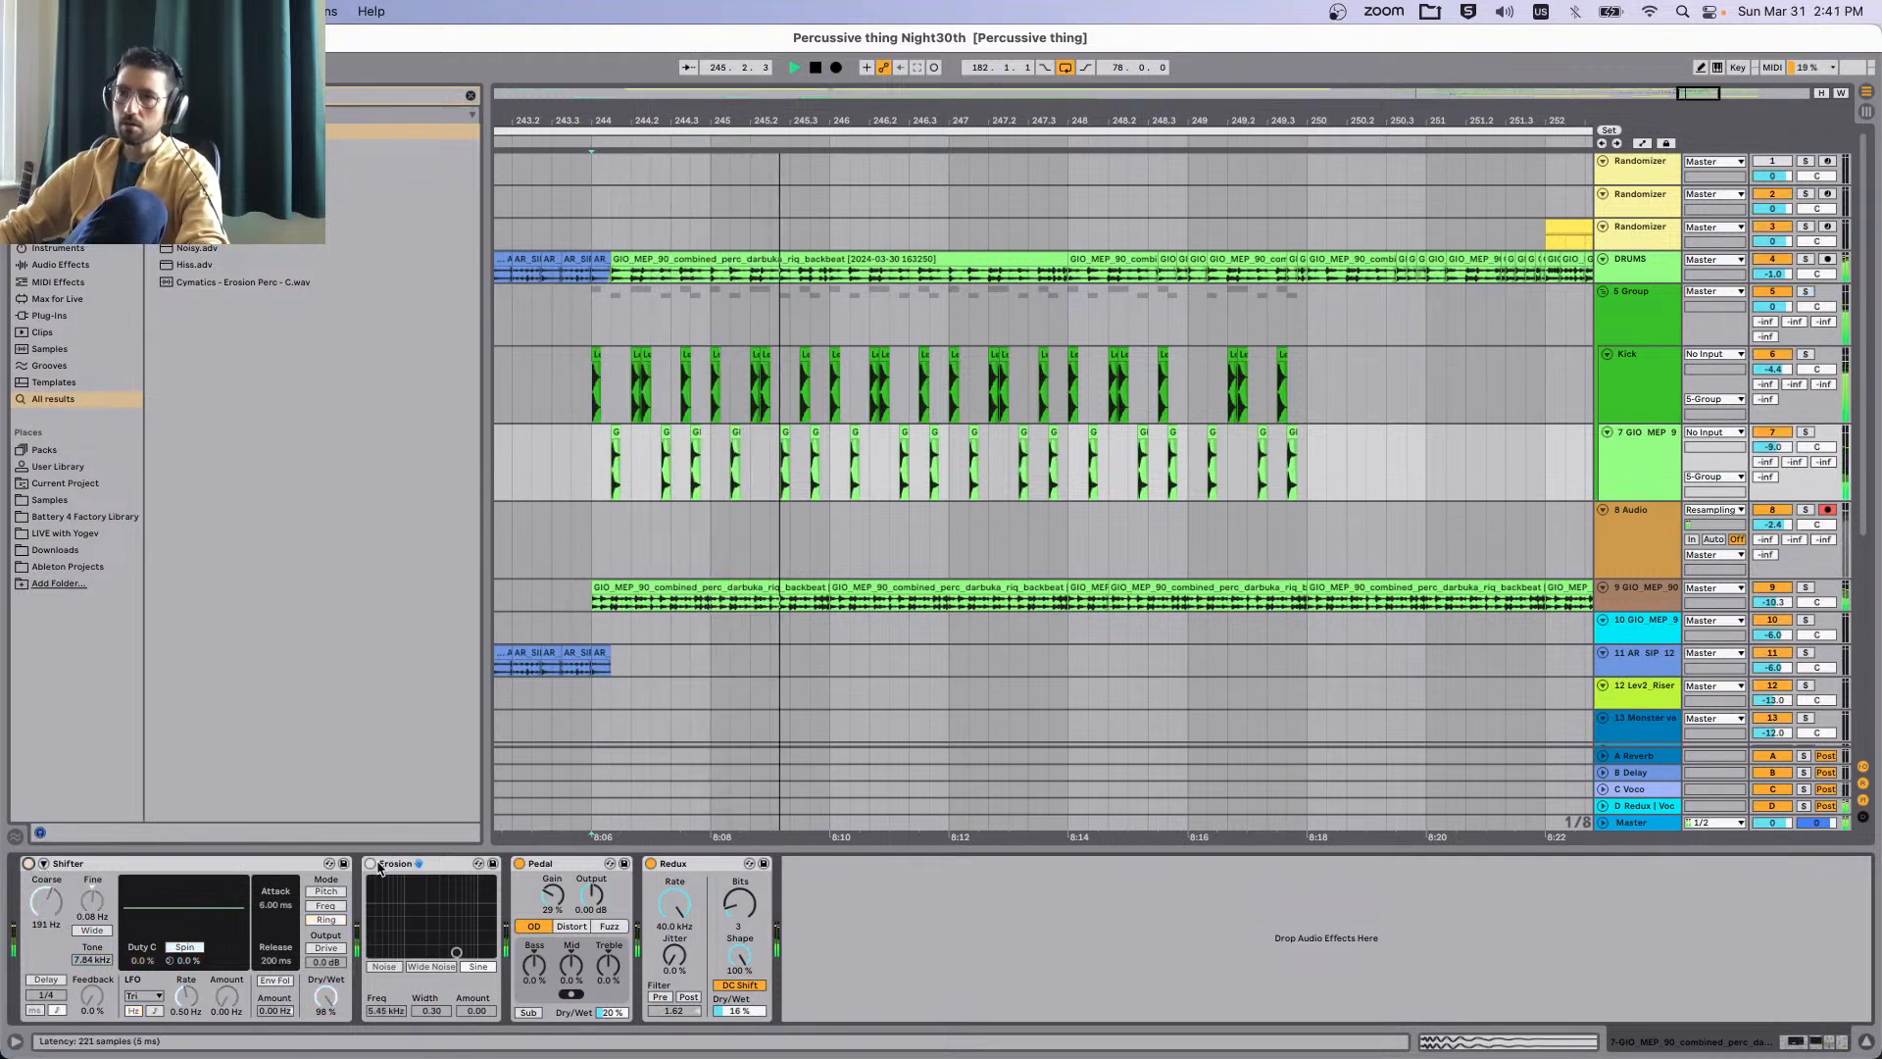
drag(456, 952, 424, 920)
key(s)
click(431, 966)
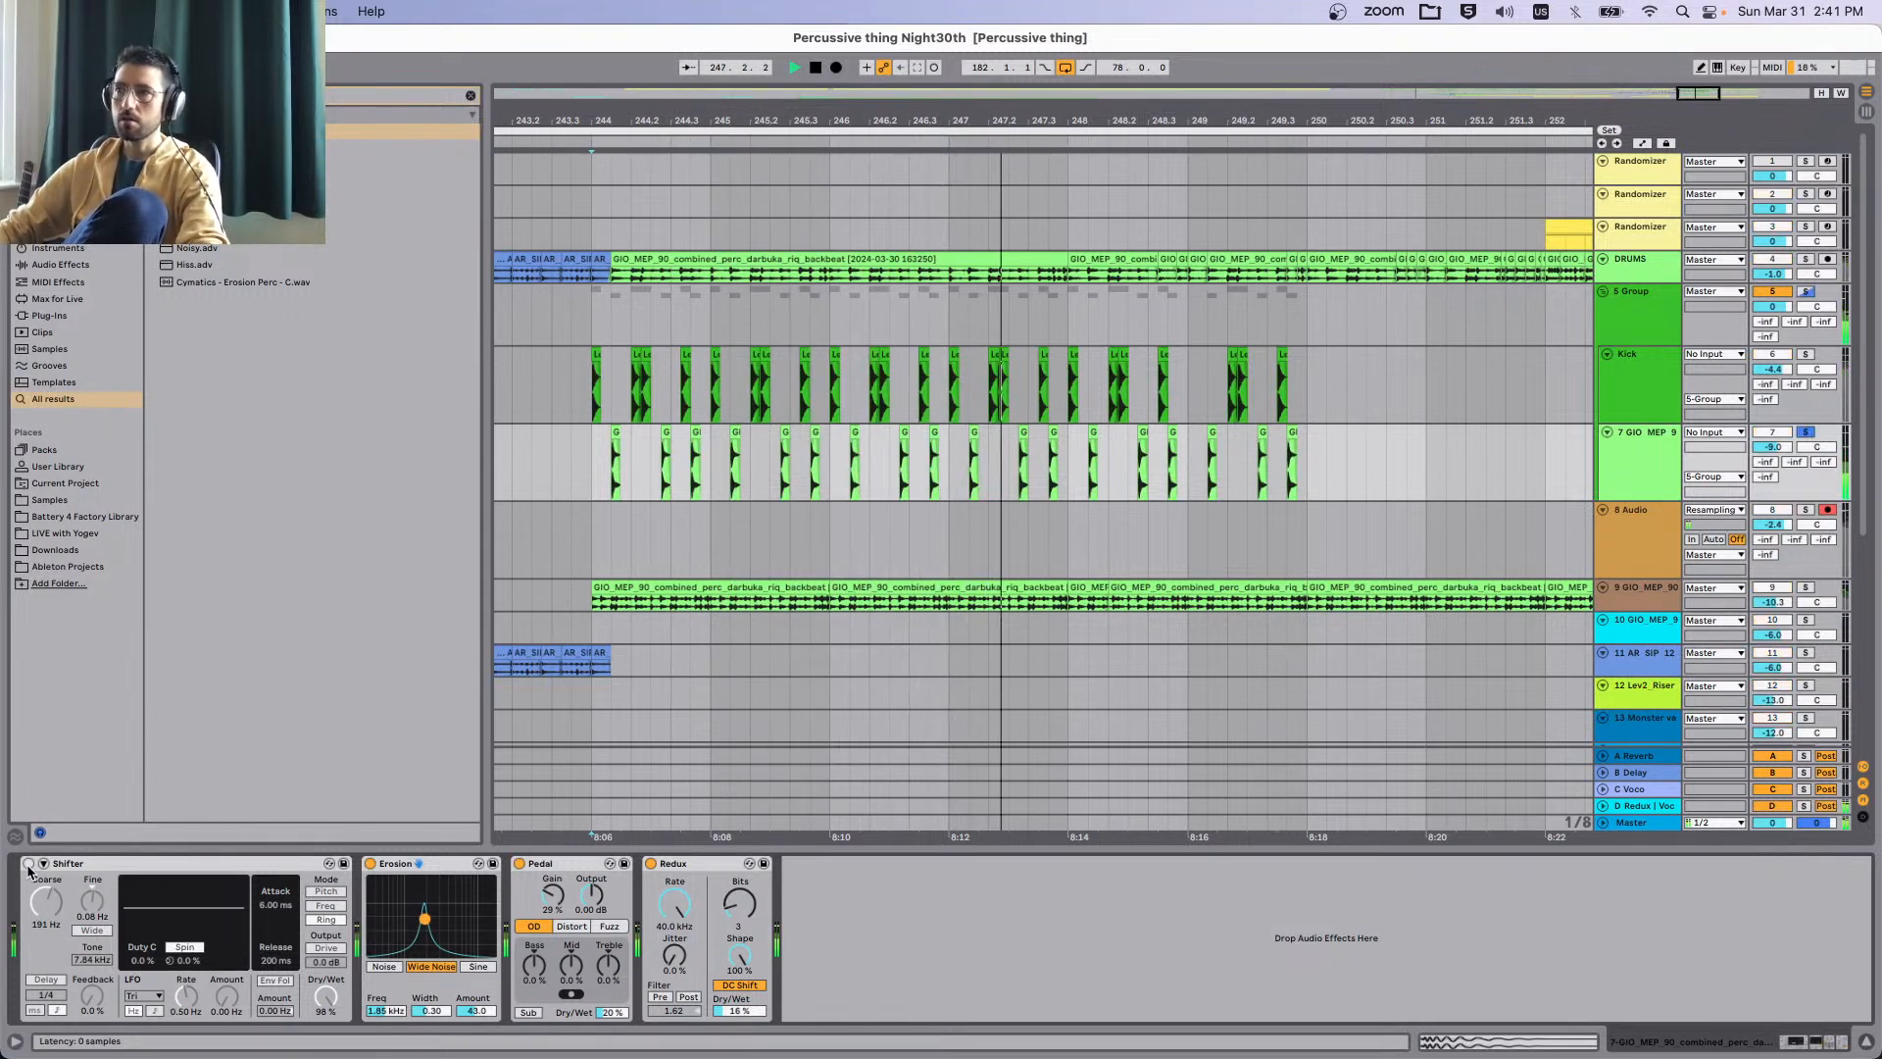
click(1806, 432)
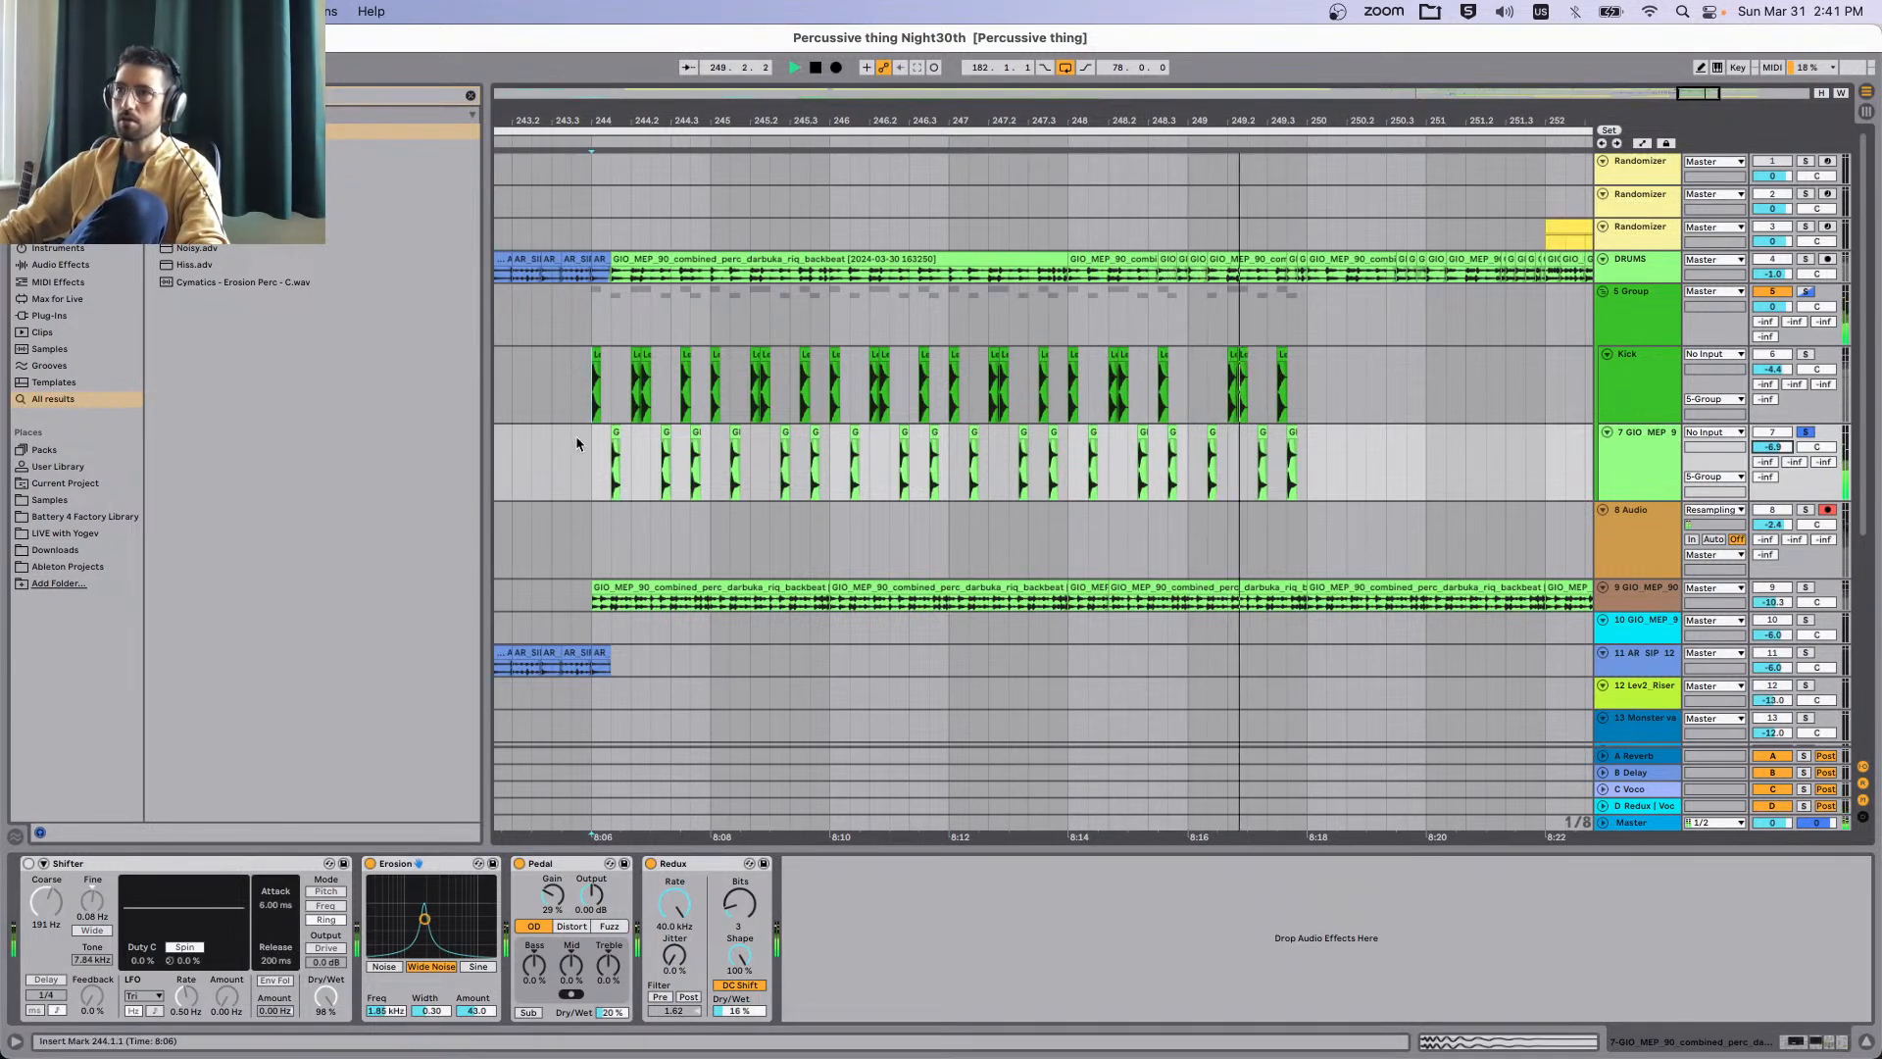
Play the soloed kick-and-hit group from 244.1.1, enable its Tube Trash and Pedal, and set the Pedal's Gain to 26%.
click(585, 399)
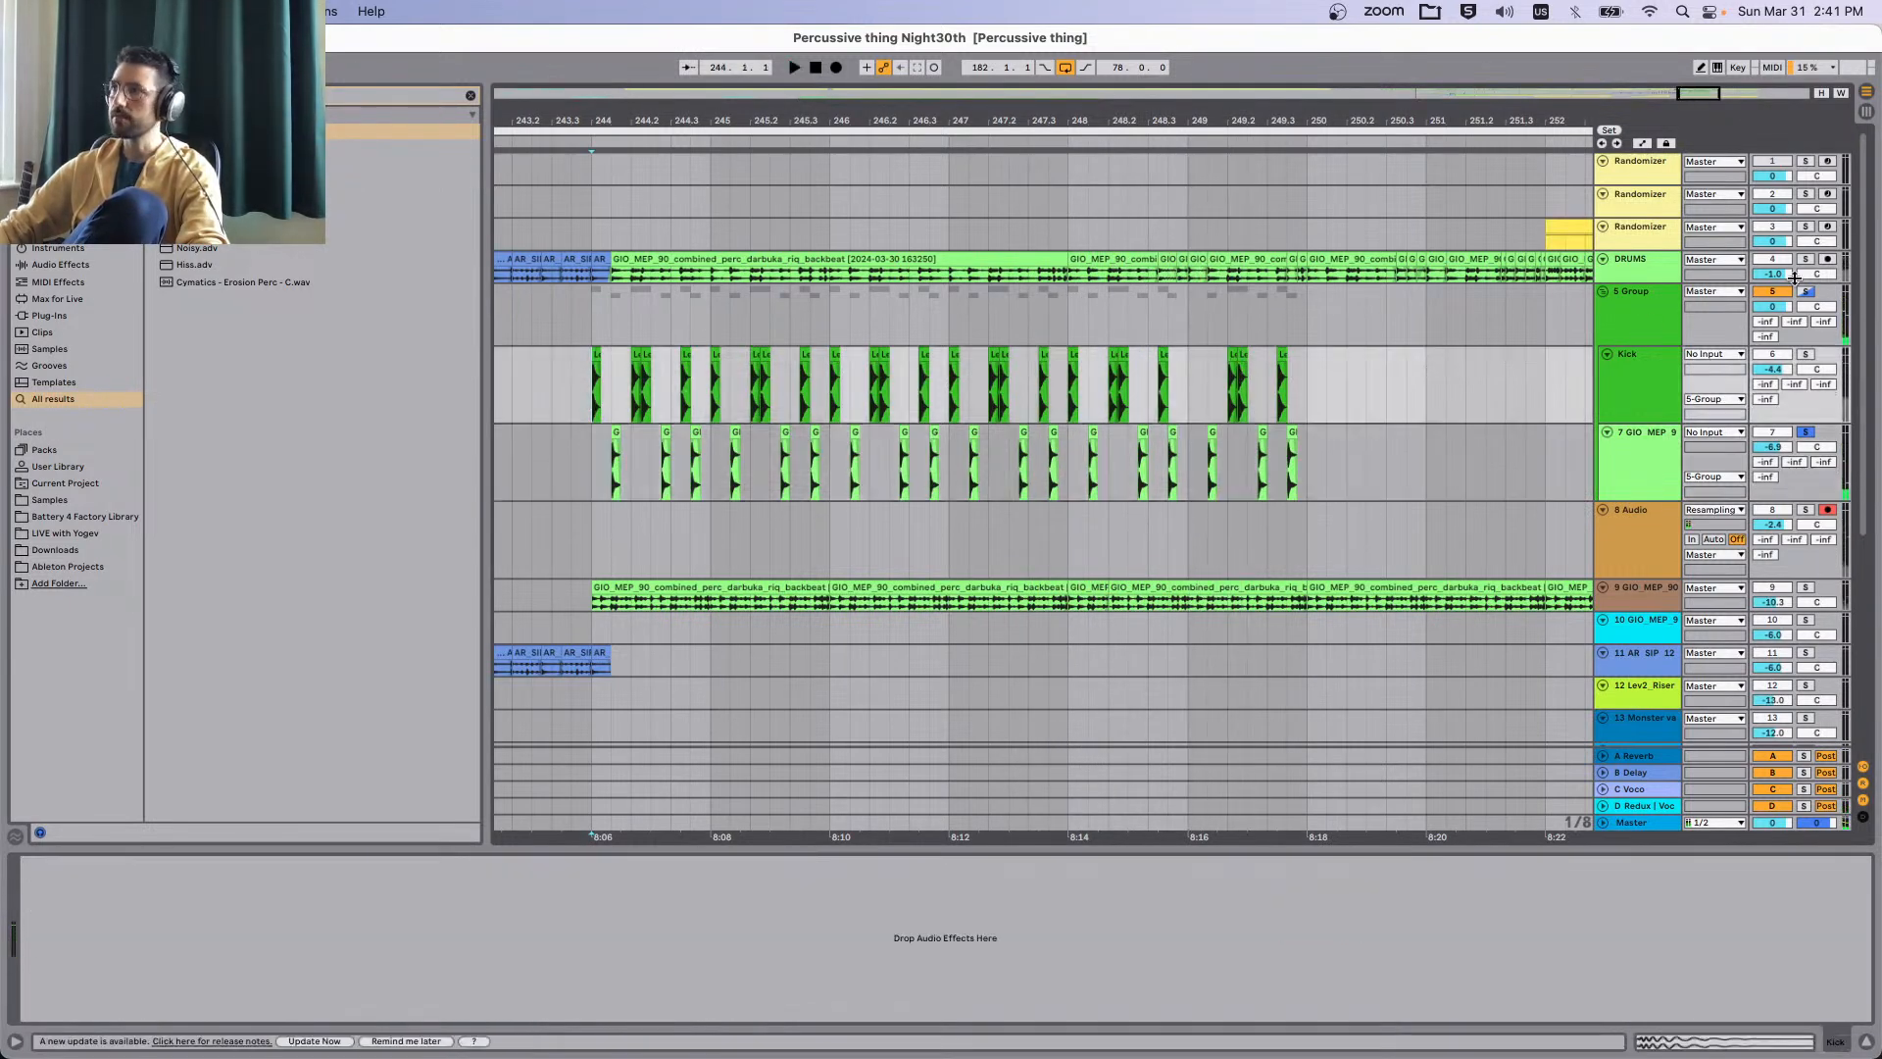
click(1656, 316)
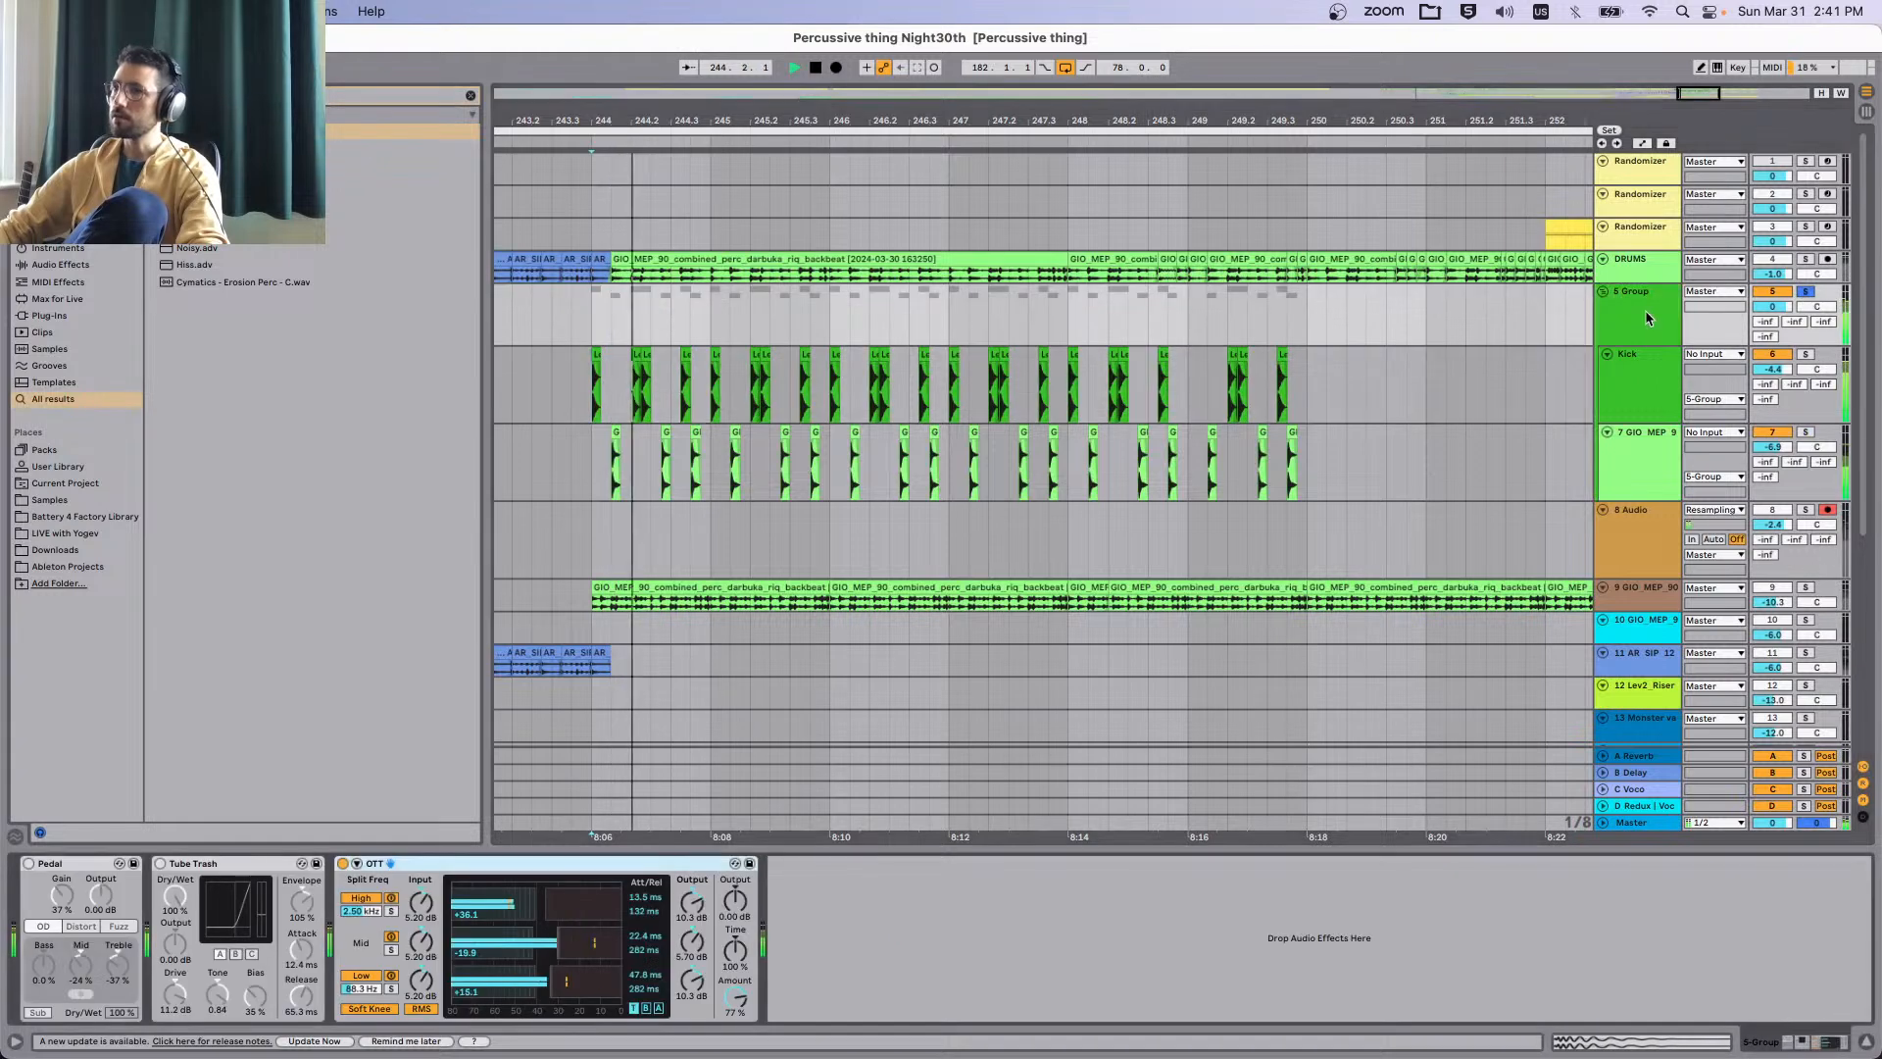
click(160, 864)
click(28, 864)
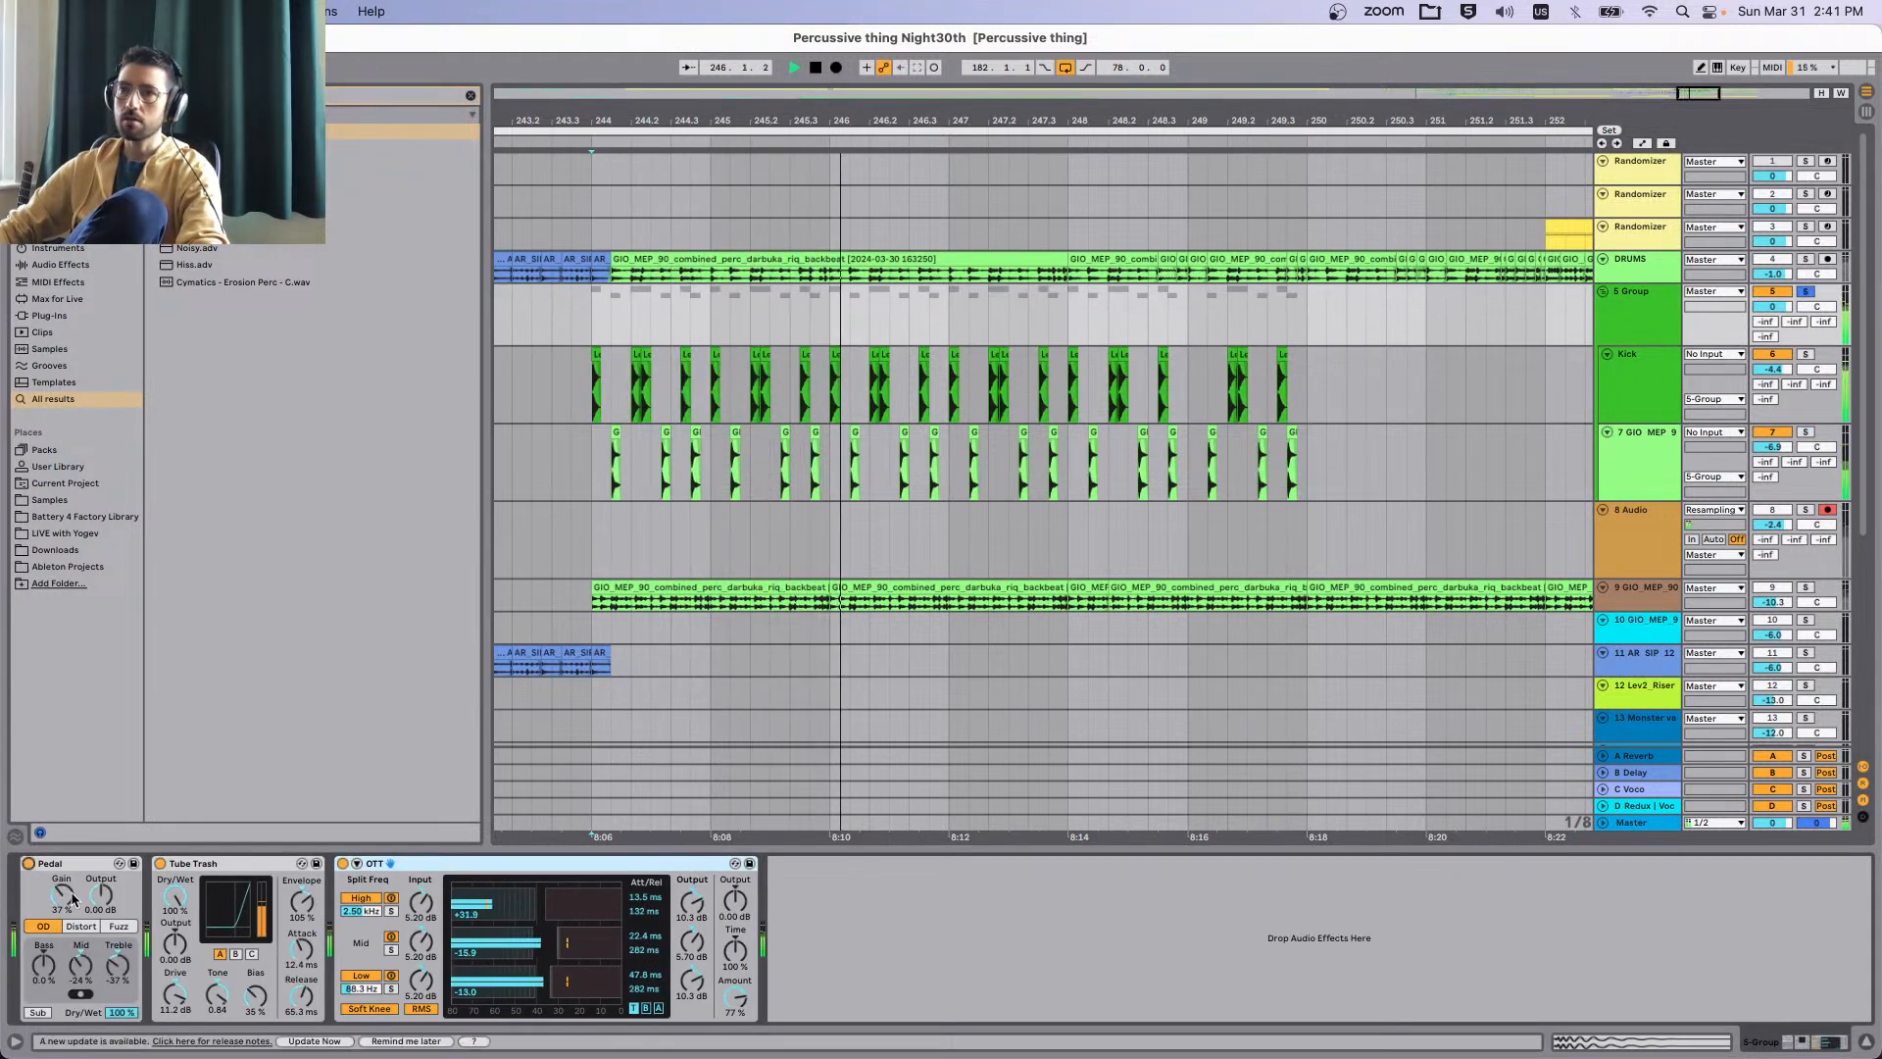
drag(63, 898, 62, 873)
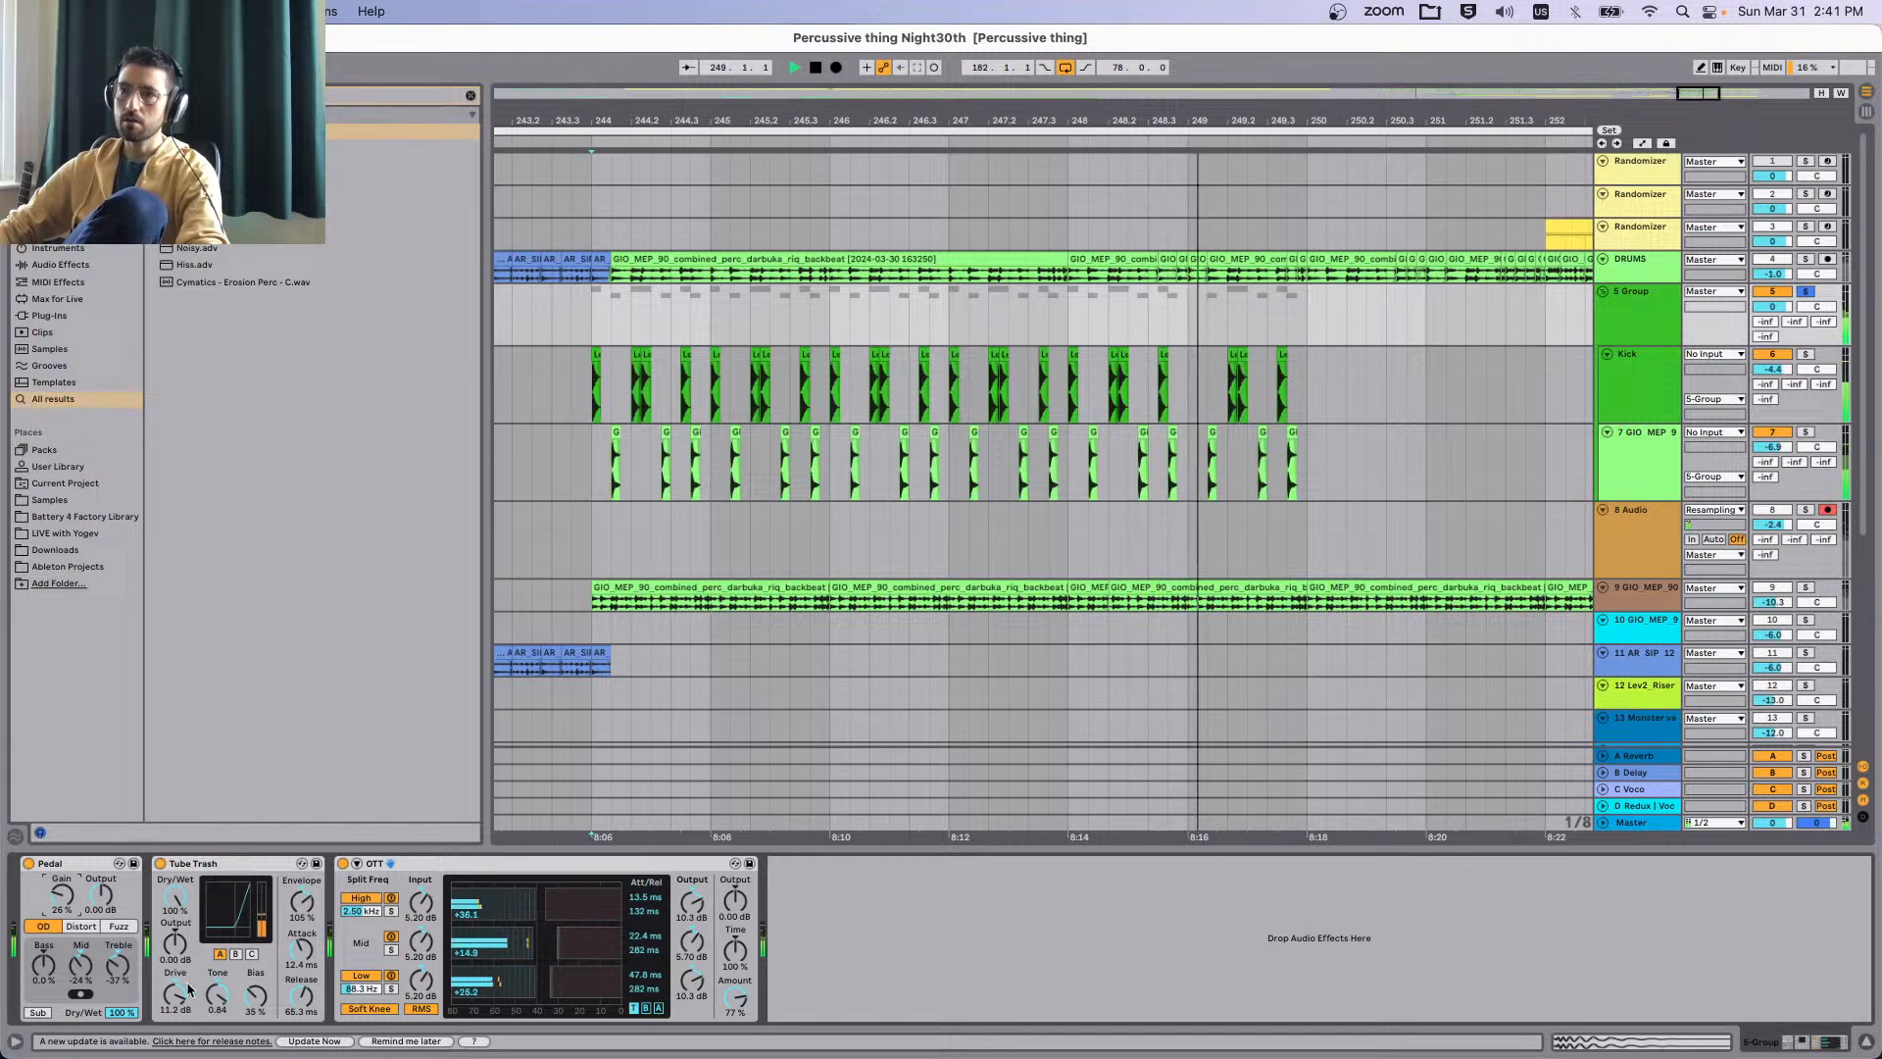
Set the group's Tube Trash Dry/Wet to 34.1% and its Pedal Dry/Wet to 57% while replaying the section.
key(space)
key(space)
drag(175, 898, 175, 963)
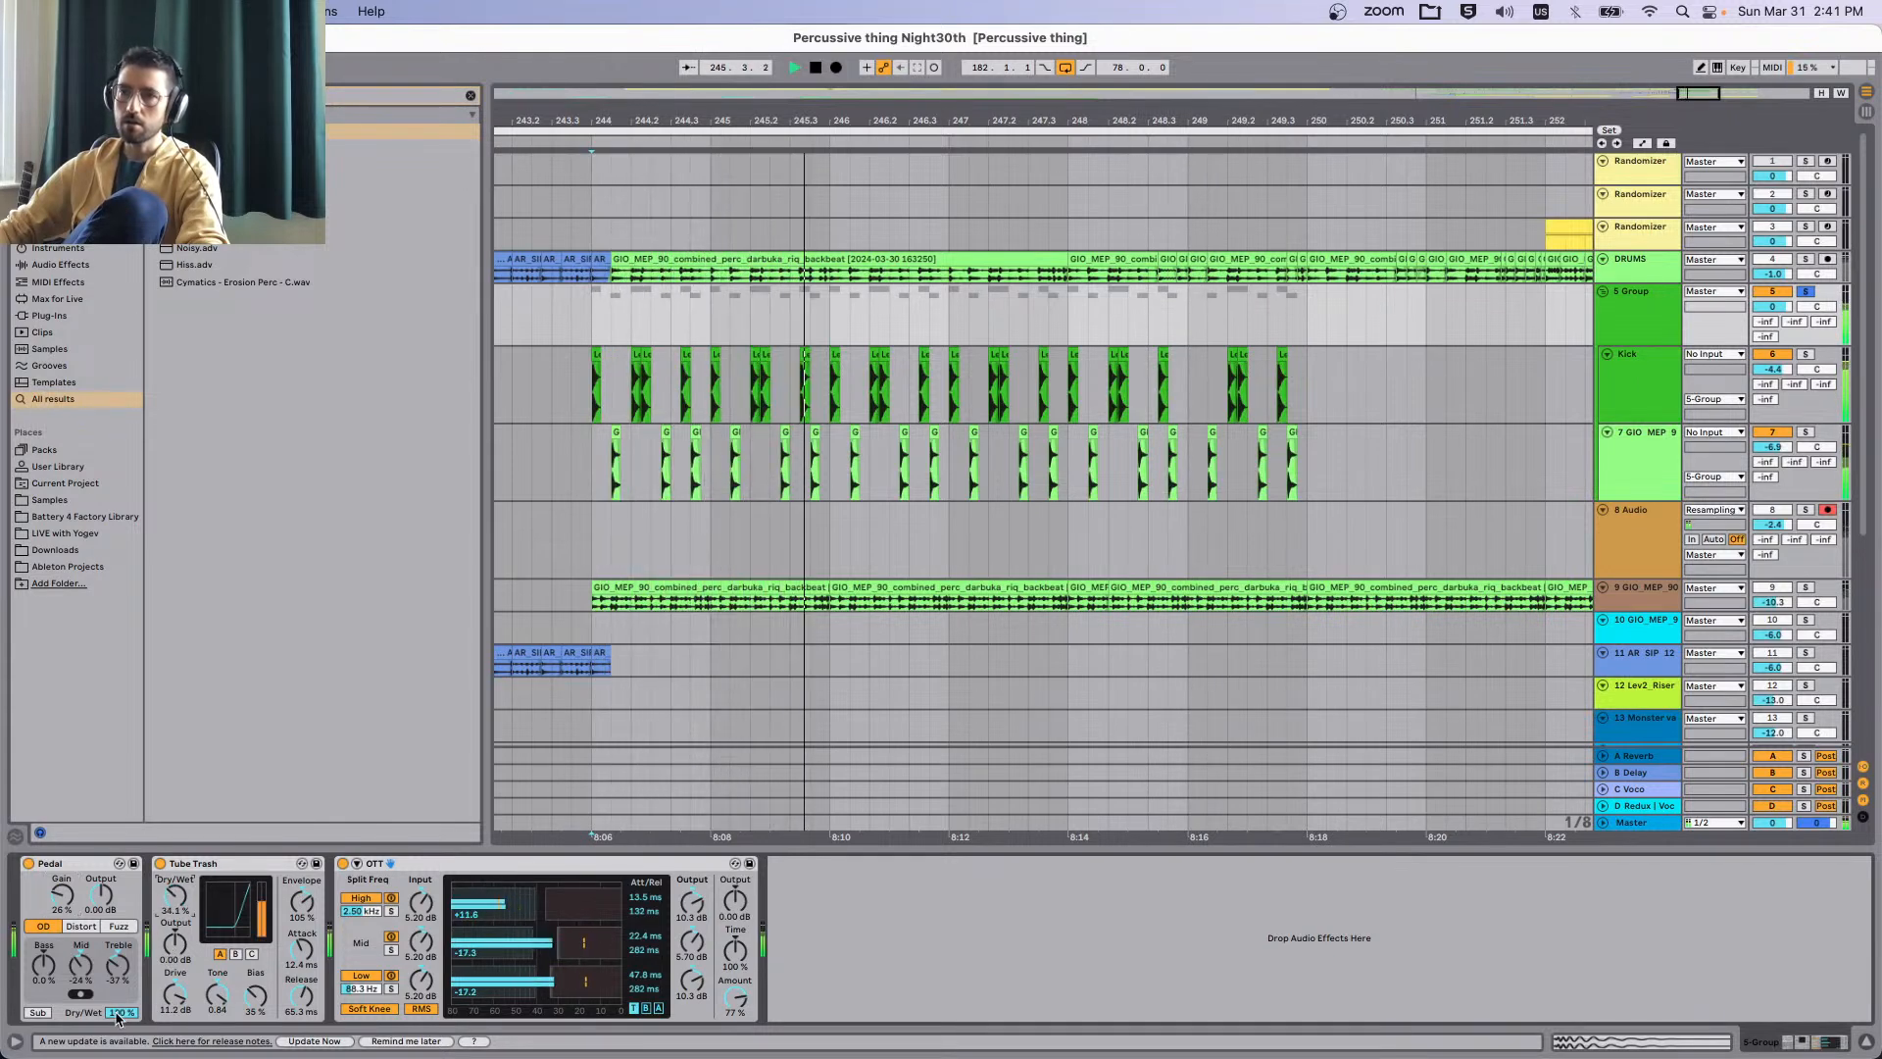
drag(122, 1012, 121, 997)
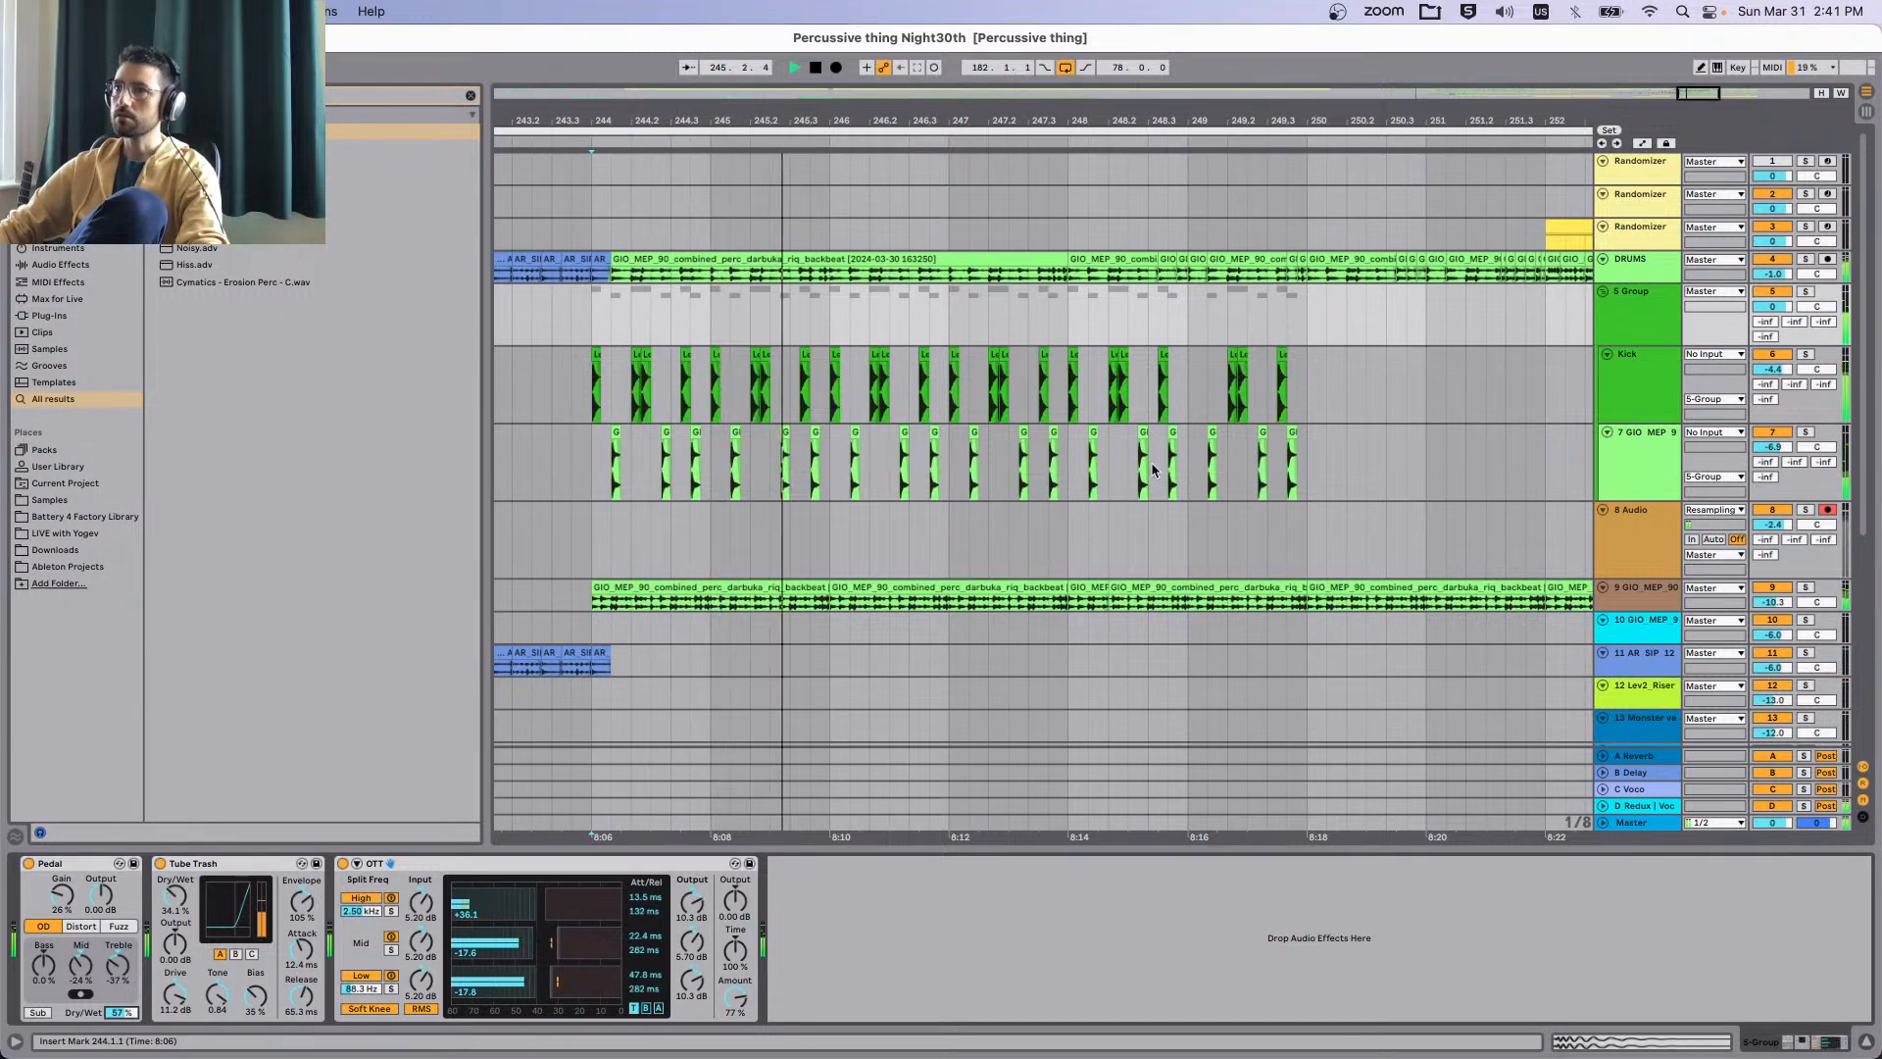
Audition the drums from 244.3.2 and 248.2.4, and move the hit following the last kick of bar 248 to 248.3.4.
scroll(698, 387, up, 5)
click(635, 380)
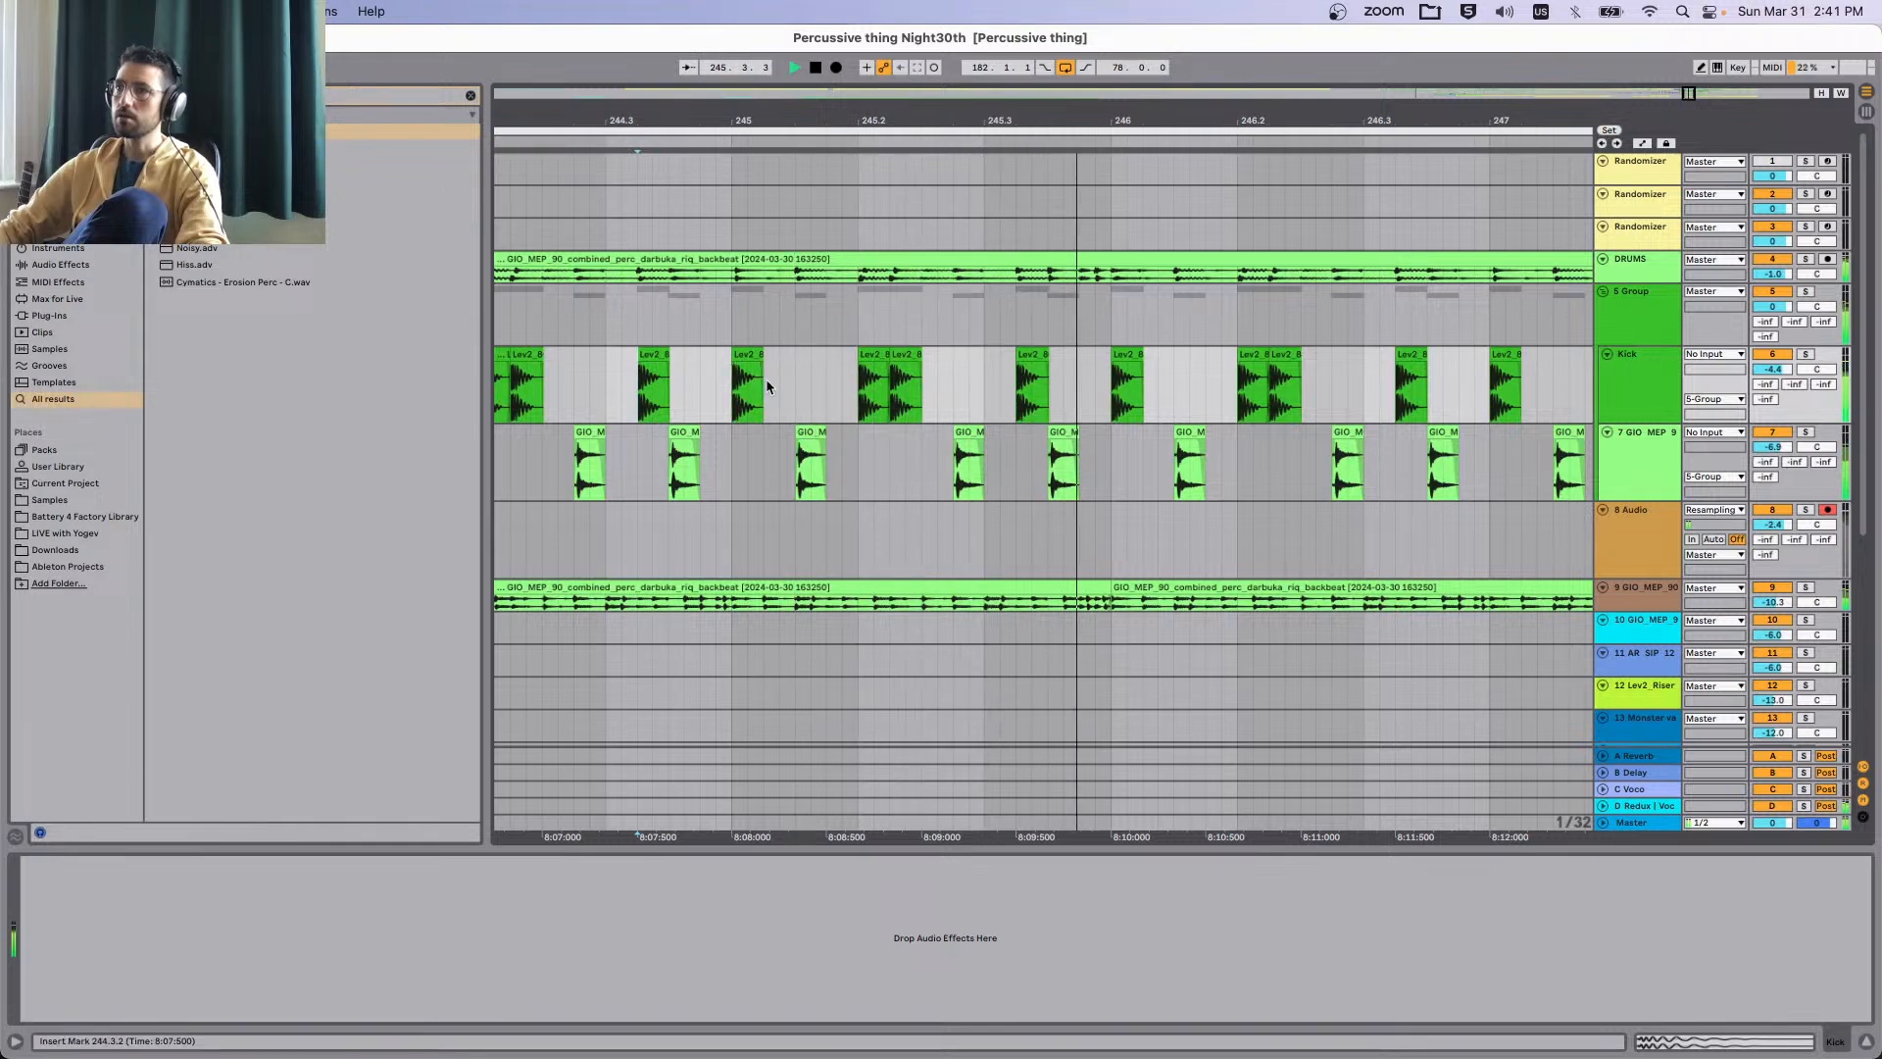
scroll(767, 378, down, 5)
scroll(1037, 395, up, 3)
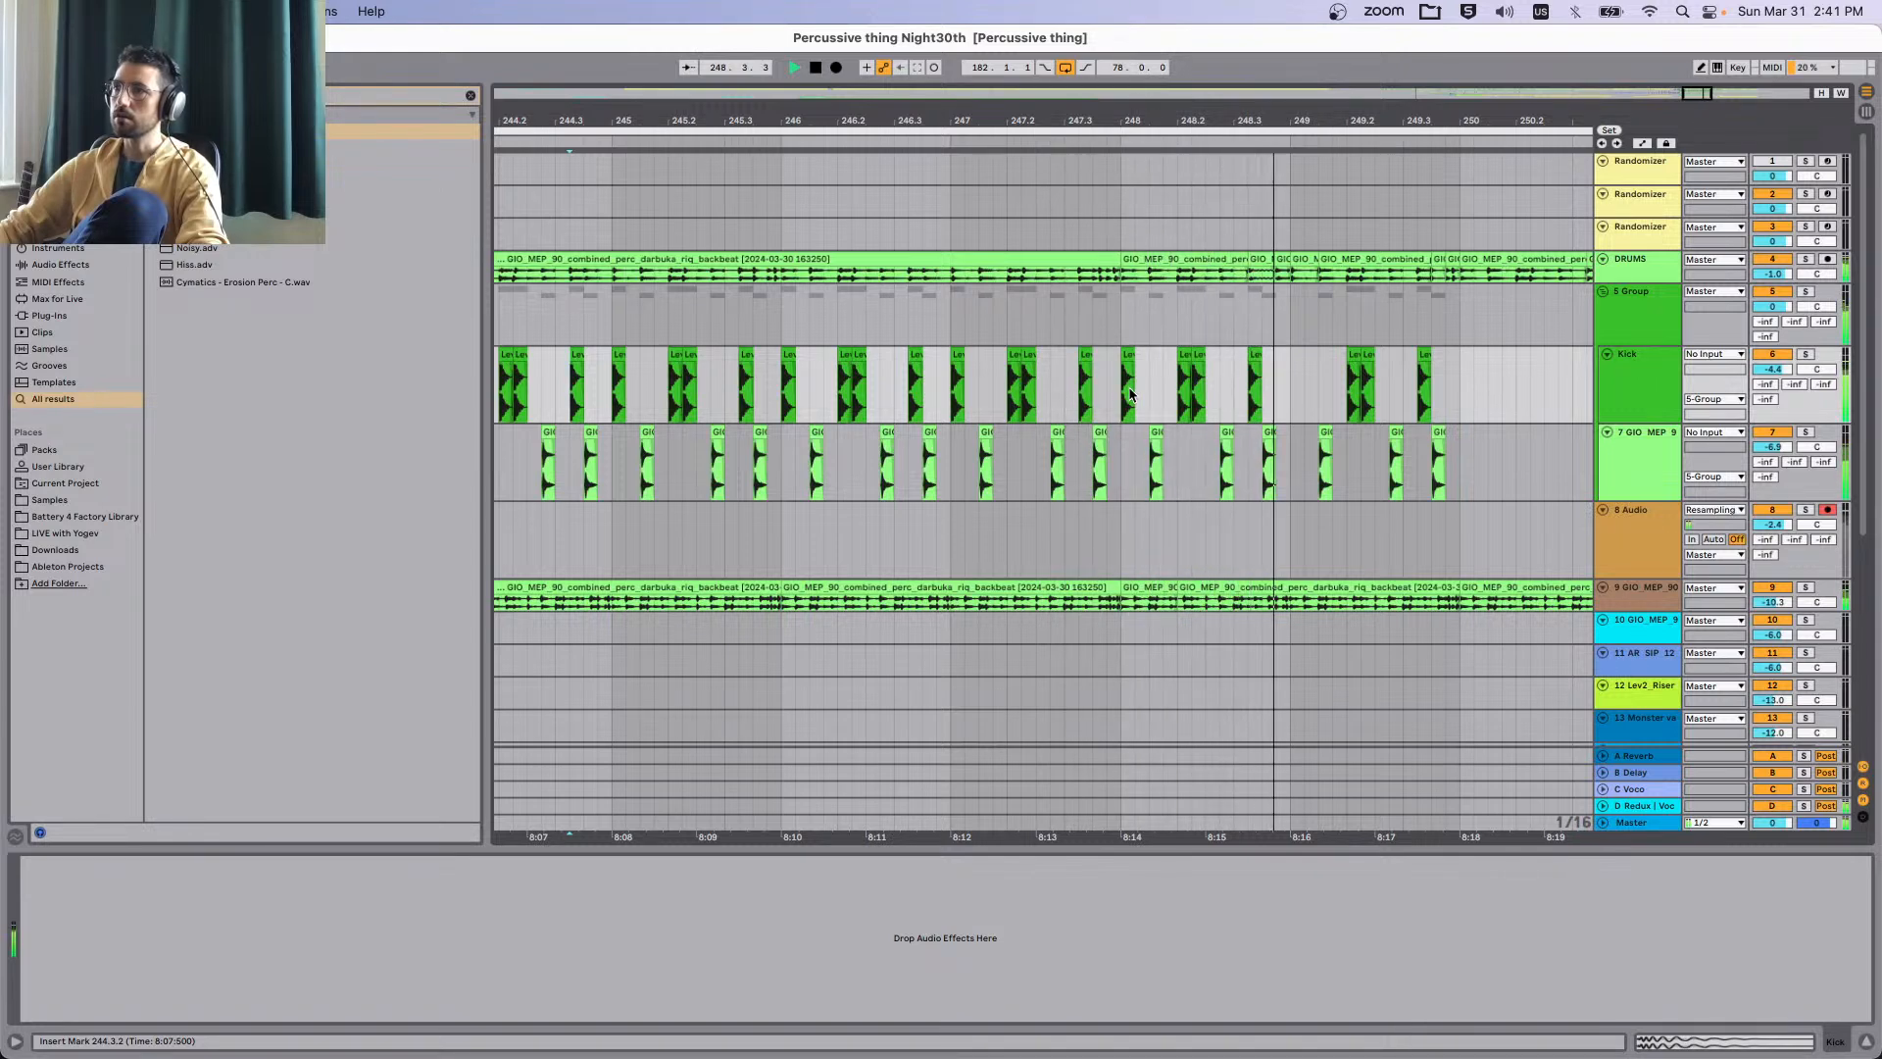
click(1223, 382)
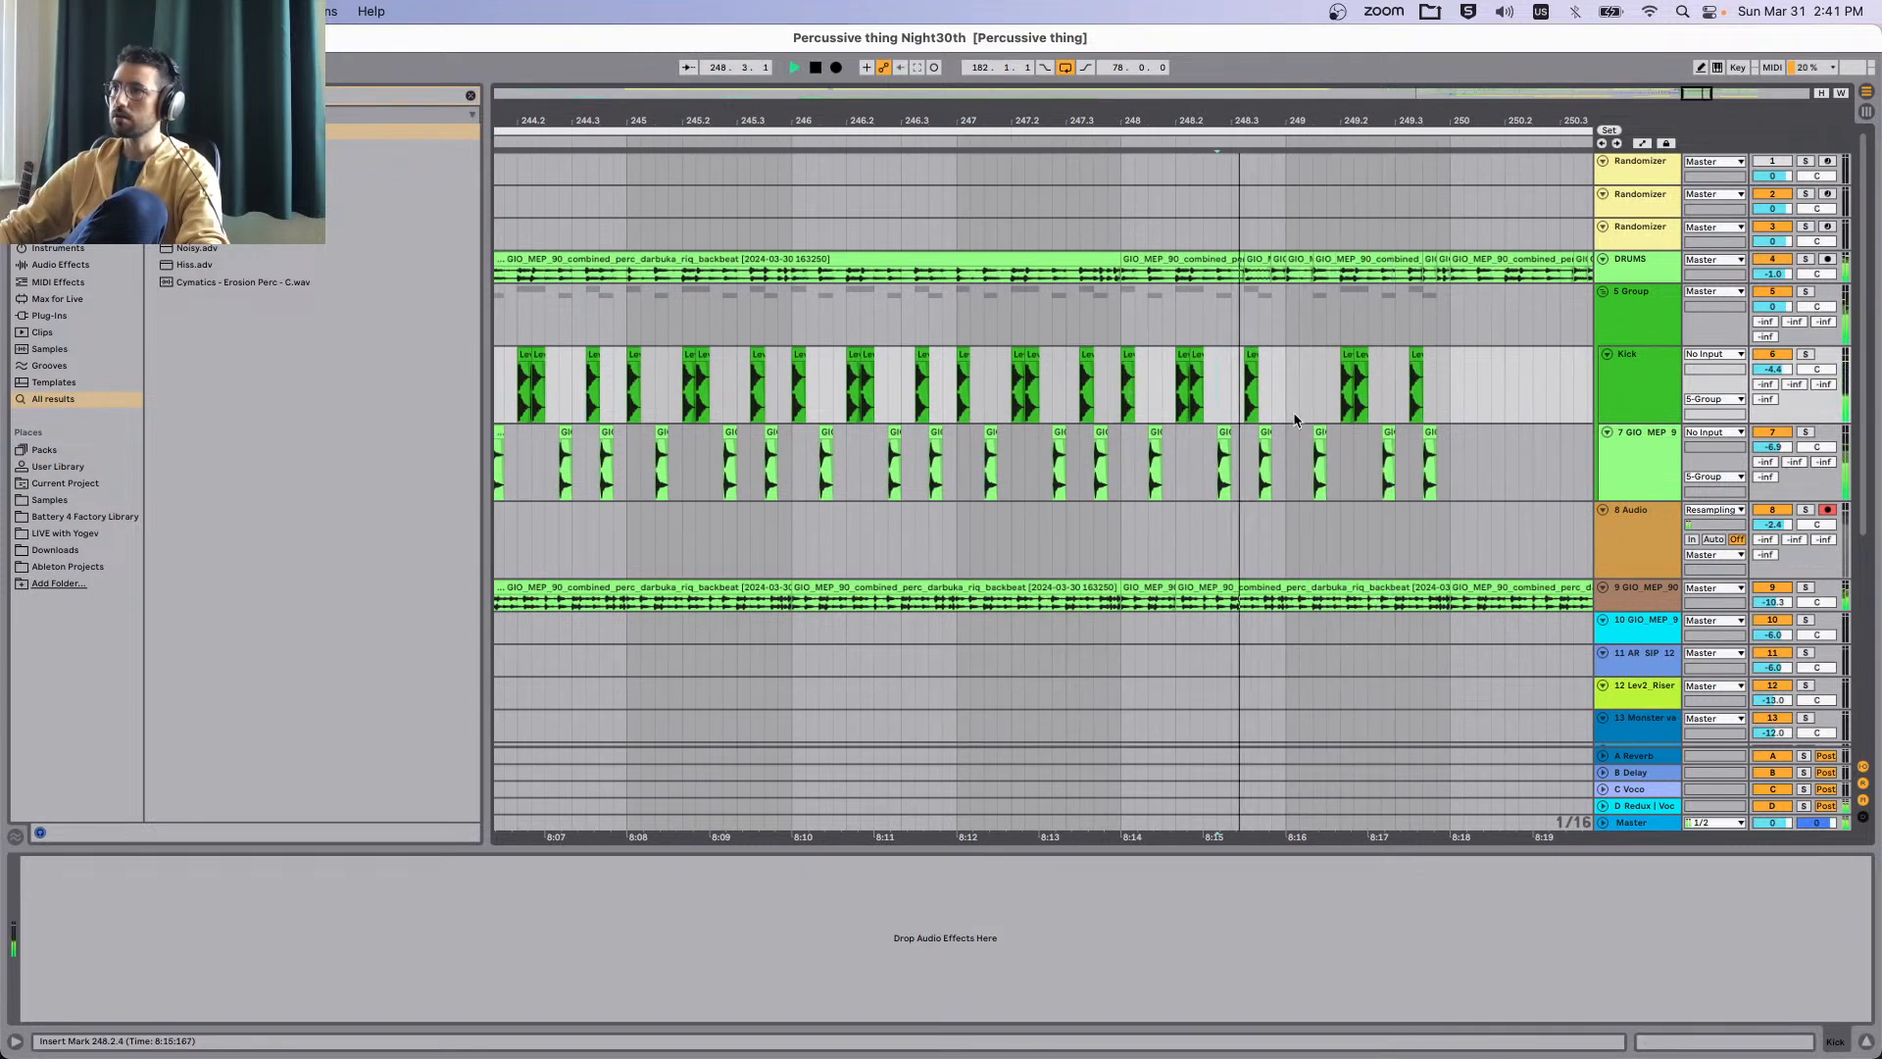
scroll(1294, 420, up, 5)
drag(1240, 434, 1278, 434)
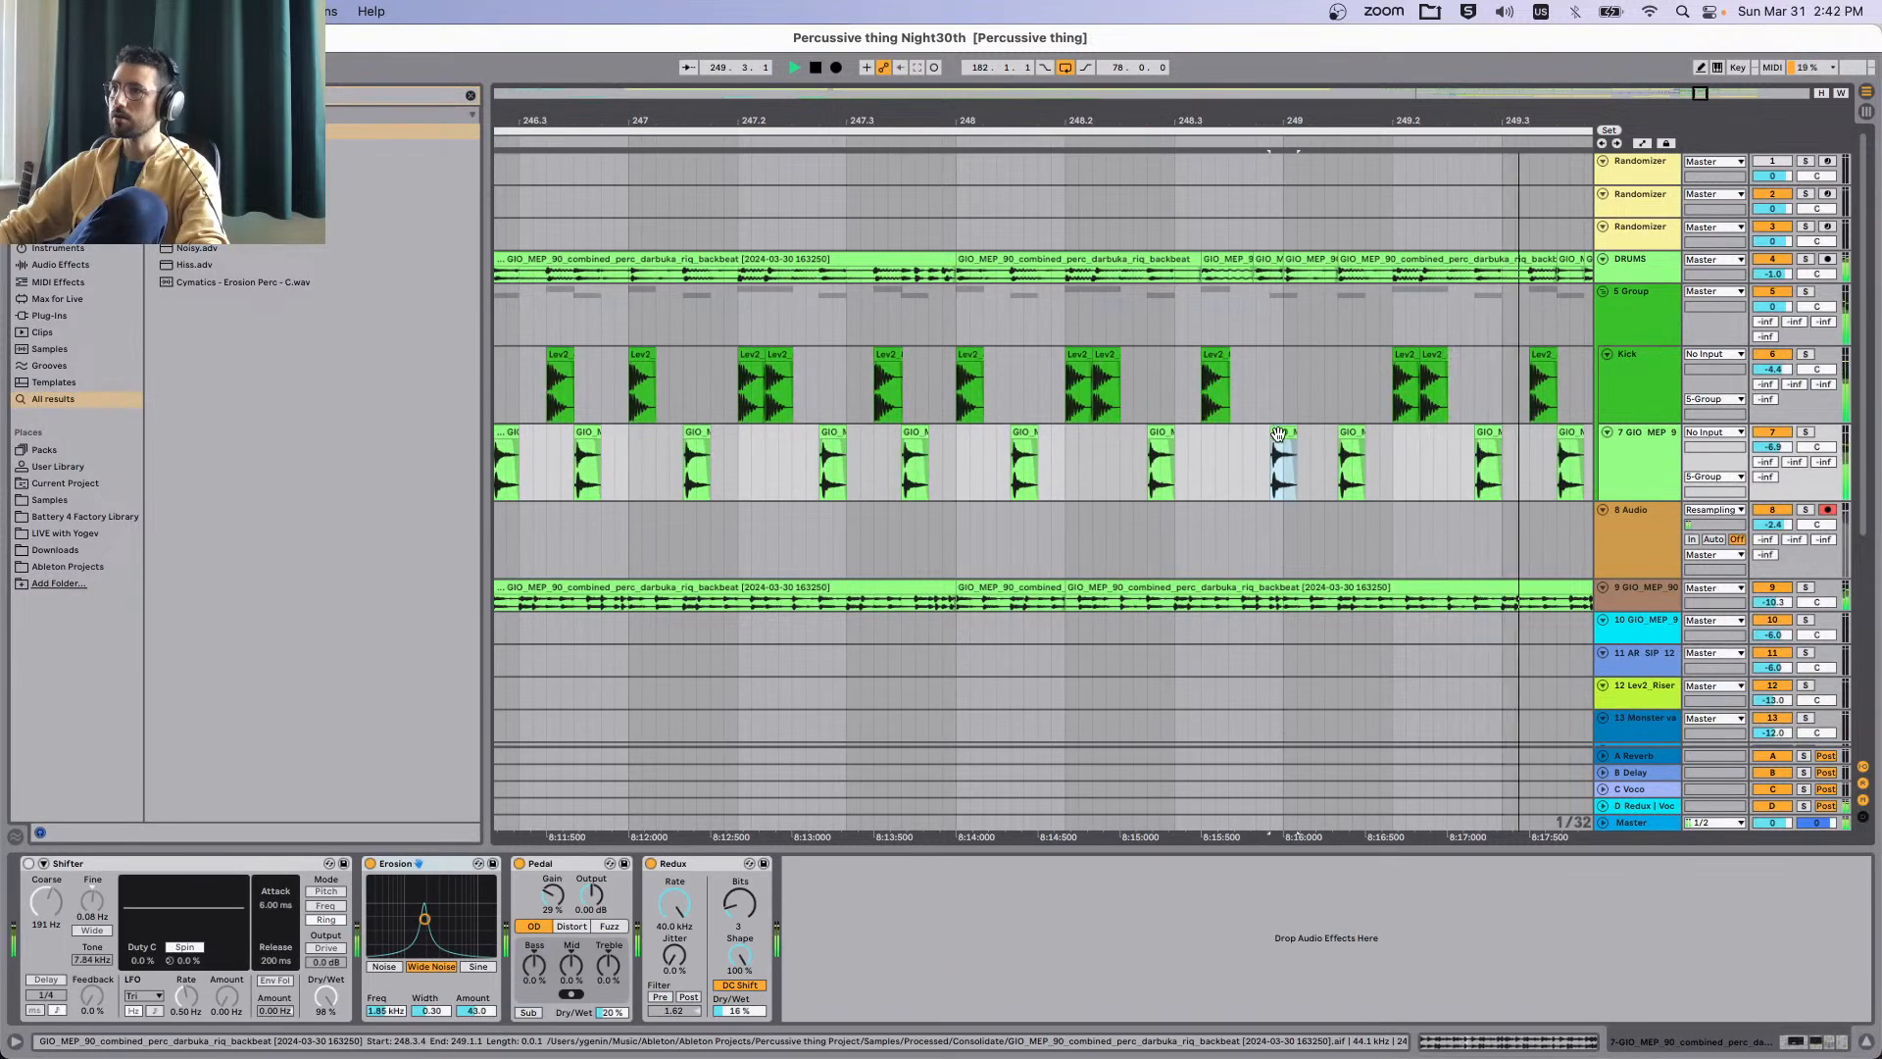
Replay the whole section from 244.1.1 and select the kick-and-hit group.
scroll(1284, 434, down, 5)
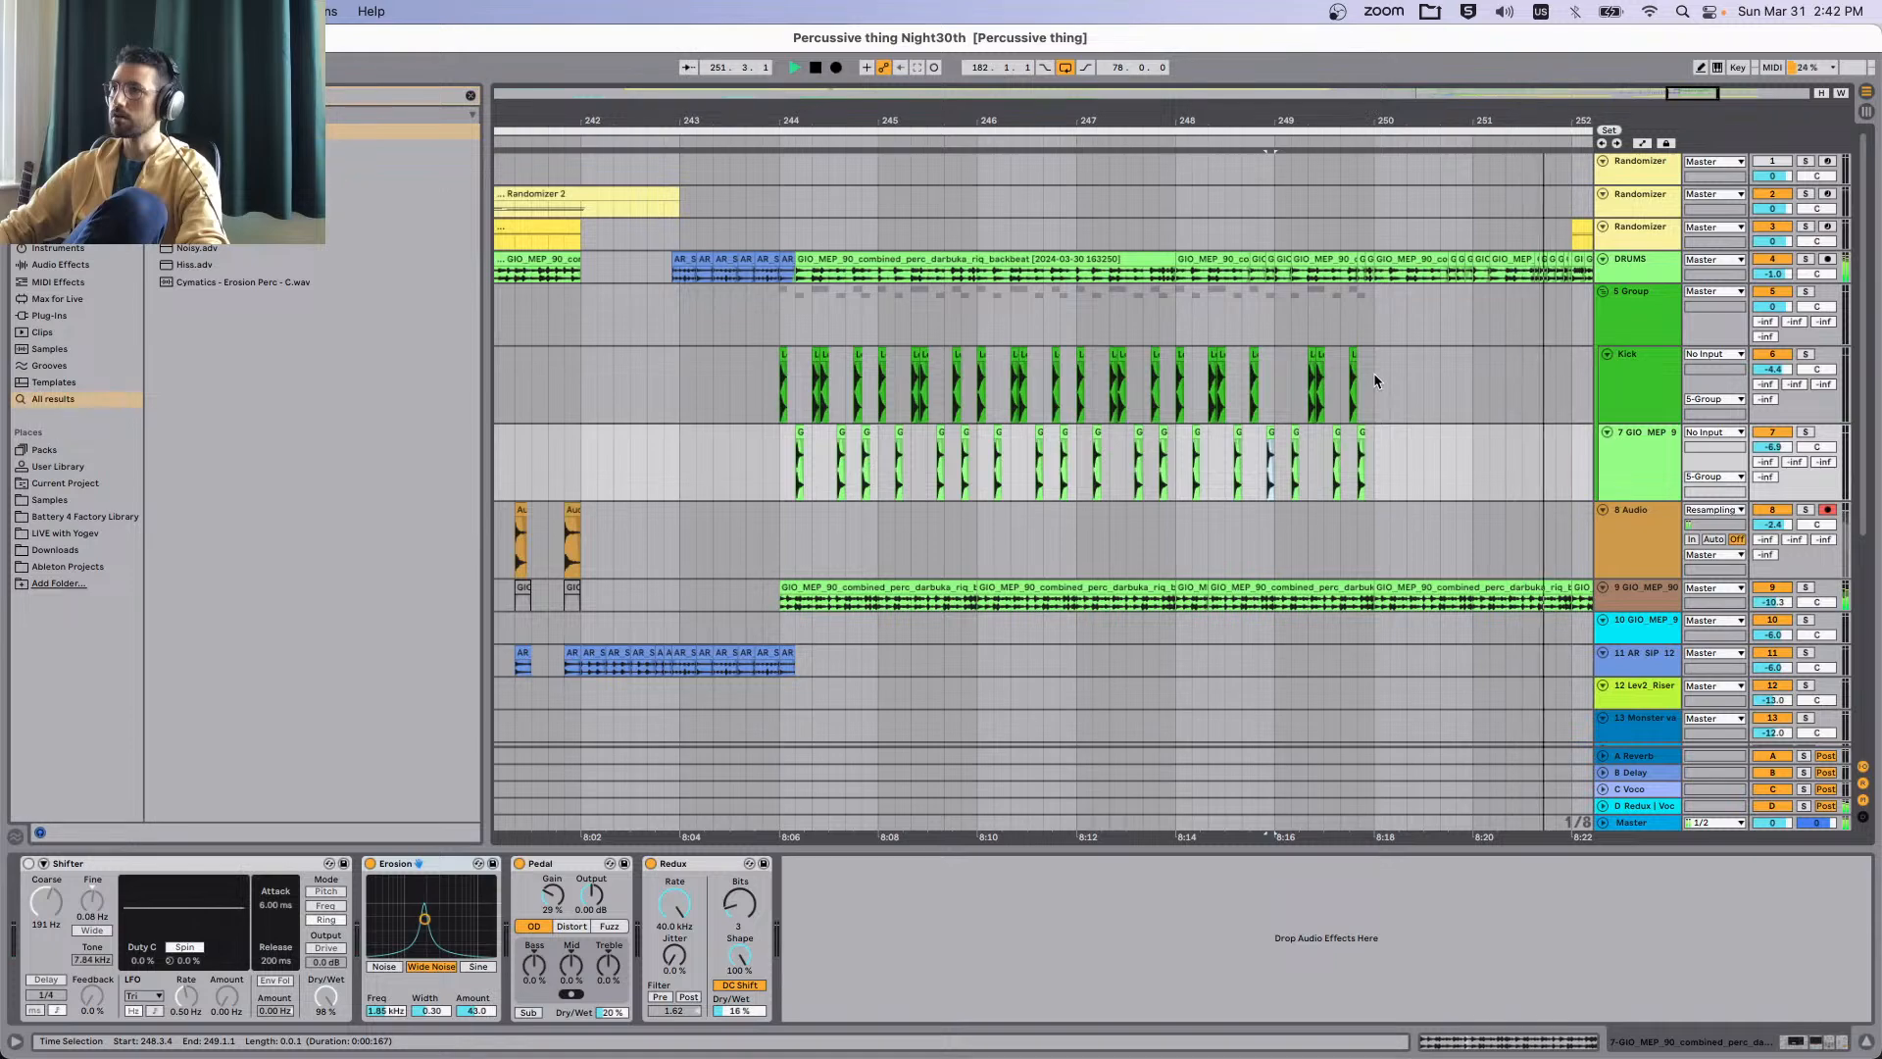
scroll(731, 386, down, 2)
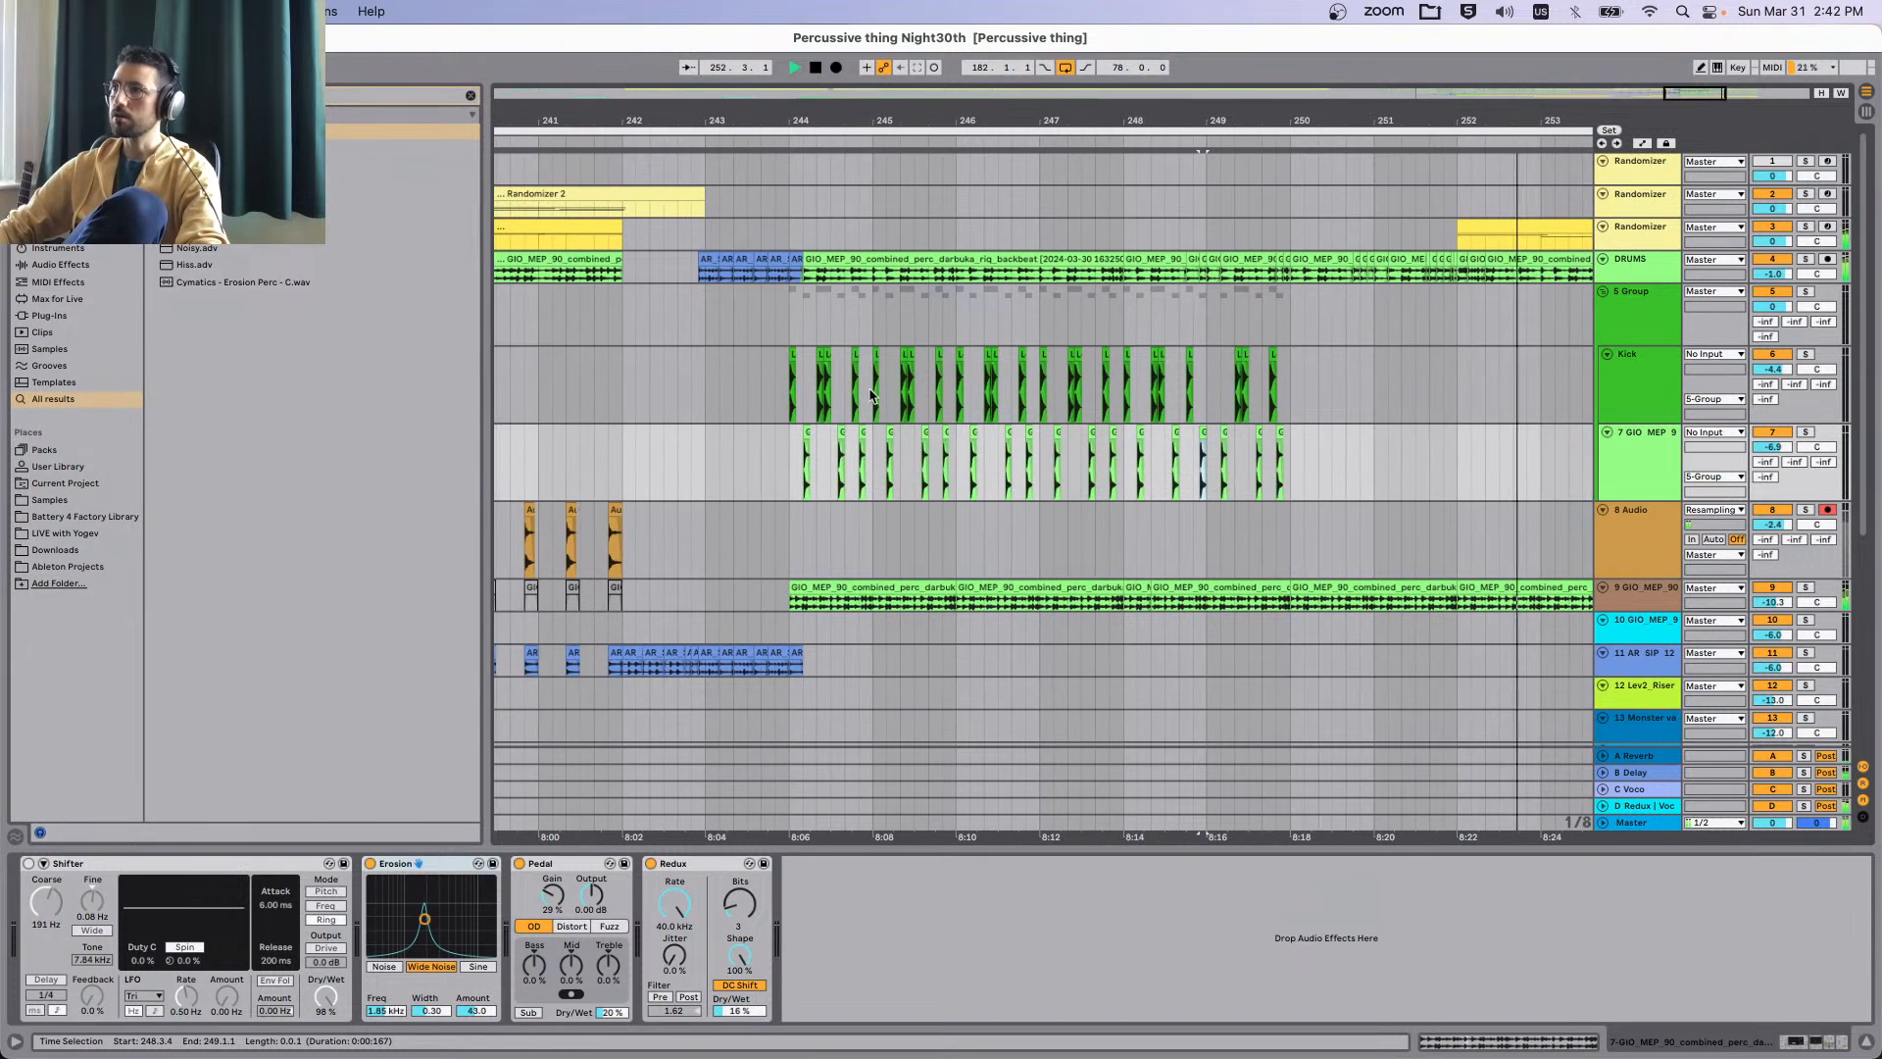
key(minus)
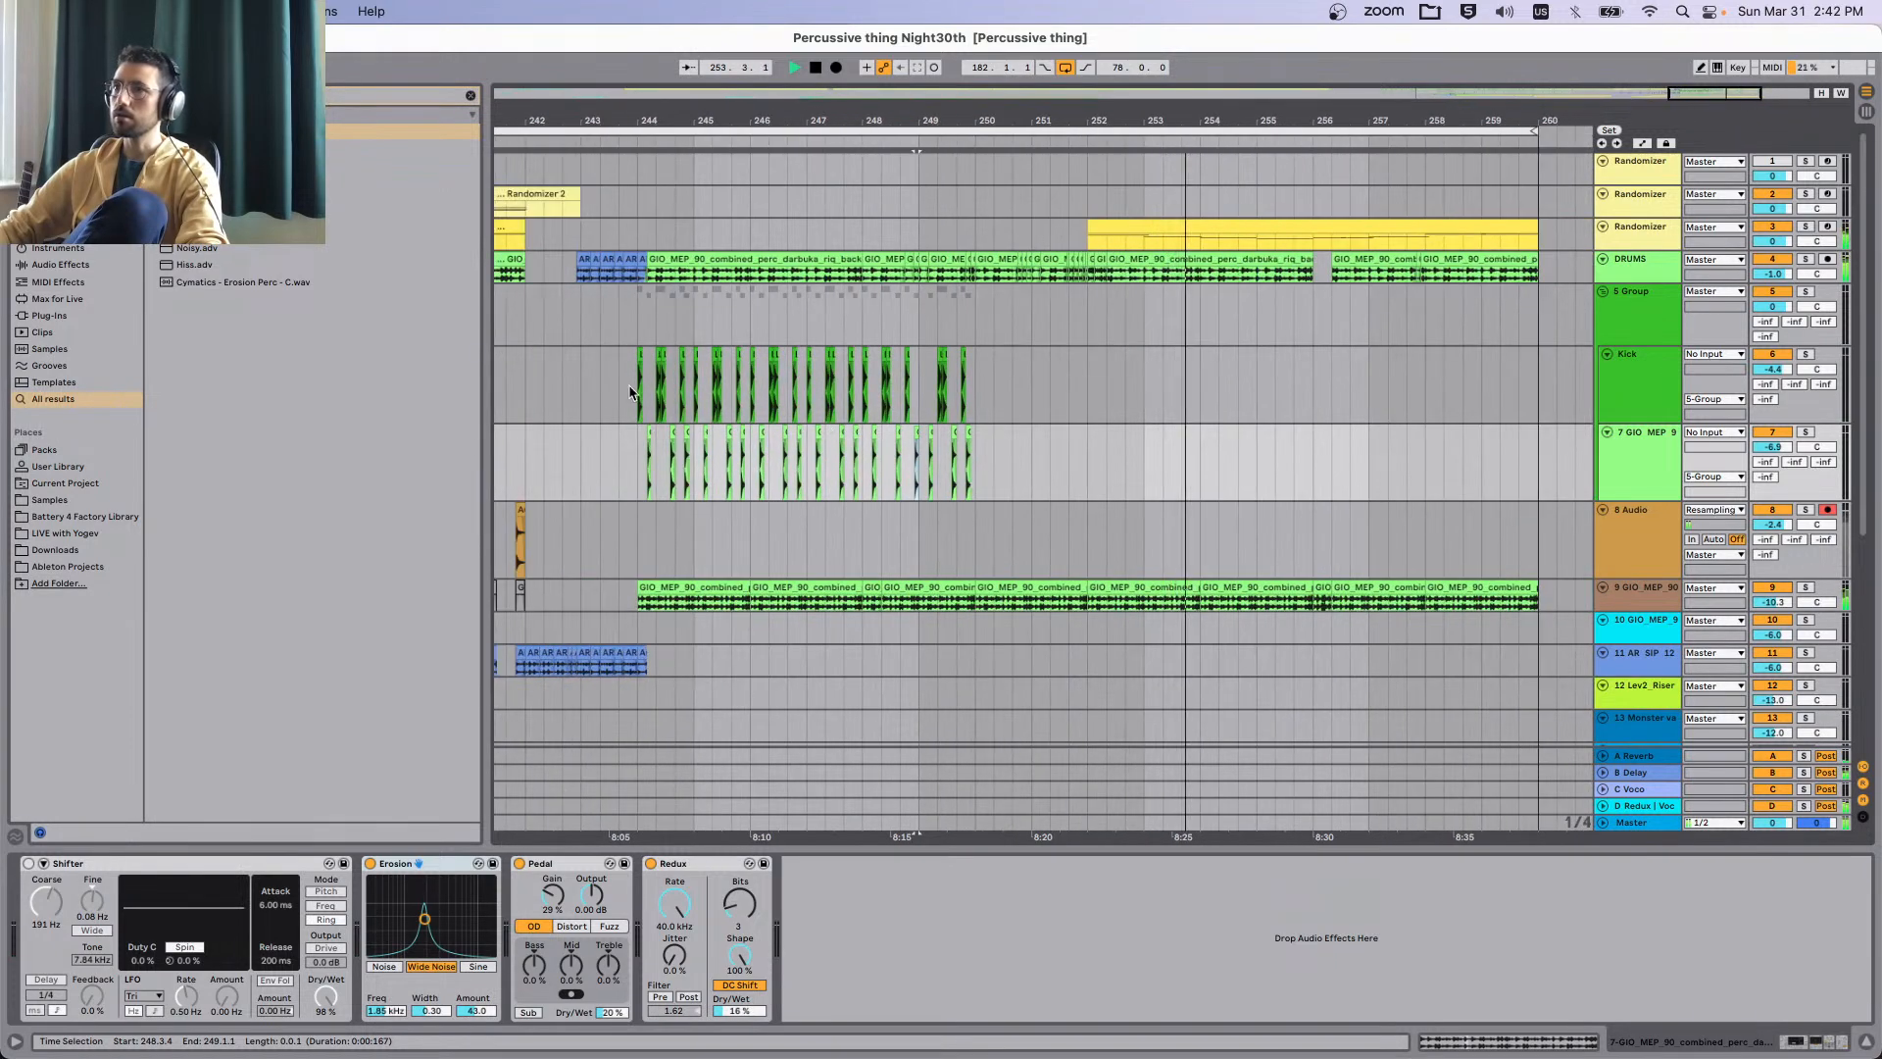
click(630, 392)
click(1644, 312)
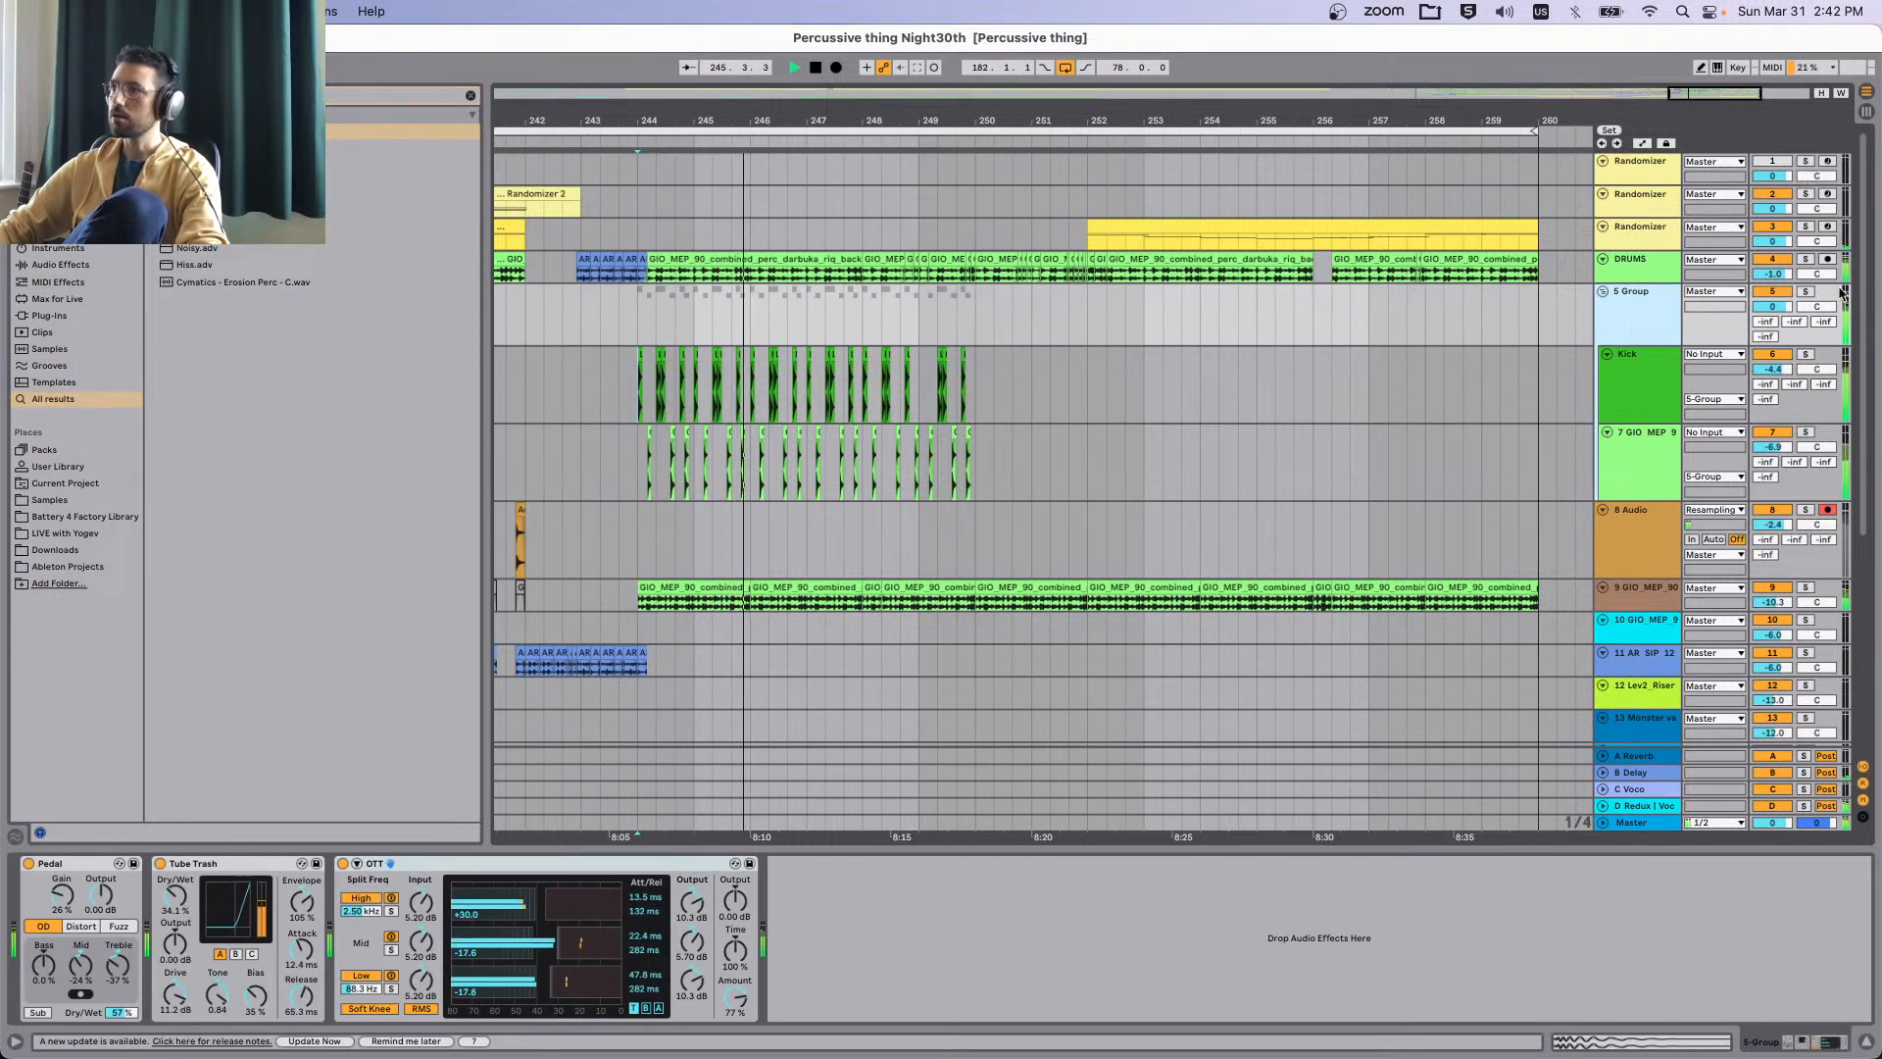
Compare the kick-and-hit group soloed and in the full mix, and raise the output of the group's OTT during playback.
click(1807, 291)
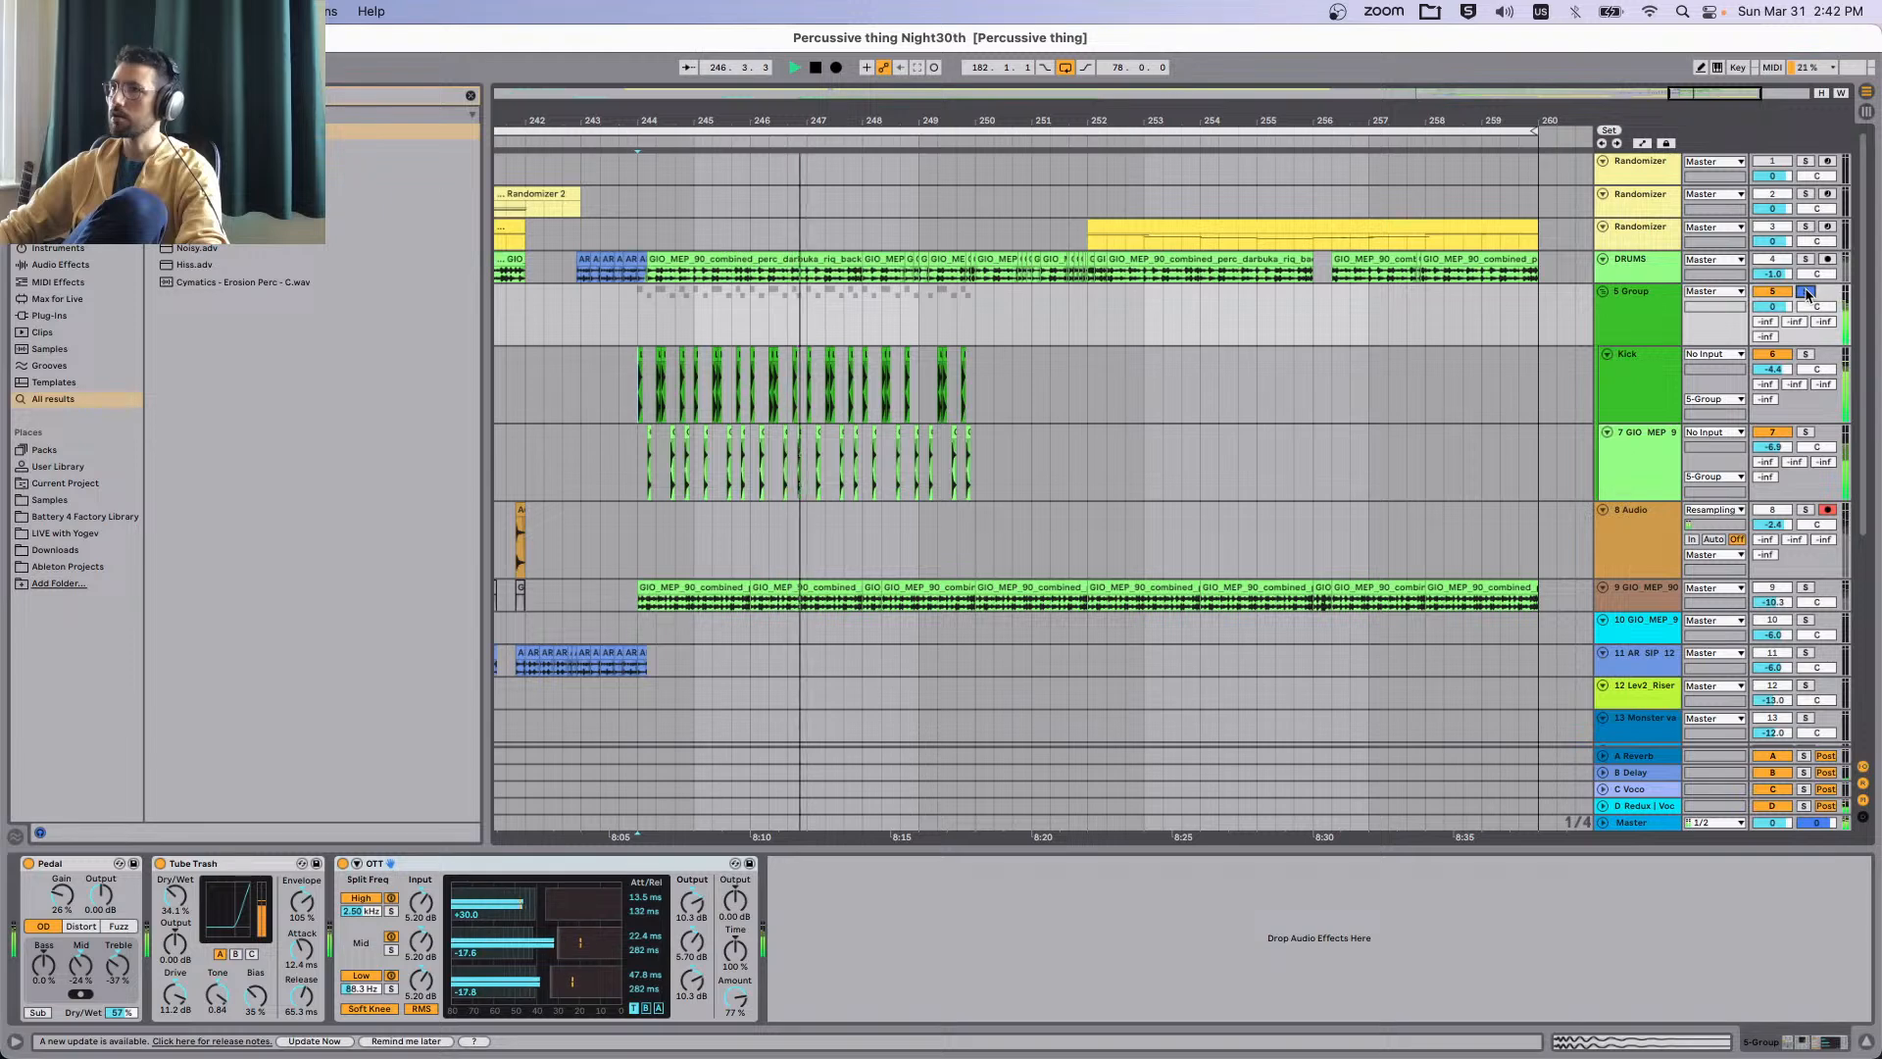
click(1806, 291)
key(space)
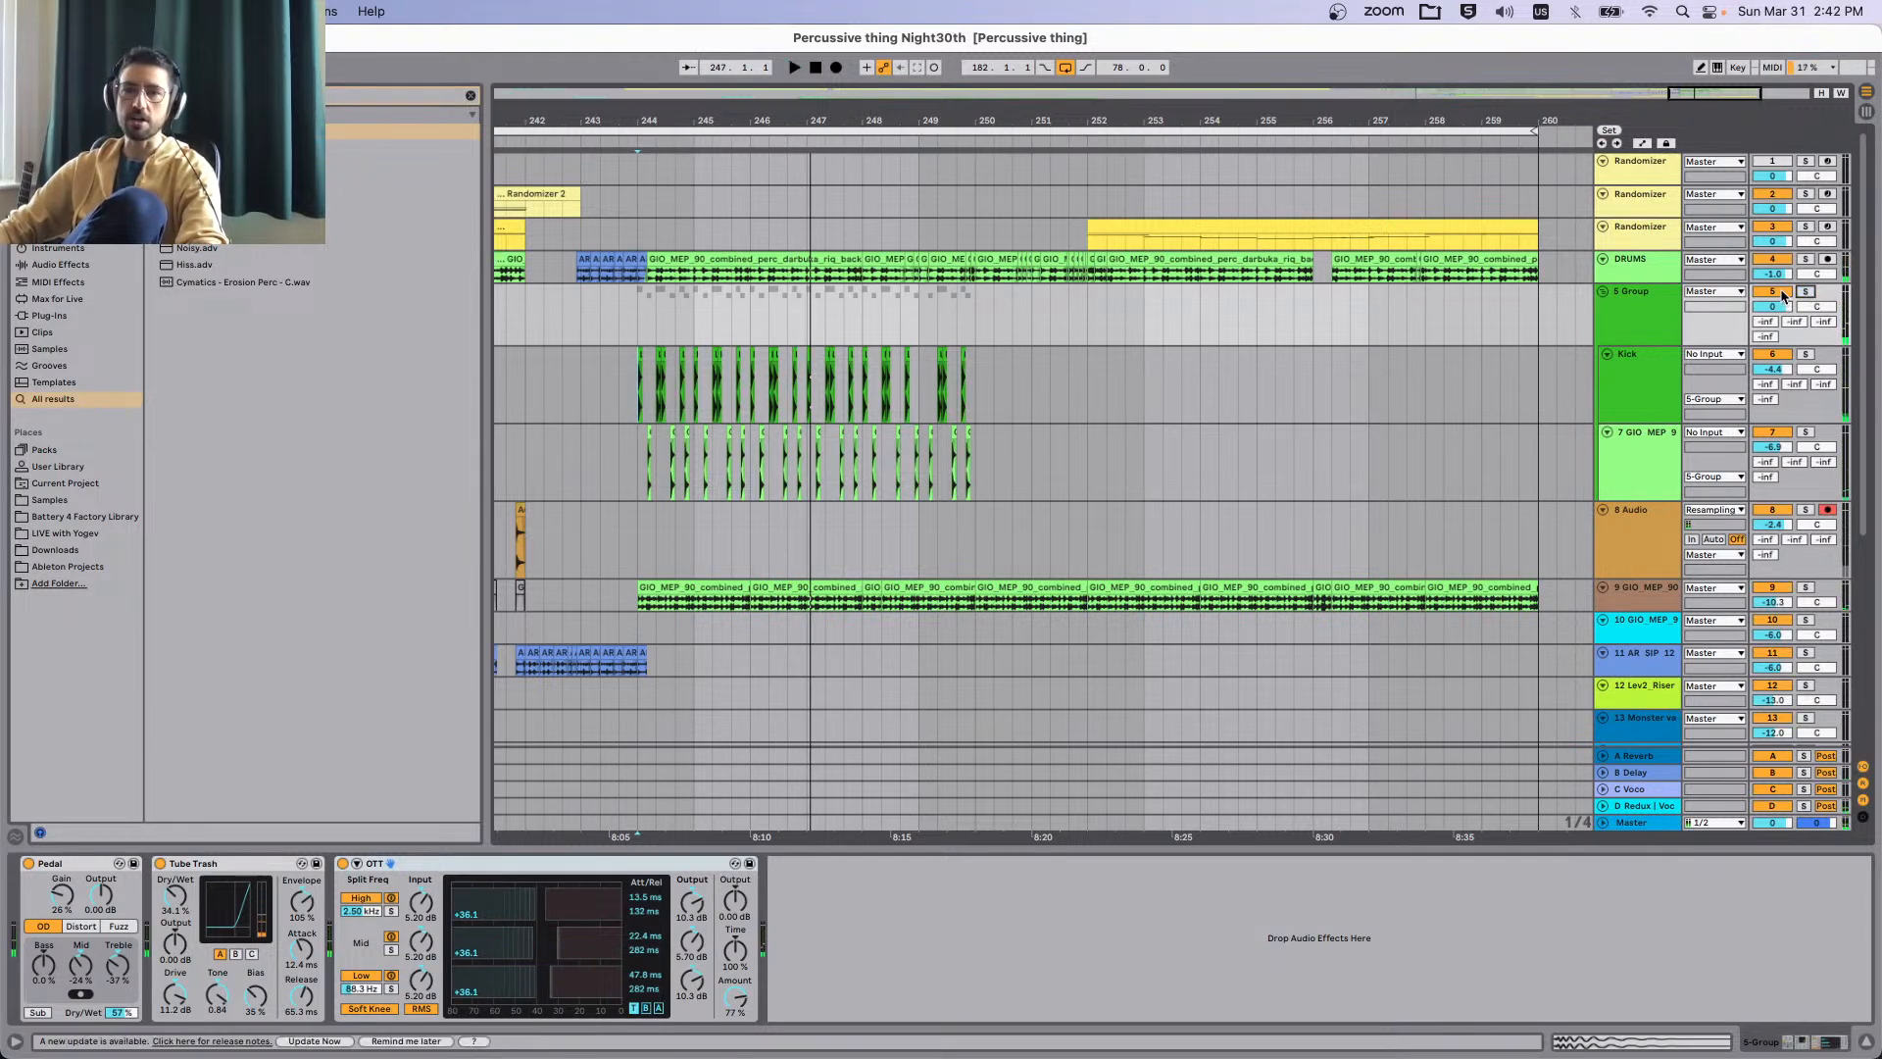
key(space)
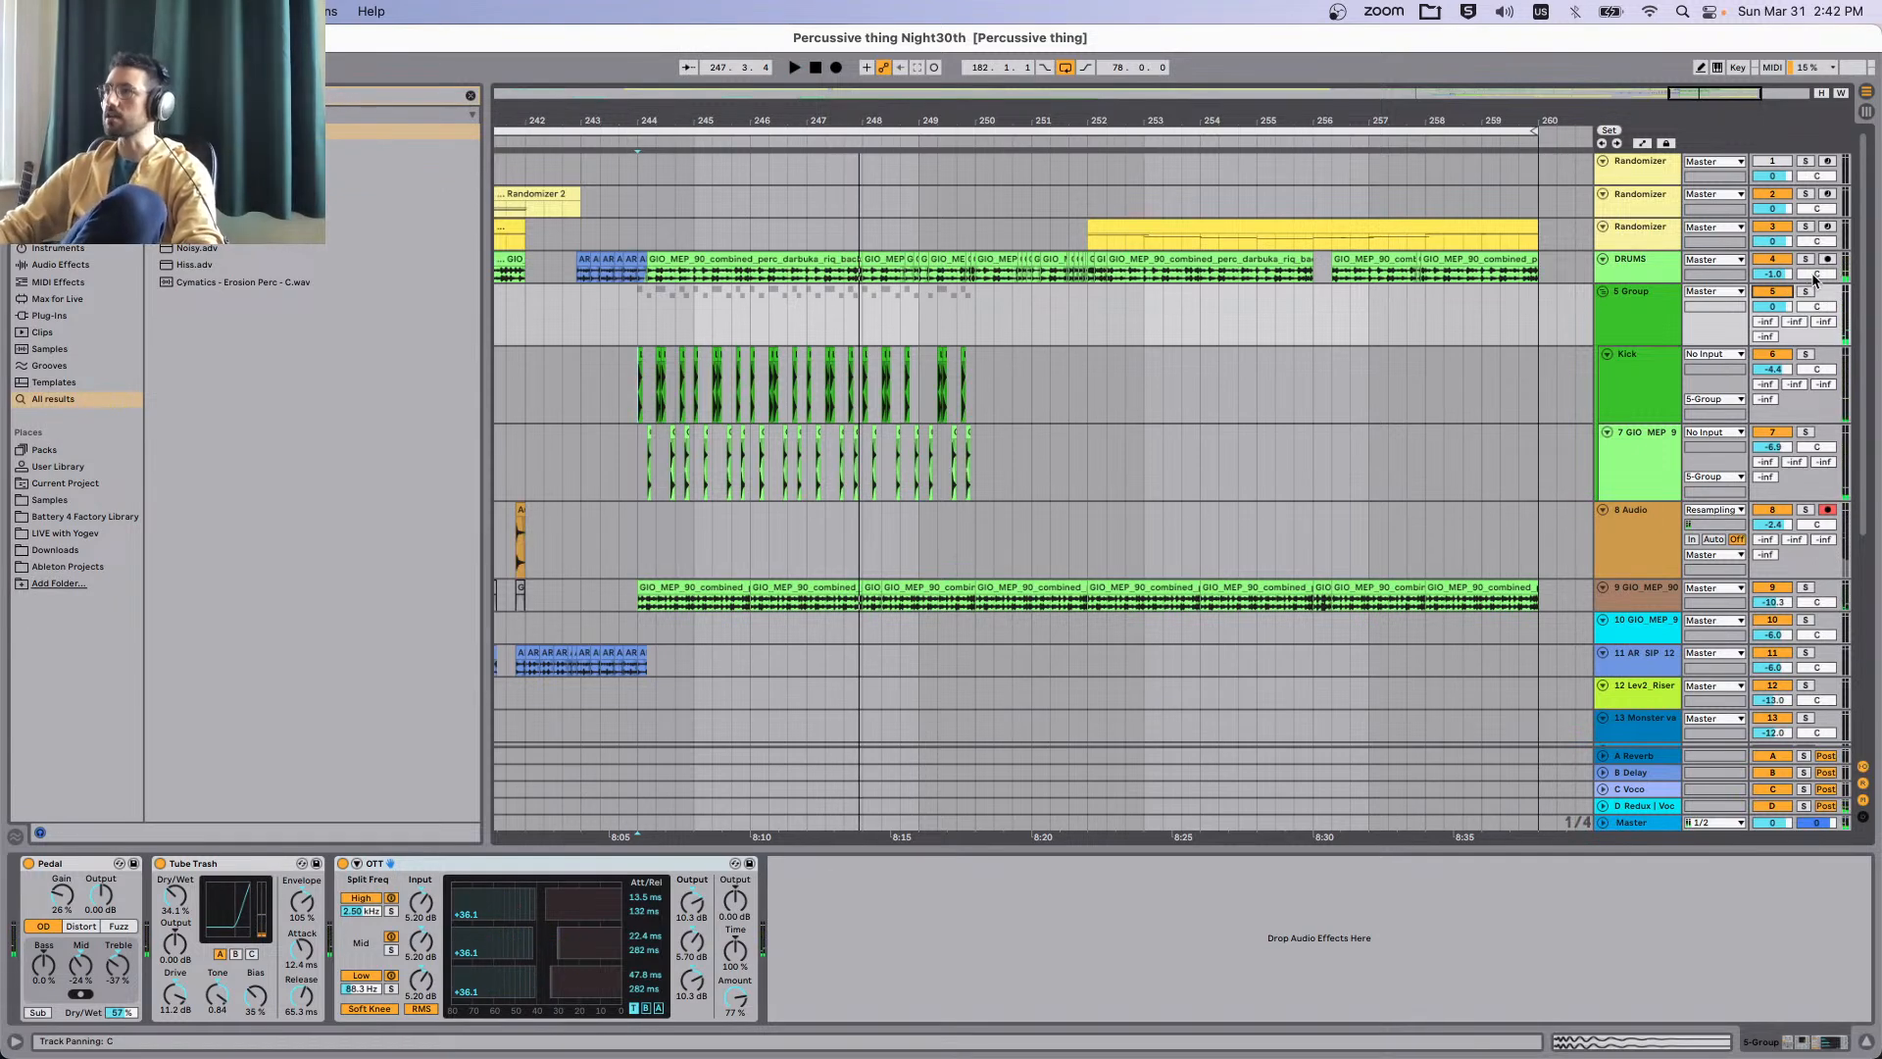
click(1805, 292)
key(space)
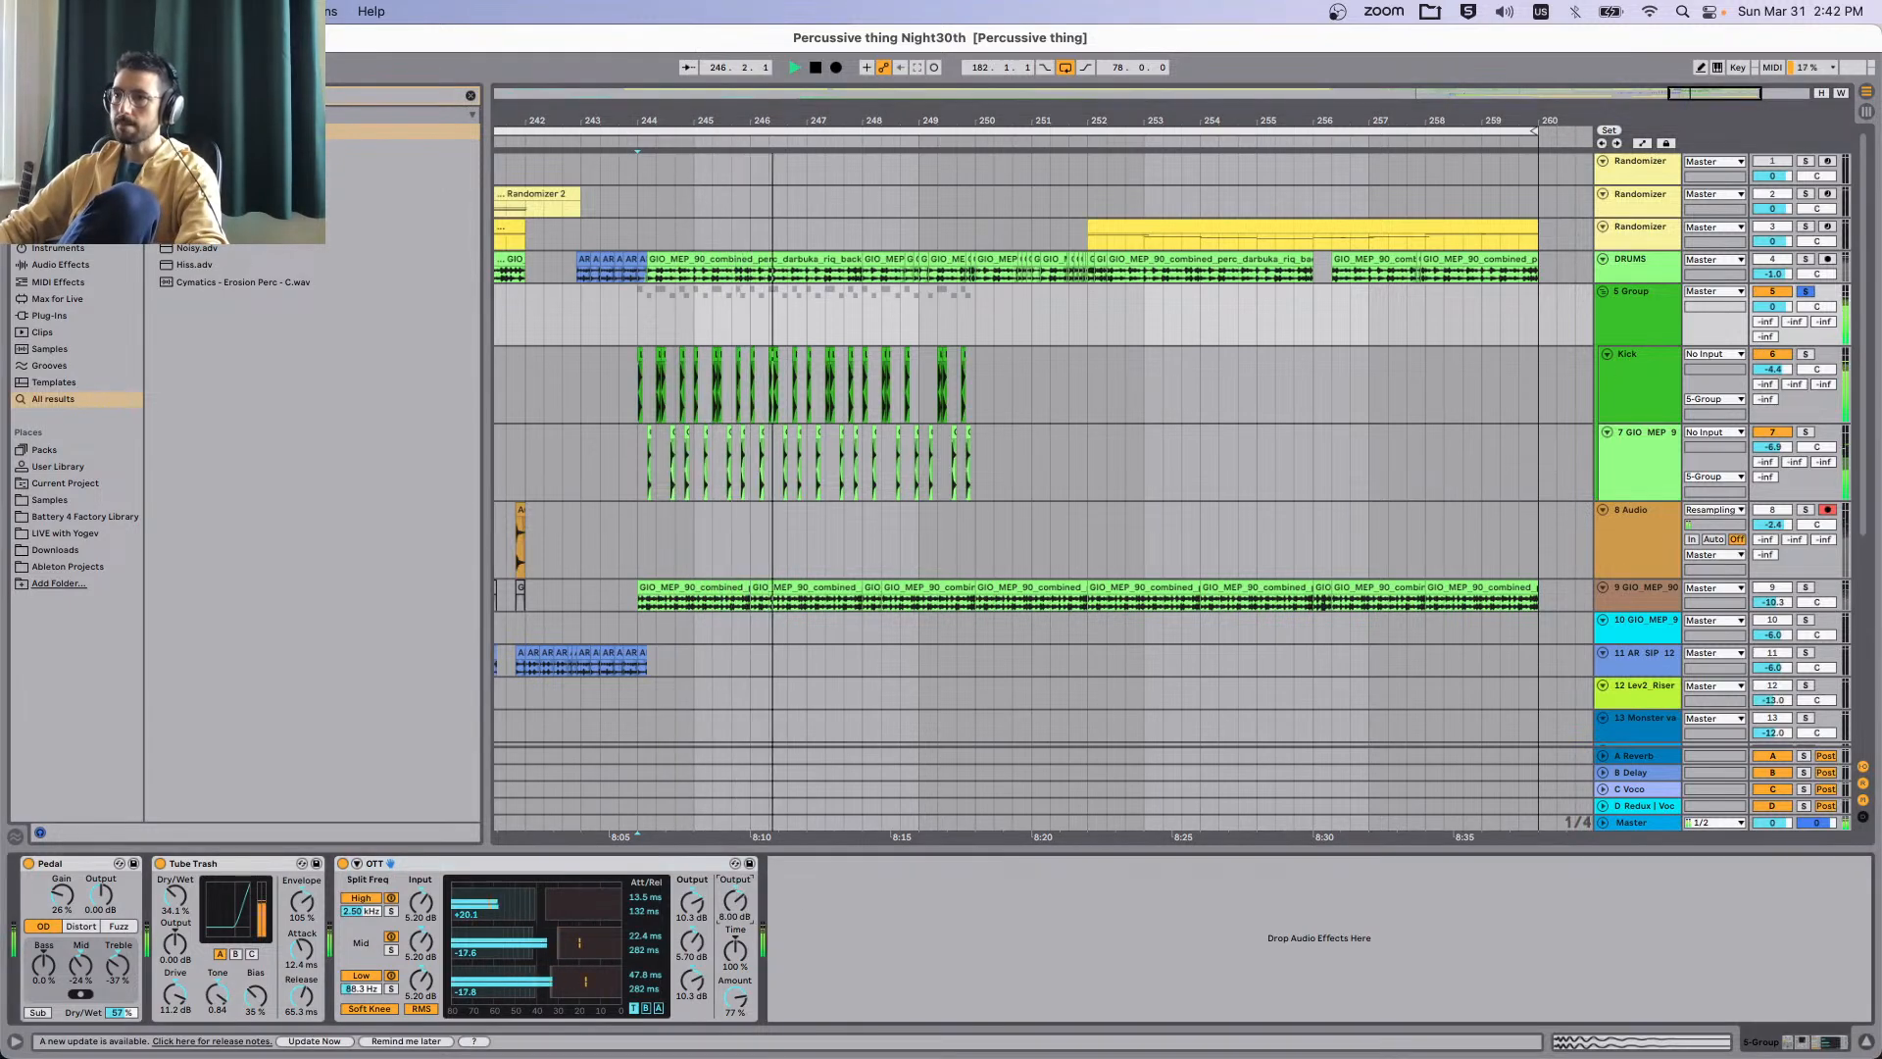
drag(743, 897, 743, 898)
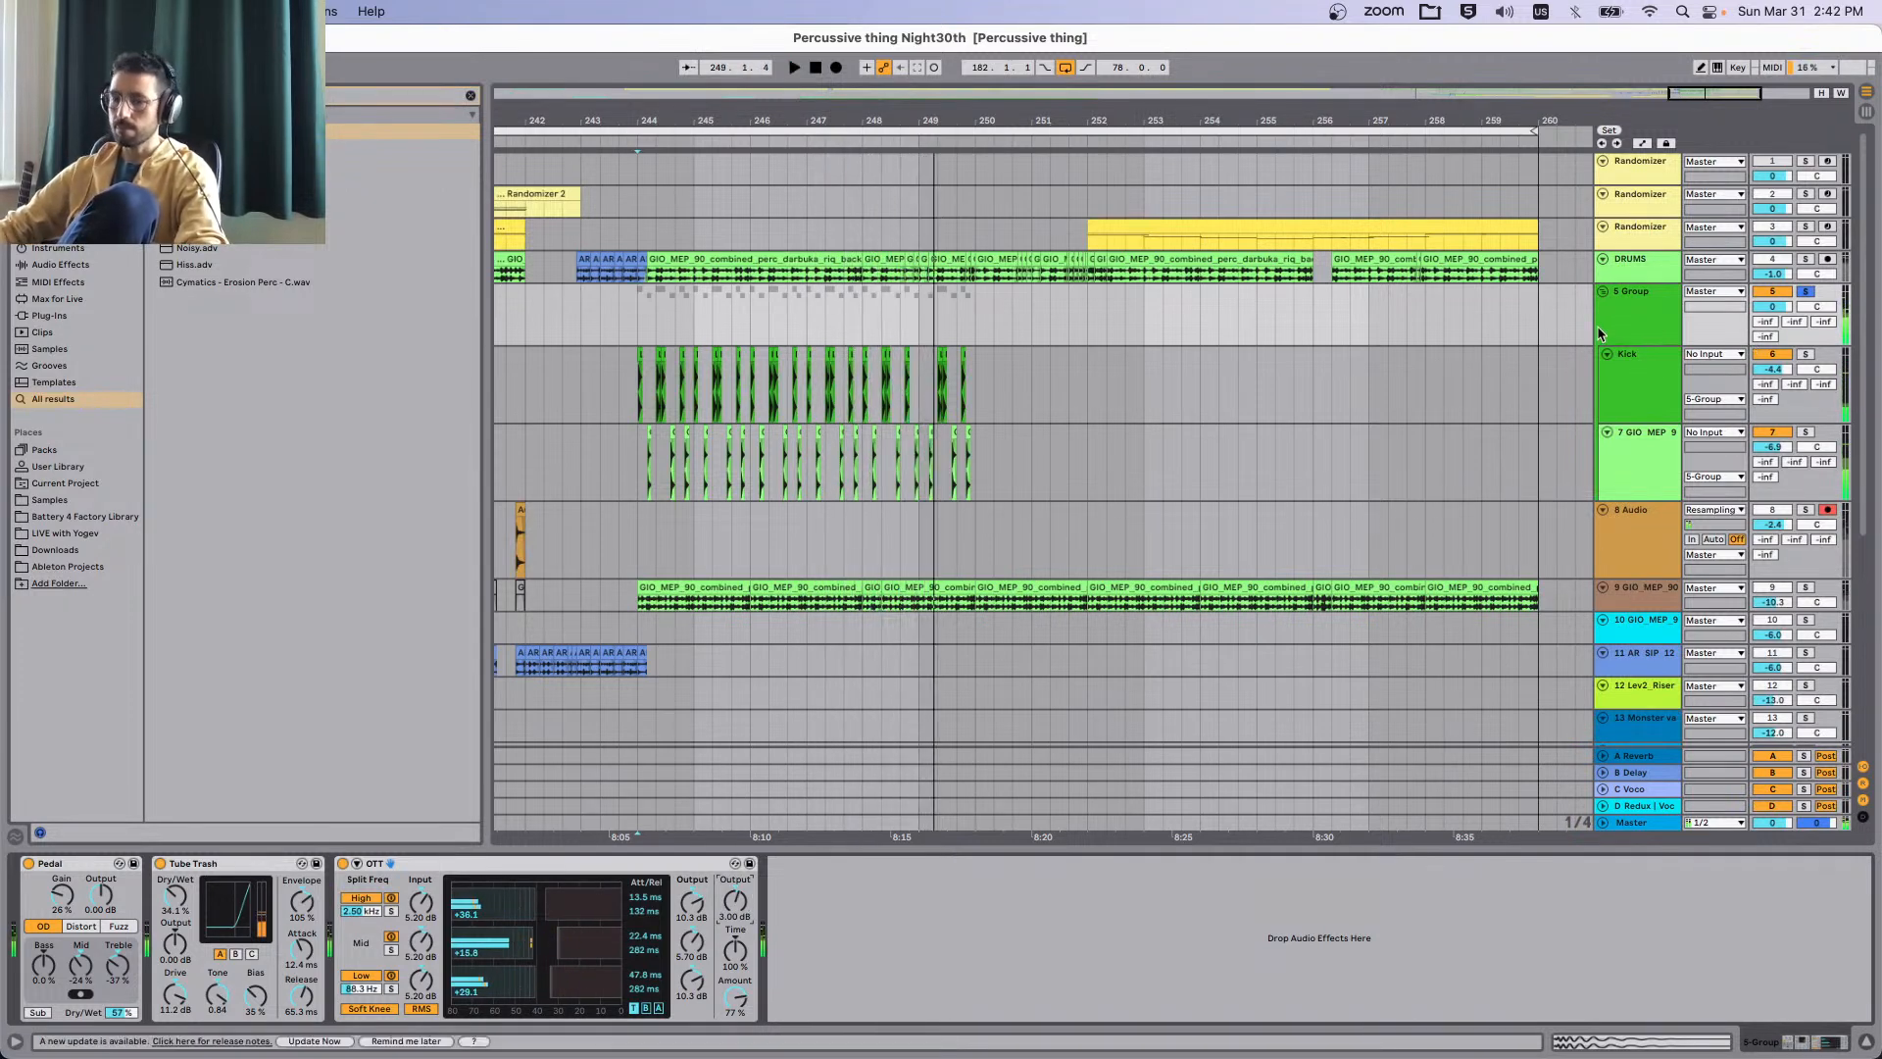
Add a Utility to the kick-and-hit group and try small Gain boosts during playback before resetting Gain to 0 dB.
text(utility)
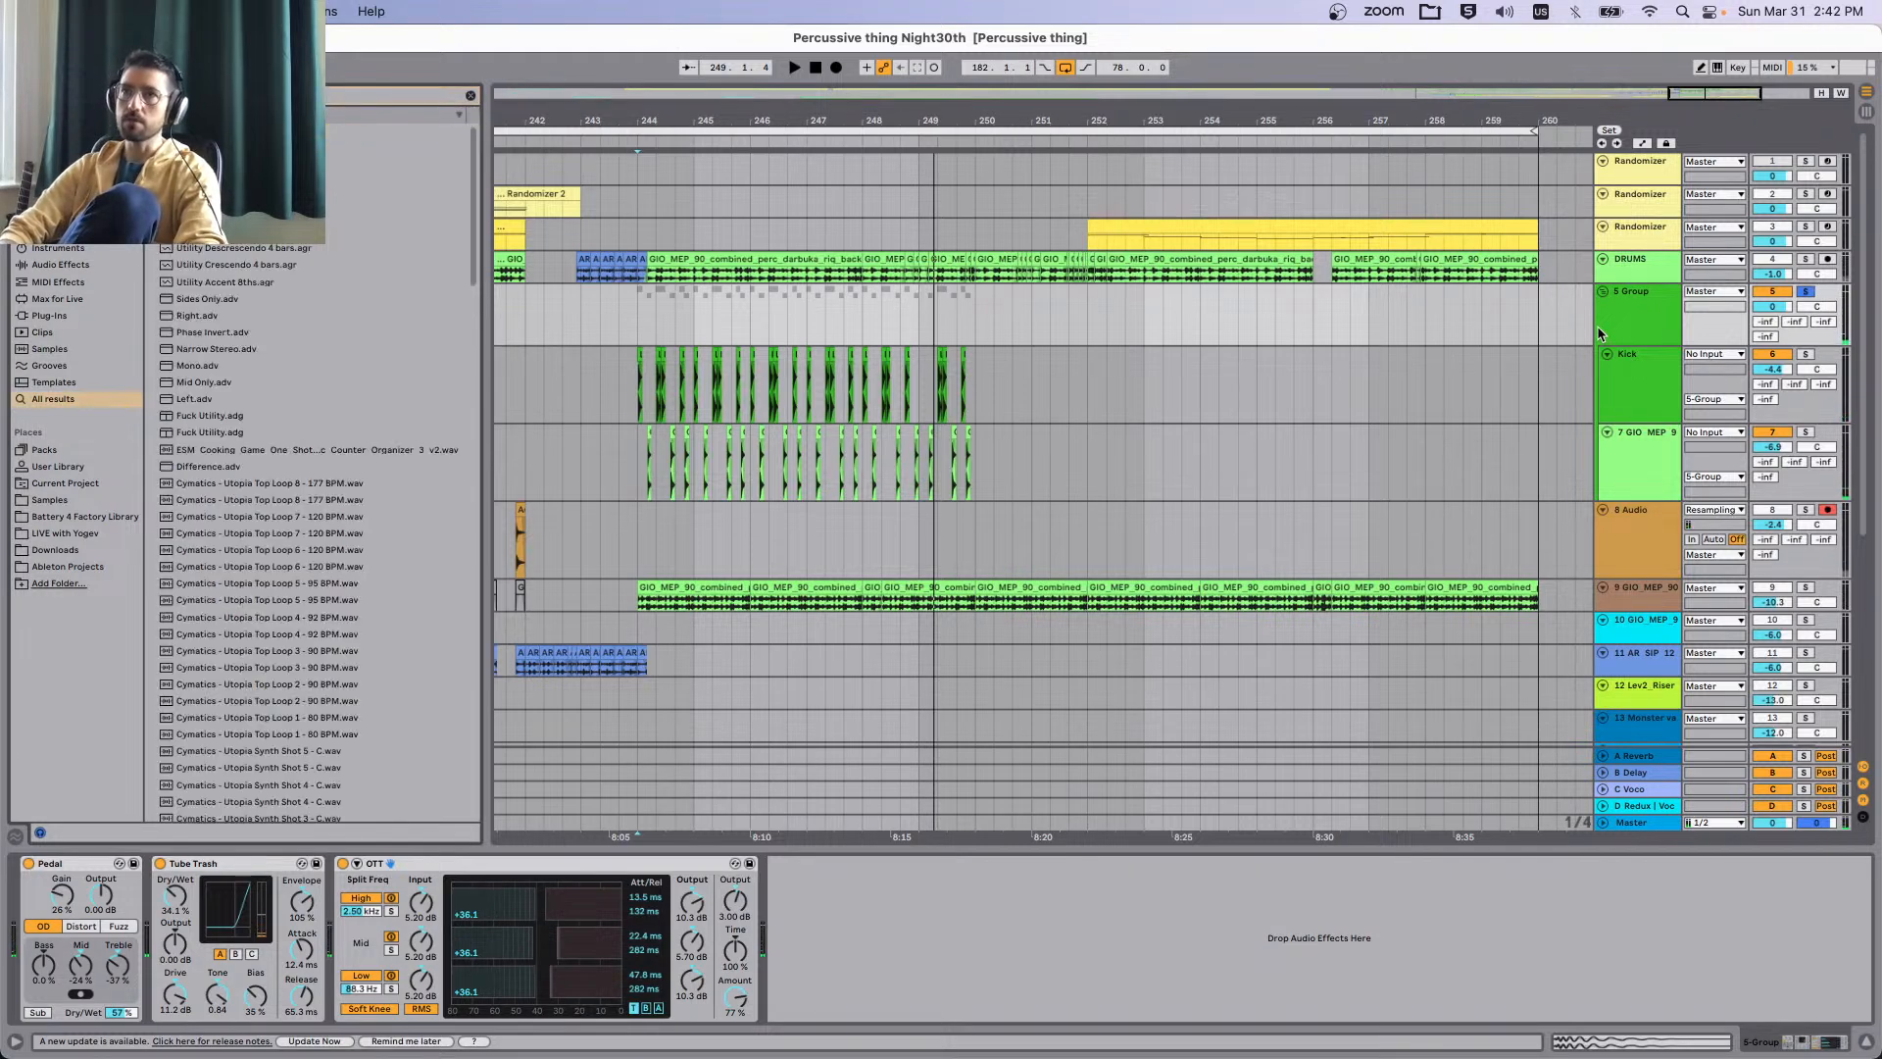
key(space)
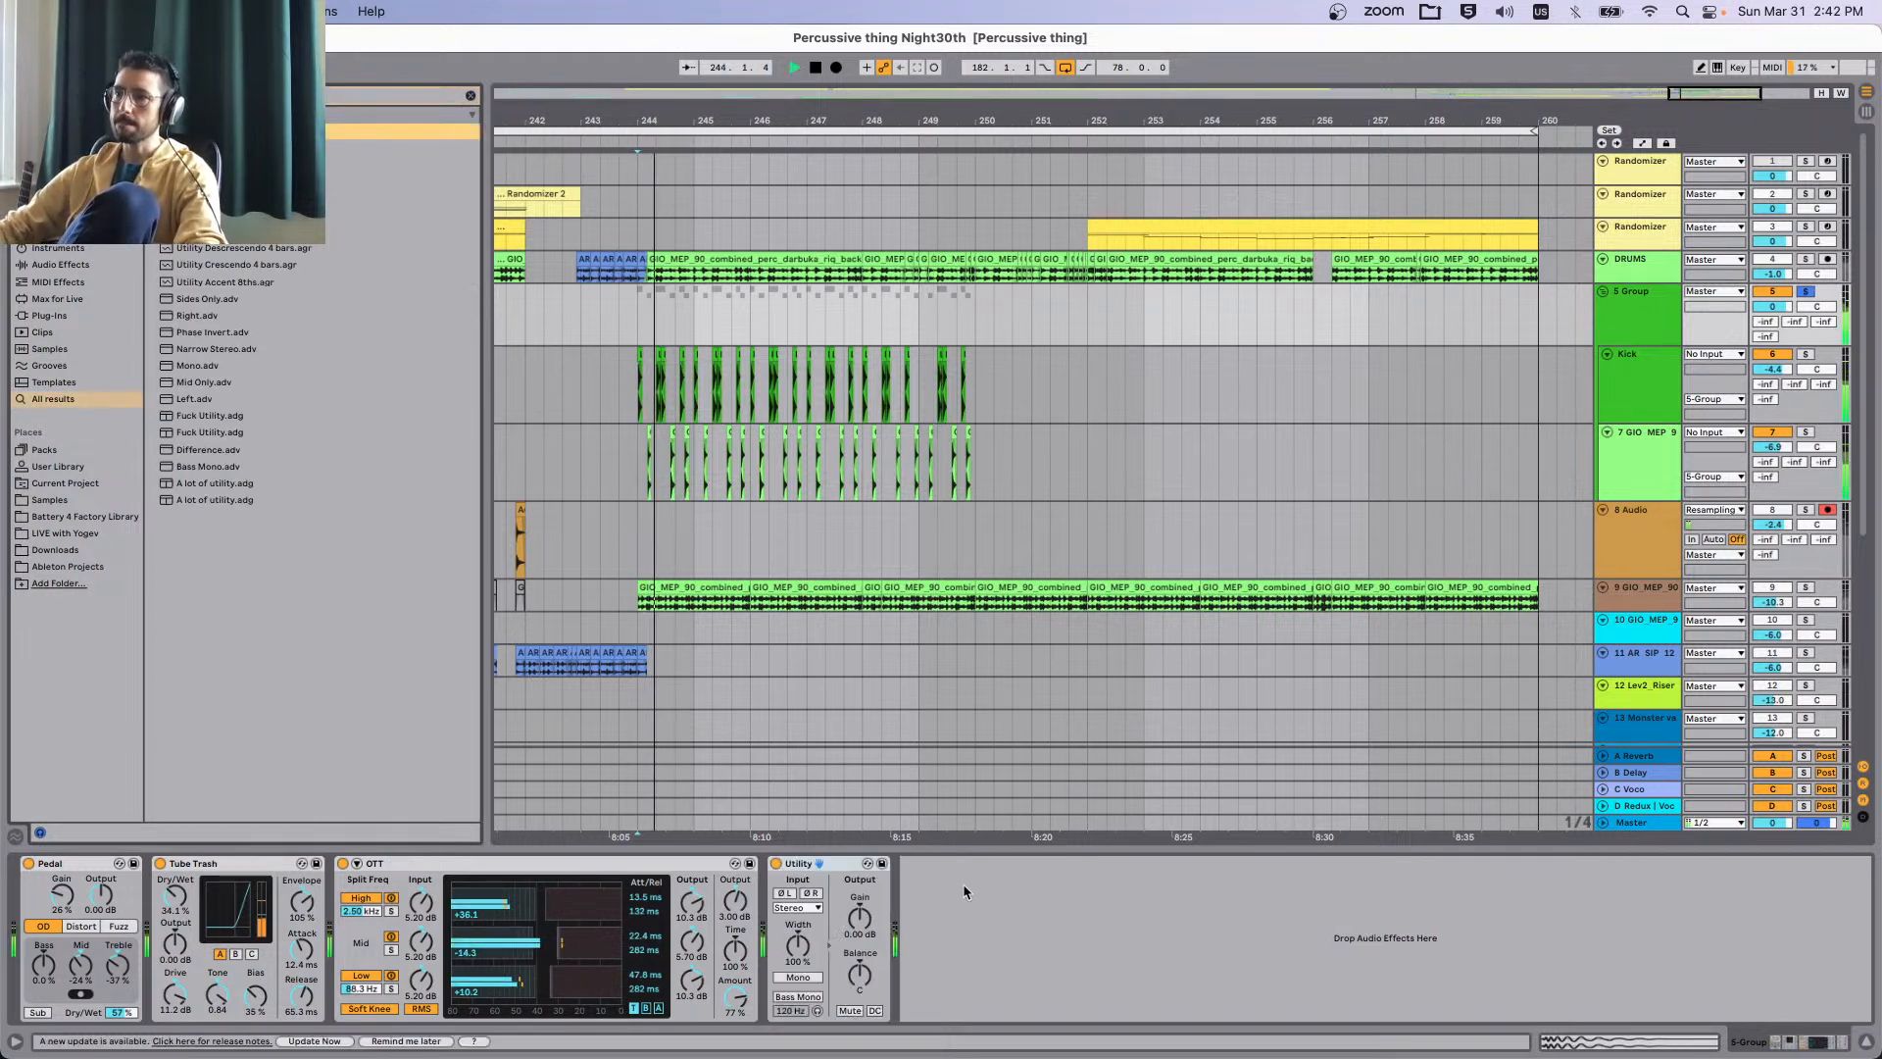
mouse_move(860, 919)
mouse_down()
mouse_move(860, 883)
mouse_move(859, 907)
mouse_up()
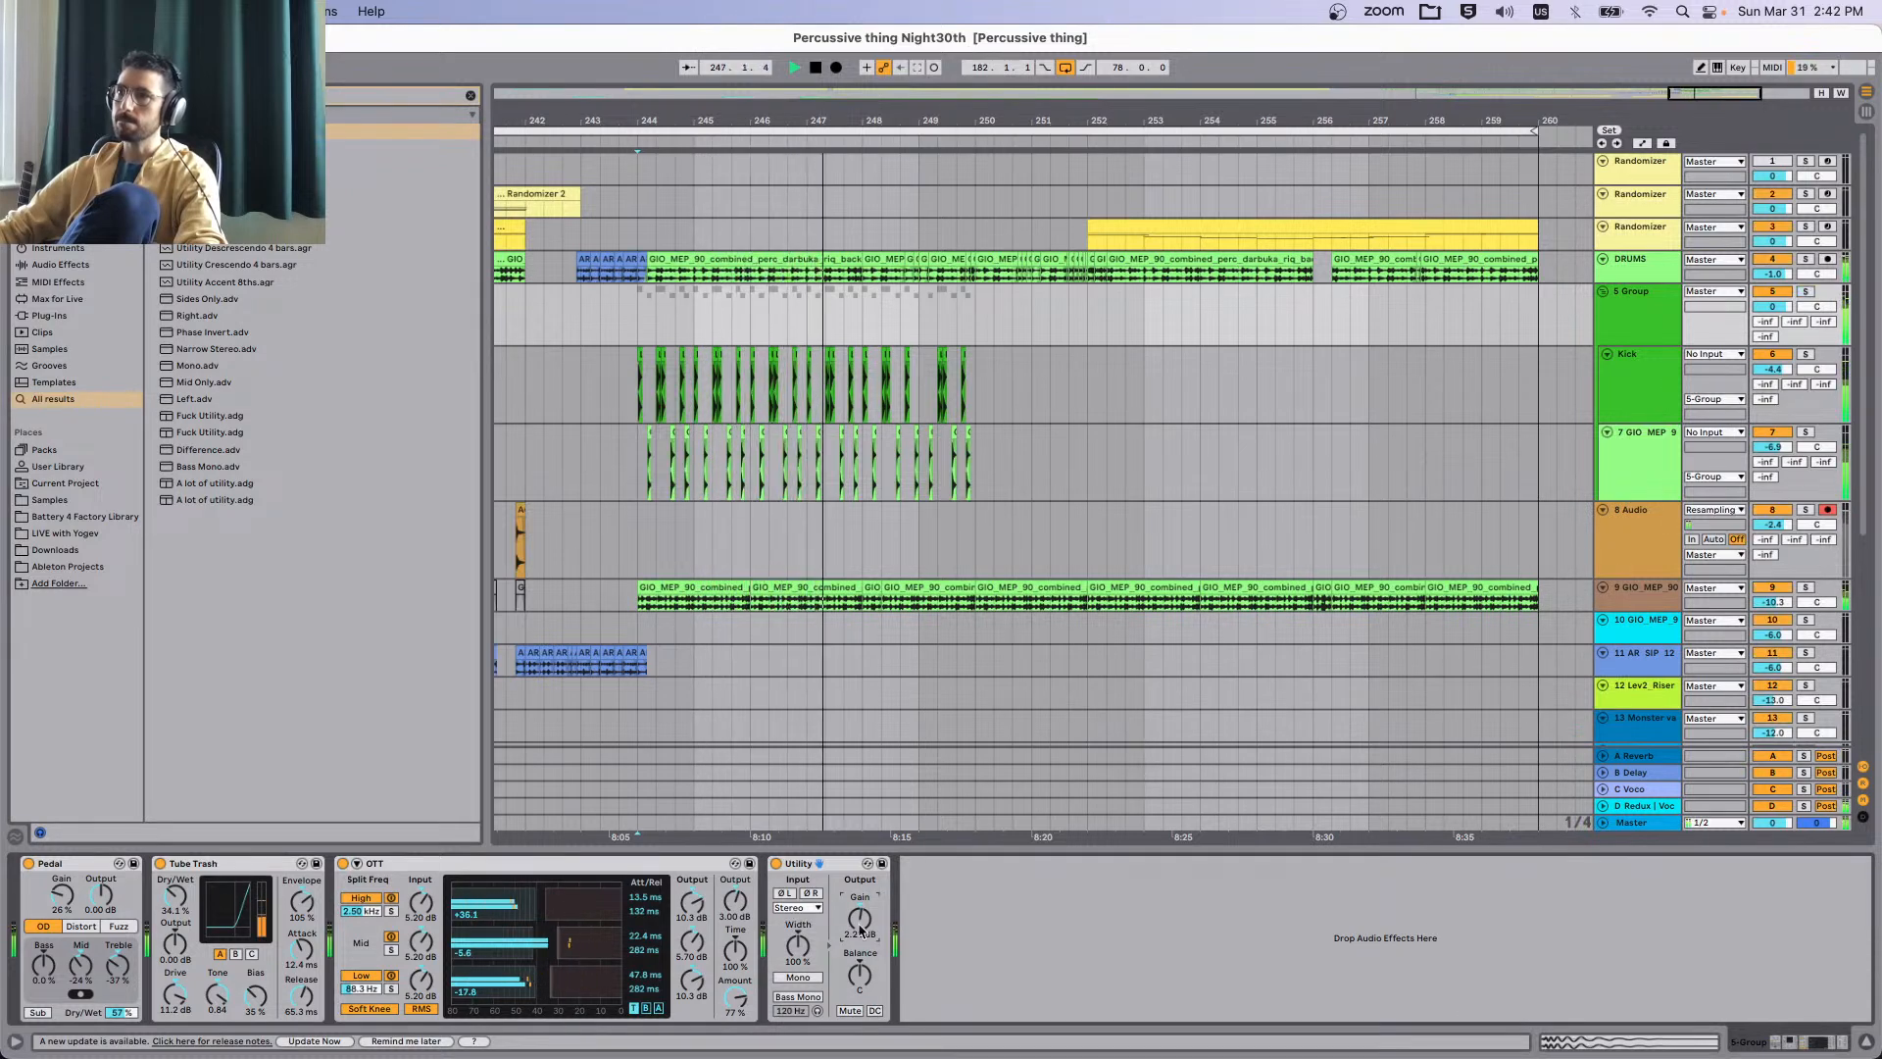
drag(860, 918, 859, 921)
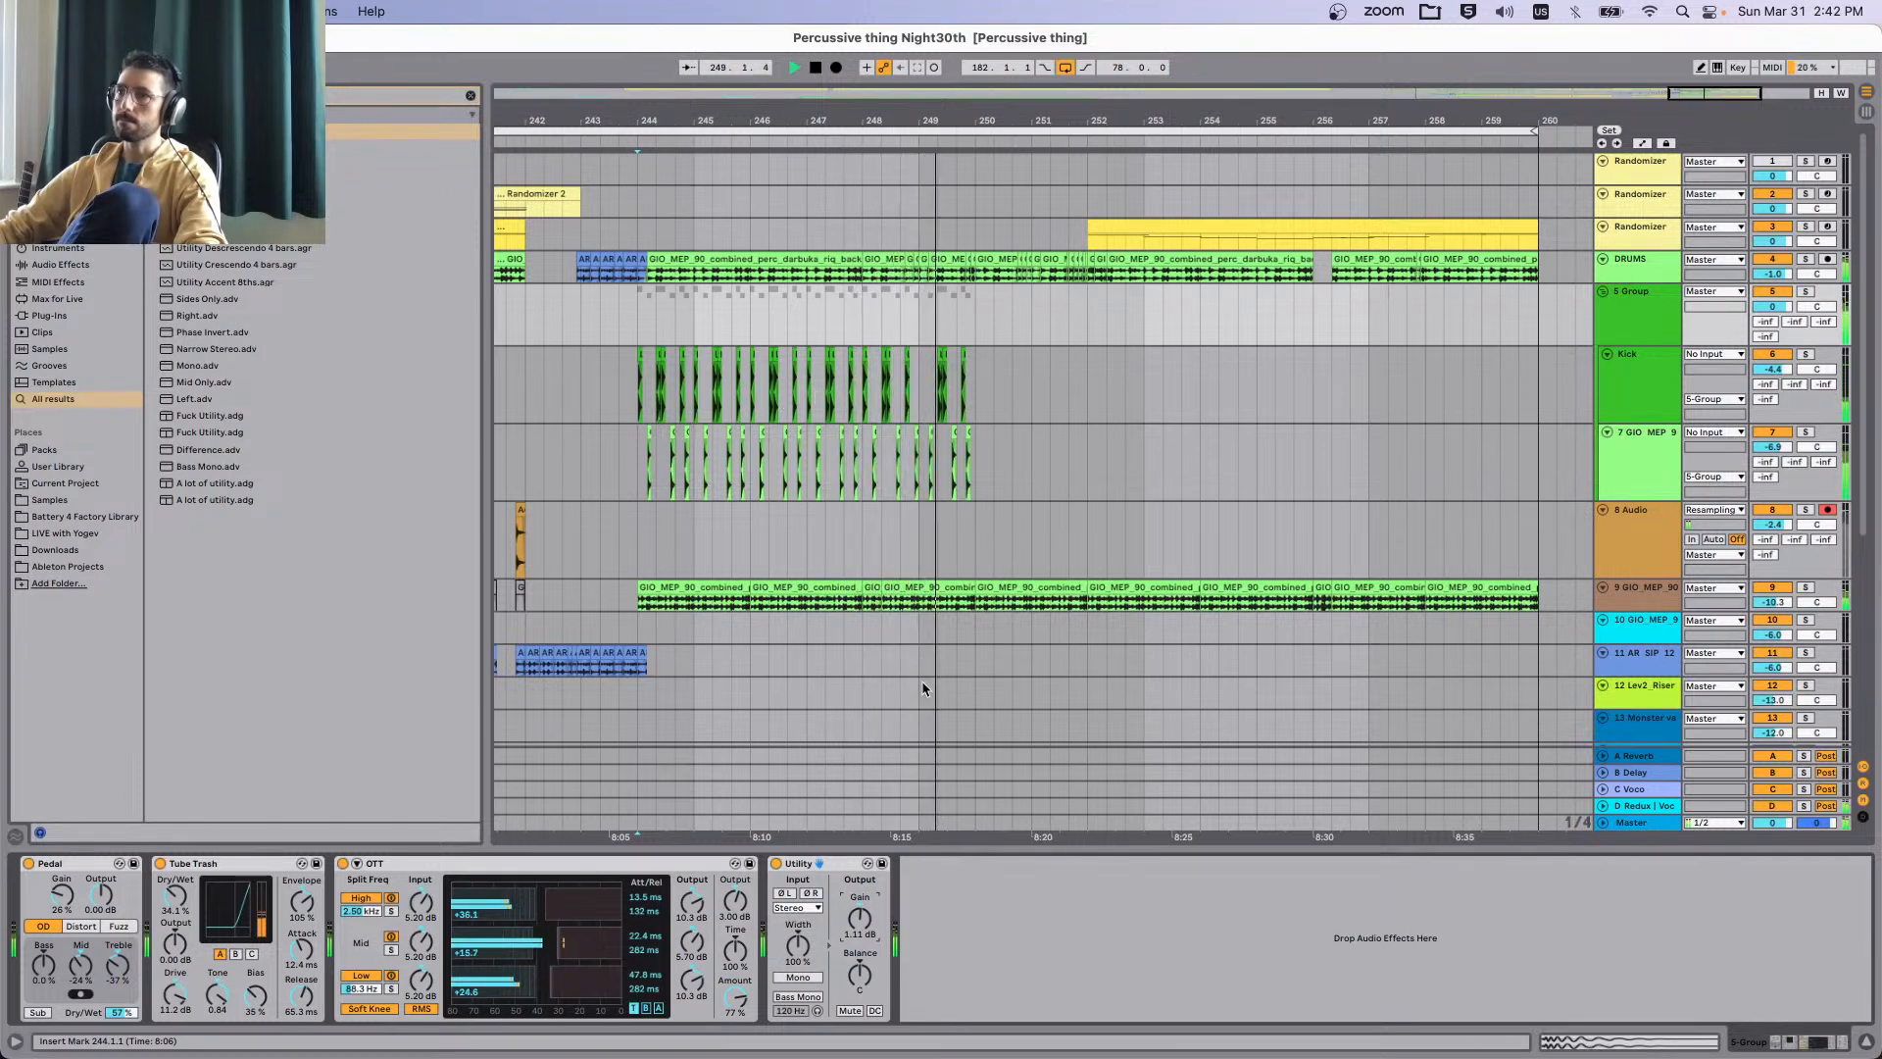
double_click(866, 921)
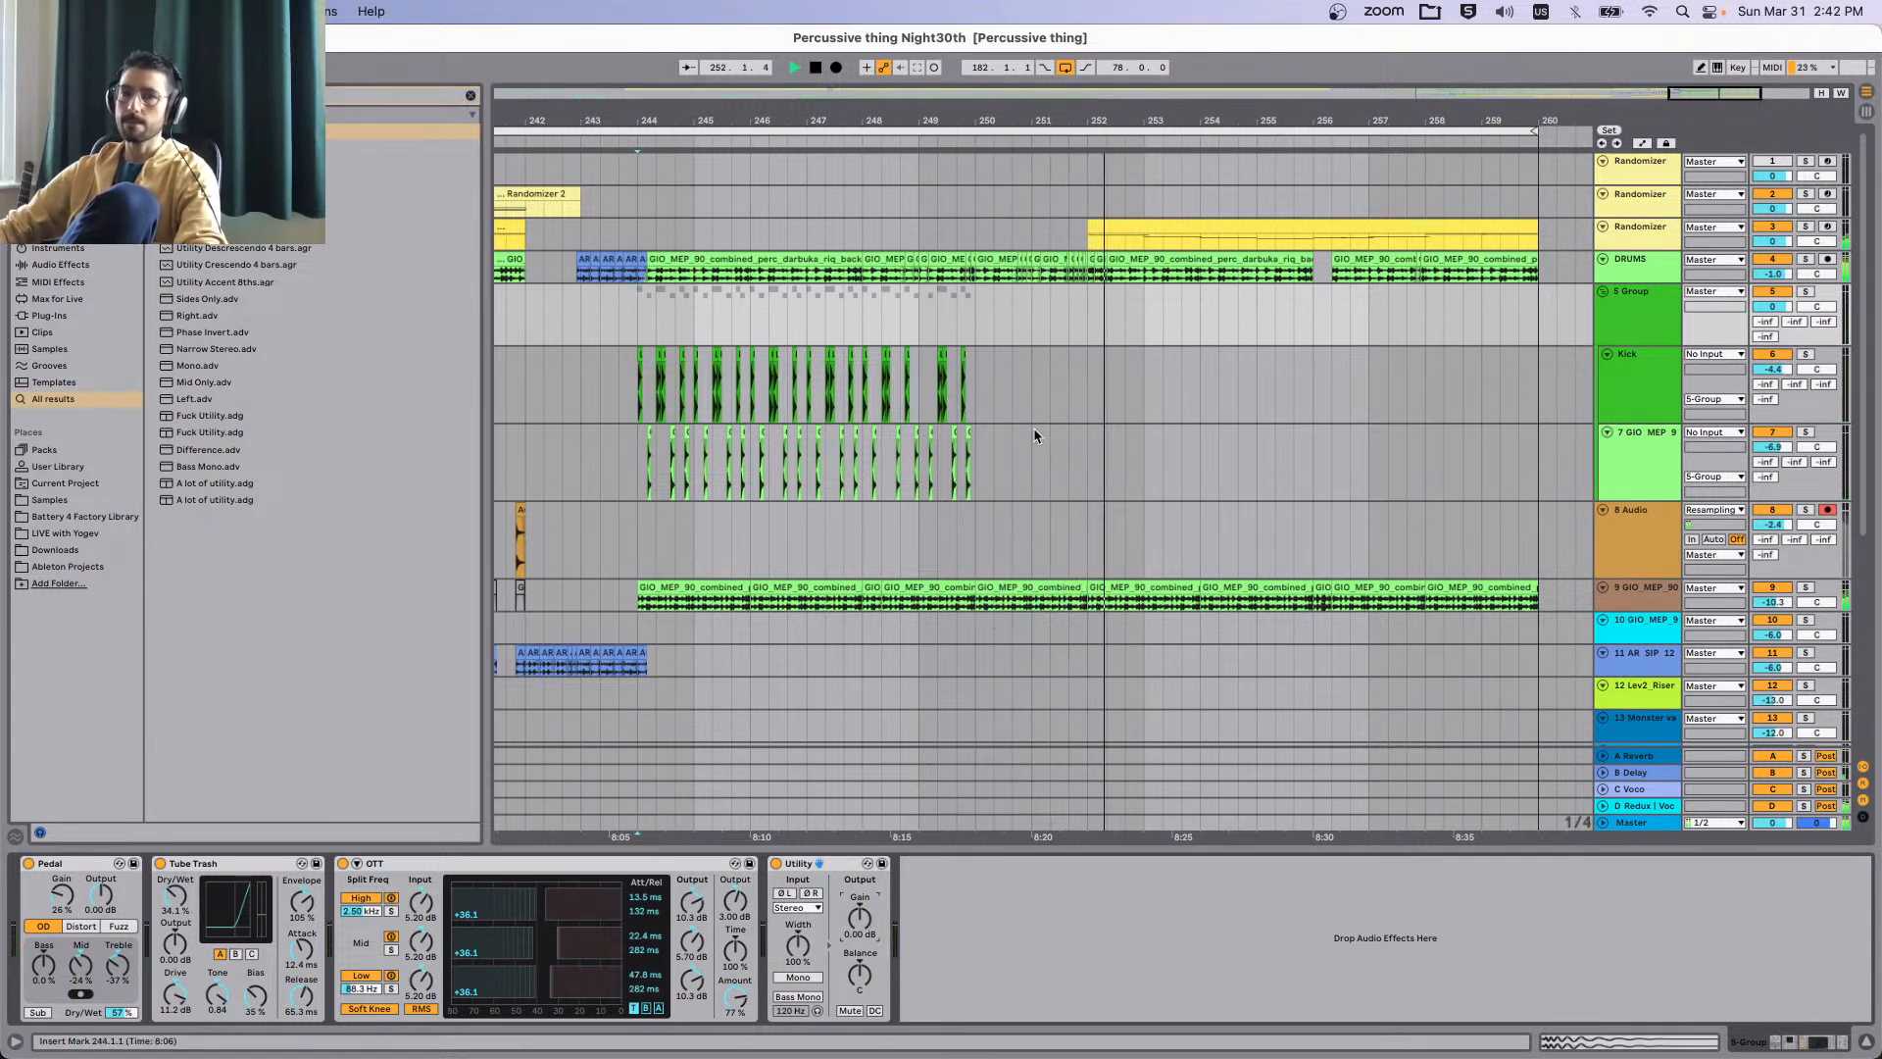
Replace the kick at 245.1.1 with a copy of the hit on the track below and play from bar 244.
scroll(1038, 429, up, 3)
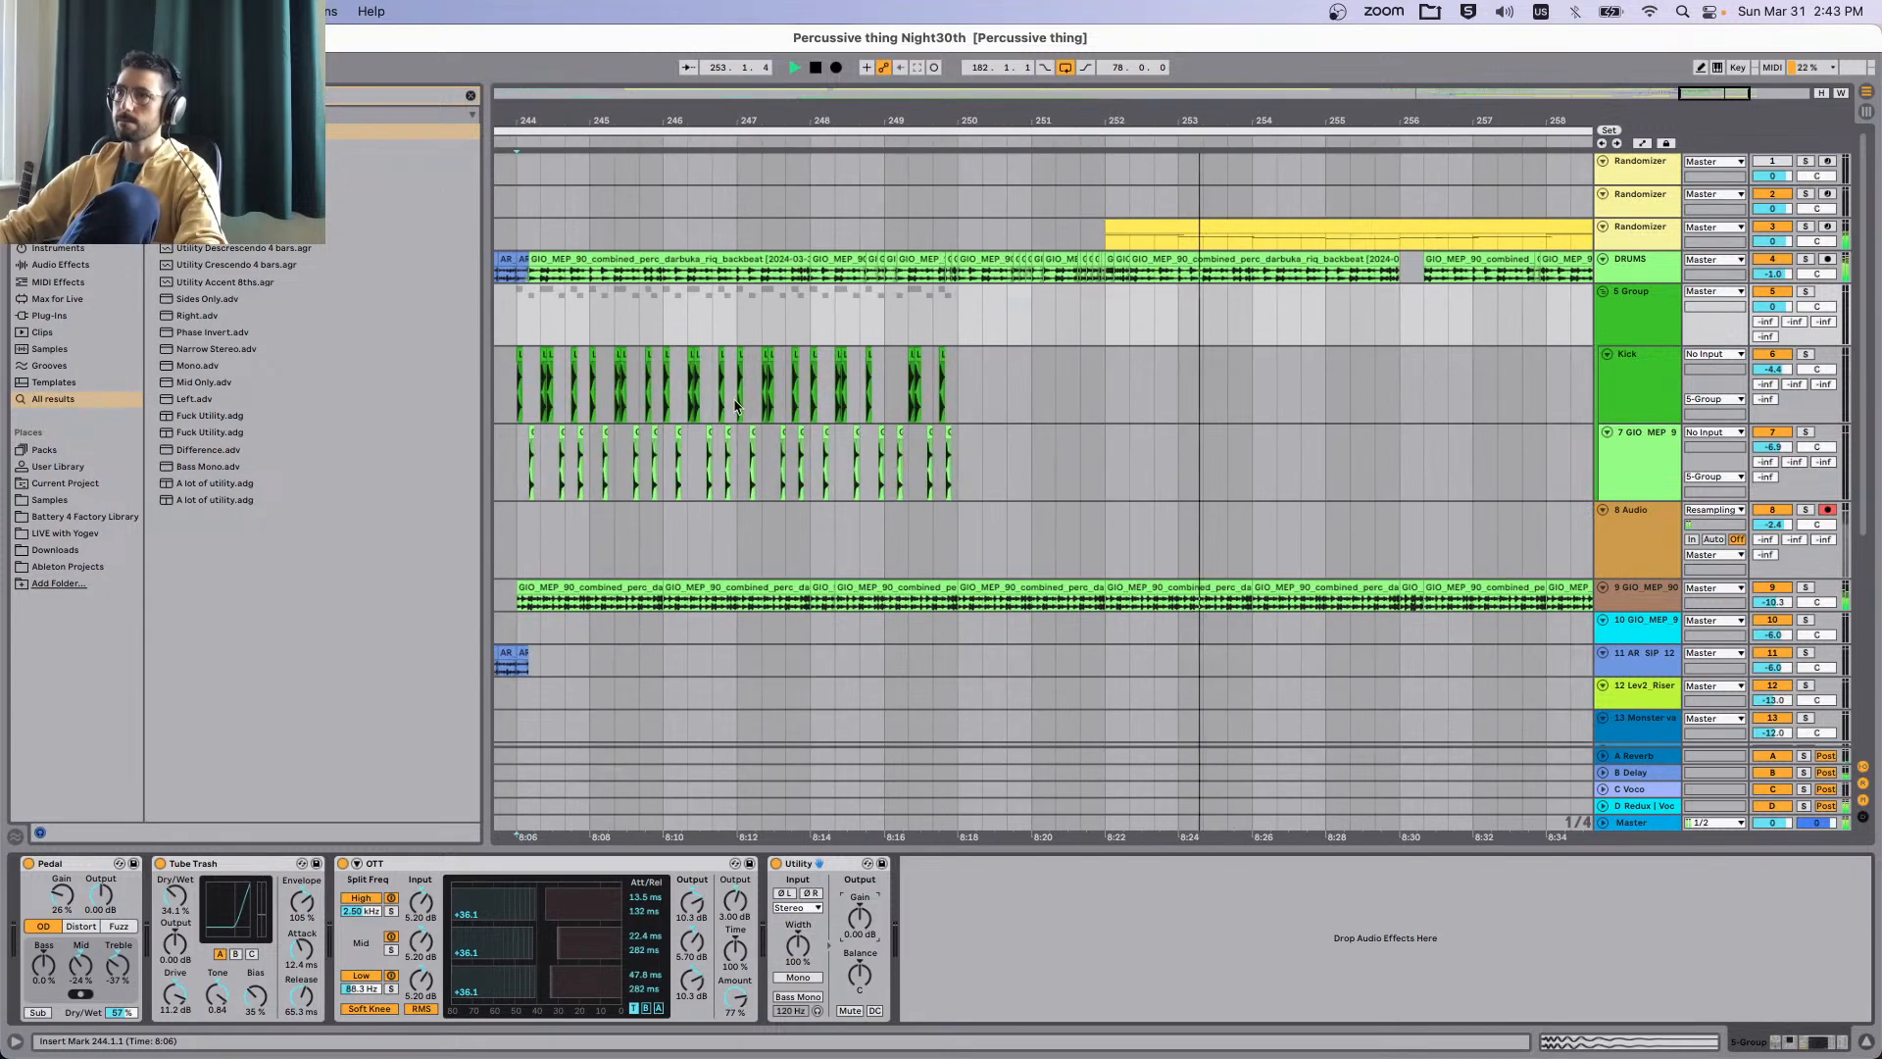
scroll(694, 416, left, 4)
click(728, 392)
key(space)
scroll(807, 498, up, 3)
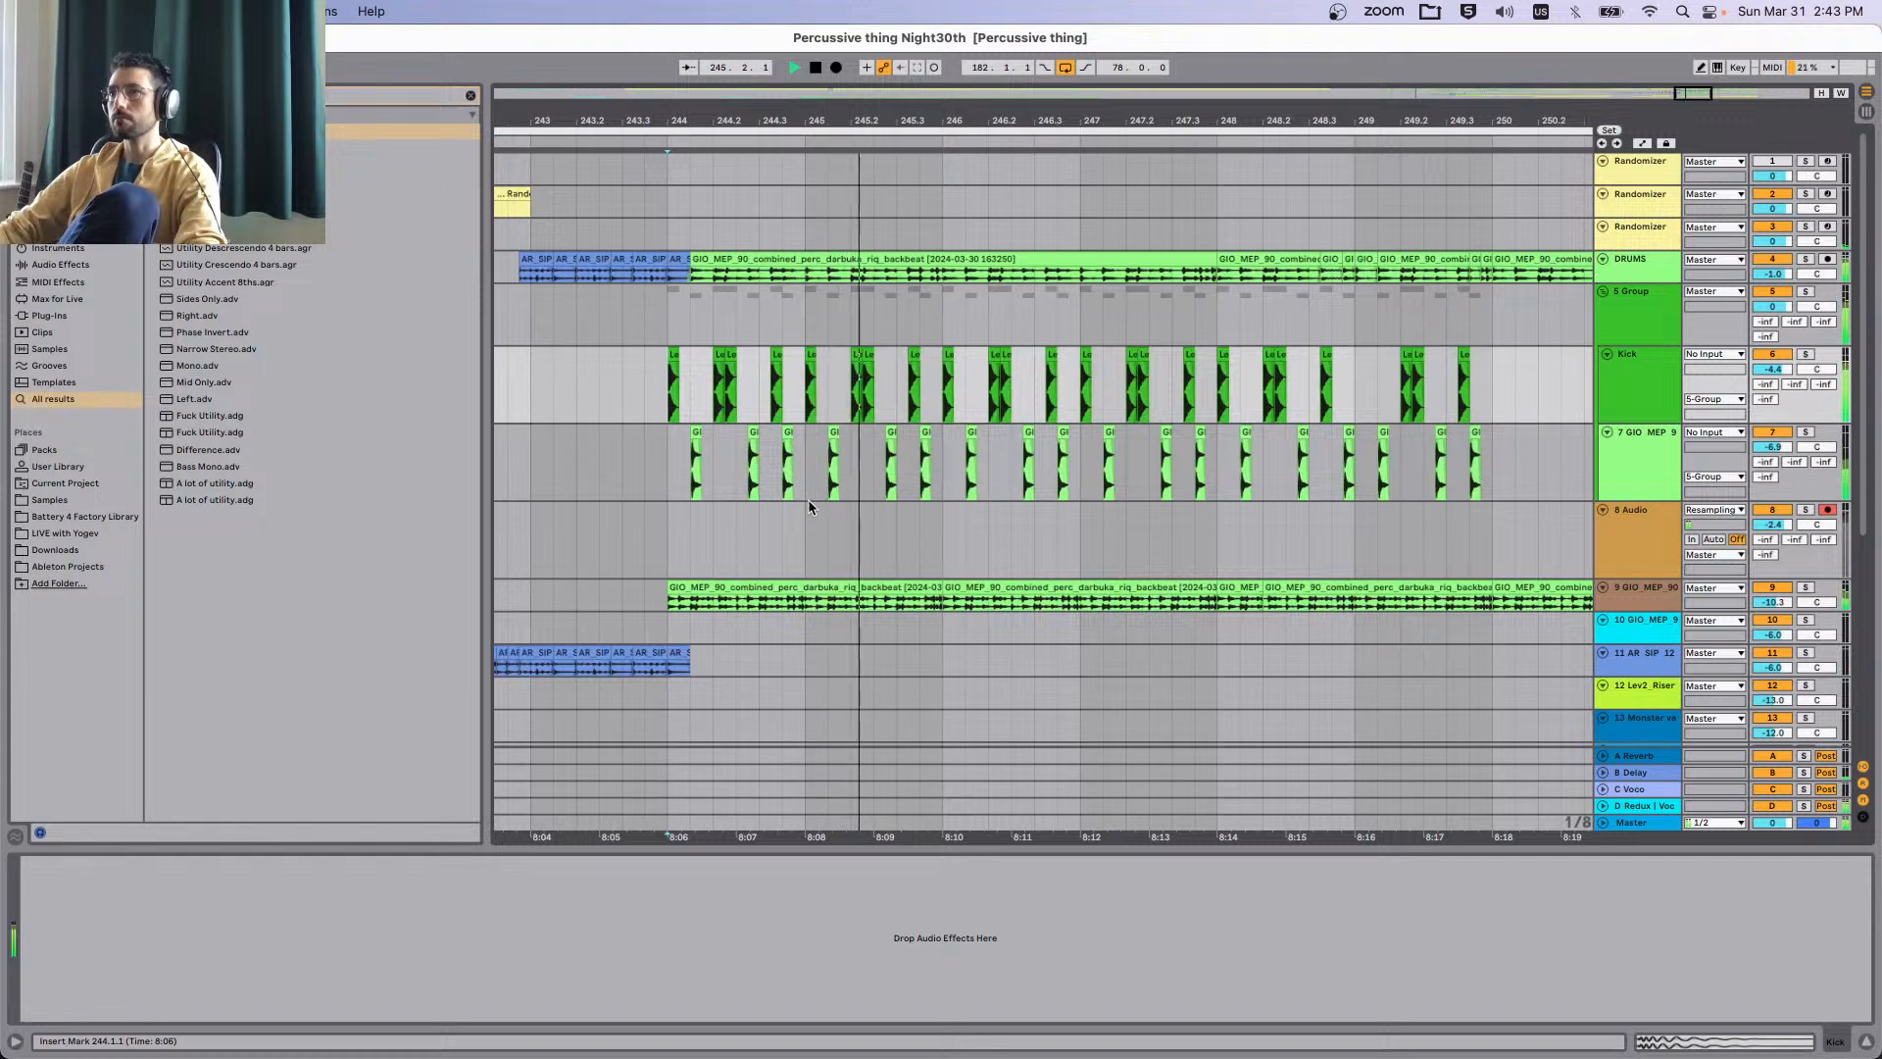
scroll(816, 382, up, 2)
scroll(747, 377, up, 3)
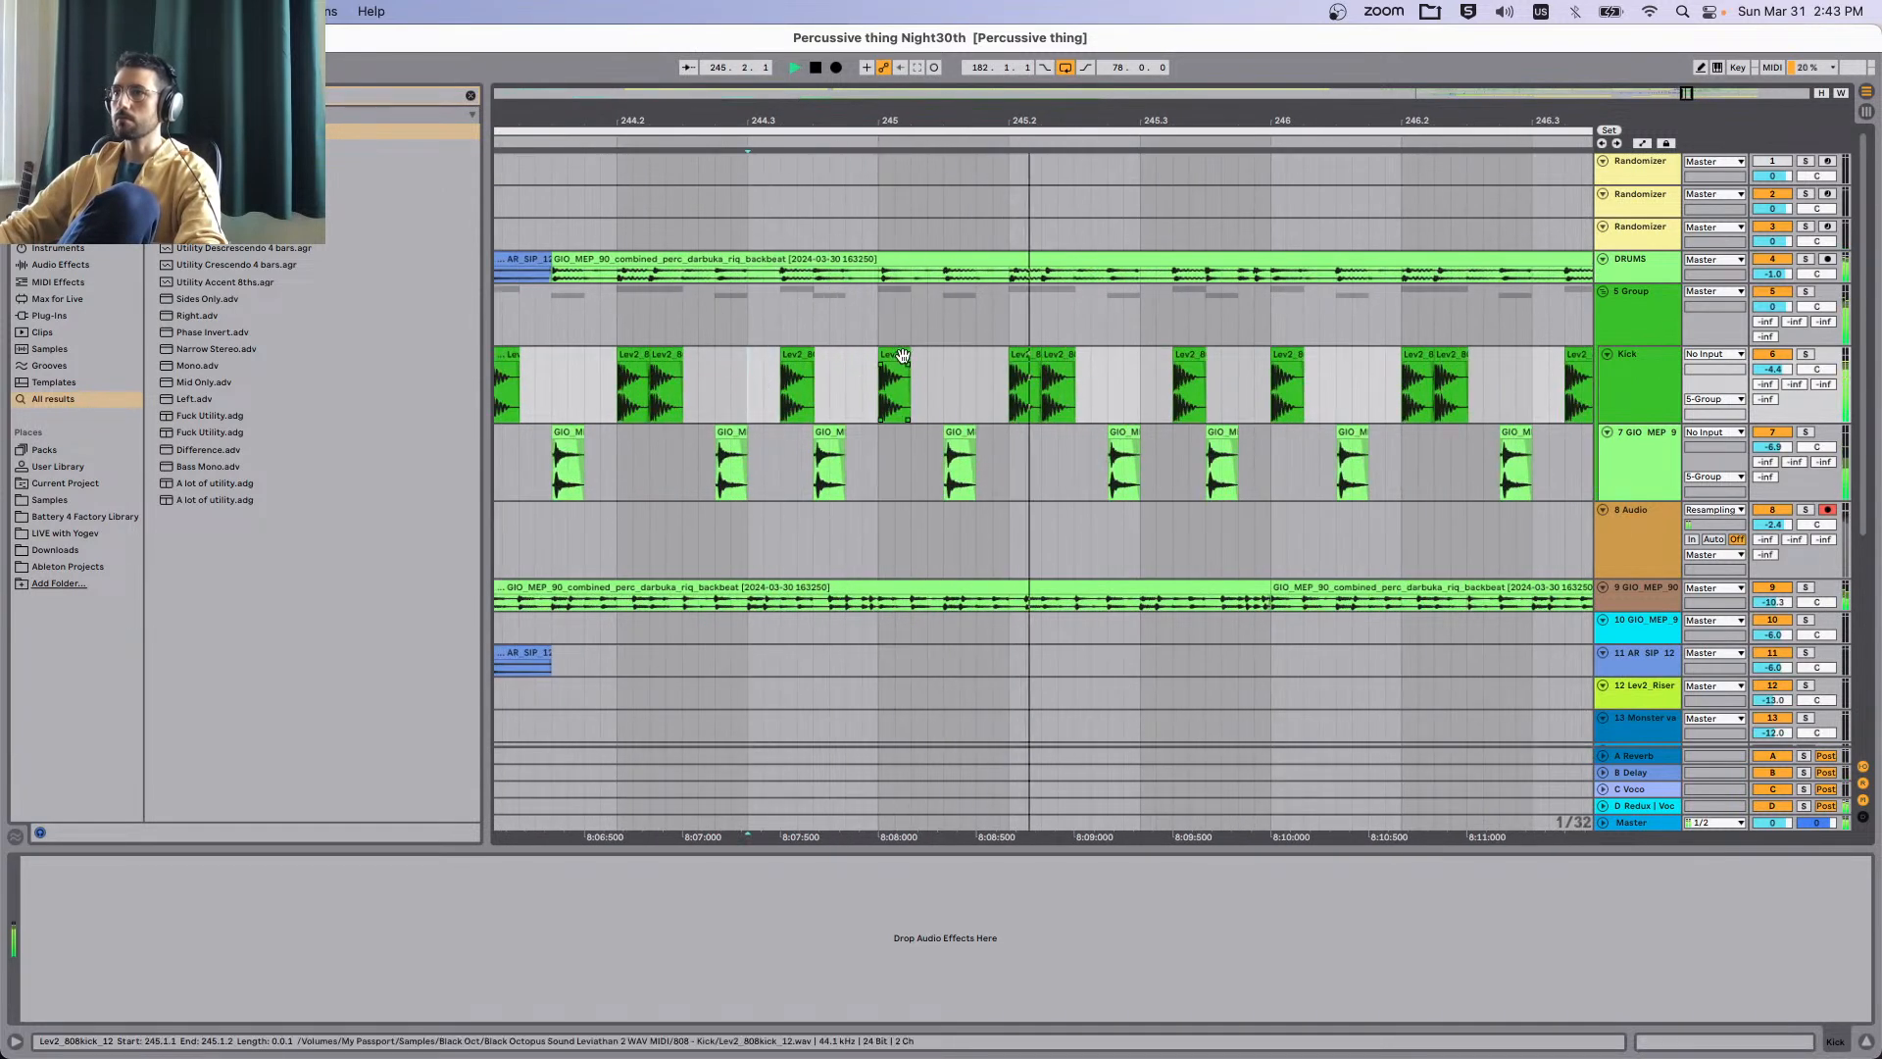
click(898, 355)
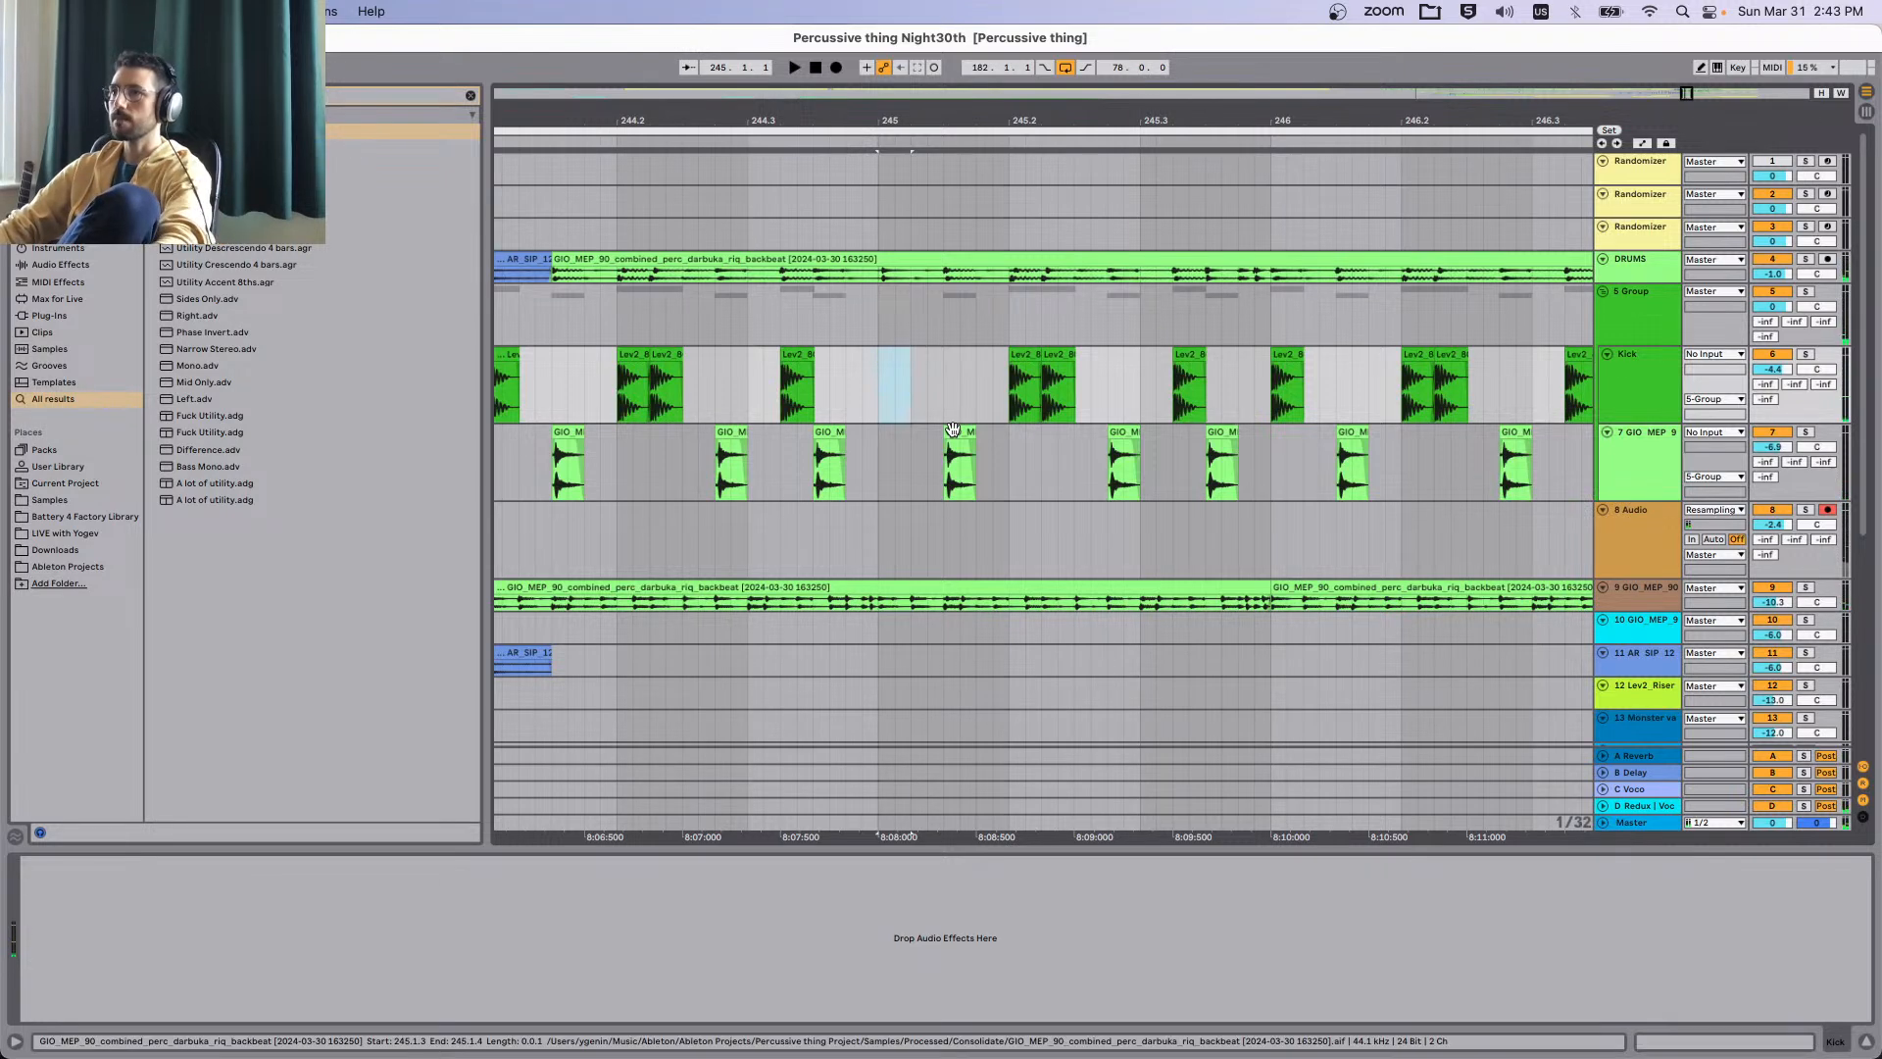
drag(898, 355, 888, 450)
click(525, 416)
key(space)
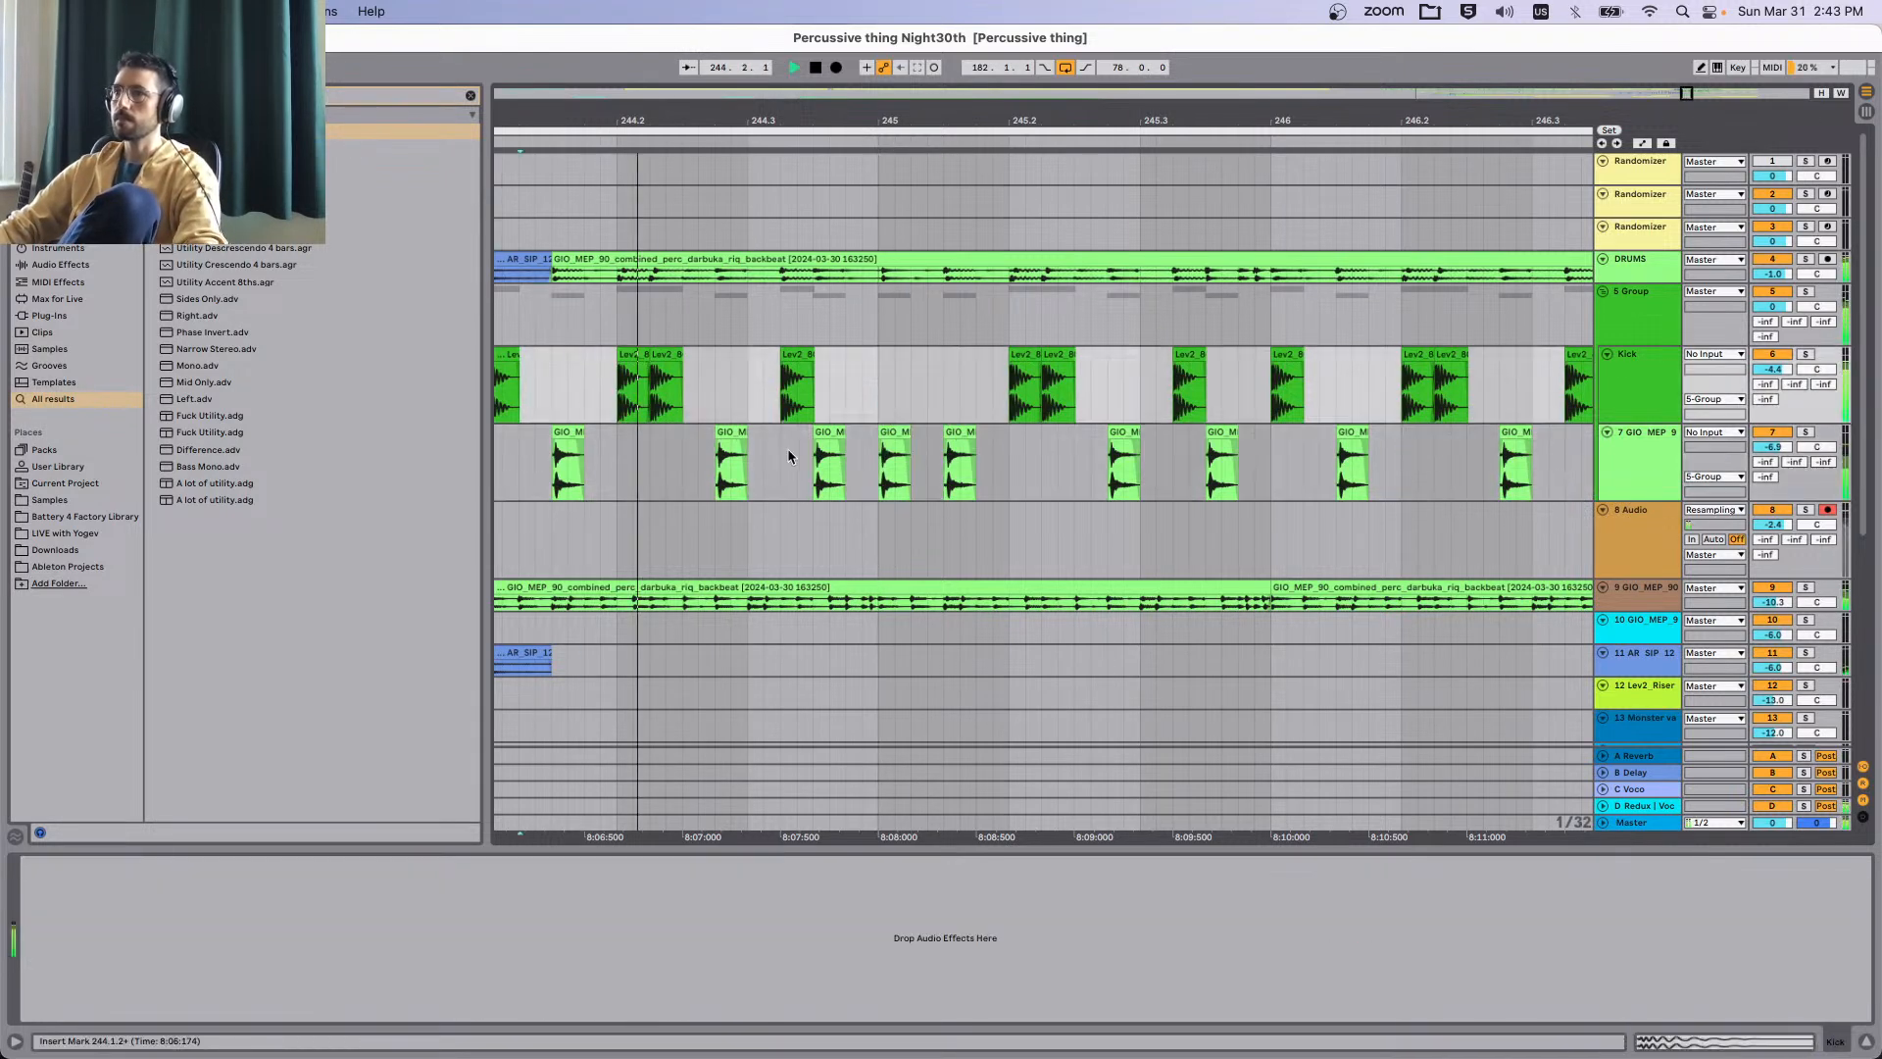
Listen through the part and copy the kick and hit clips from bars 244–245 to 250.1.1–252.1.1.
scroll(788, 456, down, 3)
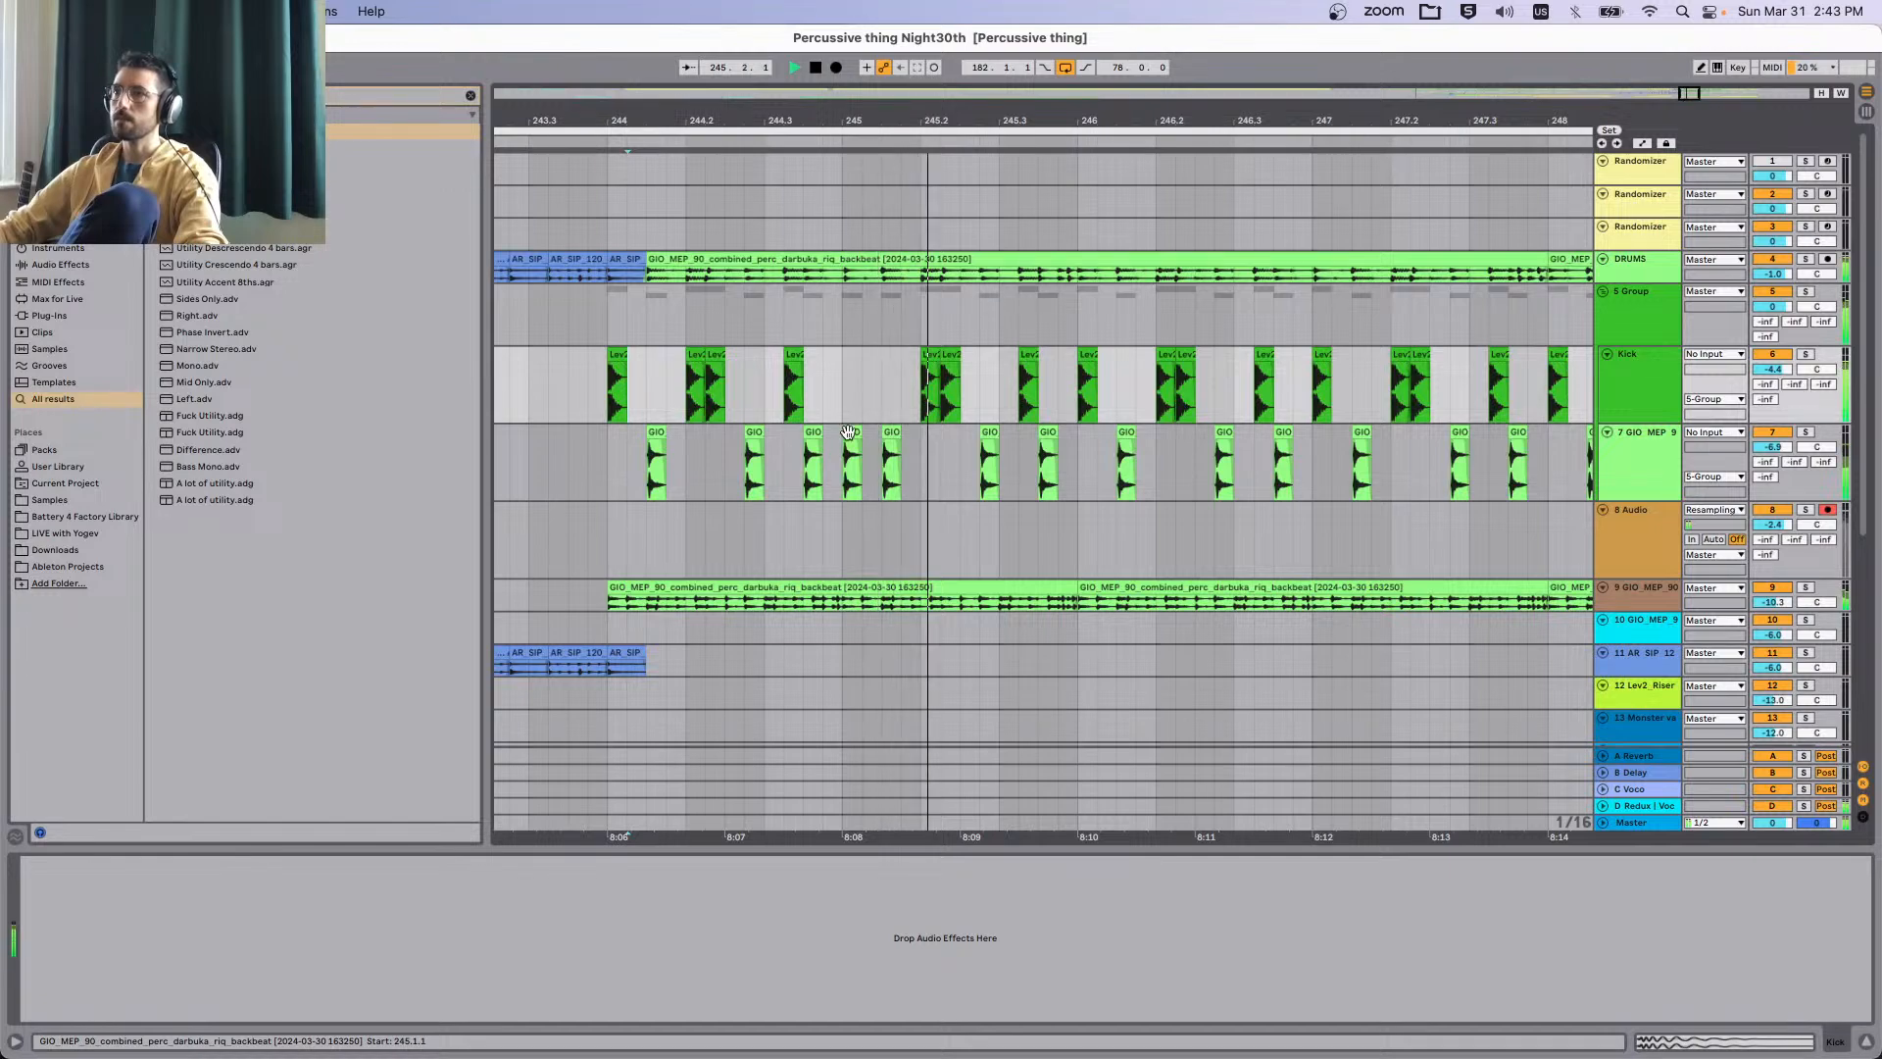
scroll(849, 433, down, 3)
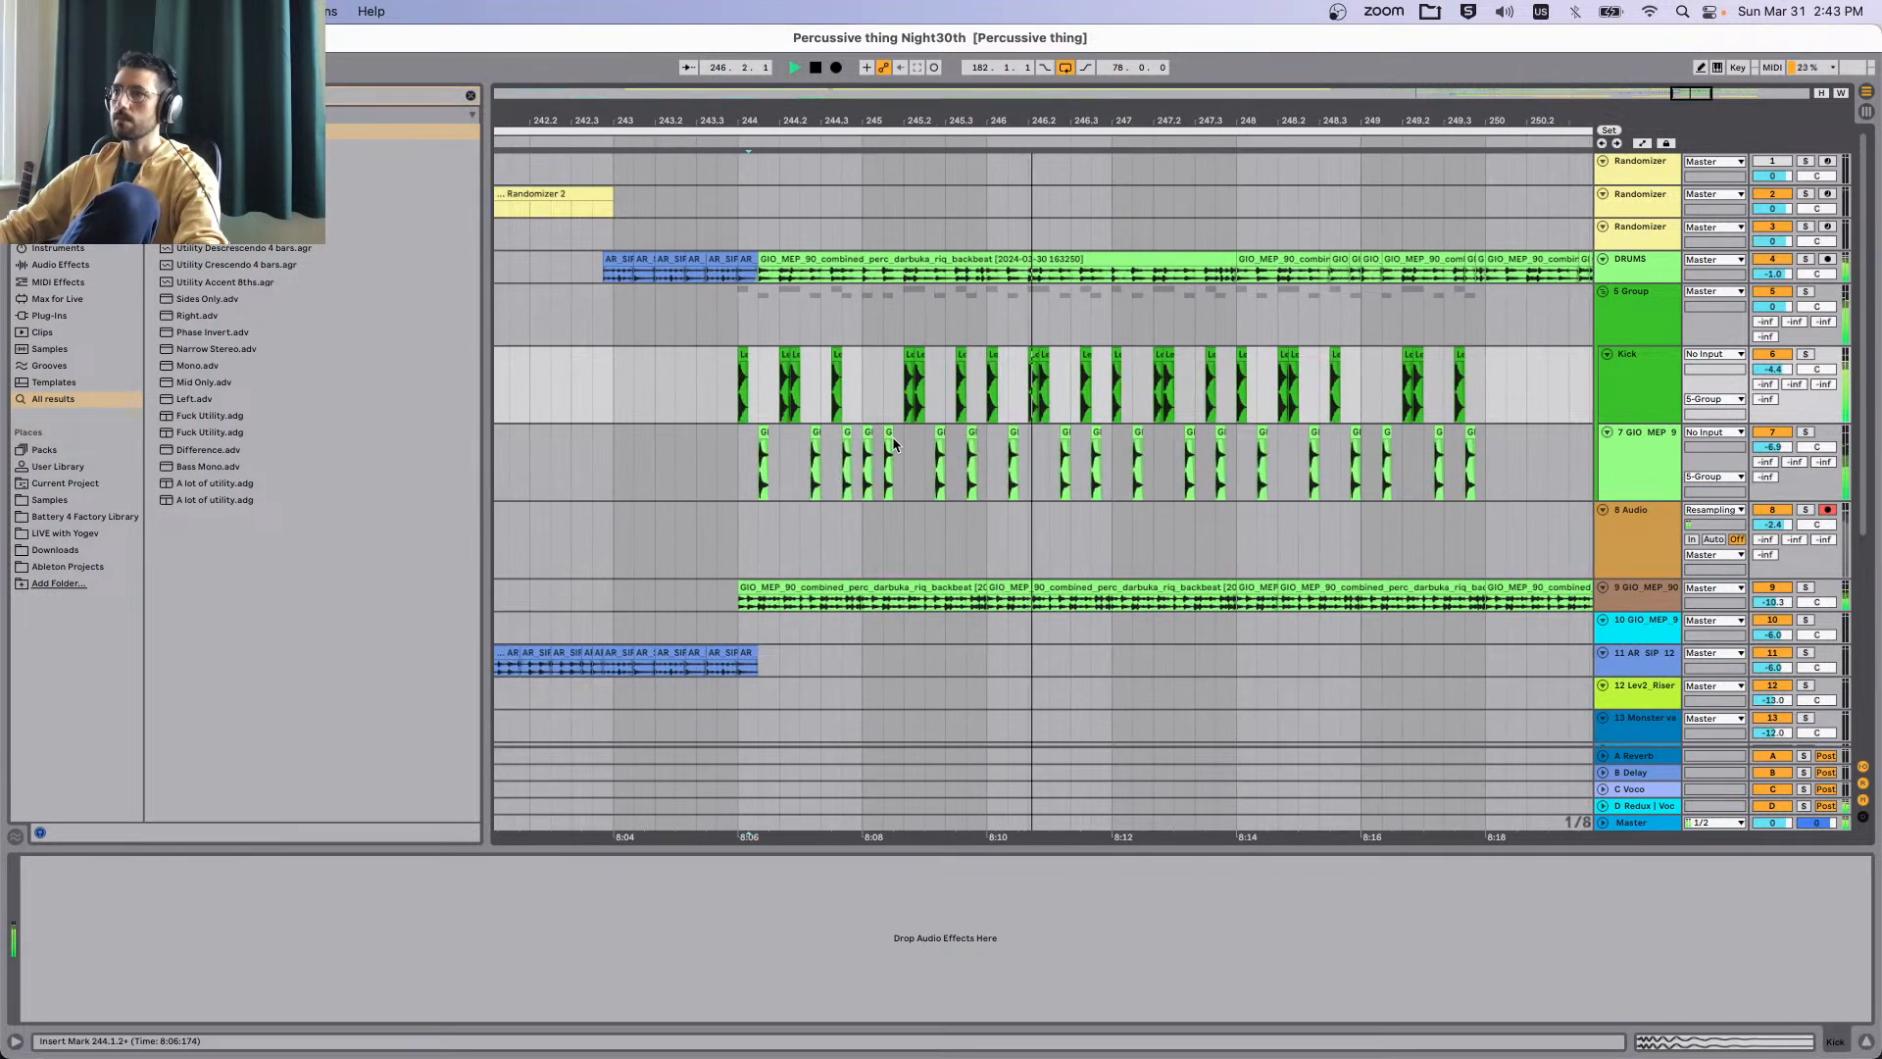
scroll(893, 444, right, 2)
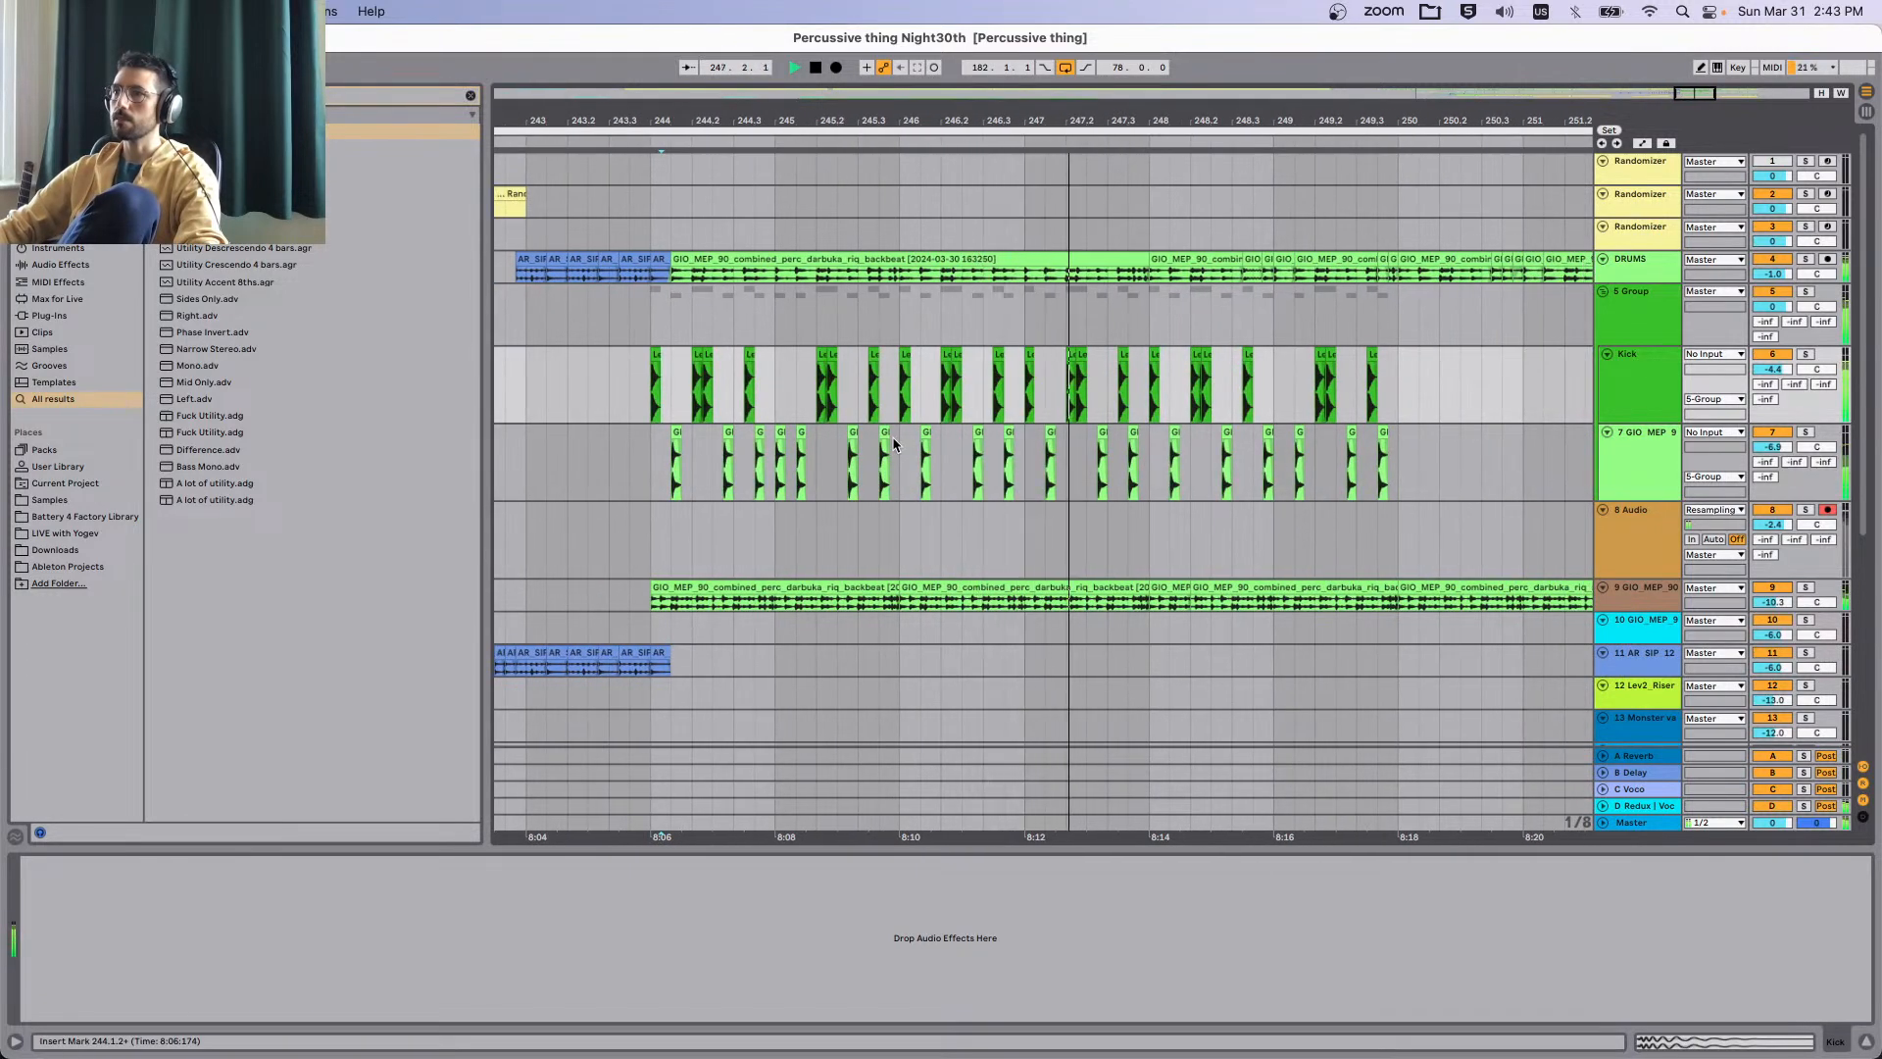
scroll(892, 439, right, 2)
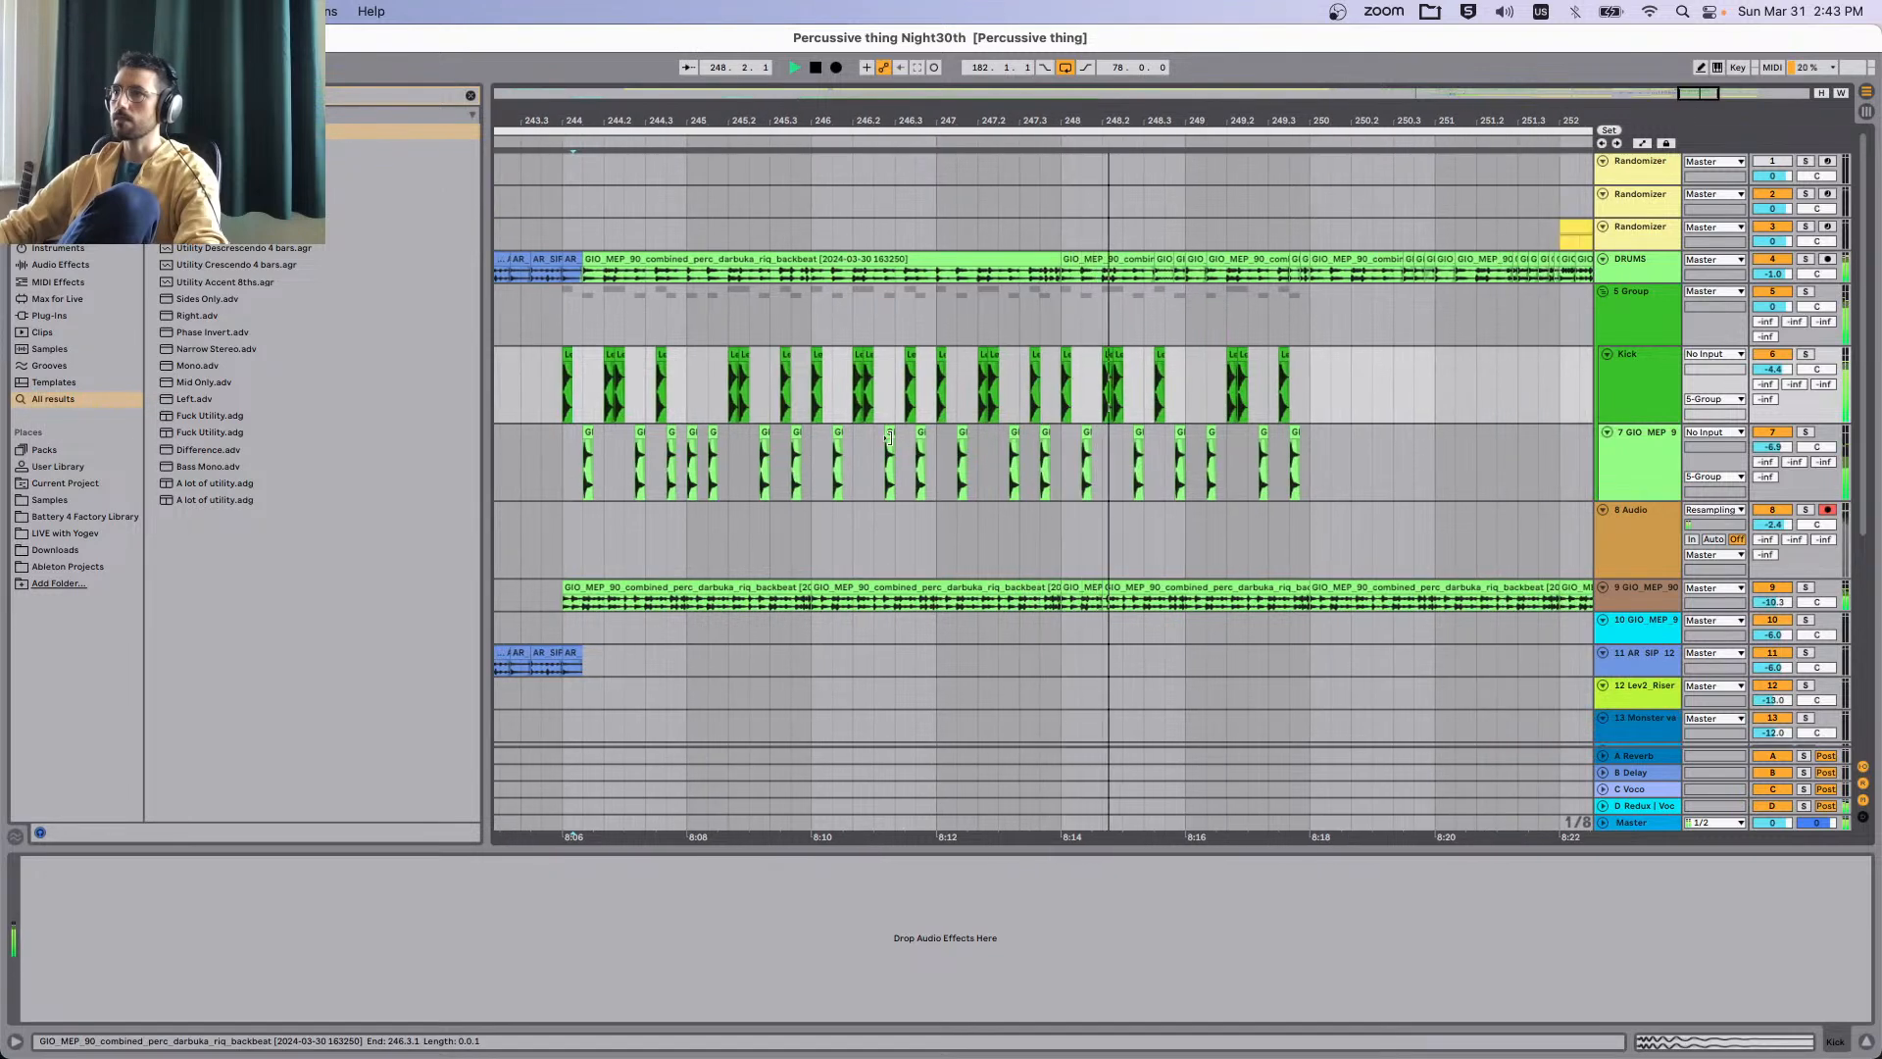
click(1022, 456)
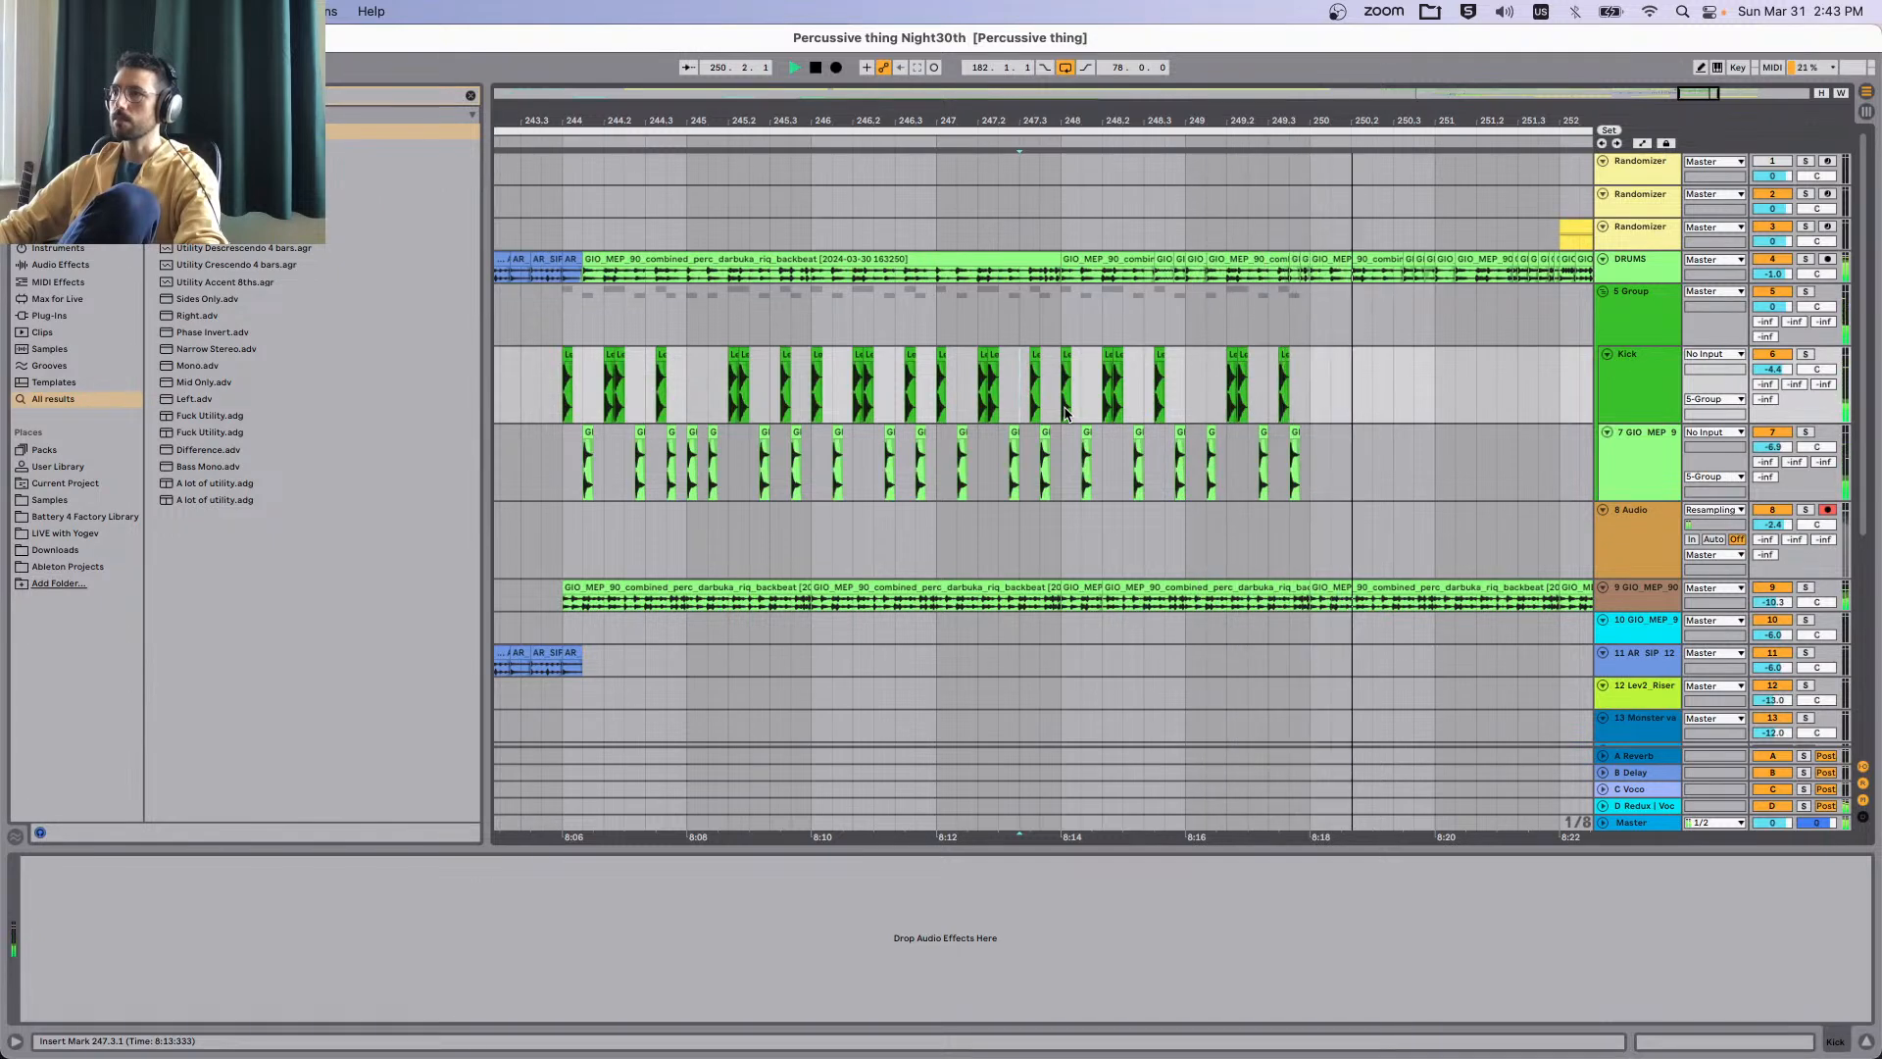
drag(563, 387, 849, 455)
drag(1311, 372, 1563, 461)
key(z)
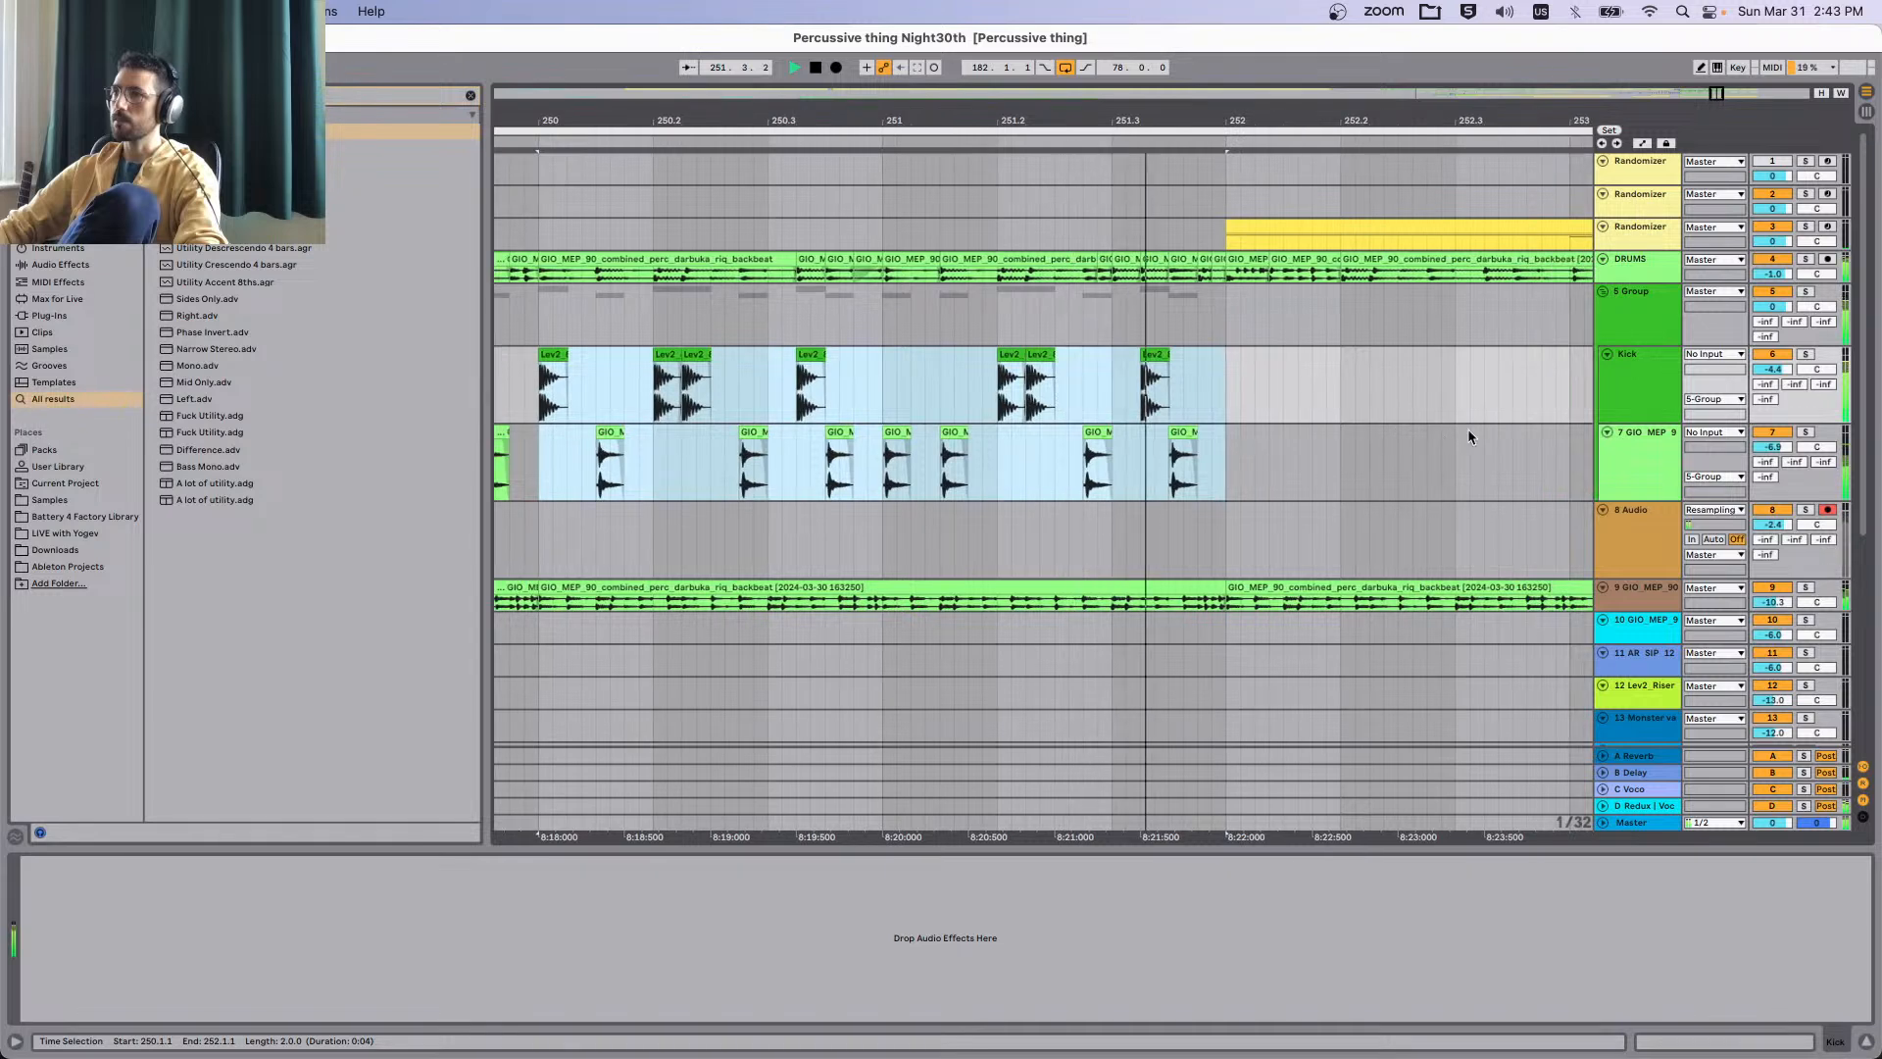
Add a copy of the kick at 251.3.1, directly before the one at 251.3.2, and audition from 251.1.4.
key(space)
click(1127, 389)
drag(1156, 356, 1126, 356)
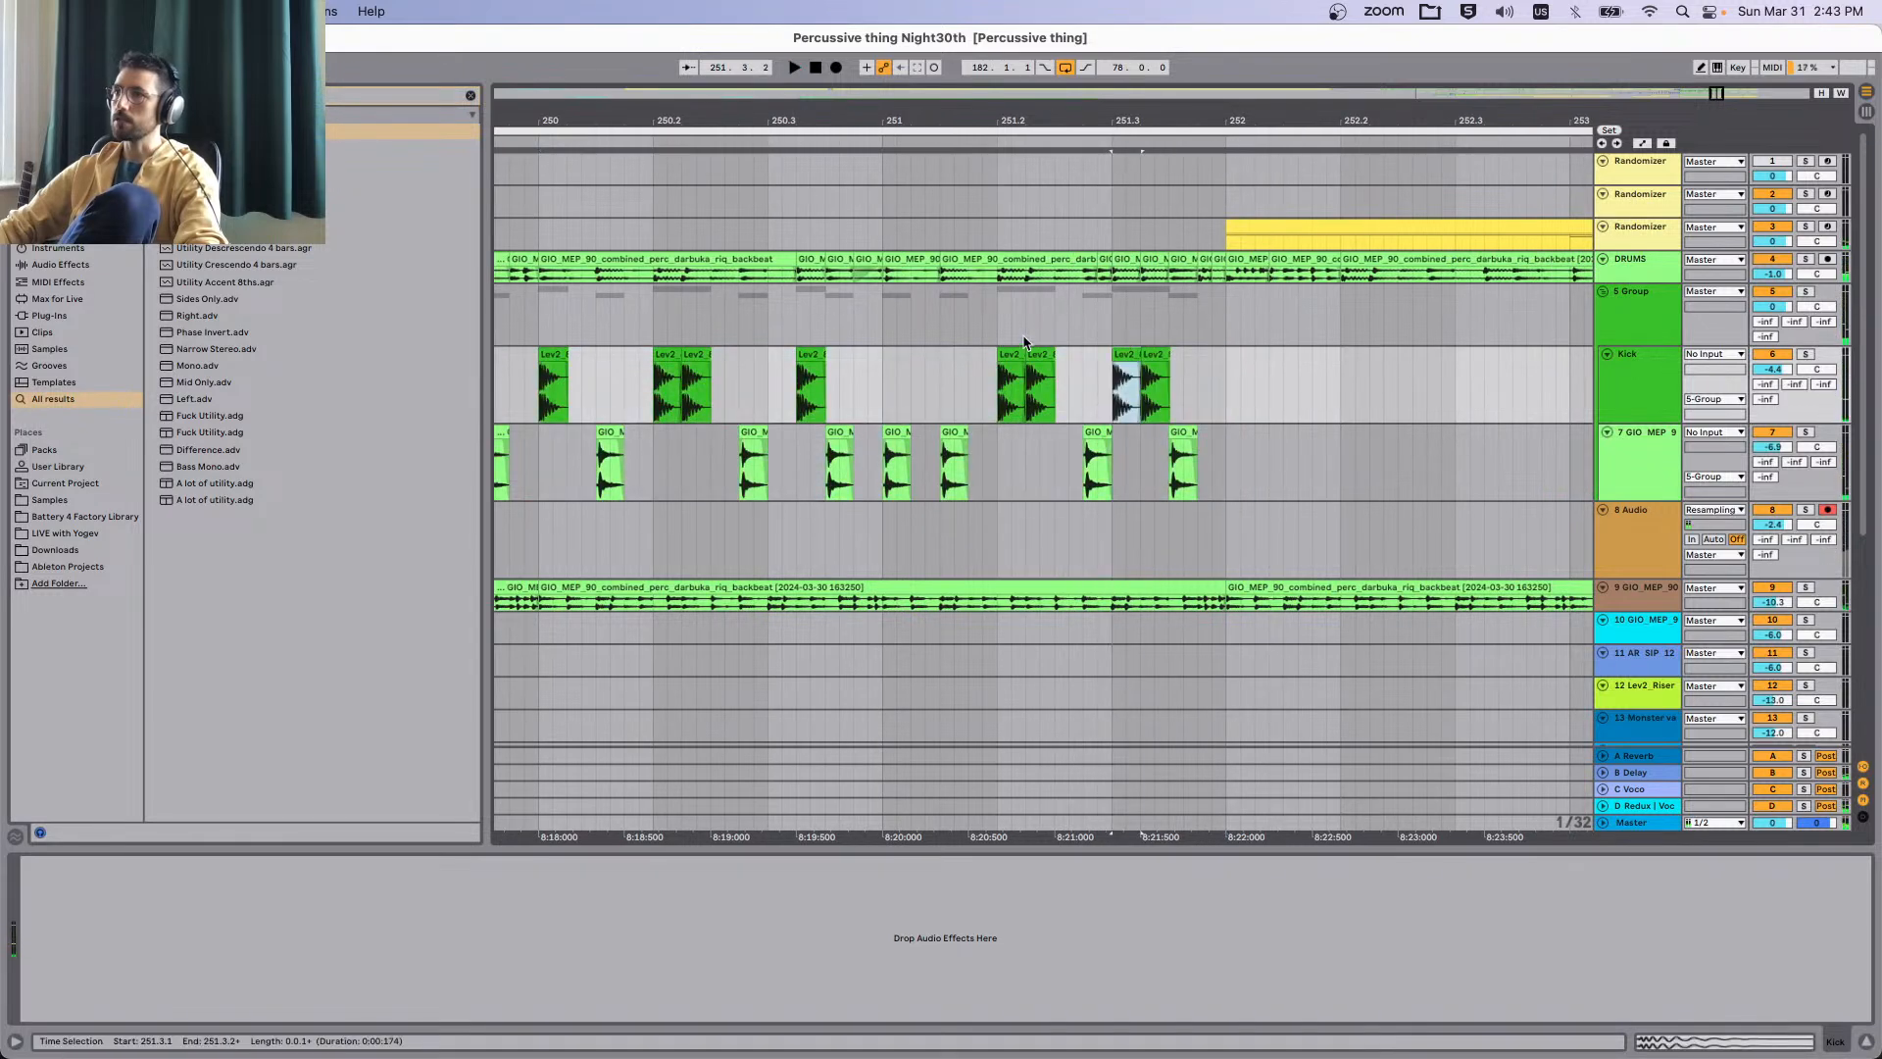
click(968, 322)
key(space)
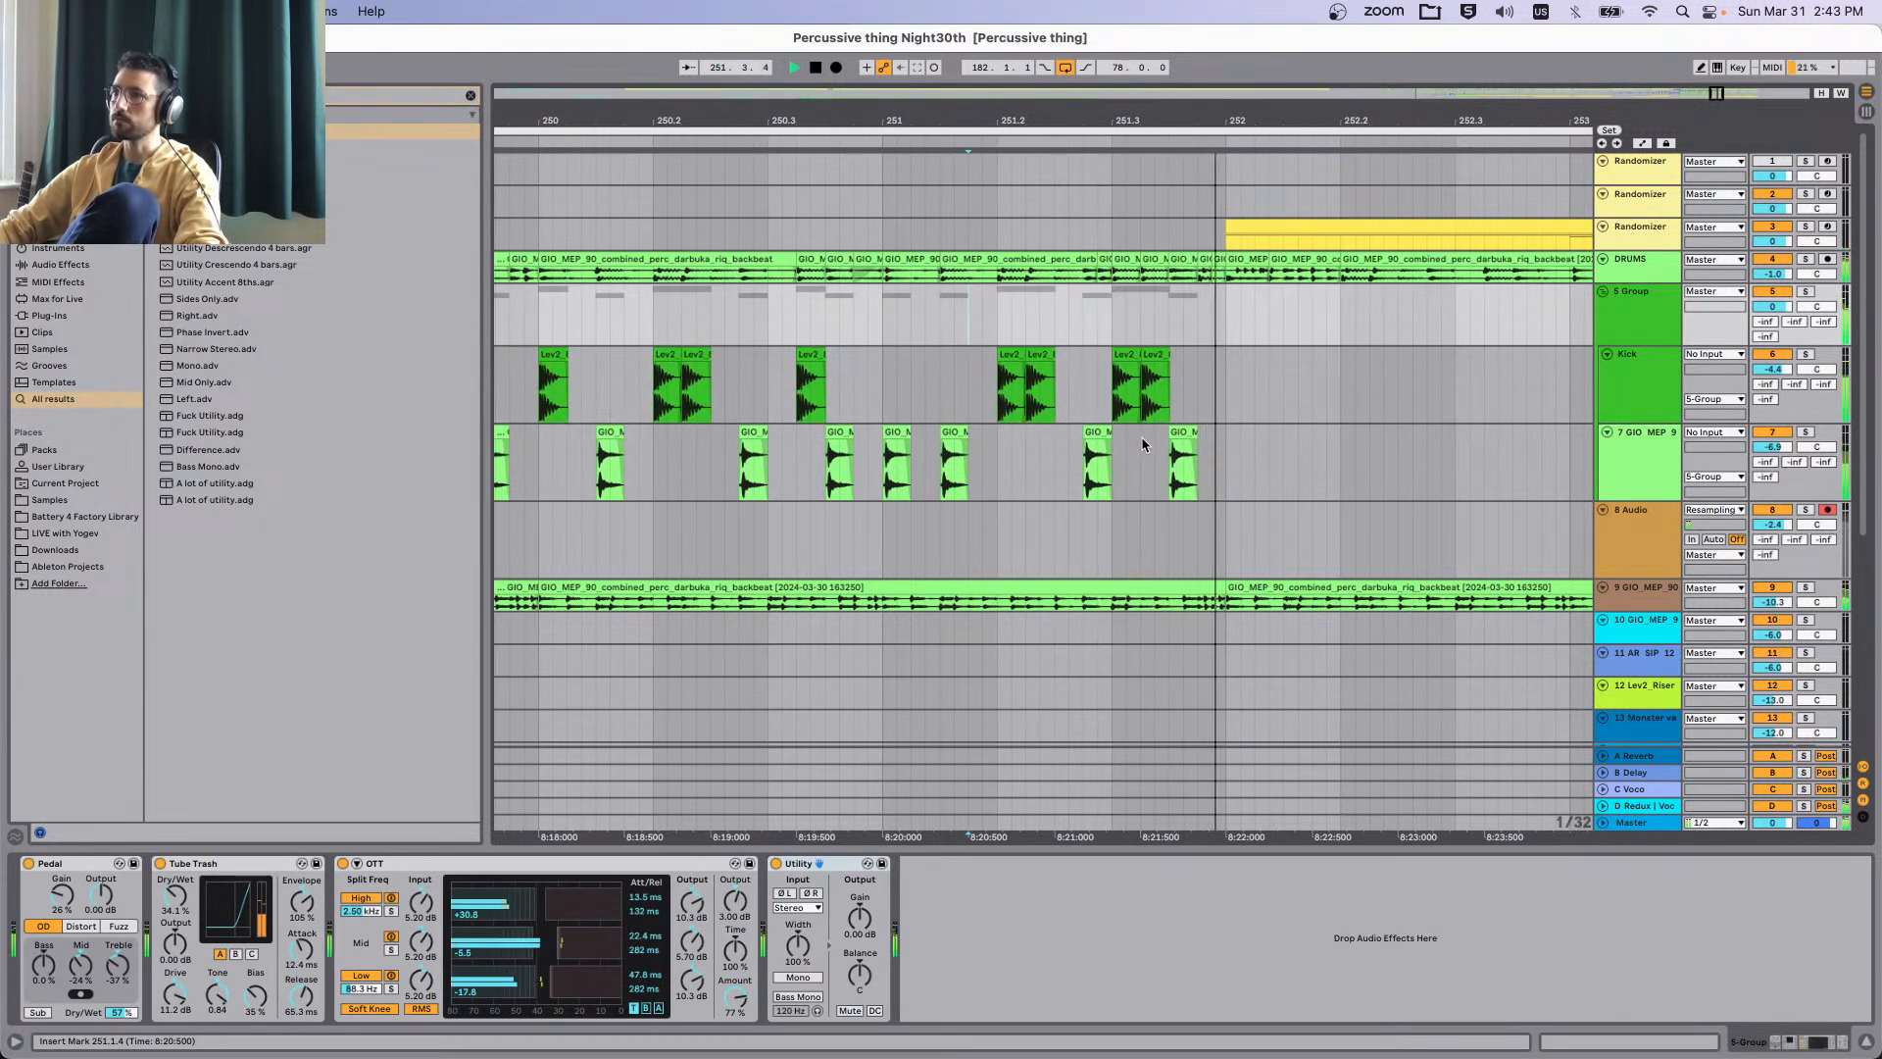
key(space)
Copy a kick to 251.3.4 and duplicate the eight bars of kick and hit clips from bar 244 to 252.1.1–260.1.1.
click(1157, 354)
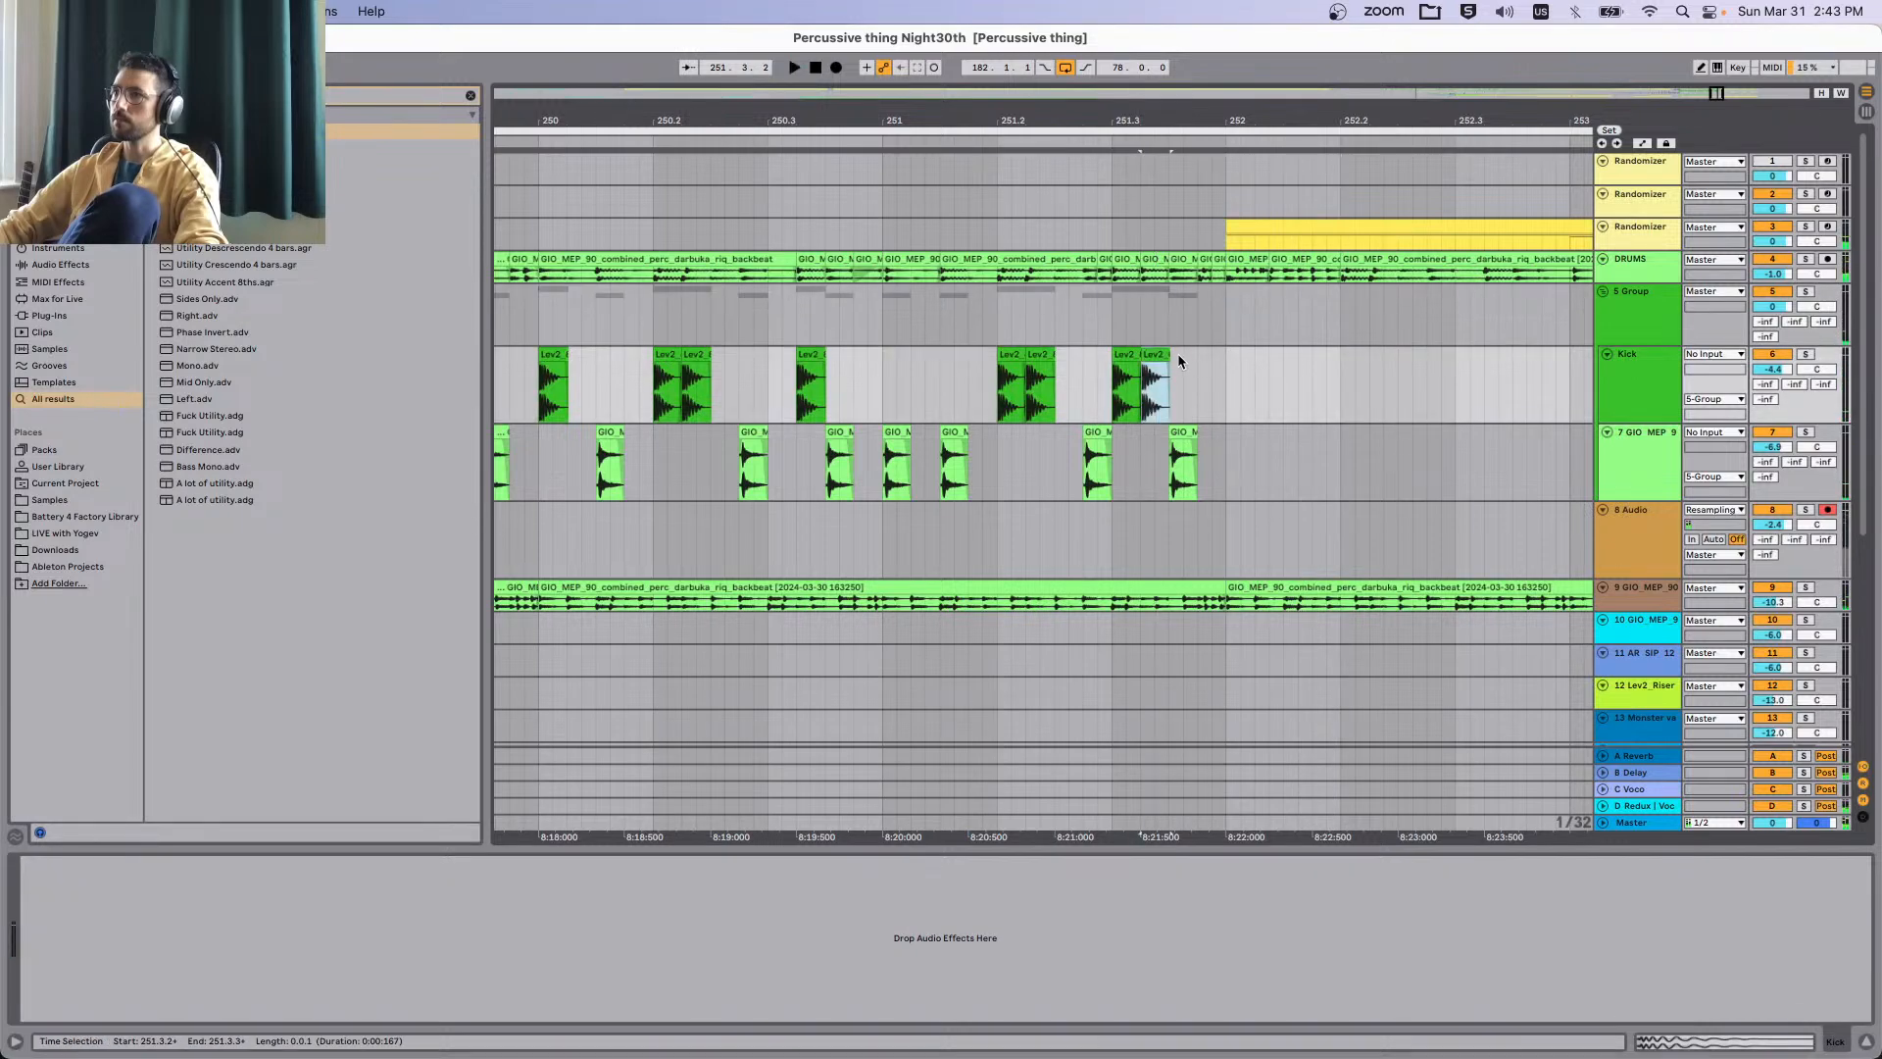
drag(1159, 355, 690, 478)
scroll(1226, 382, down, 5)
key(super+d)
scroll(840, 419, up, 5)
key(space)
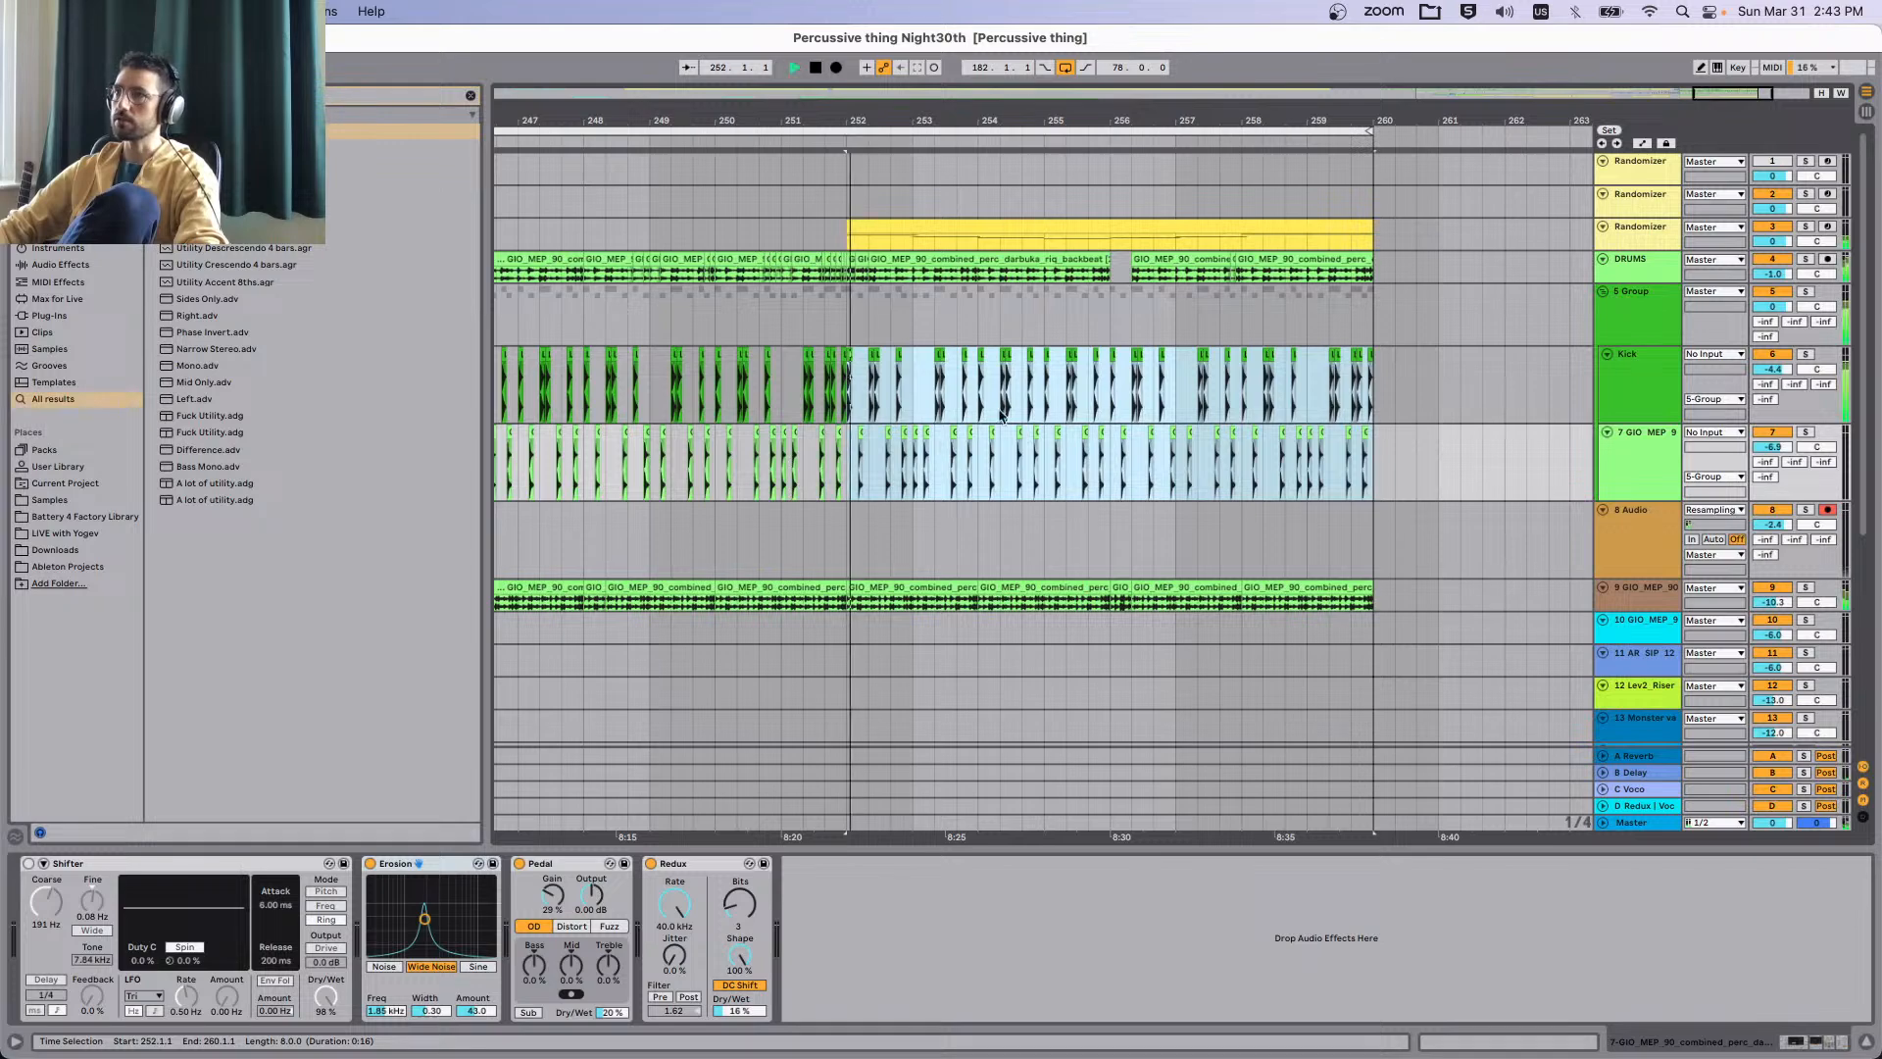
Audition the duplicated part around 252.1.1, select the kick on that downbeat, and replay from 251.3.4.
scroll(840, 418, up, 3)
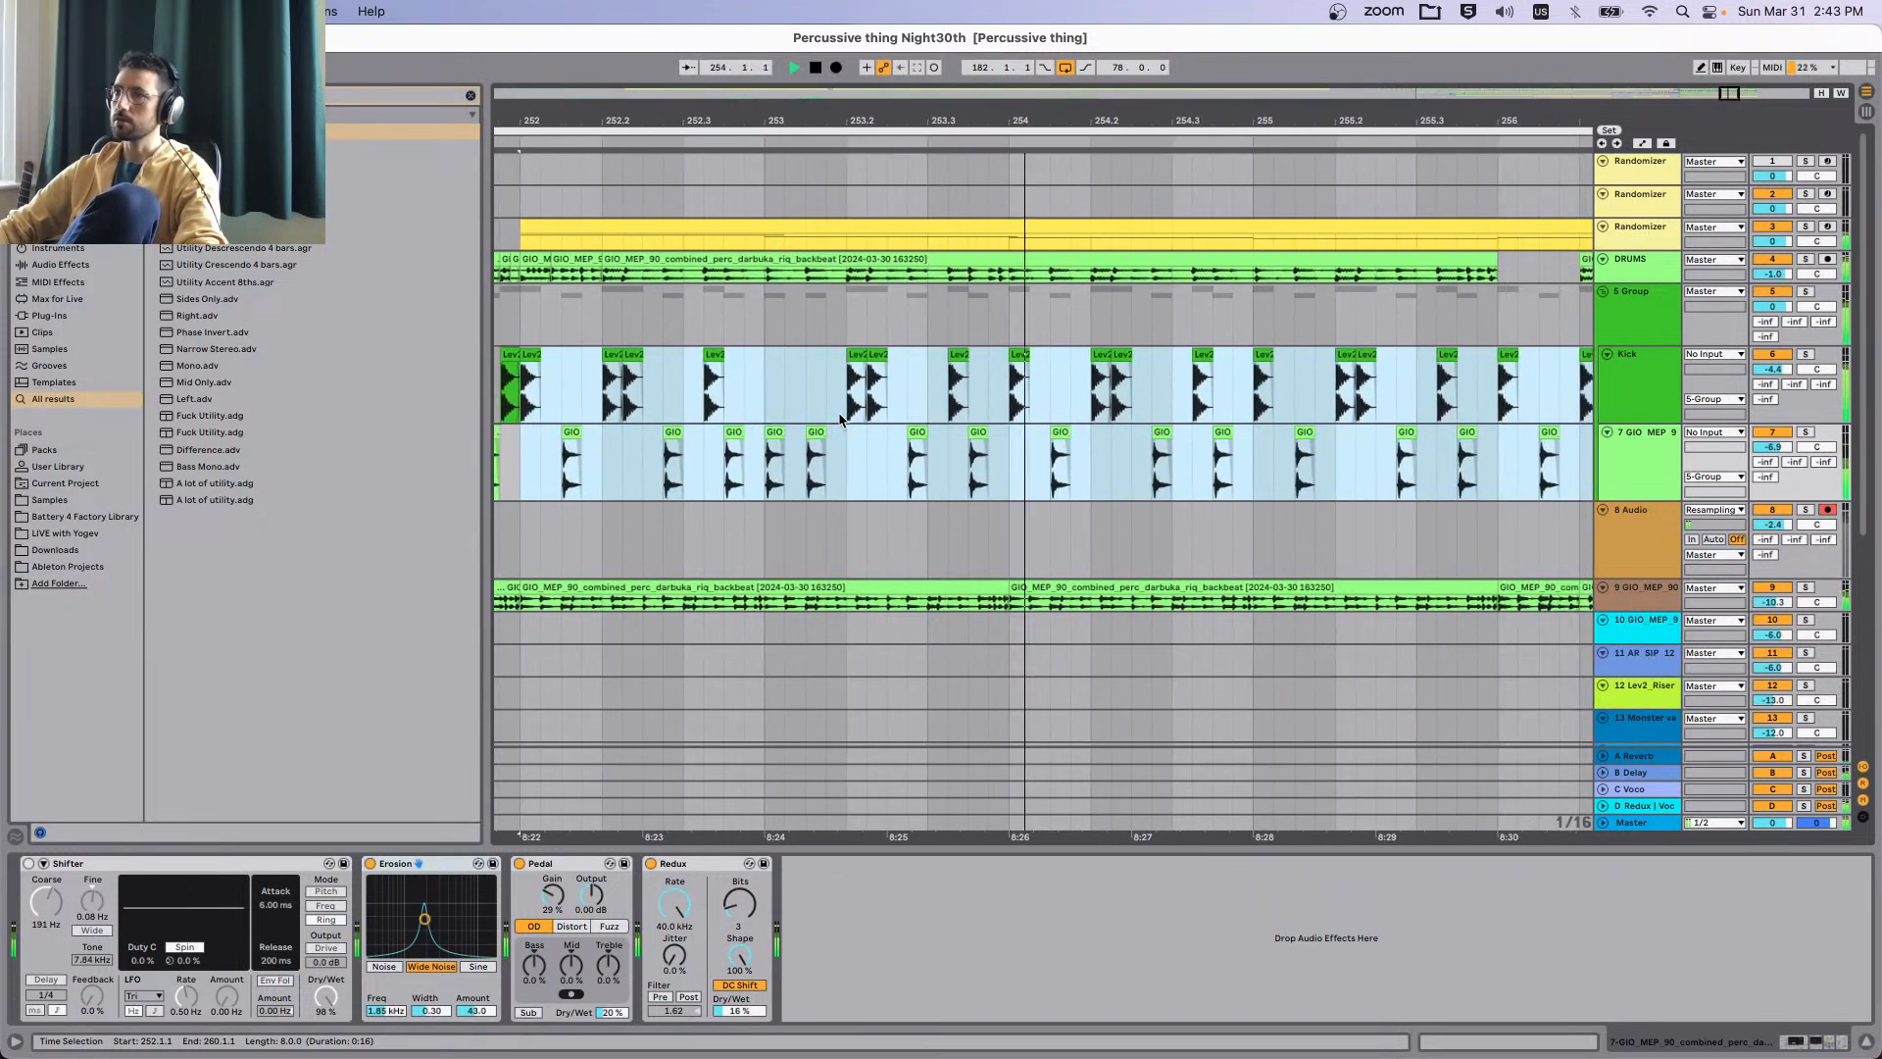
scroll(840, 418, left, 2)
key(space)
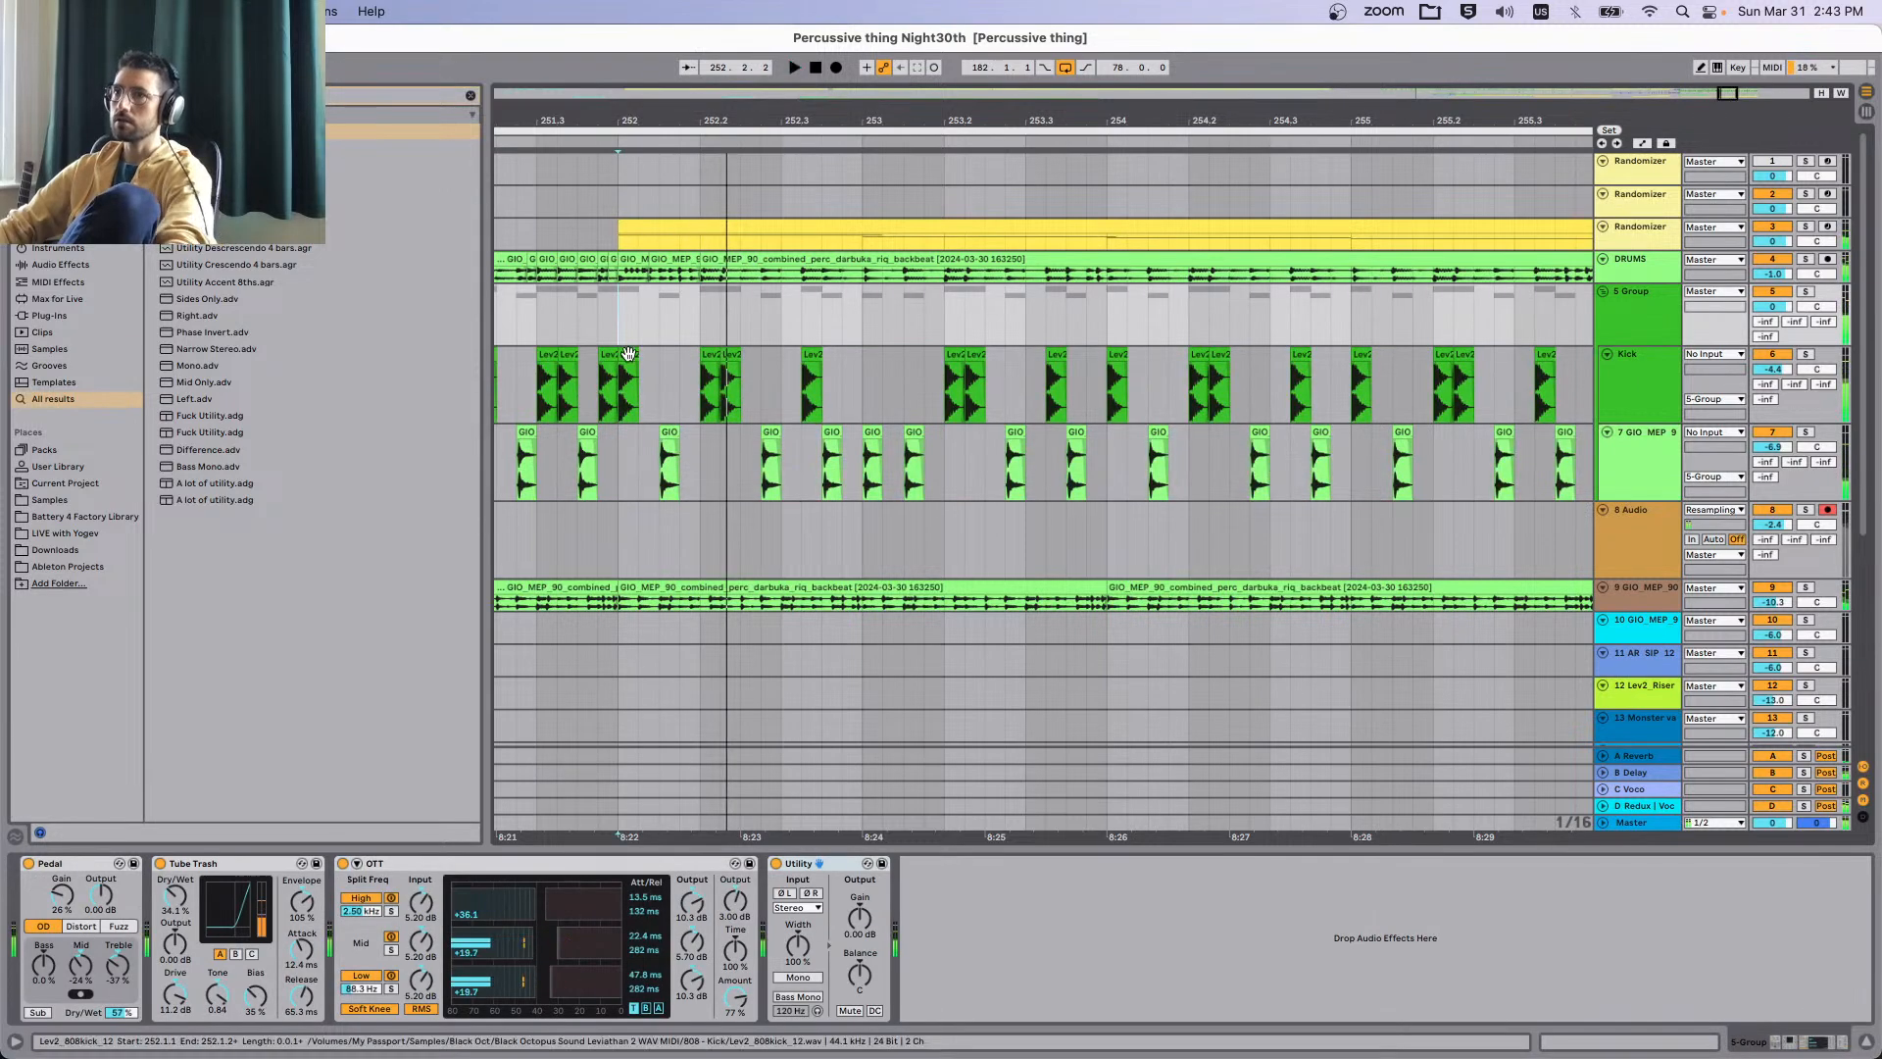
drag(628, 388, 632, 446)
key(space)
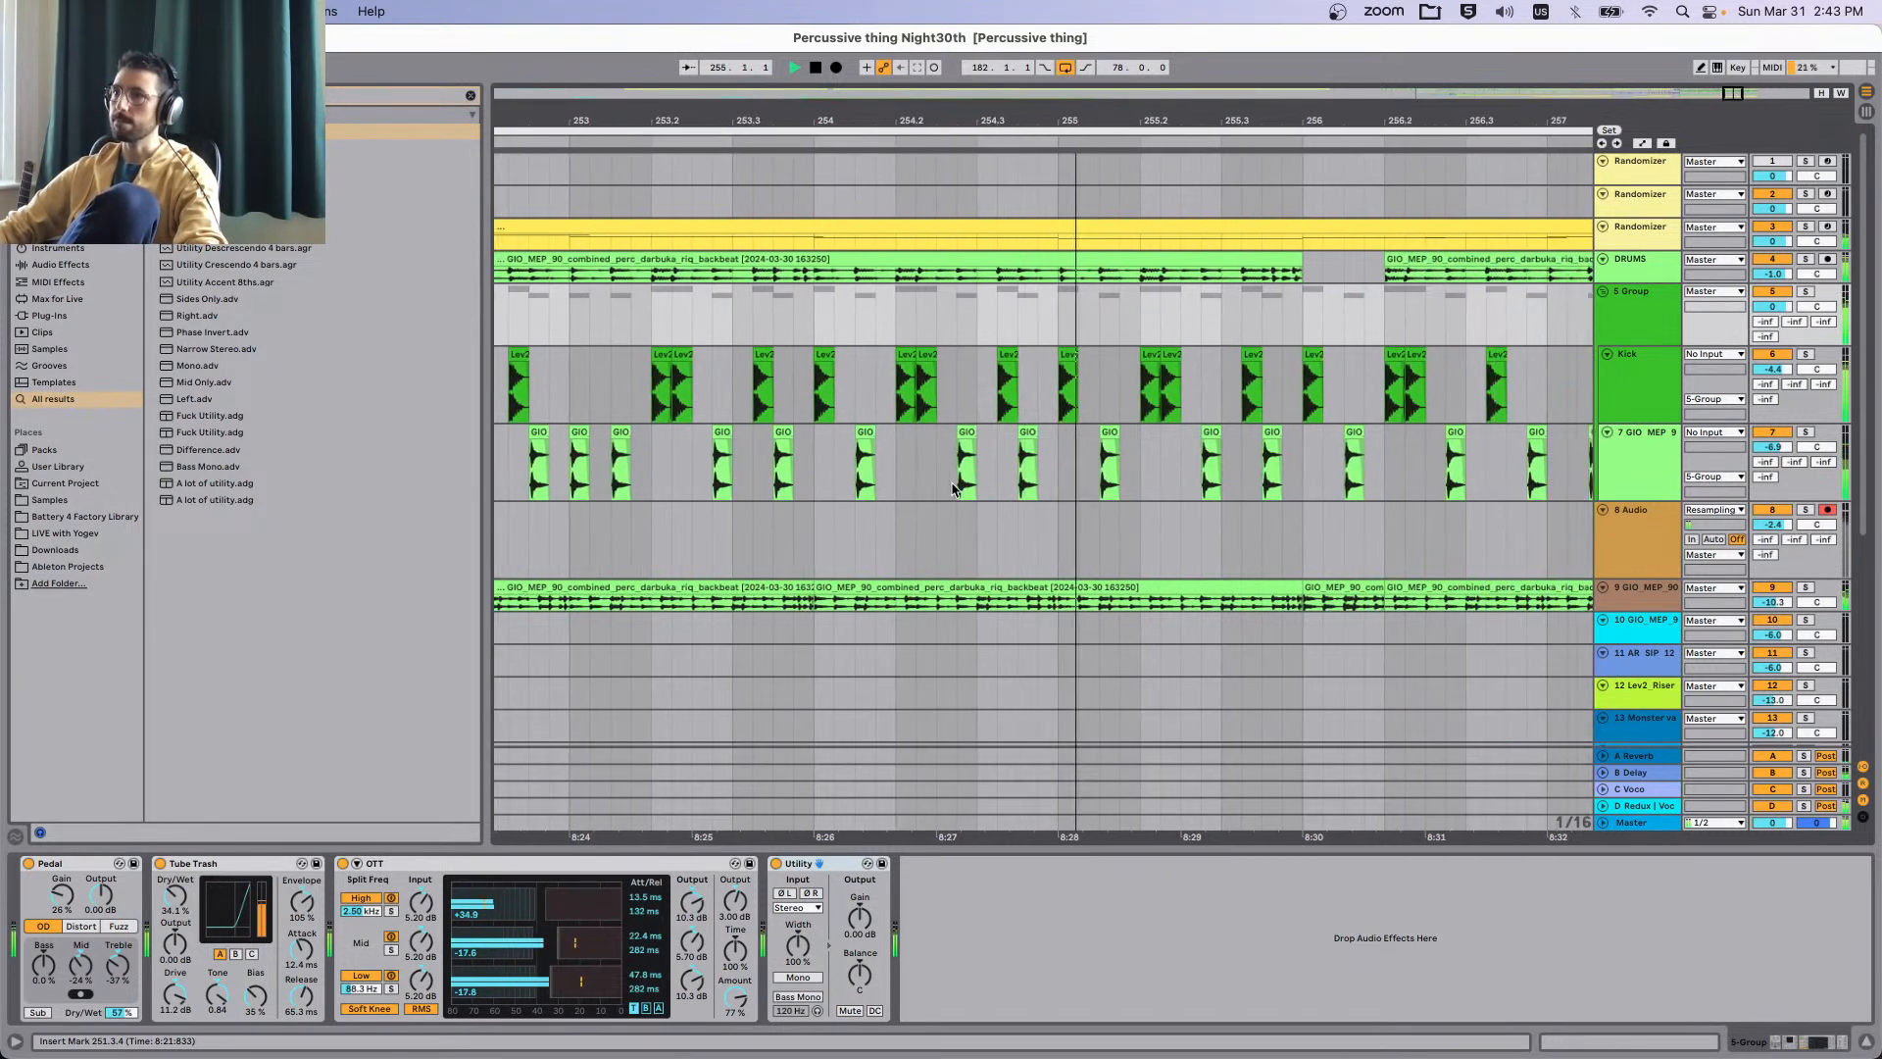
Replace the hit at 254.1.3 with a copy of the kick from 254.1.1 and play from 255.3.3.
drag(814, 355, 858, 355)
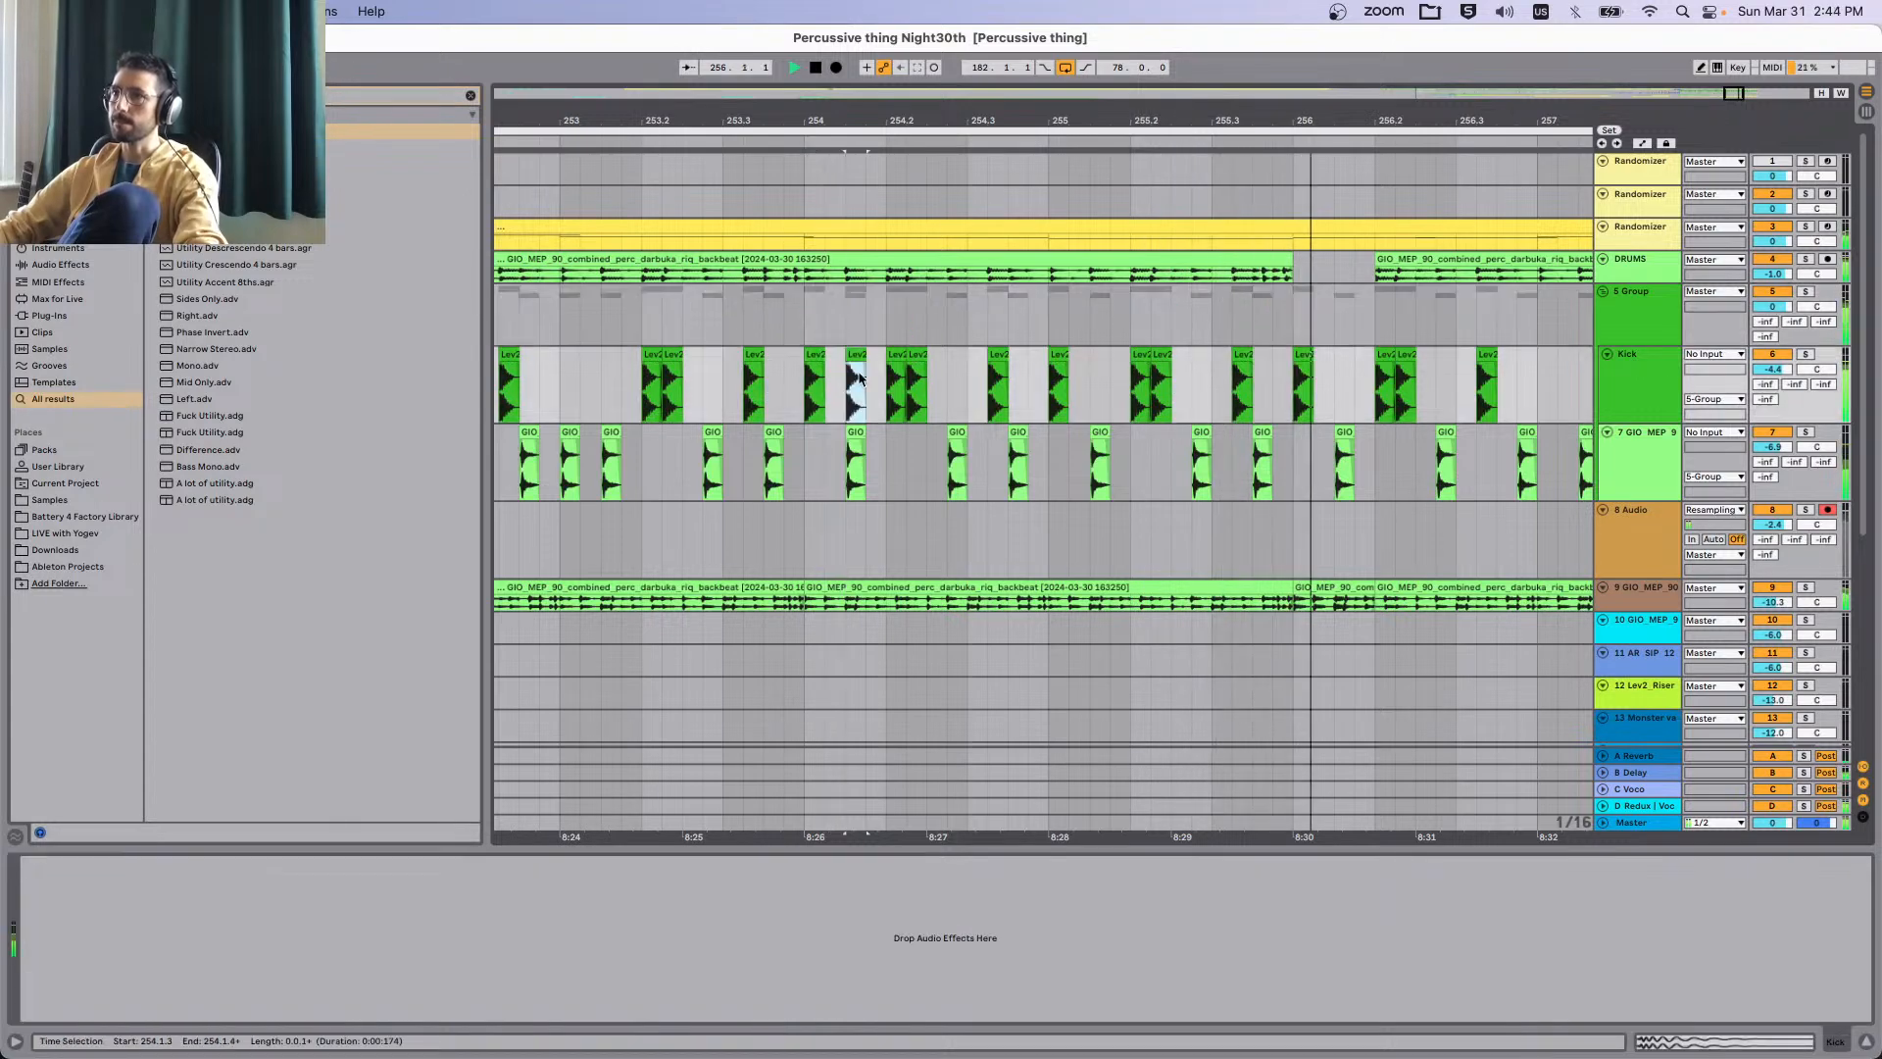
click(858, 434)
key(Delete)
click(1249, 326)
key(space)
key(space)
scroll(1280, 380, right, 2)
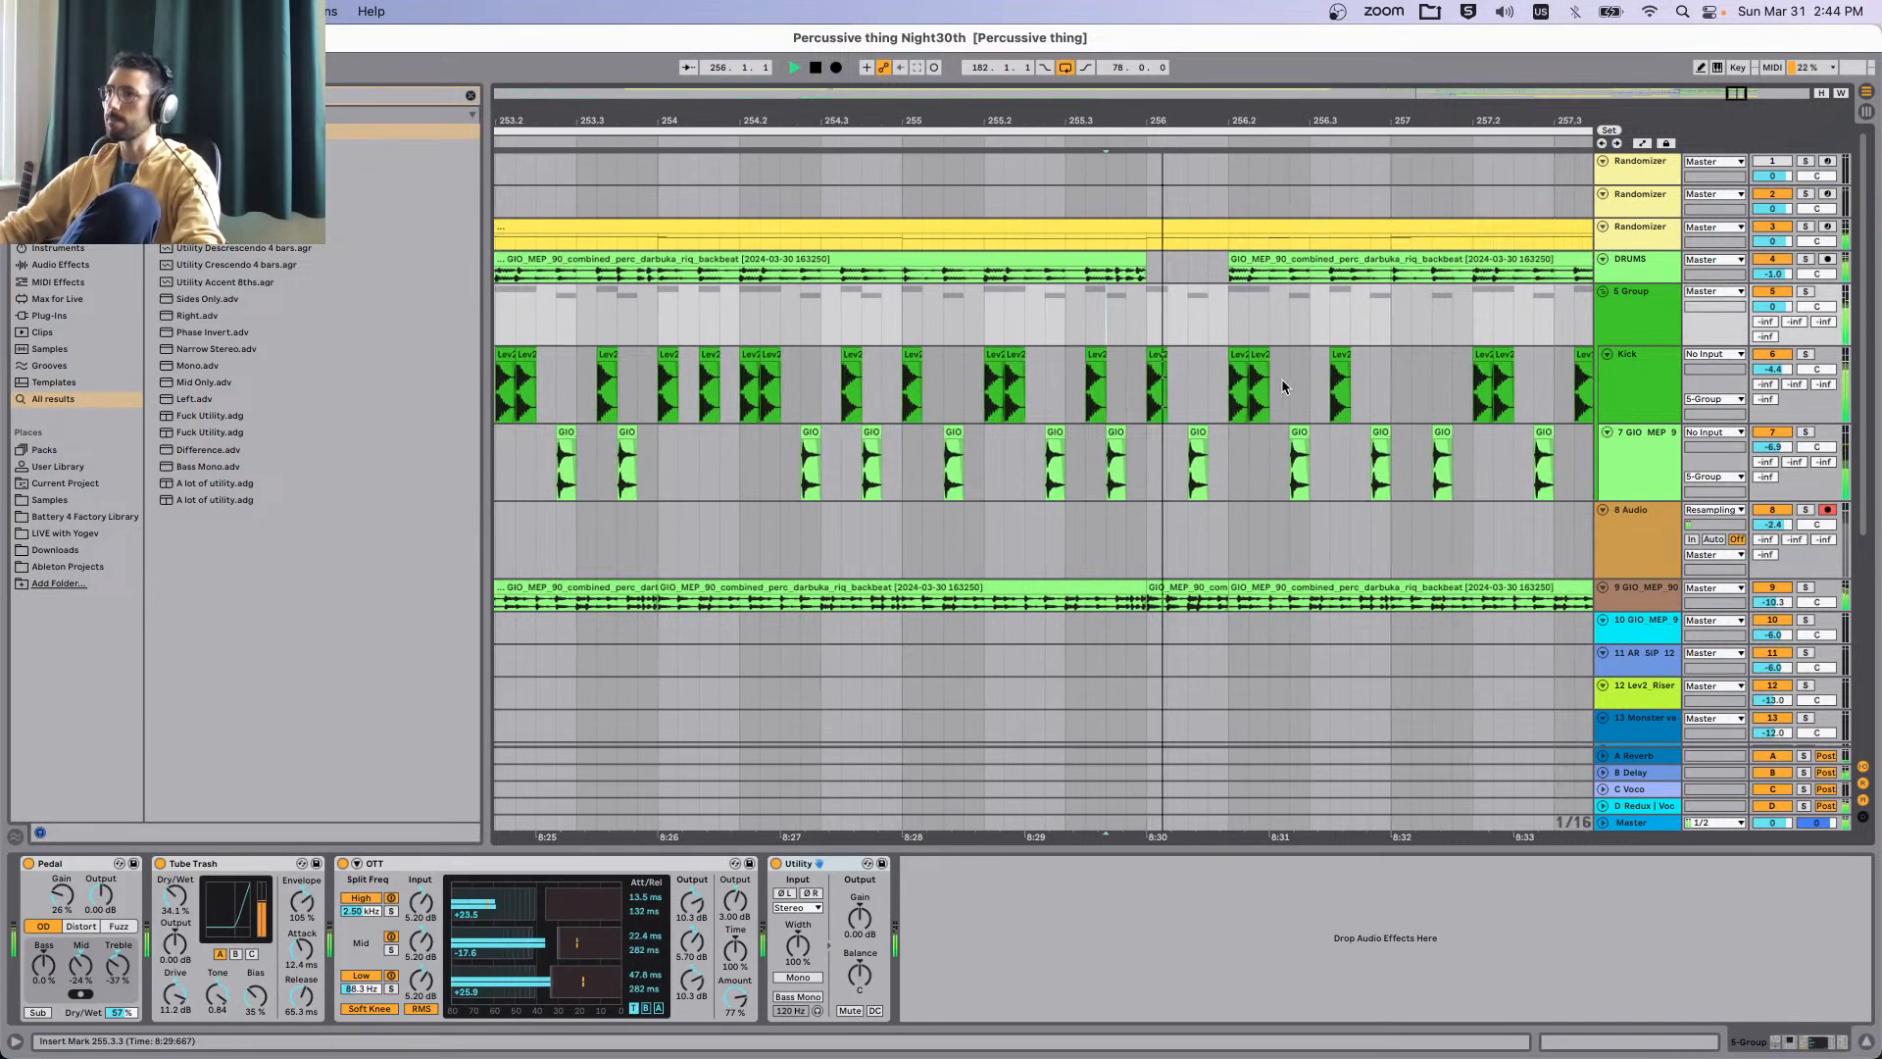
Delete the kick at 256.1.1, lengthen the hit at 256.1.3 to reach 256.2.1, and audition from 256.1.1.
drag(1145, 385, 1238, 436)
key(Delete)
click(1063, 312)
key(space)
key(space)
scroll(1213, 455, up, 3)
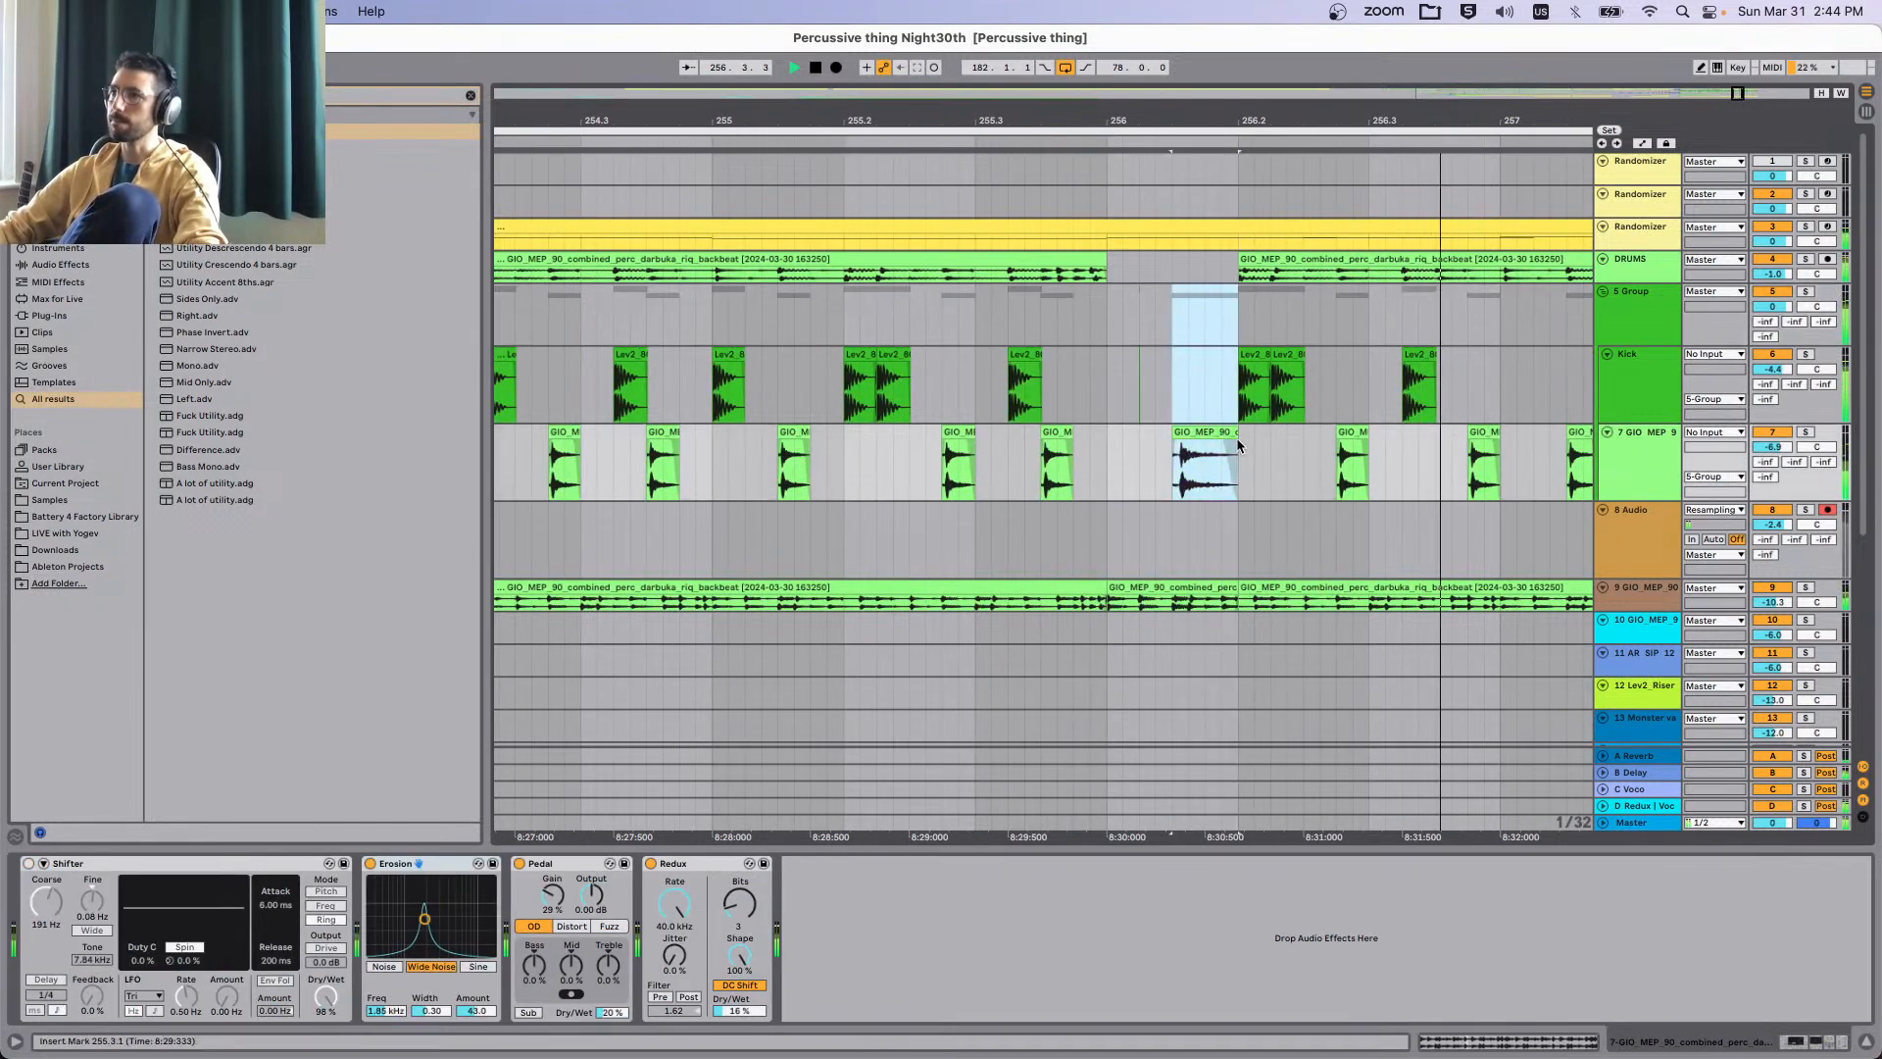
click(1102, 361)
key(space)
key(space)
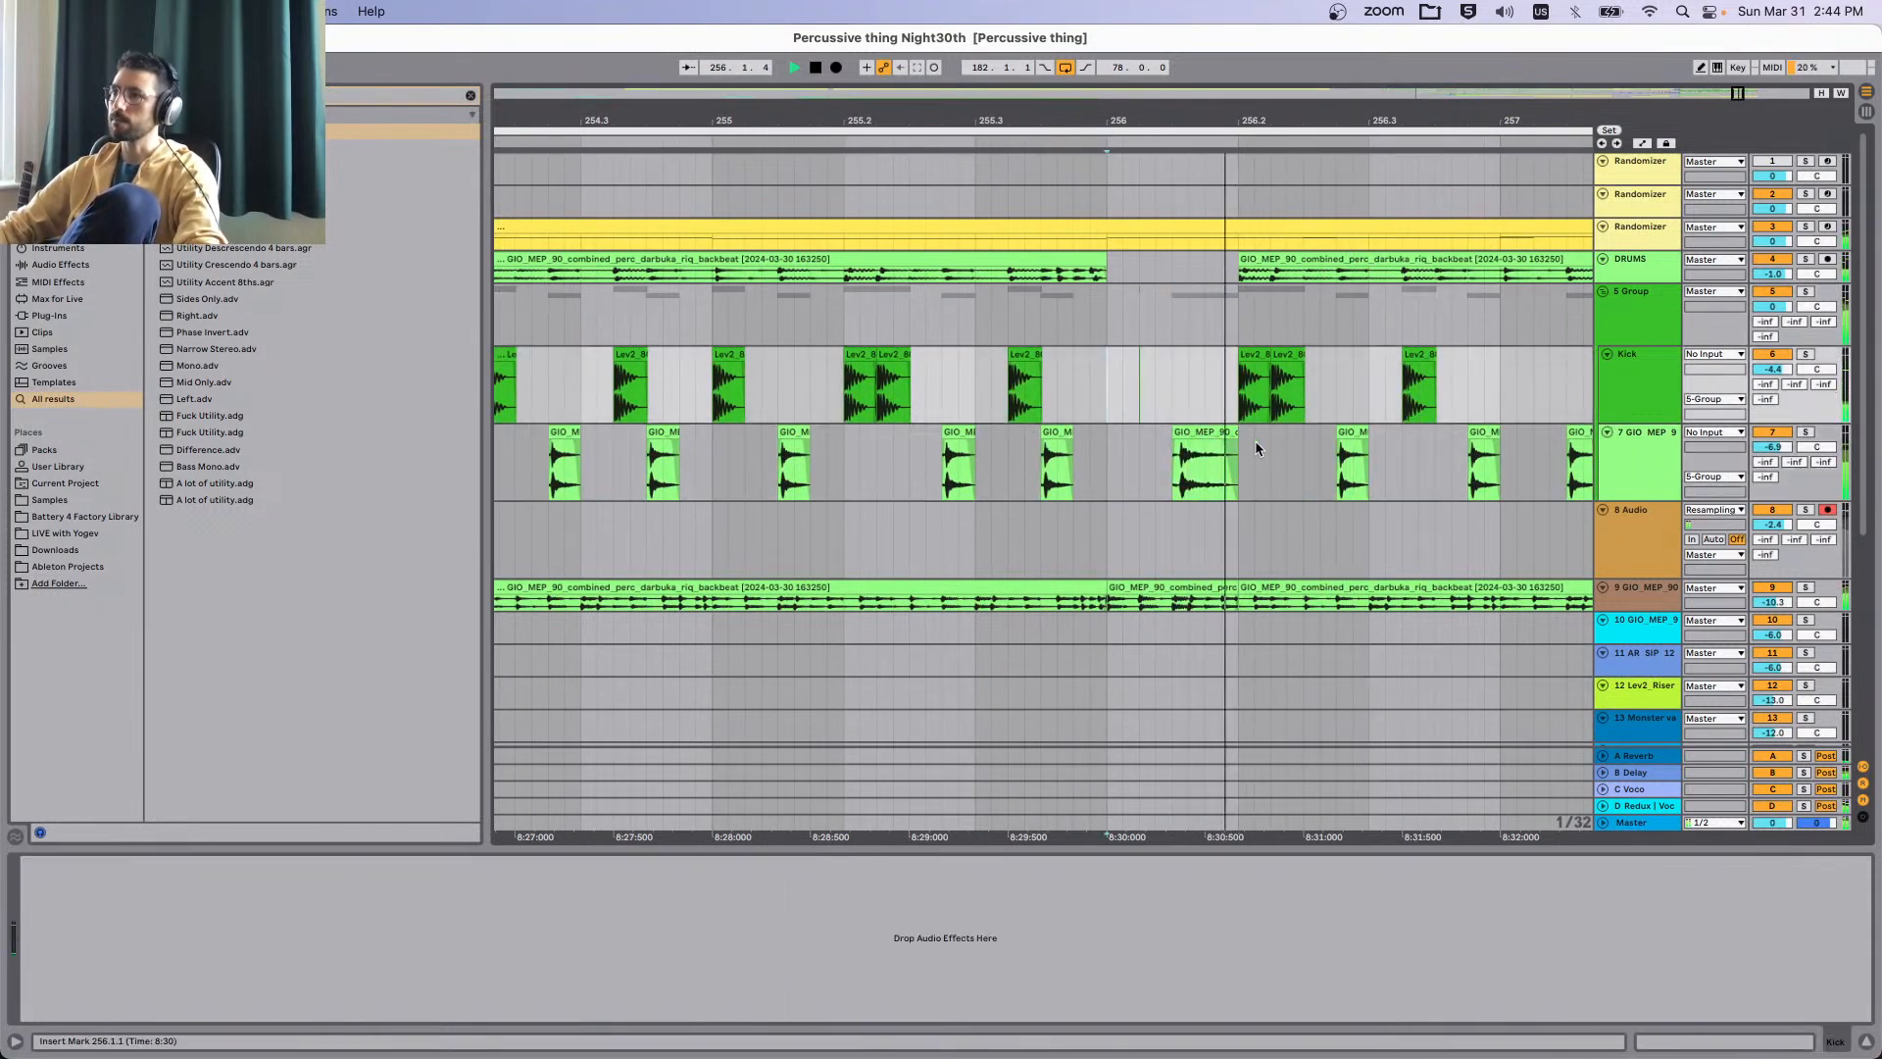
Listen on through bar 259 and delete the kicks in its last beat, from 259.3.1 to the end of the section.
scroll(1262, 451, down, 3)
scroll(1263, 451, right, 4)
scroll(1262, 451, down, 3)
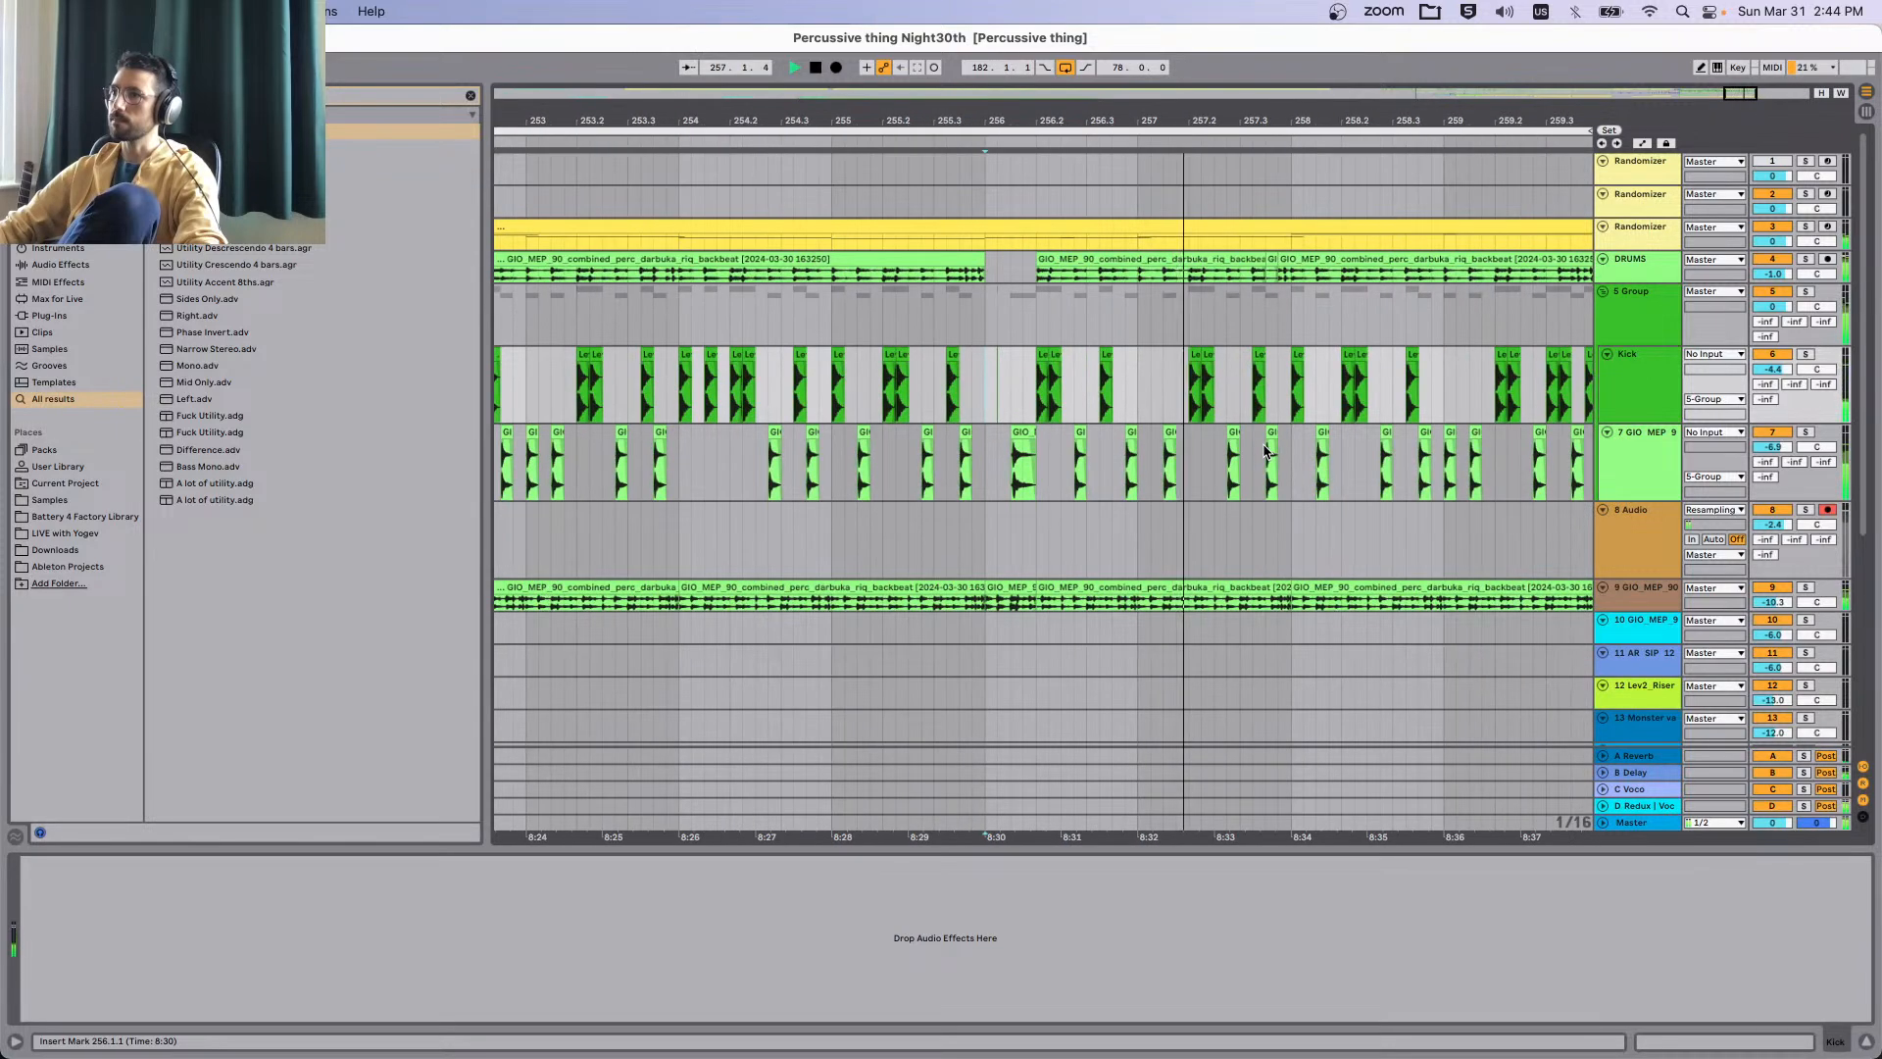
scroll(1263, 451, right, 3)
scroll(1264, 451, right, 1)
click(1672, 459)
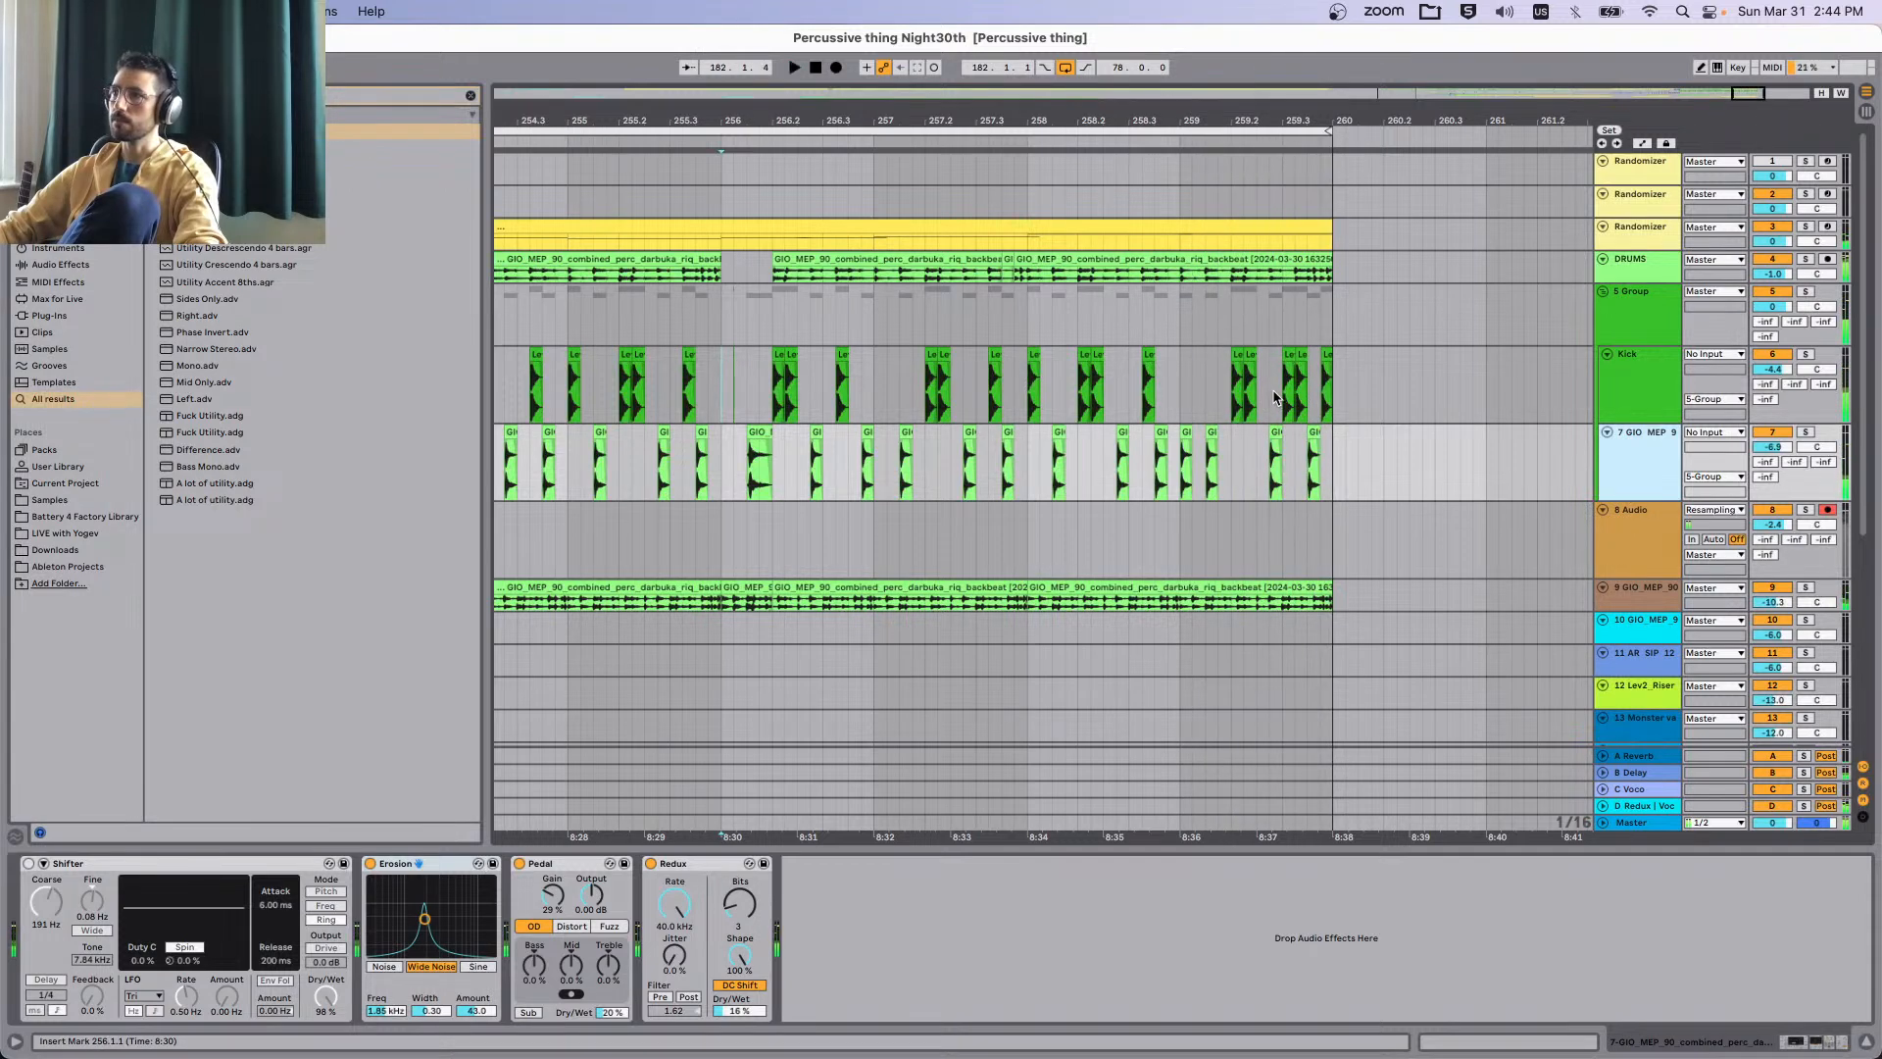
drag(1274, 397, 1352, 397)
key(Delete)
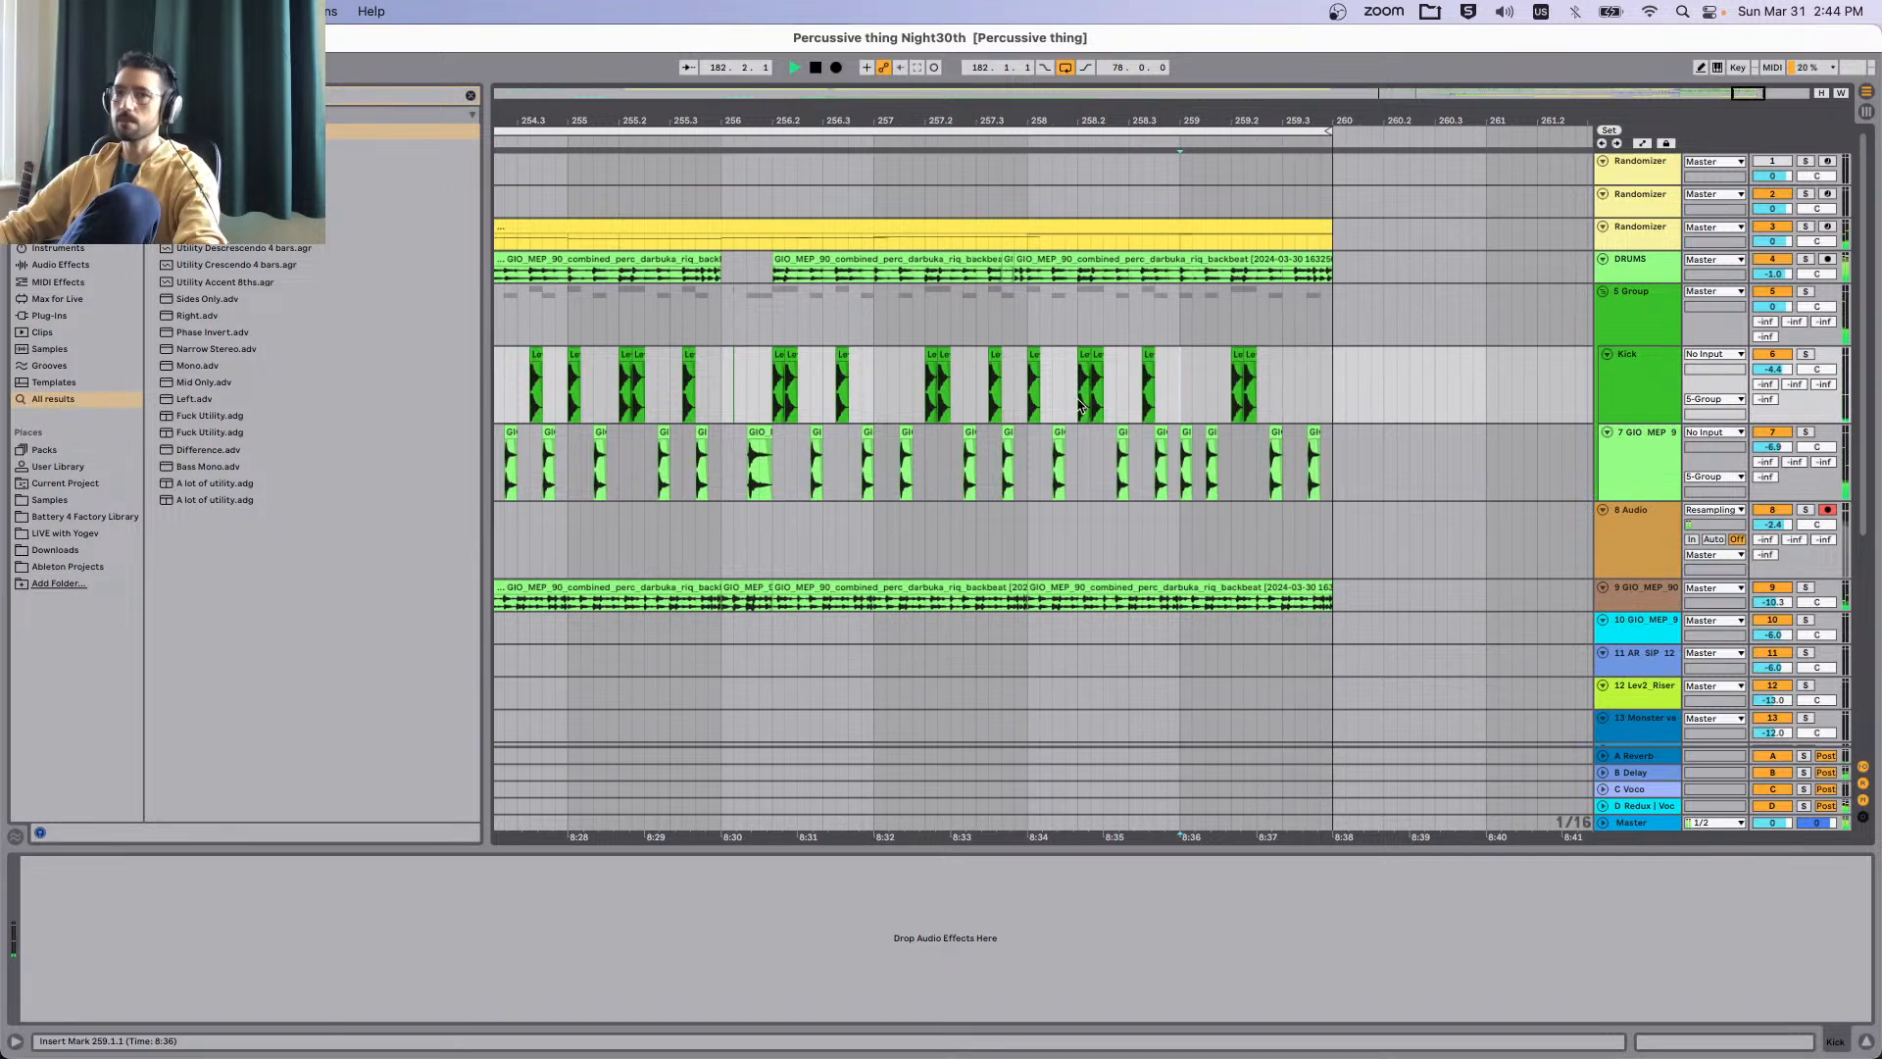
Play the drums from 257.1.4, solo the group holding the kick and processed hits, and survey its clips up to bar 260.
key(space)
click(912, 370)
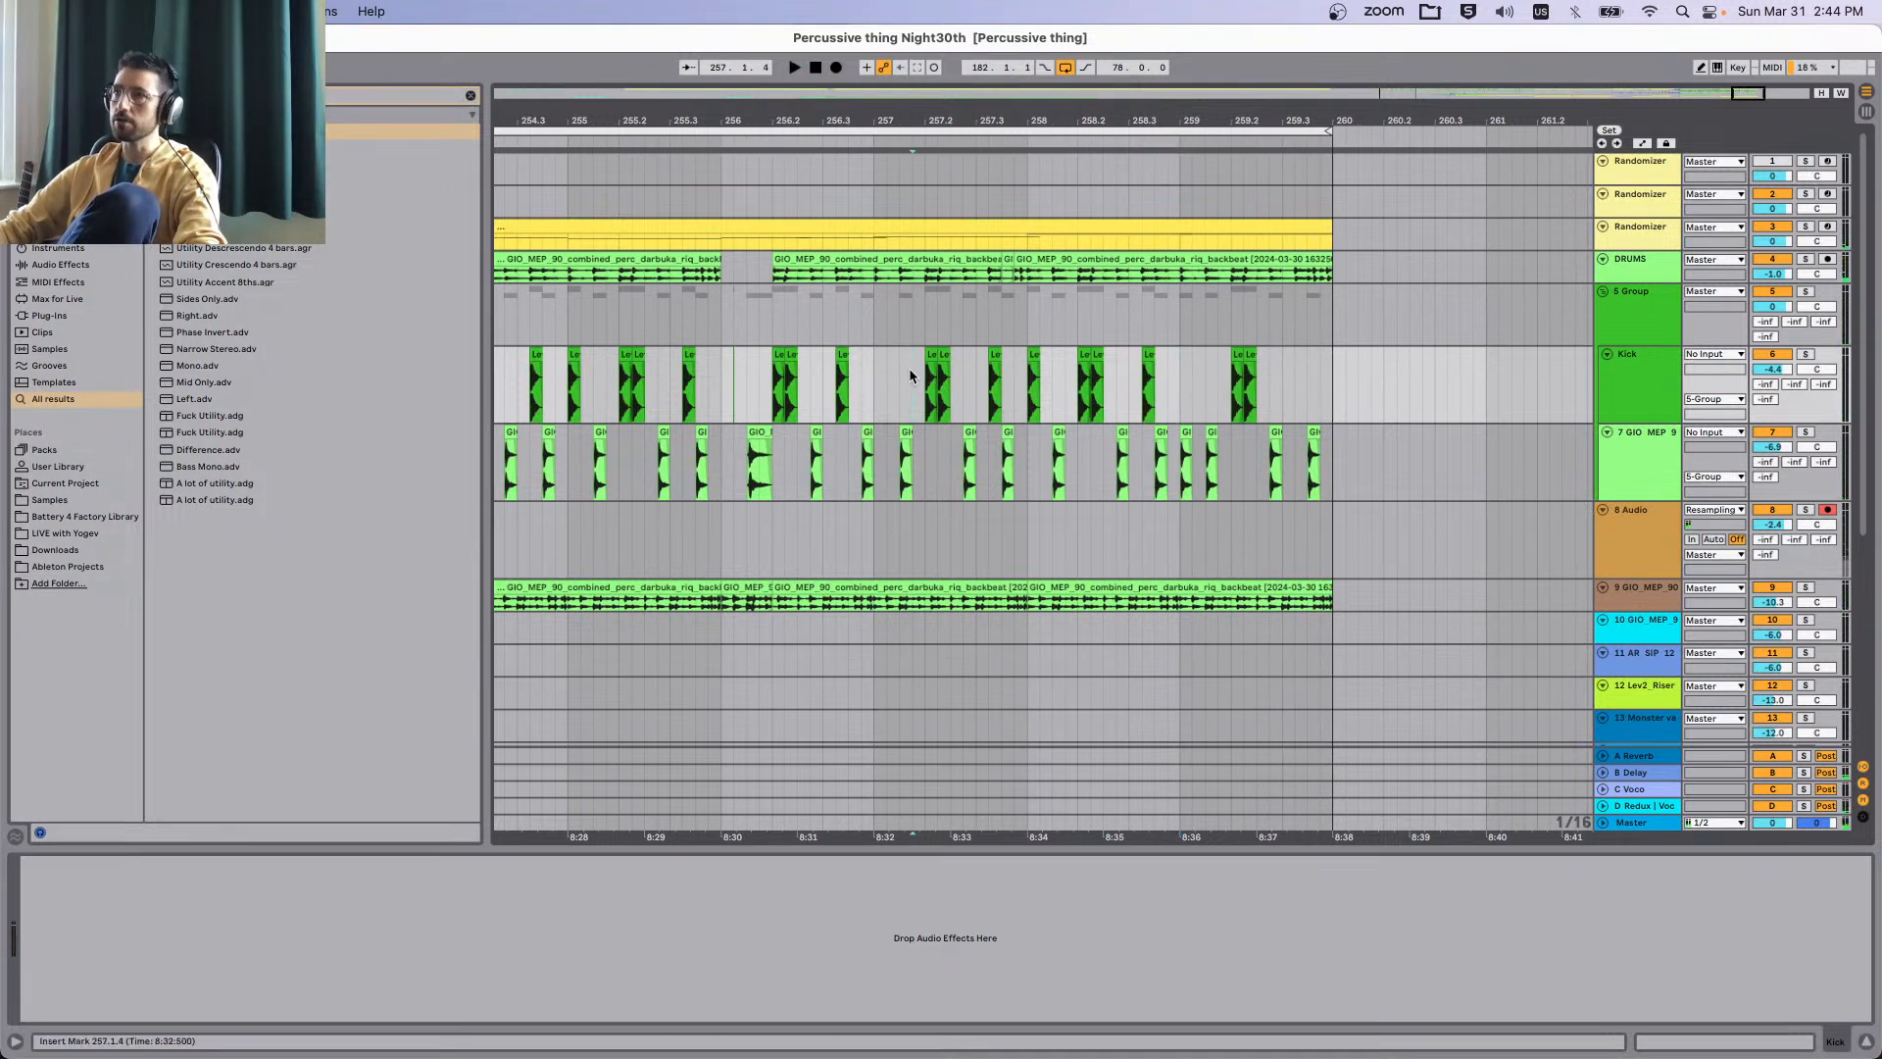
key(space)
click(1806, 291)
key(space)
scroll(1025, 397, down, 6)
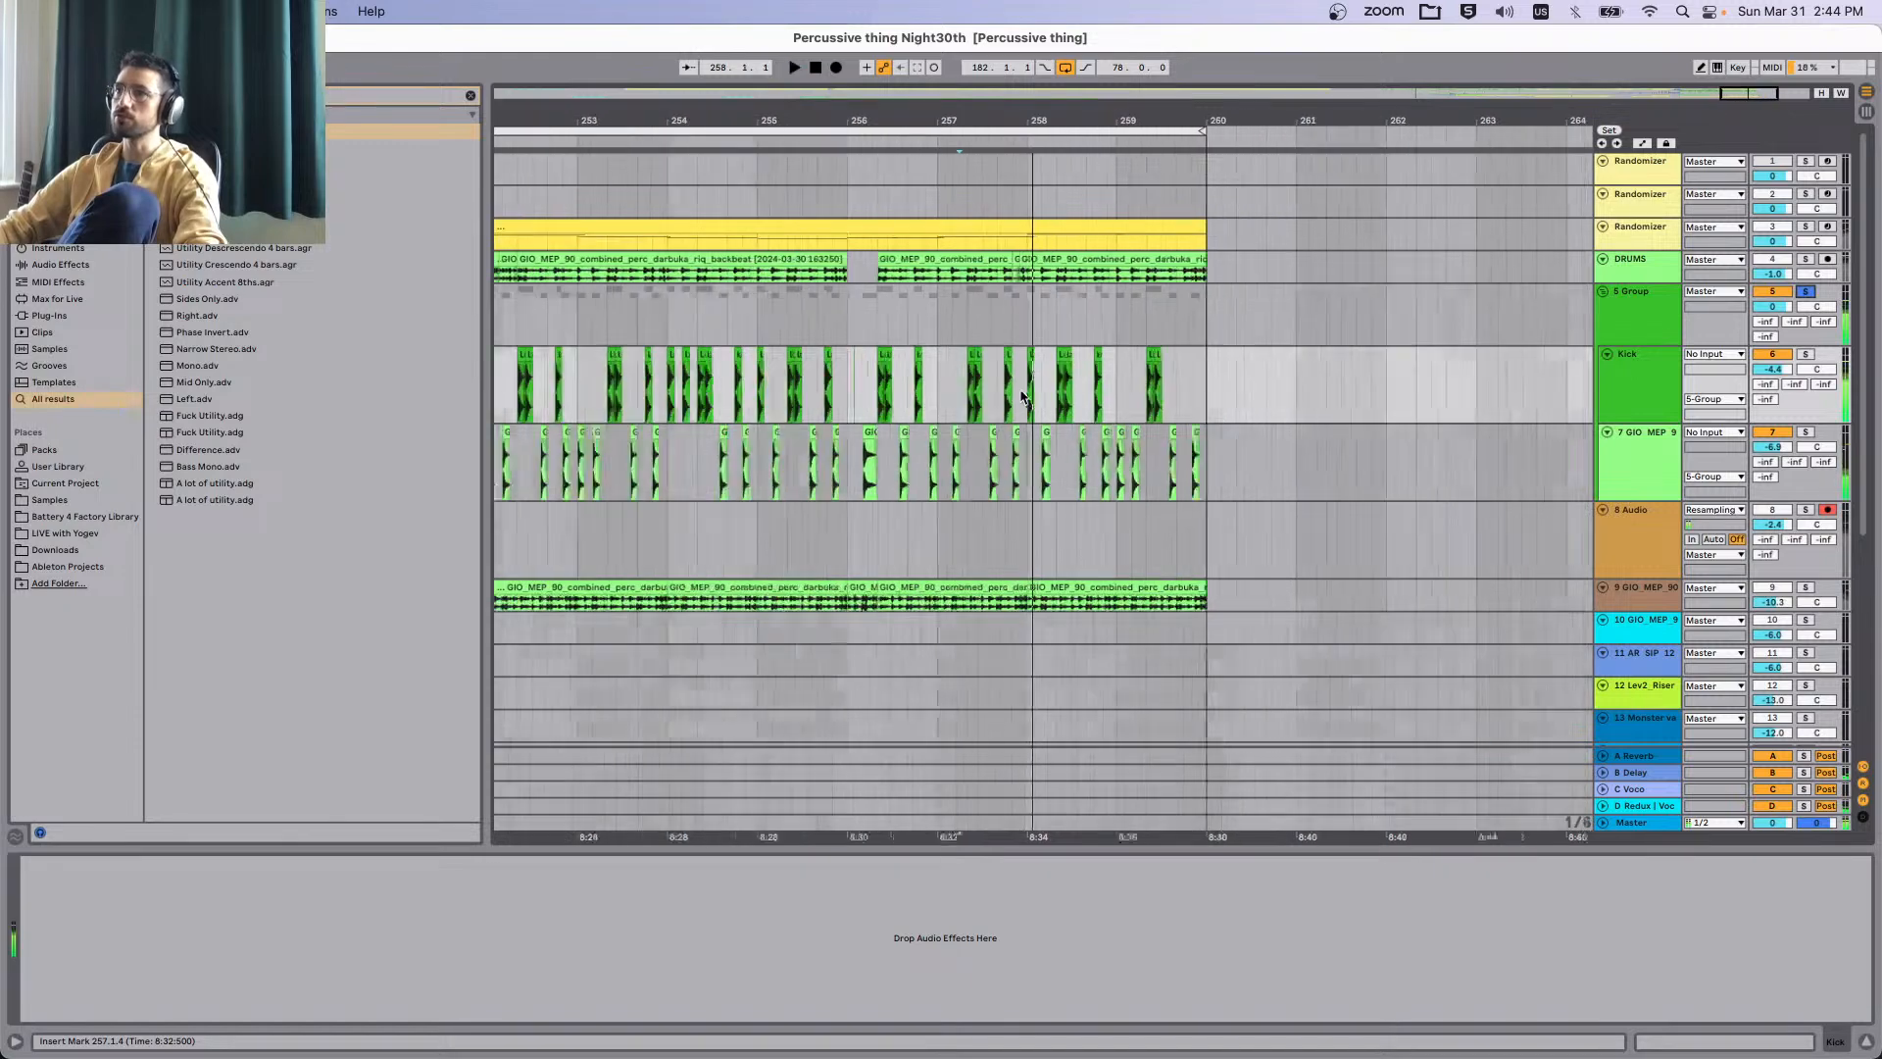
scroll(788, 459, left, 6)
scroll(1025, 392, right, 5)
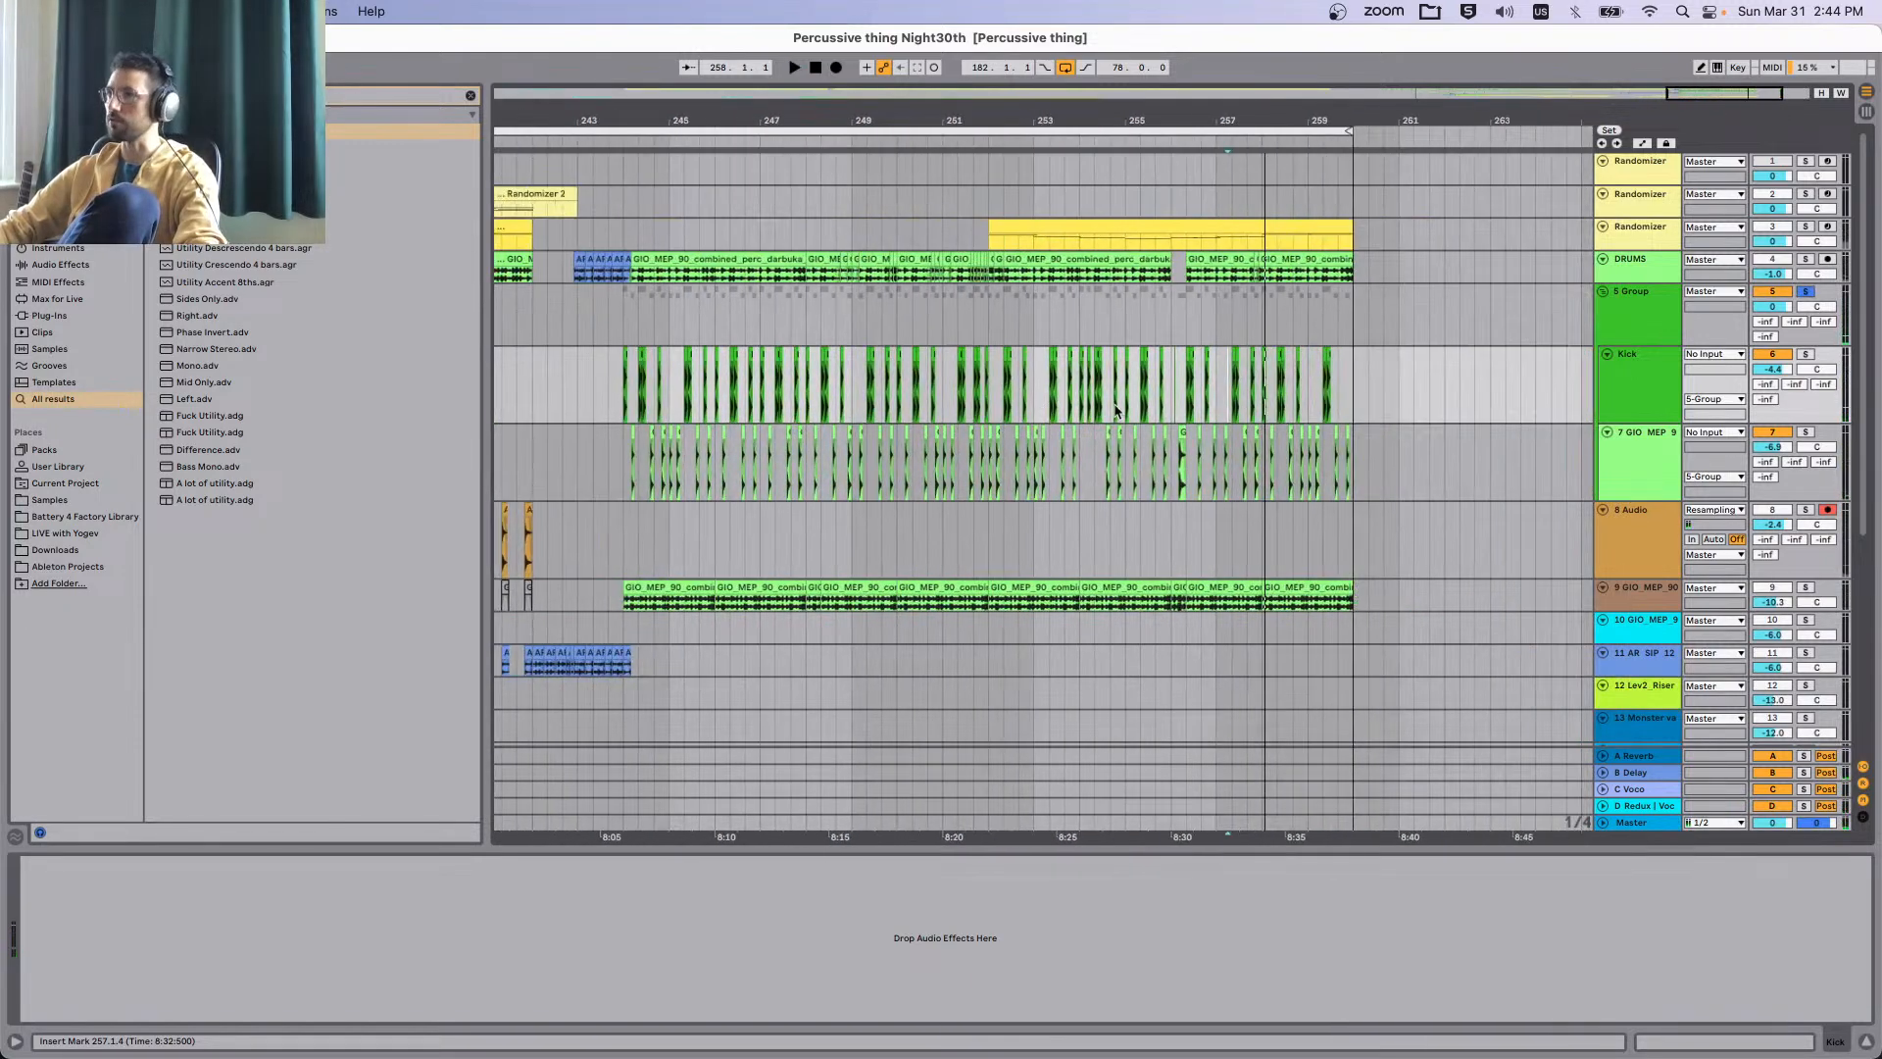
Rename the S Group to Extra Drums and apply a brown color to the group, its tracks and their clips.
click(1652, 325)
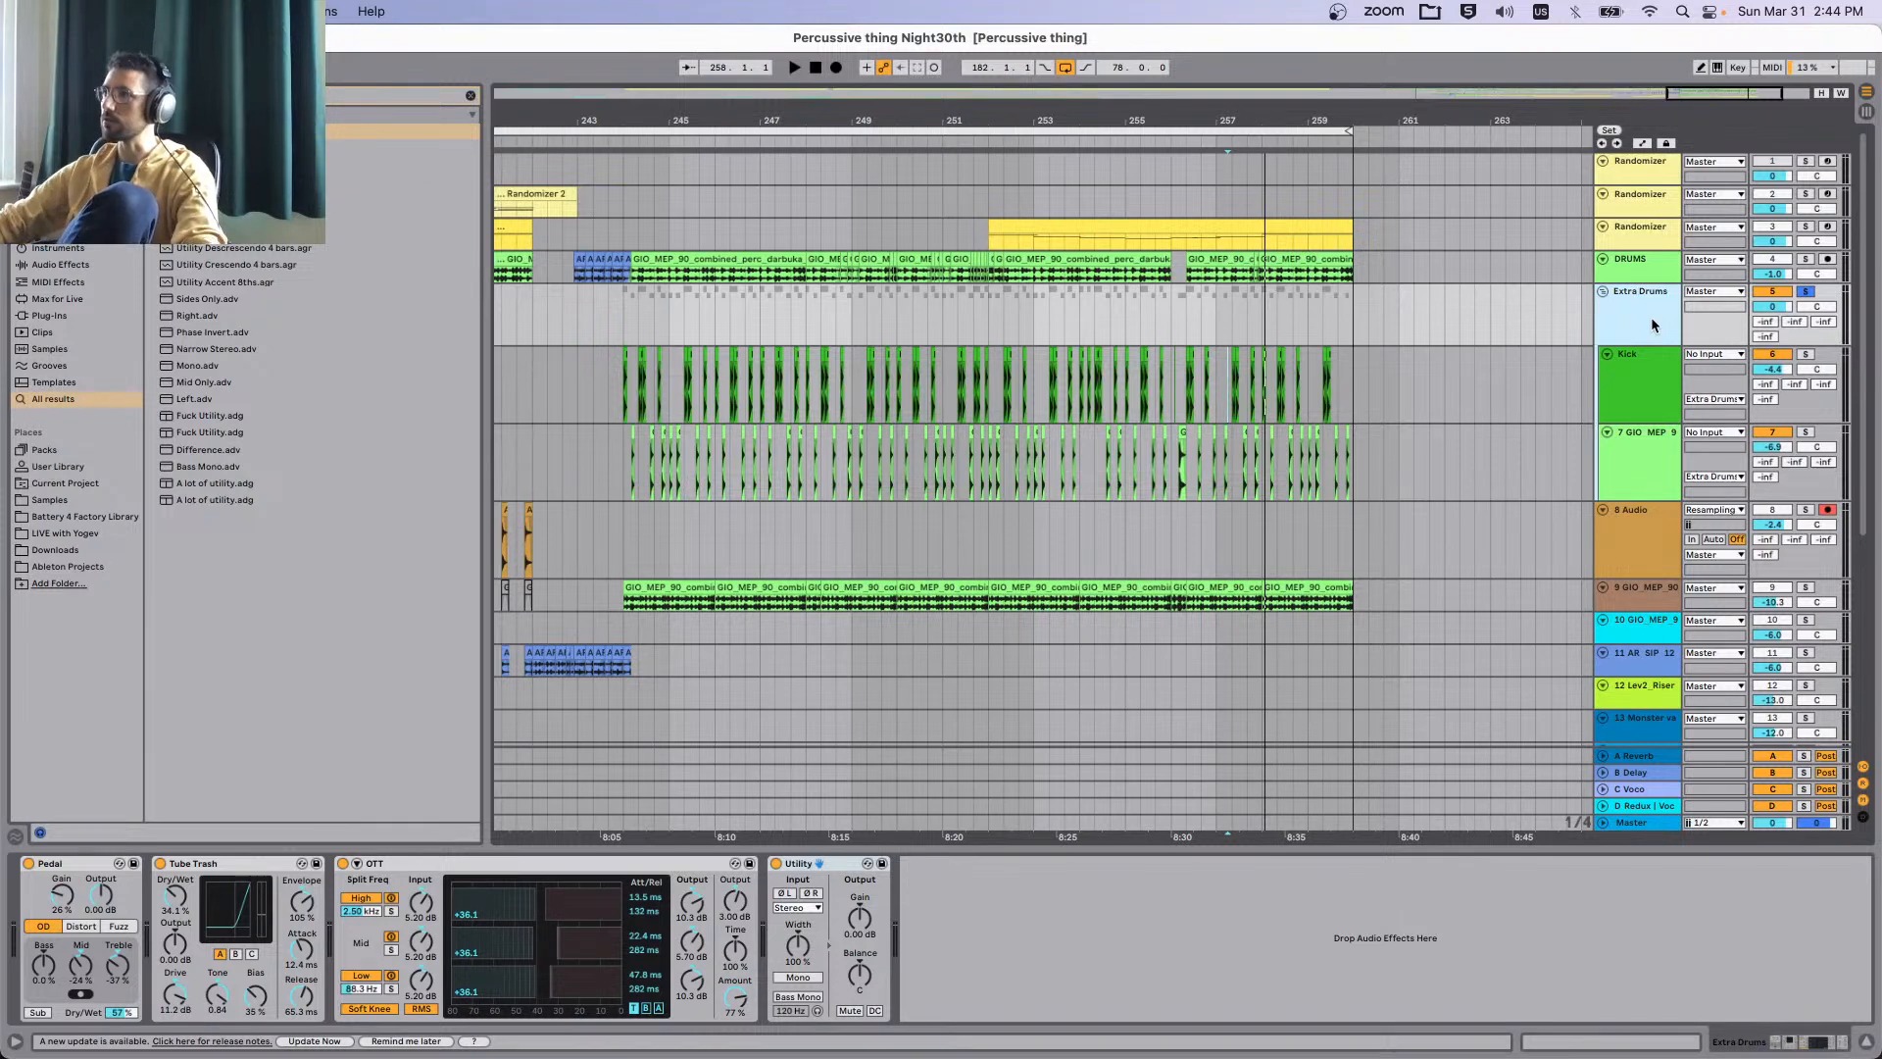
right_click(1651, 316)
click(1704, 579)
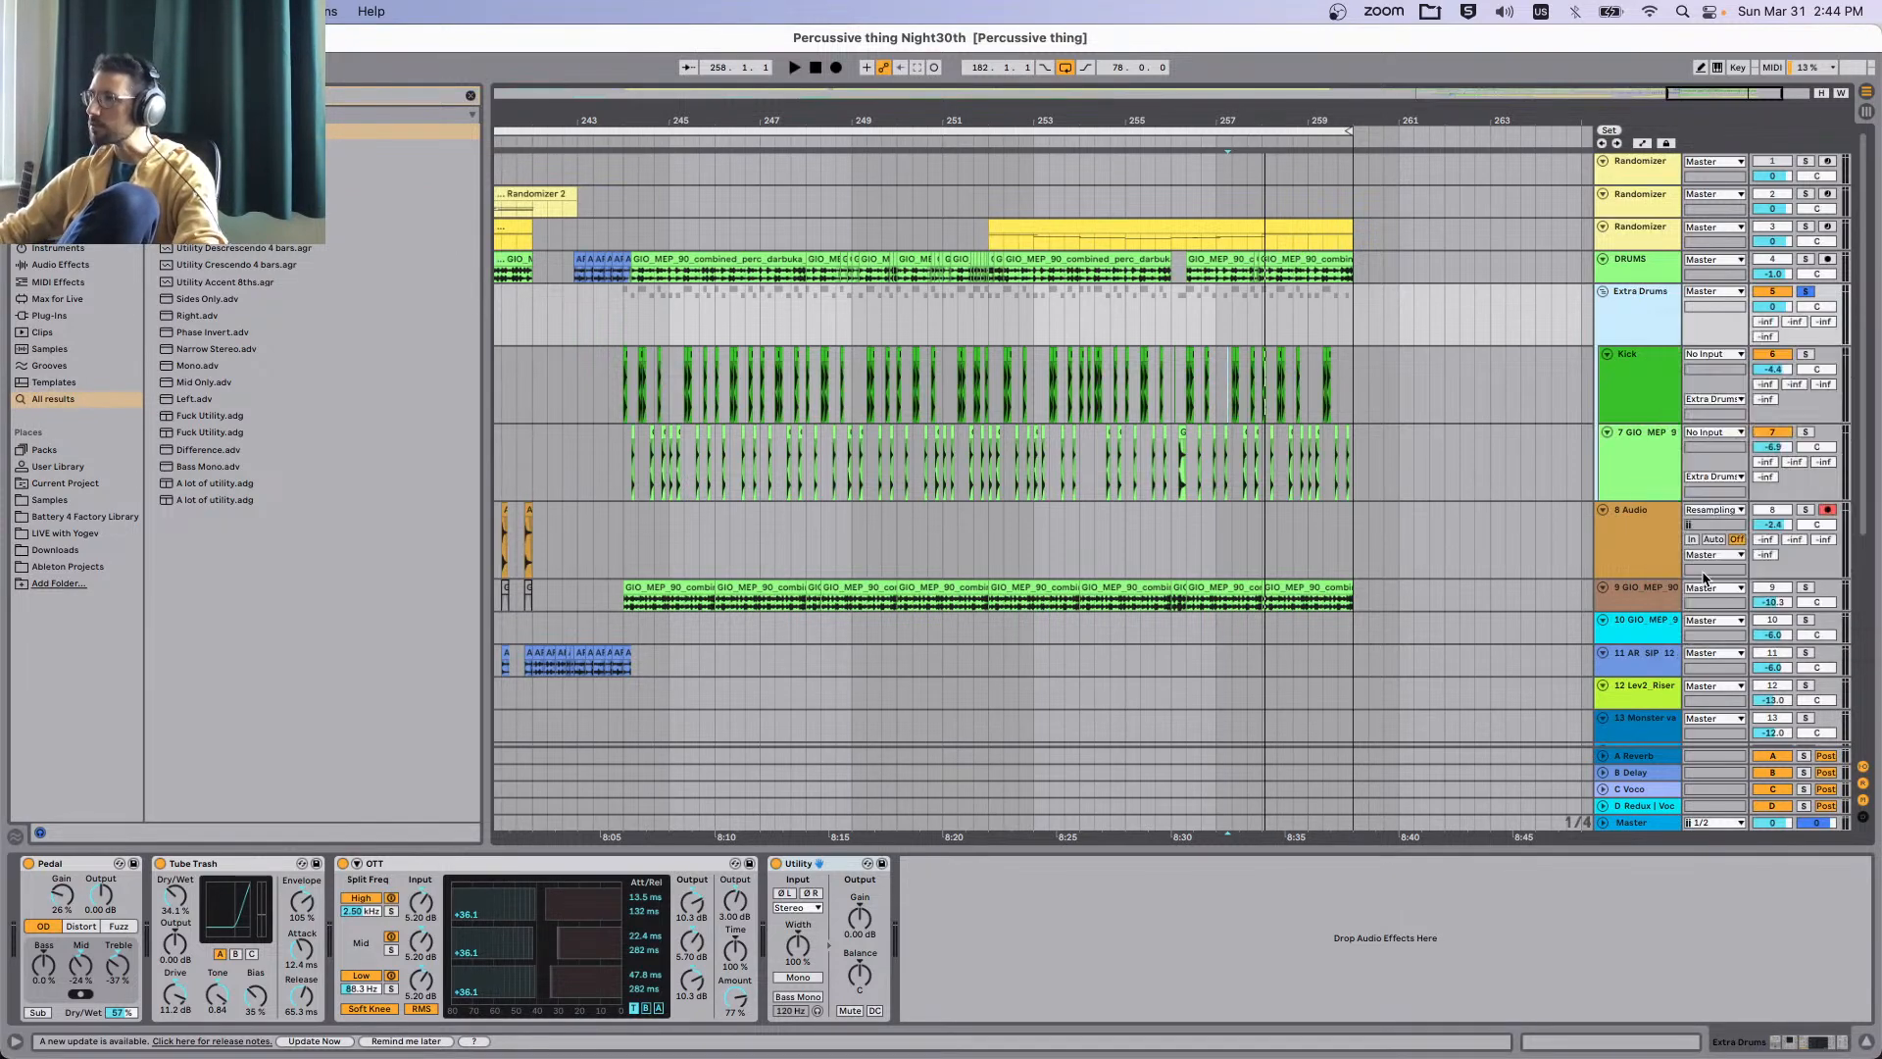
right_click(1655, 304)
click(1692, 552)
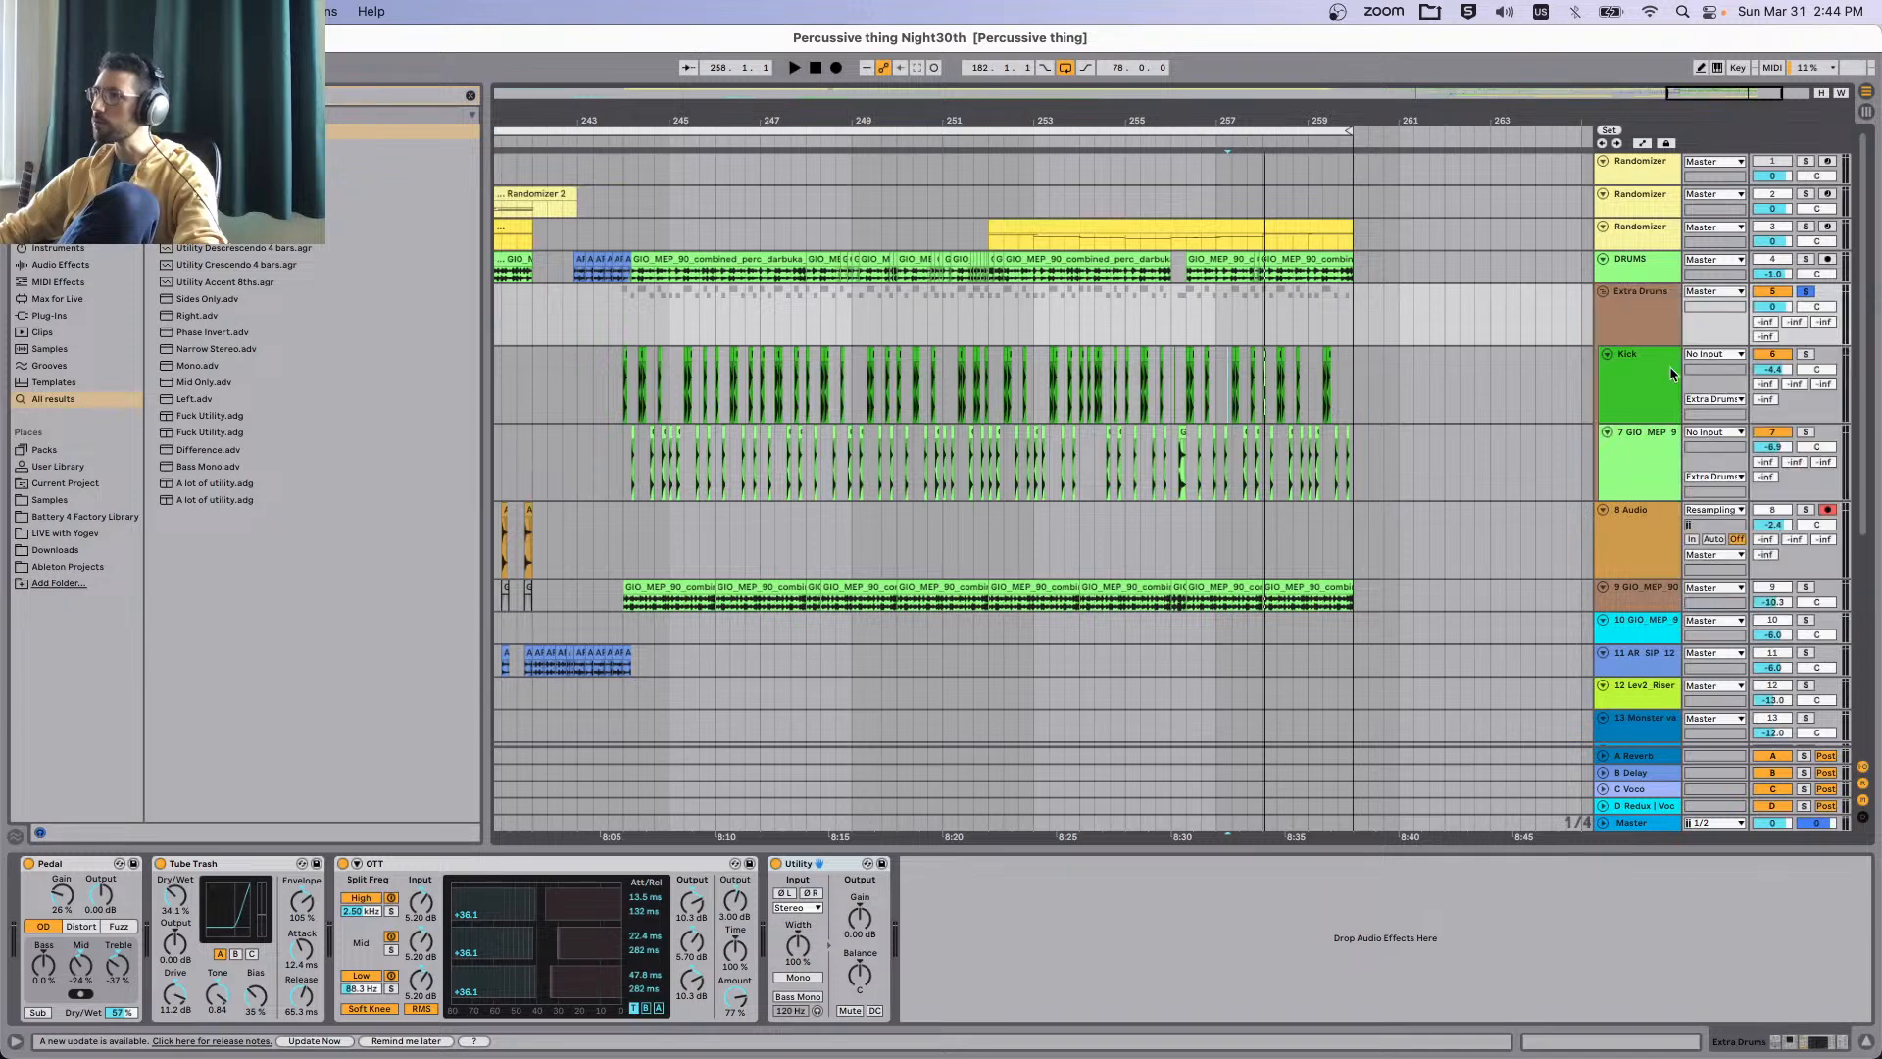
right_click(1662, 320)
click(1735, 635)
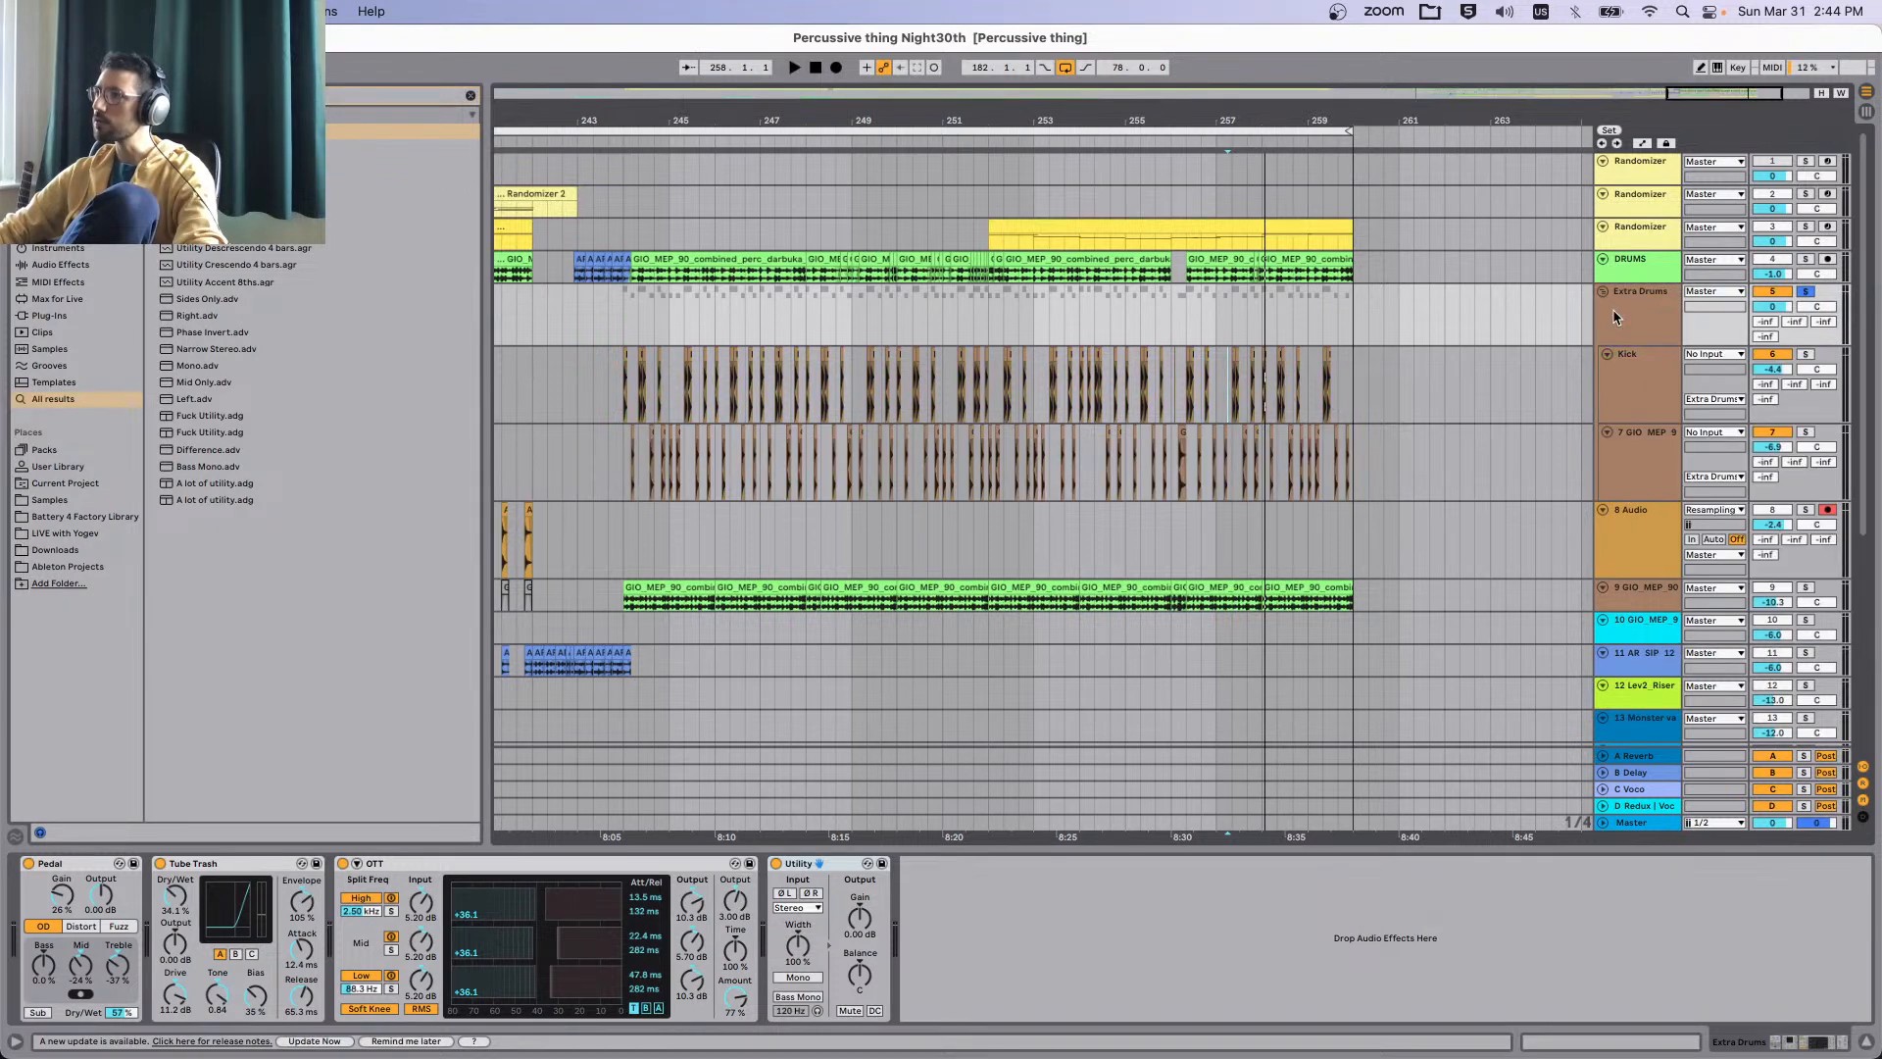
Color the DRUMS track the same brown and assign the track color to its clips.
right_click(1632, 266)
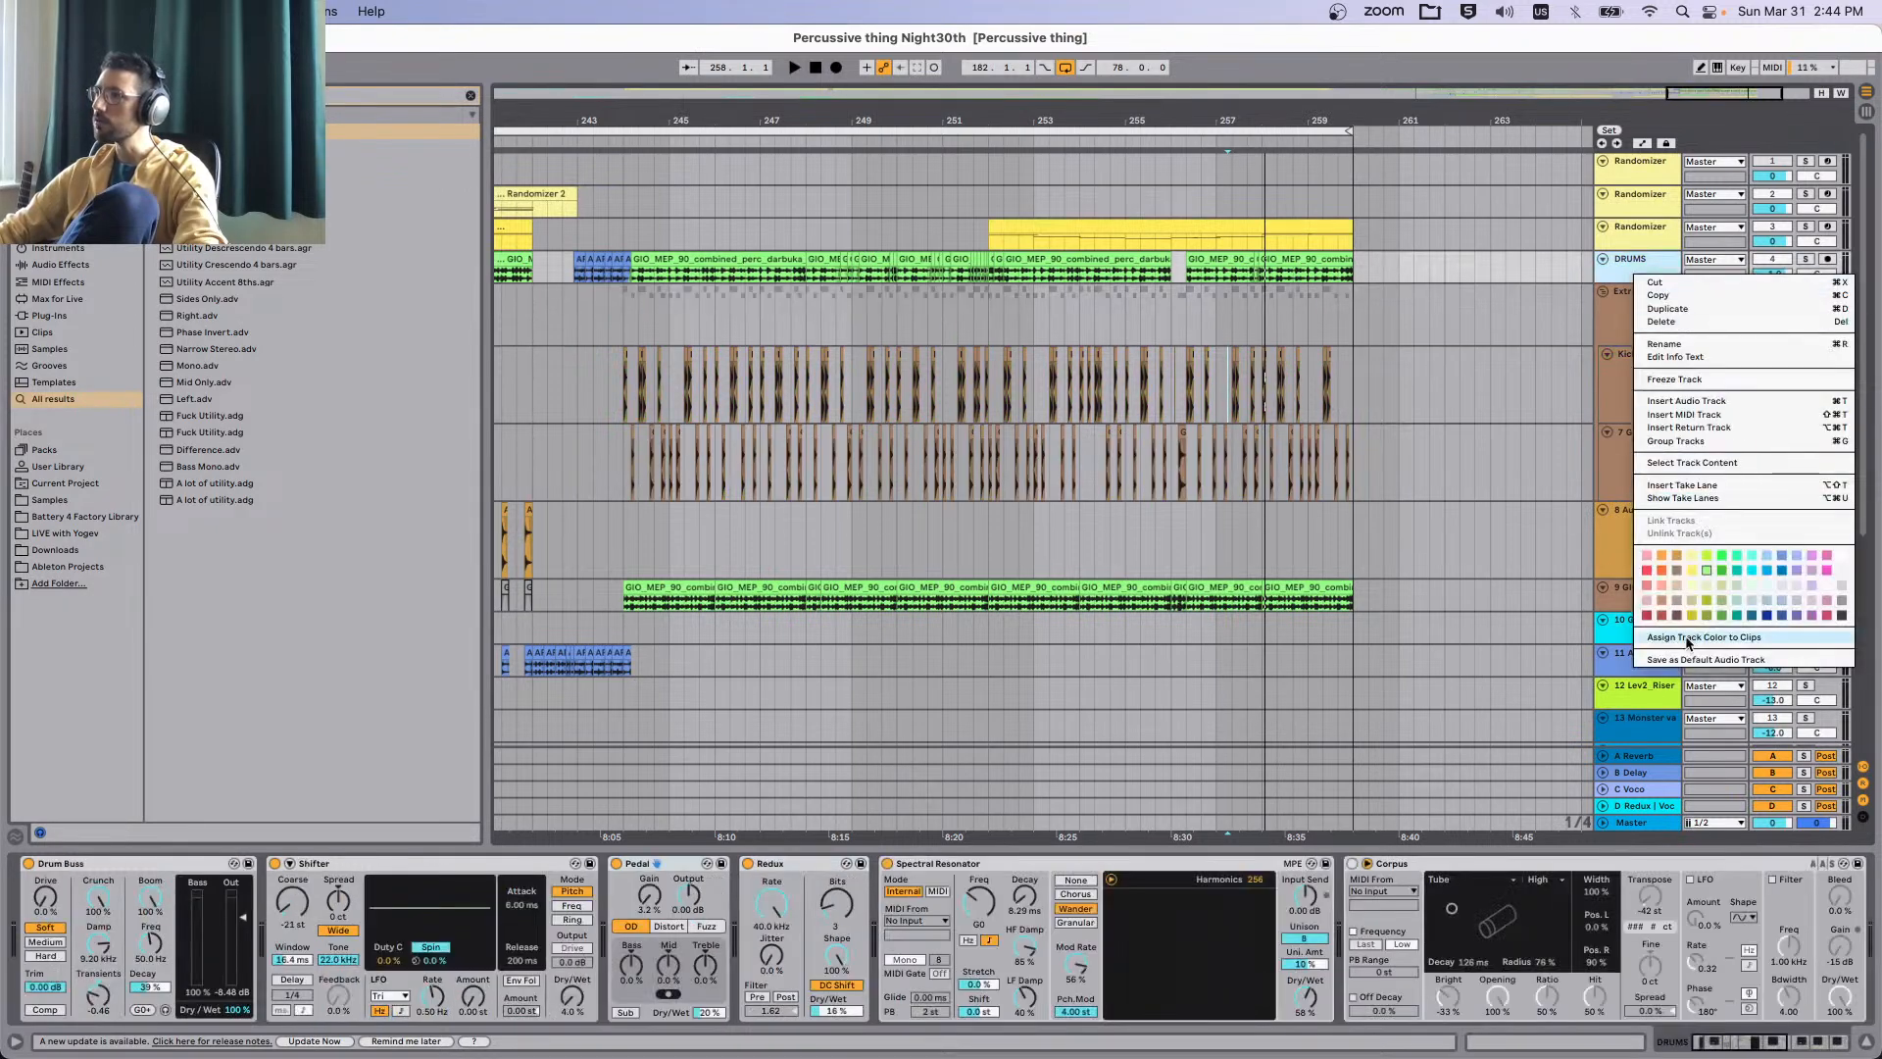
click(1677, 571)
right_click(1646, 266)
click(1745, 632)
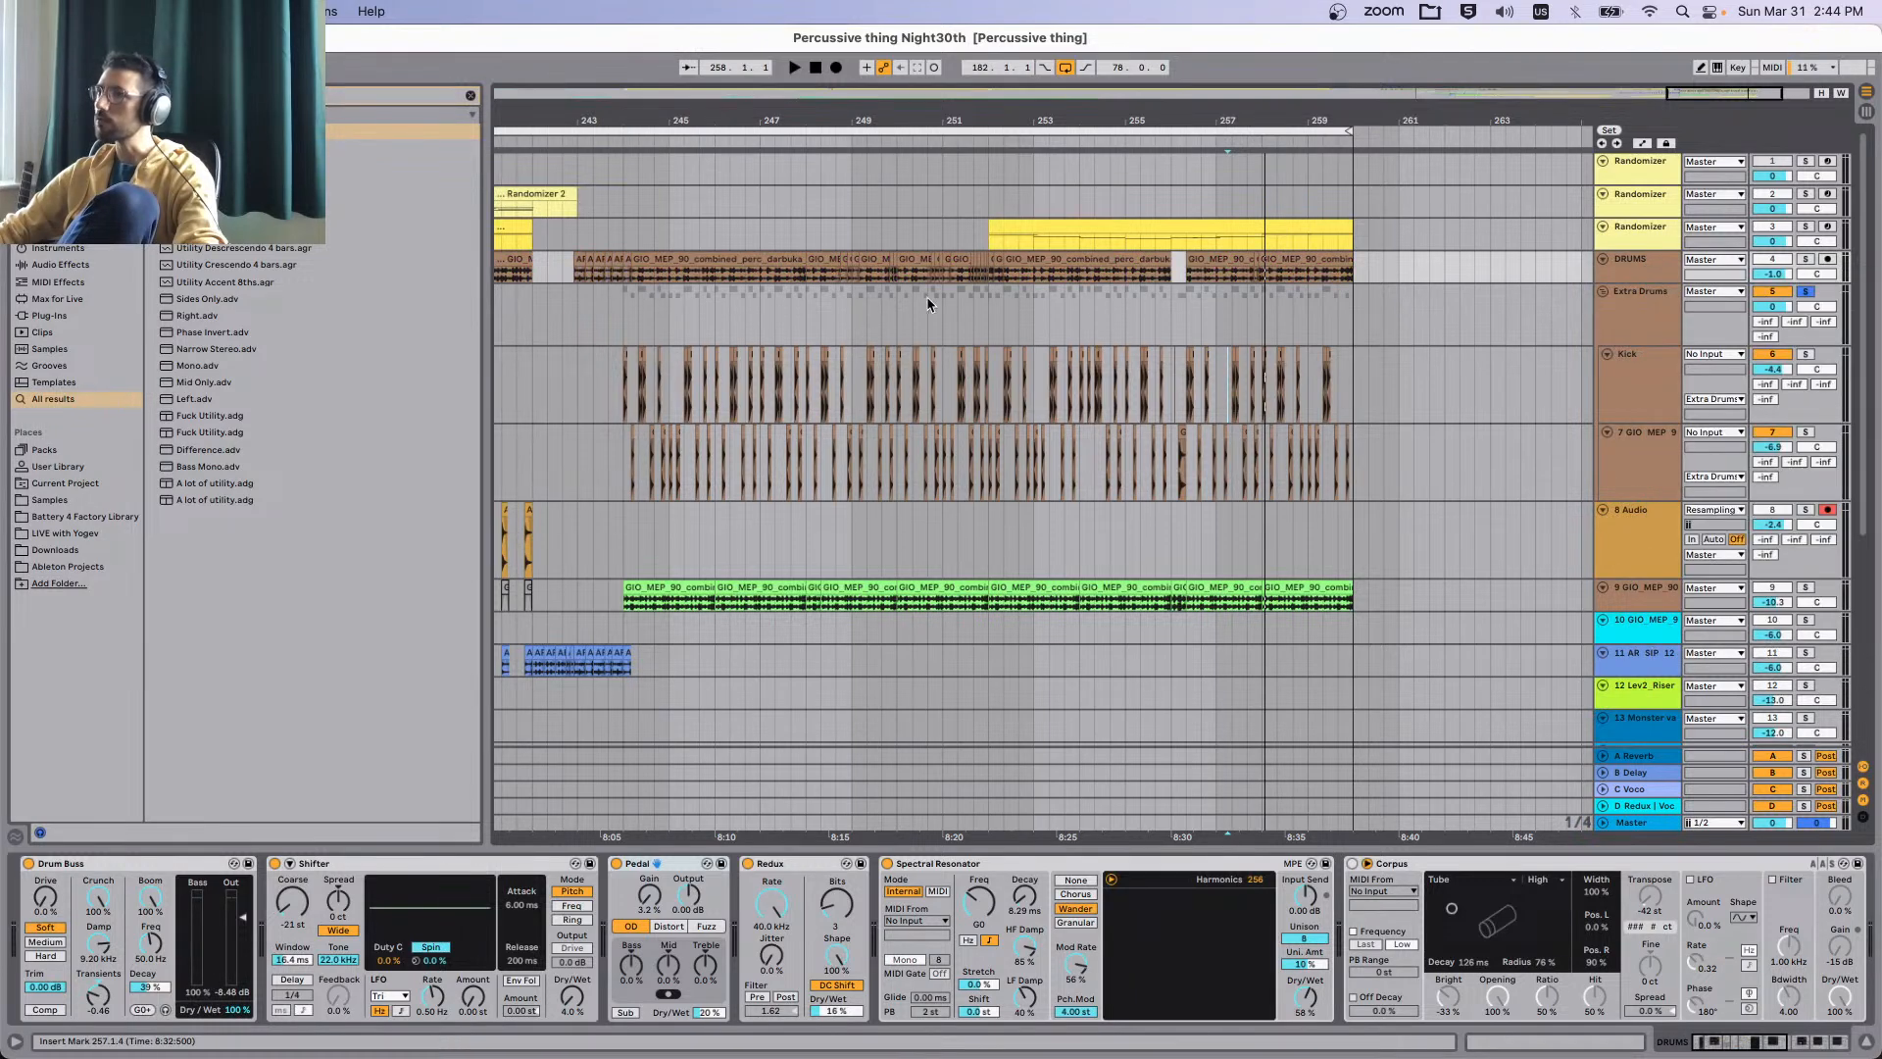
Play from 247.3.1 and compare the processed-hit track with its Redux effect off and on.
click(768, 307)
key(space)
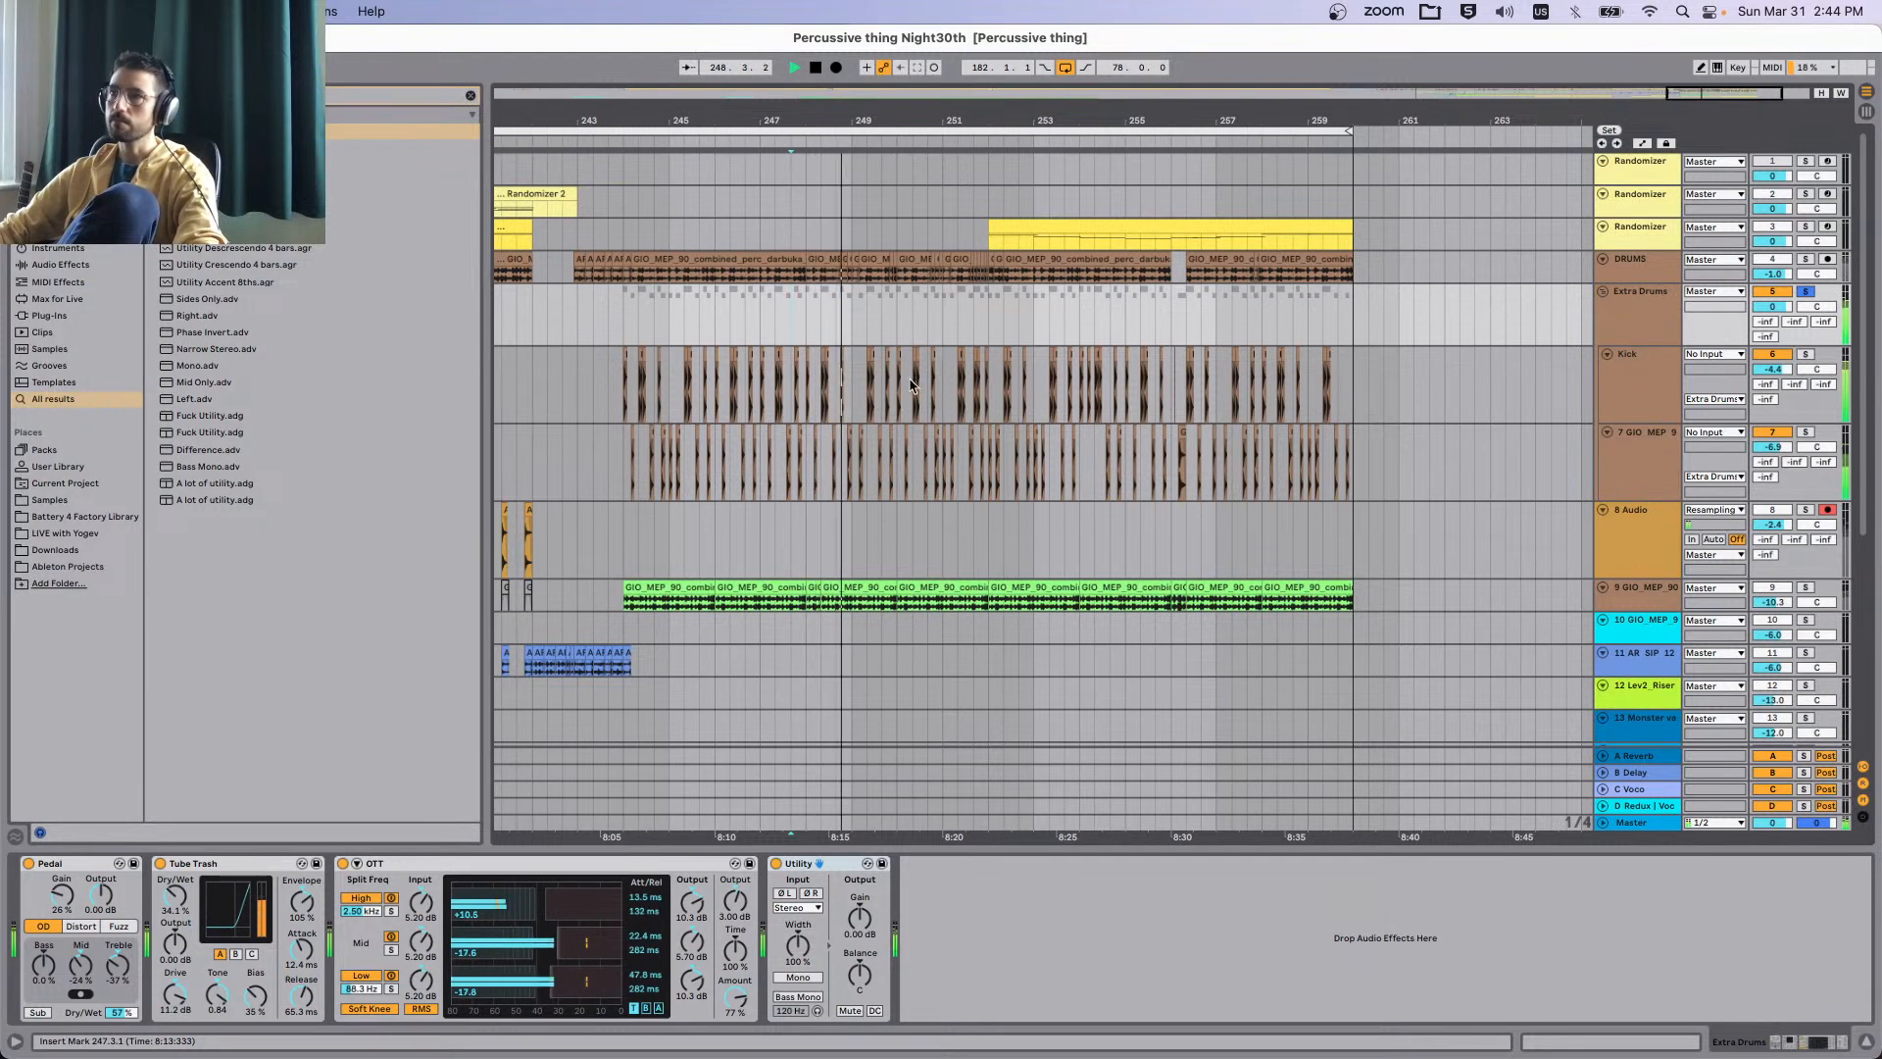
scroll(934, 350, up, 3)
click(1629, 463)
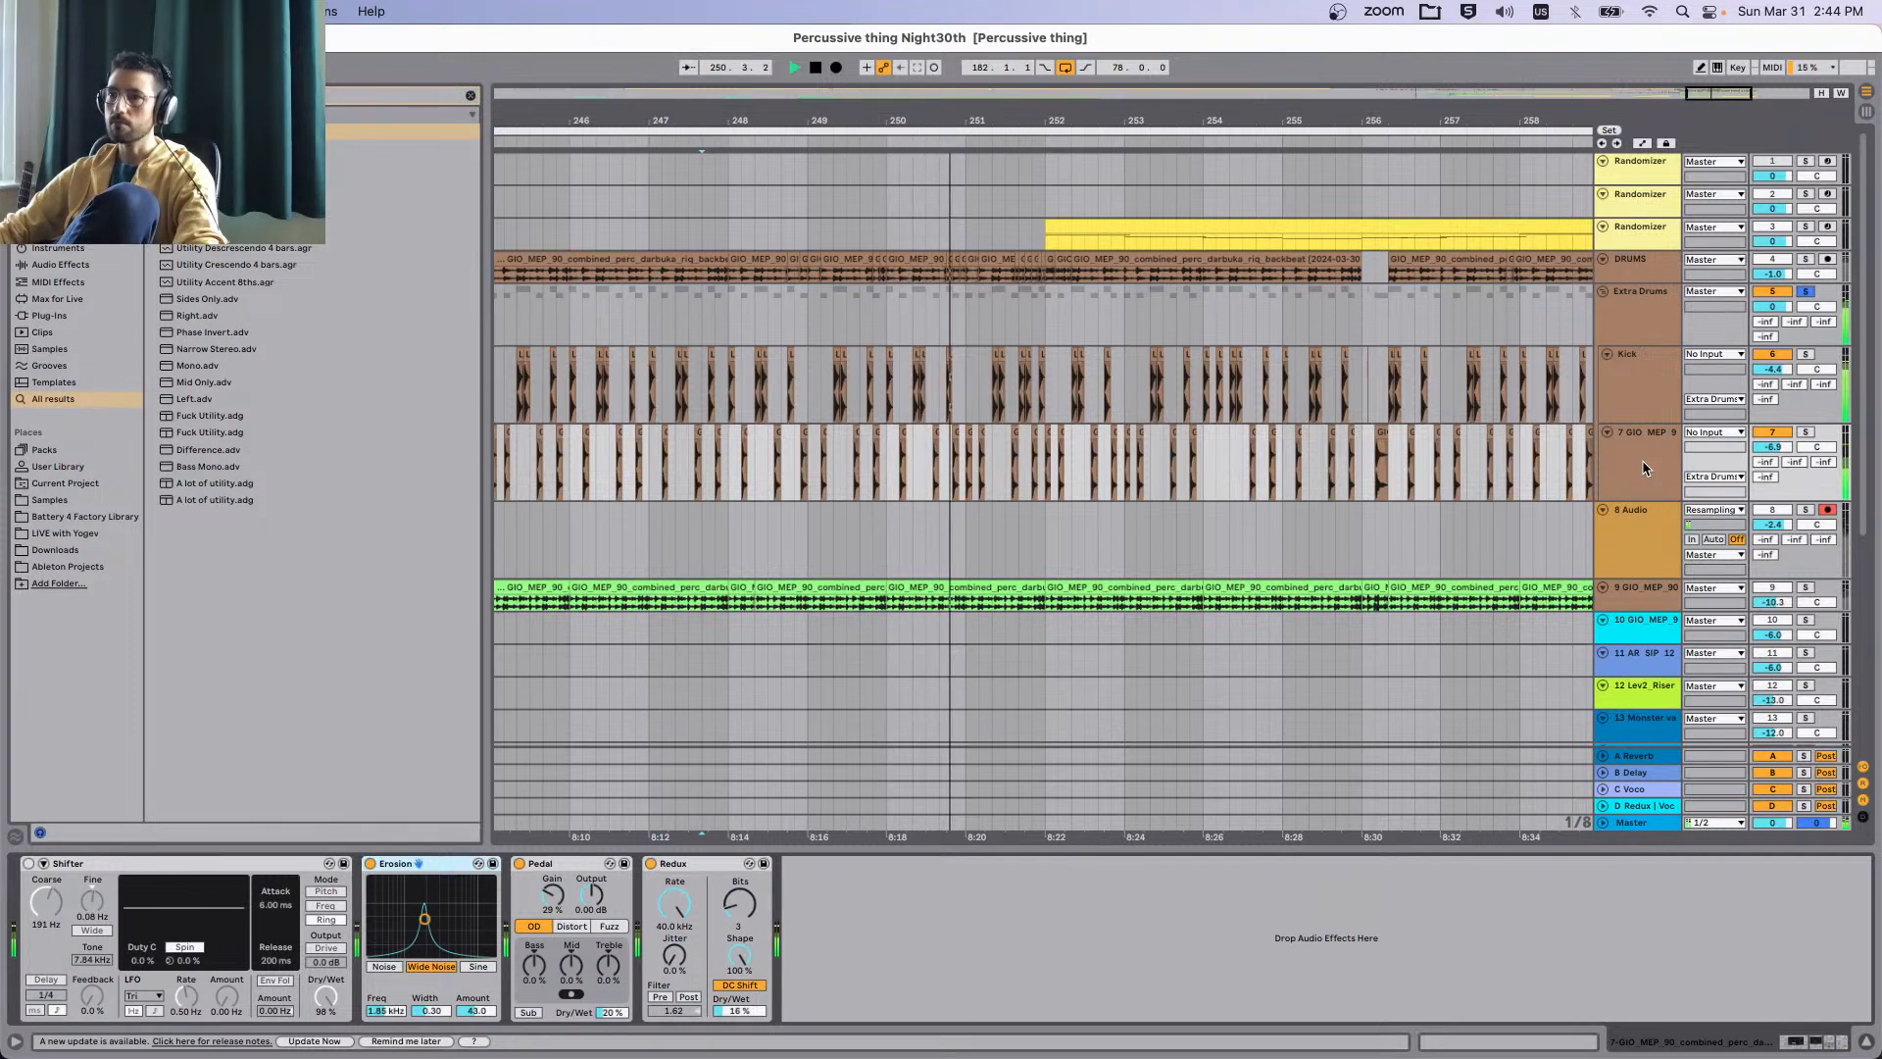
click(650, 862)
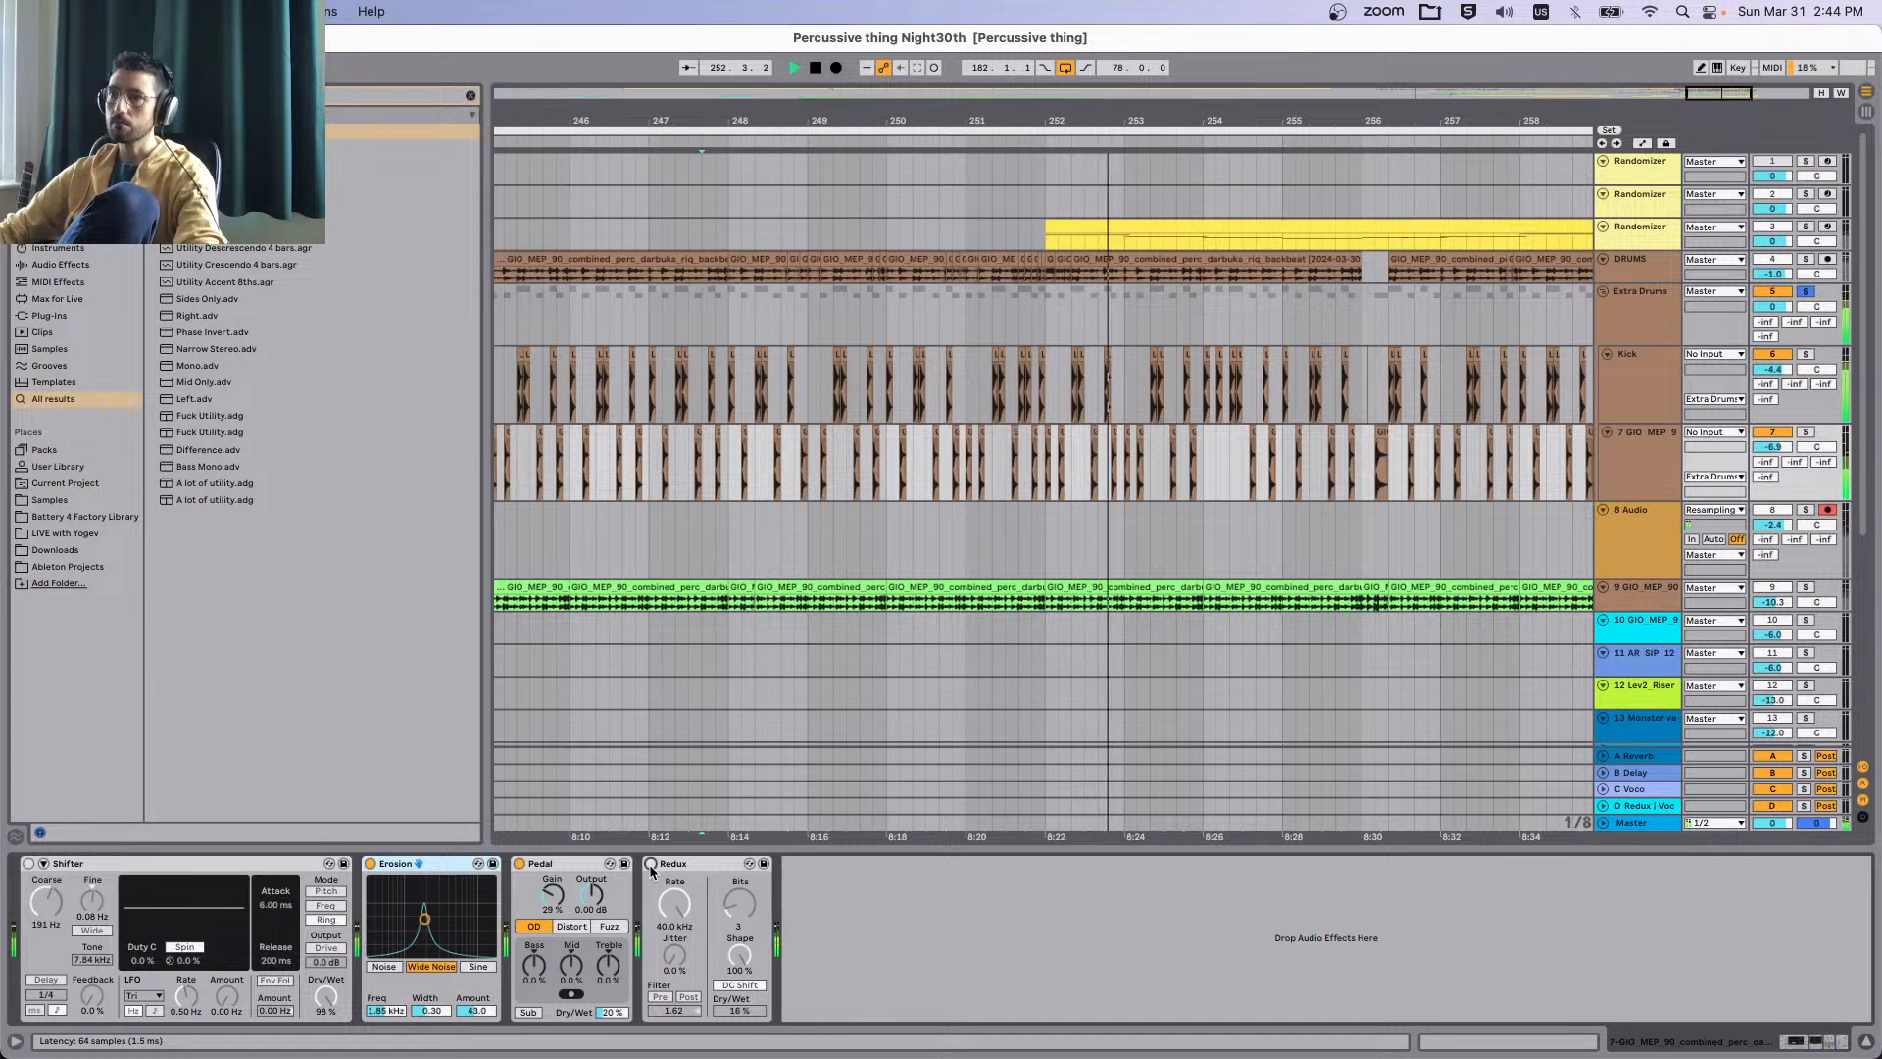
click(649, 863)
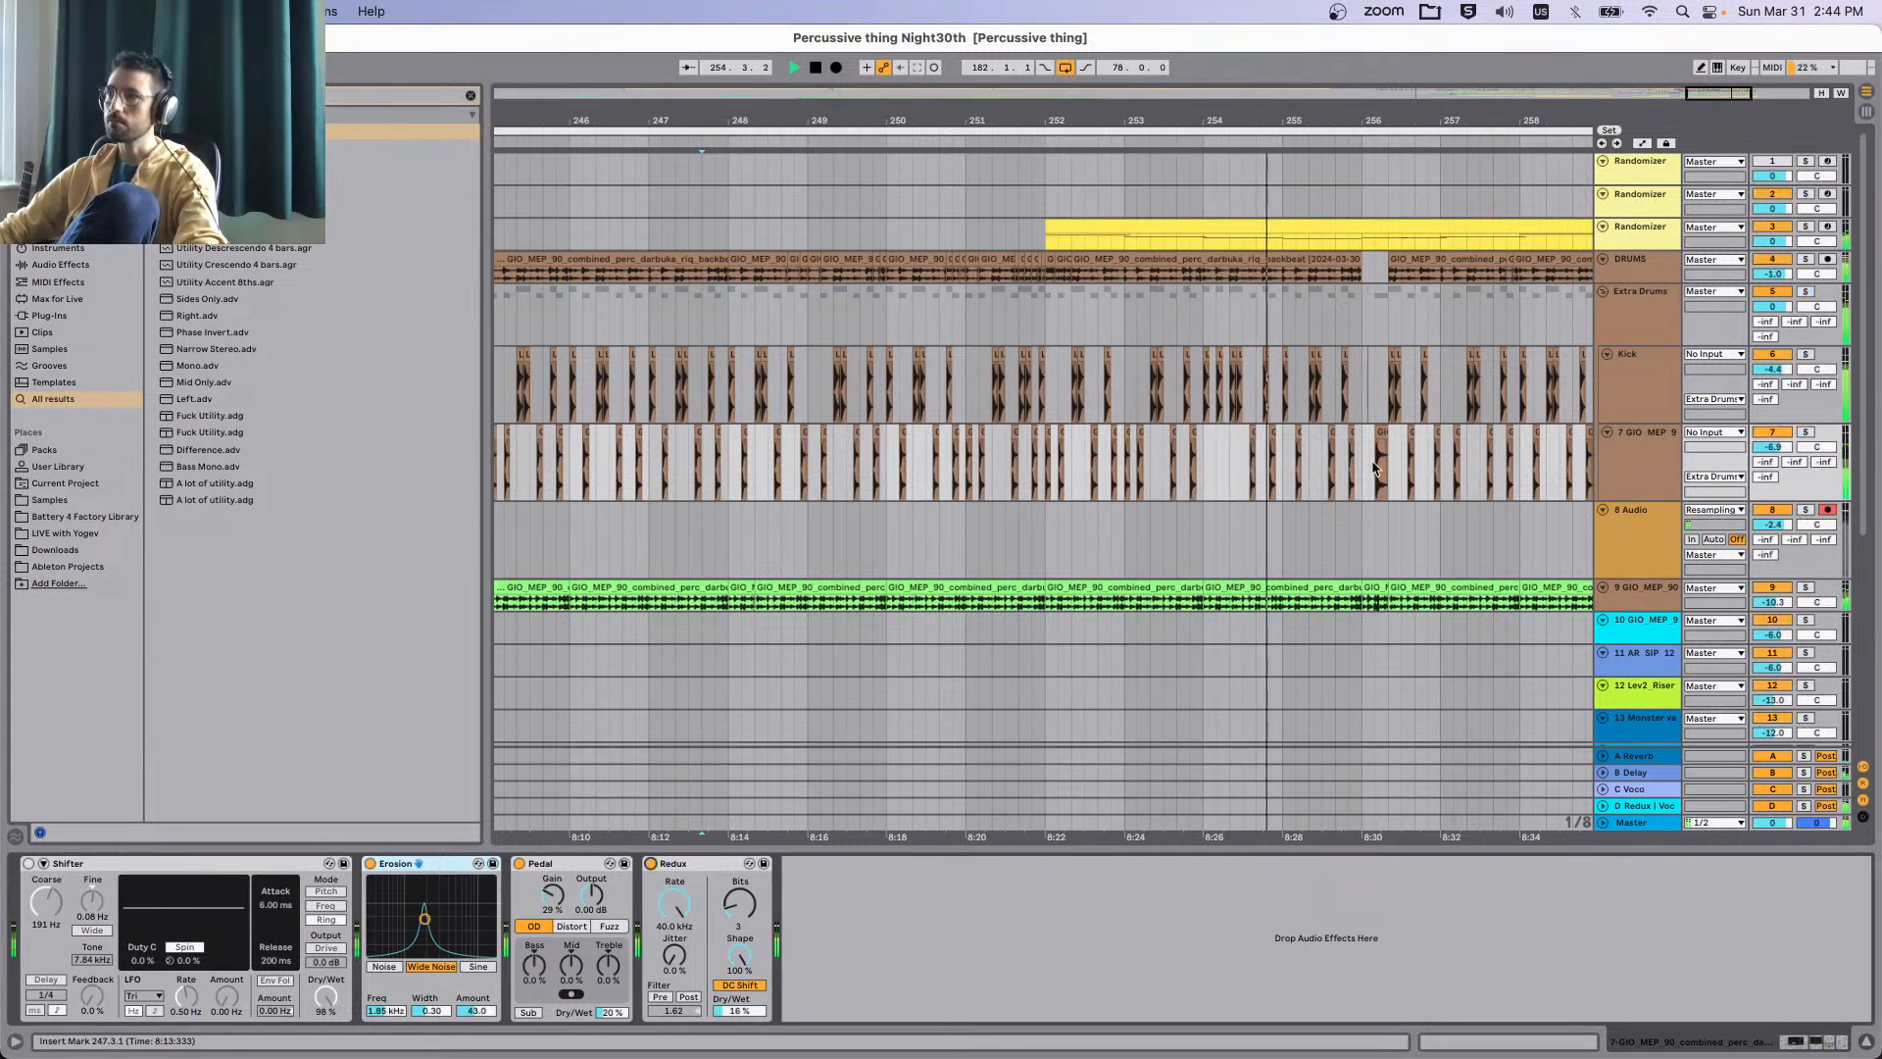
Solo DRUMS together with the processed-hit and Kick tracks to hear how they combine.
click(1806, 257)
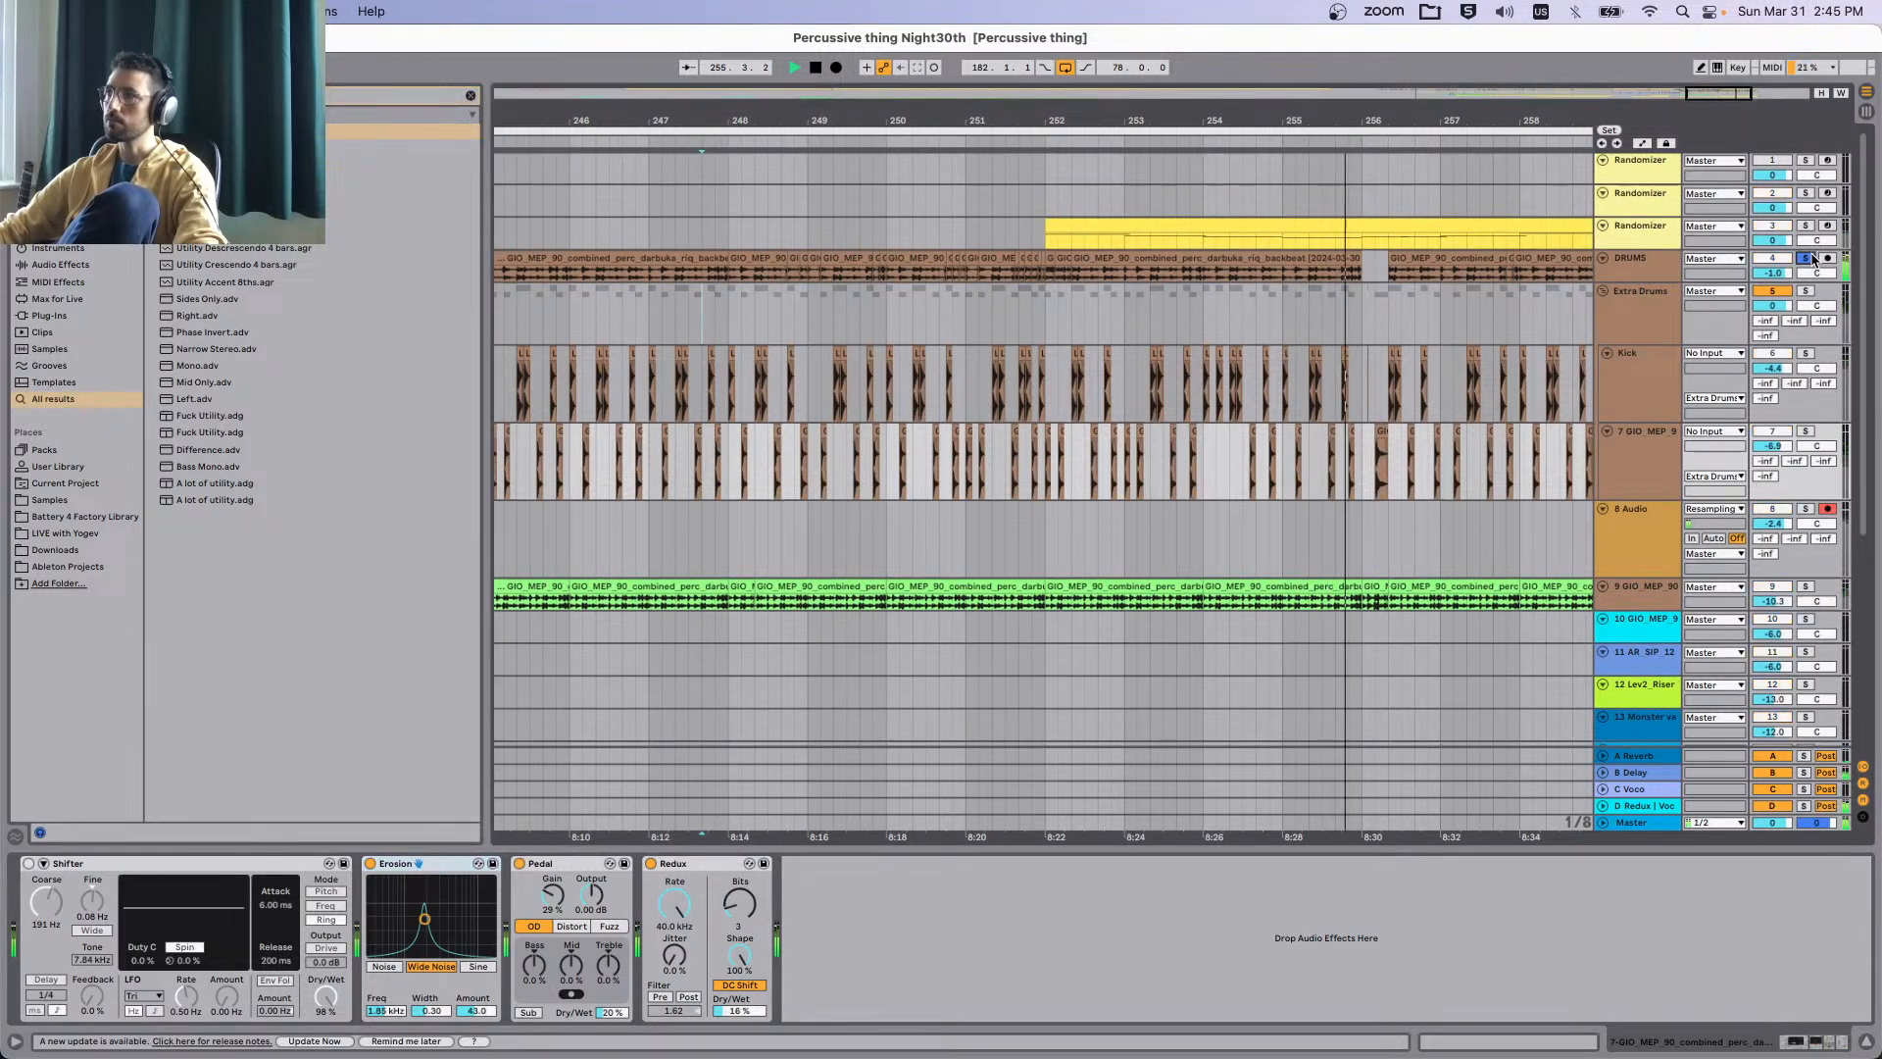
click(1810, 432)
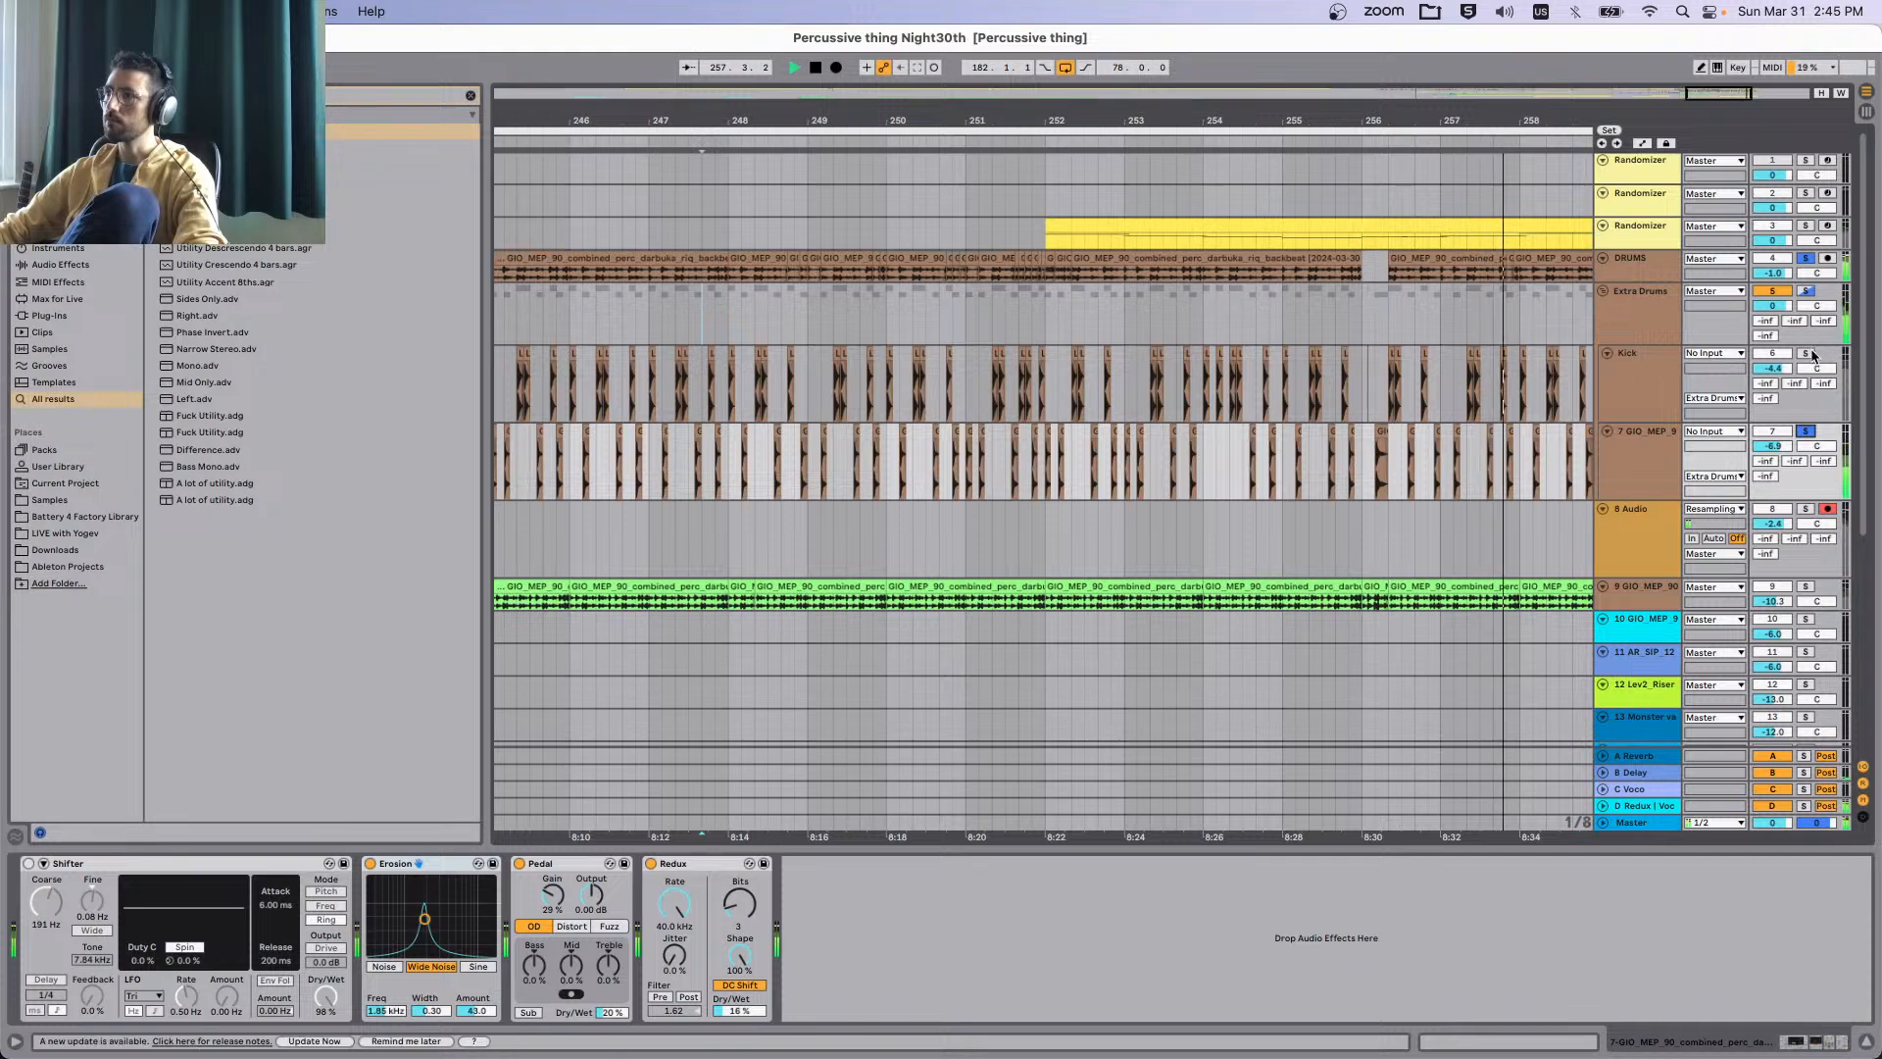
click(1806, 352)
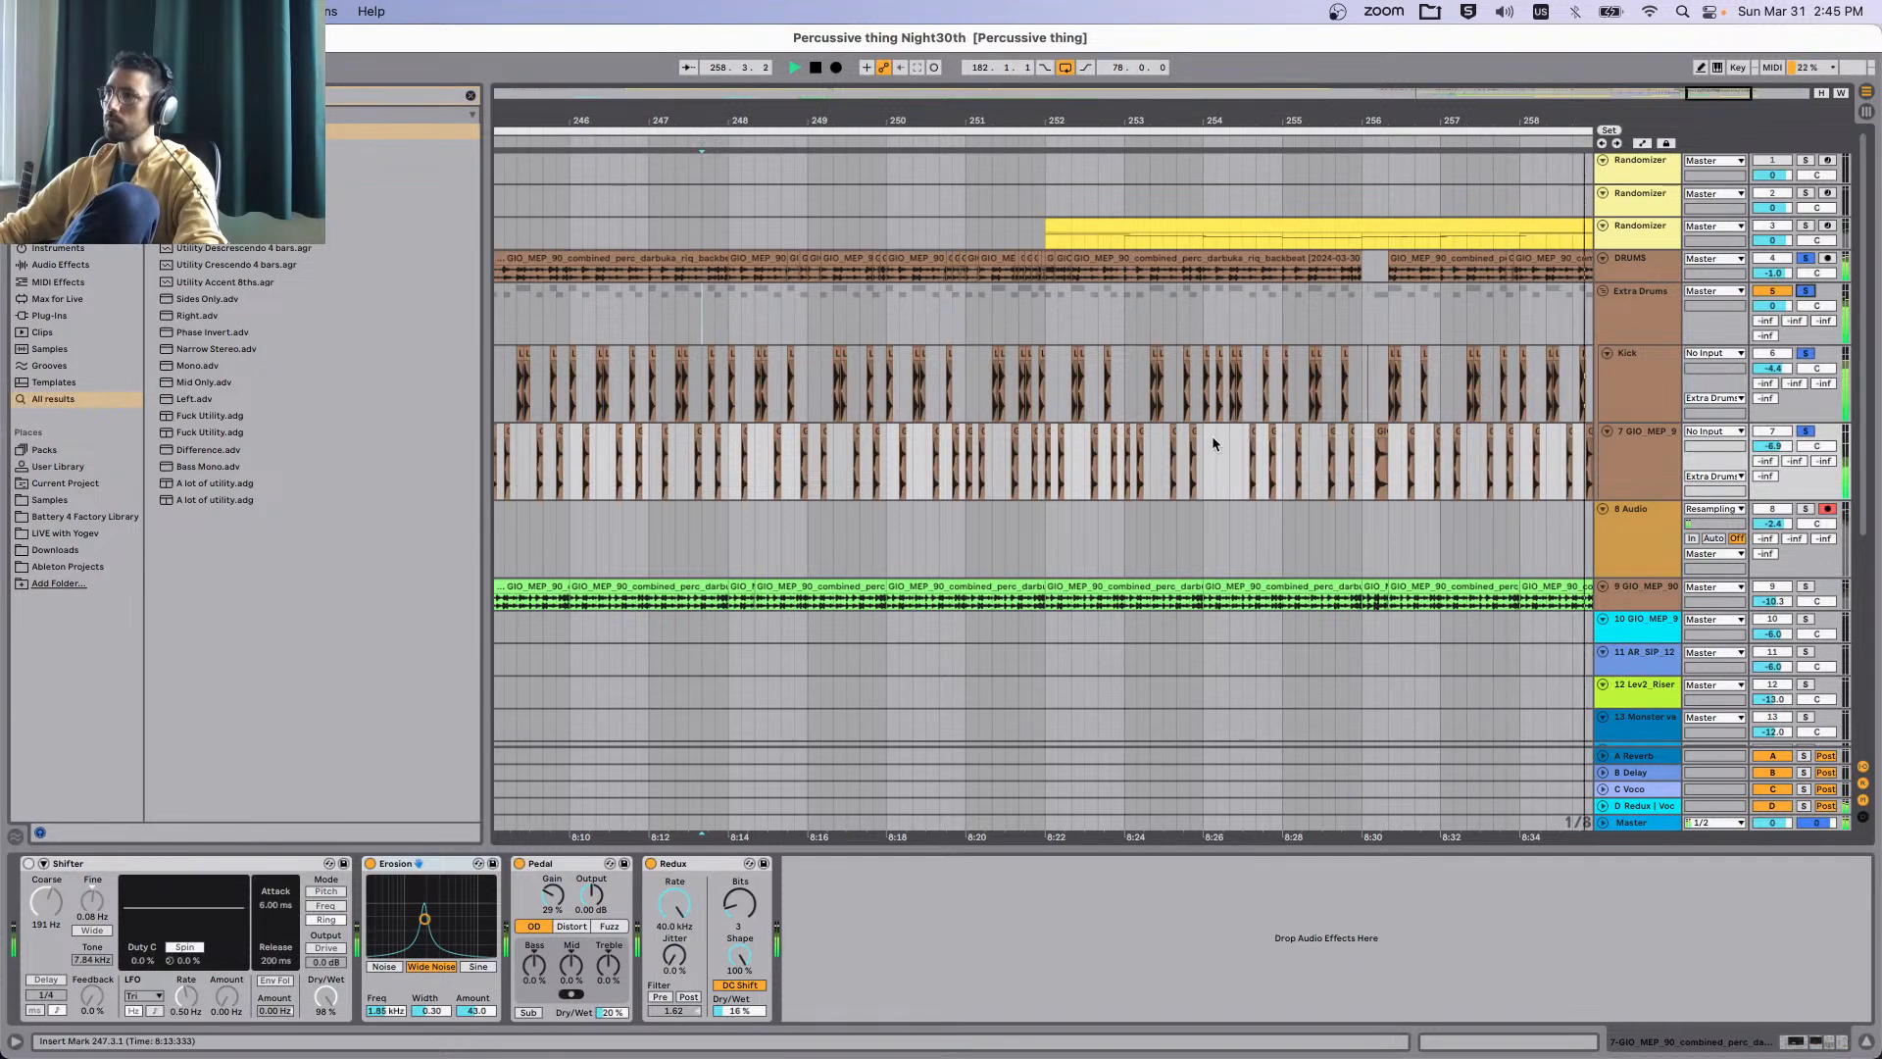
Replay from 247.3.1 with the solos released and review the other tracks' clips around bars 241–260.
scroll(1212, 443, down, 10)
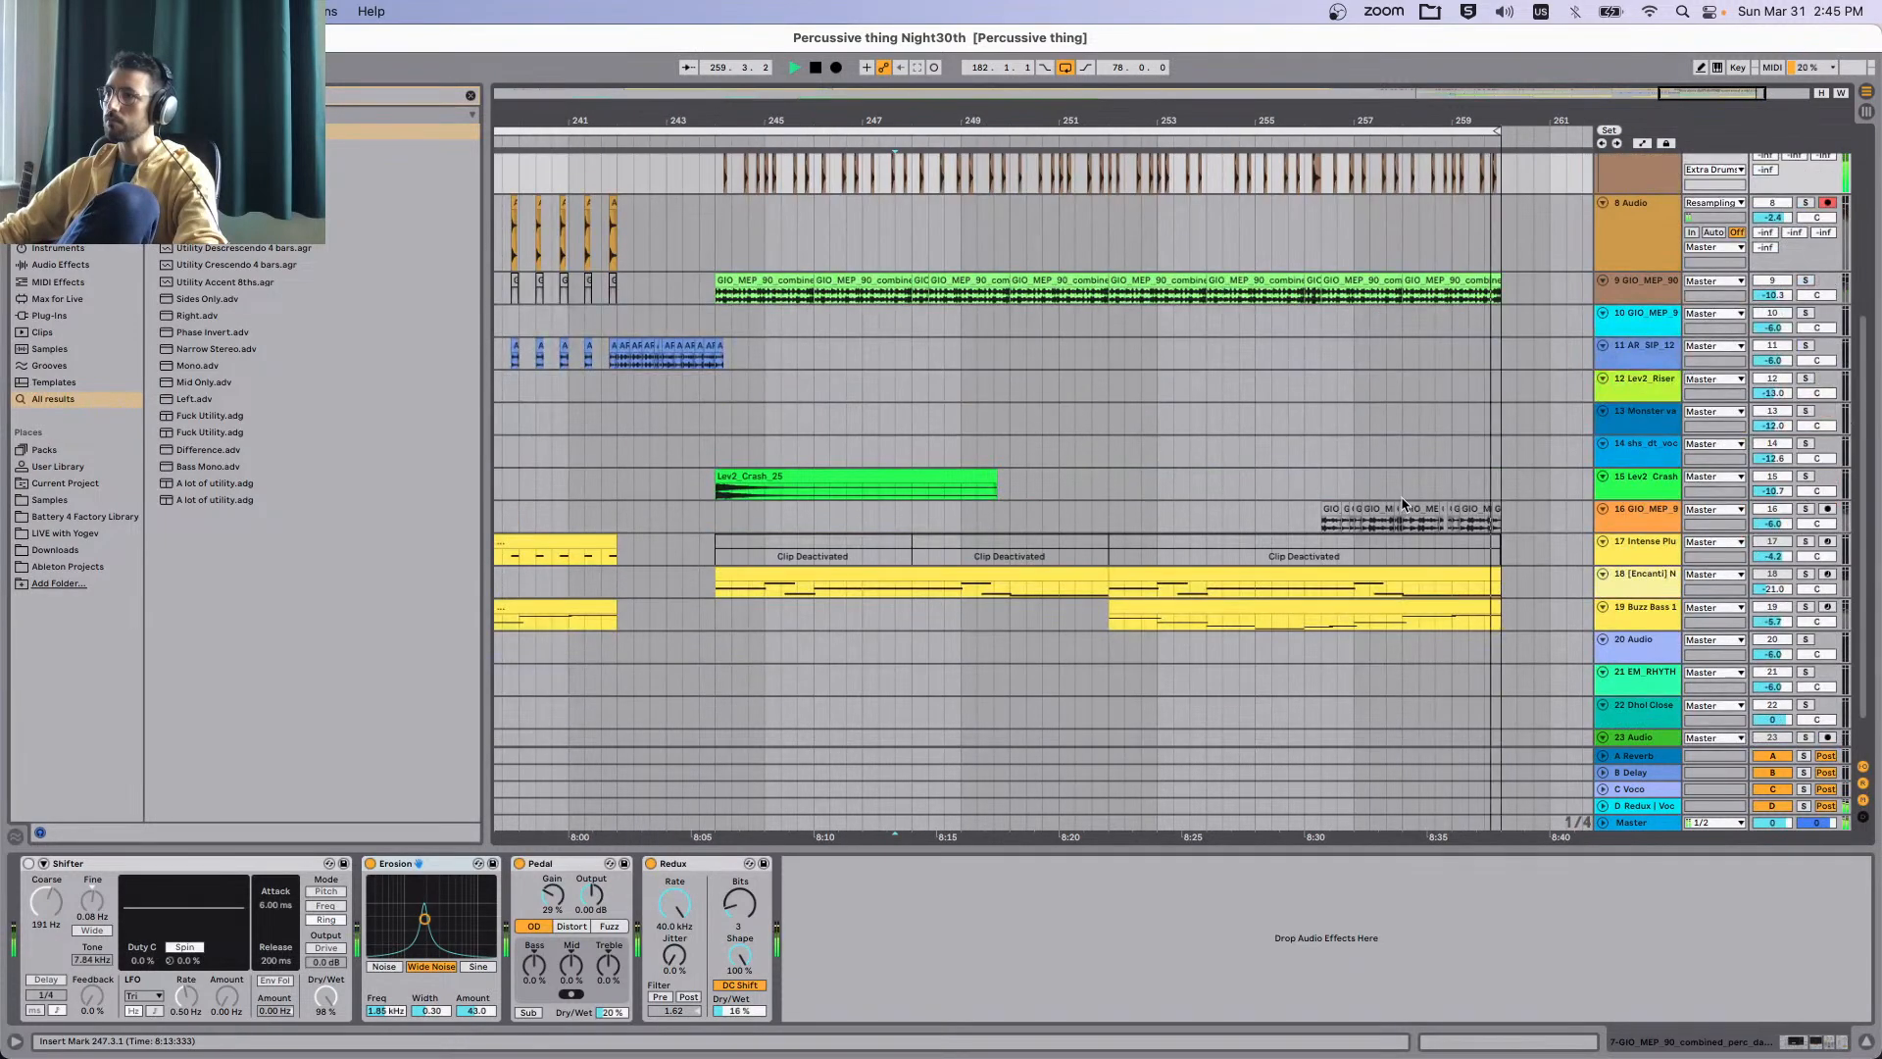
scroll(1084, 462, up, 5)
key(space)
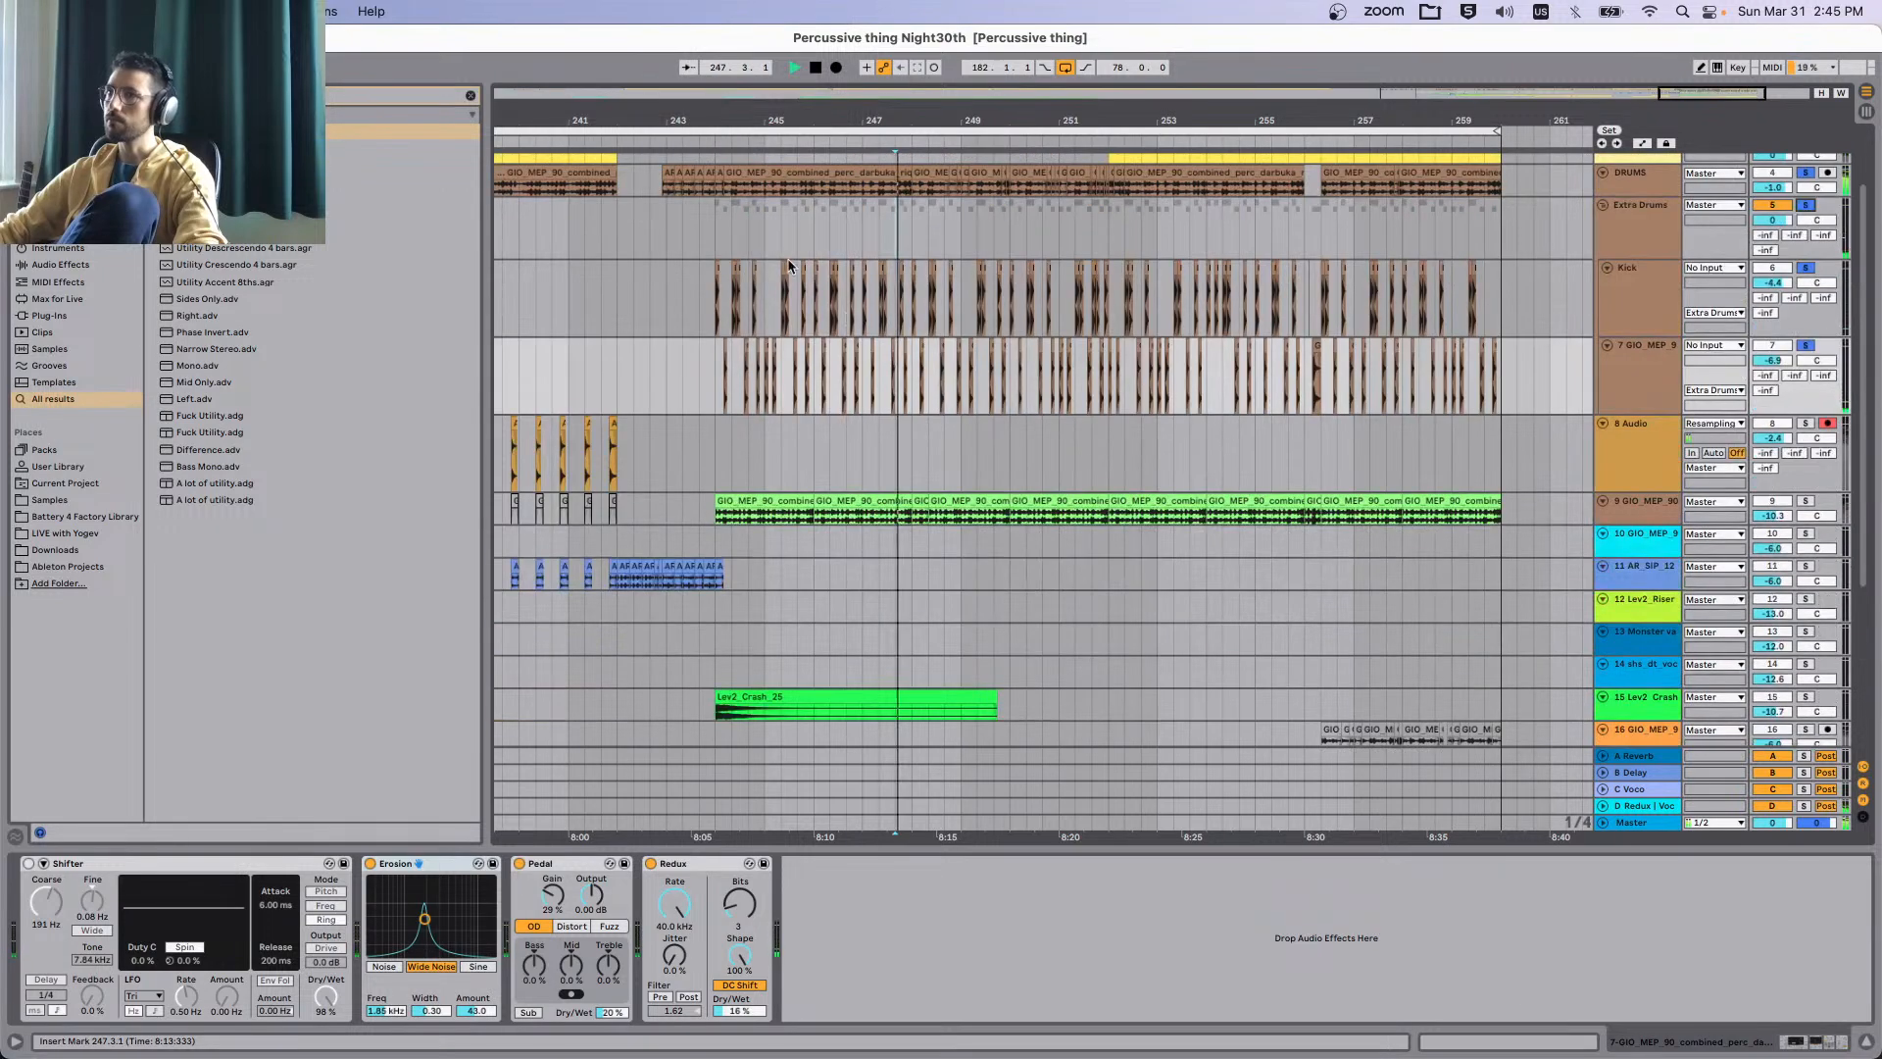
scroll(1033, 520, down, 4)
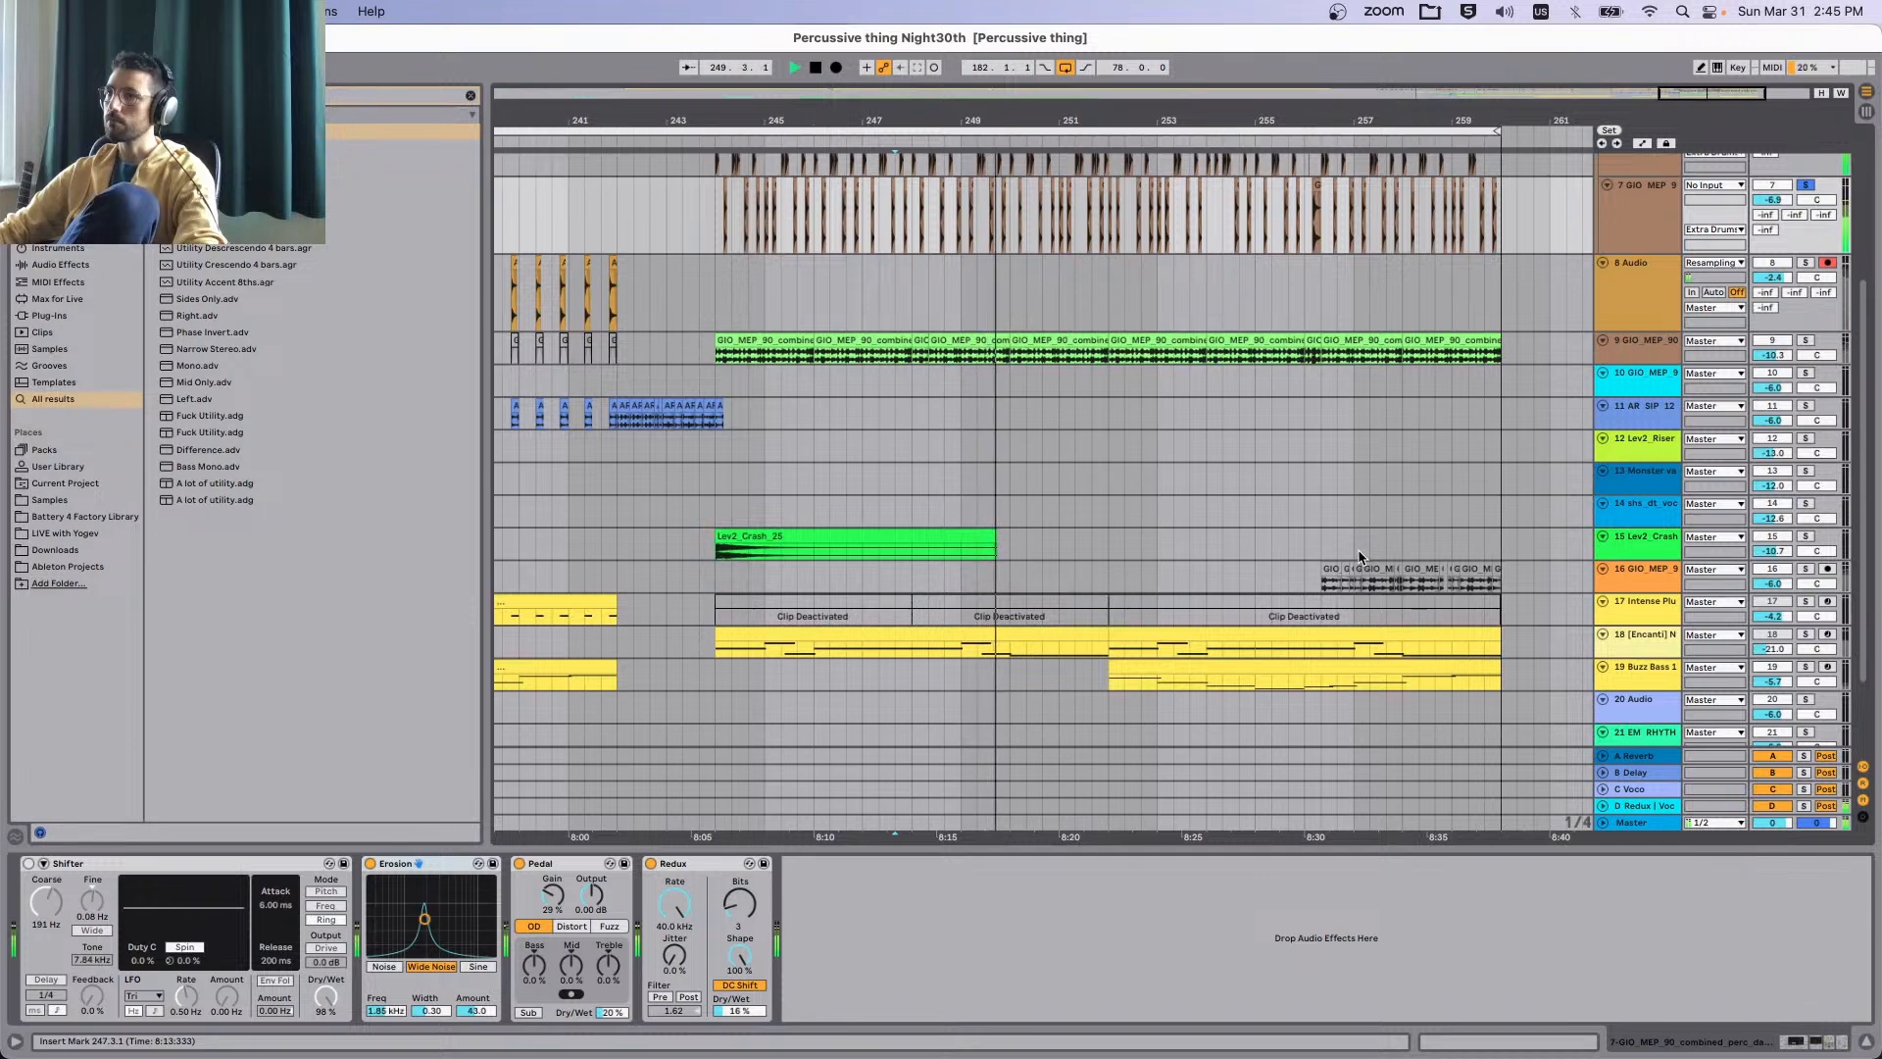
scroll(1373, 552, up, 6)
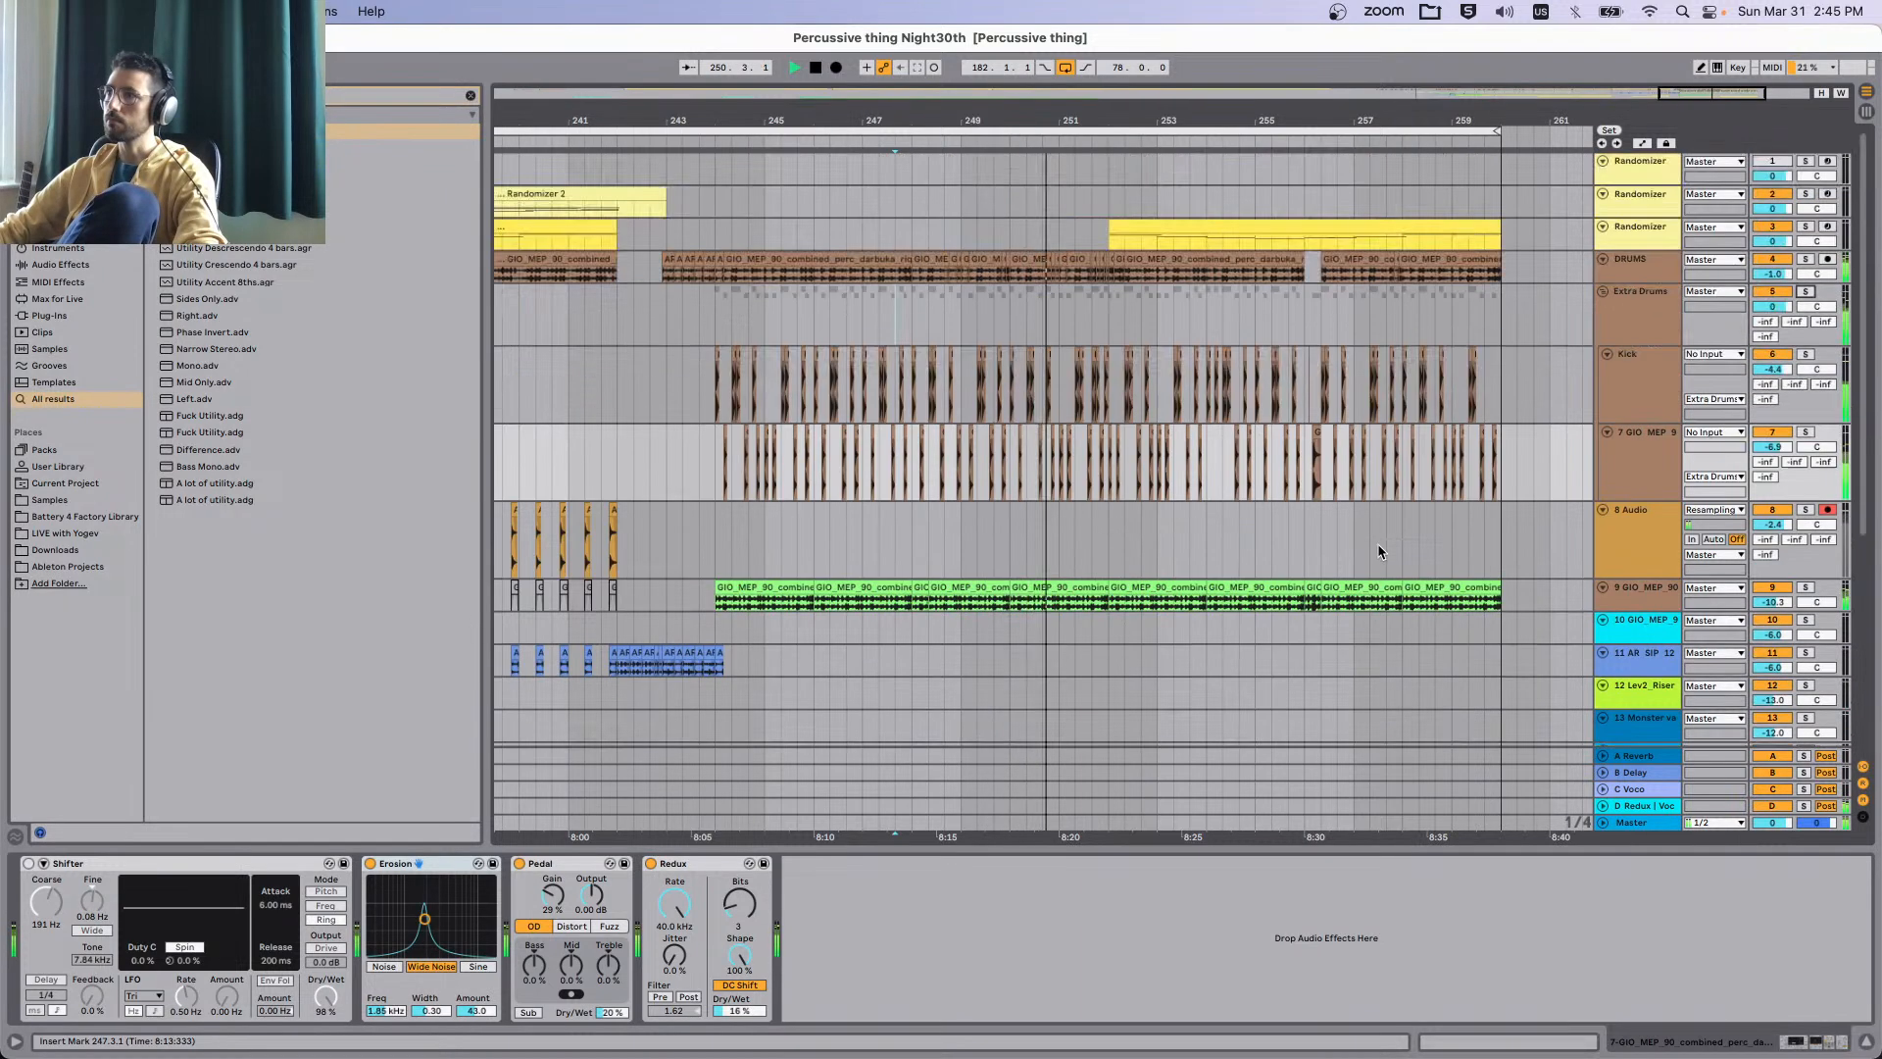
scroll(1378, 543, down, 3)
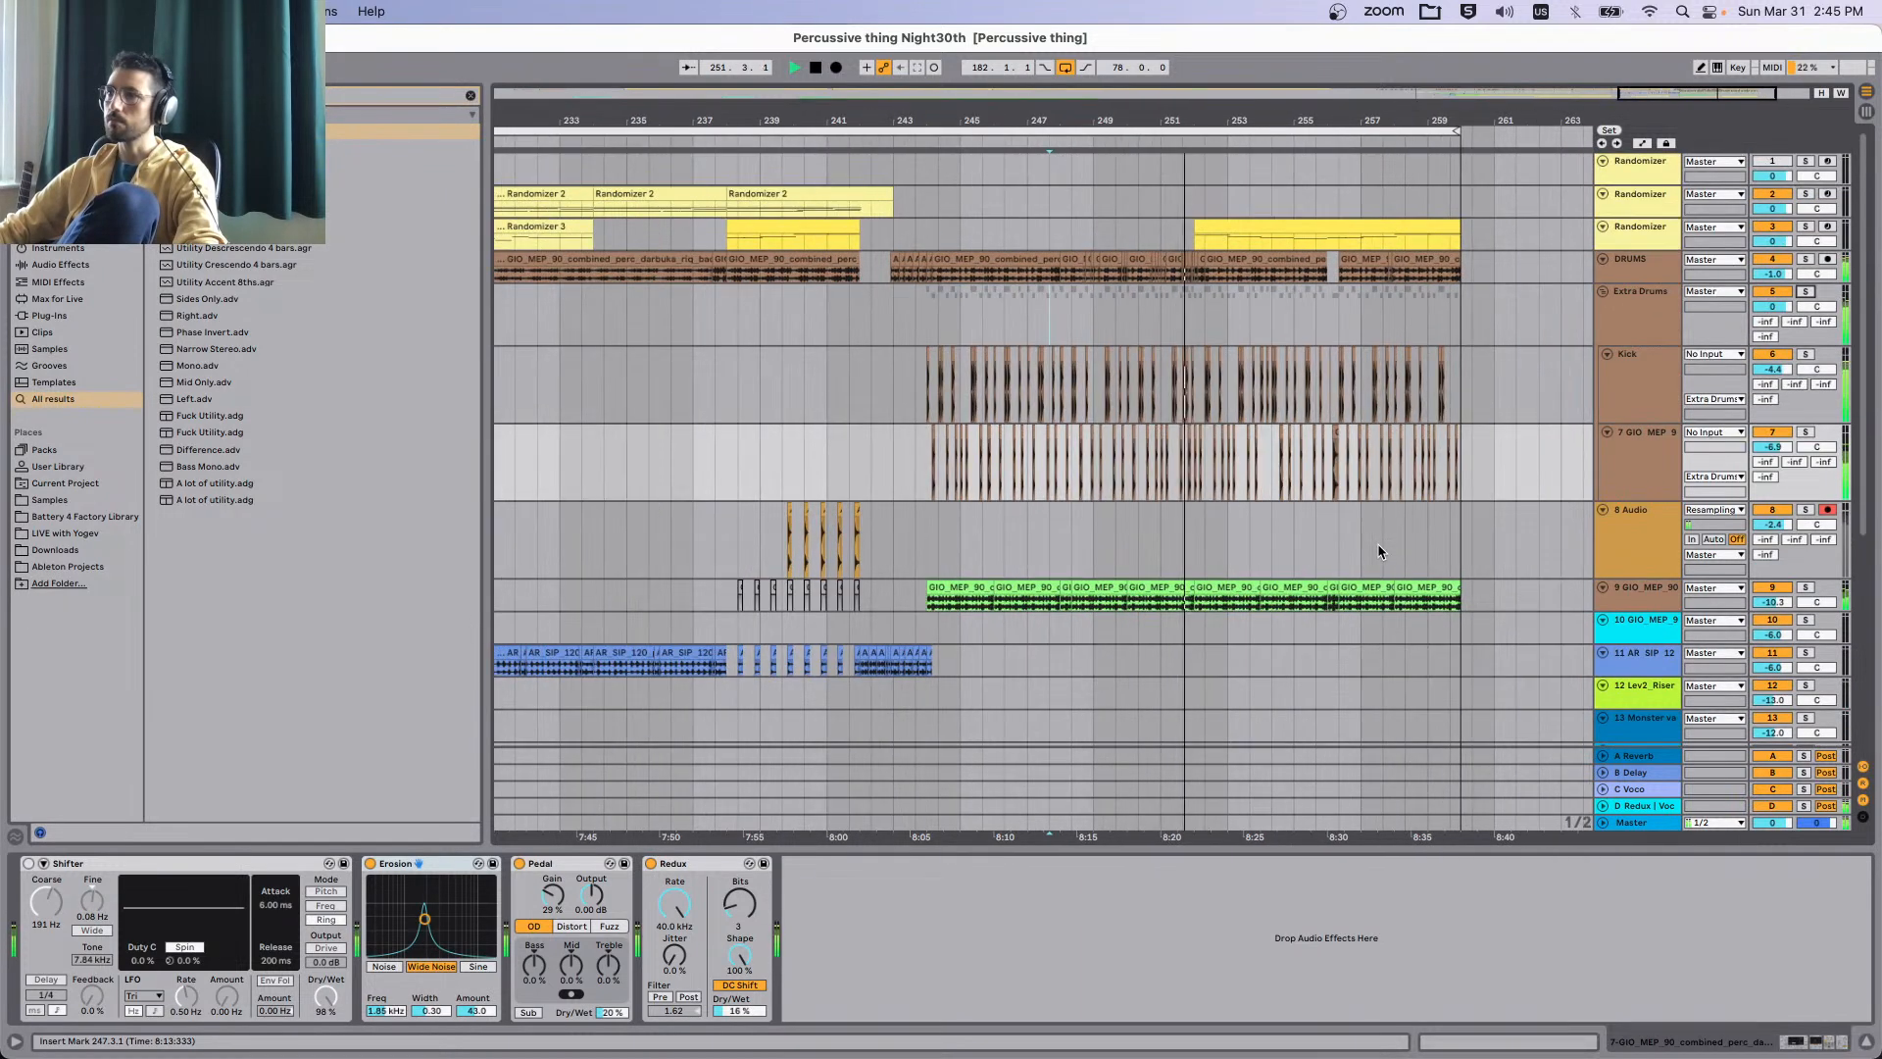
scroll(1376, 581, down, 1)
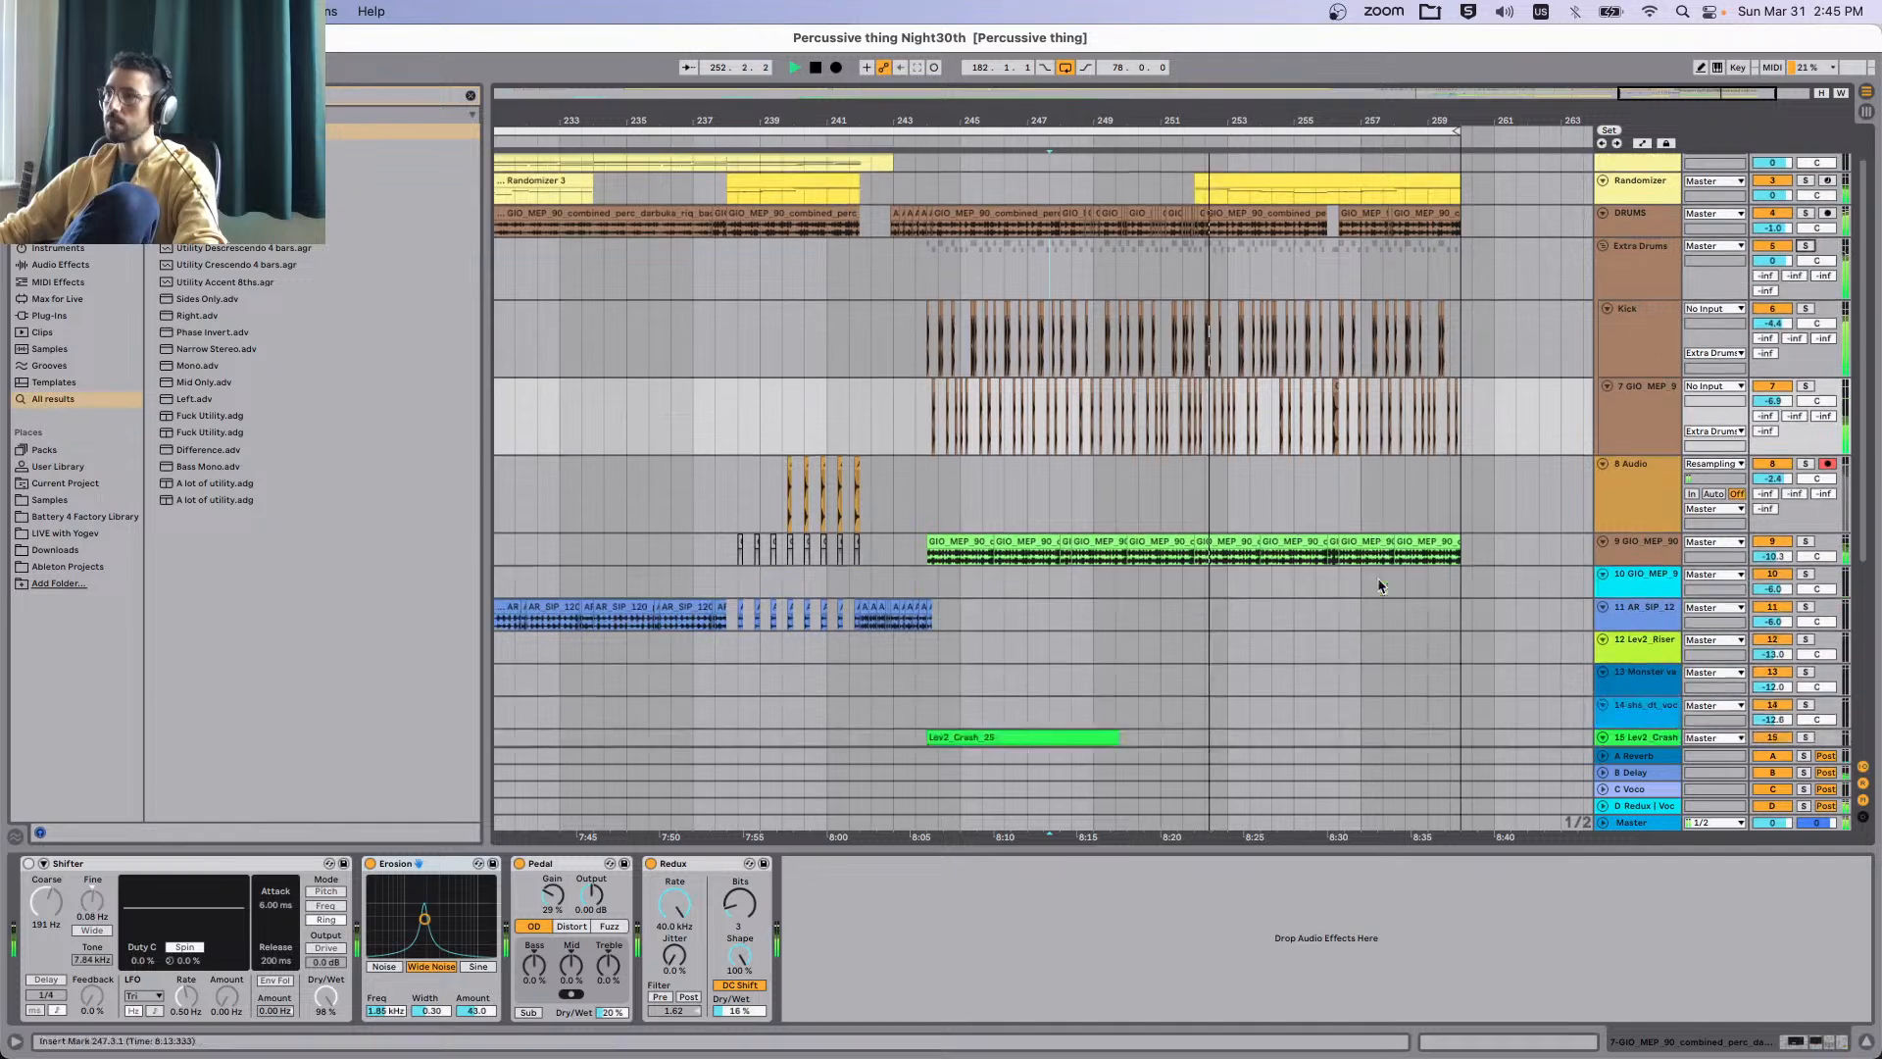
Solo track 9, select its backbeat clips from 244.1.1 to 260.1.1, and play from 244.1.1.
click(1802, 543)
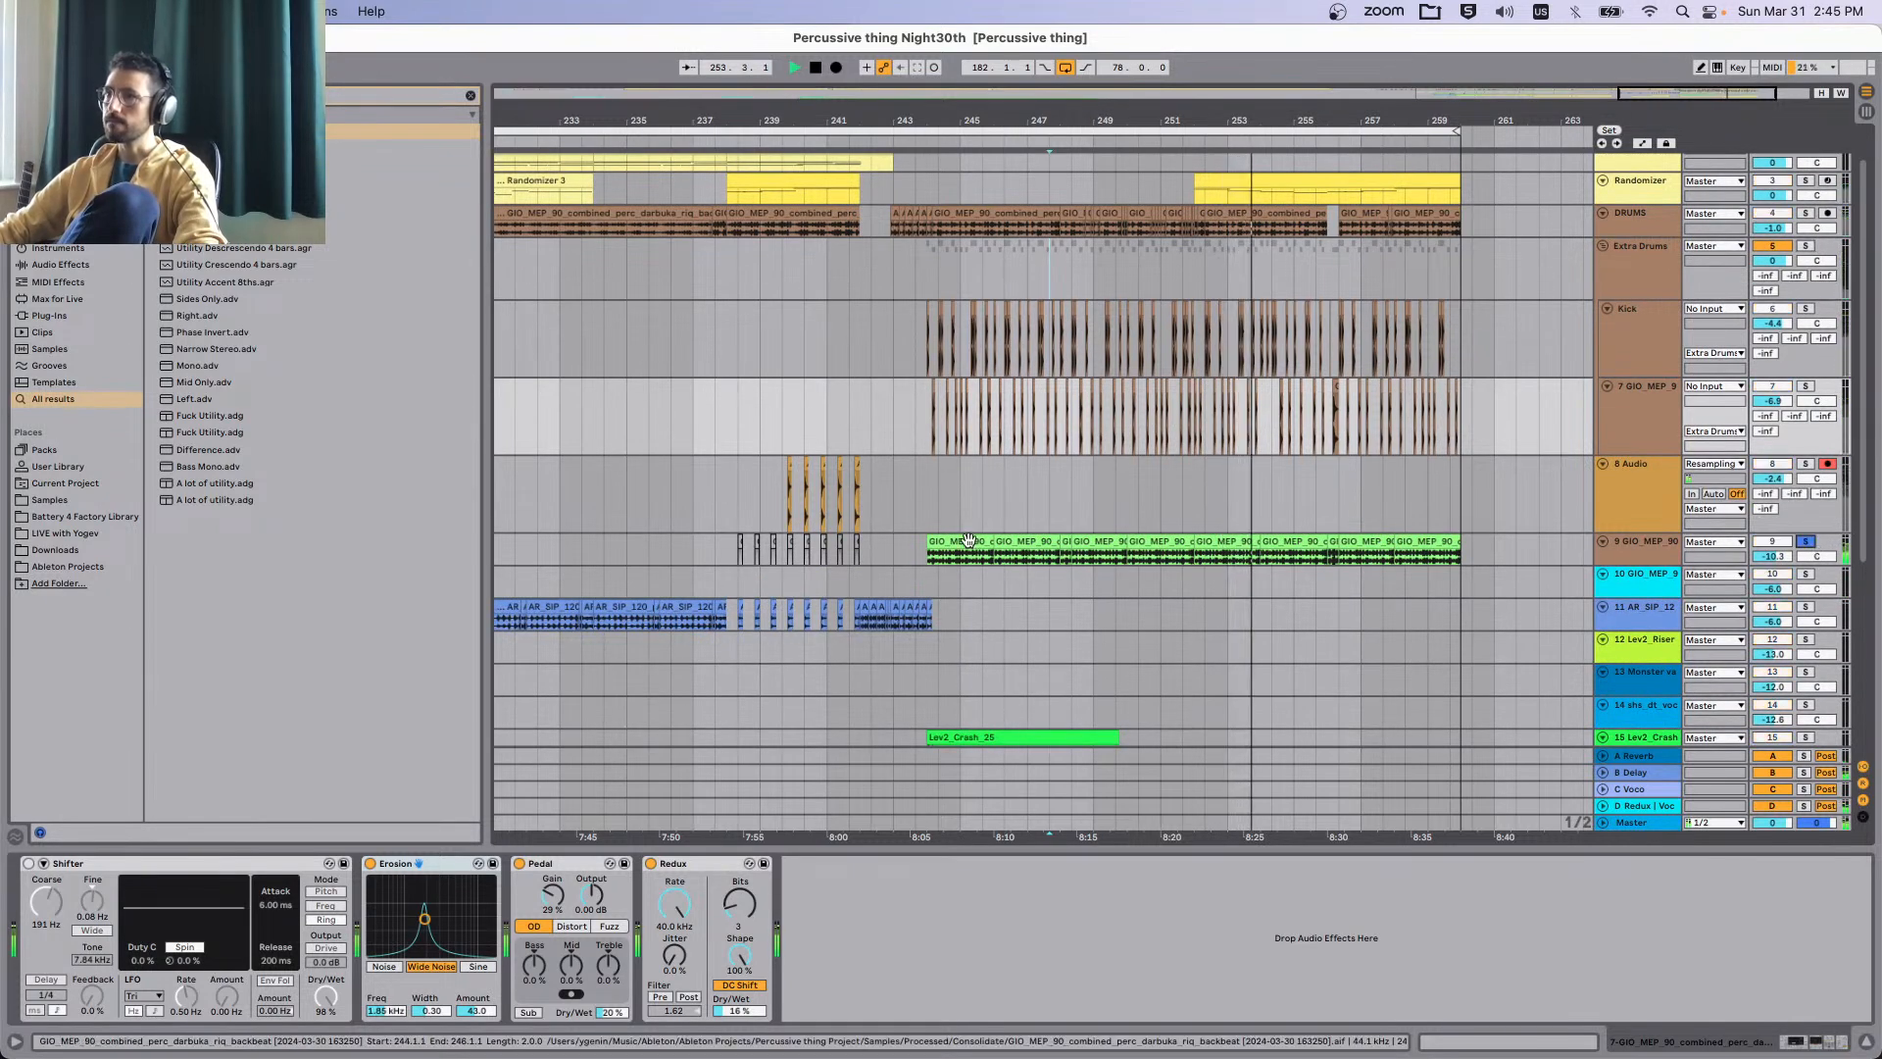
click(1311, 541)
key(space)
key(space)
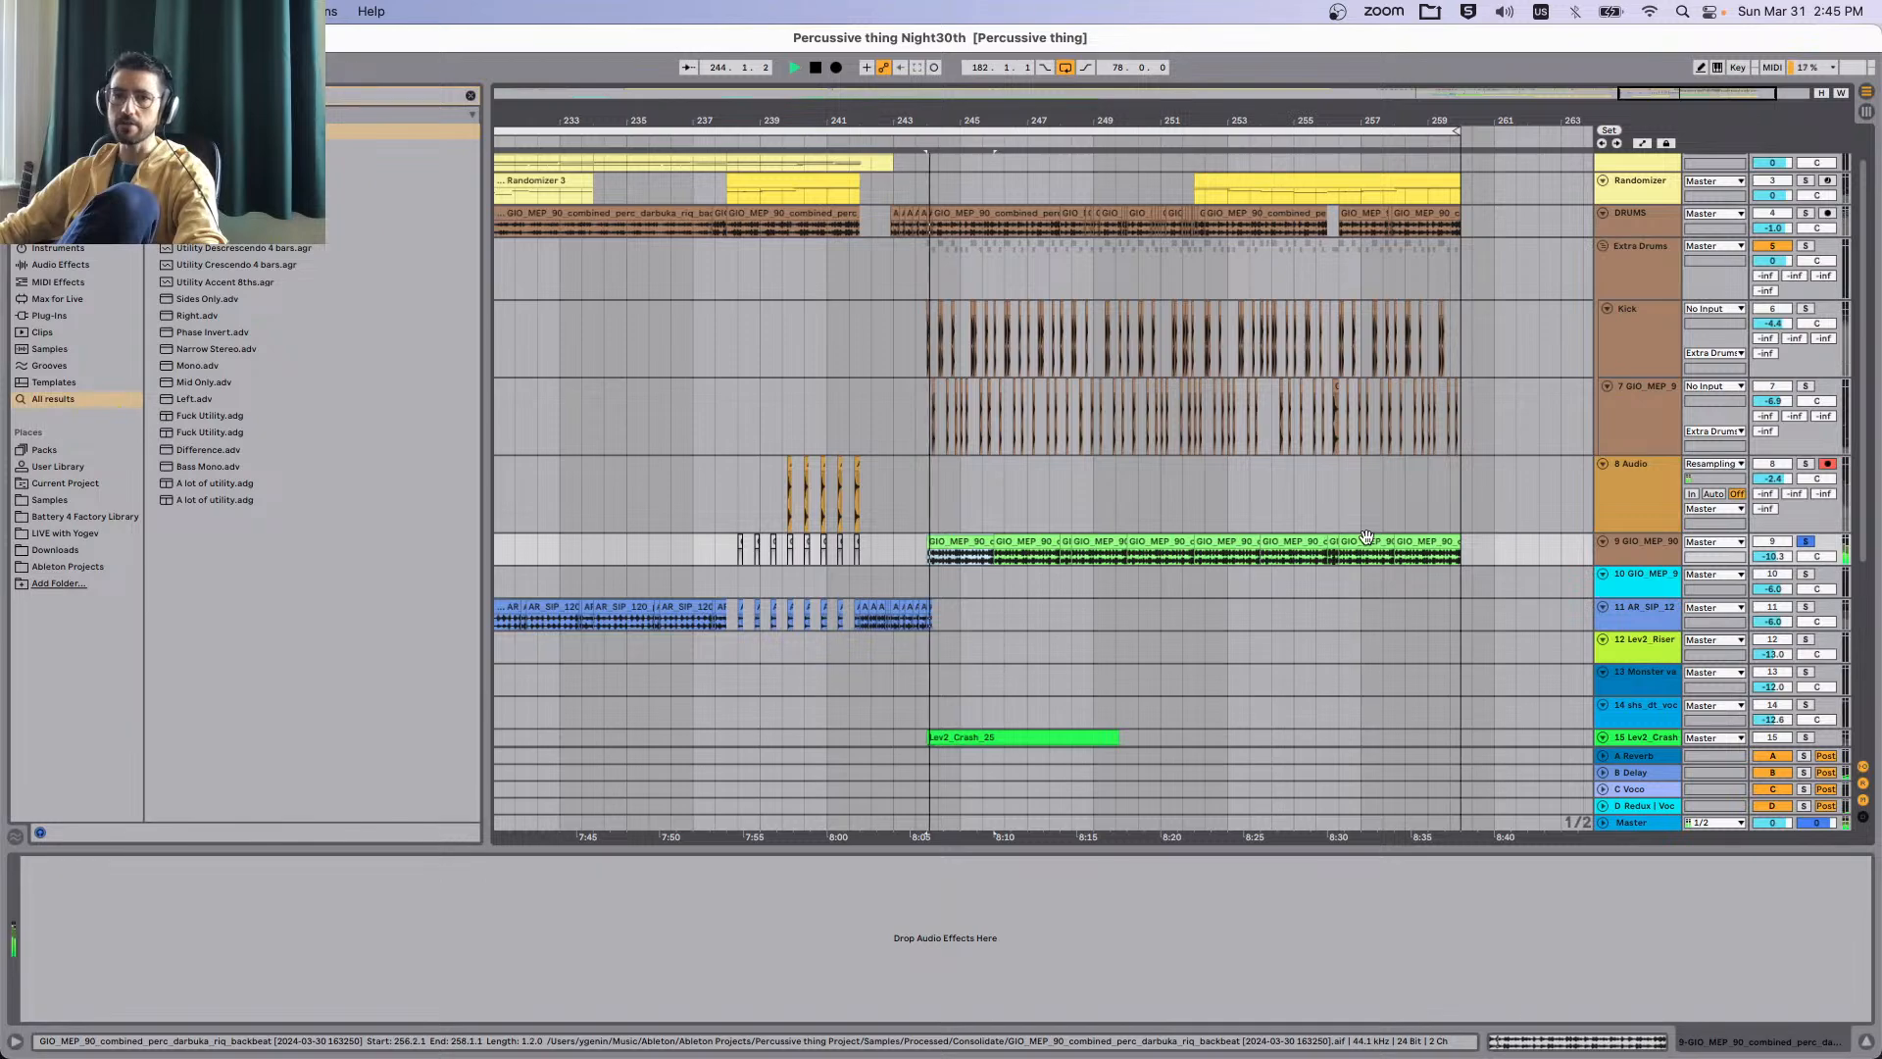
scroll(1380, 541, up, 3)
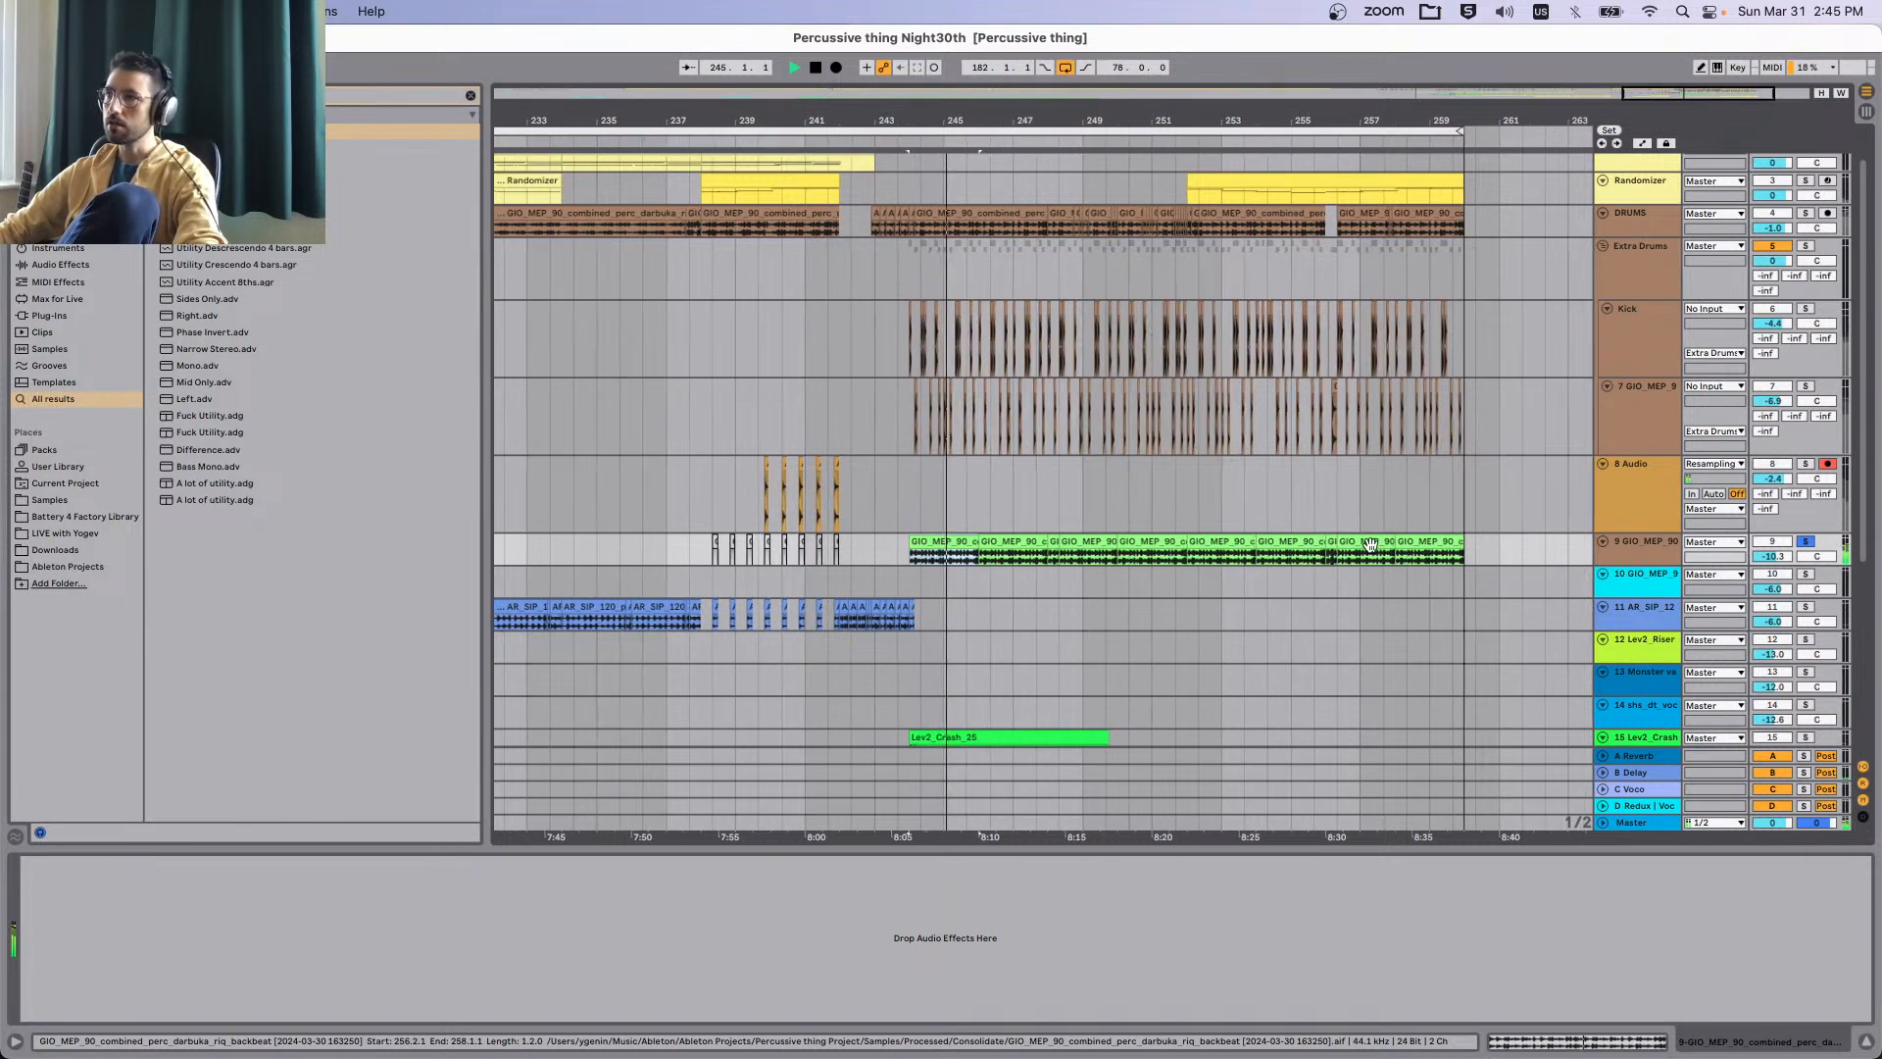
shift+click(1450, 541)
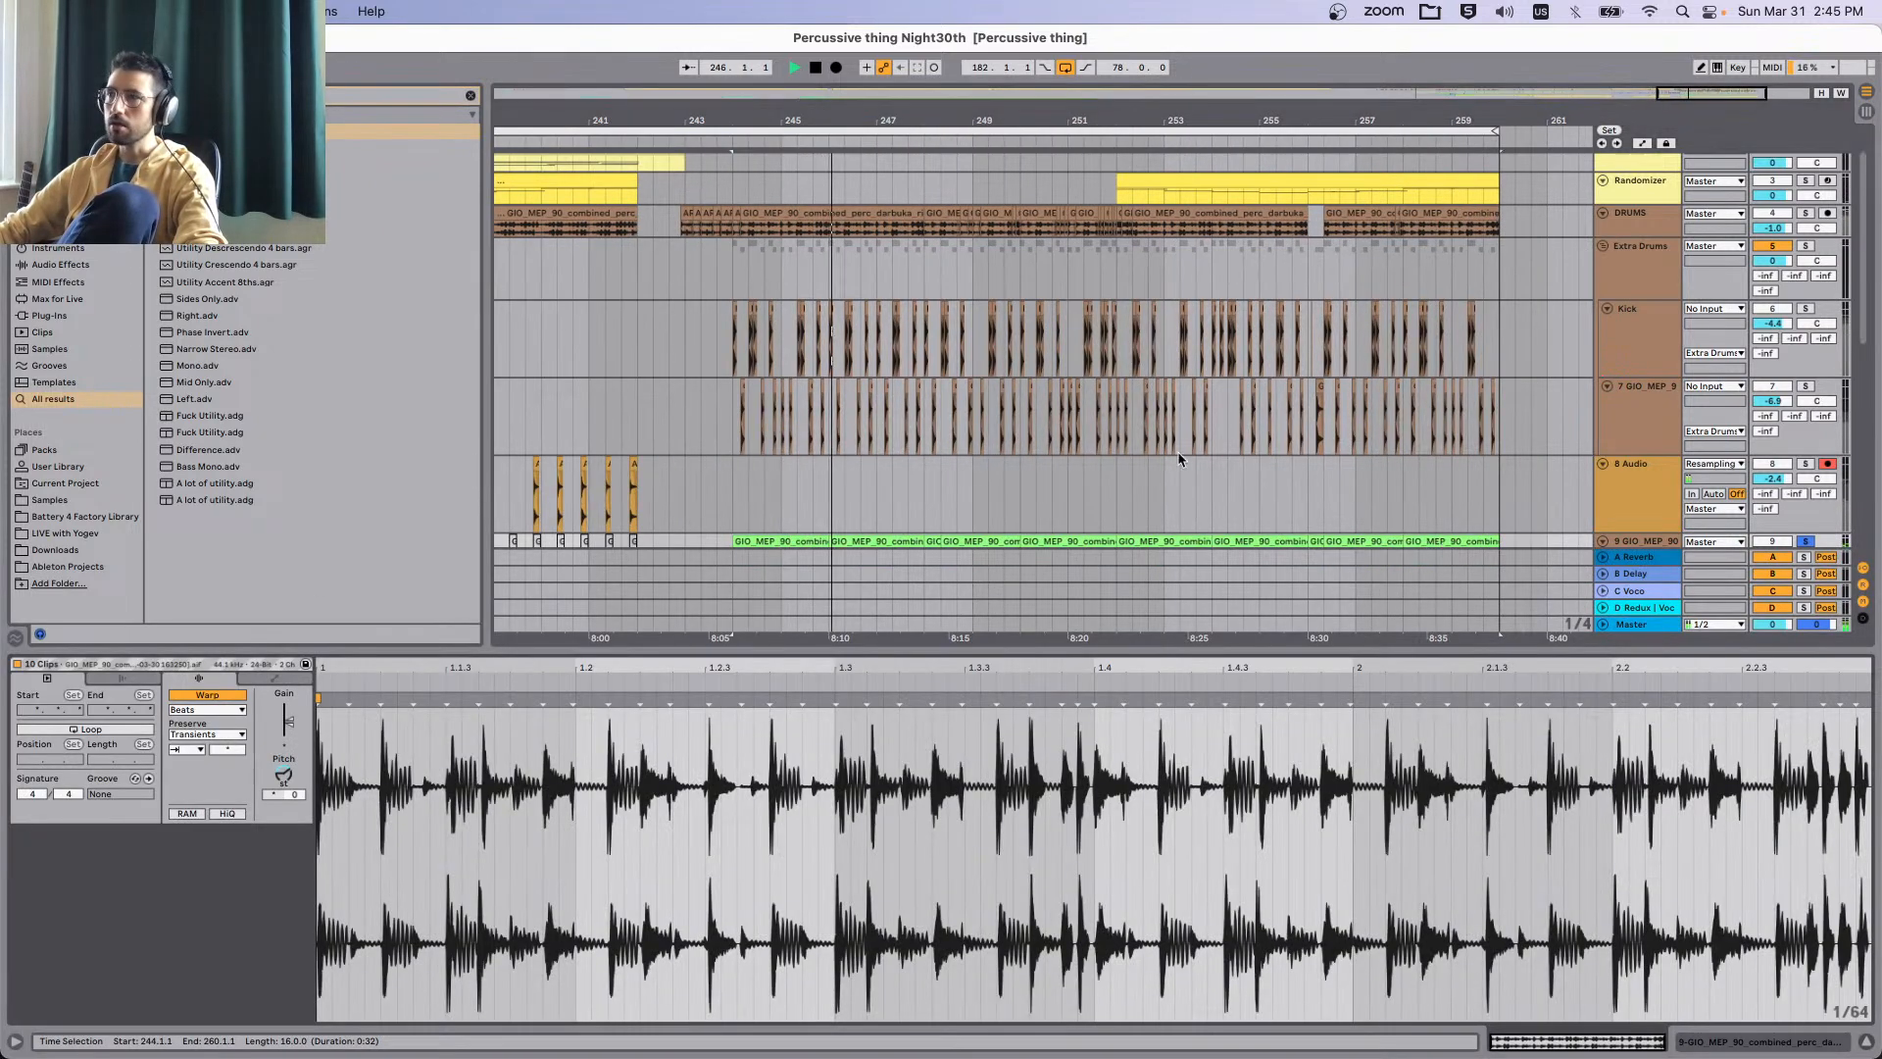
Audition the soloed track 9 backbeat clips from 244.1.1 and examine how they line up with the surrounding arrangement.
scroll(1180, 458, down, 2)
click(1656, 462)
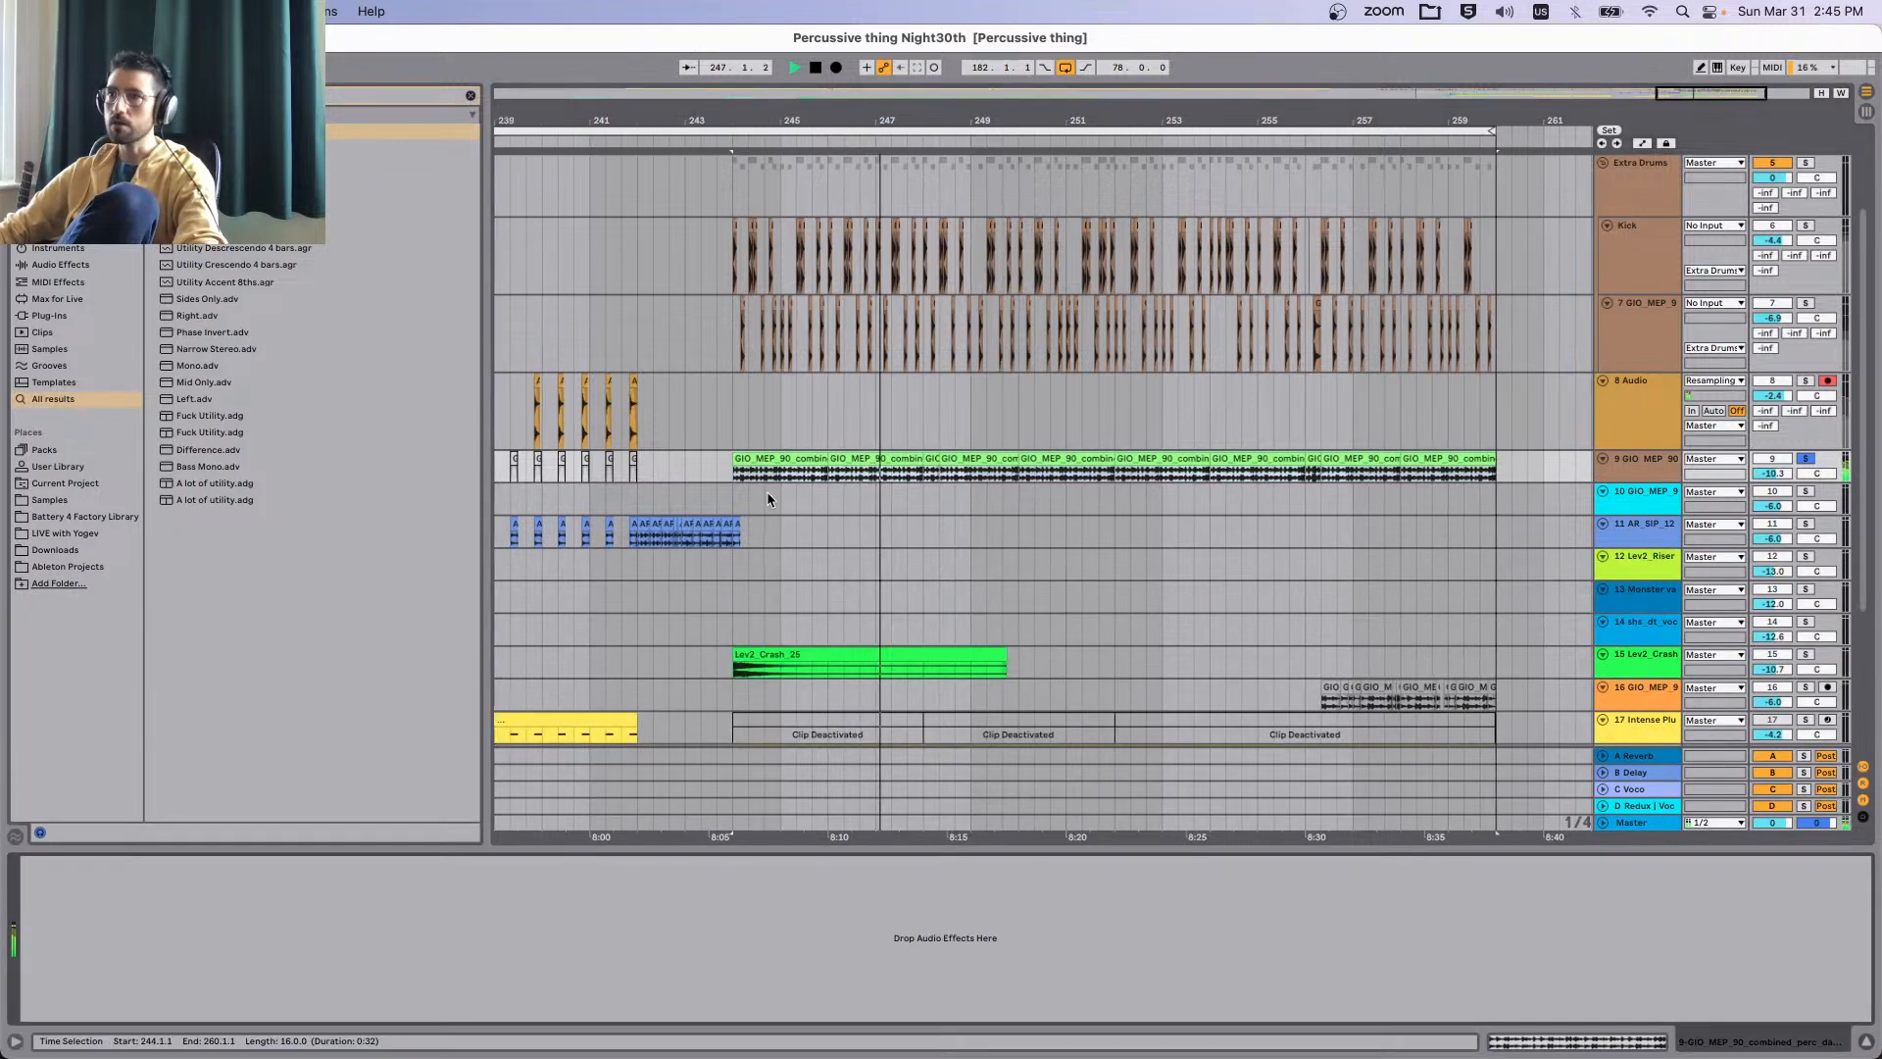
scroll(763, 491, down, 5)
scroll(1434, 458, up, 3)
scroll(1433, 458, right, 3)
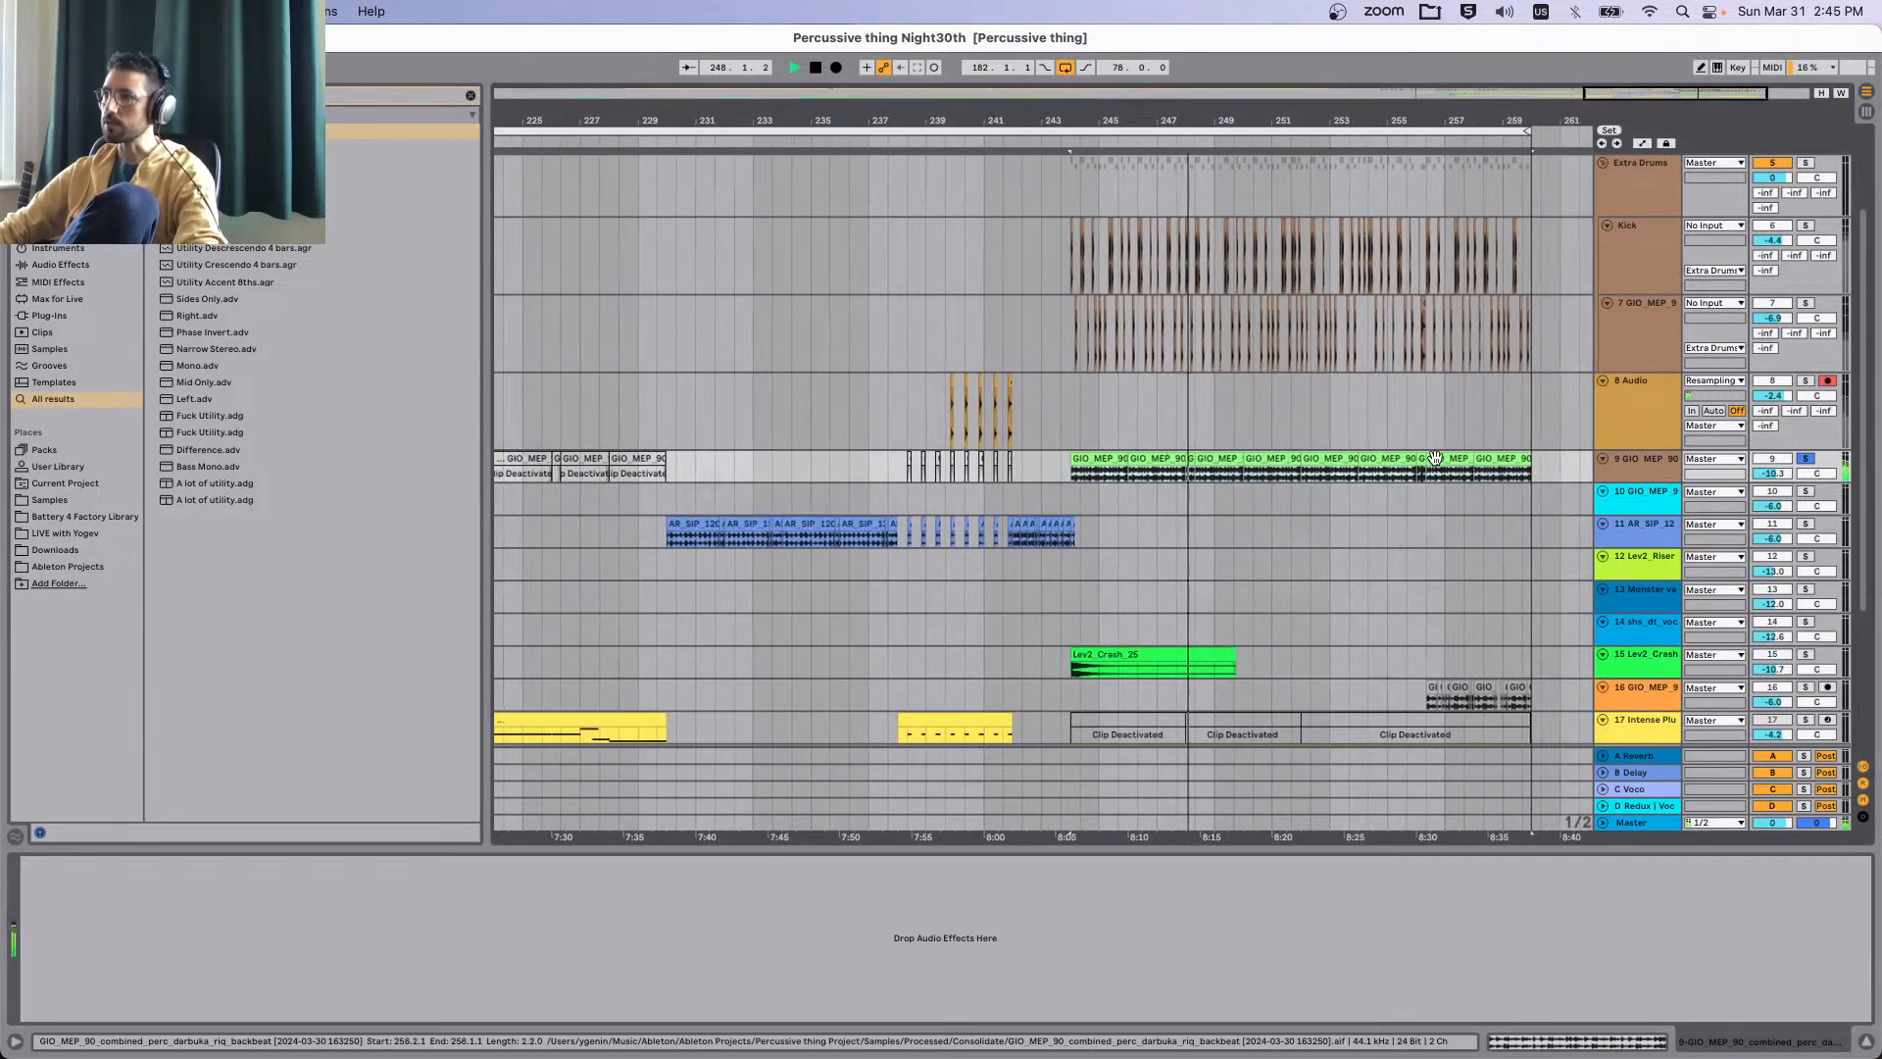
key(space)
scroll(1435, 464, up, 2)
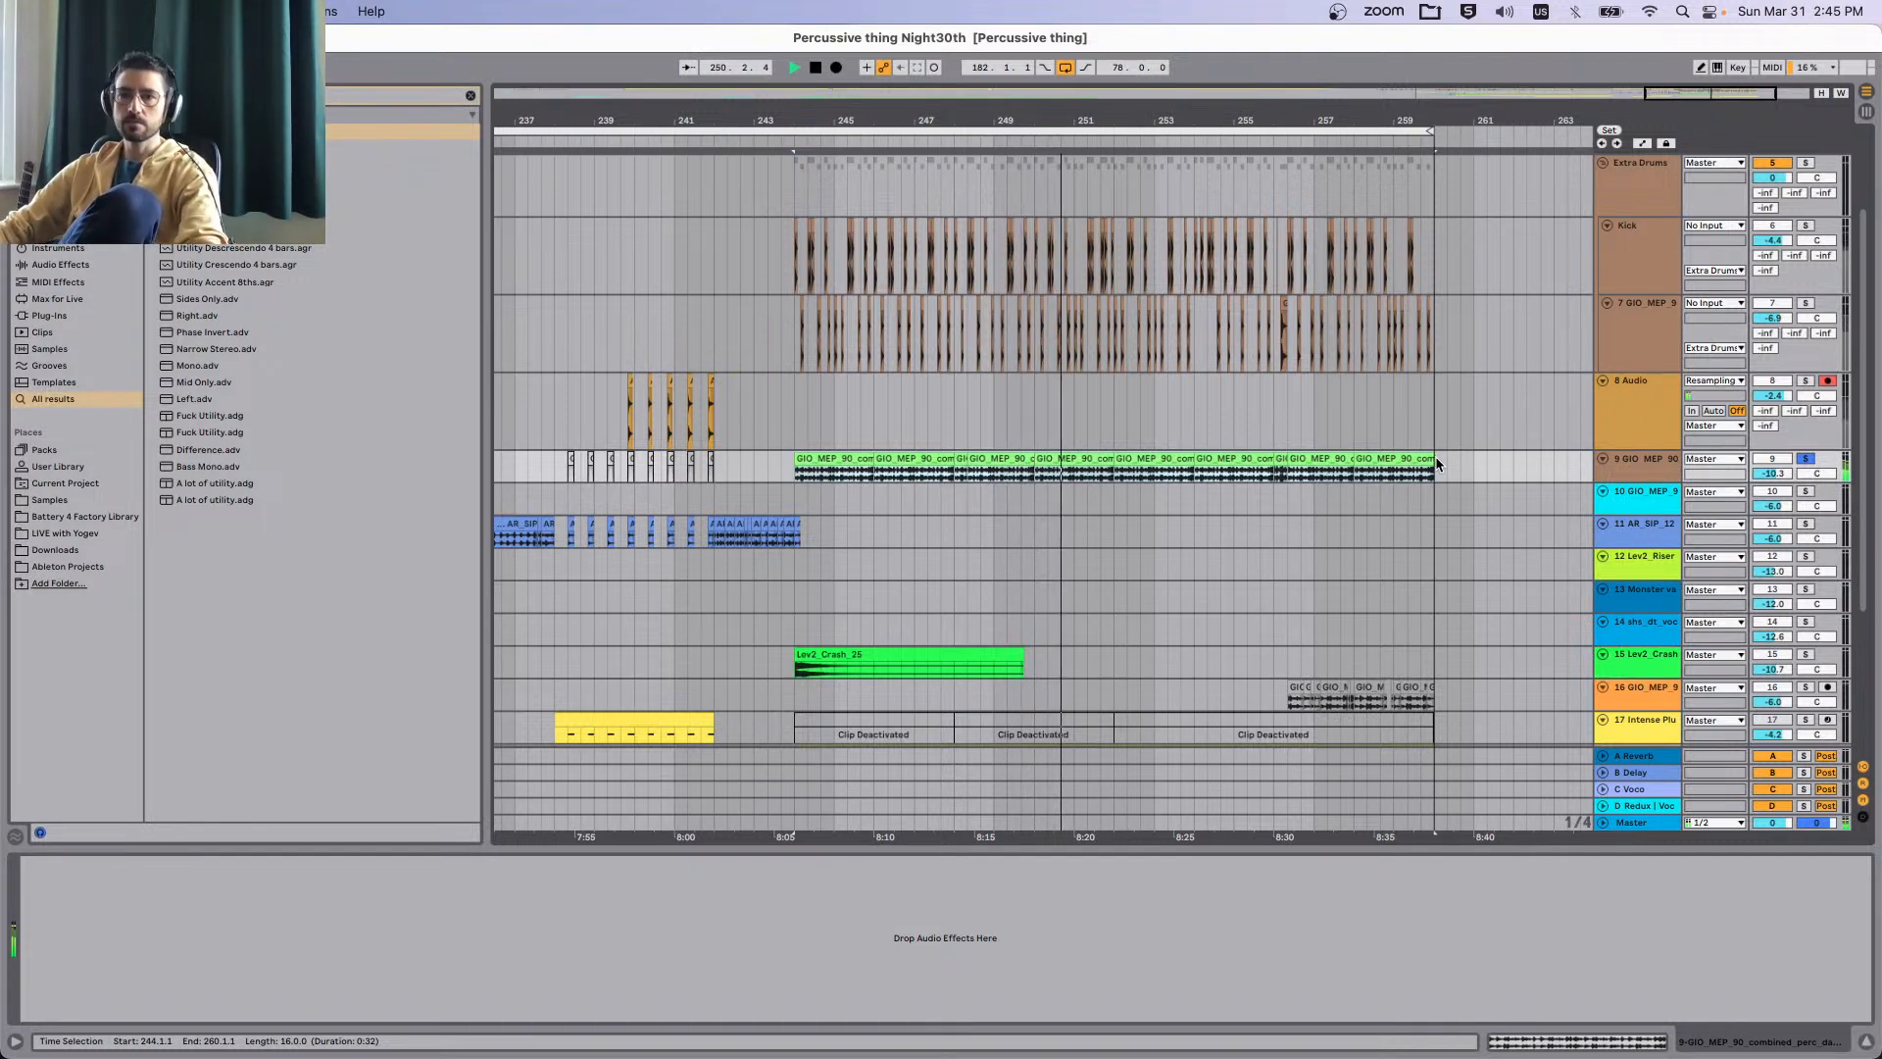
key(space)
key(space)
scroll(994, 459, up, 5)
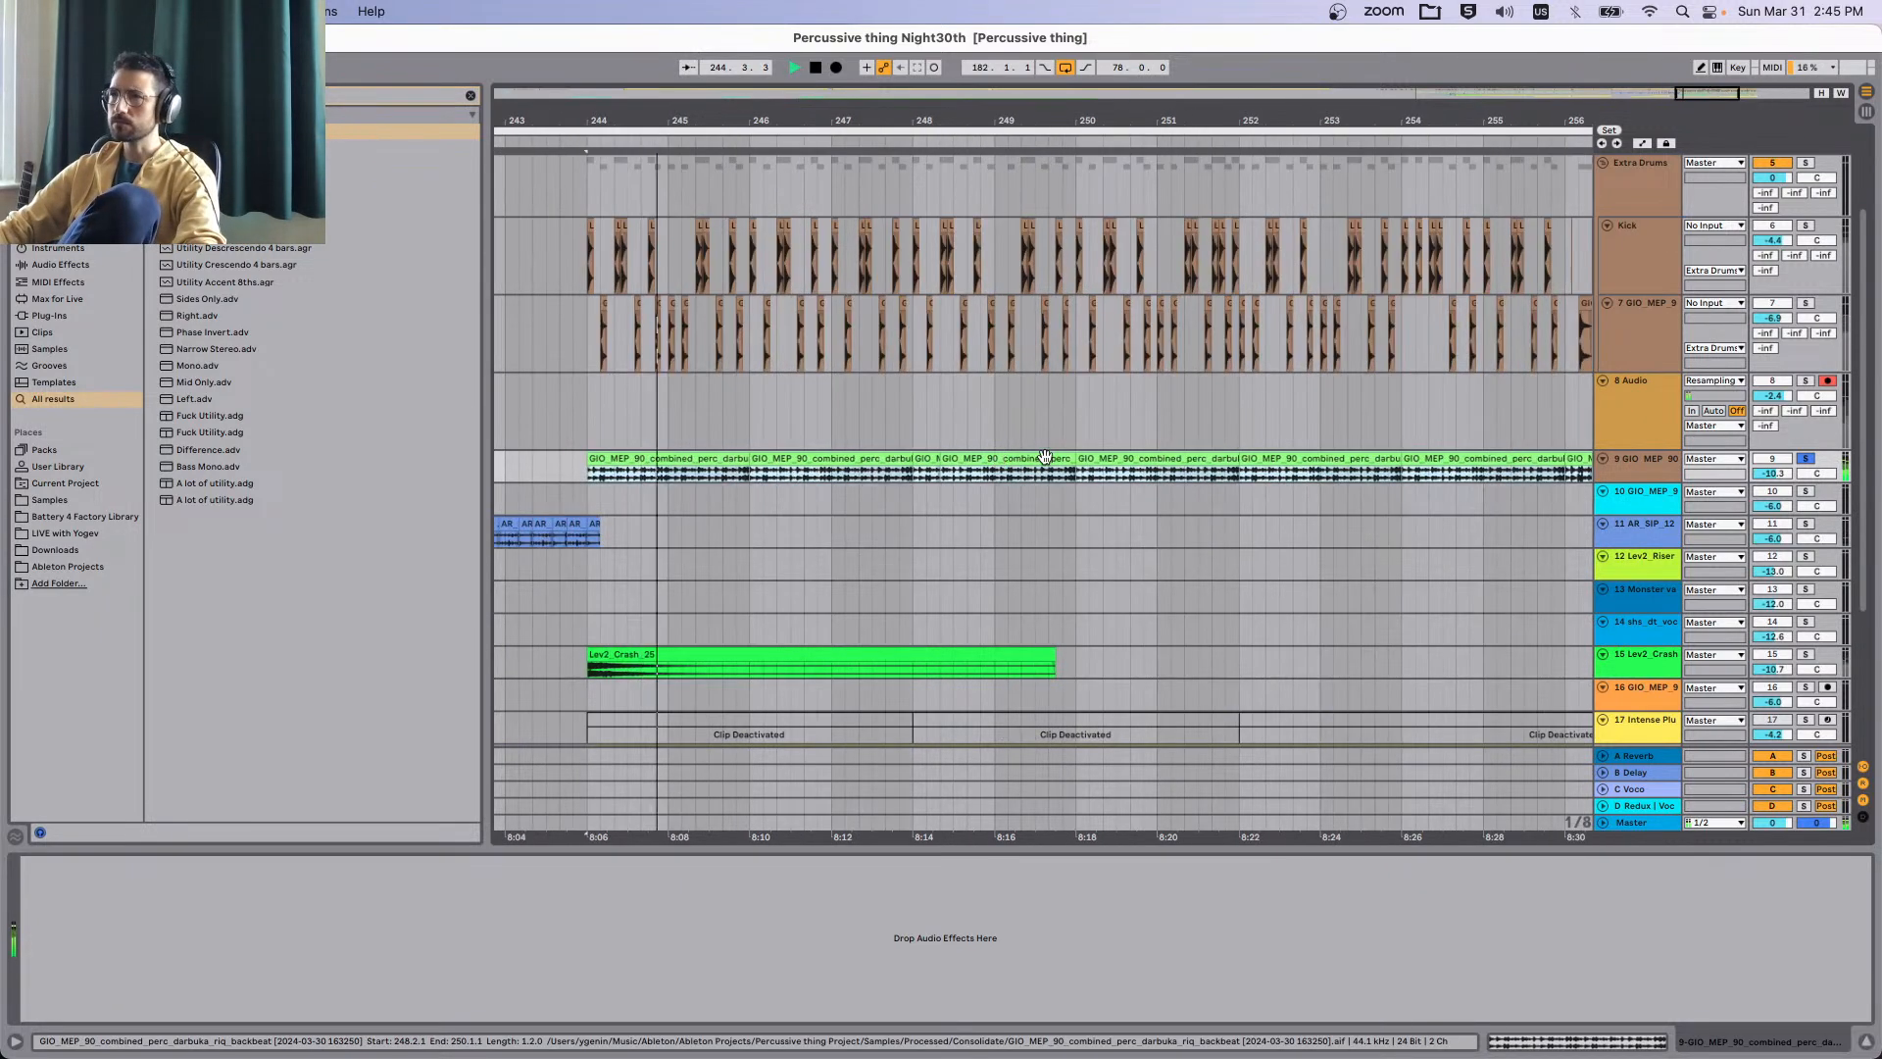
scroll(1045, 456, right, 2)
scroll(1510, 457, down, 1)
Find the Shifter effect in the browser and add it to track 9.
click(1649, 479)
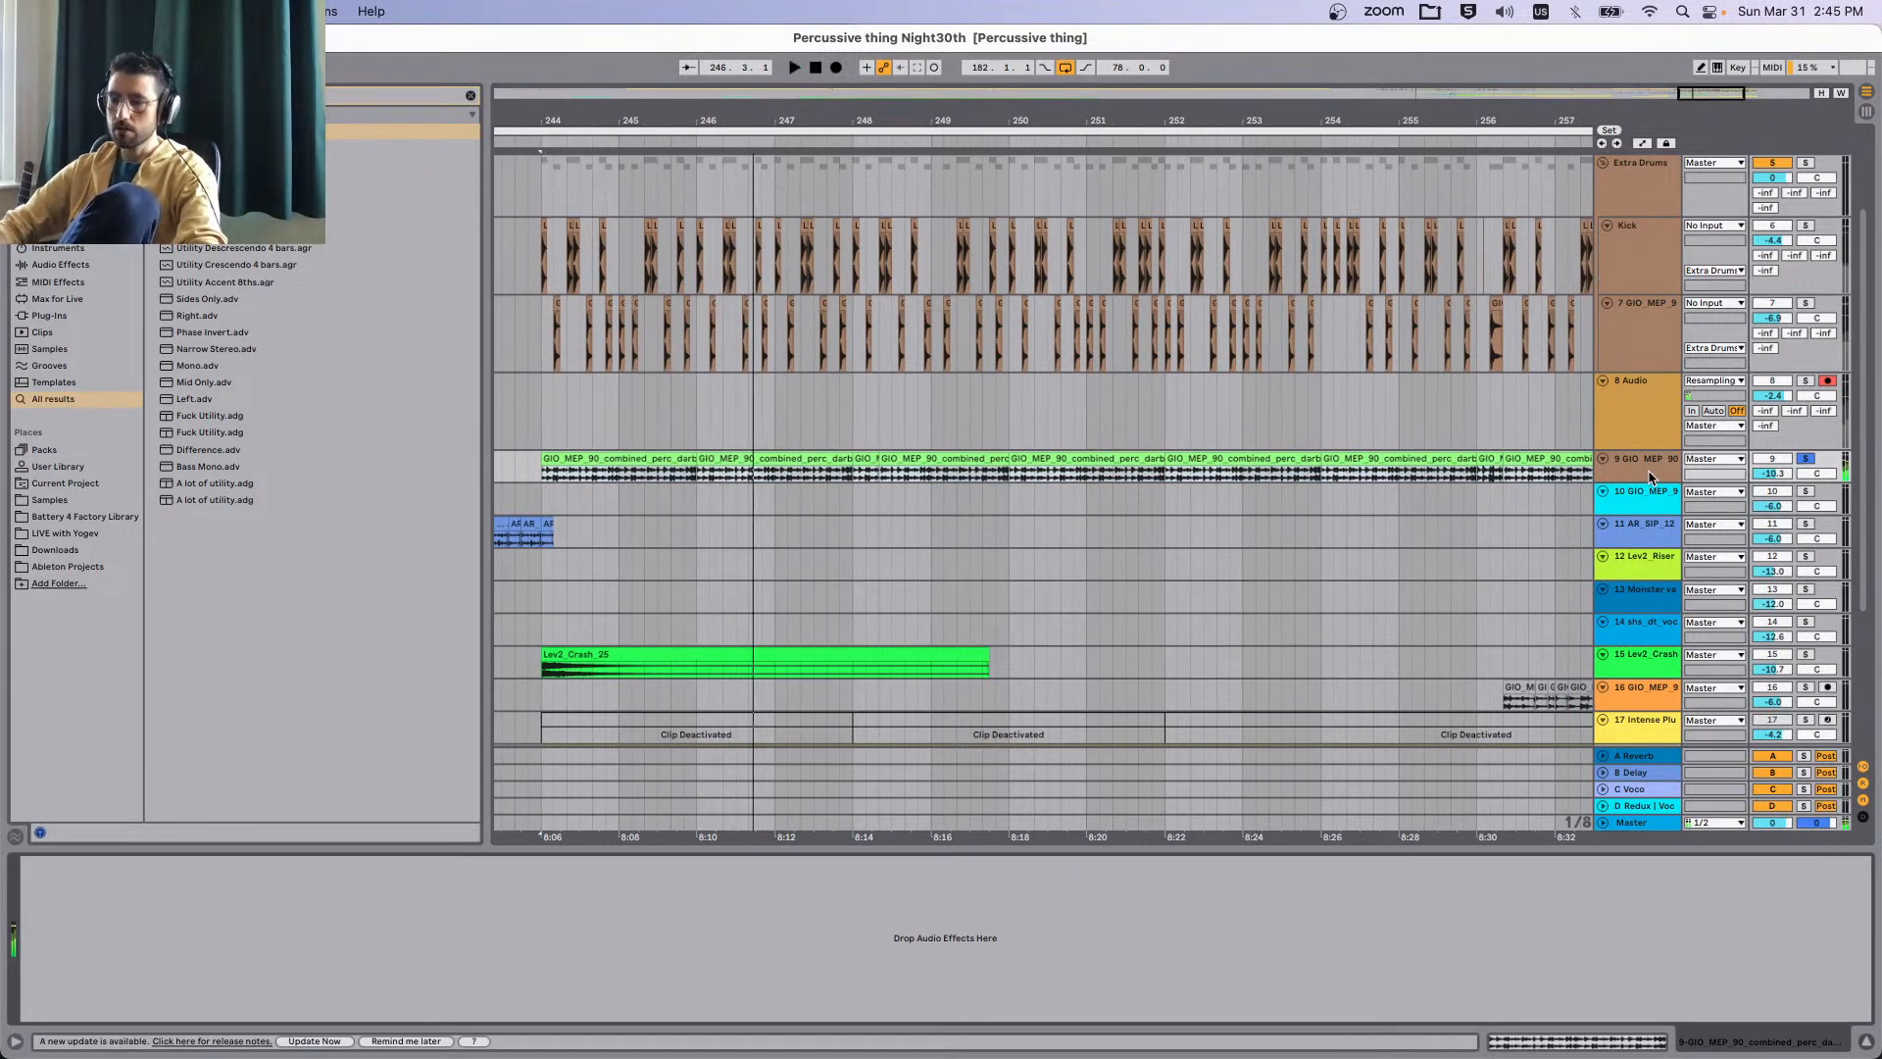
key(super+f)
text(shifter)
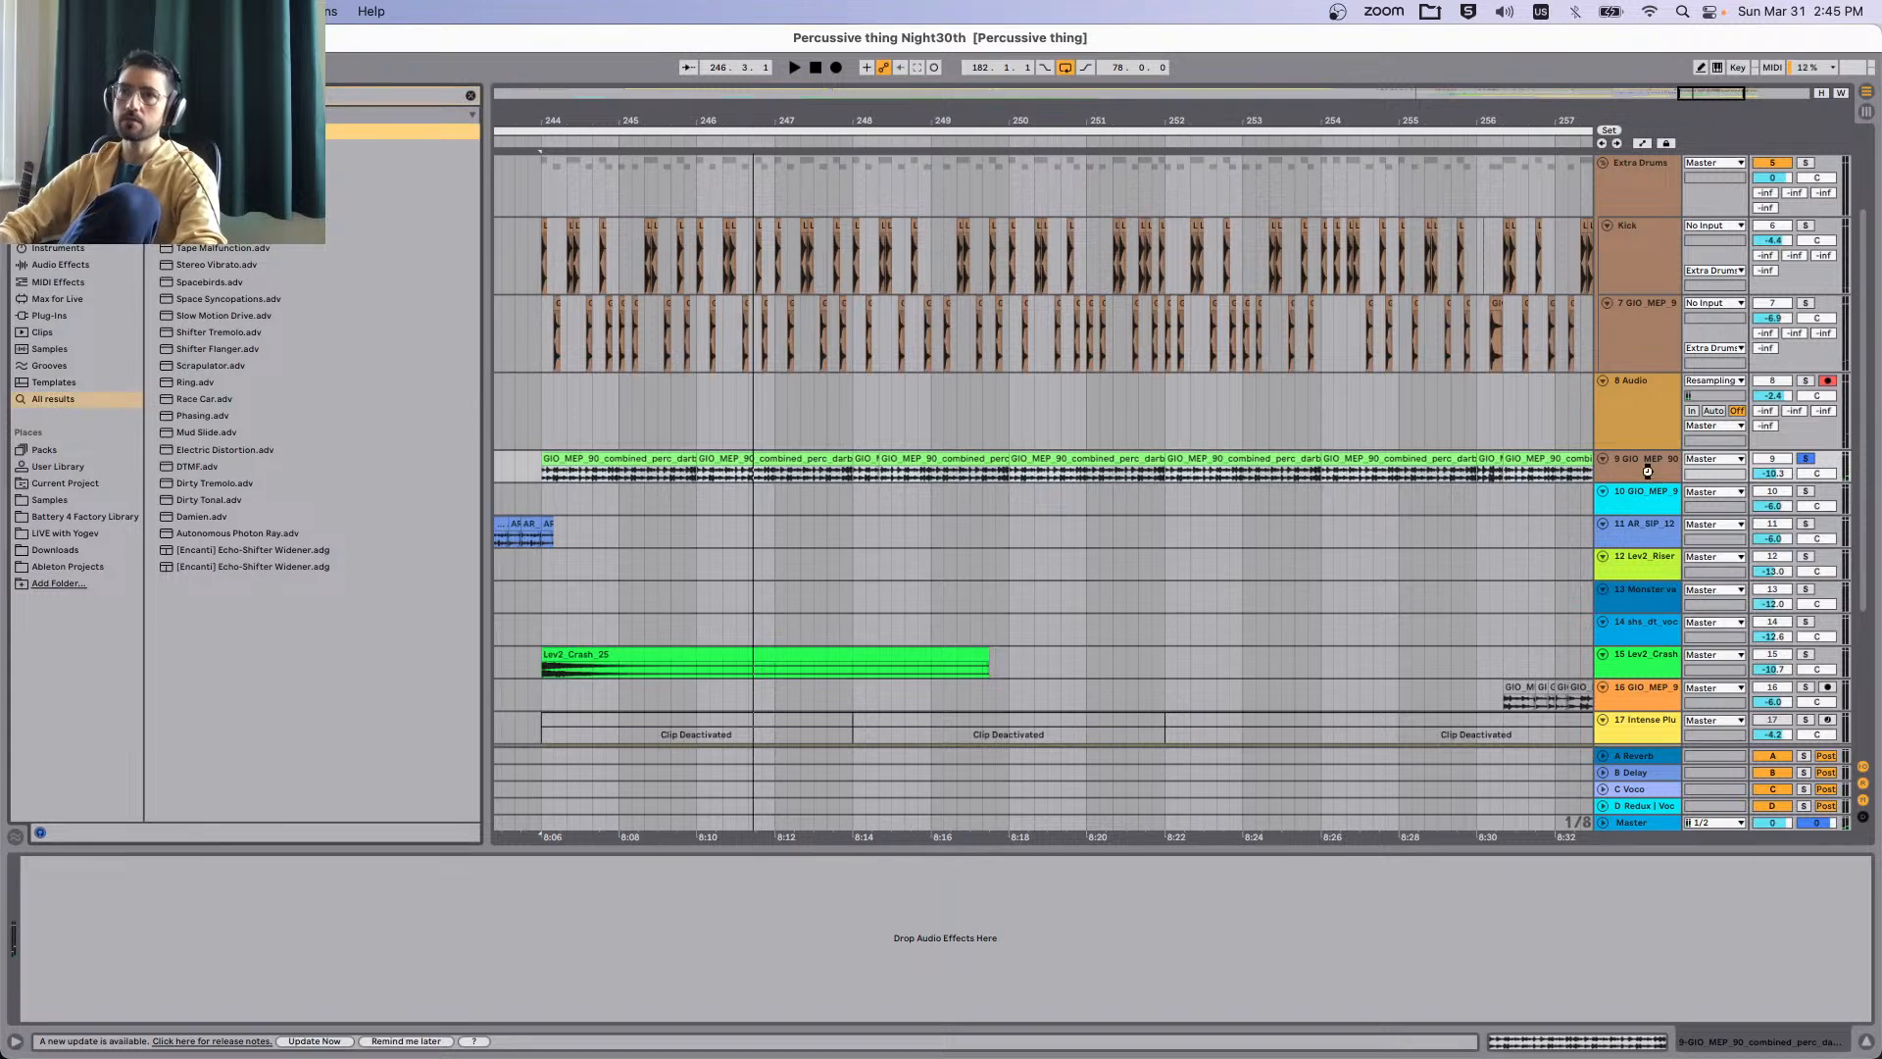
key(Return)
Switch track 9's Shifter to Freq mode, set Coarse to about -3.16 kHz, and replay from 244.1.1.
key(space)
drag(49, 900, 49, 884)
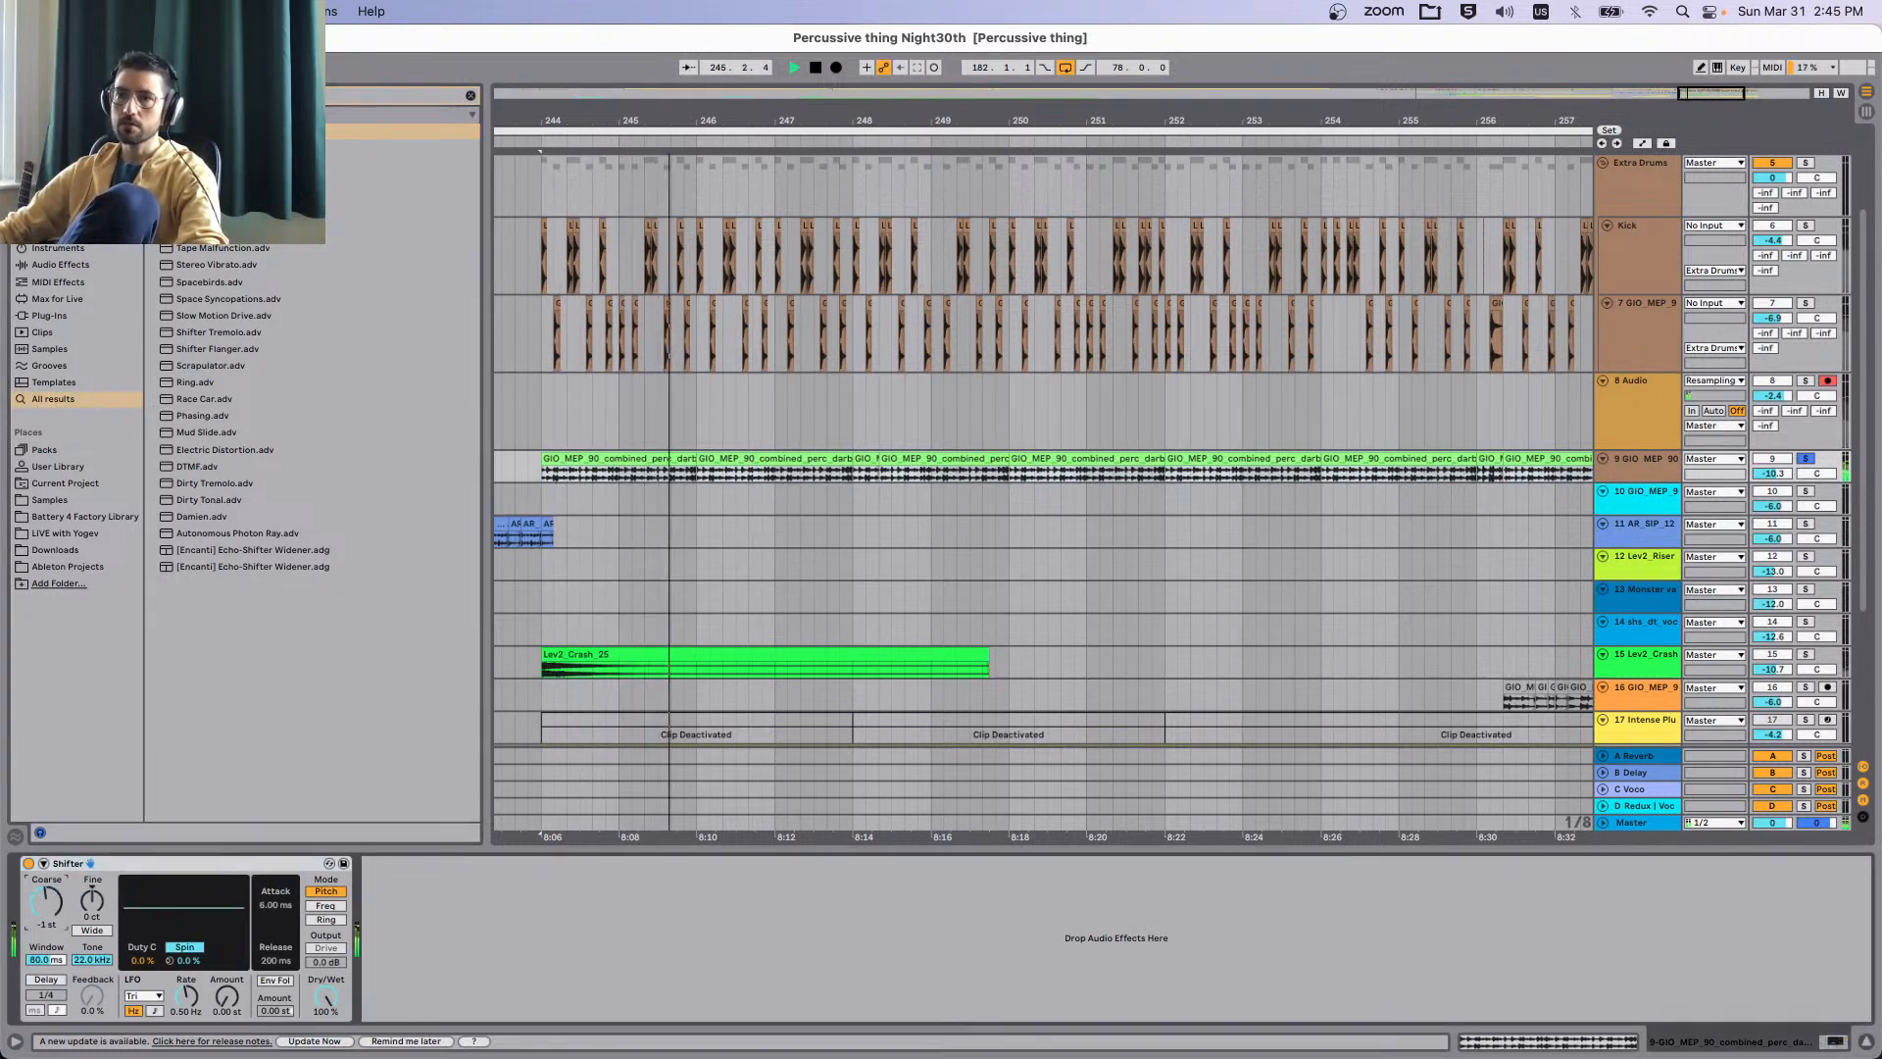
click(326, 906)
drag(46, 900, 46, 941)
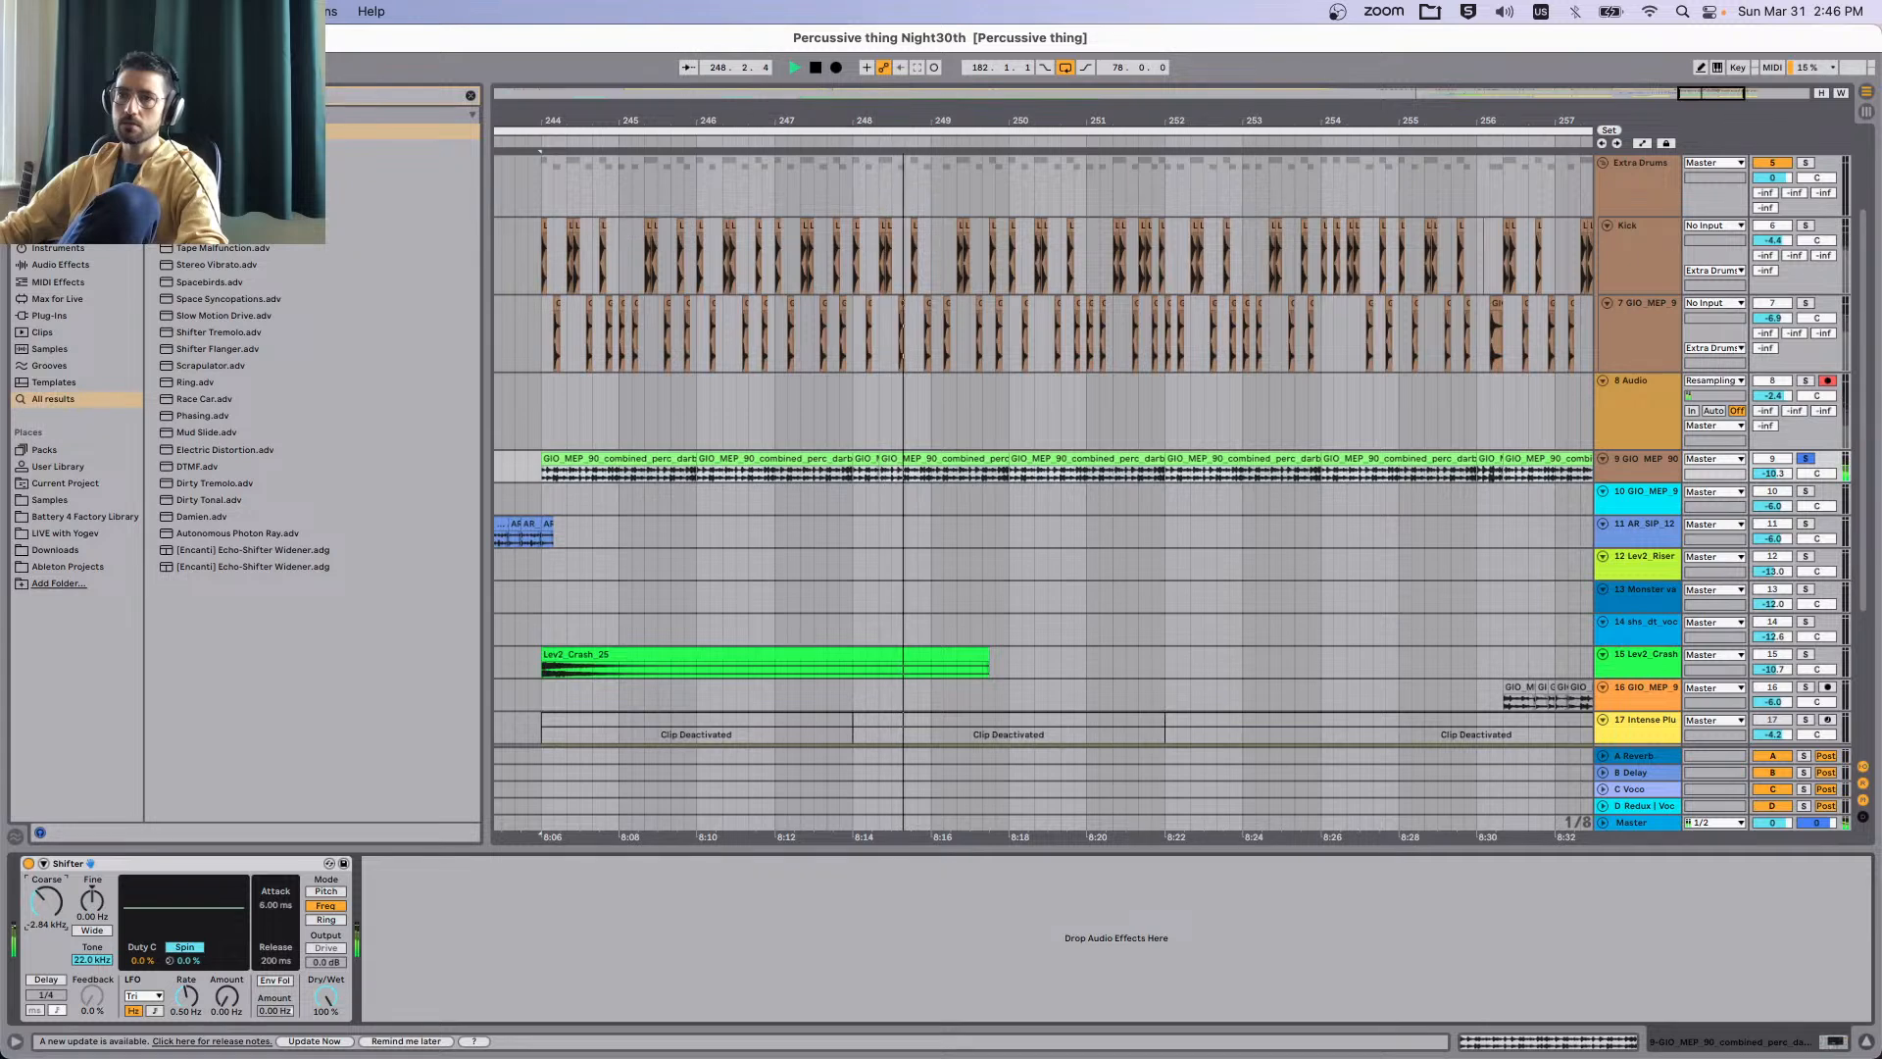
mouse_move(46, 901)
mouse_down()
mouse_move(46, 843)
mouse_move(46, 940)
mouse_move(47, 895)
mouse_up()
key(space)
key(space)
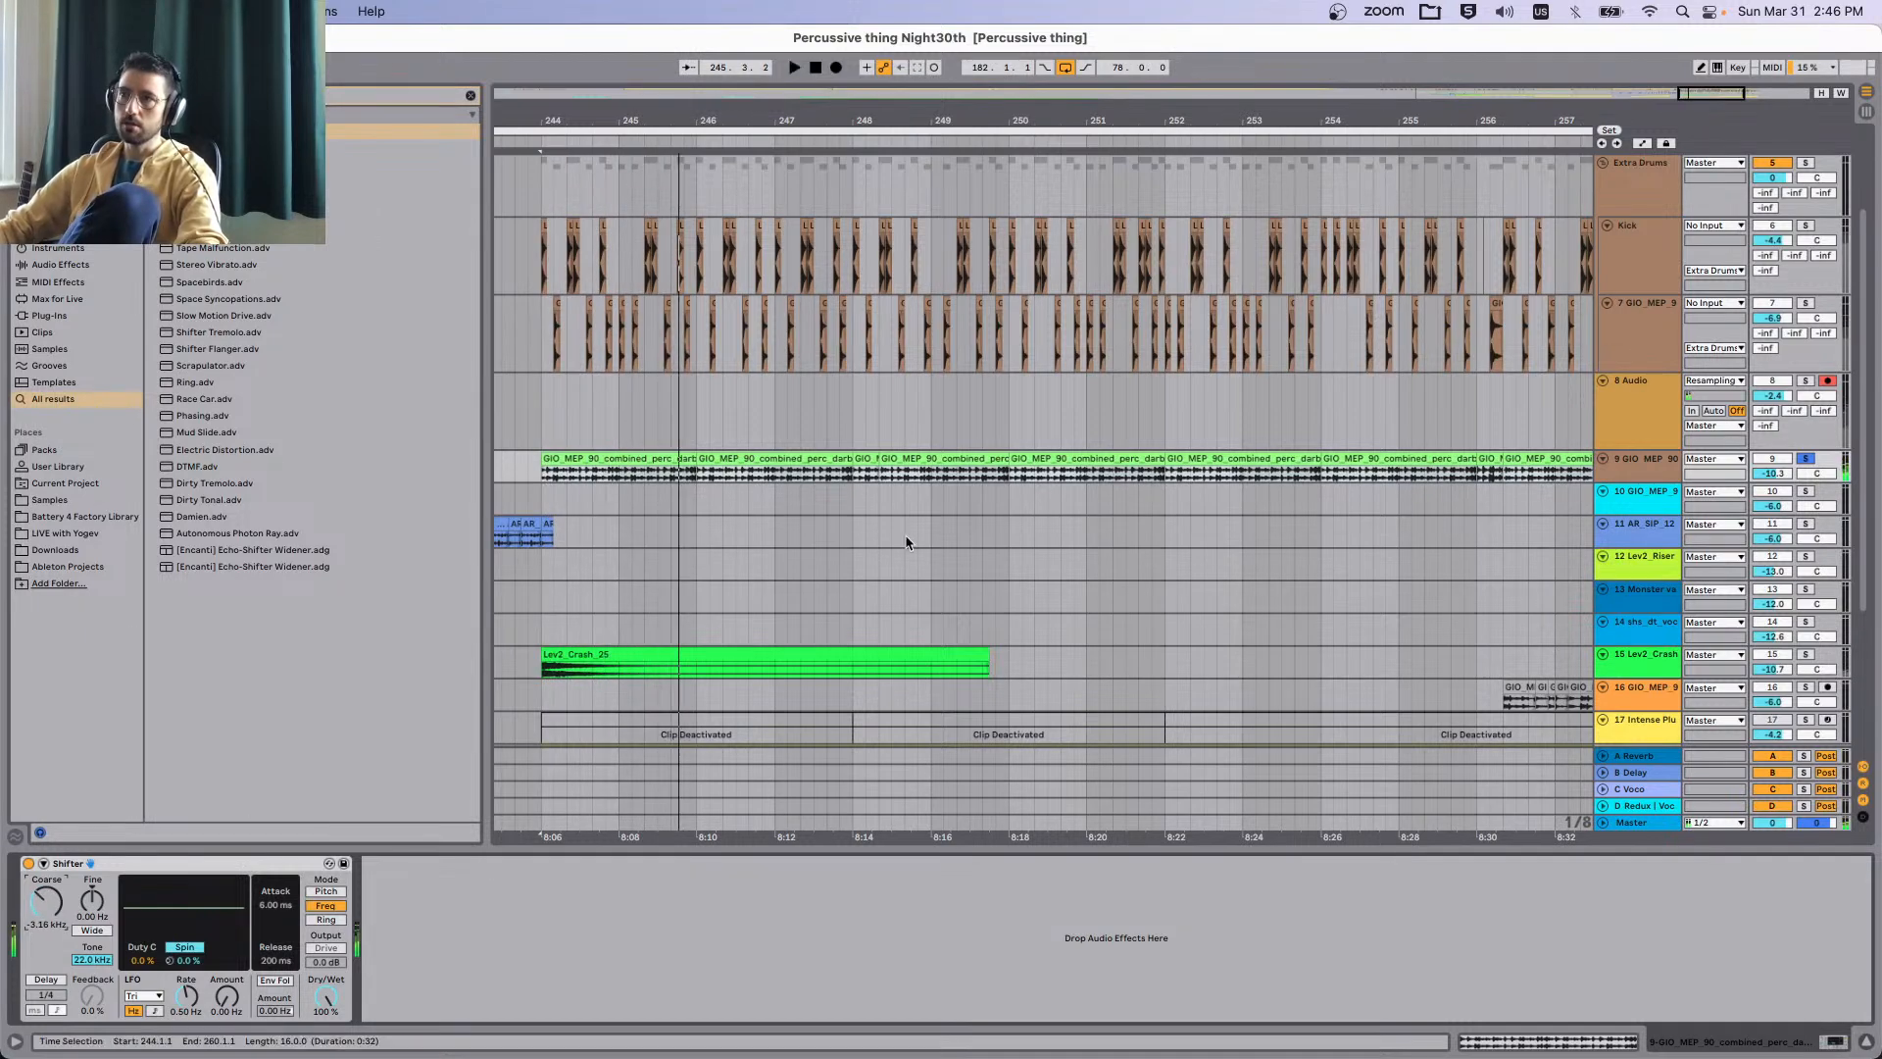
Solo the DRUMS track and audition its long backbeat clip from 133.1.1.
scroll(1140, 553, down, 10)
scroll(1177, 526, up, 5)
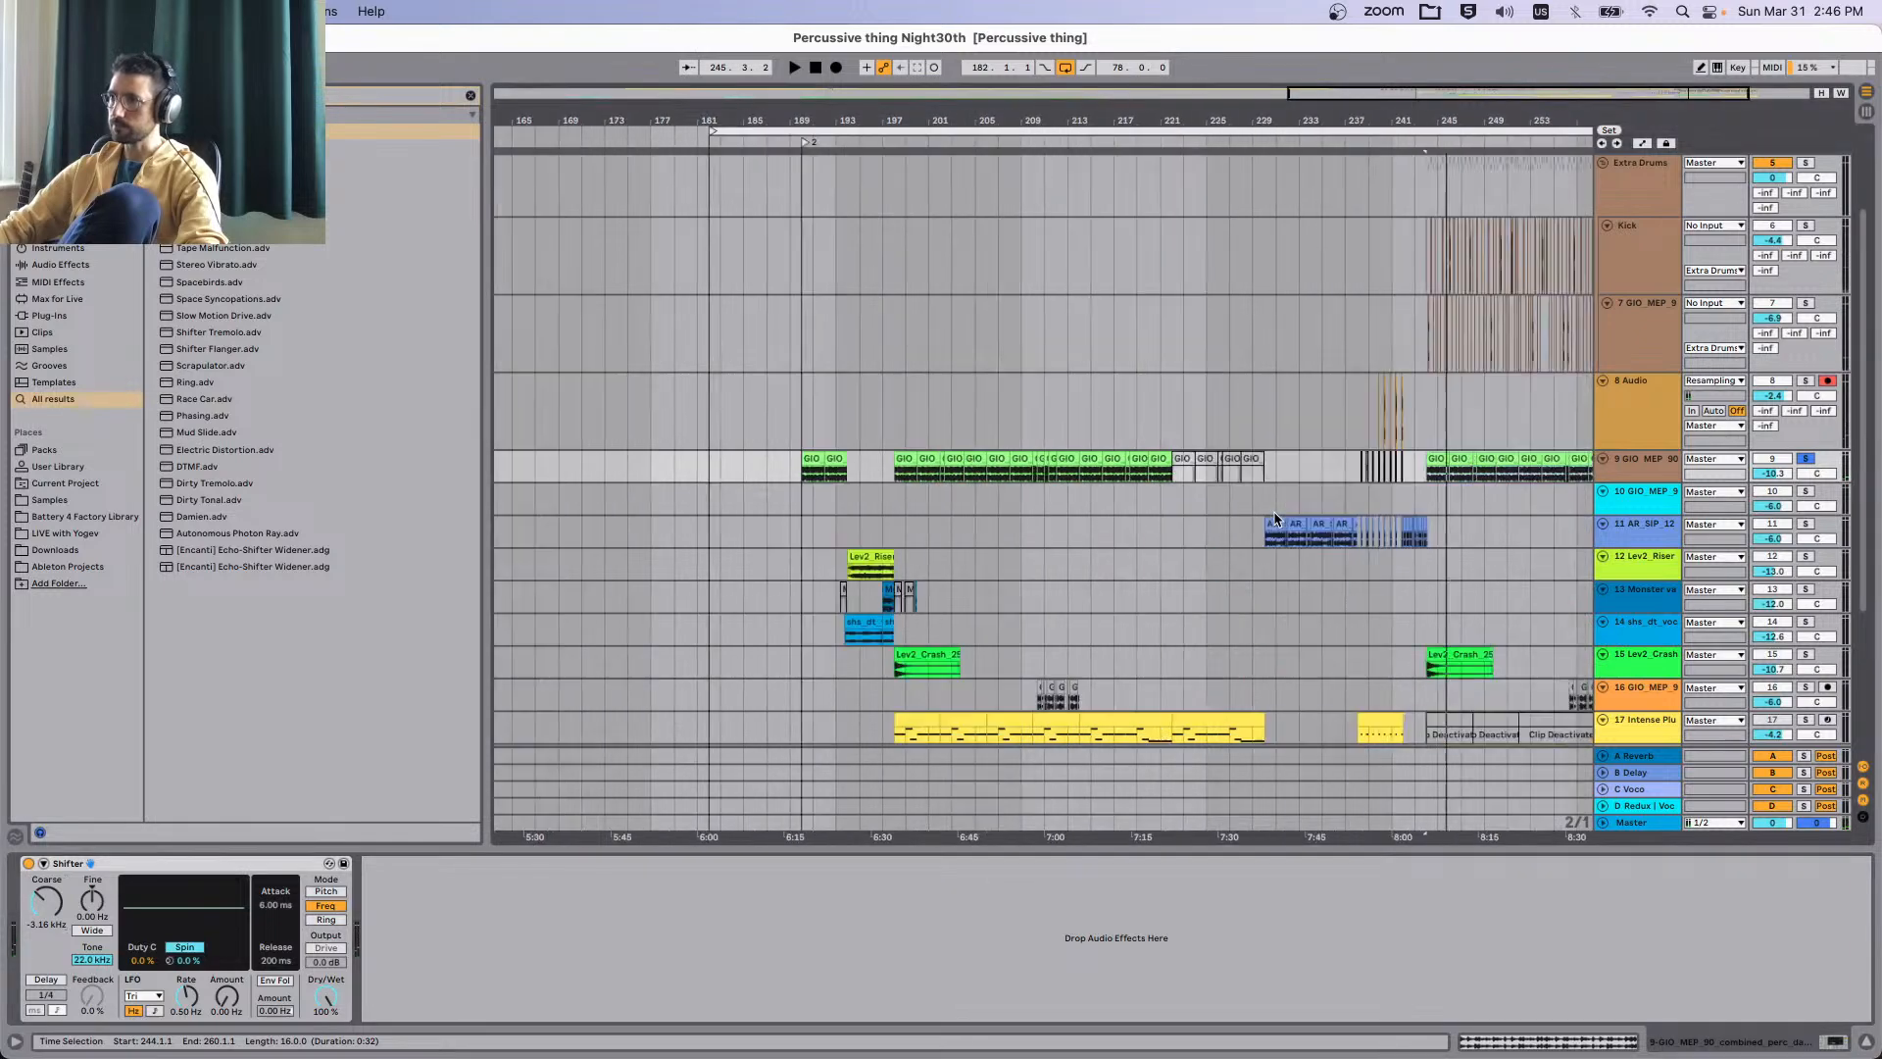
scroll(979, 497, left, 3)
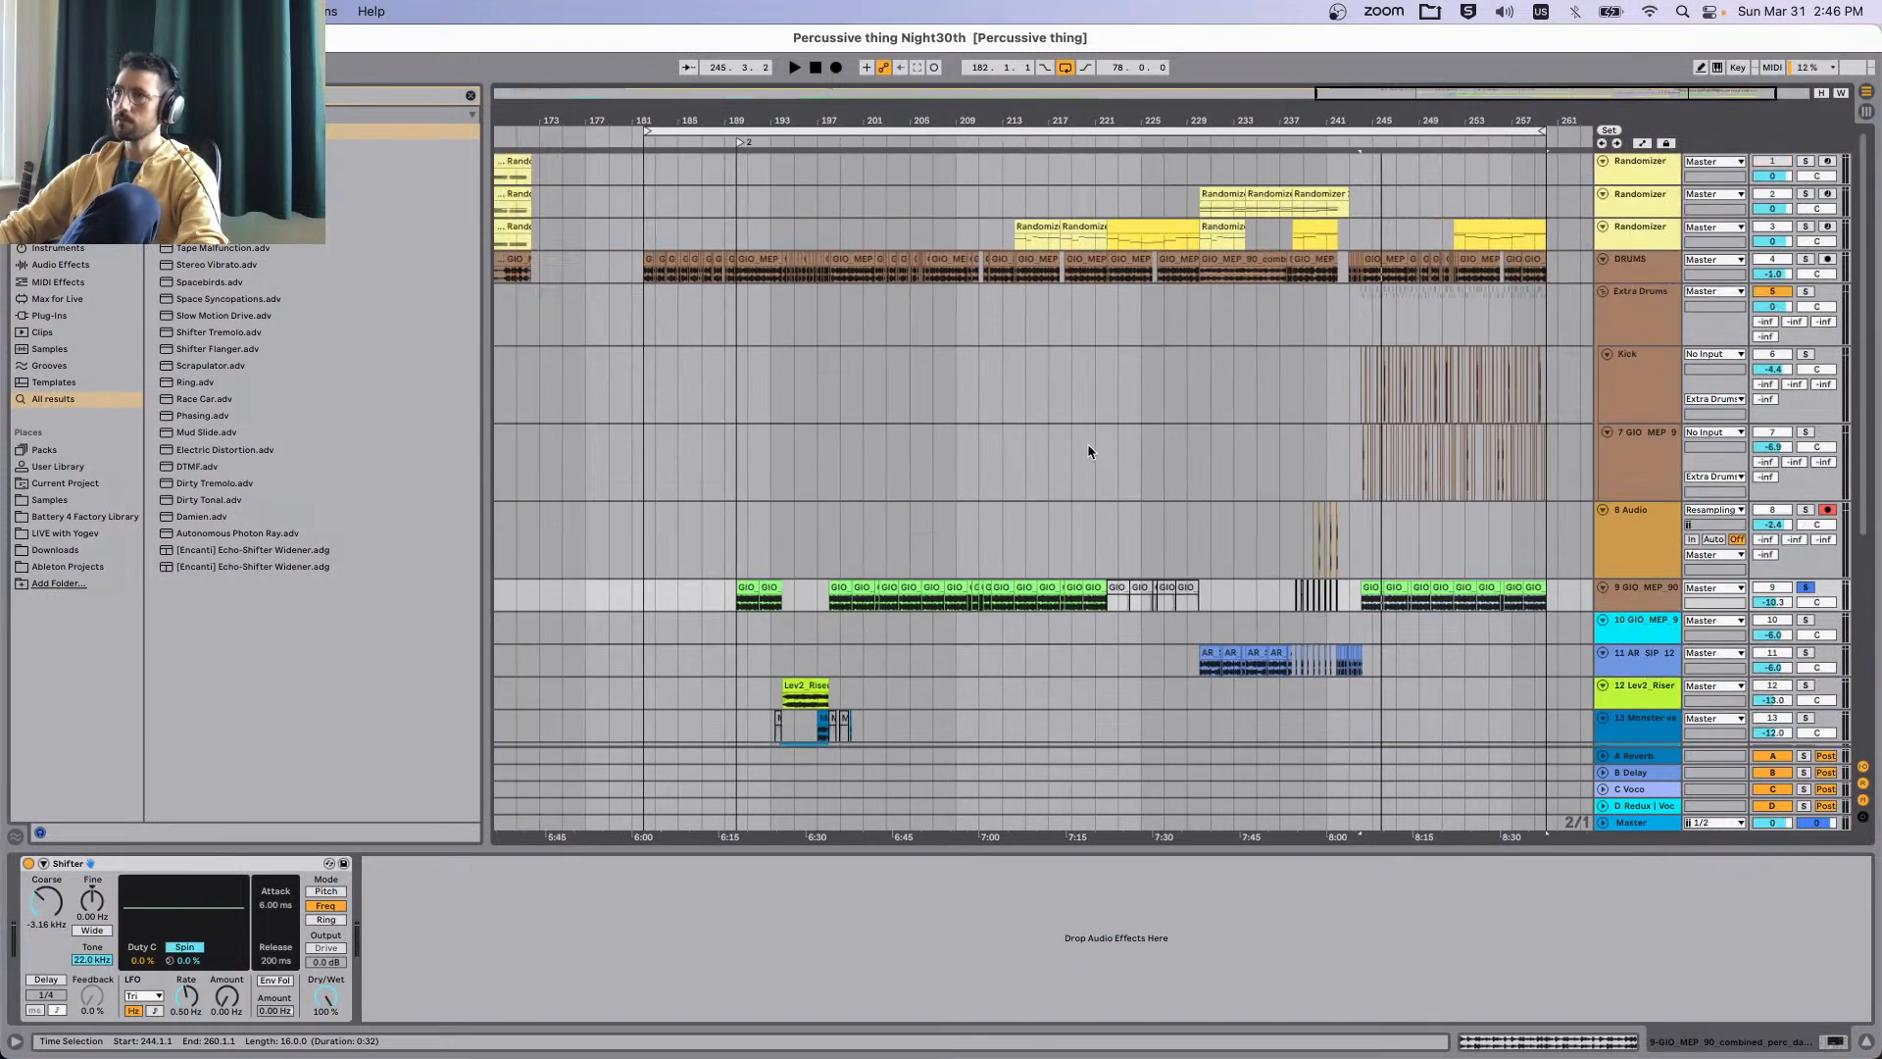
scroll(1209, 375, left, 15)
click(821, 304)
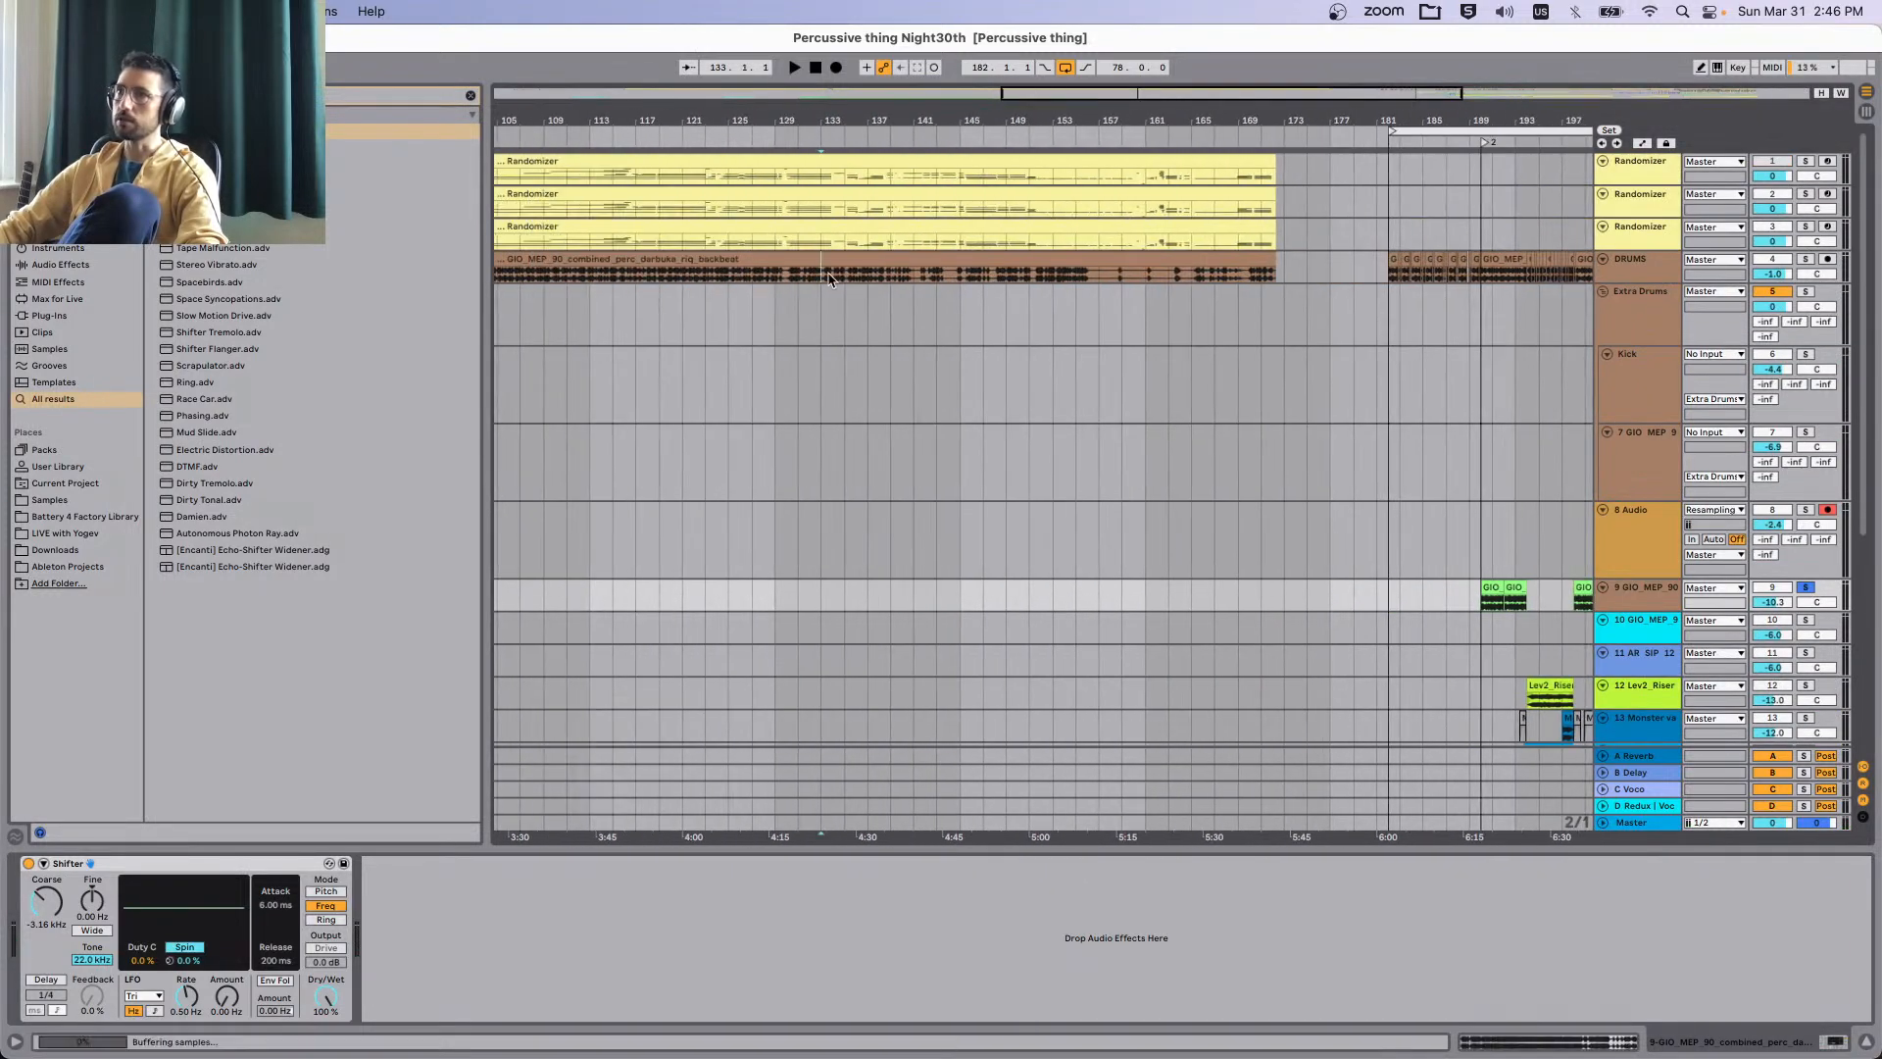
key(space)
scroll(870, 297, down, 5)
key(space)
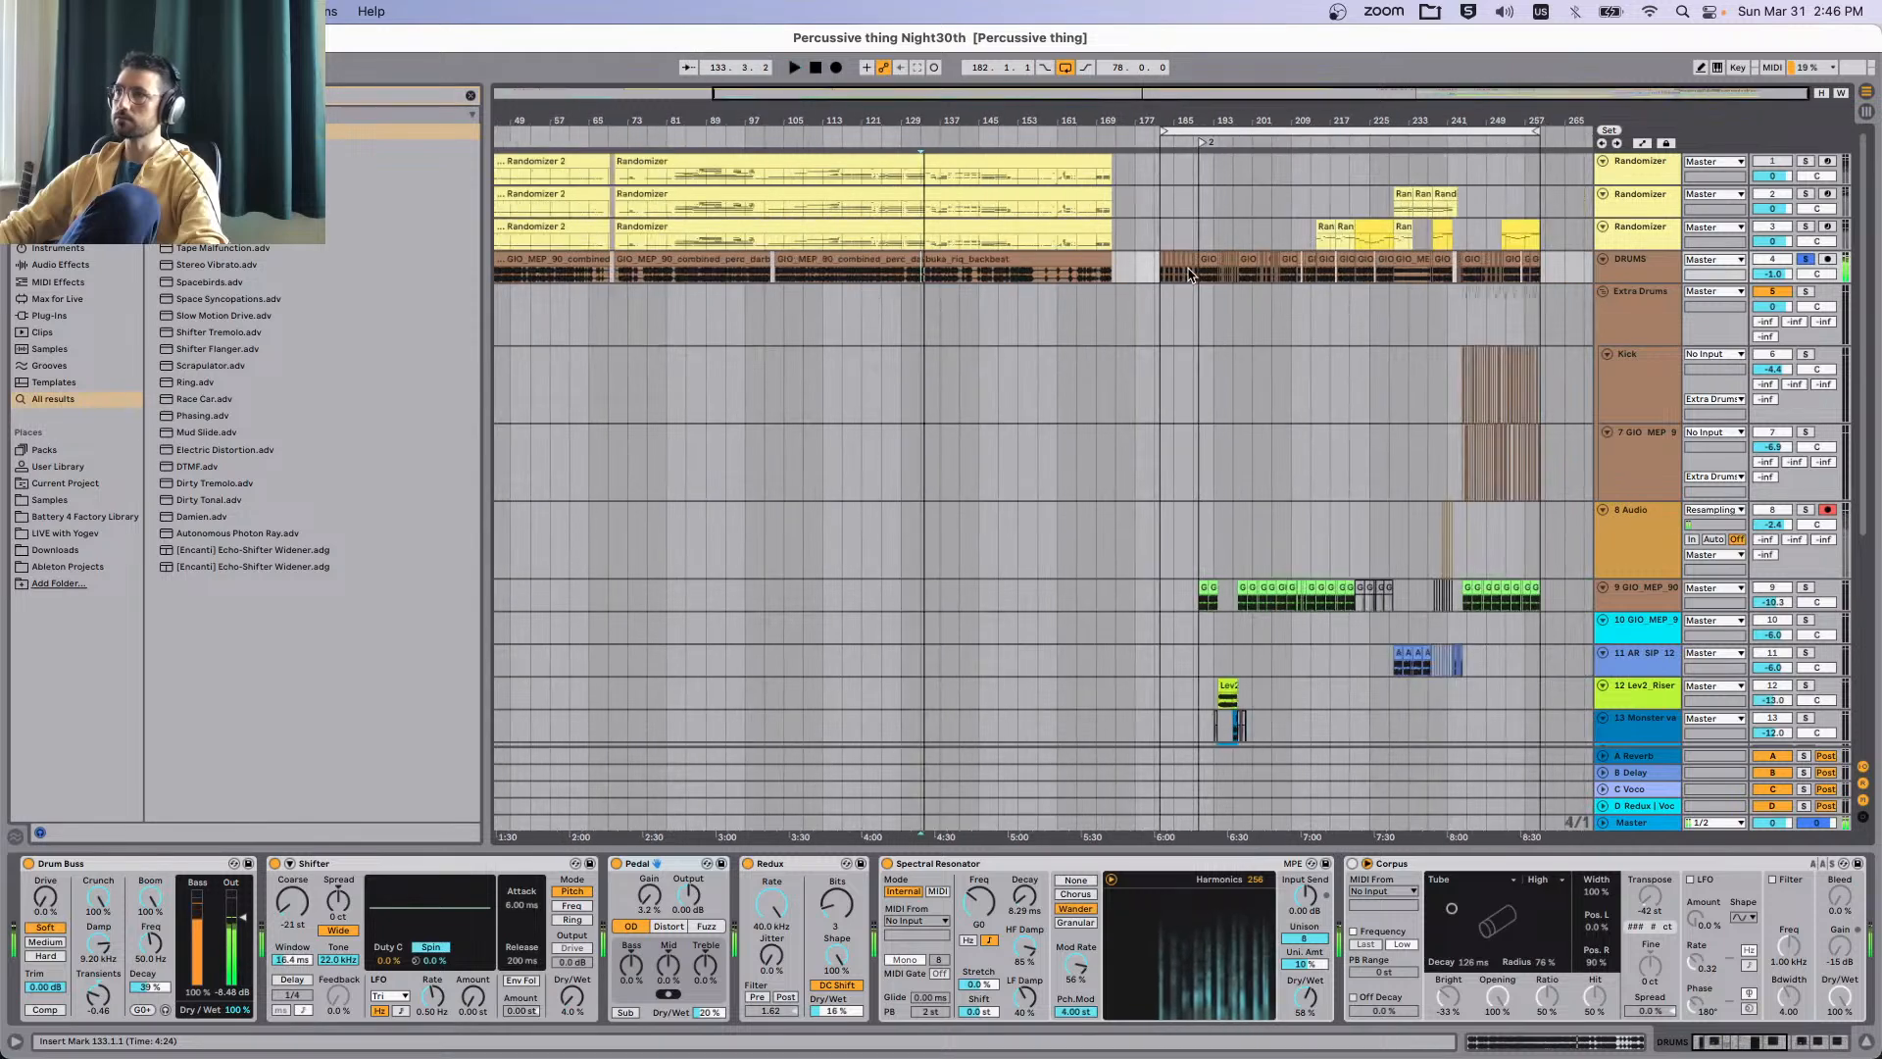
Audition the soloed DRUMS track at several earlier points, including 57.1.1 and 33.1.1.
click(1192, 273)
key(space)
scroll(815, 287, left, 6)
key(space)
click(770, 275)
key(space)
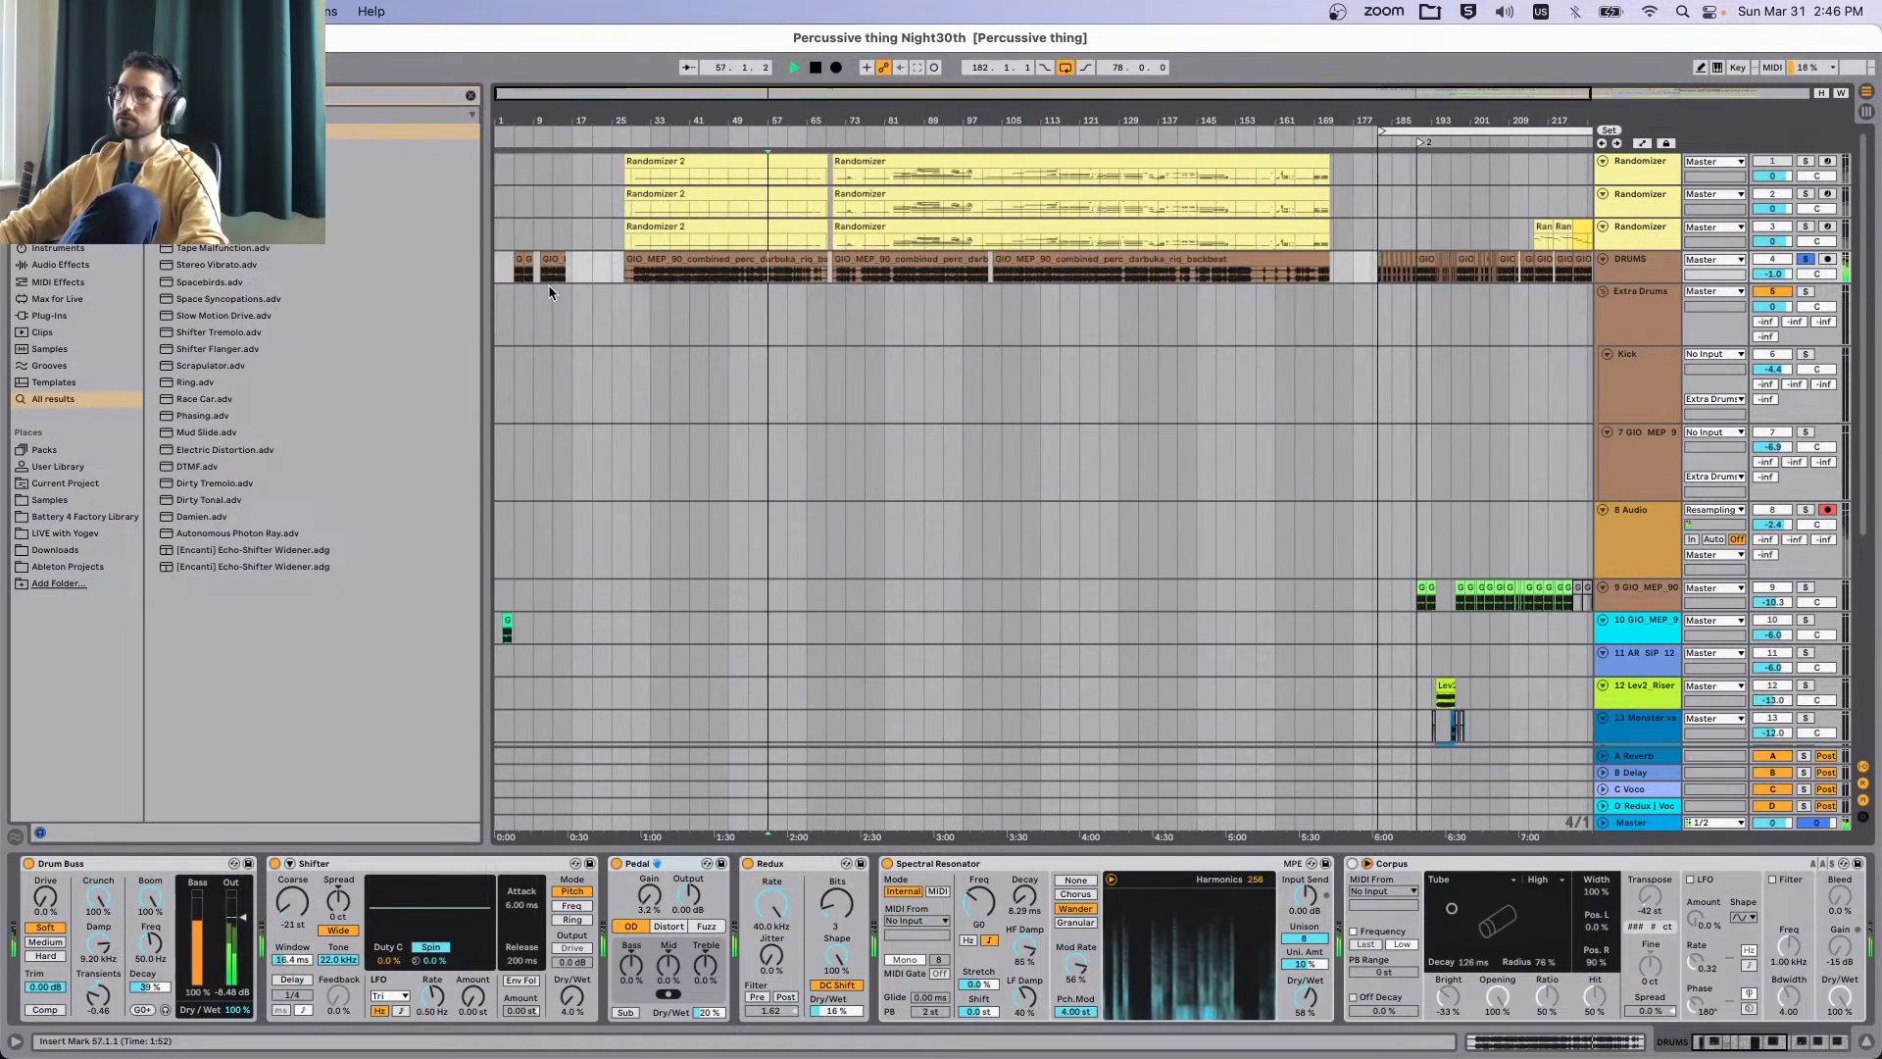
key(space)
click(674, 275)
key(space)
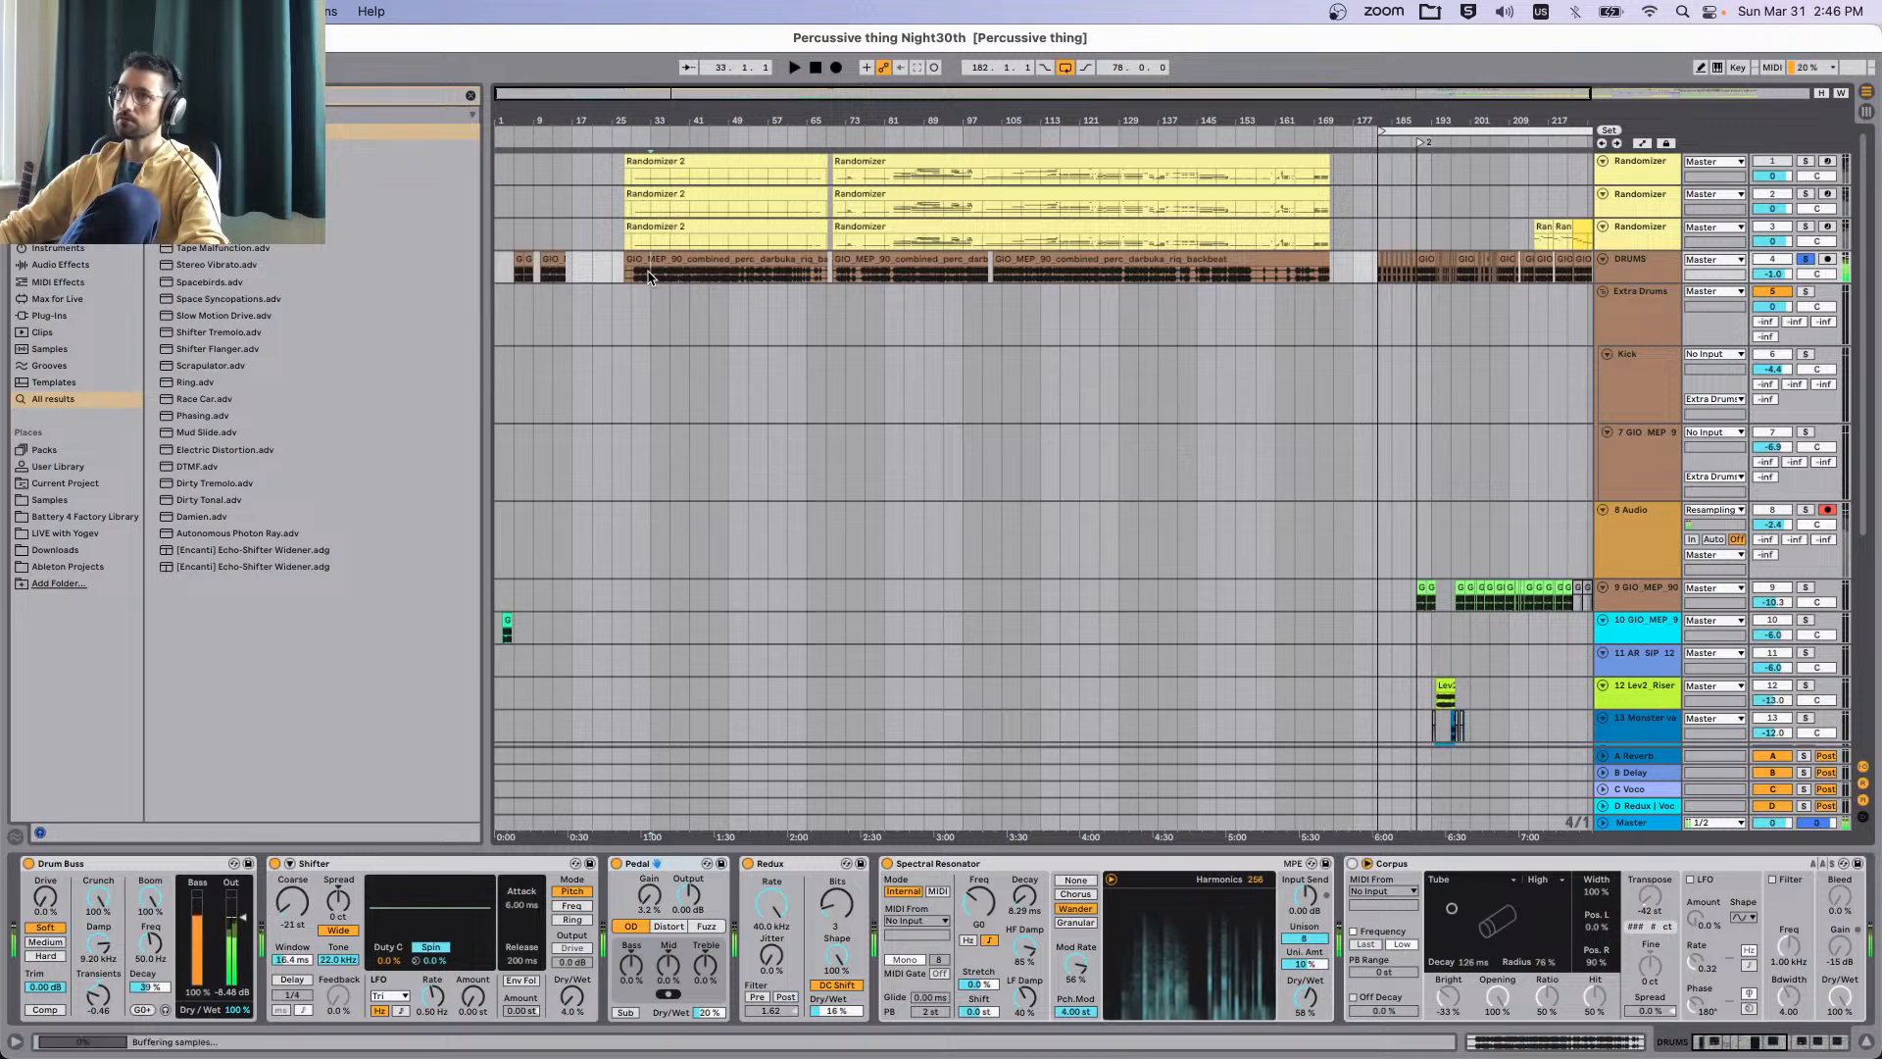
Audition the DRUMS track from 169.1.1, 149.1.1 and the short early clip spanning 10.2.1 to 15.3.1.
click(632, 275)
key(space)
key(space)
click(1312, 277)
key(space)
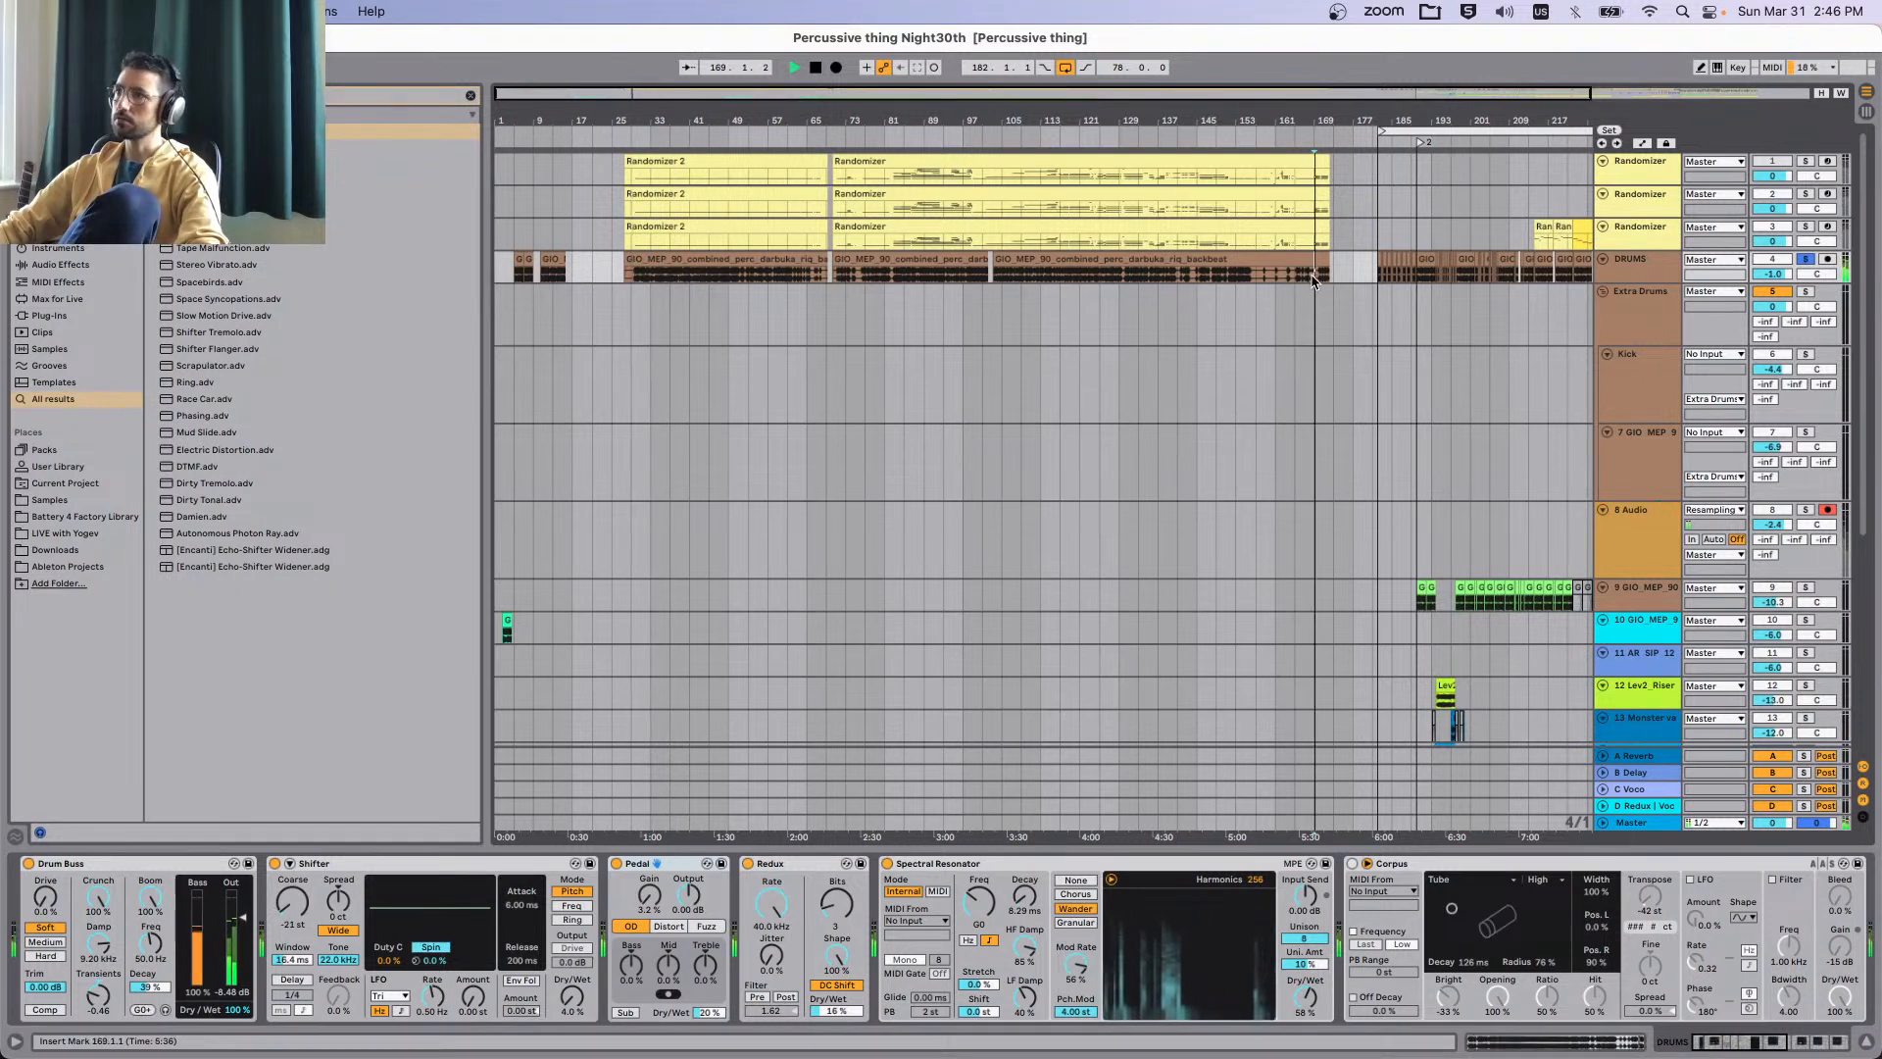
key(space)
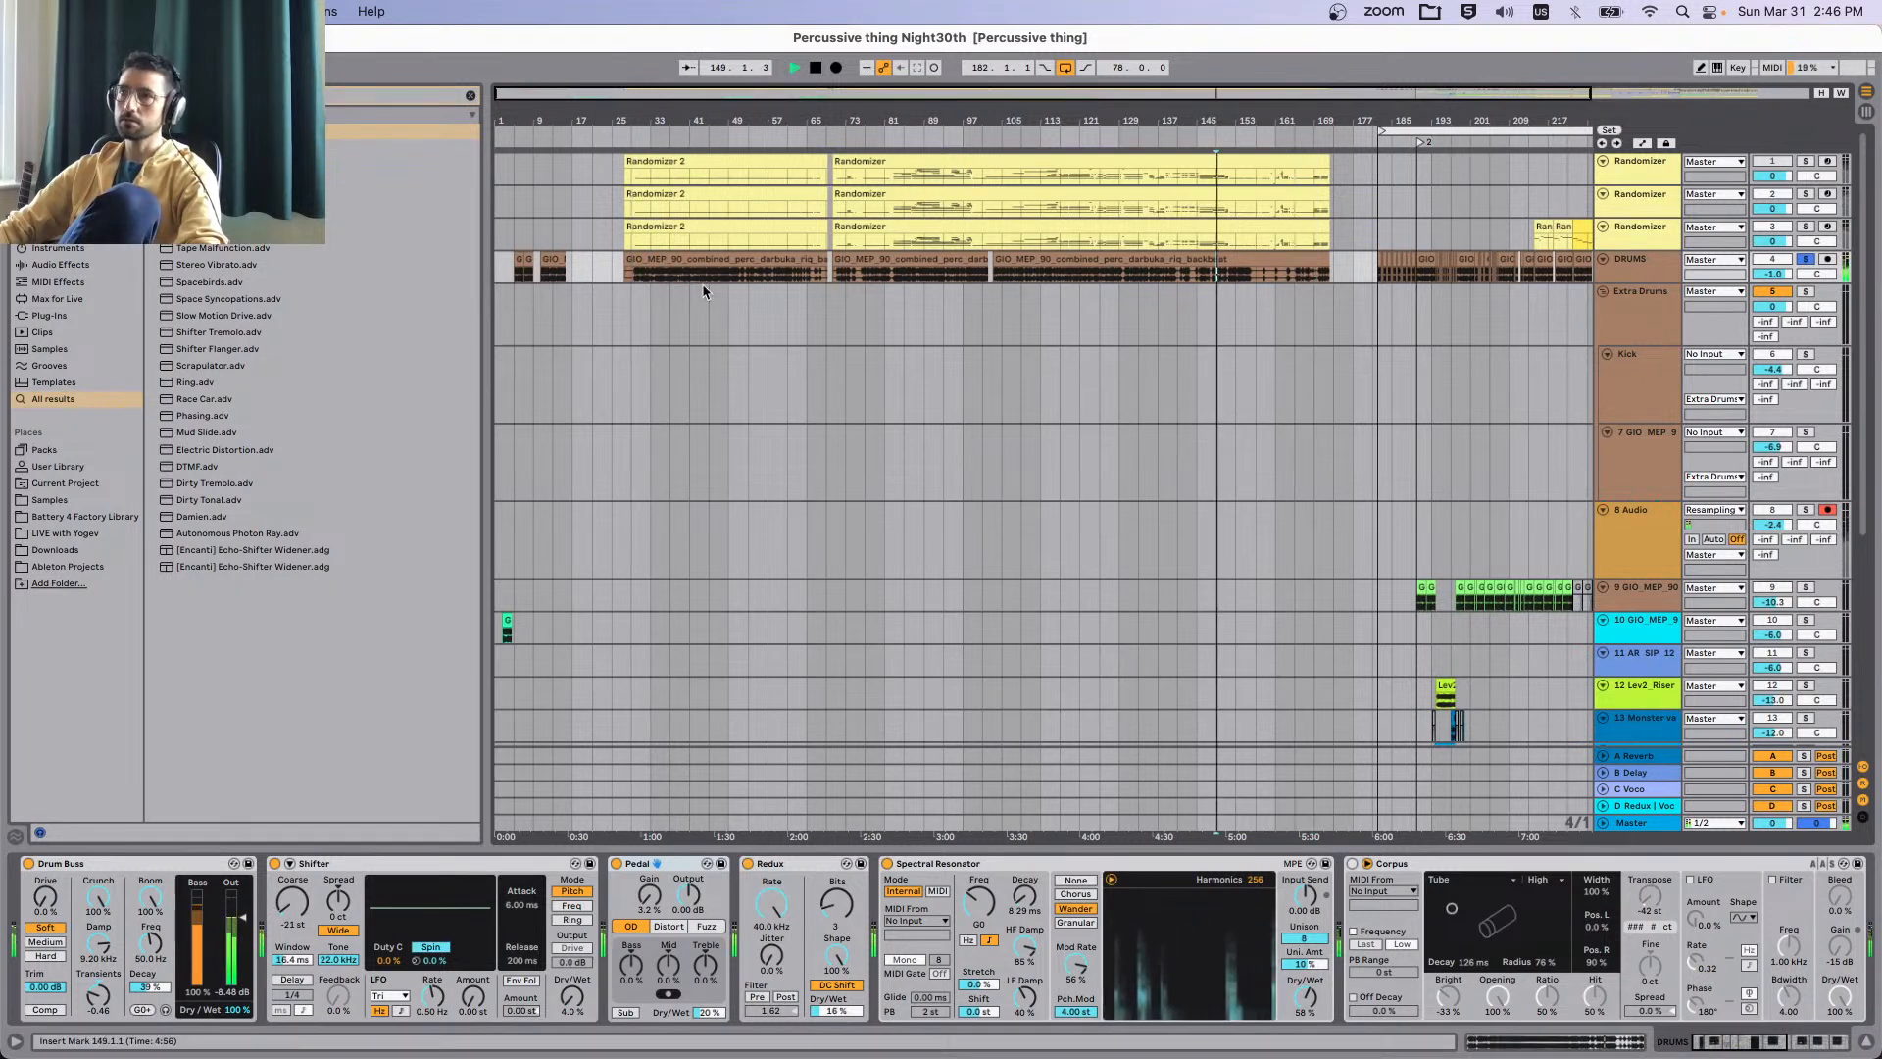
key(space)
click(555, 260)
key(space)
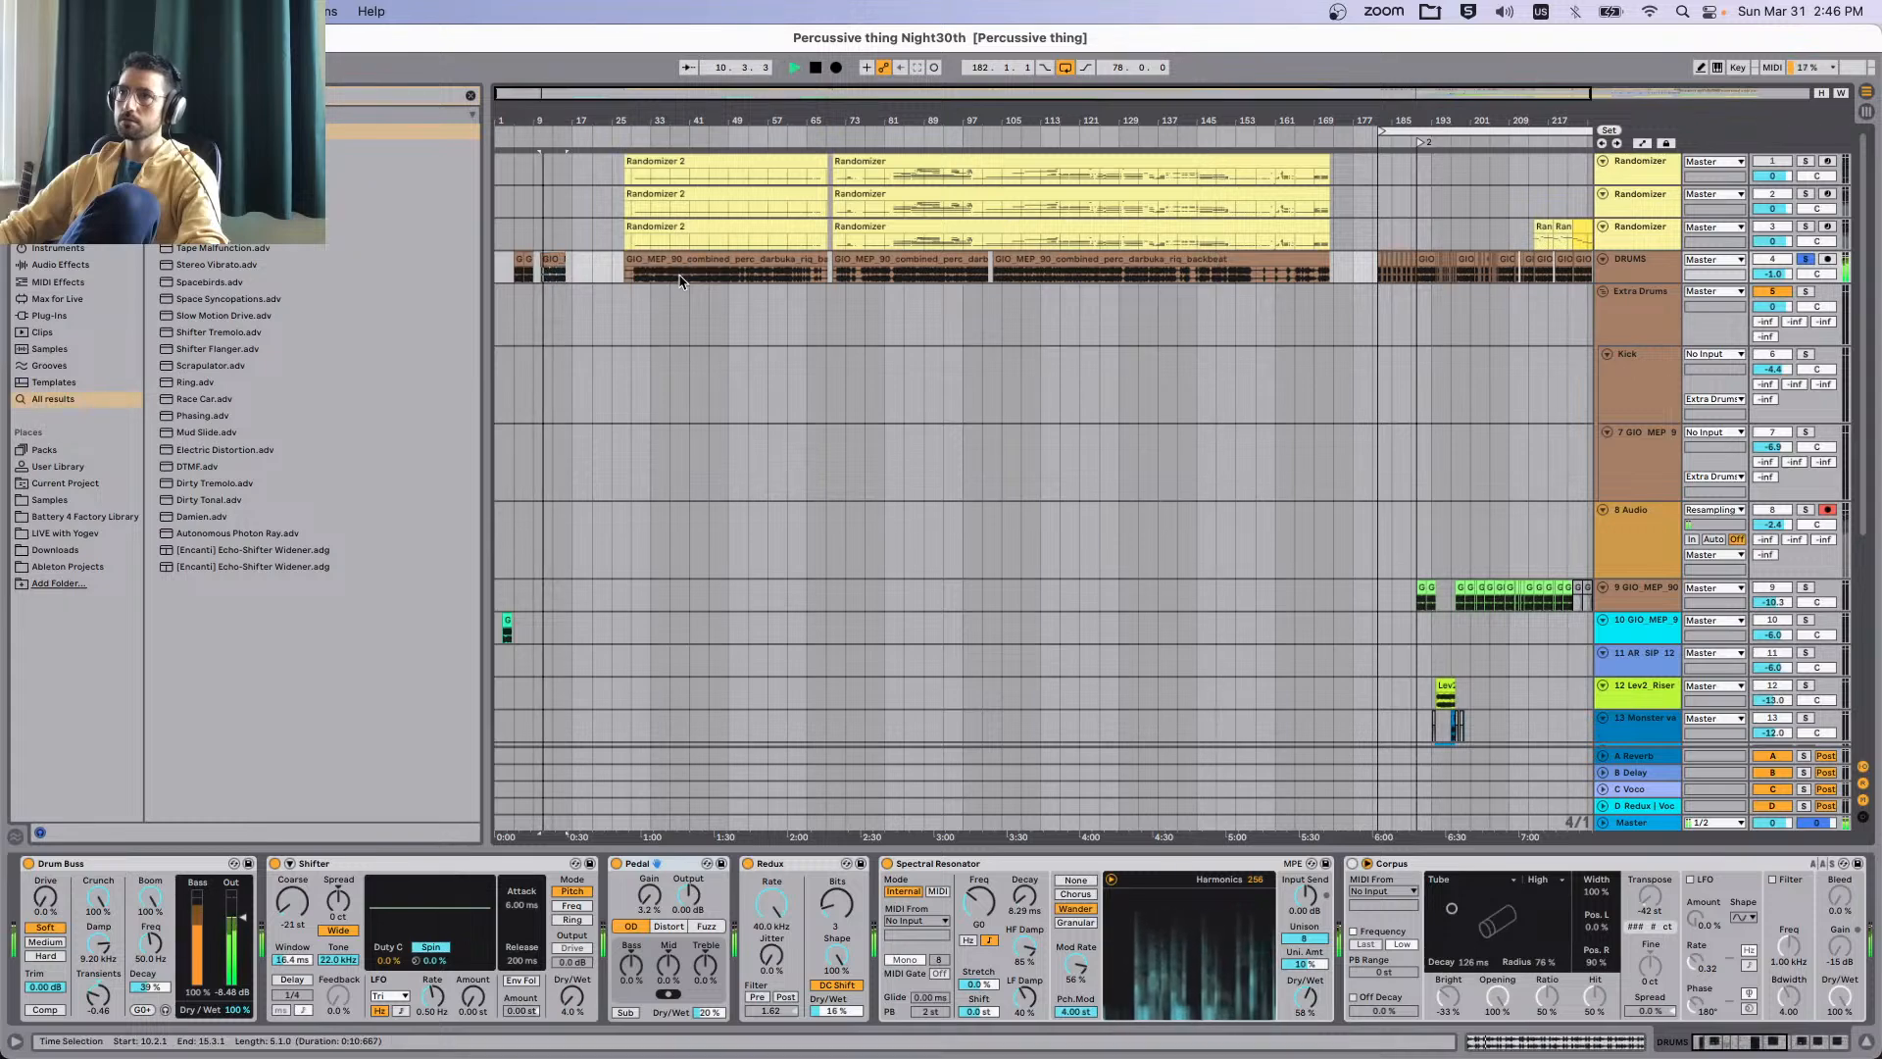
Audition the first long DRUMS clip from 37.1.1 and 49.1.1.
key(space)
click(682, 282)
key(space)
scroll(872, 275, right, 5)
scroll(902, 277, left, 5)
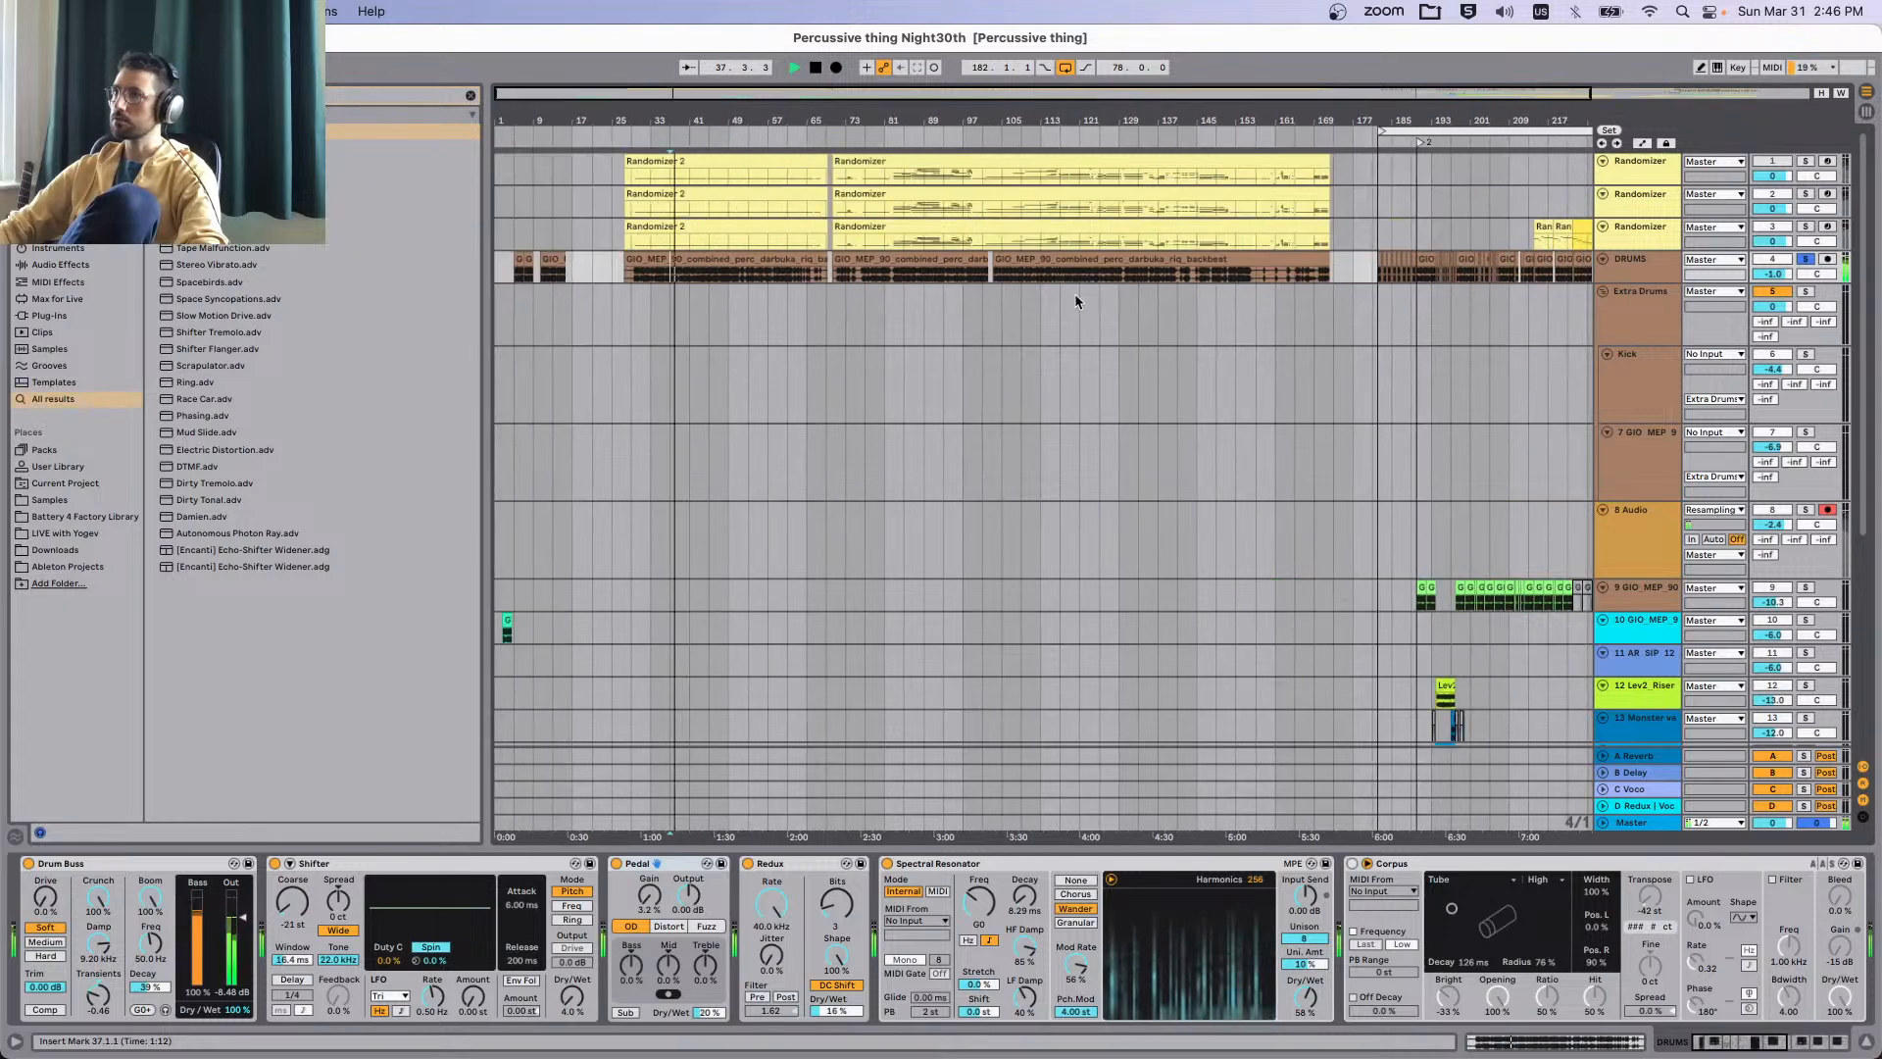
scroll(649, 279, up, 5)
key(space)
click(1017, 275)
key(space)
Solo track 21 EM RHYTHM and audition its clips starting at 17.1.1 and around bar 48.
scroll(1023, 279, down, 5)
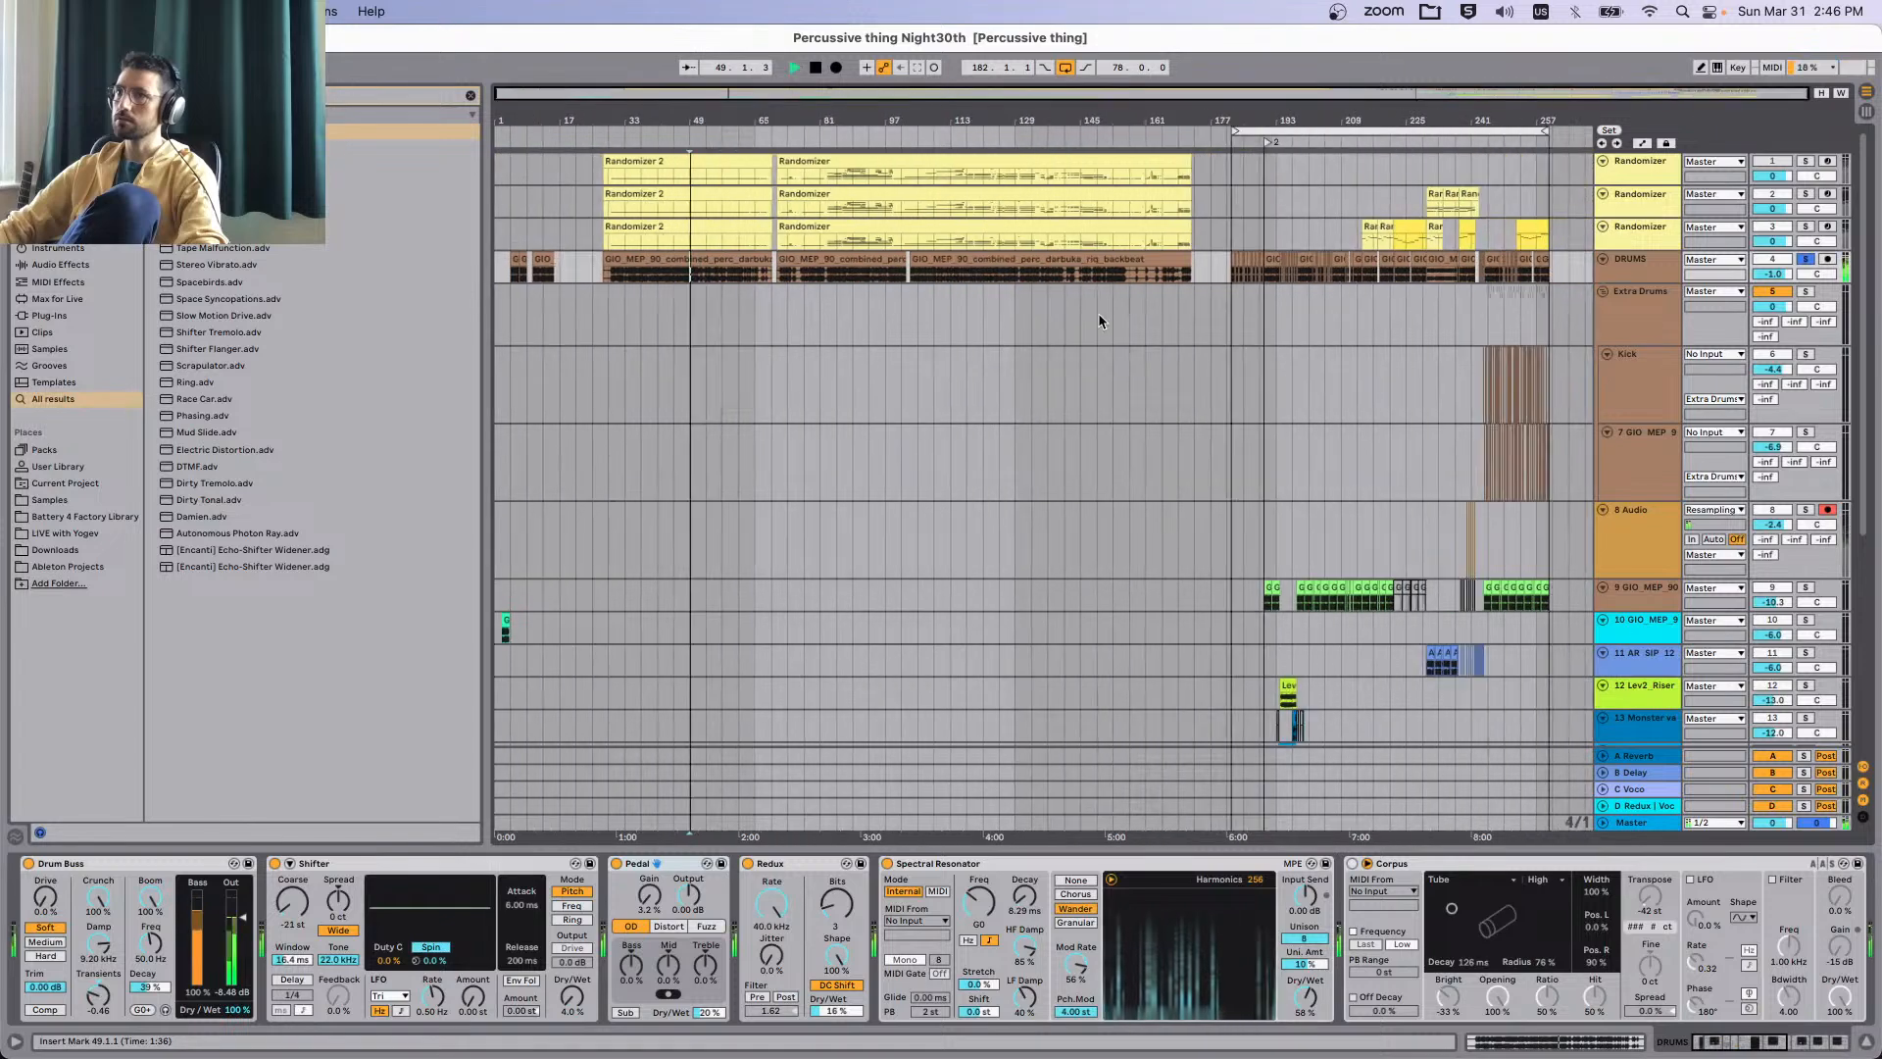
scroll(882, 436, down, 5)
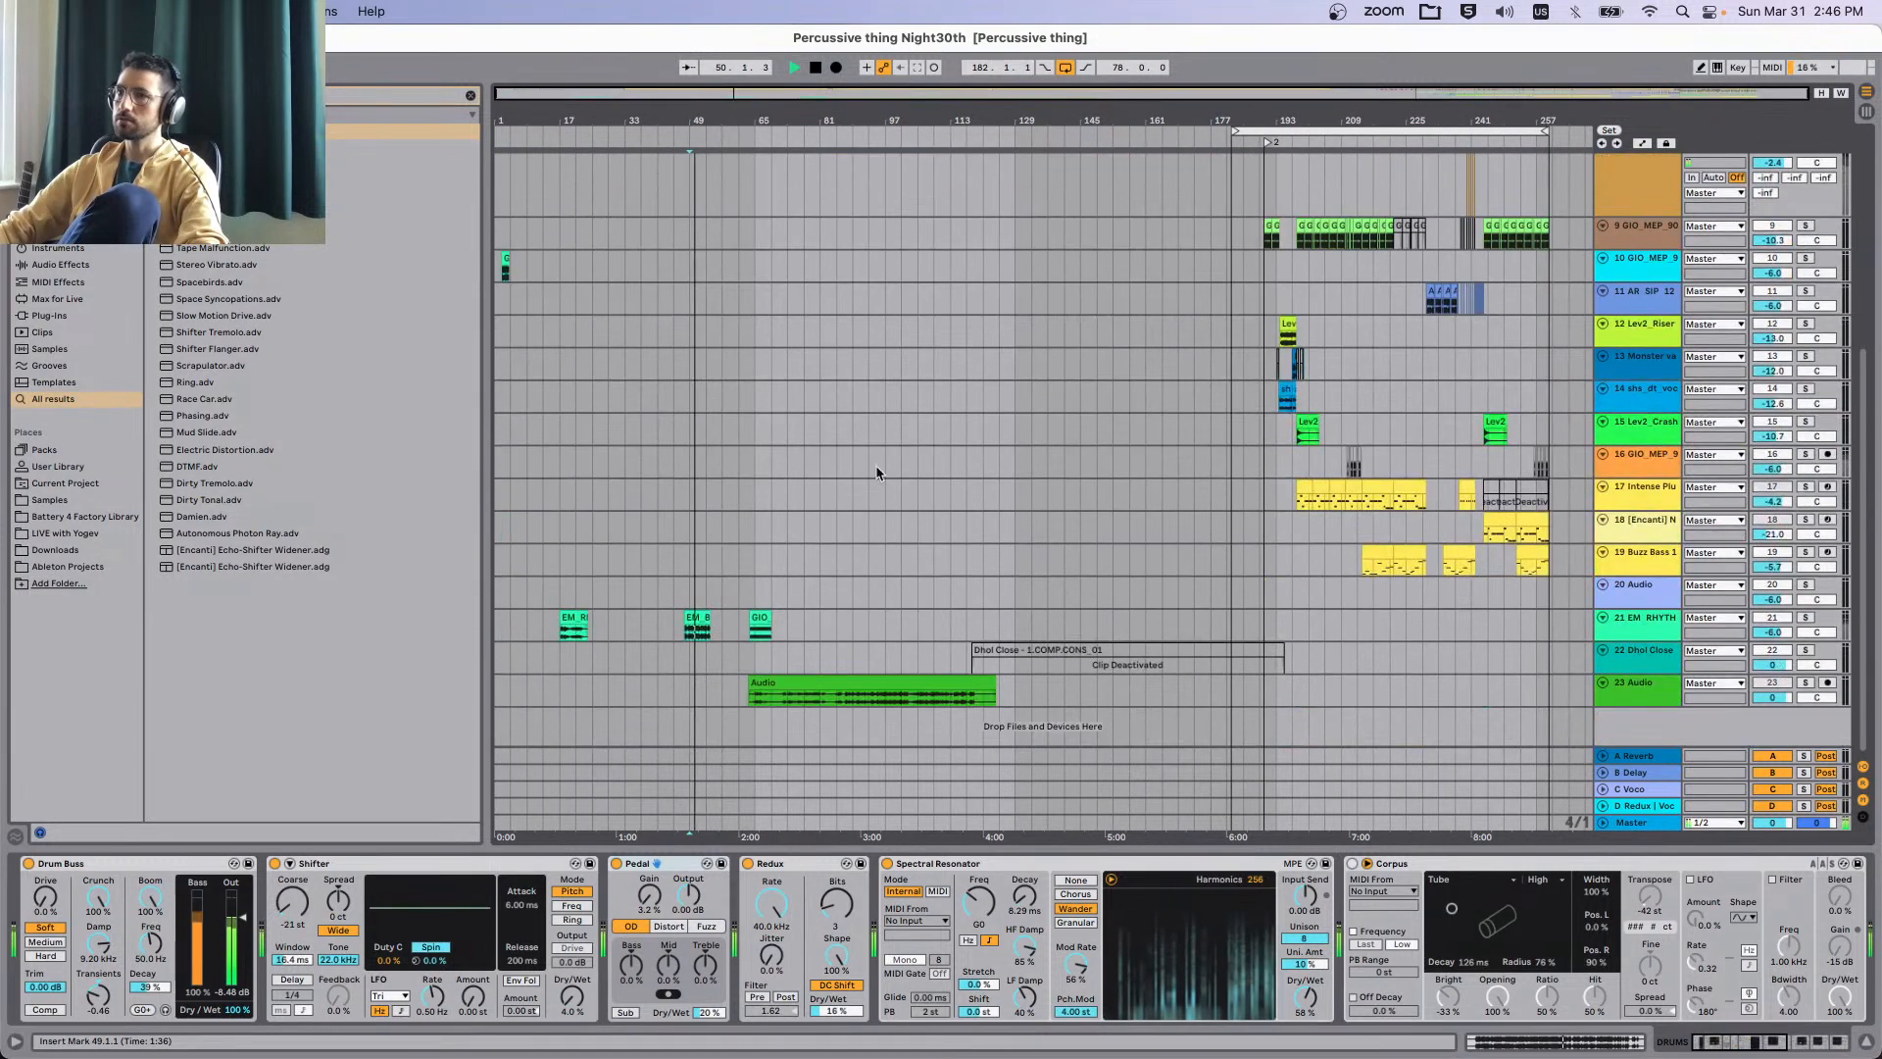
click(659, 625)
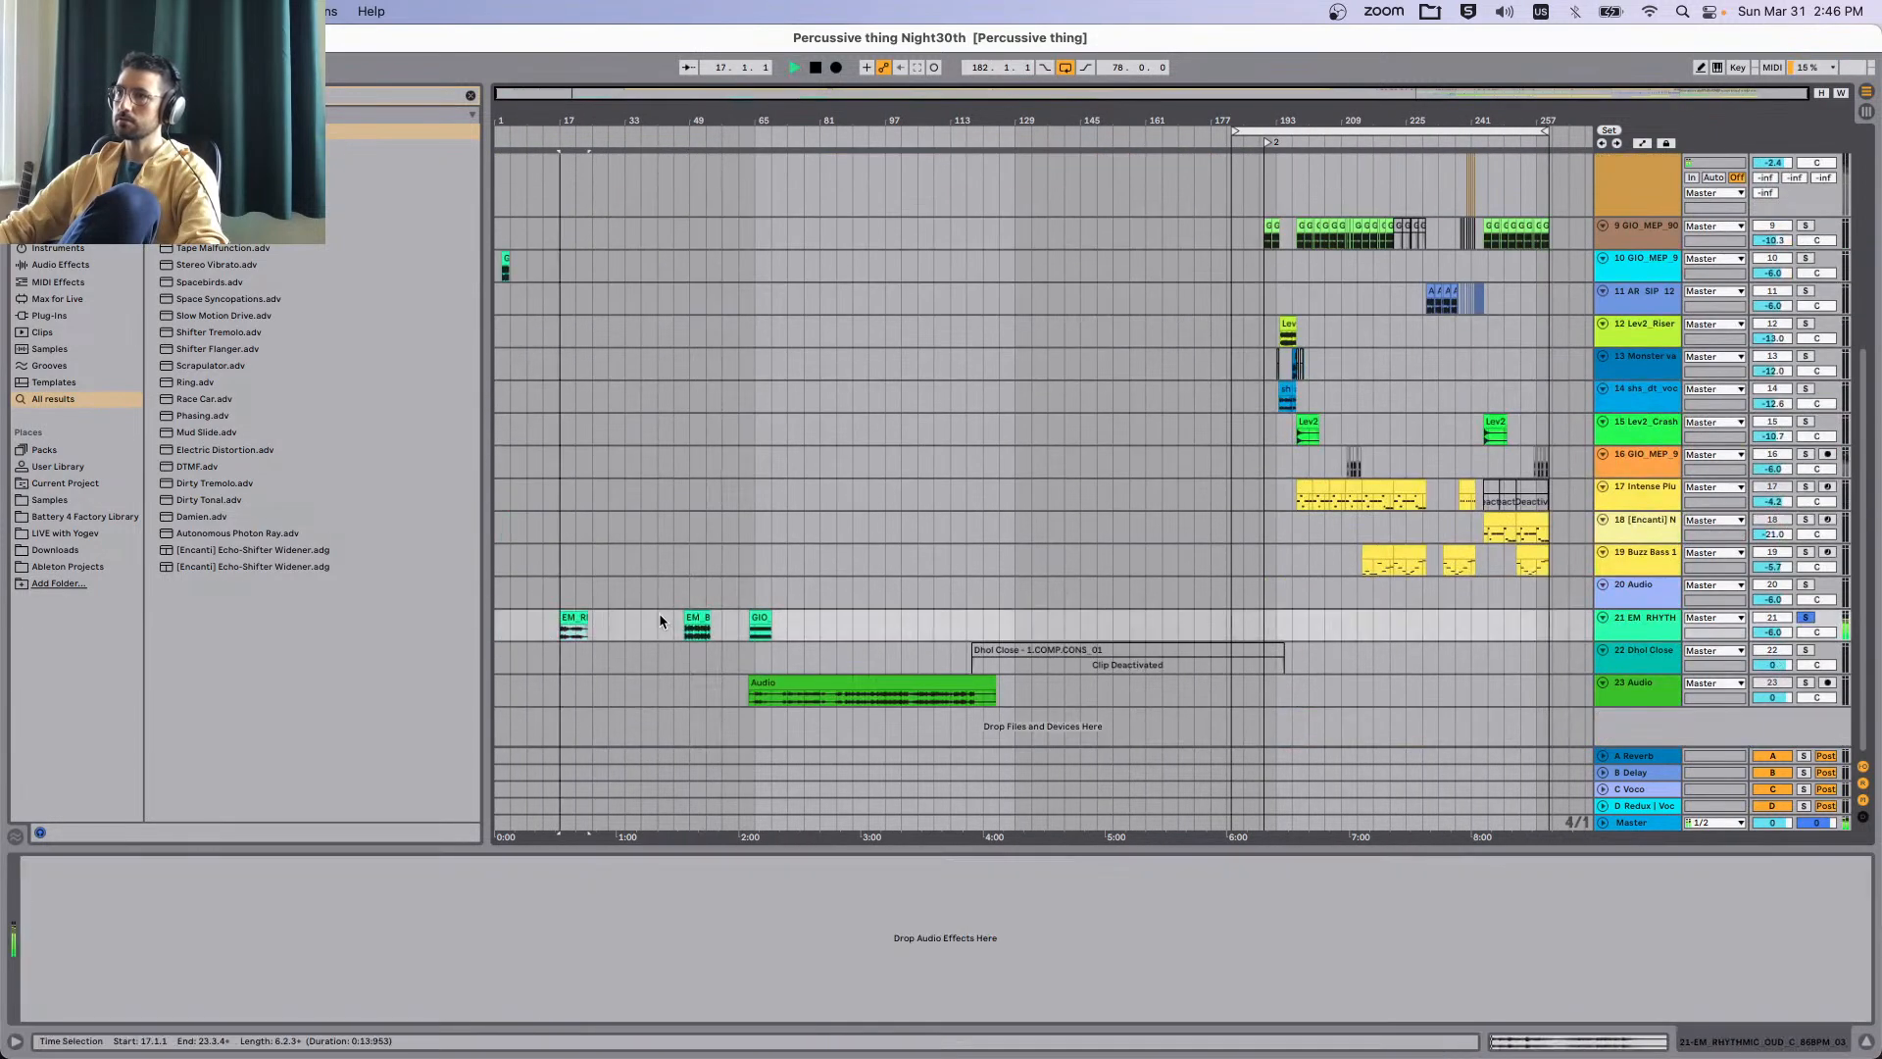
drag(684, 626, 719, 625)
click(753, 618)
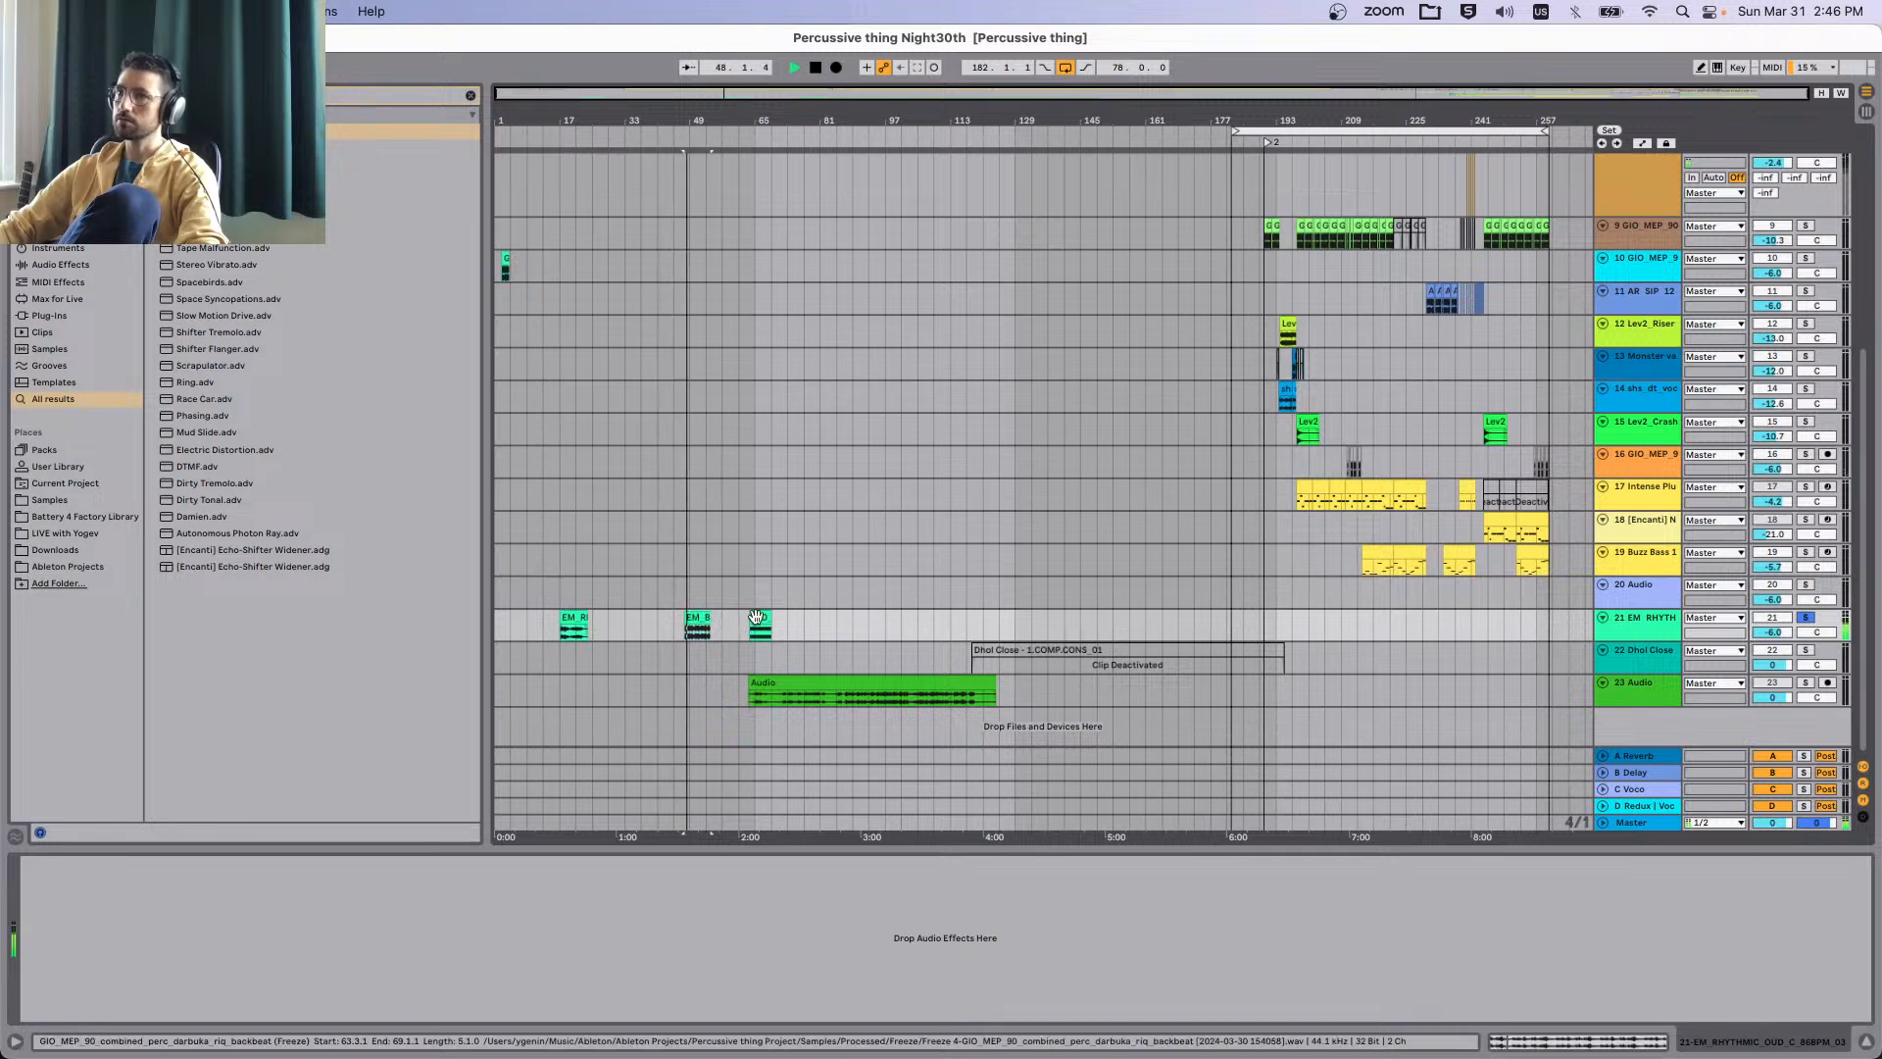
Solo track 23 Audio and audition its green clip from several points, including 109.1.1, 117.1.1, 85.1.1, 97.1.1 and 73.1.1.
click(821, 696)
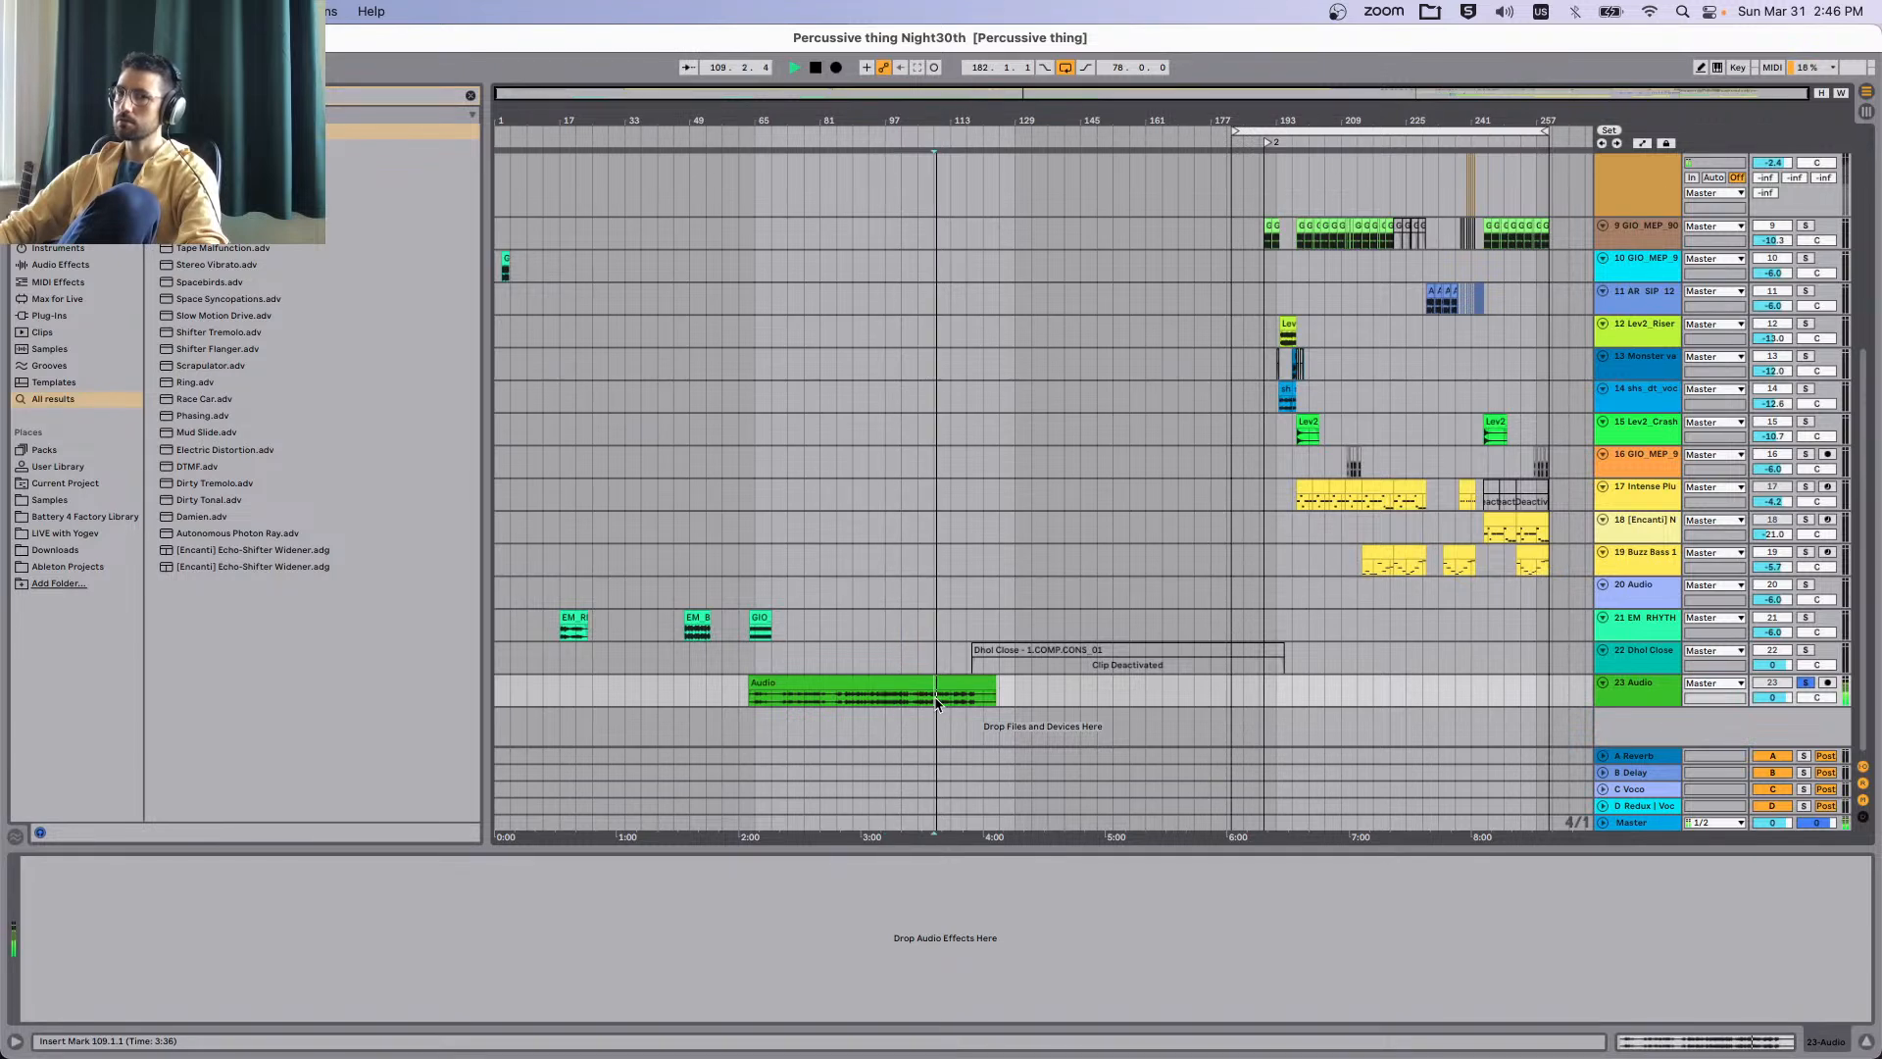
key(space)
click(967, 701)
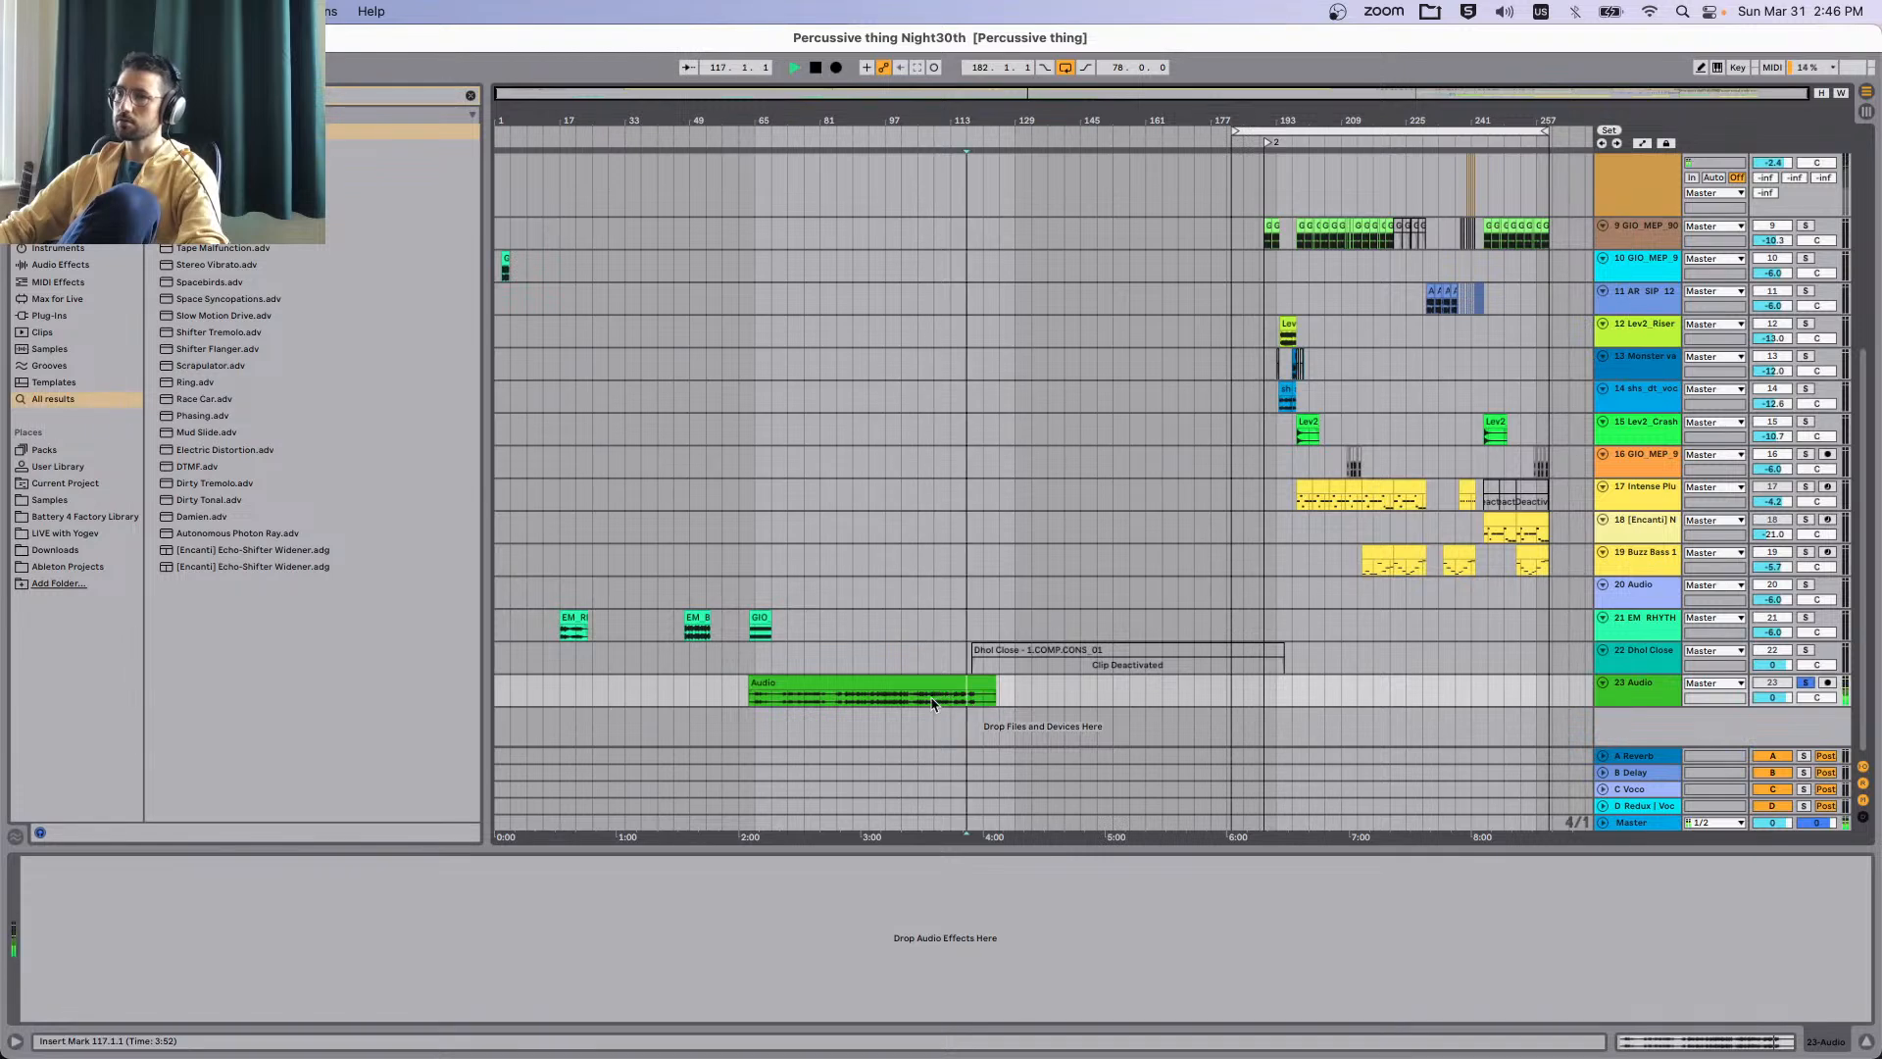
click(856, 703)
key(space)
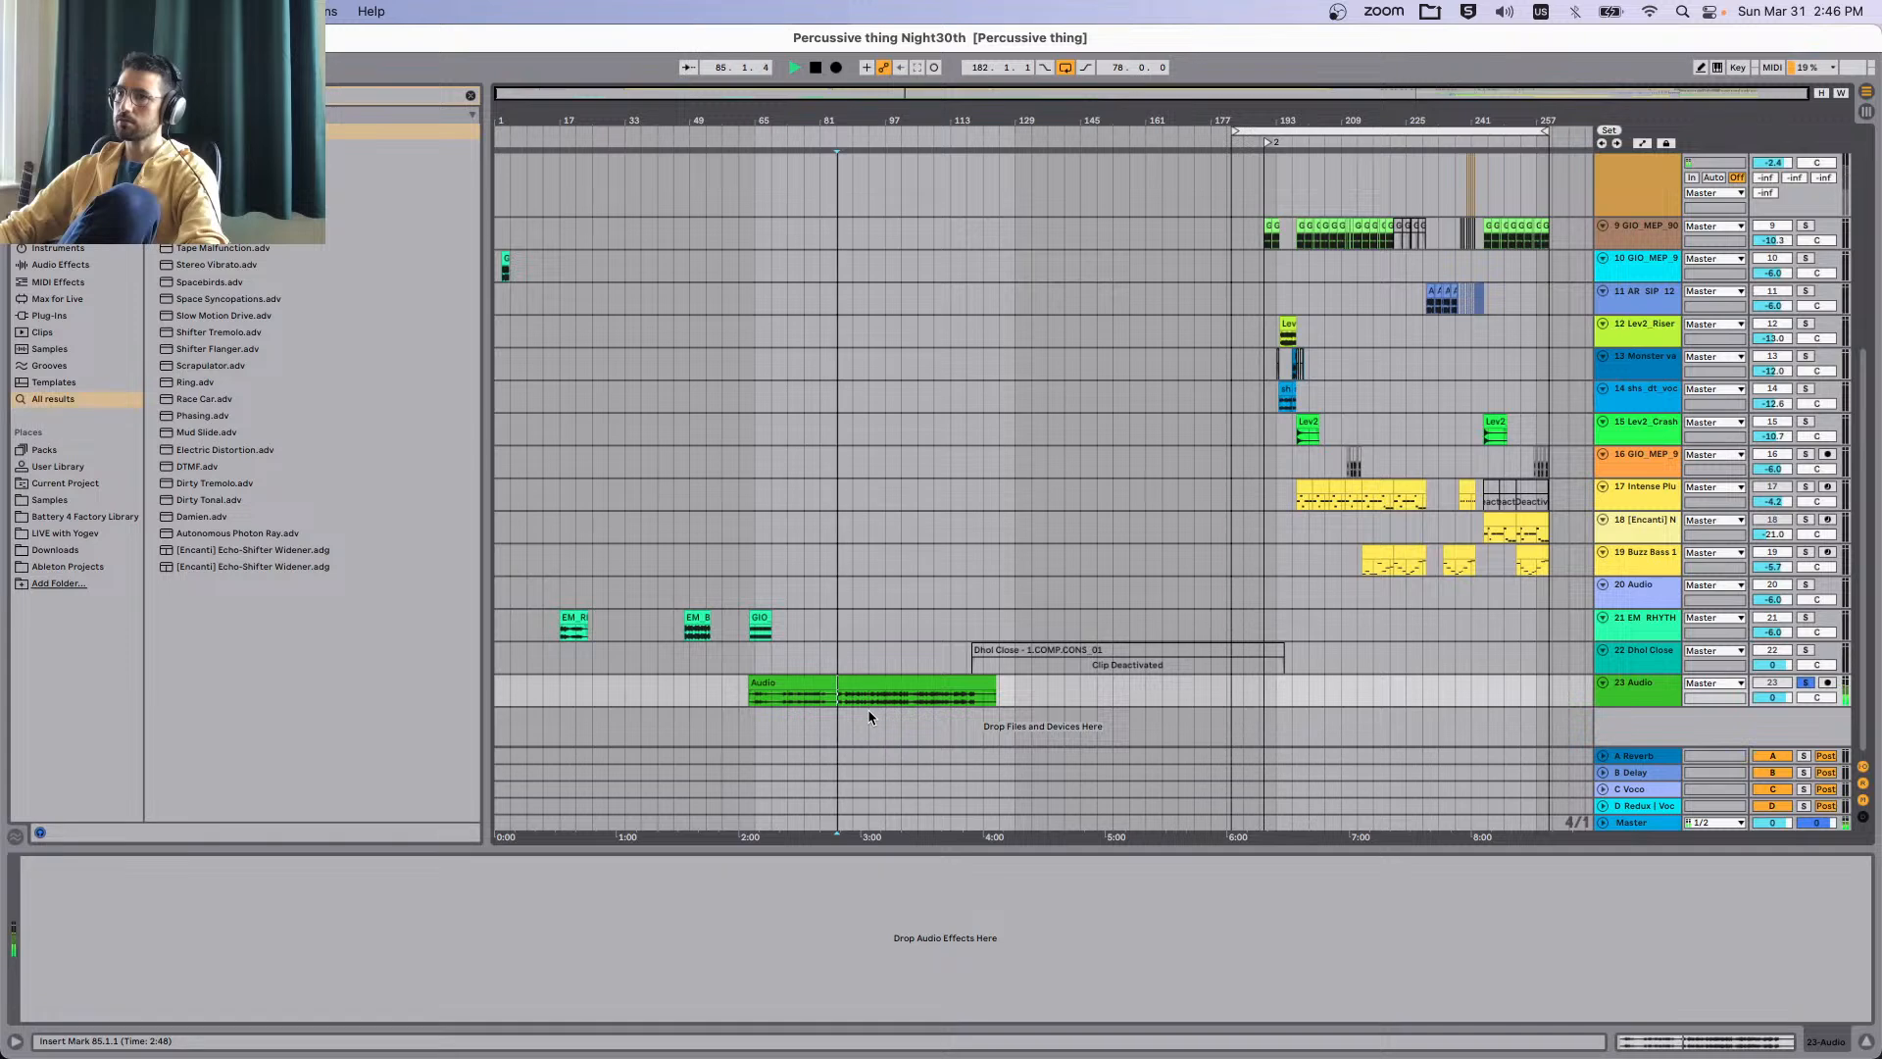
click(867, 709)
click(886, 702)
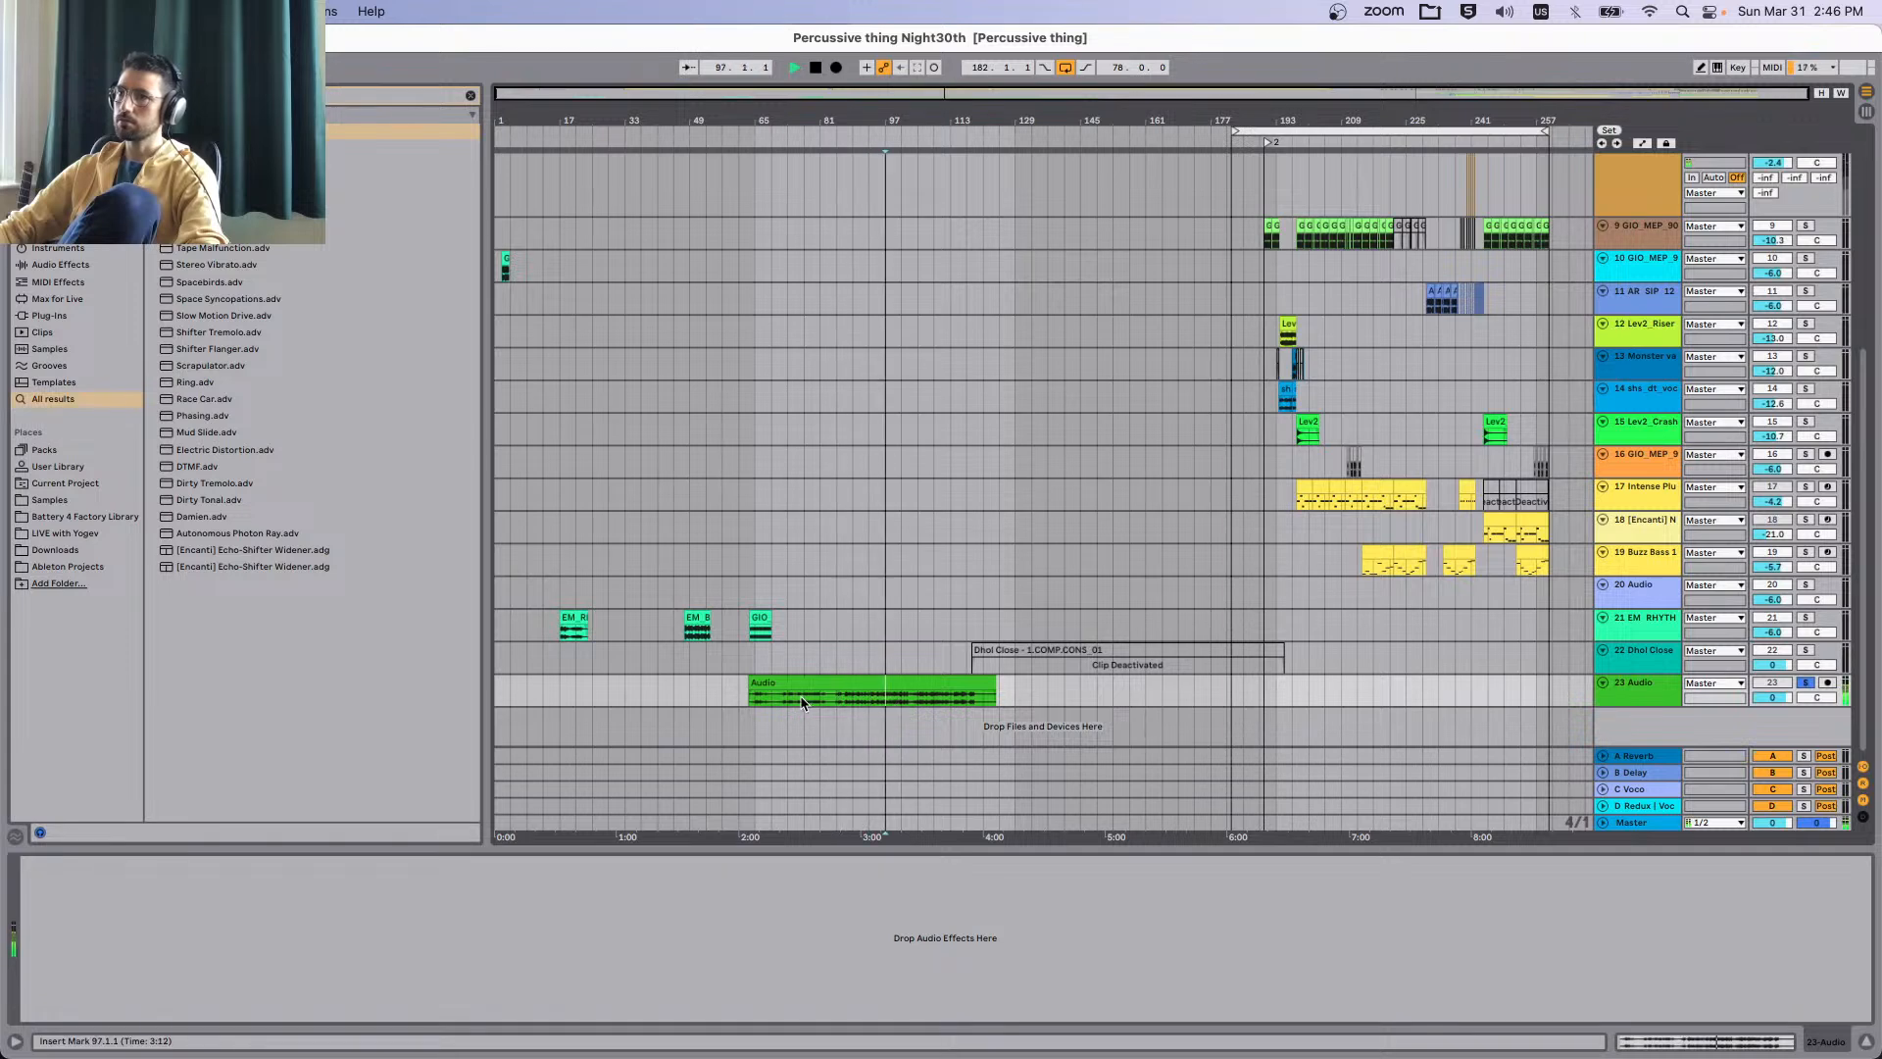
key(space)
key(space)
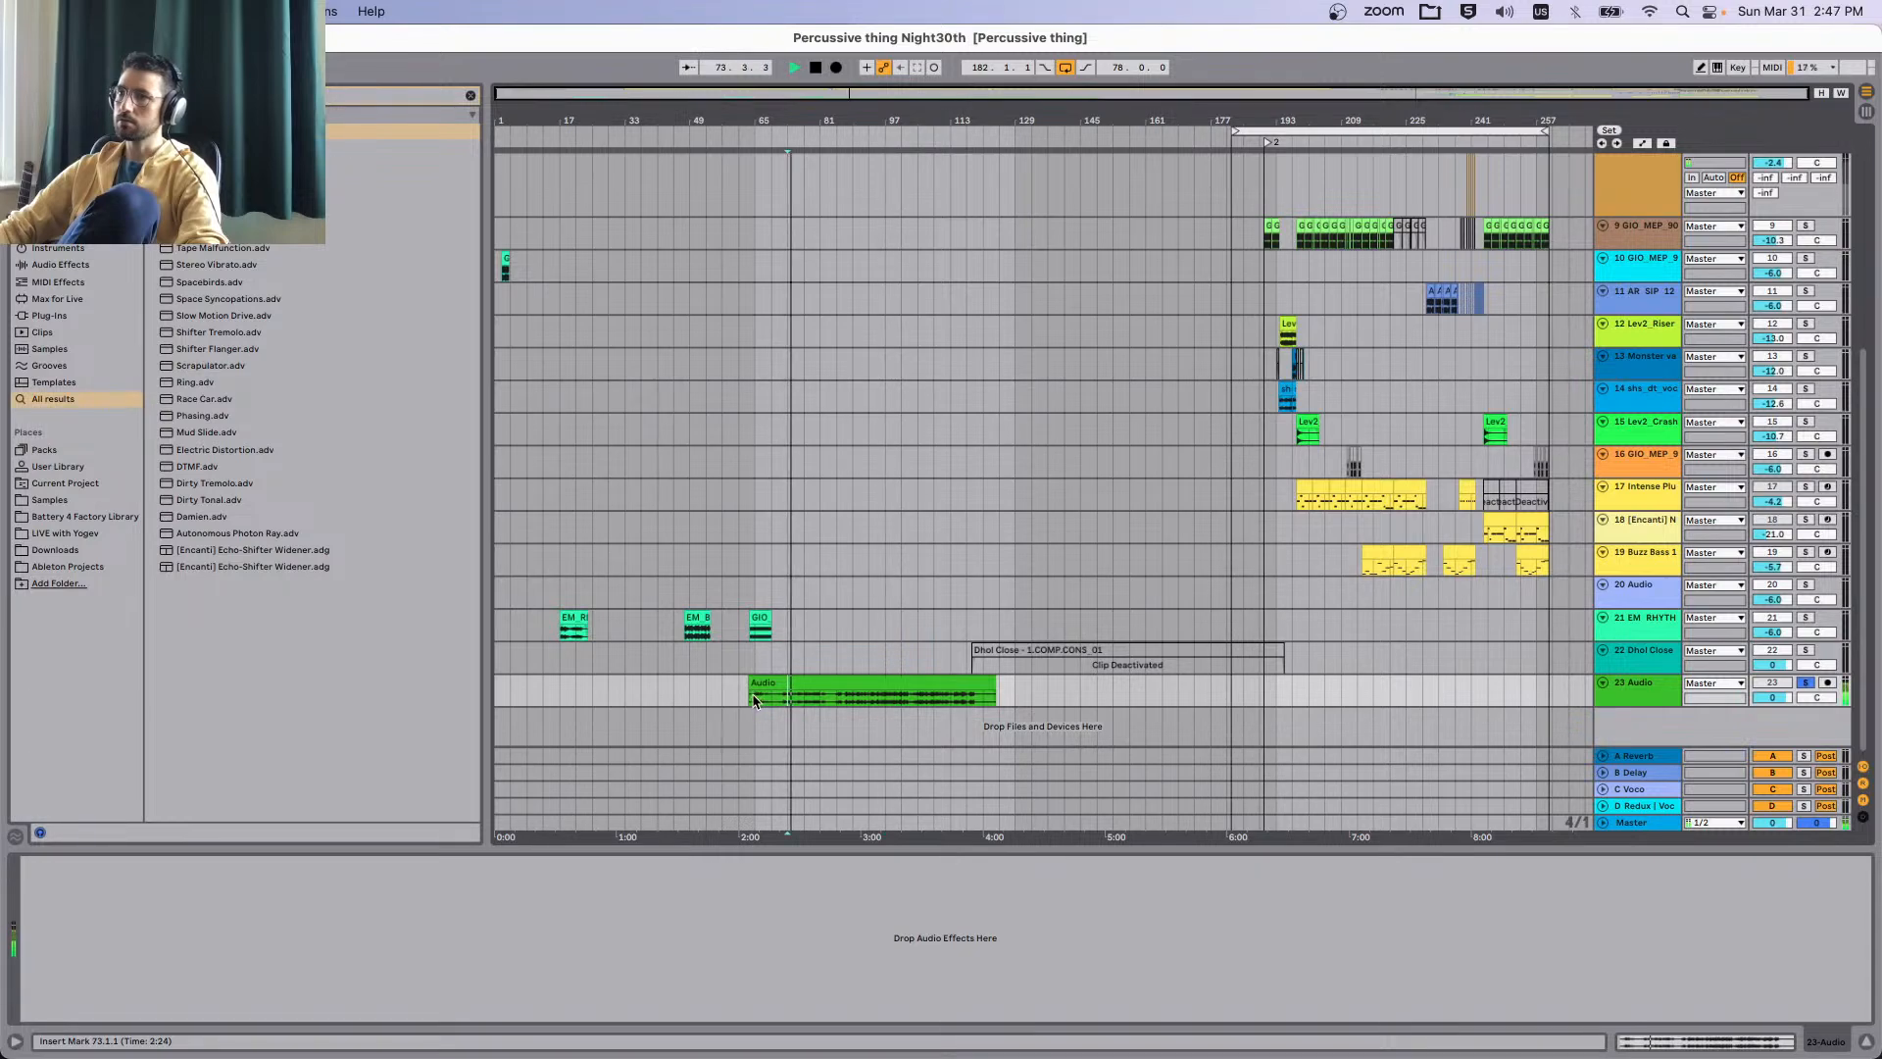
Replay the track 23 audio clip from 65.1.1, 113.1.1, 117.1.1 and 109.1.1.
key(plus)
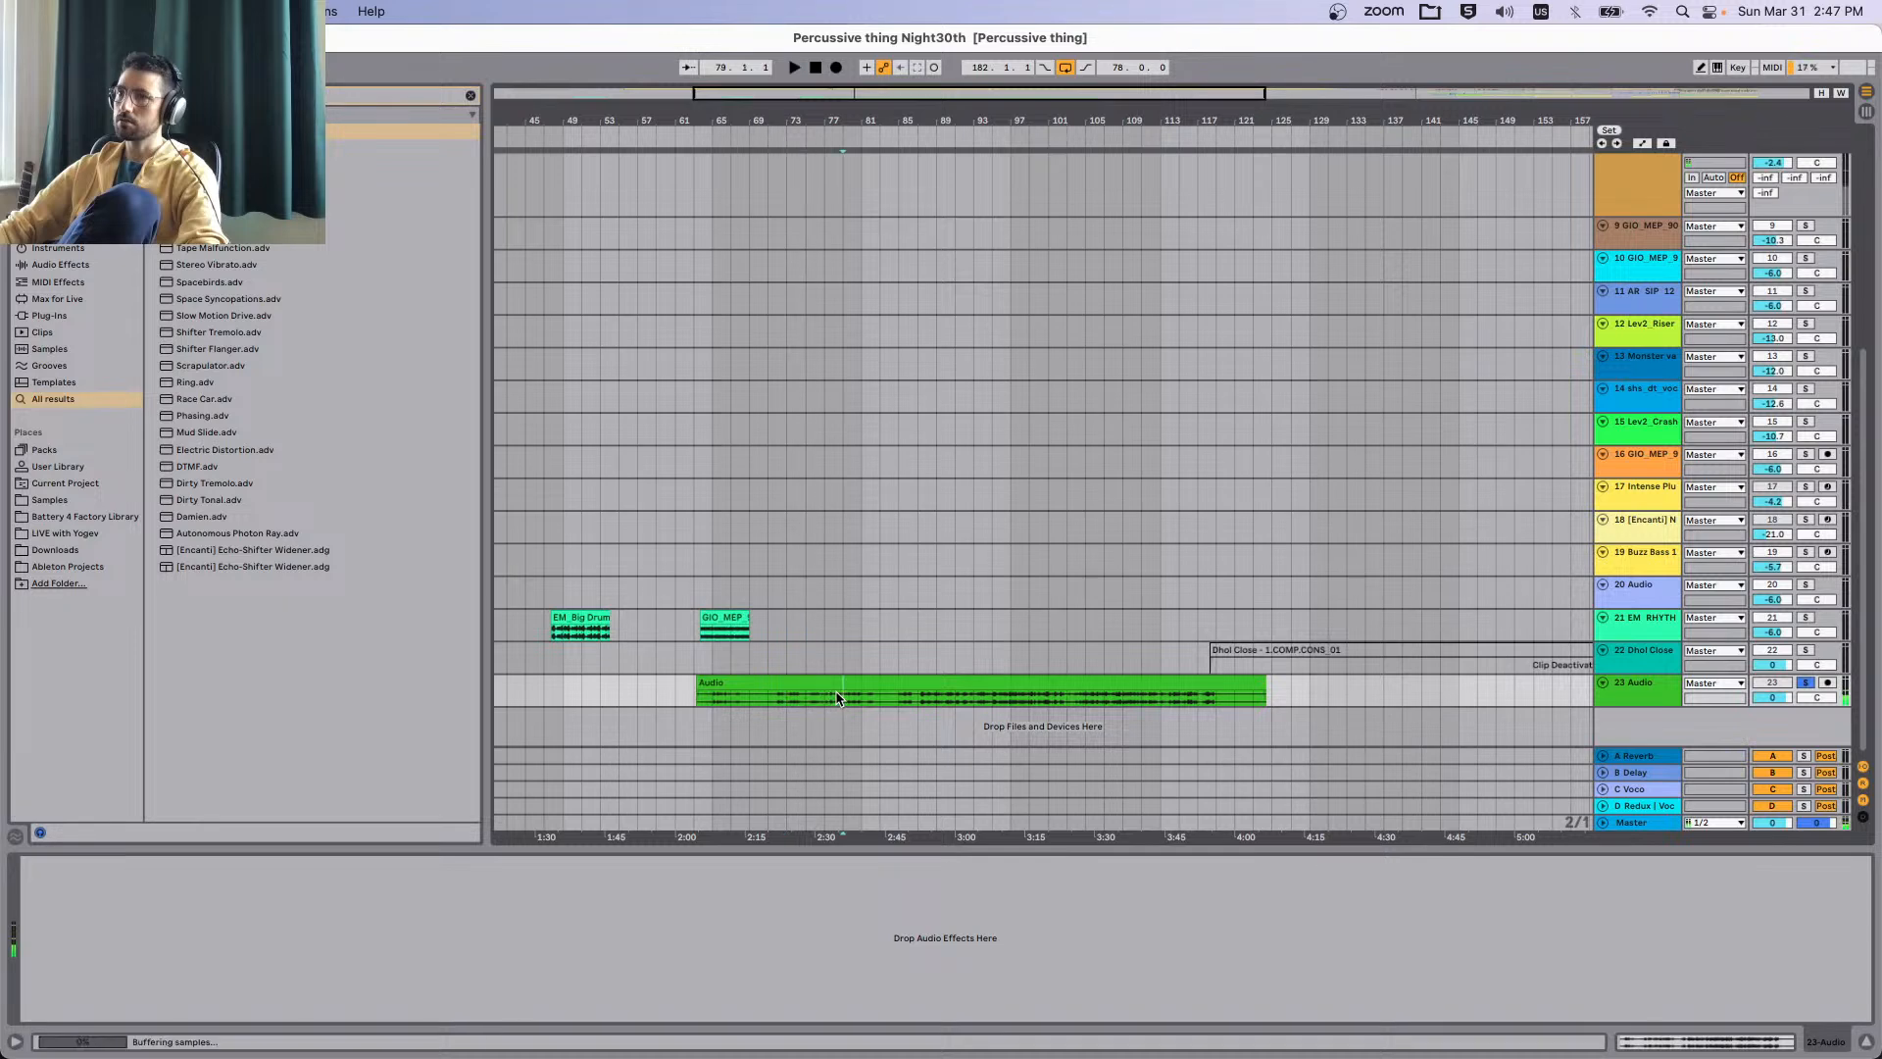
key(minus)
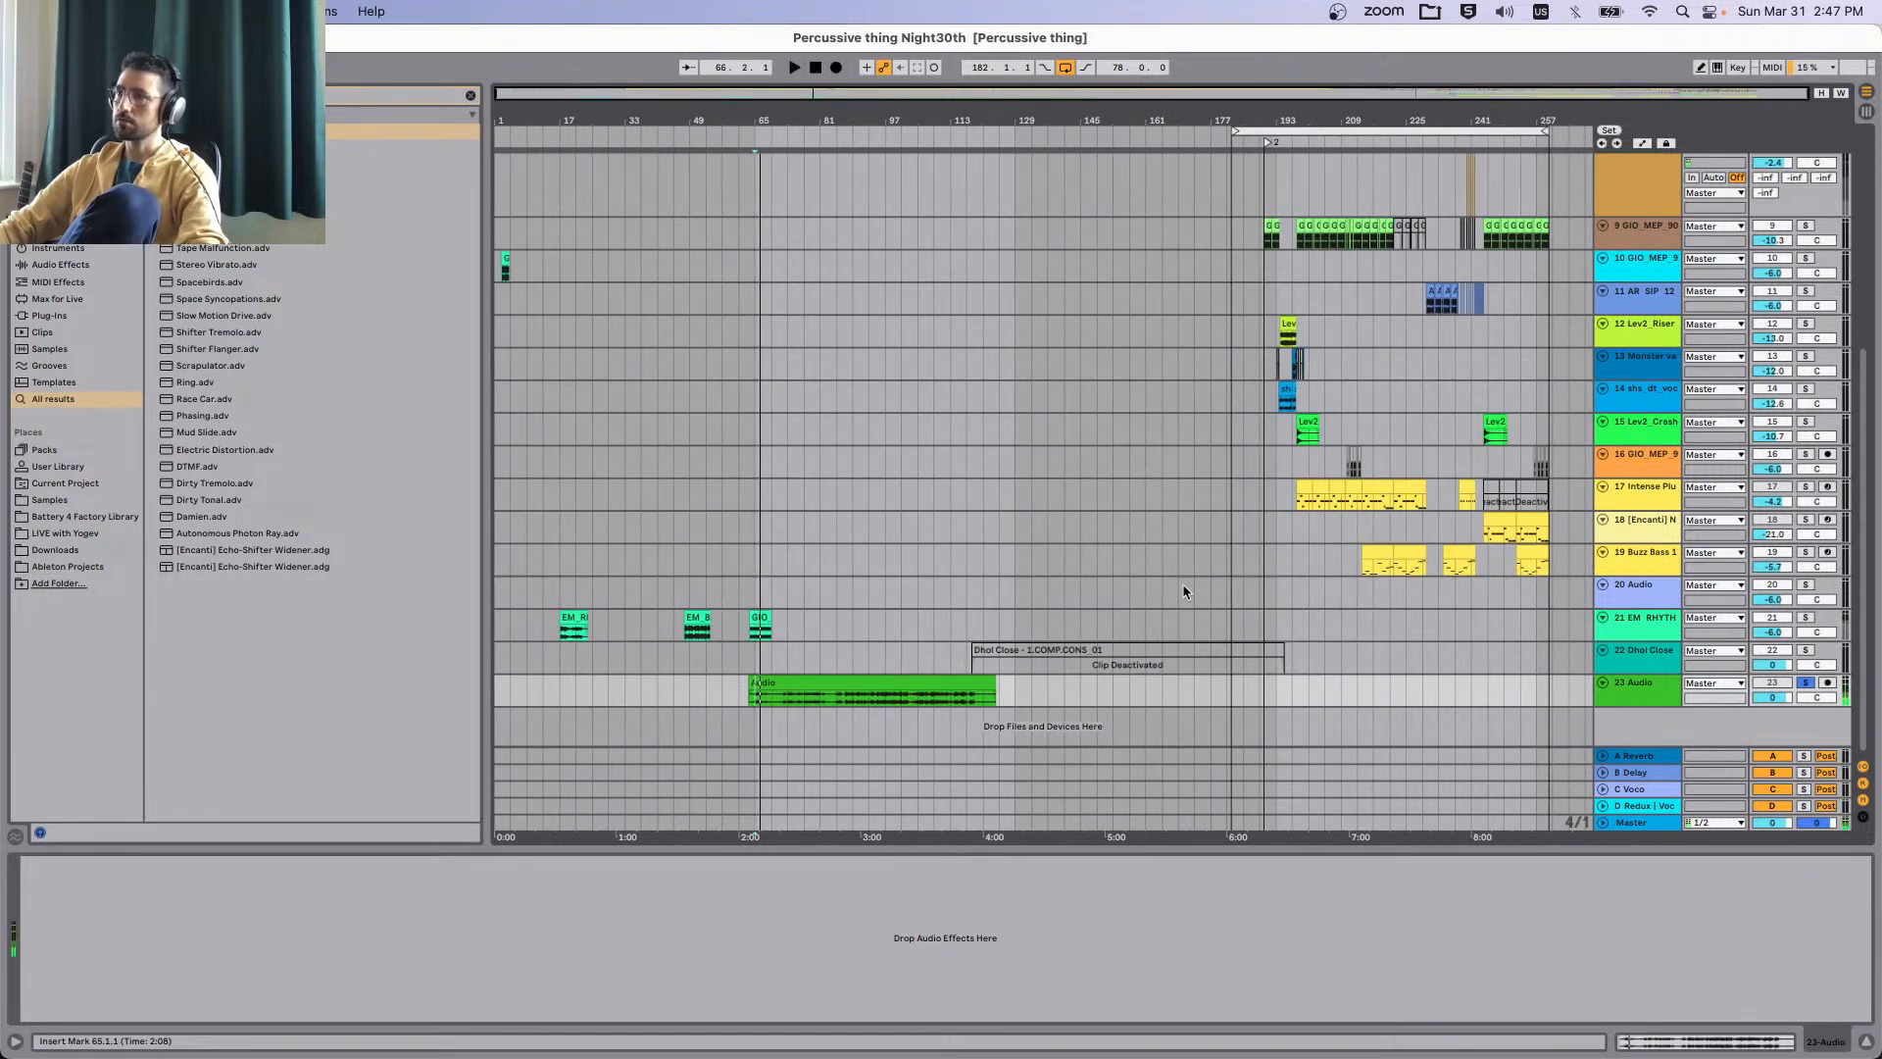
click(951, 704)
key(space)
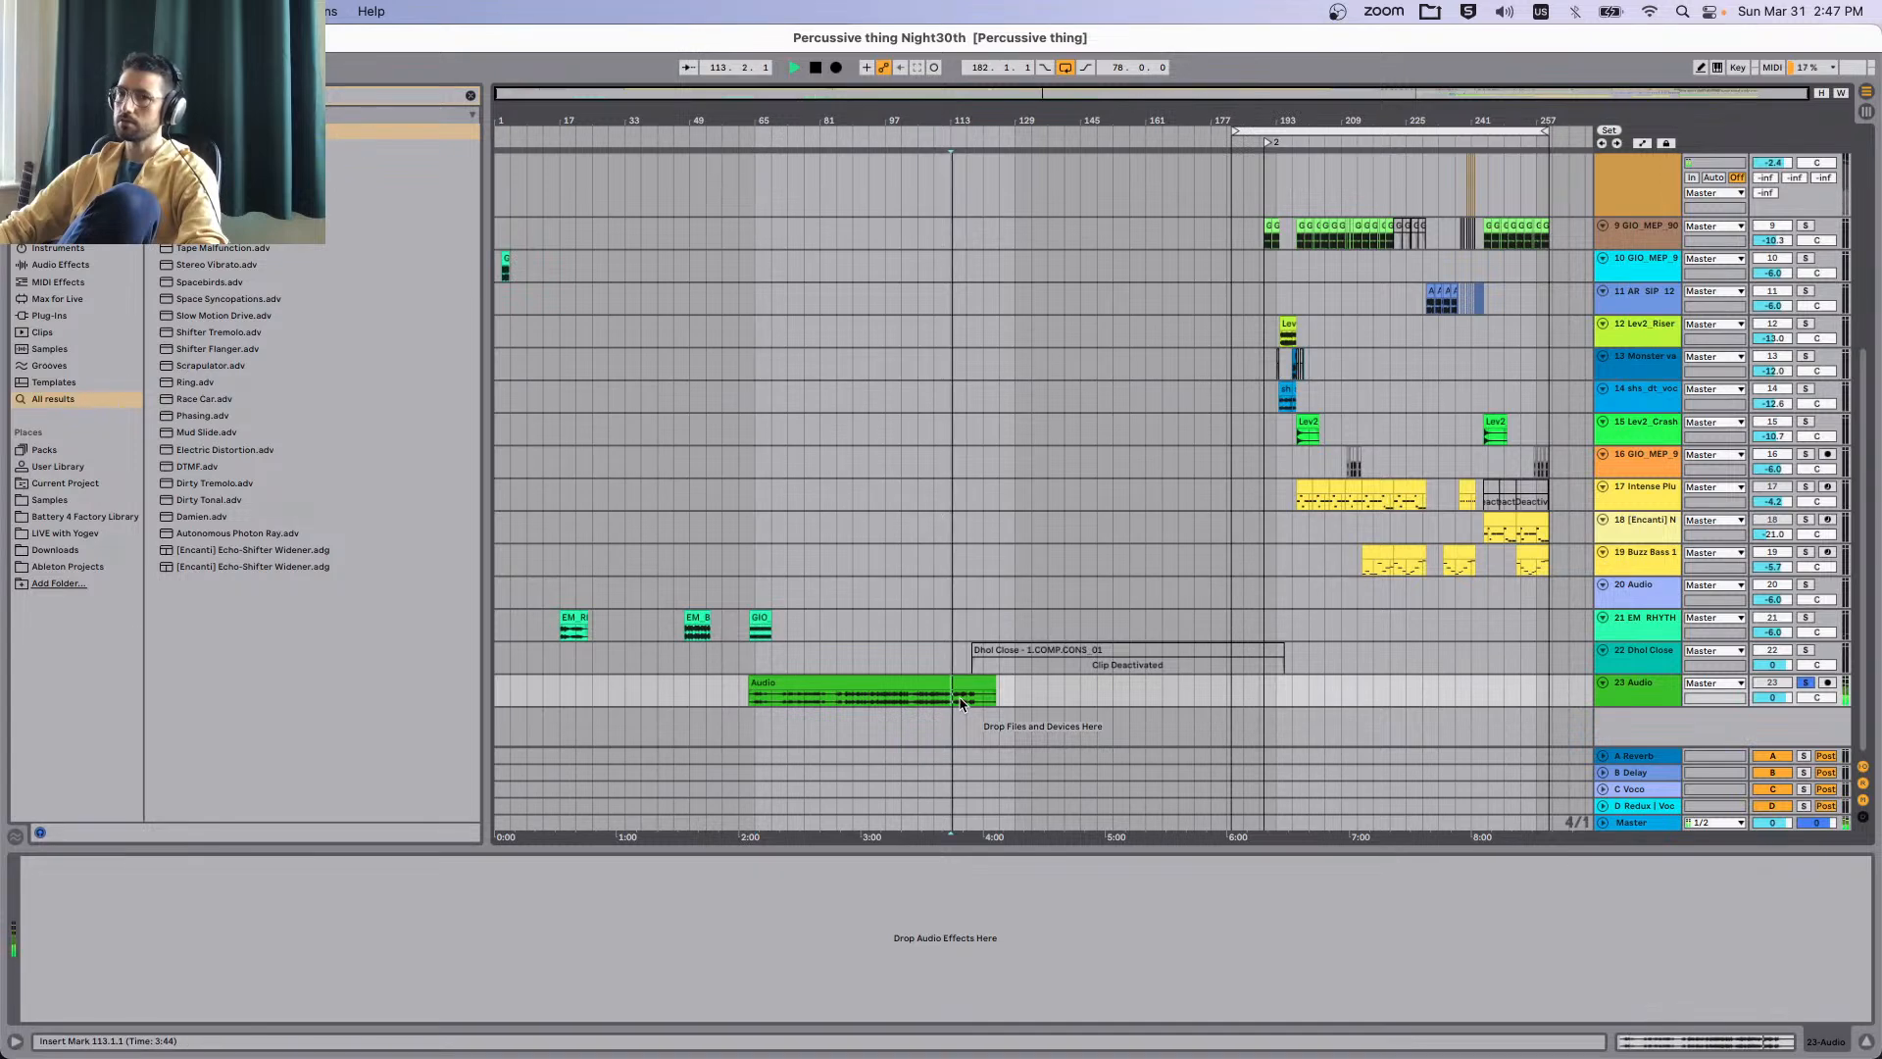
click(962, 702)
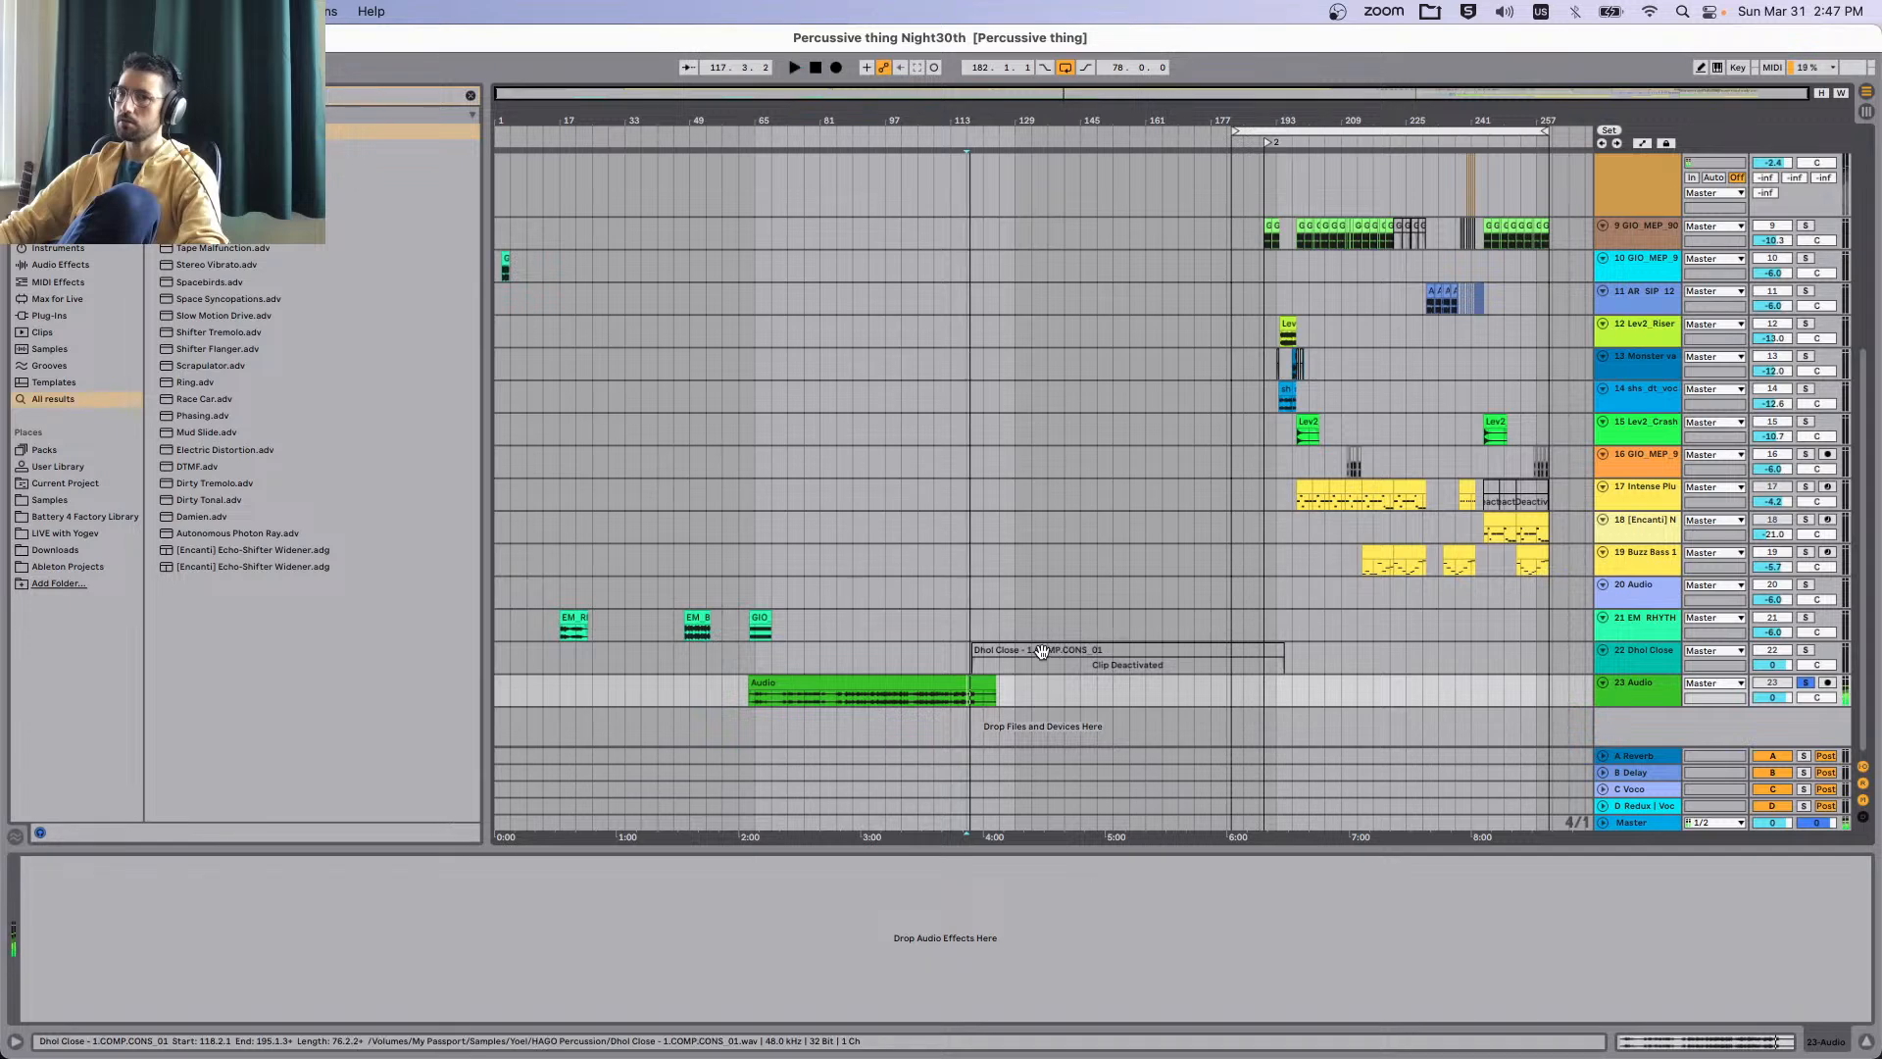
click(934, 702)
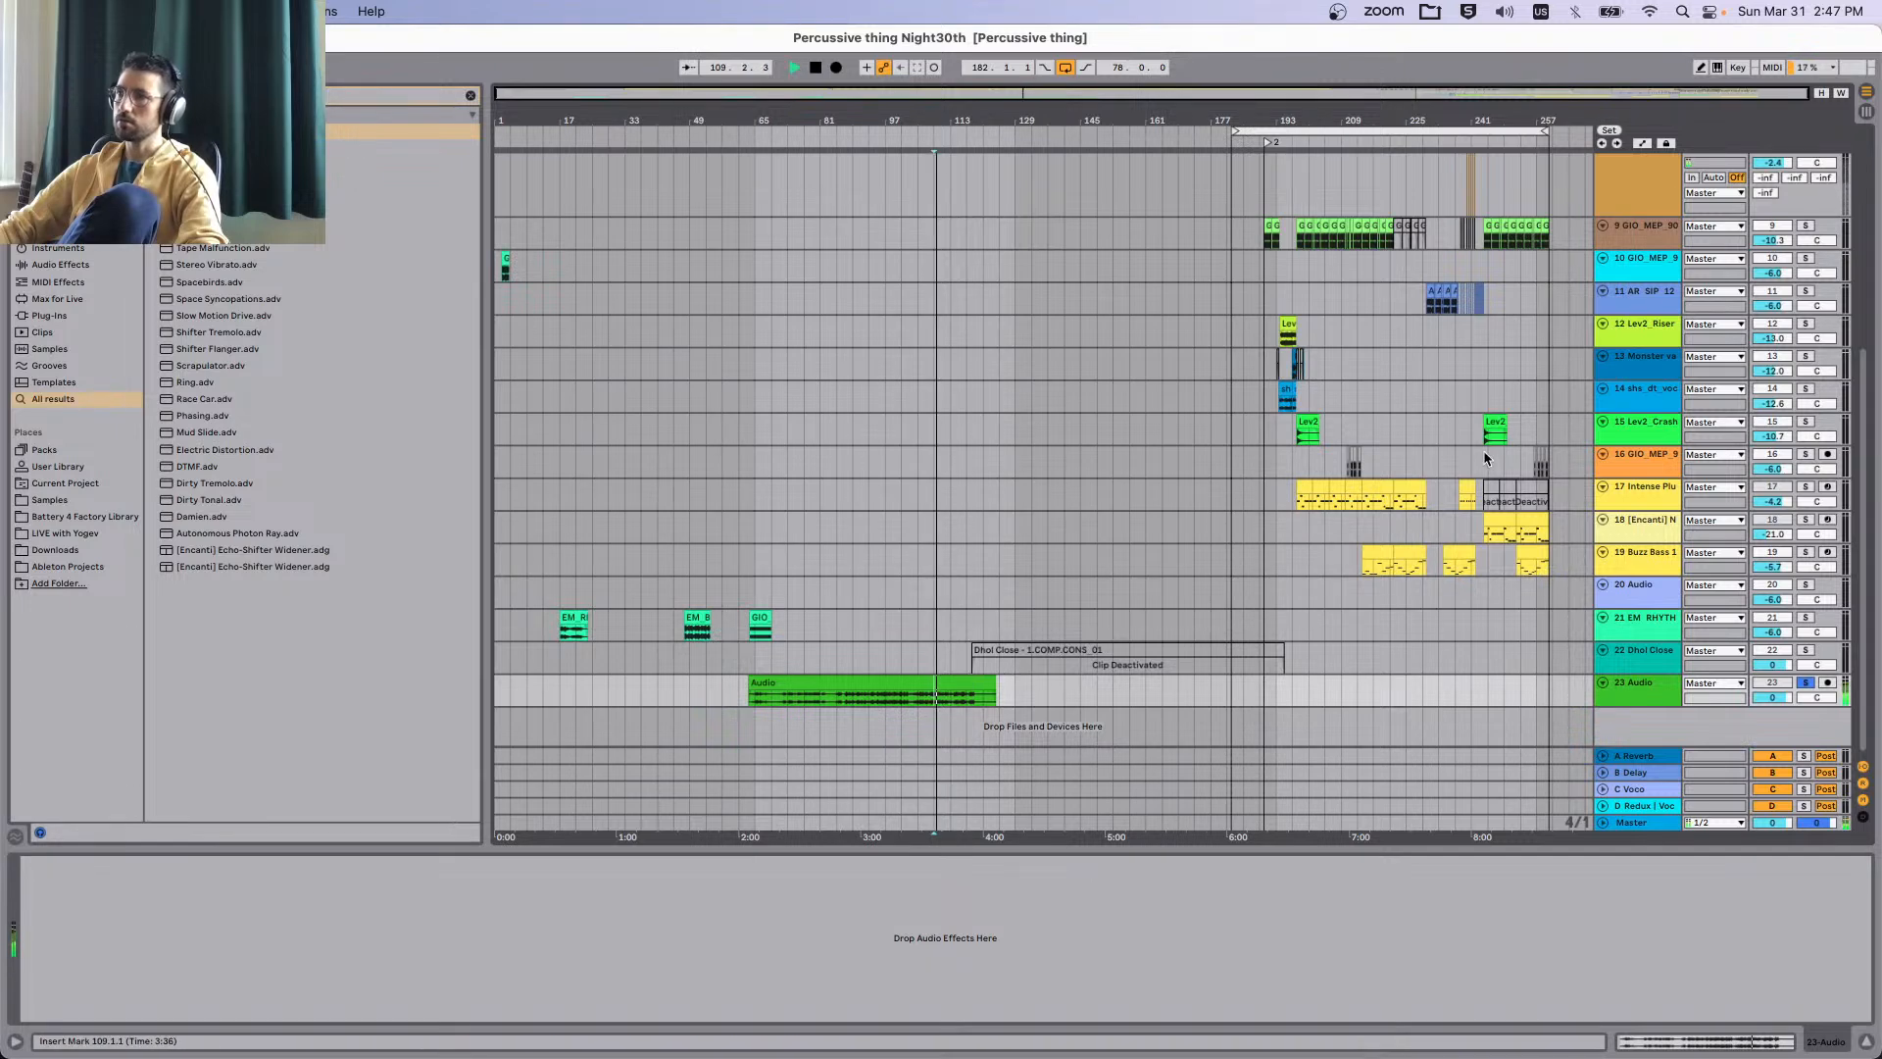
Play from 250.3.1 and unsolo track 23 to hear the full mix.
click(1526, 354)
scroll(1523, 356, up, 5)
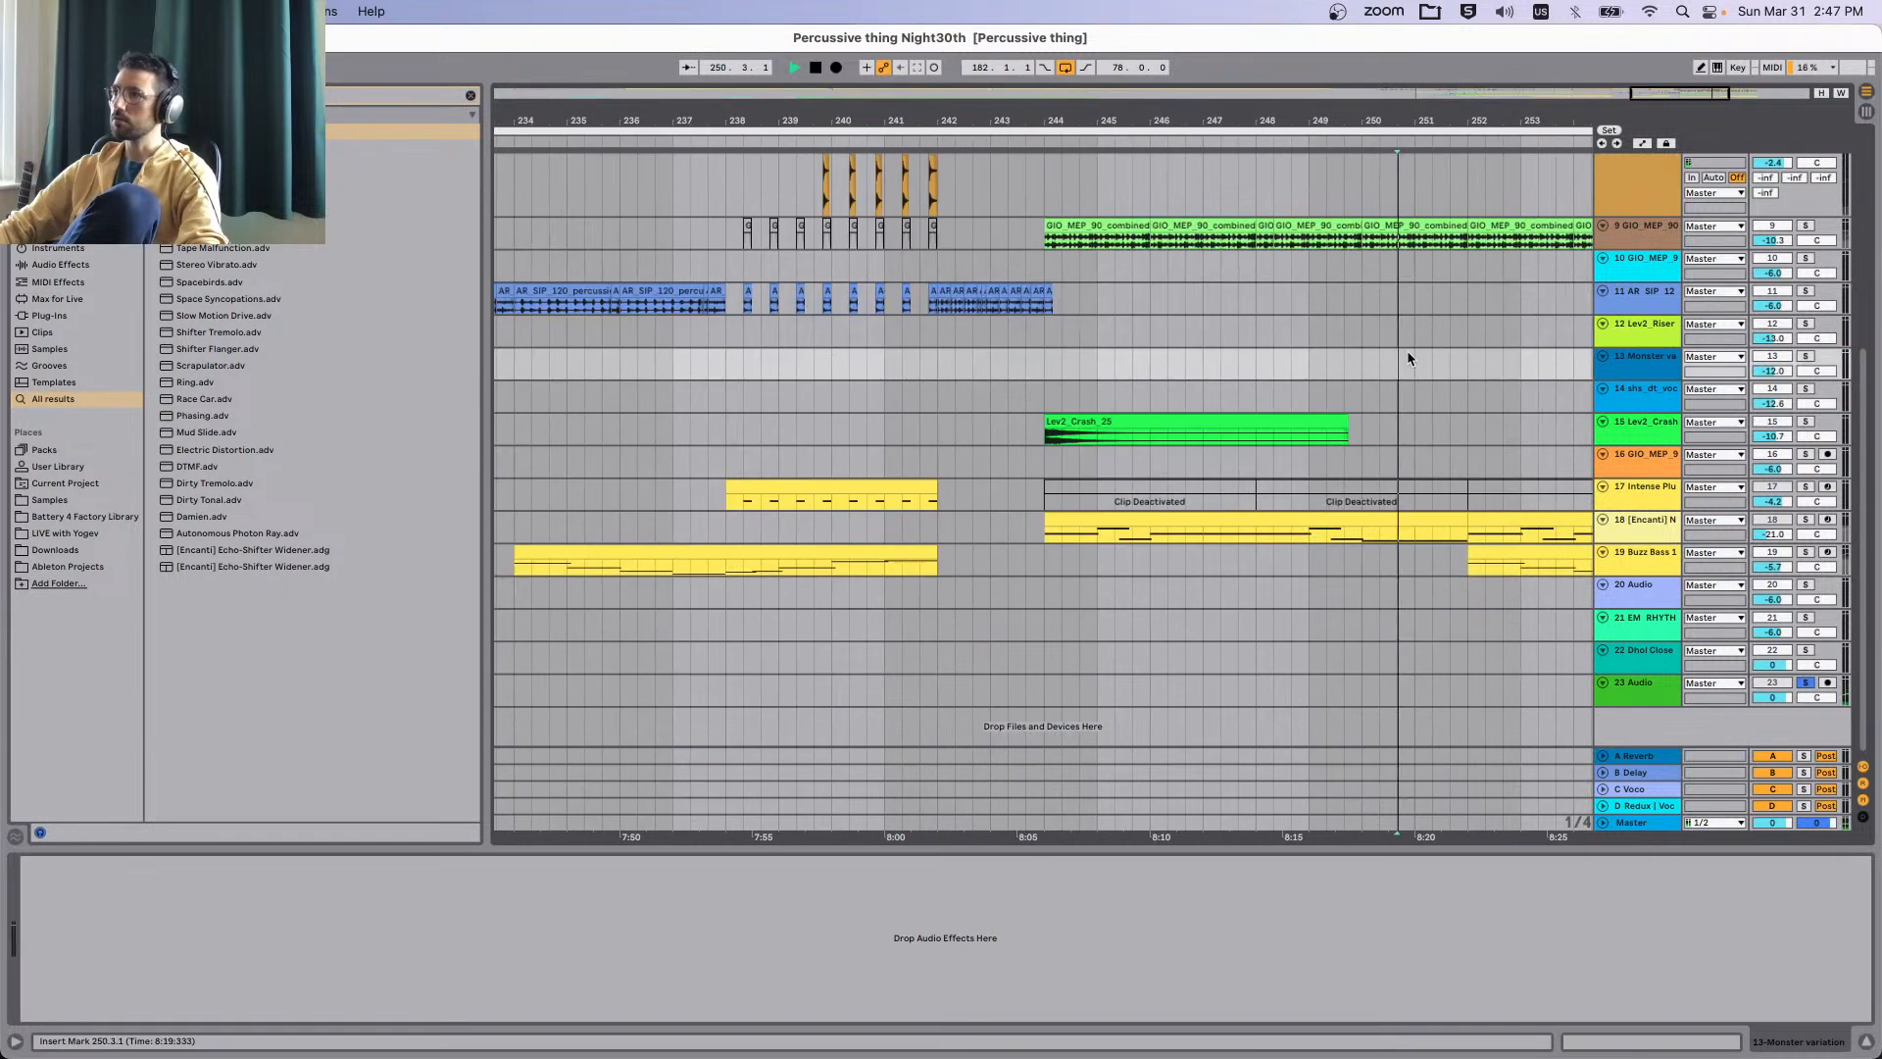
key(s)
scroll(1431, 356, right, 5)
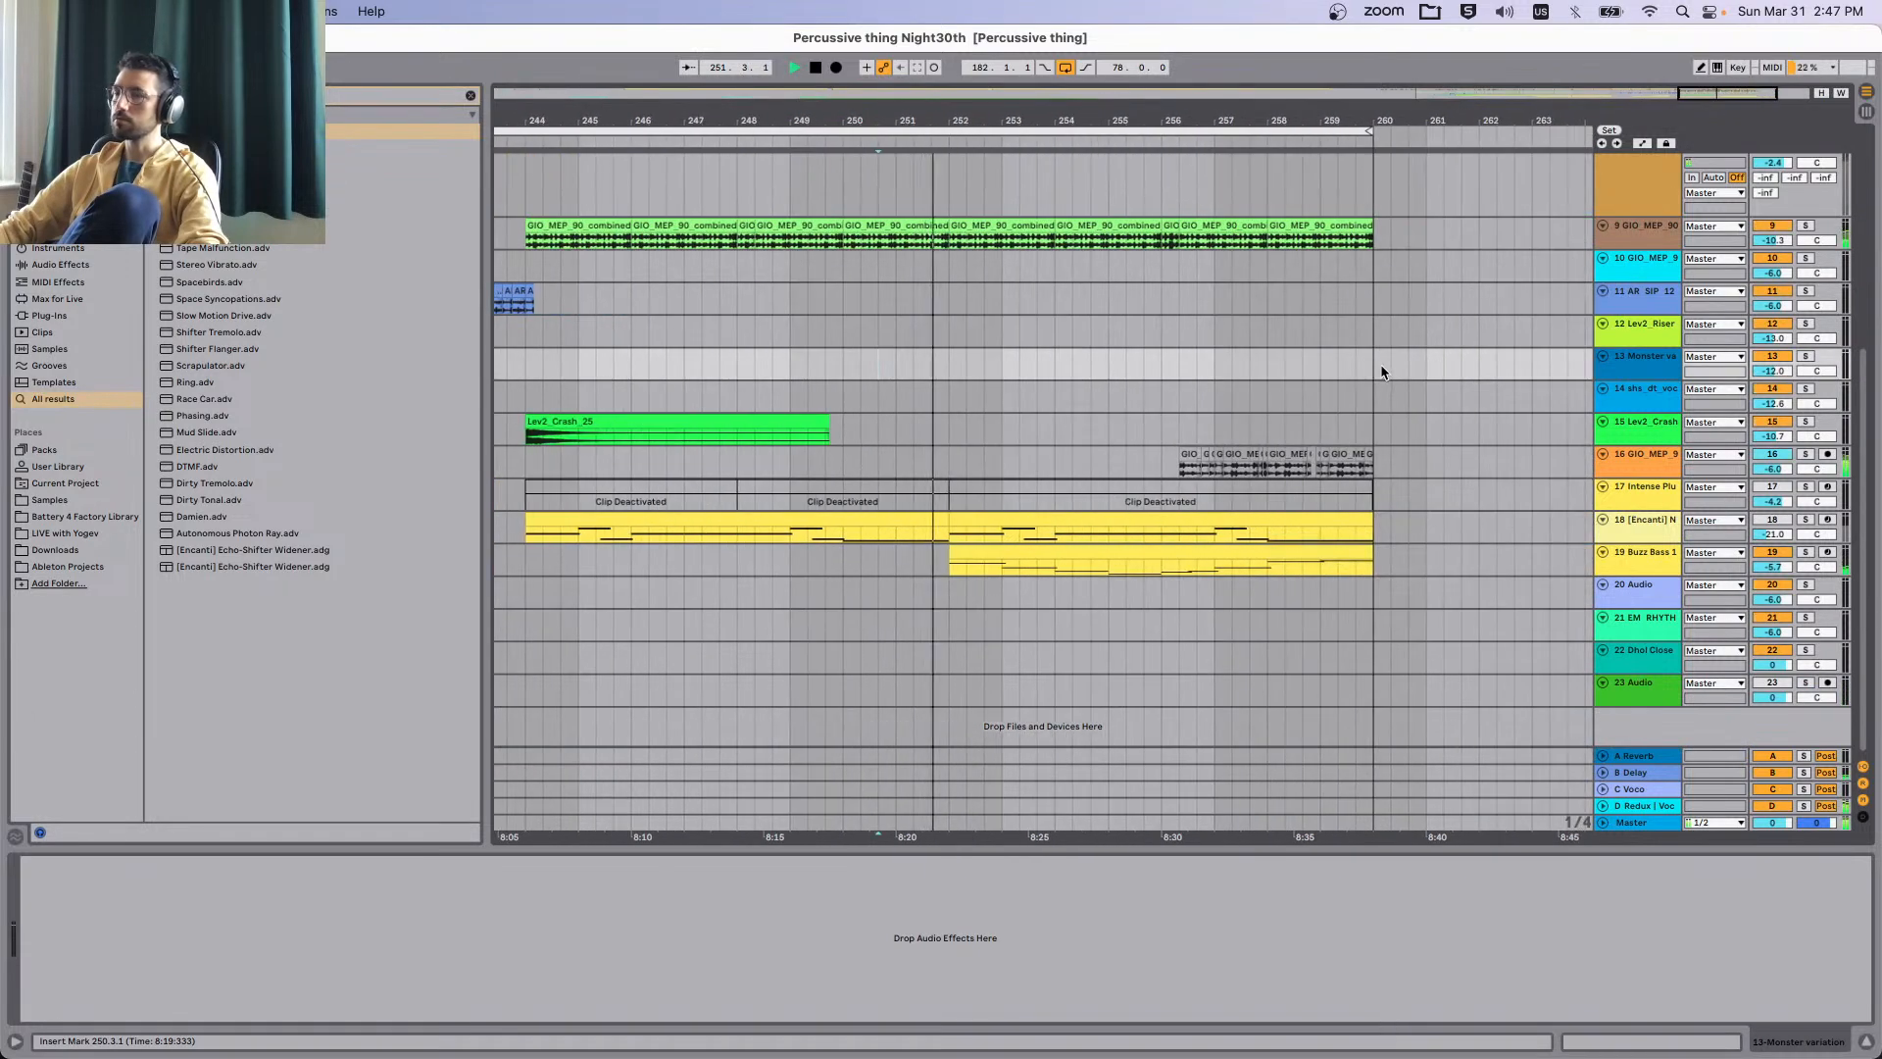
Examine how the kick, processed-hit, backbeat and bass layers combine across bars 244–260 during full-mix playback.
scroll(1358, 370, down, 3)
scroll(1292, 393, up, 5)
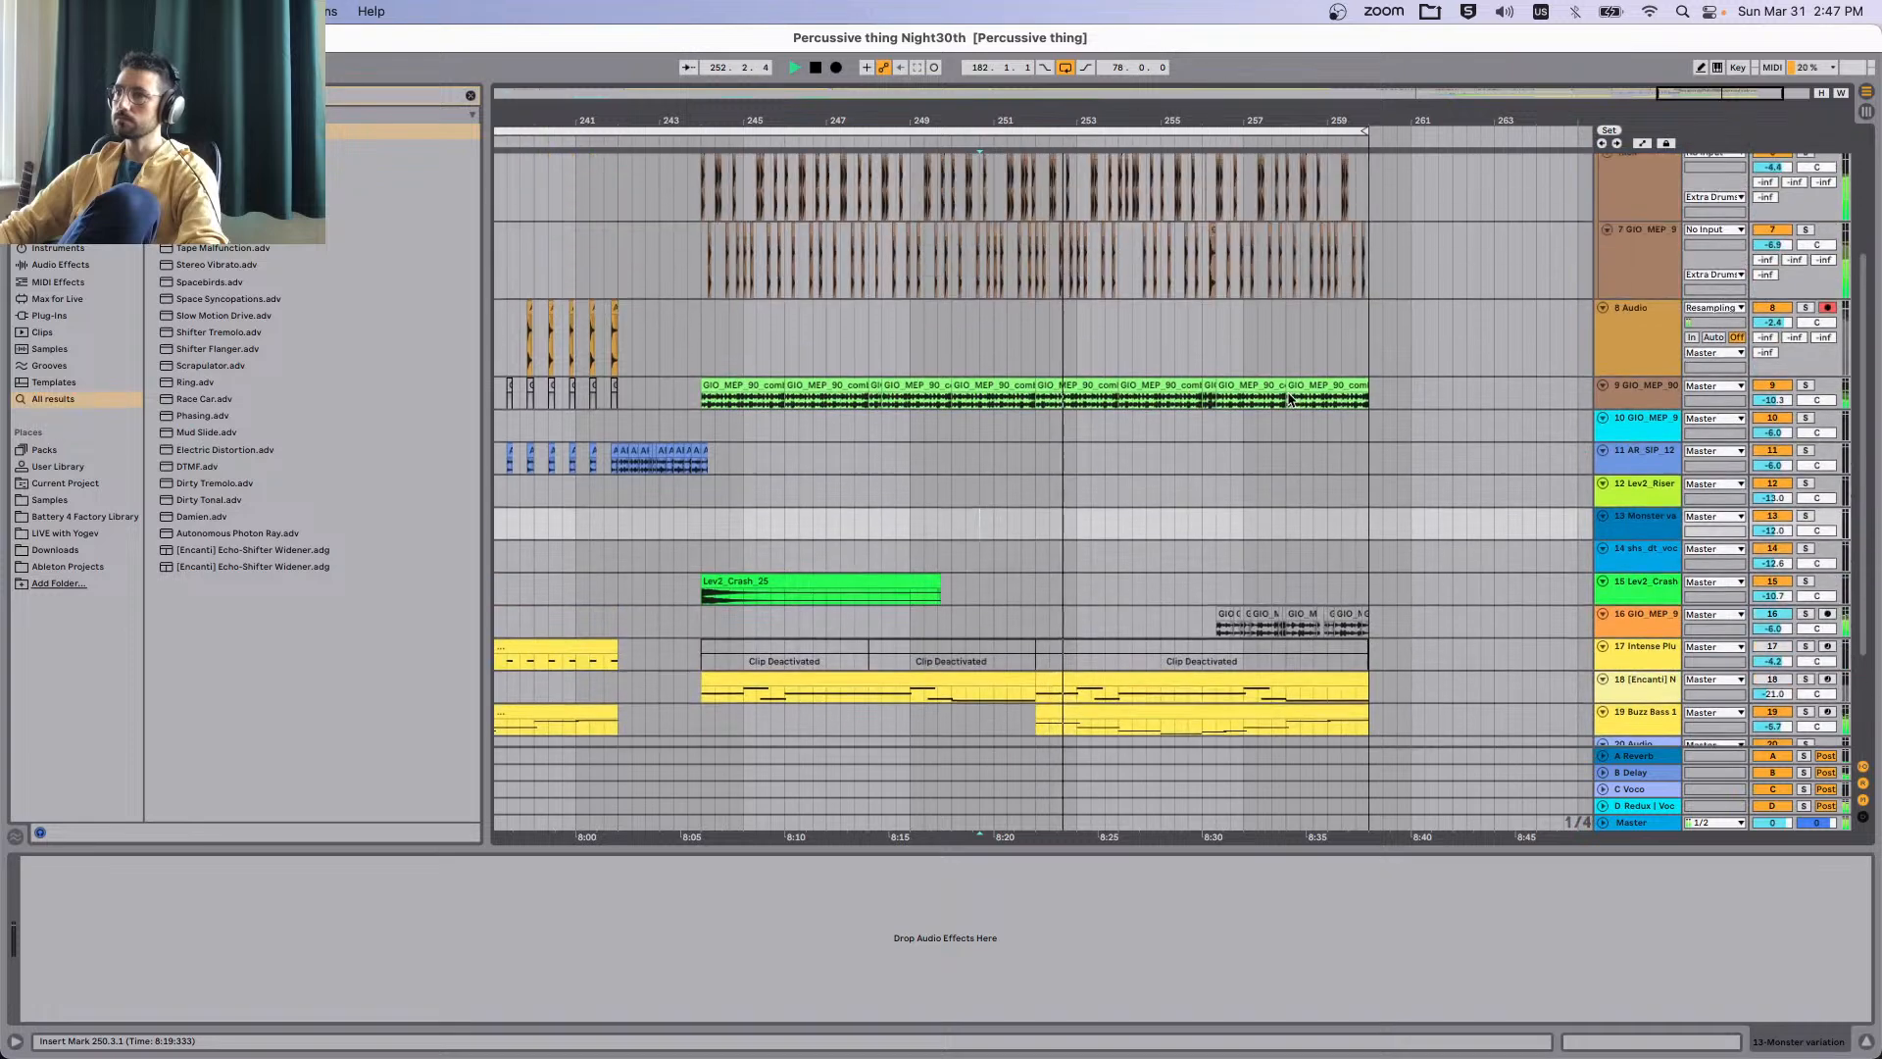
scroll(1290, 397, down, 3)
scroll(1294, 400, up, 5)
scroll(1313, 410, down, 5)
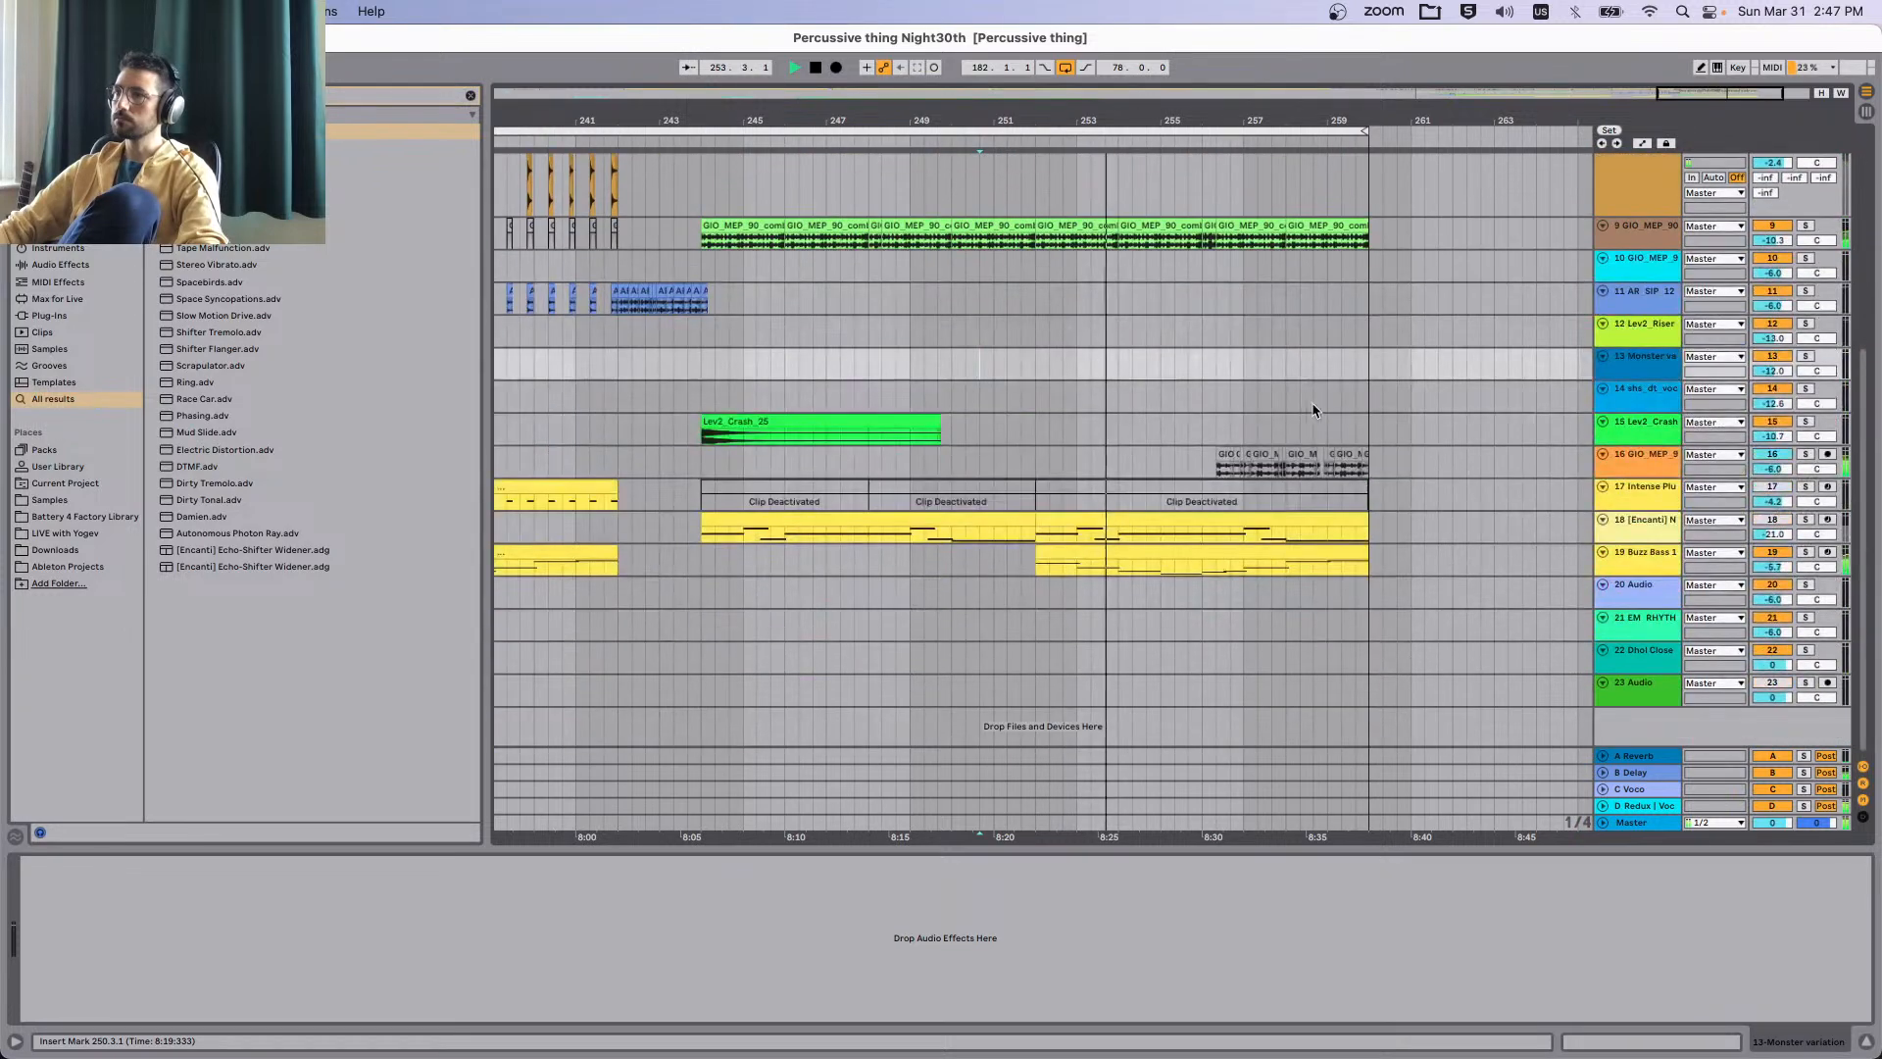
scroll(1319, 402, up, 4)
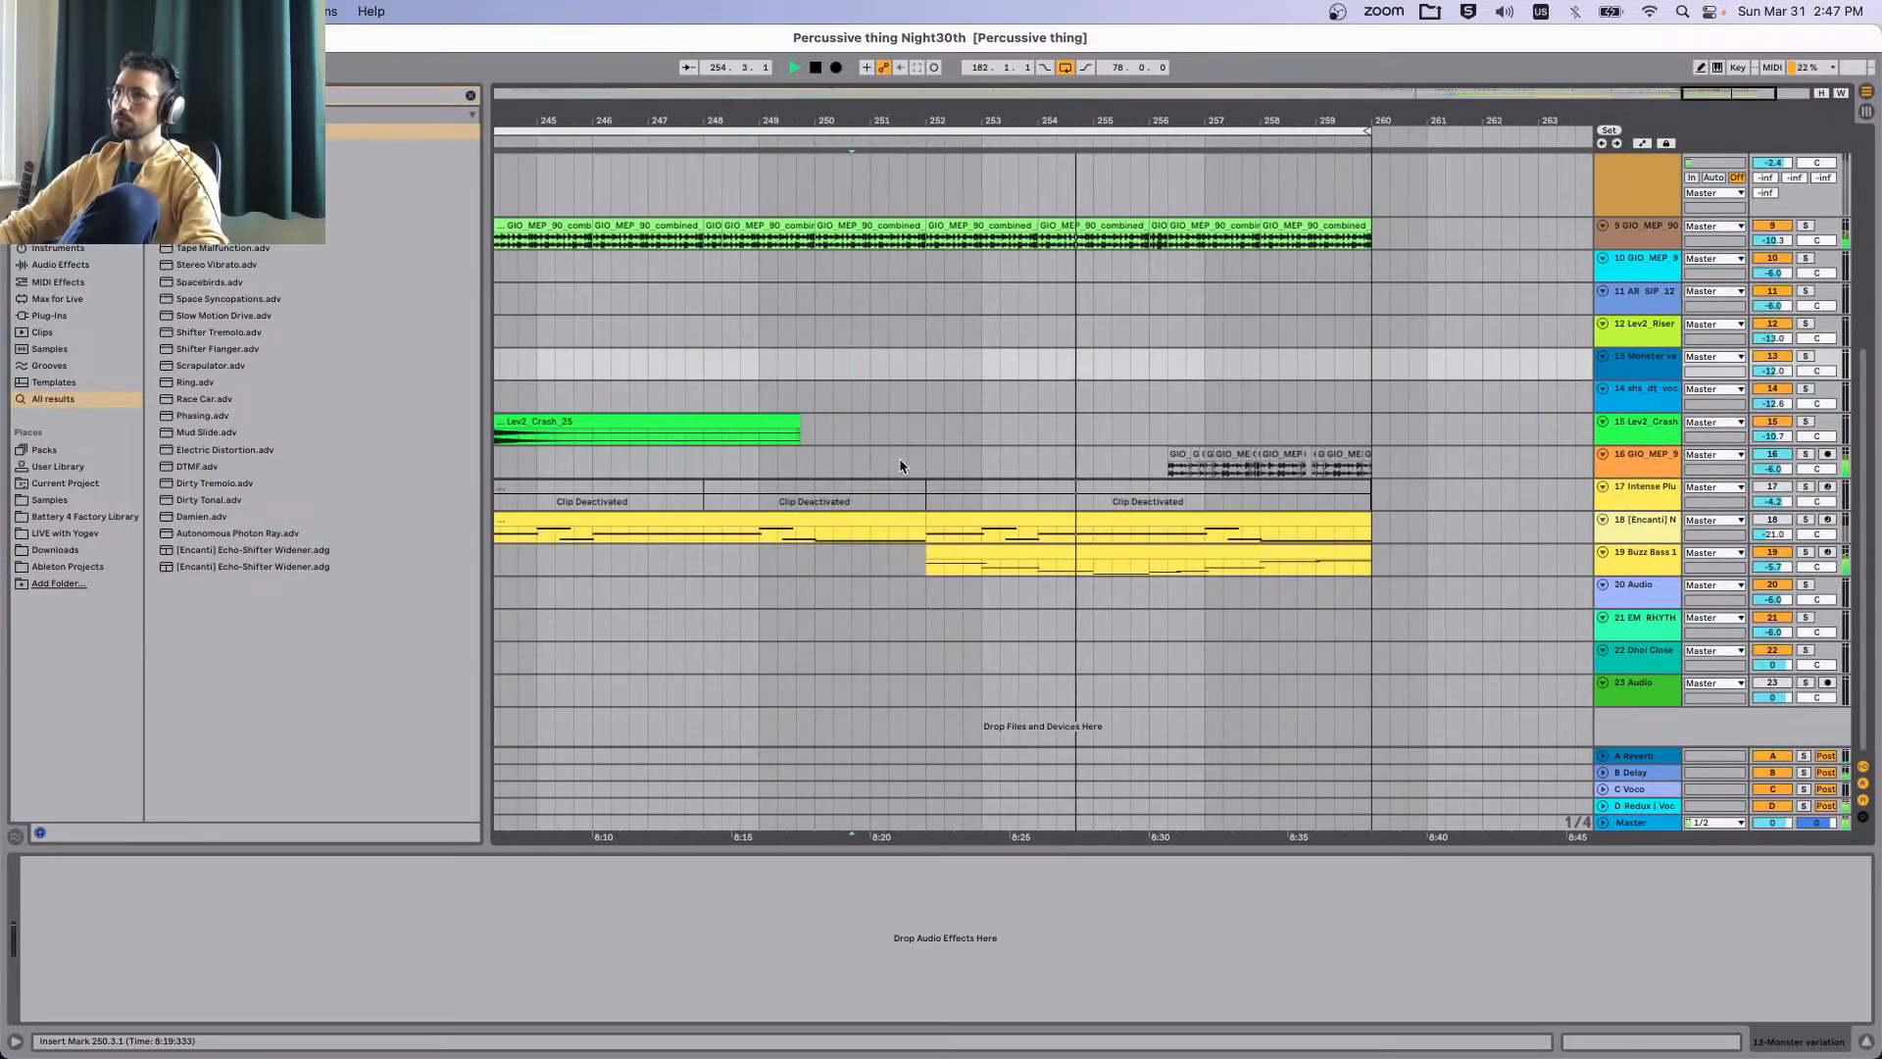
scroll(1202, 408, left, 5)
scroll(1402, 421, up, 4)
scroll(1470, 412, right, 2)
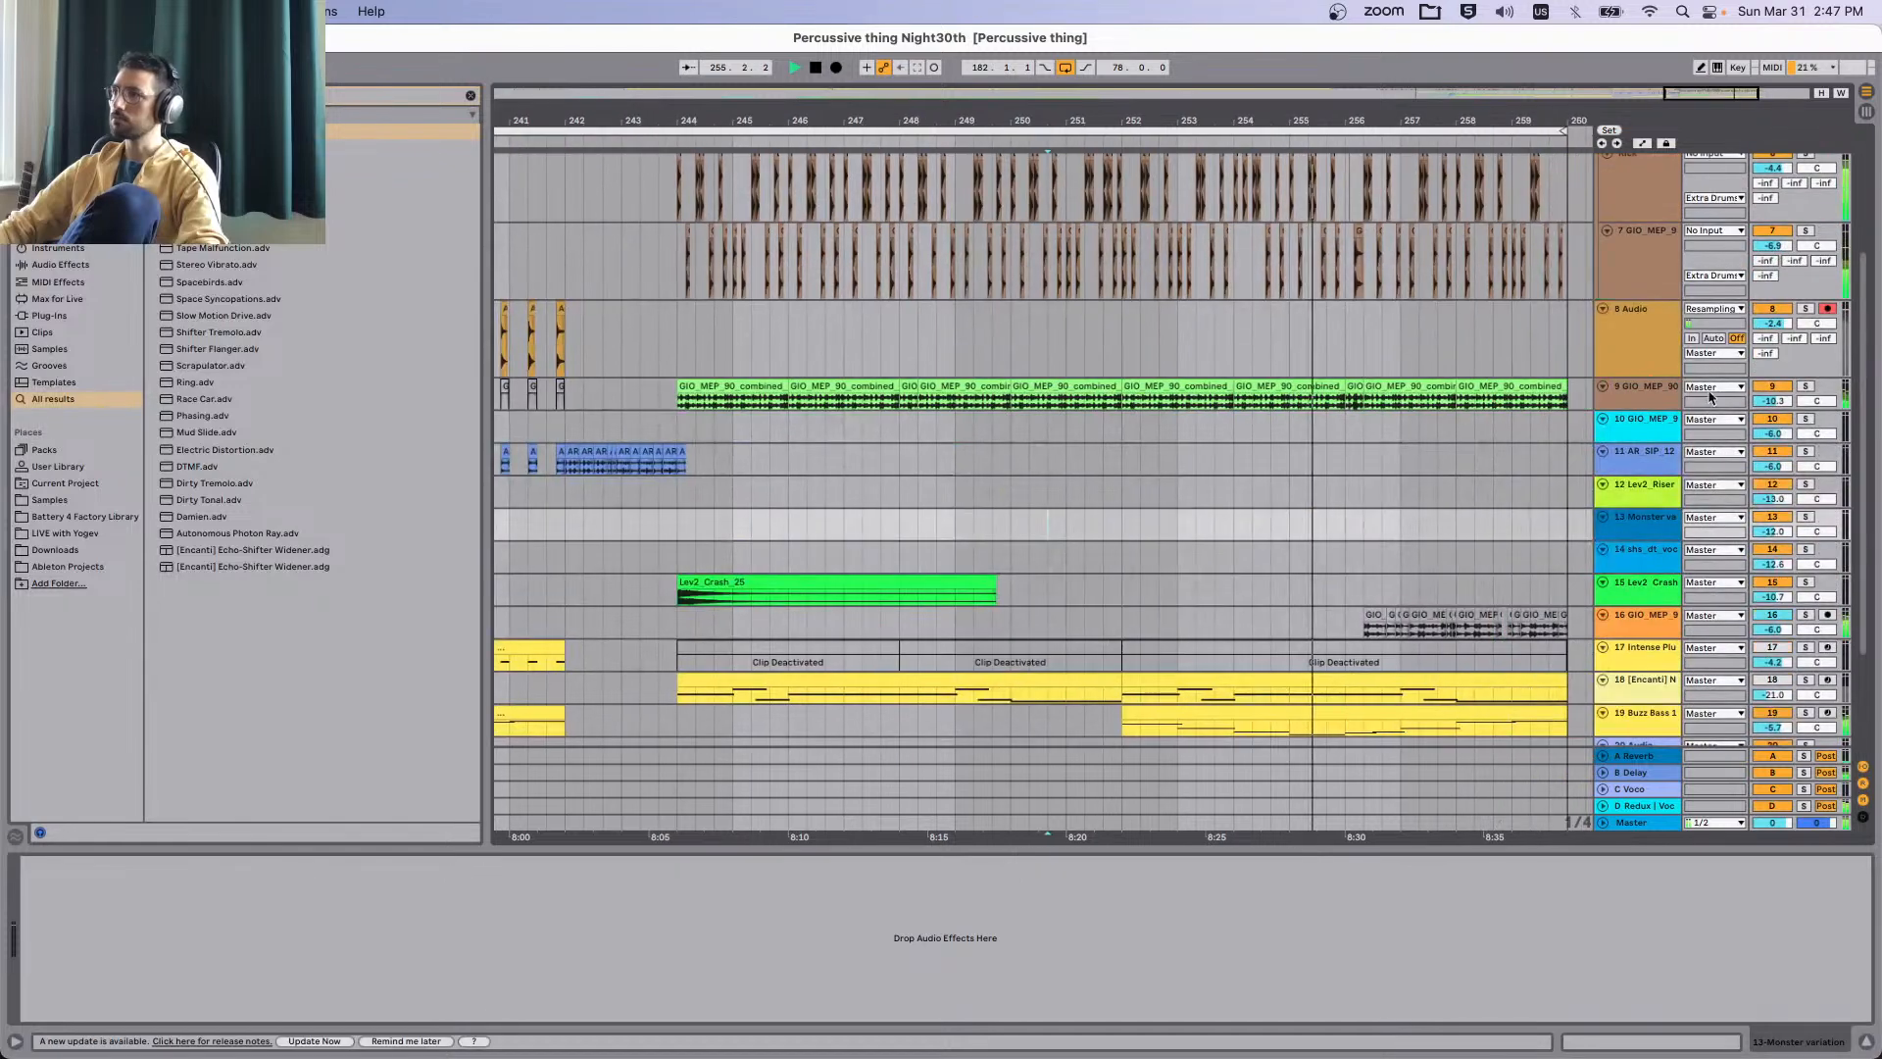
Solo track 9, replay it from 250.3.1 and turn off its Shifter.
click(1804, 387)
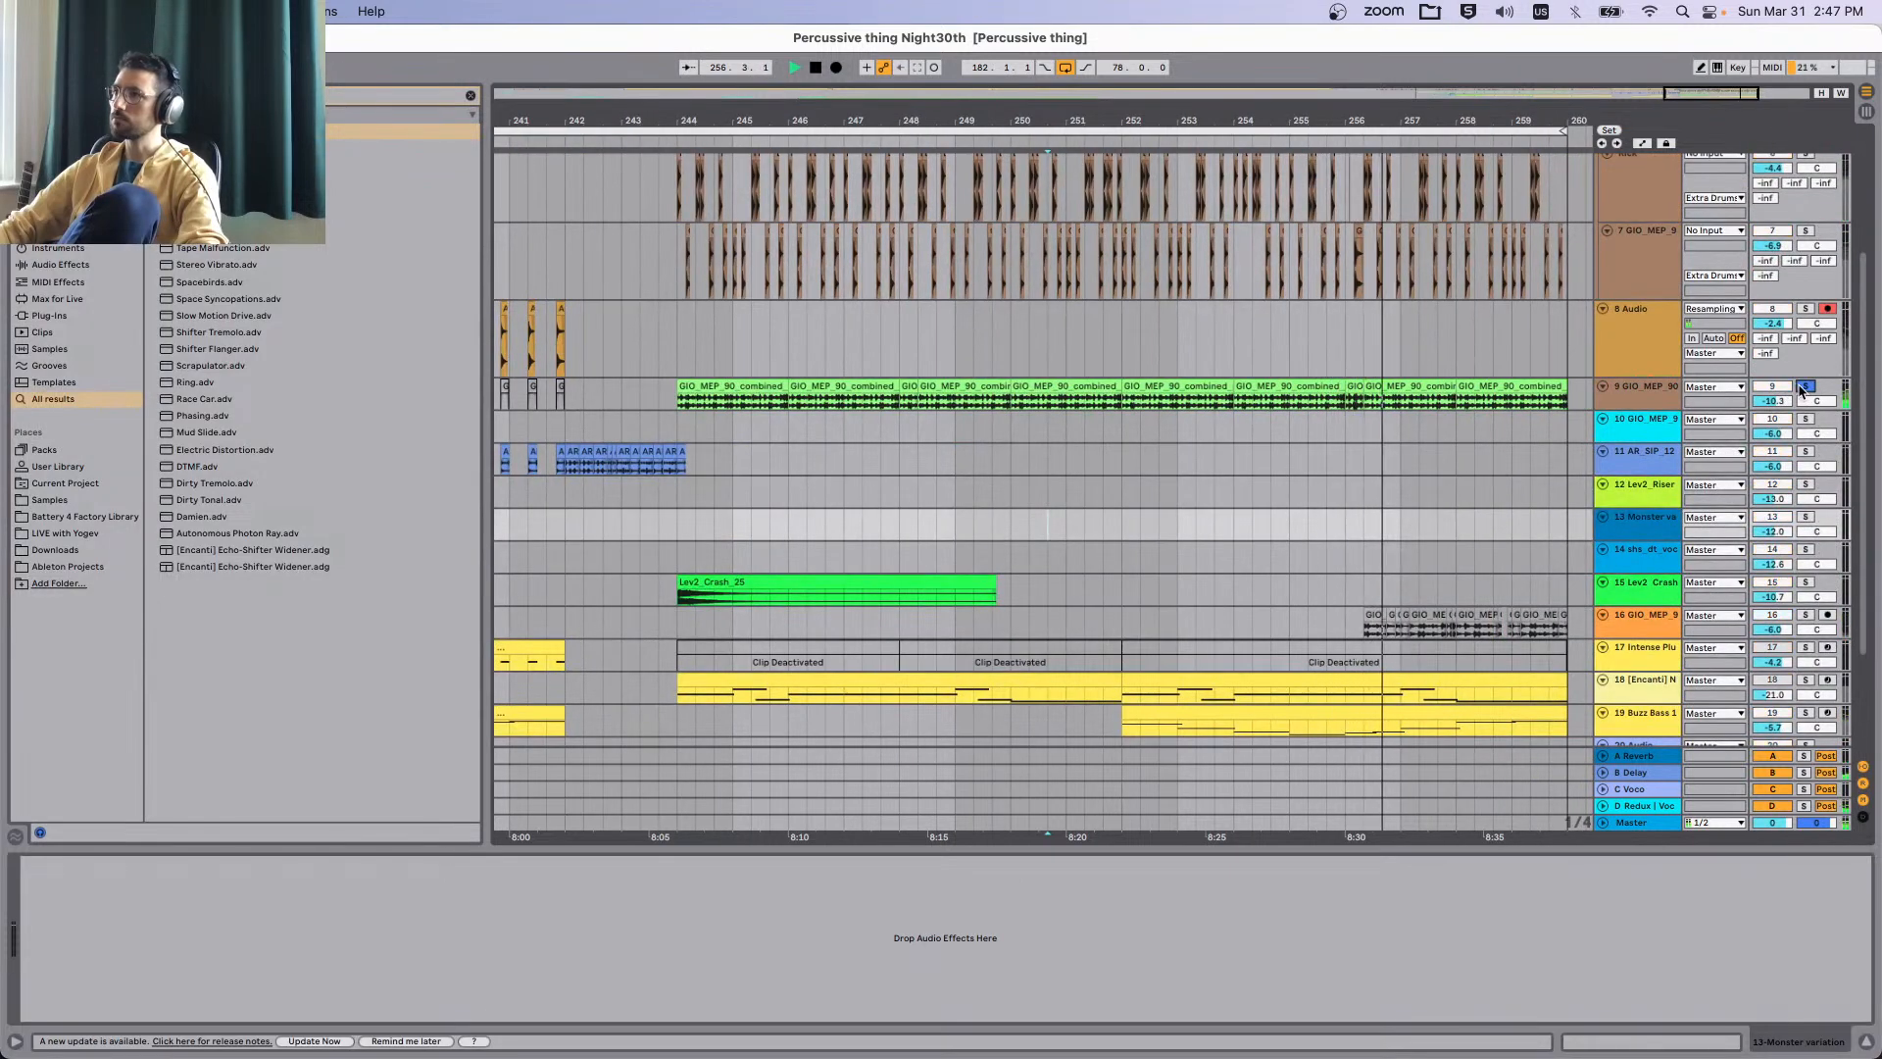
click(1635, 388)
key(space)
key(space)
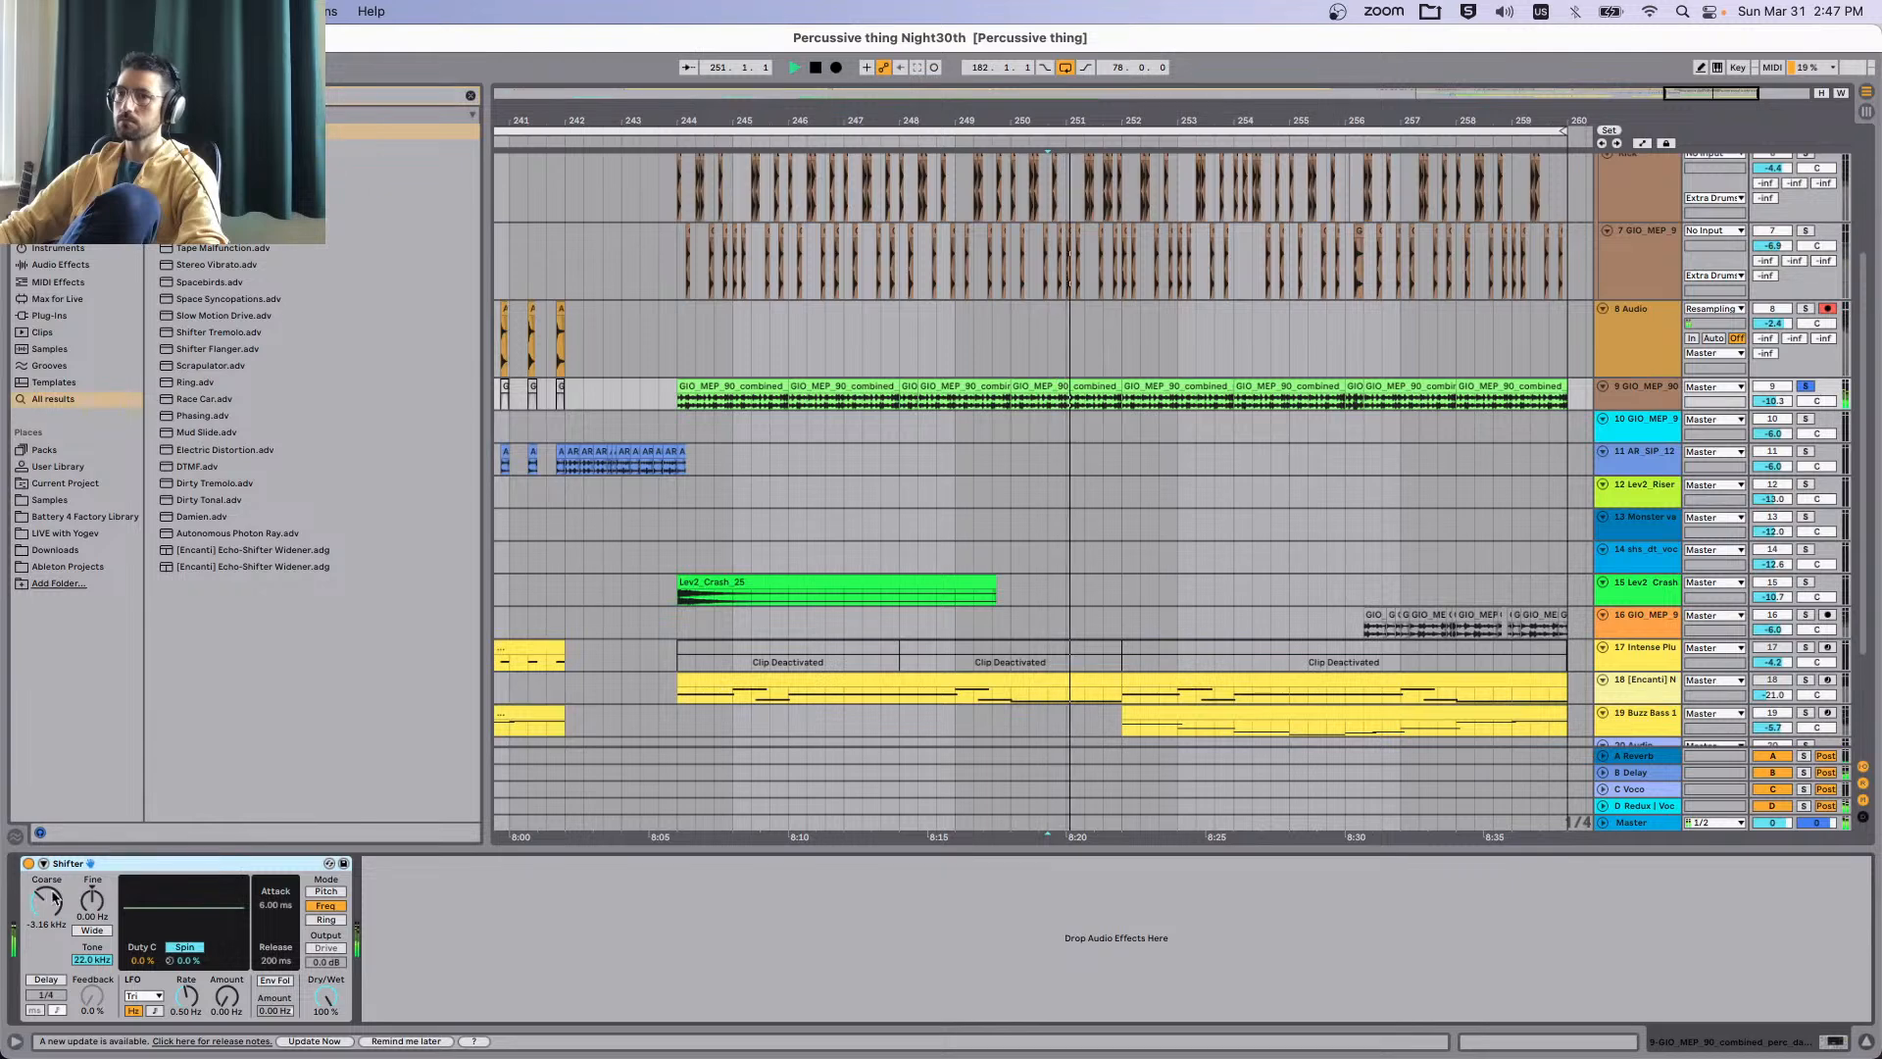
click(29, 864)
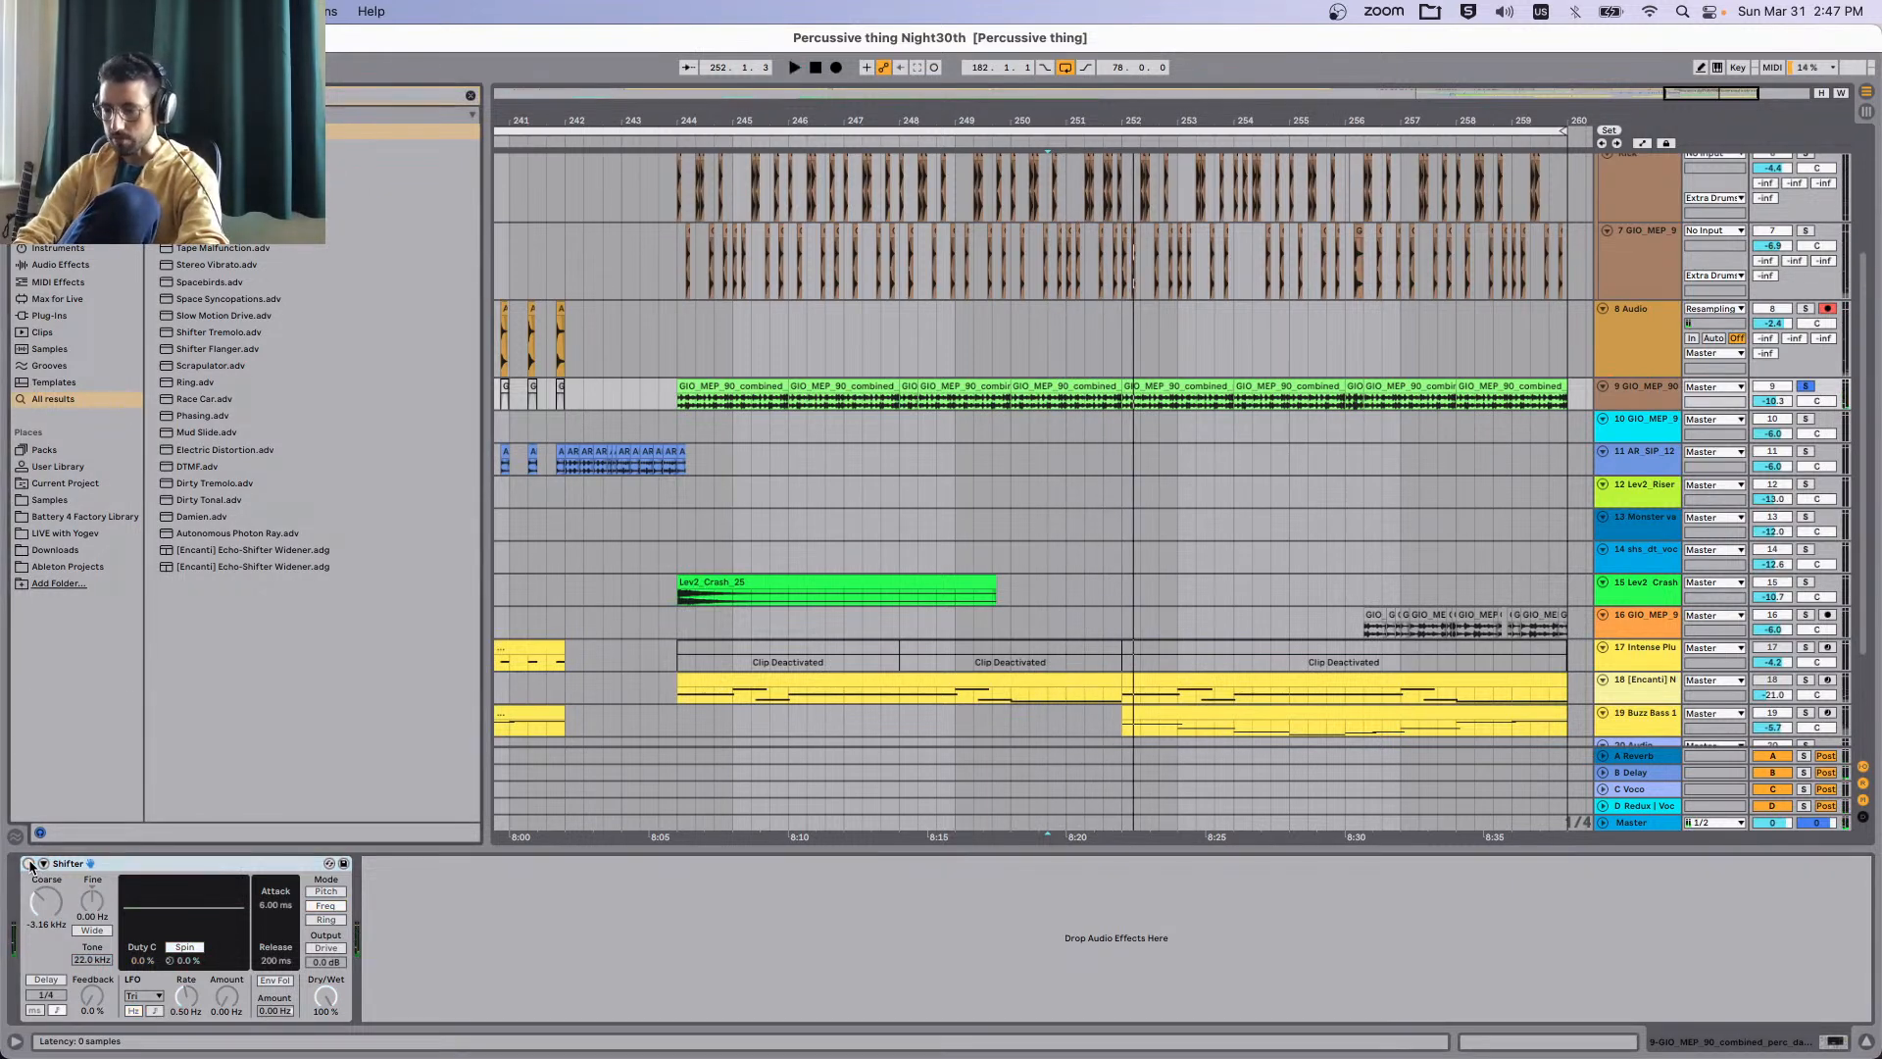
Find the Saturator effect in the browser, add it after Shifter on track 9, and replay the track.
key(super+f)
text(satur)
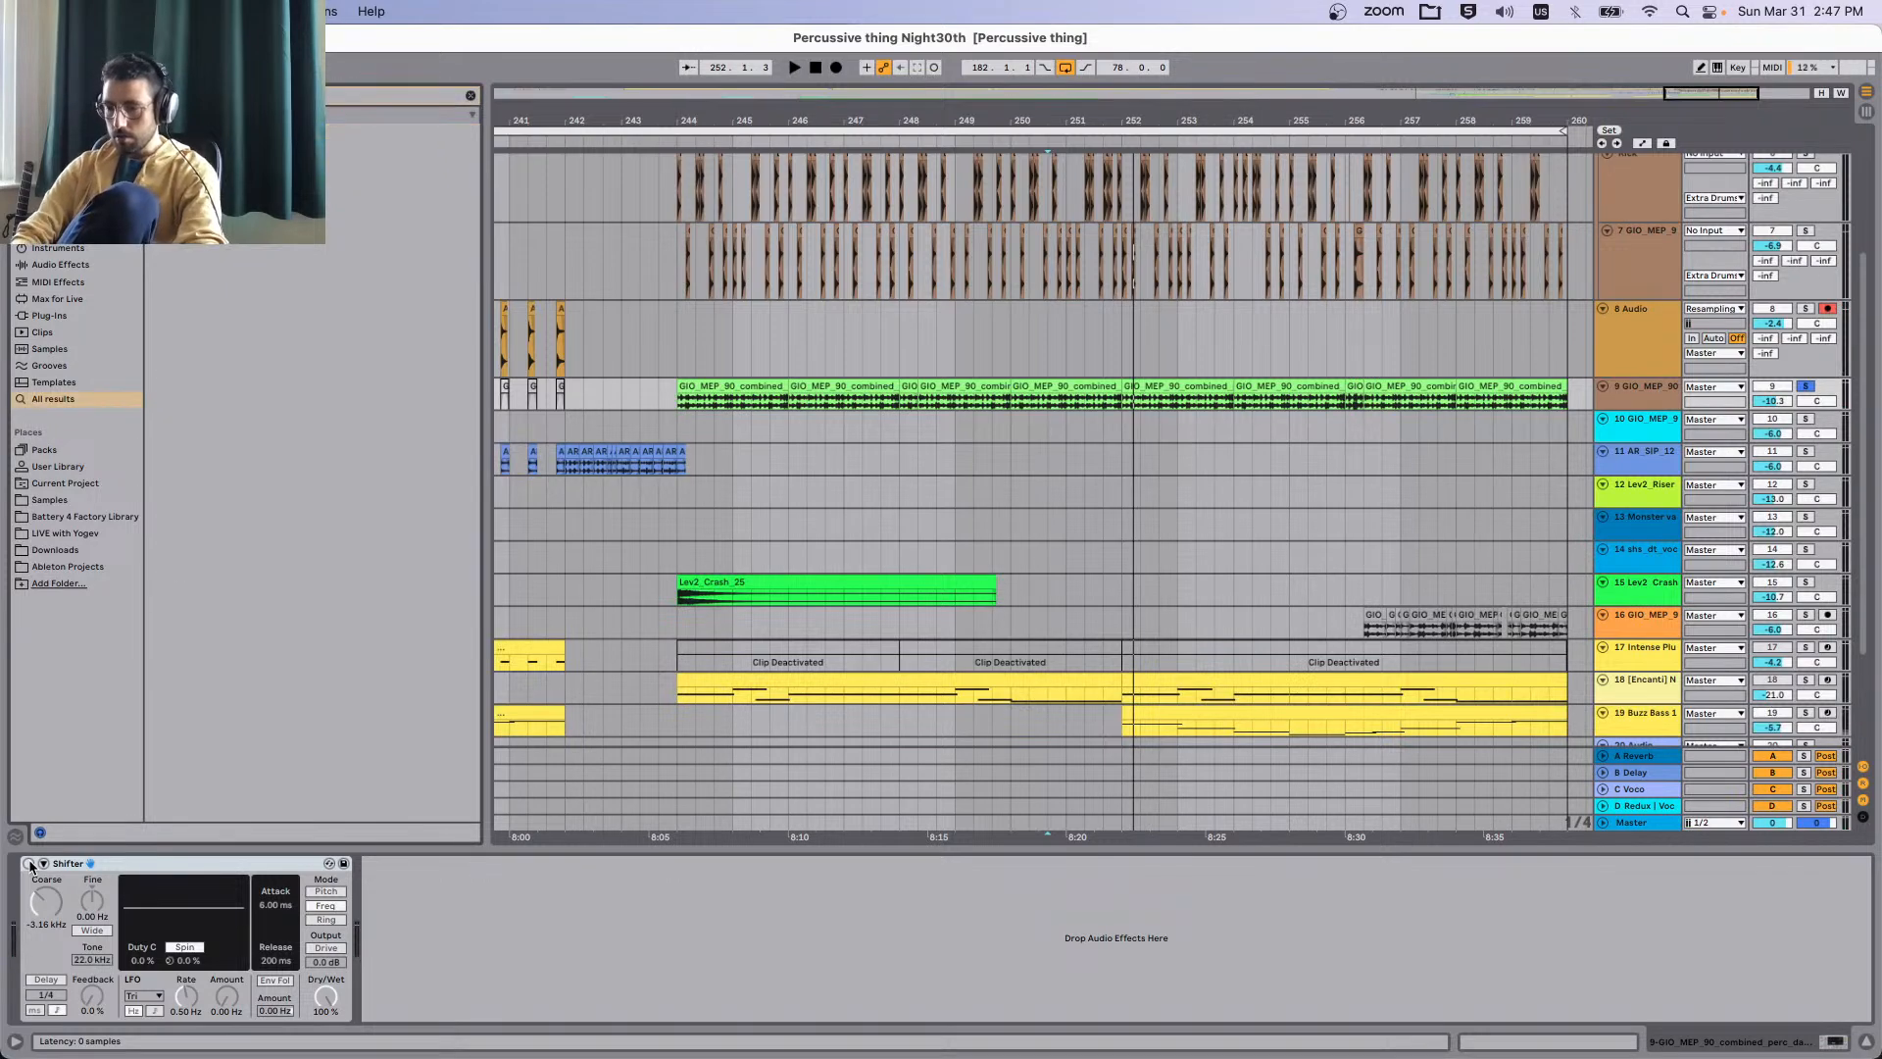
key(Down)
key(Return)
key(space)
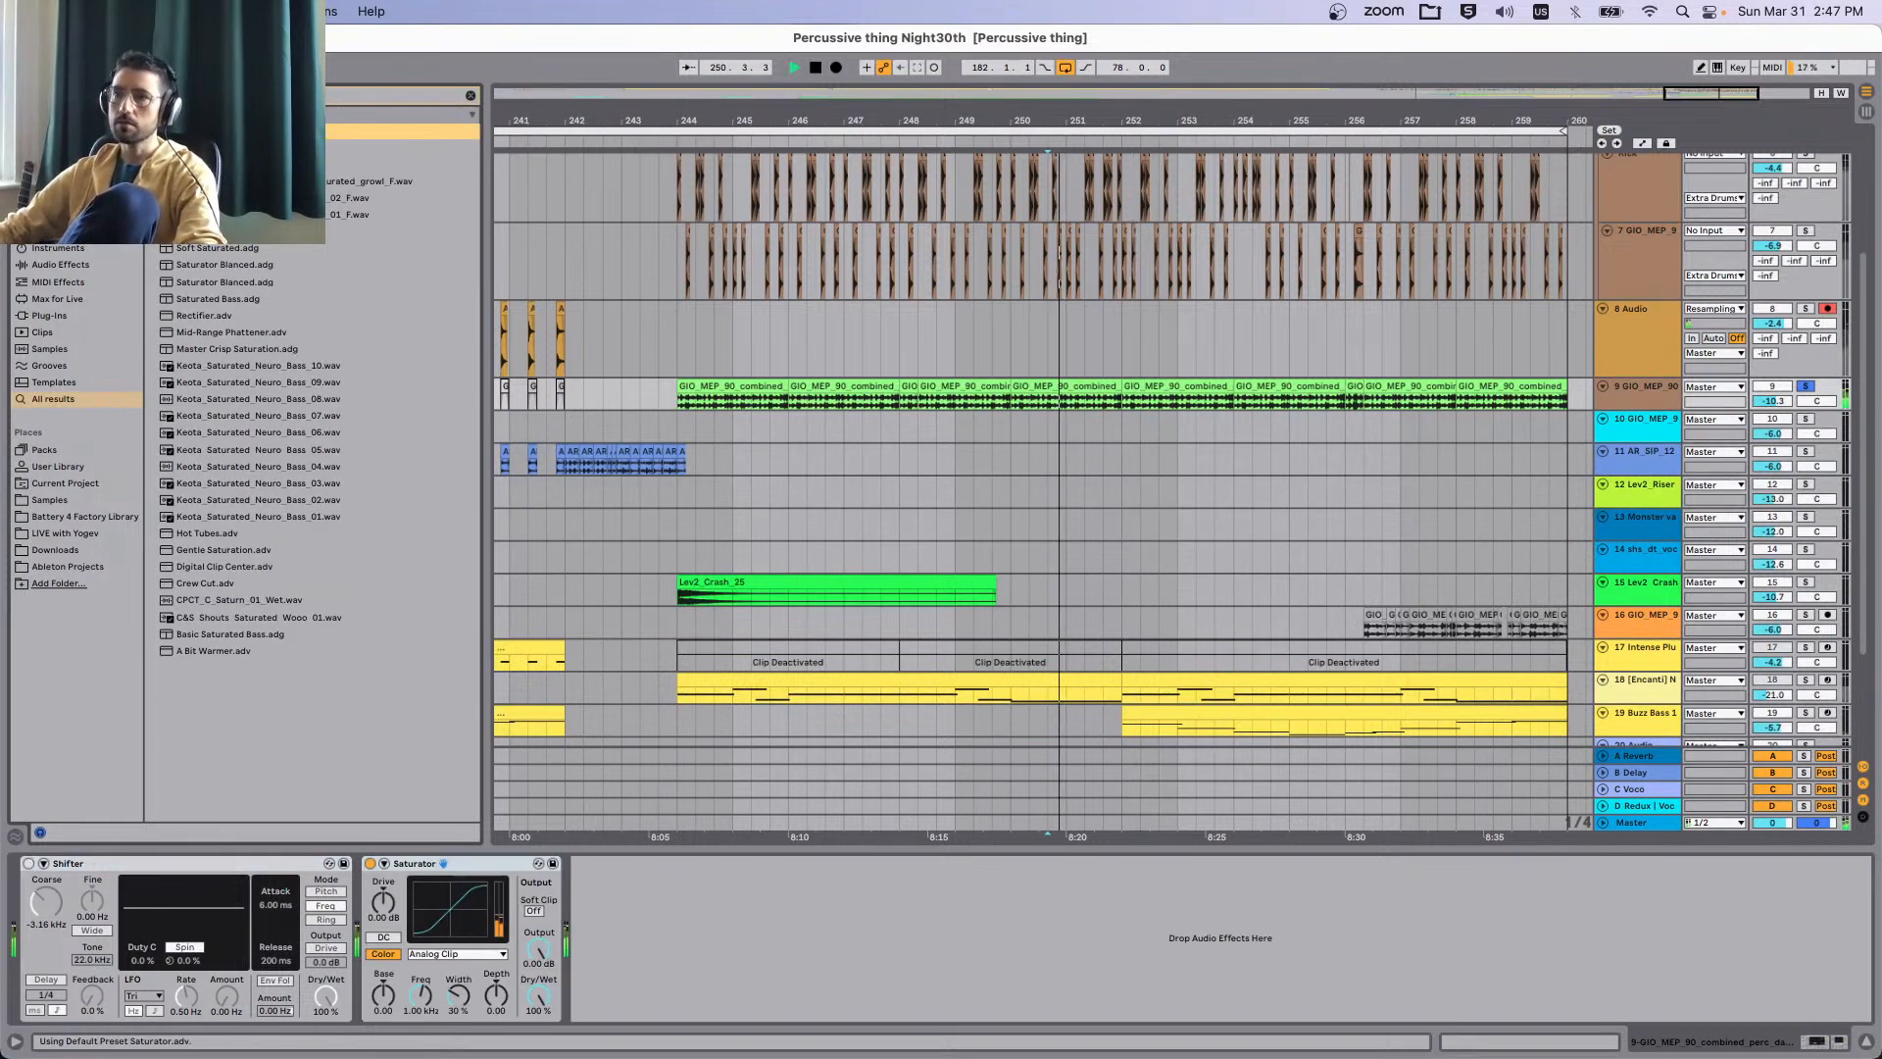
Set the Saturator drive on track 9 to 12 dB and replay the soloed track from 250.3.1.
drag(383, 903, 384, 872)
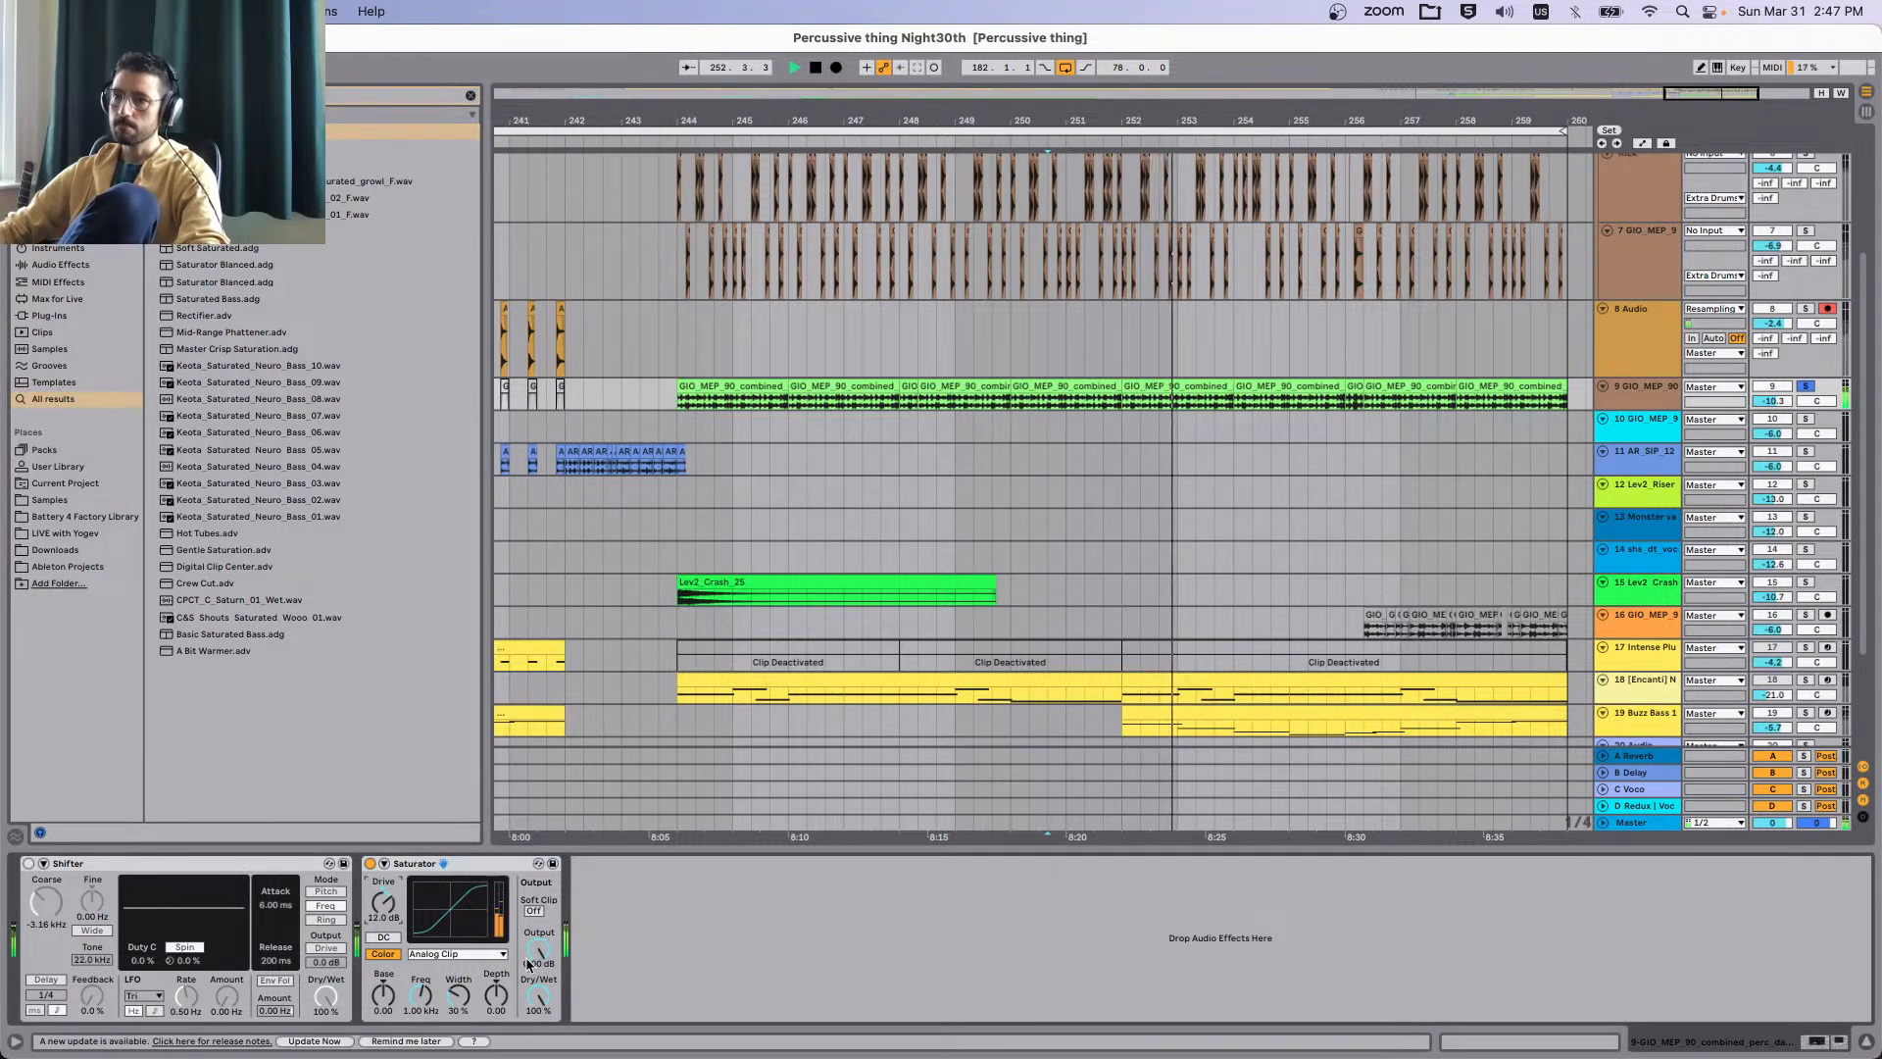
key(space)
key(space)
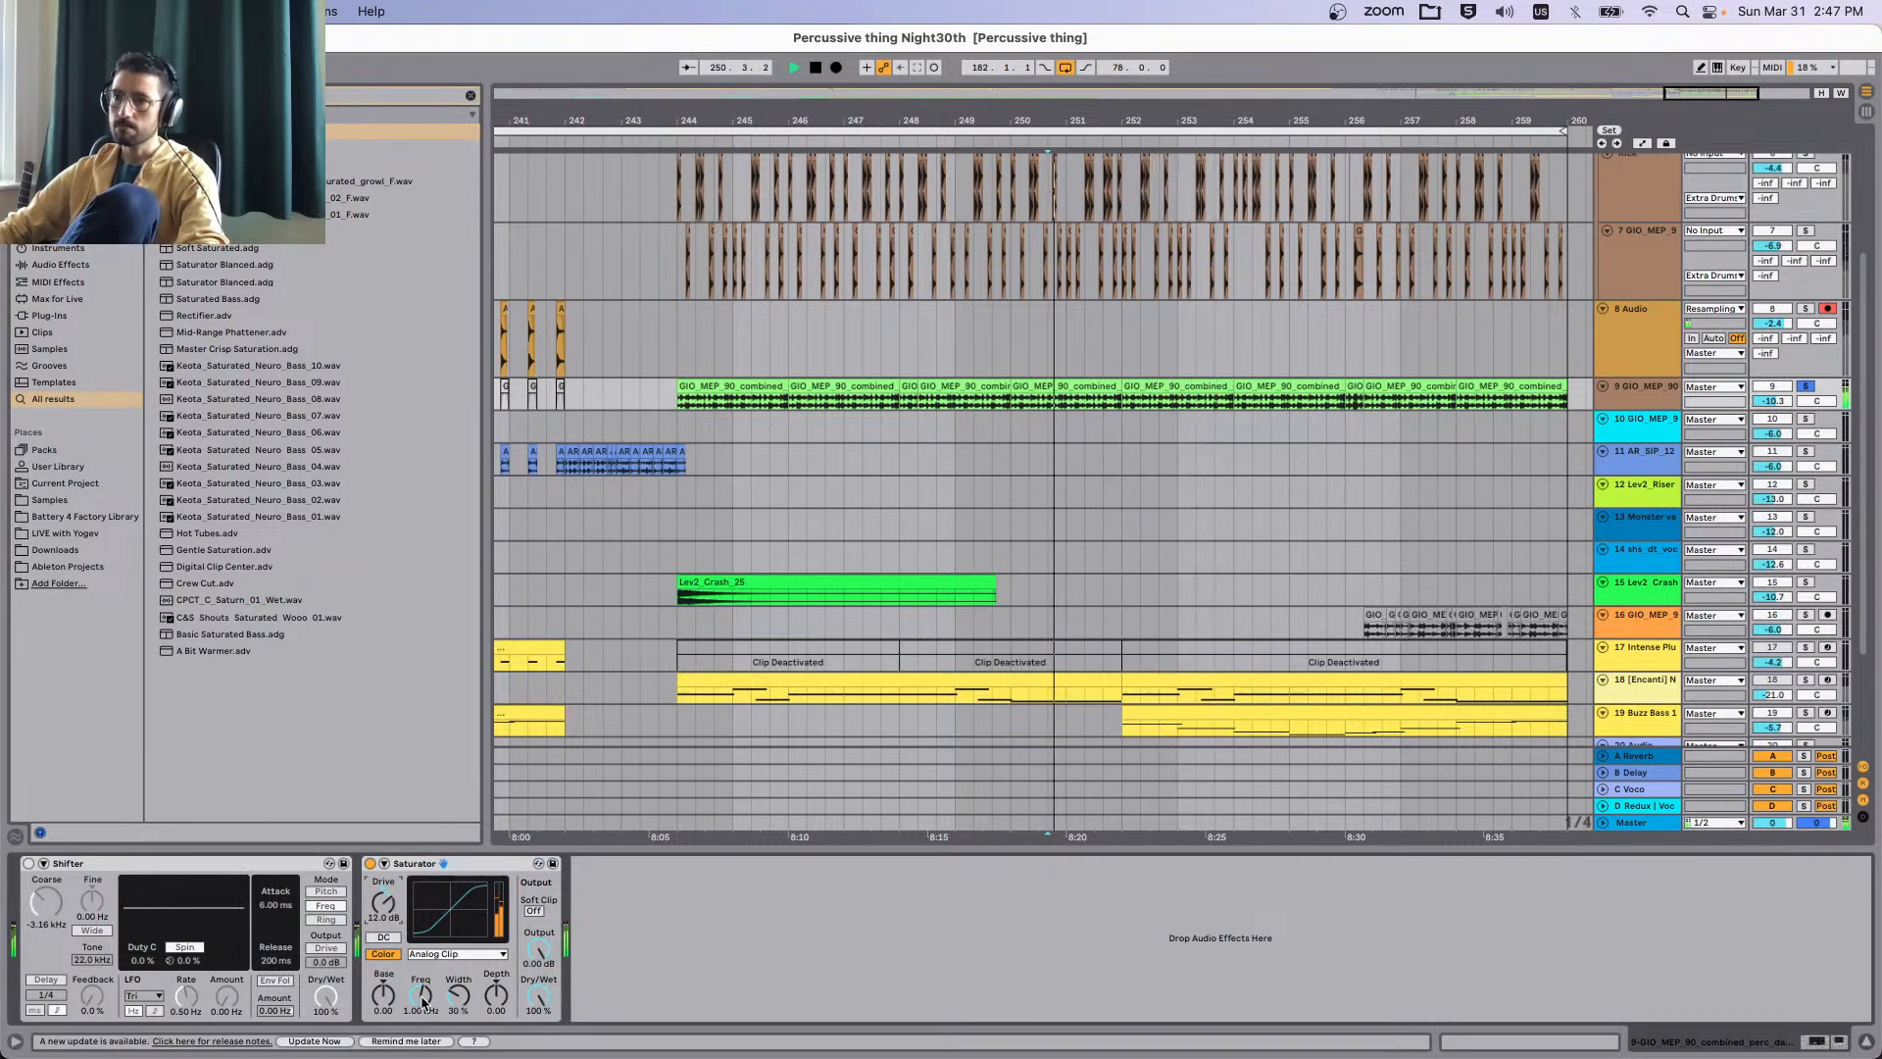
Switch Saturator to Waveshaper with Curve 14.1%, Depth 20.3%, Lin 46.1%, Damp 7.03% and Period 64.8%, keeping its Drive at 100%.
drag(425, 995, 424, 946)
click(457, 952)
click(432, 1045)
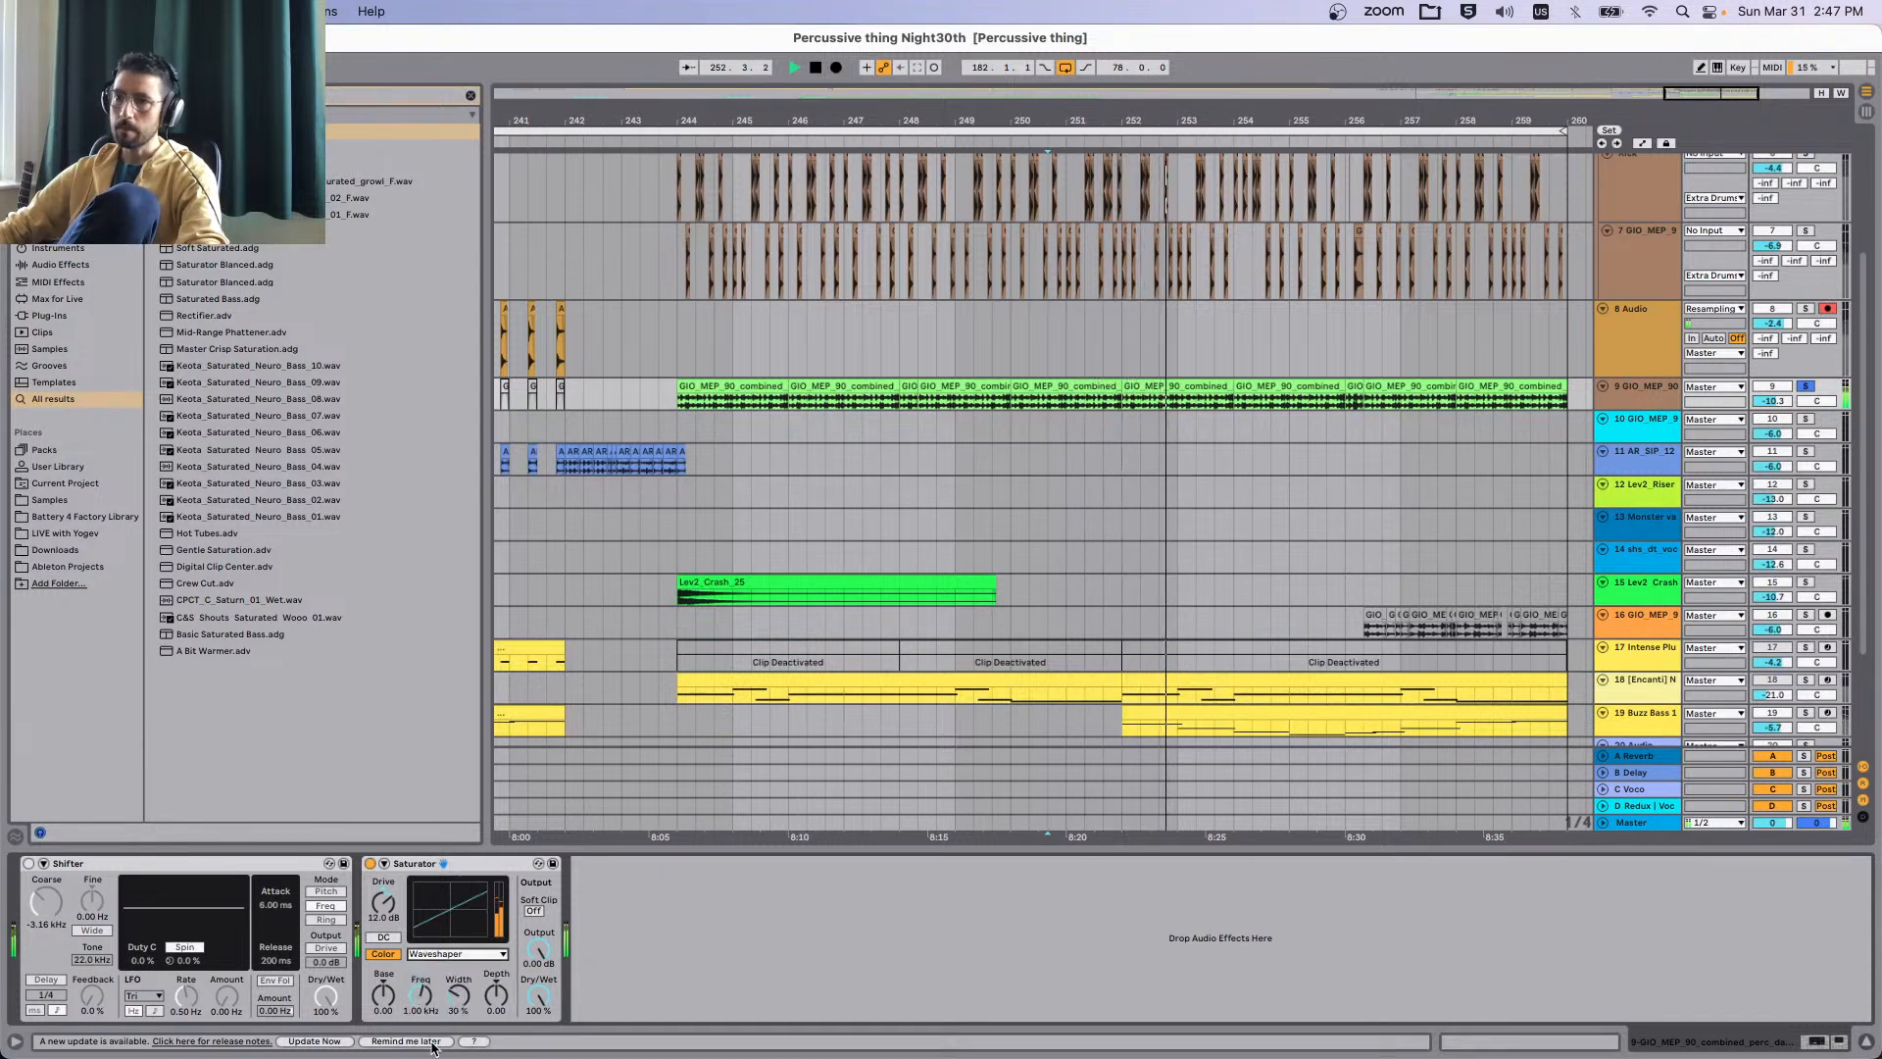
click(384, 863)
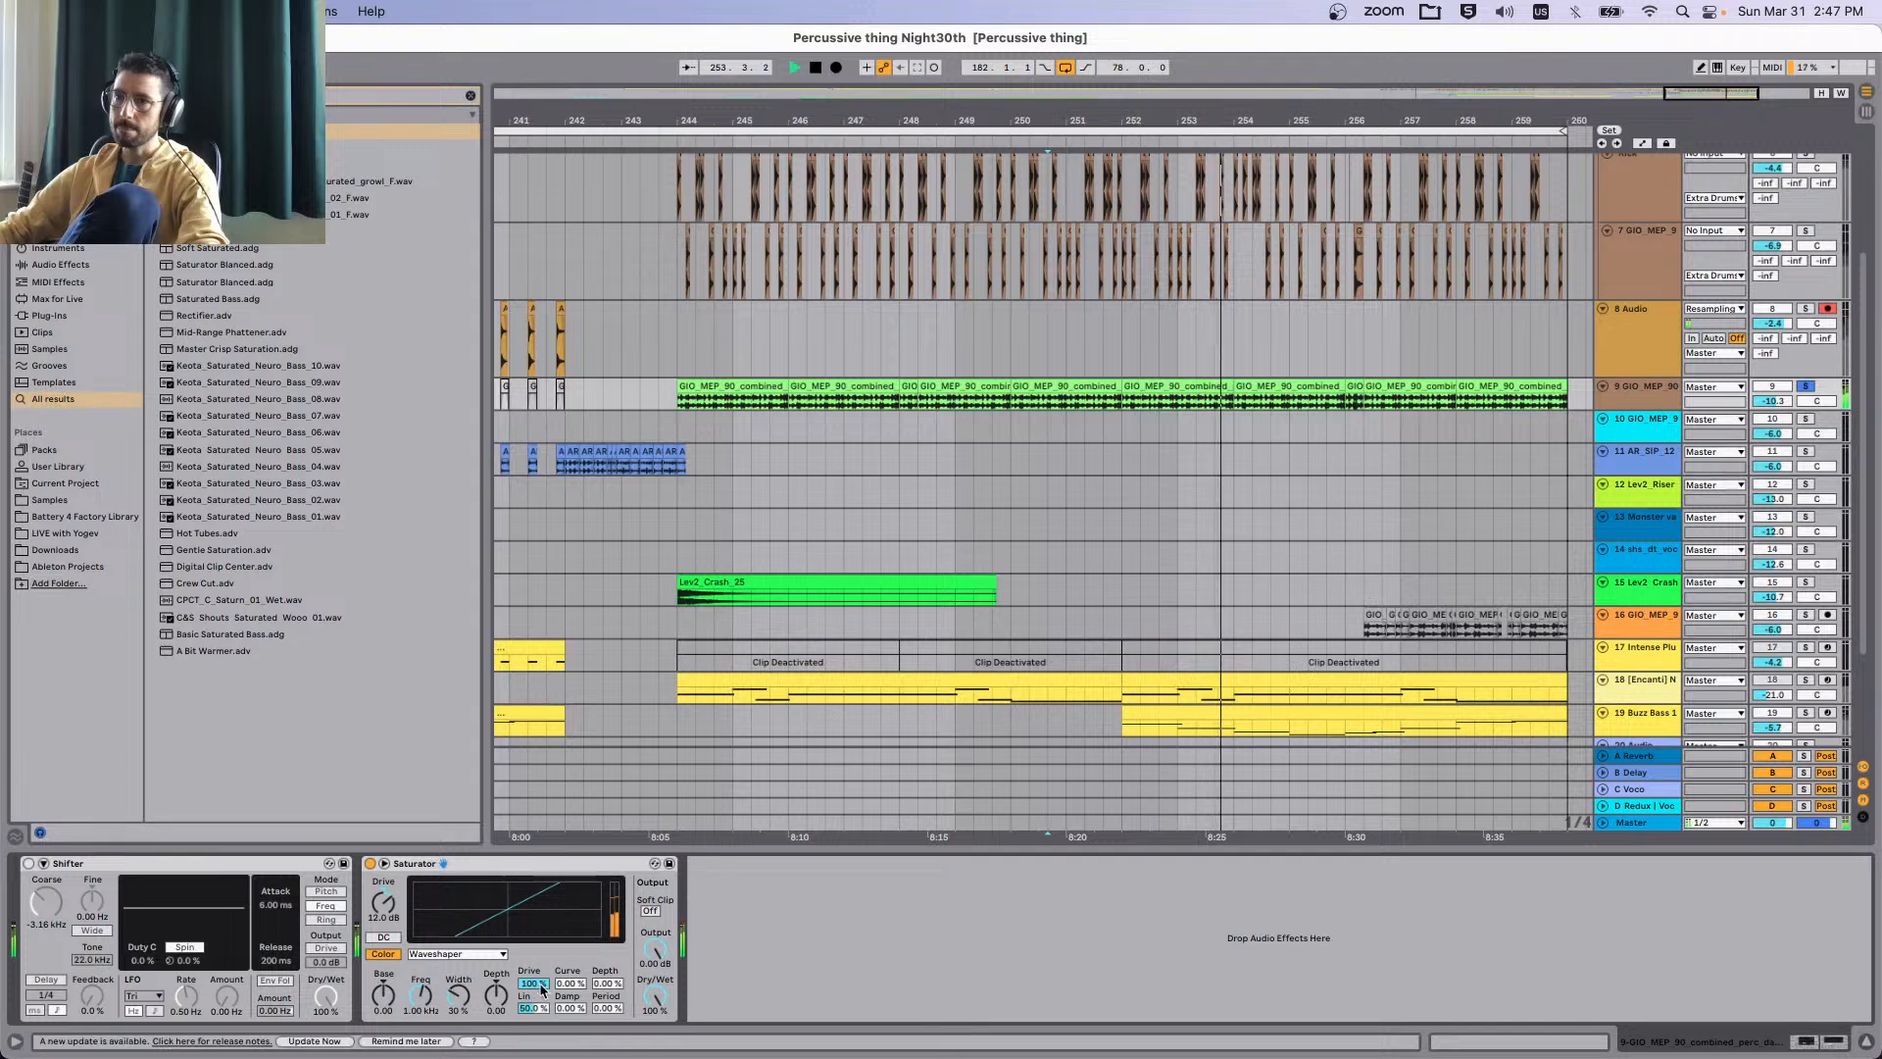
mouse_move(566, 983)
mouse_down()
mouse_move(610, 953)
mouse_move(609, 1012)
mouse_move(567, 976)
mouse_move(569, 1030)
mouse_move(533, 994)
mouse_move(534, 1027)
mouse_move(533, 992)
mouse_move(534, 1010)
mouse_move(555, 1002)
mouse_up()
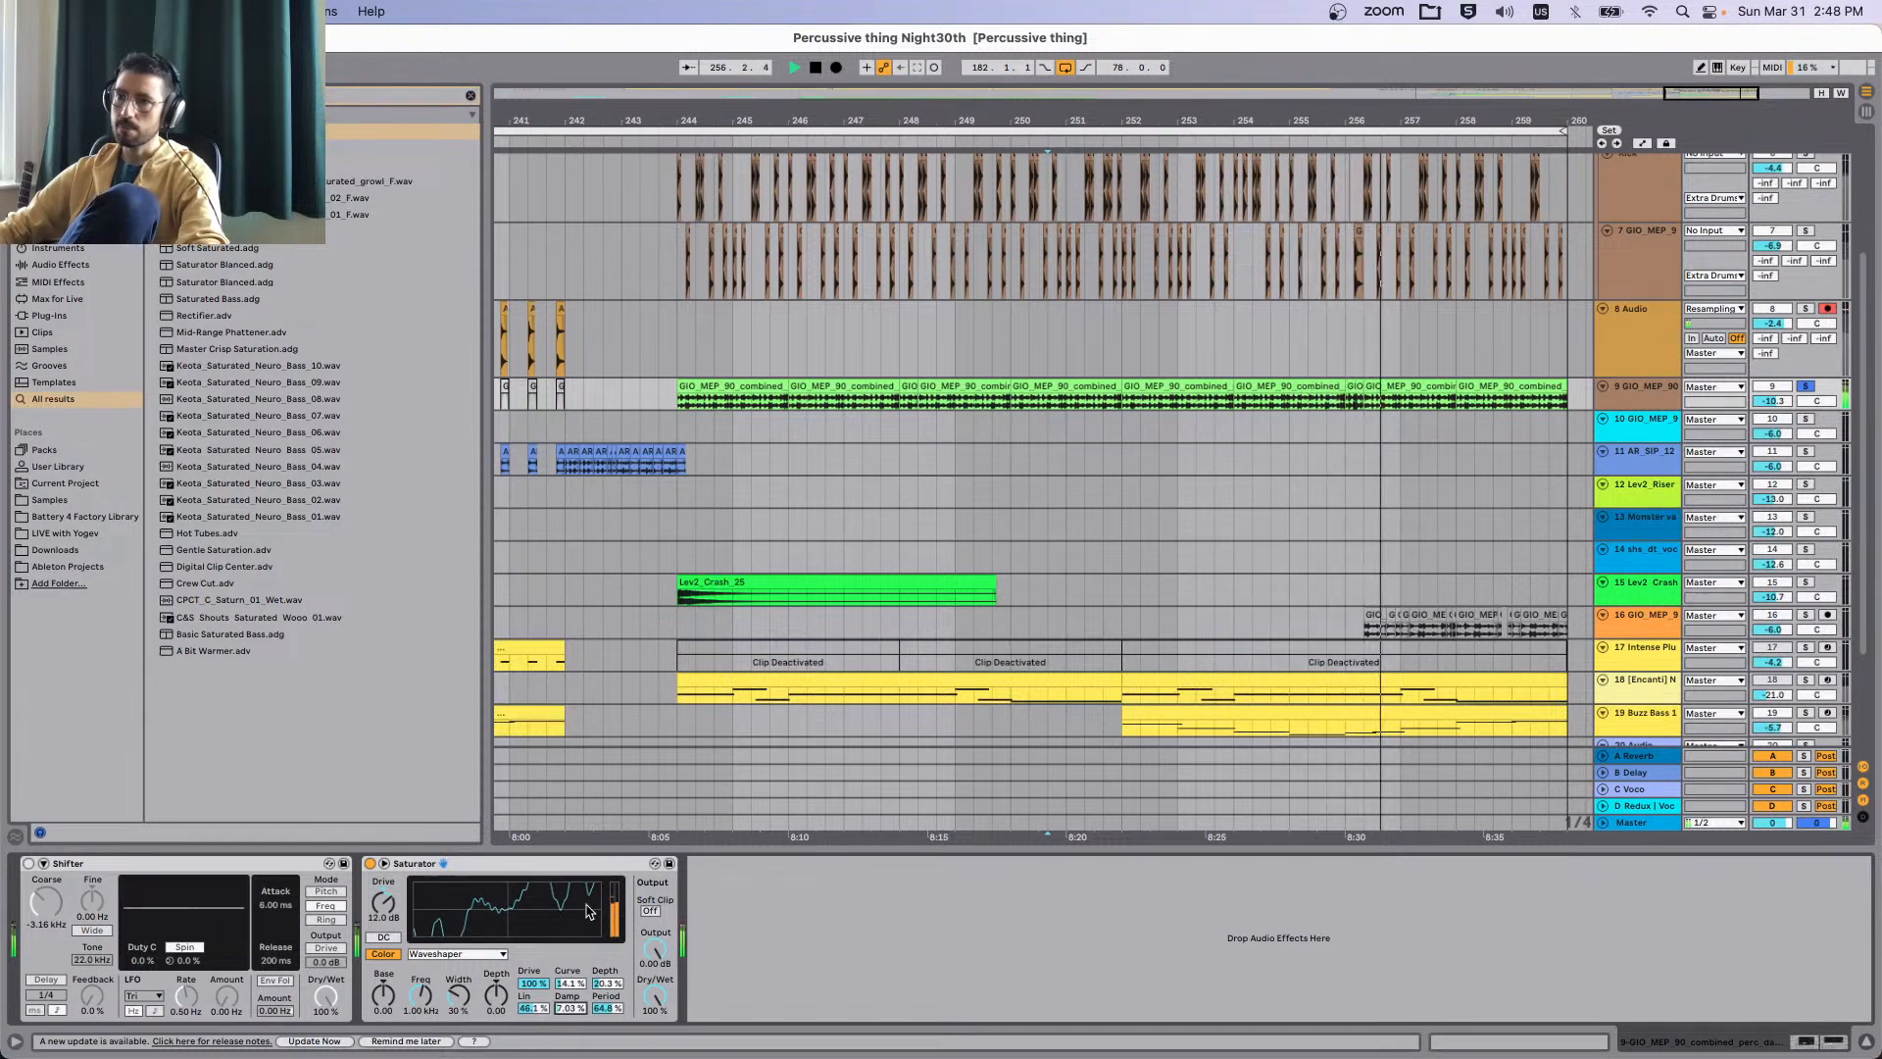
Unsolo track 9, play the full mix from bar 244 and lower the Saturator output to -4.86 dB.
key(space)
key(s)
key(space)
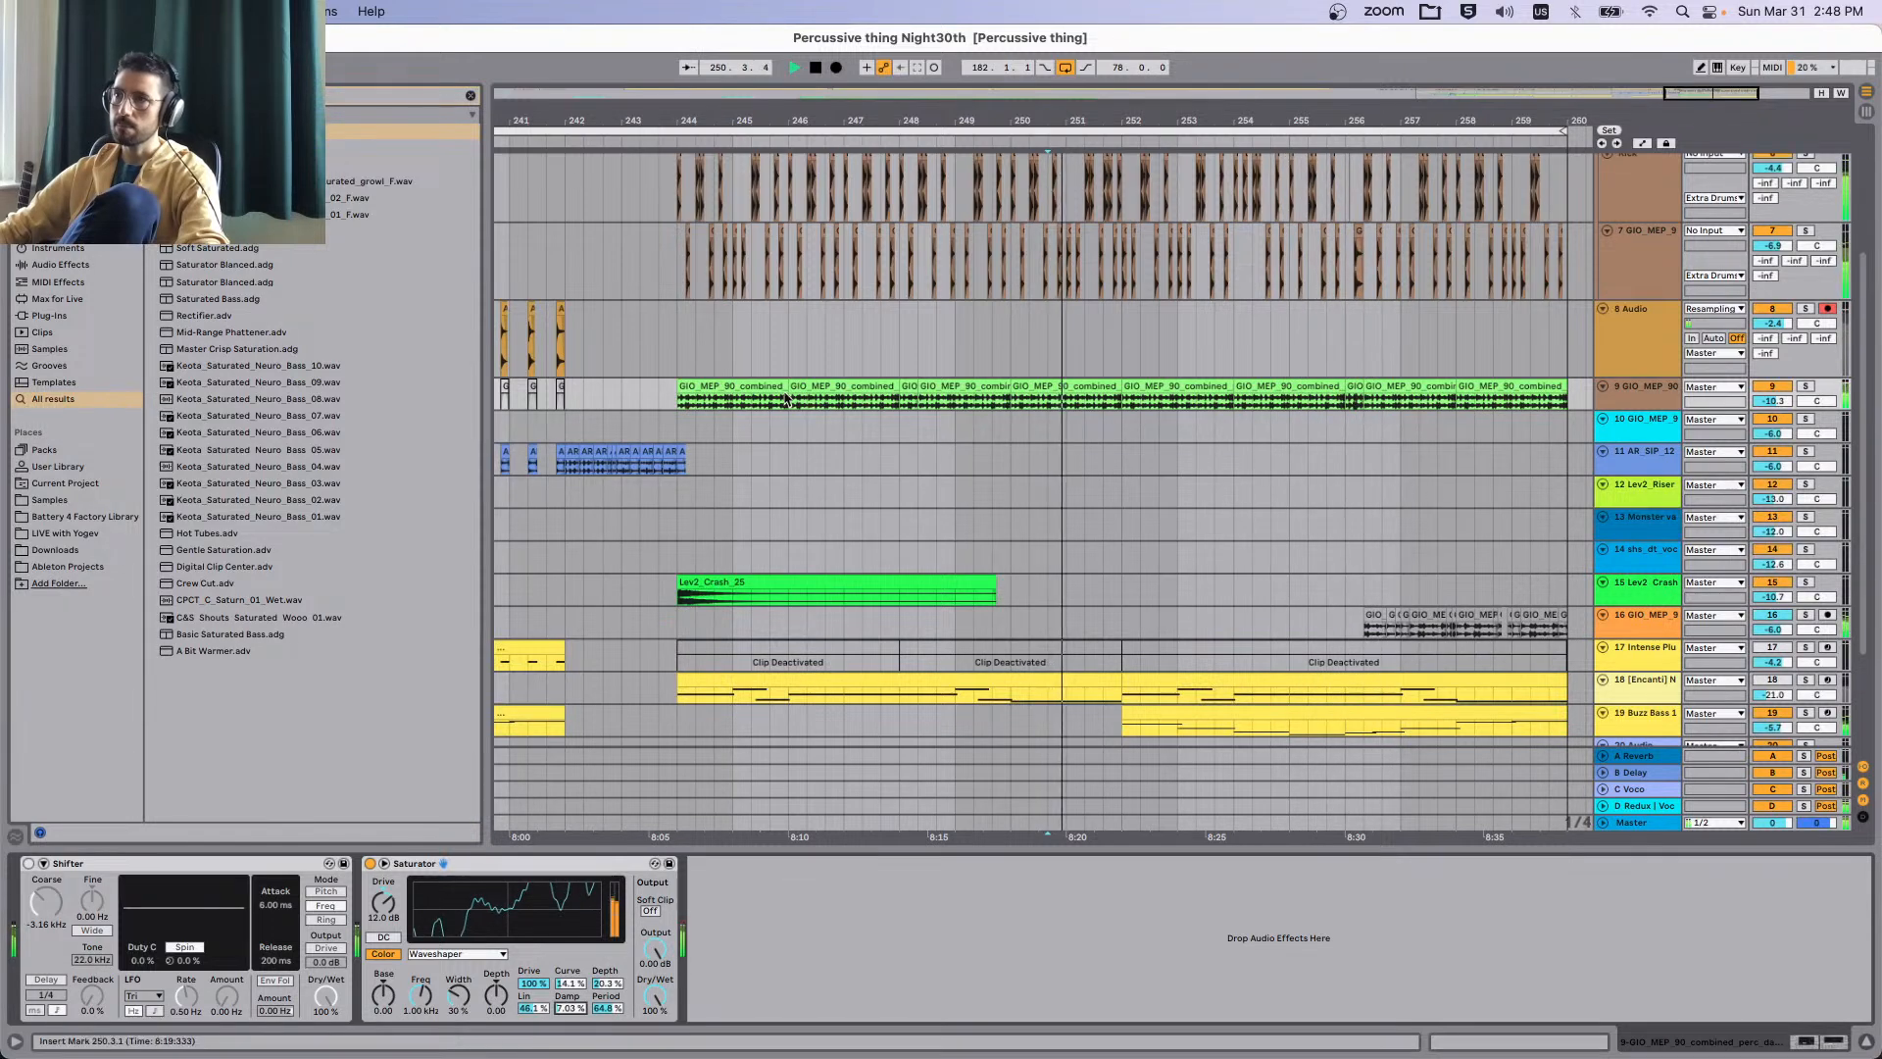
click(670, 358)
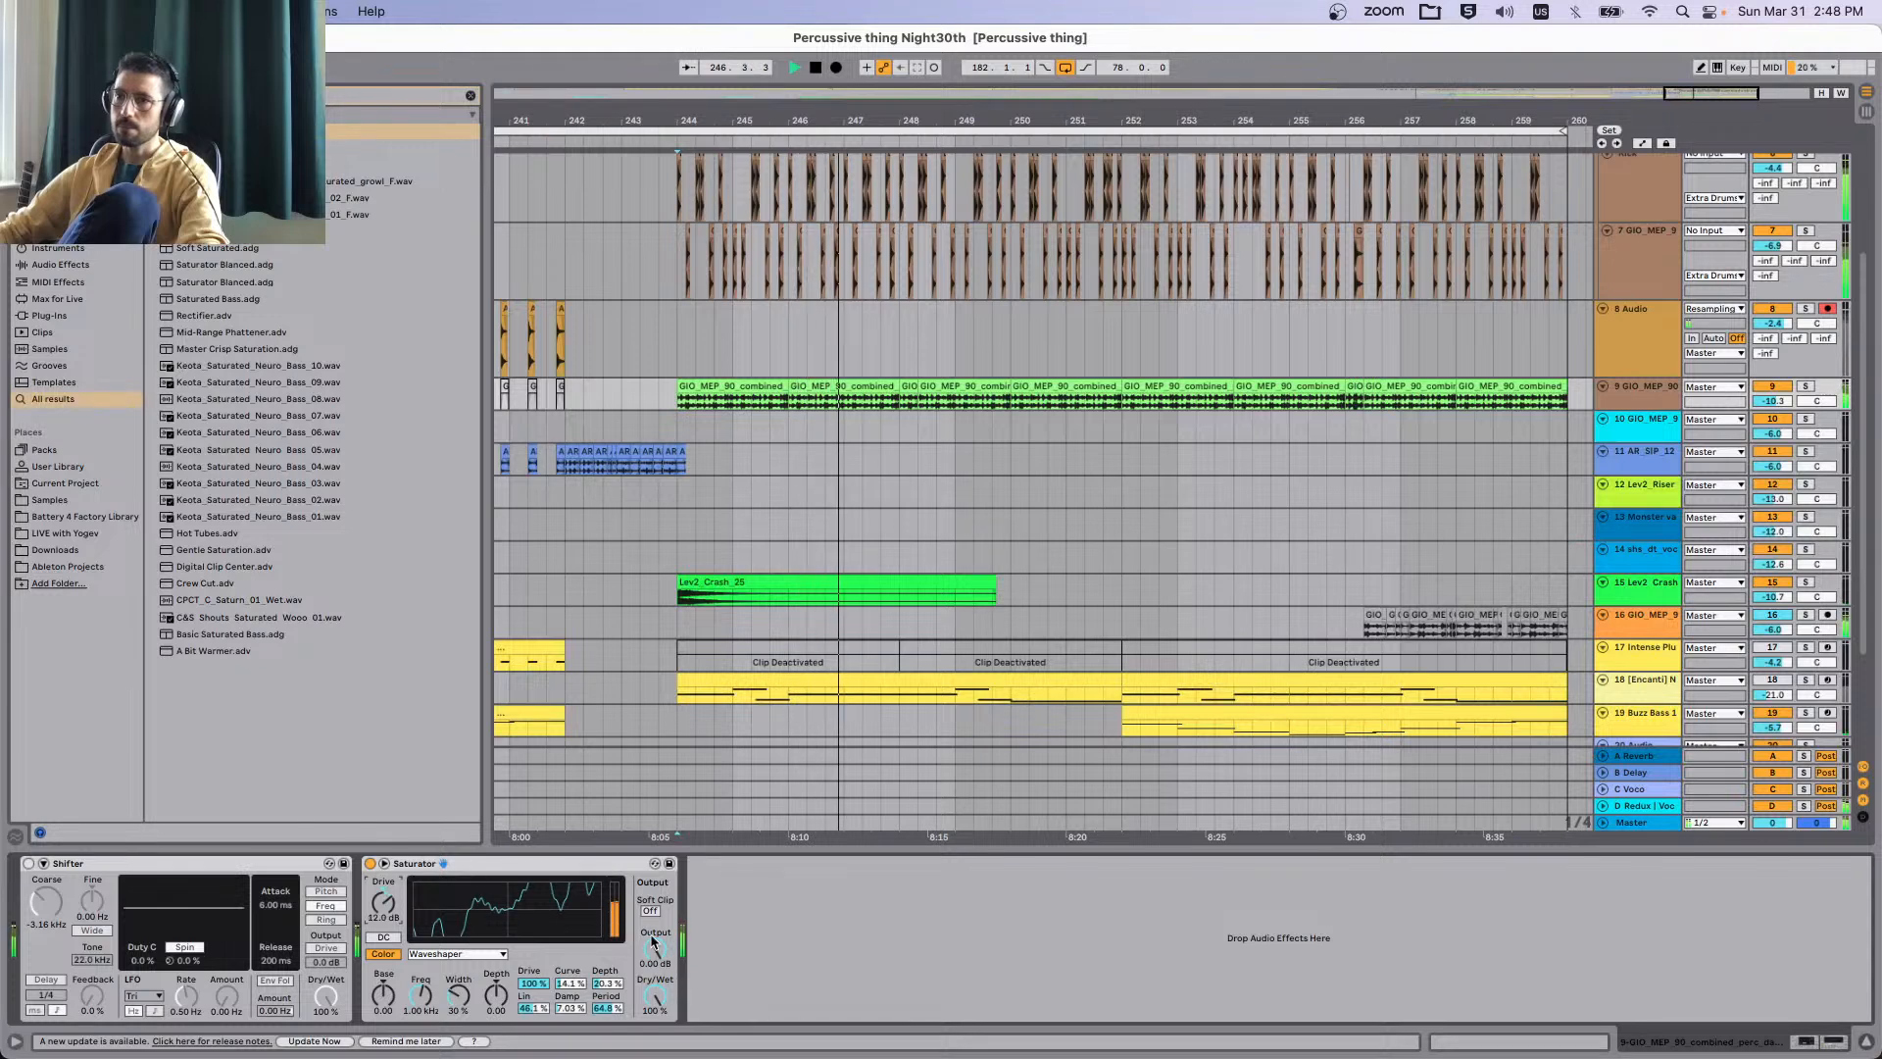
drag(654, 948, 654, 973)
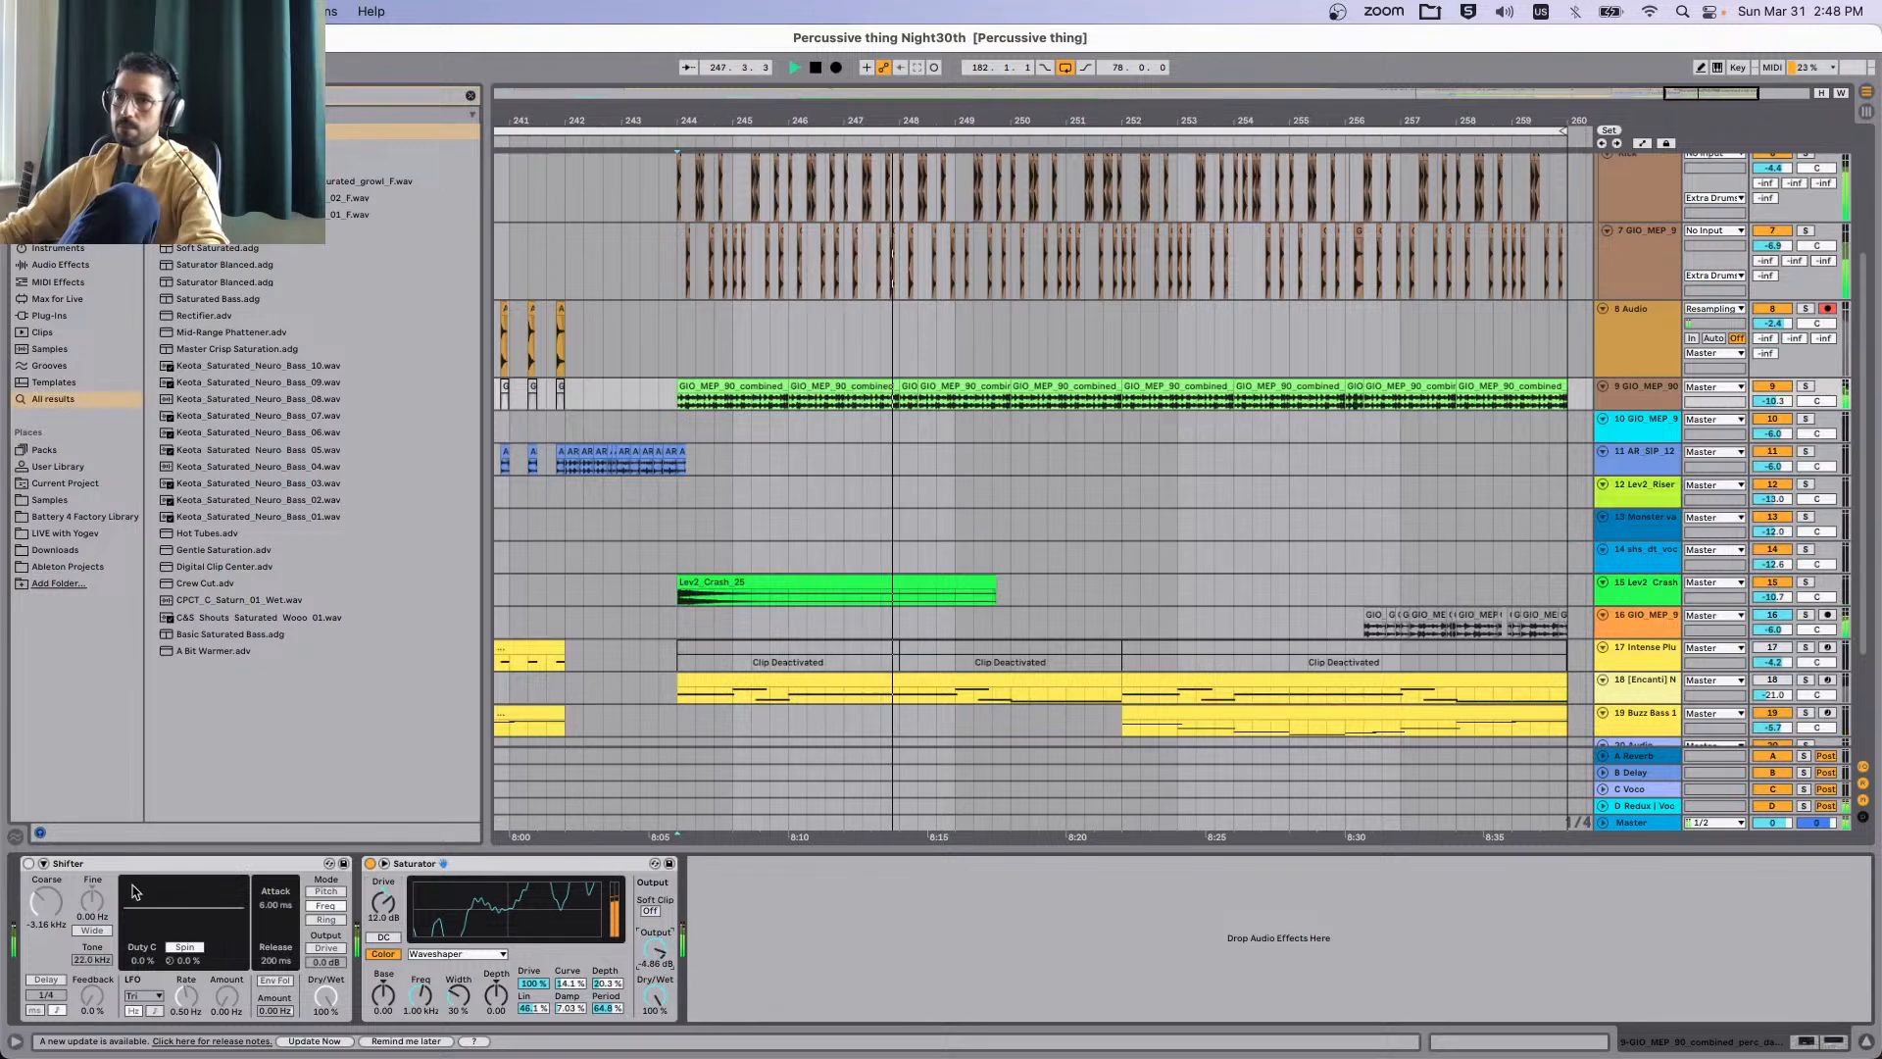
With track 9 soloed, compare the sound with Shifter on and off, and delete Shifter from its effect chain.
click(29, 863)
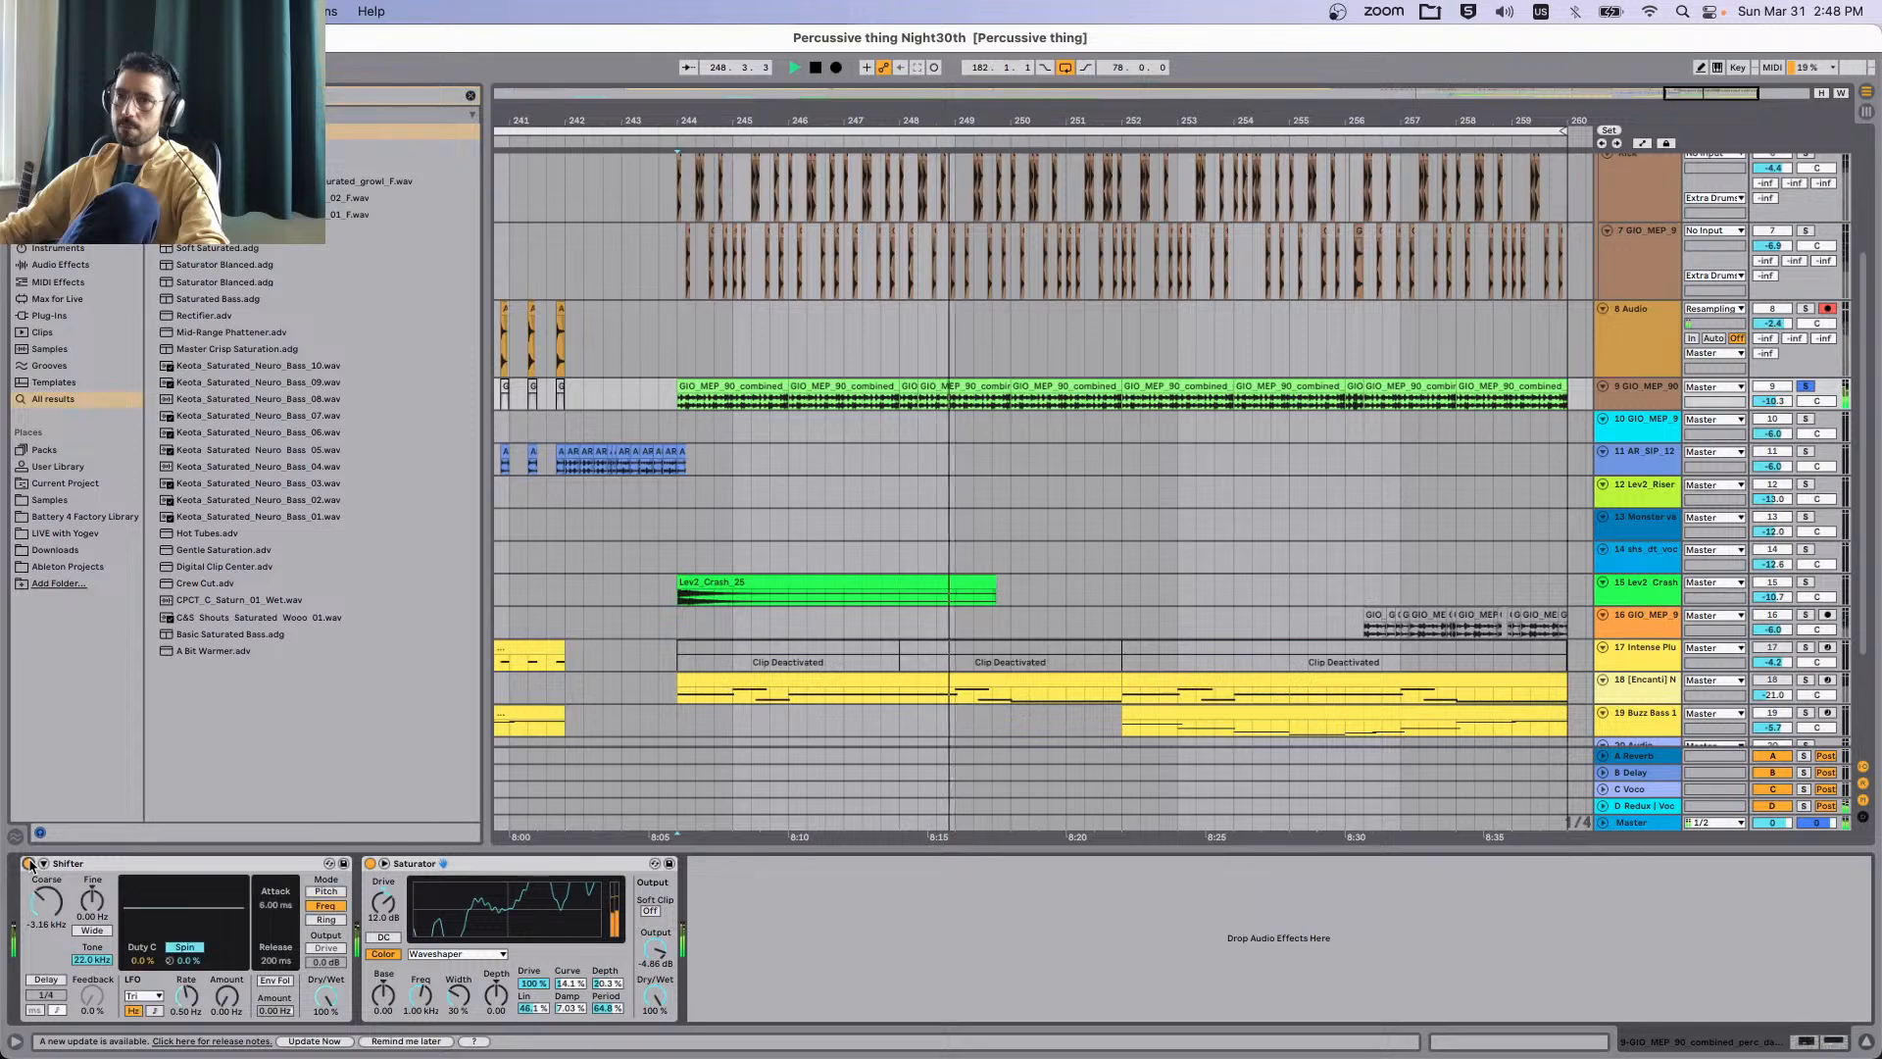
click(29, 863)
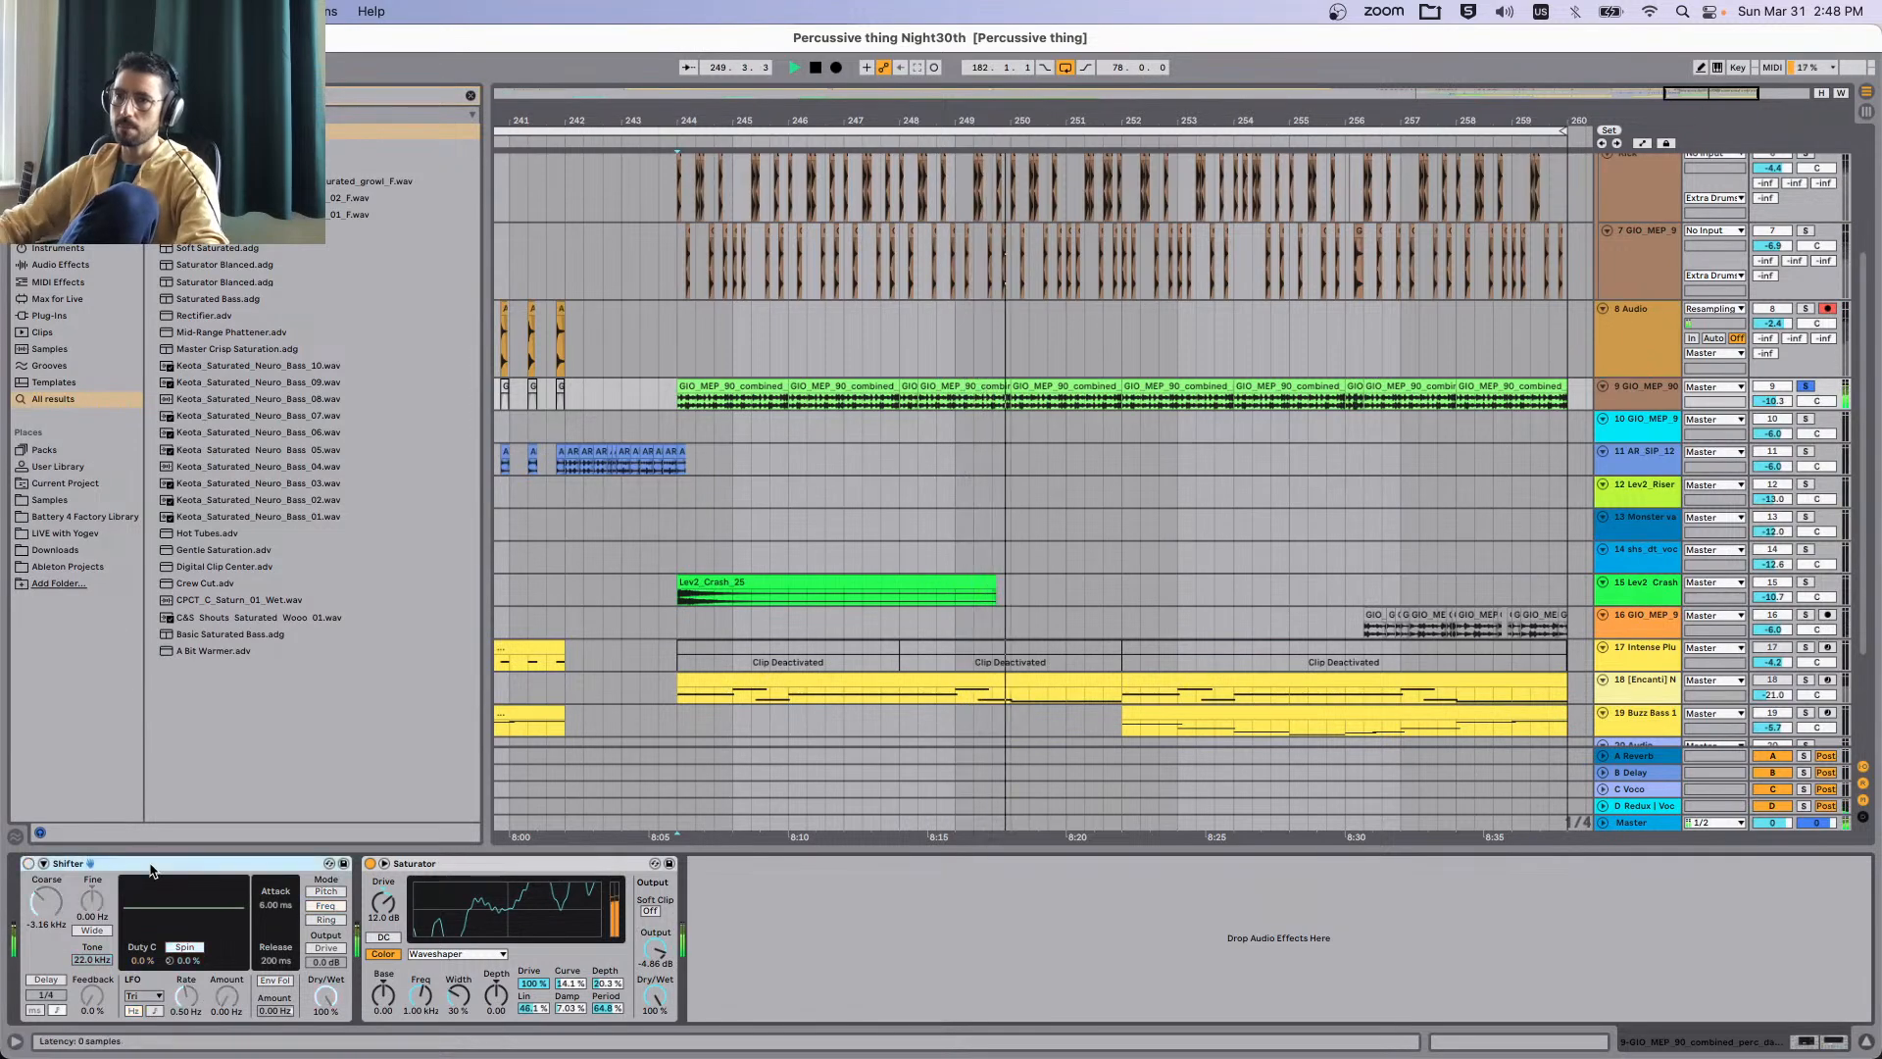
key(Delete)
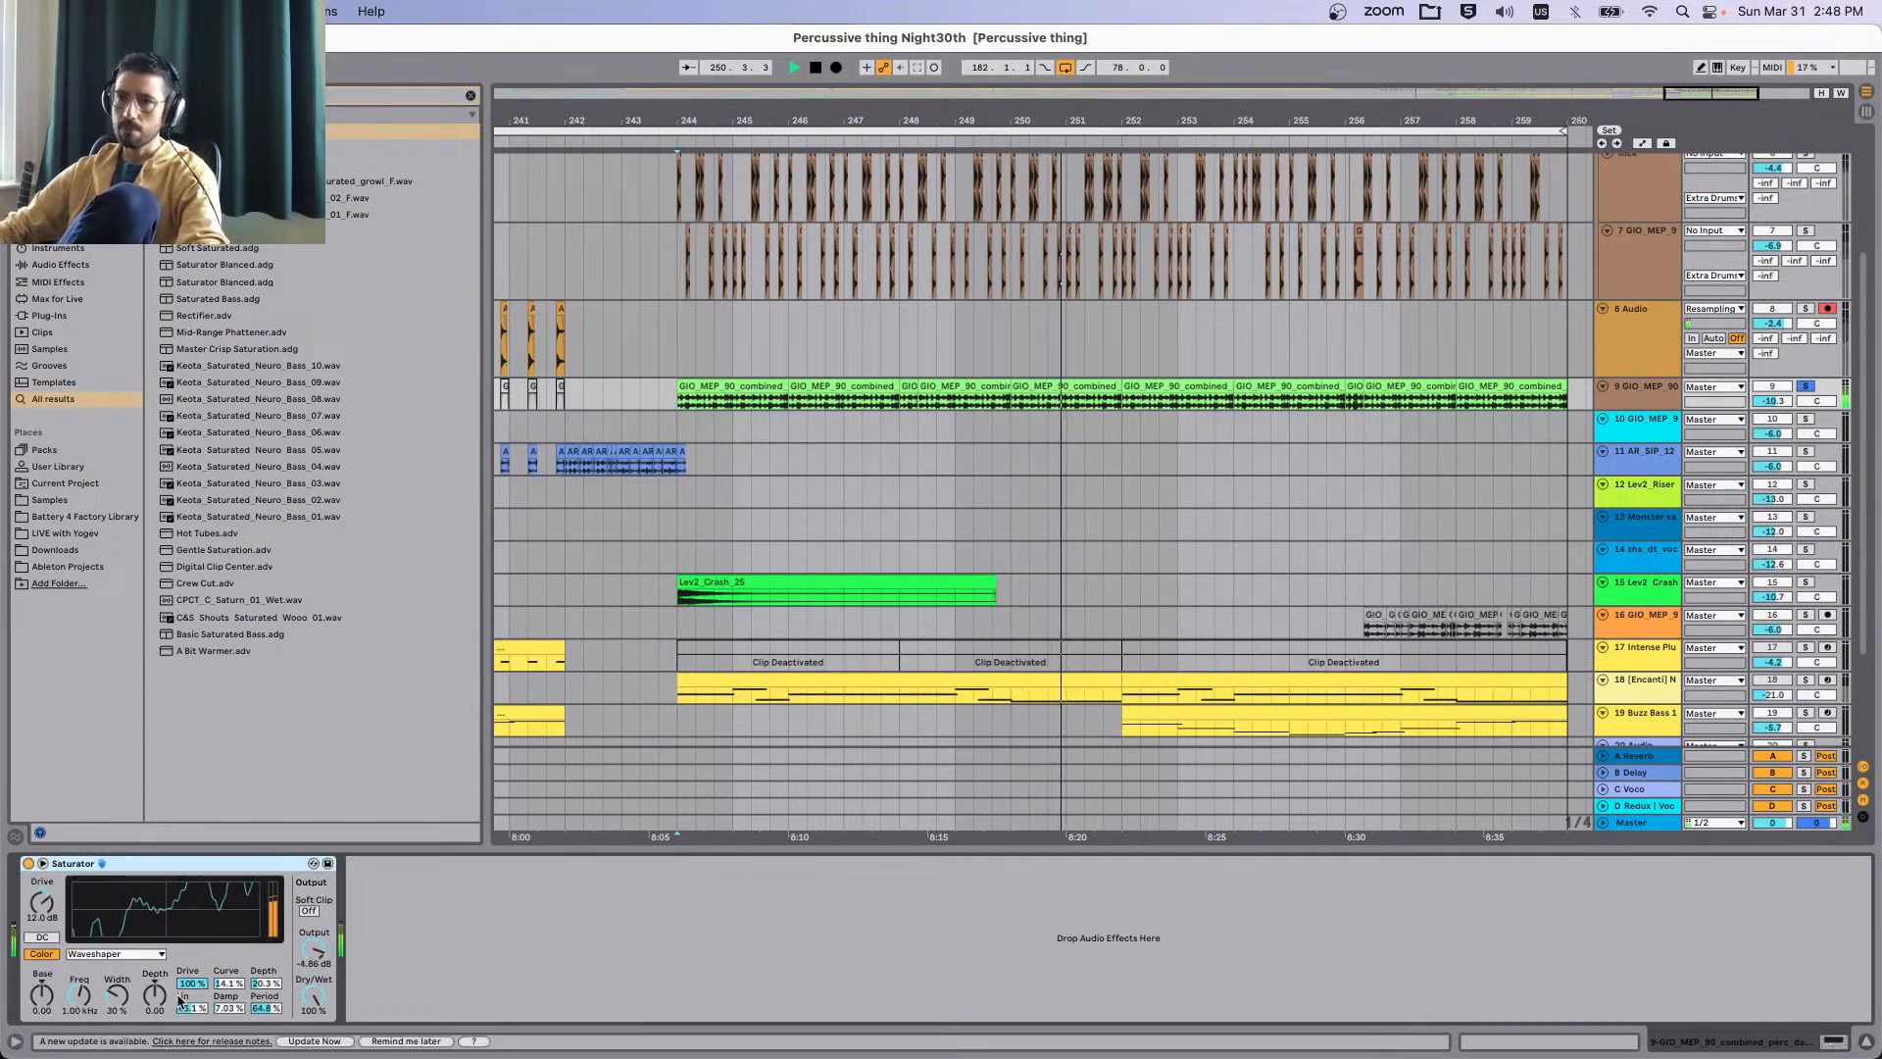
Set Saturator's color Depth to 10.7 and Width to 25%, reset its Freq and Base, and stop playback.
drag(155, 995, 155, 986)
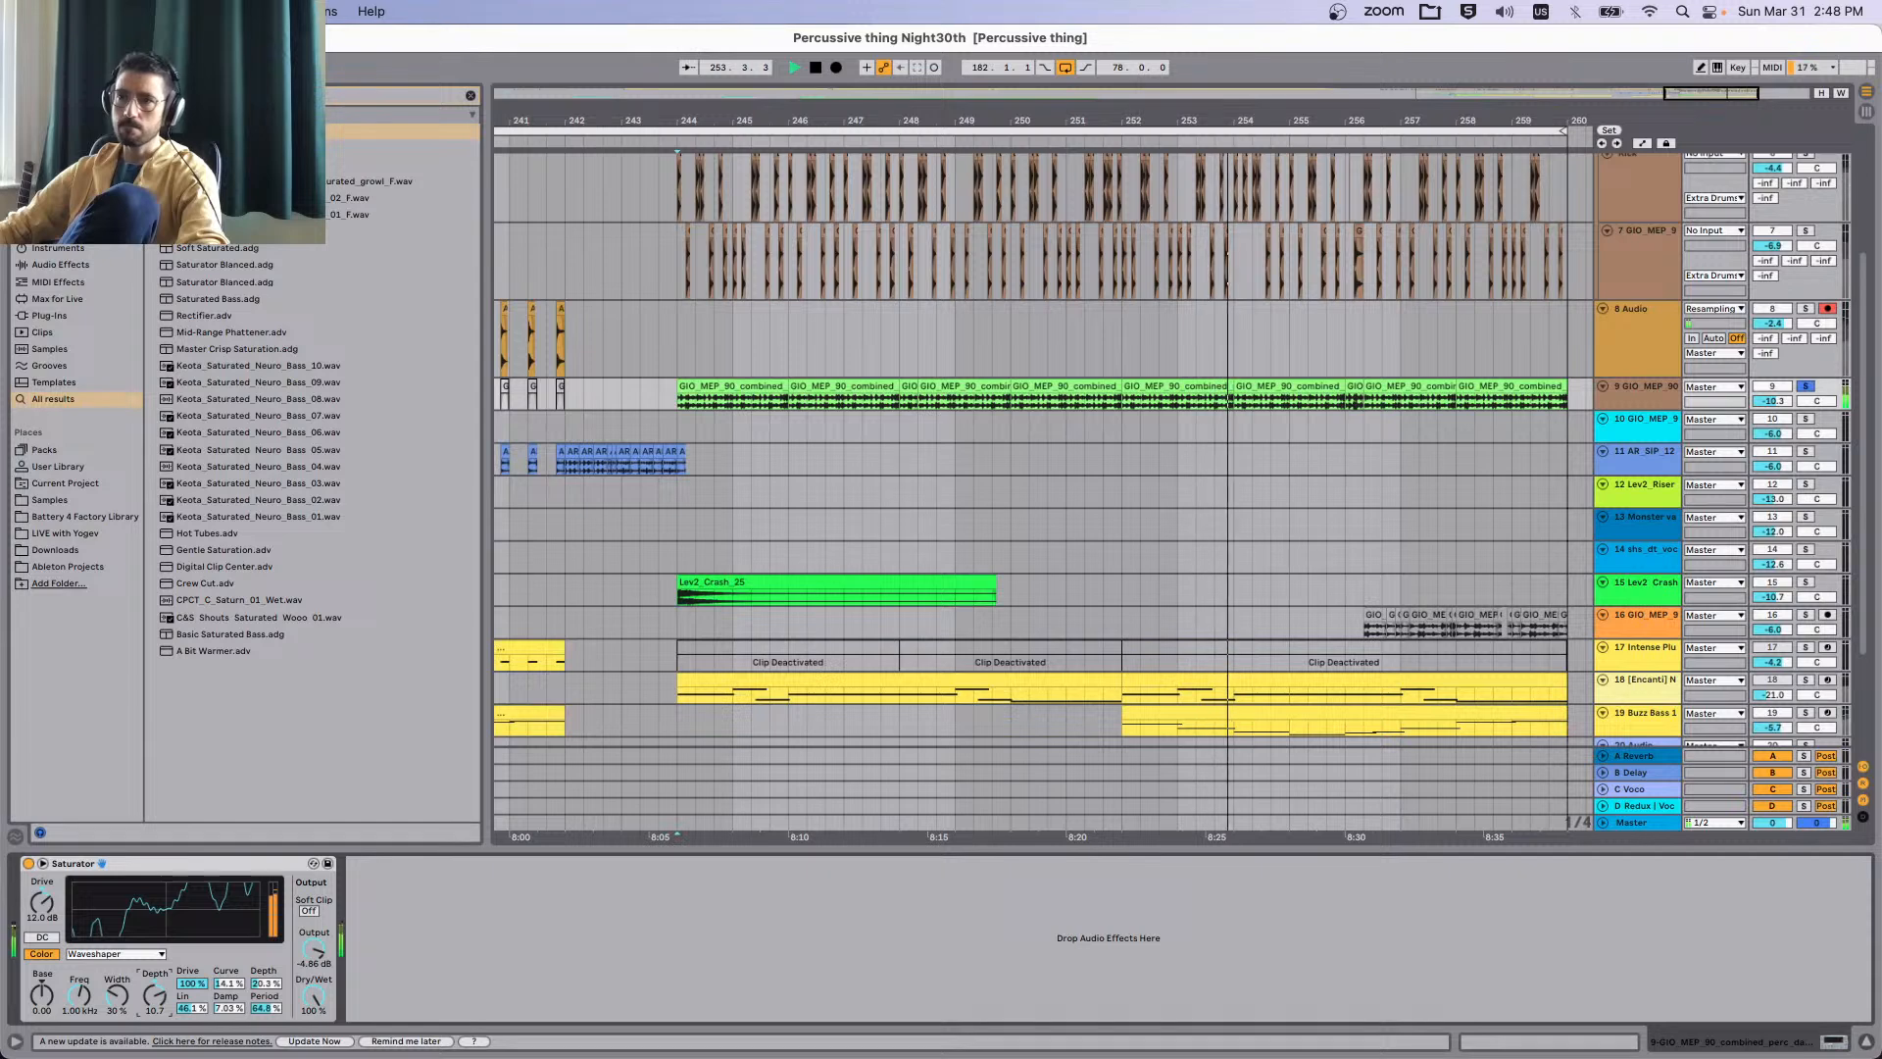
drag(134, 1005, 42, 988)
double_click(81, 997)
double_click(41, 999)
key(space)
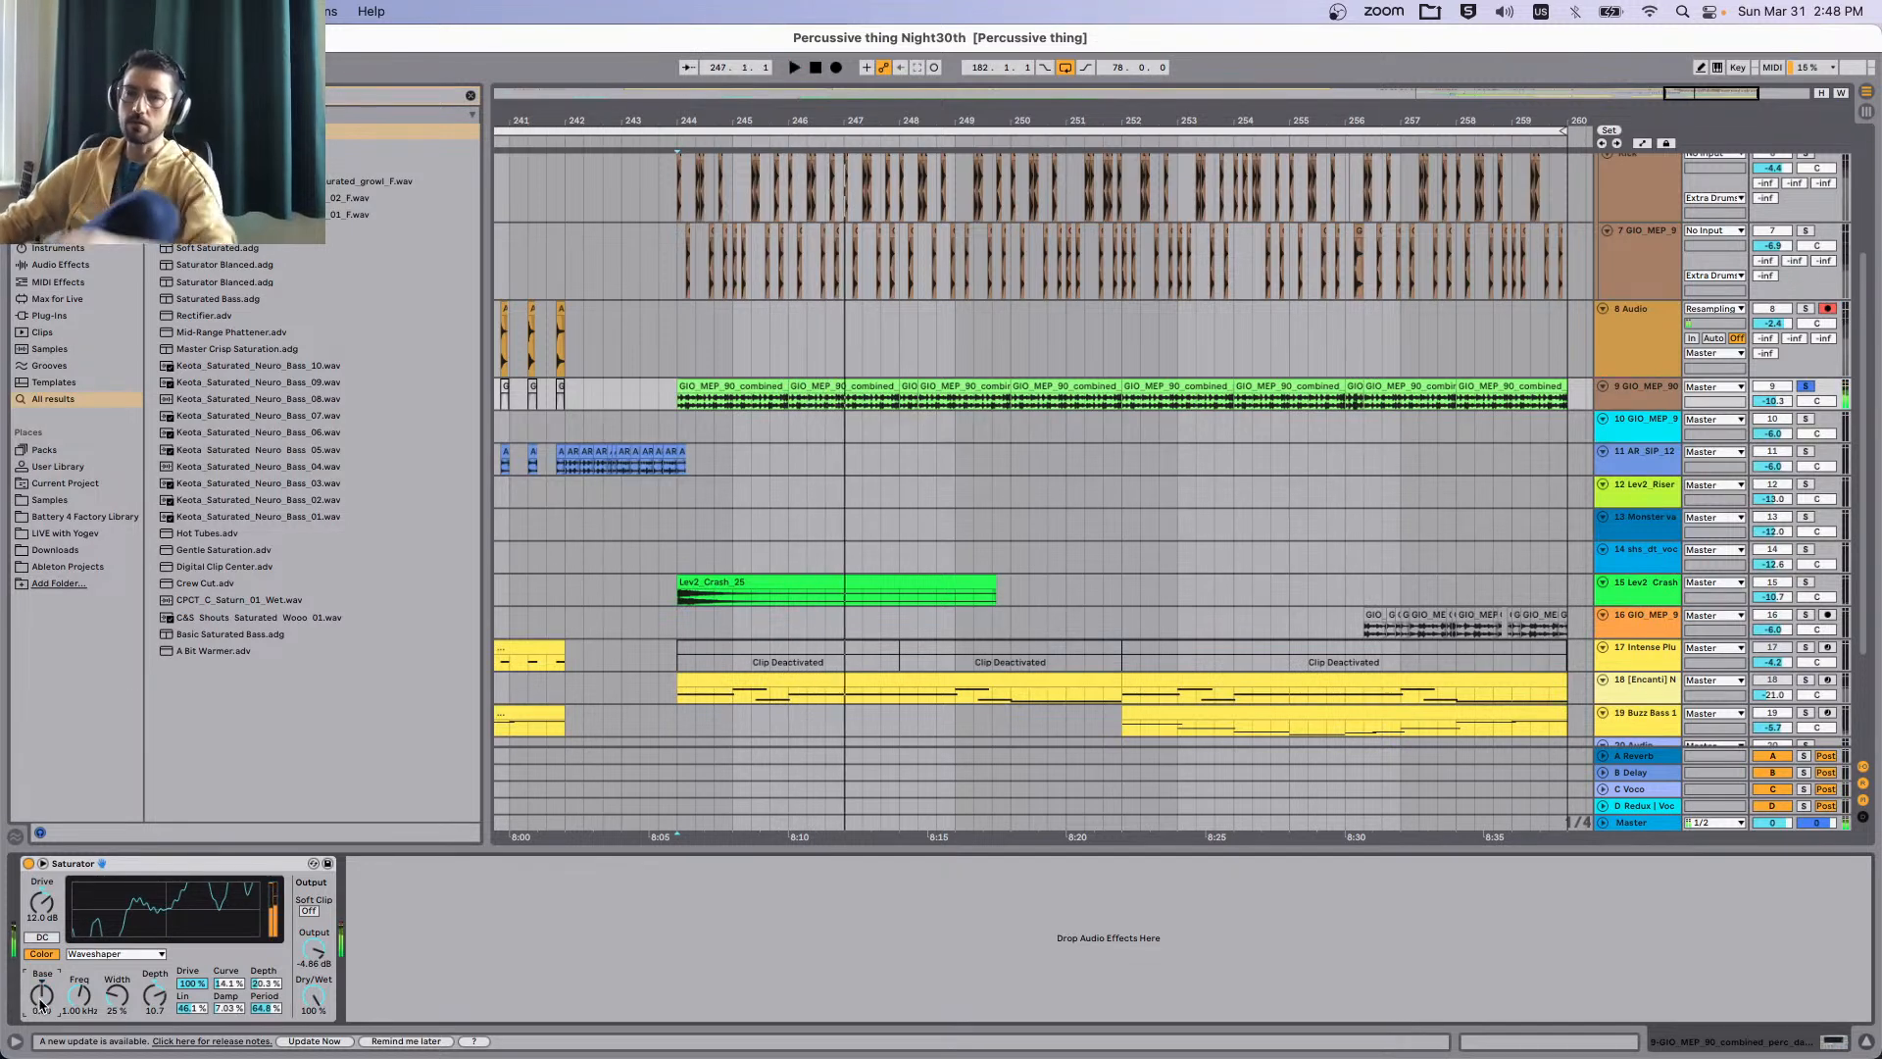
Lower the Saturator's output to -8 dB, comparing the track during playback with the device bypassed and enabled.
key(space)
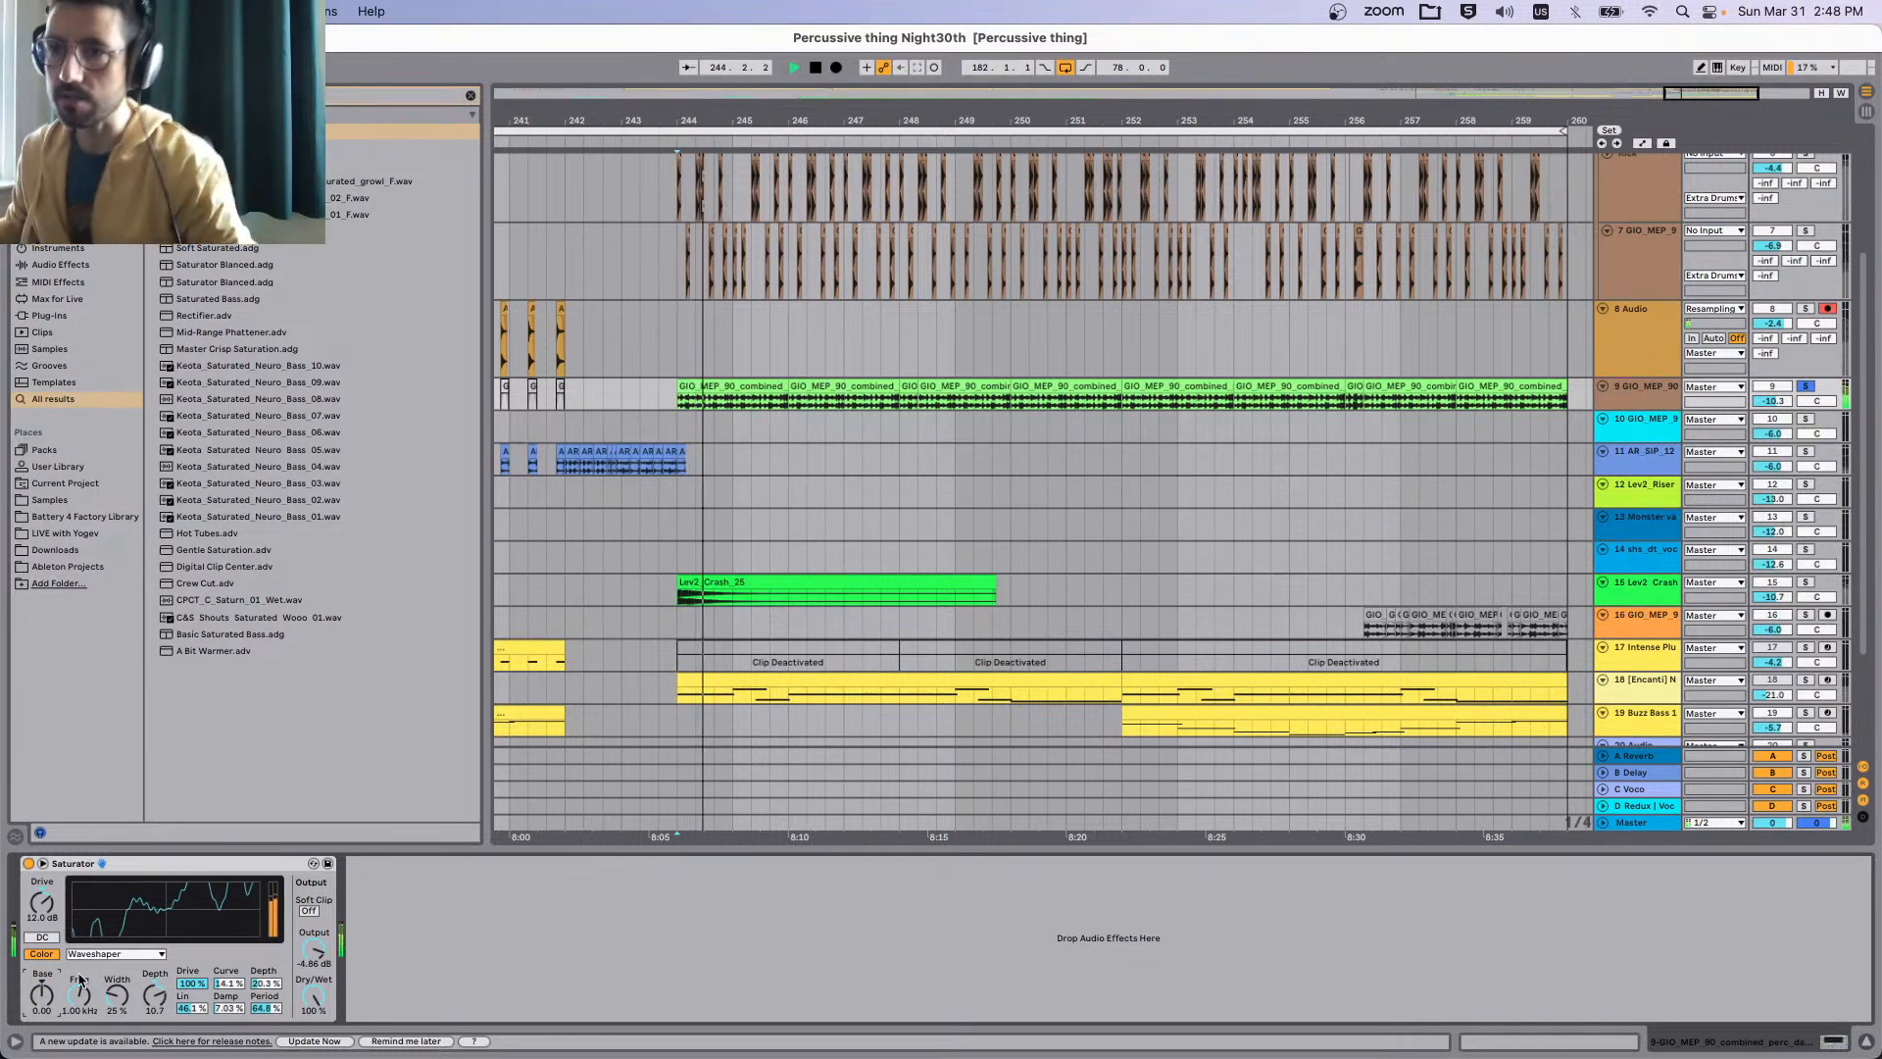
click(28, 863)
click(29, 864)
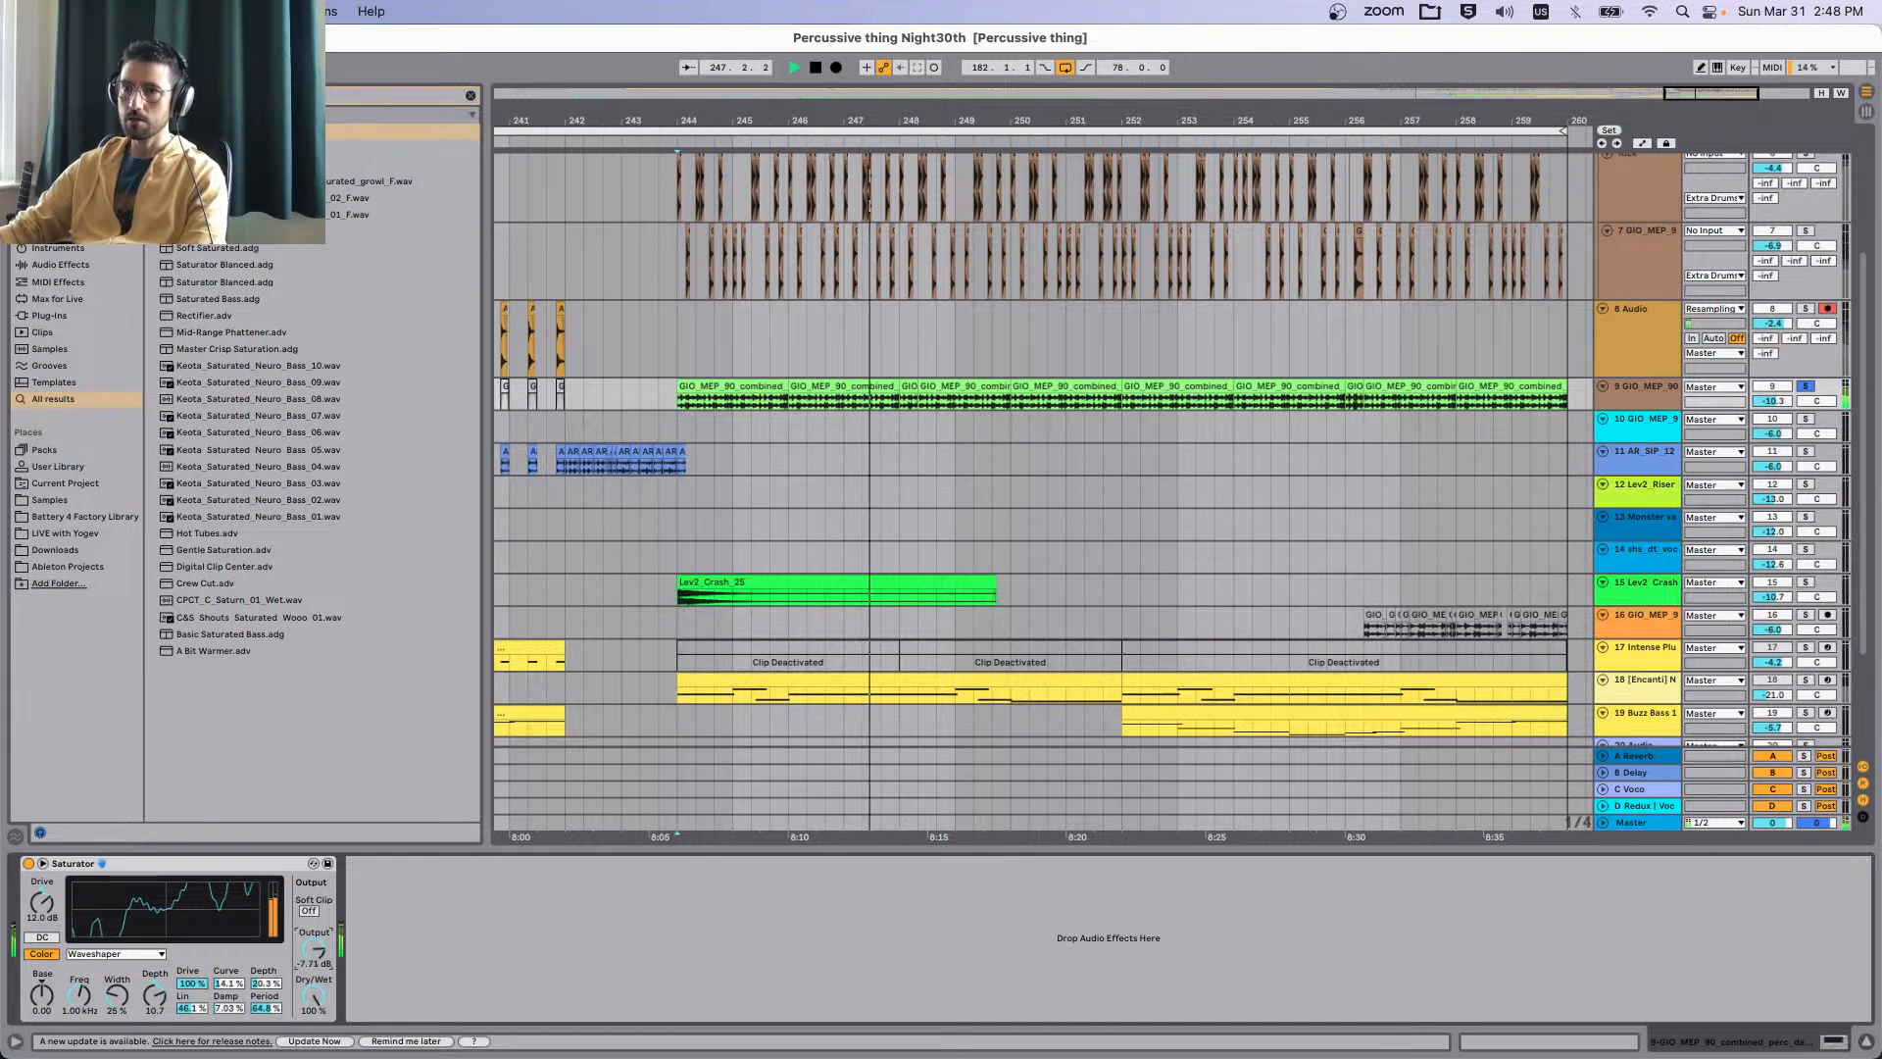
click(28, 863)
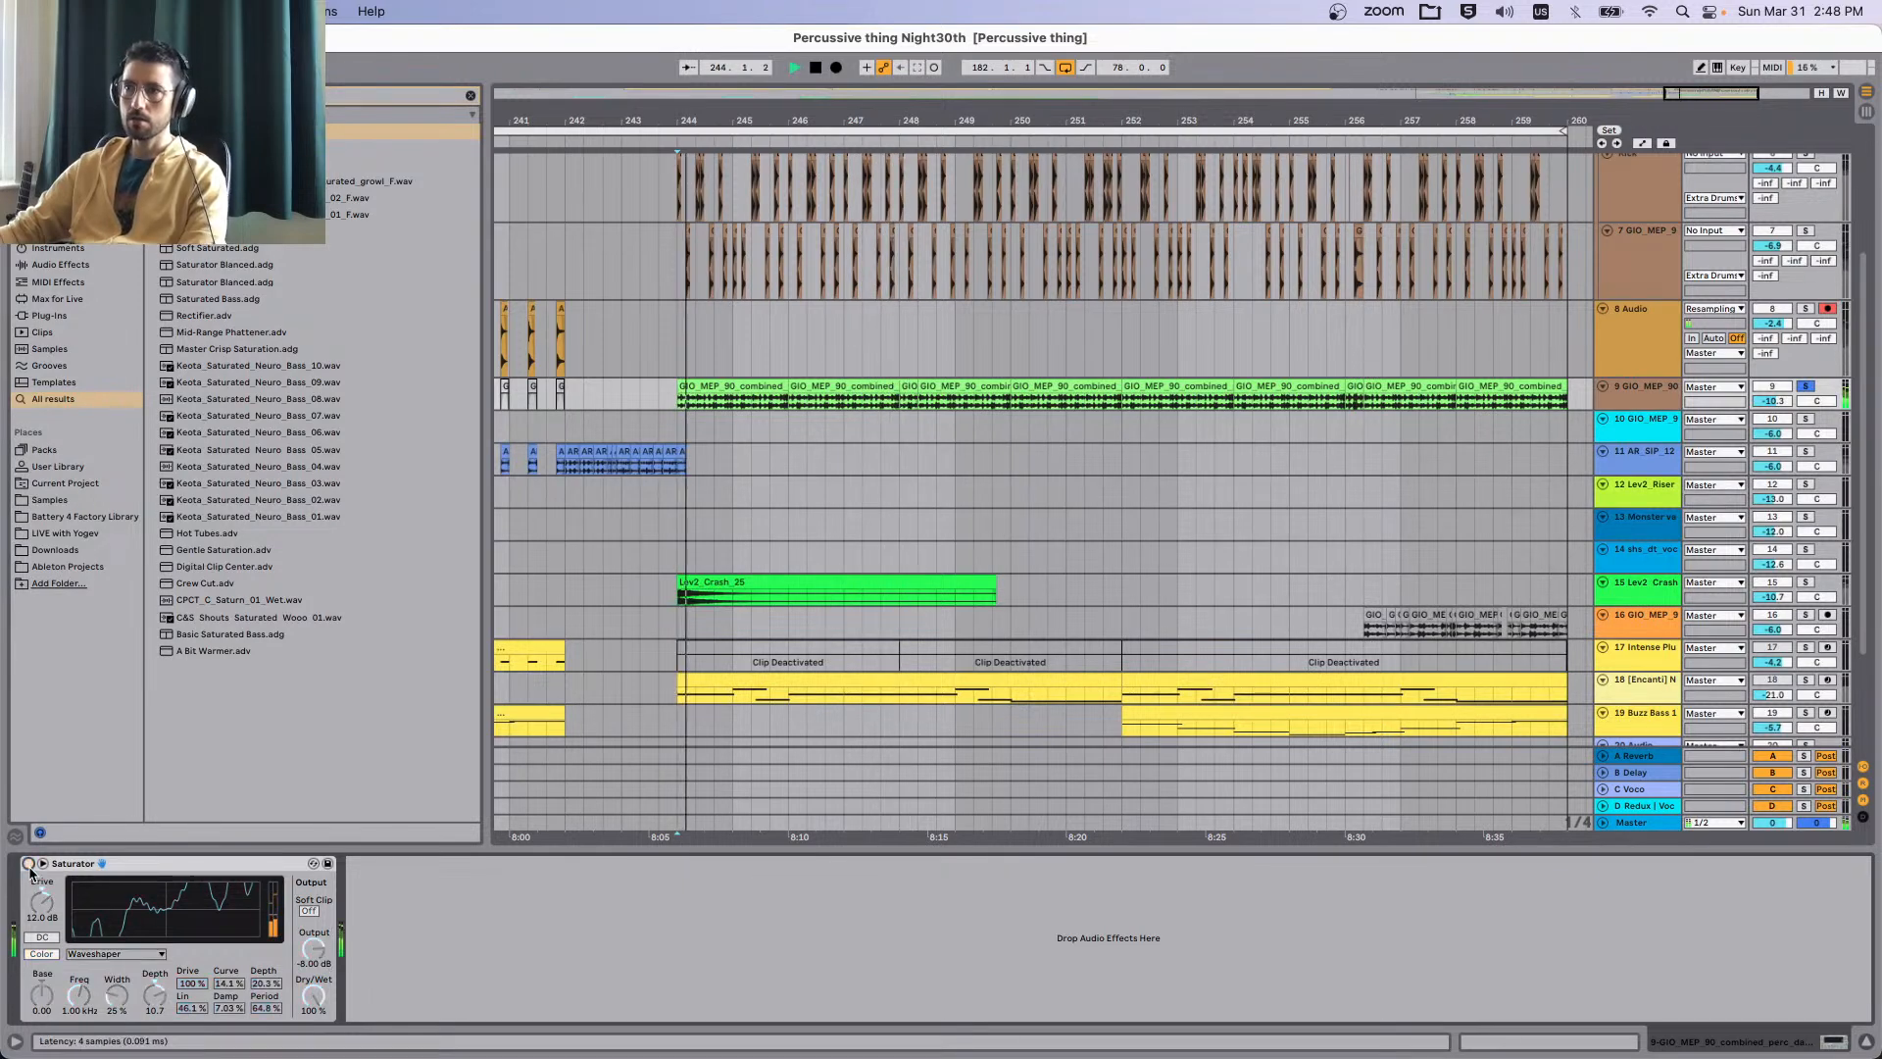
click(29, 864)
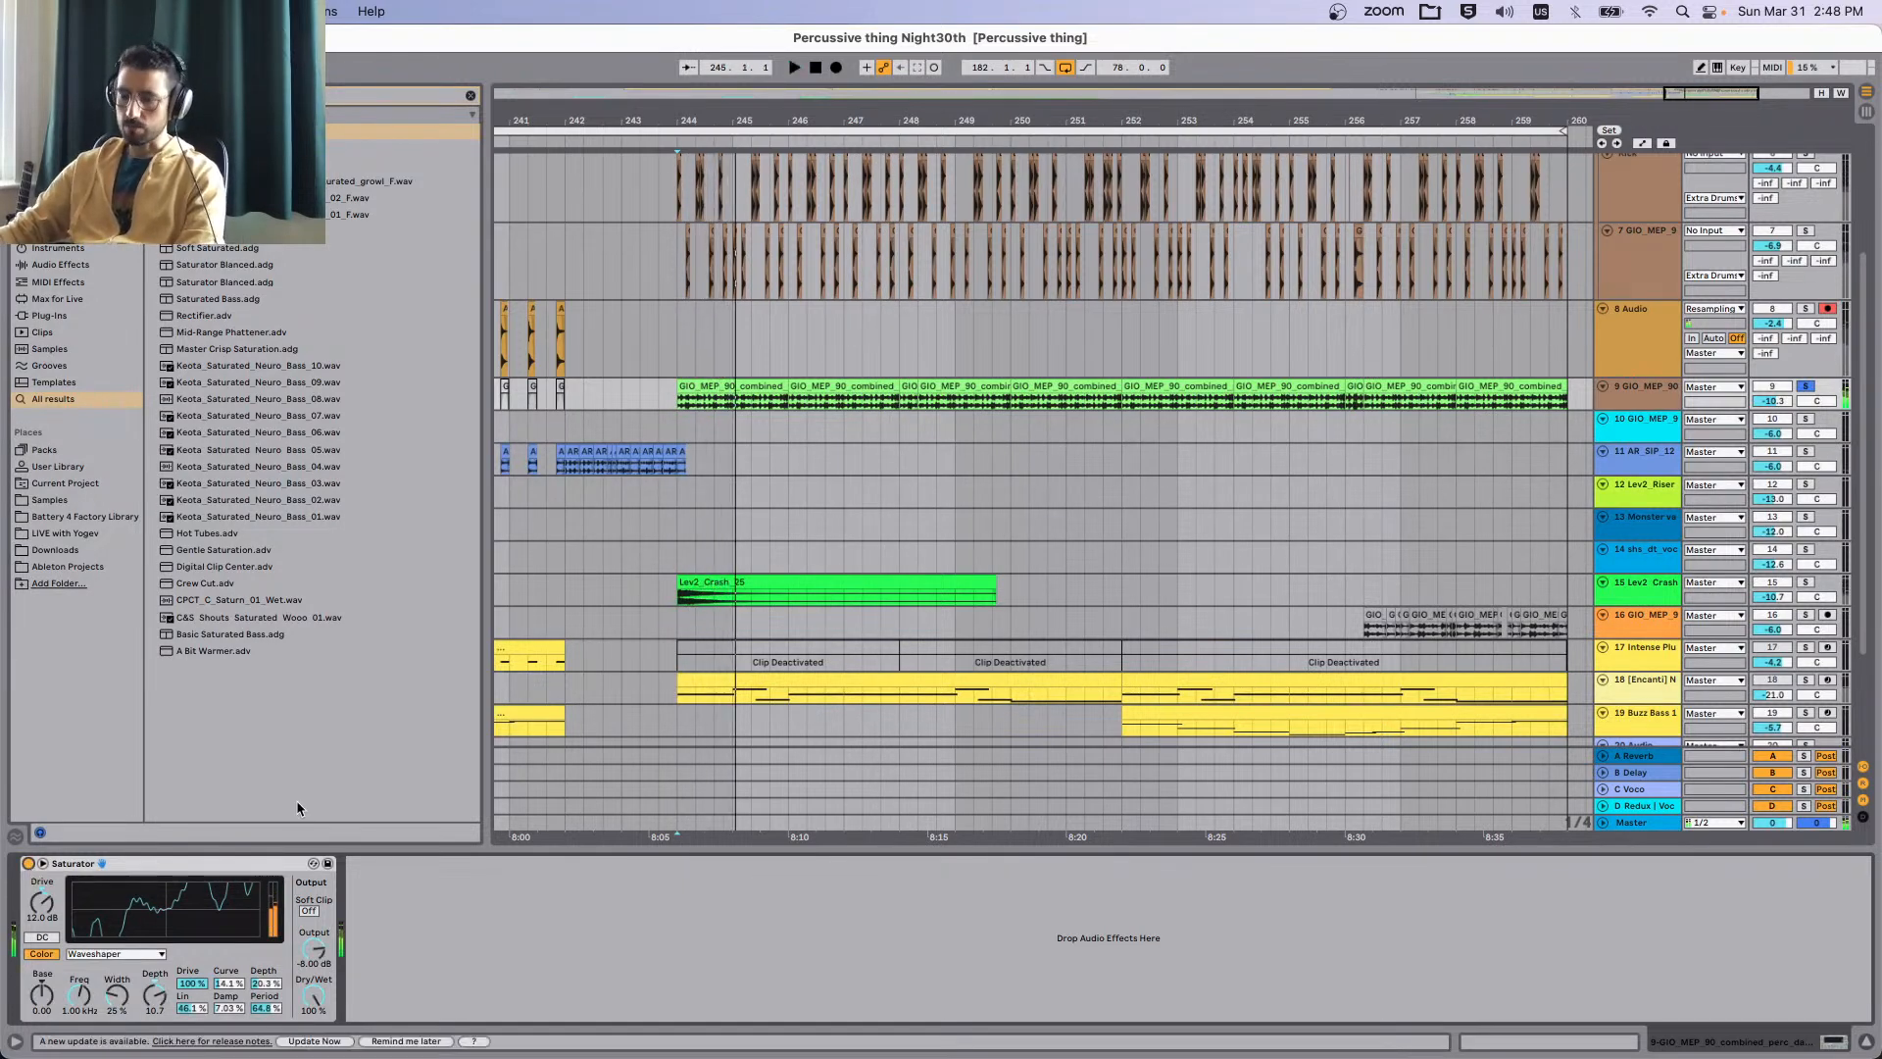
key(space)
Search the browser for "over" and add the Overdrive effect before the Saturator on track 9.
key(super+f)
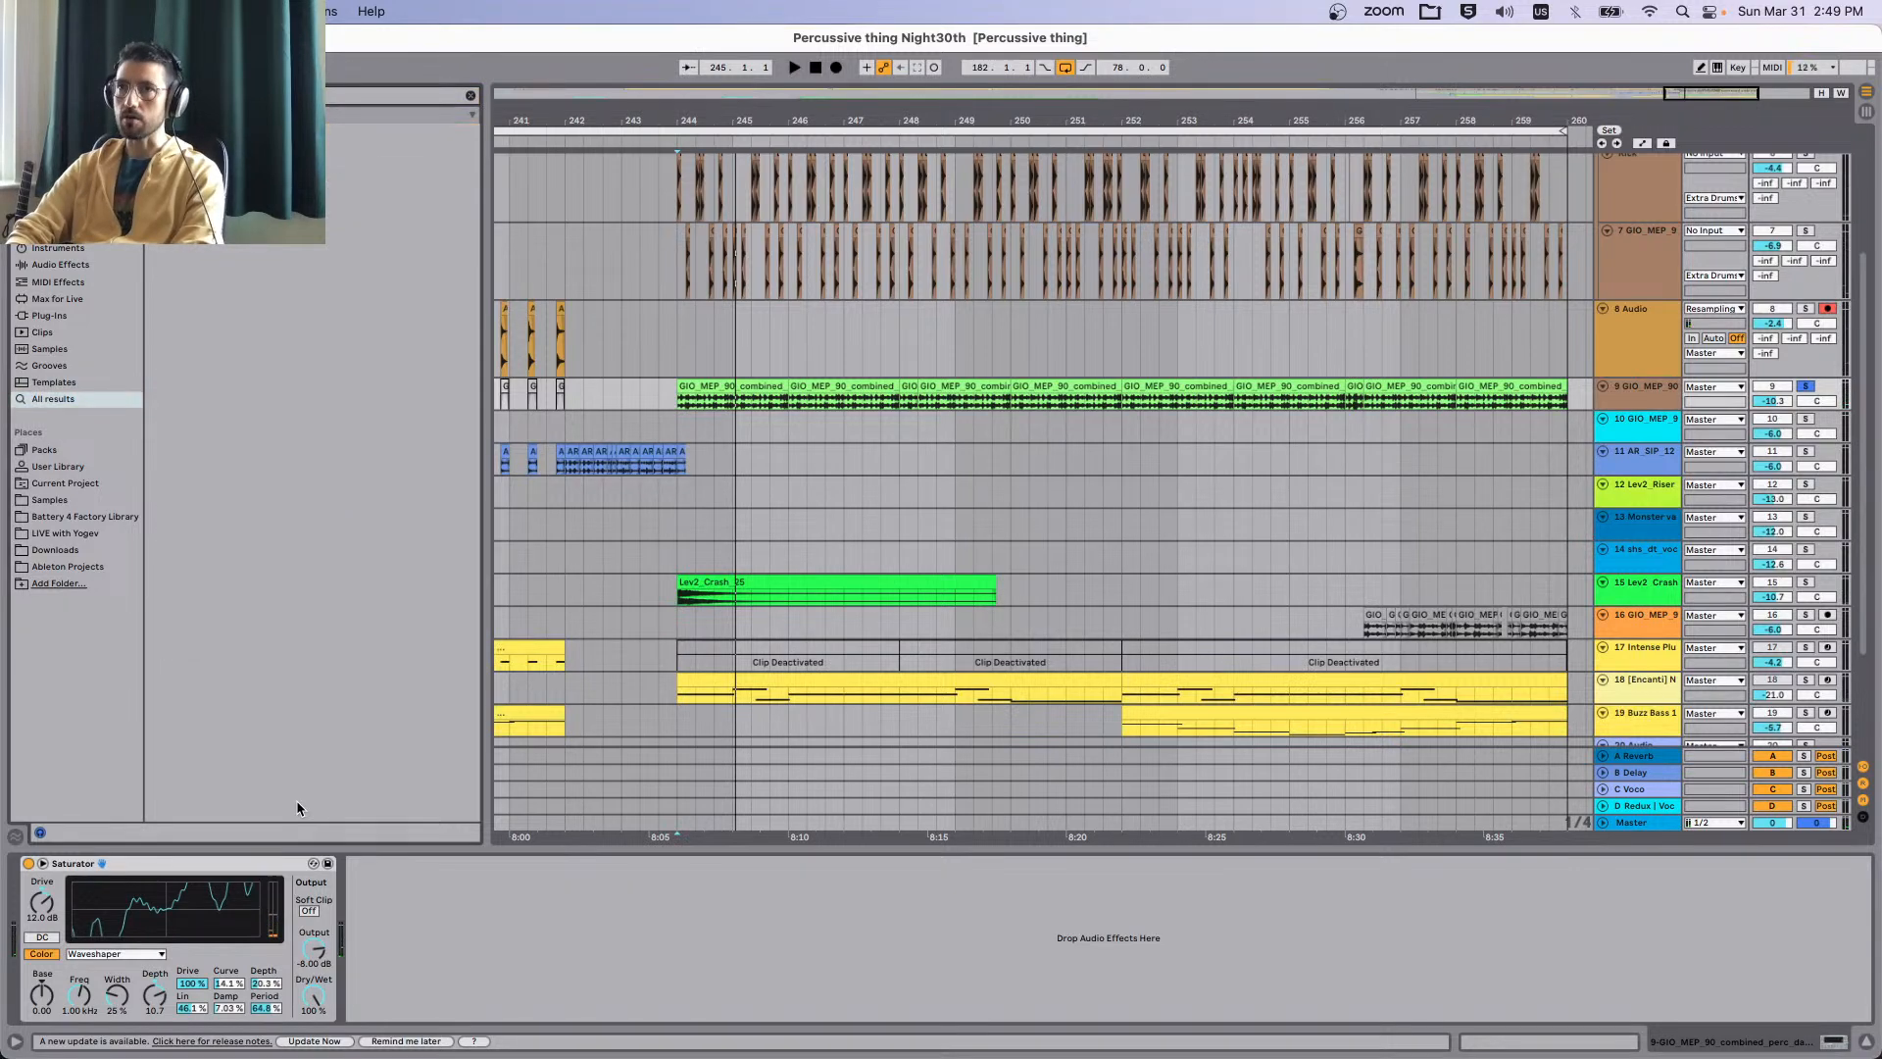
text(tra)
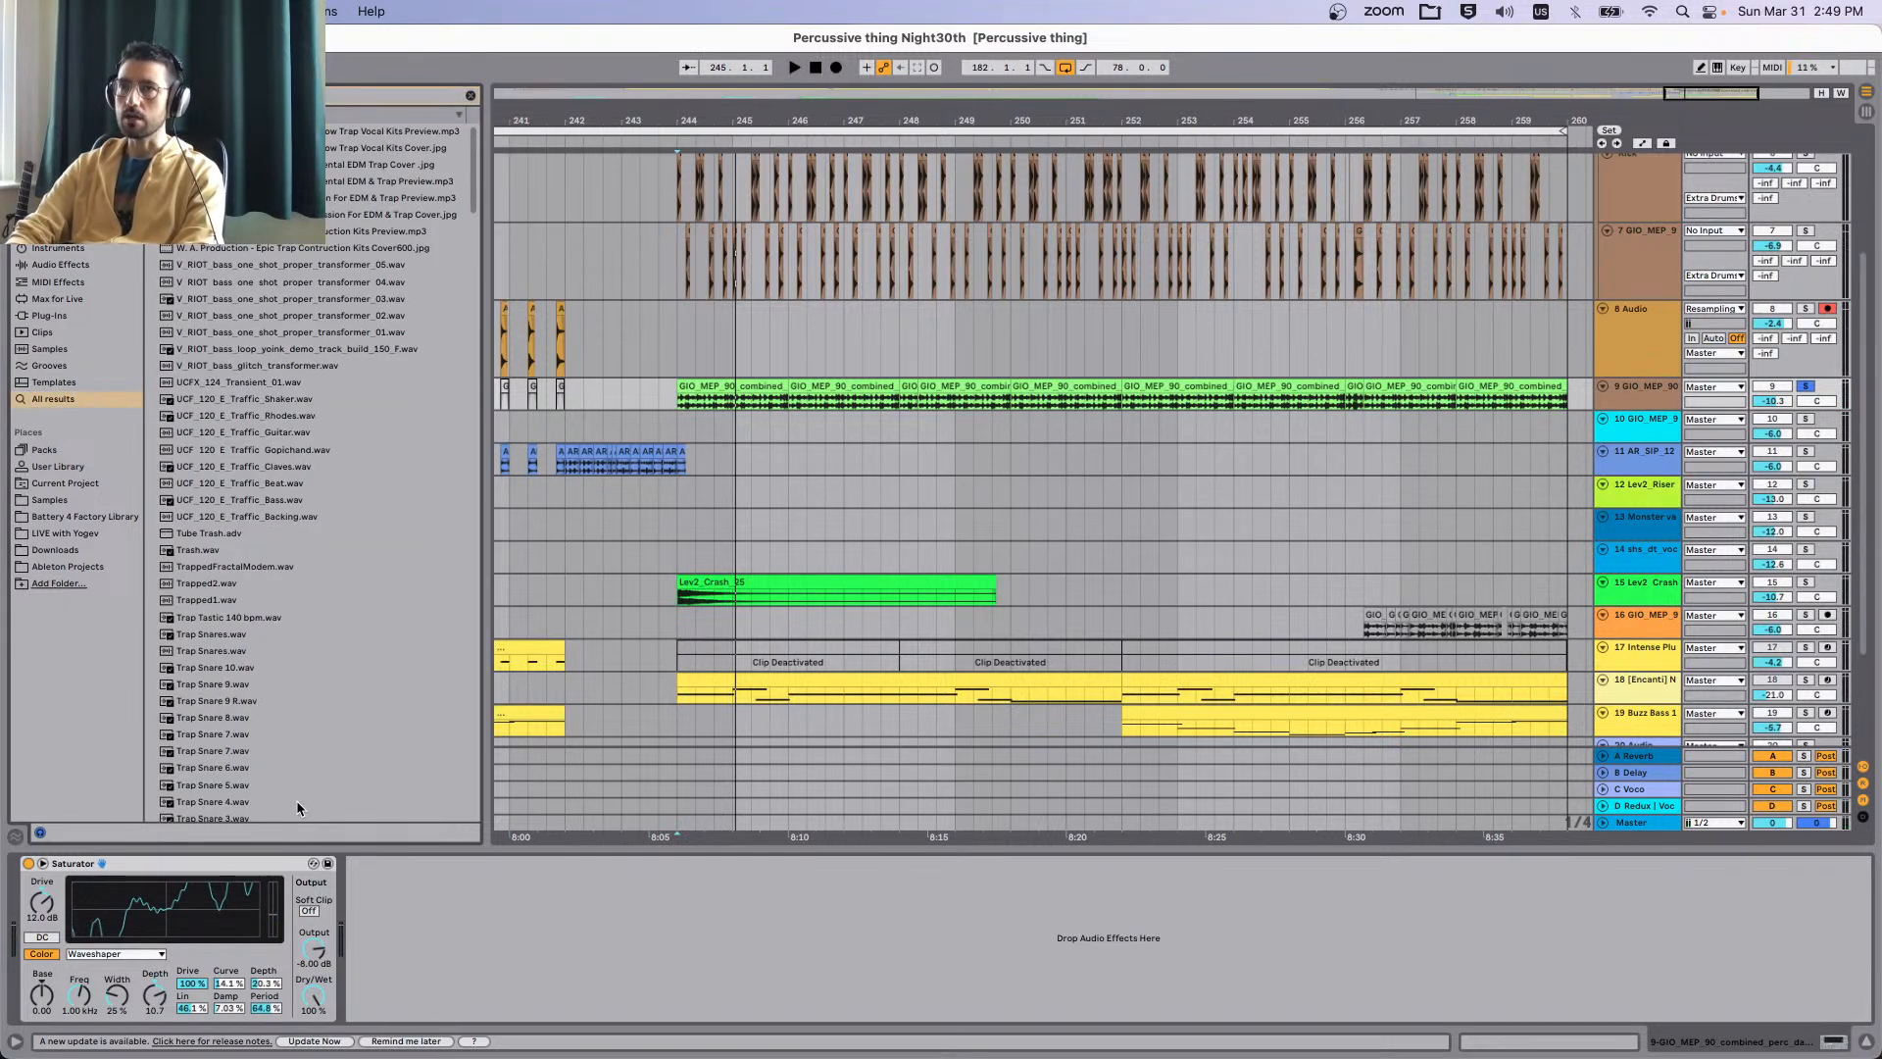
text(n)
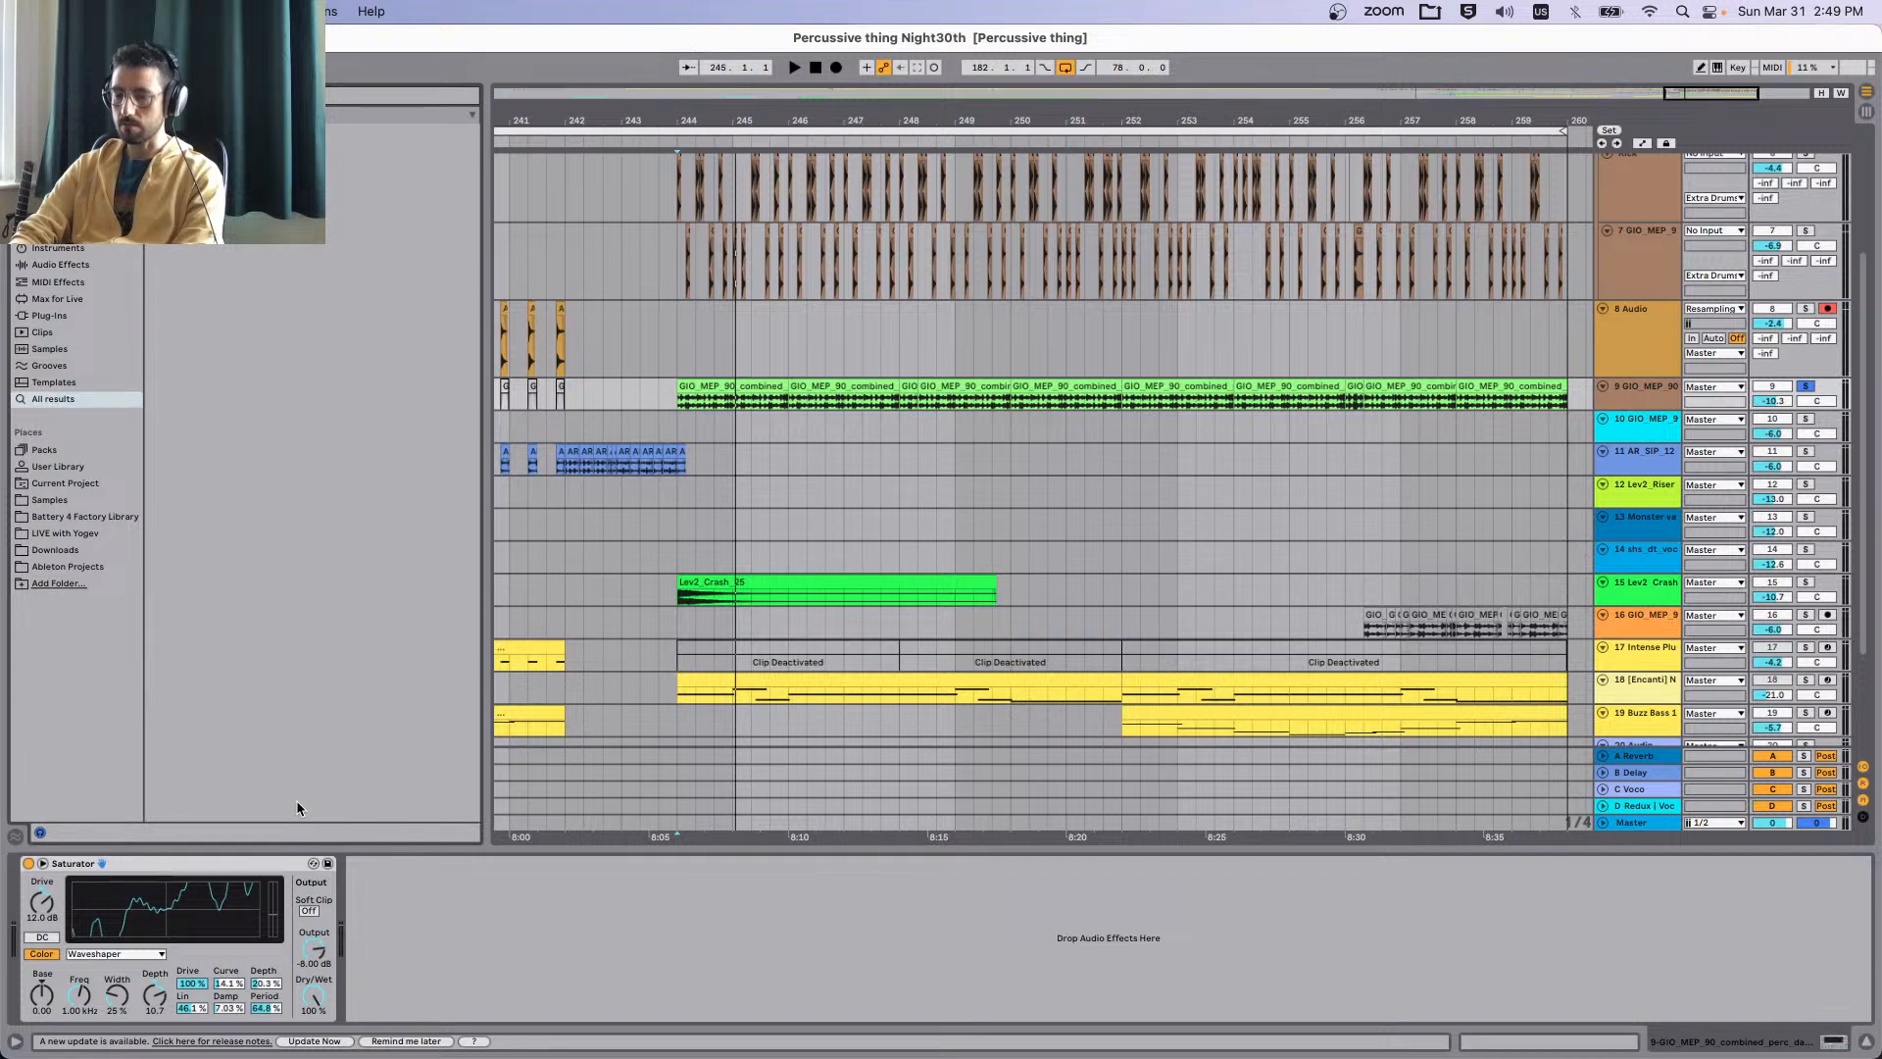
text(over)
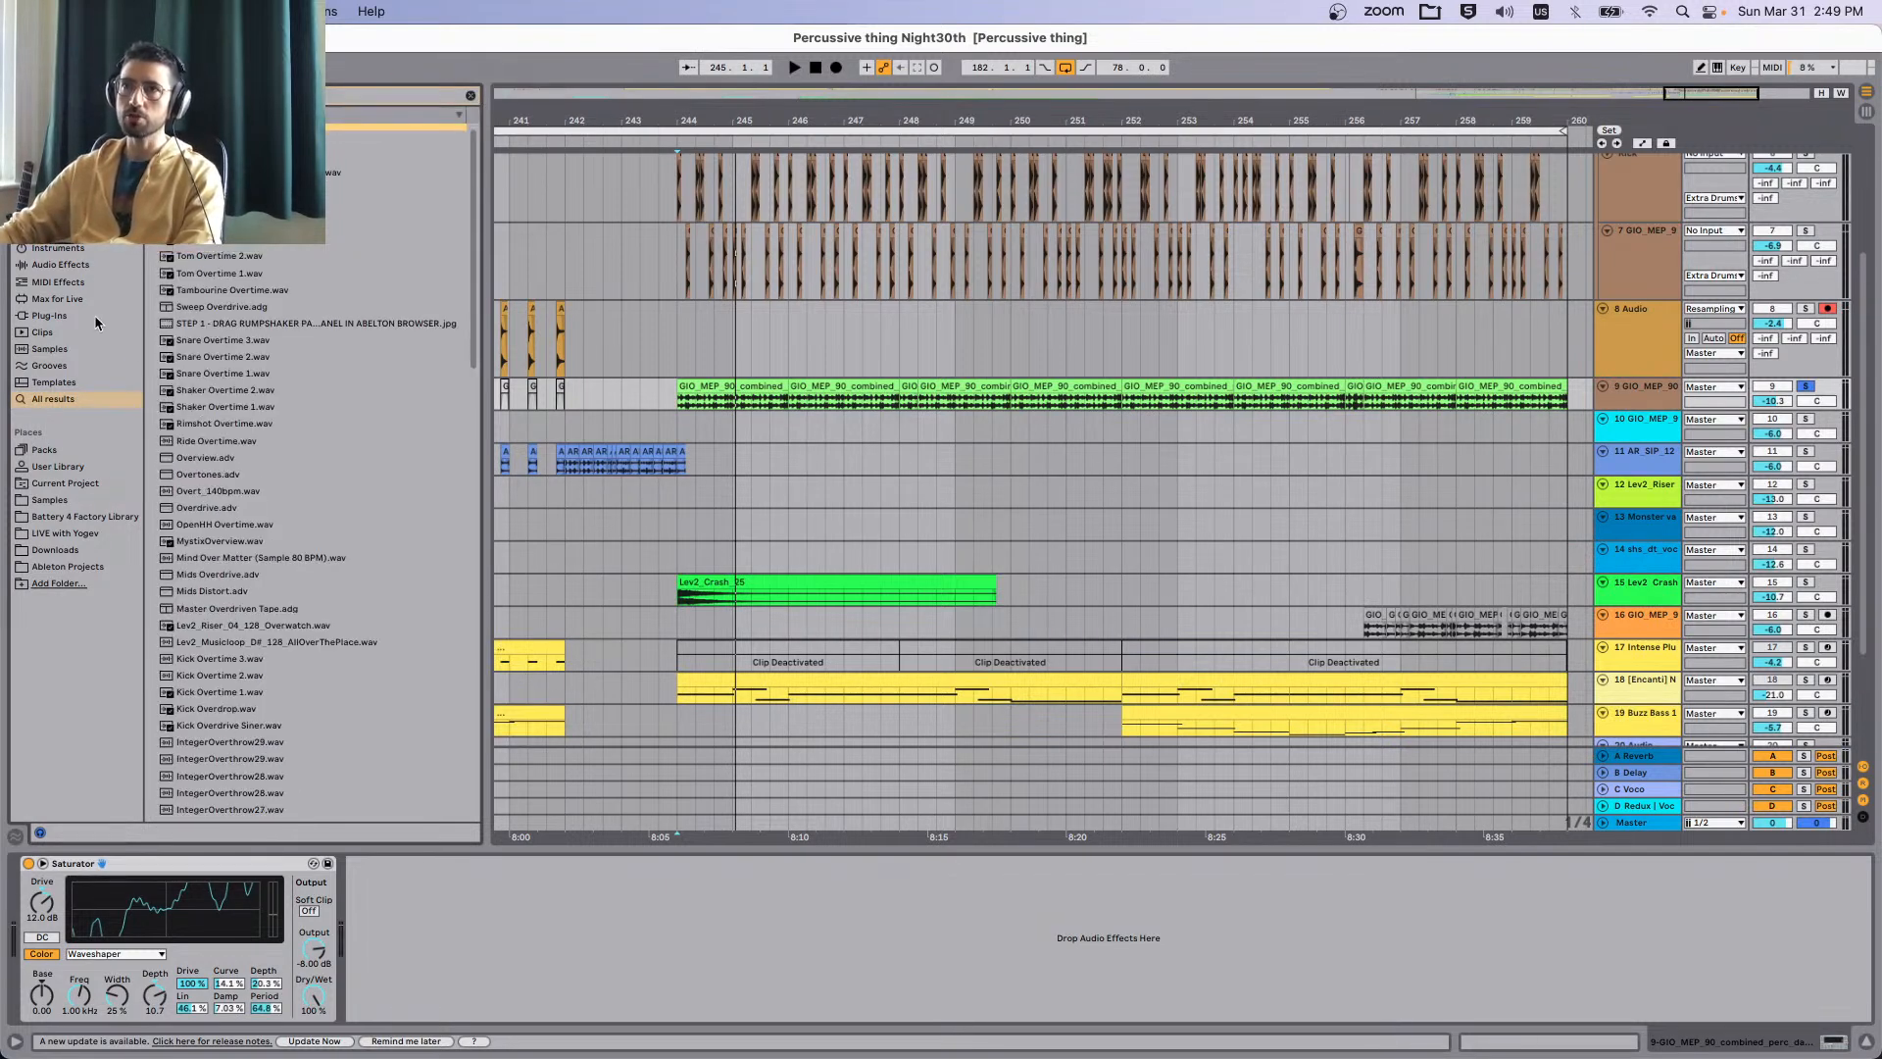
drag(201, 131, 46, 923)
Set the Overdrive's Dry/Wet to 12% and its Tone to 29% during playback.
key(space)
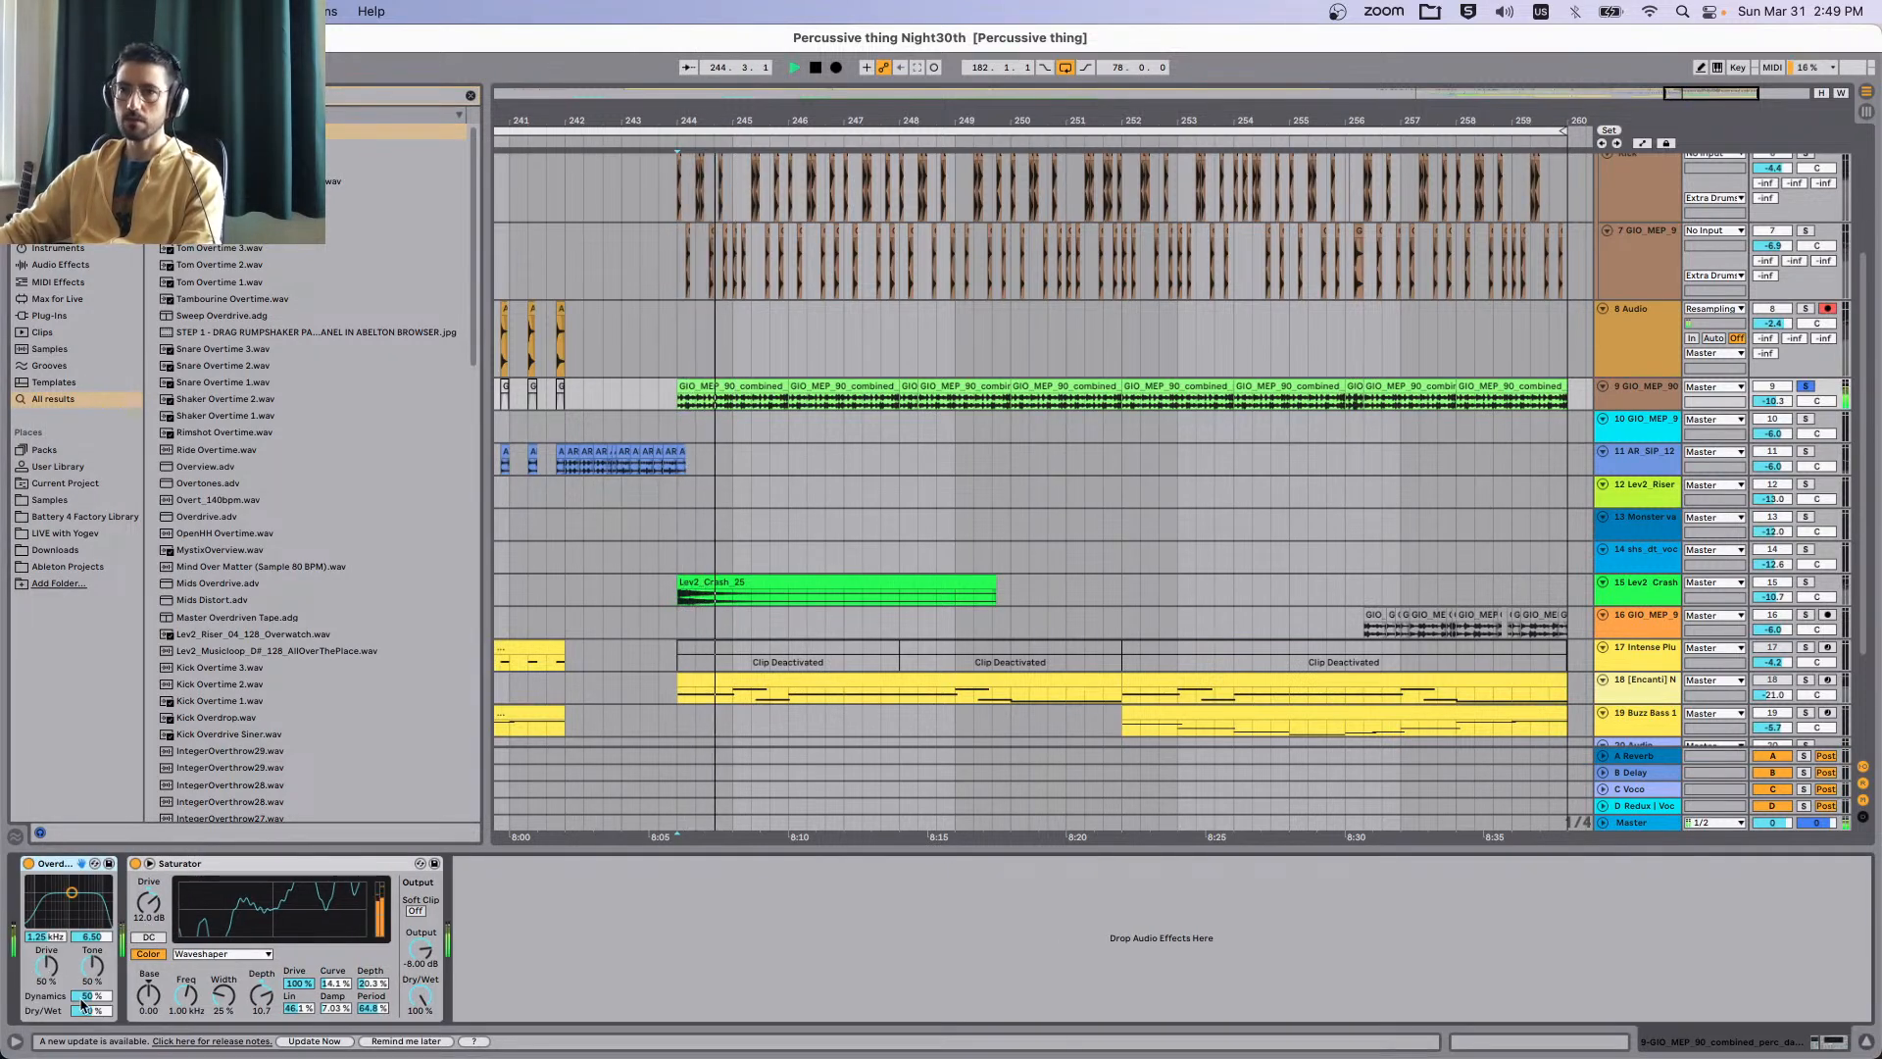
drag(91, 1010, 91, 1048)
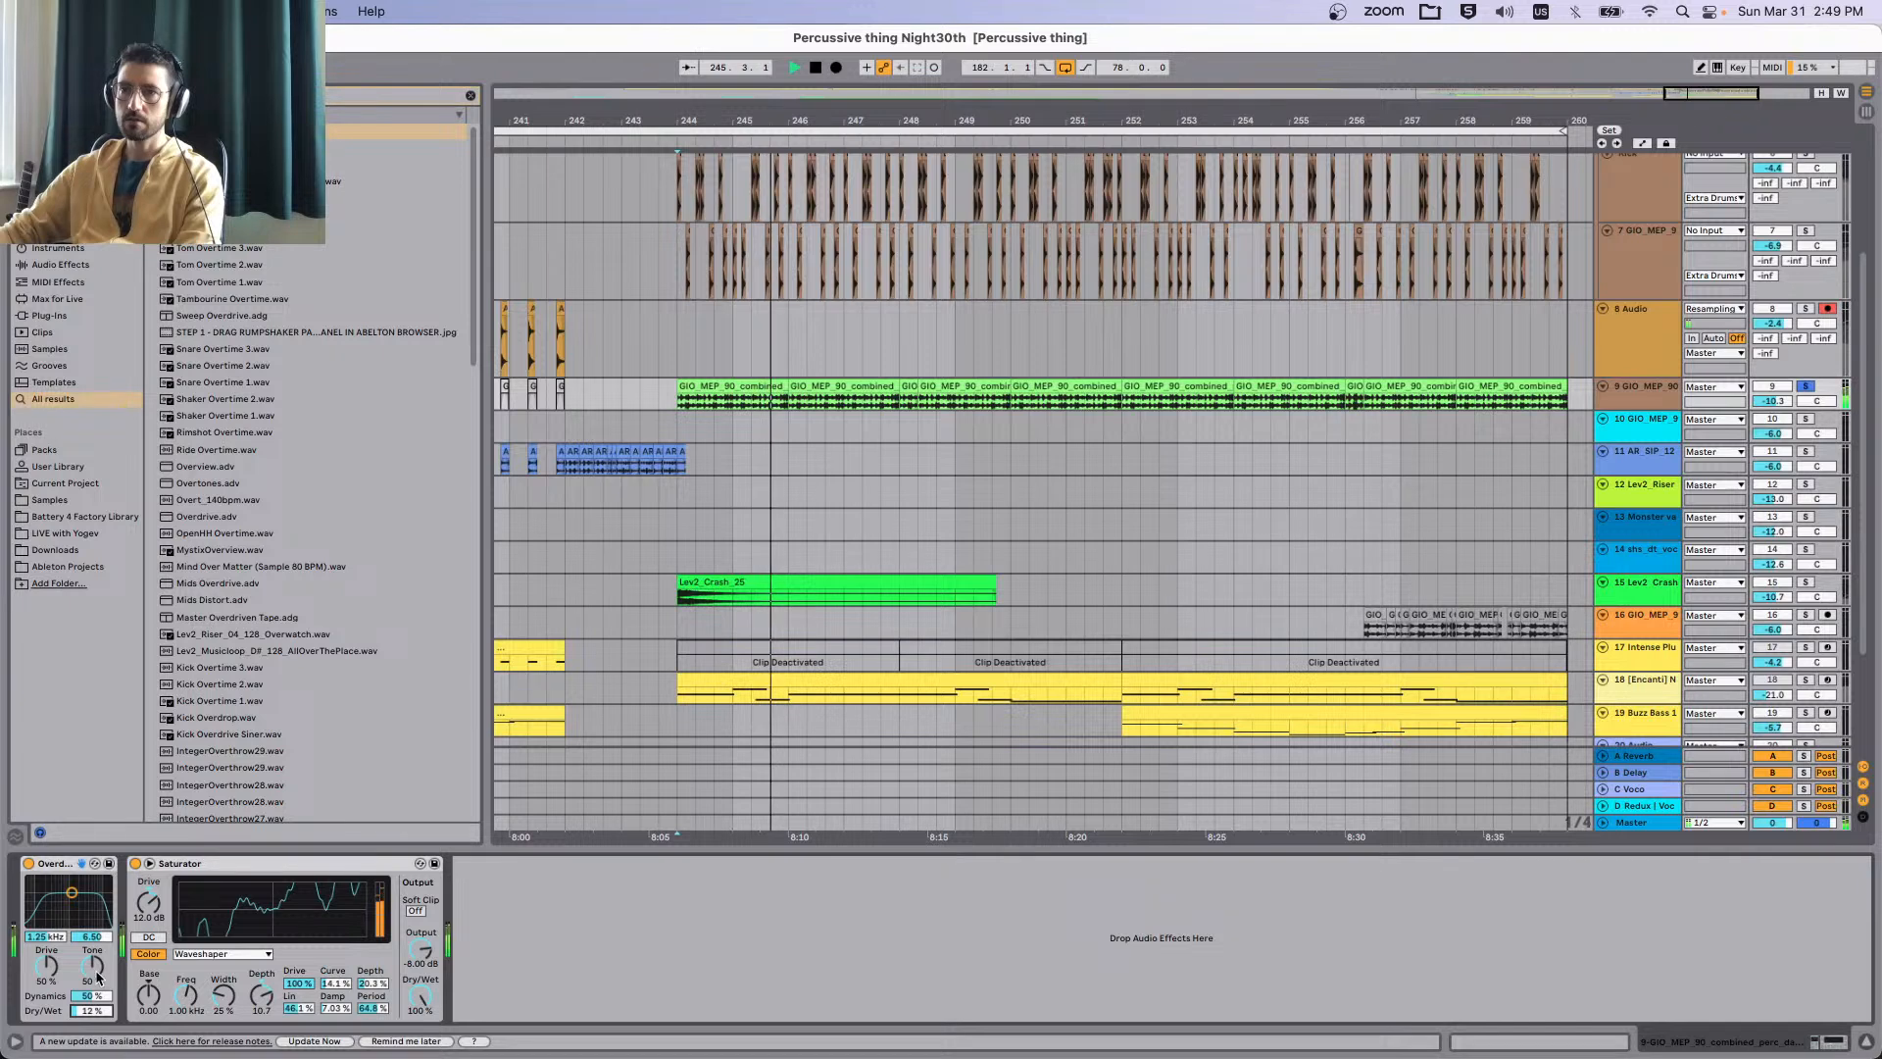
drag(91, 966, 91, 987)
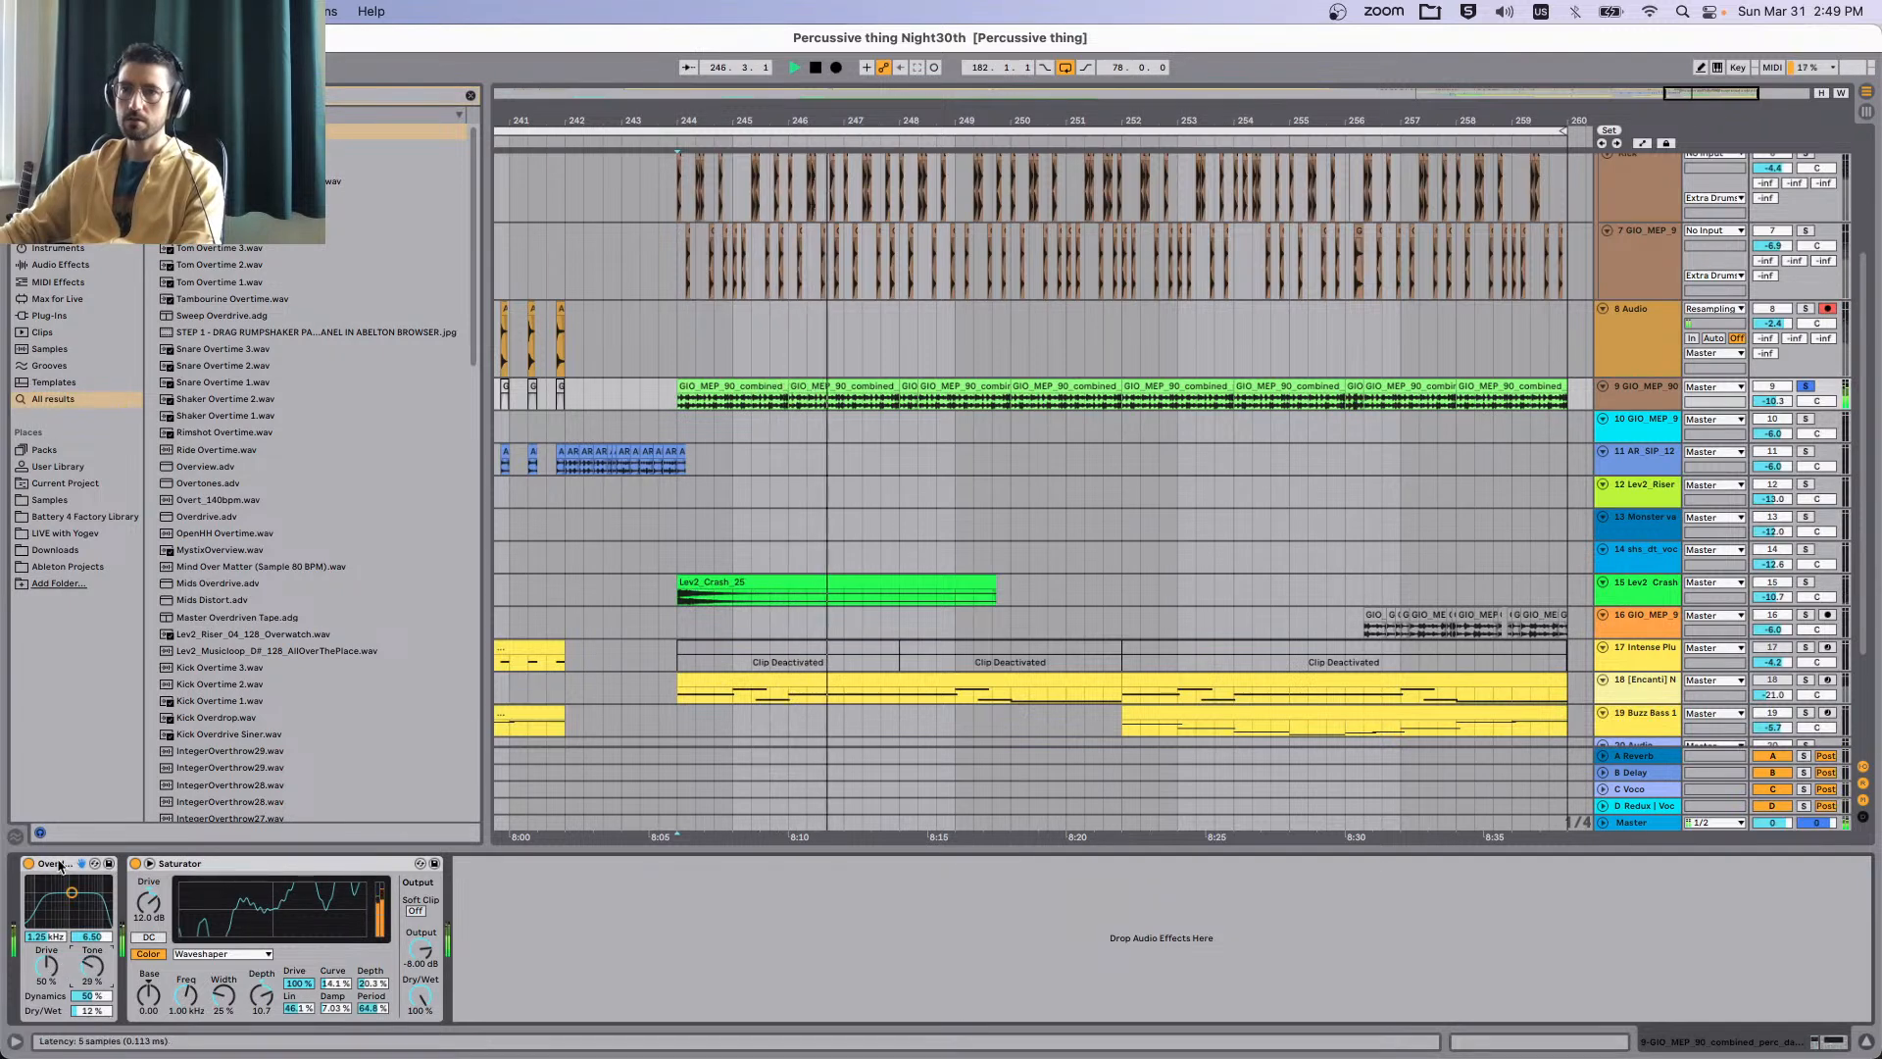
Group the Overdrive and Saturator into one audio effect rack.
click(208, 867)
shift+click(57, 864)
key(super+g)
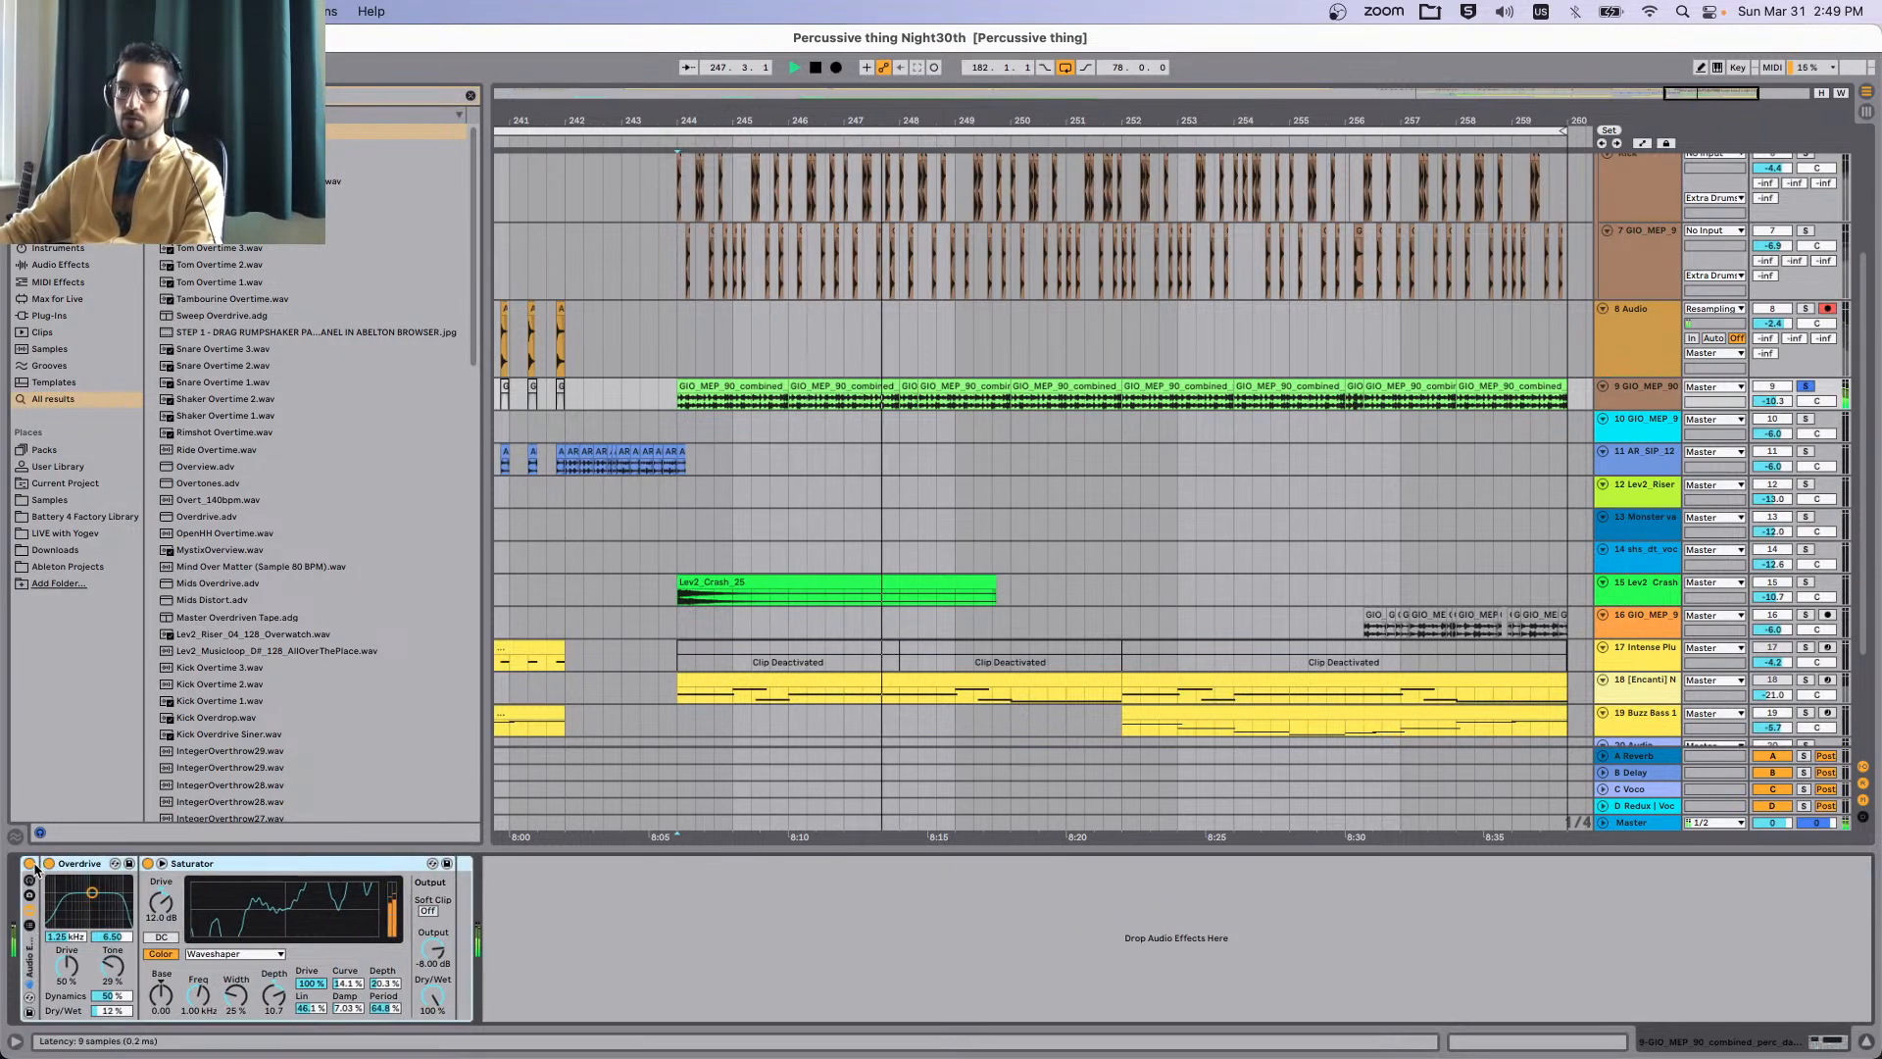
Switch the effect rack off and automate its Device On so it turns on at bar 244 of track 9.
click(29, 864)
key(space)
key(a)
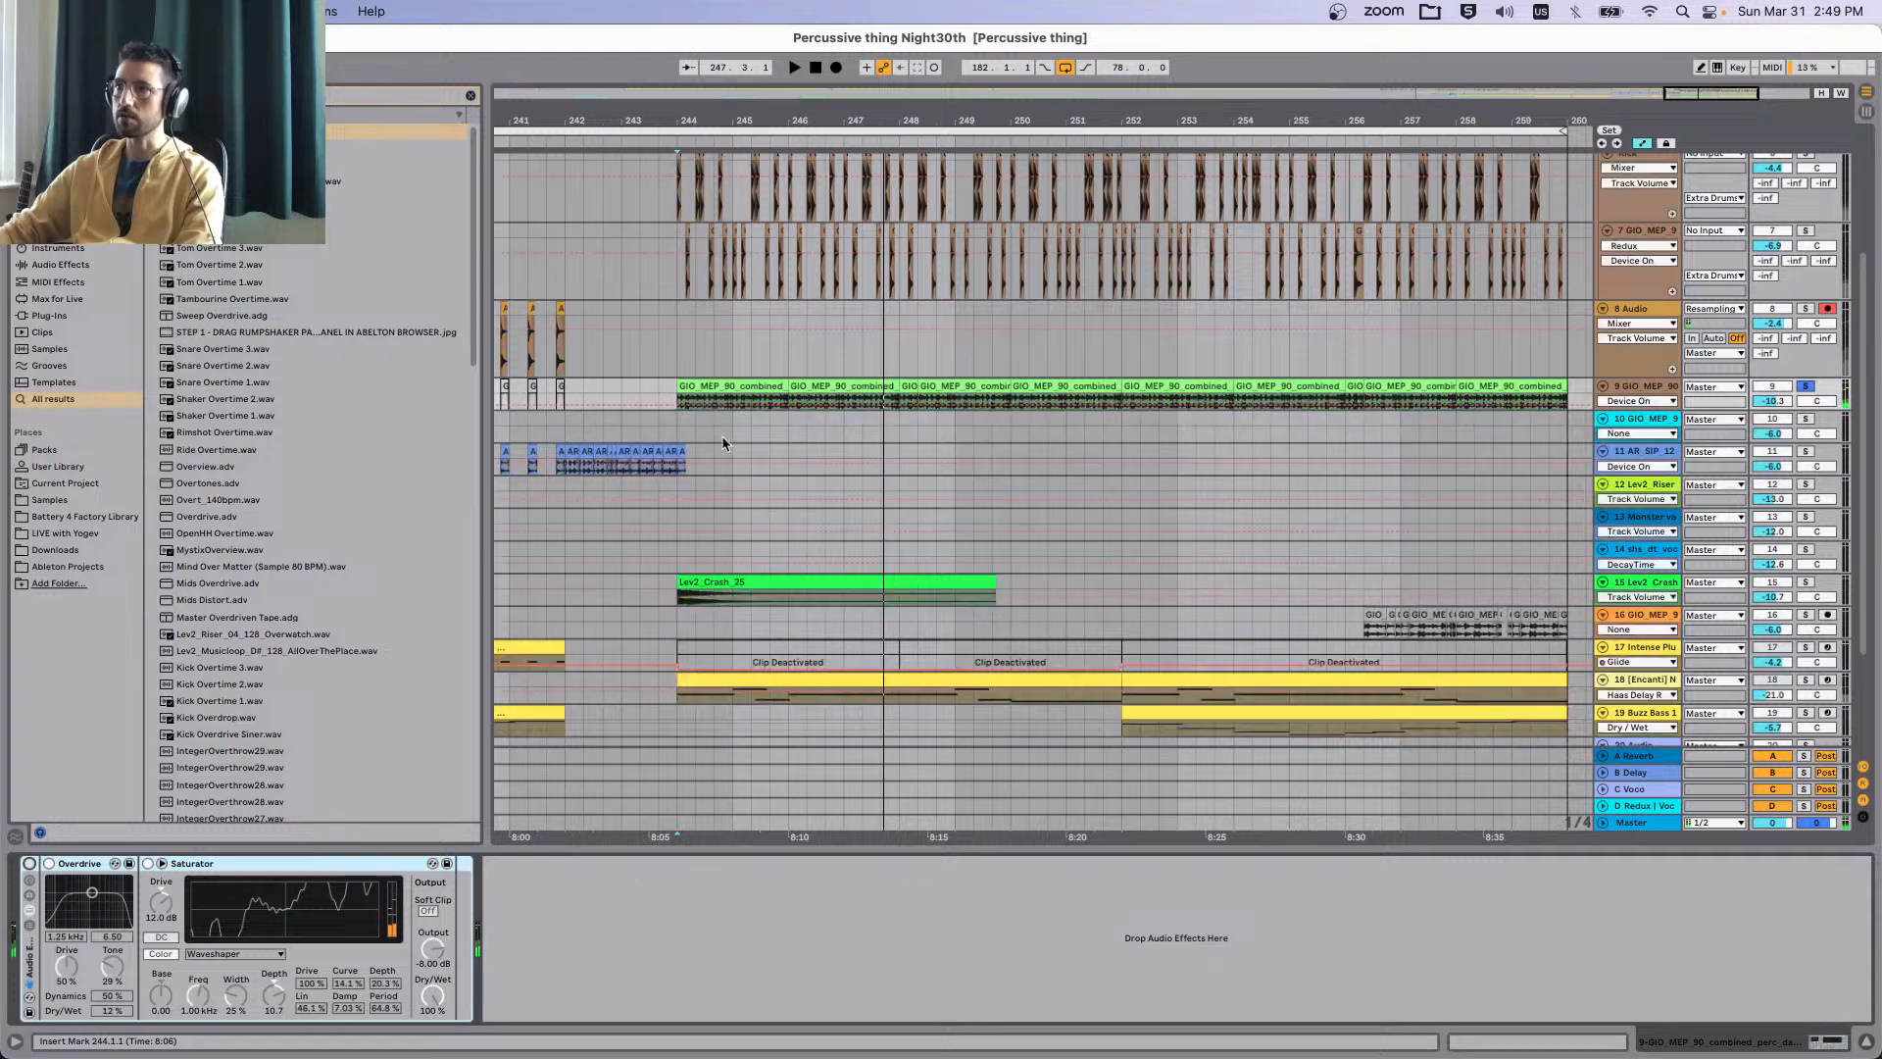
click(677, 405)
drag(678, 405, 677, 397)
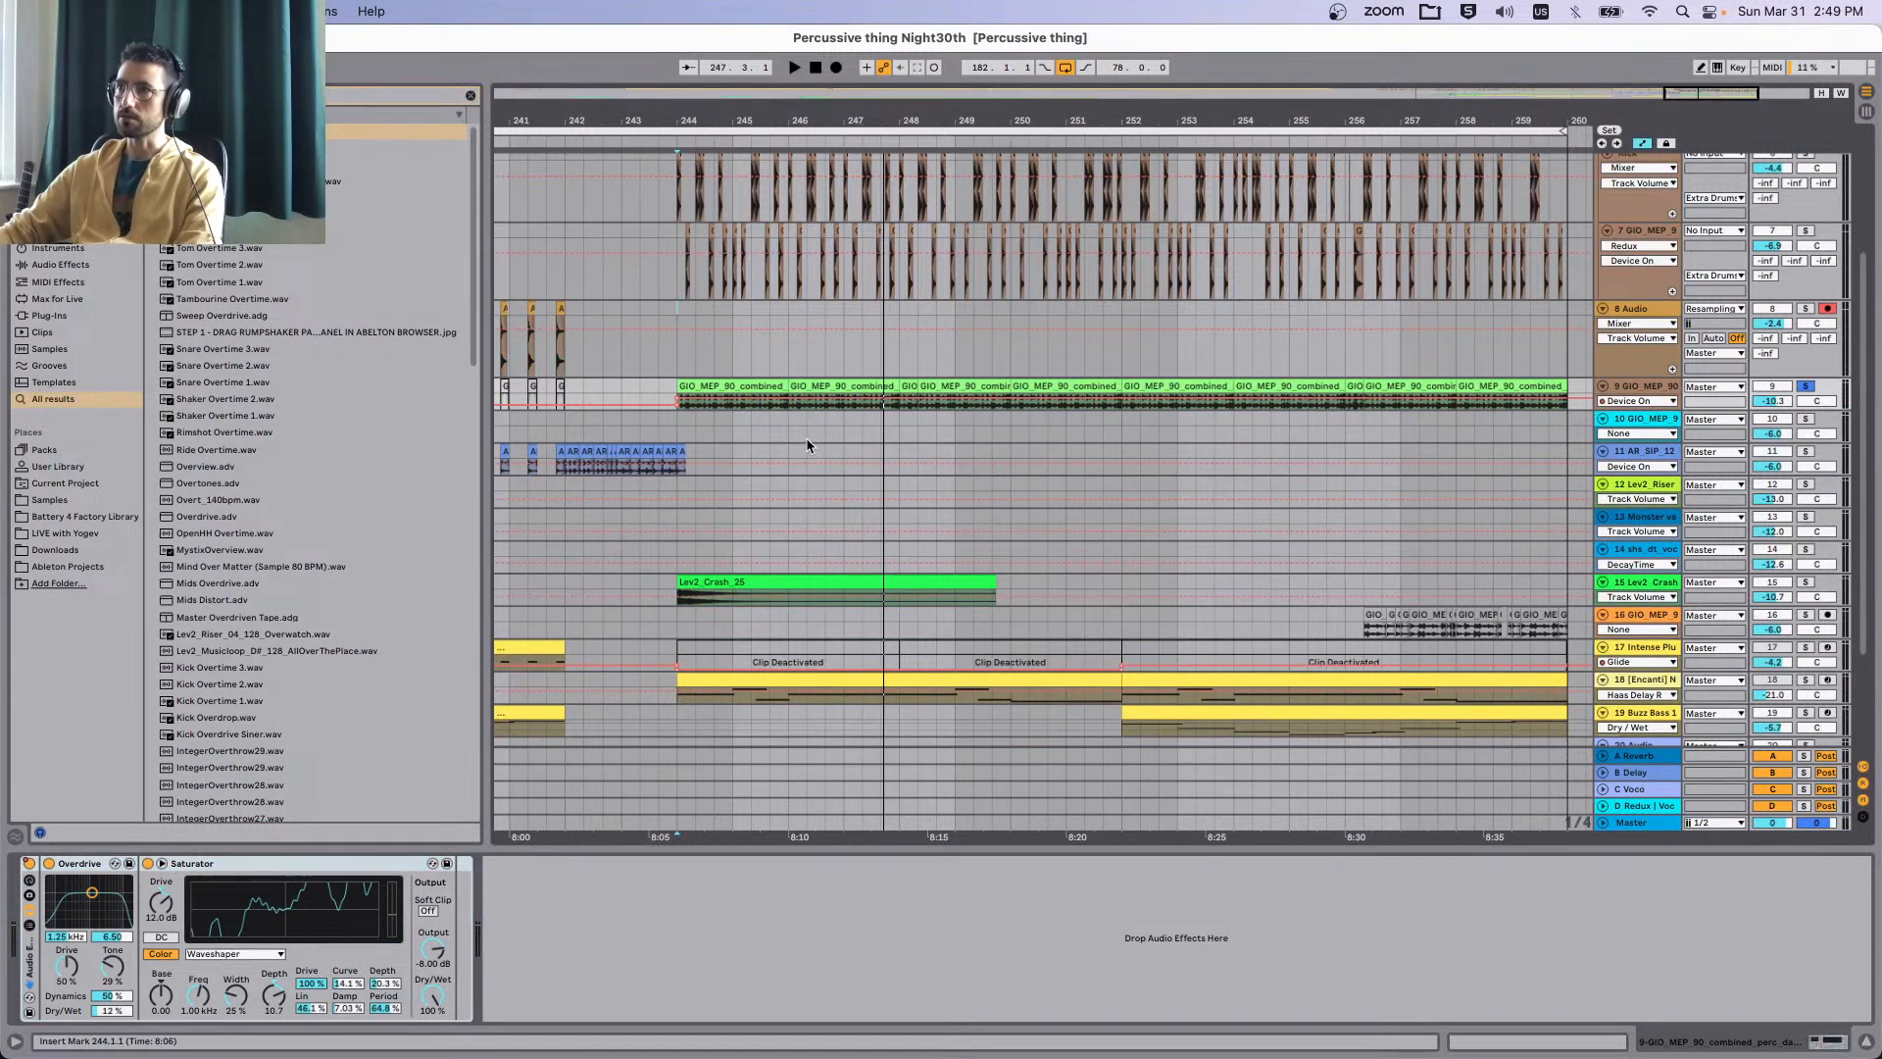
key(space)
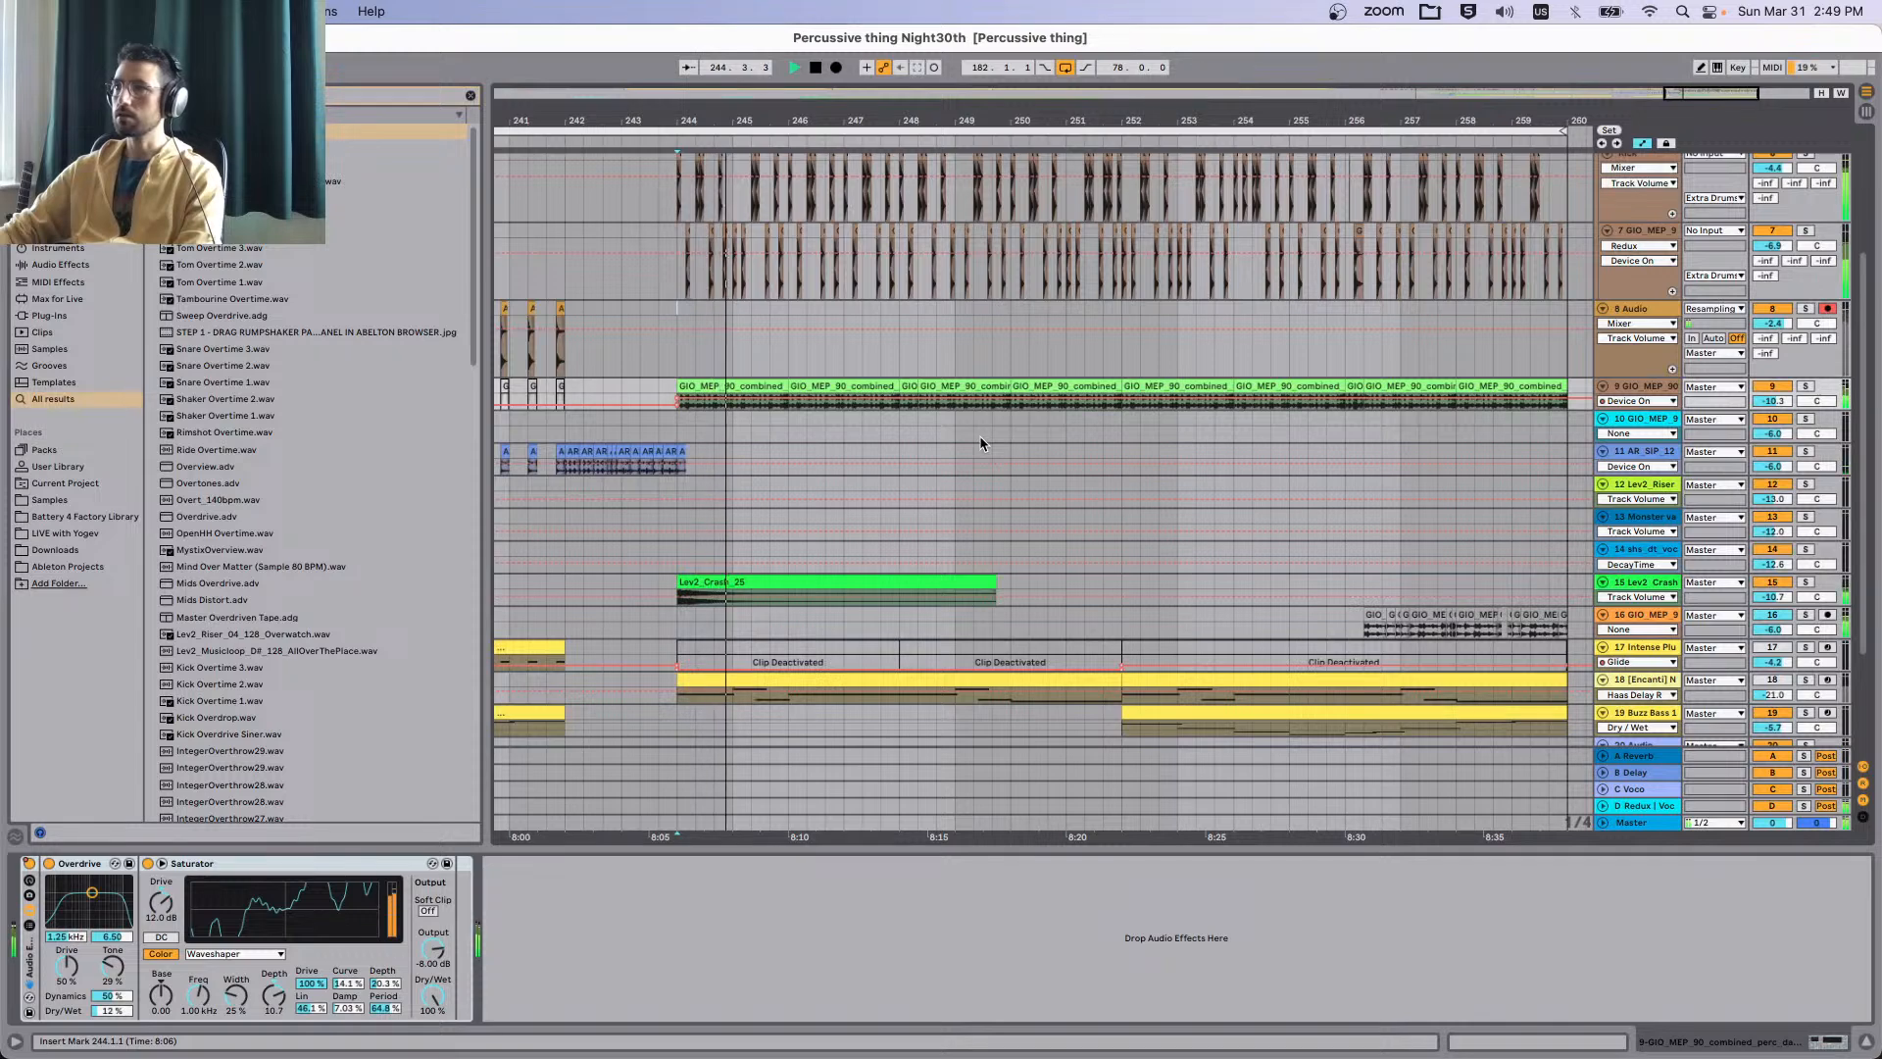
key(a)
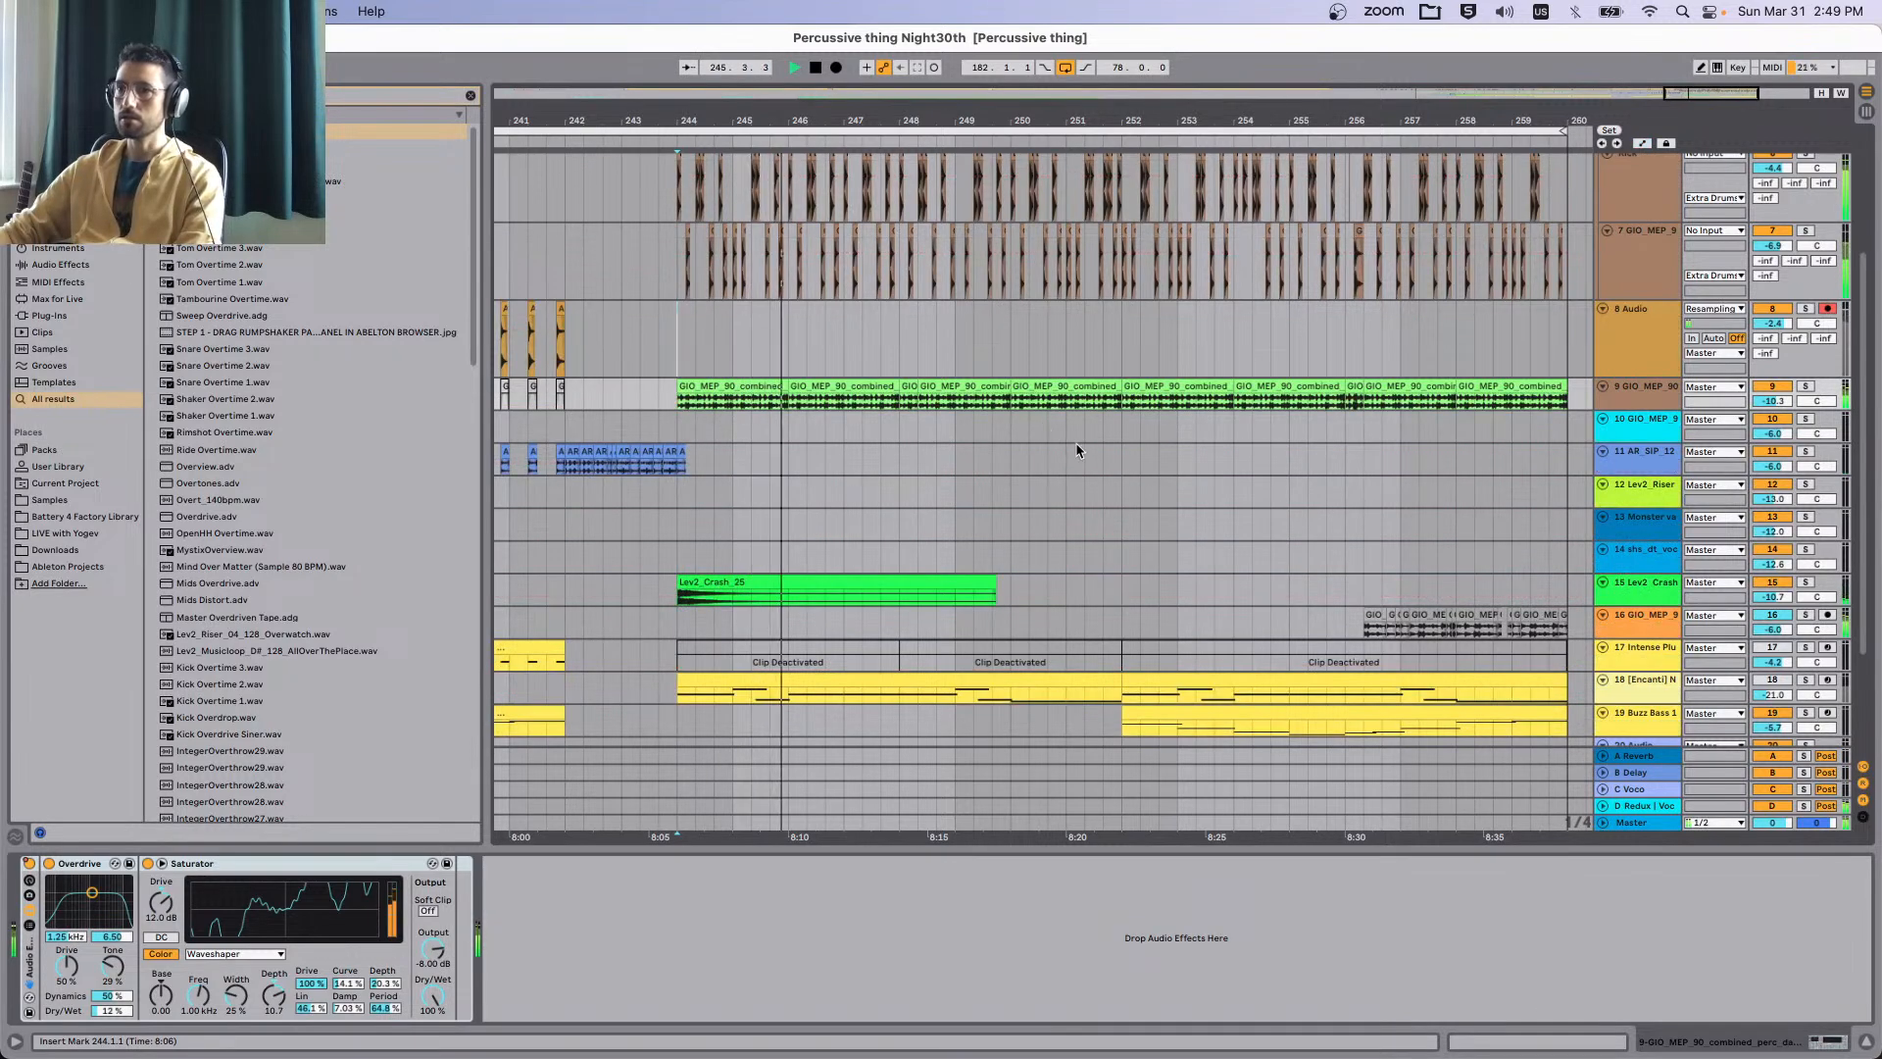
Set the Saturator's output to -12.6 dB while playing track 9 soloed and within the full mix.
key(s)
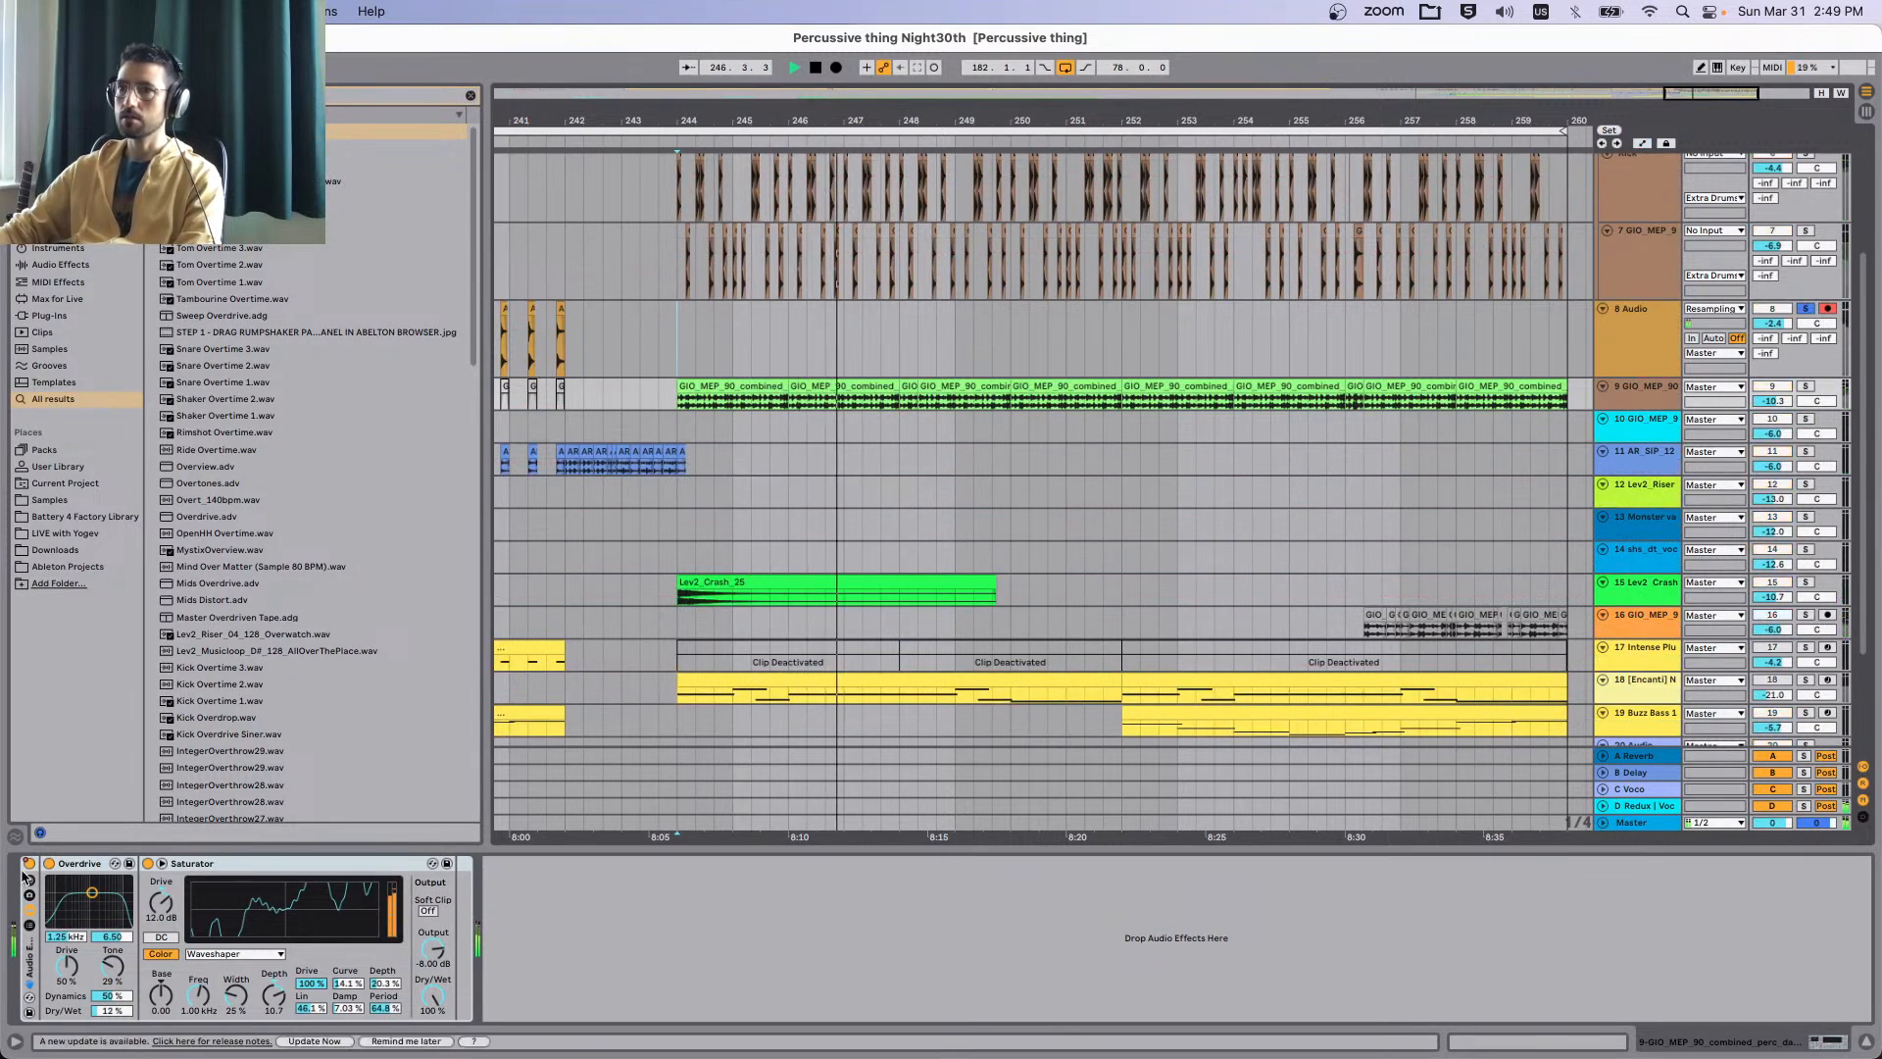
key(space)
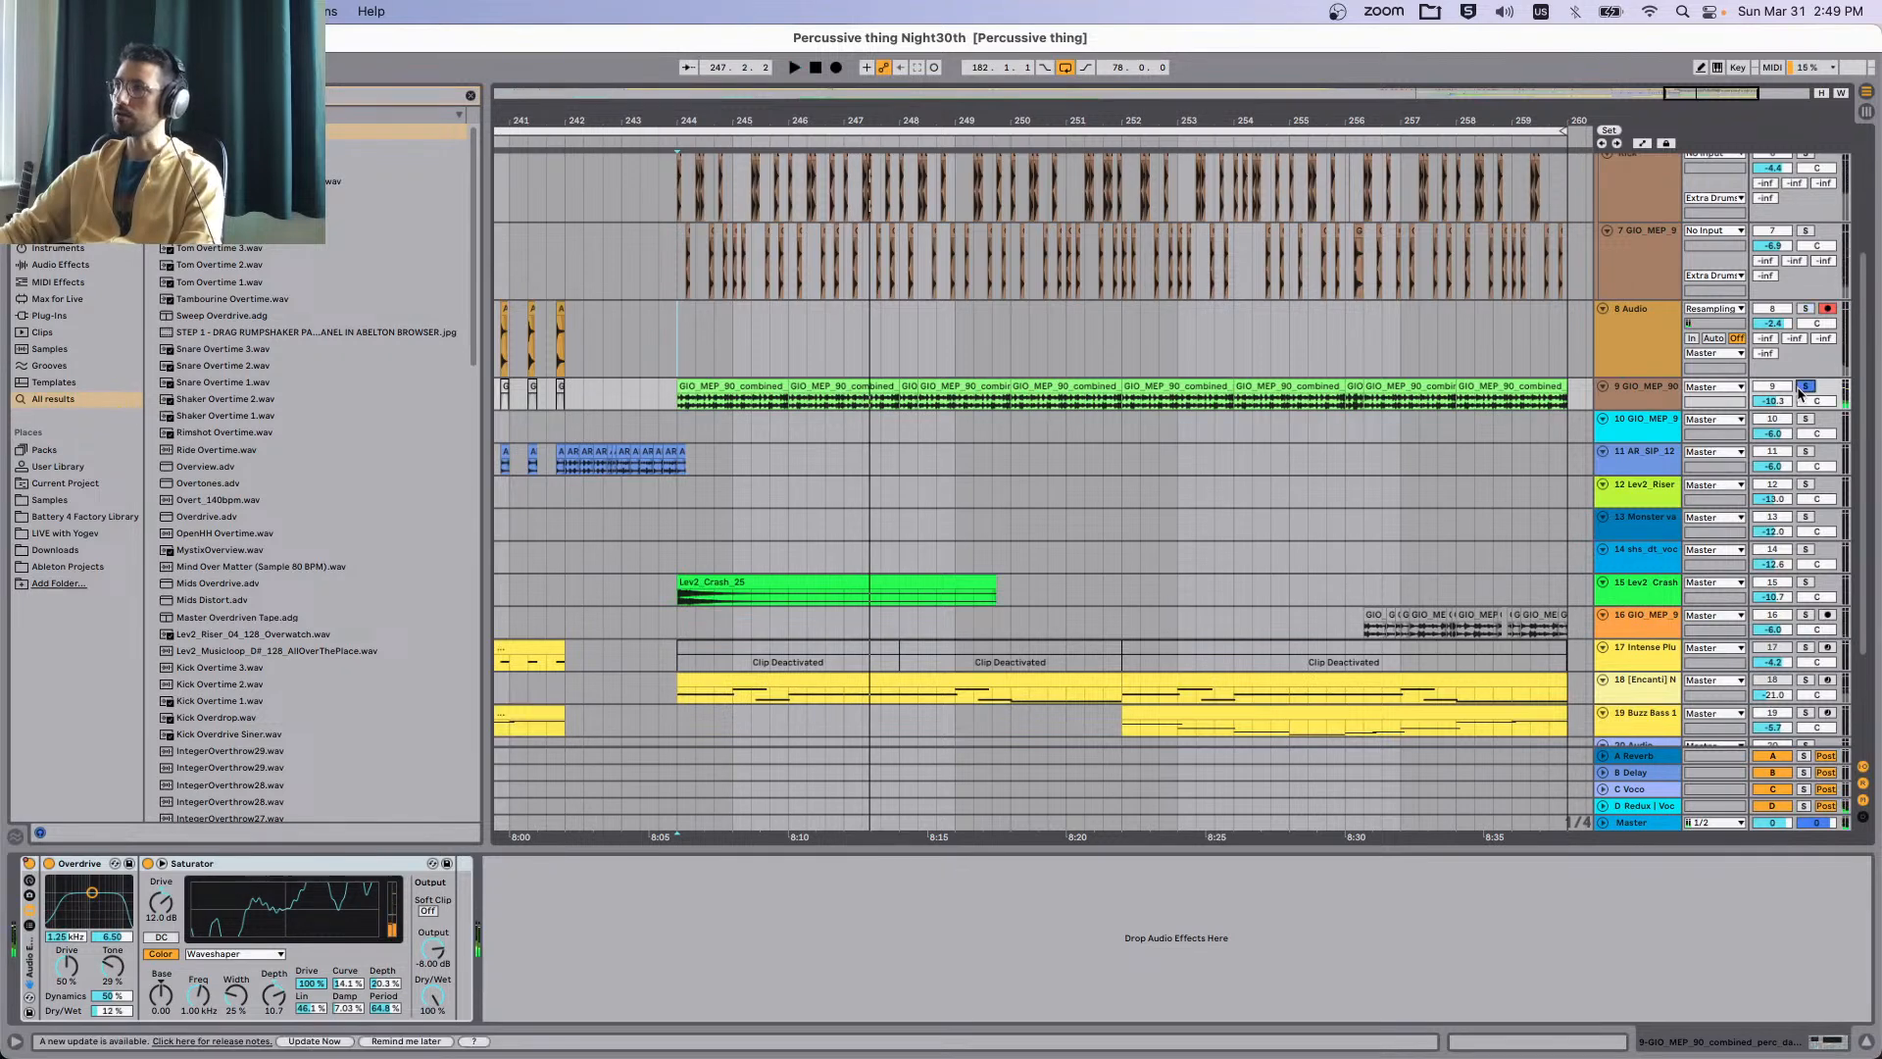
key(space)
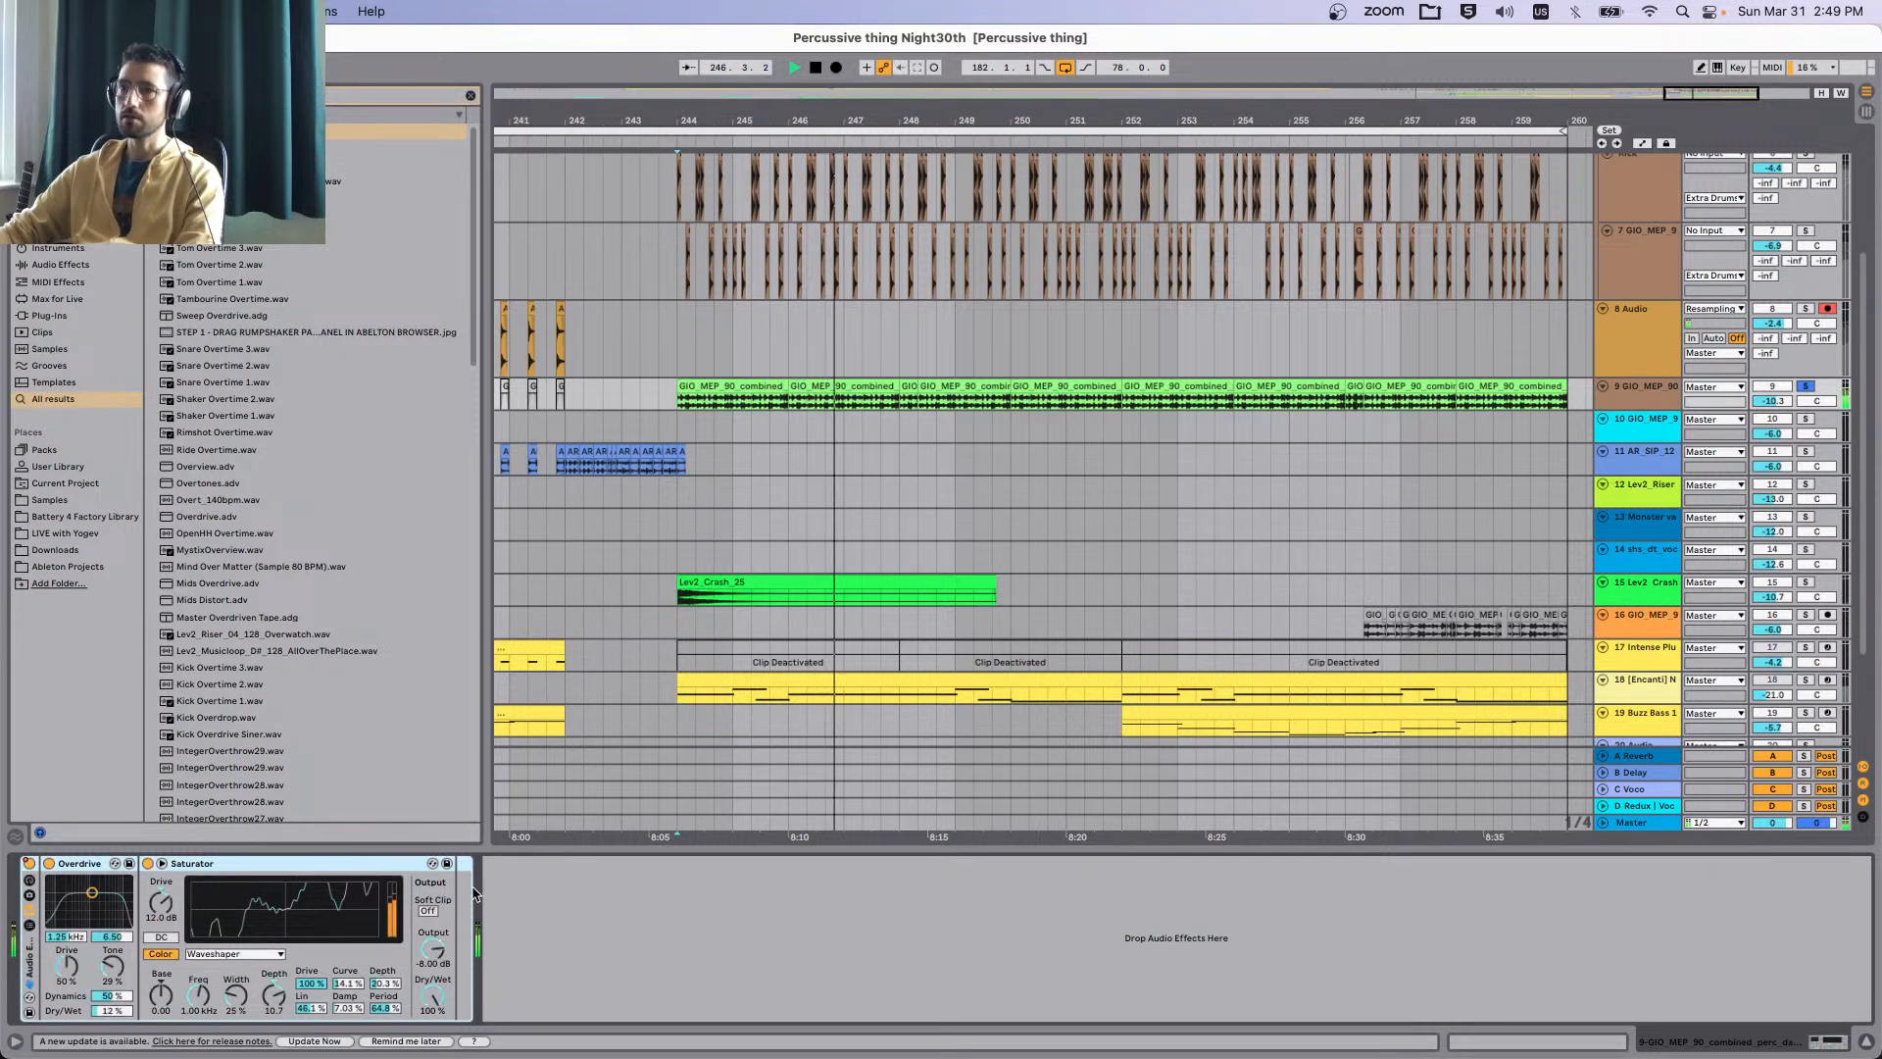
drag(433, 949, 432, 971)
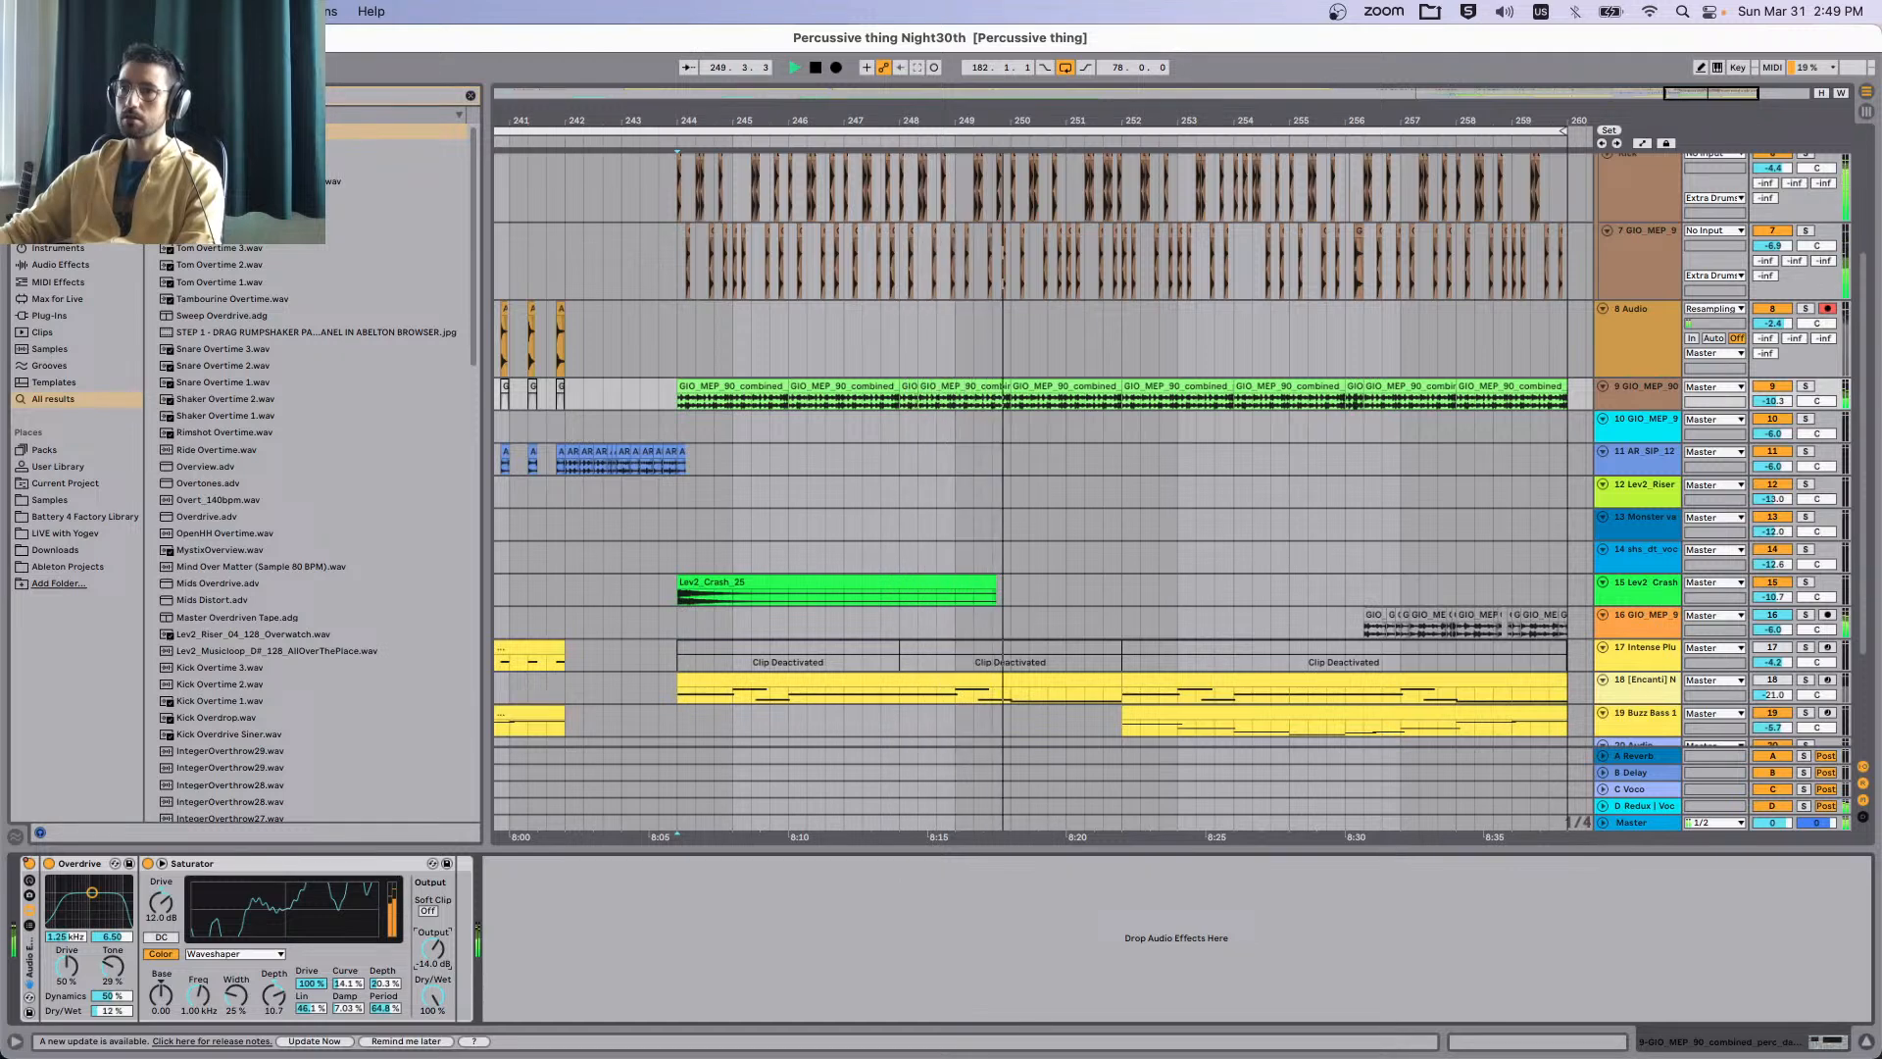
mouse_move(433, 949)
mouse_down()
mouse_move(432, 933)
mouse_move(432, 968)
mouse_move(432, 949)
mouse_up()
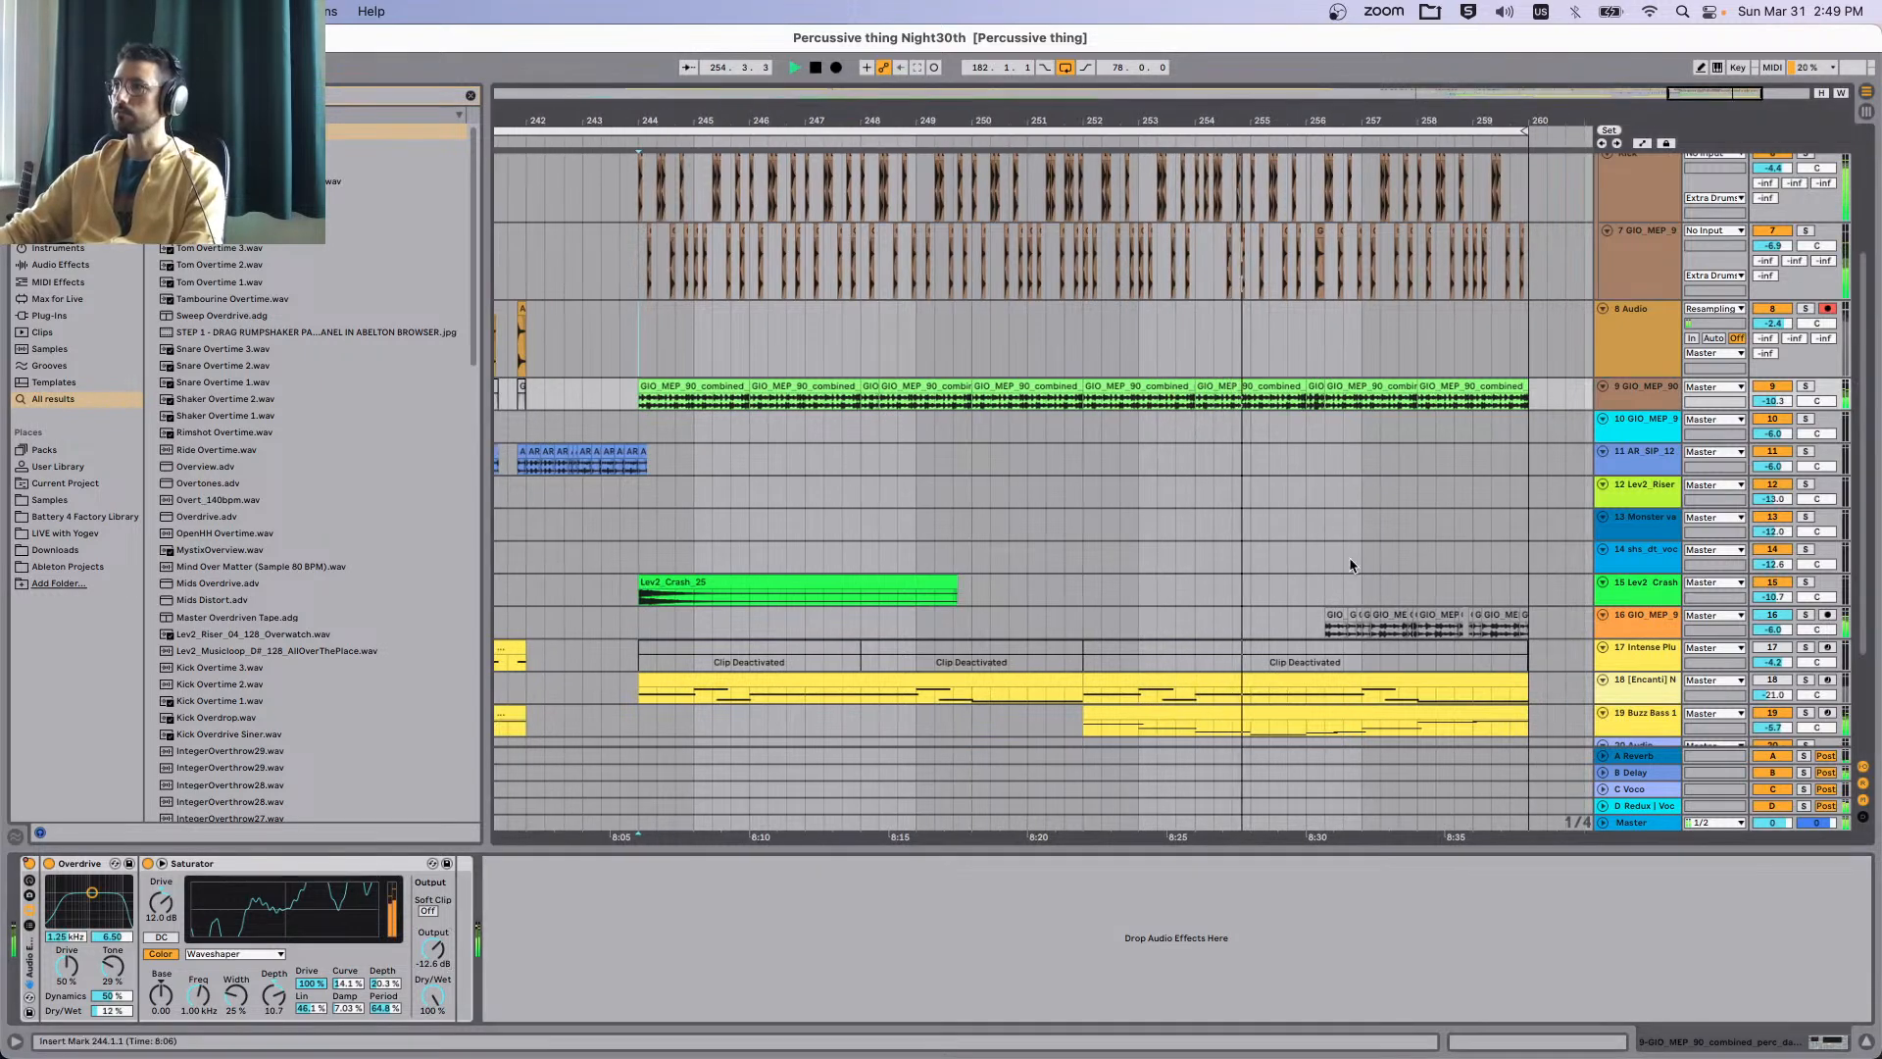
scroll(1358, 510, up, 5)
scroll(1347, 579, down, 2)
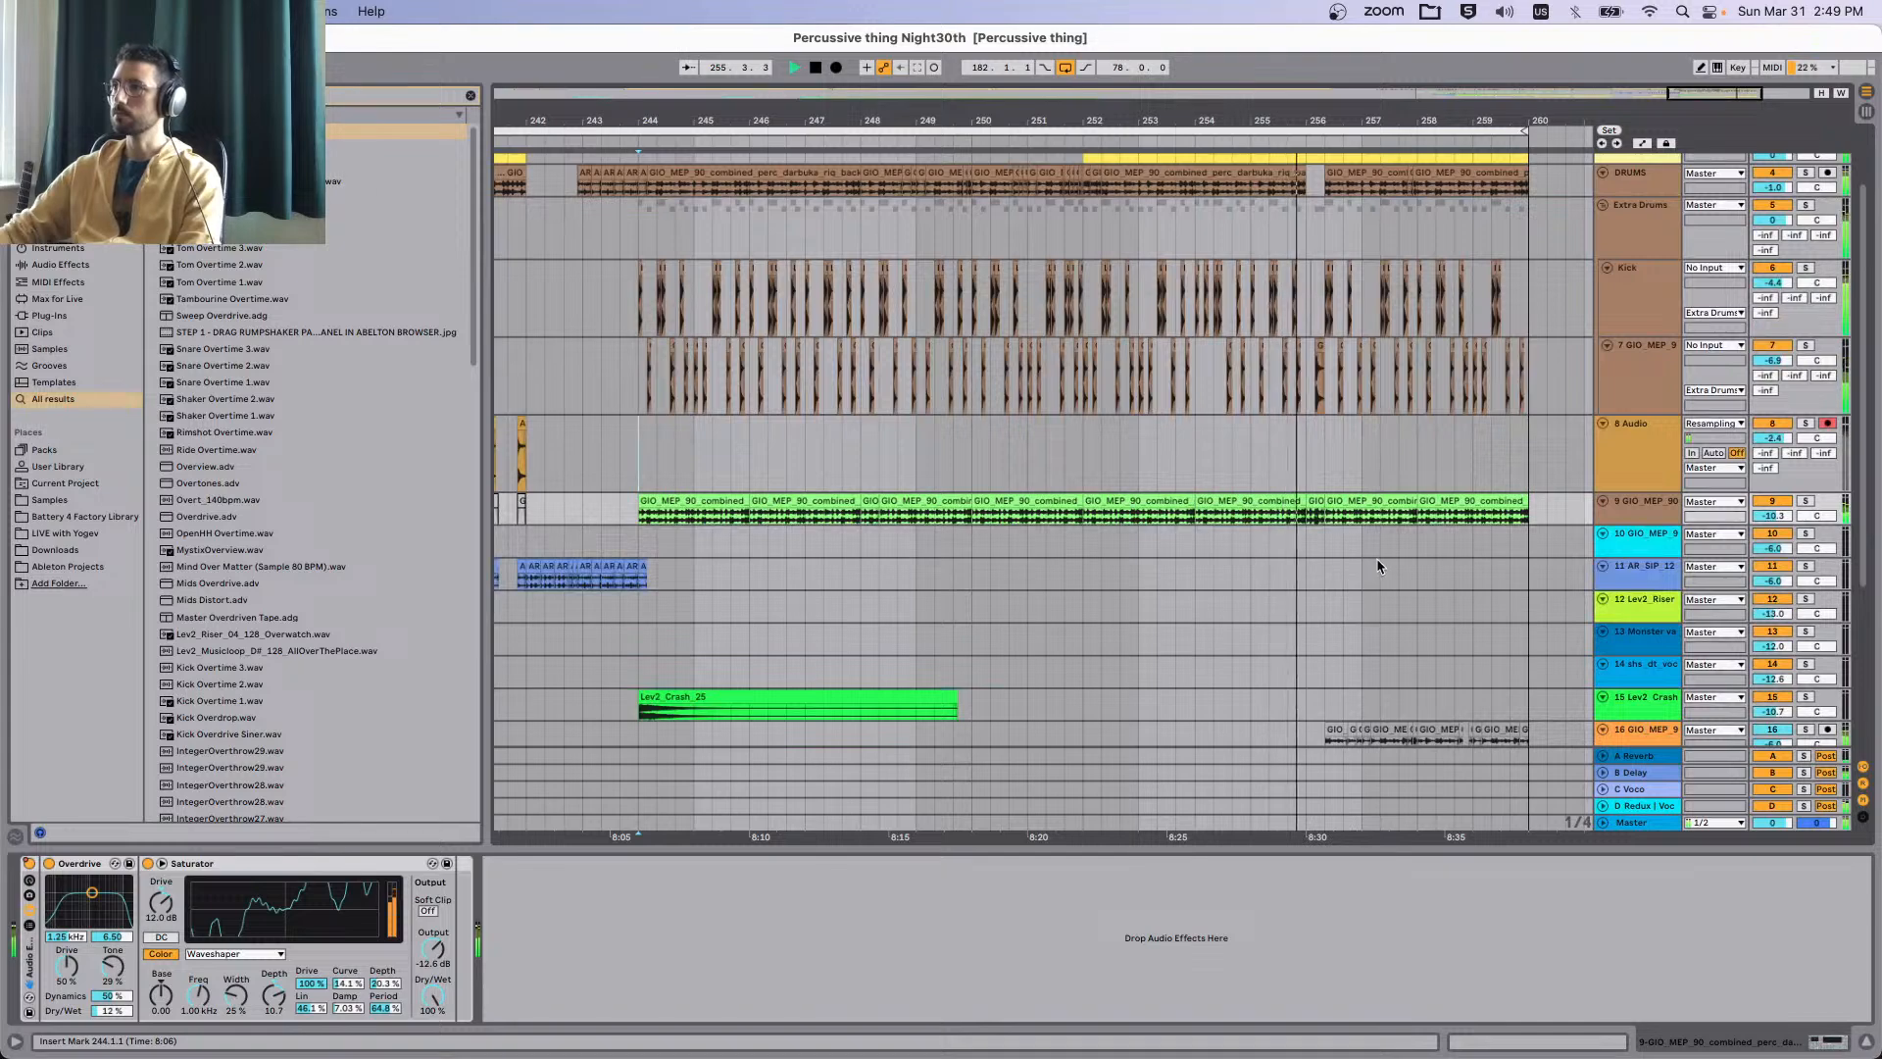
scroll(1376, 557, up, 1)
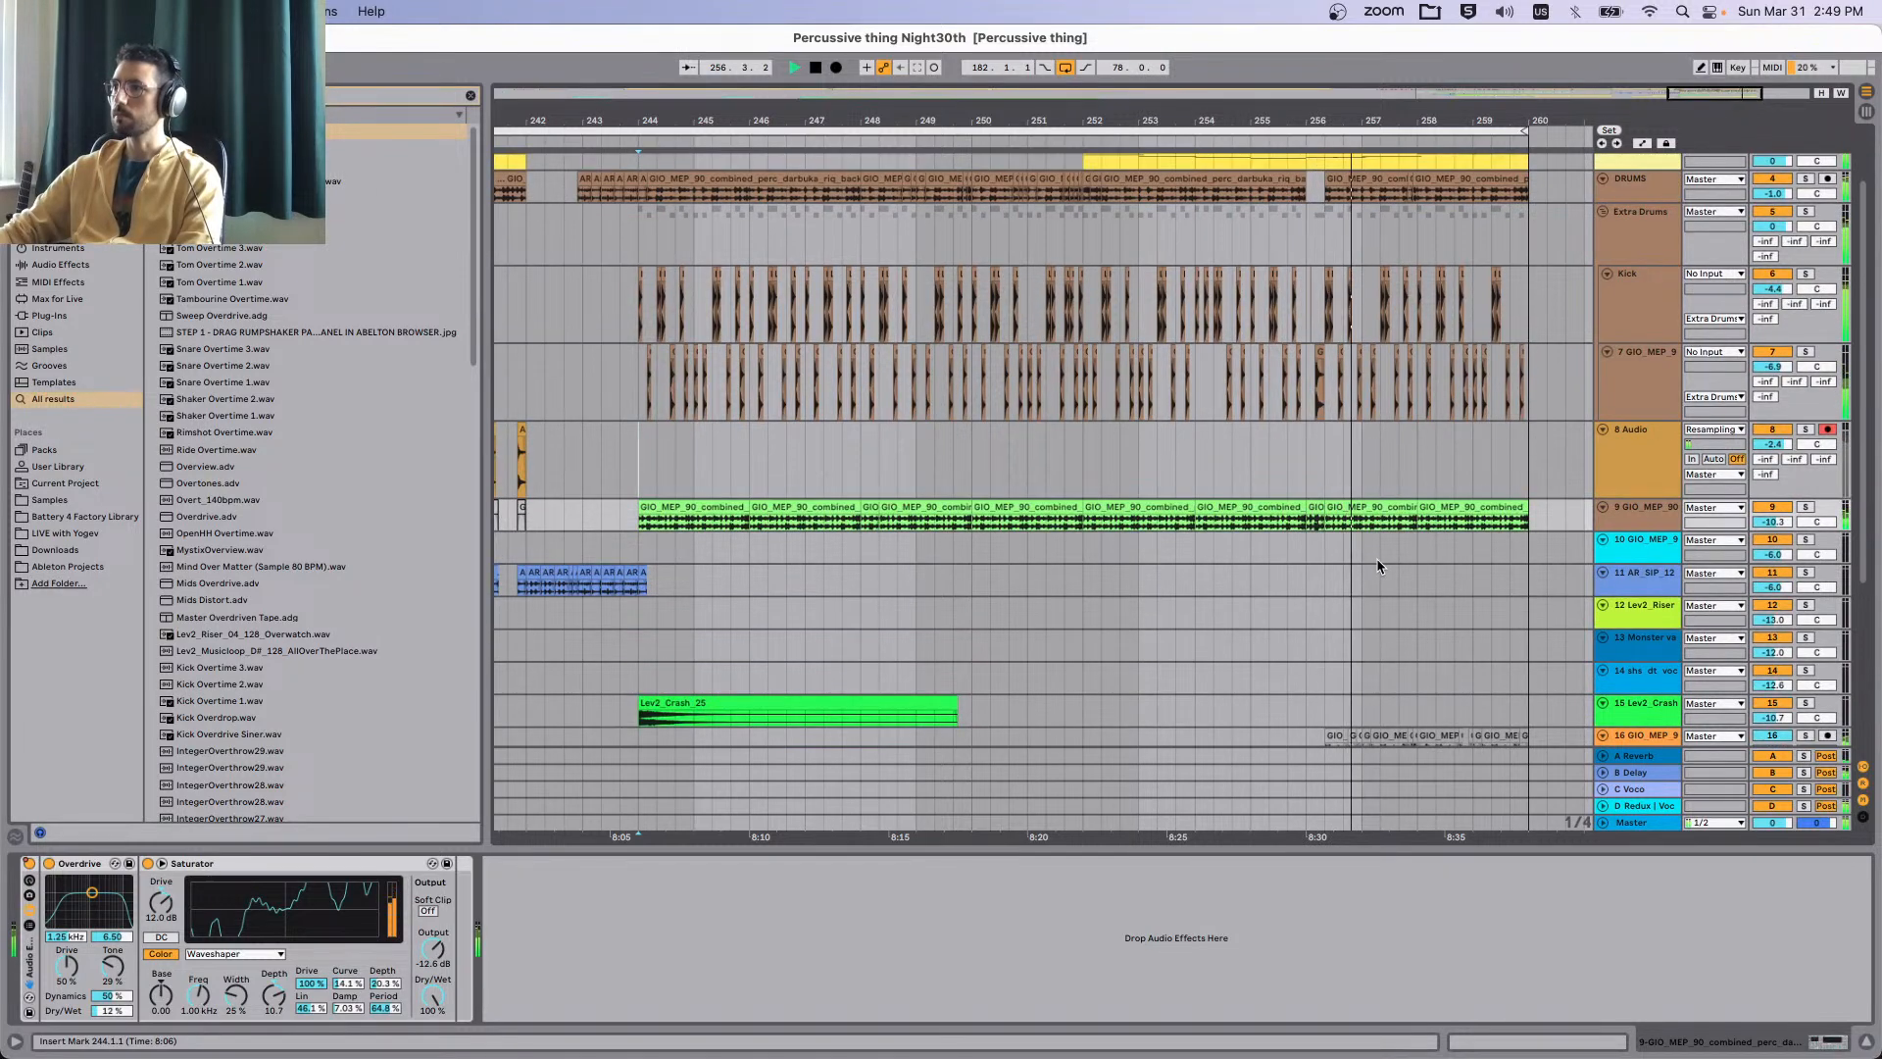
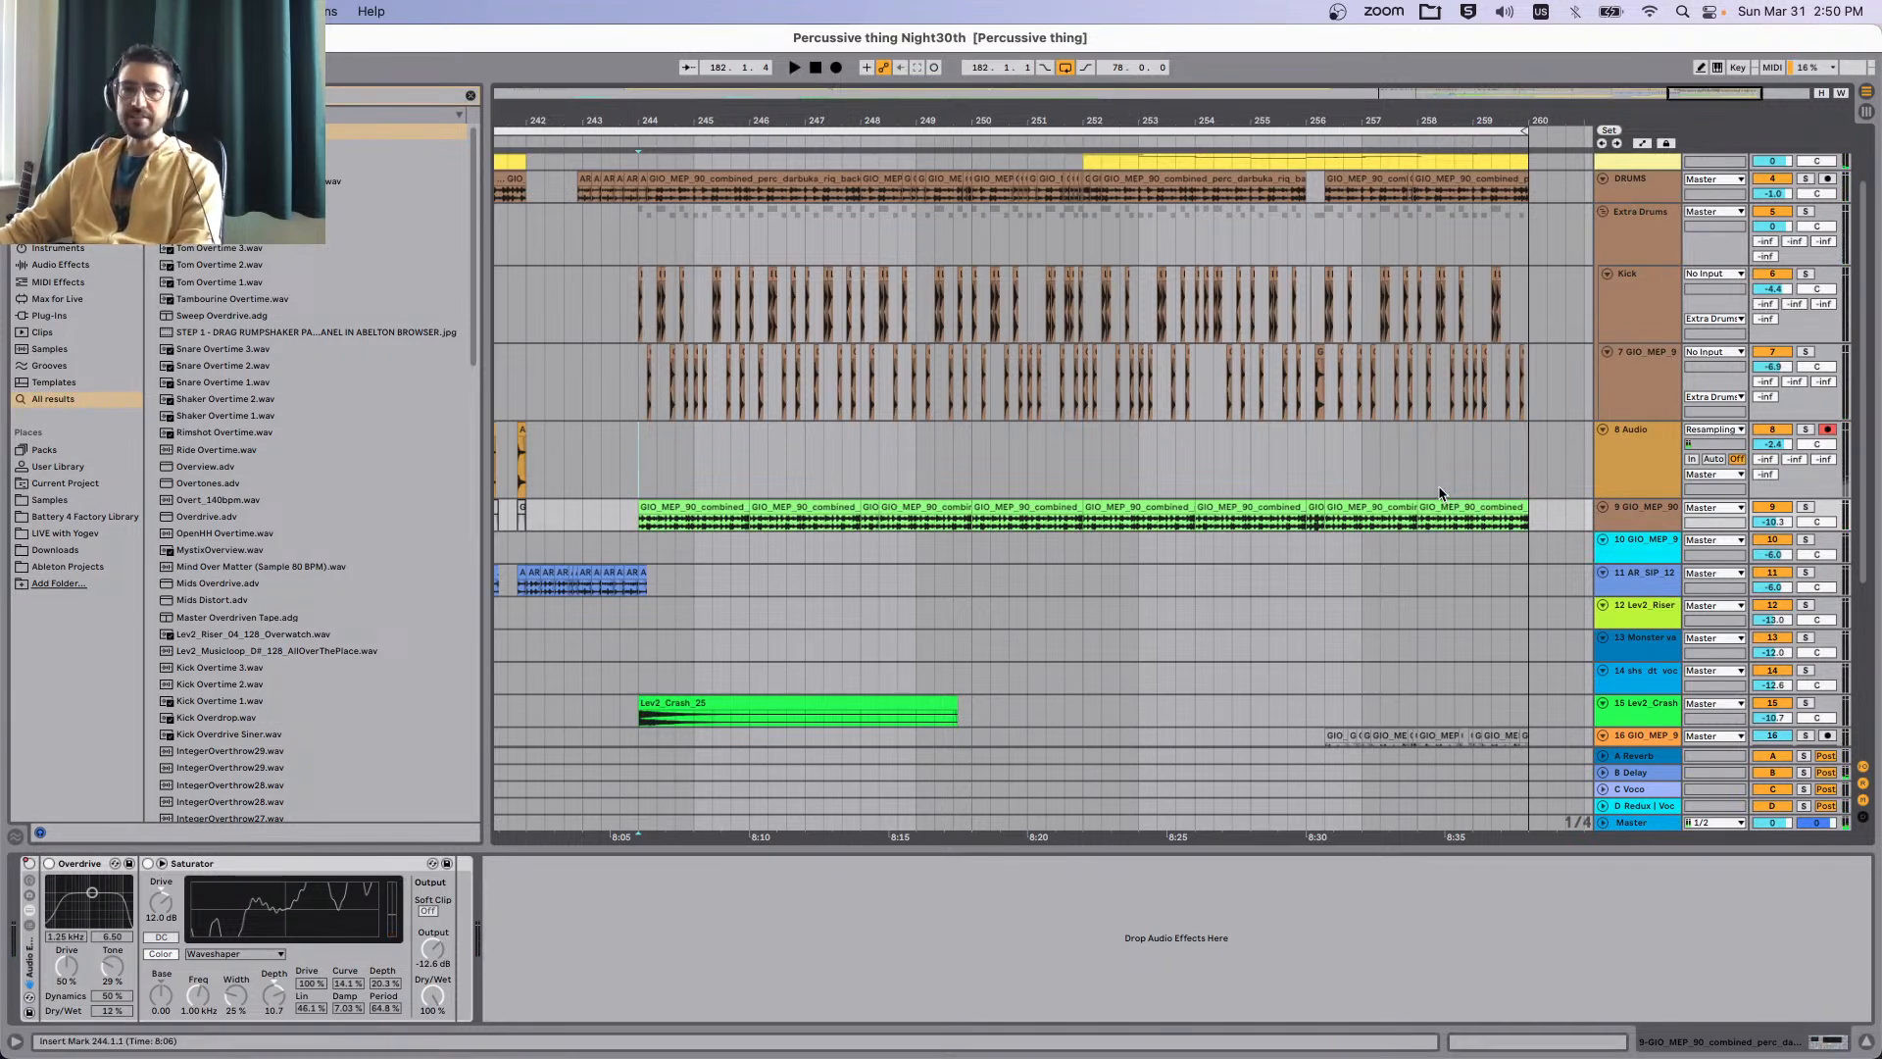
Save the current set.
click(1422, 438)
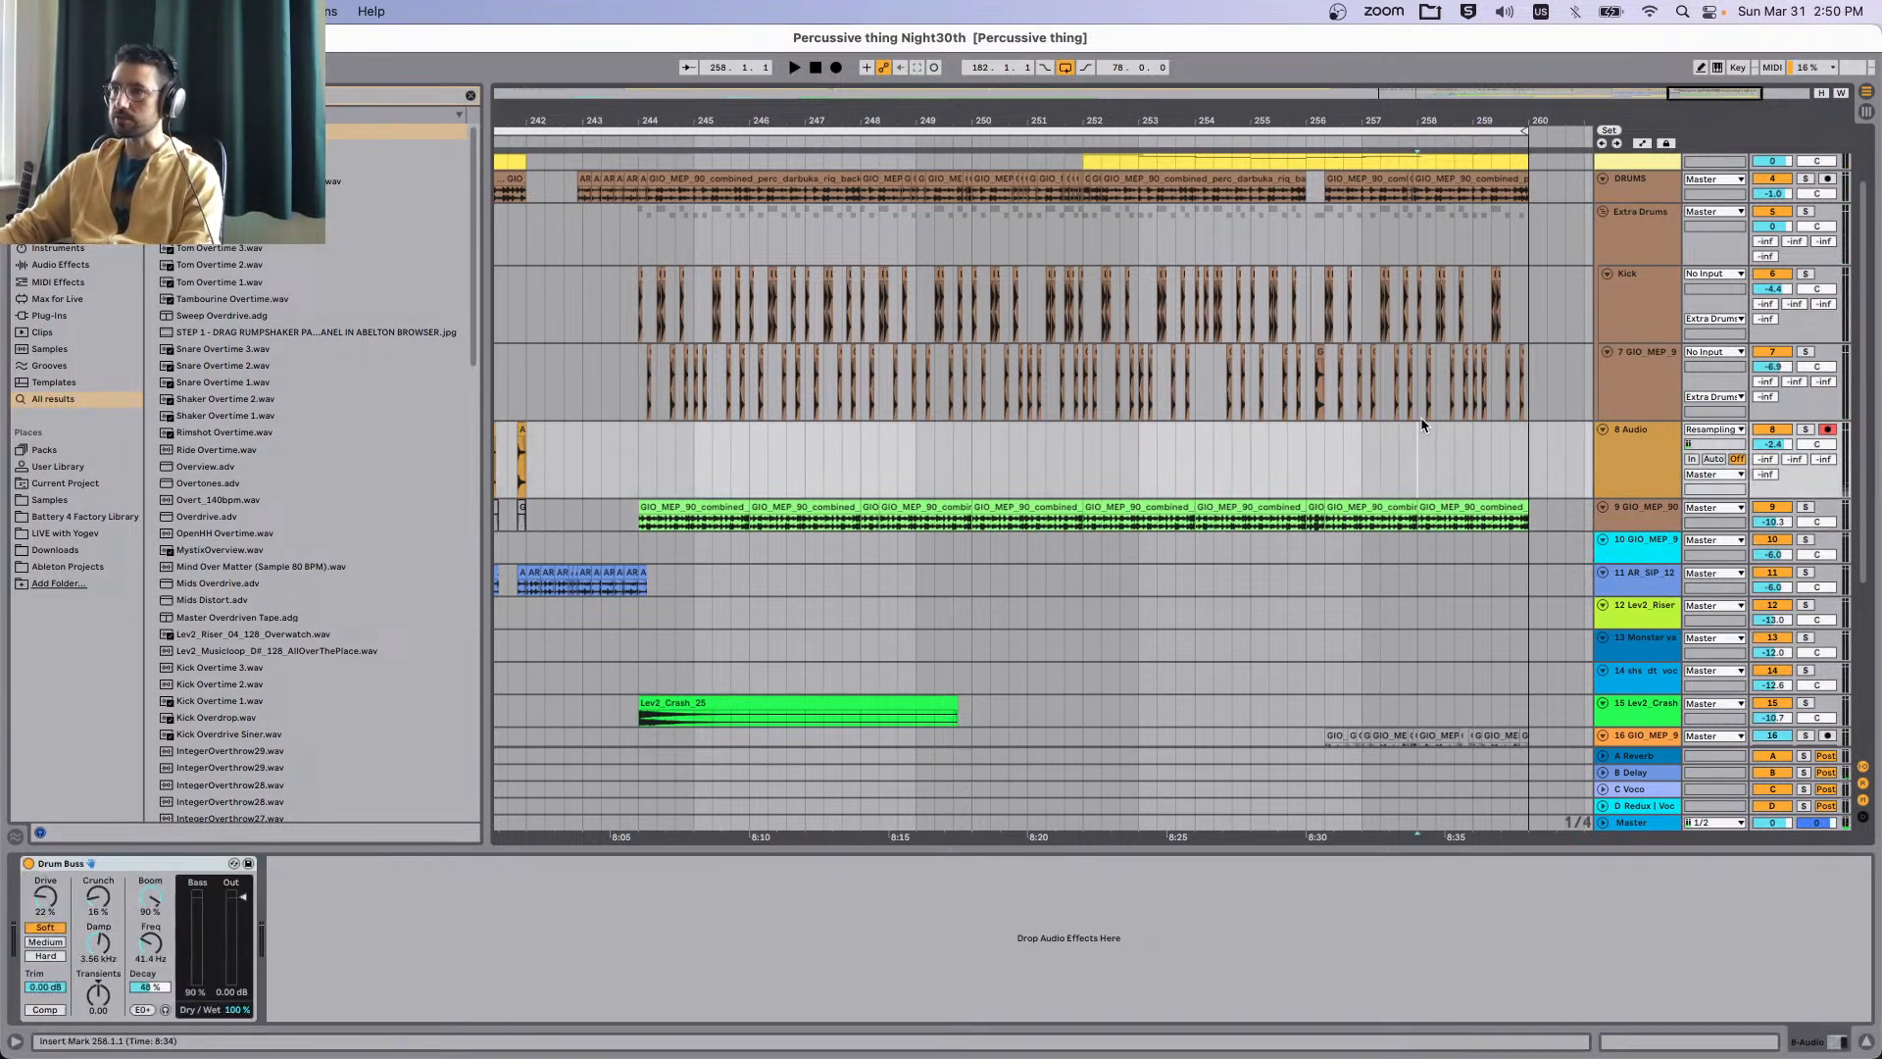
scroll(1514, 504, down, 3)
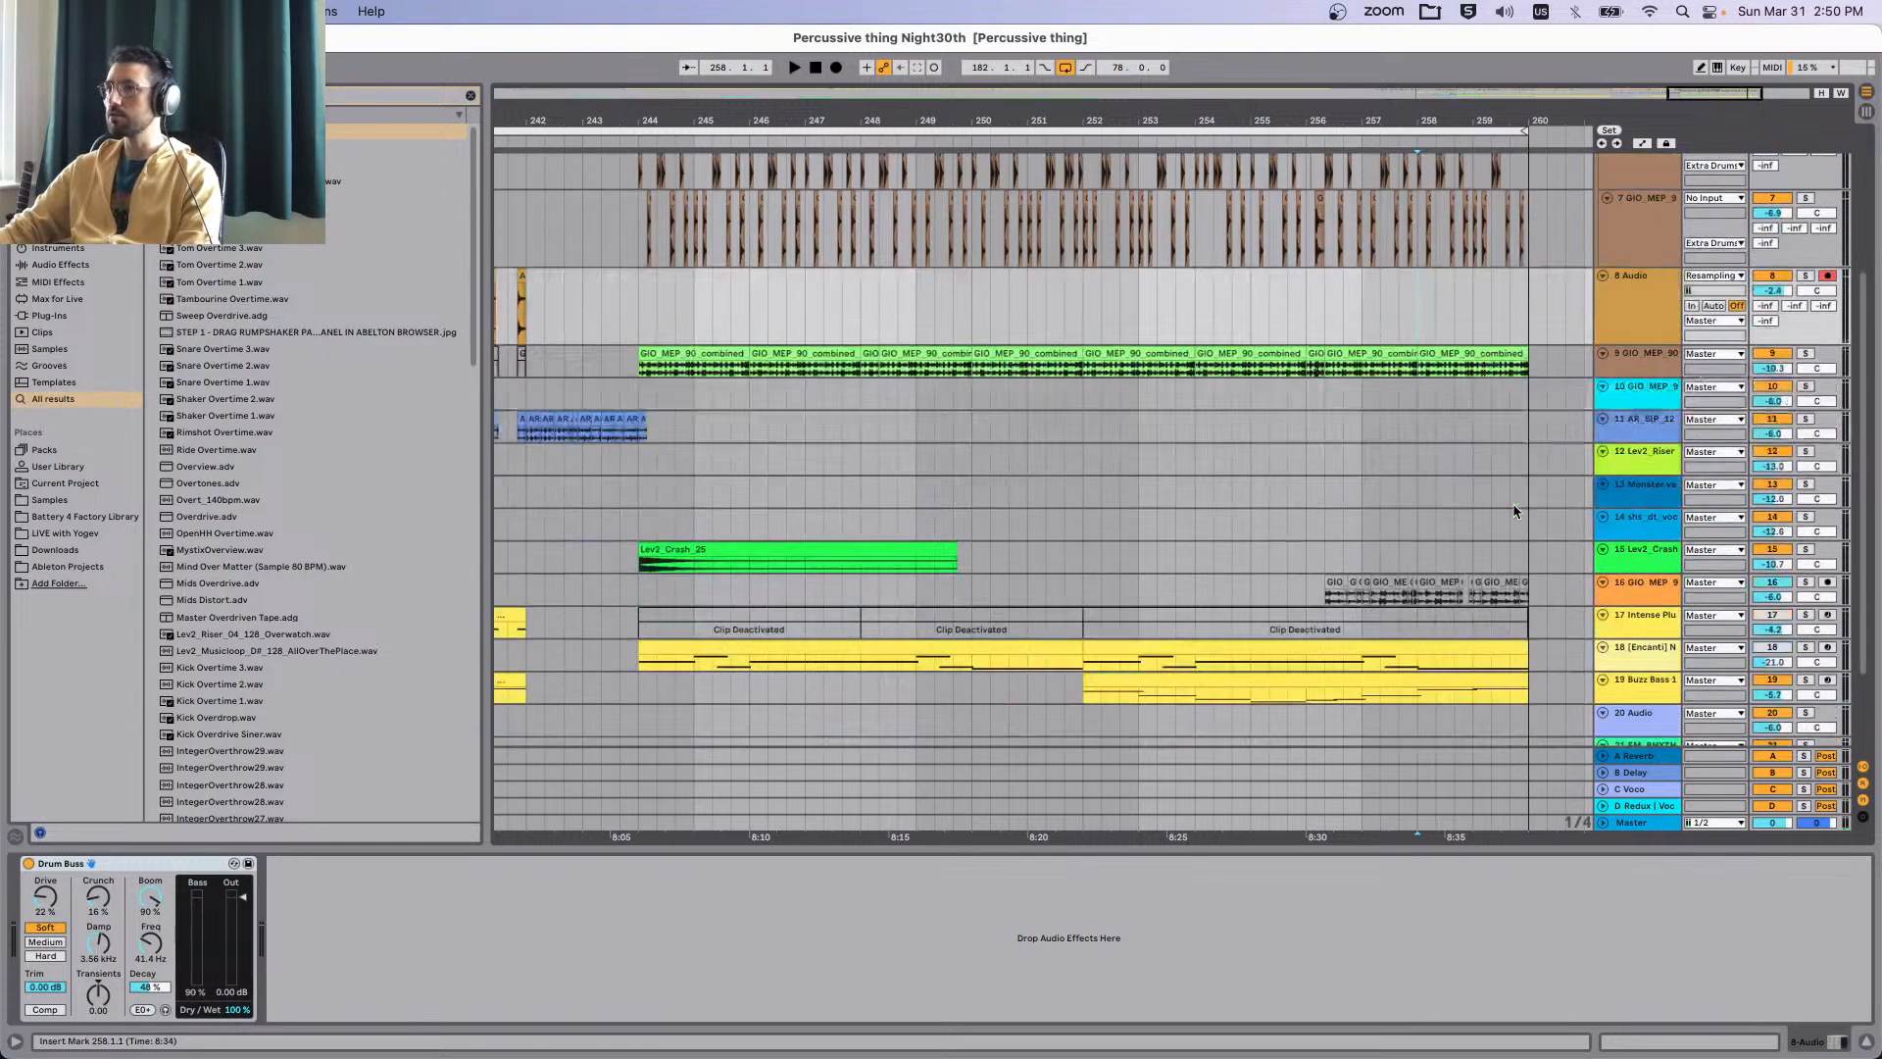
scroll(1514, 505, up, 5)
key(super+s)
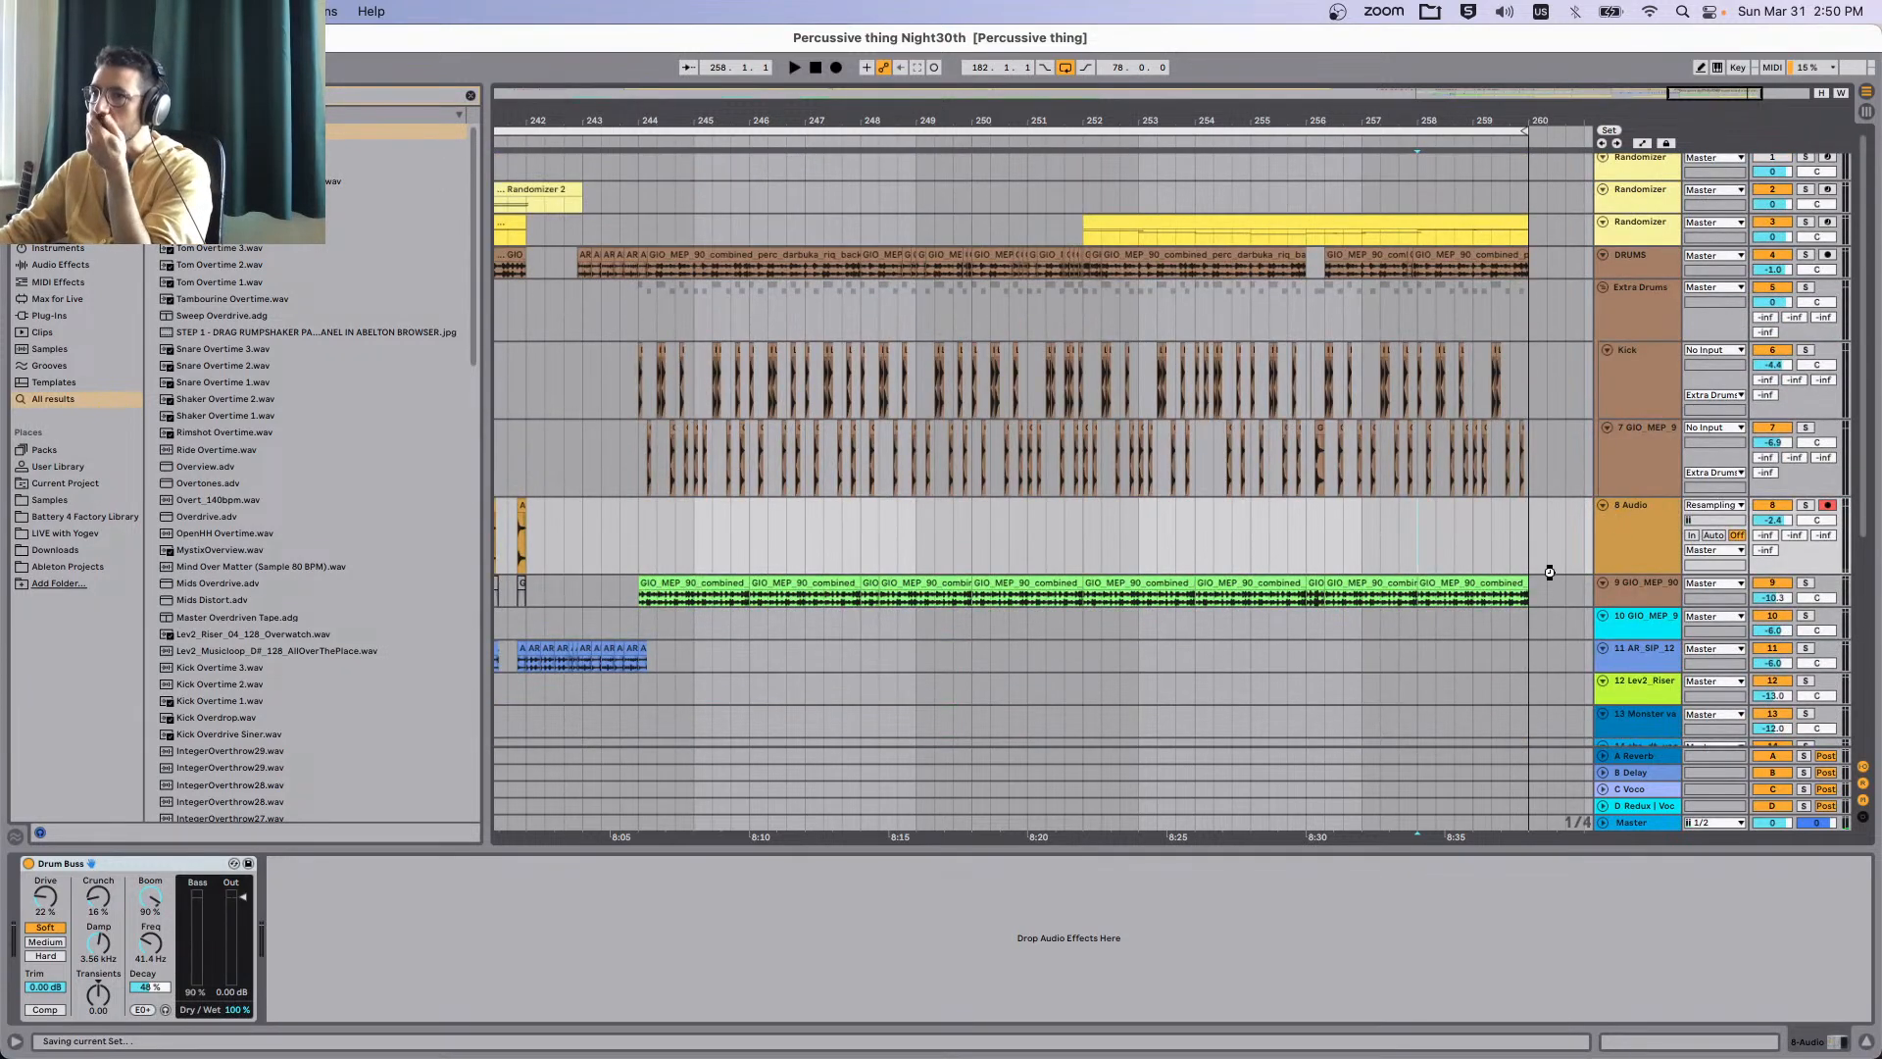
Copy the first kick clip at bar 244 to the Kick track over the first three 8 Audio hits, and play the result.
scroll(1335, 627, down, 5)
scroll(1335, 627, up, 5)
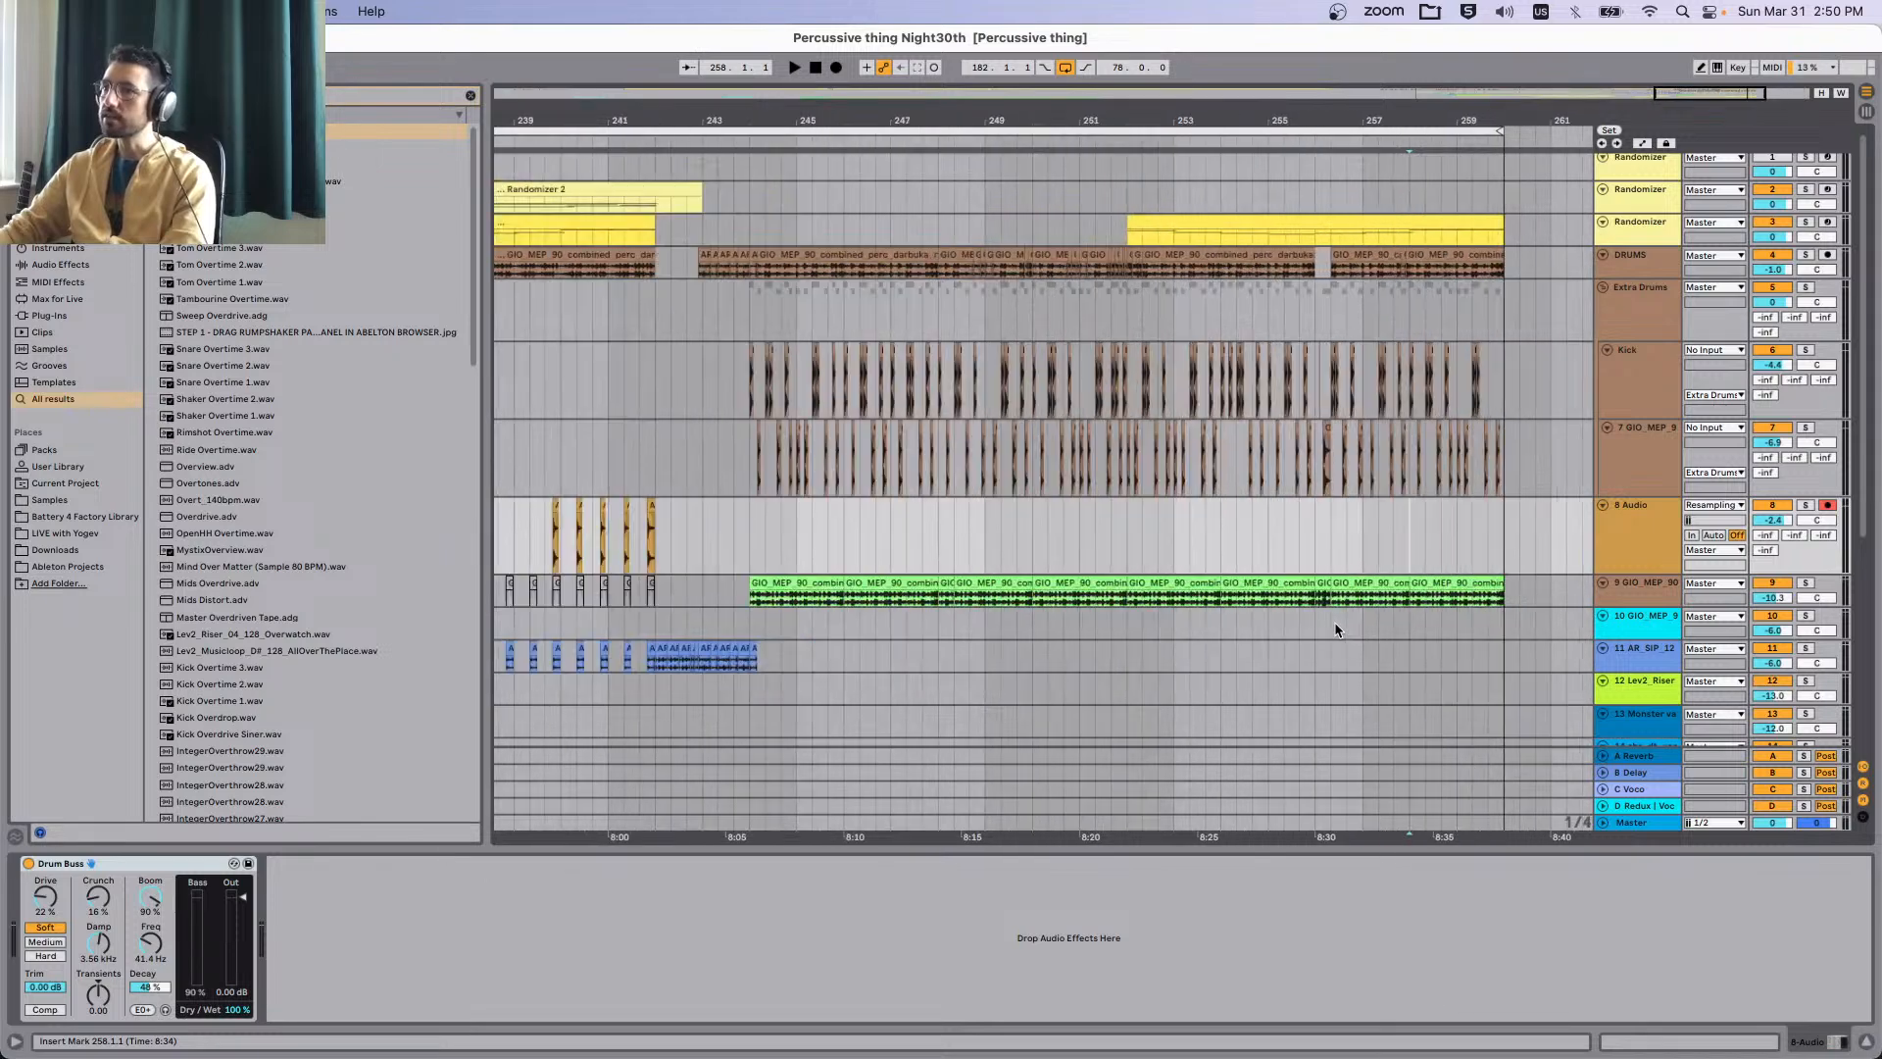
scroll(735, 515, left, 10)
scroll(957, 385, up, 3)
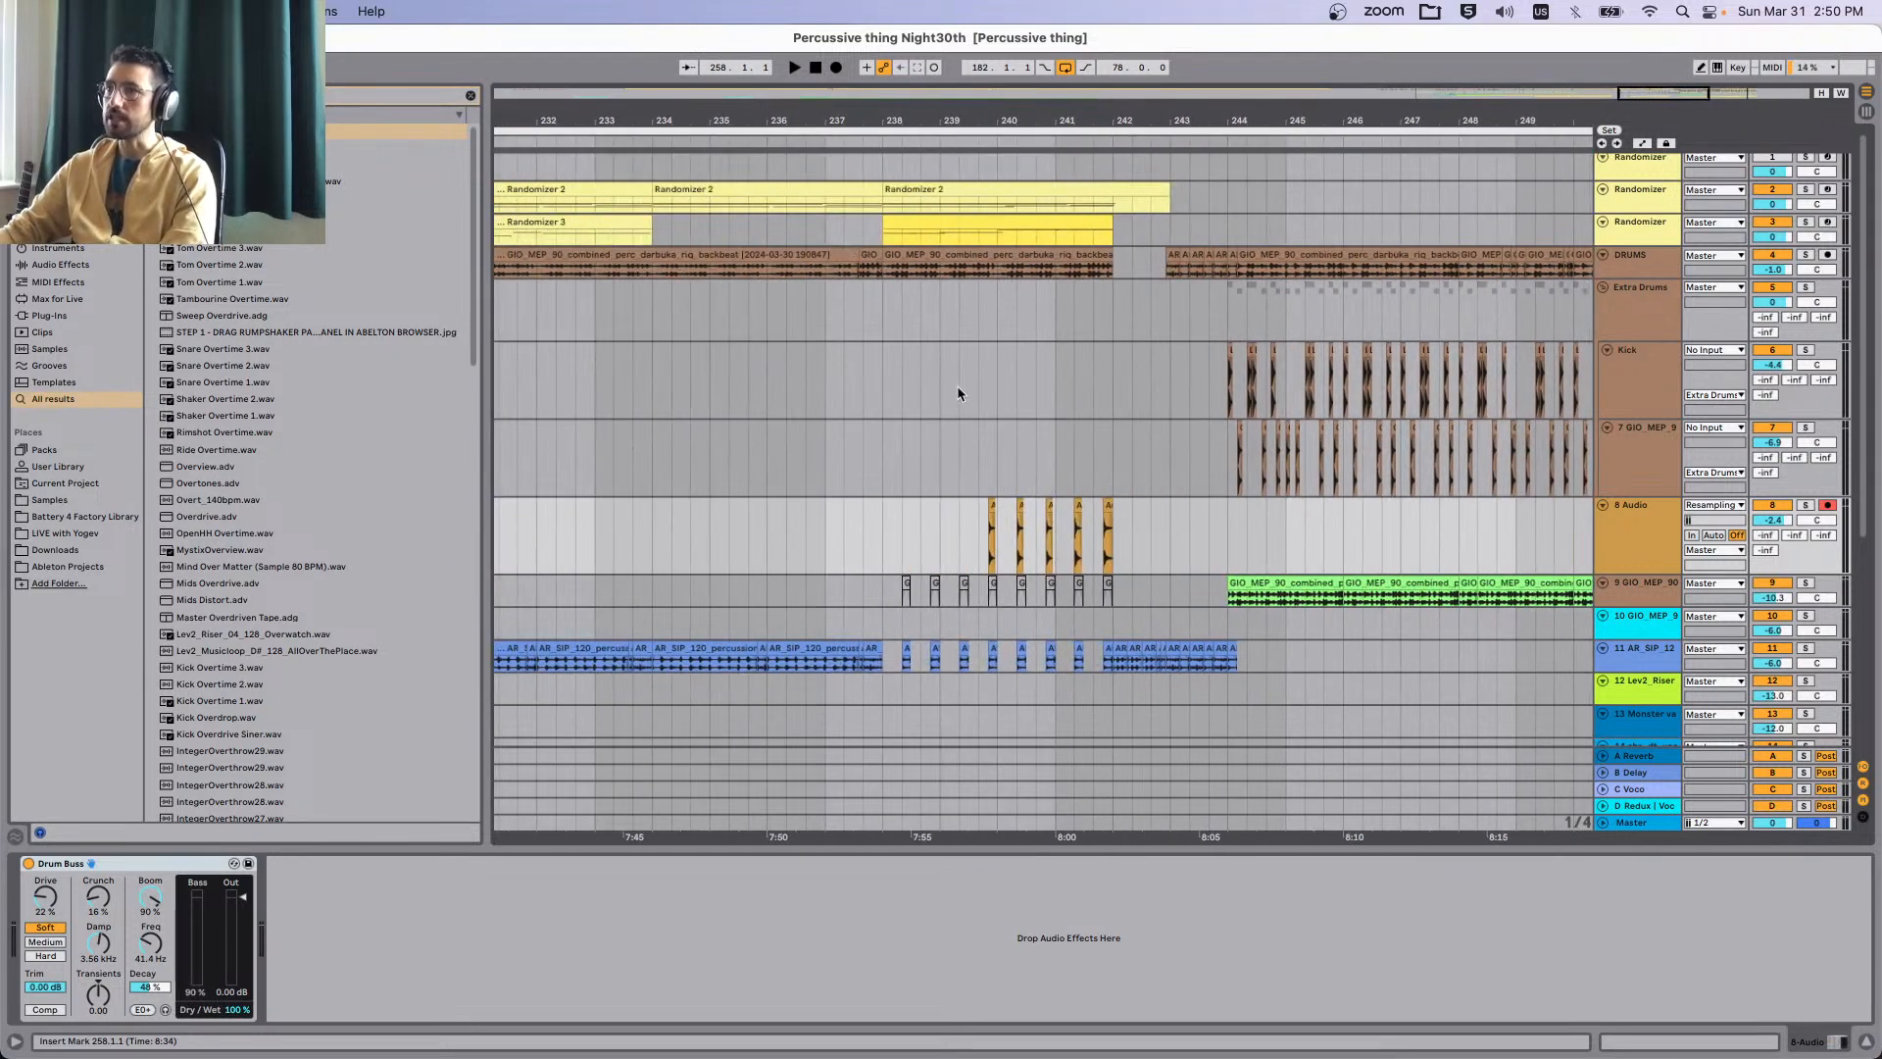
click(1355, 353)
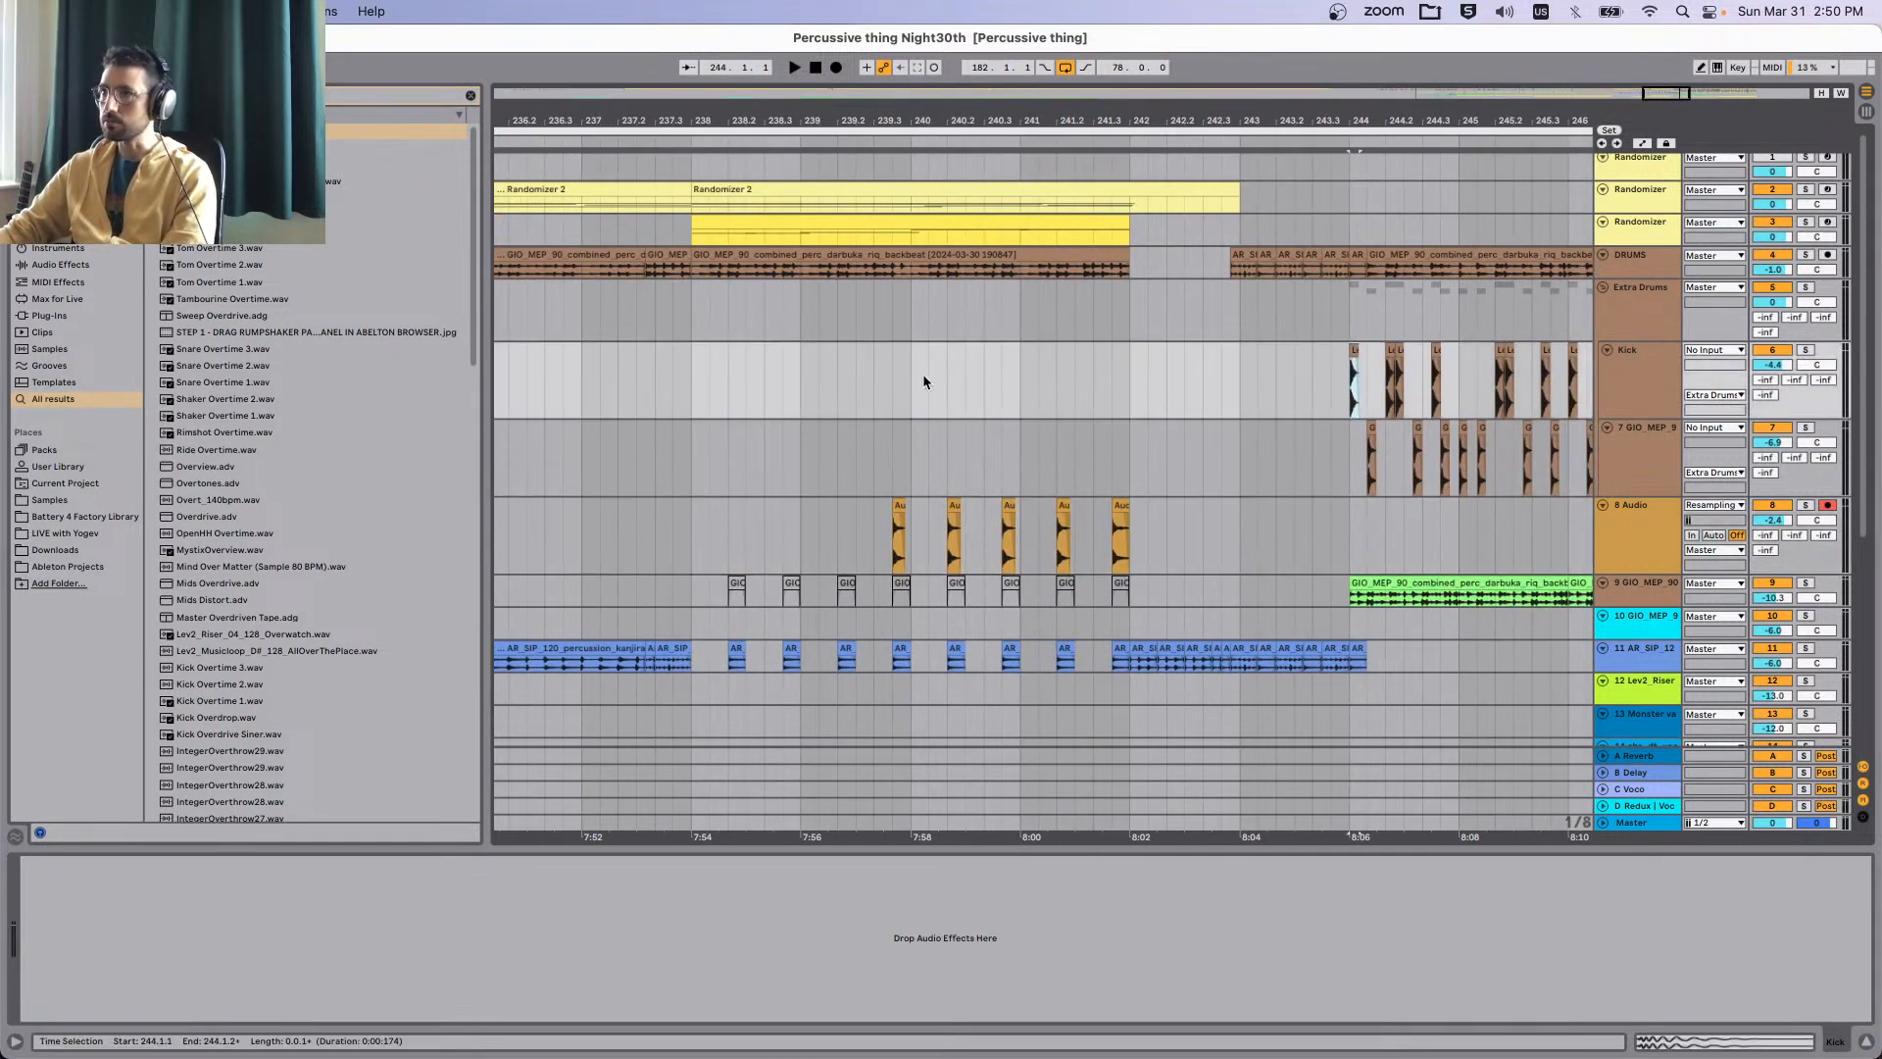
scroll(892, 382, up, 5)
click(892, 381)
key(super+v)
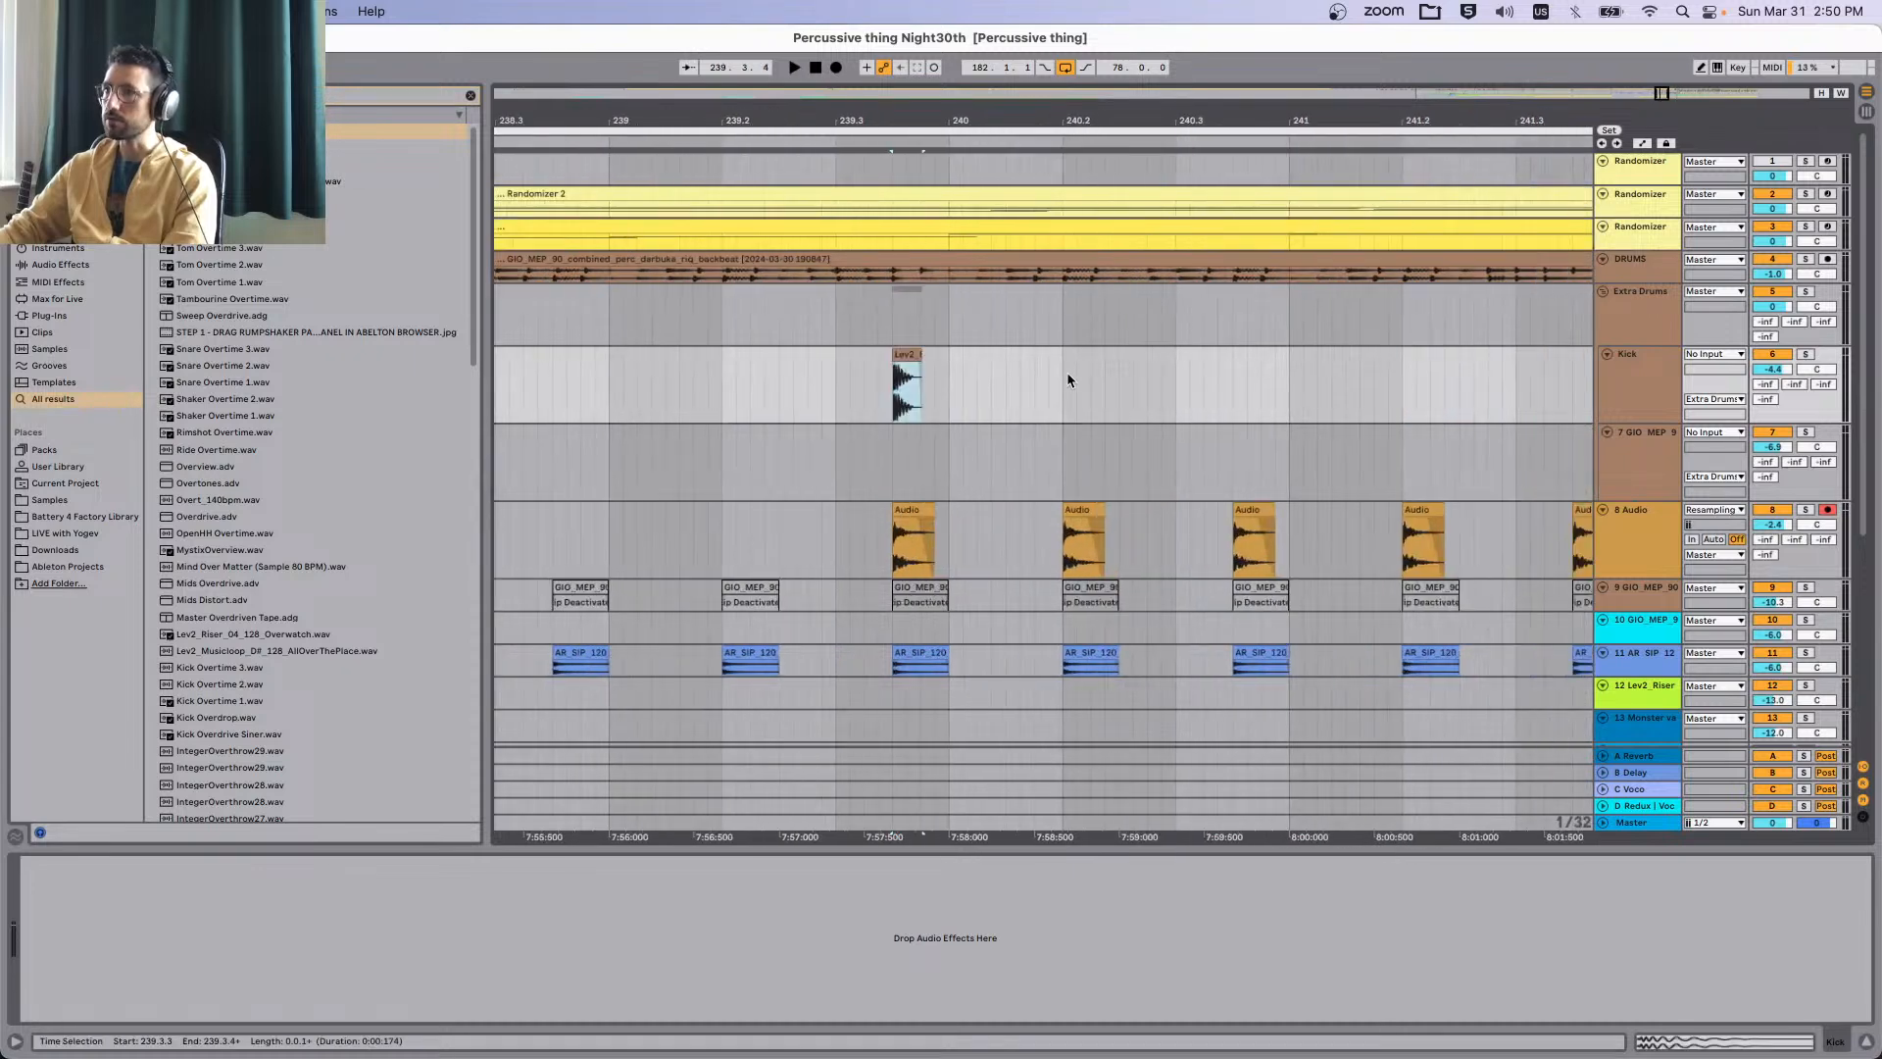
click(1233, 368)
key(super+v)
click(814, 380)
key(space)
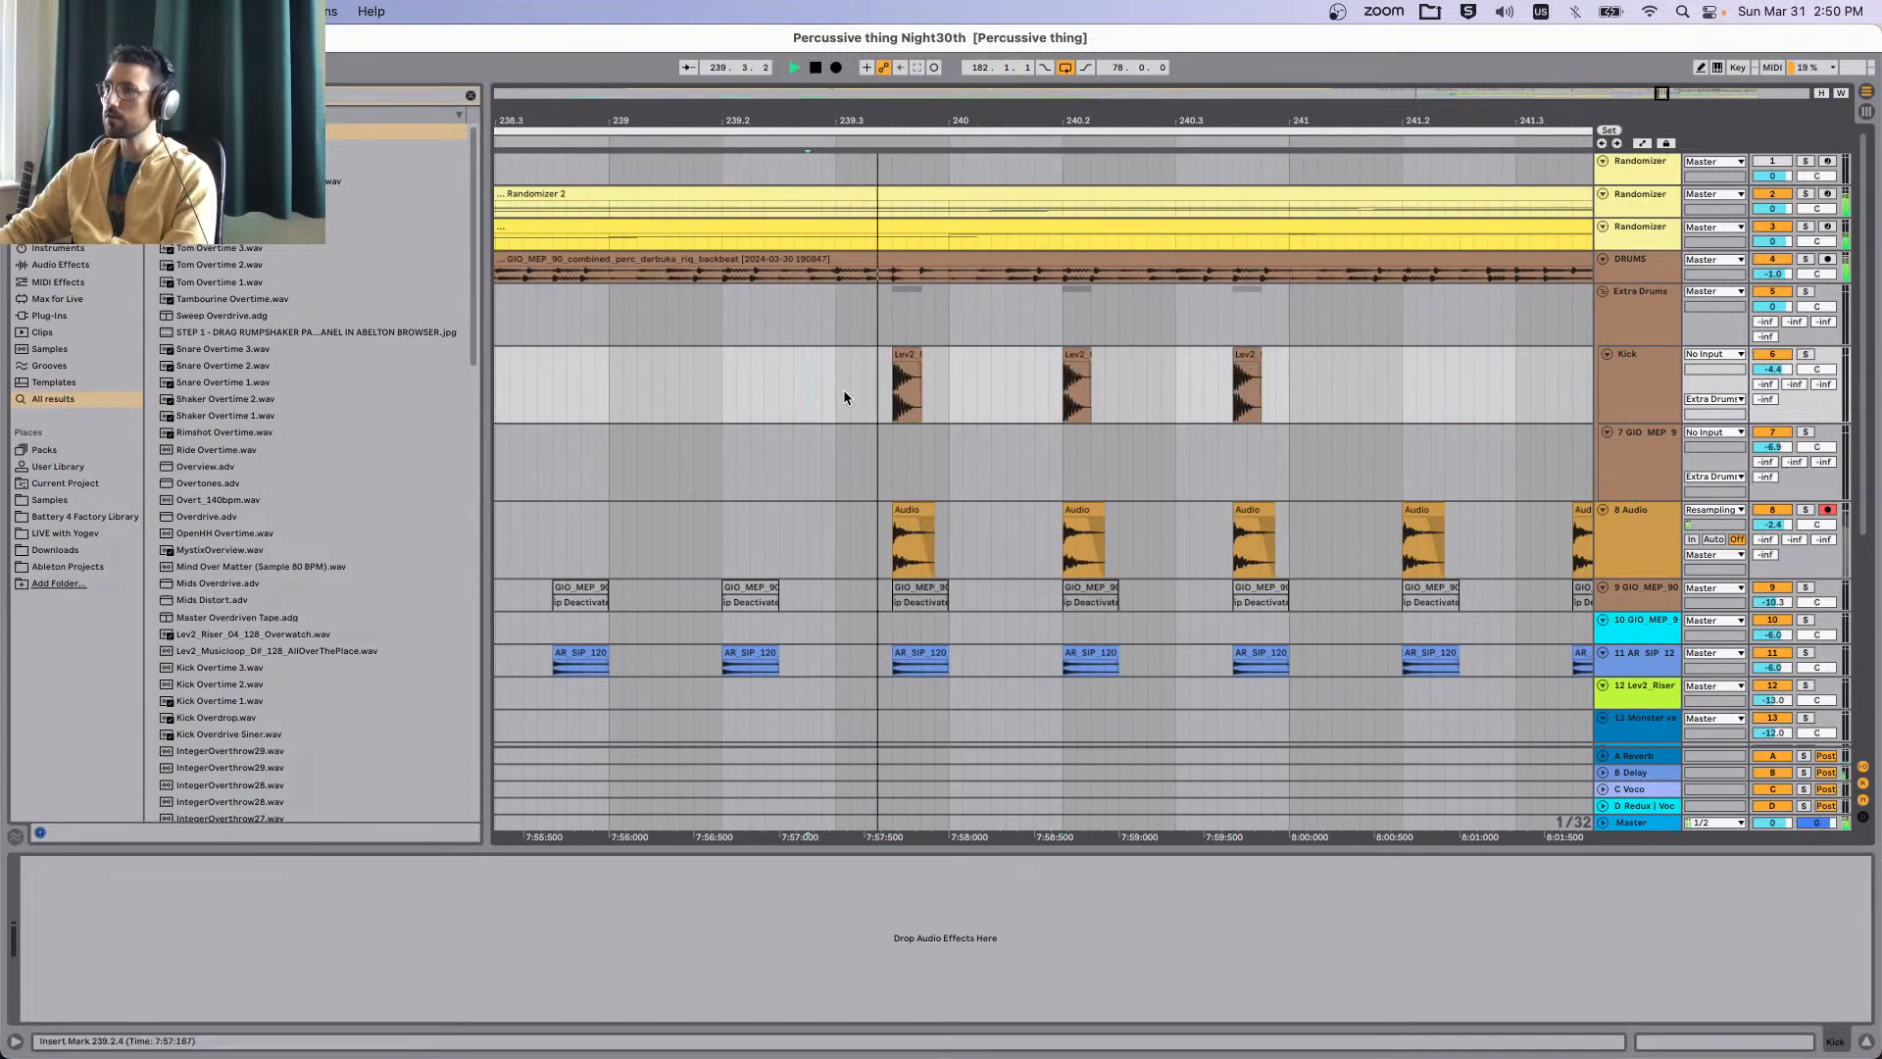
Paste kick clips over the last two 8 Audio hits before bar 242, align the last one with its hit and duplicate it.
click(1257, 388)
key(super+v)
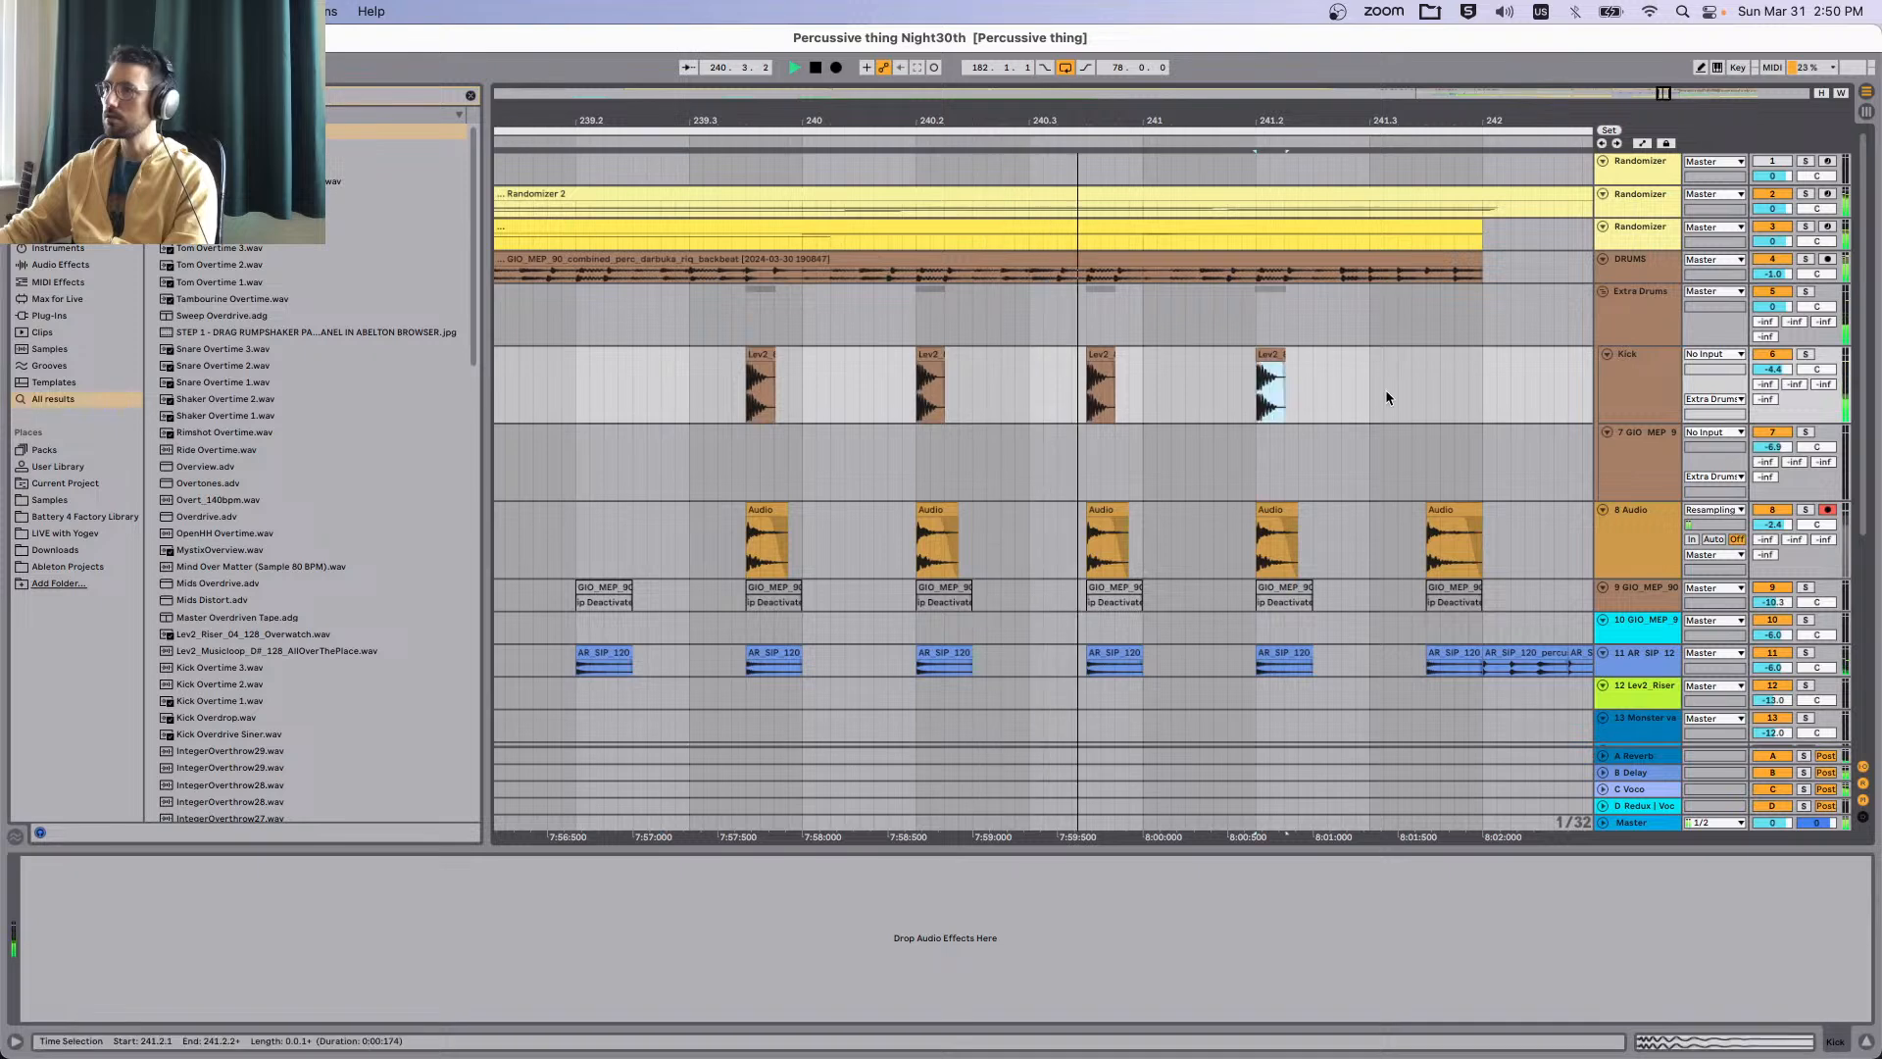
click(1414, 380)
key(super+v)
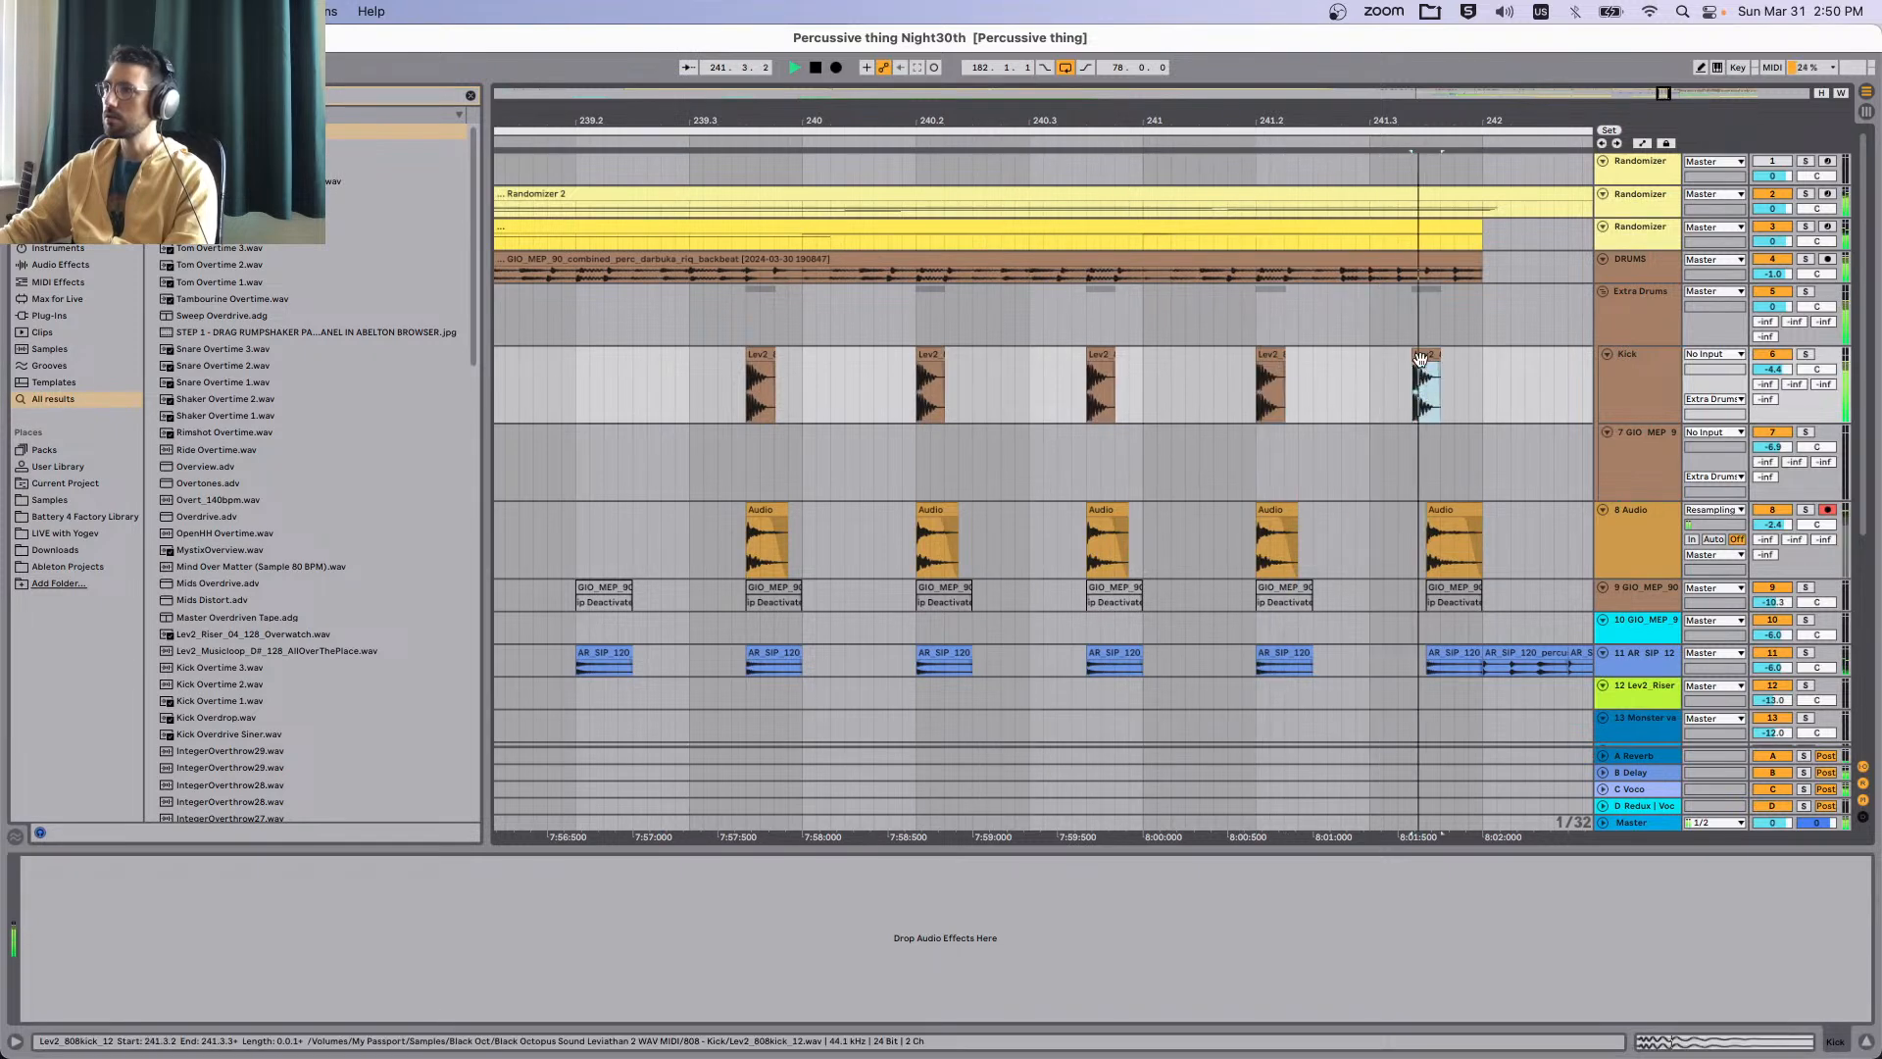
drag(1431, 365, 1455, 364)
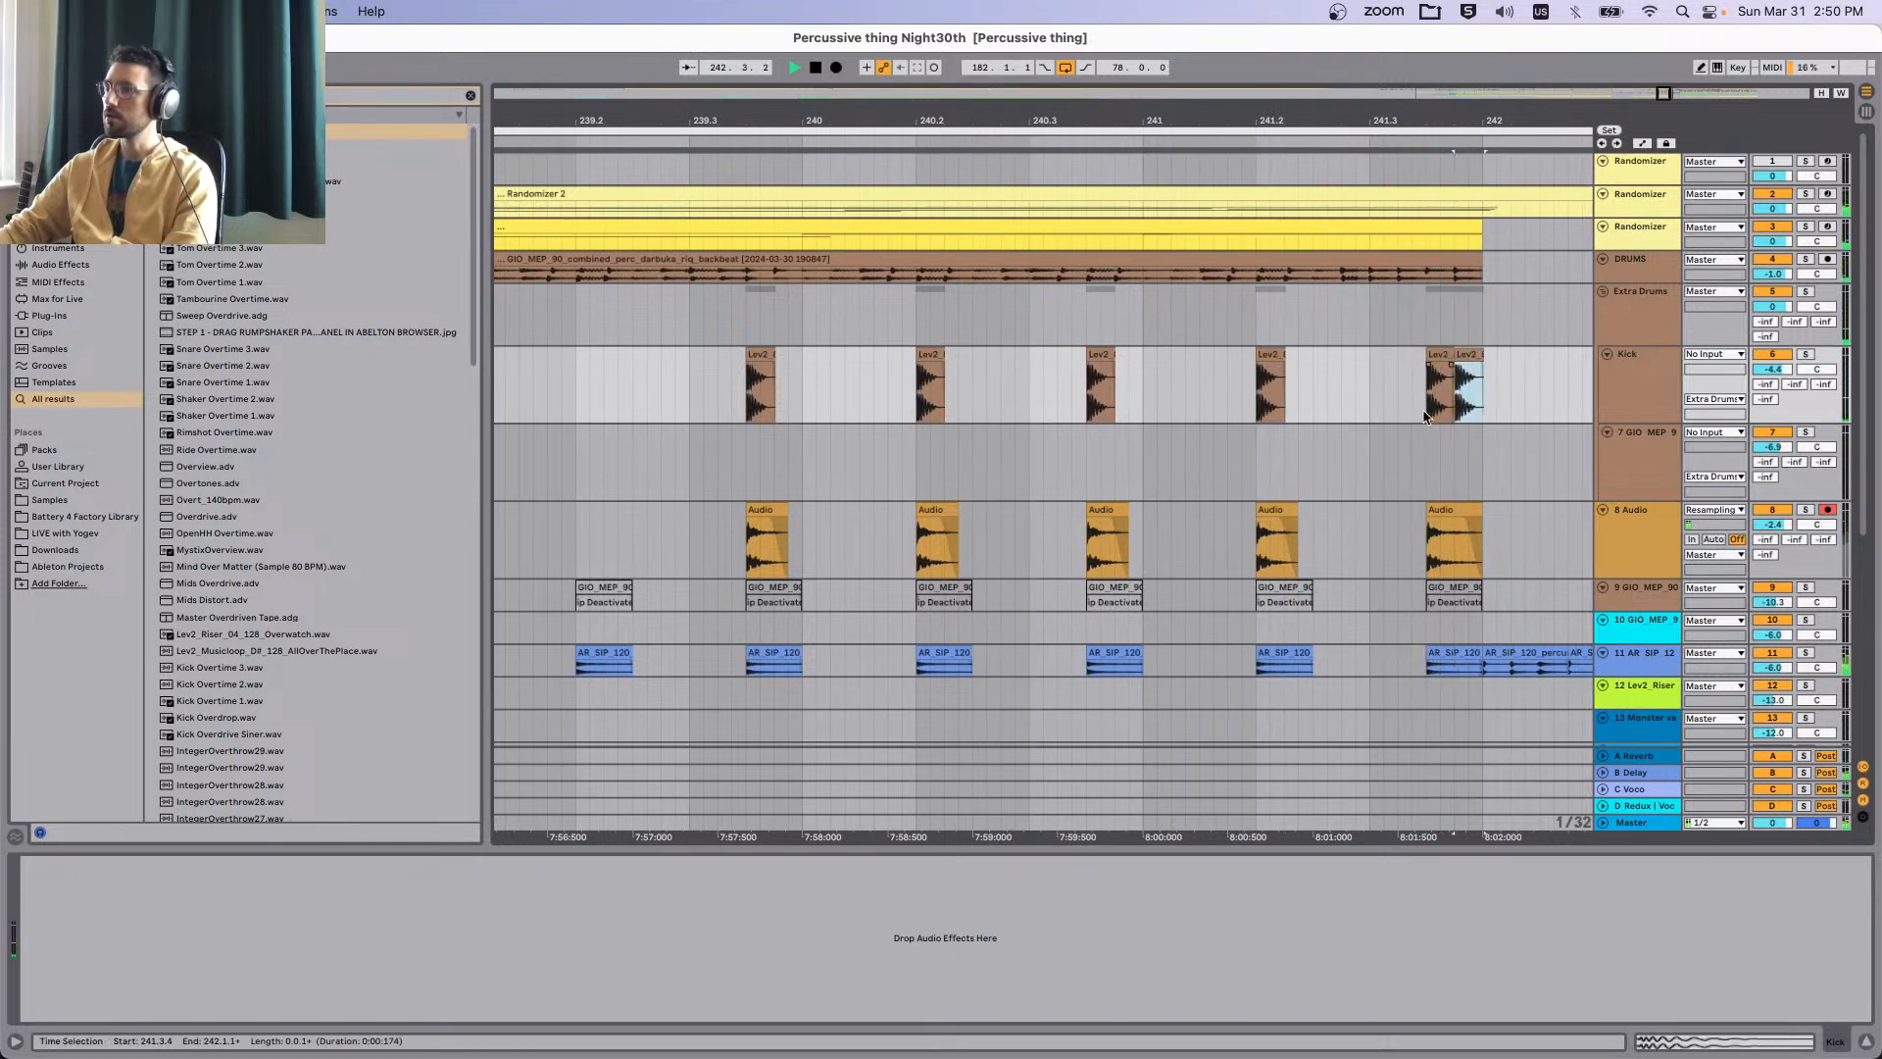
Play from bar 242 towards bar 258 and examine the clips on all tracks, narrowing the browser for a wider arrangement.
scroll(1350, 480, down, 5)
scroll(1351, 480, right, 4)
scroll(1070, 417, up, 5)
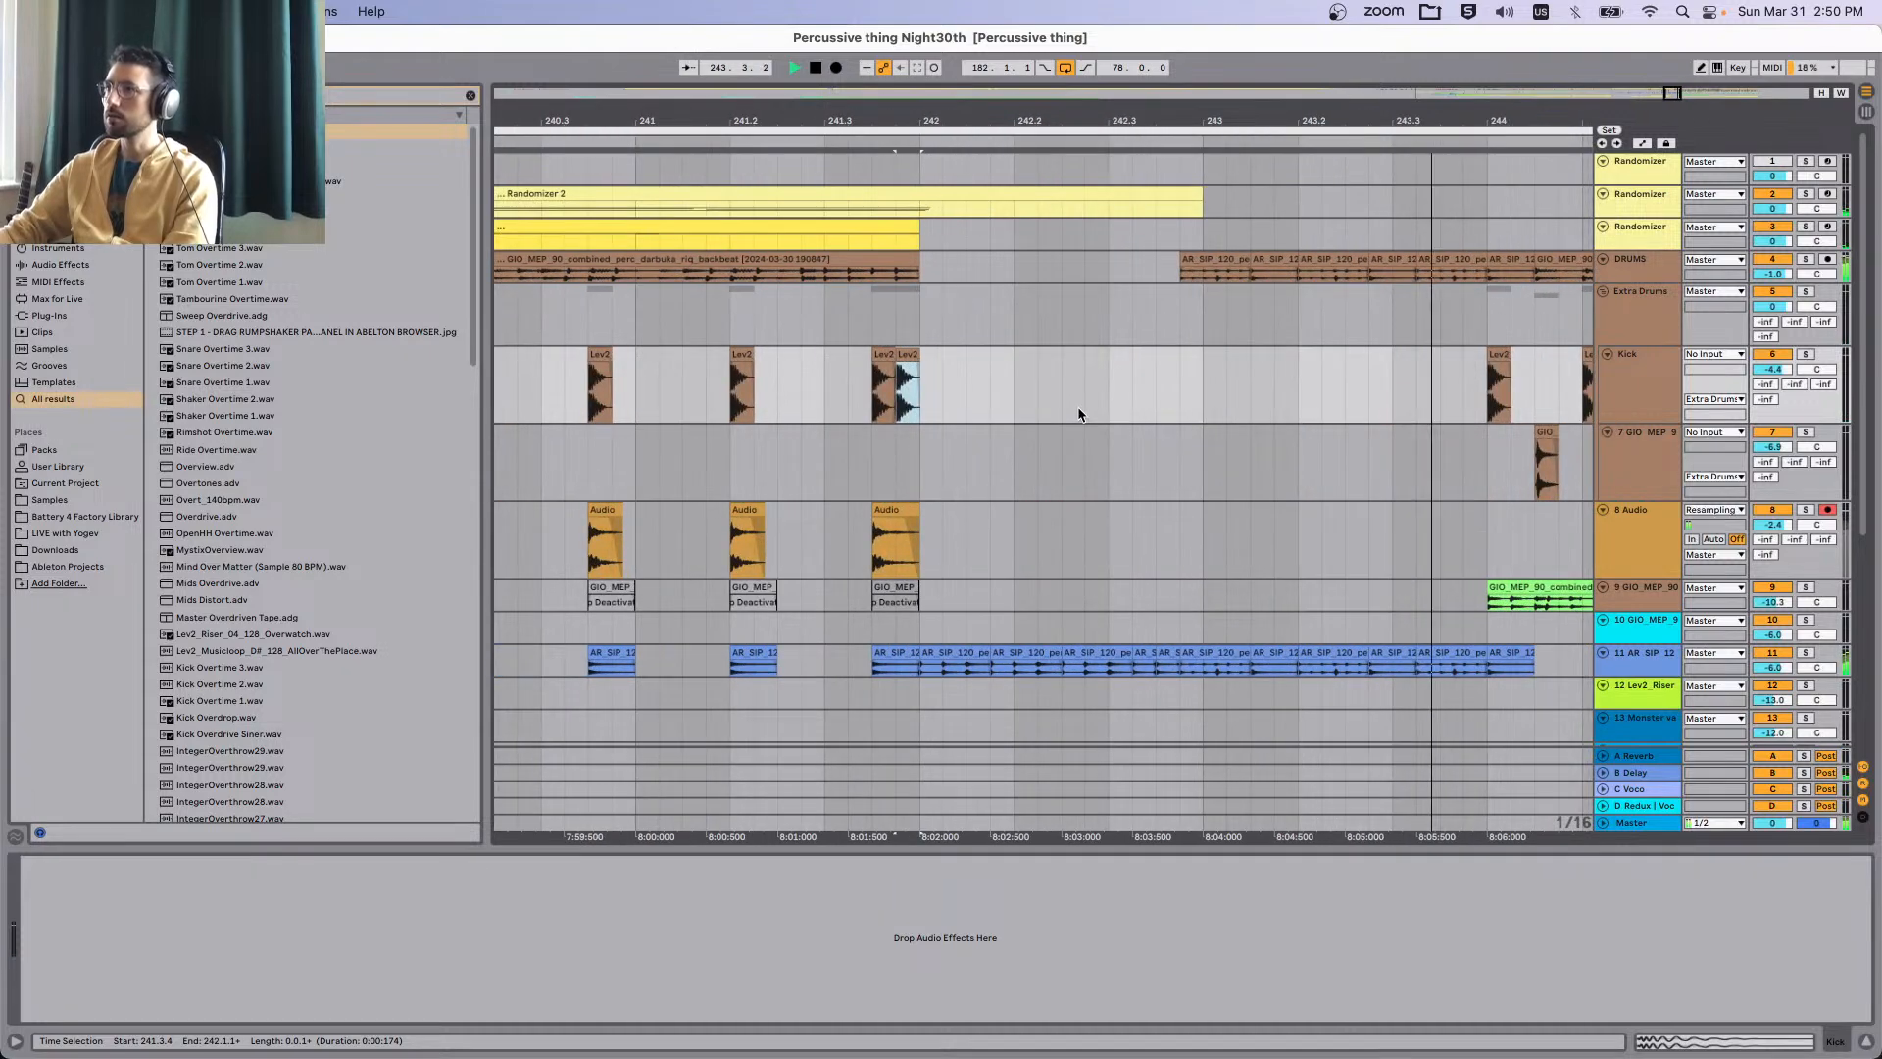
scroll(1078, 413, down, 5)
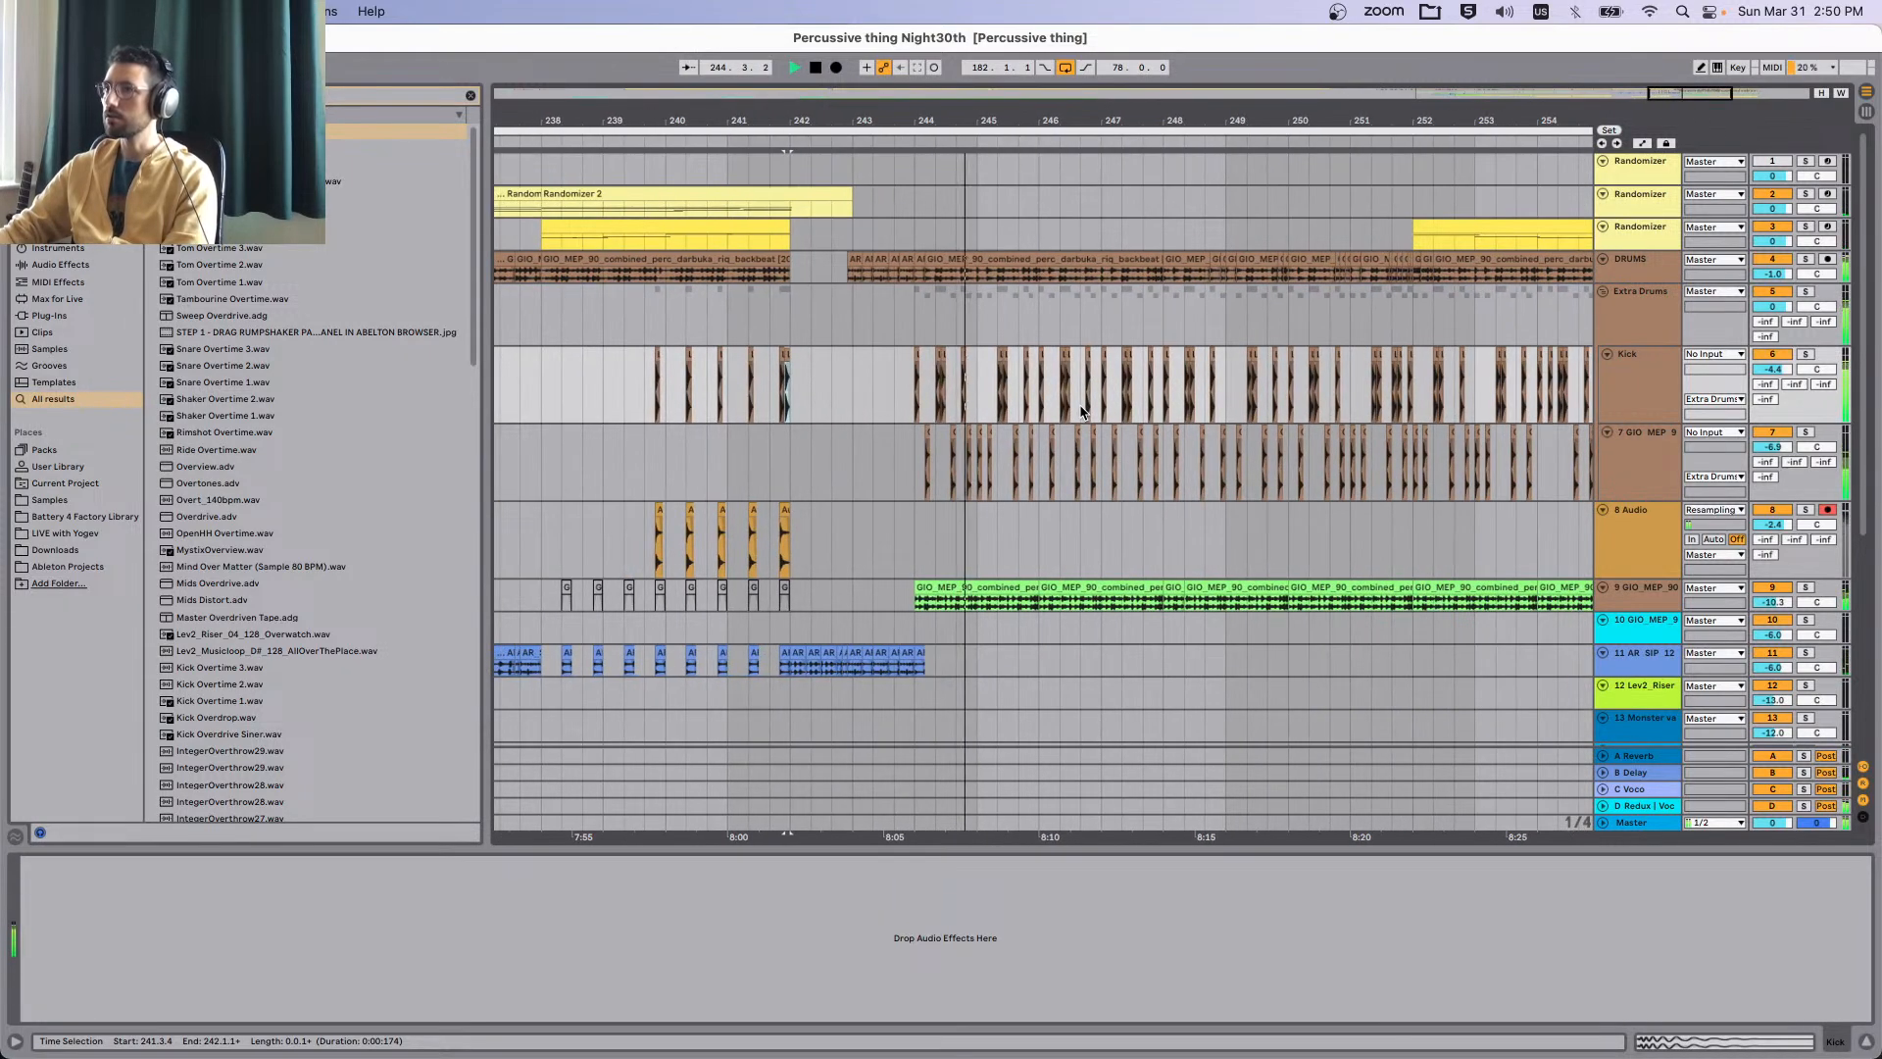
scroll(1081, 412, right, 2)
scroll(1081, 412, right, 2)
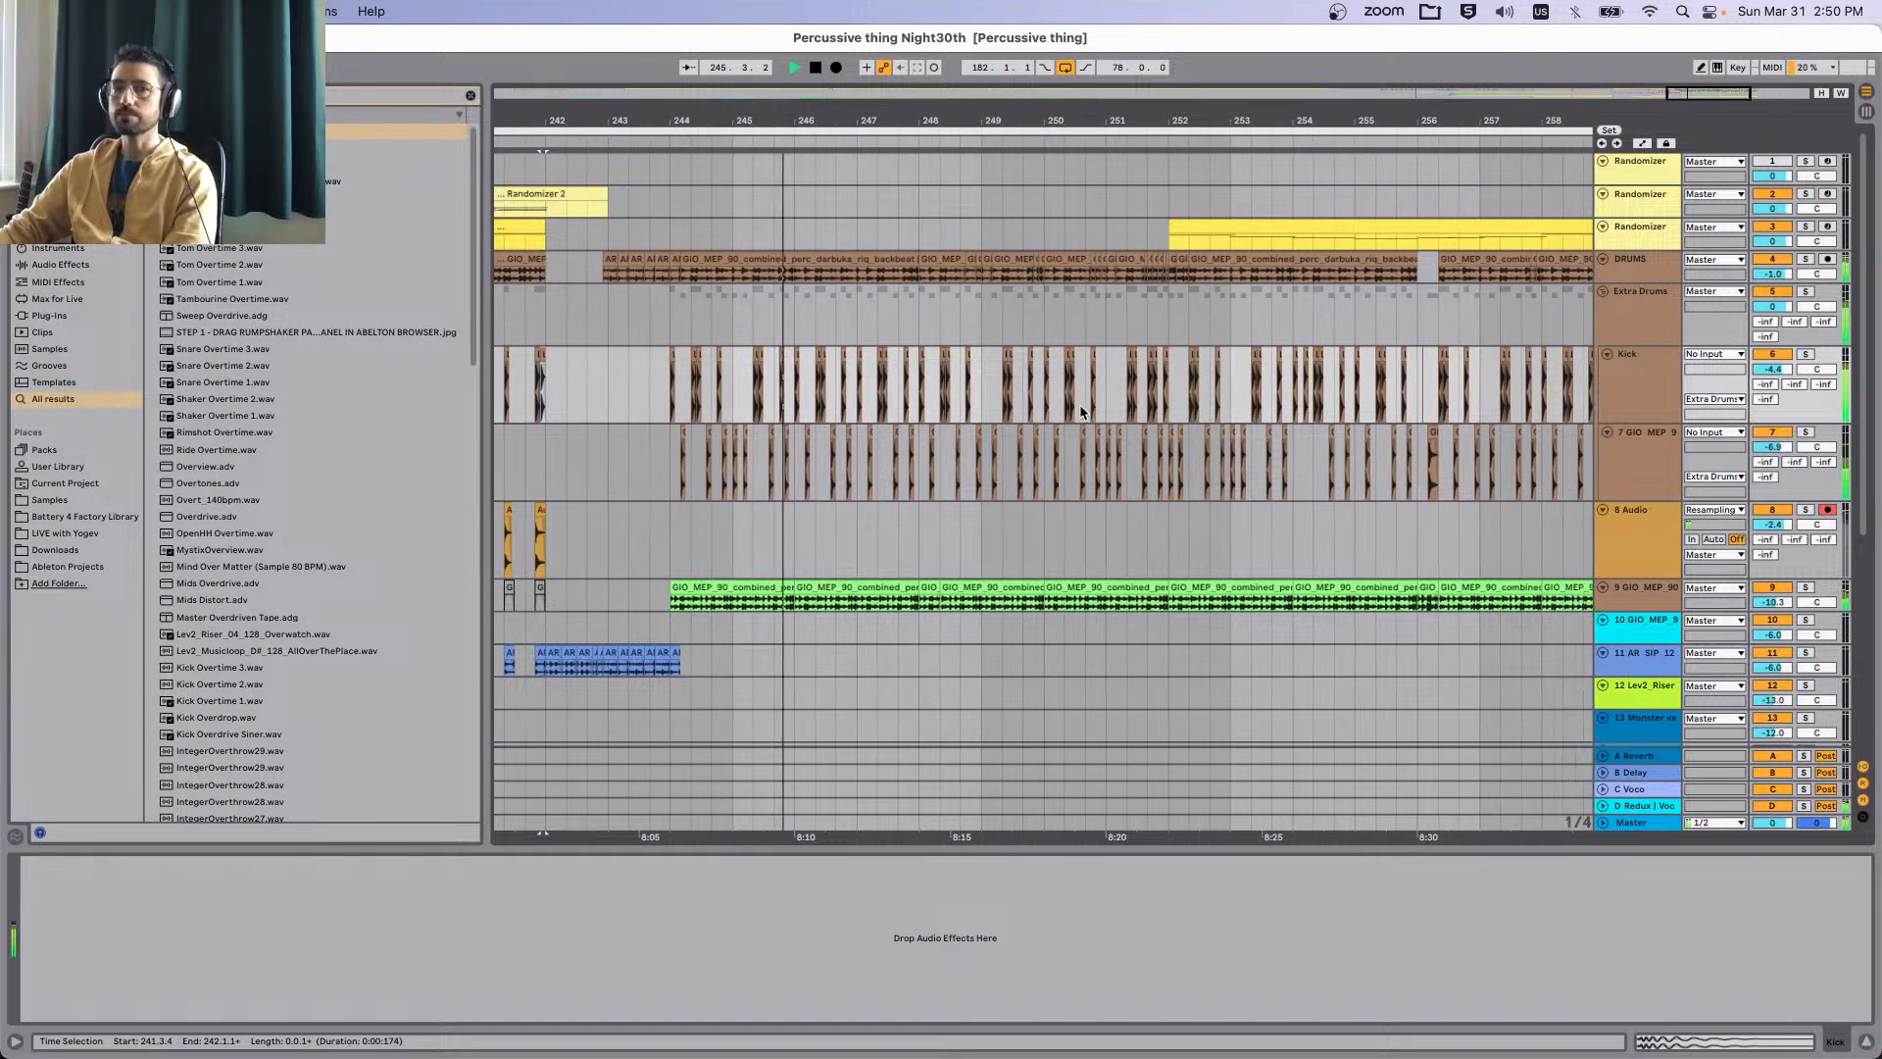
scroll(1080, 403, right, 1)
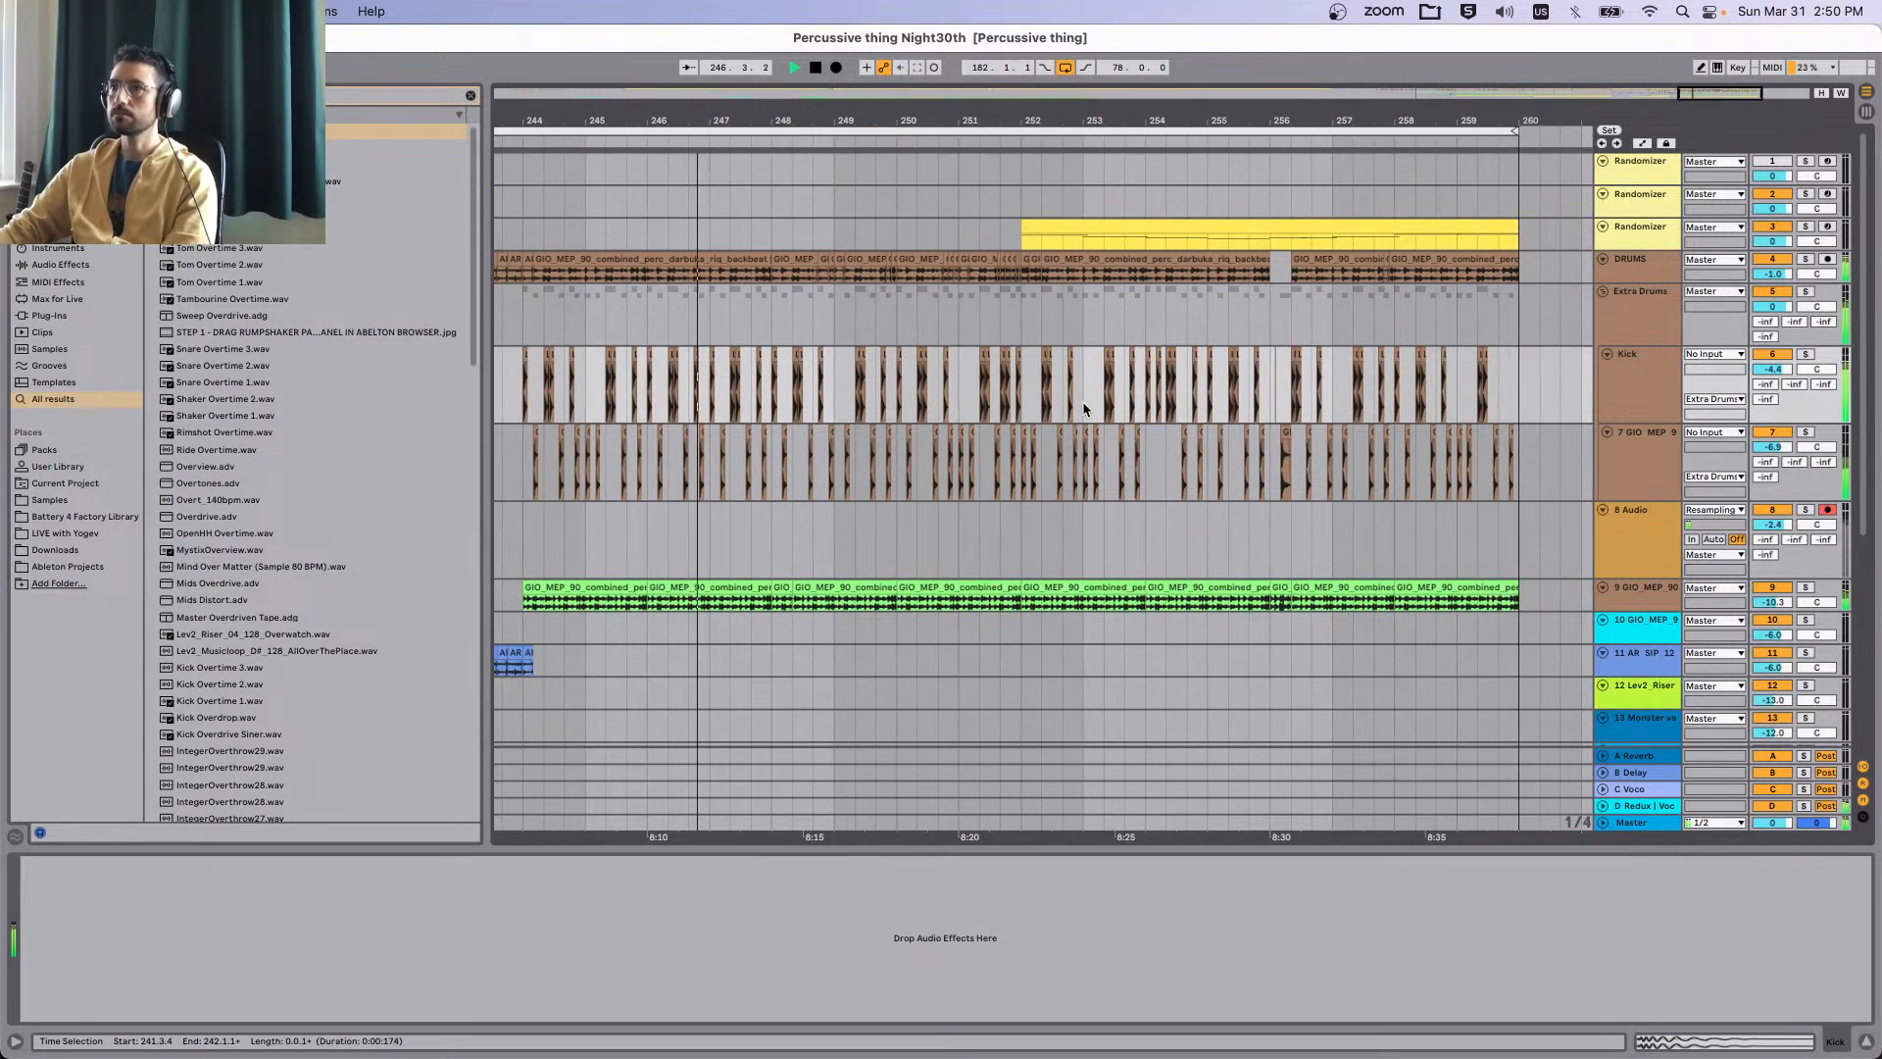
scroll(1082, 402, up, 3)
drag(485, 372, 390, 372)
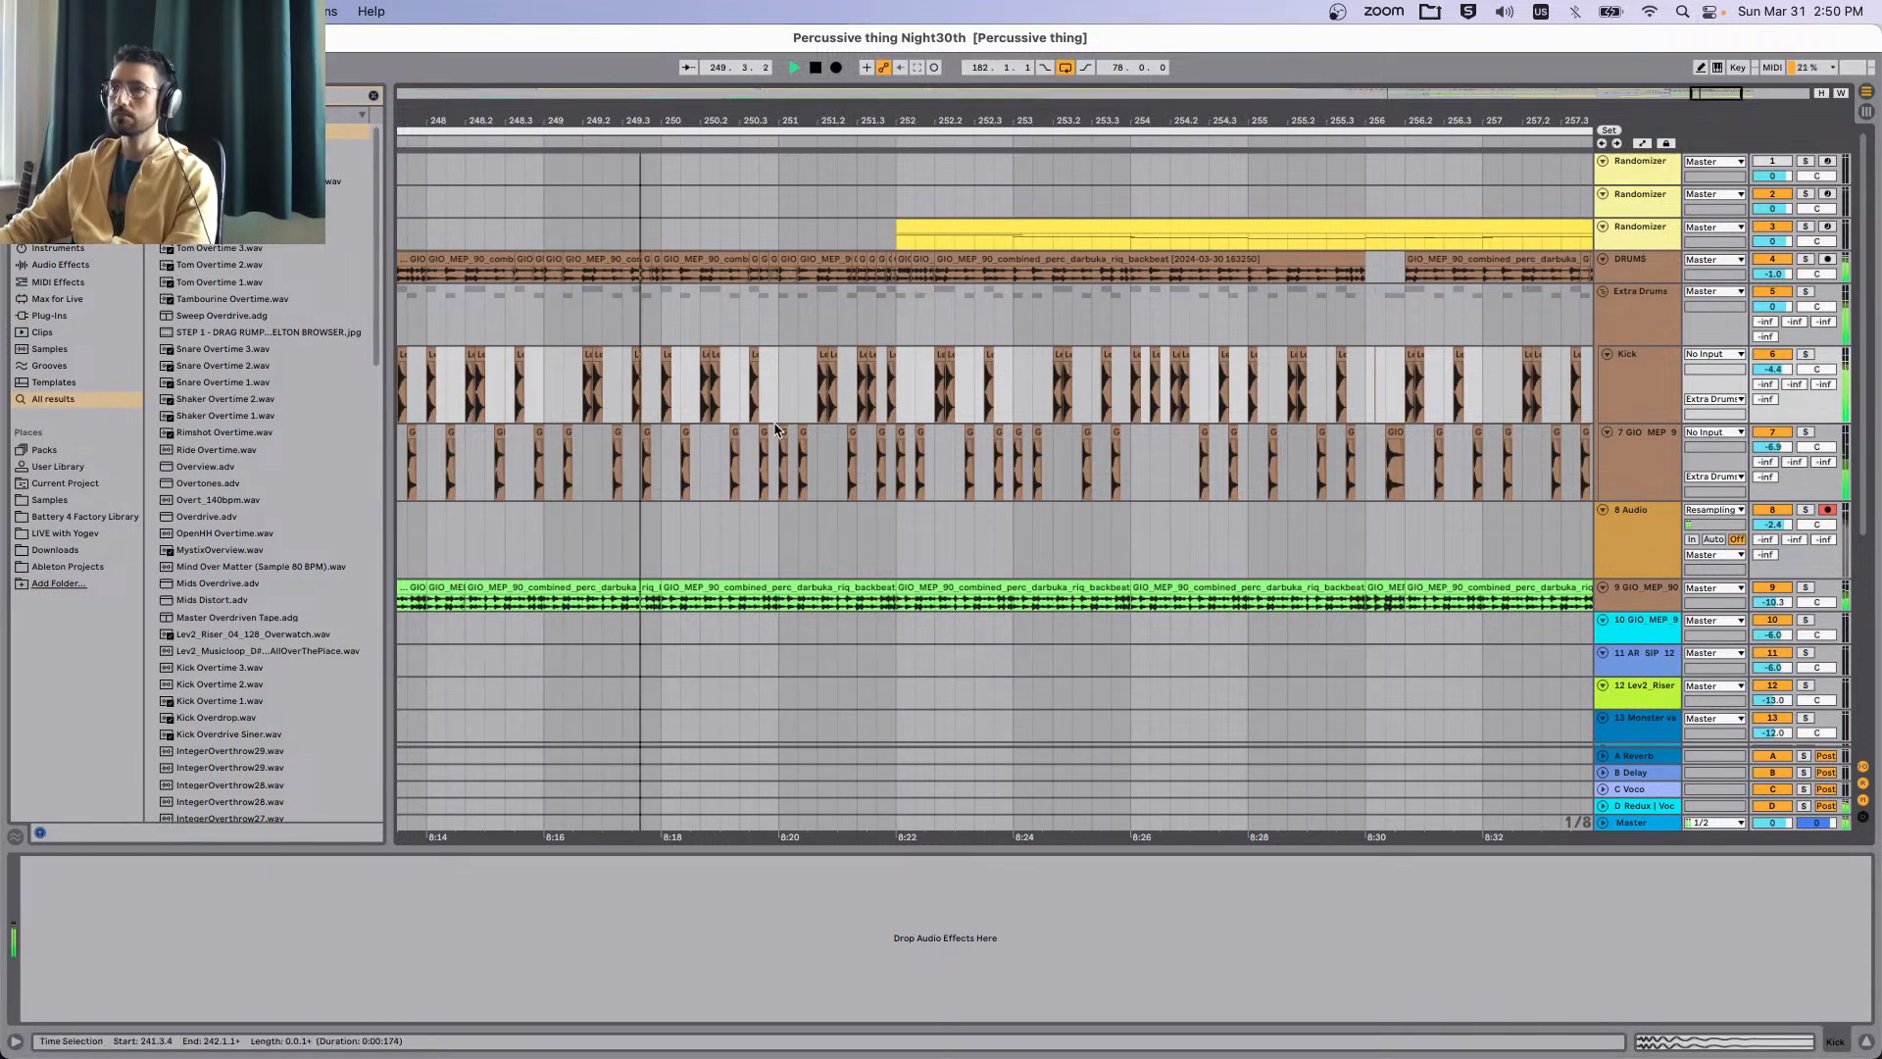
scroll(815, 422, up, 2)
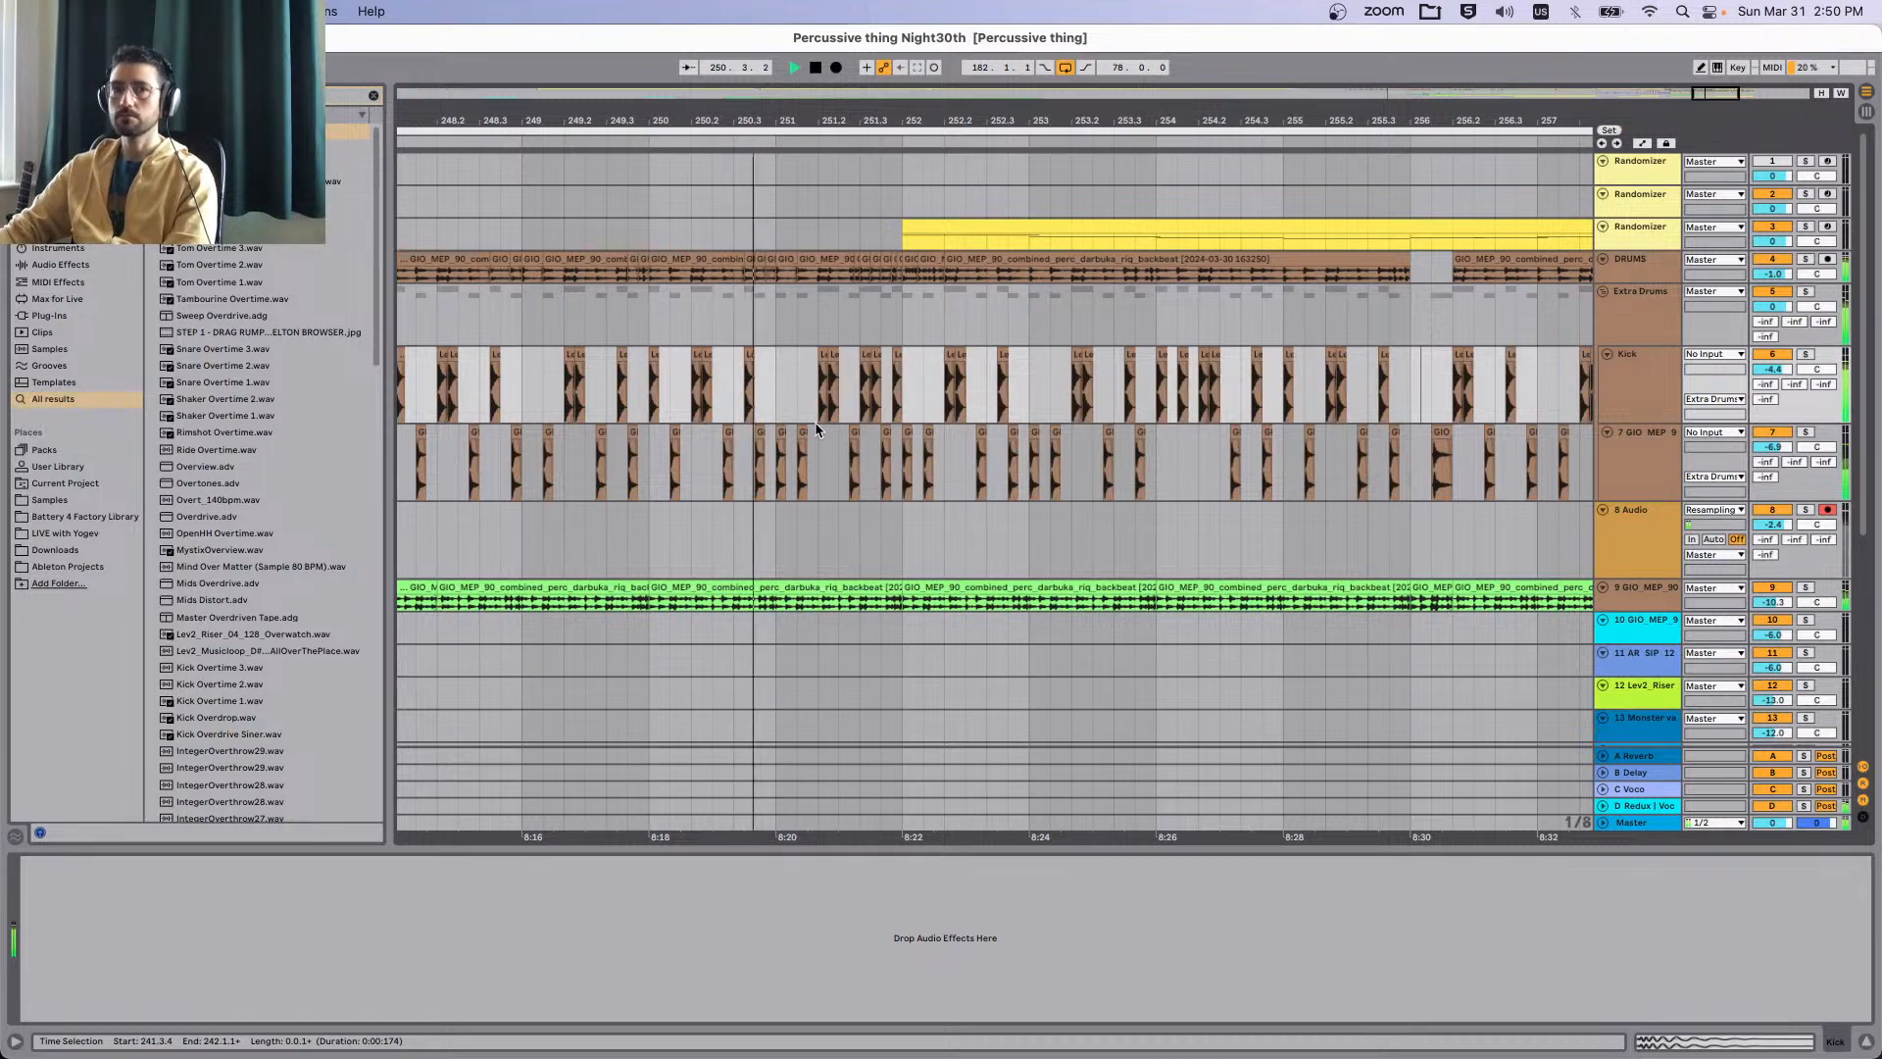
scroll(983, 437, down, 5)
scroll(985, 438, down, 2)
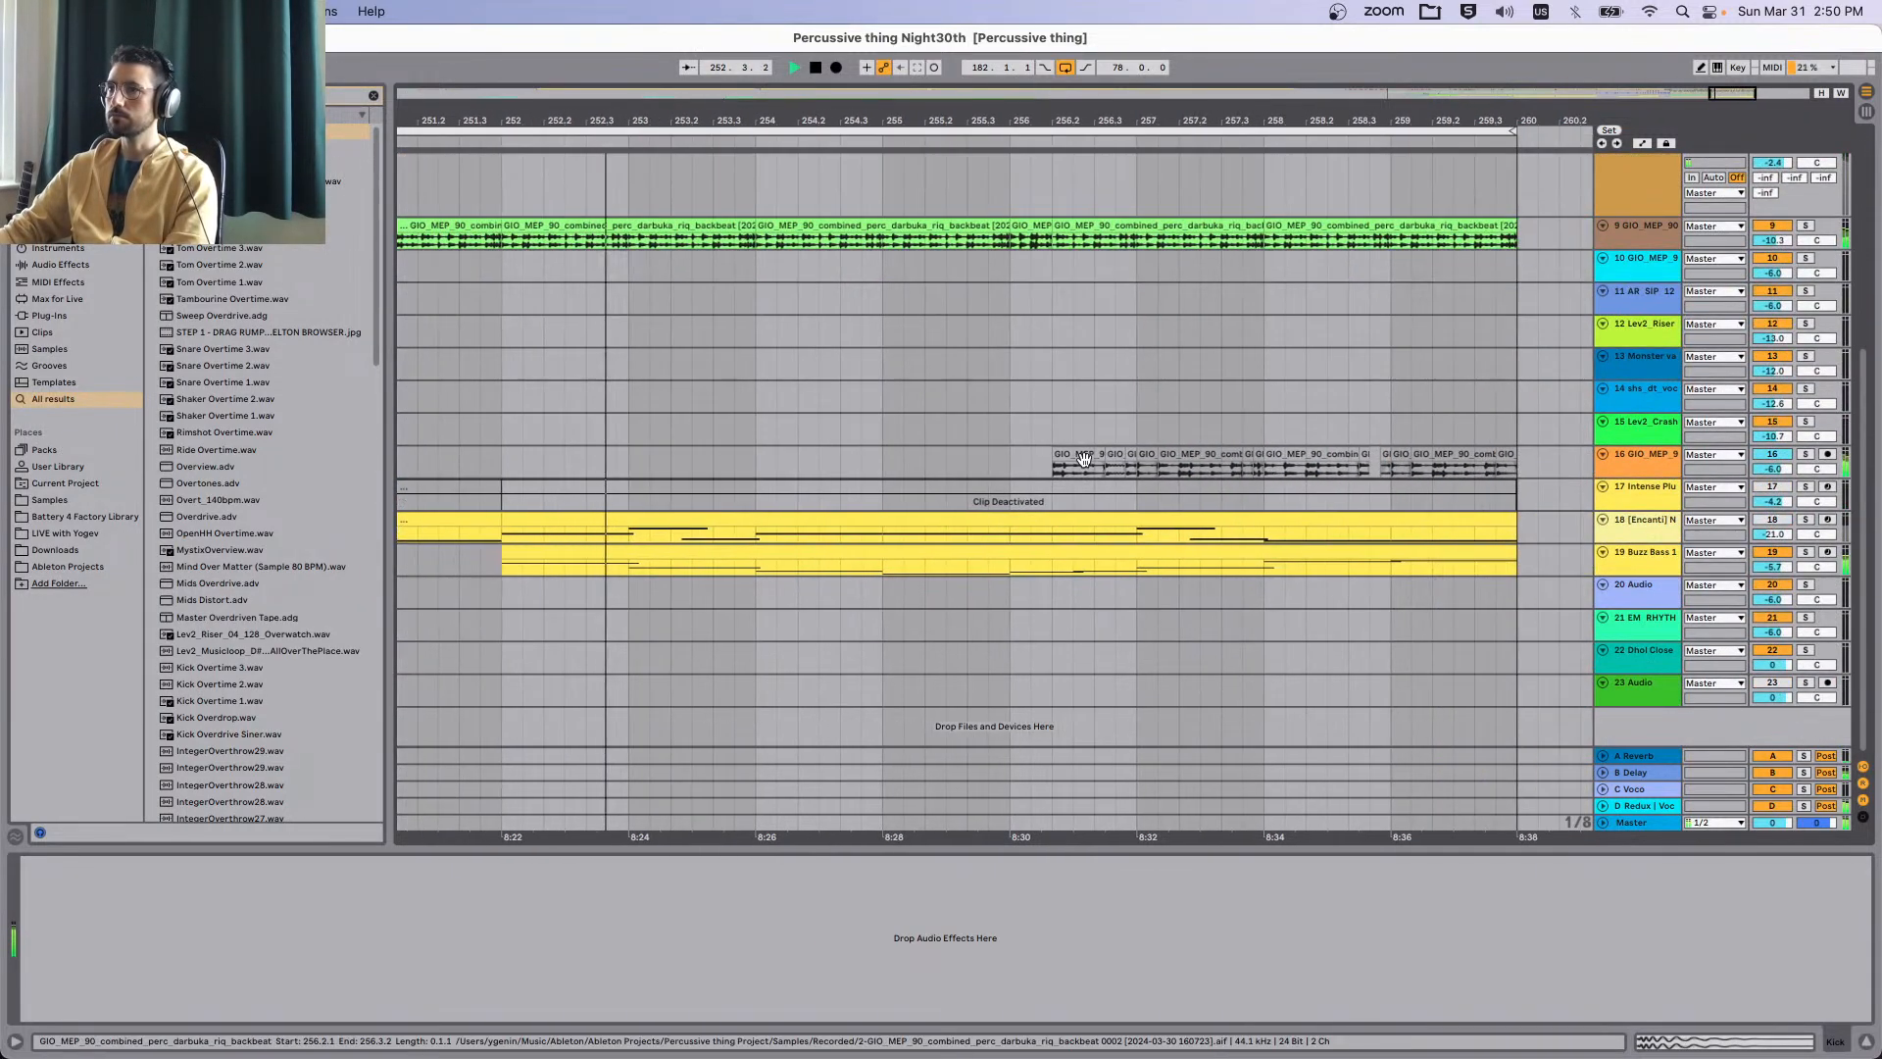
scroll(1084, 457, up, 4)
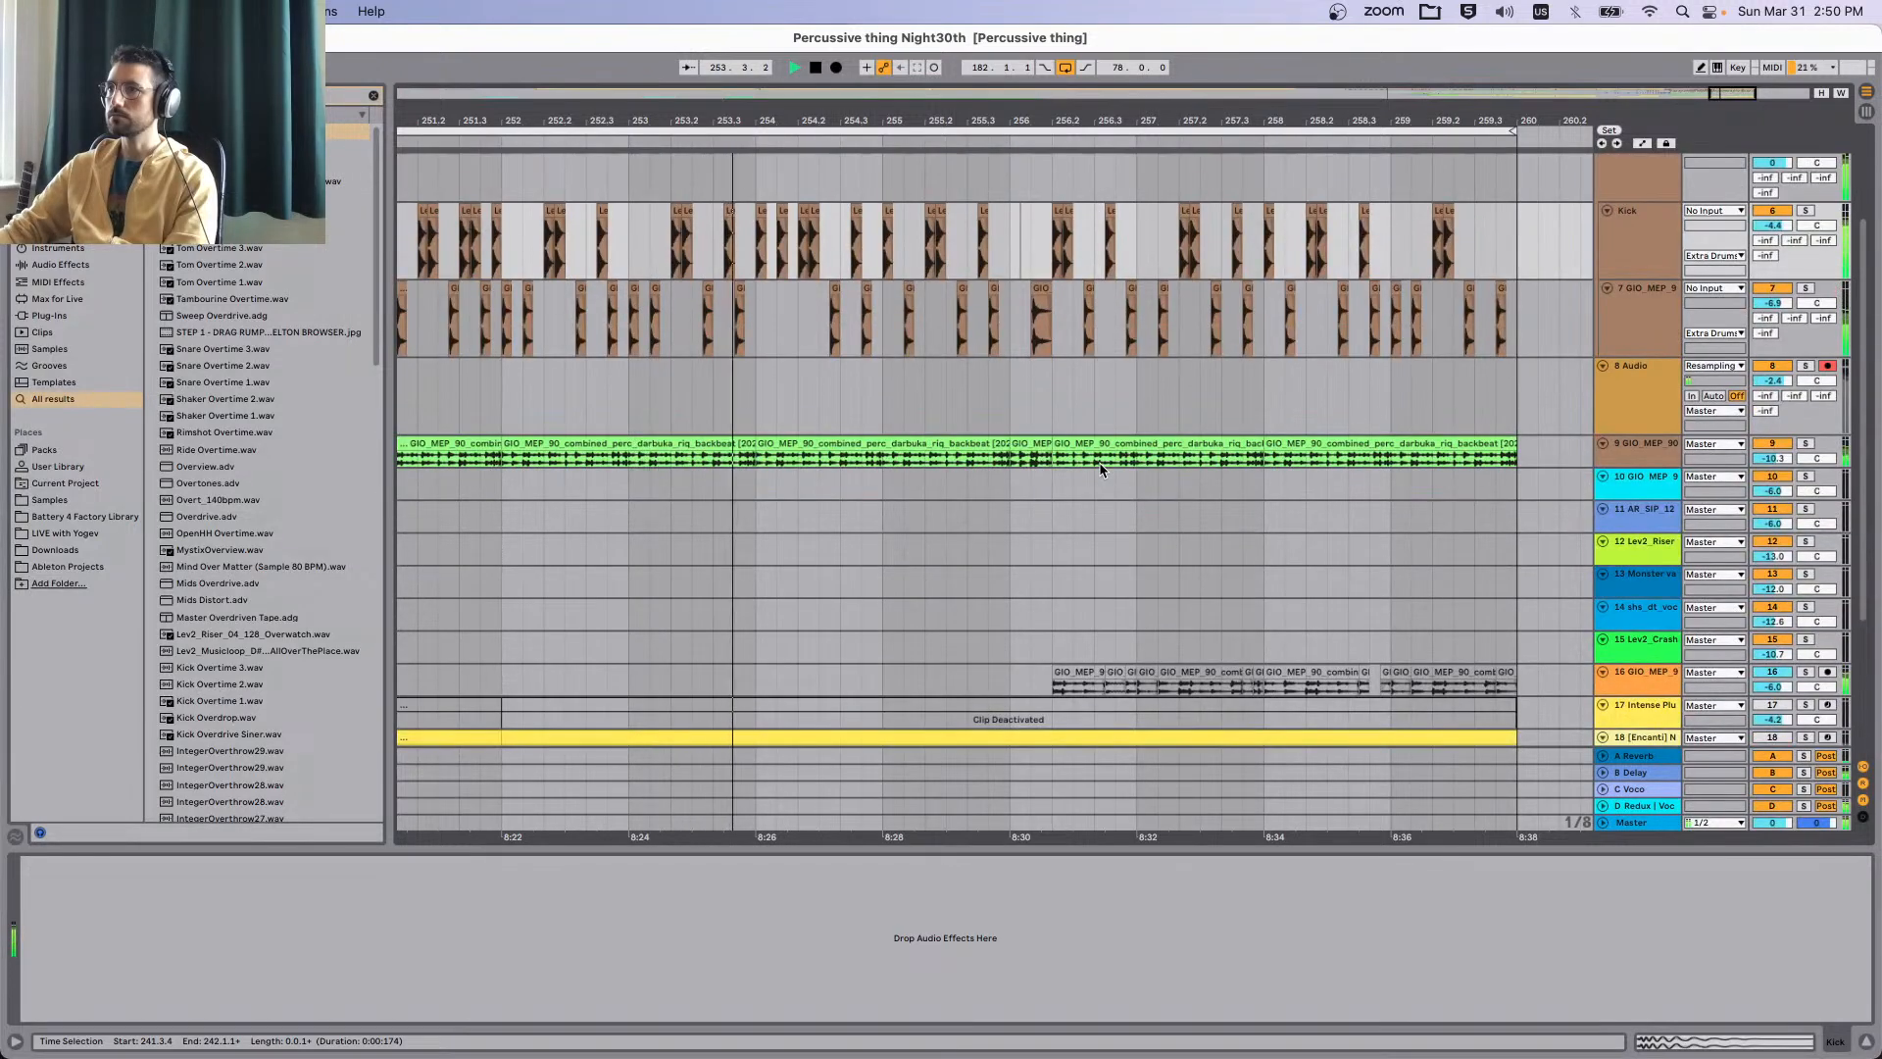
scroll(1100, 467, down, 3)
scroll(1107, 467, down, 2)
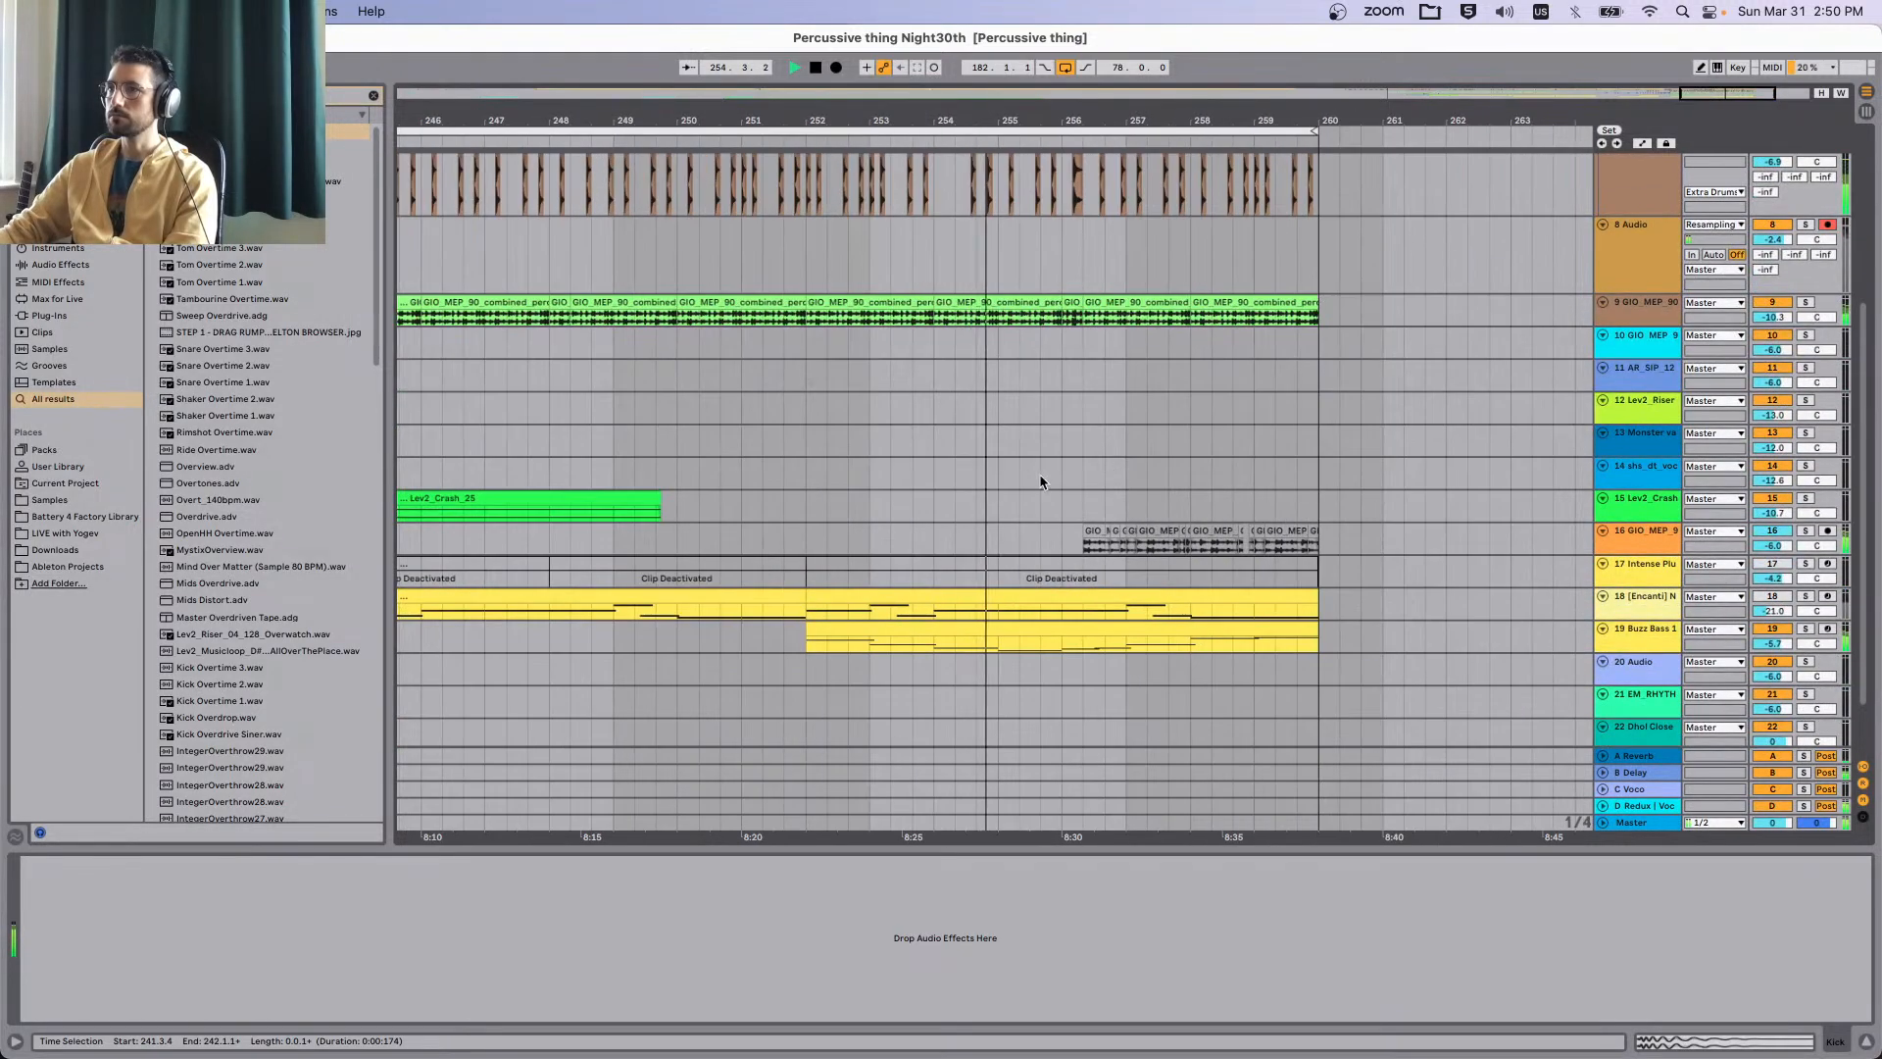
scroll(1054, 476, left, 2)
scroll(1253, 457, up, 1)
scroll(1253, 456, up, 4)
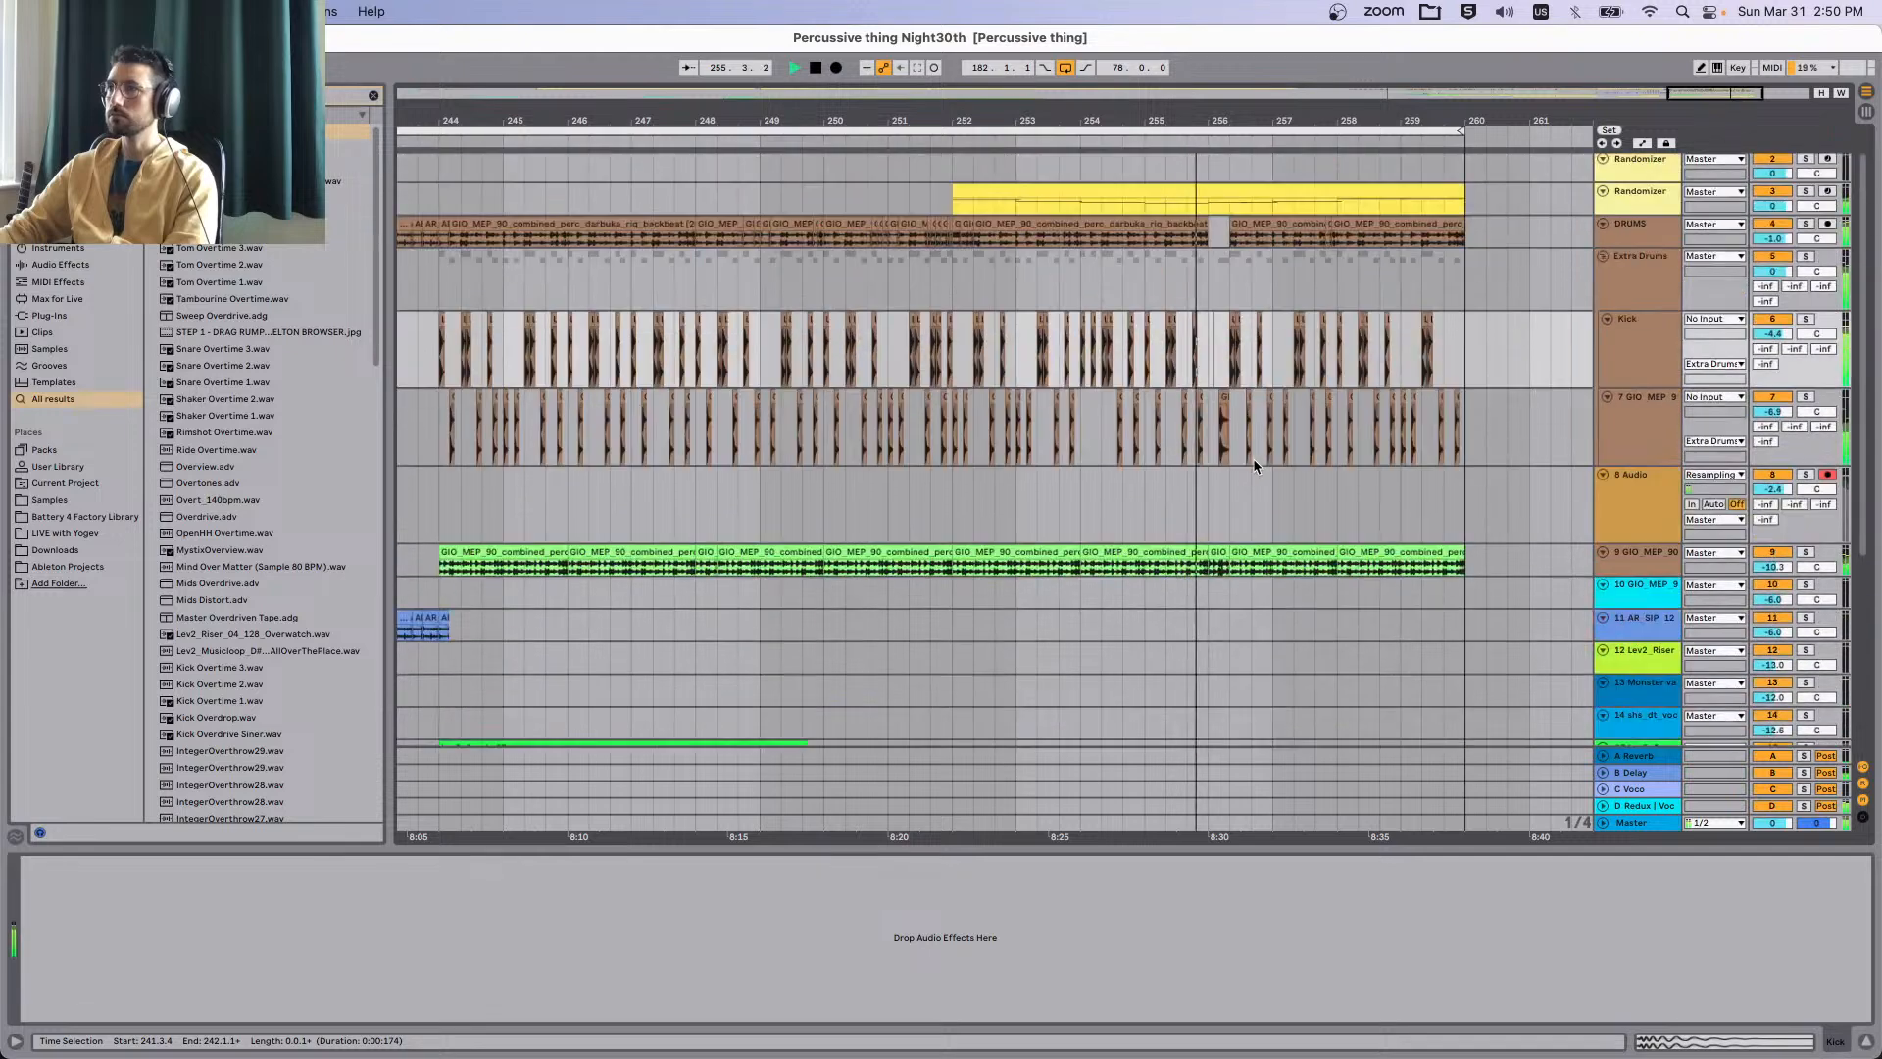
scroll(1288, 475, left, 1)
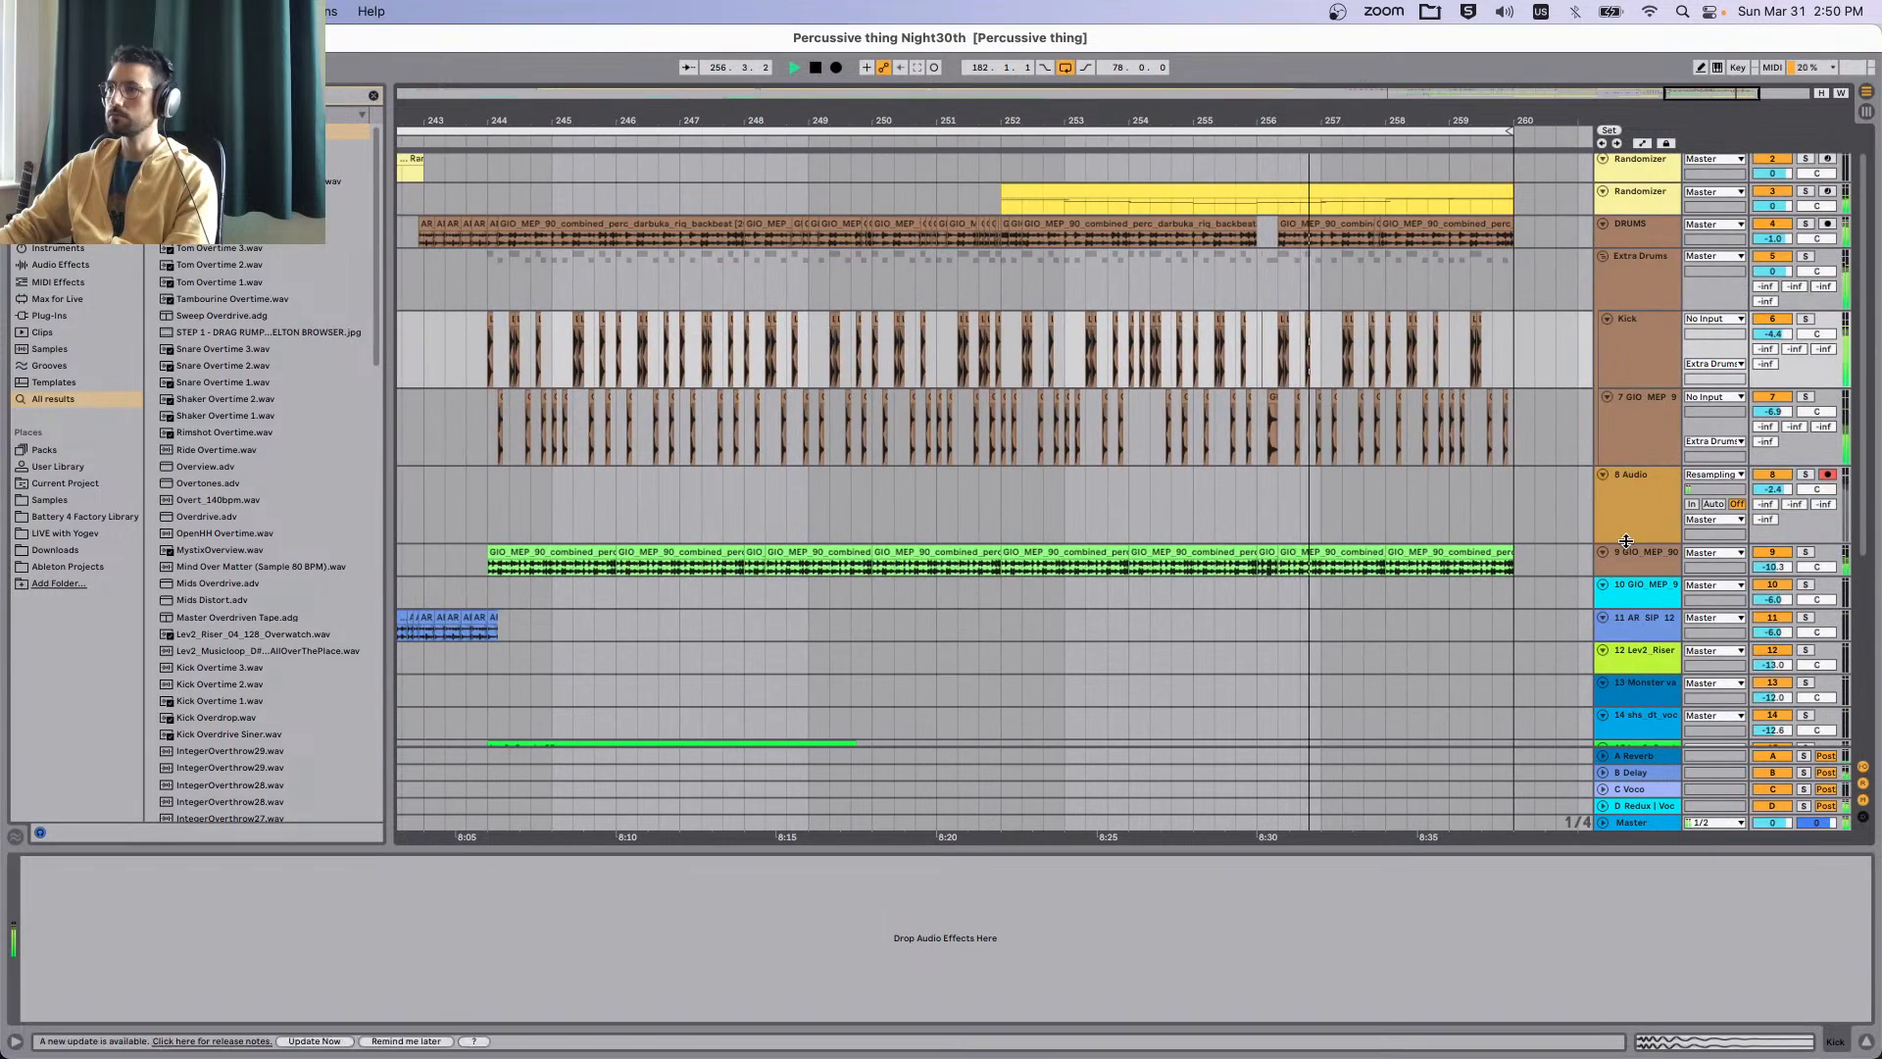
scroll(1588, 520, down, 1)
Solo track 9 and select all of its clips from bar 244 to bar 260.
click(1670, 527)
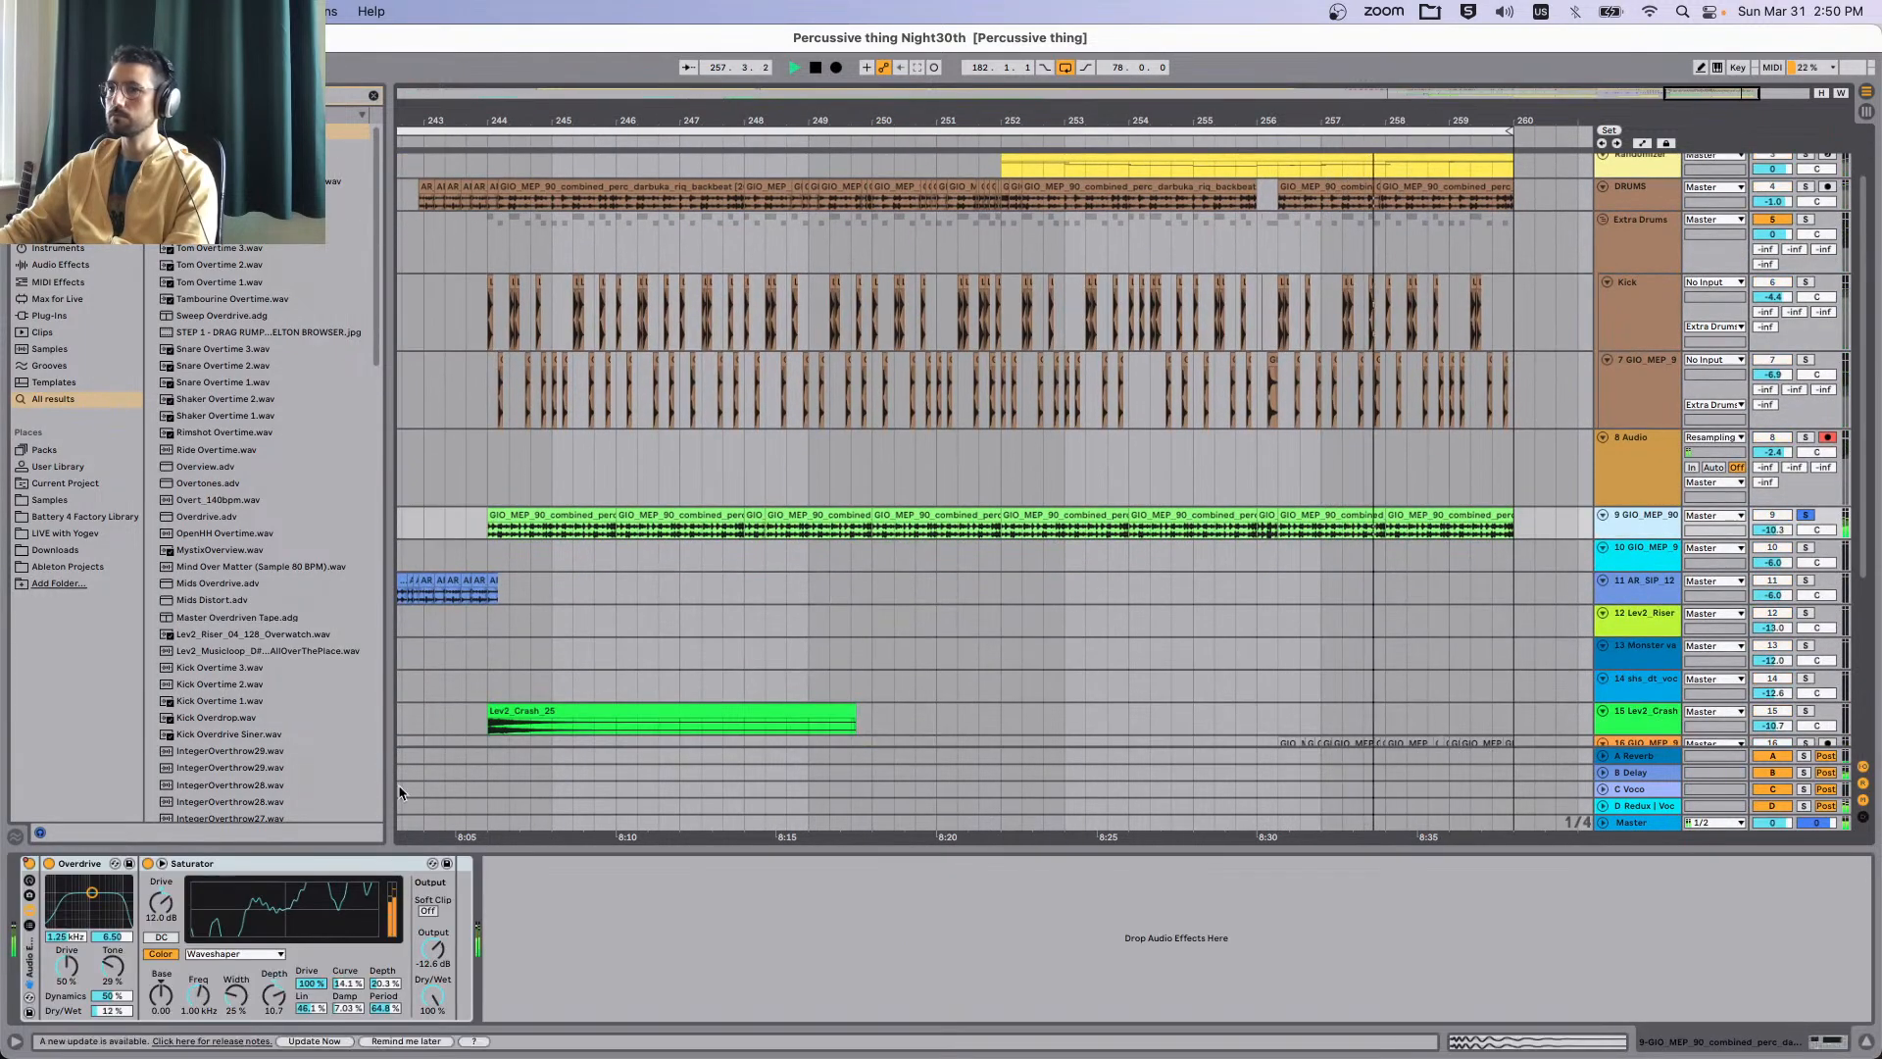
click(415, 828)
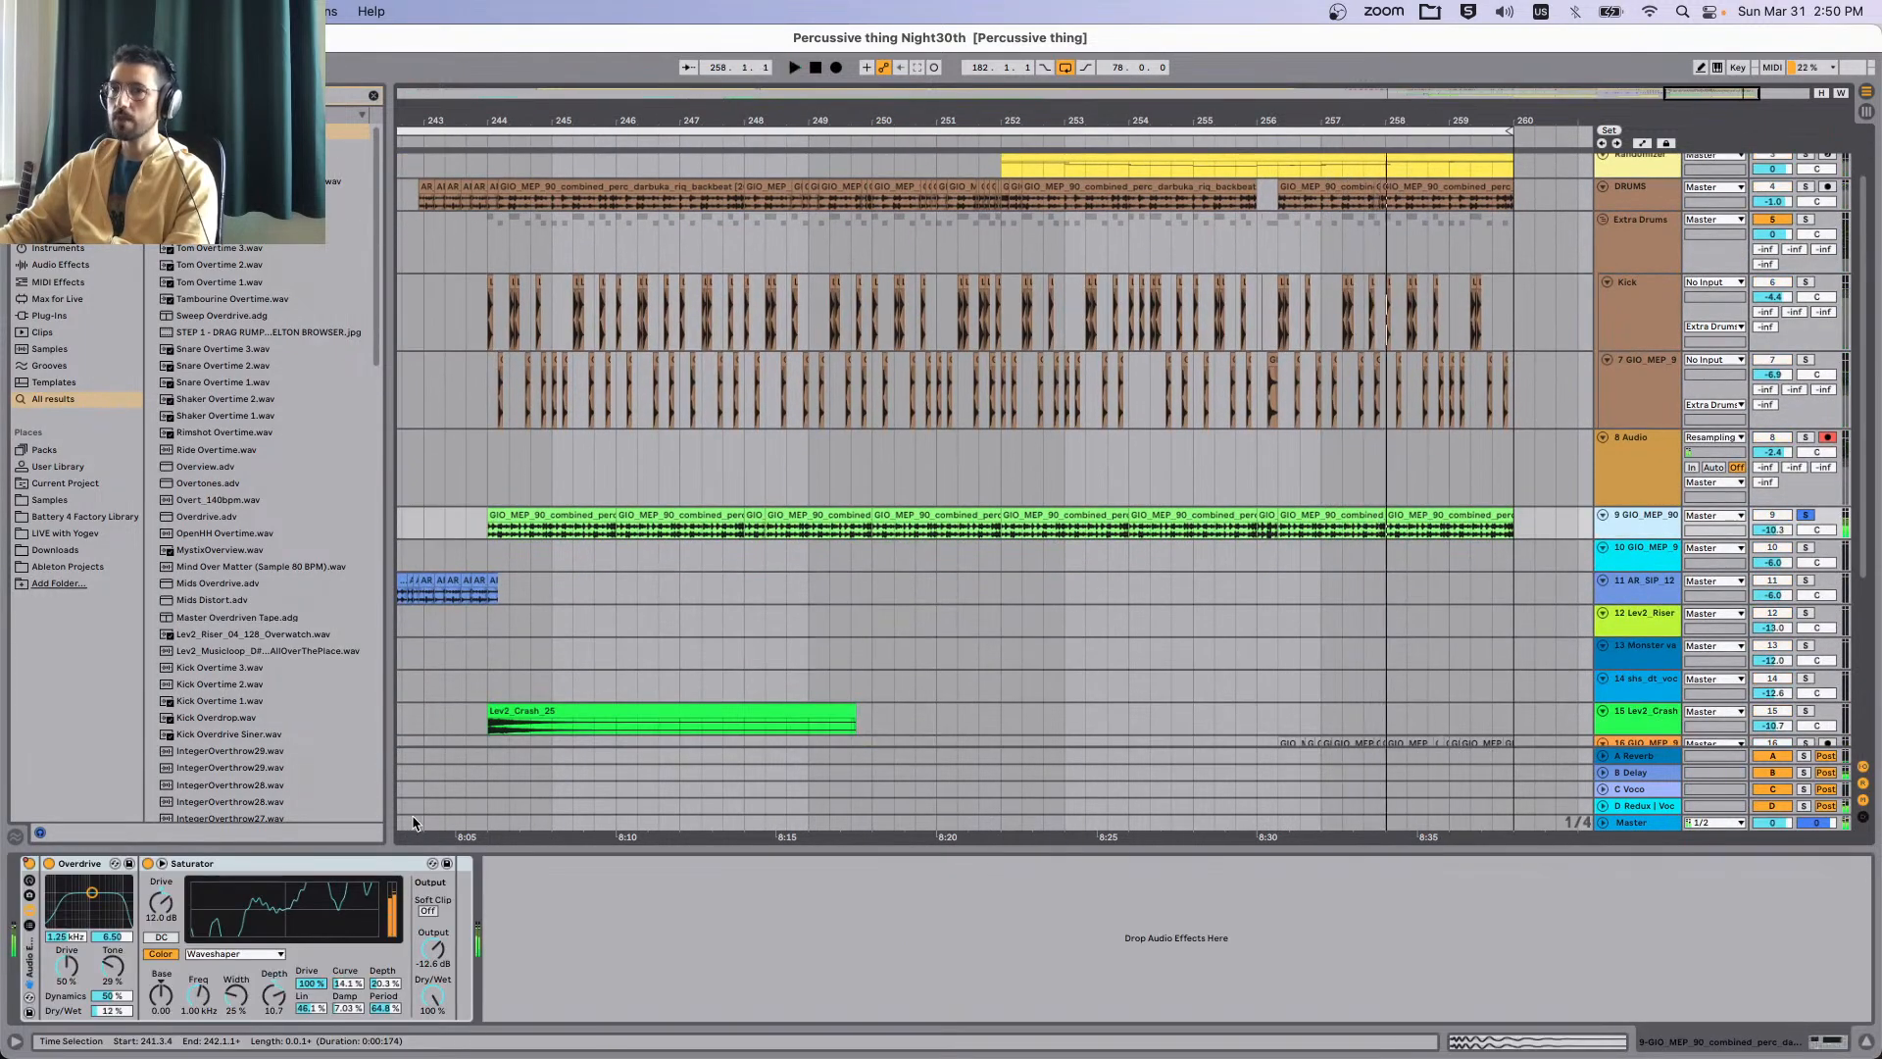
click(800, 513)
key(space)
key(space)
click(581, 513)
shift+click(1462, 513)
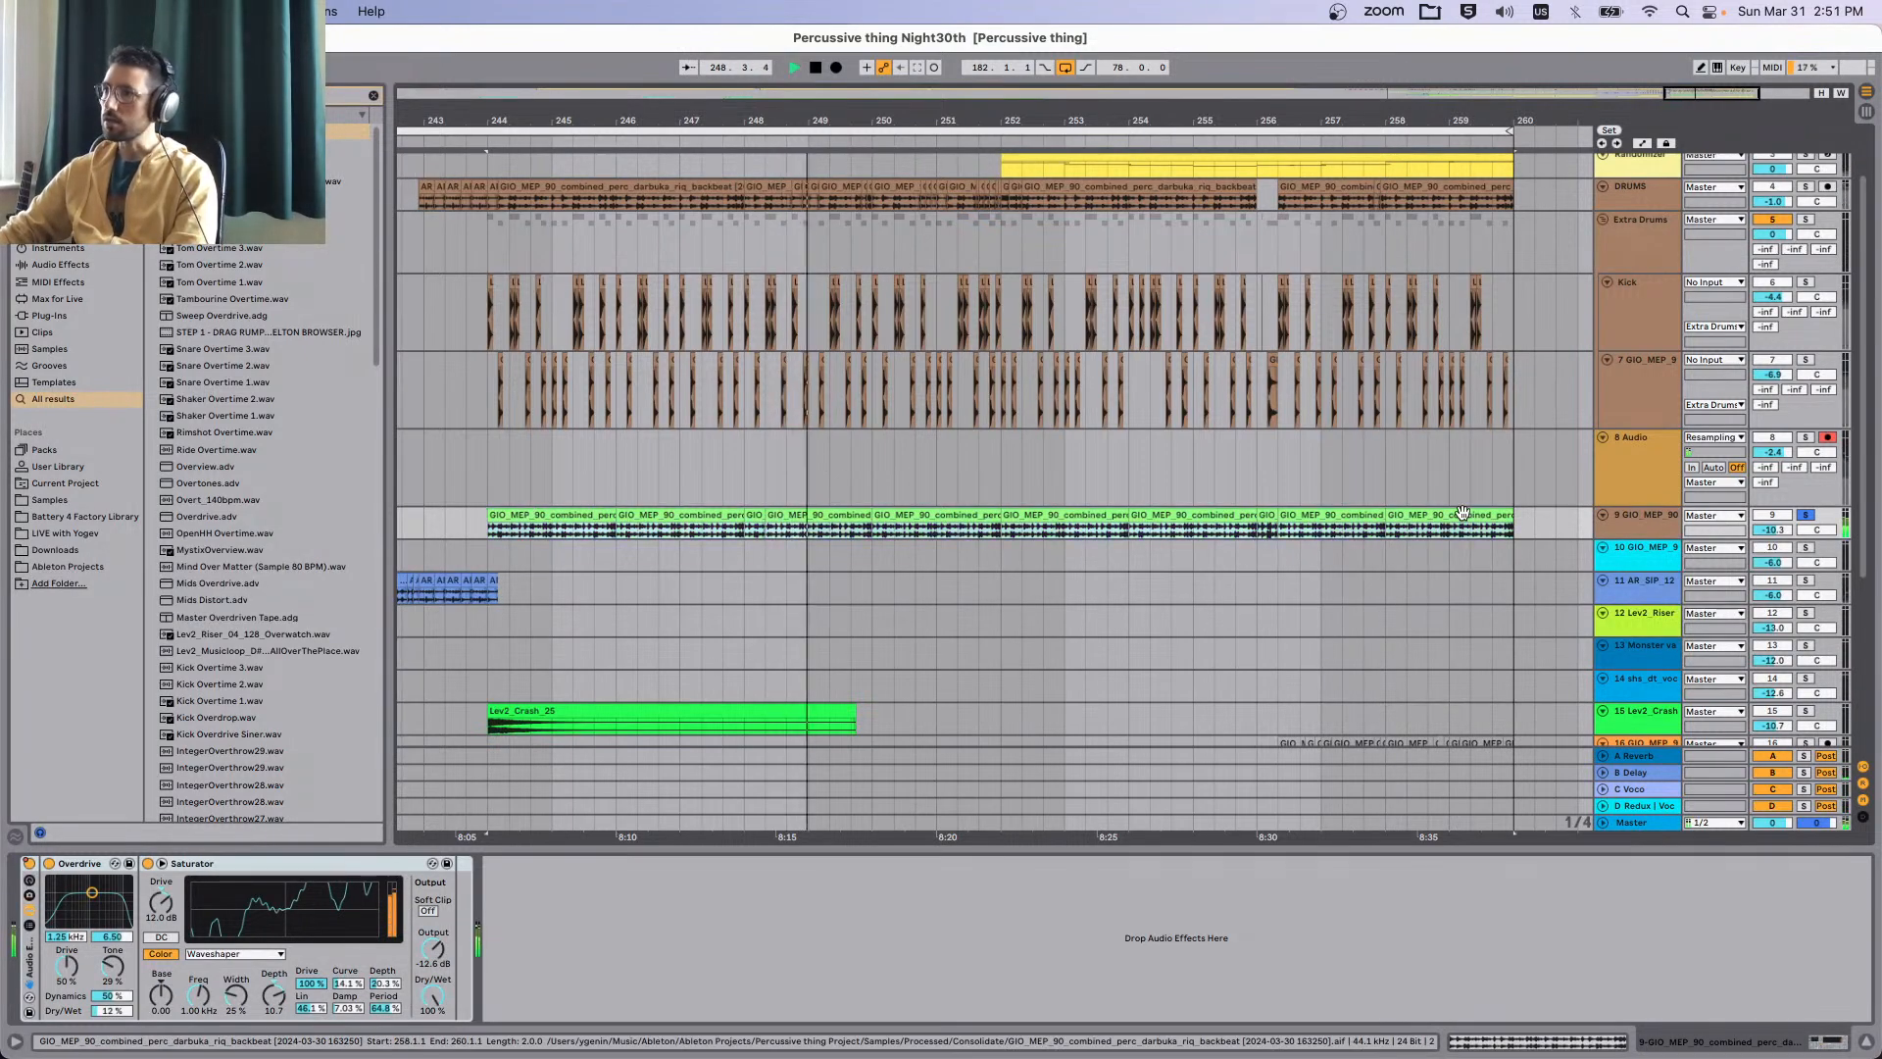
Lower the selected clips' coarse transposition to the range -38 st to 7 st and play them soloed and within the full mix.
shift+double_click(1462, 513)
key(space)
key(space)
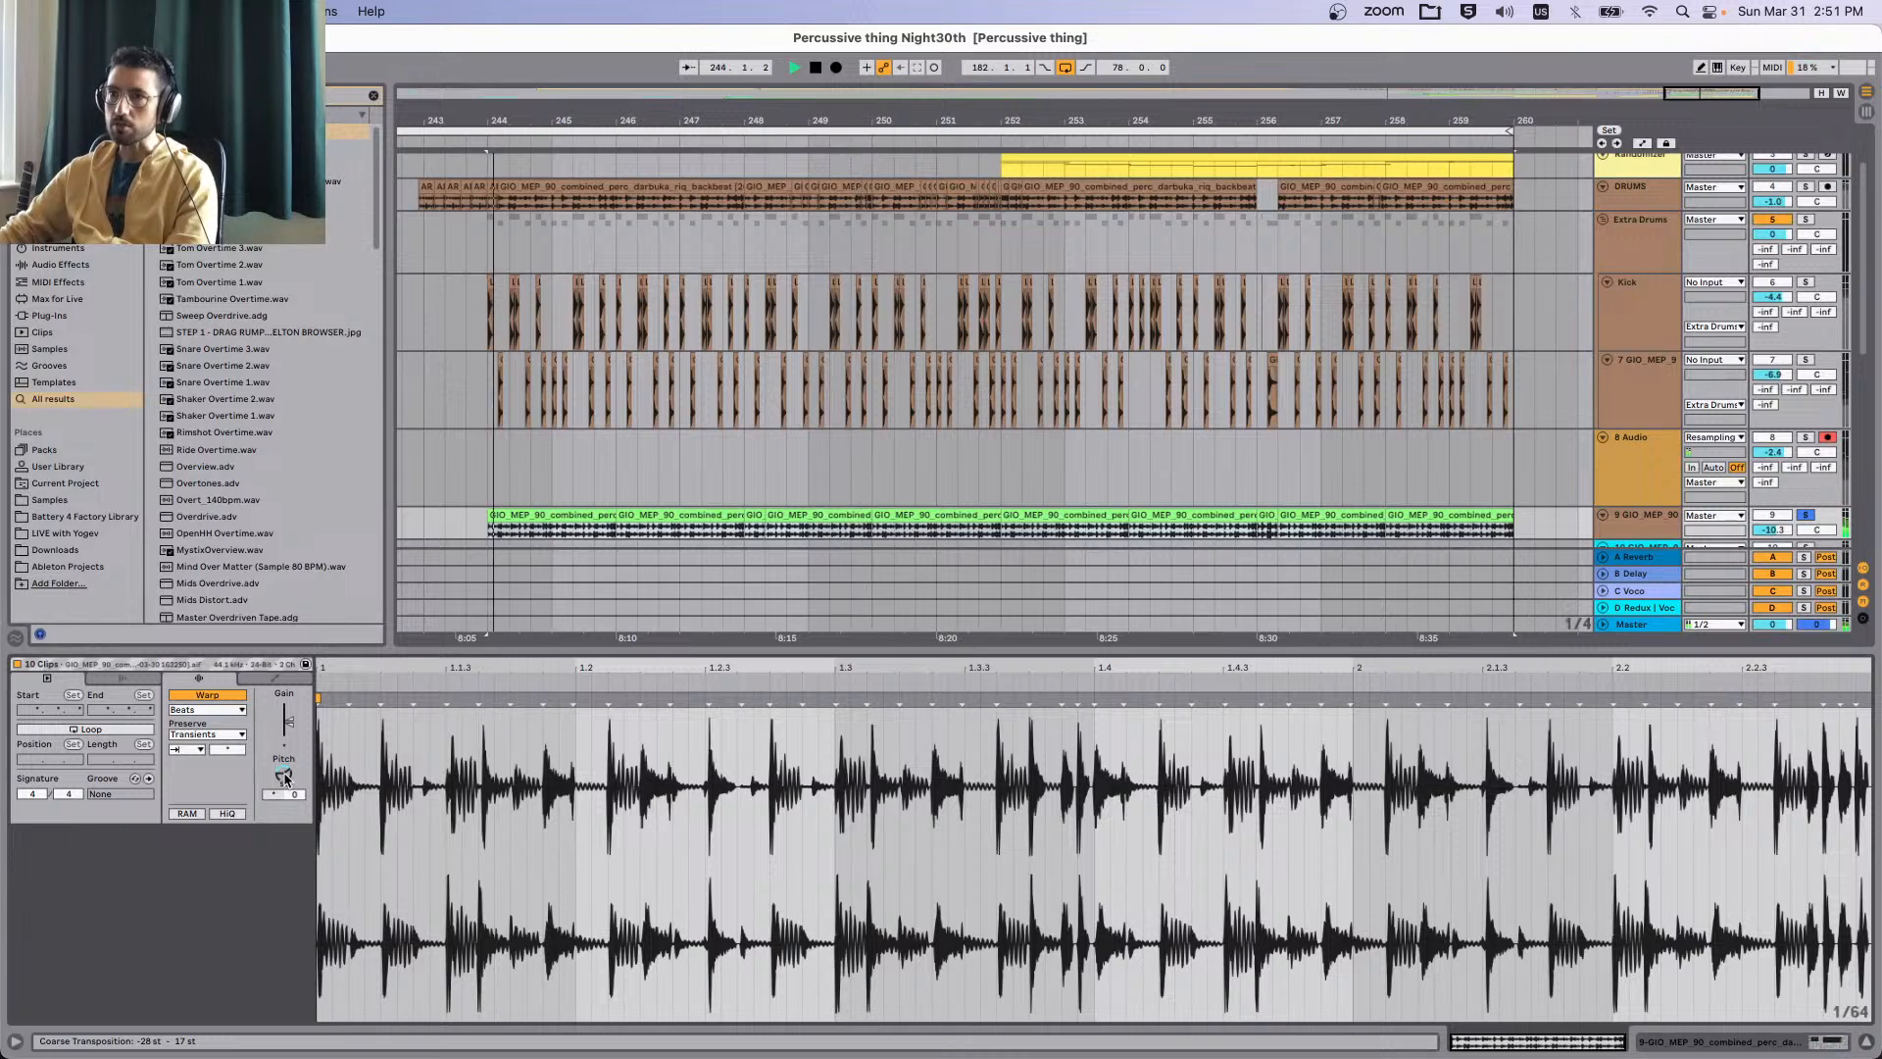
drag(288, 778, 288, 787)
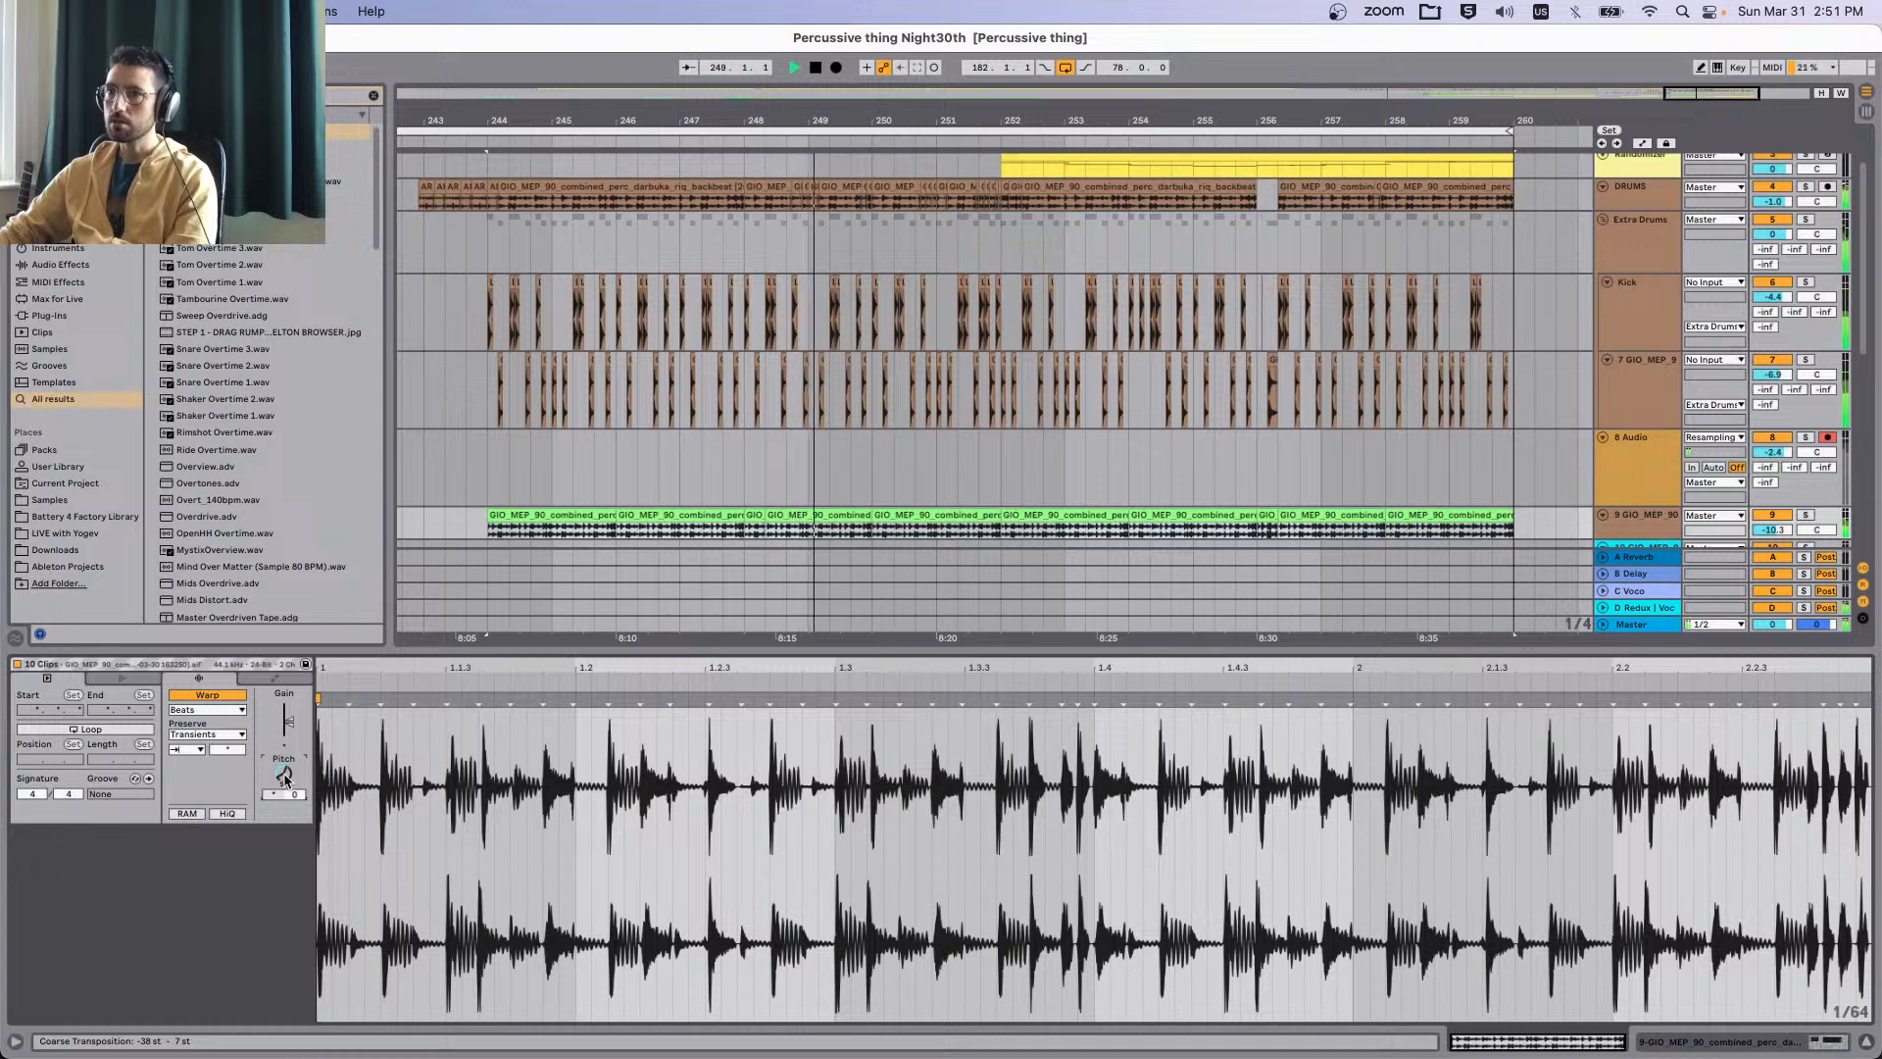
key(s)
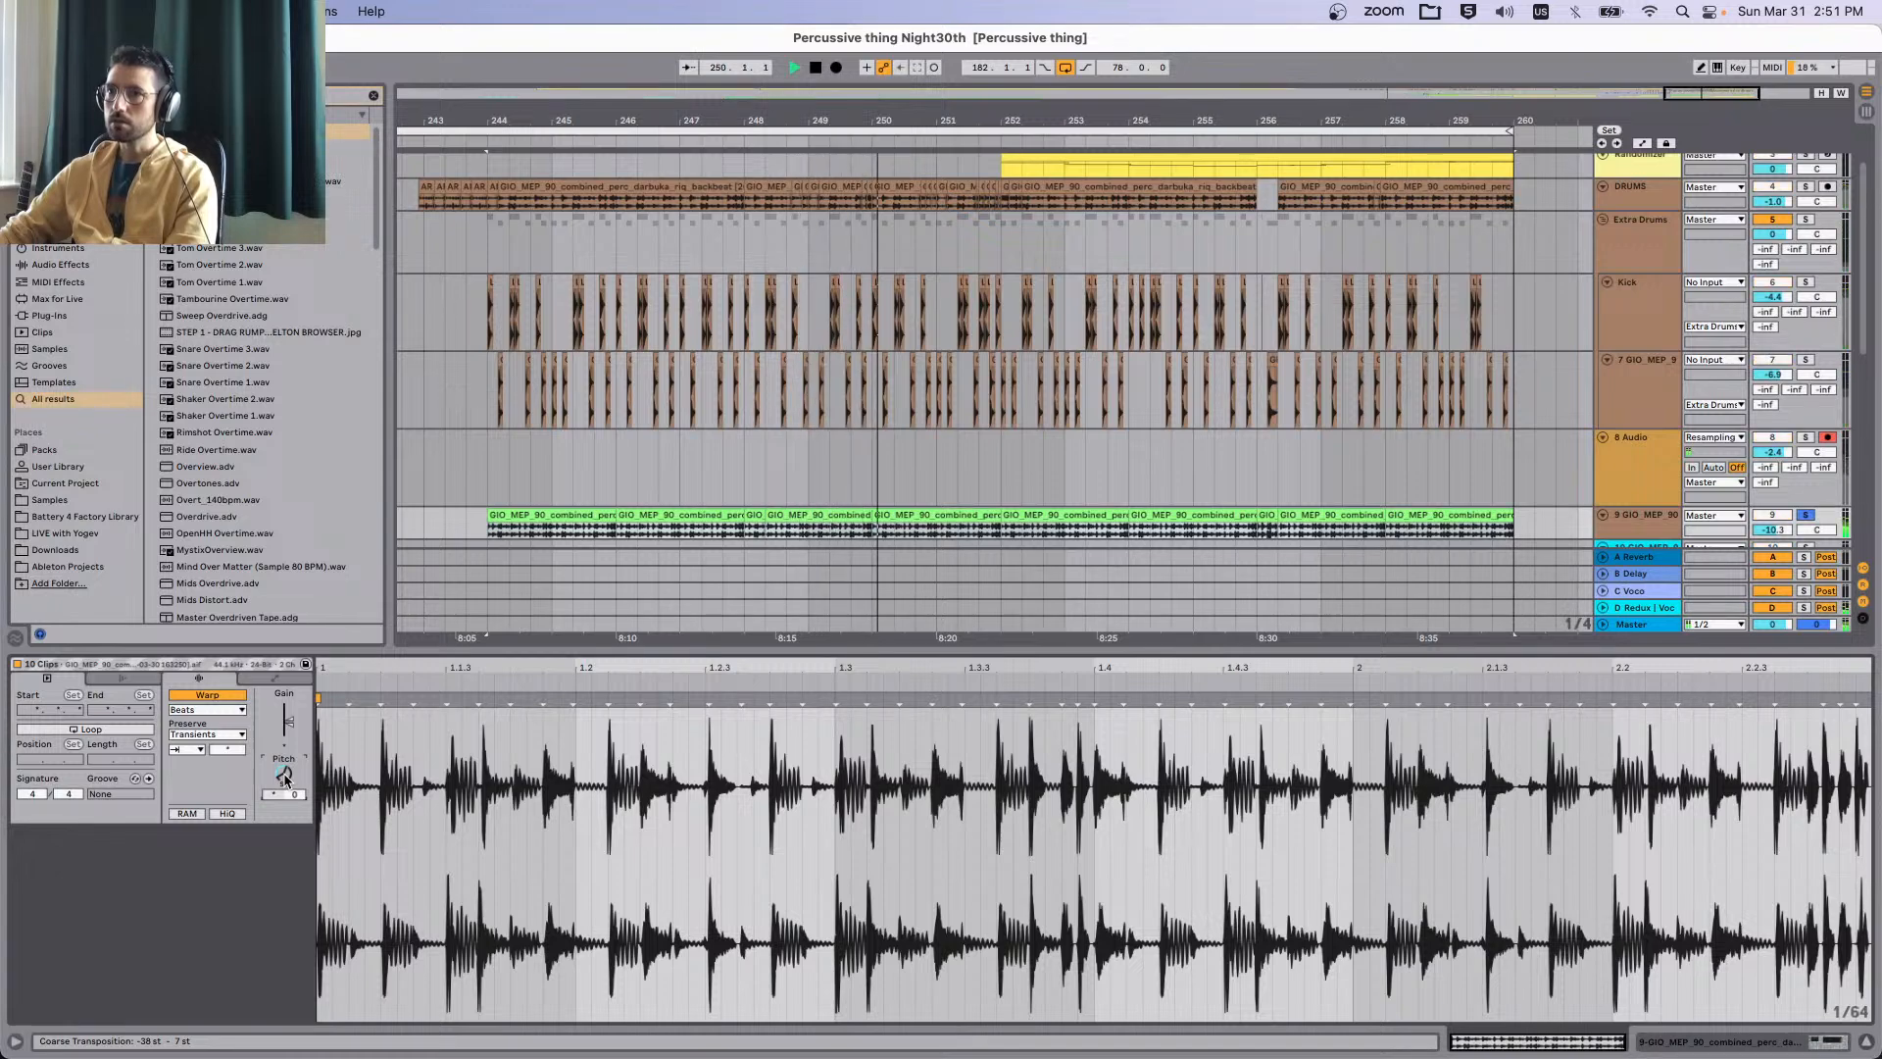
key(s)
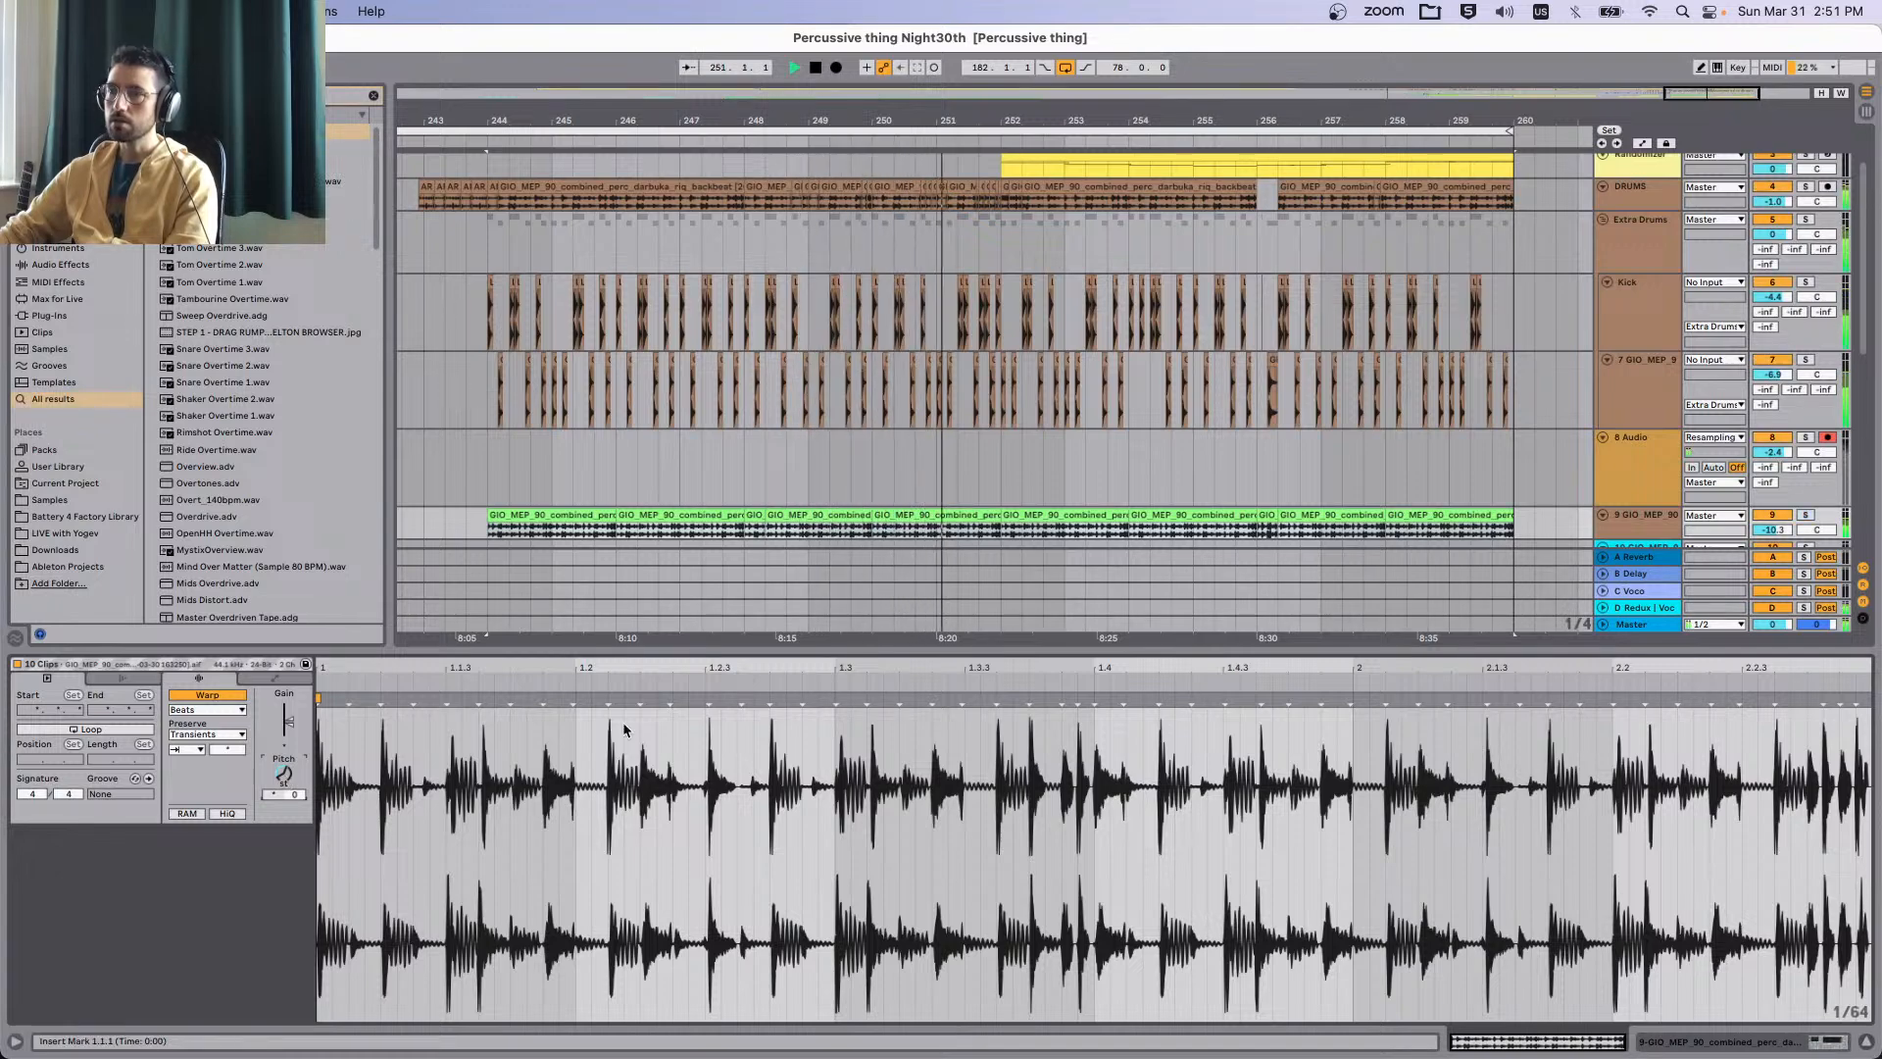
key(space)
key(space)
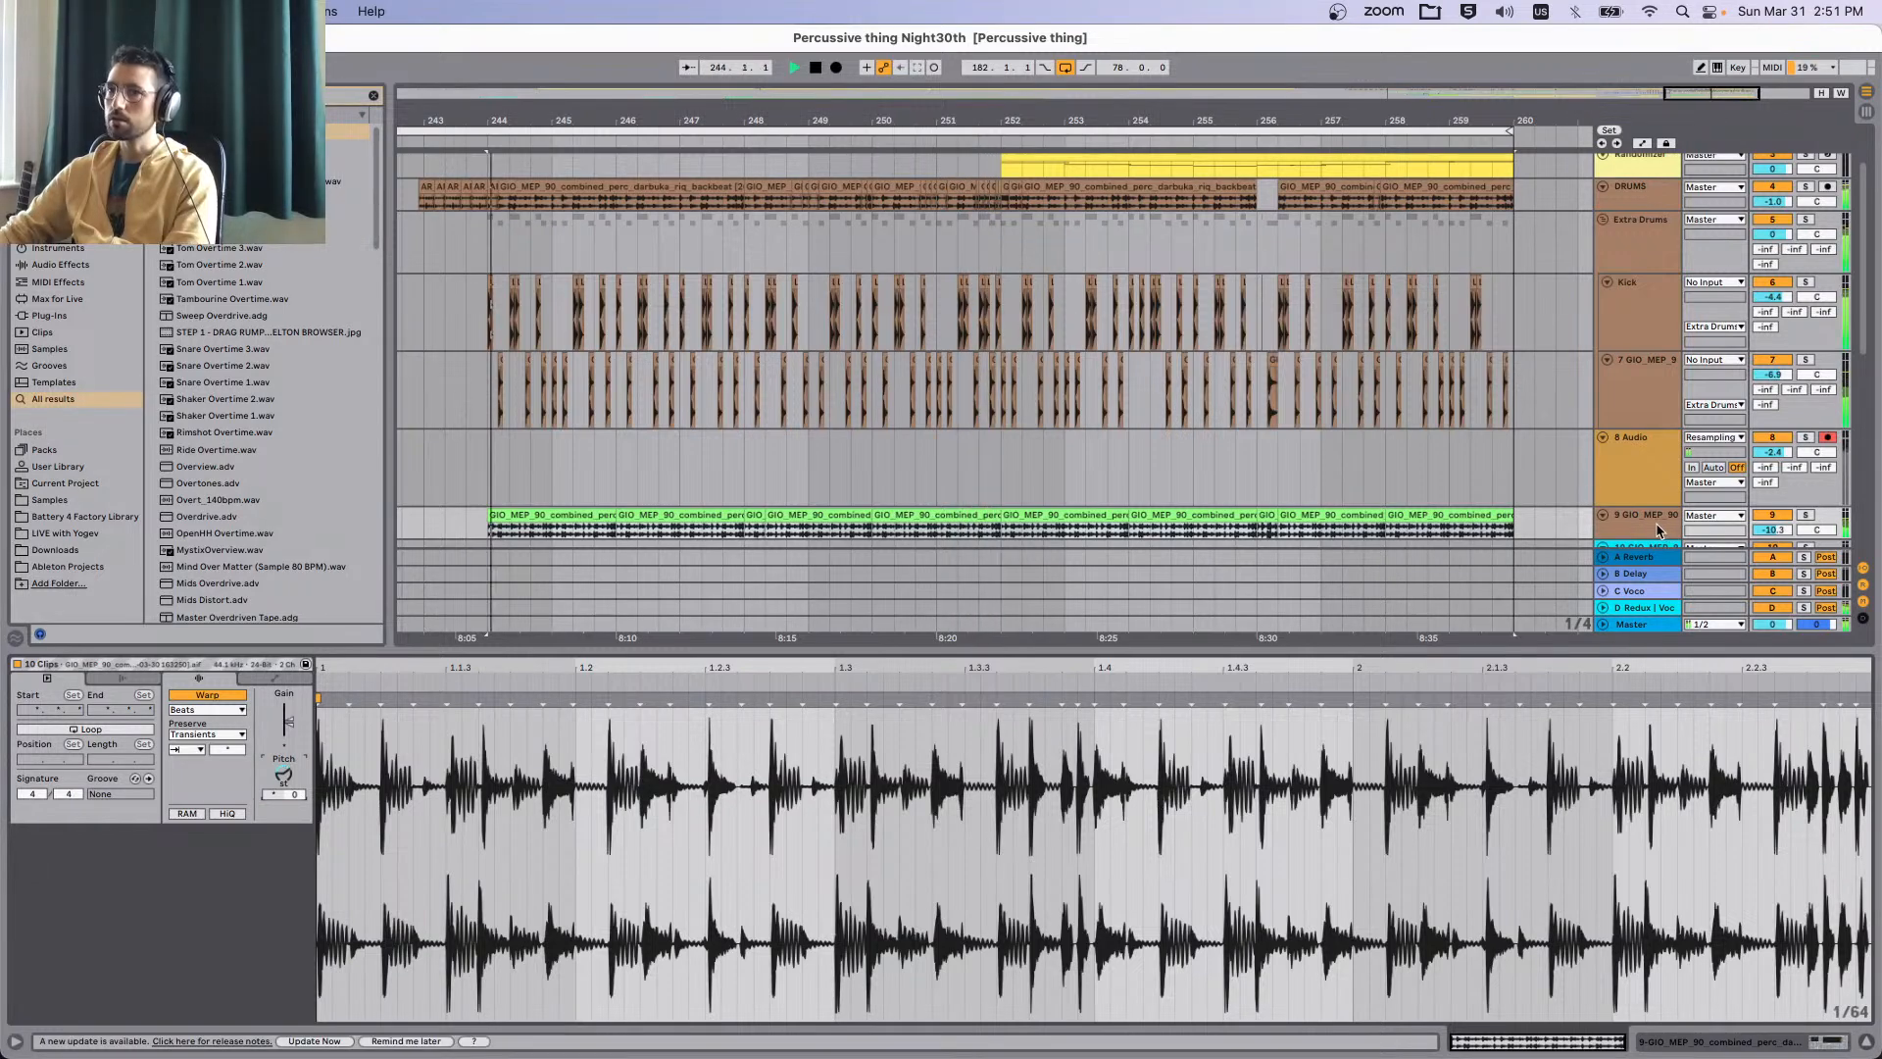
Add a Shifter before the Overdrive on the soloed track 9, set it to Freq mode with -4.64 kHz coarse shift, and replay from bar 244.
double_click(1657, 530)
key(s)
key(space)
key(space)
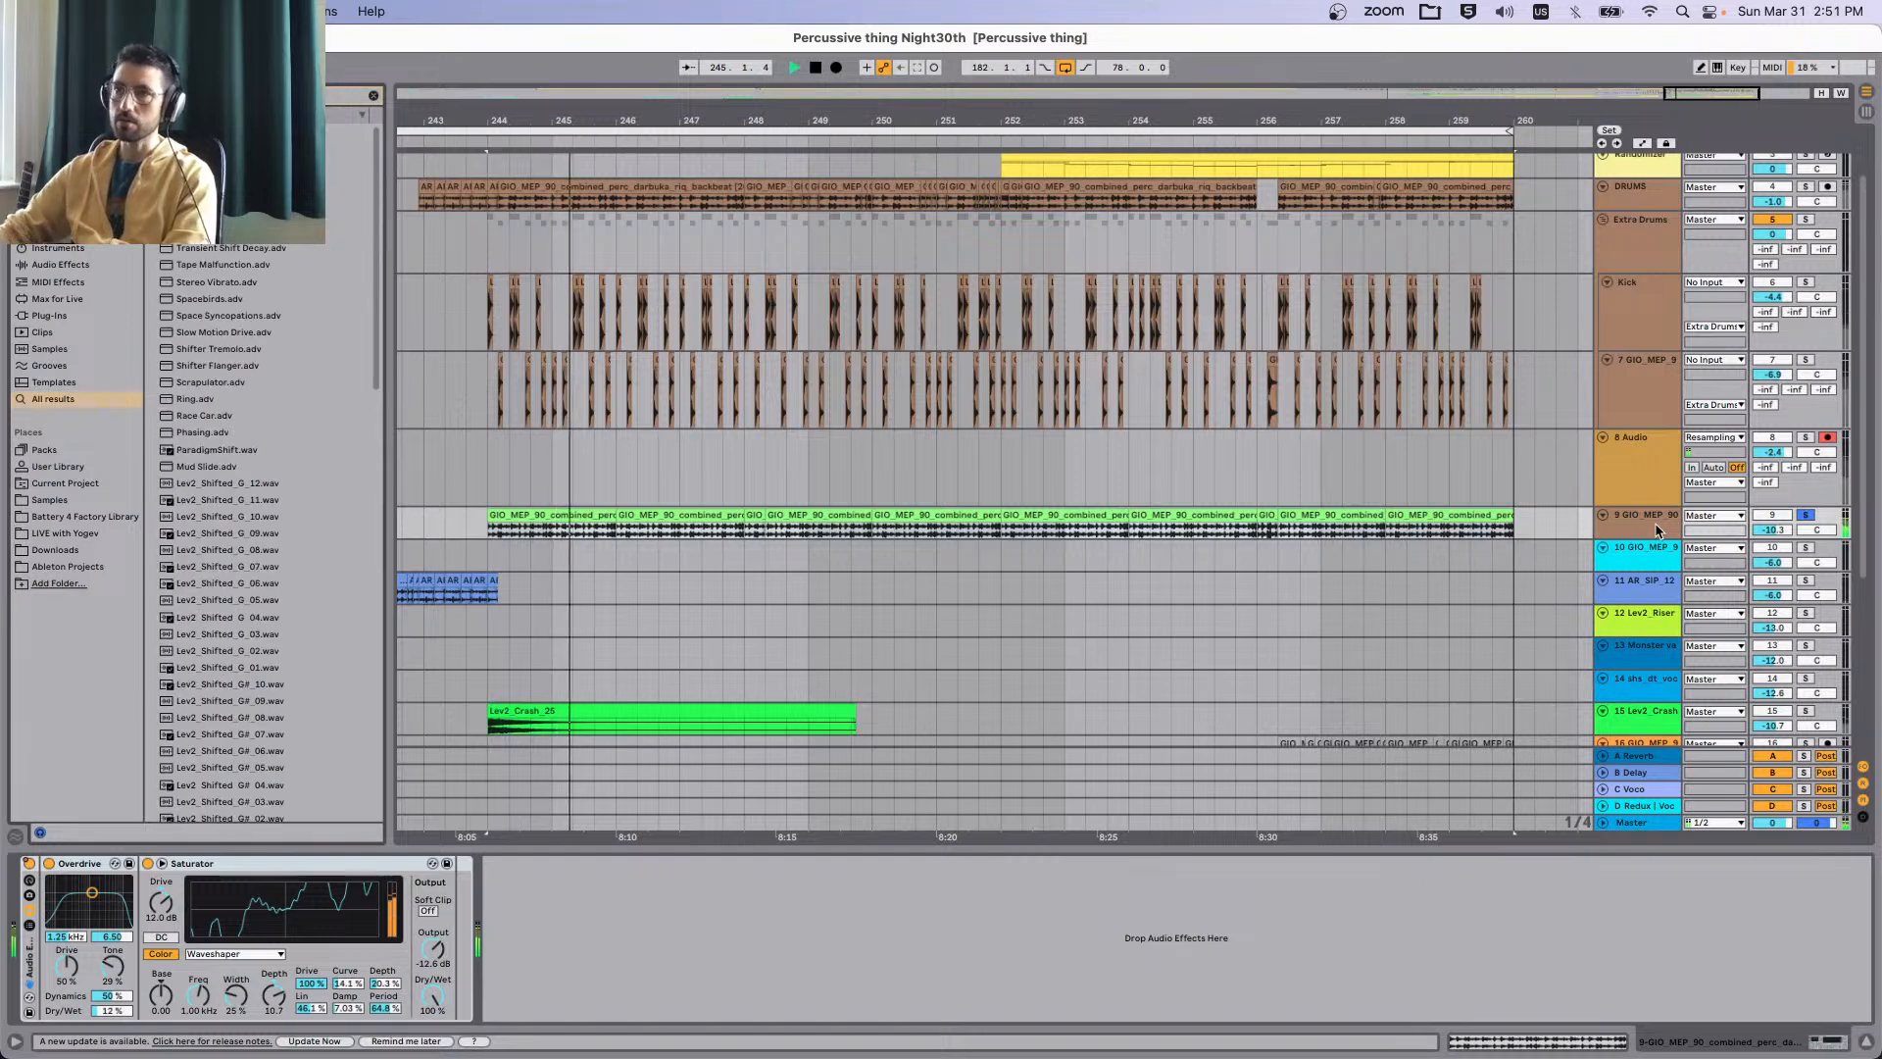
drag(225, 132, 67, 972)
click(343, 906)
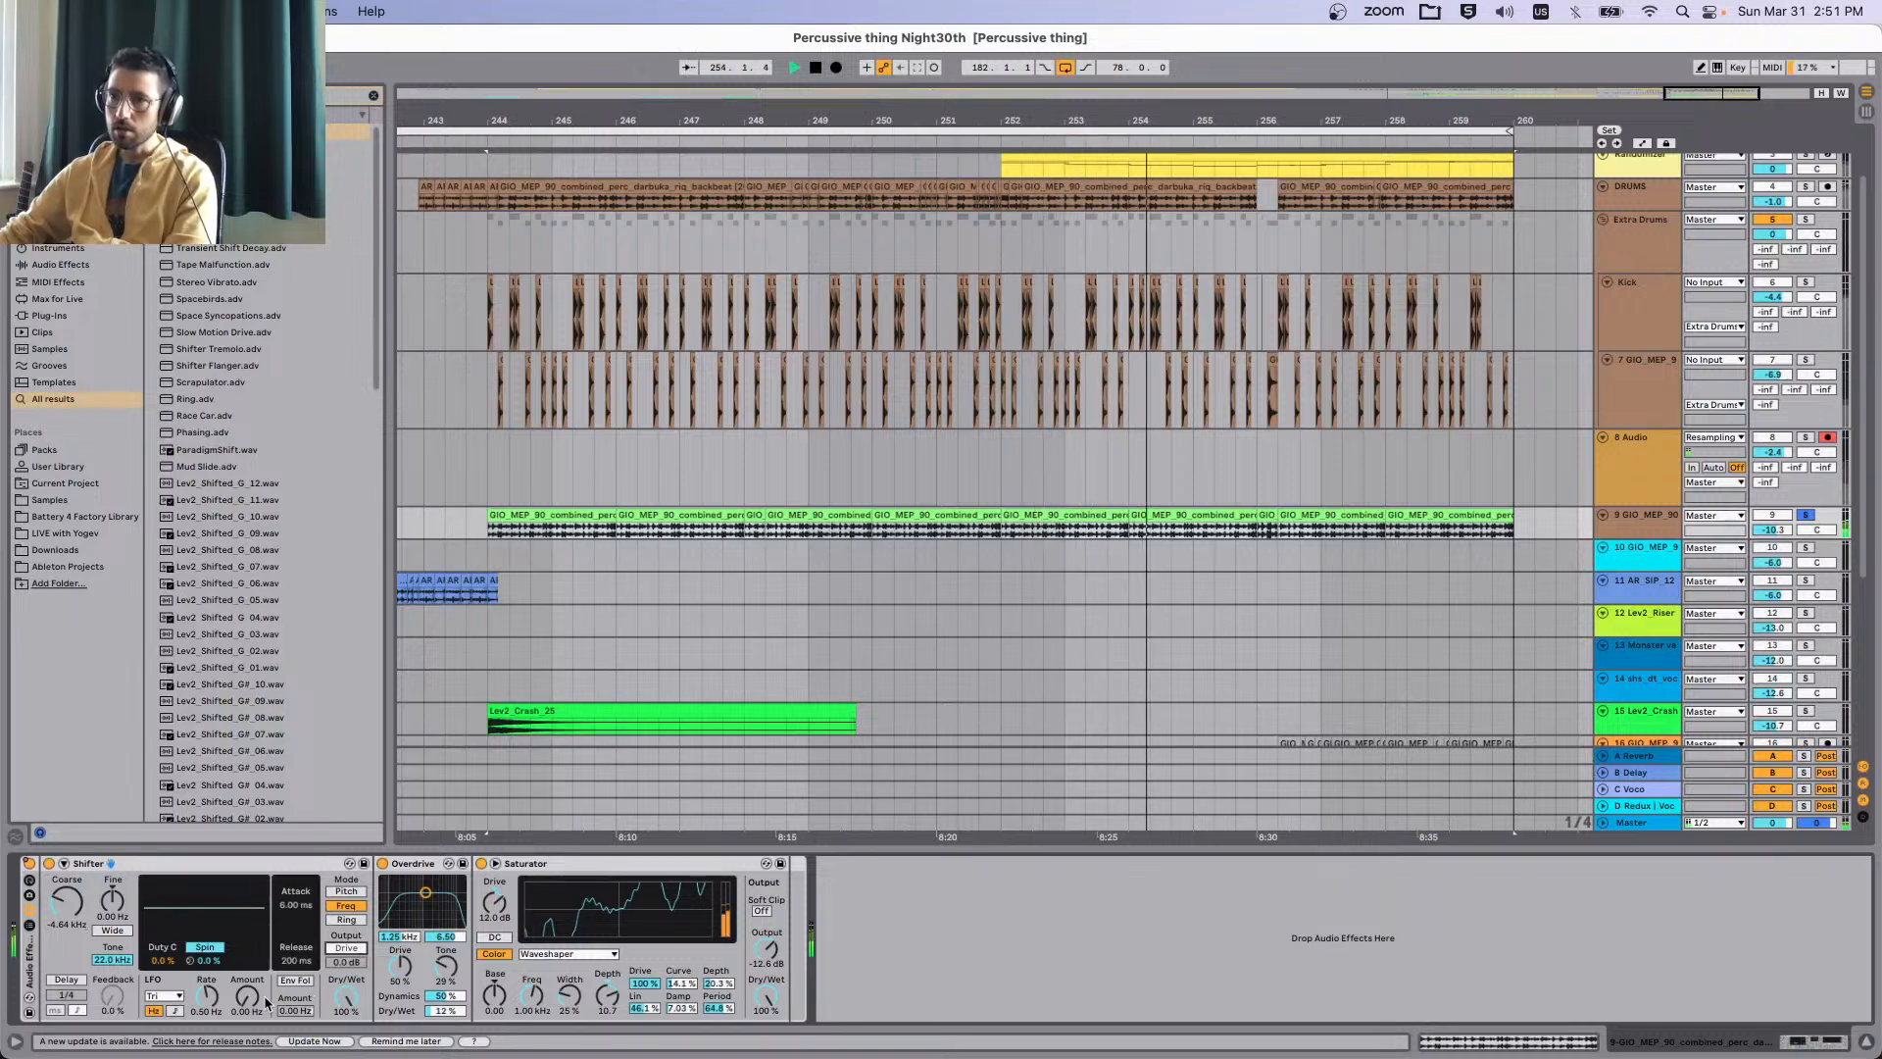
key(space)
key(space)
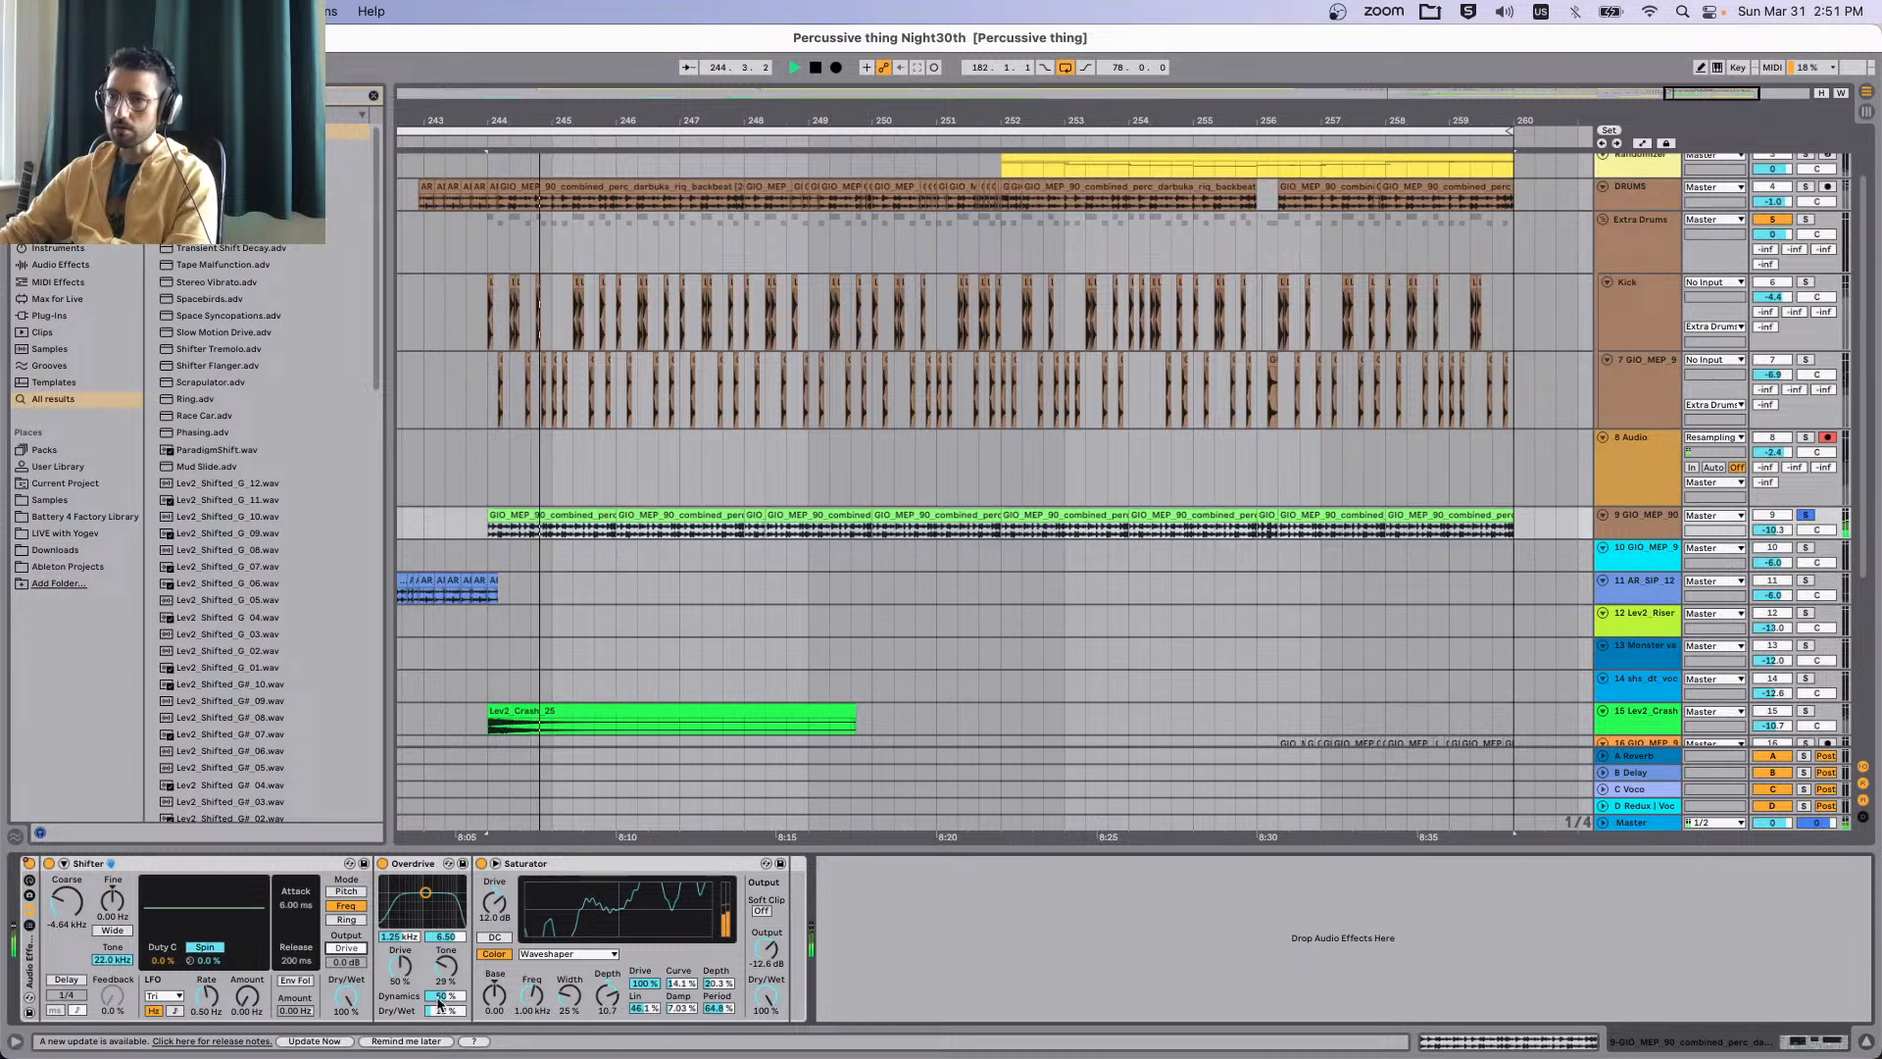
Raise the Overdrive's drive to 67 % and increase its dry/wet, and play the full mix from bar 244.
drag(445, 1010, 398, 950)
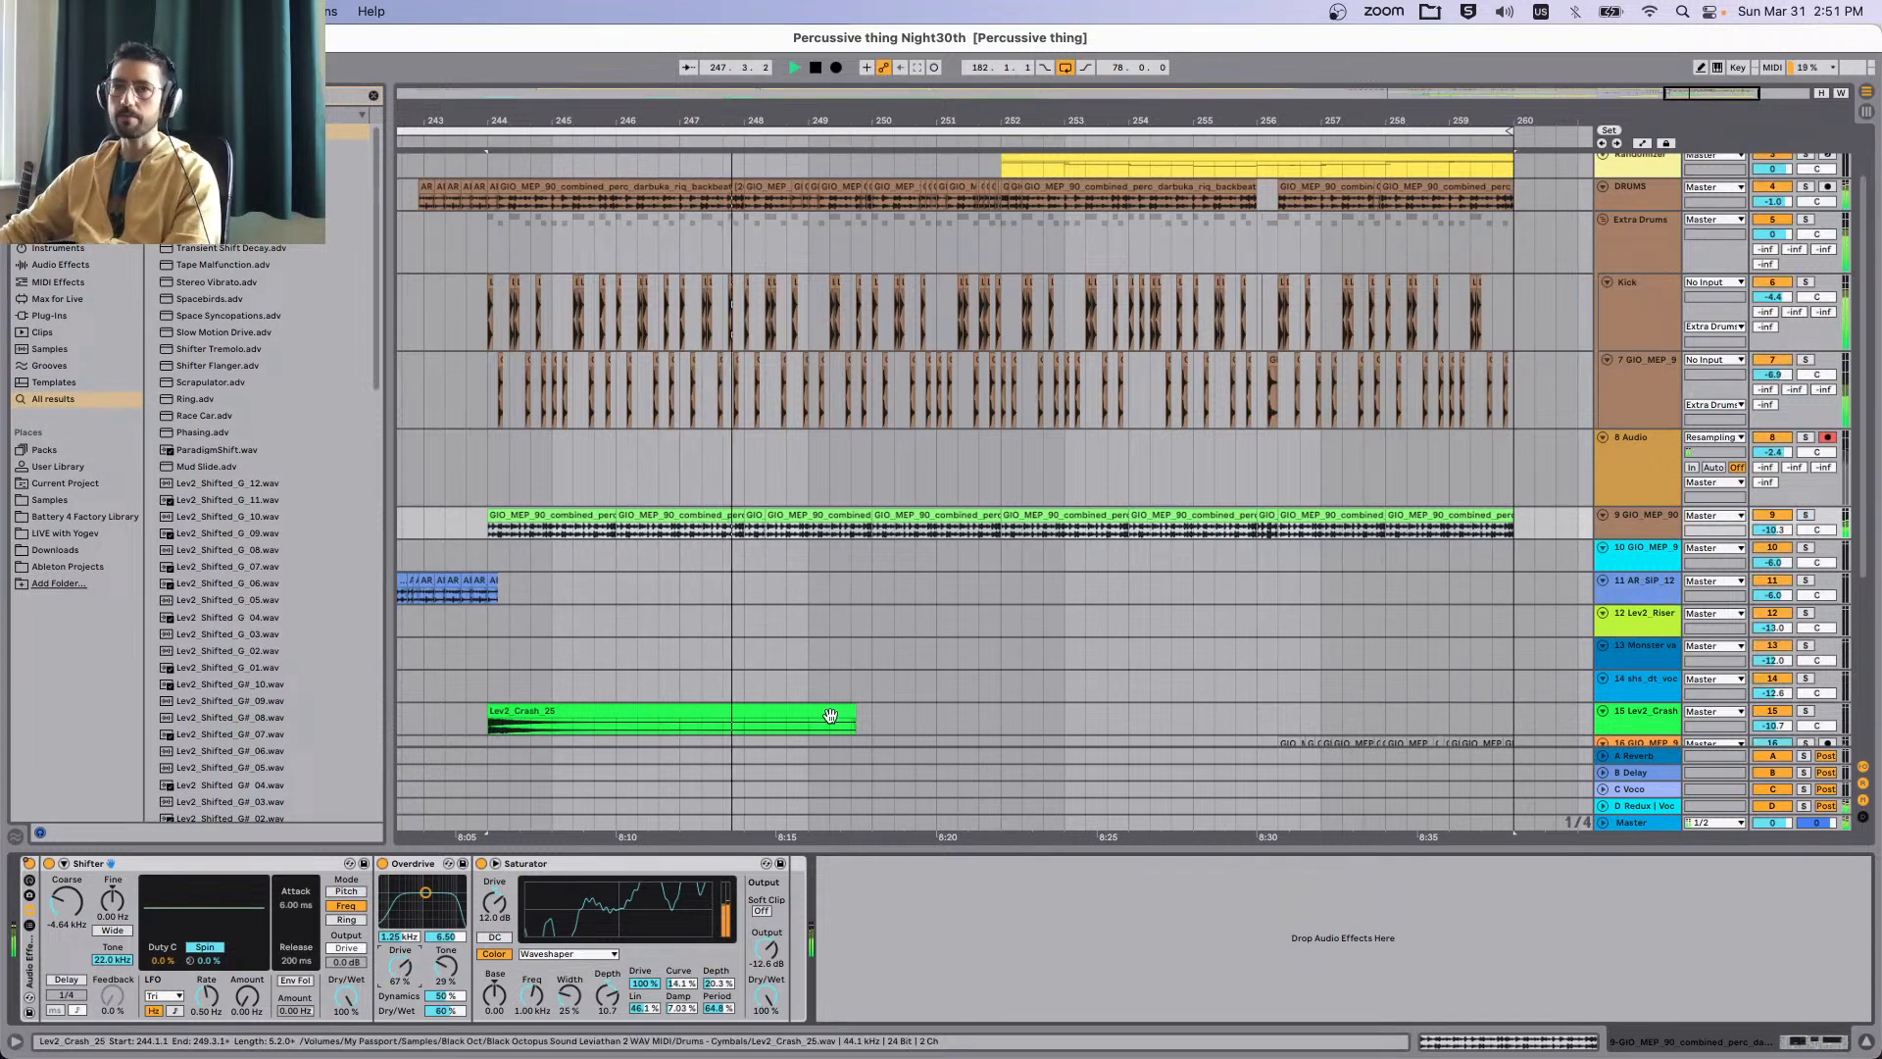
click(482, 457)
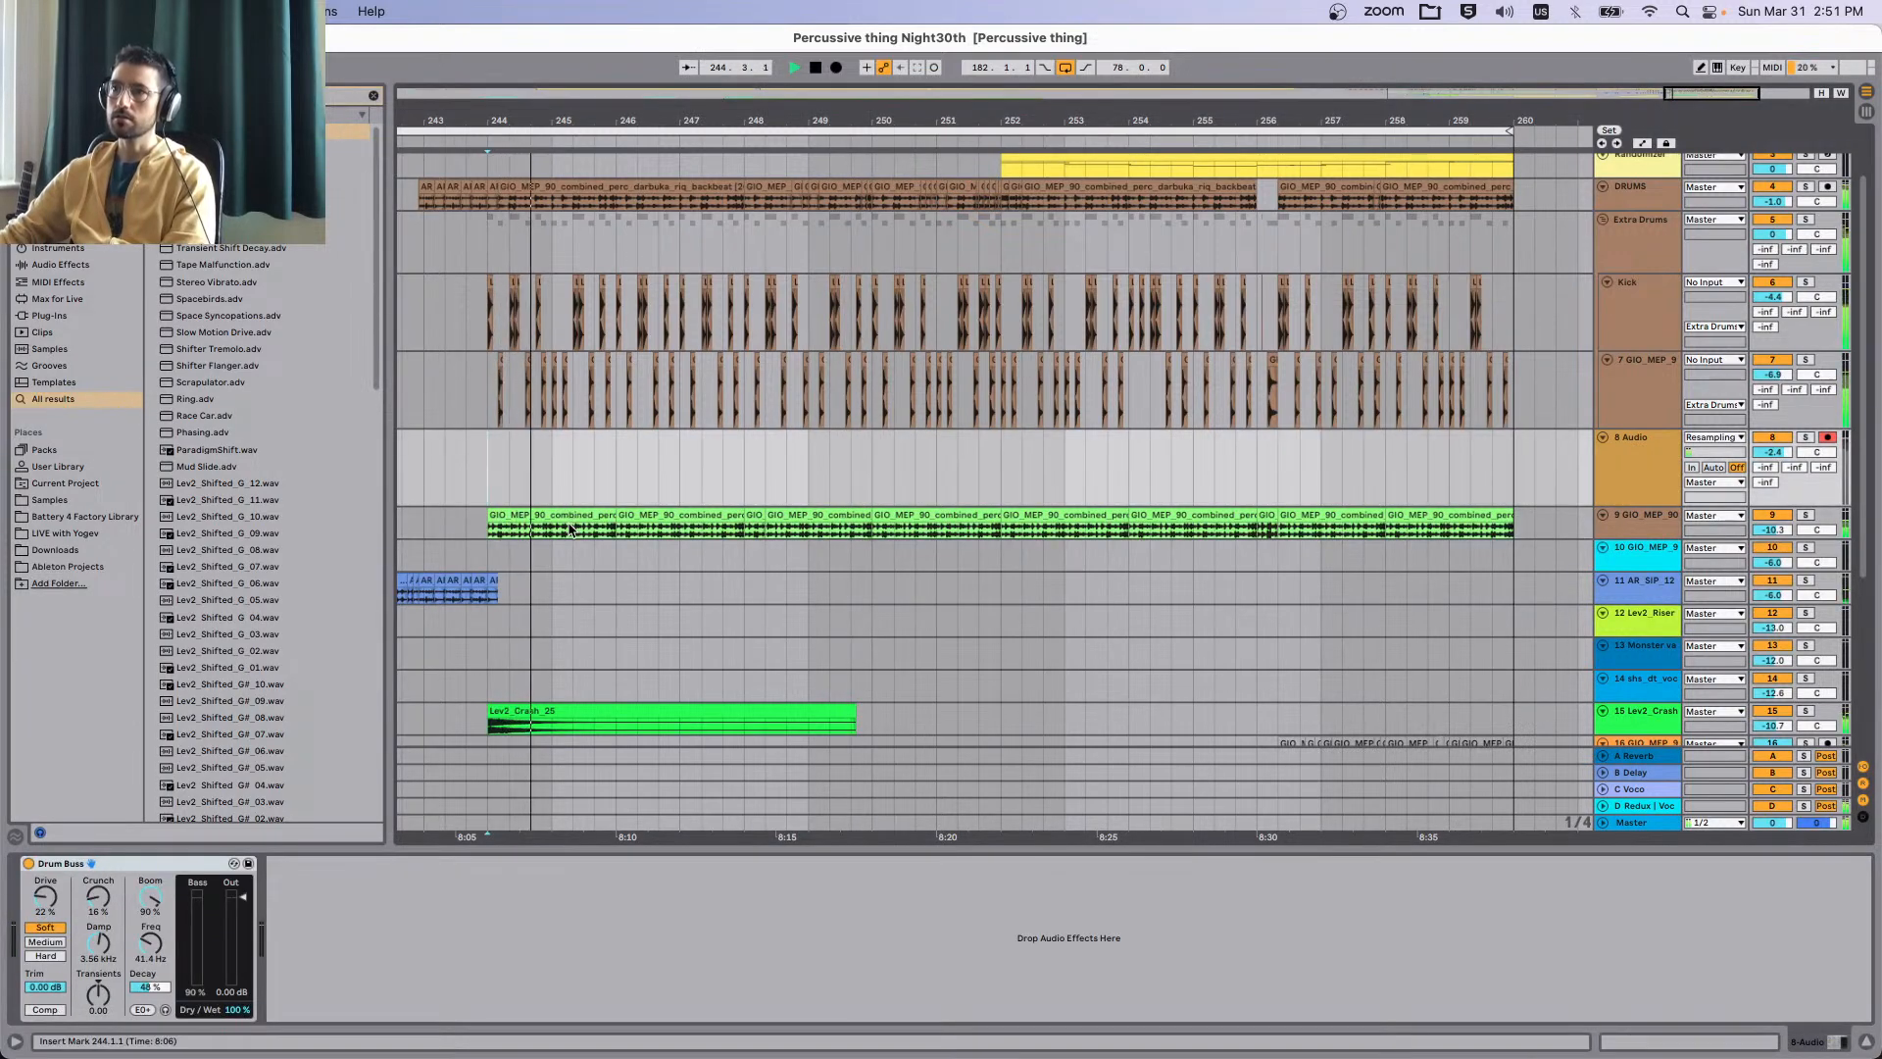
key(space)
click(578, 530)
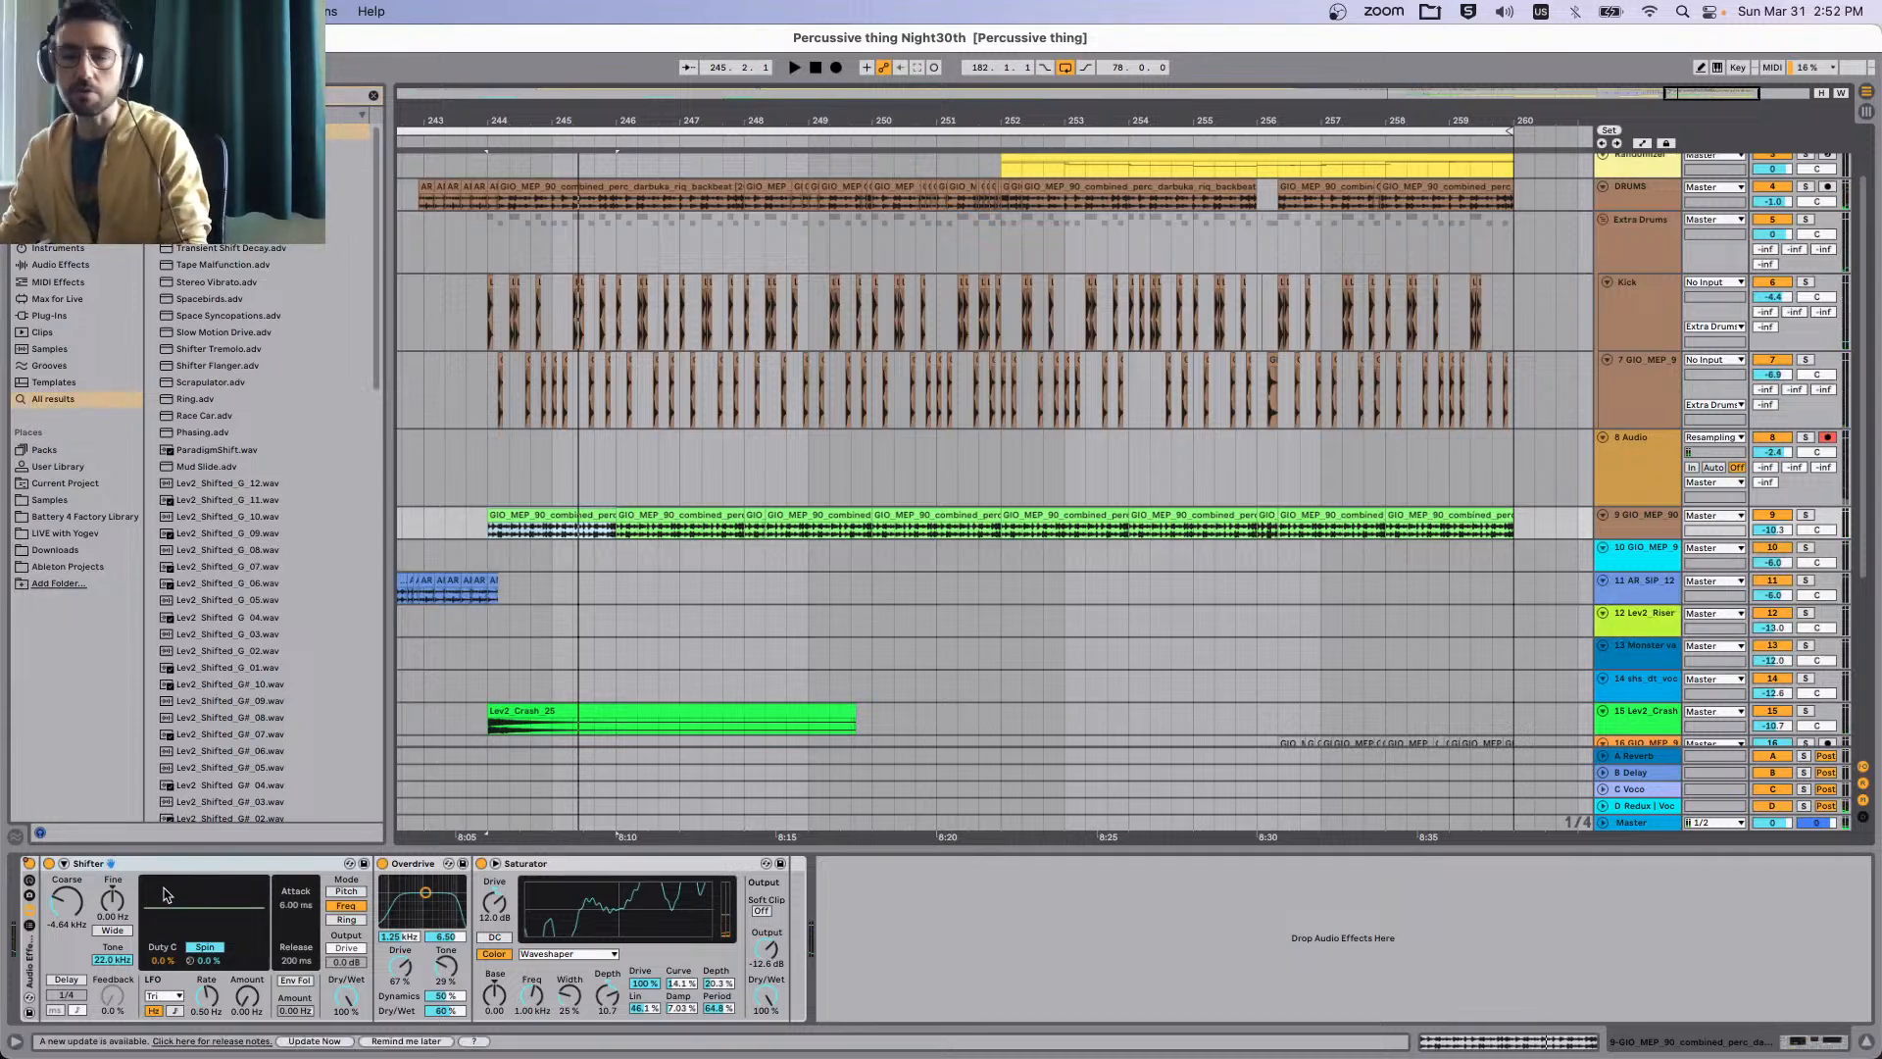
key(space)
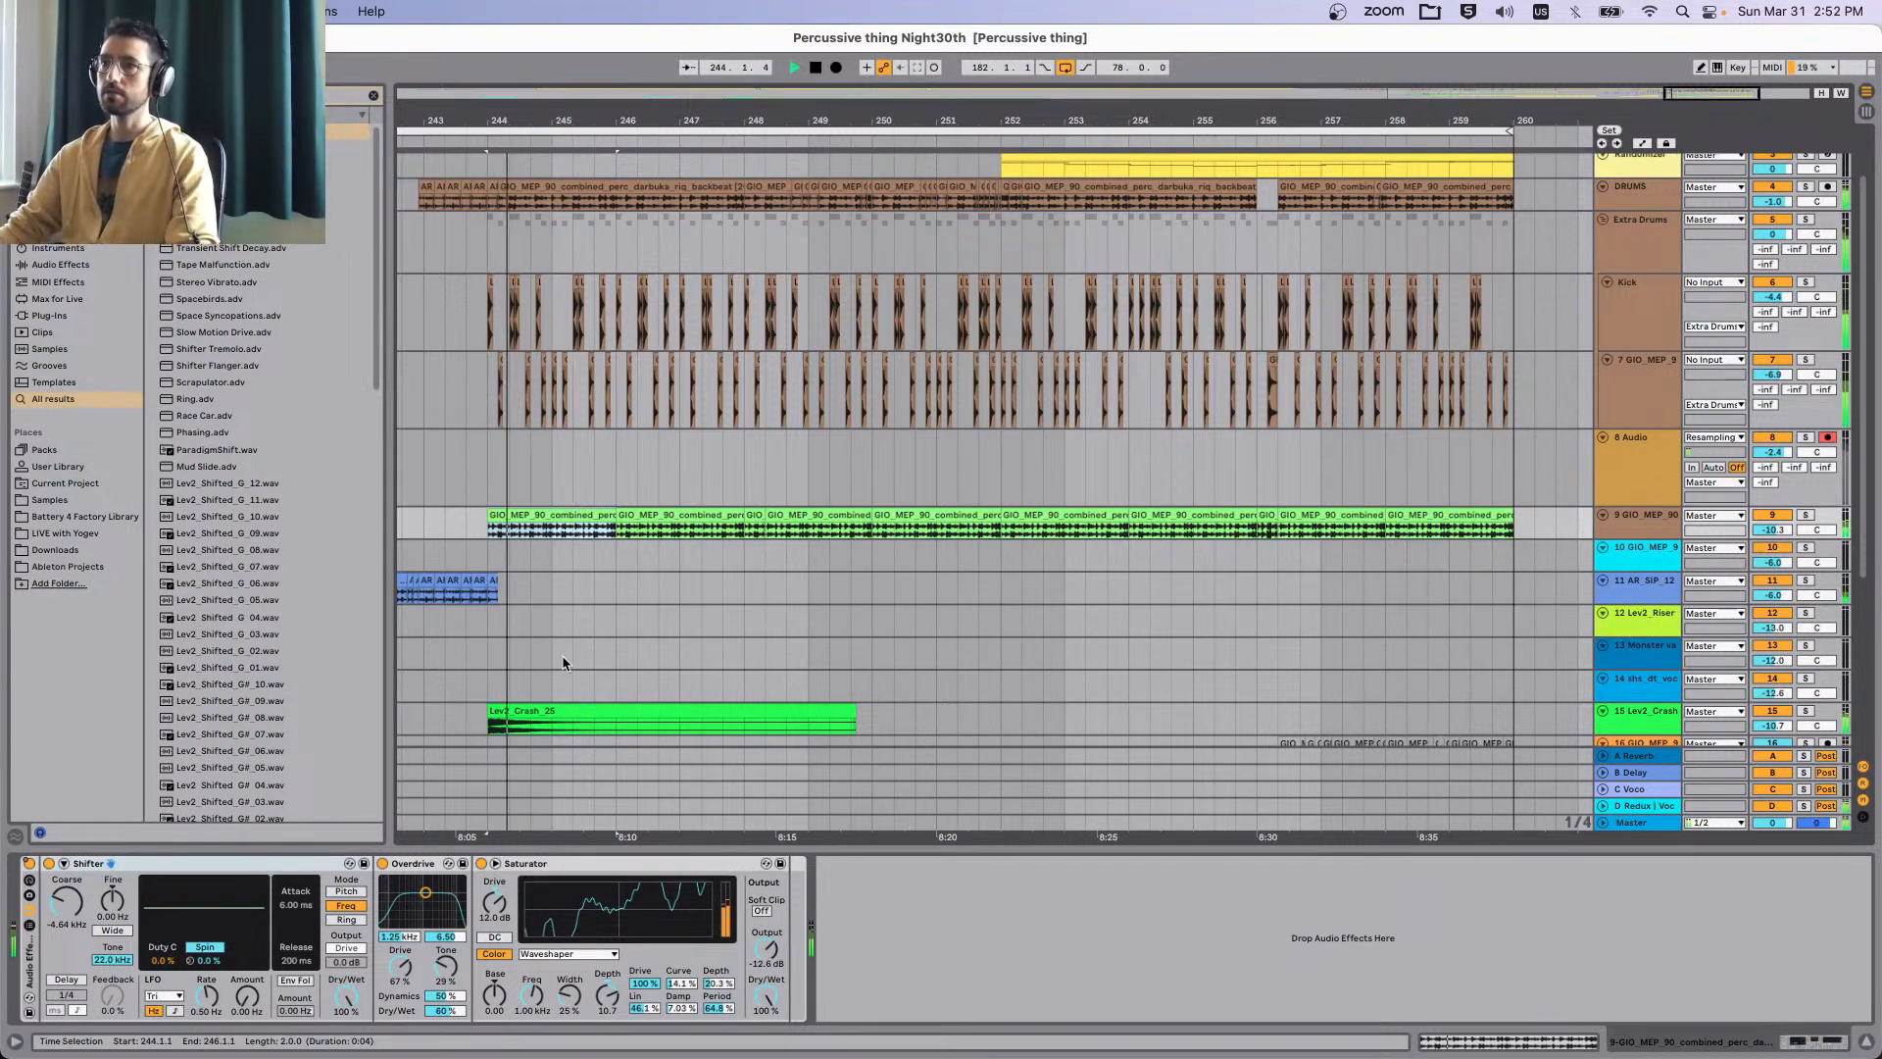
scroll(1681, 257, up, 1)
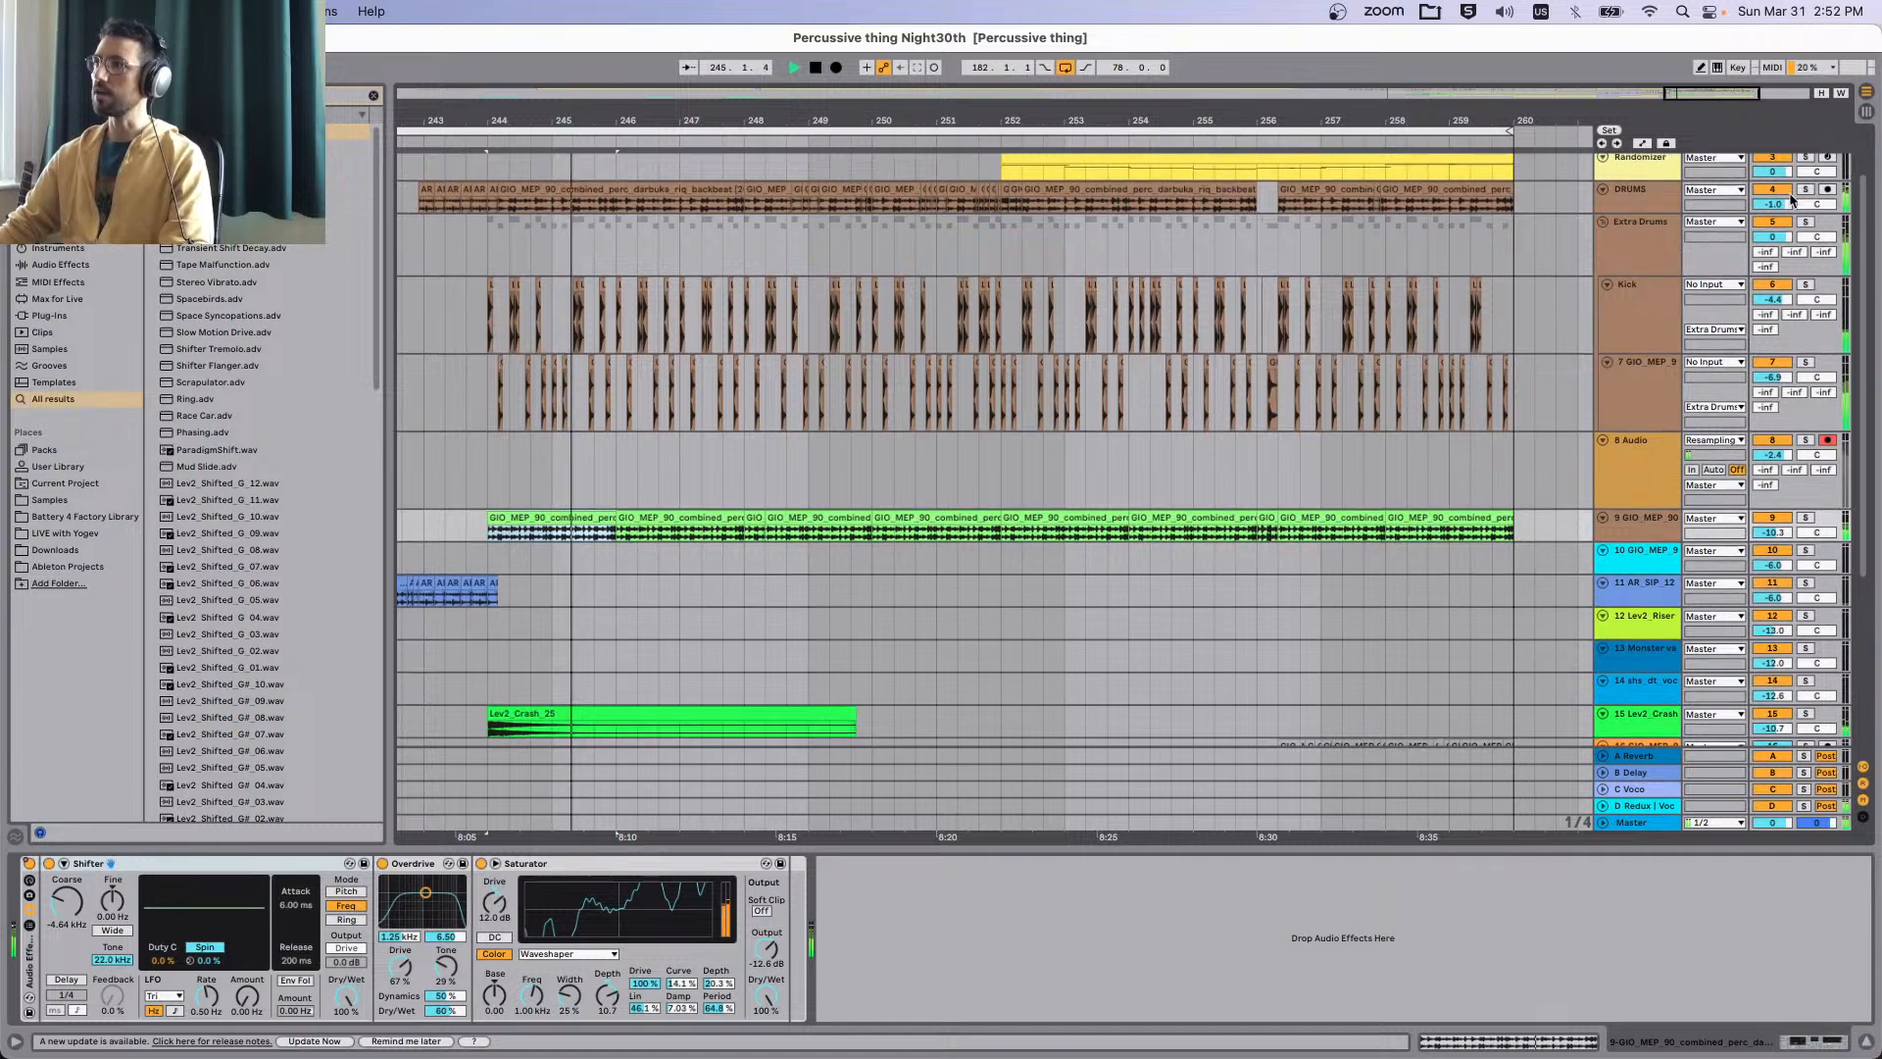
Set the Shifter's dry/wet to 91 % and its coarse shift to -4.76 kHz while comparing track 9 soloed and within the mix.
key(s)
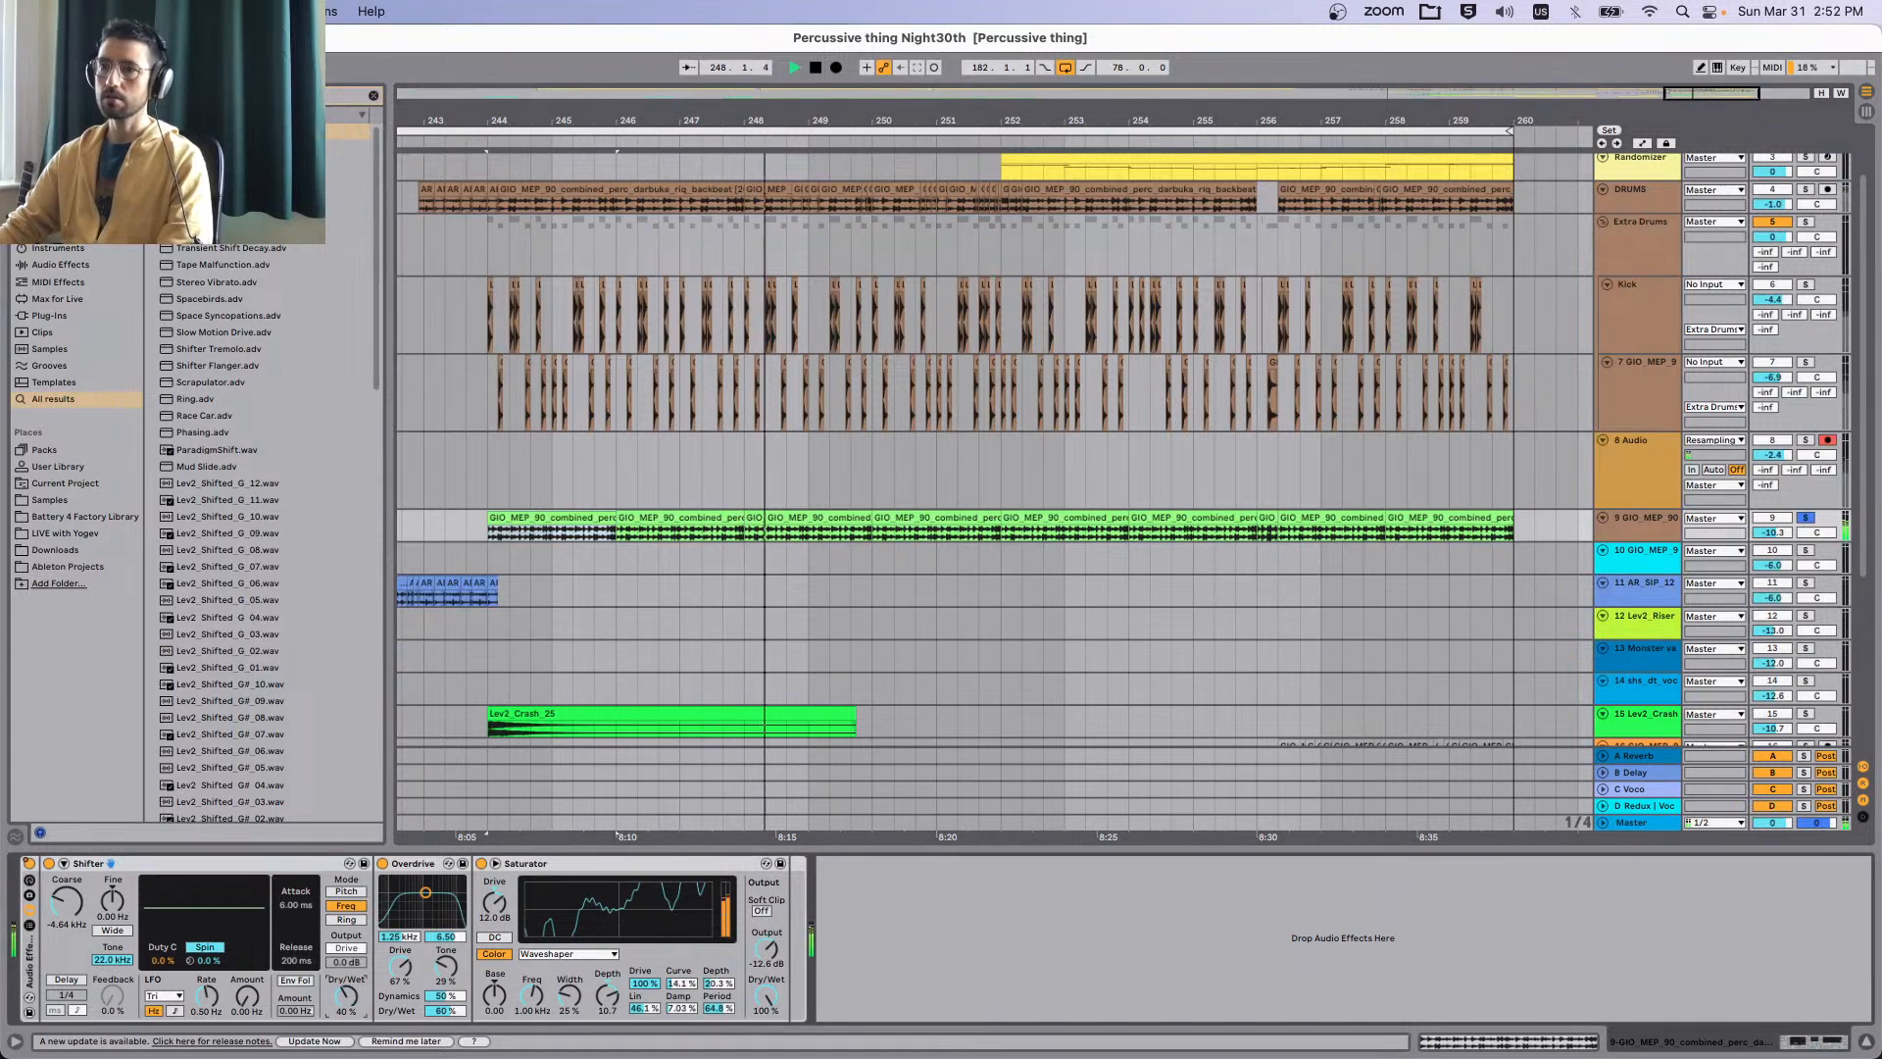
drag(346, 997, 346, 1009)
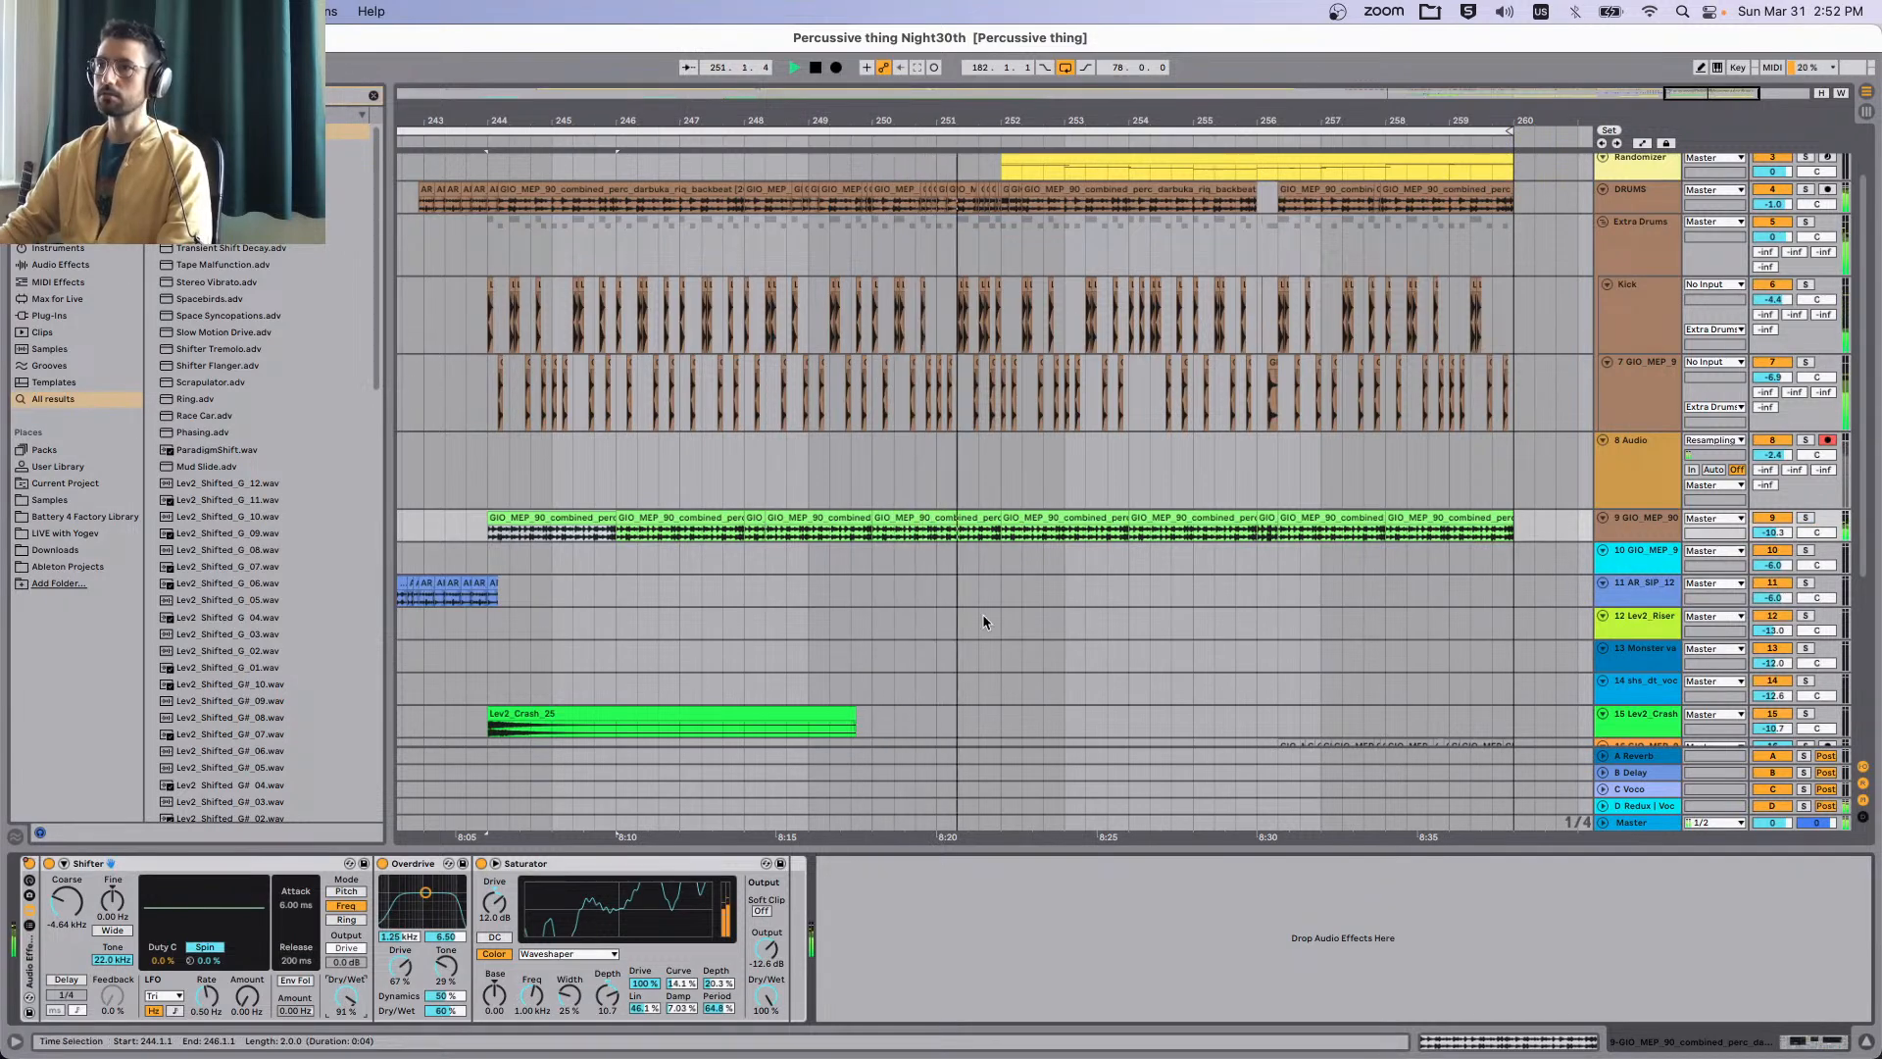
key(s)
mouse_move(66, 900)
mouse_down()
mouse_move(66, 928)
mouse_move(66, 880)
mouse_move(67, 901)
mouse_up()
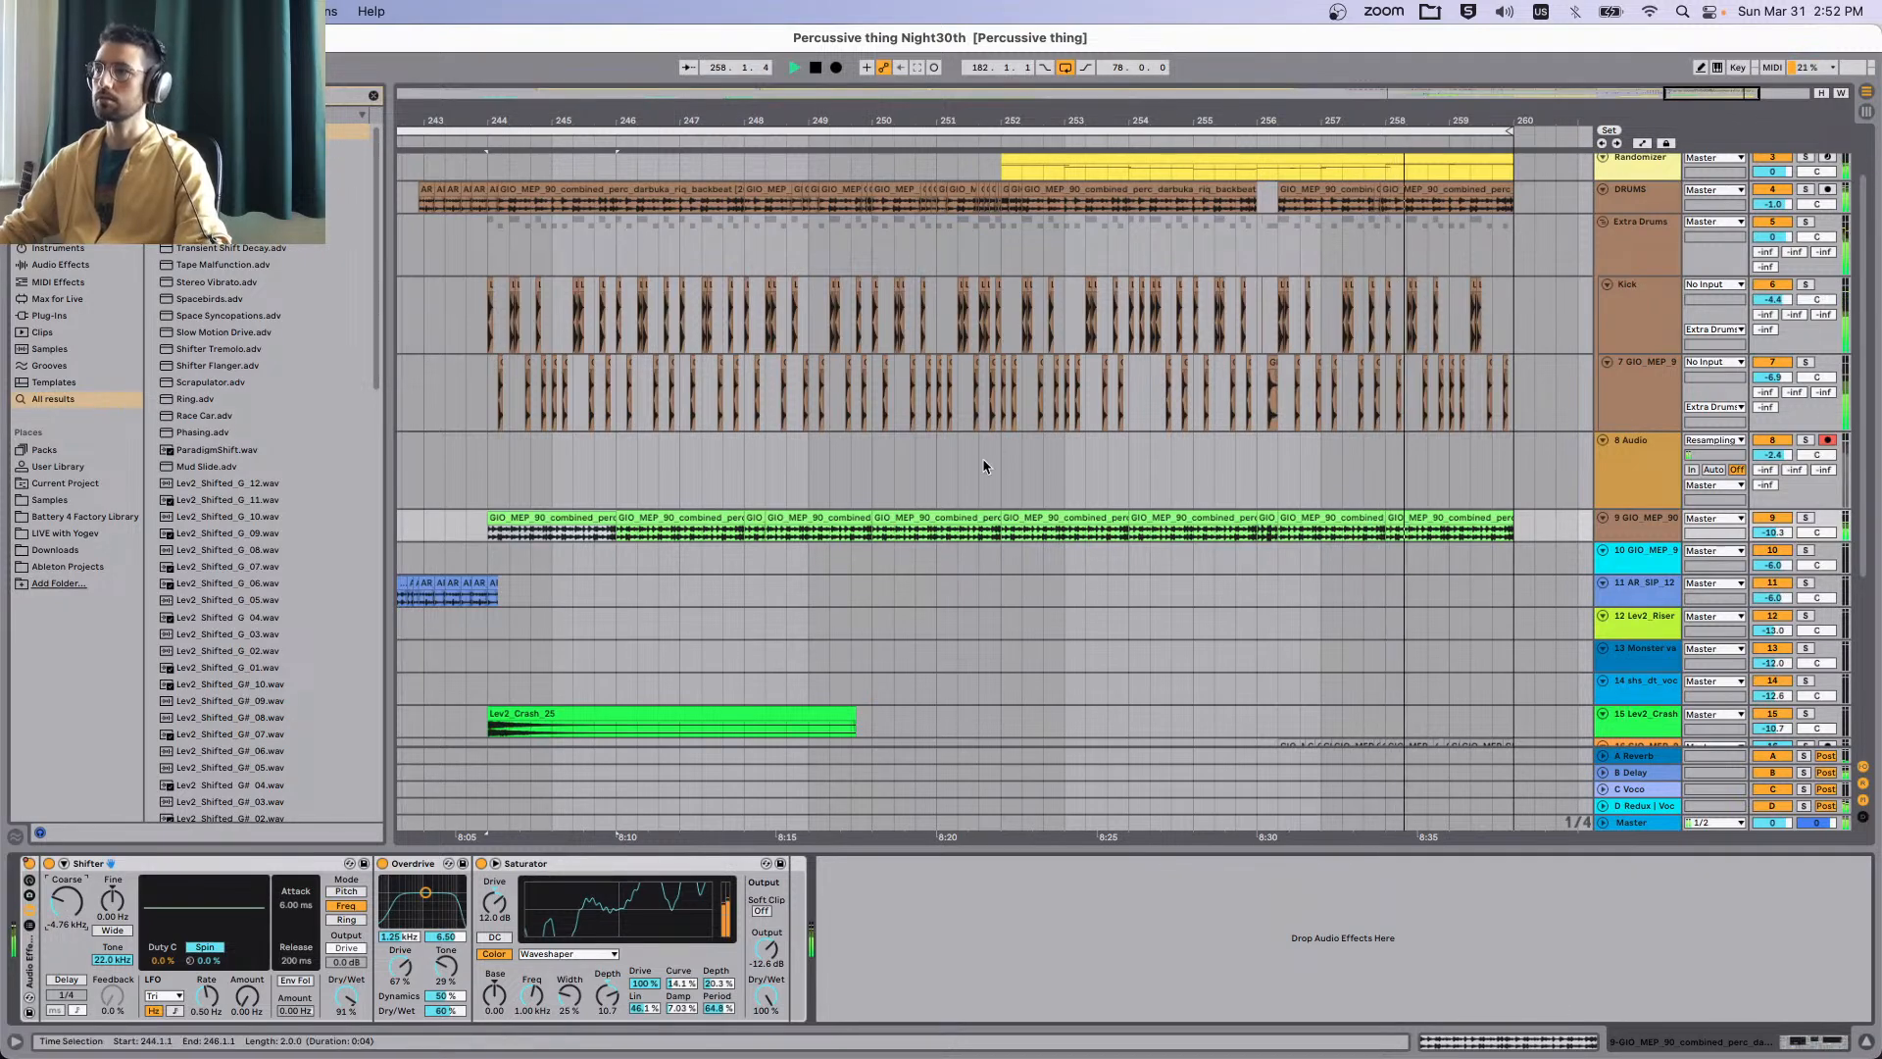
Fit the track heights to the arrangement, play from bar 245 and view the earlier section around bars 195 to 221.
key(minus)
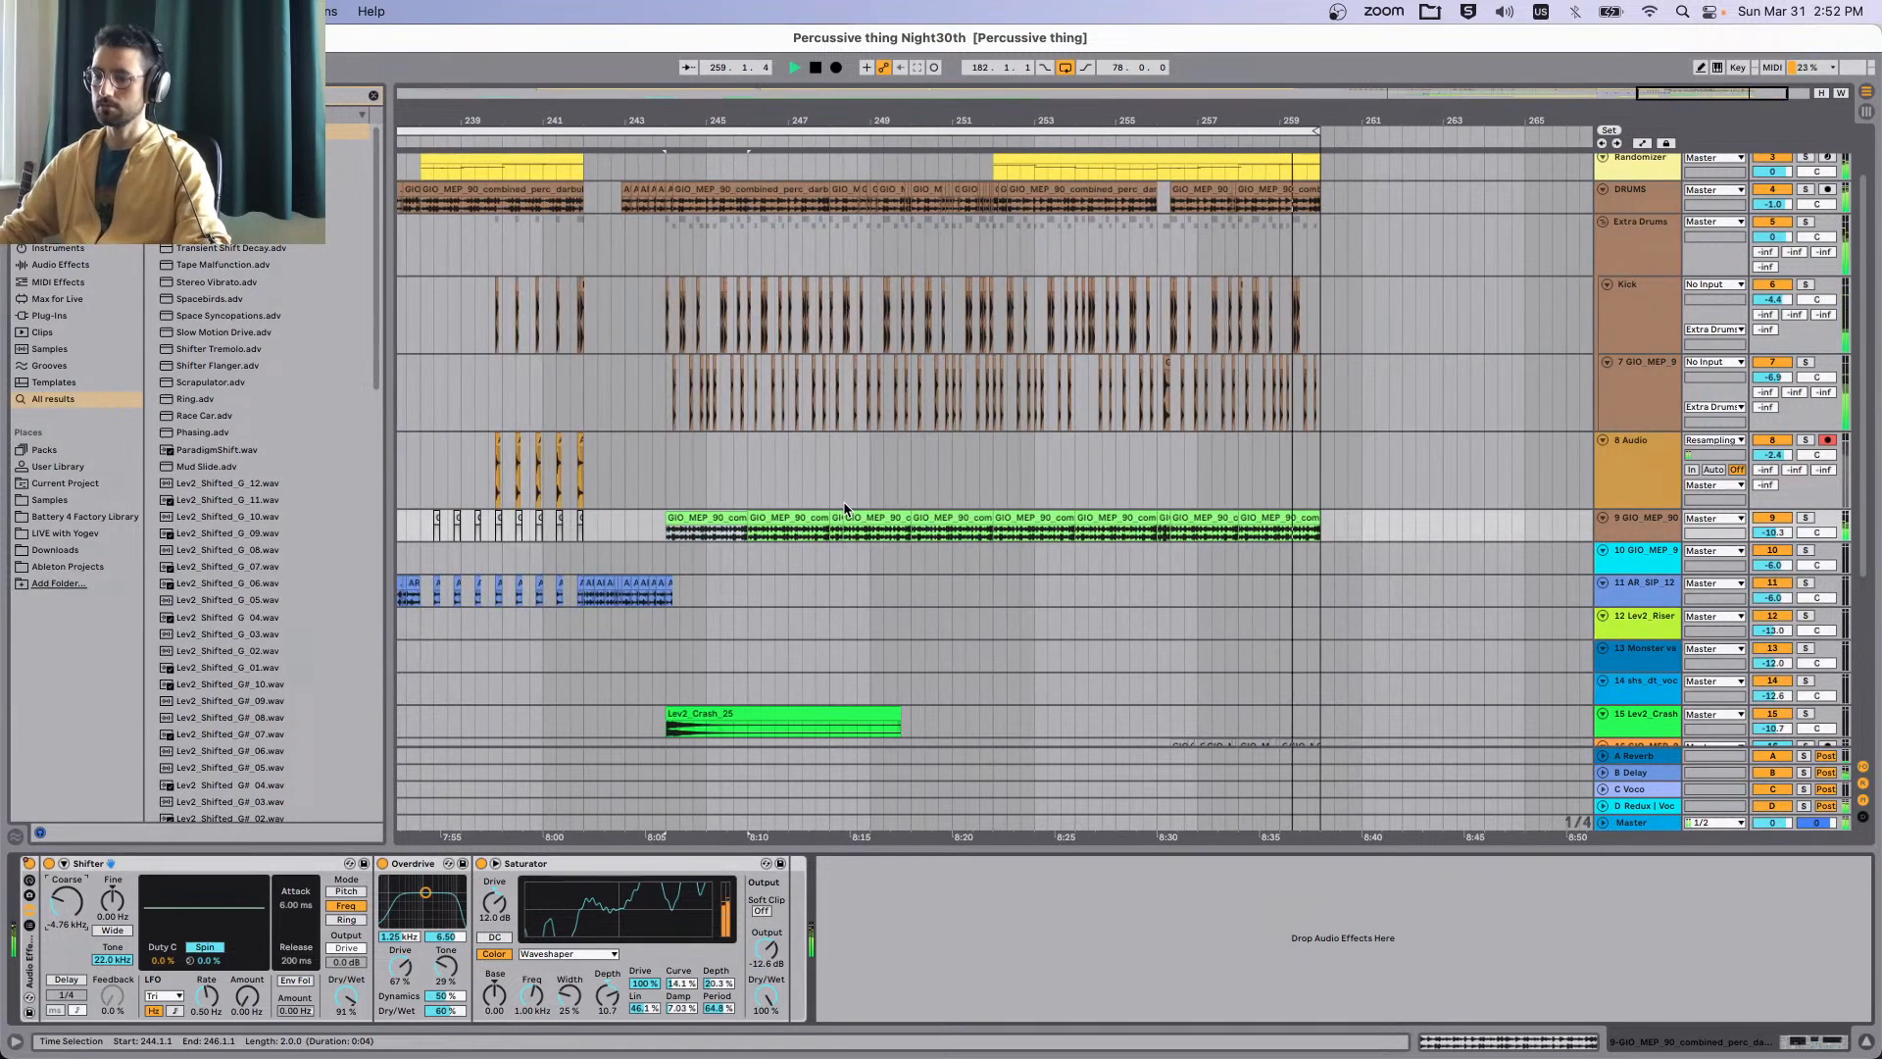
key(space)
click(711, 473)
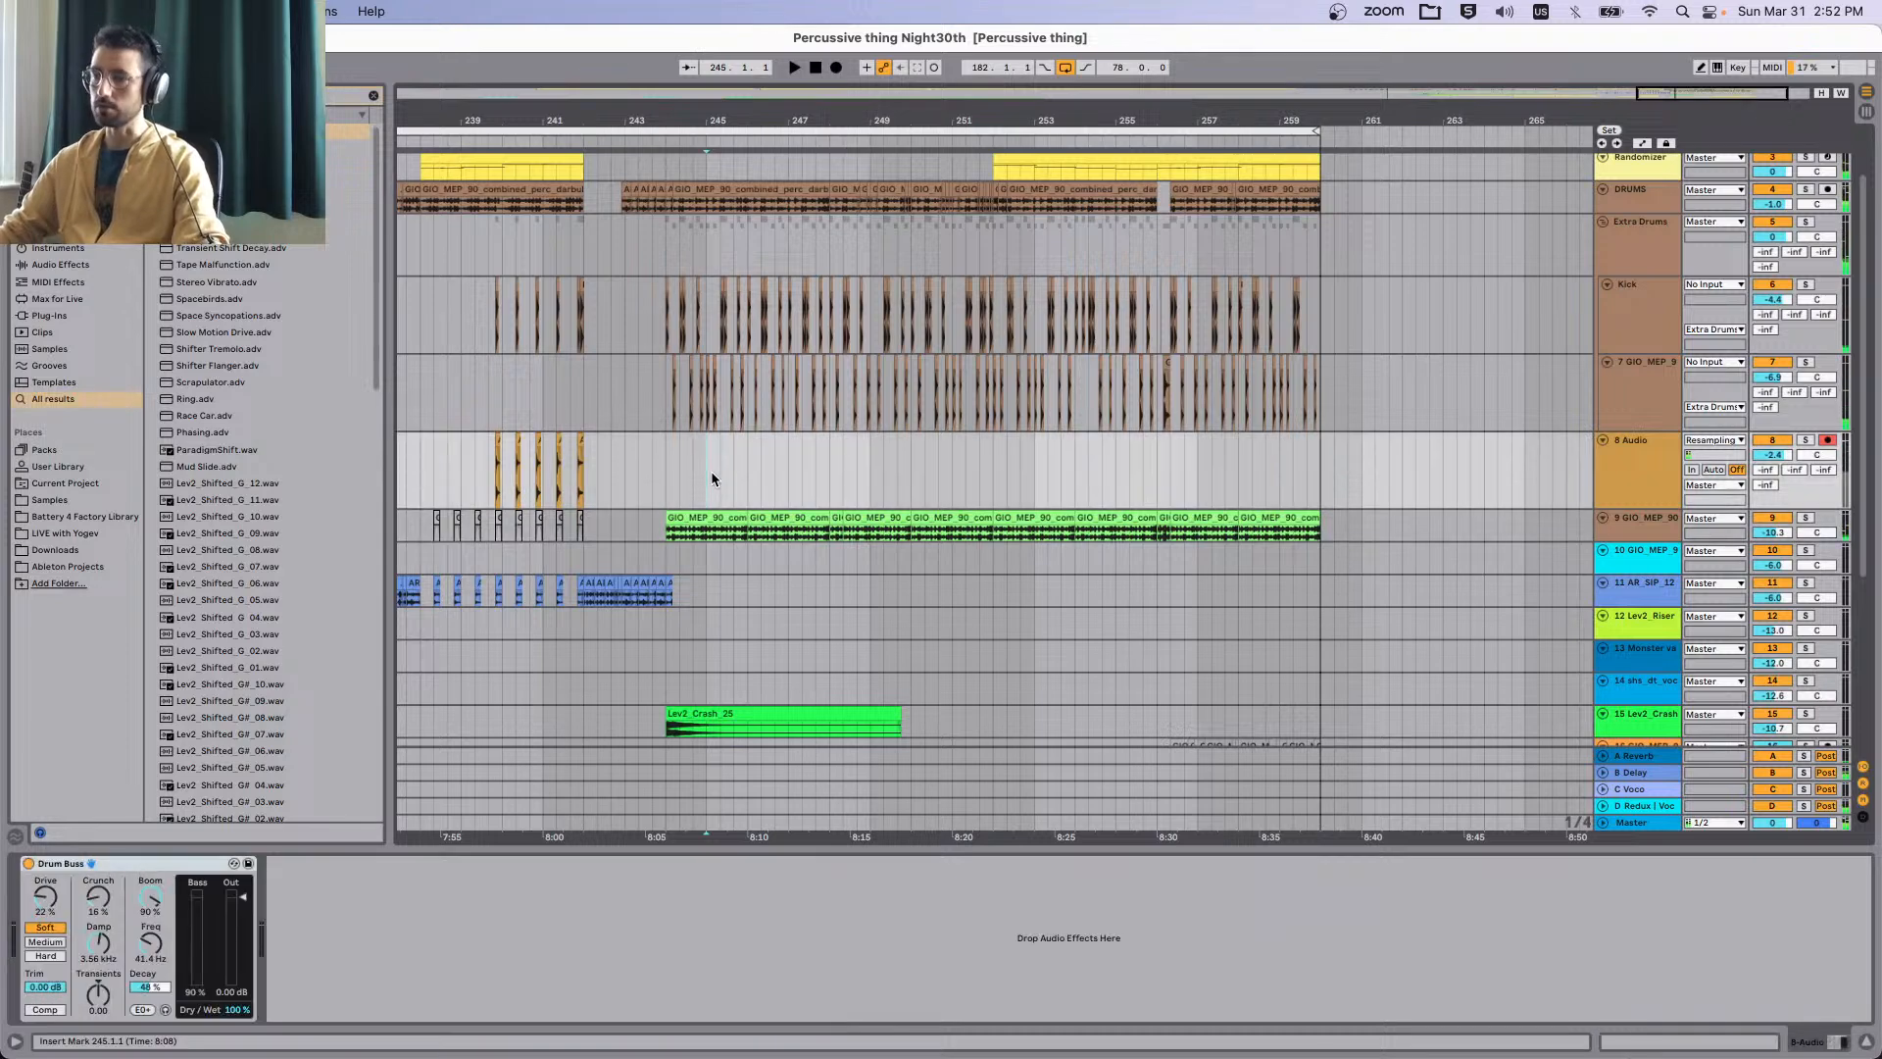
key(h)
key(space)
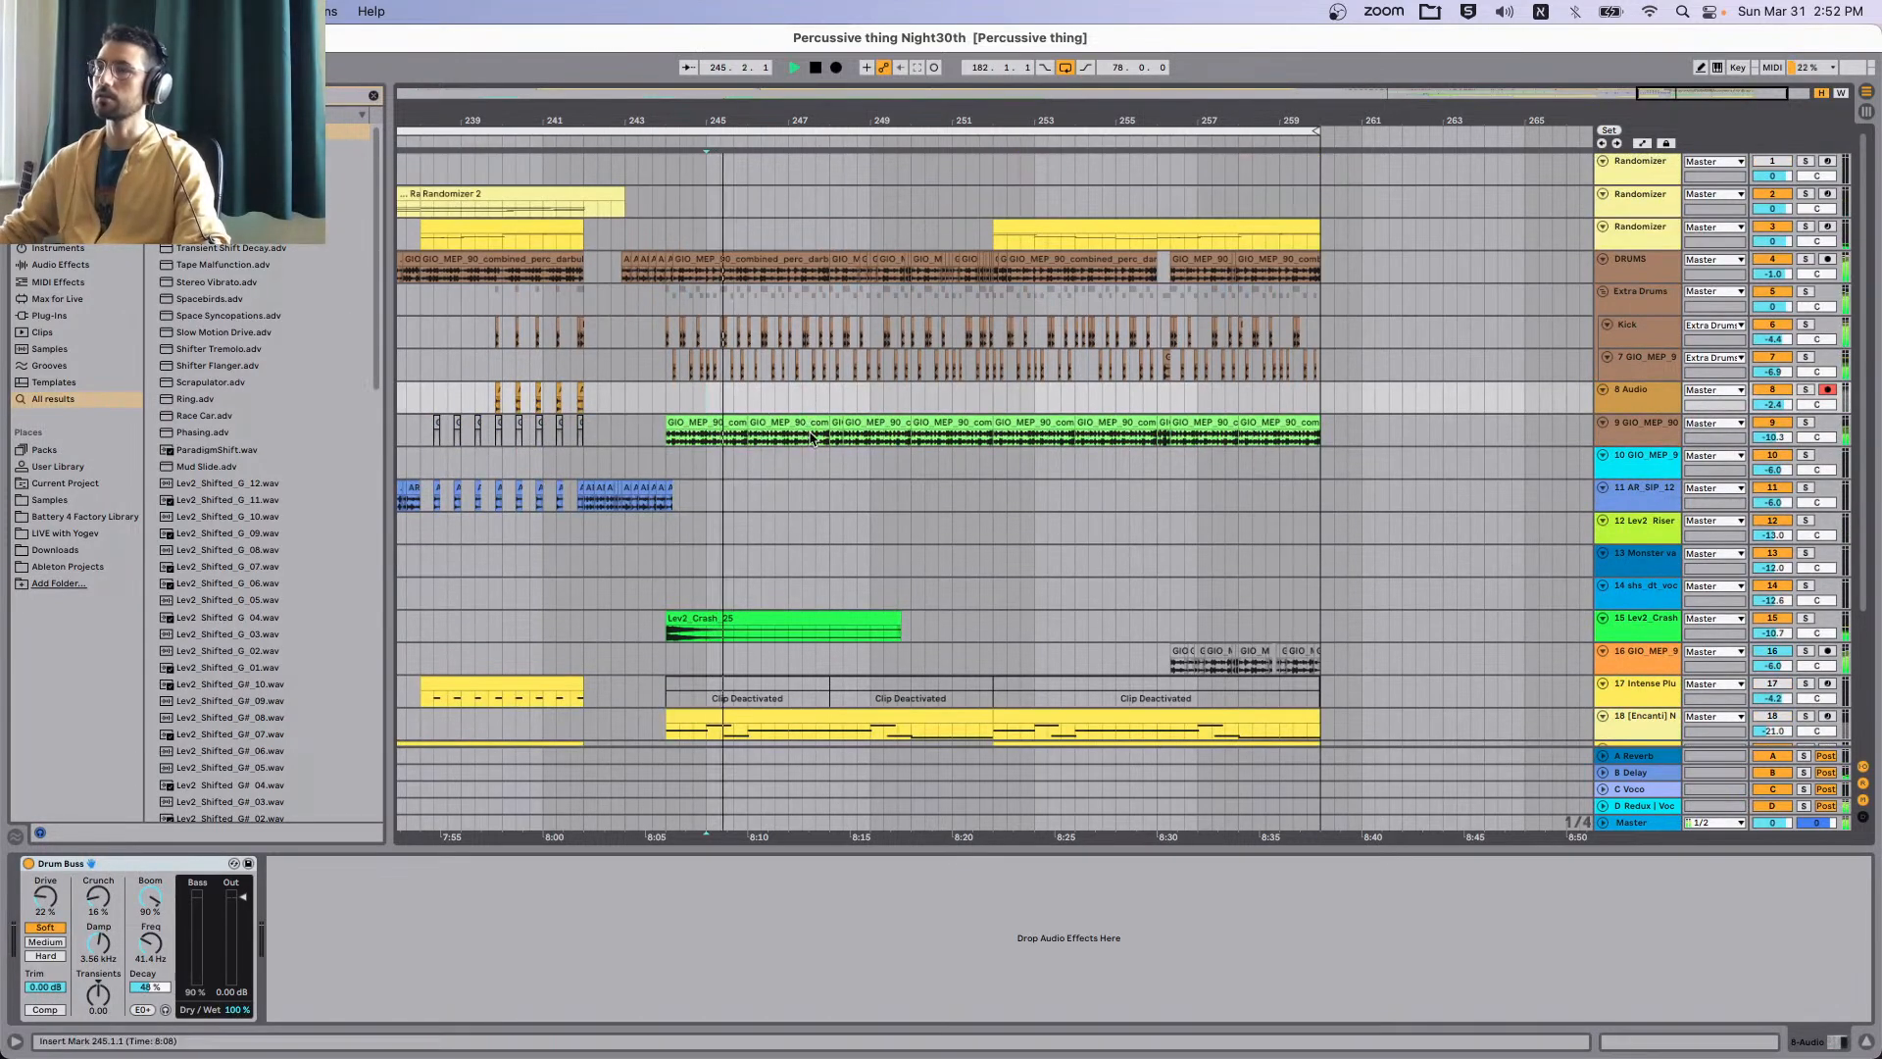
scroll(810, 444, down, 3)
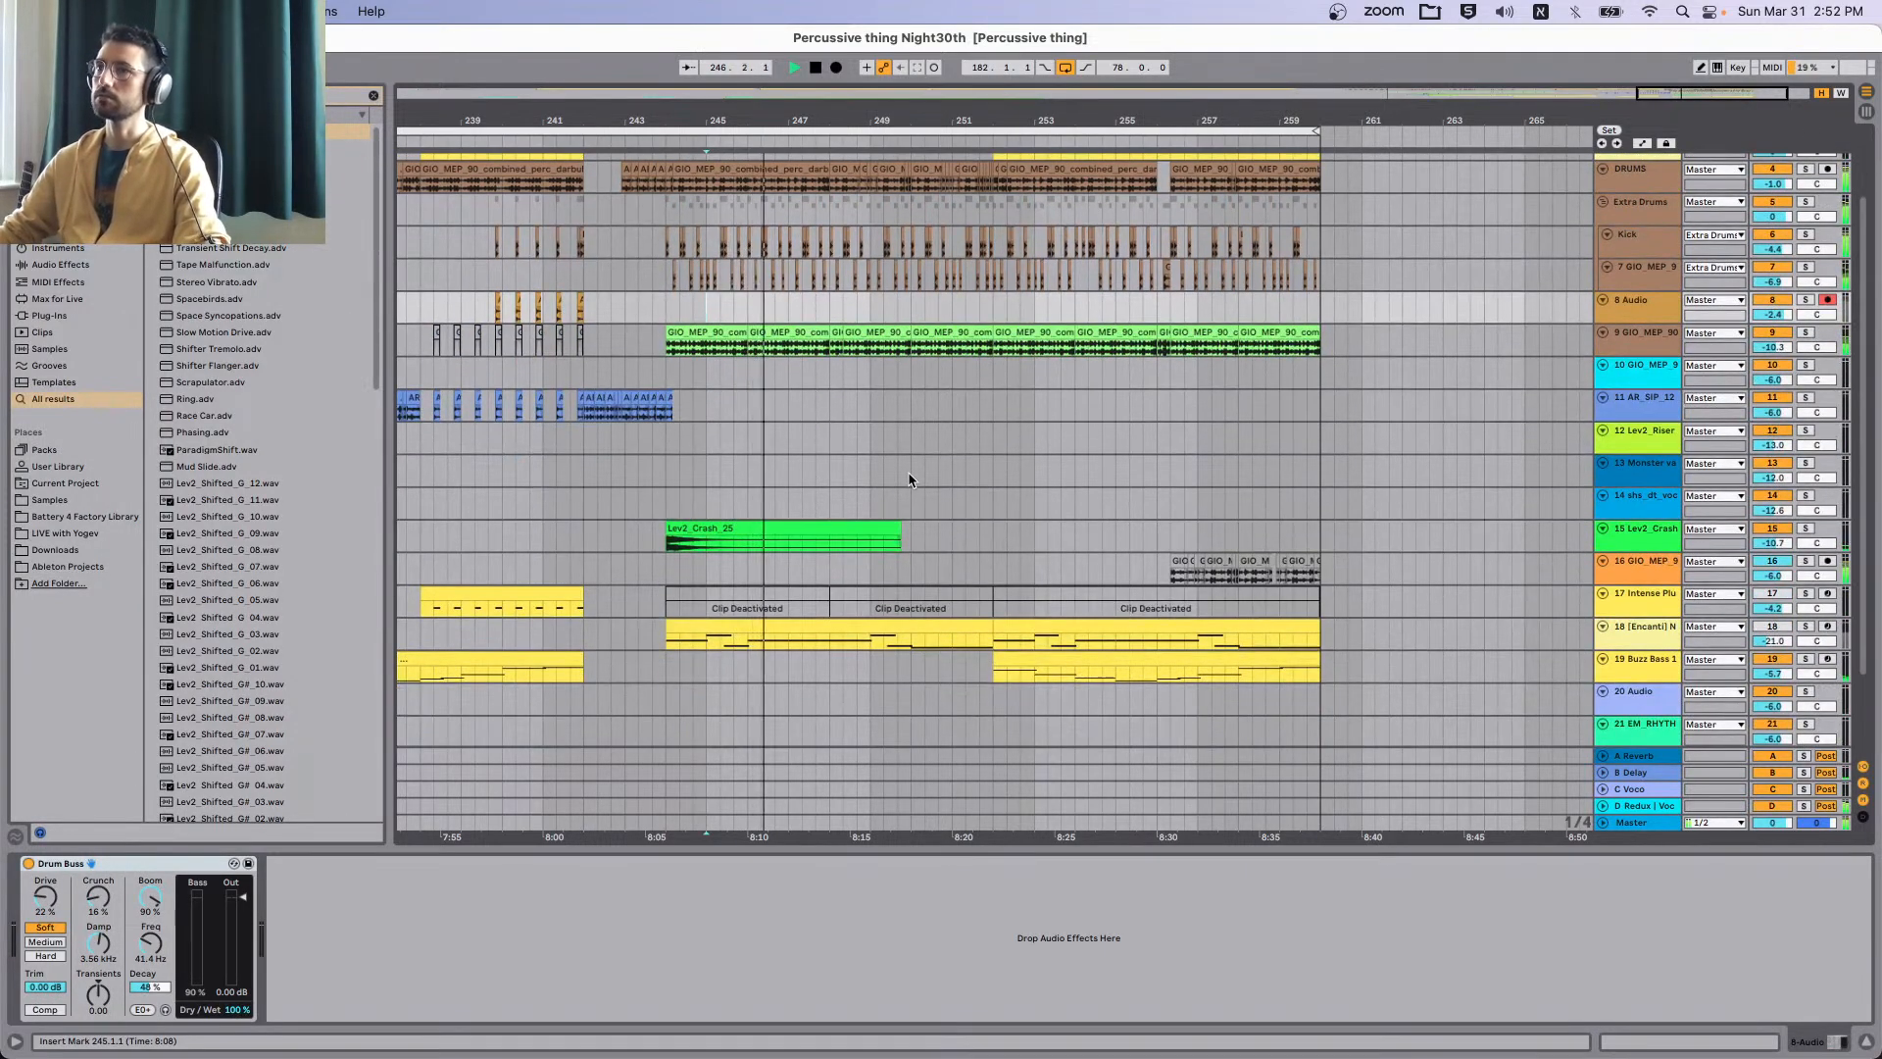
scroll(731, 486, left, 15)
key(space)
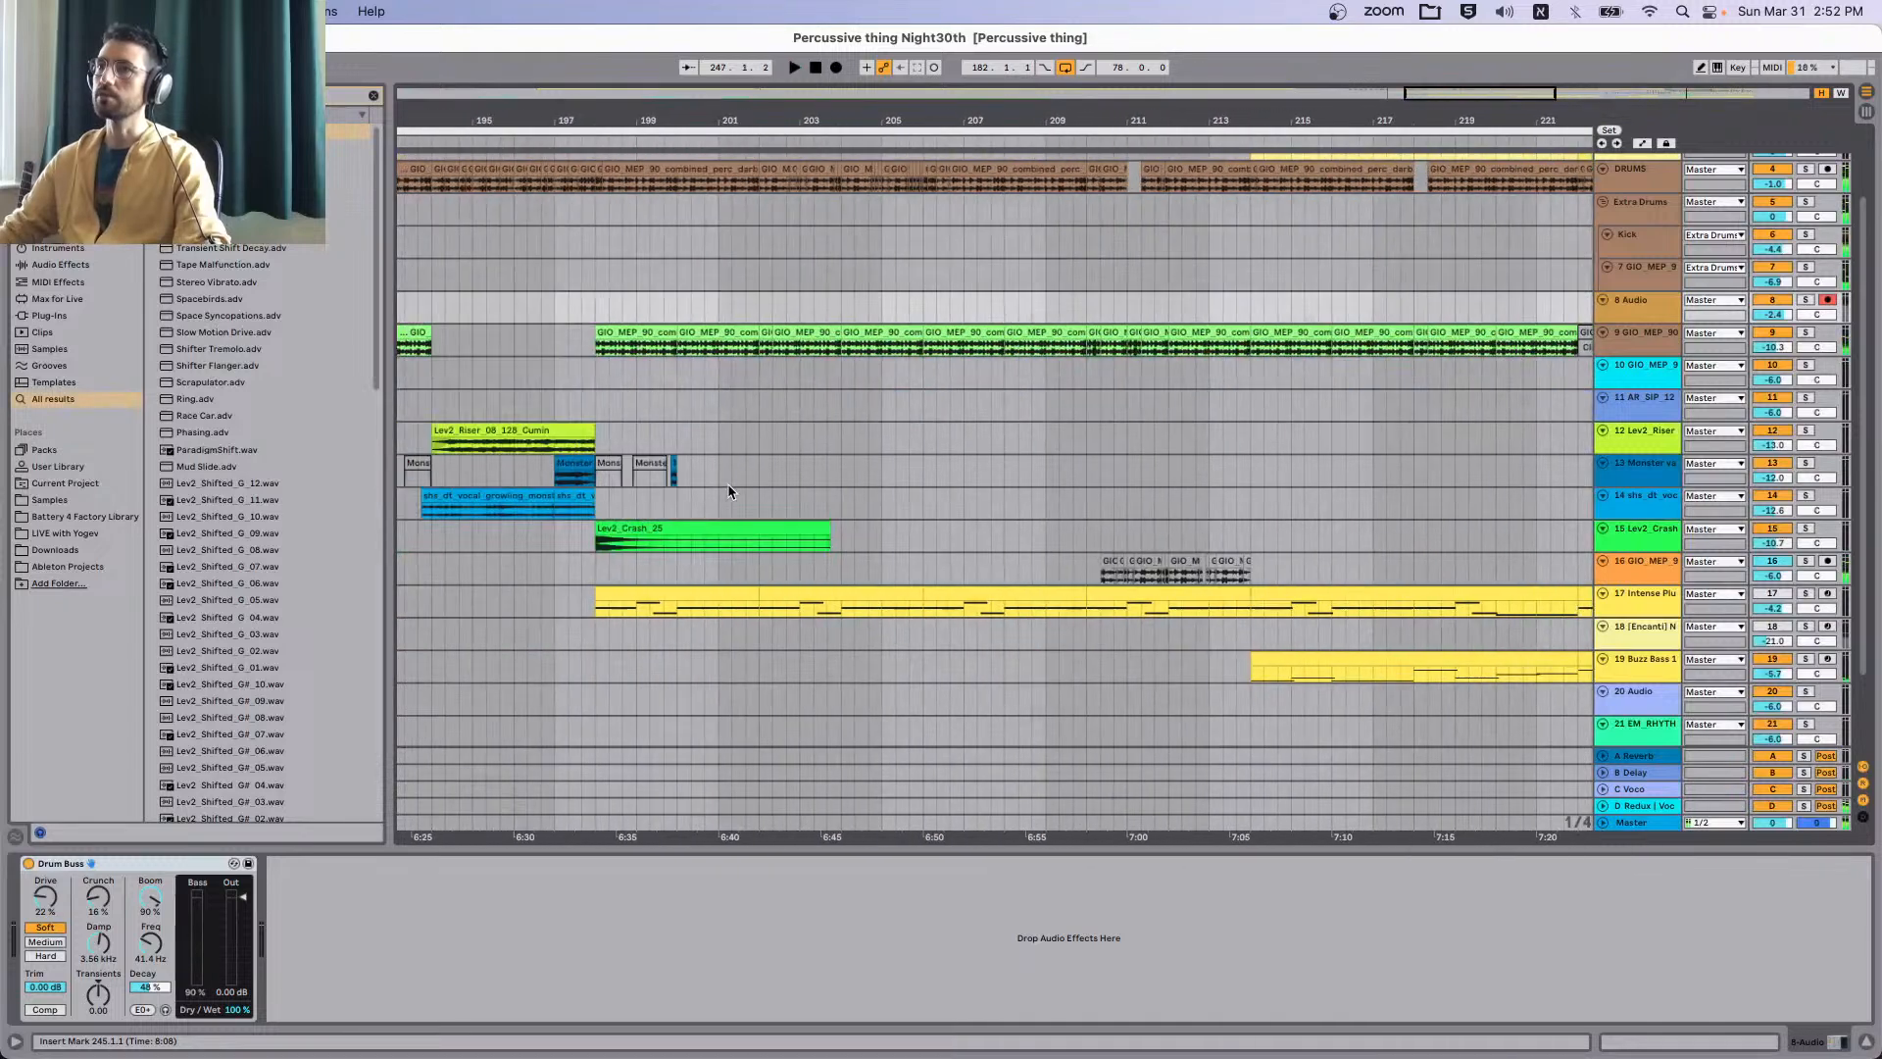
Play briefly from bar 192.3 and look over the arrangement between about bars 175 and 219.
scroll(720, 461, right, 2)
click(688, 406)
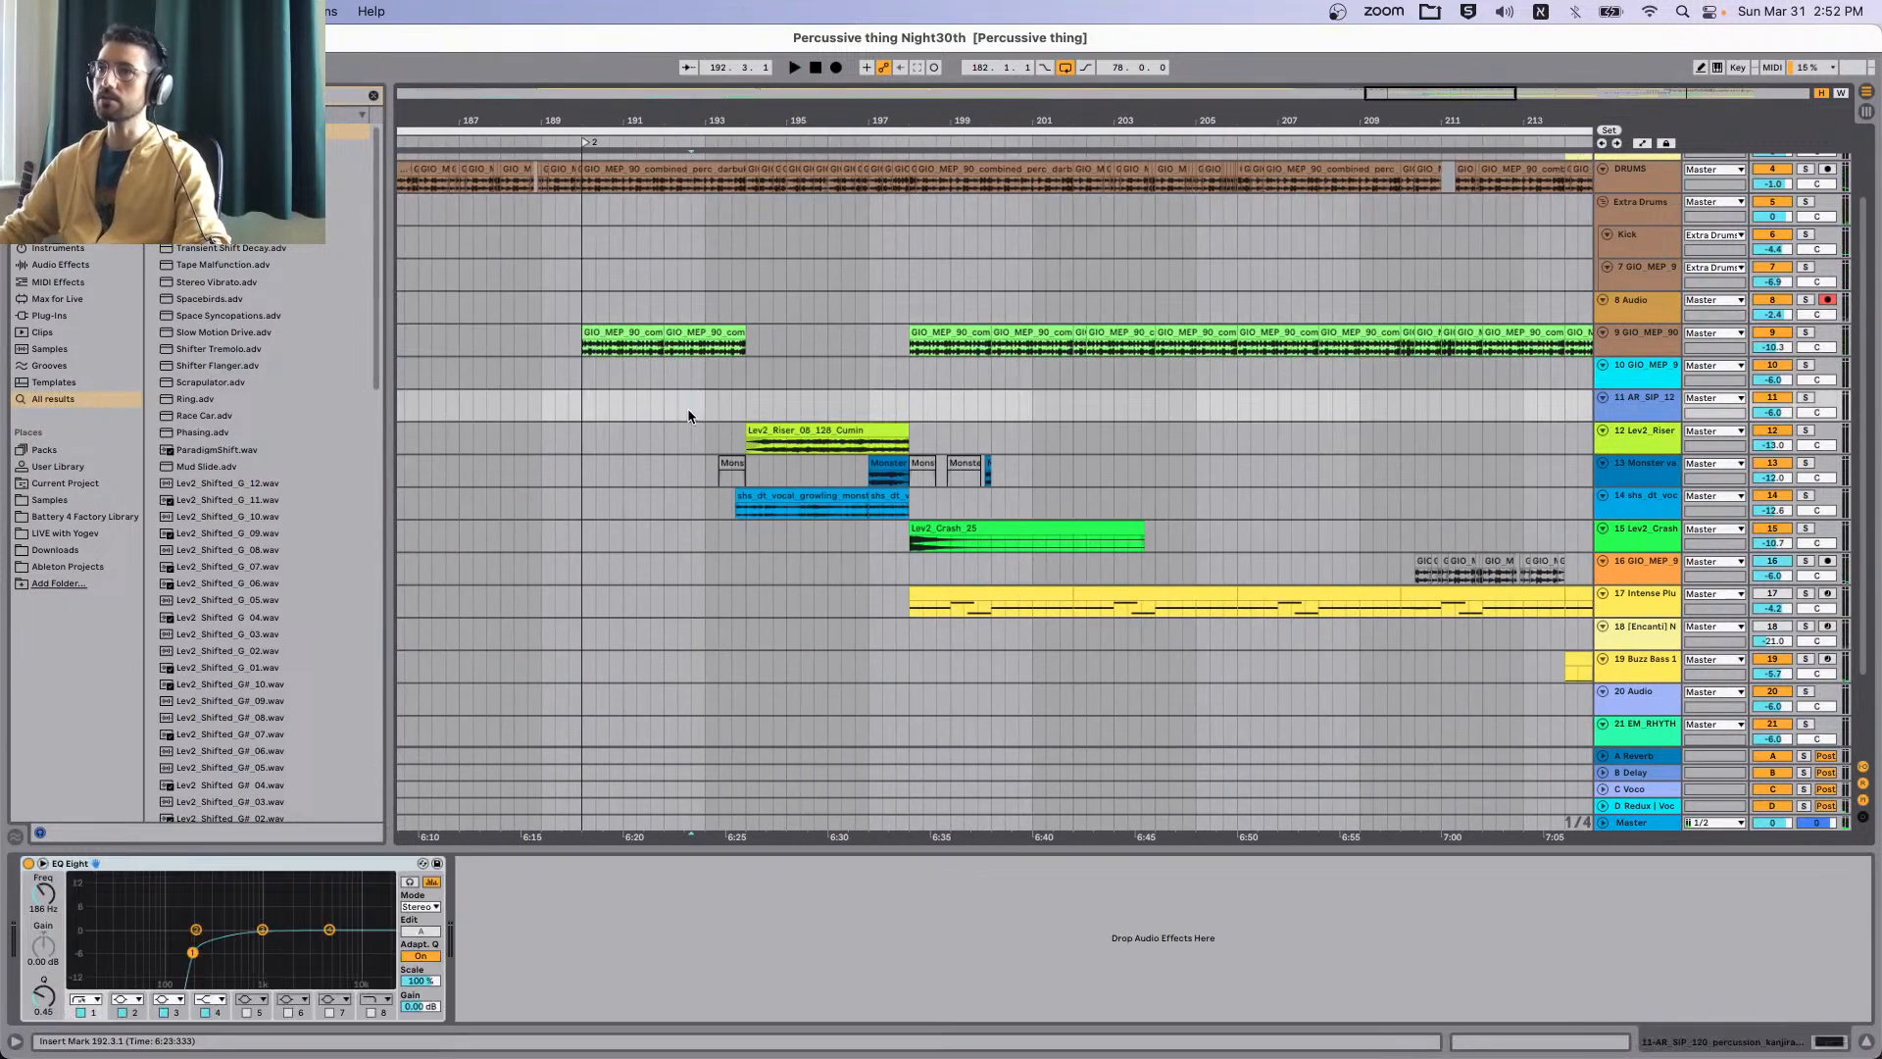
scroll(755, 447, down, 2)
scroll(755, 447, up, 5)
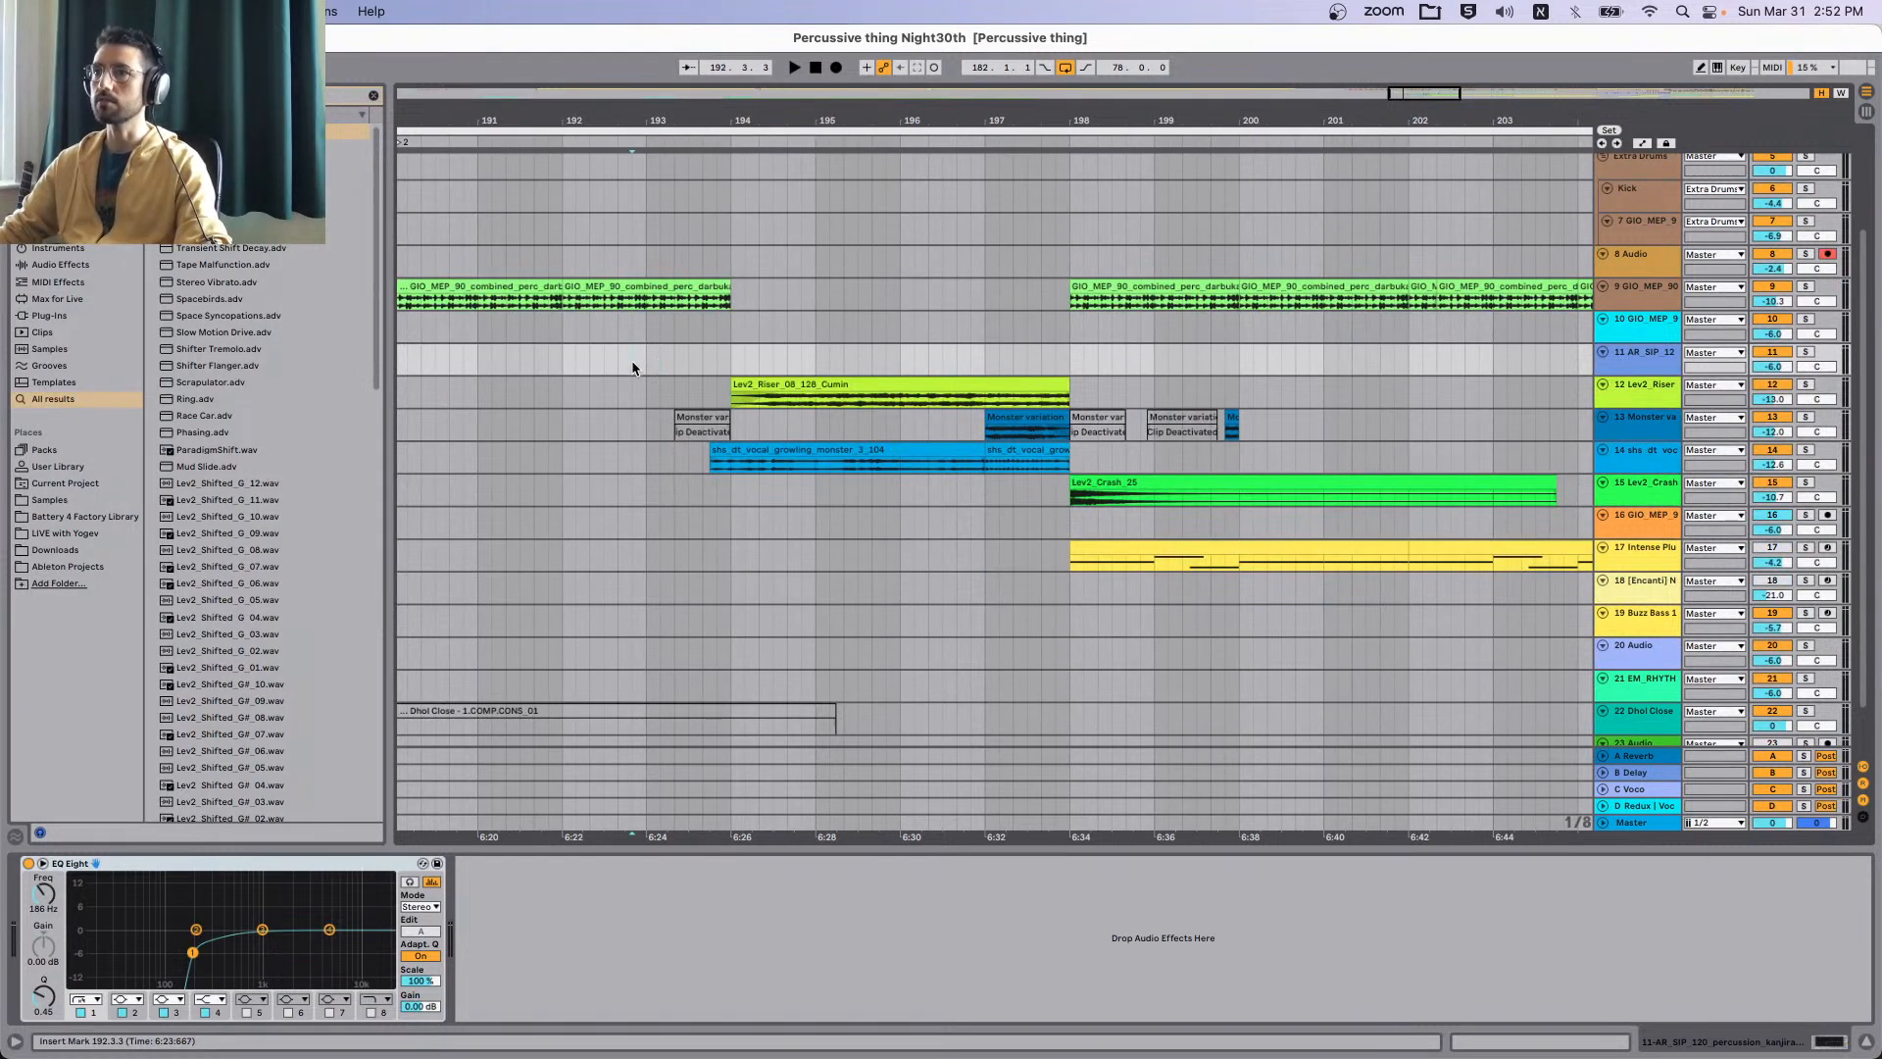
key(space)
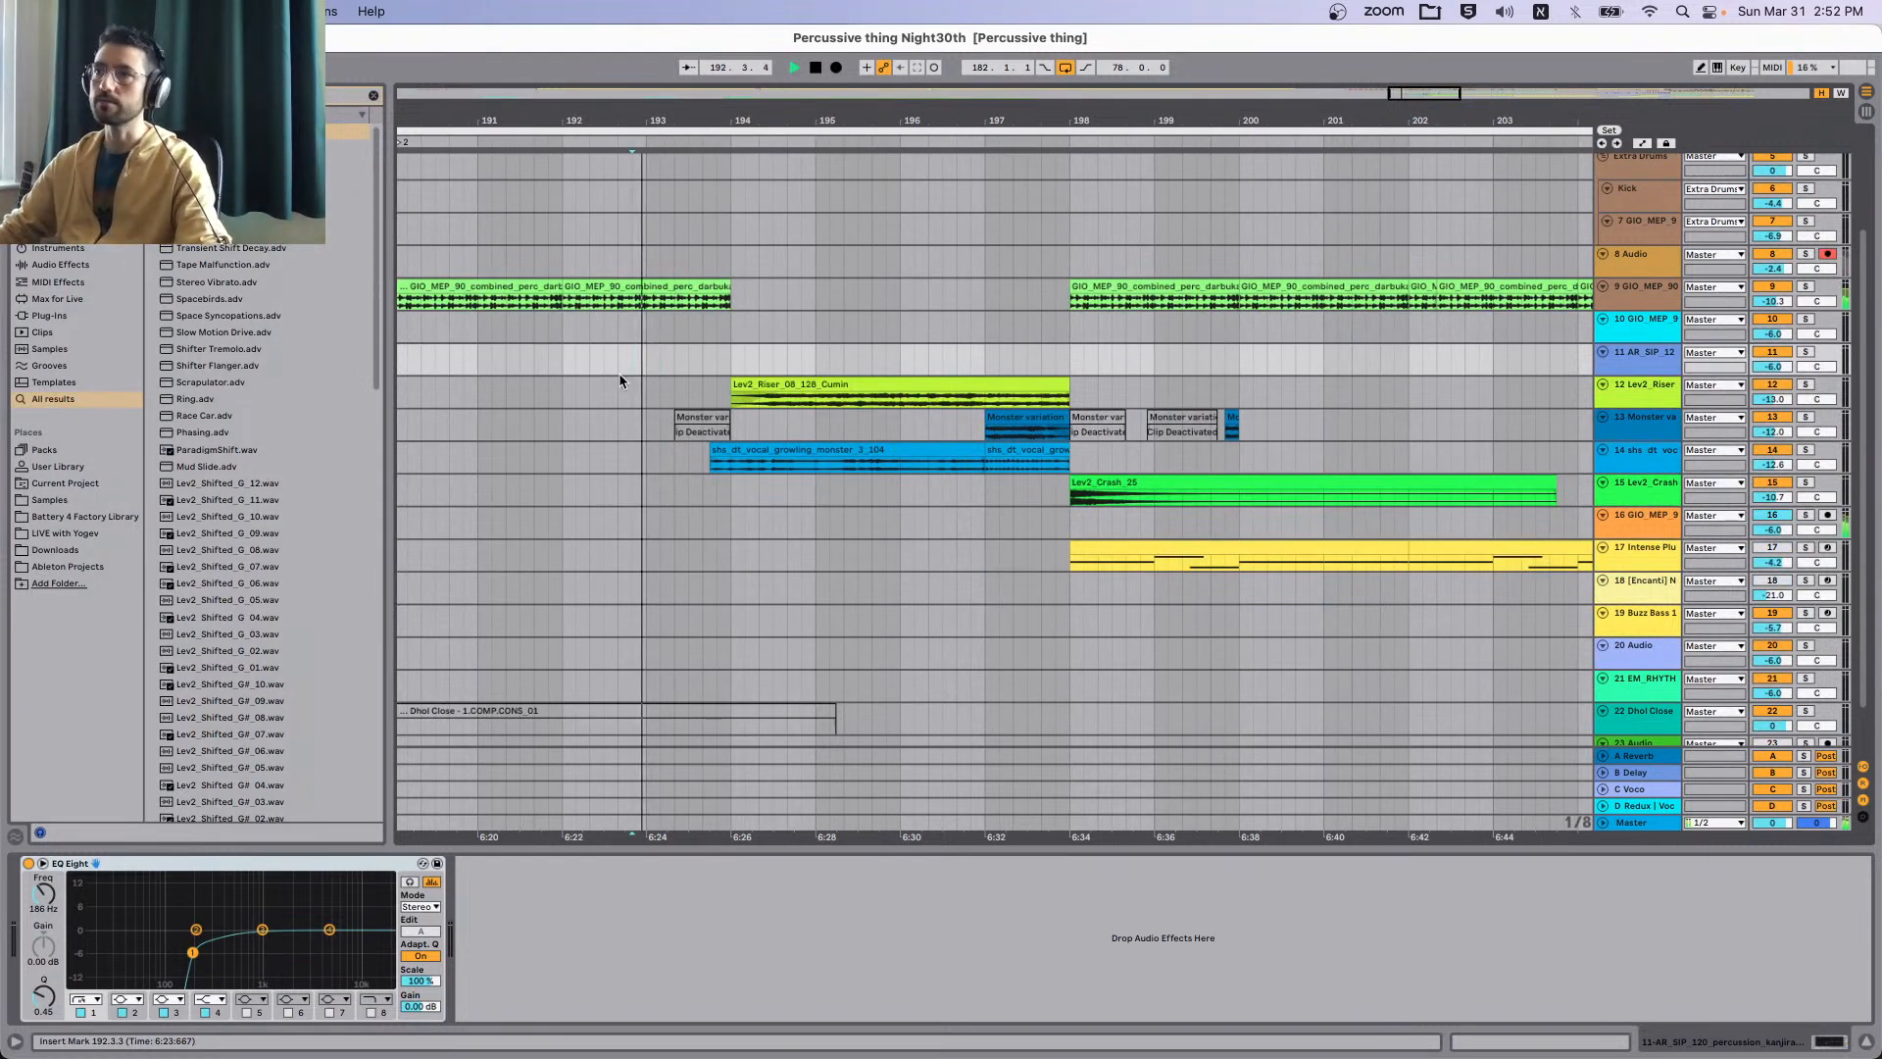
scroll(647, 392, left, 3)
scroll(700, 419, up, 1)
scroll(700, 419, up, 2)
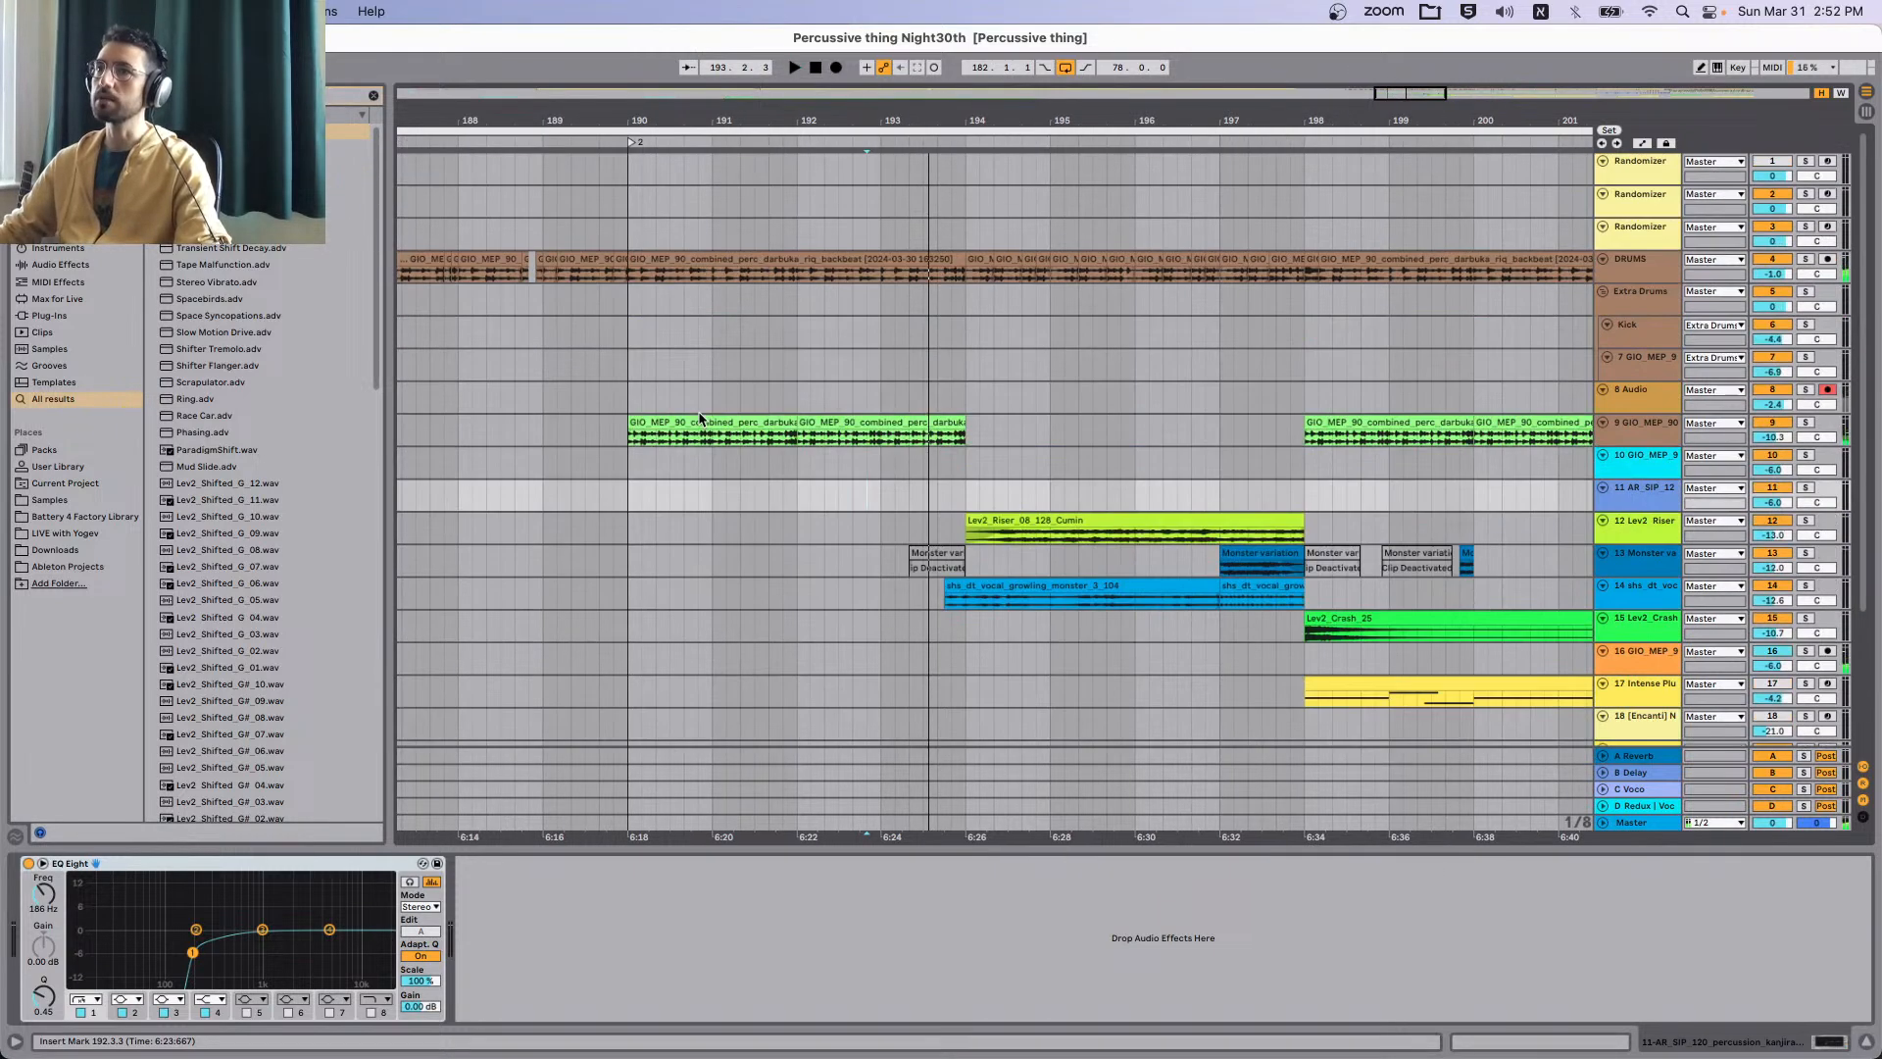
scroll(700, 418, left, 5)
scroll(699, 418, down, 5)
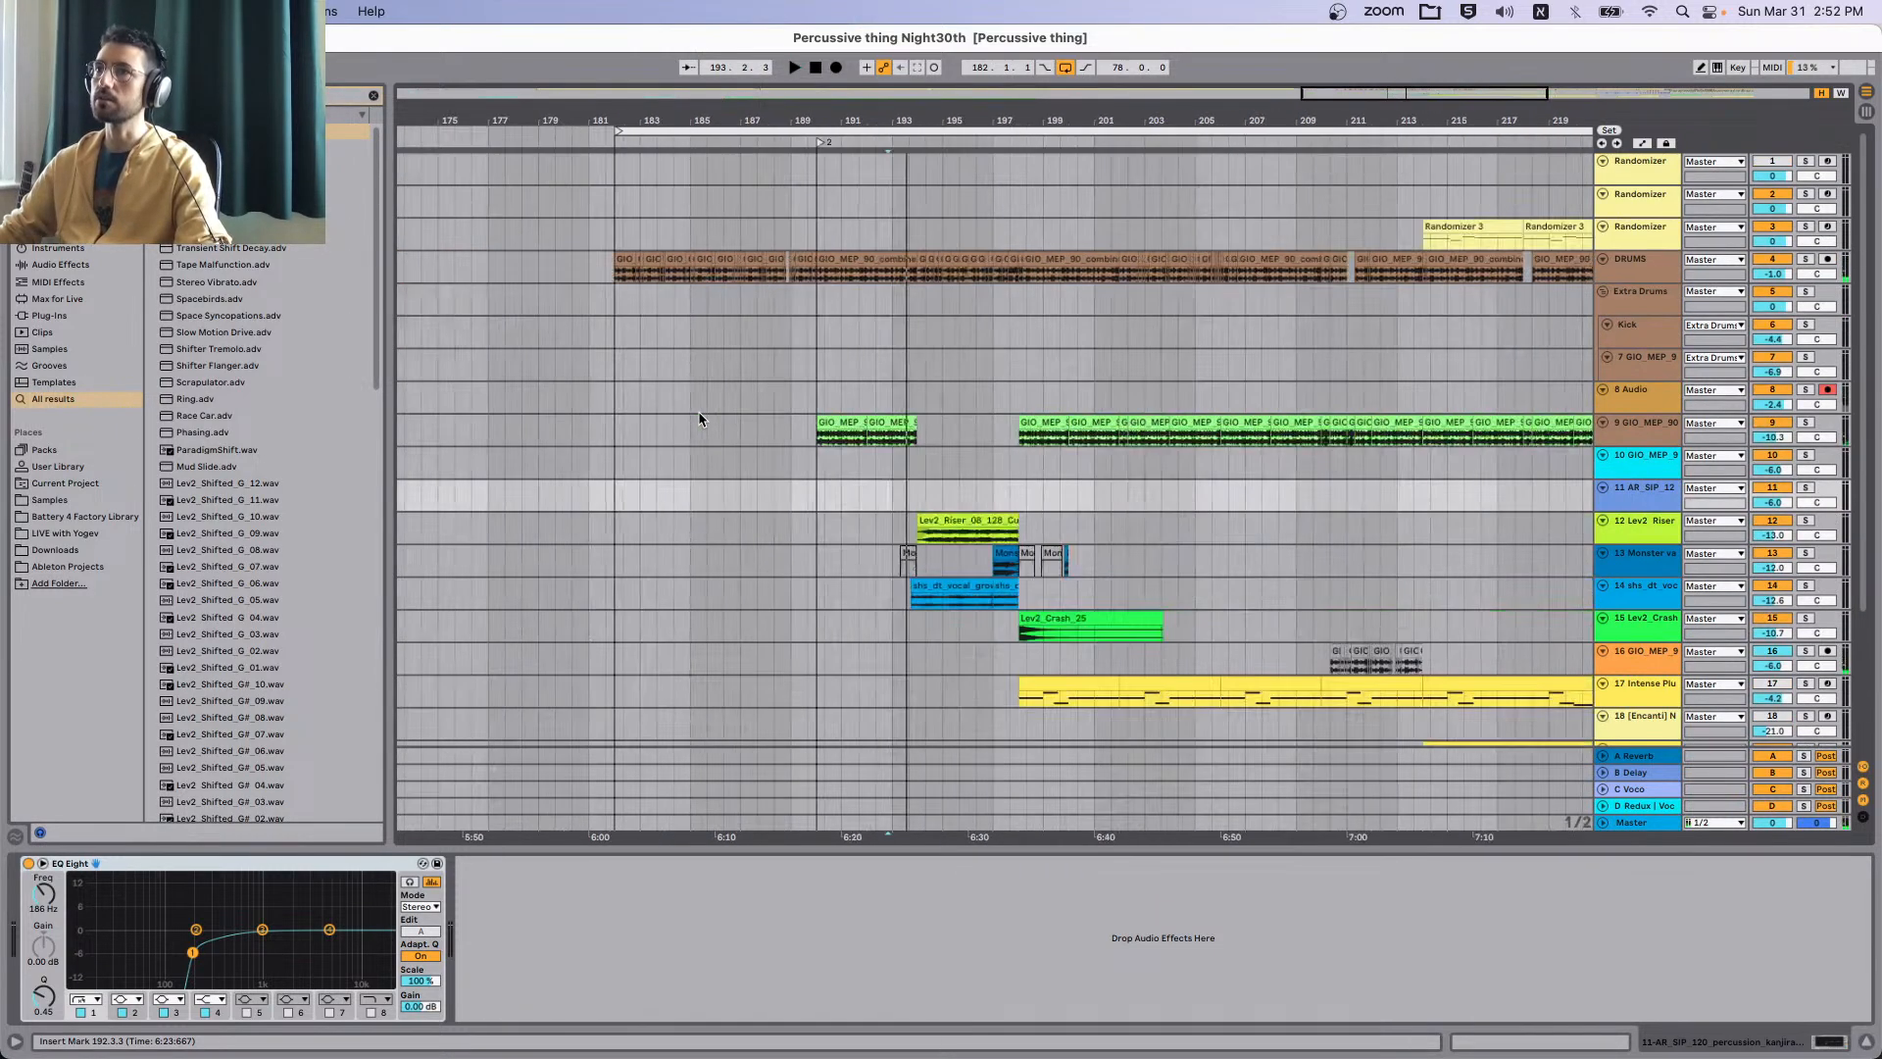
Play the full mix from bar 182 and follow it through the riser section to just past bar 198.
click(616, 300)
key(space)
scroll(666, 521, down, 3)
scroll(667, 520, up, 3)
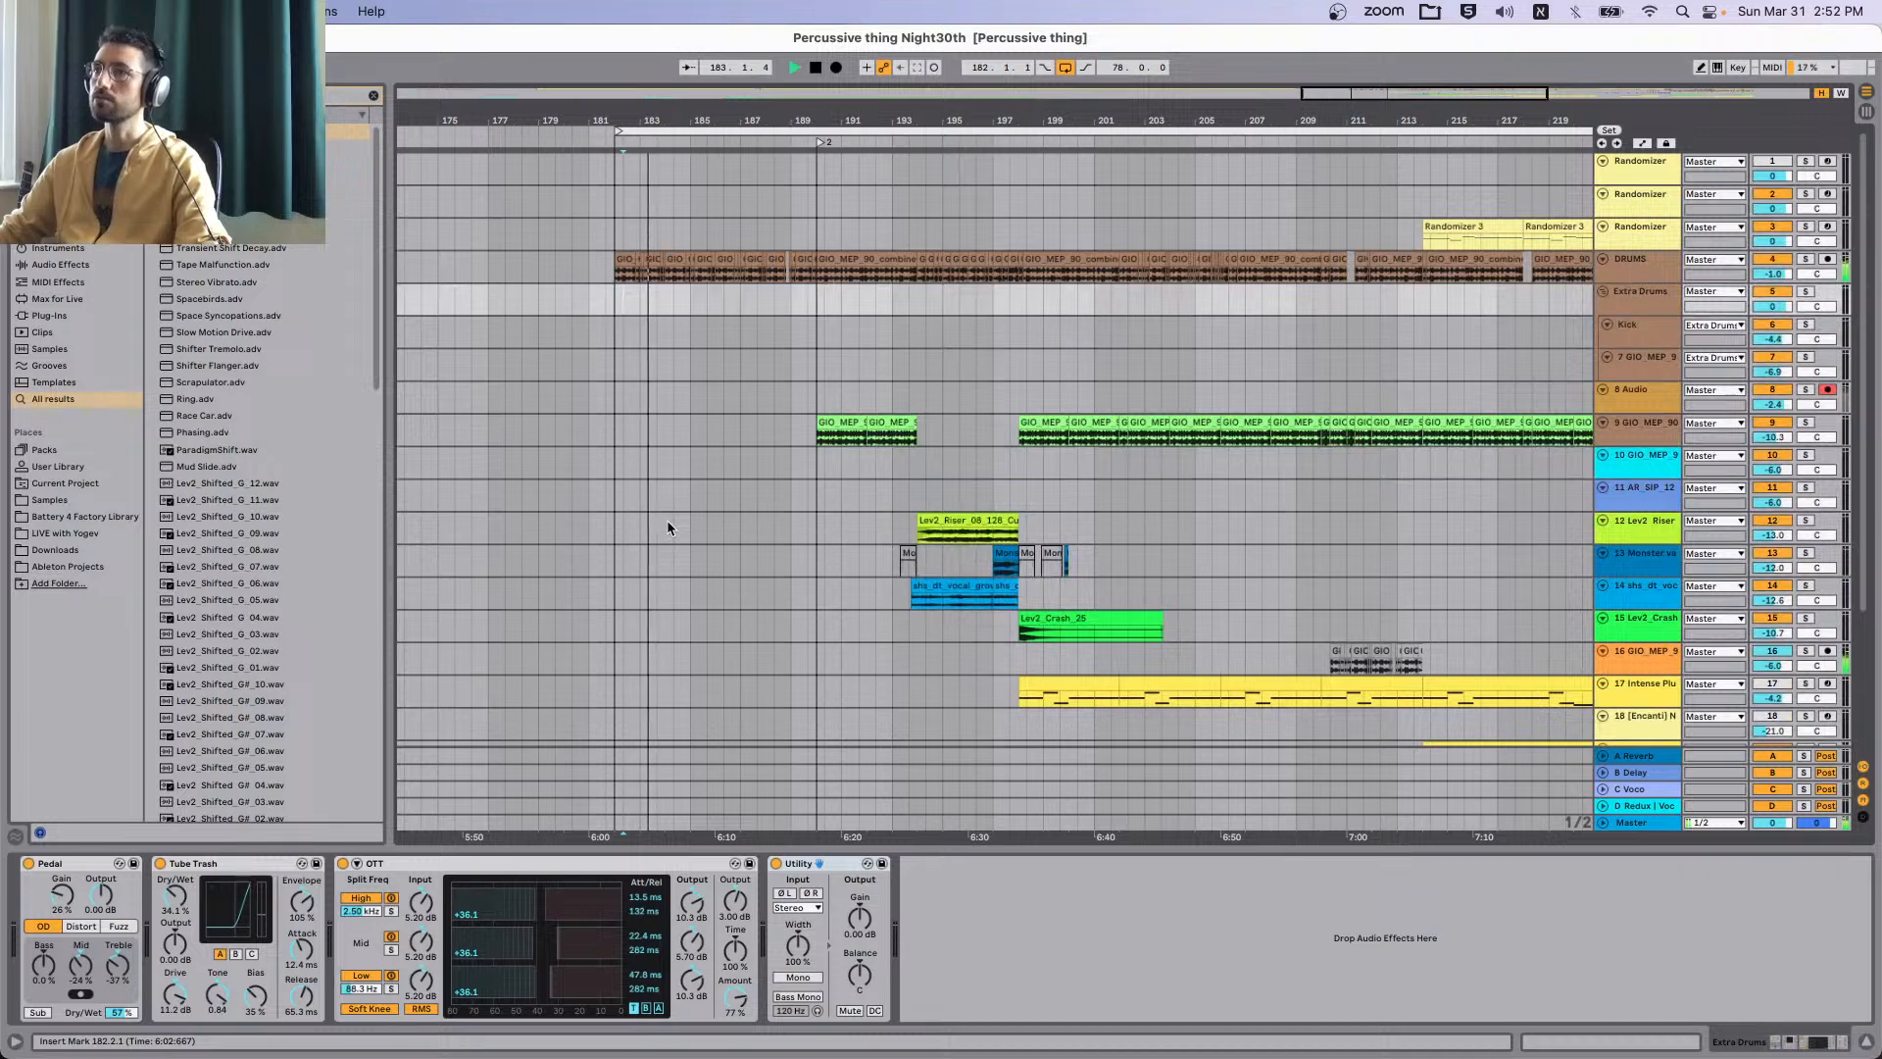
scroll(668, 528, right, 5)
scroll(668, 528, left, 3)
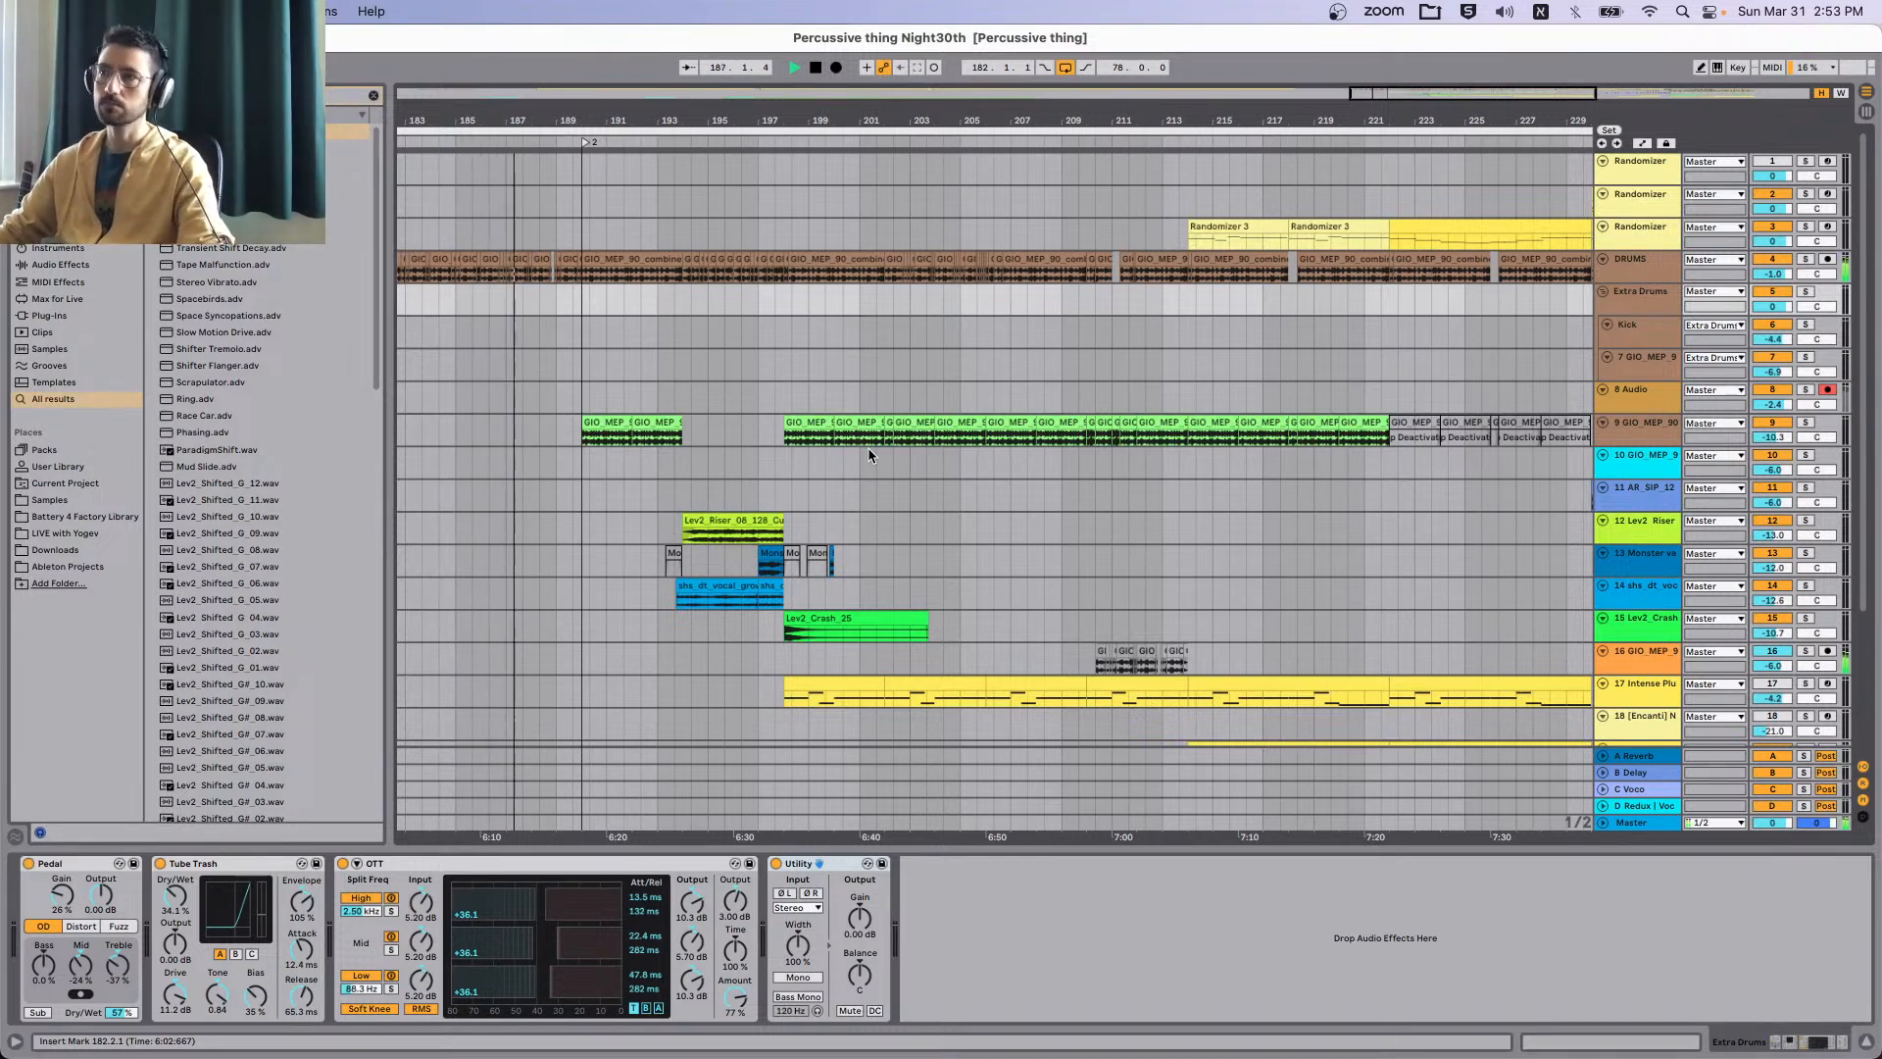
scroll(563, 428, up, 3)
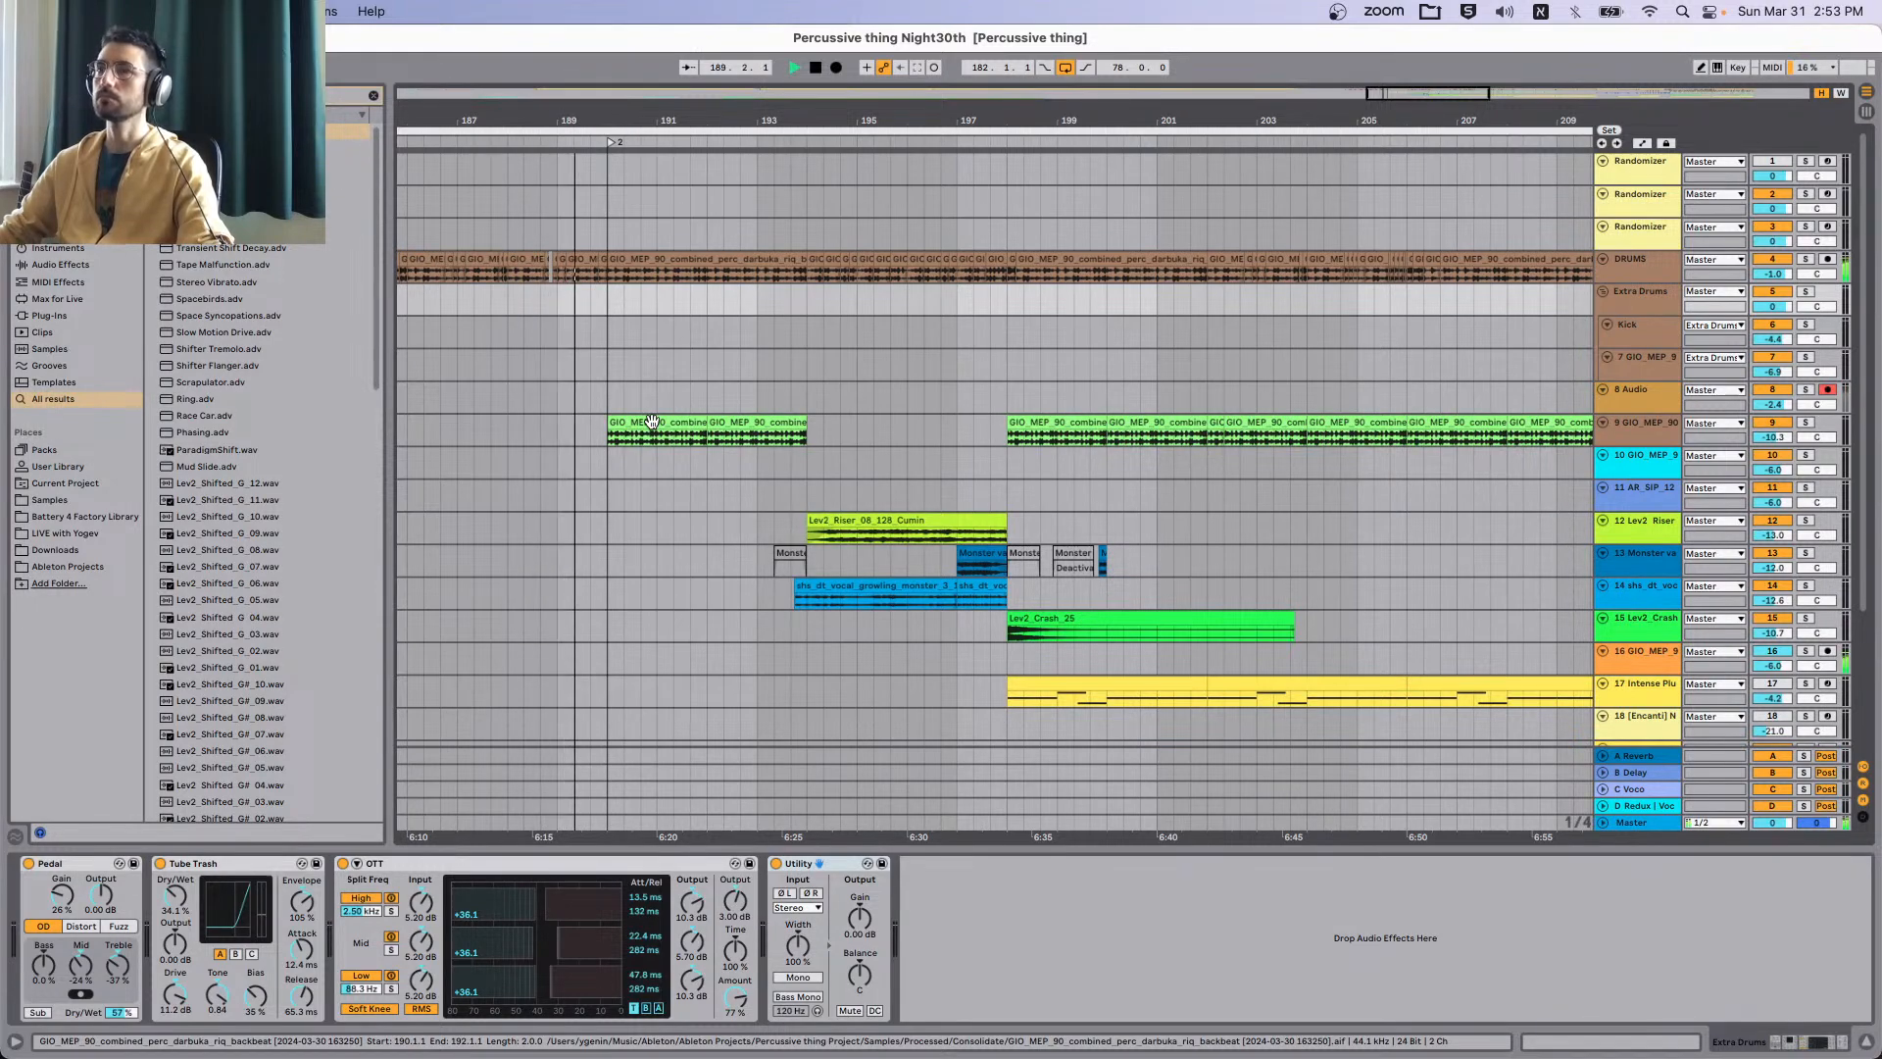
scroll(651, 422, right, 2)
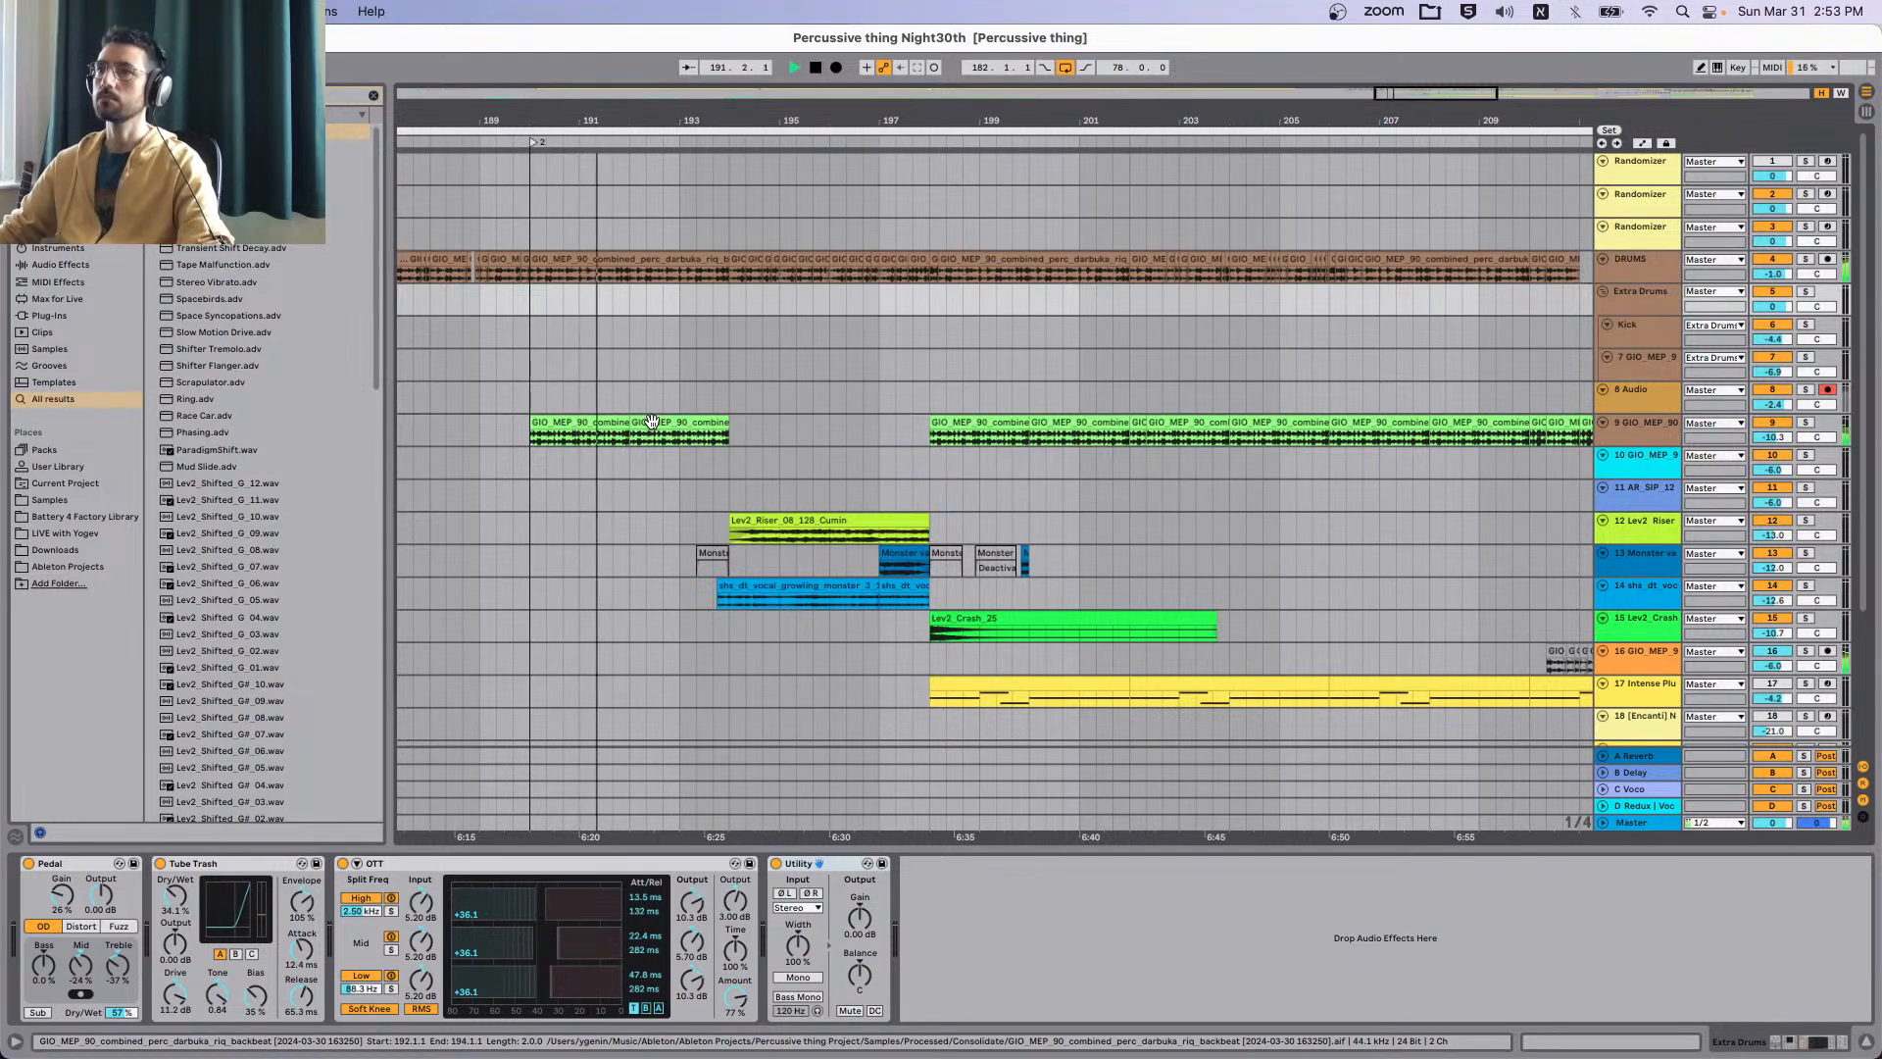
scroll(652, 421, up, 2)
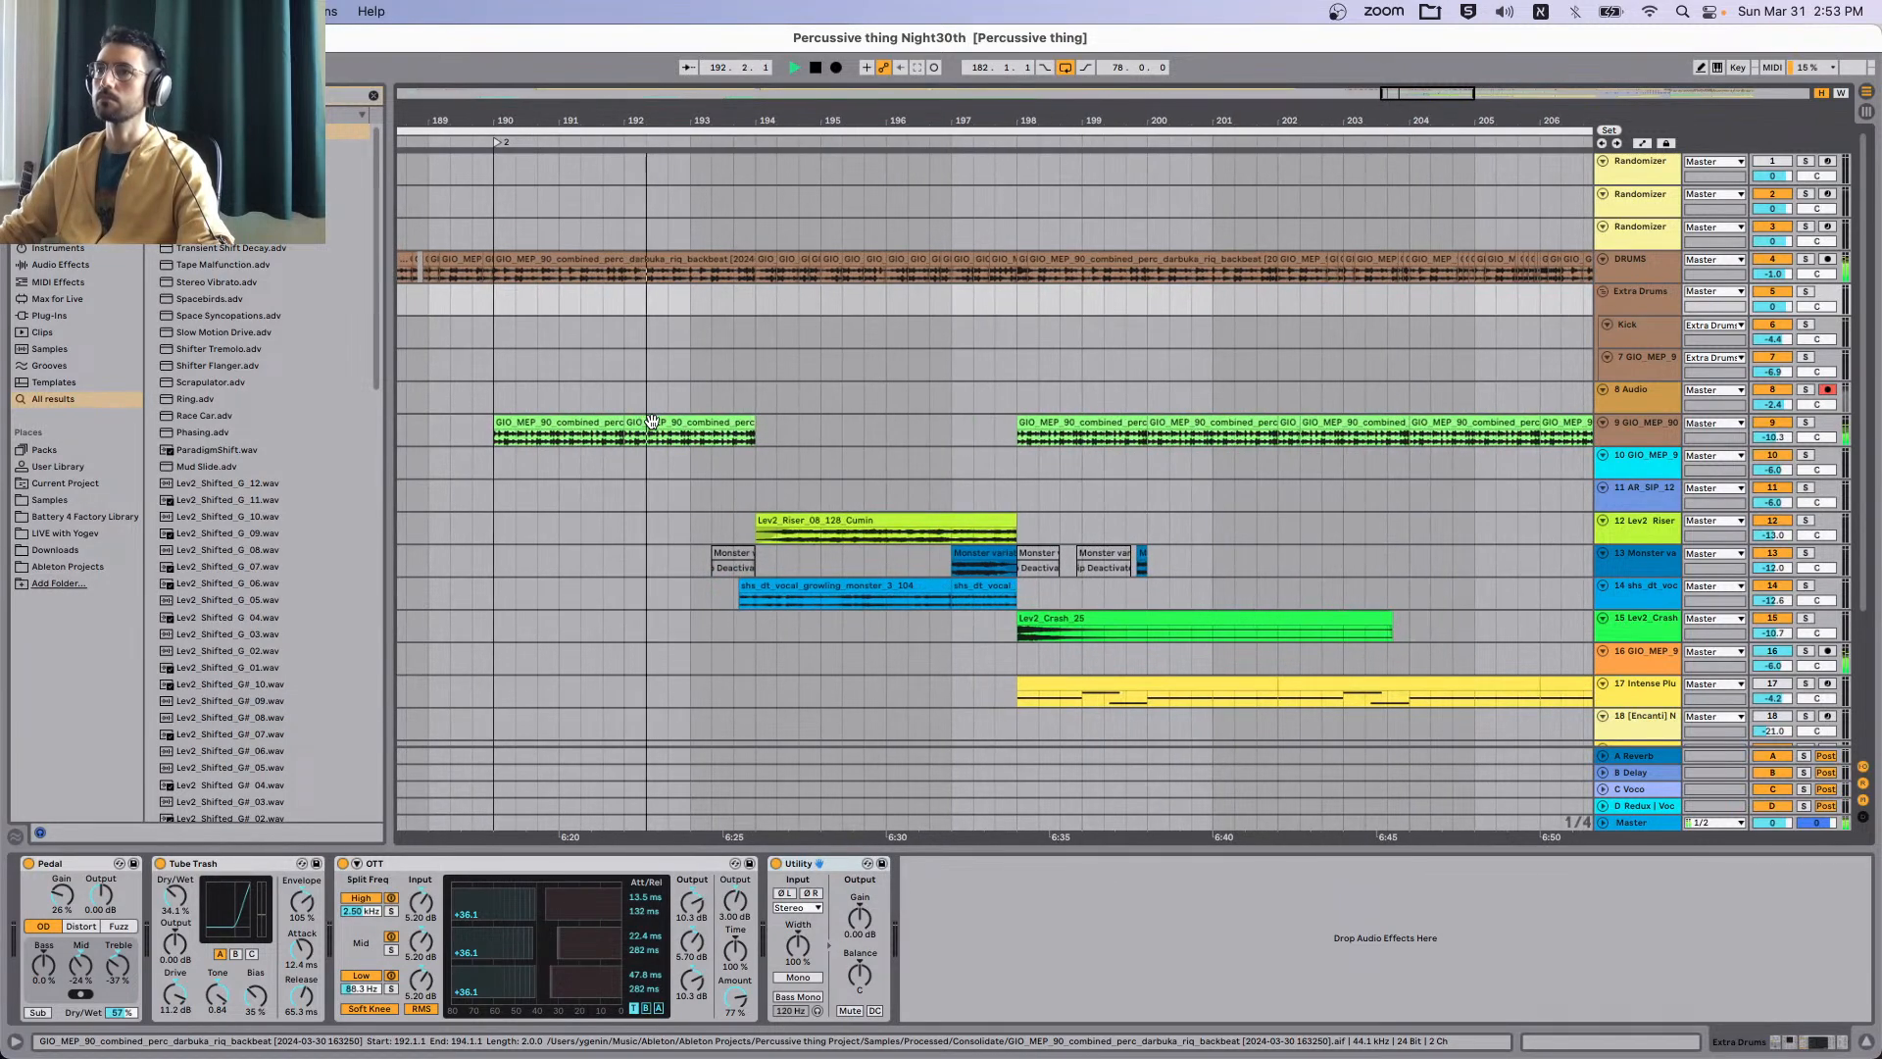
scroll(652, 422, right, 2)
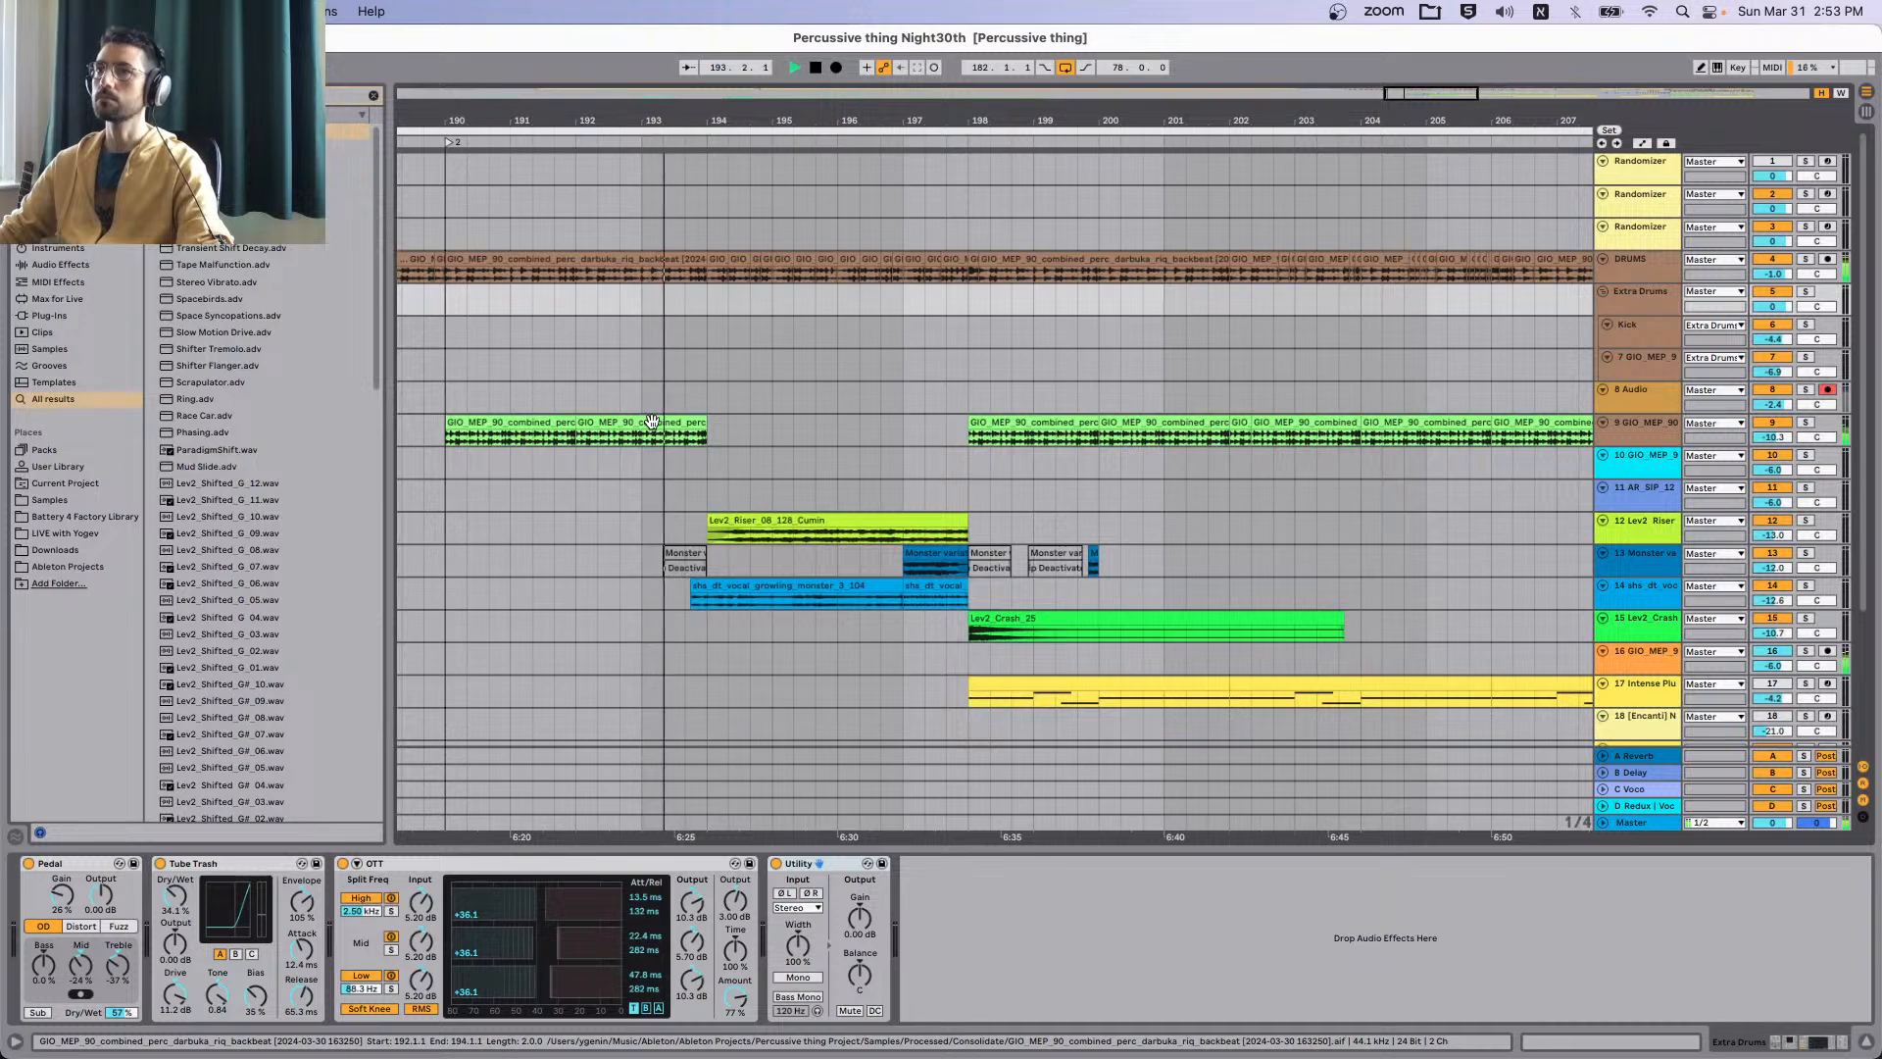
scroll(651, 420, right, 2)
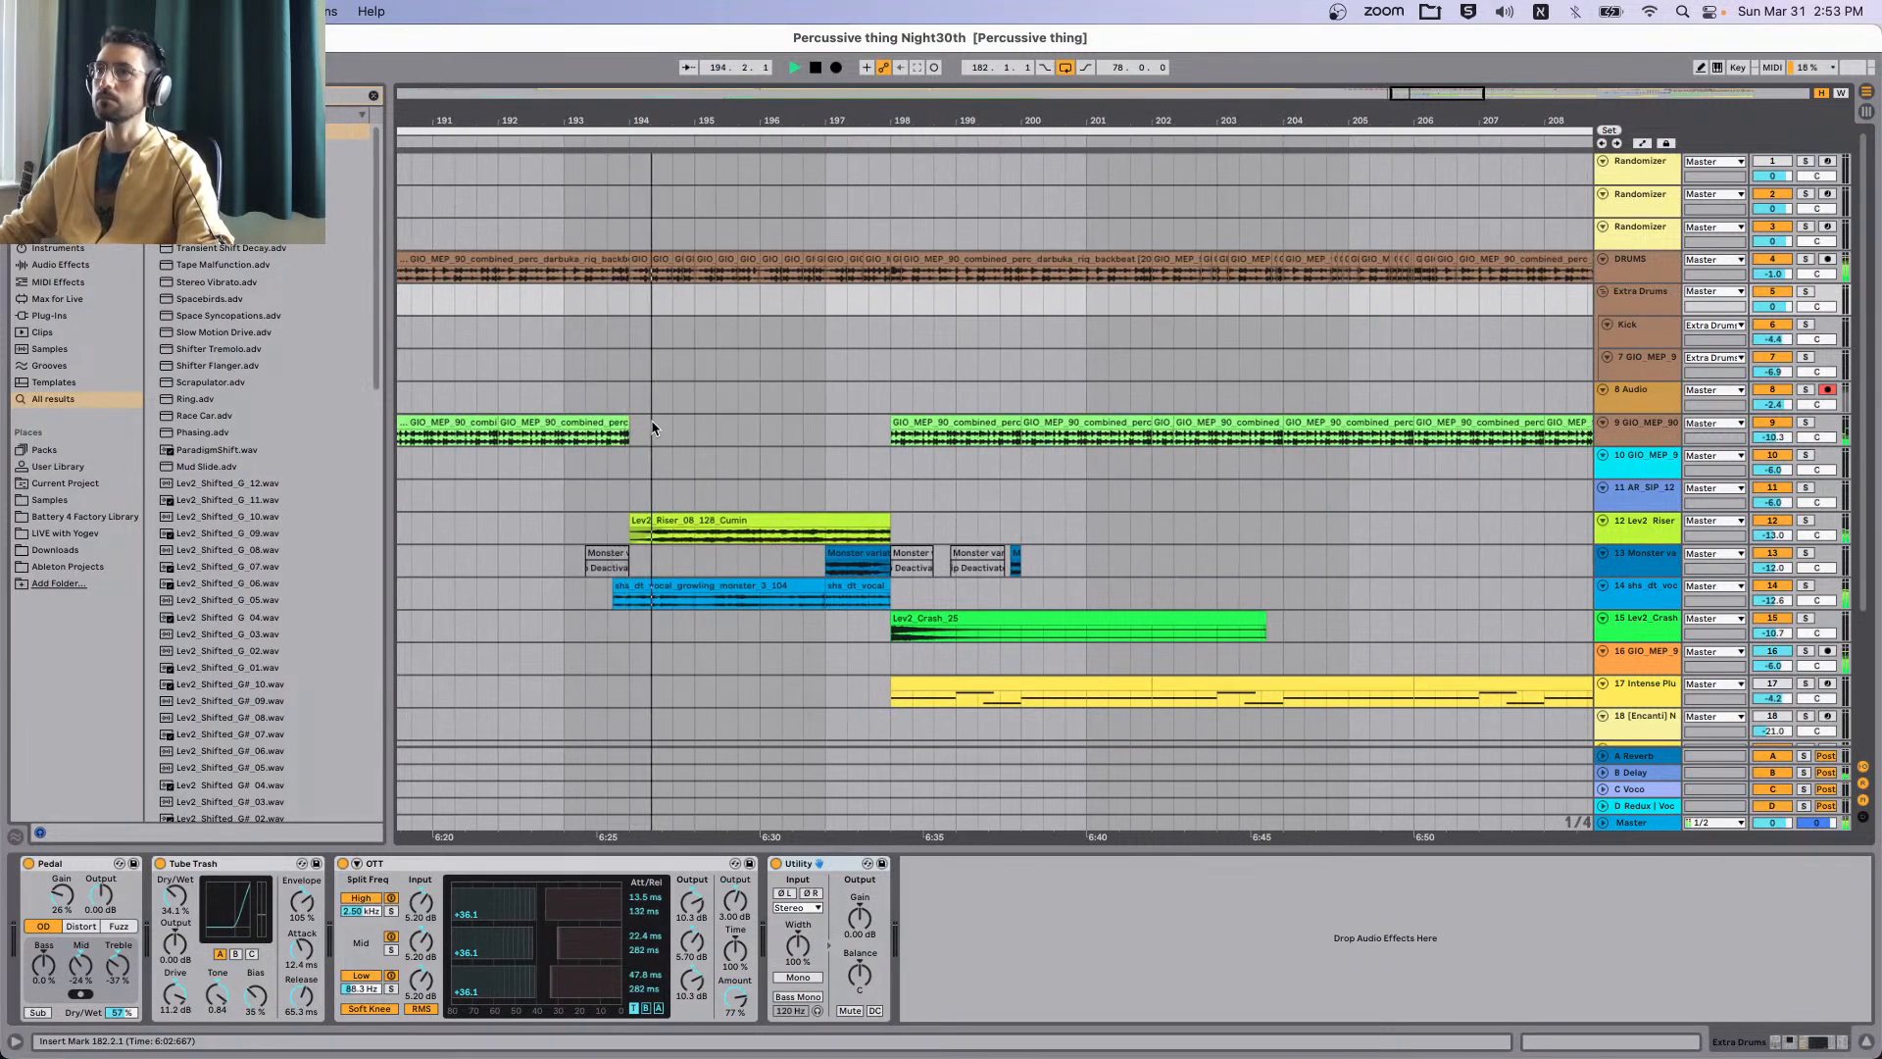
scroll(604, 492, up, 3)
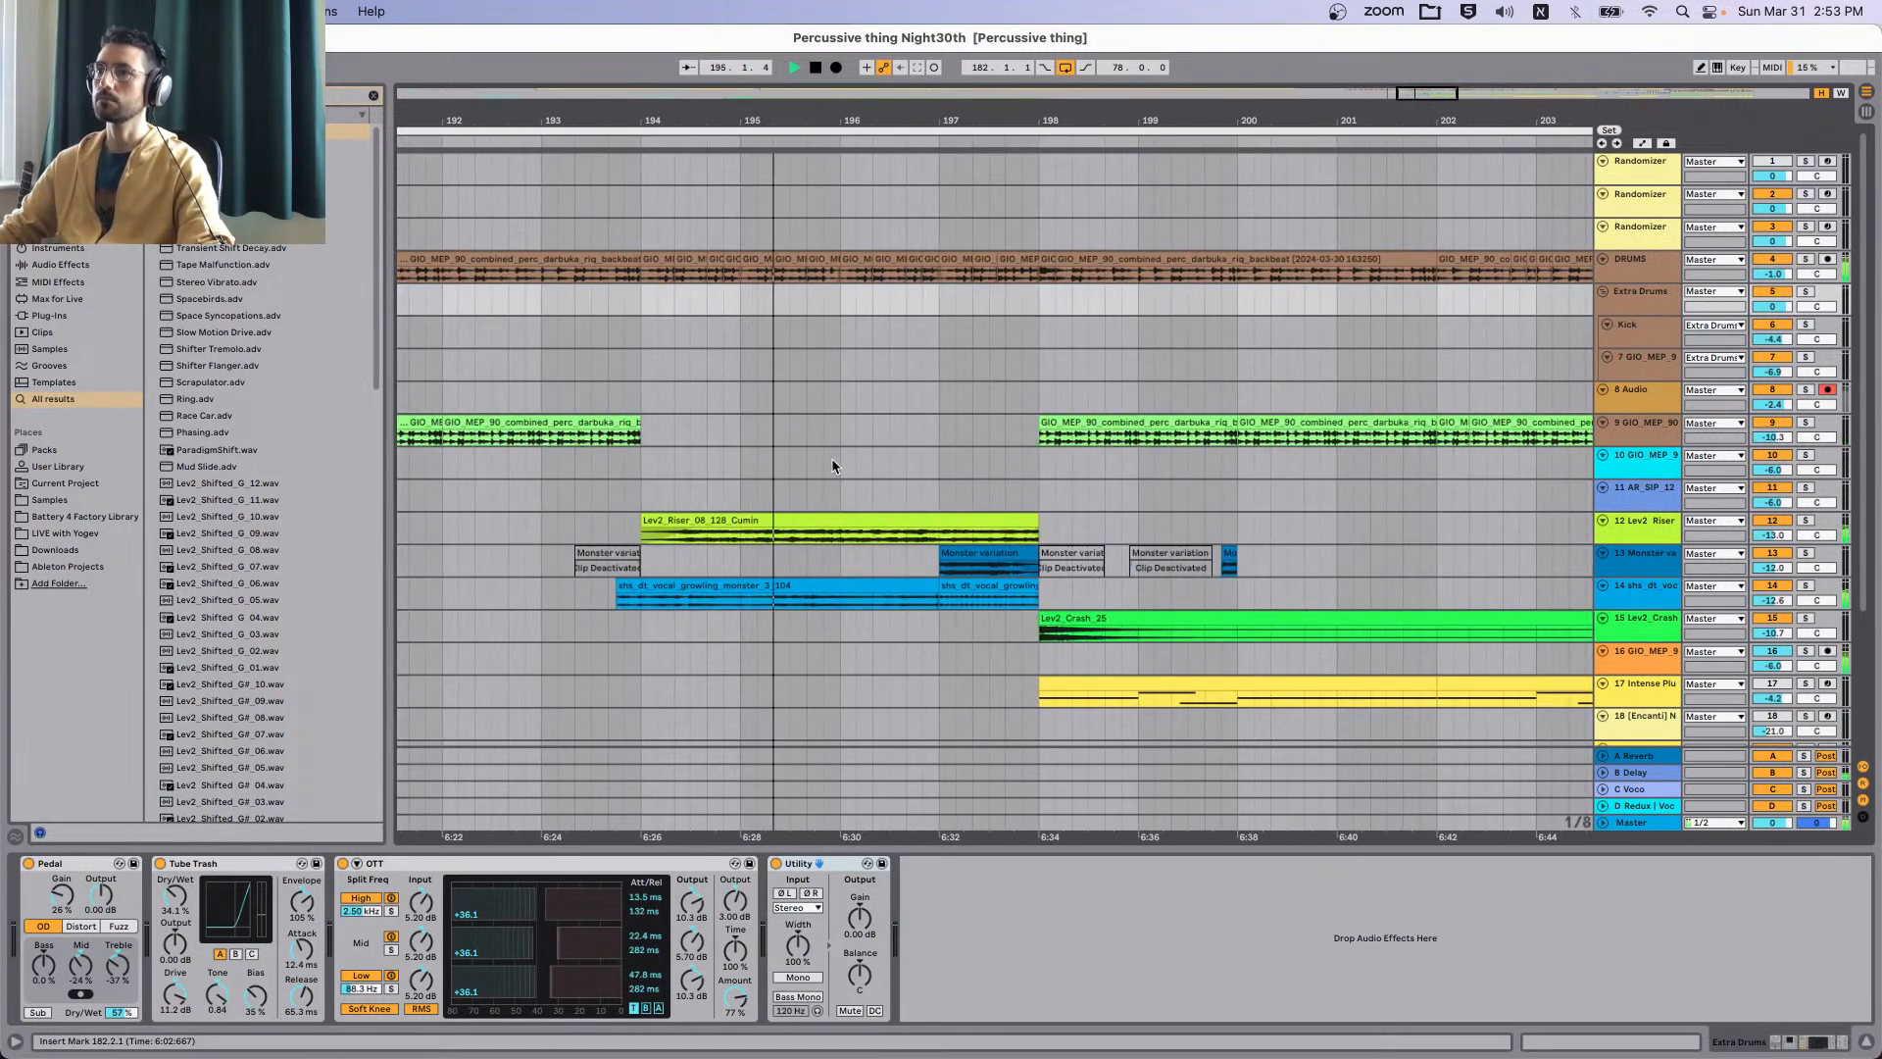
scroll(832, 456, down, 1)
scroll(849, 457, left, 2)
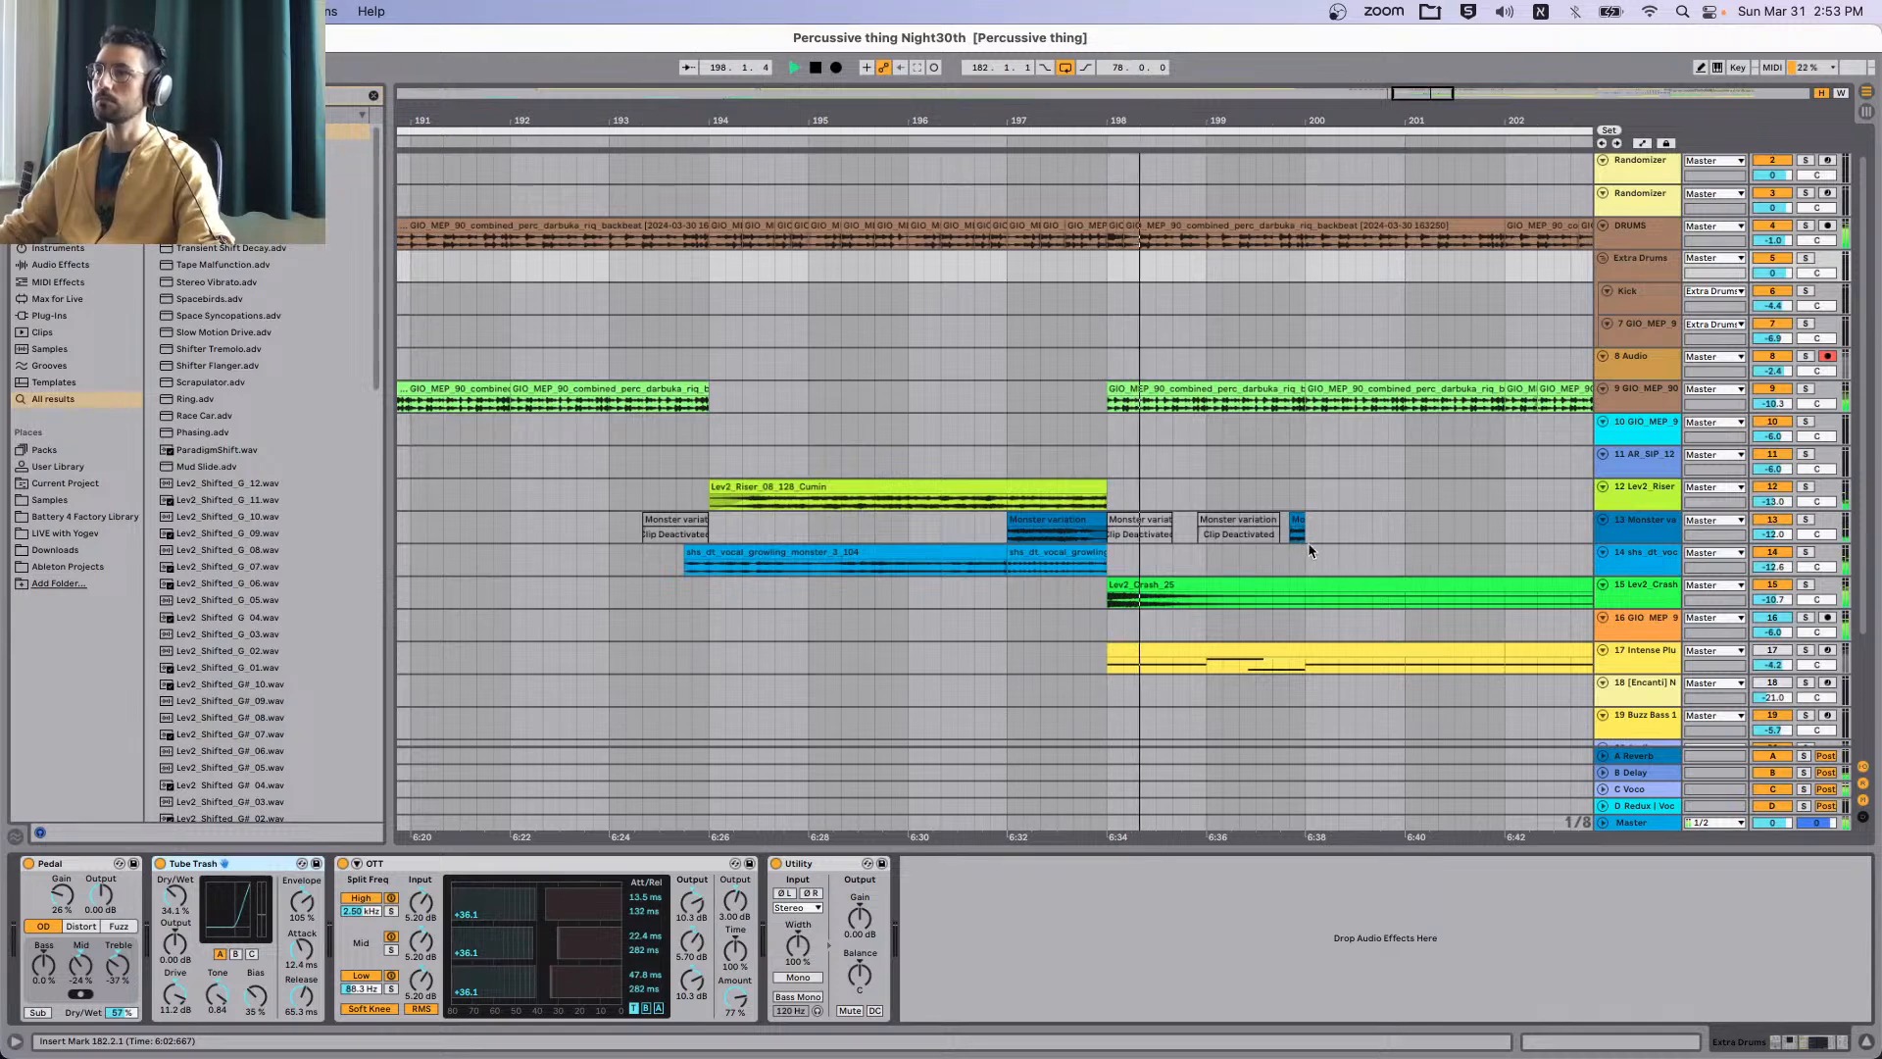
key(space)
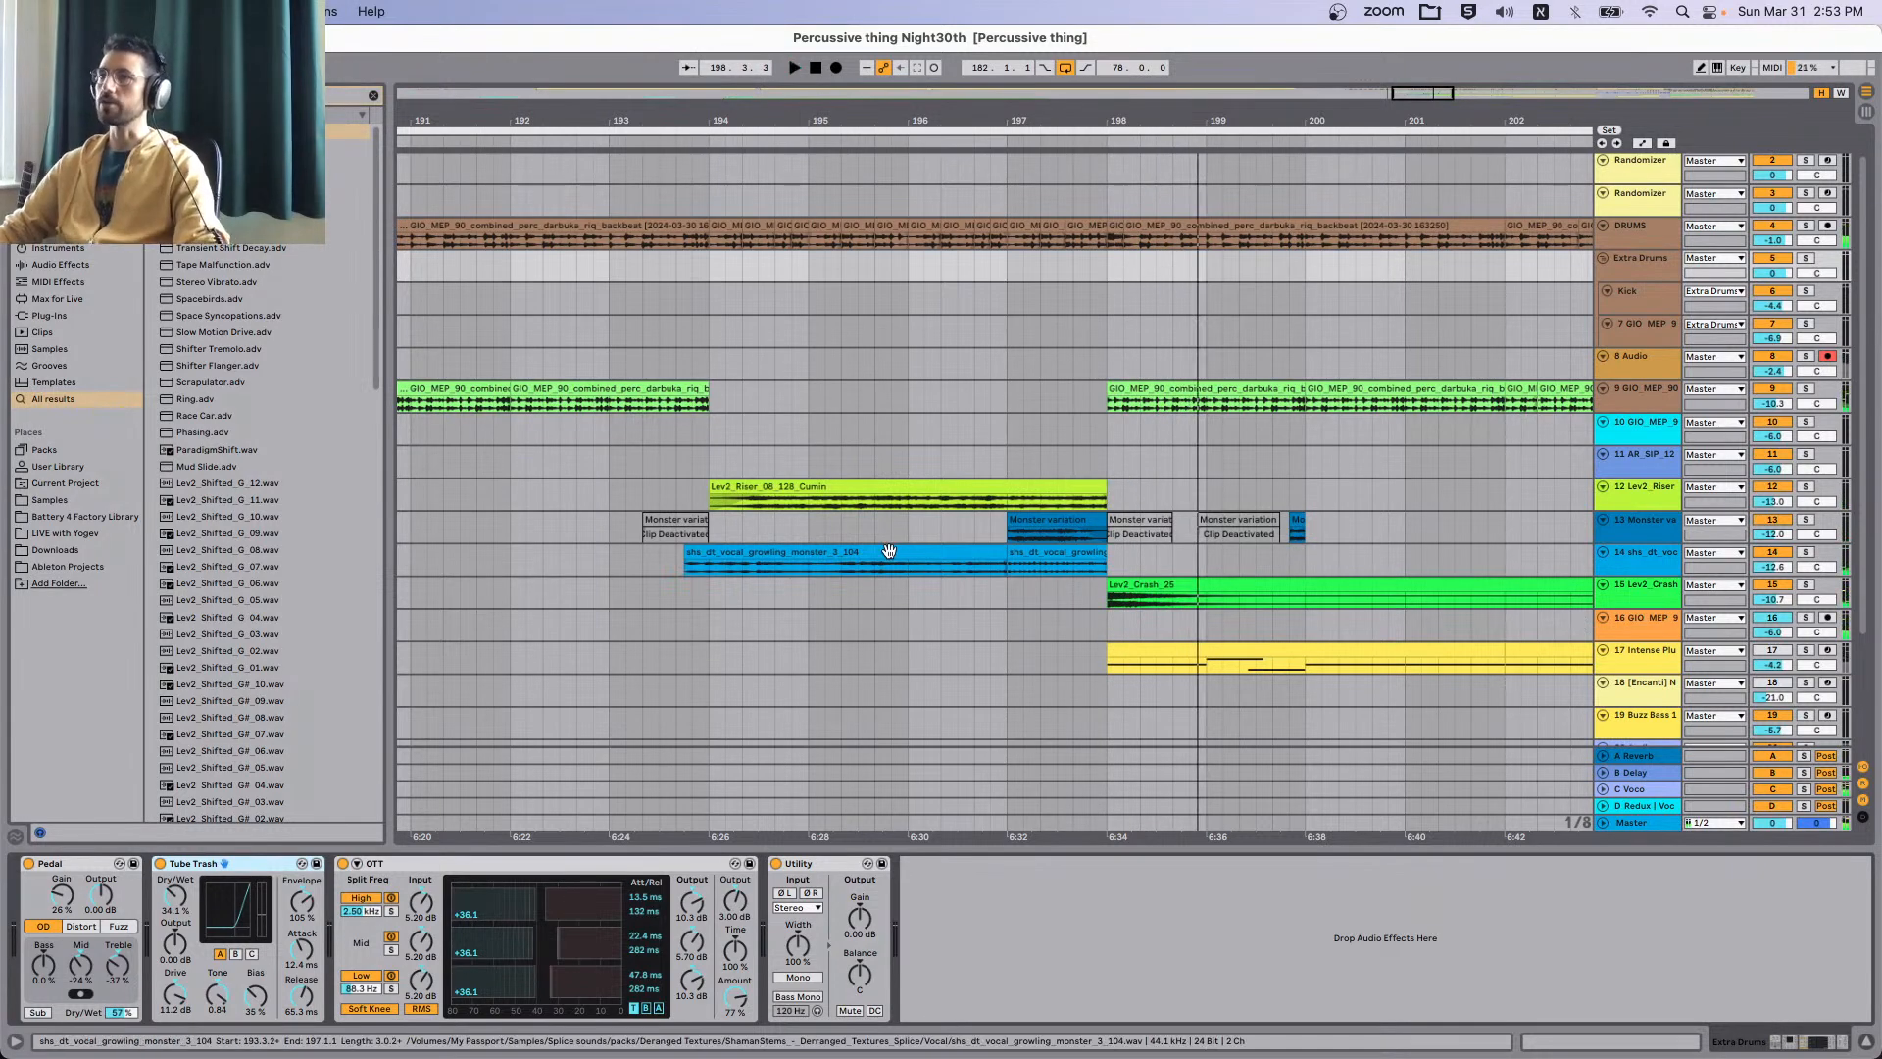
Solo and play the growling vocal on track 14, and paste the Tube Trash at the start of its device chain, before the Amp.
click(1608, 549)
key(s)
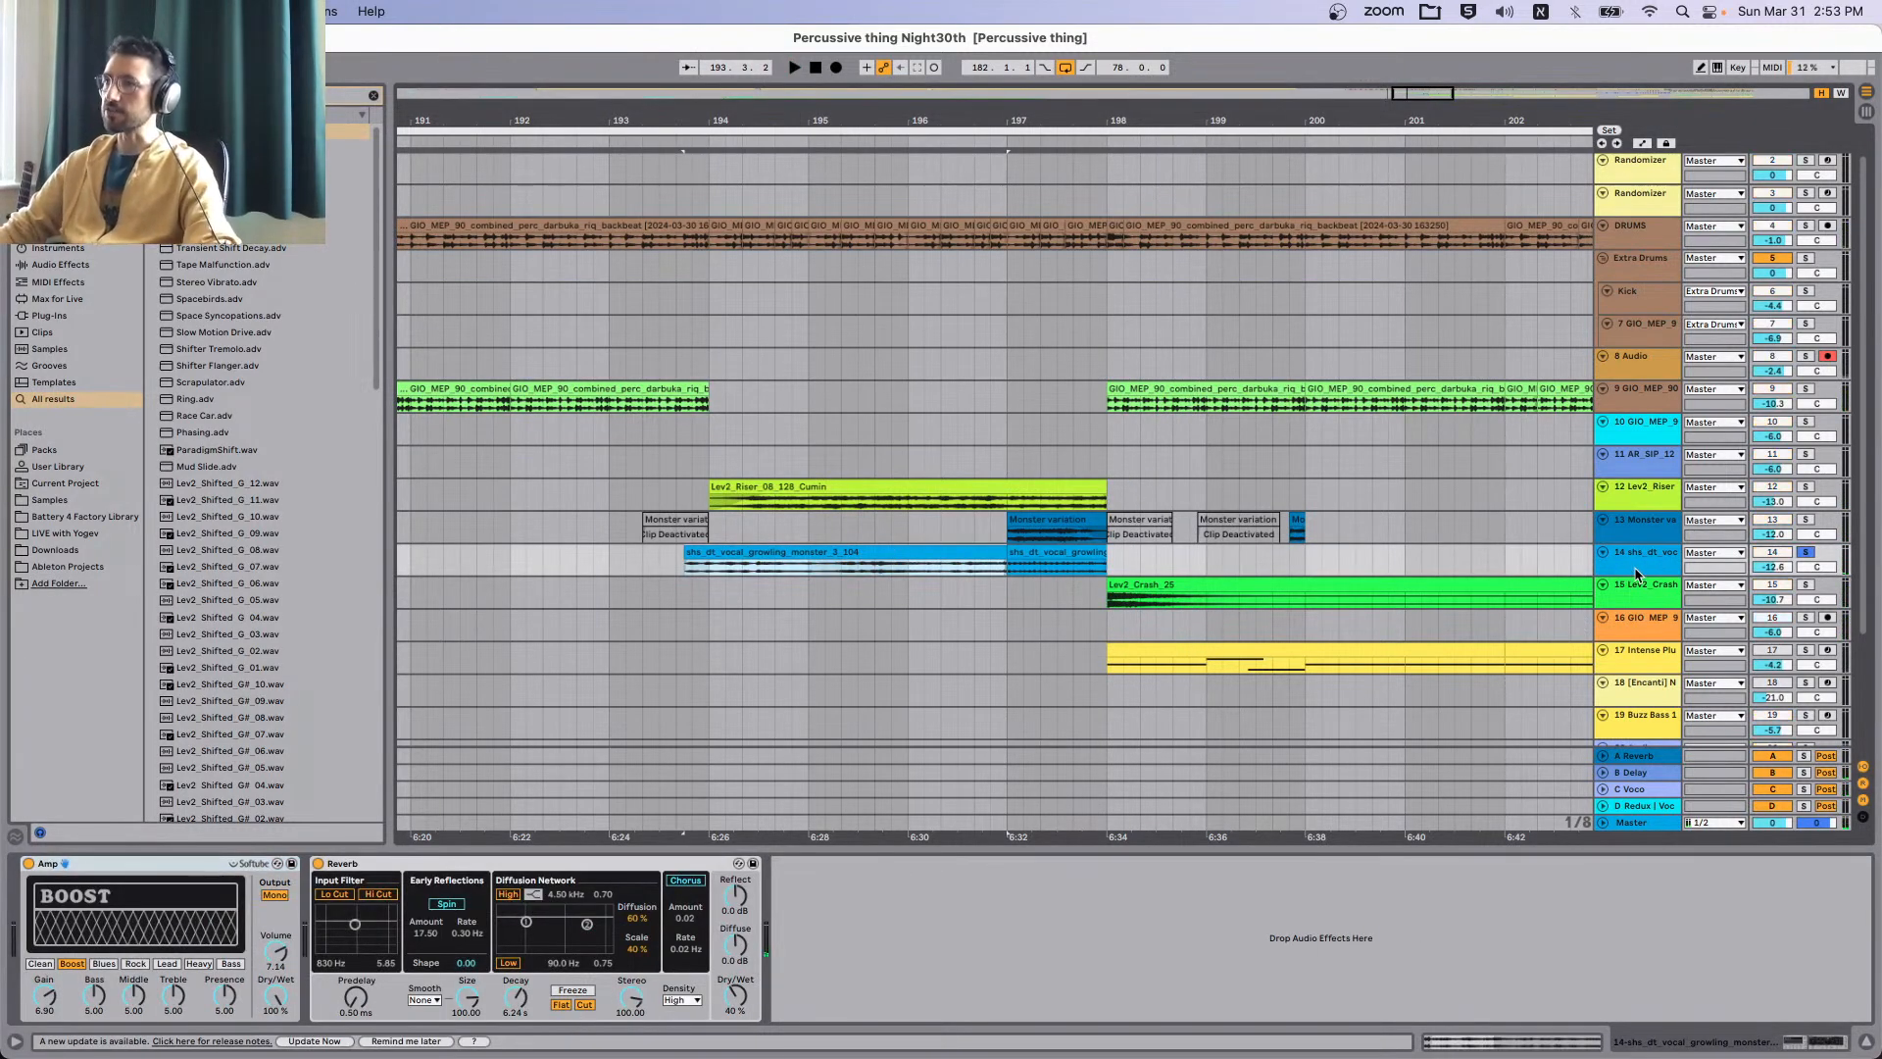
key(space)
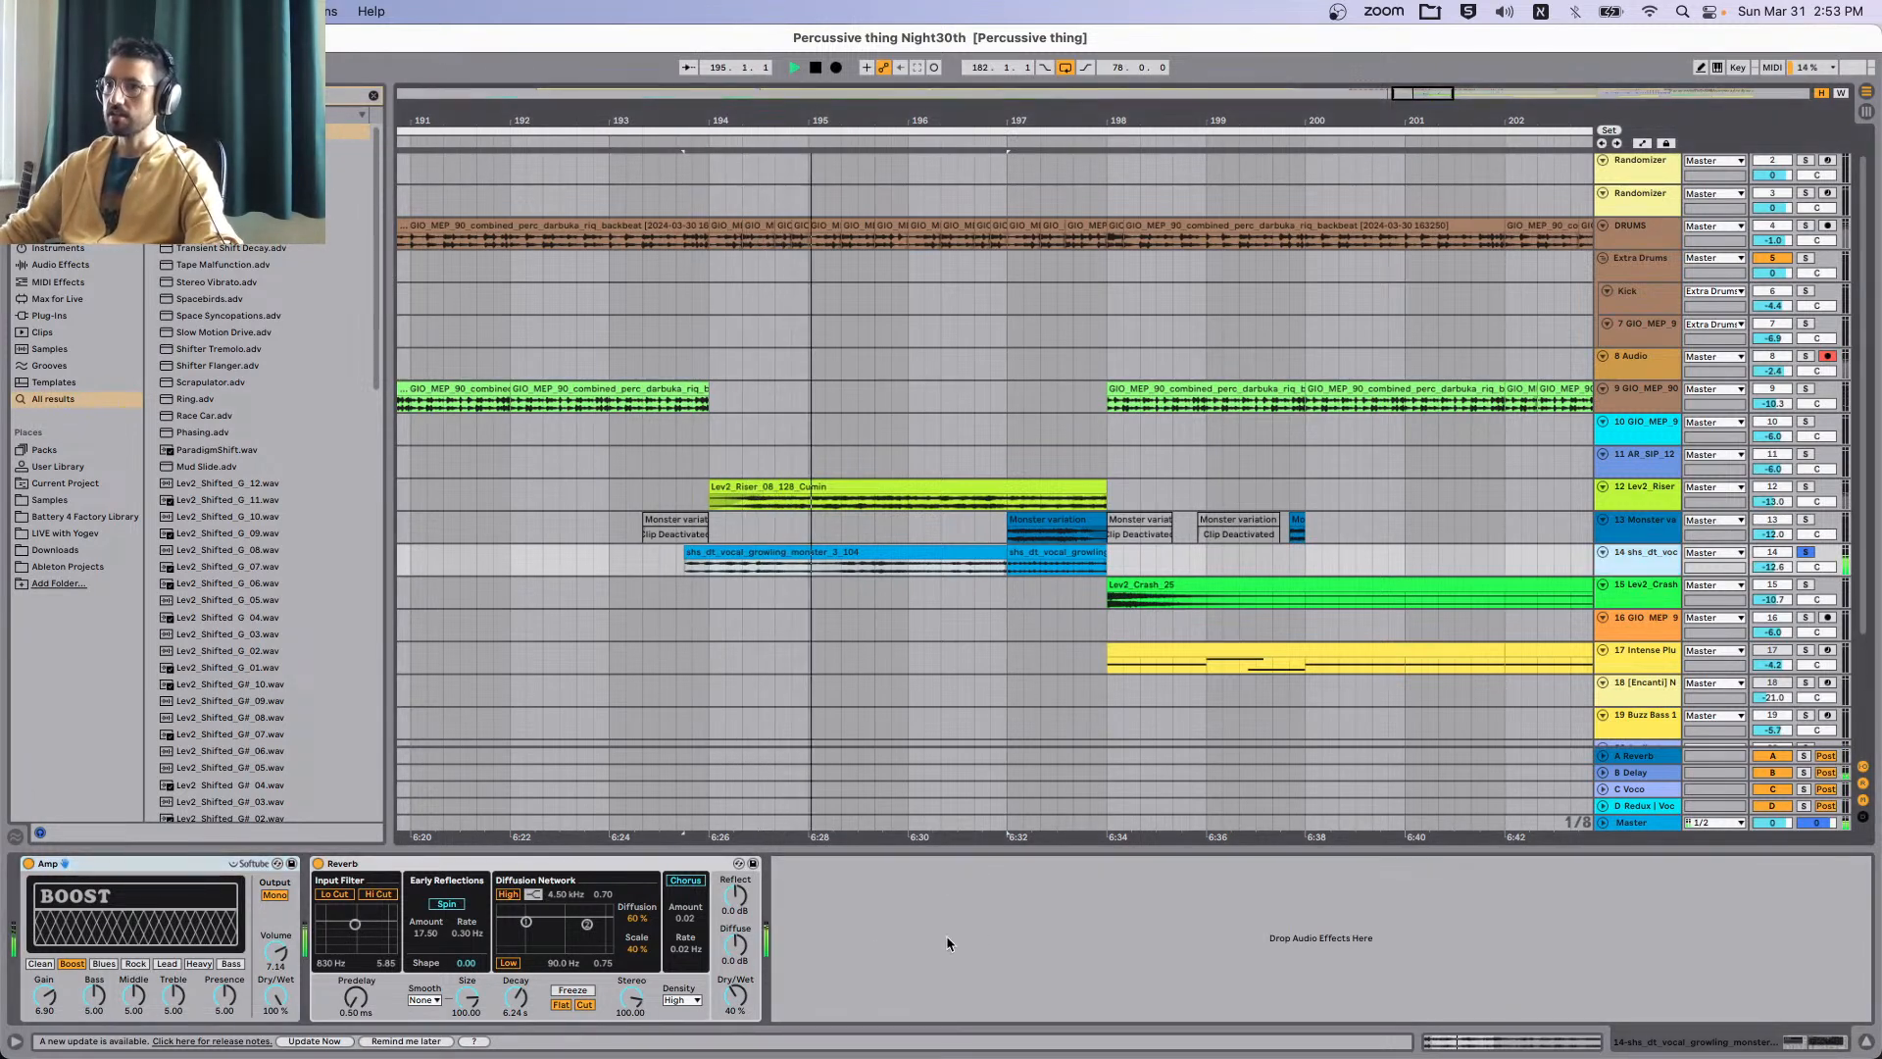
click(947, 938)
key(super+v)
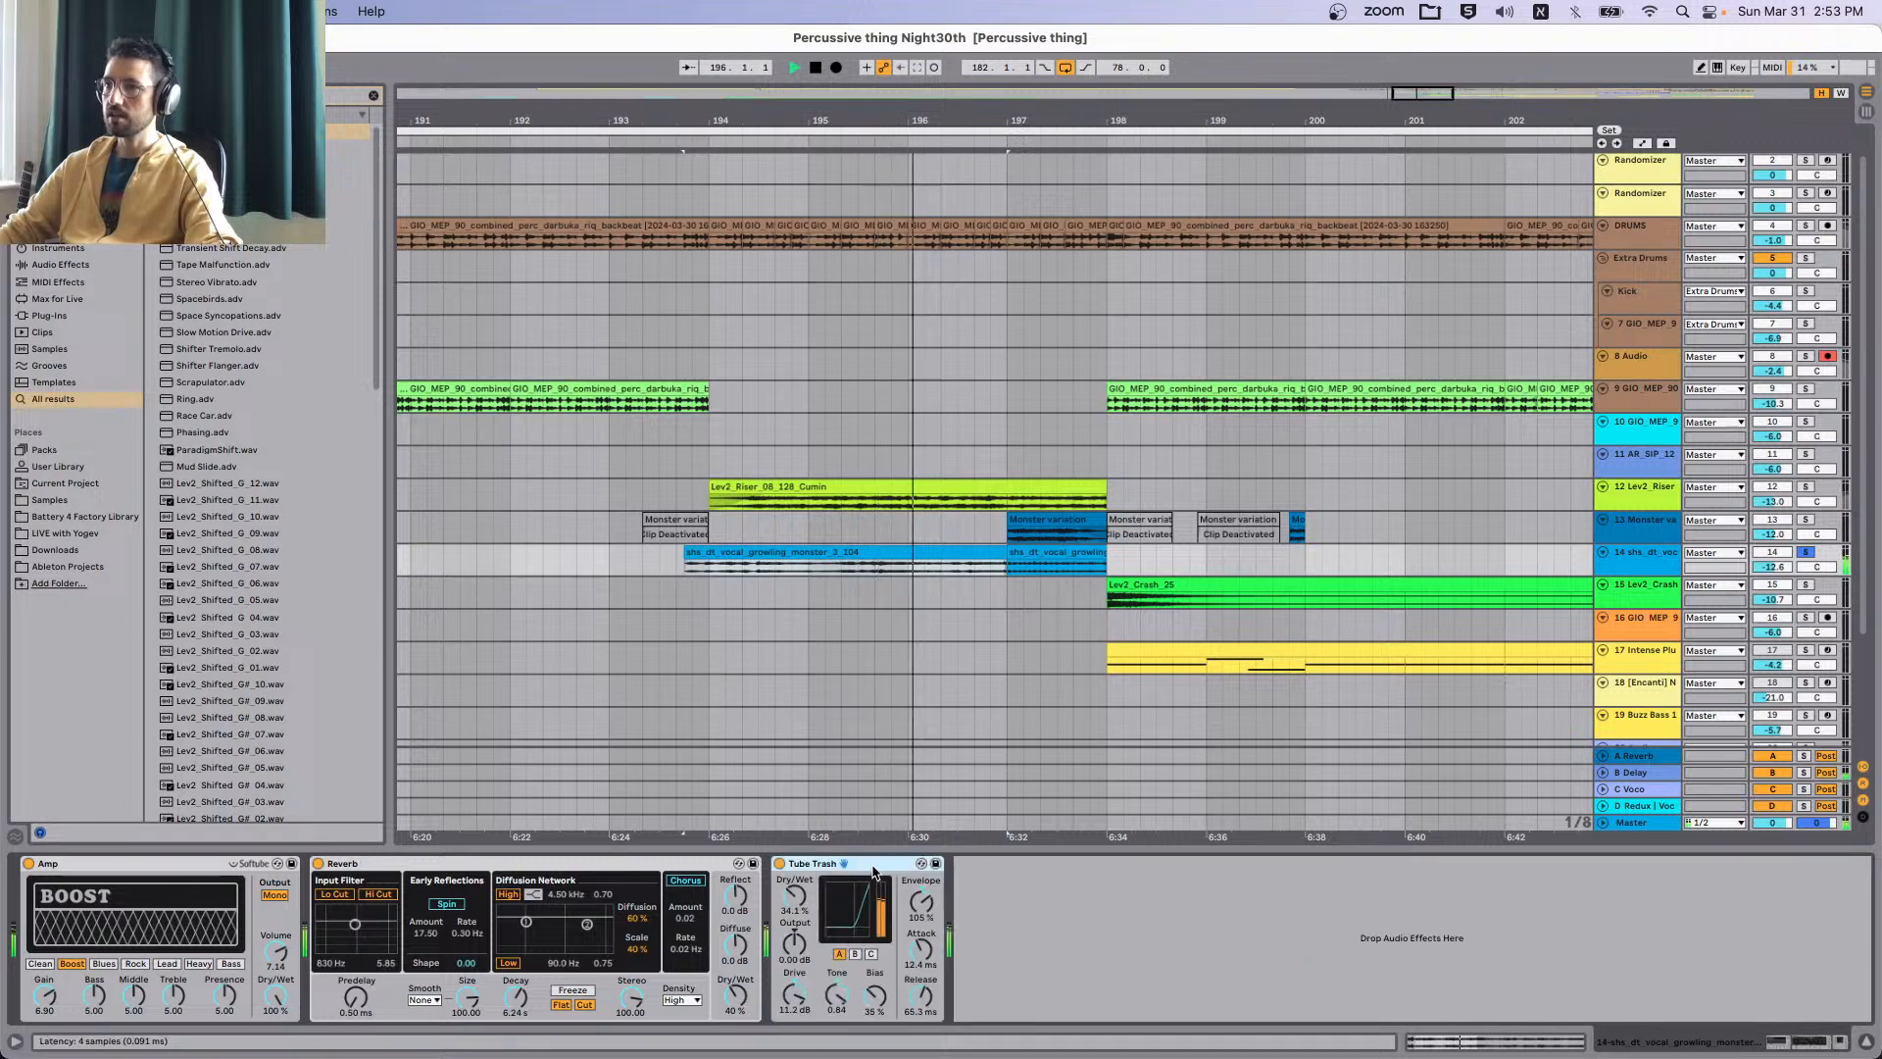
drag(873, 871, 472, 882)
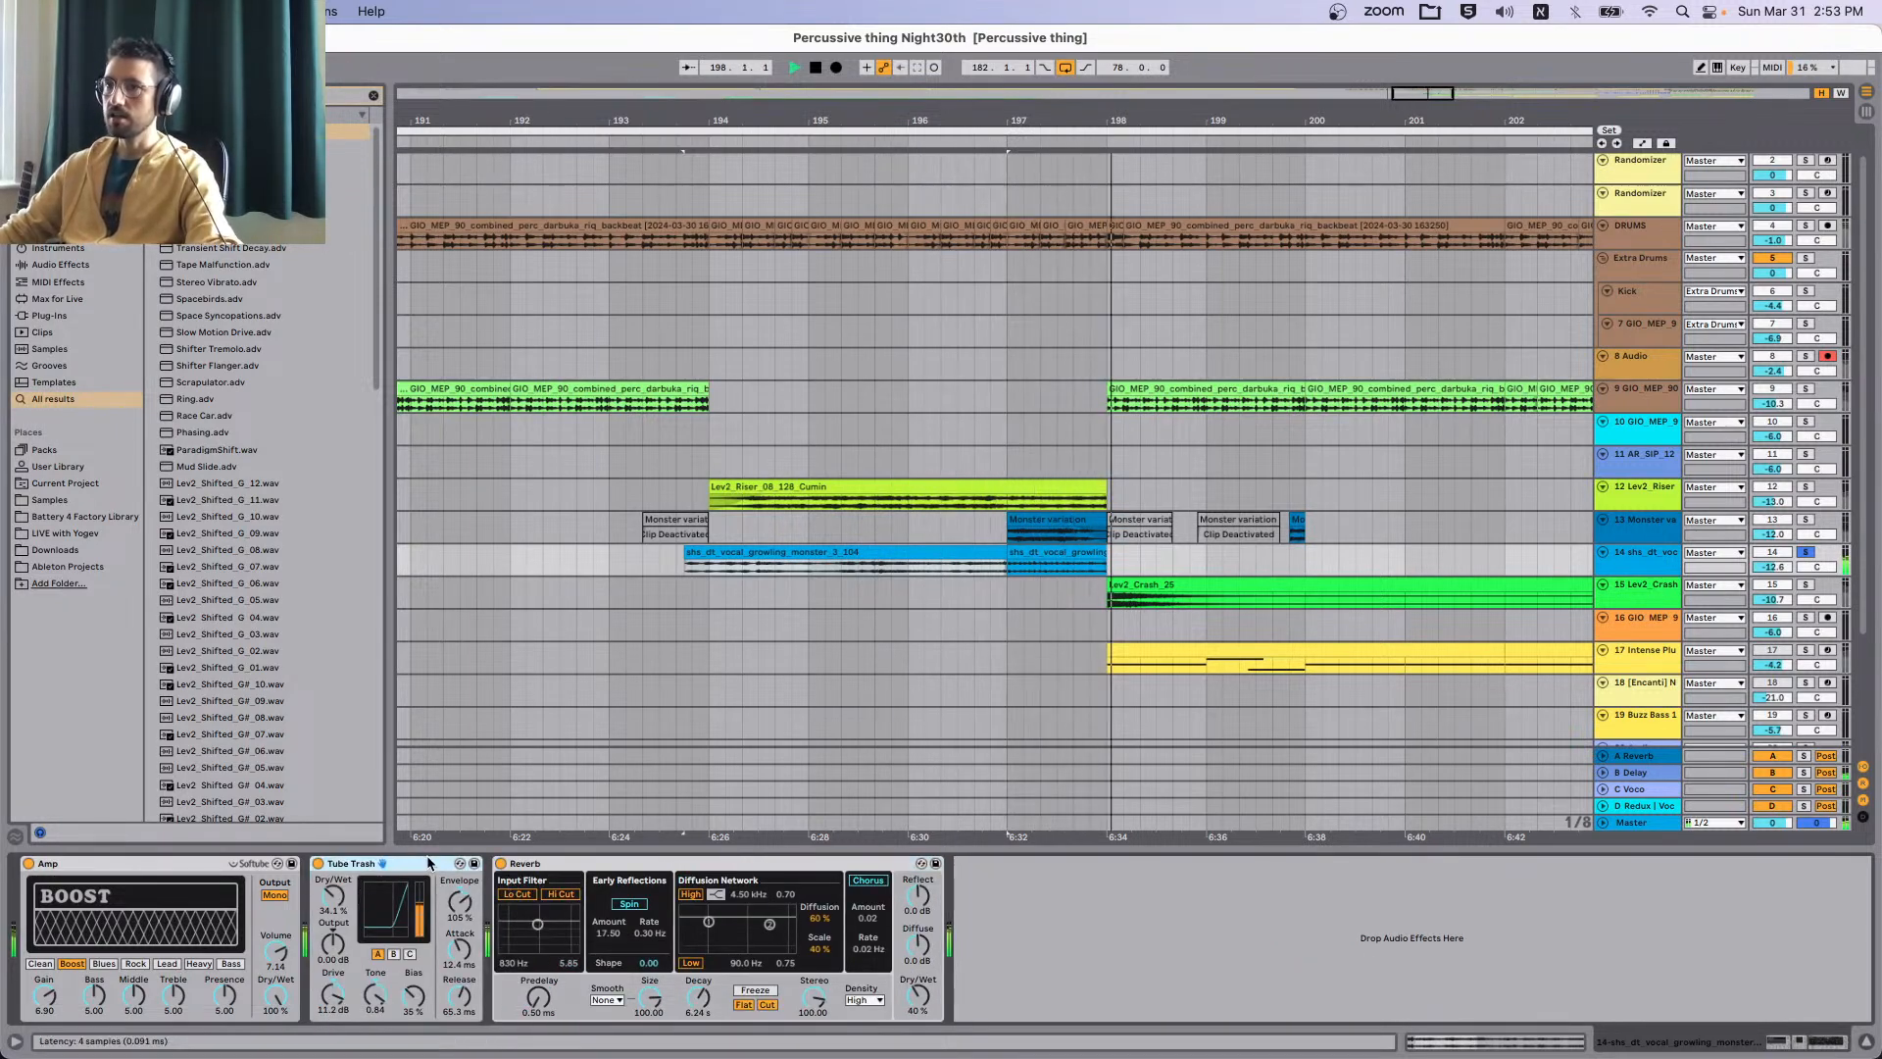
drag(426, 861, 454, 910)
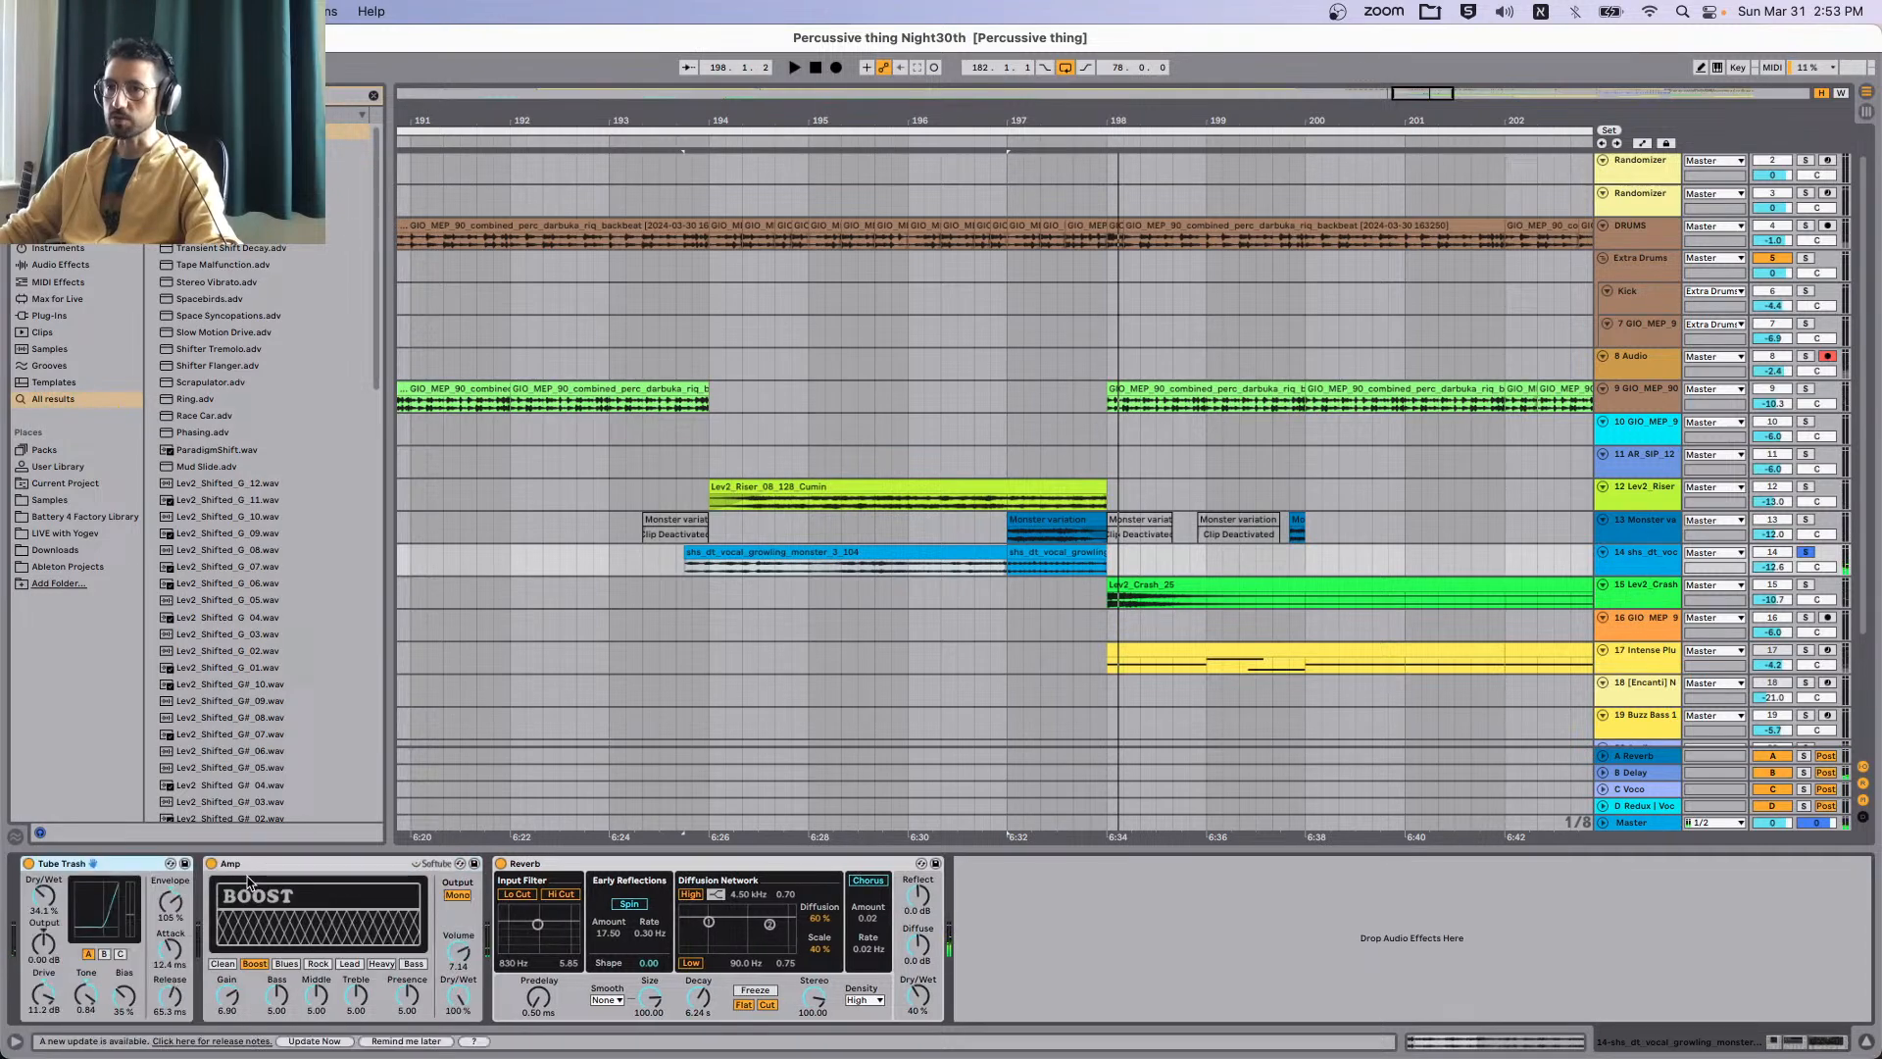
Add an EQ Eight after track 14's Reverb, set its low cut to 182 Hz and return to the full mix.
key(super+f)
text(eq)
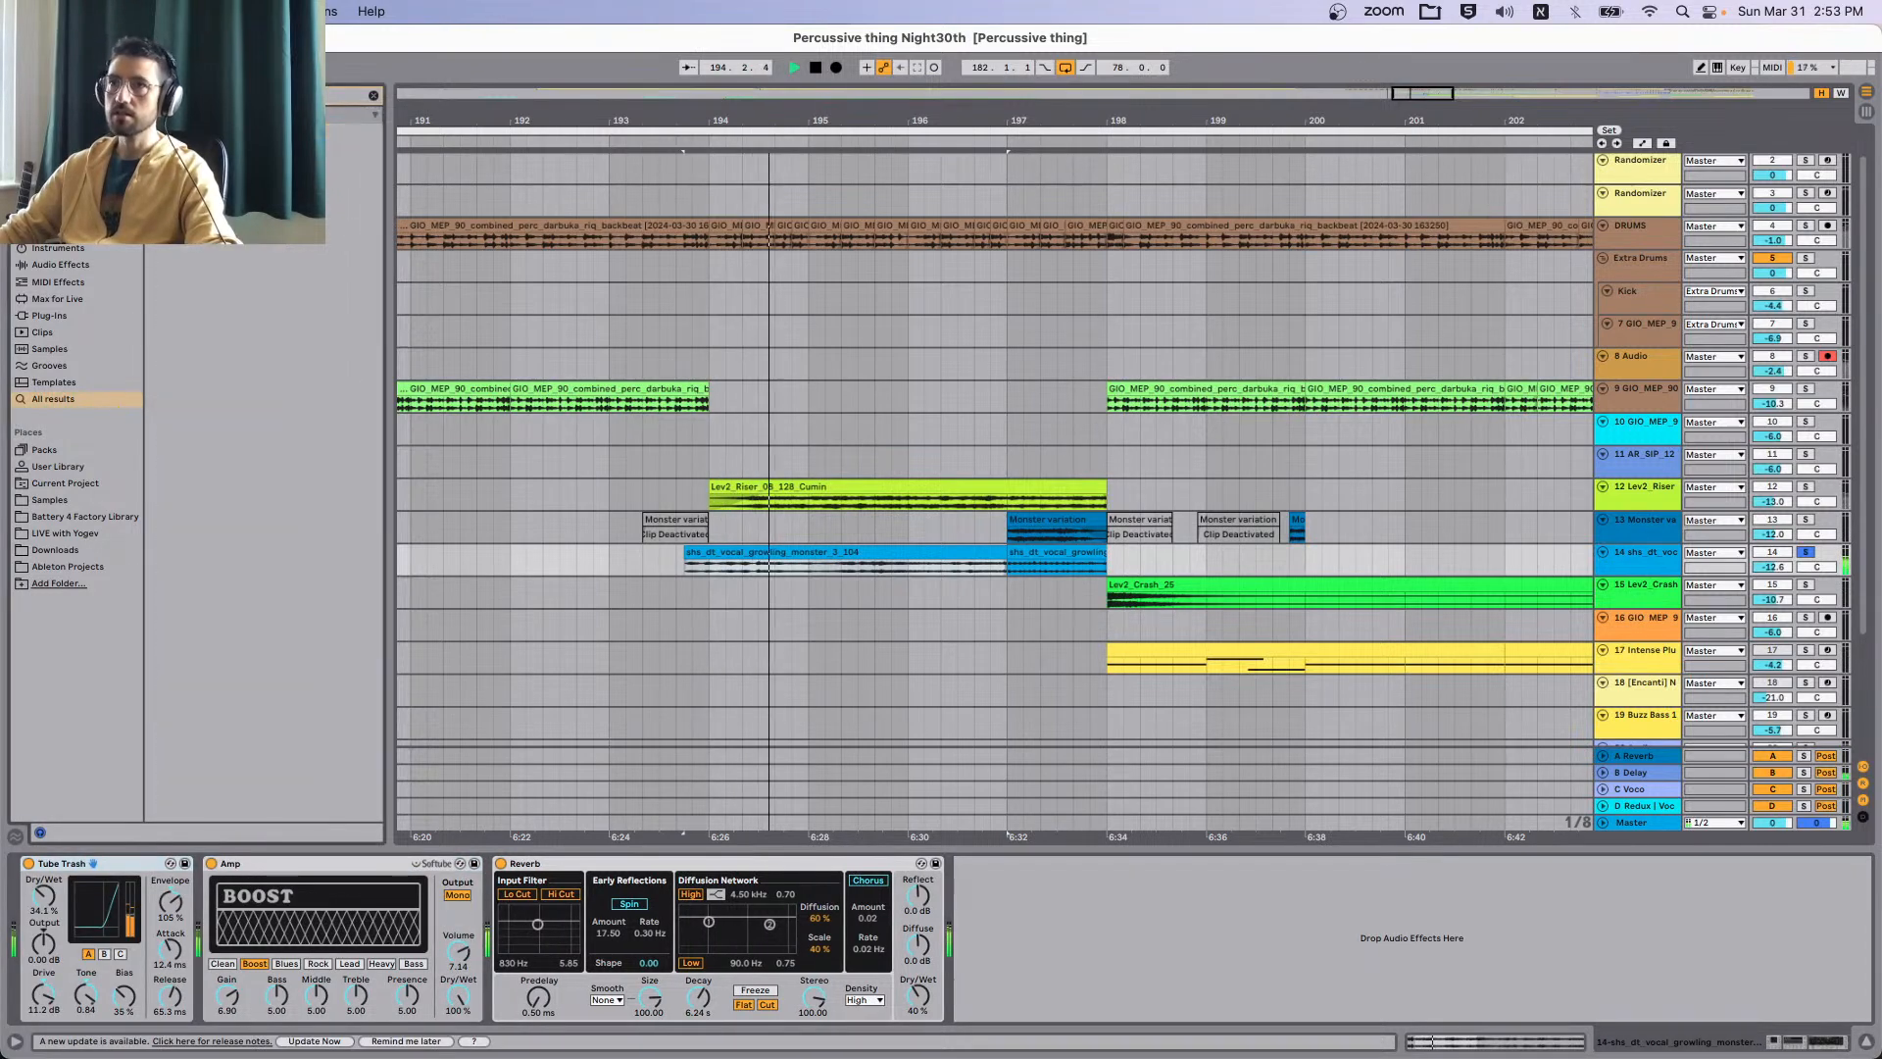
key(ctrl+space)
text(eq)
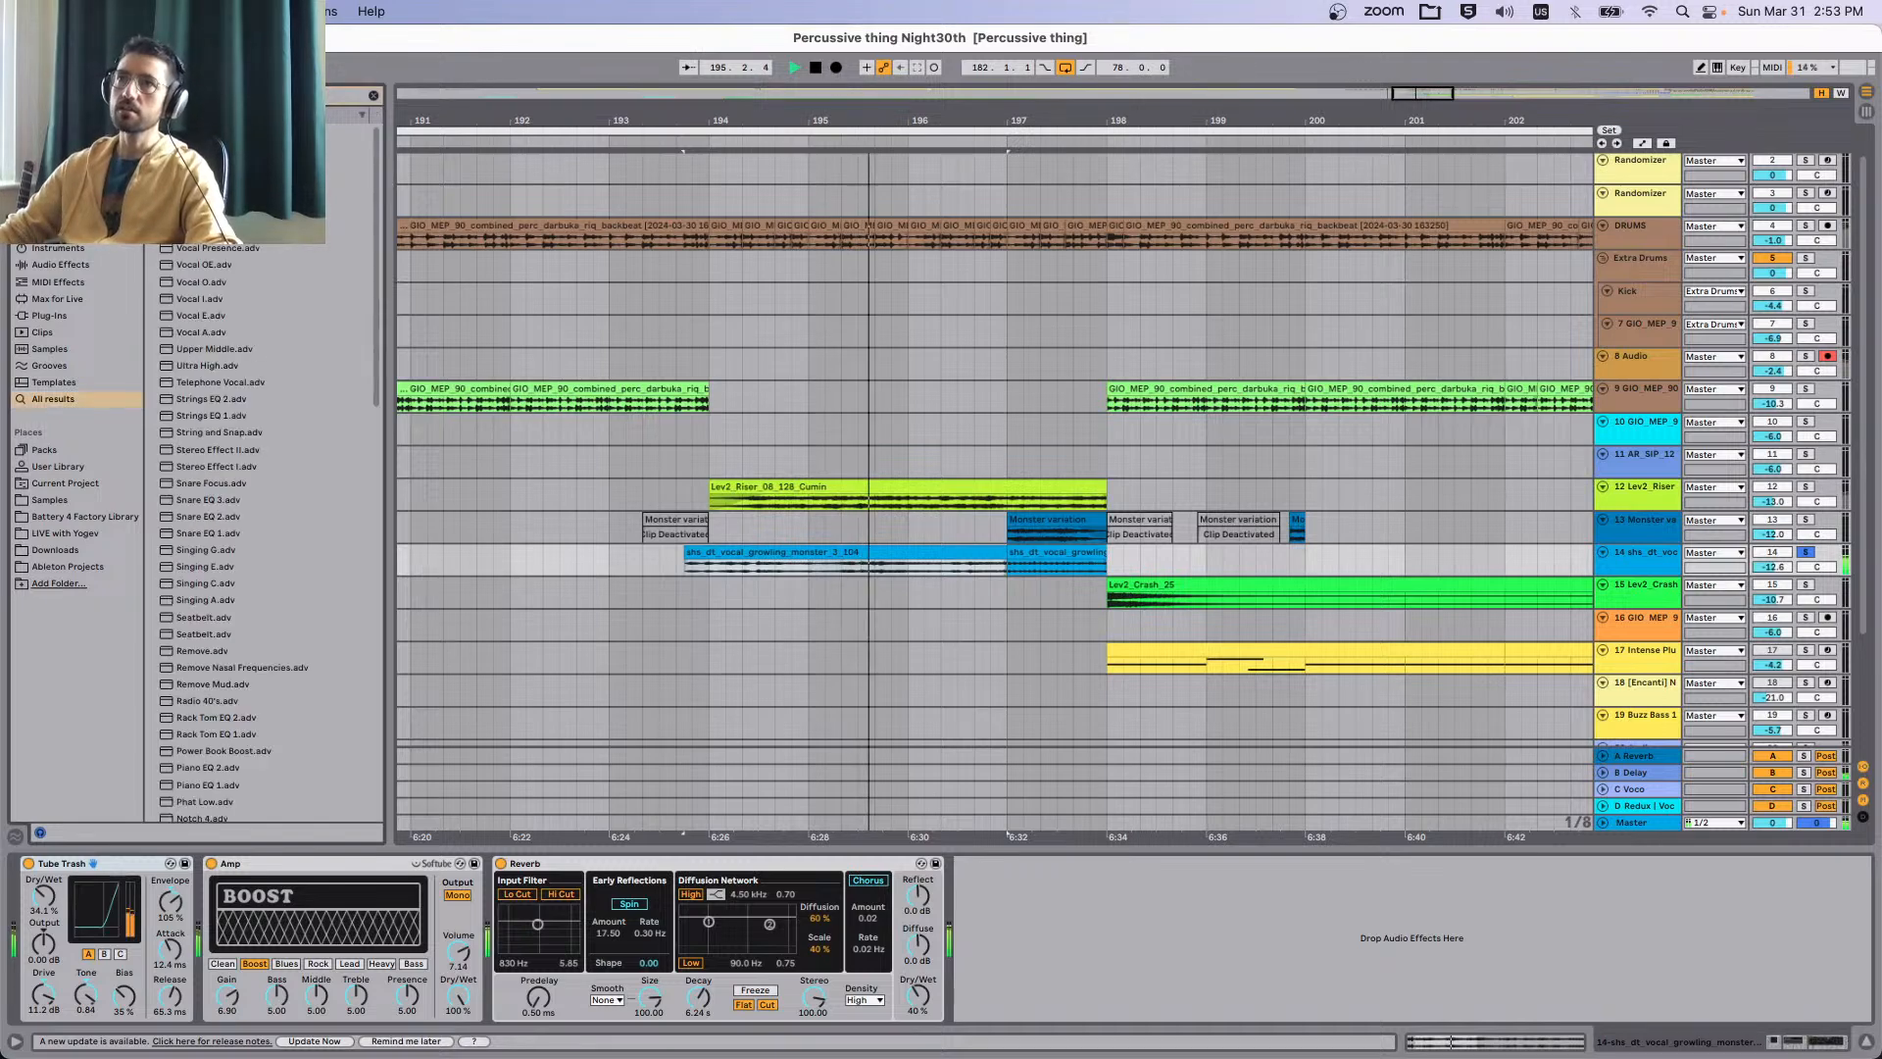
key(Return)
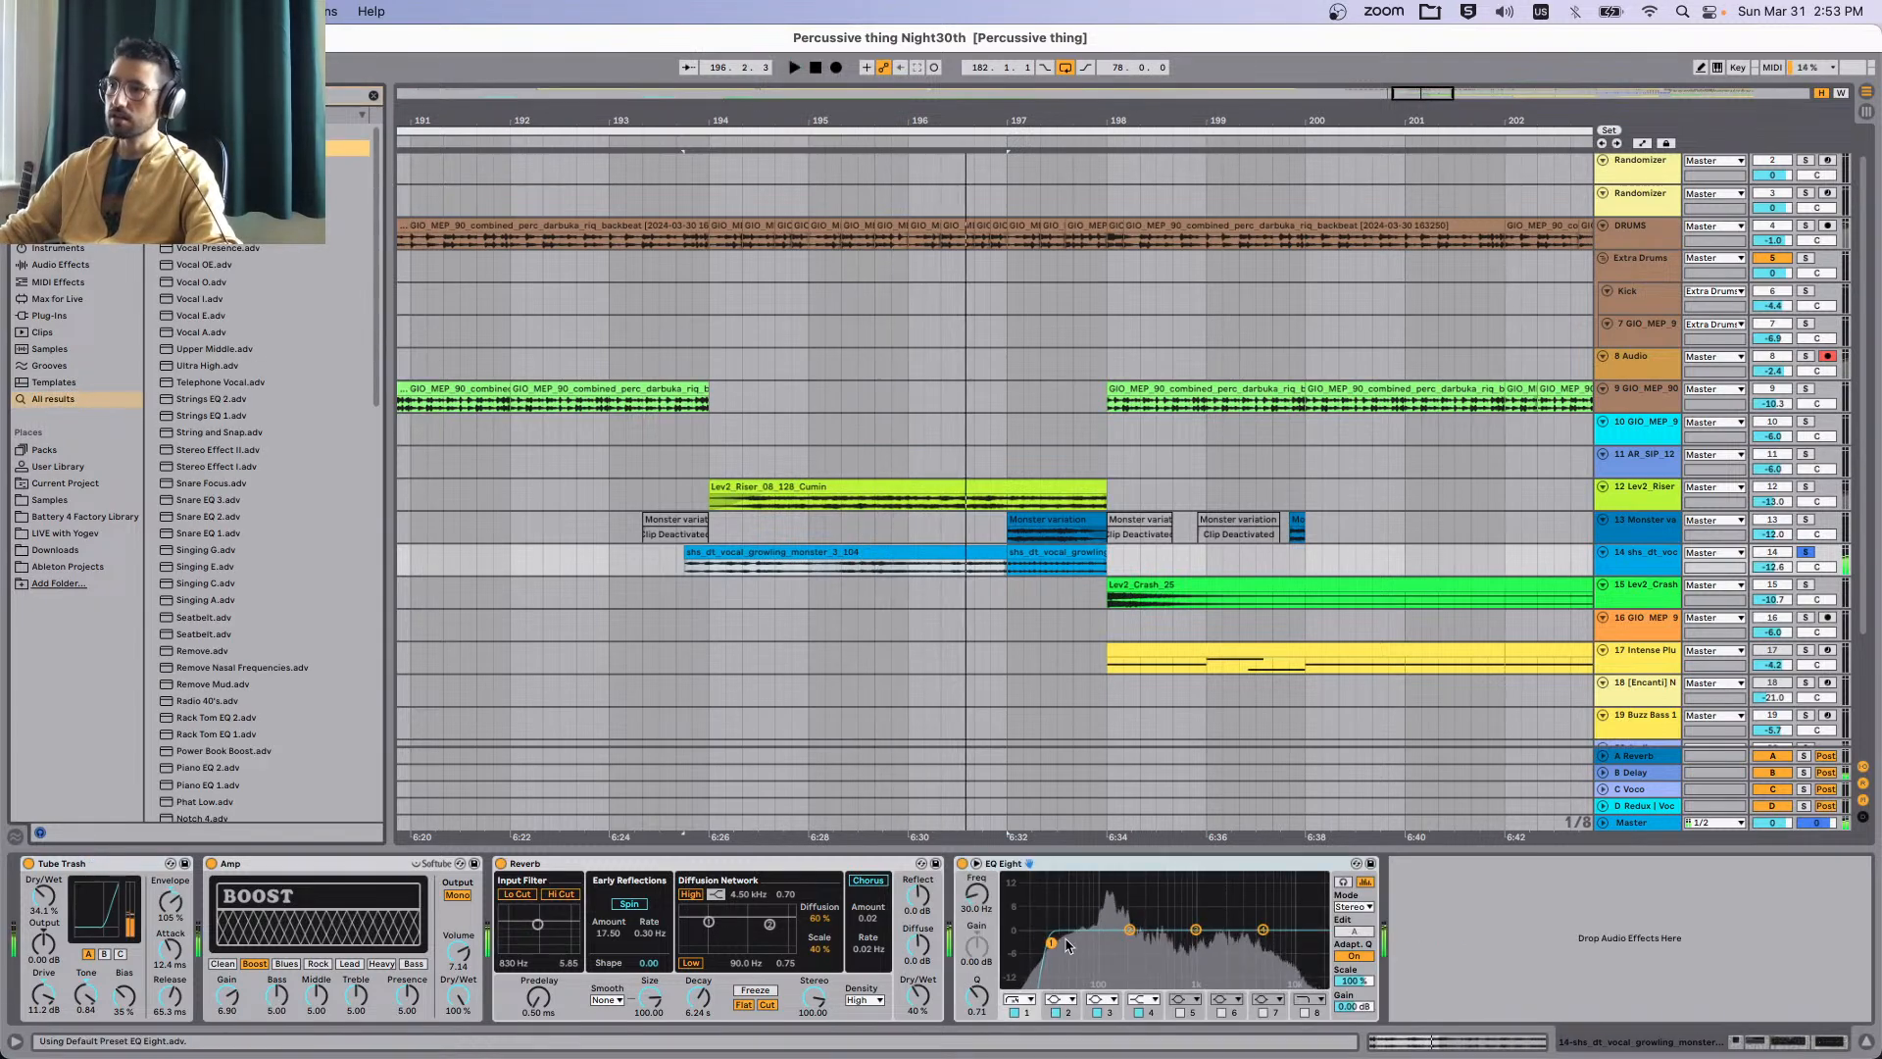
key(s)
drag(1147, 957, 1132, 949)
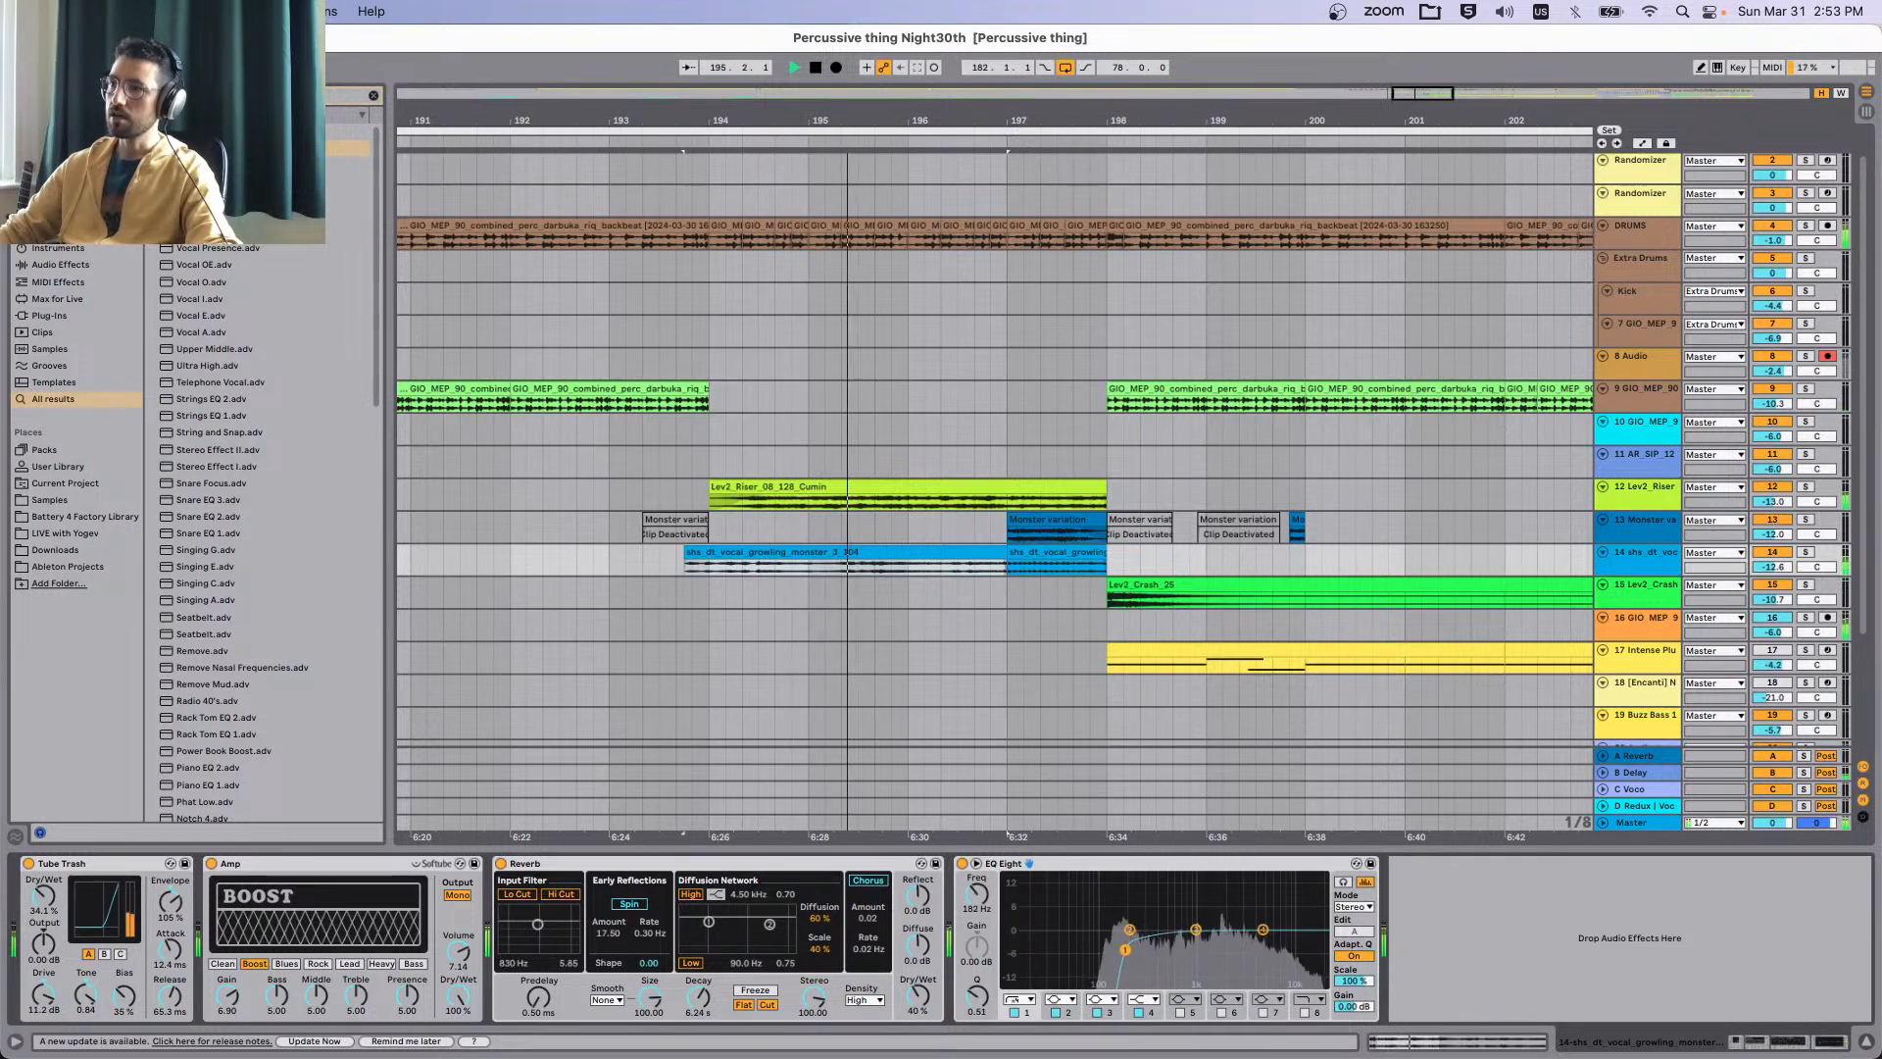
Play from before bar 193 and trim the start of track 14's growling vocal clip to bar 194.
click(549, 461)
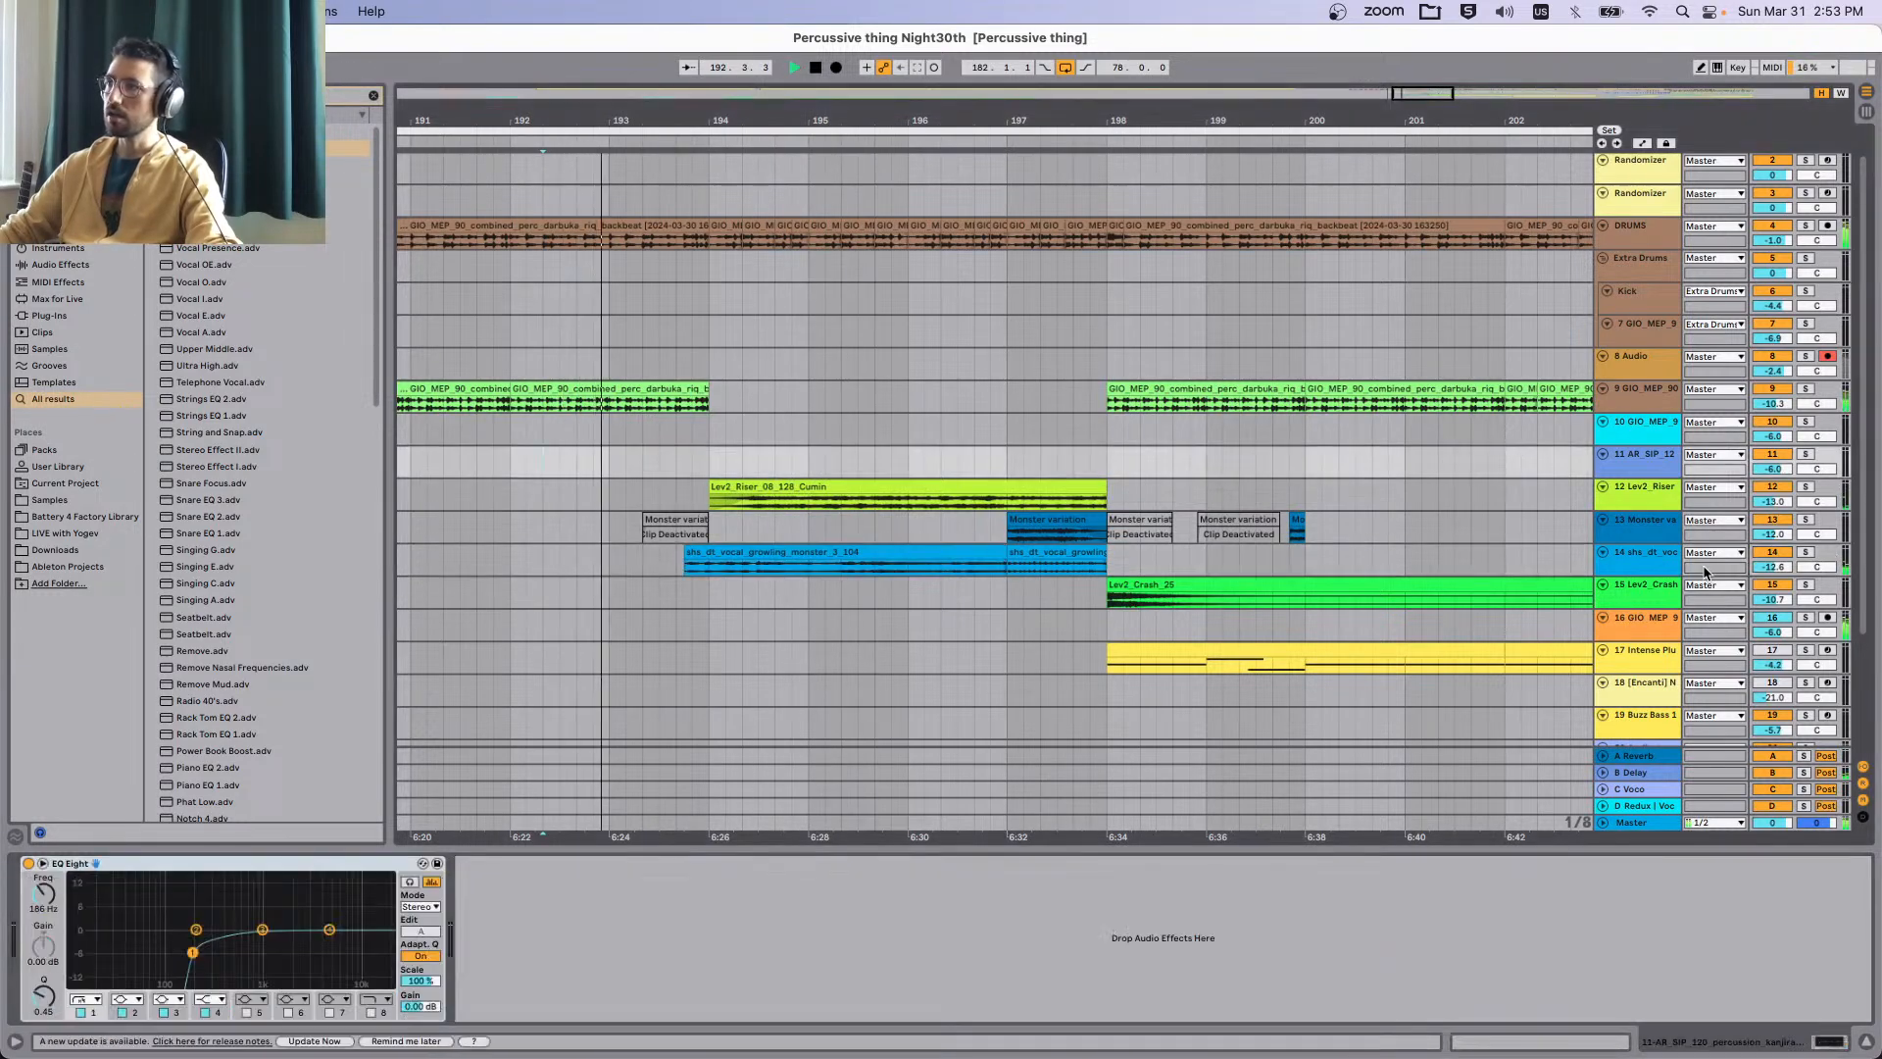
click(1616, 563)
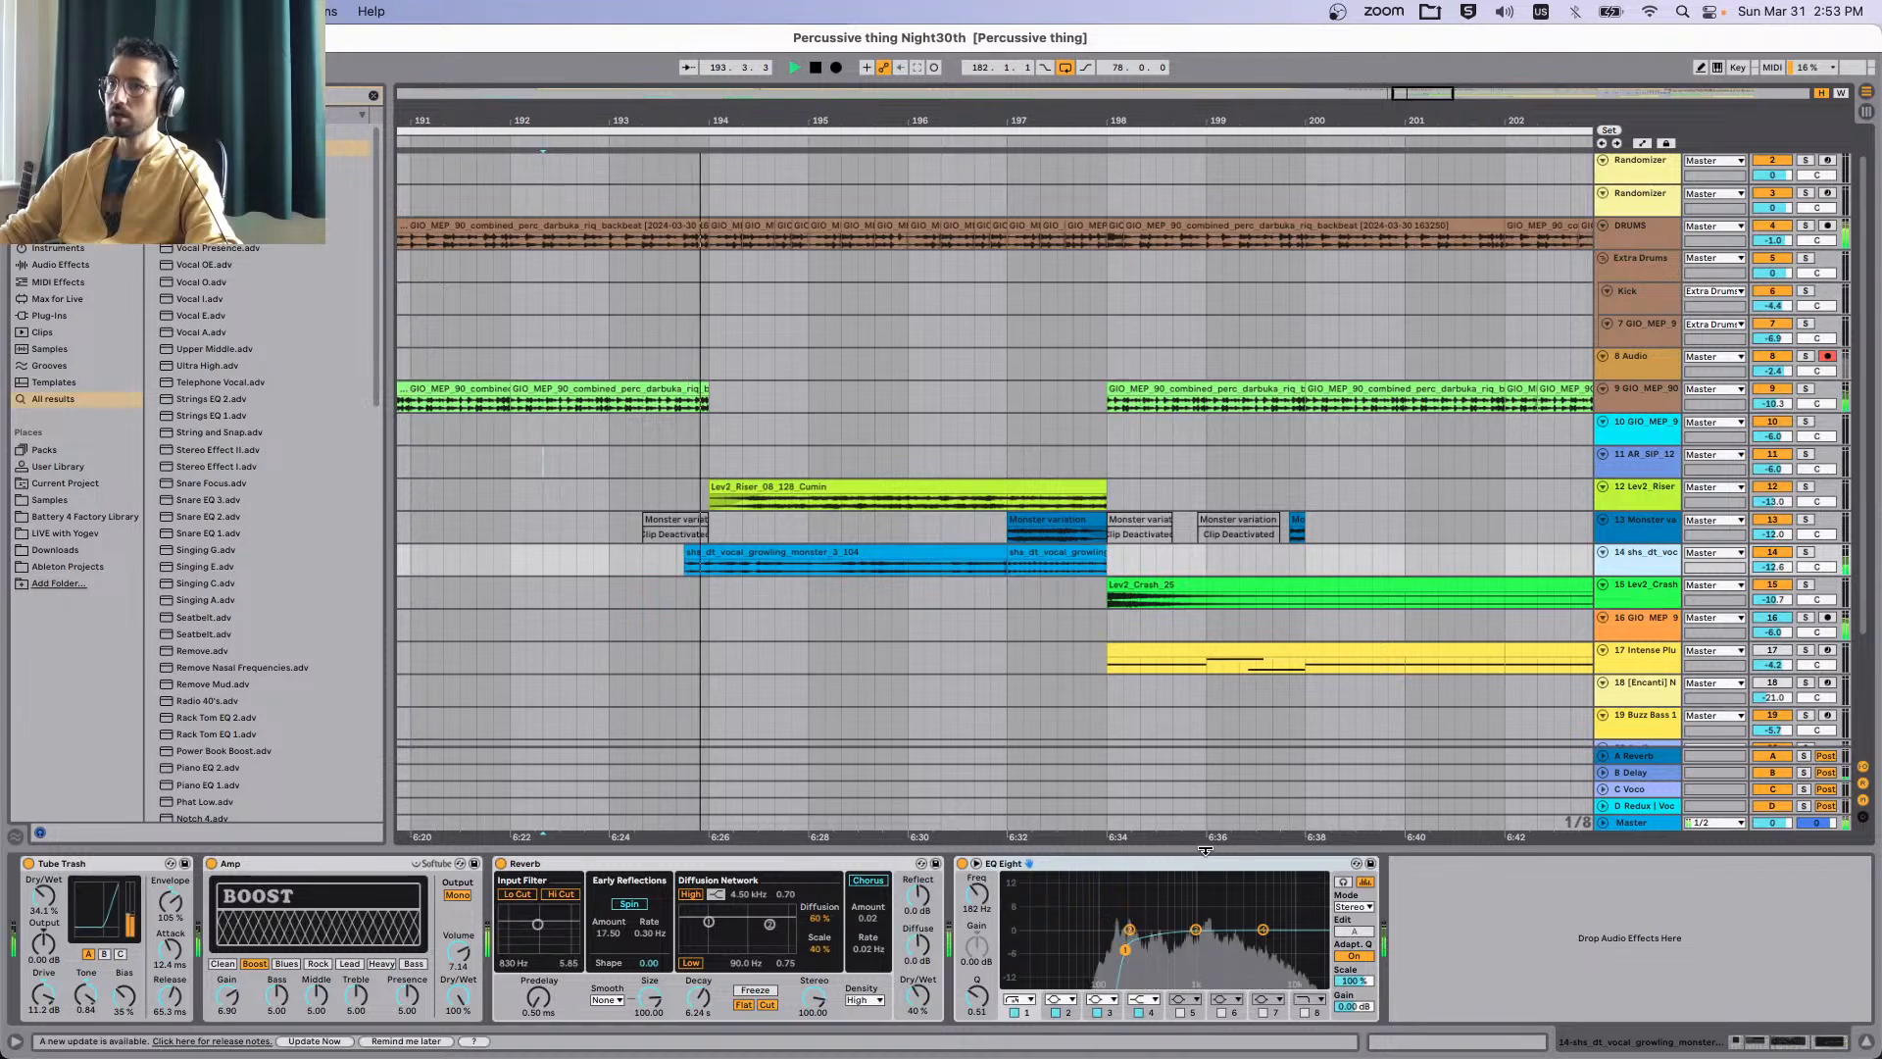
drag(692, 556, 717, 556)
Bypass and delete the EQ Eight on track 14.
click(1110, 865)
key(0)
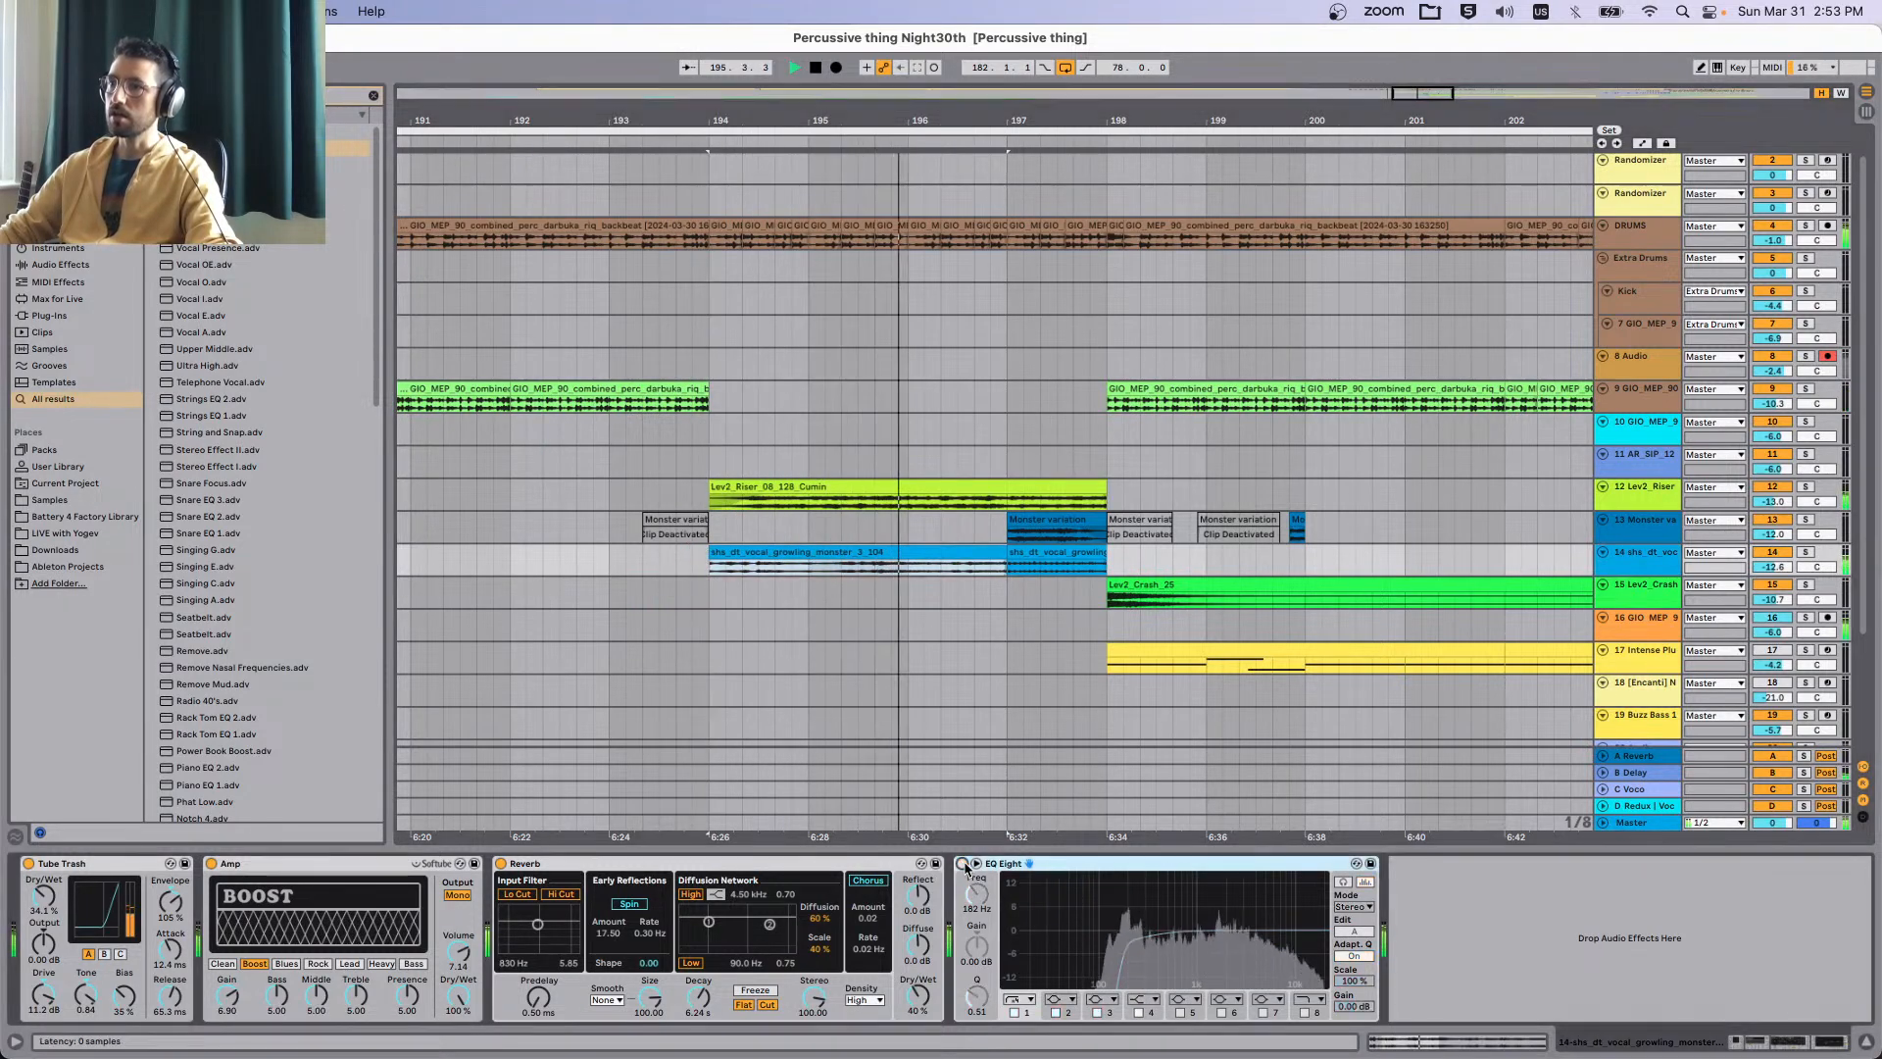
key(Delete)
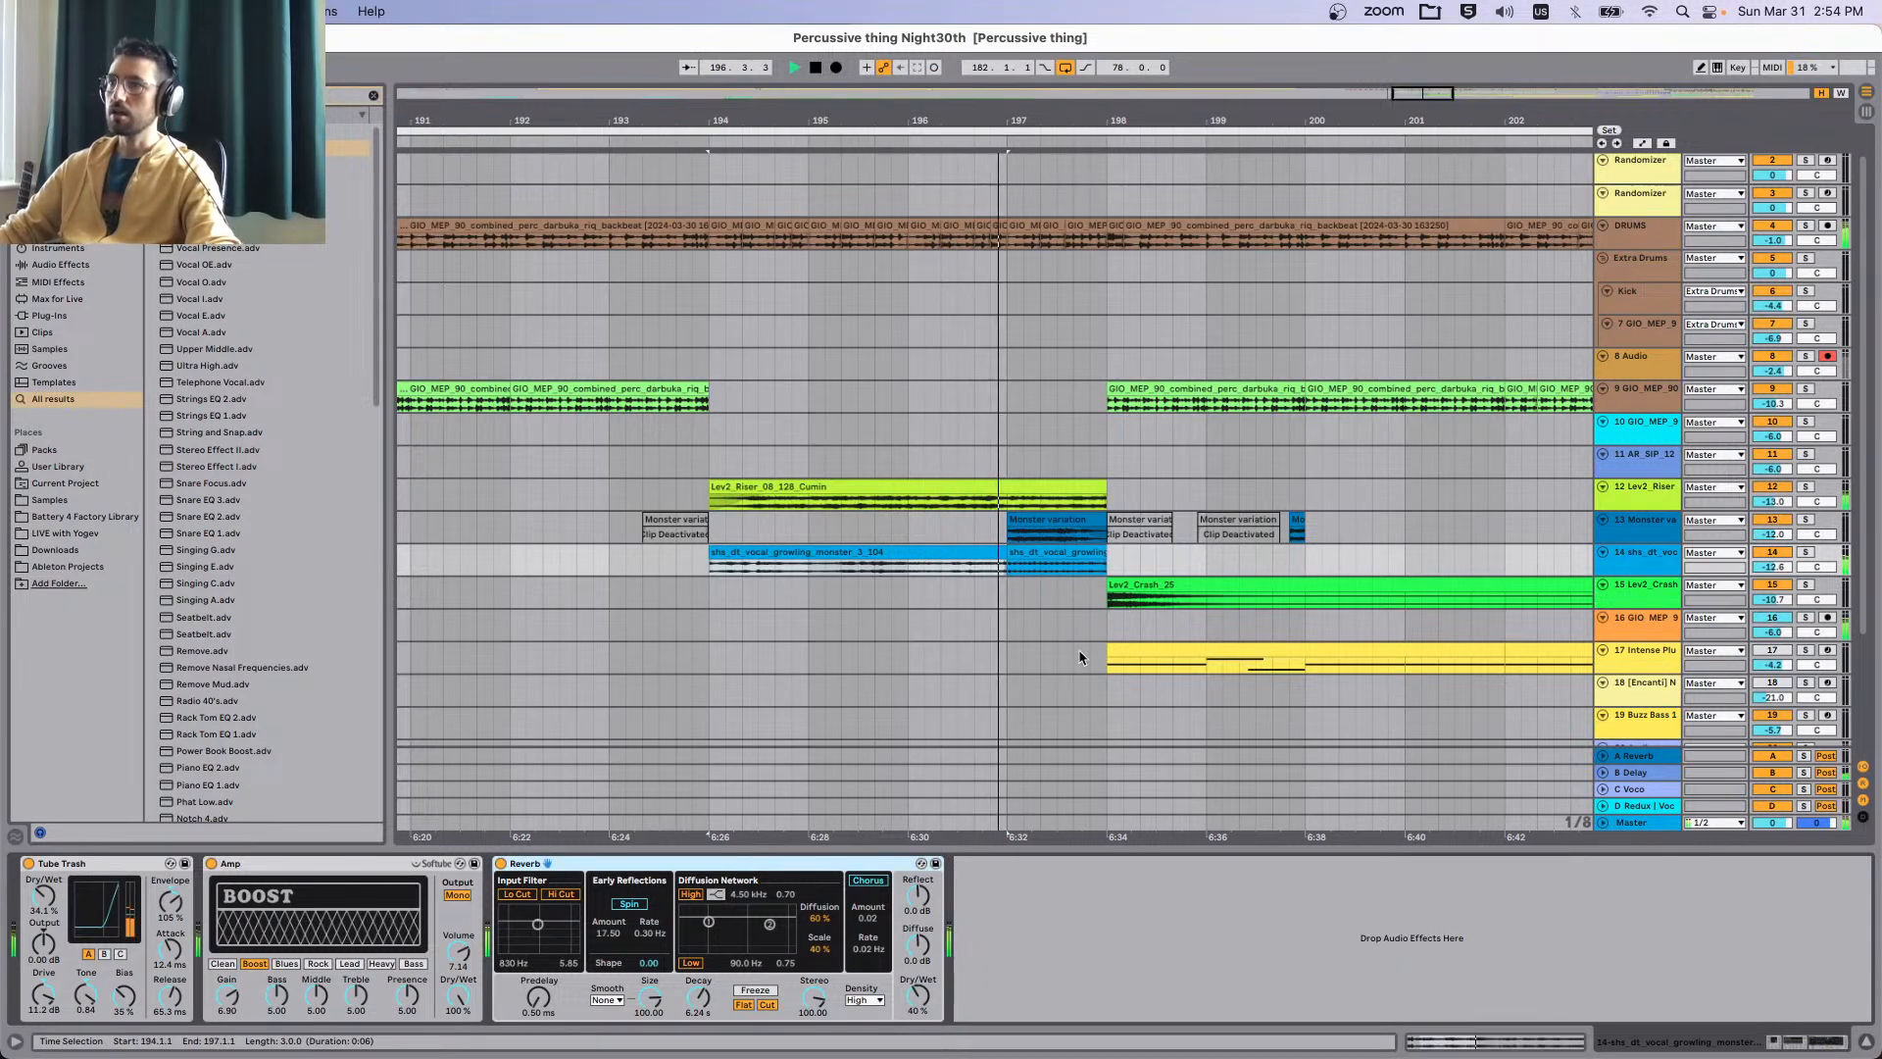
Listen to track 13 soloed, move its active Monster variation clip at bar 197 slightly later, and replay the mix from bar 193.
click(1084, 517)
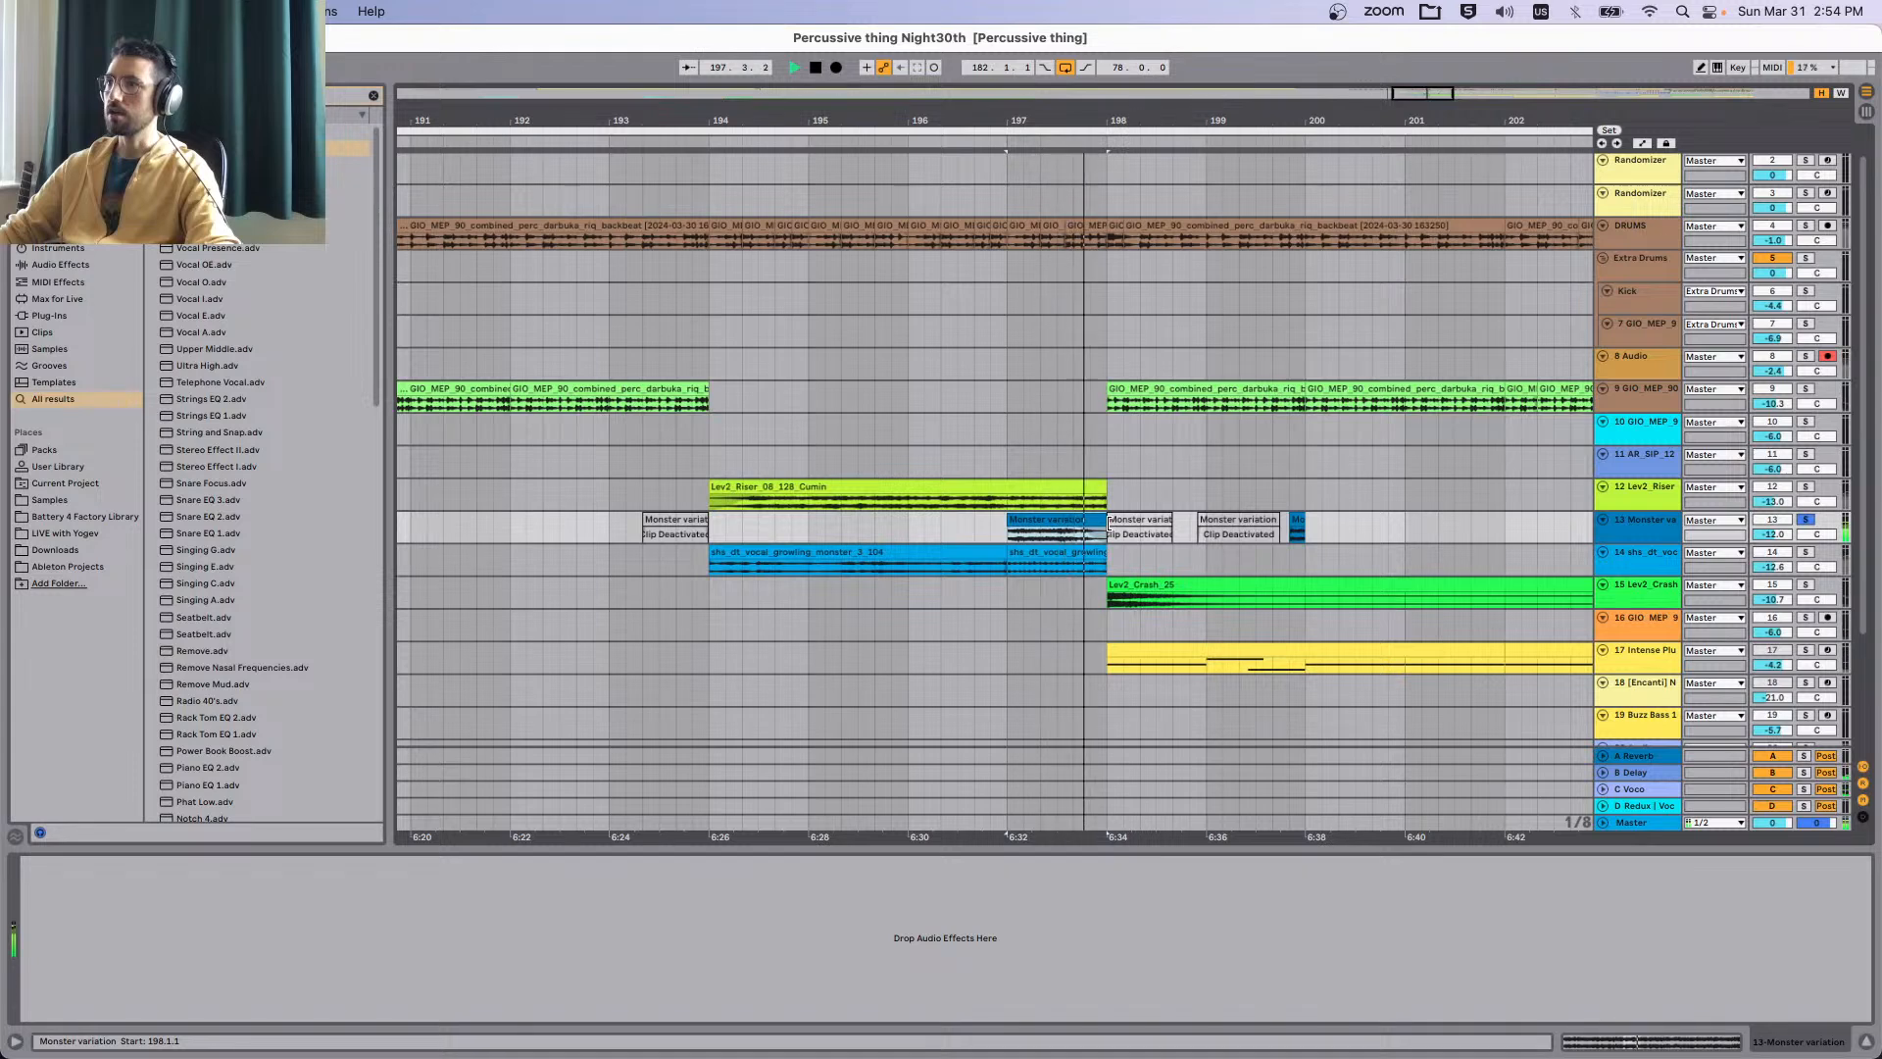
key(s)
drag(1082, 523, 1104, 522)
click(658, 509)
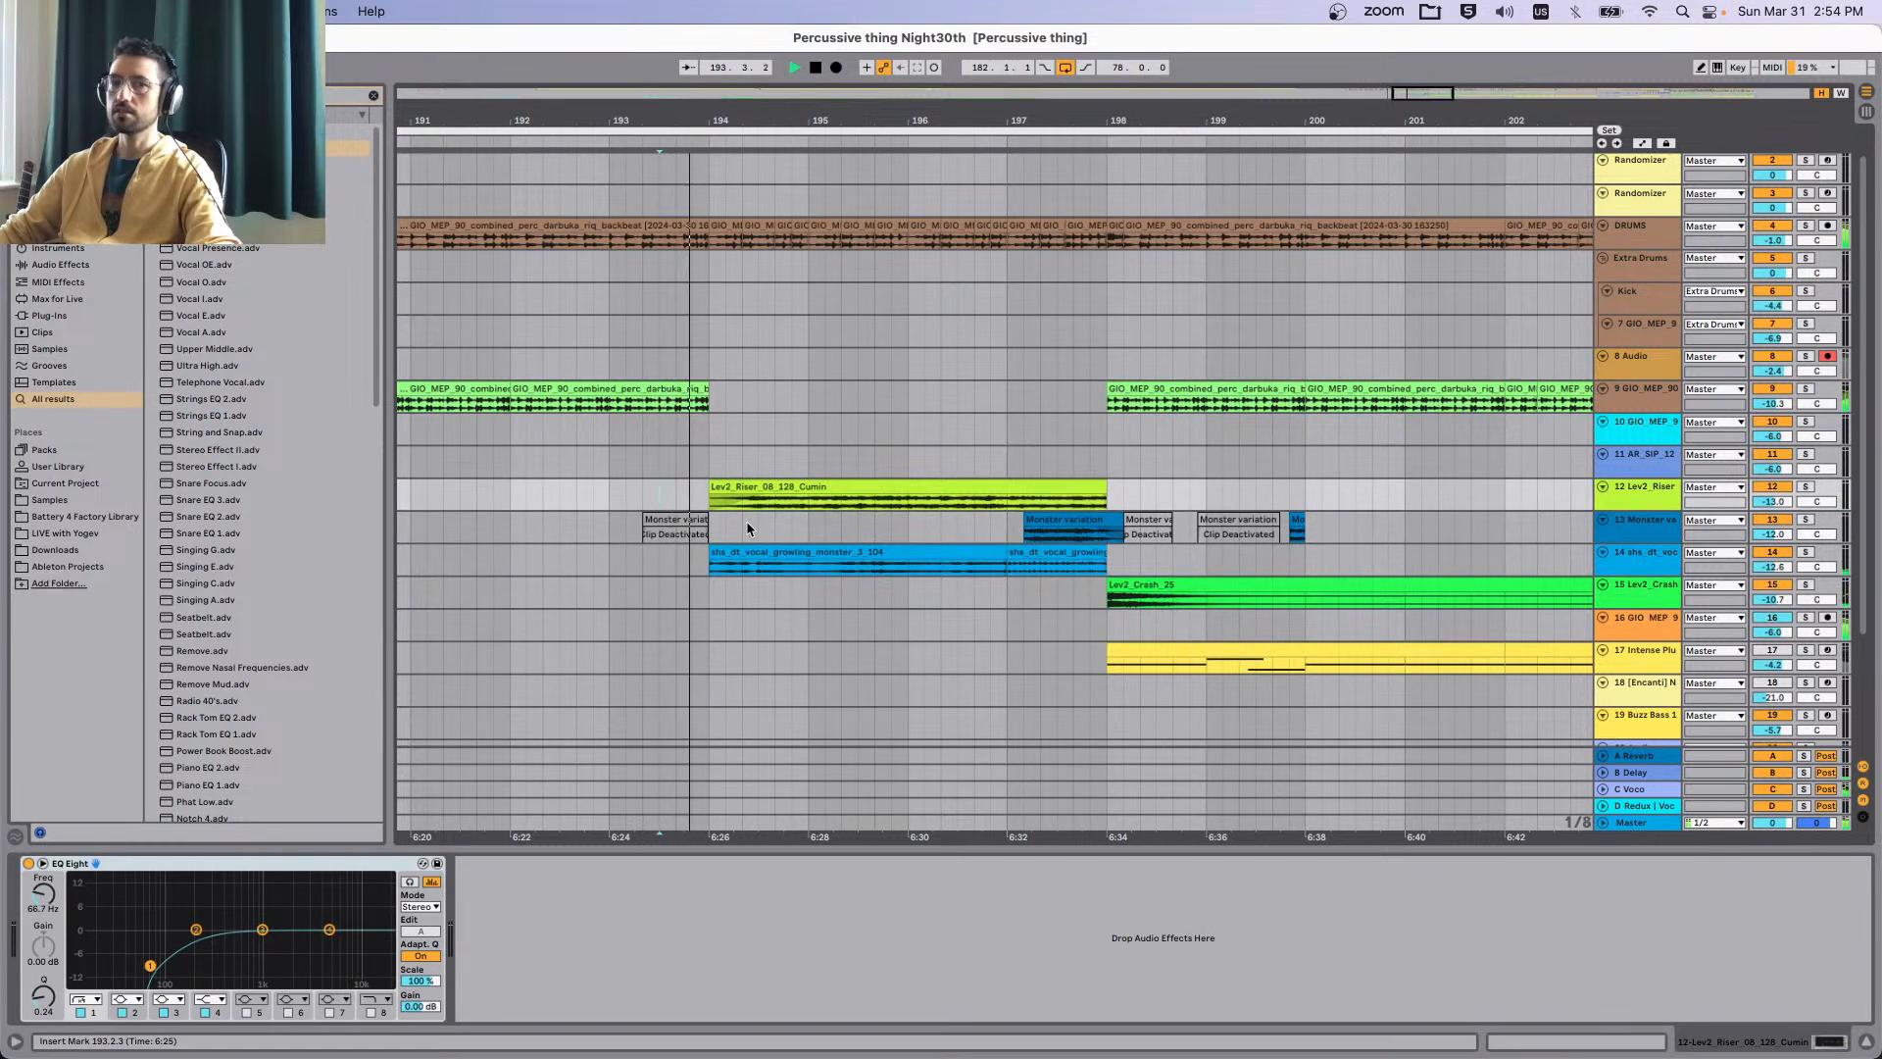
Fine-adjust track 14's volume and replay its growling vocal within the mix from bar 194.
click(881, 550)
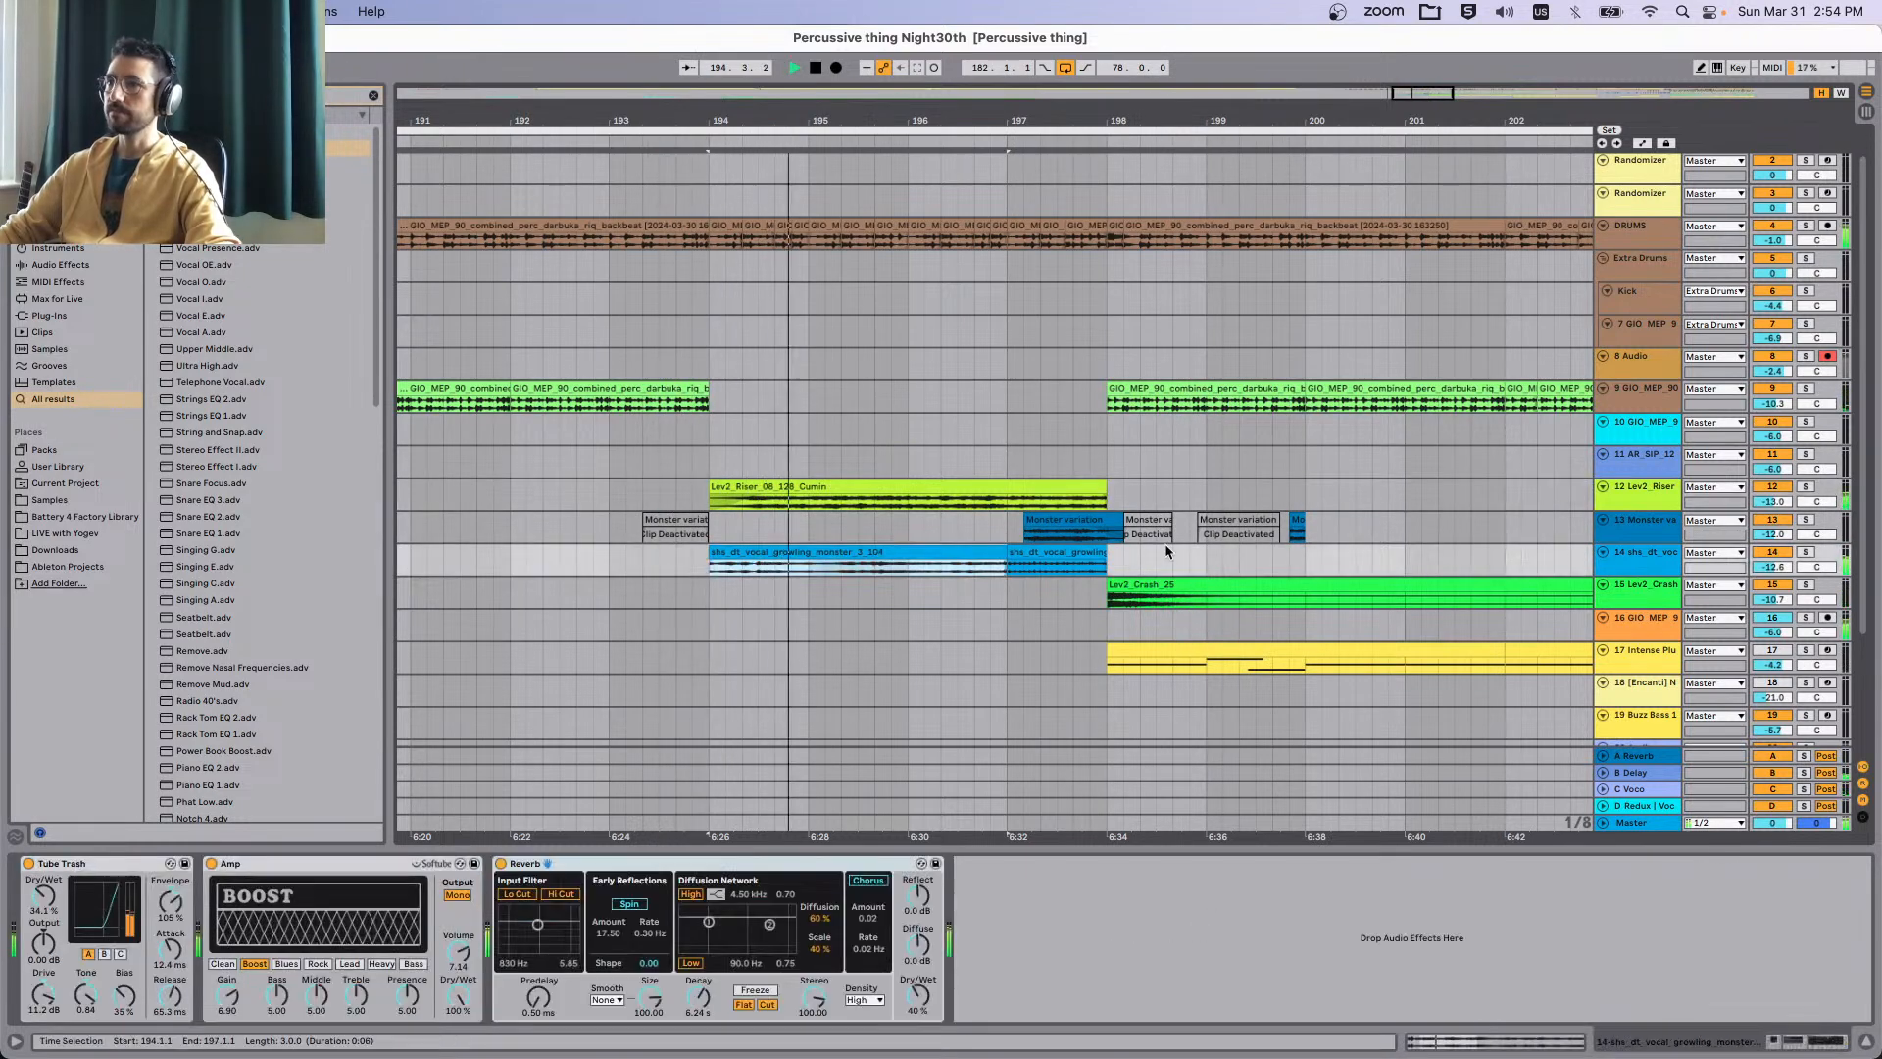
click(1649, 564)
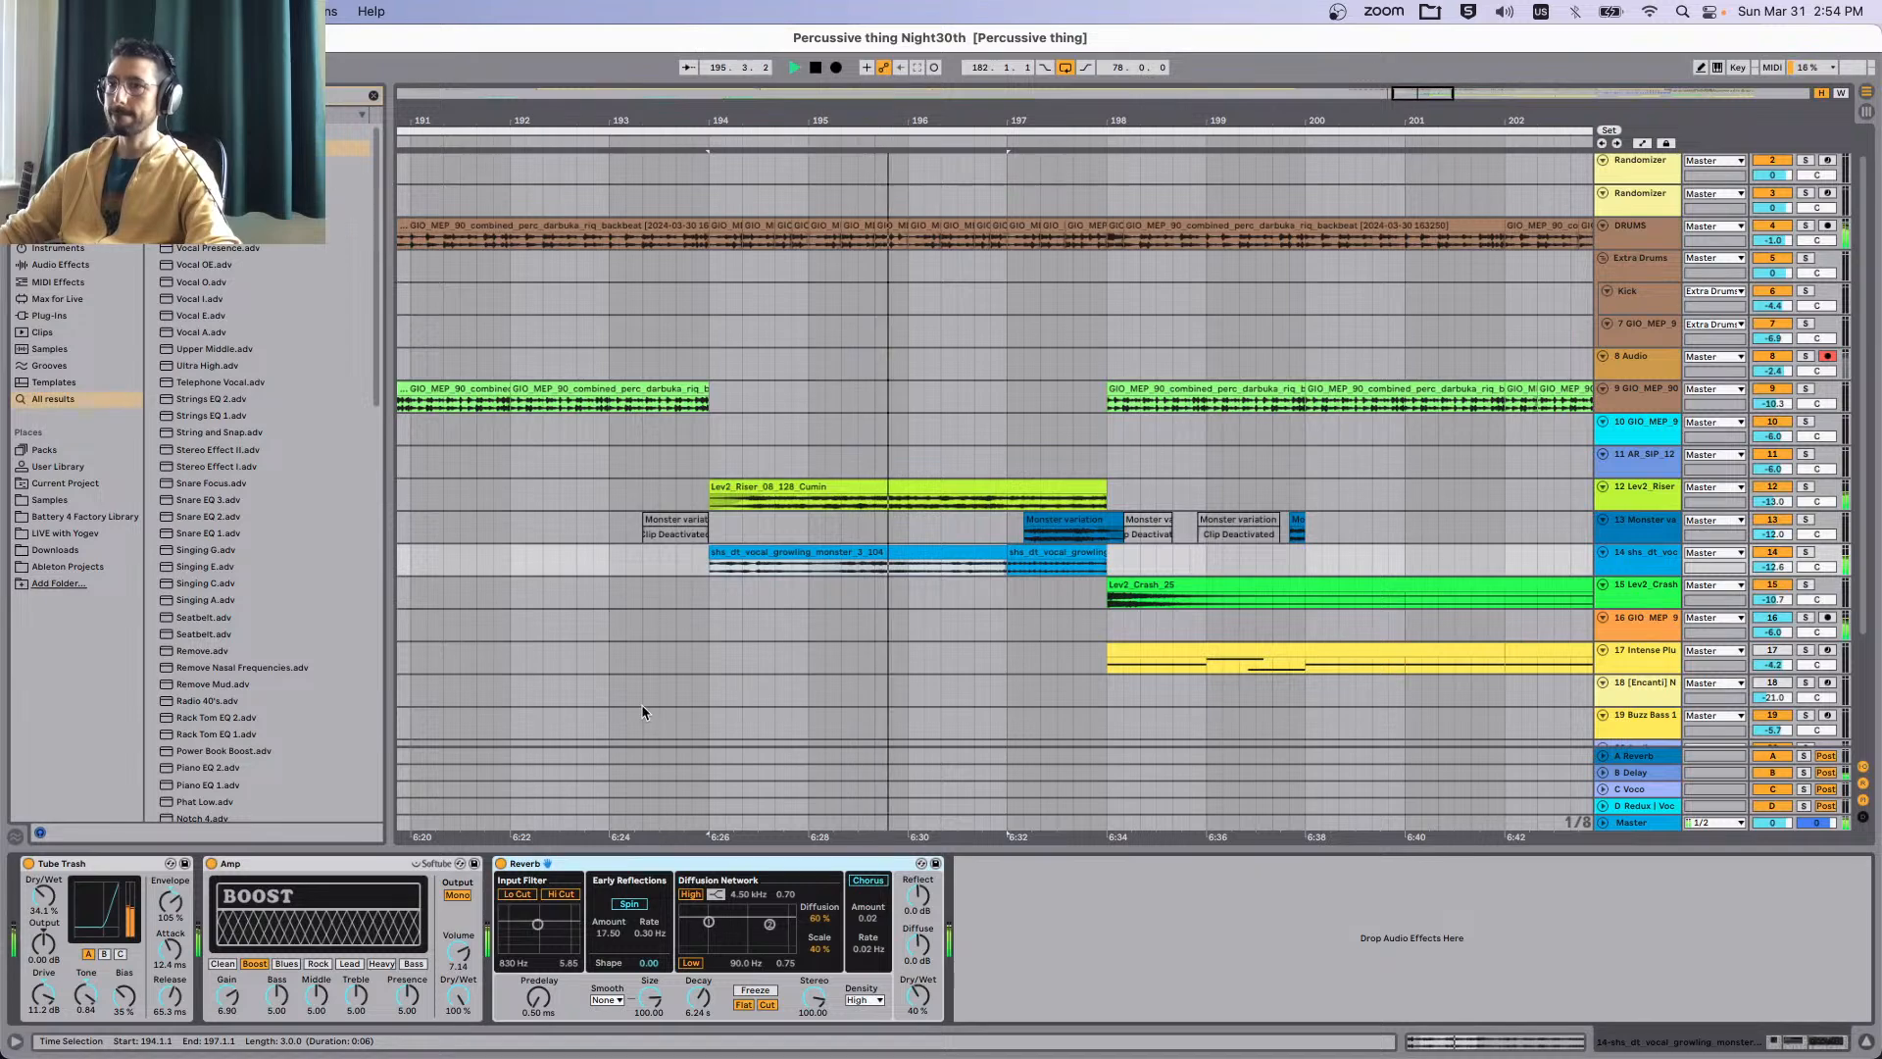
scroll(641, 704, right, 3)
scroll(686, 696, left, 2)
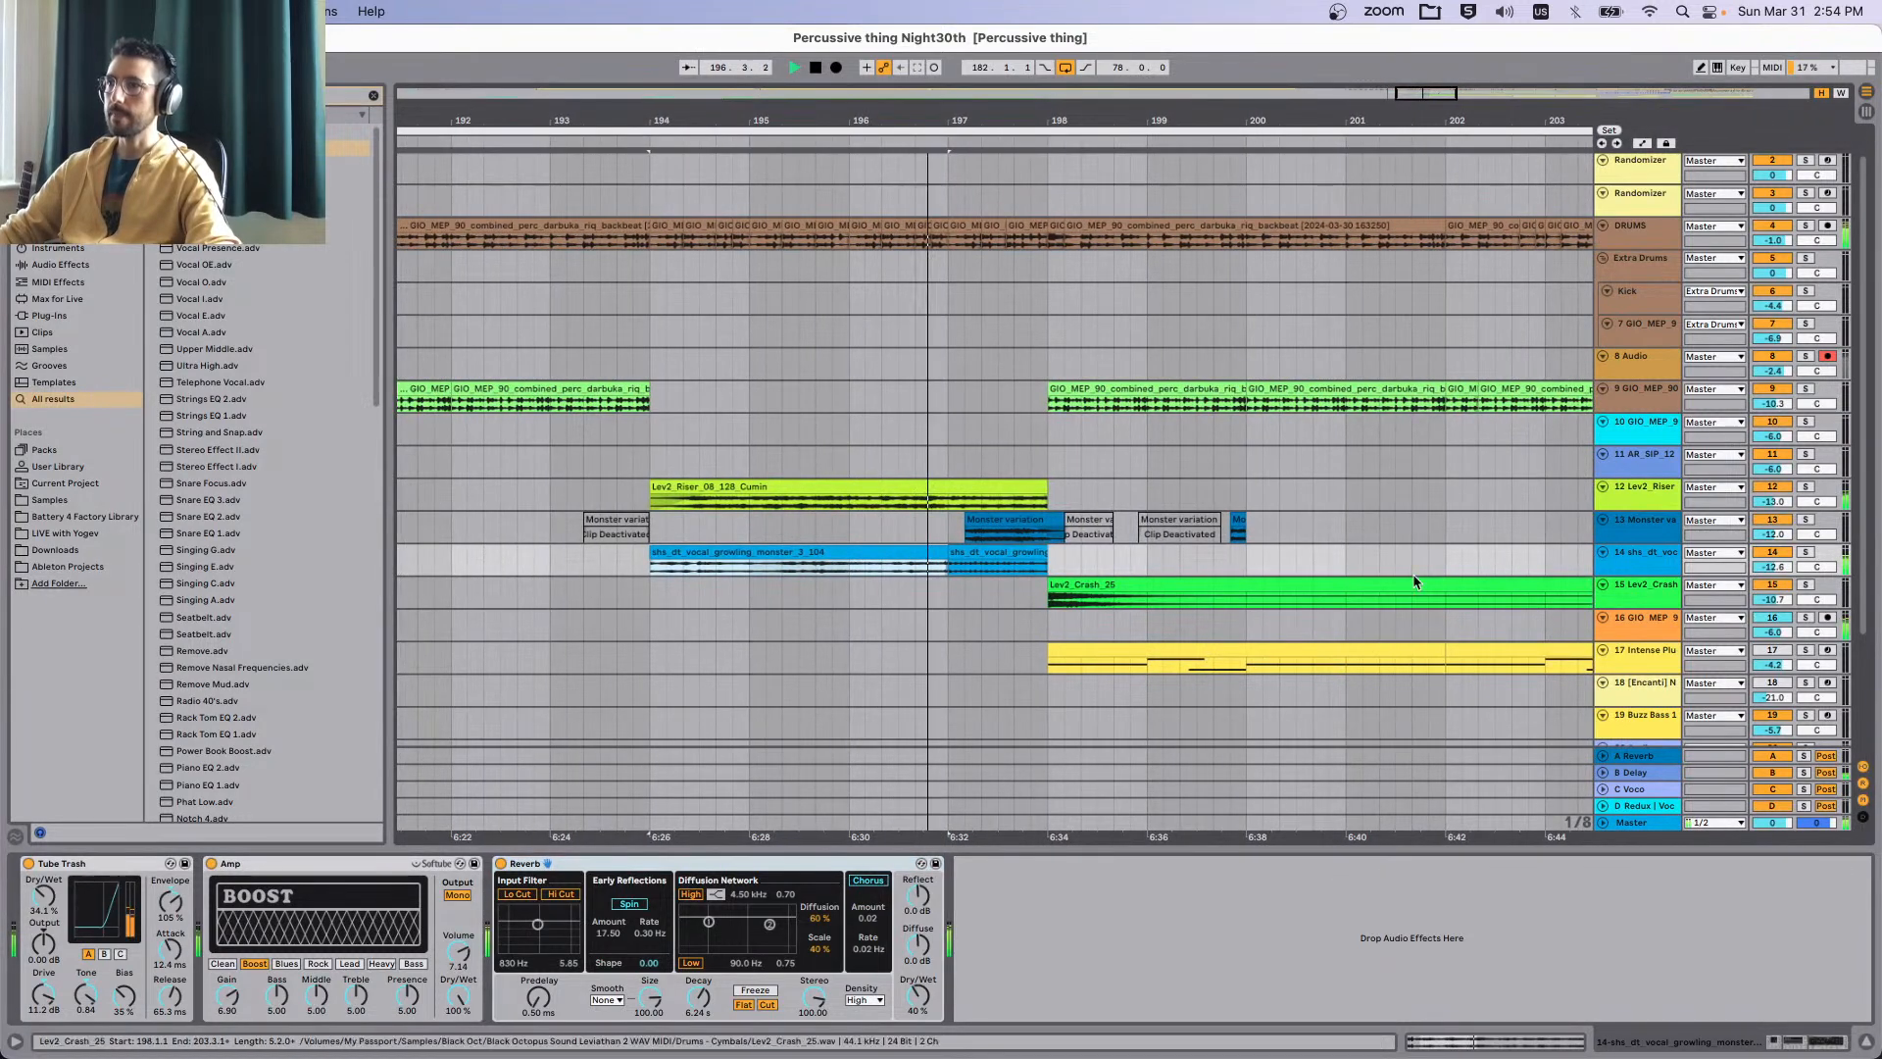
mouse_move(1773, 566)
mouse_down()
mouse_move(1772, 591)
mouse_move(1768, 559)
mouse_up()
key(space)
key(space)
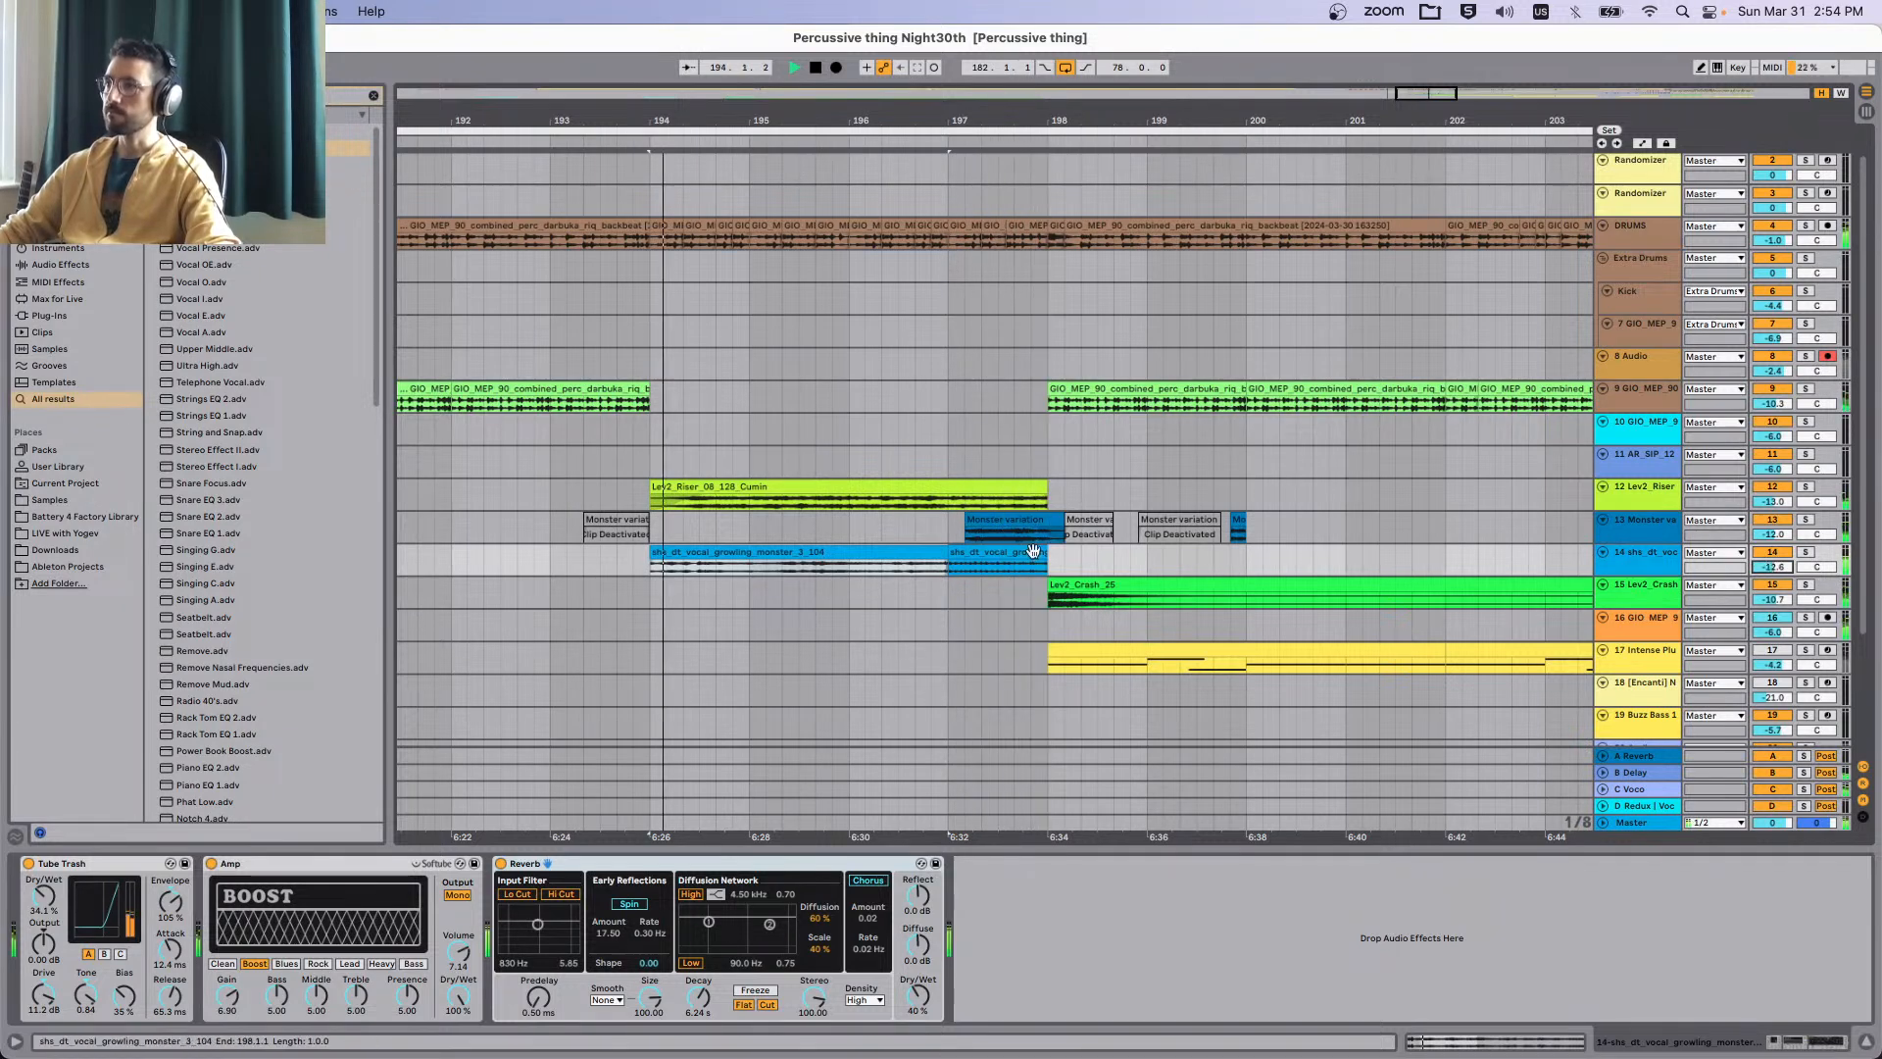
key(space)
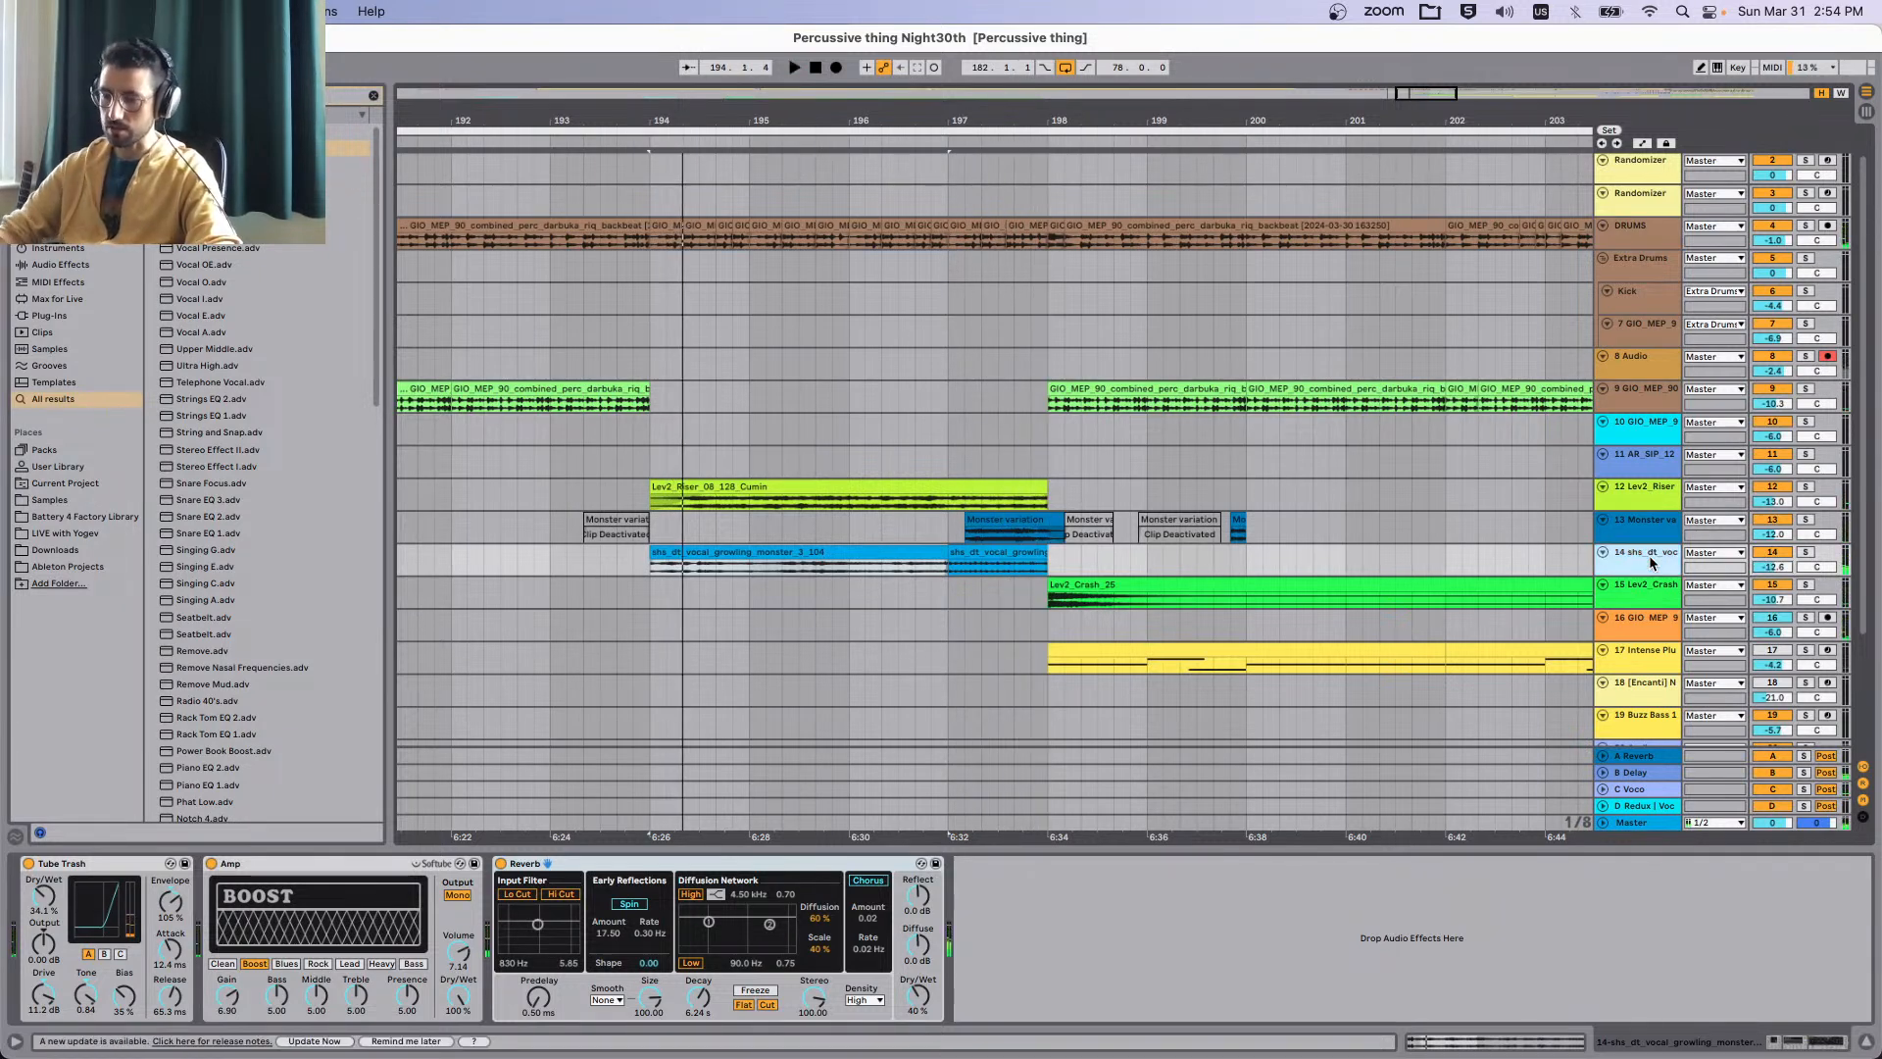
Add a Utility device to track 14 and place it between the Amp and the Reverb.
key(super+f)
text(util)
key(Return)
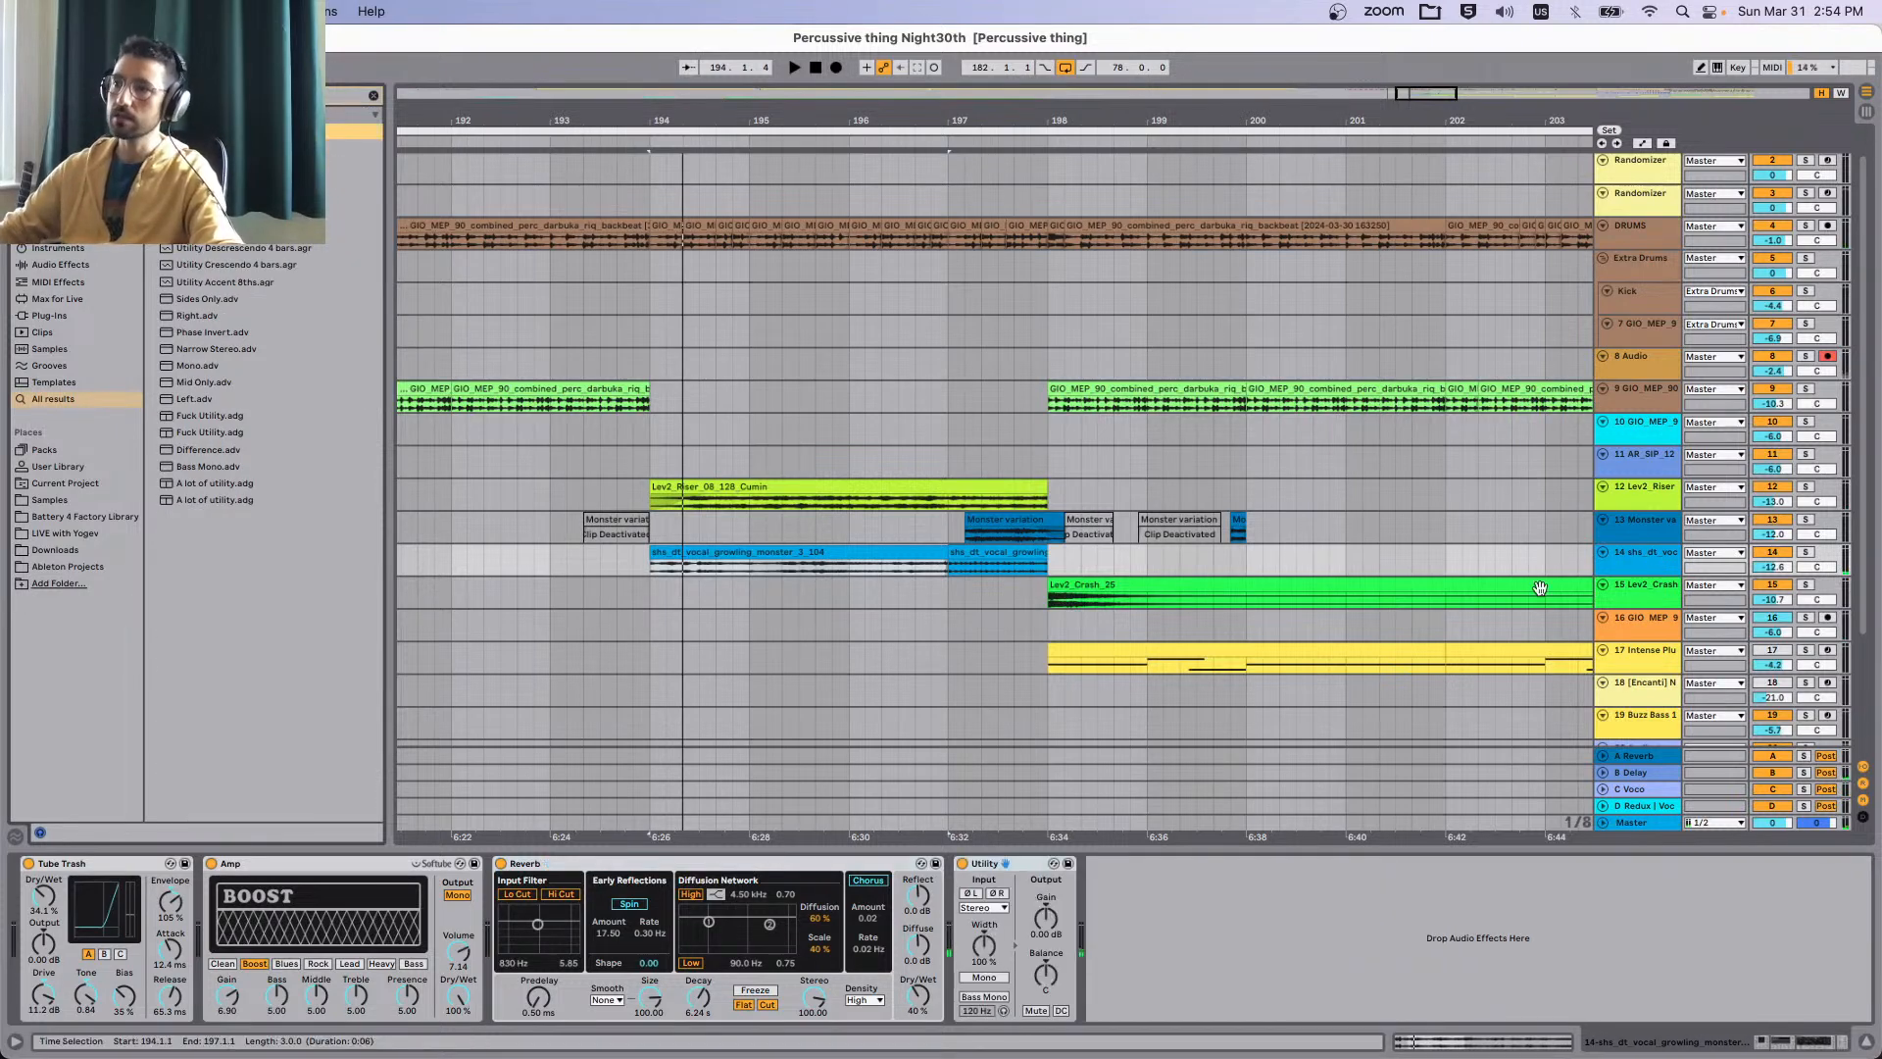
drag(1037, 862, 578, 880)
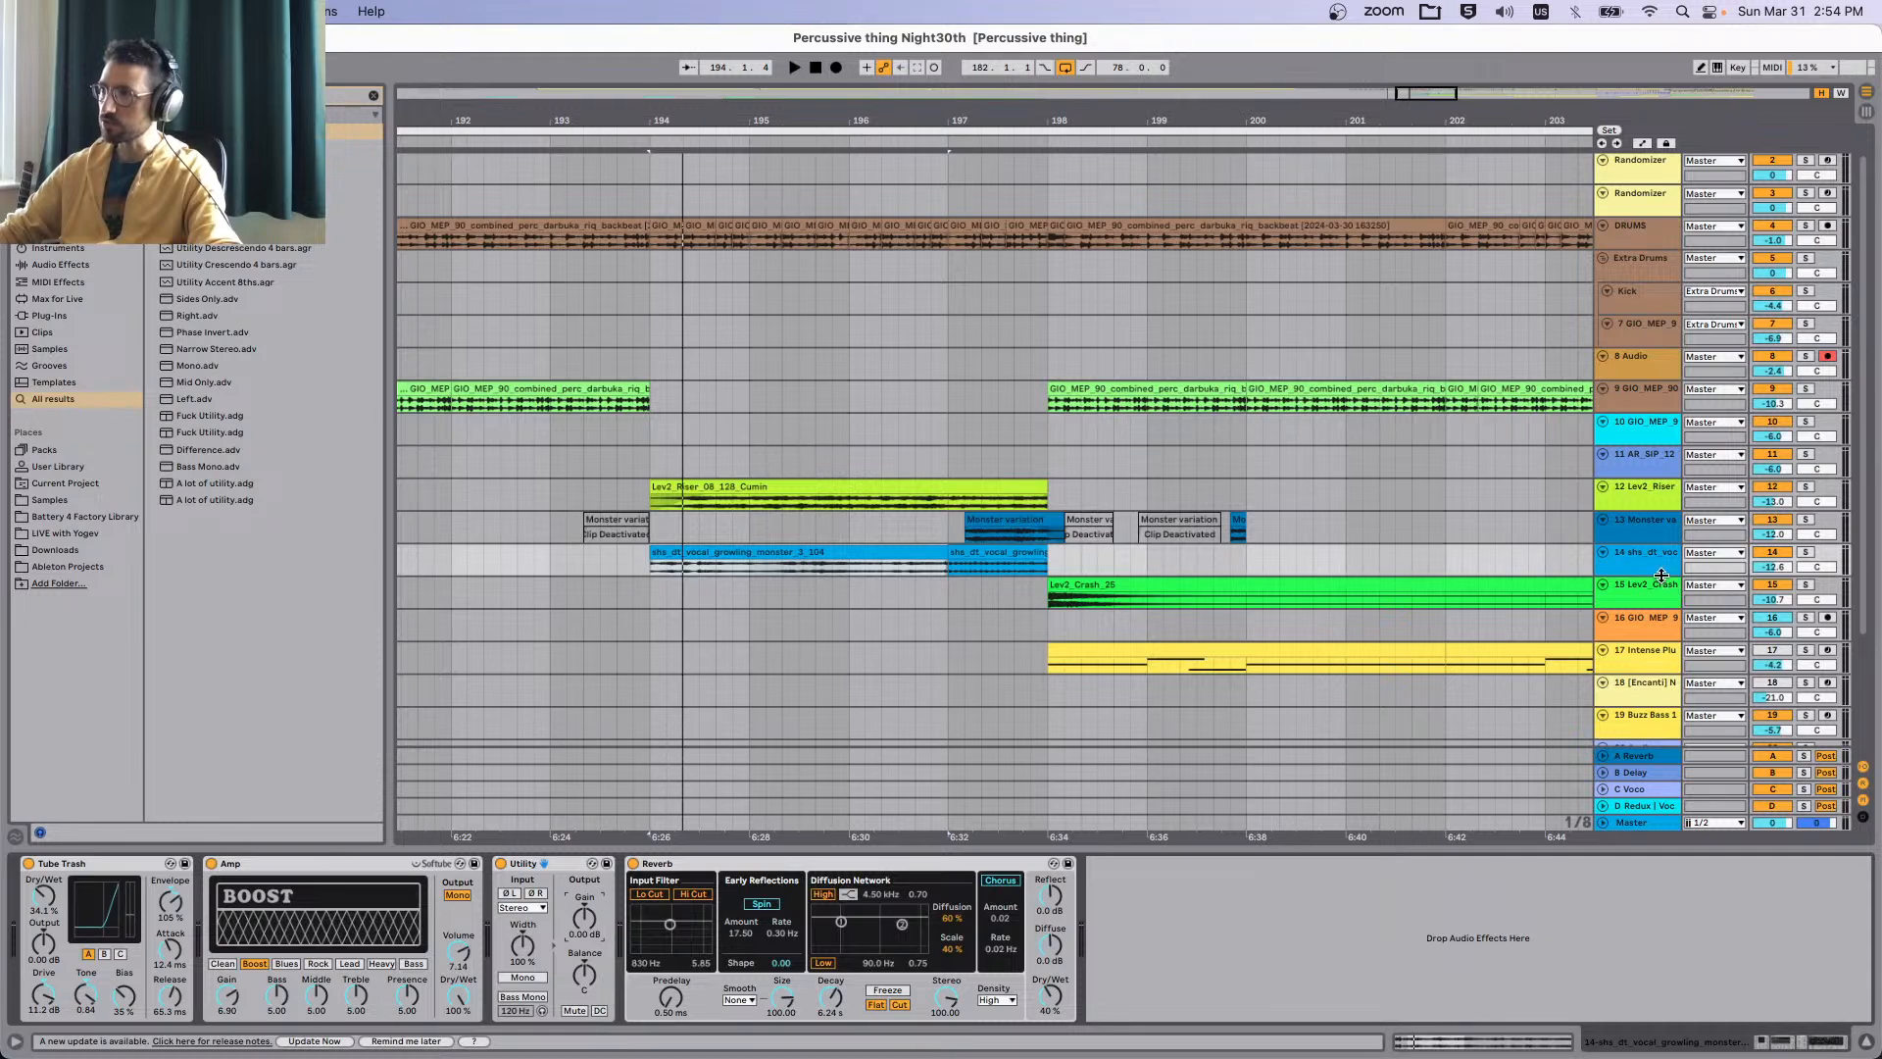
Automate track 14's Utility gain to rise from a reduced level at bar 194 to 0 dB before bar 197, and audition it soloed.
key(a)
drag(1660, 575, 1661, 681)
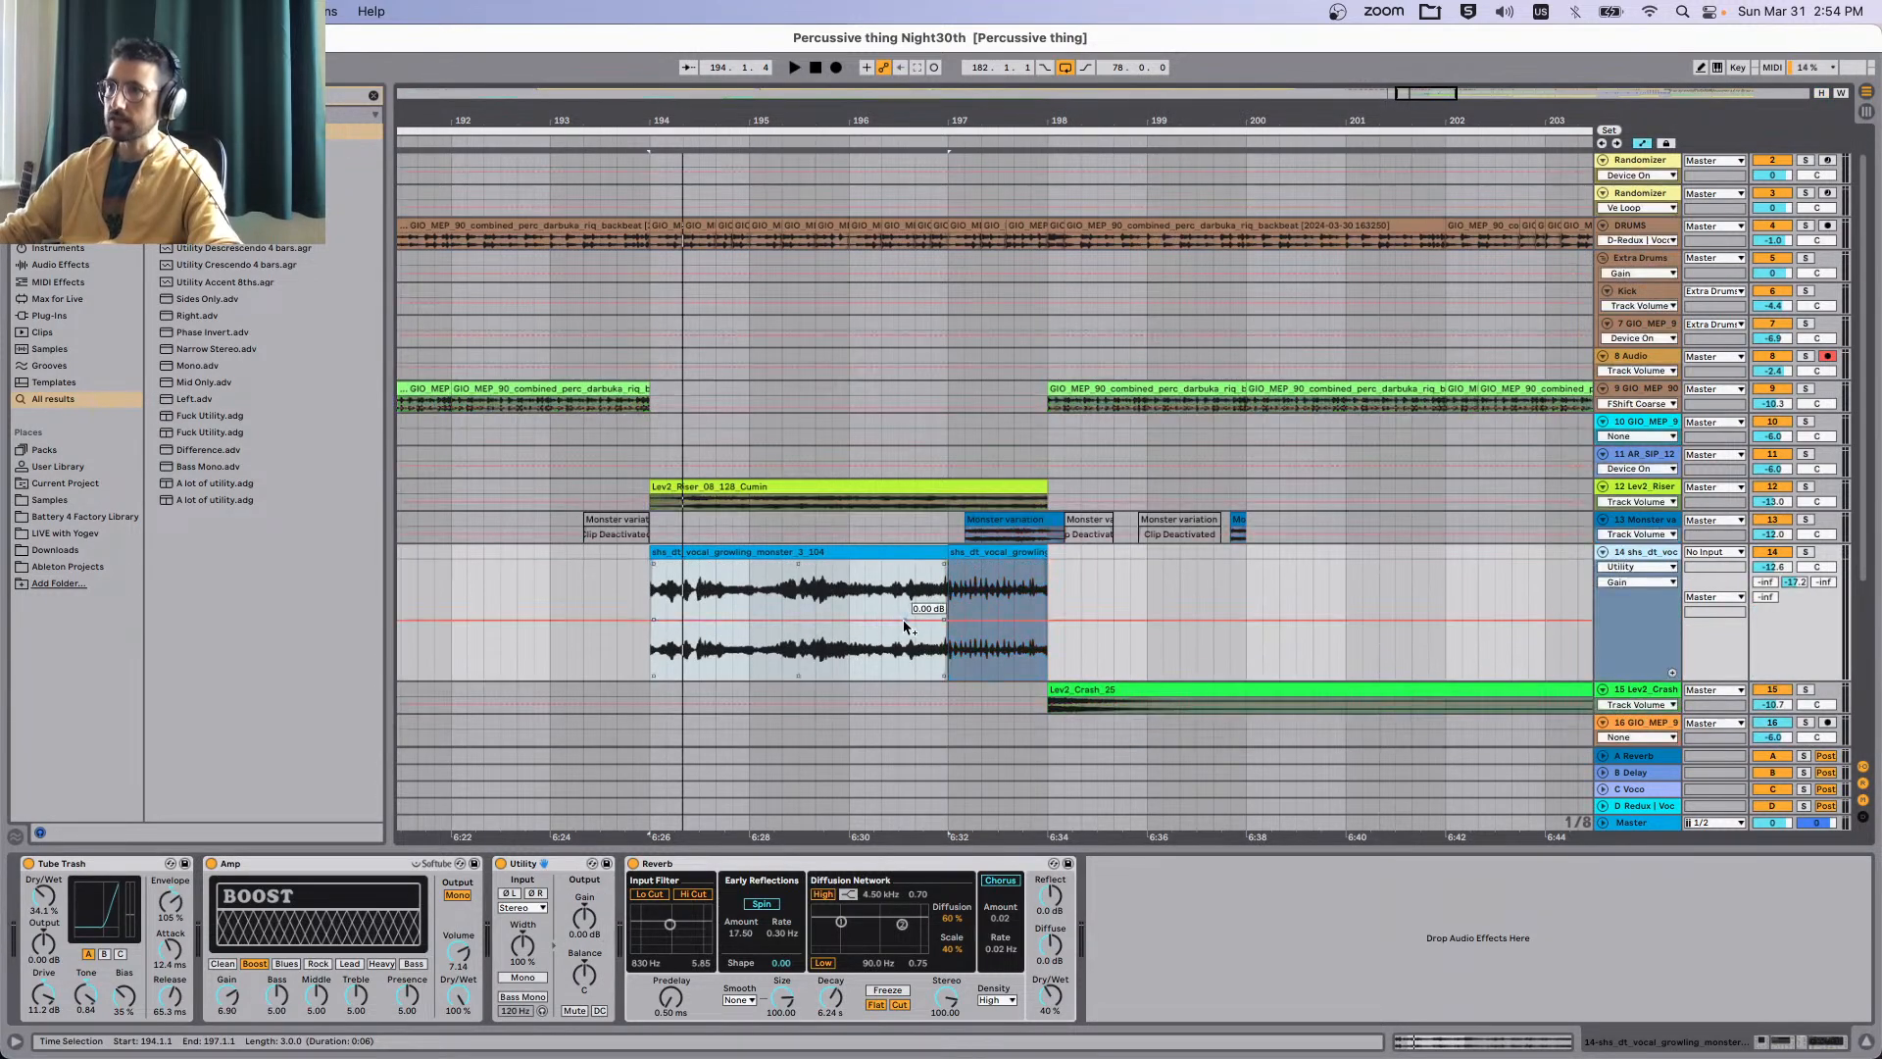
click(904, 622)
drag(651, 620, 651, 632)
key(space)
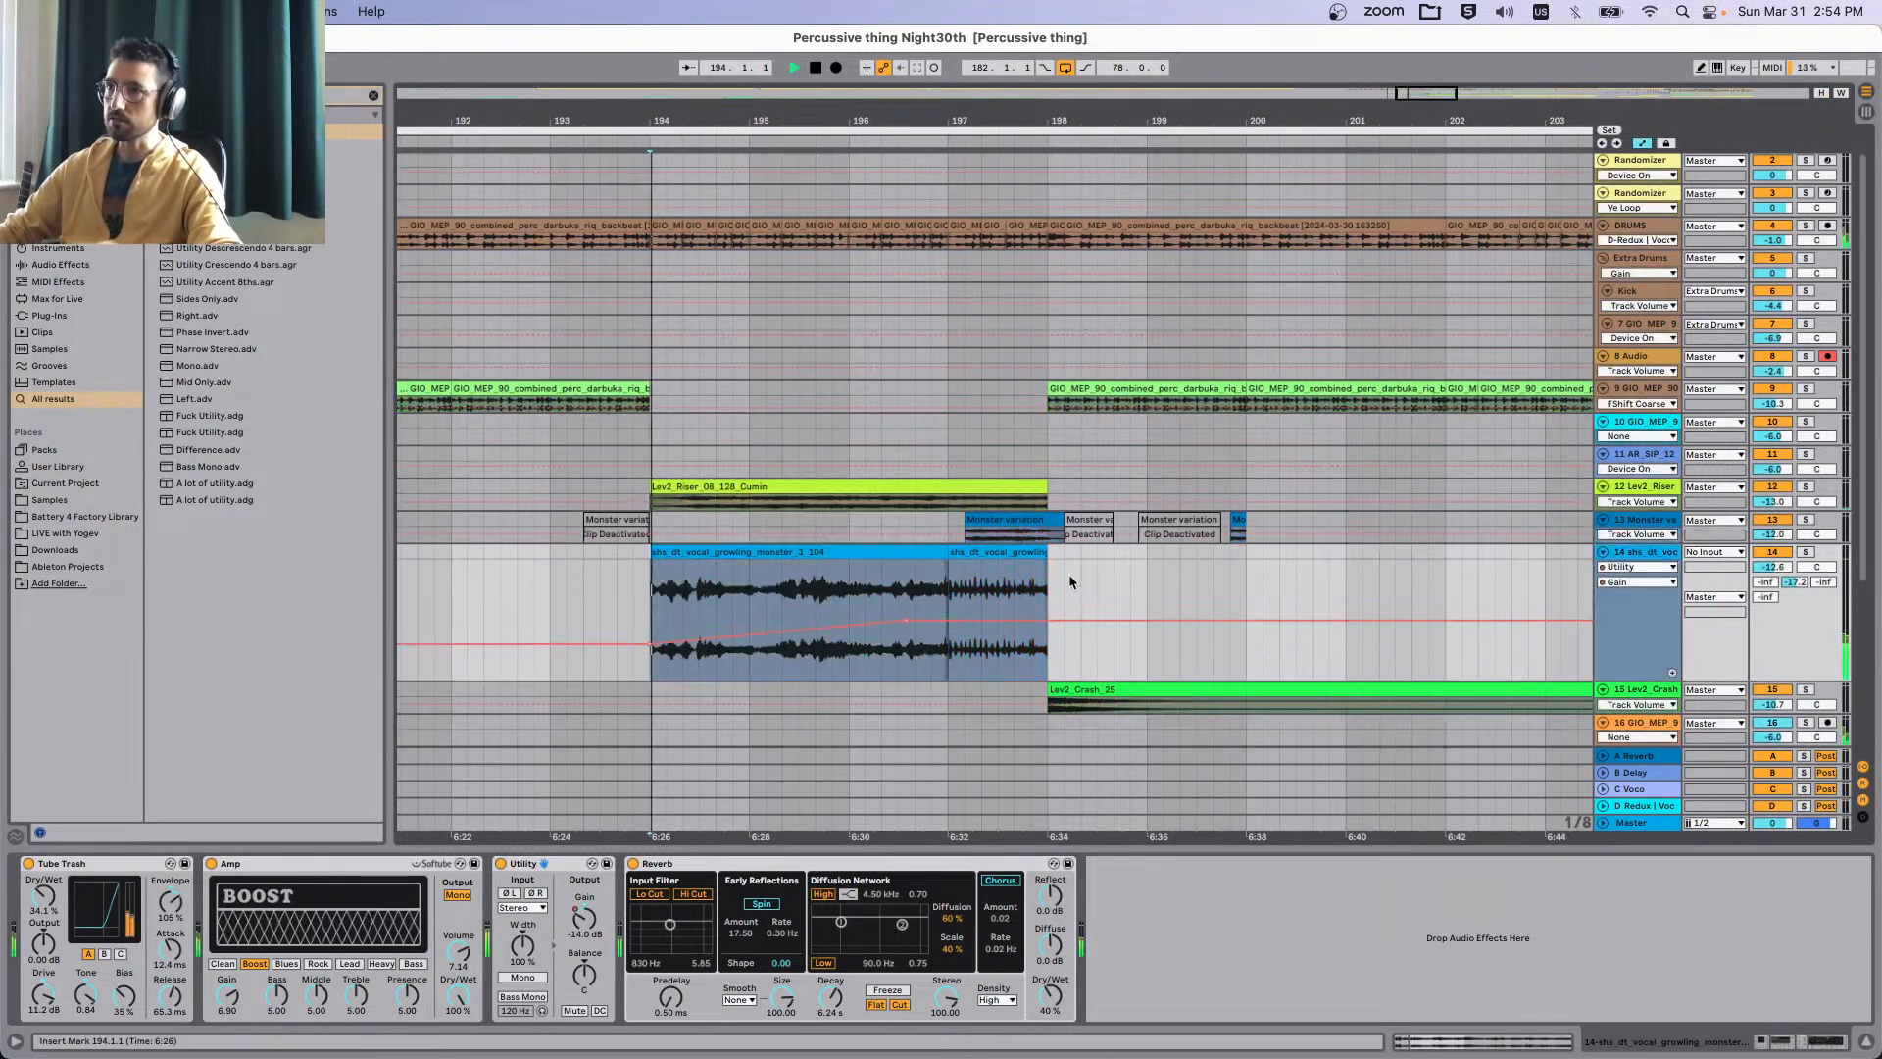
click(1805, 553)
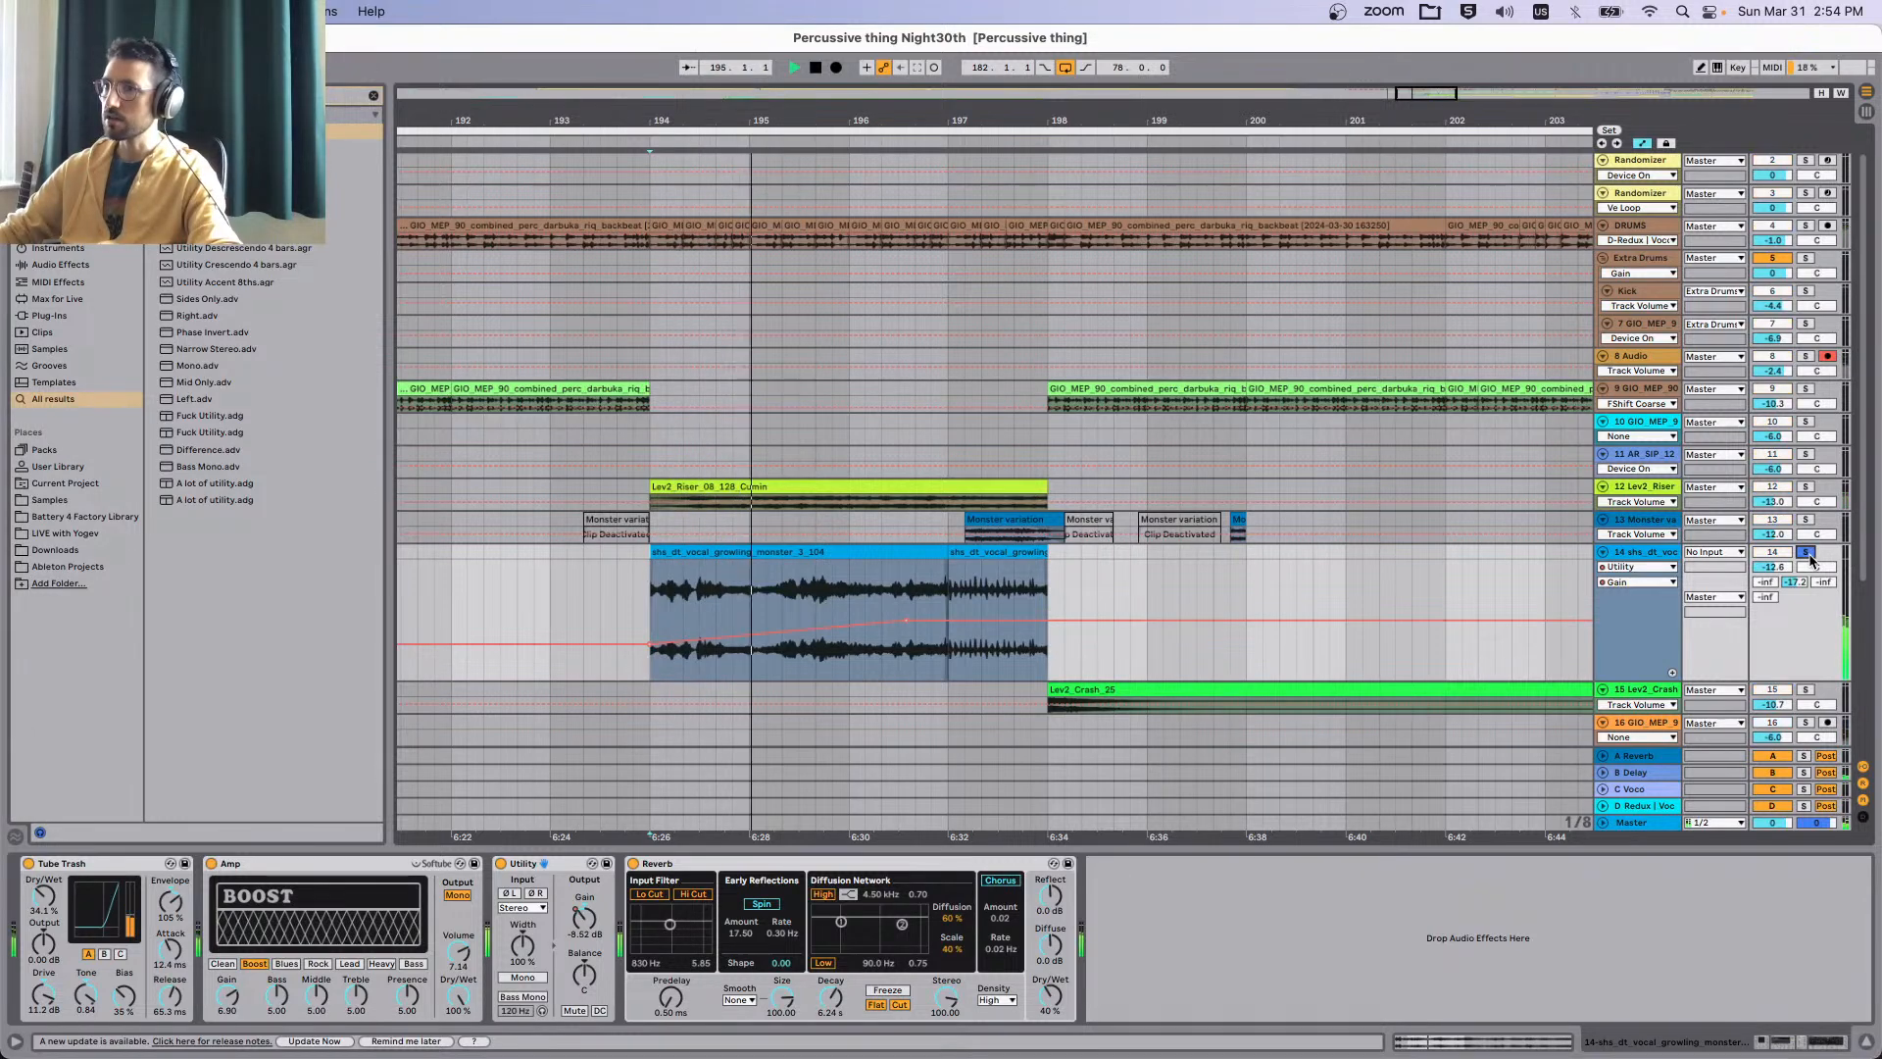
click(1805, 553)
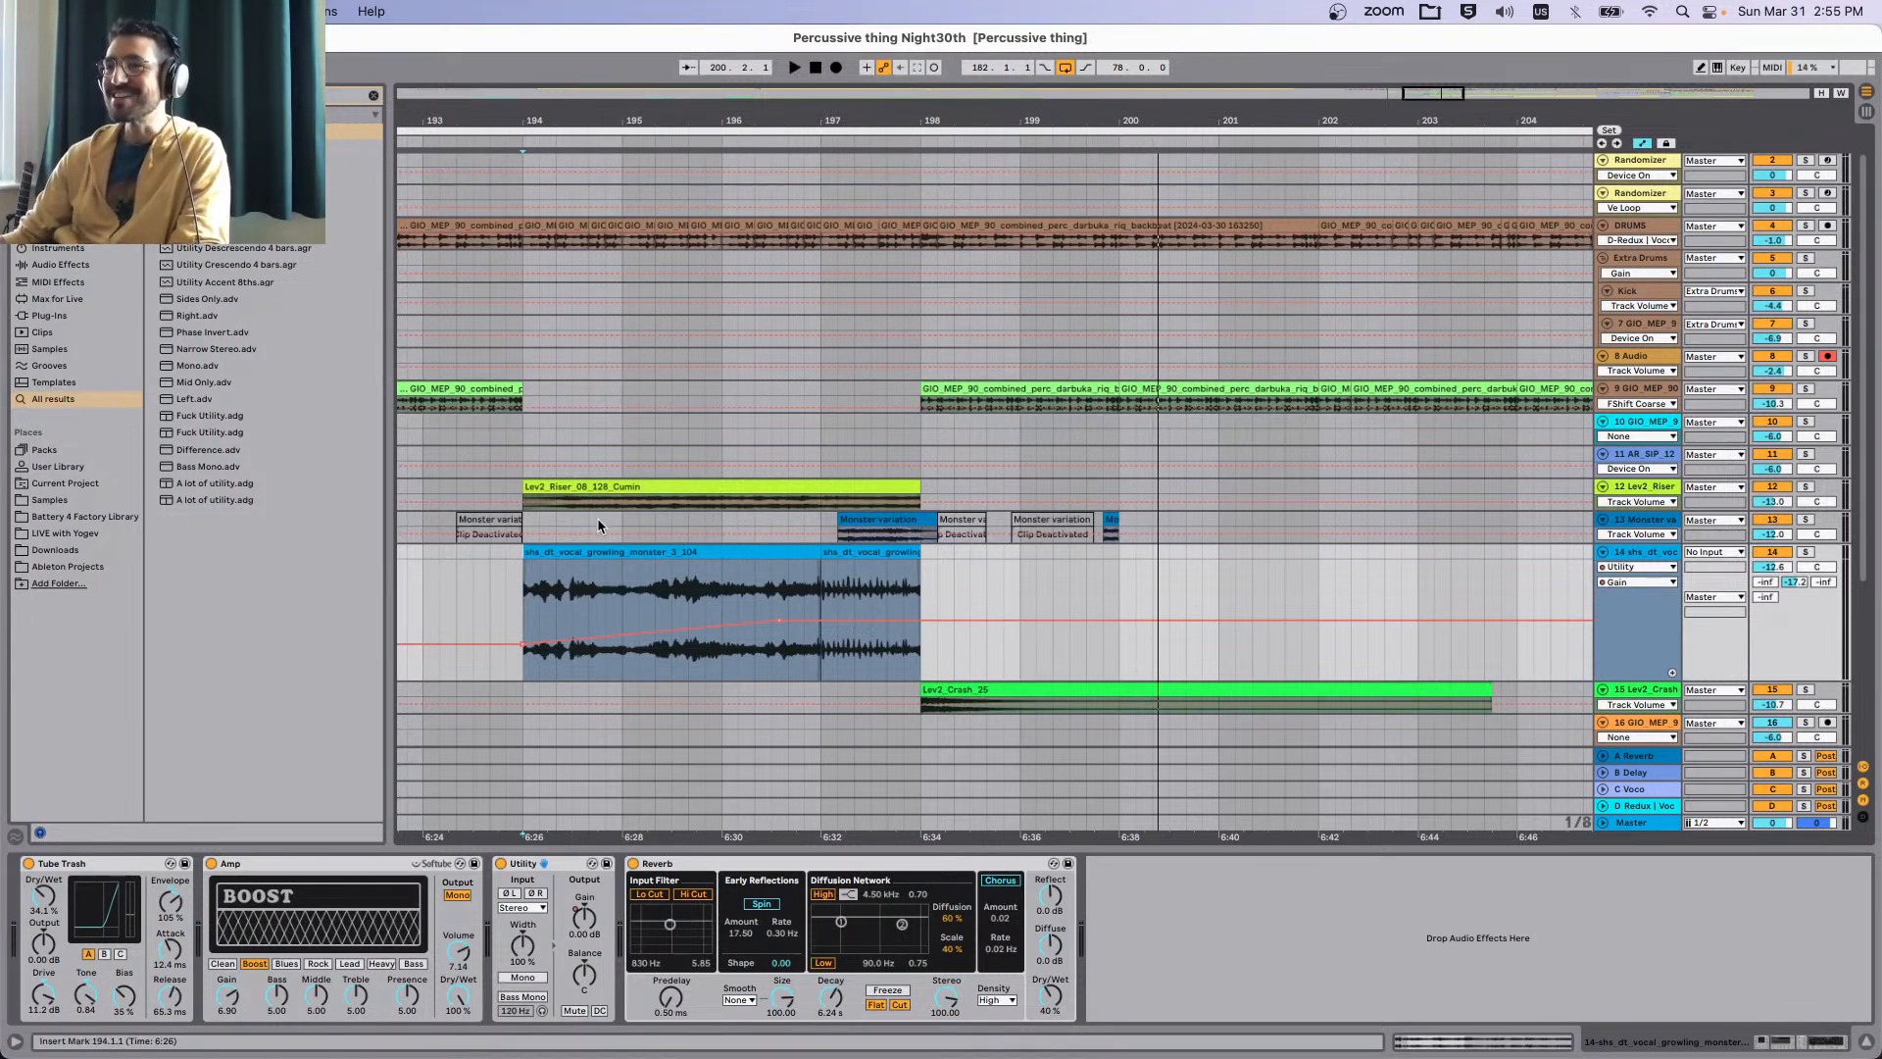
Inspect the growling vocal clip between bars 194 and 197 in detail and bring back track 14's device chain.
click(555, 618)
key(z)
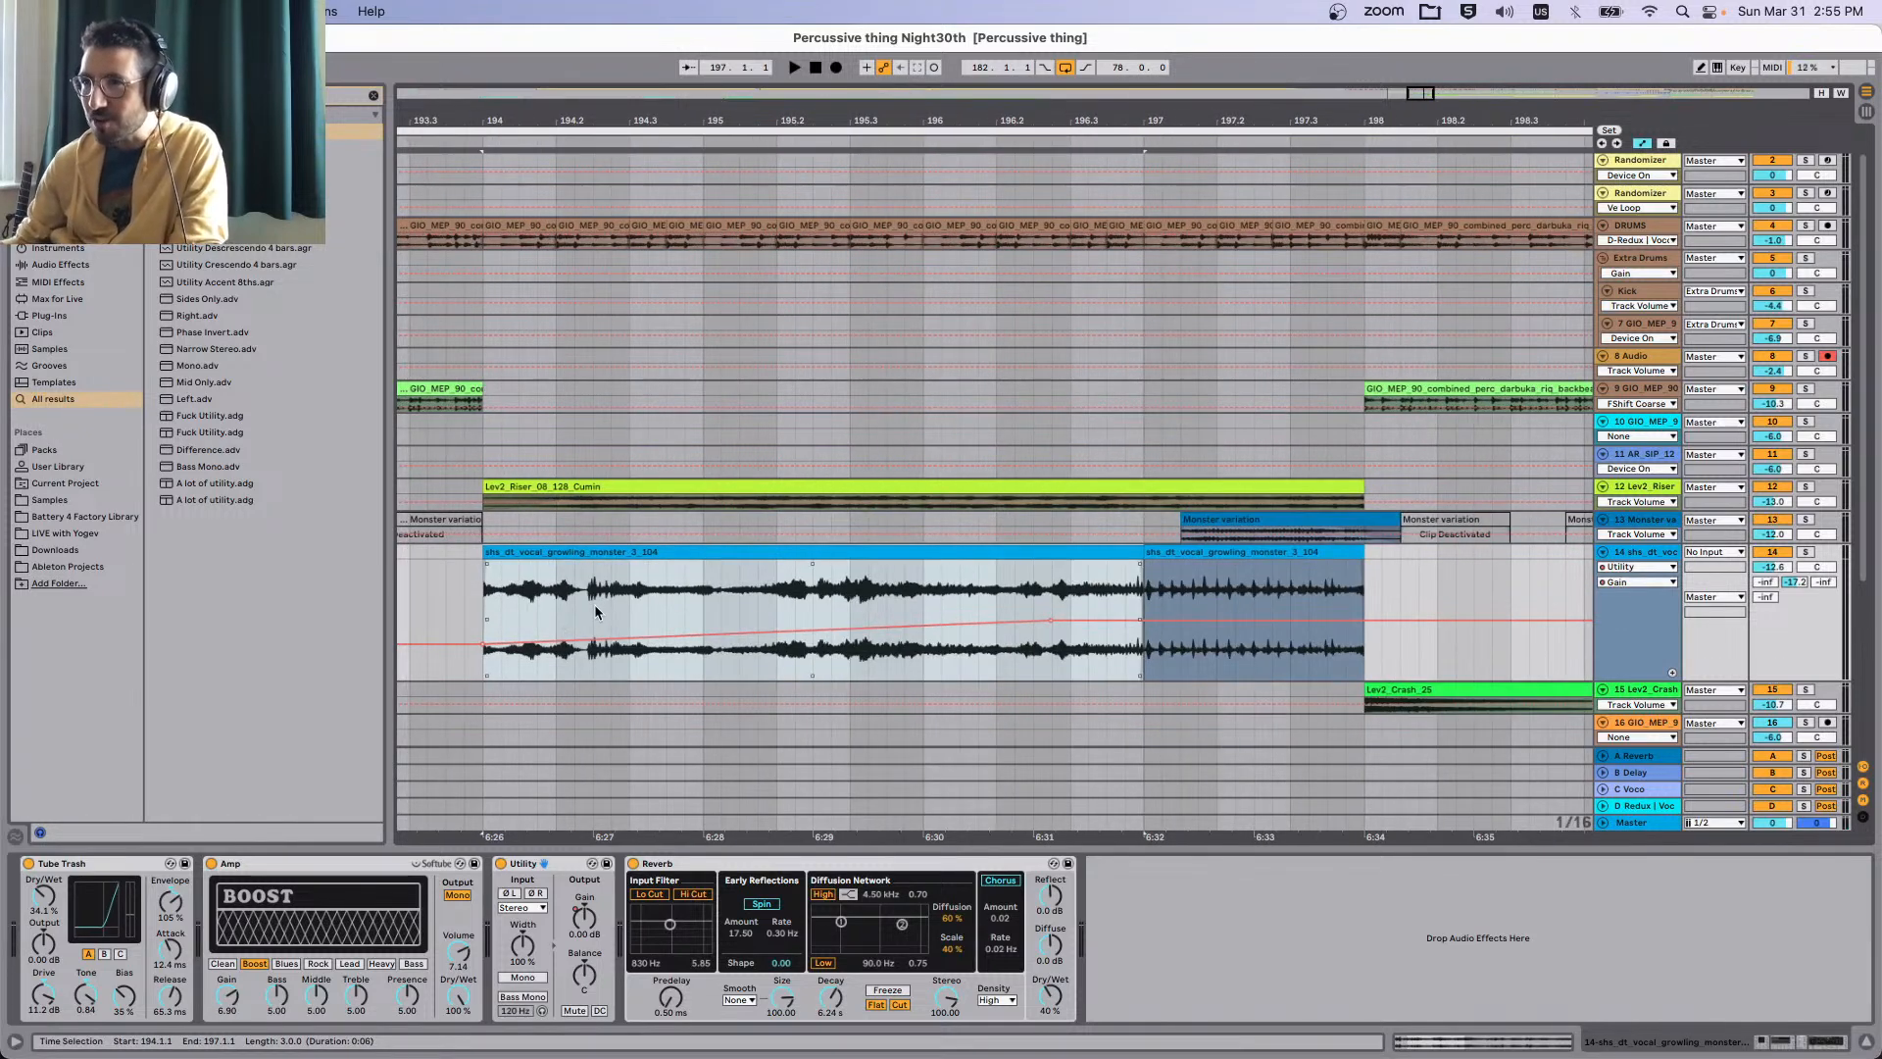
key(x)
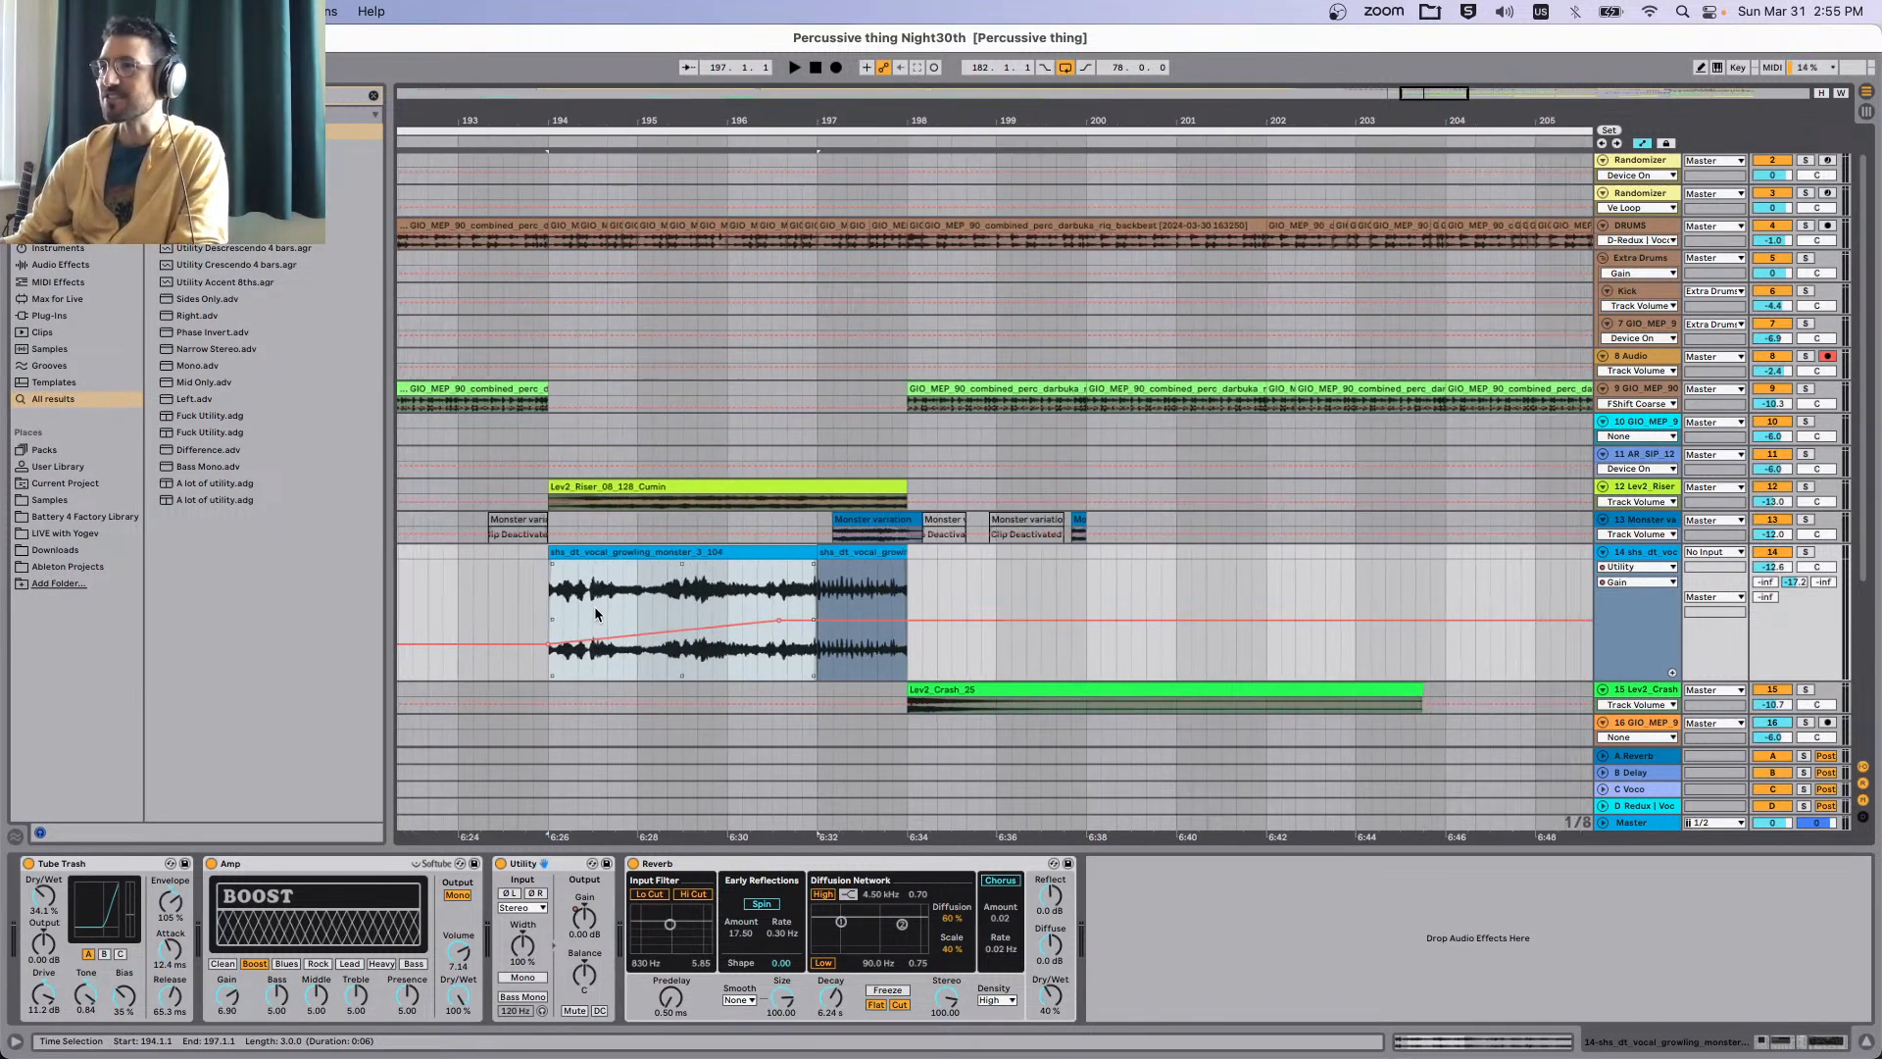
double_click(744, 549)
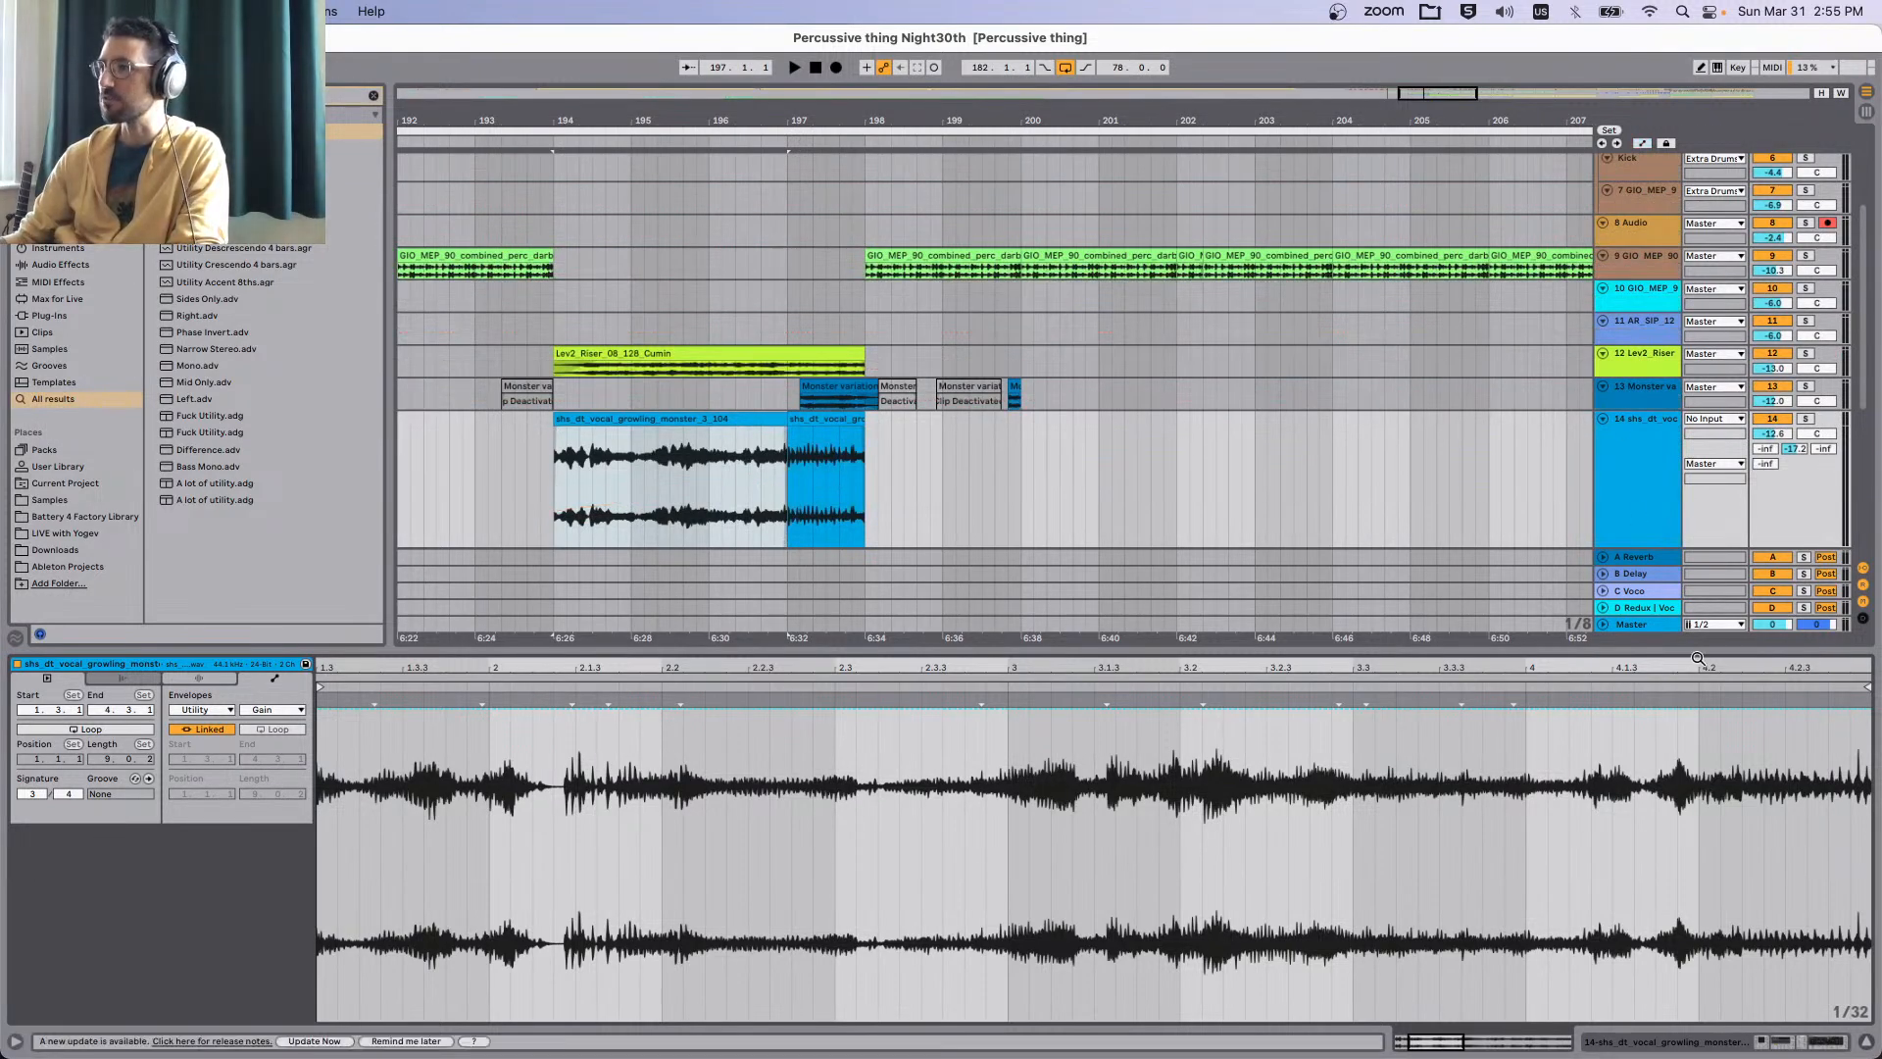
click(1867, 1041)
scroll(612, 504, left, 5)
scroll(784, 536, up, 2)
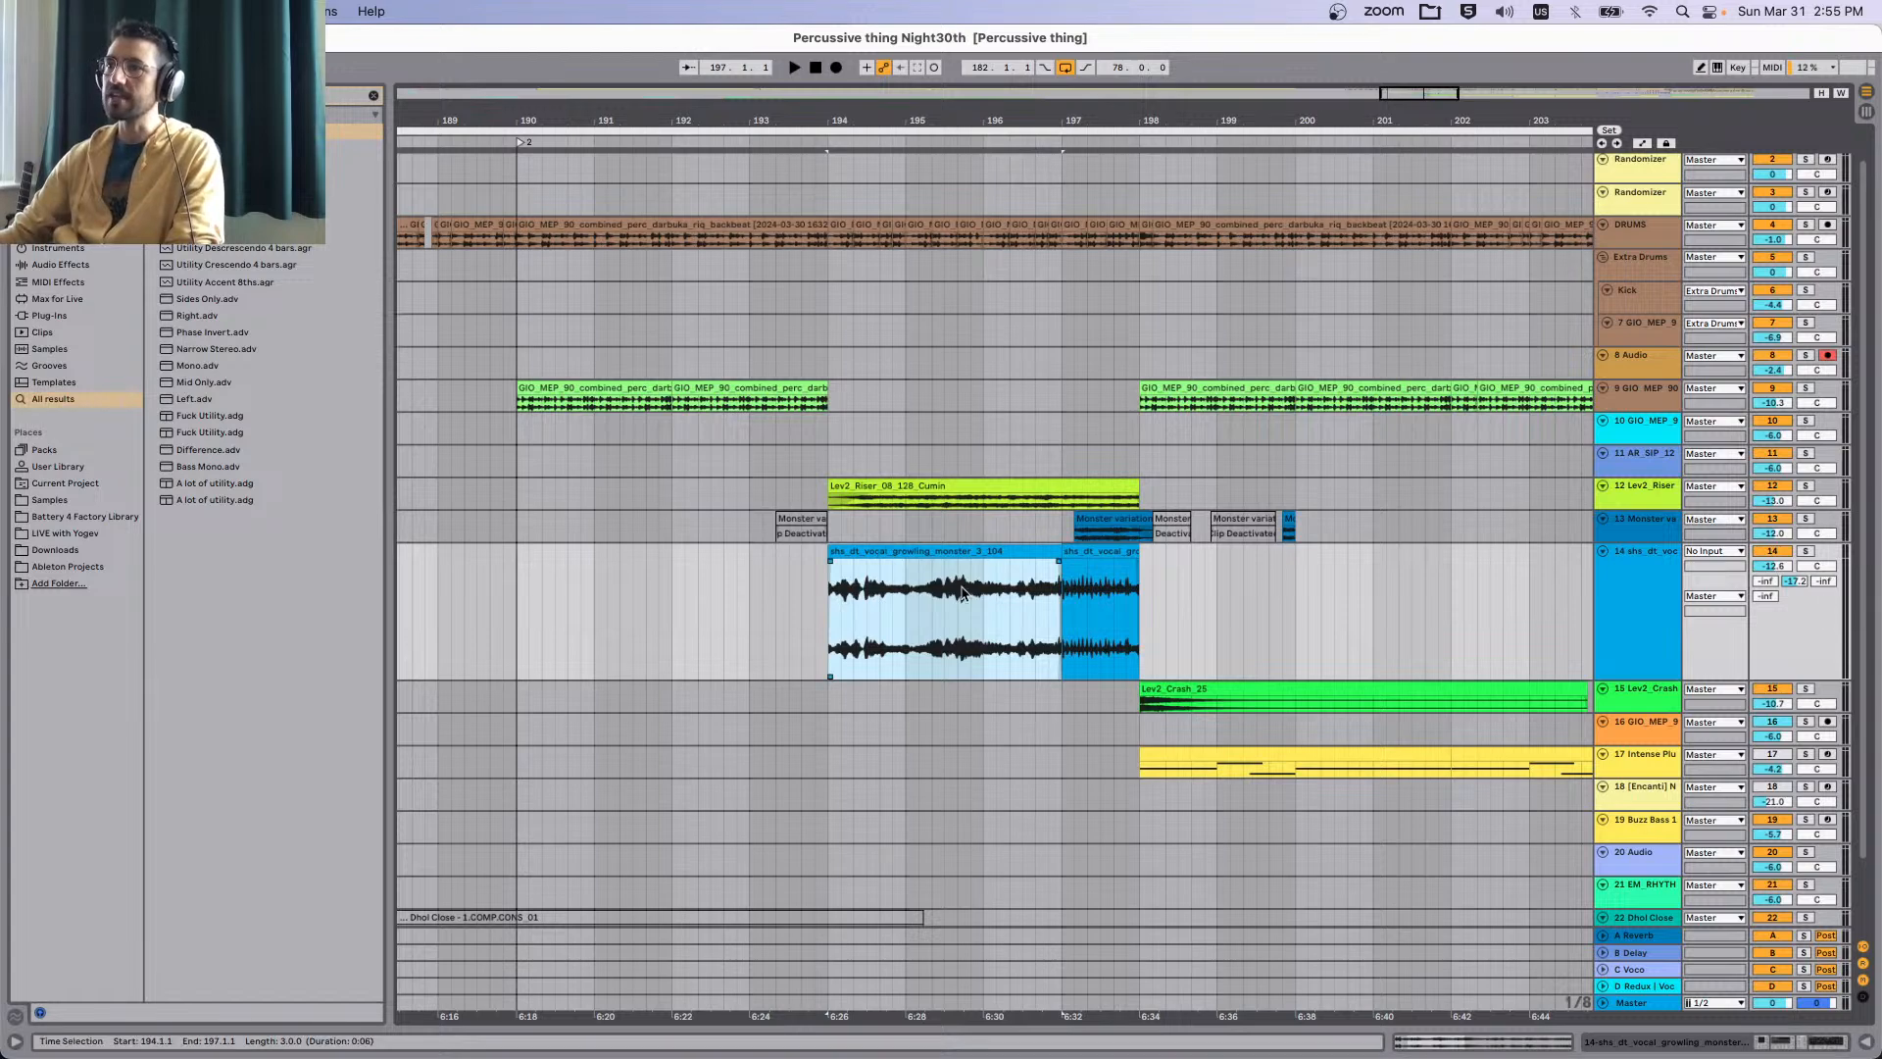
scroll(993, 580, up, 2)
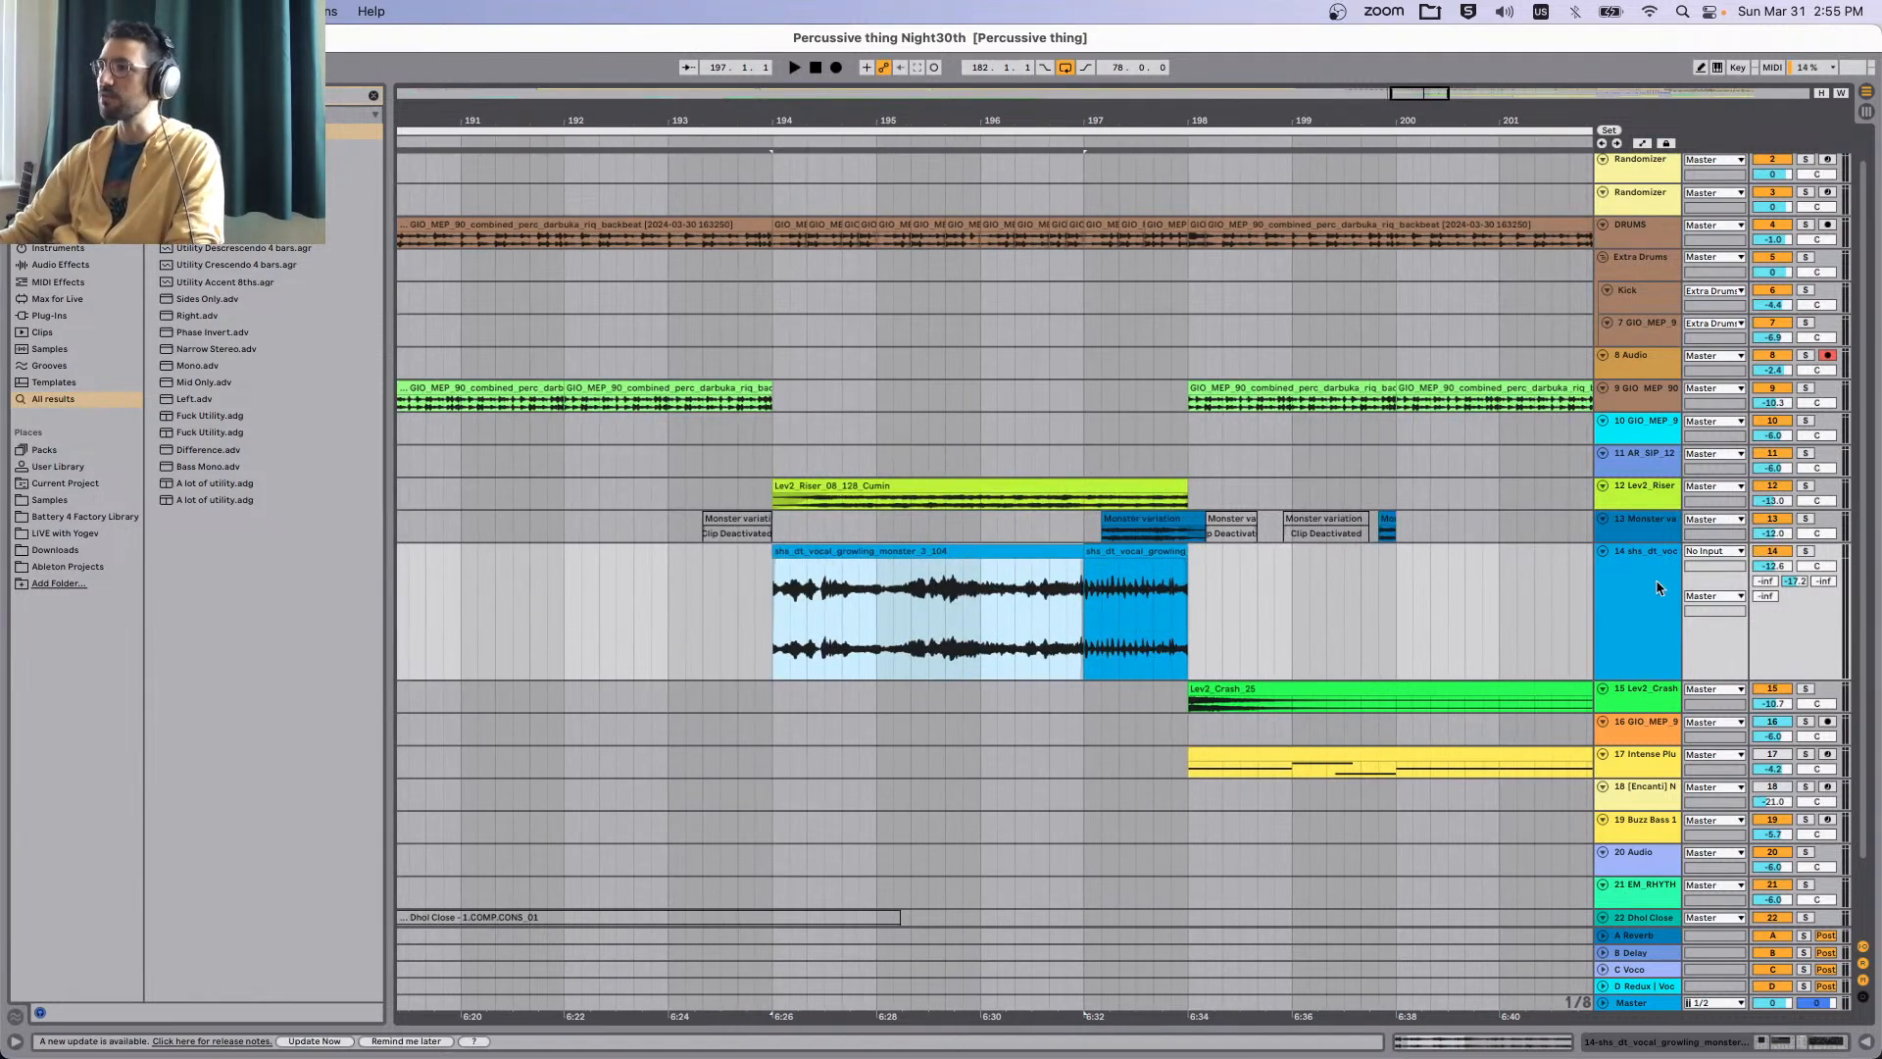
double_click(1656, 585)
click(978, 552)
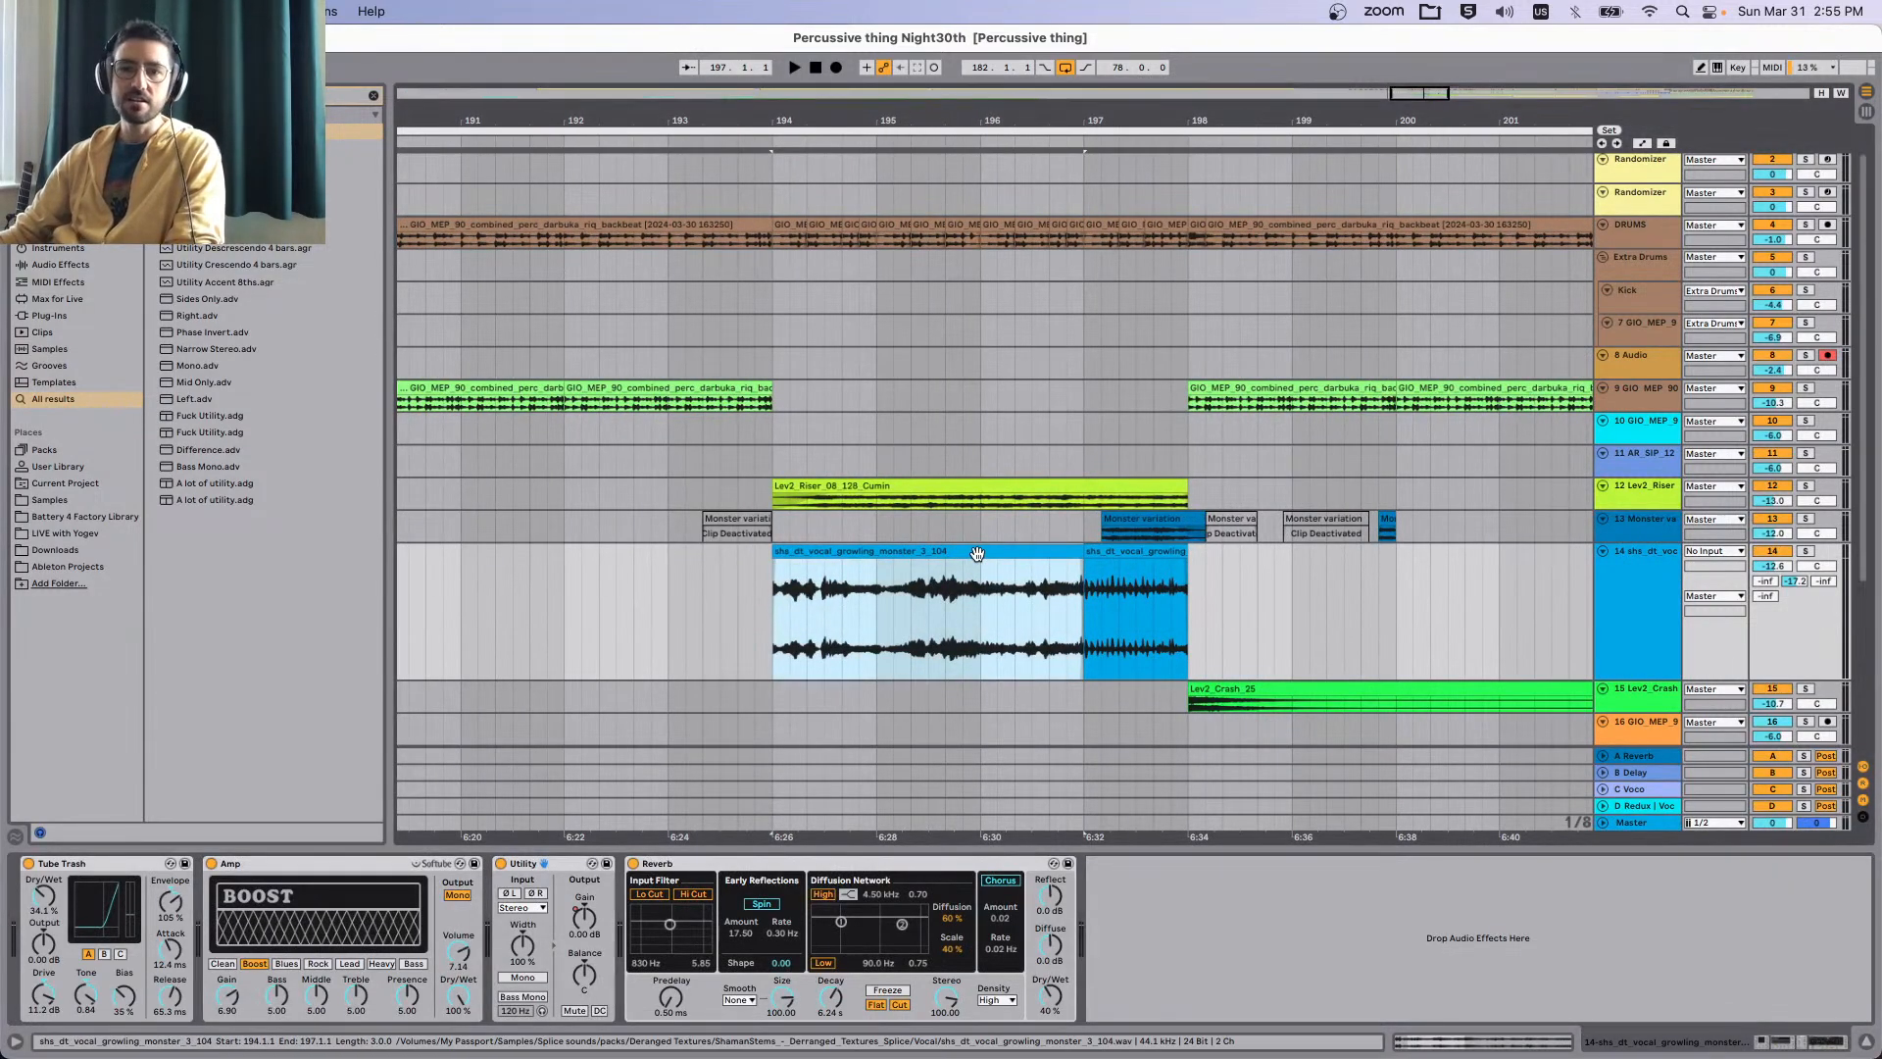
Listen to track 14's growling vocal soloed from bar 194 to bar 198, then unsolo it.
key(space)
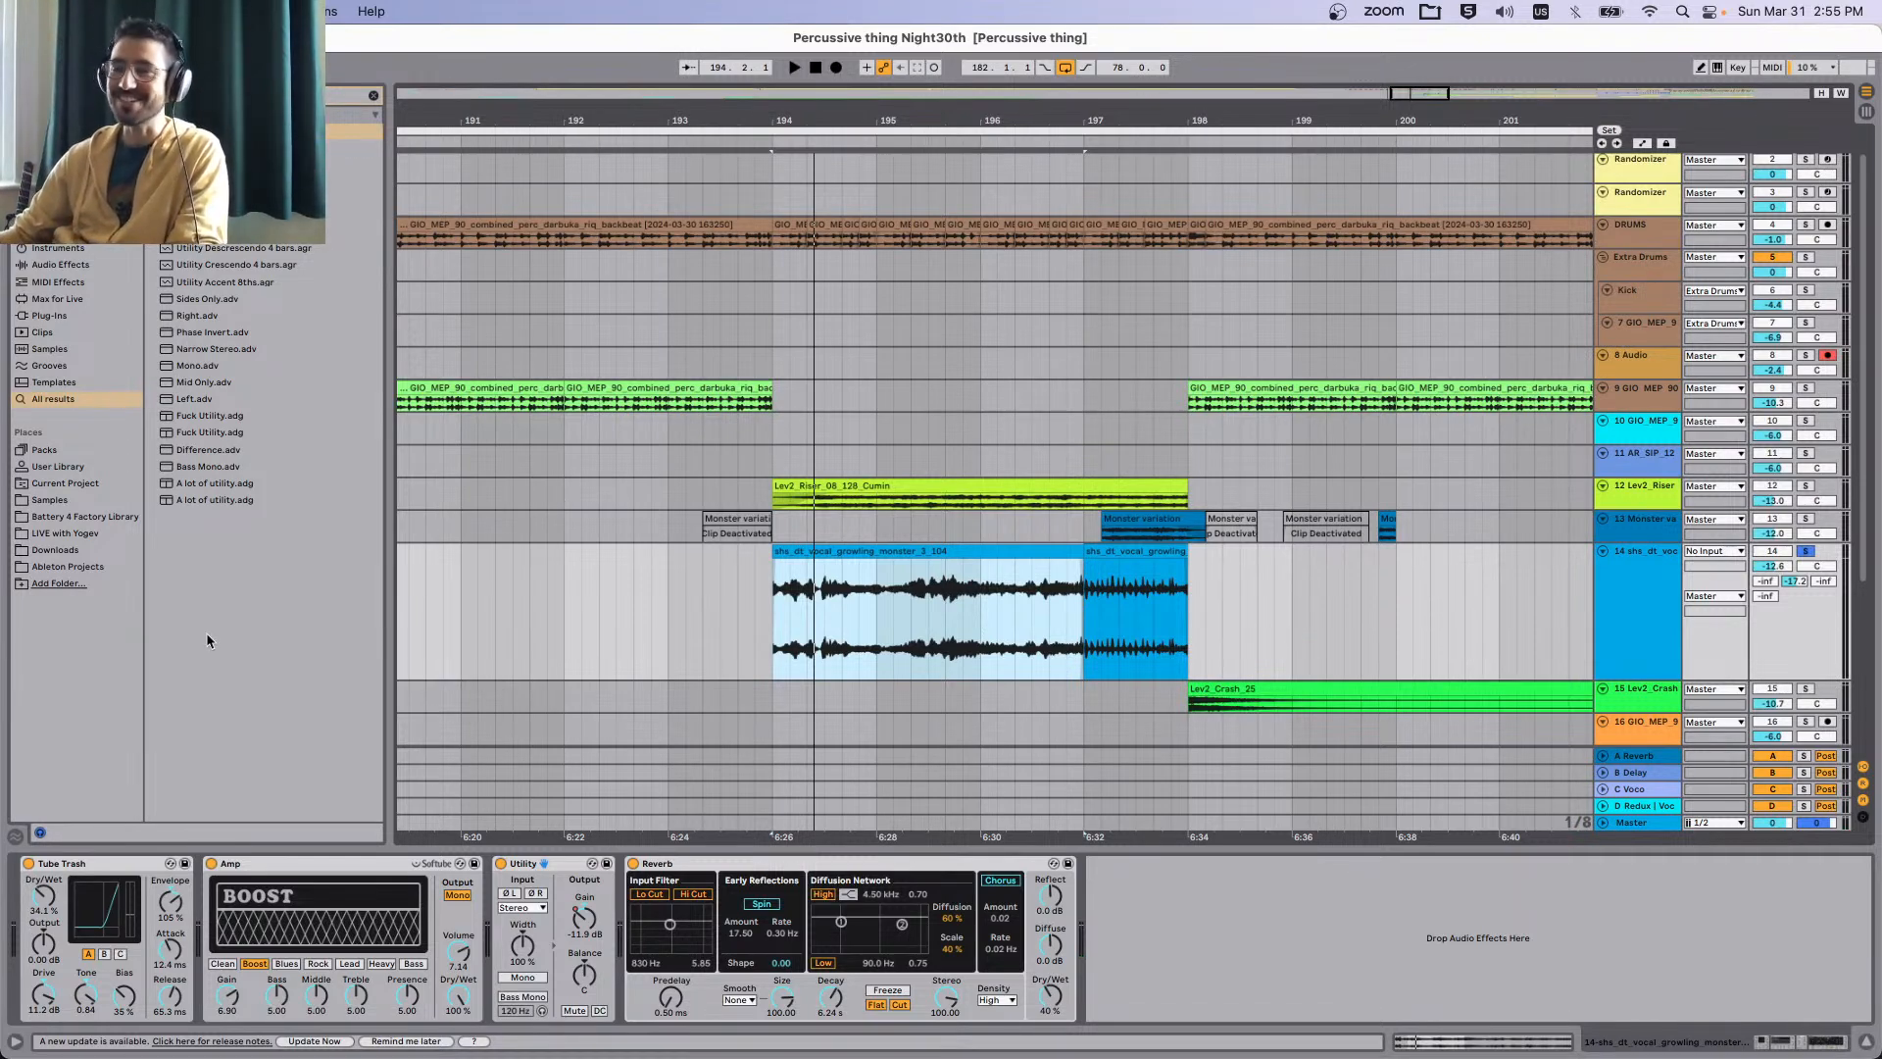
scroll(949, 576, up, 3)
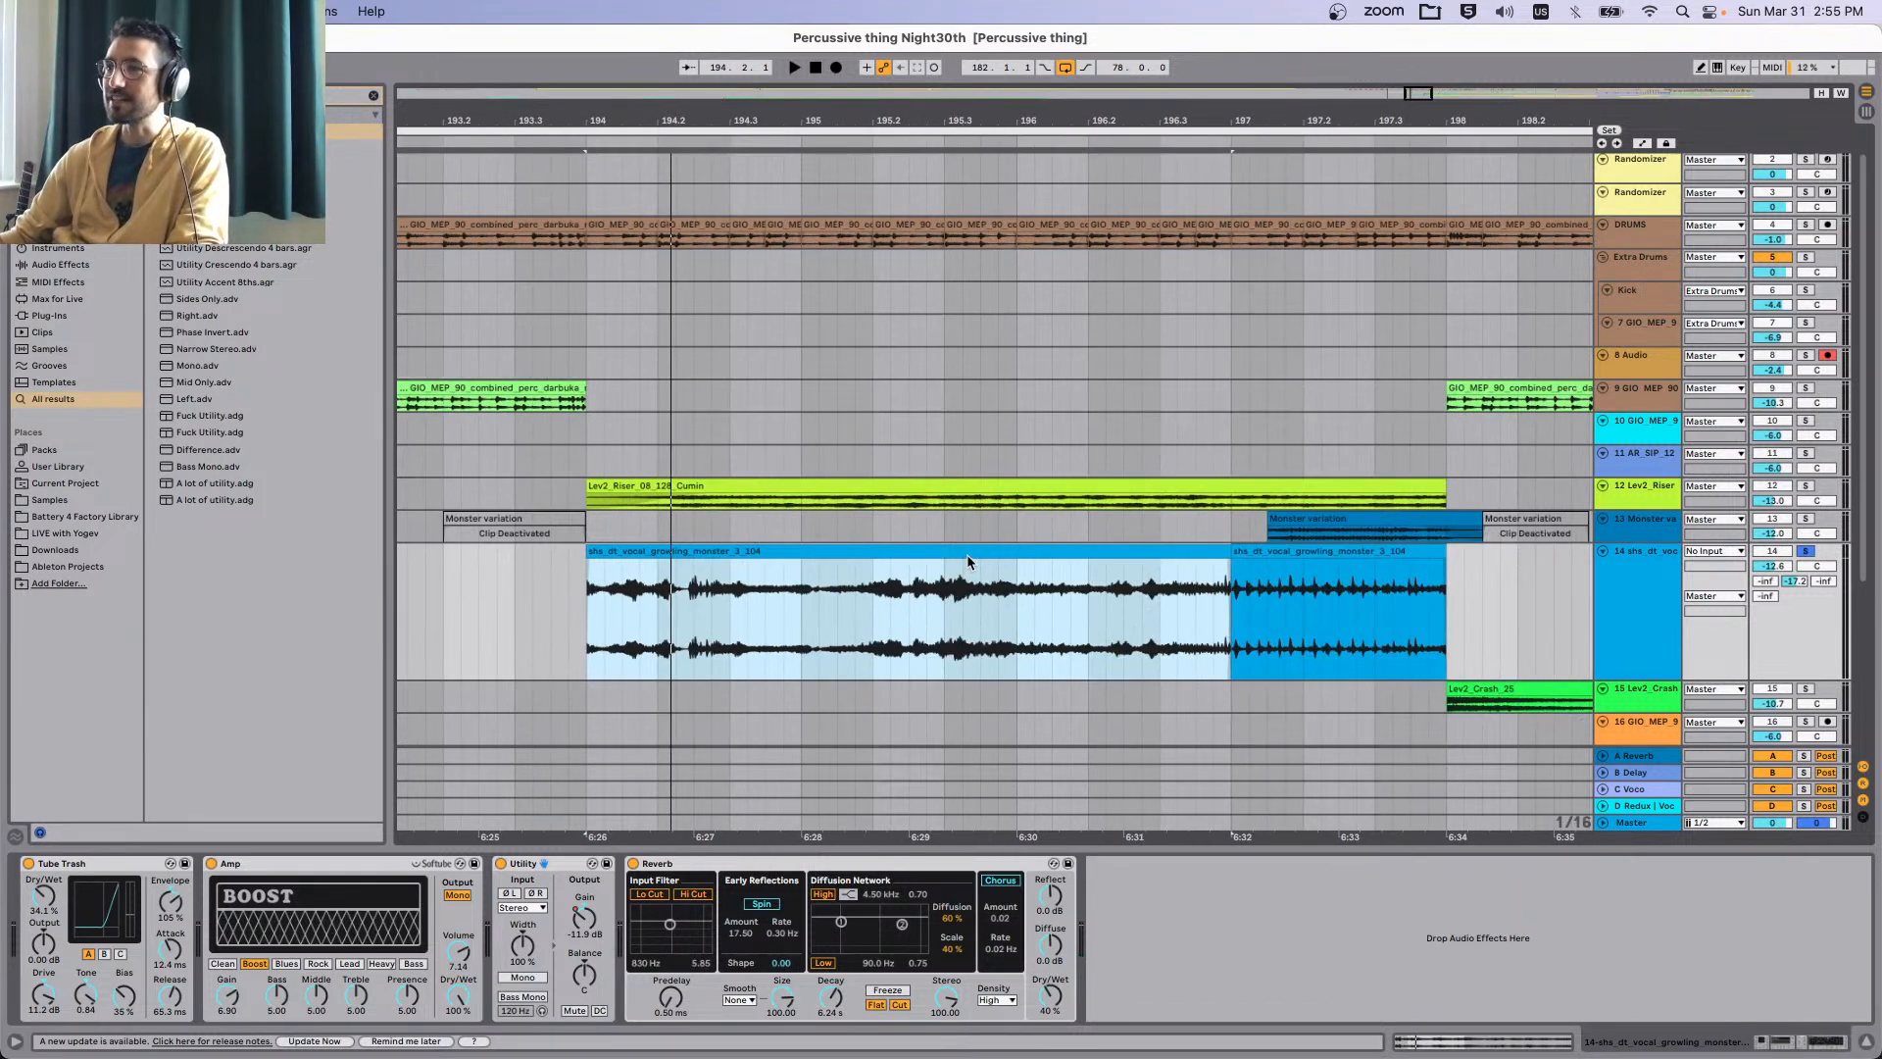
click(967, 555)
key(space)
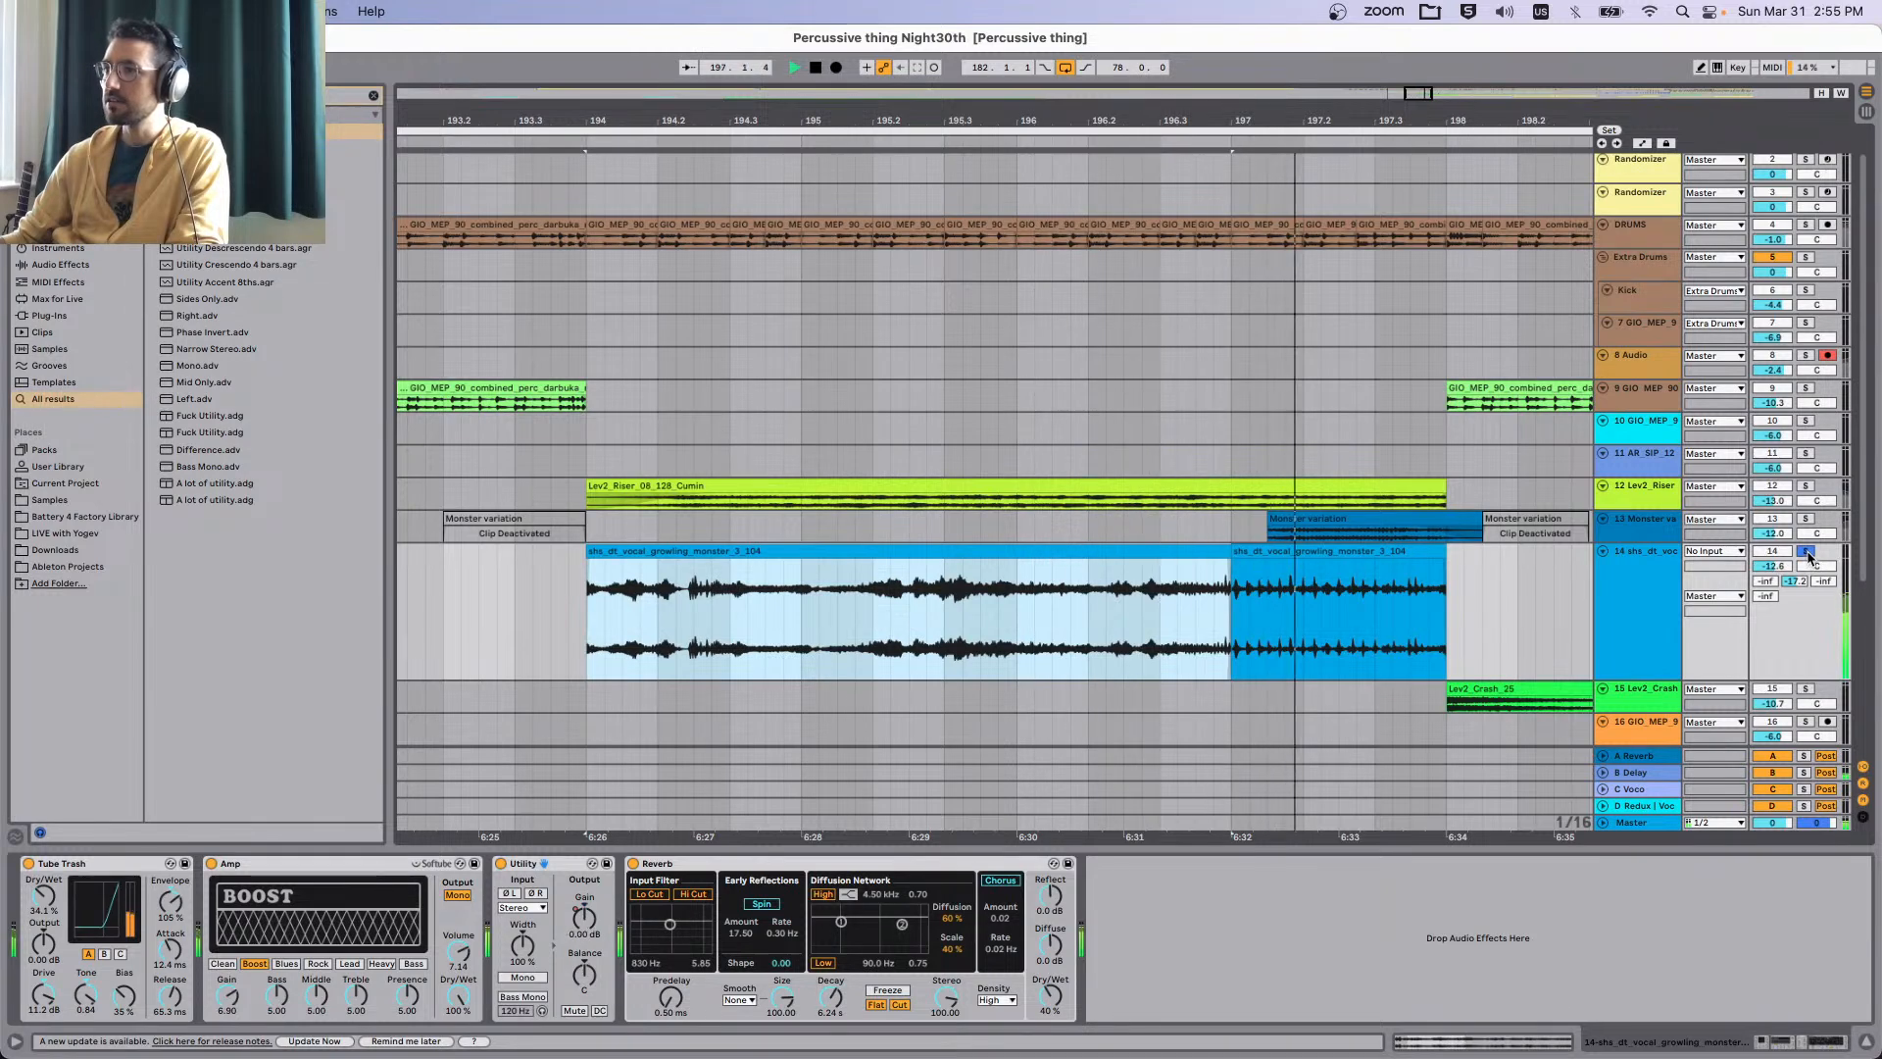
key(space)
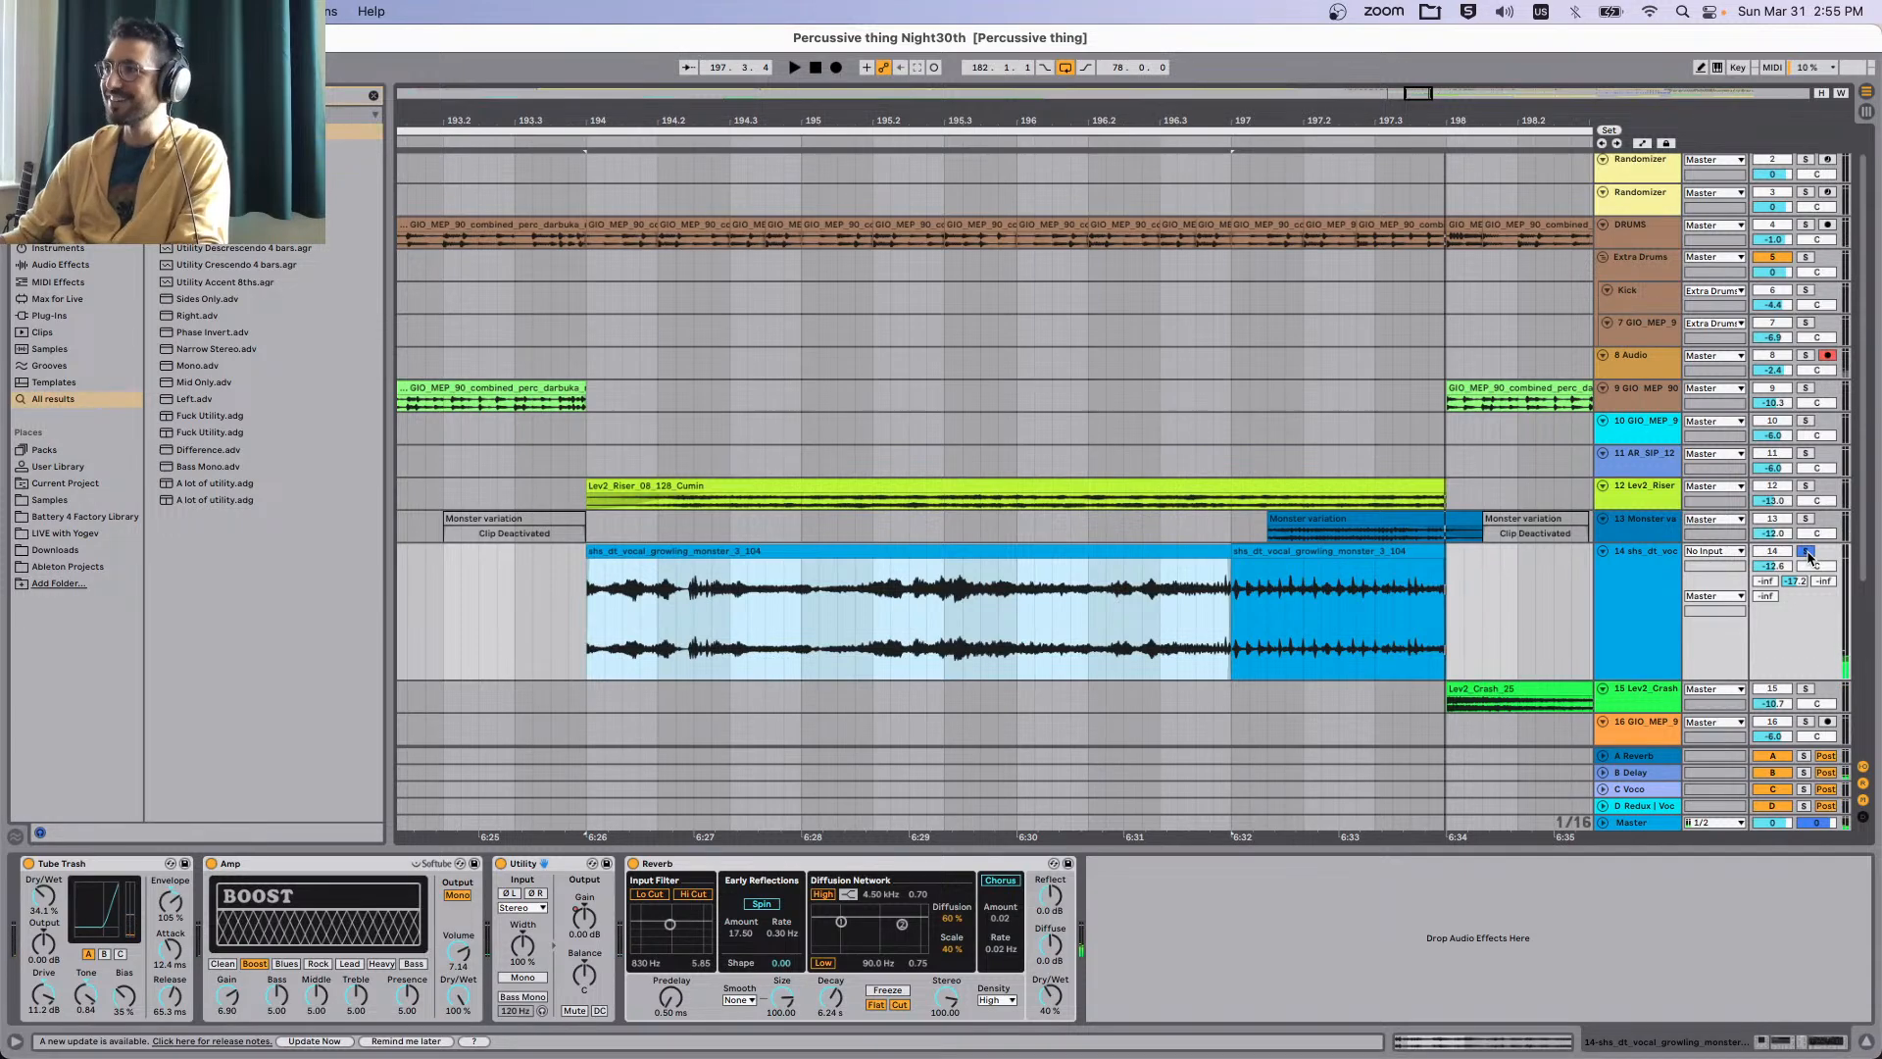
click(1808, 555)
Replay the full mix from bar 193 through the riser and growling vocal section.
scroll(559, 601, down, 3)
click(496, 596)
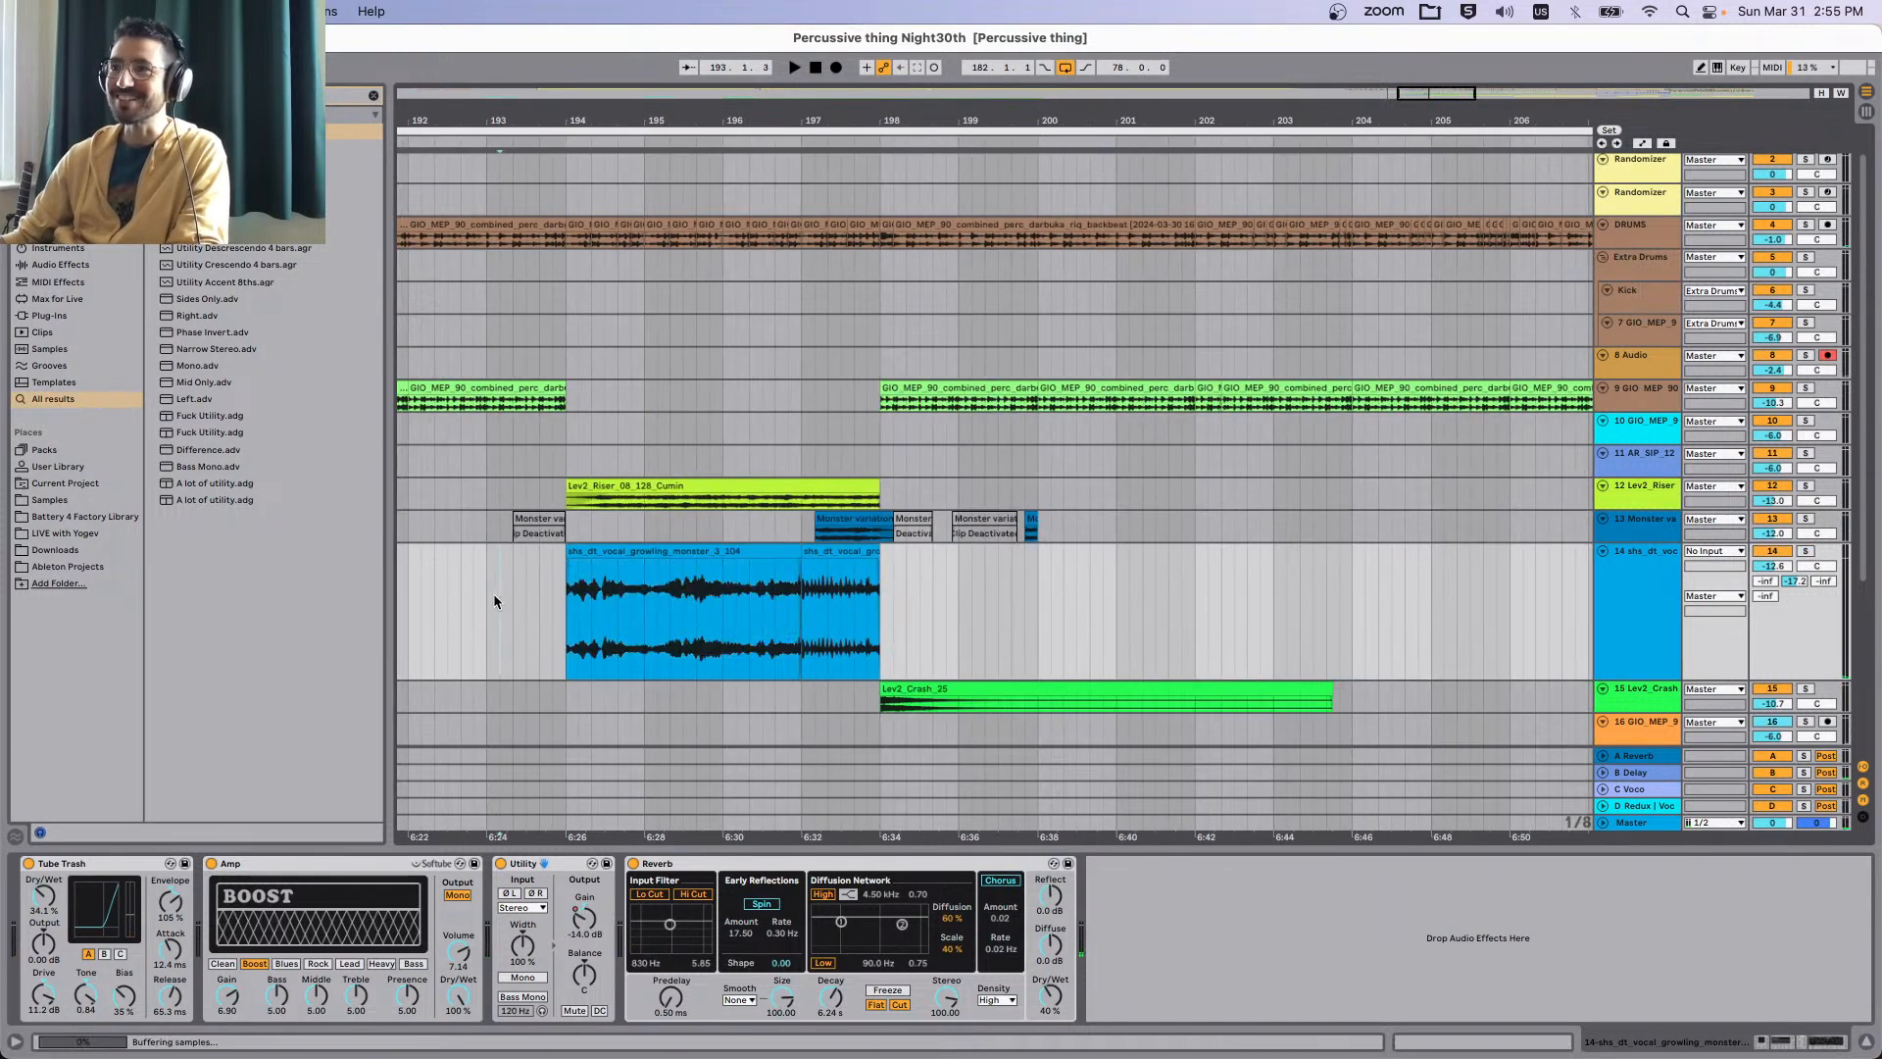
key(space)
scroll(497, 600, left, 3)
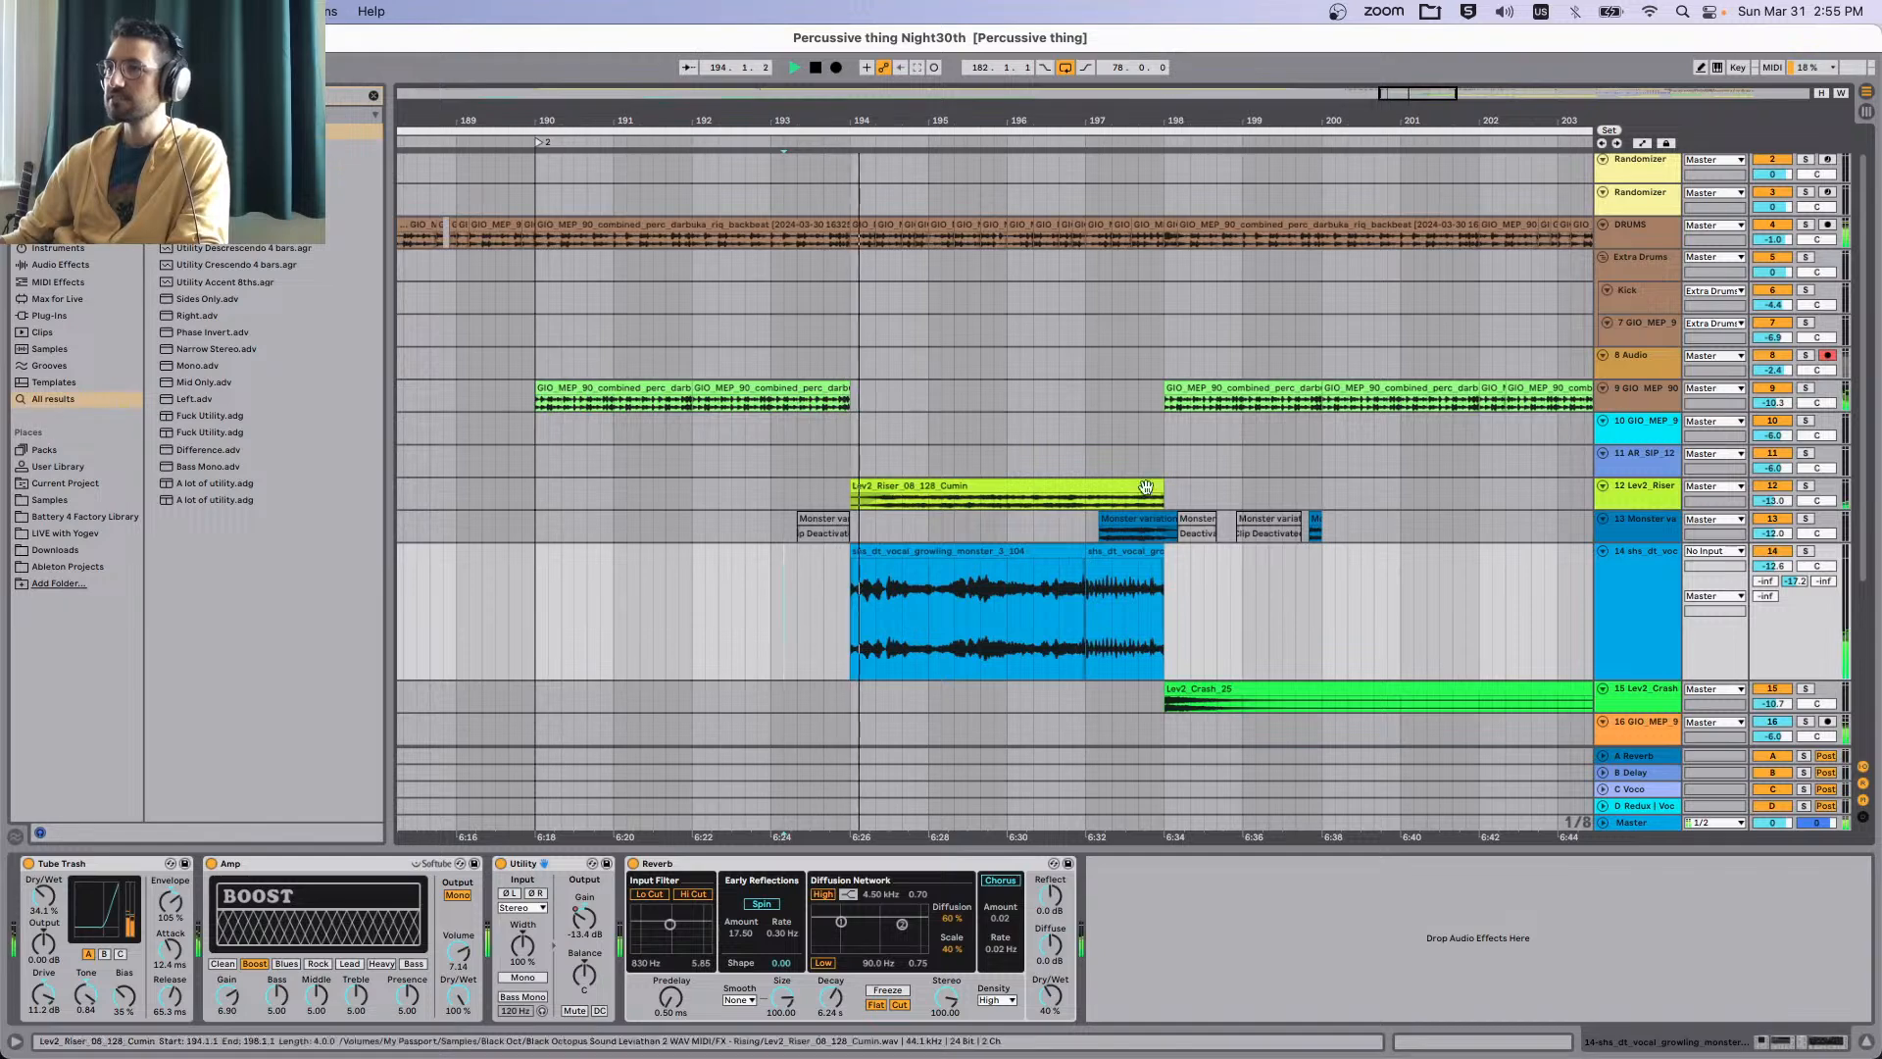
scroll(1072, 594, right, 3)
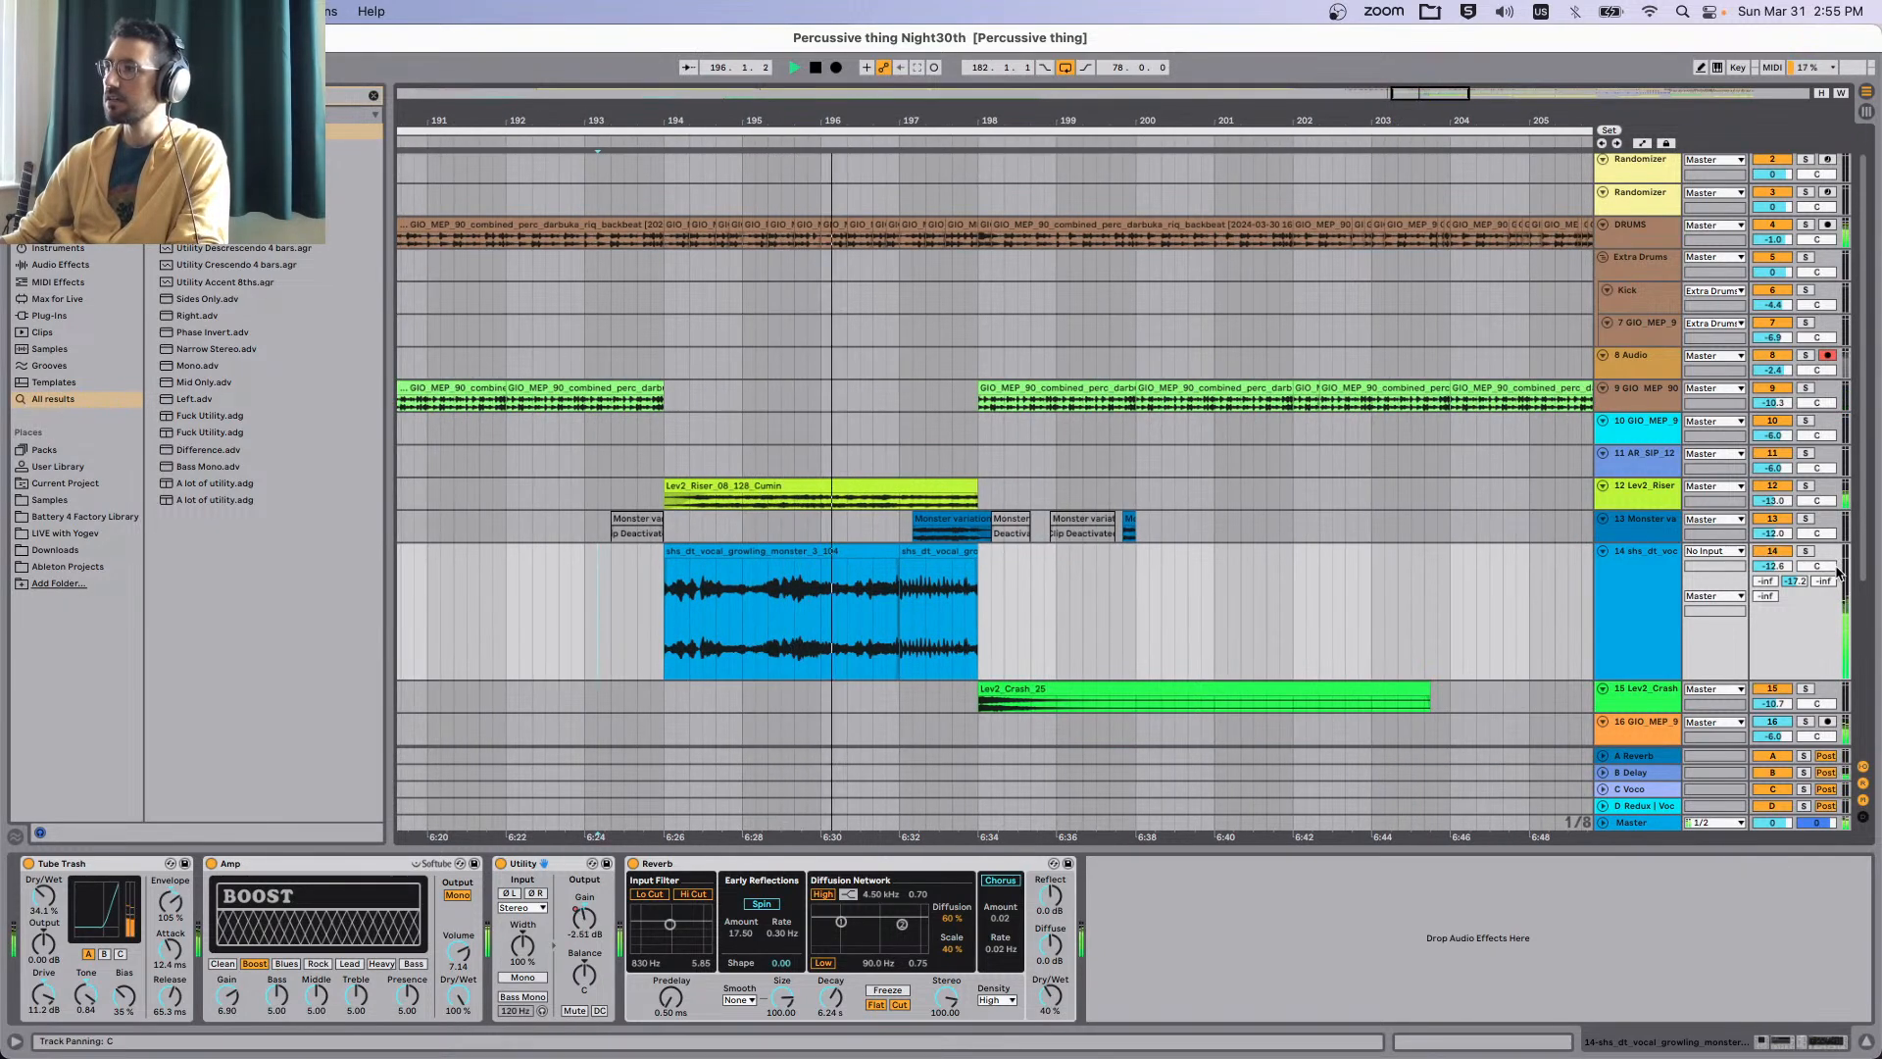
Try panning track 14 to the left during playback and reset it to centre.
drag(1837, 571, 1837, 599)
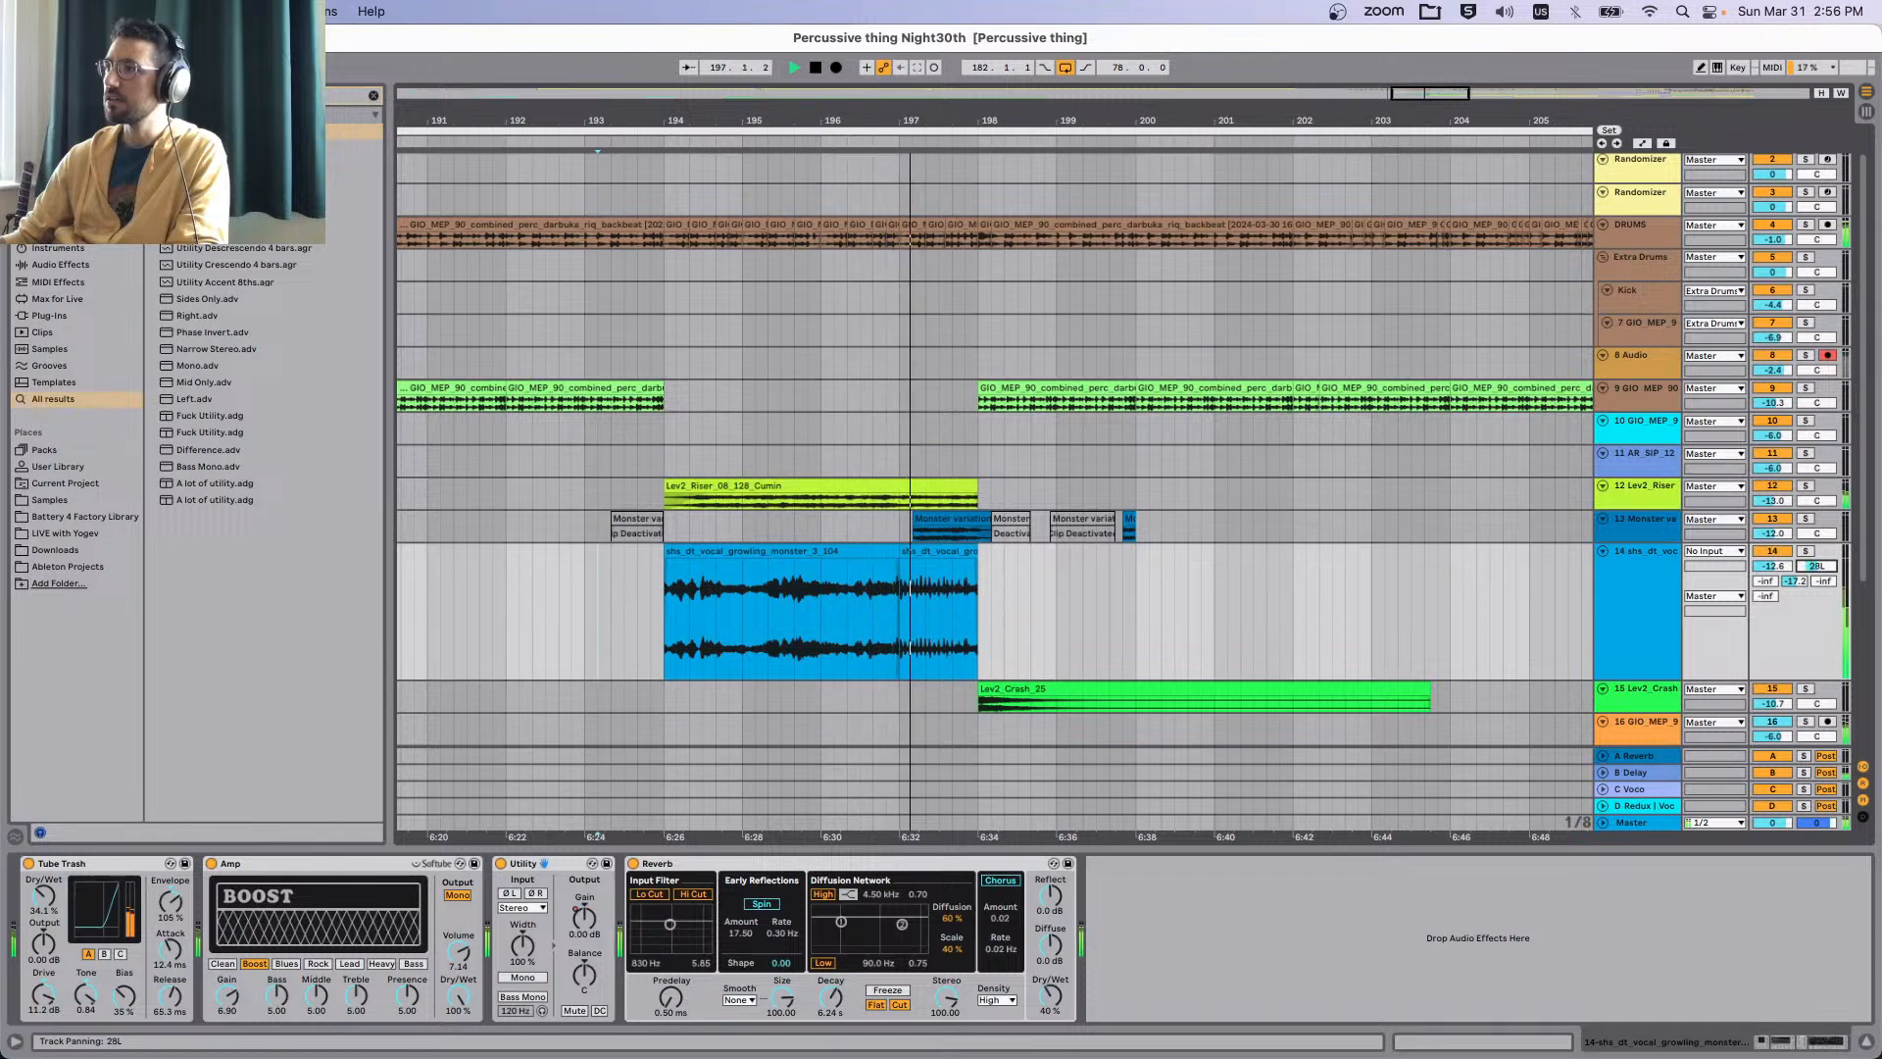
key(space)
double_click(1832, 569)
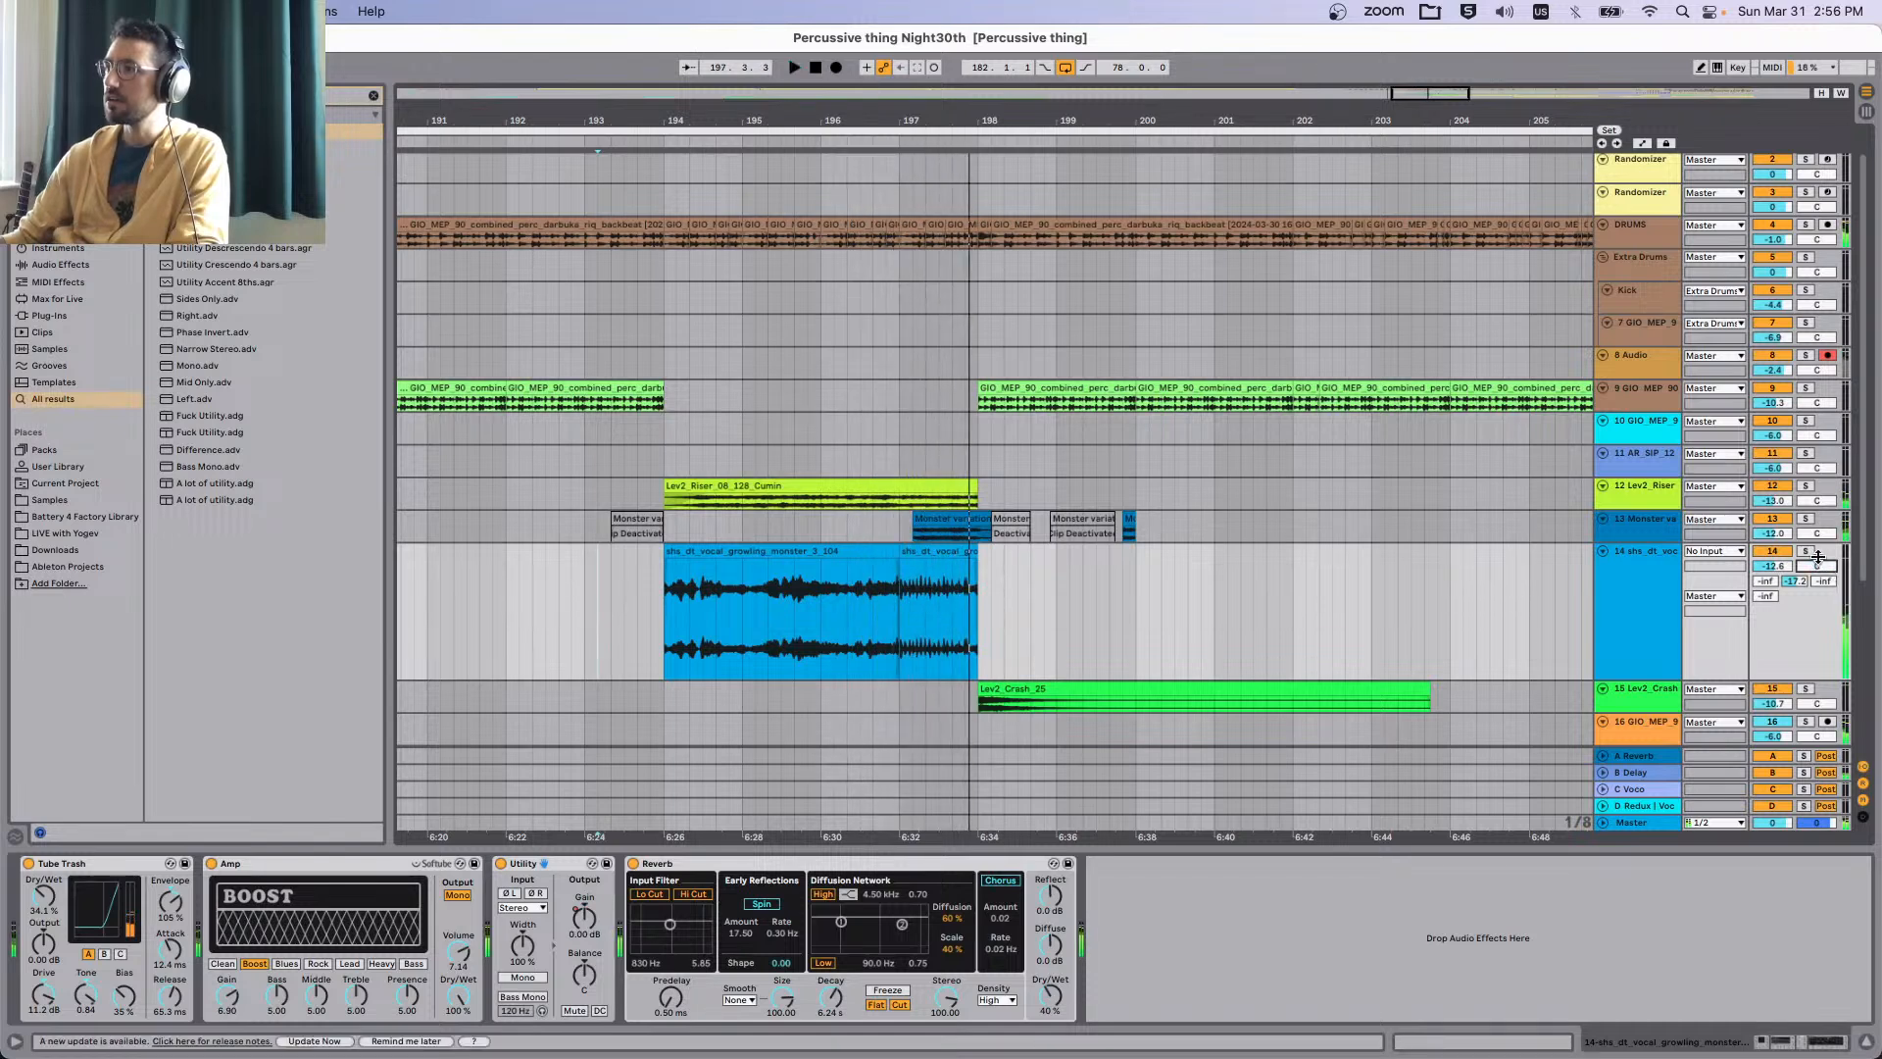
Automate track 14's panning to swing left around bar 196.5 and return to centre after bar 197, then hide automation and collapse the track.
key(a)
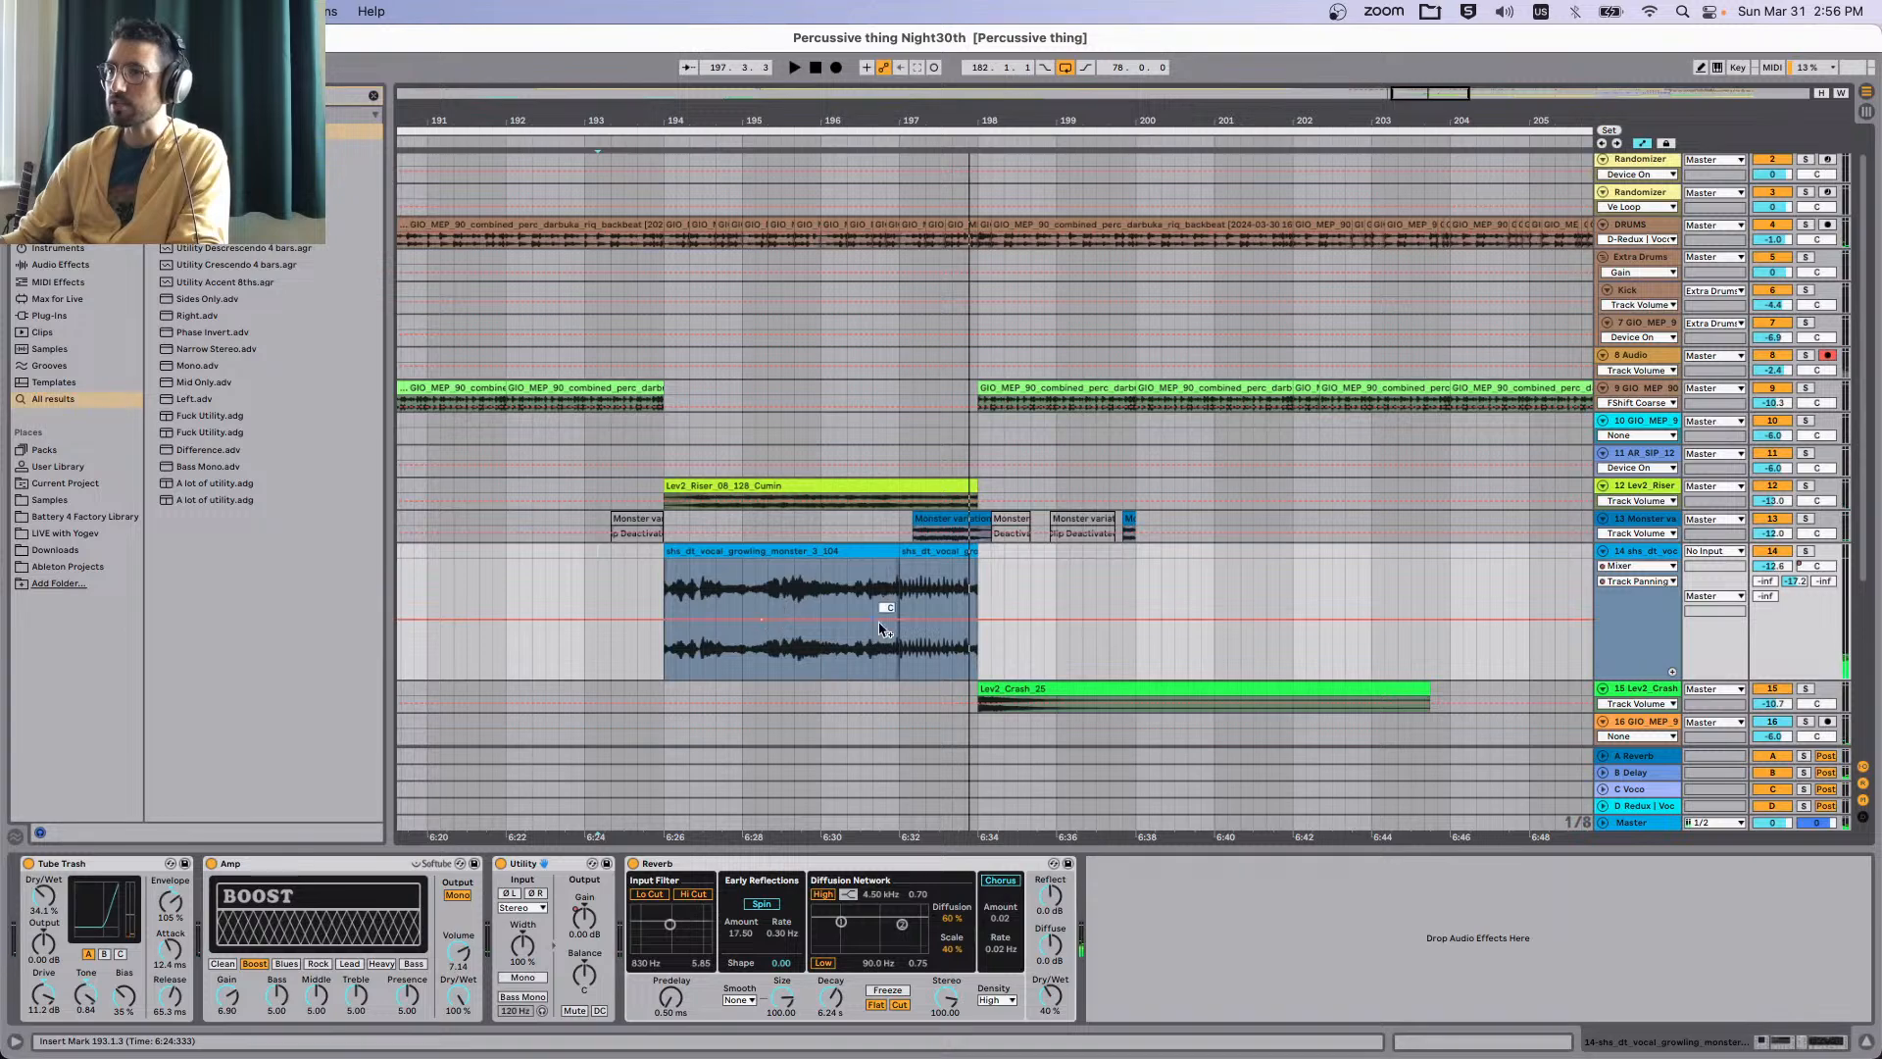
drag(834, 620, 859, 637)
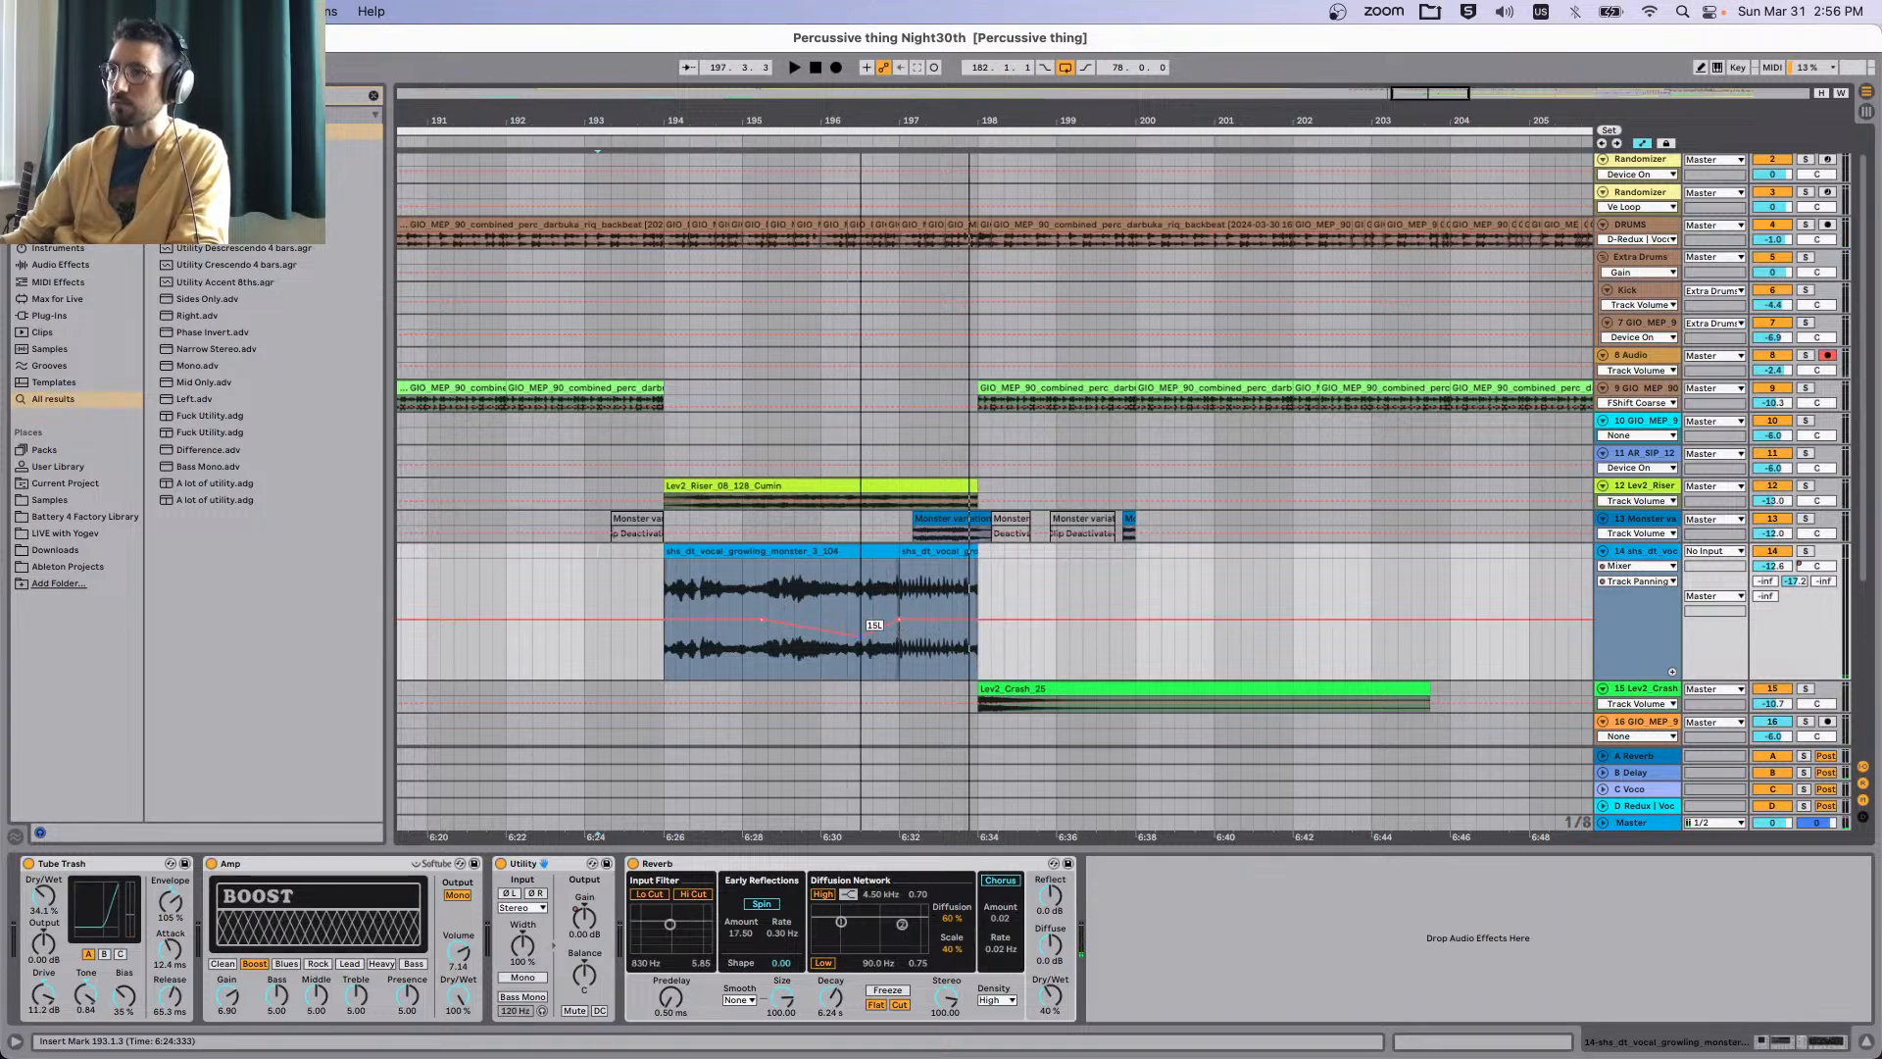
key(space)
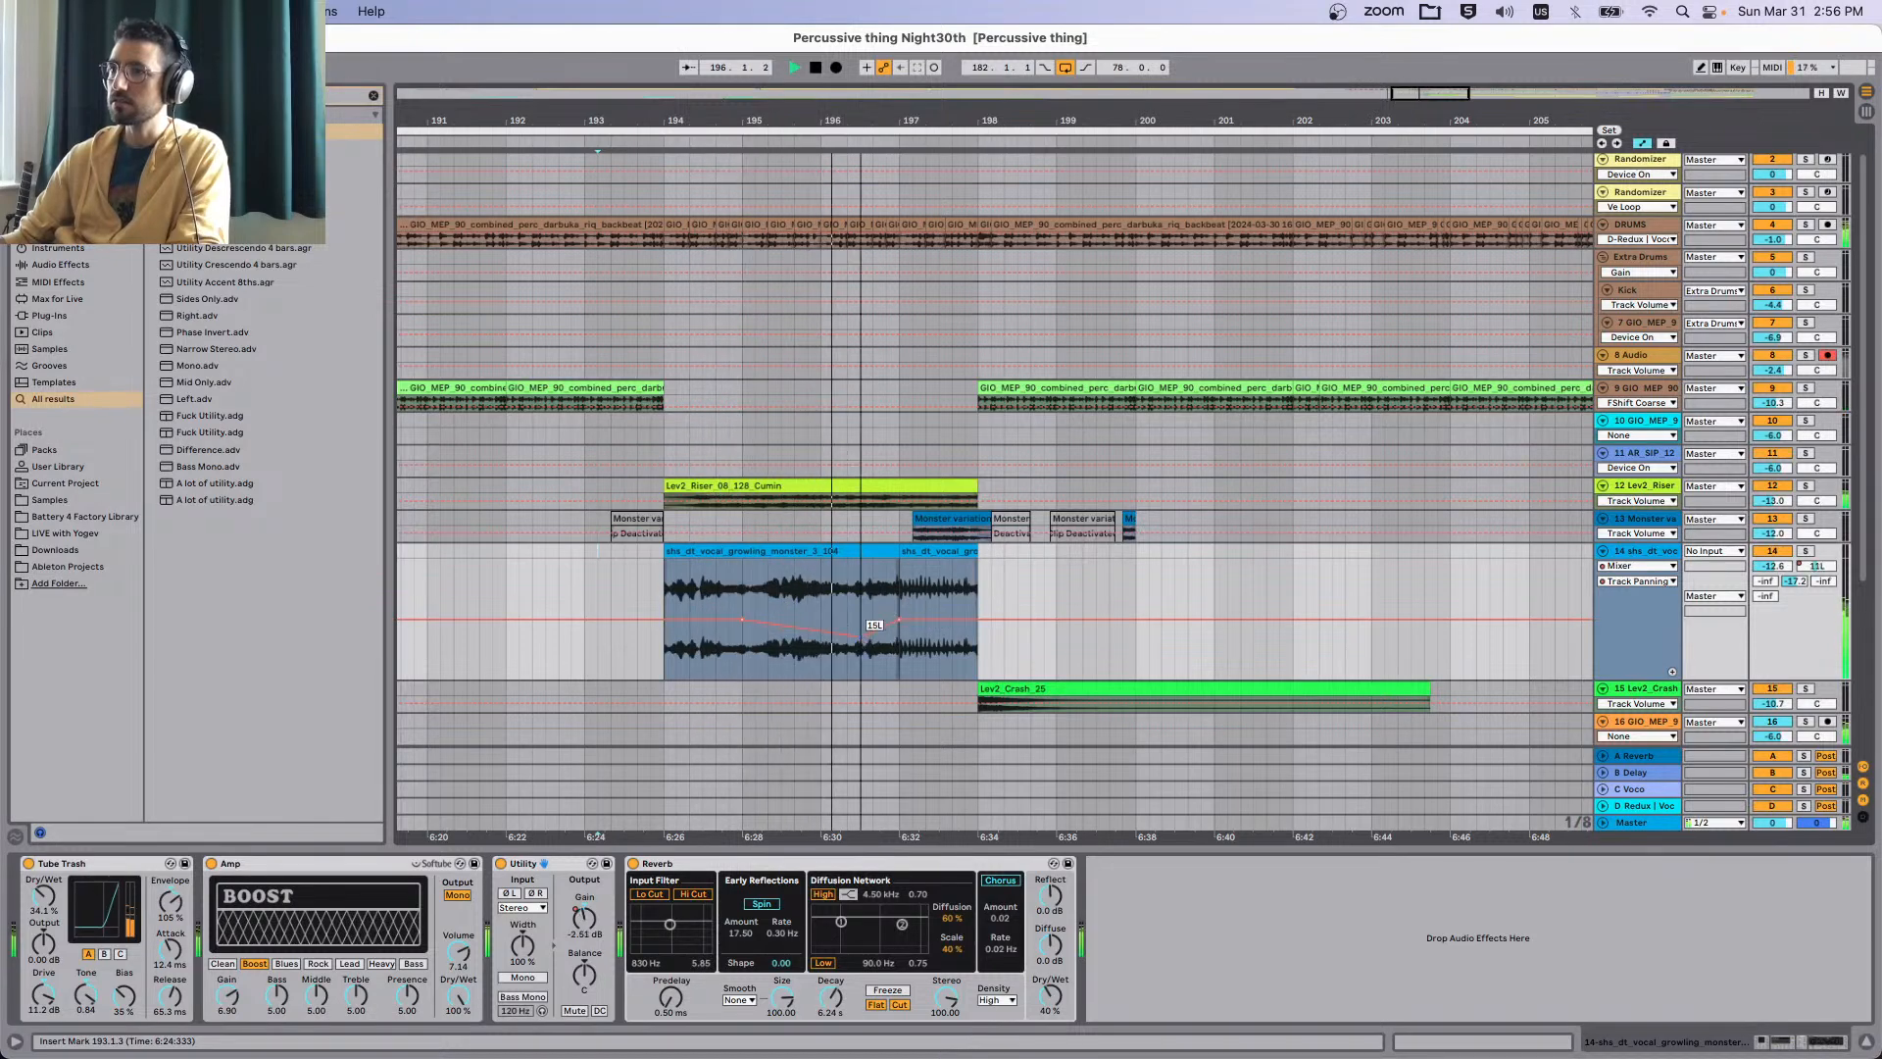
drag(859, 637, 860, 648)
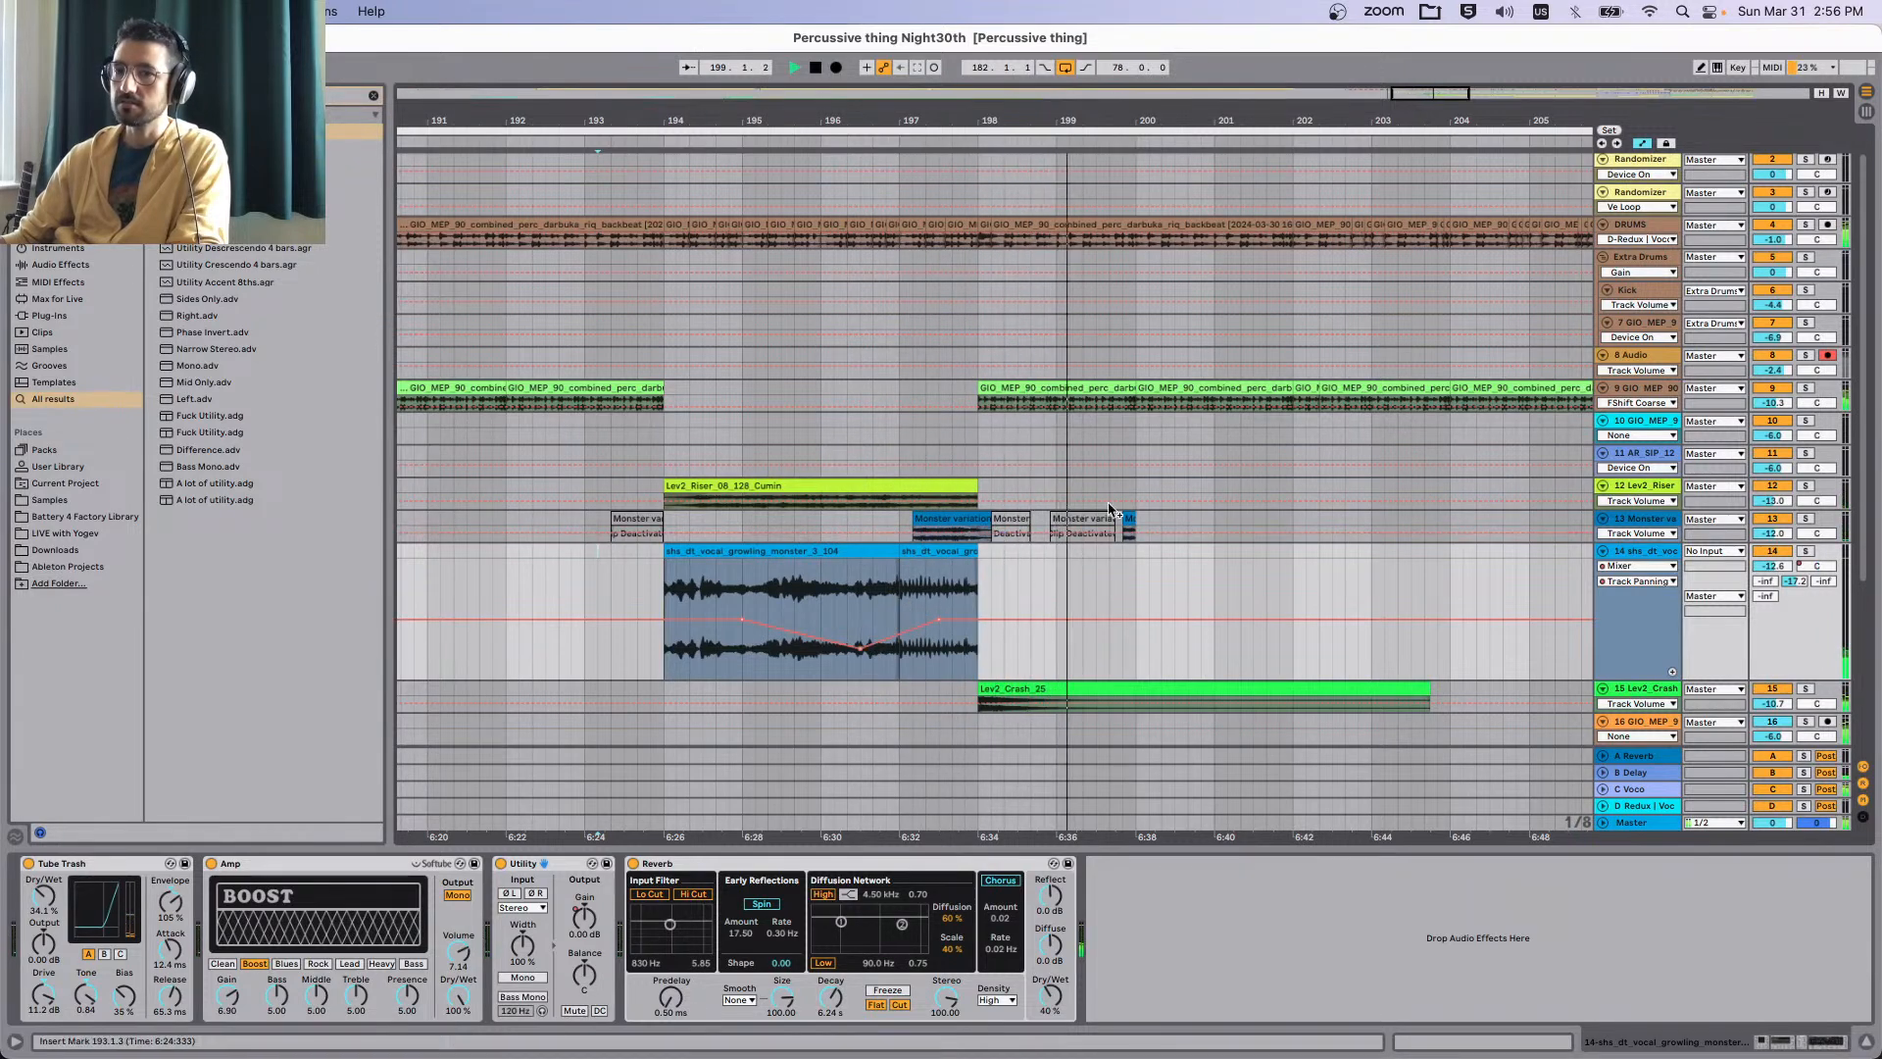
key(space)
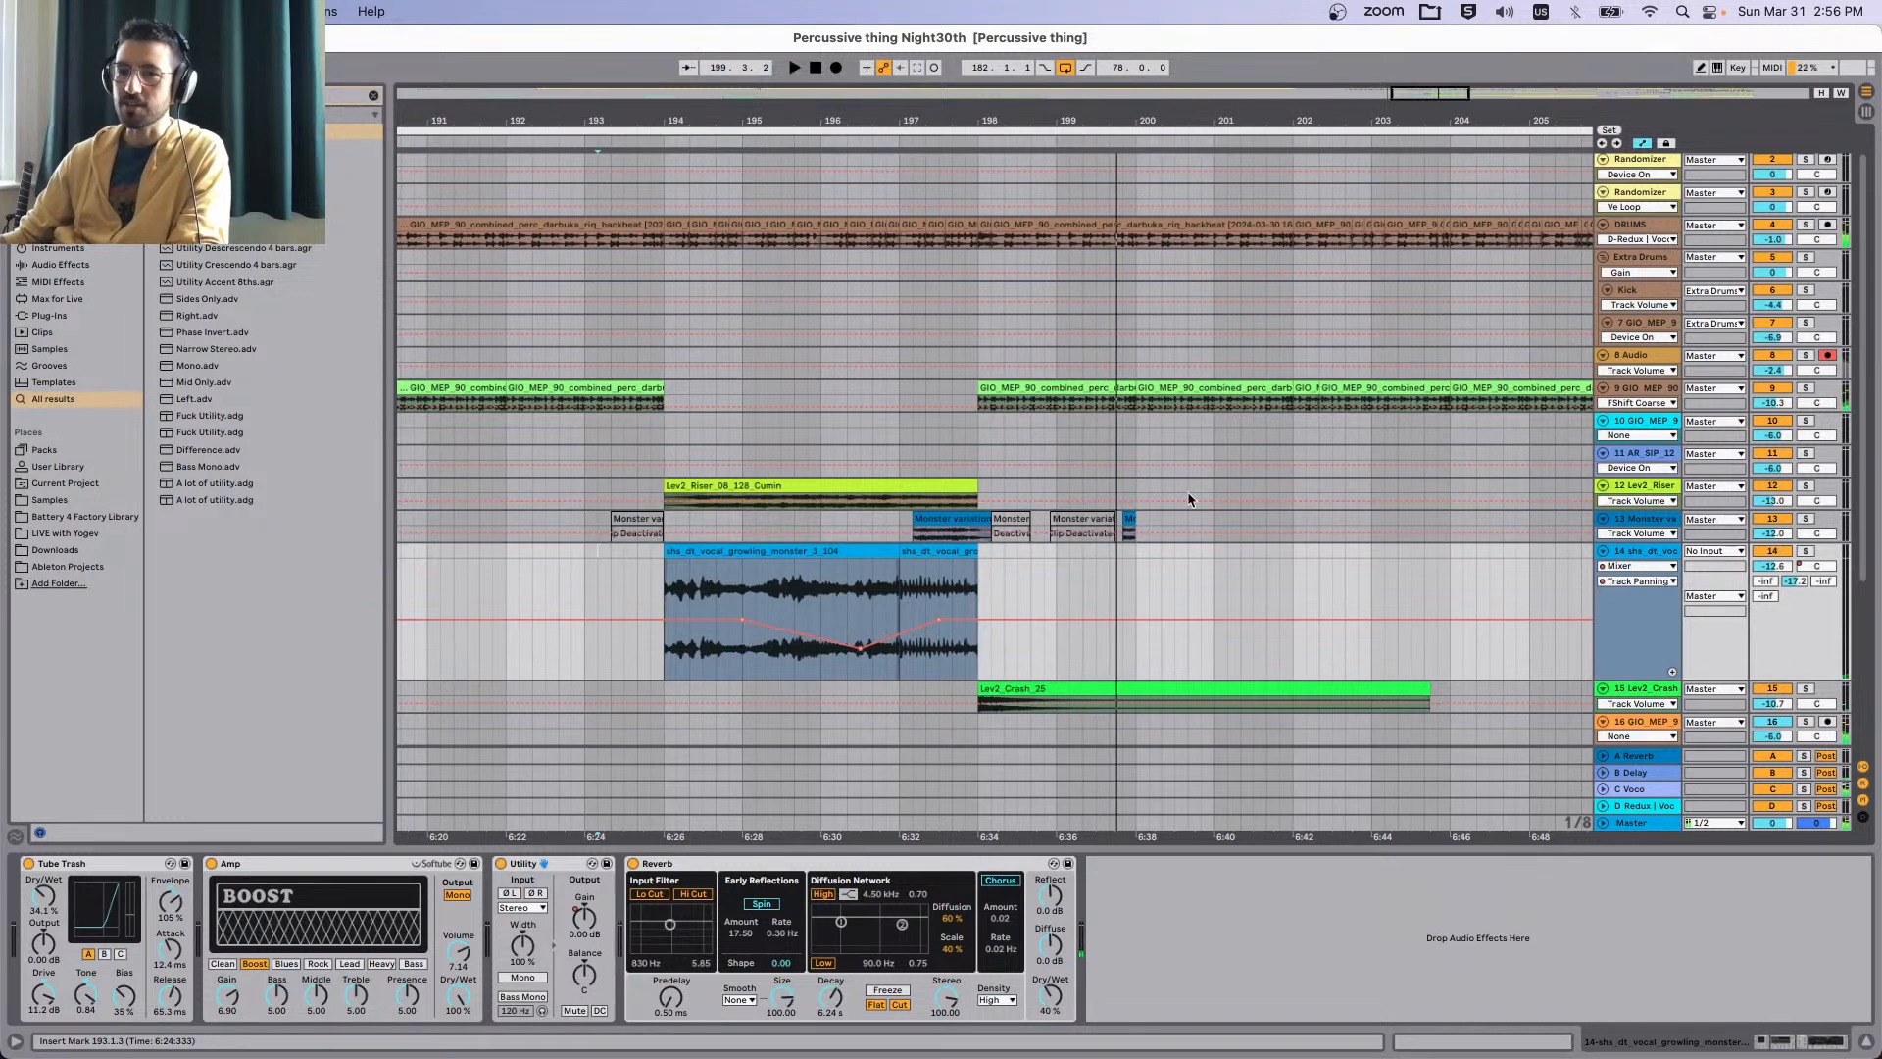
click(649, 590)
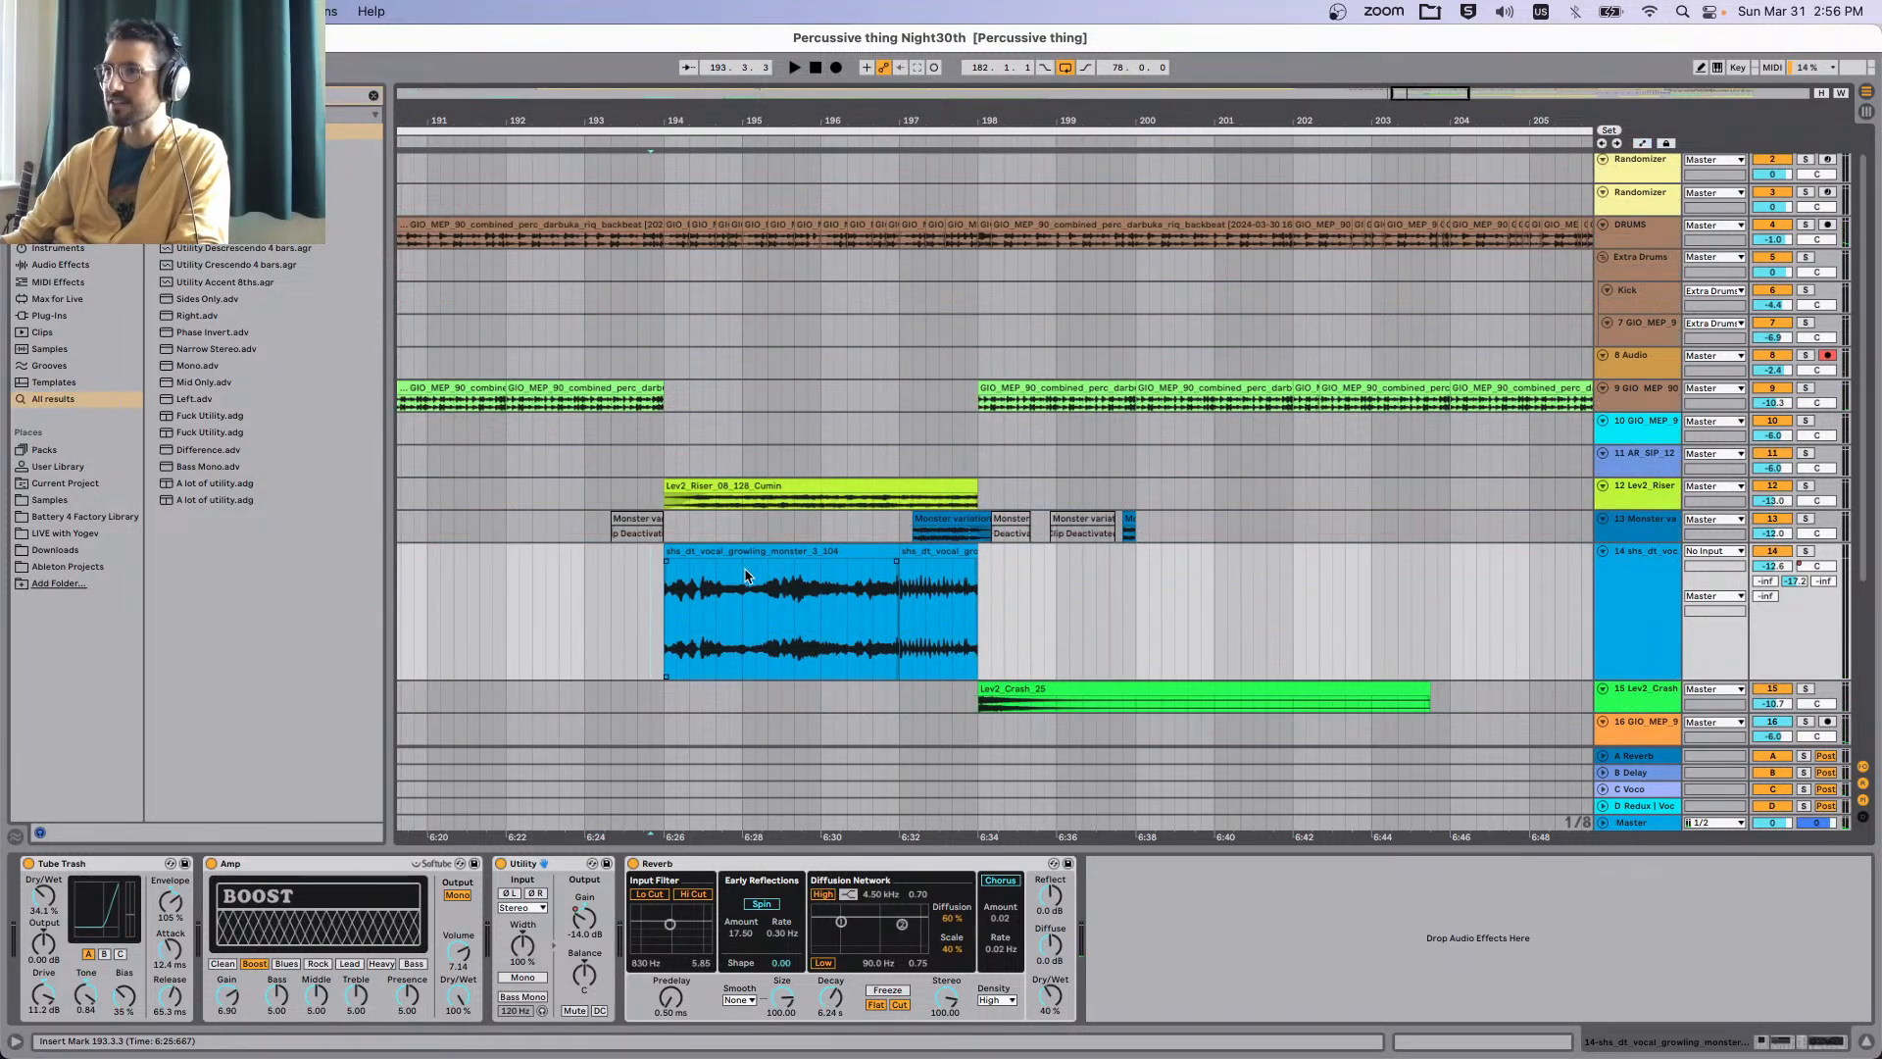
key(a)
scroll(710, 601, up, 1)
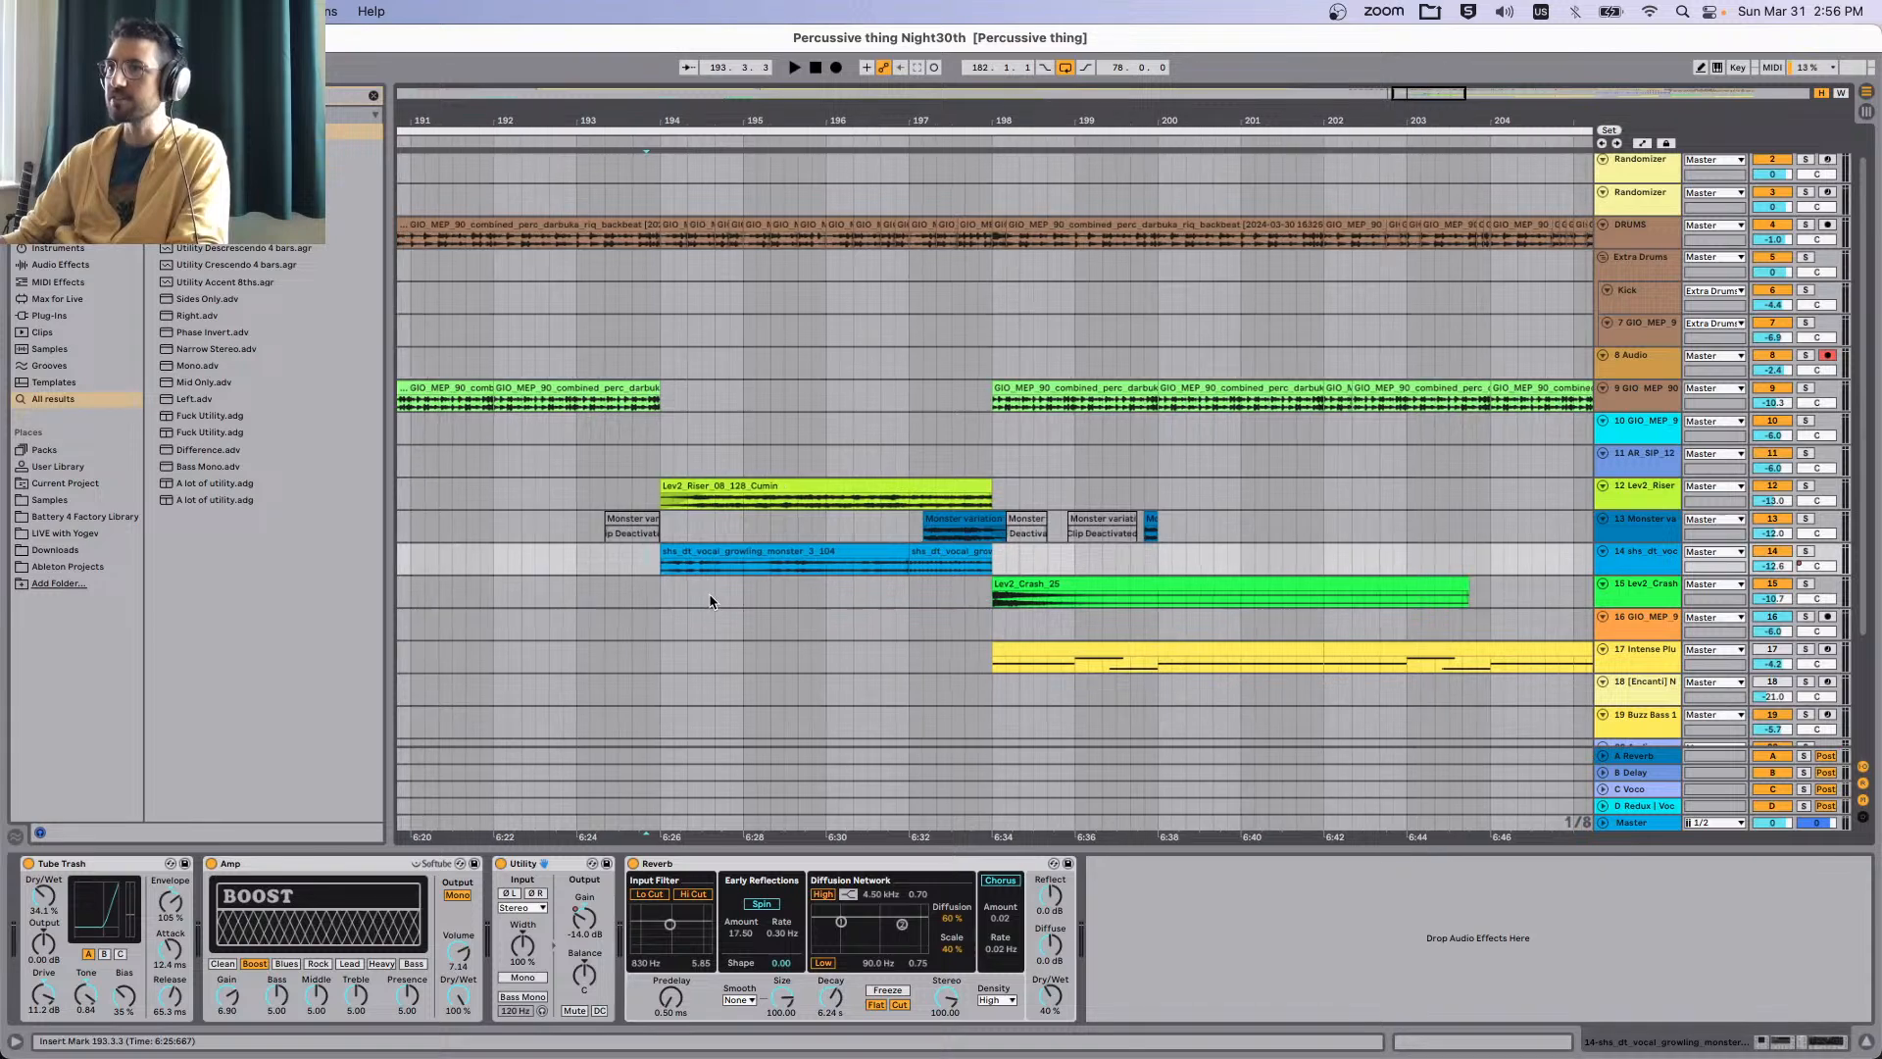
Enlarge track 12 and open its riser clip between bars 194 and 198 in detail.
scroll(690, 540, down, 1)
click(763, 485)
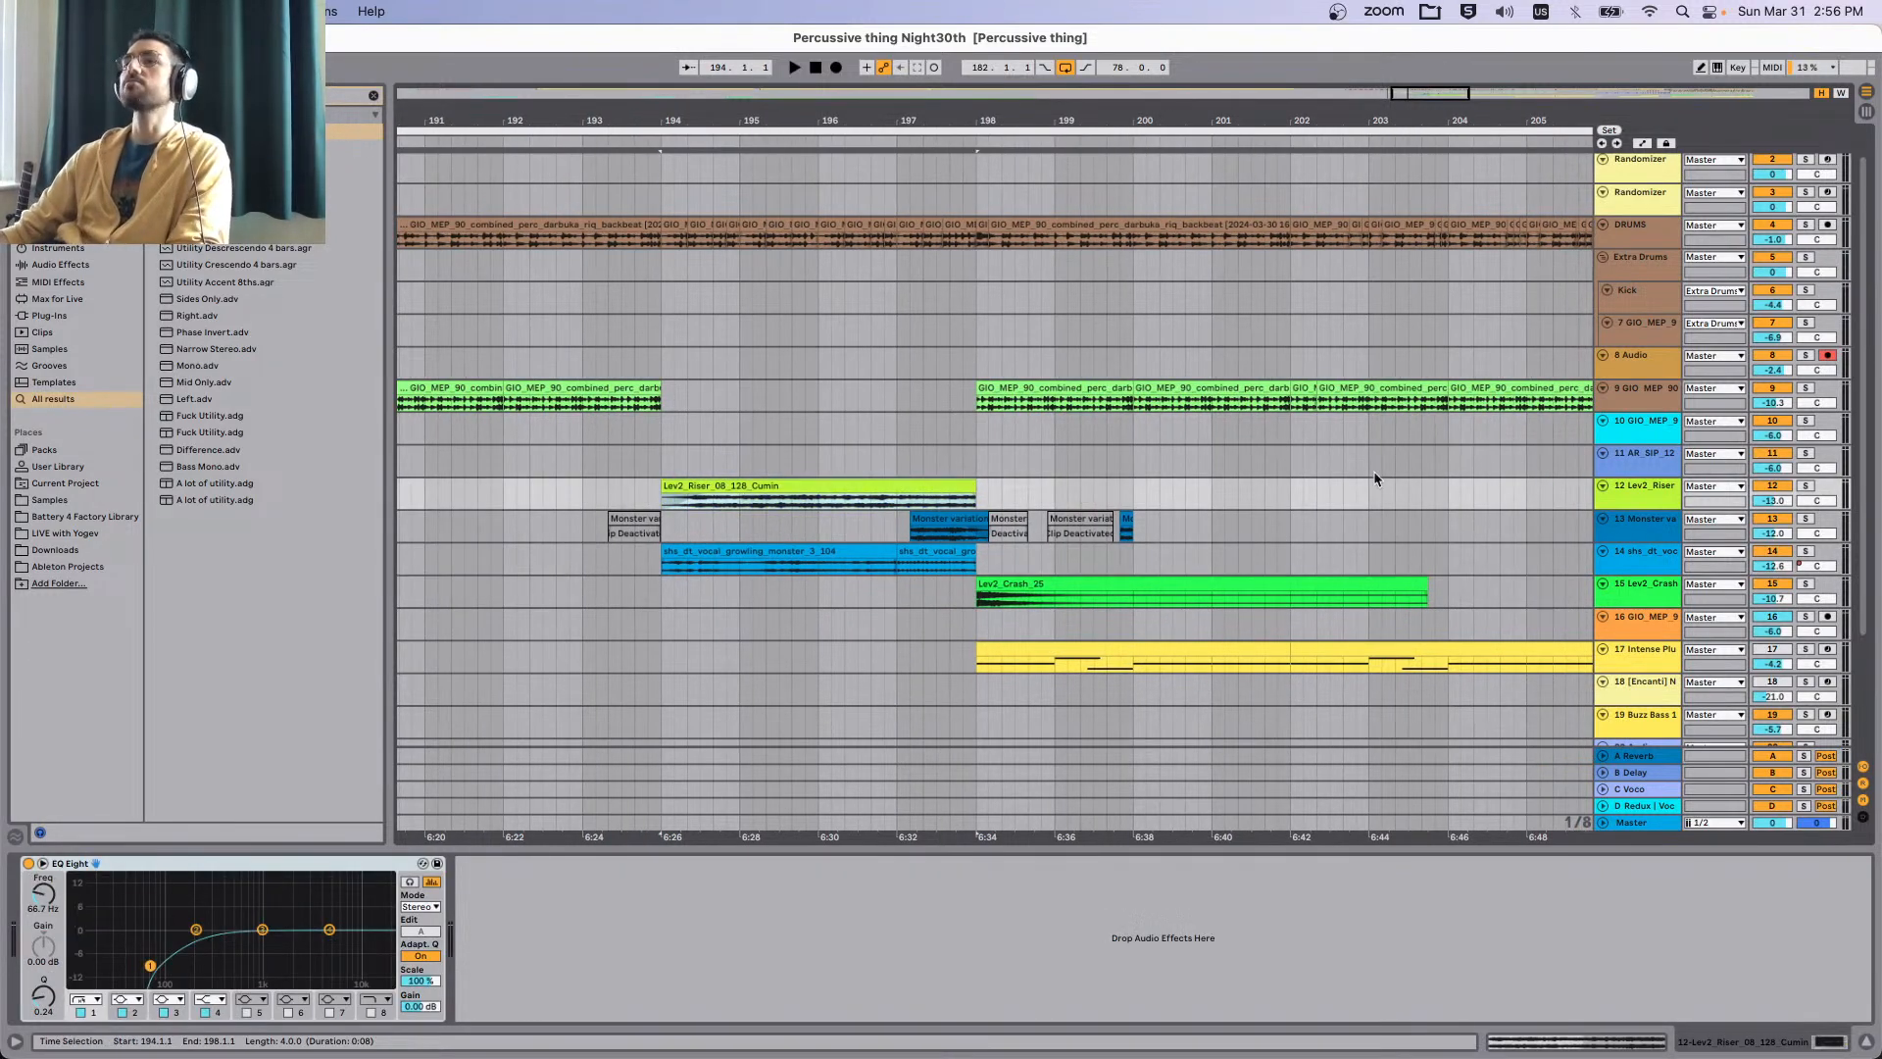
scroll(1704, 508, down, 1)
drag(1678, 501, 1678, 591)
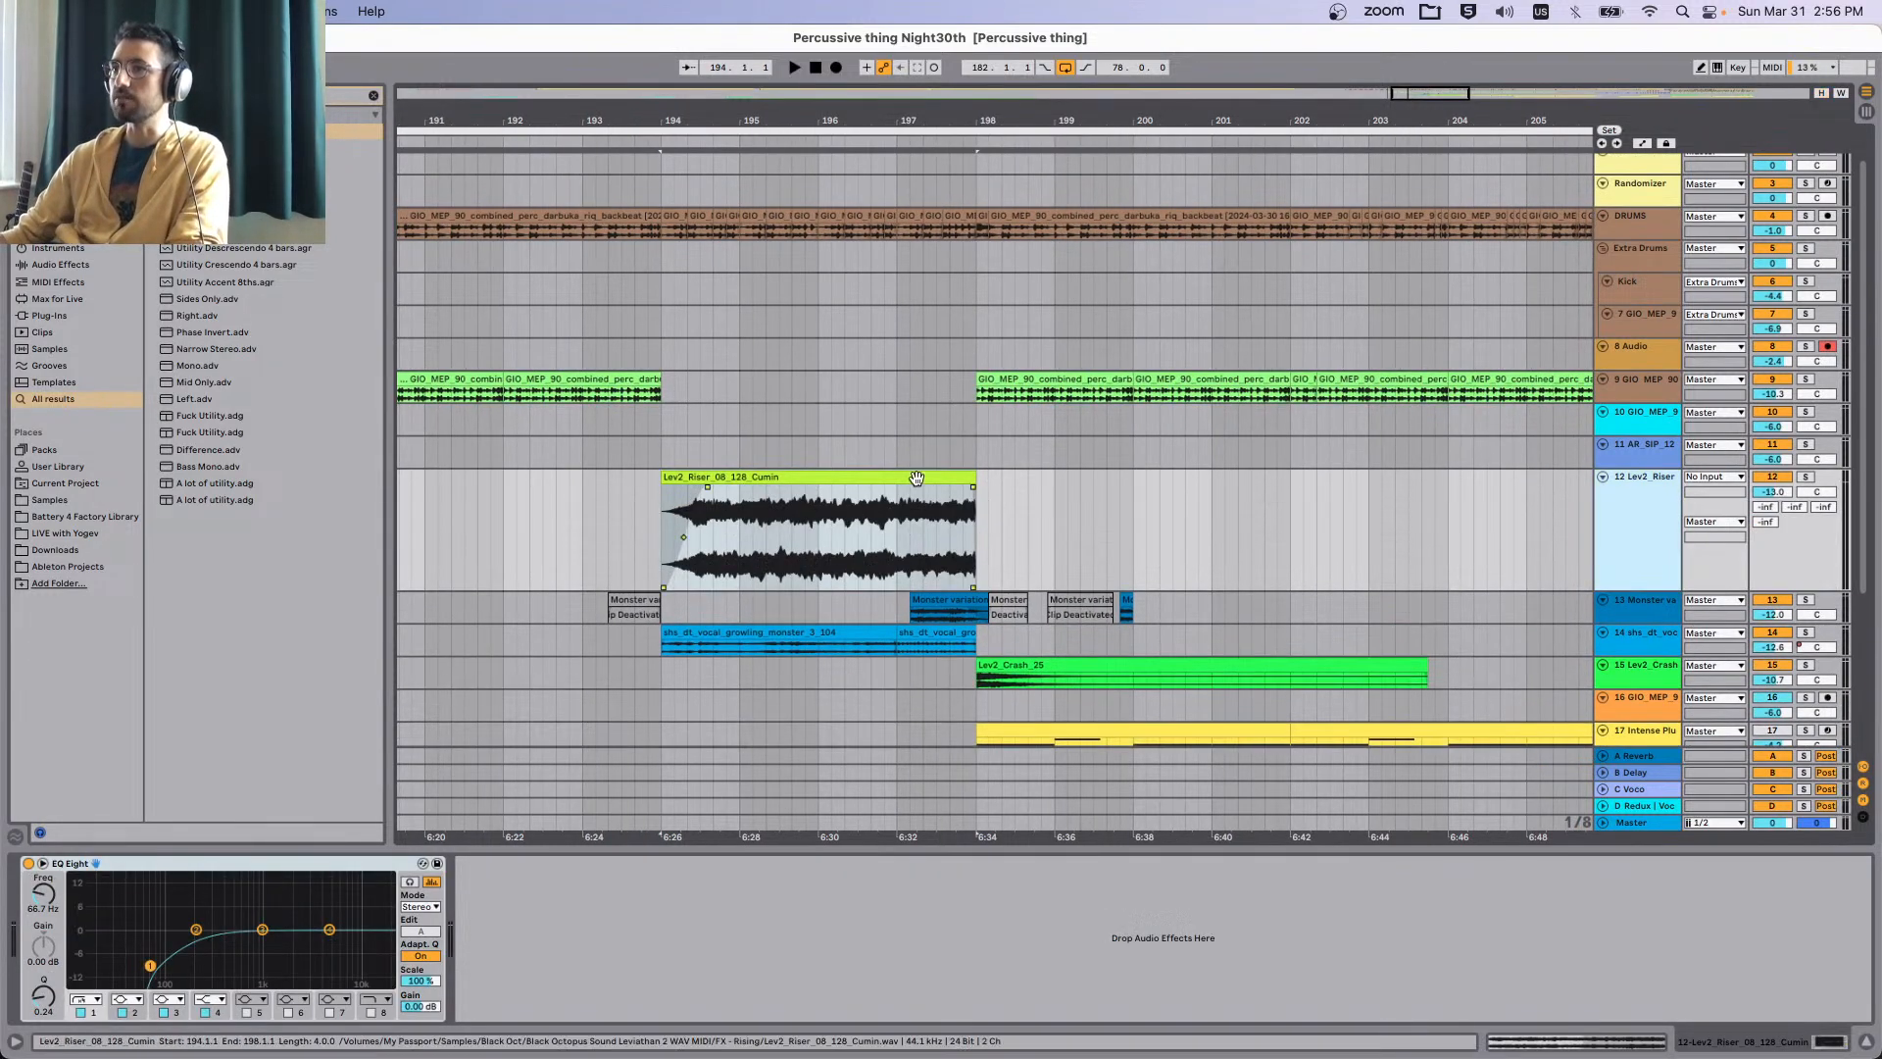
double_click(906, 474)
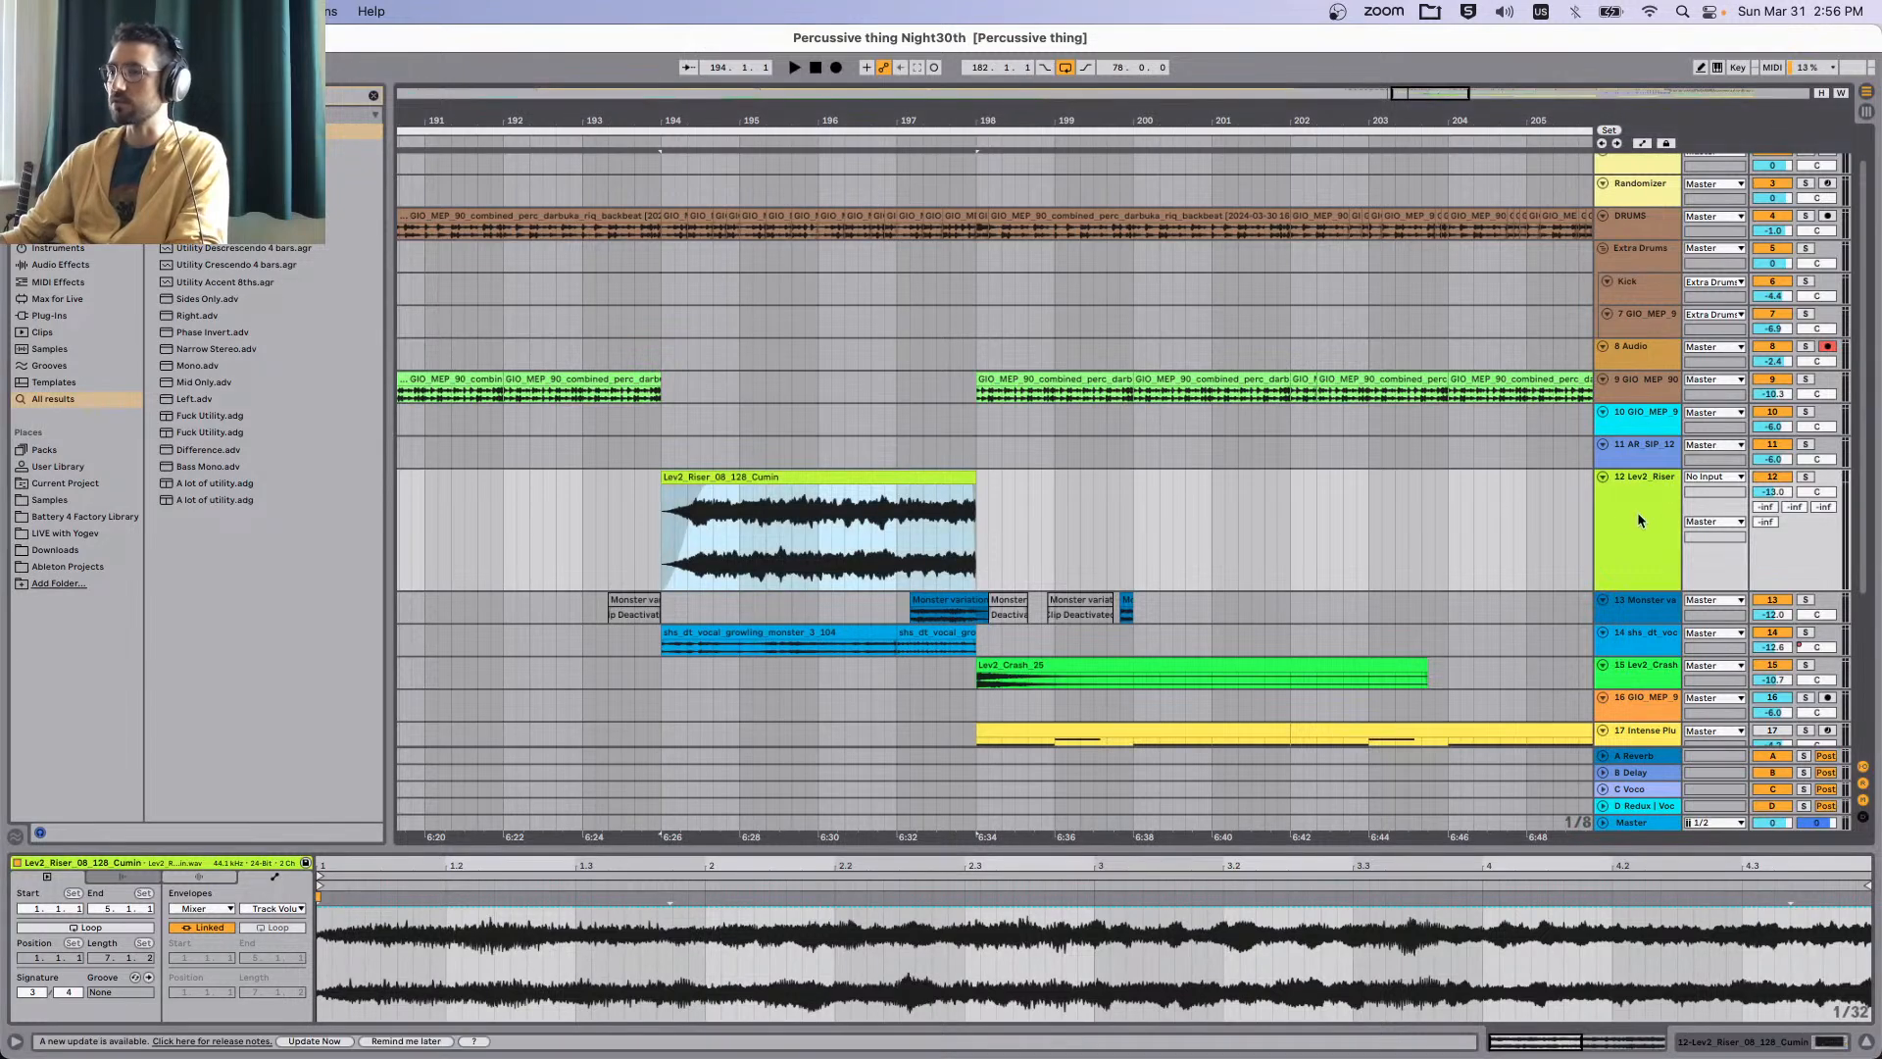
Play the riser on track 12 soloed from before bar 196 and show the track's EQ Eight.
click(914, 463)
click(802, 523)
key(space)
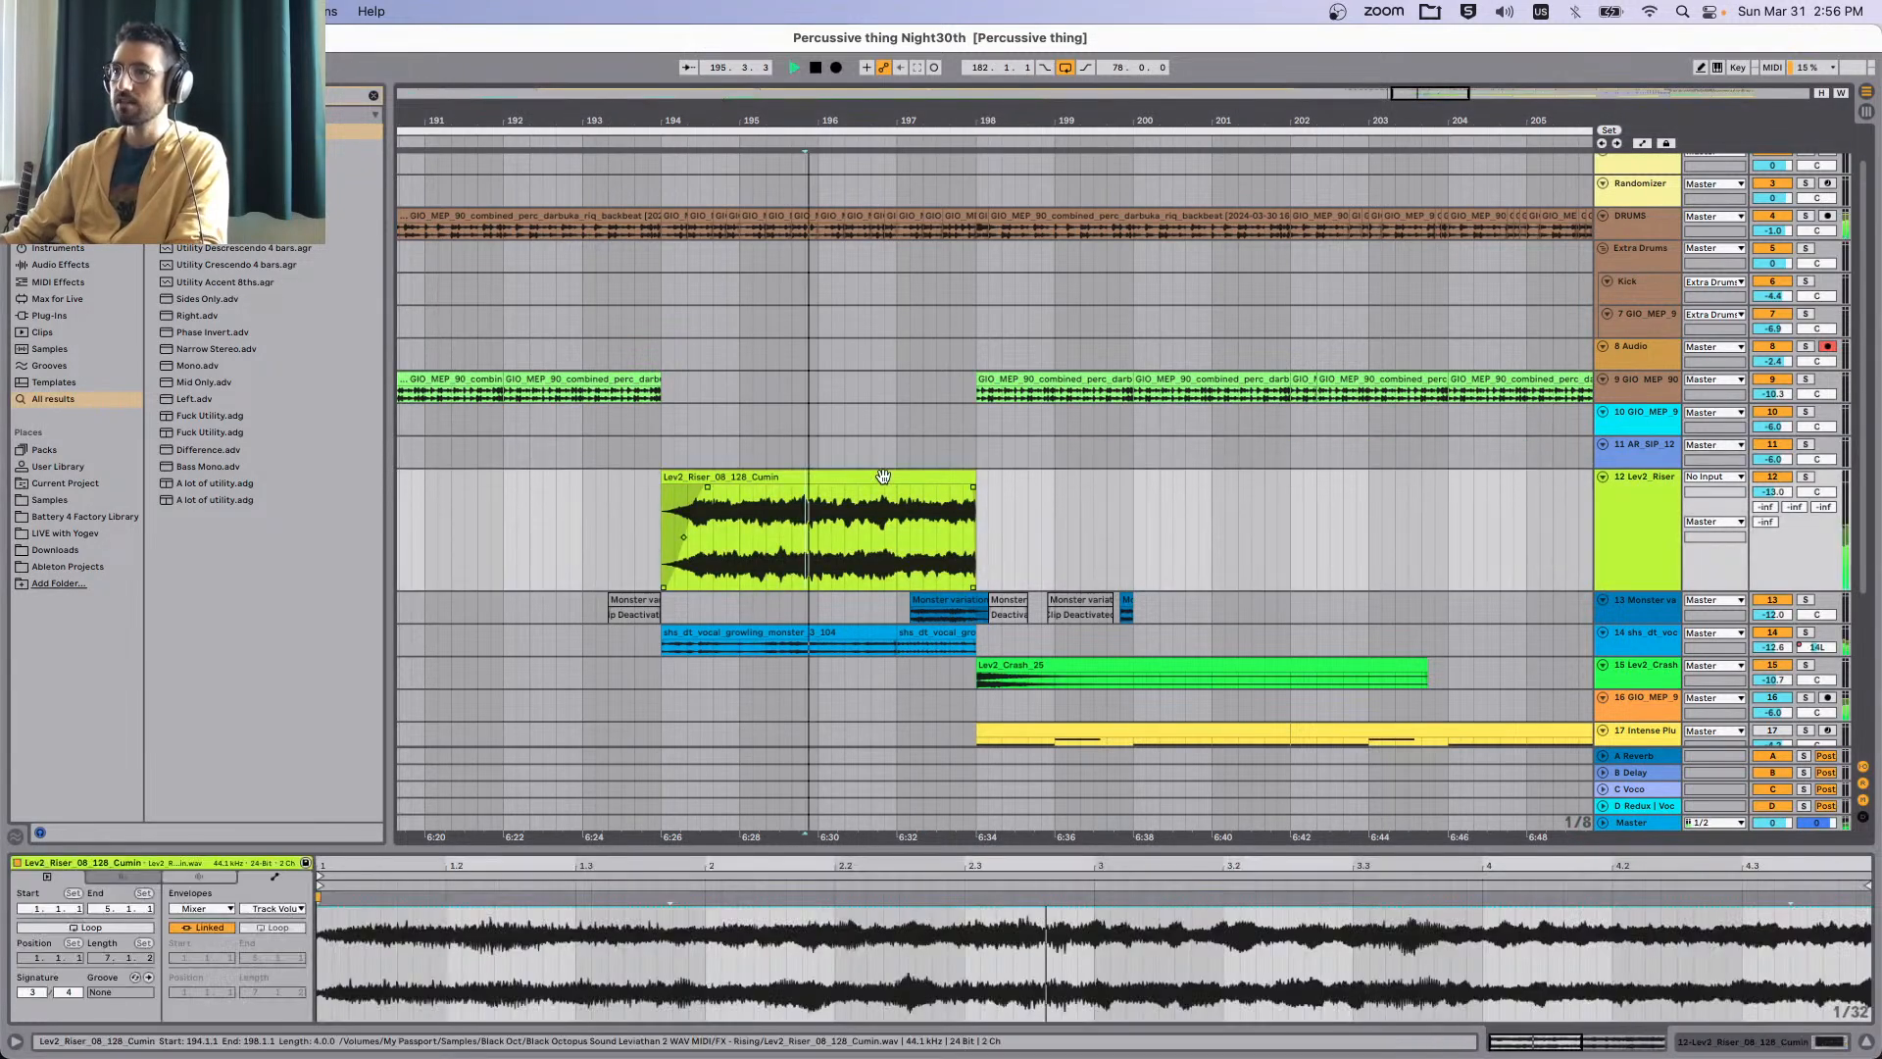
click(1654, 523)
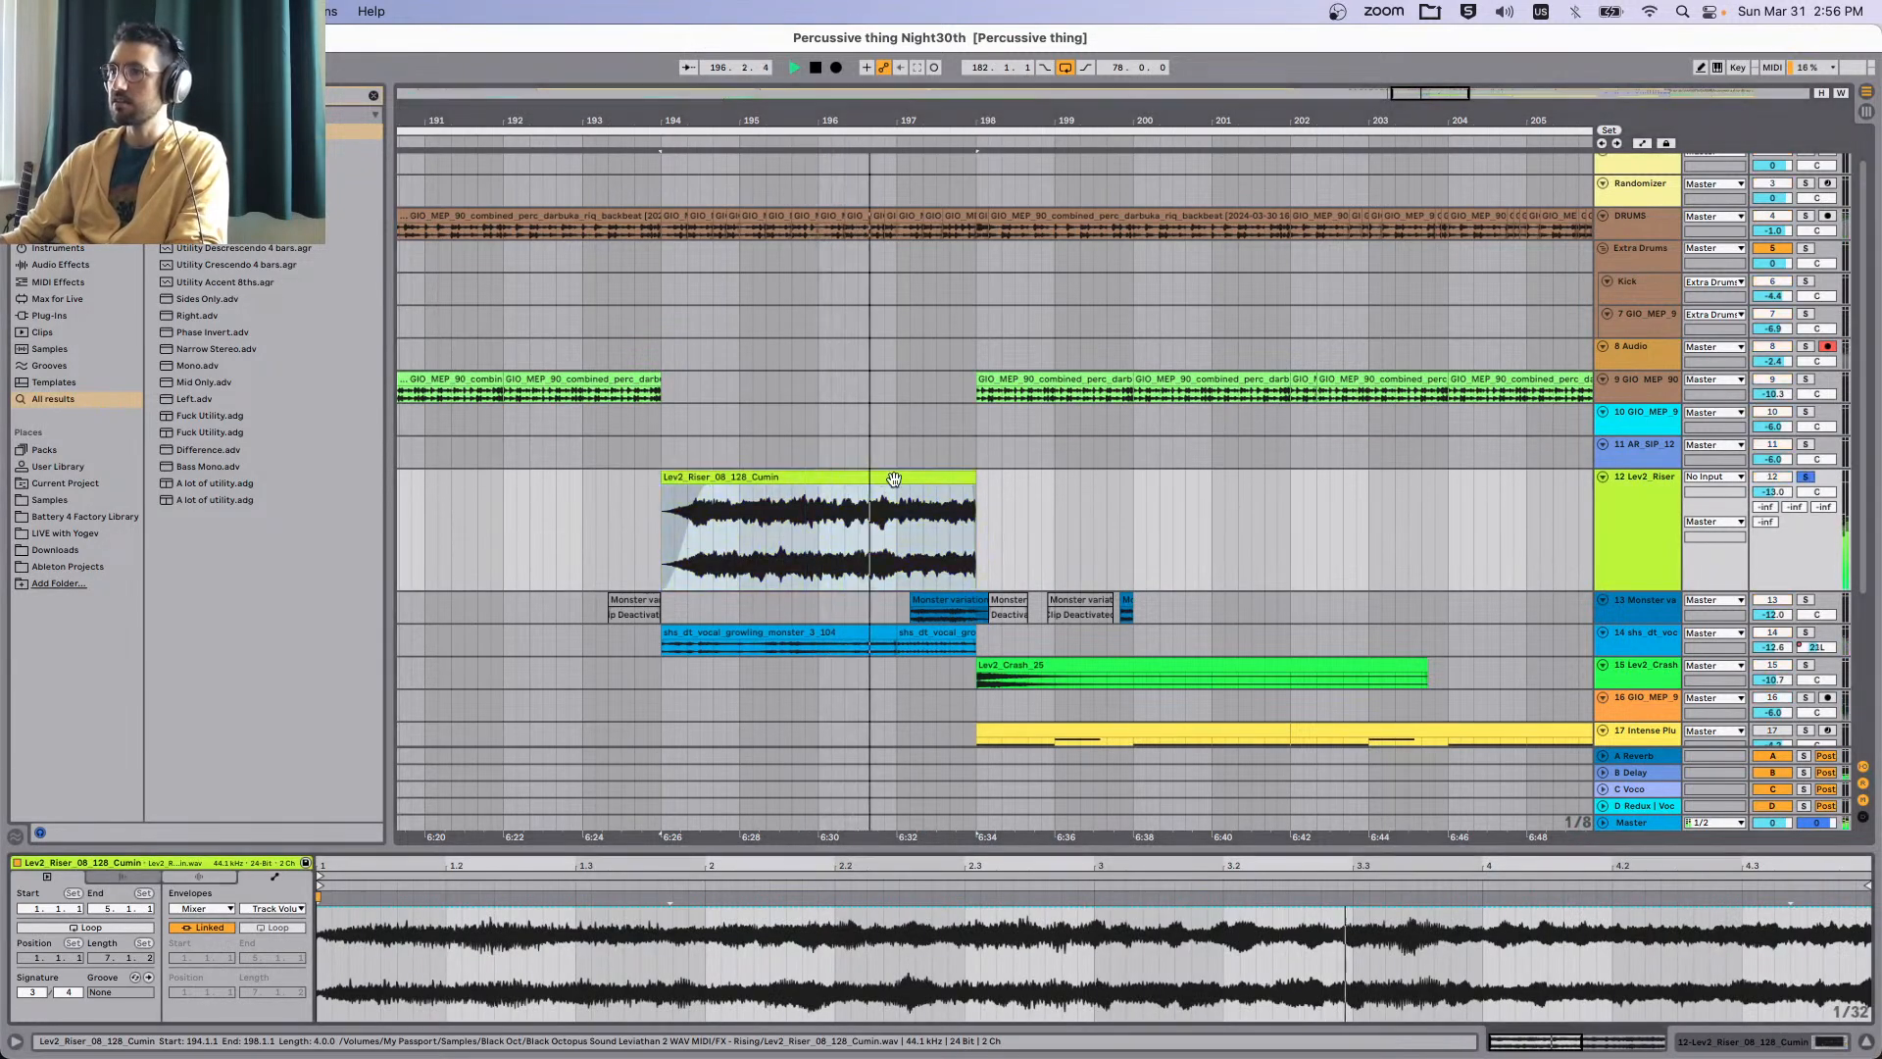
click(1654, 524)
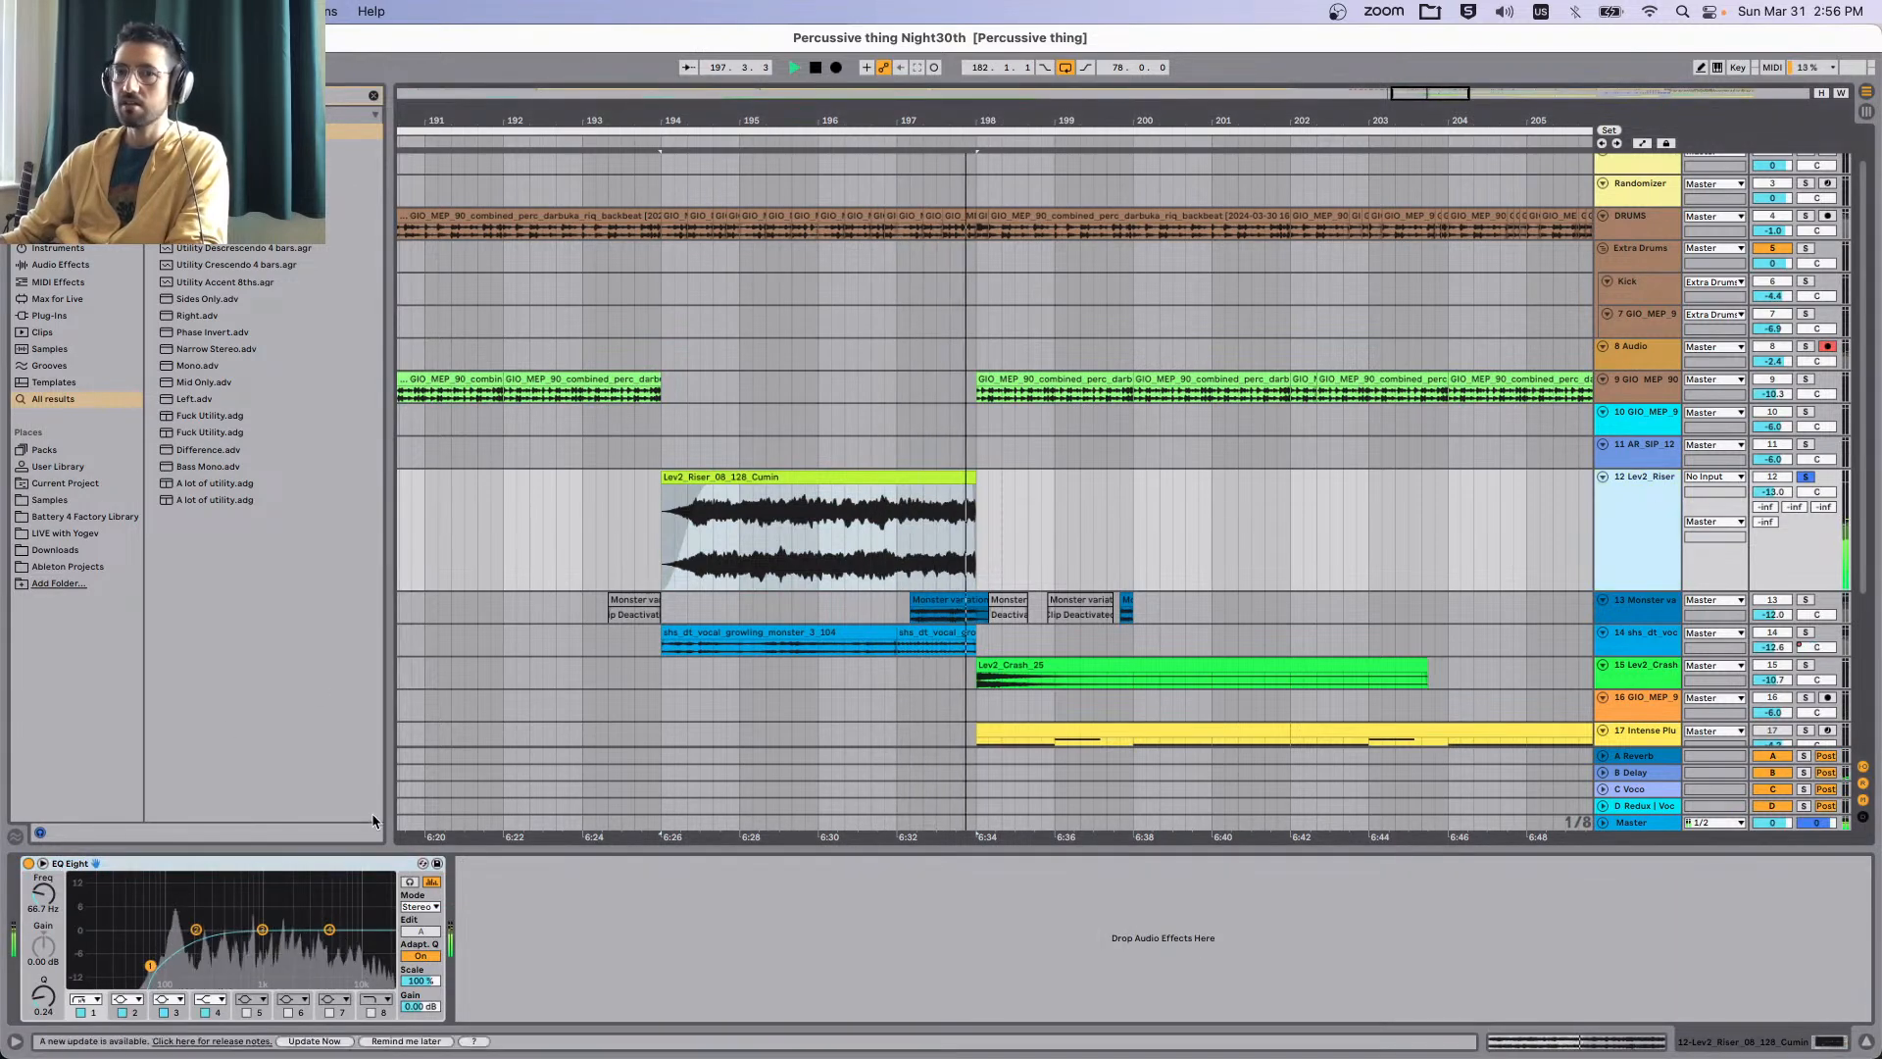
key(space)
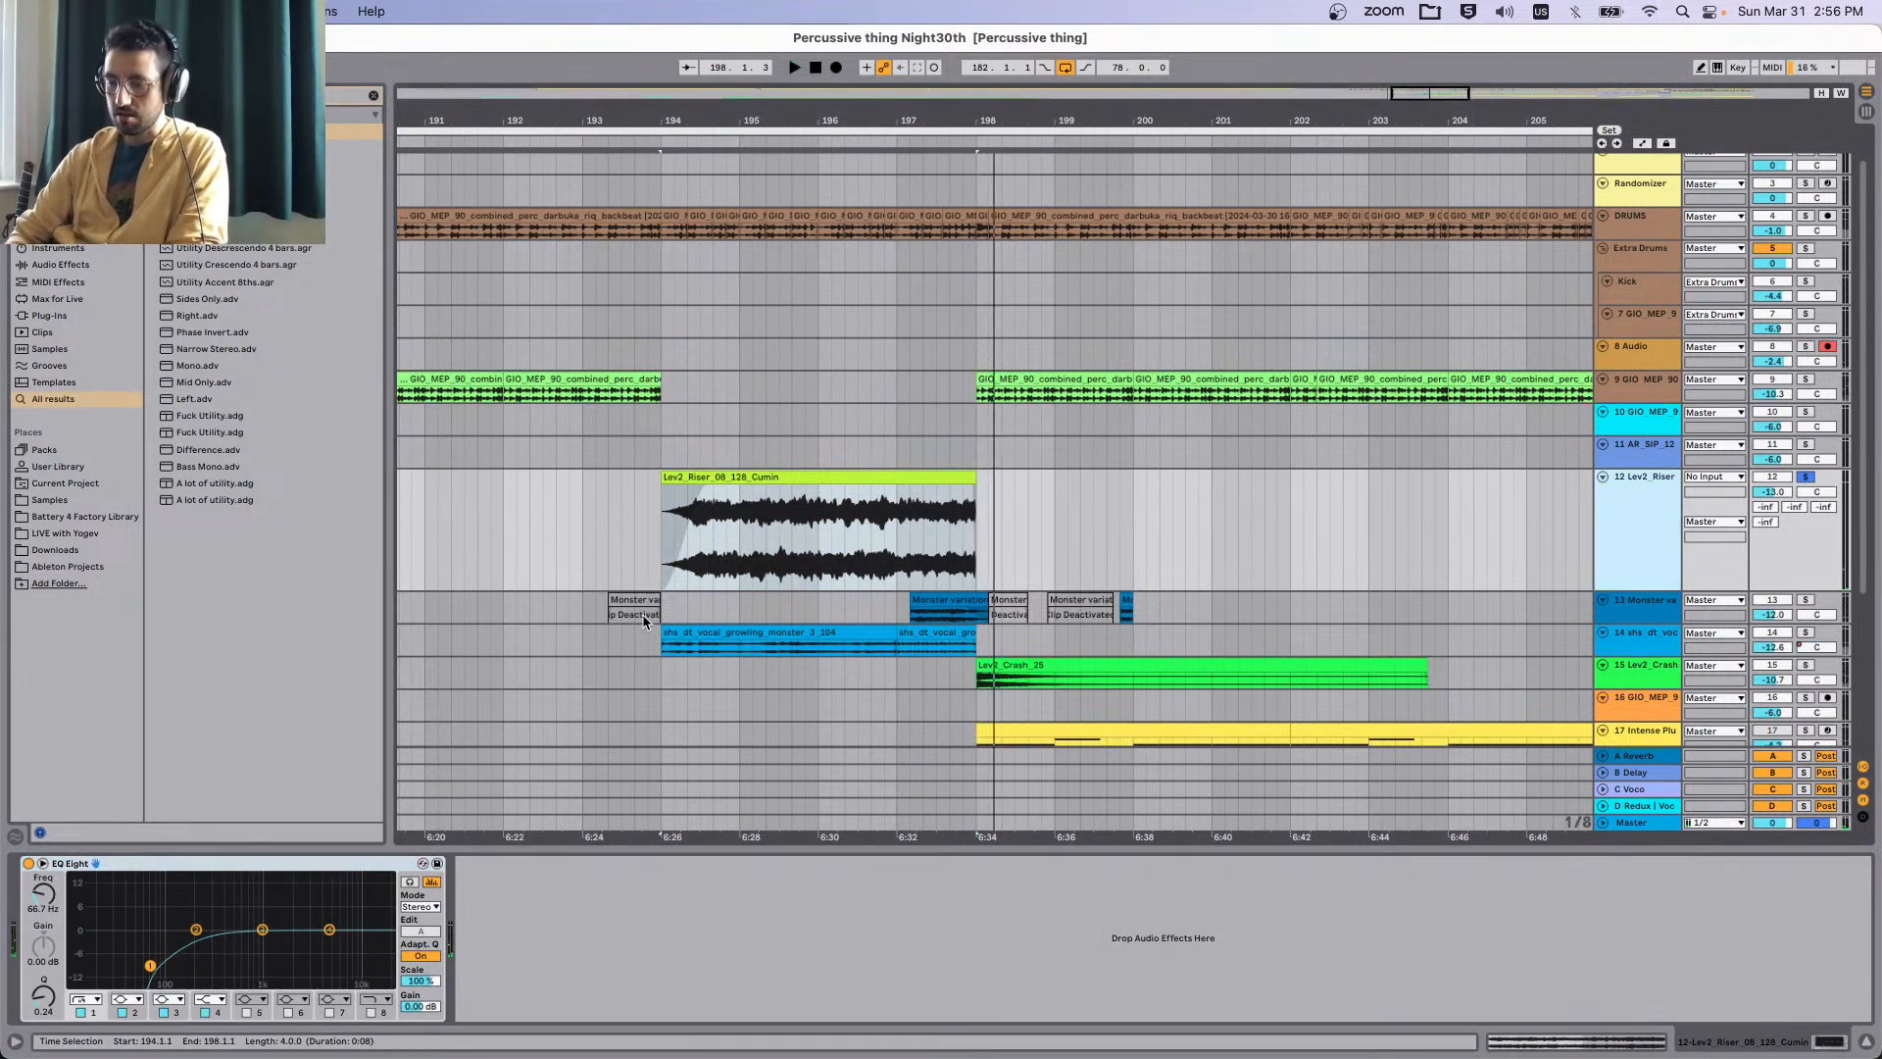
Find the Shifter effect in the browser and add it after EQ Eight on track 12.
key(super+f)
text(shift)
key(Down)
key(Return)
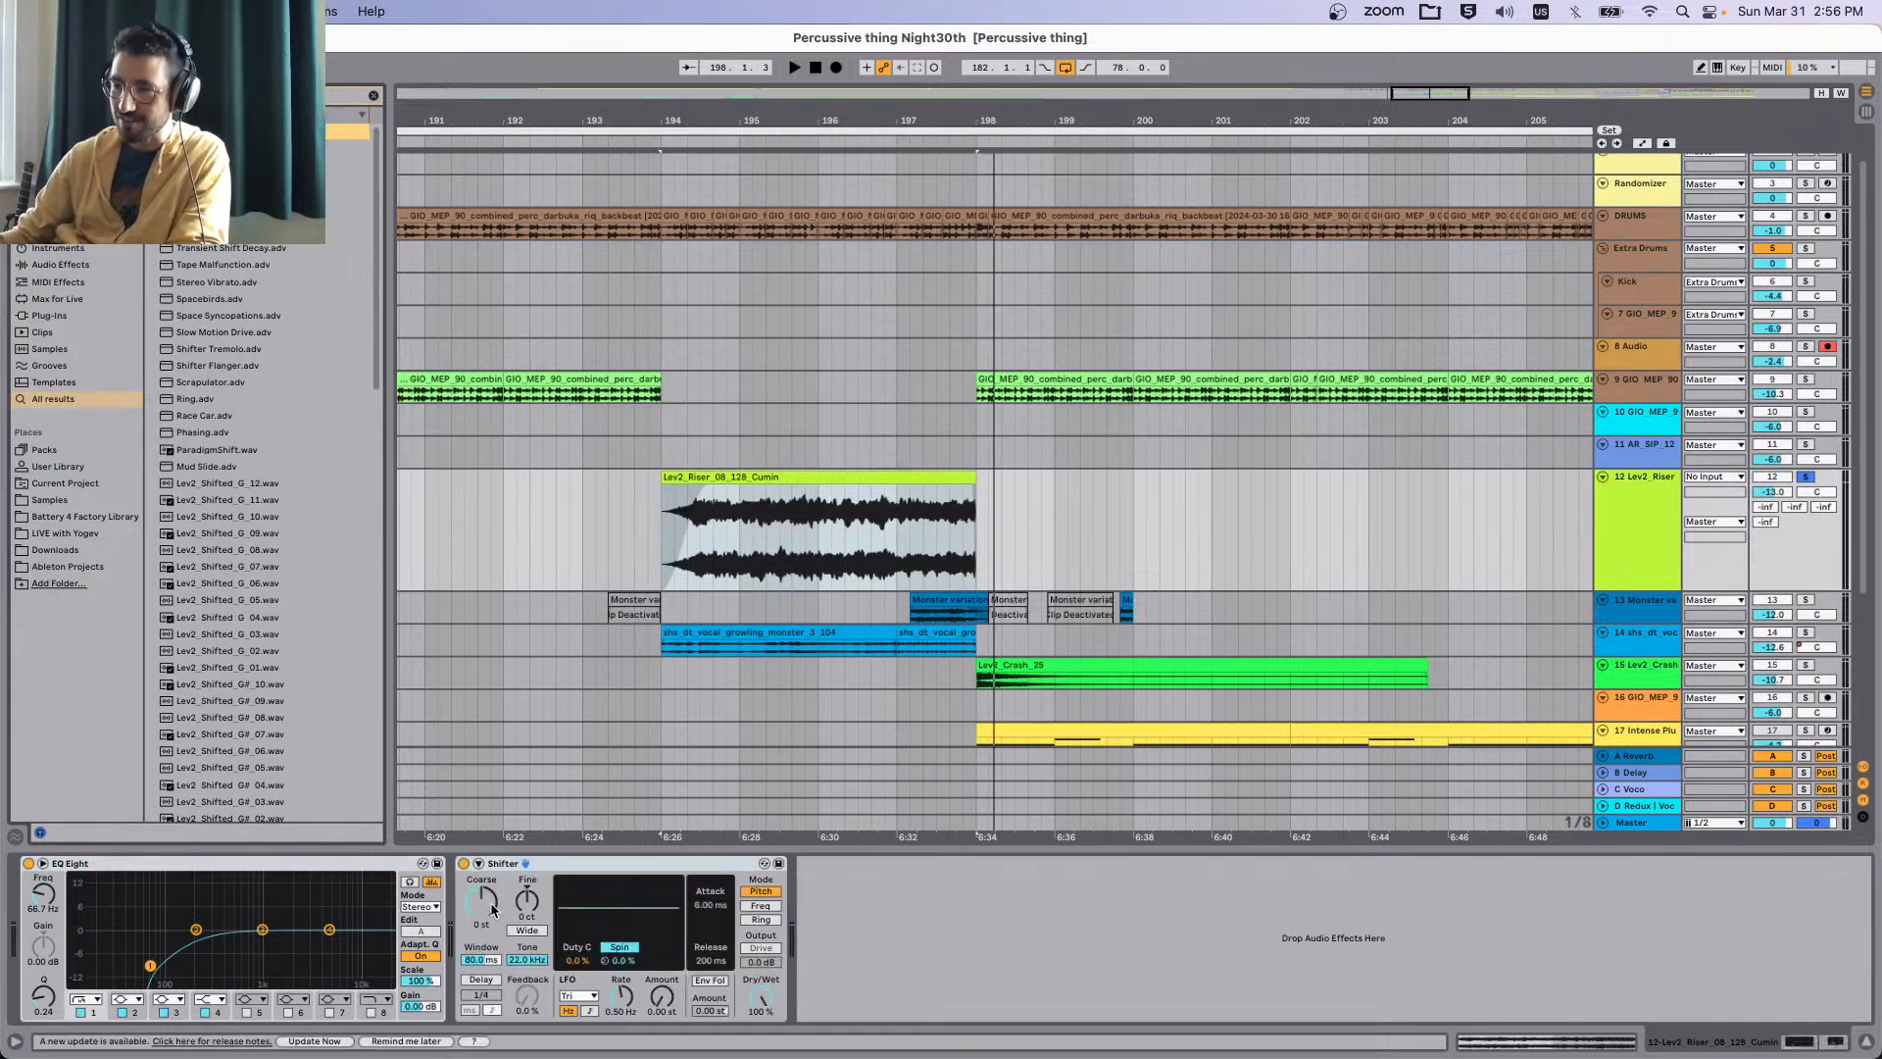
Try a Shifter coarse pitch of -20 st on the soloed riser while playing it from bar 194.
click(829, 523)
key(space)
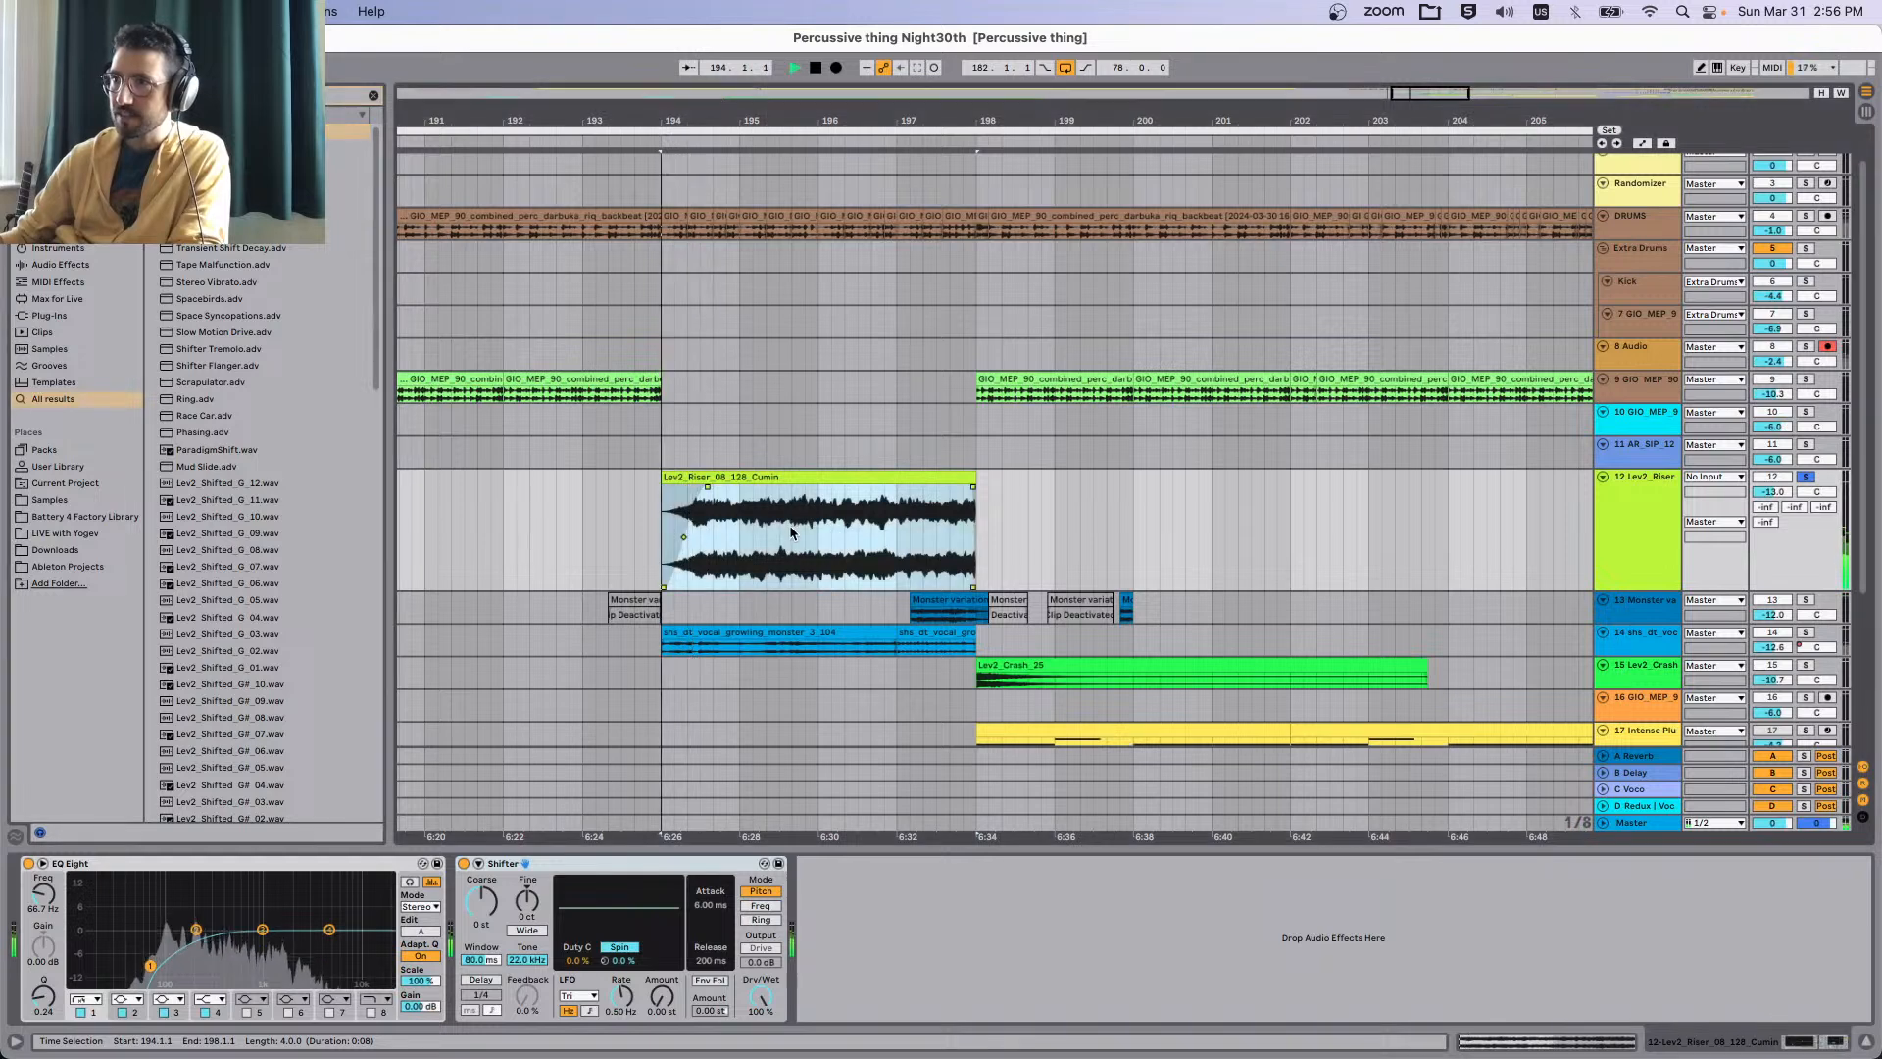
drag(481, 900, 481, 948)
key(space)
key(space)
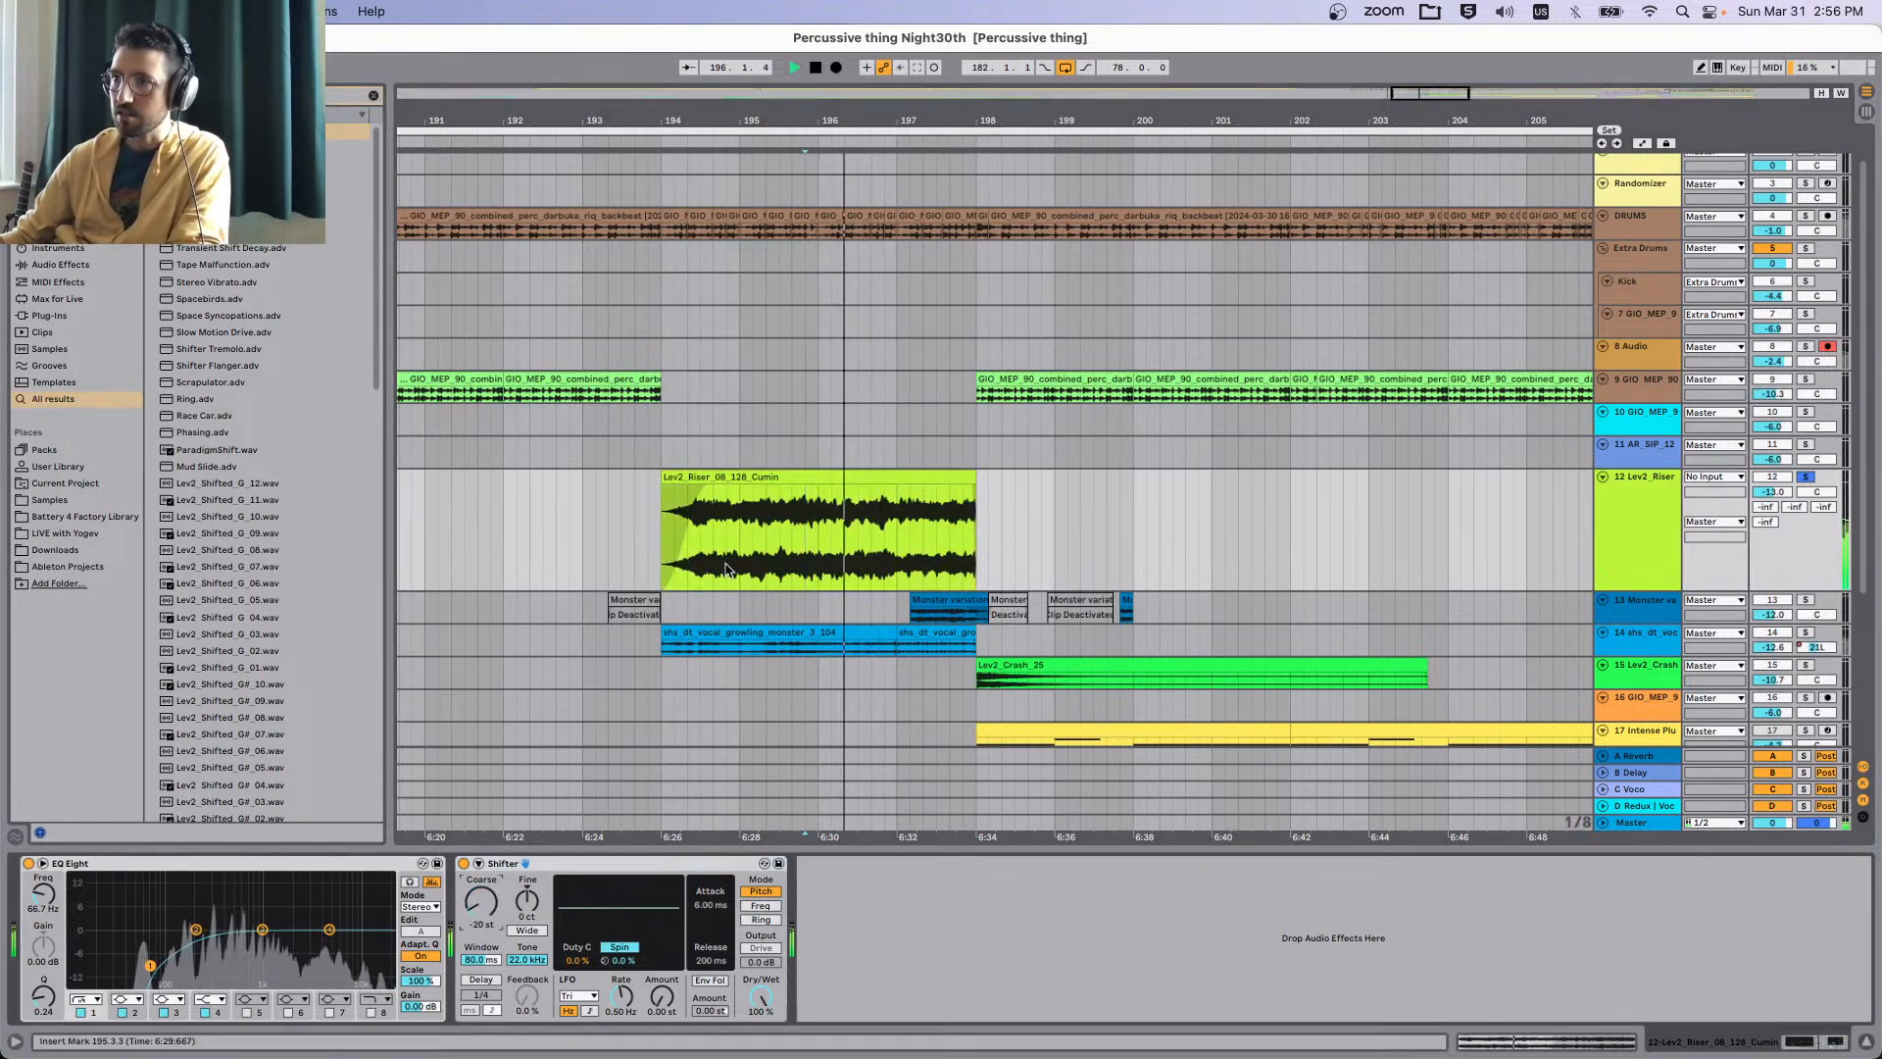
key(space)
key(space)
click(781, 476)
key(space)
key(space)
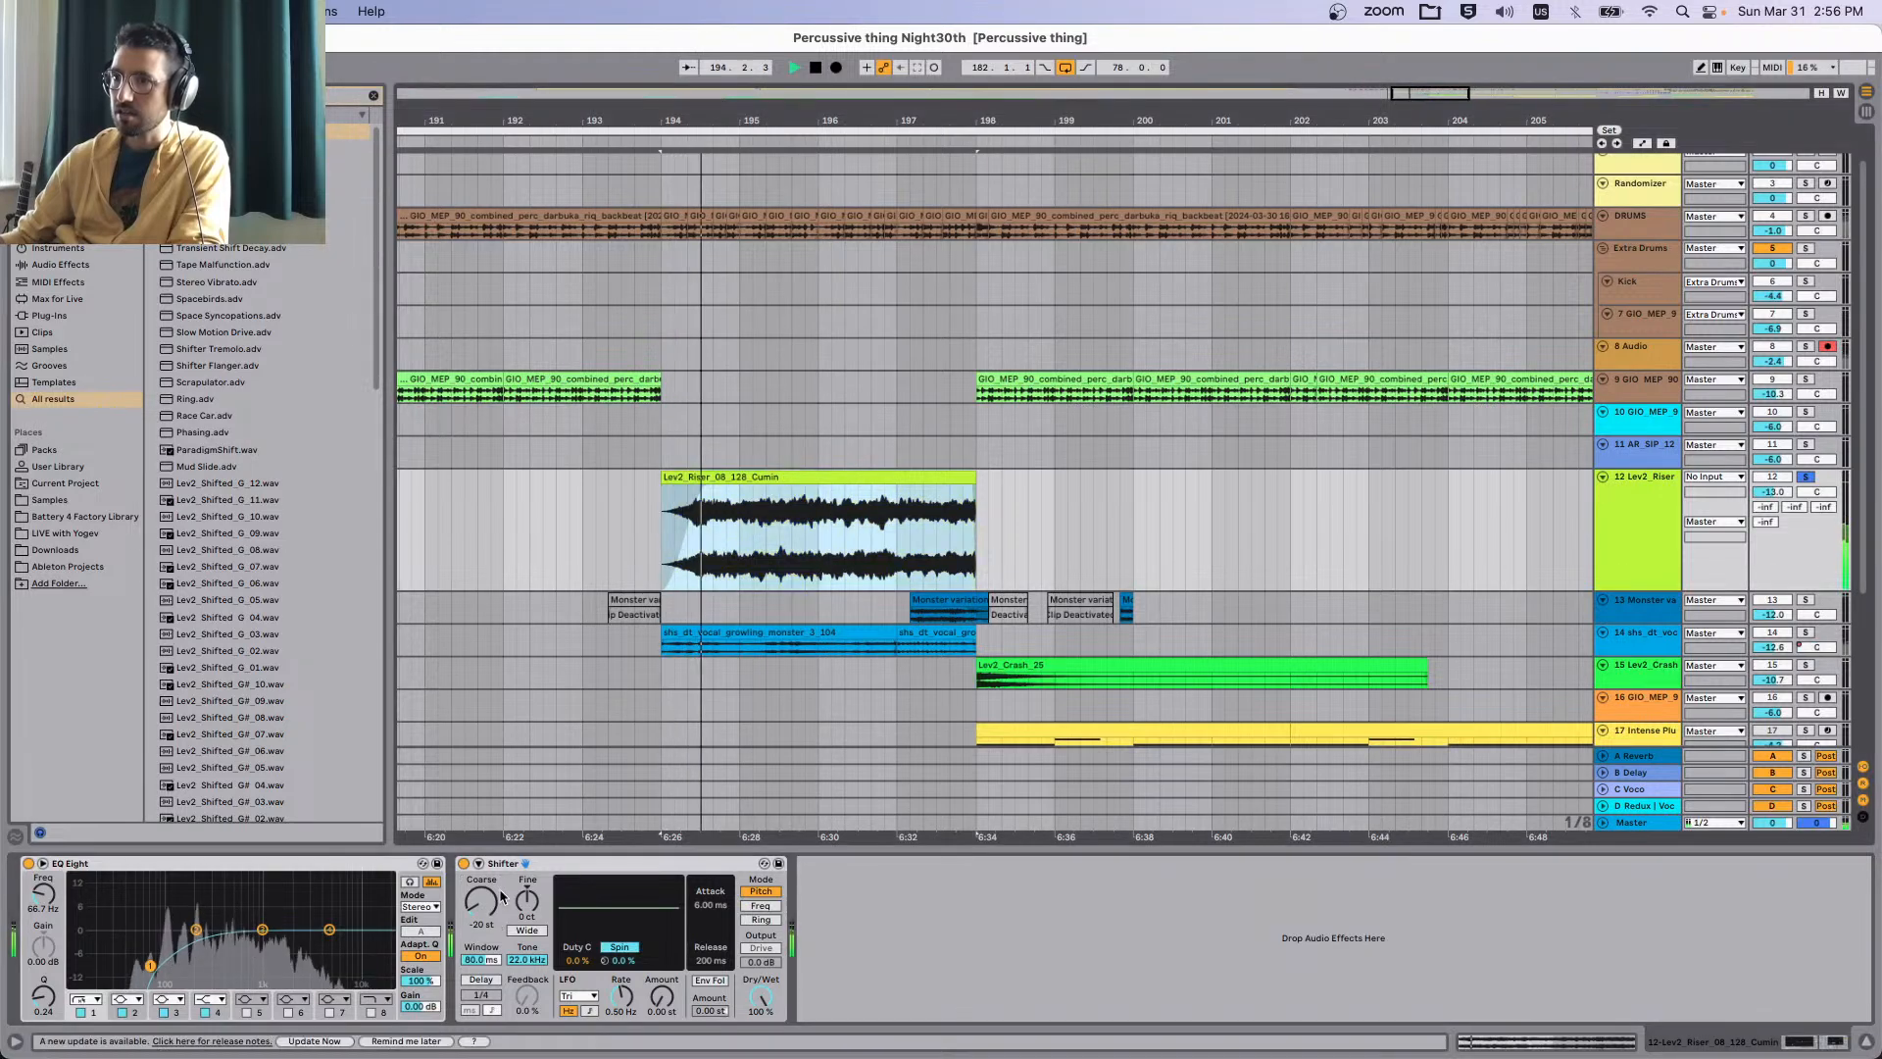
Try Shifter coarse pitches of -17 st and -18 st, comparing solo with the full mix, and reset the pitch to 0 st.
drag(501, 895, 501, 888)
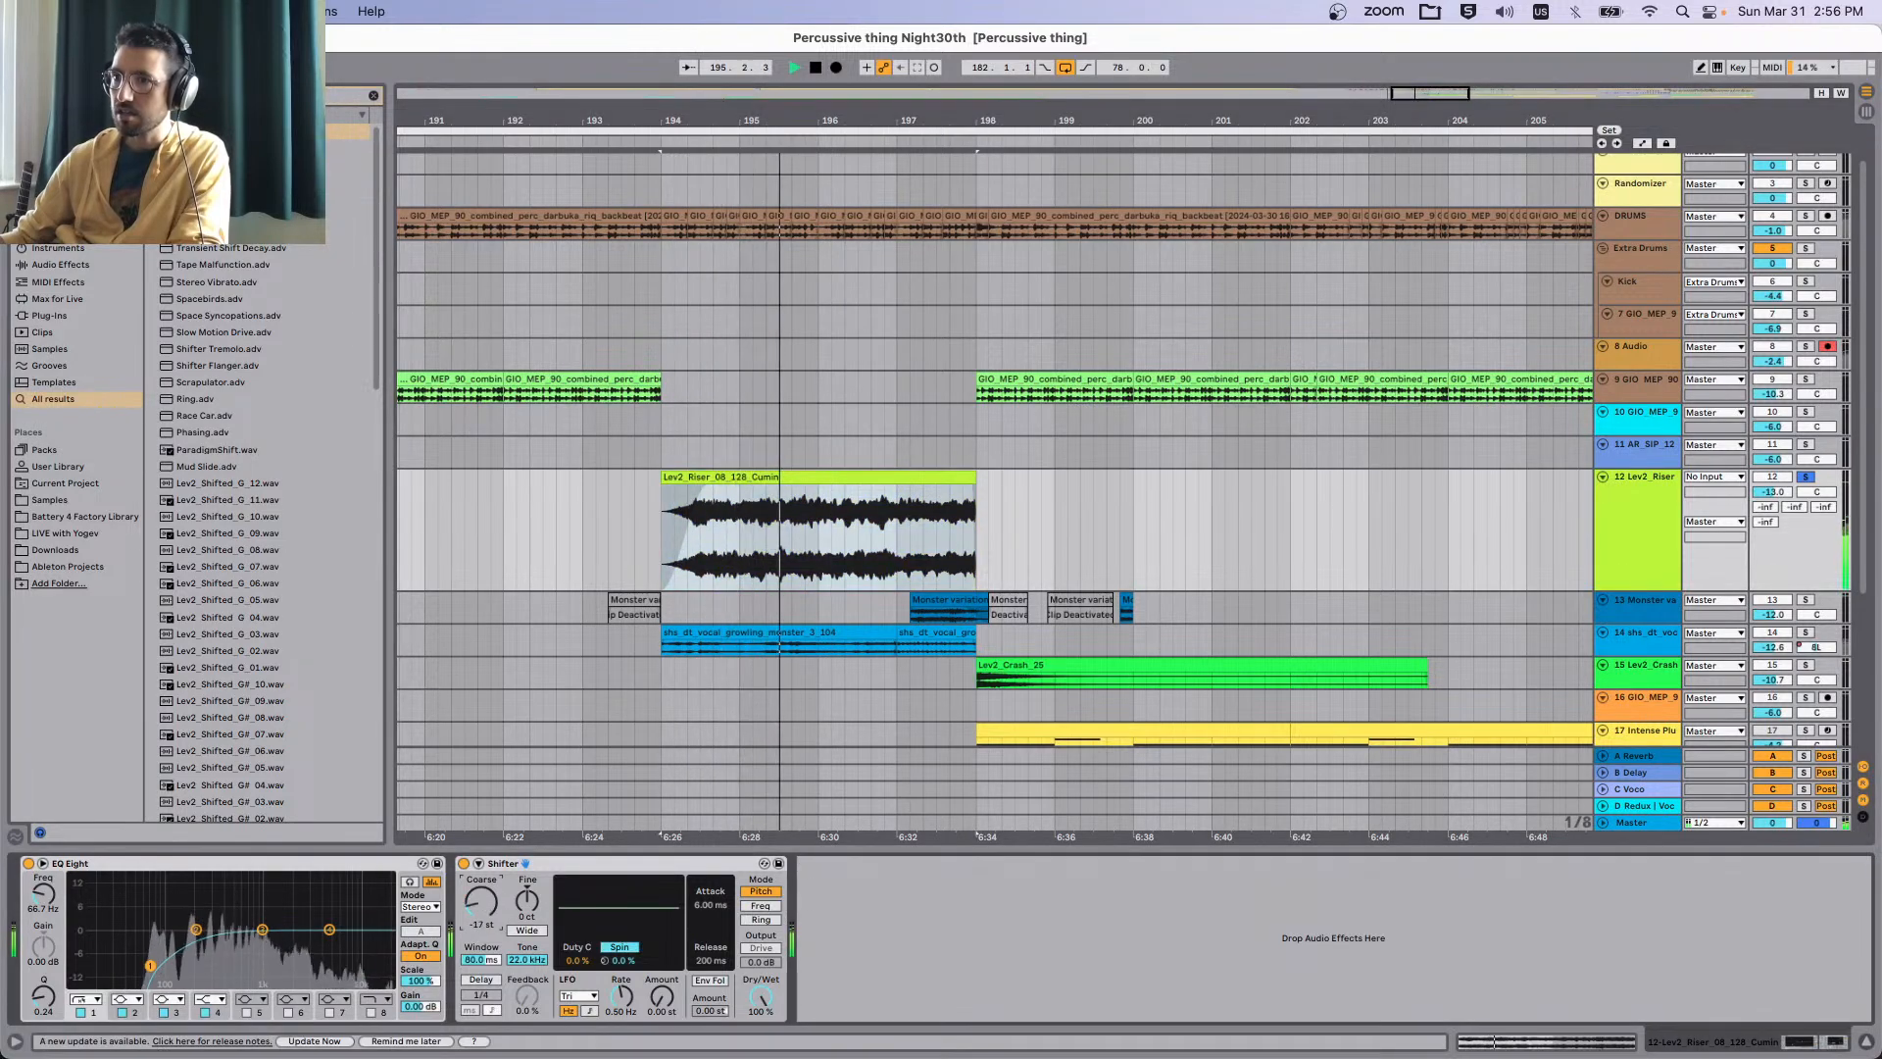
key(space)
key(space)
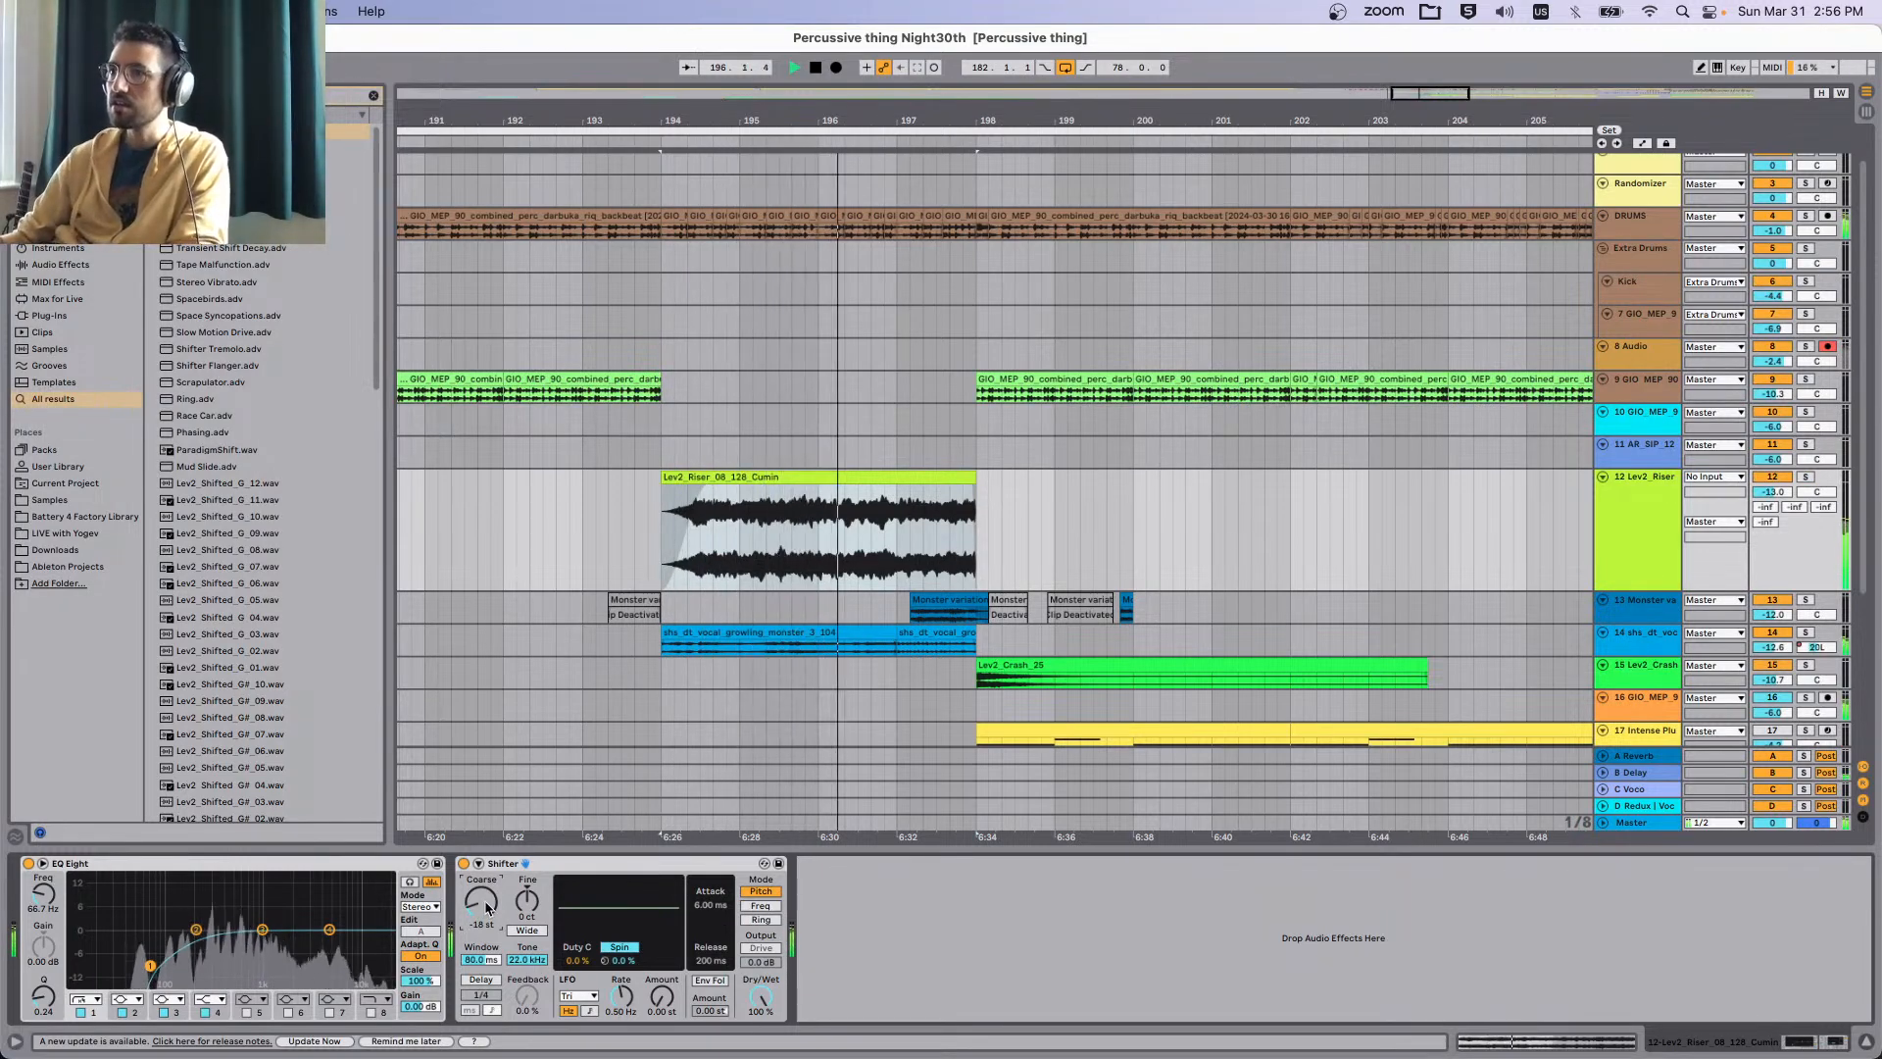
mouse_move(486, 907)
mouse_down()
mouse_move(487, 863)
mouse_move(486, 906)
mouse_move(486, 884)
mouse_up()
key(space)
key(s)
key(space)
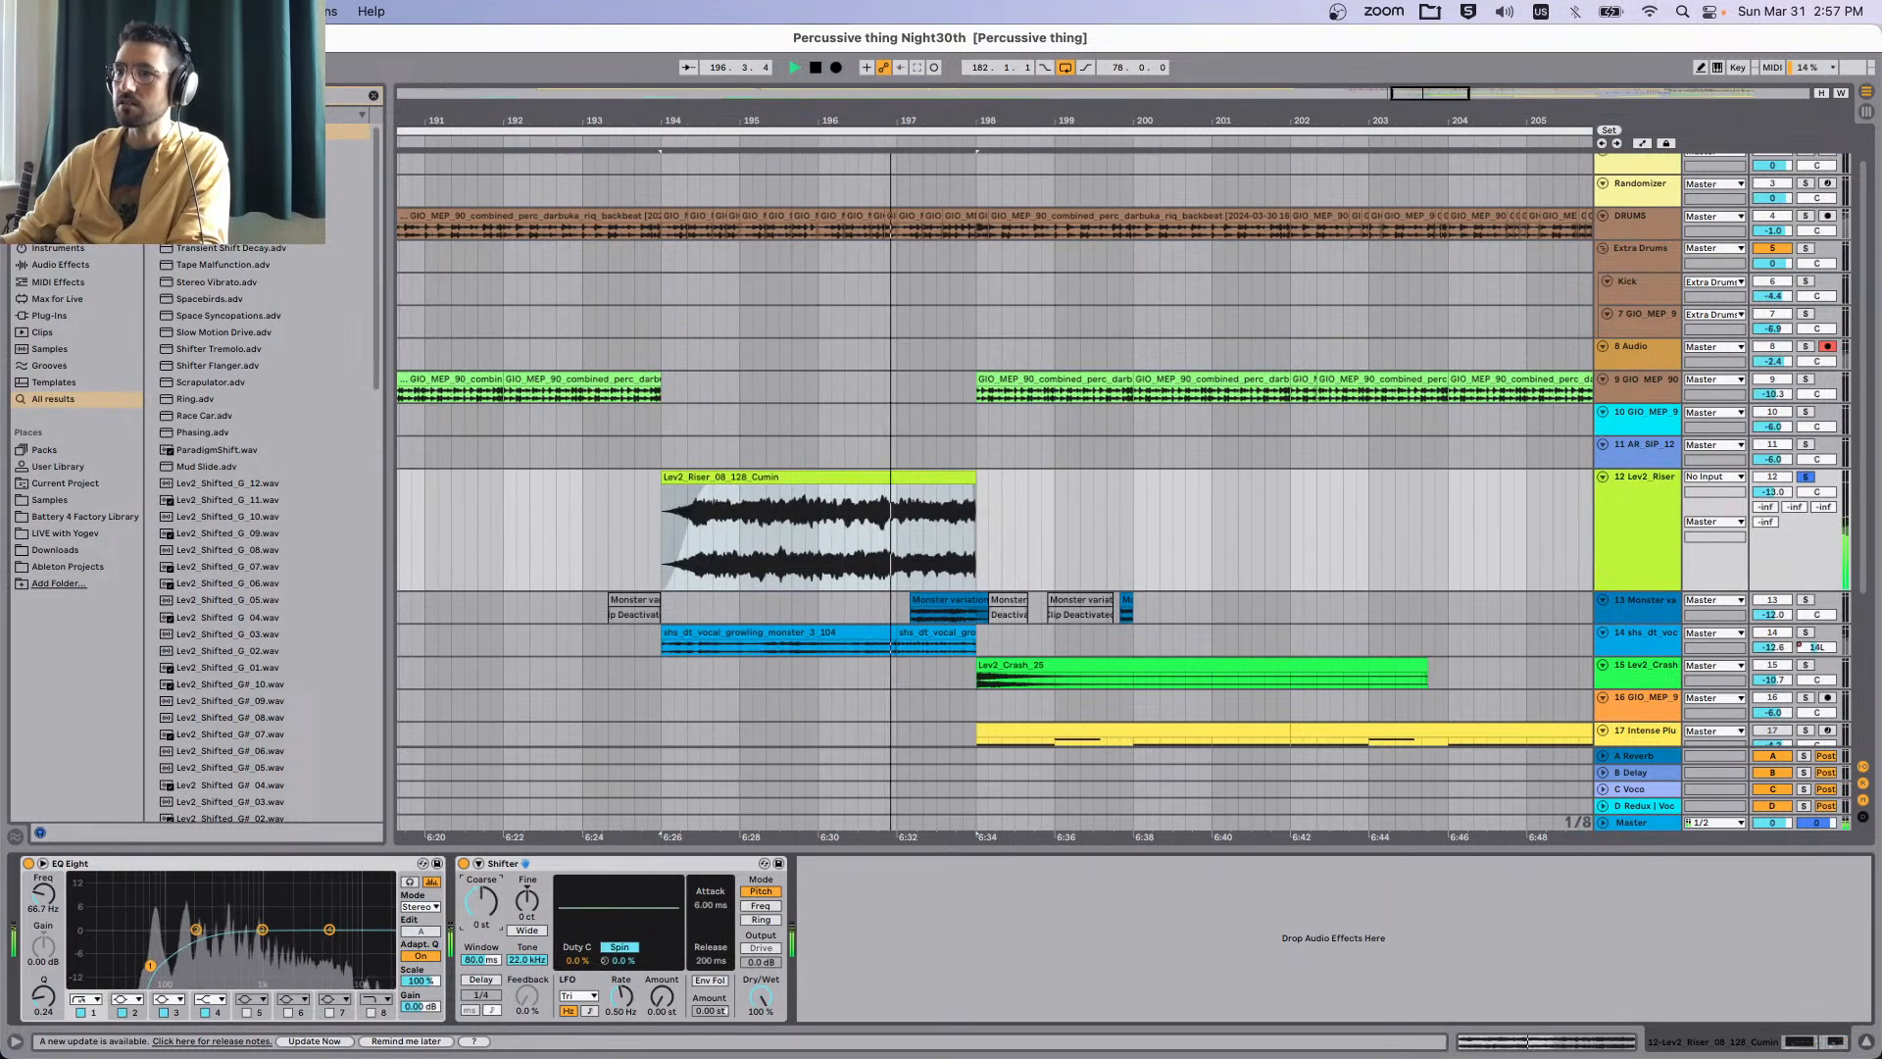
Audition the Shifter's Freq and Ring modes on the soloed riser, varying the coarse frequency during playback.
key(space)
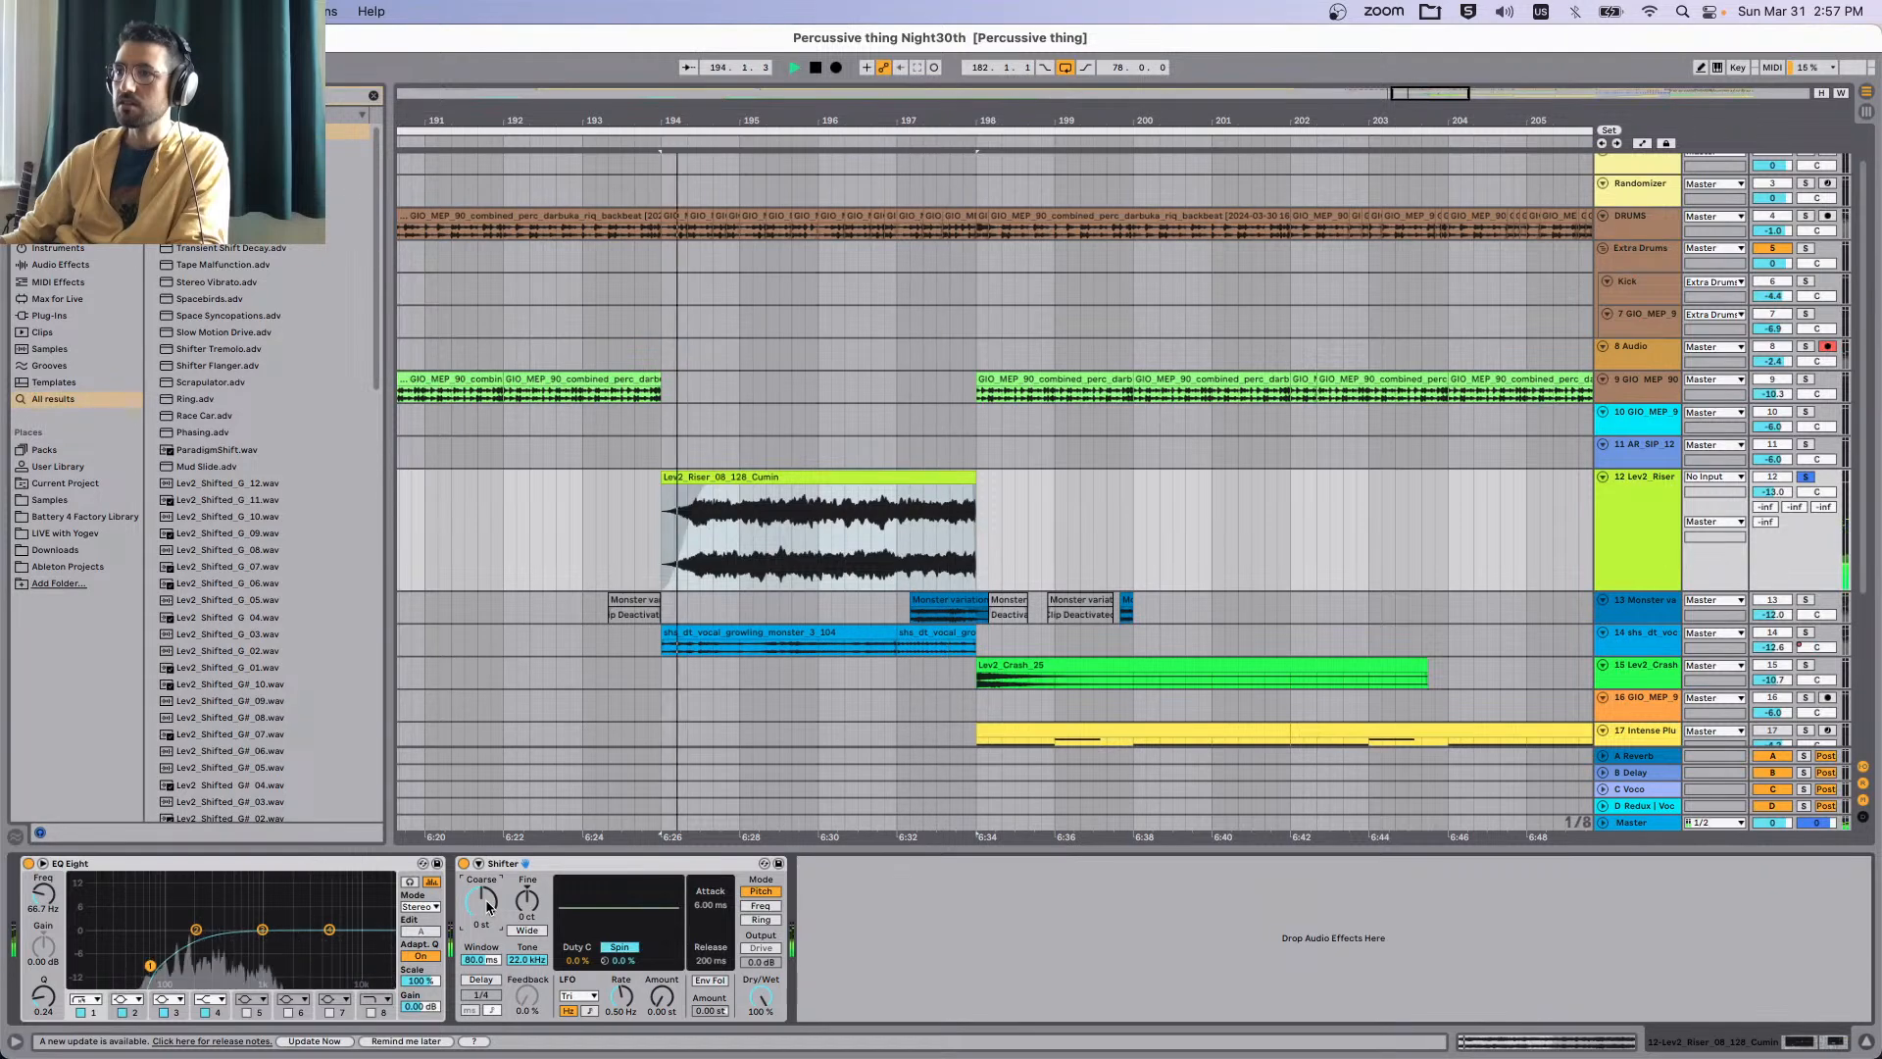
click(761, 906)
key(space)
key(space)
mouse_move(493, 907)
mouse_down()
mouse_move(493, 946)
mouse_move(482, 843)
mouse_move(481, 887)
mouse_up()
key(space)
key(space)
click(761, 920)
key(space)
key(space)
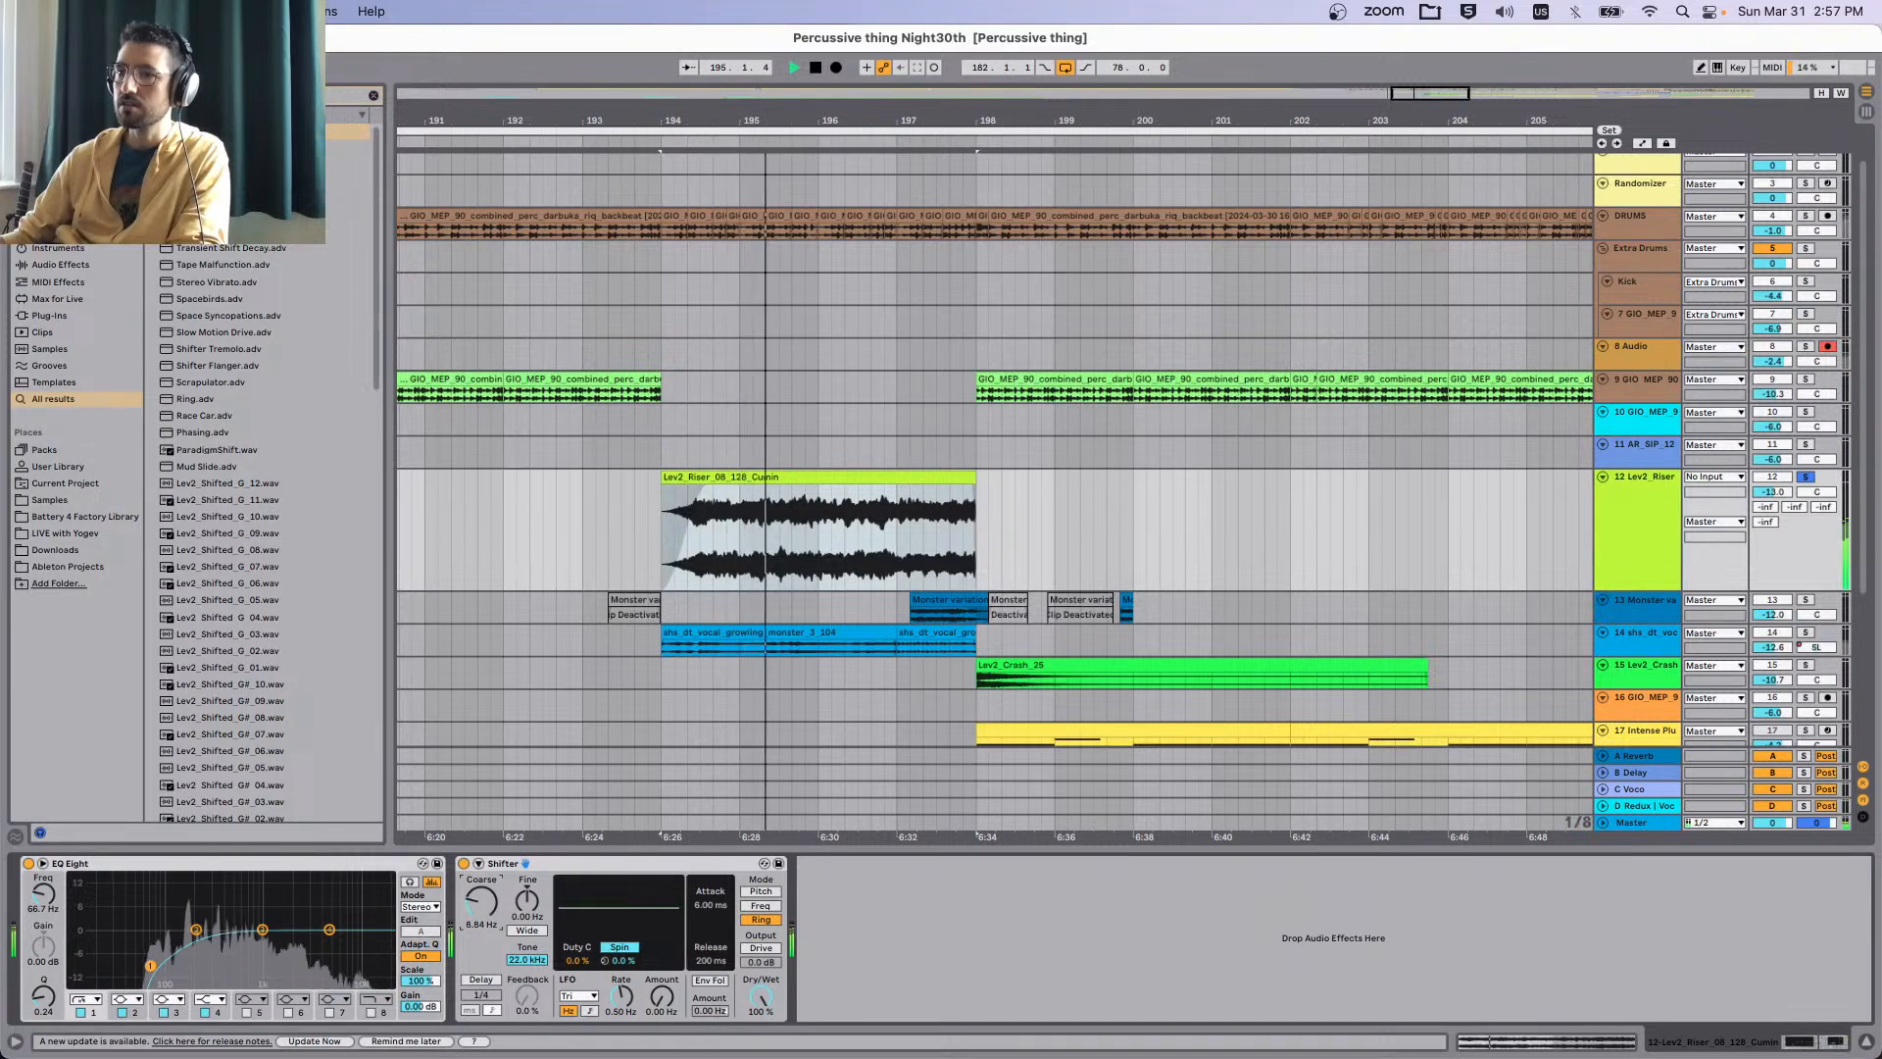
Try a Ring mode coarse frequency of about 52.5 Hz in the full mix and raise track 12's volume to -6.3 dB.
drag(481, 902, 481, 910)
key(s)
key(space)
key(space)
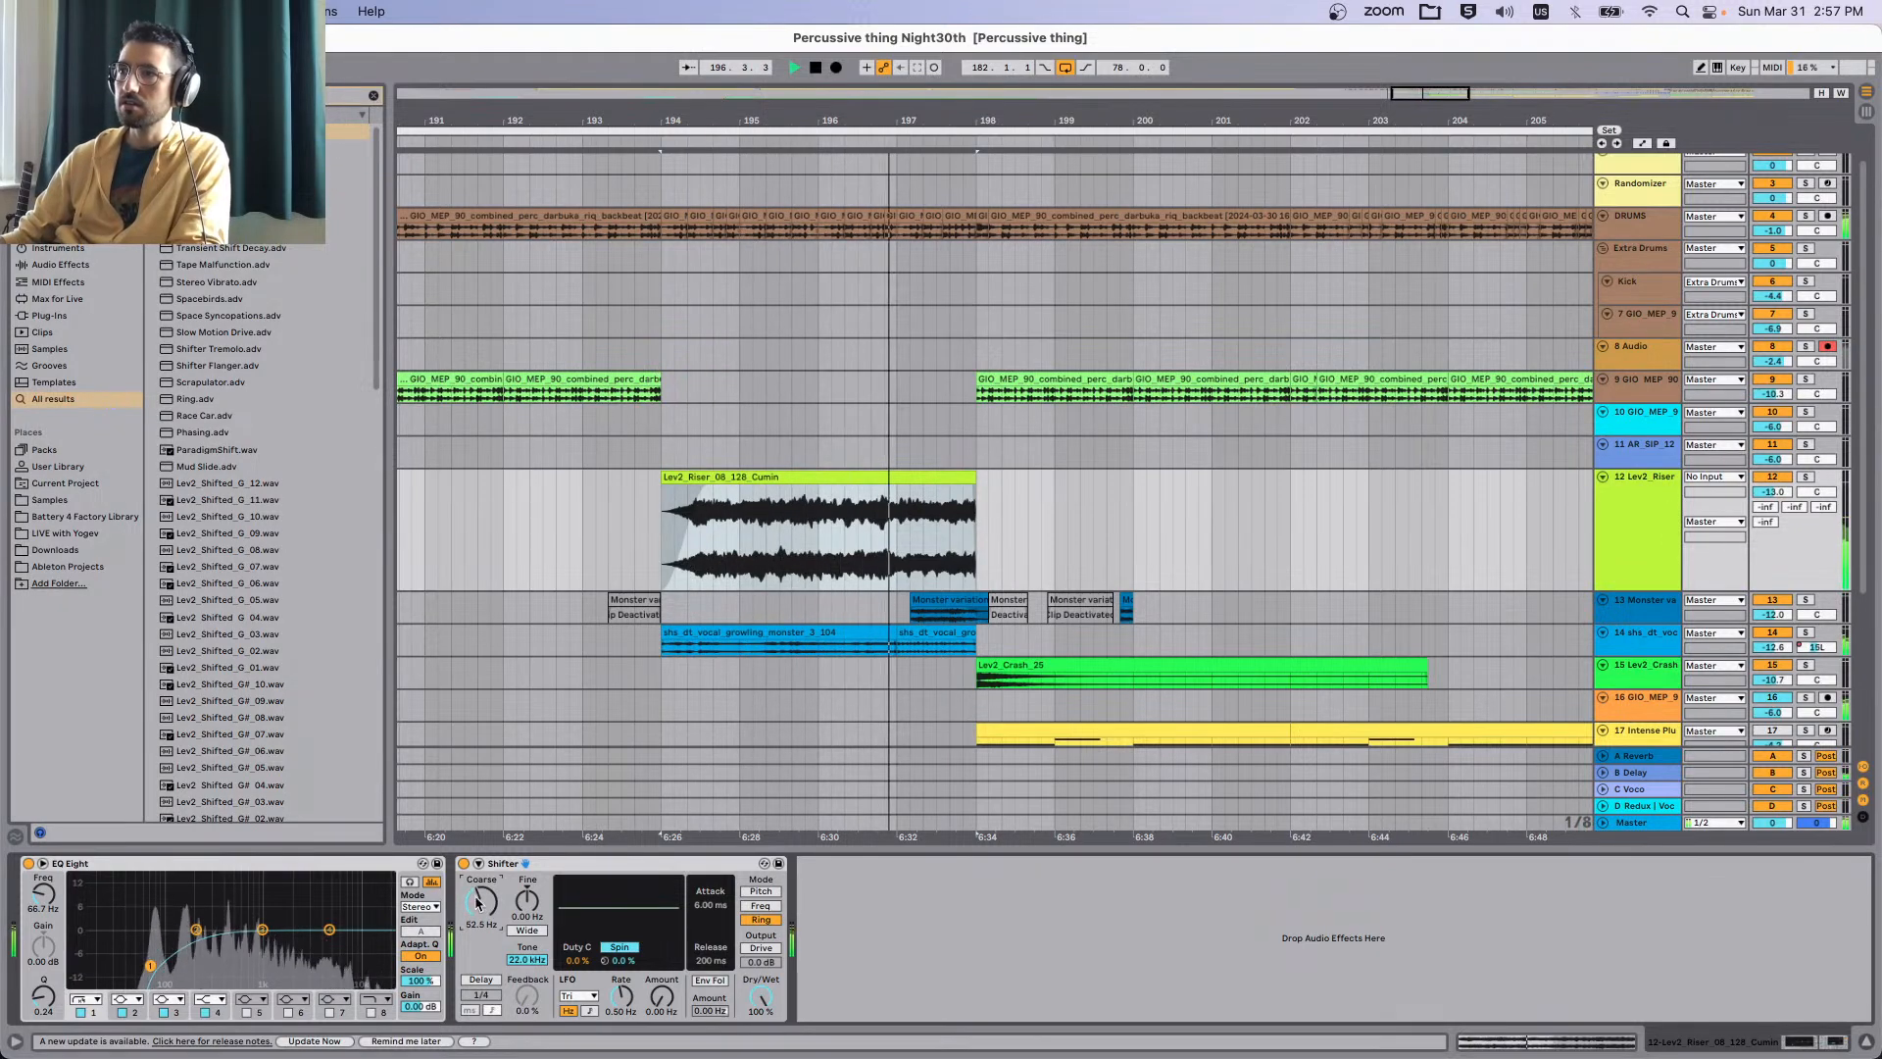
drag(1772, 491, 1773, 479)
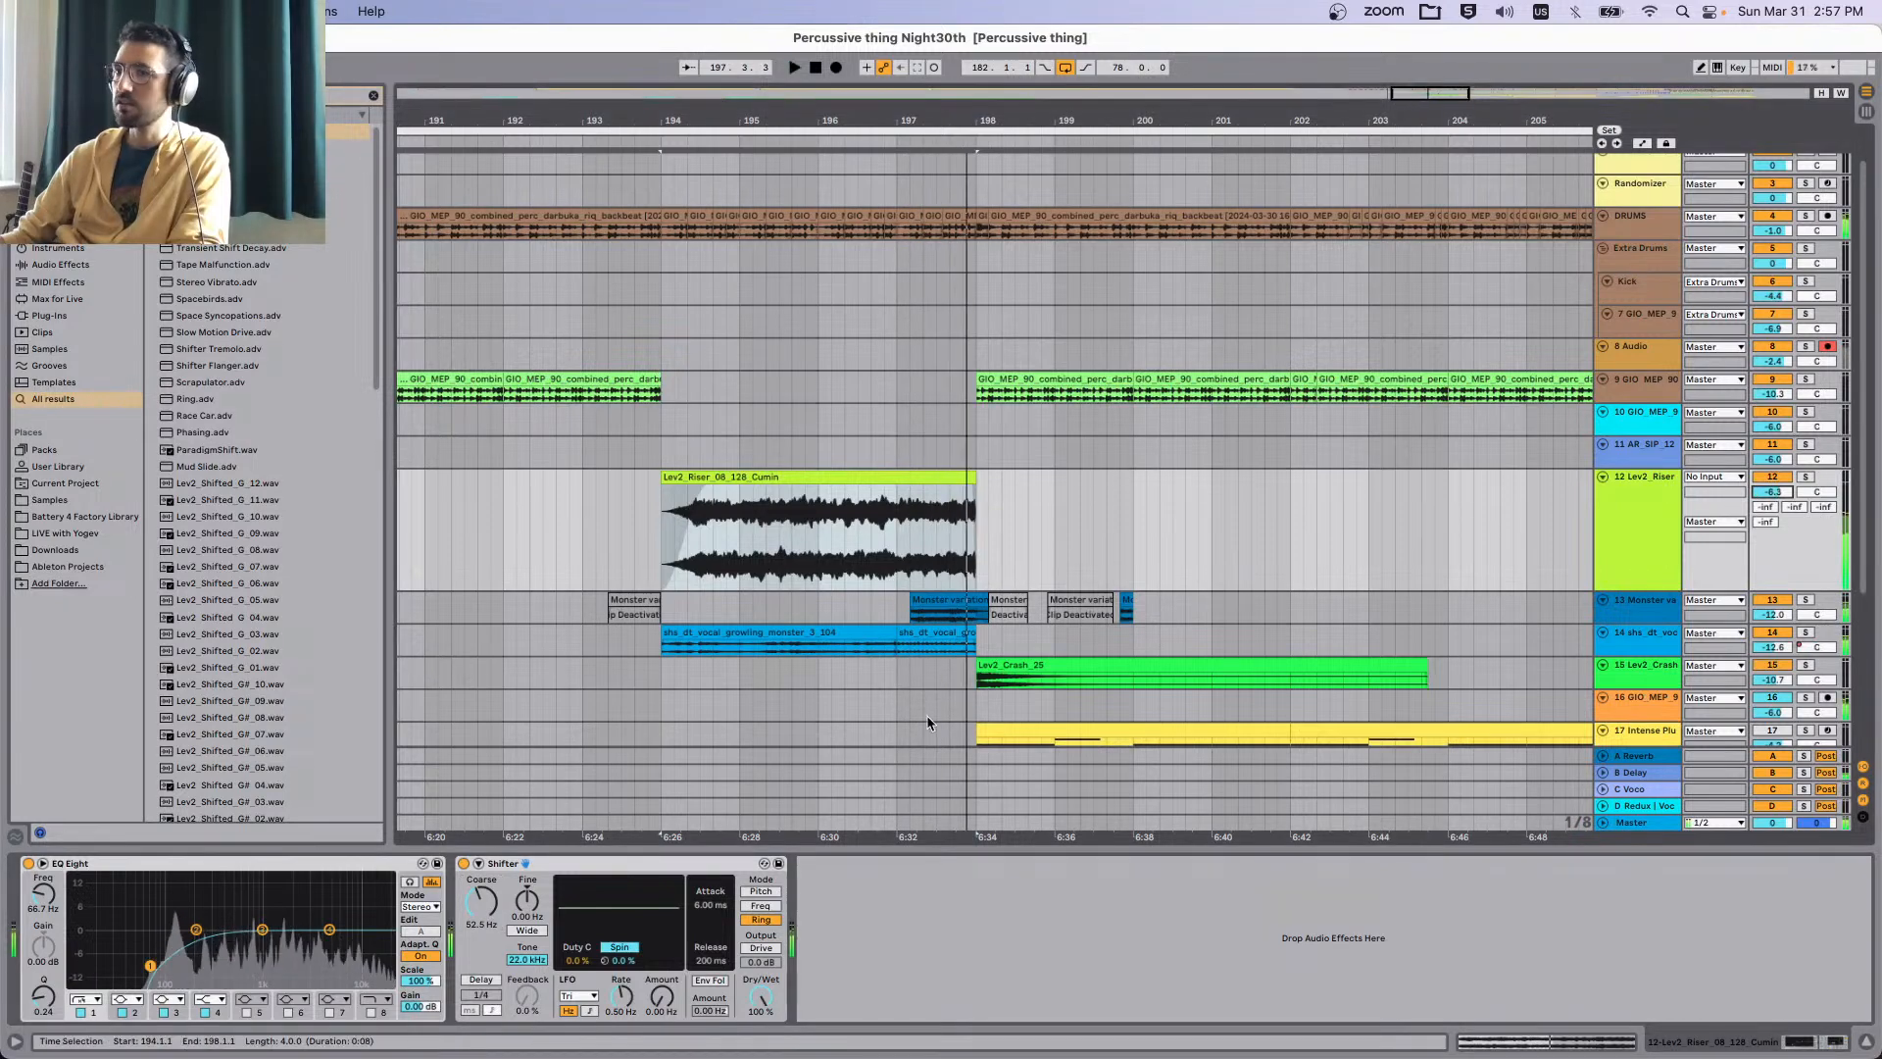
Try the Shifter in Pitch mode again on the soloed riser with coarse pitches of -15, -13 and -18 st.
mouse_move(481, 902)
mouse_down()
mouse_move(482, 939)
mouse_move(481, 891)
mouse_up()
key(space)
key(s)
key(space)
key(space)
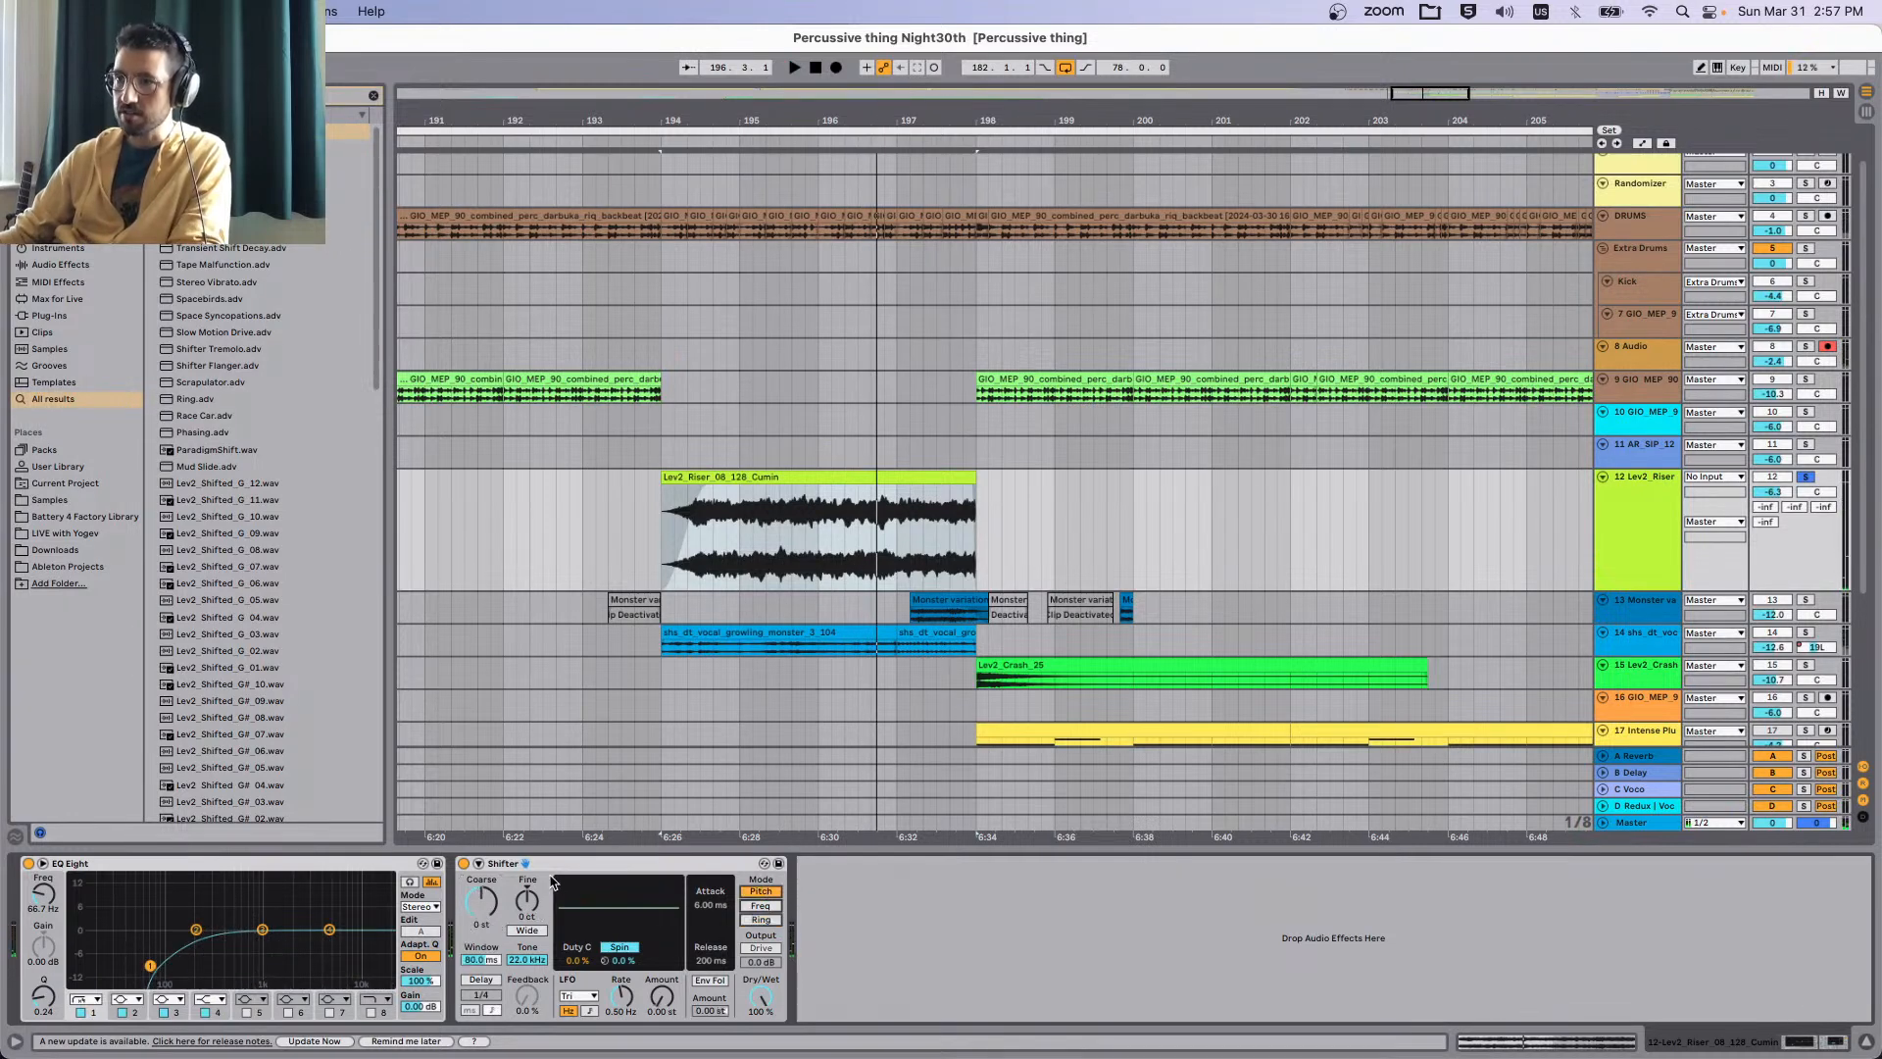
key(space)
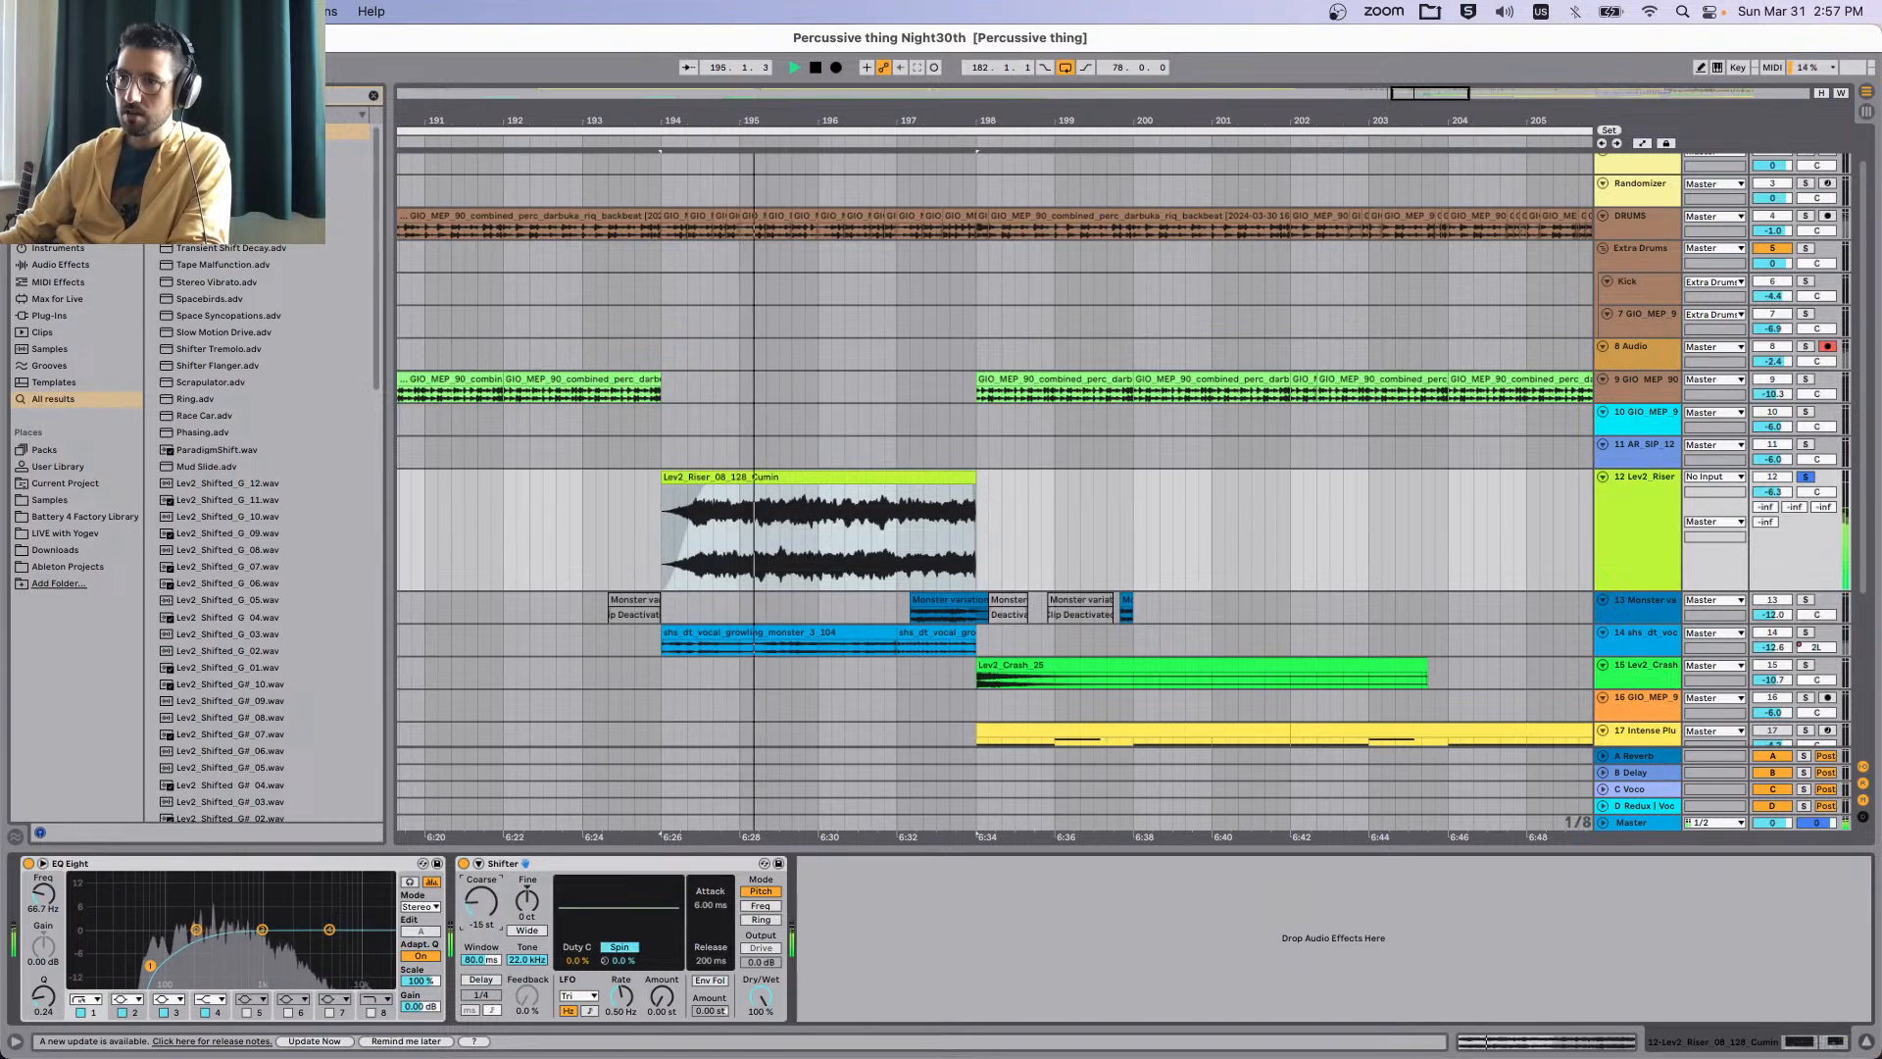
drag(482, 900, 481, 884)
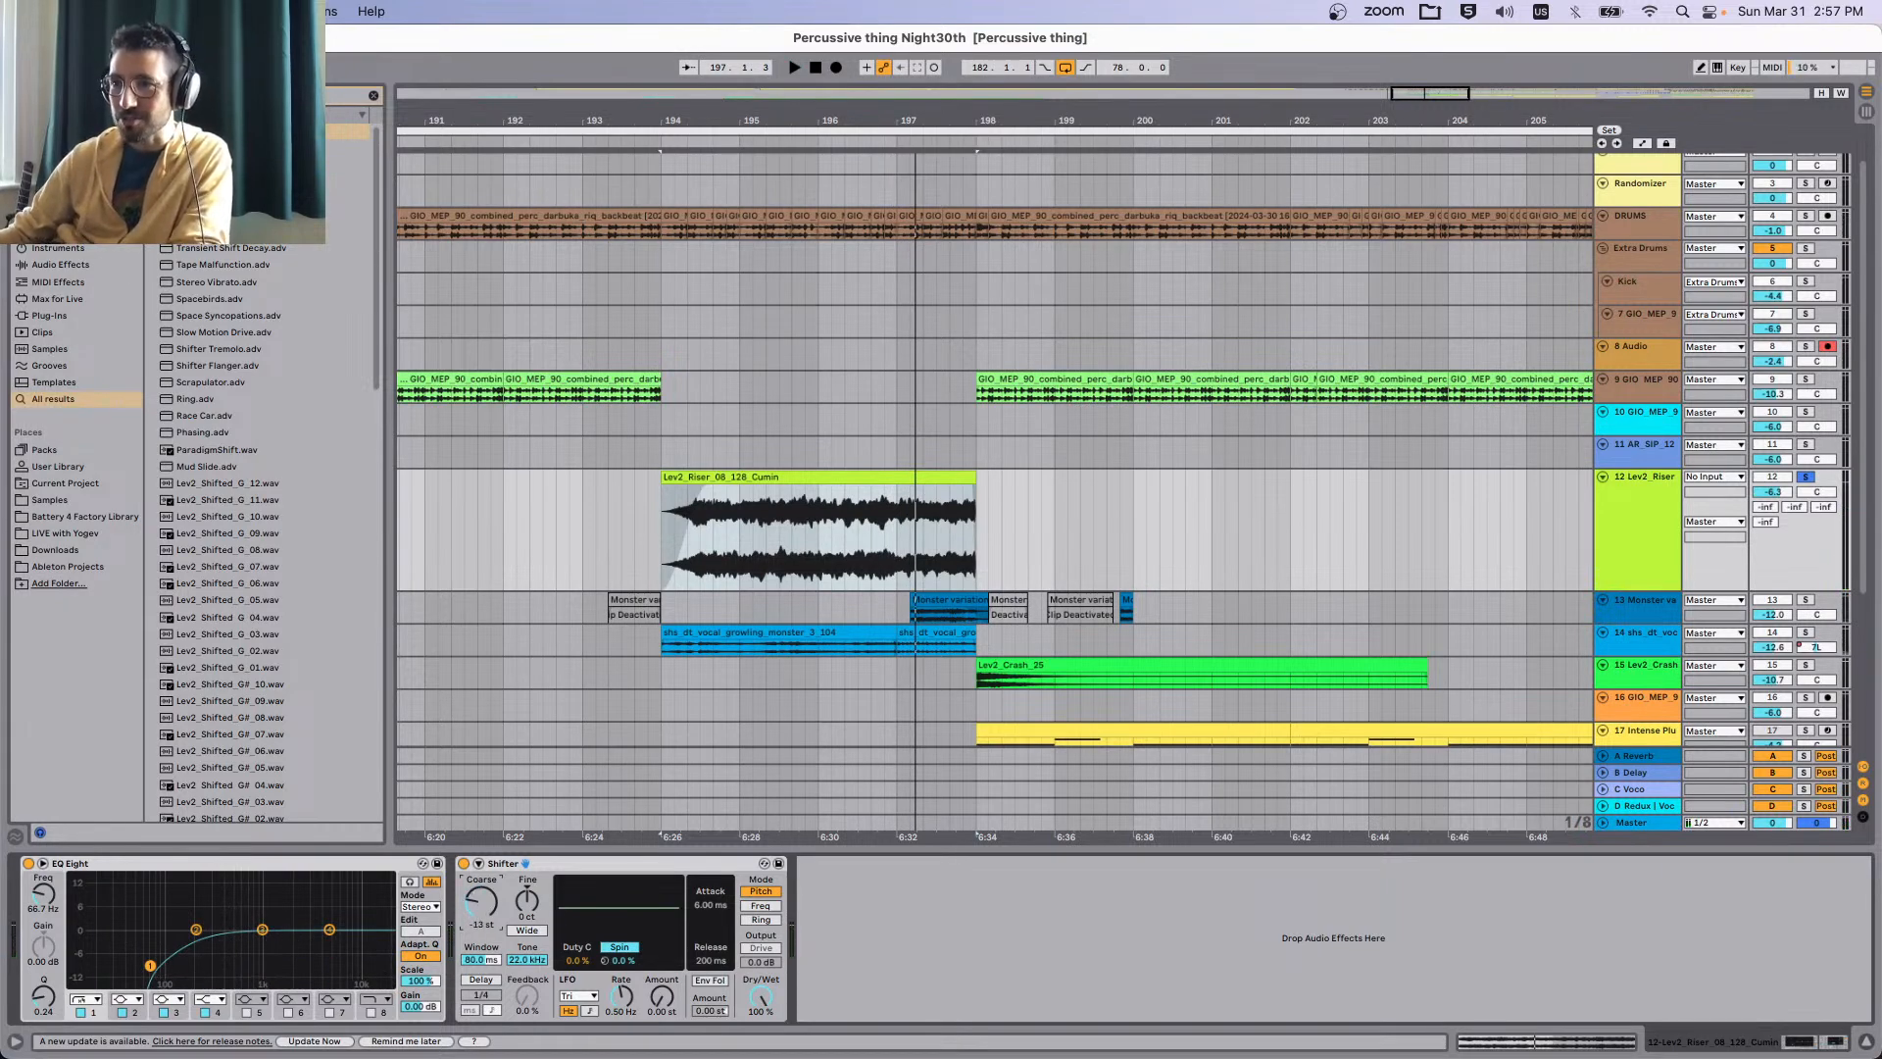
key(space)
drag(482, 900, 481, 904)
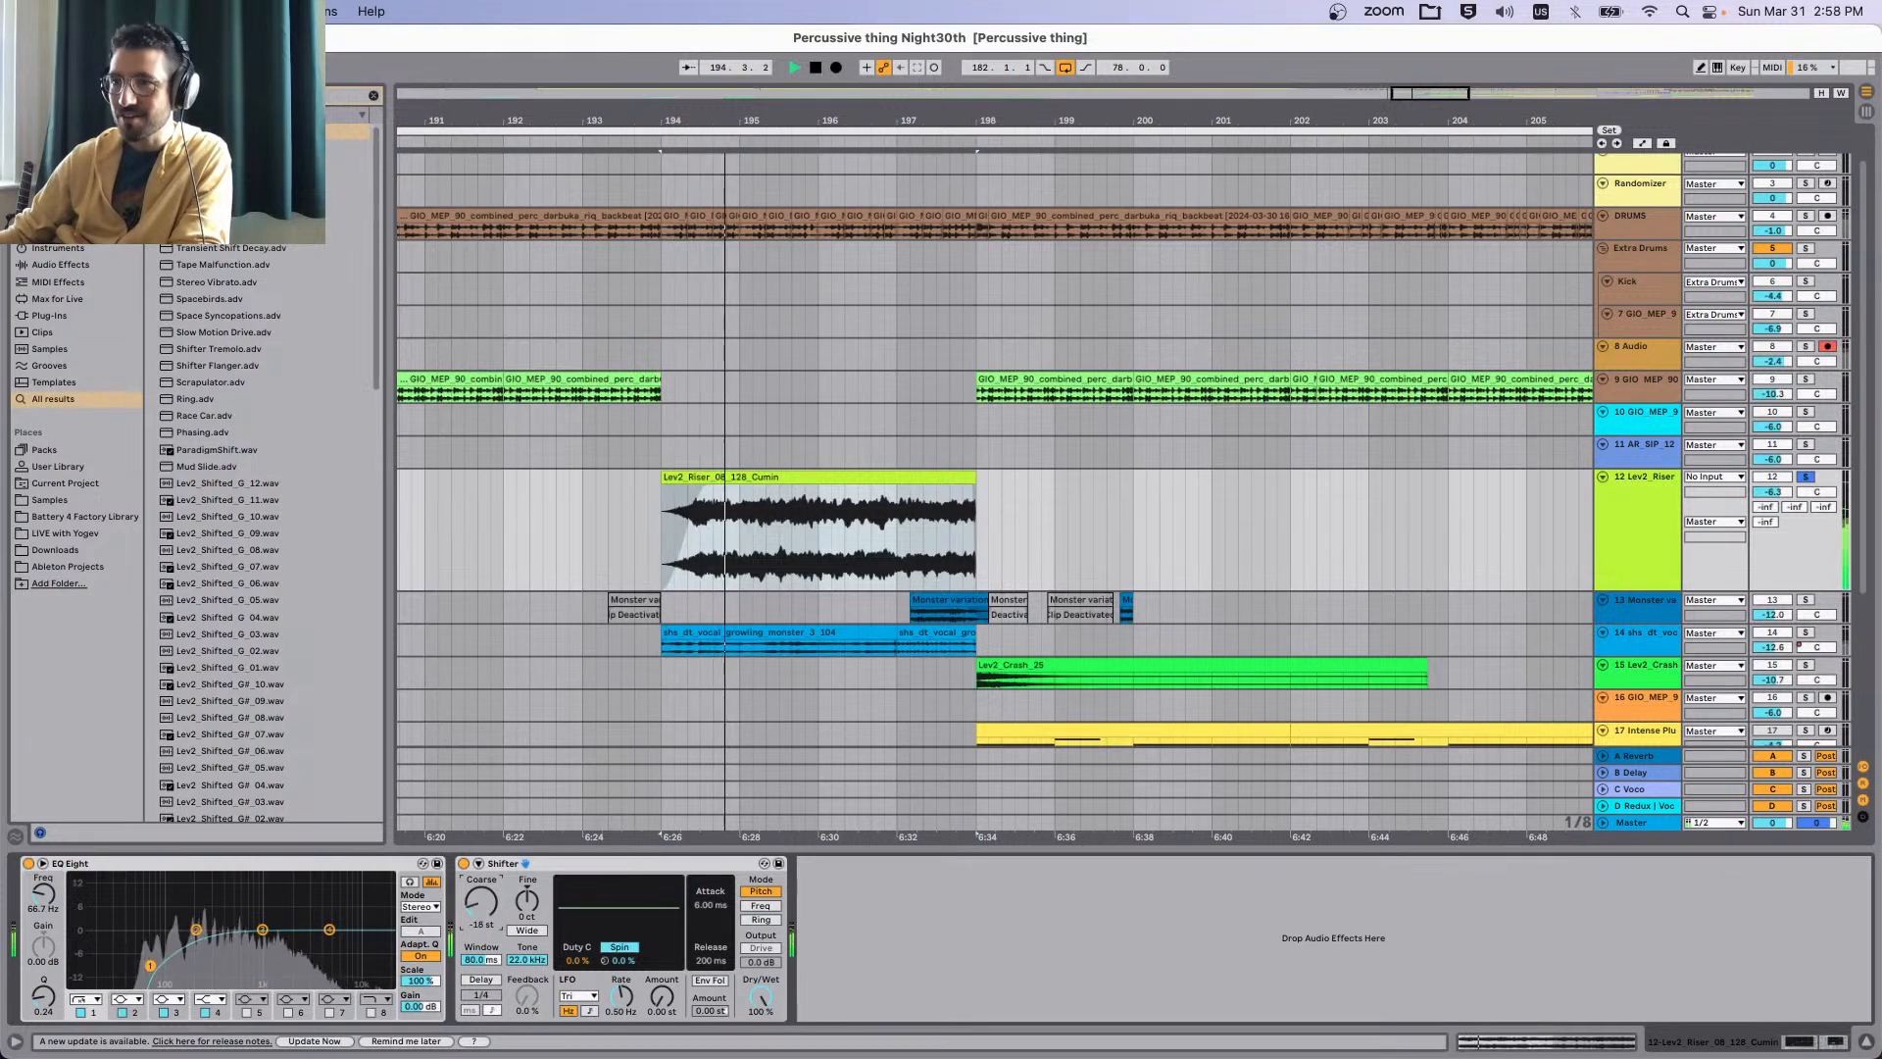
Switch the Shifter back to Ring mode and lower its coarse frequency to 46.4 Hz while playing the soloed riser.
drag(482, 901, 481, 887)
key(space)
key(space)
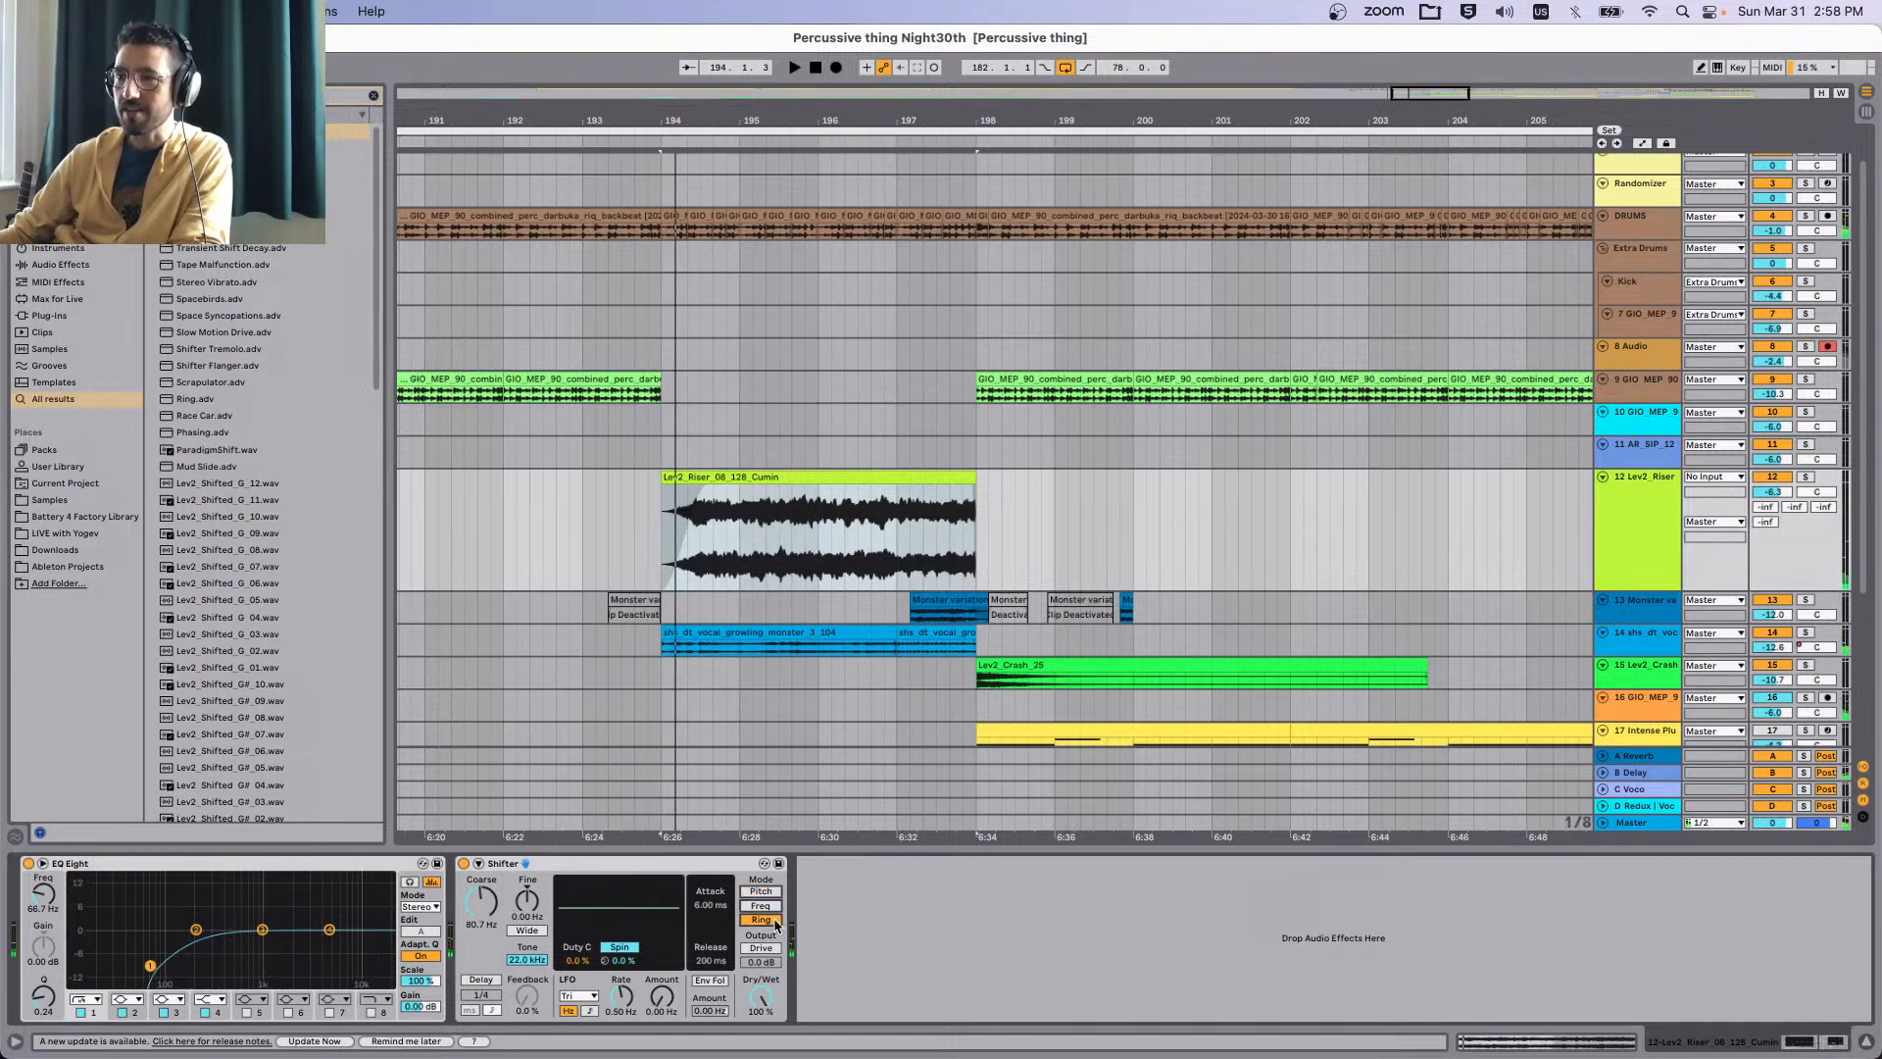
key(s)
key(space)
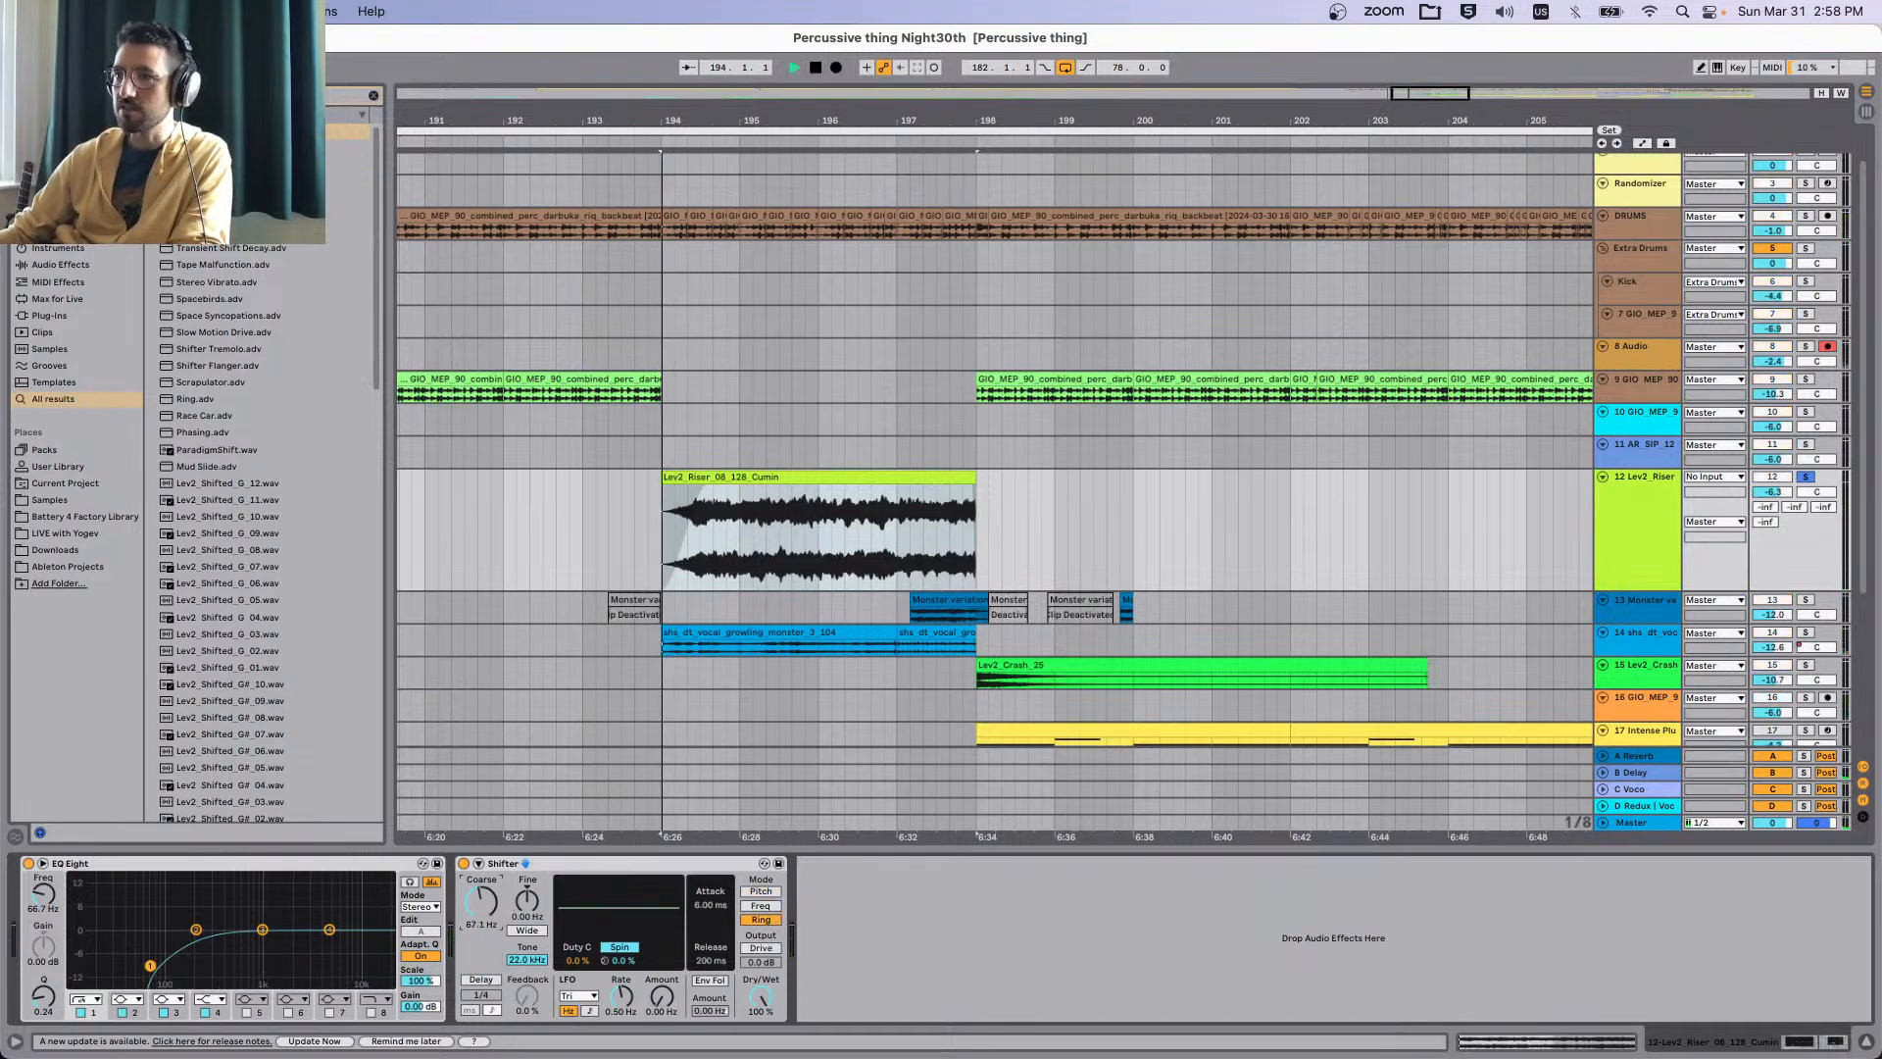
mouse_move(482, 901)
mouse_down()
mouse_move(481, 935)
mouse_move(481, 910)
mouse_up()
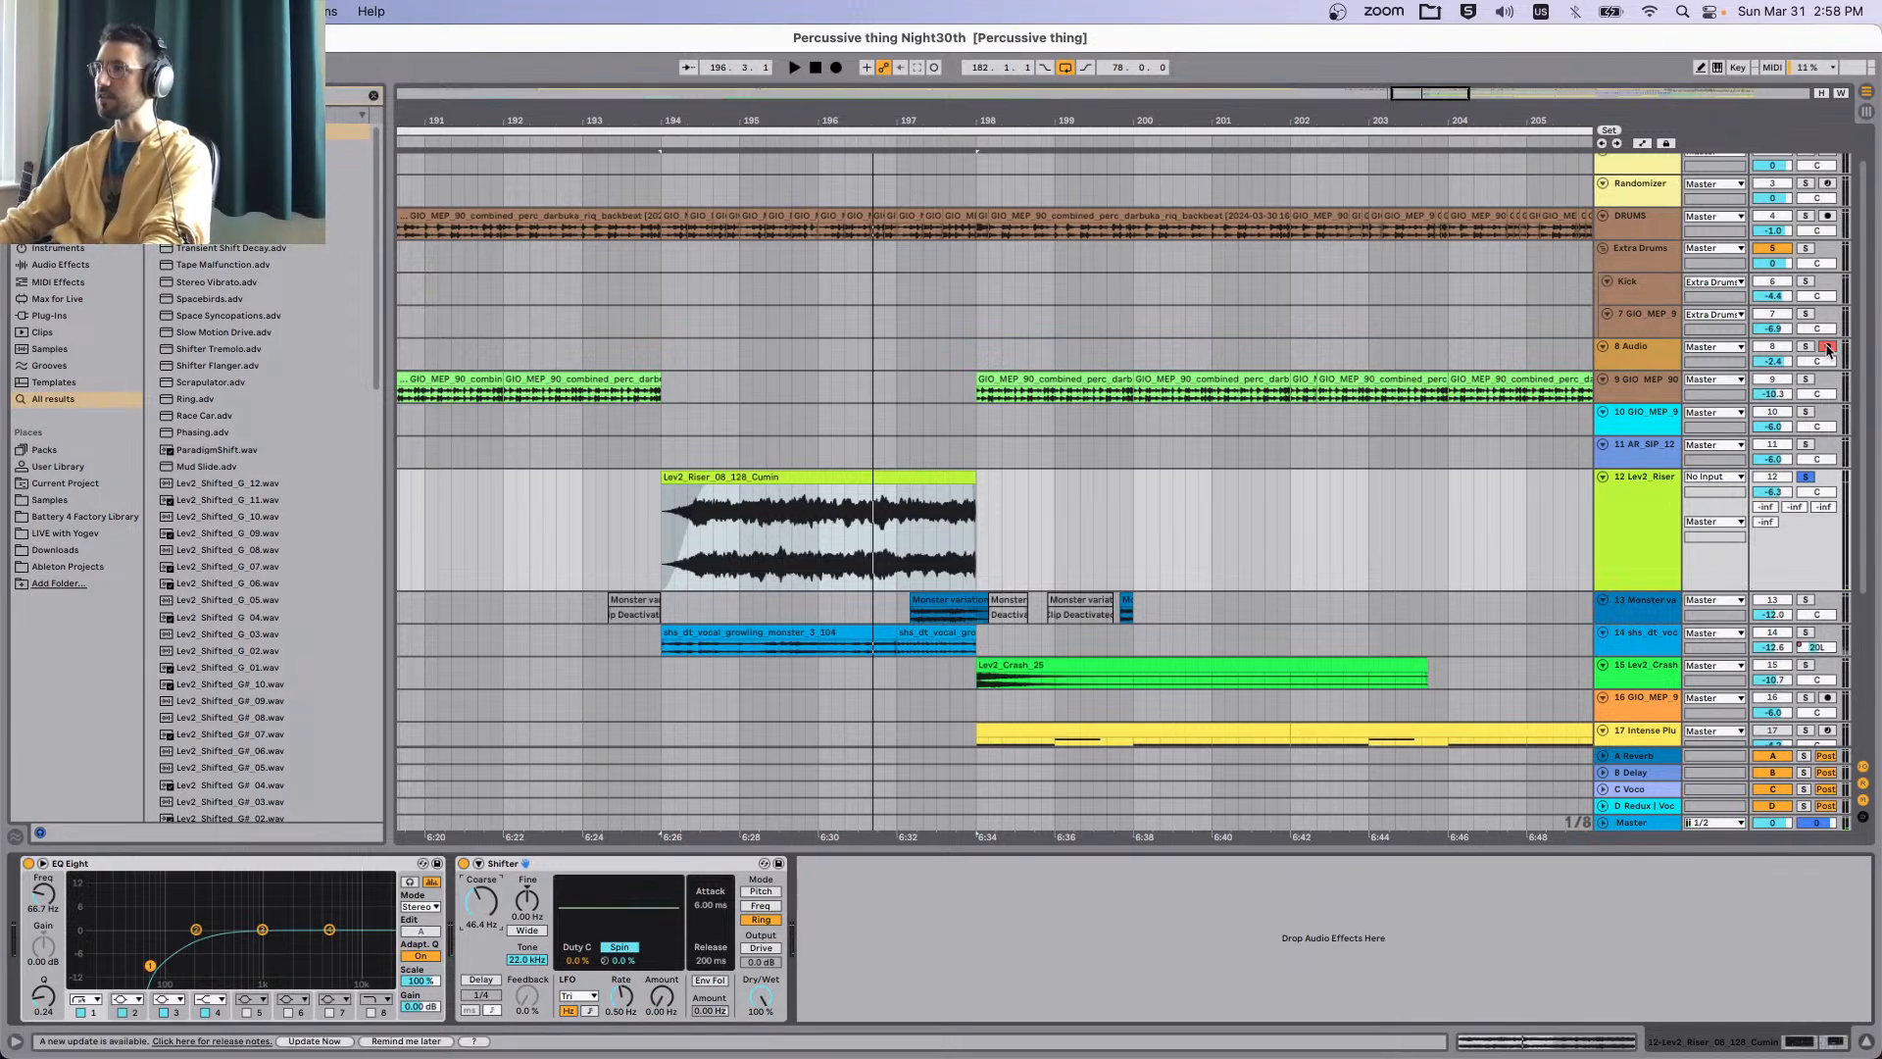
Disarm track 8 and record a Shifter coarse frequency sweep over the riser from bar 194, dipping and ending at 174 Hz.
click(482, 907)
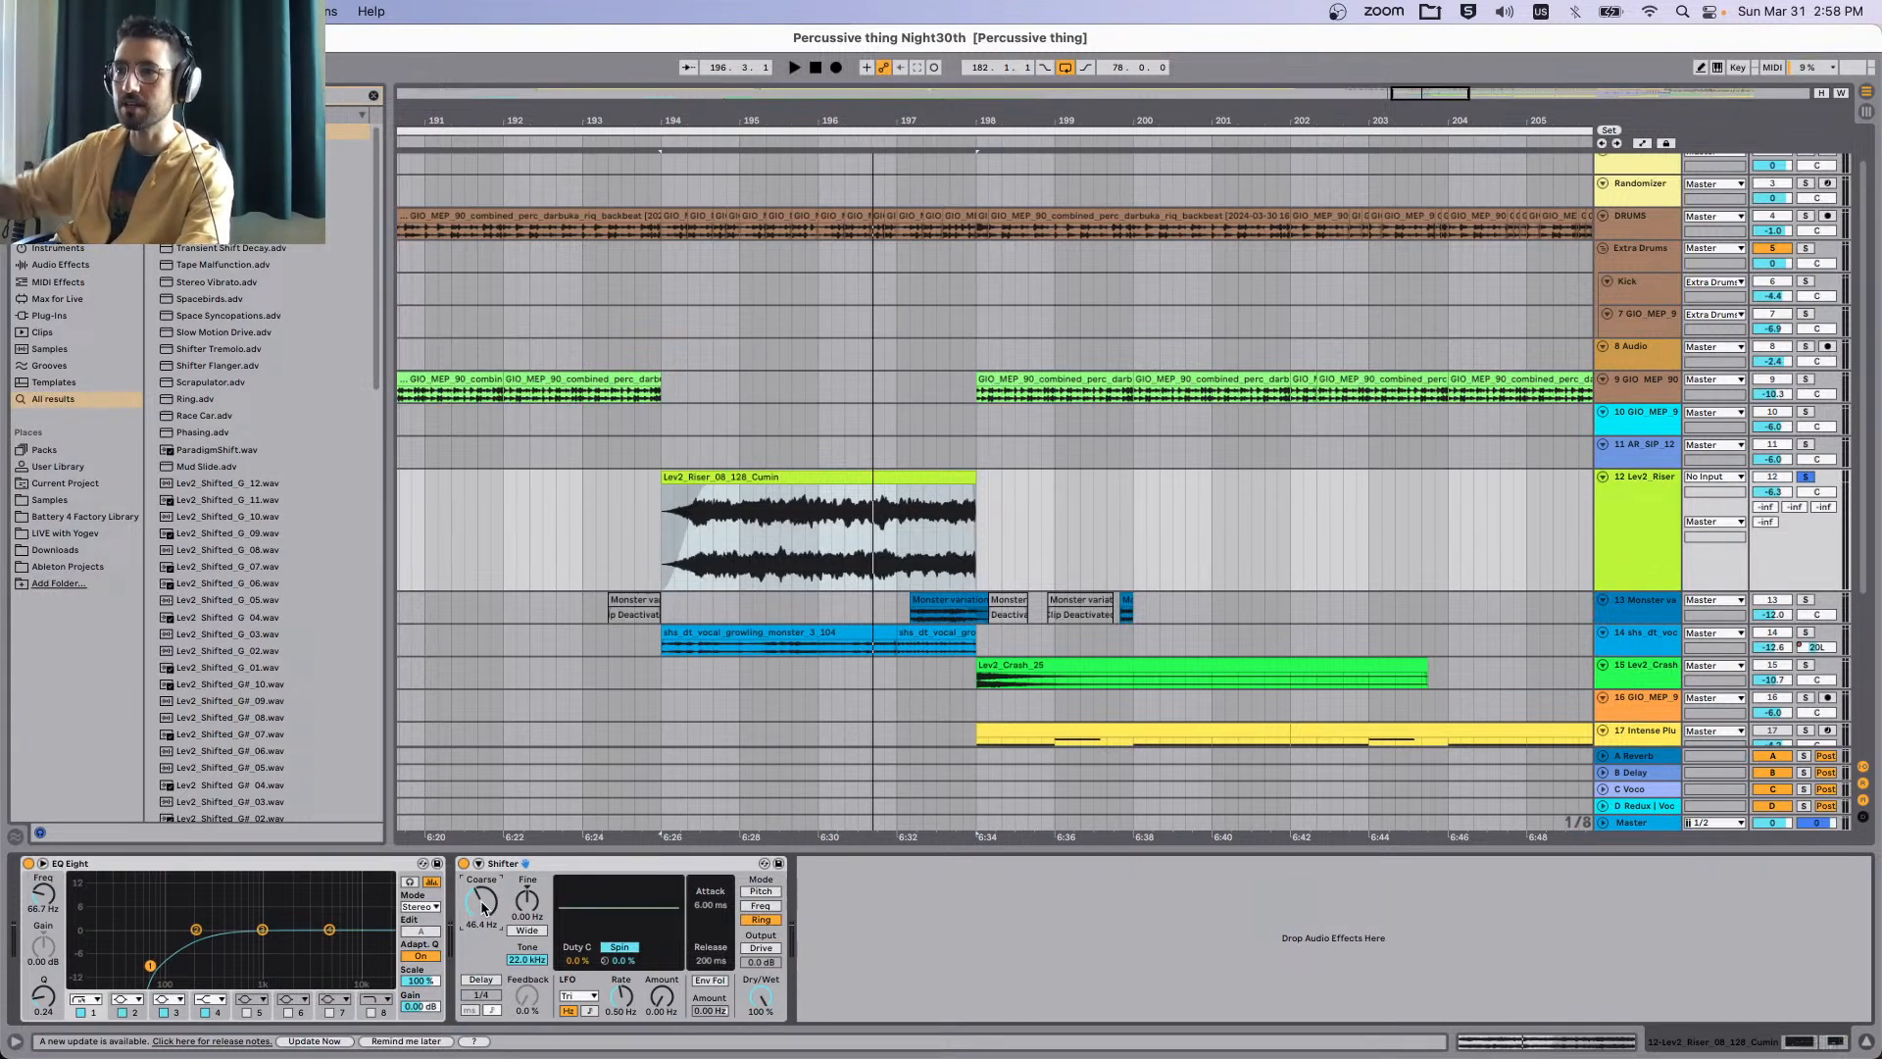
key(F9)
drag(481, 906, 481, 867)
key(space)
key(space)
key(F9)
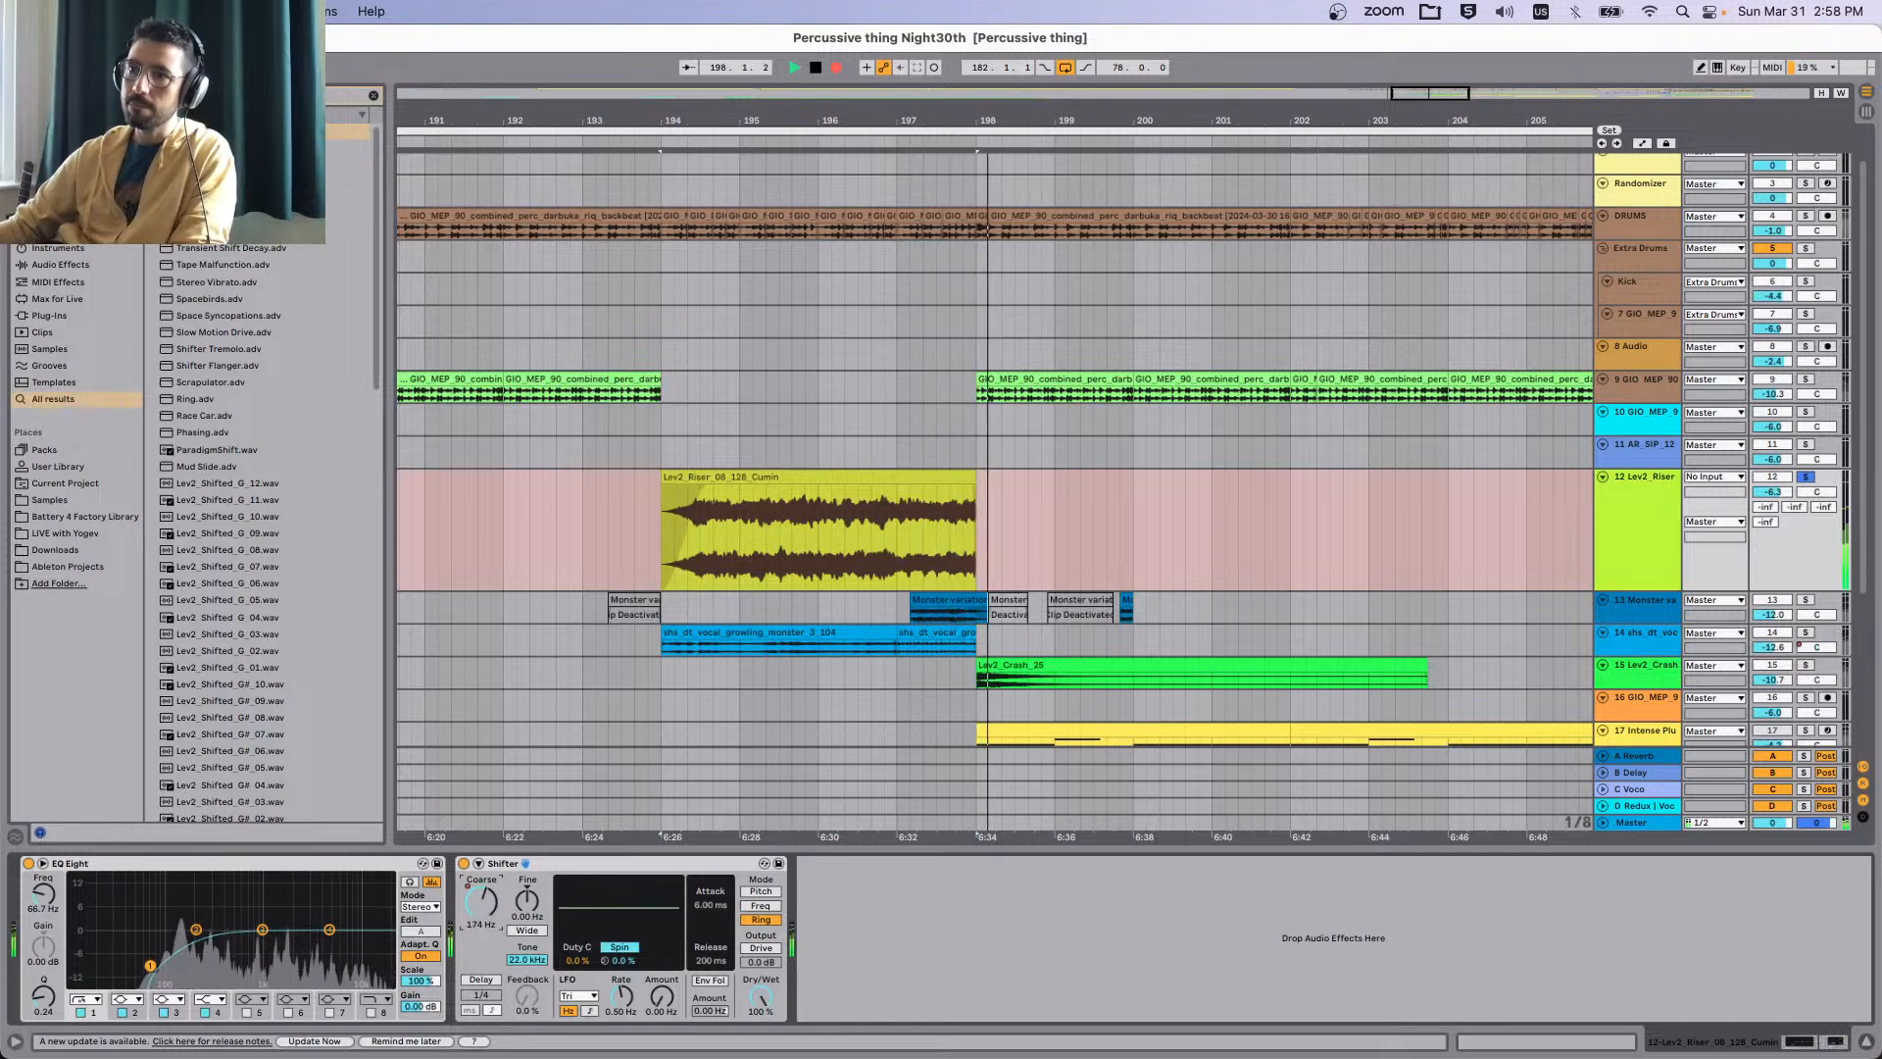
Play the riser in the full mix and show its recorded Shifter coarse automation.
key(space)
key(space)
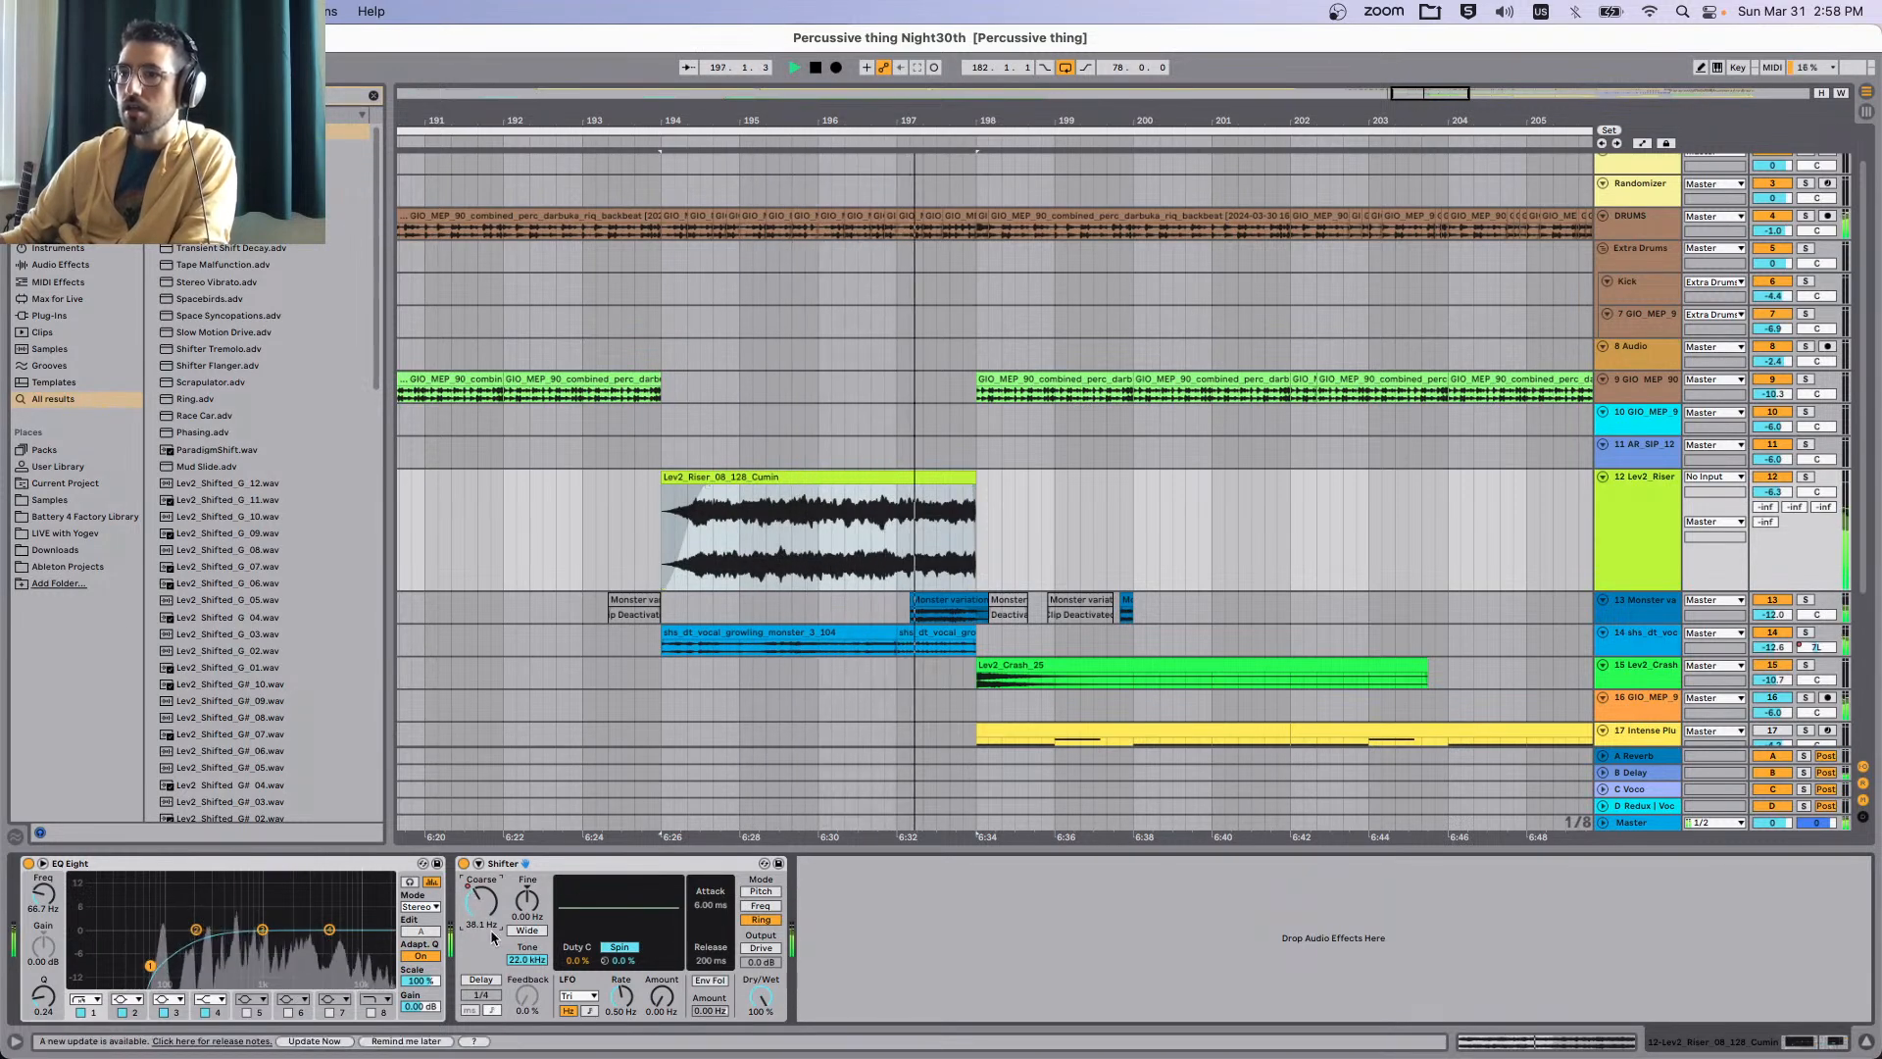
key(a)
key(space)
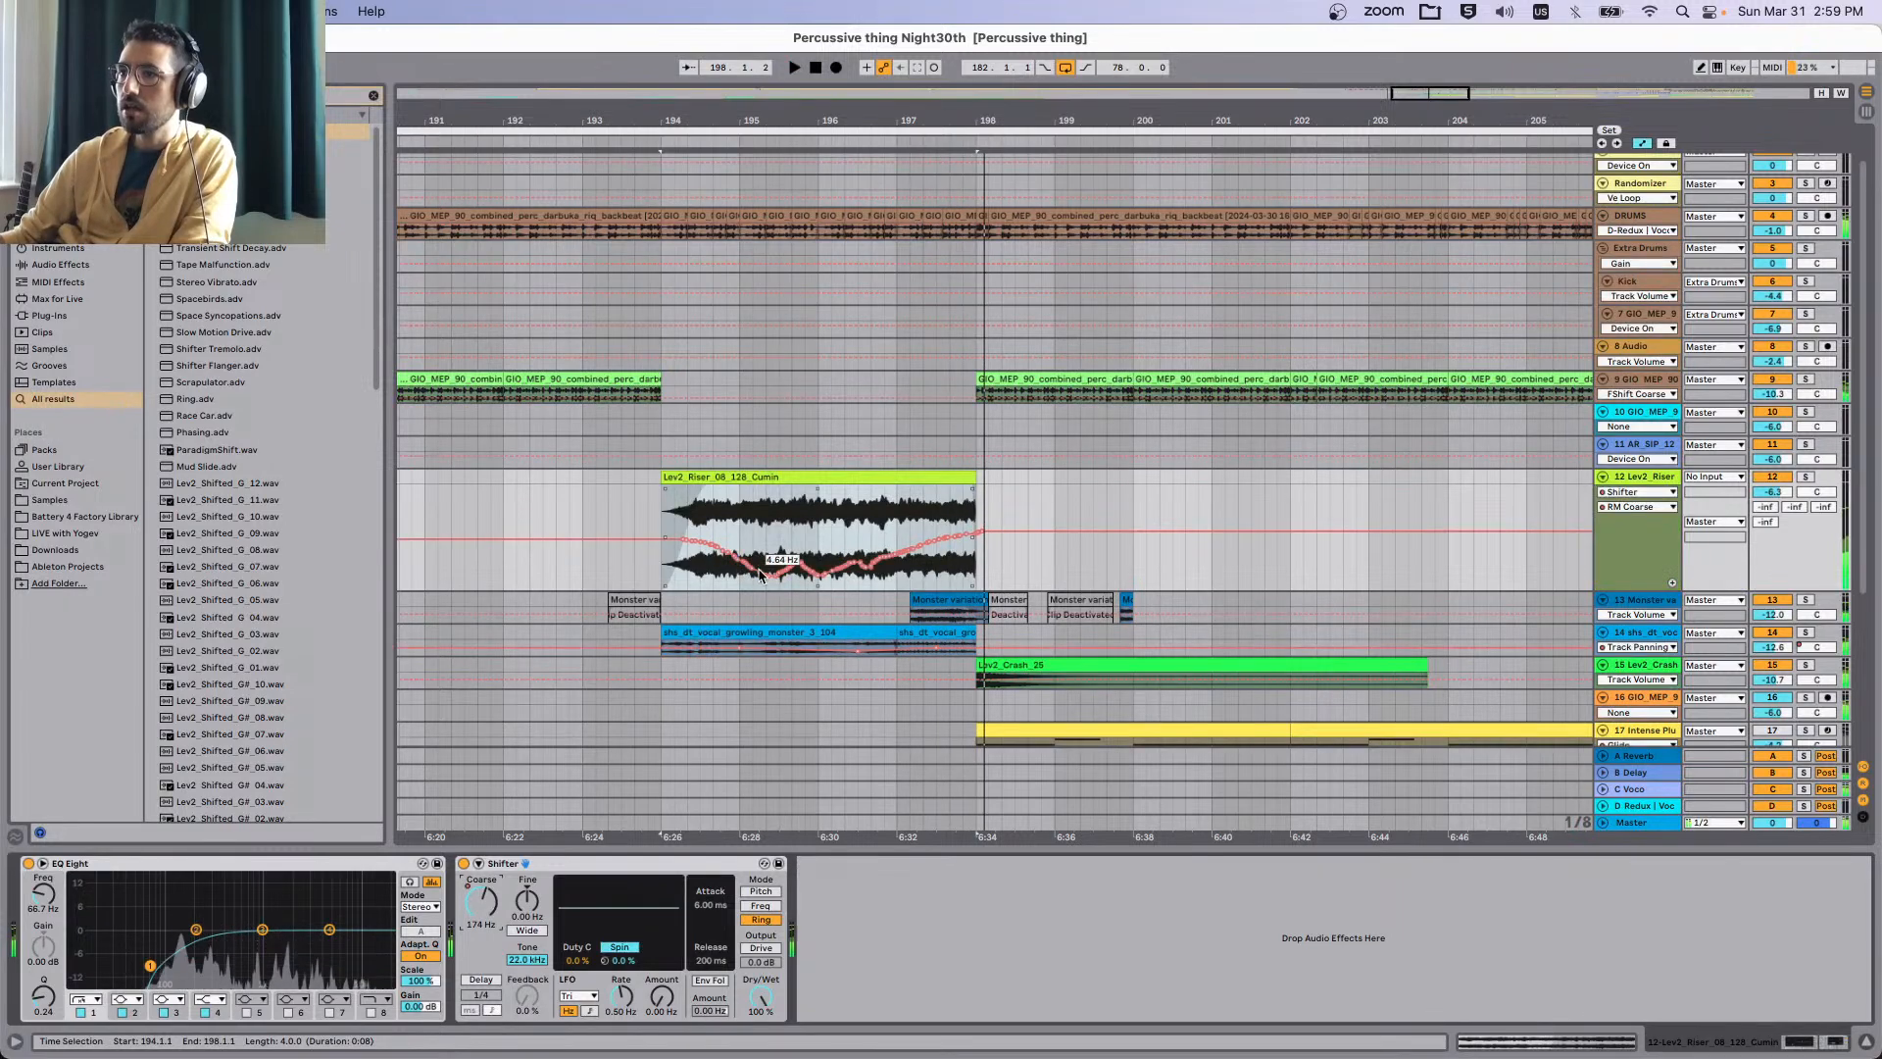
right_click(760, 573)
right_click(738, 560)
click(757, 545)
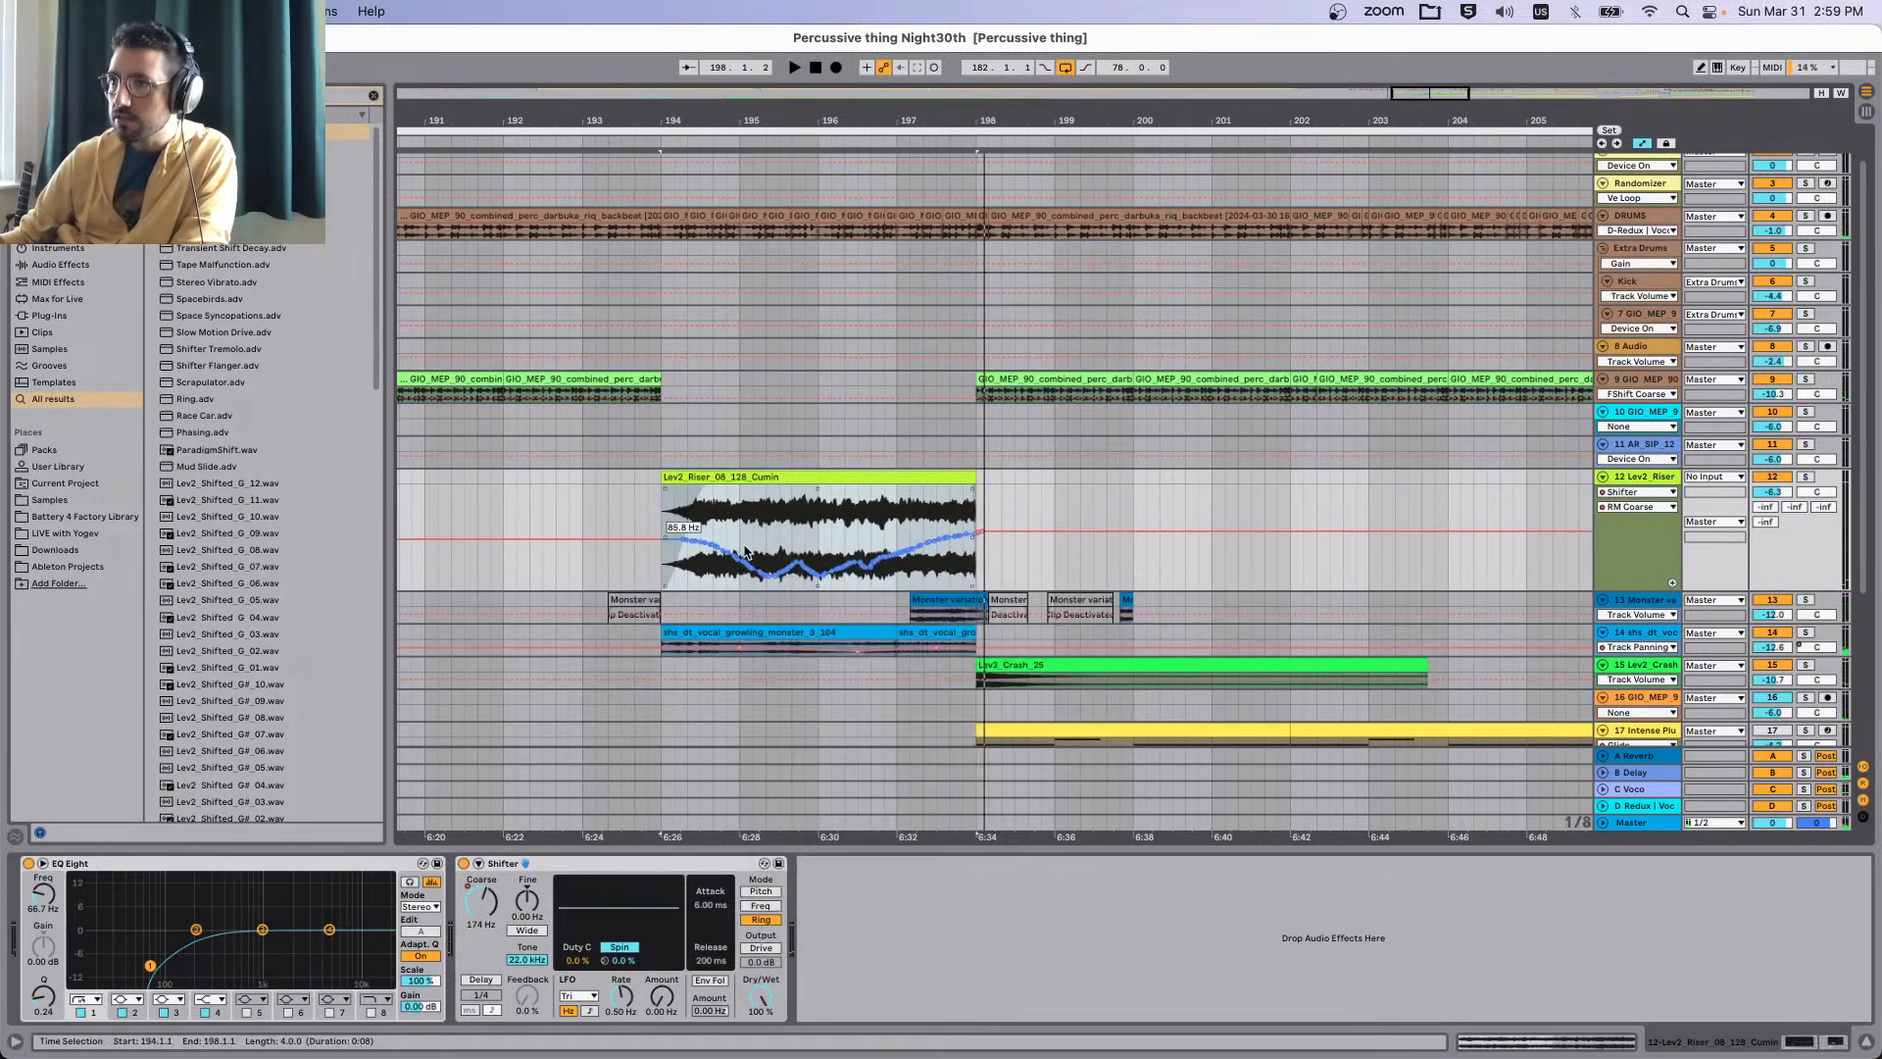
right_click(732, 552)
click(730, 544)
right_click(733, 542)
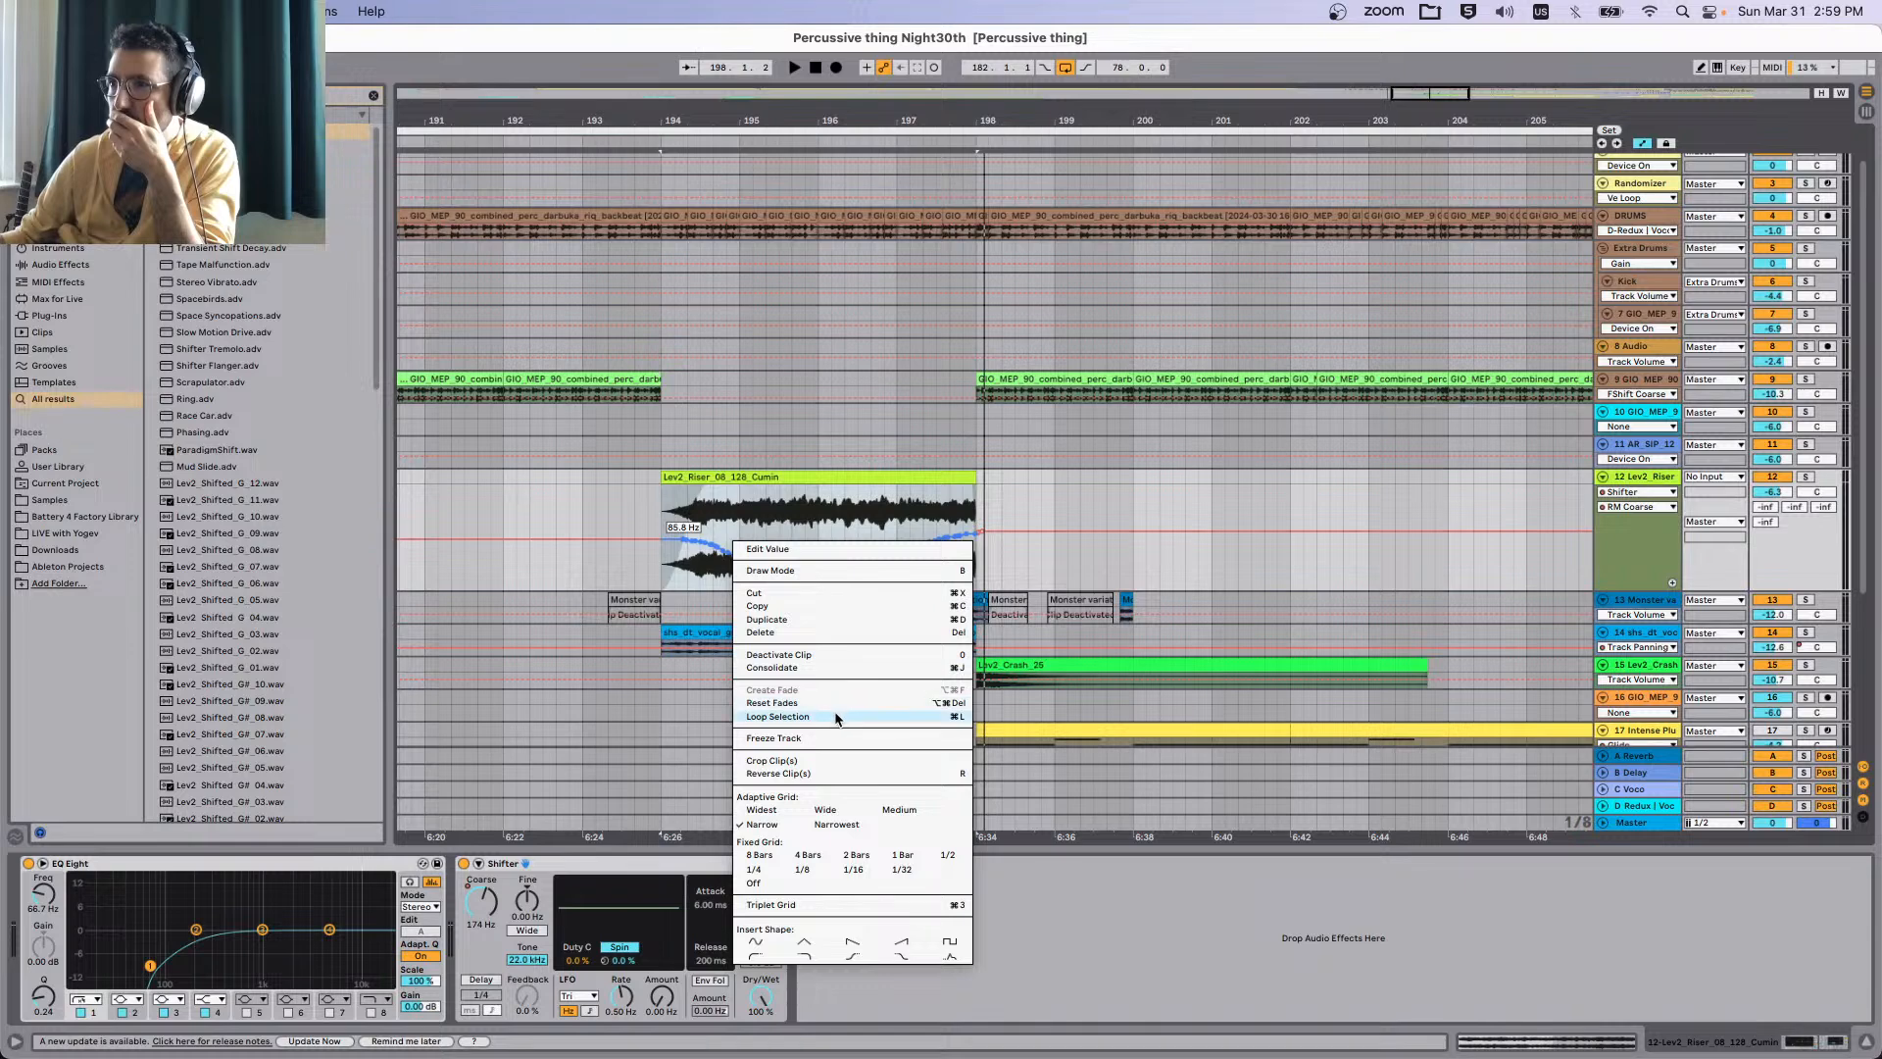
click(1010, 516)
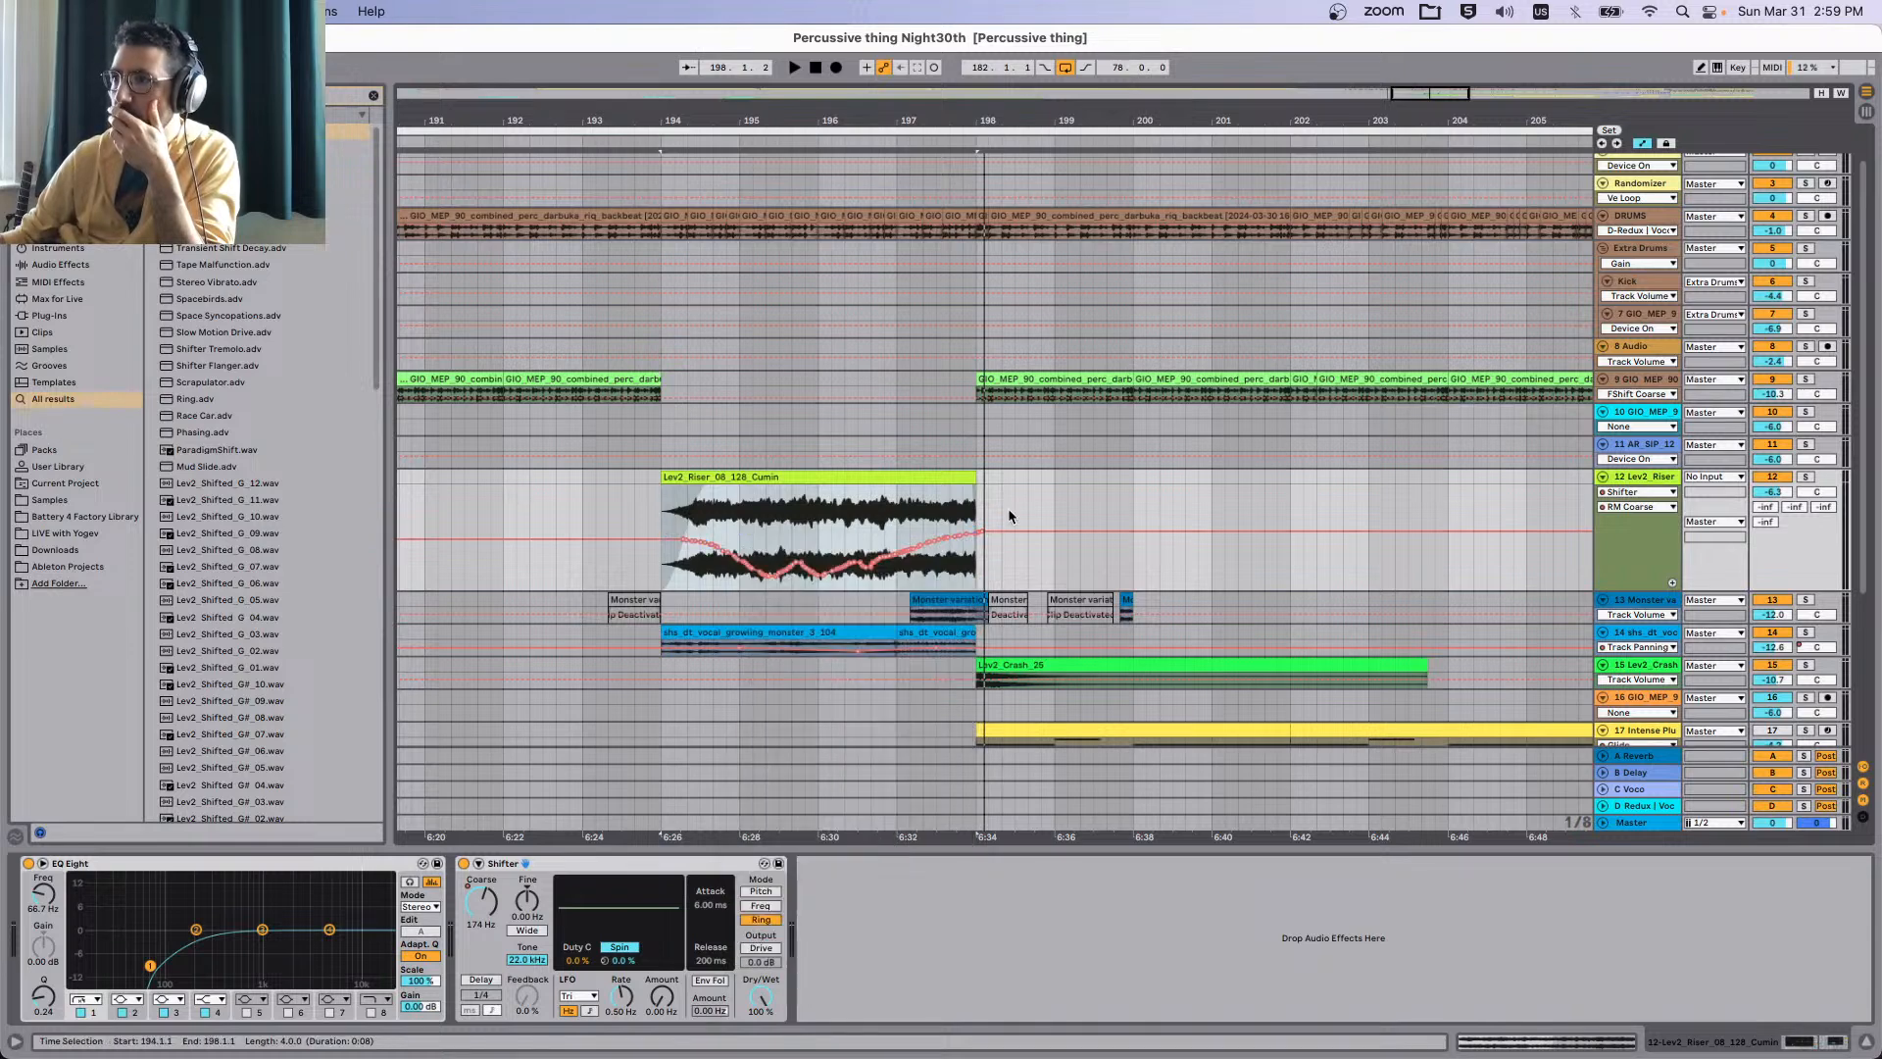
Simplify the Shifter coarse envelope on track 12 between bars 194 and 198.
drag(977, 506, 661, 505)
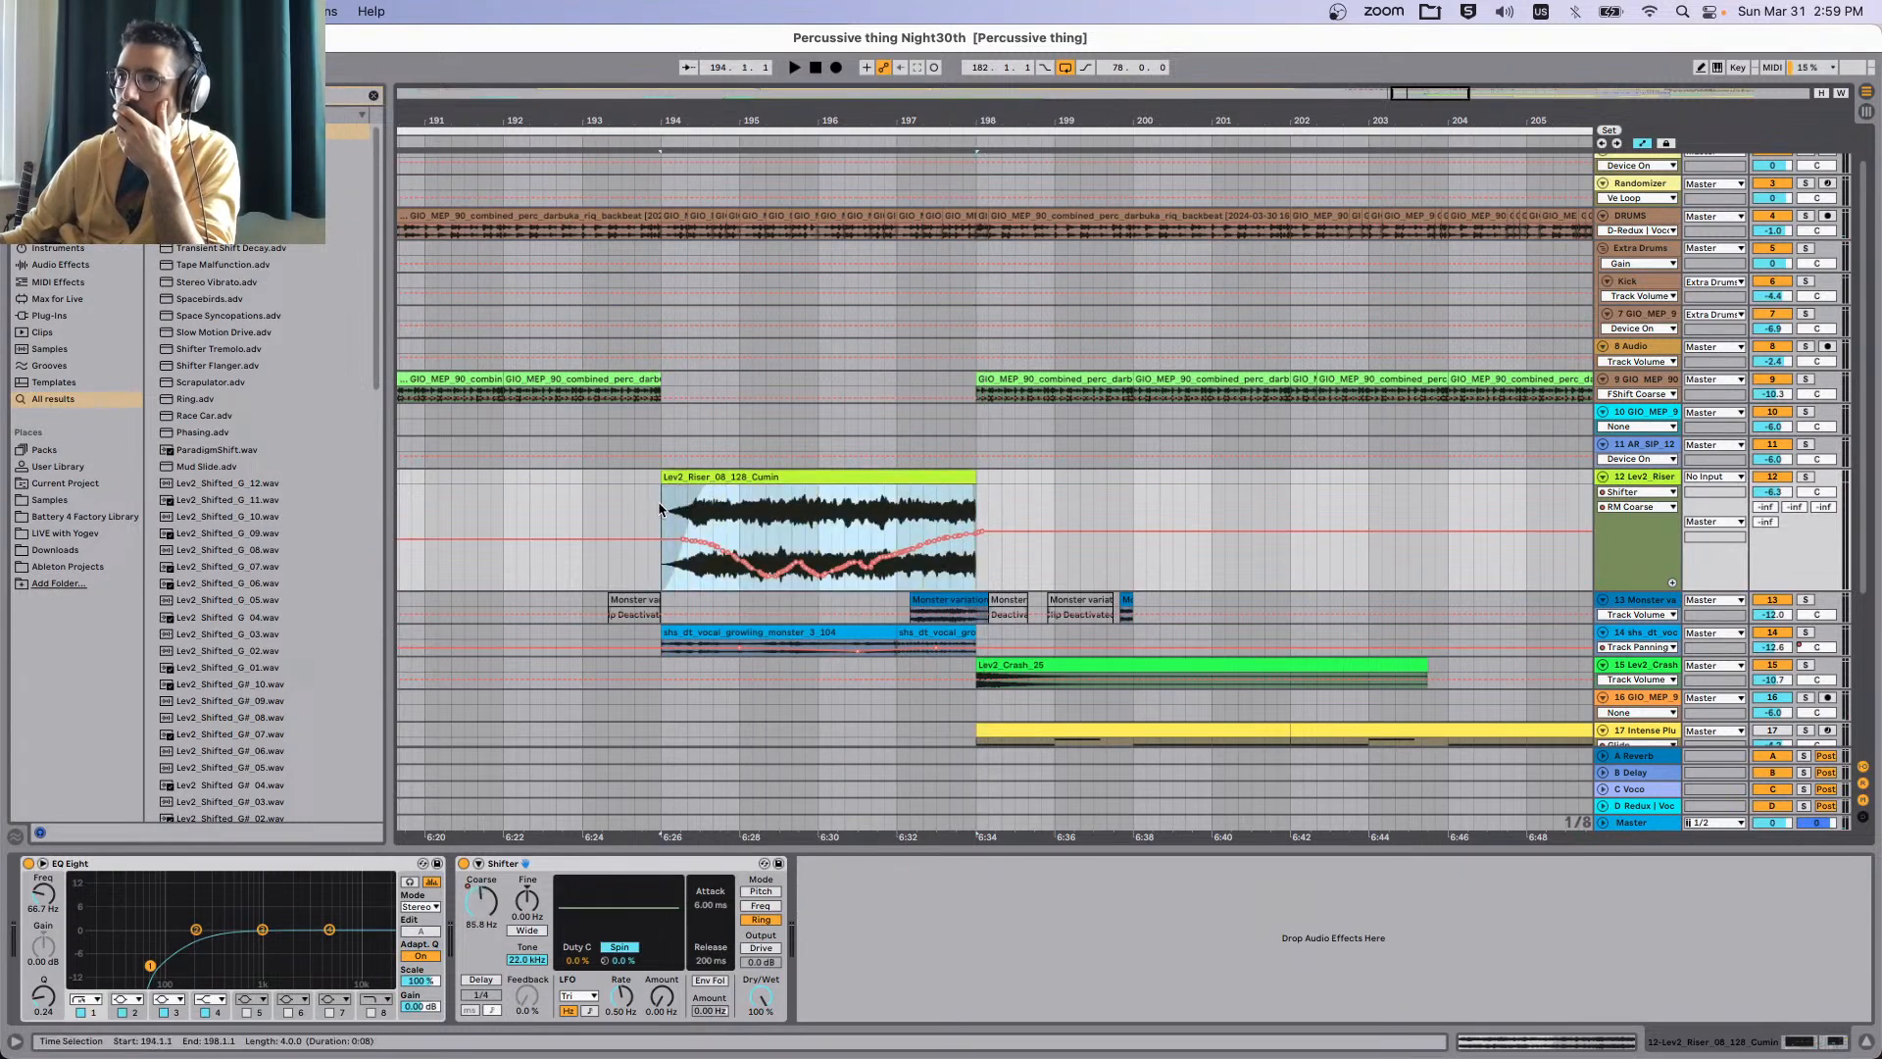
right_click(713, 546)
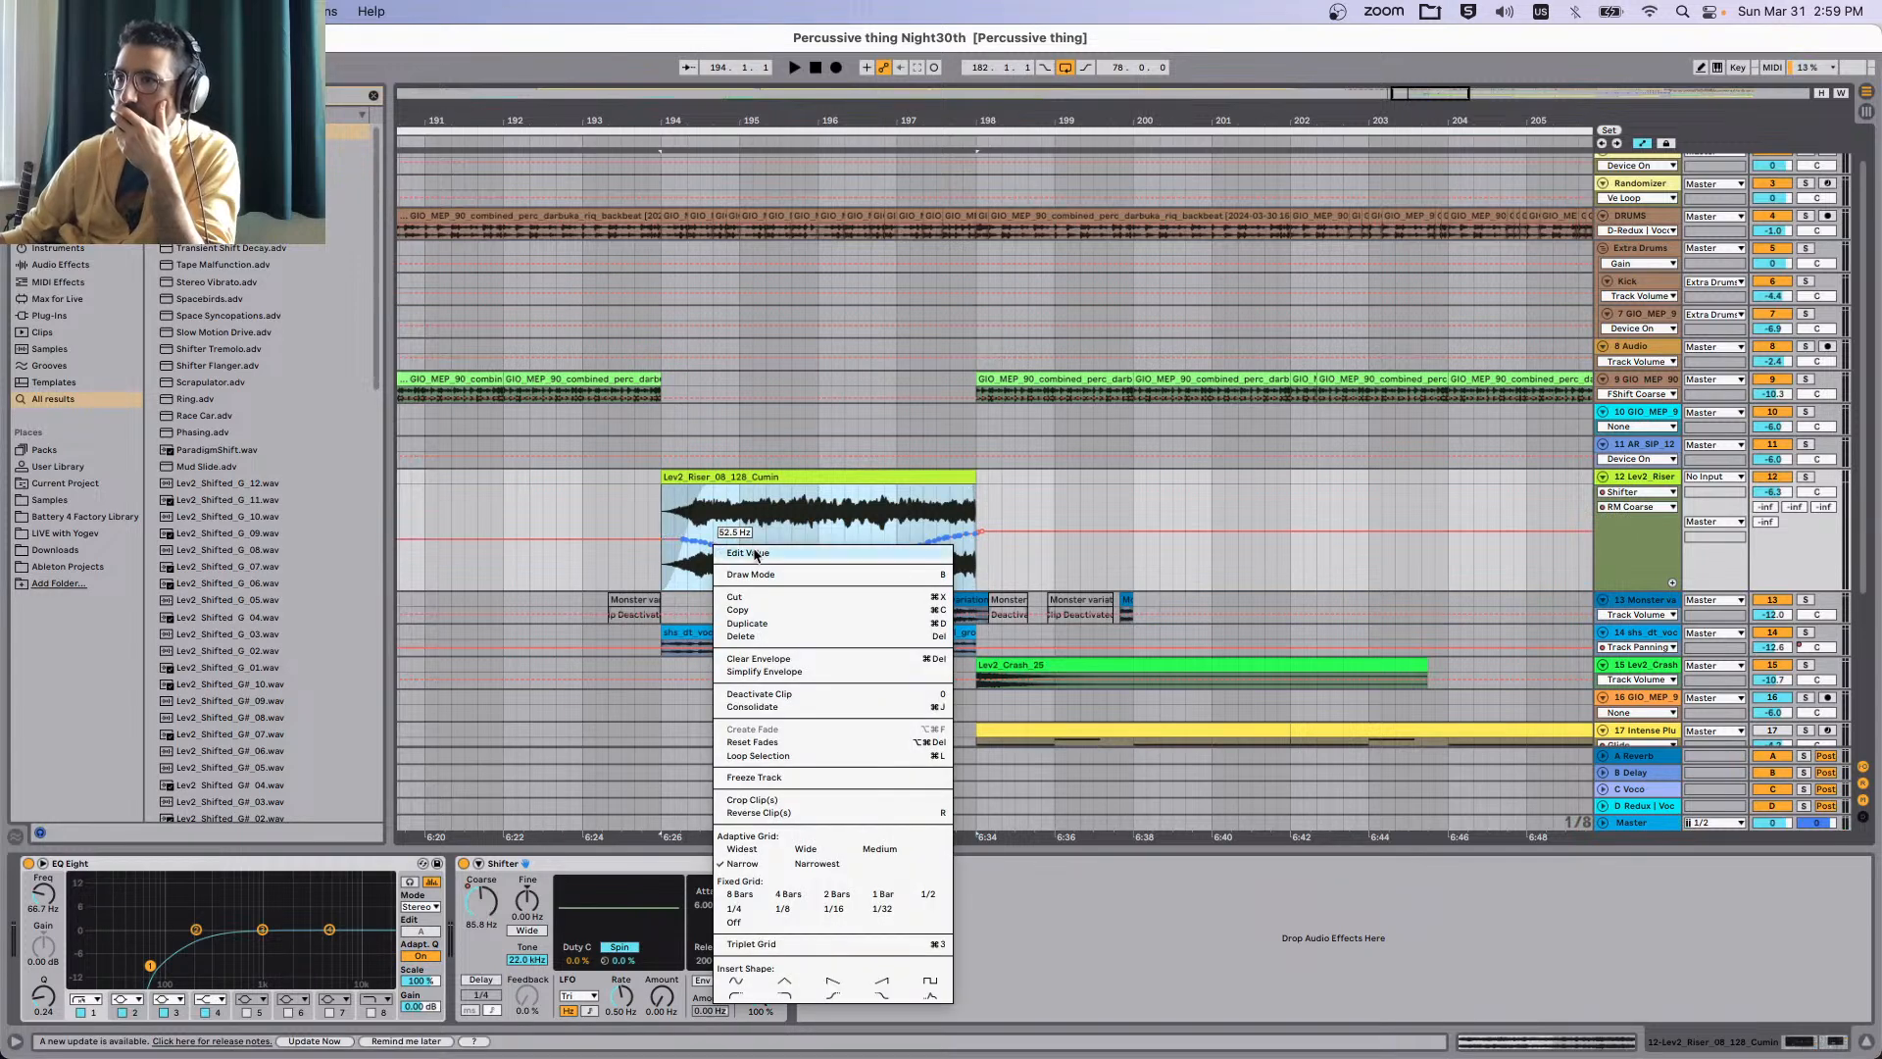
click(825, 672)
Play the simplified sweep from around bar 195.2, and again from before bar 194 through the transition past bar 198.
key(z)
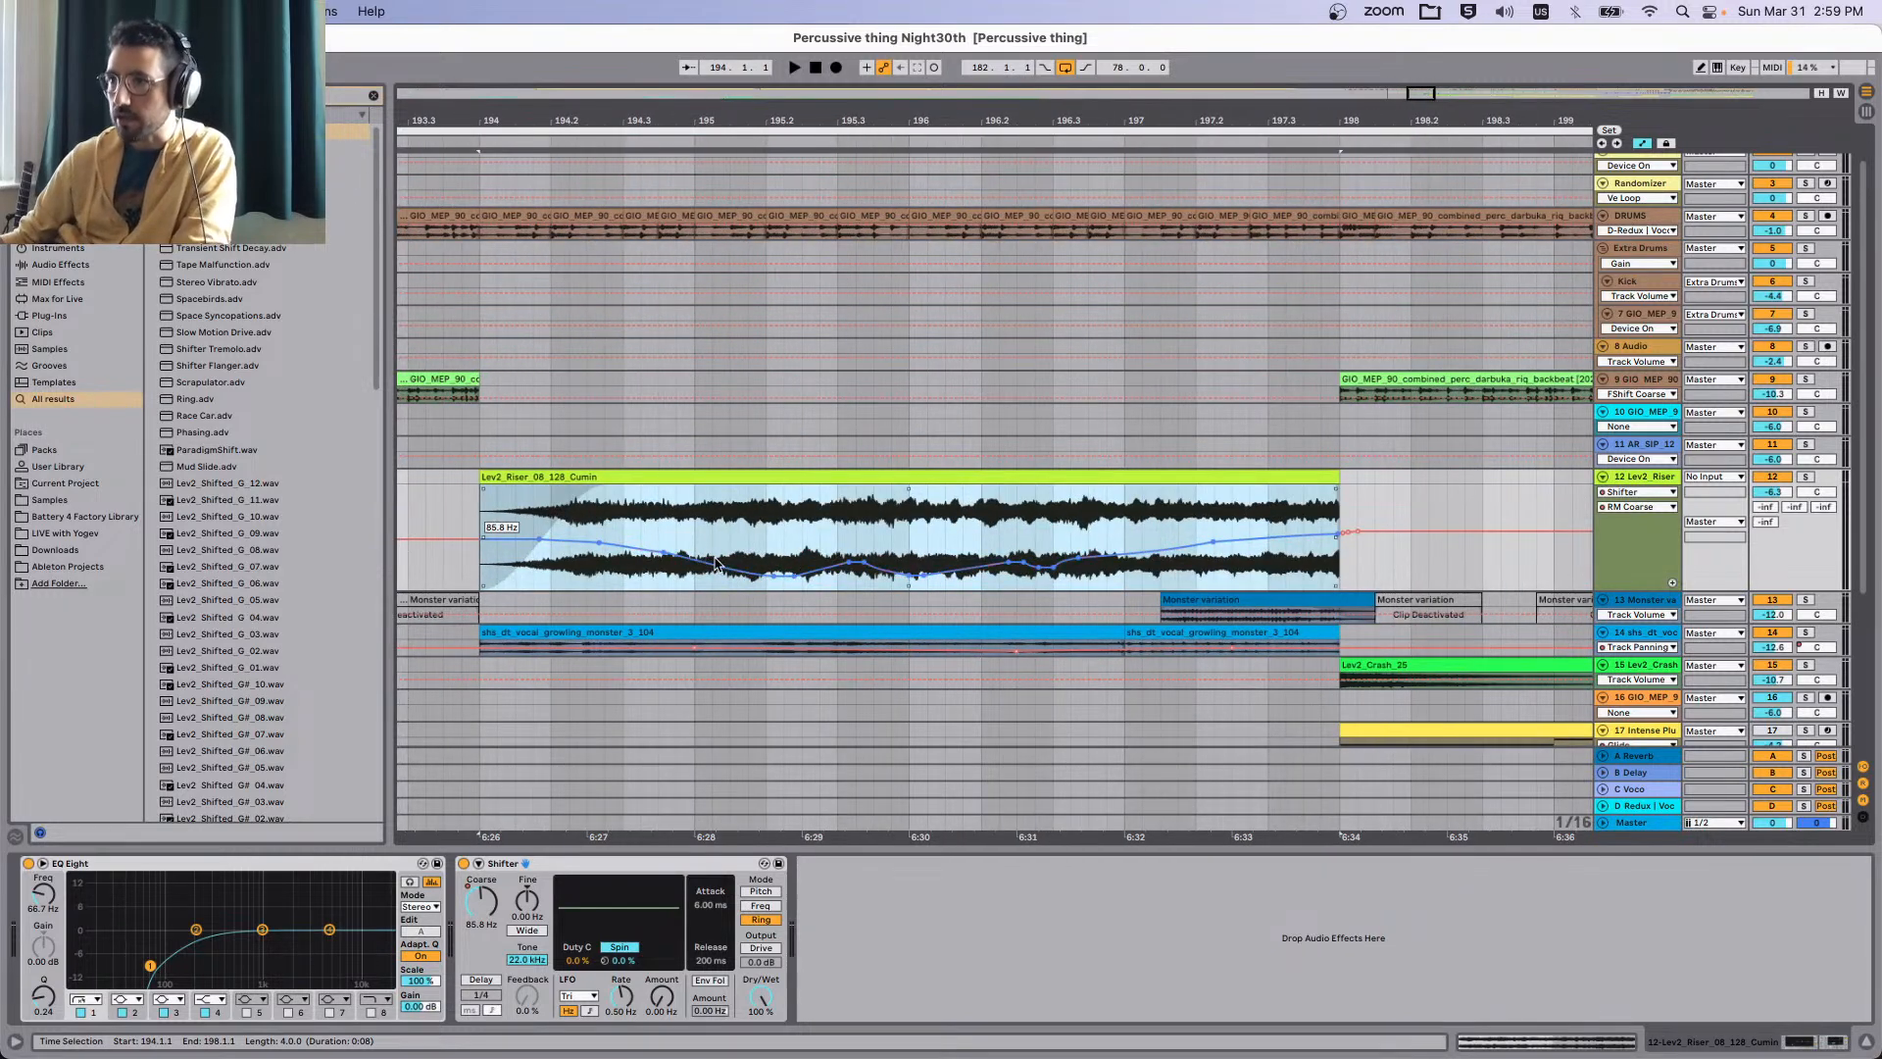
click(781, 550)
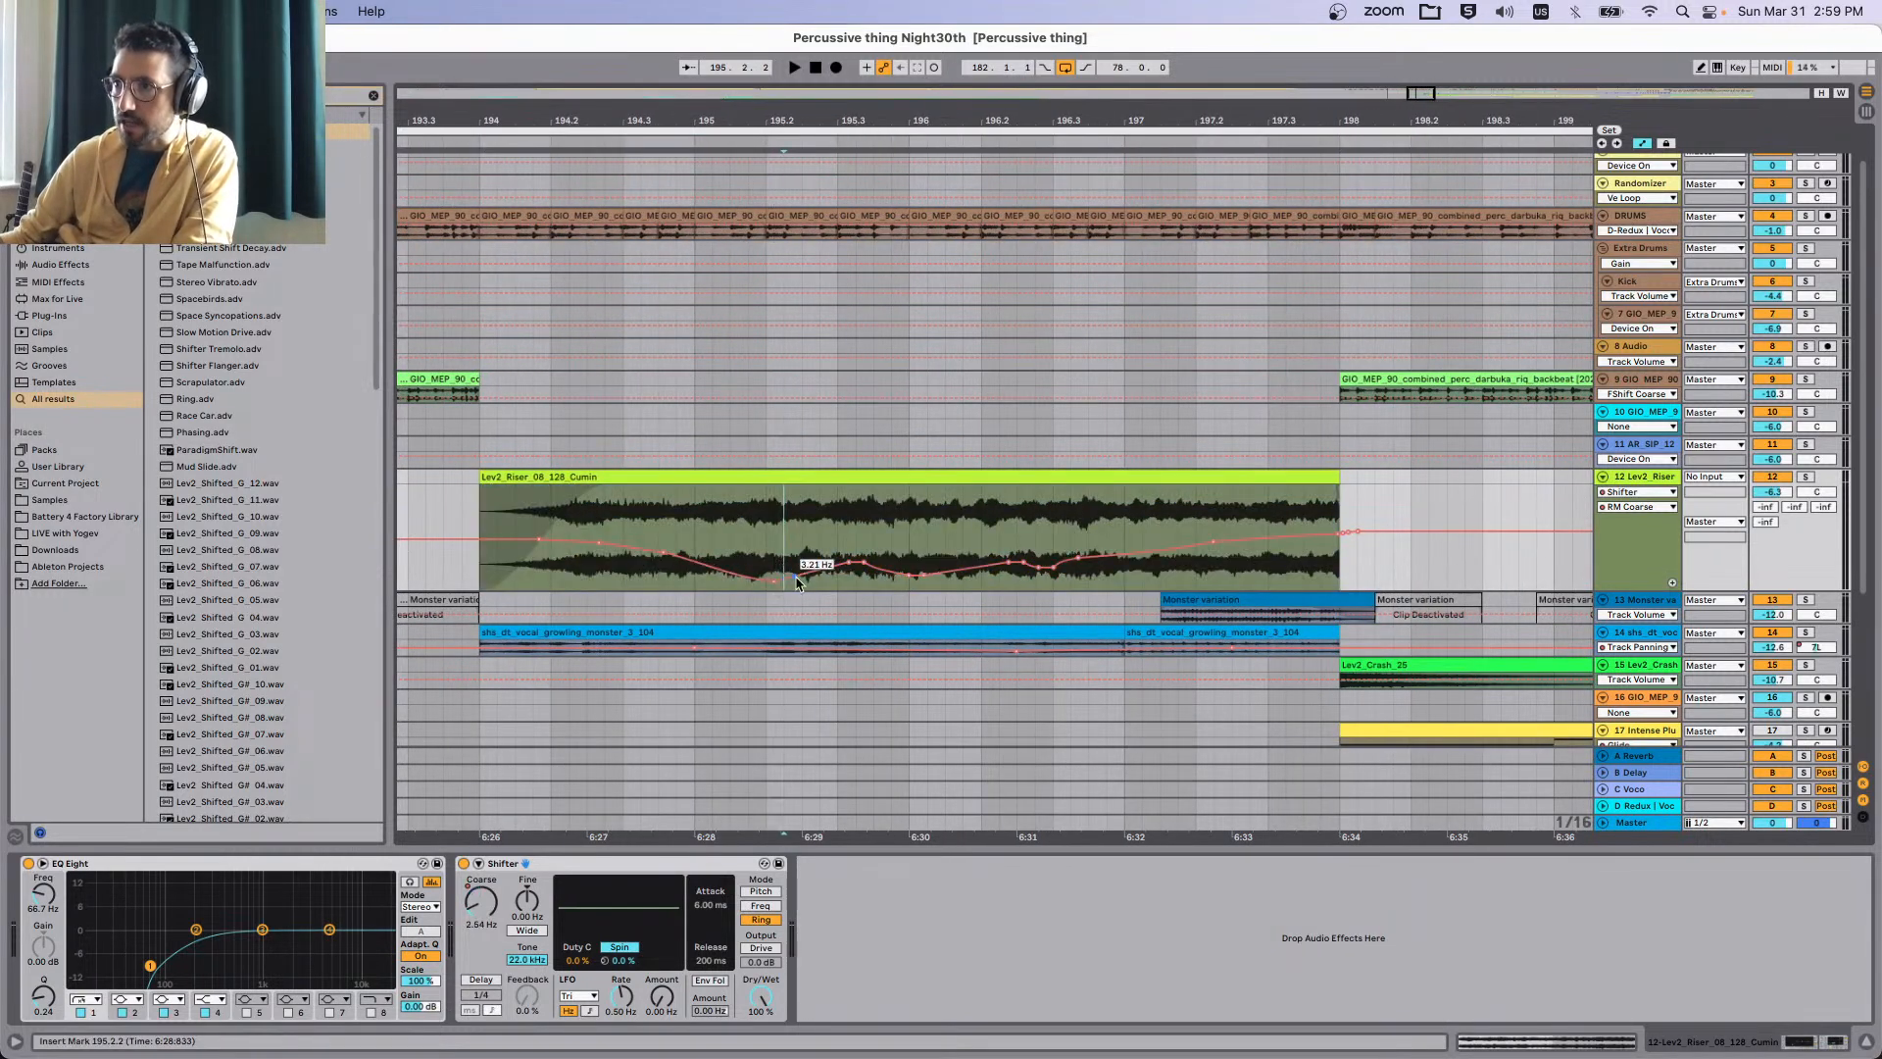
key(space)
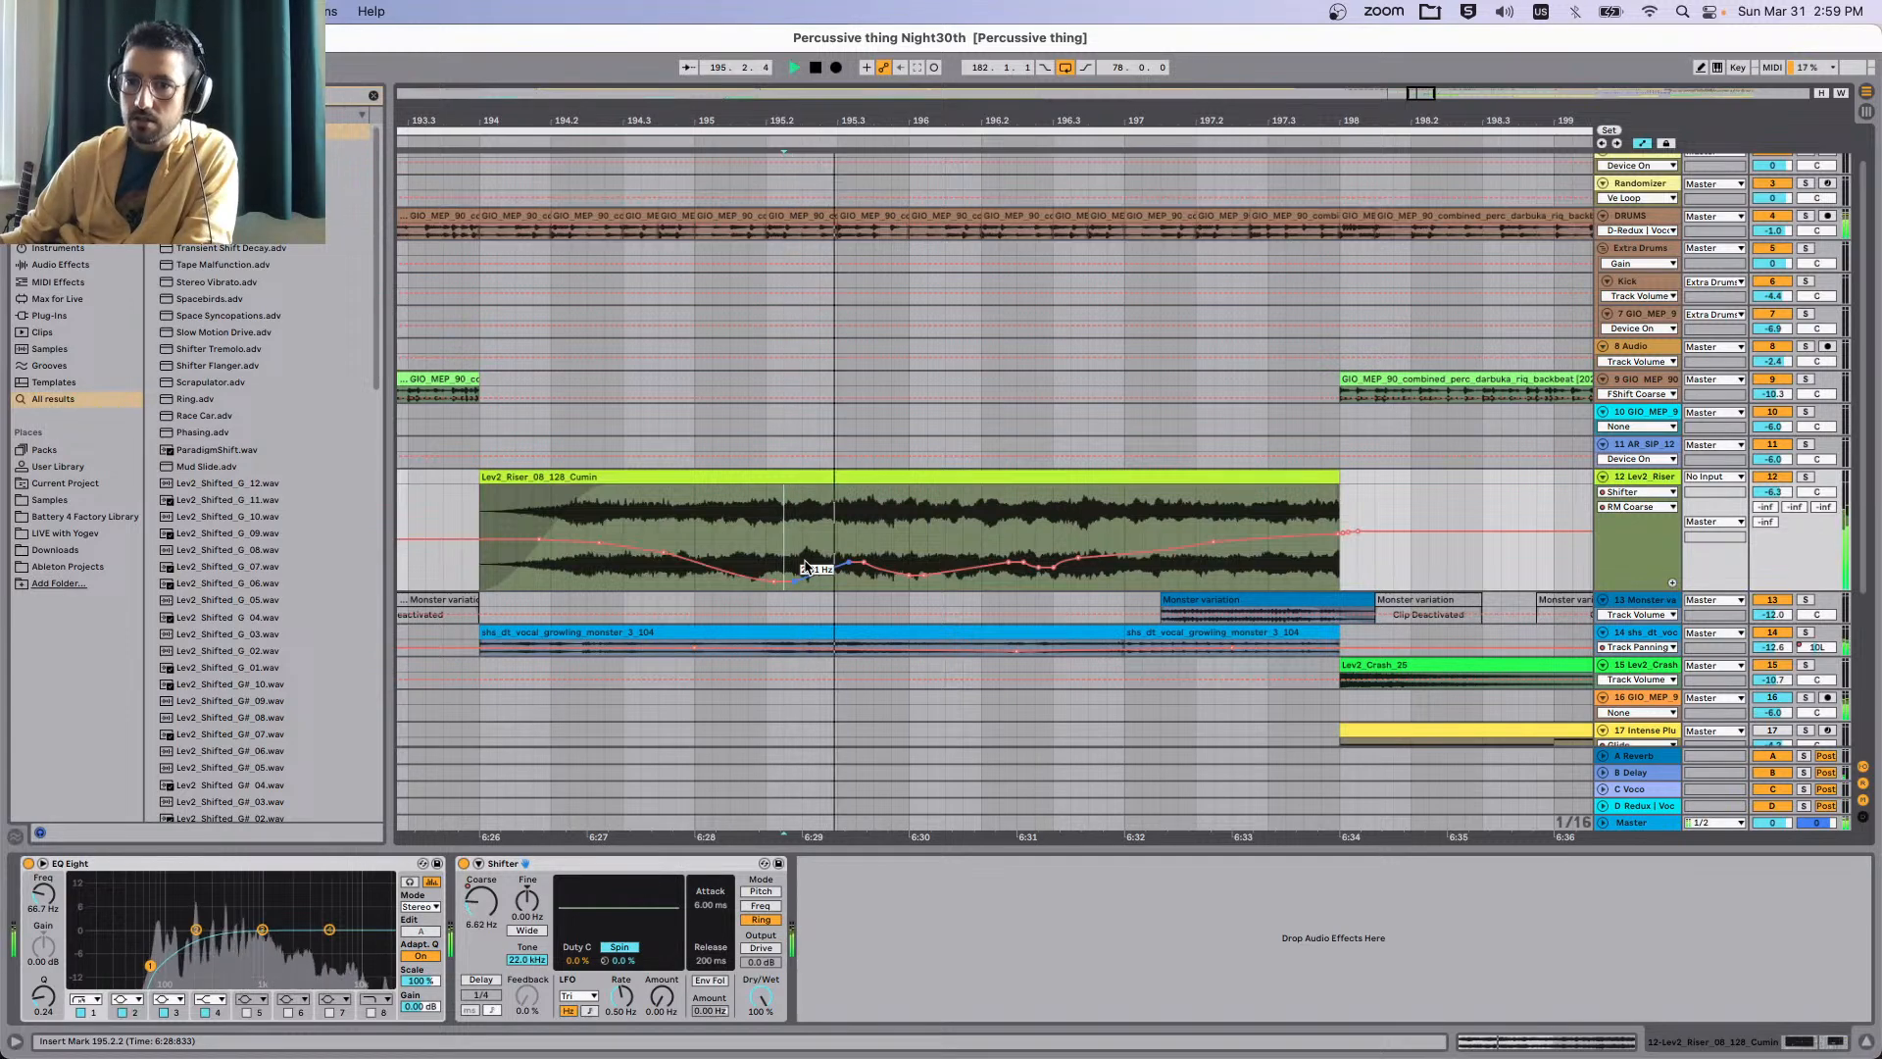
click(461, 535)
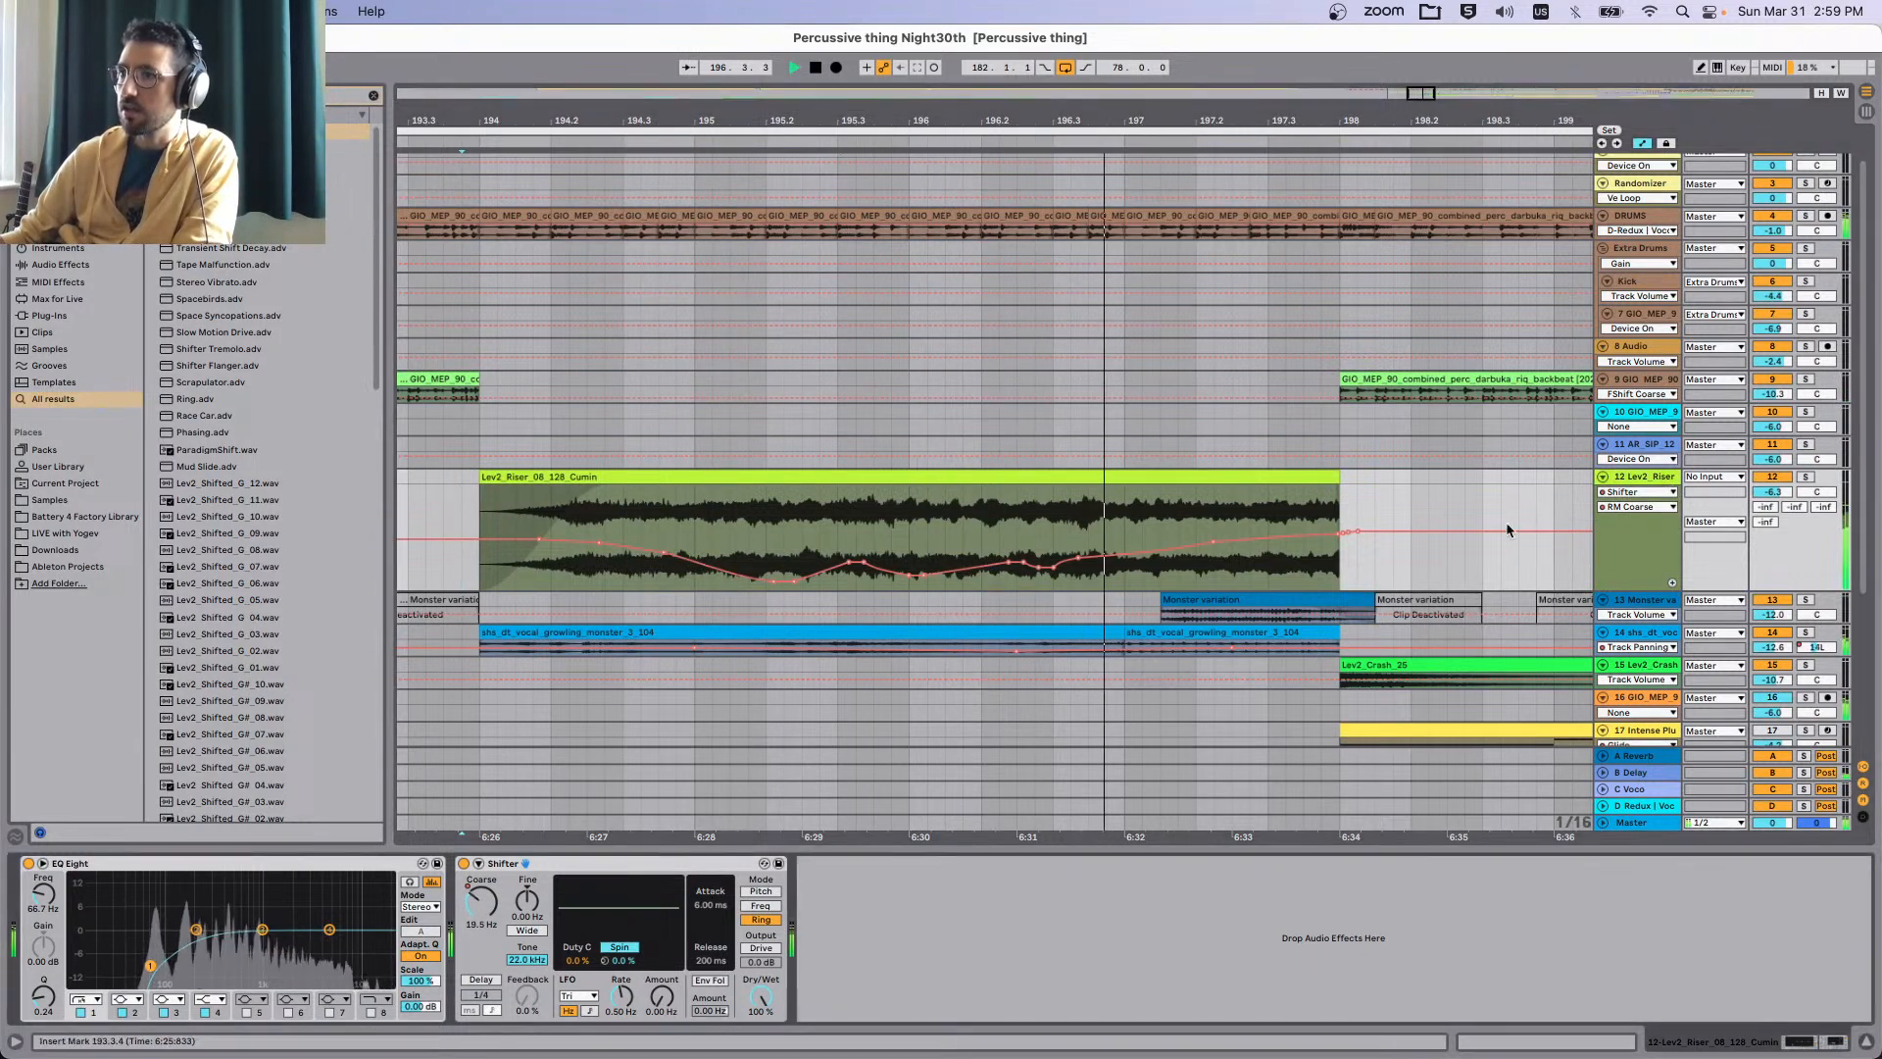
scroll(1051, 598, down, 5)
scroll(1053, 595, right, 3)
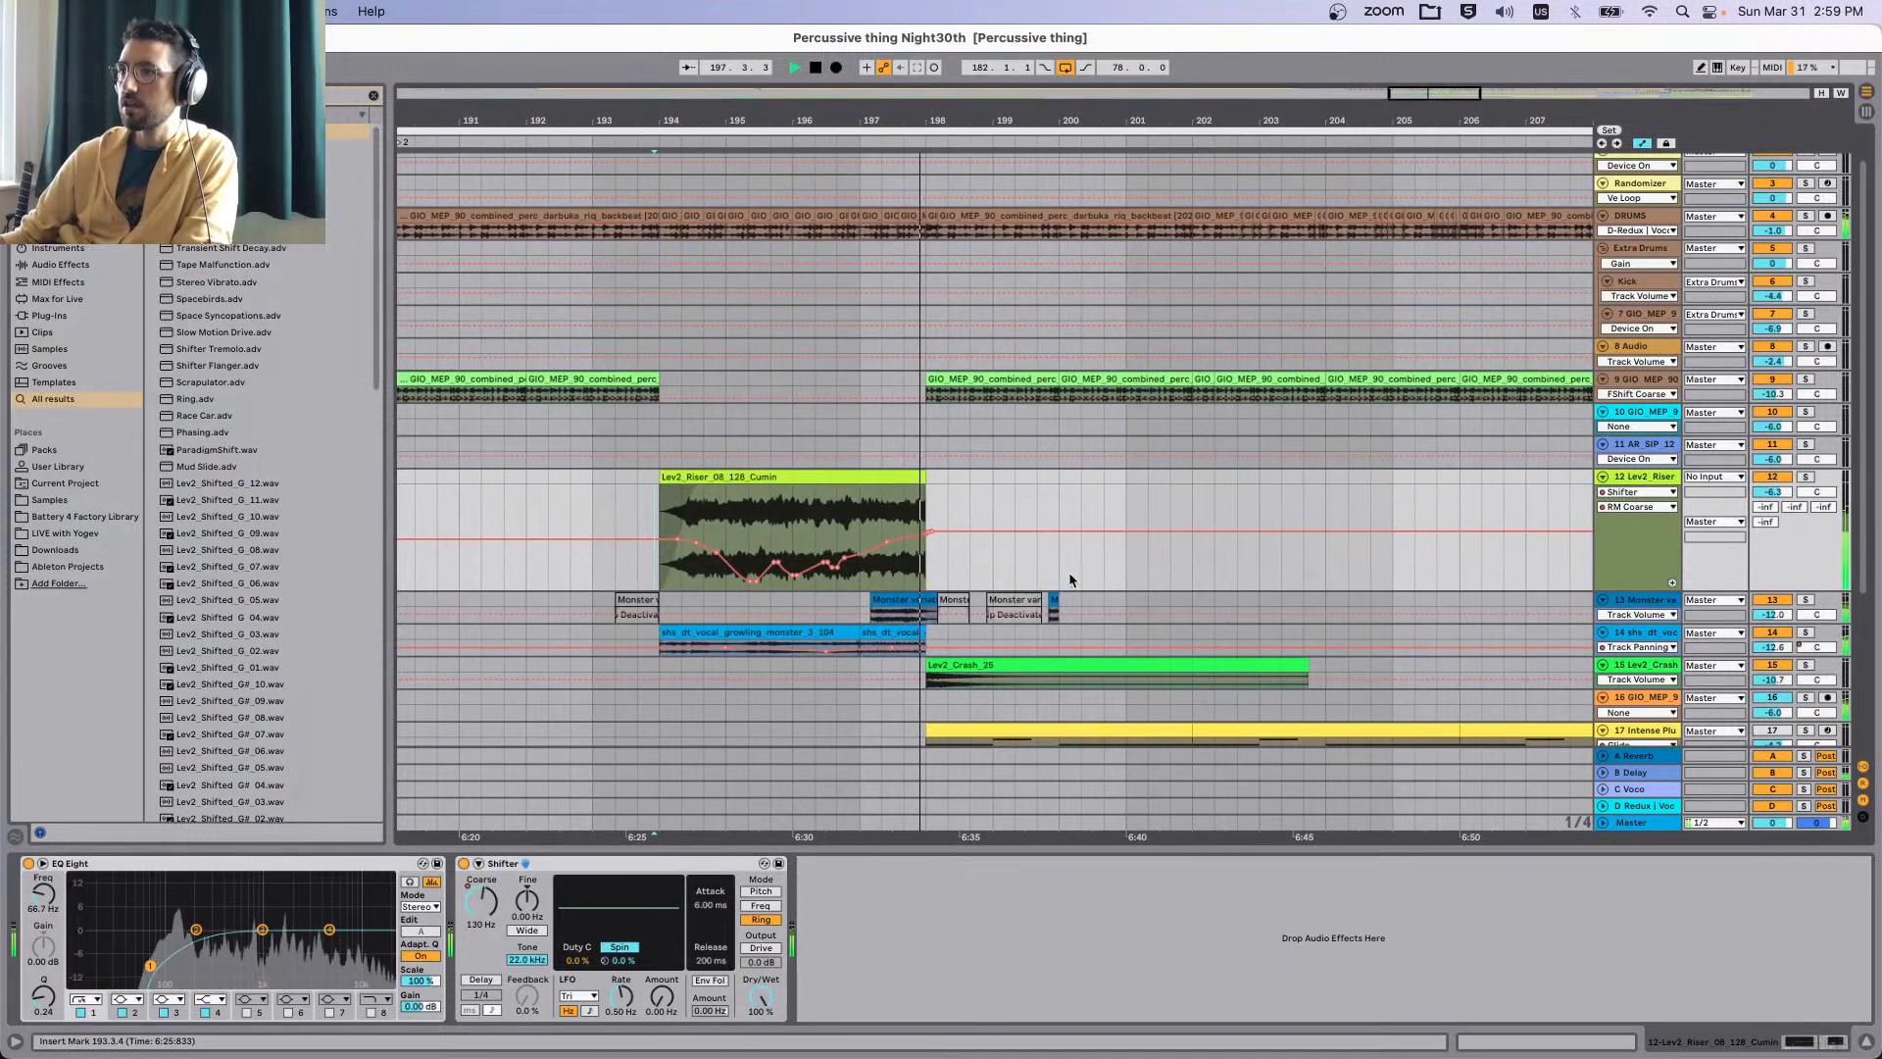
key(space)
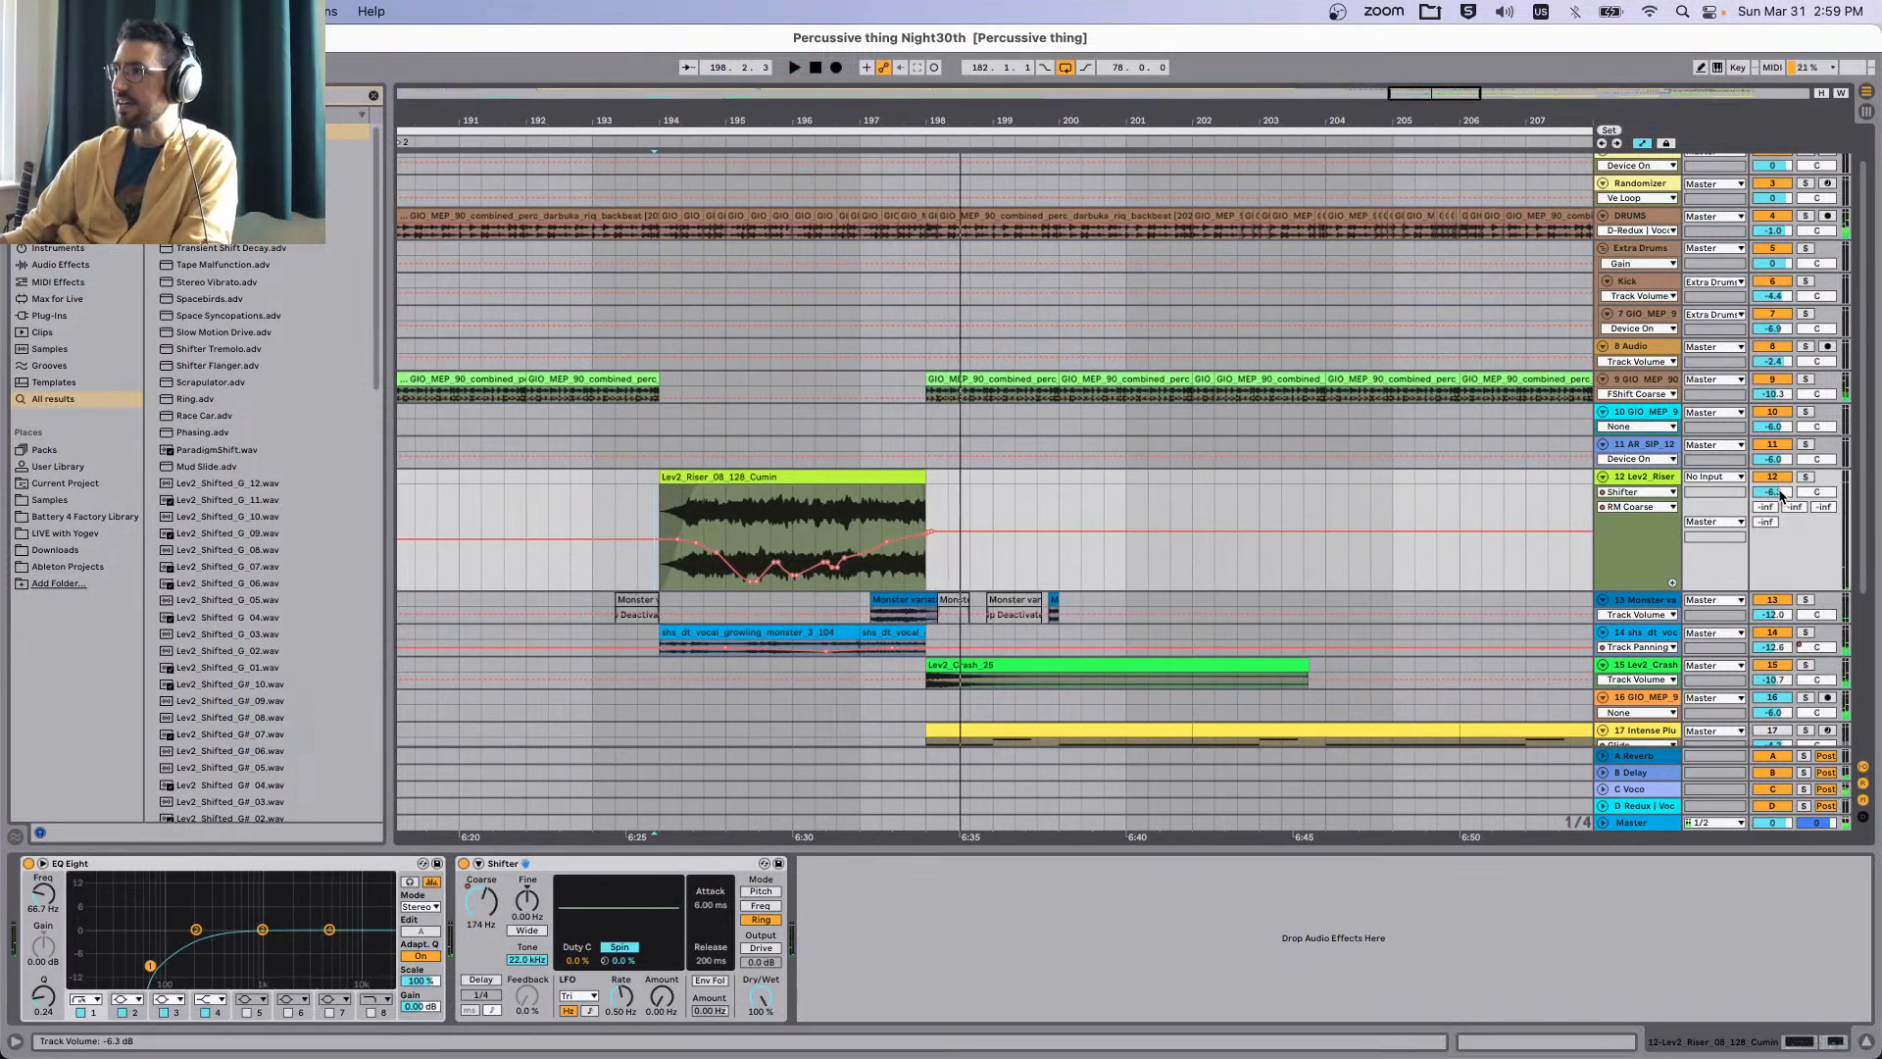
Lower track 12's volume to -8.4 dB, select the riser clip and hide the automation.
drag(1782, 495, 1782, 511)
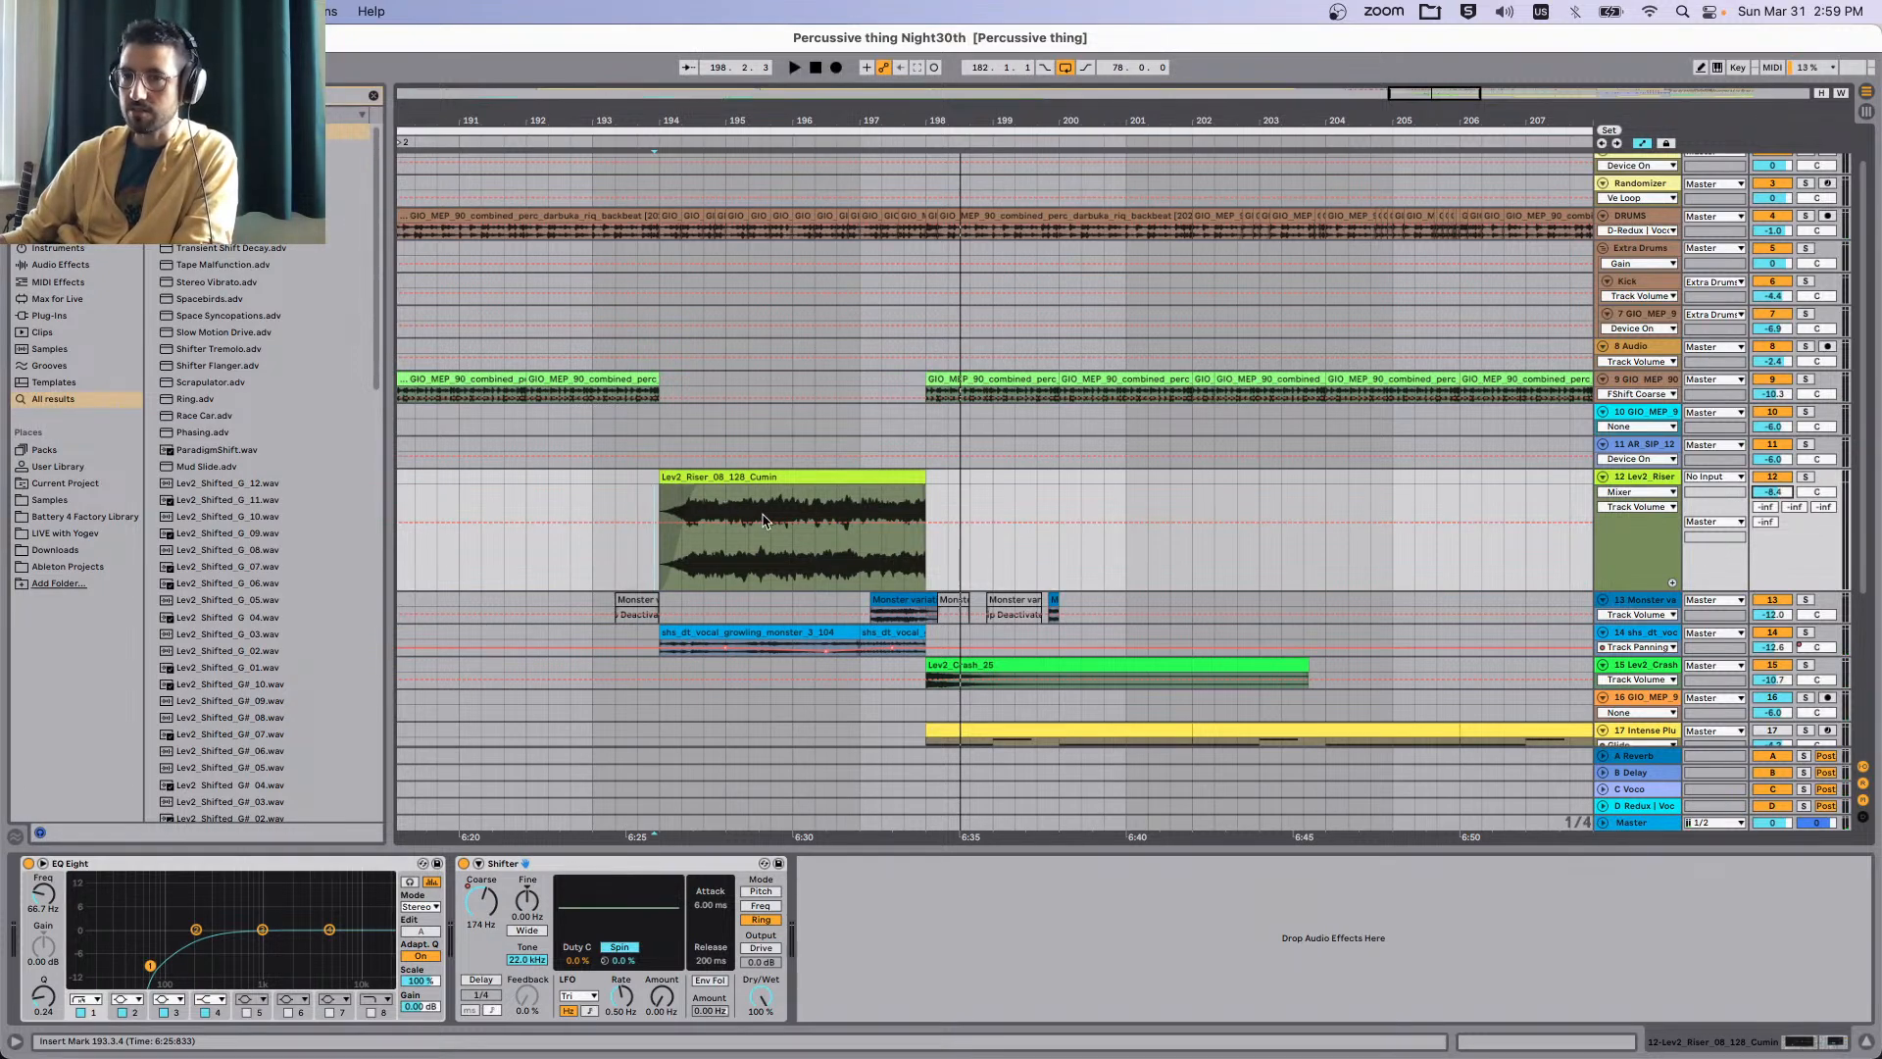
click(767, 477)
key(a)
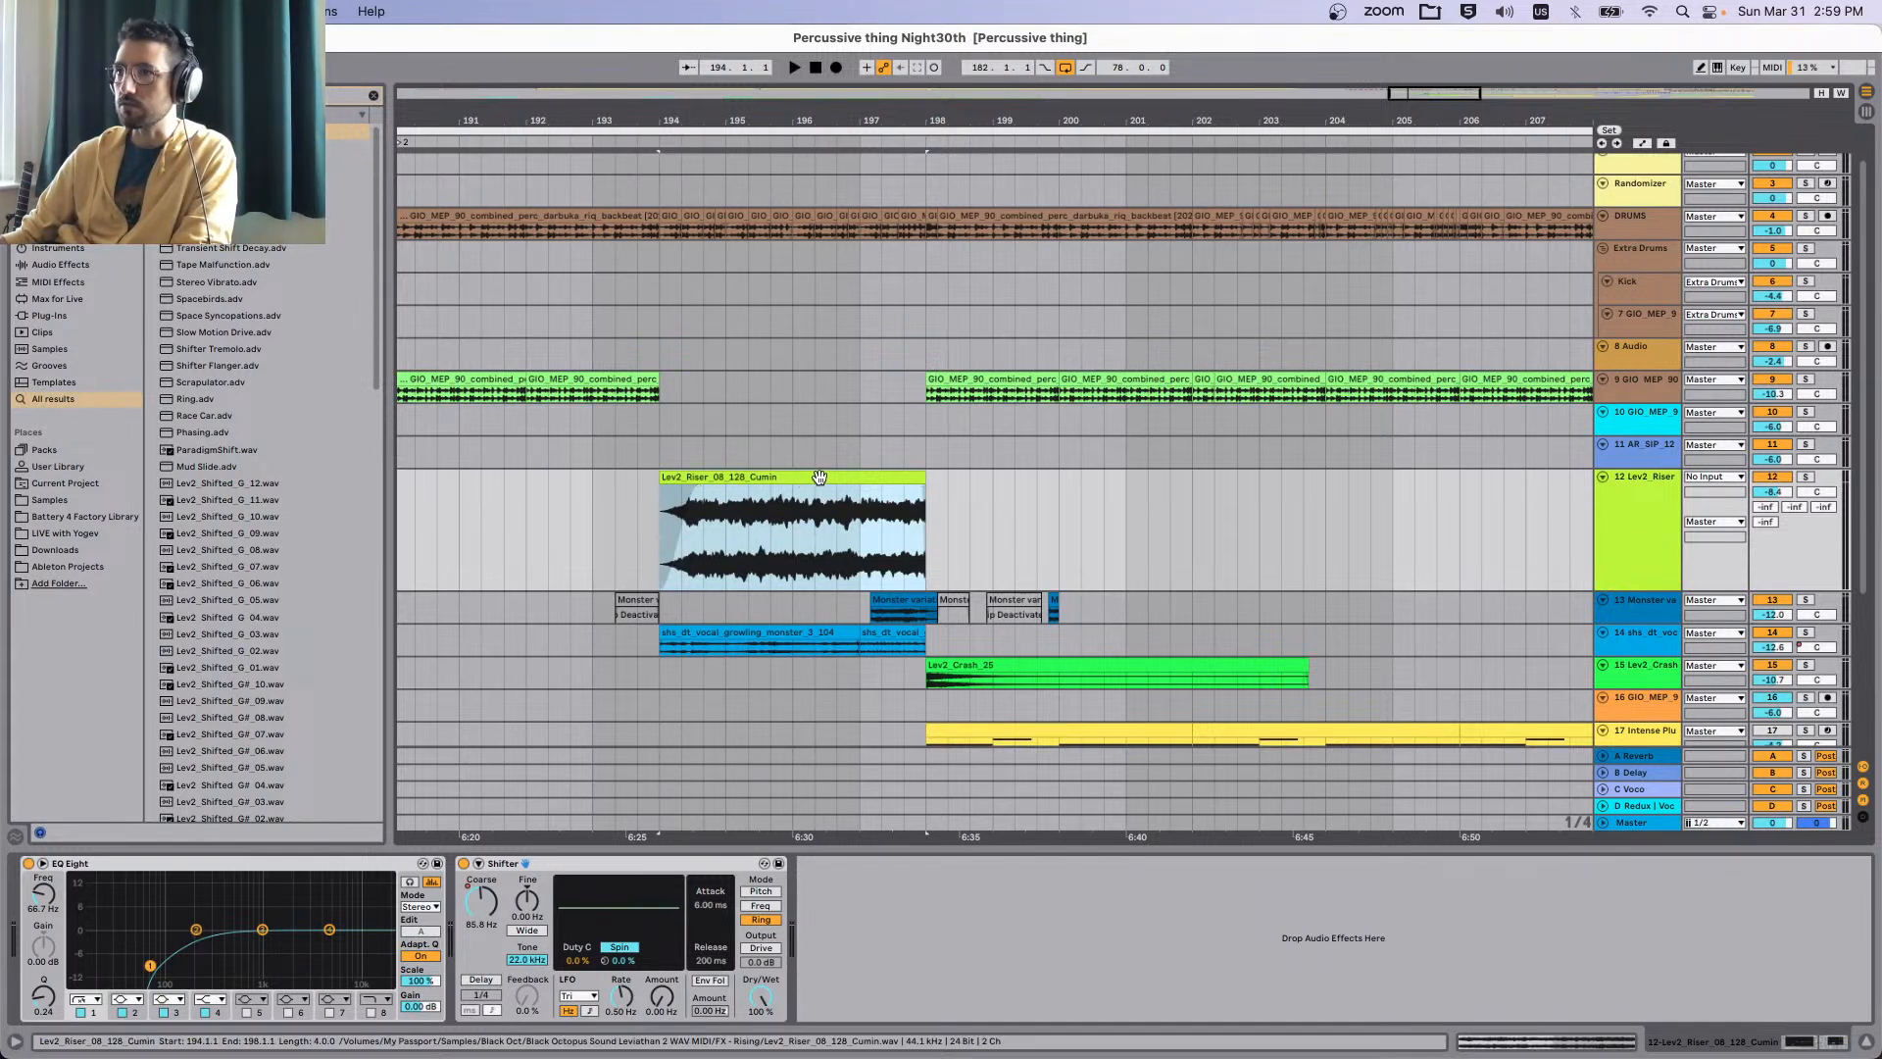
Save the set and add a Pedal effect to the Lev2_Riser track.
key(super+s)
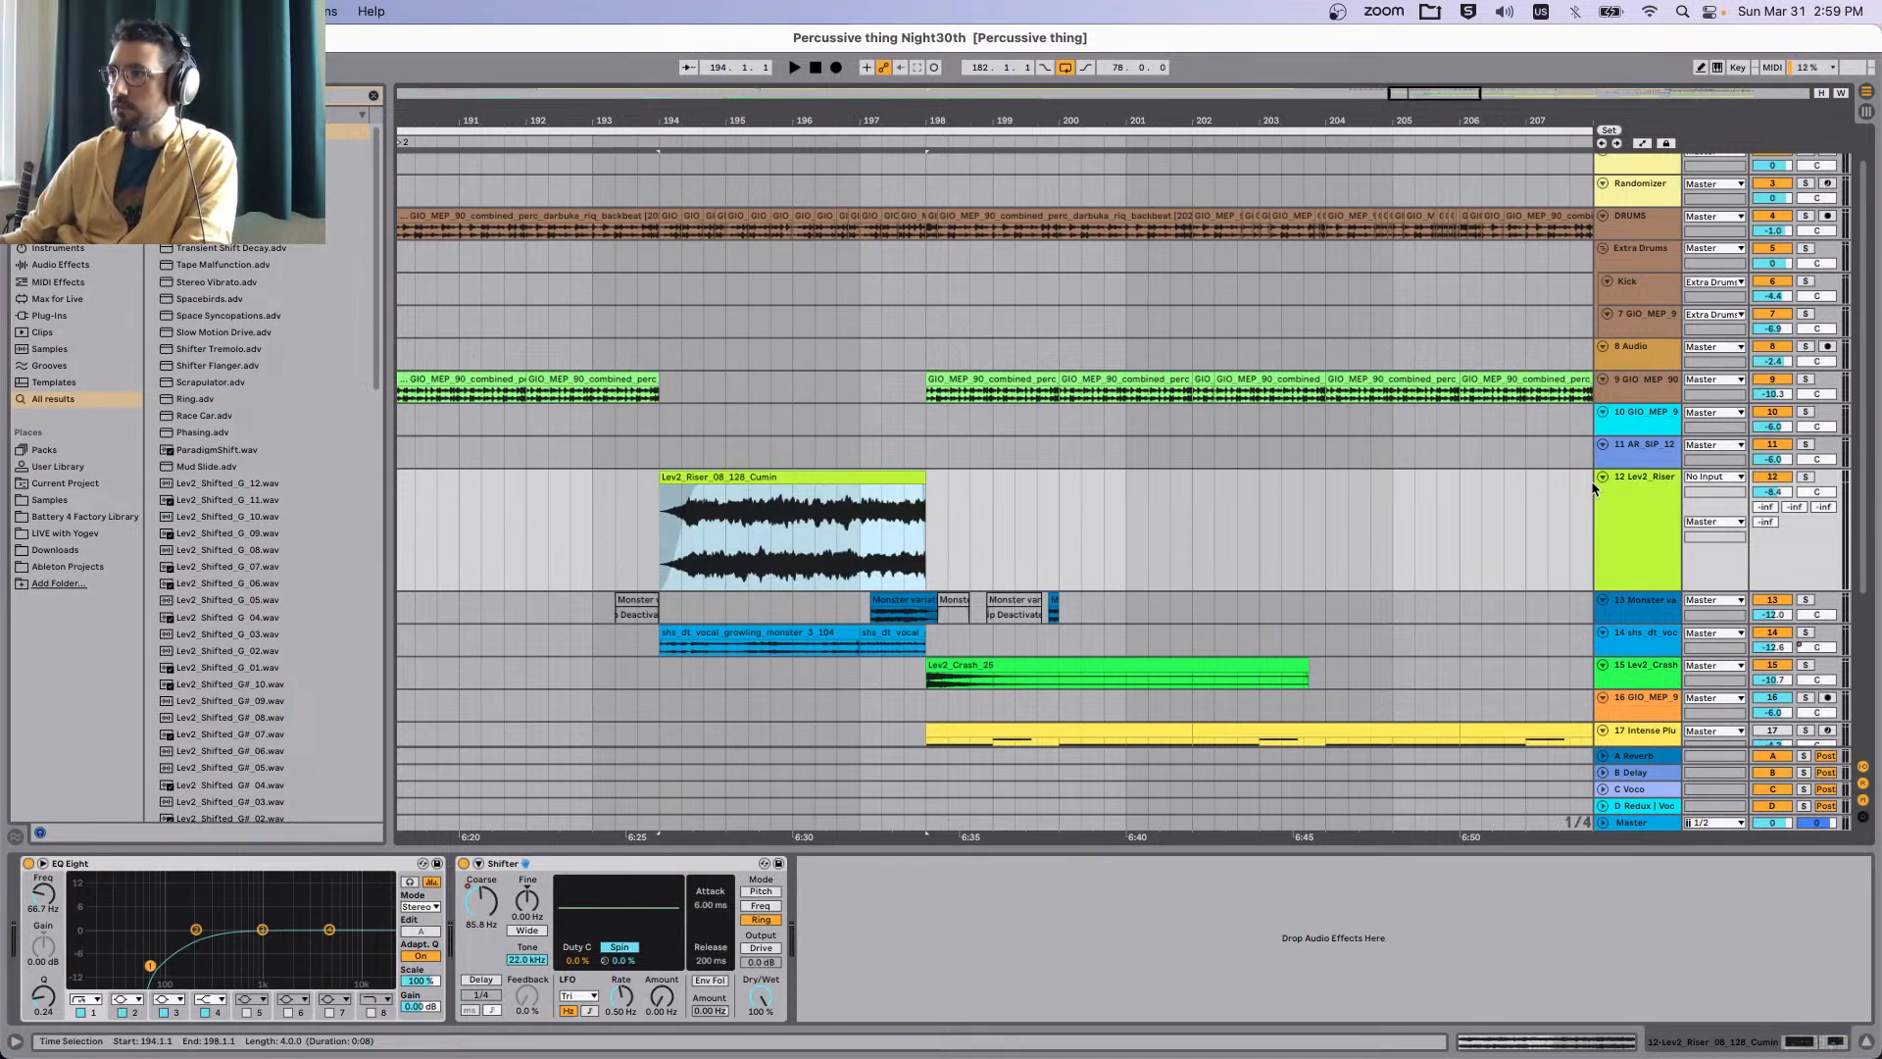
click(1657, 502)
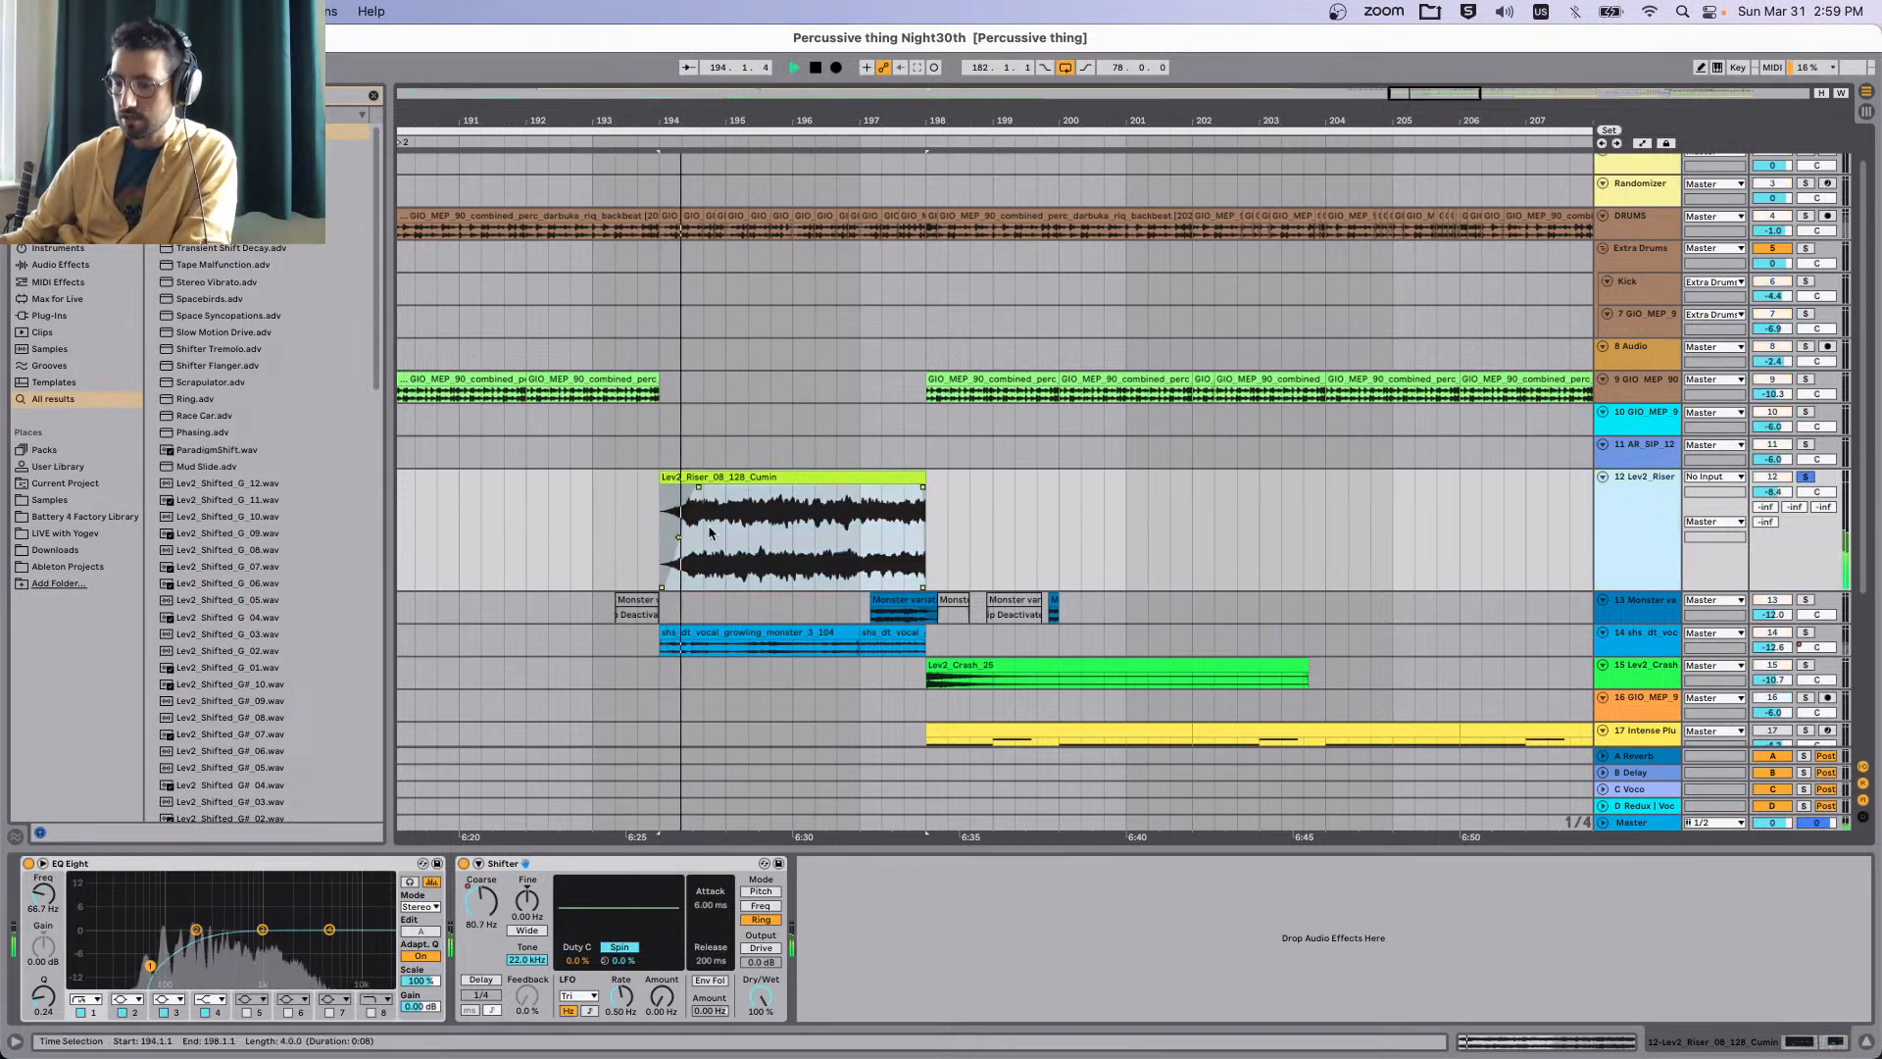
key(super+f)
text(pedal)
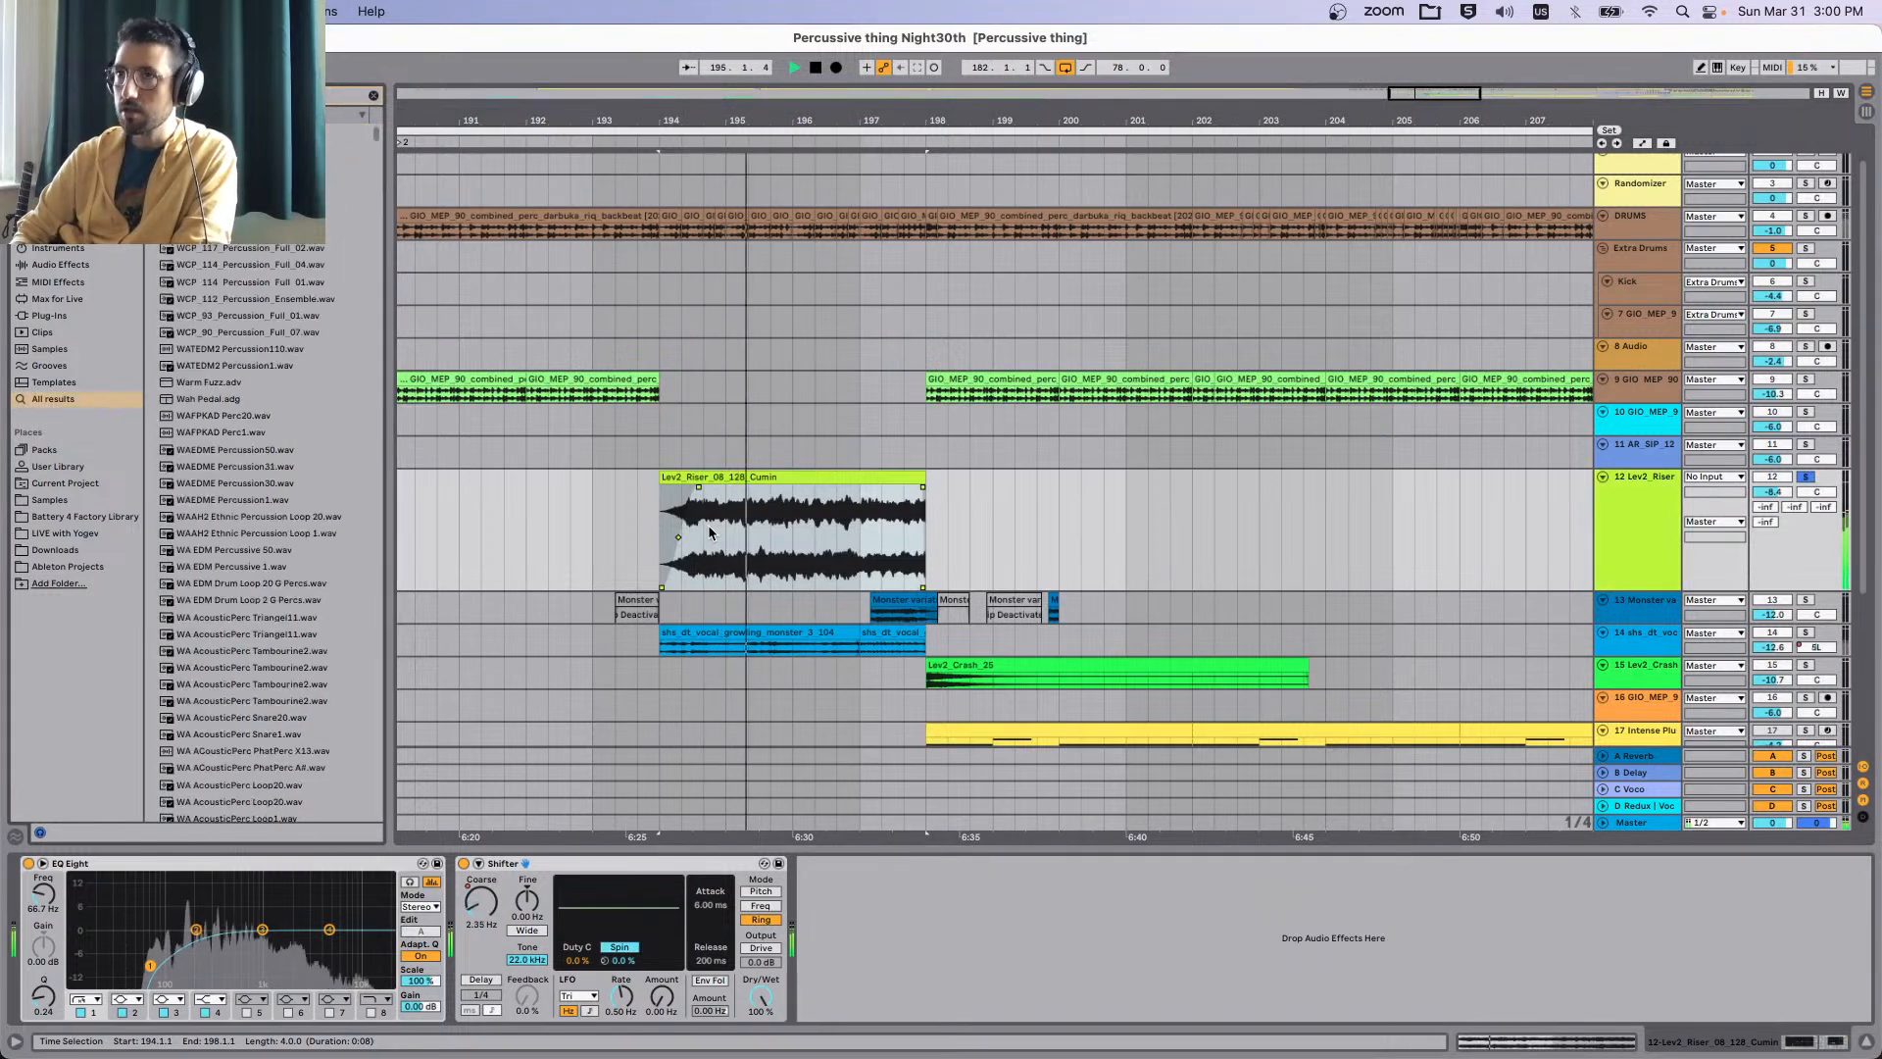
key(Down)
key(Return)
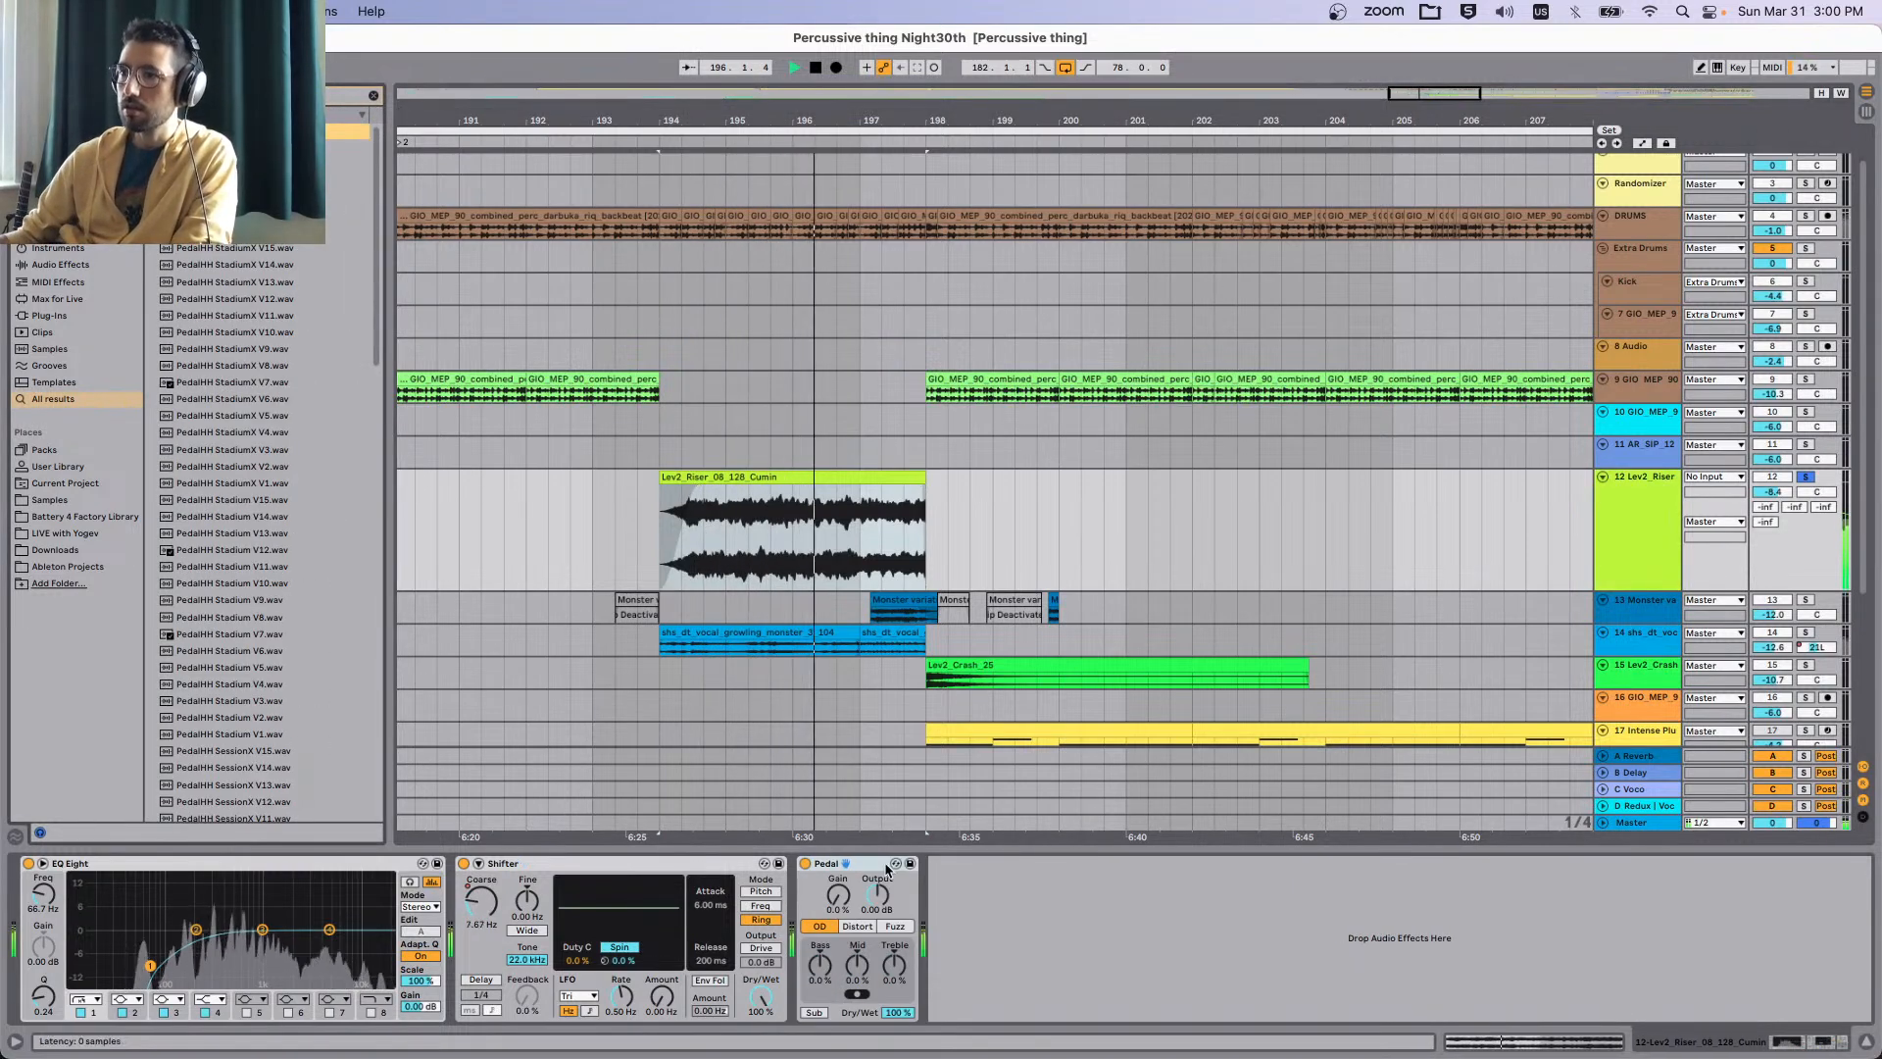
Place Pedal between EQ Eight and Shifter on the riser track, with 2.4 % gain and 71 % dry/wet.
drag(827, 863, 488, 901)
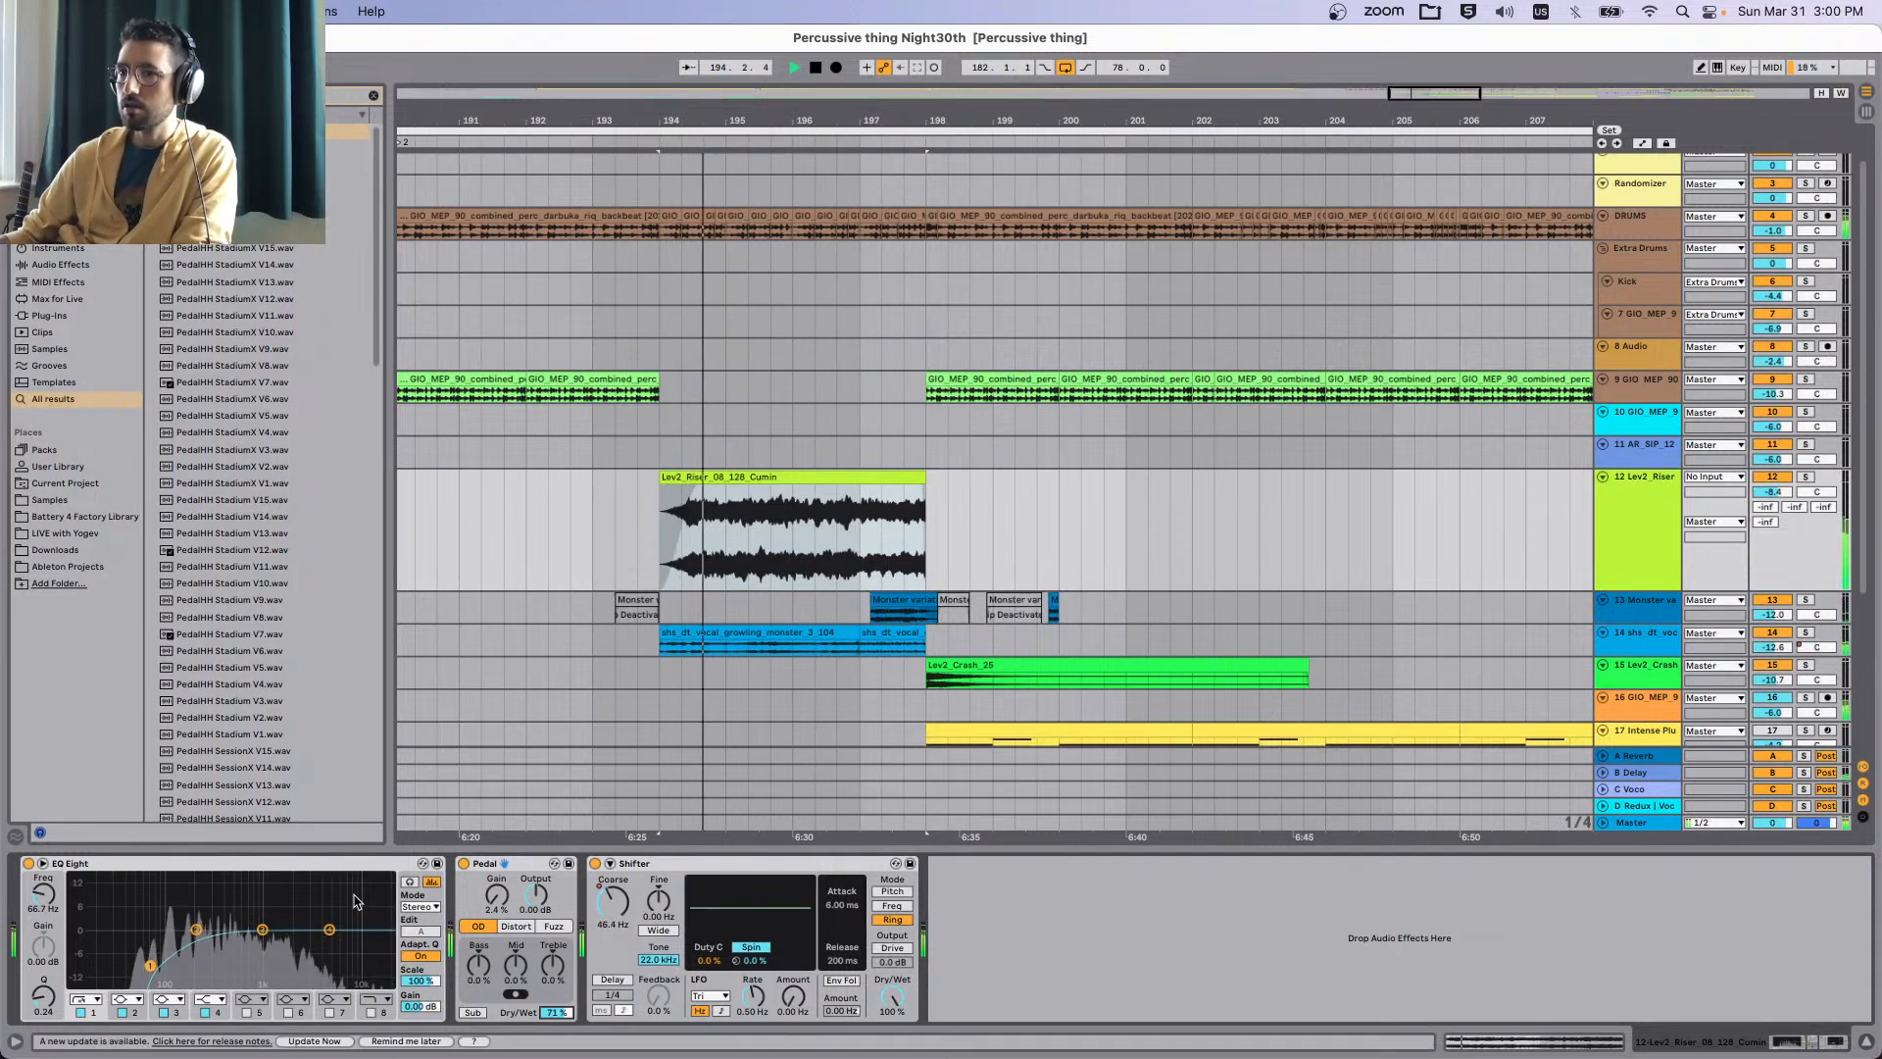
drag(1135, 892, 1185, 888)
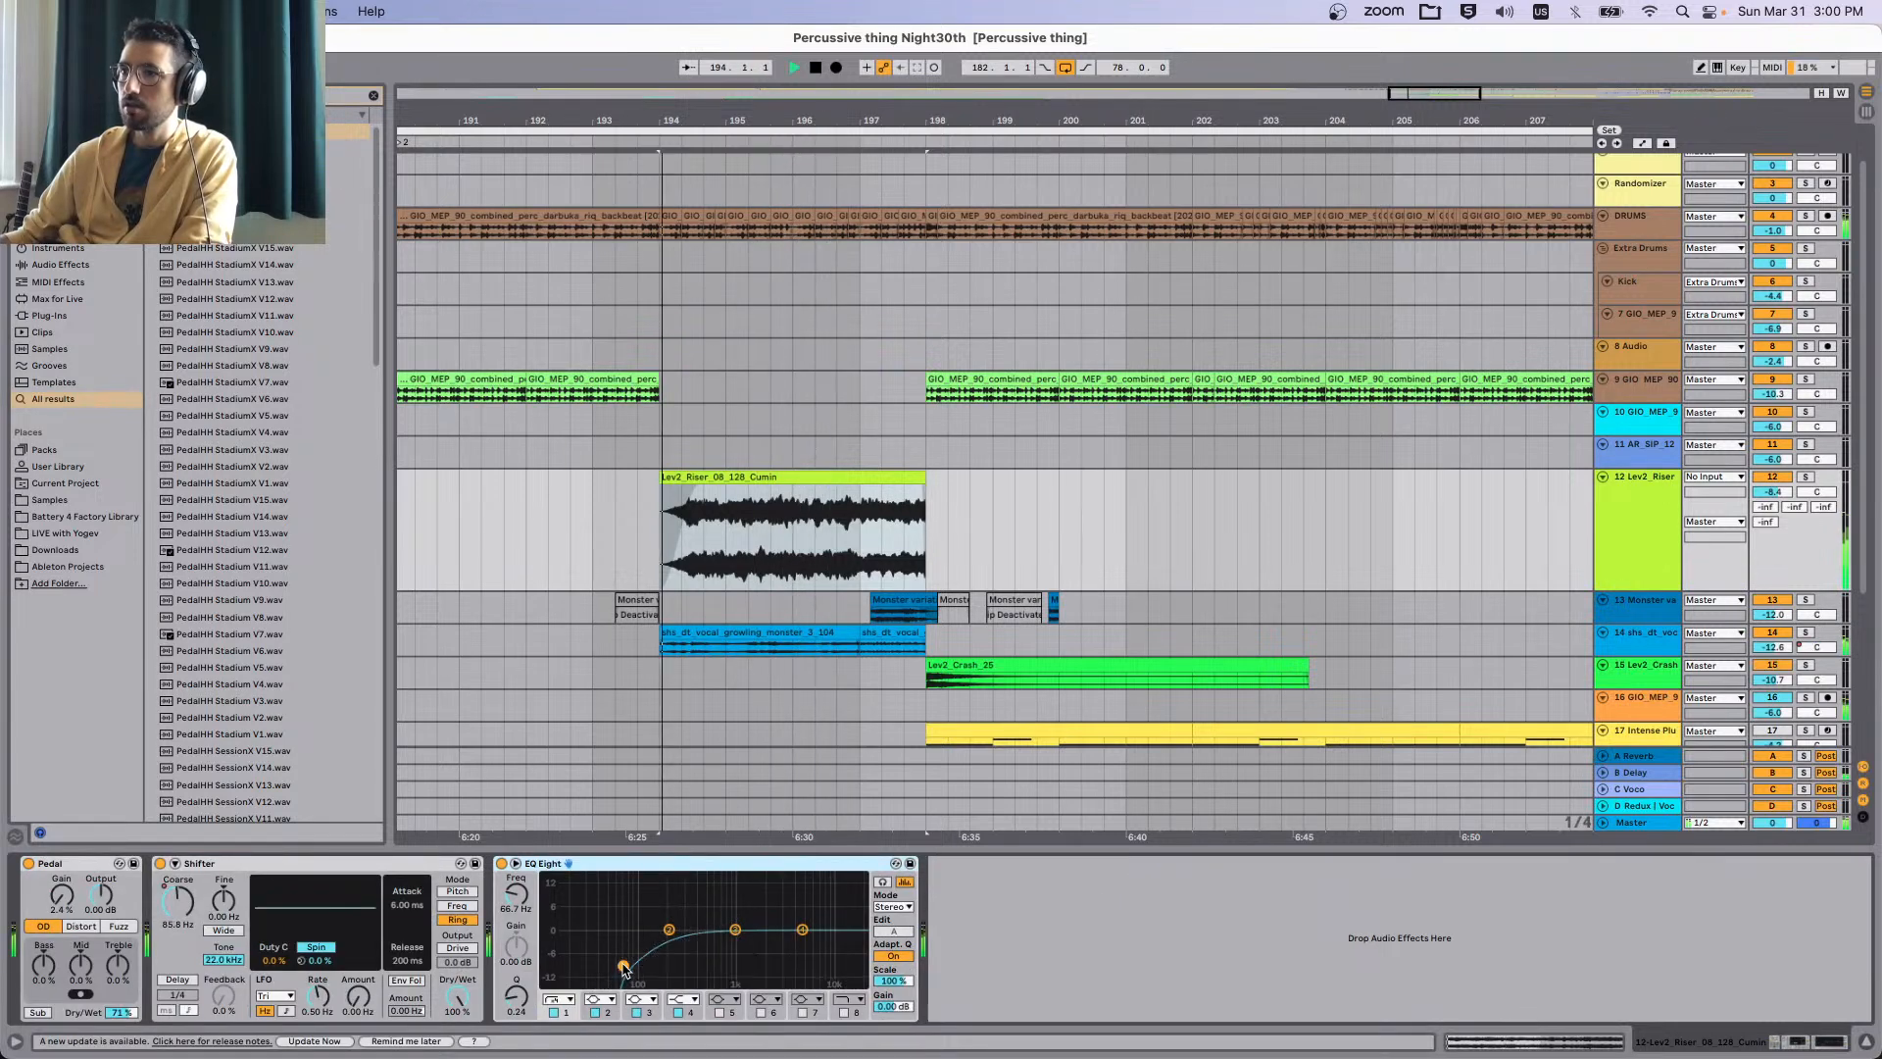
drag(784, 870, 39, 882)
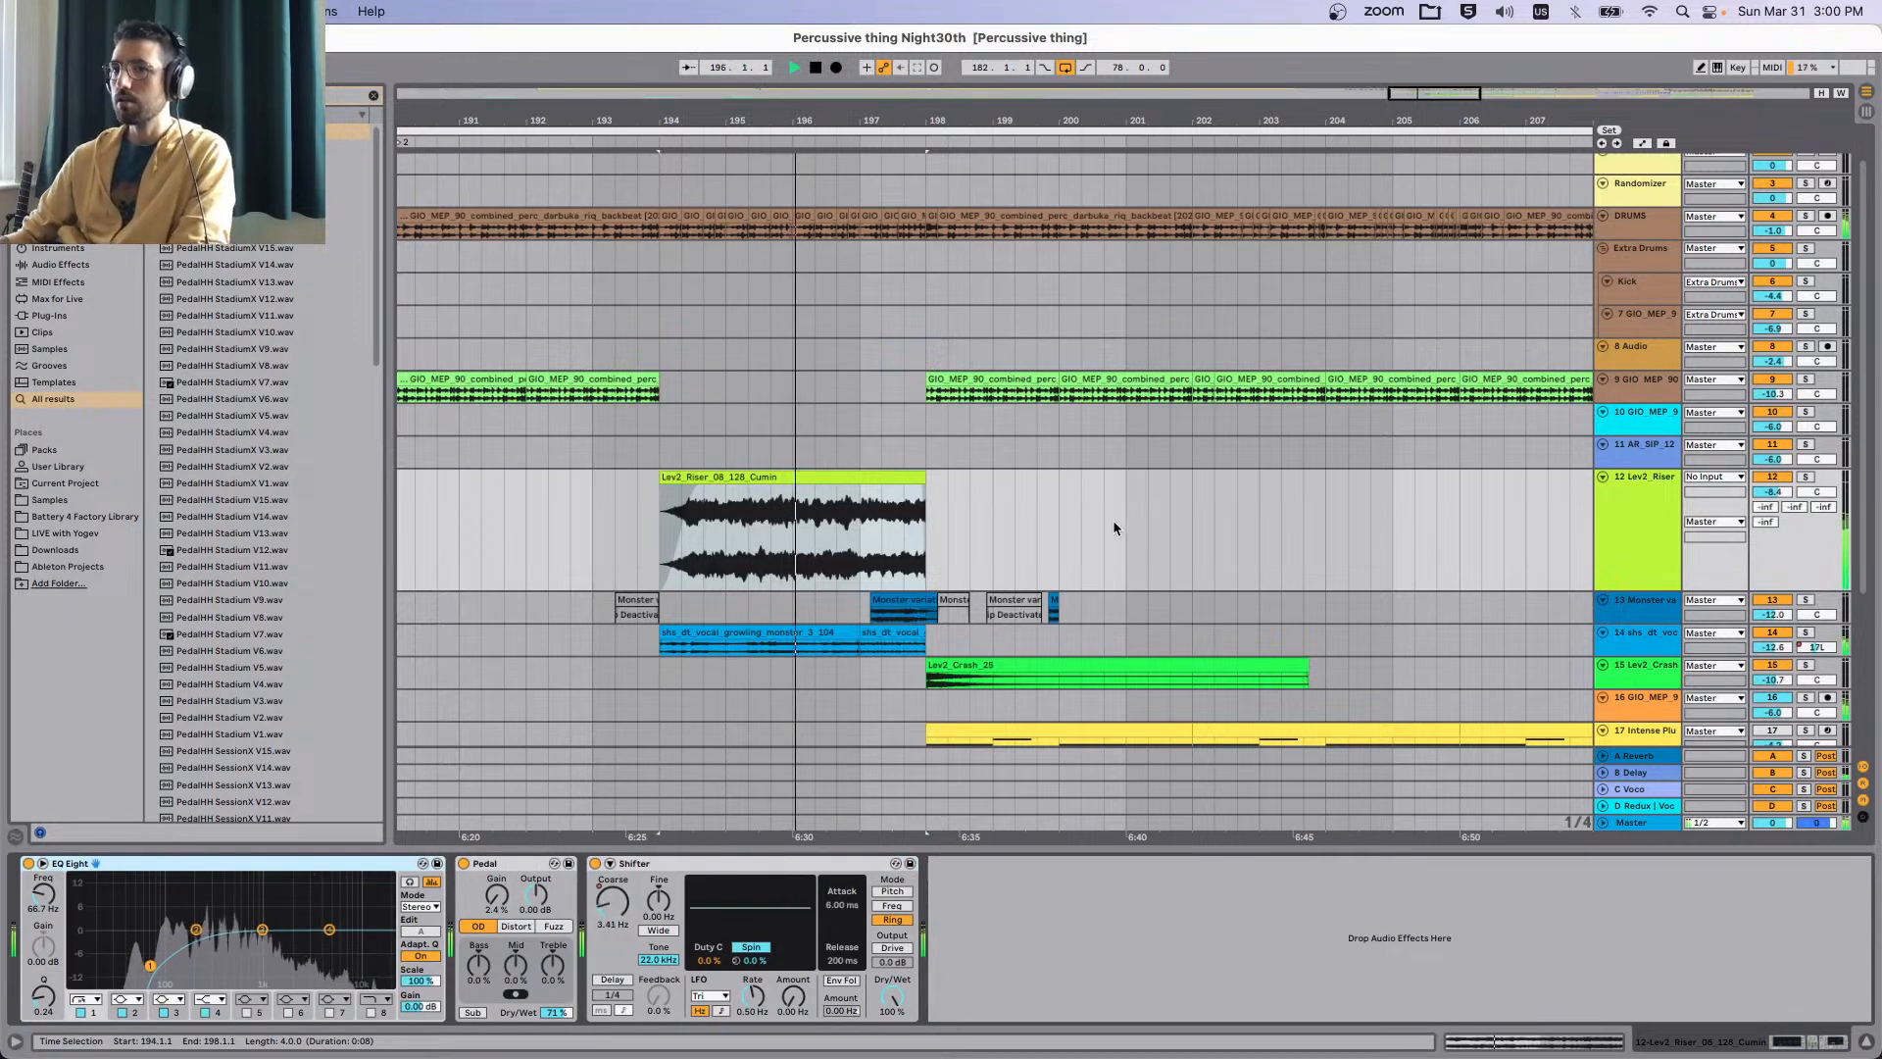
Fit the tracks' height to the arrangement and show the device chain of the Intense Pluck Bass track.
scroll(1113, 520, down, 3)
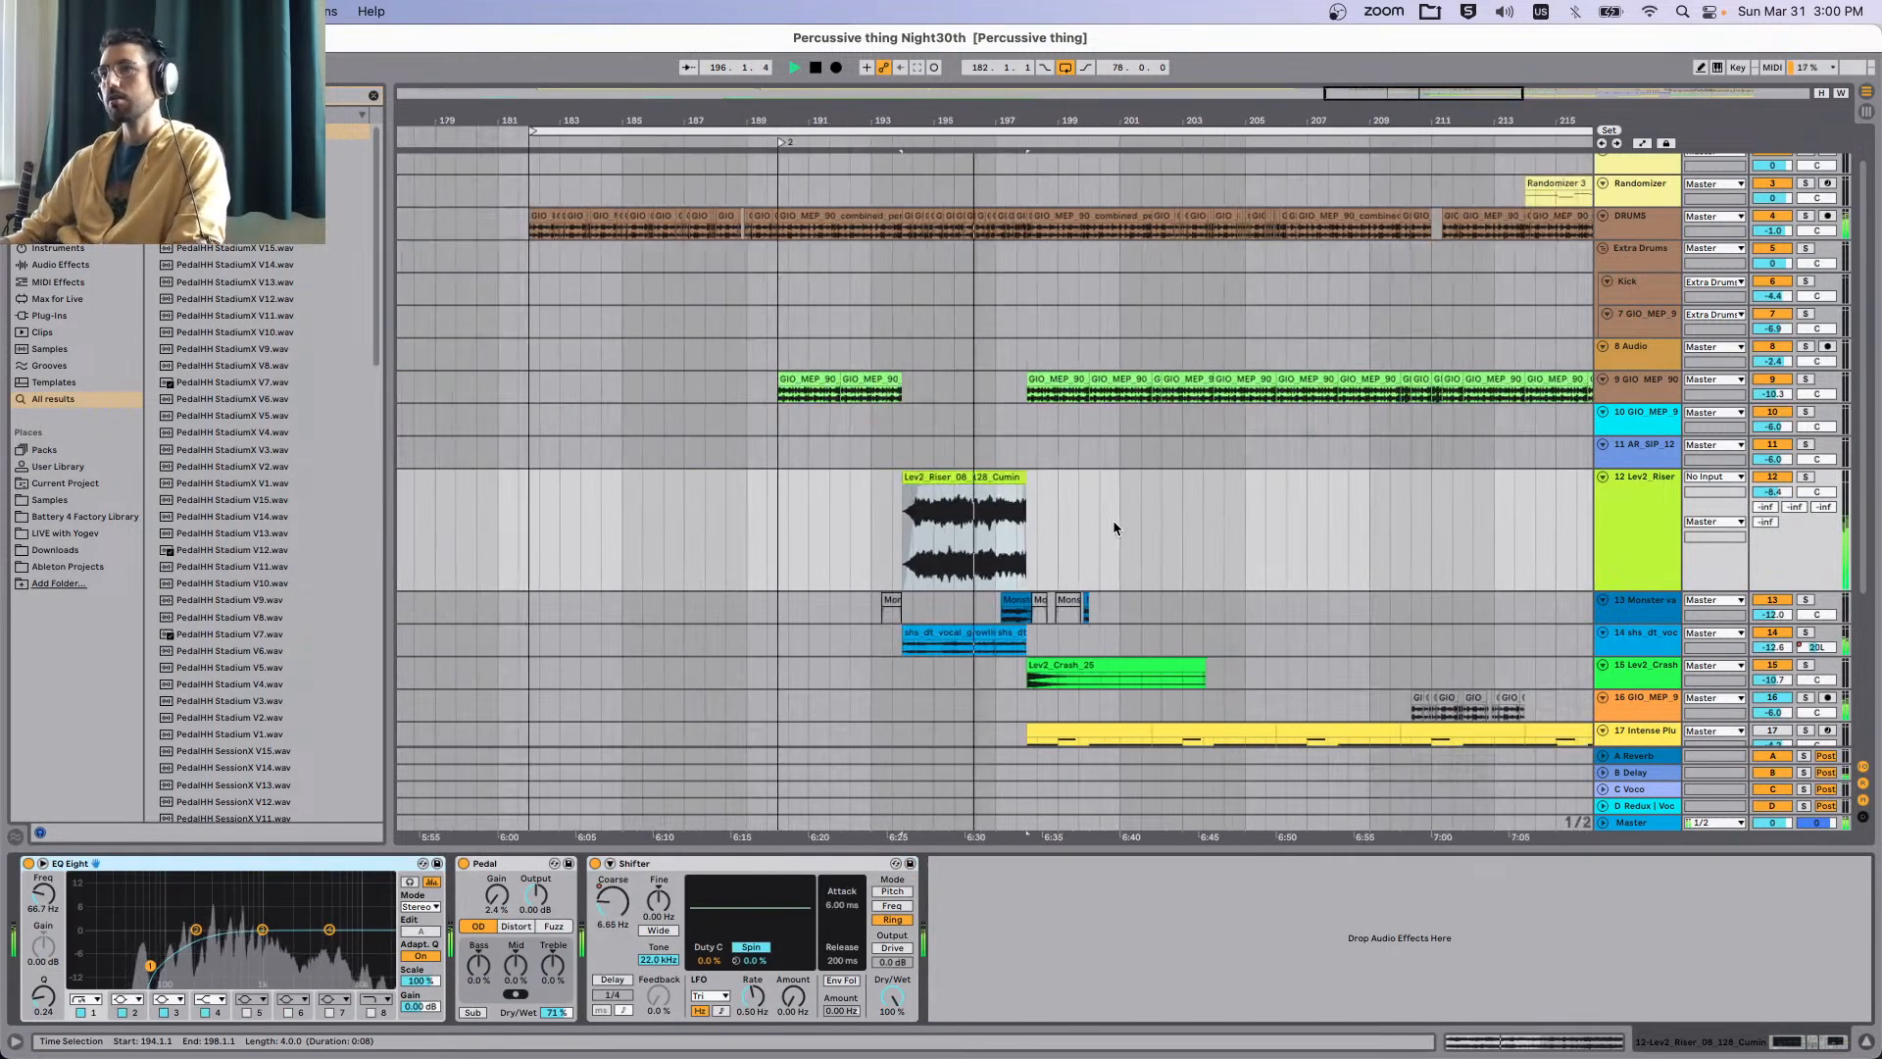
click(1234, 522)
key(h)
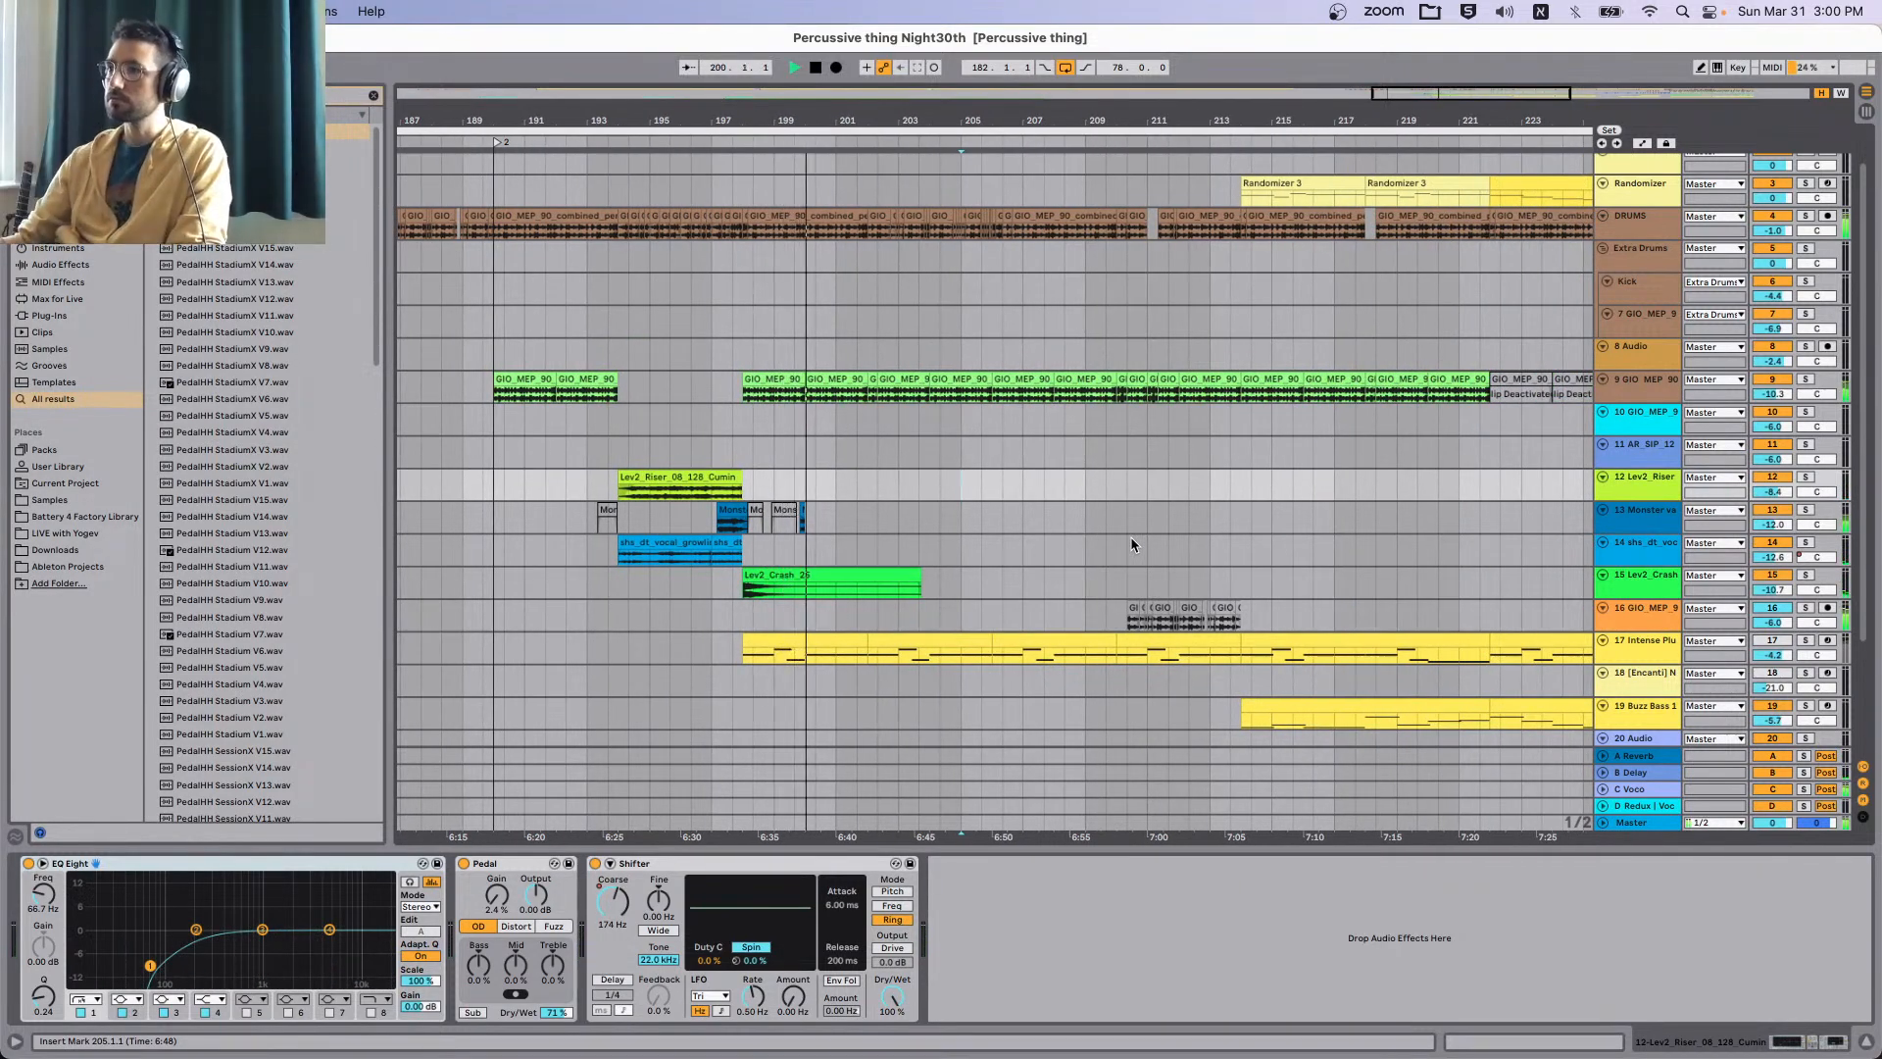
scroll(1131, 537, down, 5)
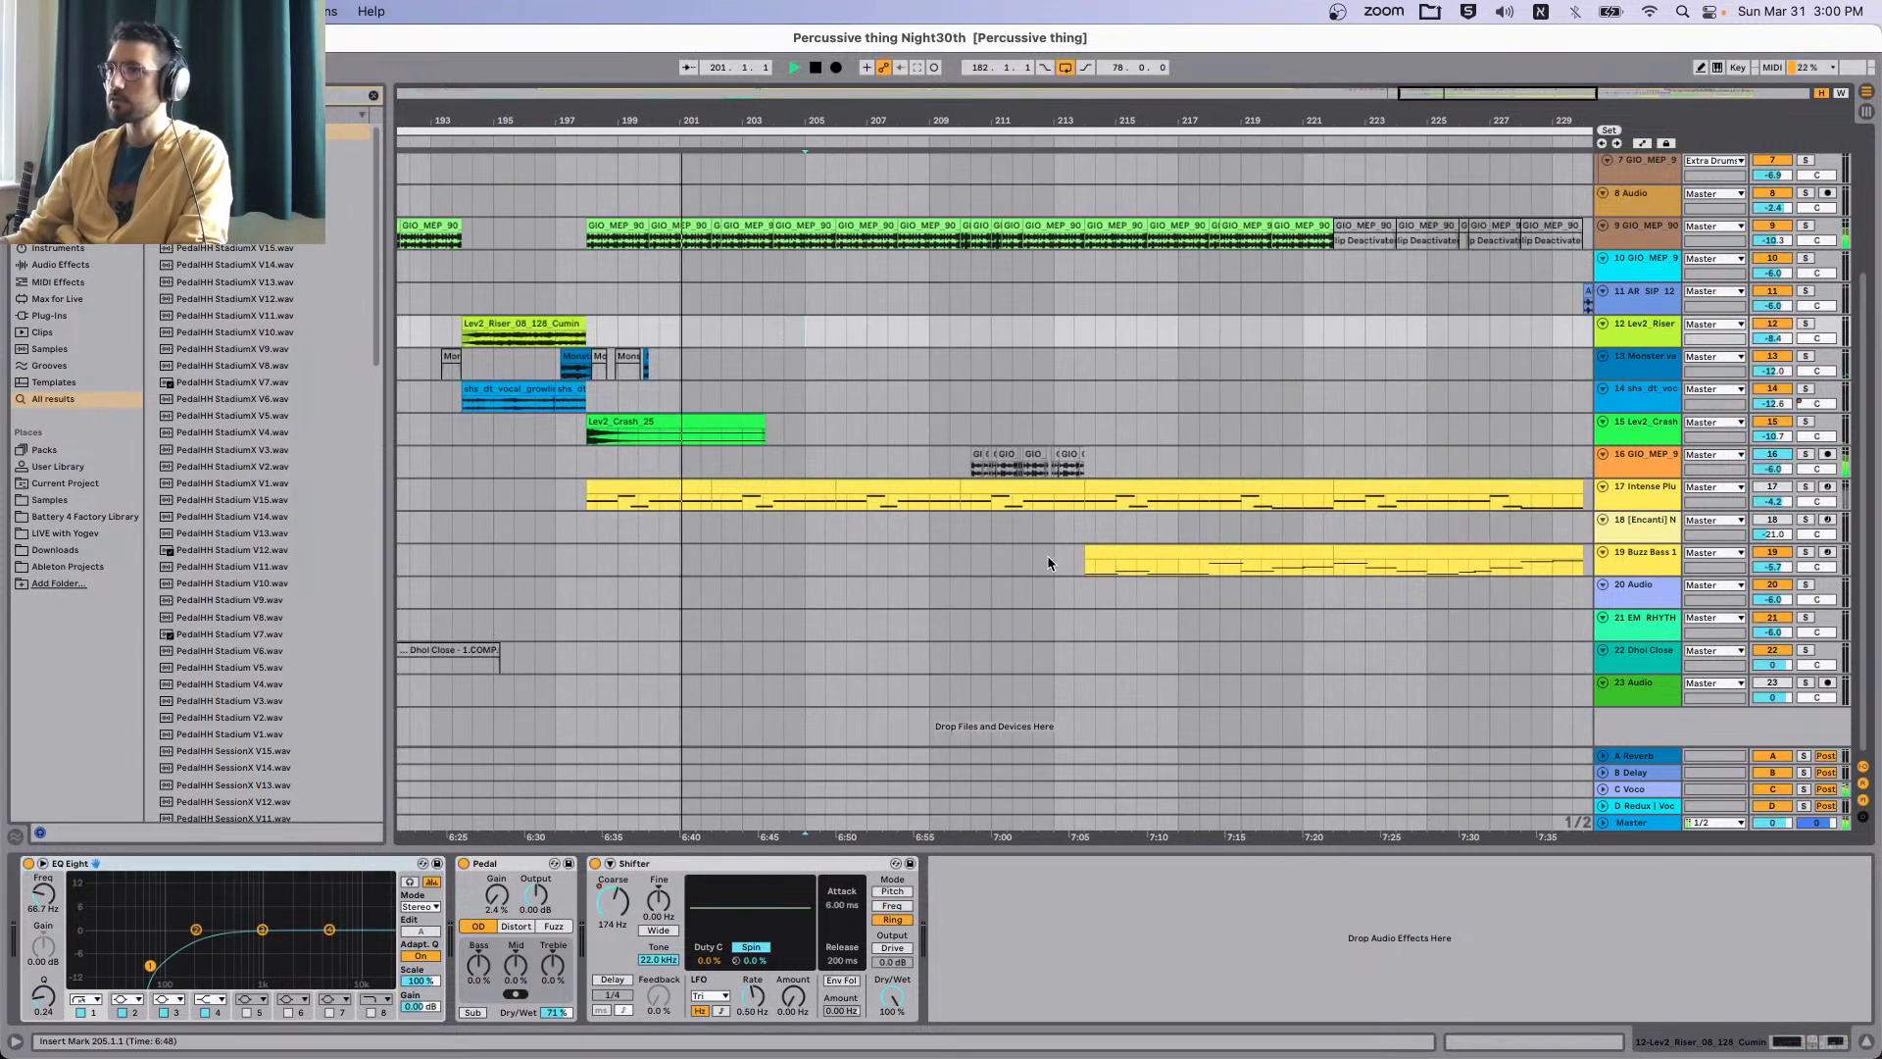
scroll(1275, 549, up, 2)
click(1663, 527)
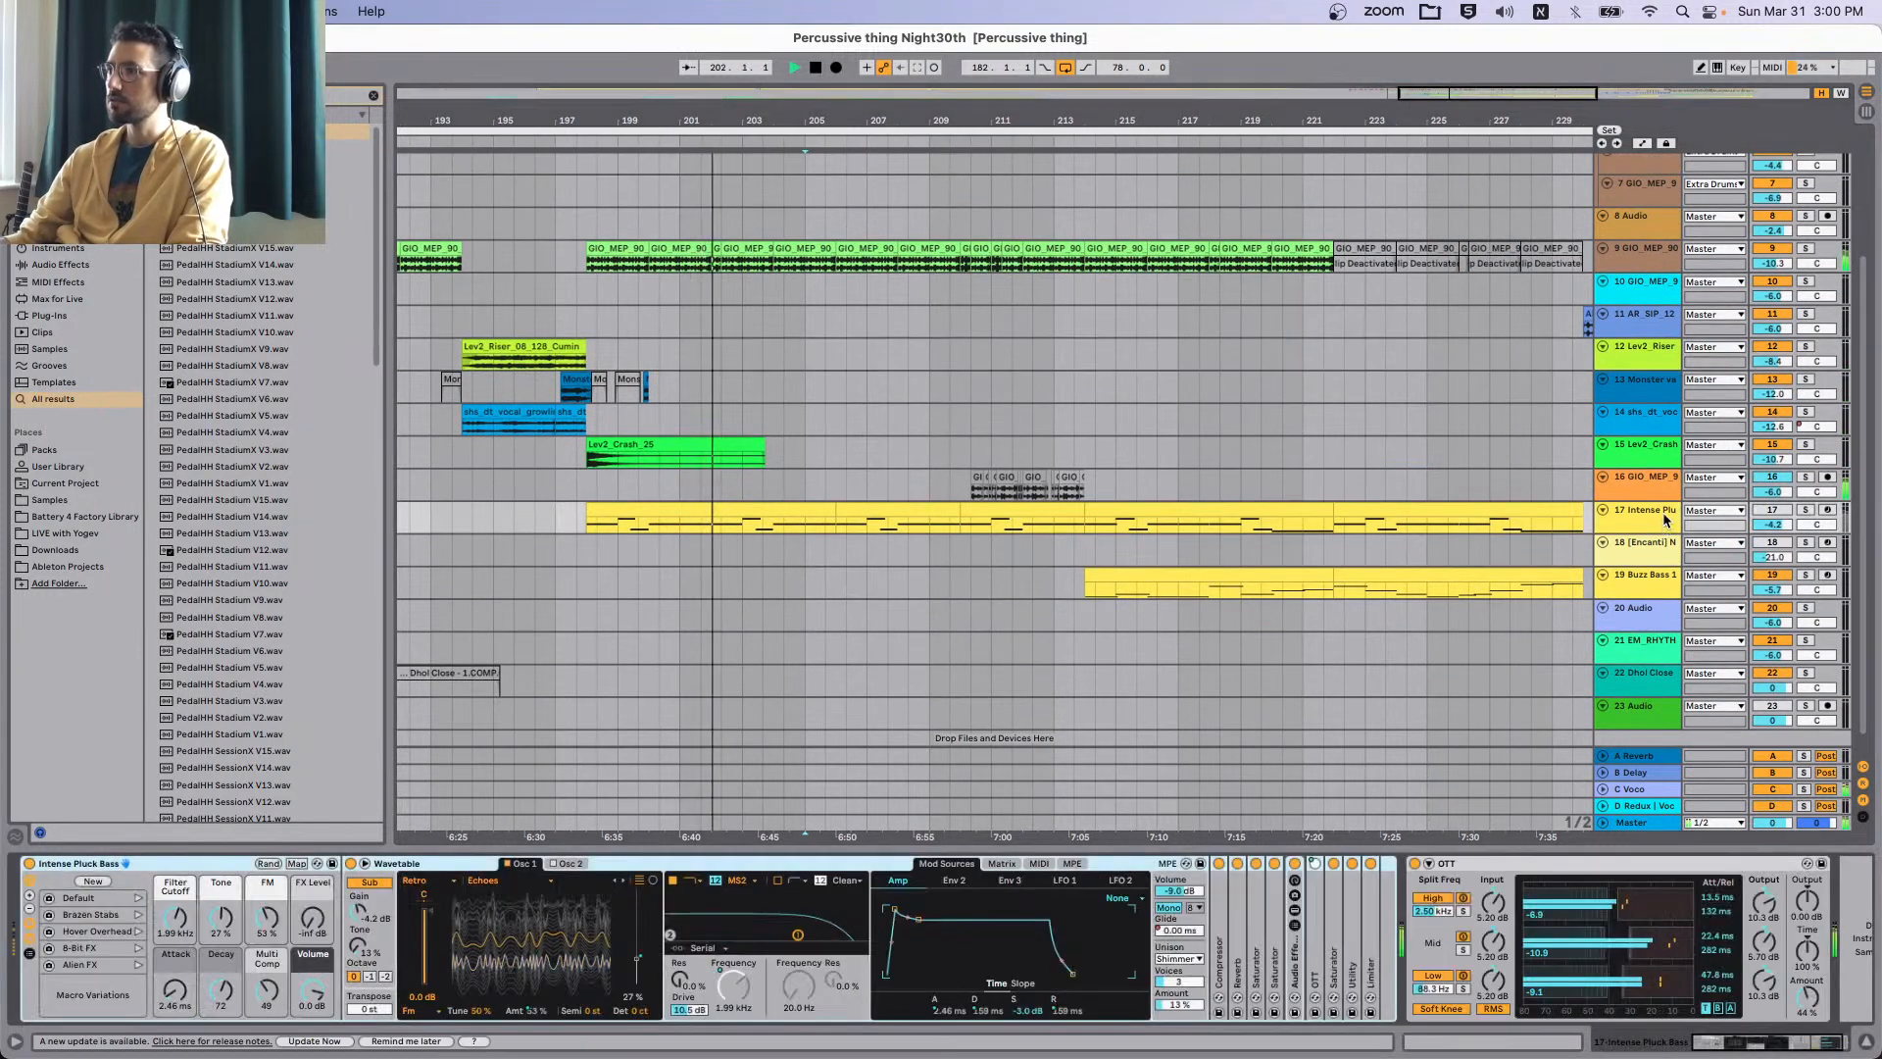
Compare the C Voco return's sound with its Amp effect switched on and off.
scroll(1479, 559, down, 2)
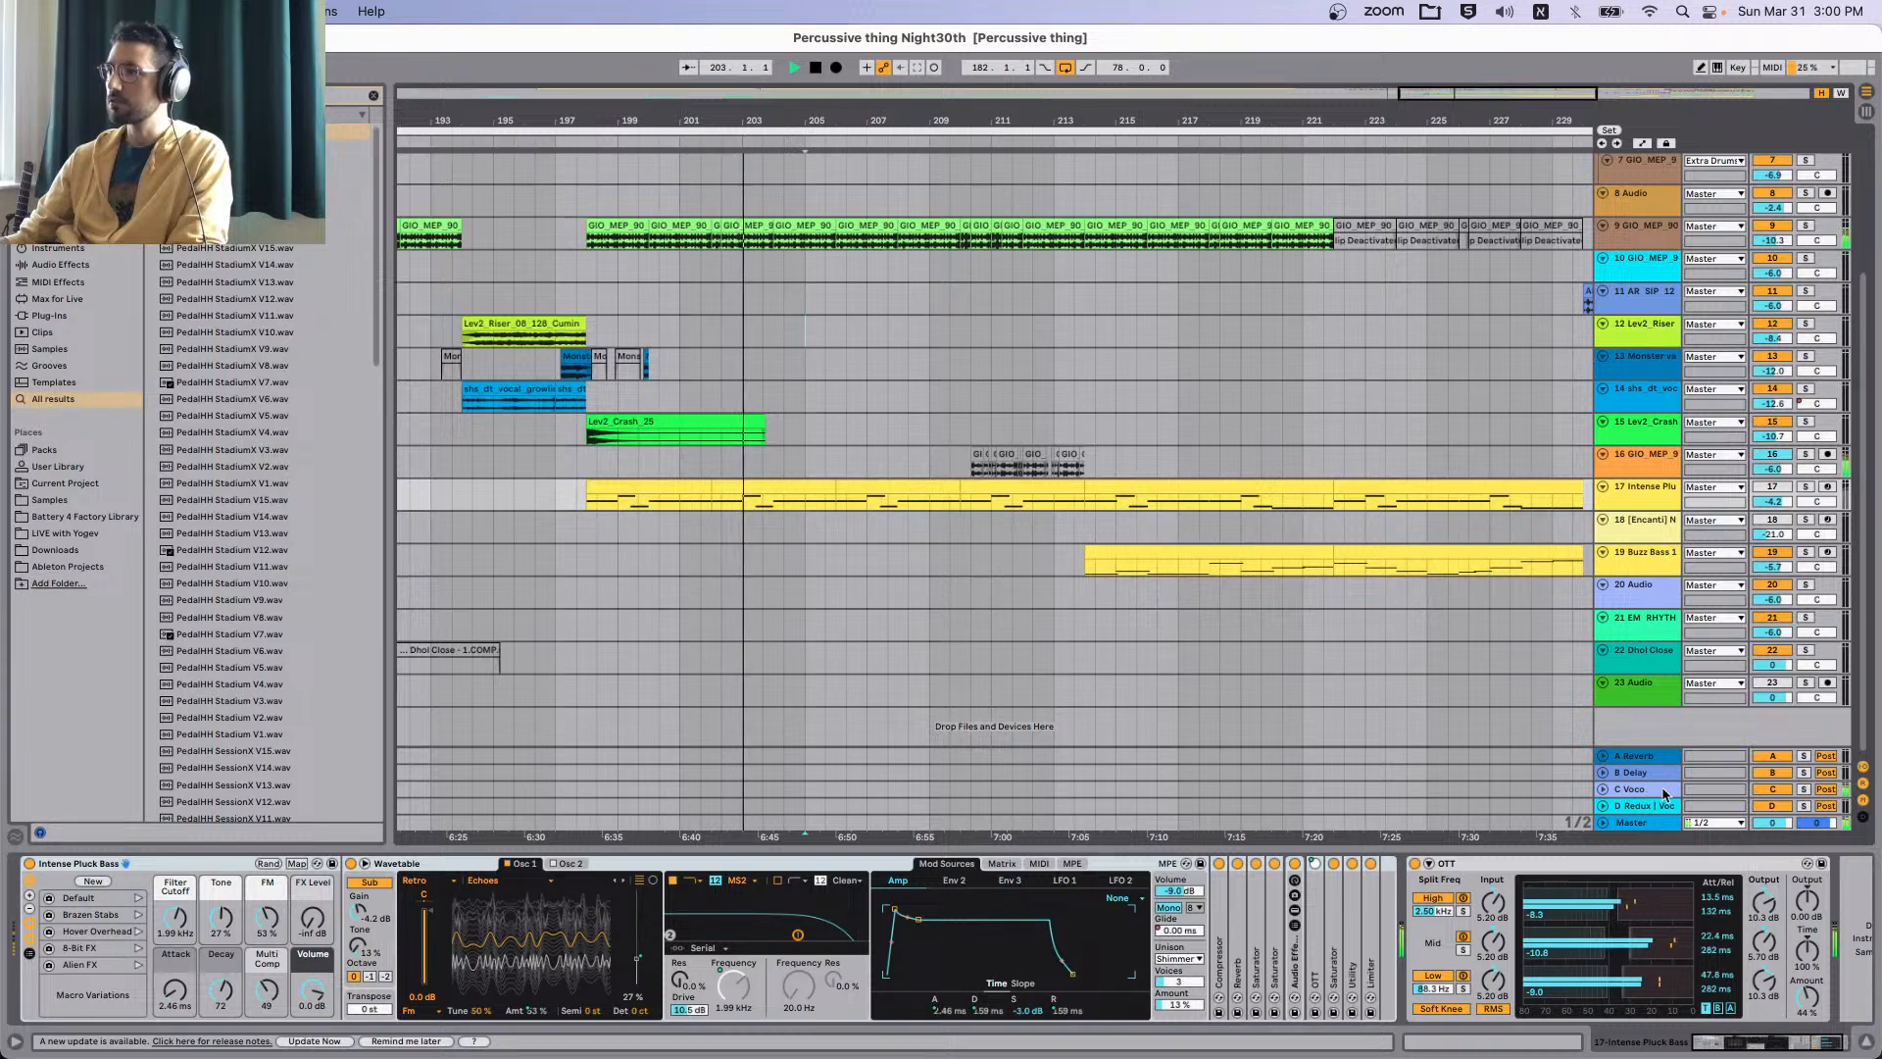
click(1663, 792)
scroll(780, 968, right, 2)
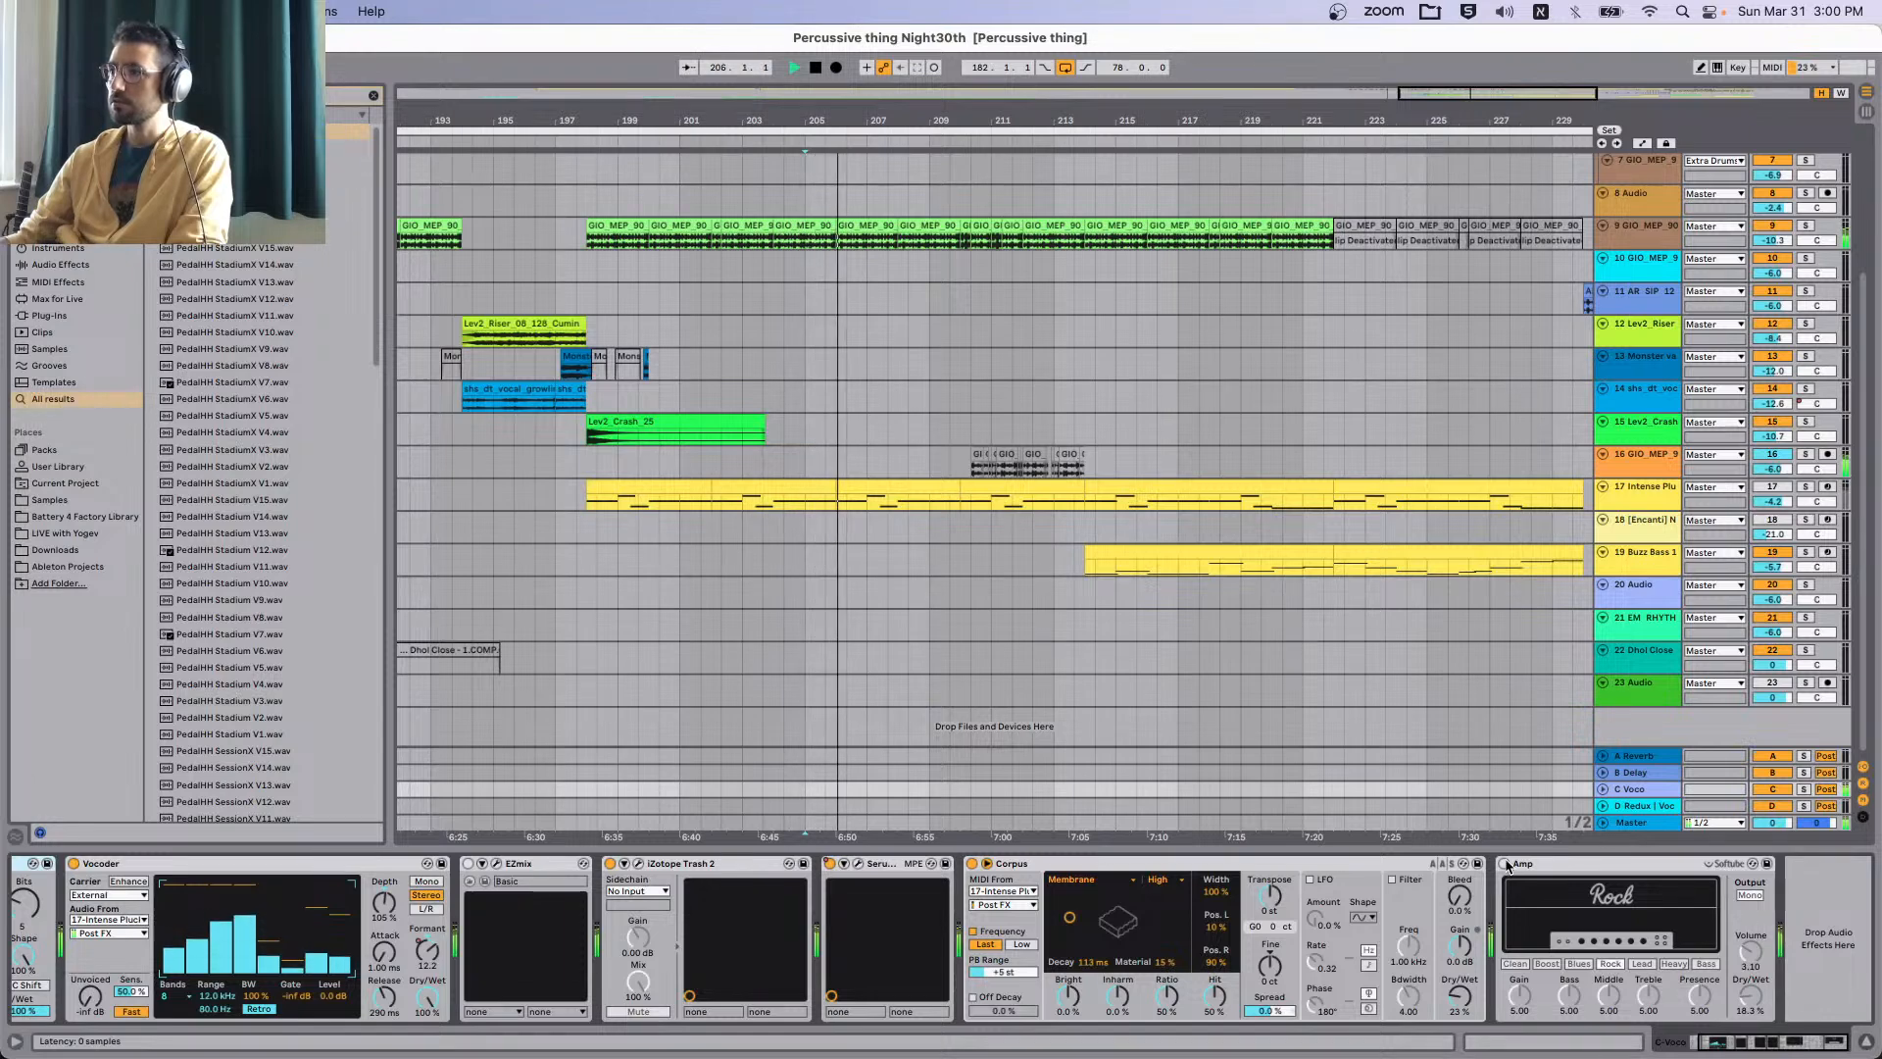
click(1504, 863)
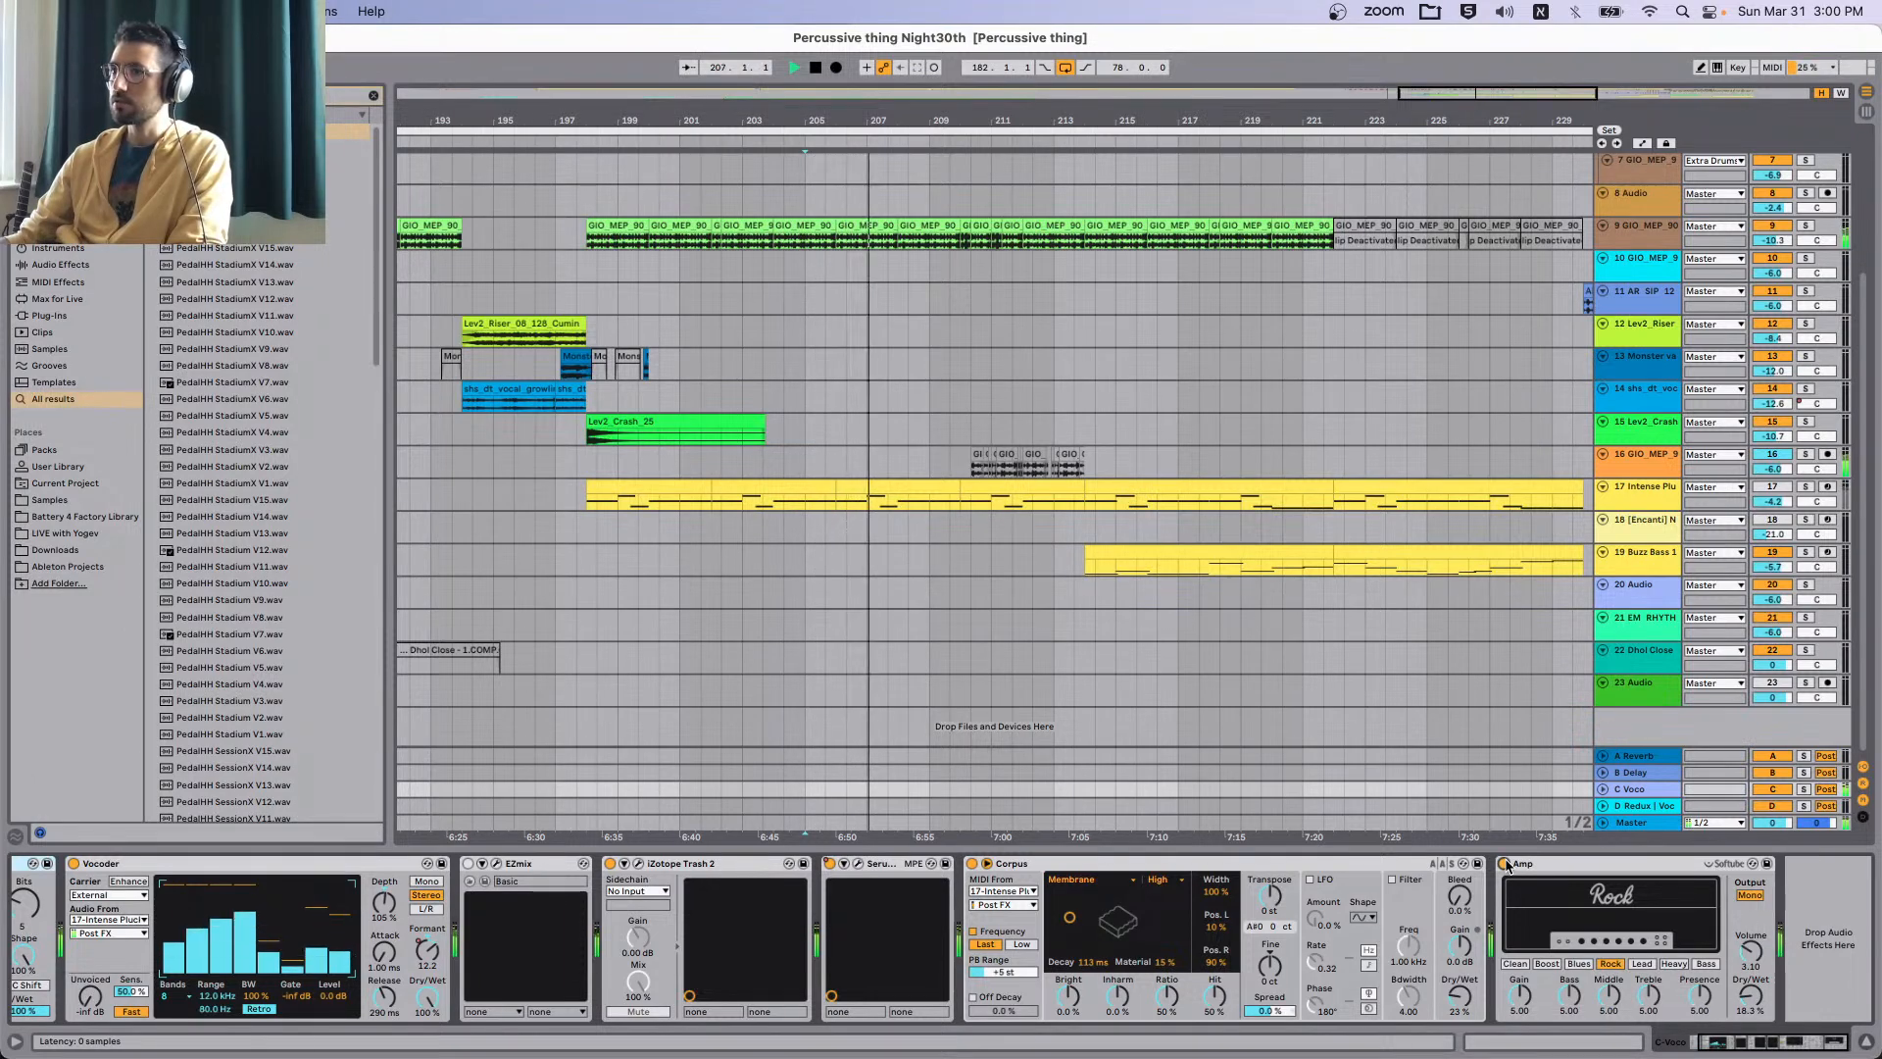
click(1505, 864)
Listen to the percussion from around bar 205 up to the gap in the DRUMS track at bar 211.
scroll(807, 405, up, 4)
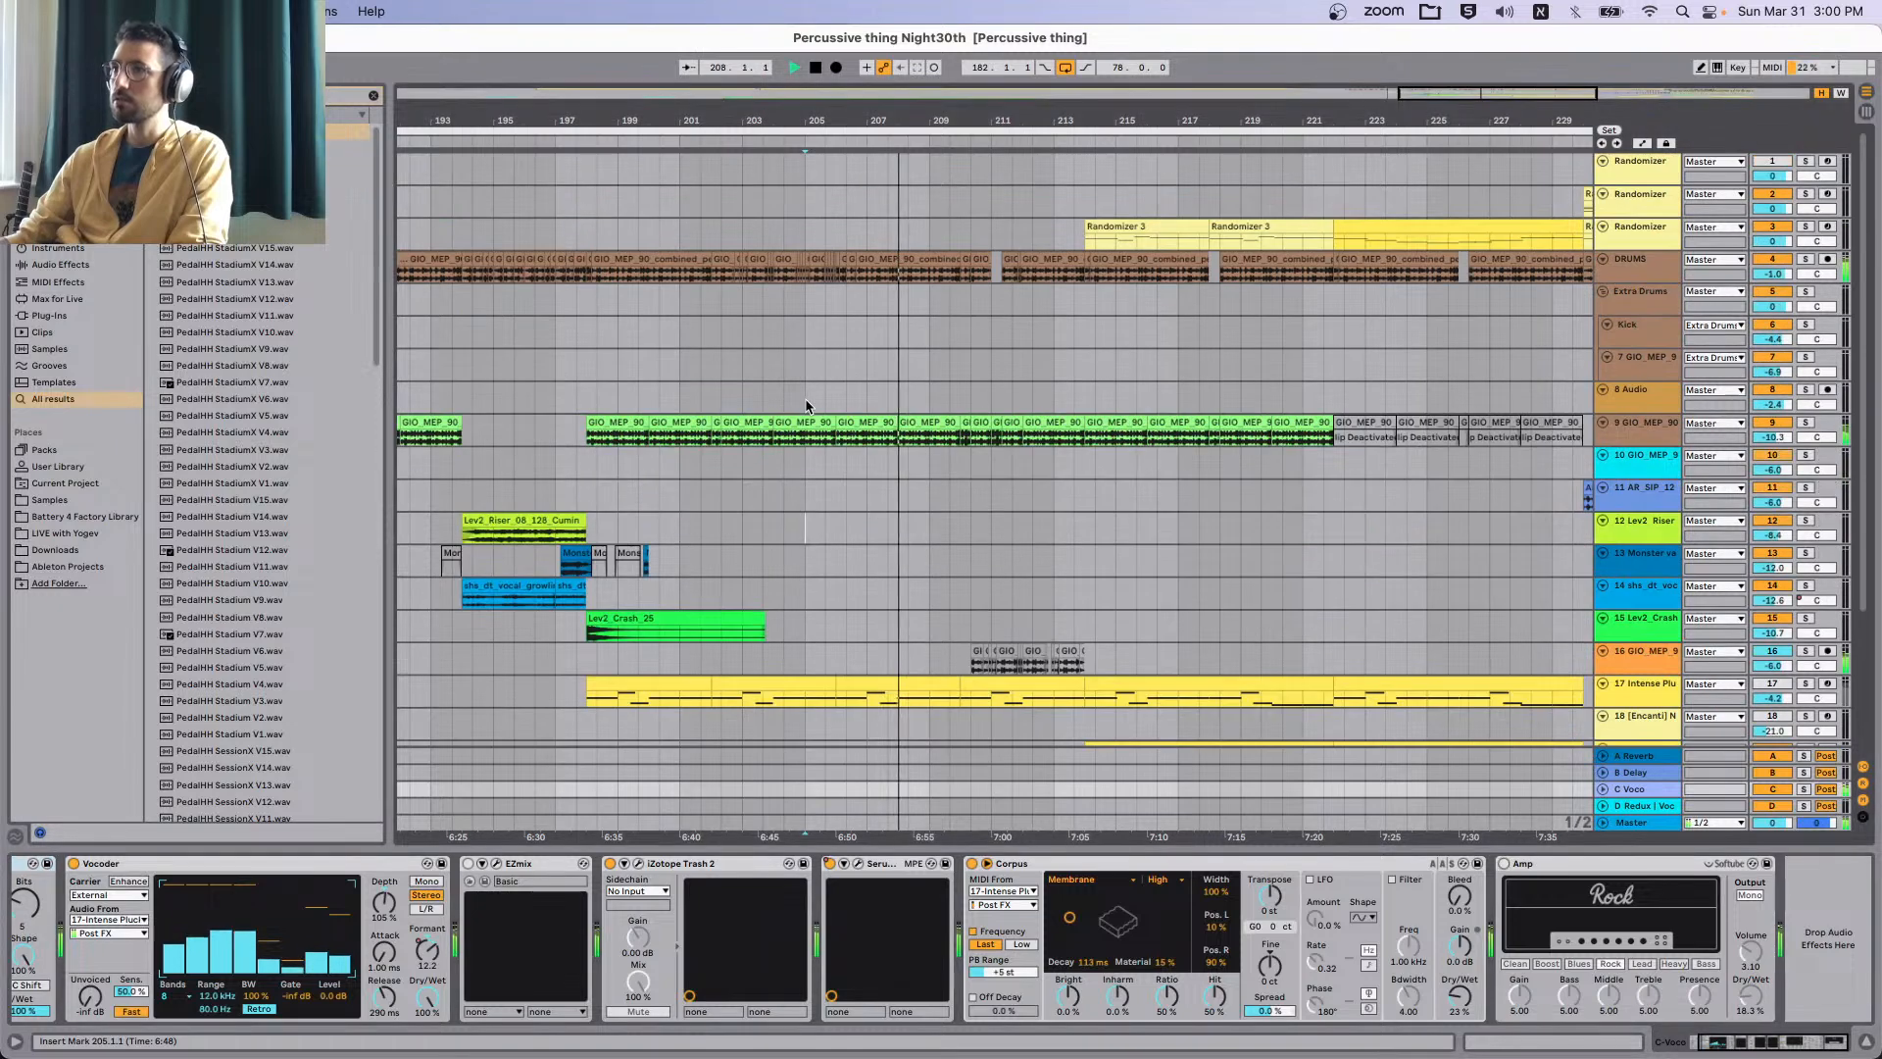
key(space)
click(820, 305)
key(space)
scroll(868, 340, up, 5)
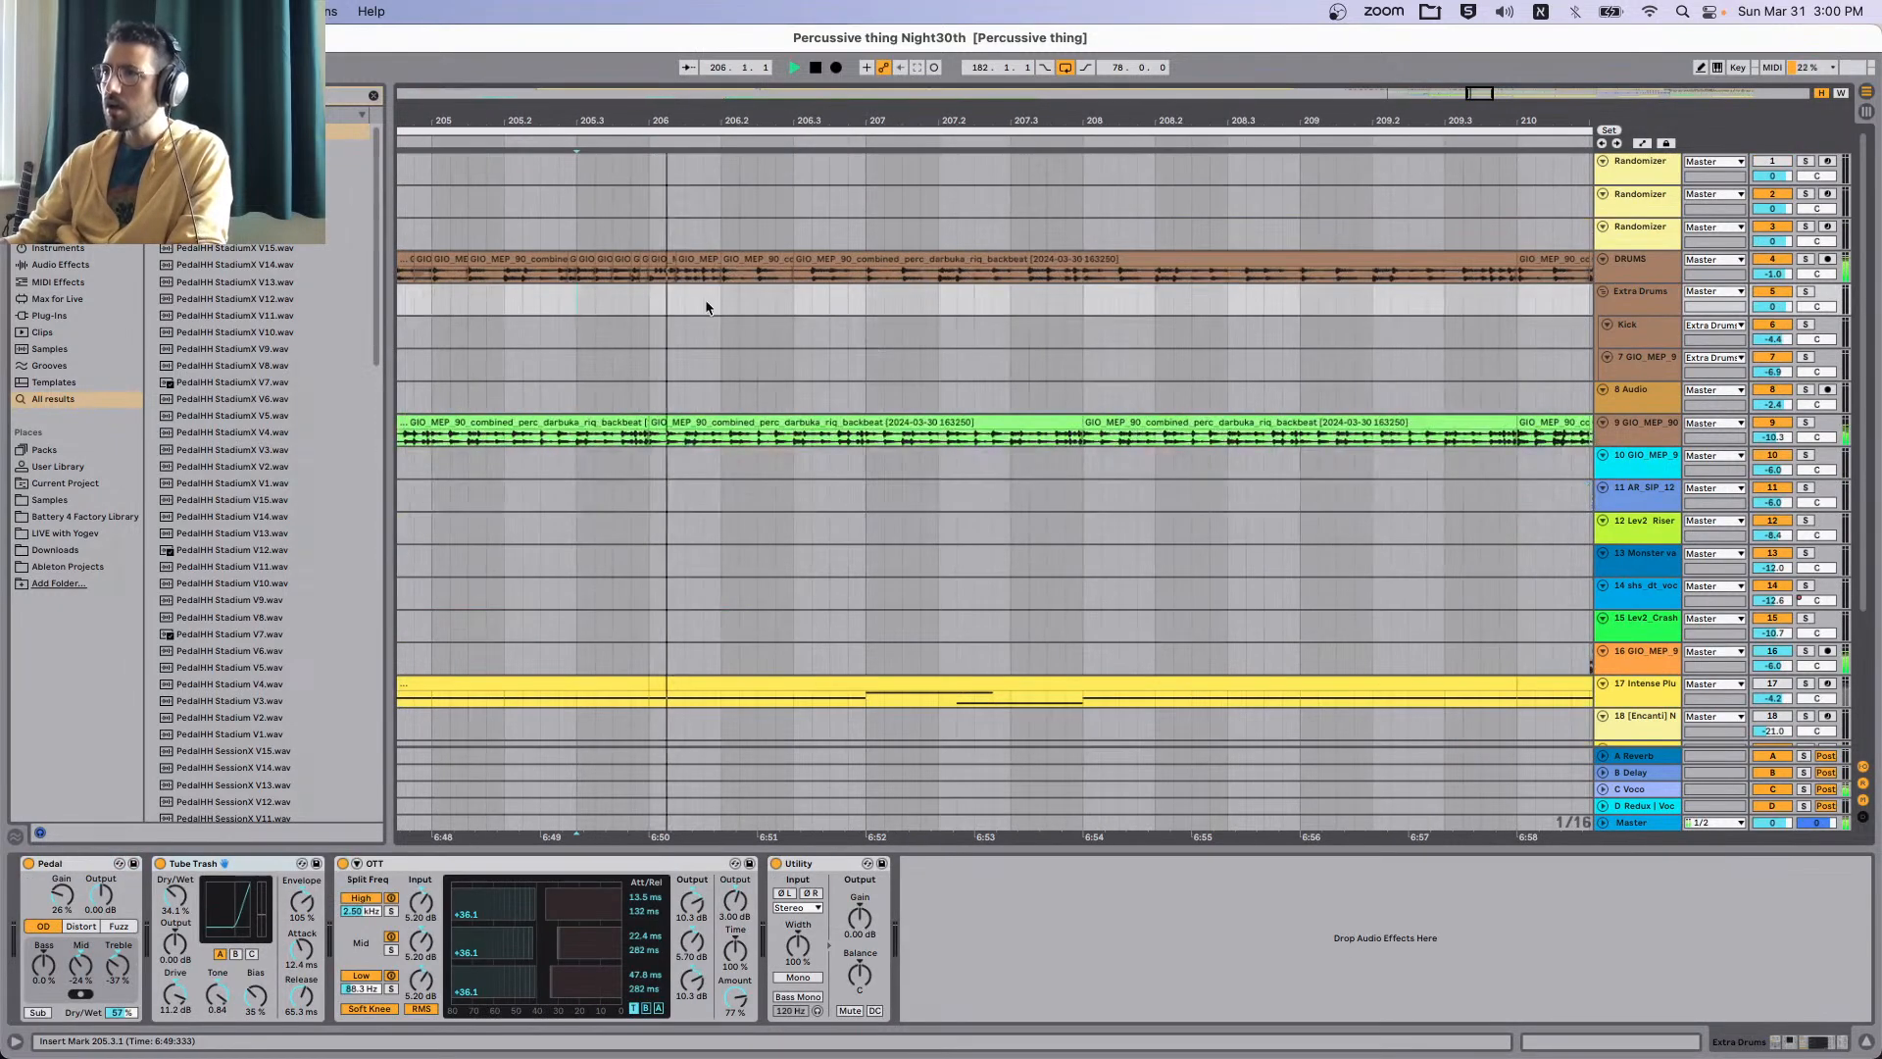
scroll(723, 307, left, 4)
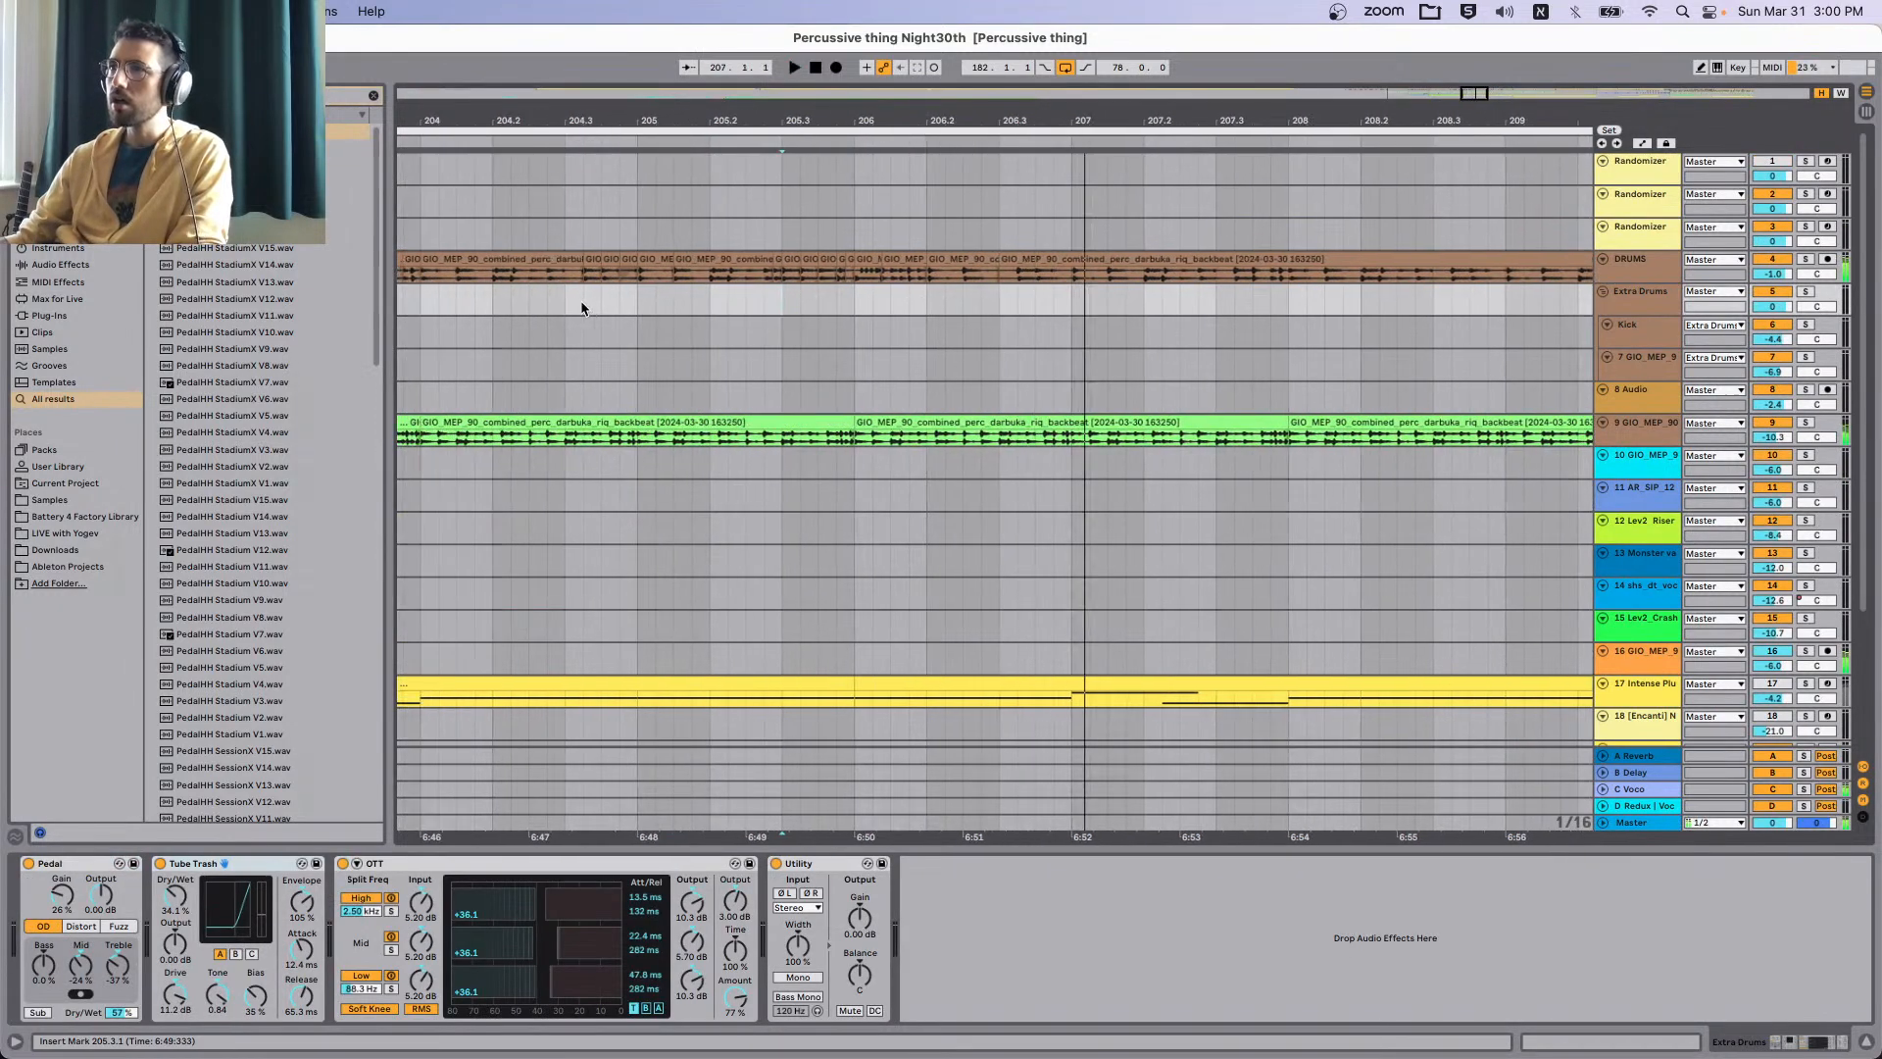
click(583, 307)
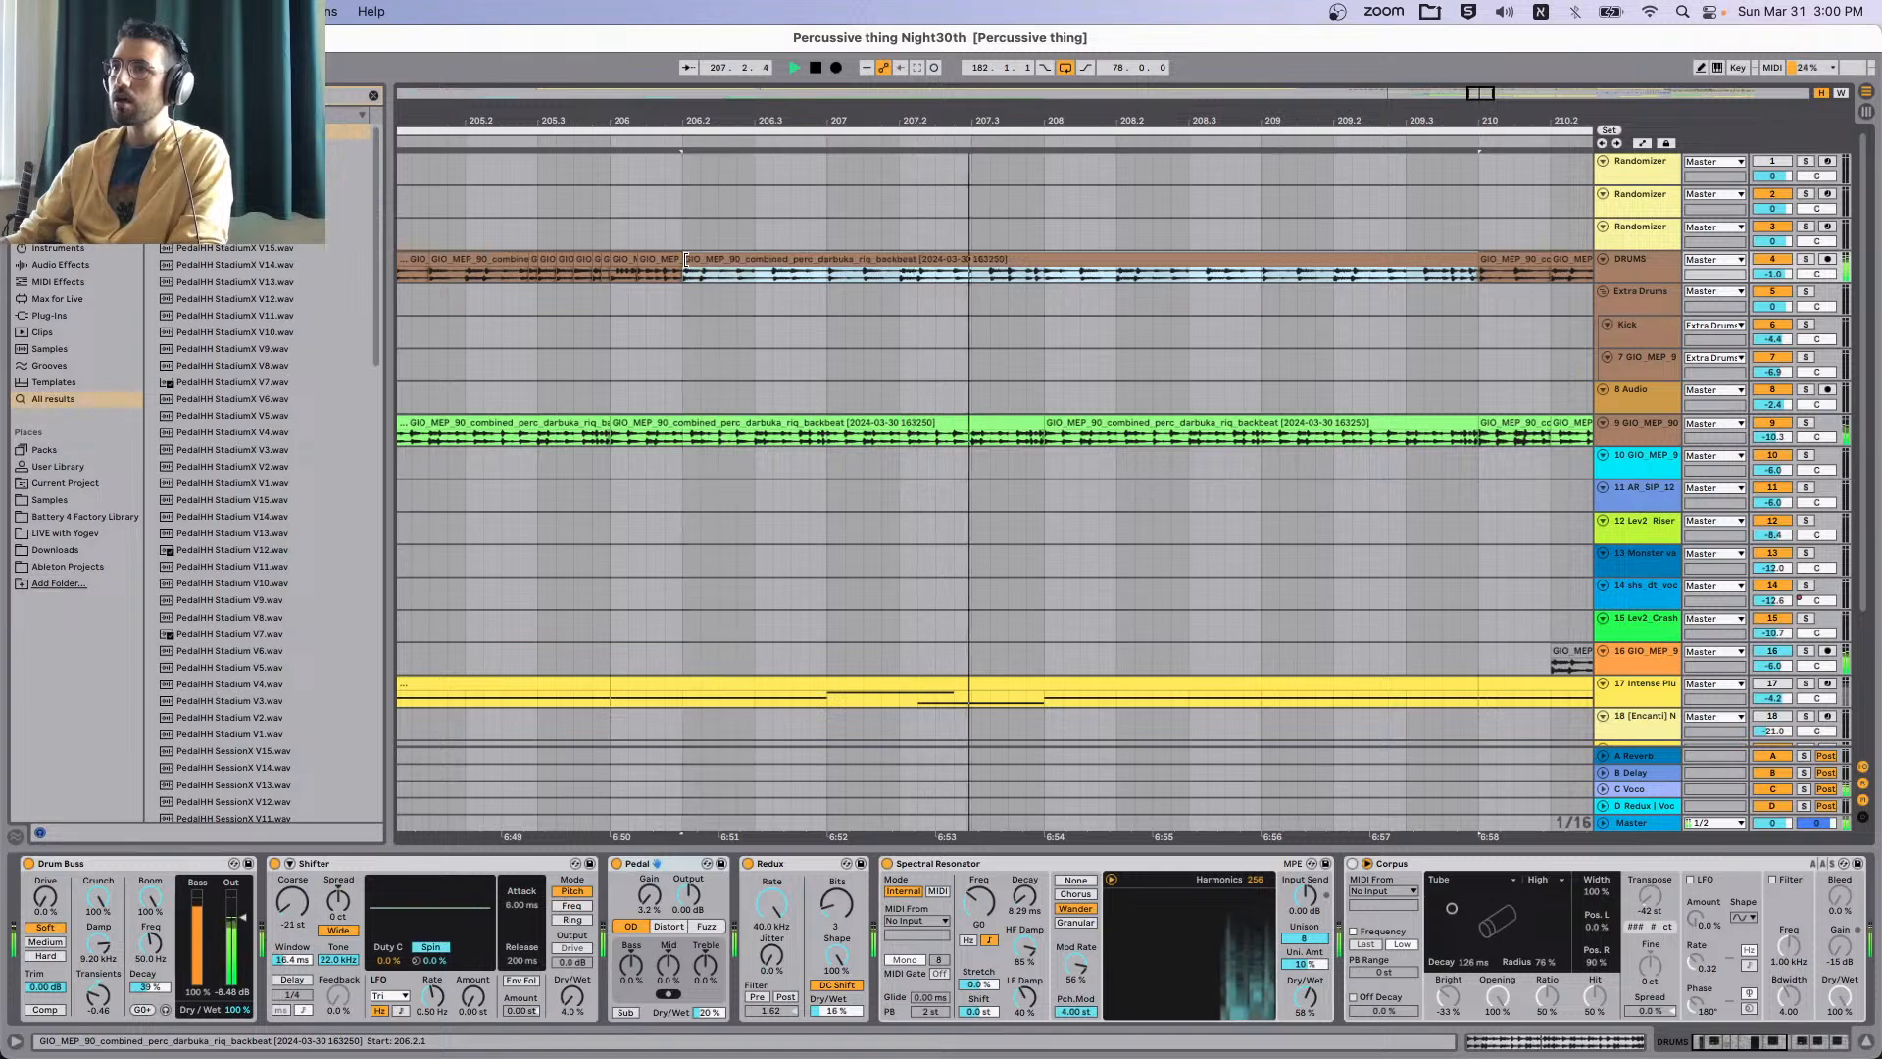
click(499, 302)
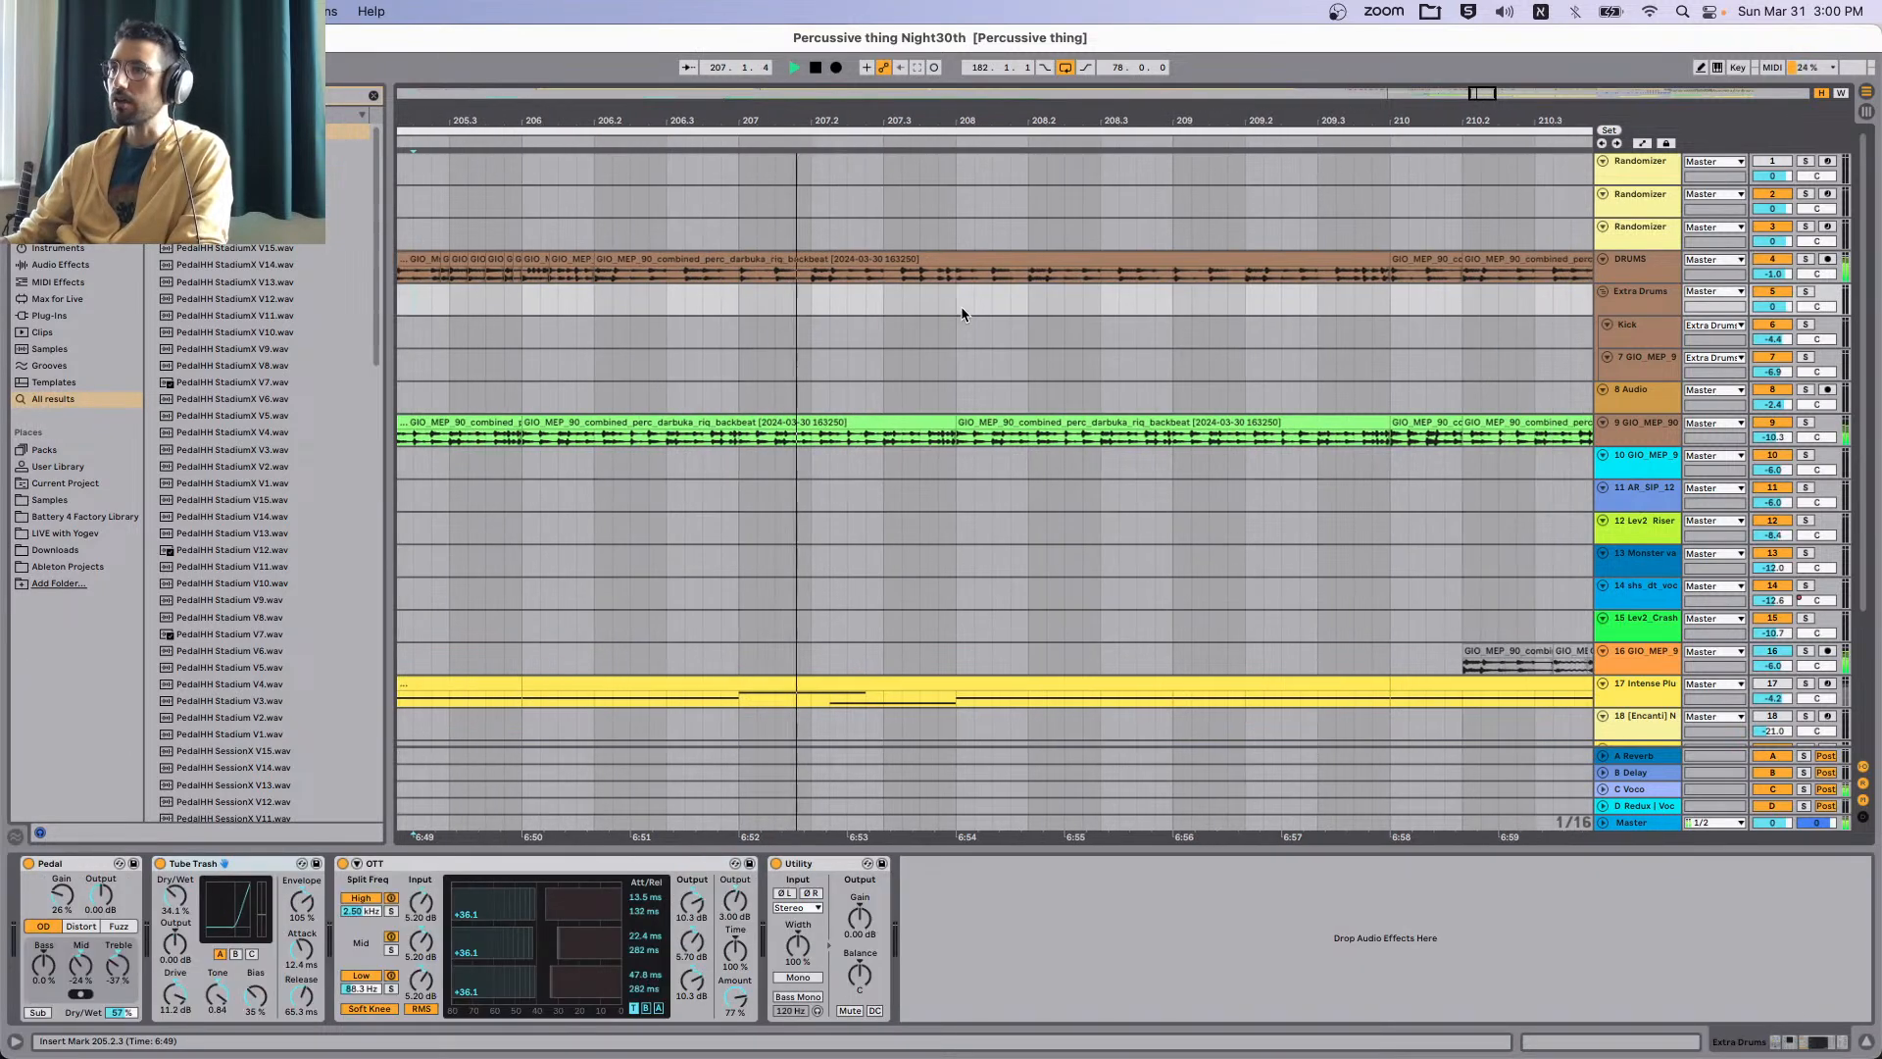
scroll(990, 308, right, 2)
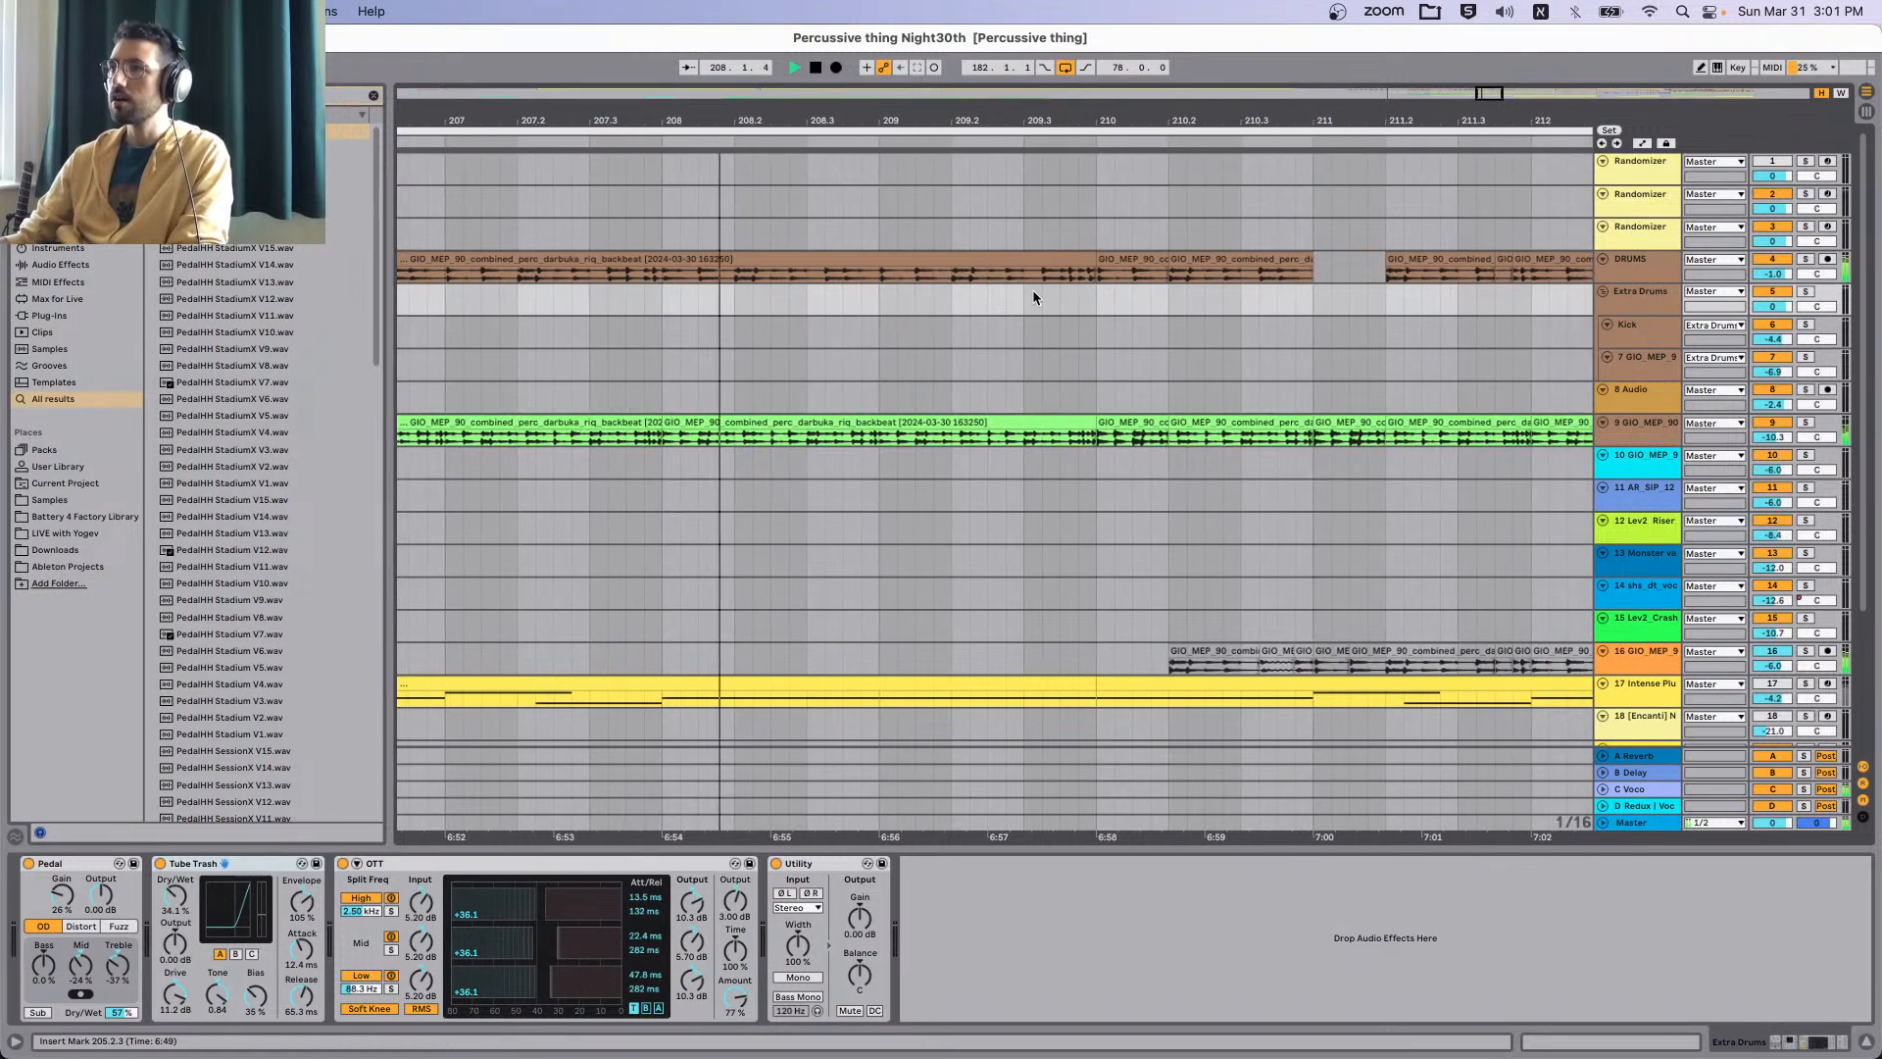
scroll(1092, 311, down, 1)
scroll(1092, 310, right, 2)
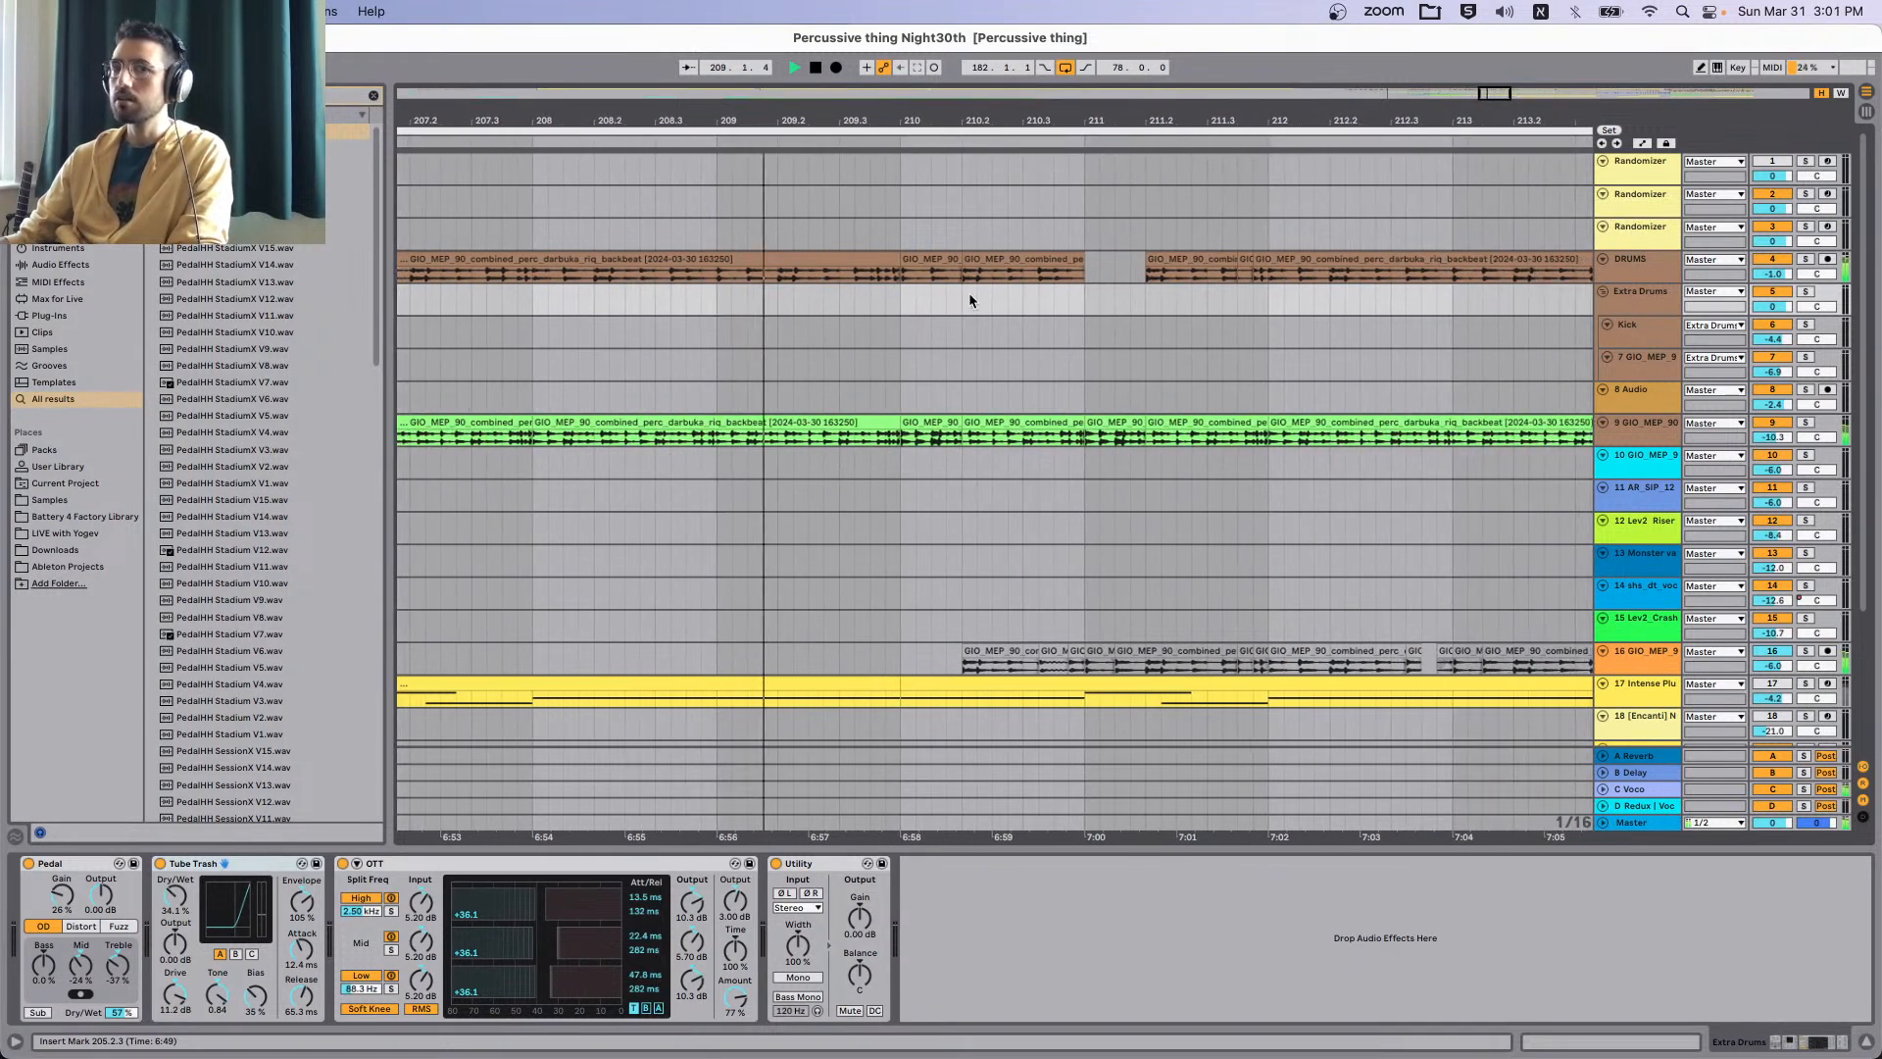
scroll(968, 292, right, 1)
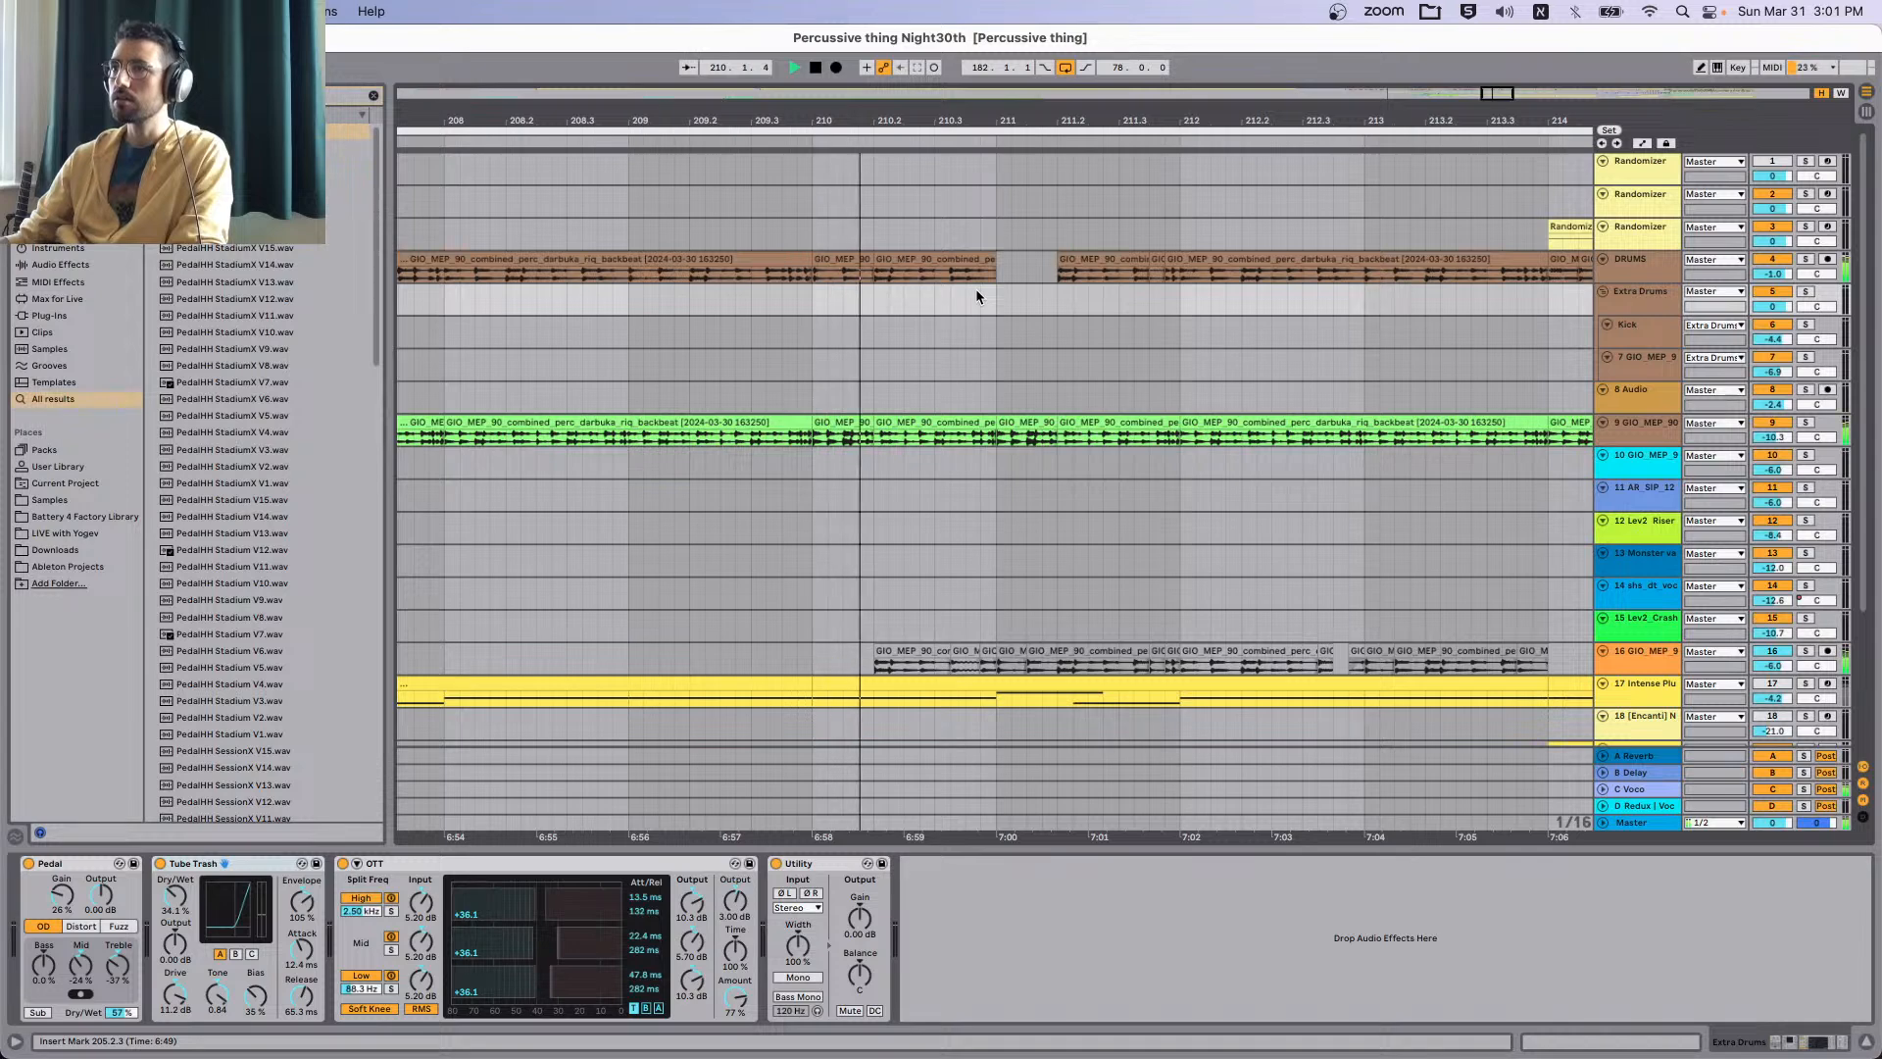
scroll(977, 296, right, 1)
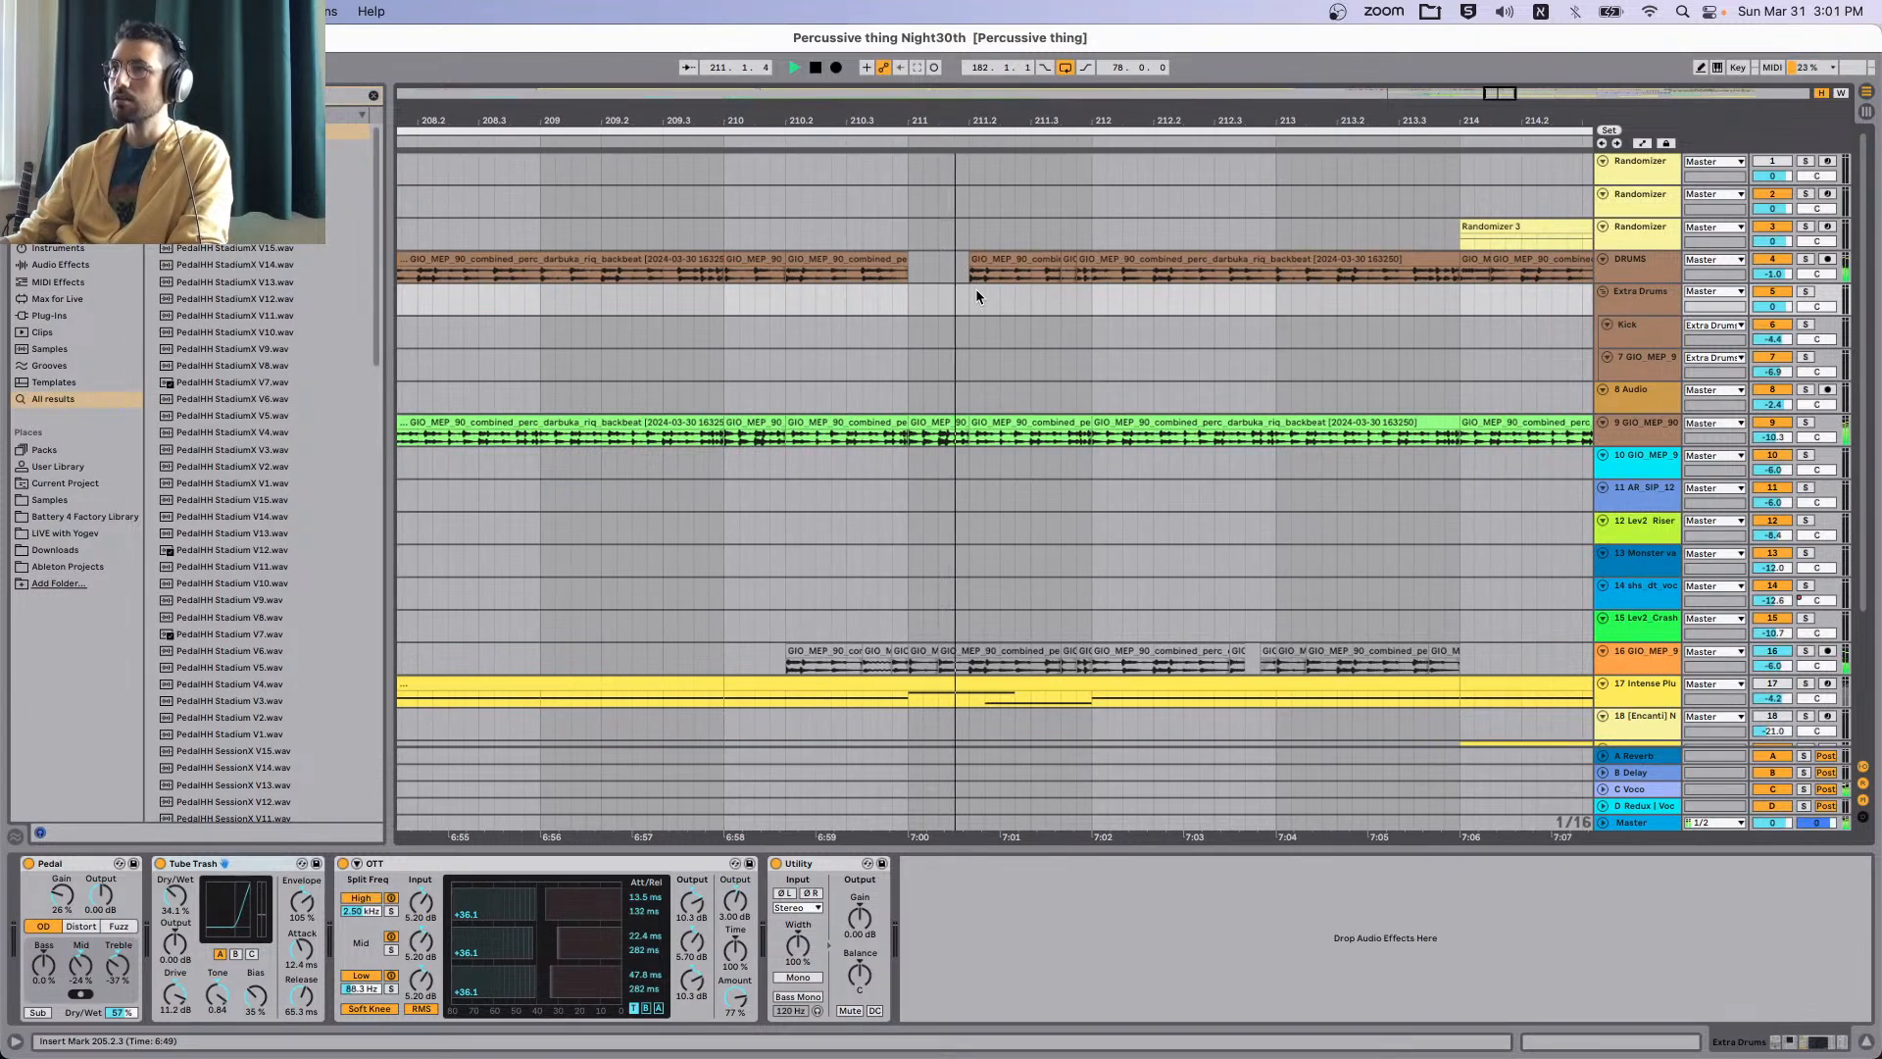
Automate the effect rack on track 9 to switch on only for the clip from bar 211.1 to 211.2.
click(949, 420)
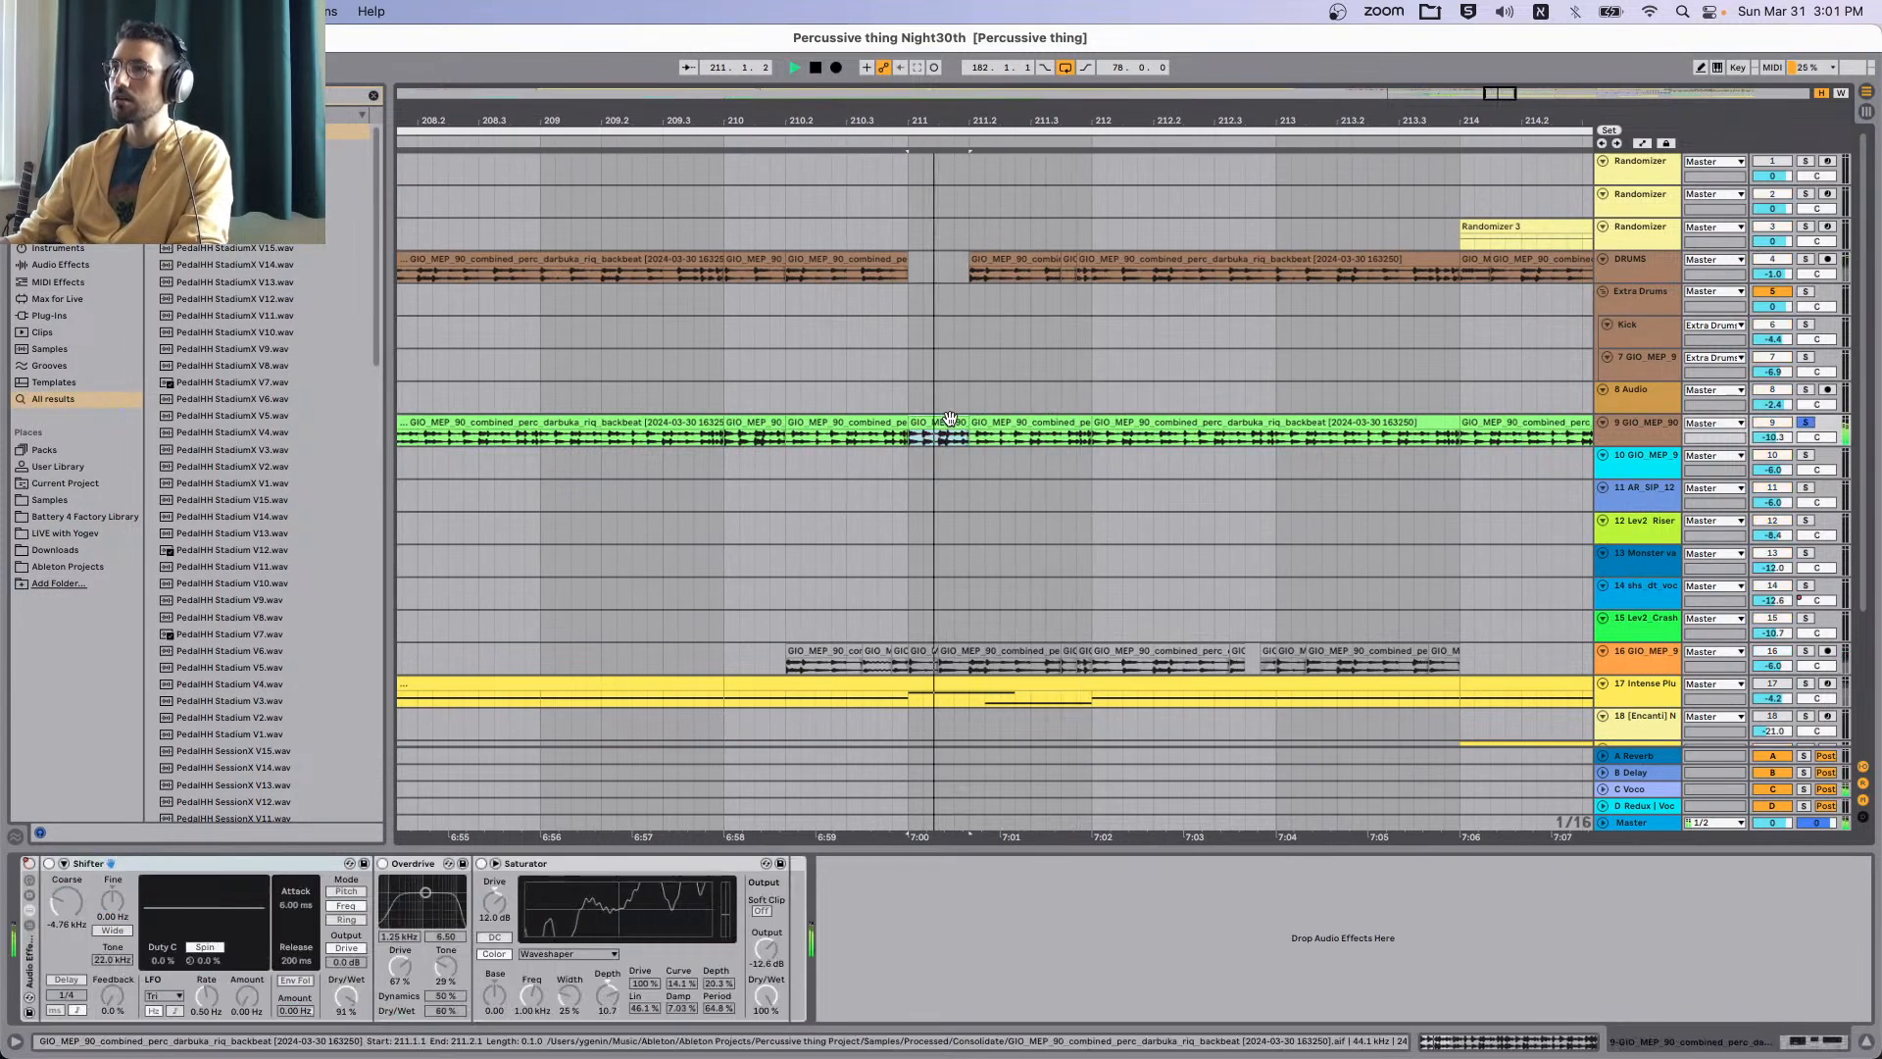
key(space)
right_click(29, 867)
click(79, 876)
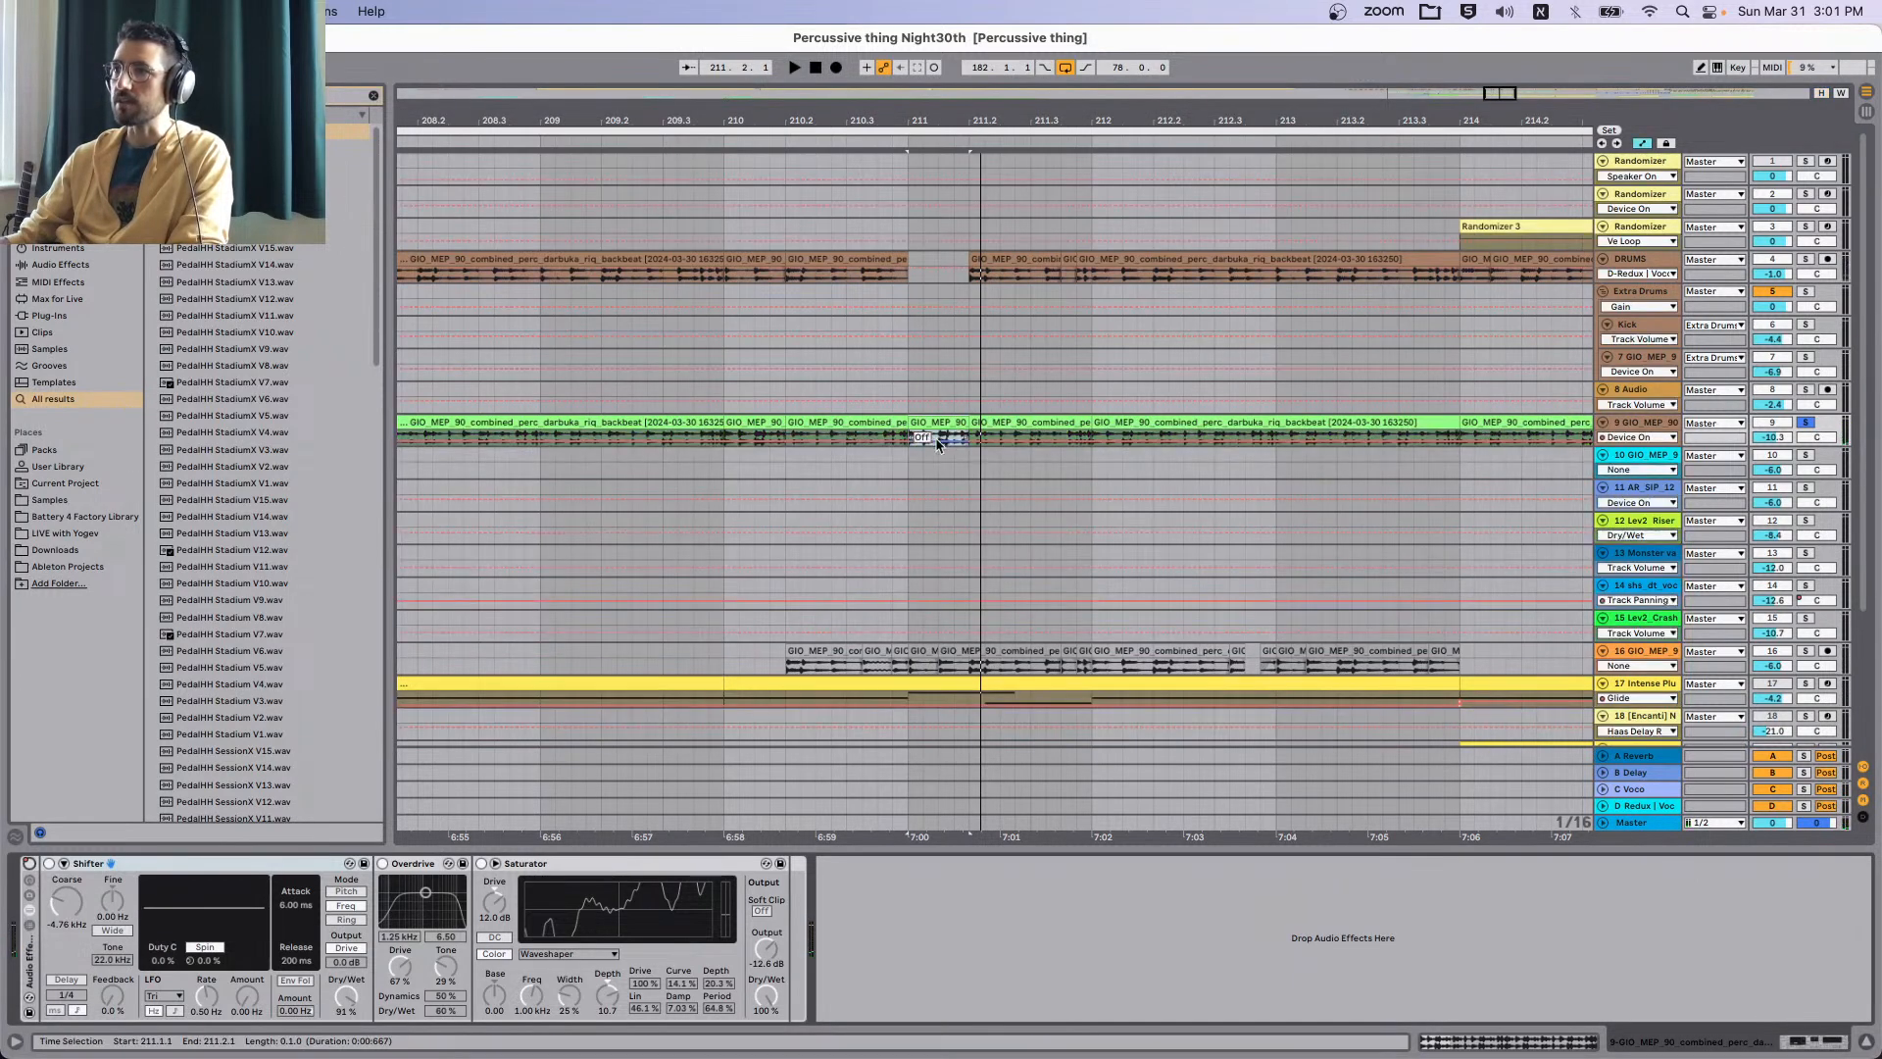
key(space)
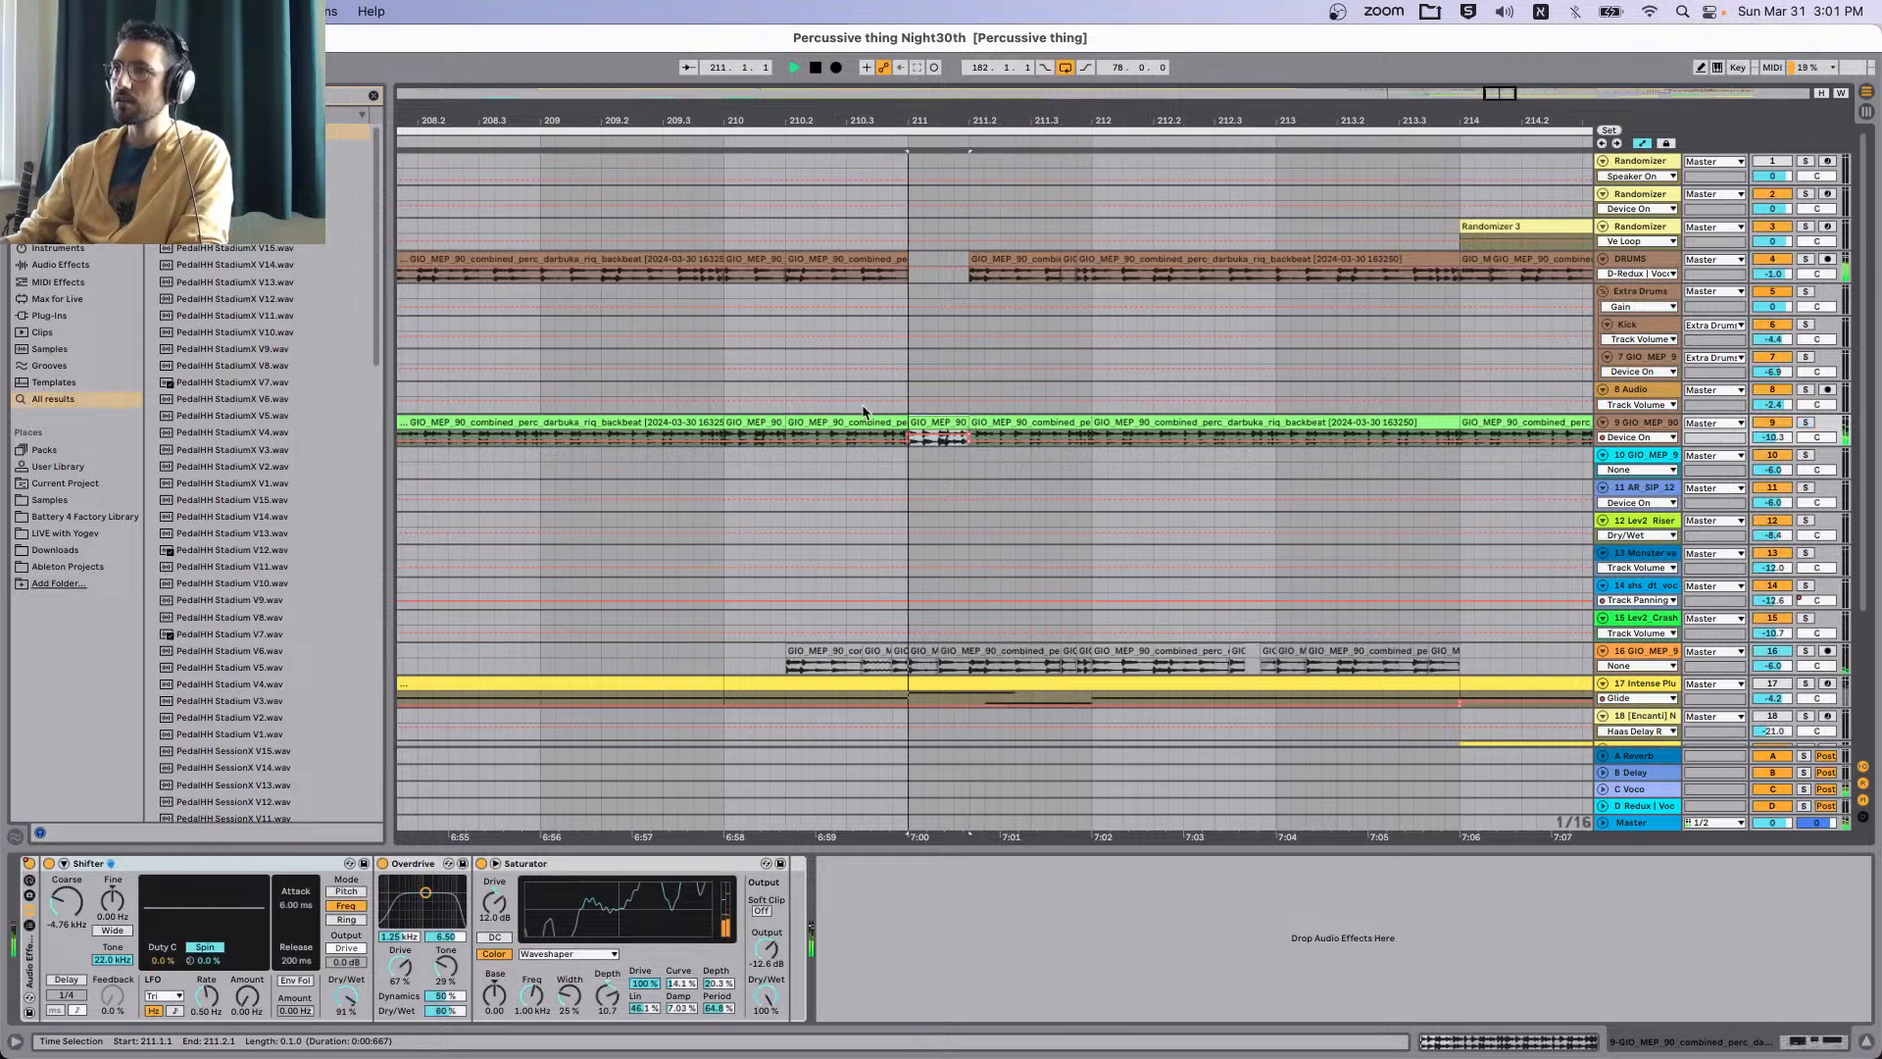
key(a)
Play from around bar 210 through the effected track 9 clip at bar 211 to check it in context.
click(768, 392)
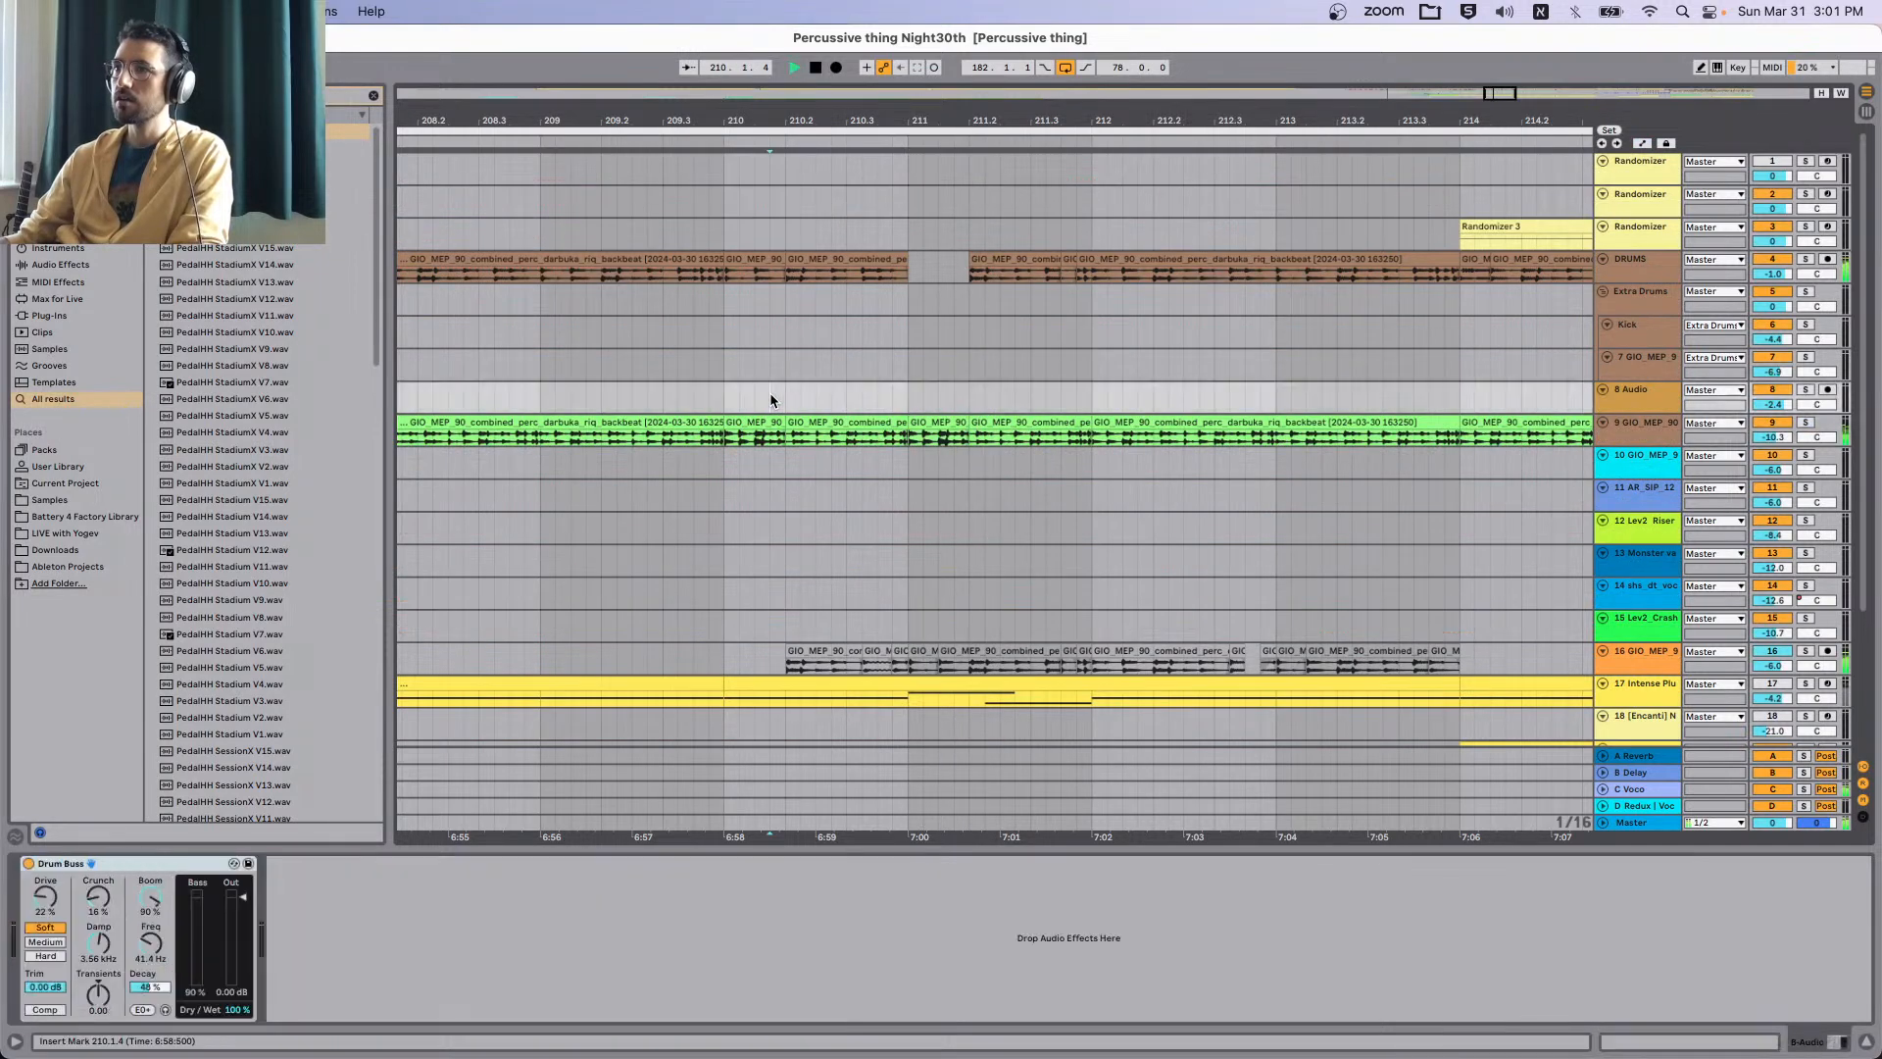
key(space)
click(956, 422)
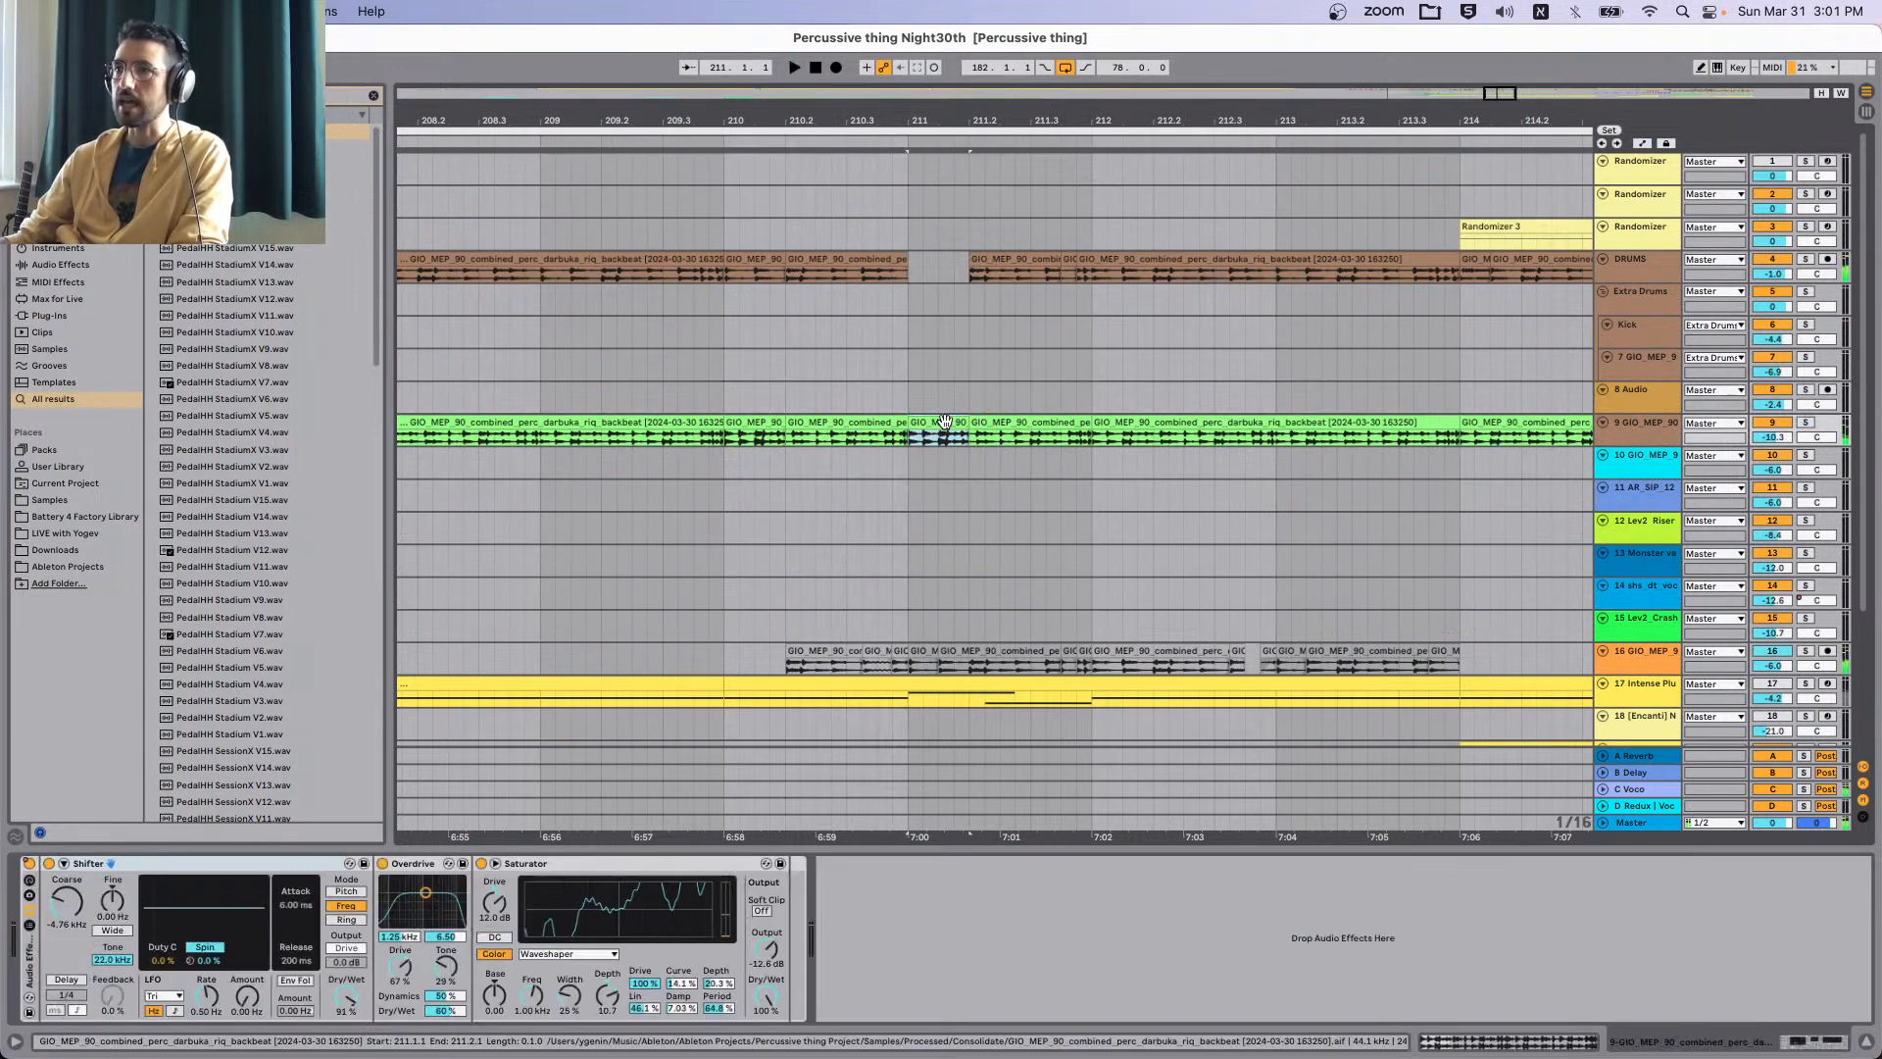
key(space)
key(space)
click(723, 390)
key(space)
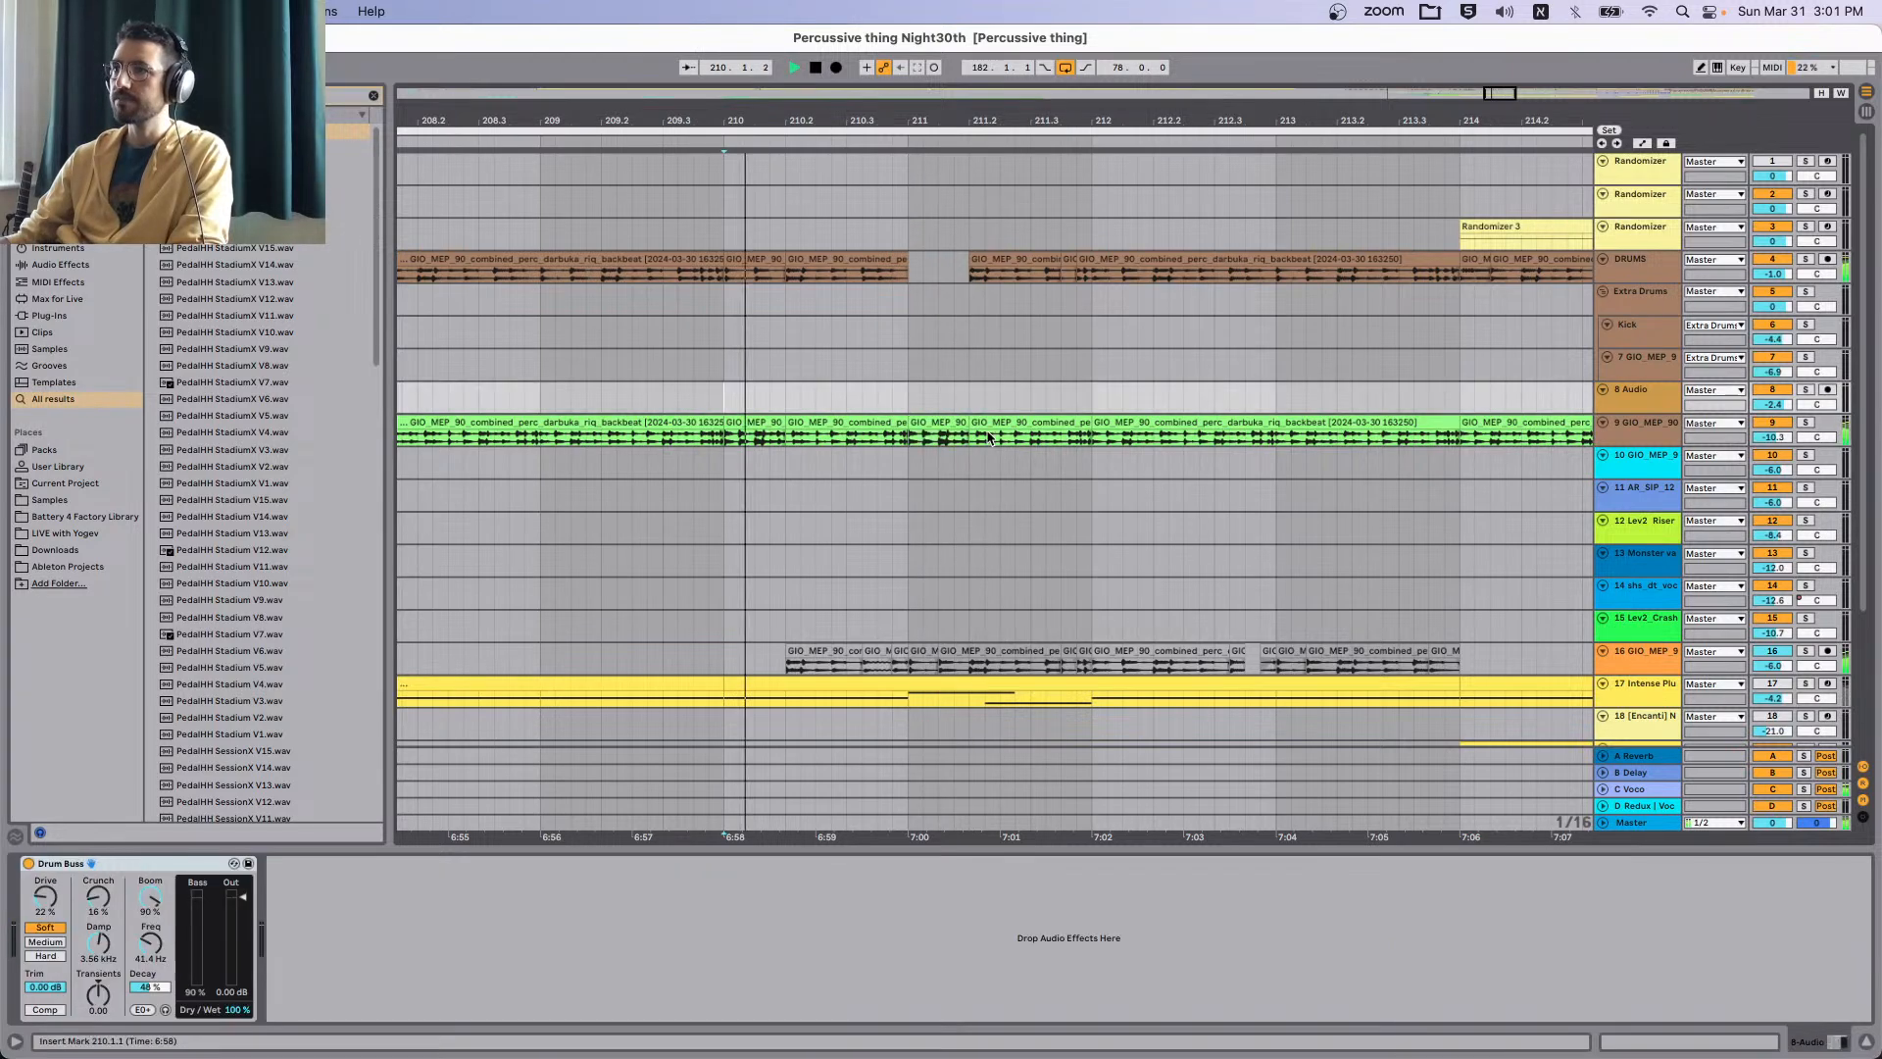
Try copying the bar 211 clip from track 9 into the gap in the DRUMS track.
click(928, 424)
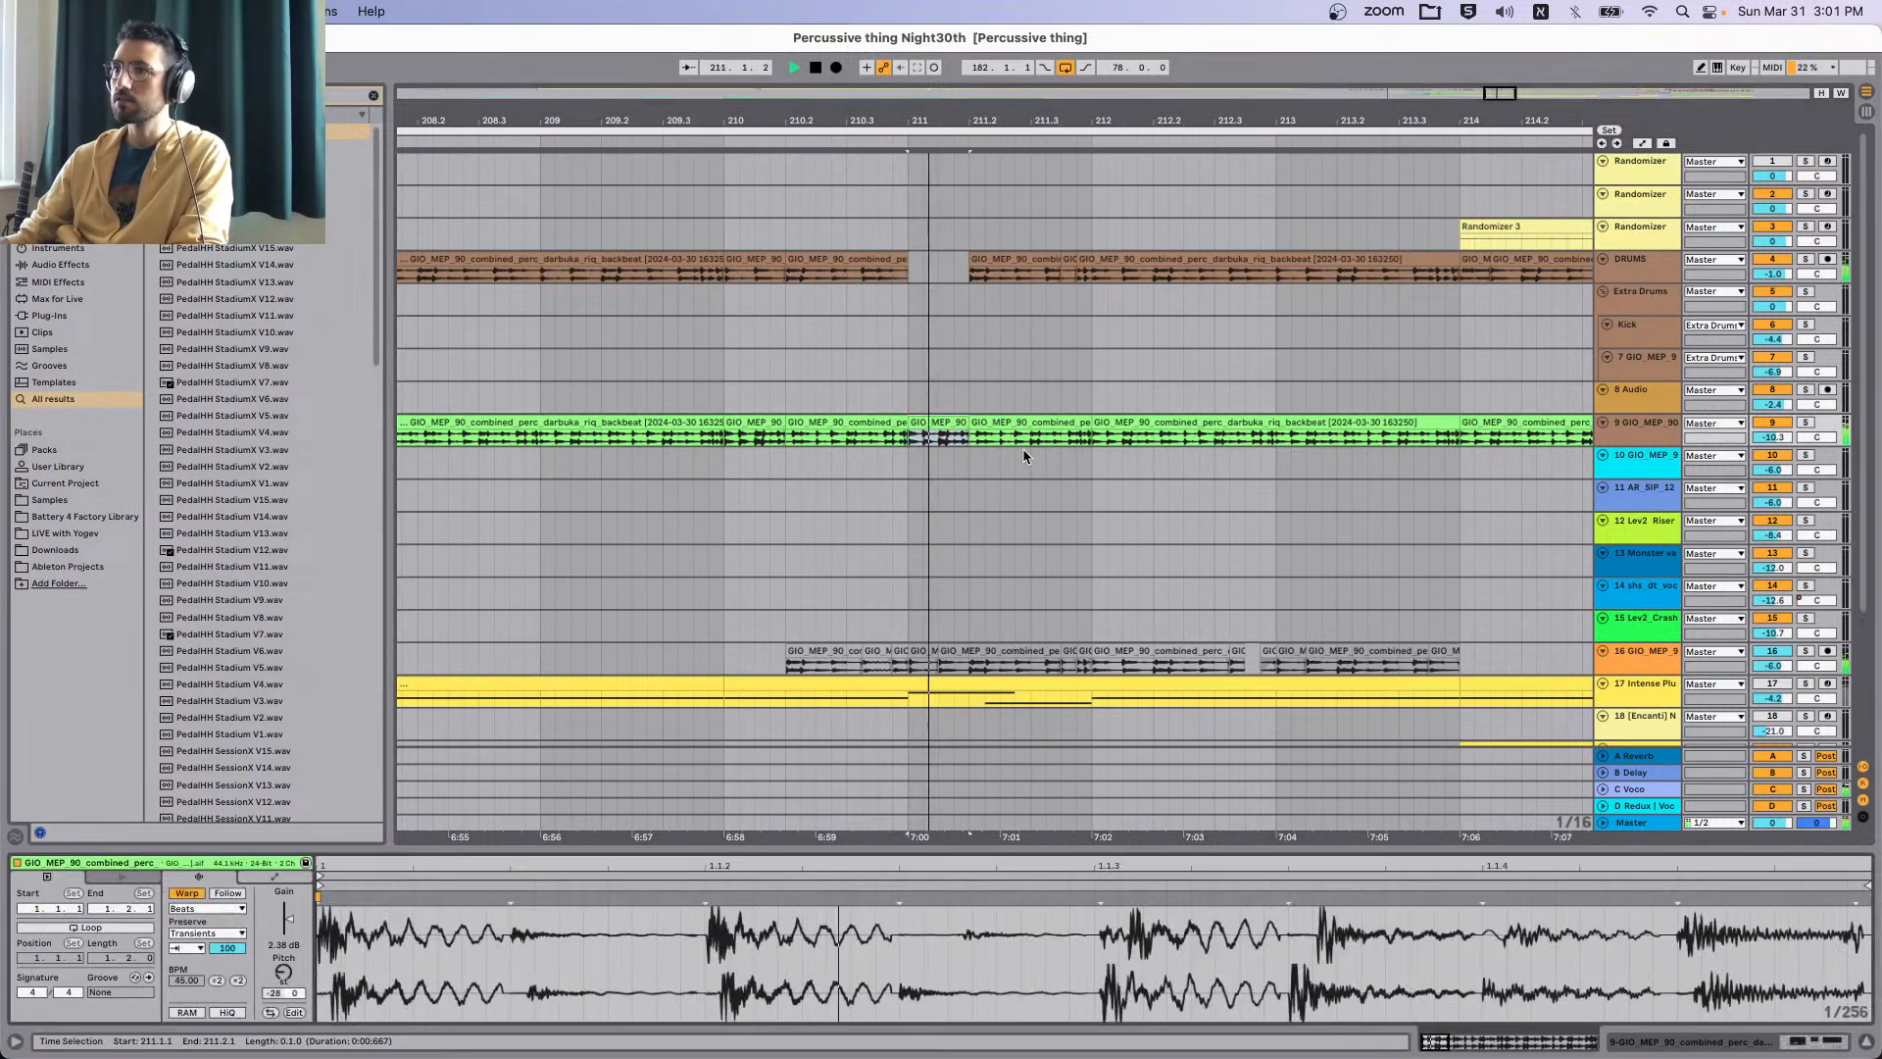
click(939, 277)
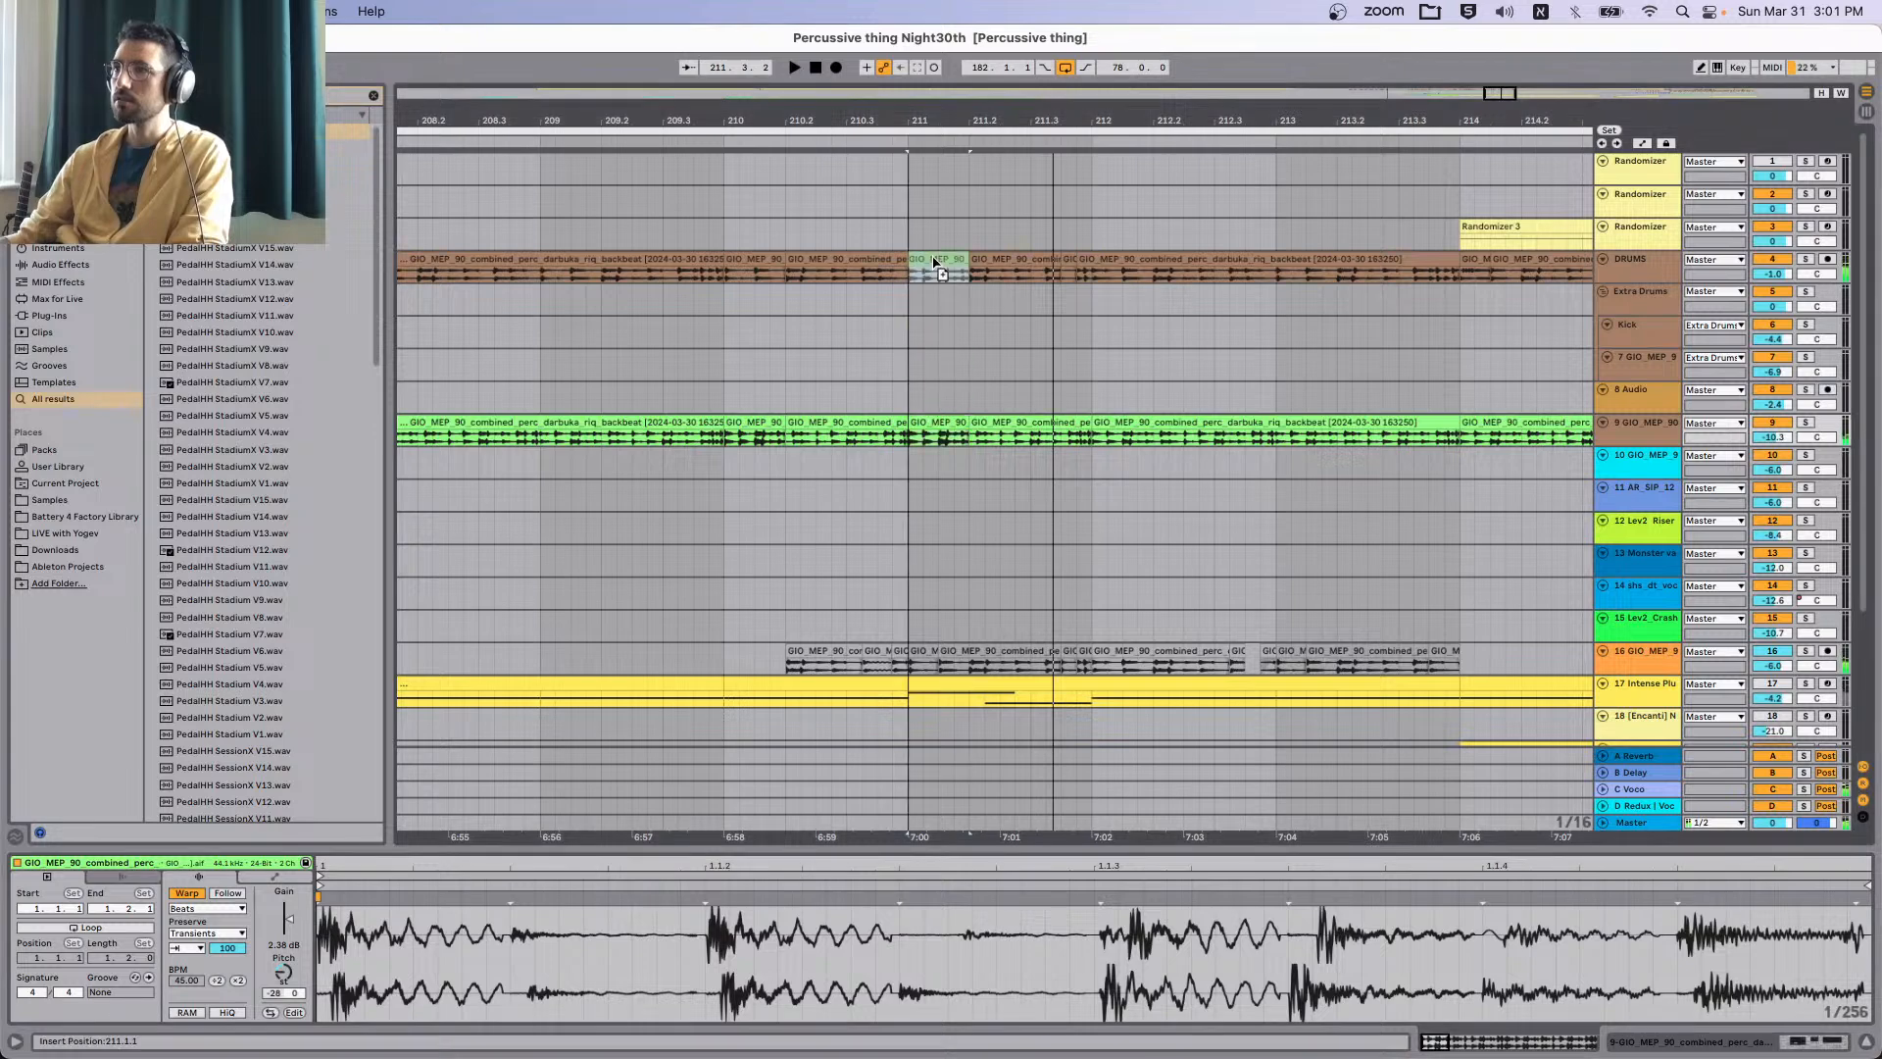
key(space)
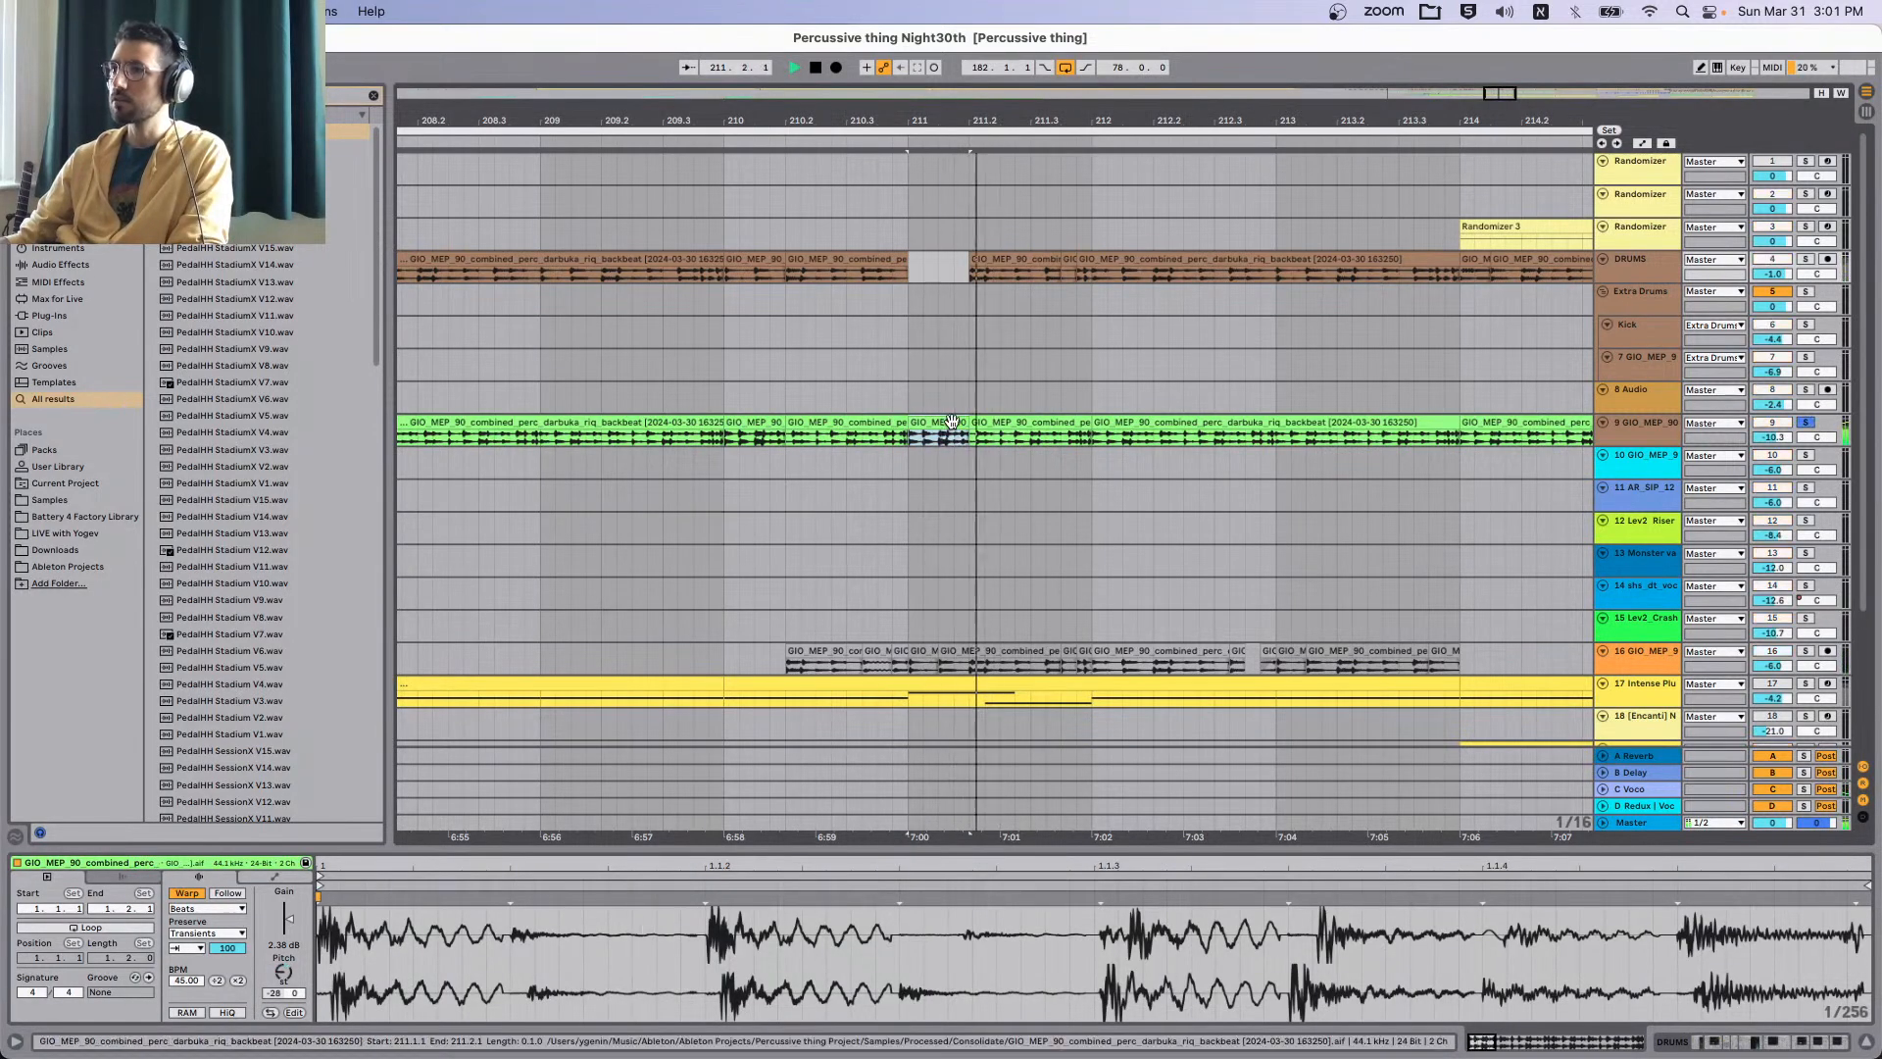
Copy the bar 211 clip from track 9 to the 8 Audio track at the same position and play it.
drag(953, 435, 959, 470)
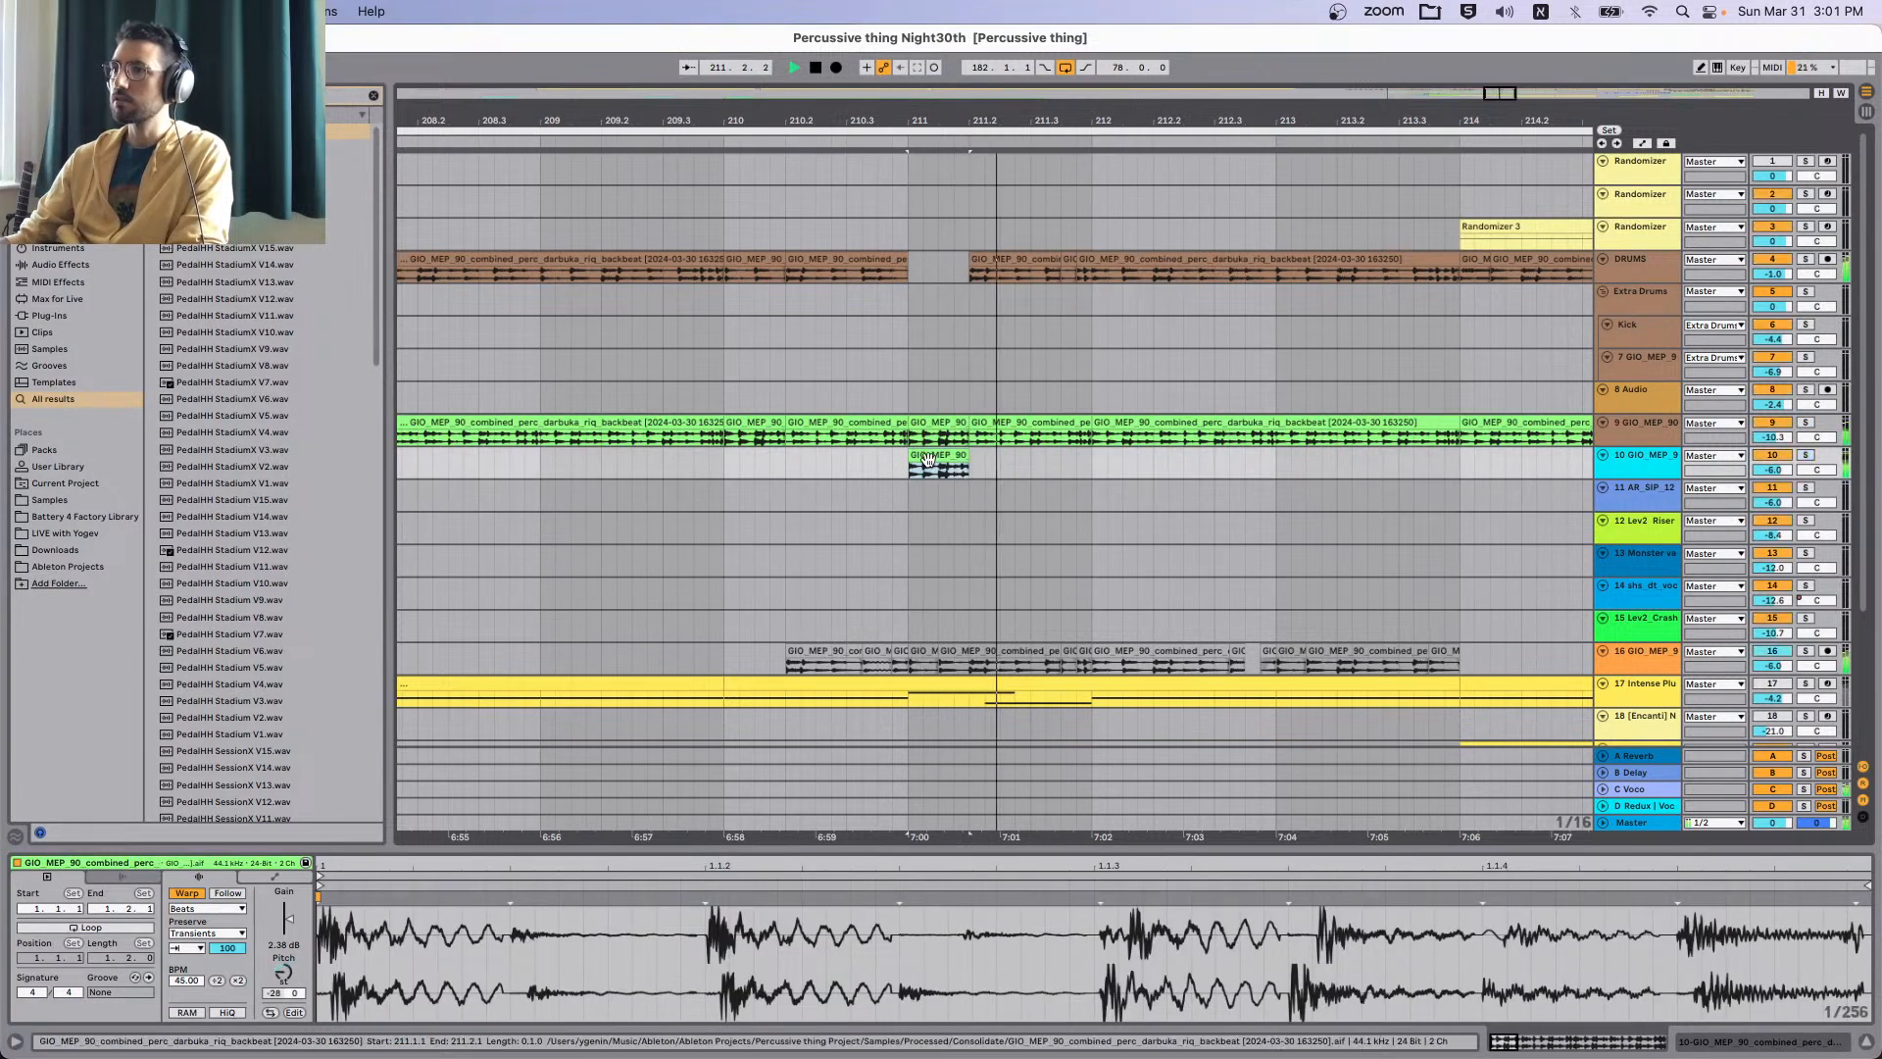
drag(928, 459, 934, 394)
key(space)
scroll(873, 402, down, 10)
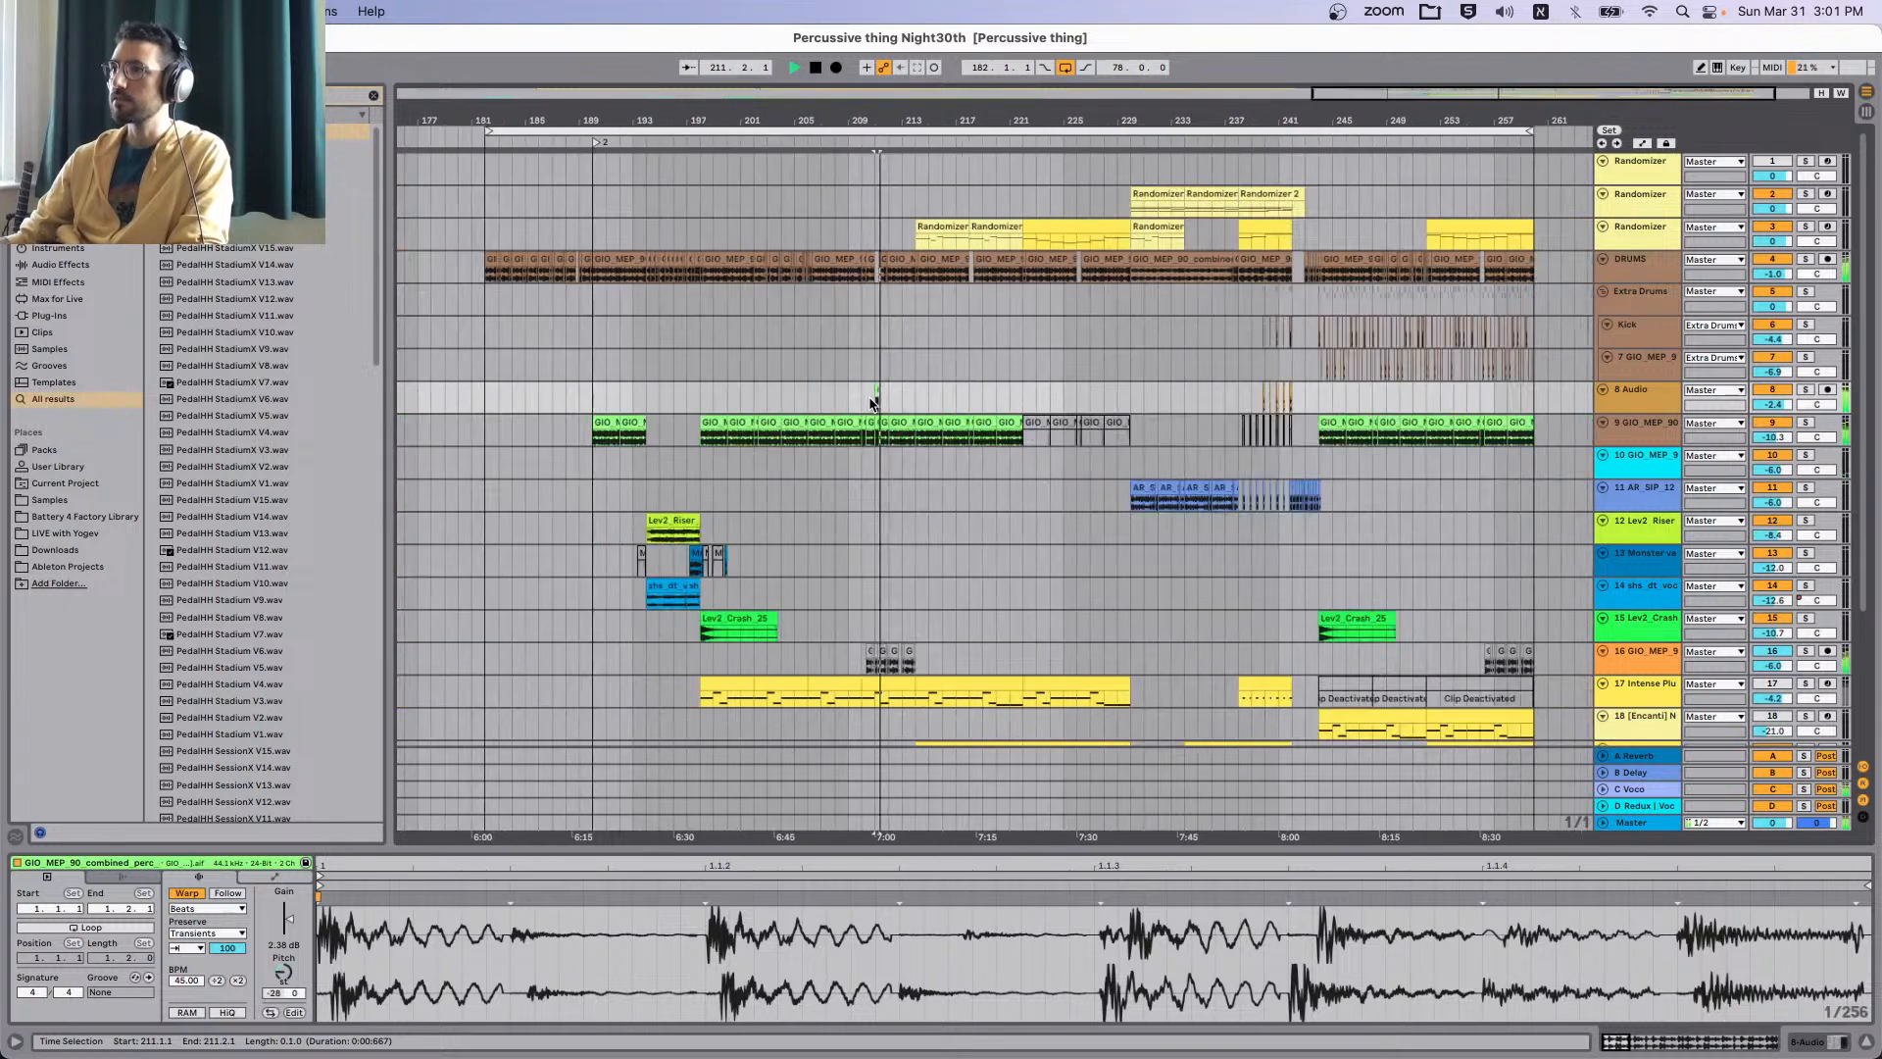
scroll(872, 402, up, 8)
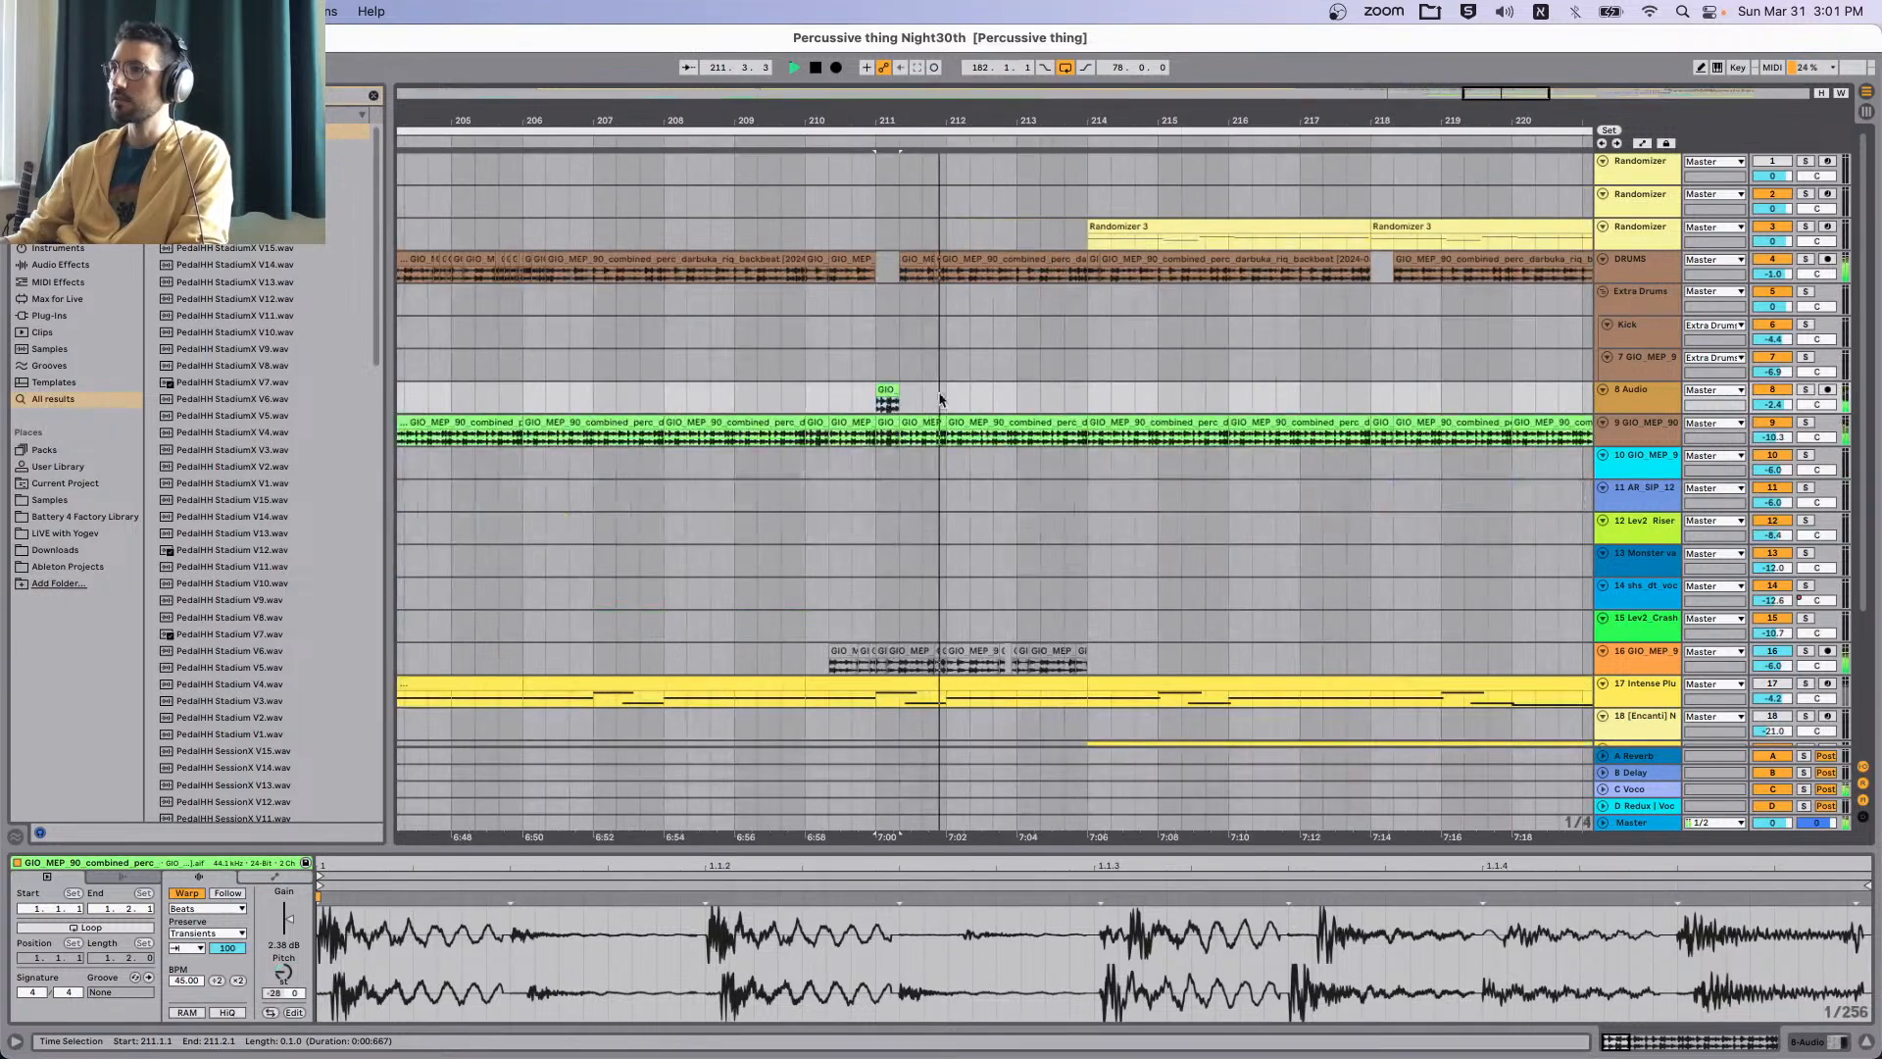
Solo the 8 Audio track, then try its bar 211 clip on track 7 in the Extra Drums group, soloed.
click(1667, 409)
key(space)
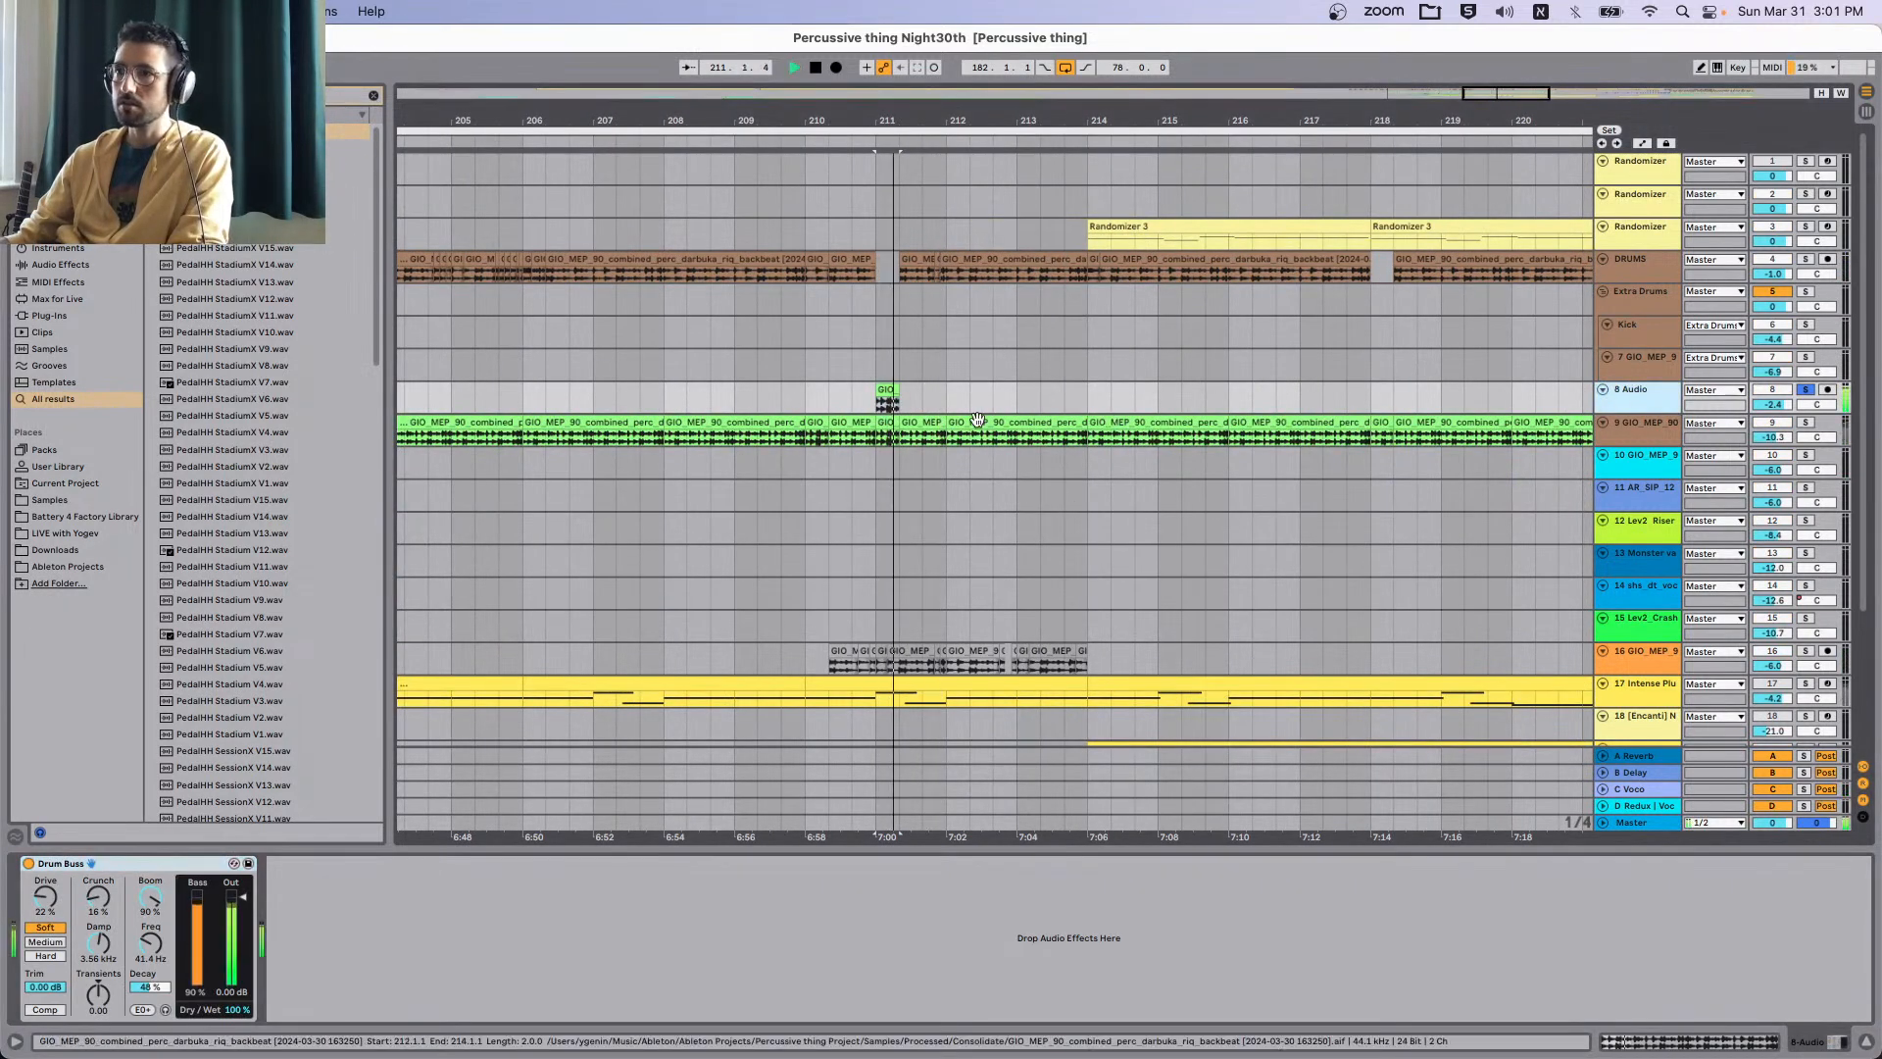
drag(887, 402, 883, 372)
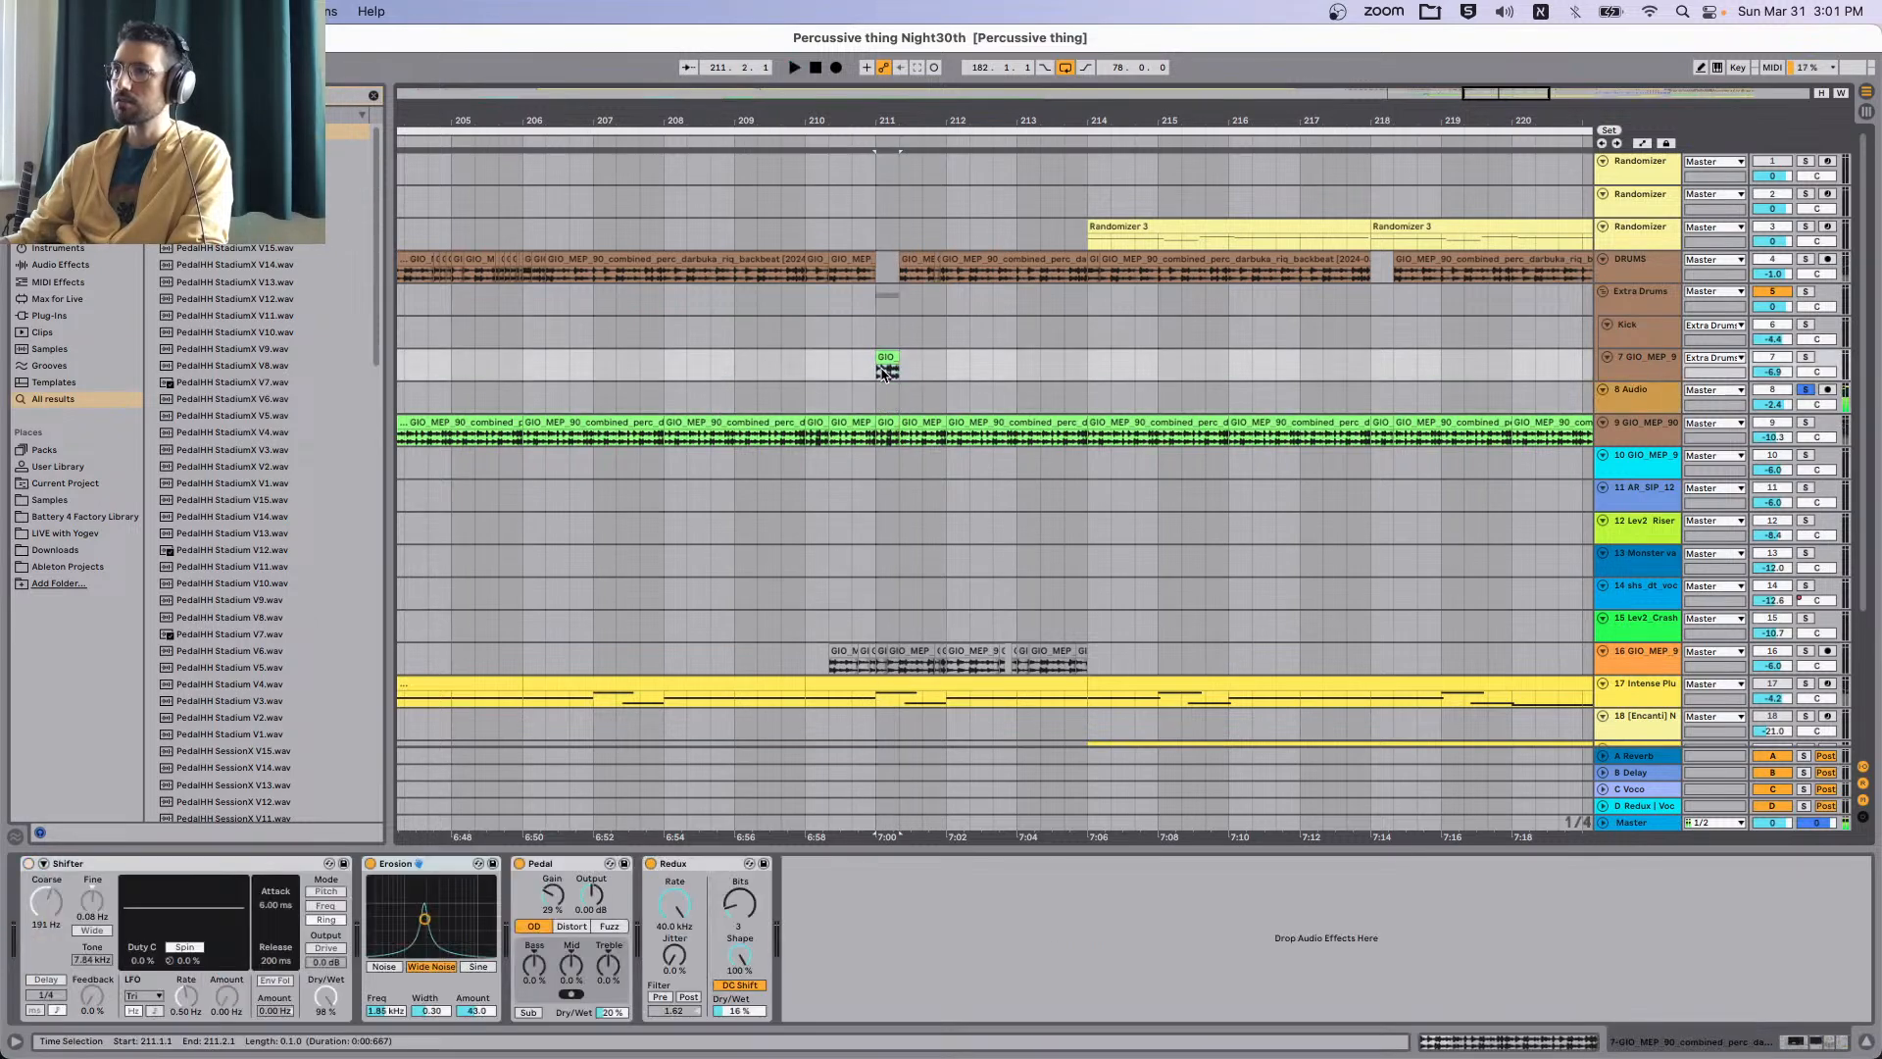
key(s)
key(space)
key(space)
Play from bar 210.2 through the bar 211 clip on track 7 to check it in the full mix.
scroll(891, 385, down, 10)
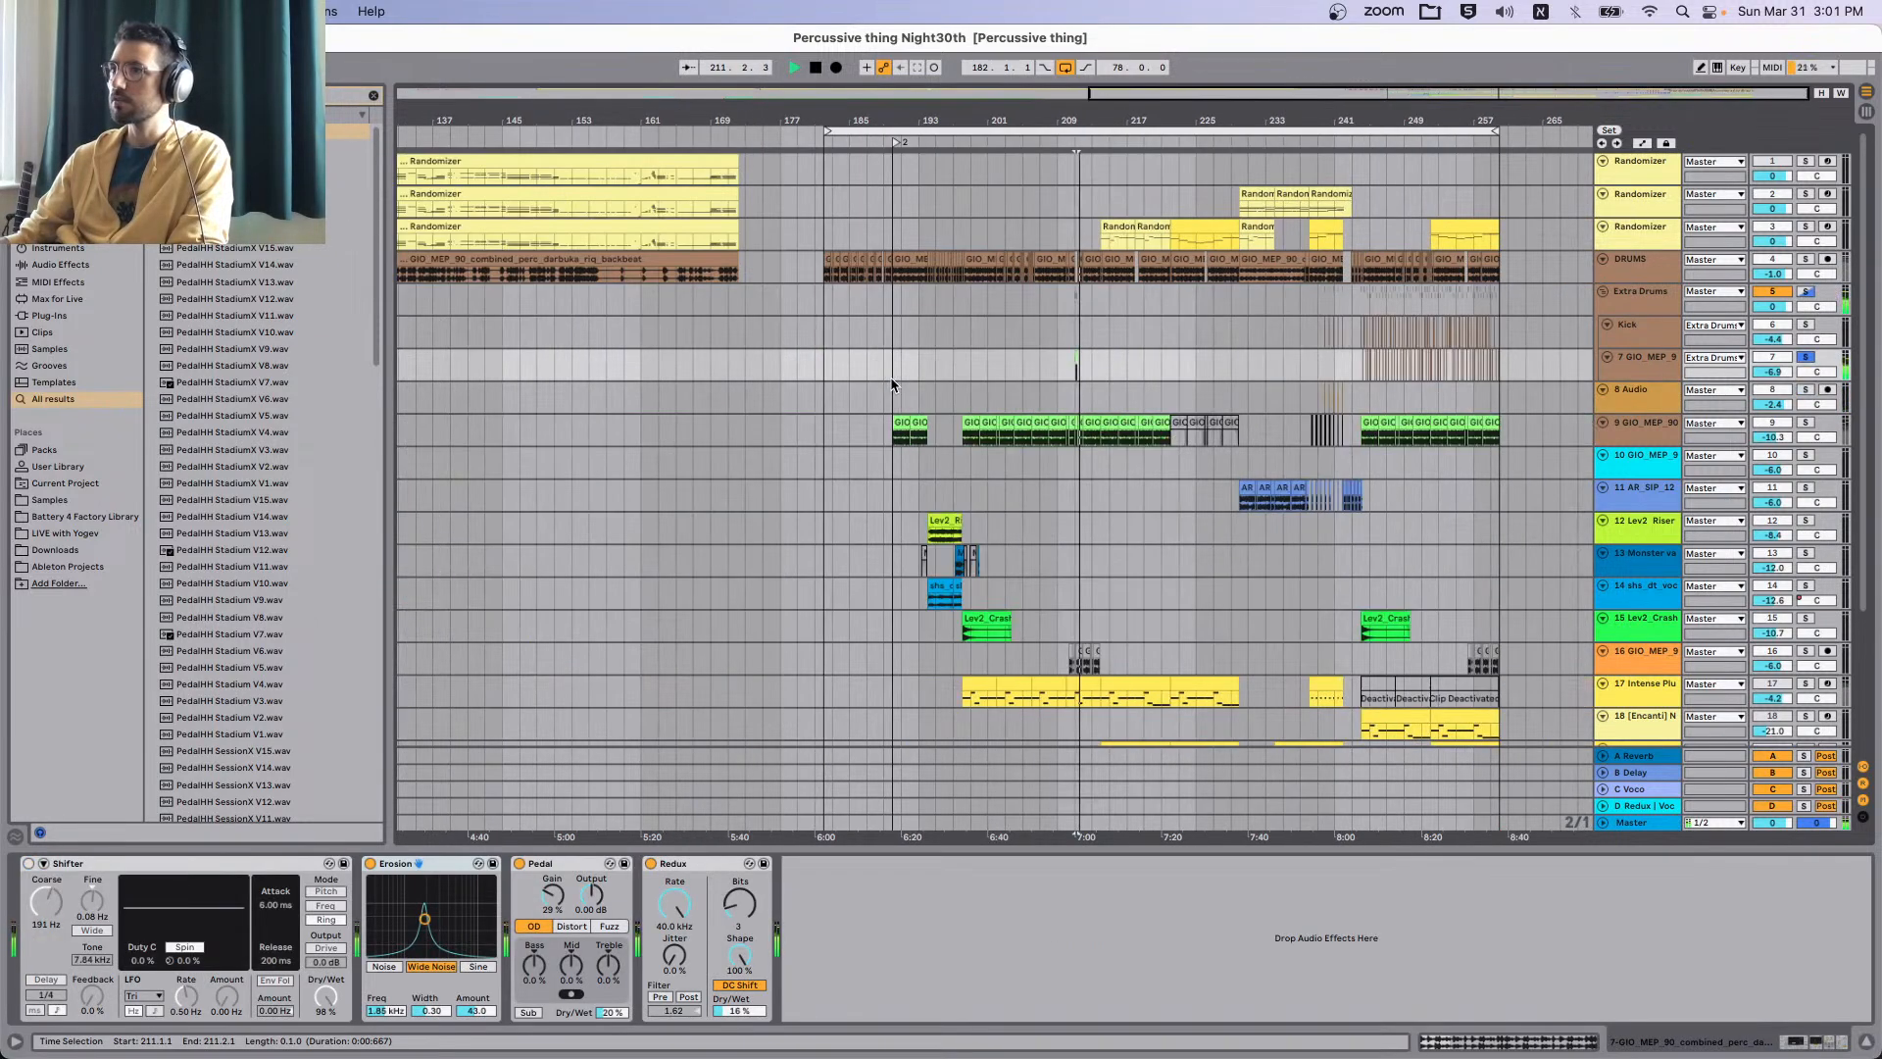
scroll(1023, 355, up, 5)
scroll(1130, 381, up, 4)
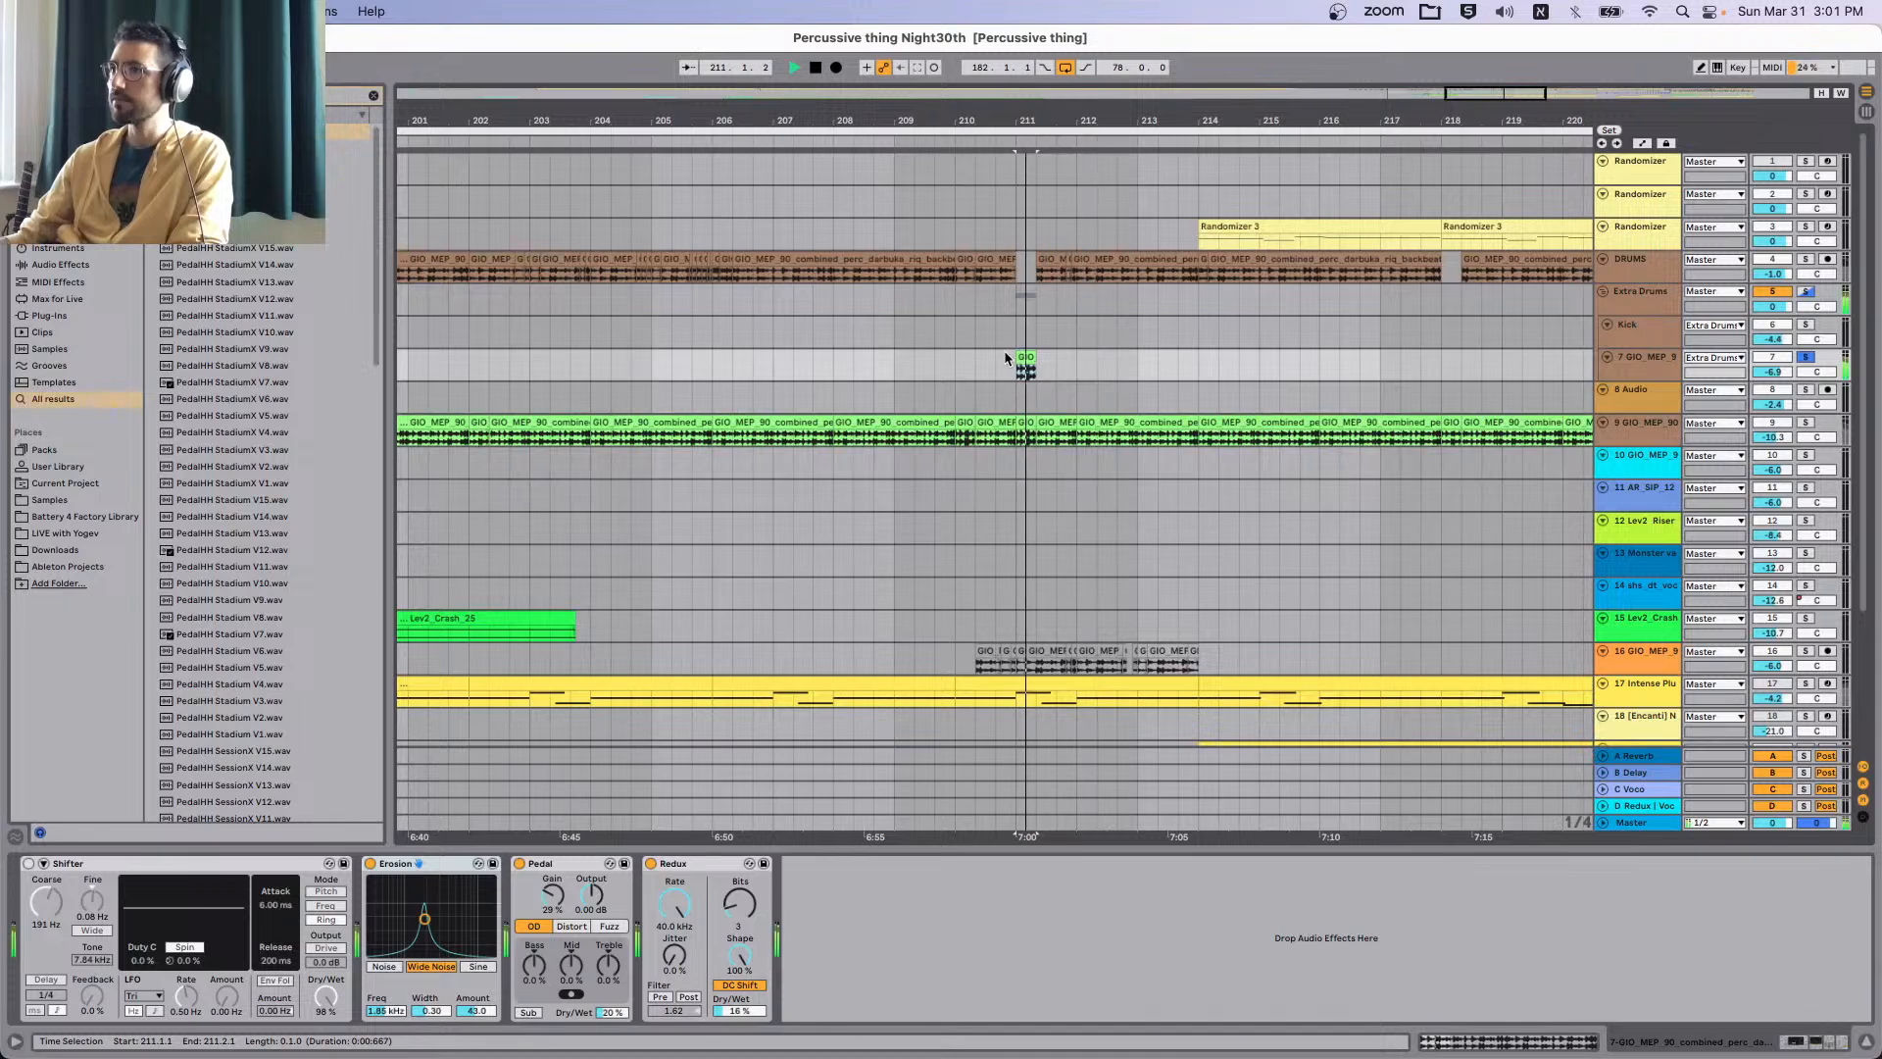
scroll(950, 361, up, 3)
click(897, 339)
key(space)
key(space)
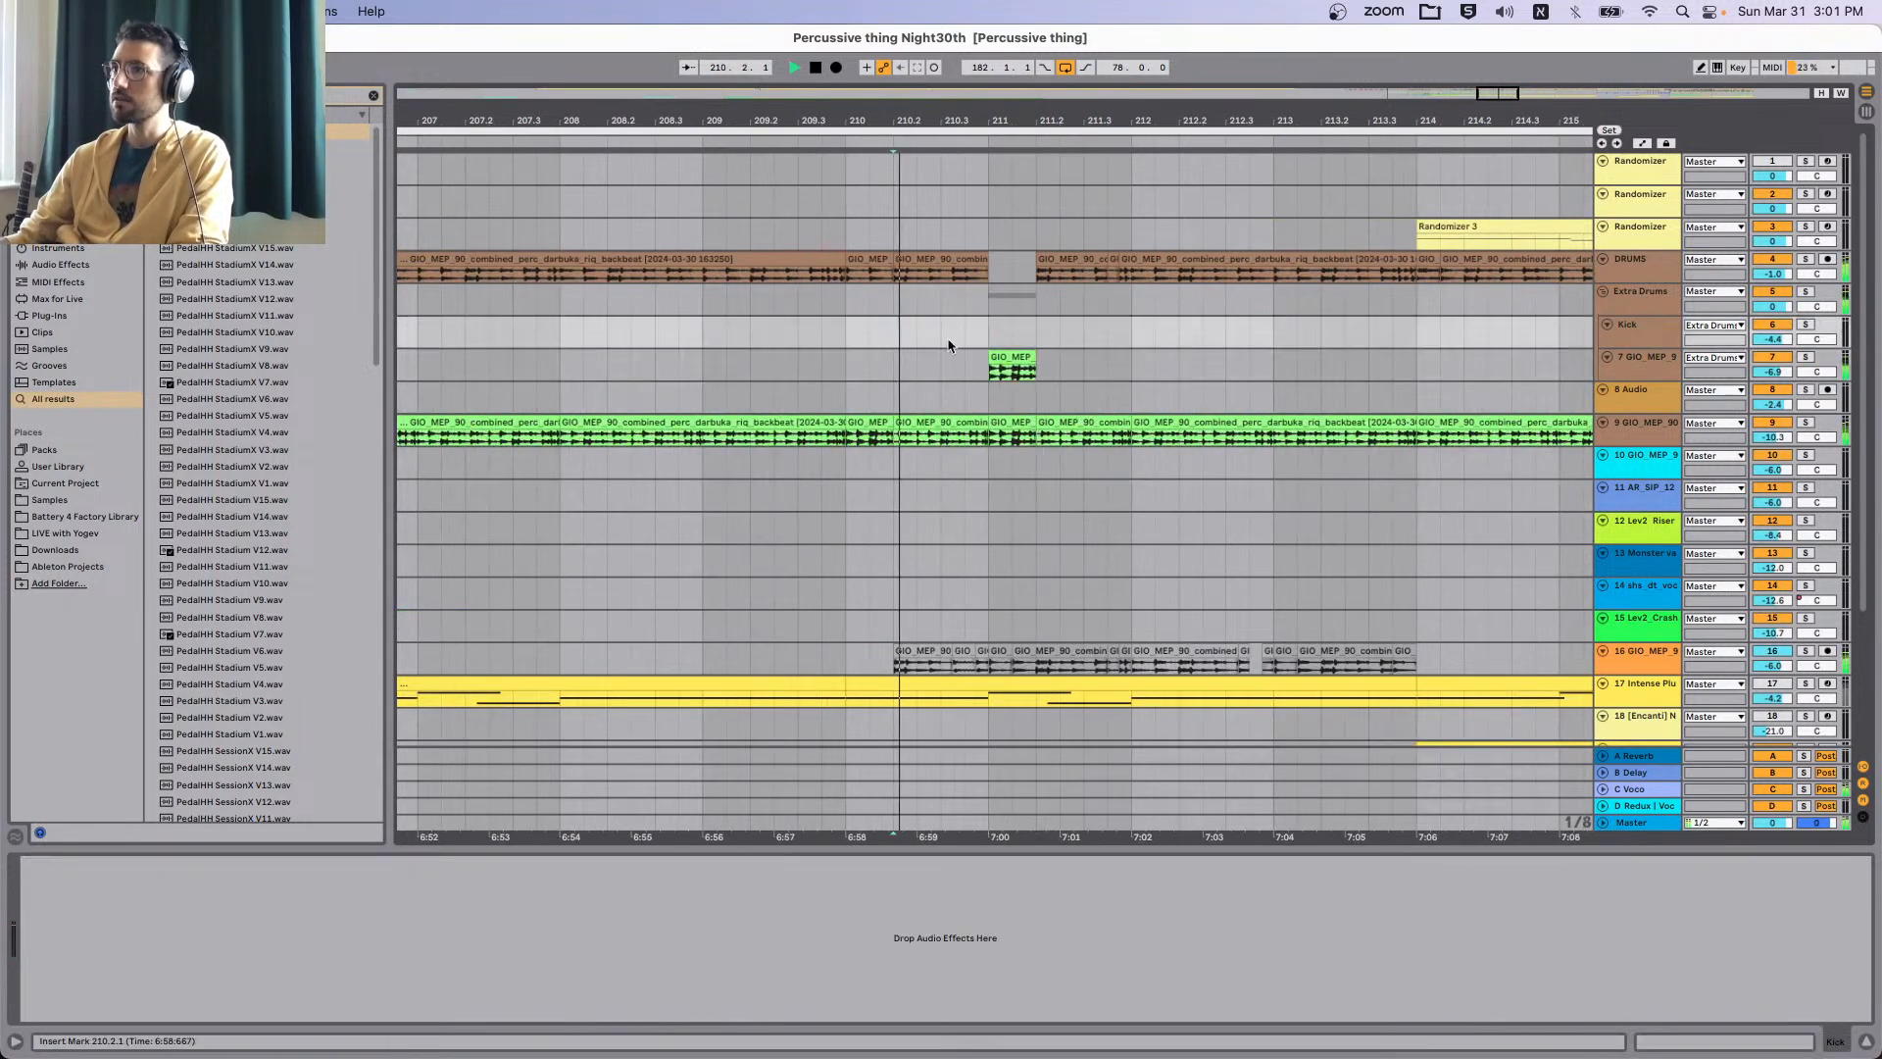
scroll(998, 388, up, 2)
Move the bar 211 clip from track 7 to the Kick track, play it in context and set its gain to -0.56 dB.
click(1027, 355)
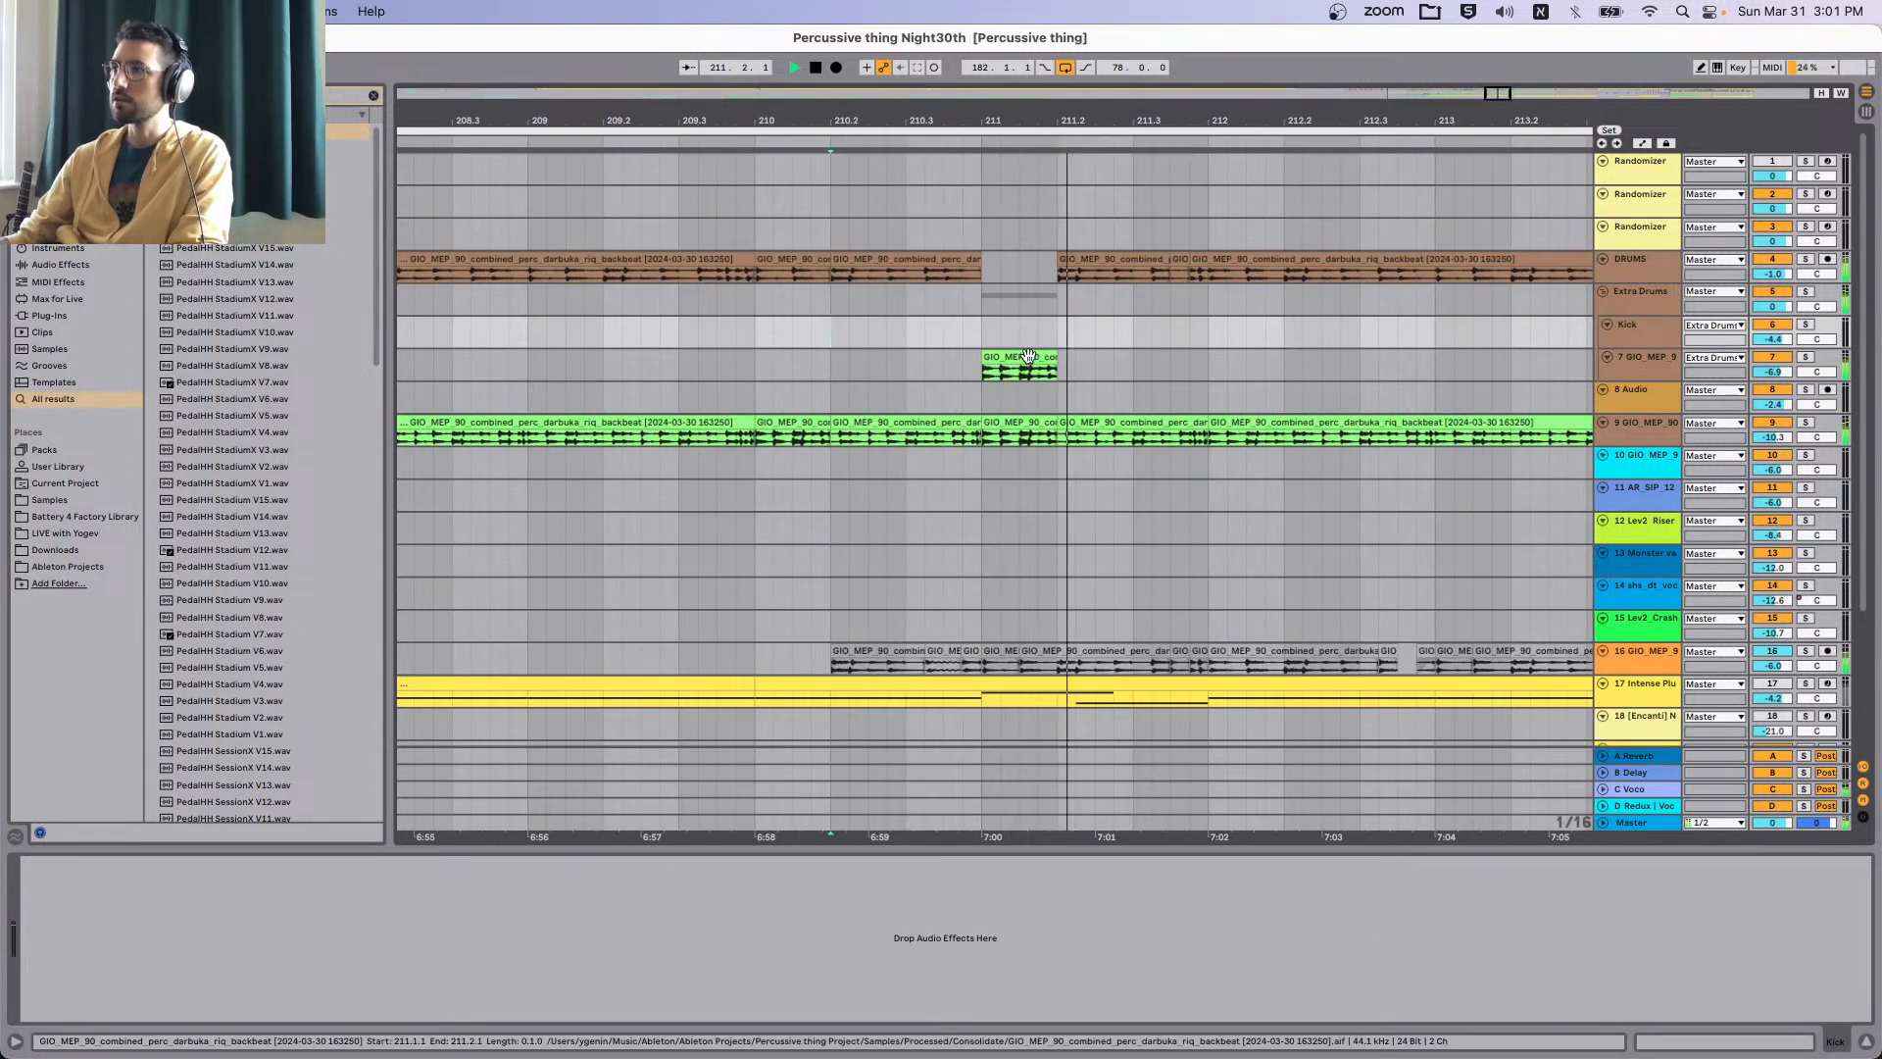
drag(1027, 354, 1025, 323)
click(783, 331)
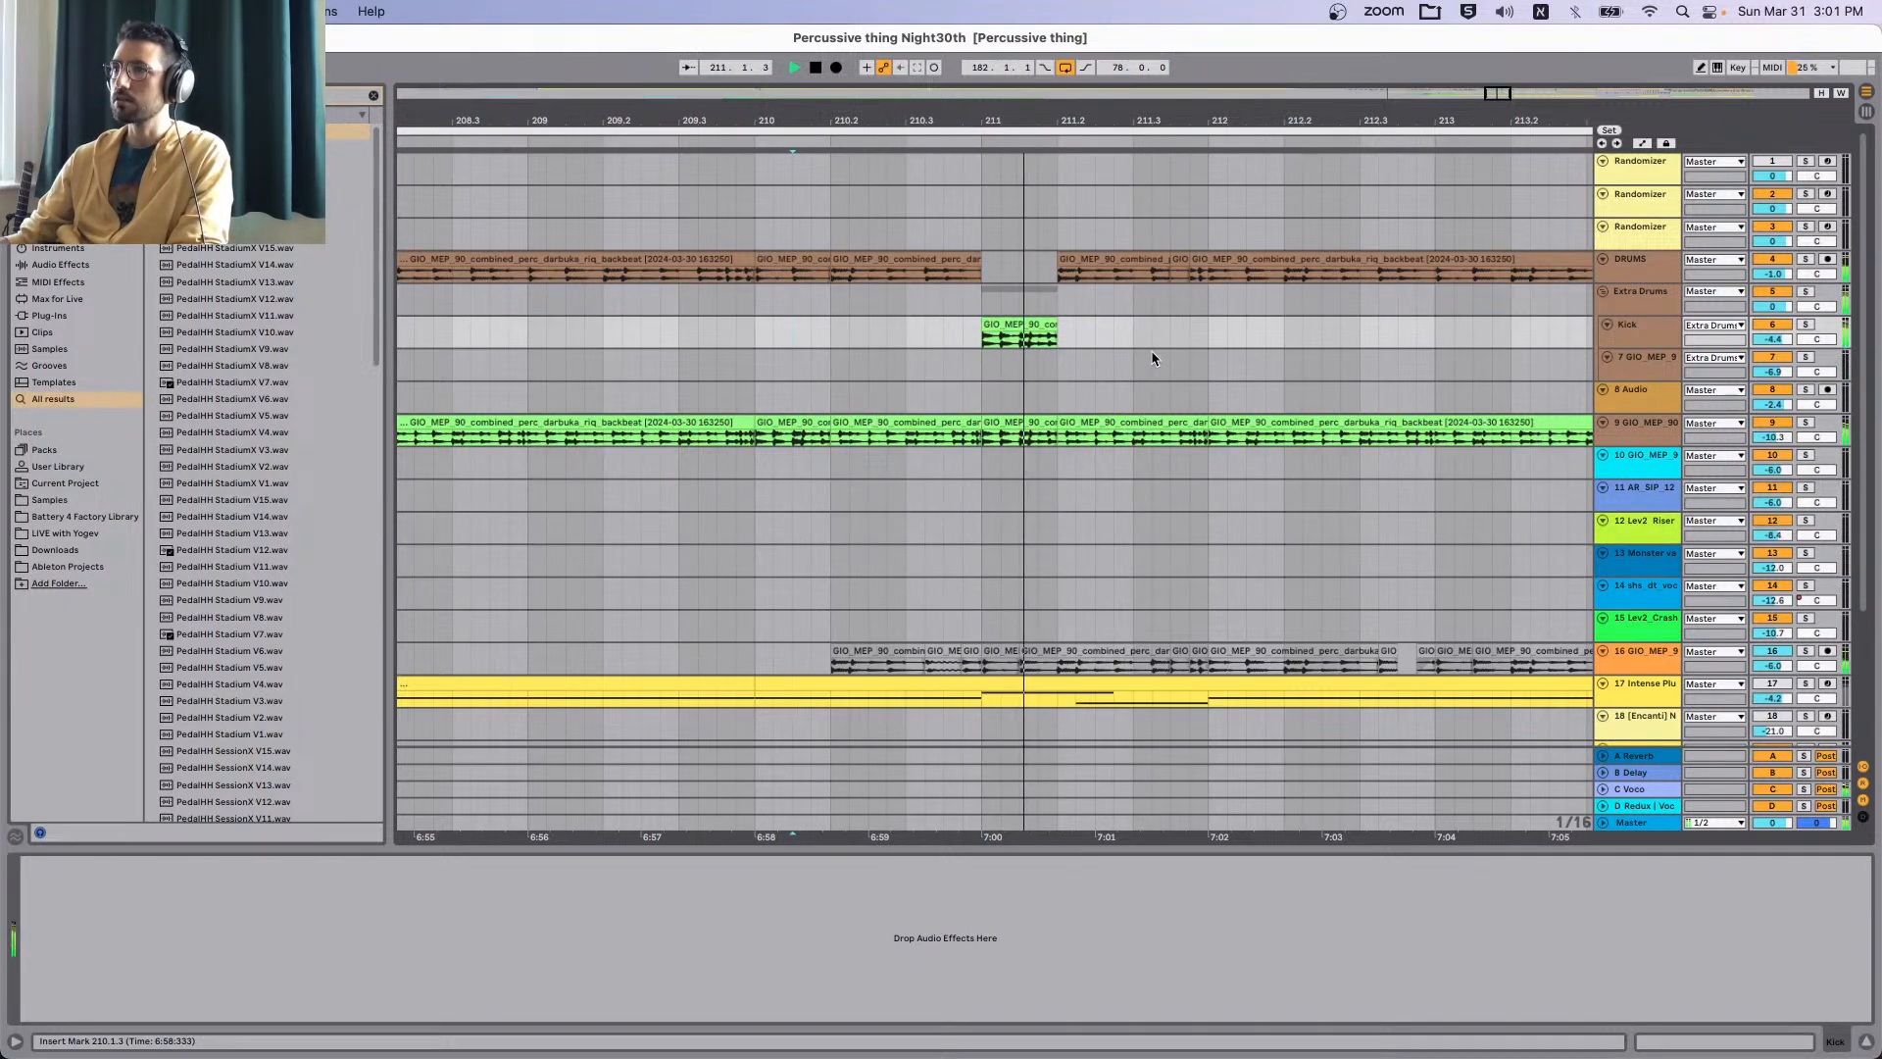
scroll(1009, 374, down, 5)
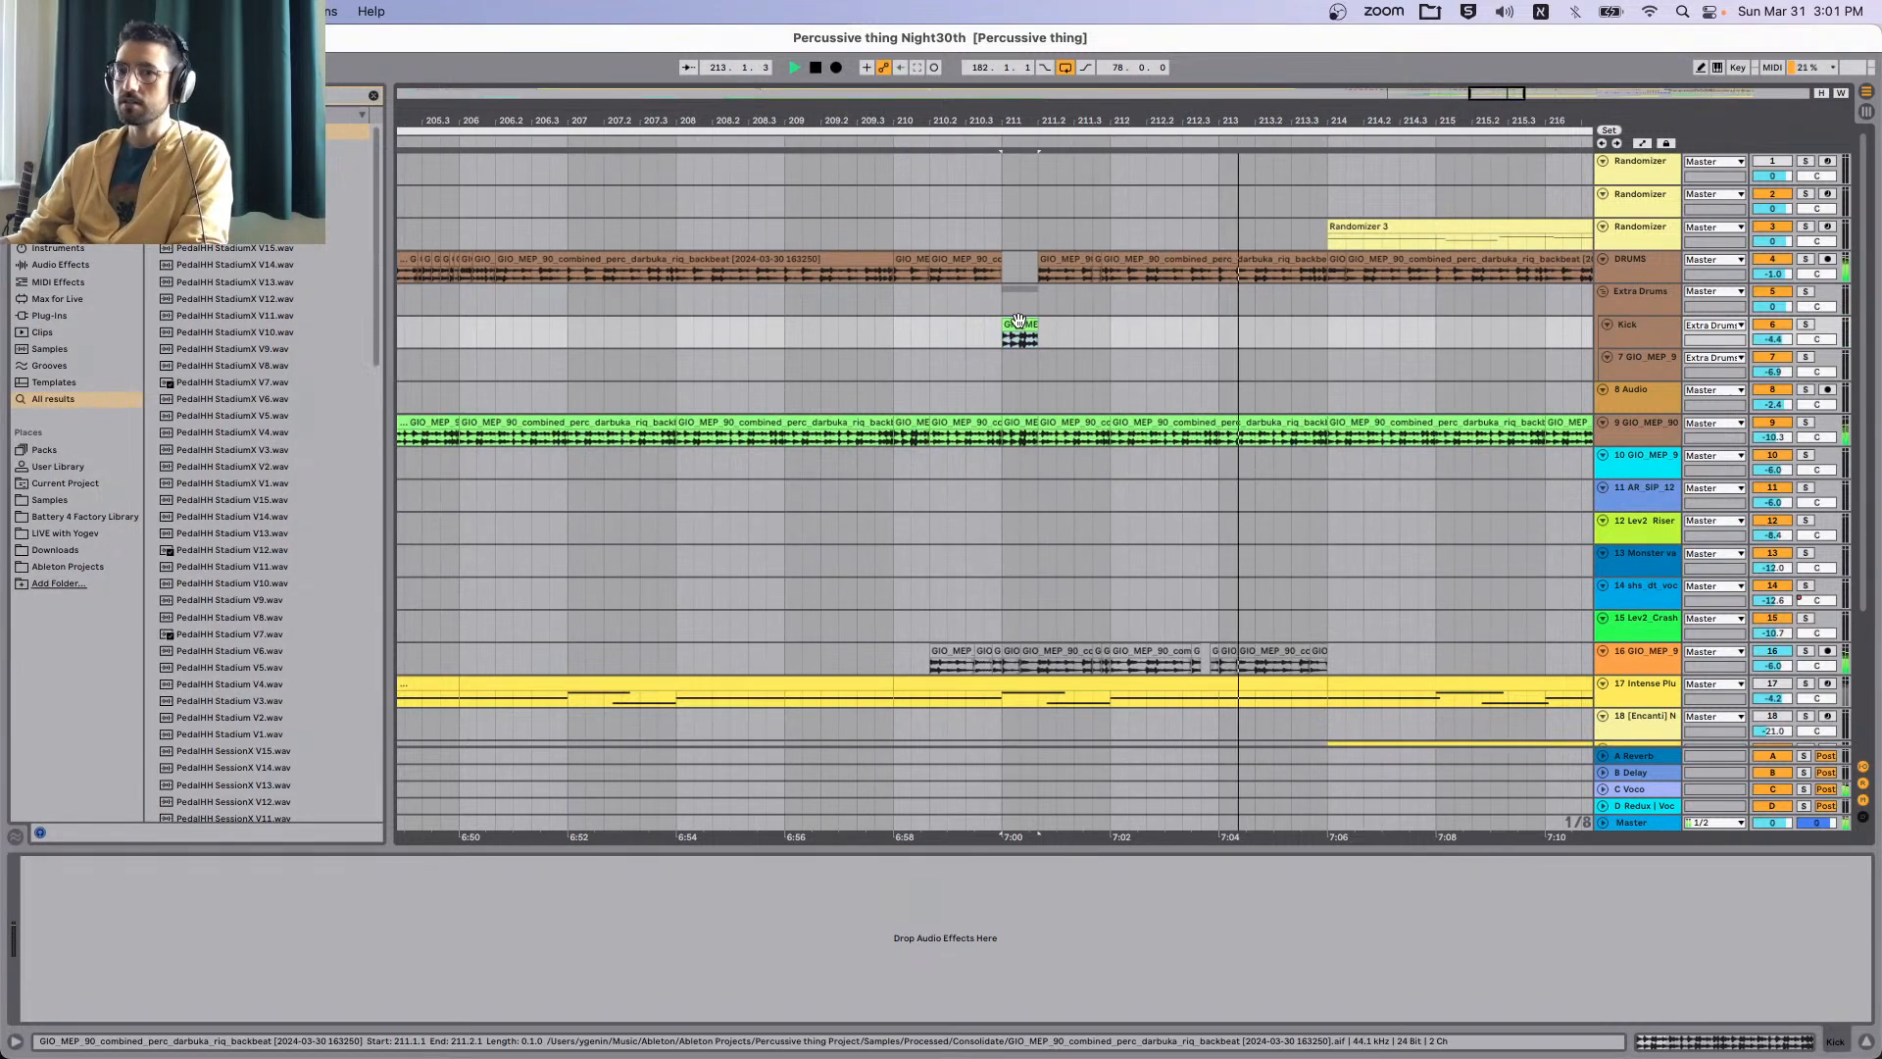
double_click(1024, 326)
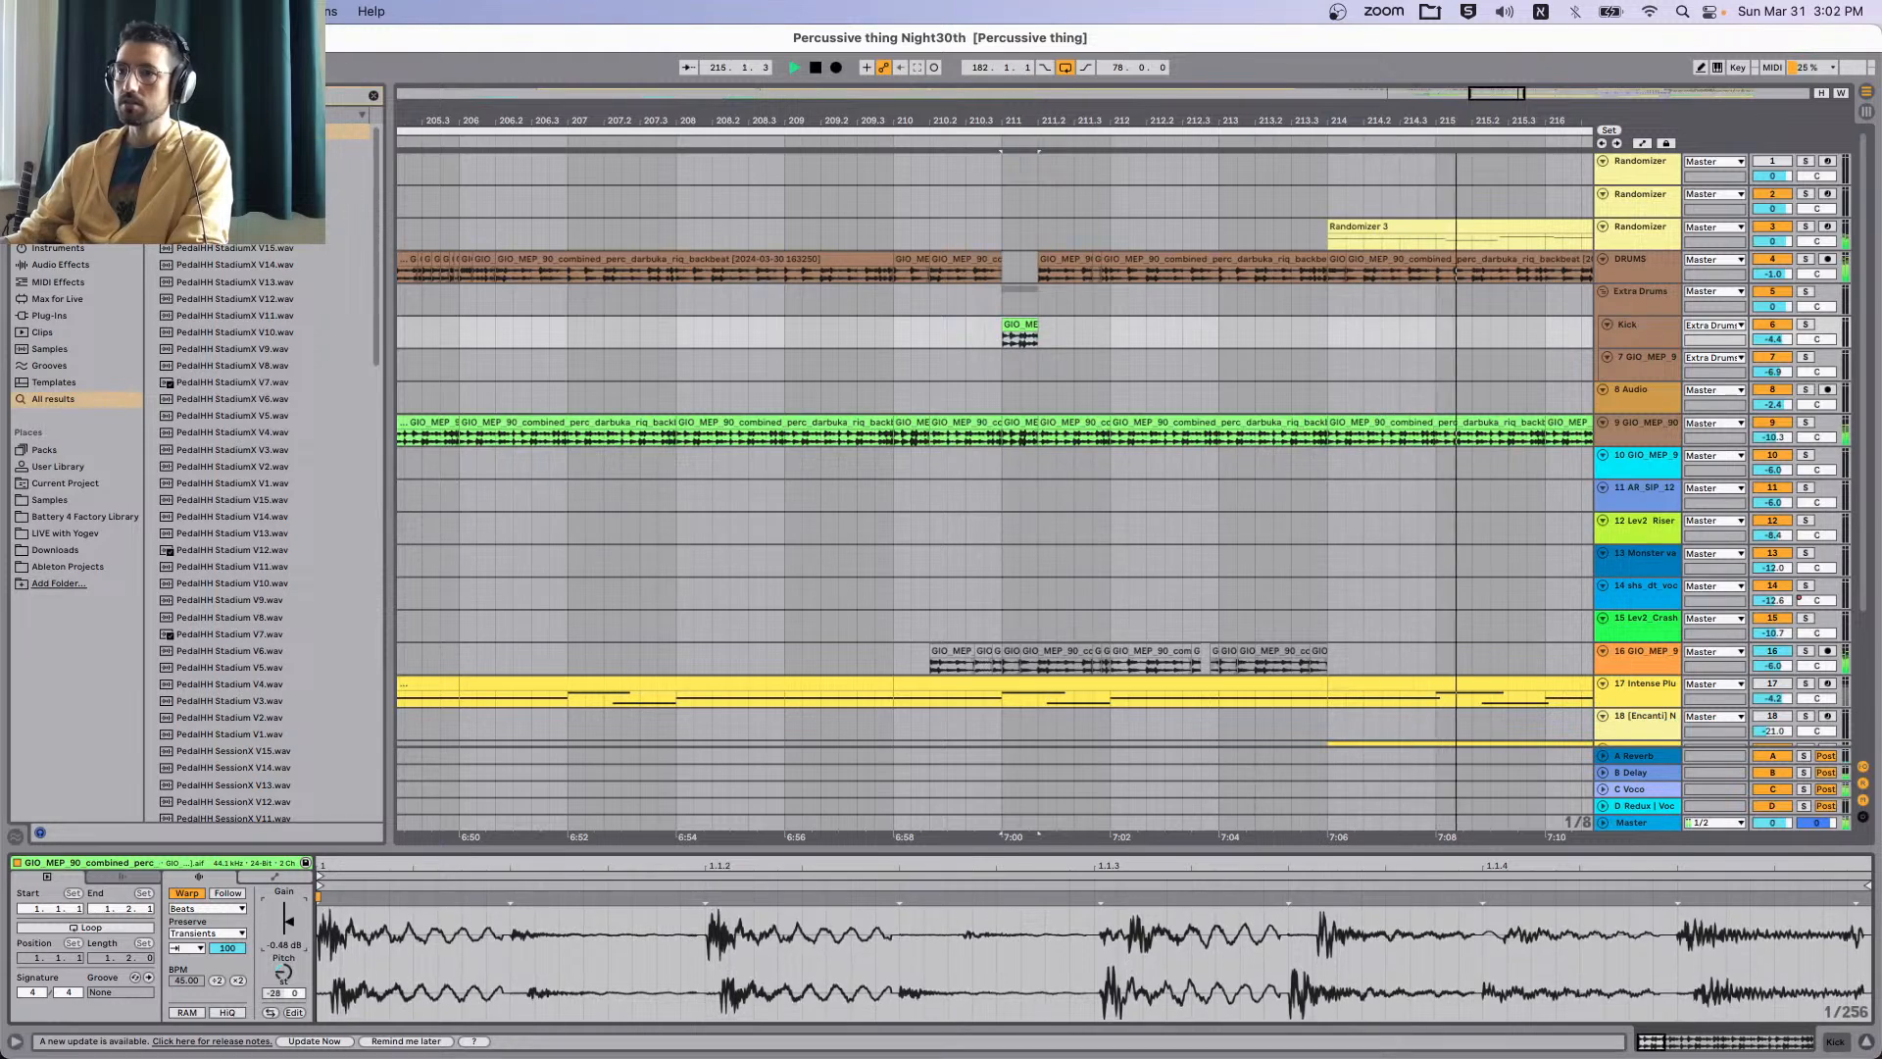
Examine the arrangement across all tracks from bar 211 to about bar 230 while it plays.
scroll(1216, 529, down, 5)
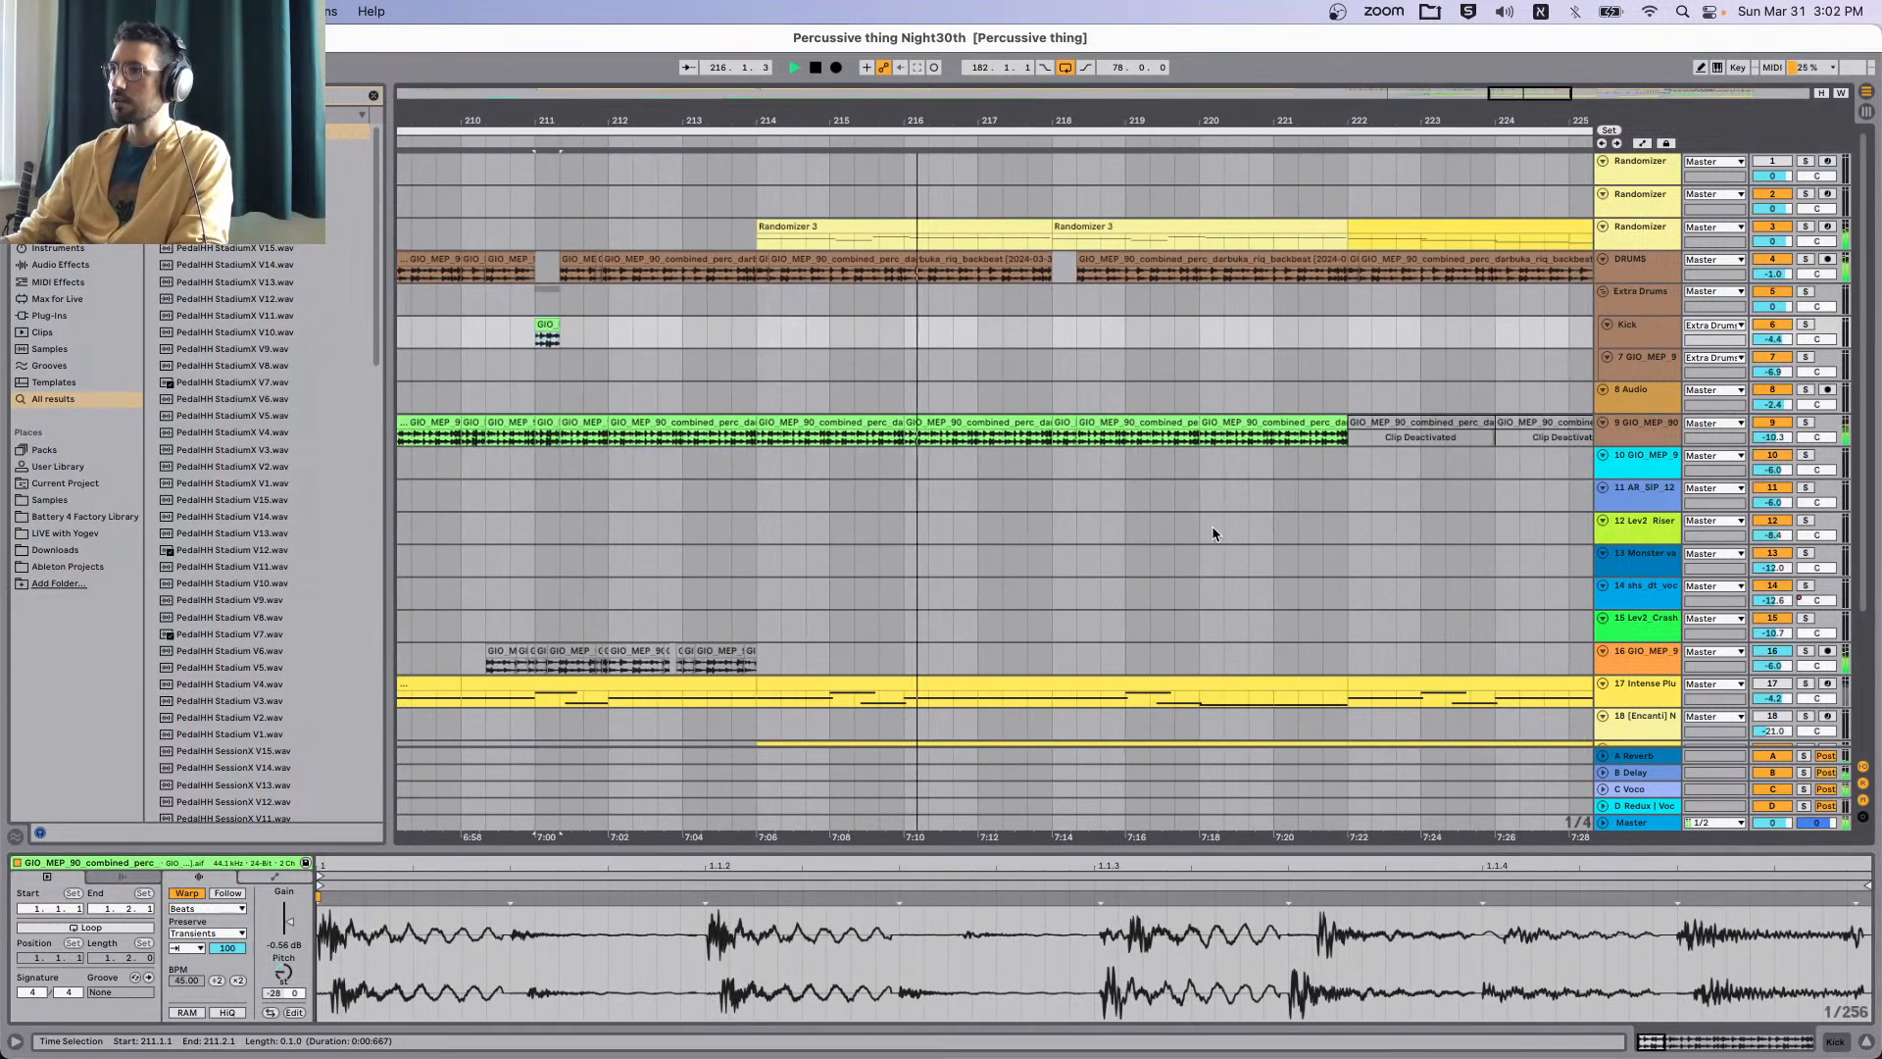
scroll(1204, 528, down, 3)
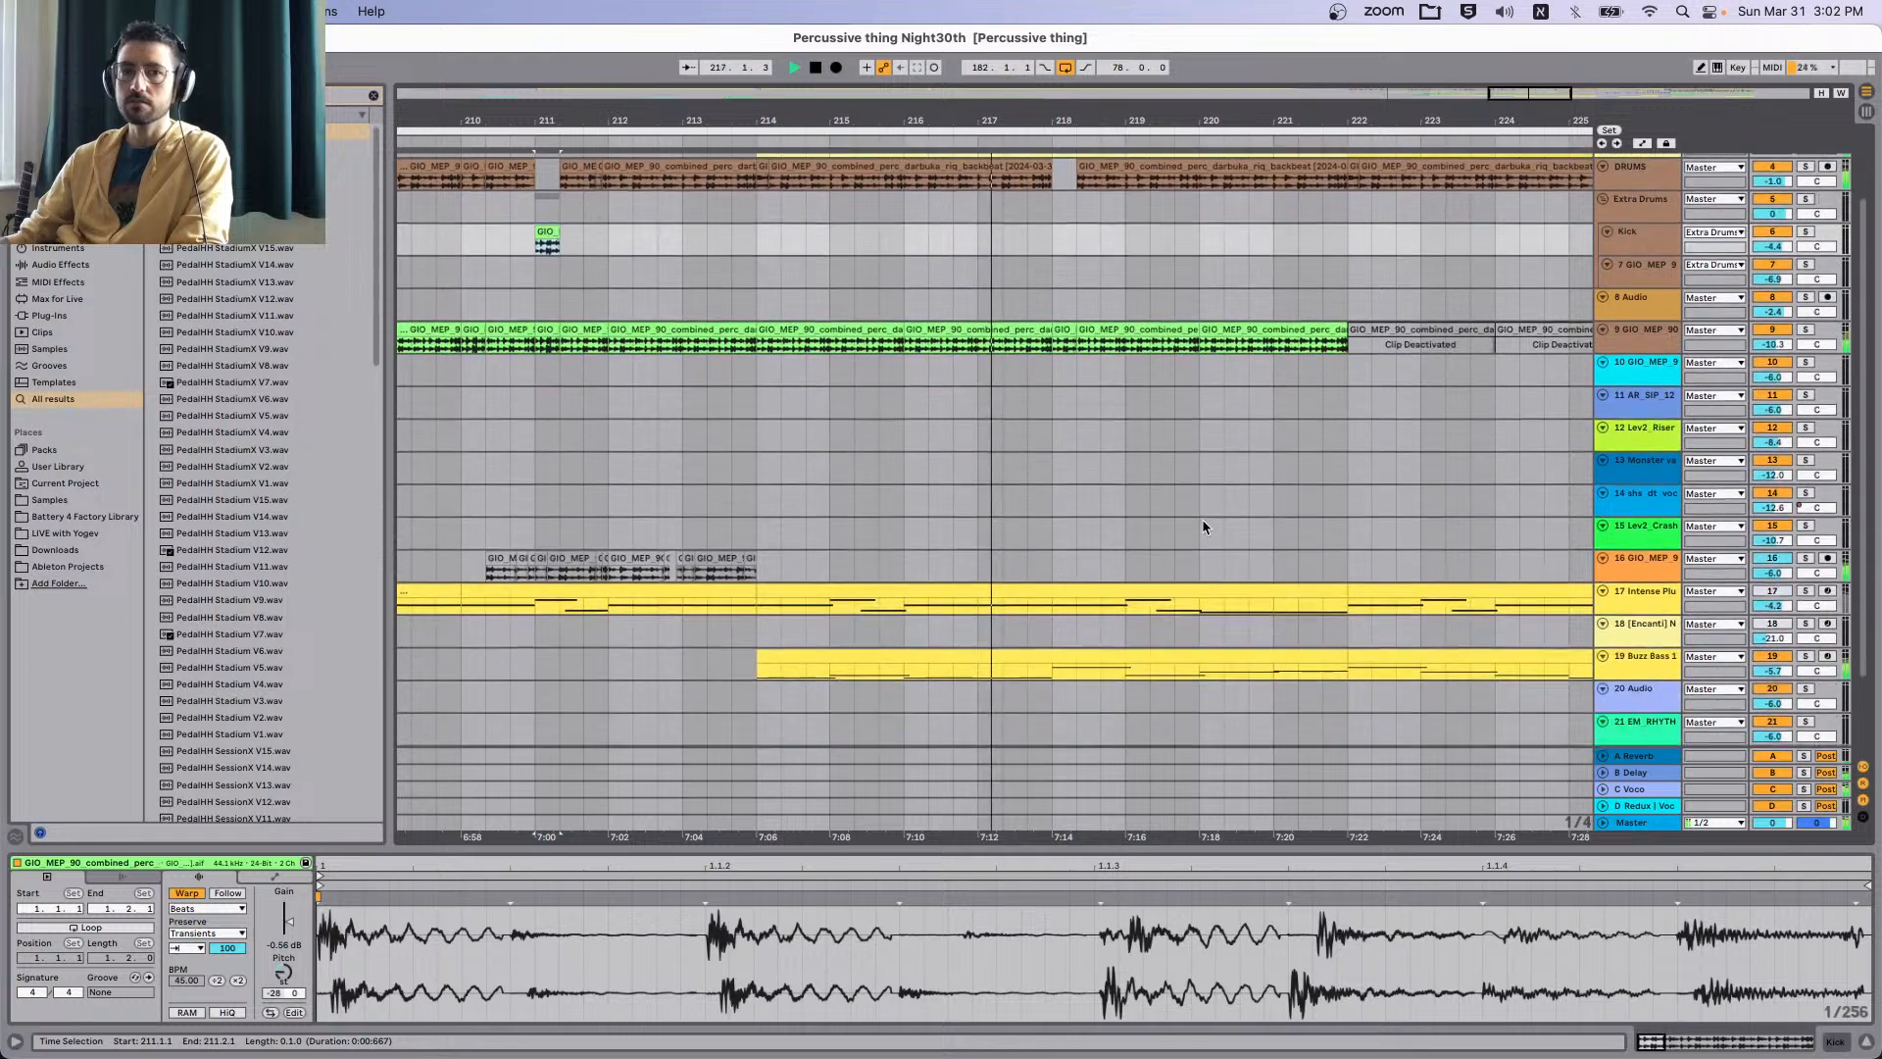
scroll(1214, 527, down, 1)
scroll(1213, 527, up, 3)
scroll(1213, 527, right, 3)
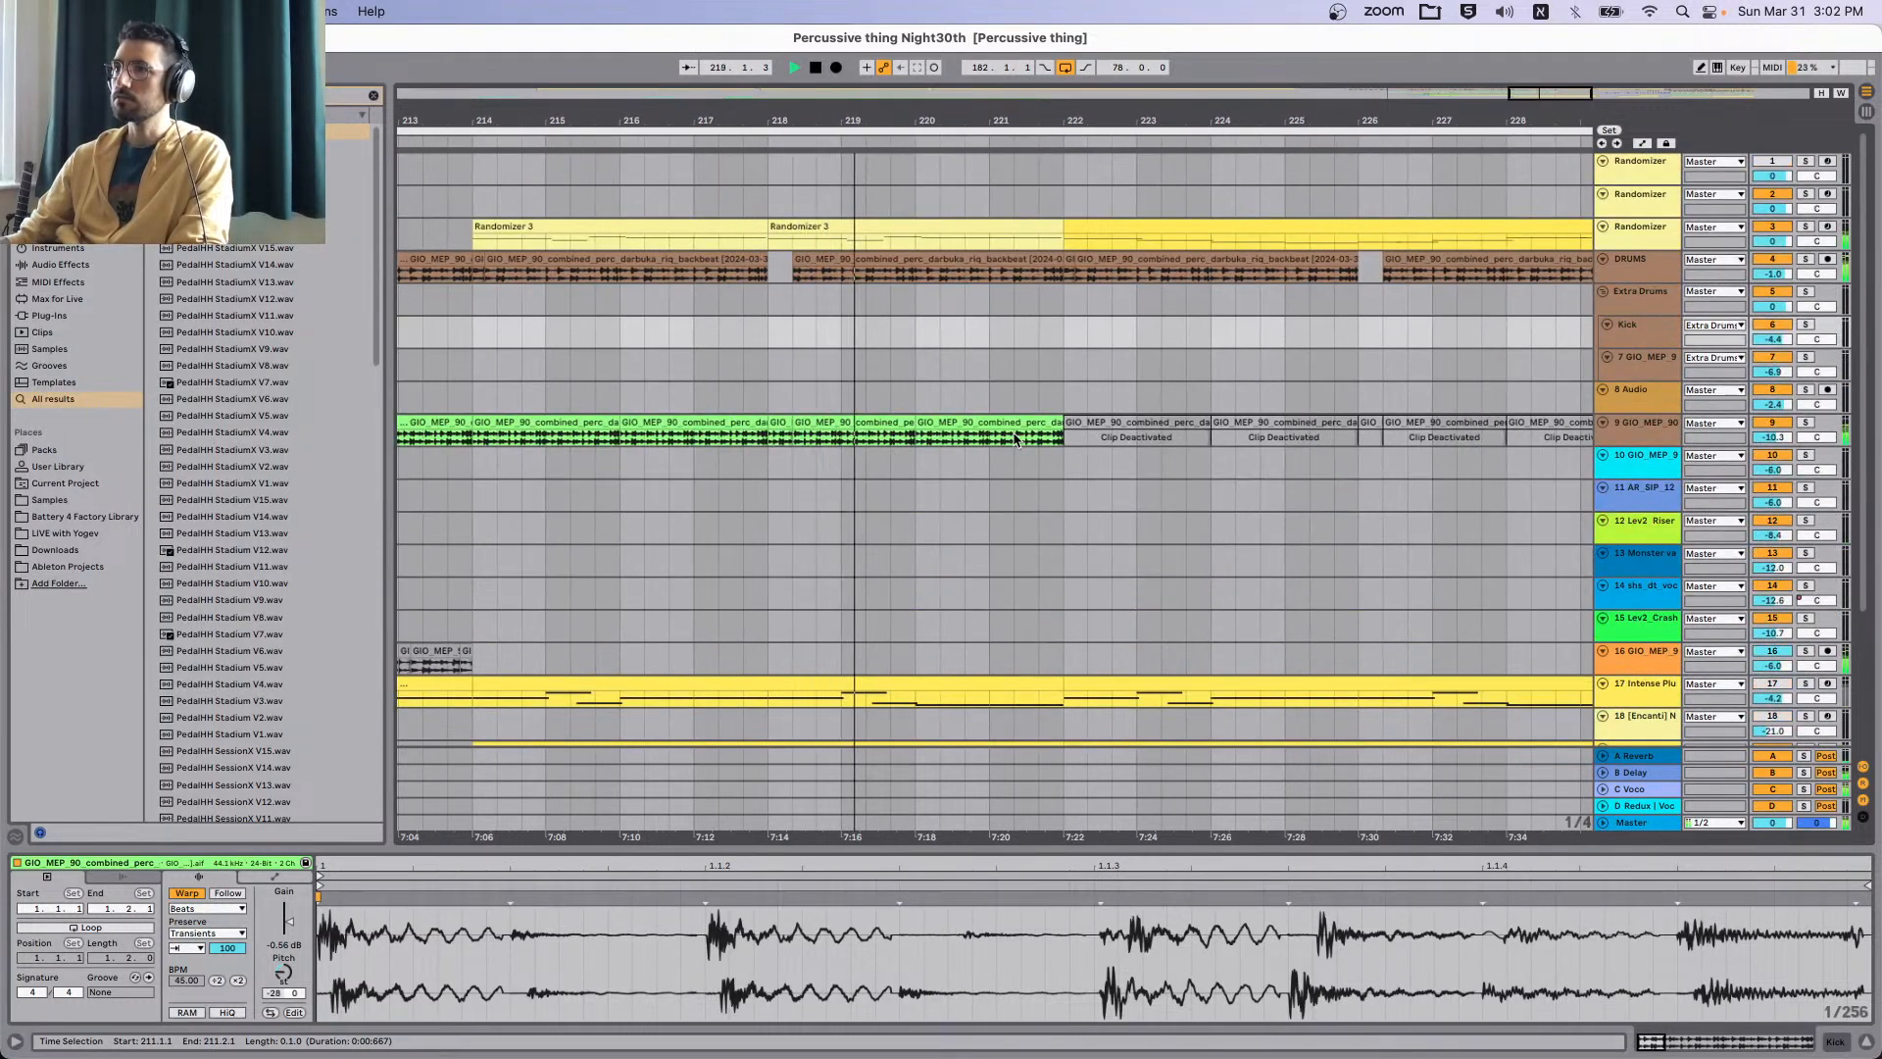
scroll(1015, 439, down, 4)
scroll(1015, 438, up, 4)
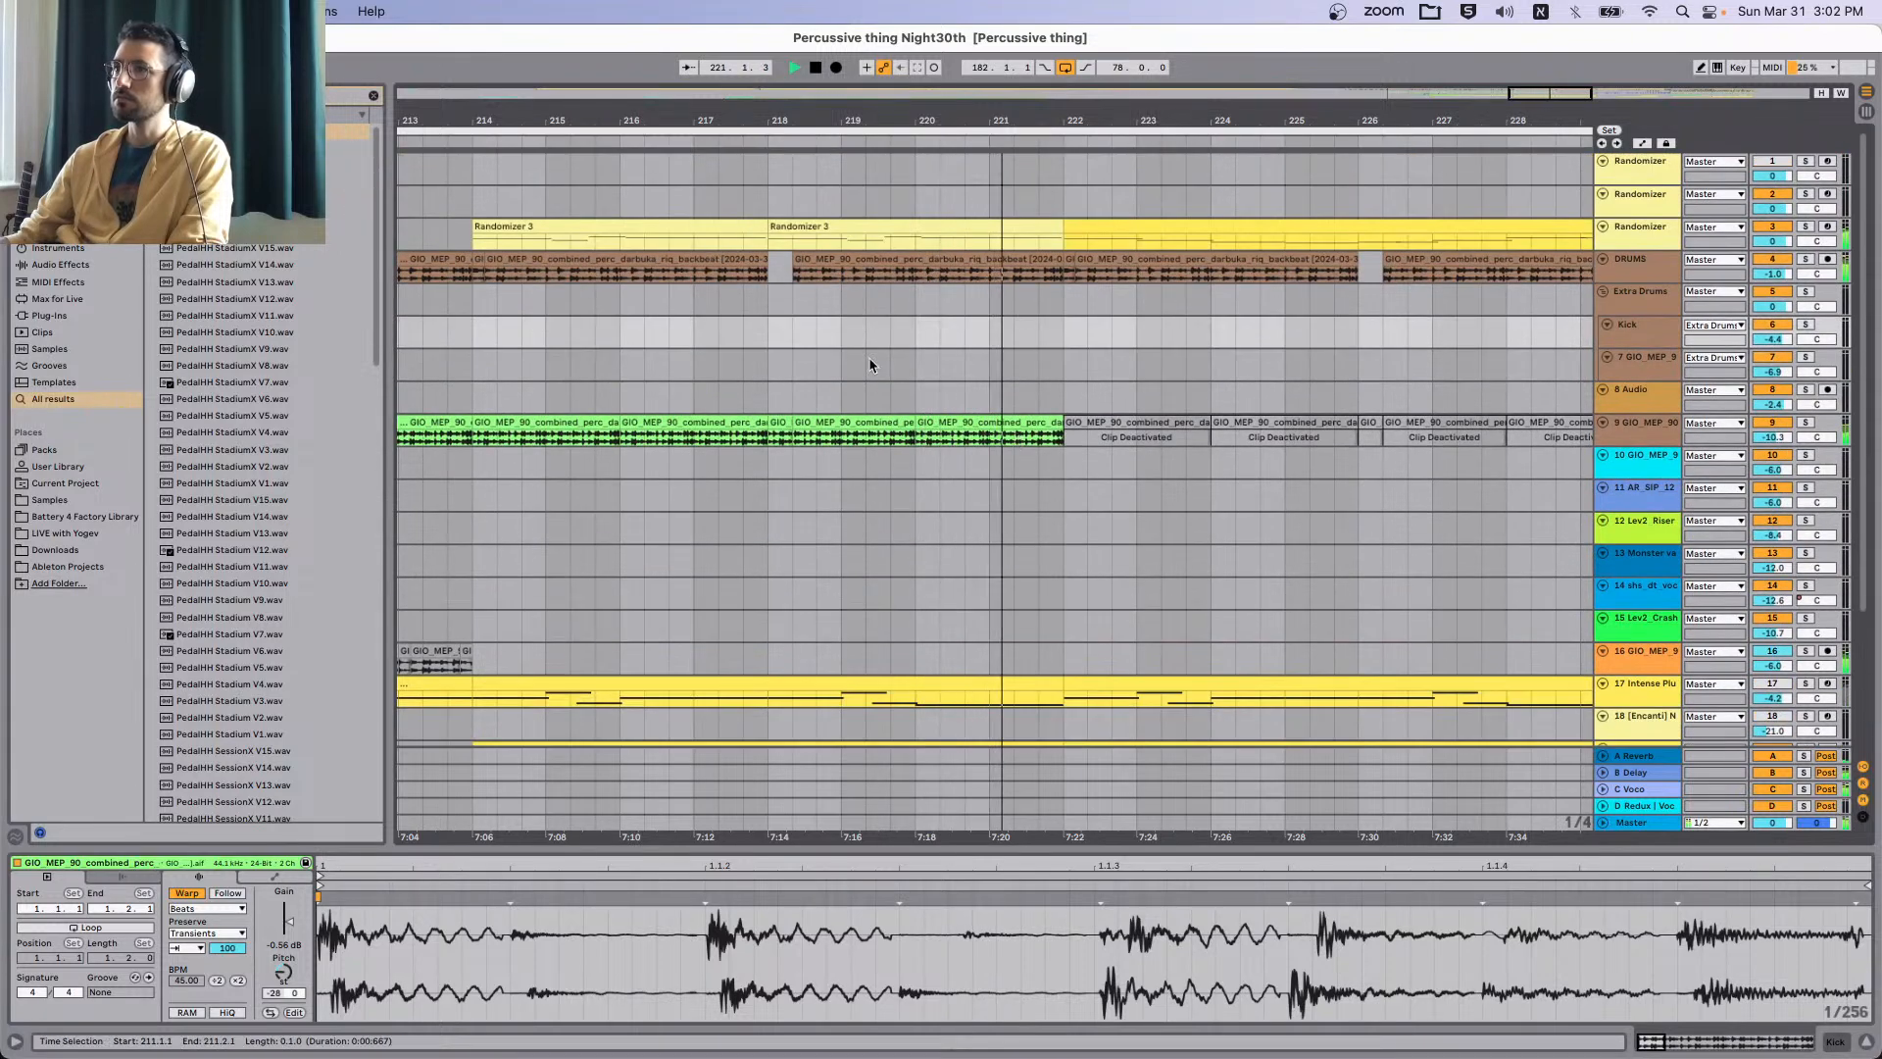
scroll(874, 379, right, 5)
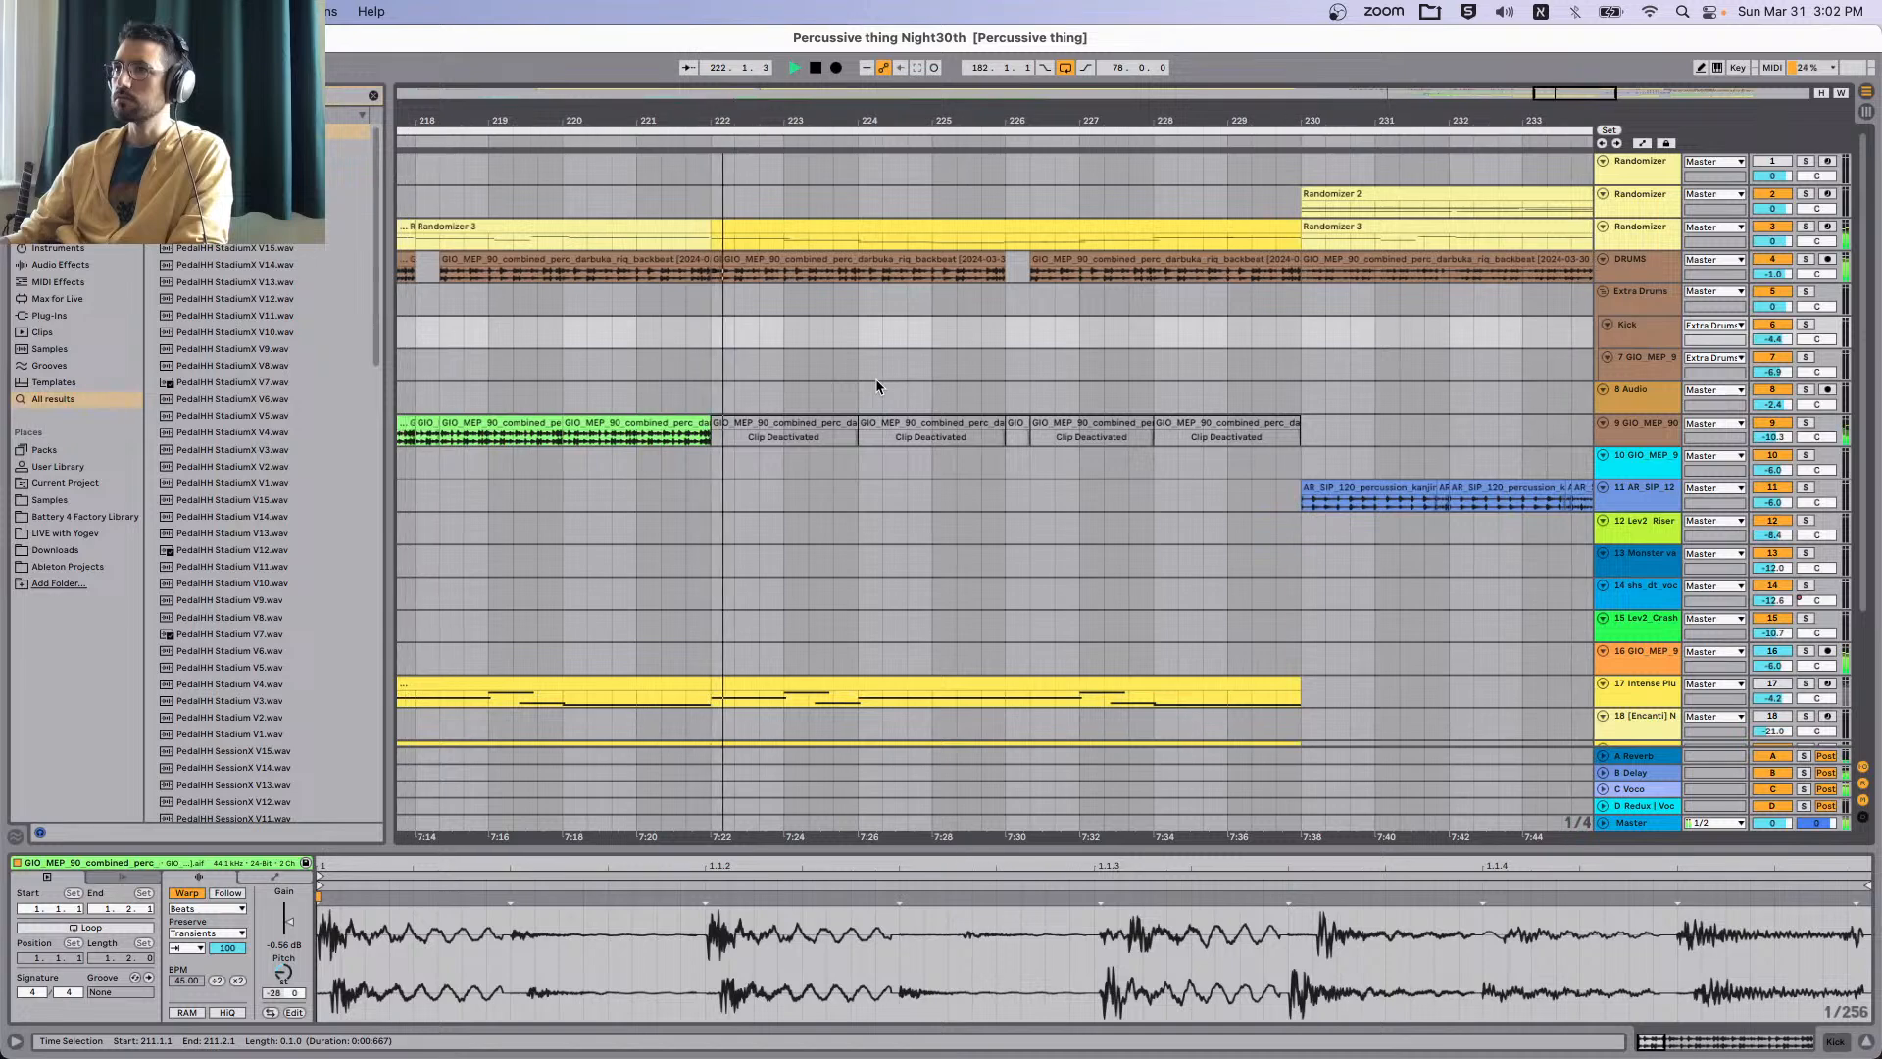
scroll(874, 379, left, 4)
Try duplicating the two Randomizer 3 clips at bars 214 to 222 over bars 222 to 230.
scroll(911, 332, down, 3)
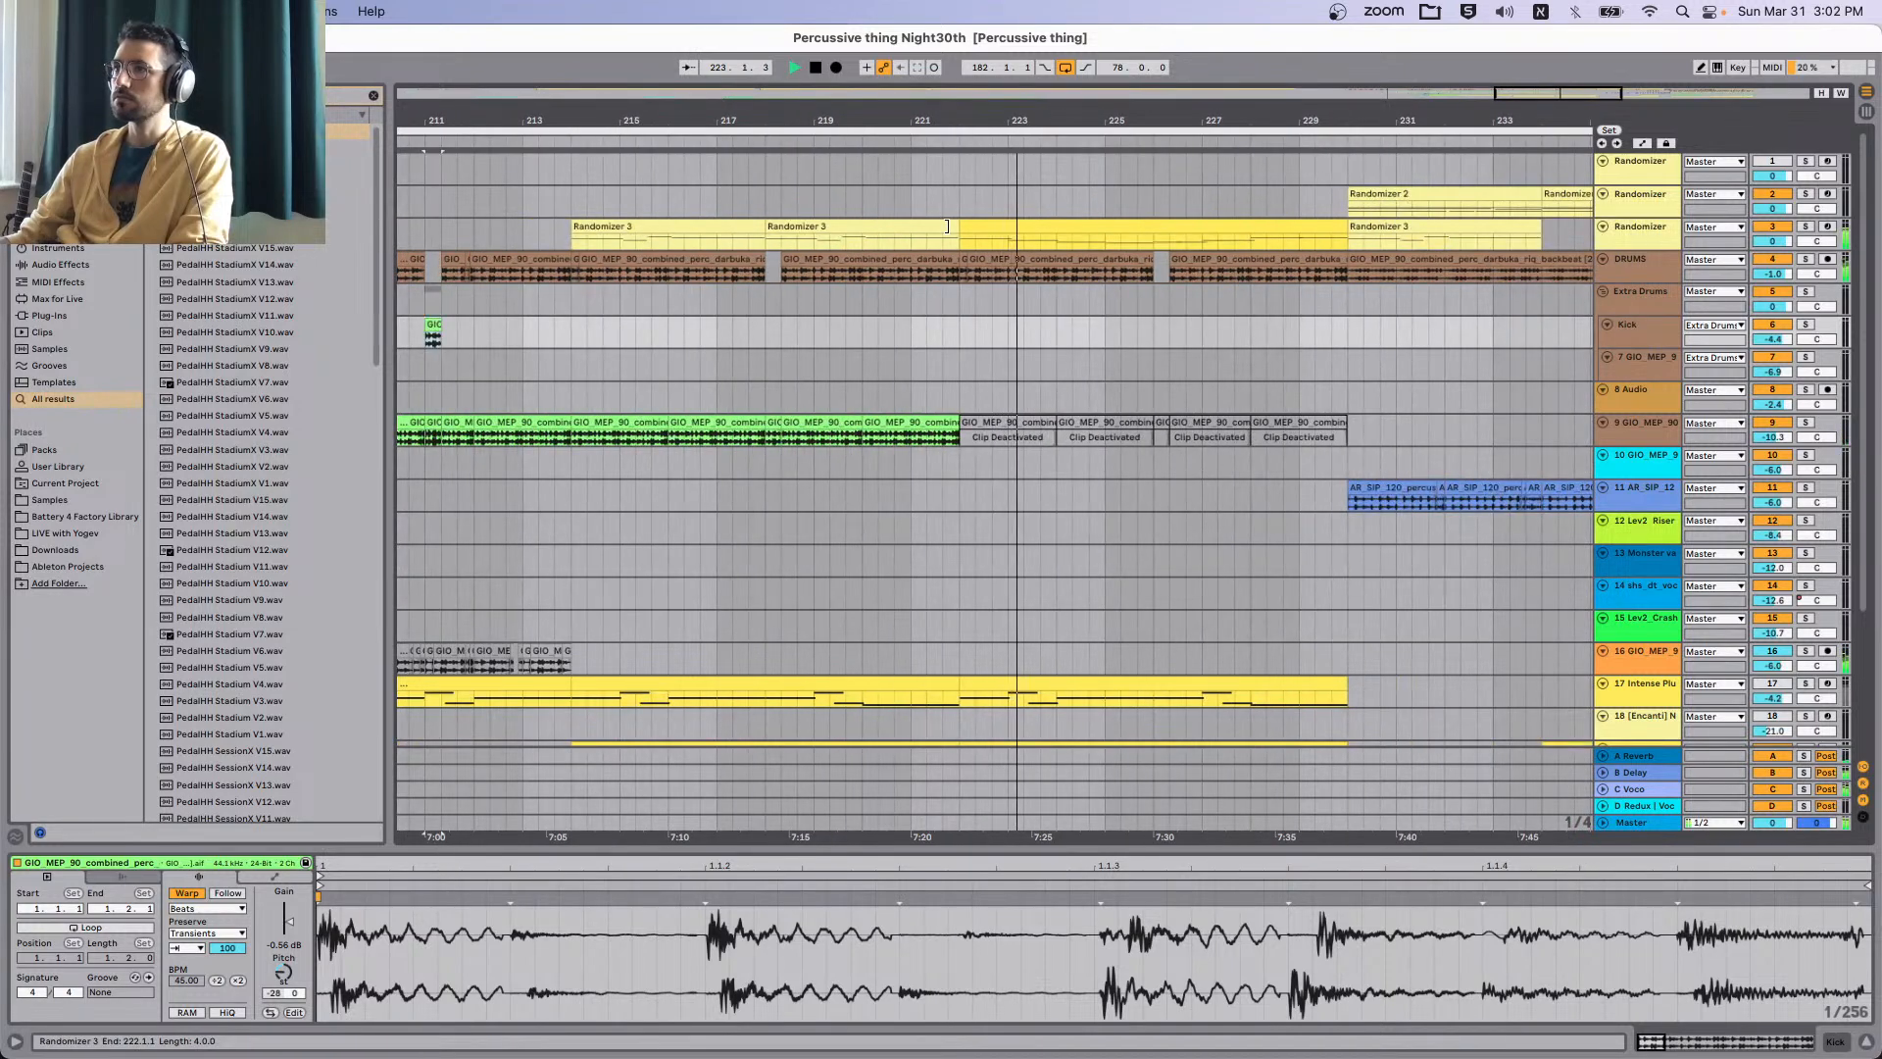
click(879, 227)
shift+click(707, 226)
key(super+d)
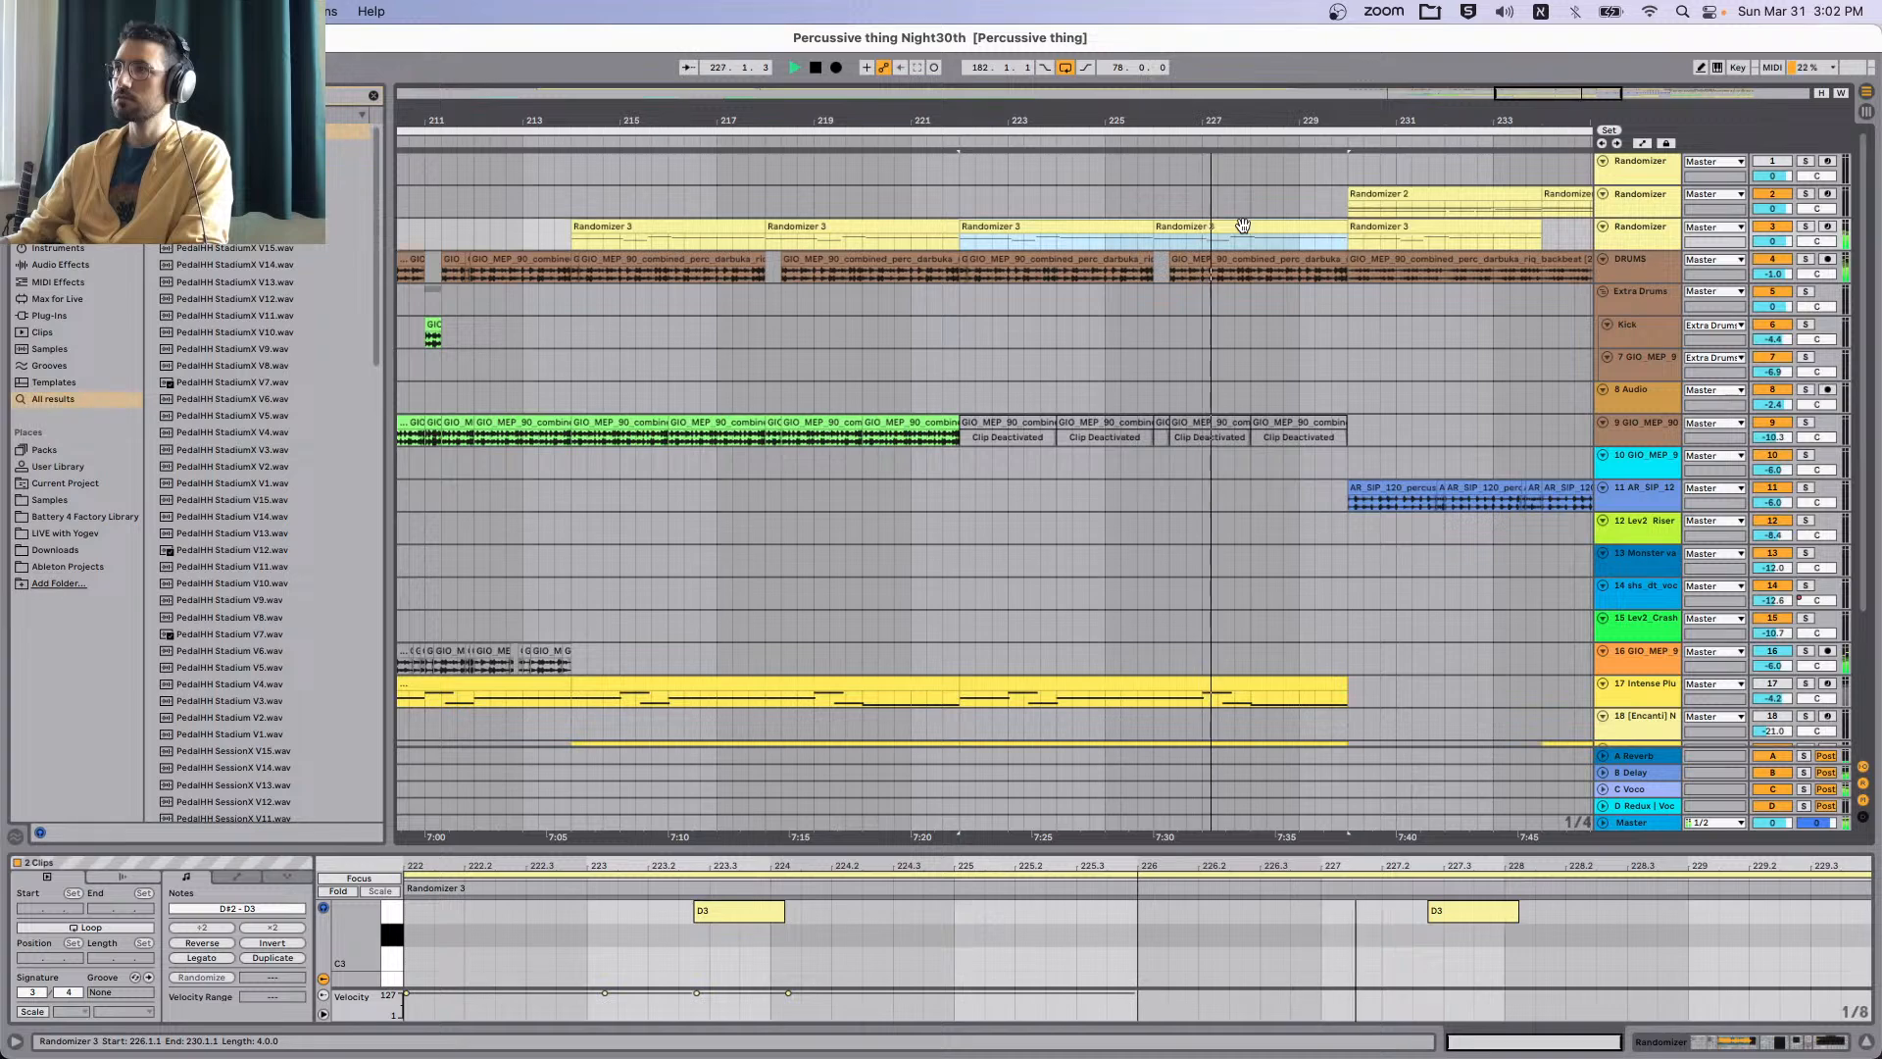
key(ctrl+j)
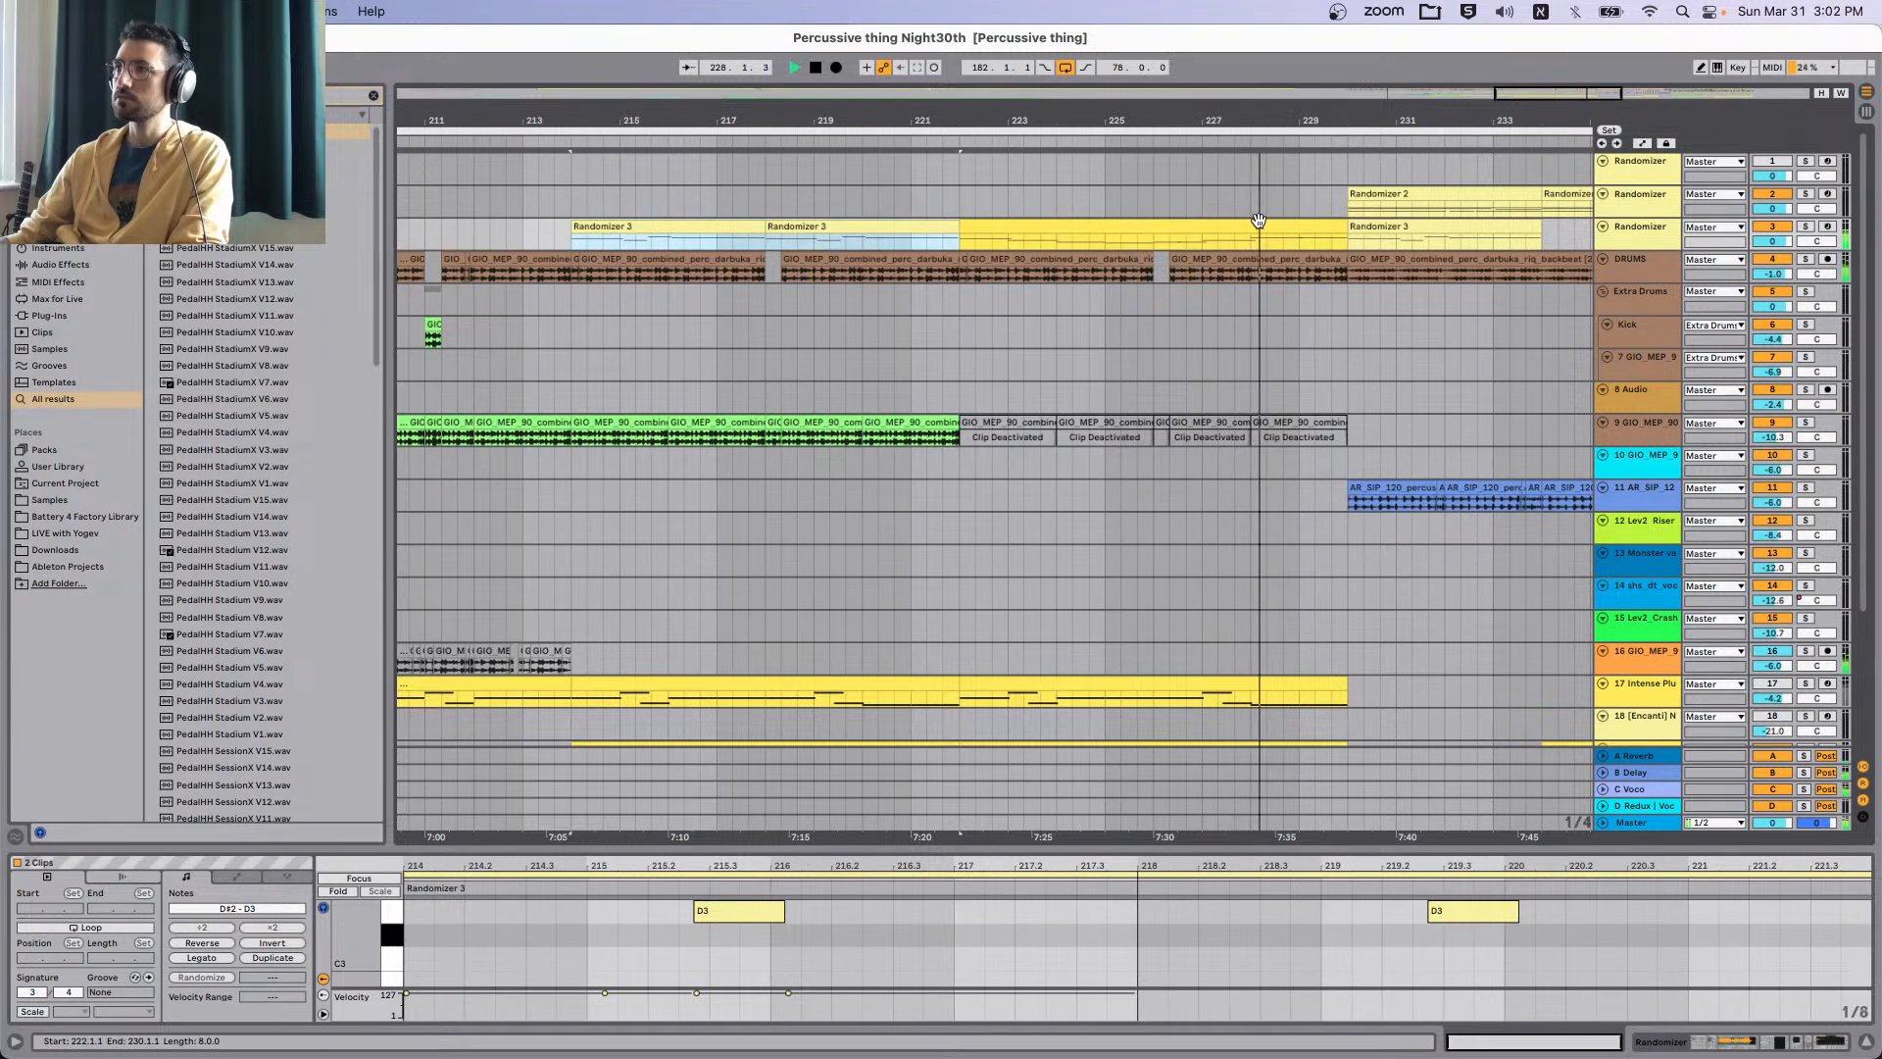
Enlarge the third Randomizer track's lane and select its Randomizer 3 clip at bar 230 with playback stopped.
scroll(966, 265, right, 10)
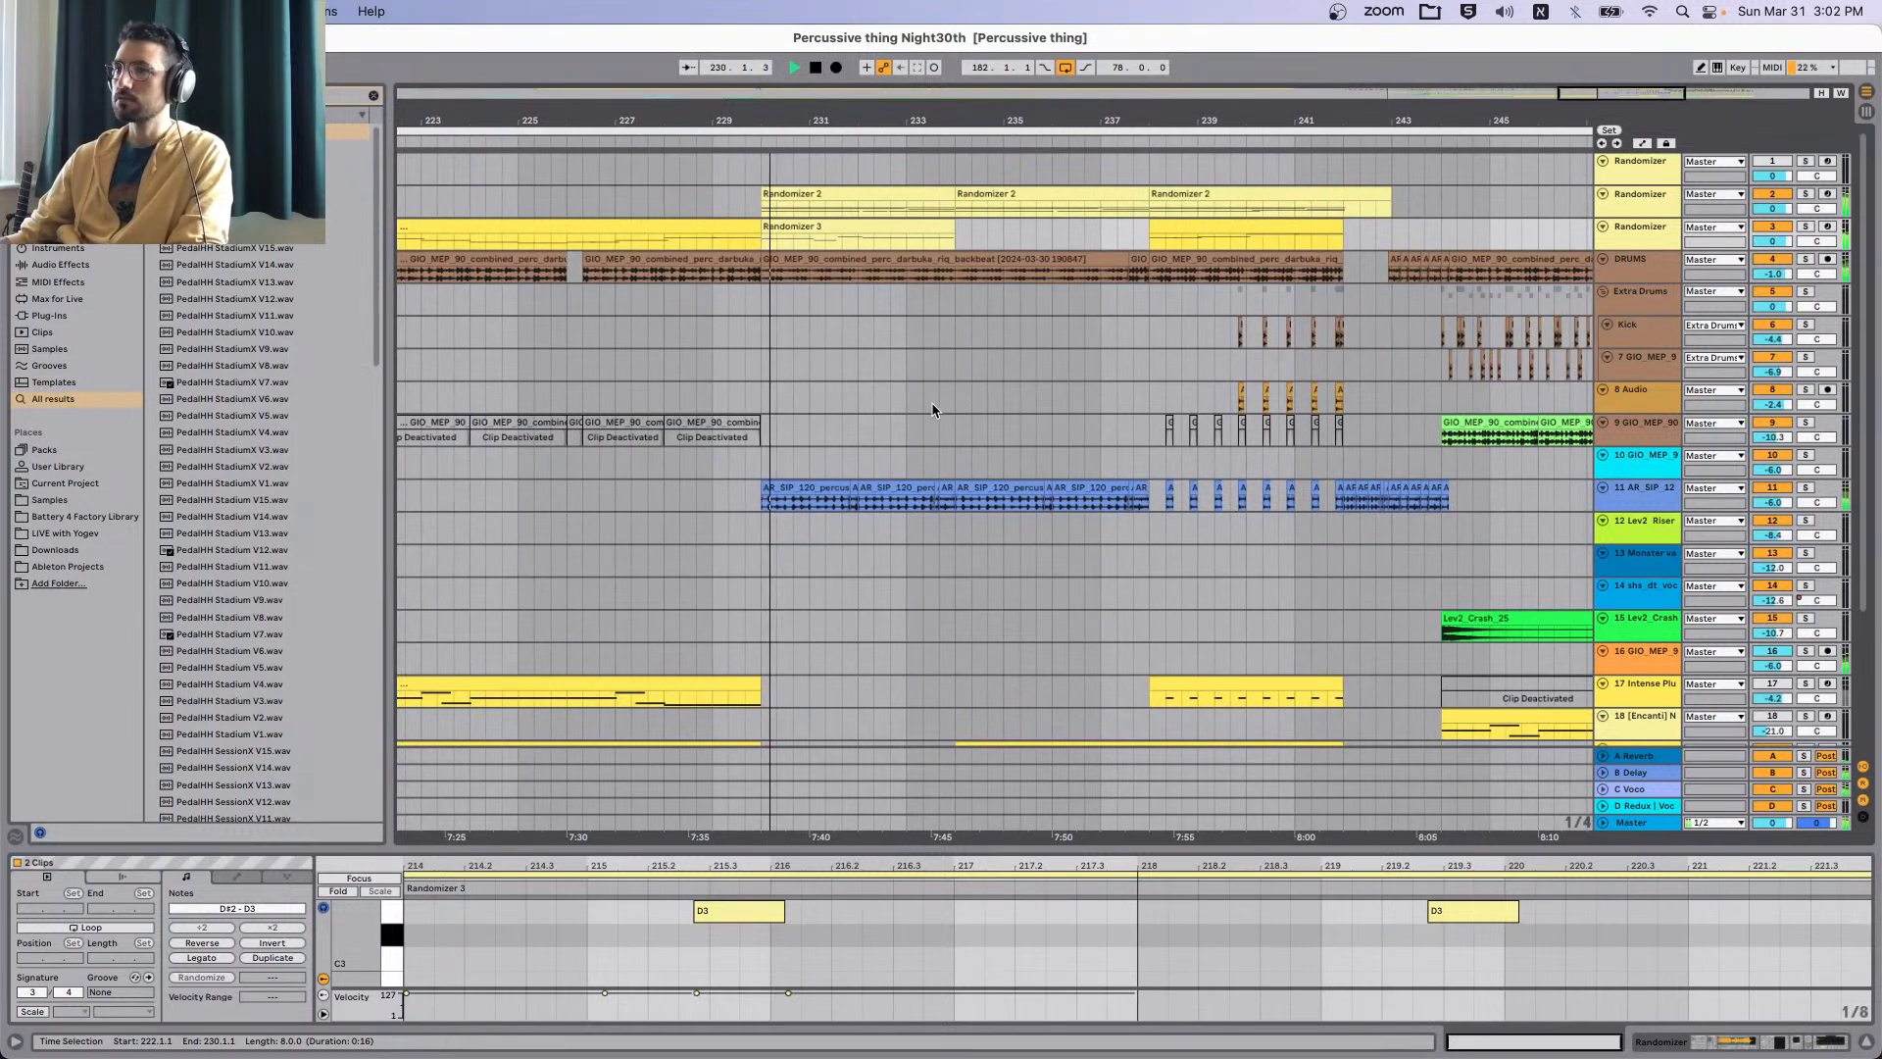
scroll(931, 402, down, 3)
scroll(932, 404, up, 3)
scroll(799, 297, up, 5)
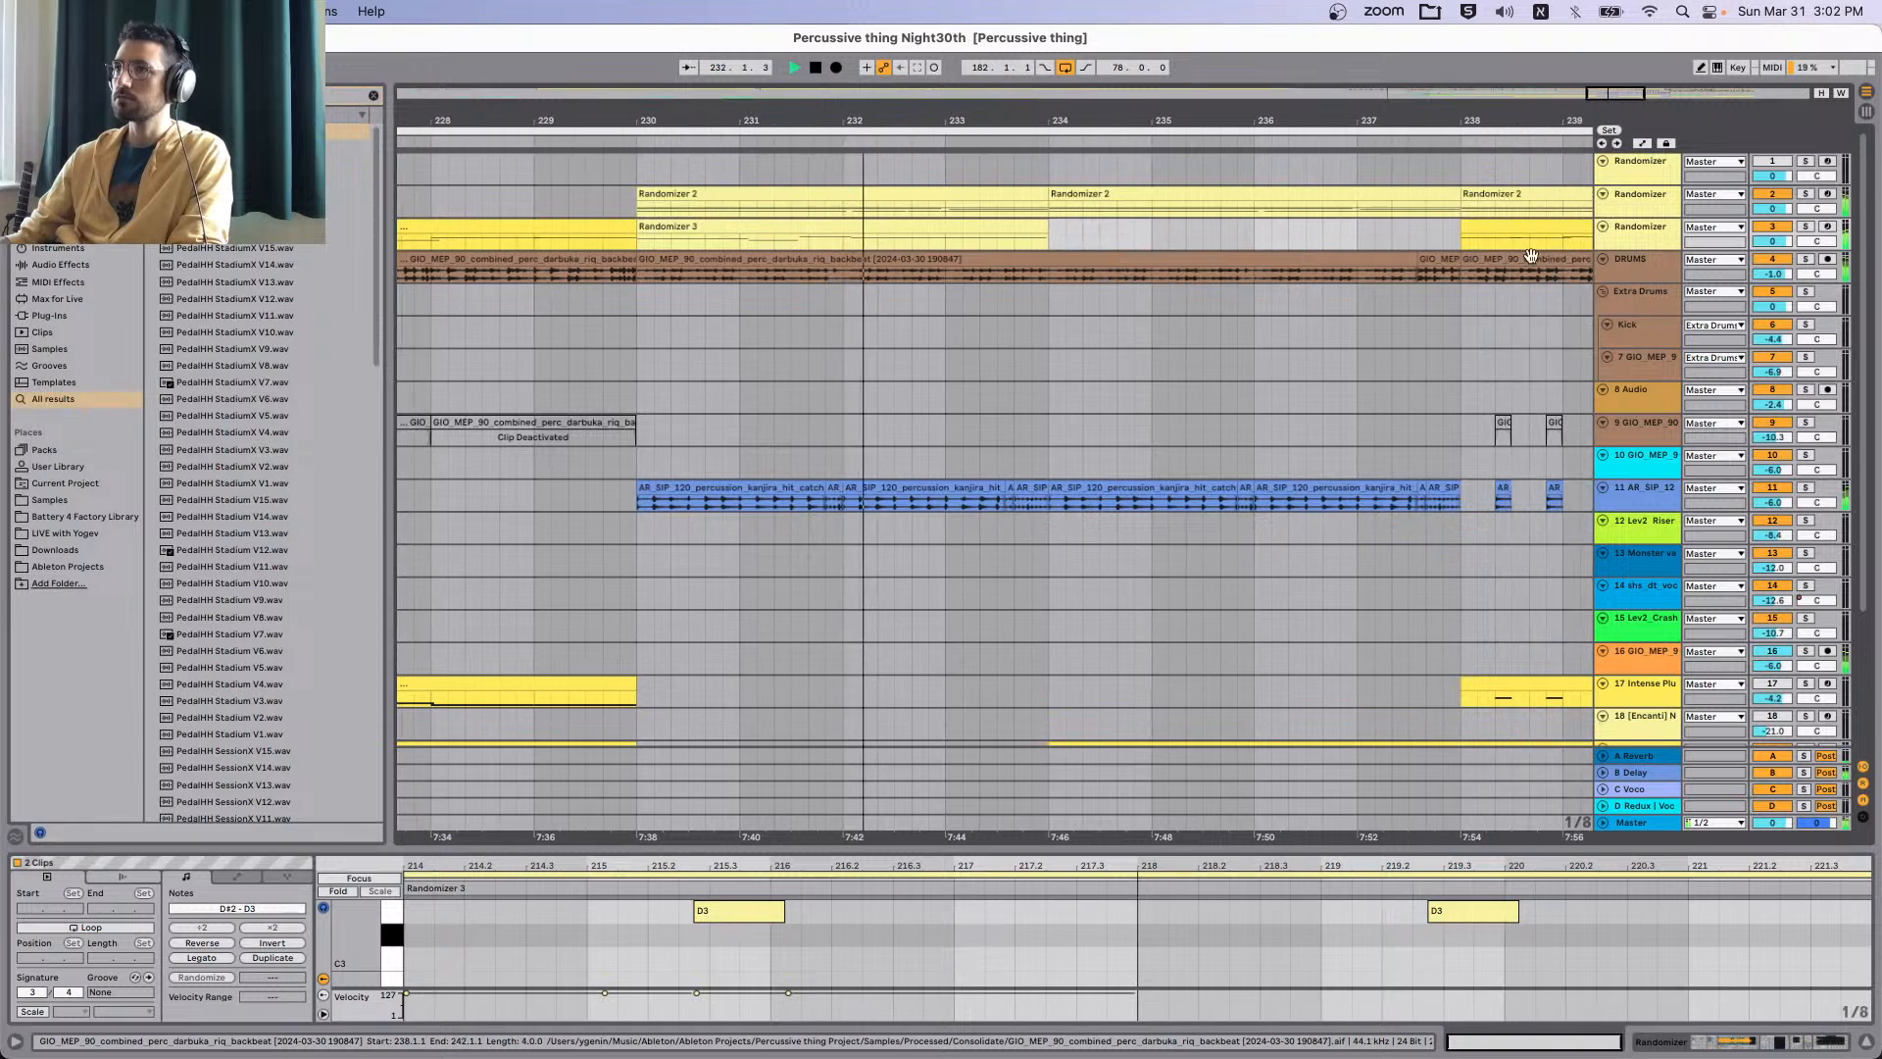
drag(1666, 251, 1665, 364)
click(823, 227)
key(space)
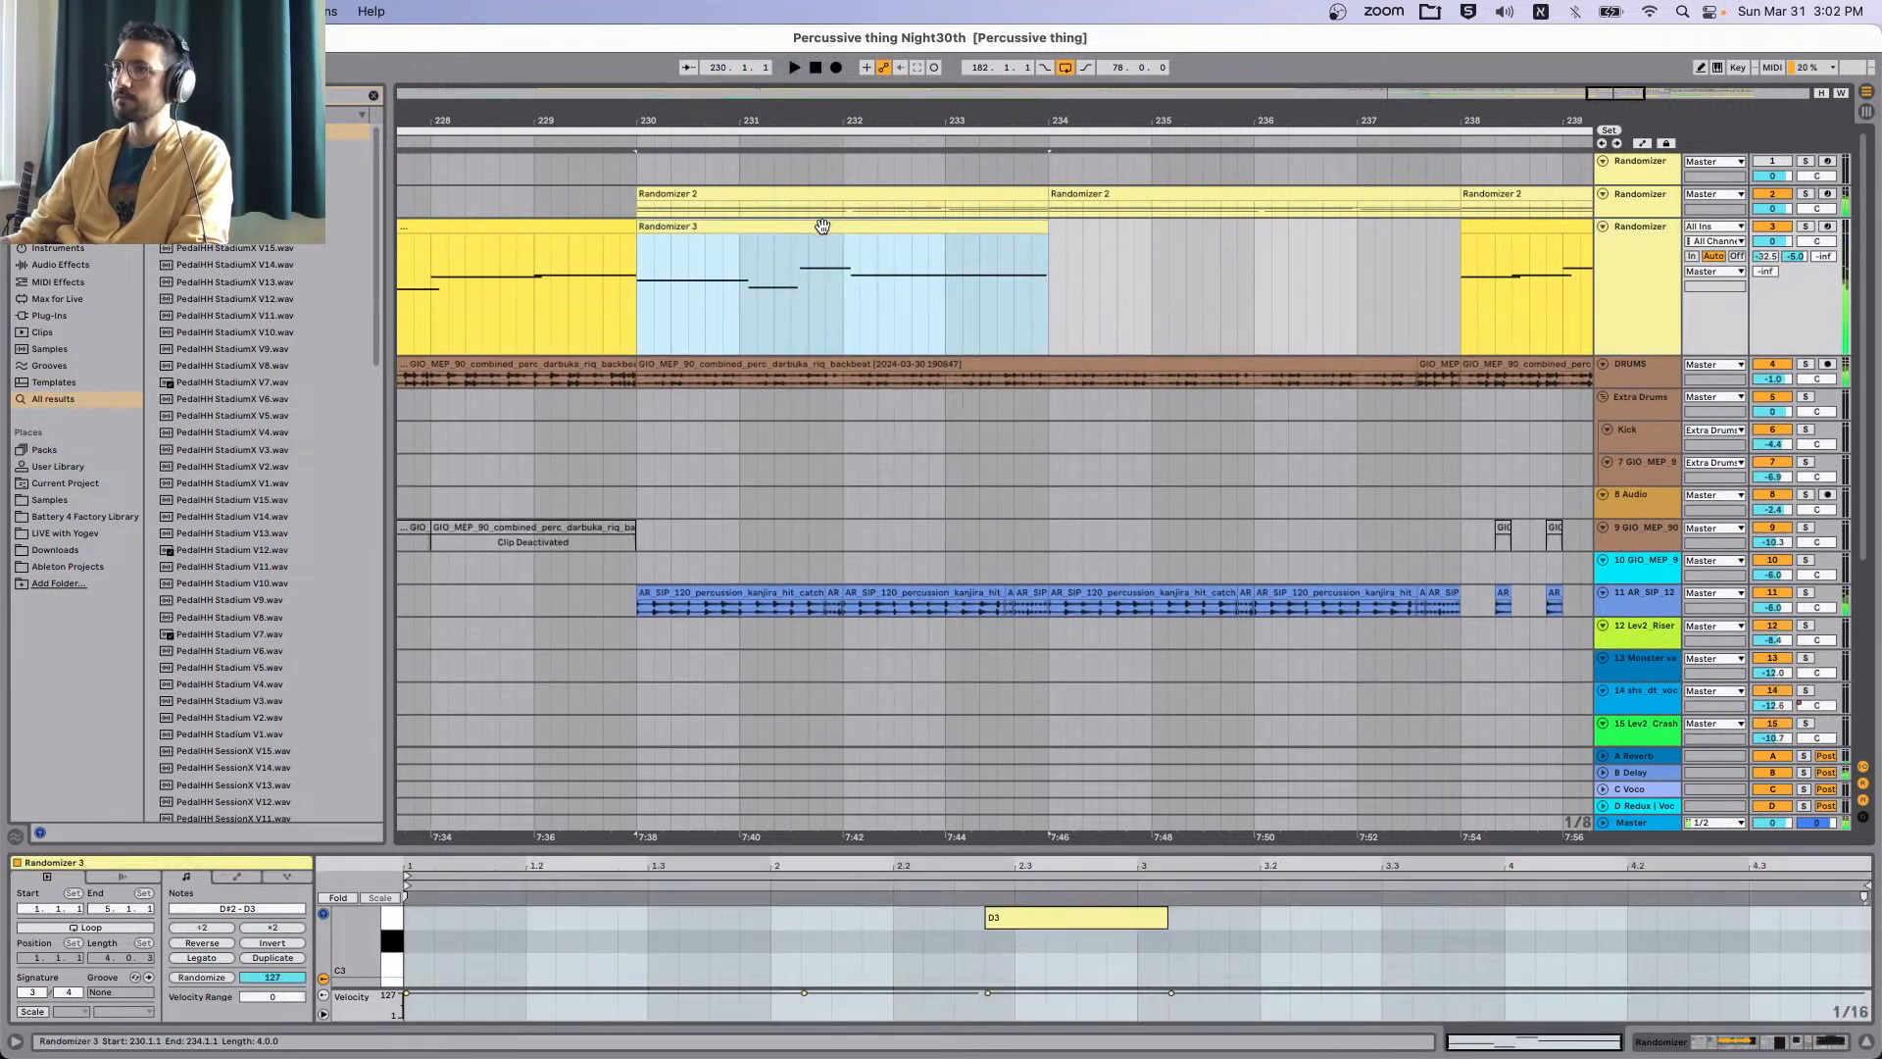
Inspect the third Randomizer track's device chain and the notes of its Randomizer 3 clip at bar 230.
click(1631, 243)
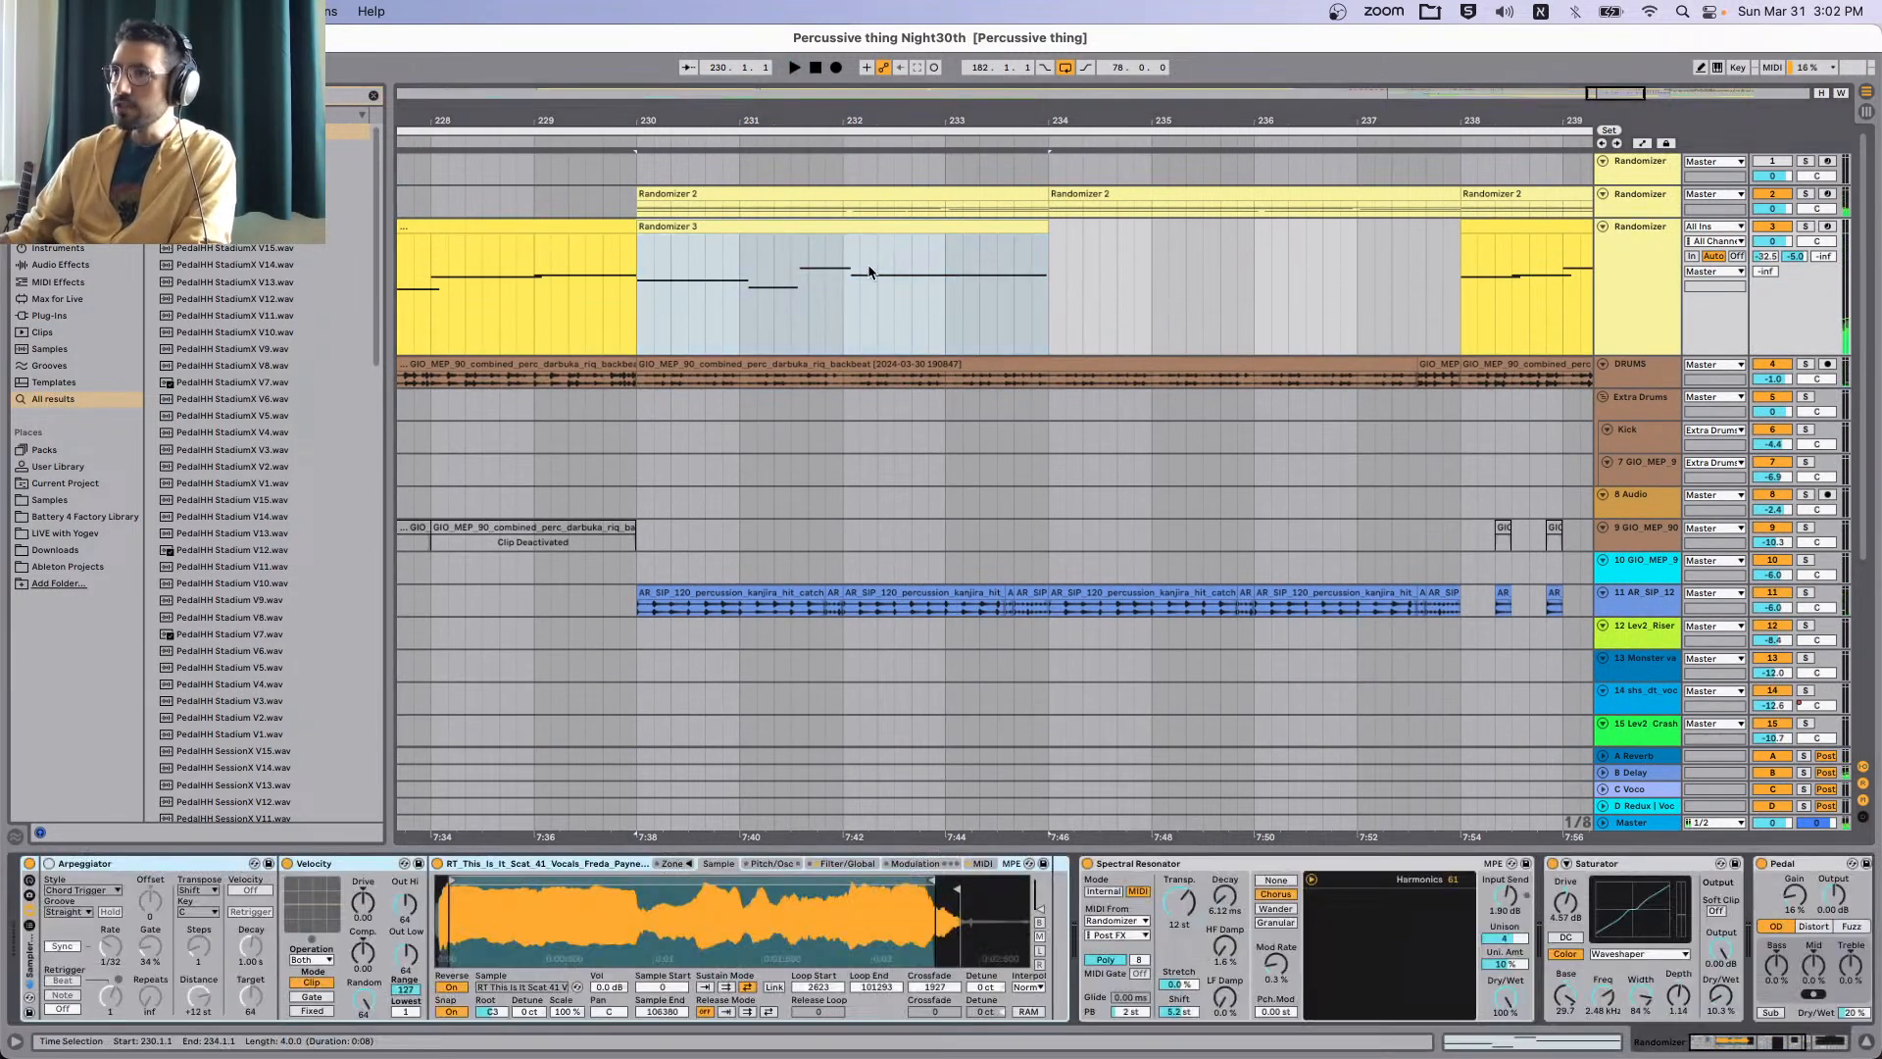
double_click(879, 228)
key(z)
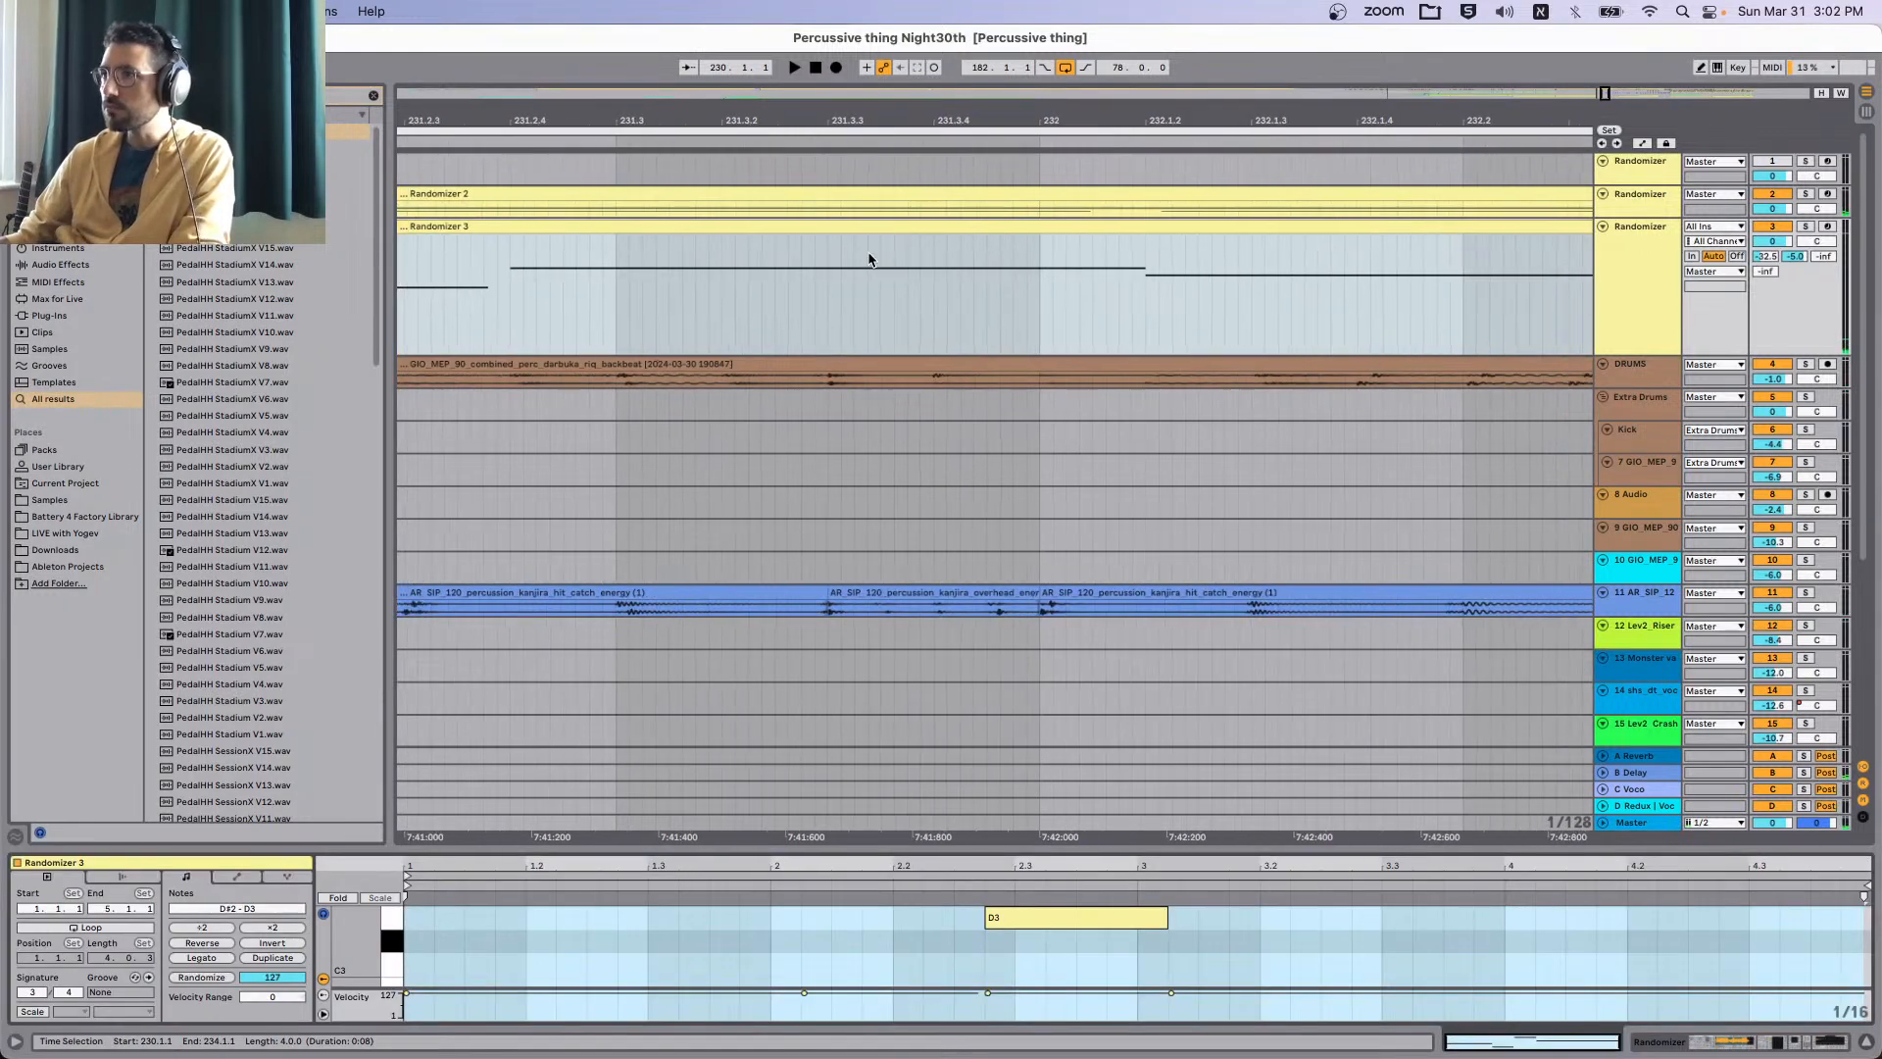
scroll(772, 262, down, 6)
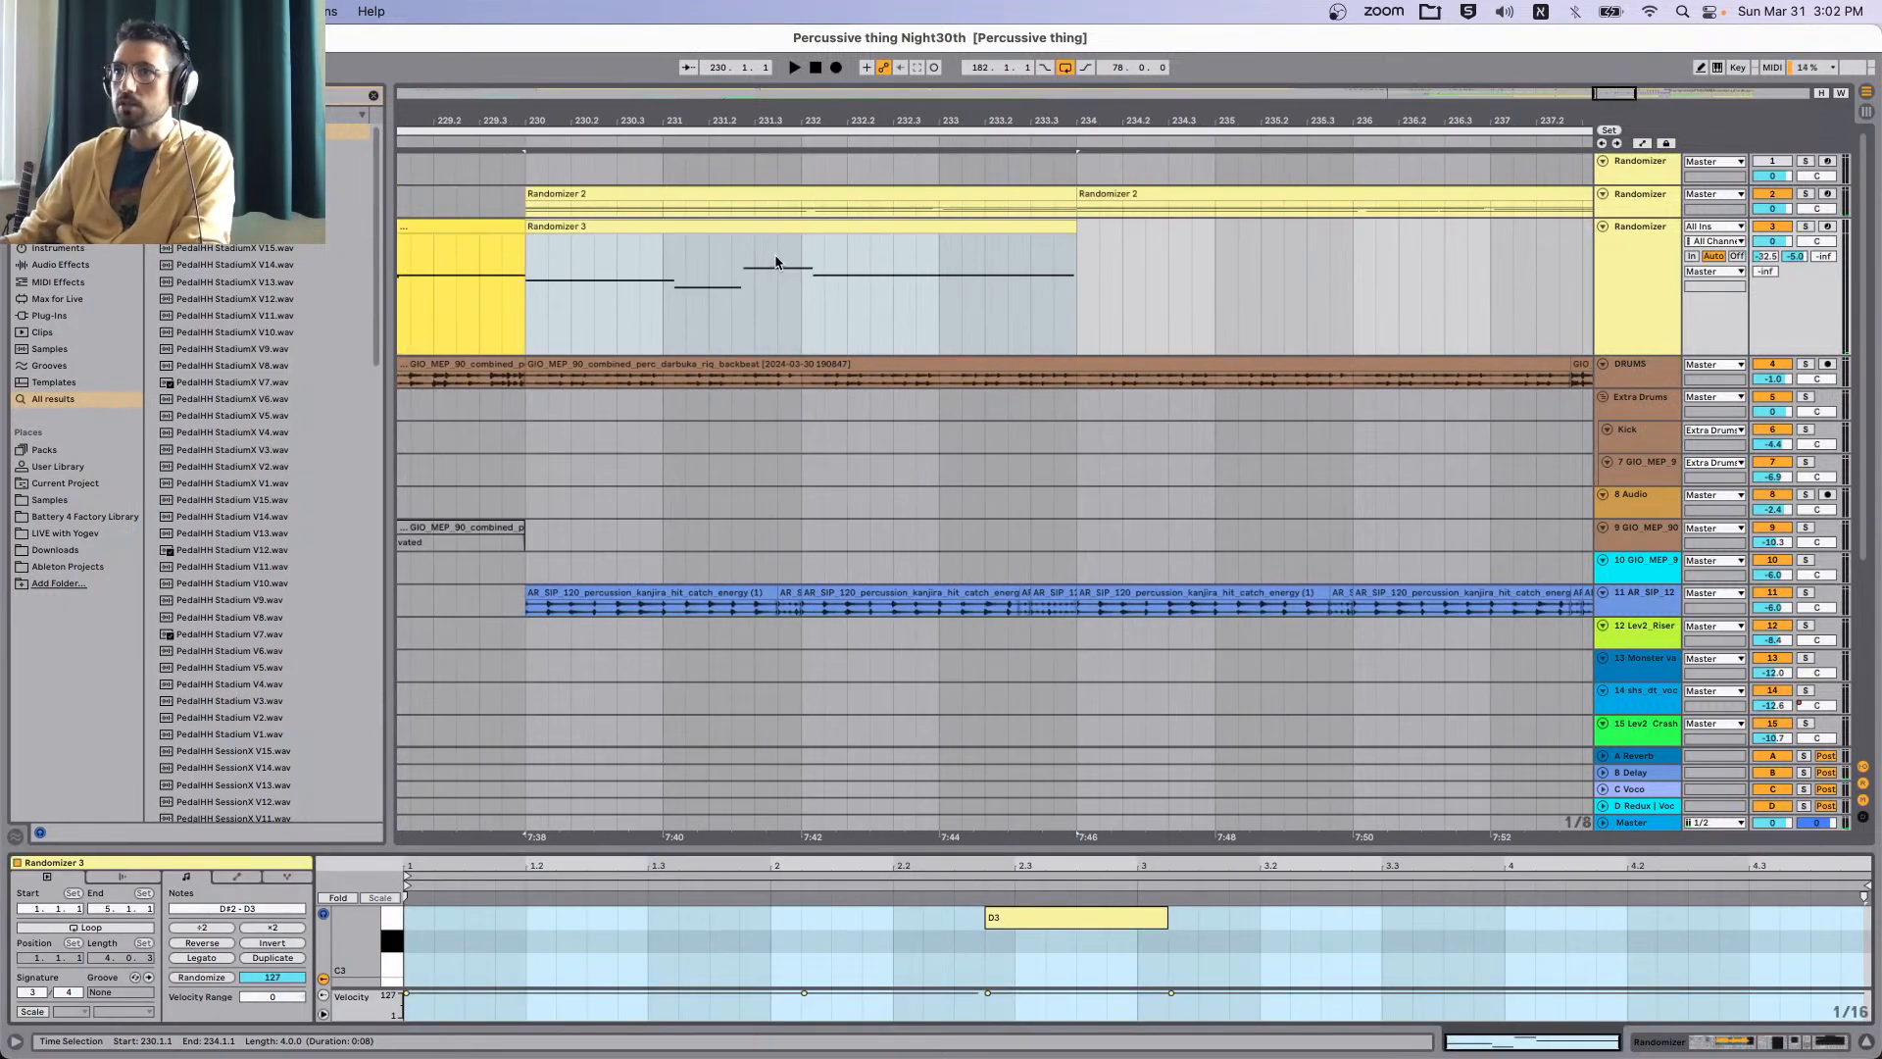
Play the Randomizer 3 clip from bar 230 with its track soloed.
click(763, 228)
key(space)
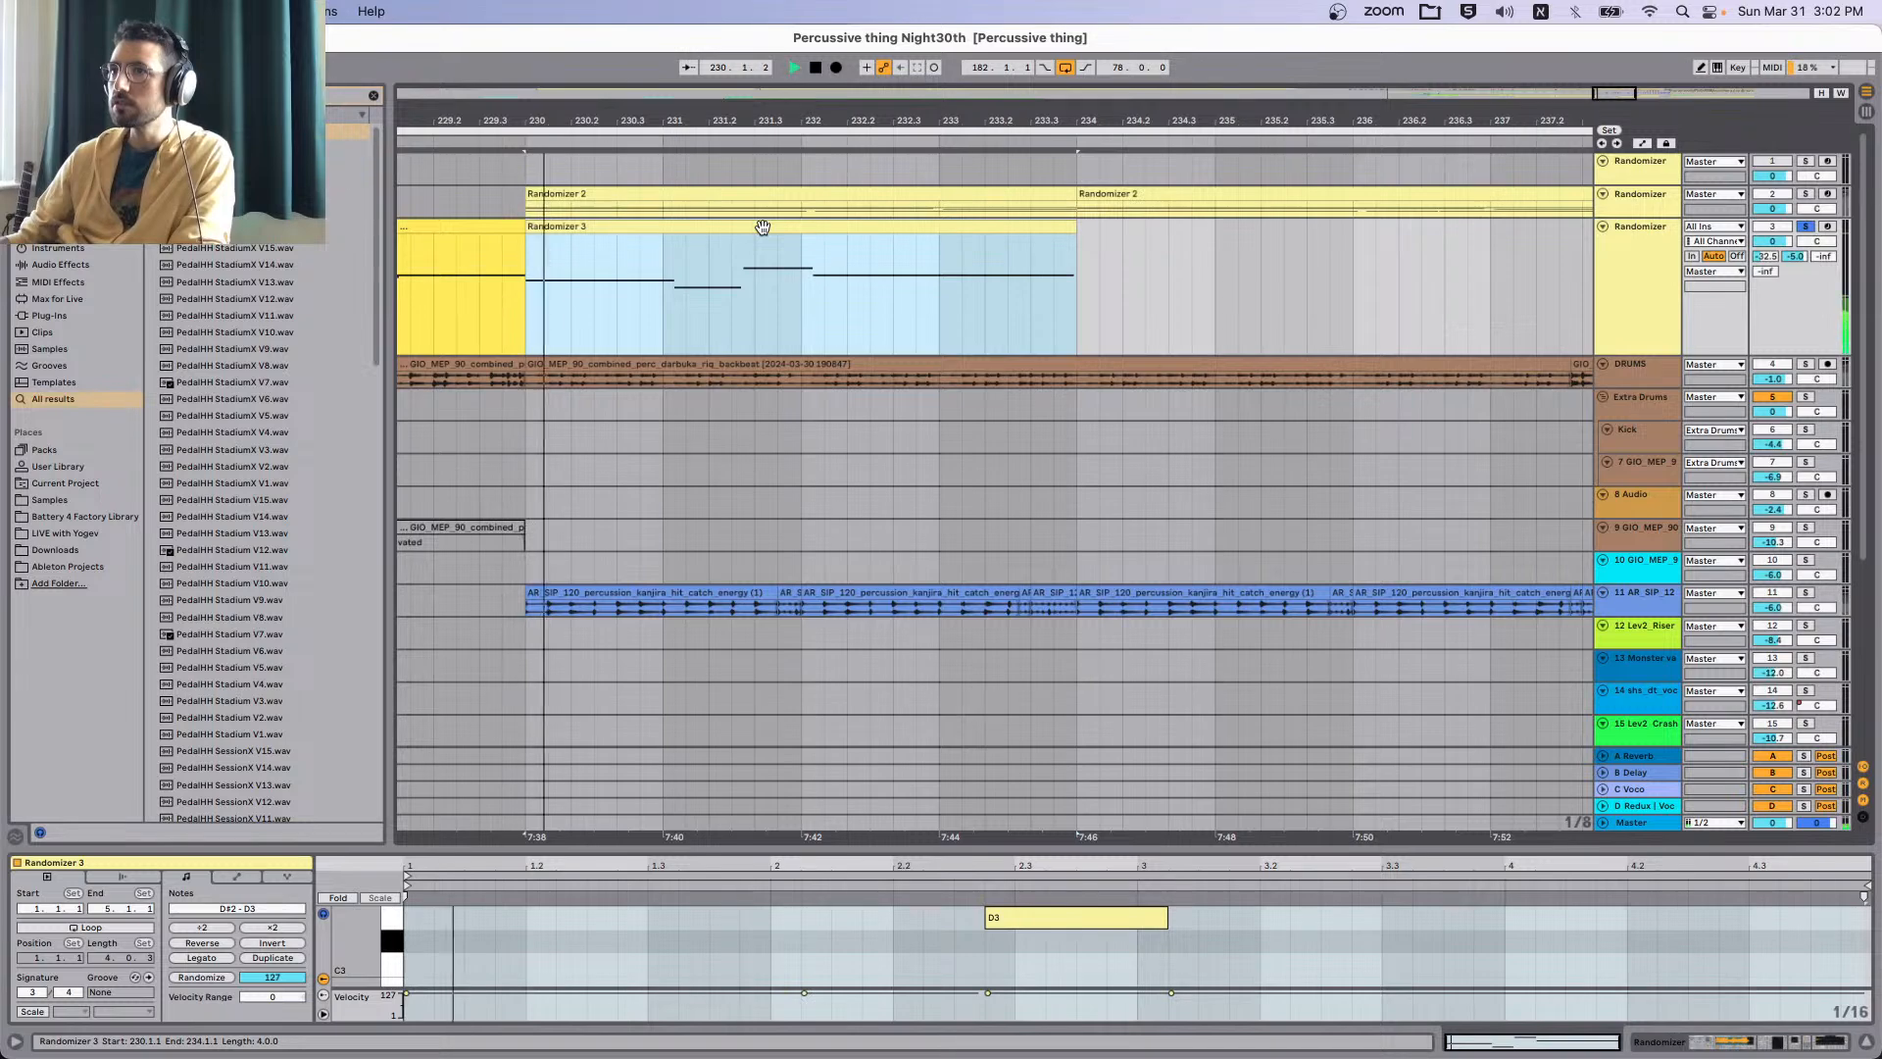
scroll(825, 253, down, 3)
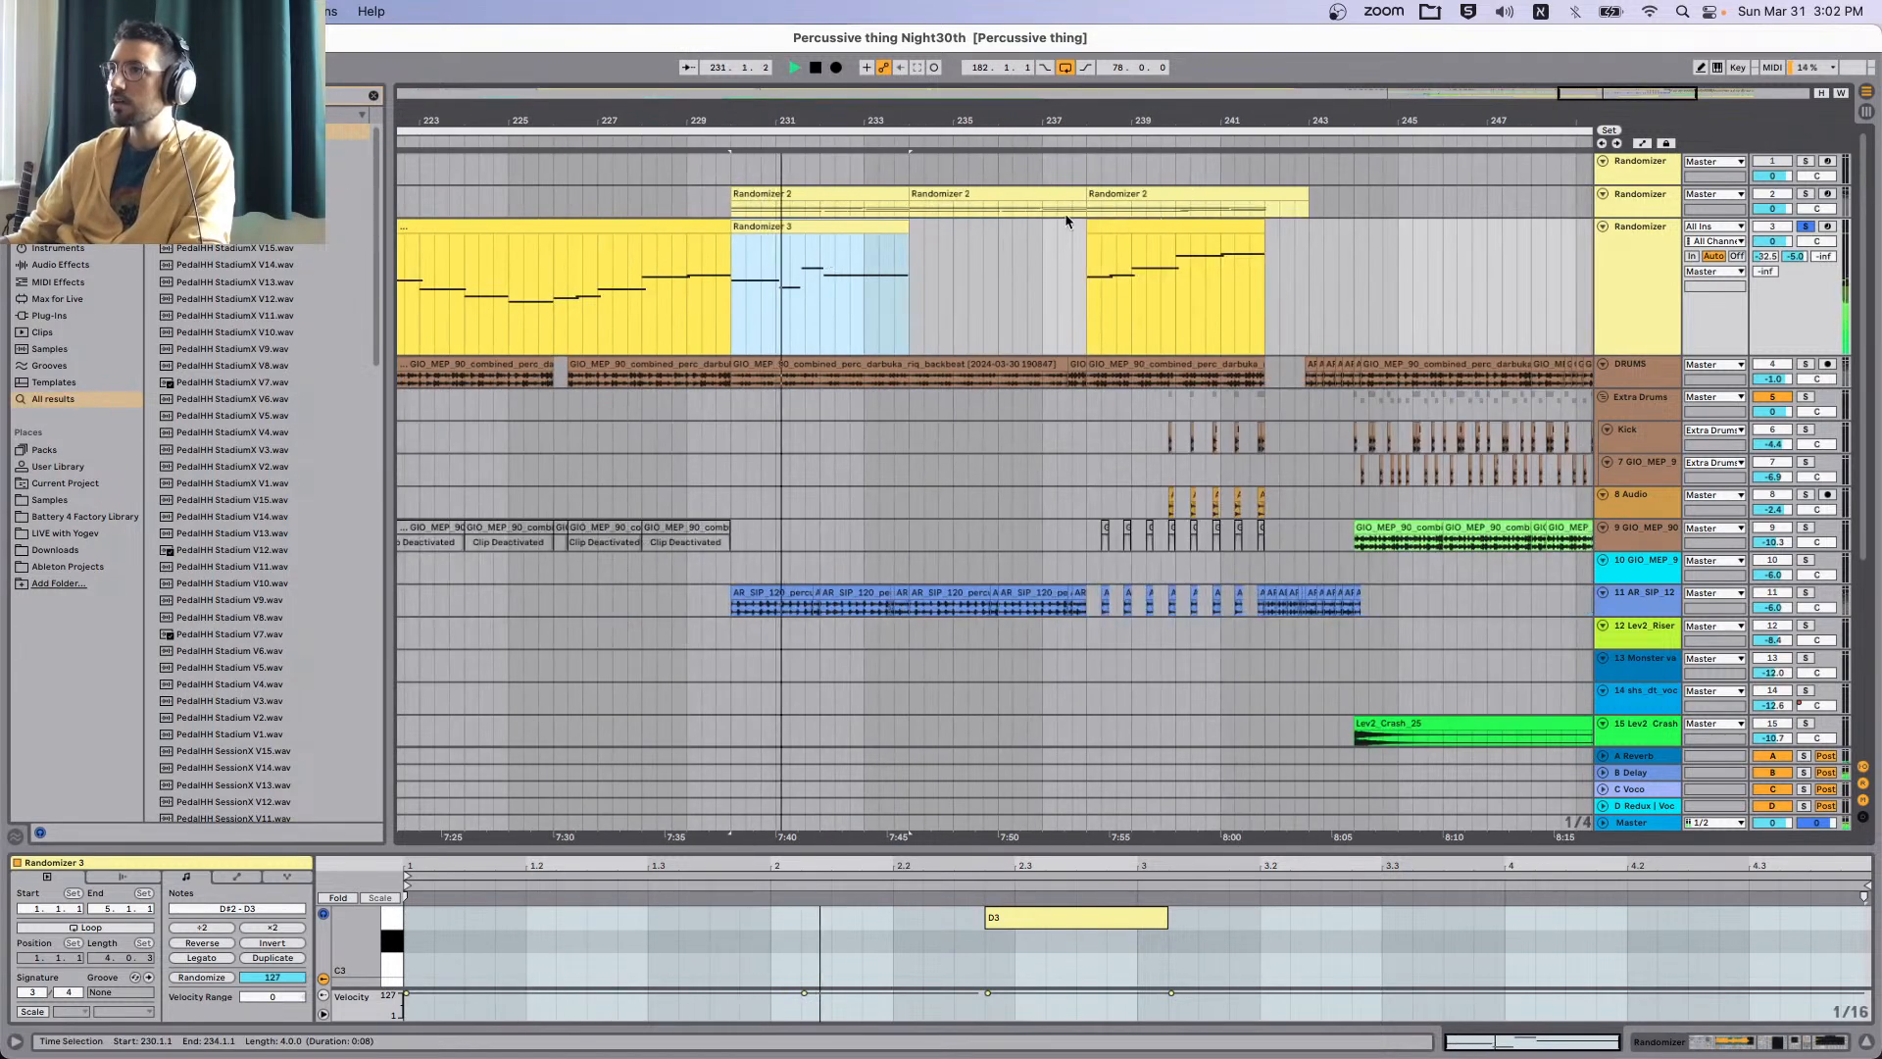
scroll(789, 260, up, 3)
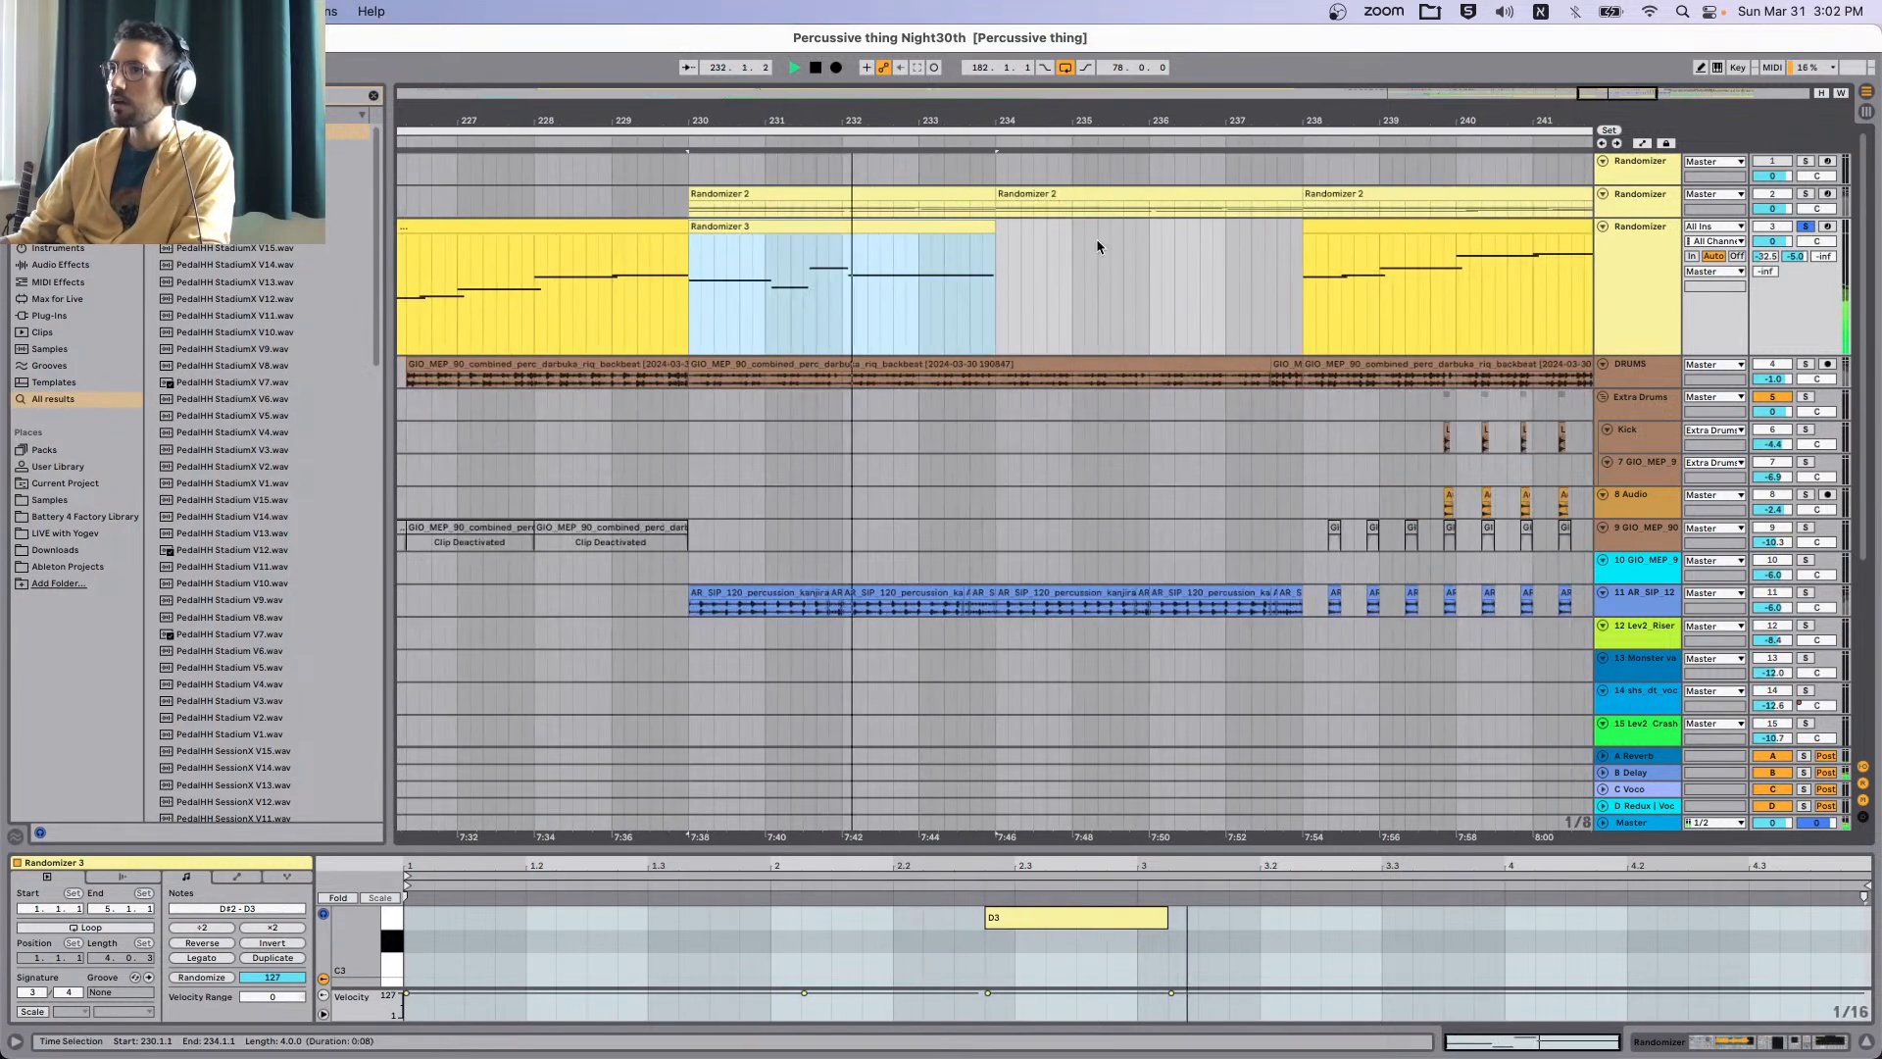
scroll(1127, 252, right, 3)
scroll(878, 285, left, 4)
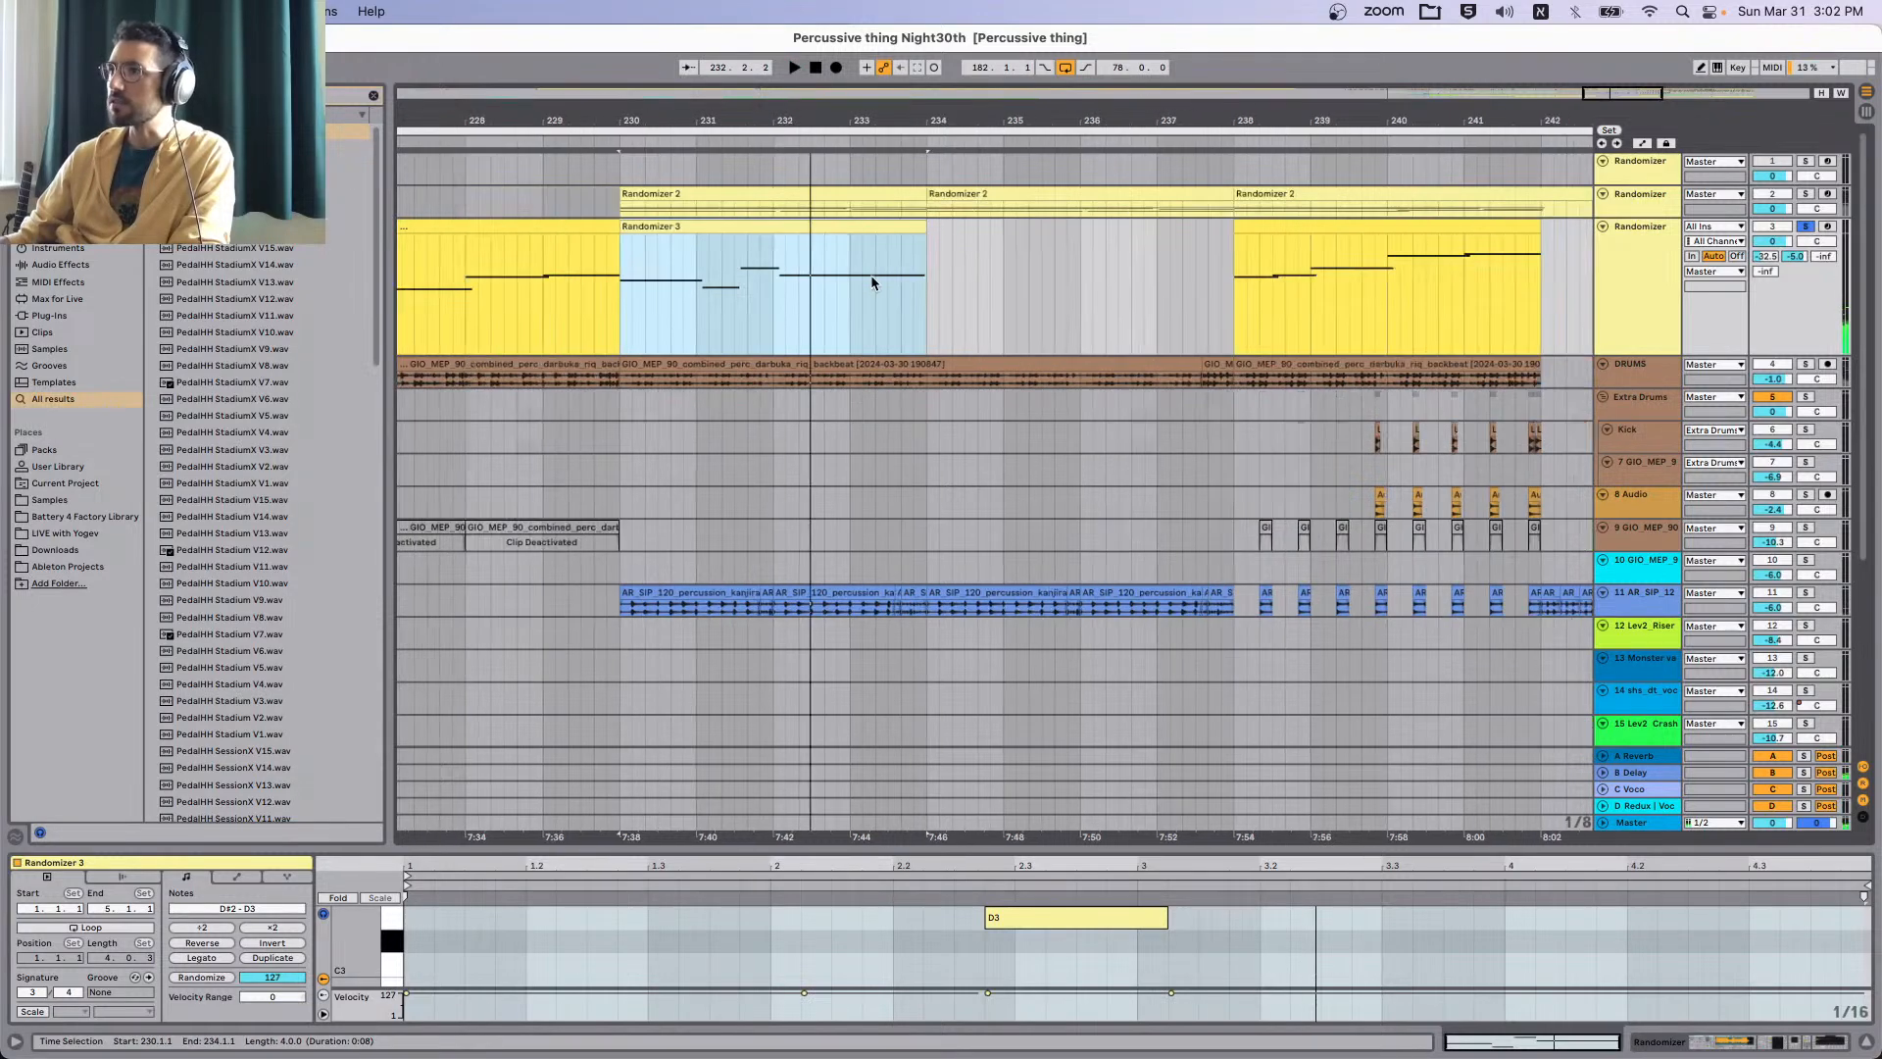
Show the third Randomizer track's devices and open the Sampler's filter and global settings.
key(shift+Tab)
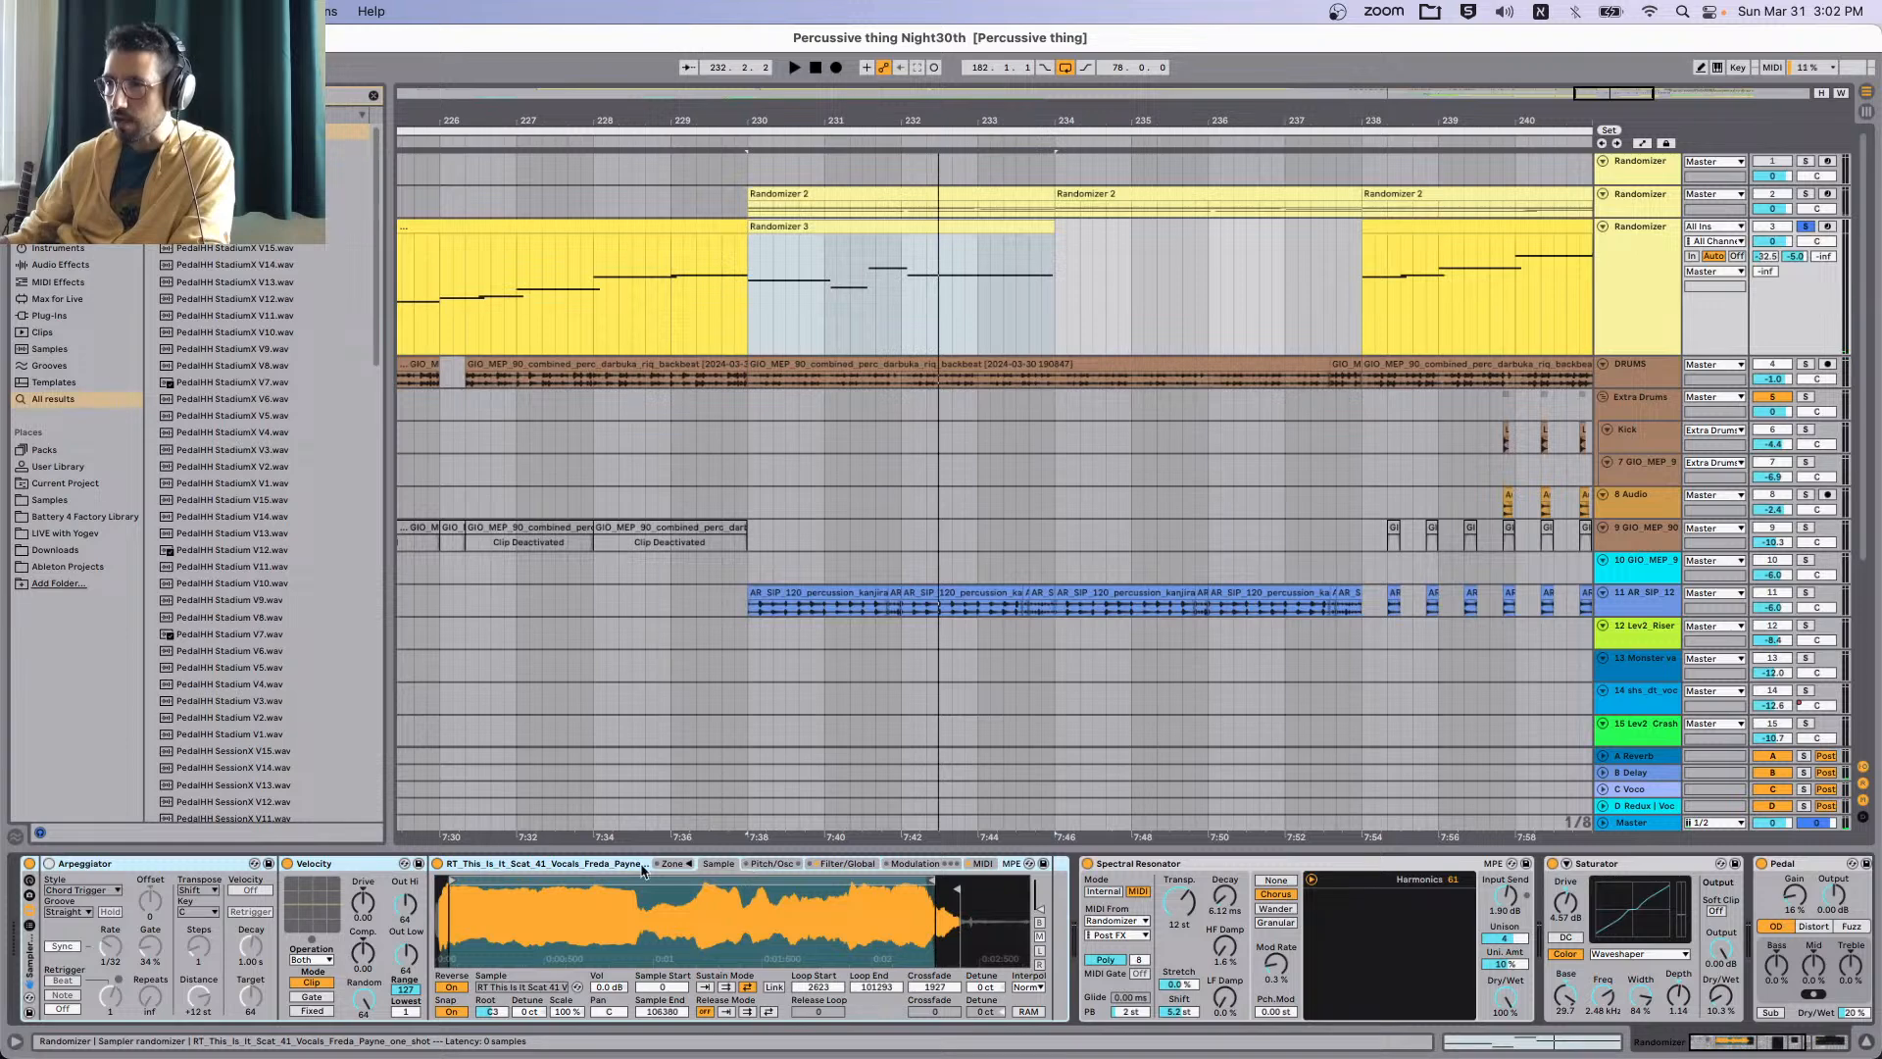
right_click(603, 867)
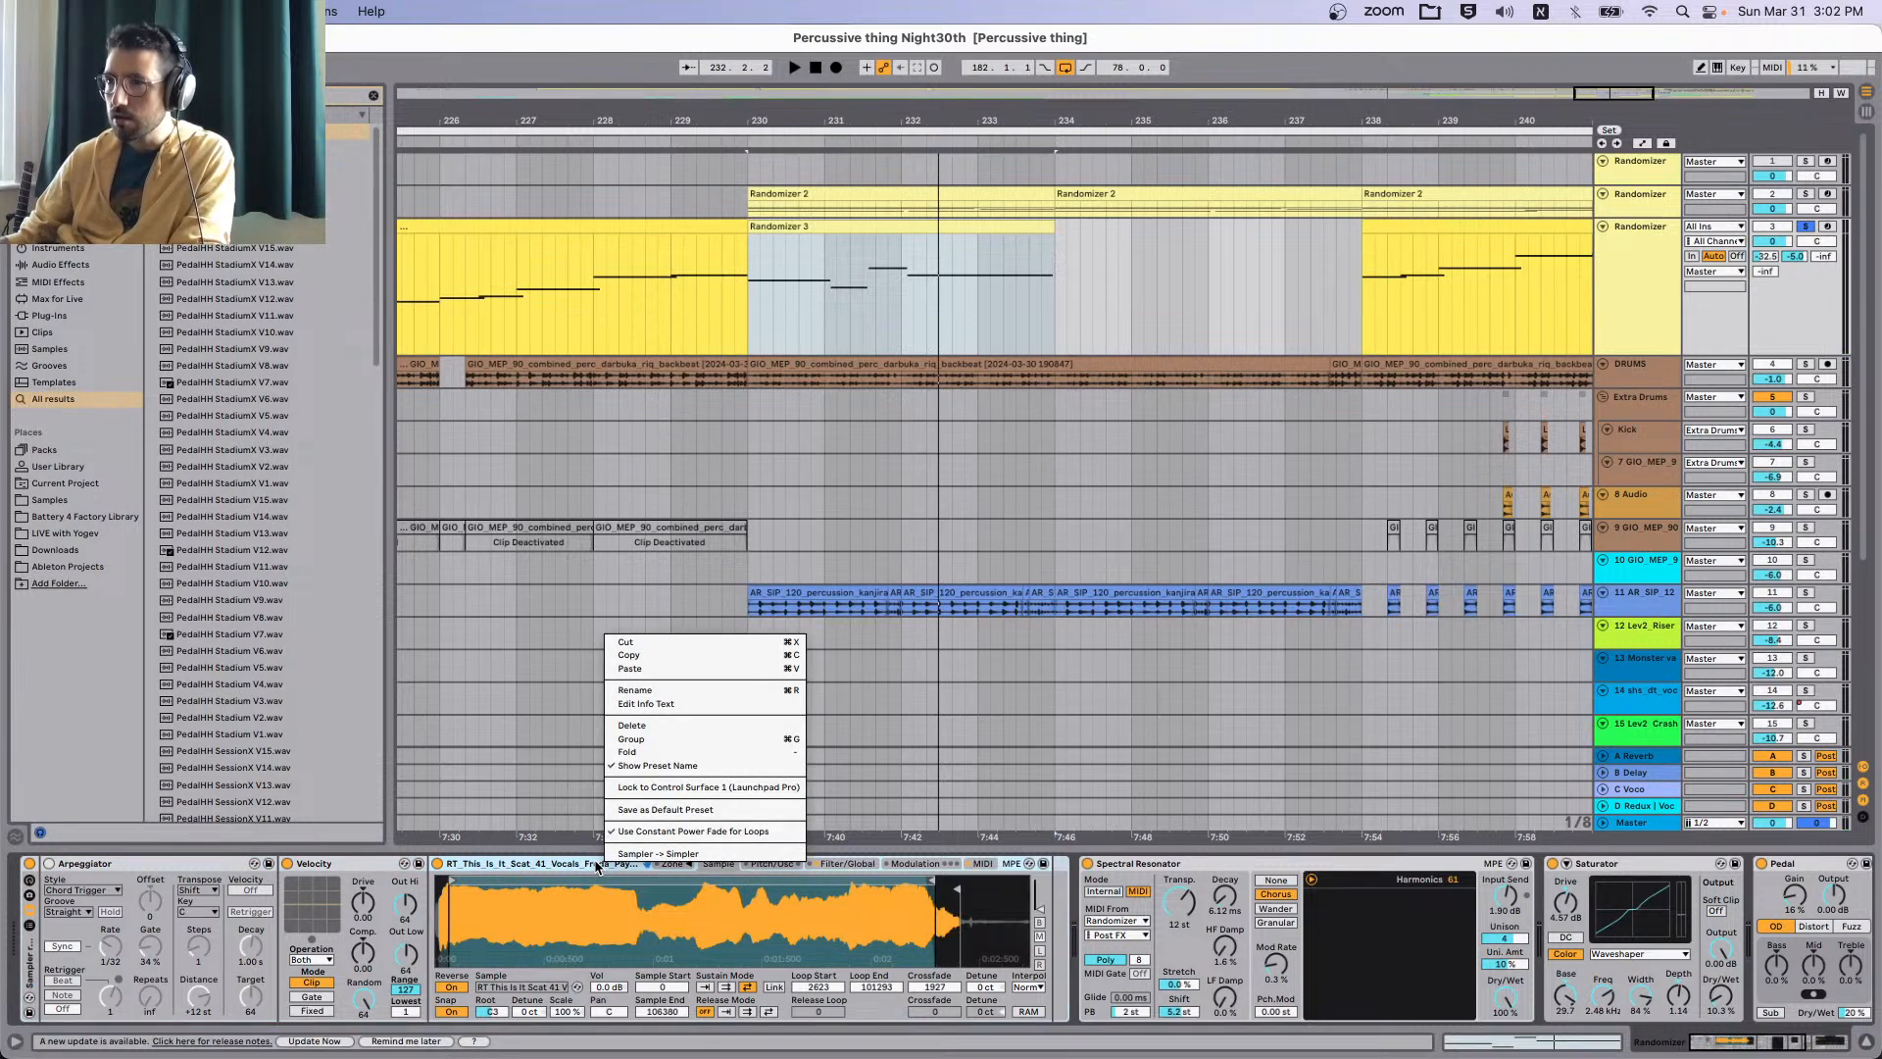
click(596, 867)
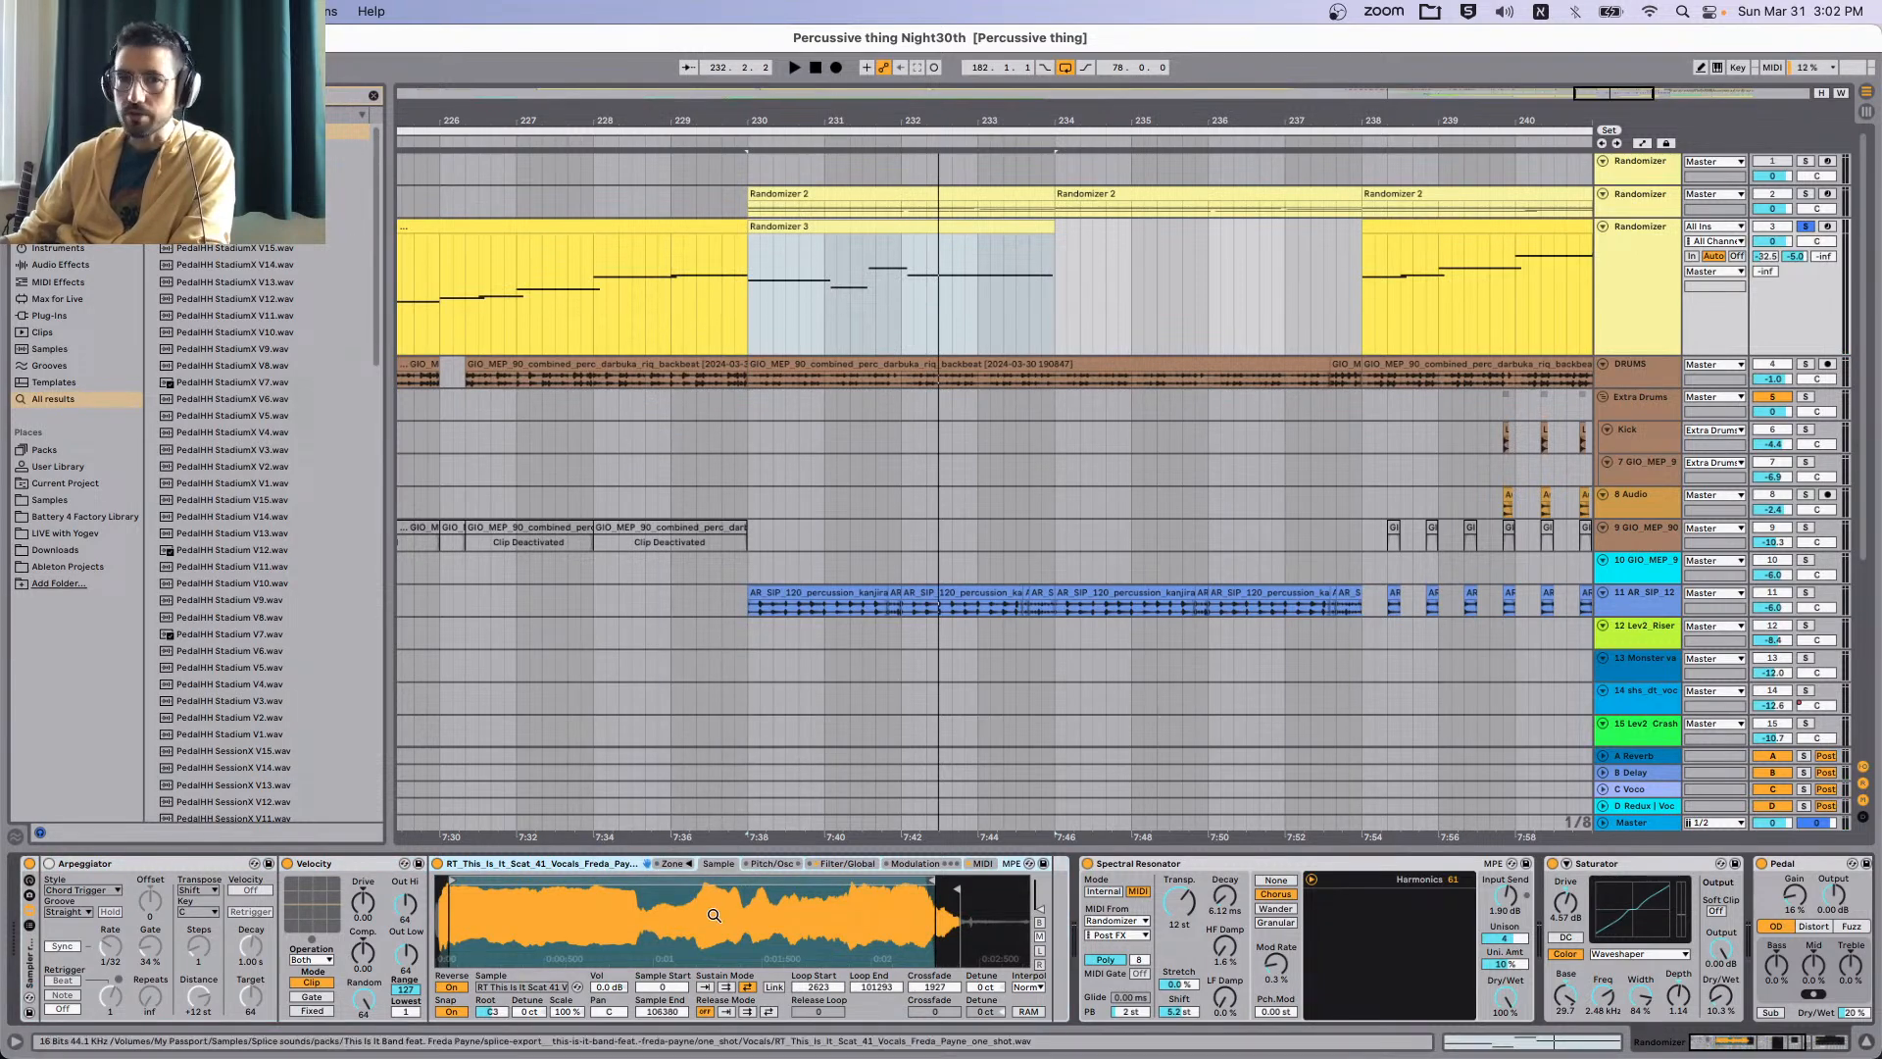
click(847, 864)
Play the soloed Randomizer track's clip from bar 238 and open the Sampler's pitch and oscillator settings.
scroll(631, 306, left, 3)
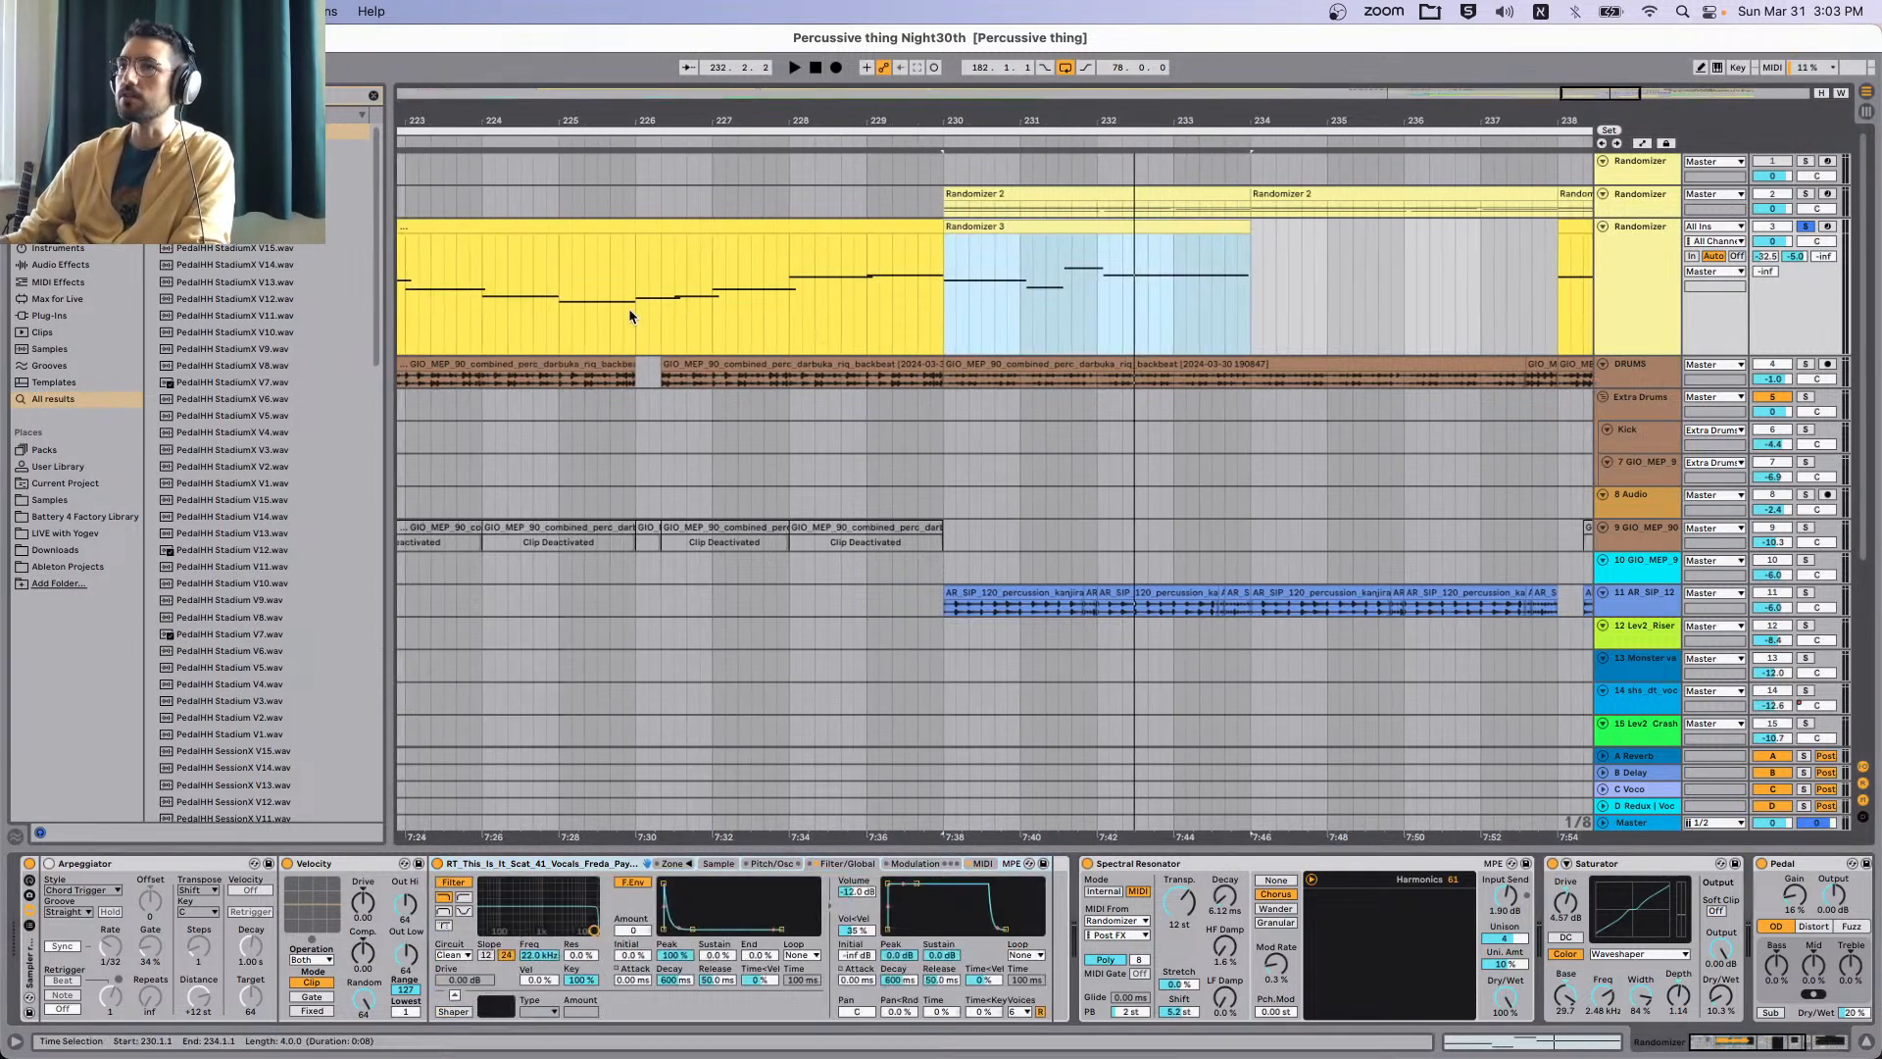
scroll(804, 272, right, 8)
click(1223, 226)
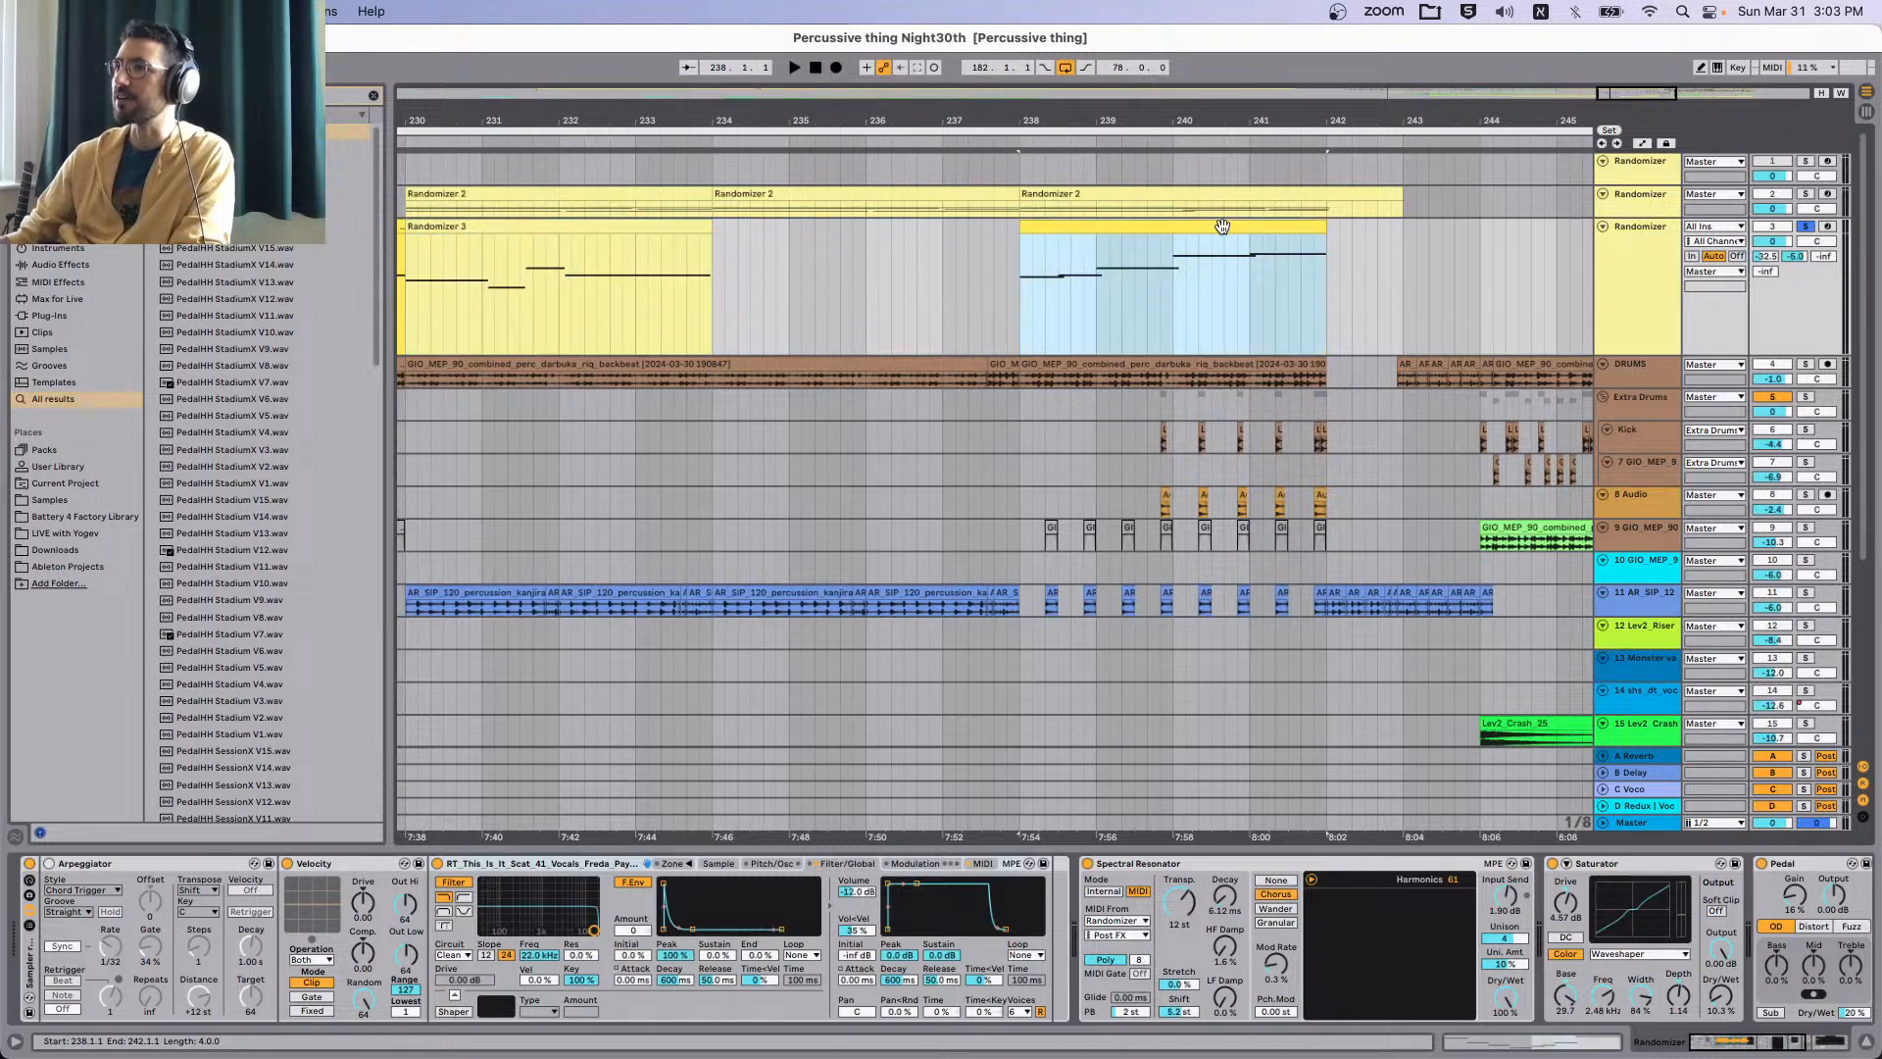
key(space)
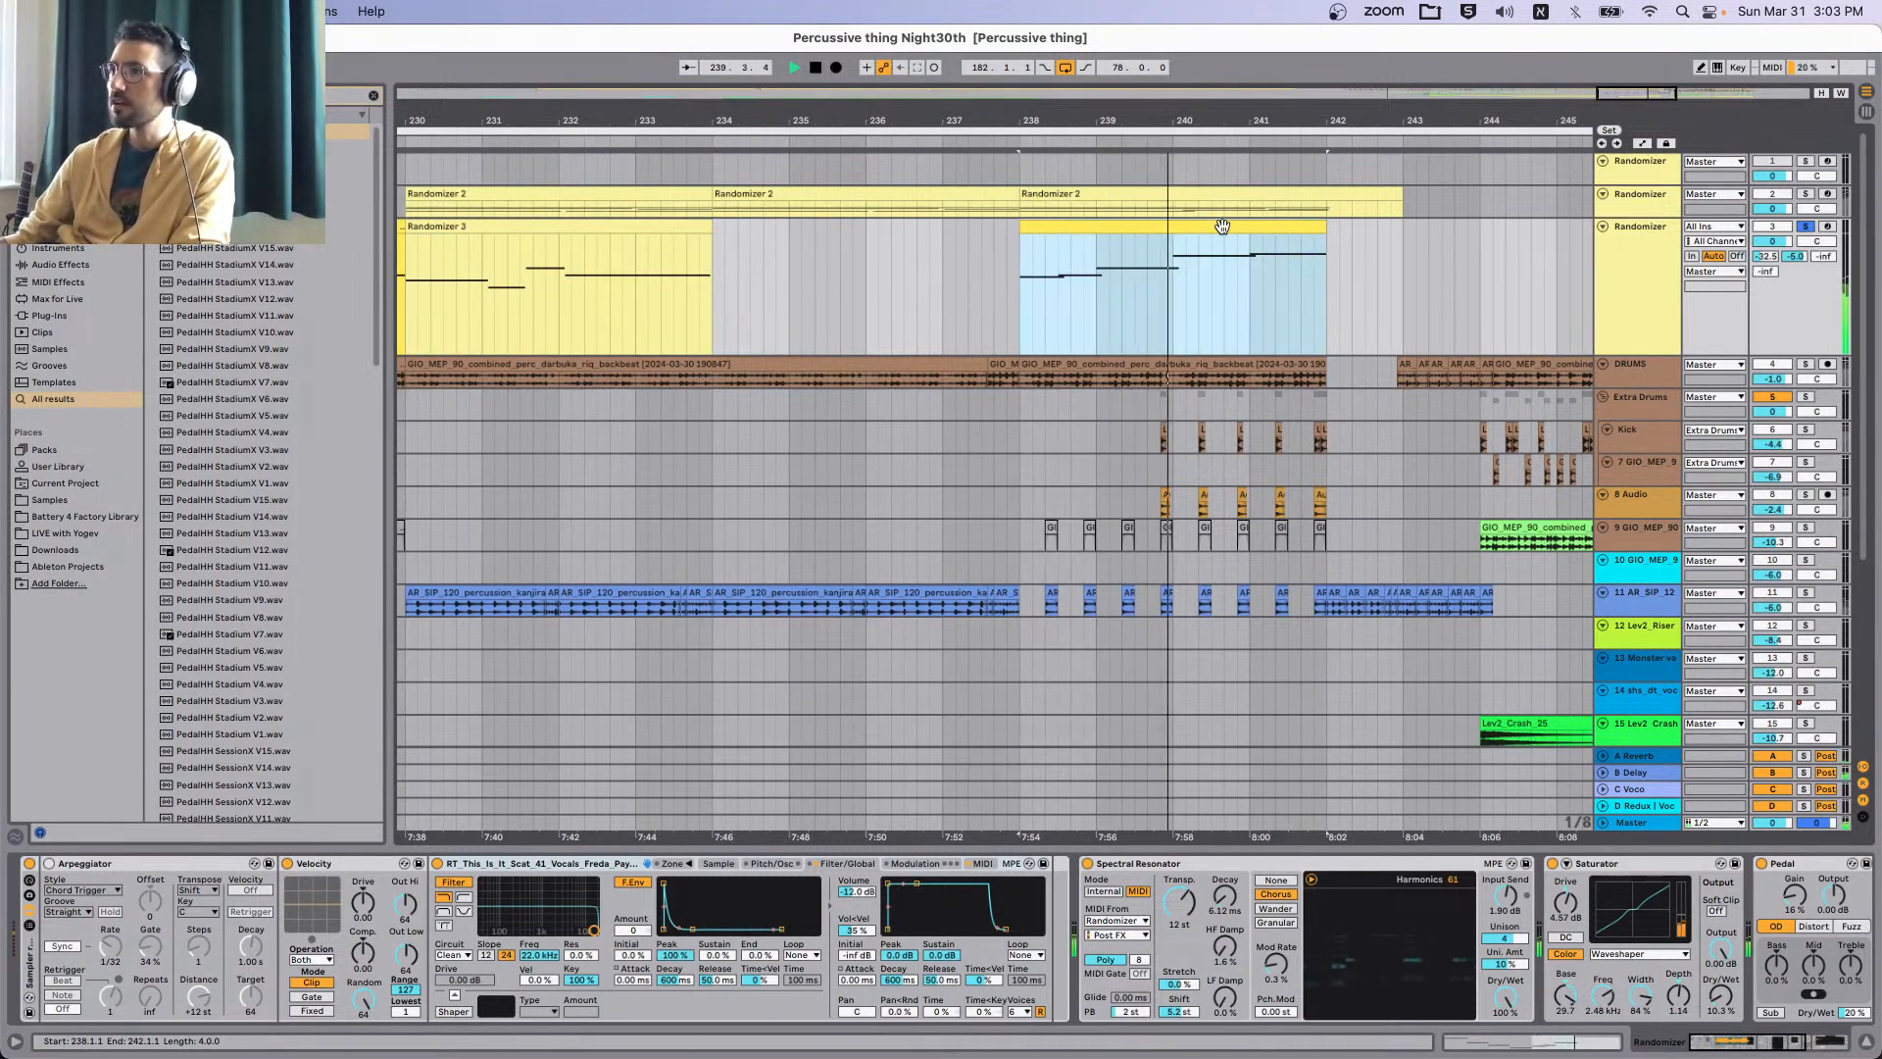
key(space)
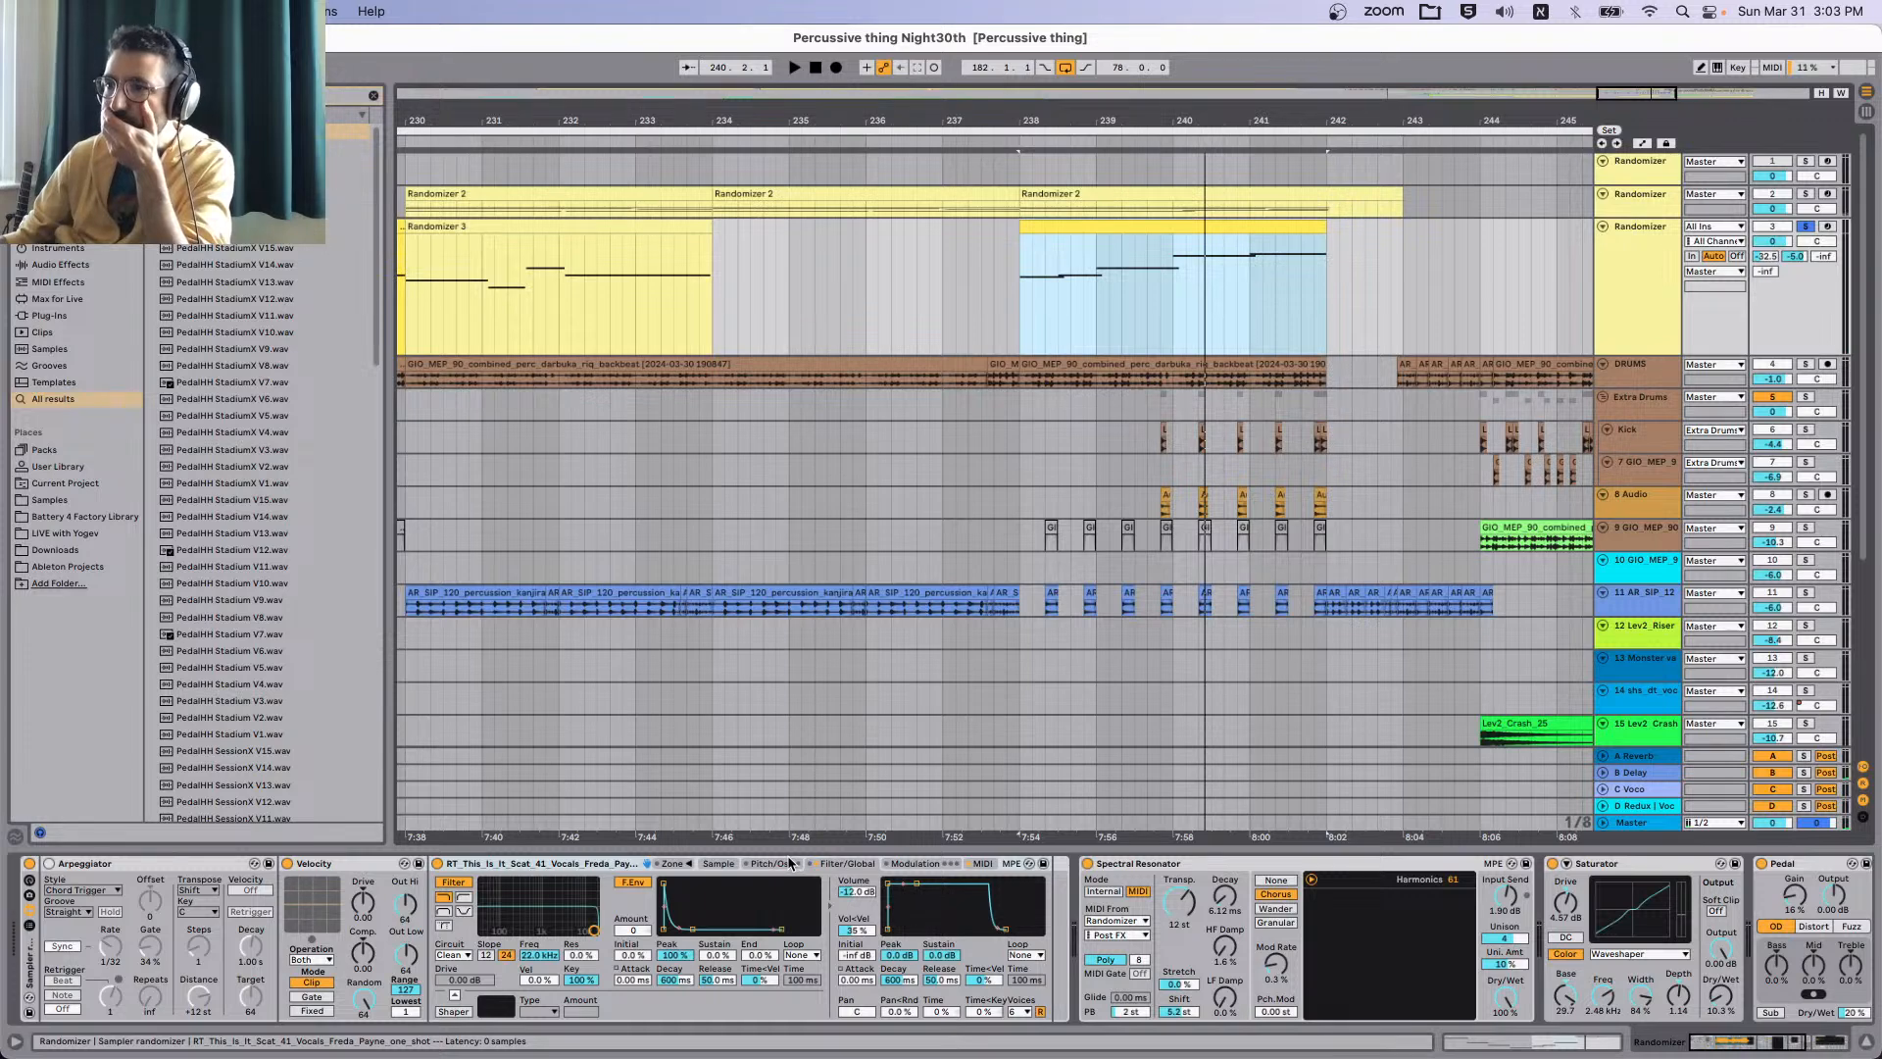
click(790, 863)
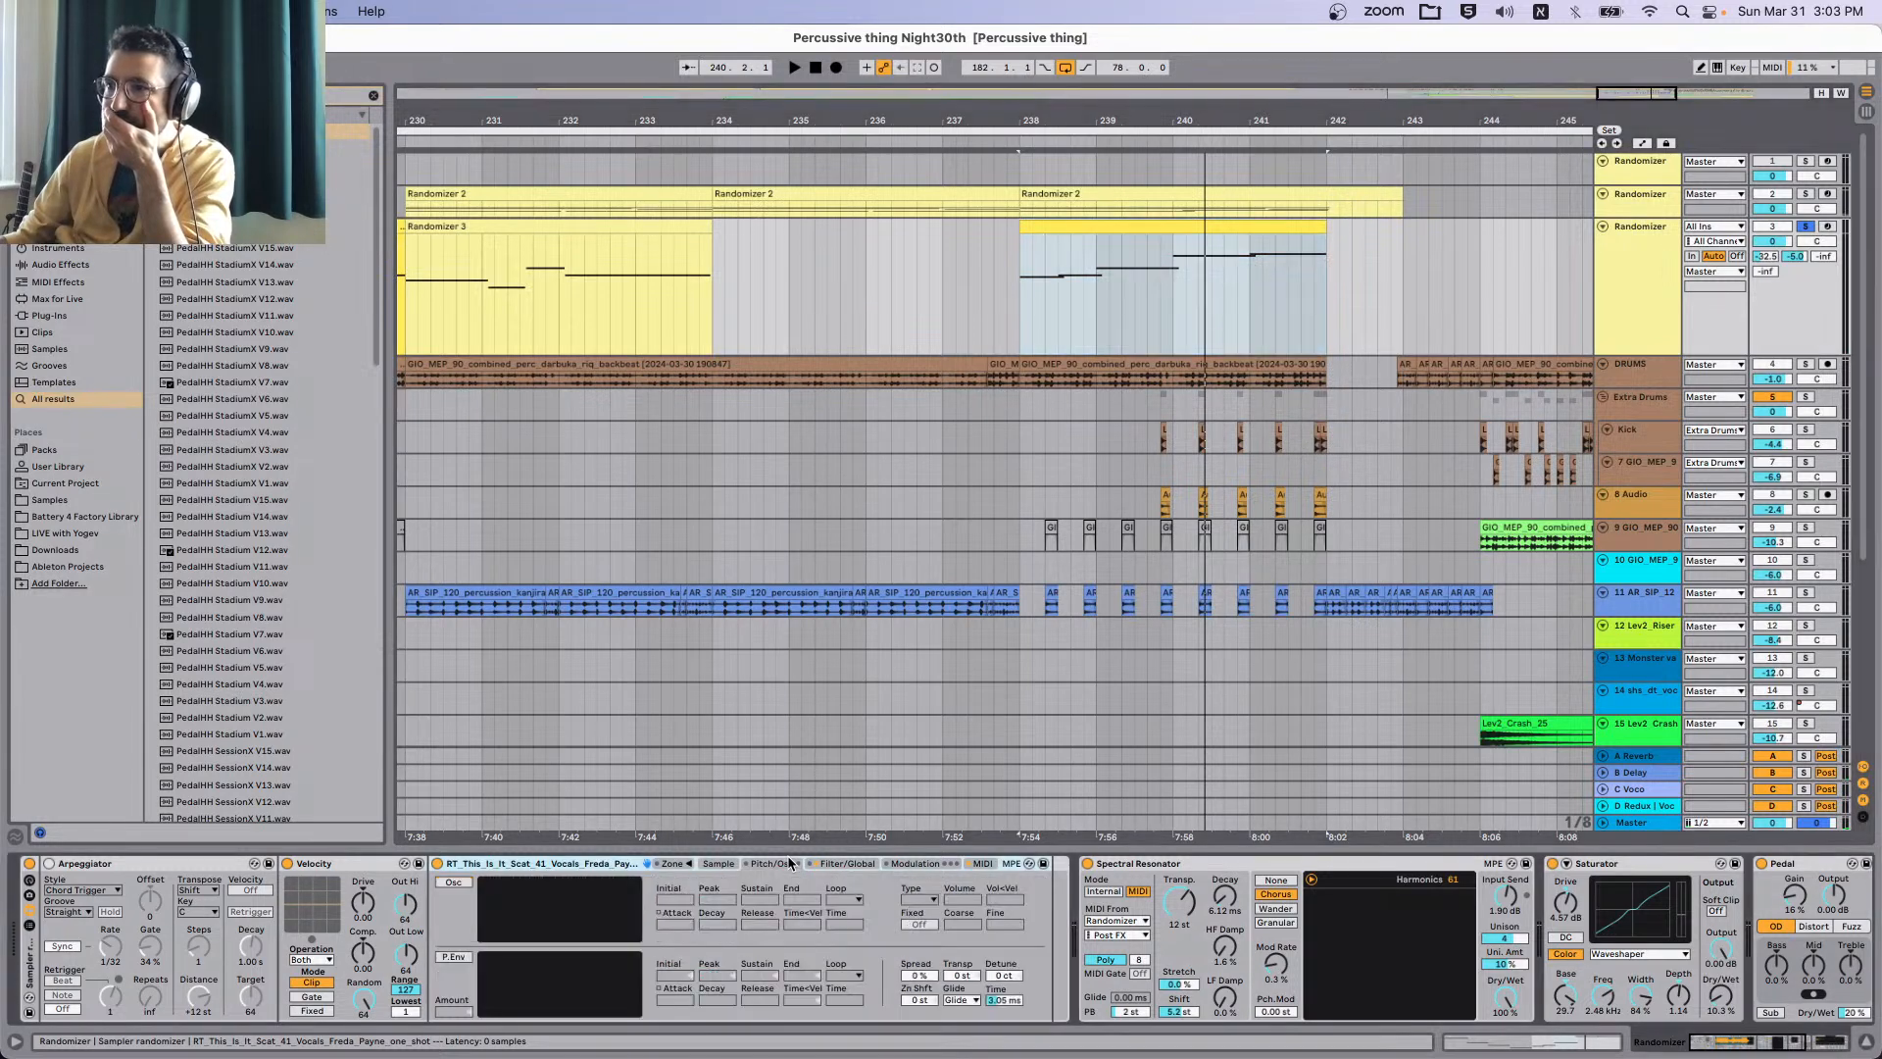
Try a shorter glide time of 737 ms in the Randomizer track's Sampler during playback and undo the change.
click(1003, 1000)
text(250)
key(Return)
key(space)
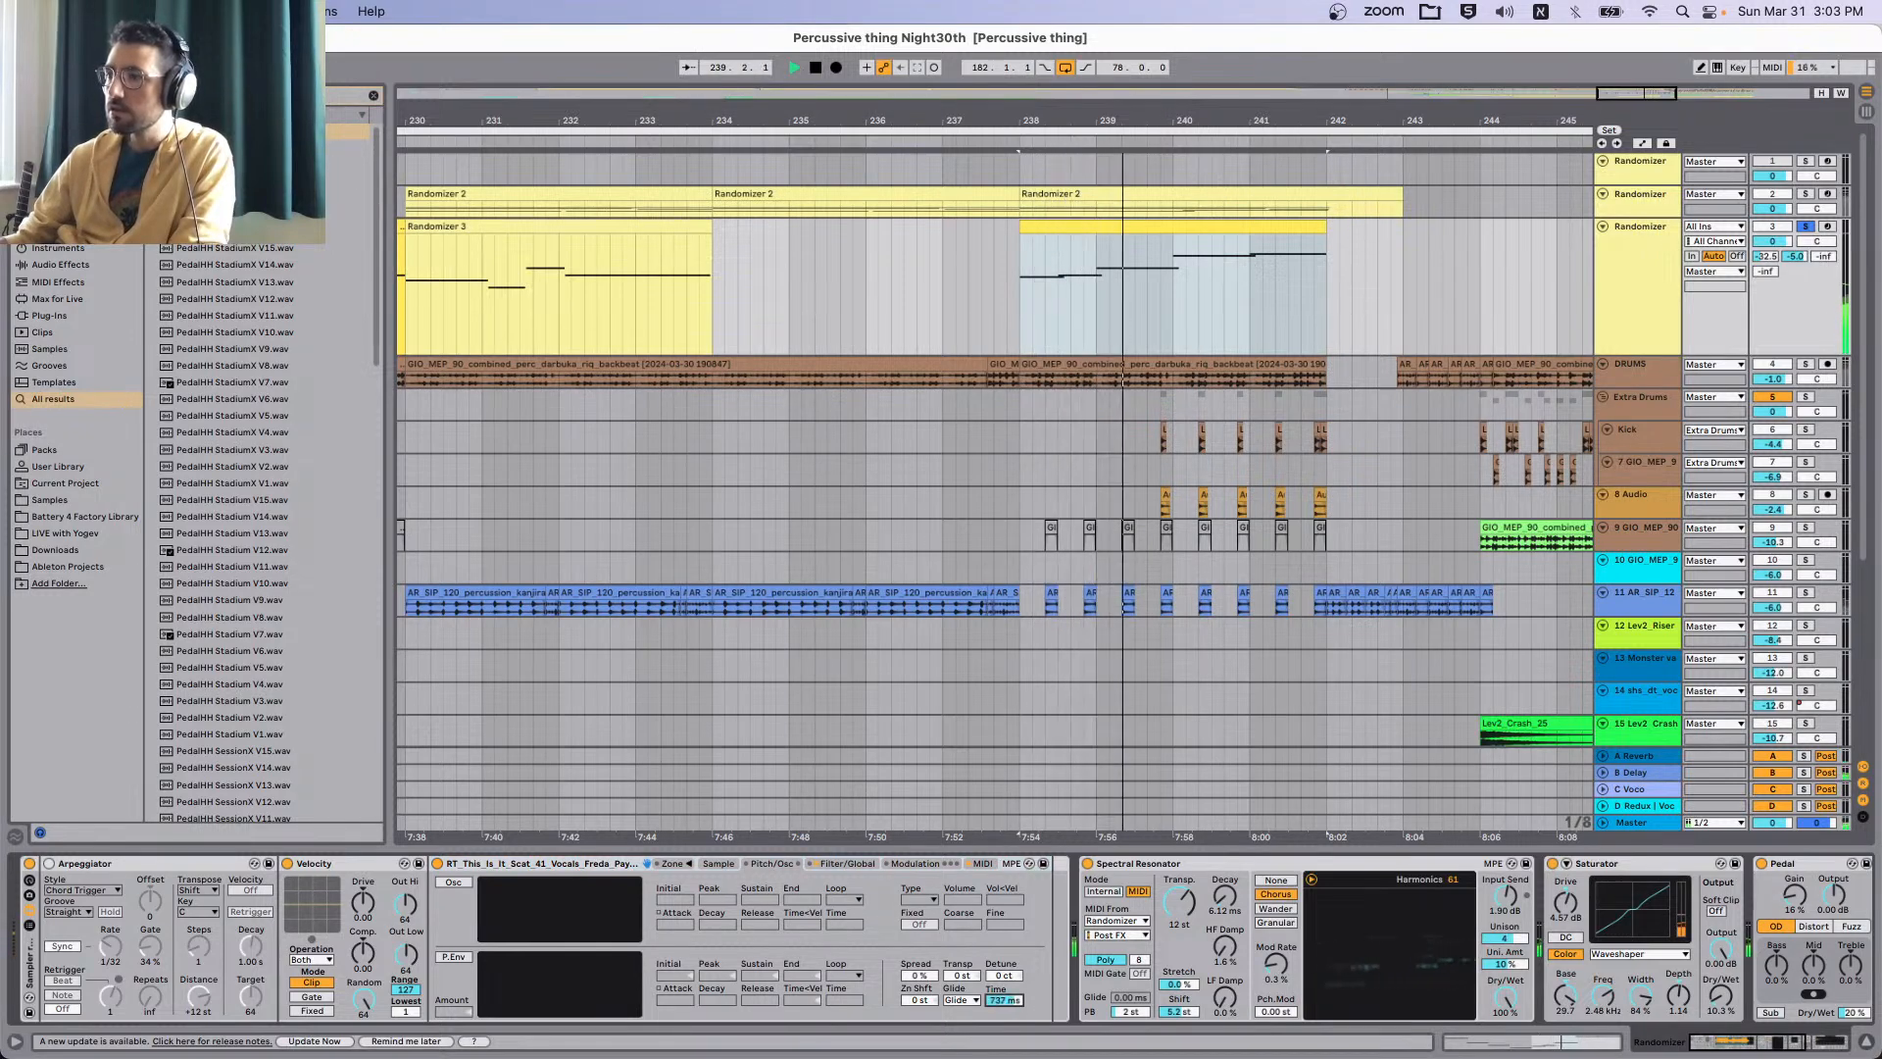
drag(1016, 1010, 1017, 1004)
key(super+z)
key(space)
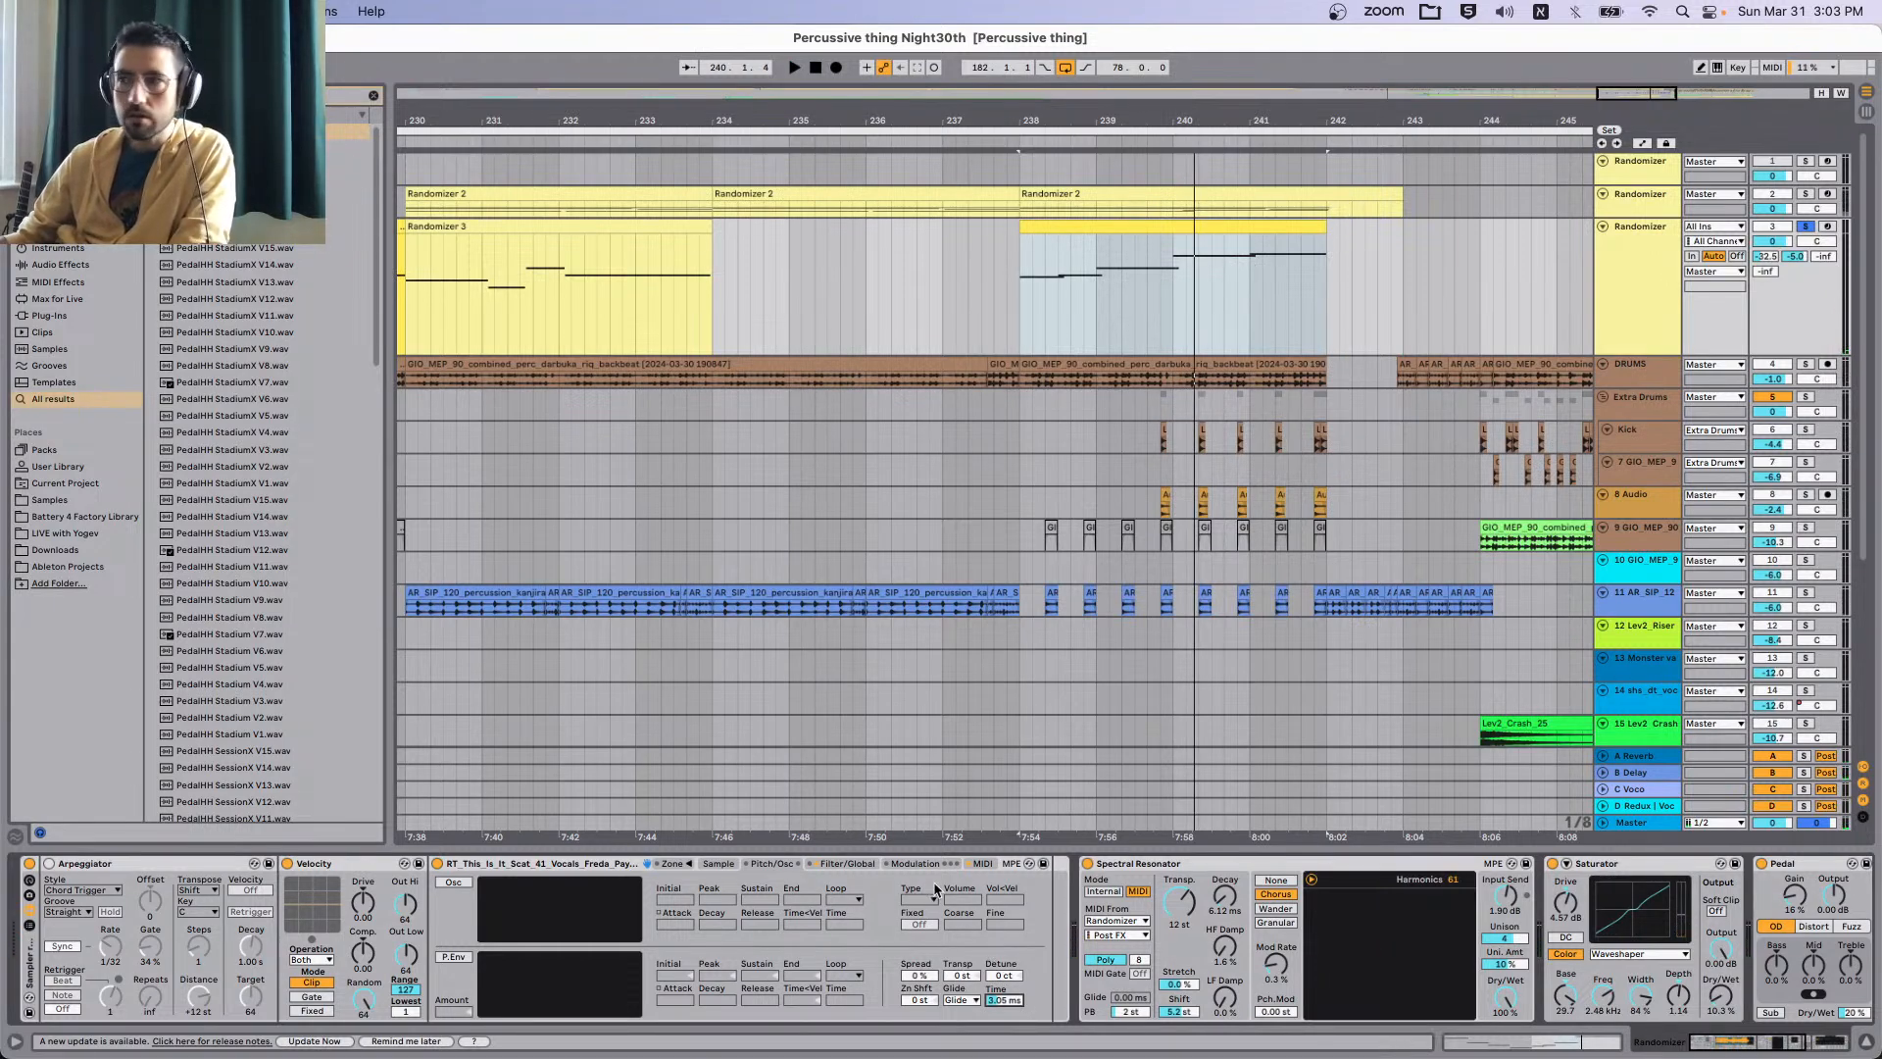
Check the Slide modulation destinations in the Sampler's MIDI settings and view its sample waveform during playback.
click(982, 864)
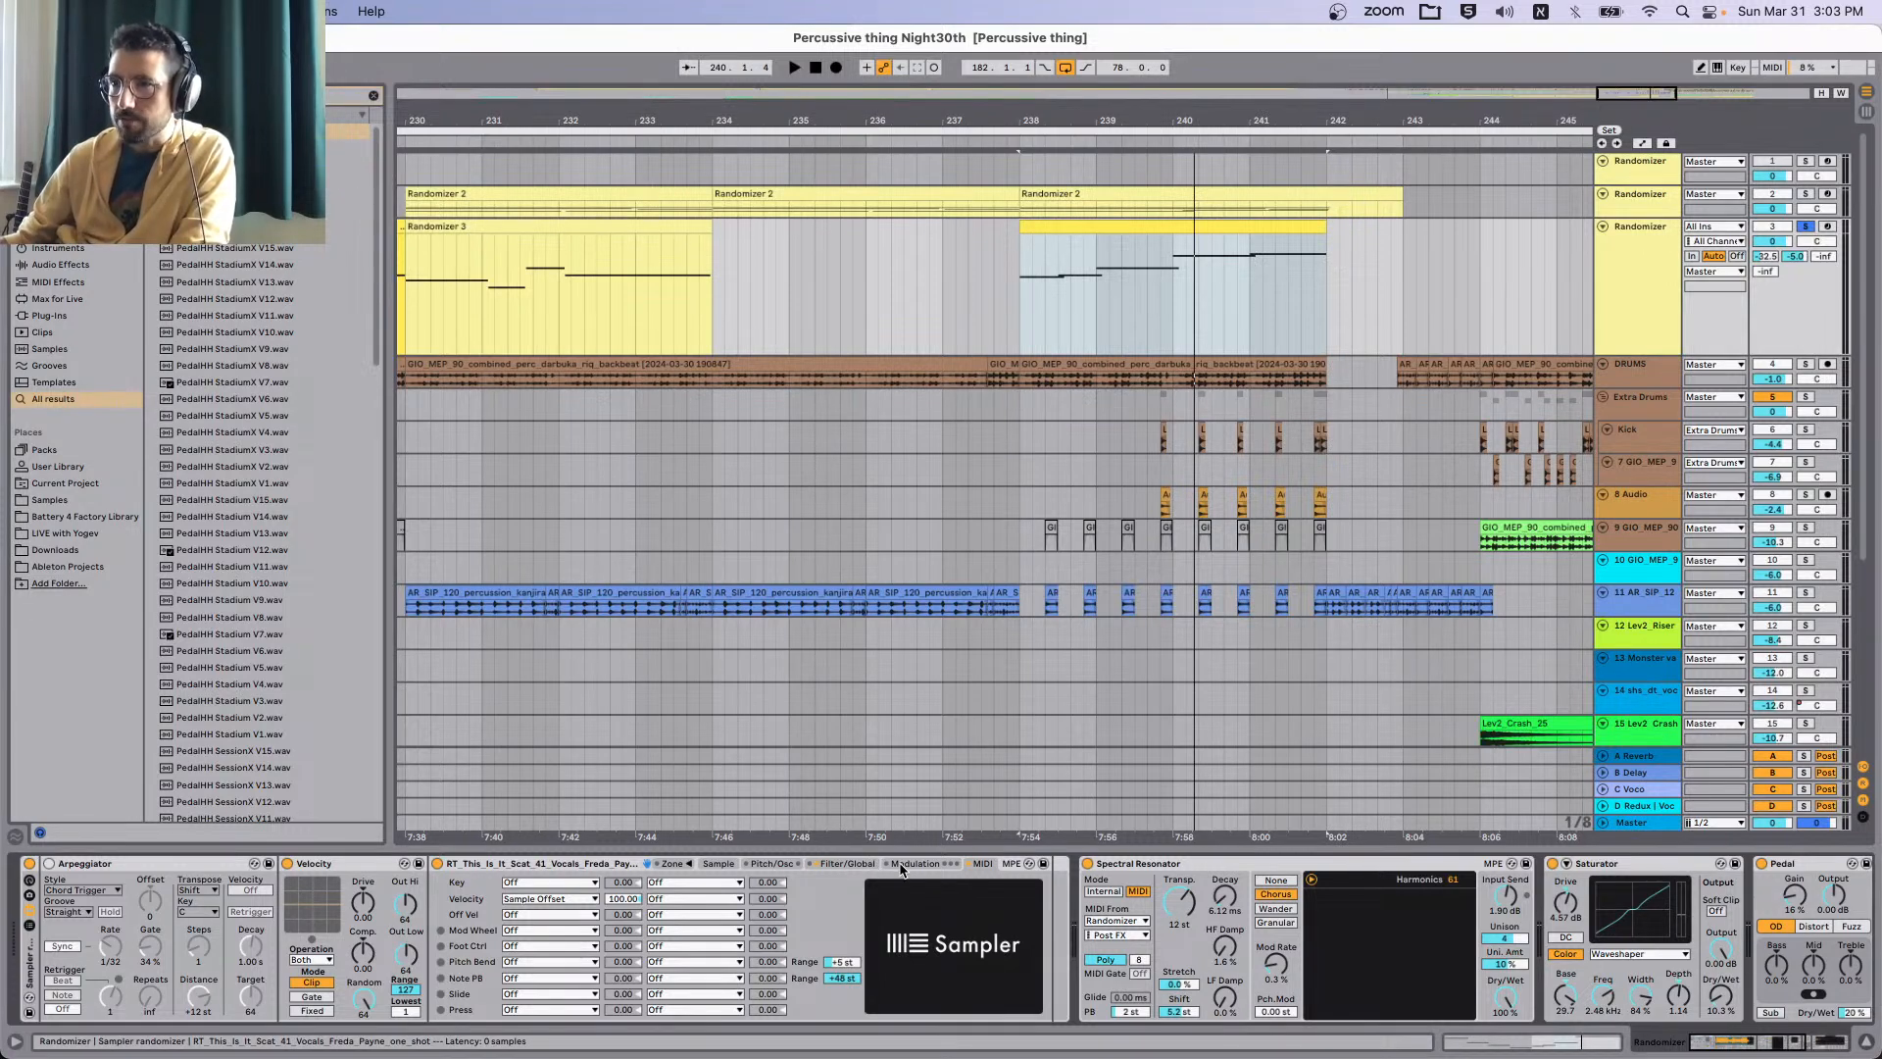
click(529, 994)
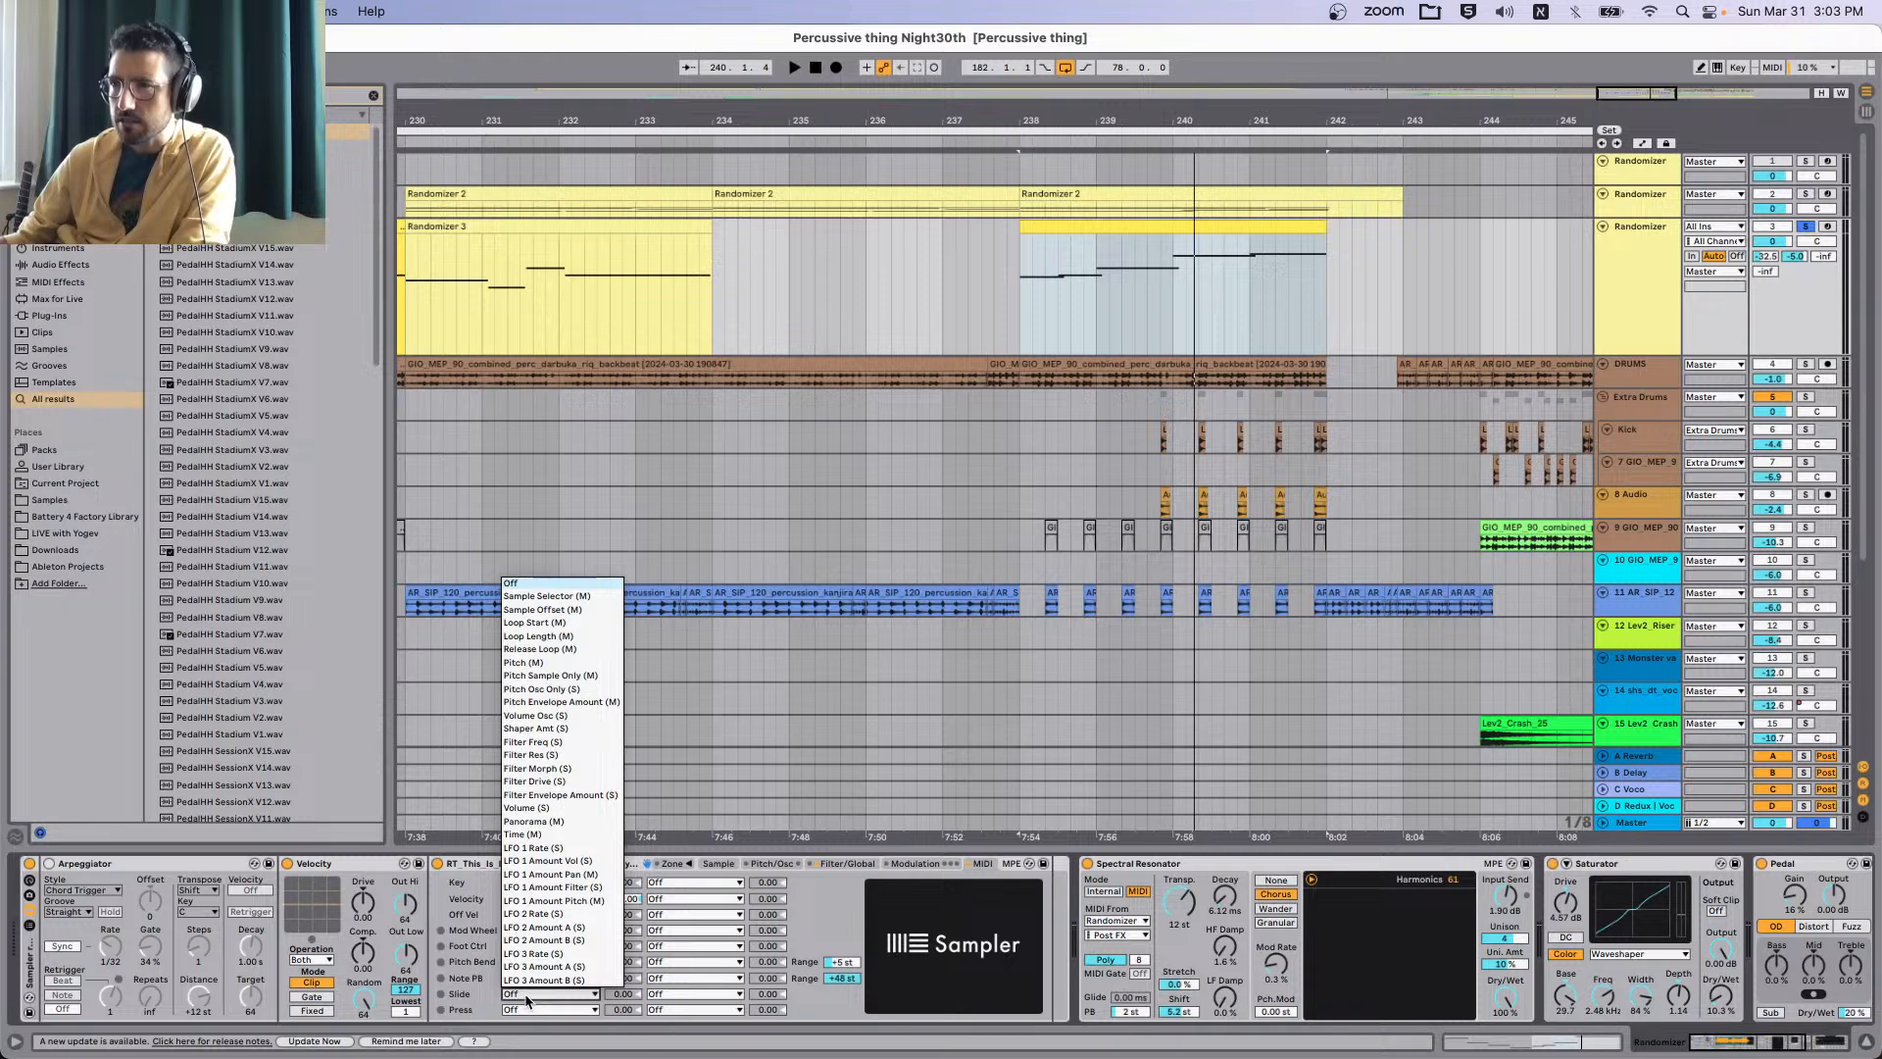
click(527, 996)
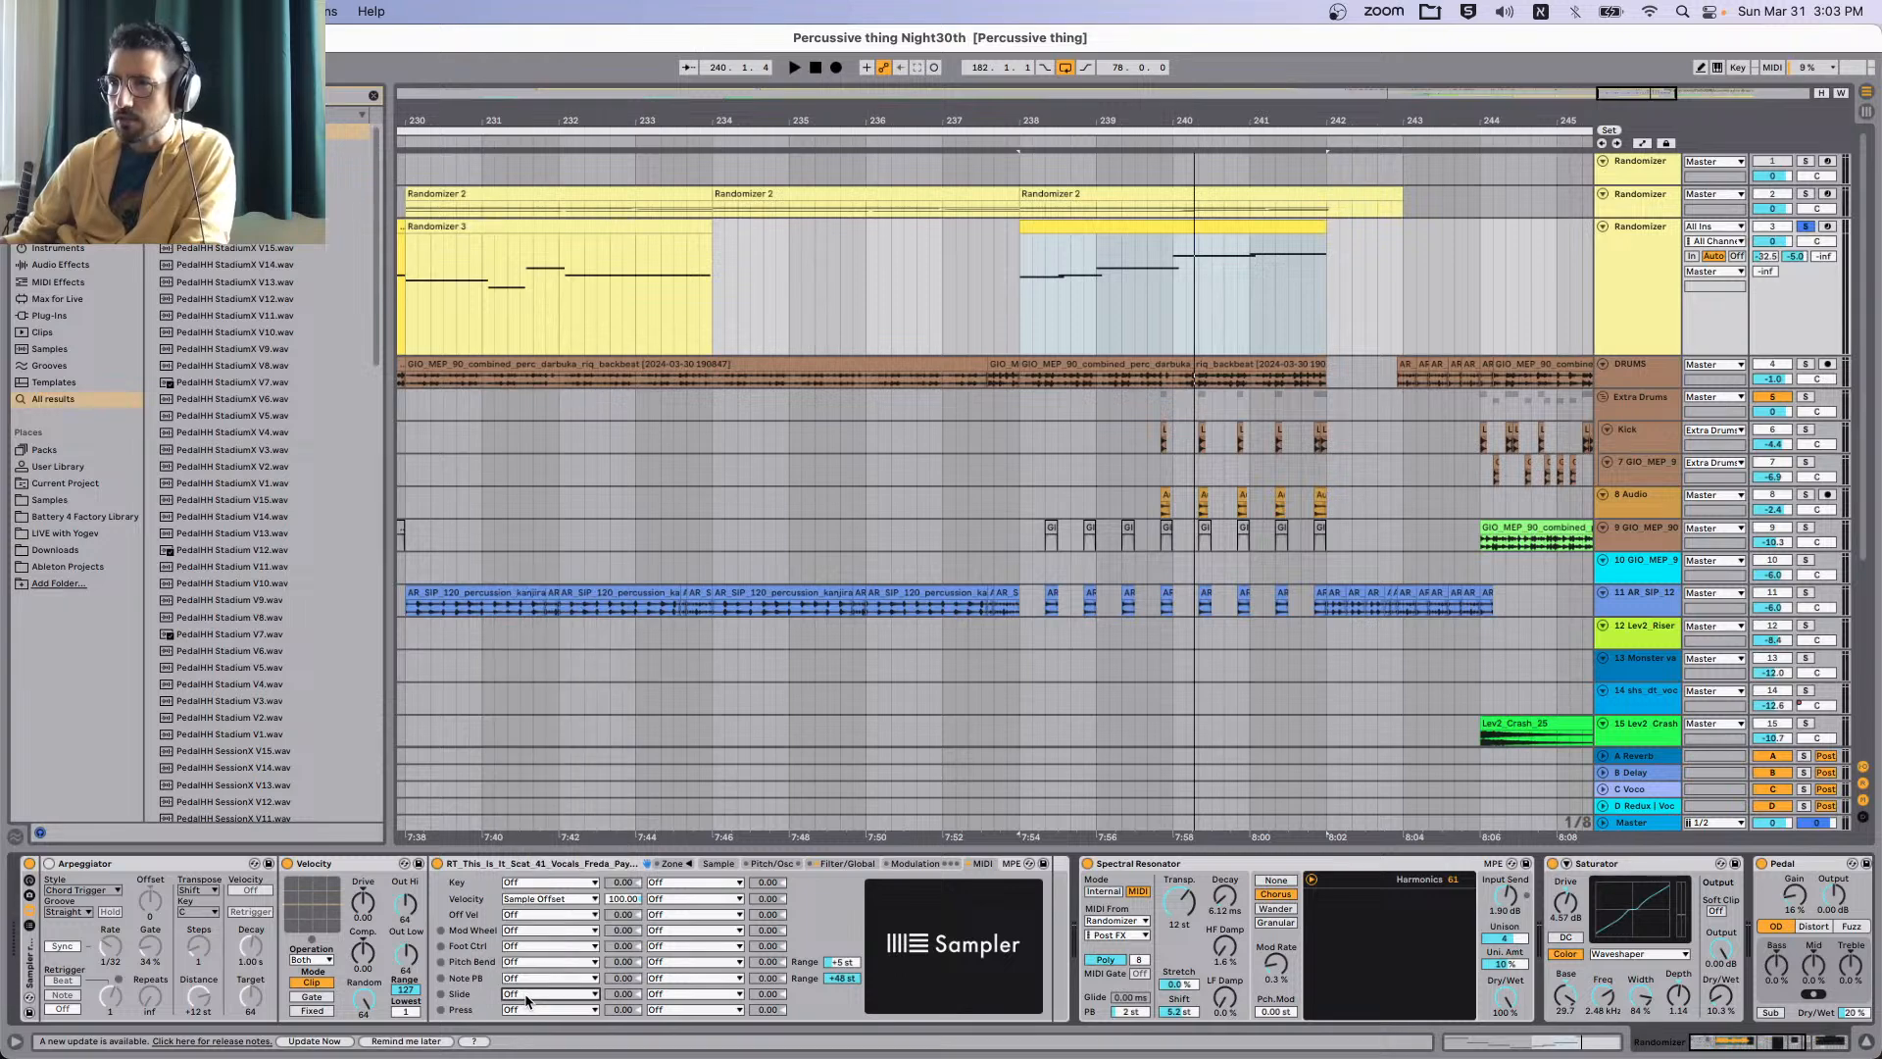
click(719, 866)
key(space)
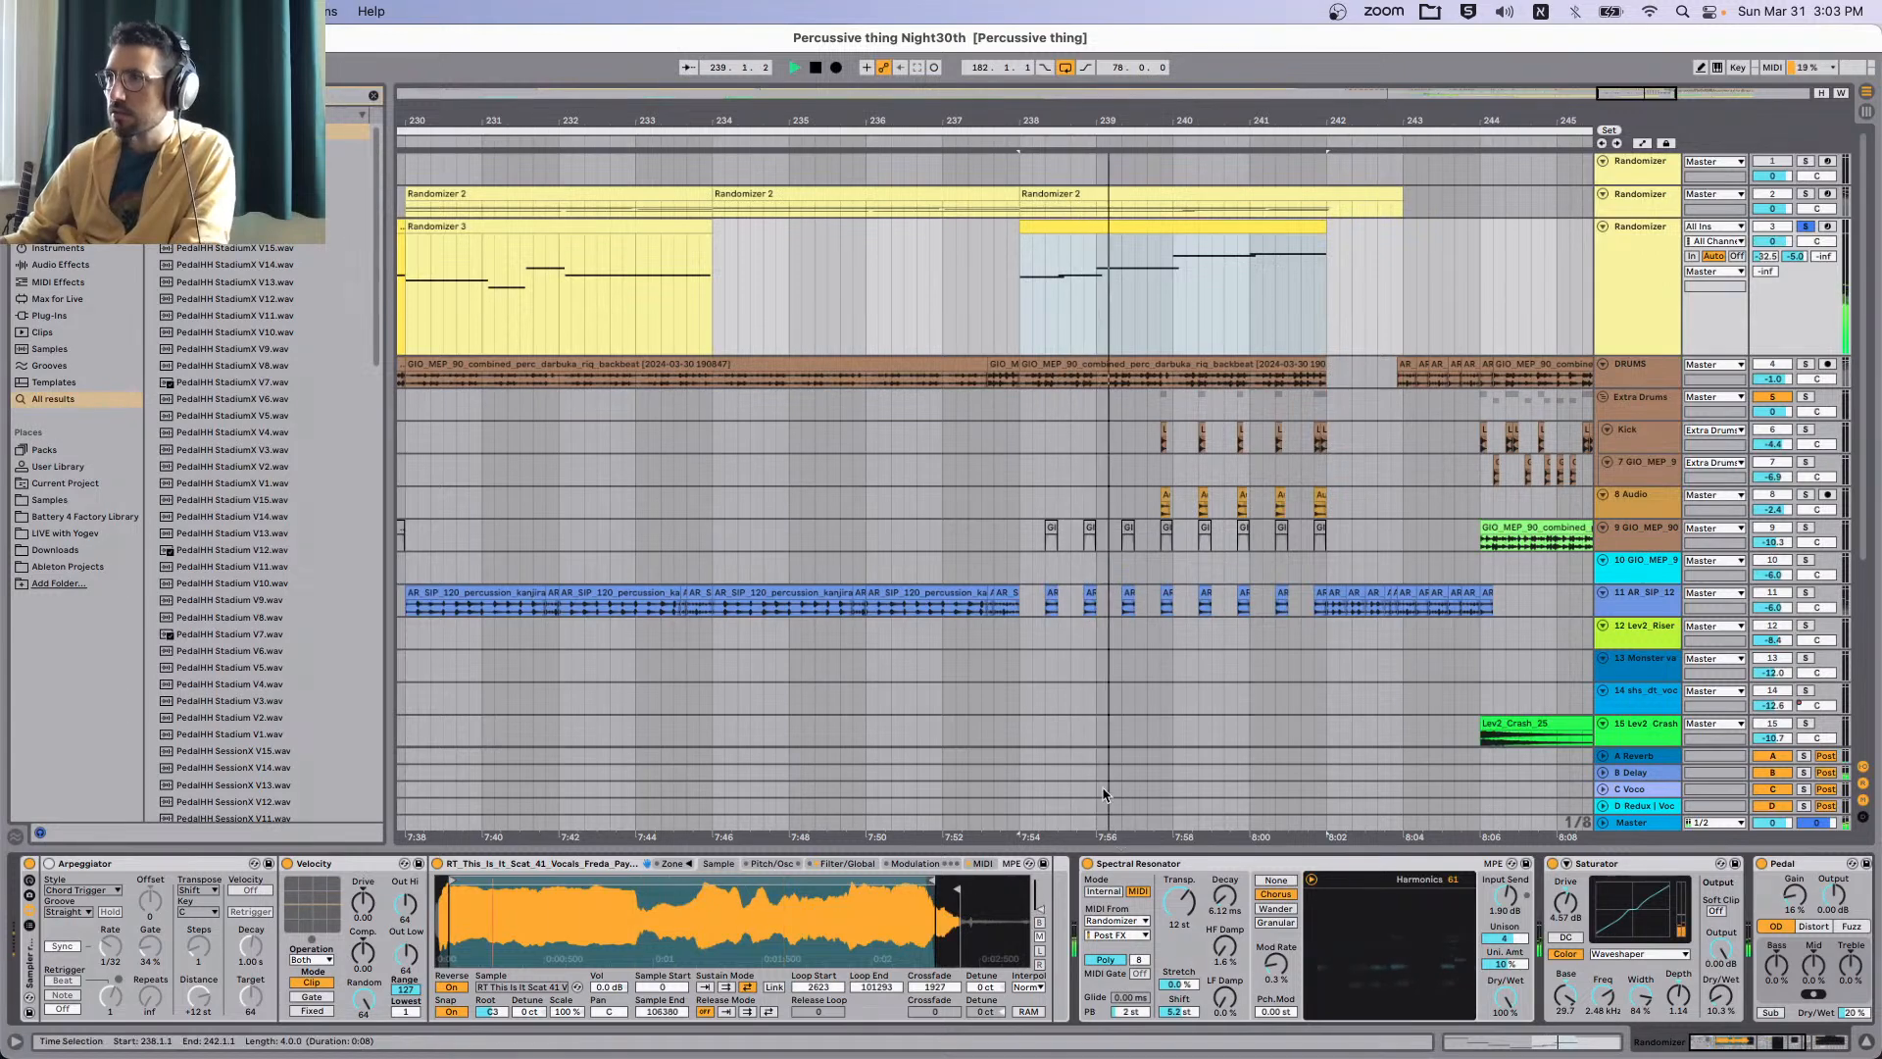
Play the third Randomizer track from bar 232, and again from bar 238 with the other tracks audible.
click(765, 299)
key(minus)
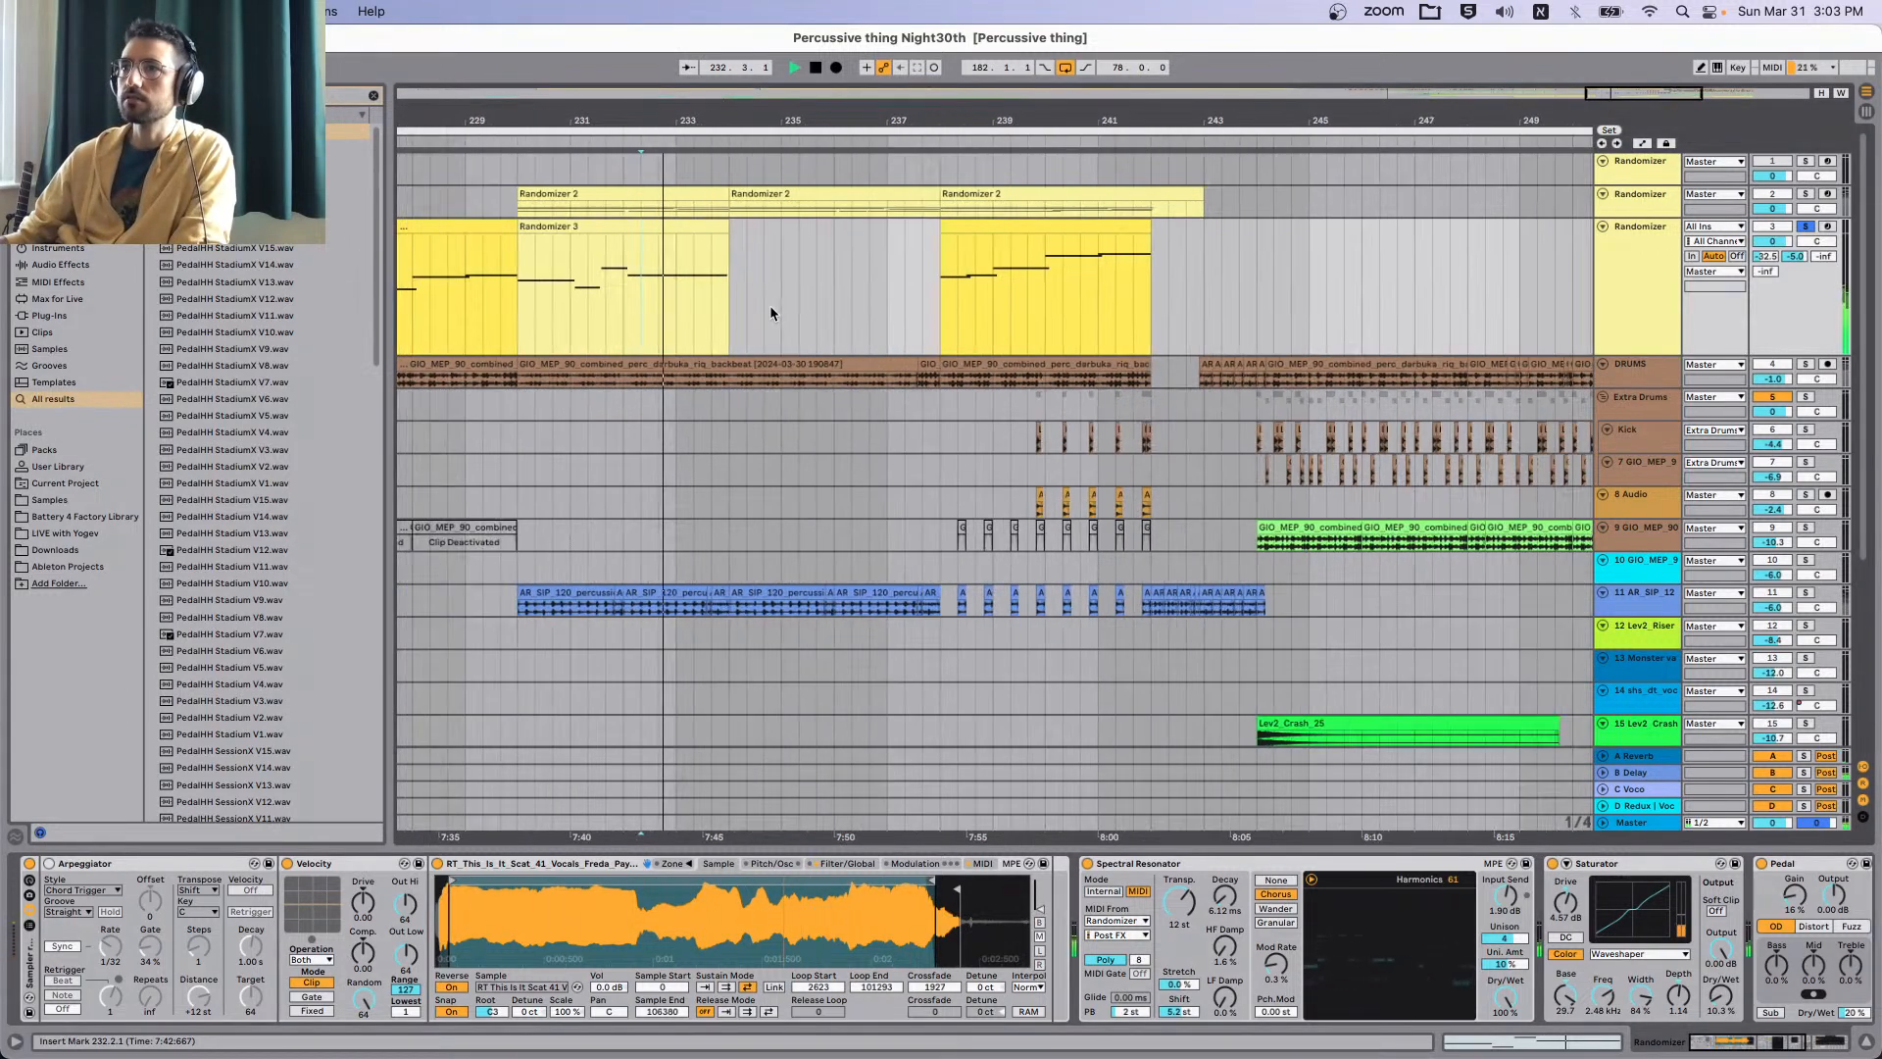
click(938, 265)
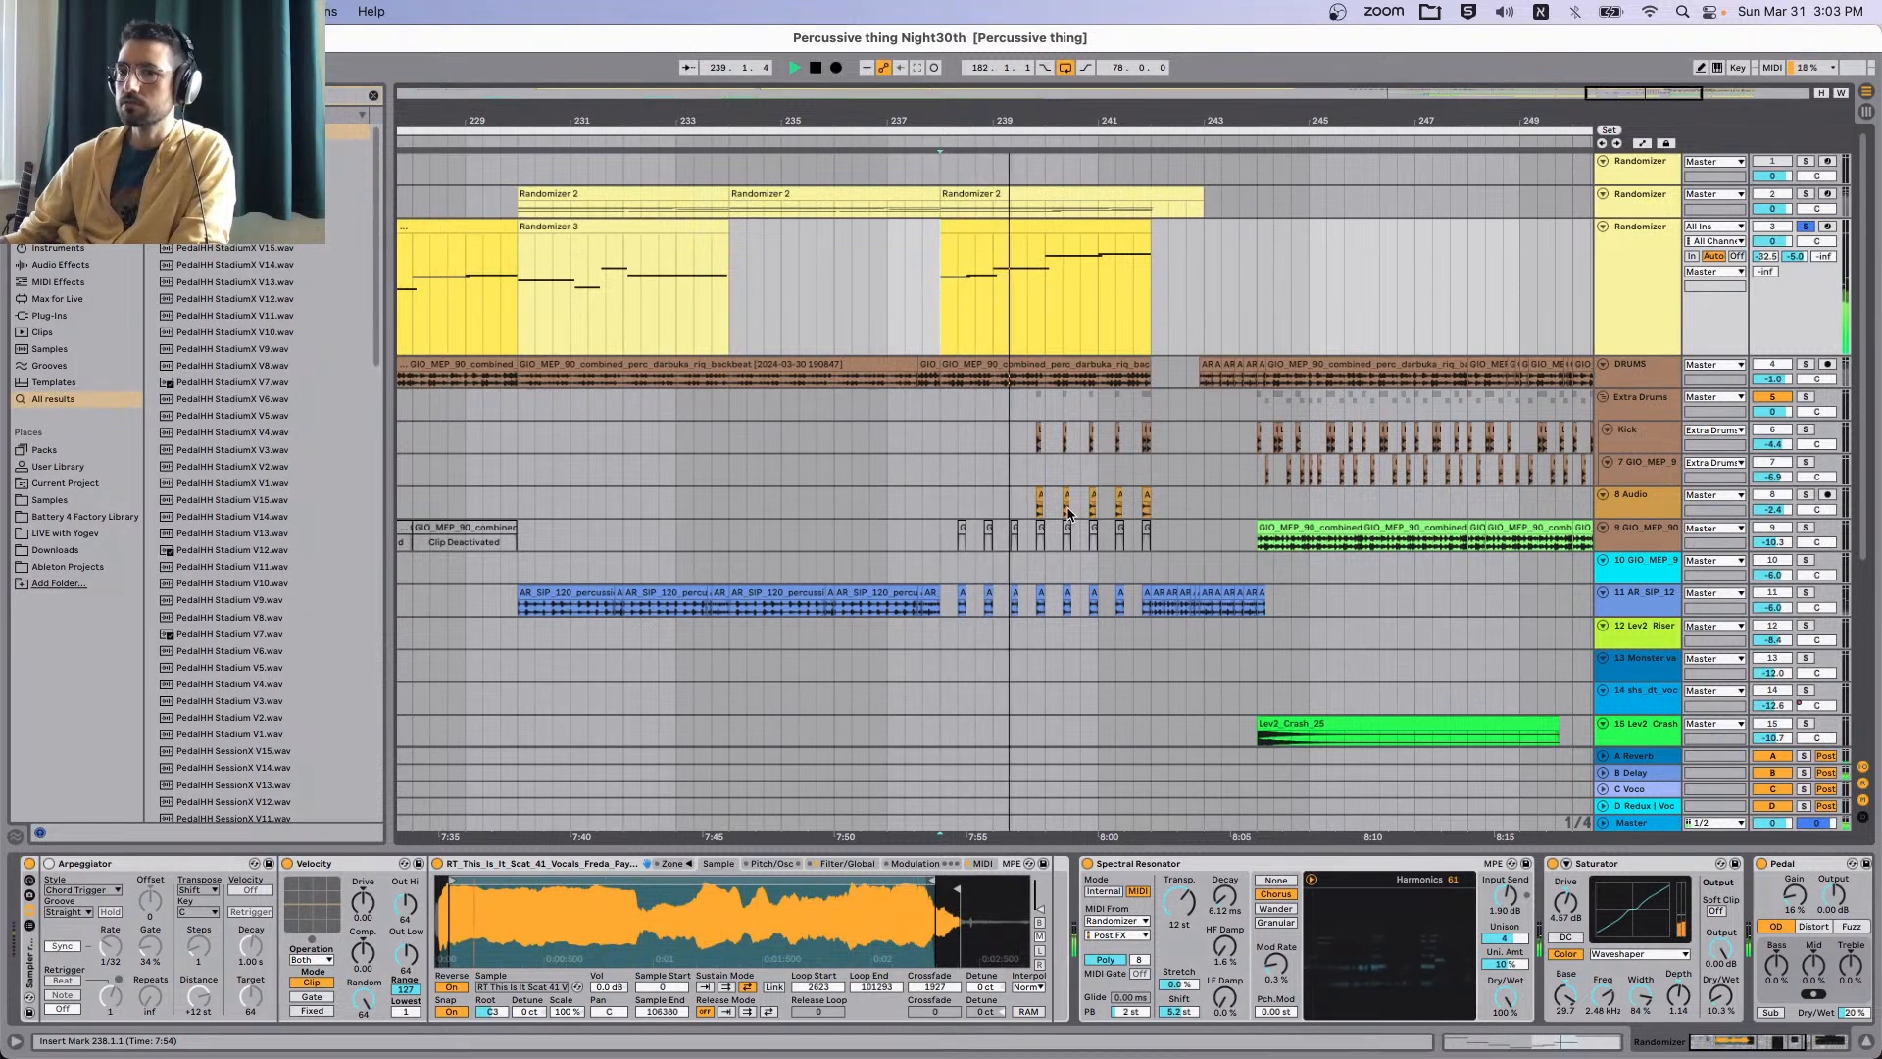
scroll(1155, 463, right, 3)
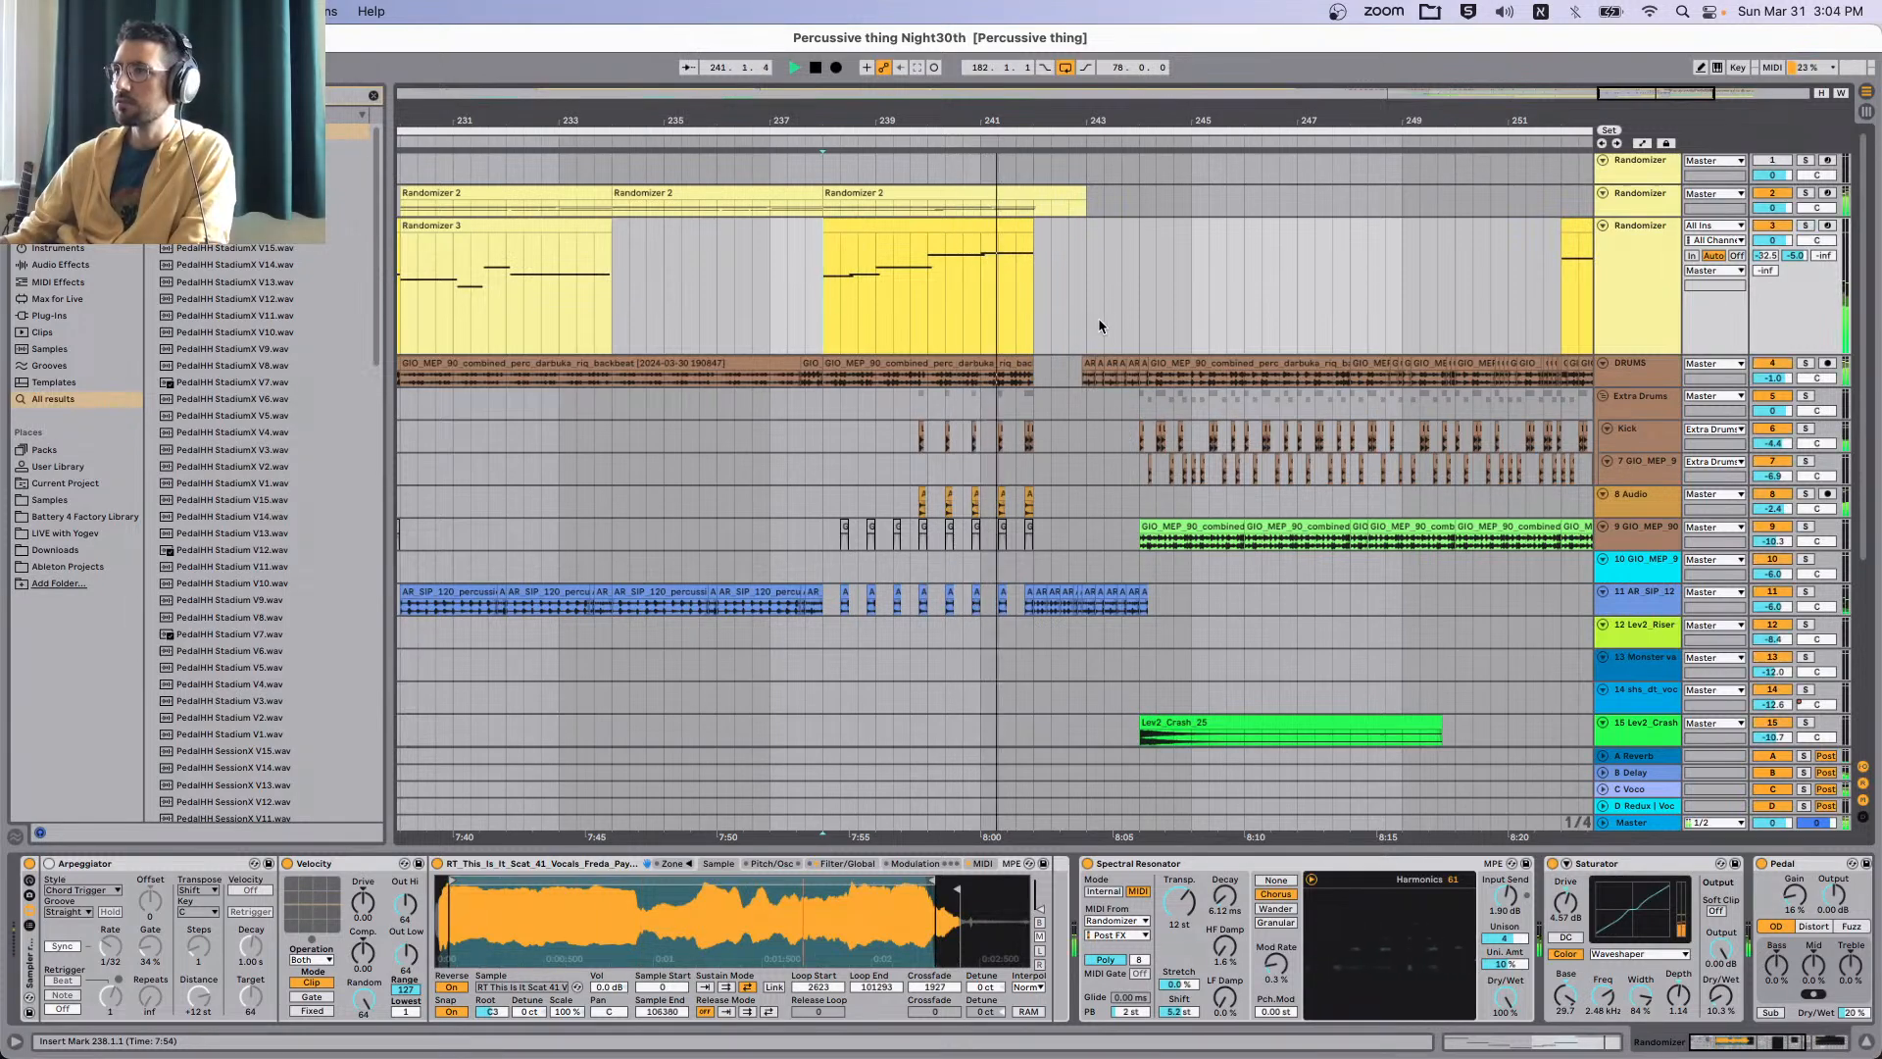
scroll(1058, 328, right, 3)
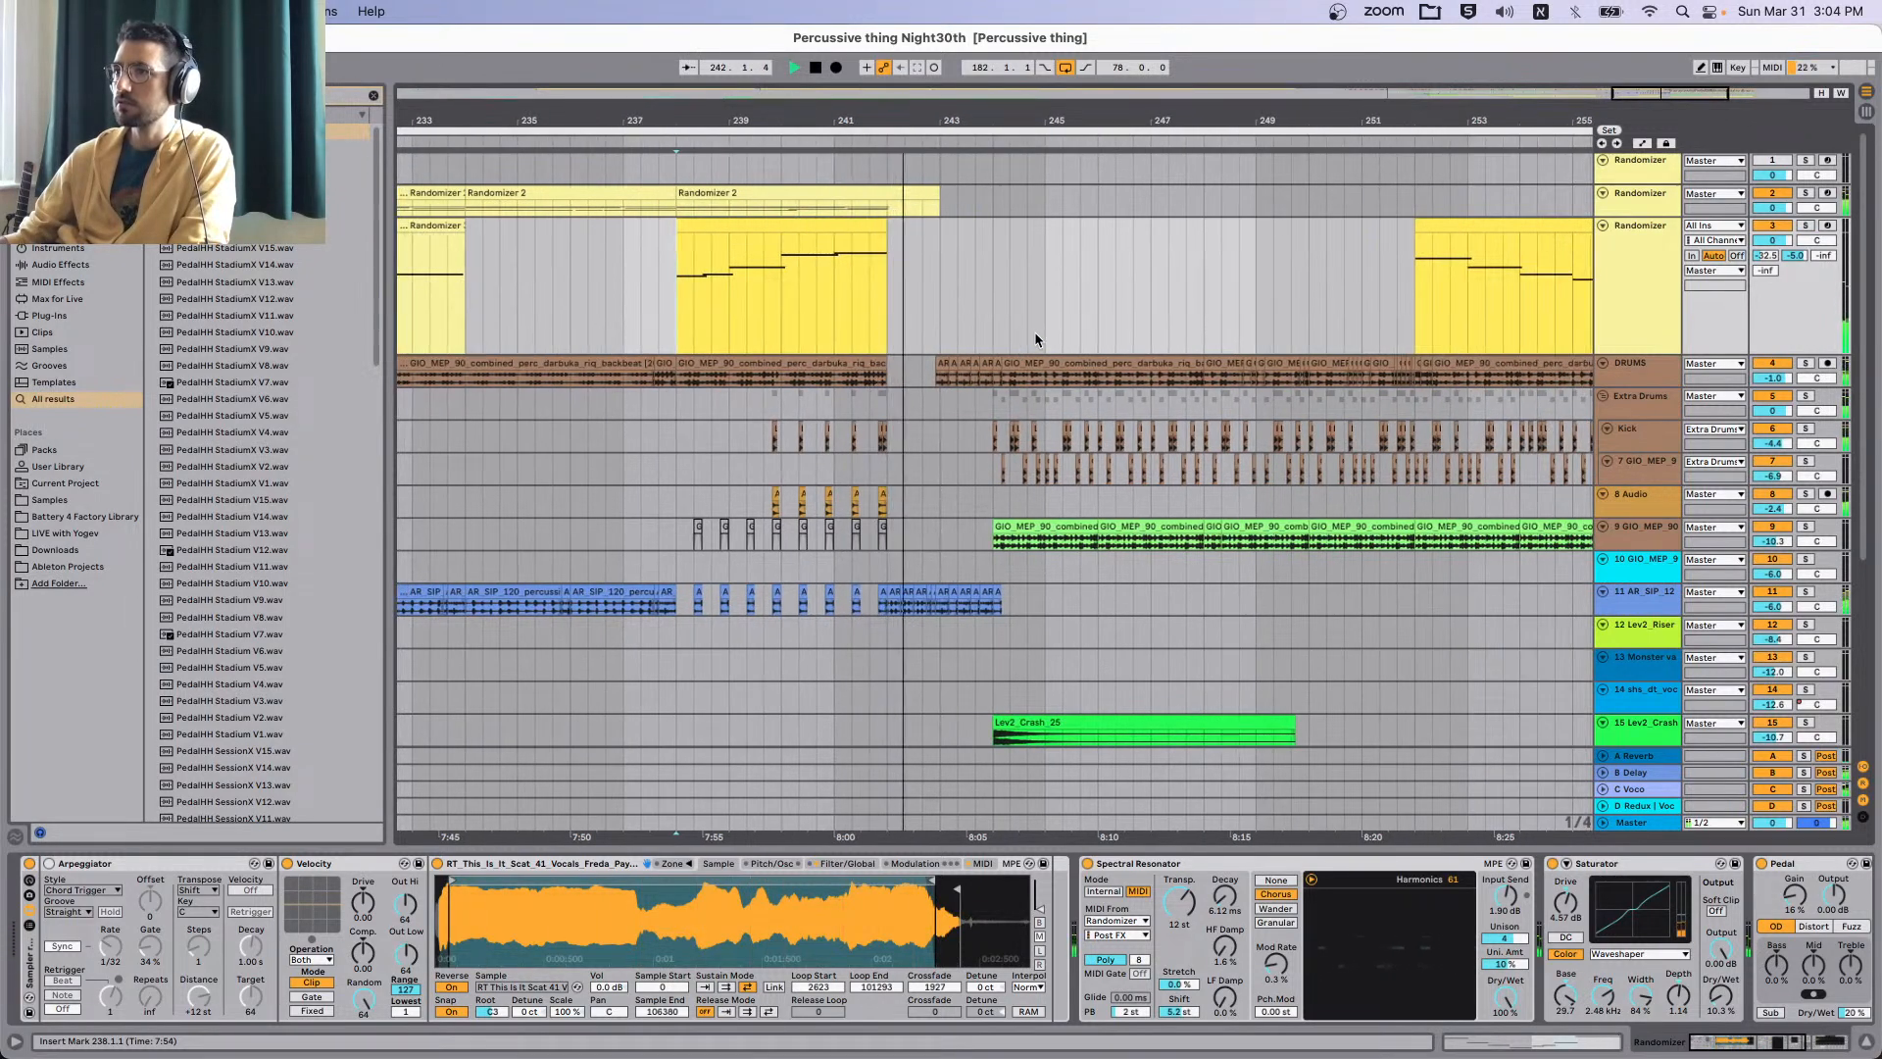
Fit the track heights to the window and examine the arrangement's tracks up to bar 259 during playback, ending with playback stopped.
key(h)
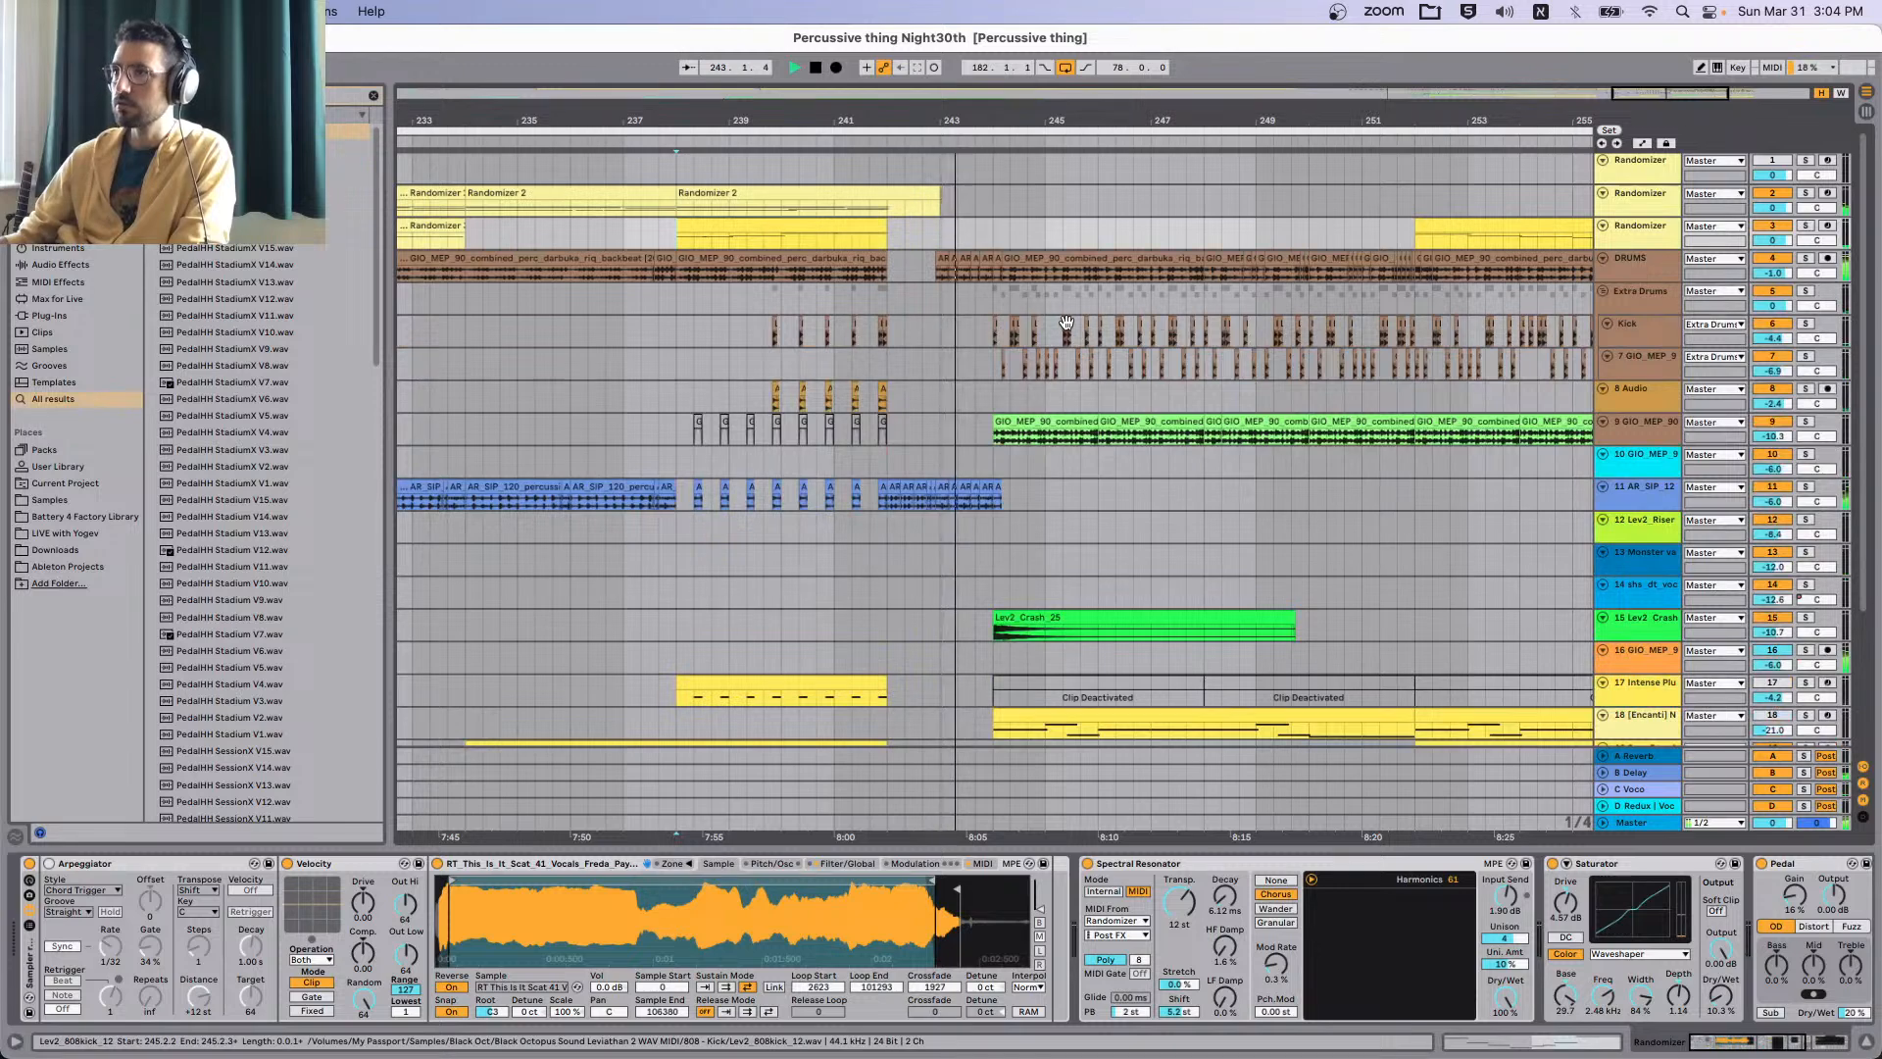
scroll(1070, 328, down, 5)
scroll(1070, 325, up, 5)
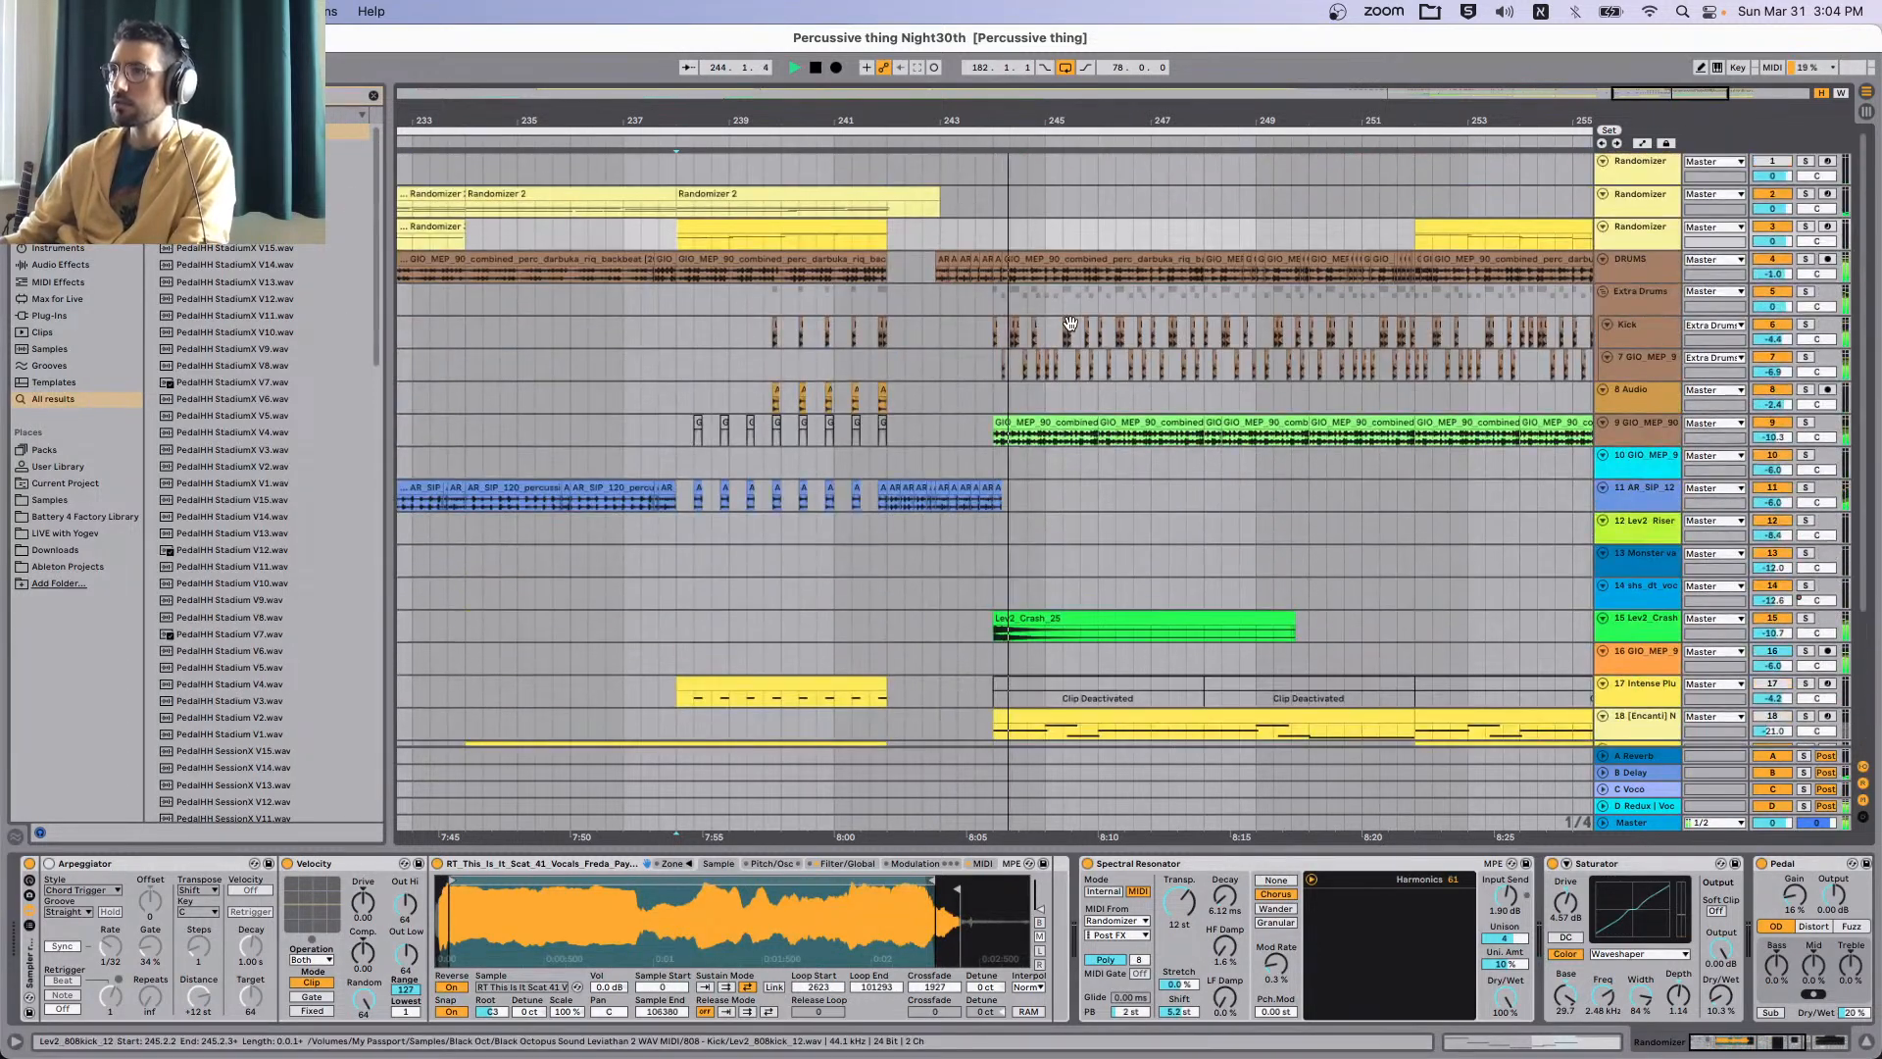
scroll(1071, 324, down, 3)
scroll(1071, 325, right, 3)
scroll(1068, 327, down, 5)
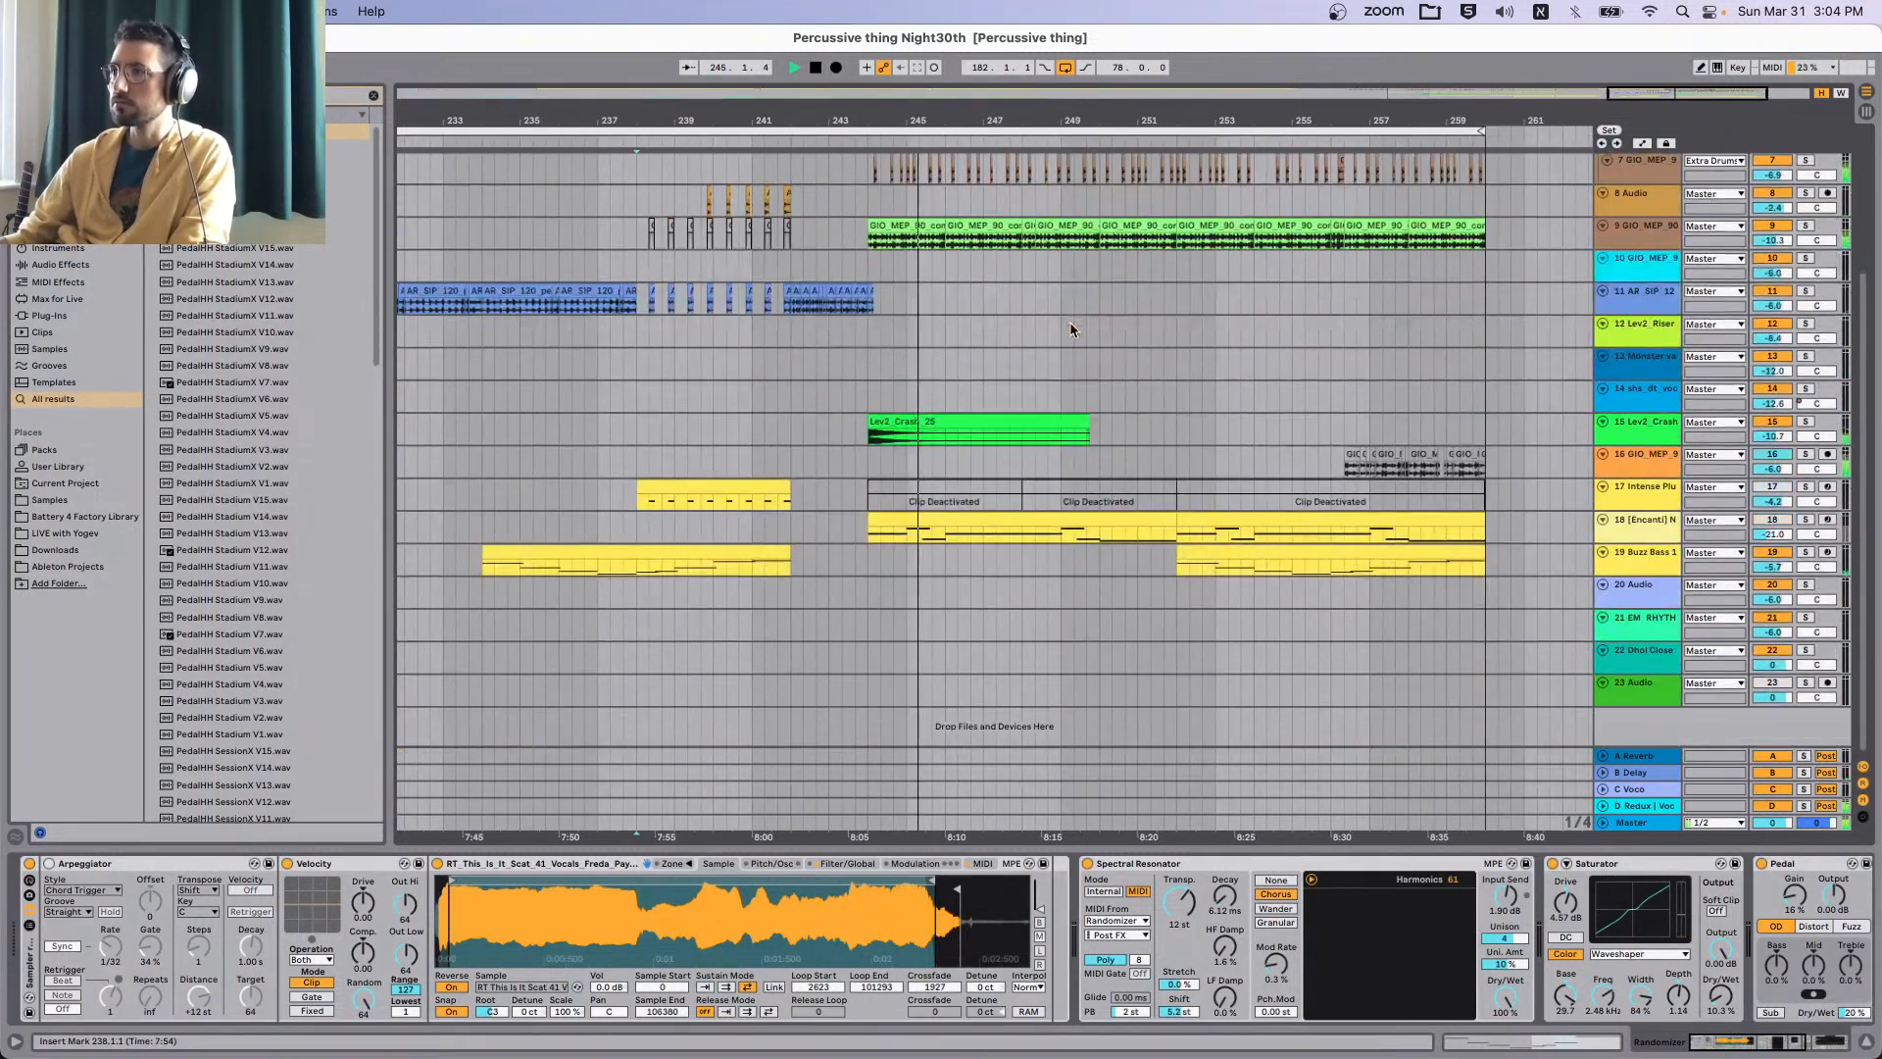
scroll(1068, 328, left, 11)
scroll(872, 409, up, 1)
scroll(1032, 372, up, 4)
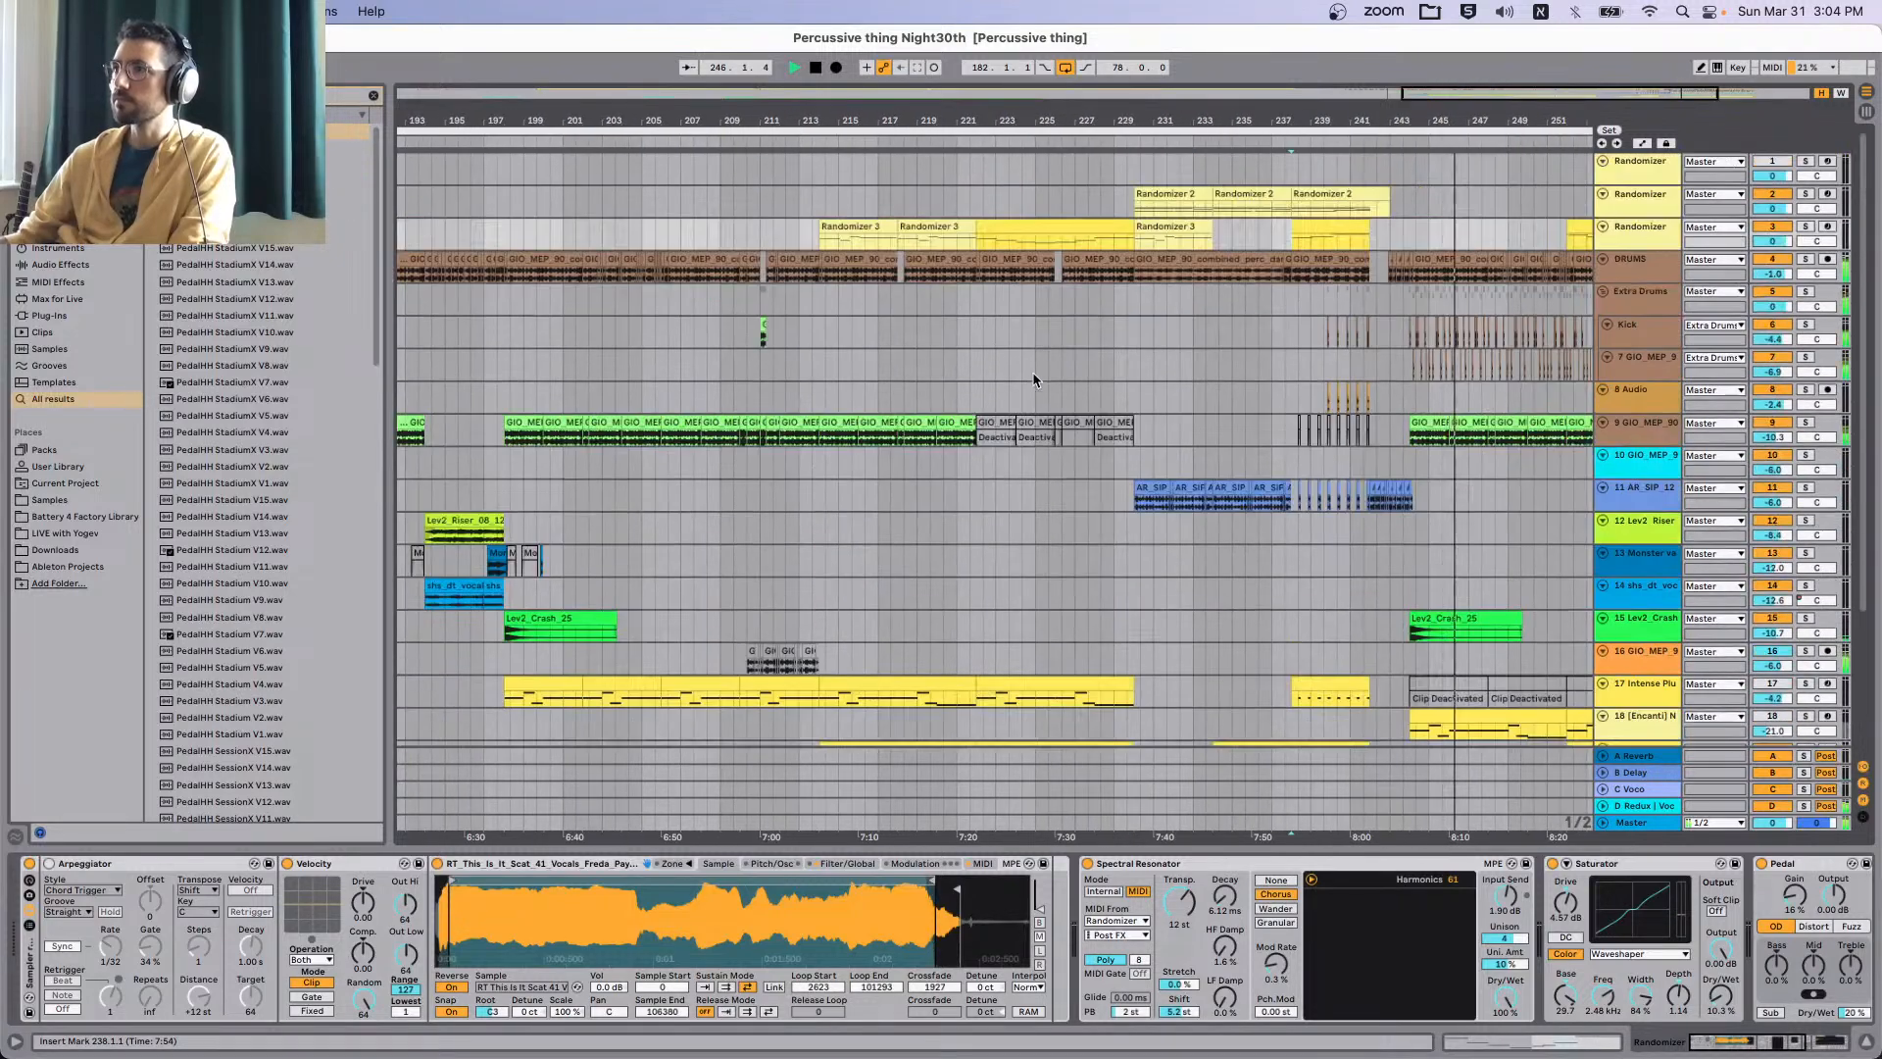
scroll(1032, 372, right, 6)
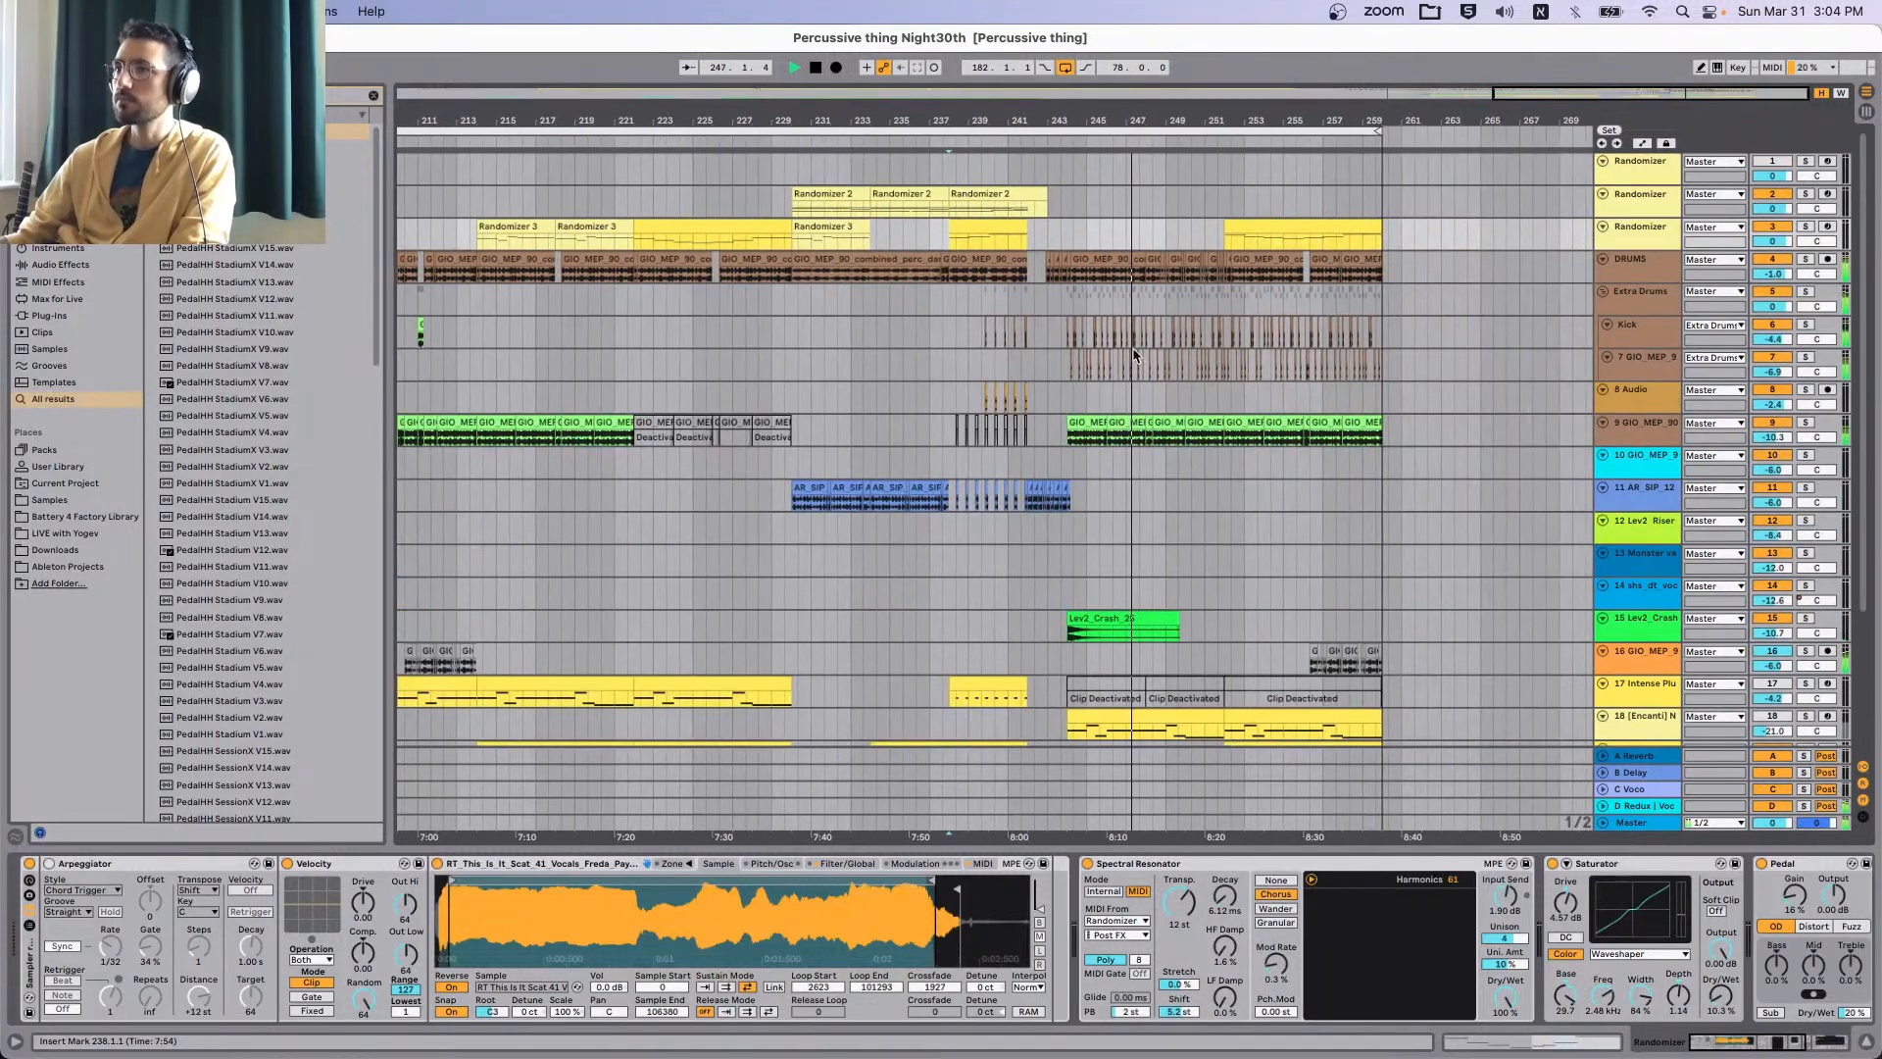
scroll(914, 358, down, 4)
scroll(913, 358, up, 4)
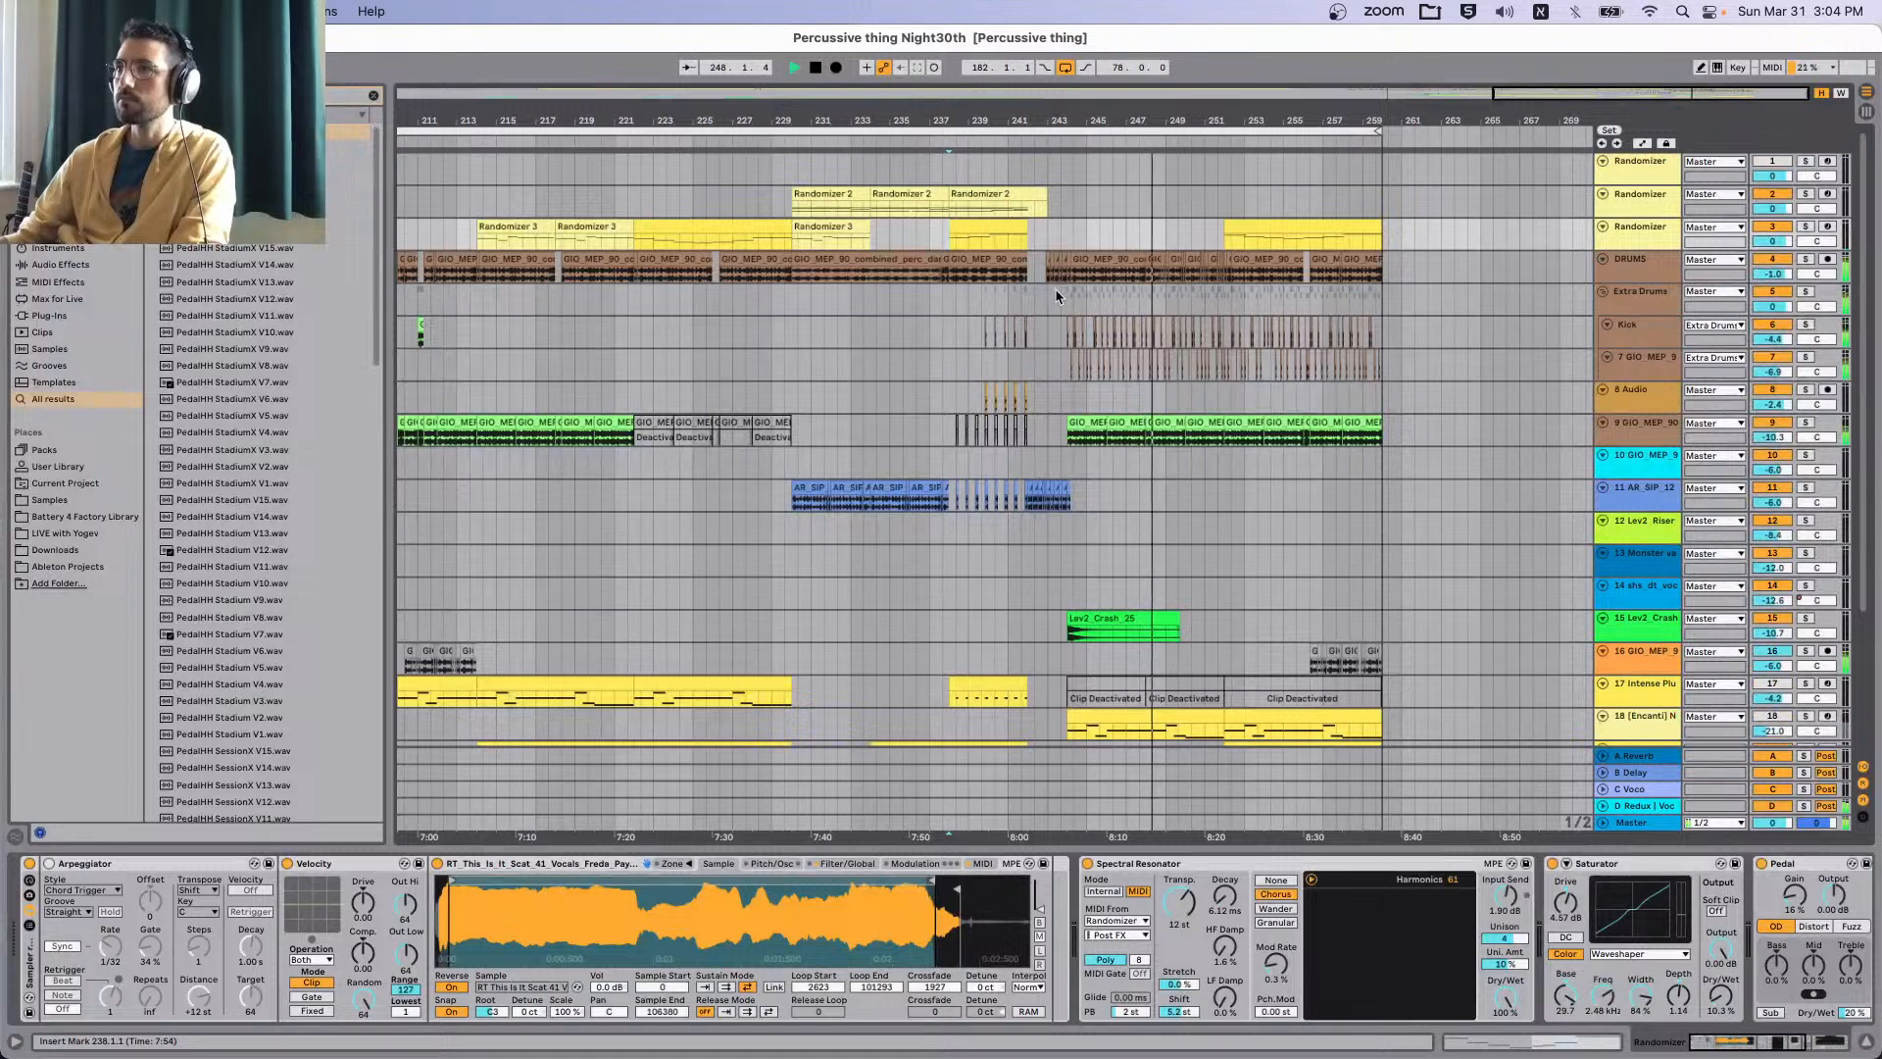
scroll(895, 337, left, 1)
scroll(895, 337, left, 5)
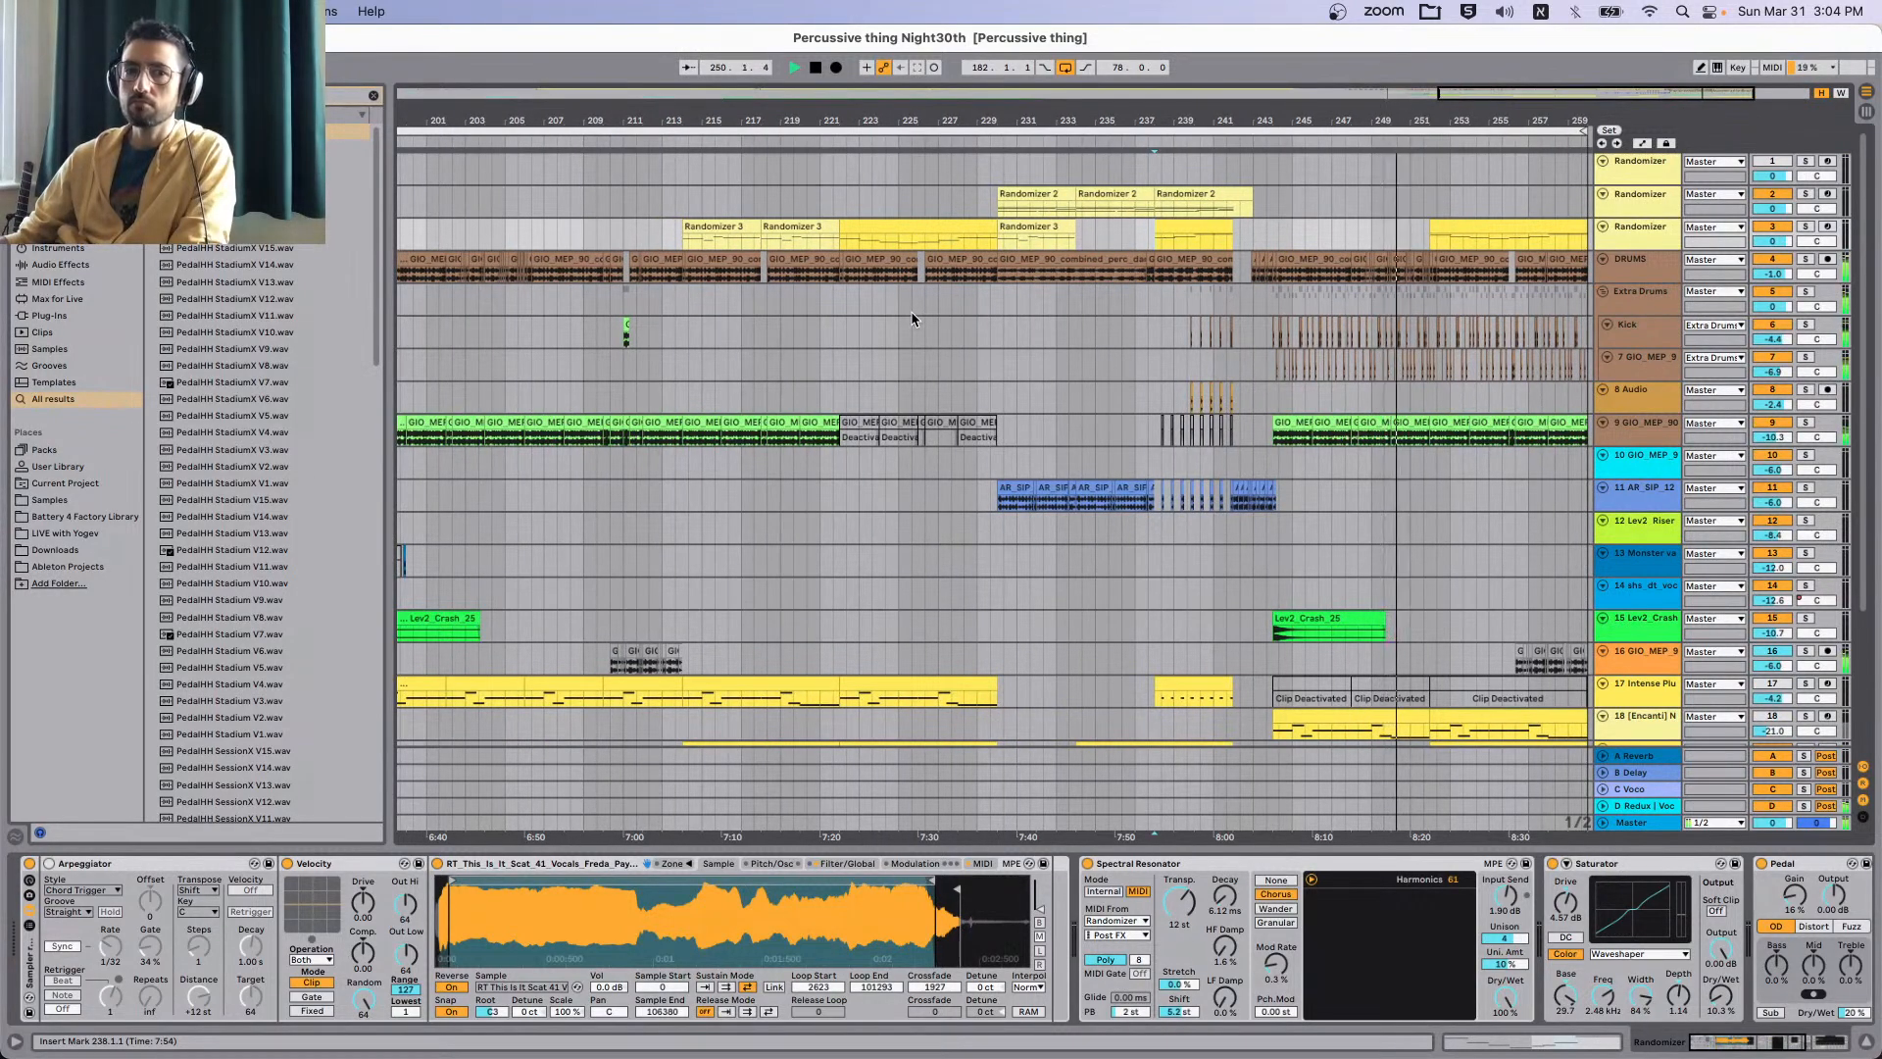
scroll(1043, 351, down, 5)
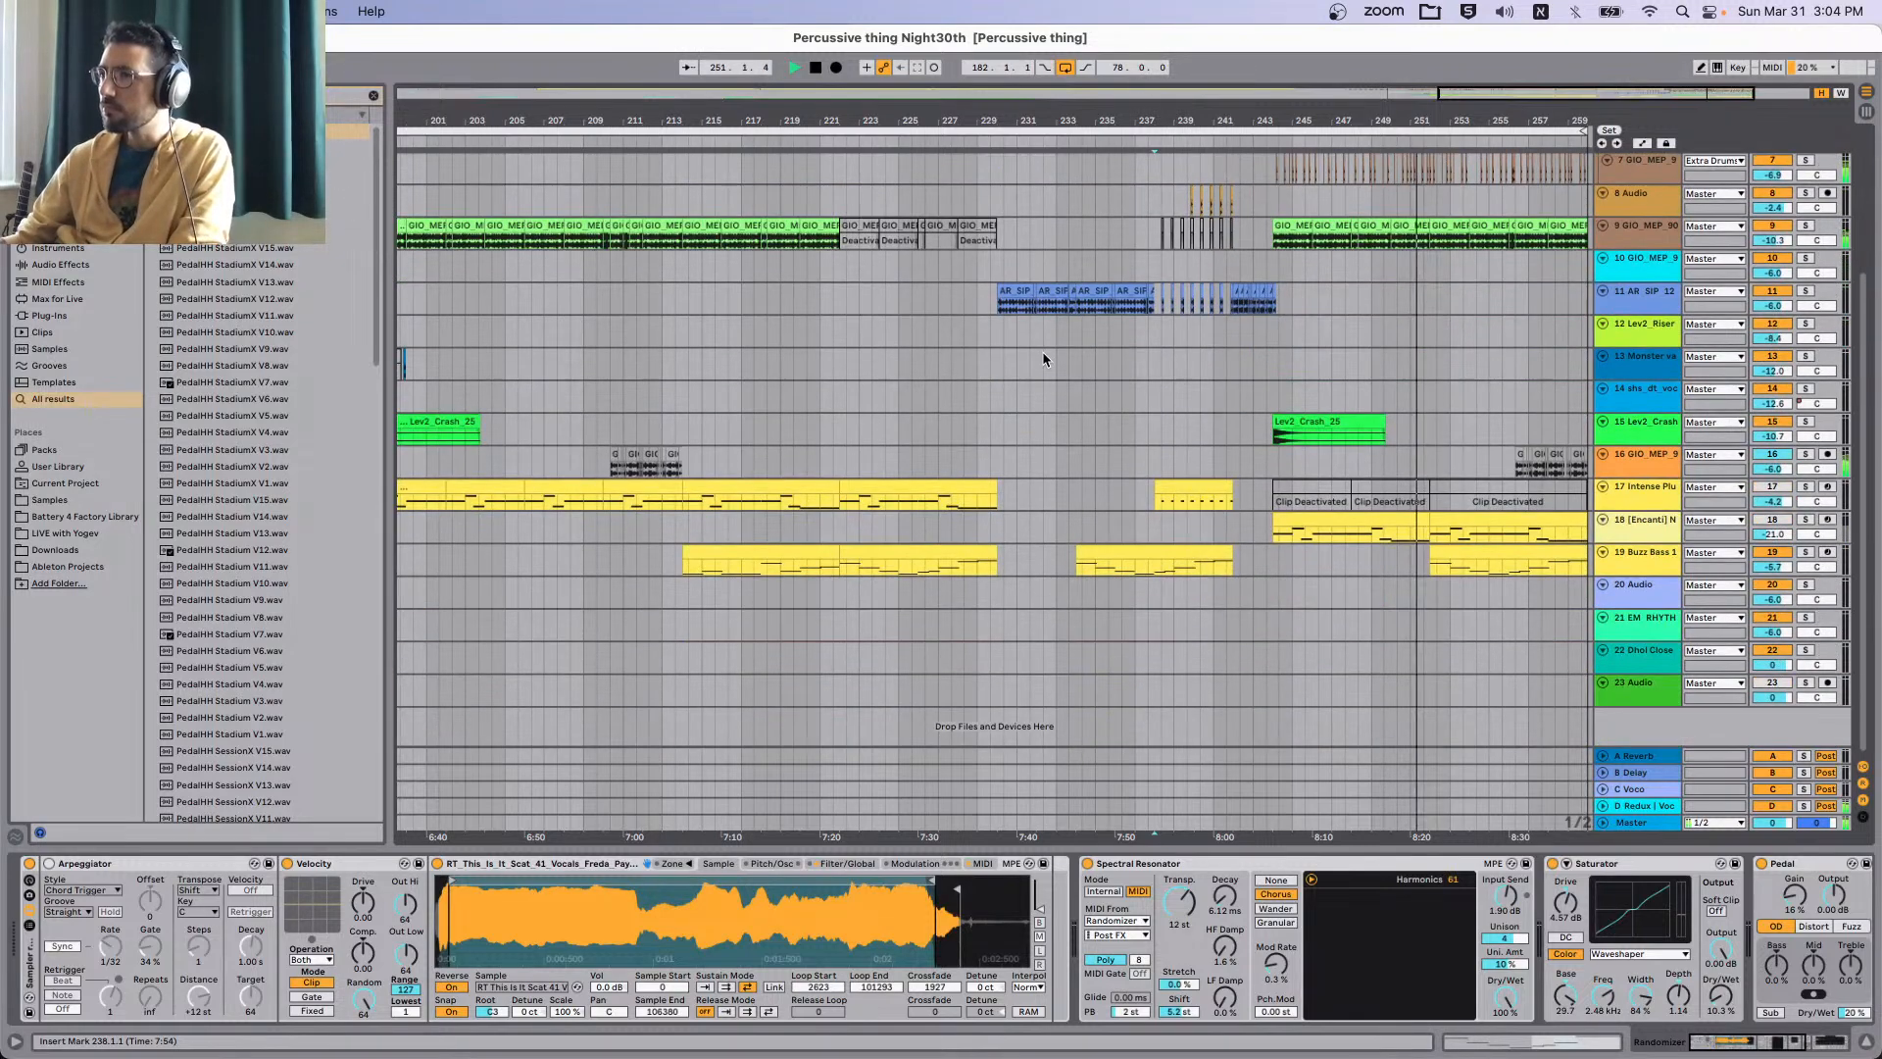
key(minus)
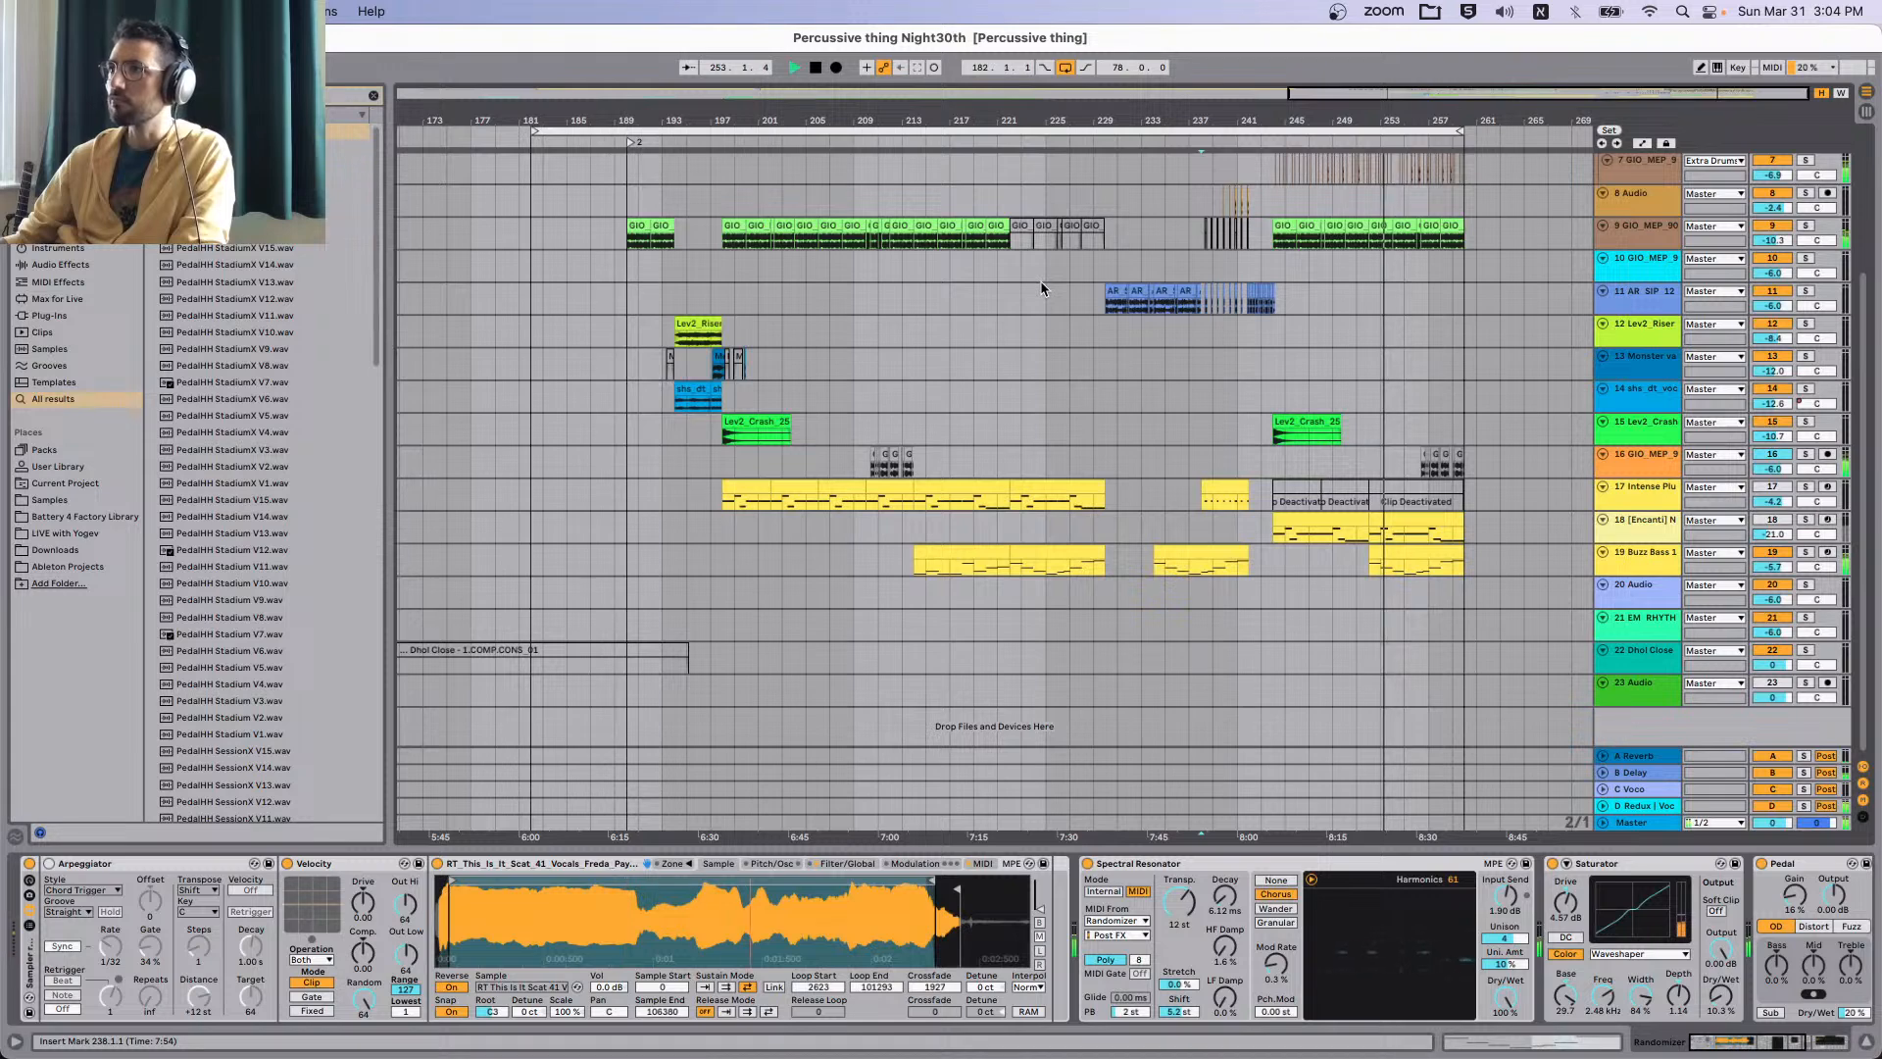
scroll(1039, 280, up, 4)
key(plus)
key(space)
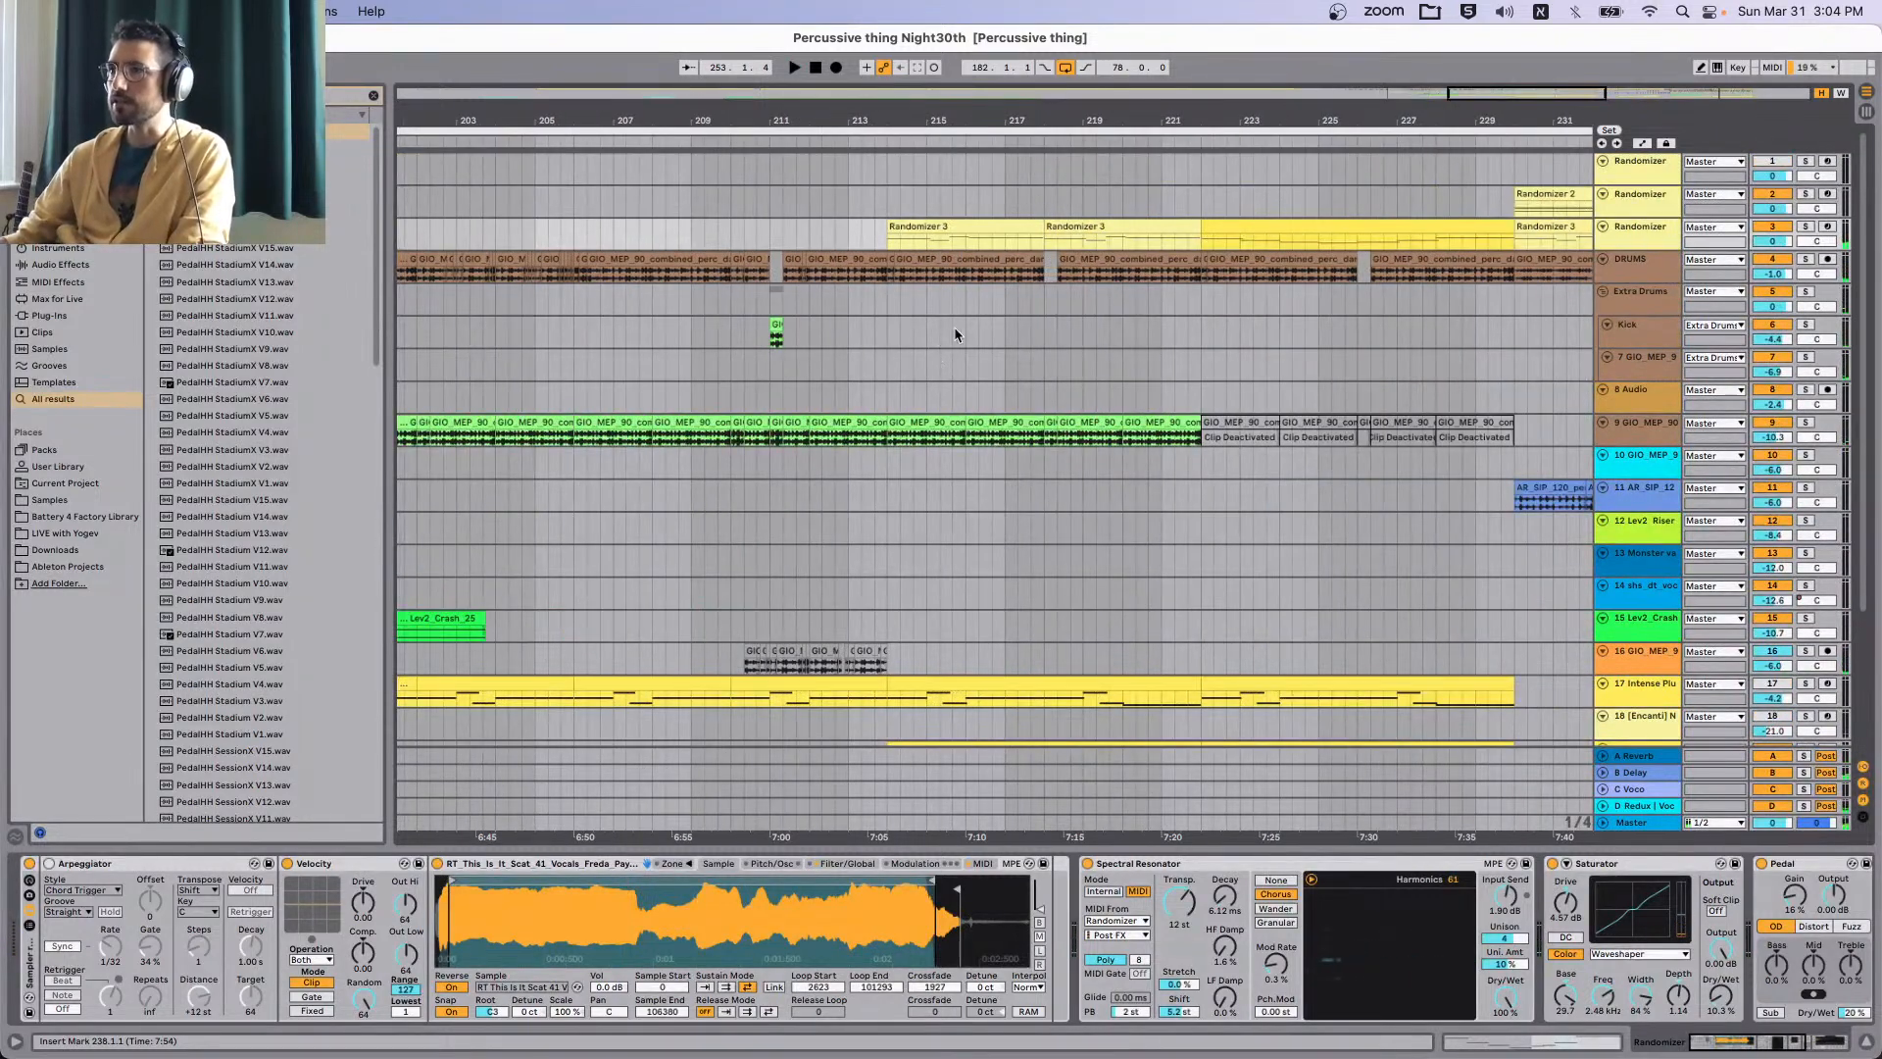
Place the insert marker at bar 216 on the Kick track and examine the arrangement, including the earlier sections around bars 65 to 153.
click(966, 323)
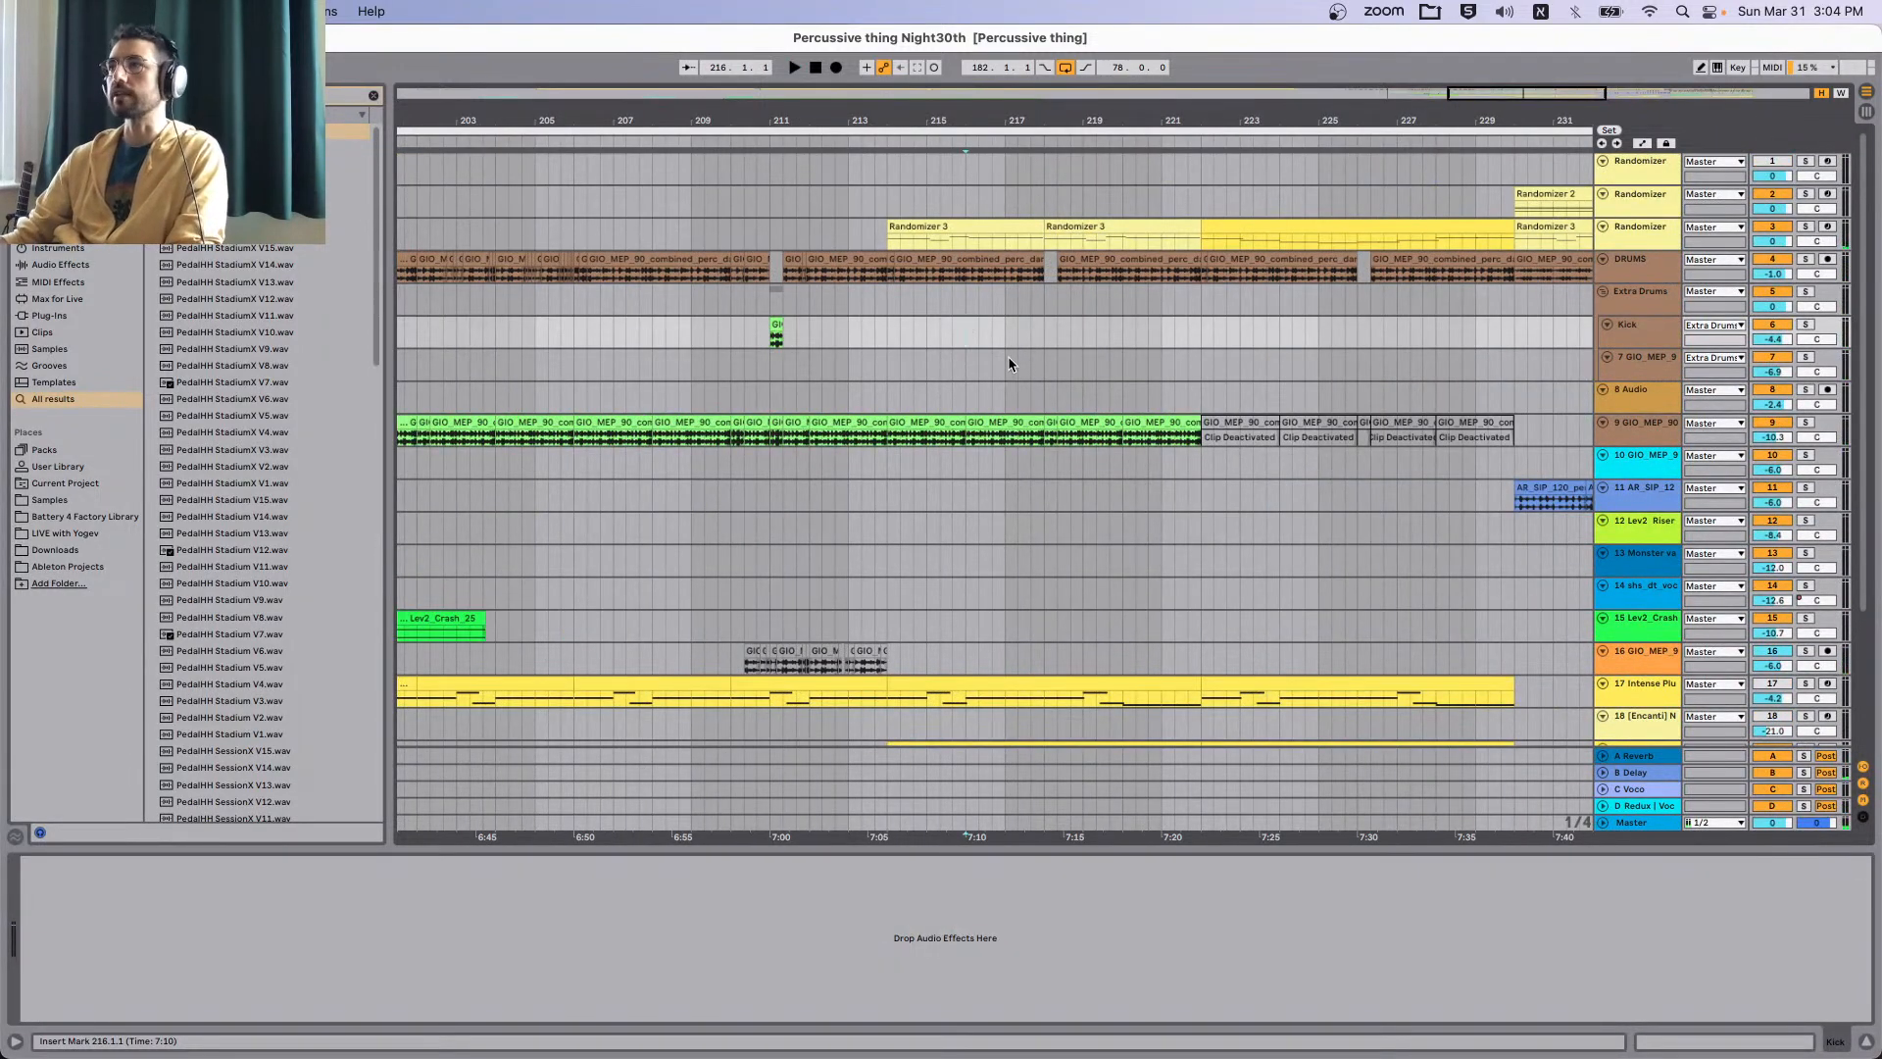
scroll(1159, 321, right, 8)
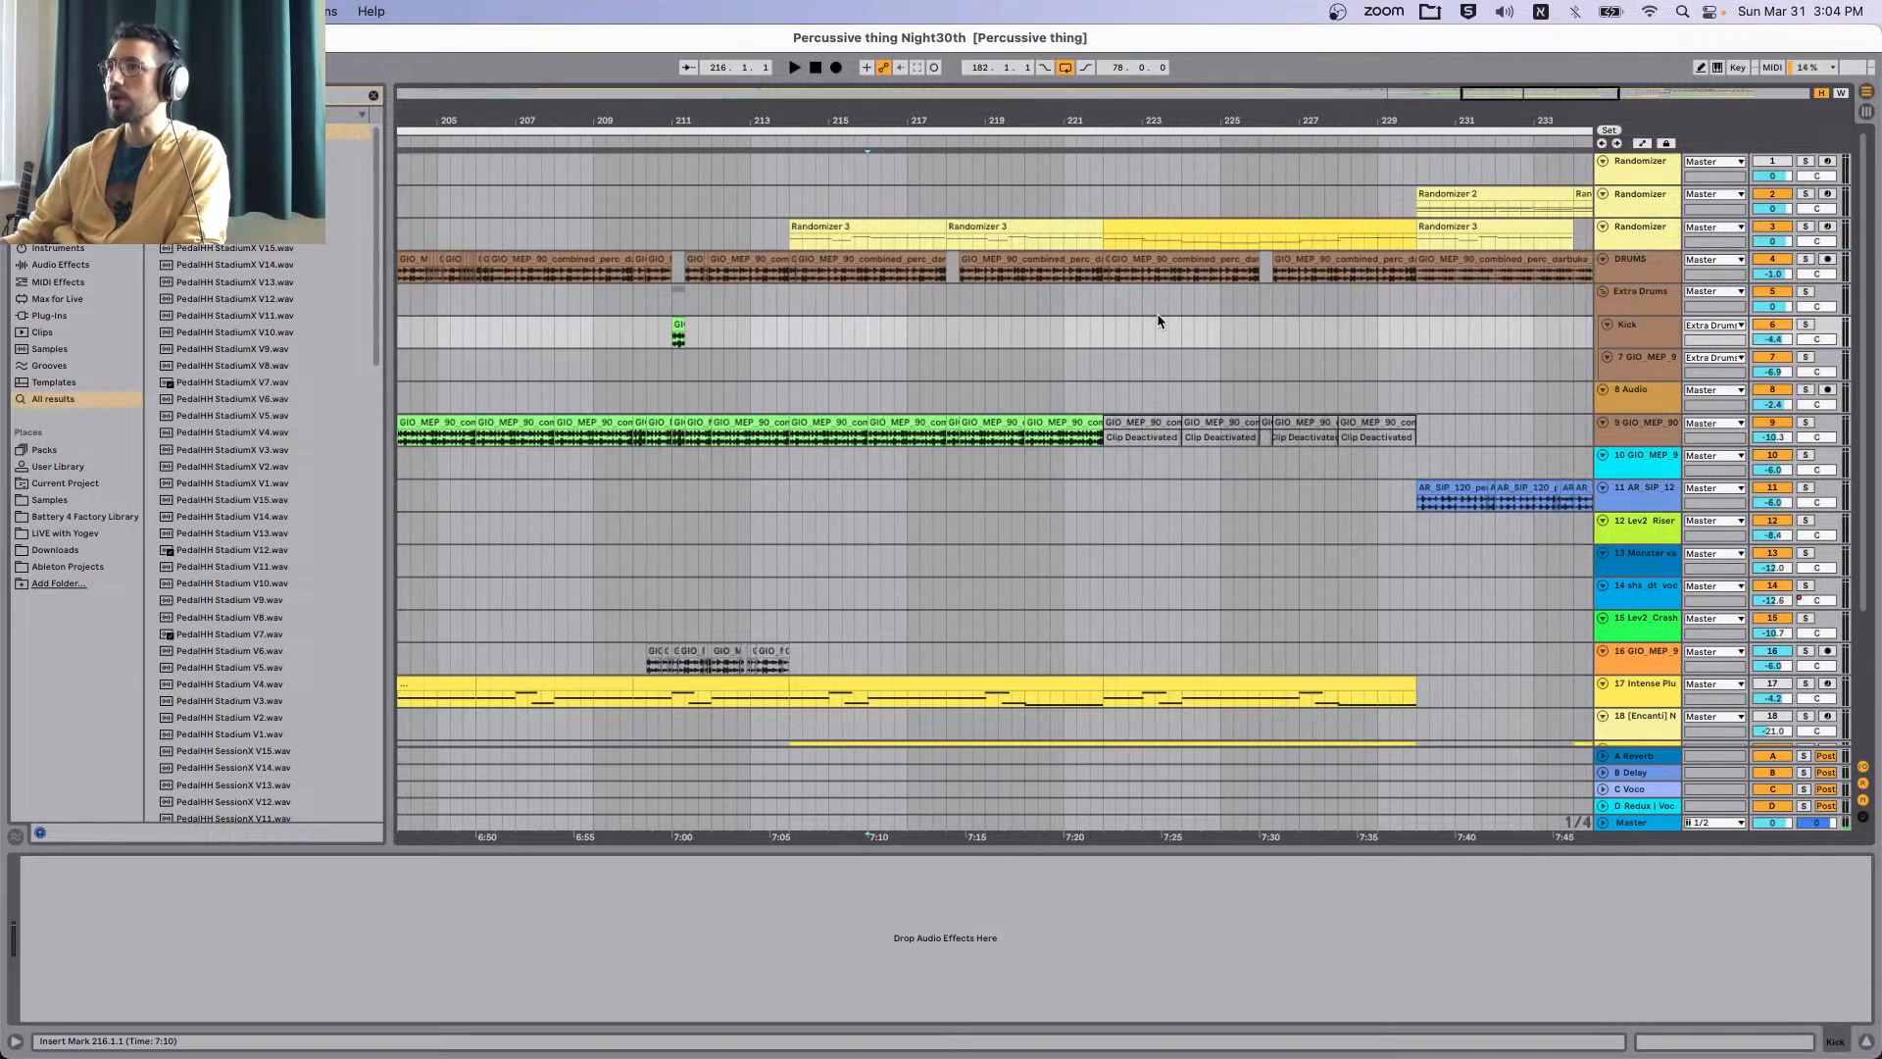
scroll(1156, 314, right, 2)
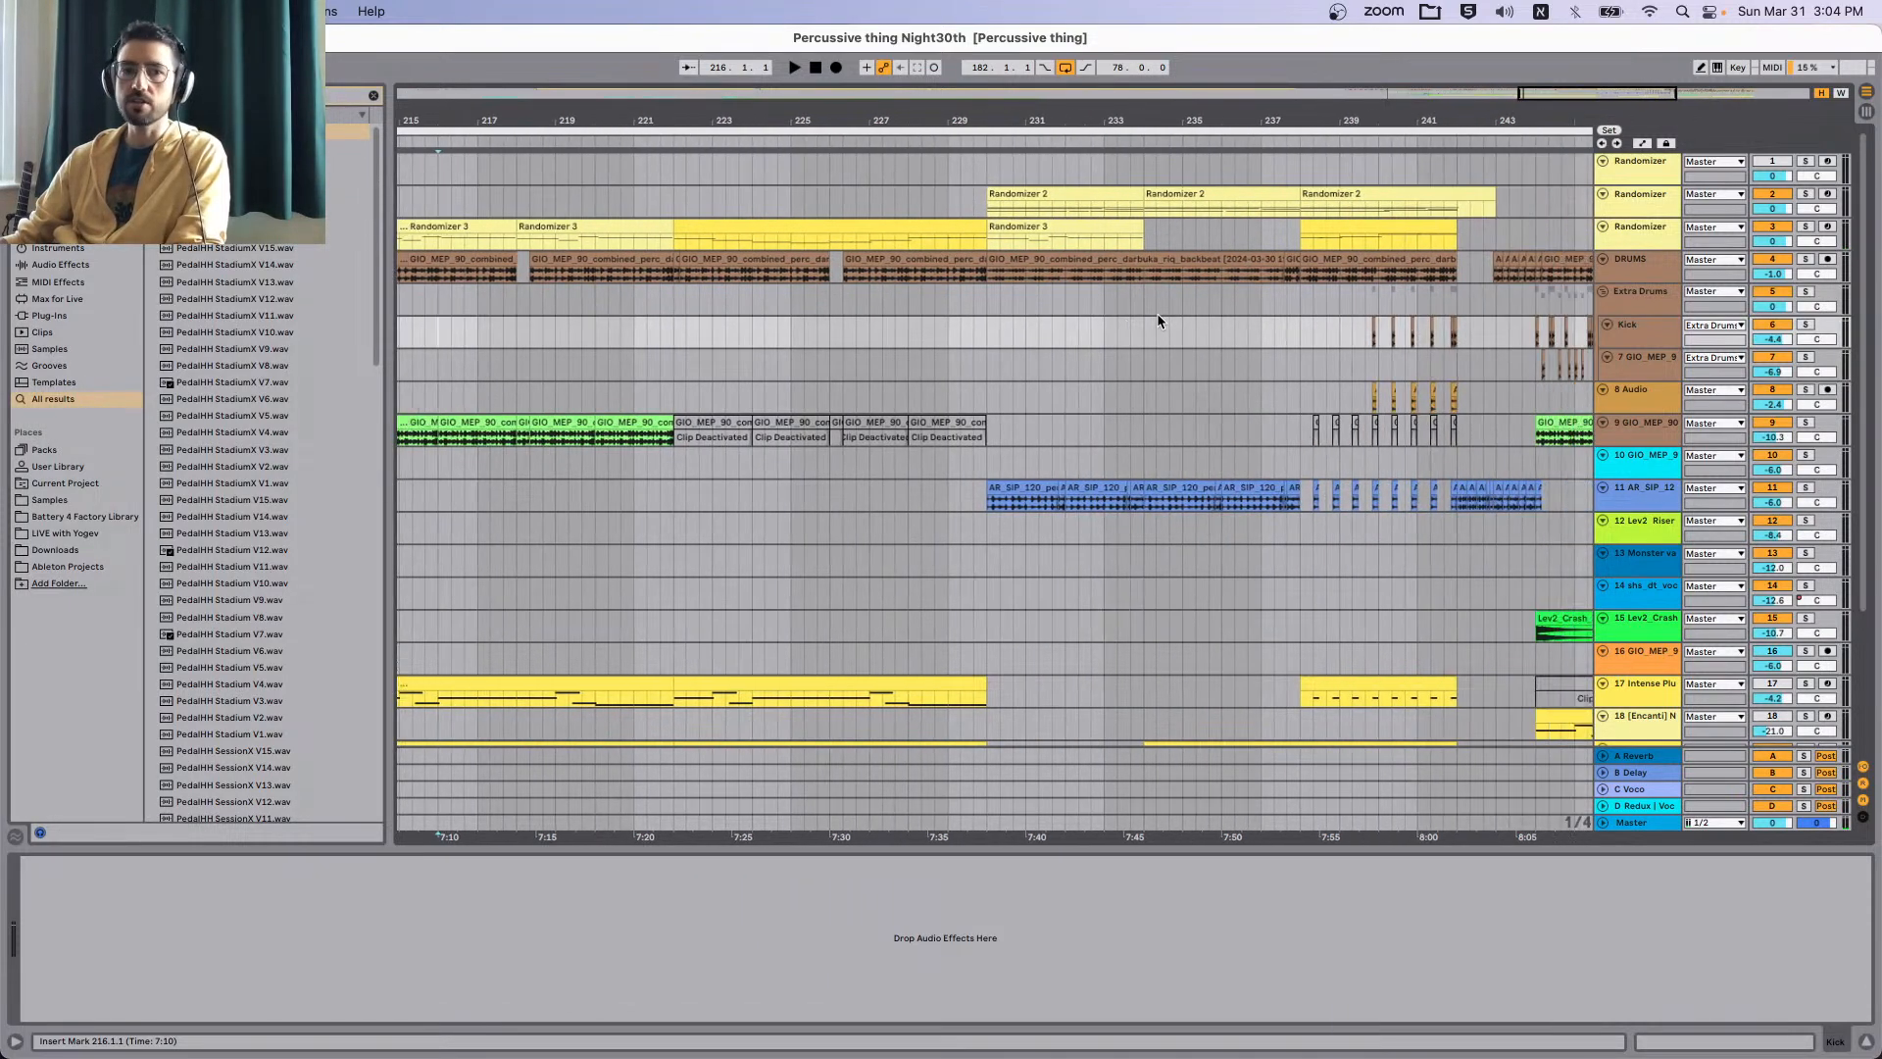
scroll(1156, 313, down, 2)
scroll(968, 387, down, 2)
scroll(980, 382, down, 2)
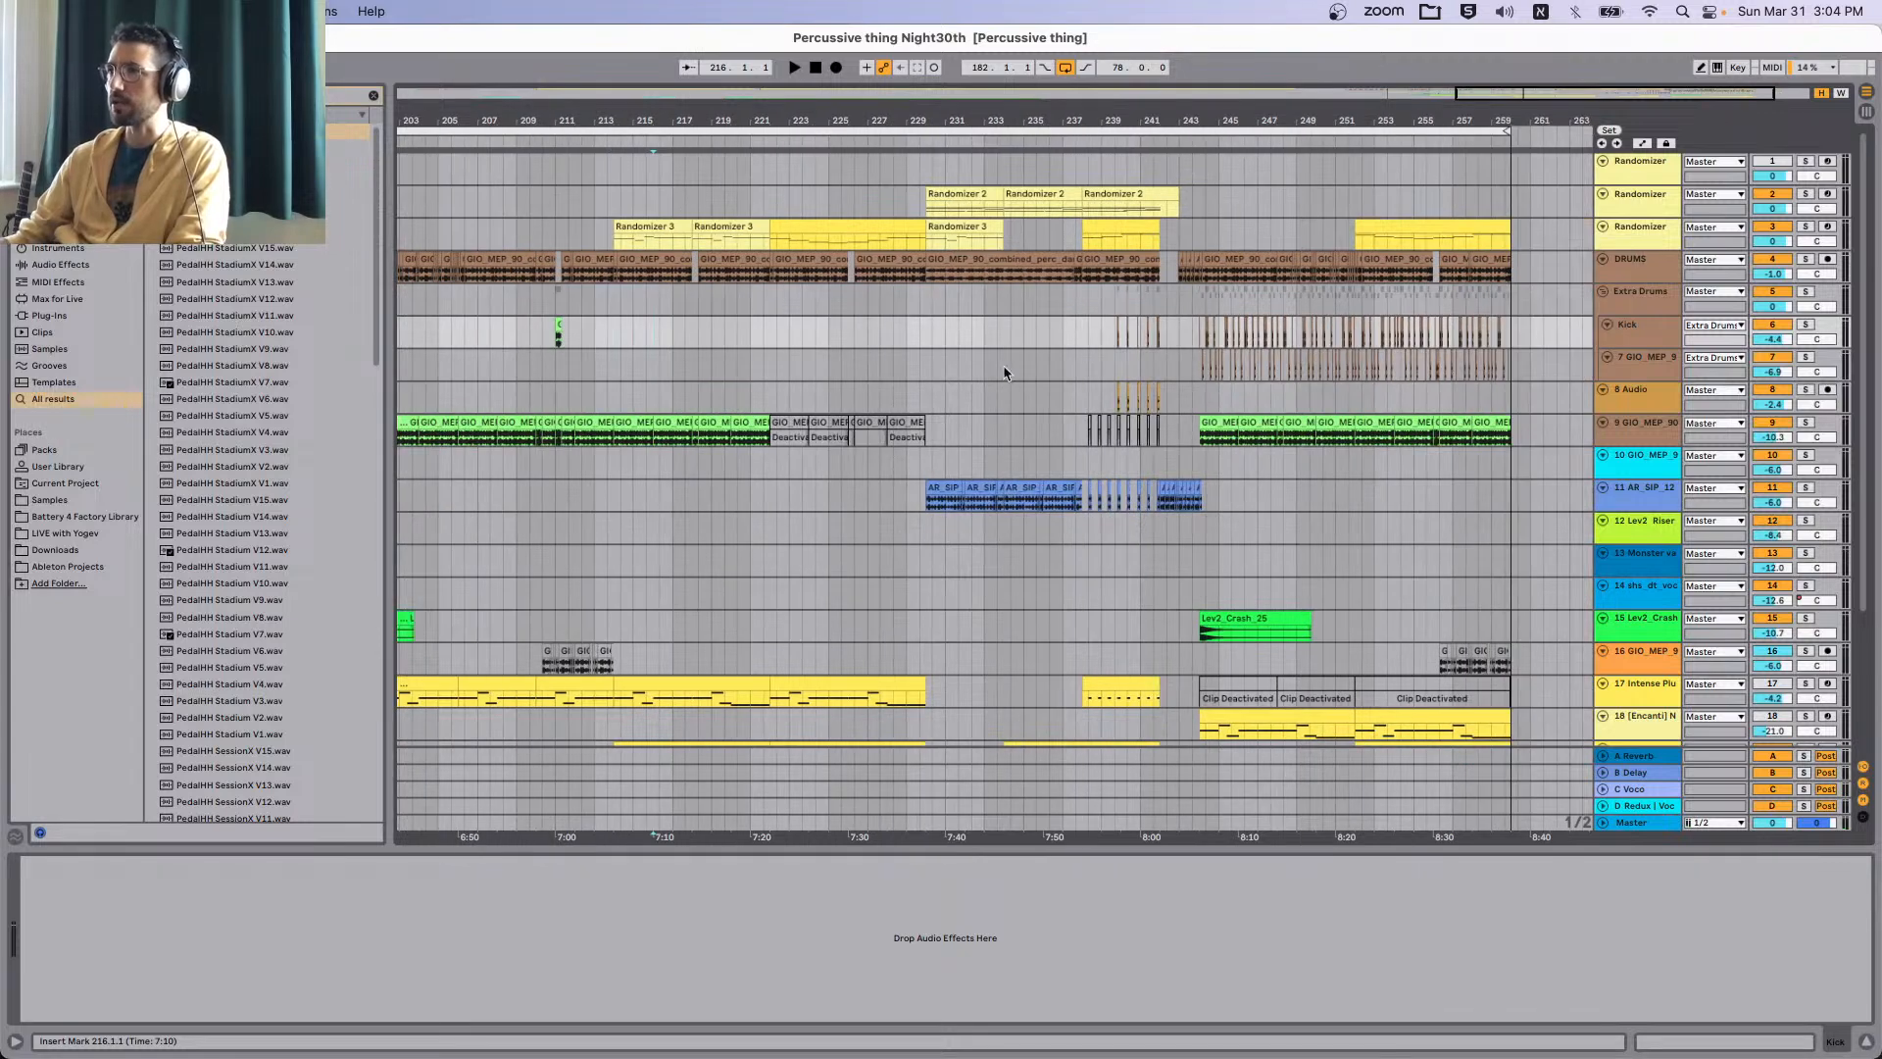
scroll(1157, 463, down, 3)
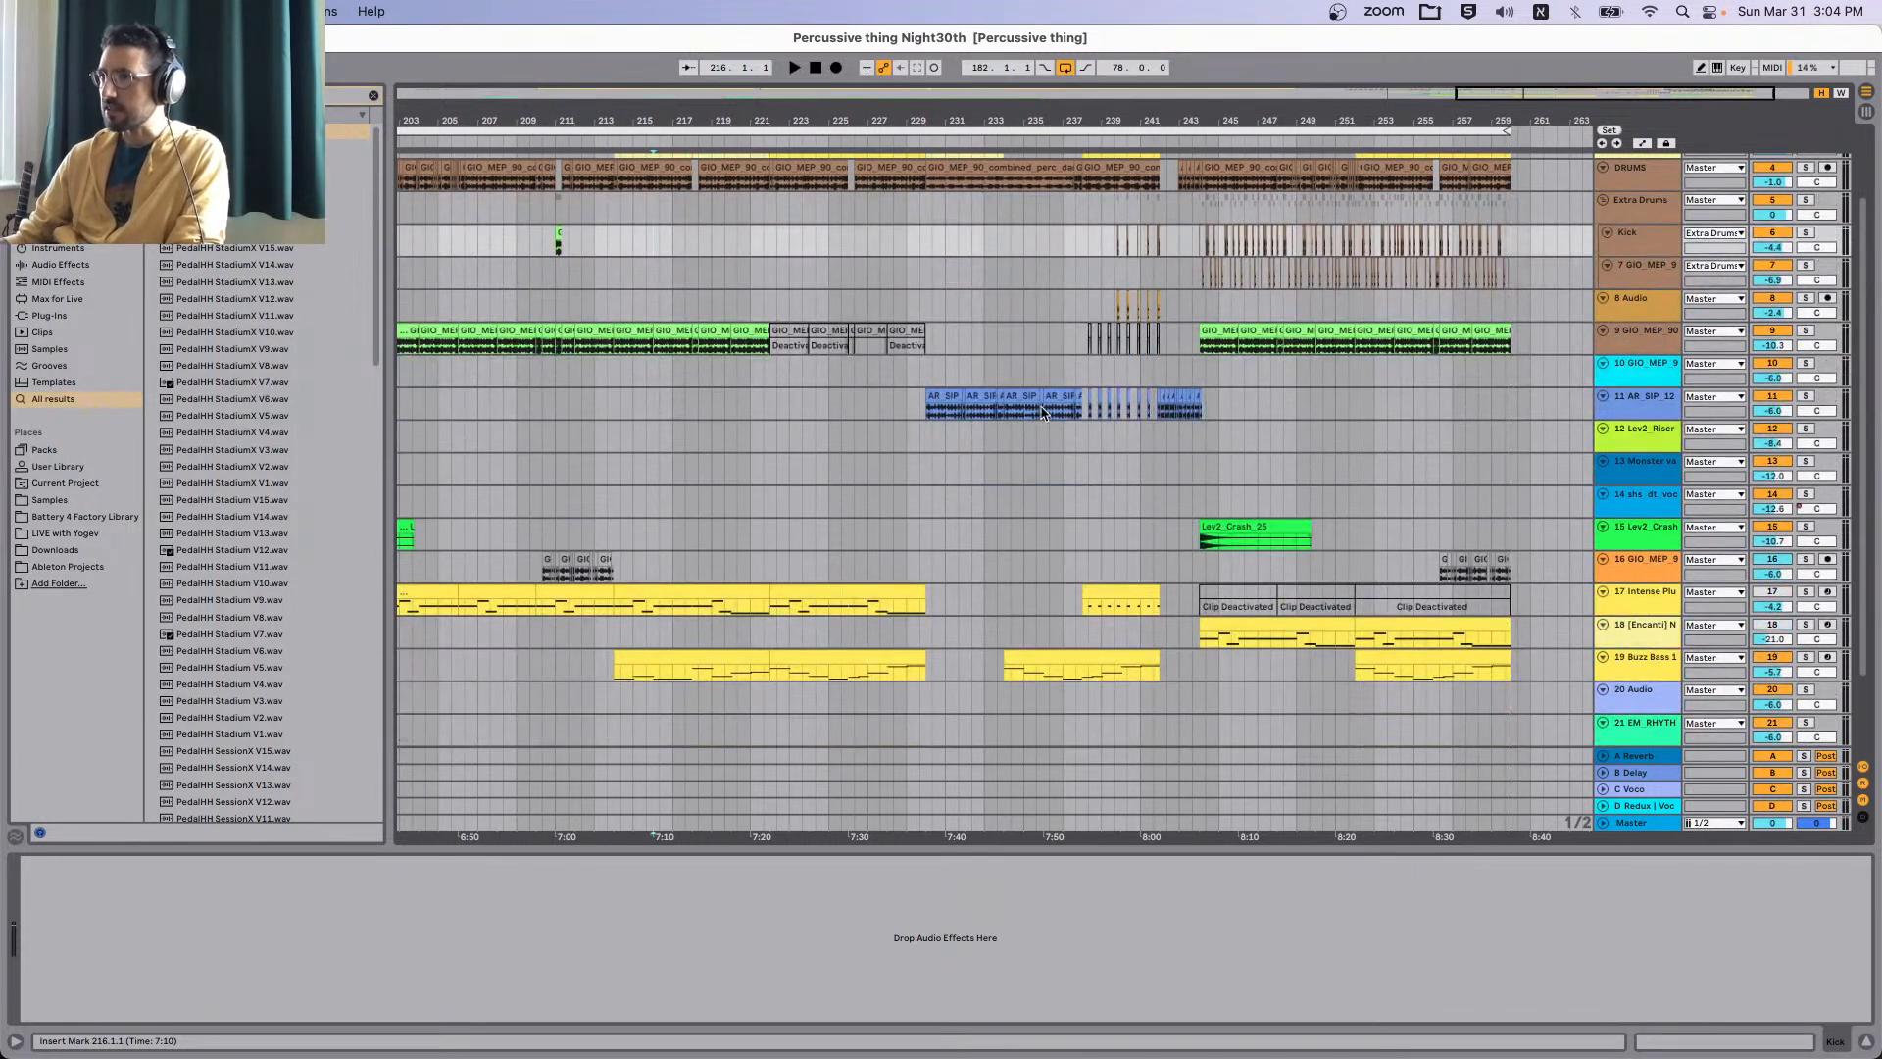
scroll(1027, 407, down, 3)
scroll(1050, 419, up, 6)
scroll(980, 416, left, 9)
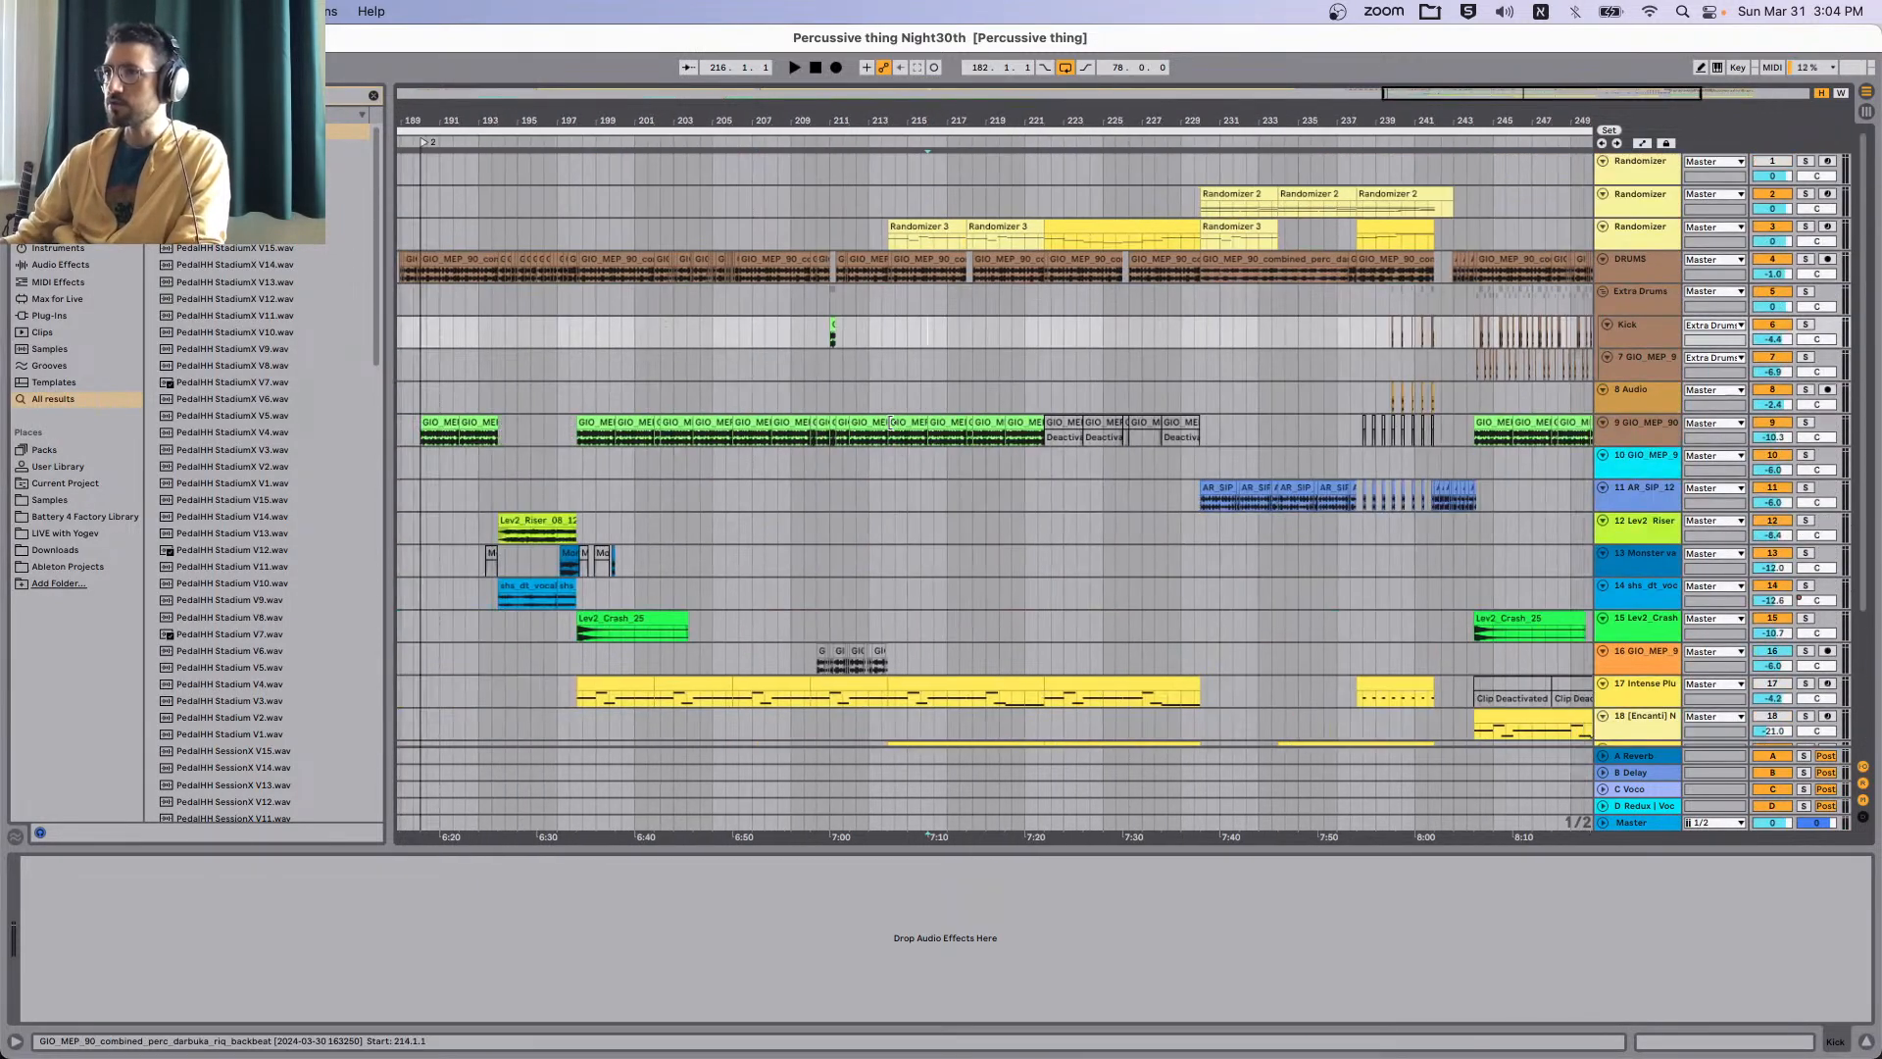
scroll(971, 408, left, 20)
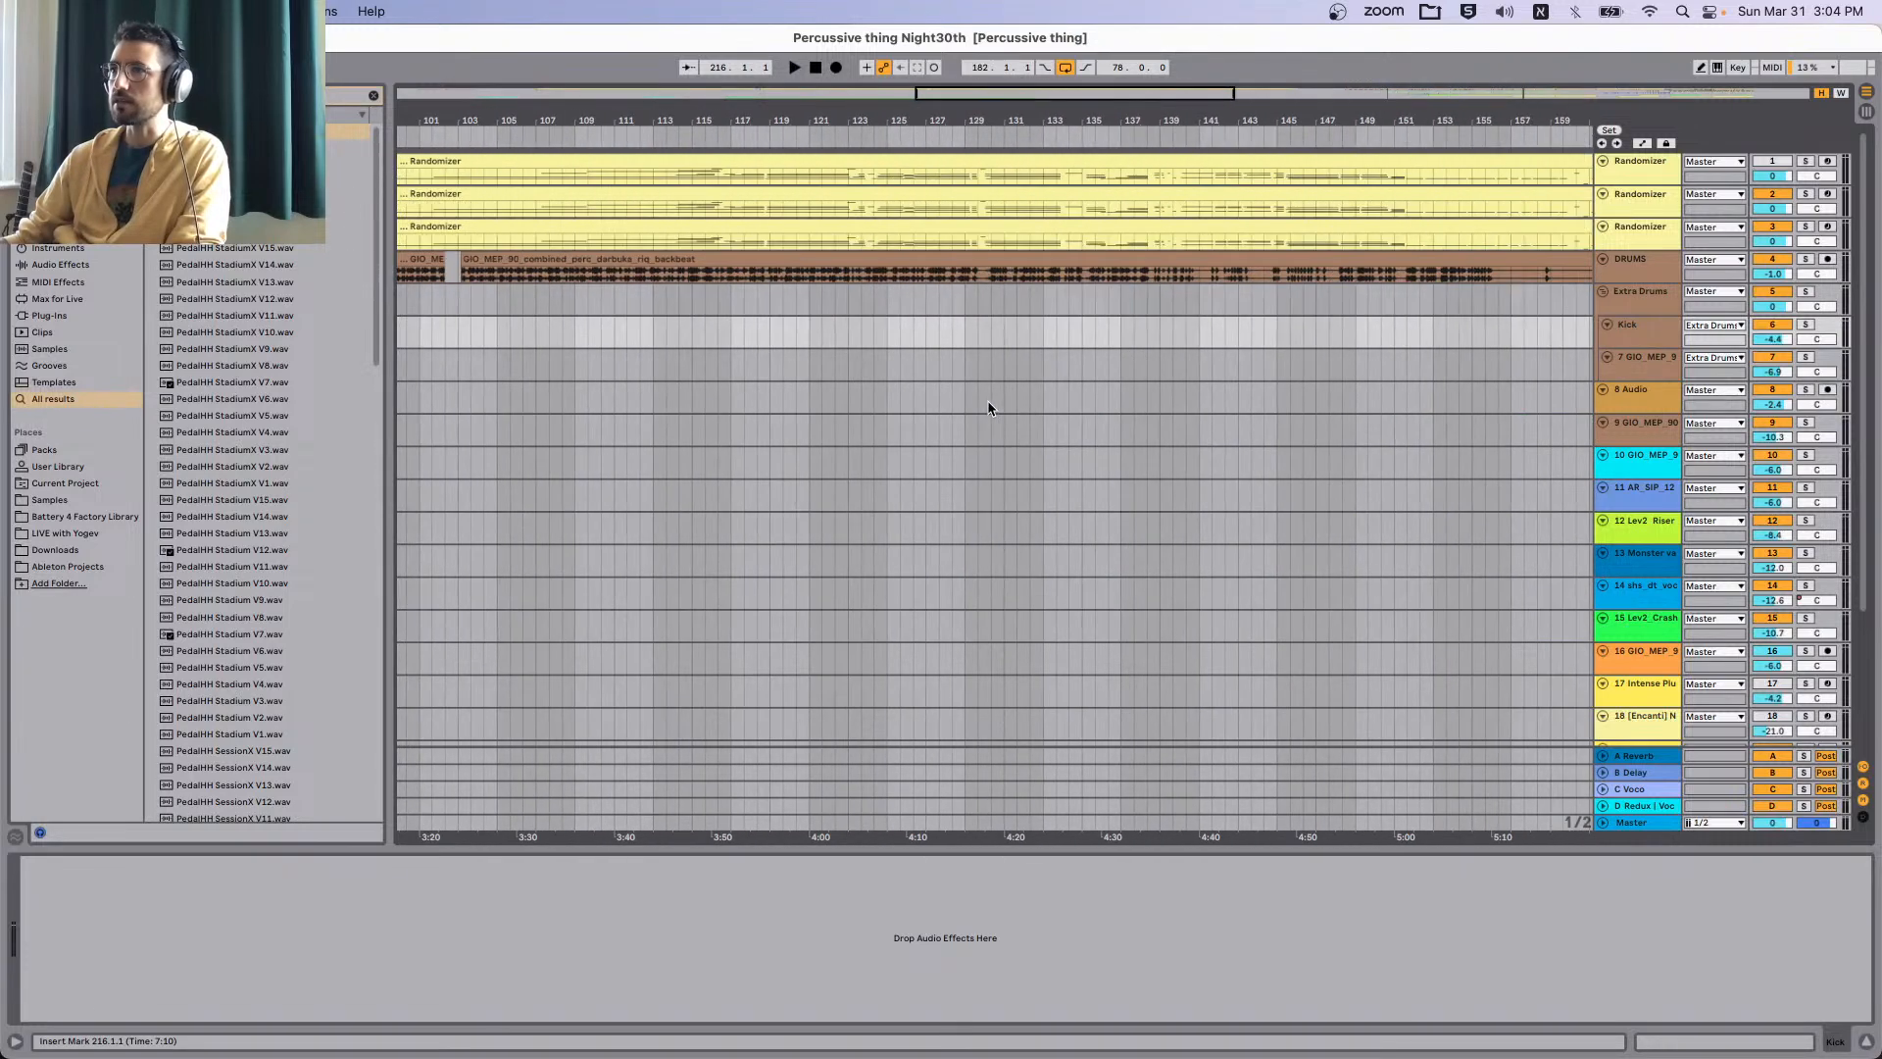
scroll(882, 282, down, 3)
scroll(885, 282, left, 5)
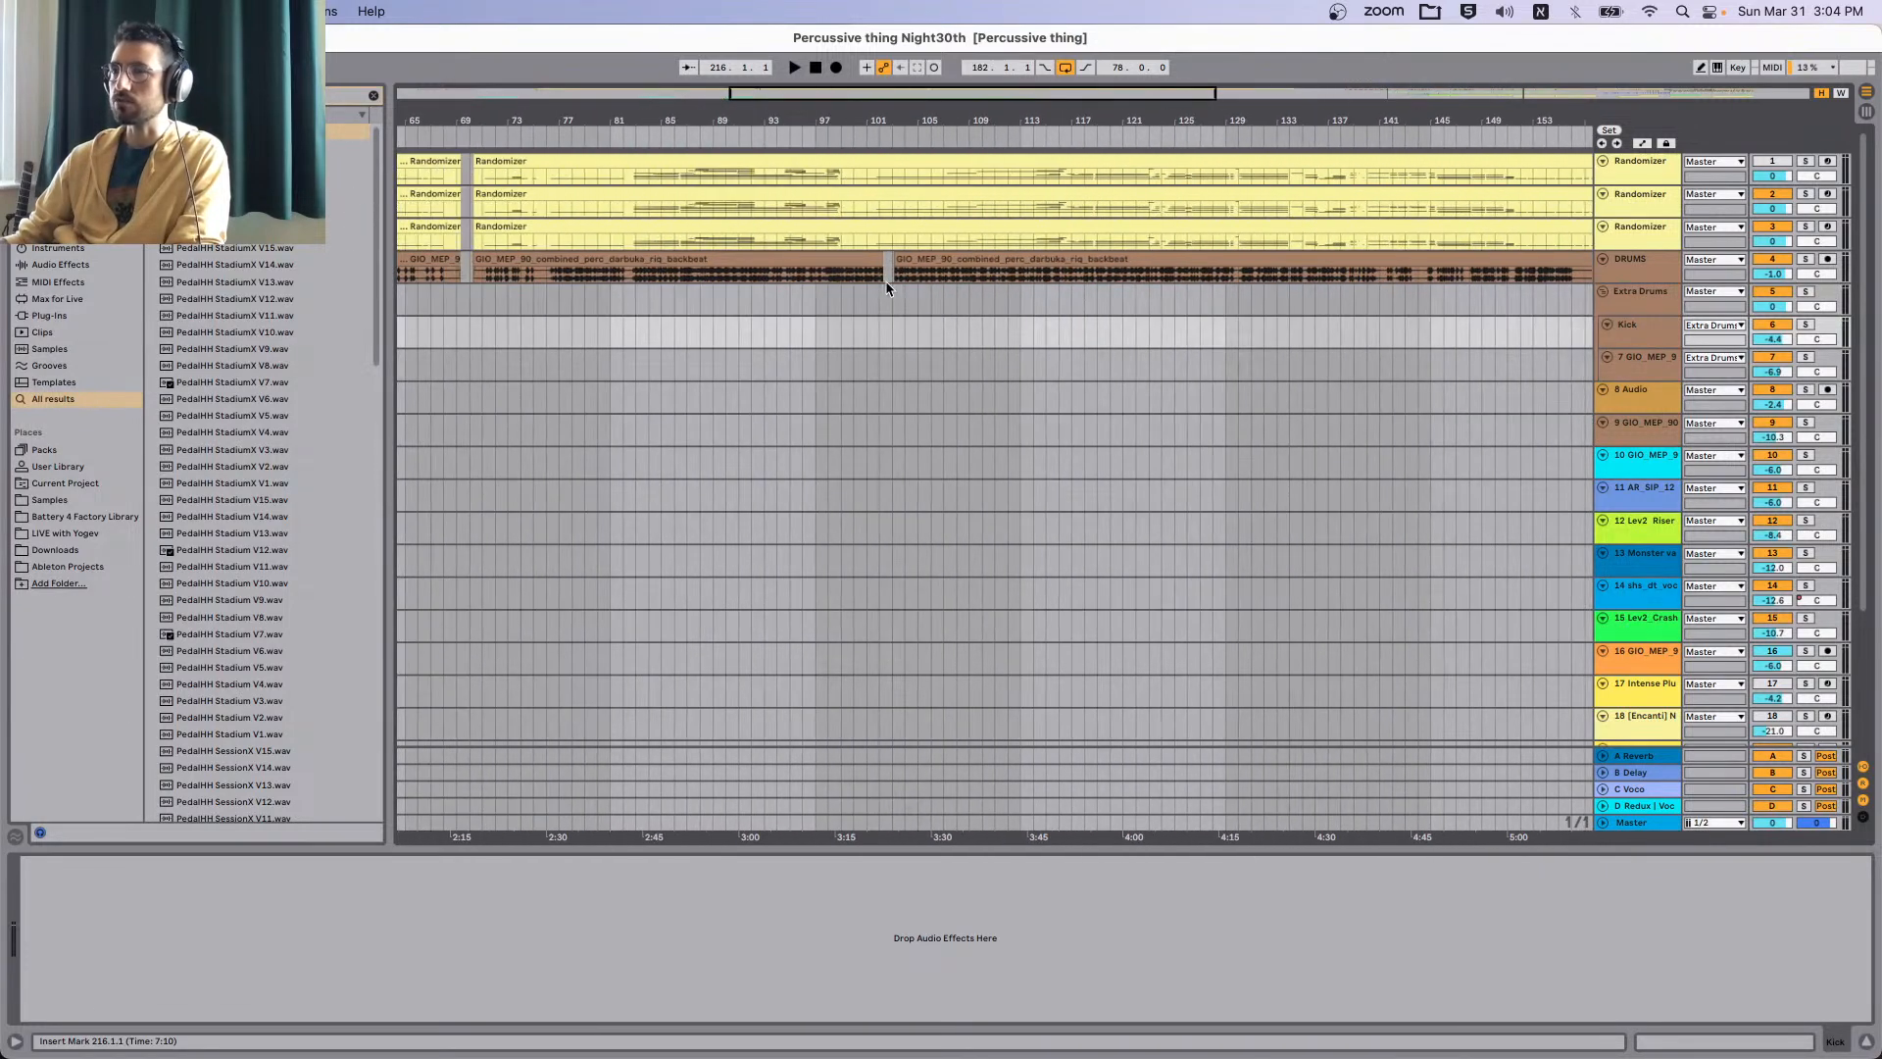
Save the project and select the long darbuka backbeat clip starting at bar 103 on the DRUMS track.
key(super+s)
click(973, 274)
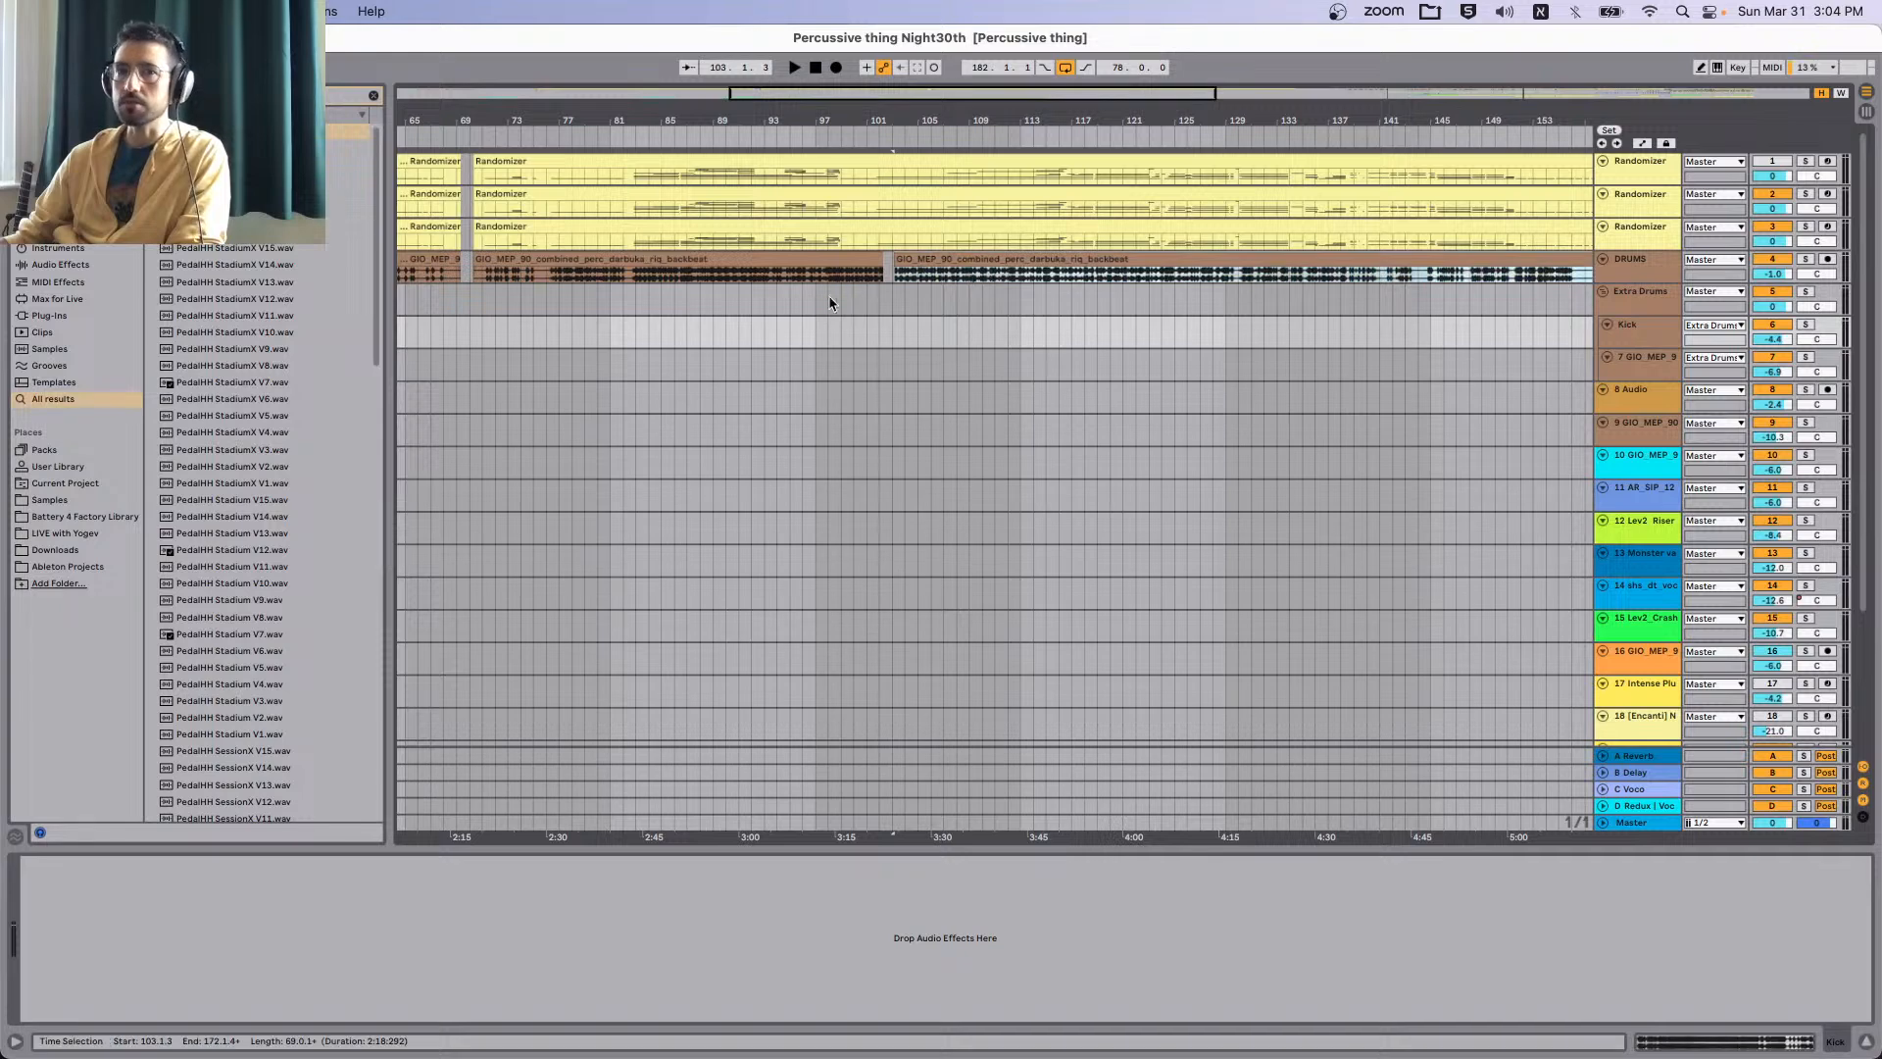
Solo the DRUMS track and play its first darbuka backbeat clip from bar 5.
scroll(689, 305, down, 3)
scroll(688, 306, left, 8)
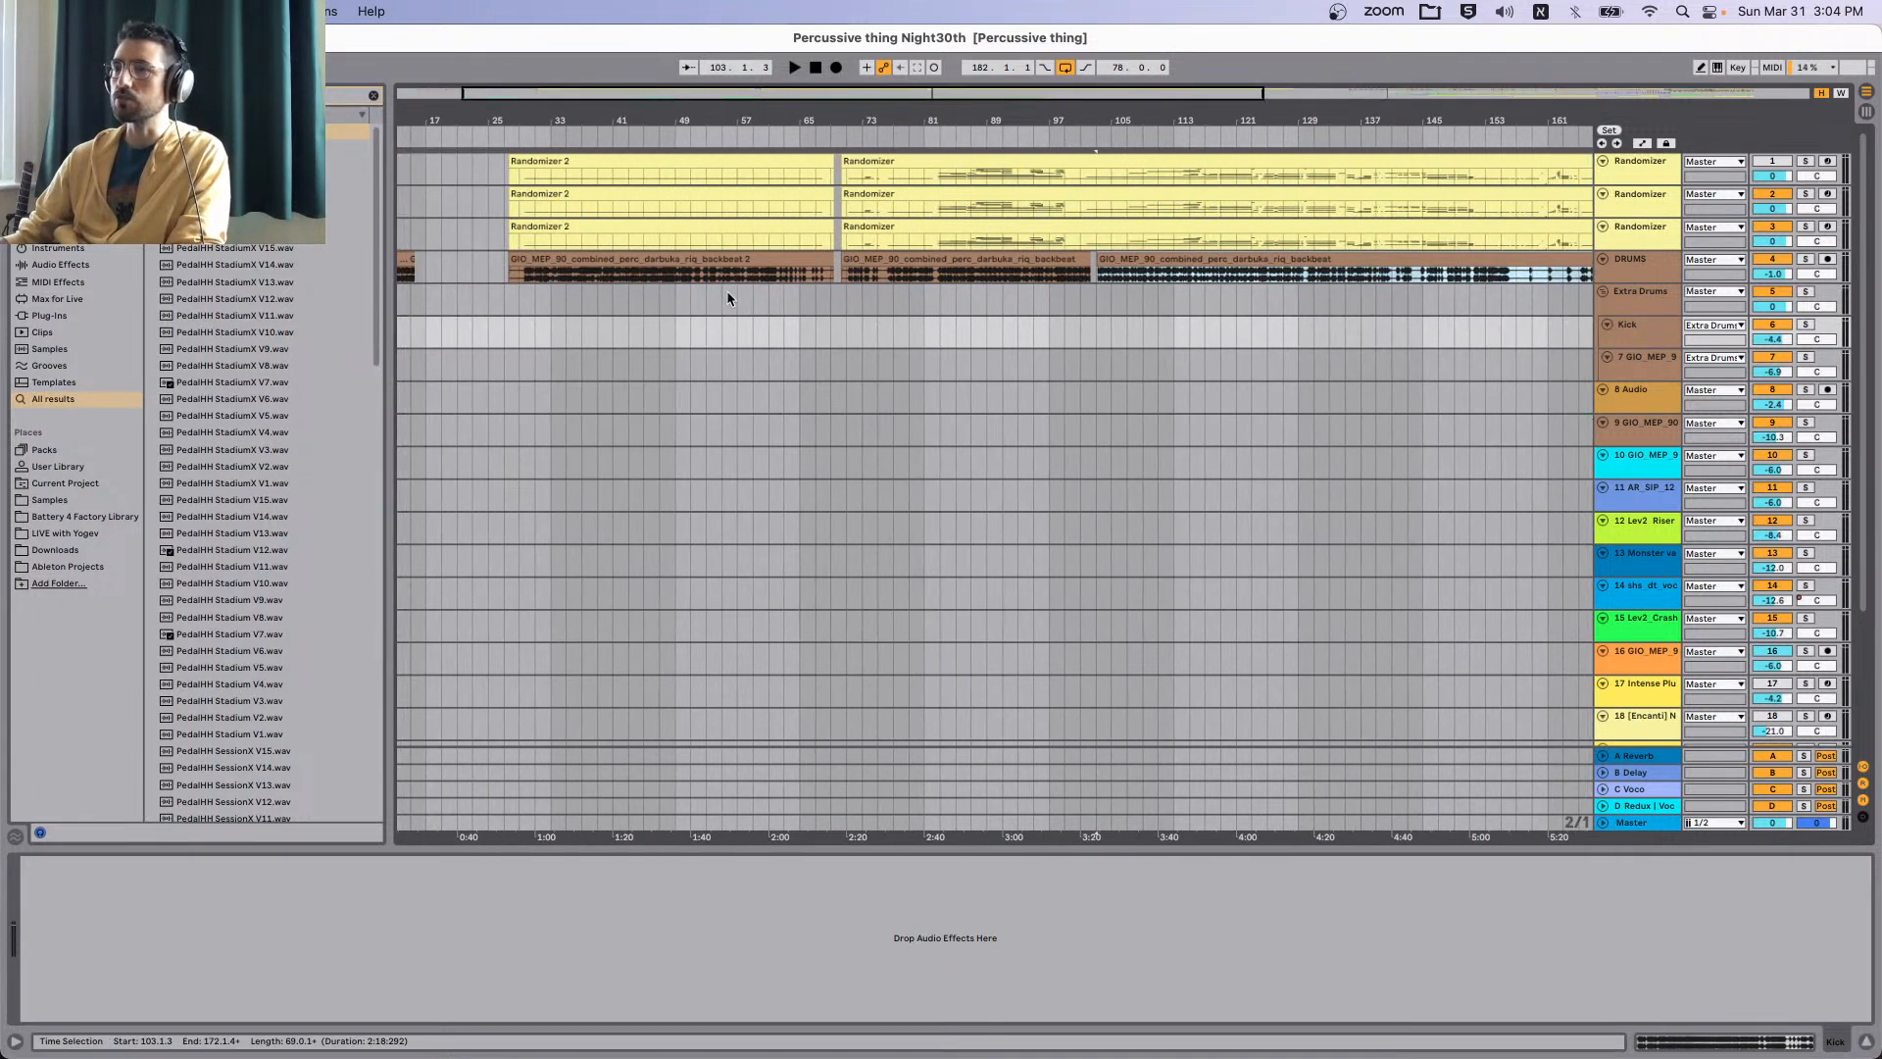
scroll(439, 276, up, 5)
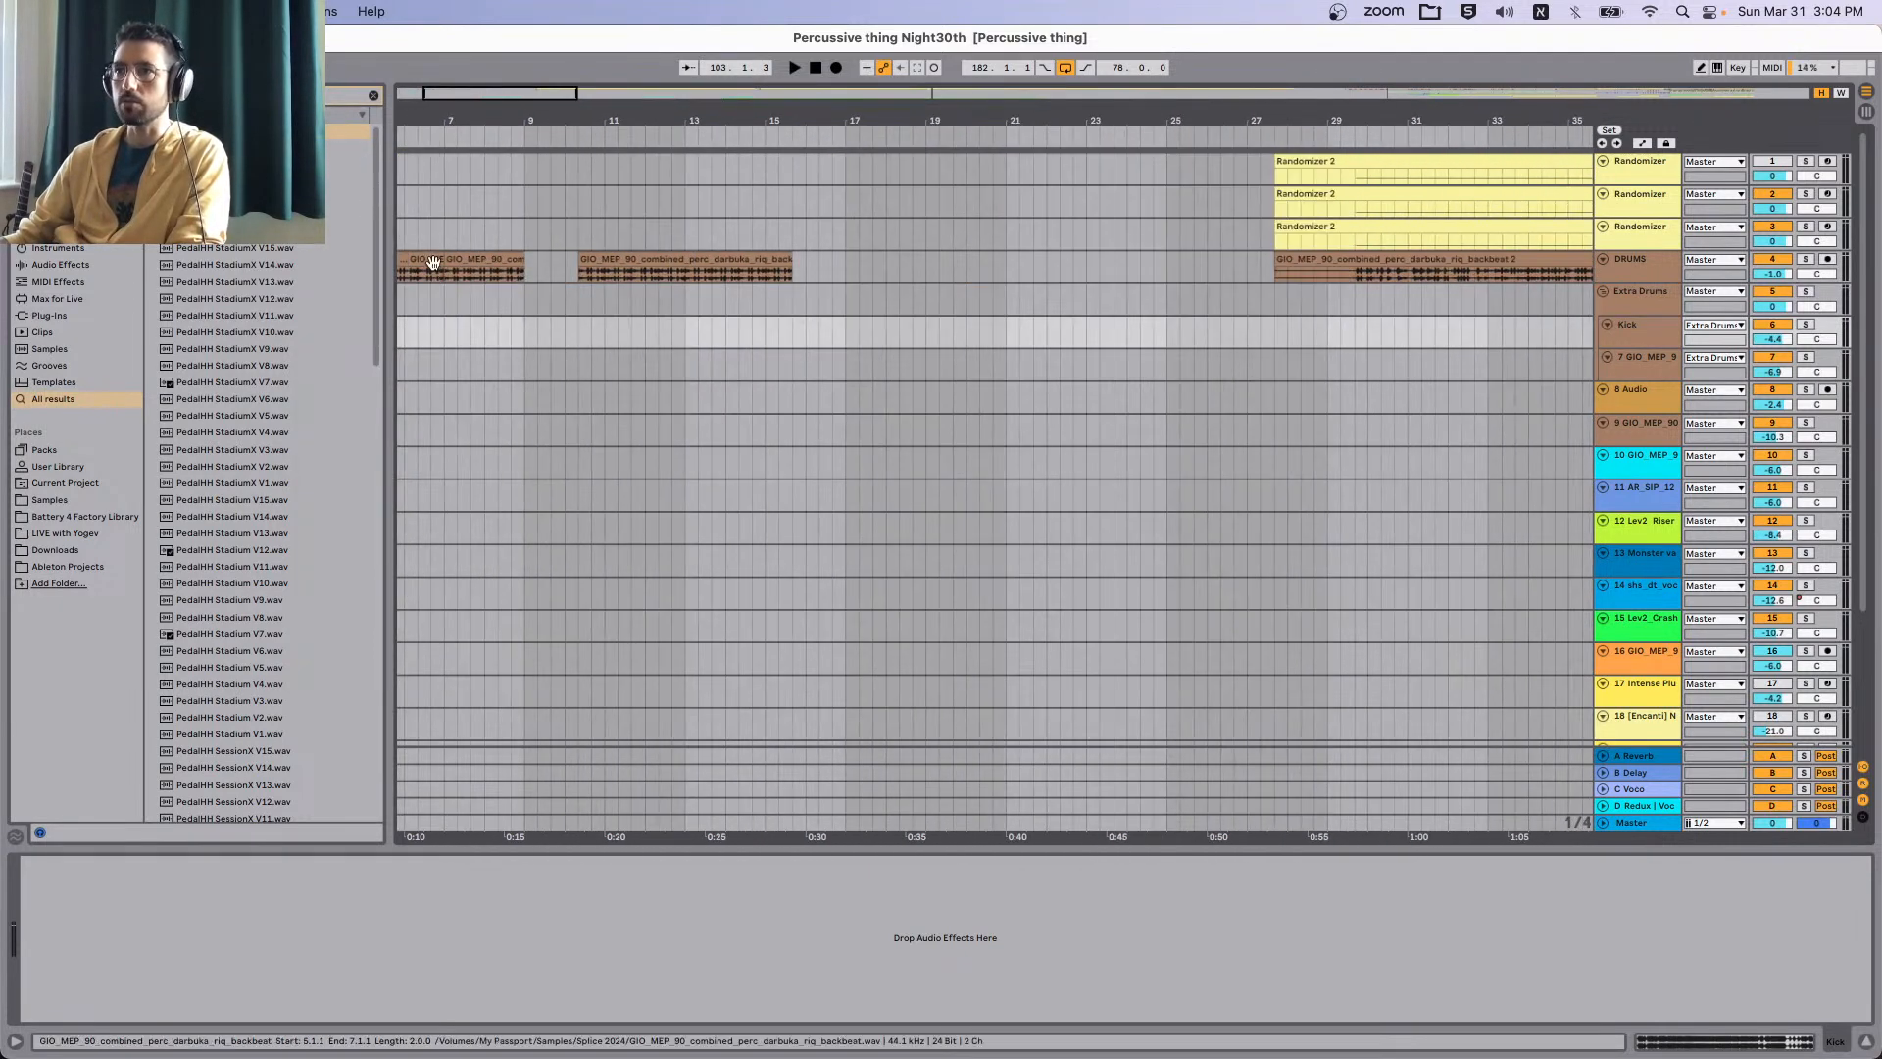
click(431, 260)
scroll(534, 326, left, 4)
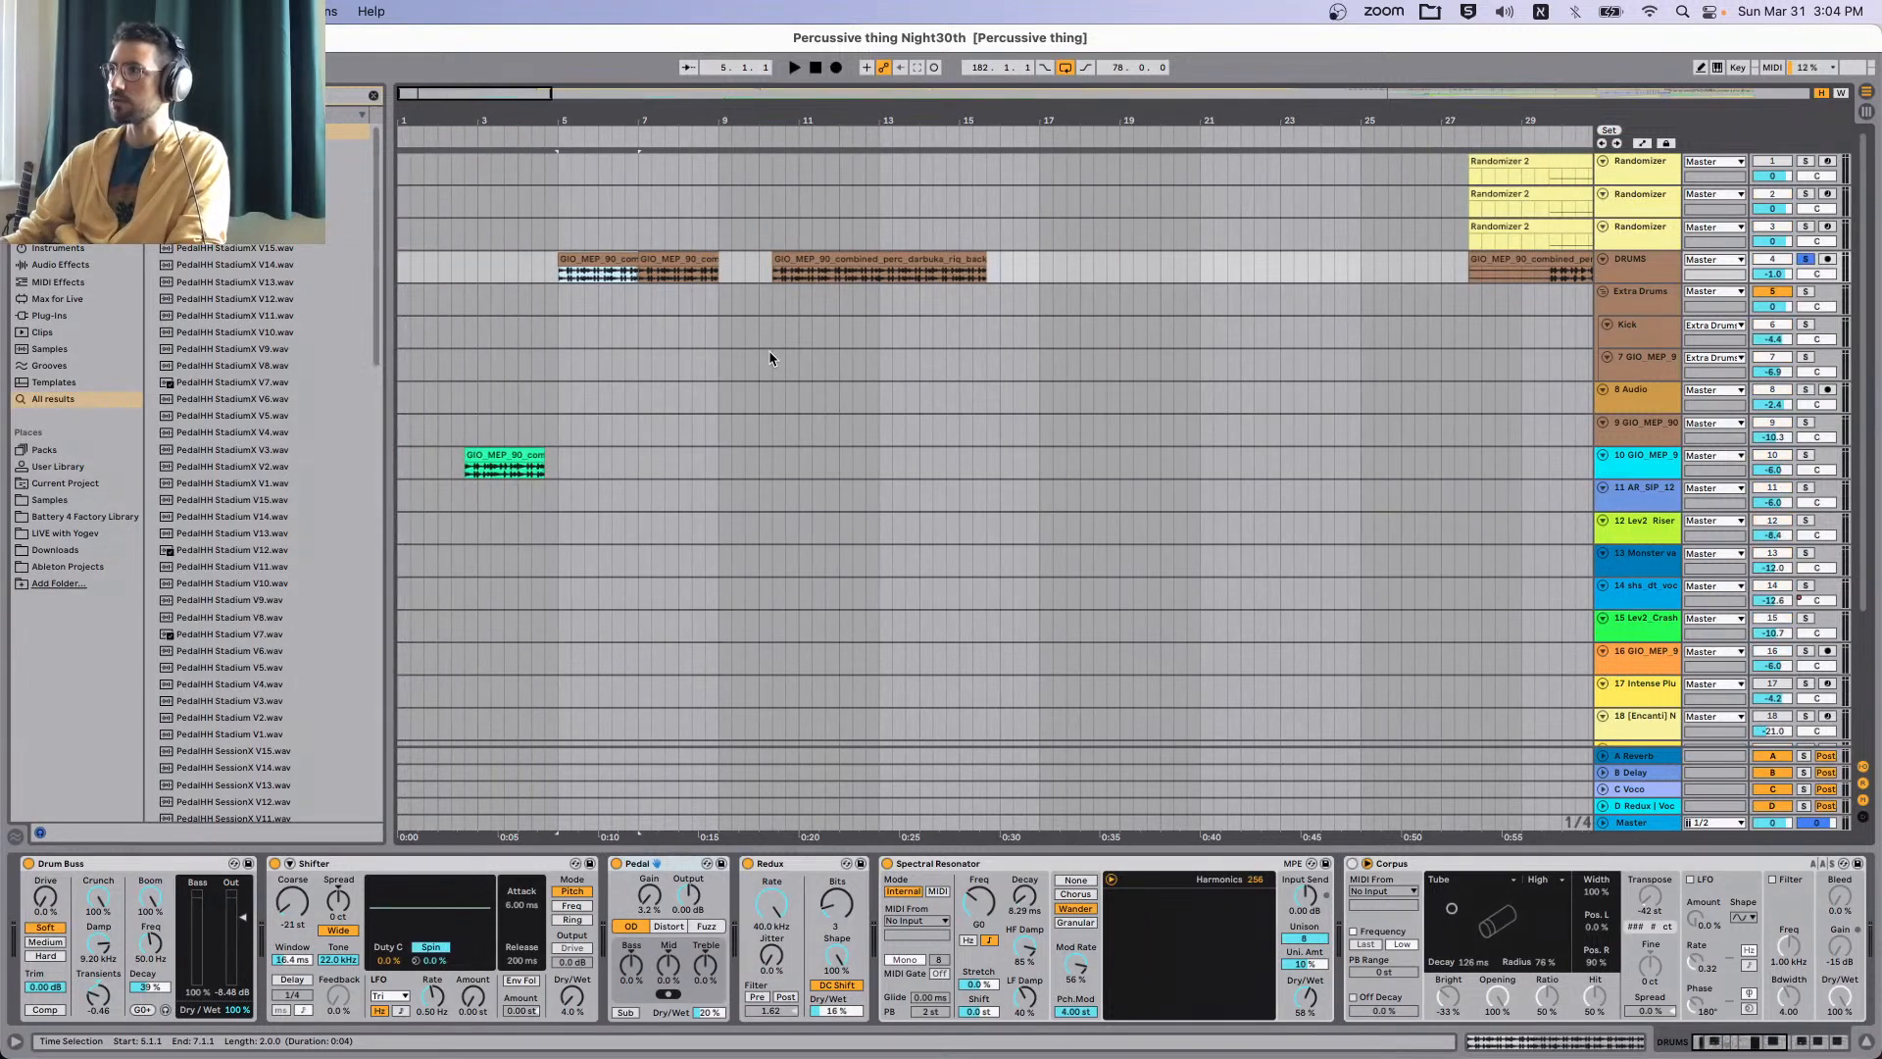
key(space)
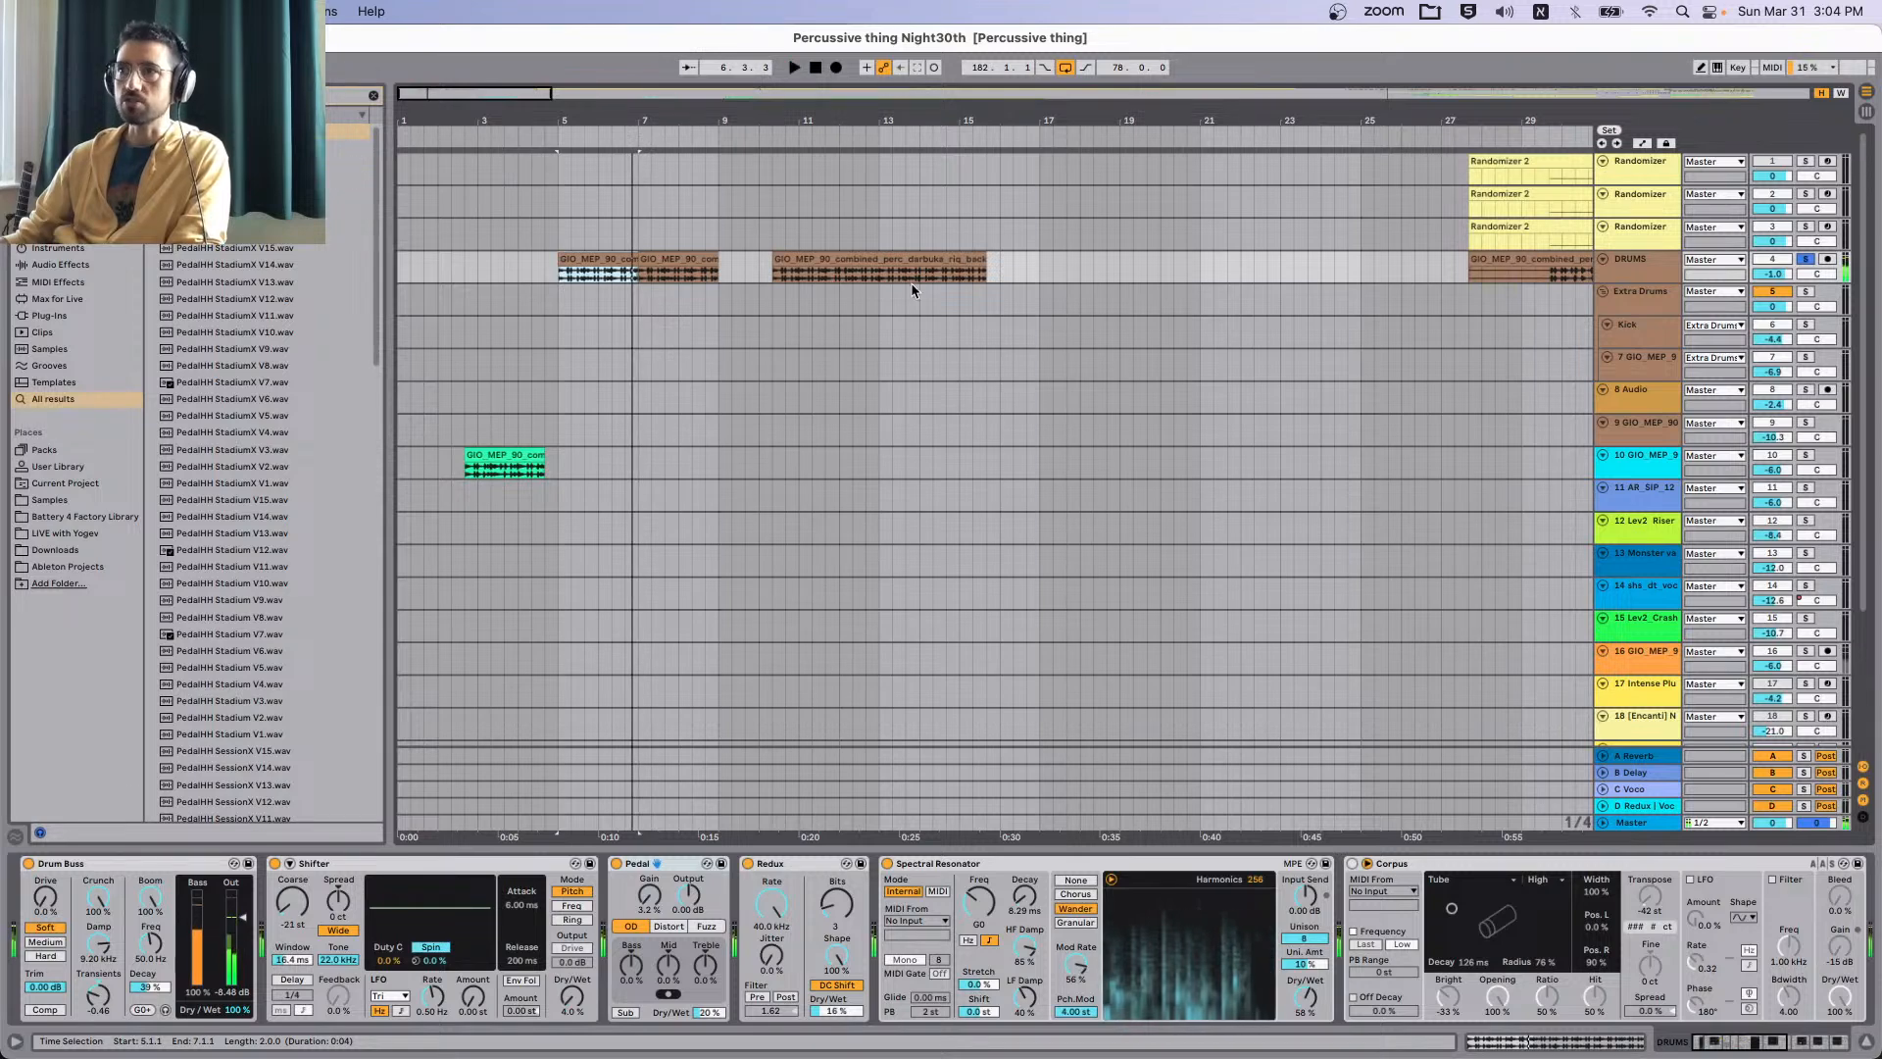
key(space)
Solo track 10 and play its green GIO_MEP_90 clip near bar 2.
click(500, 456)
key(s)
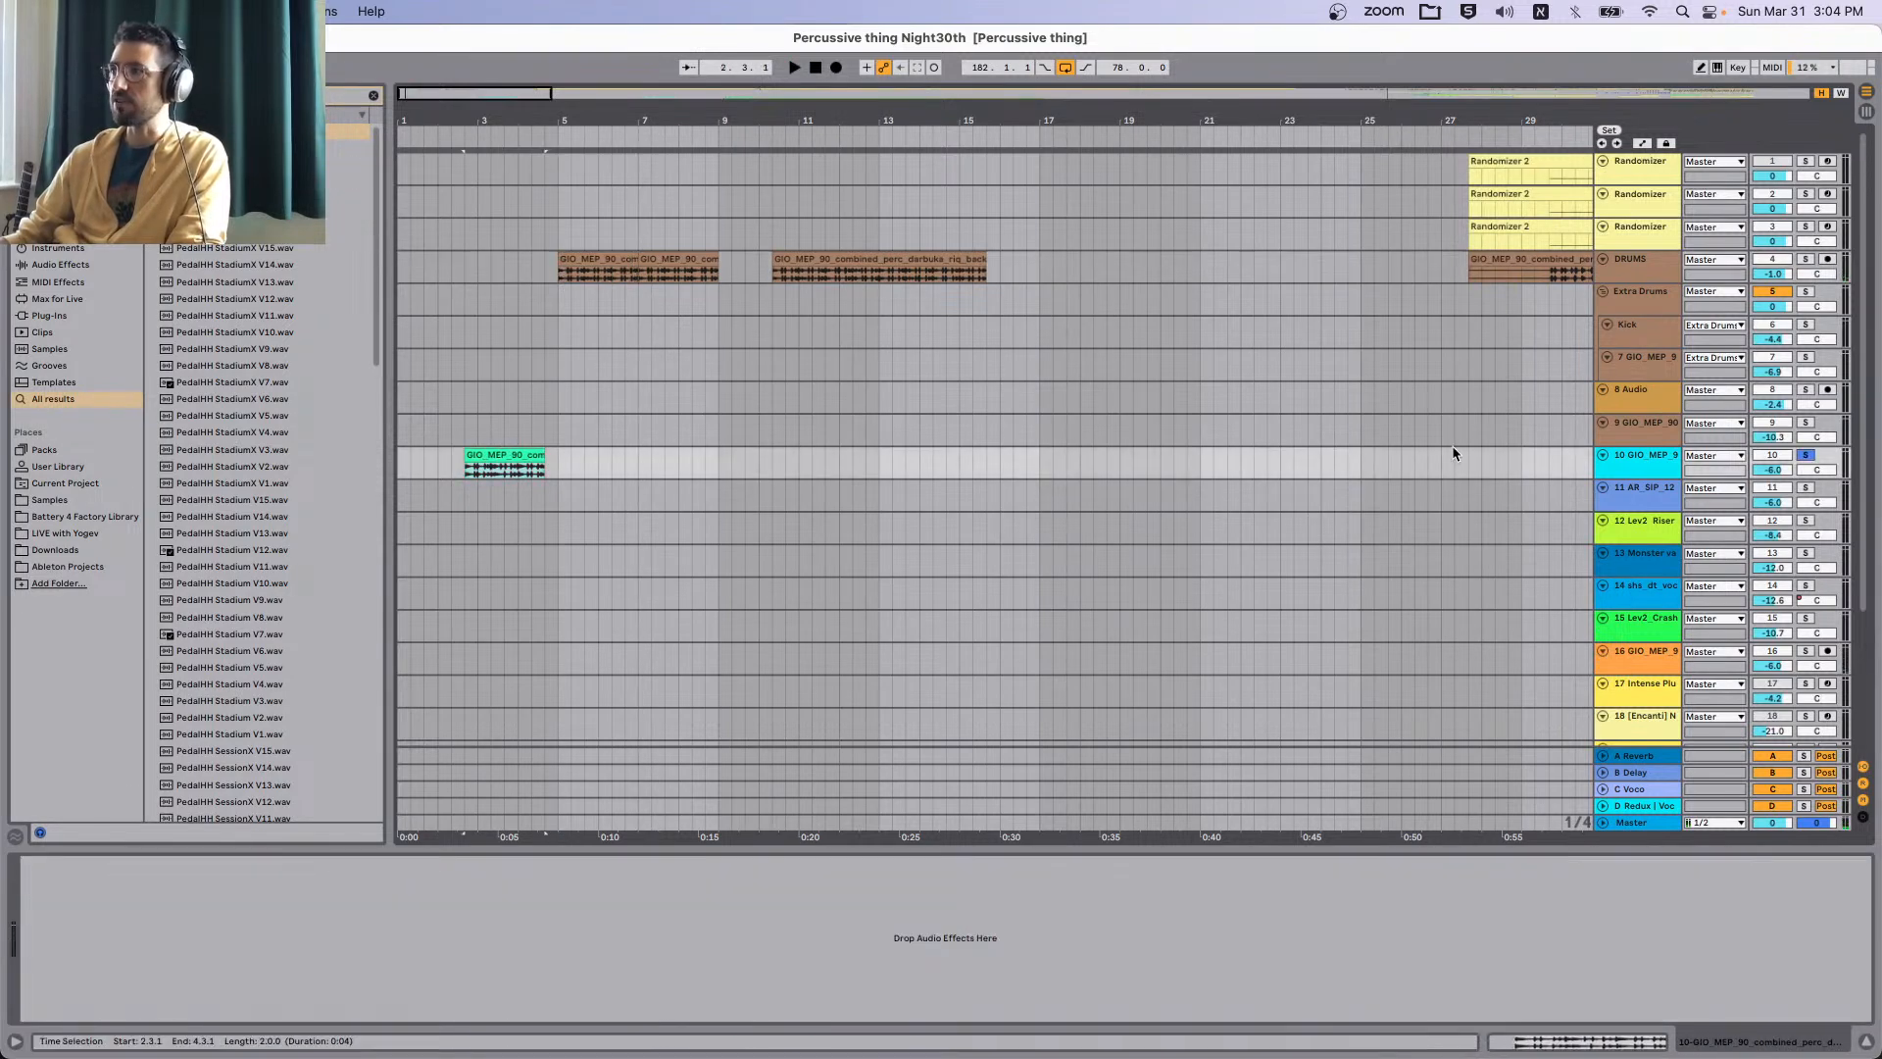
key(space)
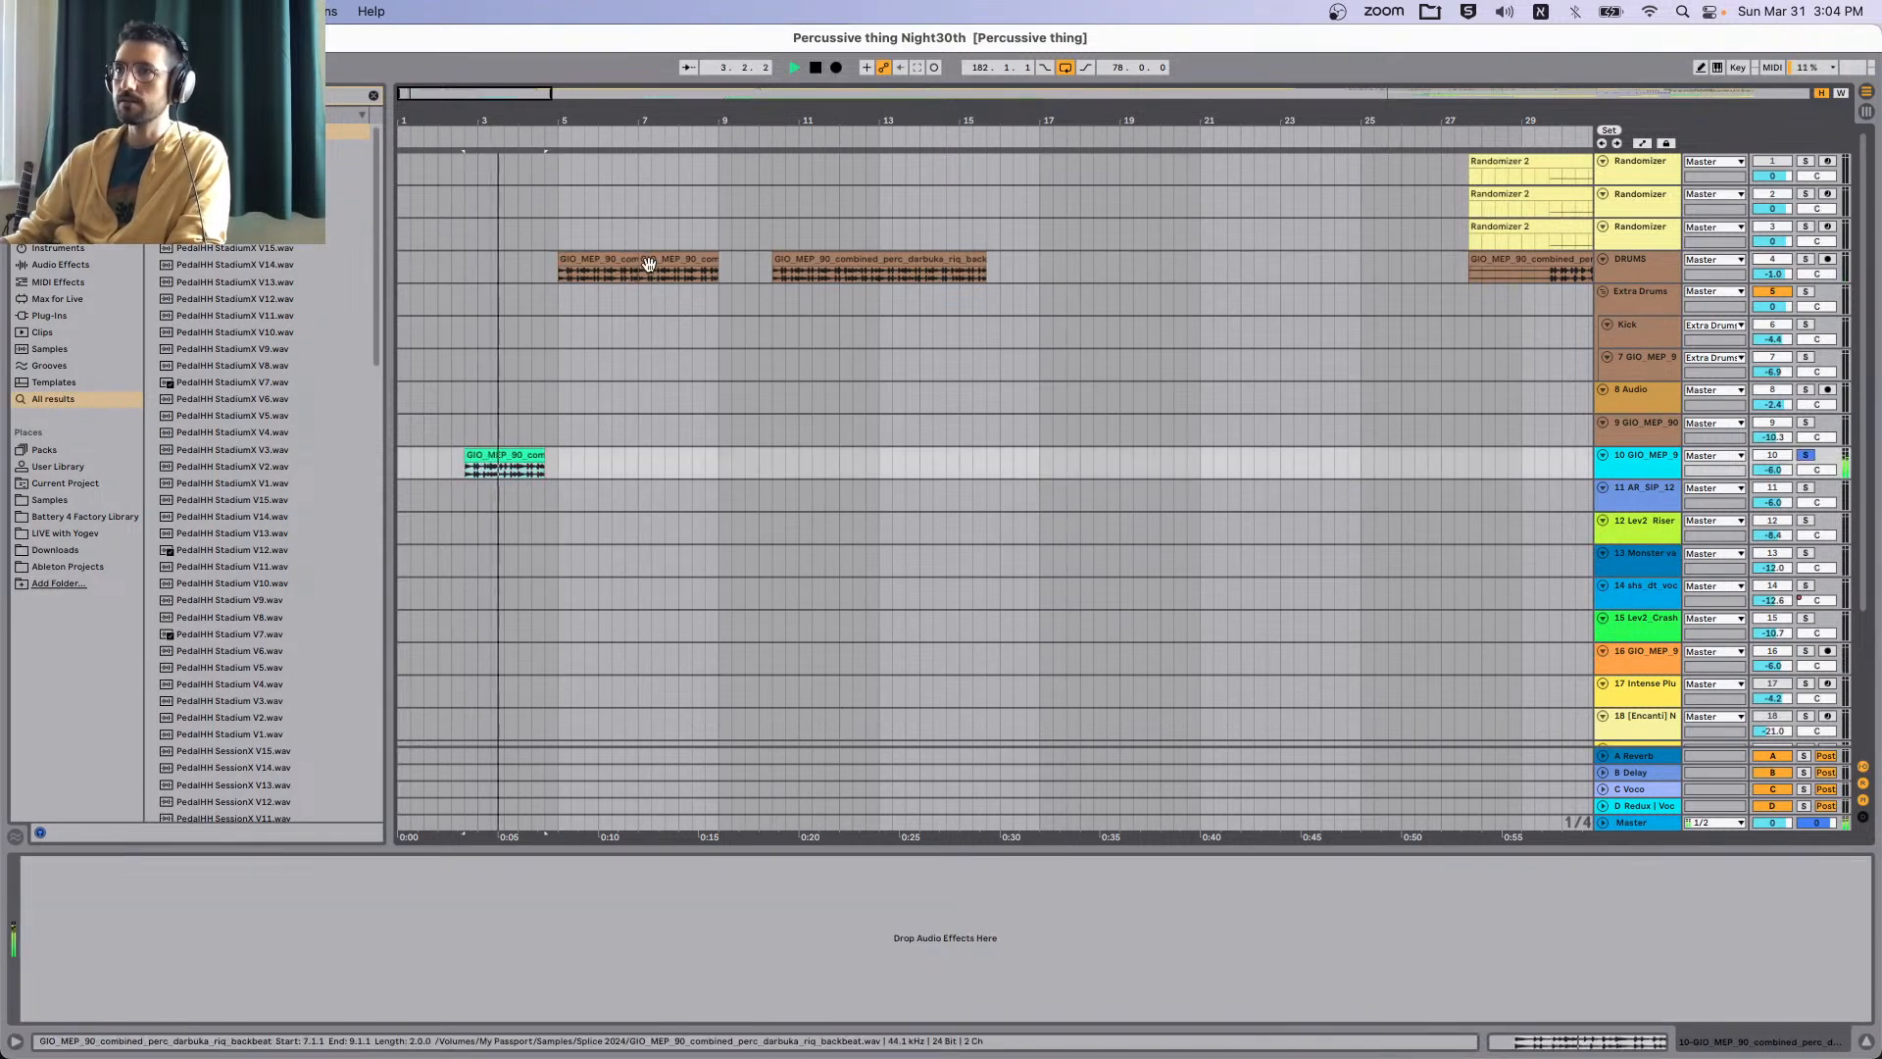
Switch to Finder, preview GIO_MEP_90_combined_perc_darbuka_riq_backbeat.wav in the Splice 2024 folder, and return to Ableton Live.
key(space)
click(602, 257)
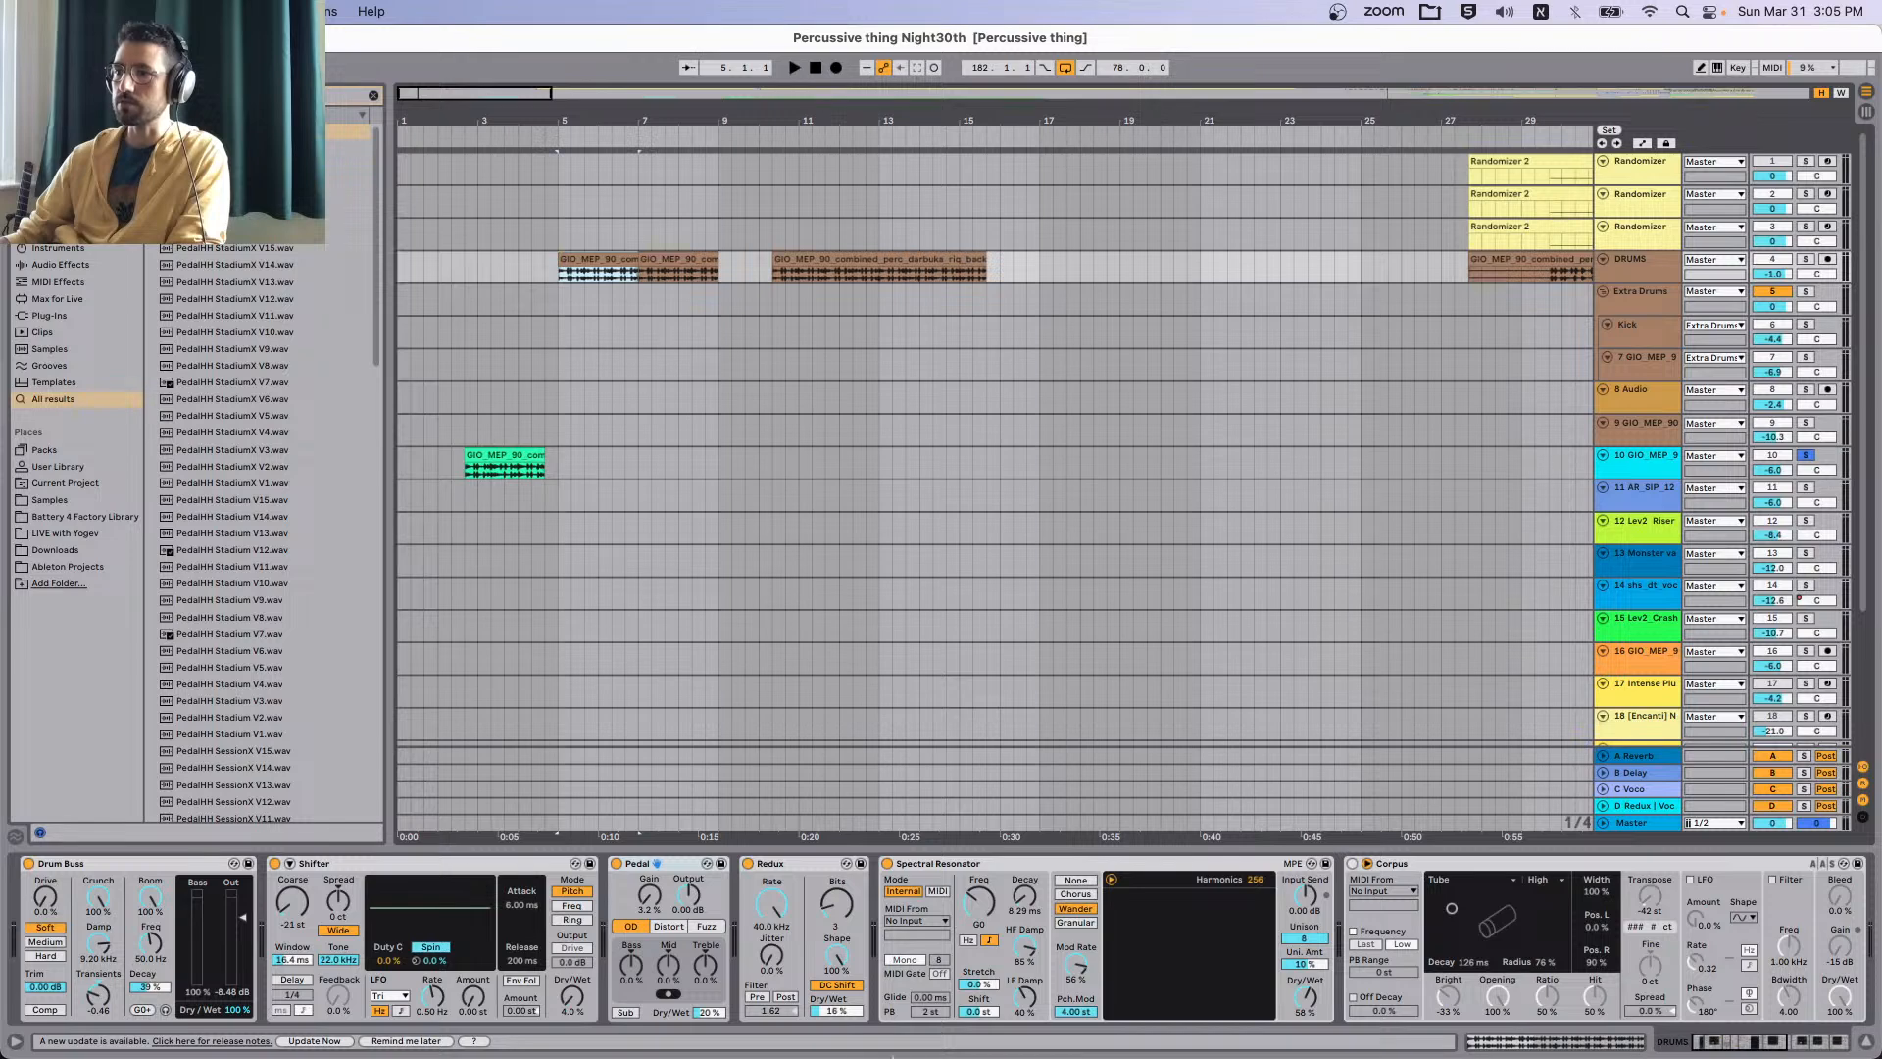
mouse_move(882, 1054)
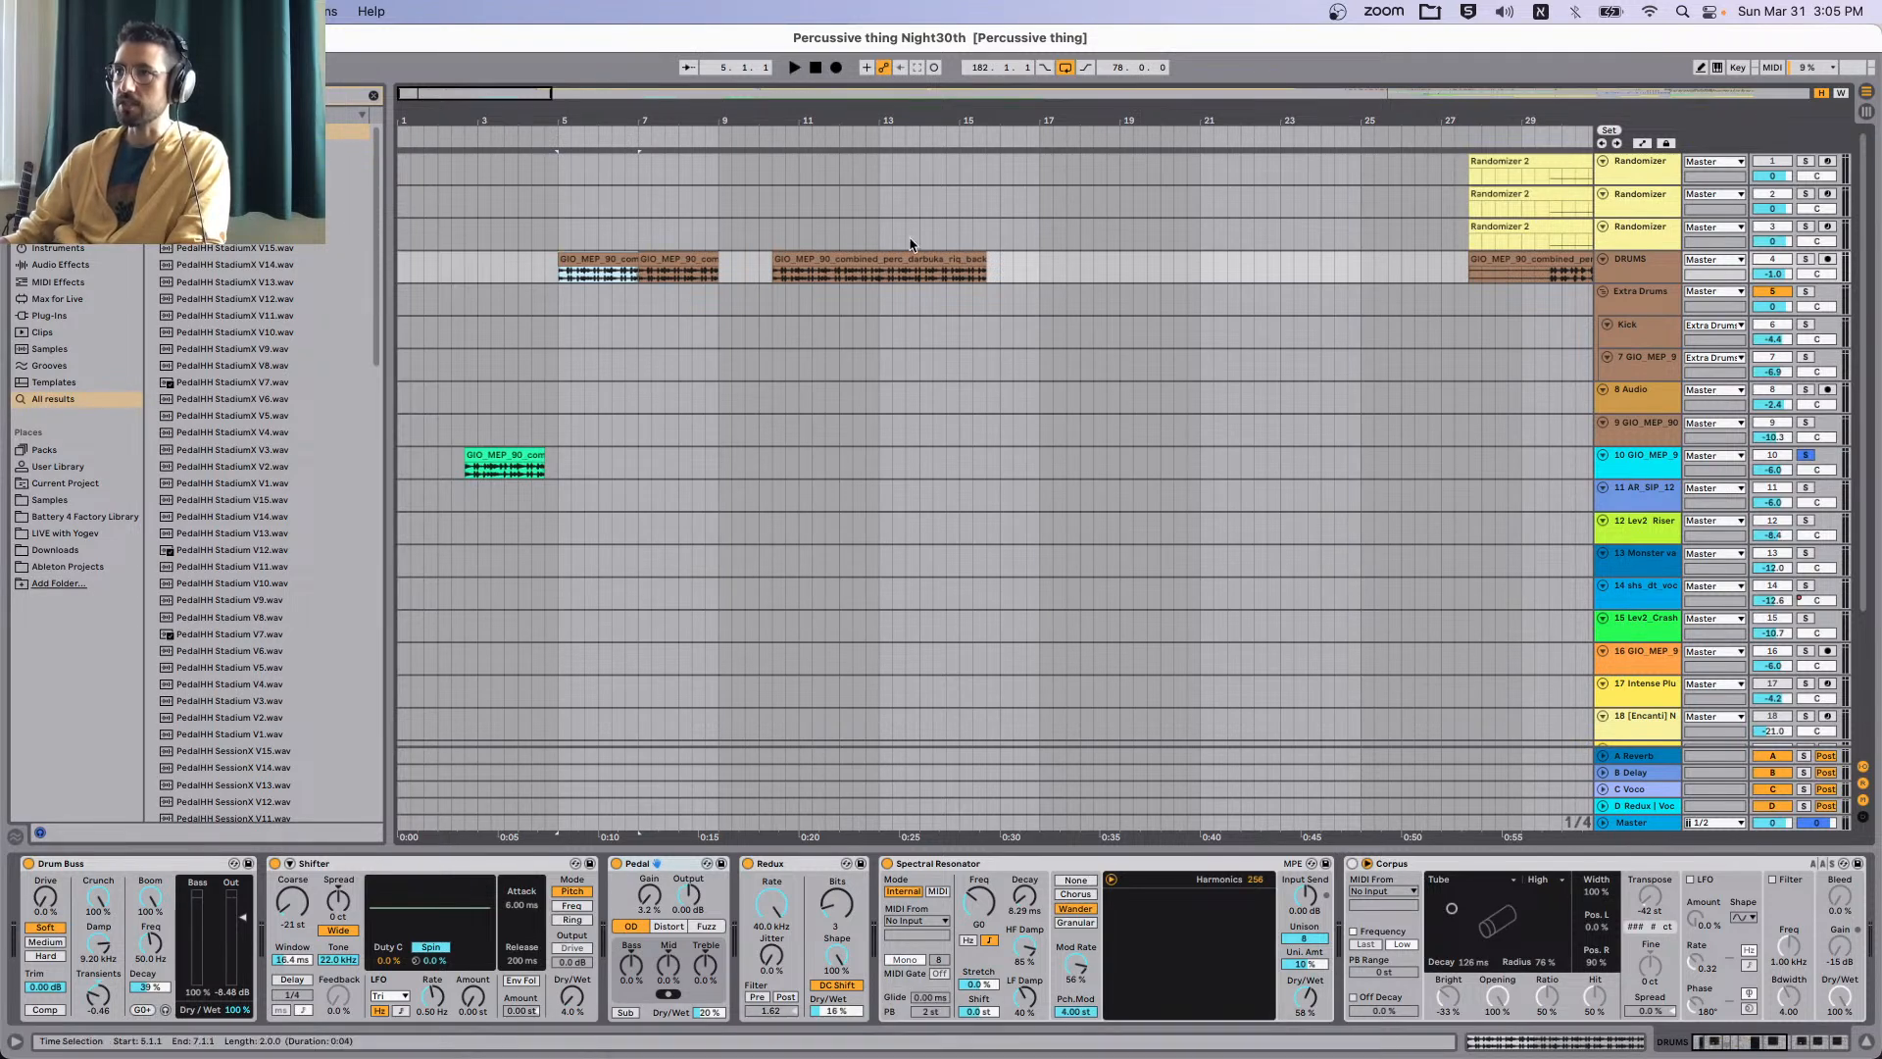
click(540, 1025)
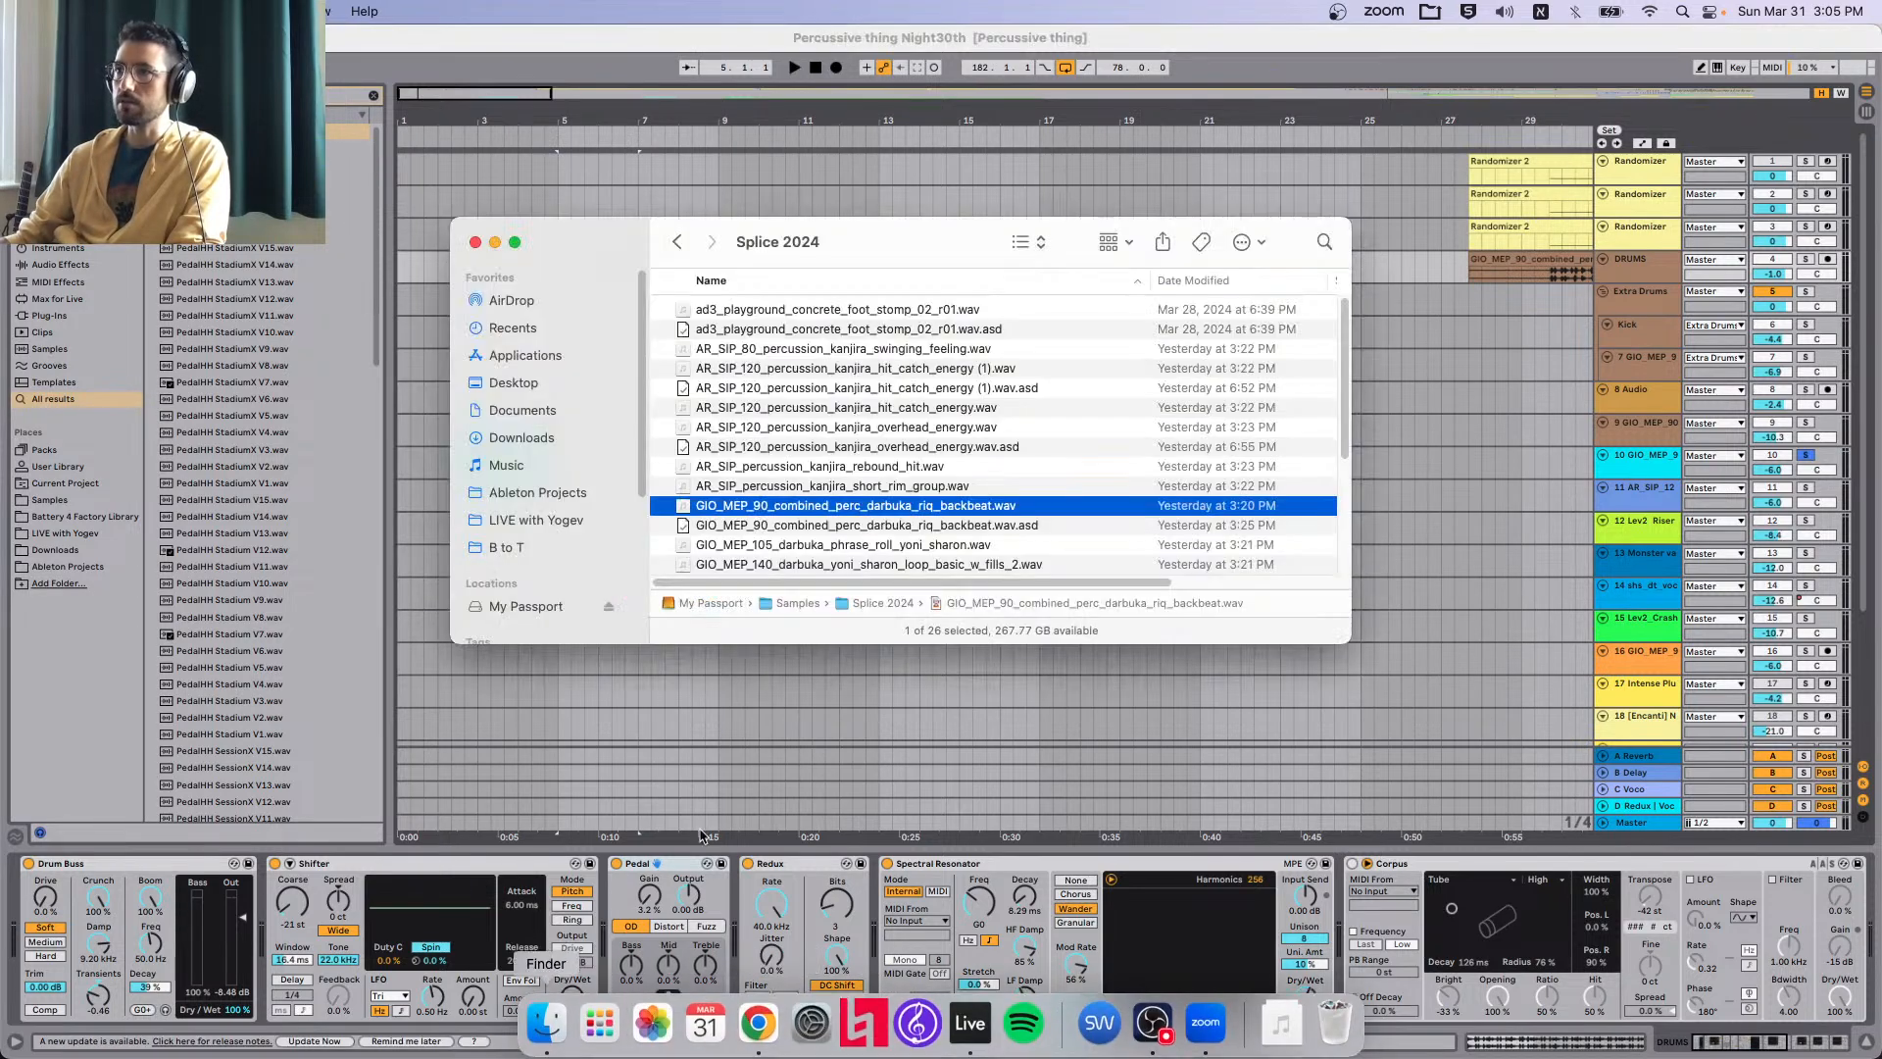
drag(841, 502, 900, 510)
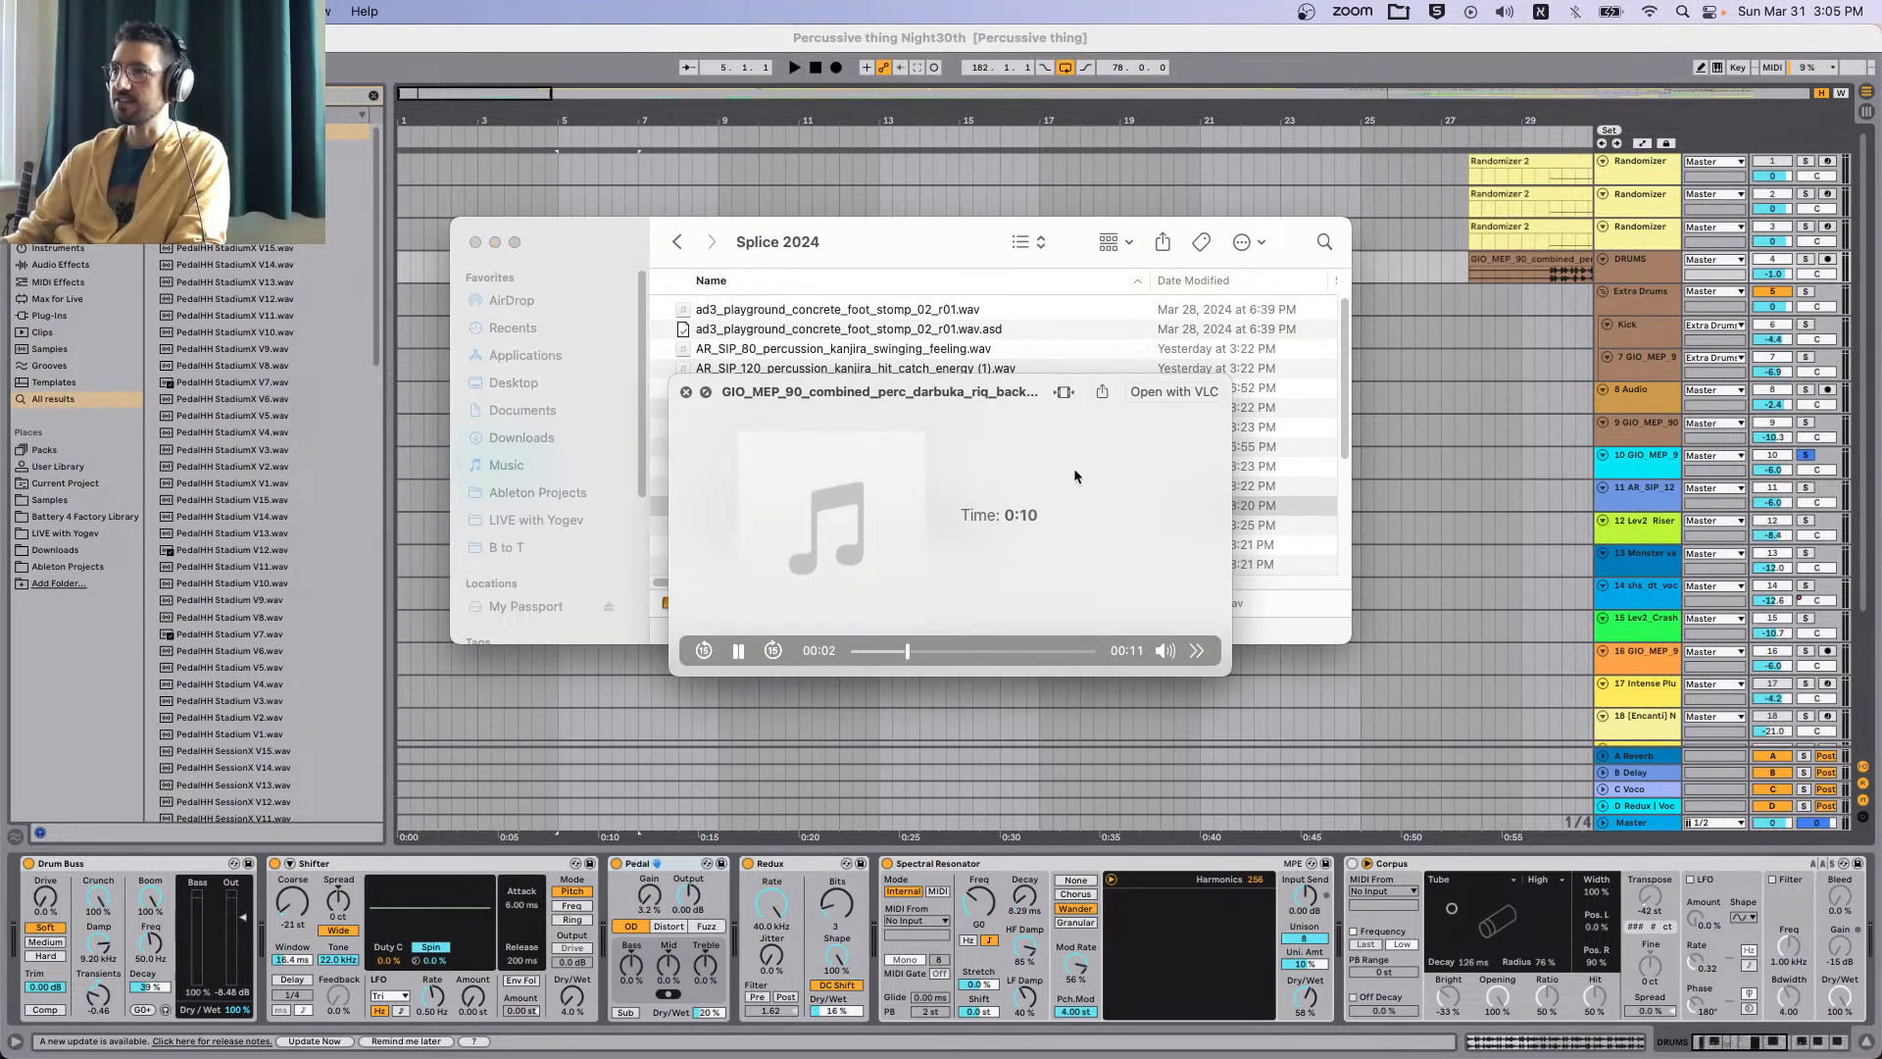
click(1271, 42)
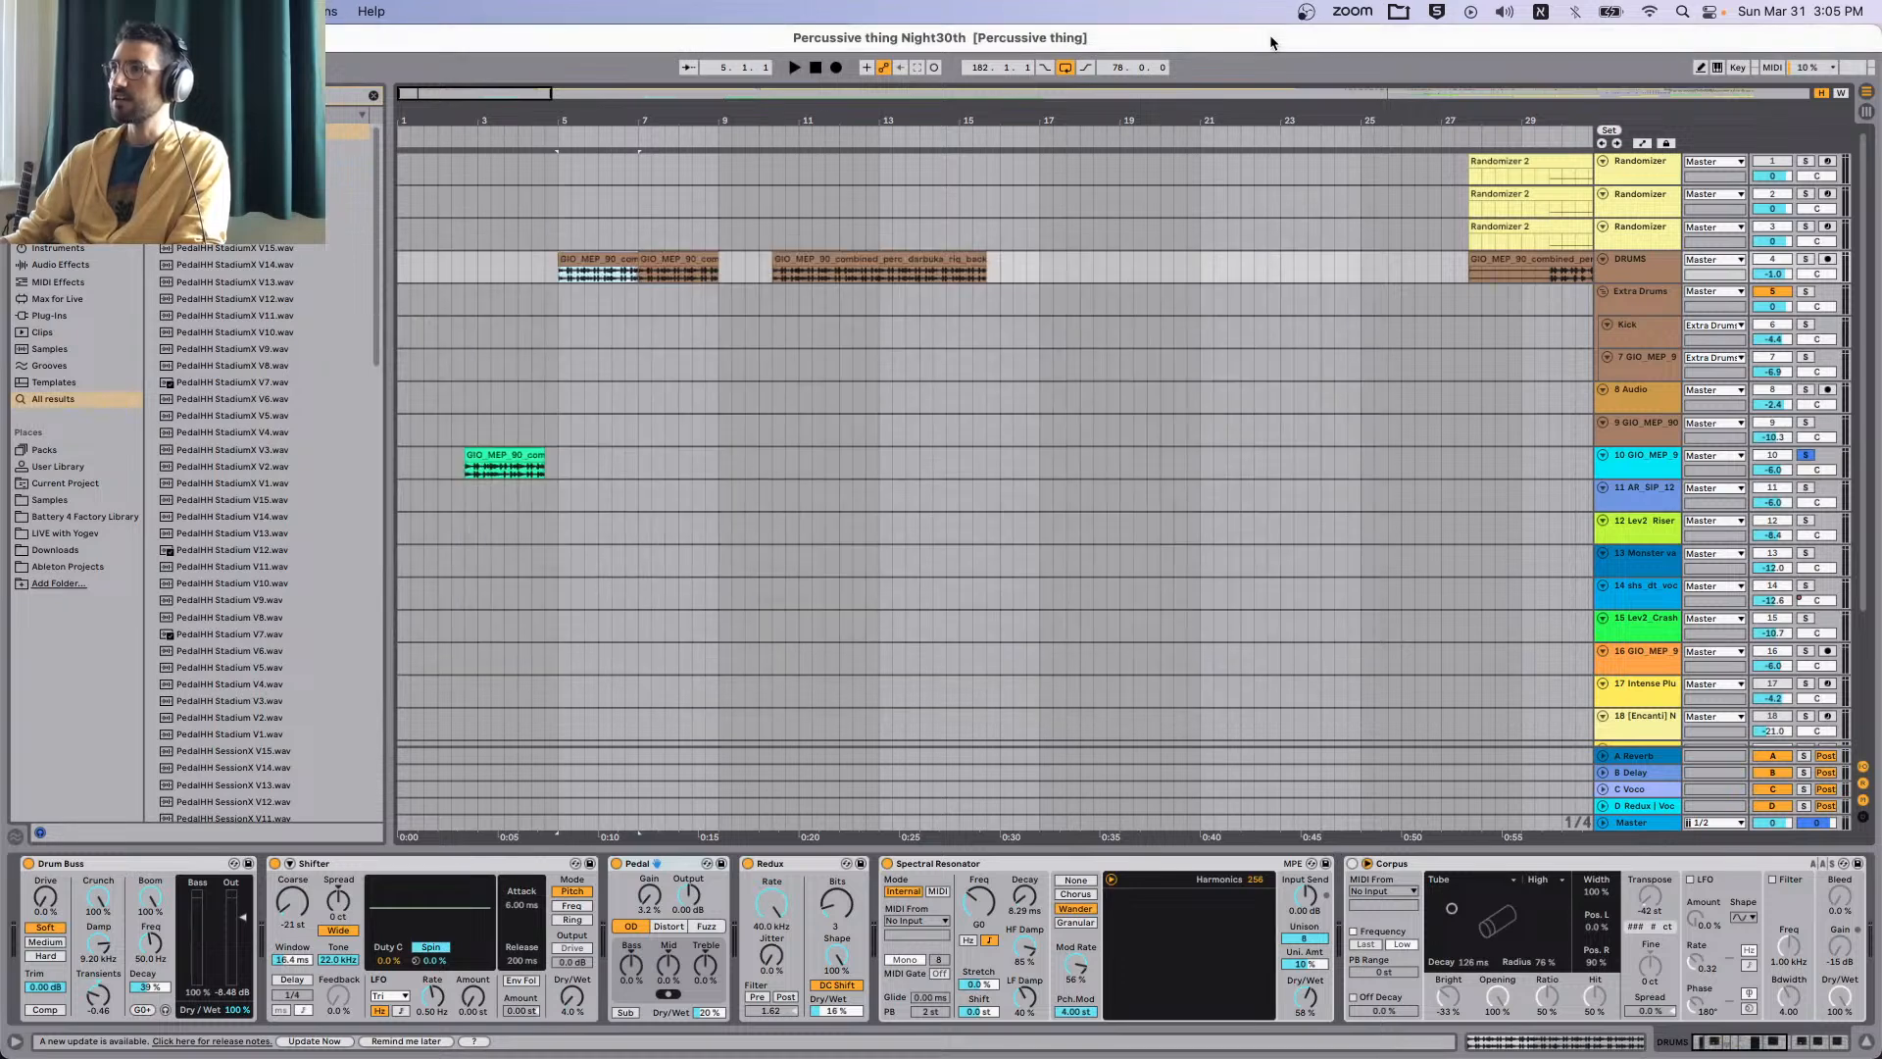
Select the long darbuka backbeat 2 clip starting near bar 27 on the DRUMS track and examine its waveform.
scroll(1232, 300, right, 5)
key(super+Tab)
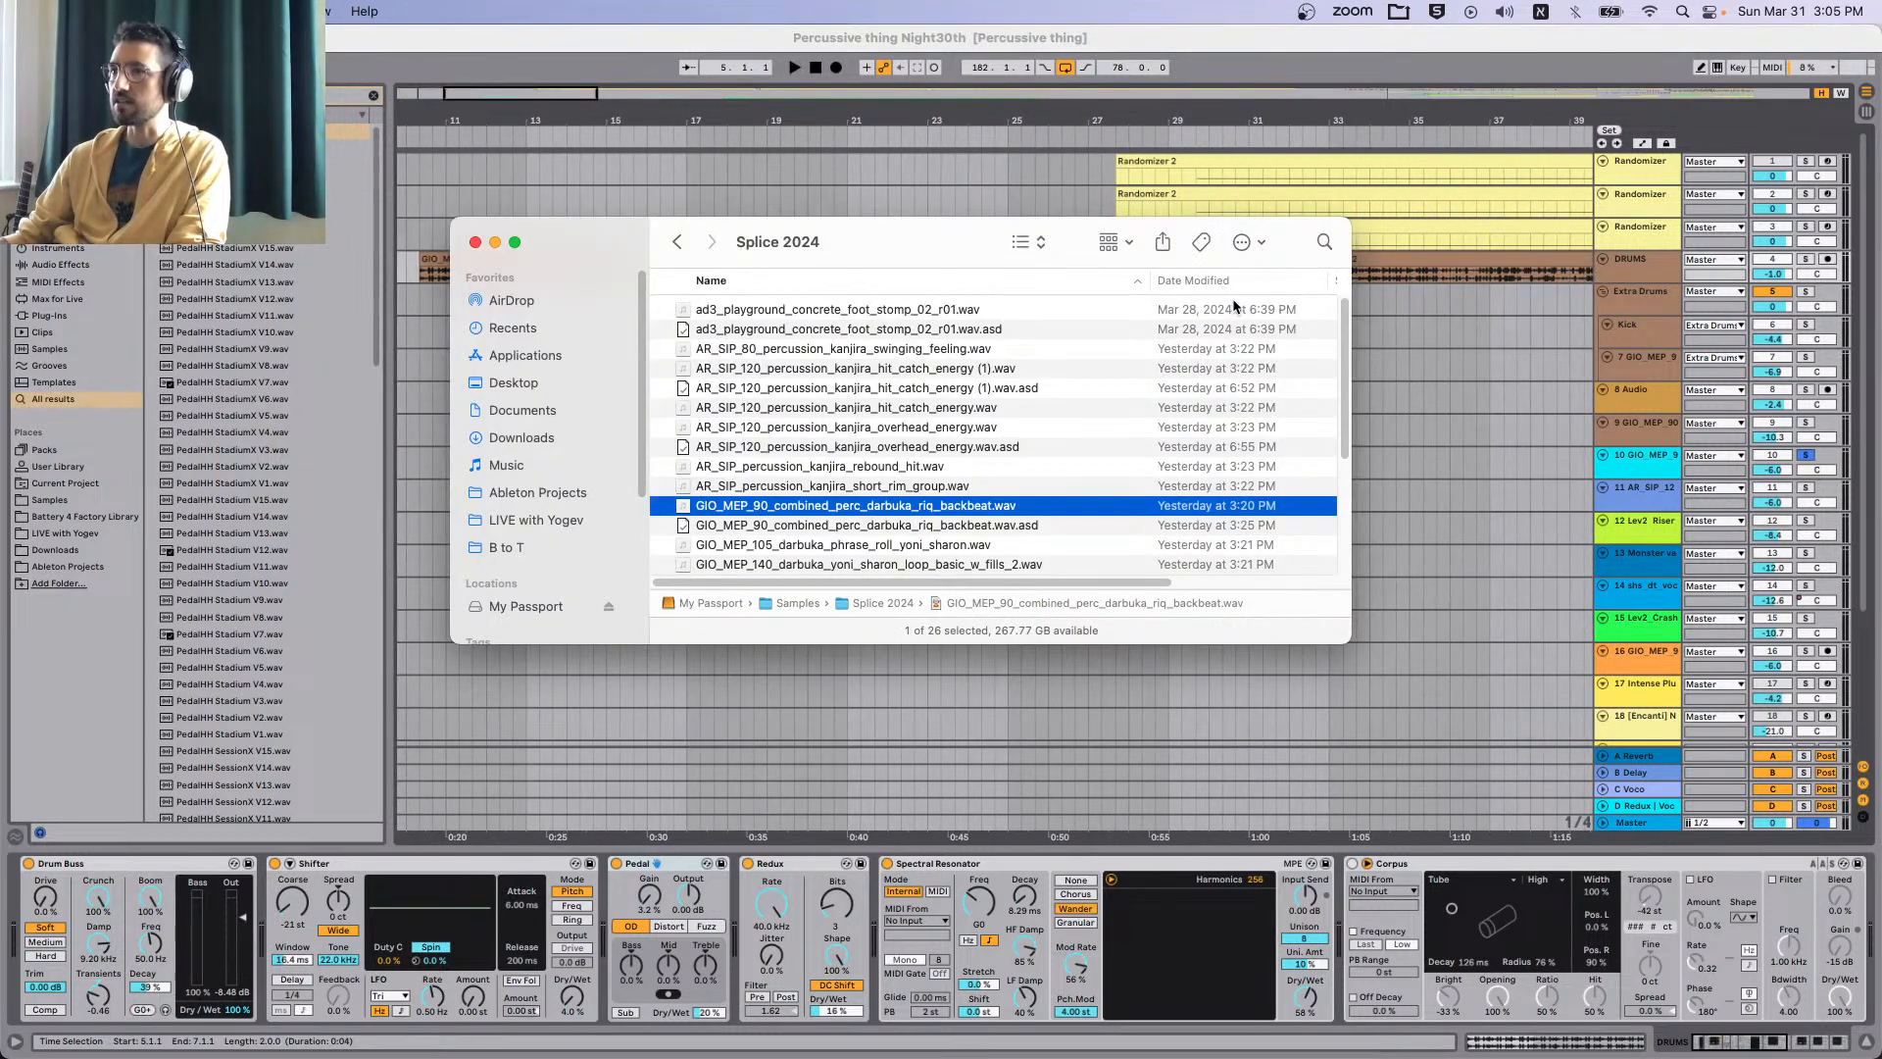
key(super+Tab)
scroll(1232, 300, right, 6)
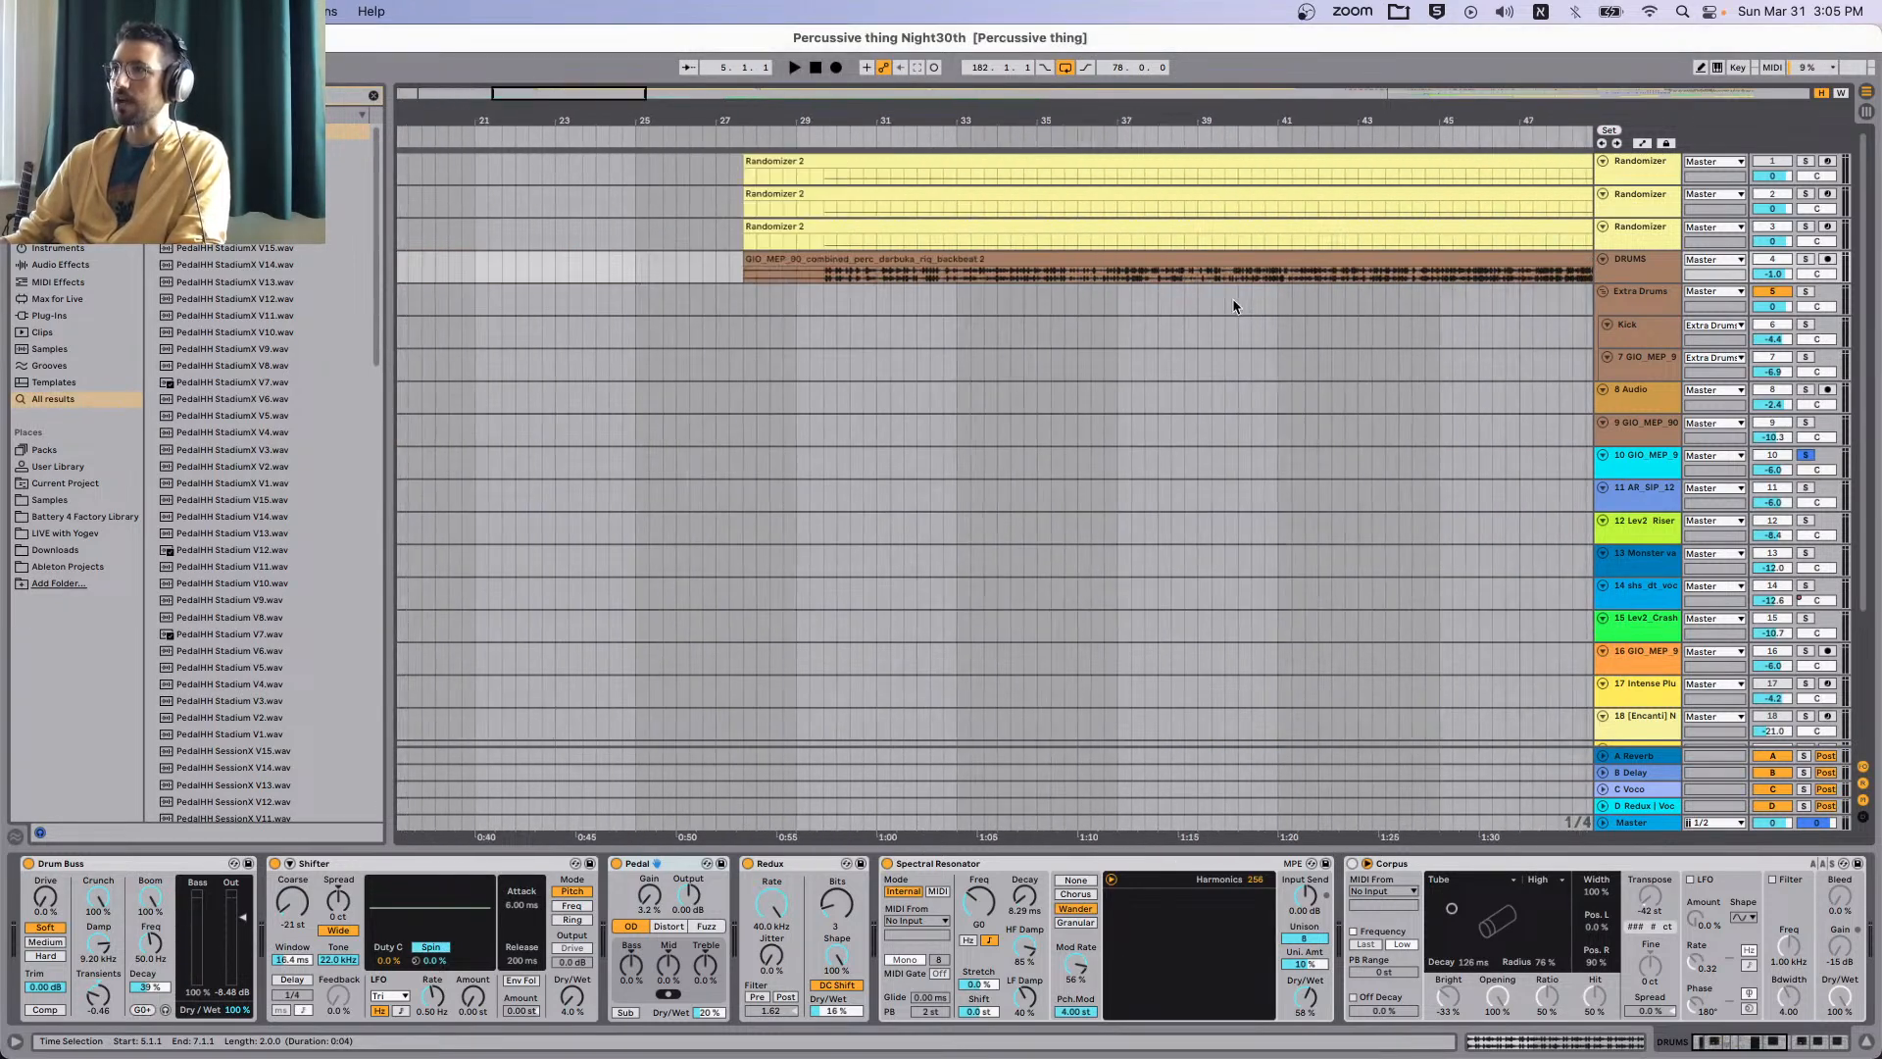
click(848, 259)
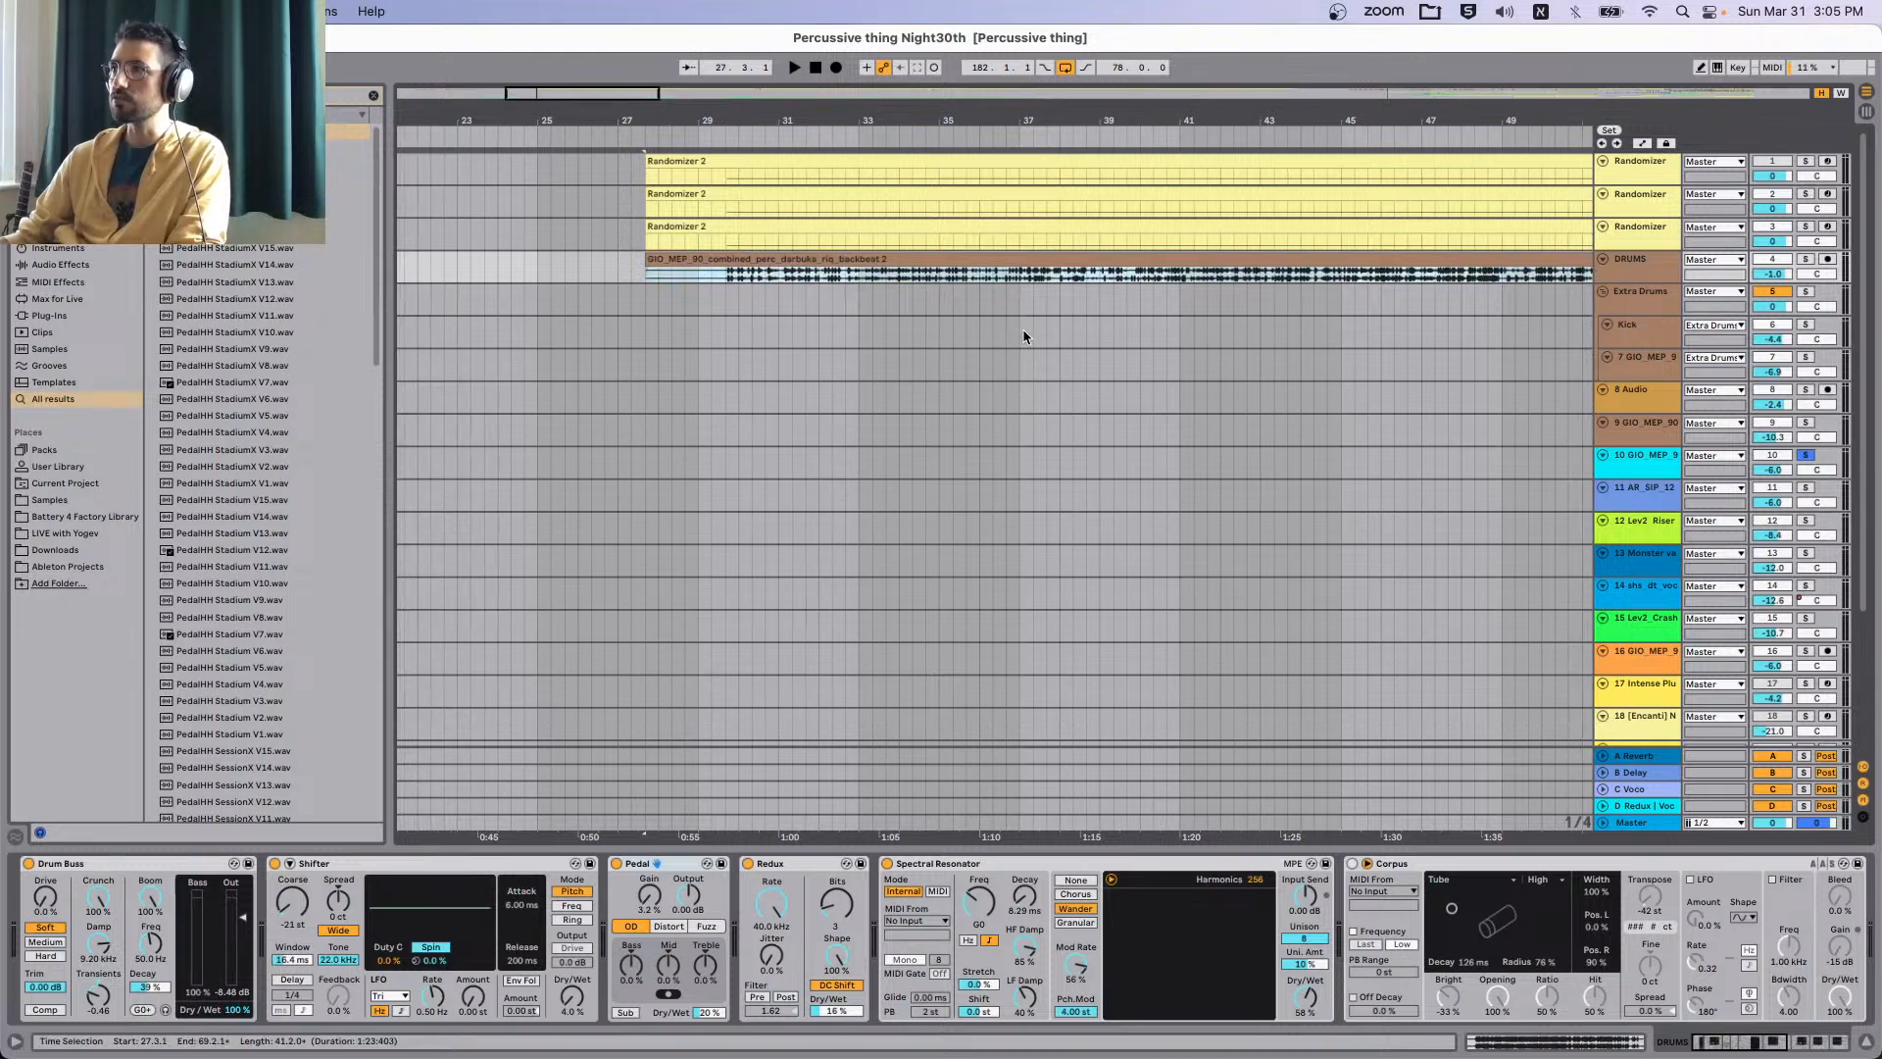
scroll(1024, 333, right, 3)
Show the devices of the third and first Randomizer tracks and examine the first one's Simpler with the sliced darbuka backbeat sample.
click(1650, 230)
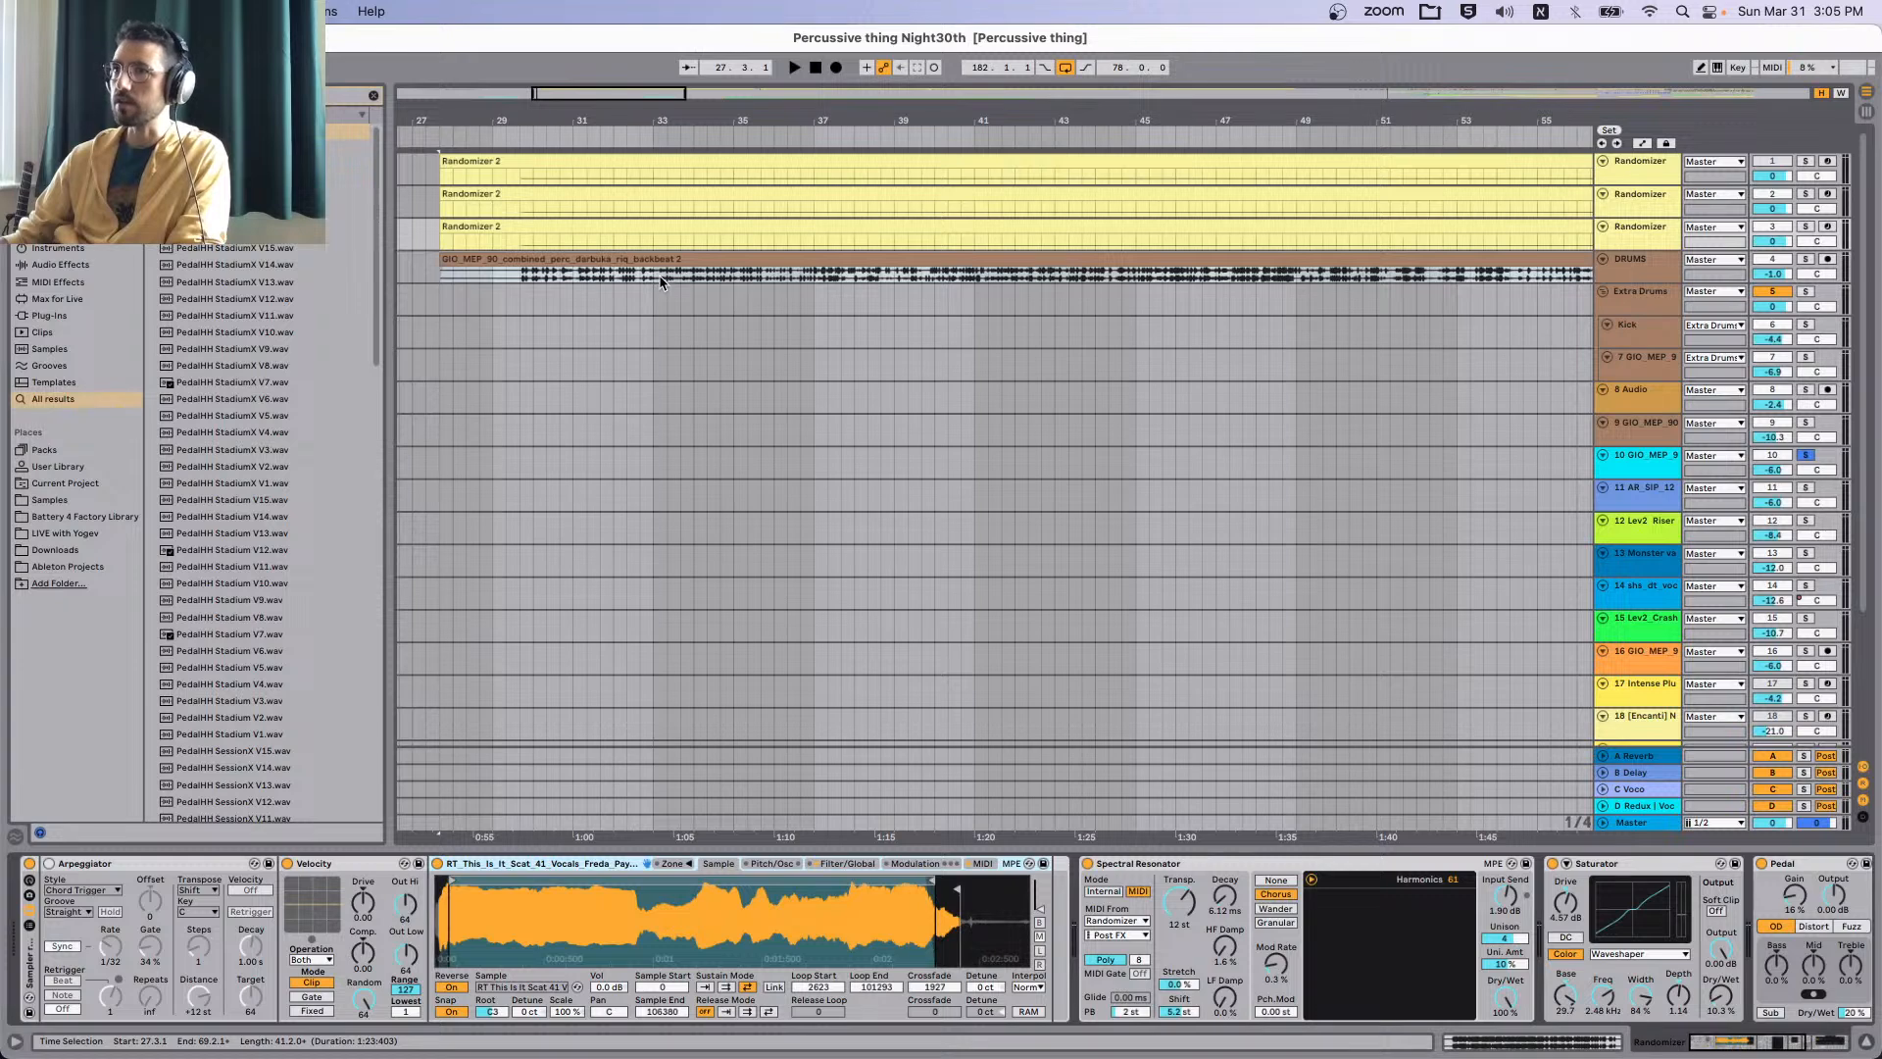
click(1651, 166)
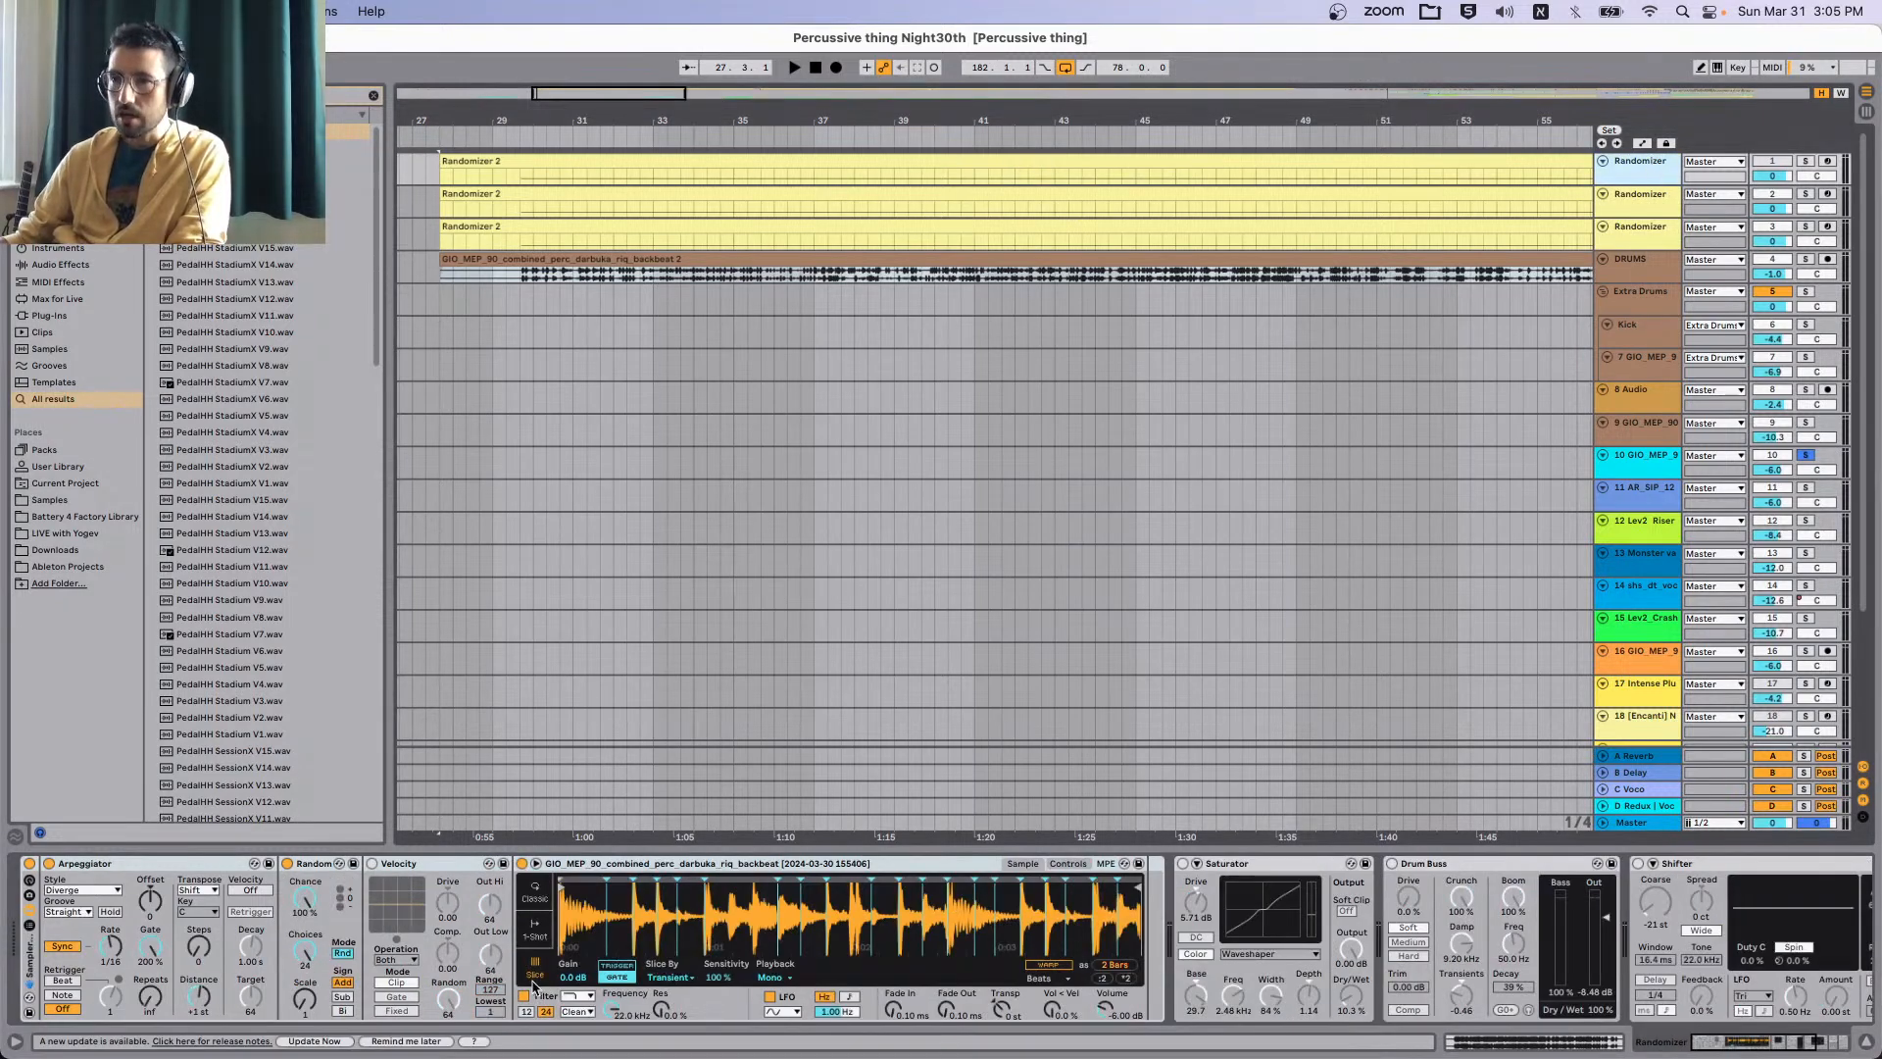
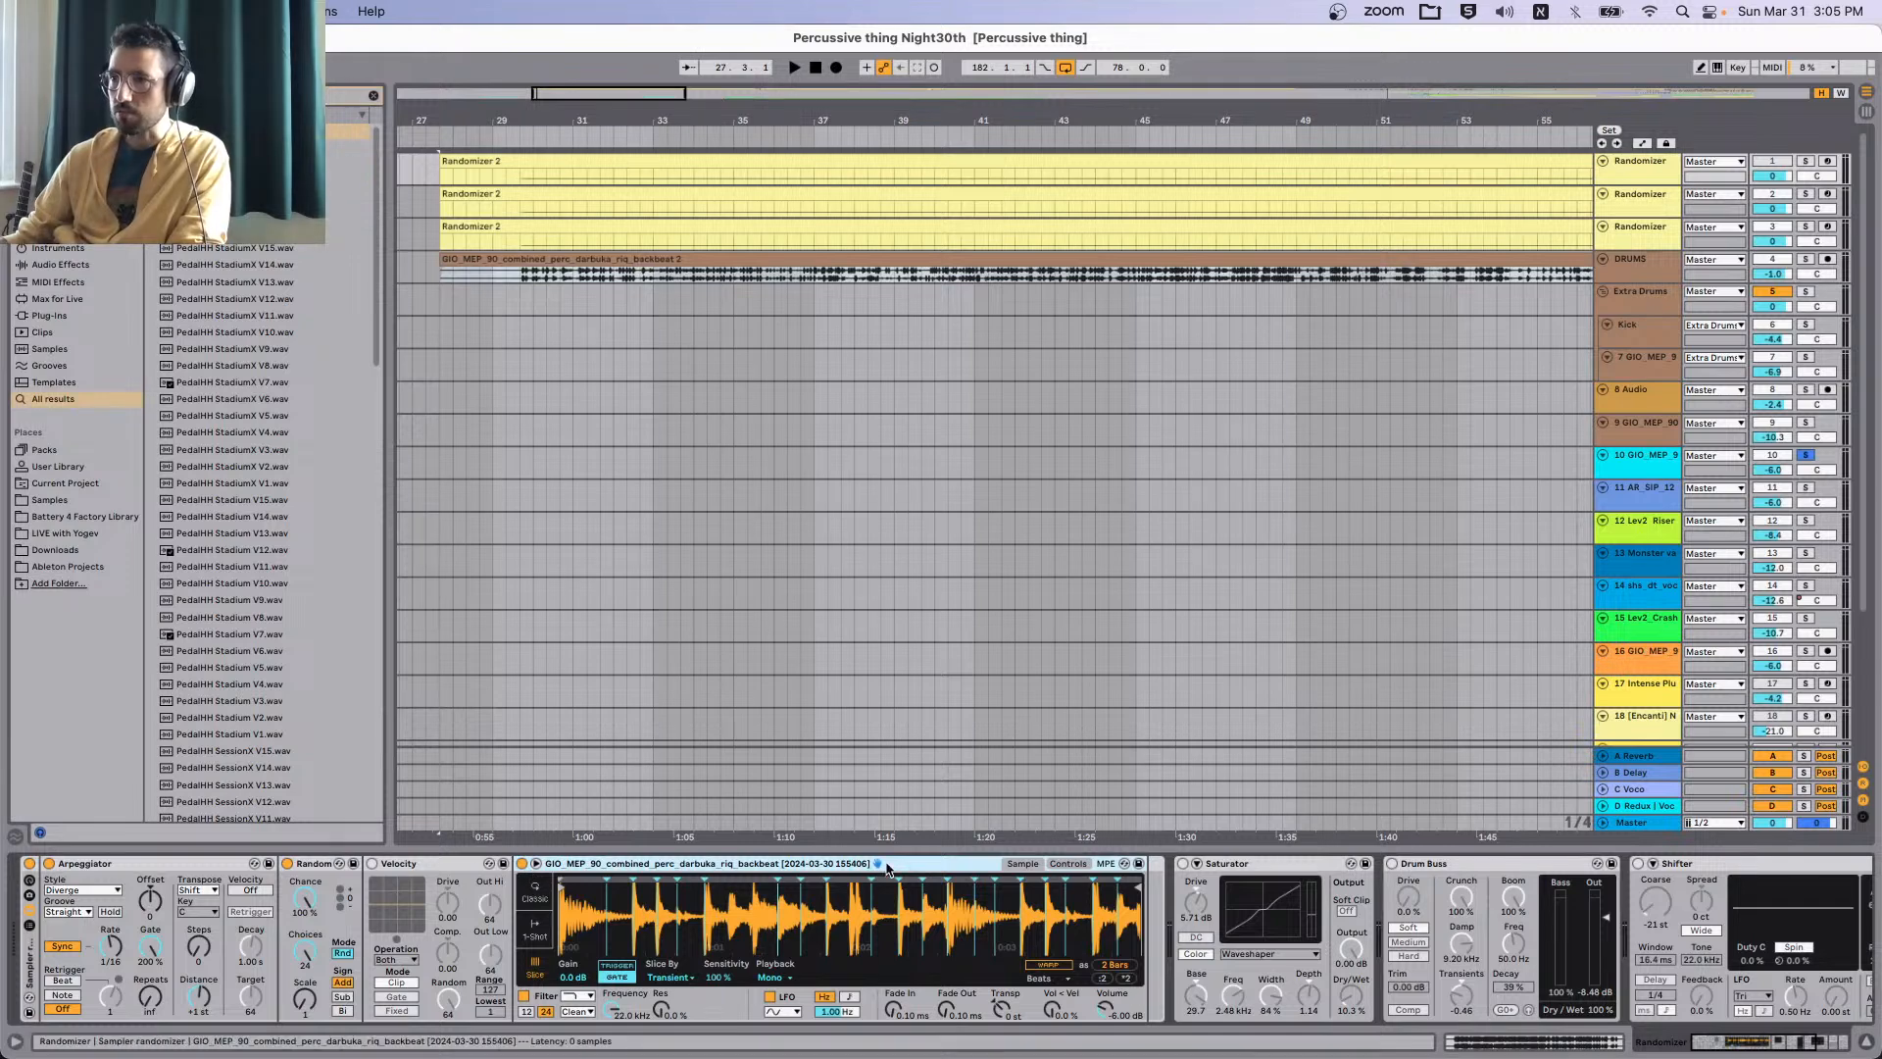
right_click(927, 871)
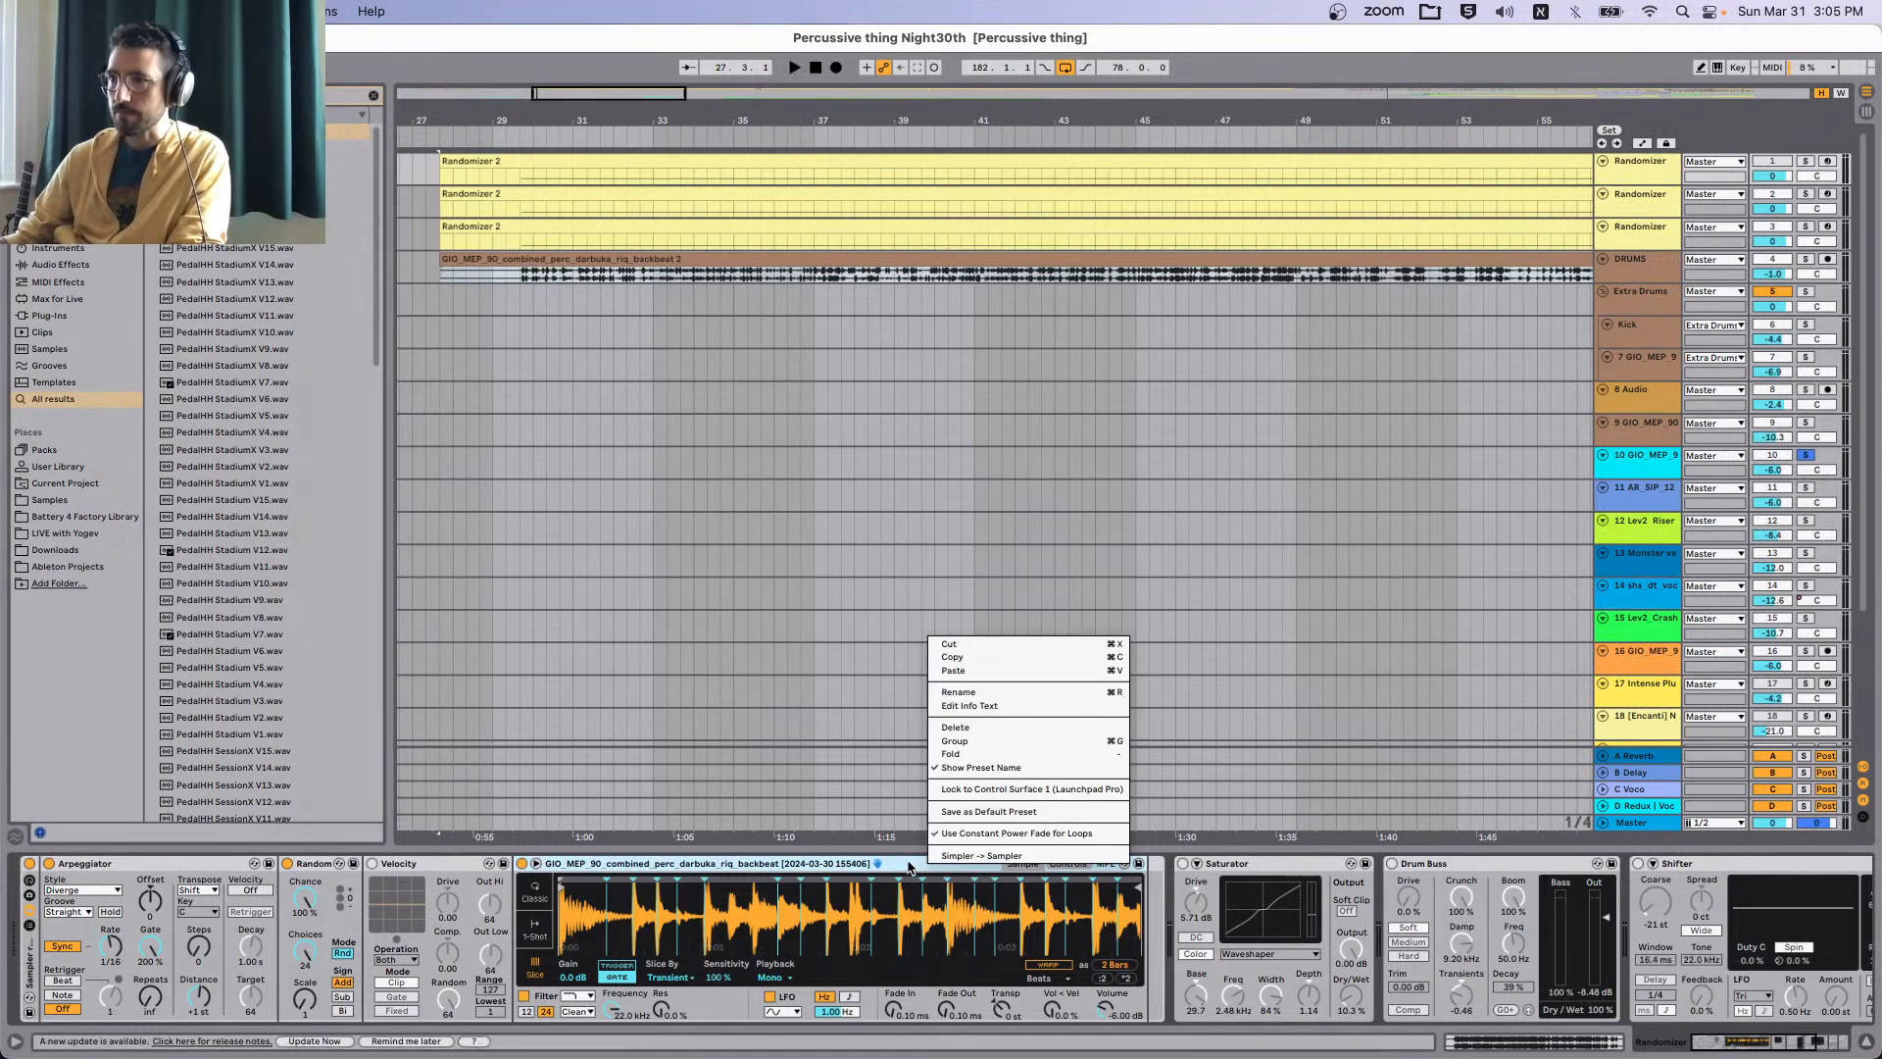
click(907, 868)
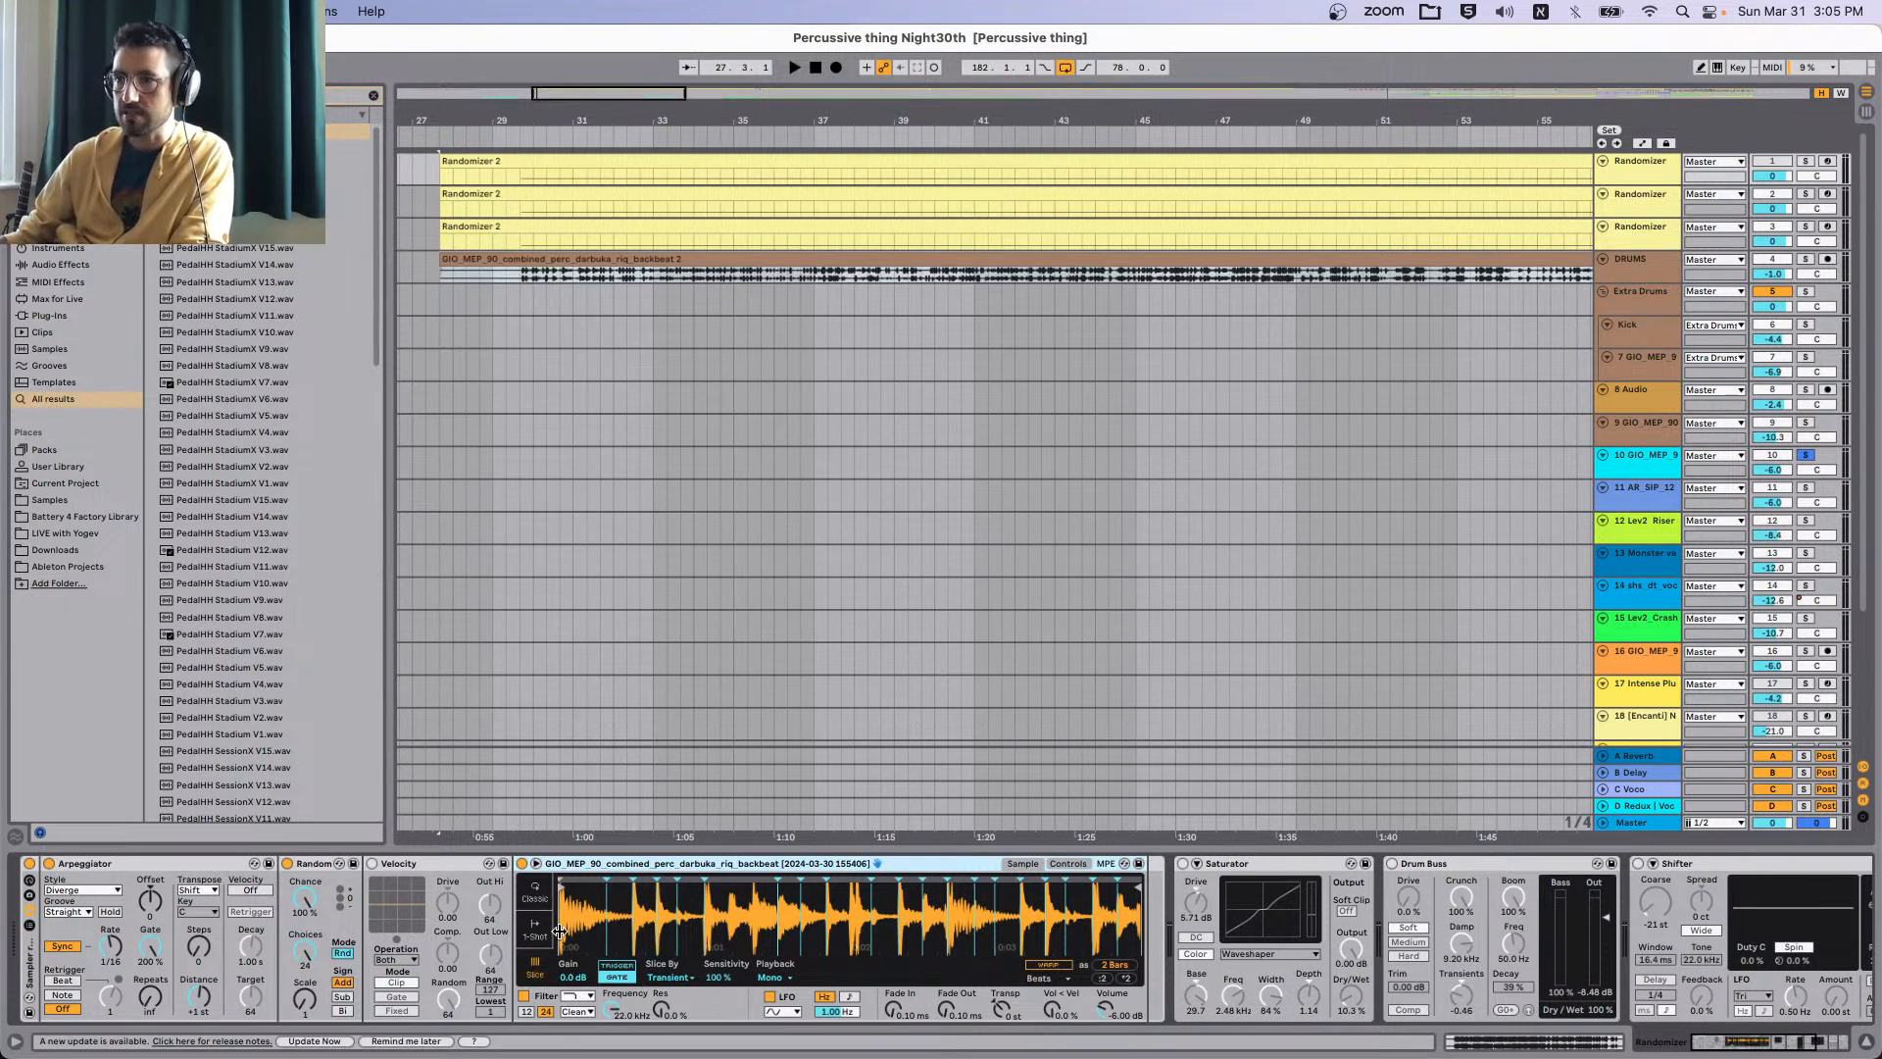
scroll(719, 265, down, 1)
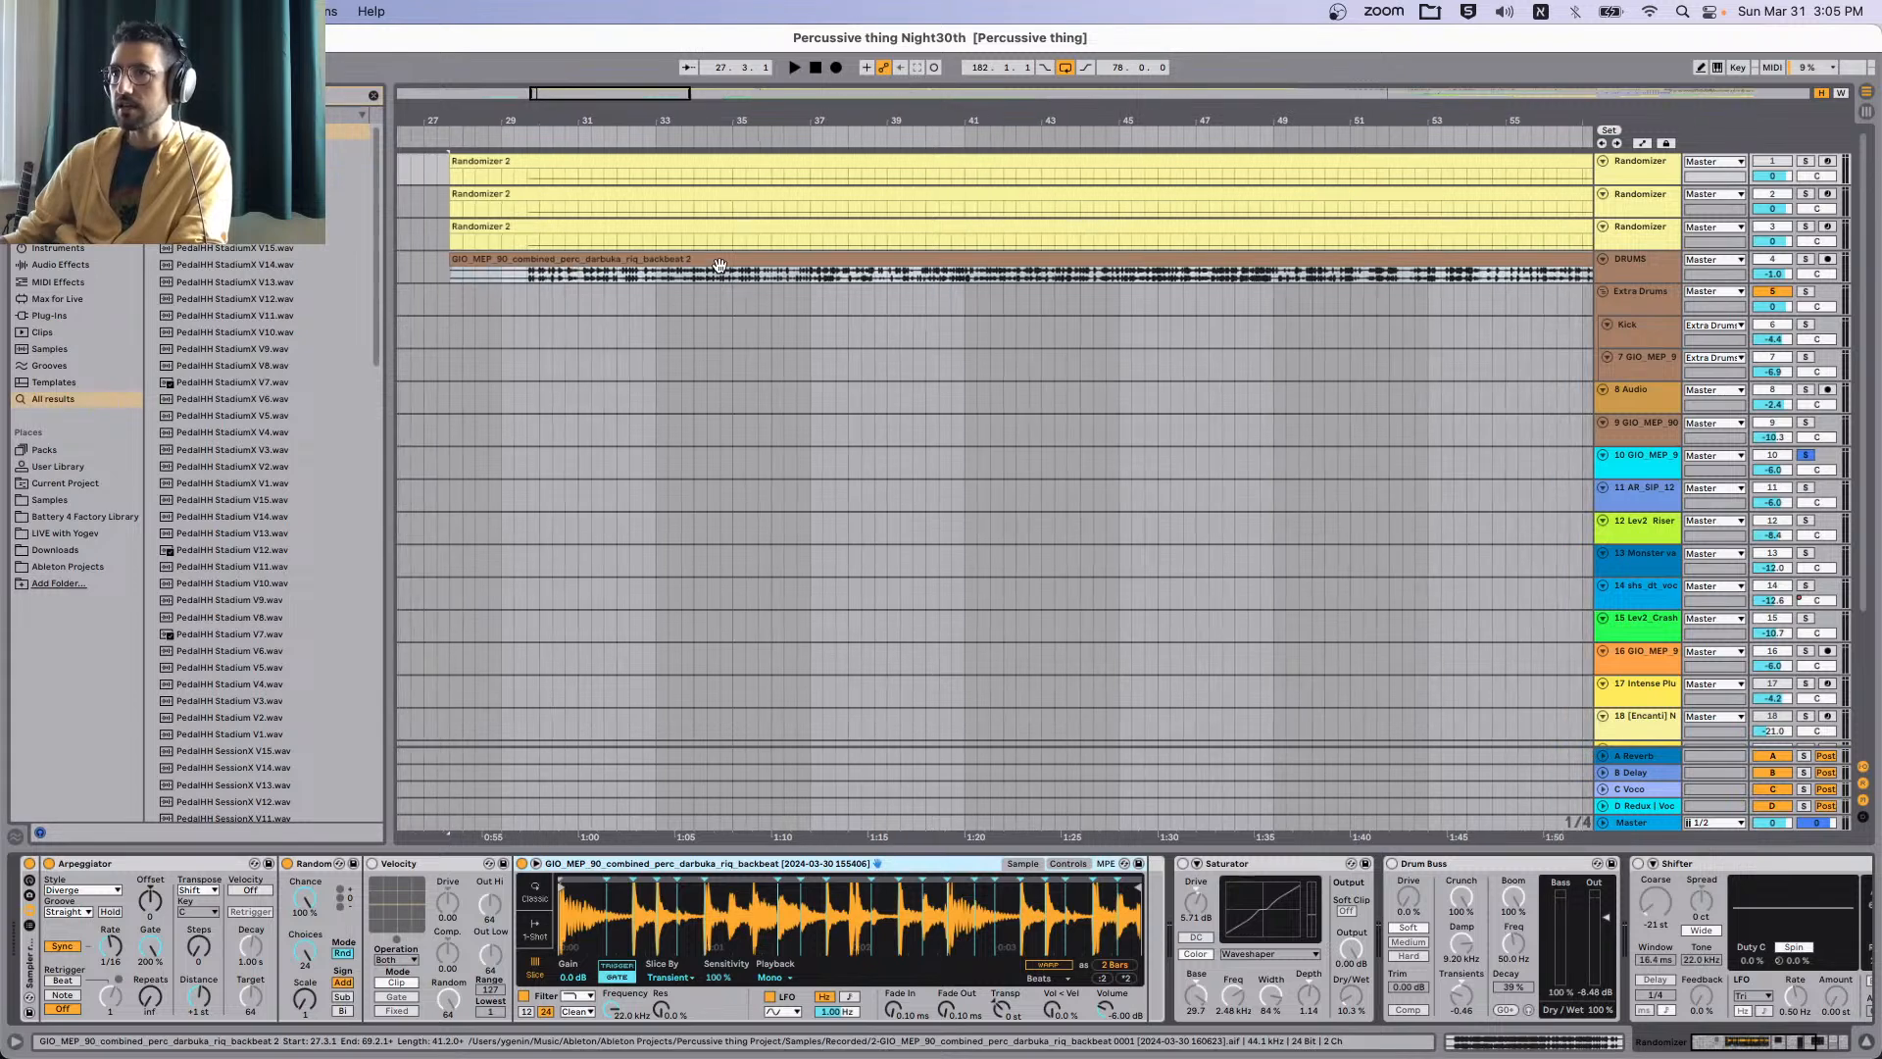
scroll(719, 265, down, 1)
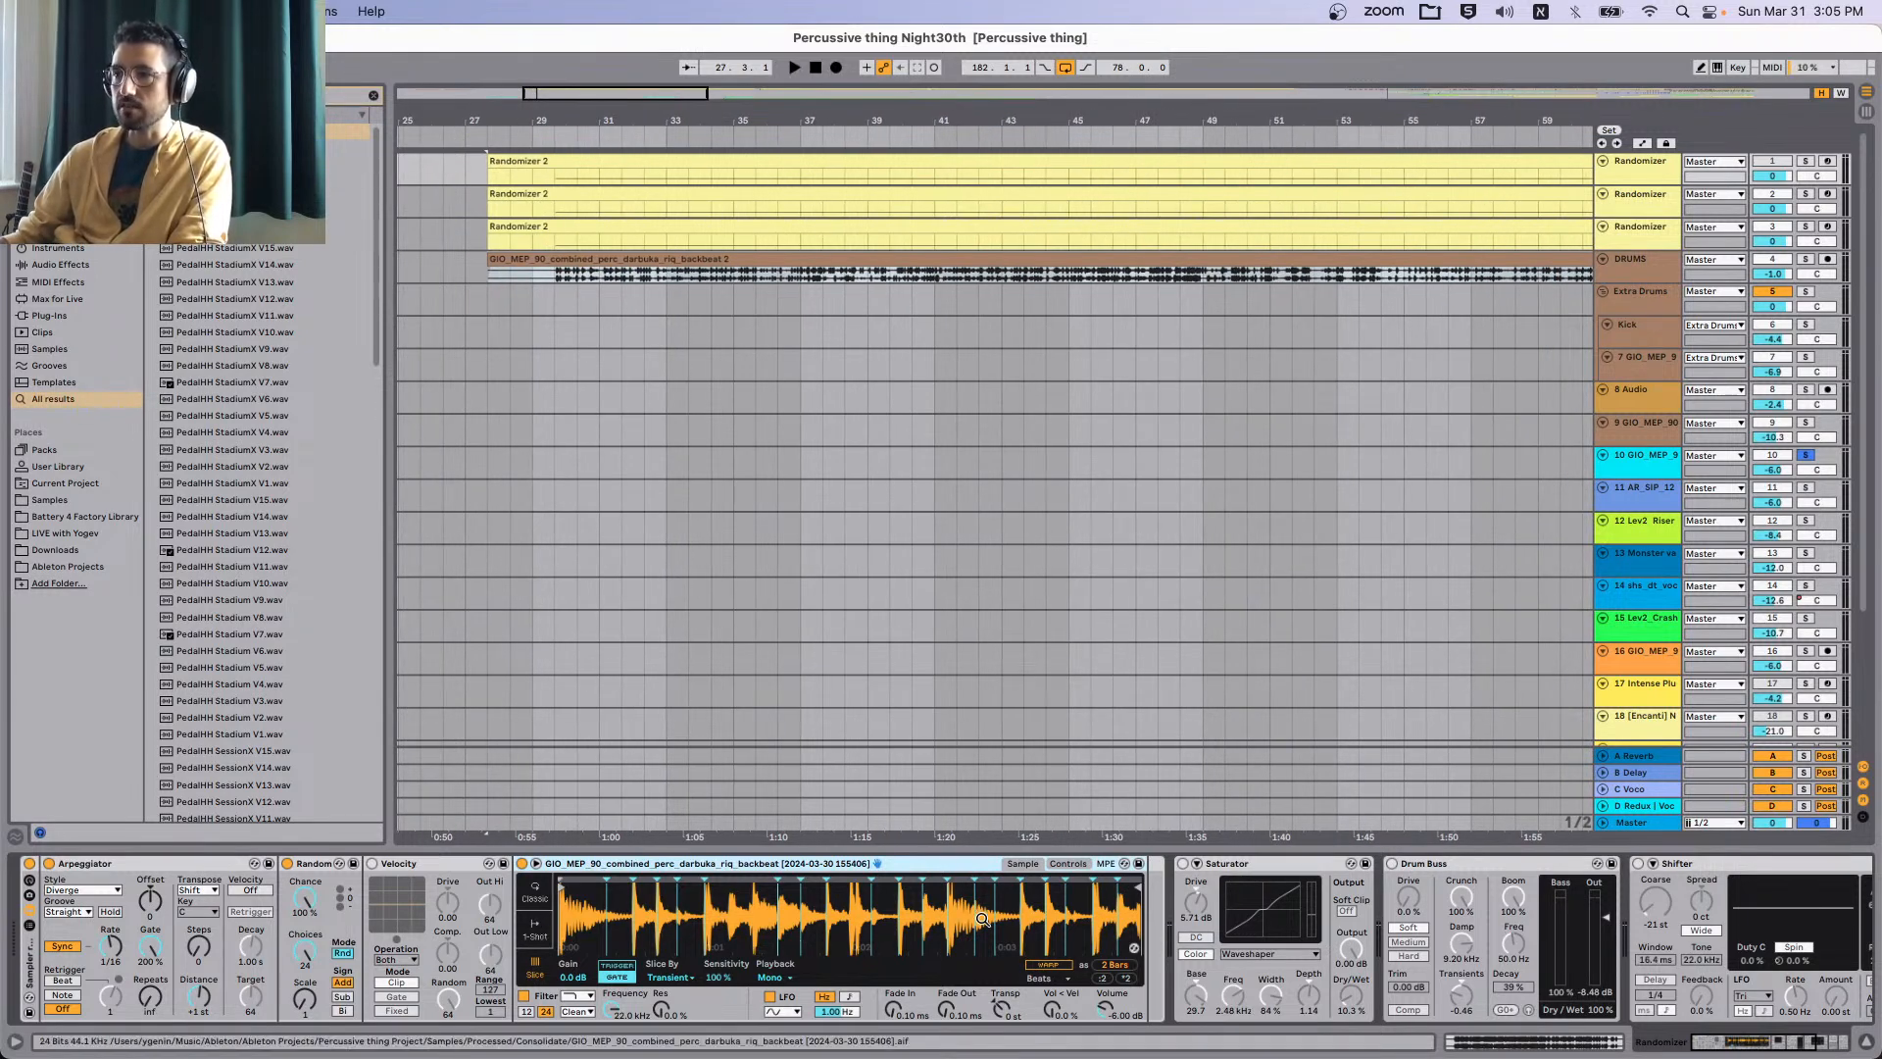
Place the insert marker at bar 83 on the DRUMS track's darbuka backbeat clip and solo the track.
scroll(920, 433, right, 10)
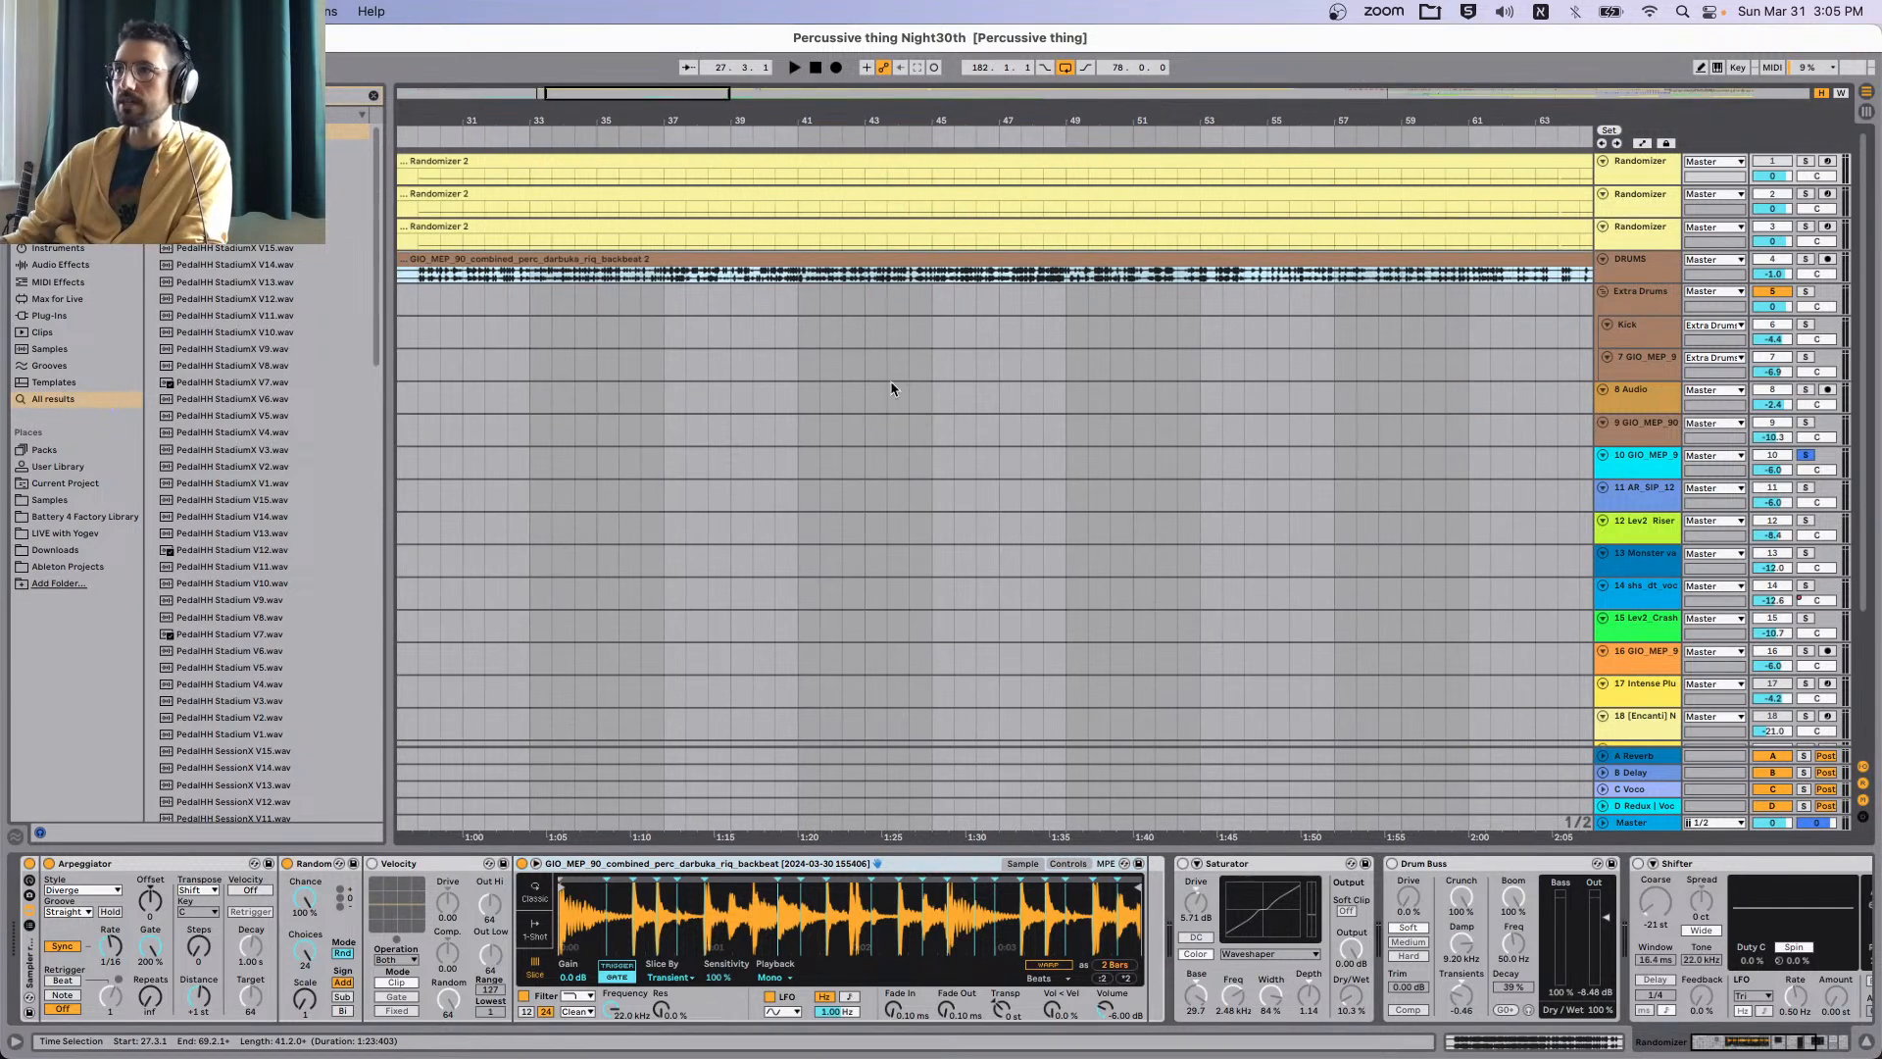
scroll(985, 336, right, 15)
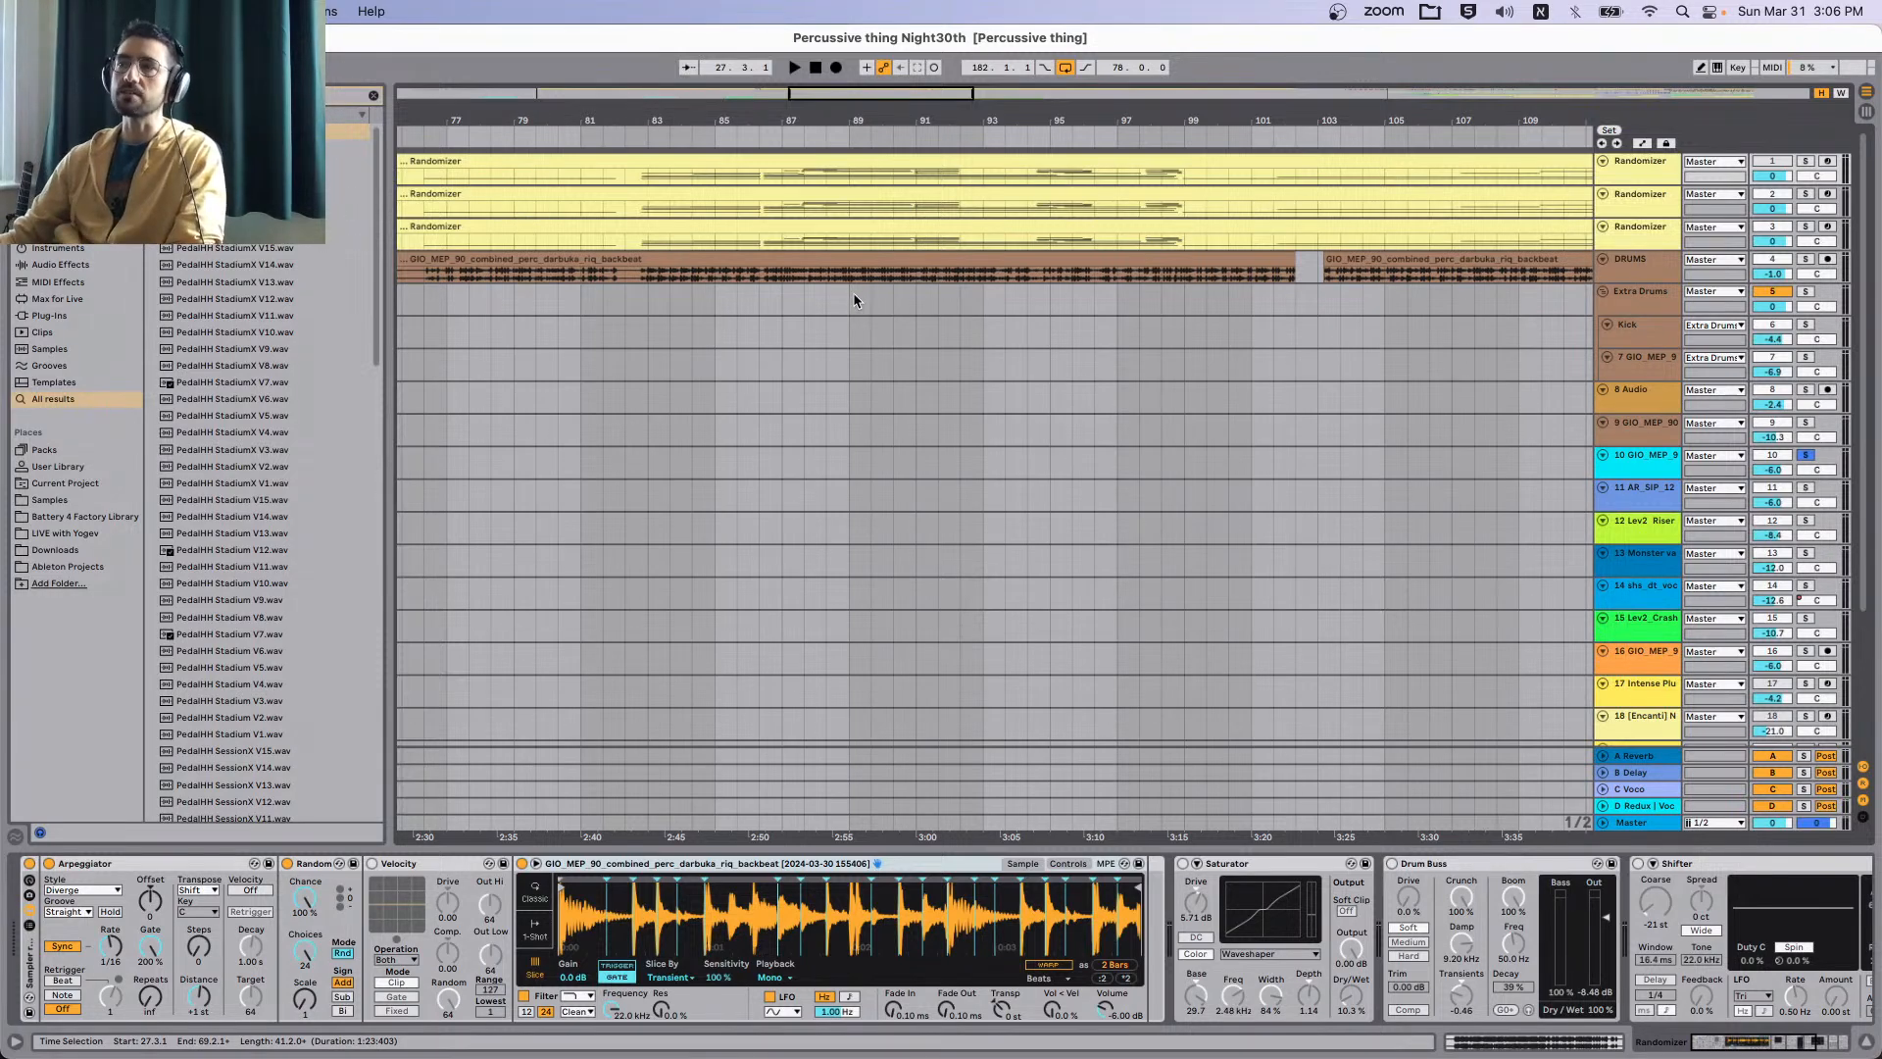
scroll(852, 294, left, 4)
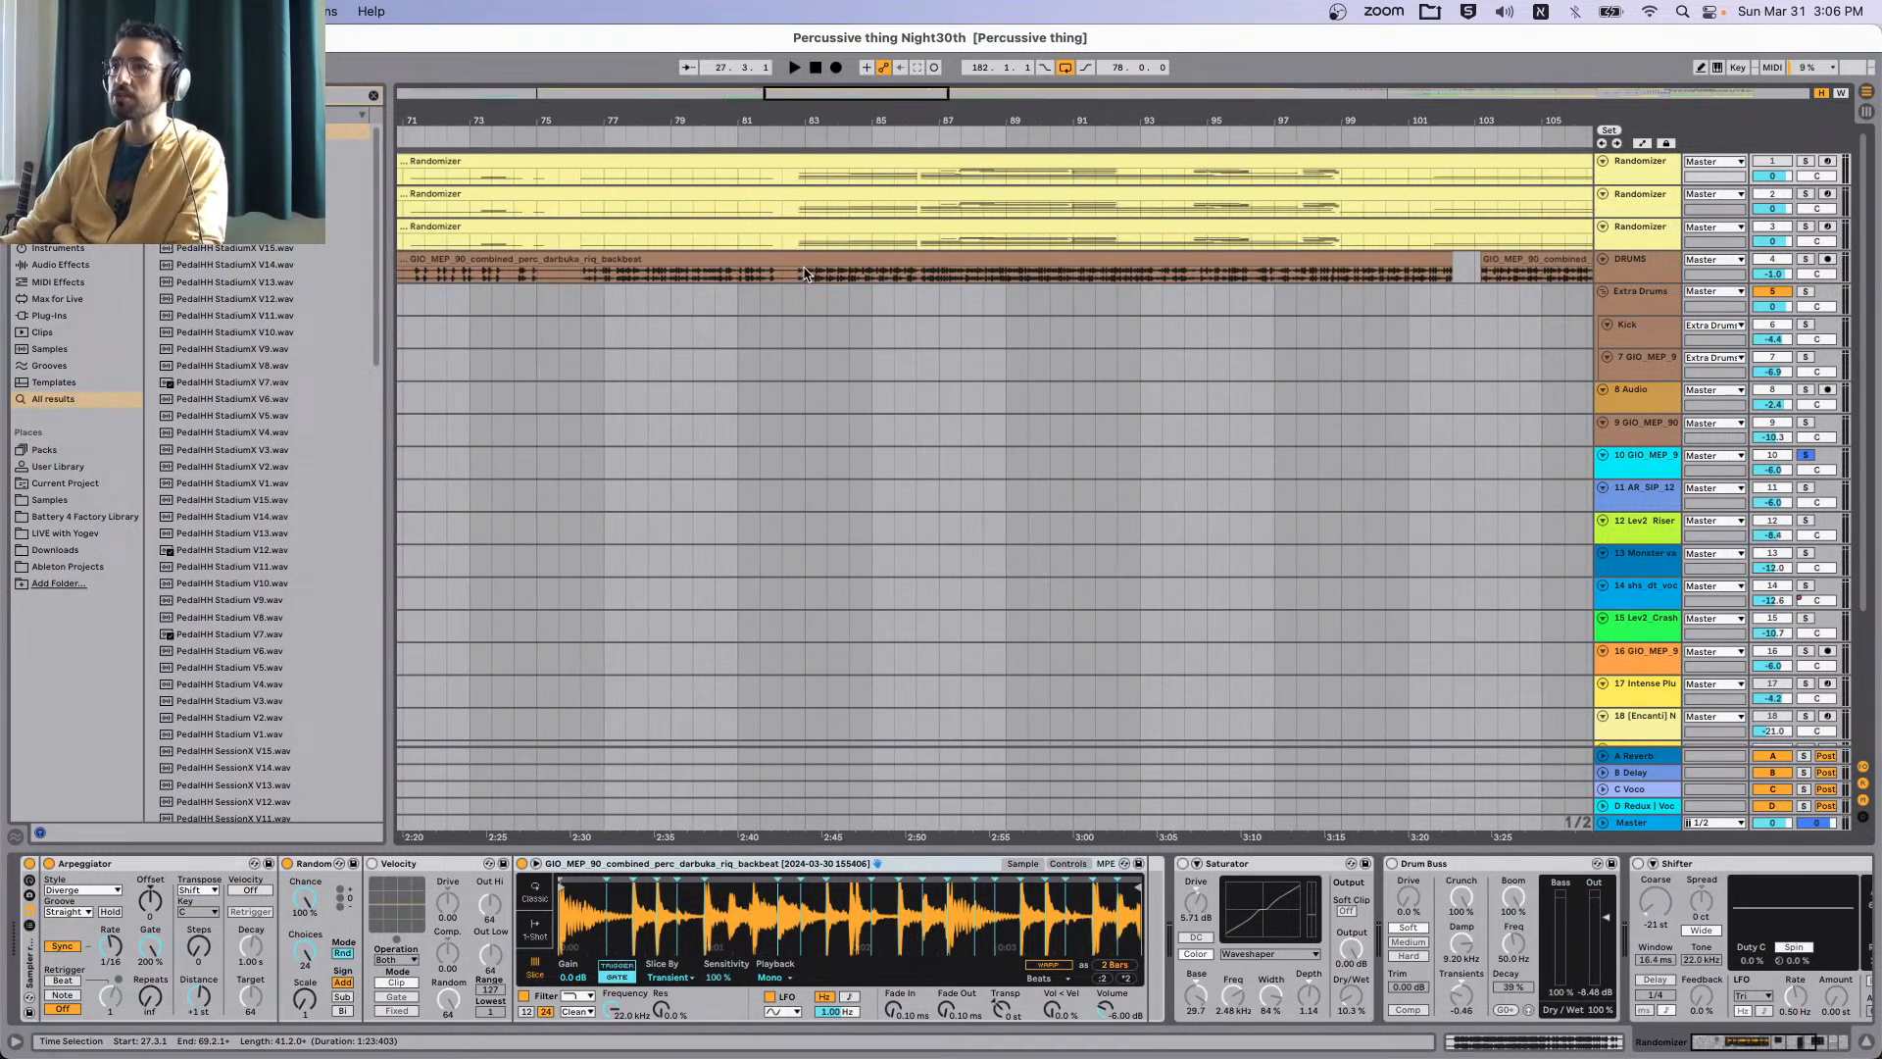
click(804, 273)
Review the device chains of the second and third Randomizer tracks and the DRUMS track, and survey their clips along the arrangement.
click(1640, 232)
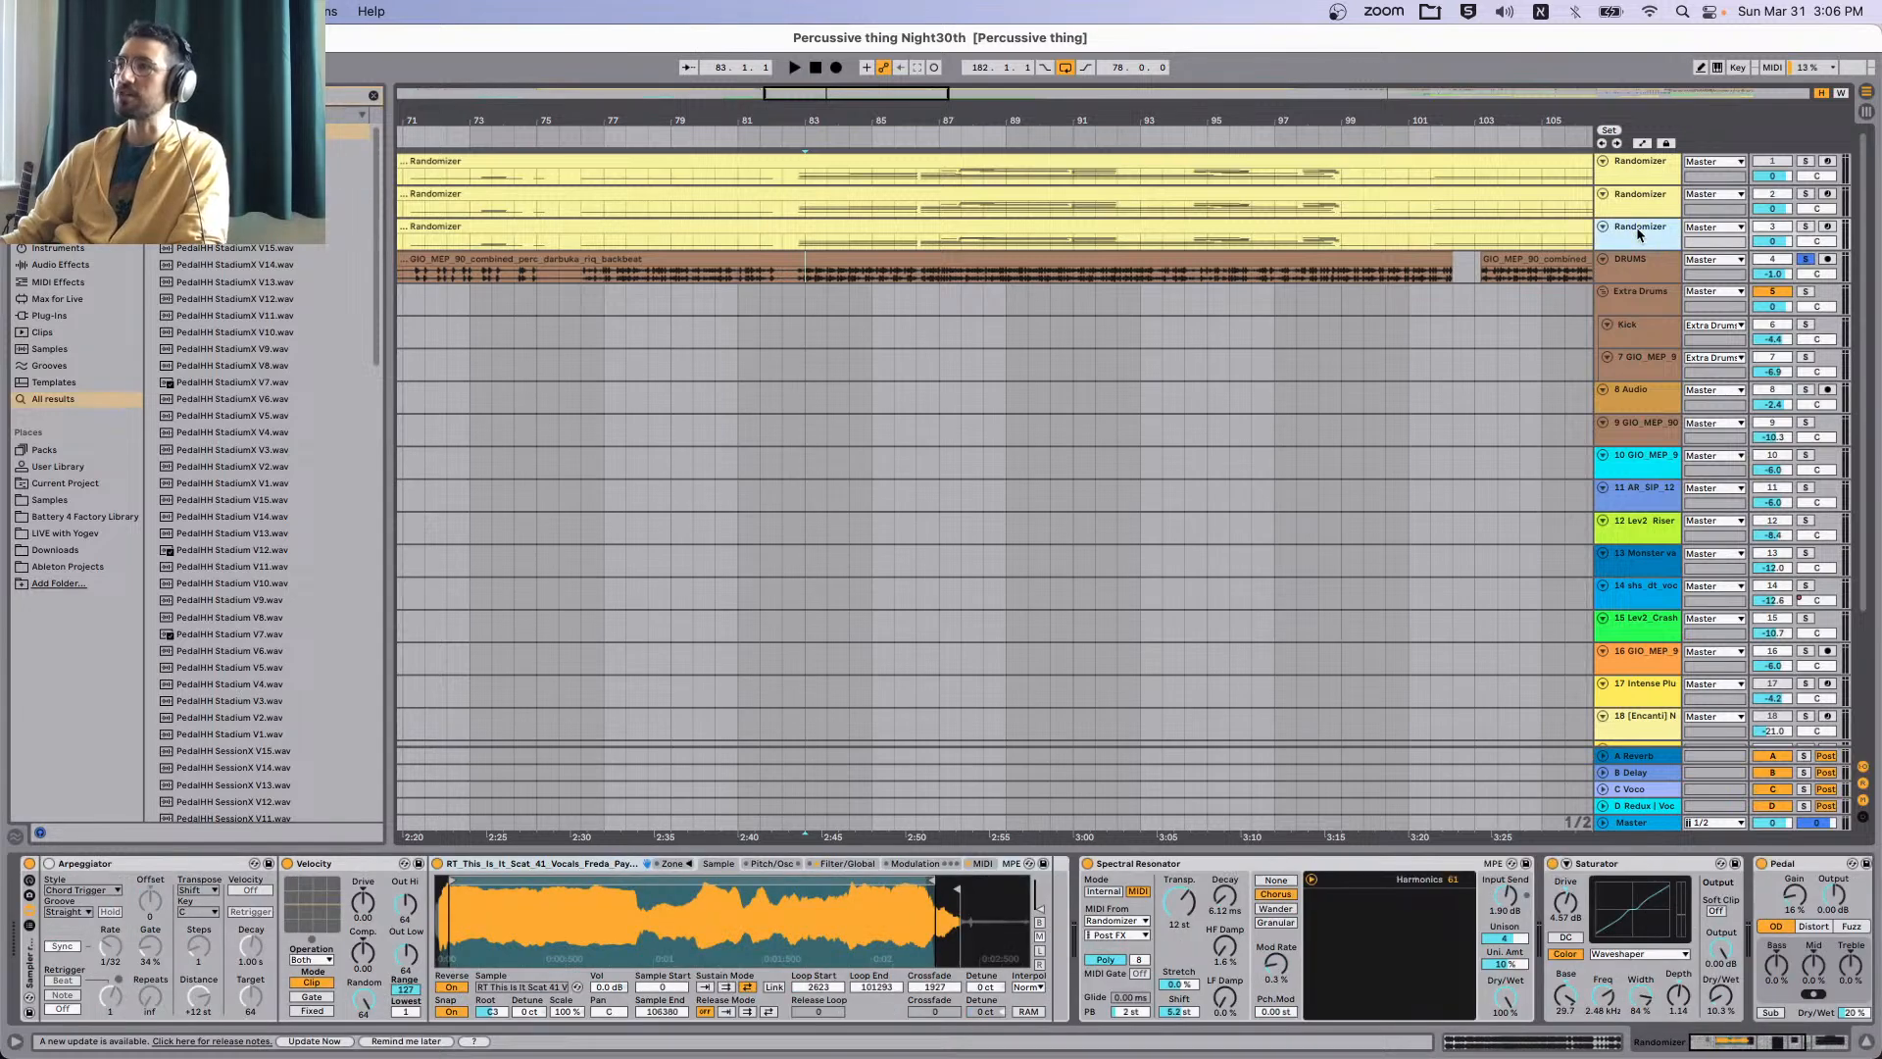
click(1645, 202)
click(1649, 237)
click(1649, 270)
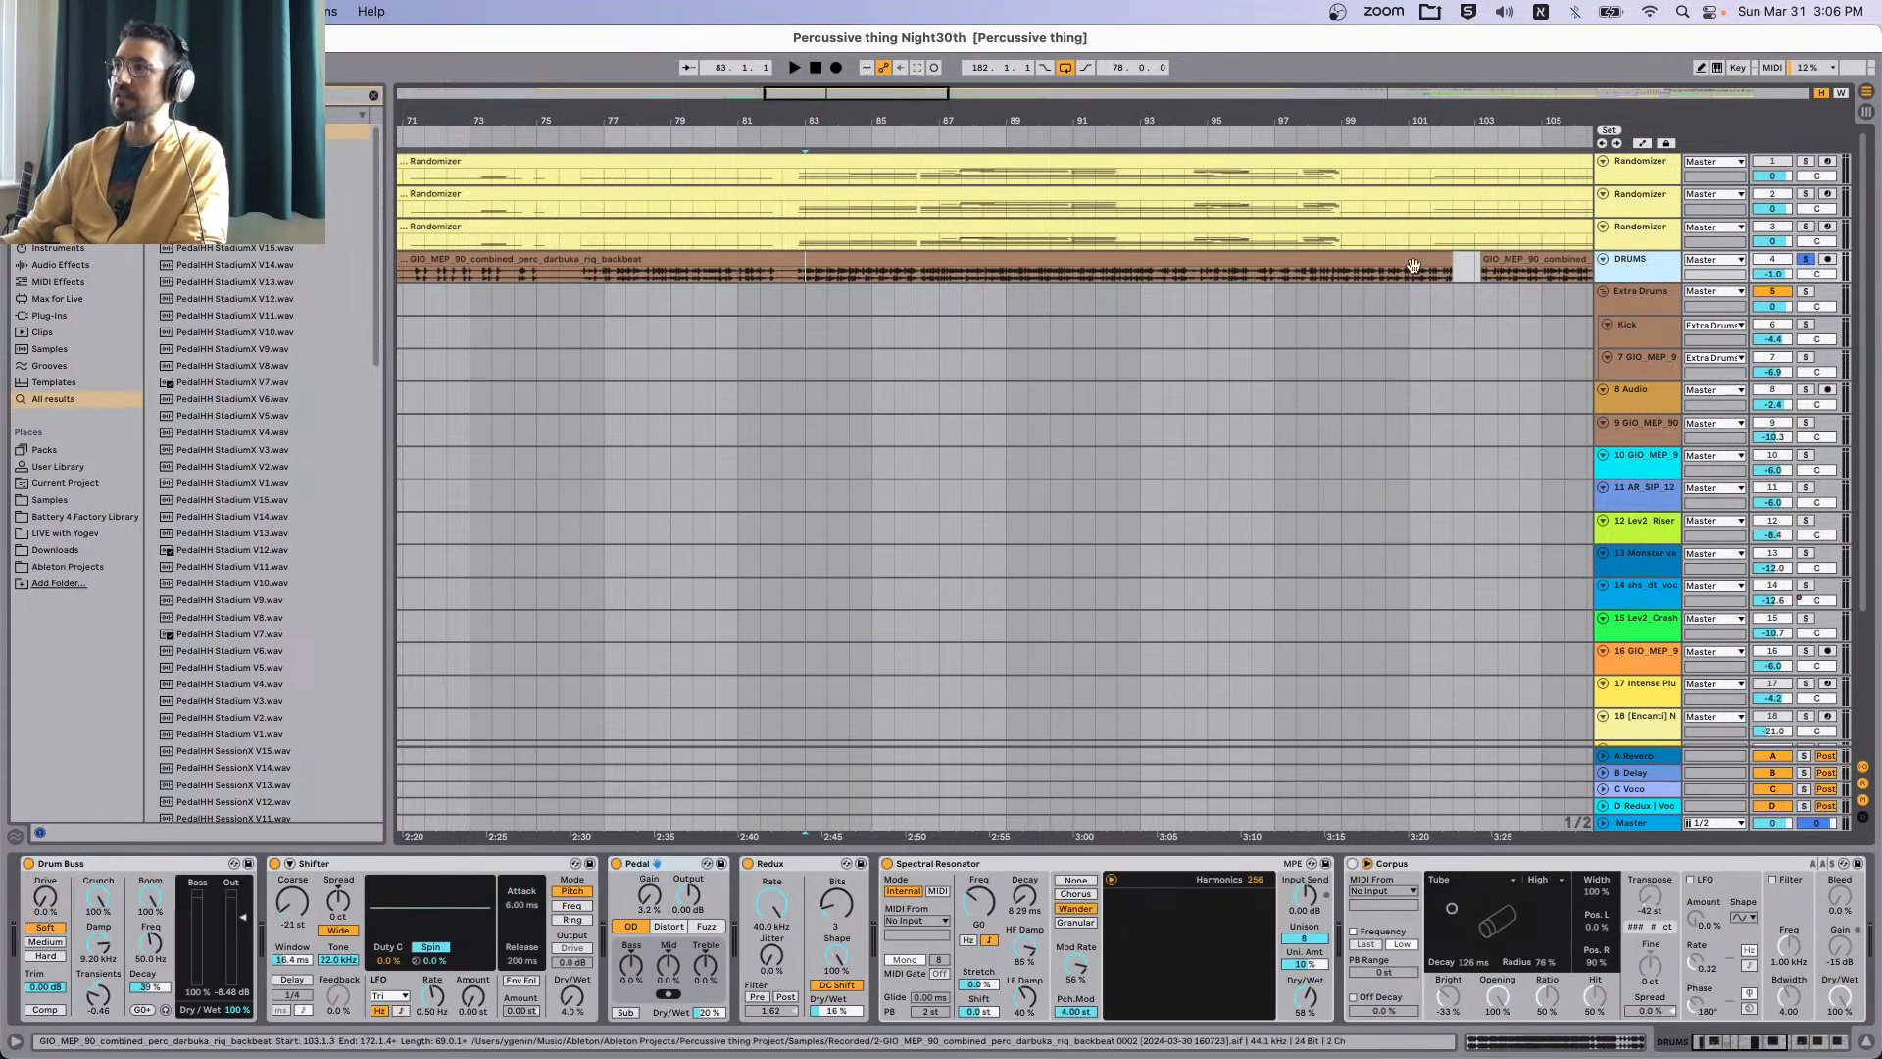
scroll(921, 314, down, 5)
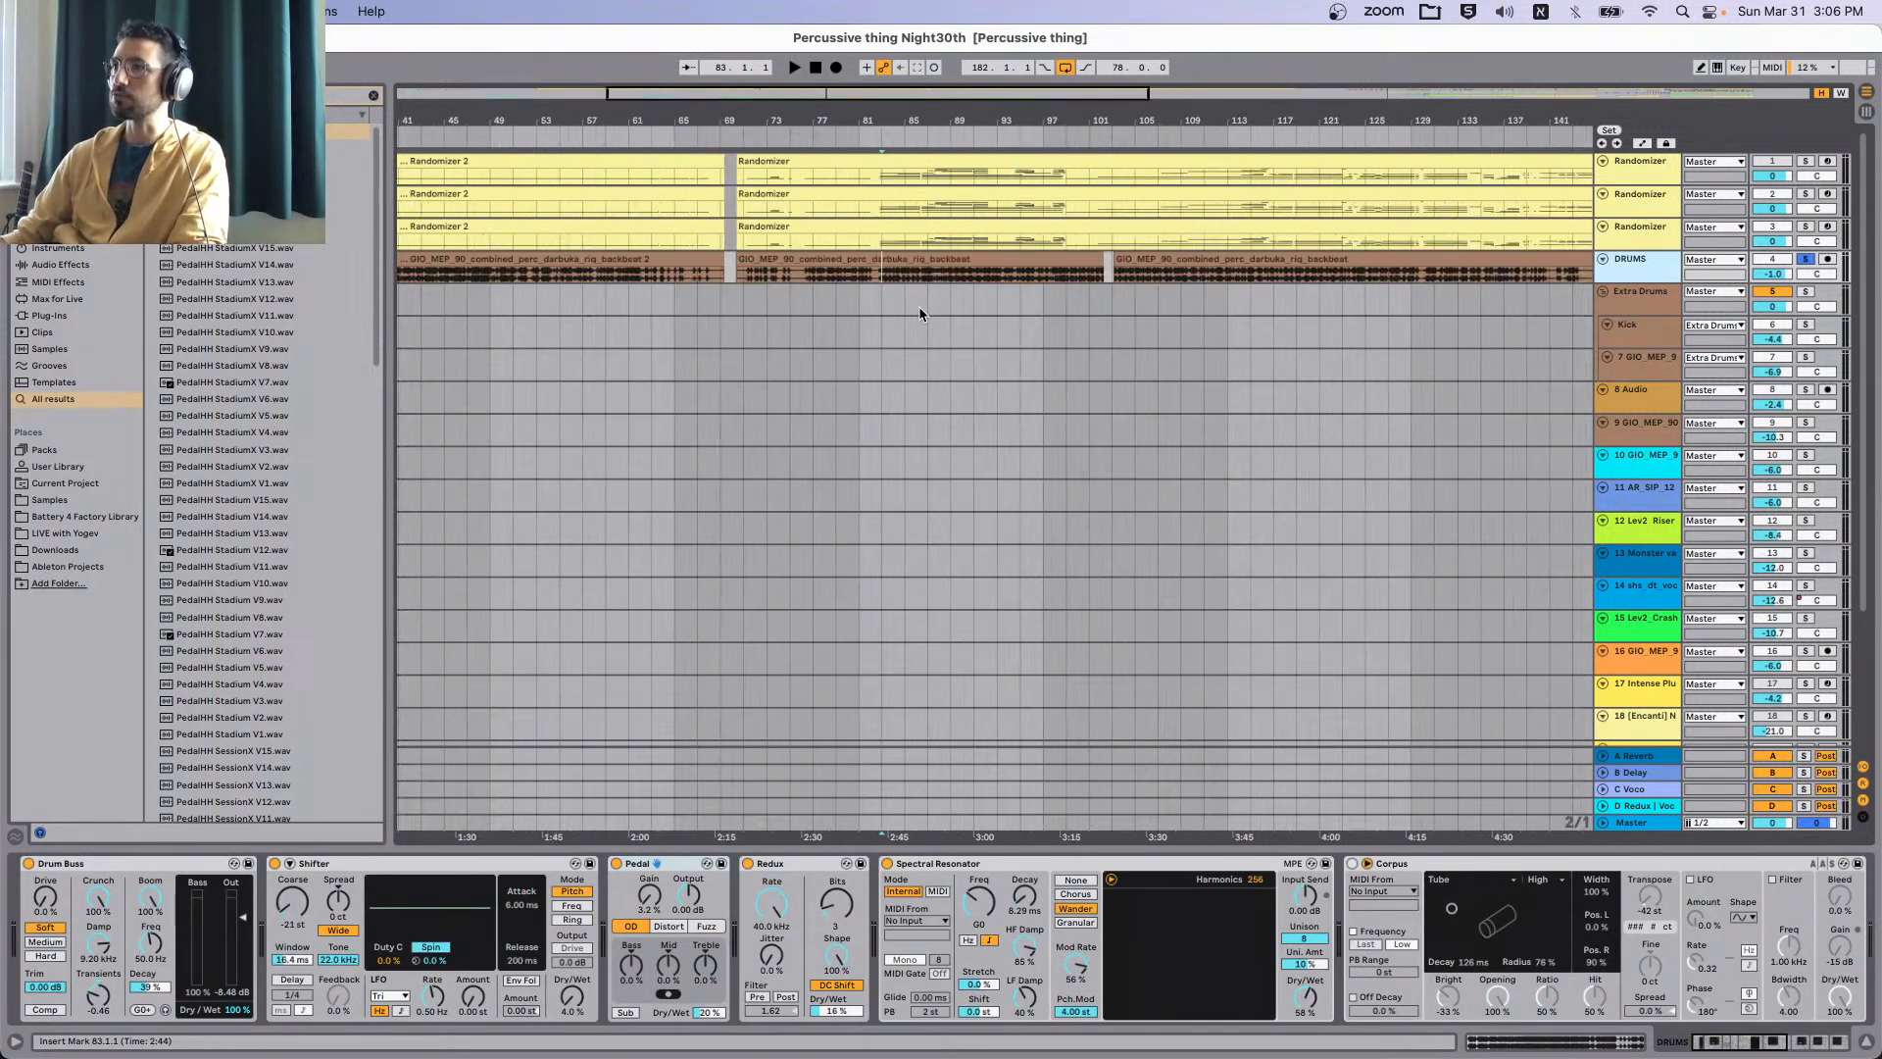
scroll(1211, 279, right, 5)
scroll(1400, 275, right, 1)
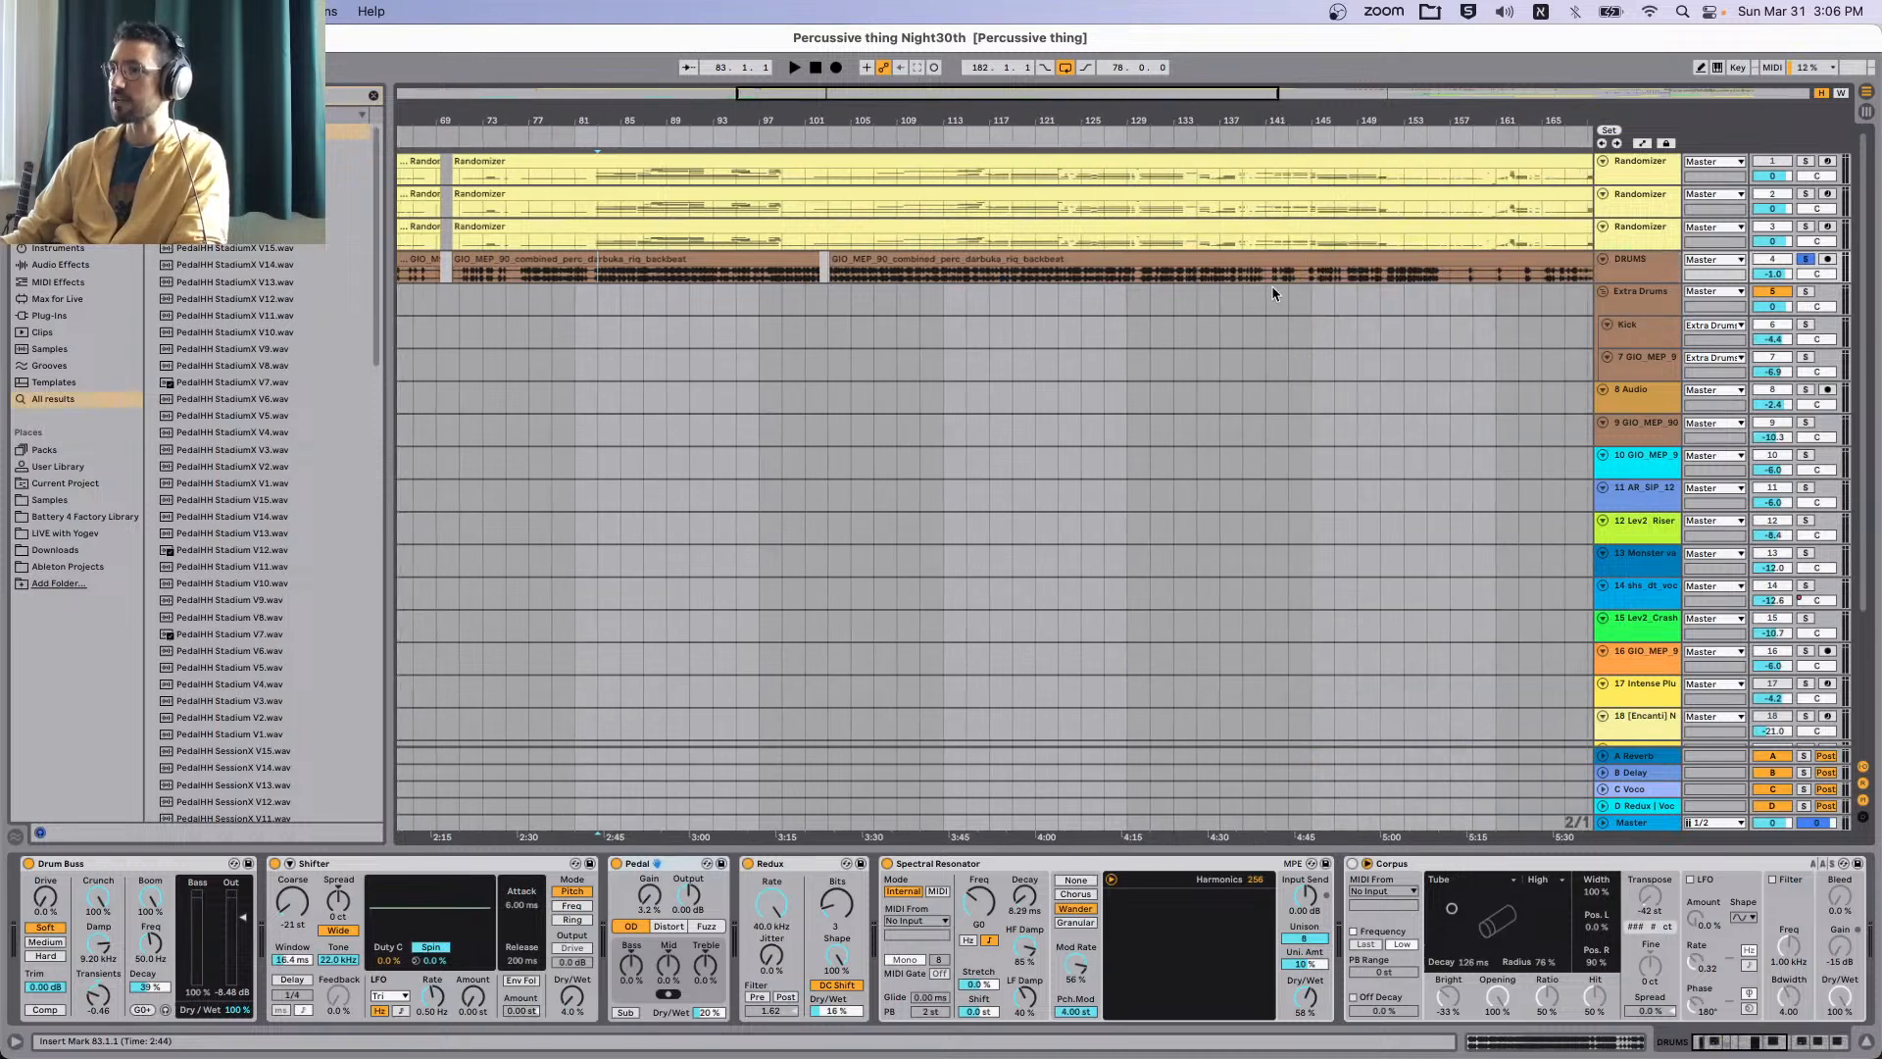
scroll(1272, 285, down, 8)
scroll(617, 275, up, 8)
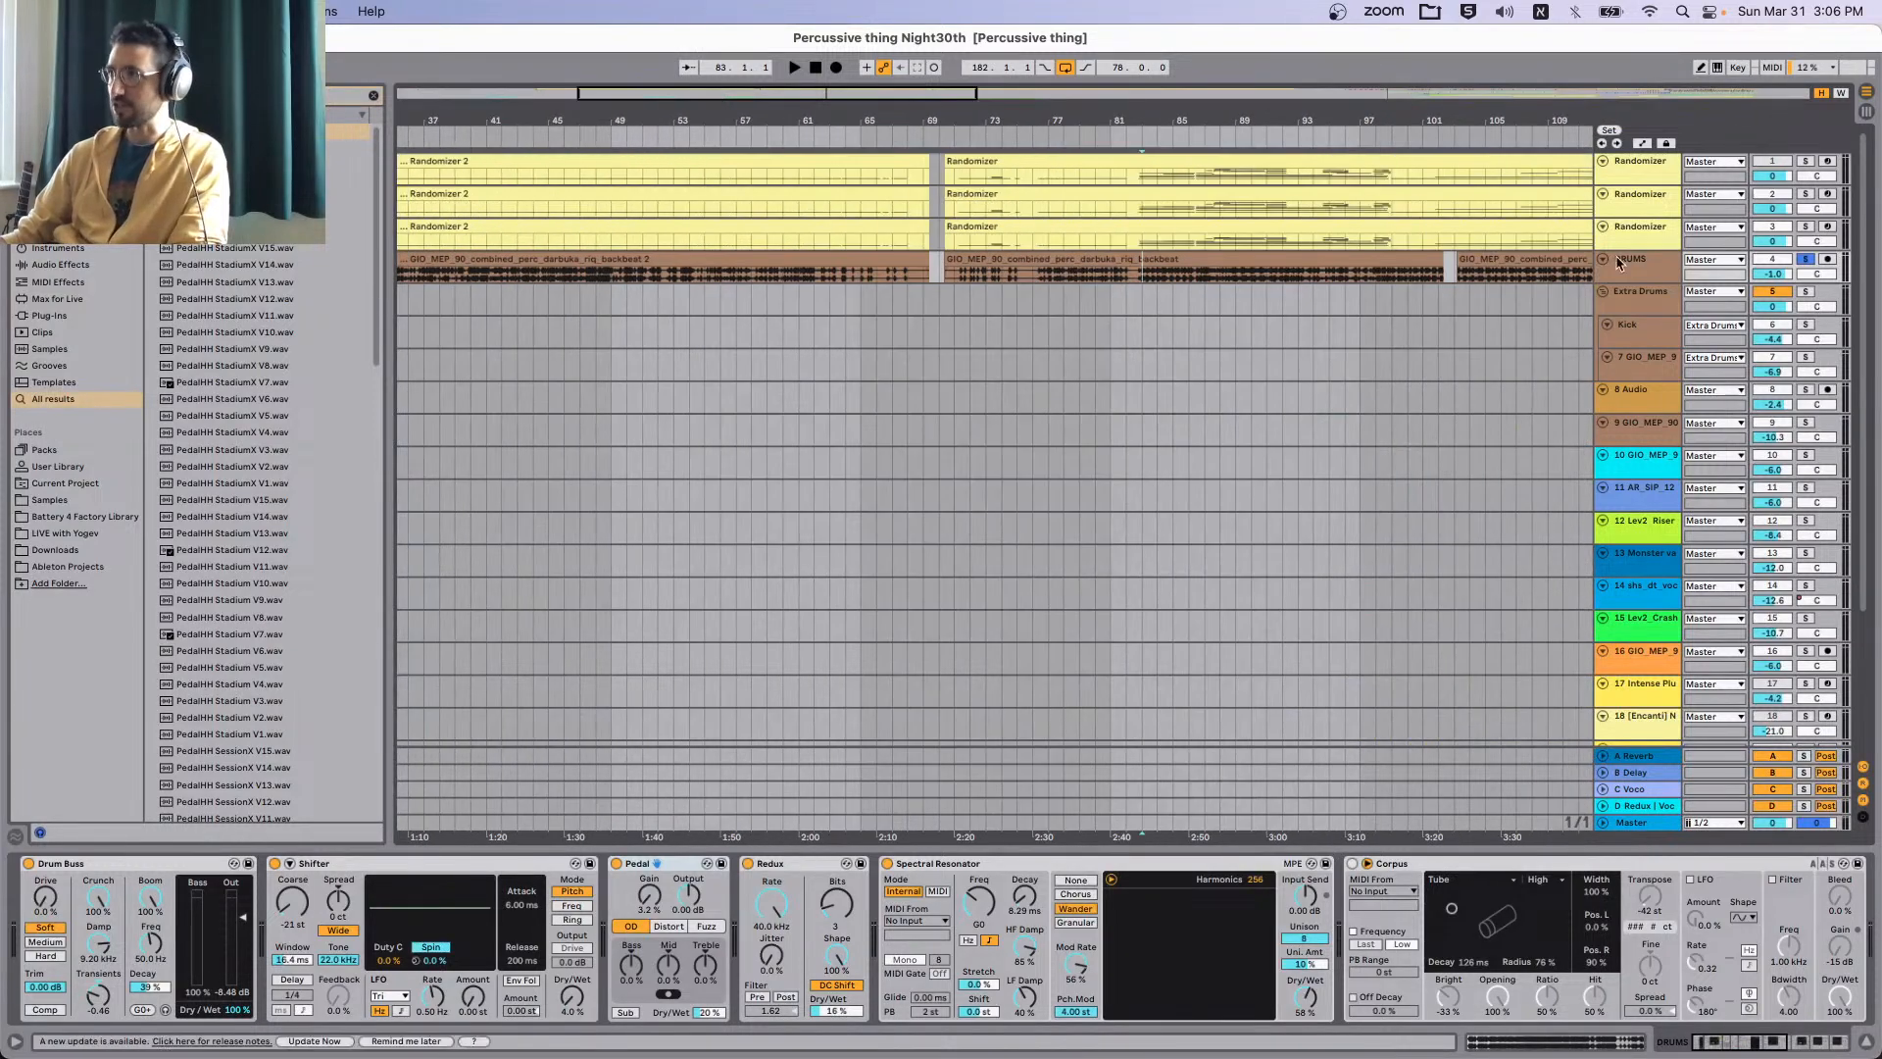
Solo the second Randomizer track and play it from bar 83, and play the same spot without the solo.
click(1663, 216)
key(s)
key(space)
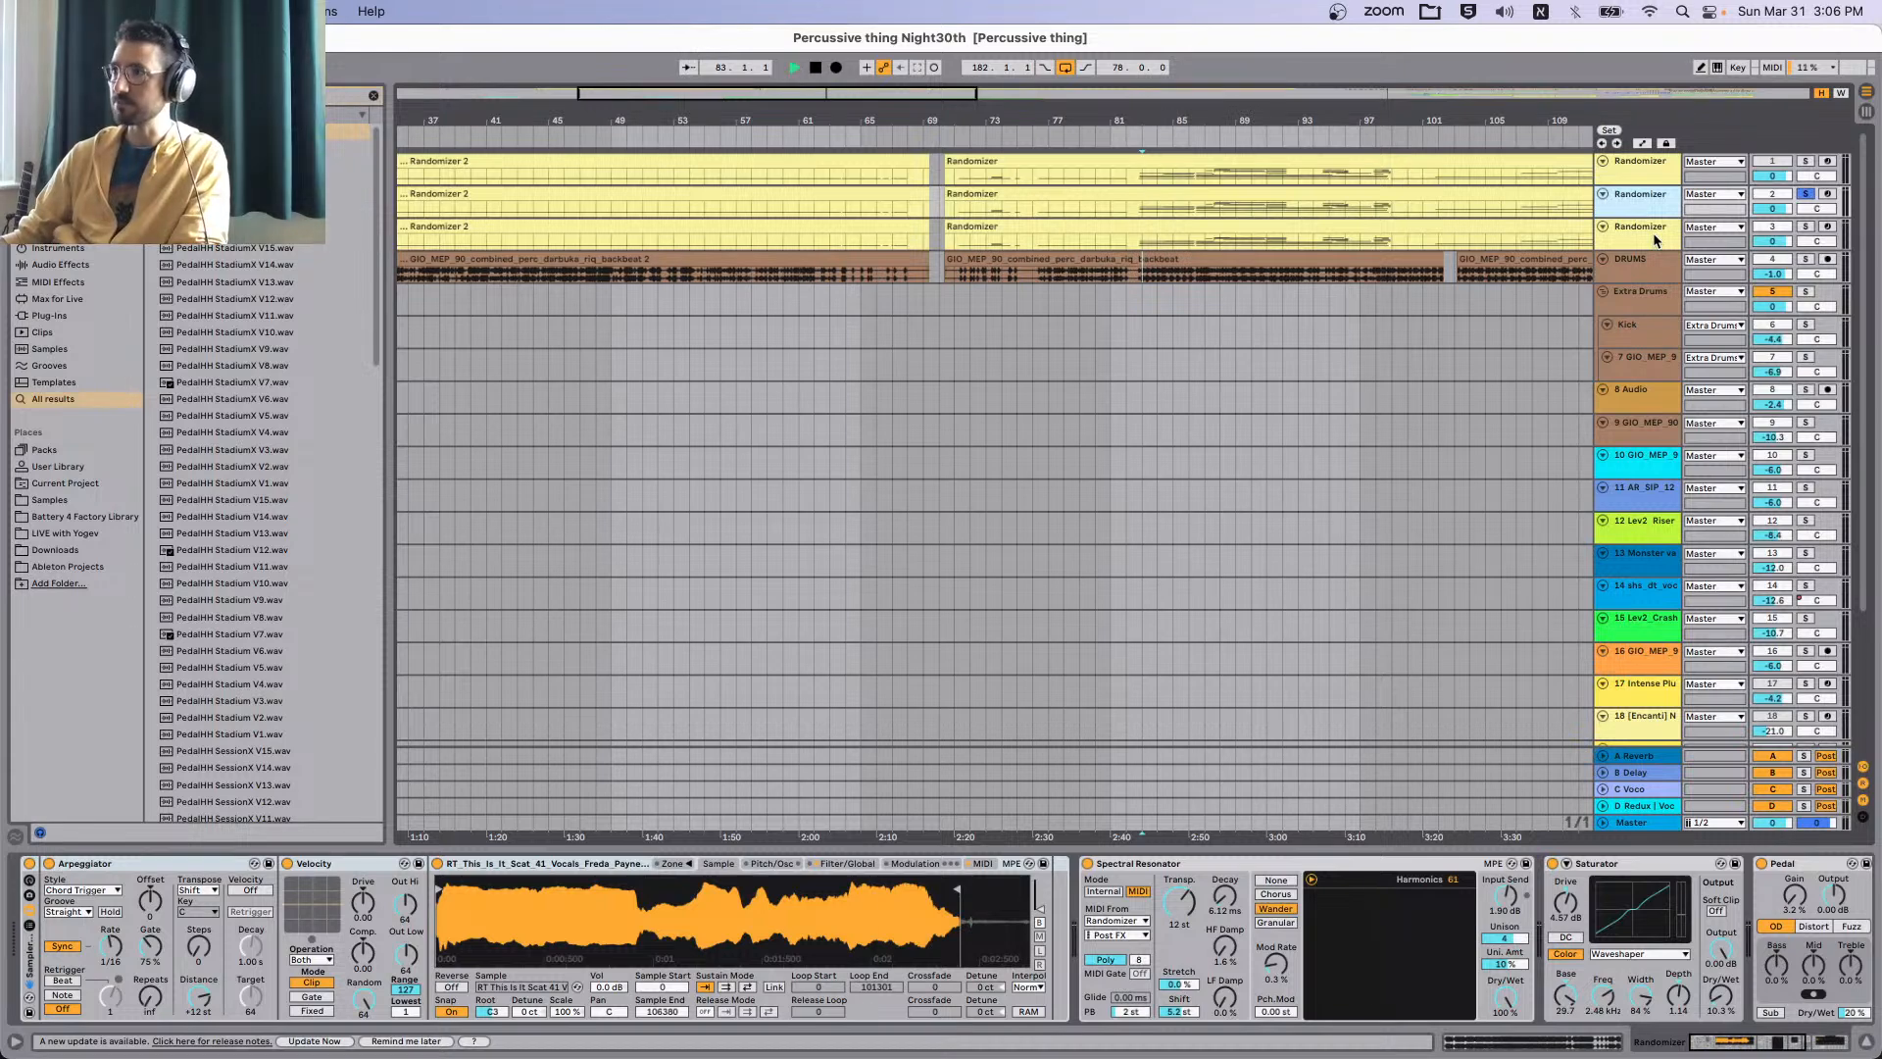
key(space)
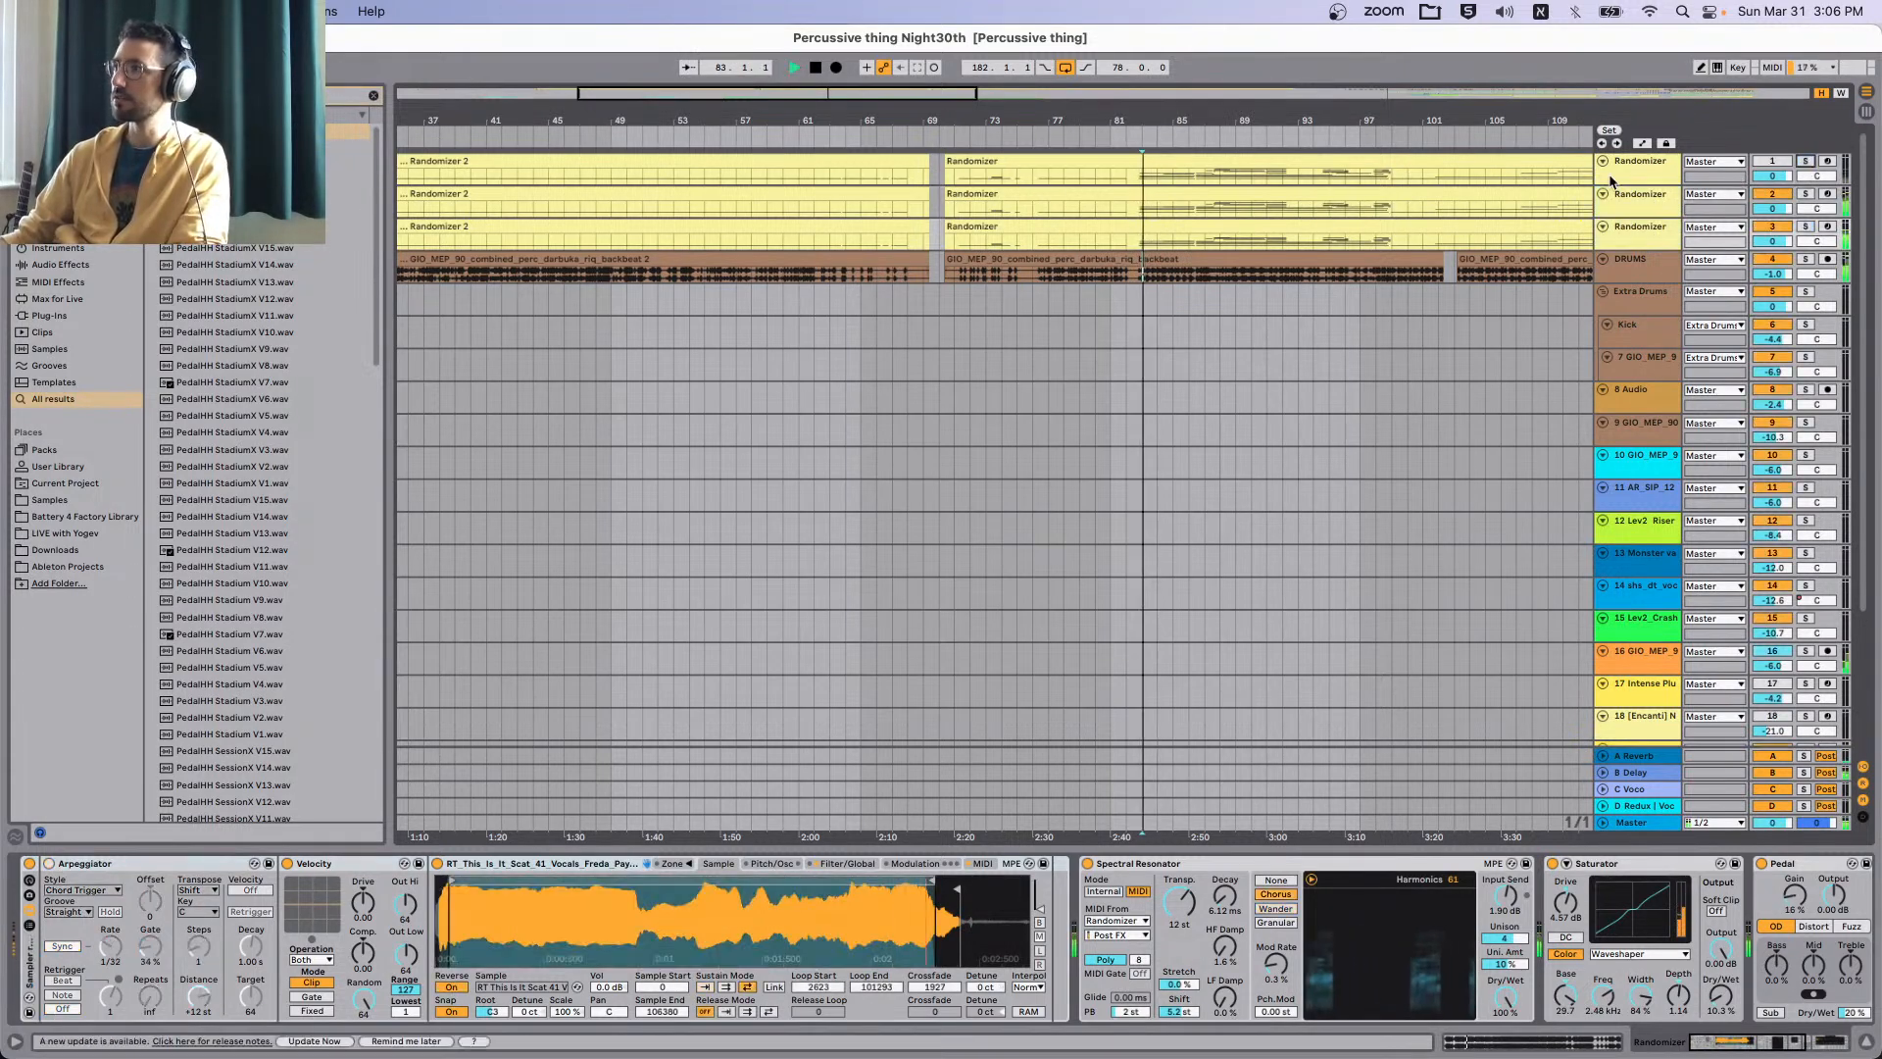
key(space)
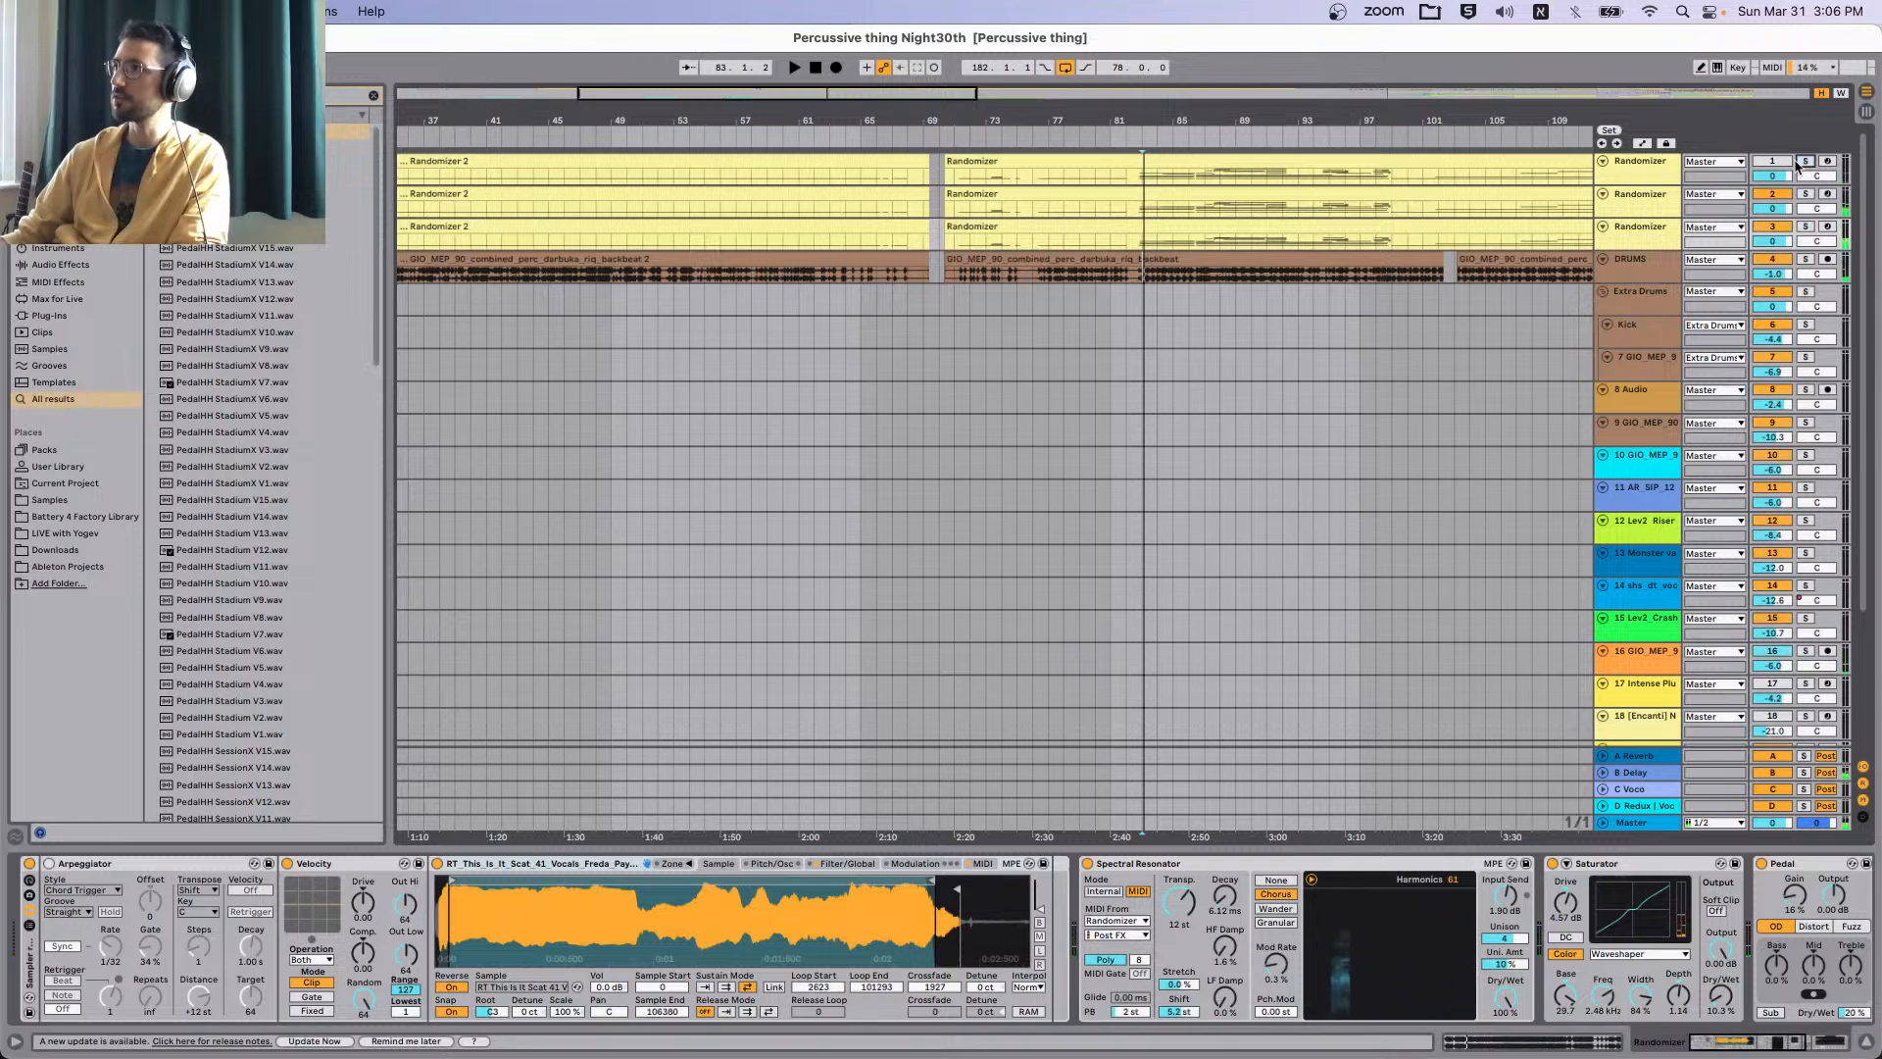
Solo the first Randomizer track, play it from bar 83, and show its device chain.
click(1803, 161)
key(space)
scroll(1160, 198, down, 2)
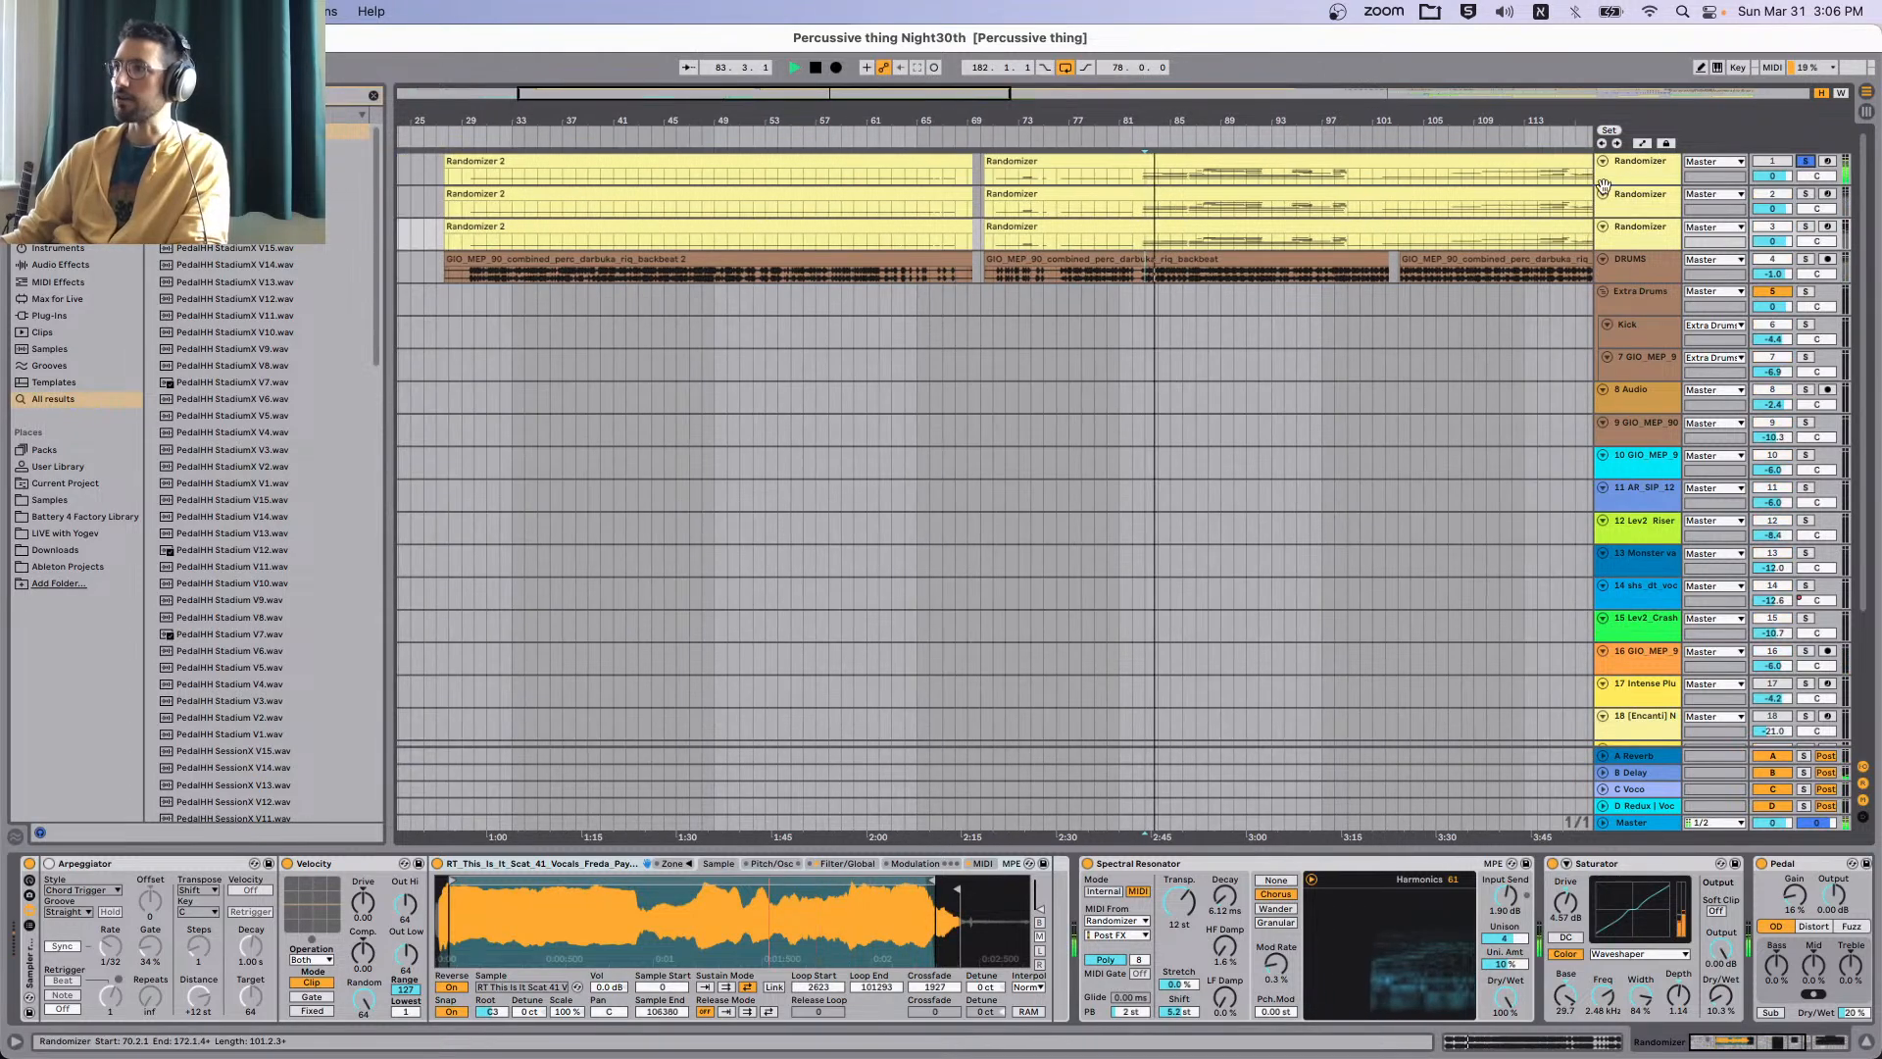
click(1615, 170)
scroll(1343, 310, up, 5)
key(space)
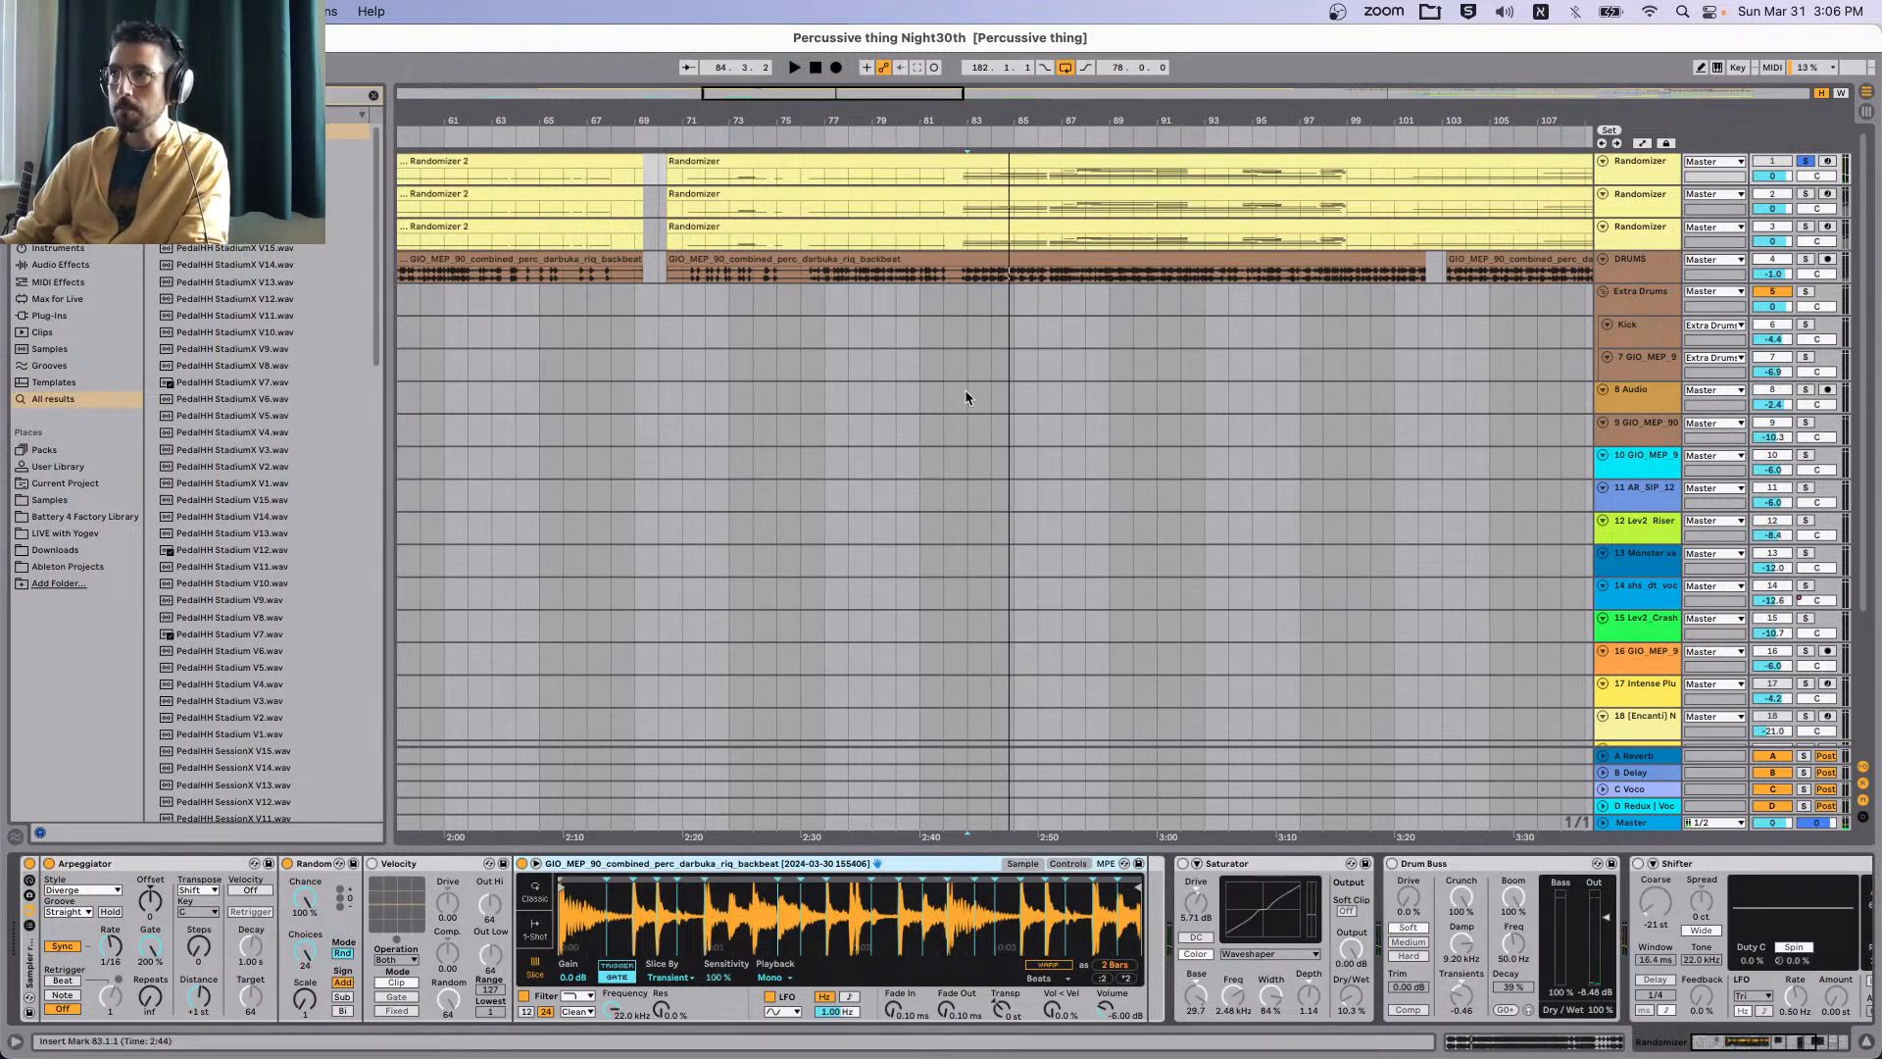
Examine the Arpeggiator's style options and audition a Rate of 1/24 on the soloed first Randomizer track from bar 83.
scroll(964, 390, right, 3)
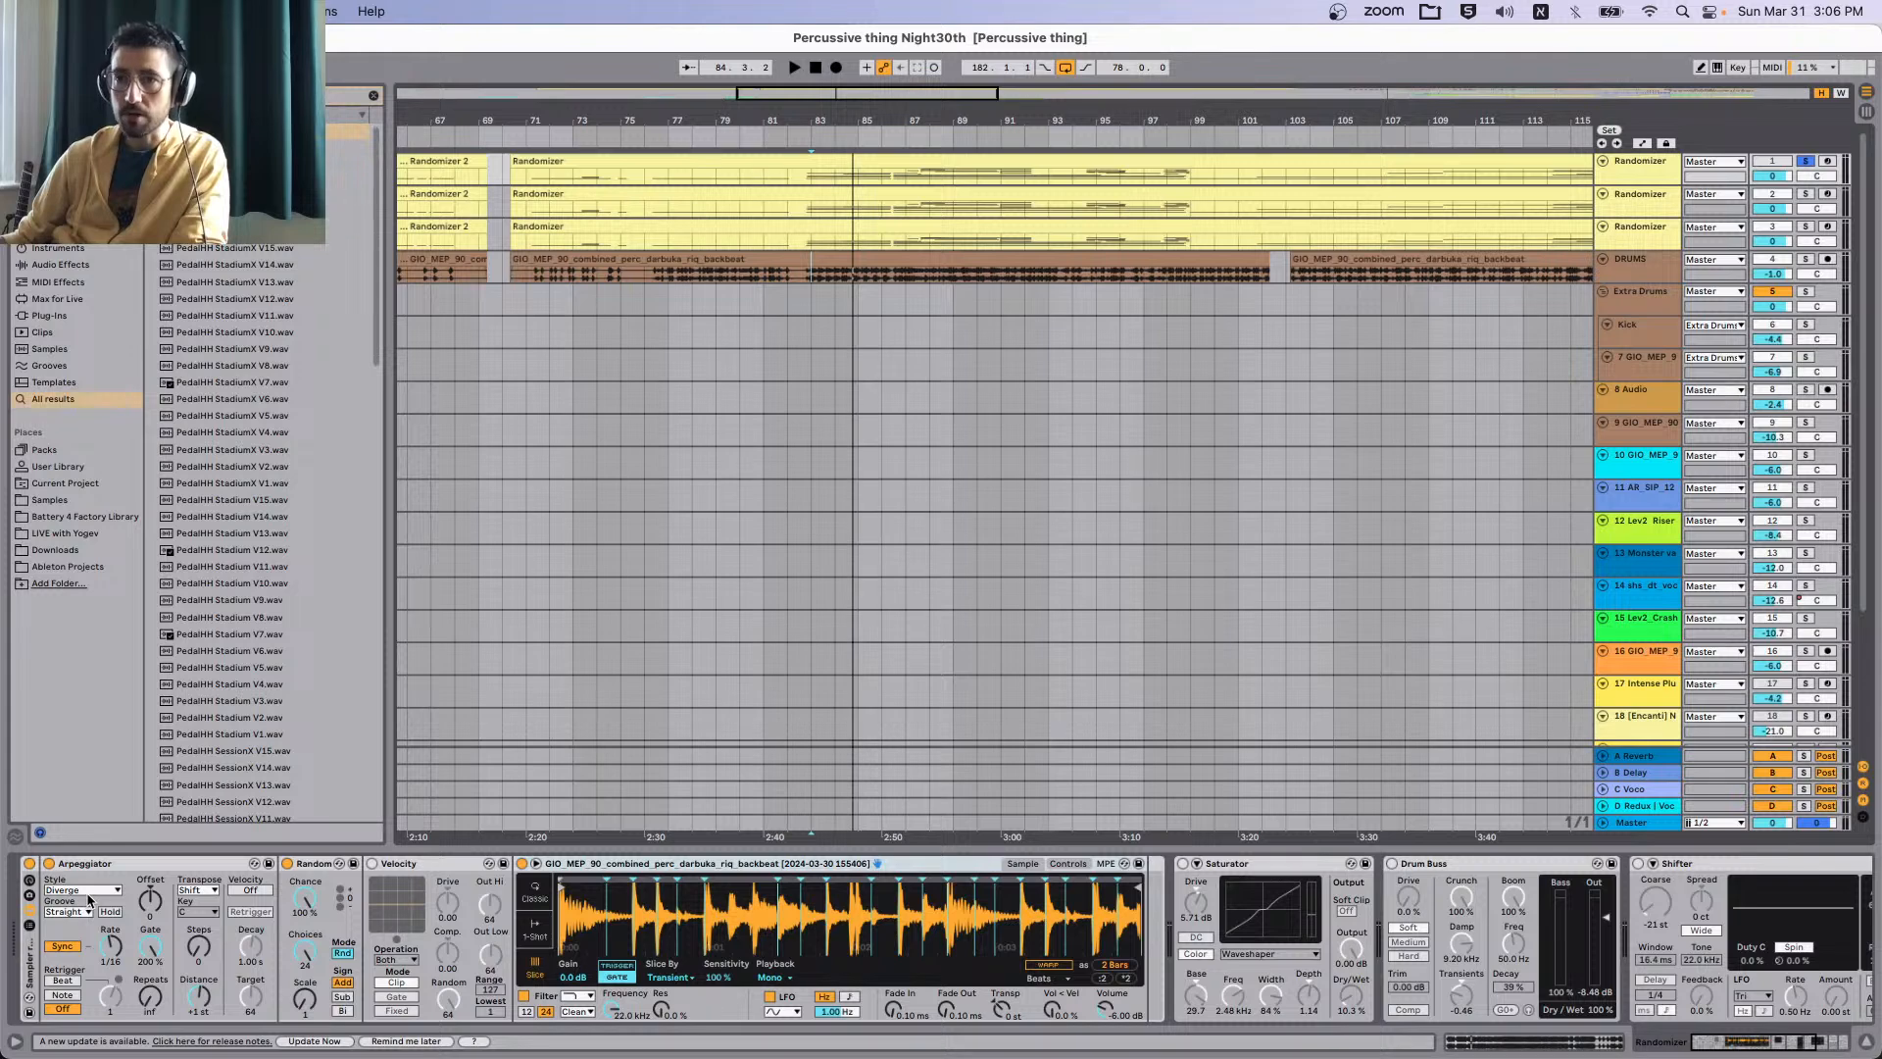
click(88, 892)
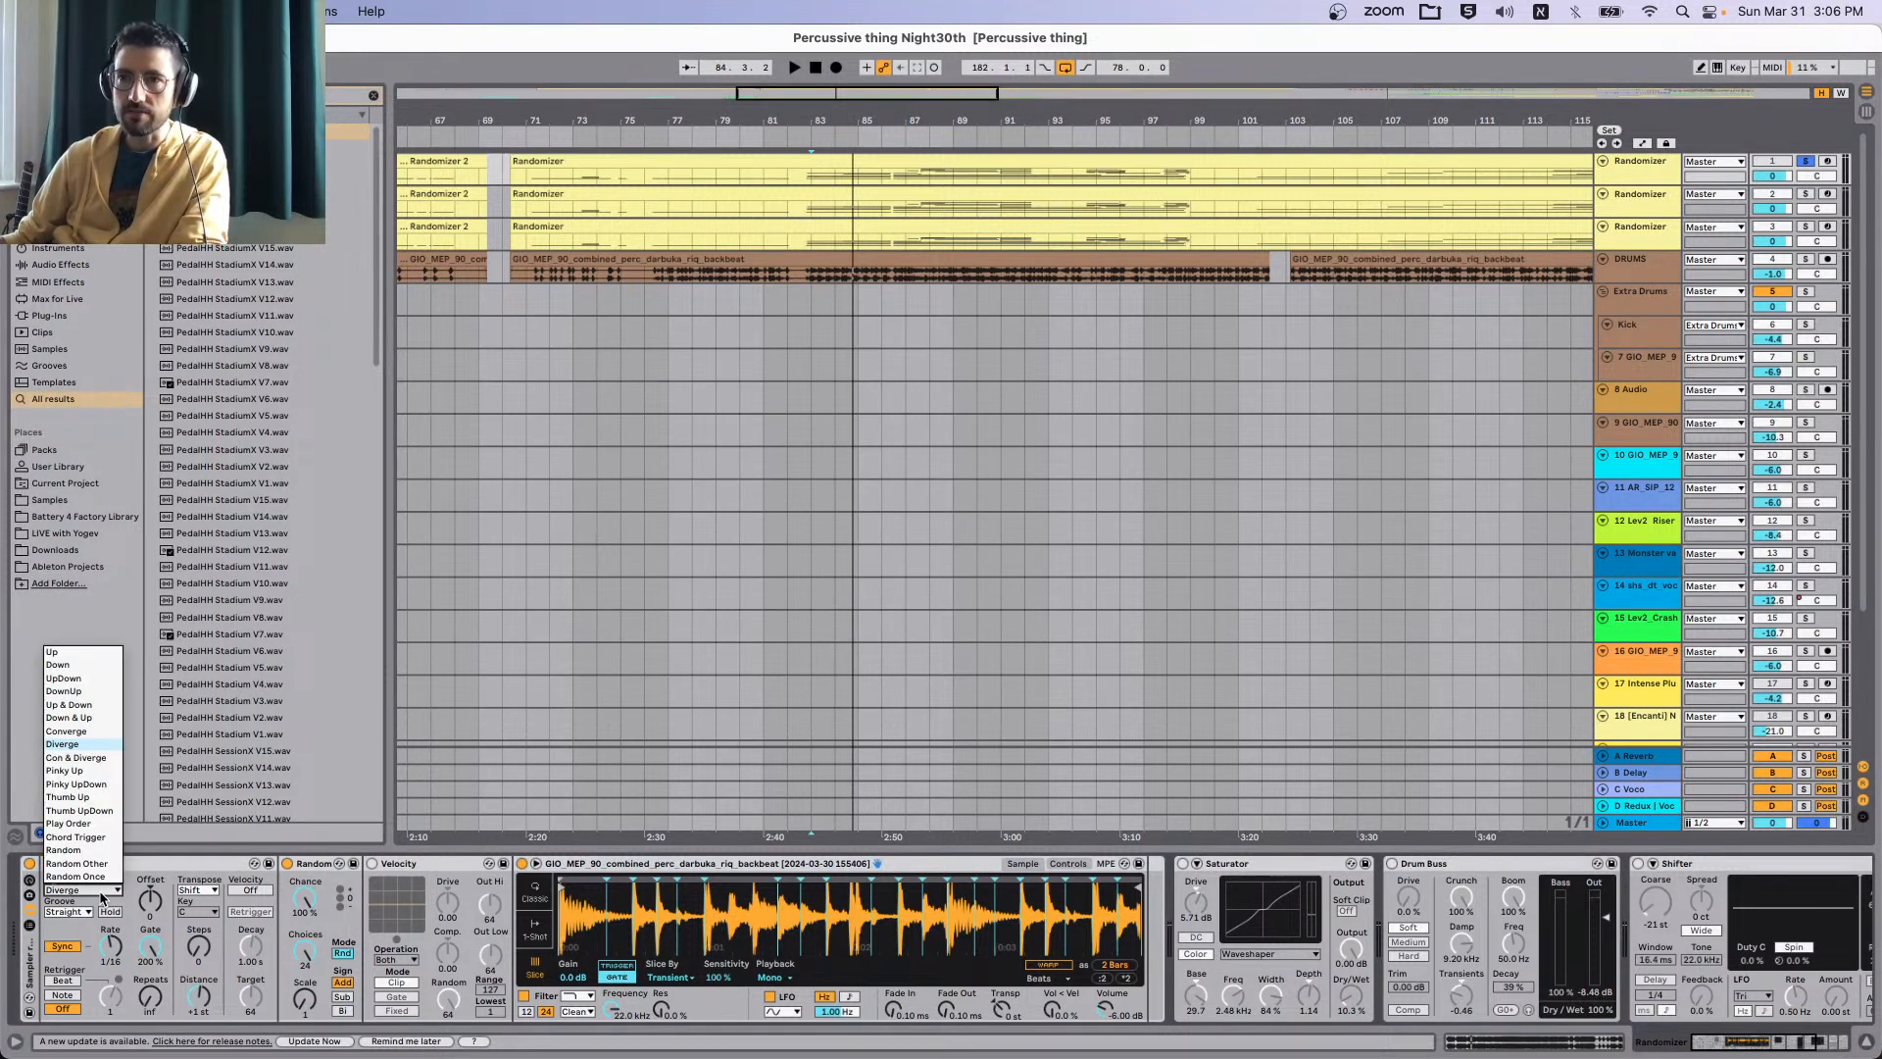
click(104, 894)
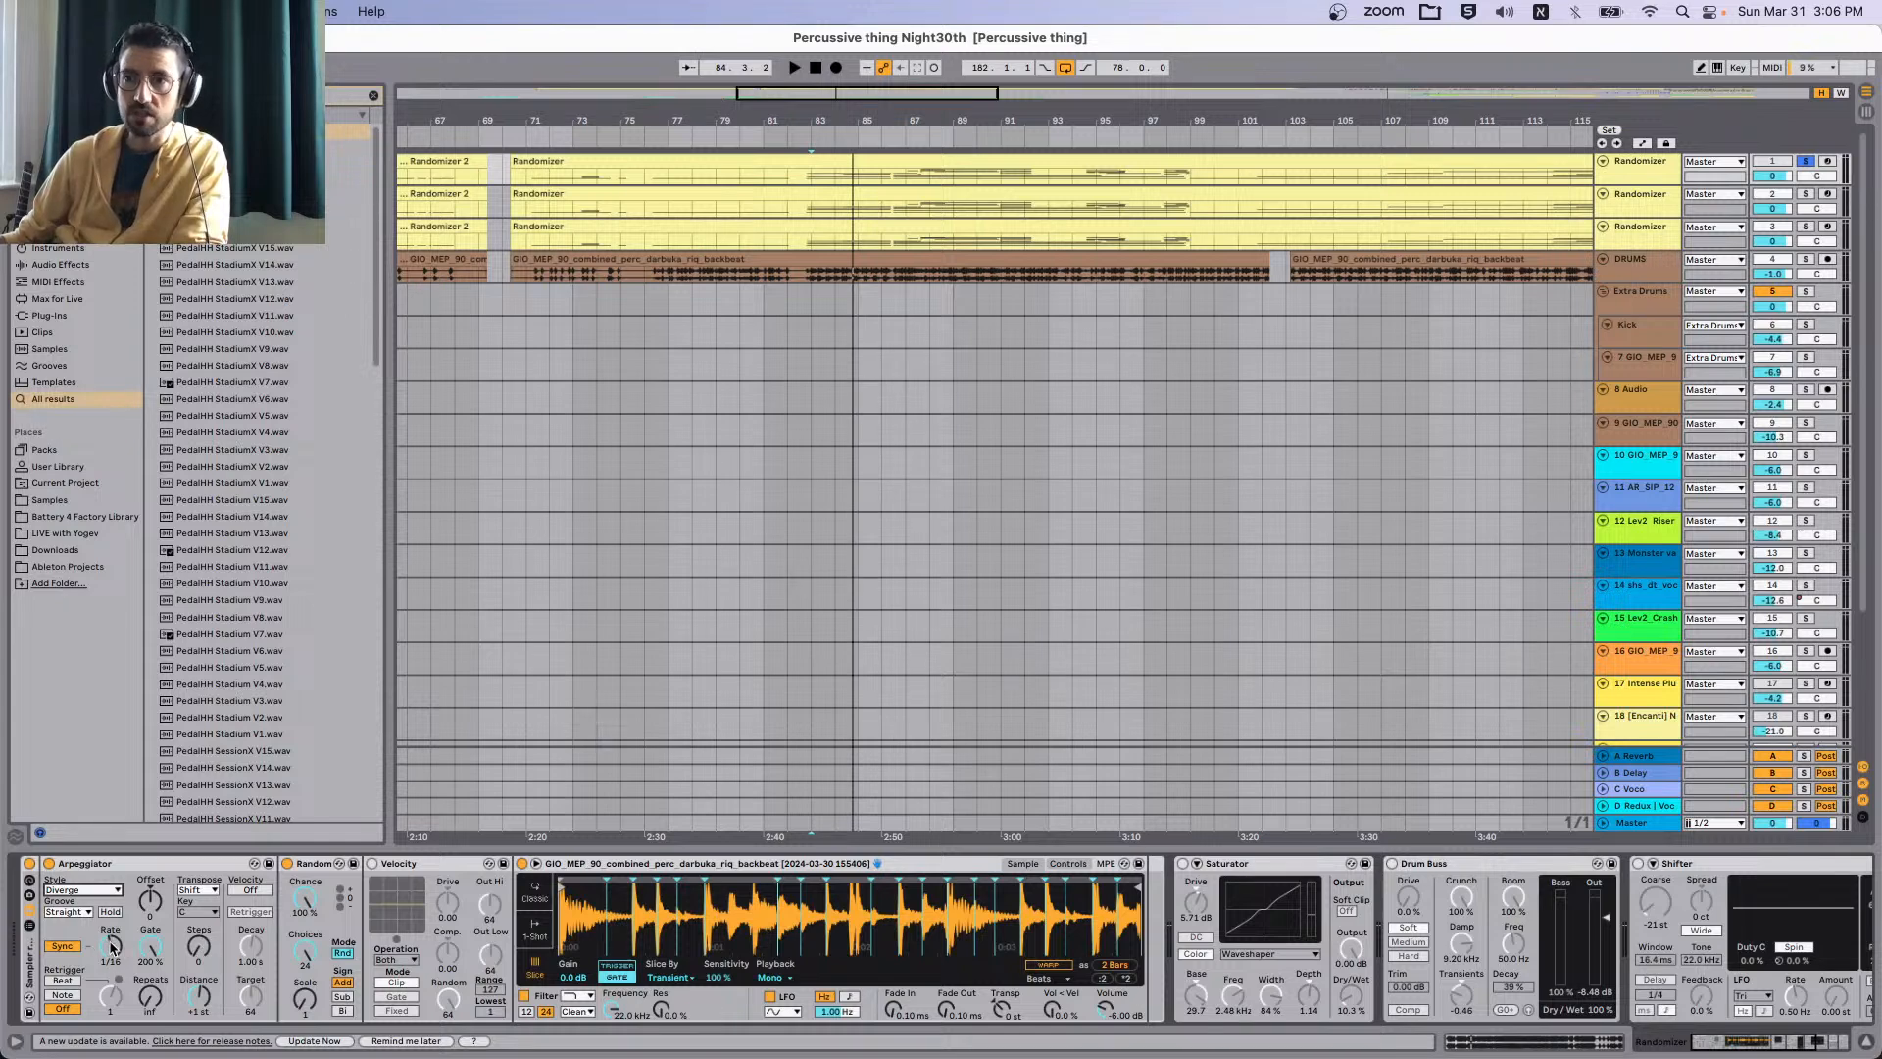
key(space)
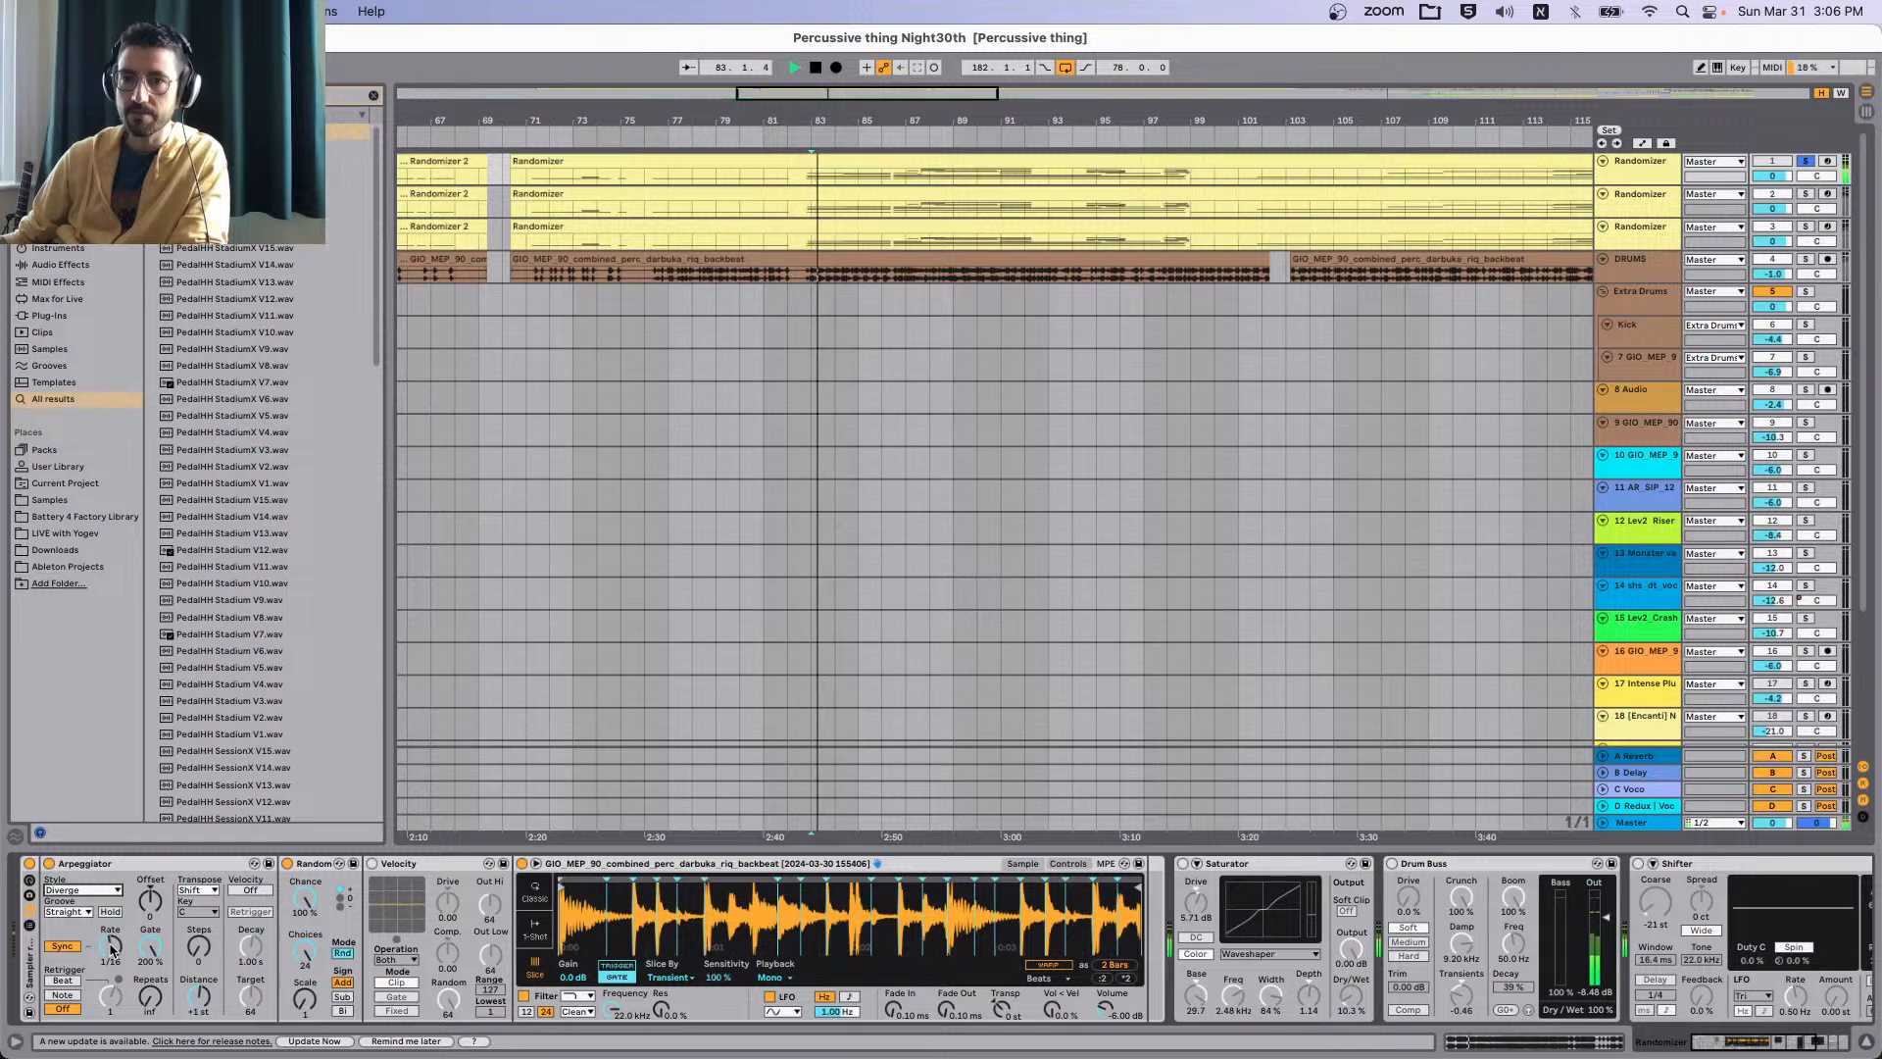
drag(111, 946, 111, 926)
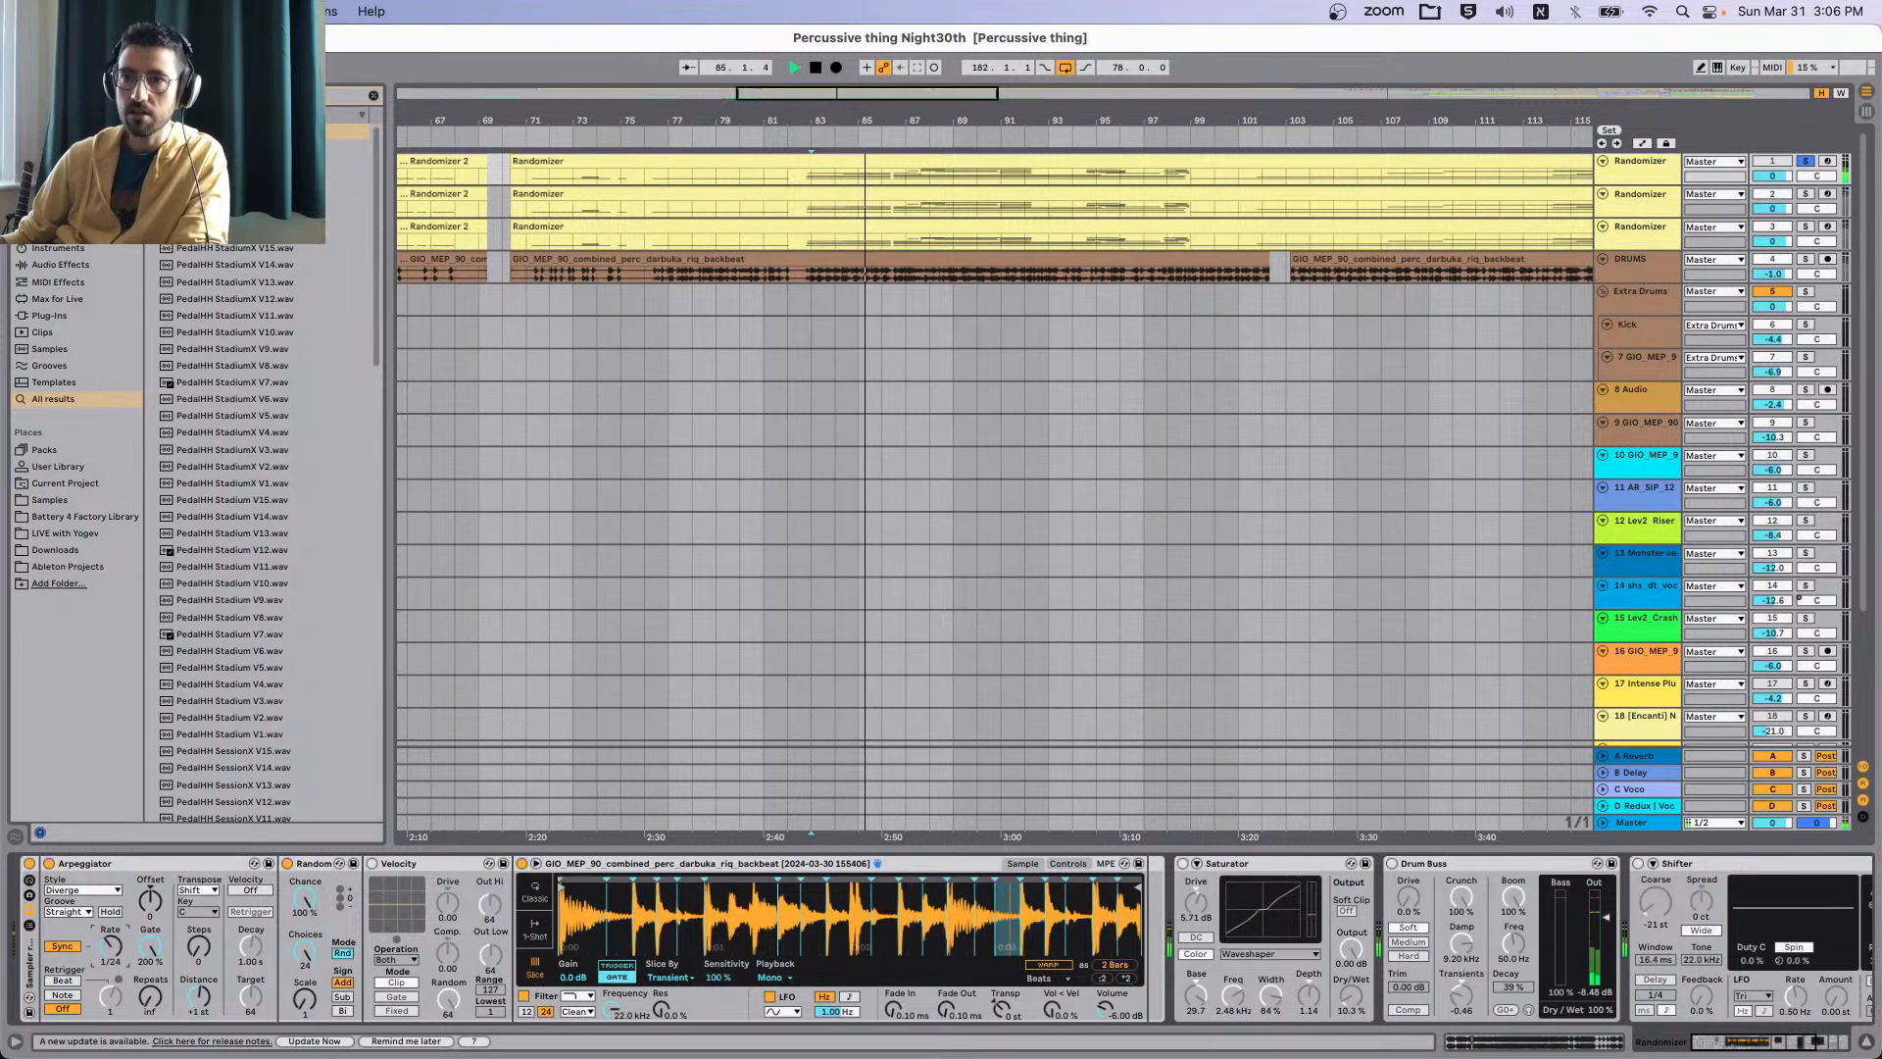
drag(111, 946, 111, 965)
key(space)
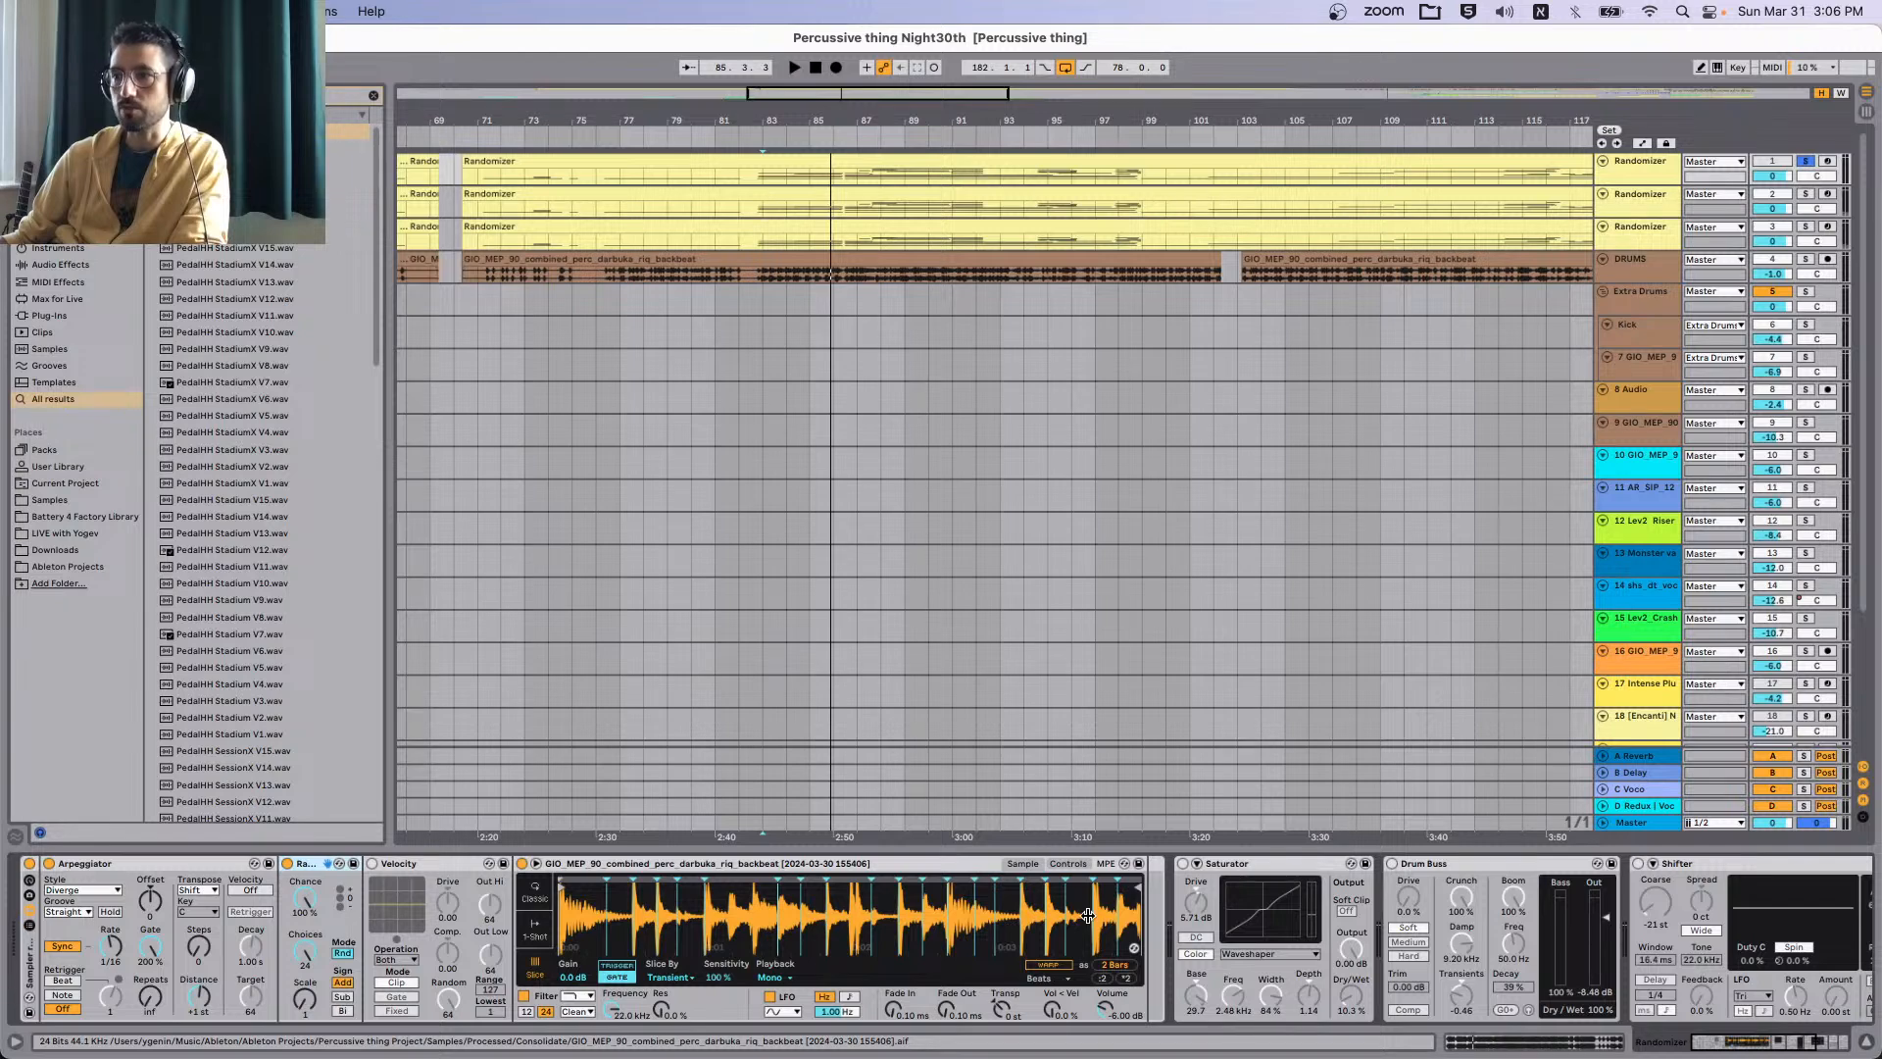
Solo the DRUMS track and play its resampled clips from bar 86, then from bars 104 and 116.
click(1806, 259)
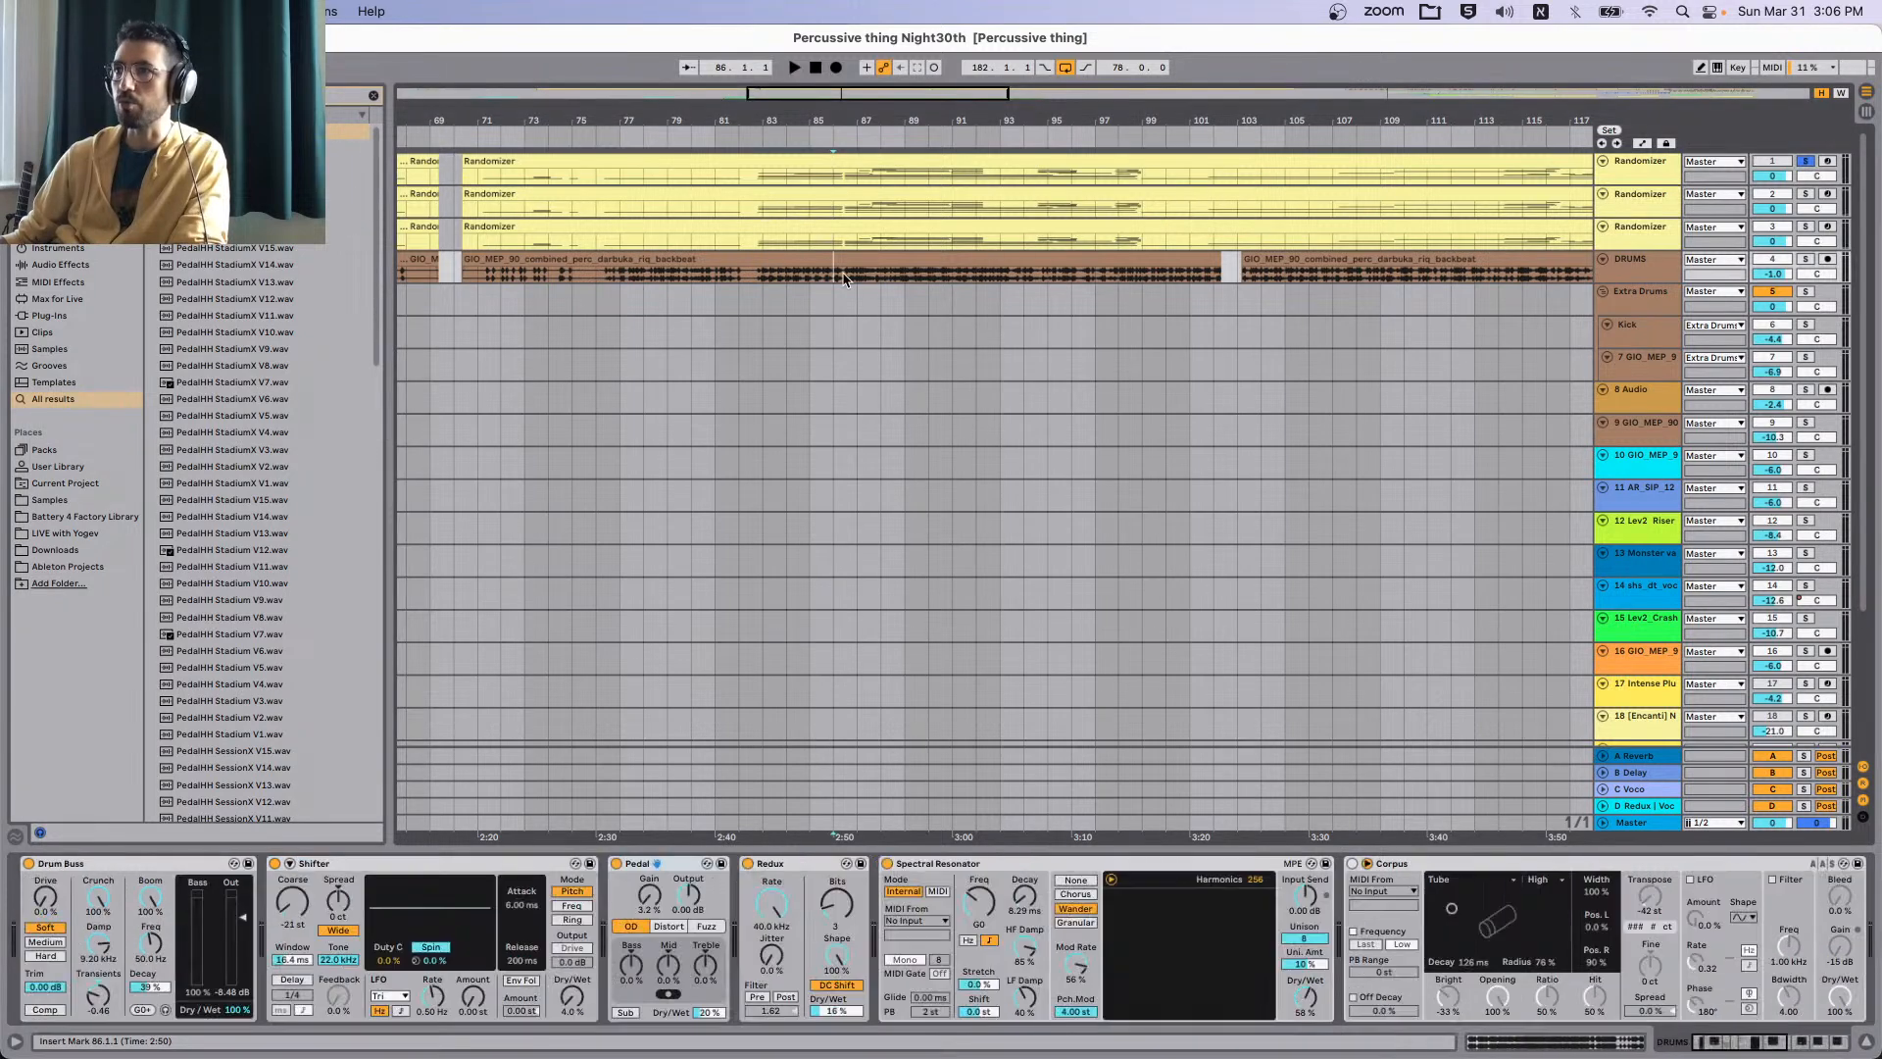
click(836, 277)
key(space)
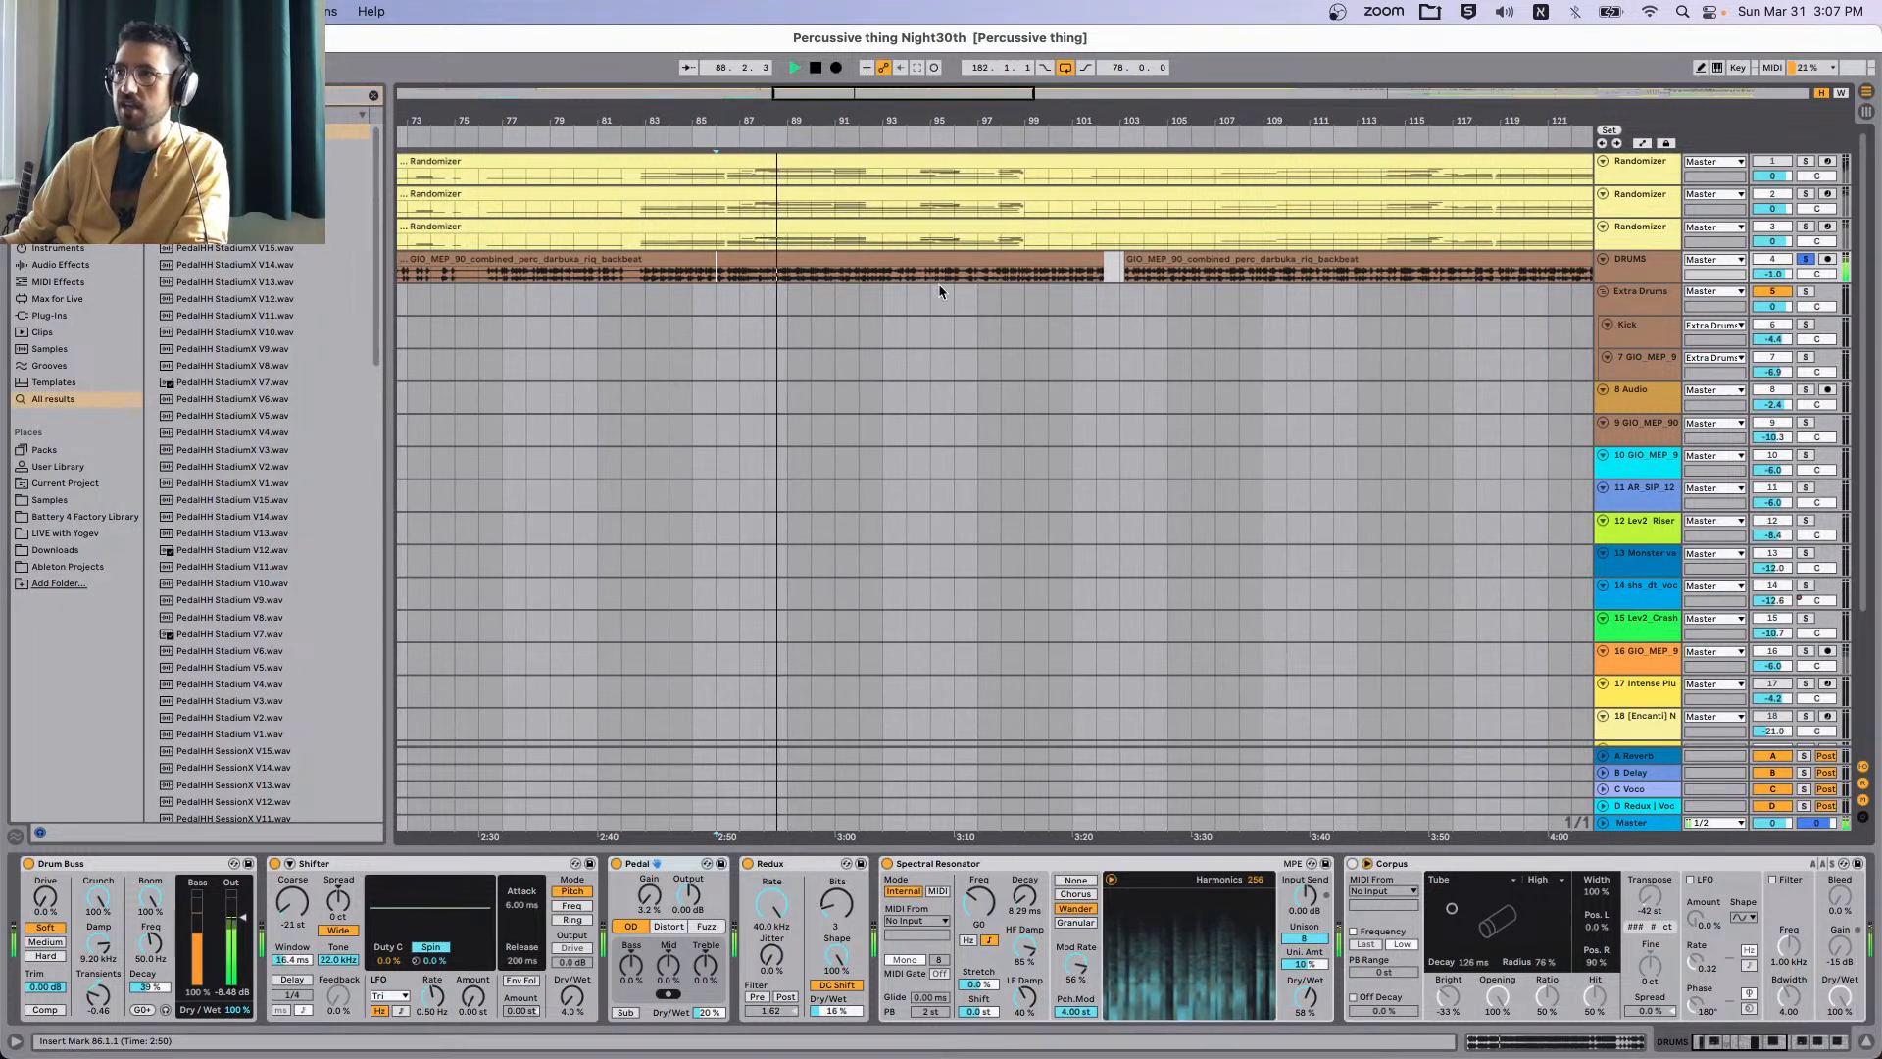
click(1000, 283)
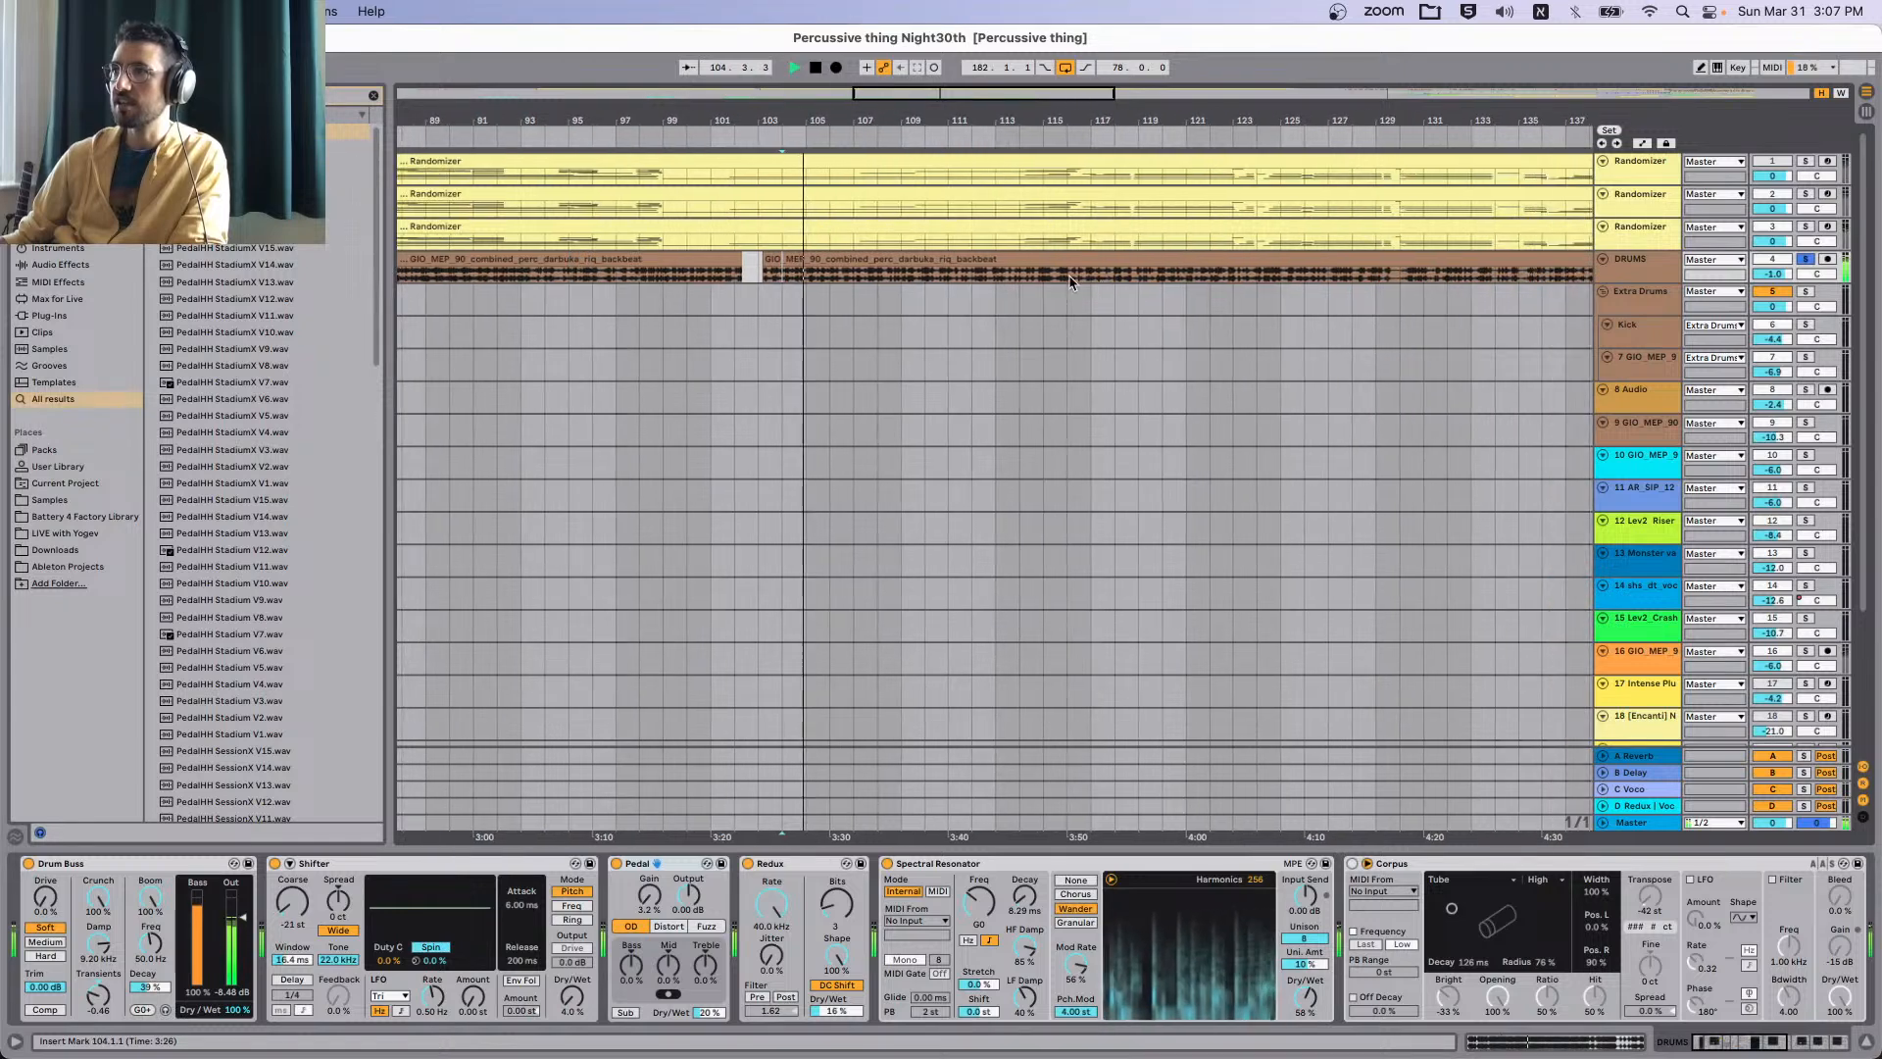
click(1074, 283)
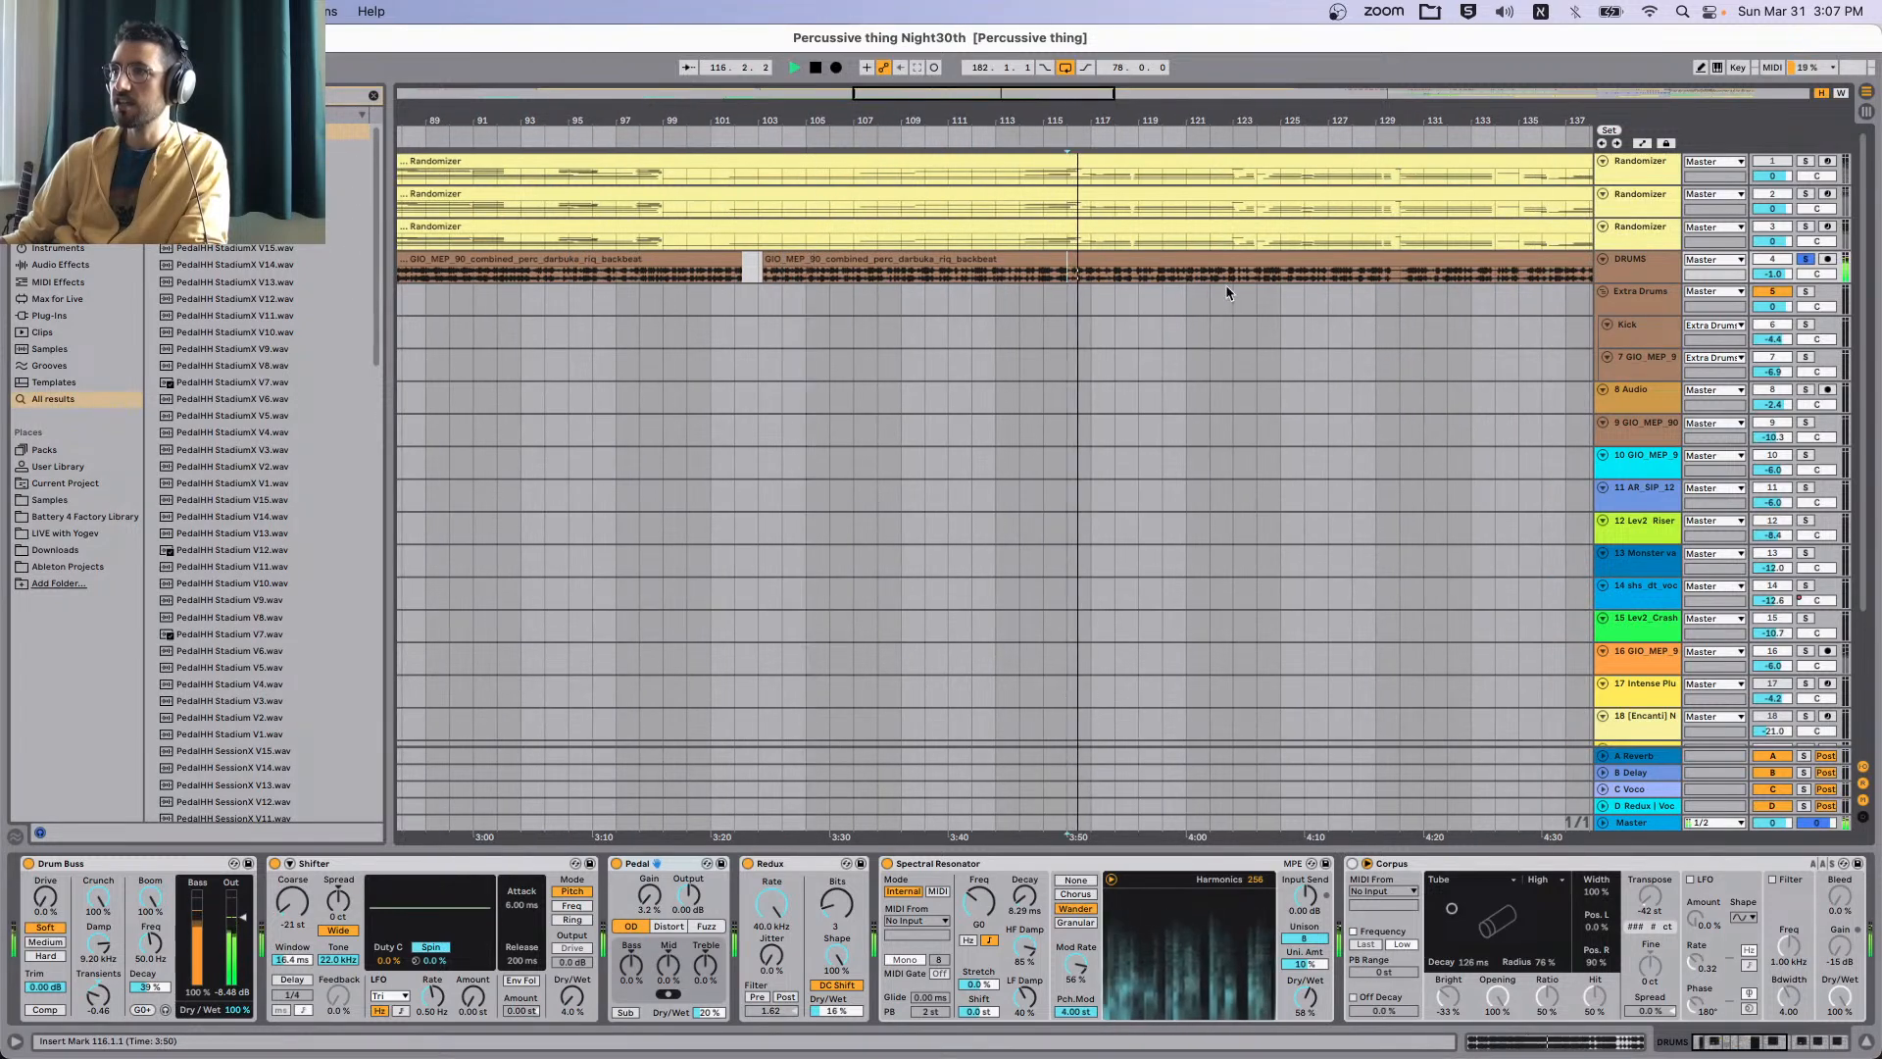
Play the soloed DRUMS track from bars 152 and 154, near the end of its long resampled recording.
scroll(1226, 286, down, 3)
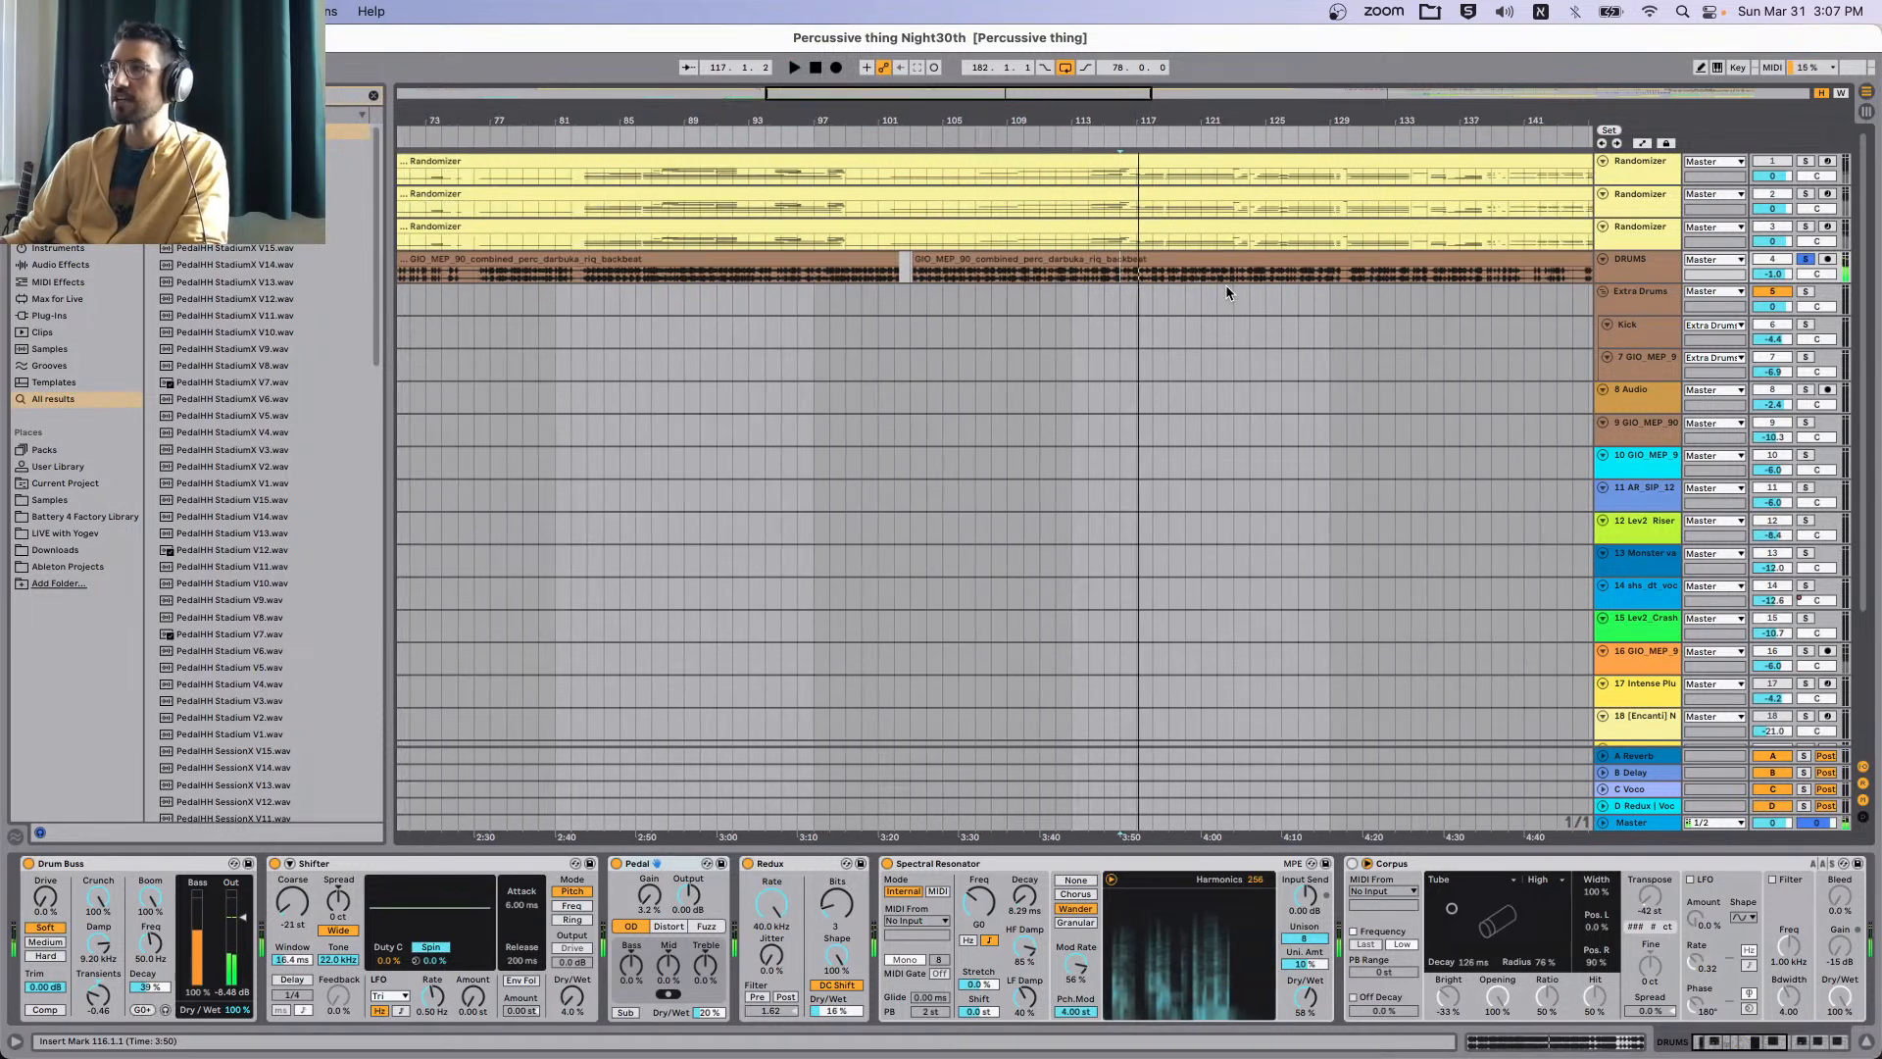
scroll(1237, 286, right, 4)
click(1491, 271)
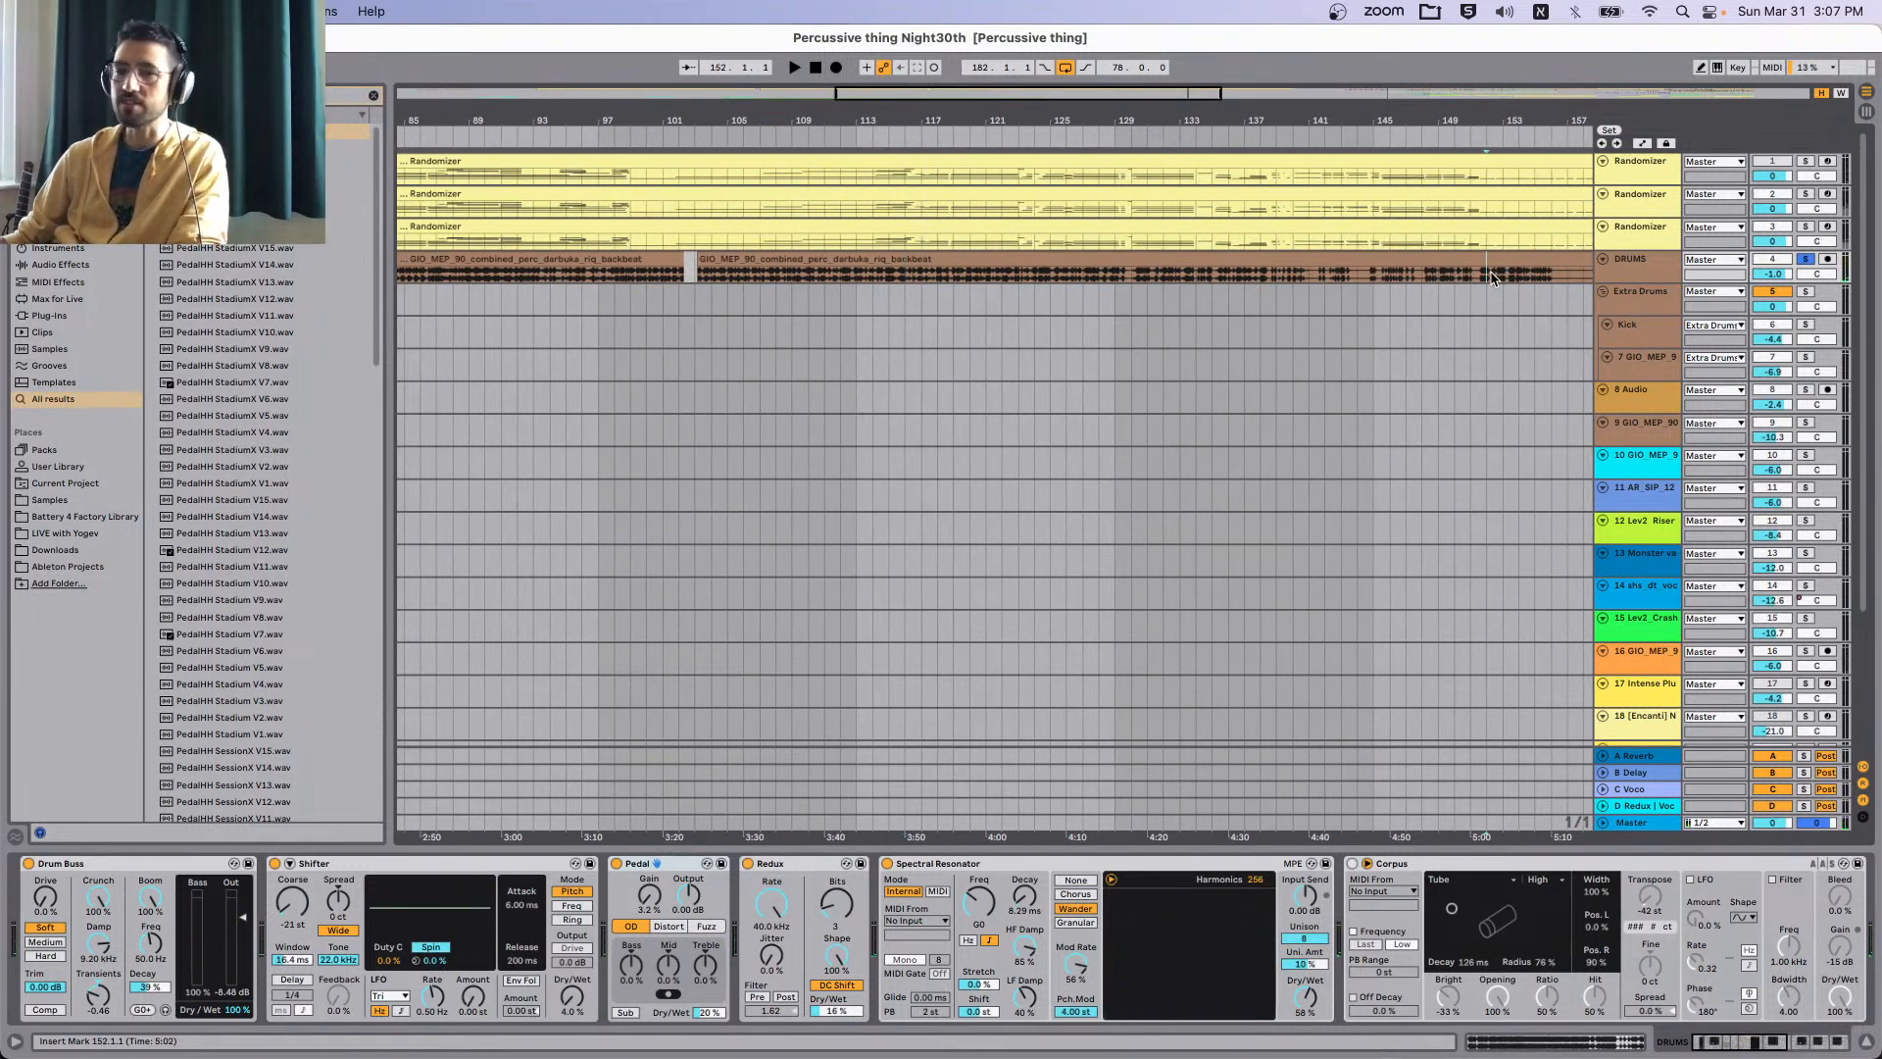
scroll(1491, 279, right, 3)
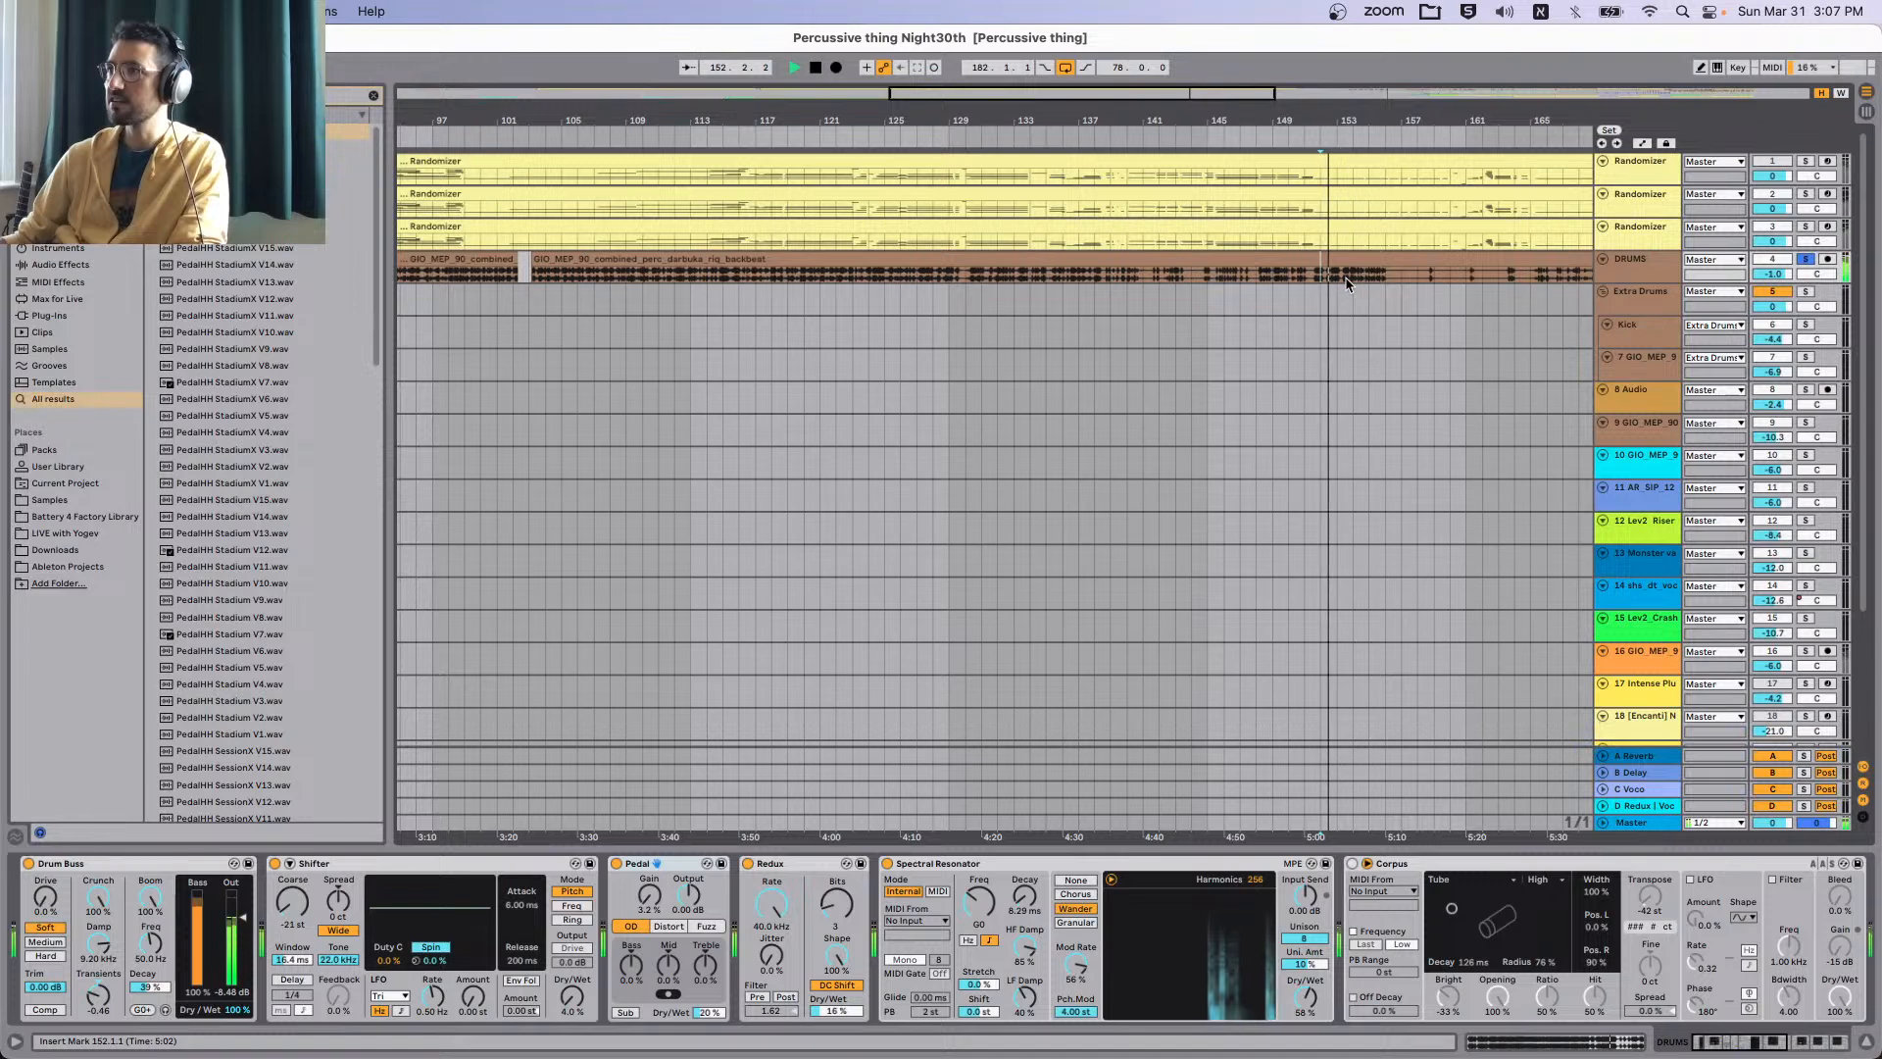
scroll(1389, 279, right, 3)
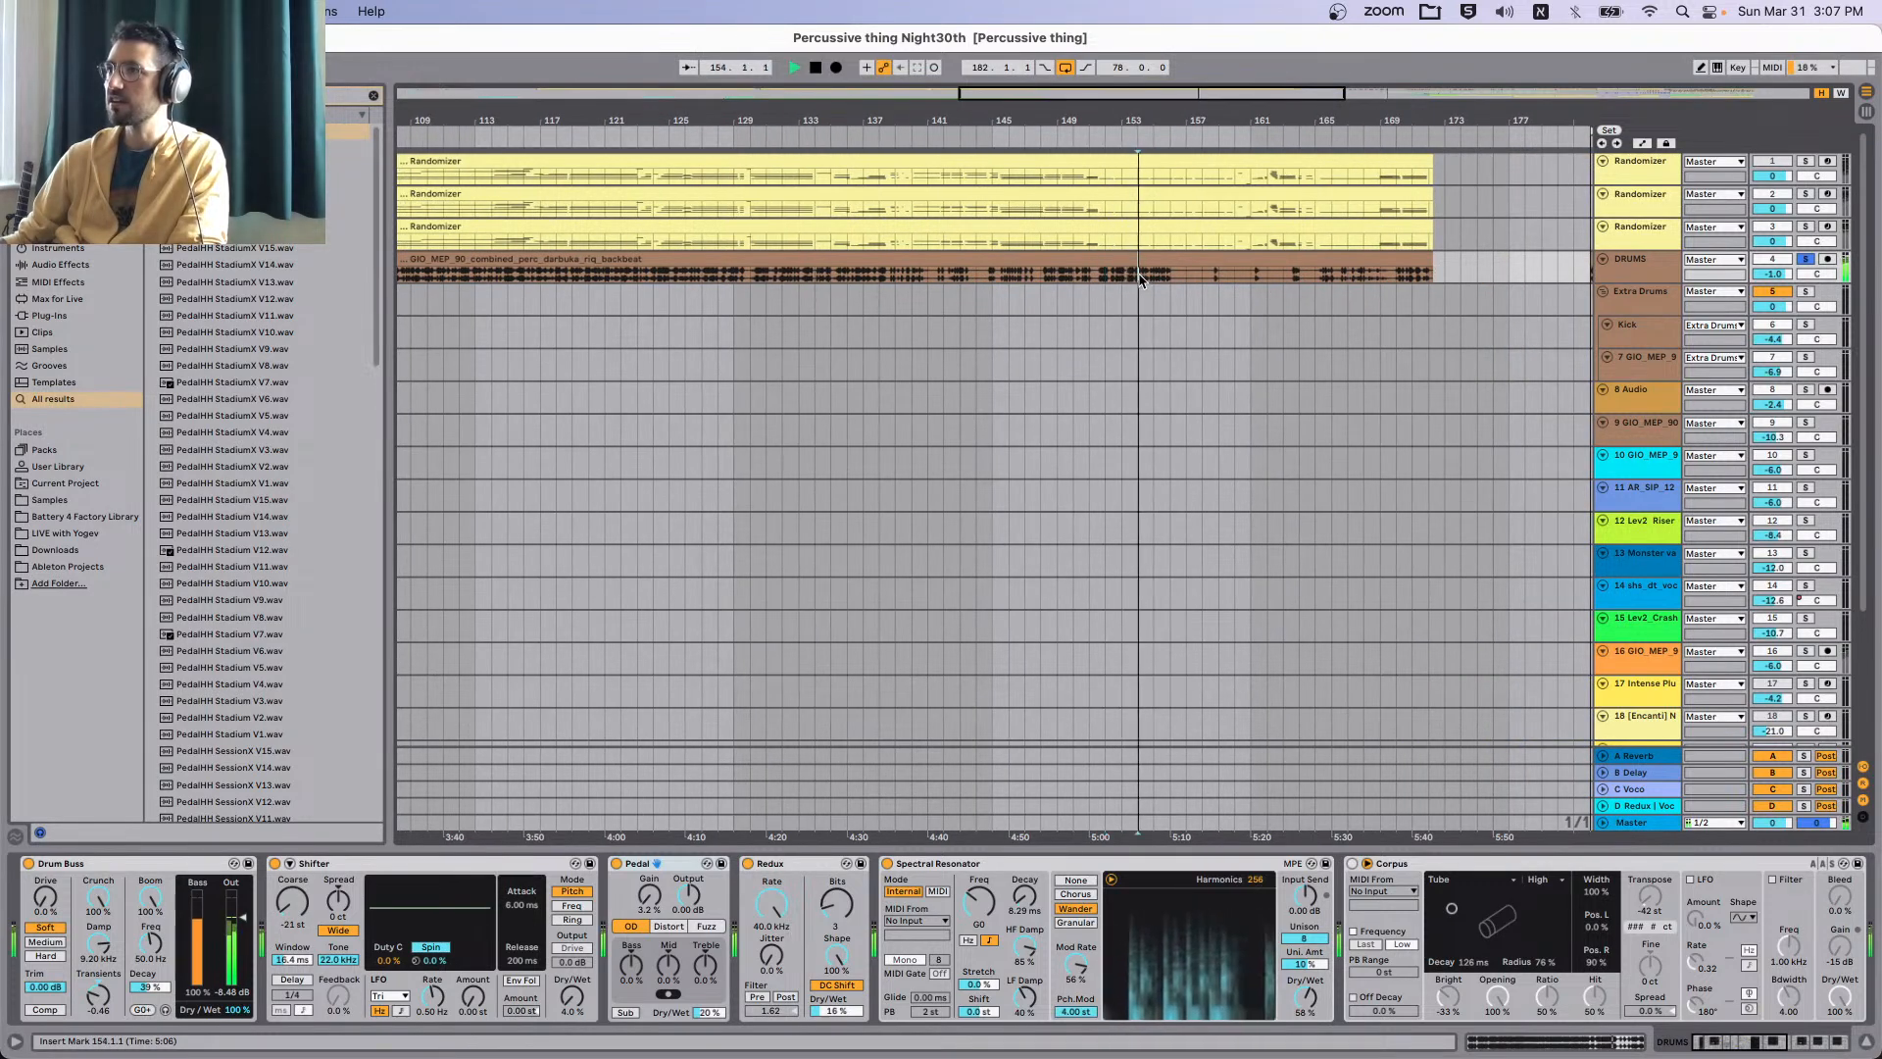
click(1142, 279)
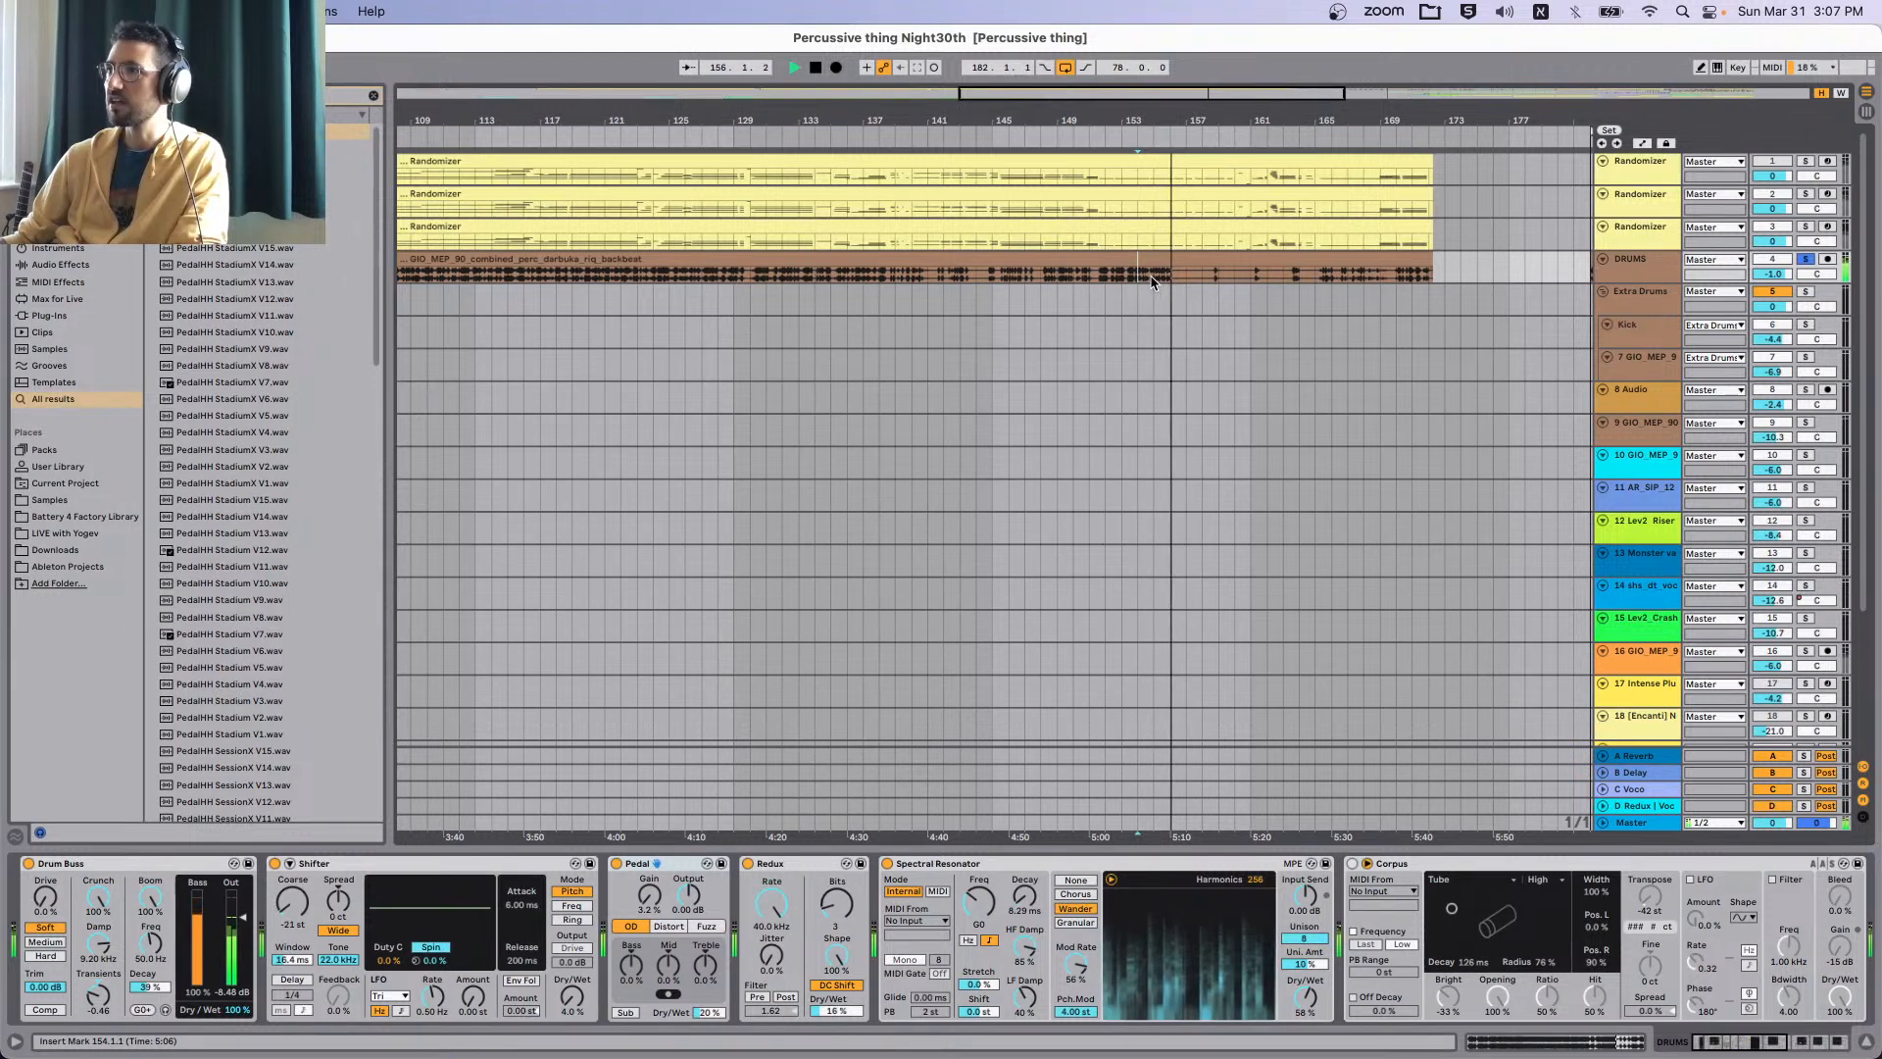
key(space)
Copy the first short DRUMS clip at bar 182 into the empty space at 177.3 and extend its end to 179.2.
scroll(908, 325, down, 5)
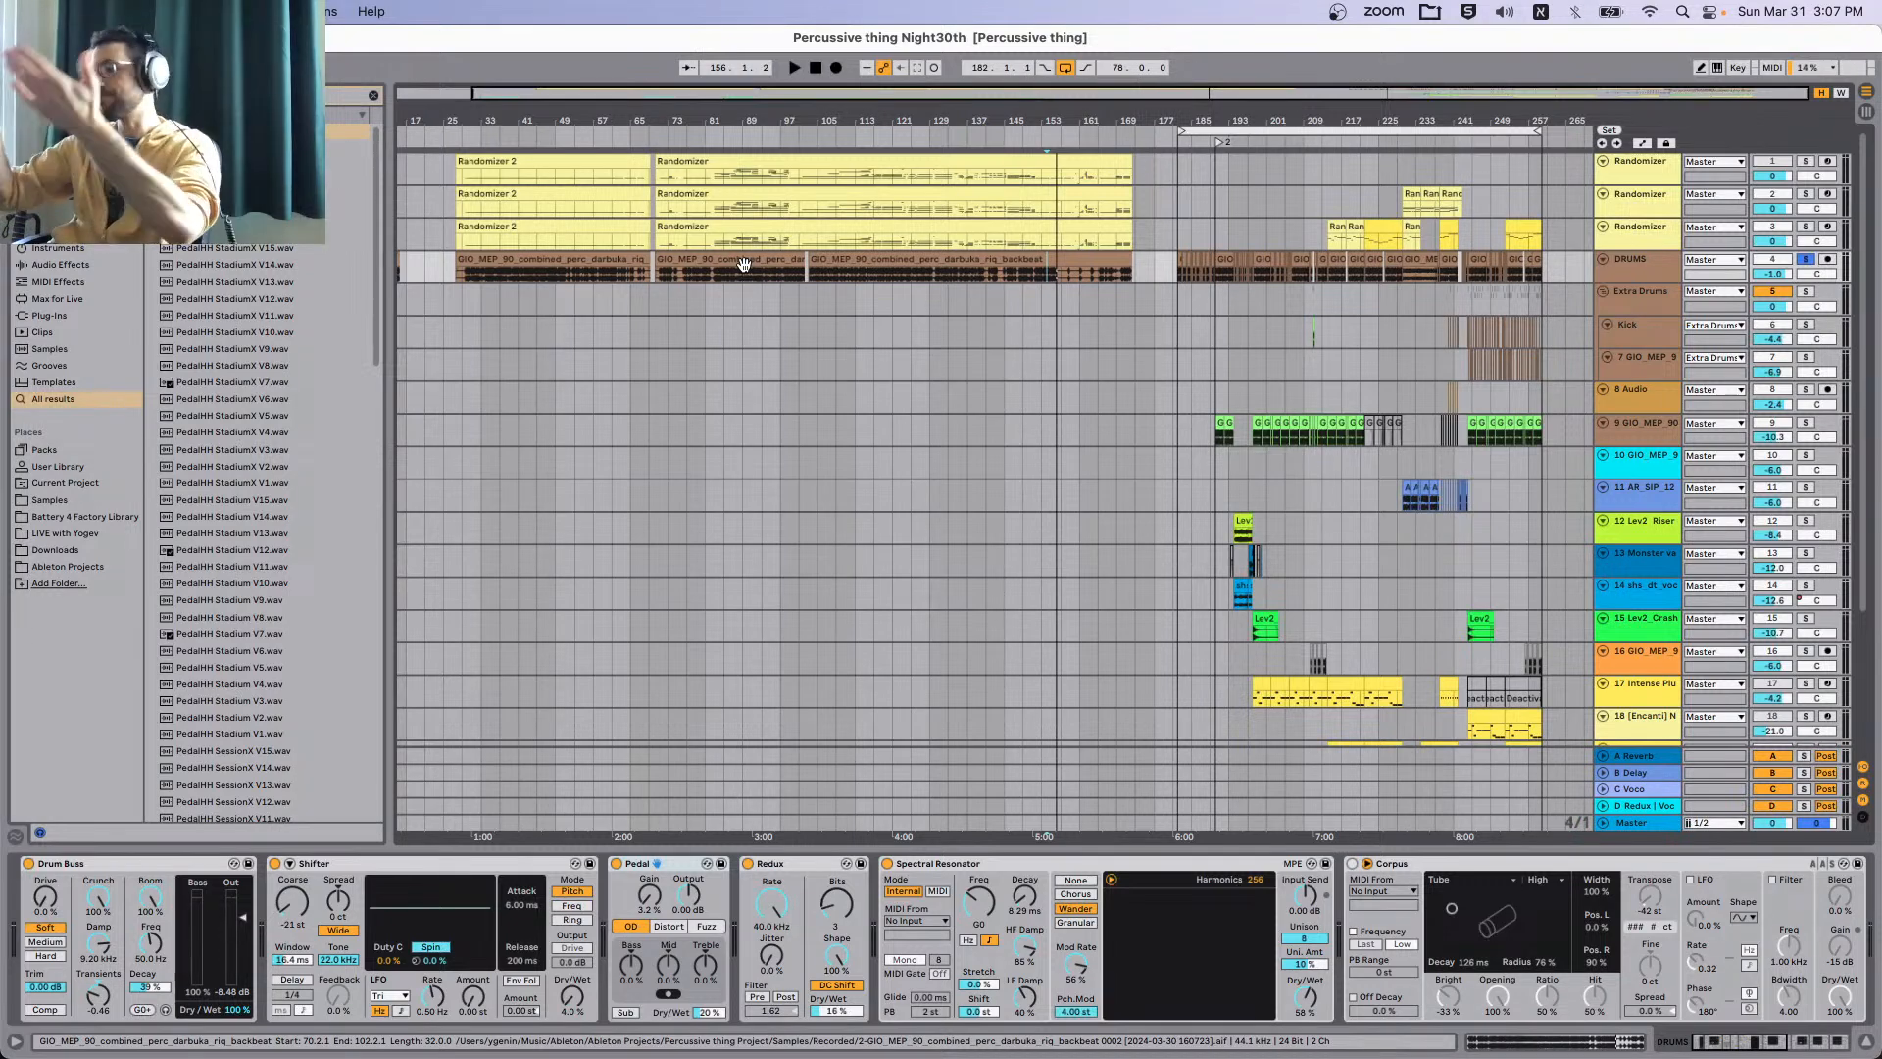
scroll(1177, 284, up, 10)
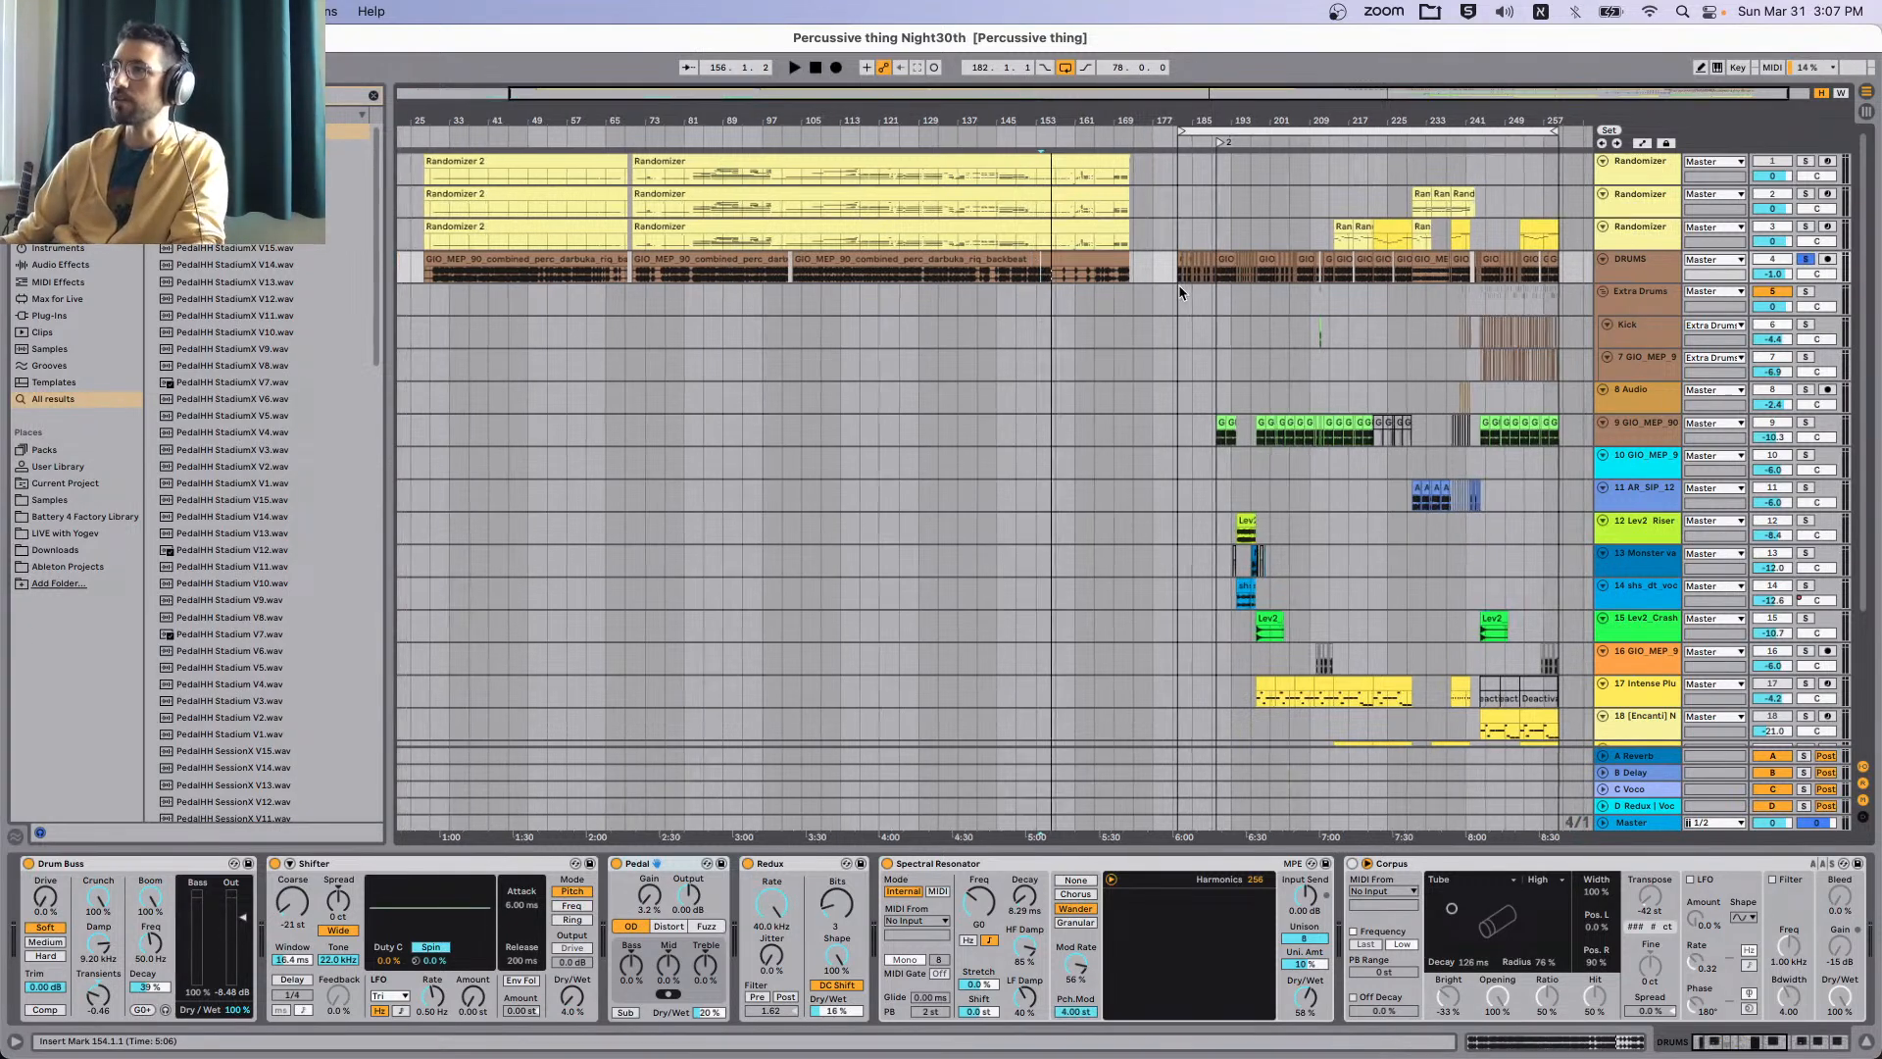
click(1197, 257)
double_click(1197, 257)
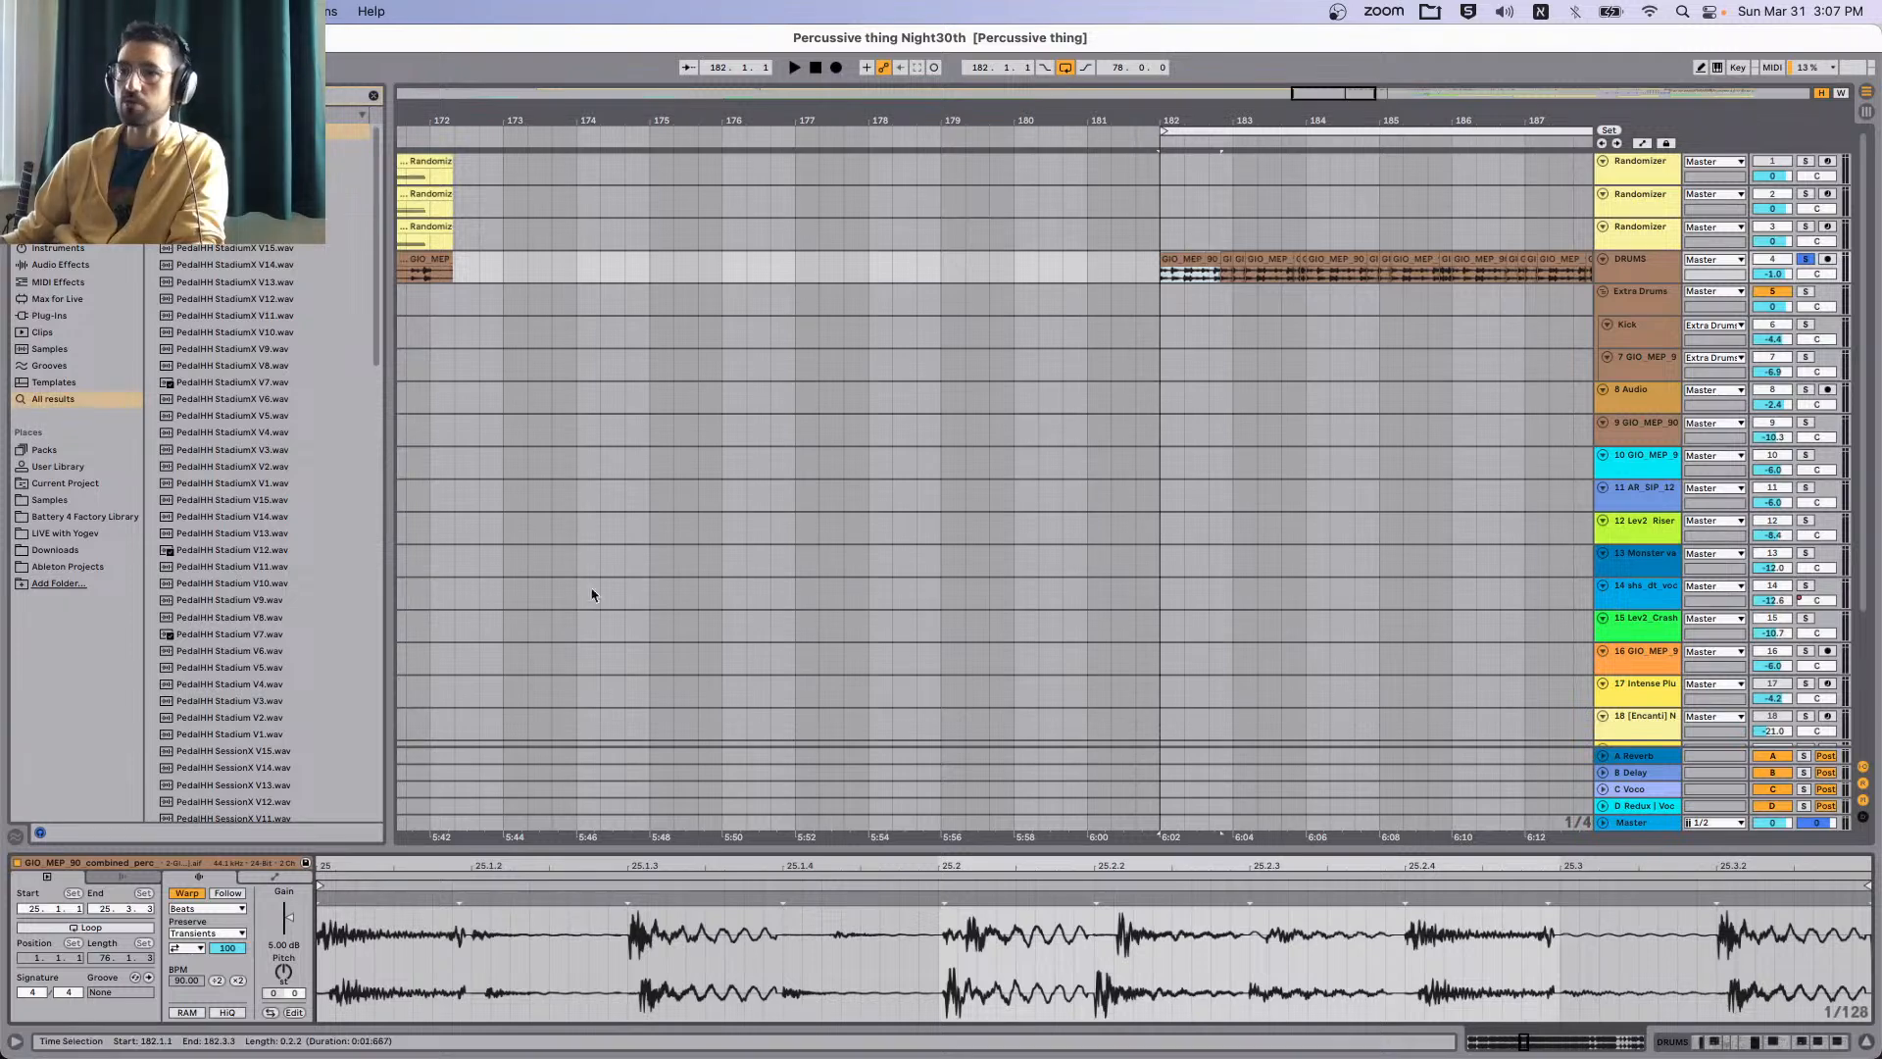
scroll(1082, 329, right, 5)
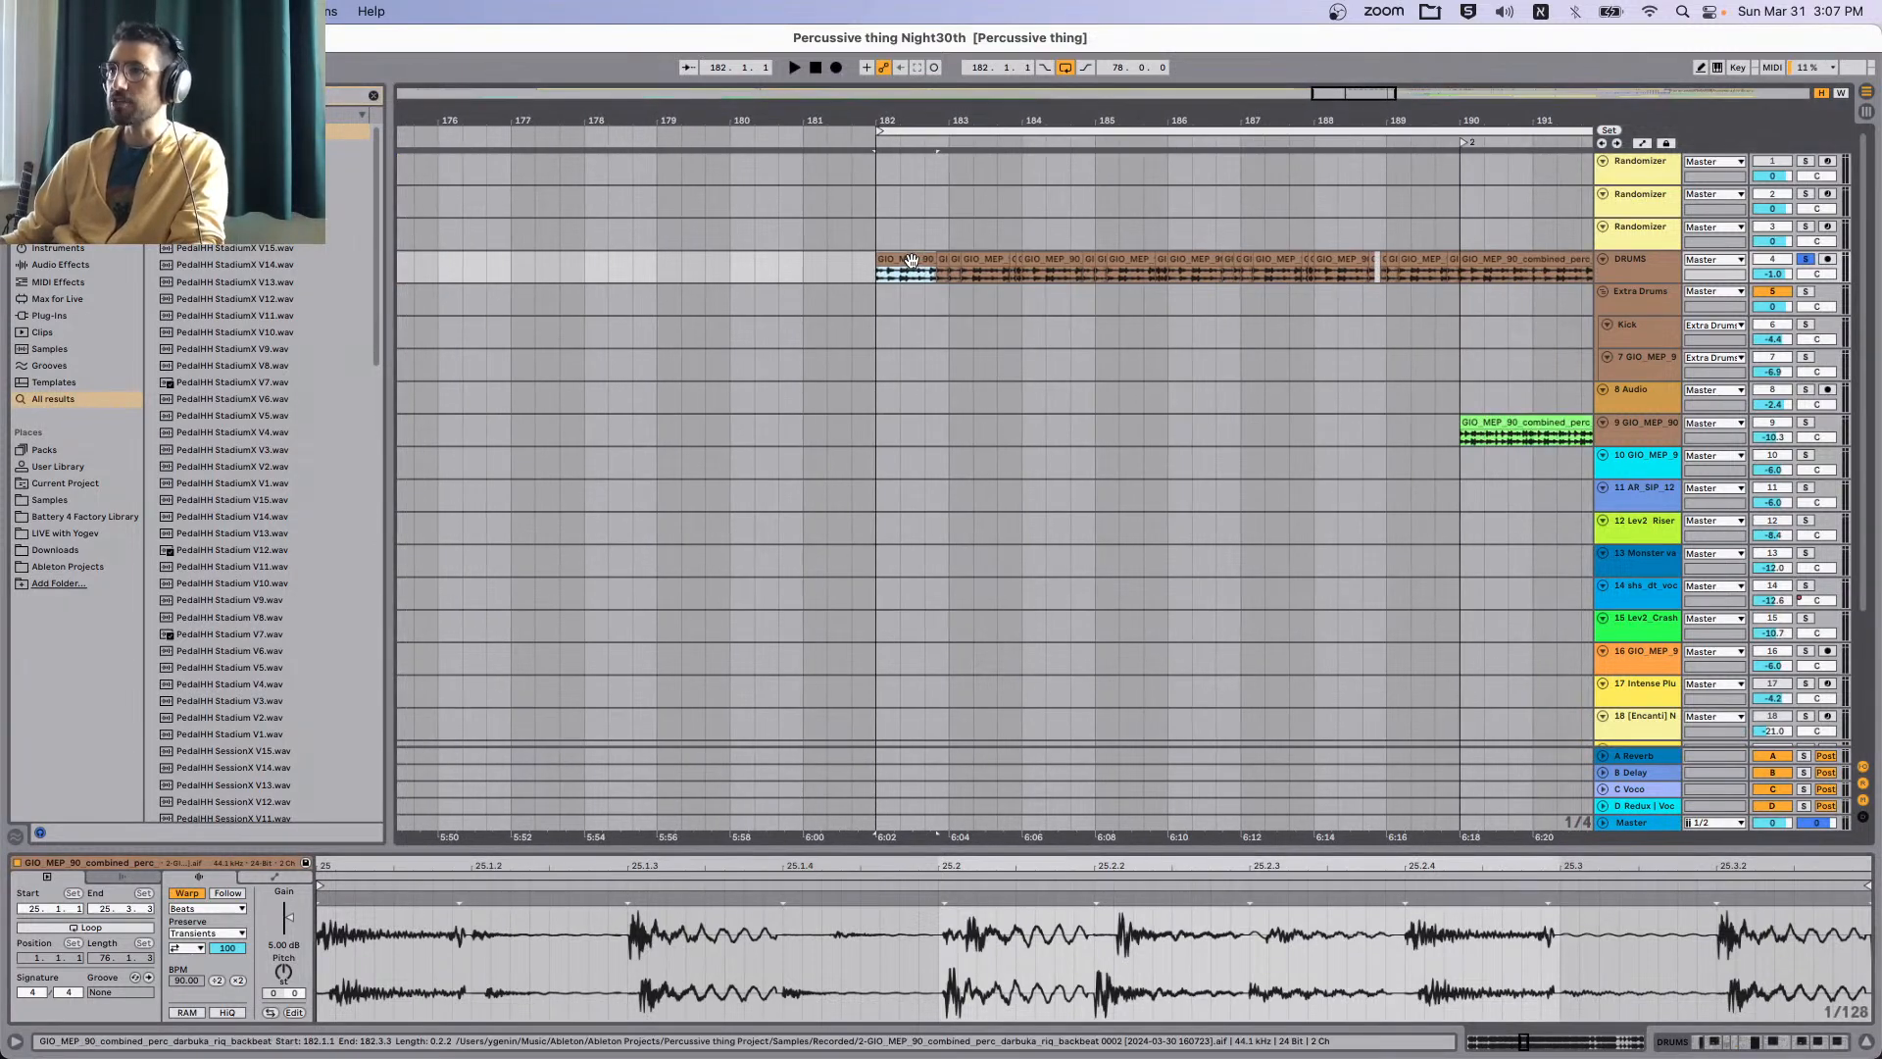
drag(912, 259, 683, 265)
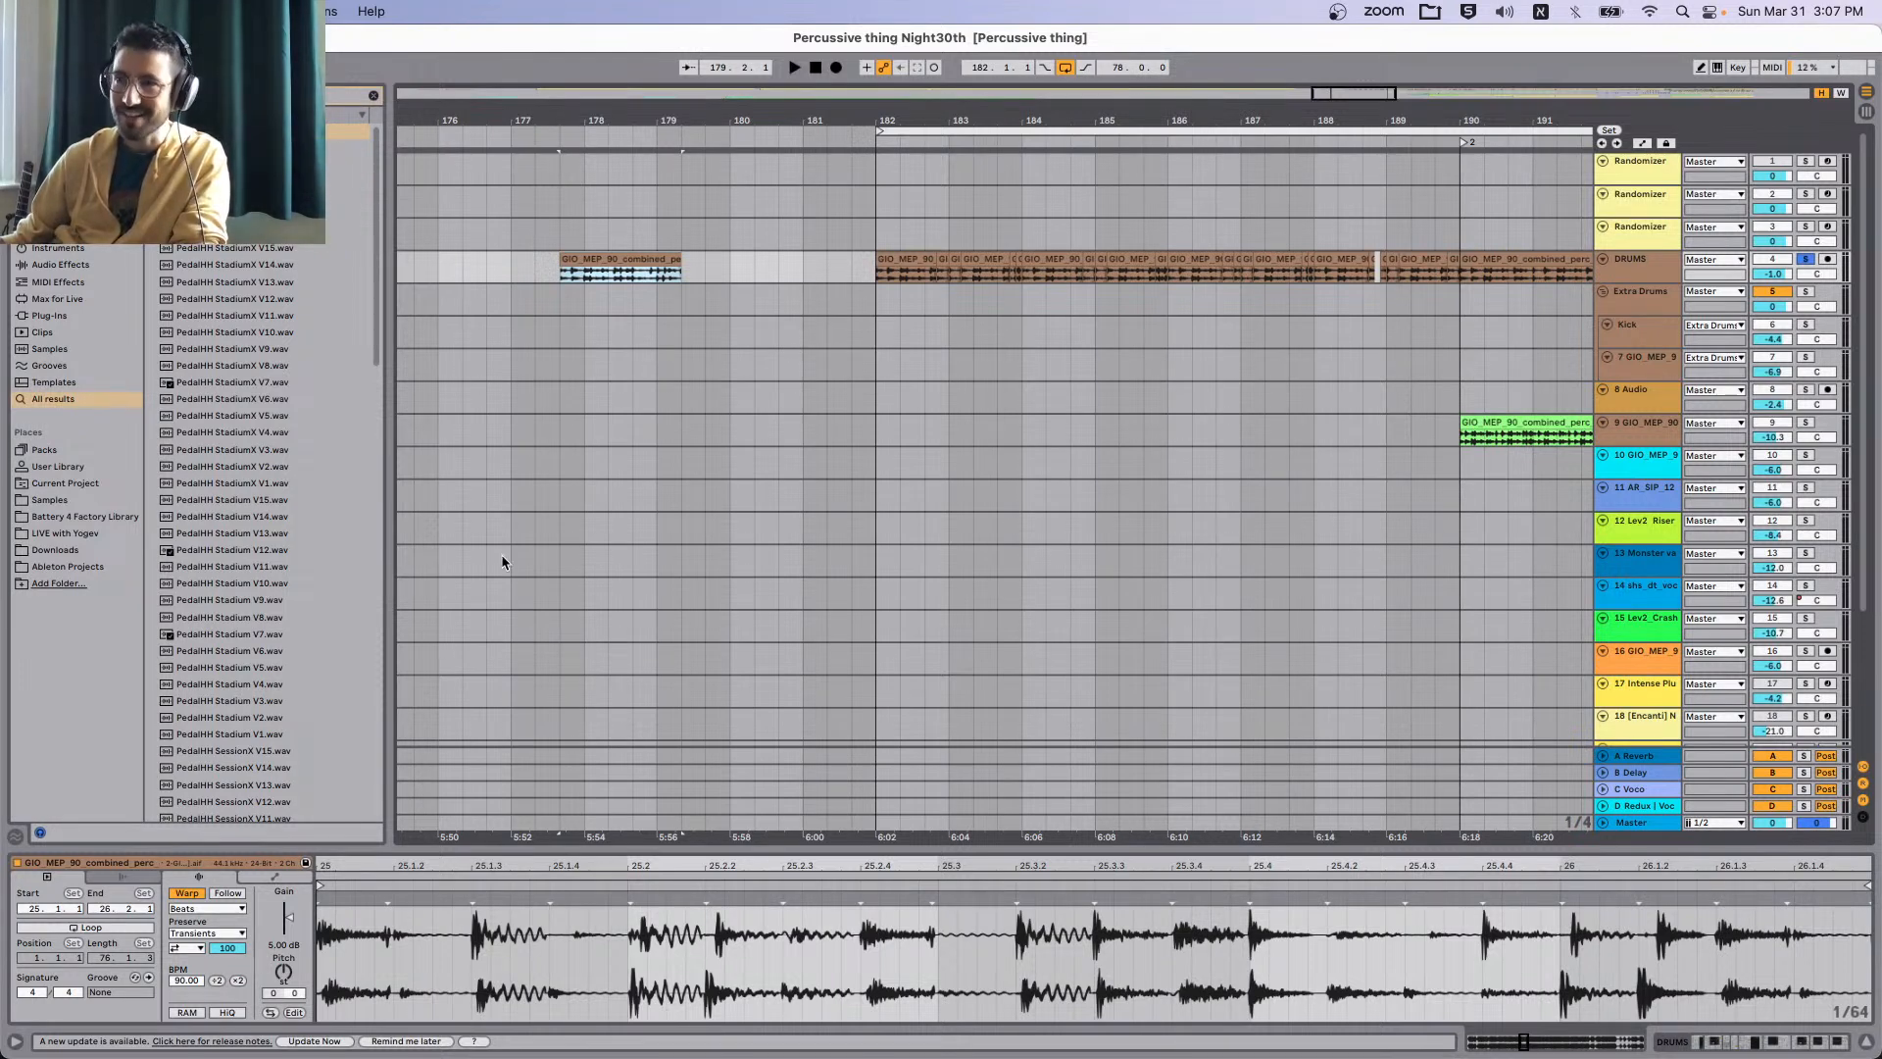
drag(599, 277, 402, 826)
click(633, 260)
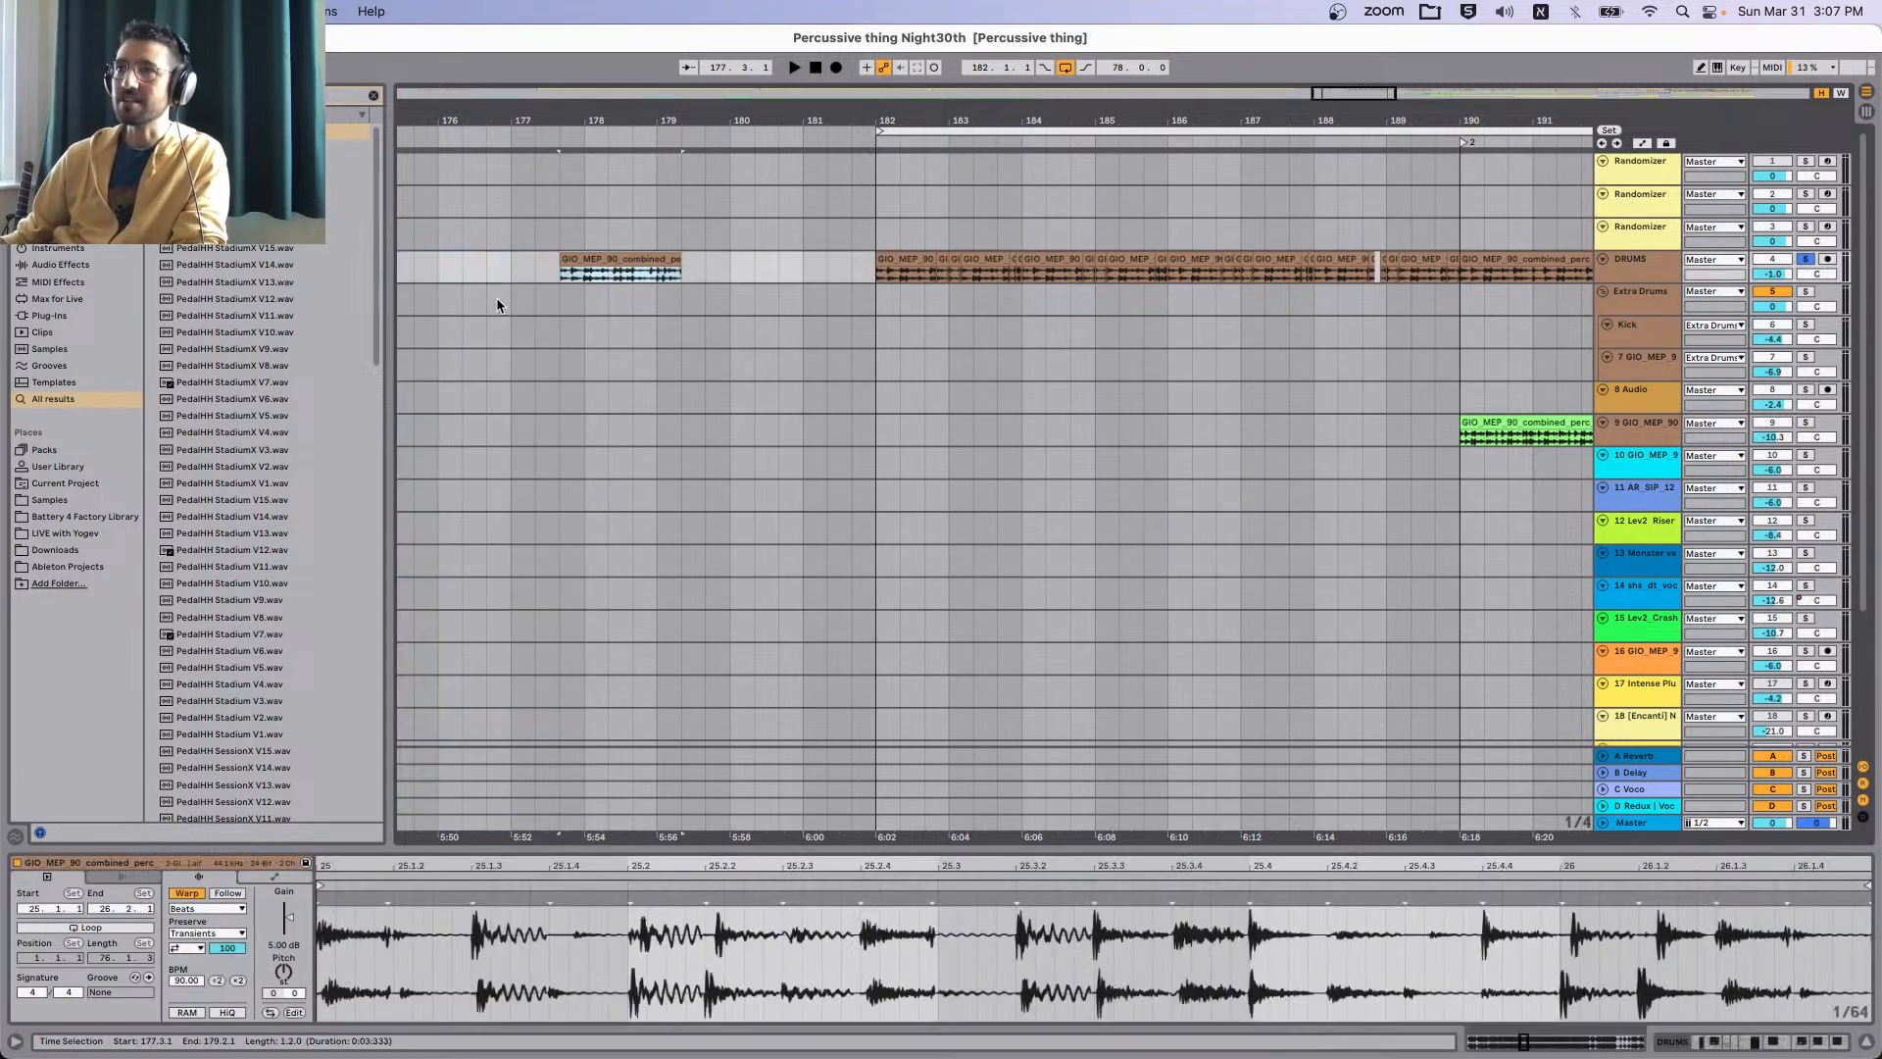
Increase the DRUMS track's height and play the copied clip from 177.3.
scroll(523, 334, left, 3)
scroll(626, 331, up, 3)
scroll(661, 334, left, 1)
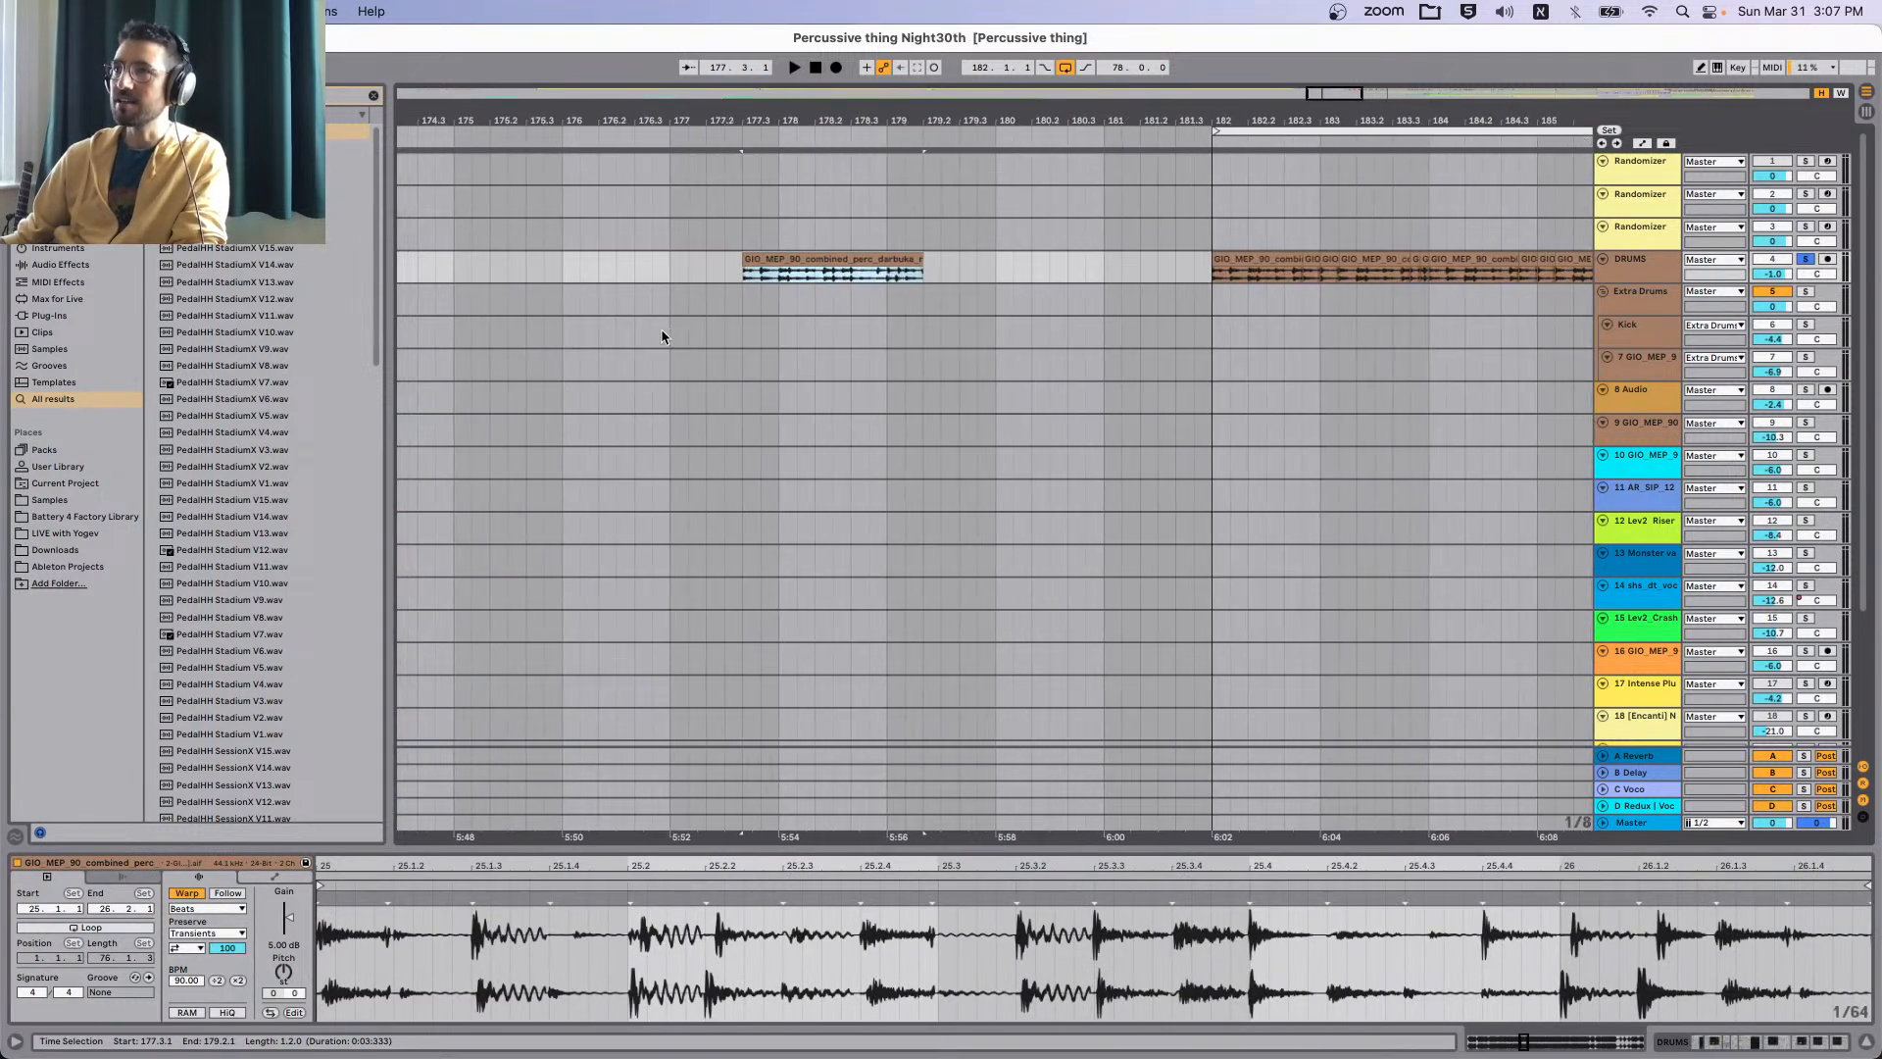
scroll(921, 290, left, 1)
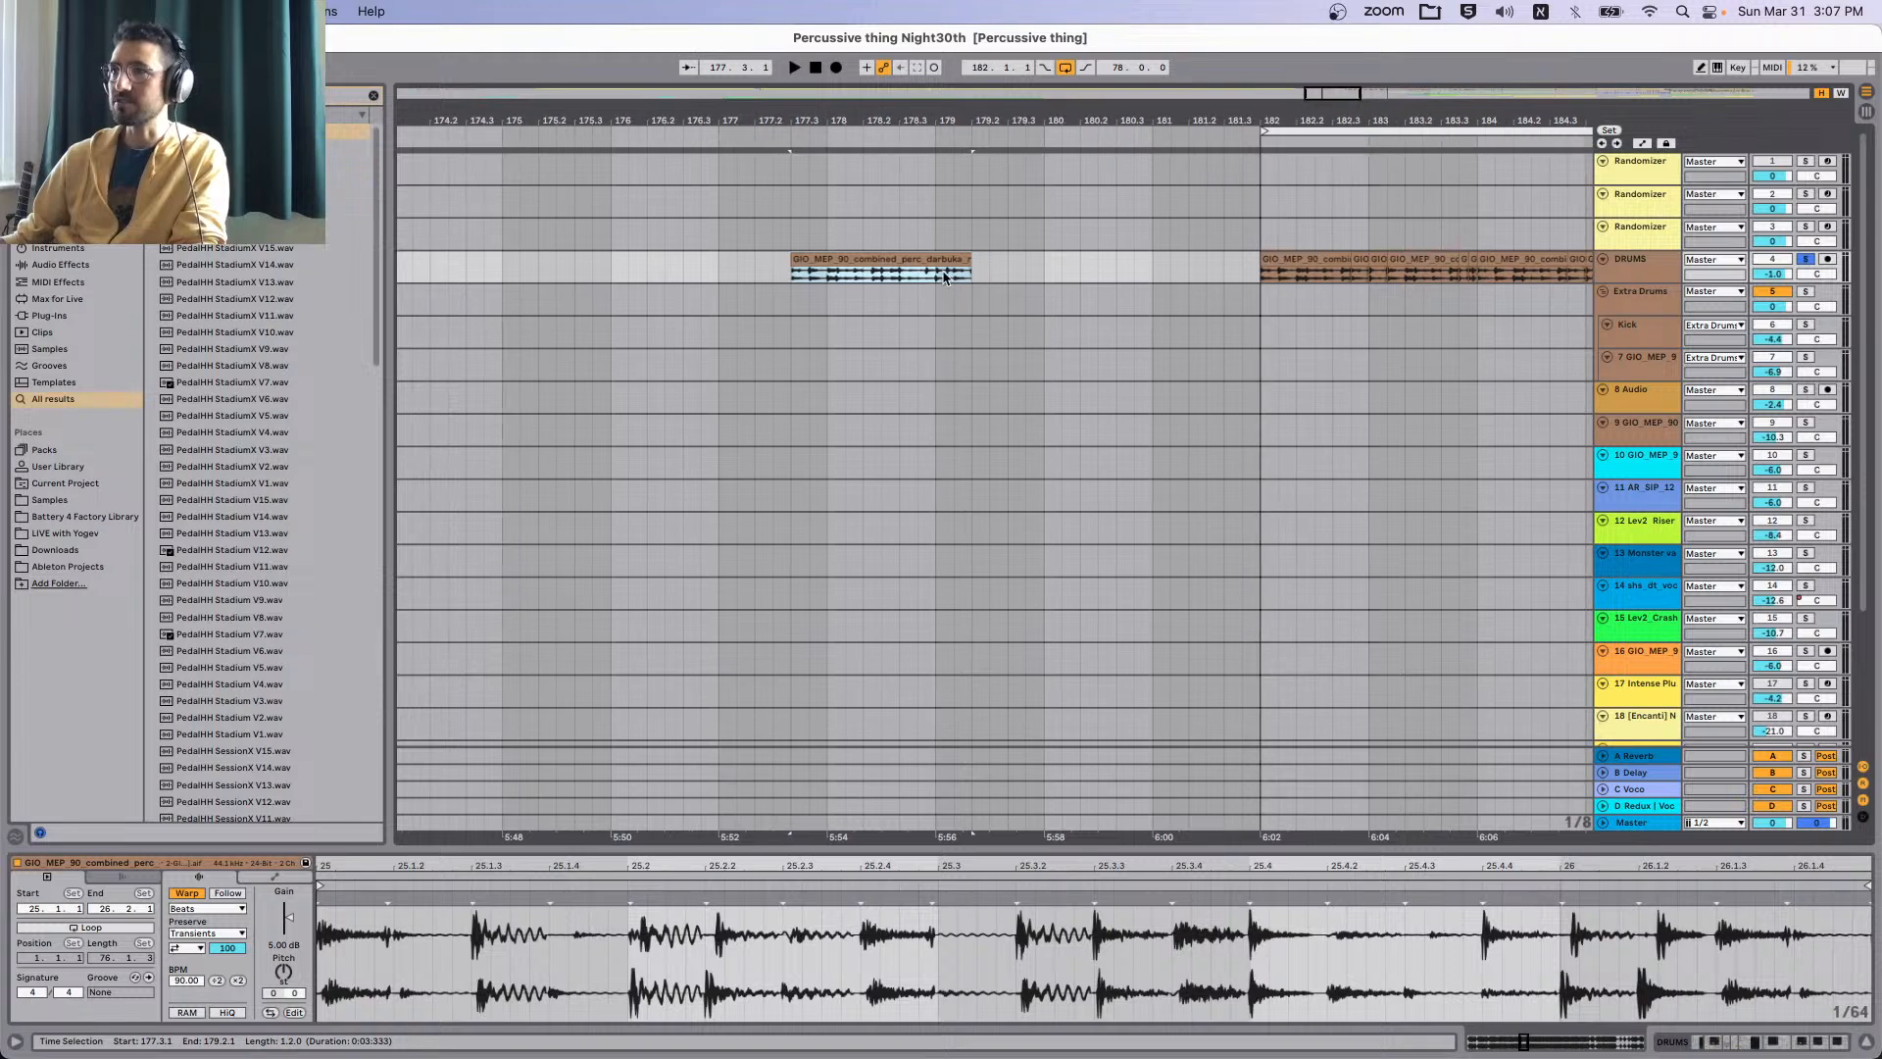
drag(1670, 283, 1679, 298)
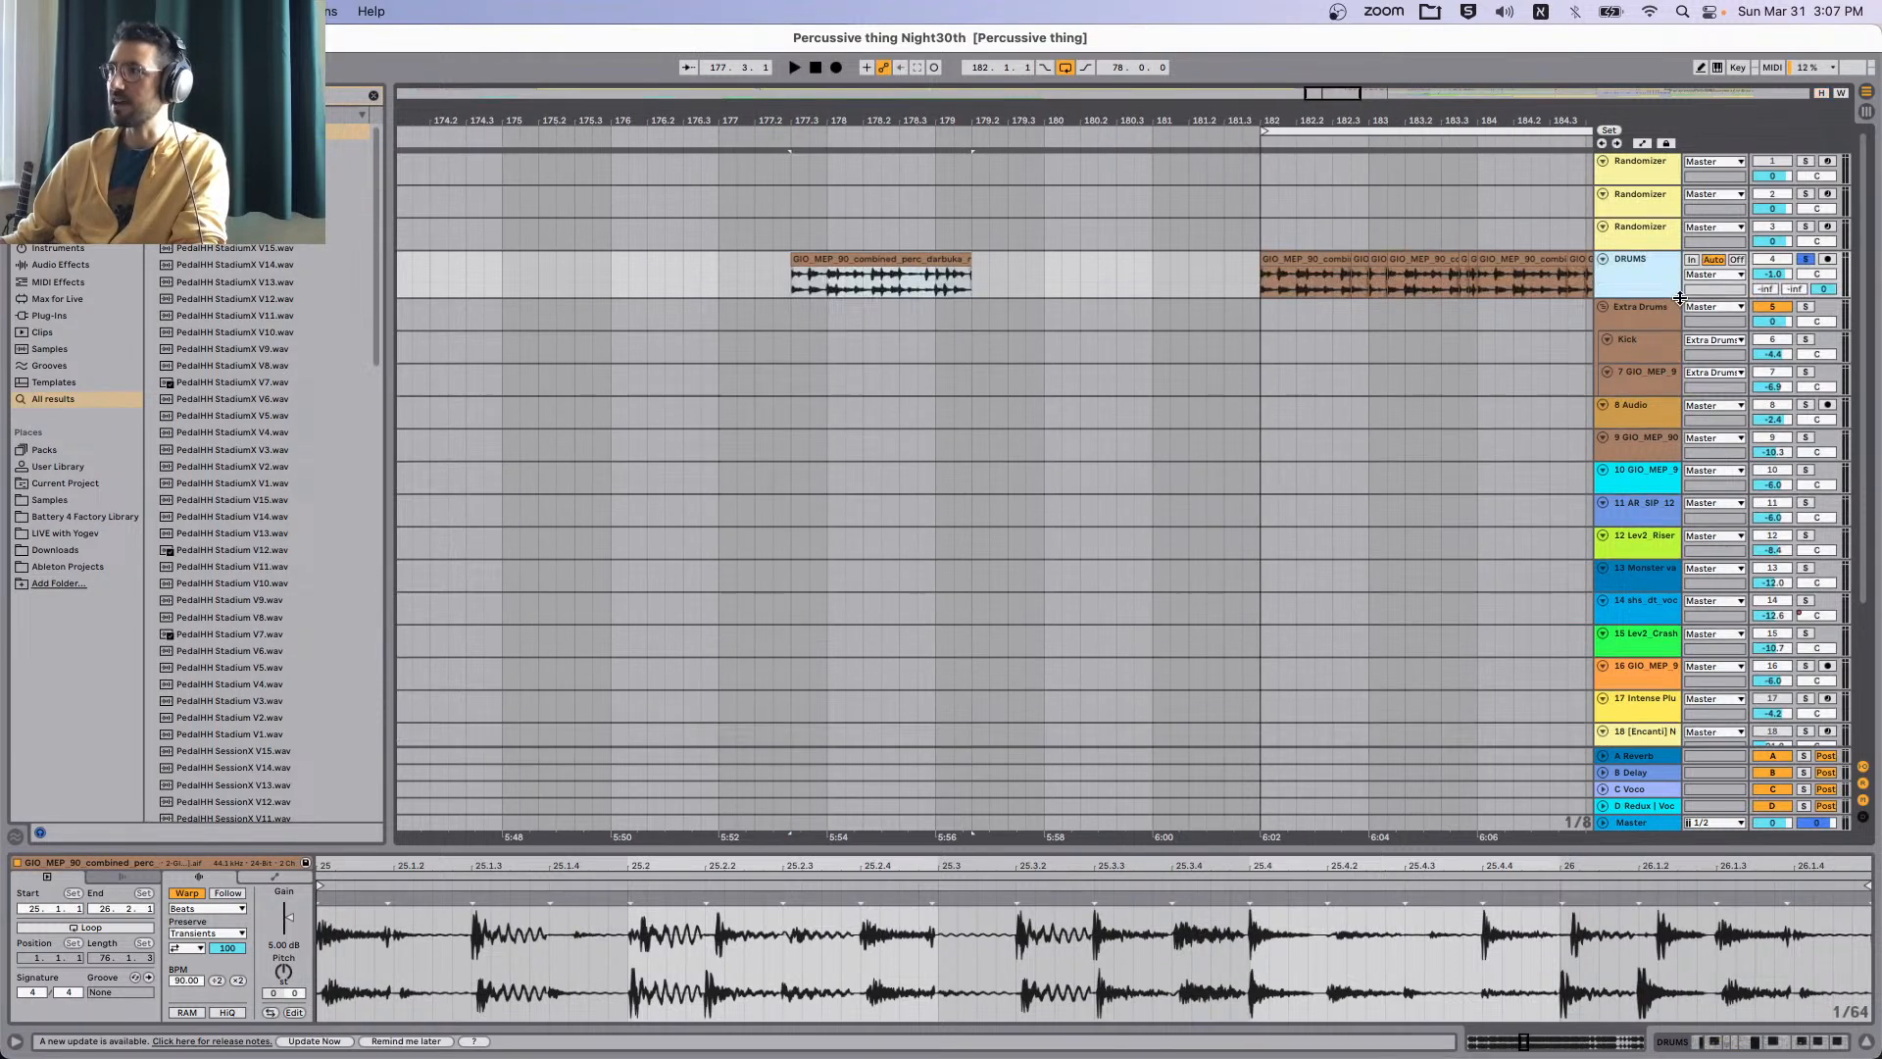
key(space)
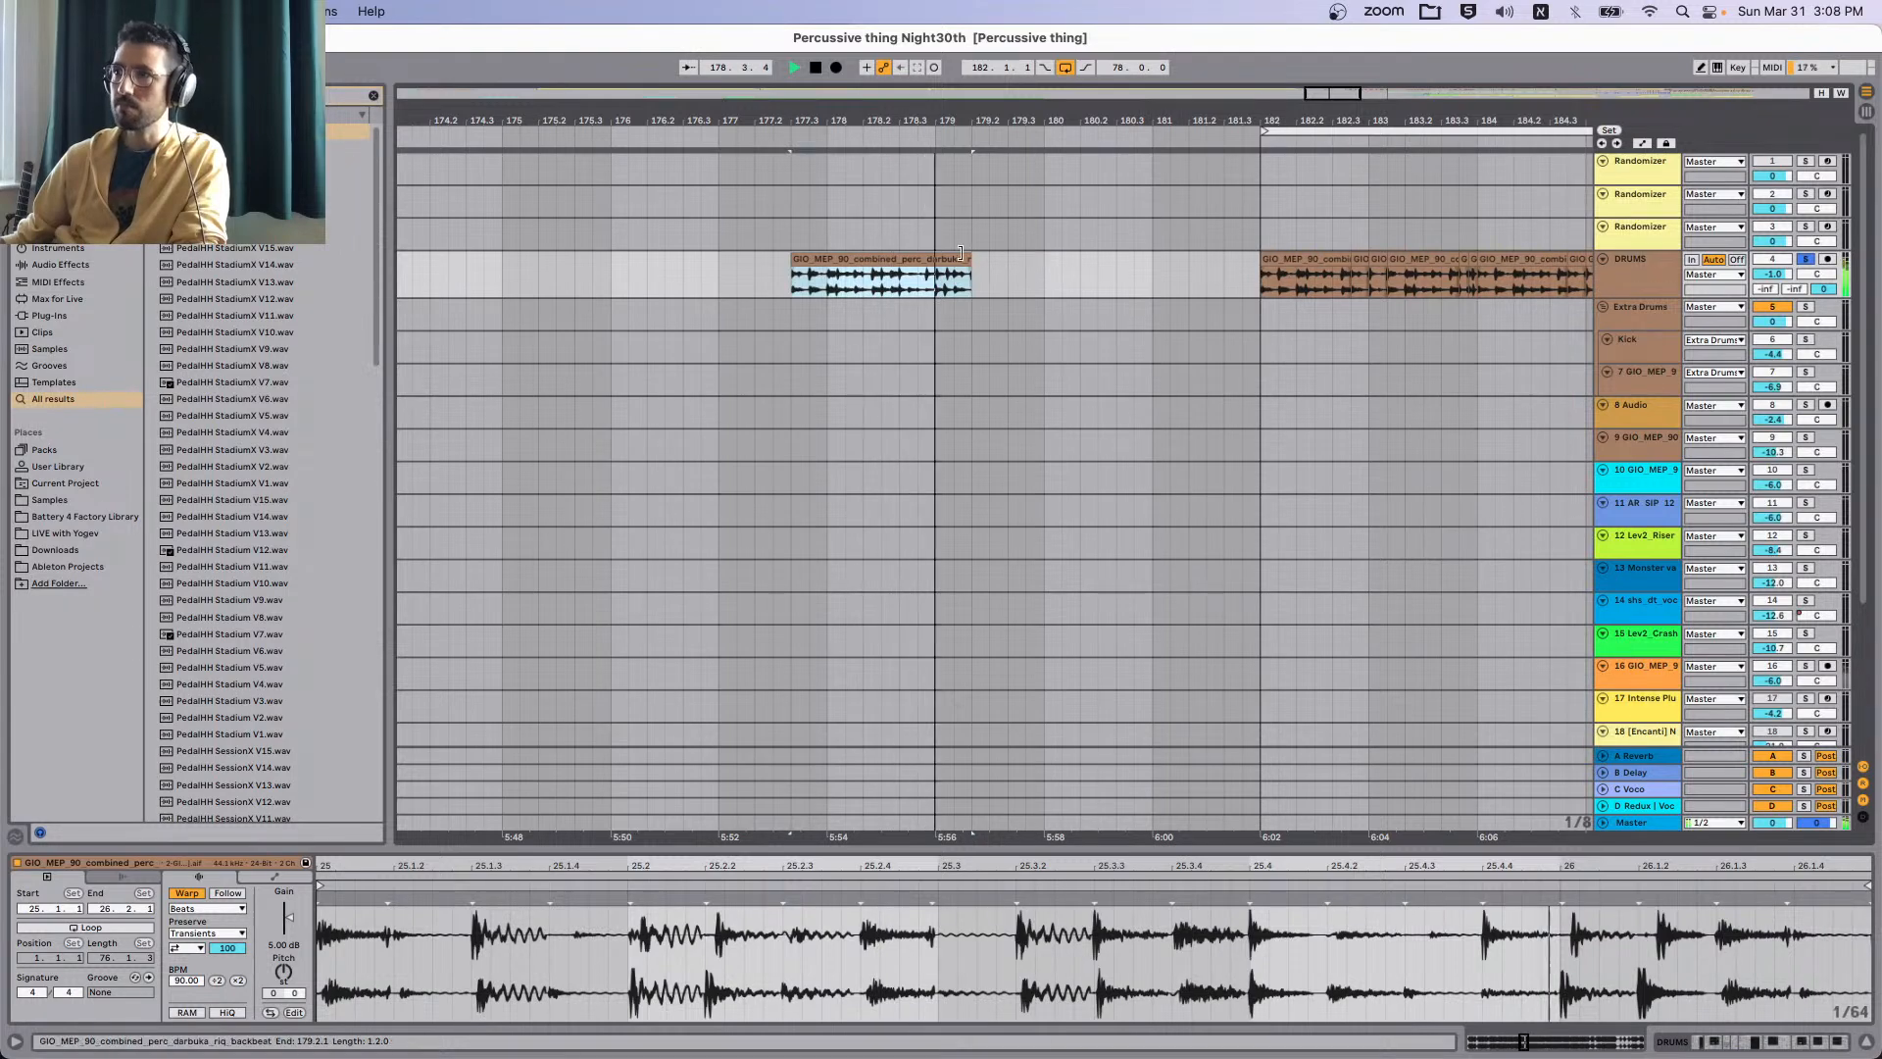
key(space)
Extend both edges of the copied clip so it spans bars 176 to 180, and play it.
drag(963, 257, 1044, 259)
drag(793, 264, 612, 265)
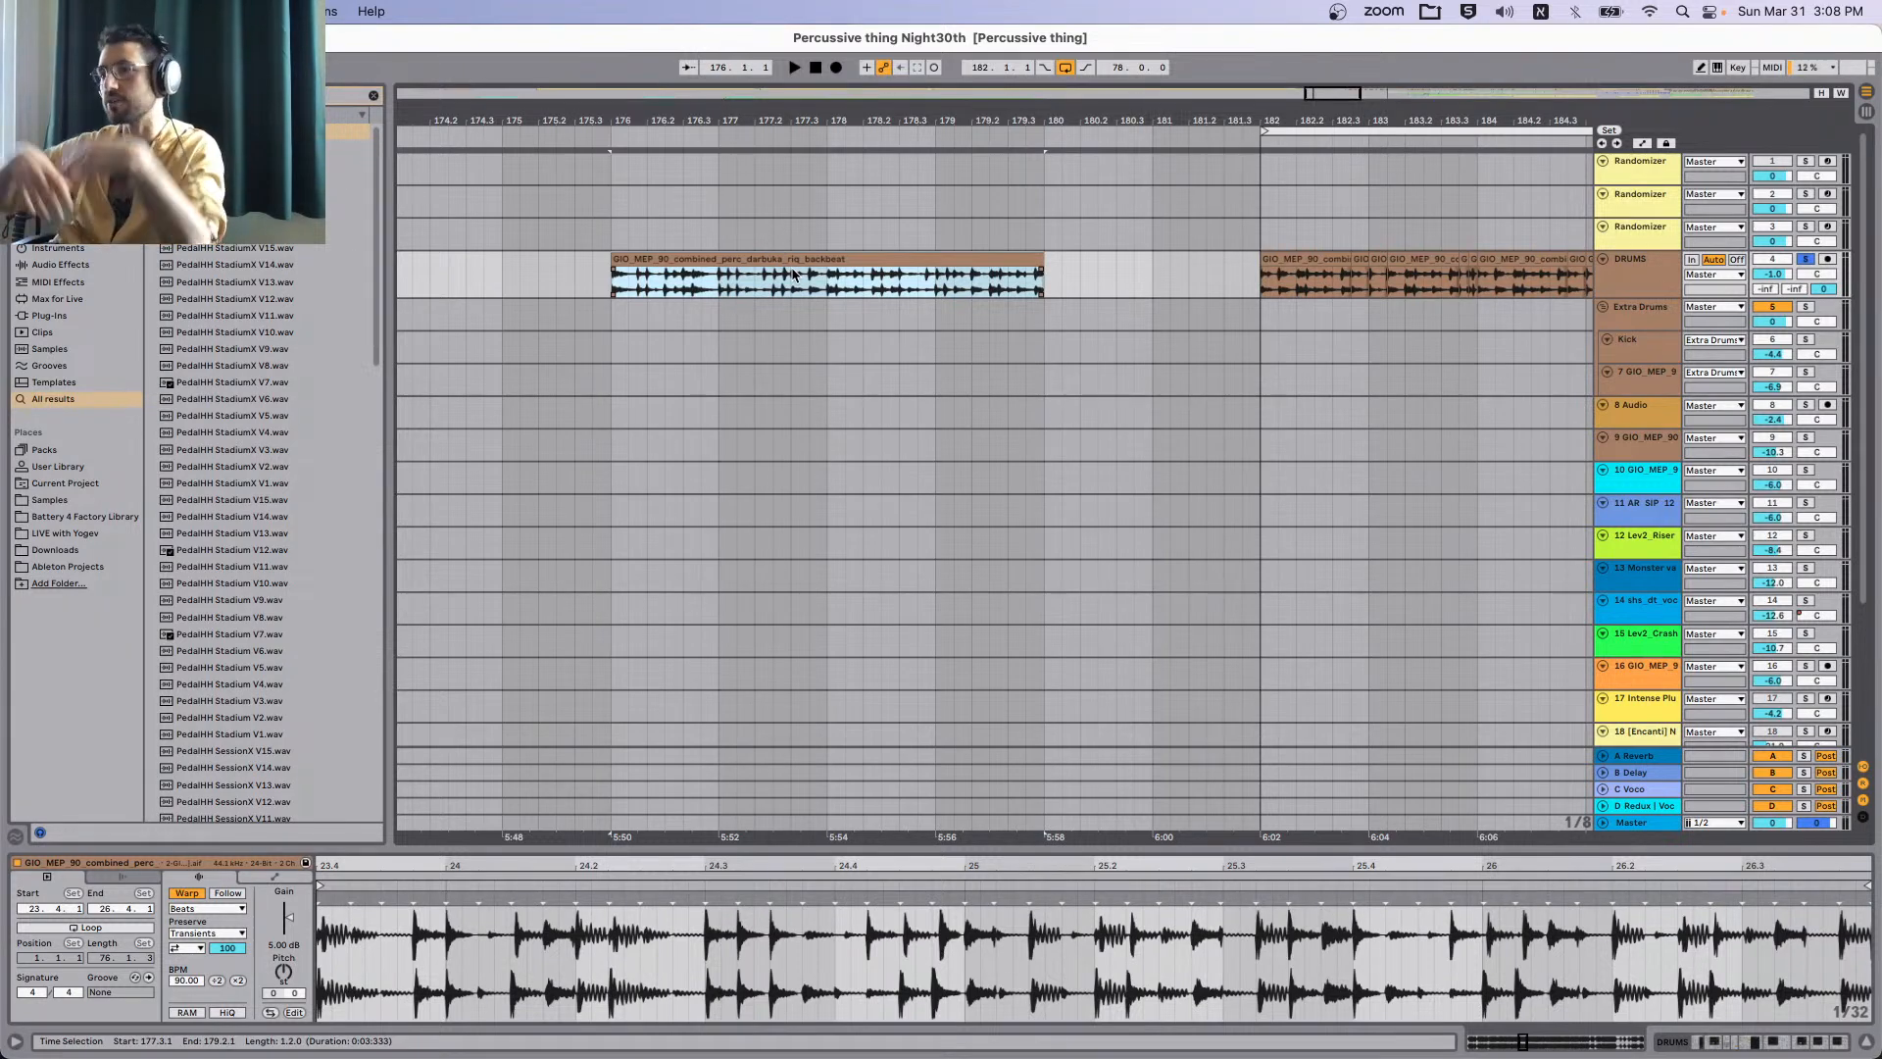
key(space)
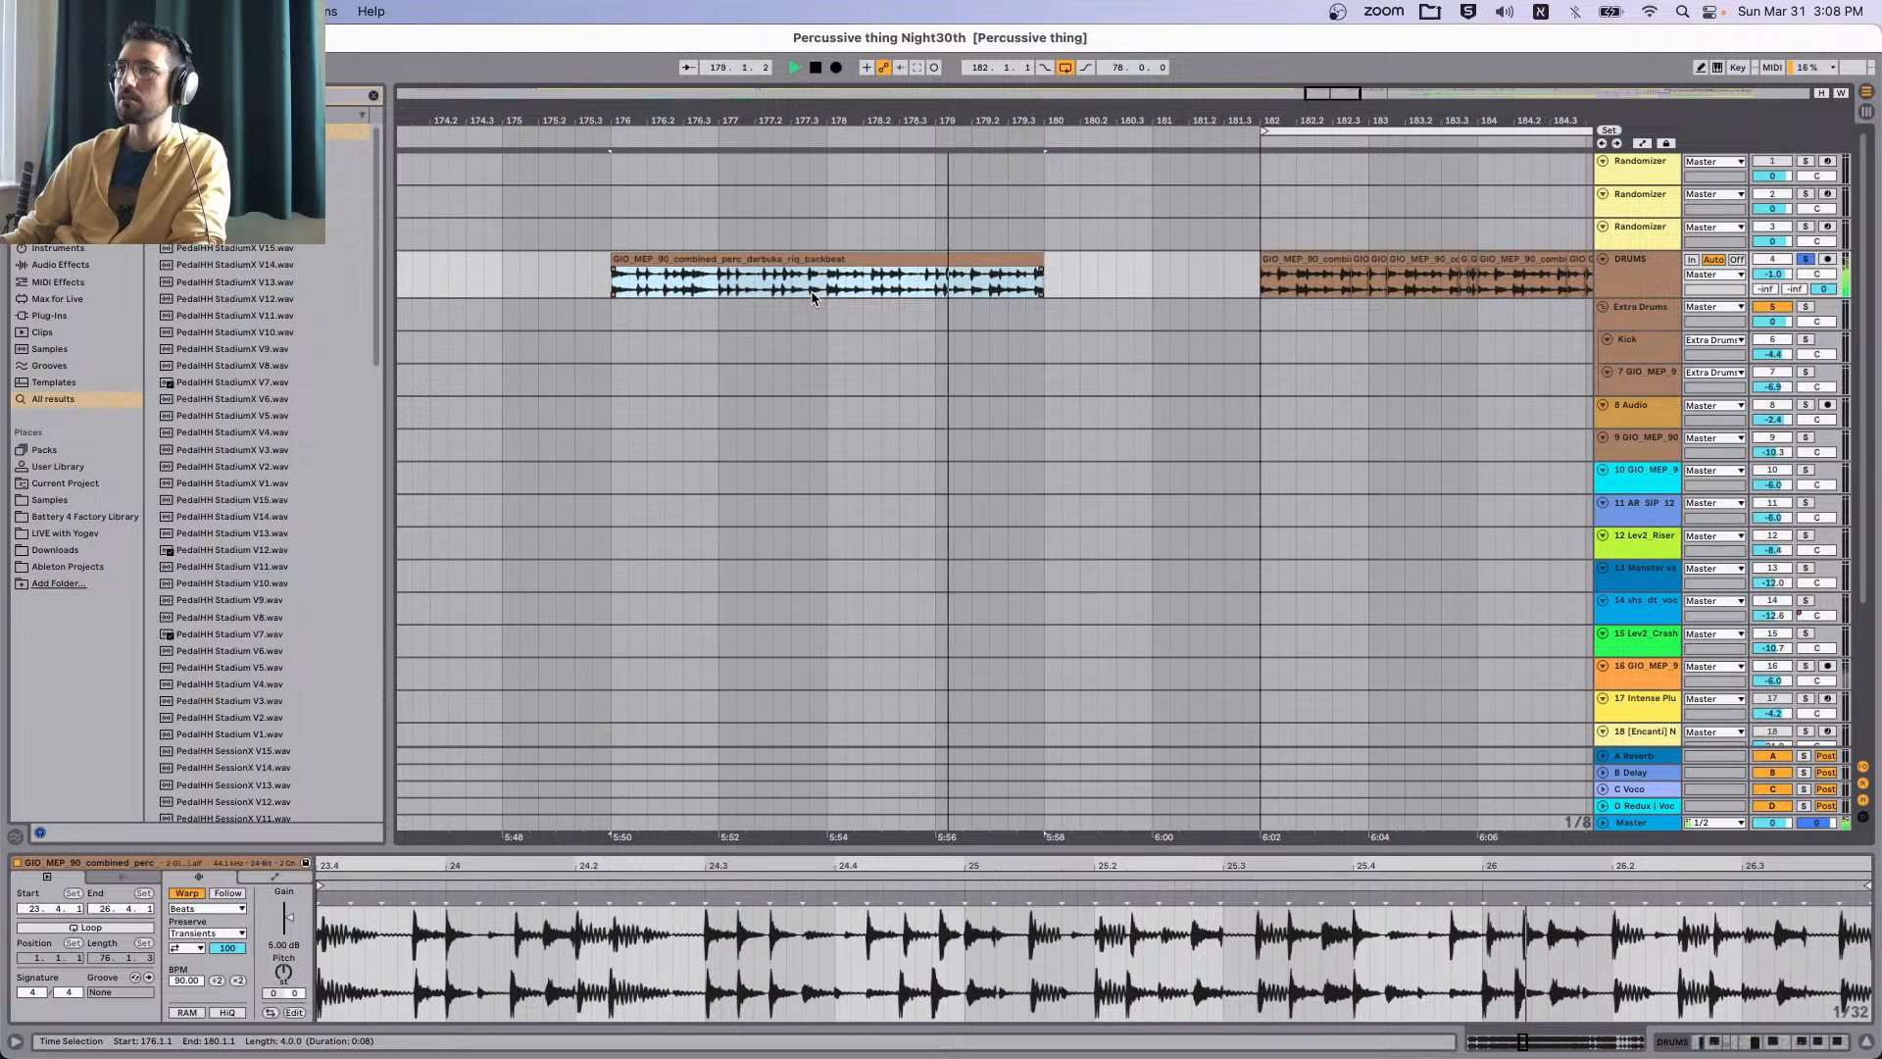
key(space)
Undo the extensions of the copied clip, play it at its original short length, and delete it.
key(super+z)
key(super+z)
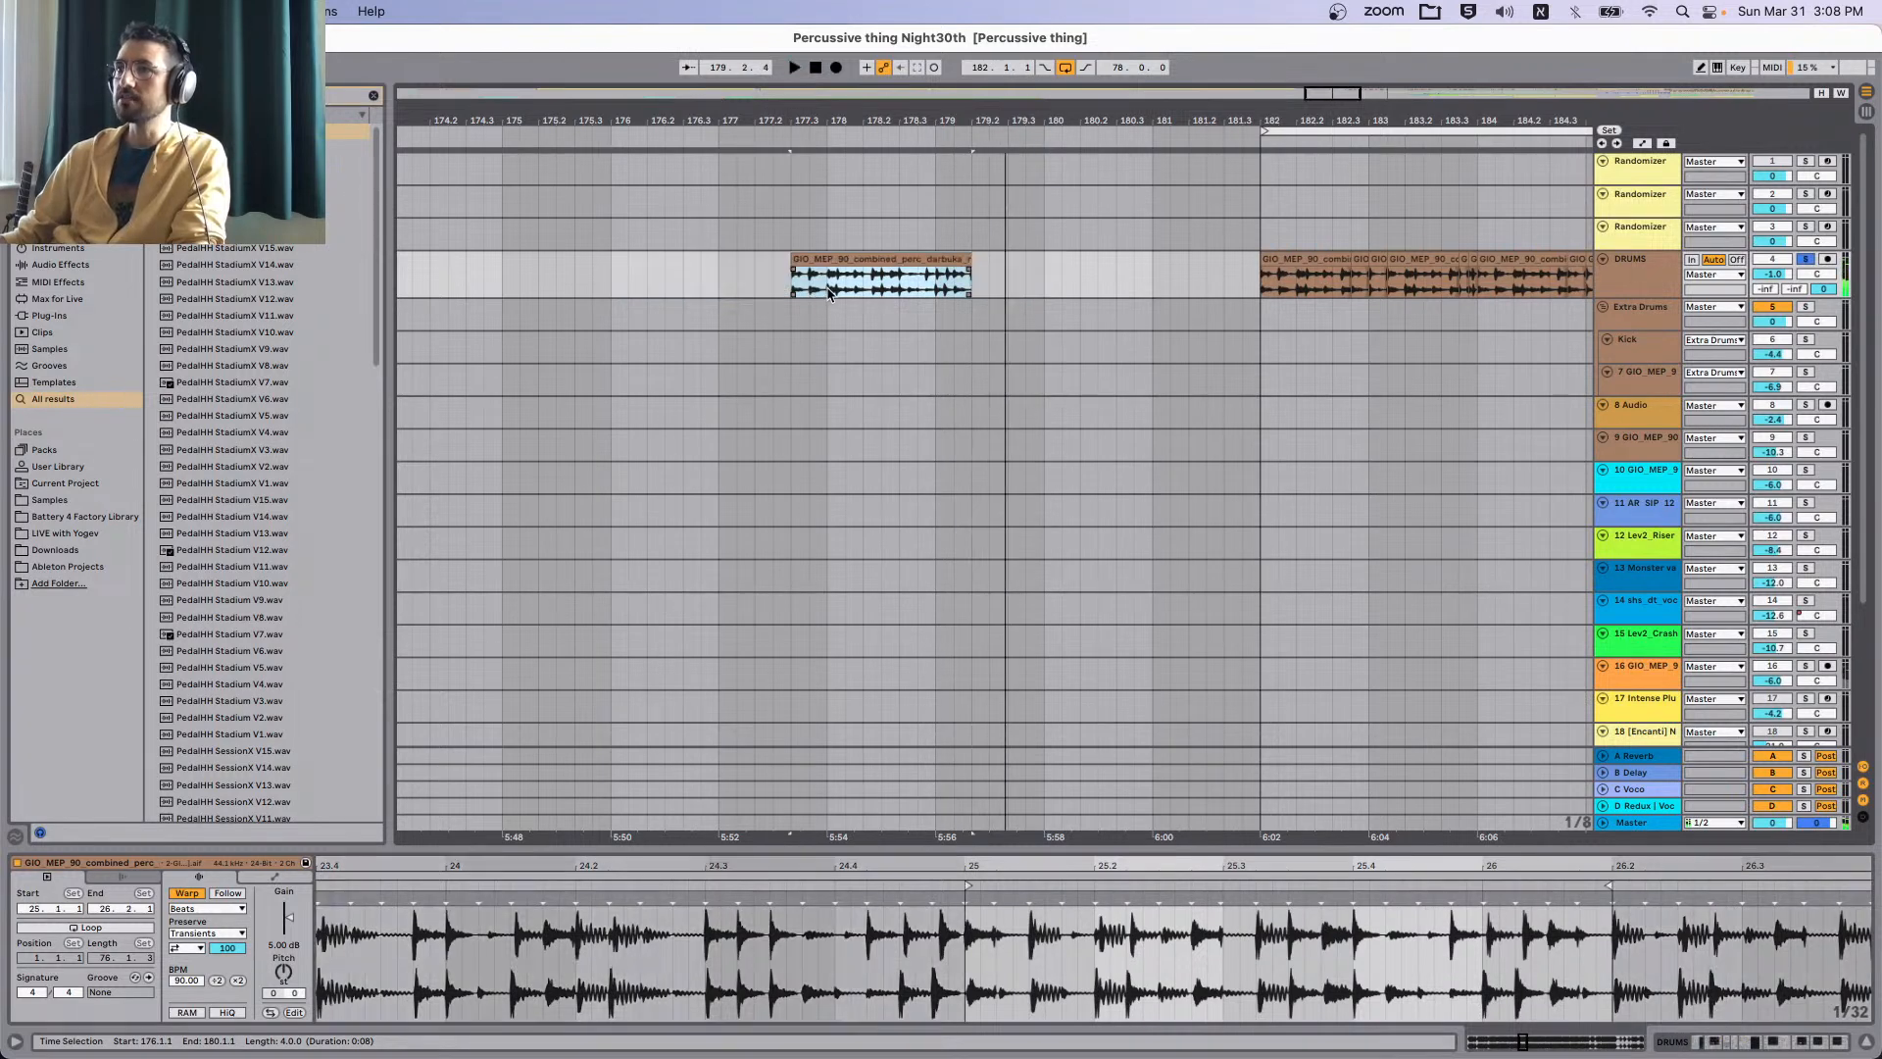
key(super+z)
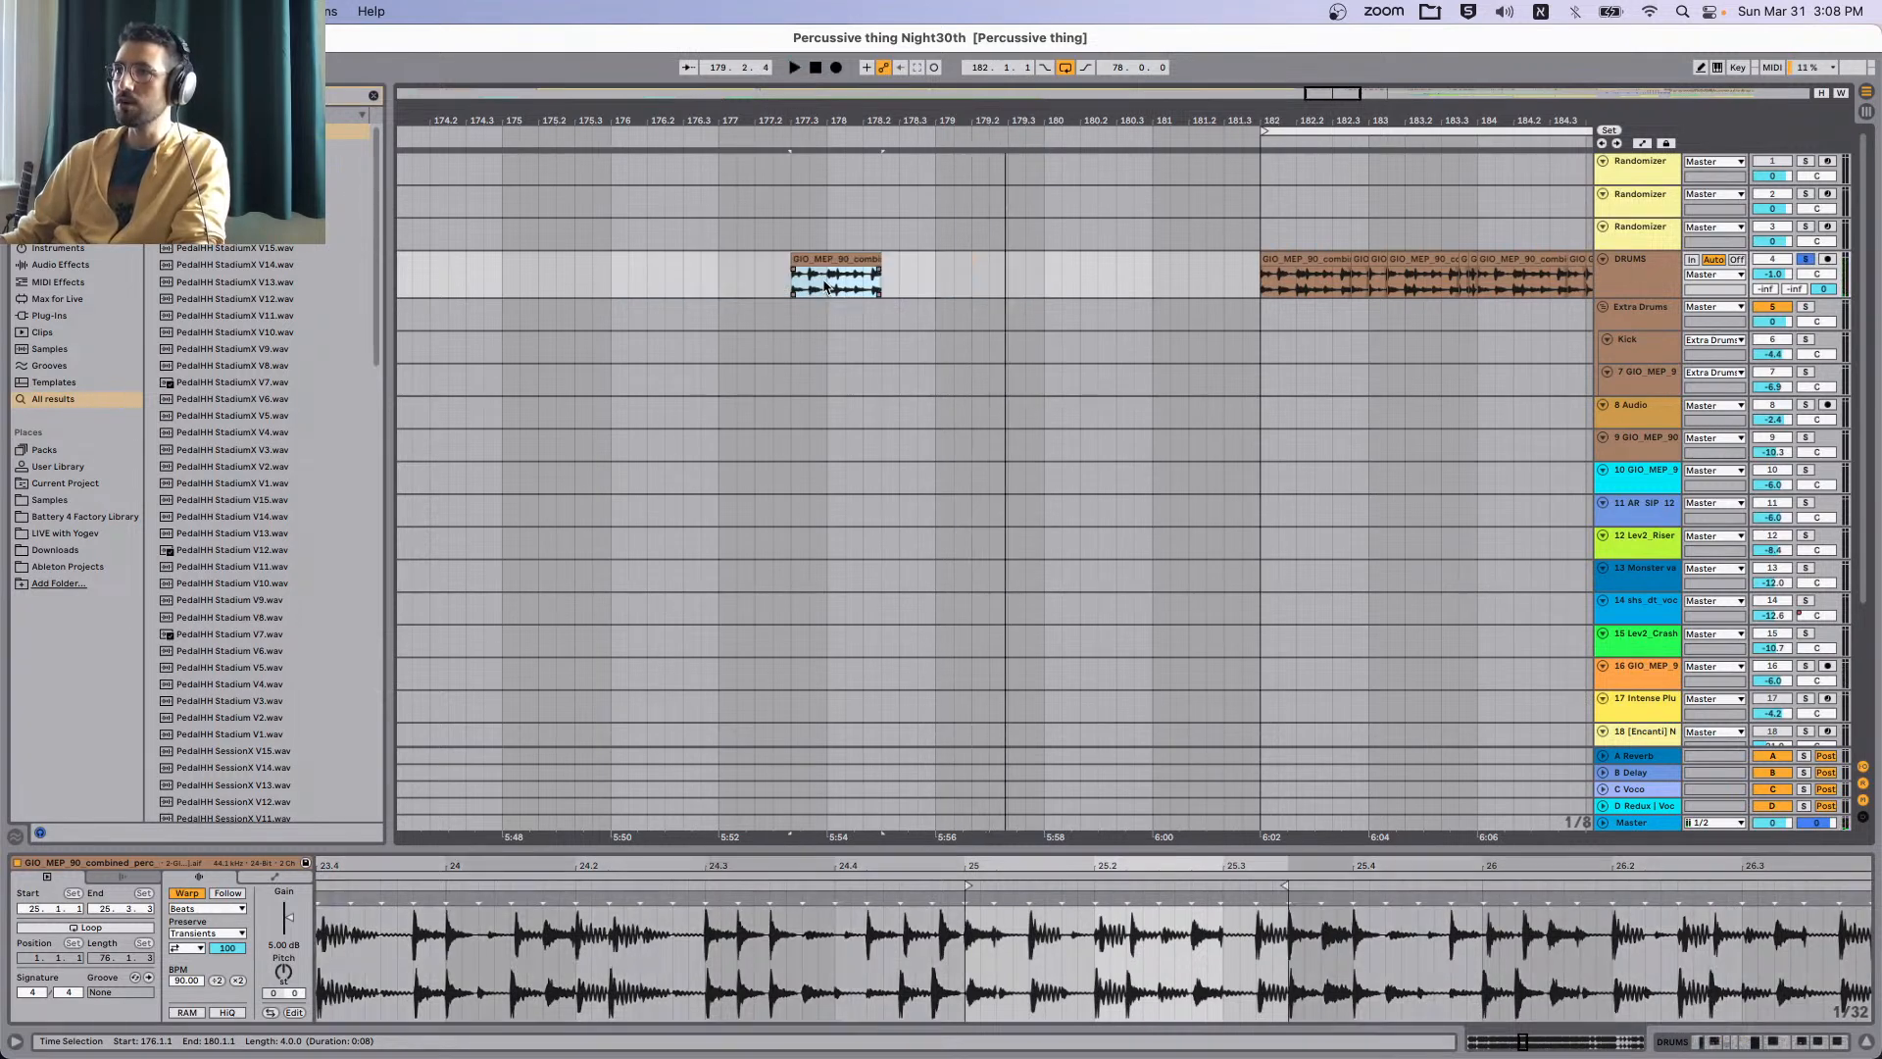
key(space)
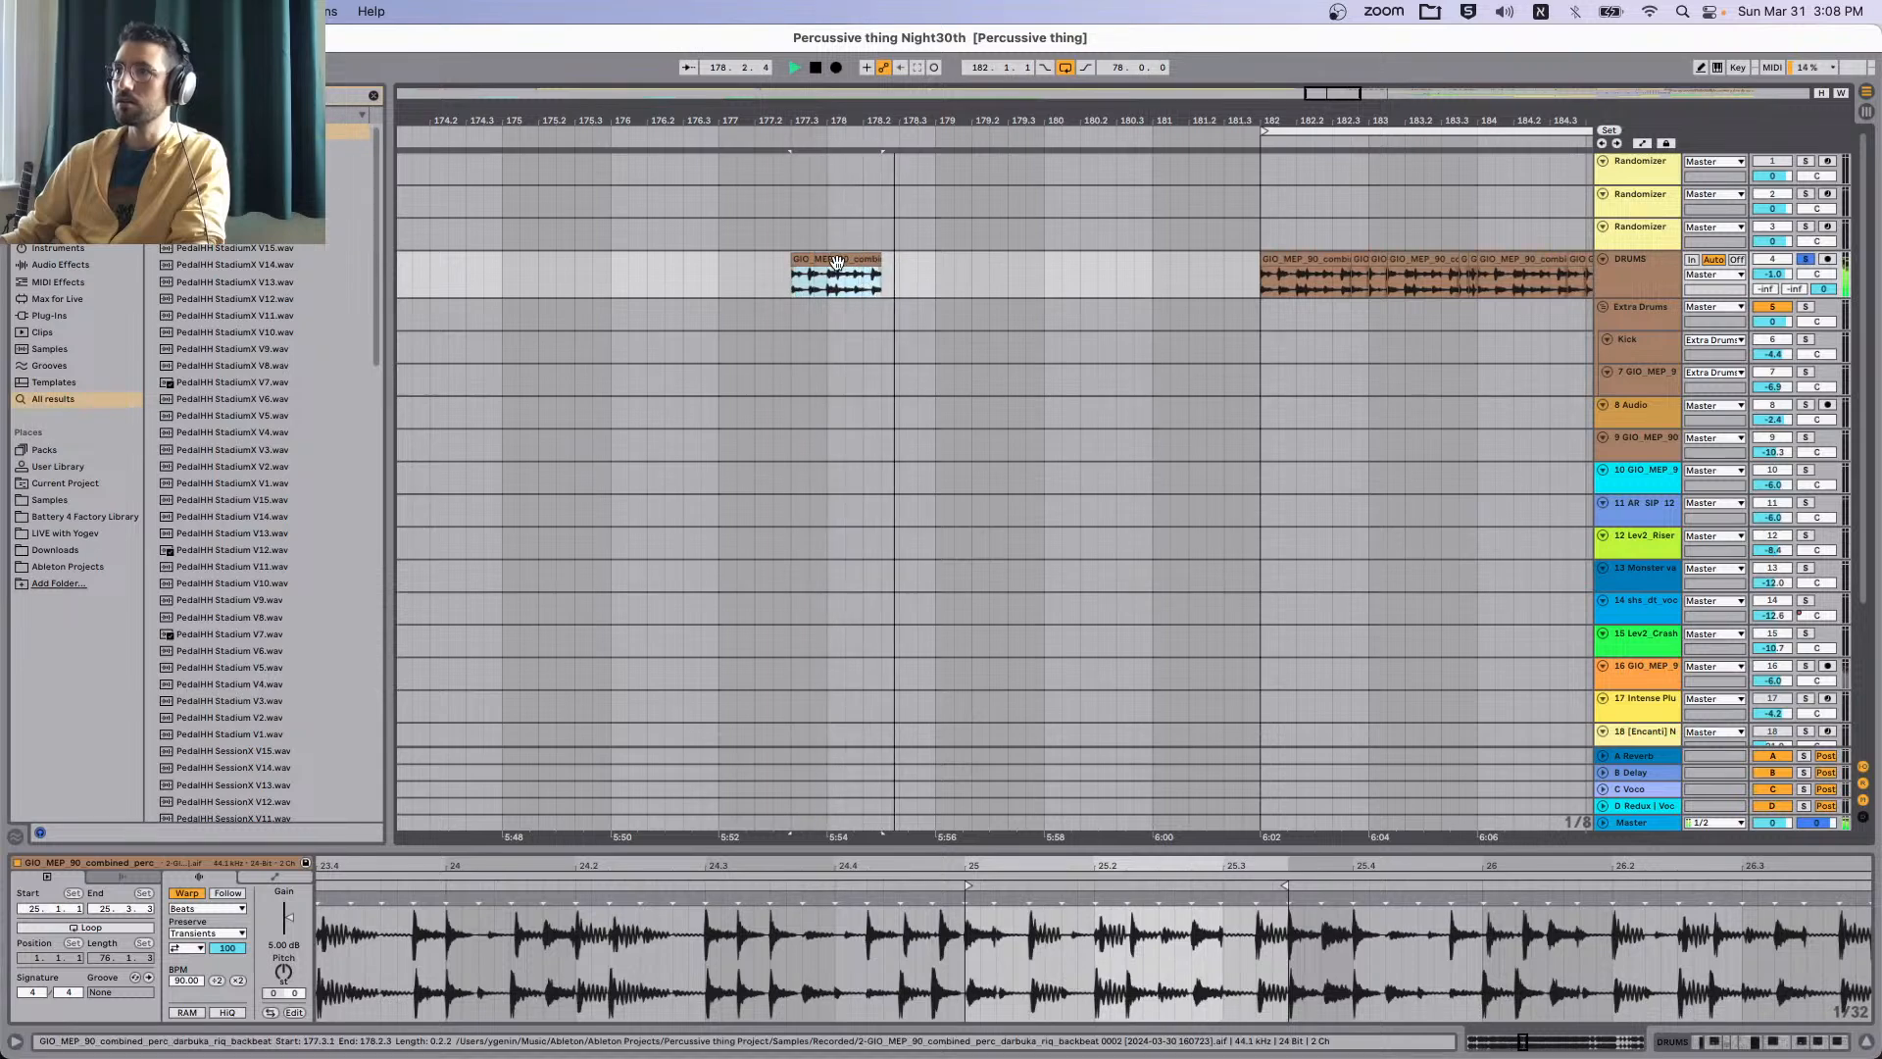
key(space)
key(Delete)
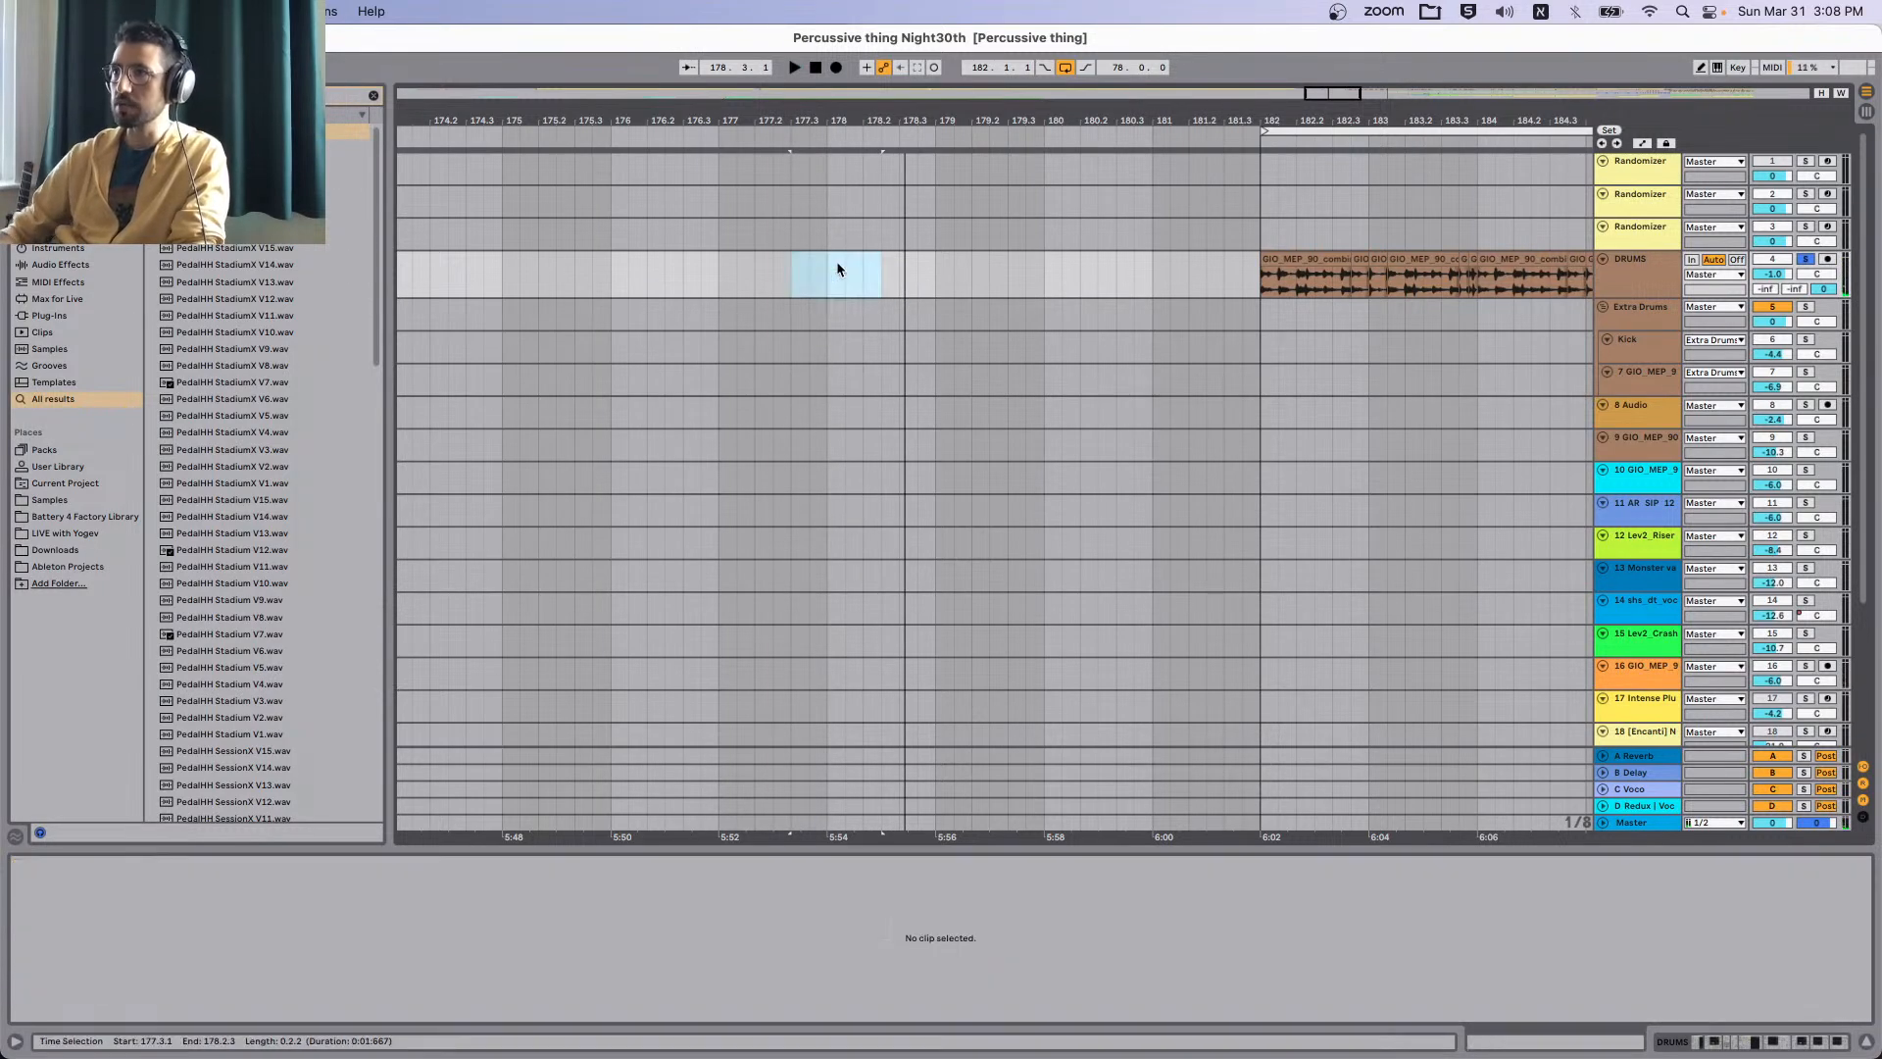
Examine the short cut-up DRUMS clips between bars 182 and 184.
scroll(837, 269, right, 10)
click(849, 278)
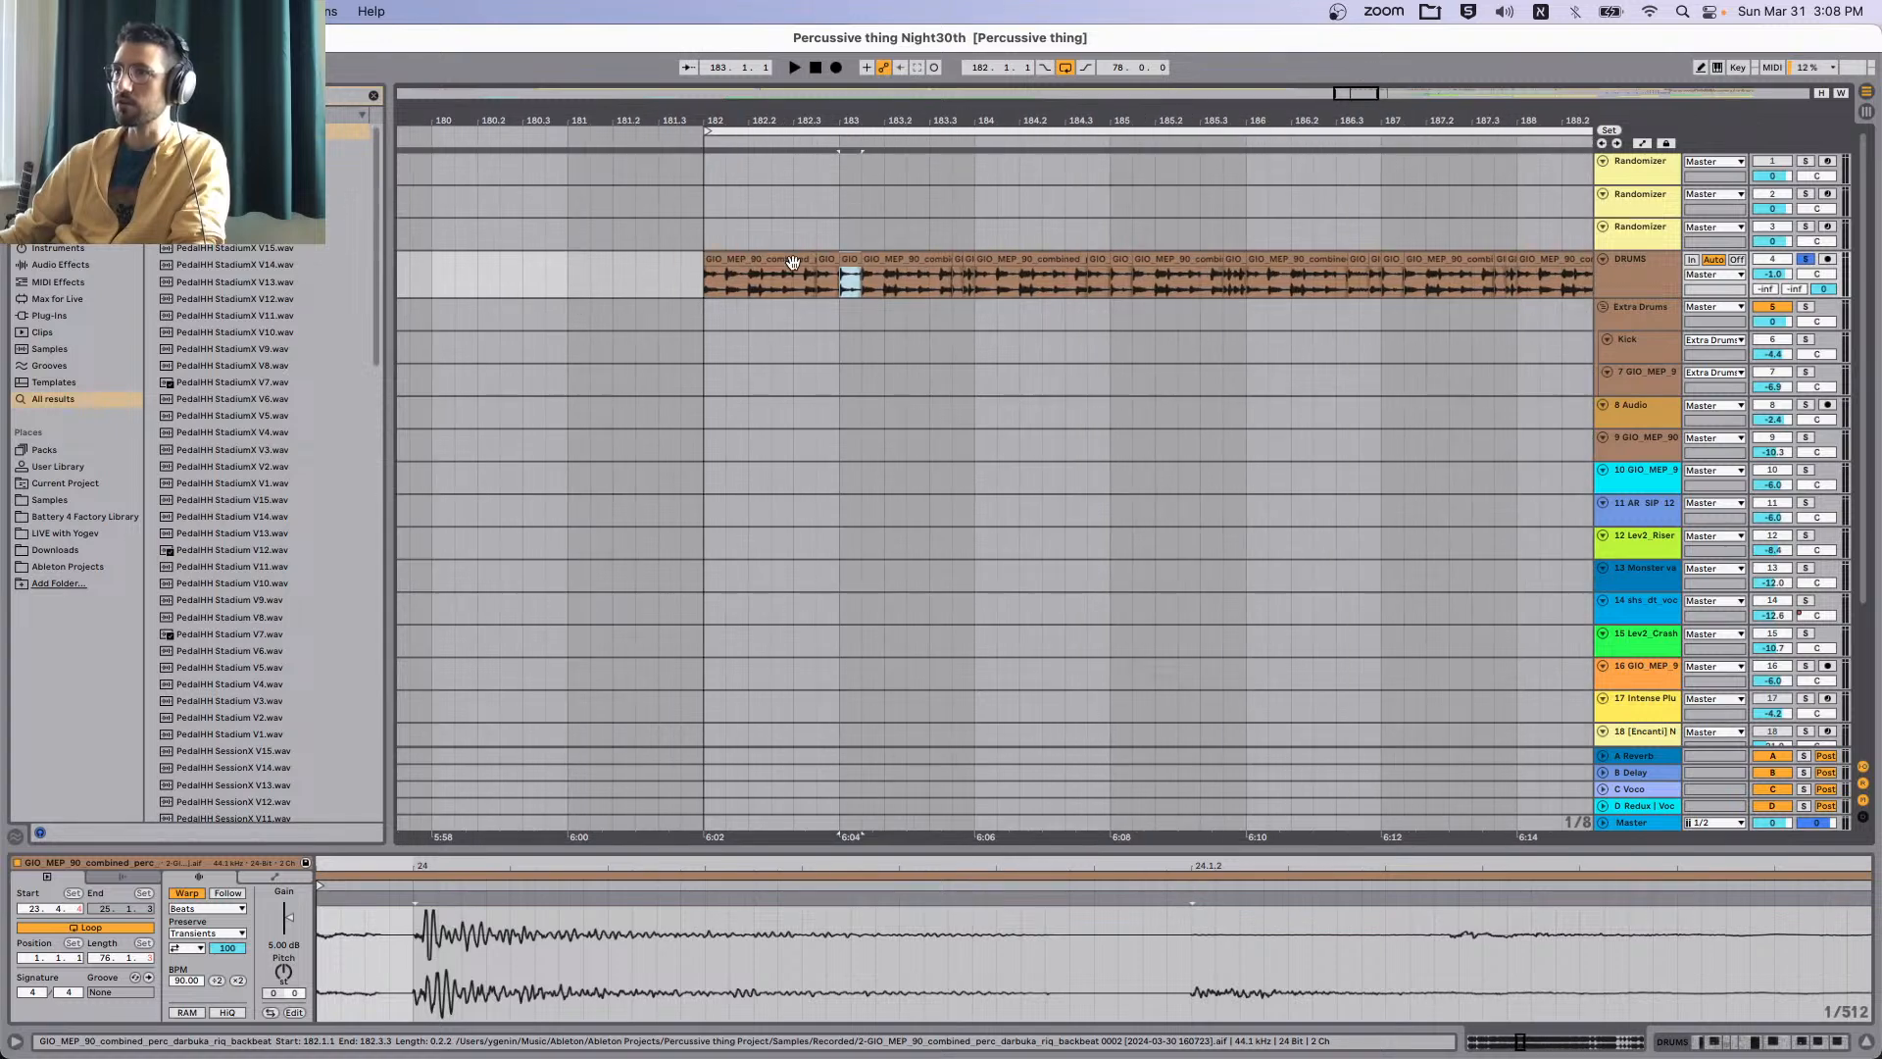
right_click(793, 259)
click(824, 253)
click(823, 252)
click(851, 256)
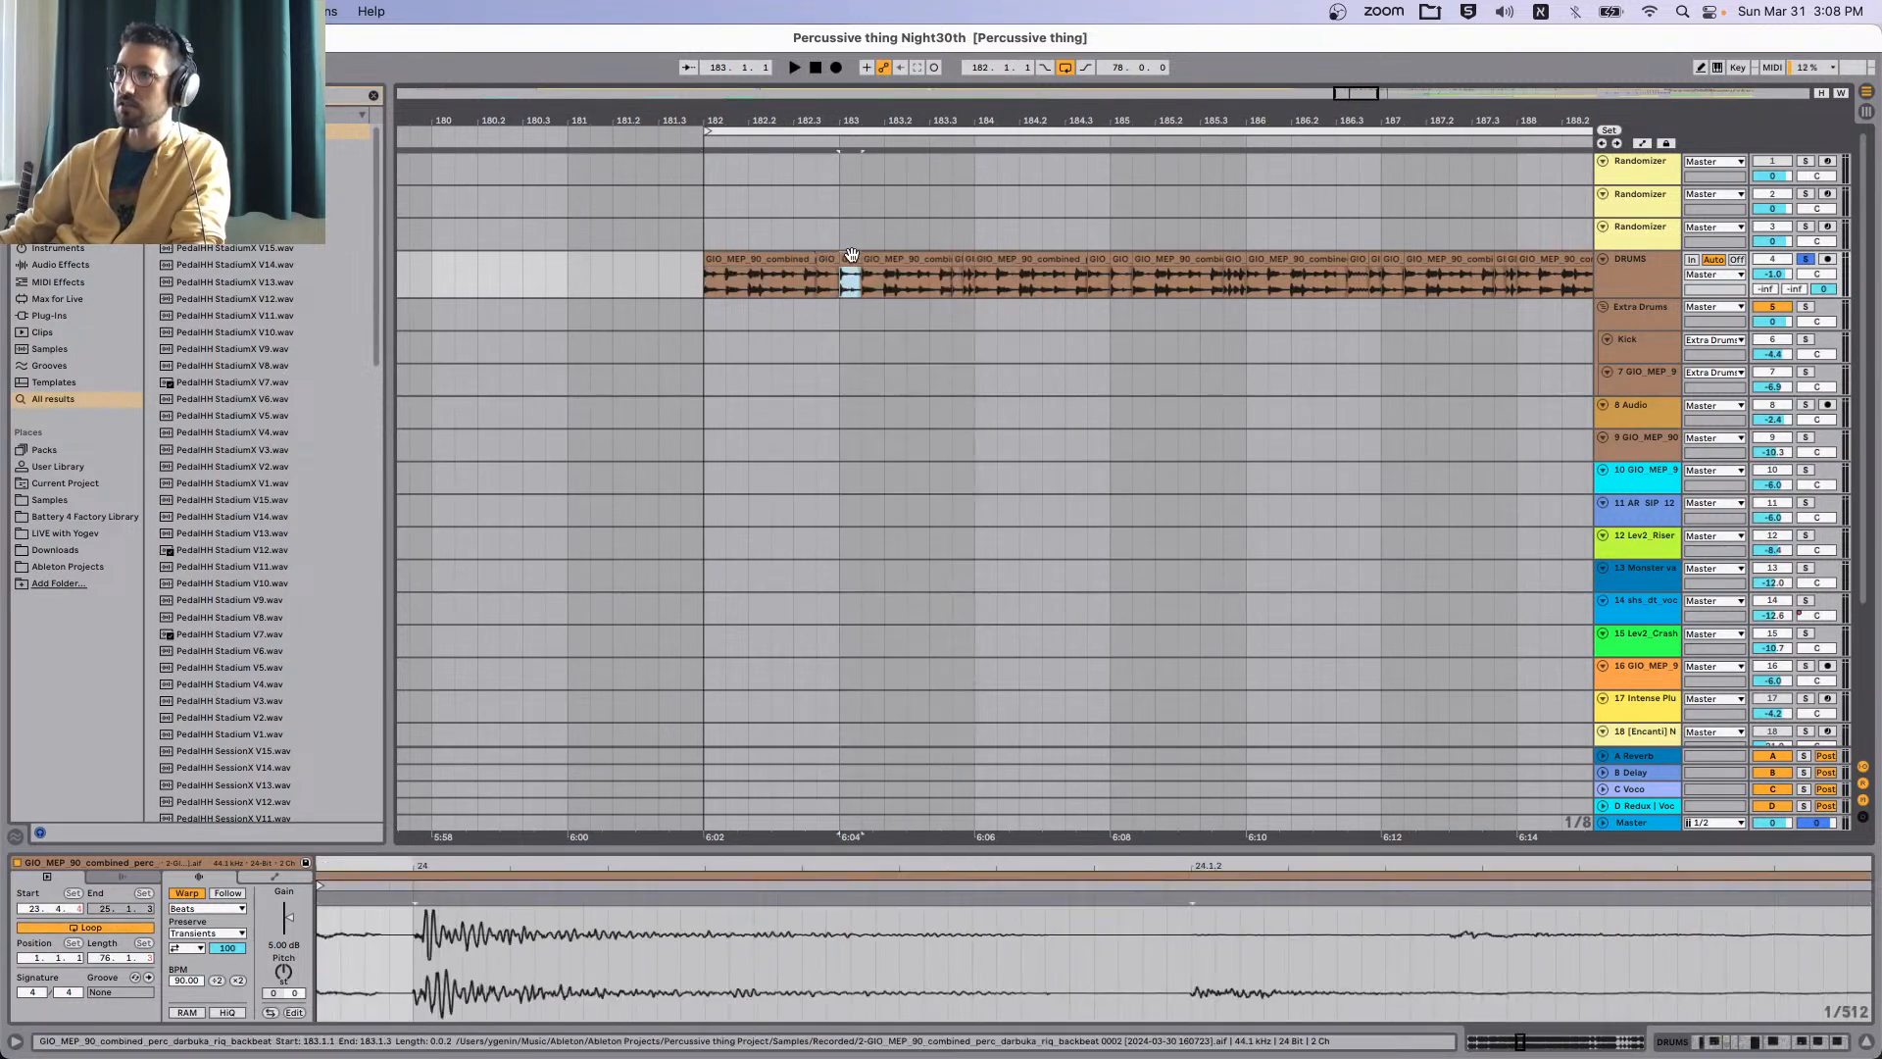
click(923, 257)
click(961, 280)
Play the edited DRUMS clips from bar 182 and show the waveform of the tiny clip just before bar 184.
click(781, 258)
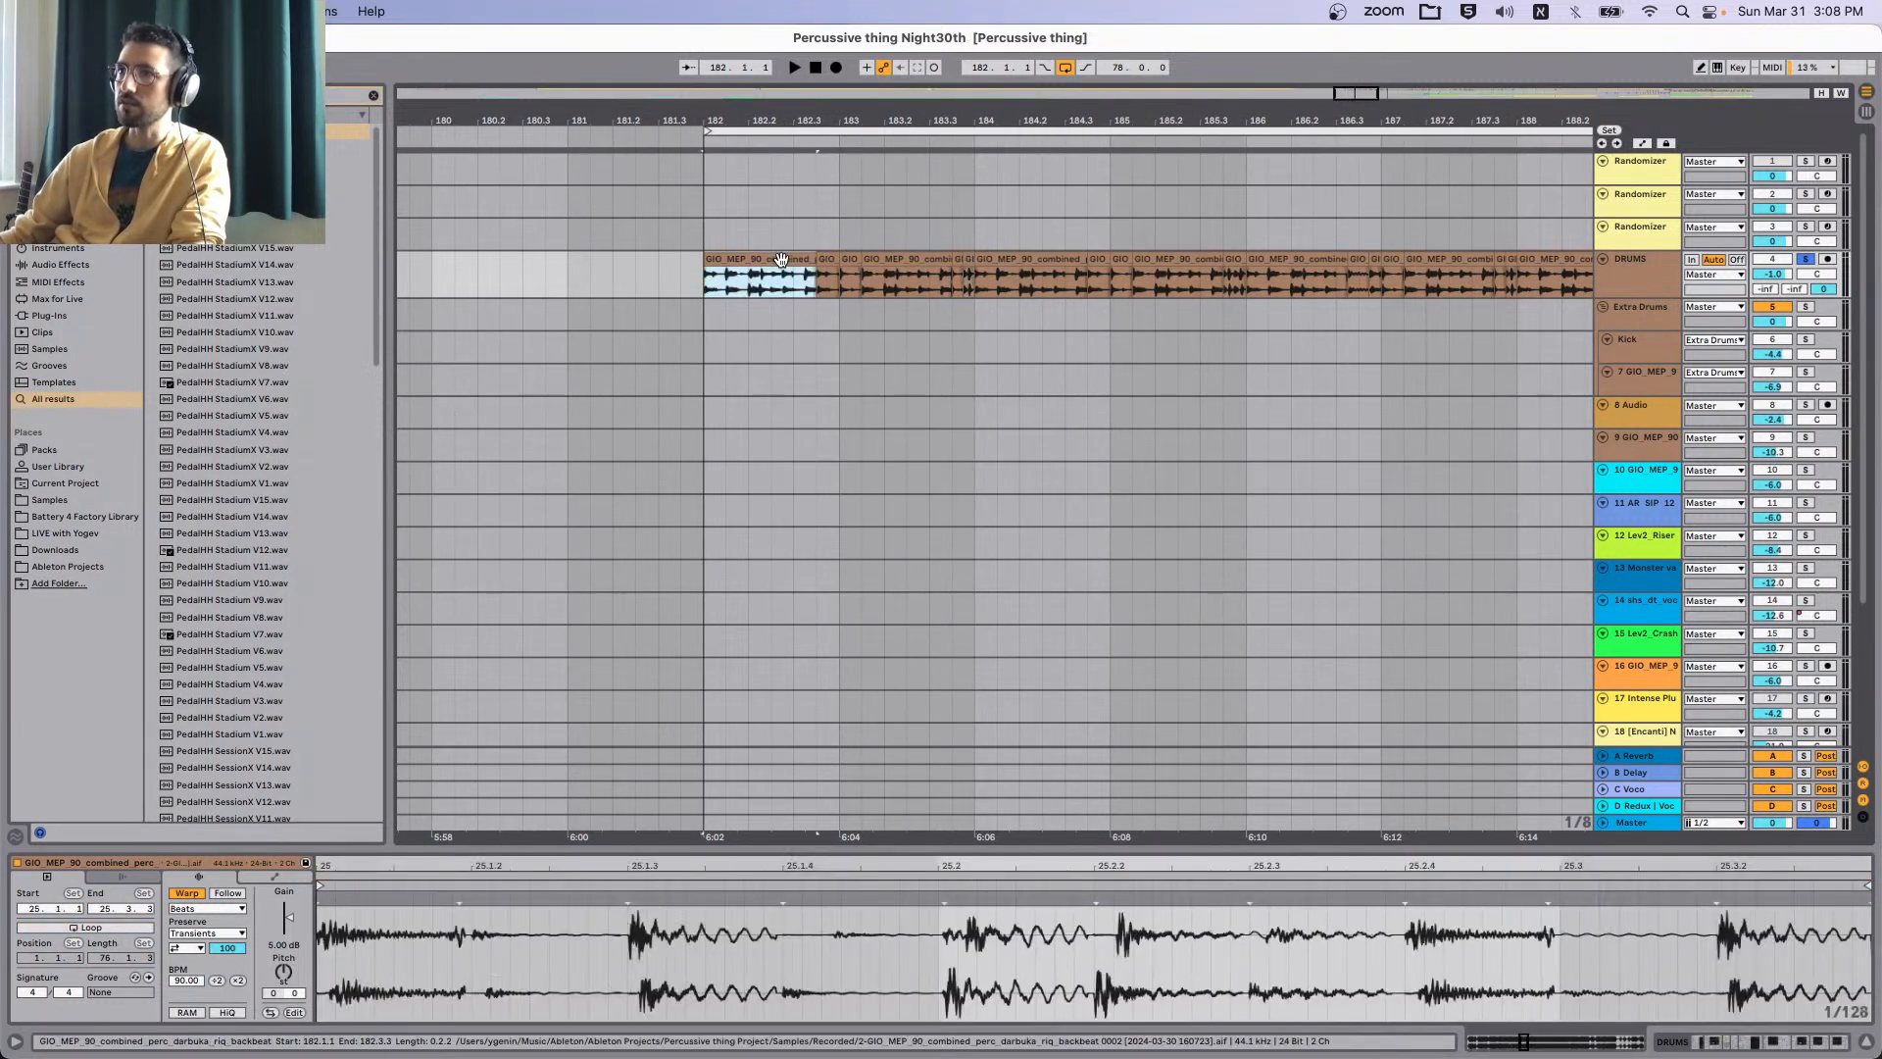
key(space)
scroll(823, 262, right, 3)
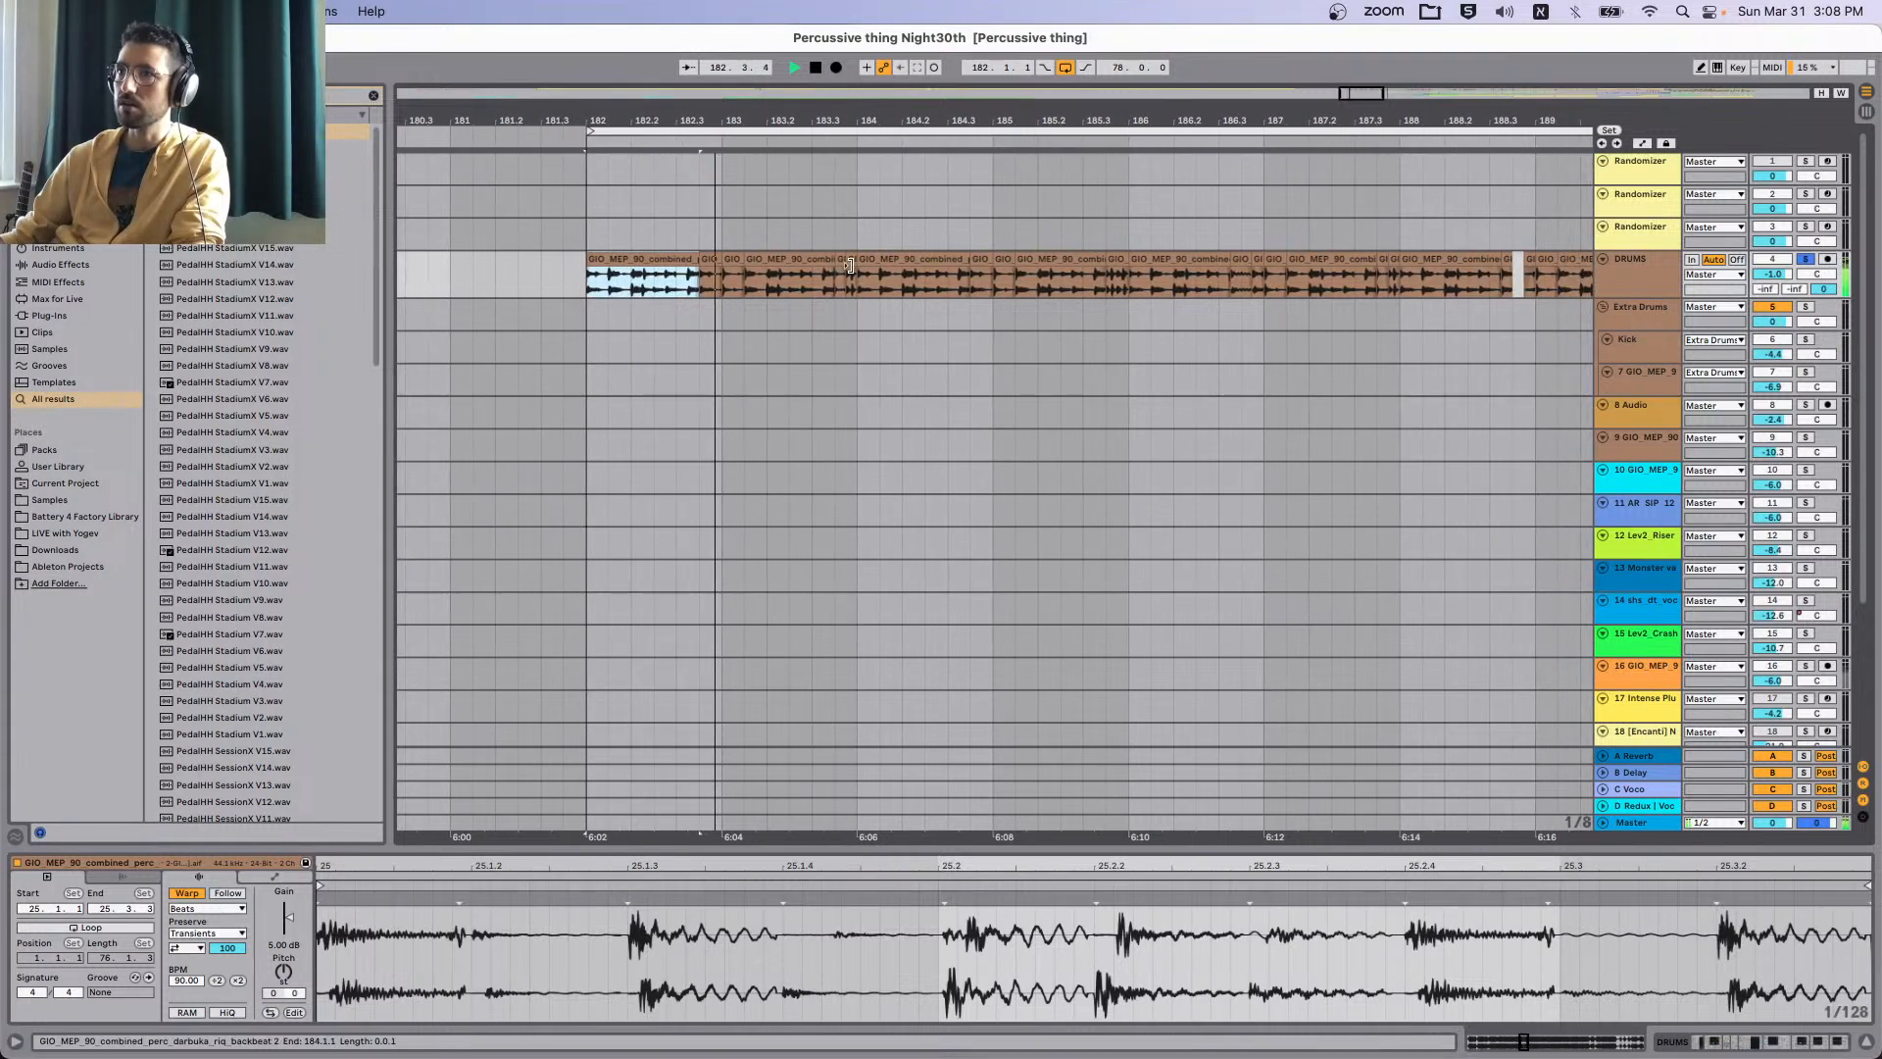
scroll(850, 265, right, 2)
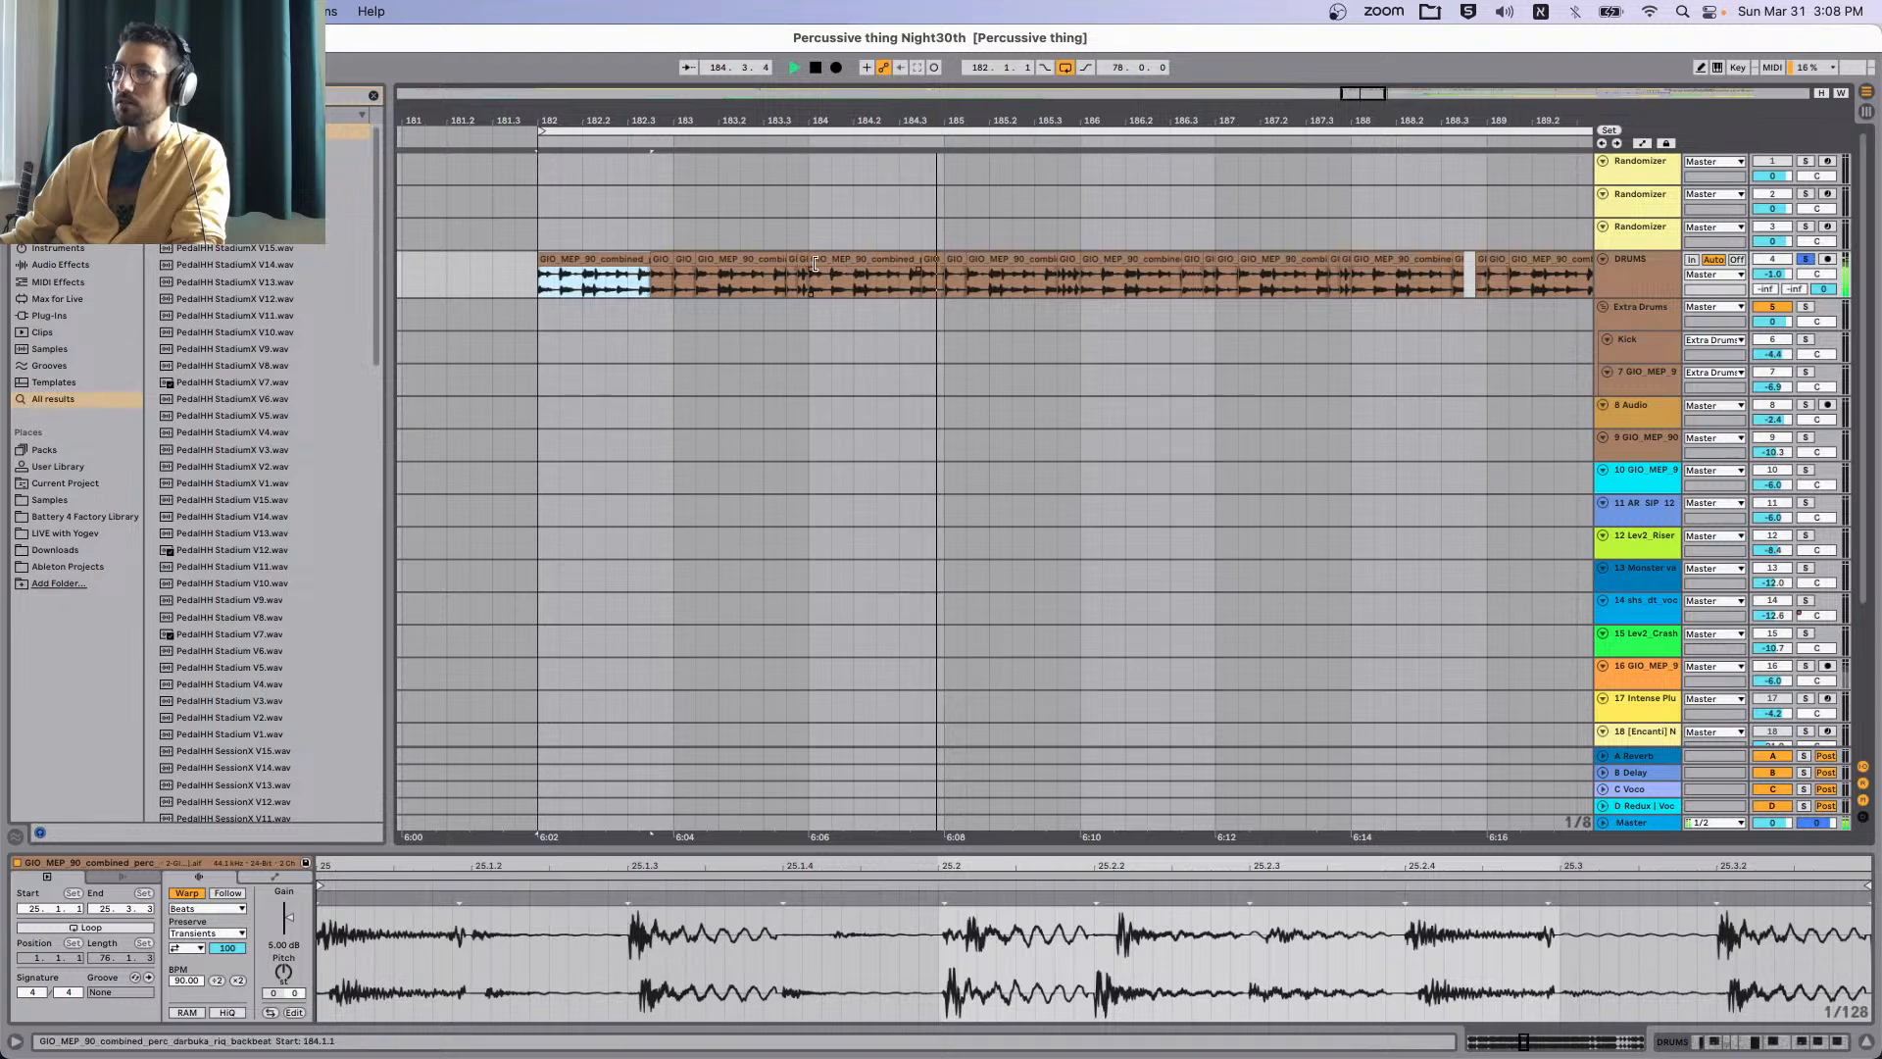
click(802, 262)
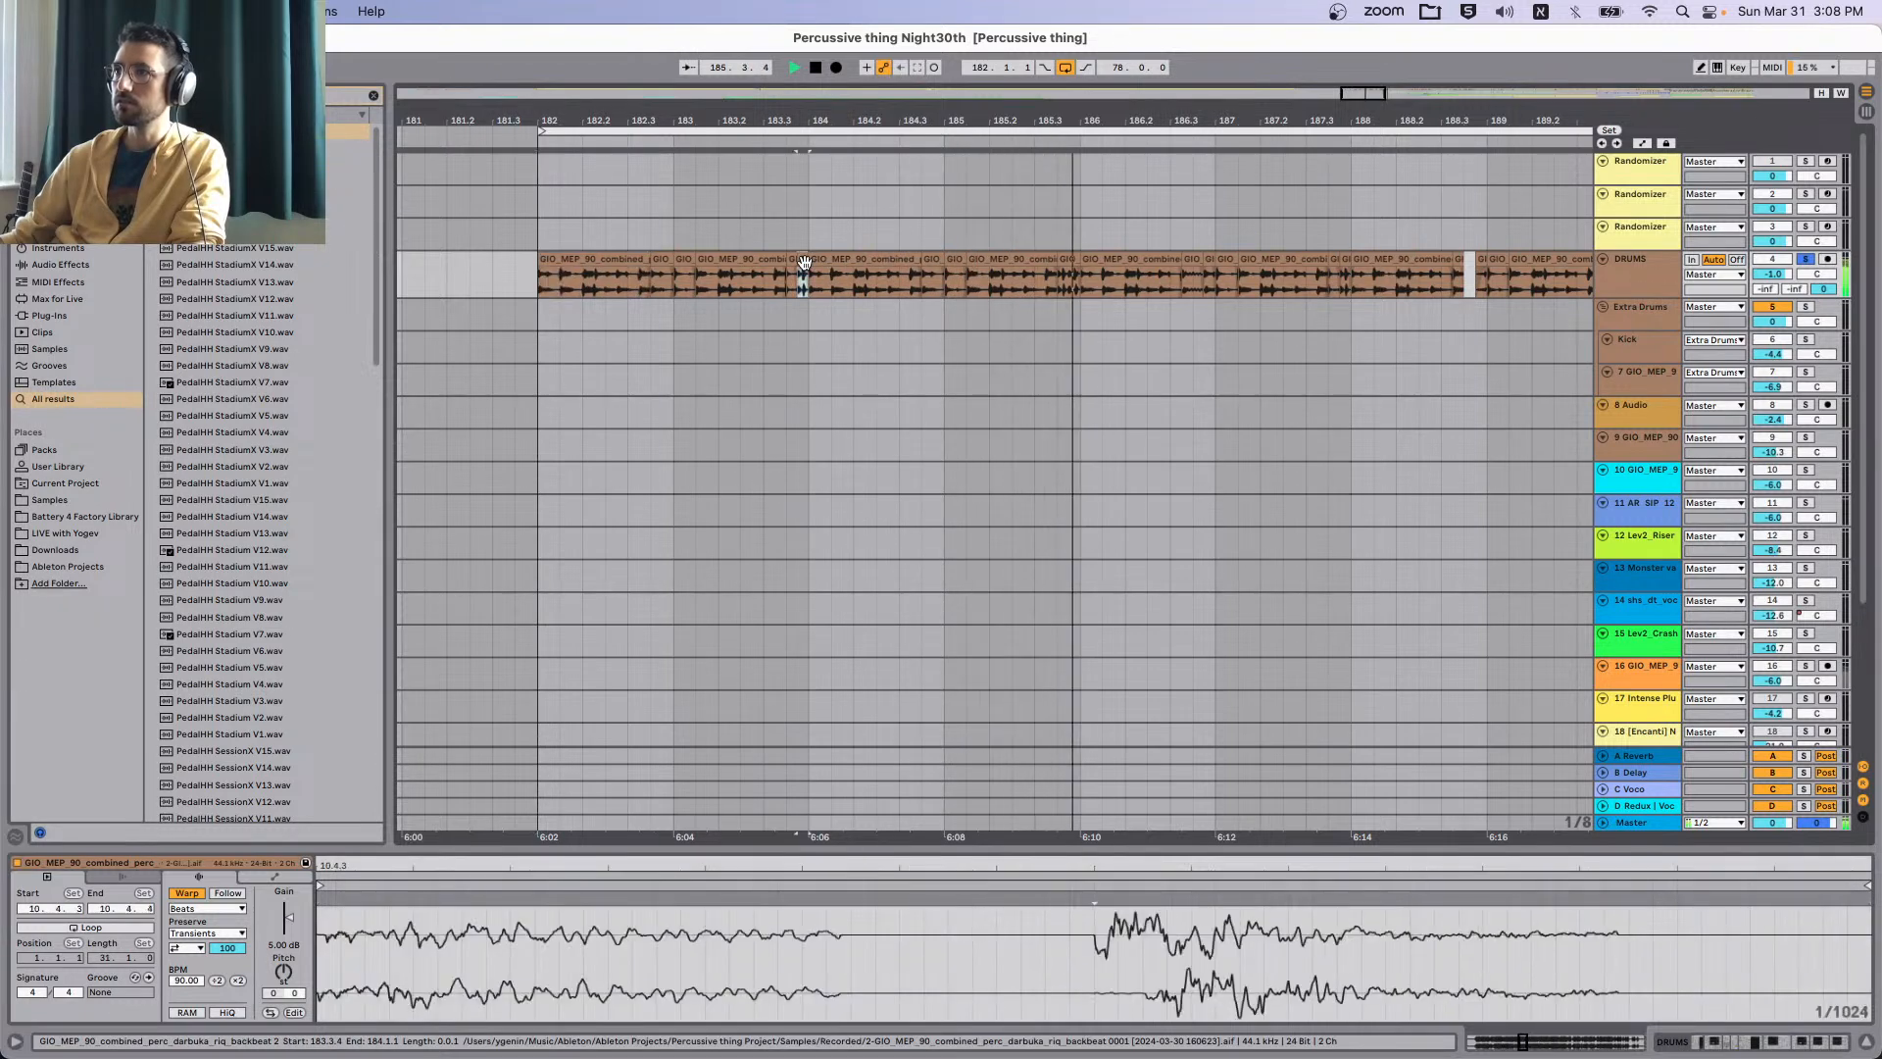
key(space)
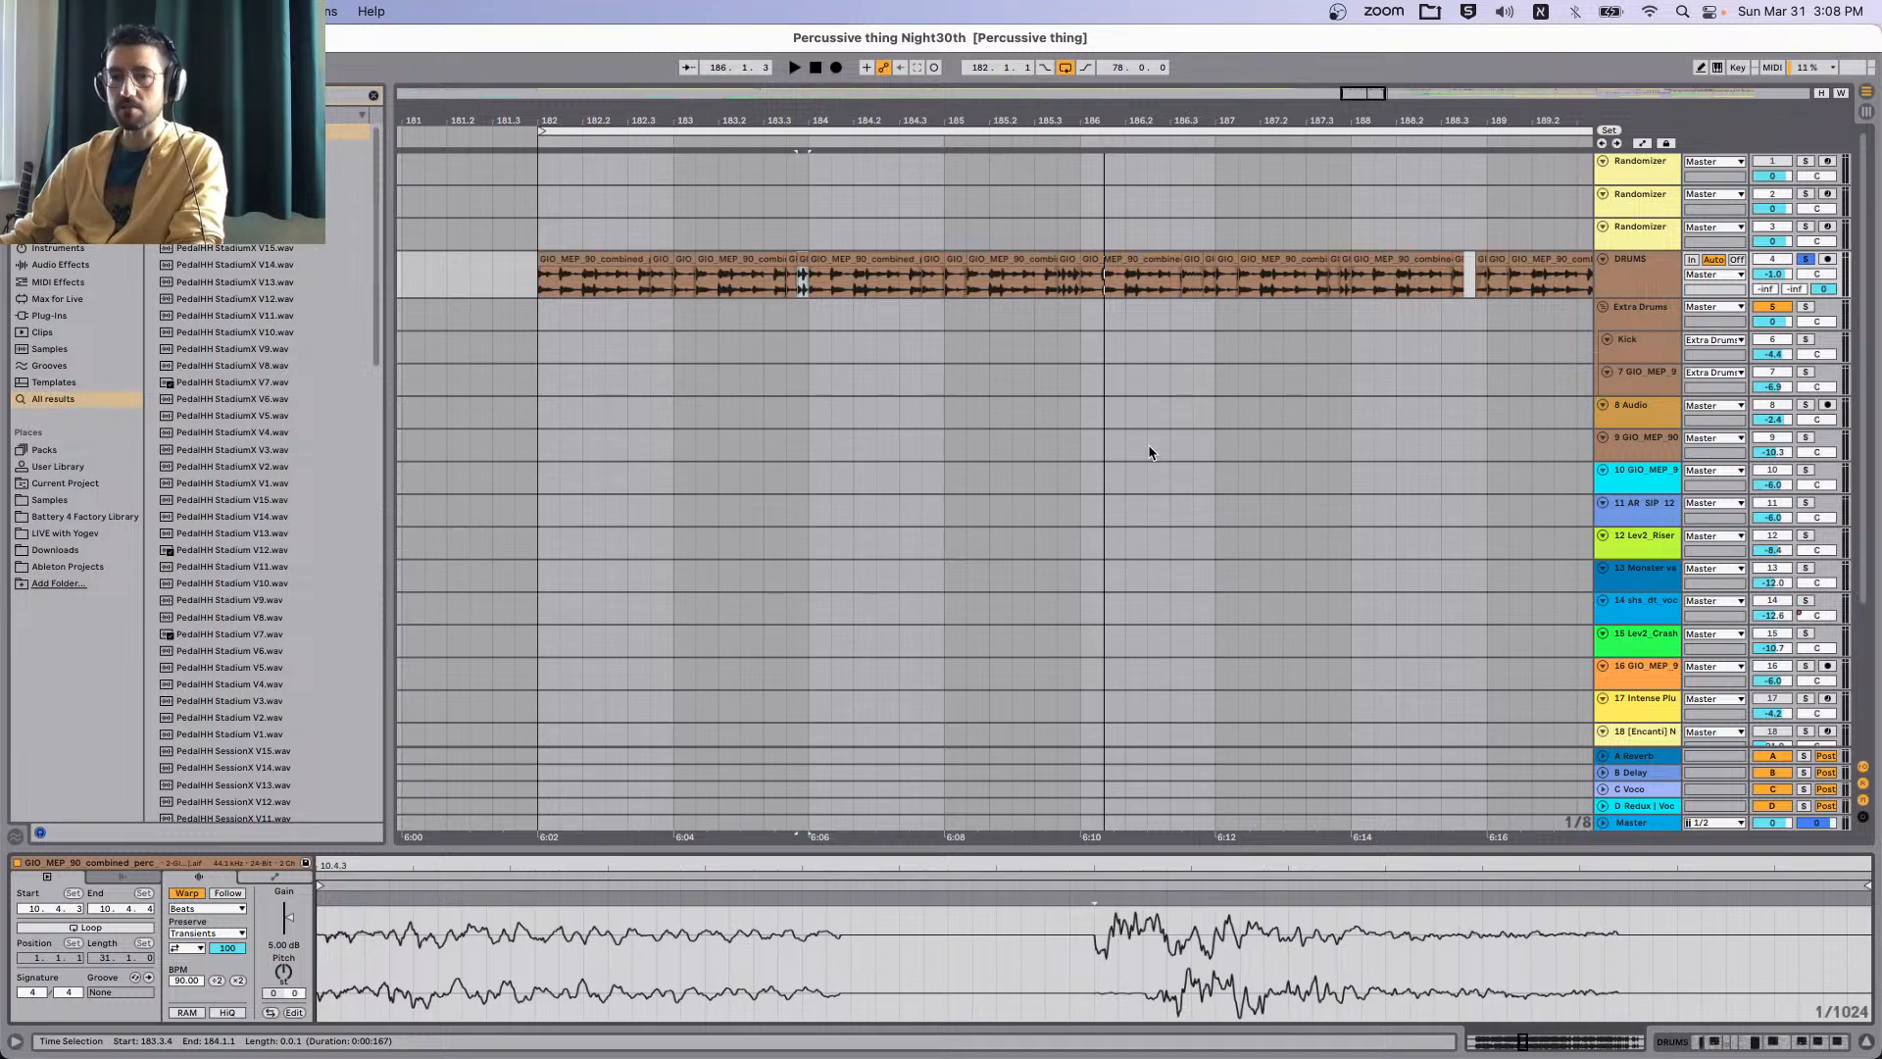
Survey how the DRUMS edits and the other tracks' clips are laid out from bar 182 to the arrangement's end.
scroll(1150, 399, down, 3)
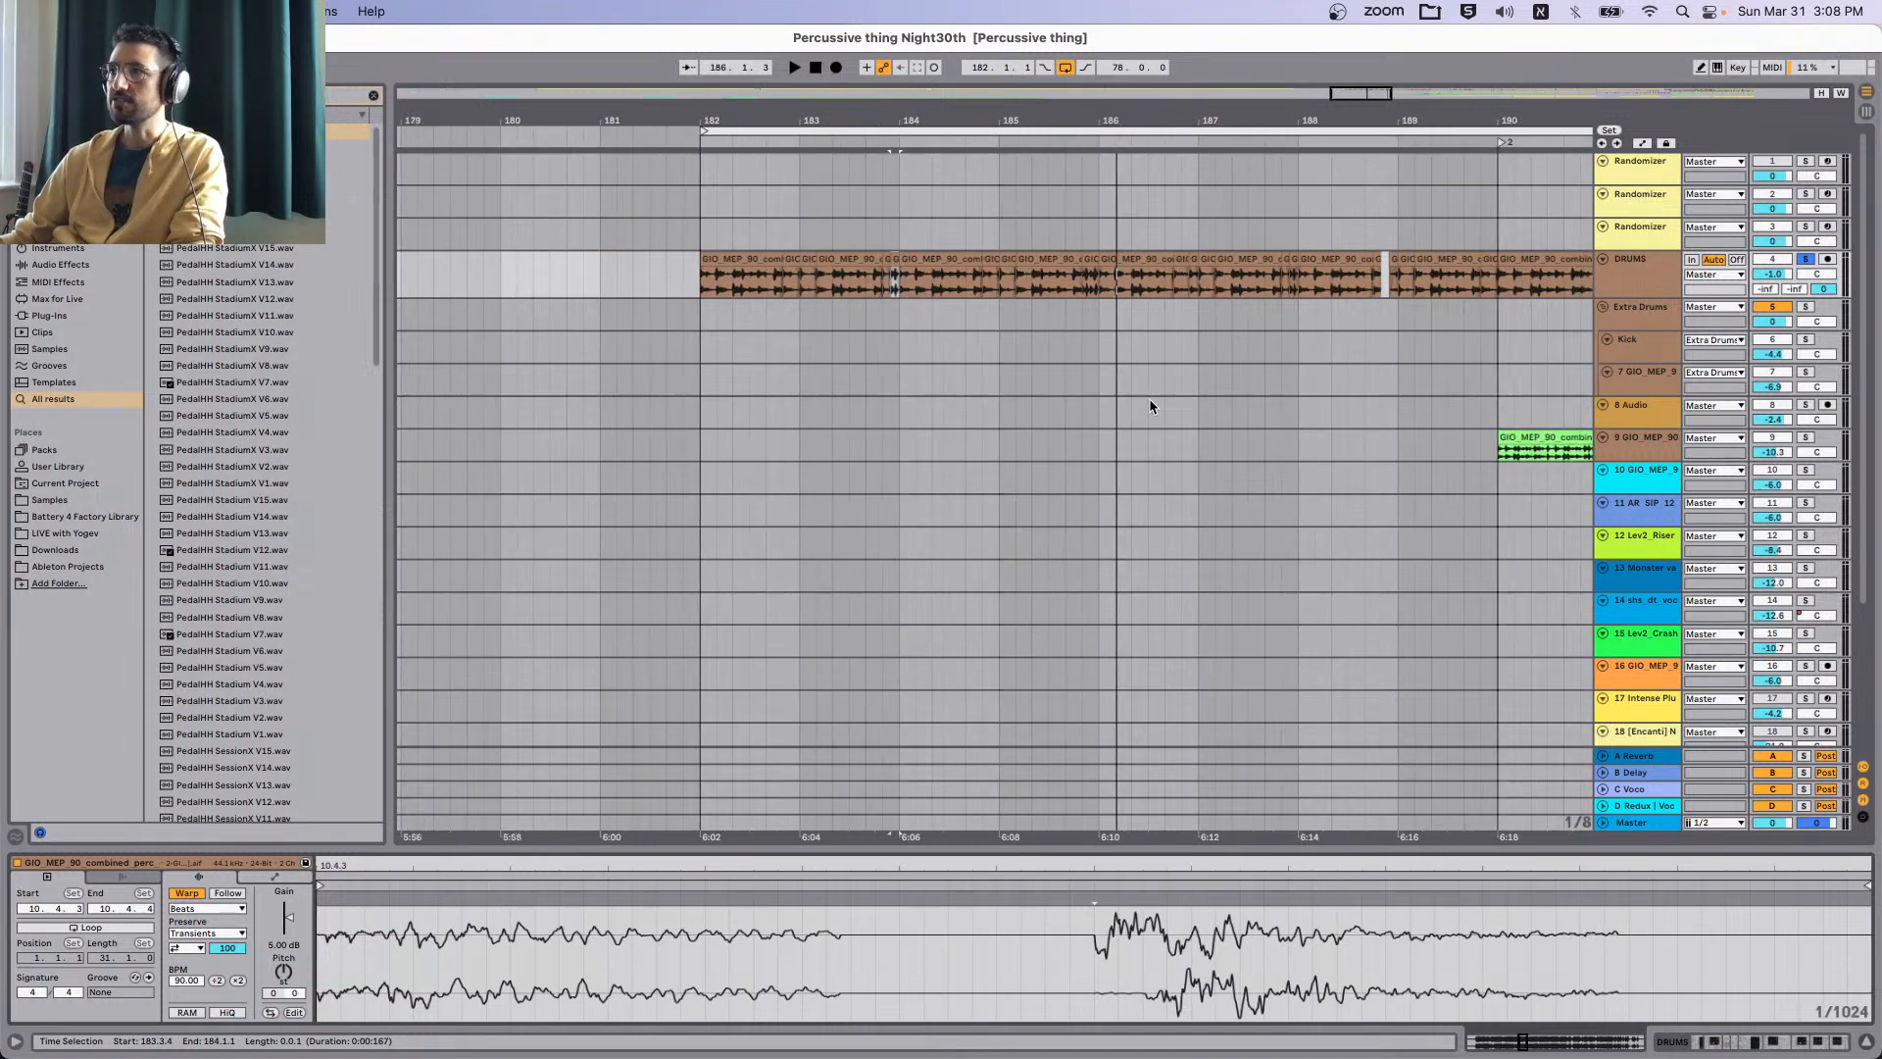
scroll(1150, 399, right, 5)
scroll(1150, 399, down, 7)
scroll(1149, 398, right, 5)
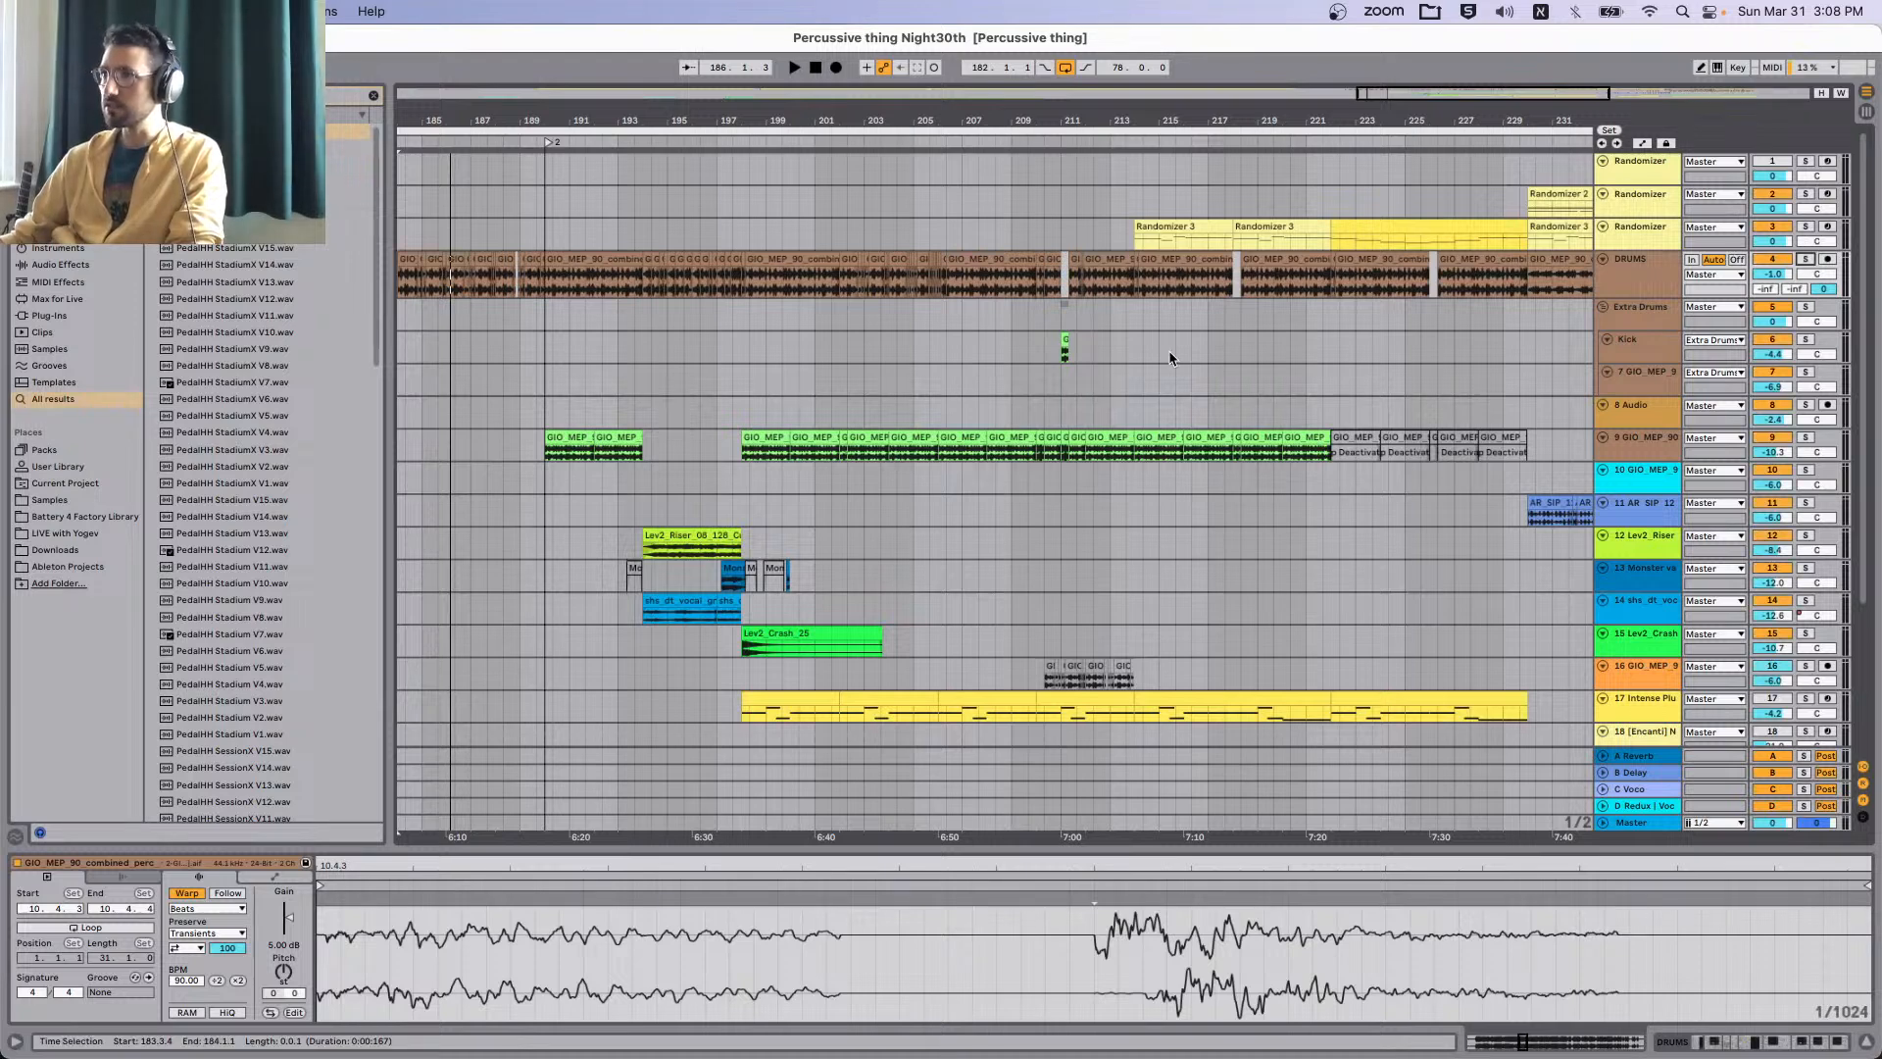
scroll(1168, 350, down, 5)
scroll(1268, 379, down, 5)
scroll(1321, 395, up, 5)
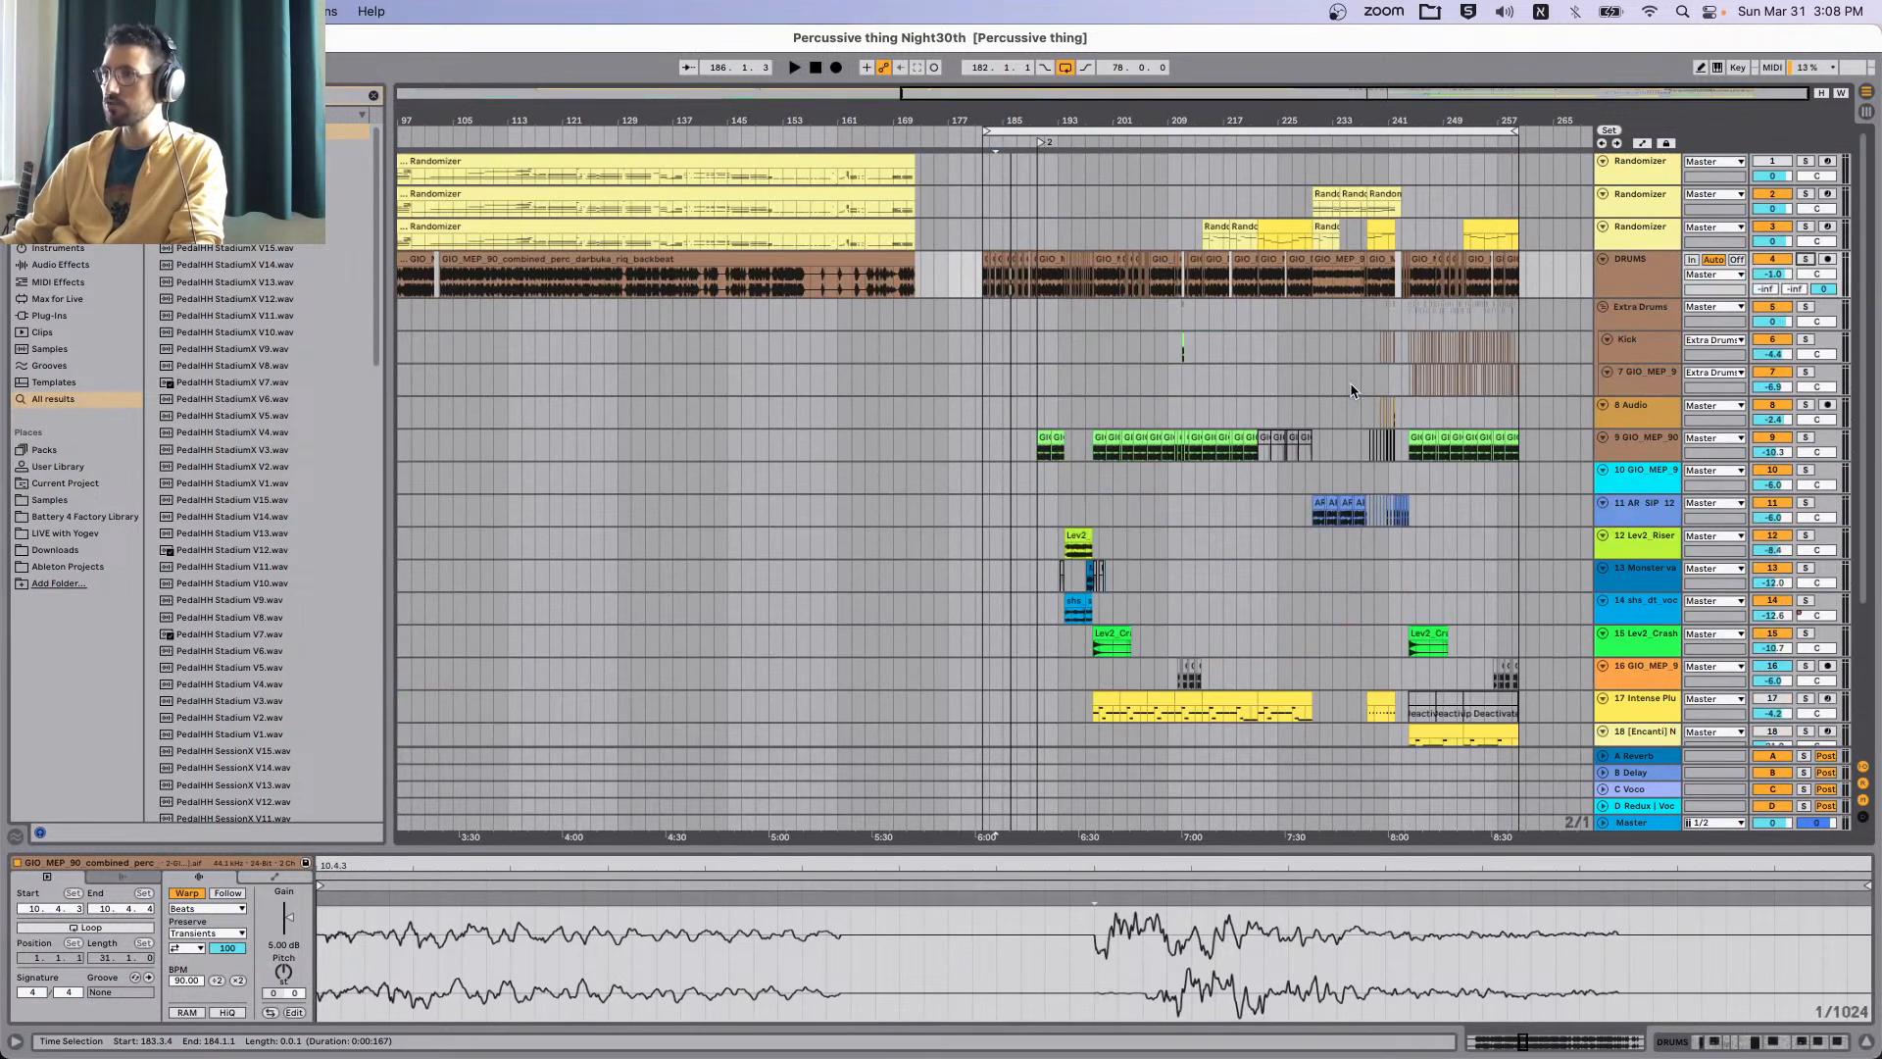
Examine the final arrangement's full track stack, from the Randomizer and DRUMS tracks down to Buzz Bass and 20 Audio, between bars 182 and 260.
scroll(1127, 382, up, 5)
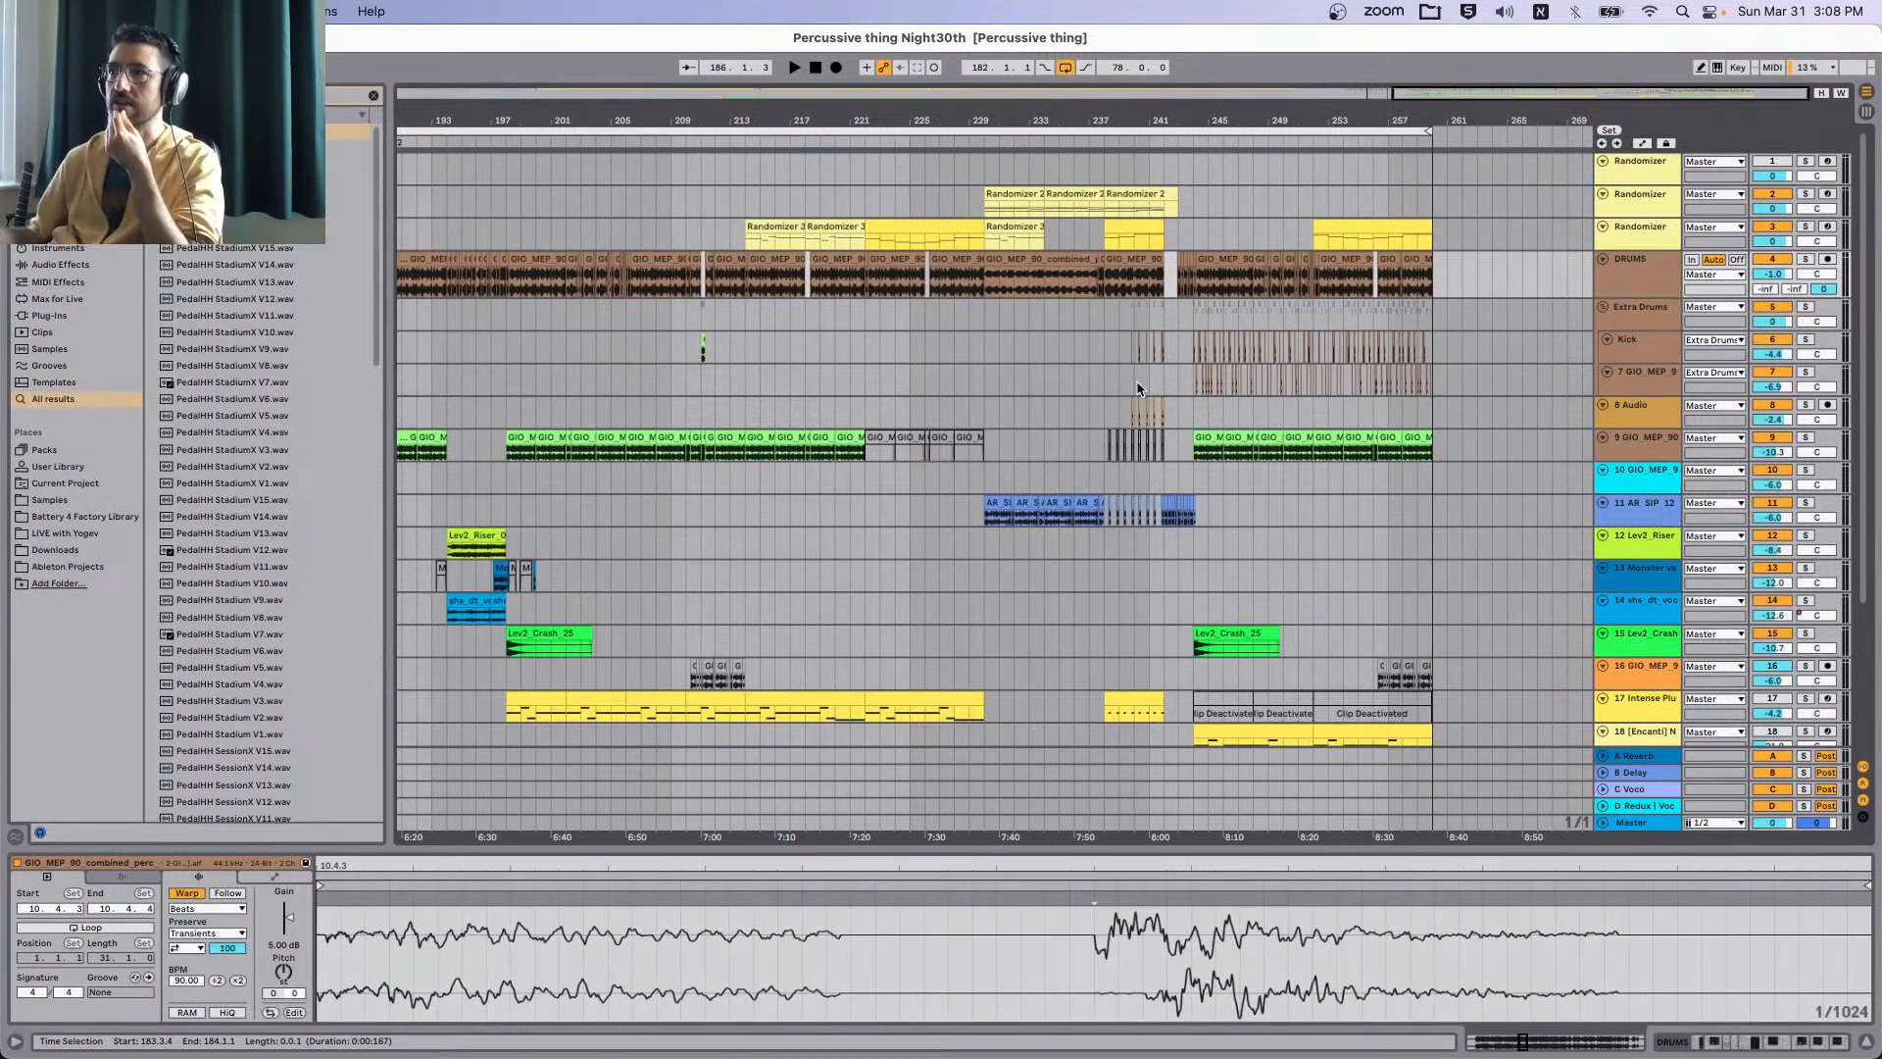
scroll(941, 395, left, 5)
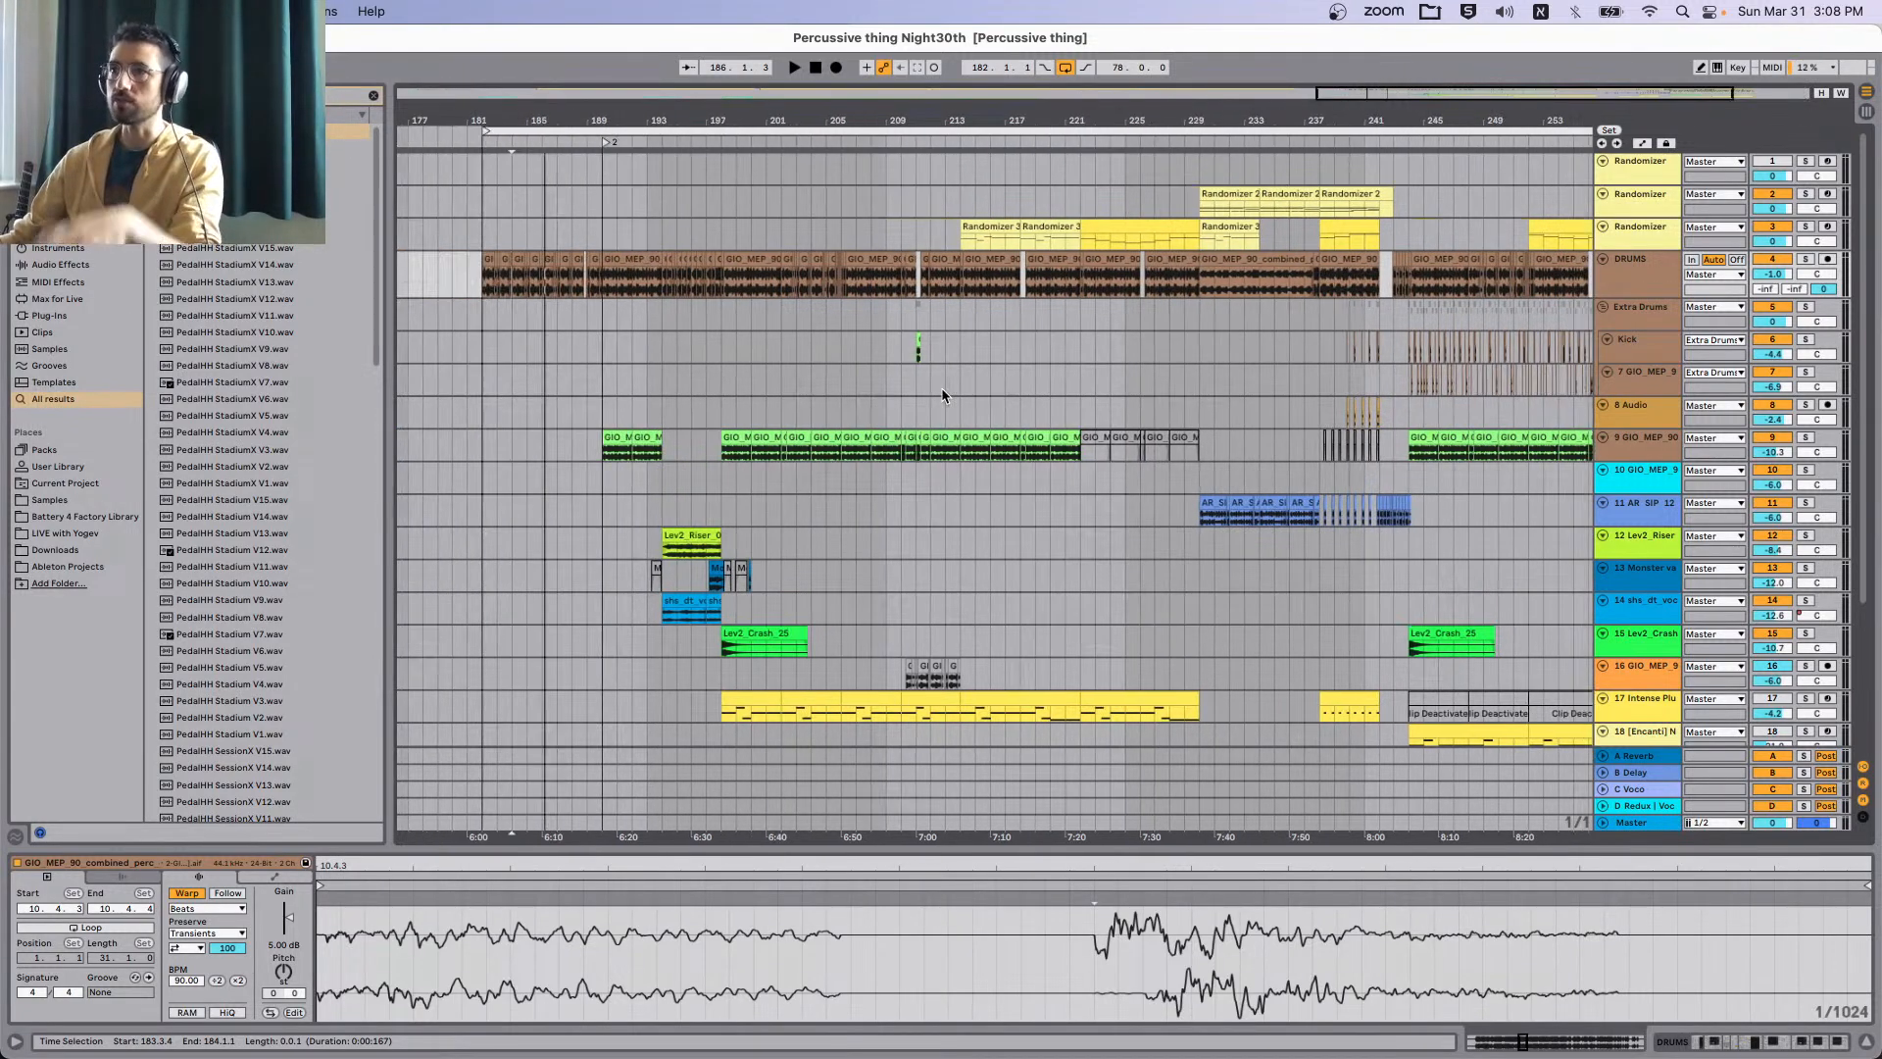
scroll(941, 395, down, 3)
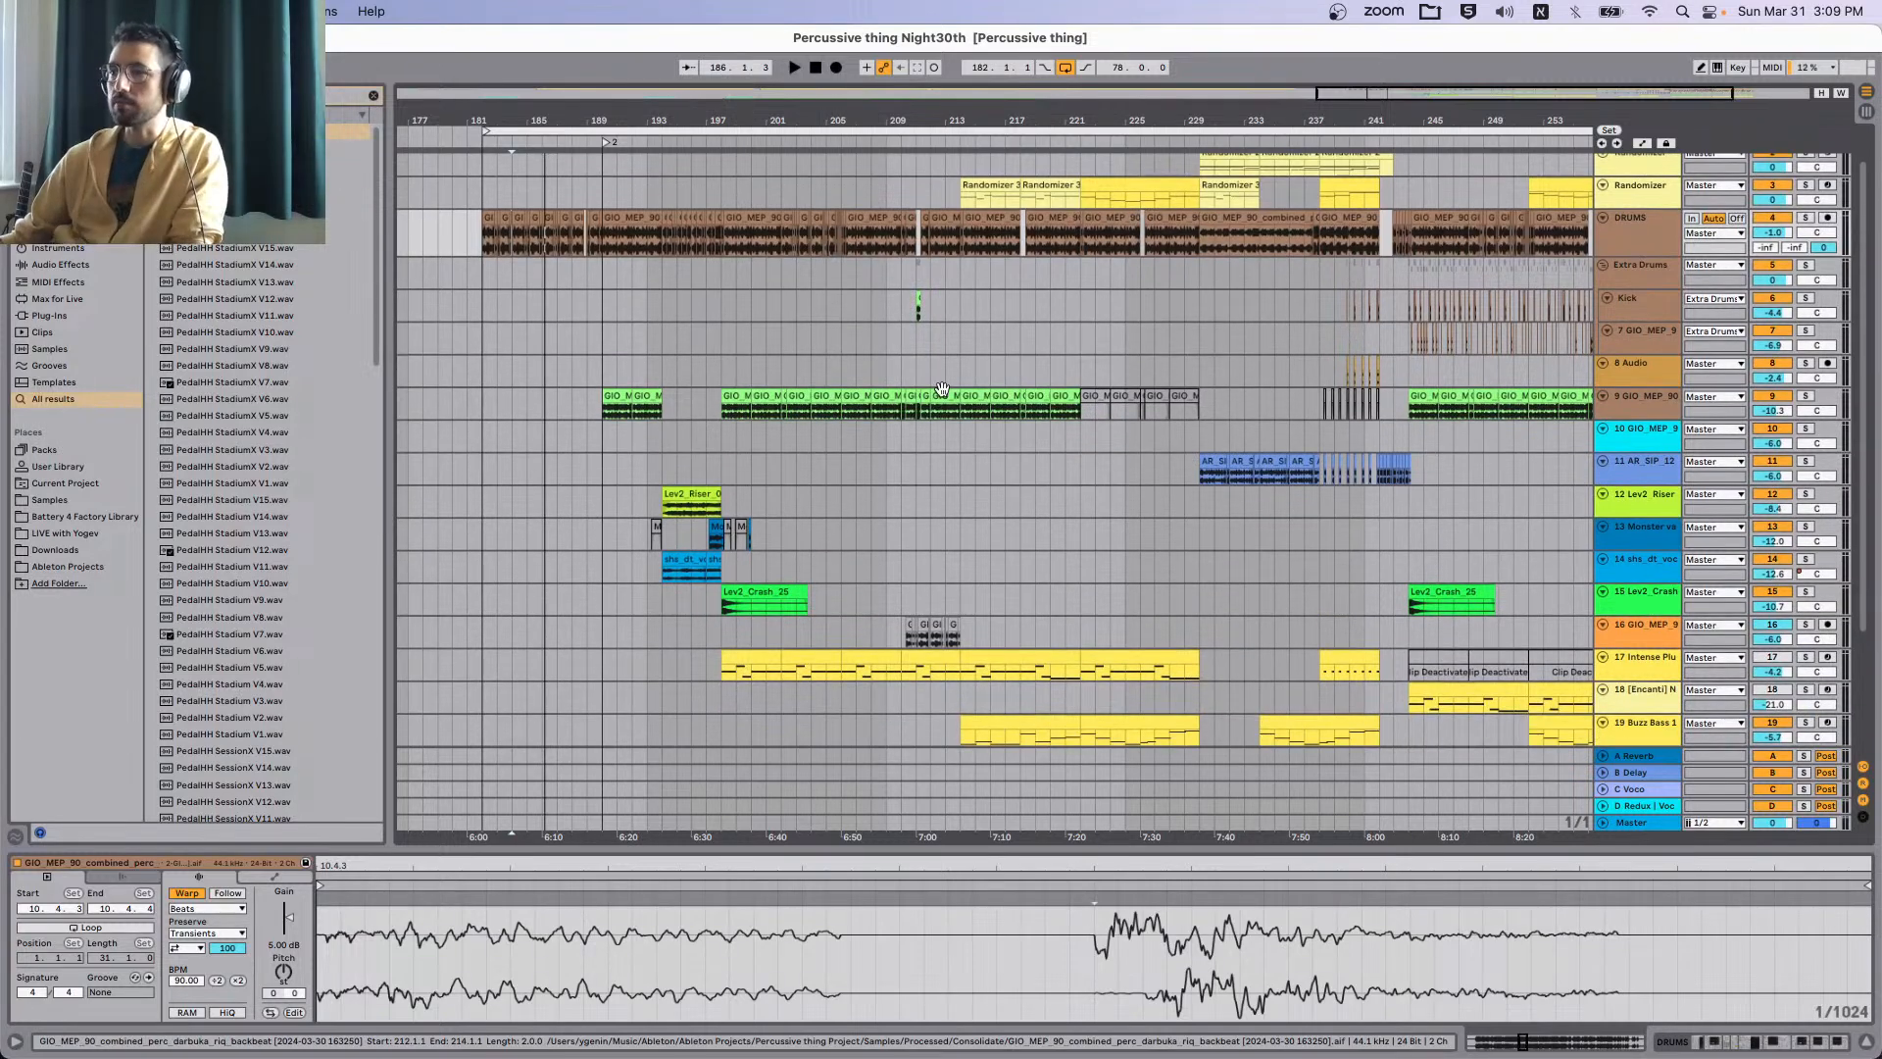
scroll(941, 390, right, 3)
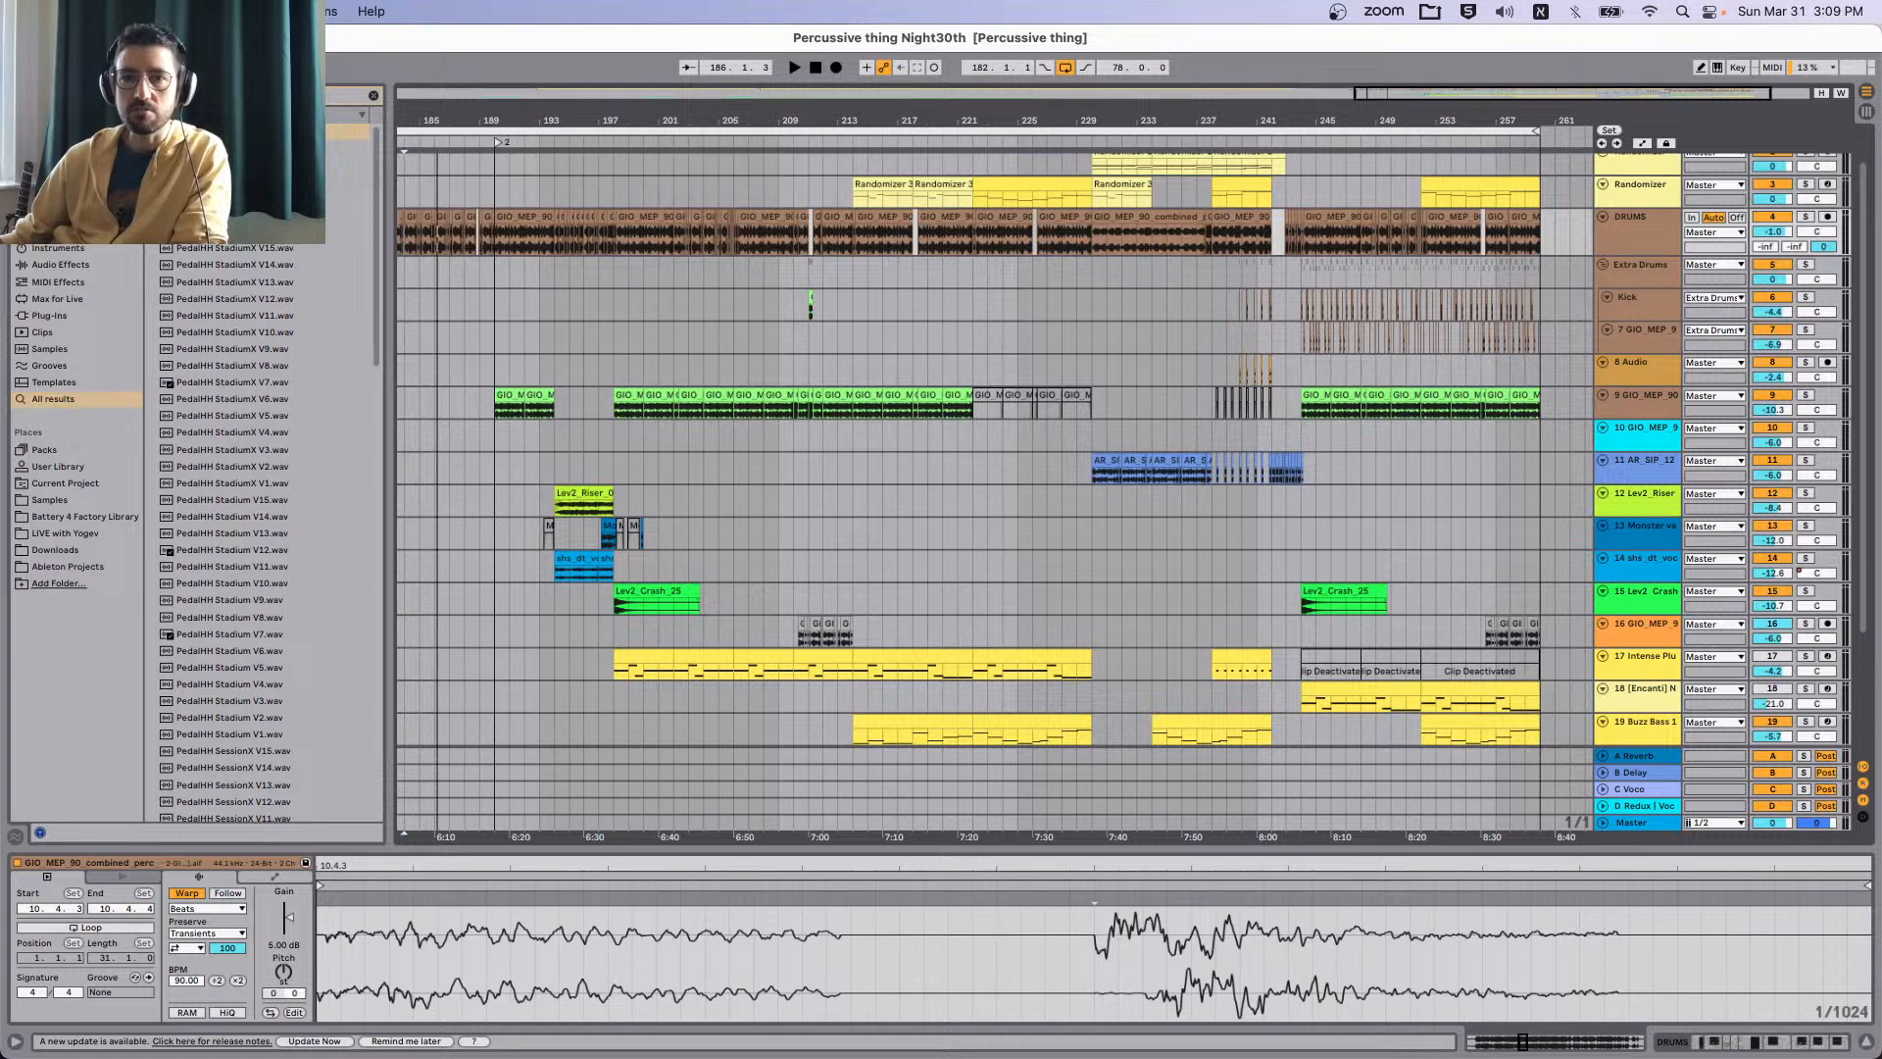
scroll(882, 510, down, 3)
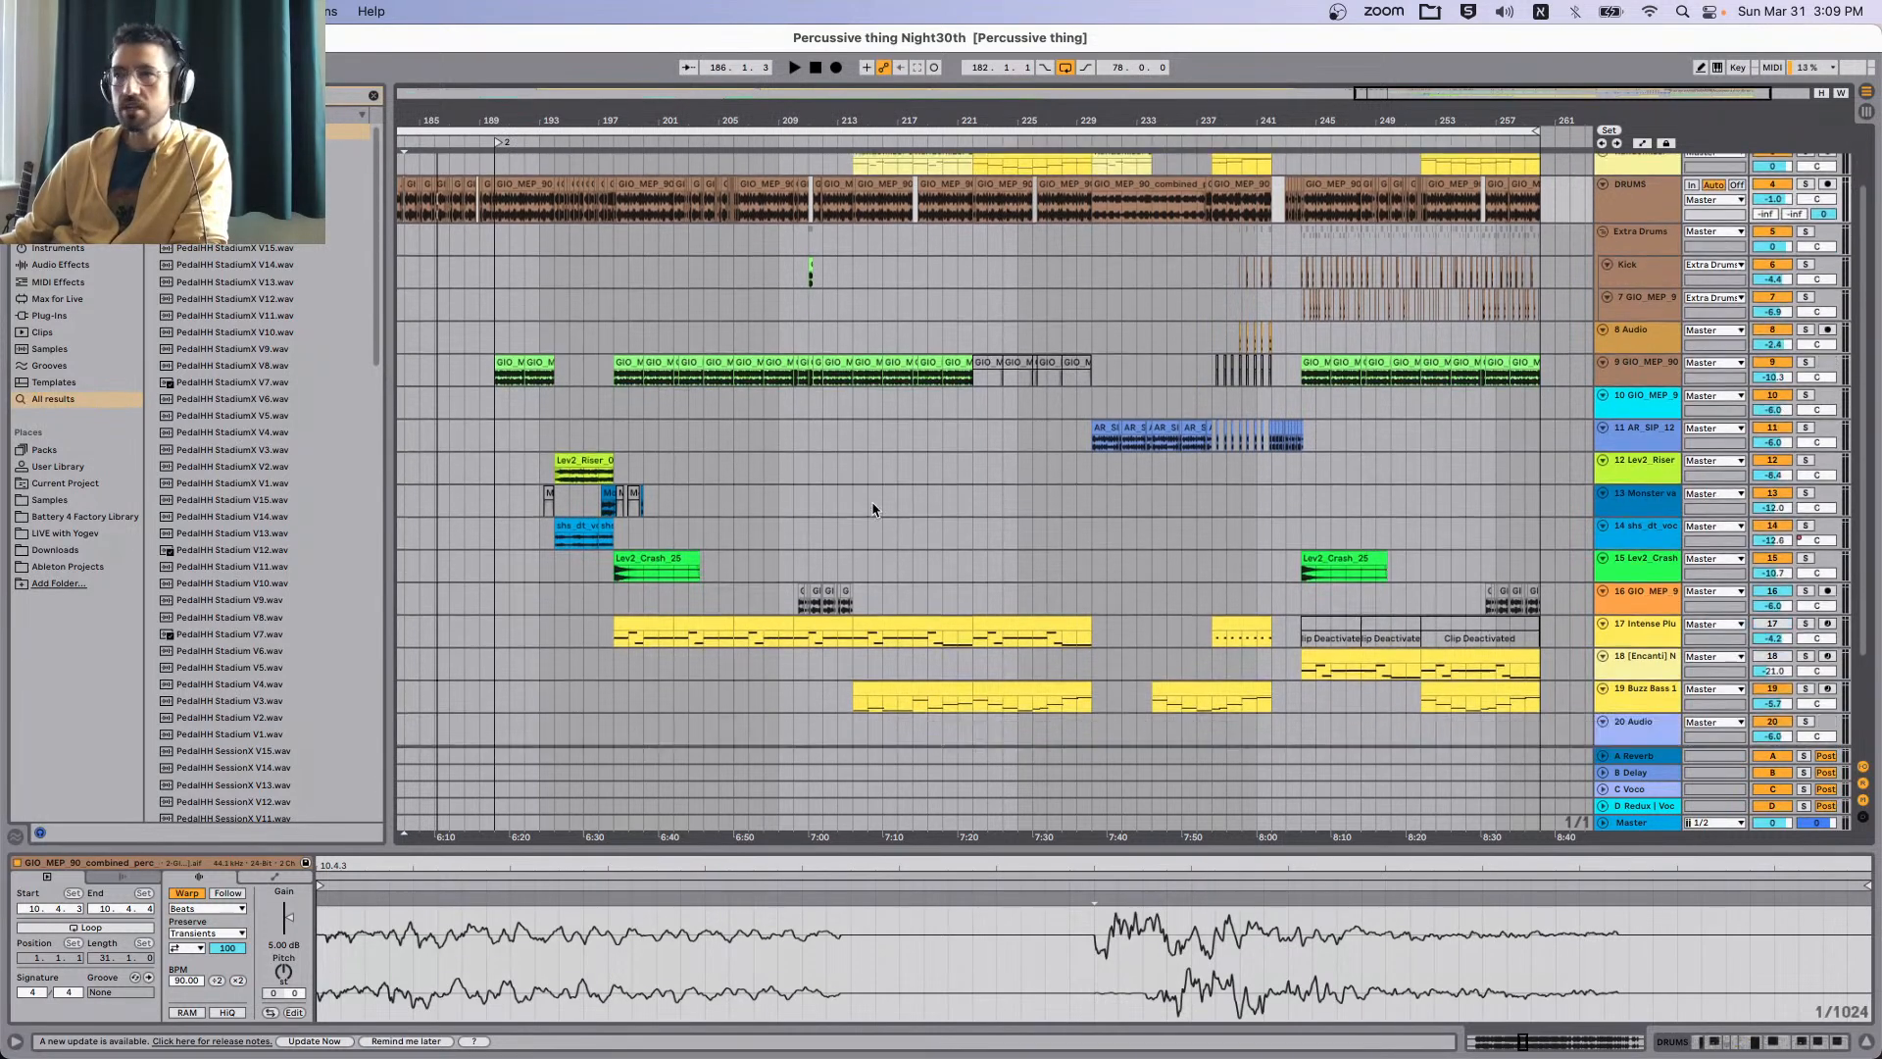
scroll(892, 499, down, 10)
scroll(898, 490, up, 10)
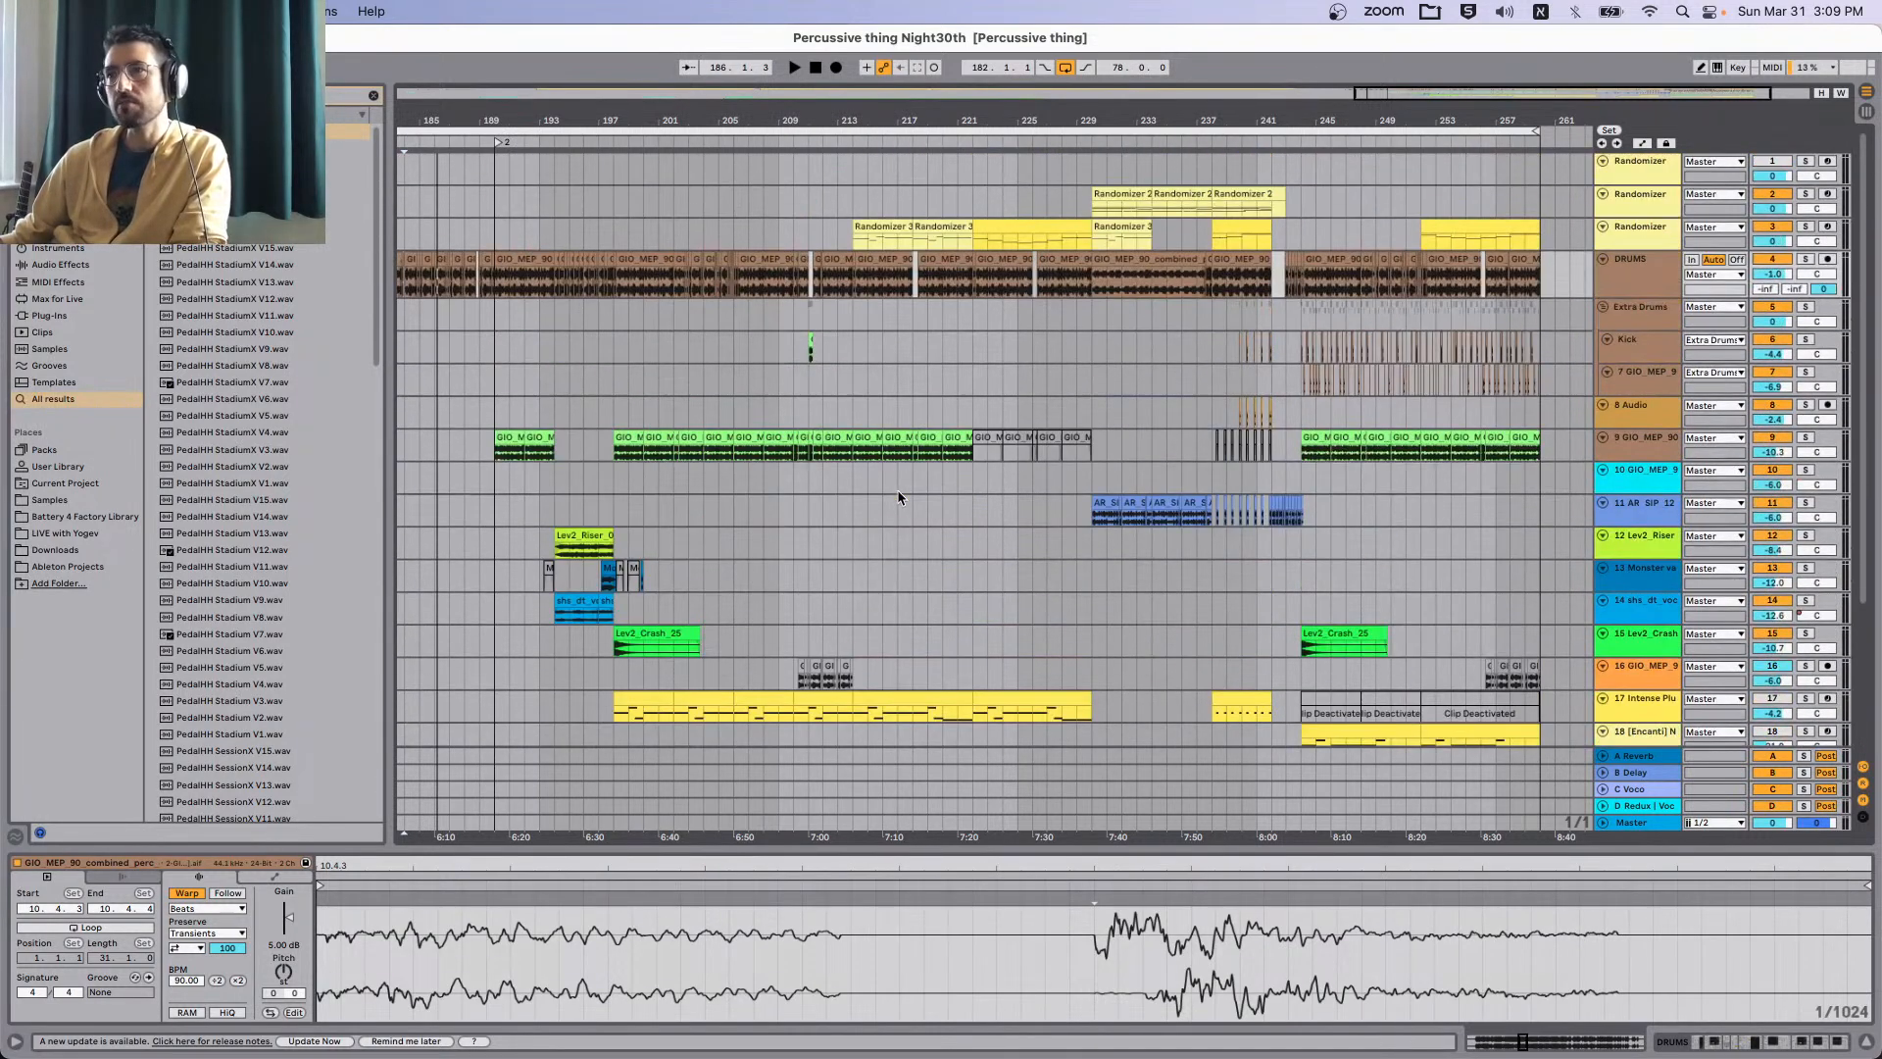
scroll(1092, 398, right, 1)
scroll(1092, 398, right, 2)
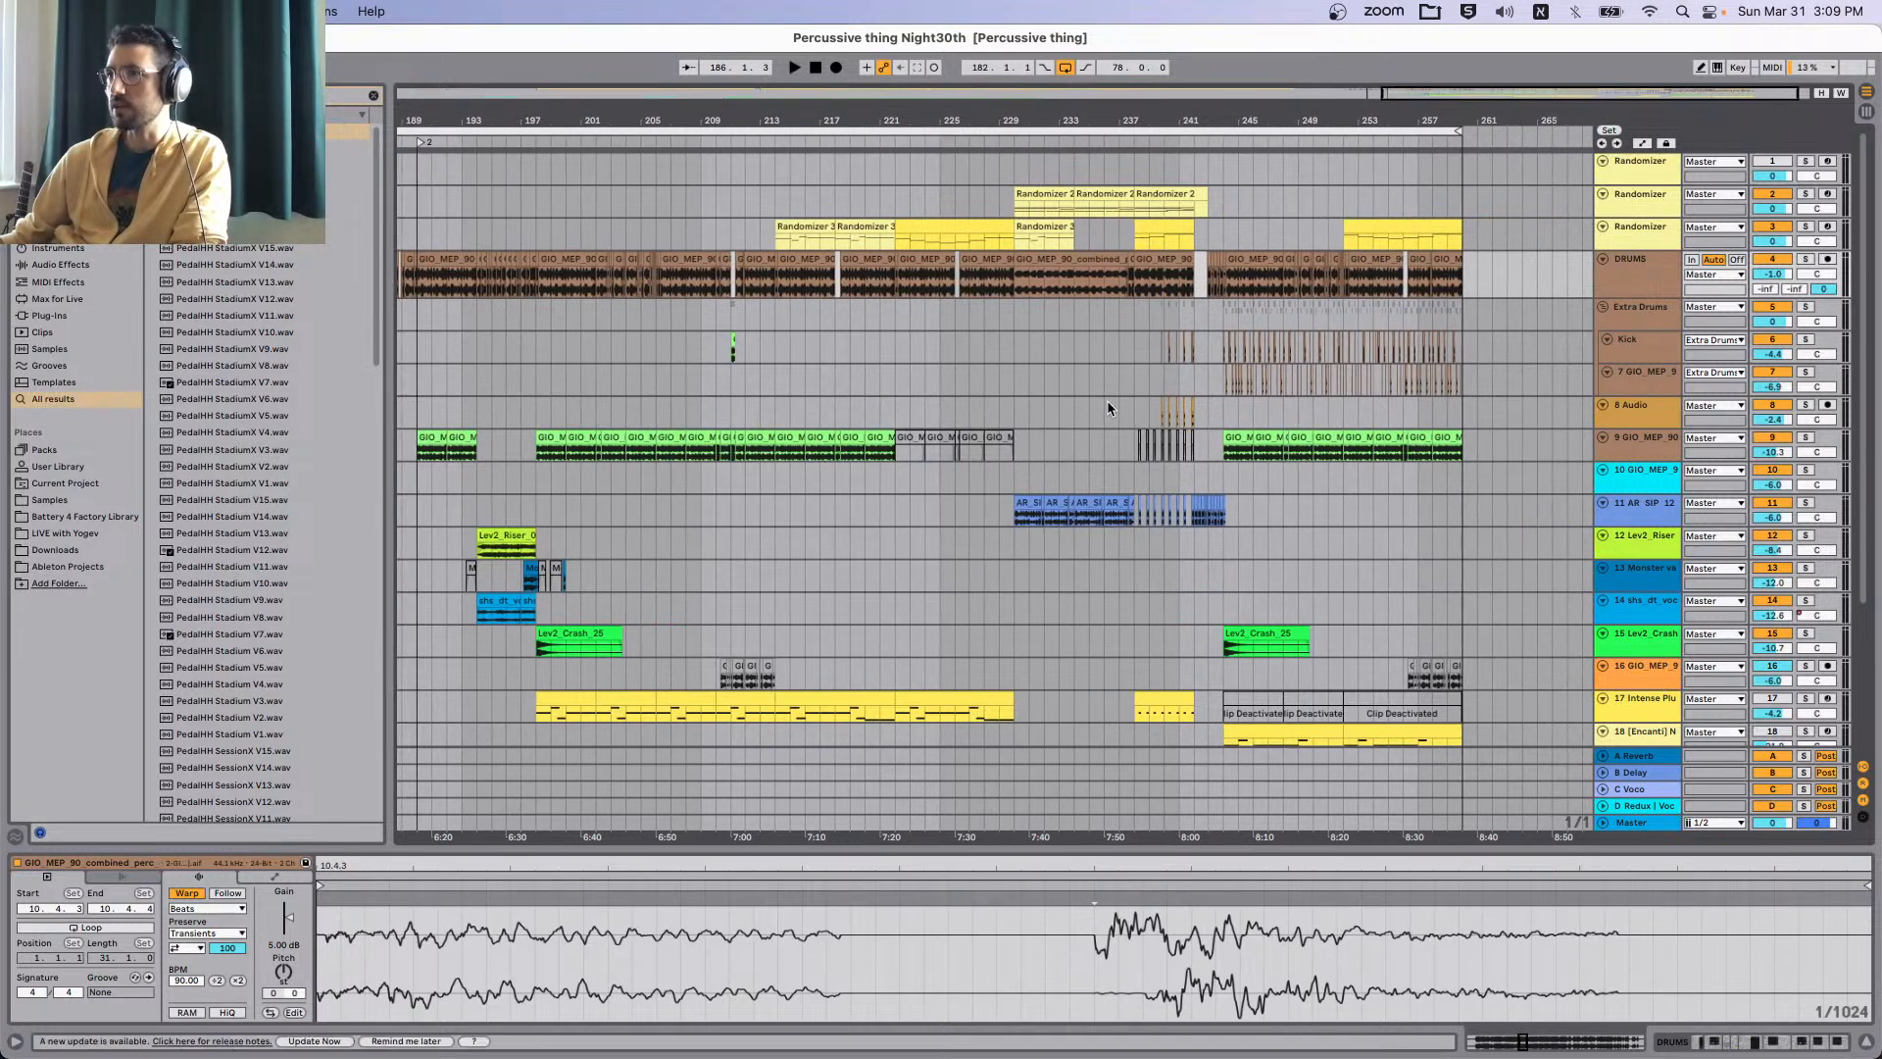
scroll(1108, 400, left, 4)
scroll(1116, 404, right, 1)
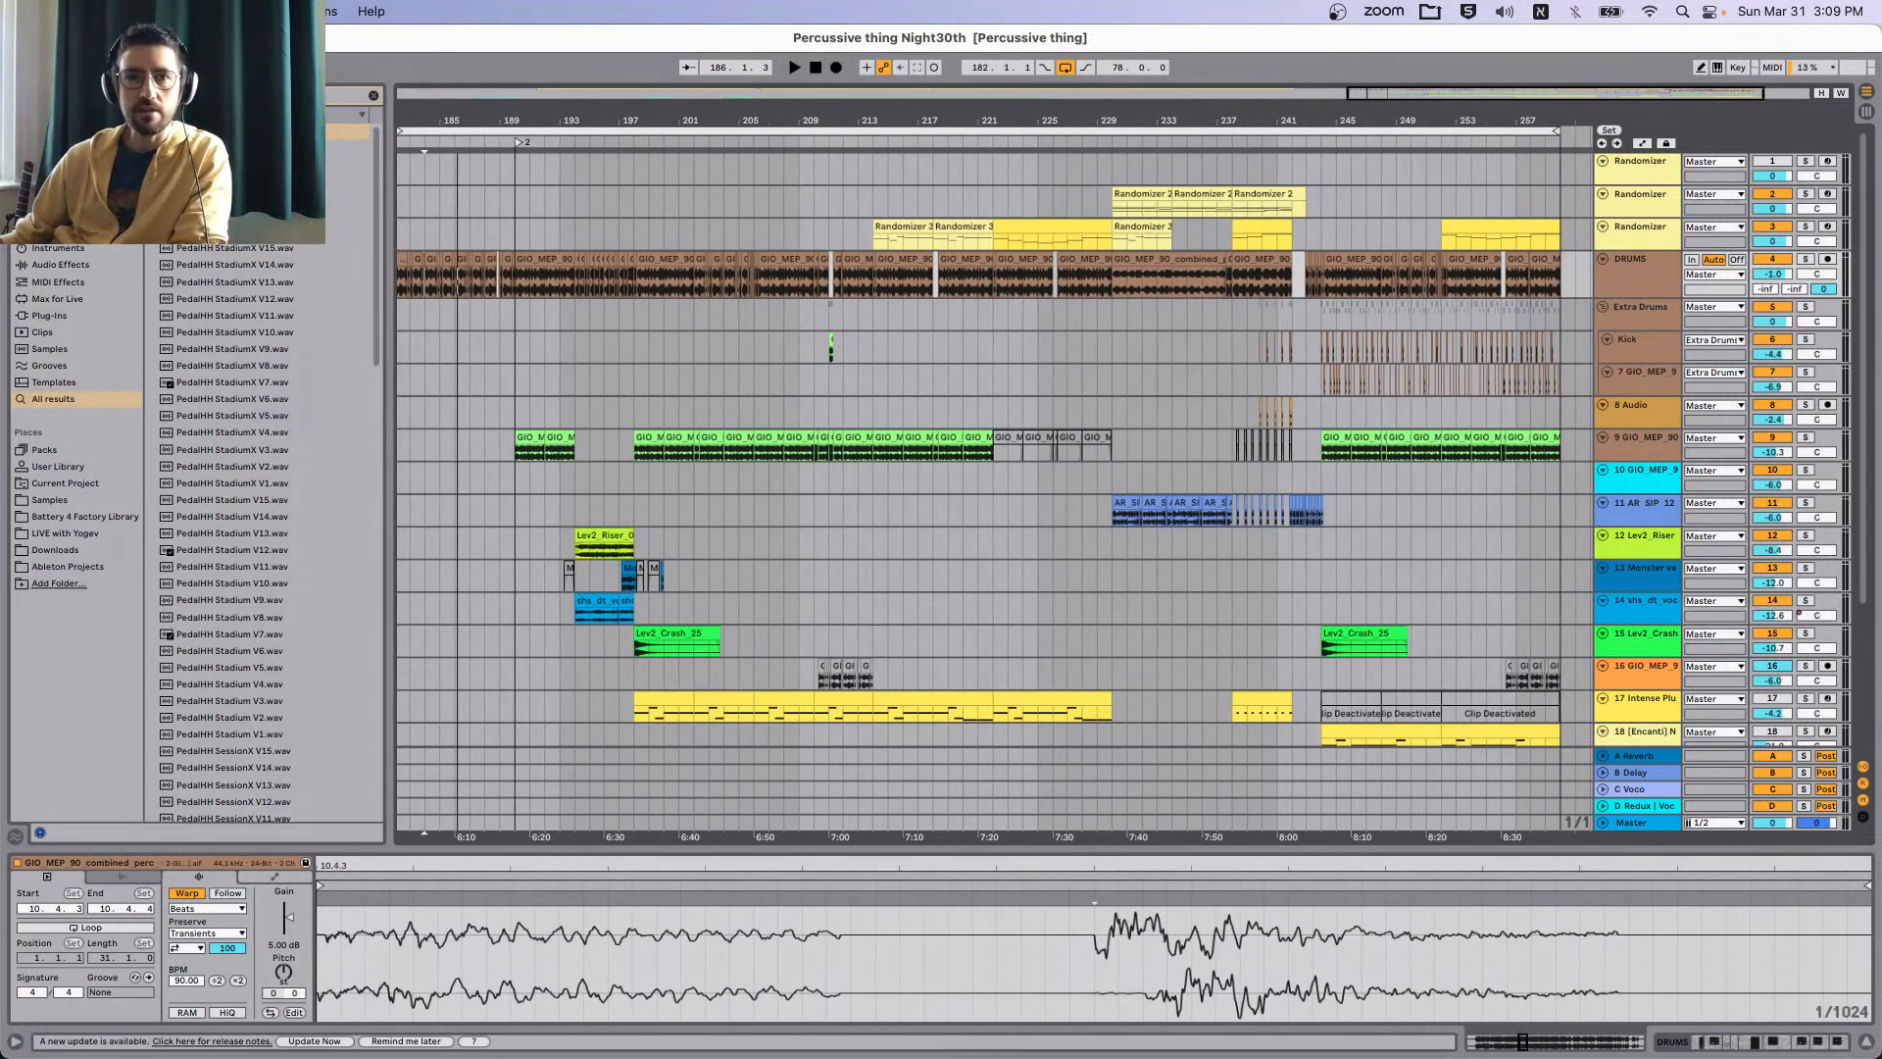